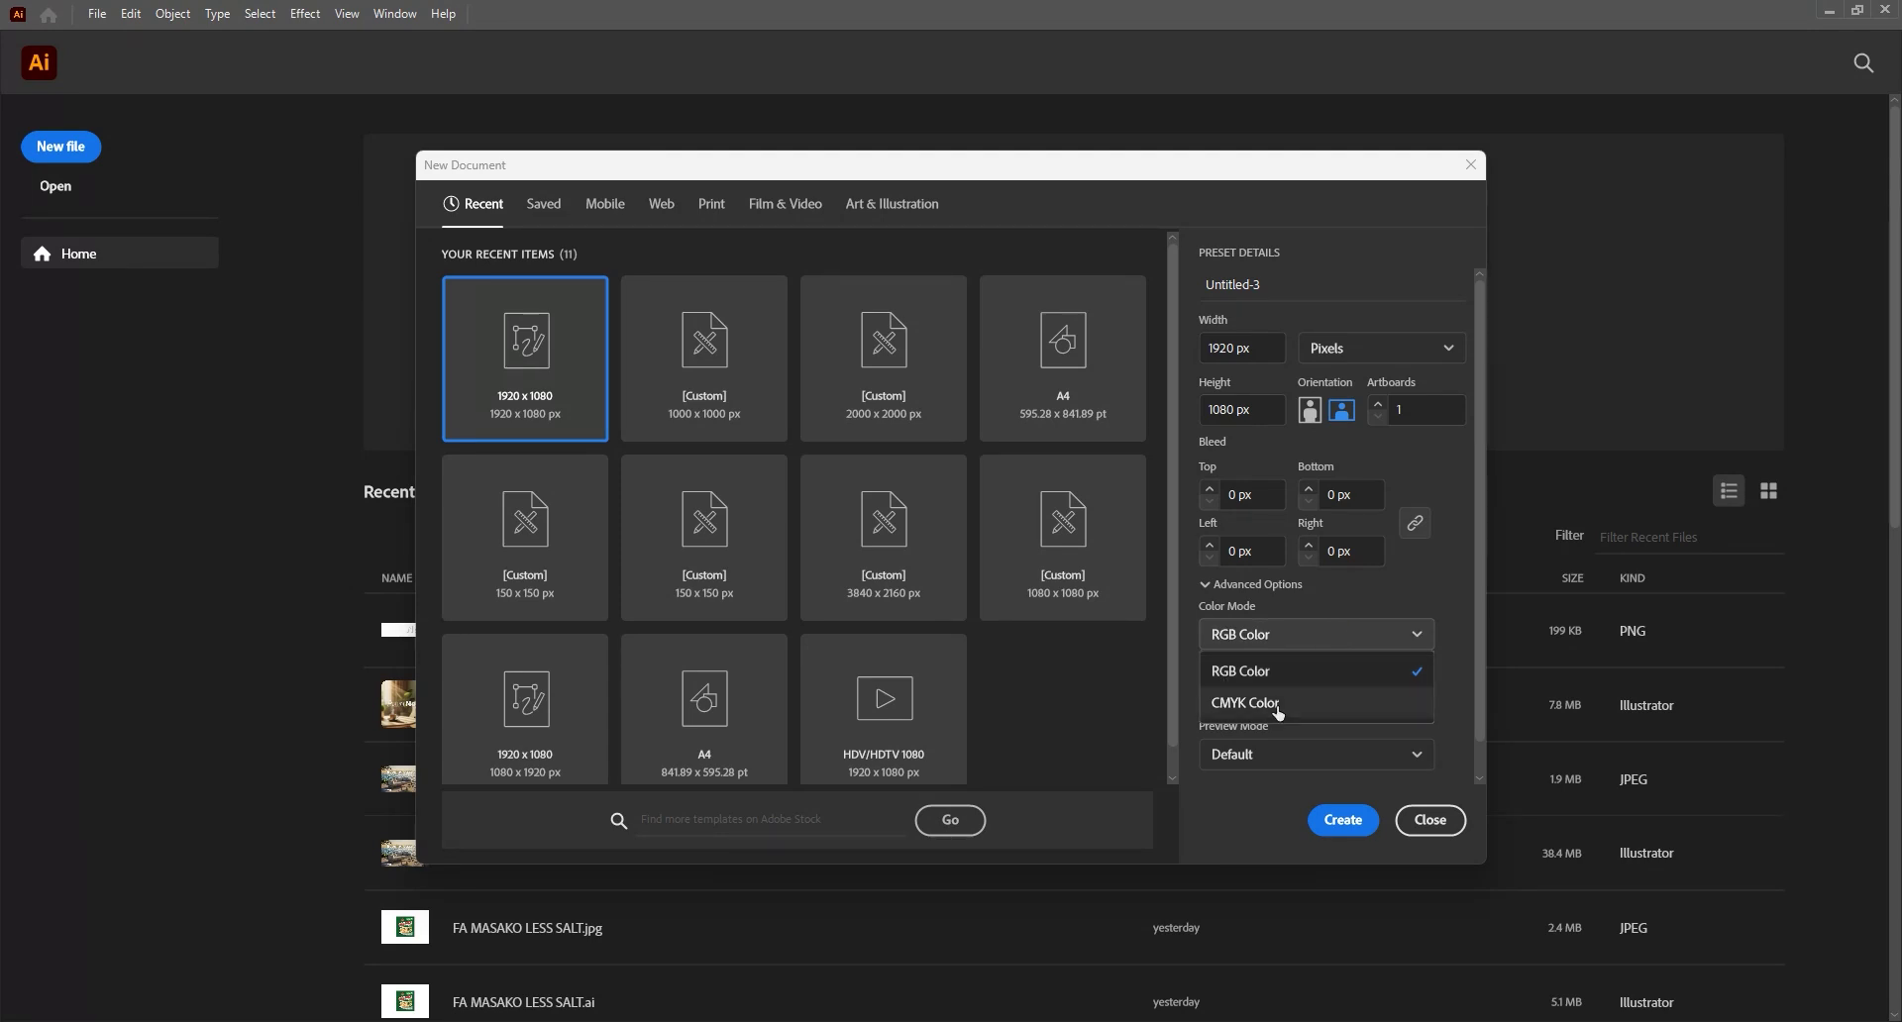
- Create a 1920 x 1080 px RGB document and place 2025_24.avif from the Car folder in it
left_click(1471, 659)
left_click(1339, 830)
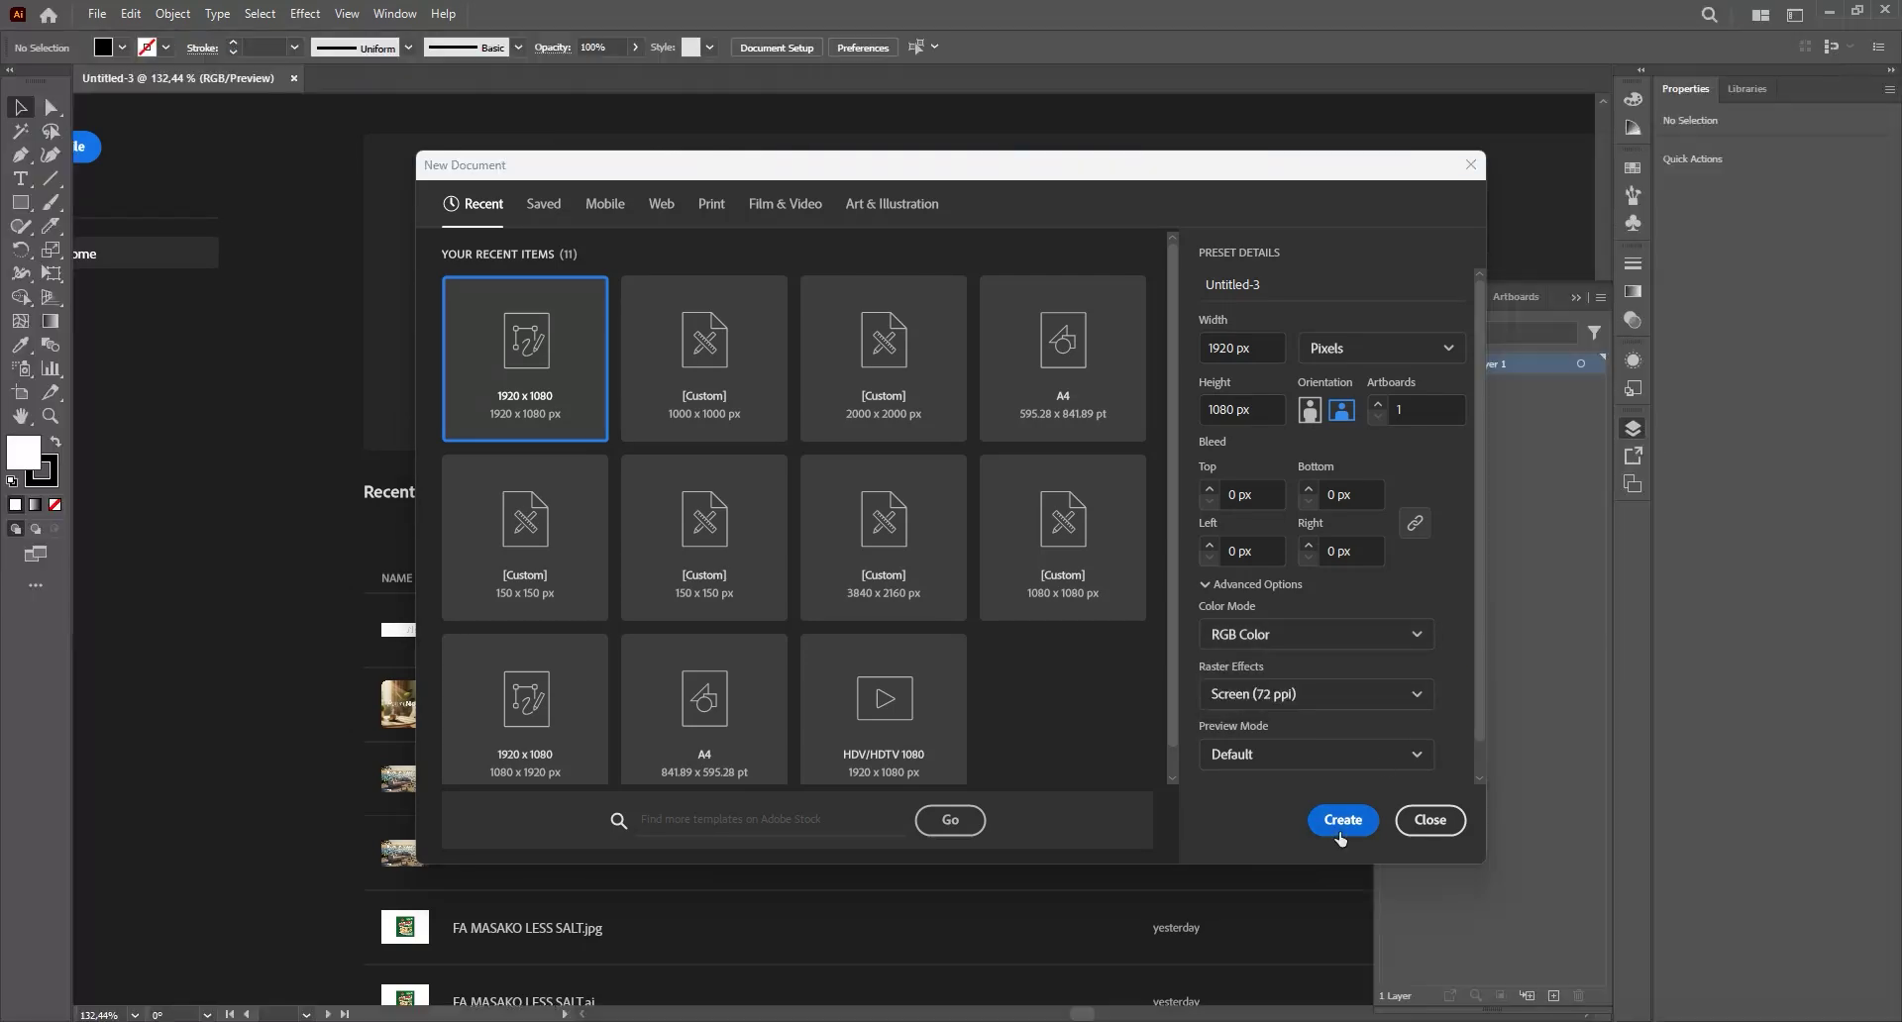
mouse_move(996, 993)
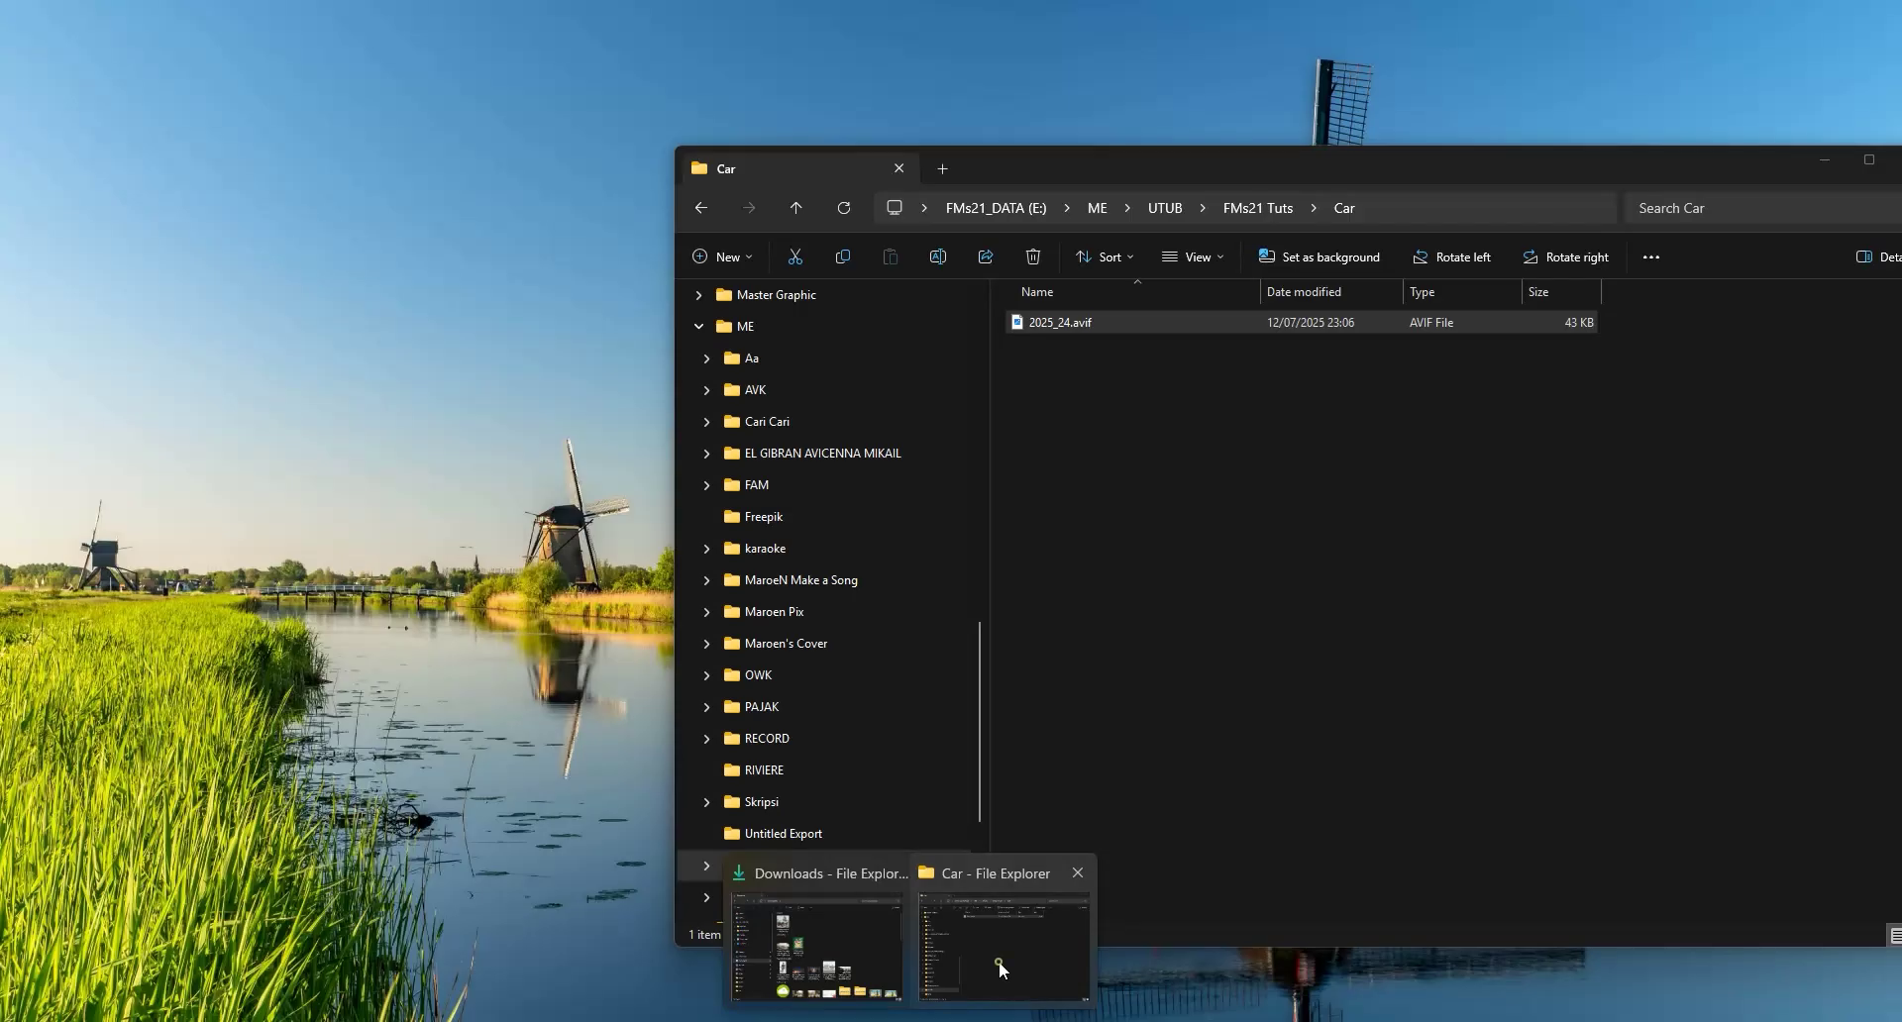
left_click(999, 961)
left_click_drag(1082, 324, 442, 545)
left_click(509, 499)
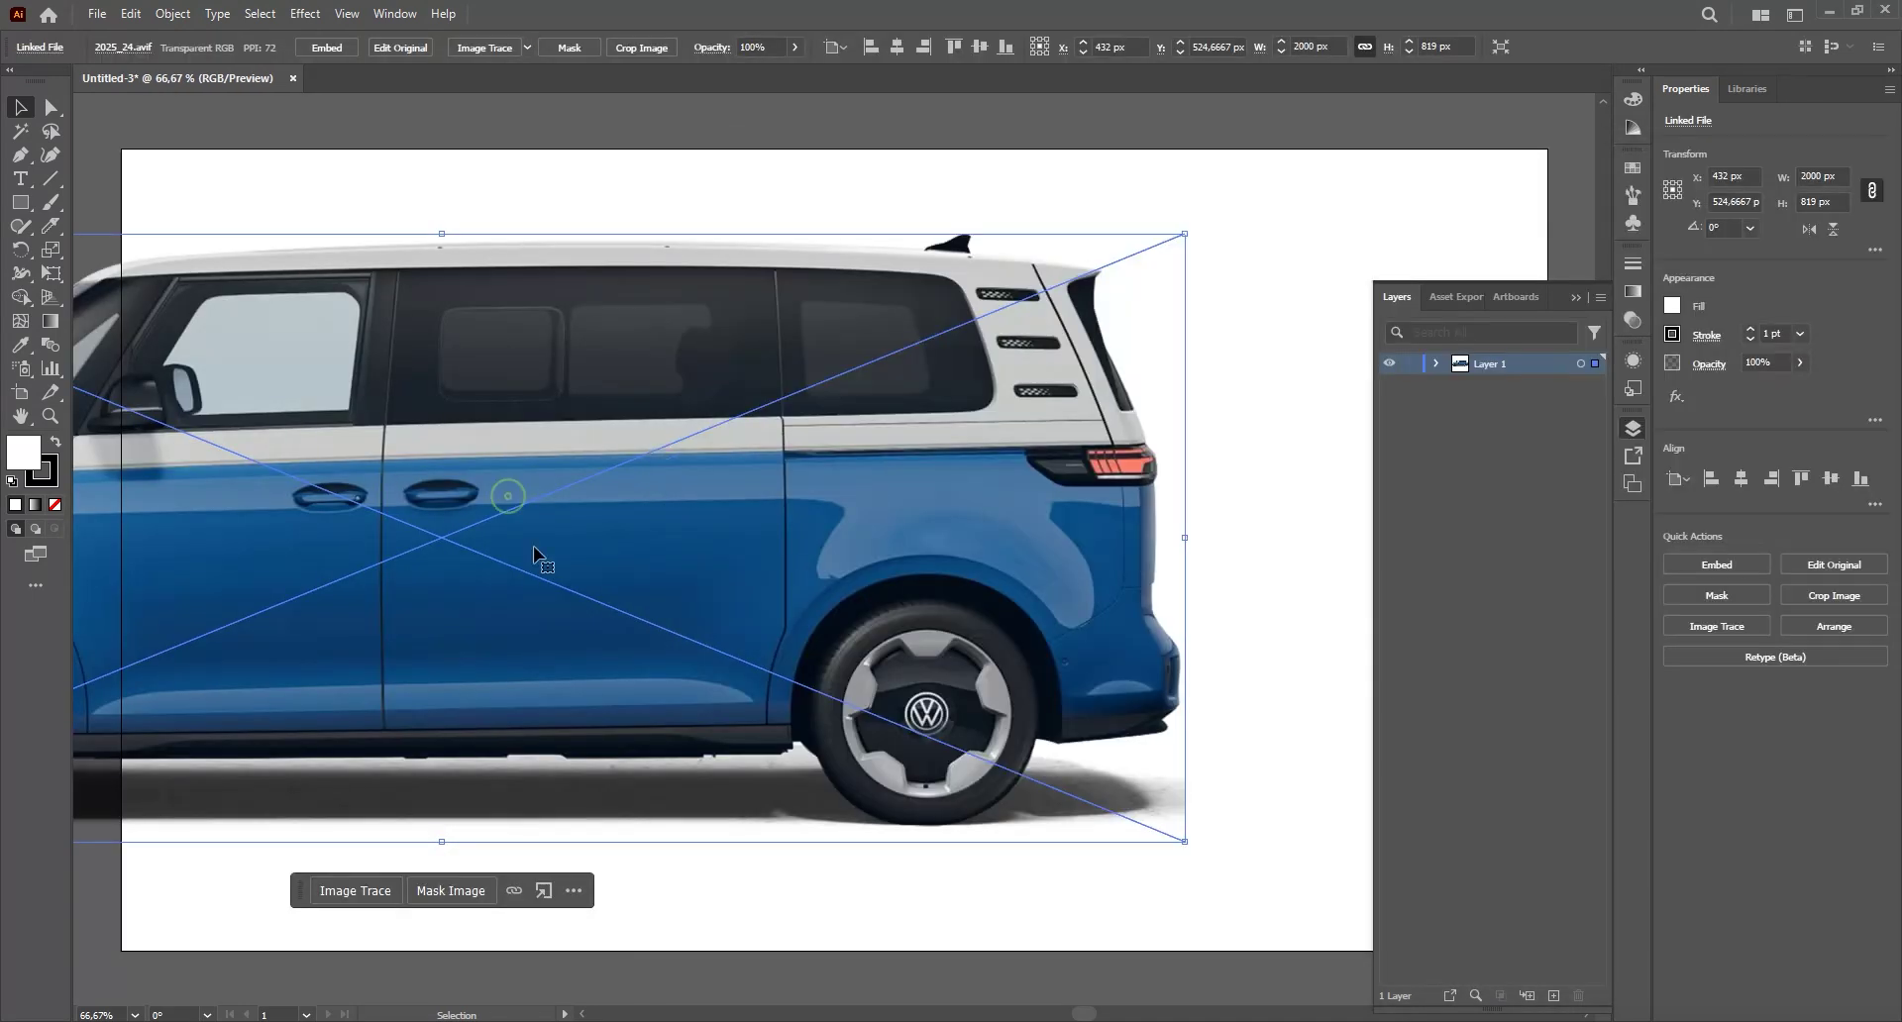
- Centre the van image horizontally and vertically on the artboard and scale it down proportionally to fit inside the artboard
key("ctrl+0")
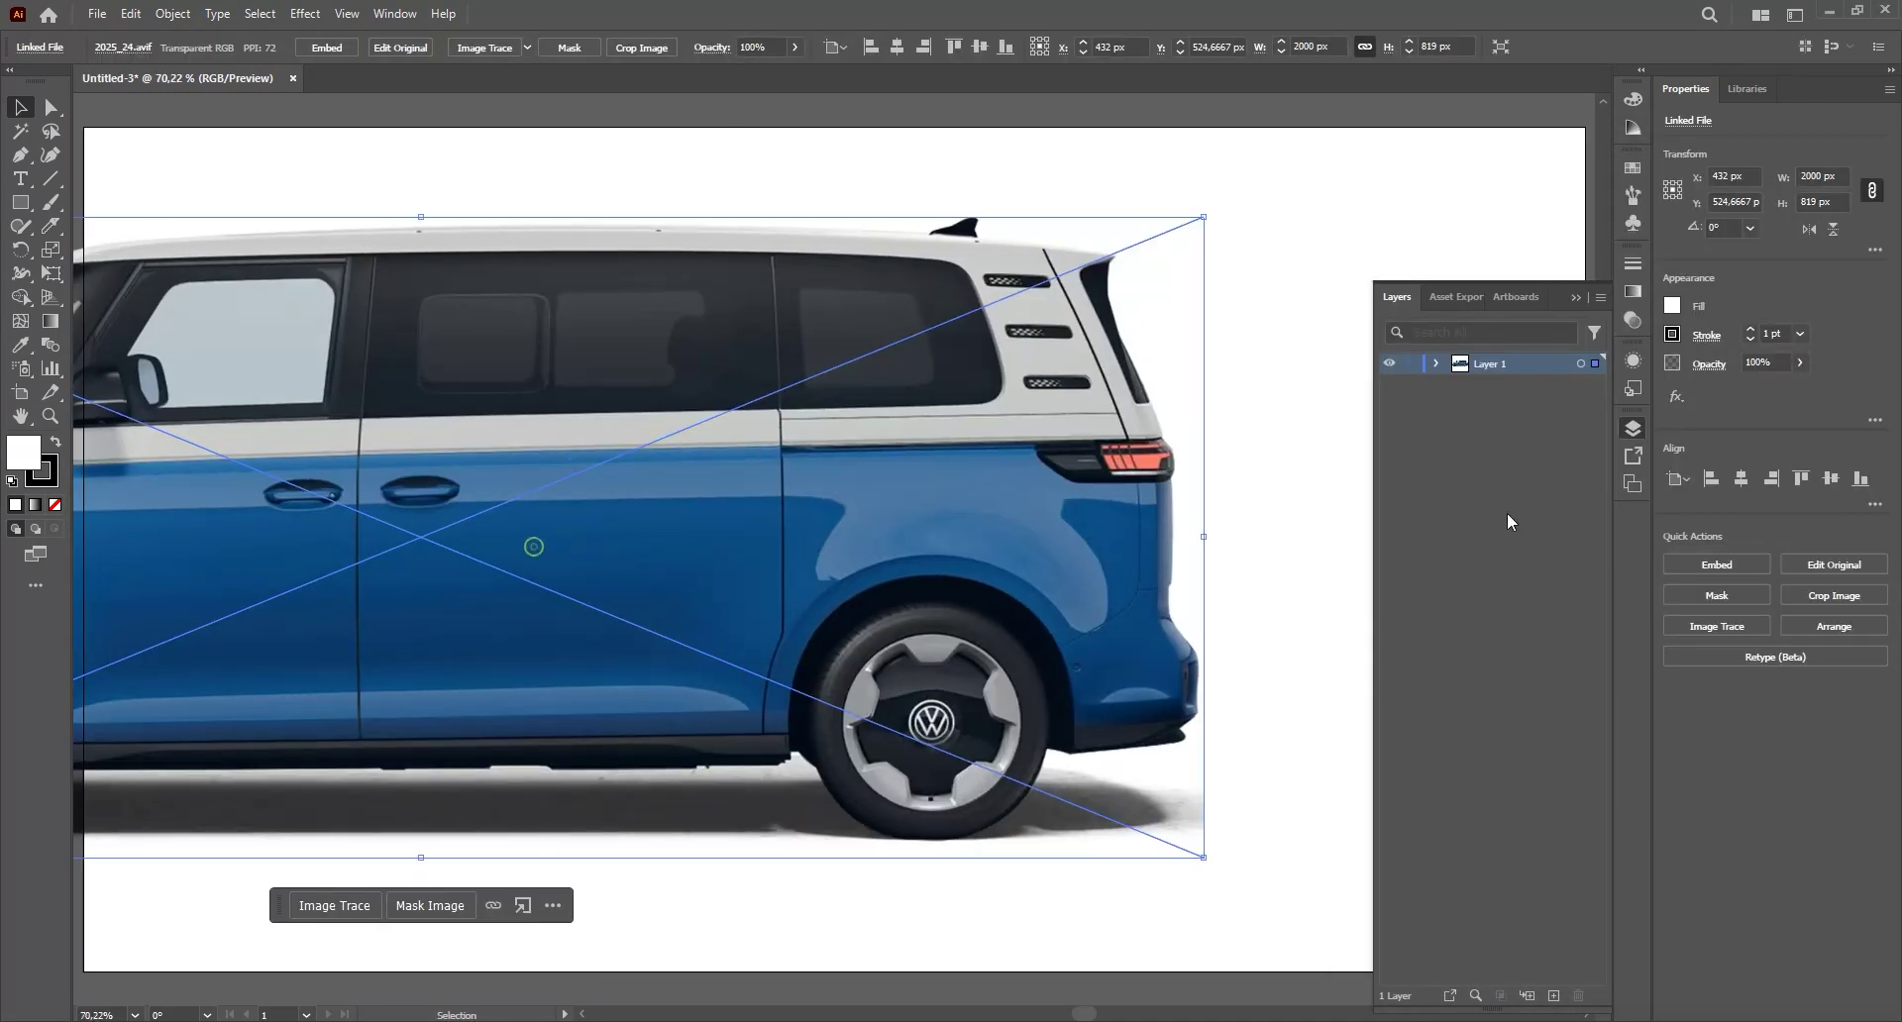
left_click(1741, 480)
left_click(1831, 479)
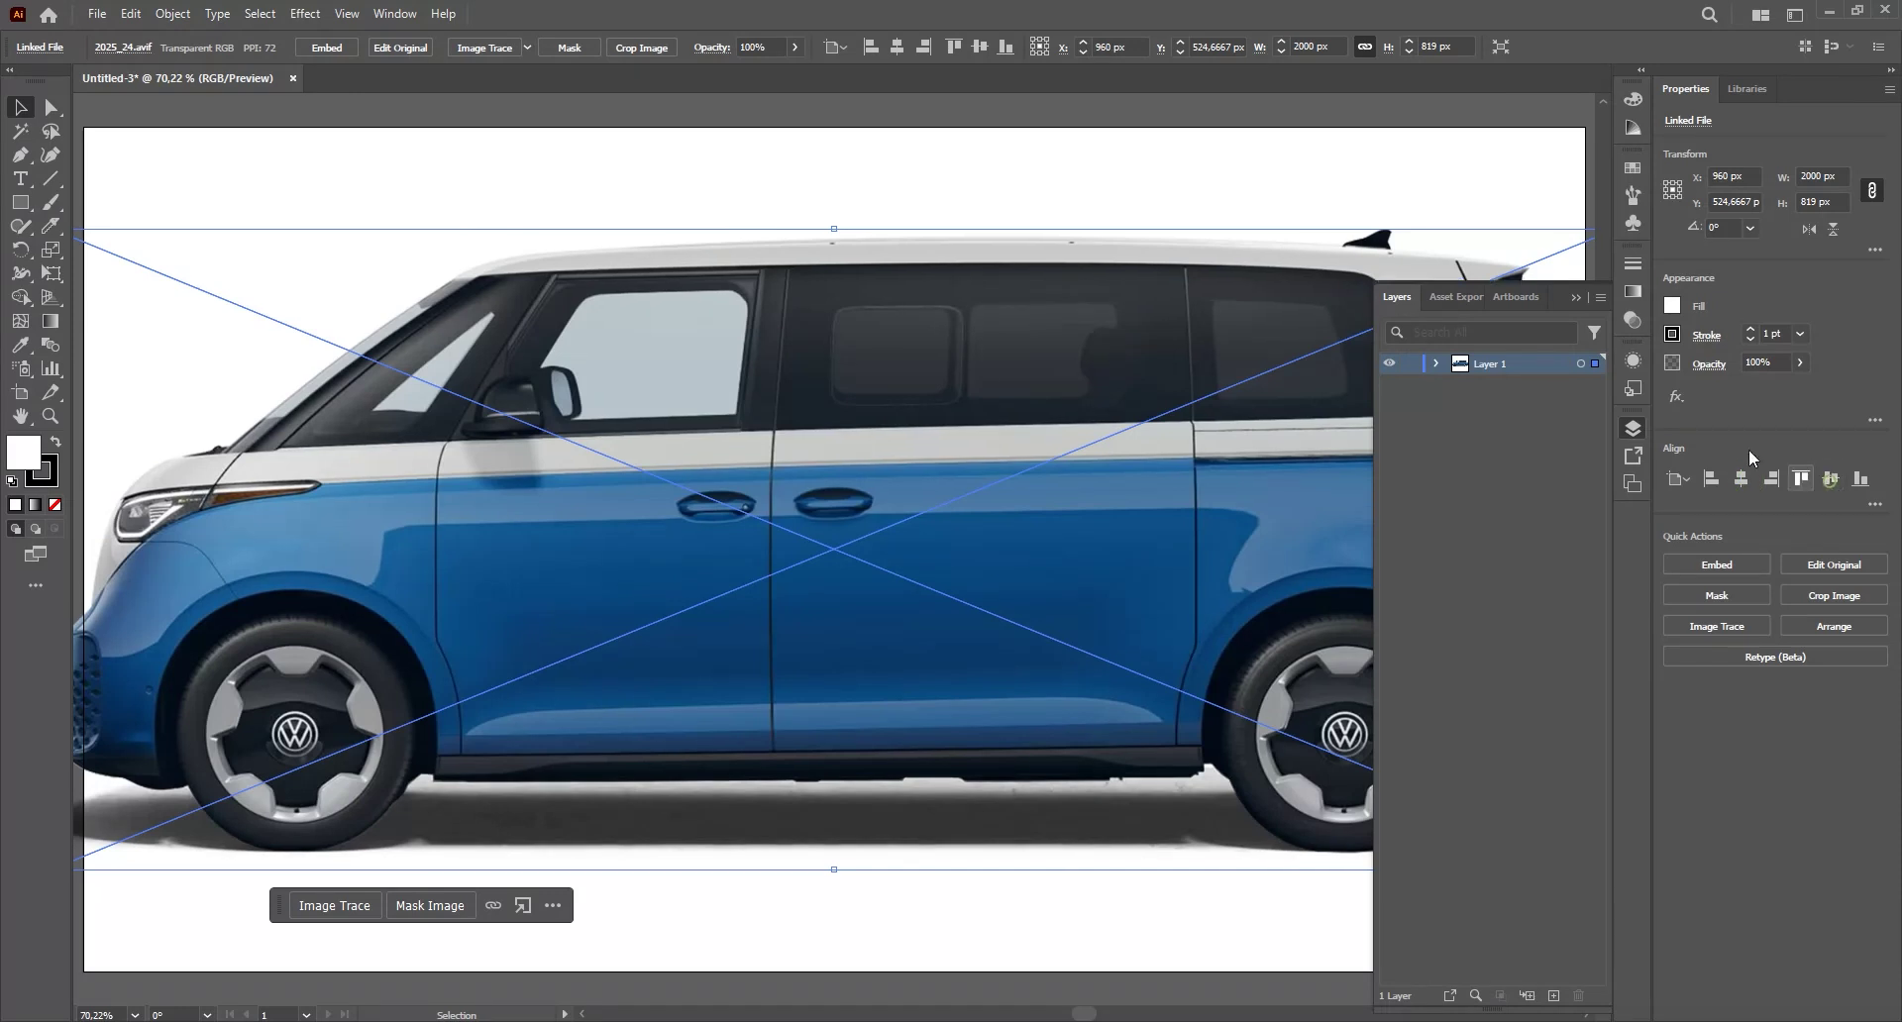
left_click(1634, 428)
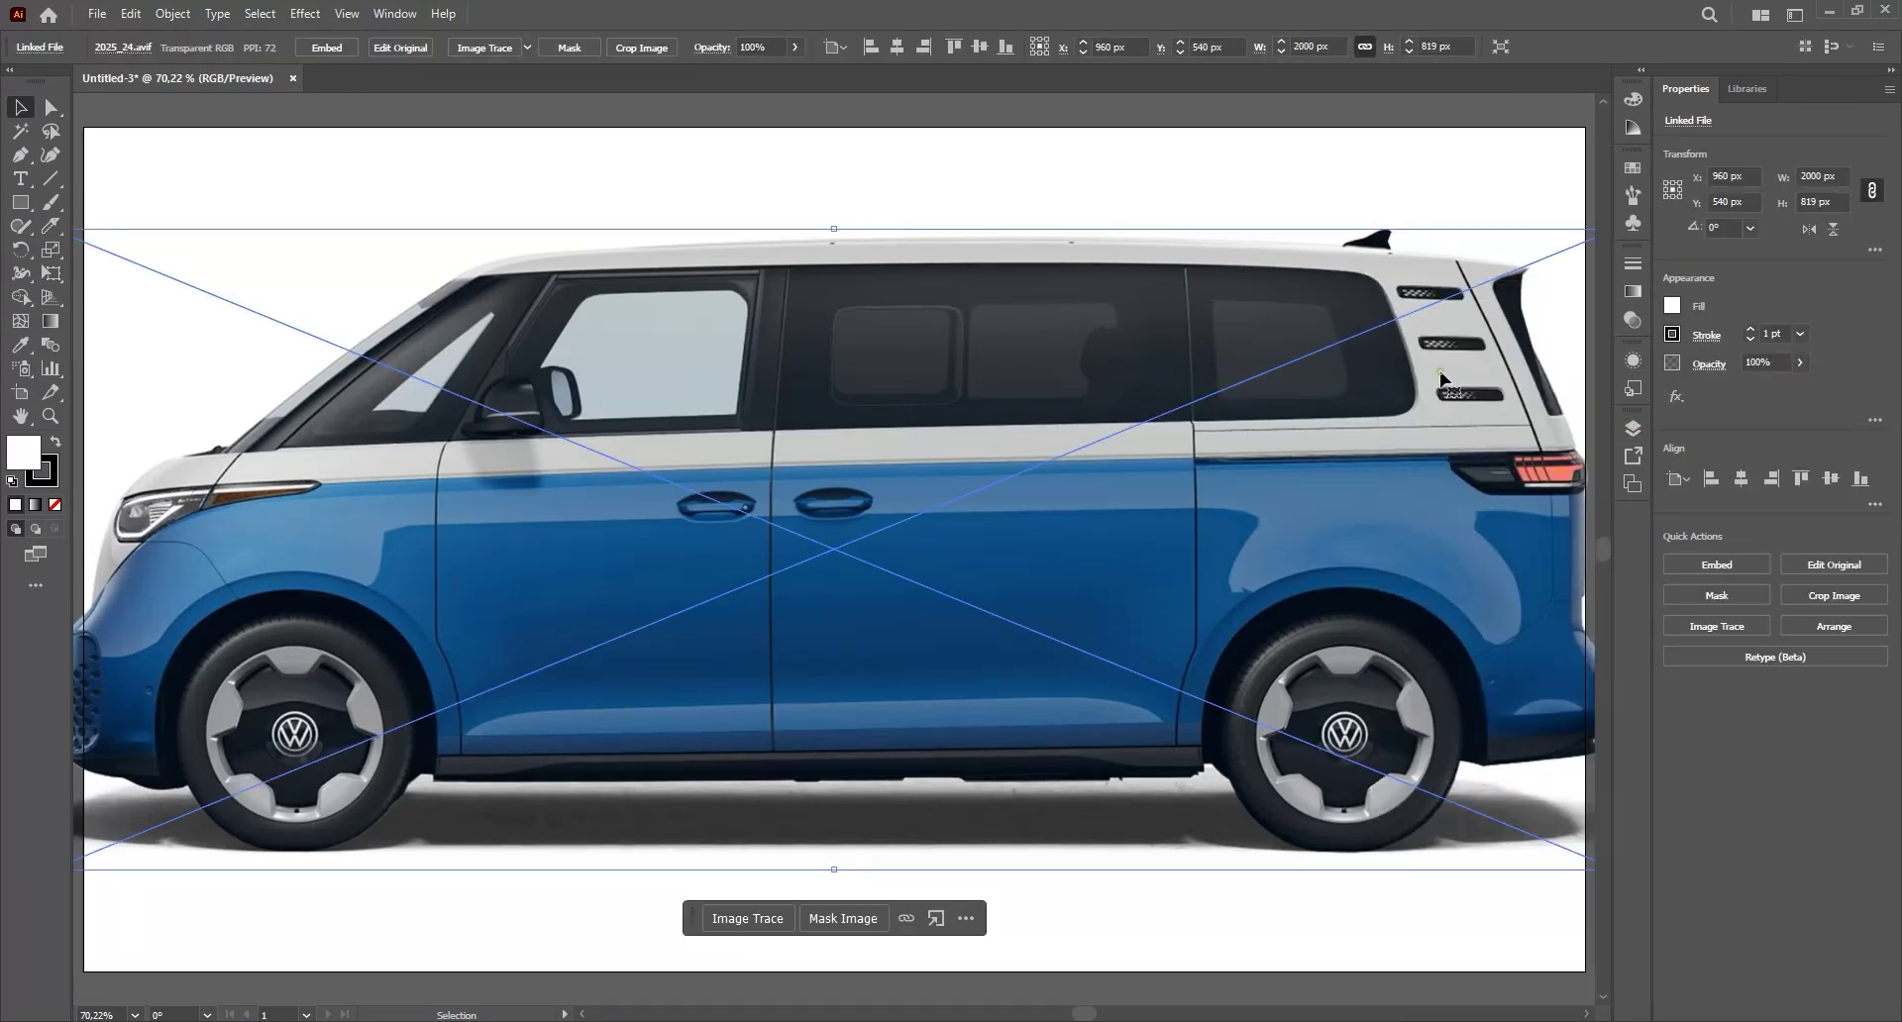
scroll(1256, 327, "down", 3)
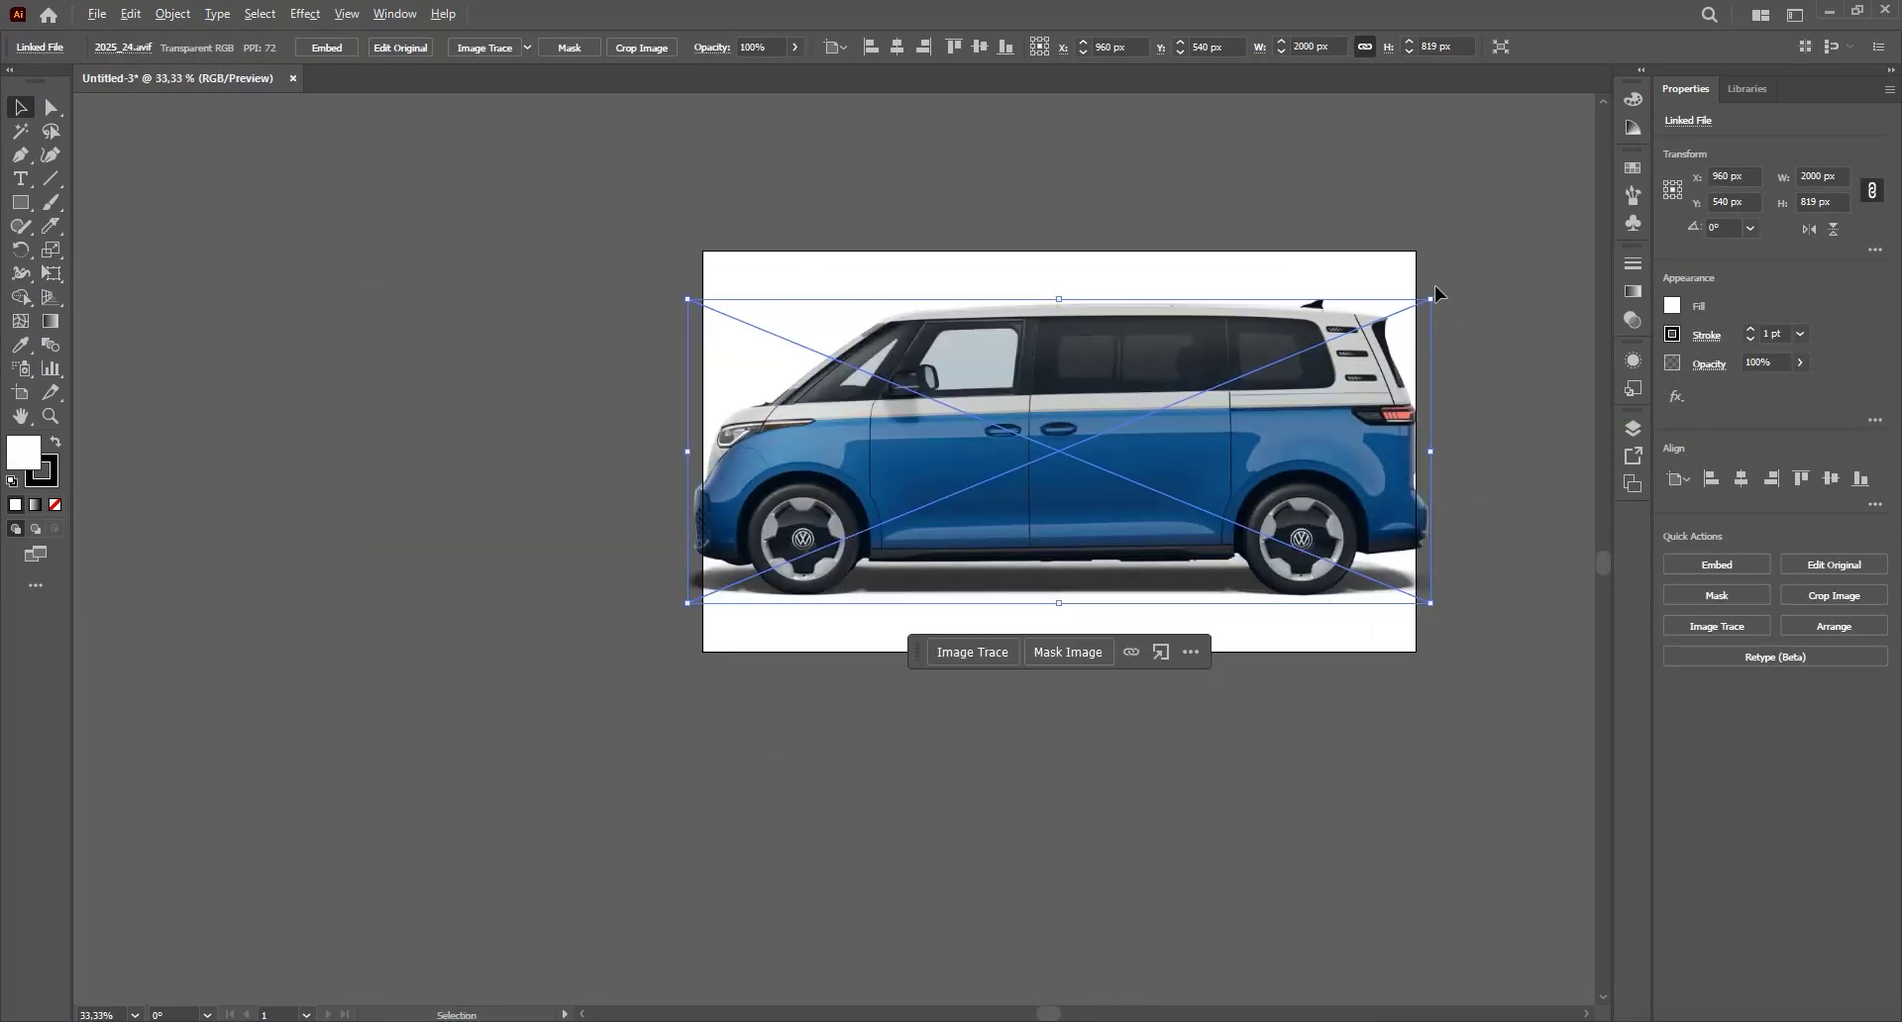
left_click_drag(1429, 299, 1347, 333)
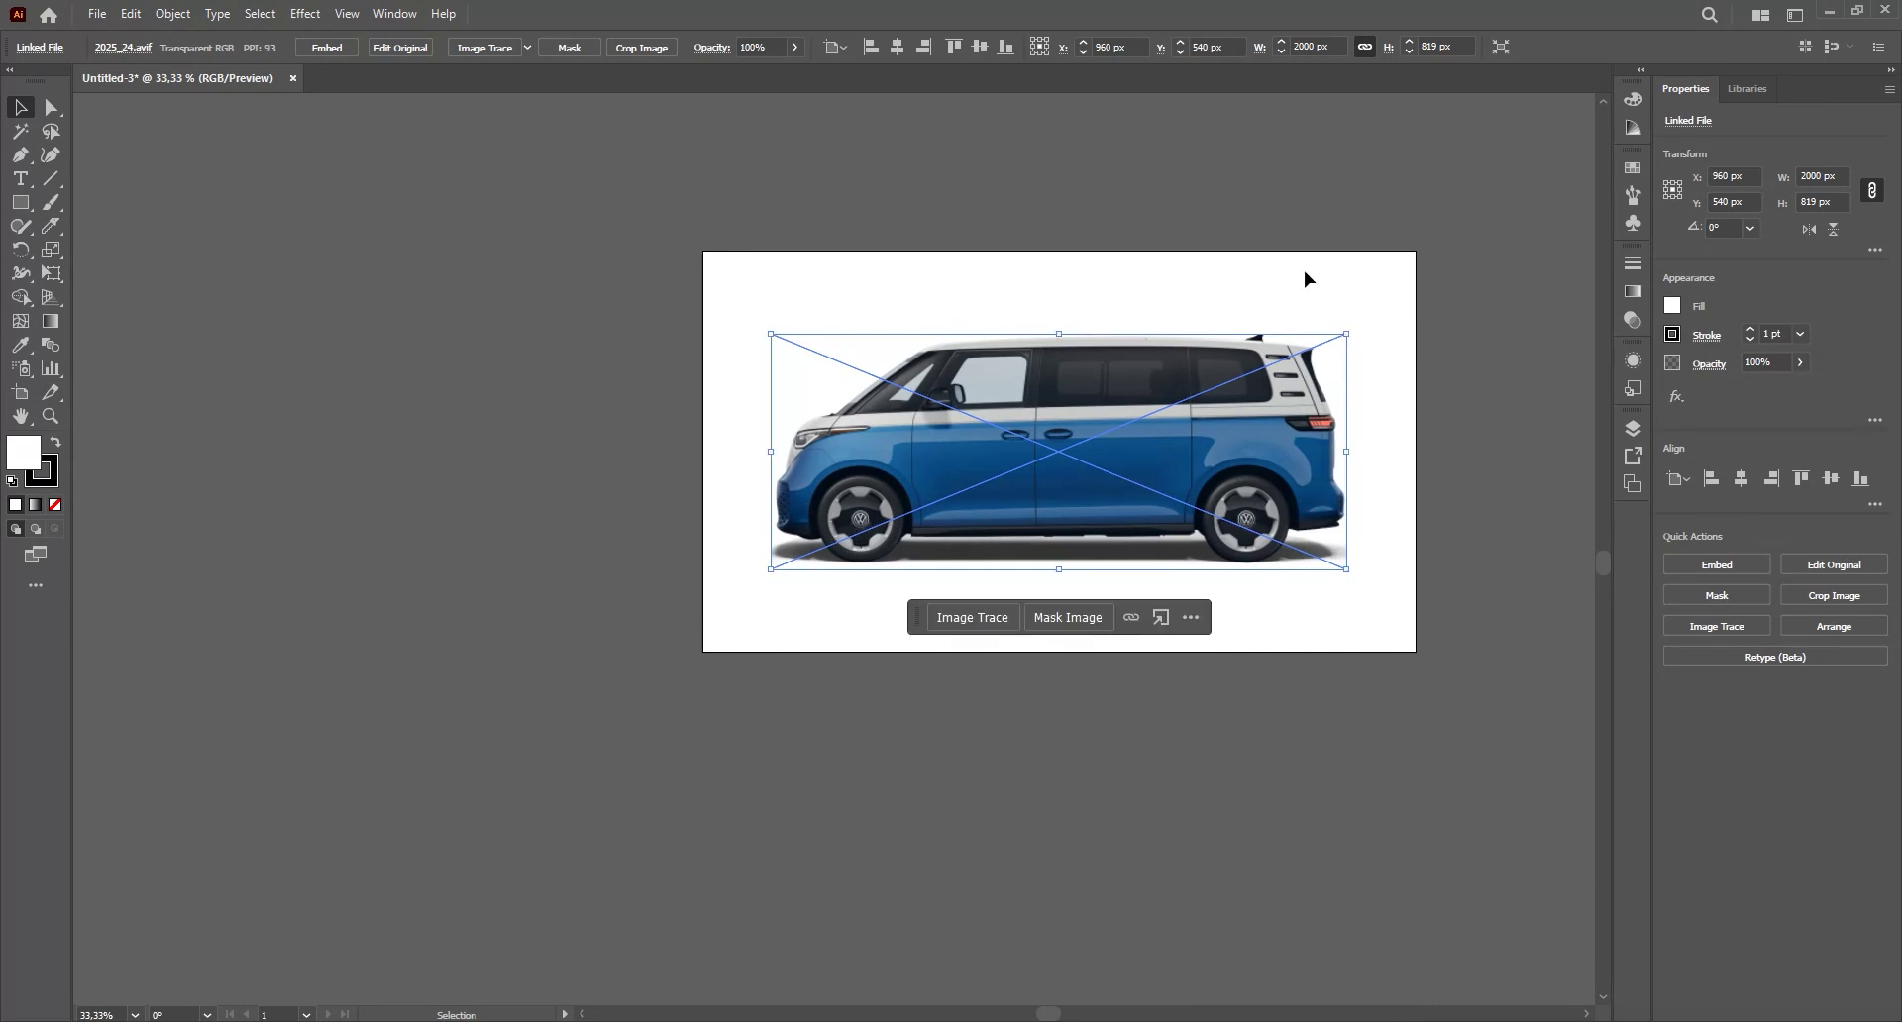
left_click(1304, 270)
scroll(1324, 398, "up", 3)
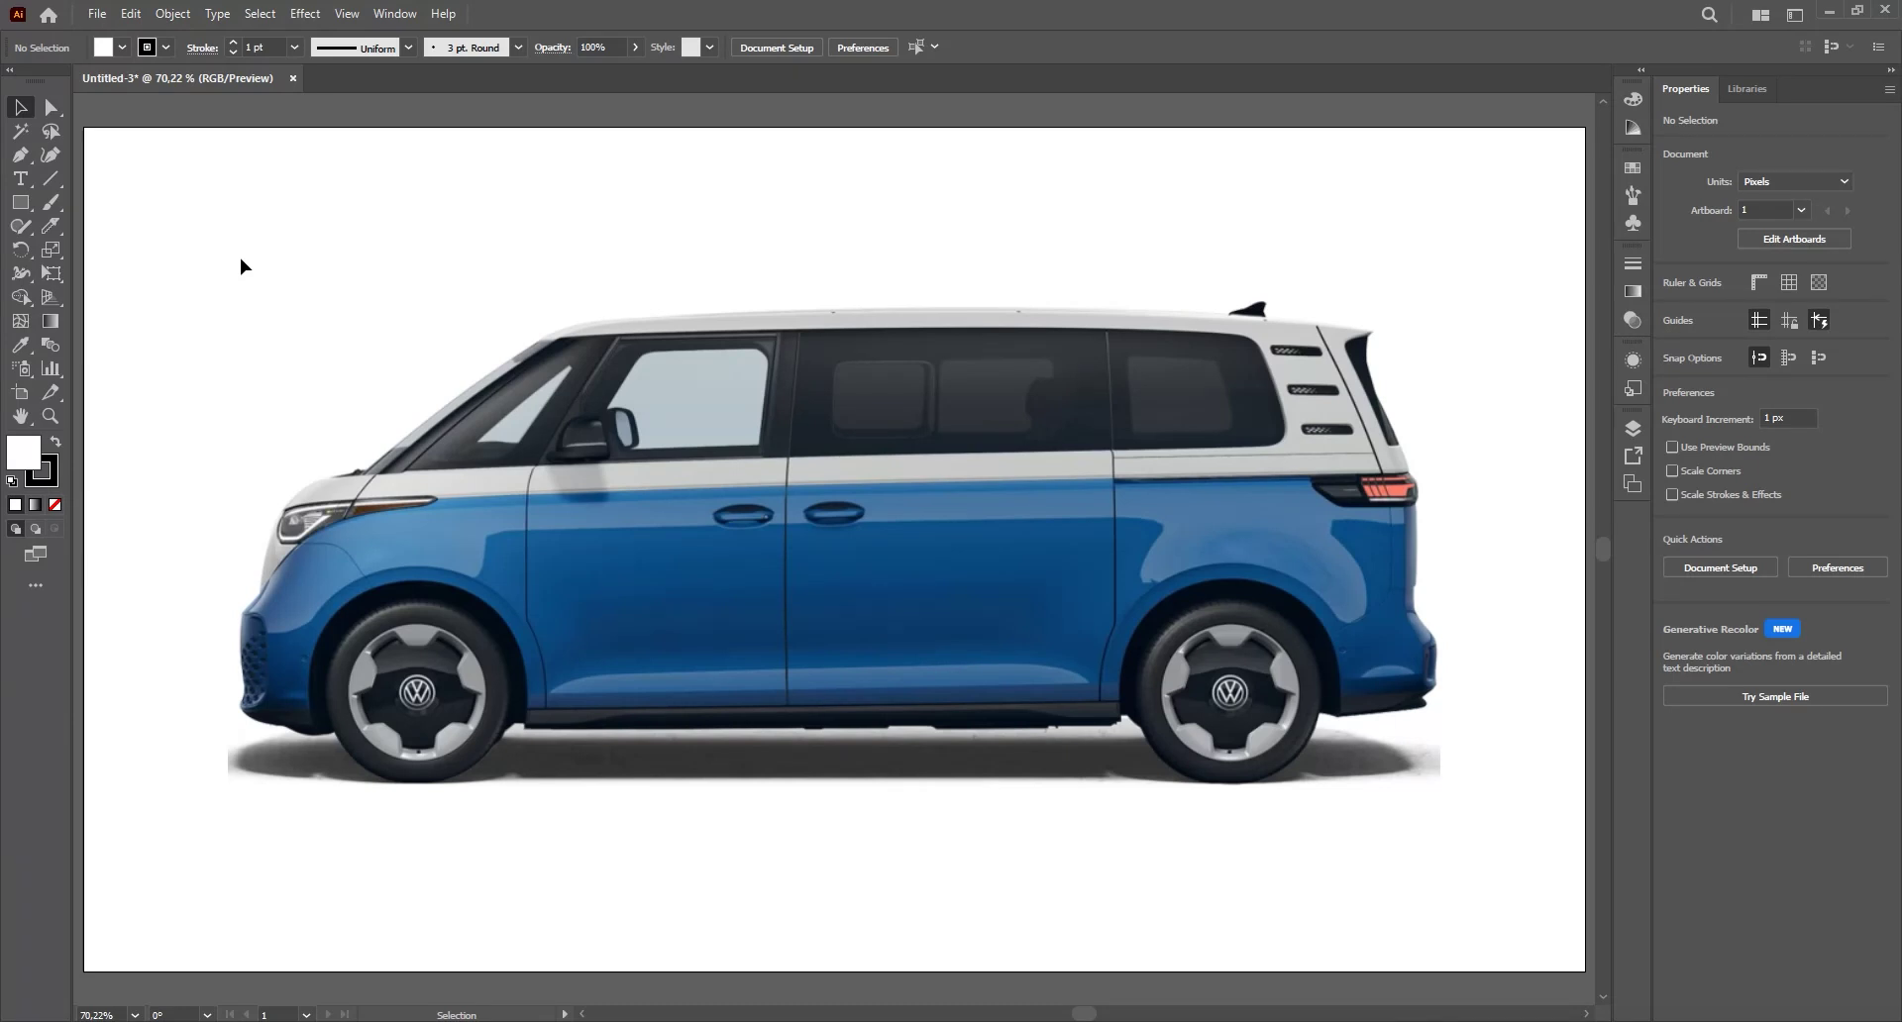
left_click(24, 160)
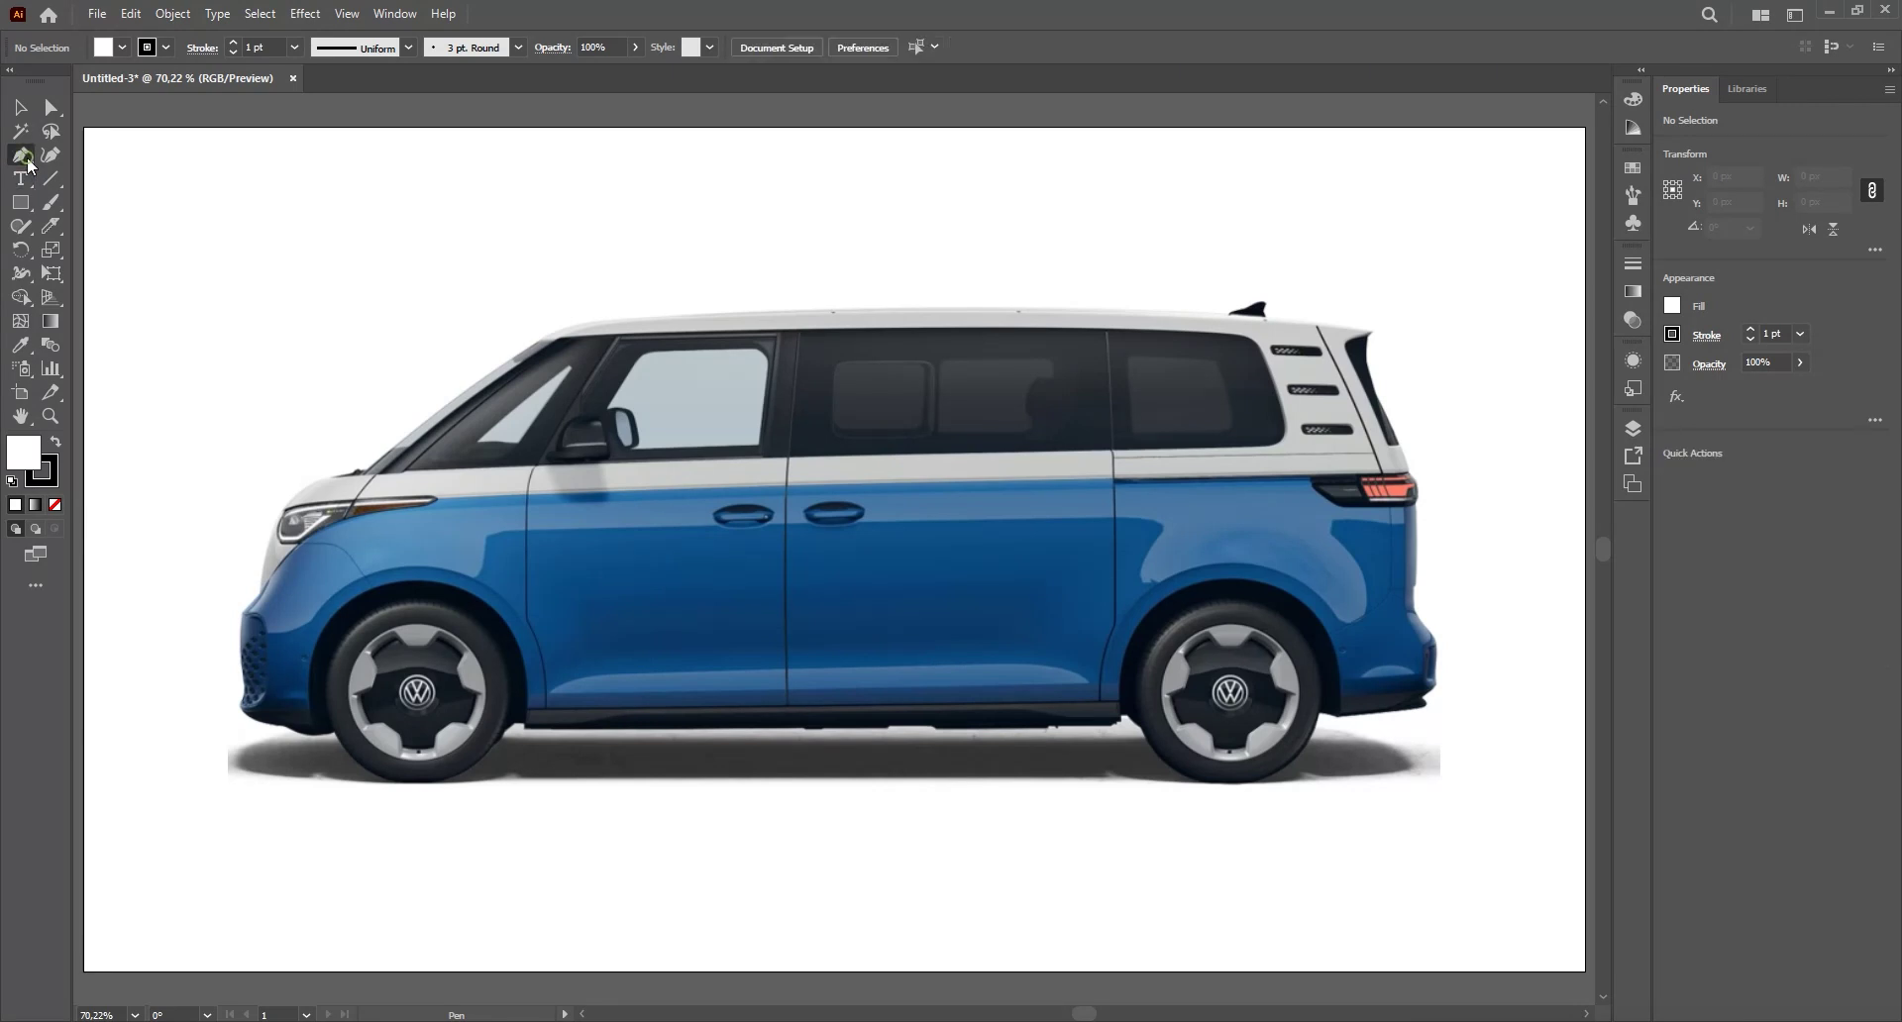
left_click(20, 156)
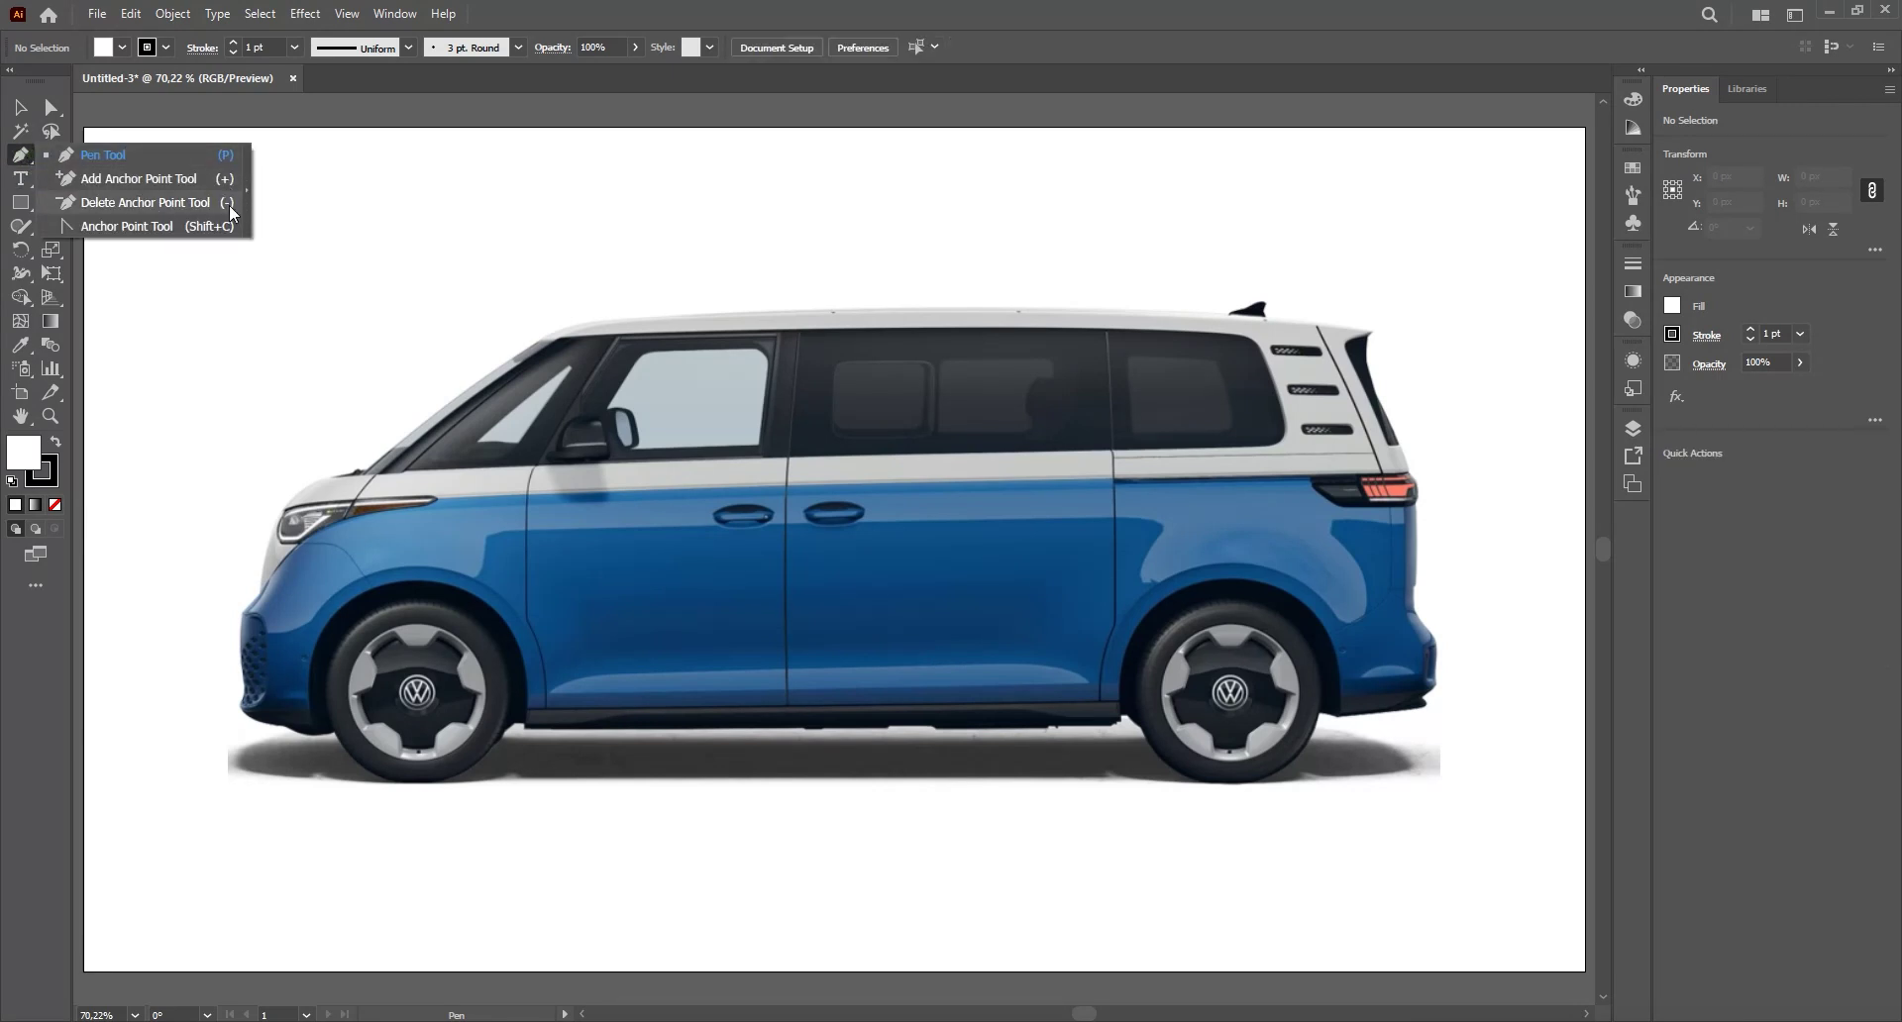
left_click(29, 187)
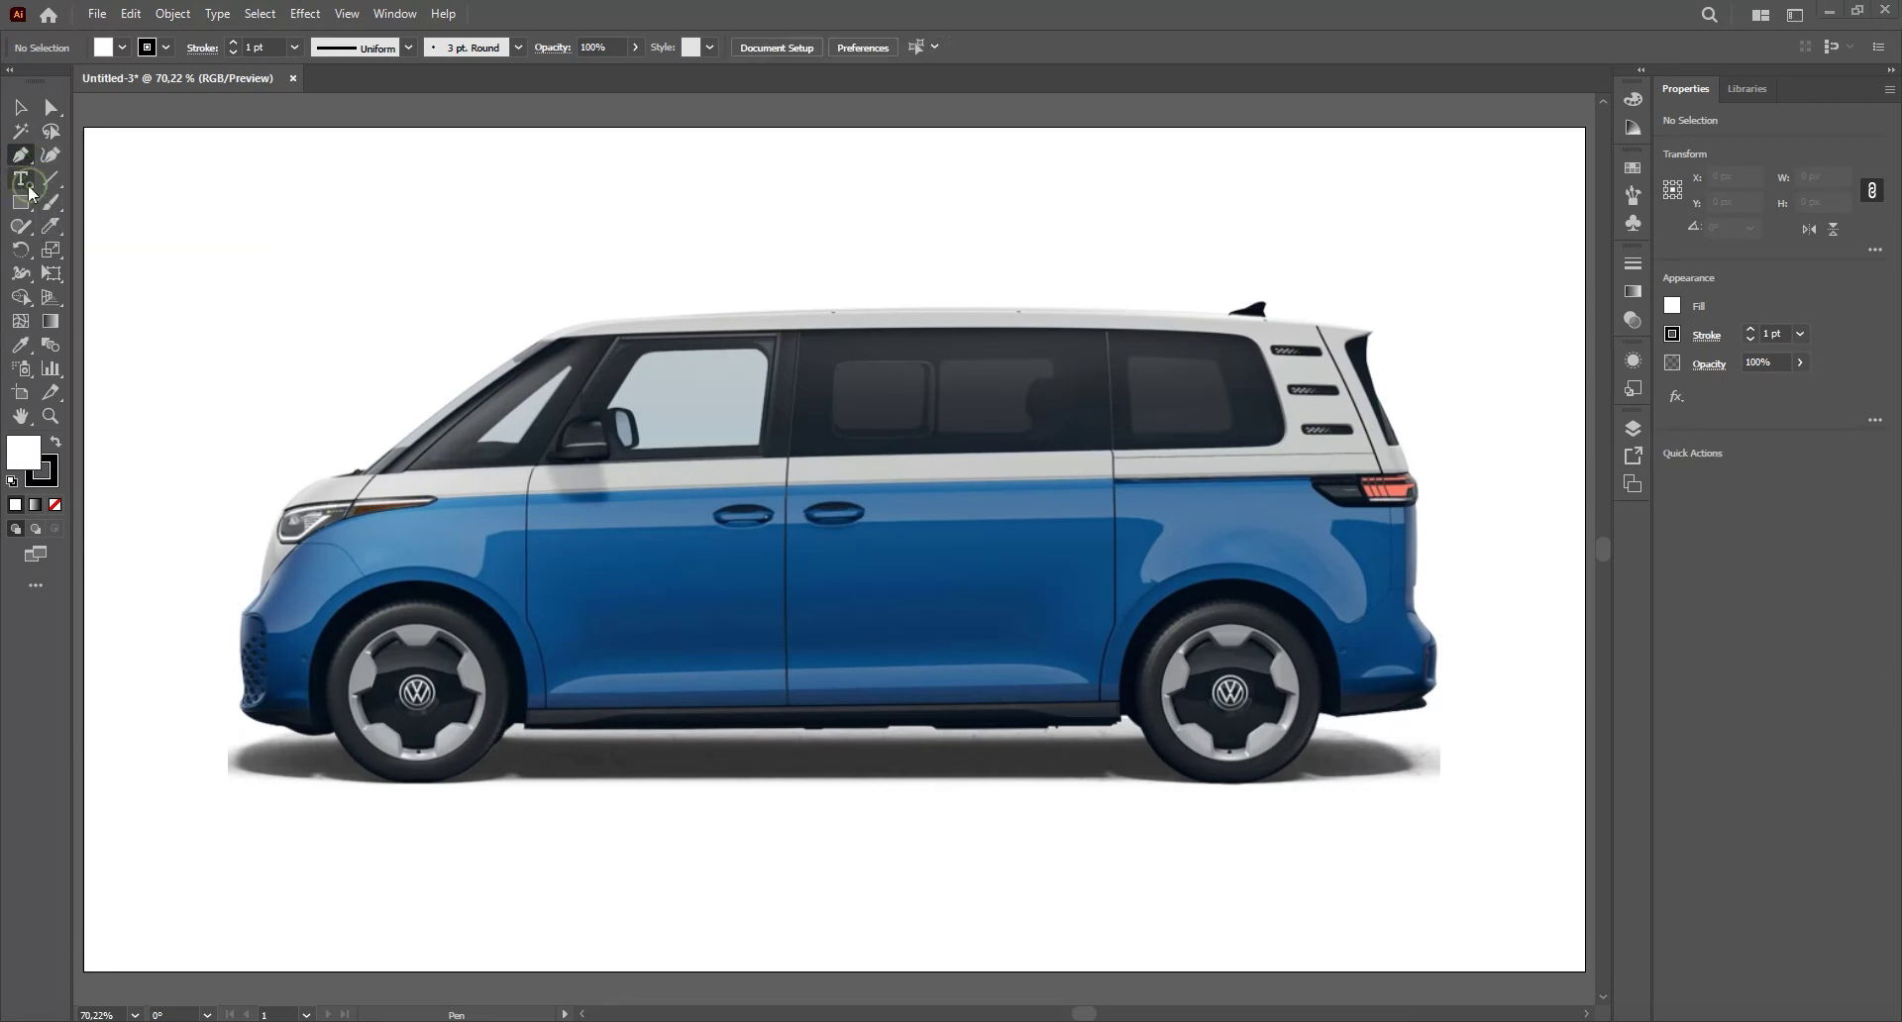
left_click(33, 190)
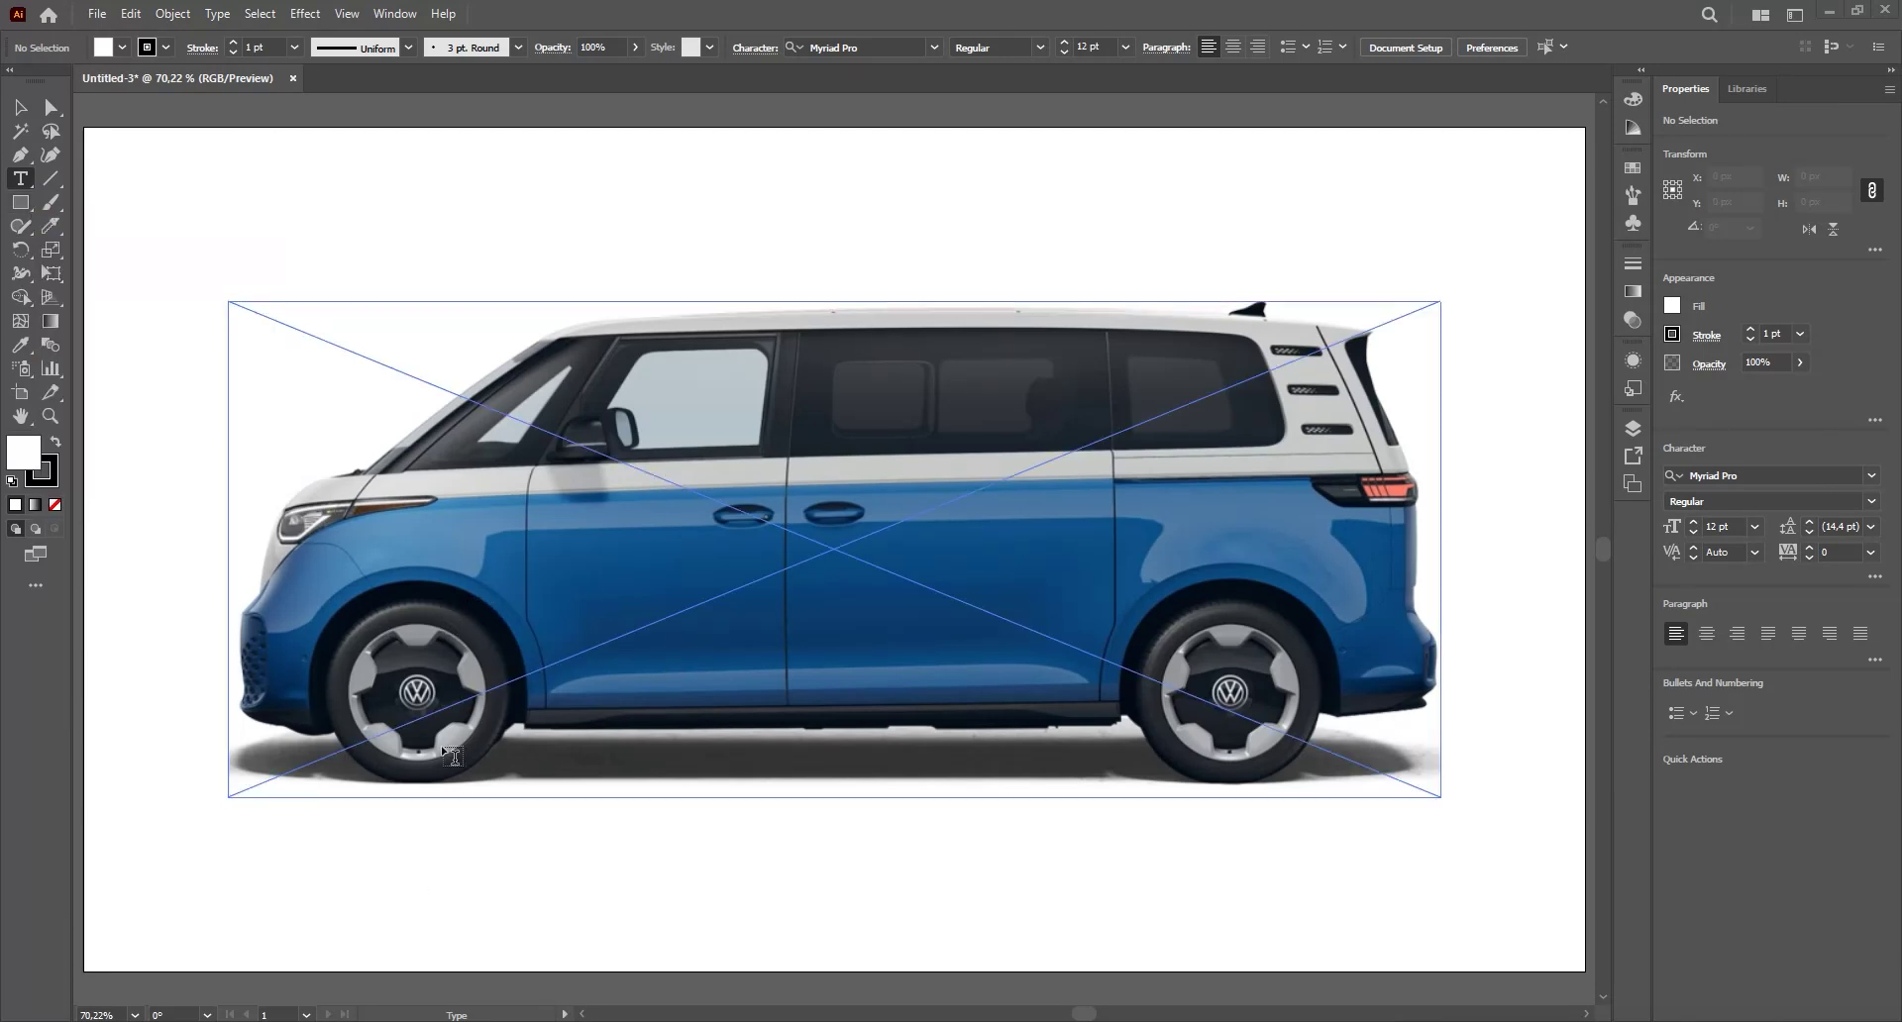
- Draw a circle about 33.8 px in diameter from the centre of the front wheel's VW emblem
key("l")
scroll(424, 765, "up", 2)
left_click_drag(418, 760, 790, 845)
scroll(785, 780, "up", 1)
left_click_drag(795, 735, 872, 627)
scroll(866, 775, "up", 1)
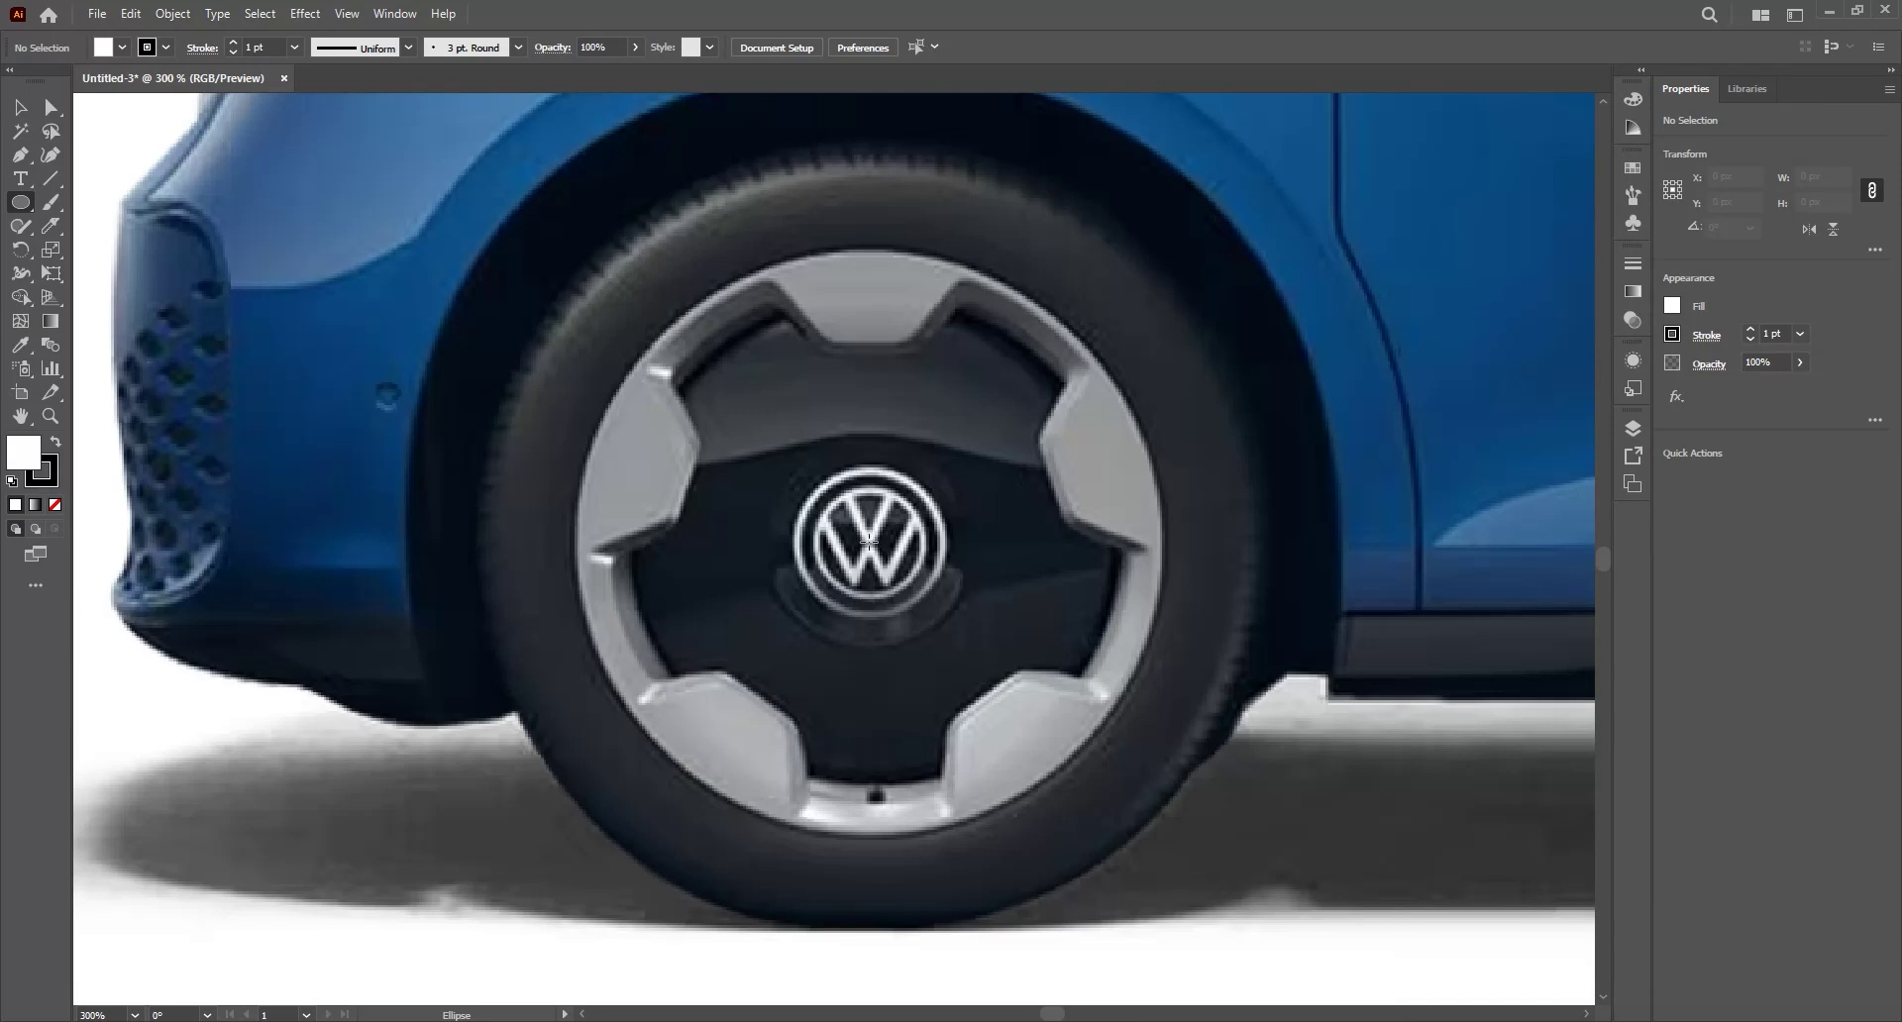
left_click_drag(870, 542, 927, 590)
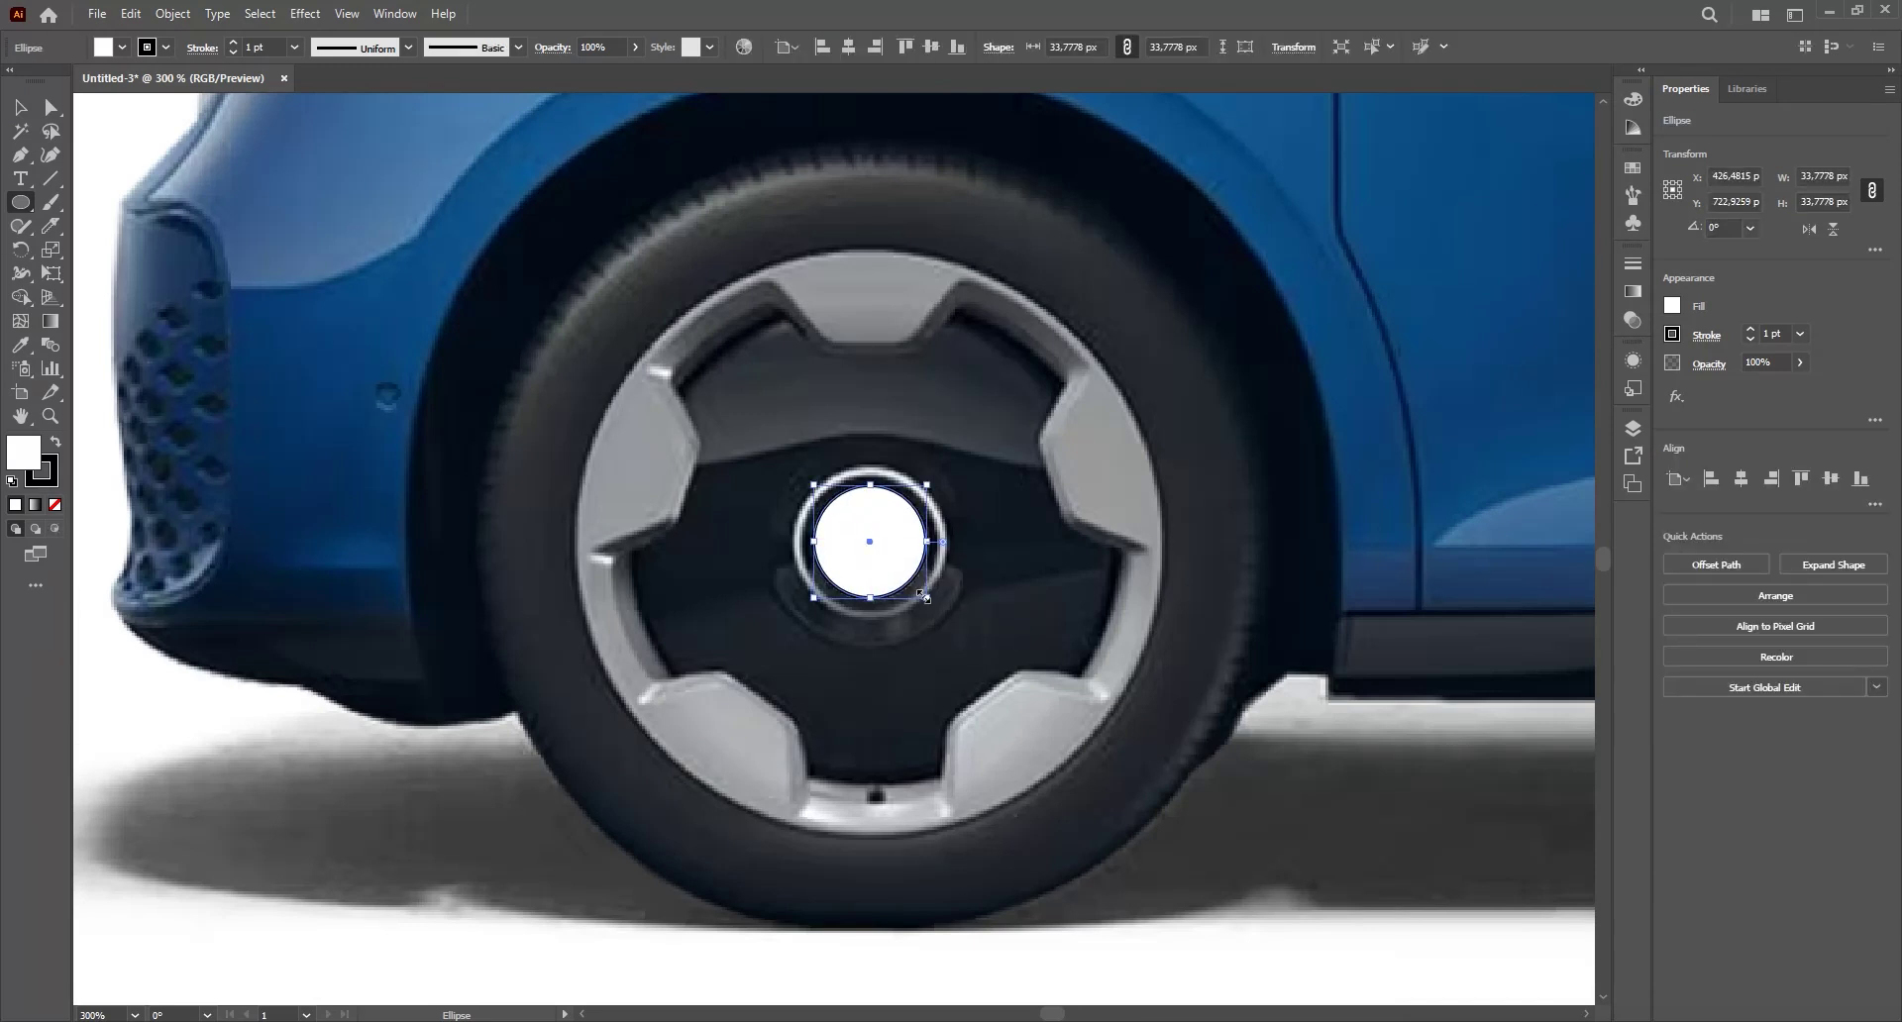
- Fit the circle to the VW emblem's inner disc at about 34.4 px and set its opacity to 44%
key("v")
key("ctrl+plus")
key("ctrl+plus")
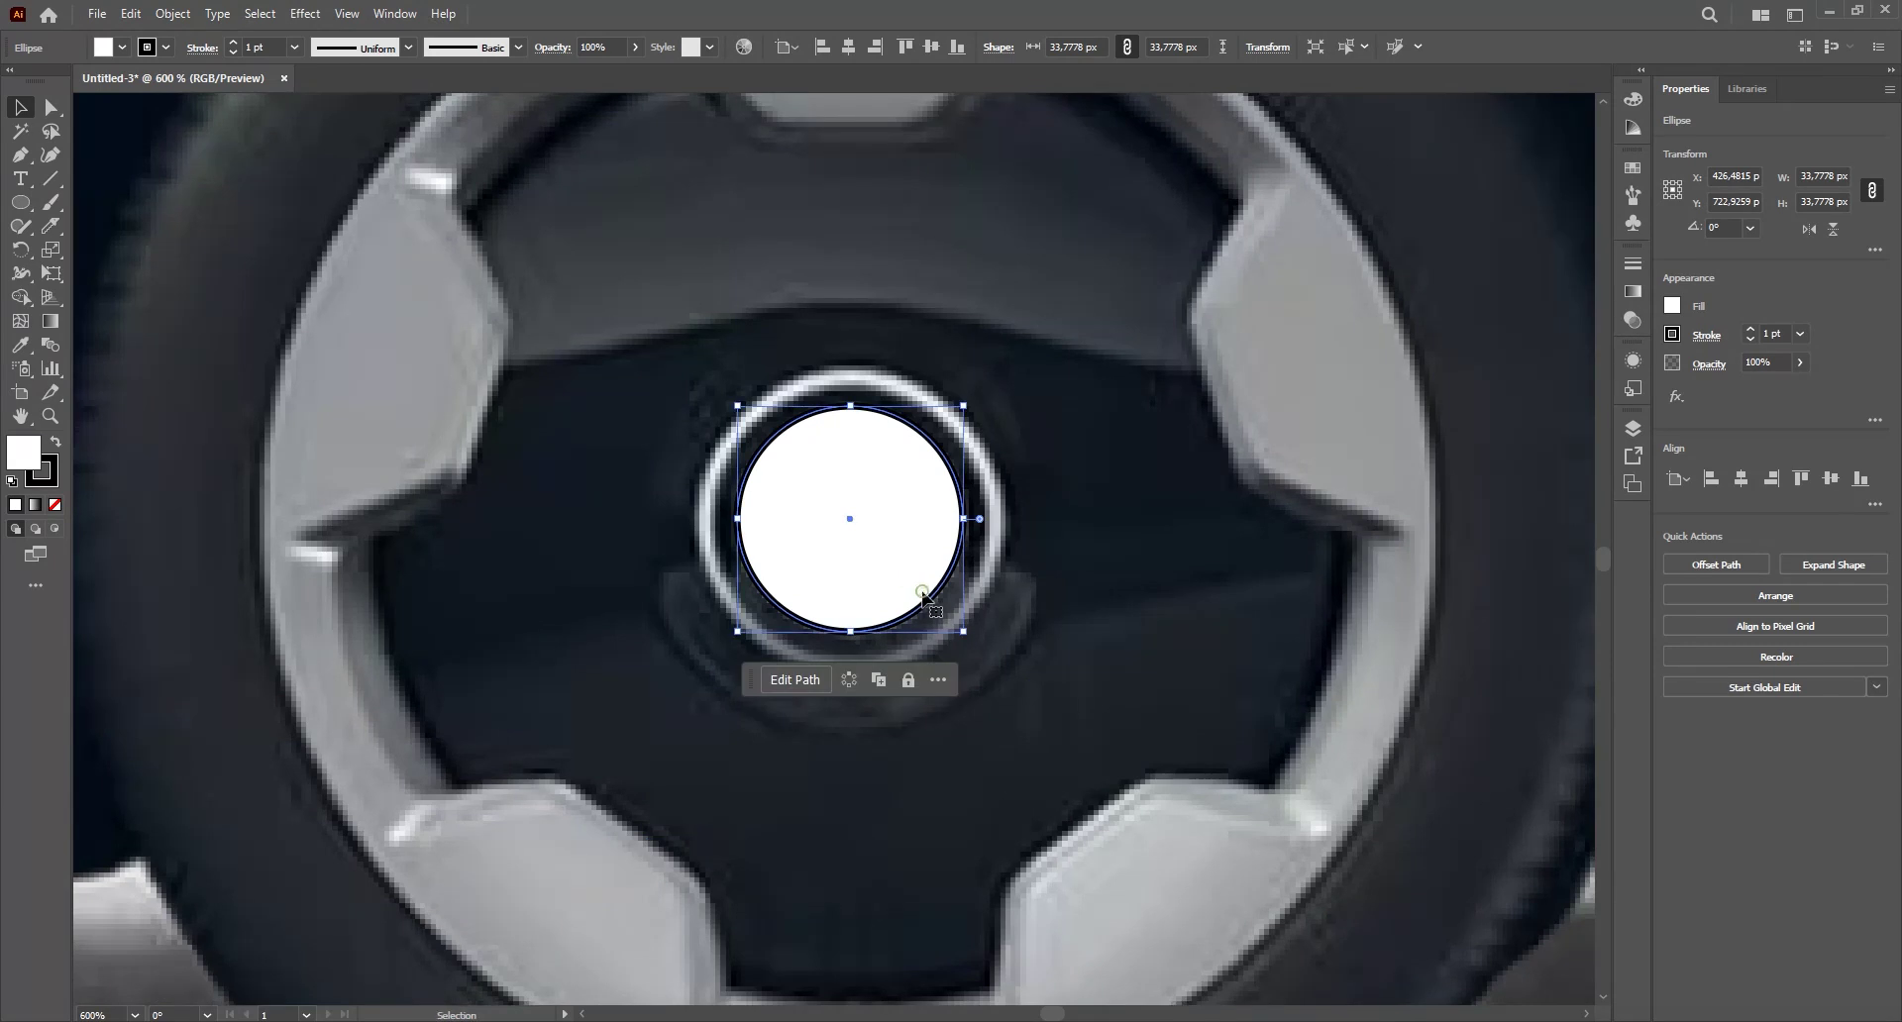
key("Down")
left_click_drag(964, 631, 967, 637)
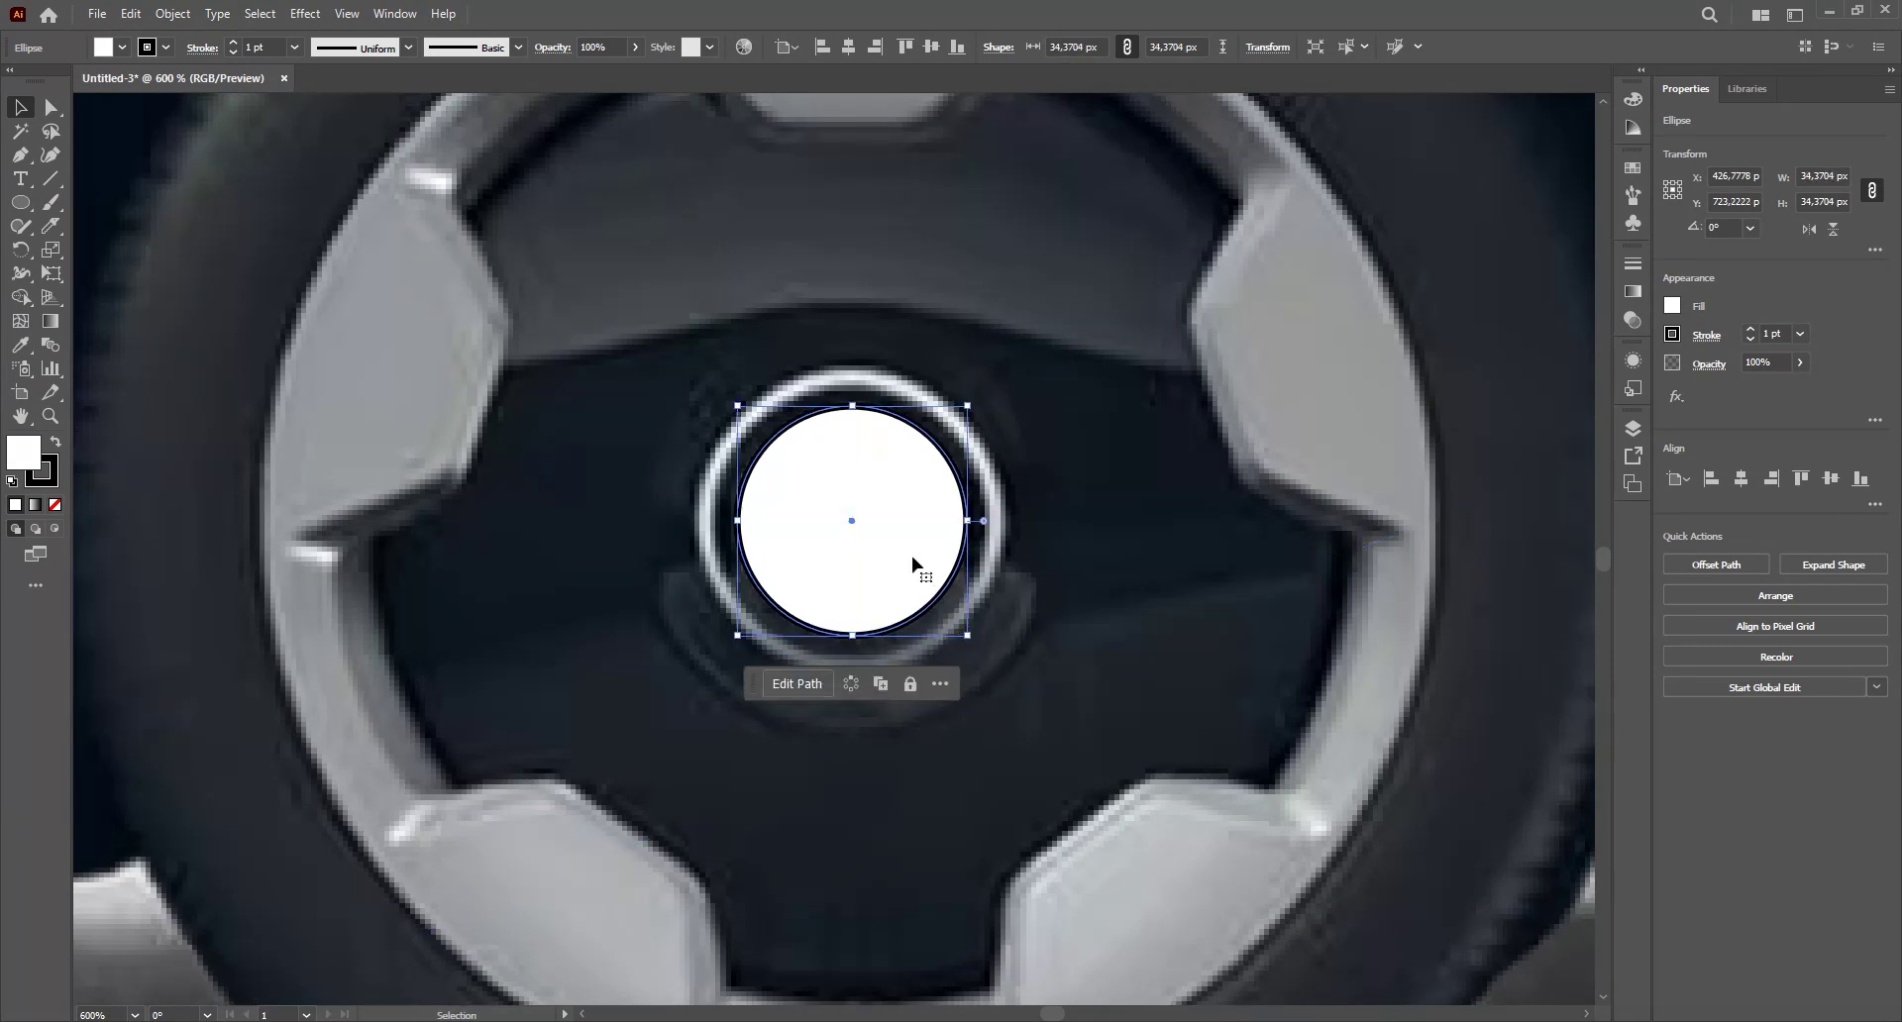
key("ctrl+plus")
left_click_drag(891, 587, 899, 580)
left_click(1801, 363)
left_click(1756, 385)
left_click(887, 500)
left_click_drag(987, 658, 988, 660)
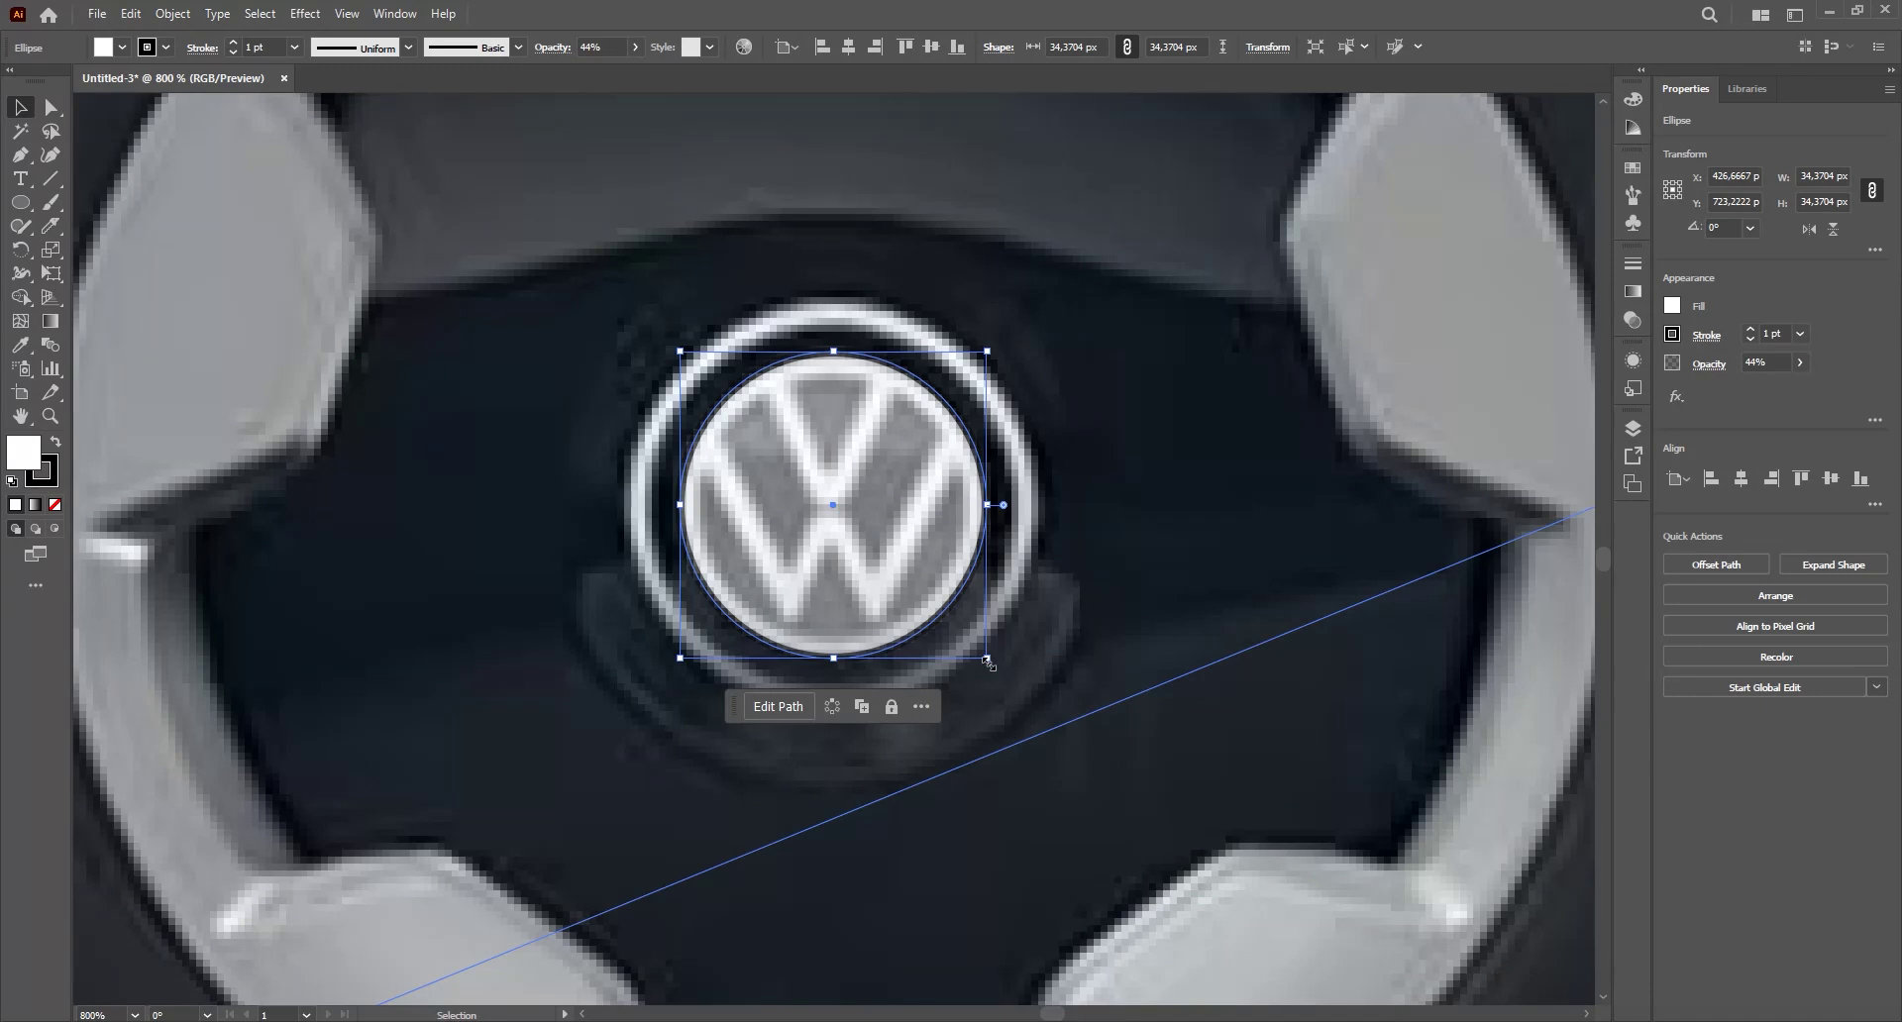
- Duplicate the emblem circle in place and enlarge the copy concentrically to about 46.7 px to match the emblem's outer ring
left_click(917, 574)
key("a")
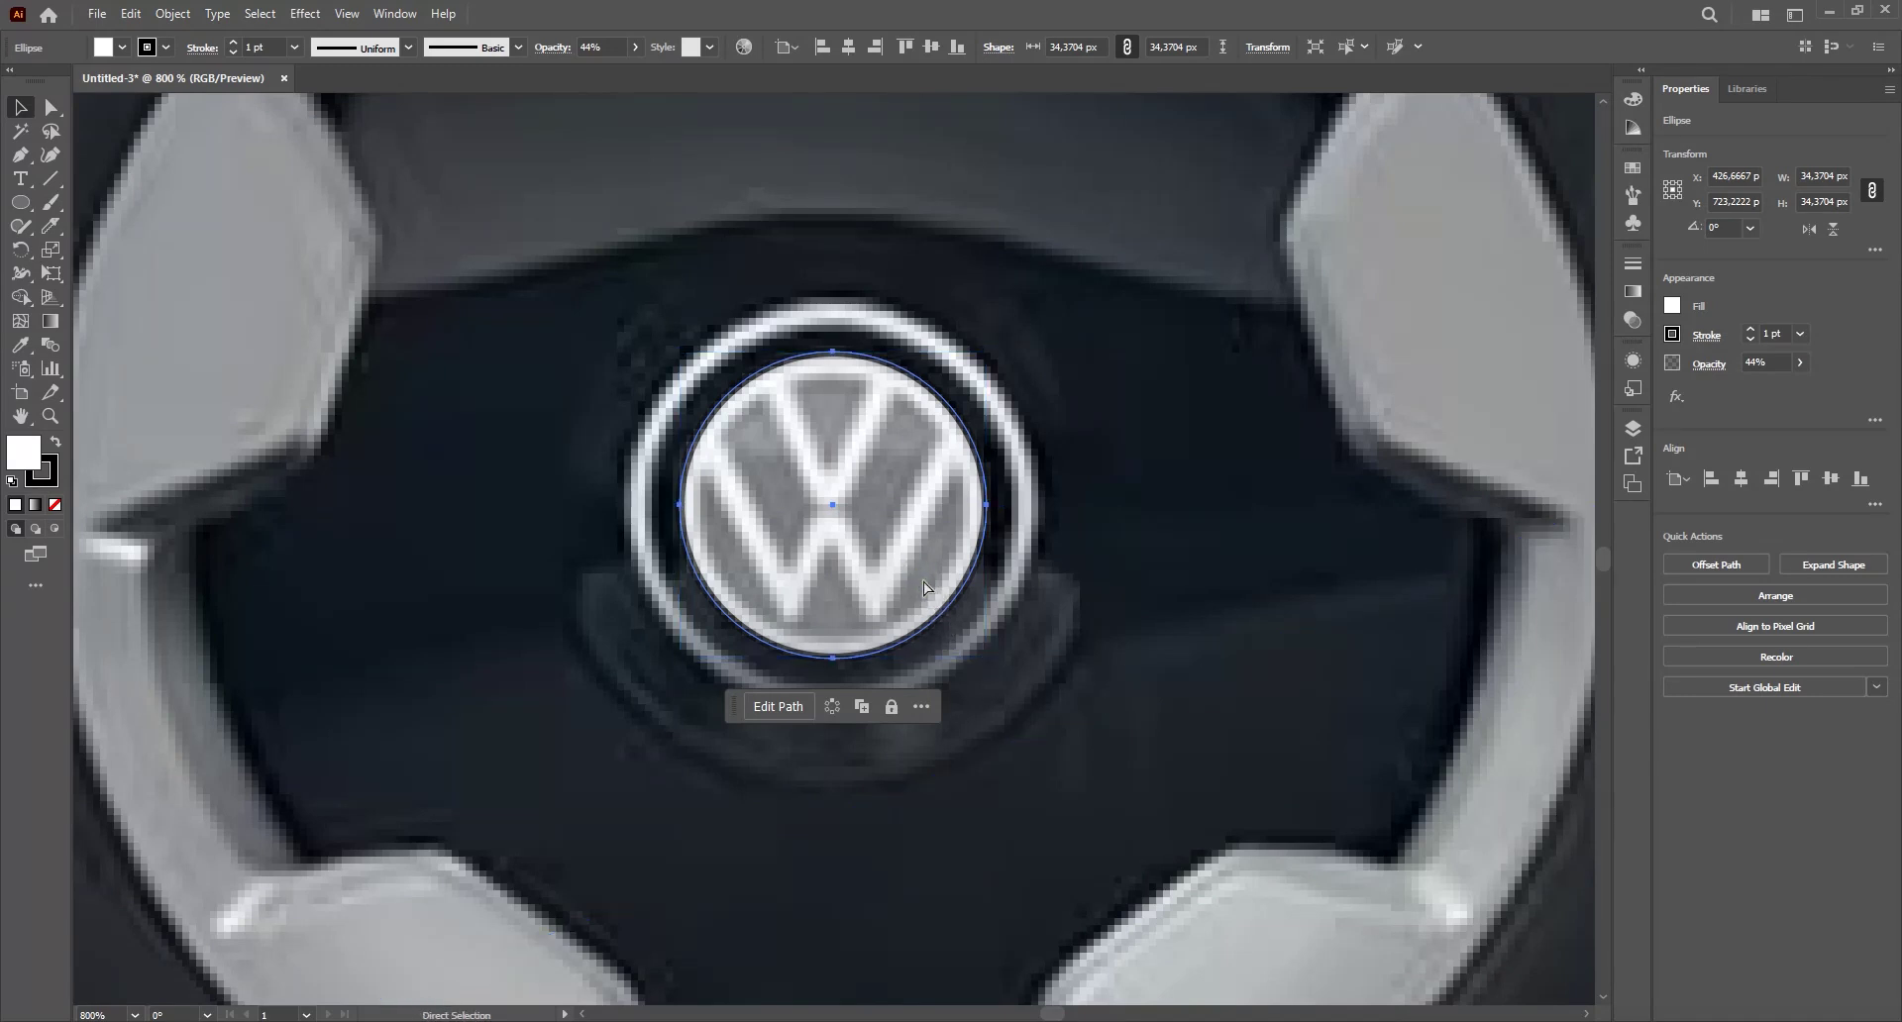
key("ctrl+c")
key("ctrl+shift+v")
left_click_drag(989, 659, 1037, 724)
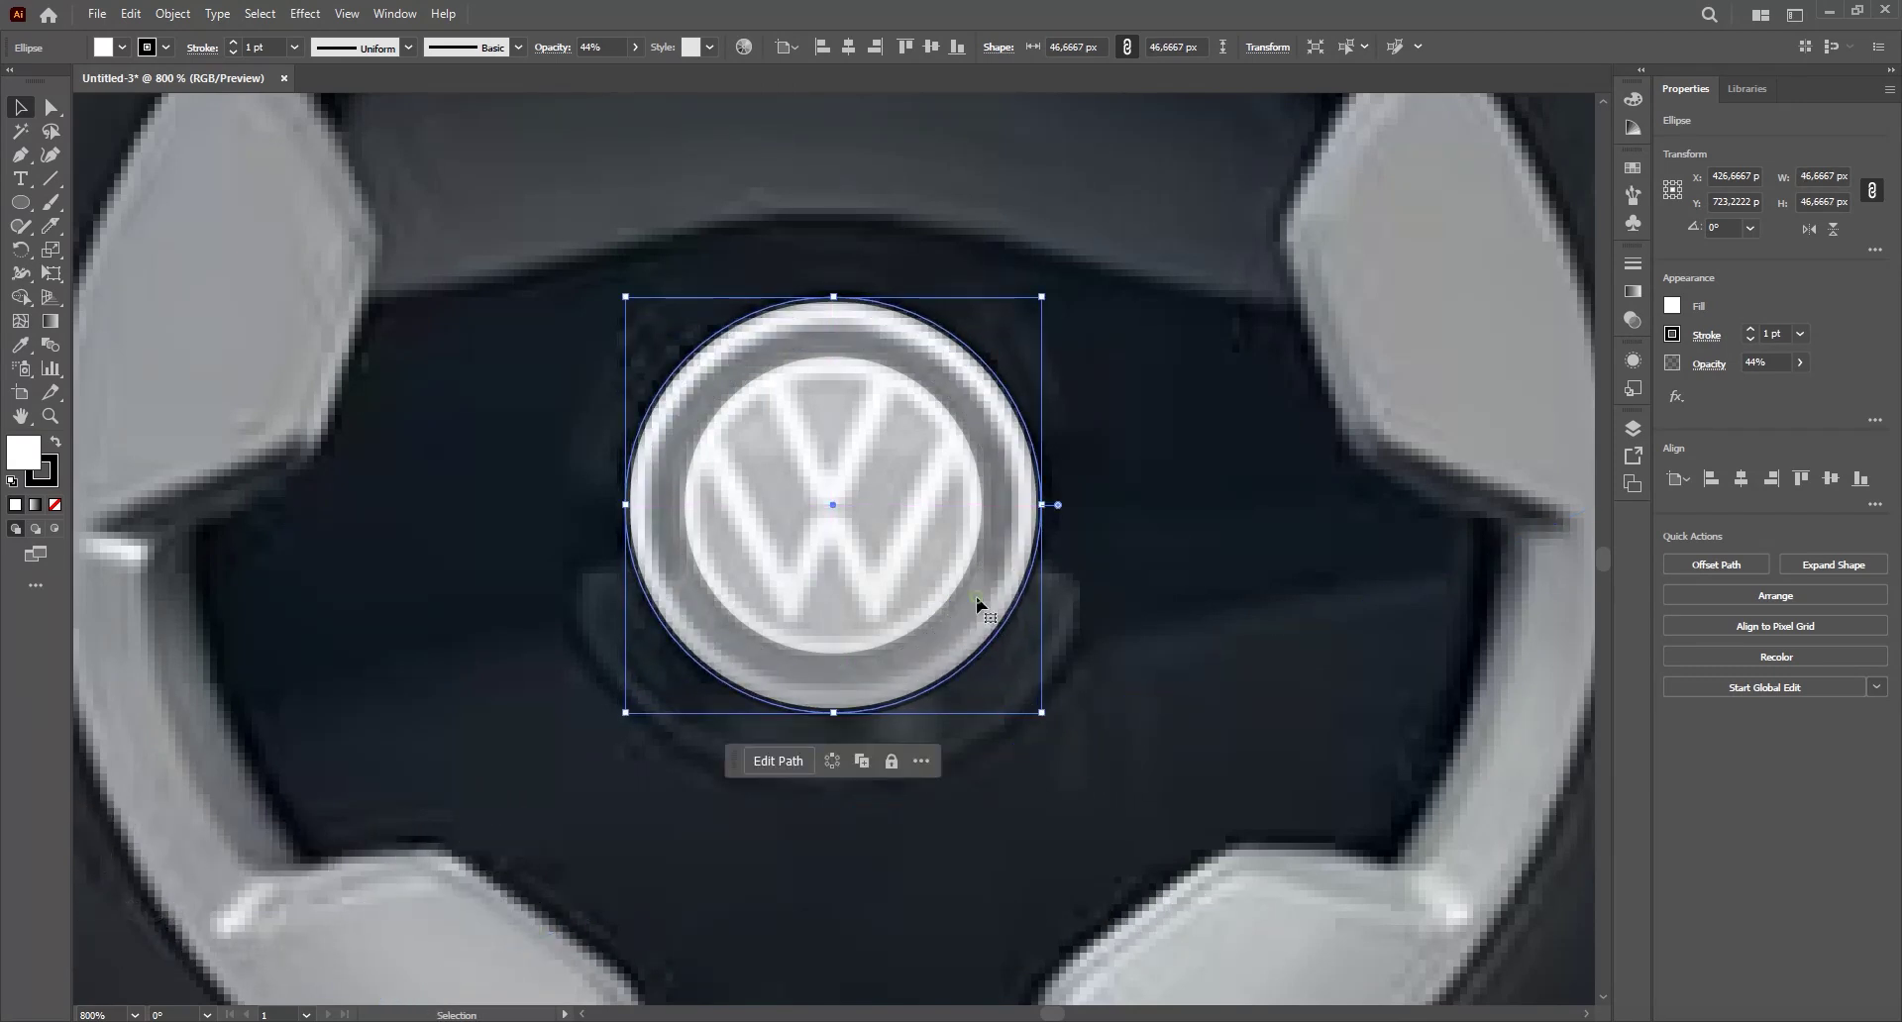
- Add concentric copies of the circle, about 236.9 px over the front tyre and about 175.6 px over its rim
scroll(975, 604, "down", 3)
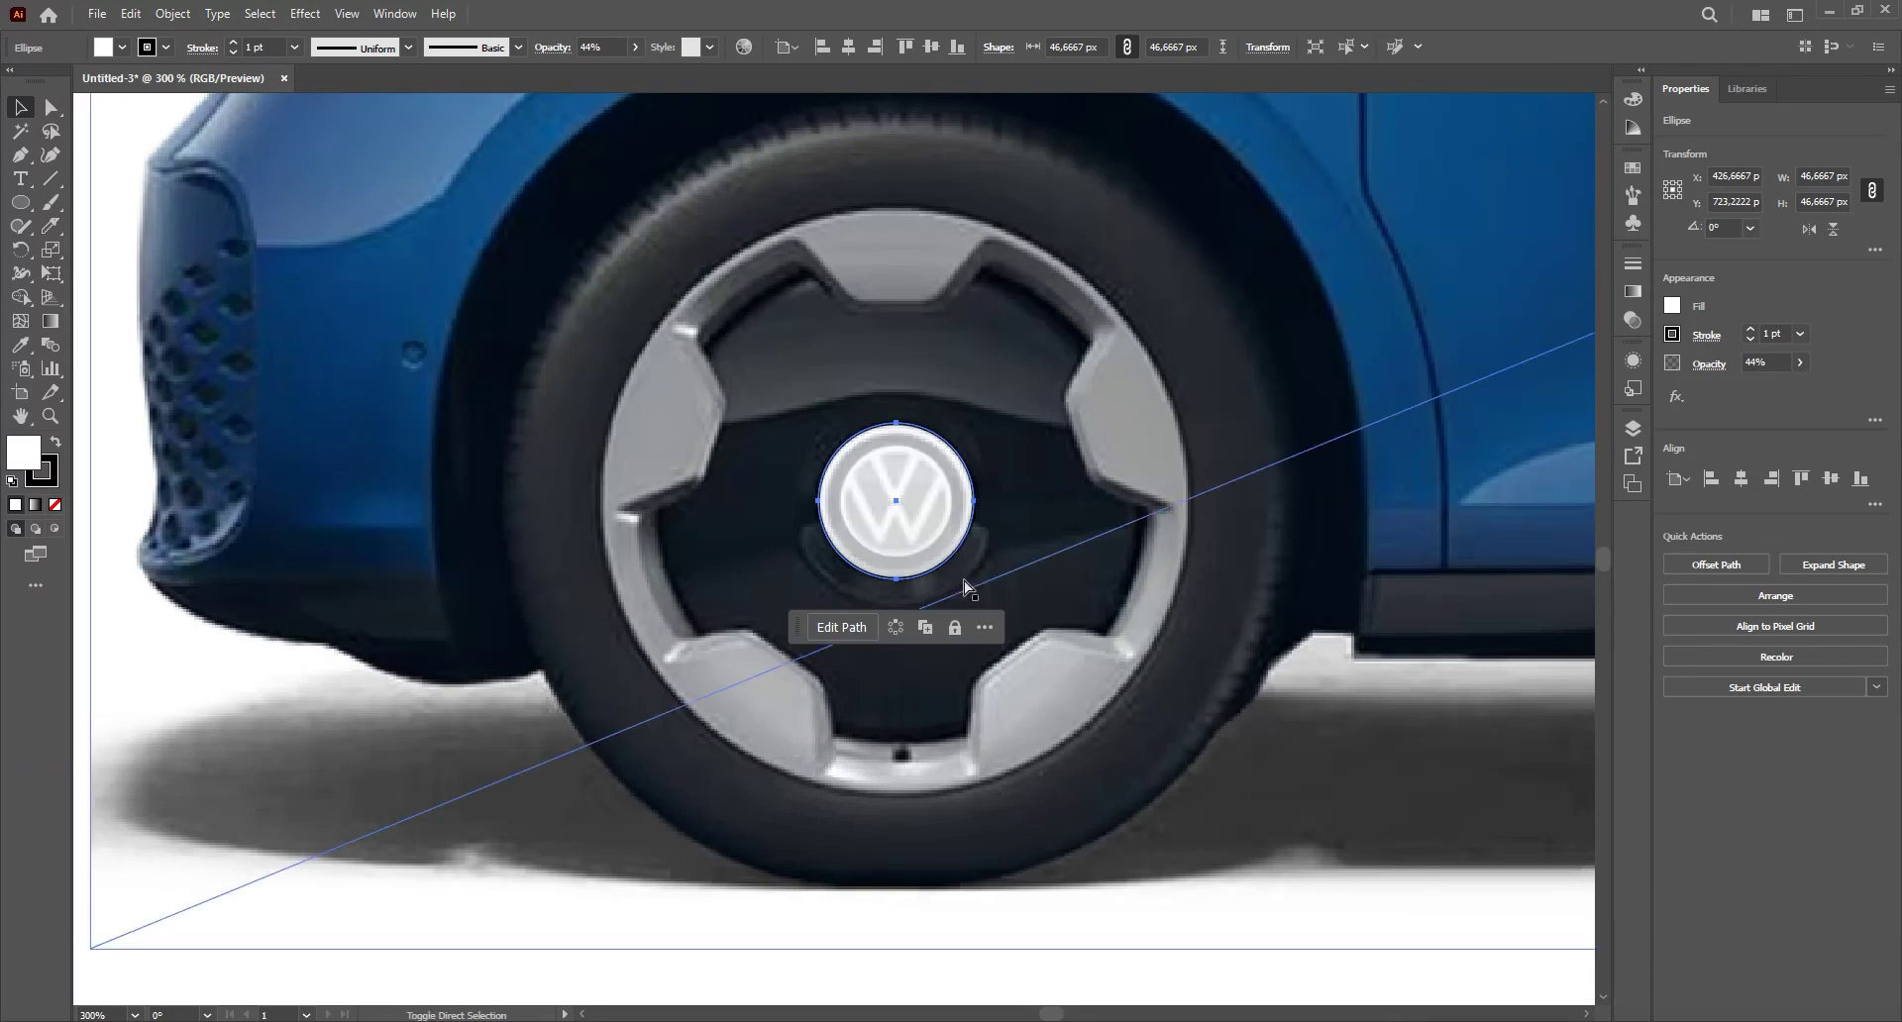
left_click_drag(976, 580, 1291, 899)
left_click_drag(1159, 728, 1192, 749)
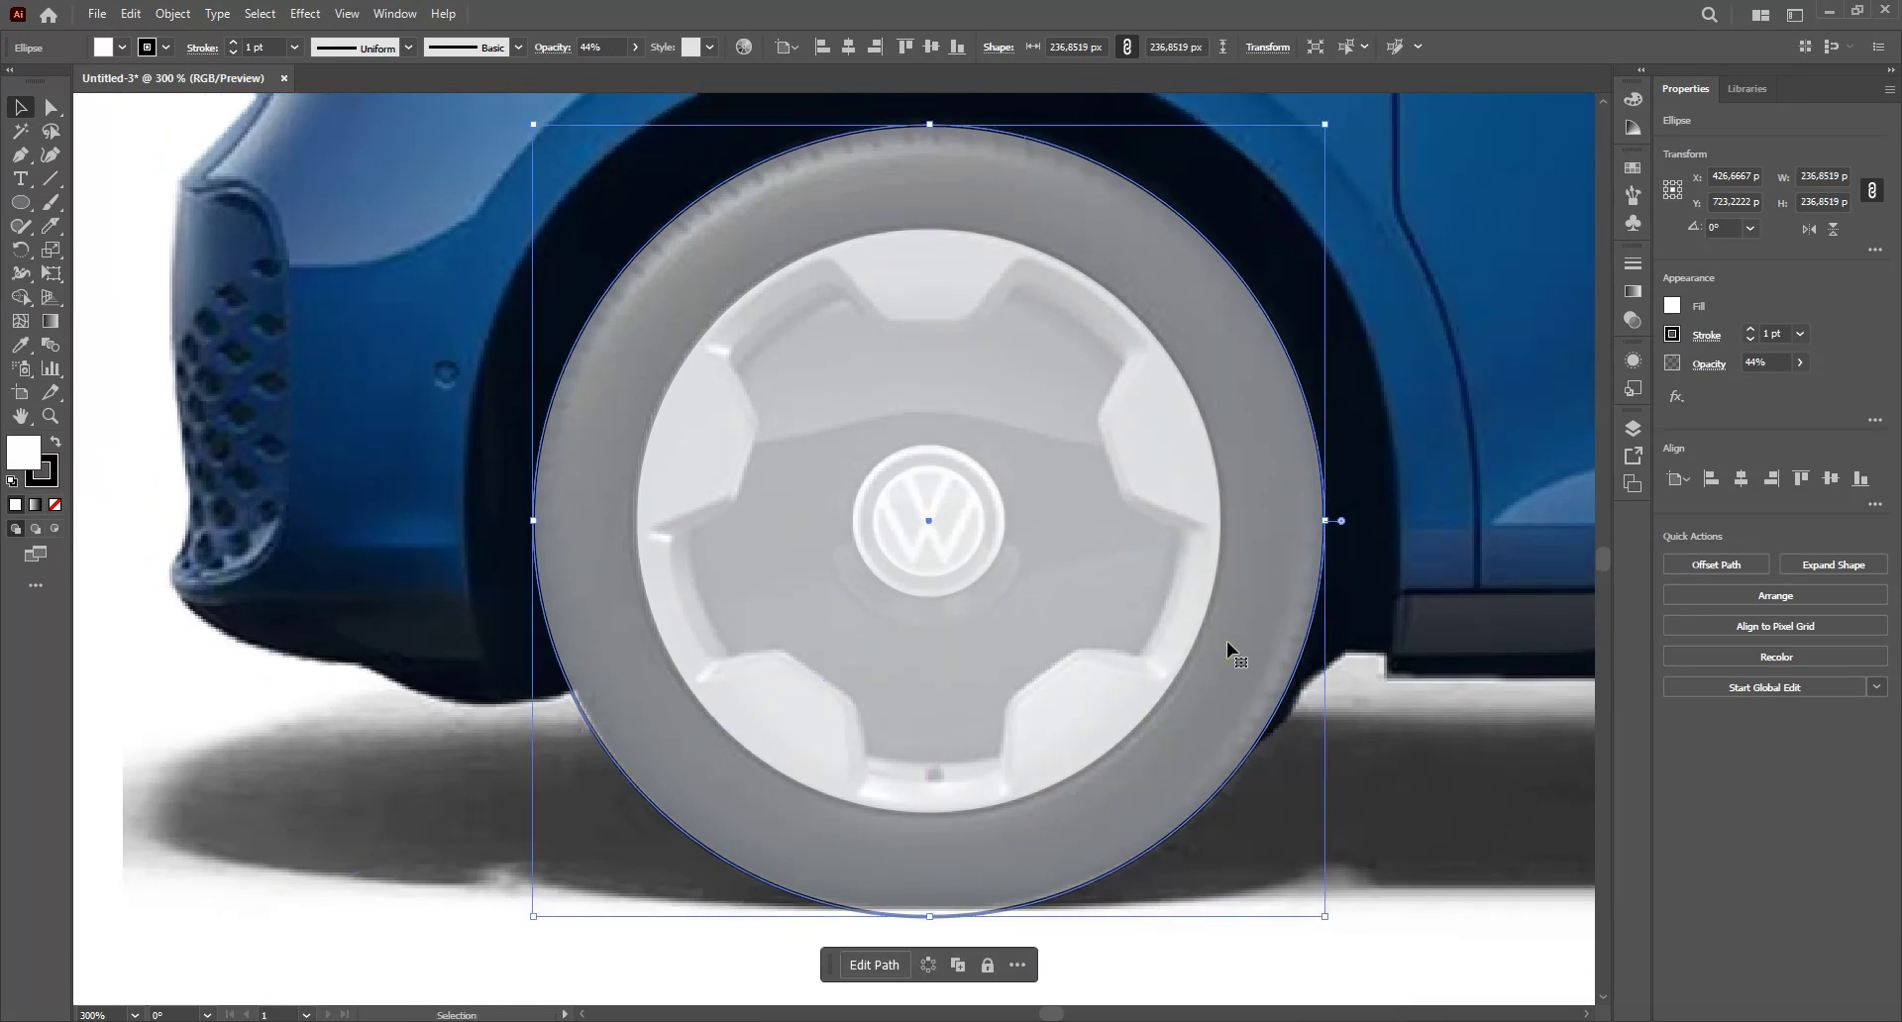
- Send the larger wheel circles backward so the rim circle lies above the tyre circle and beneath the emblem ring circle
key("ctrl+bracketleft")
key("v")
key("a")
left_click(1088, 609)
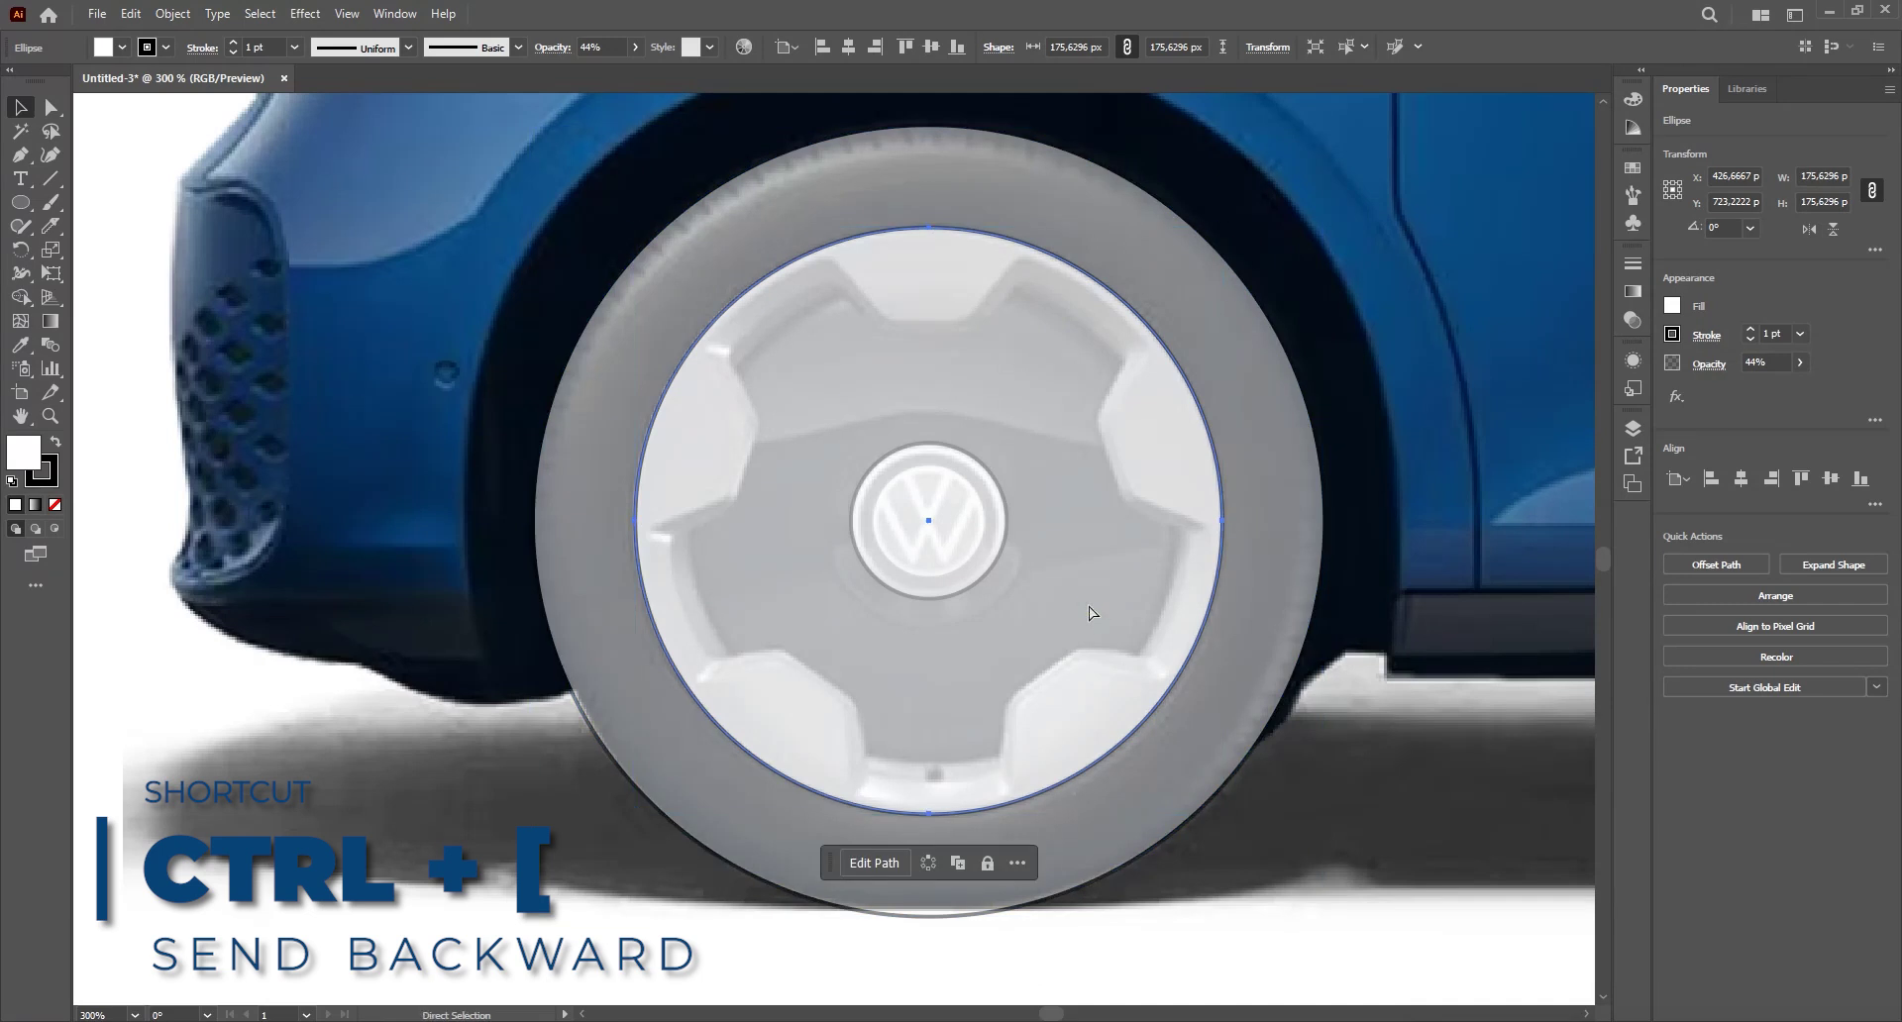
key("v")
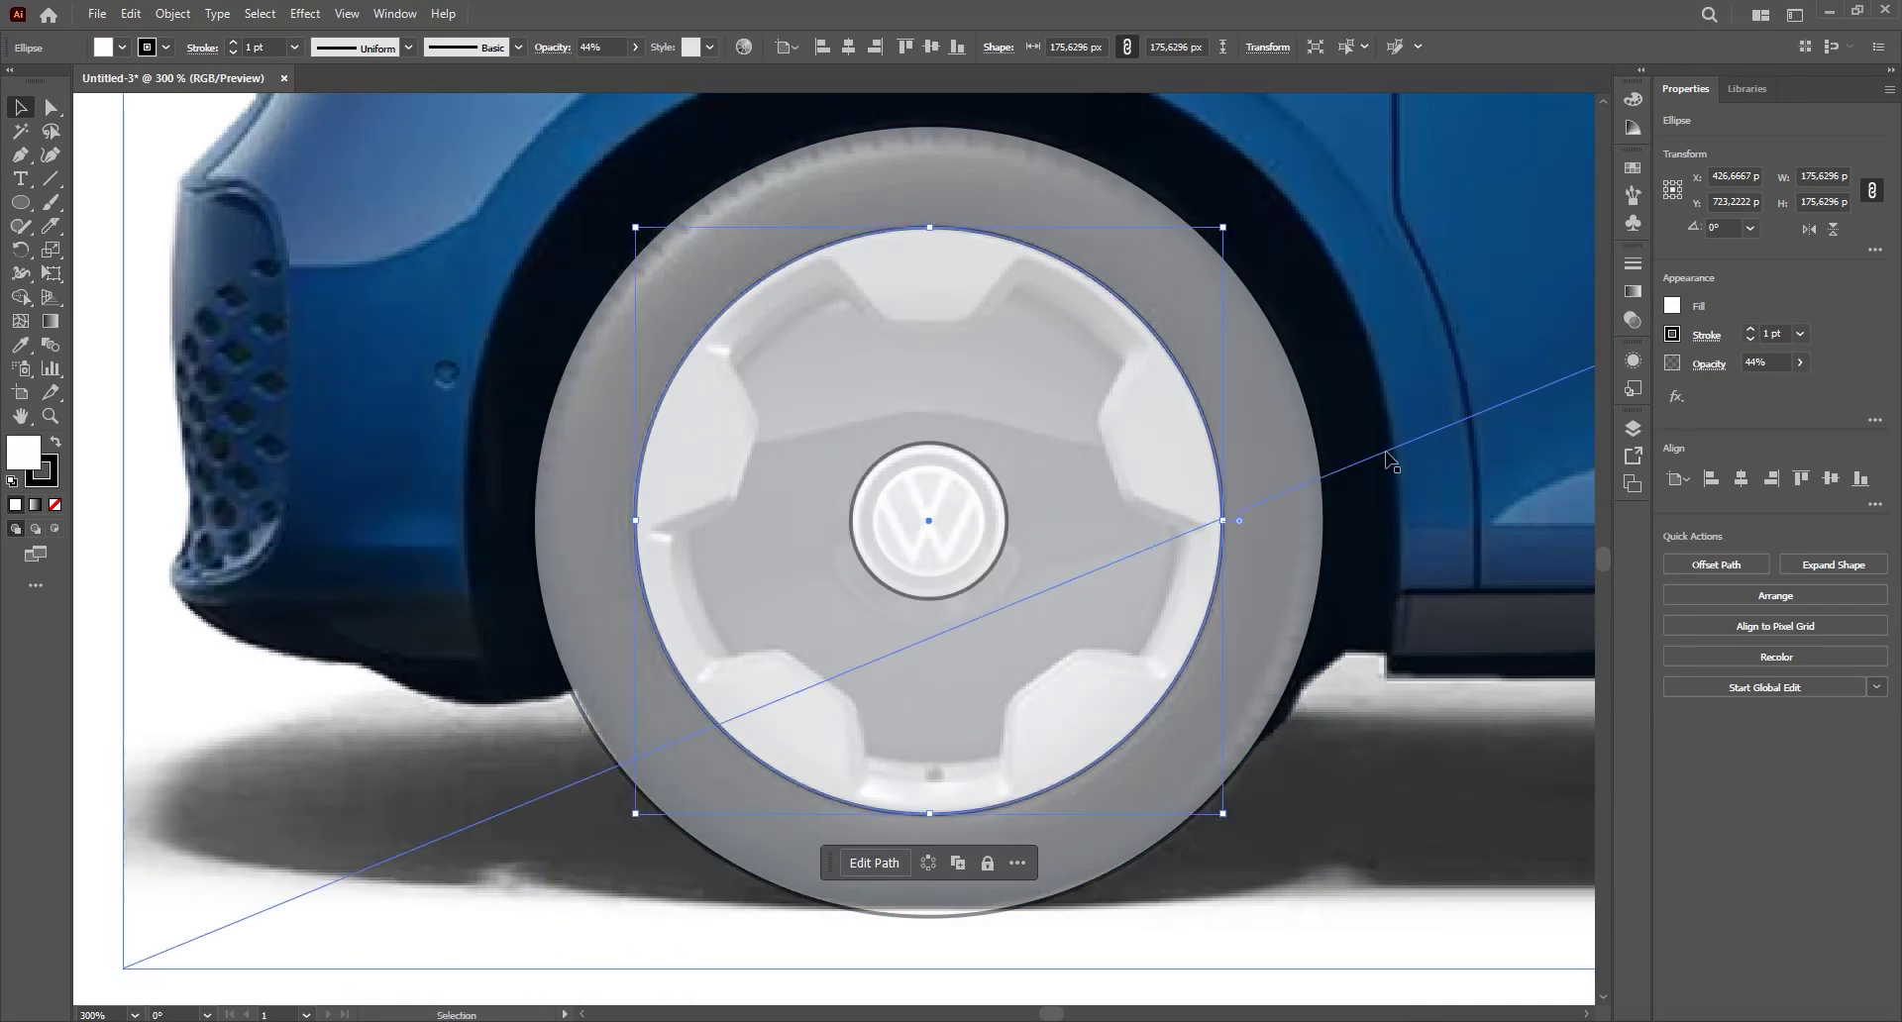
left_click(971, 544)
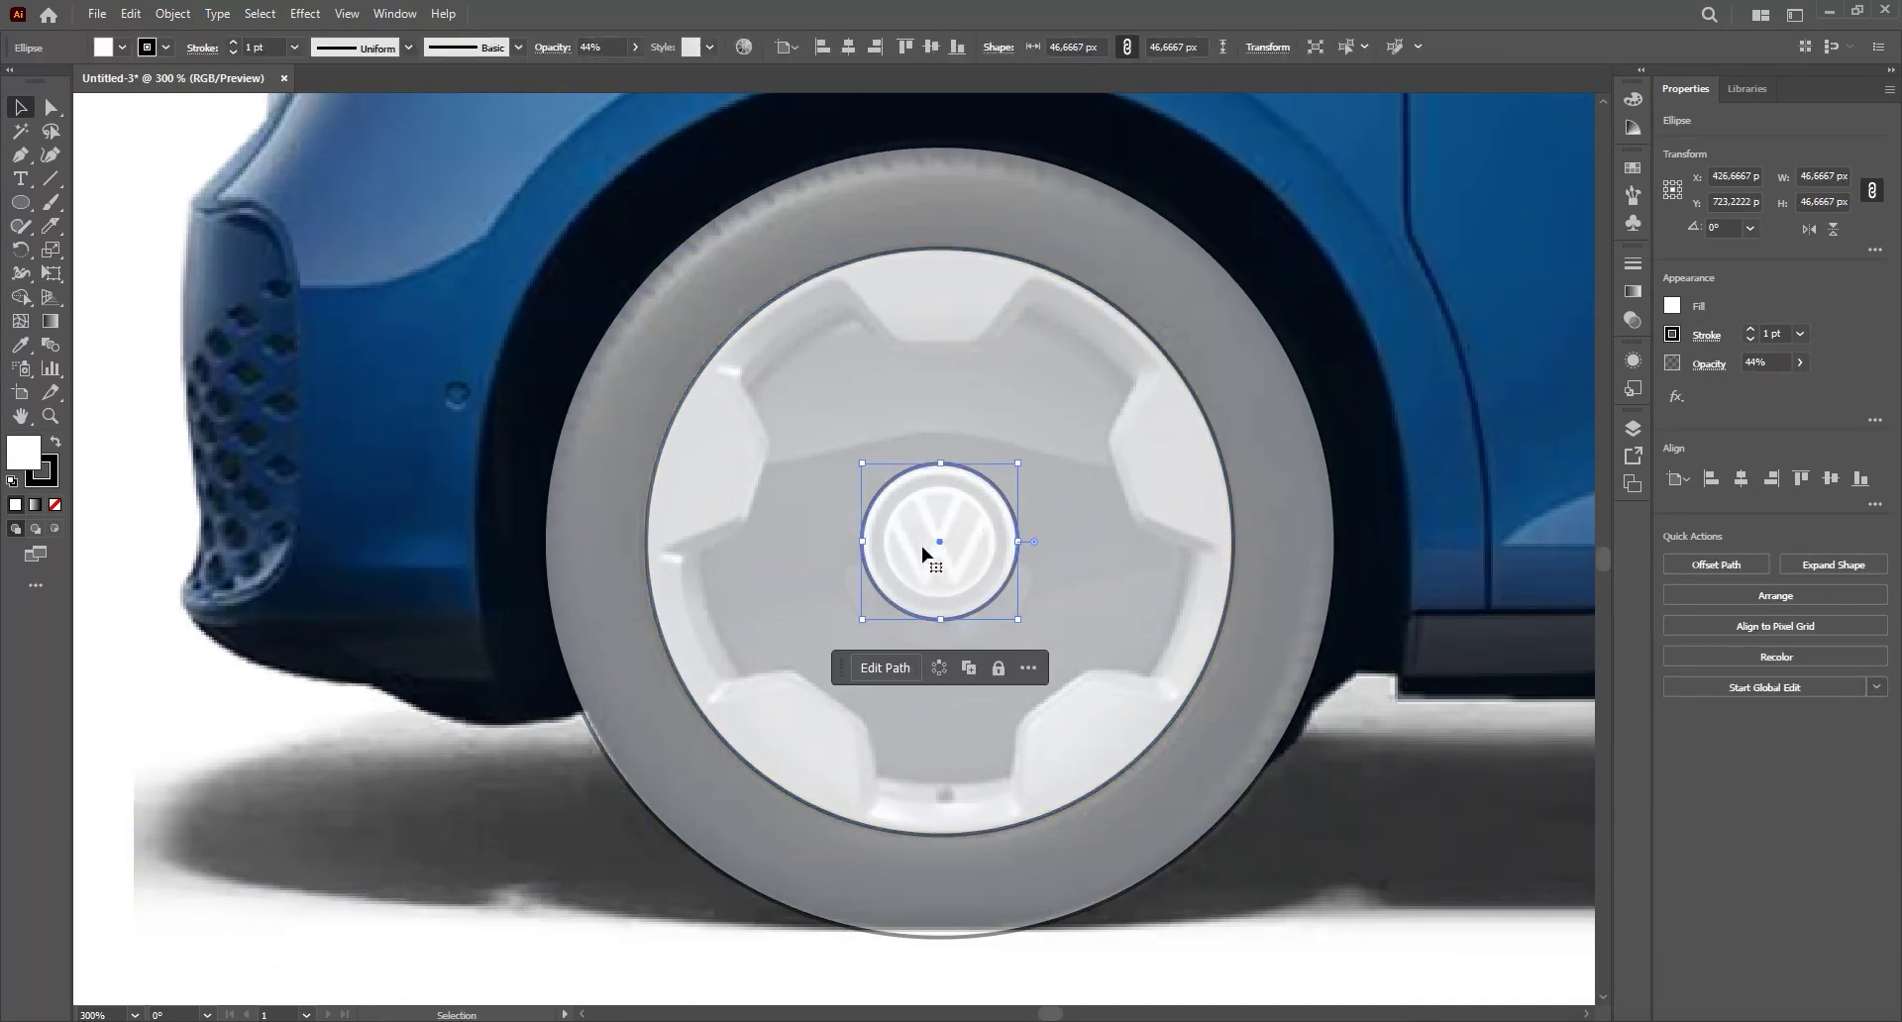
scroll(923, 551, "up", 1)
mouse_move(921, 541)
left_mouse_down()
mouse_move(912, 605)
mouse_move(922, 551)
left_mouse_up()
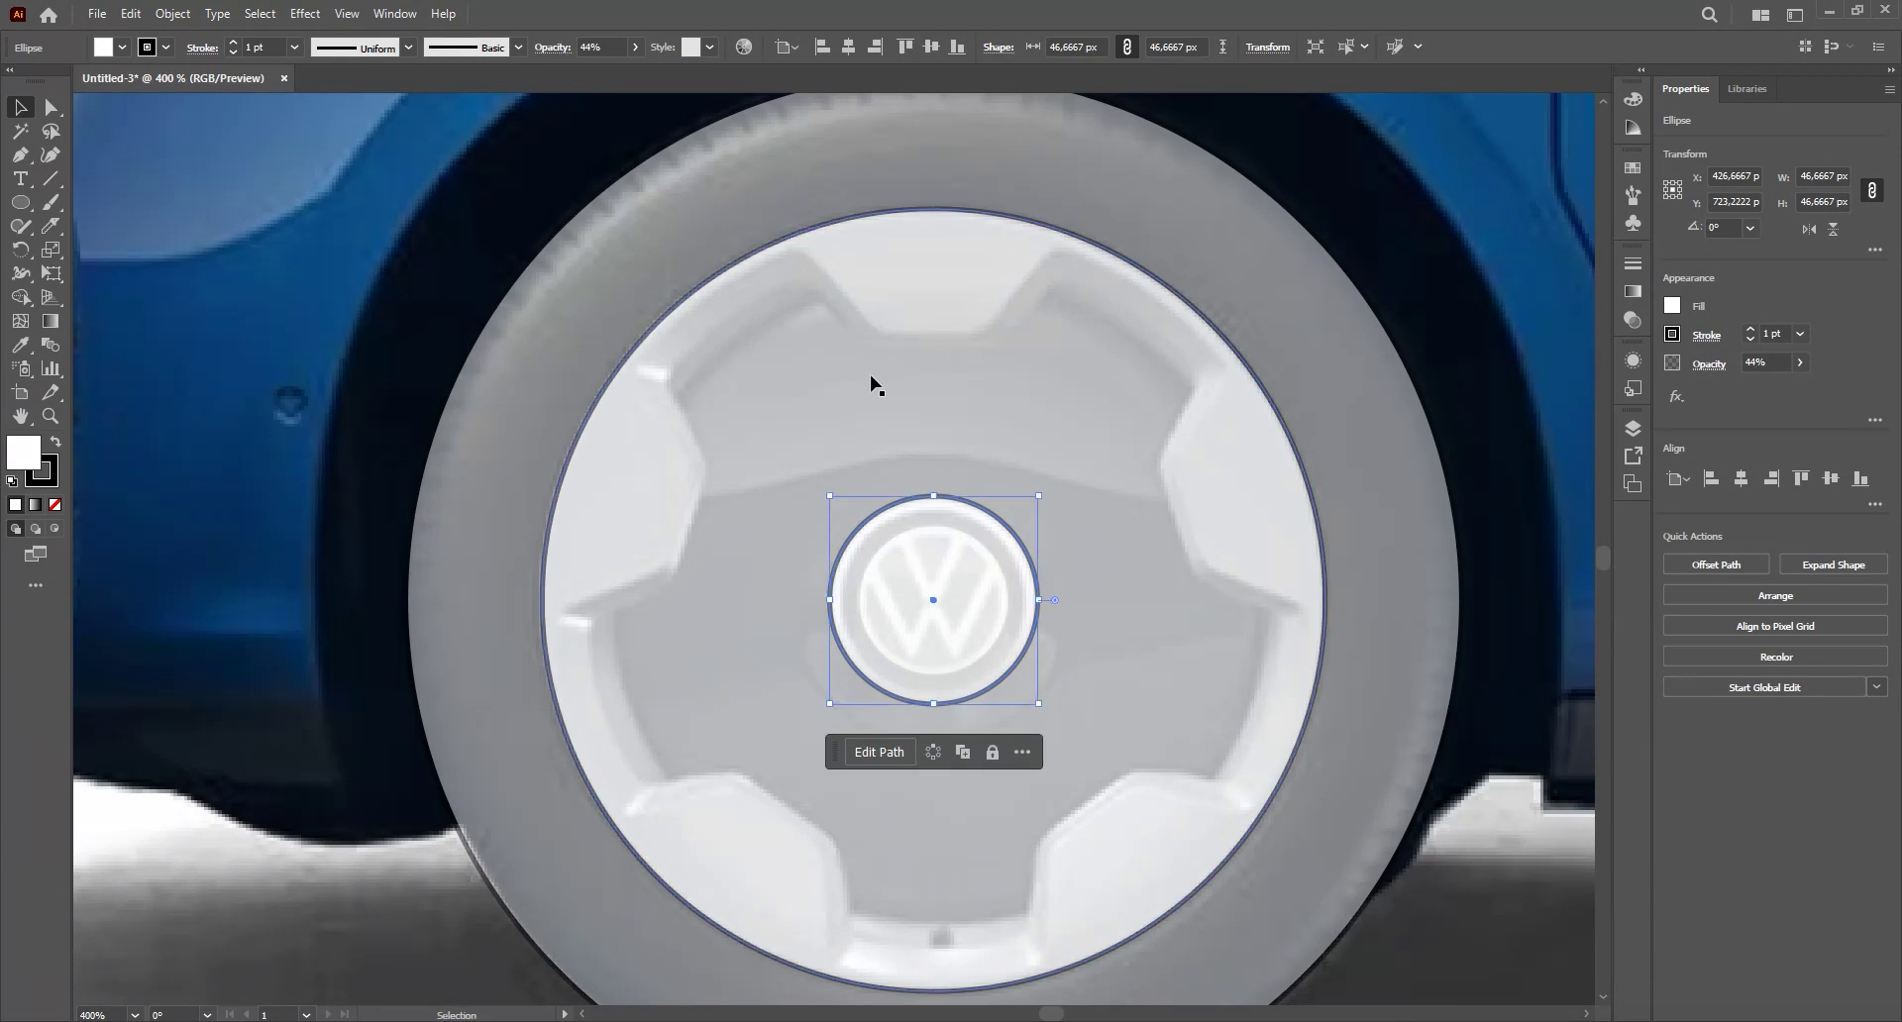
- Expand Layer 1 and hide the emblem ring, rim and tyre circles to expose the wheel photo for the Pen tool
key("p")
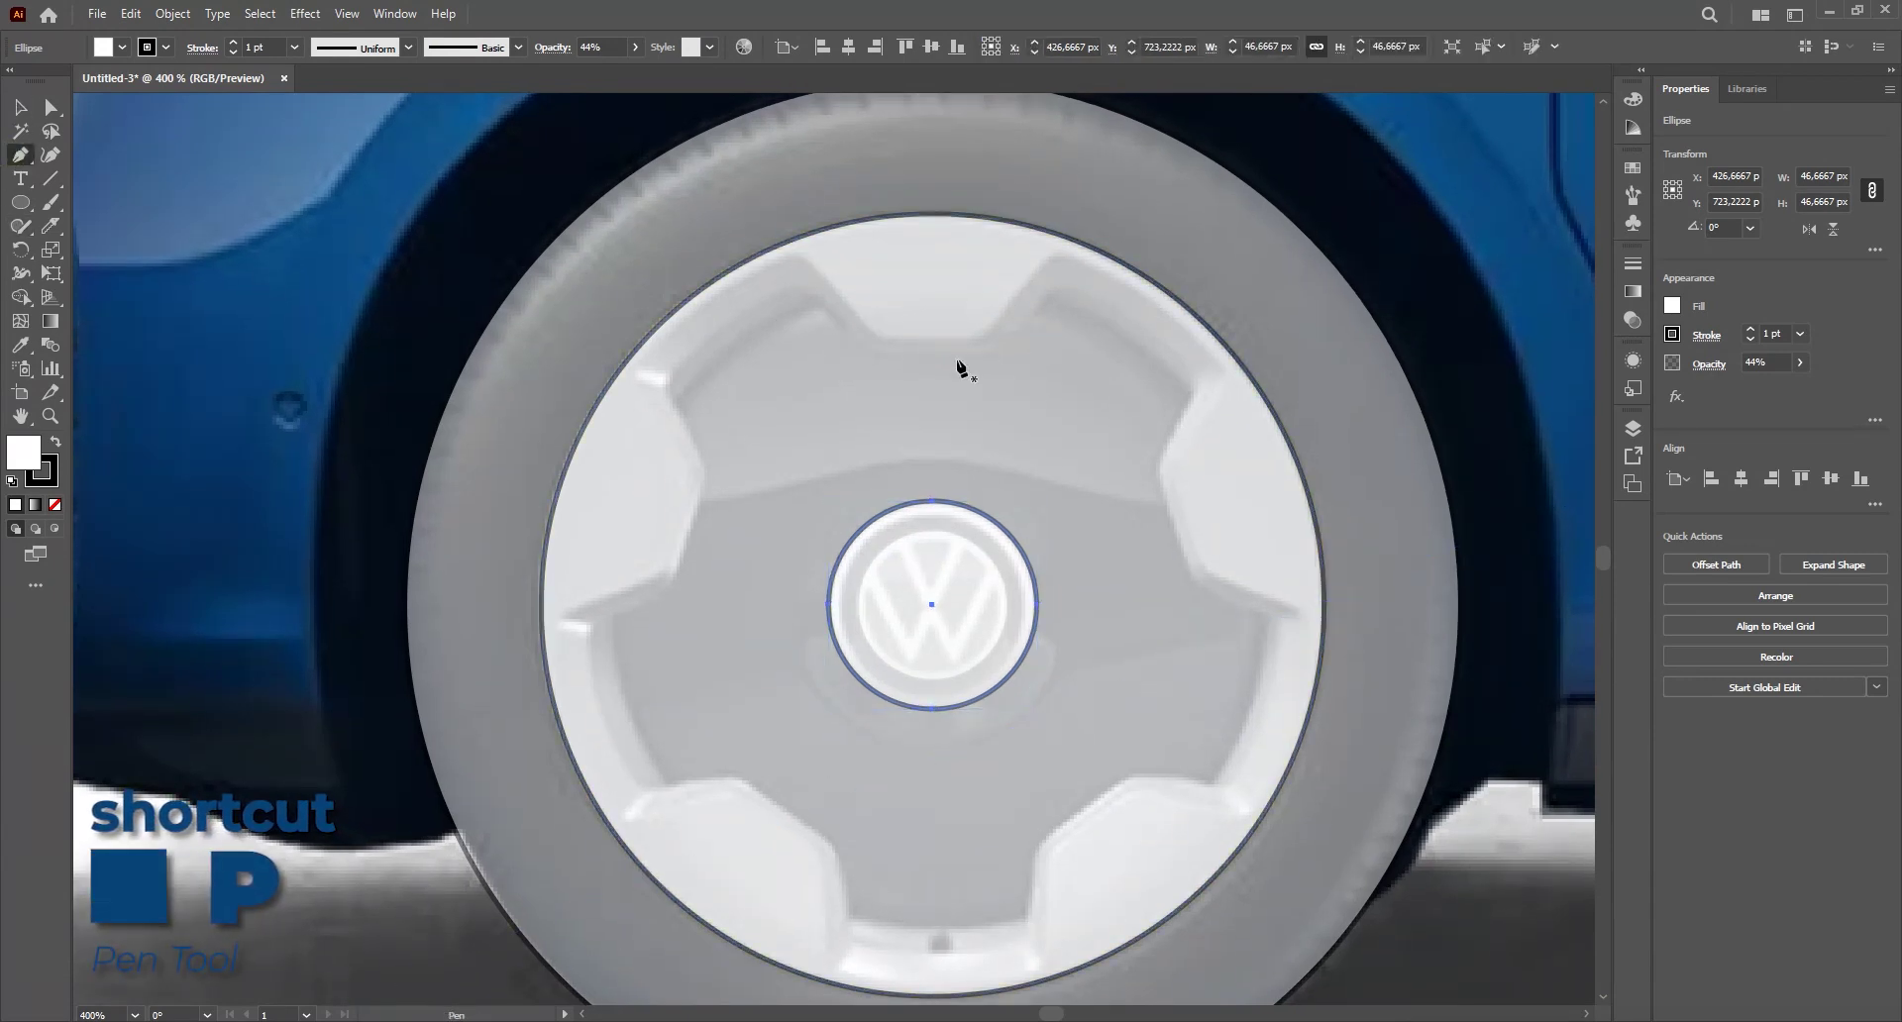
left_click_drag(939, 360, 924, 366)
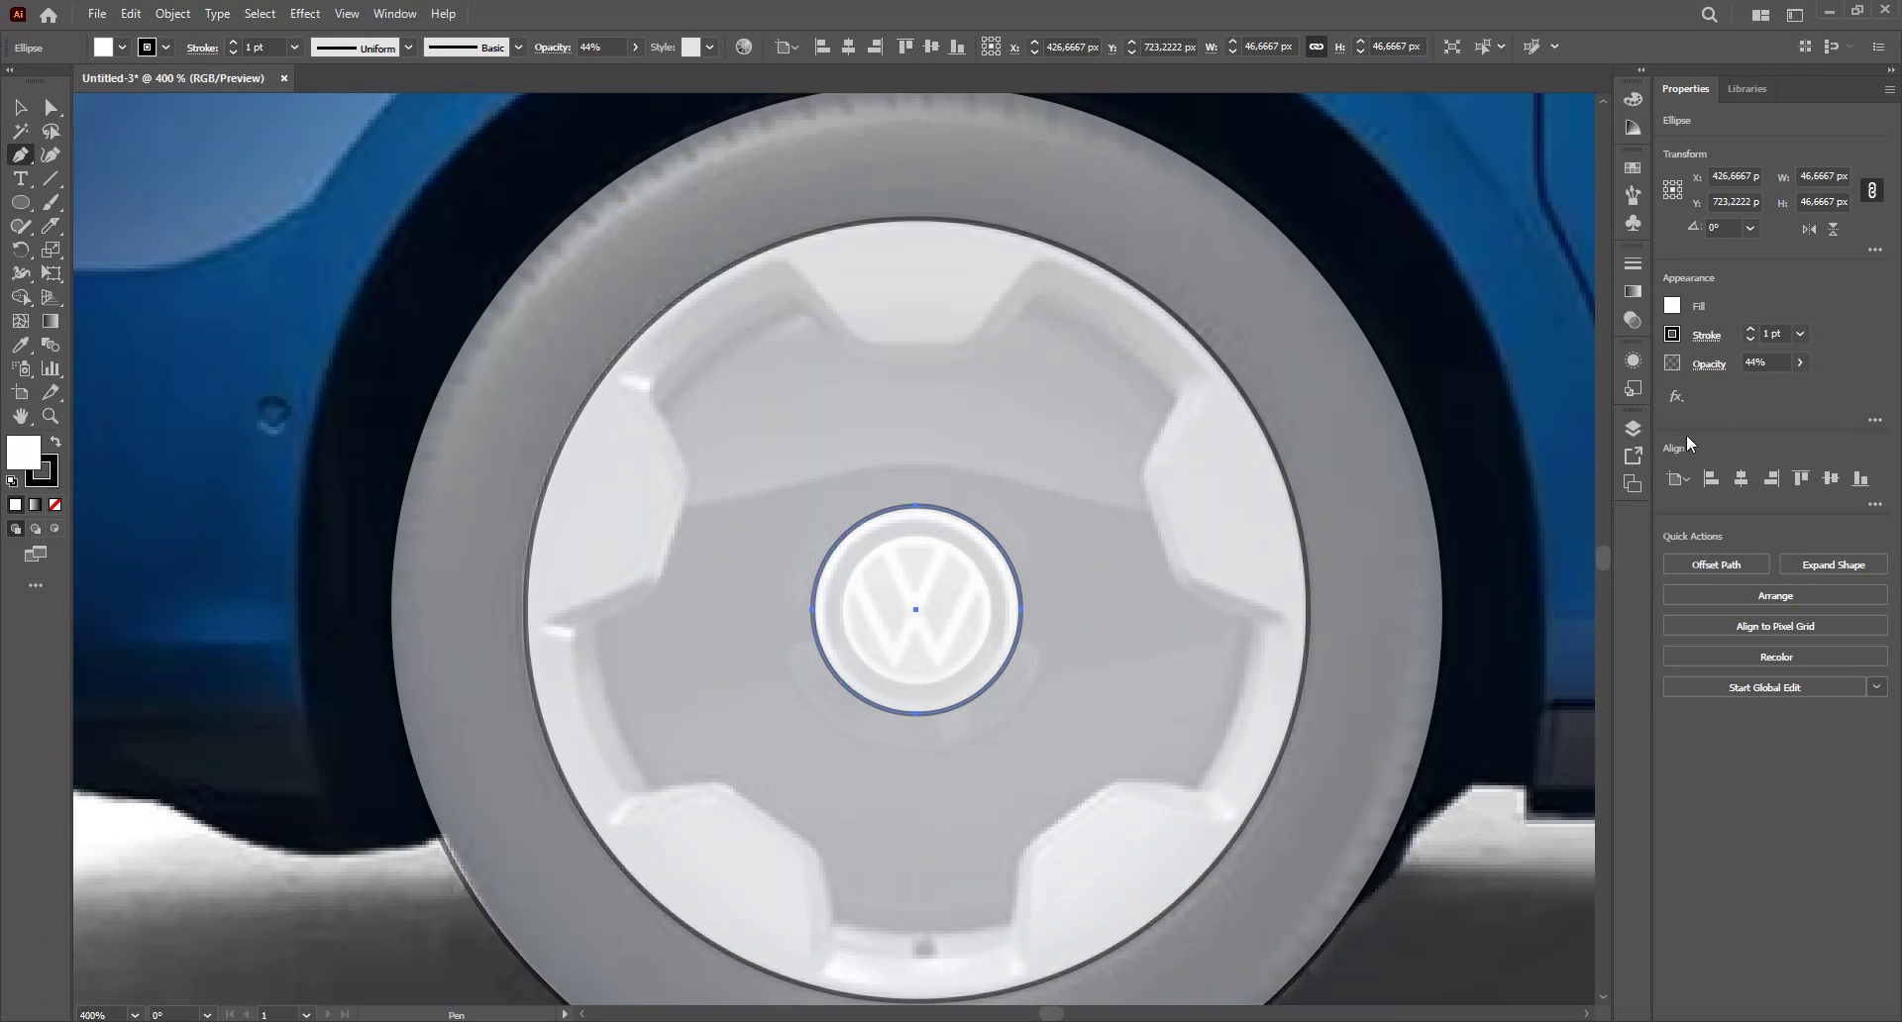
left_click(1632, 429)
left_click(1436, 363)
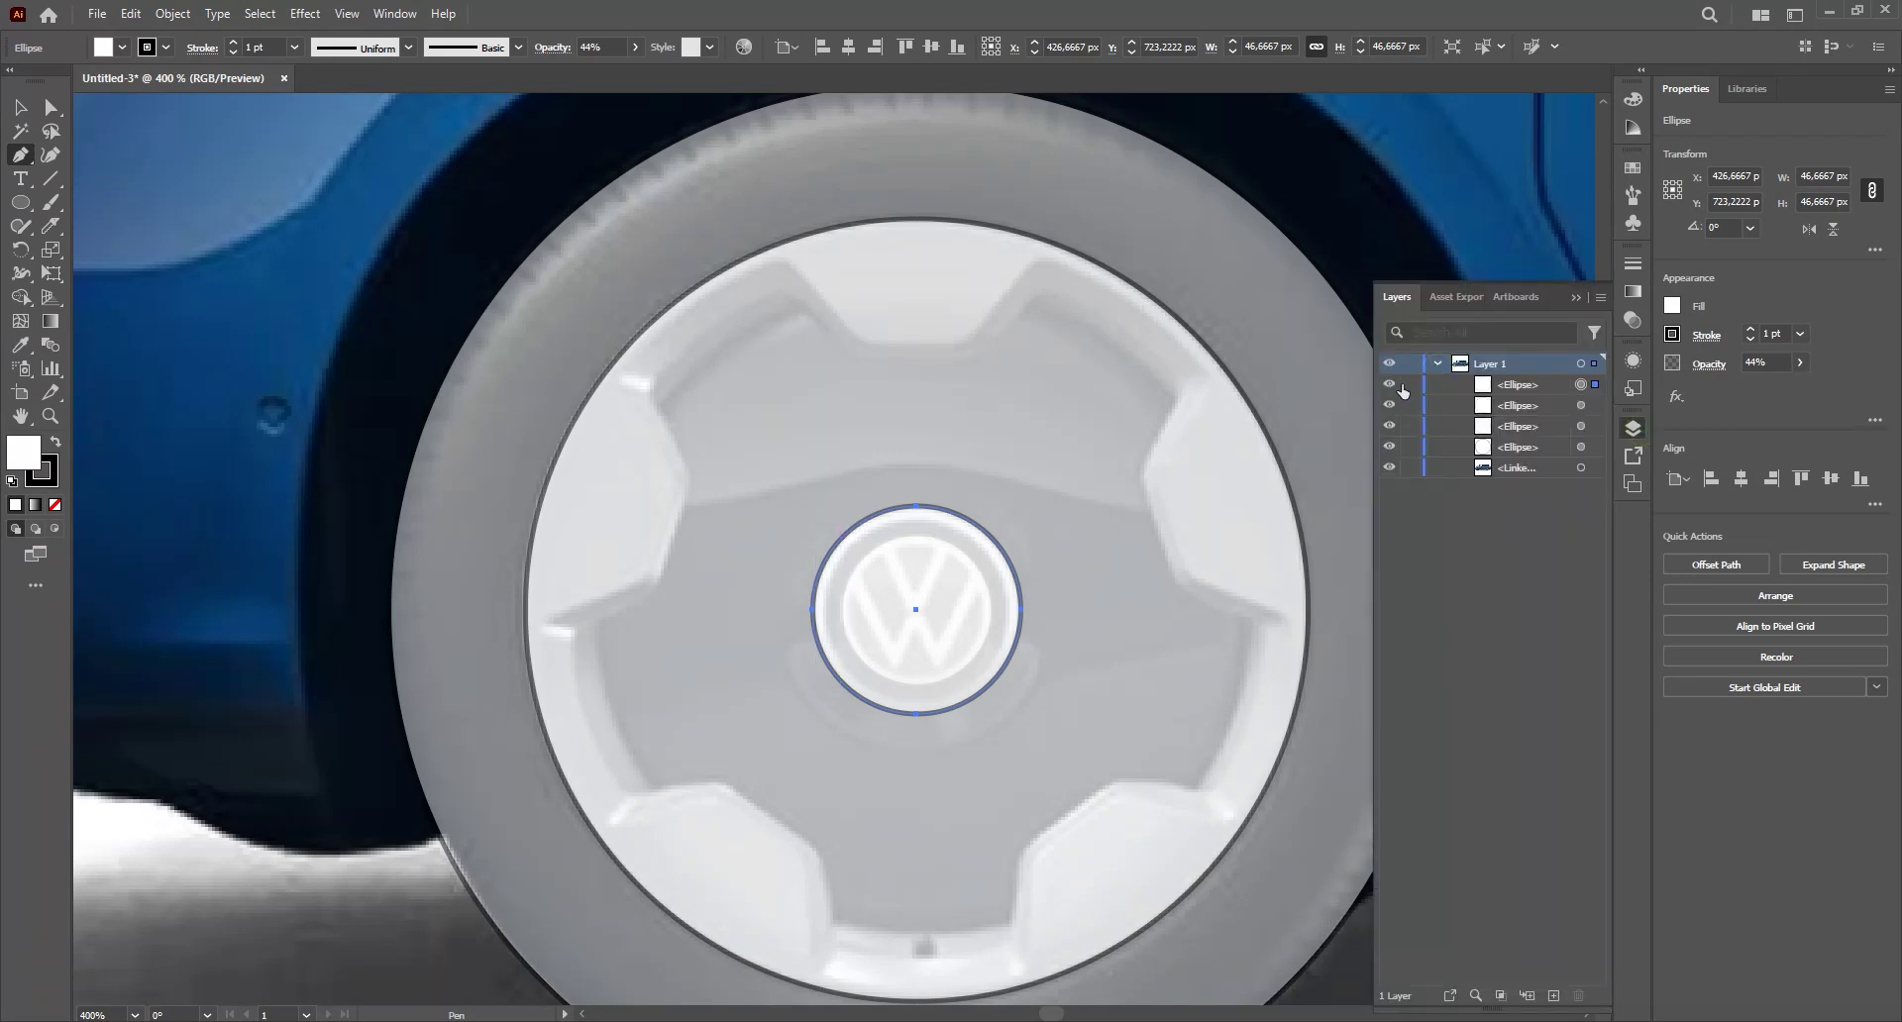
left_click_drag(1397, 392, 1388, 448)
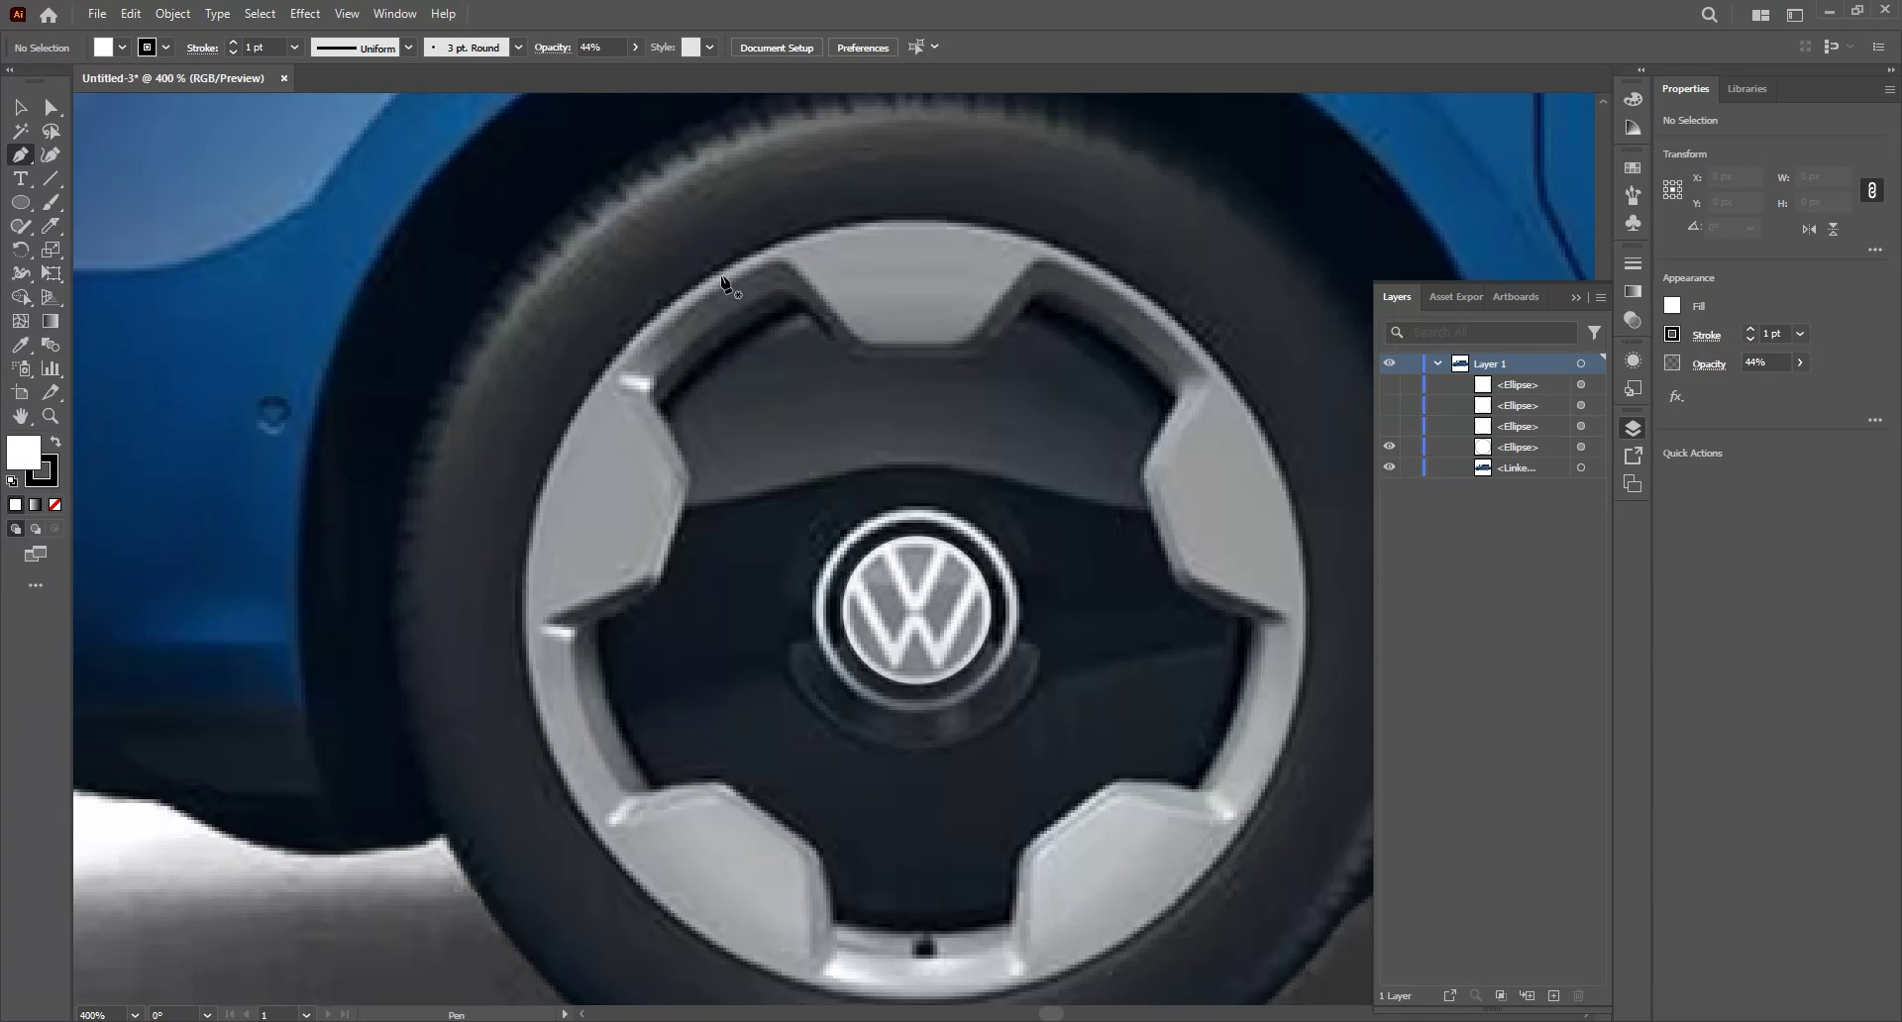
- Draw a closed five-sided Pen path, about 91 x 46 px, over the front wheel's upper spoke and extending beyond the rim
left_click(710, 230)
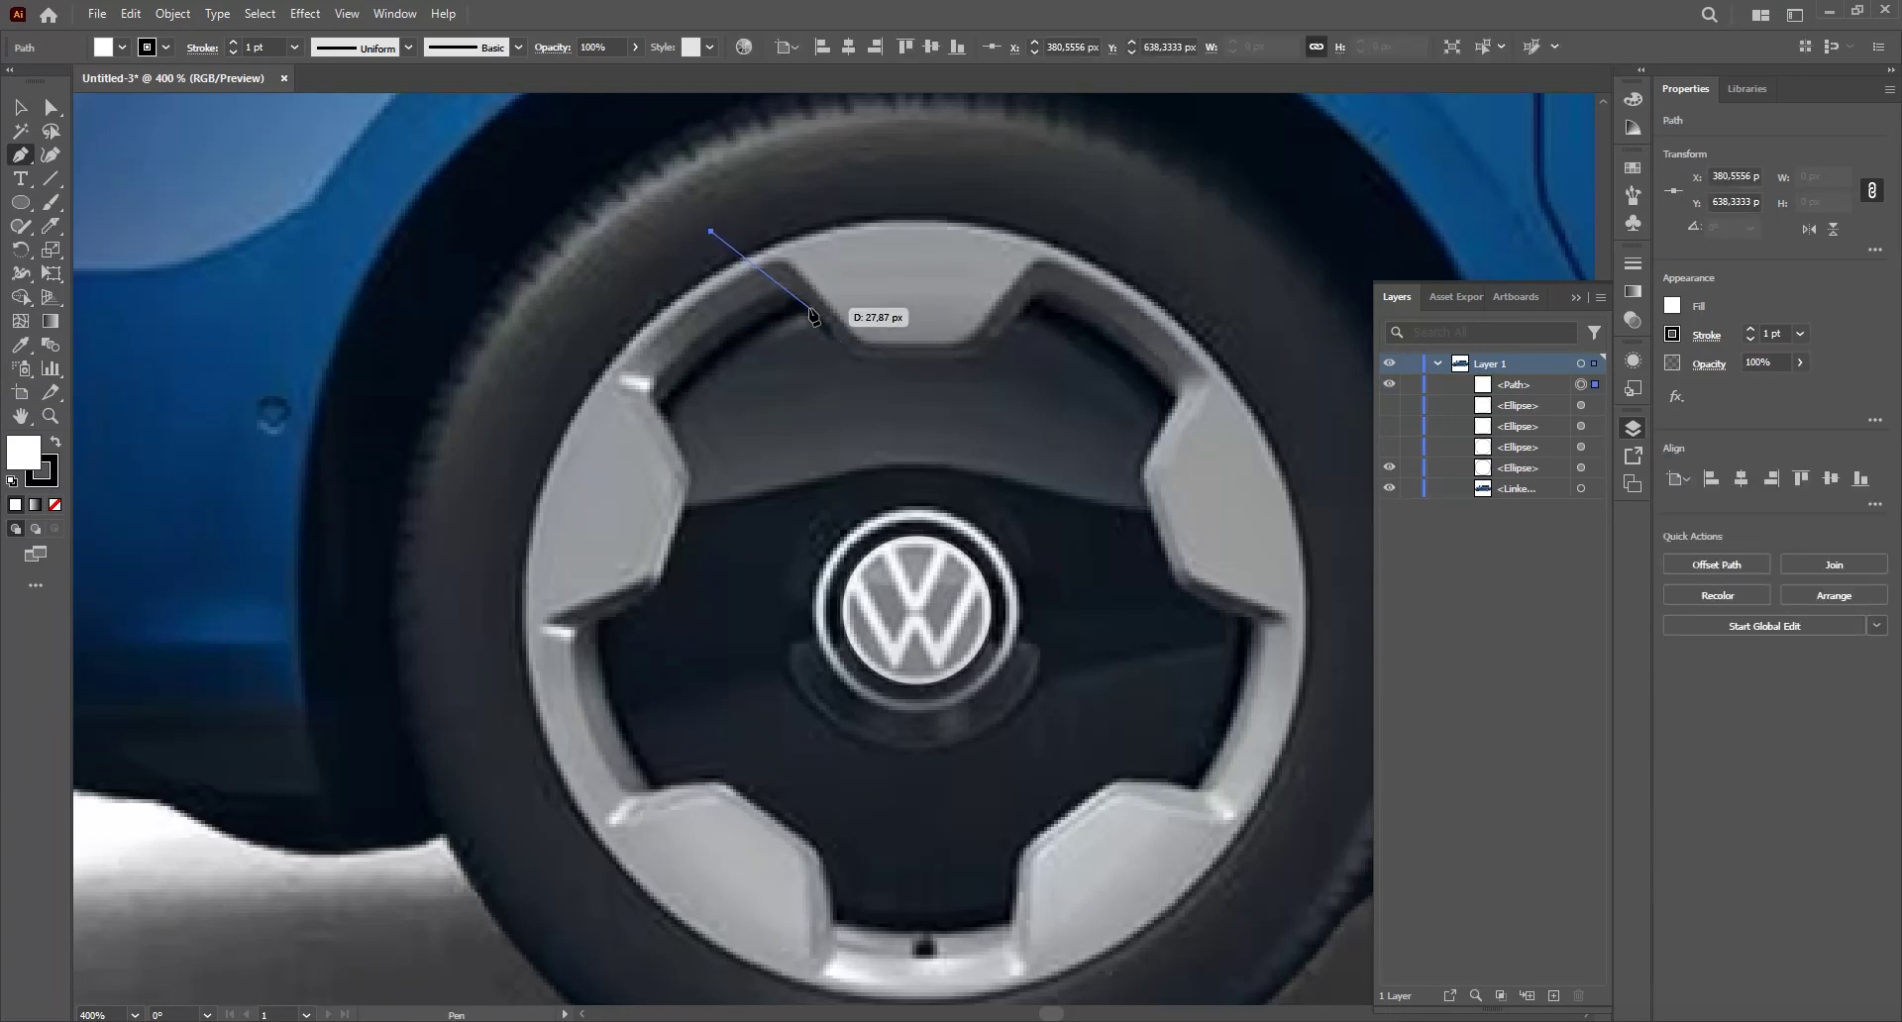
left_click(849, 358)
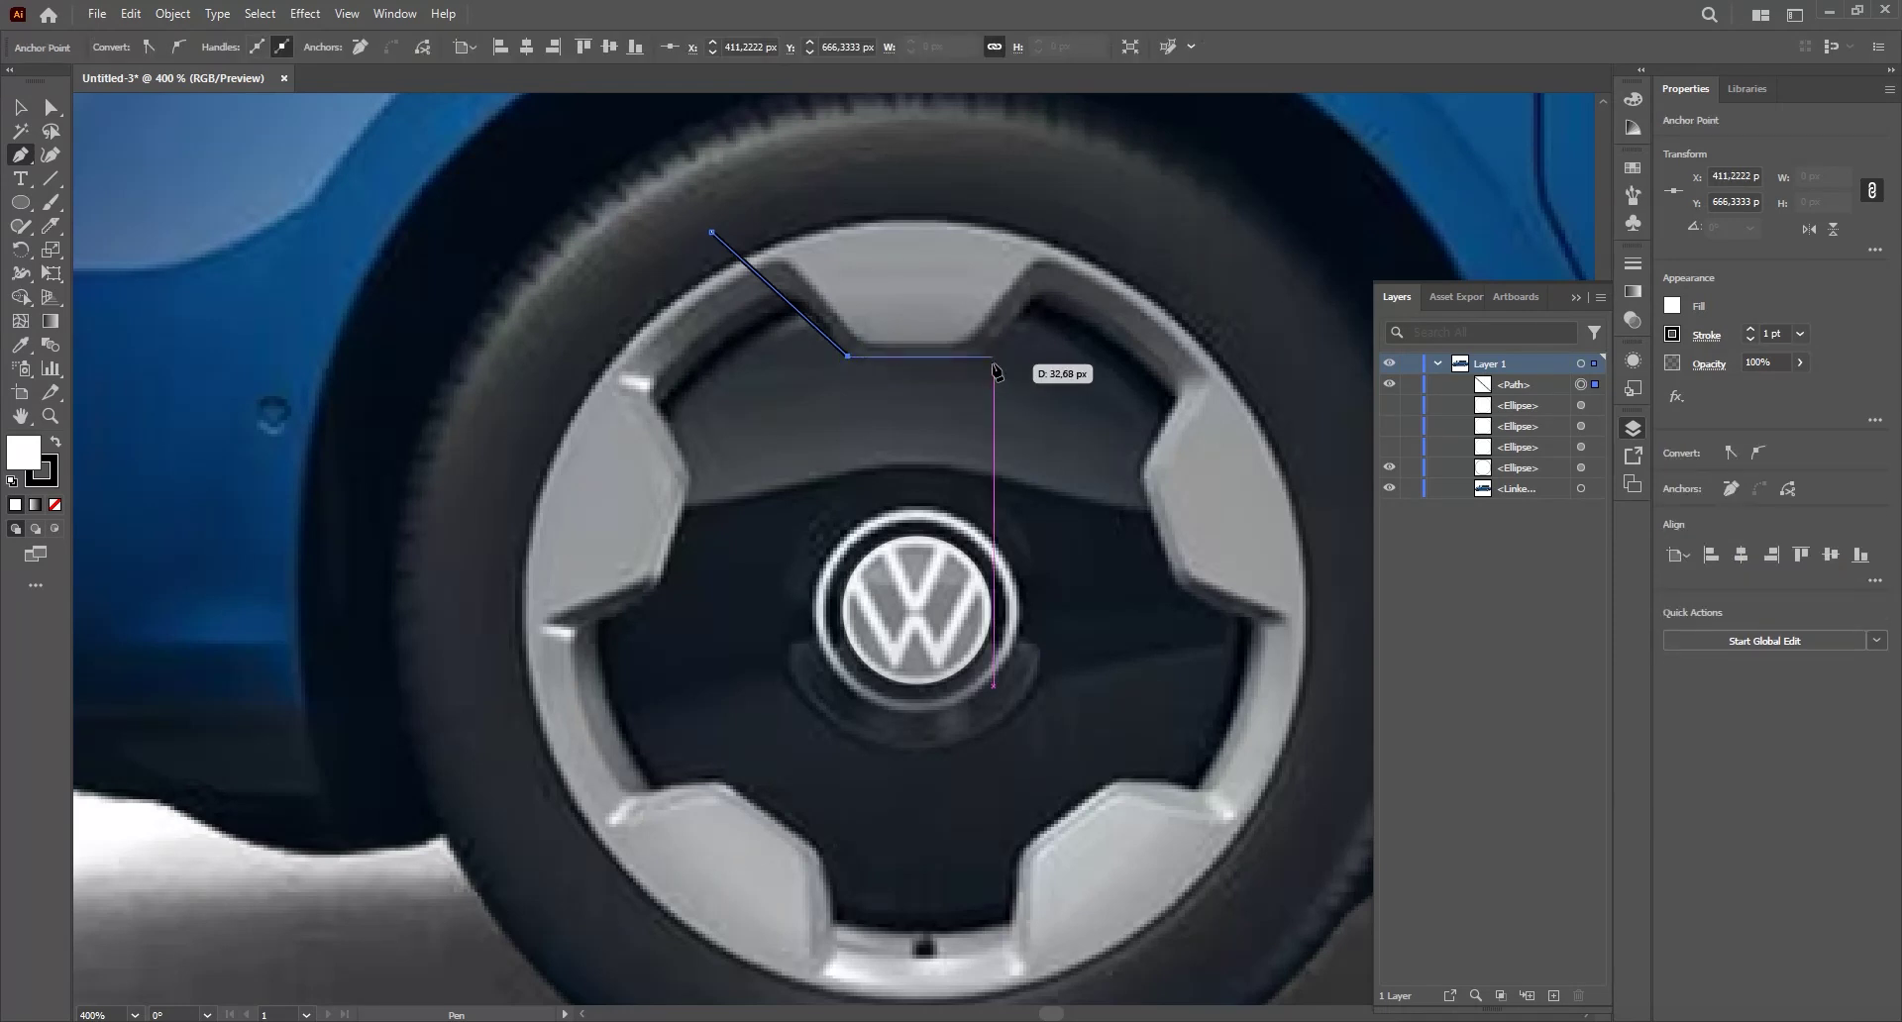
left_click(982, 356)
left_click(1118, 220)
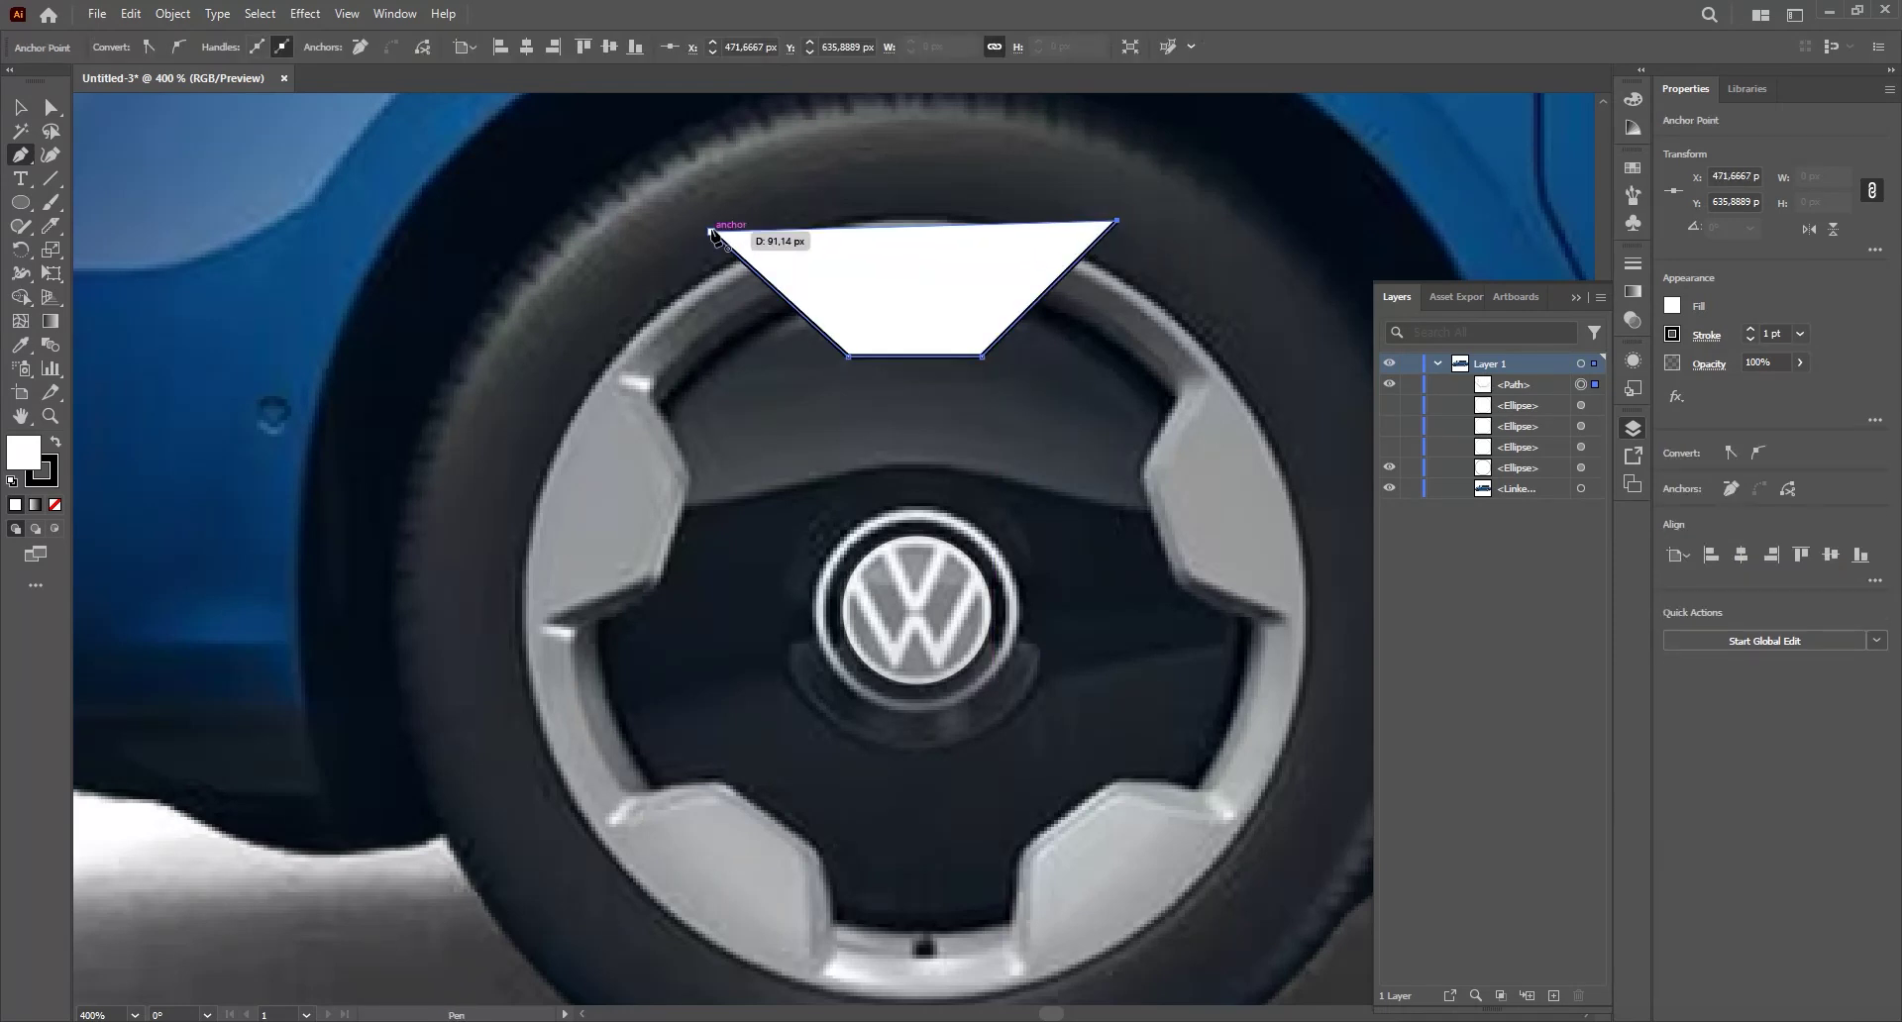
left_click(909, 151)
key("v")
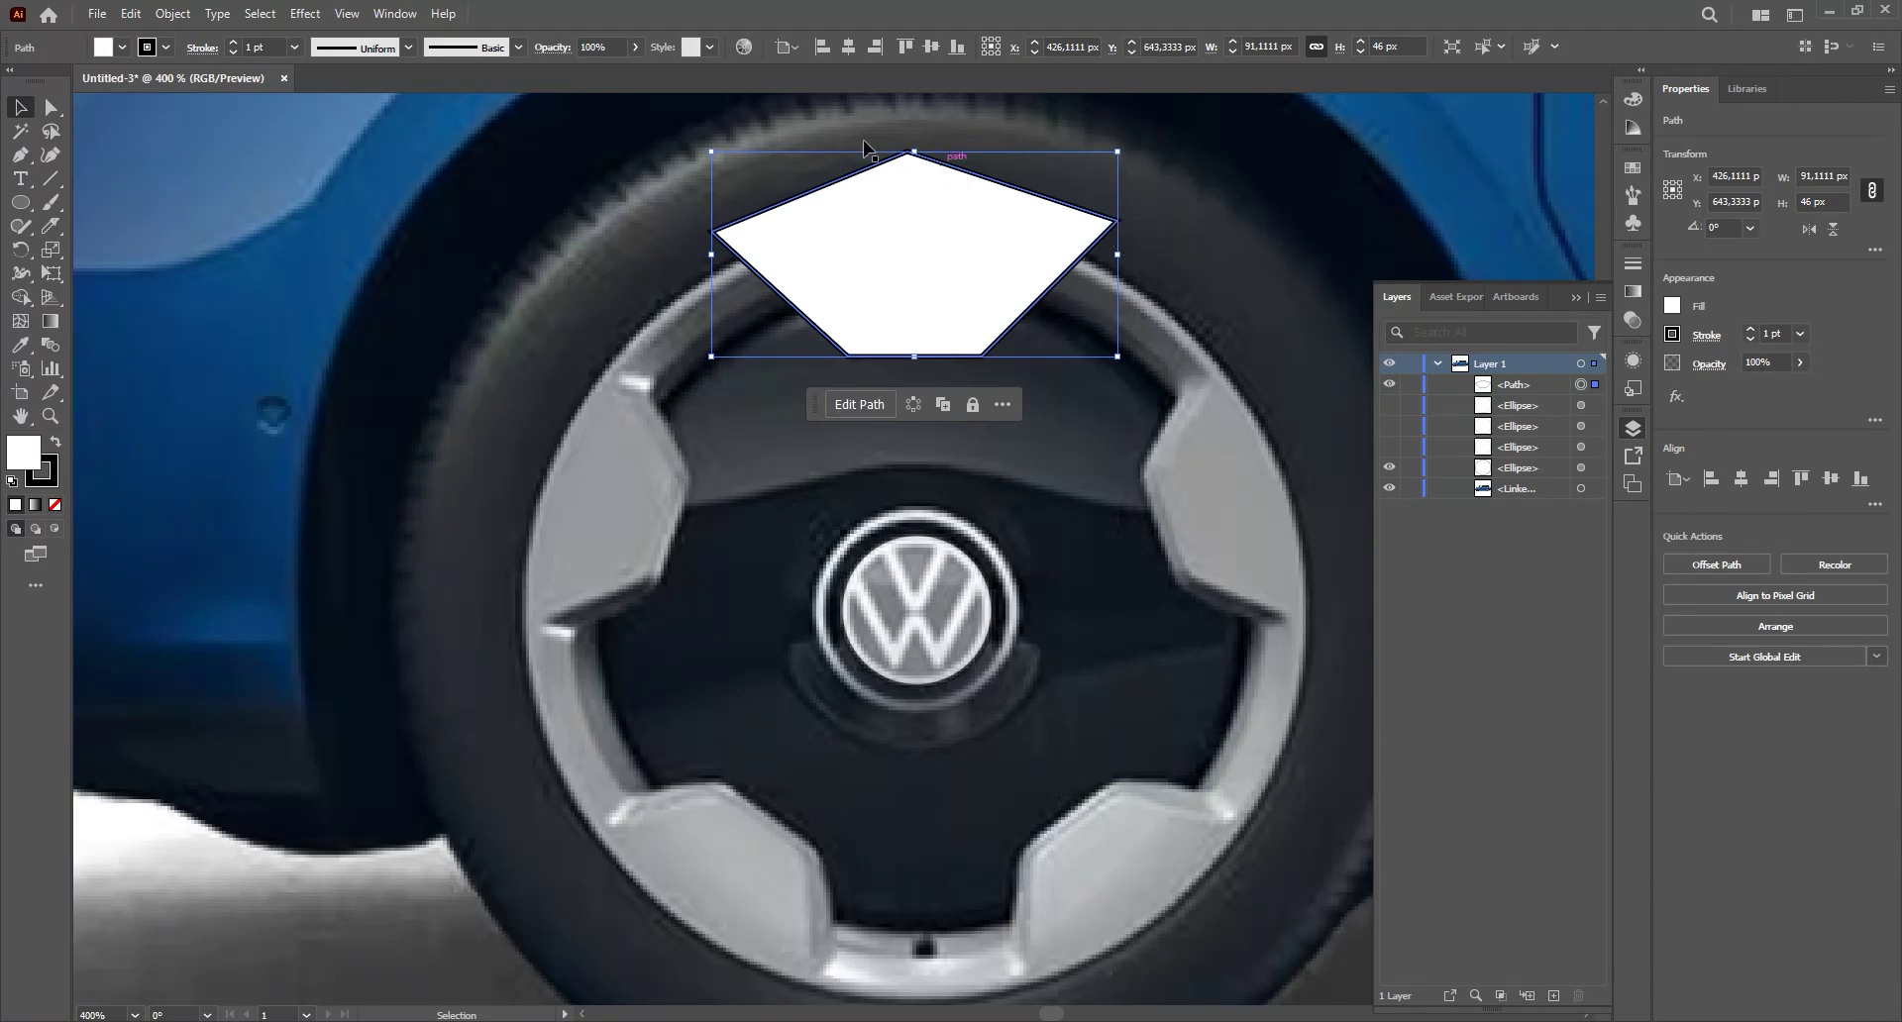
- Make the hidden tyre circle visible again in Layer 1
left_click(1390, 405)
left_click(1389, 405)
left_click(1390, 447)
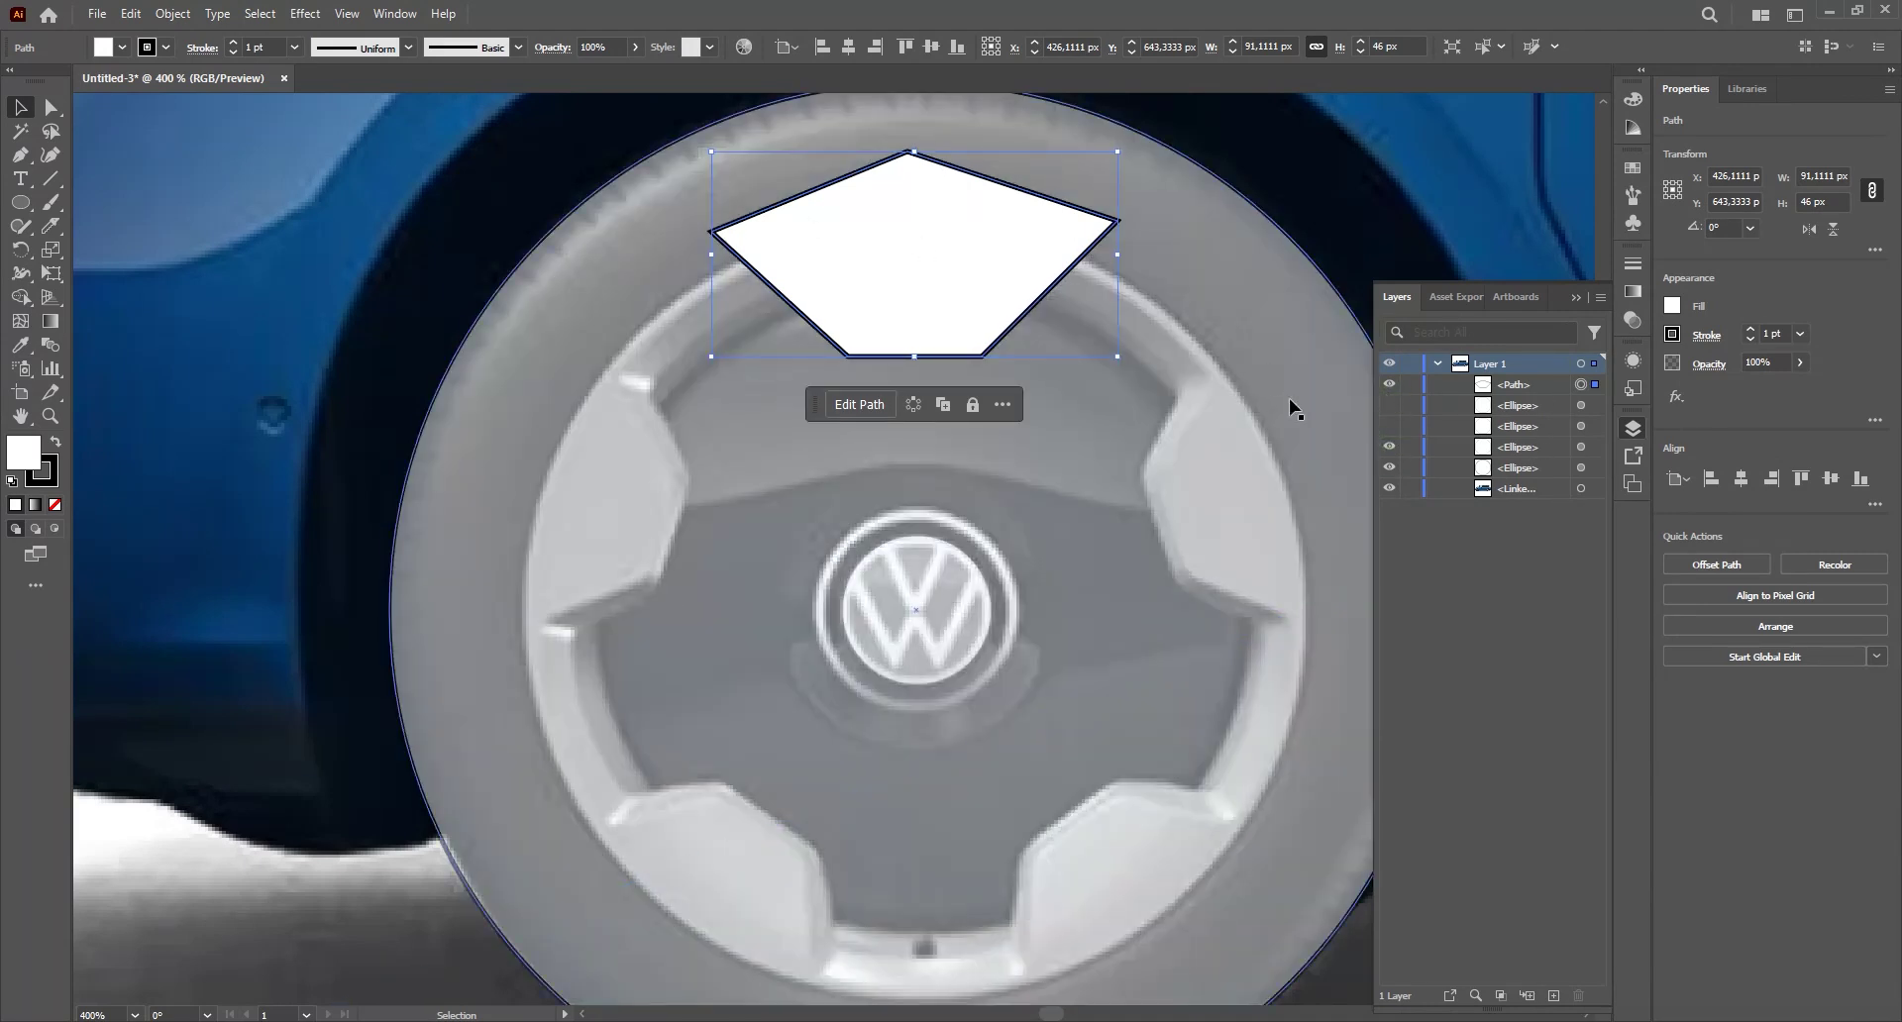
- Hide the tyre circle and make the rim circle visible over the wheel photo
left_click(1390, 447)
left_click(1390, 426)
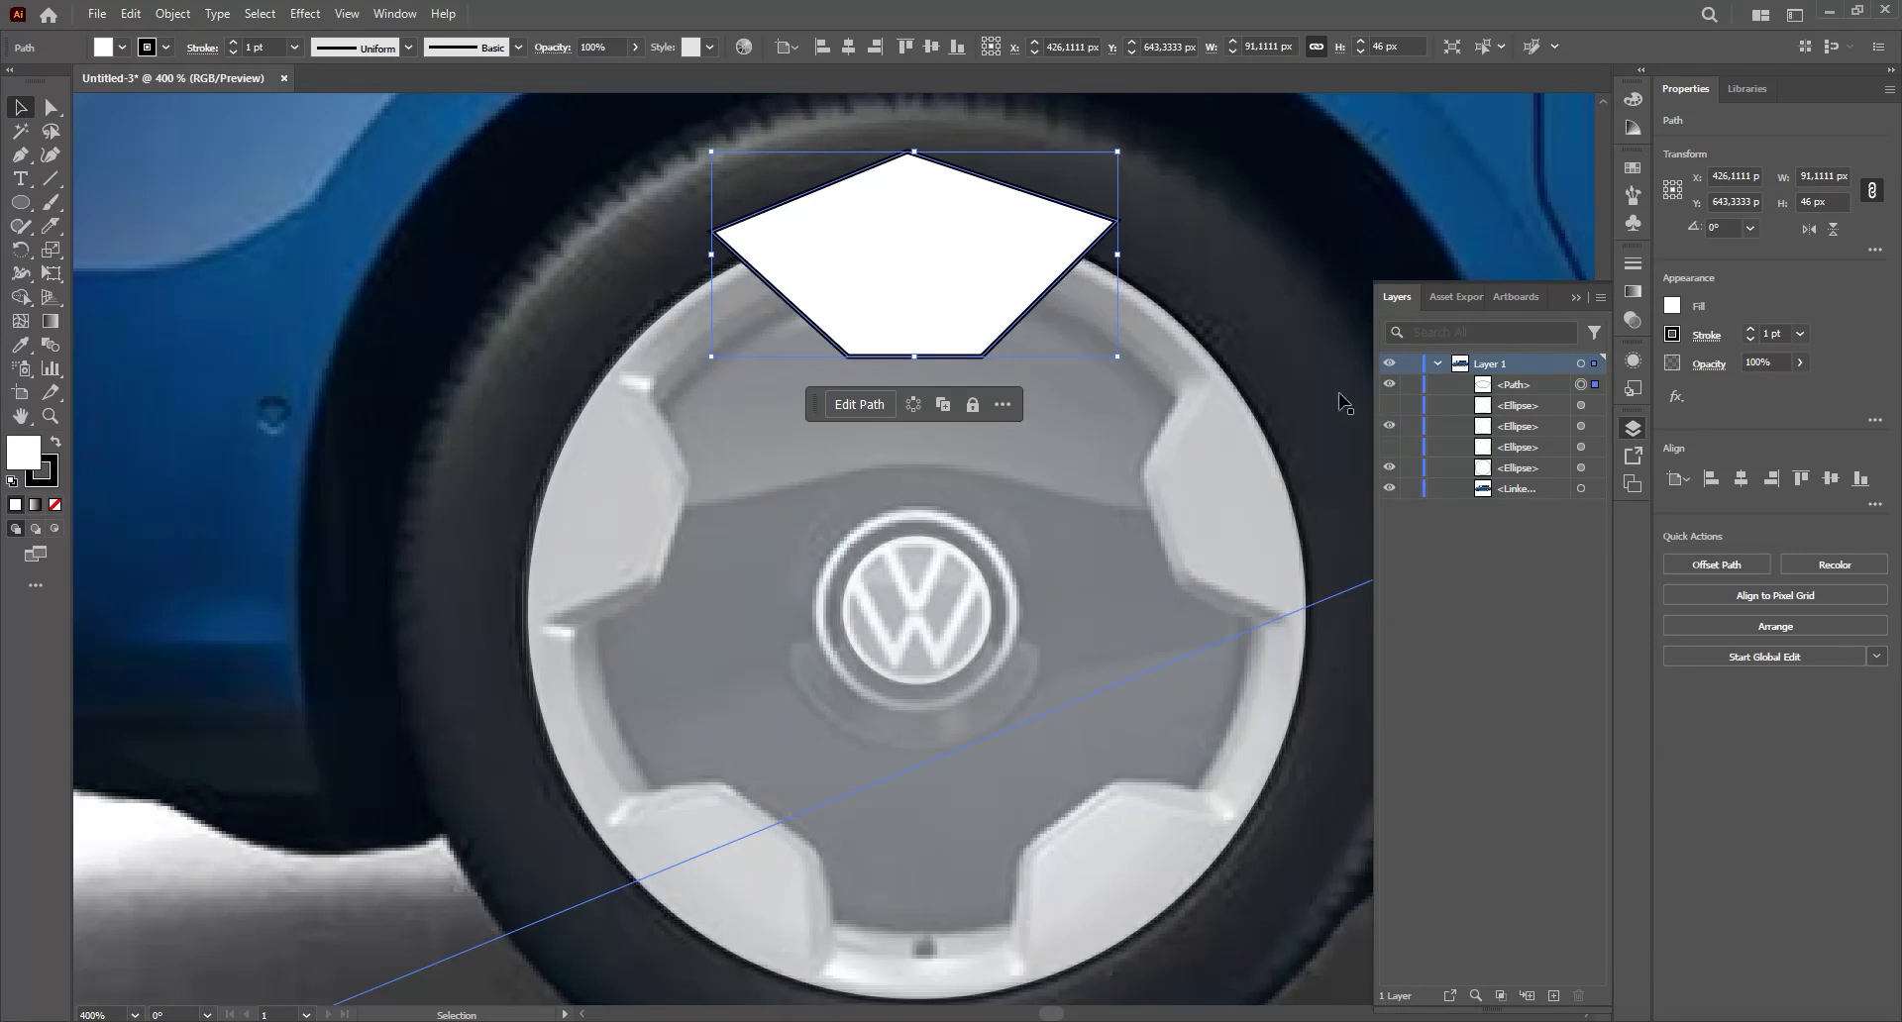
left_click(1107, 310)
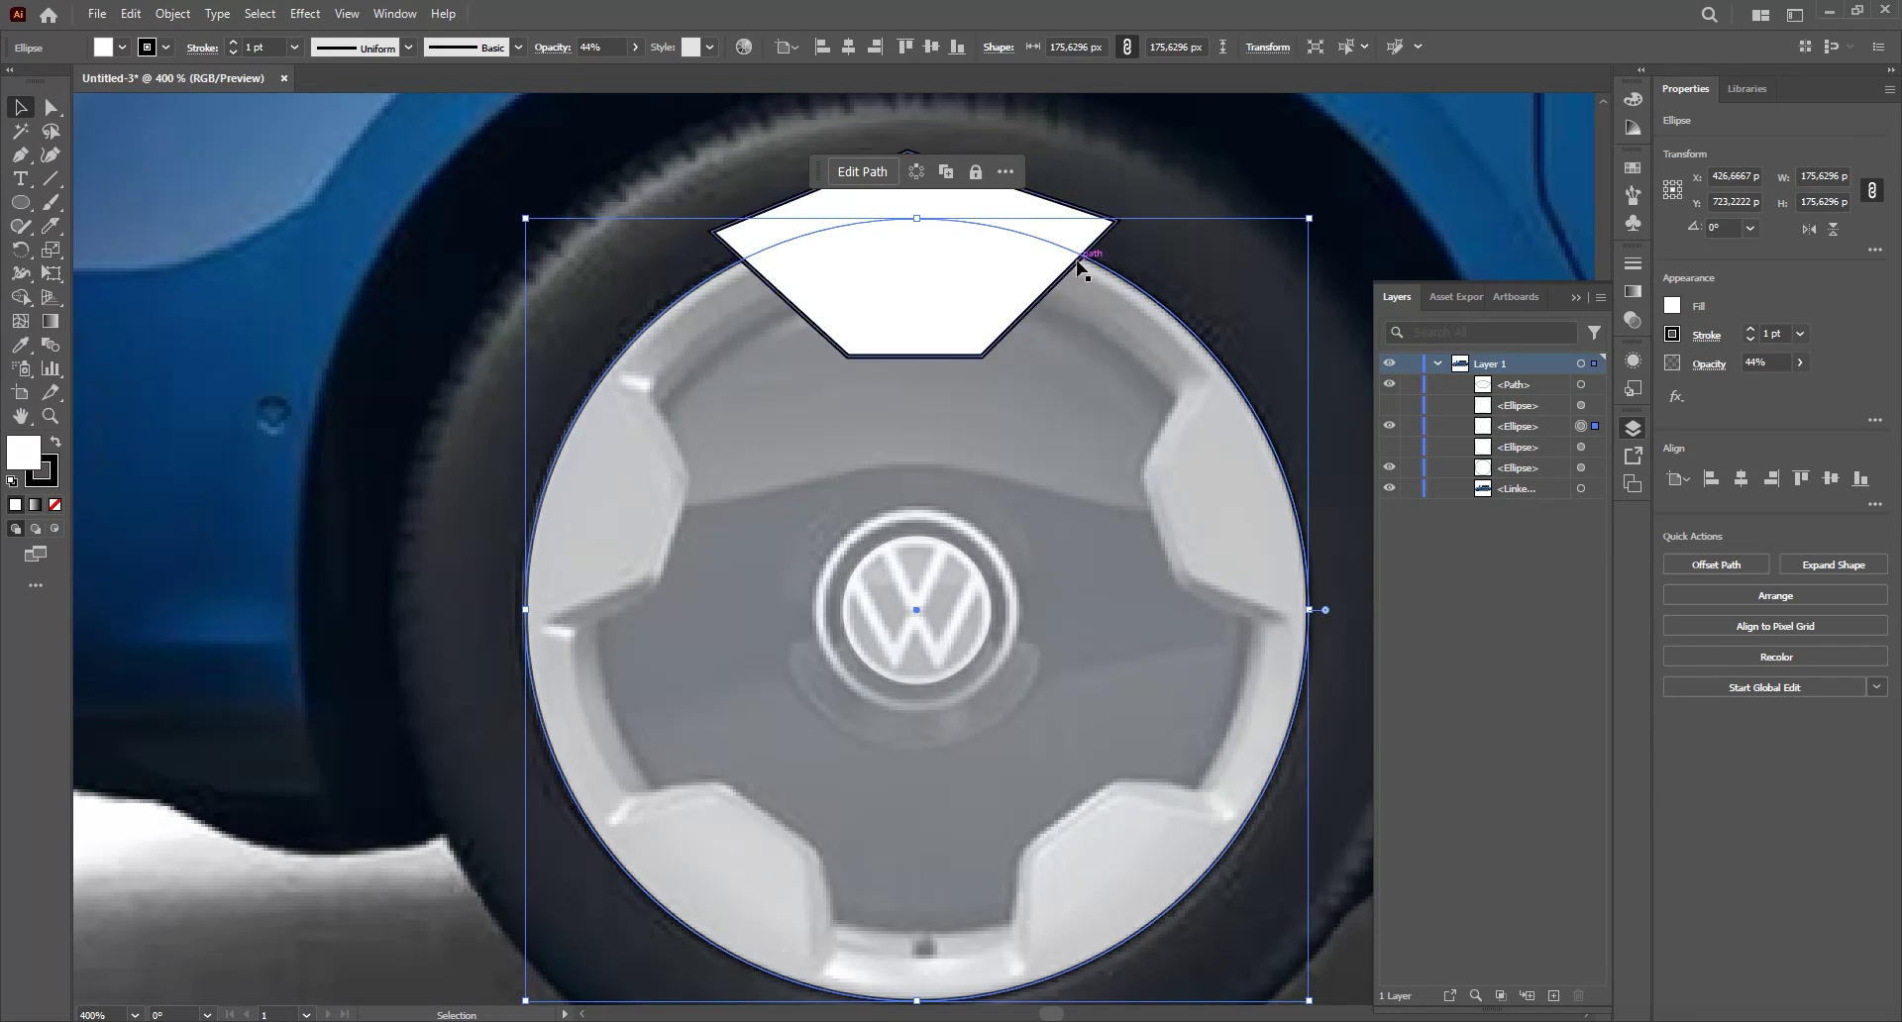
- Move the spoke path's top anchor point upward so that the path is about 48.4 px tall
scroll(1072, 318, "up", 1)
key("a")
left_click(890, 218)
mouse_move(904, 204)
left_mouse_down()
mouse_move(913, 284)
mouse_move(915, 195)
left_mouse_up()
key("v")
key("space")
left_click_drag(1020, 326, 982, 278)
left_click(997, 269)
key("space")
- Hide the rim circle and lower the spoke path's opacity to 6% to expose the photo beneath
left_click(1388, 426)
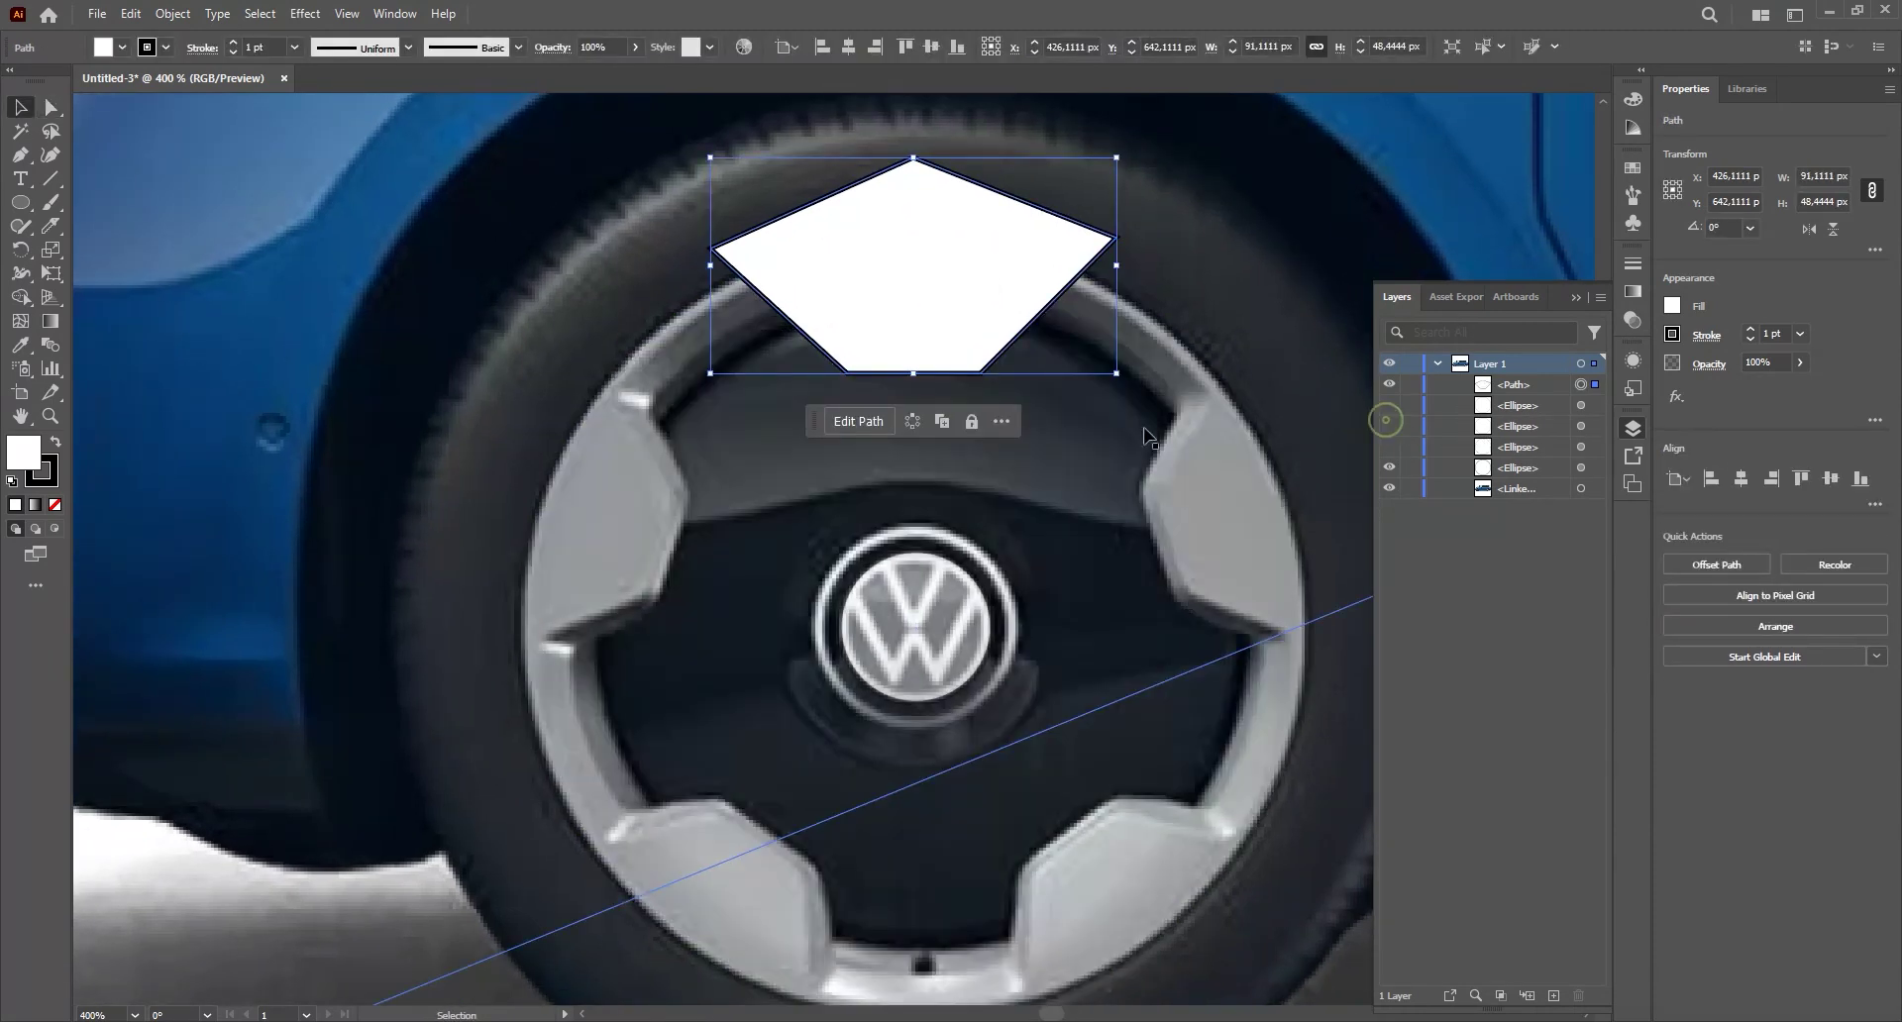
left_click(1796, 364)
left_click_drag(1796, 386, 1730, 392)
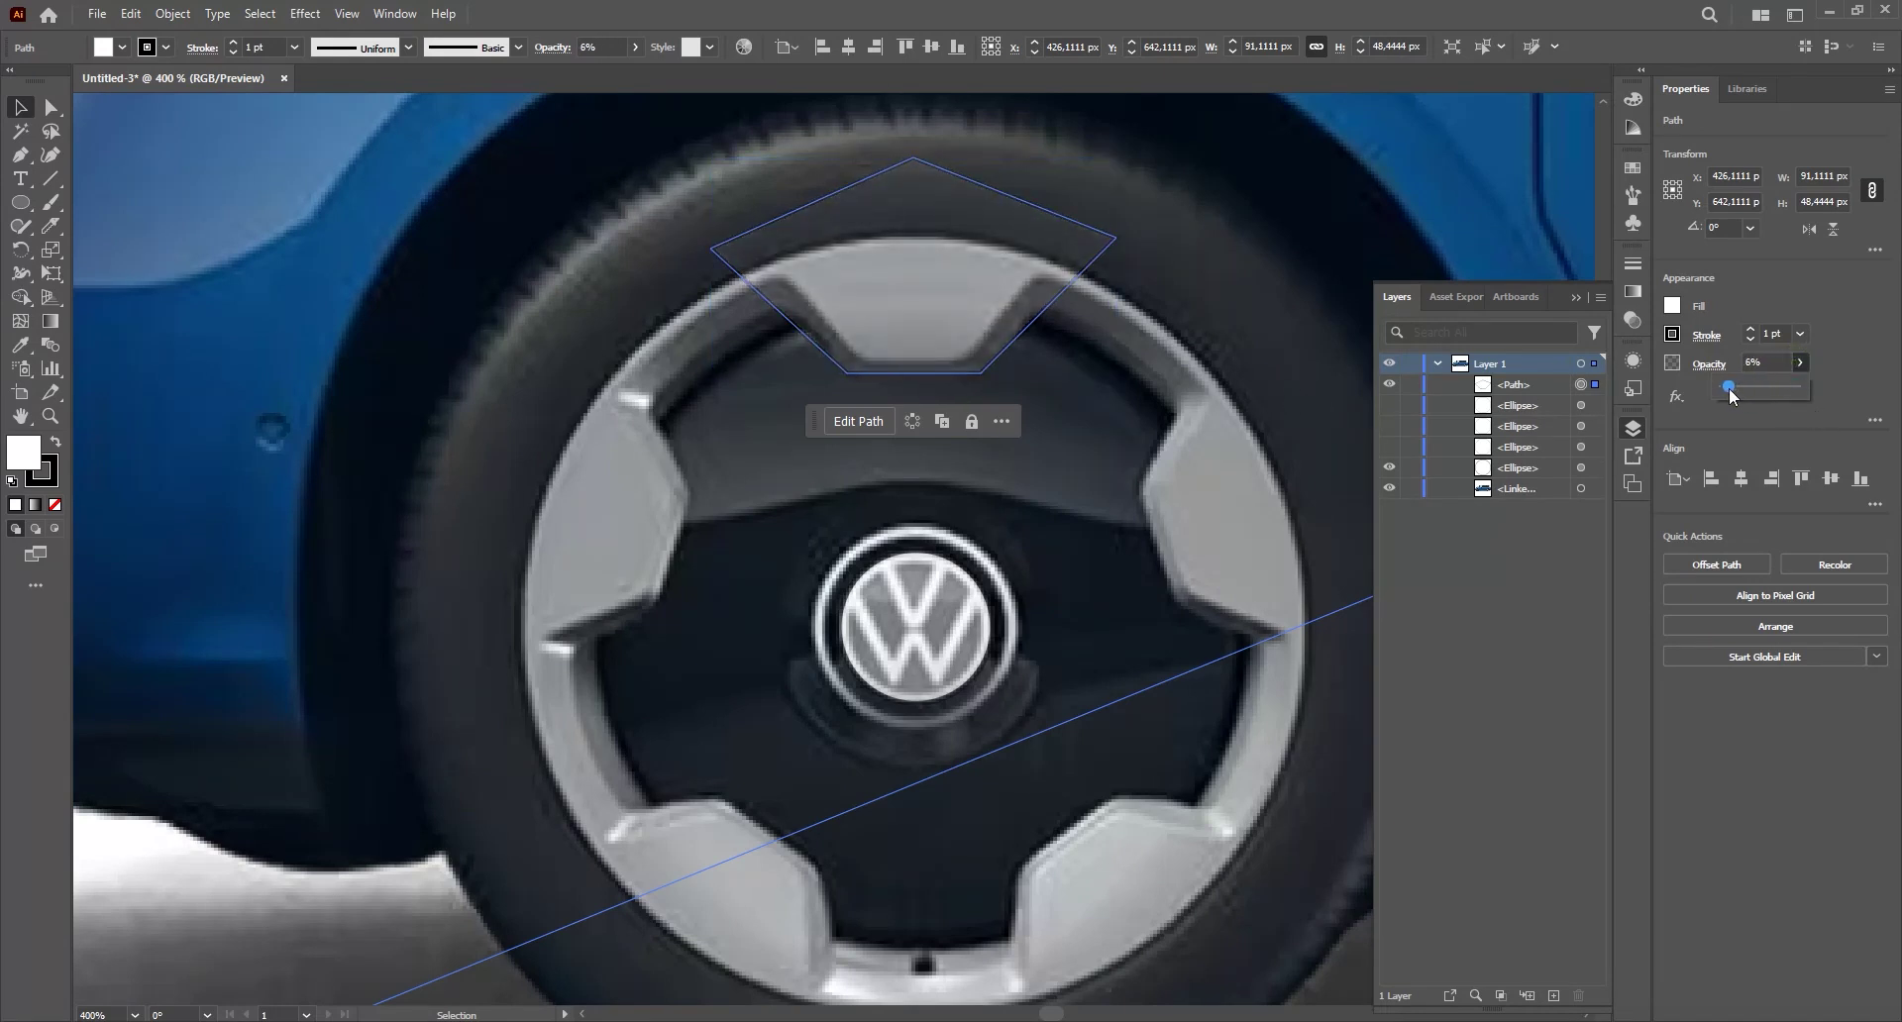
key("space")
left_click_drag(969, 297, 981, 340)
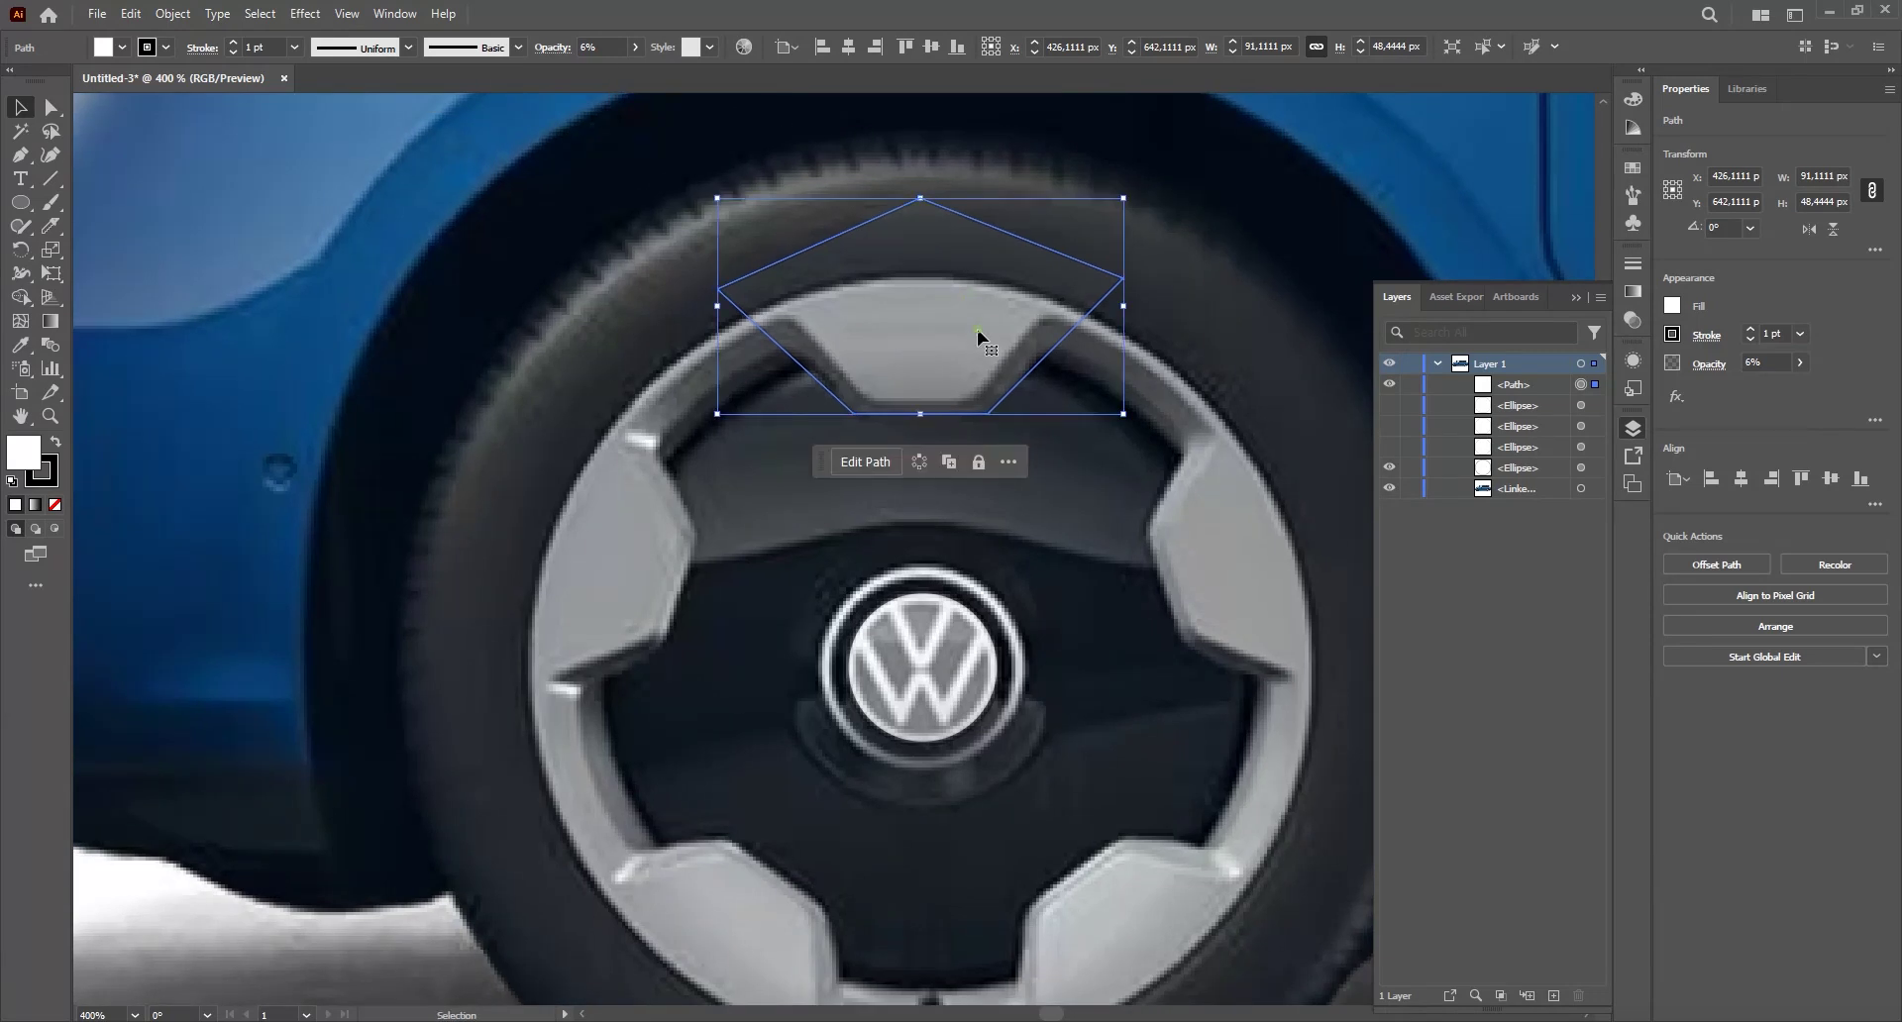
- Slightly round the spoke path's two lower corners and set its opacity to 35%
key("a")
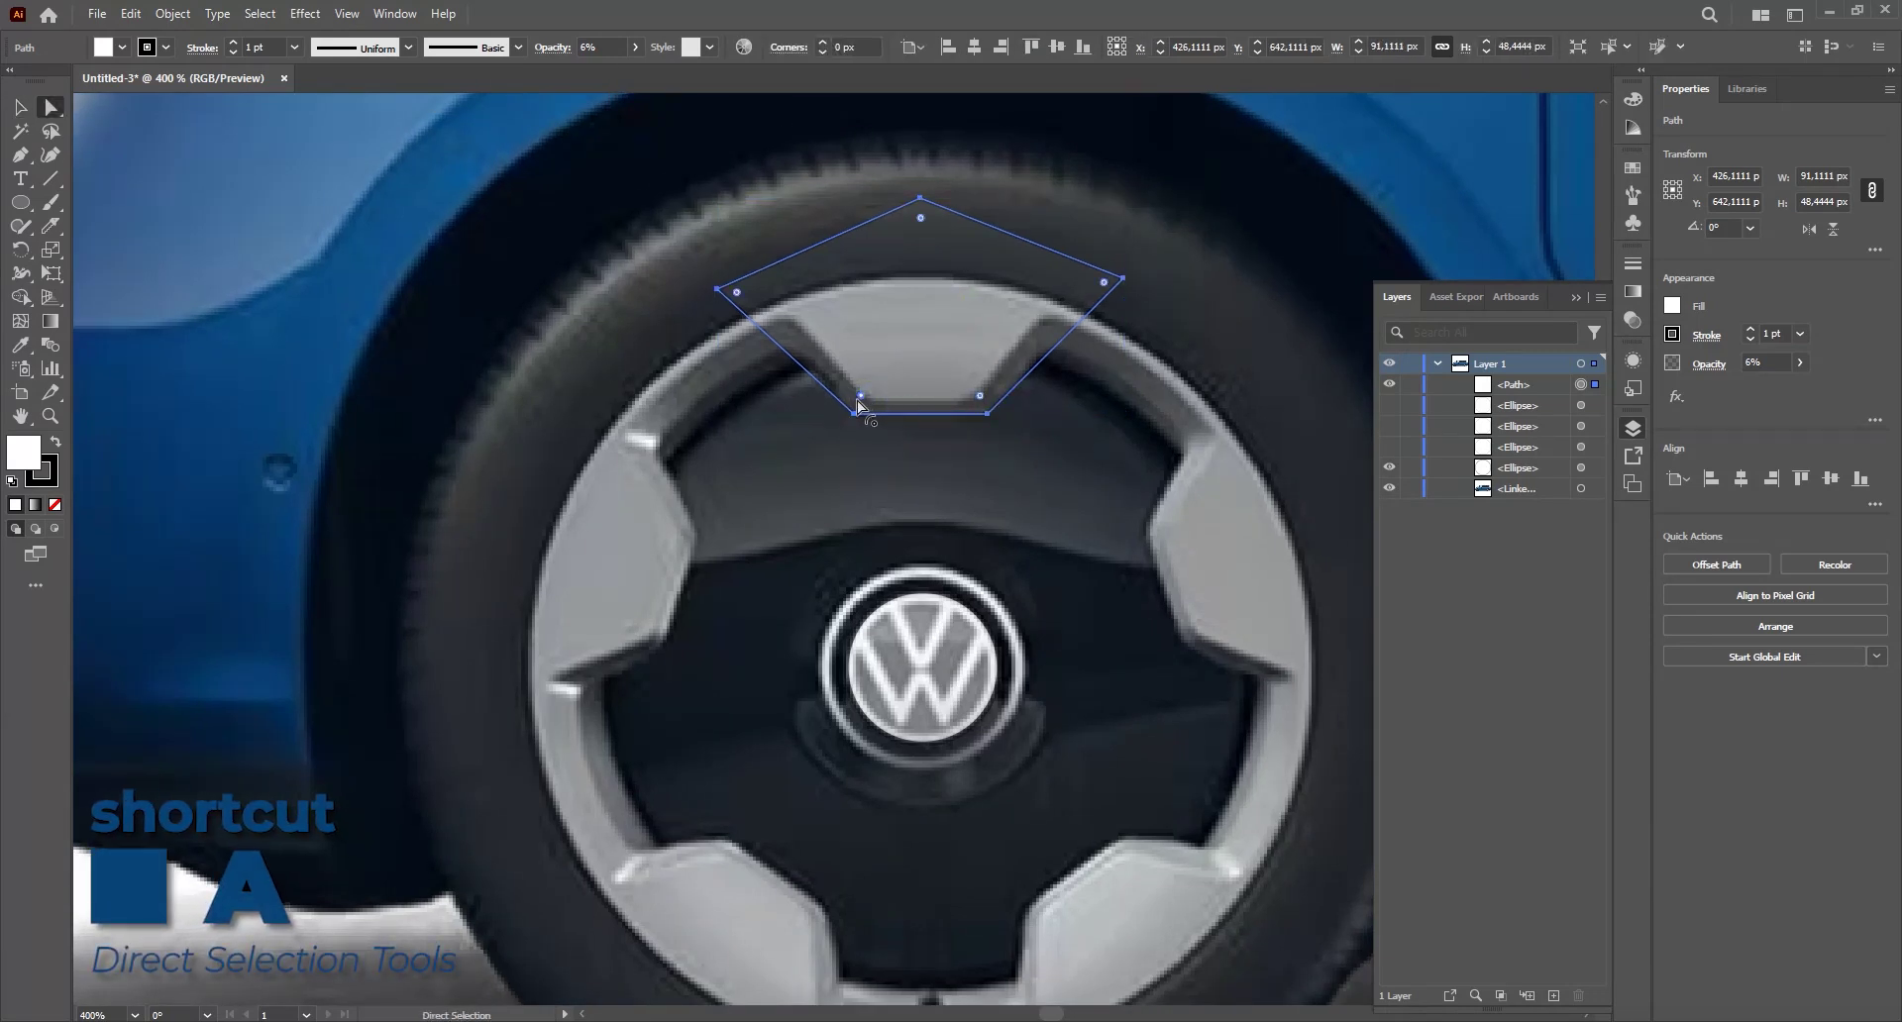
left_click_drag(980, 396, 974, 392)
left_click(718, 290)
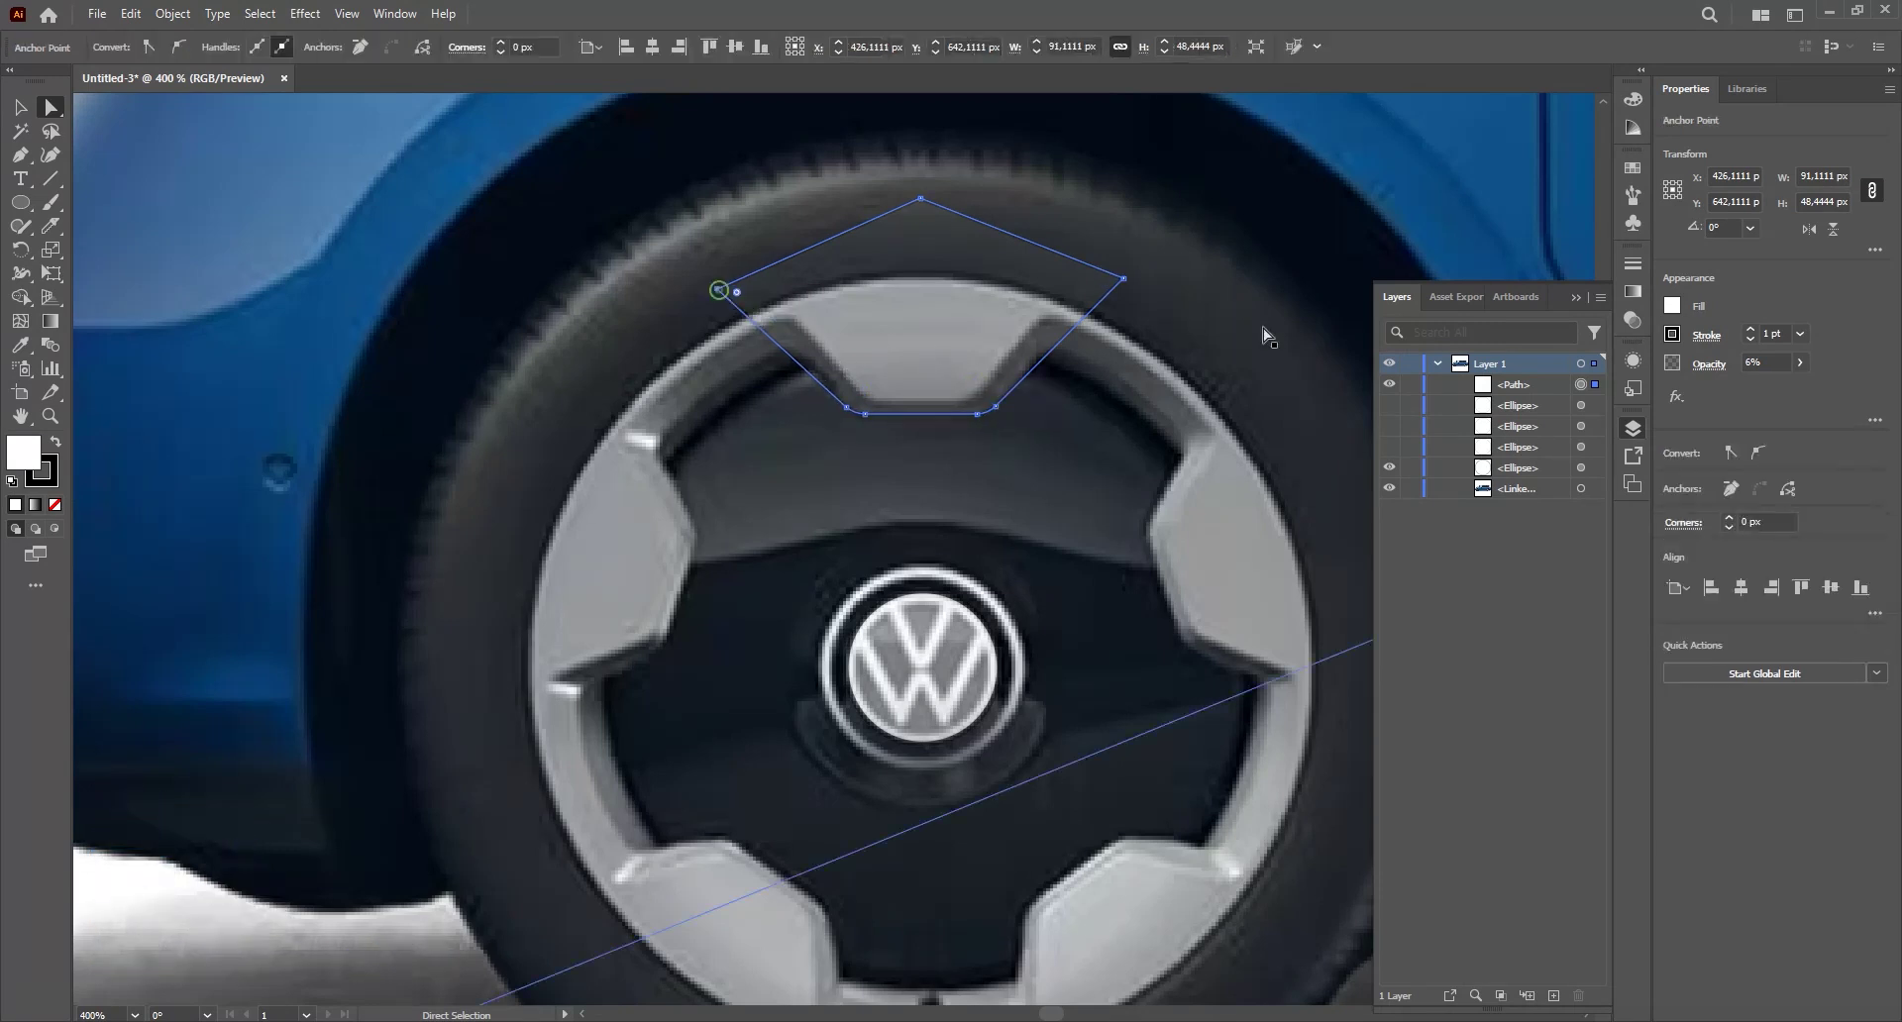
key("v")
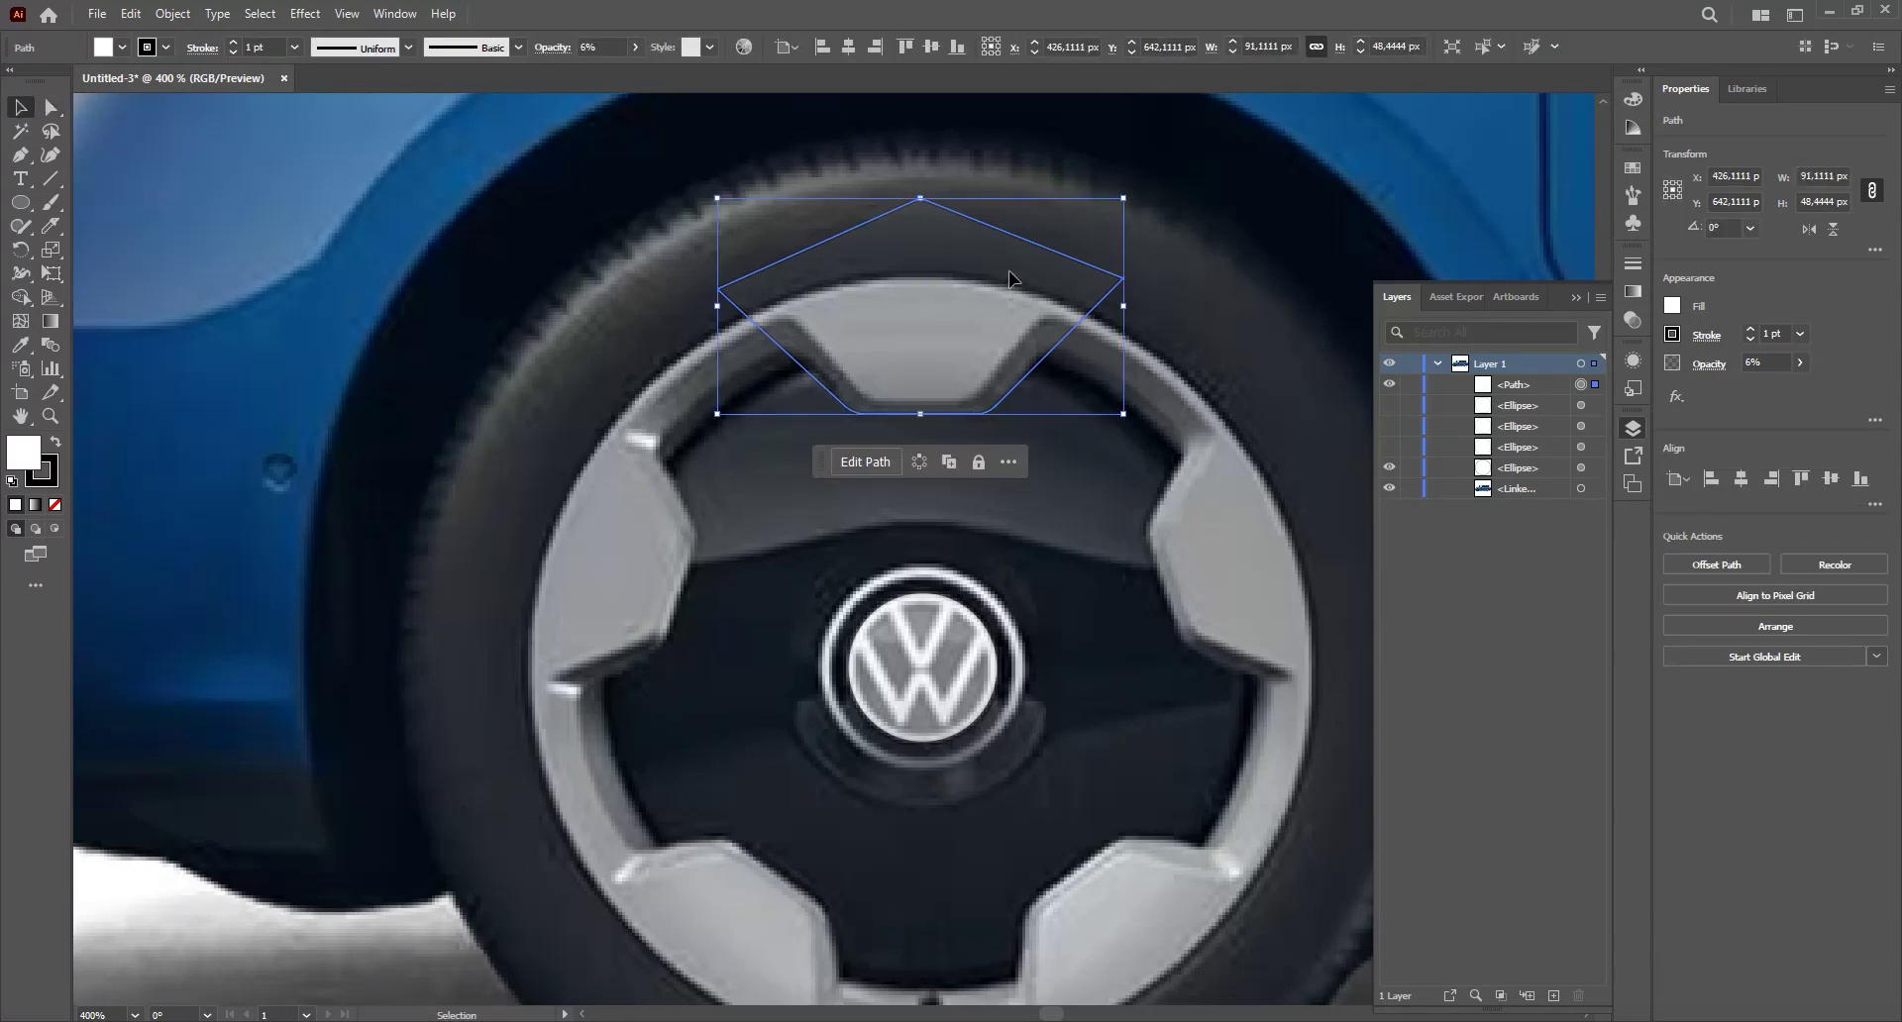
left_click(1759, 386)
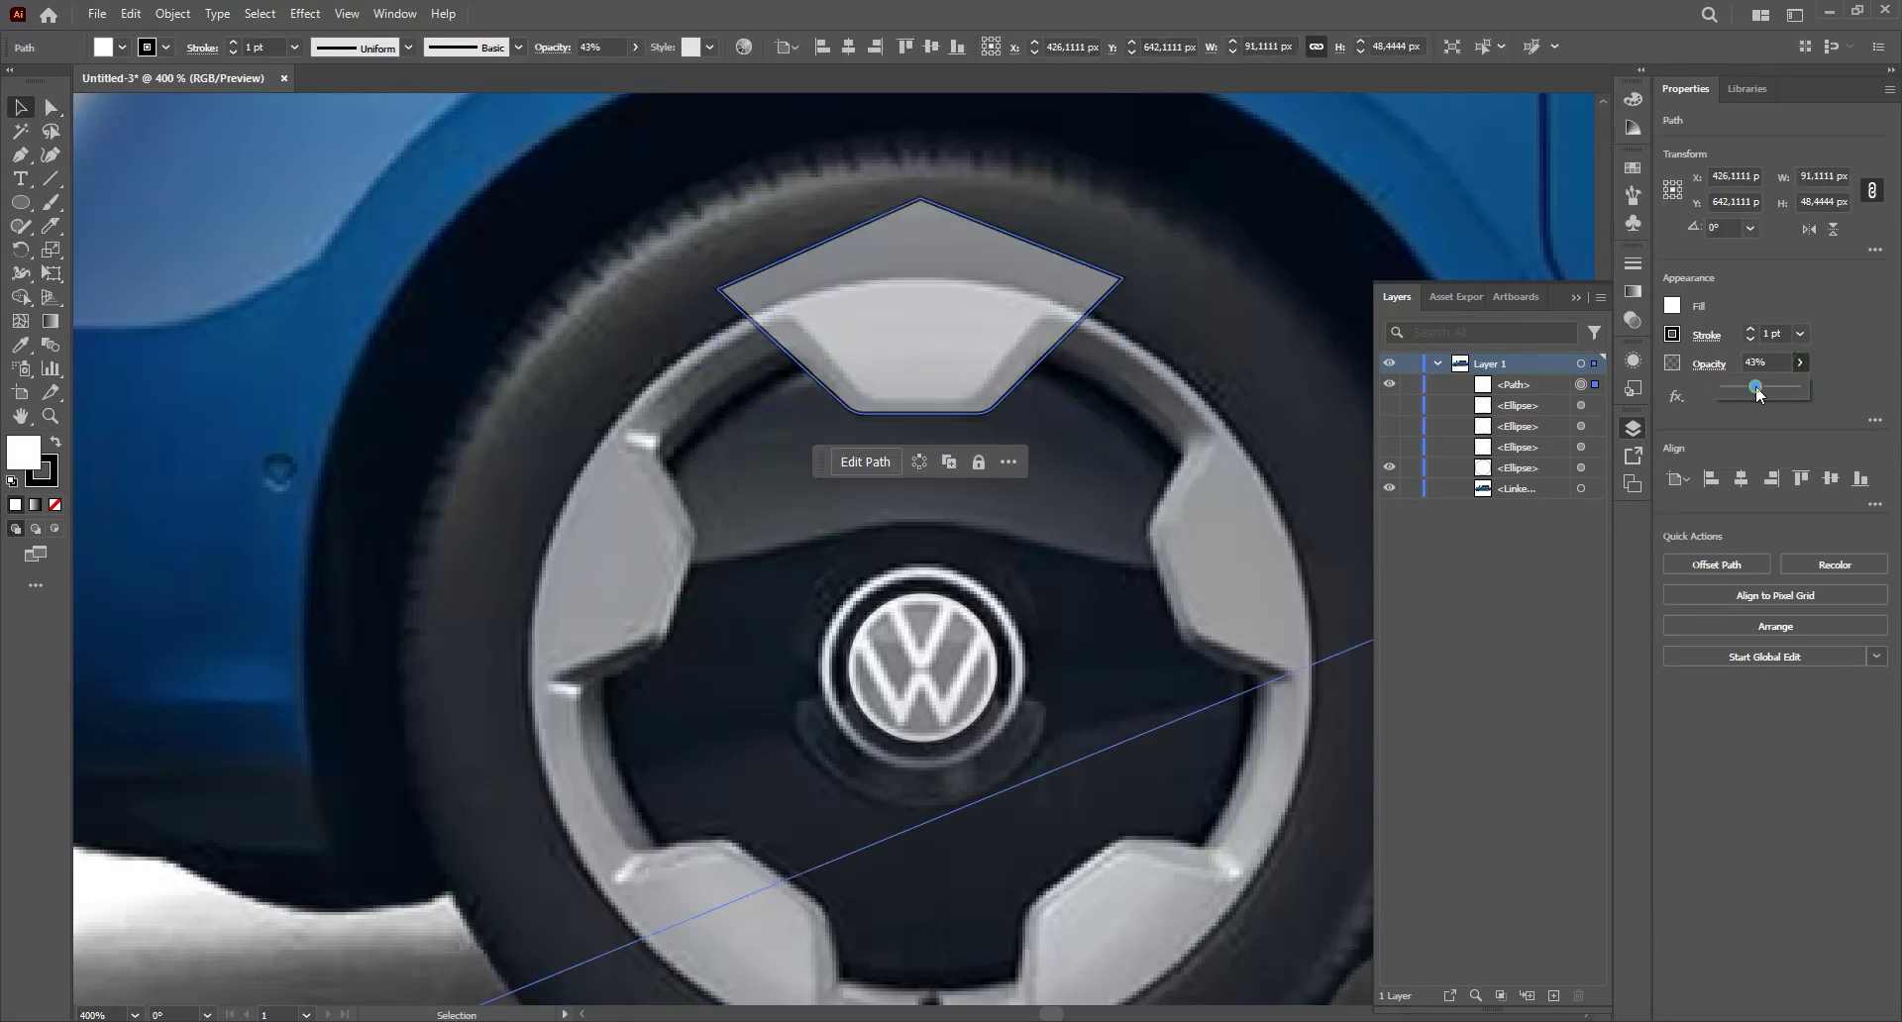
left_click_drag(1752, 387, 1750, 386)
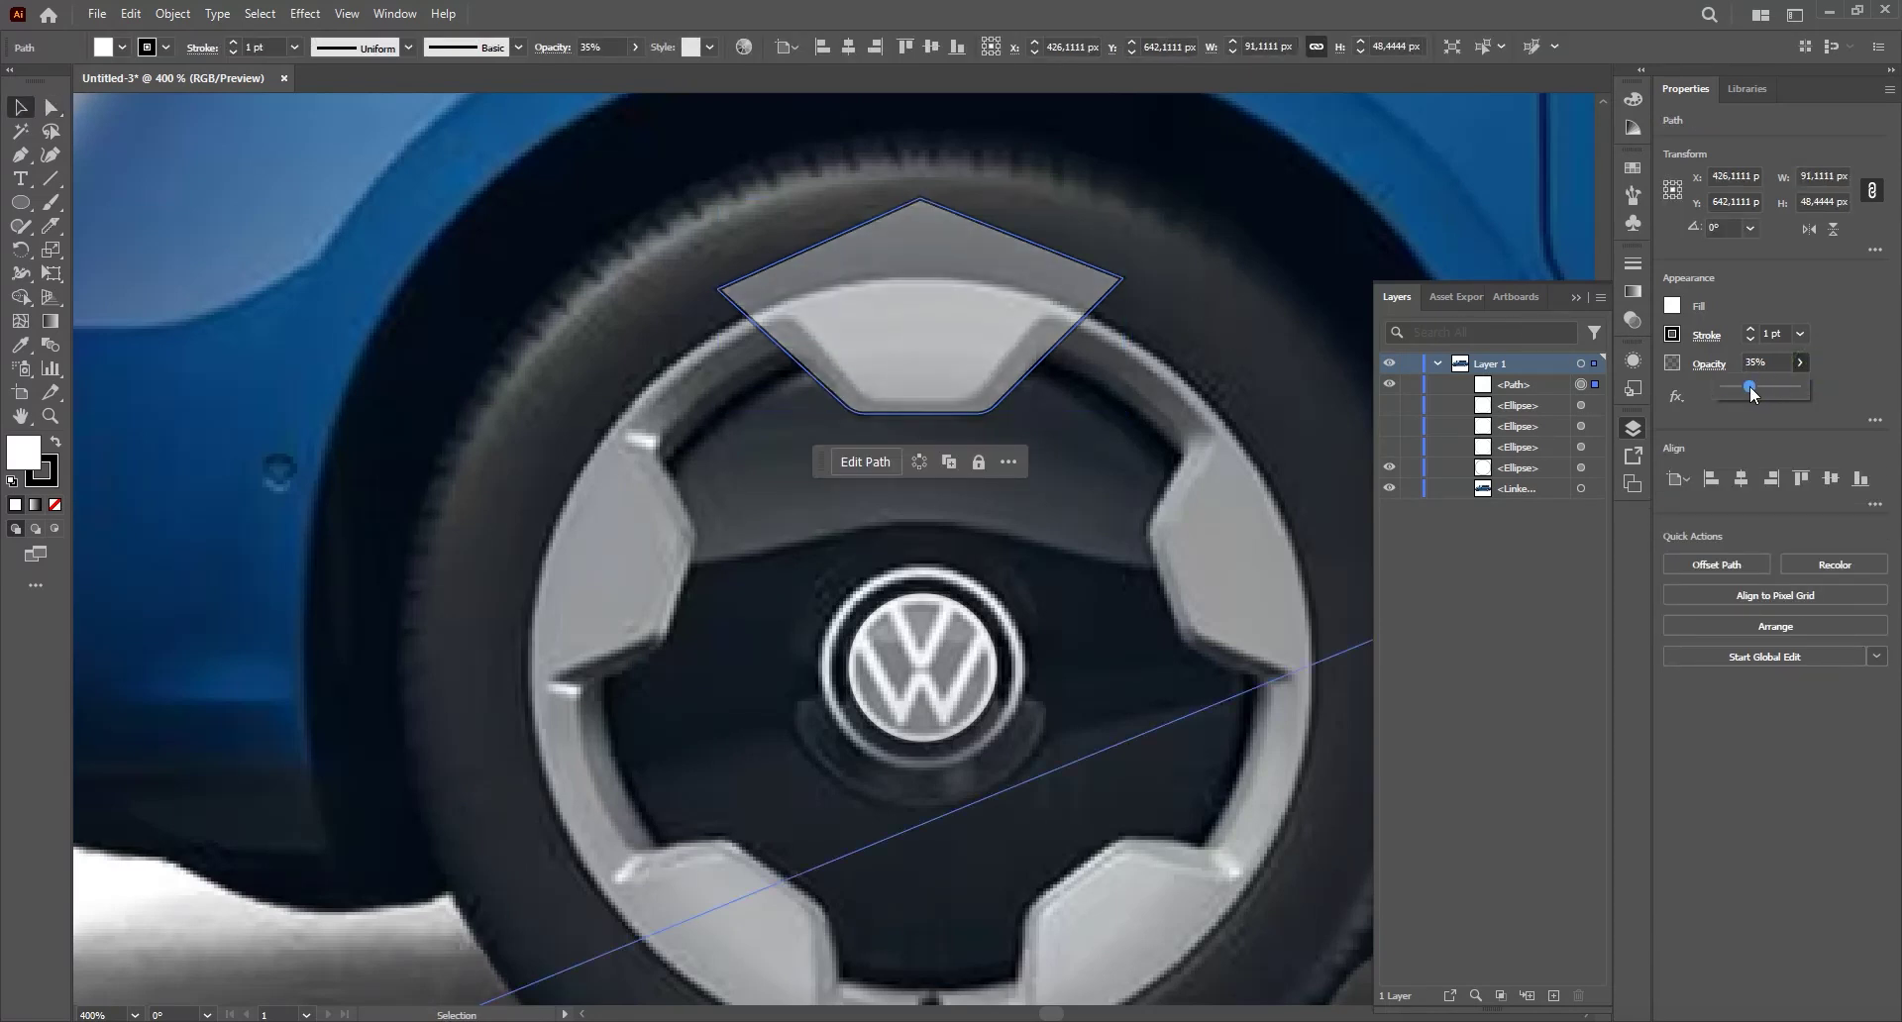
- Create a radial repeat of the spoke path with 5 instances, centred on the wheel with a radius of about 80 px
scroll(1045, 352, "down", 1)
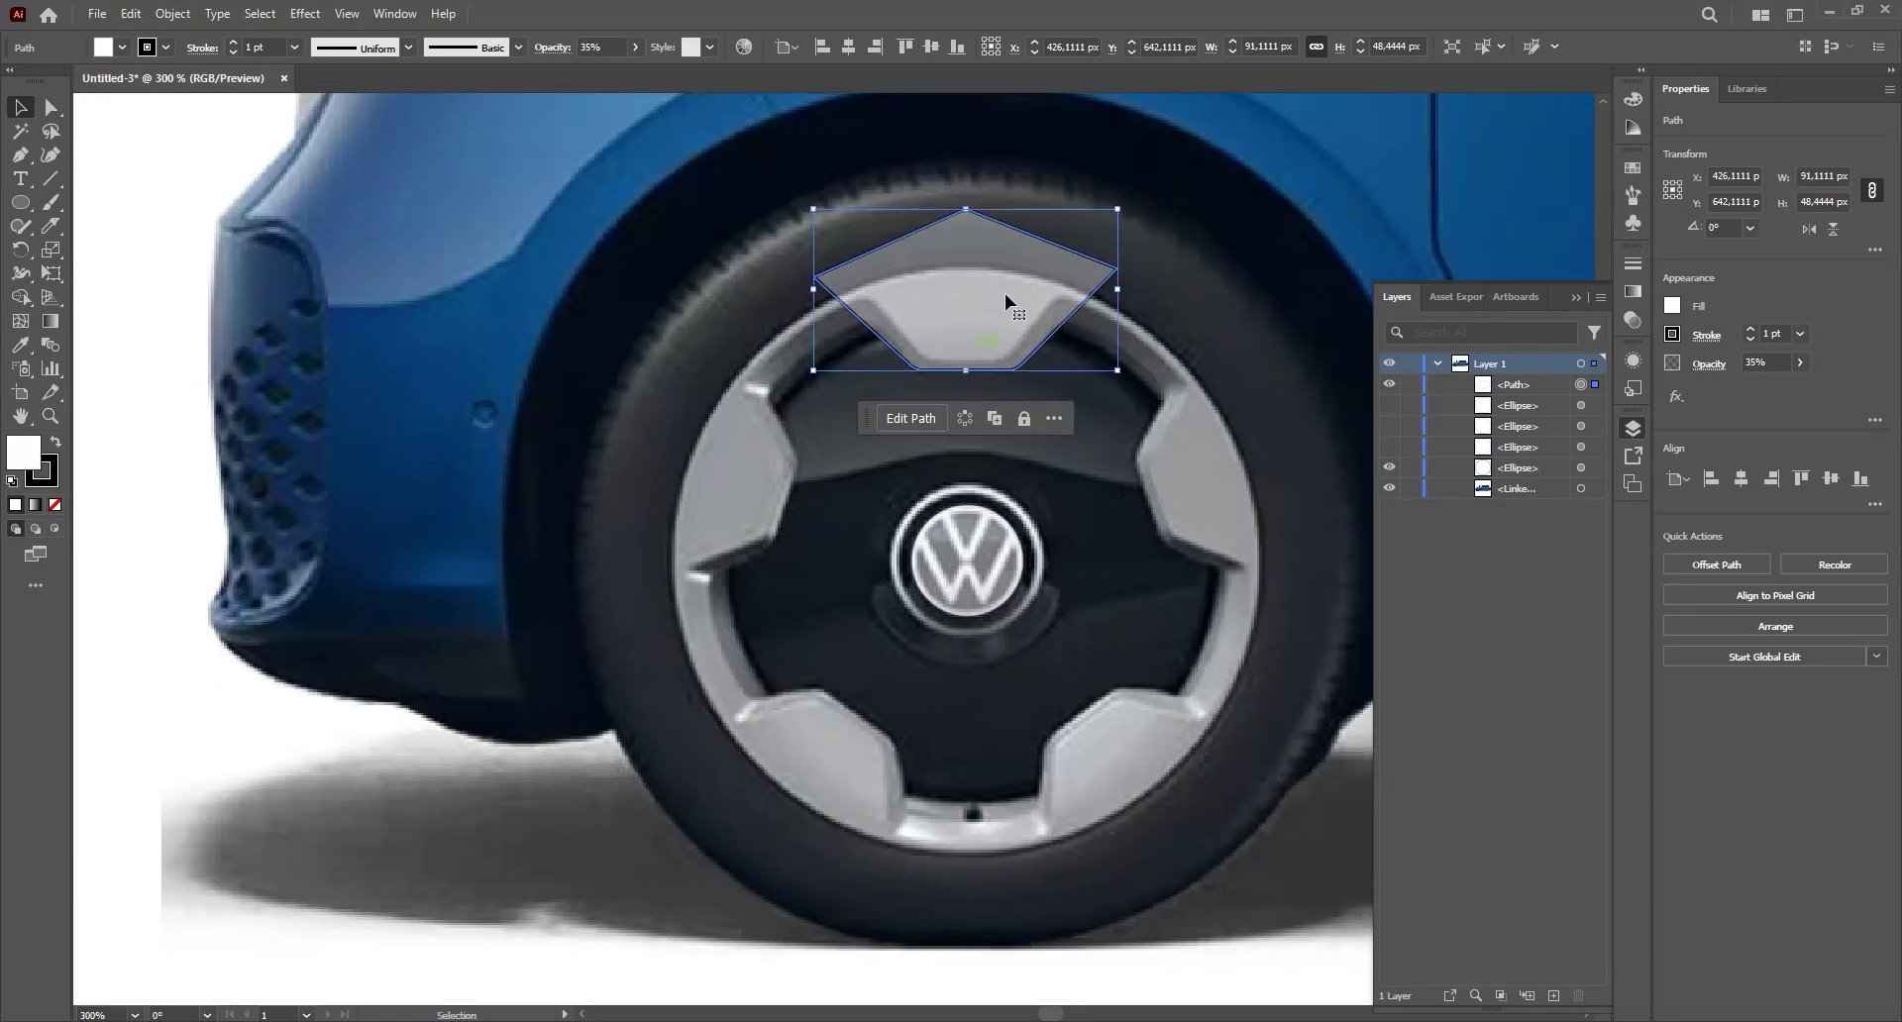
left_click(169, 22)
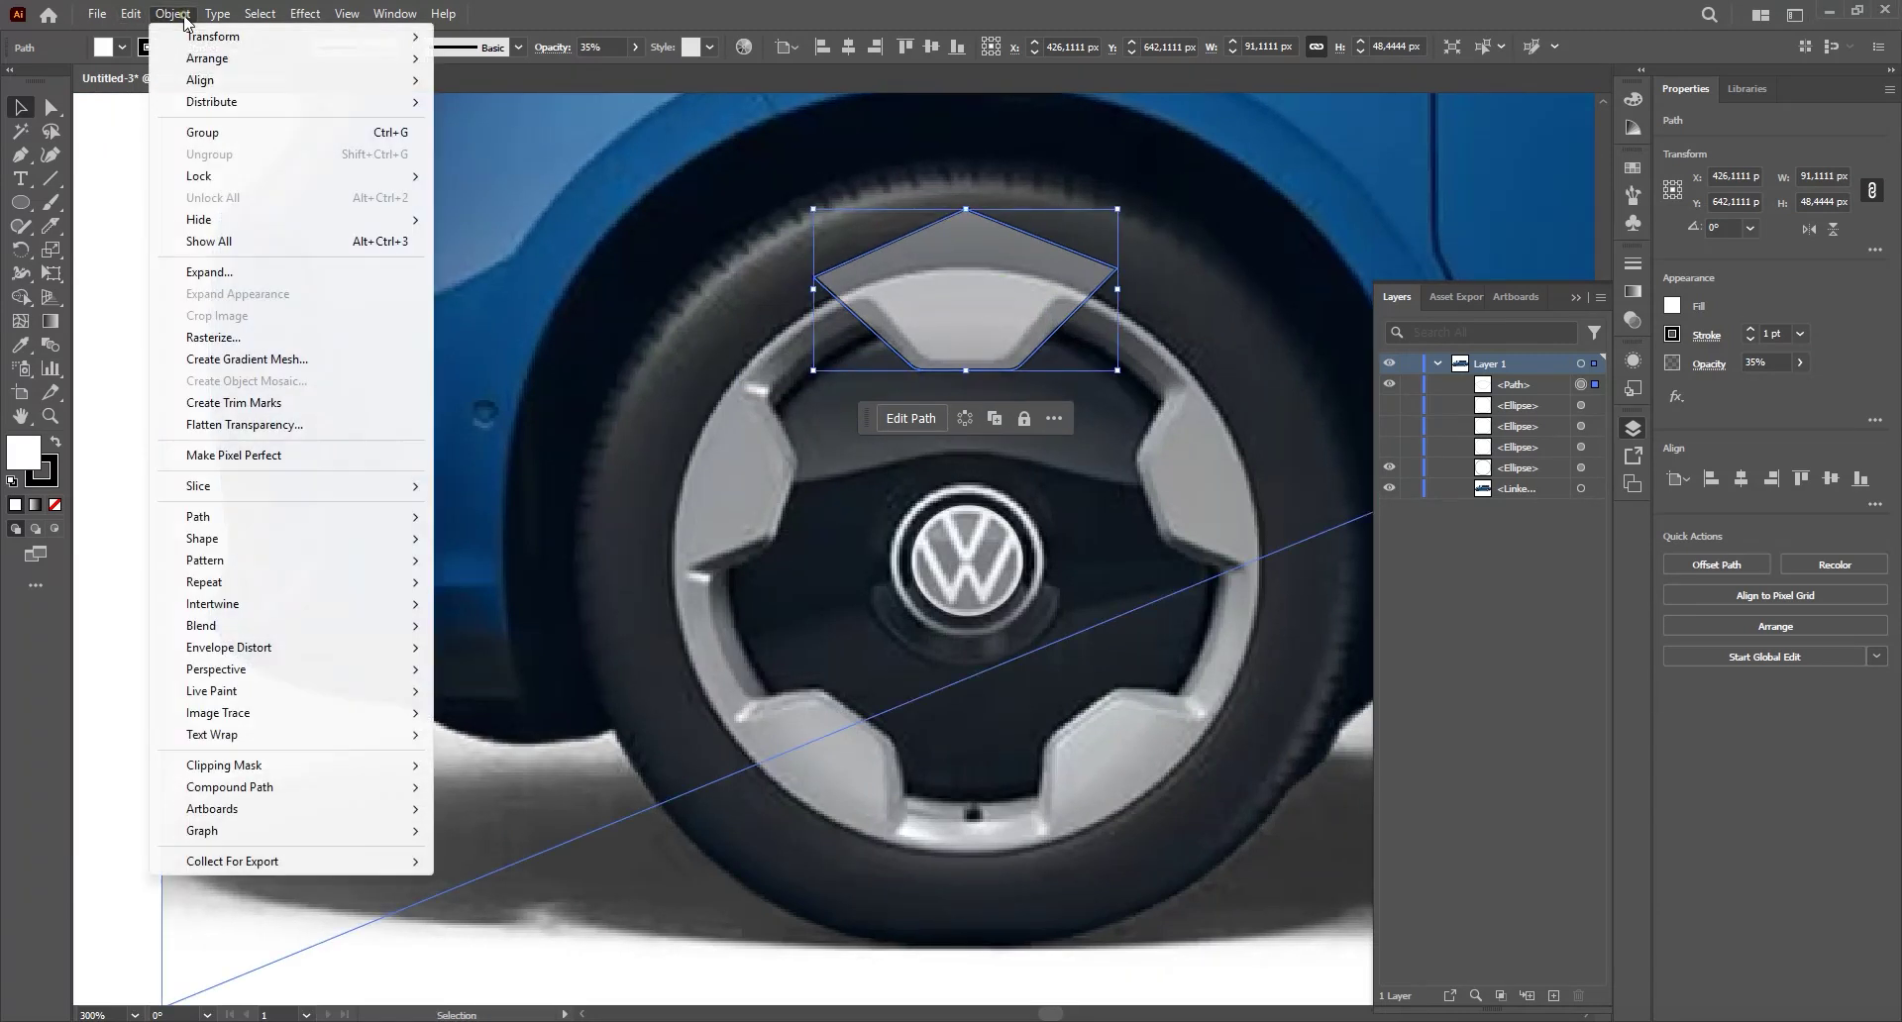
mouse_move(349, 590)
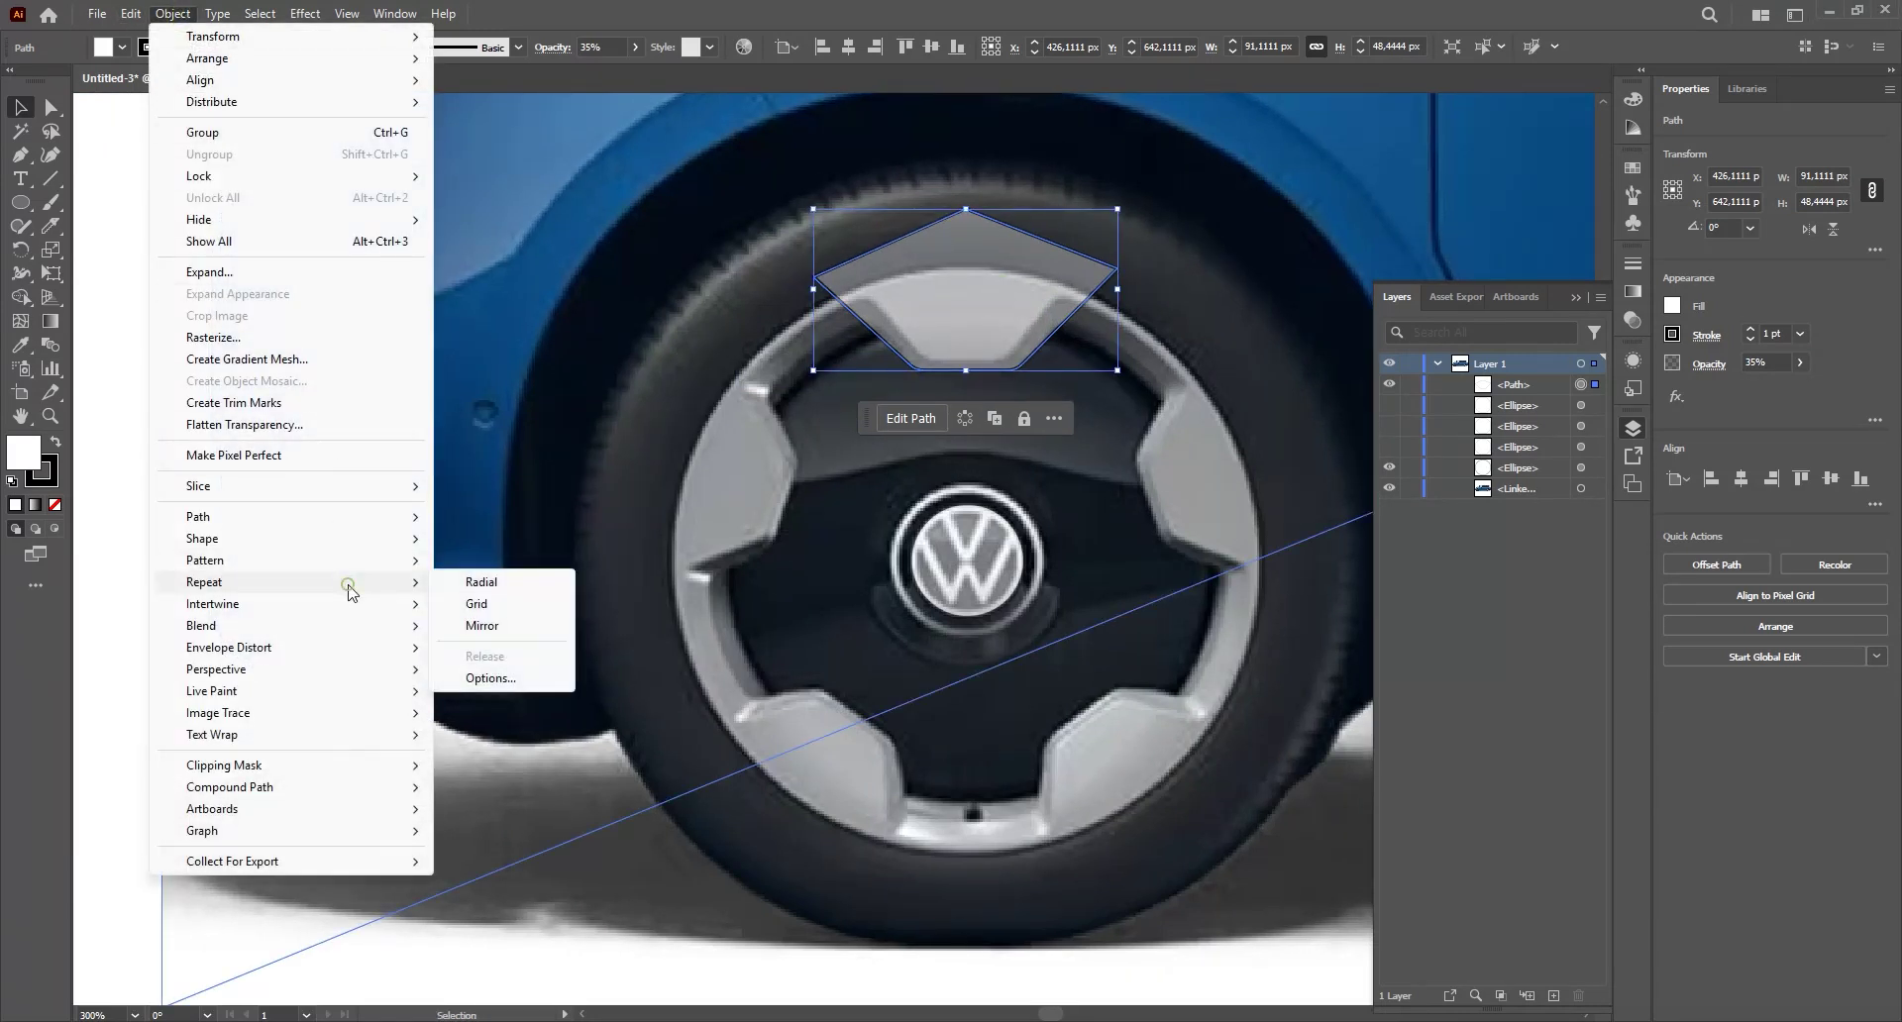
left_click(525, 583)
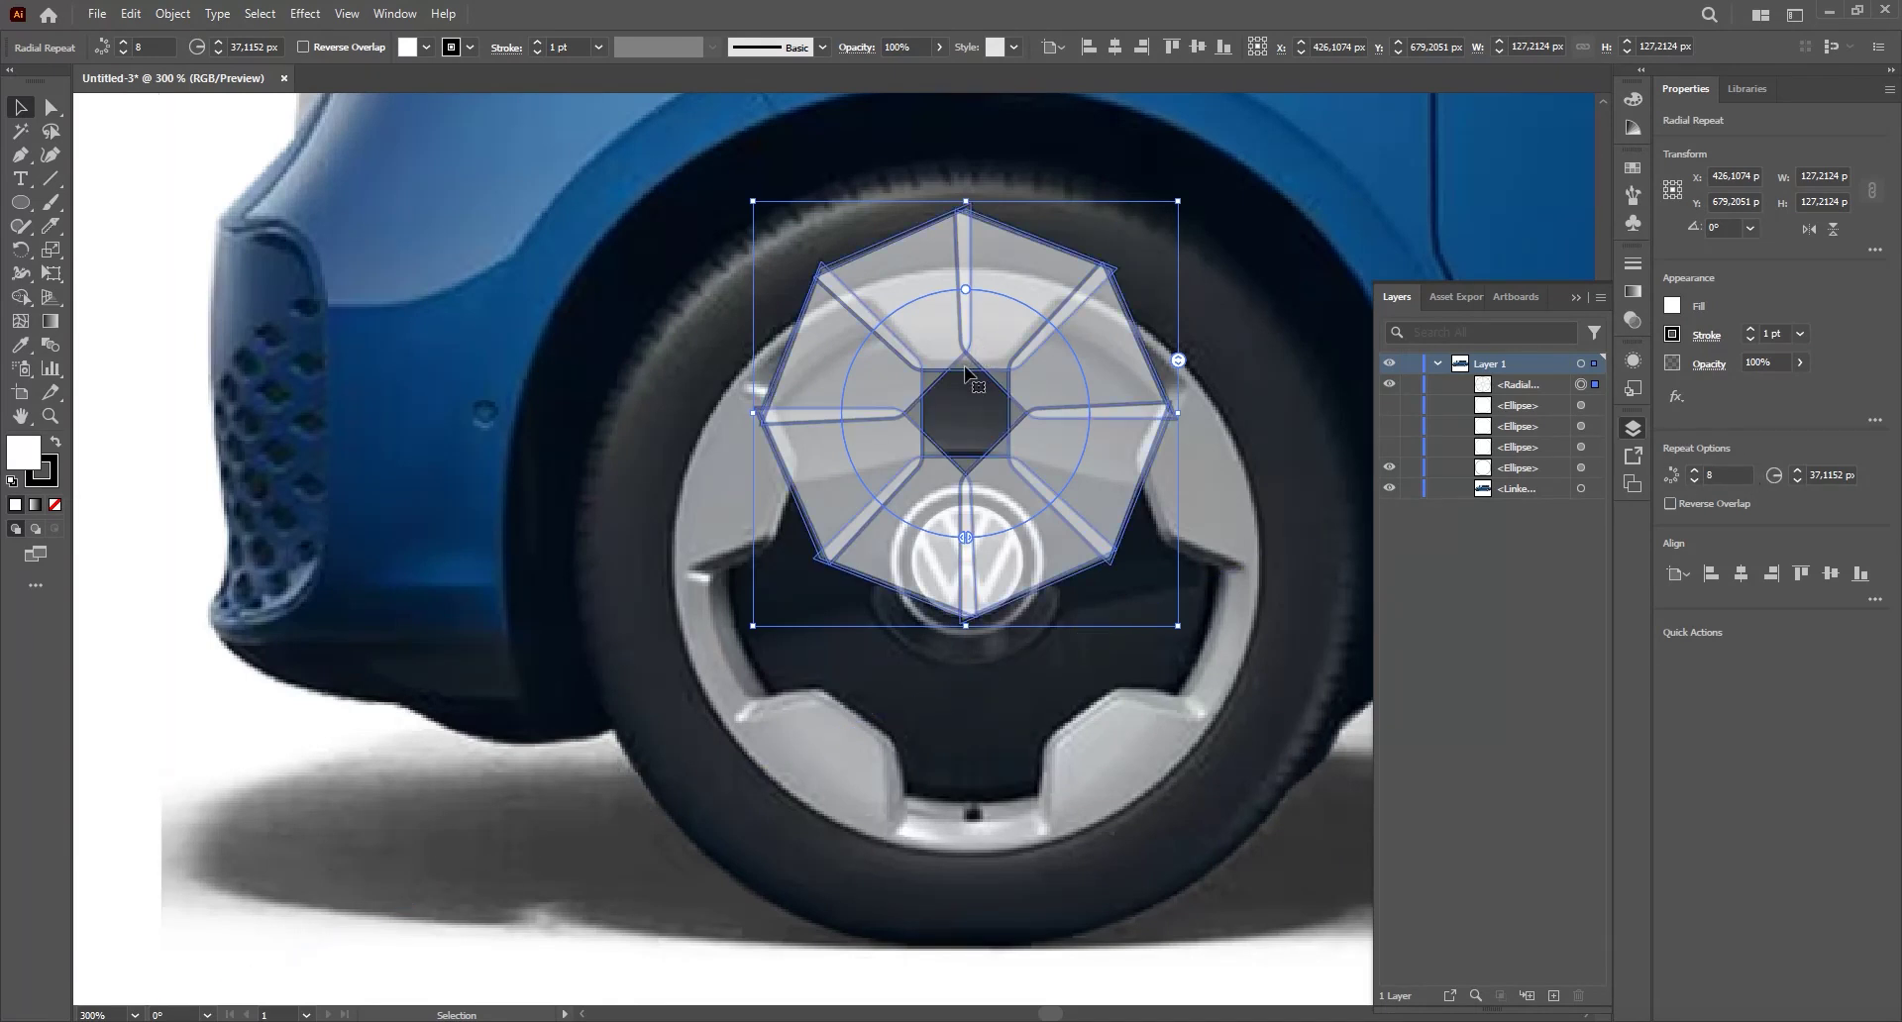
left_click(1729, 475)
type("5")
key("Return")
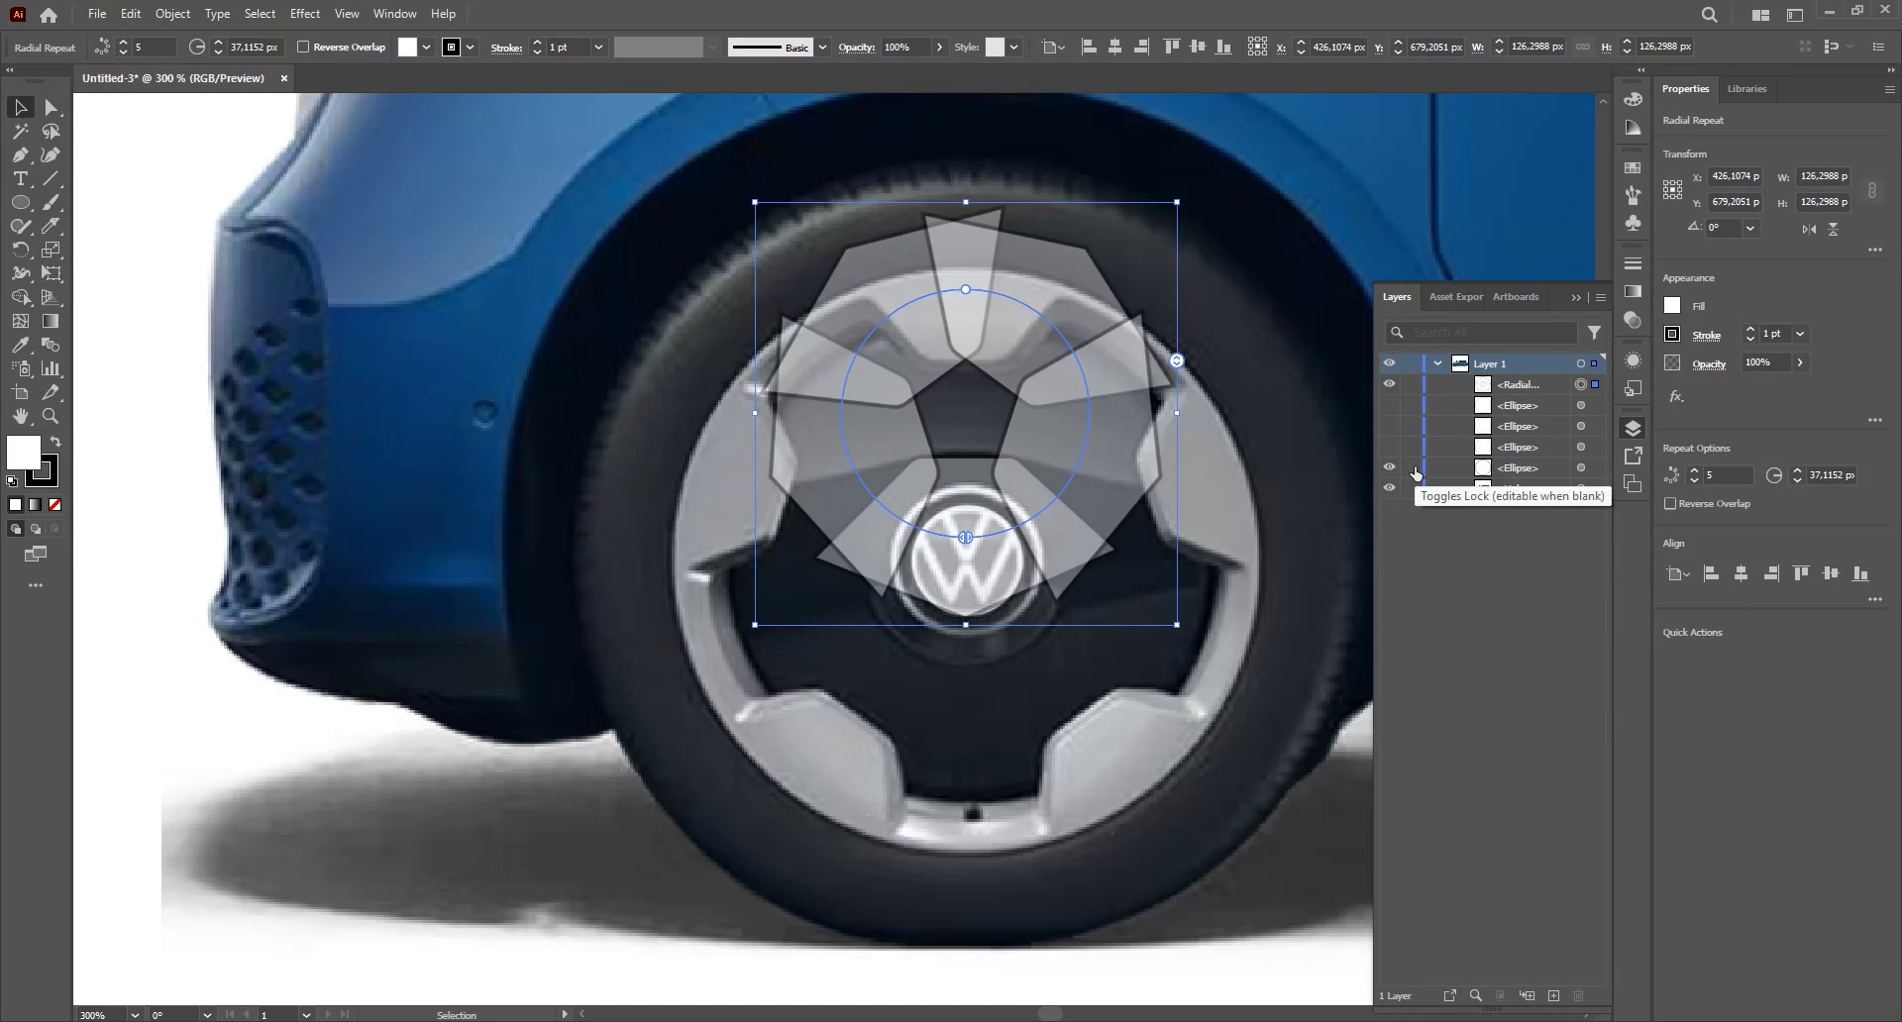
left_click_drag(985, 322, 1125, 344)
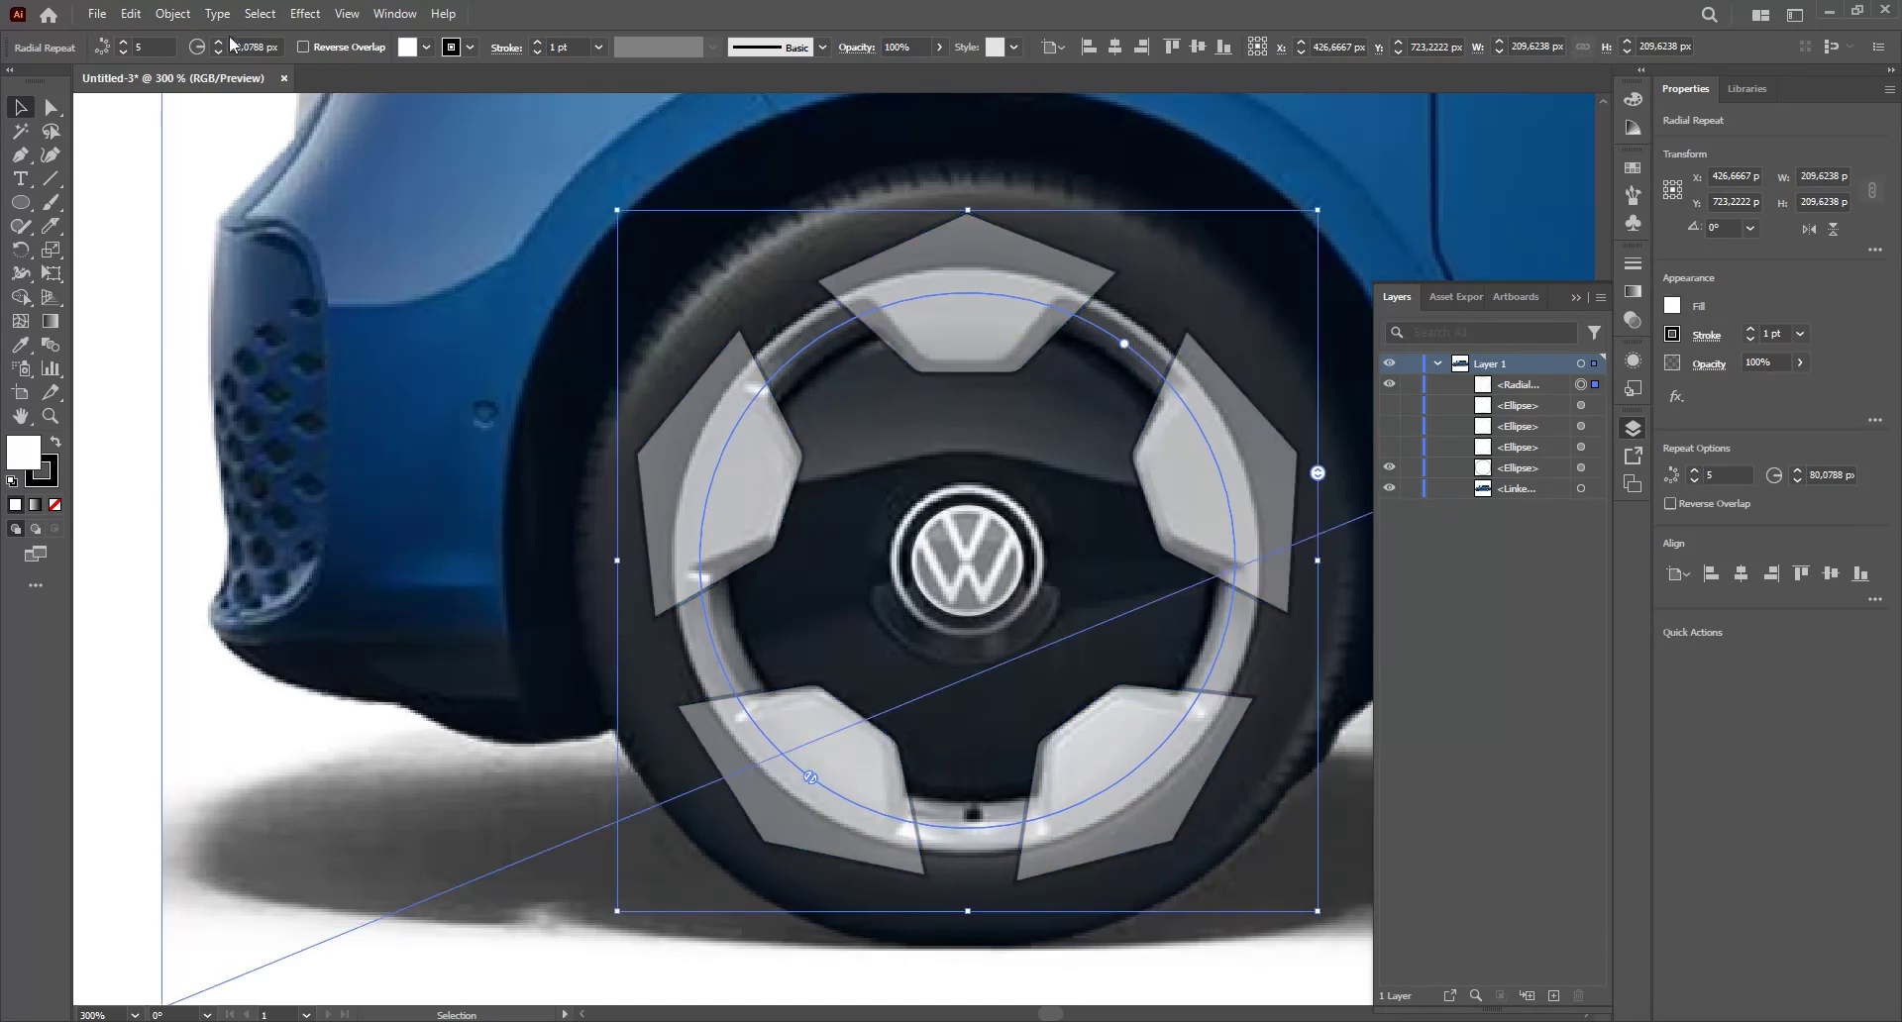
- Expand the radial repeat of spokes into editable shapes with the Object and Fill options enabled
left_click(173, 13)
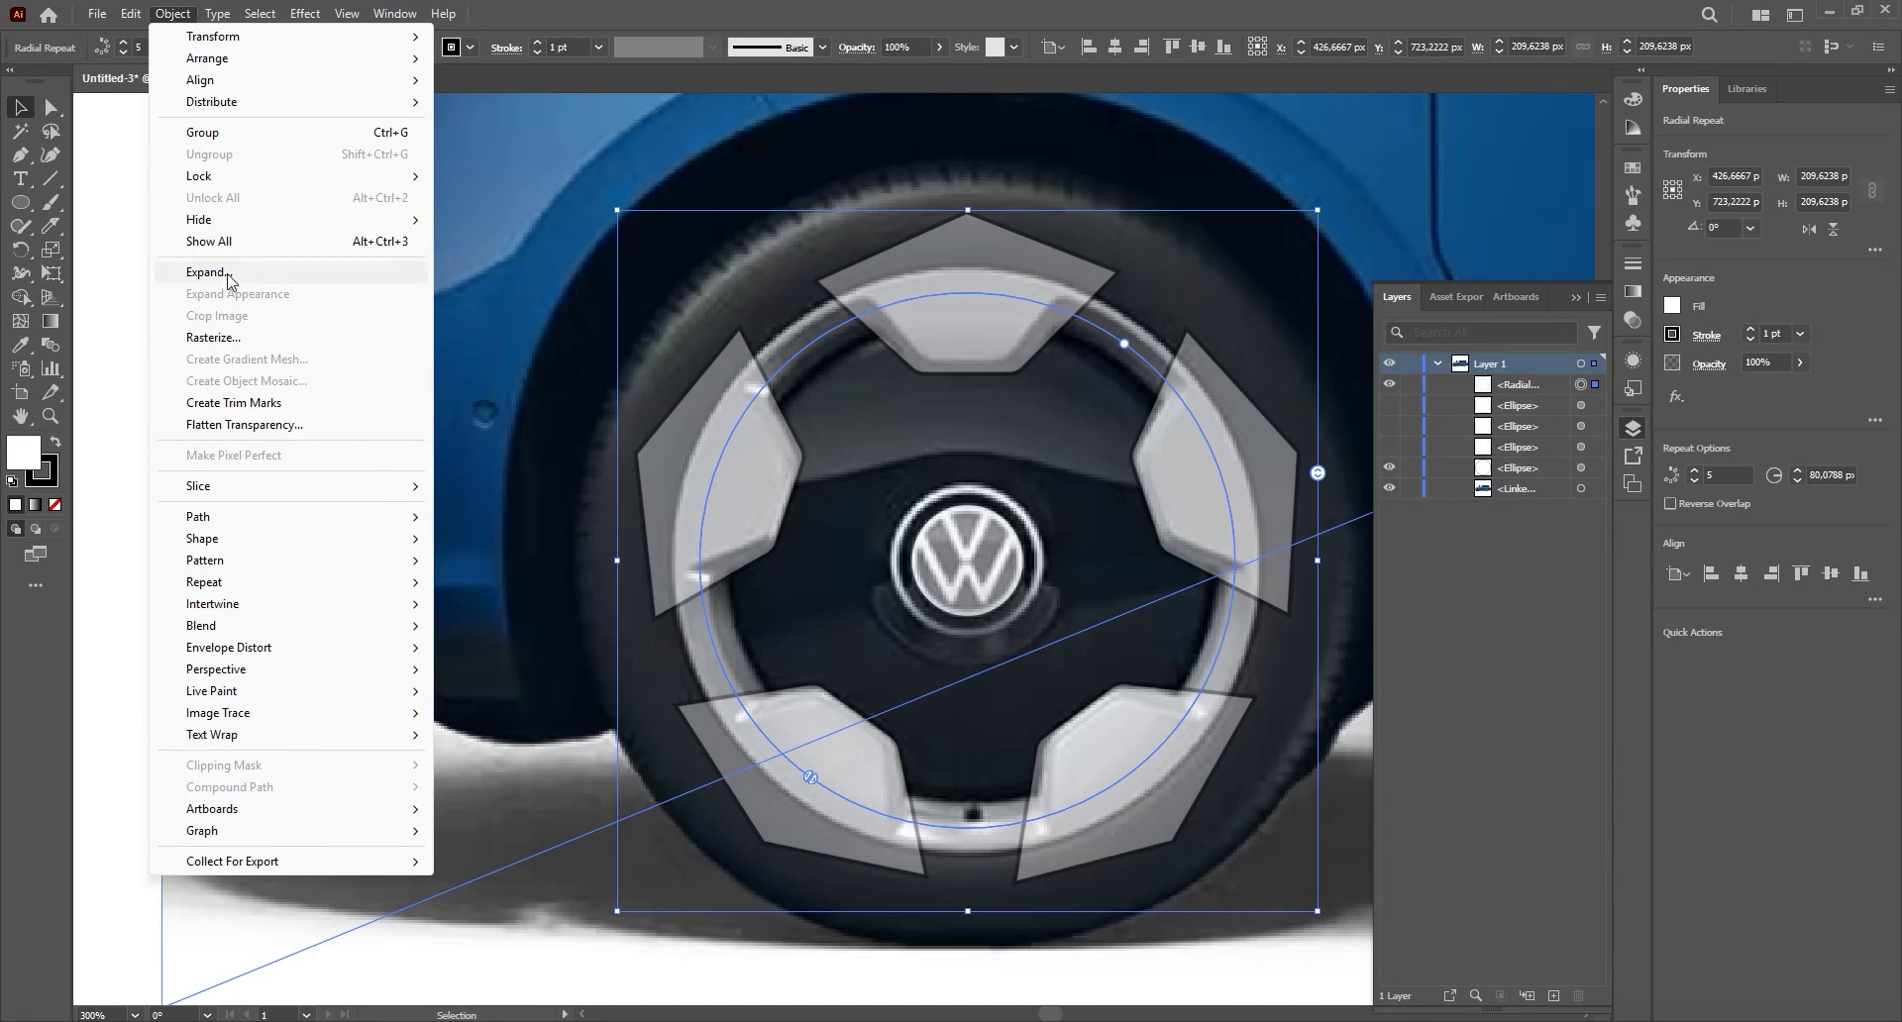
left_click(210, 272)
left_click_drag(972, 373, 510, 382)
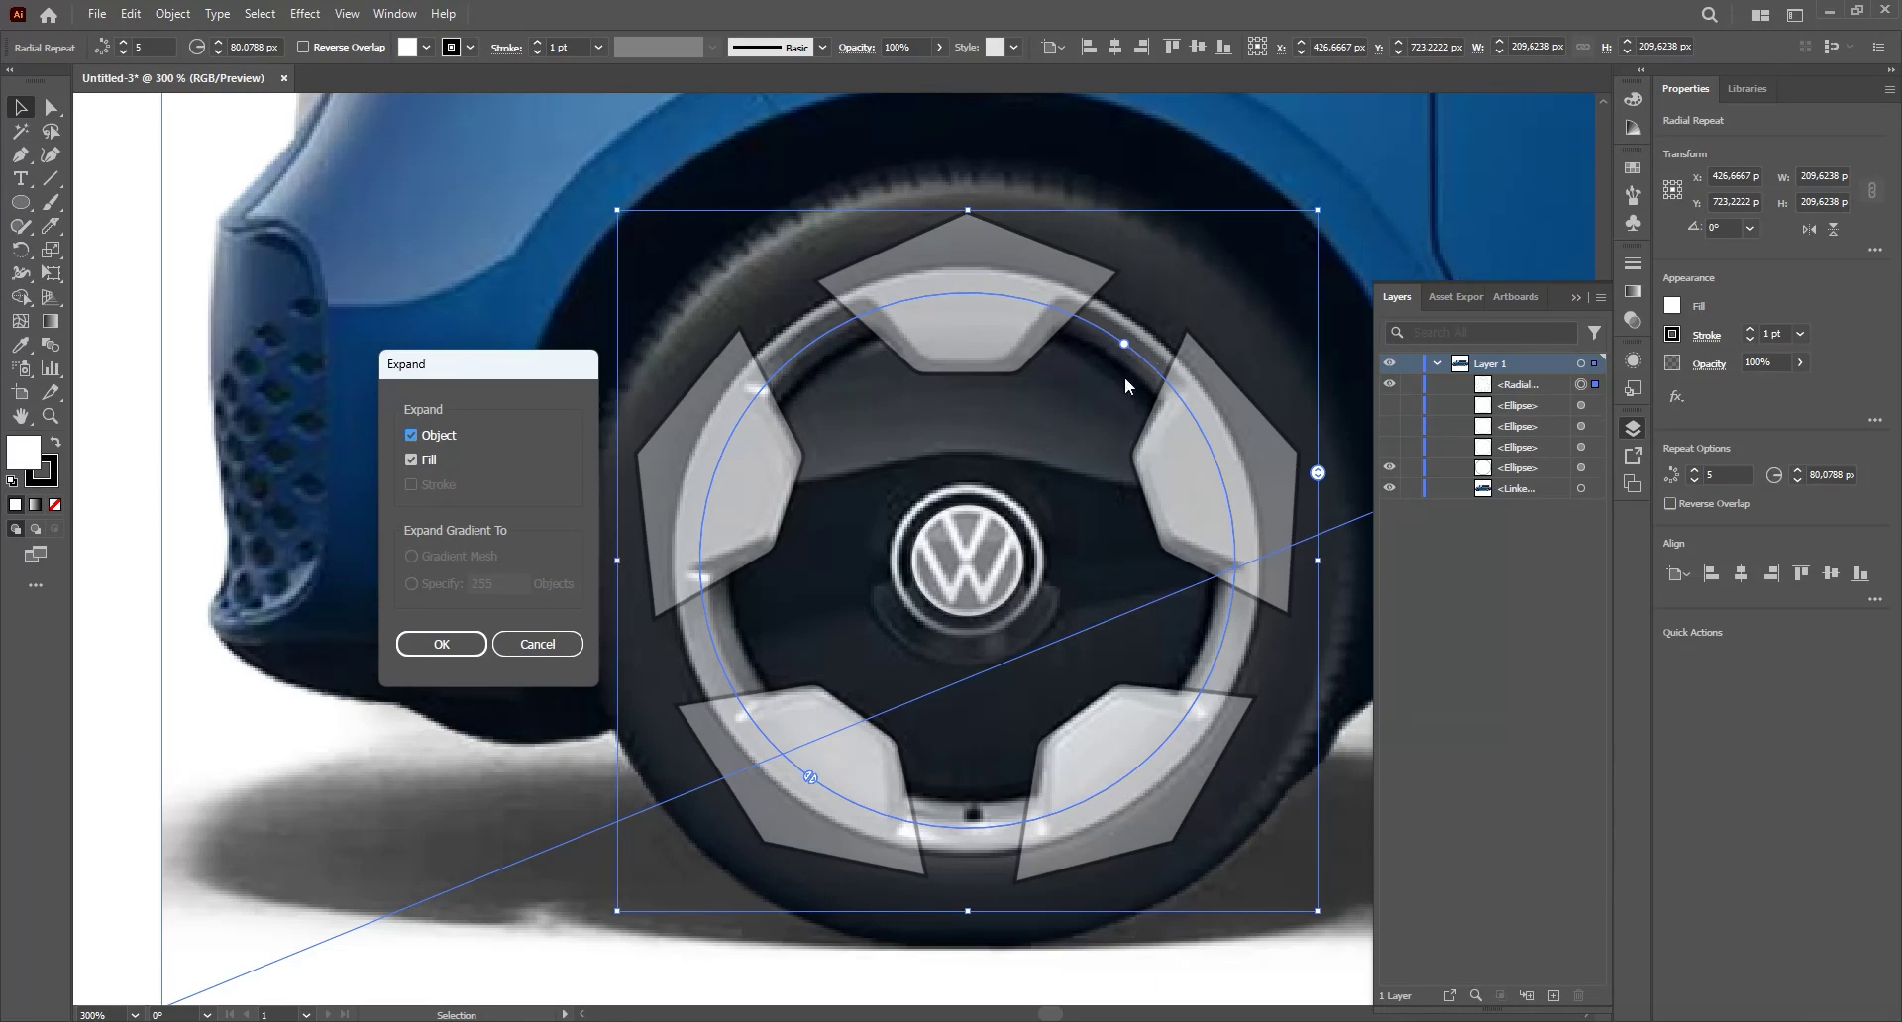
left_click_drag(532, 379, 461, 395)
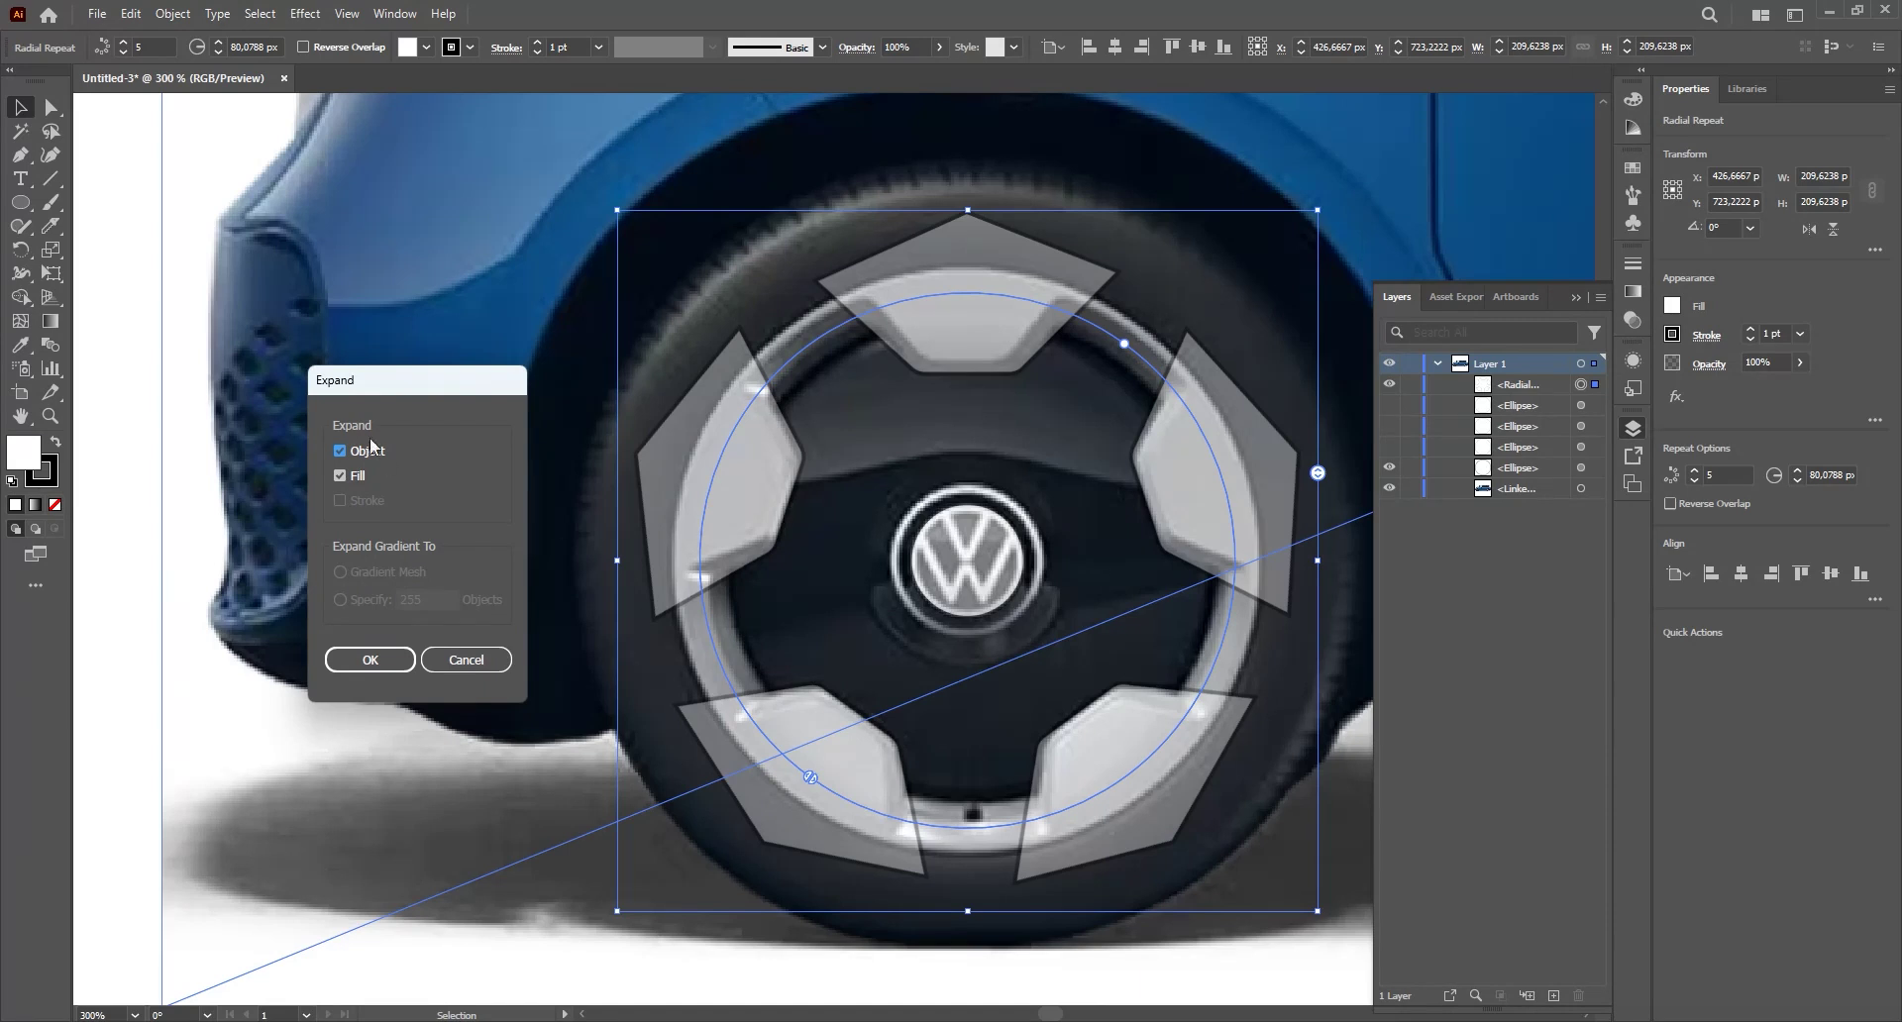
left_click(372, 664)
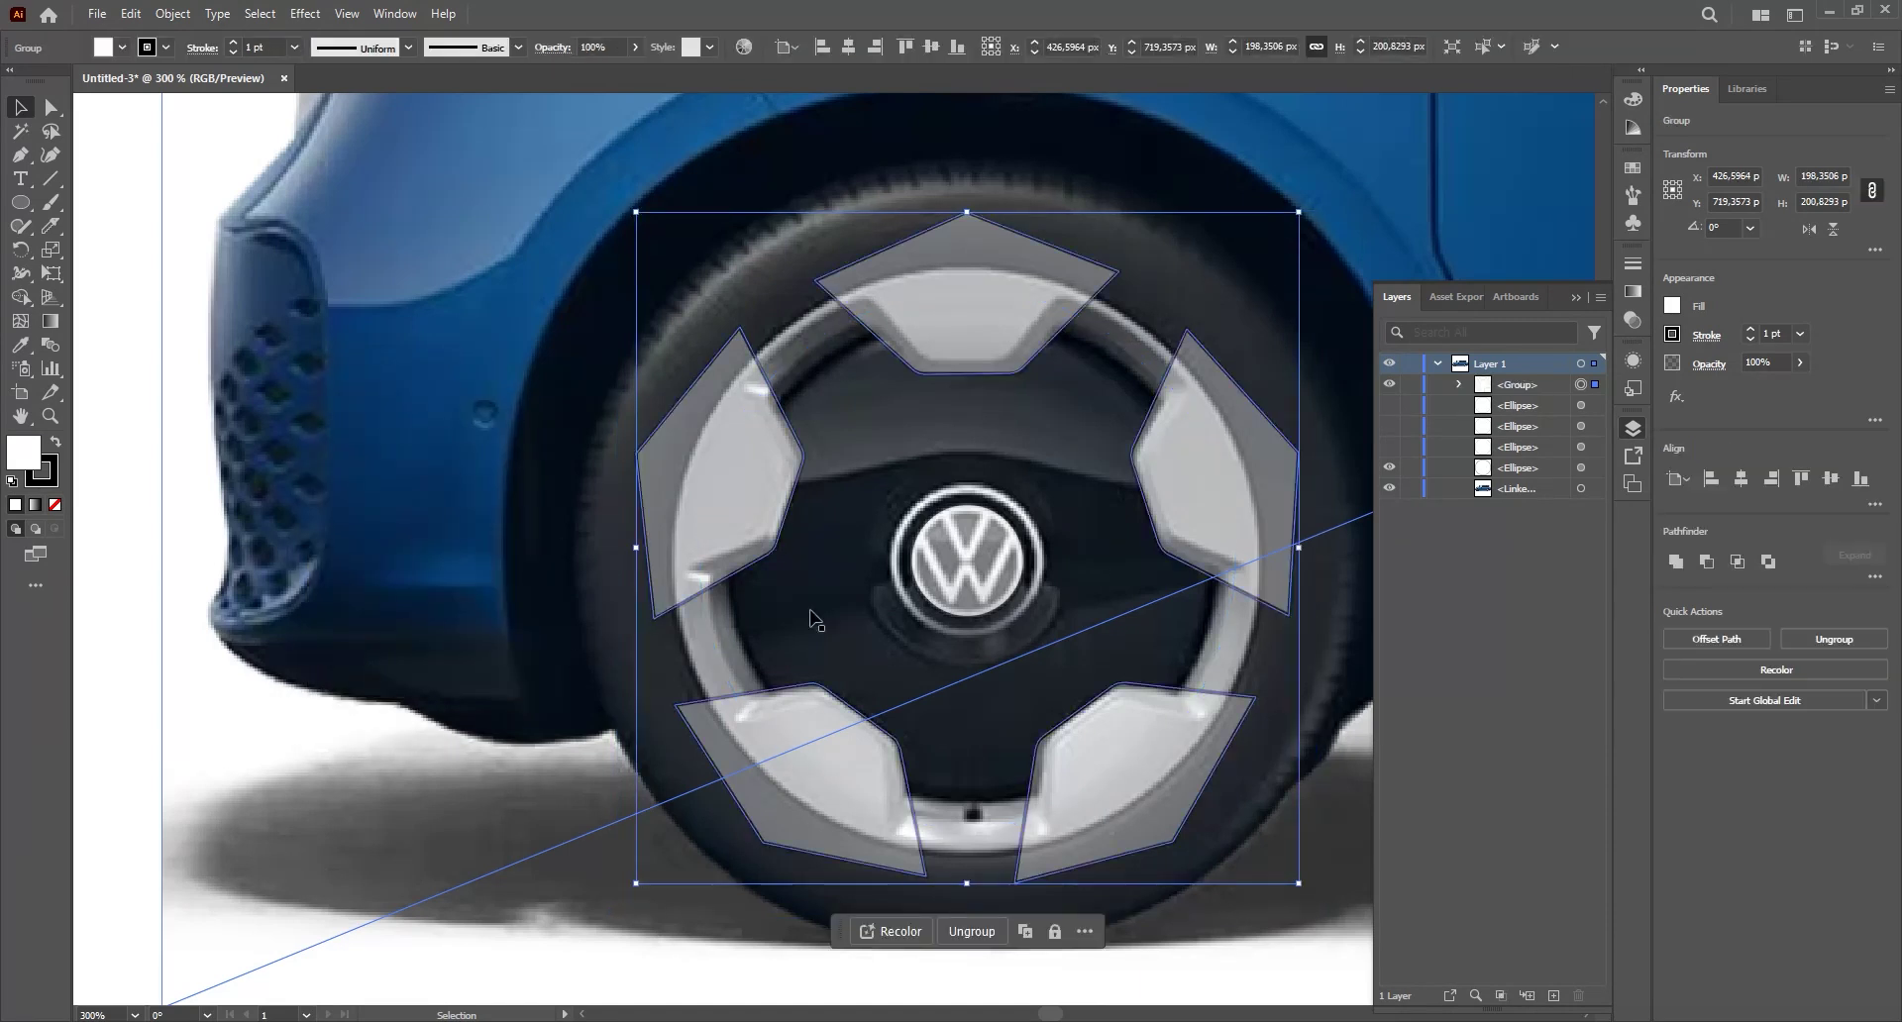
mouse_move(931, 385)
left_mouse_down()
mouse_move(860, 361)
mouse_move(985, 394)
mouse_move(923, 380)
left_mouse_up()
key("ctrl+z")
double_click(1019, 310)
left_click_drag(1020, 310, 975, 442)
key("ctrl+z")
double_click(1220, 261)
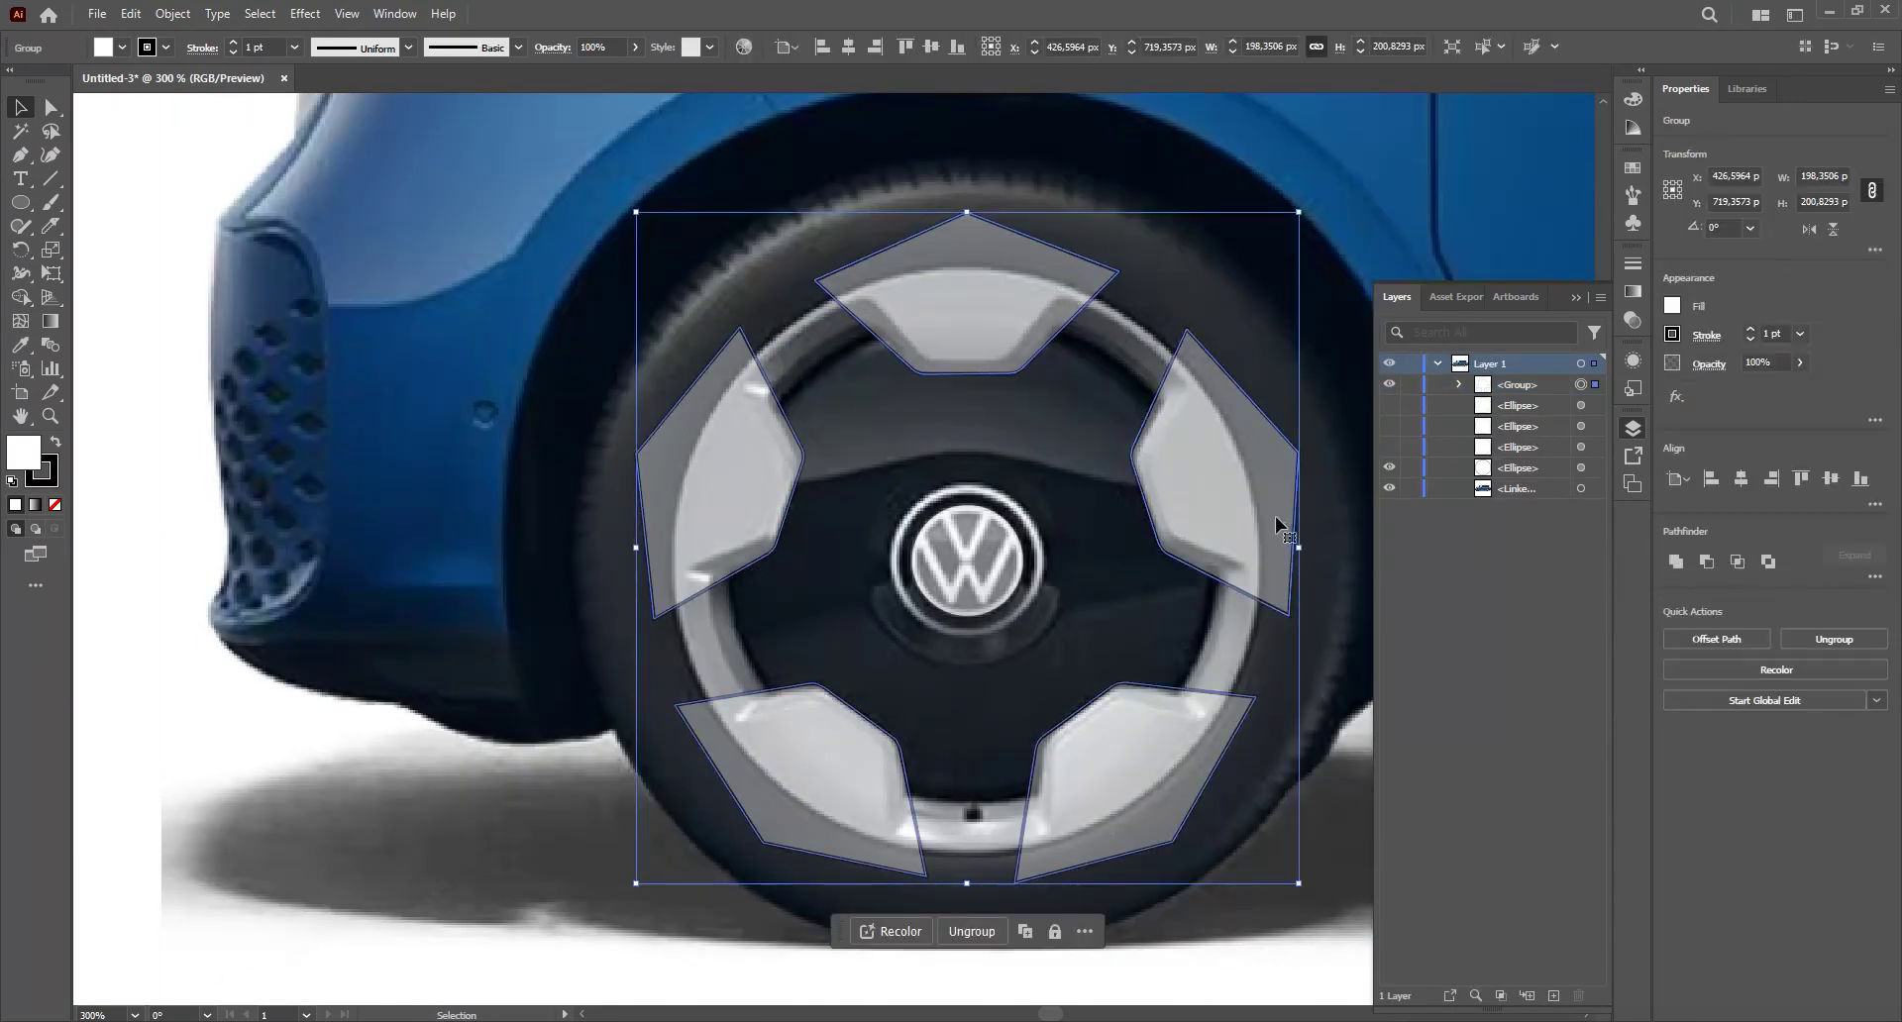
- Show the rim circle and scale an in-place copy of it down concentrically to about 139.7 px in diameter
left_click(1389, 446)
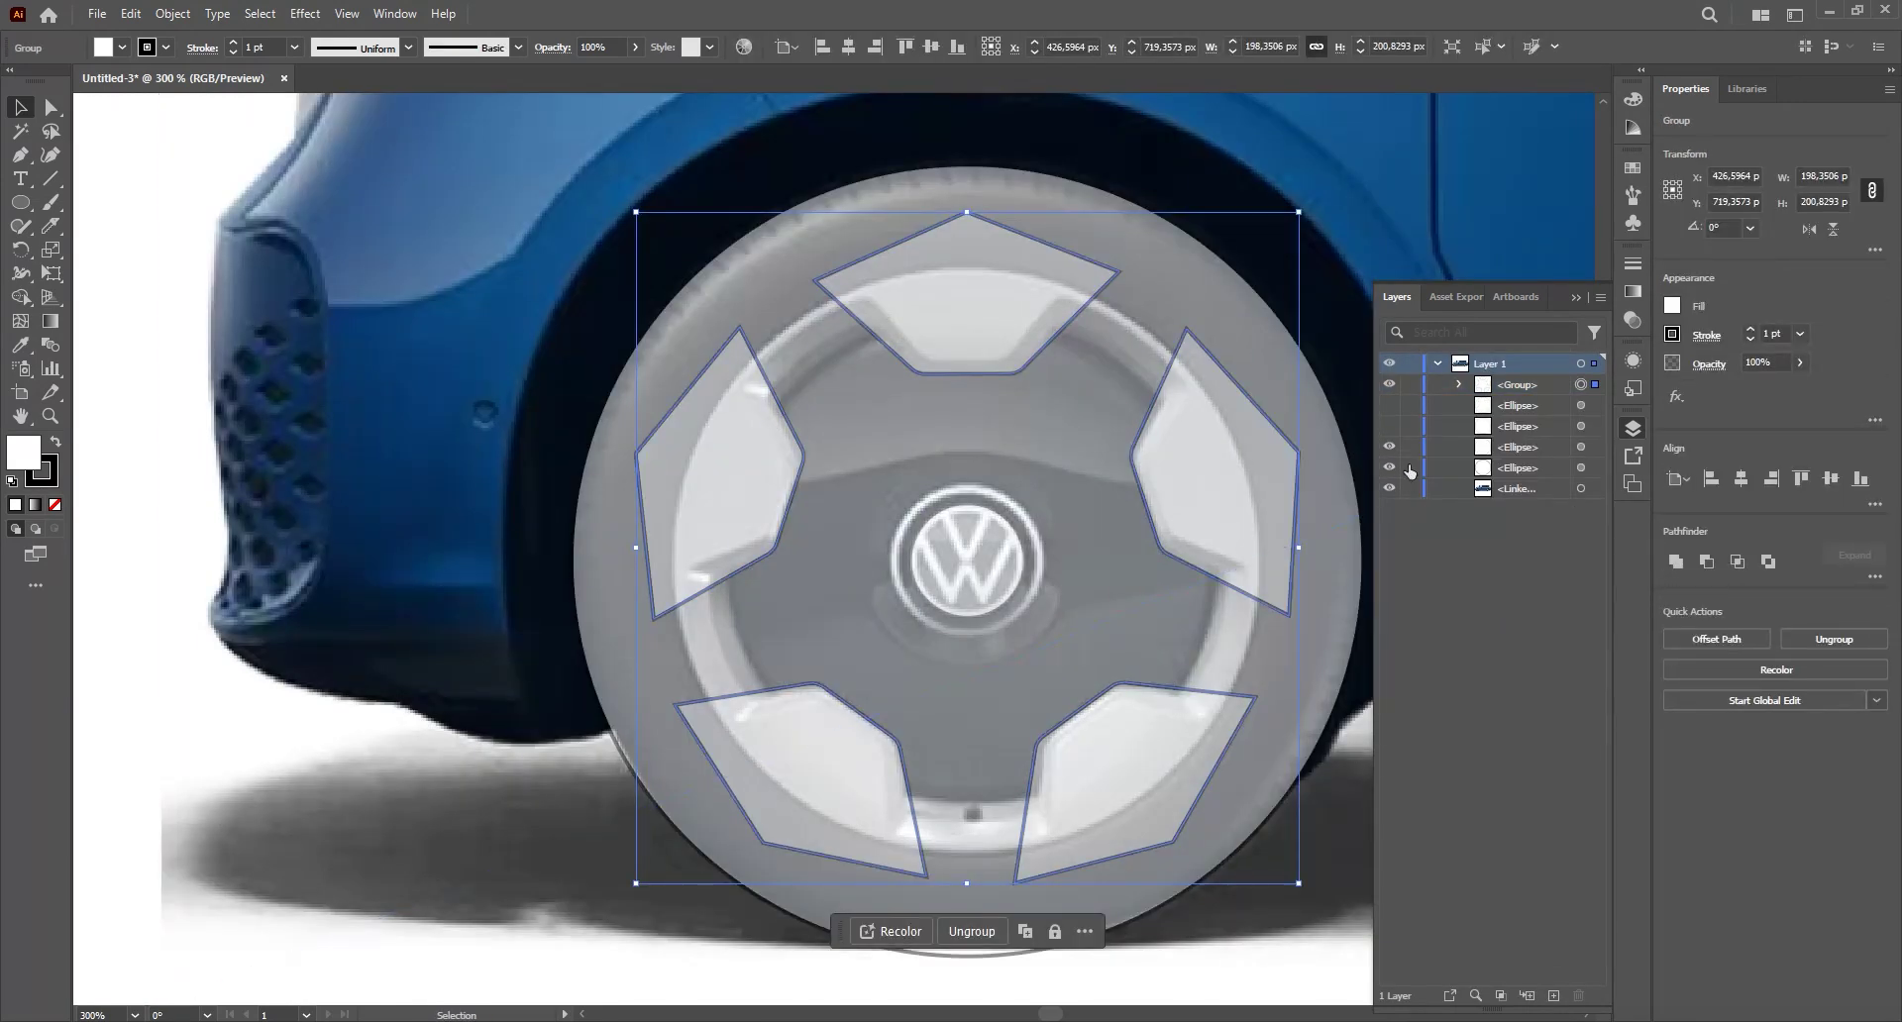
left_click(1389, 427)
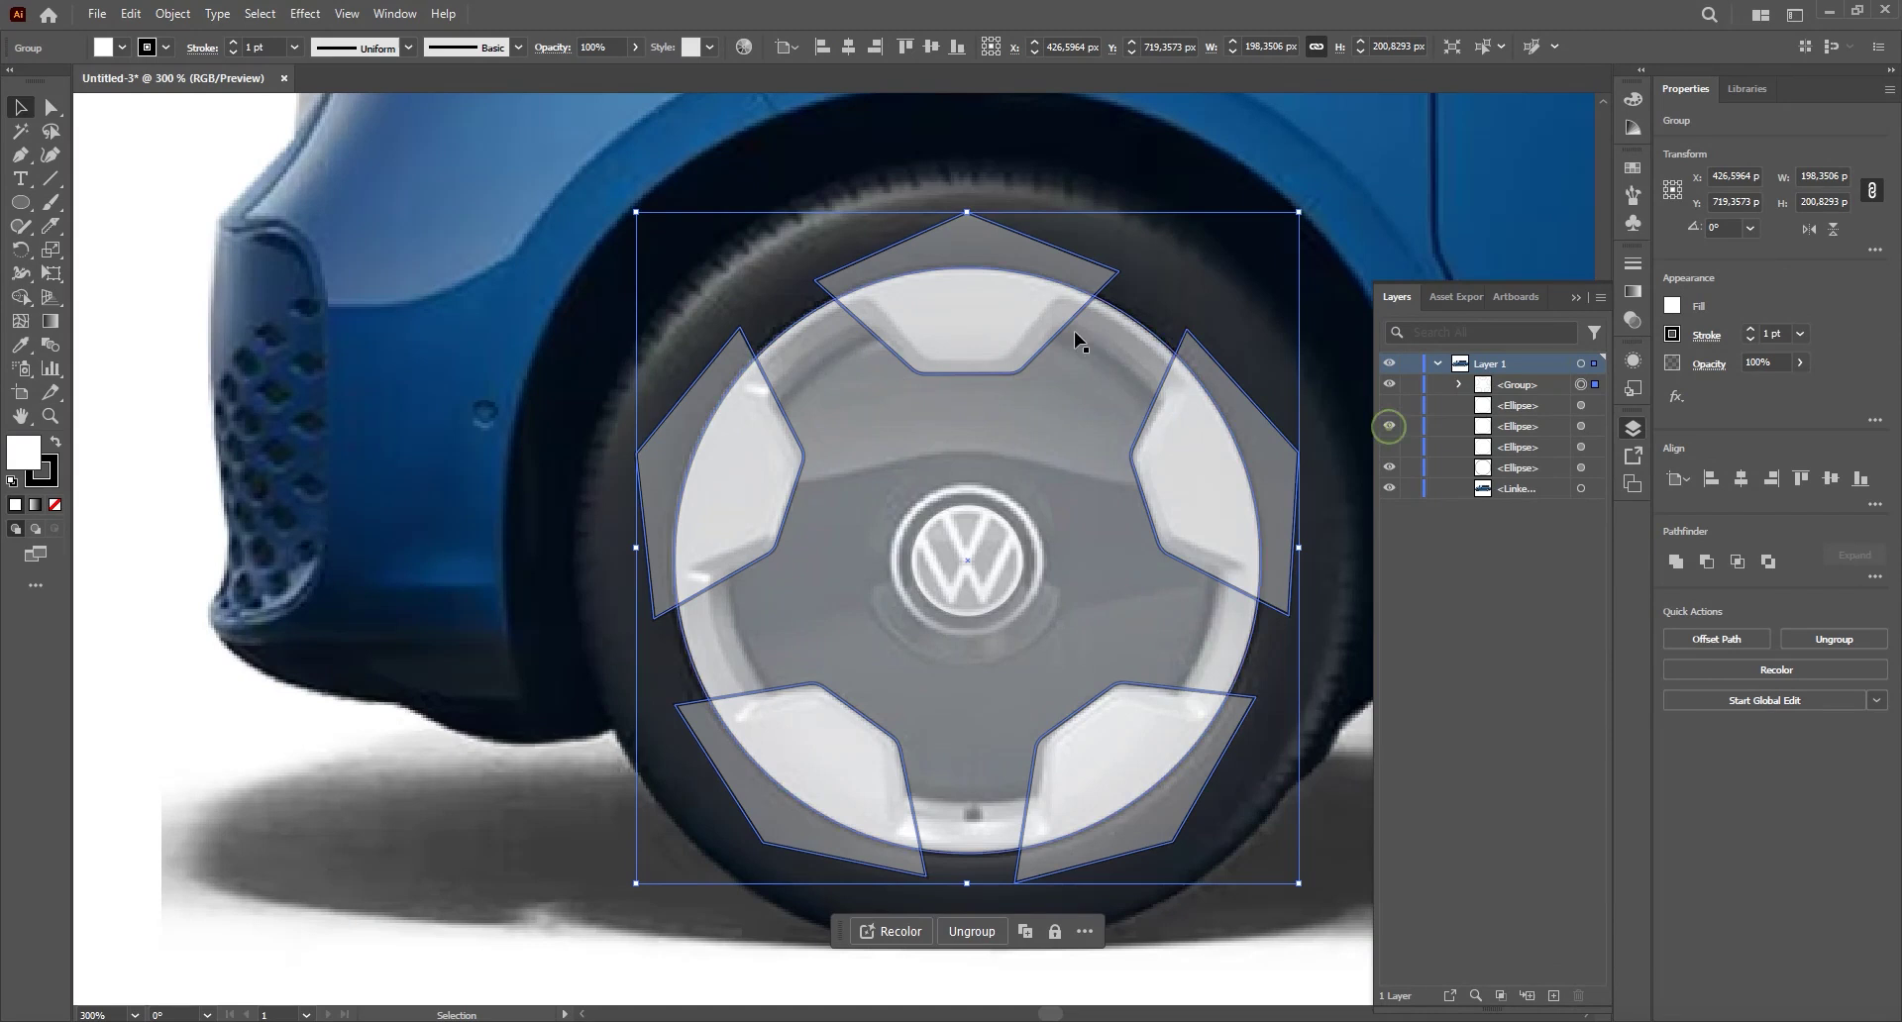
left_click(1139, 395)
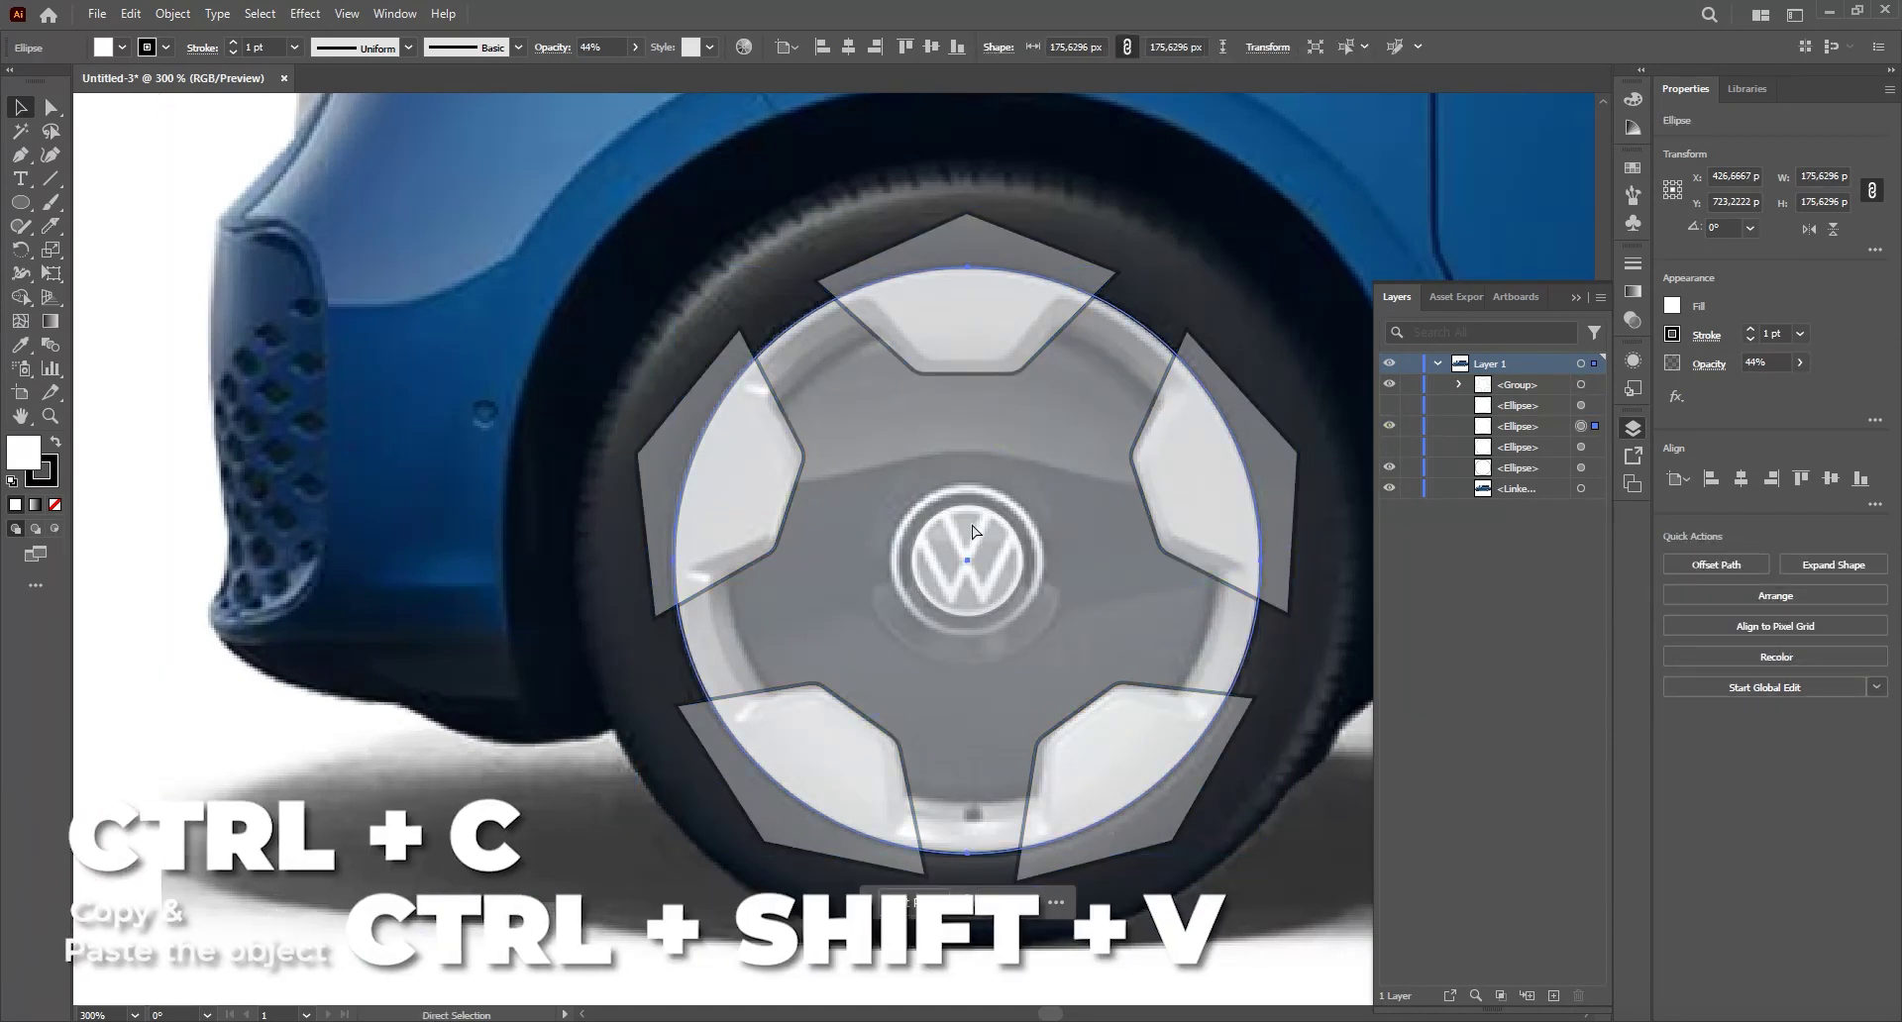
key("ctrl+c")
key("ctrl+shift+v")
left_click_drag(1262, 269, 1252, 327)
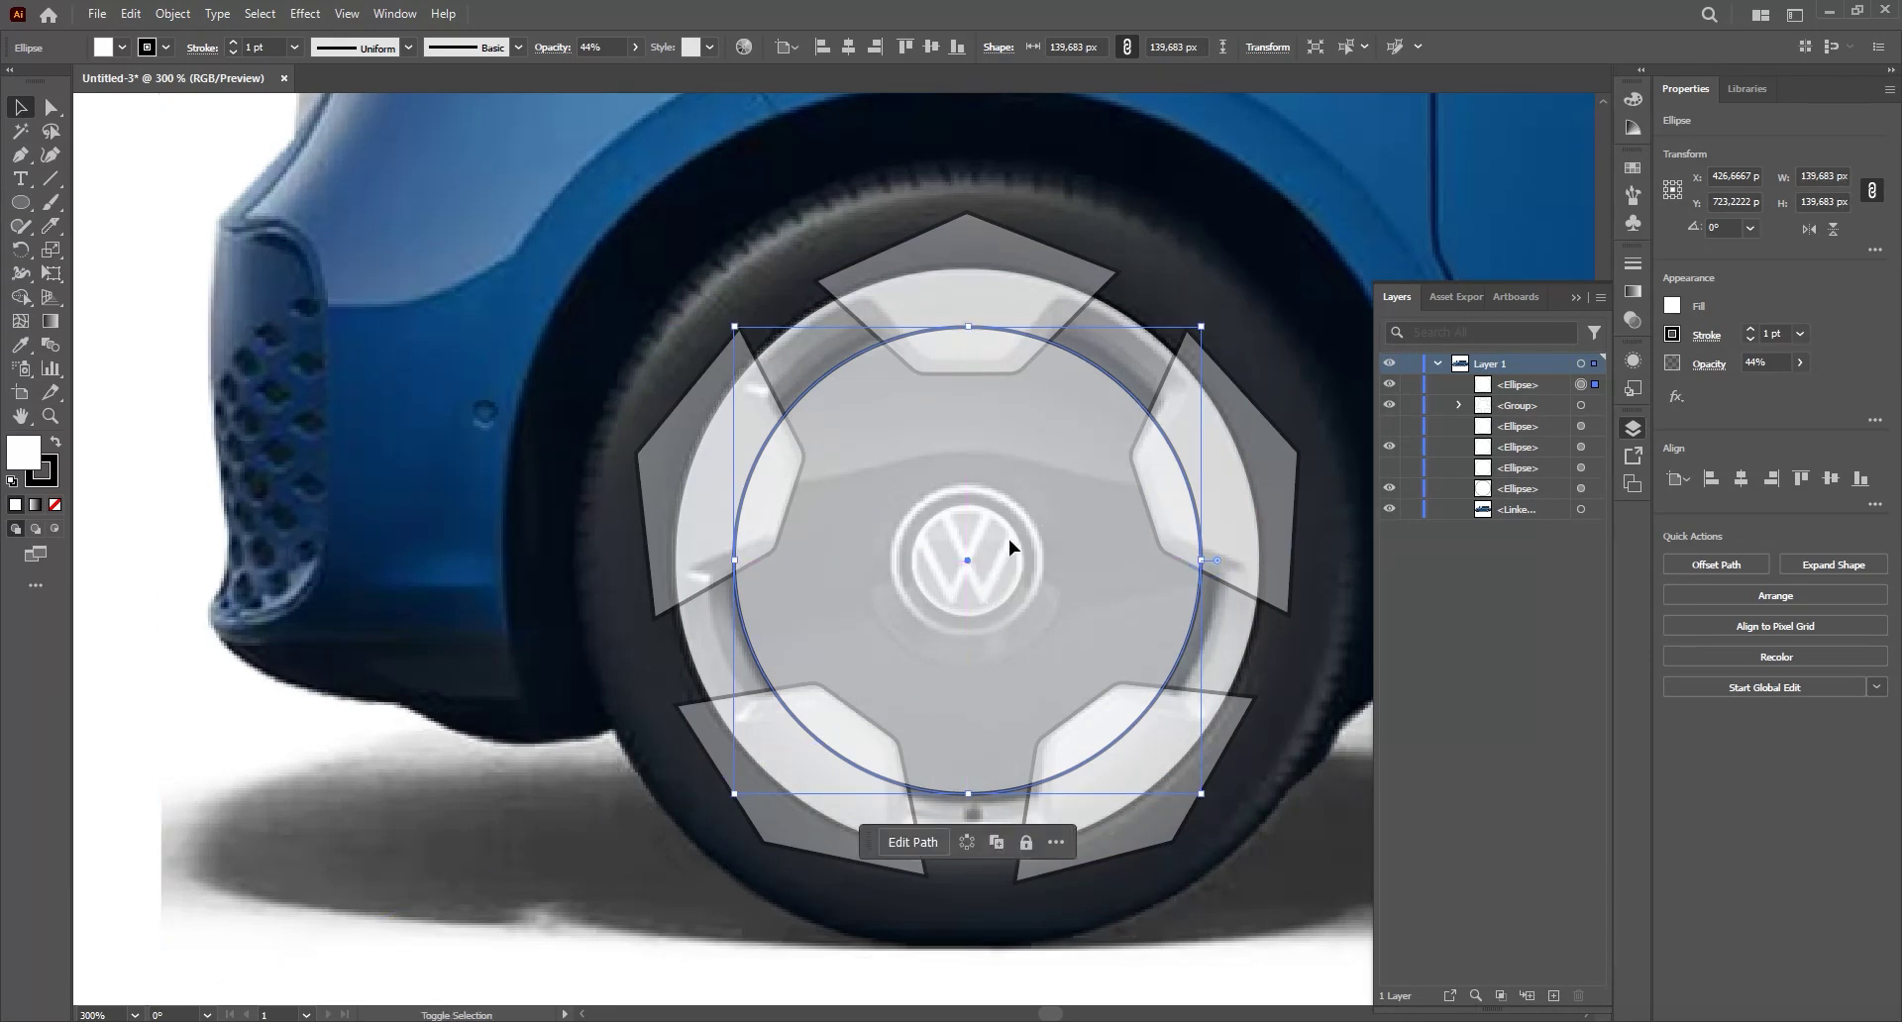
- Subtract the smaller inner circle from the rim circle with Minus Front to form a rim ring
left_click(1138, 348, "shift")
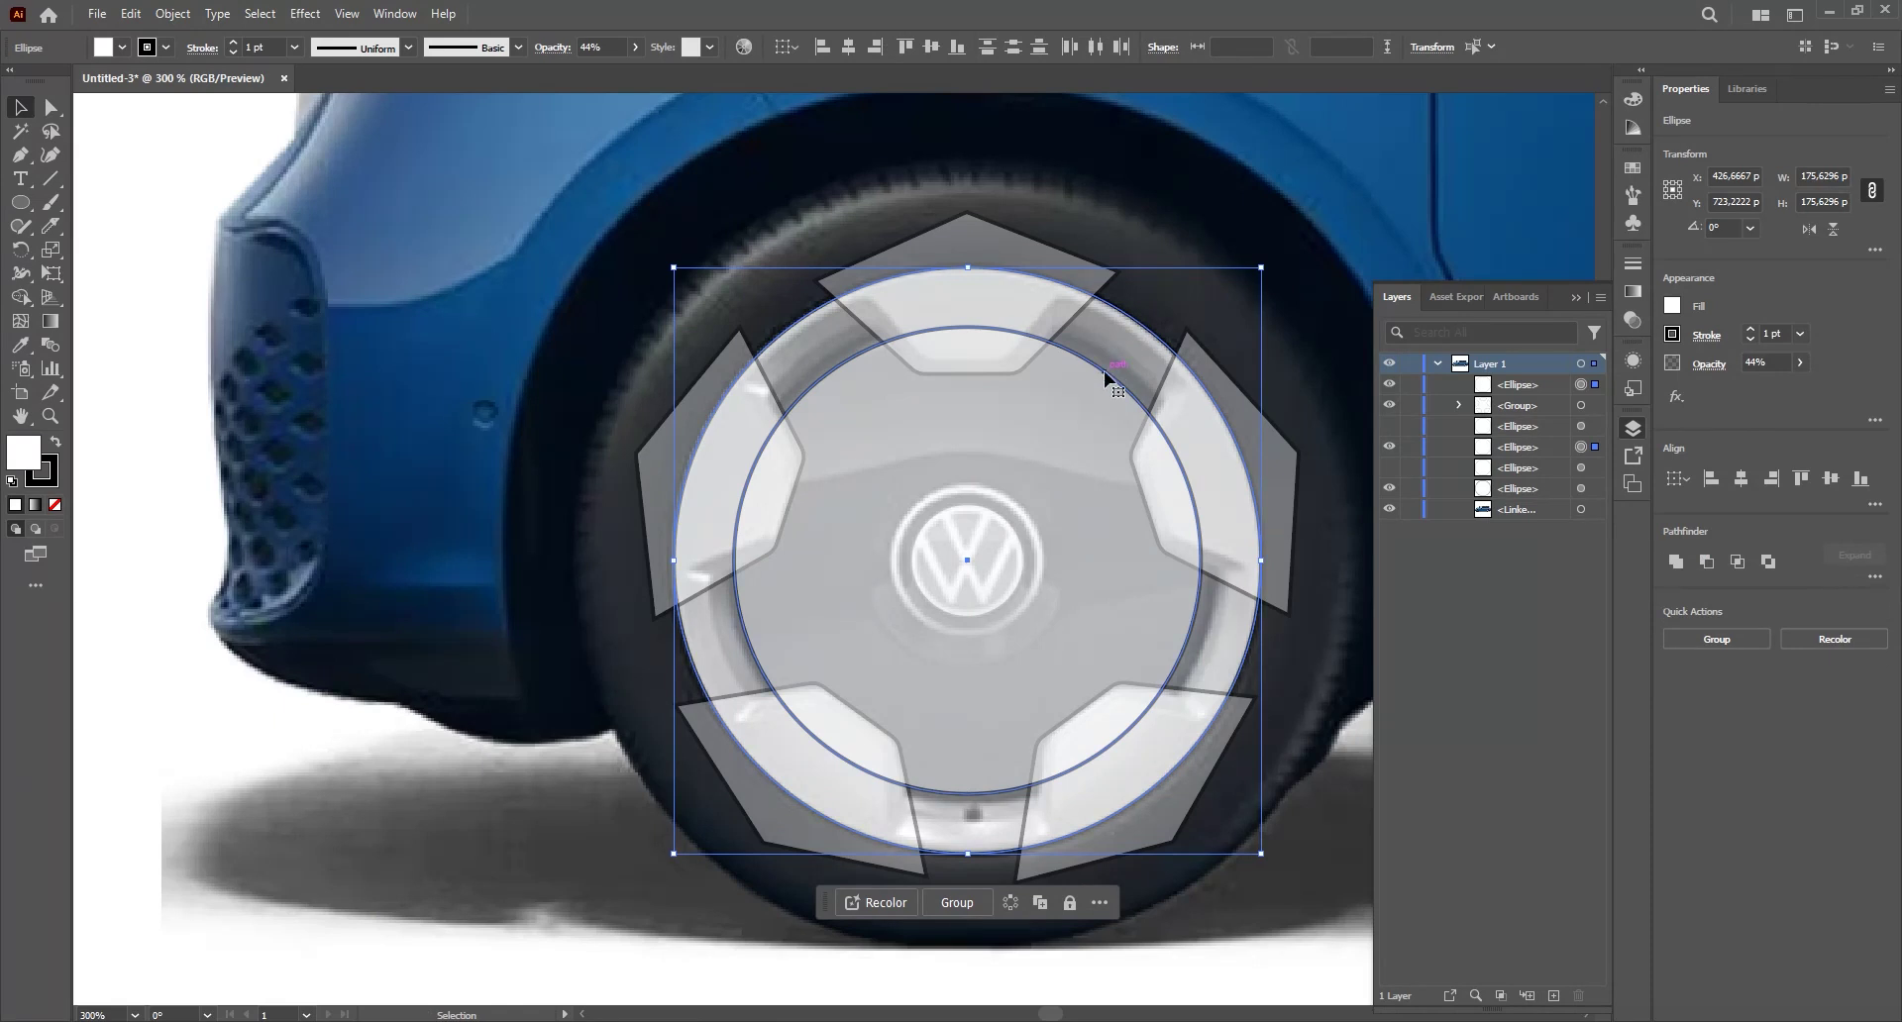
left_click_drag(1070, 396, 602, 273)
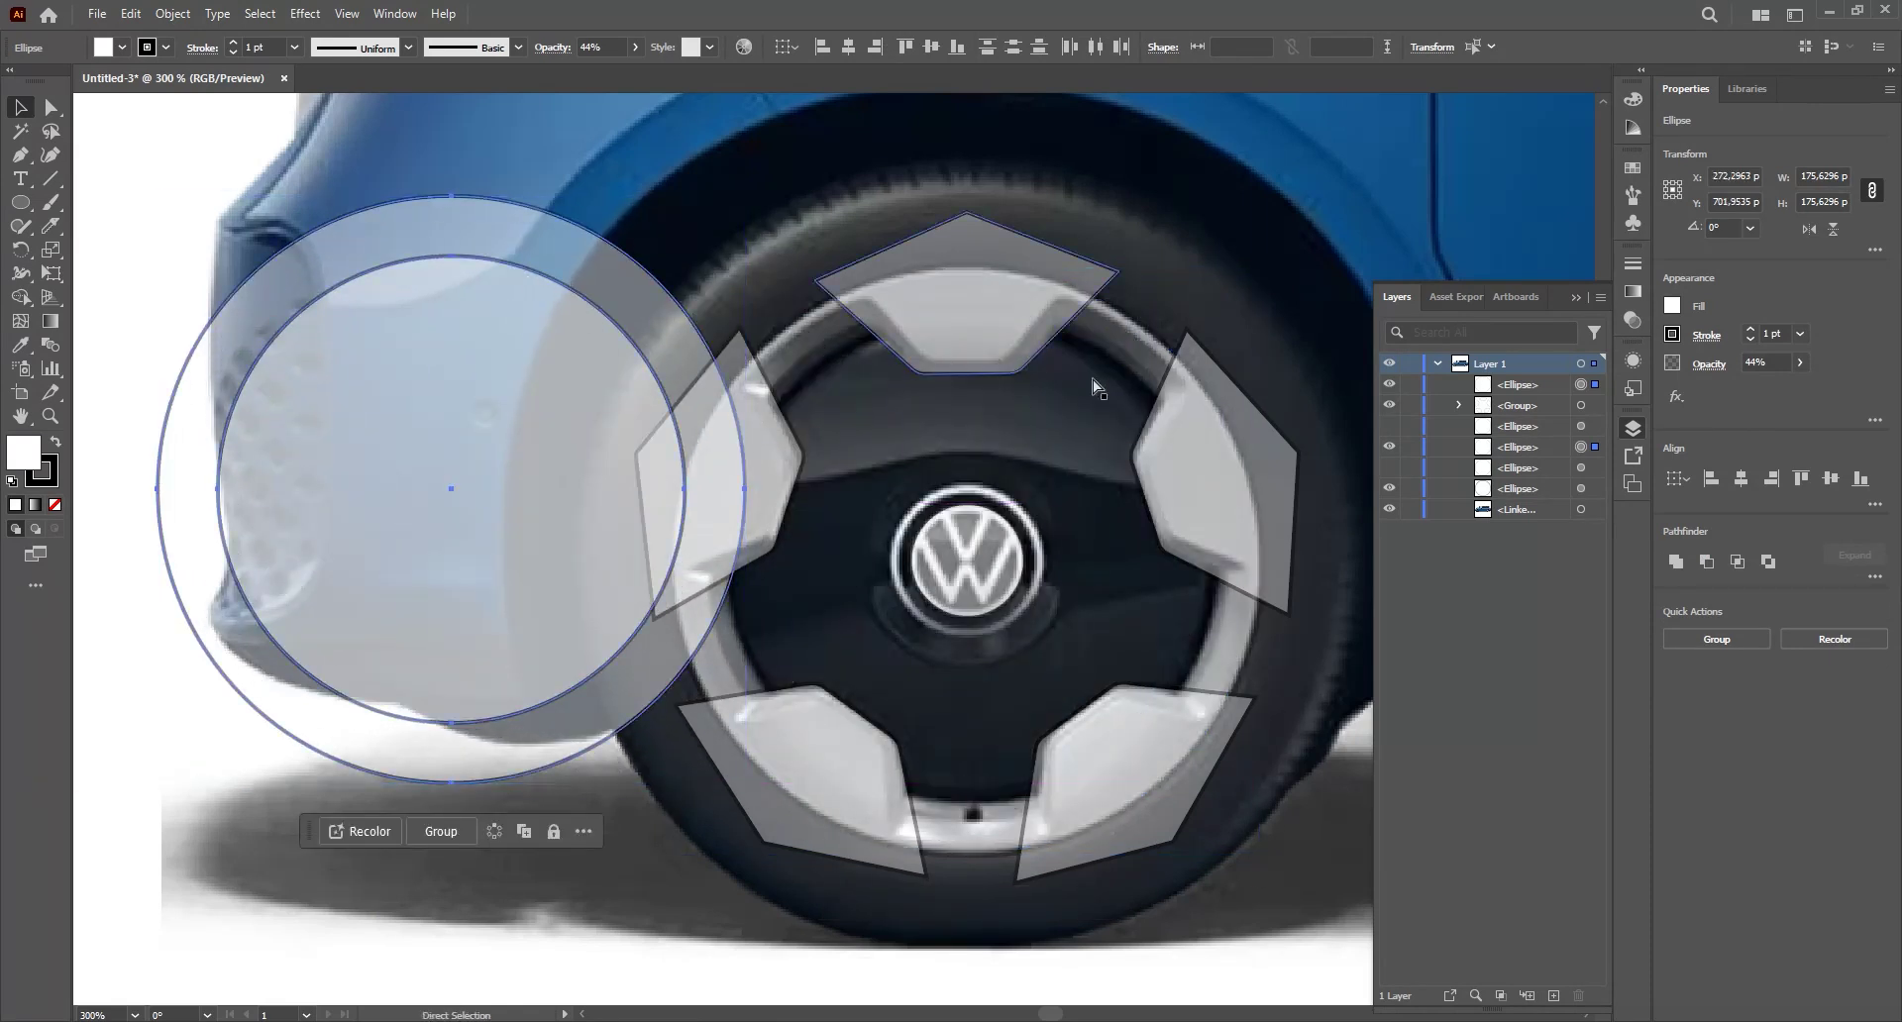
key("ctrl+z")
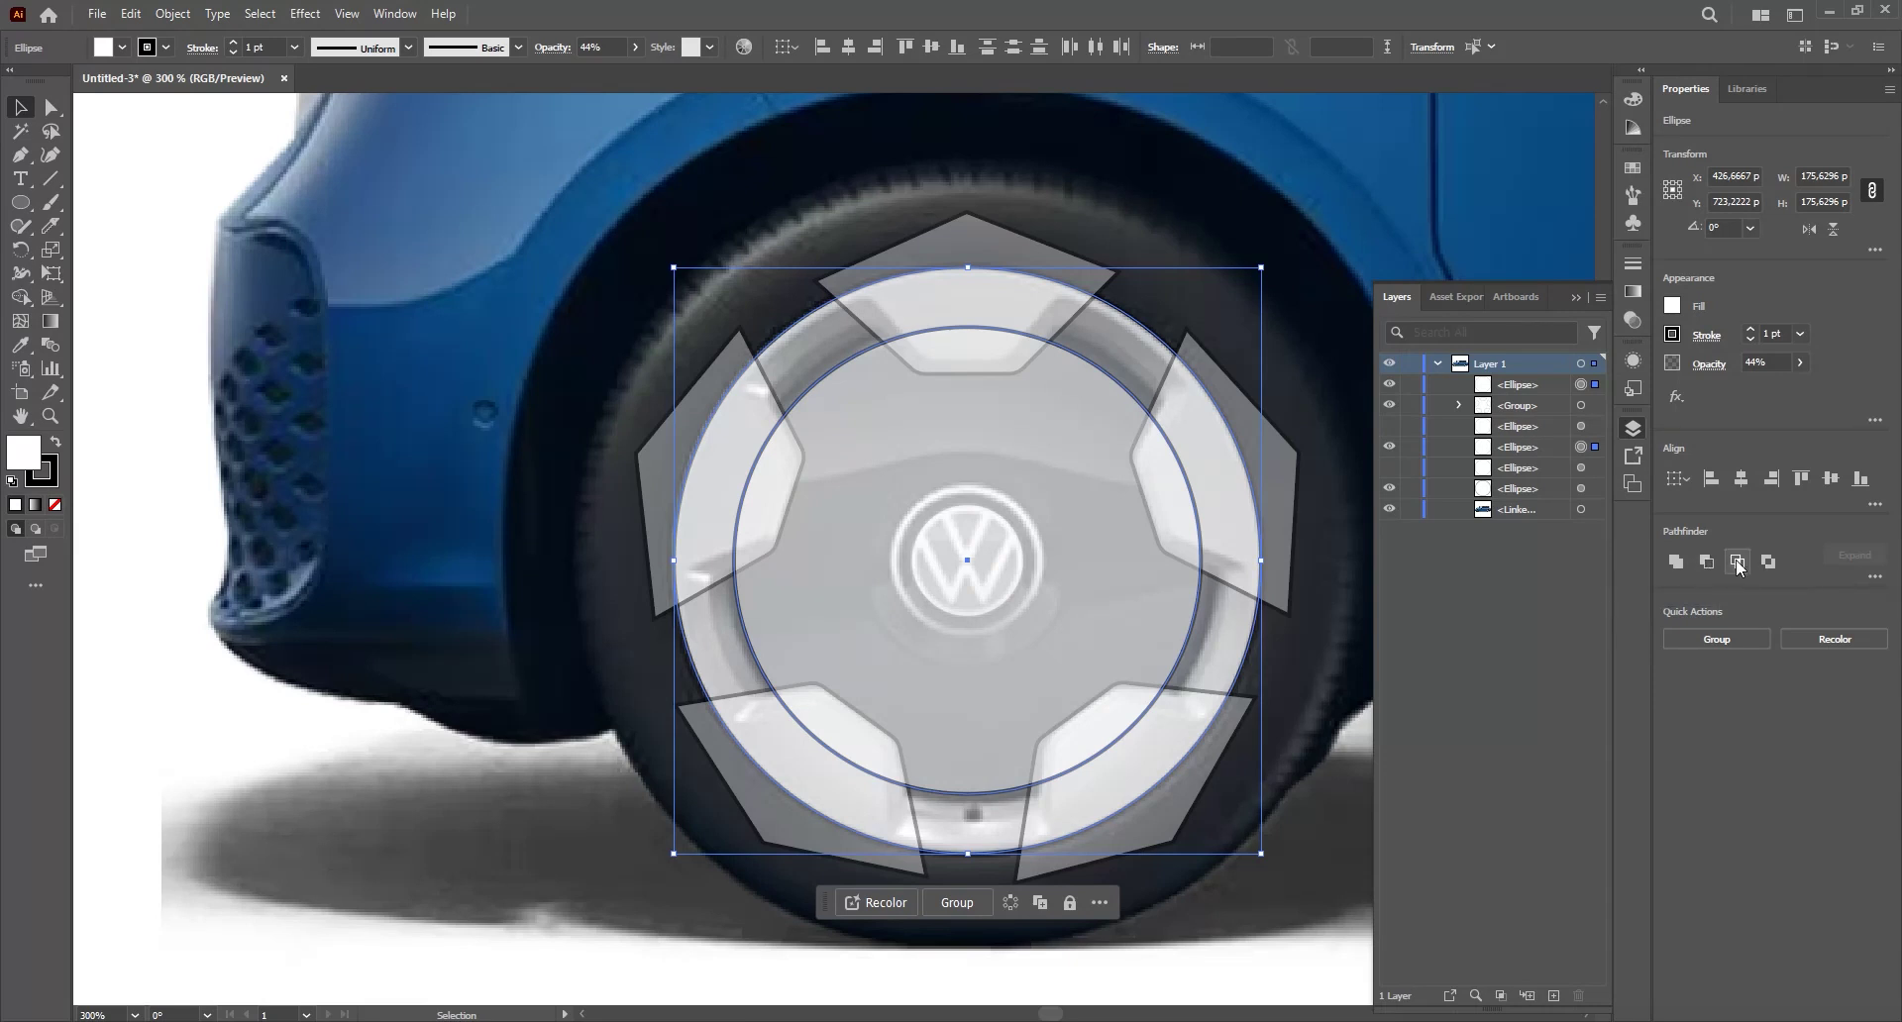
left_click(394, 13)
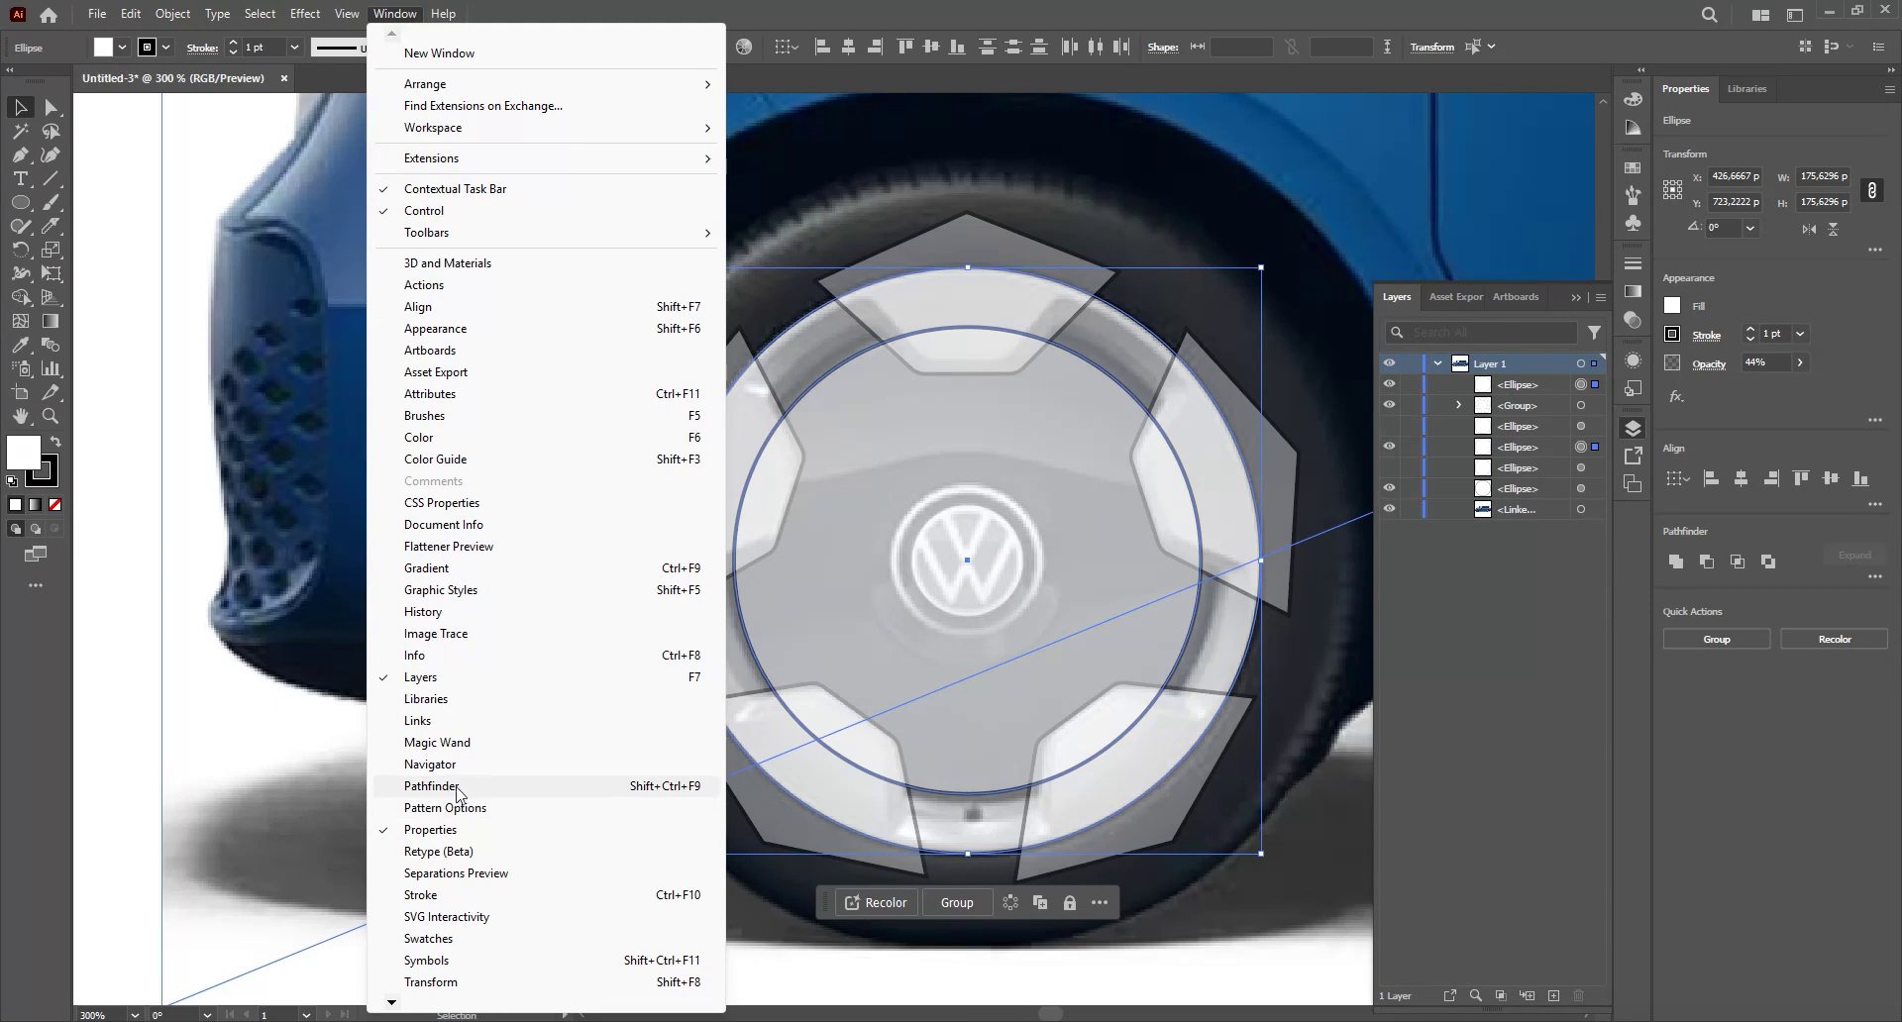
left_click(707, 789)
left_click(1706, 561)
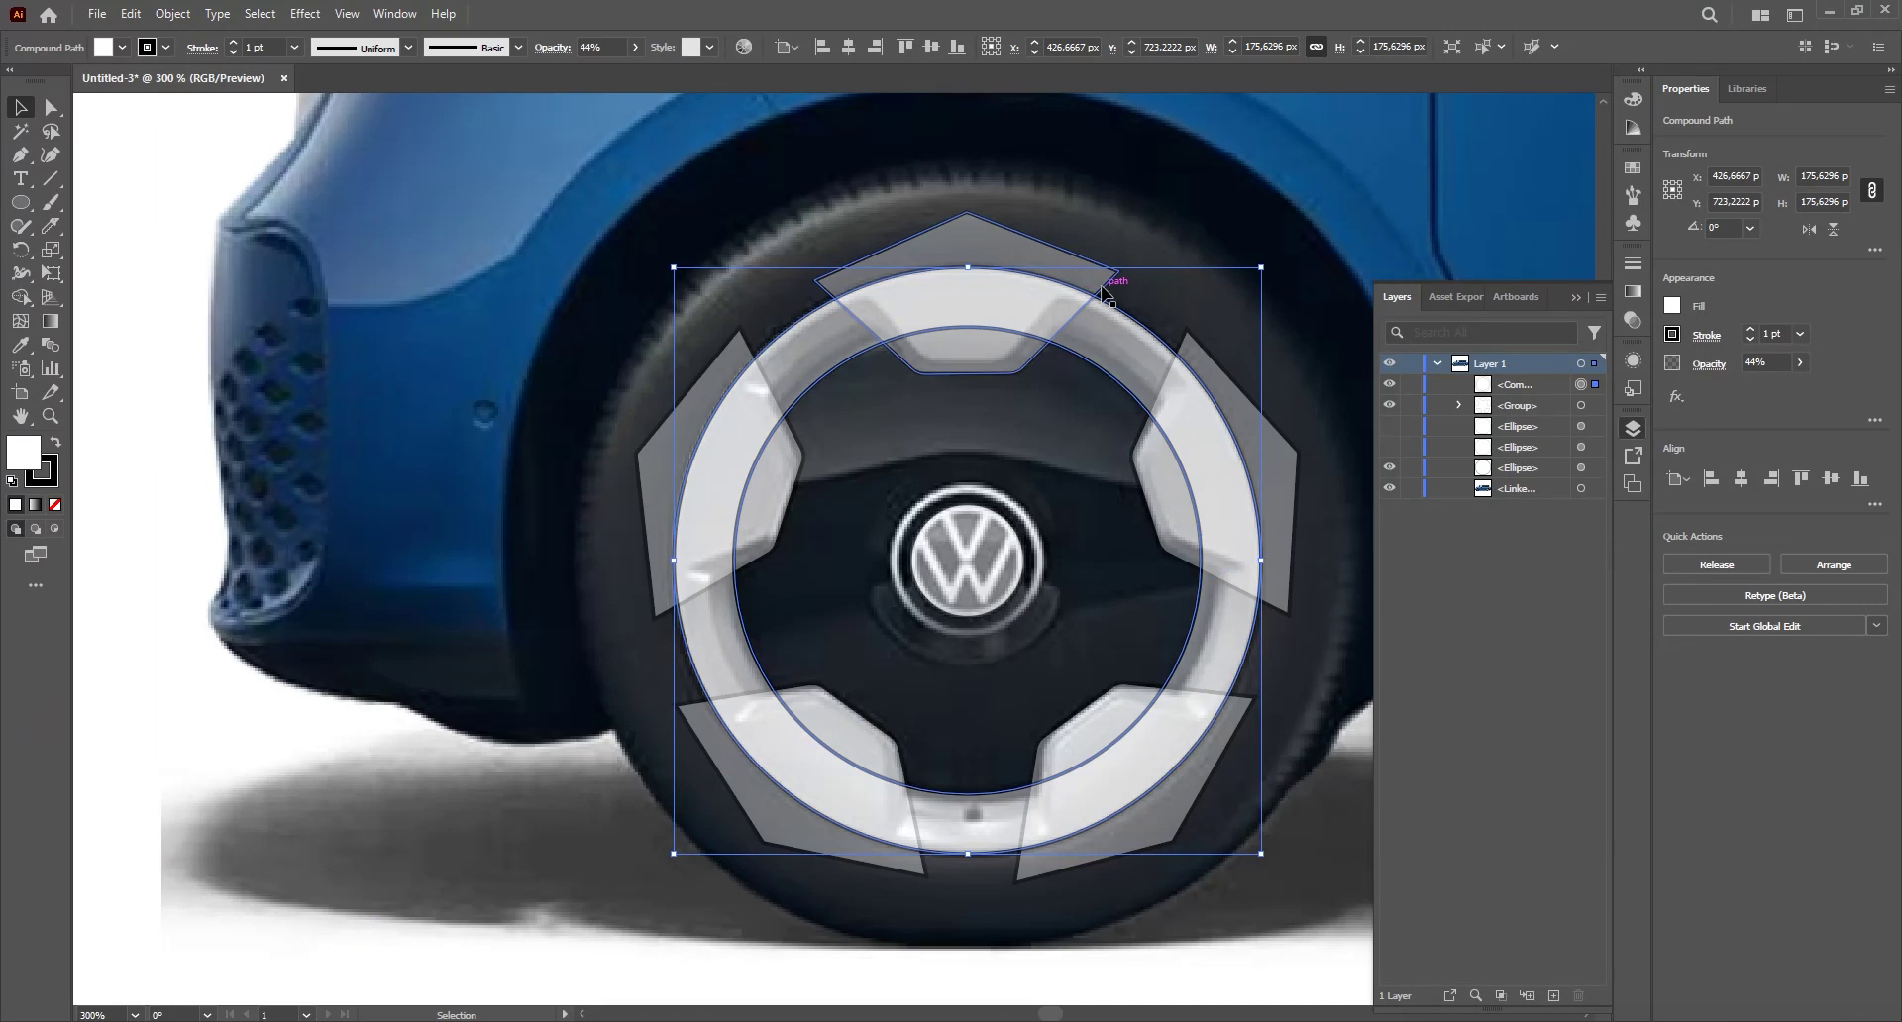
left_click(930, 248)
left_click_drag(930, 248, 911, 232)
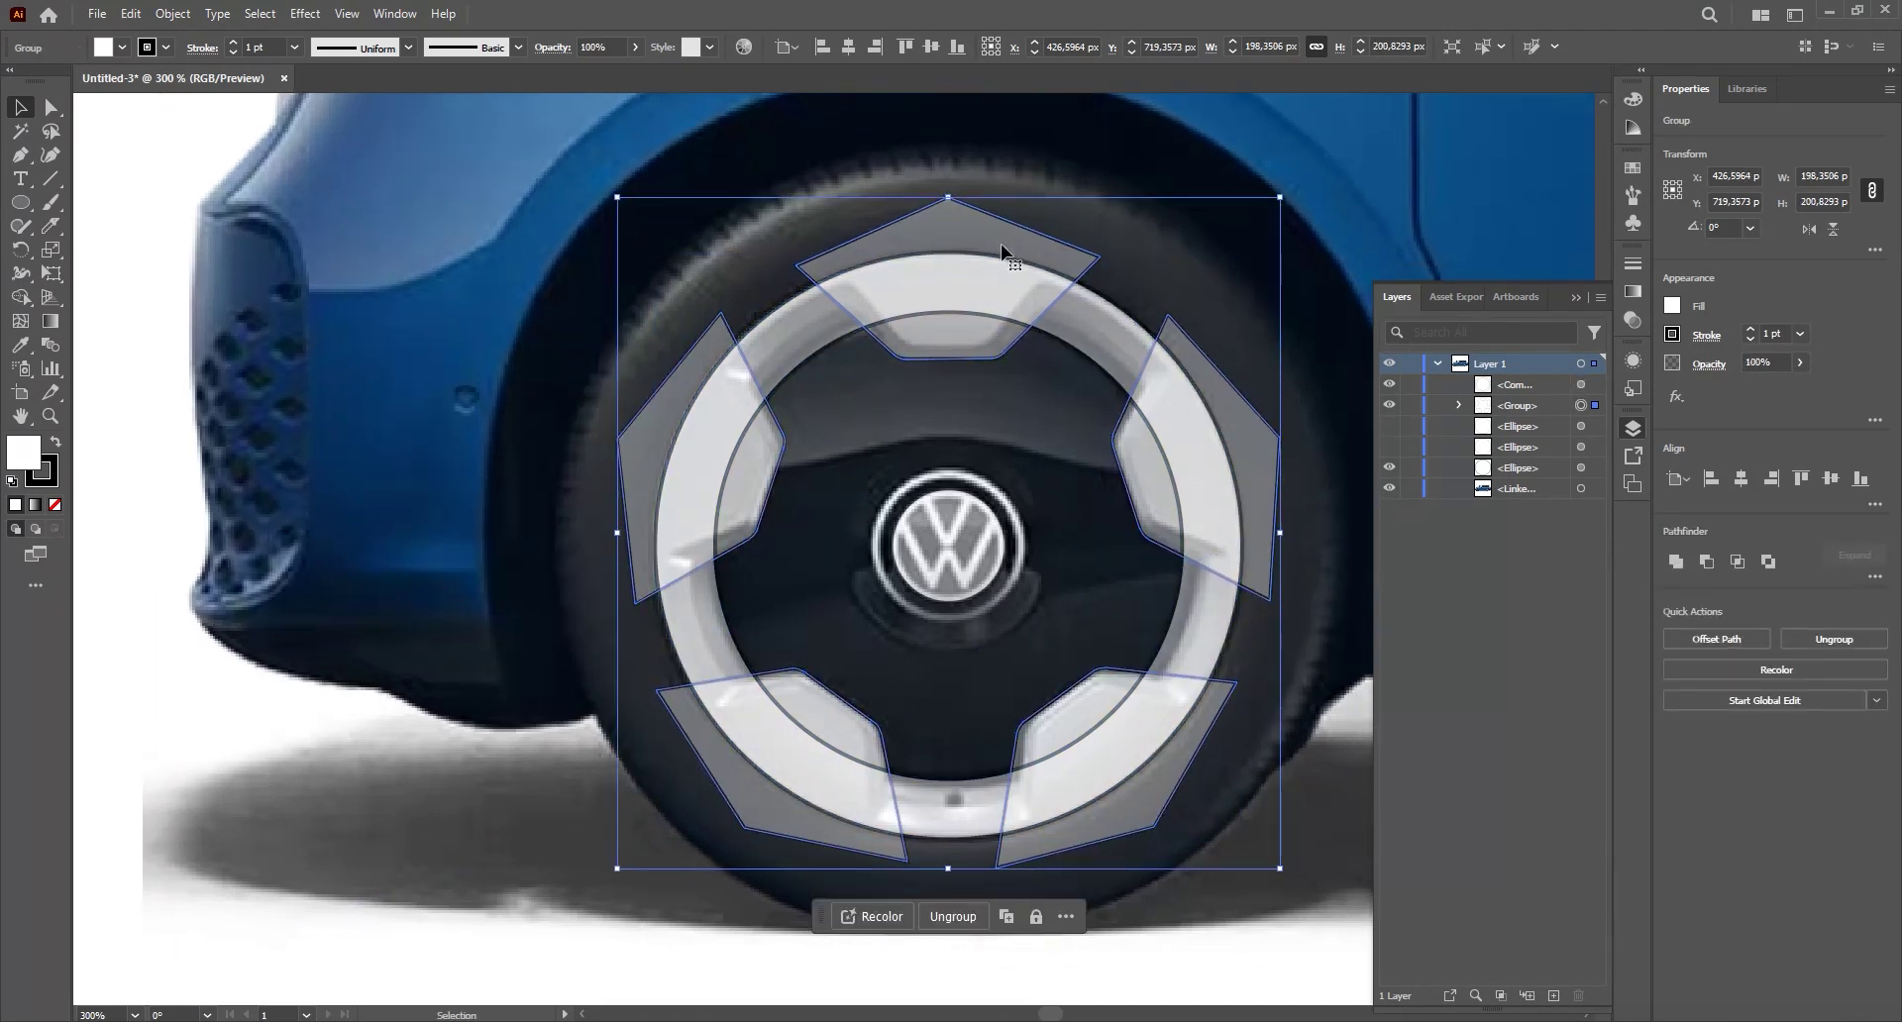
double_click(1017, 247)
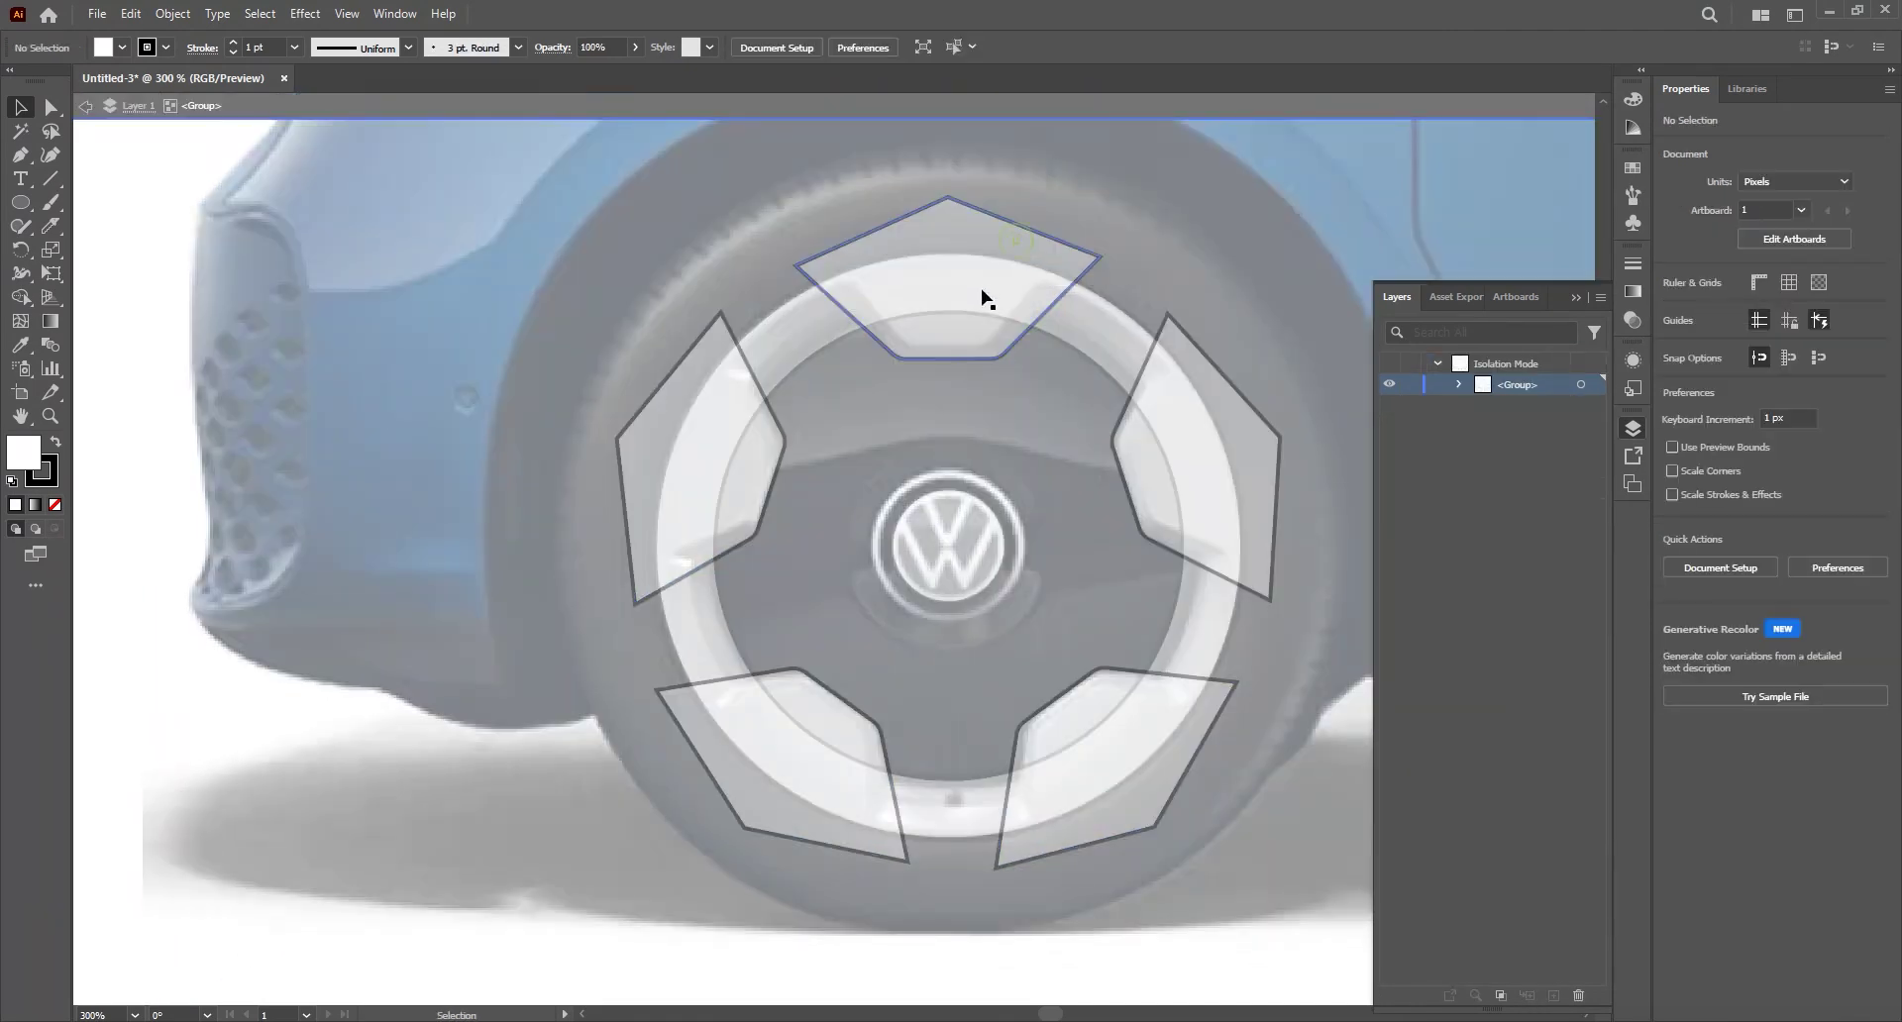
left_click_drag(953, 299, 926, 355)
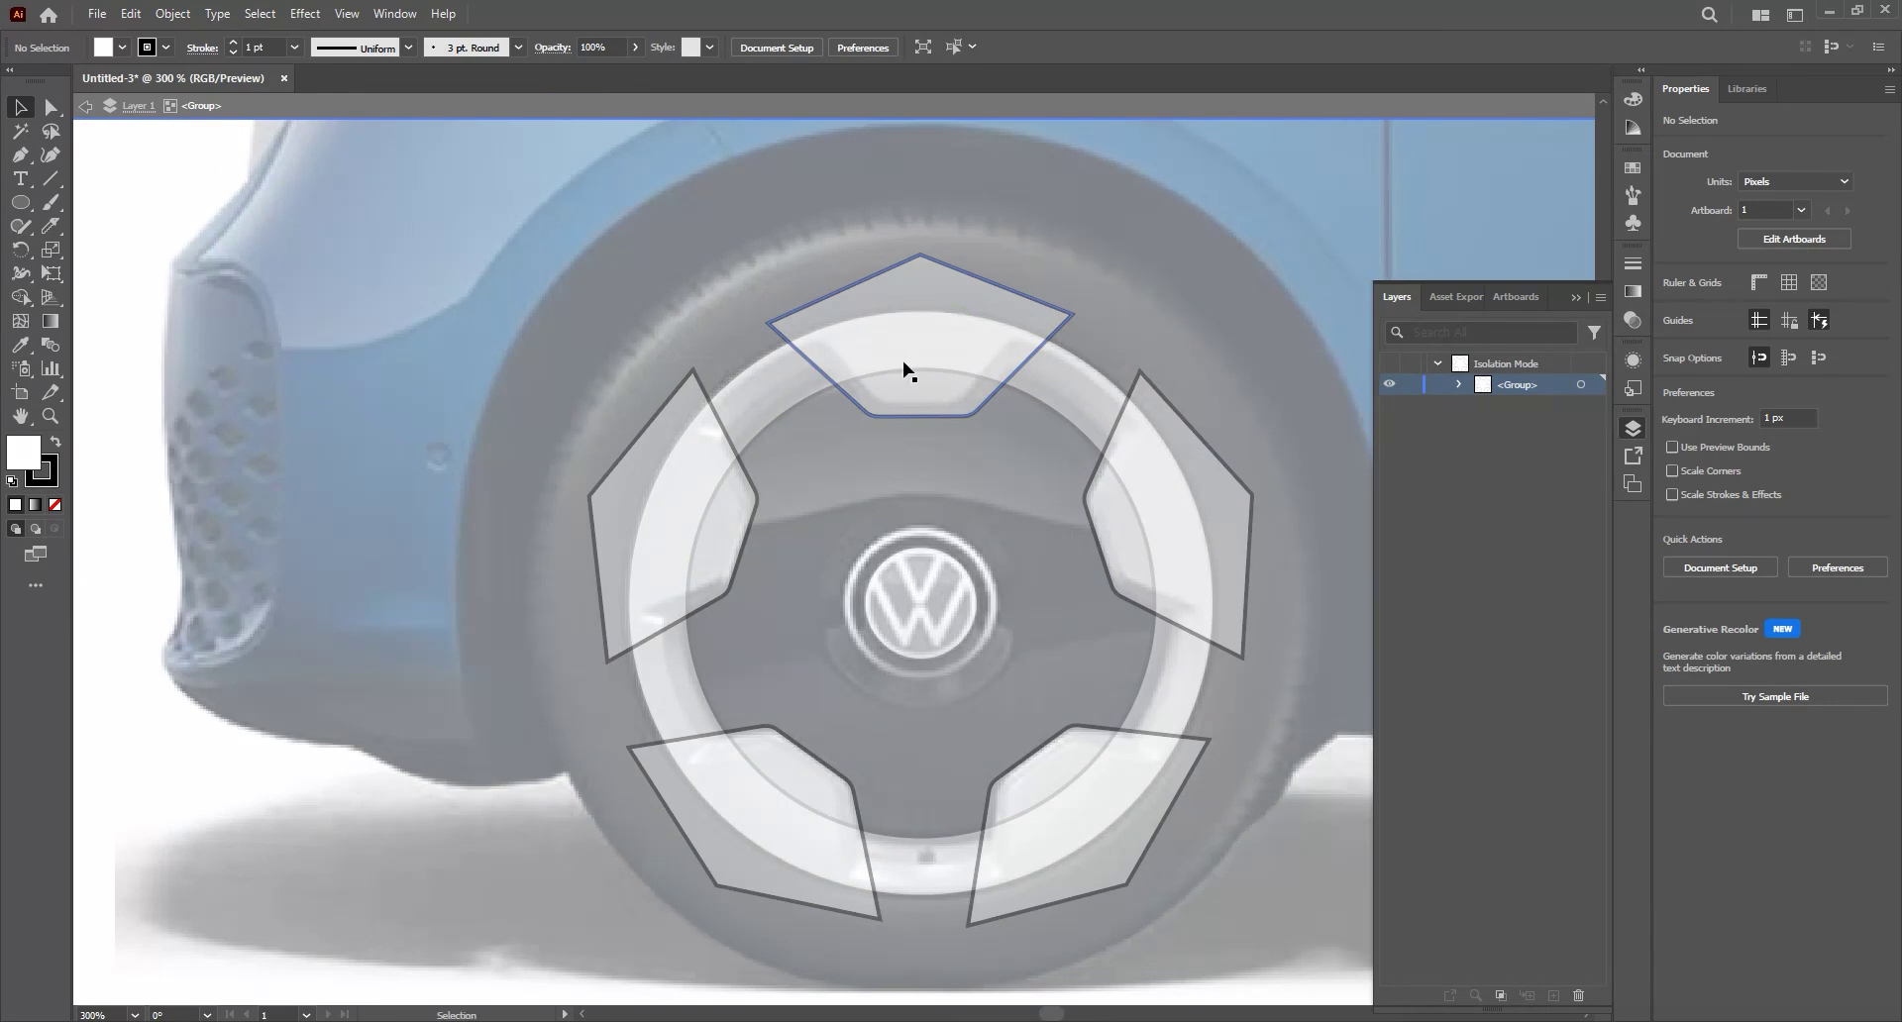
left_click(904, 364)
key("a")
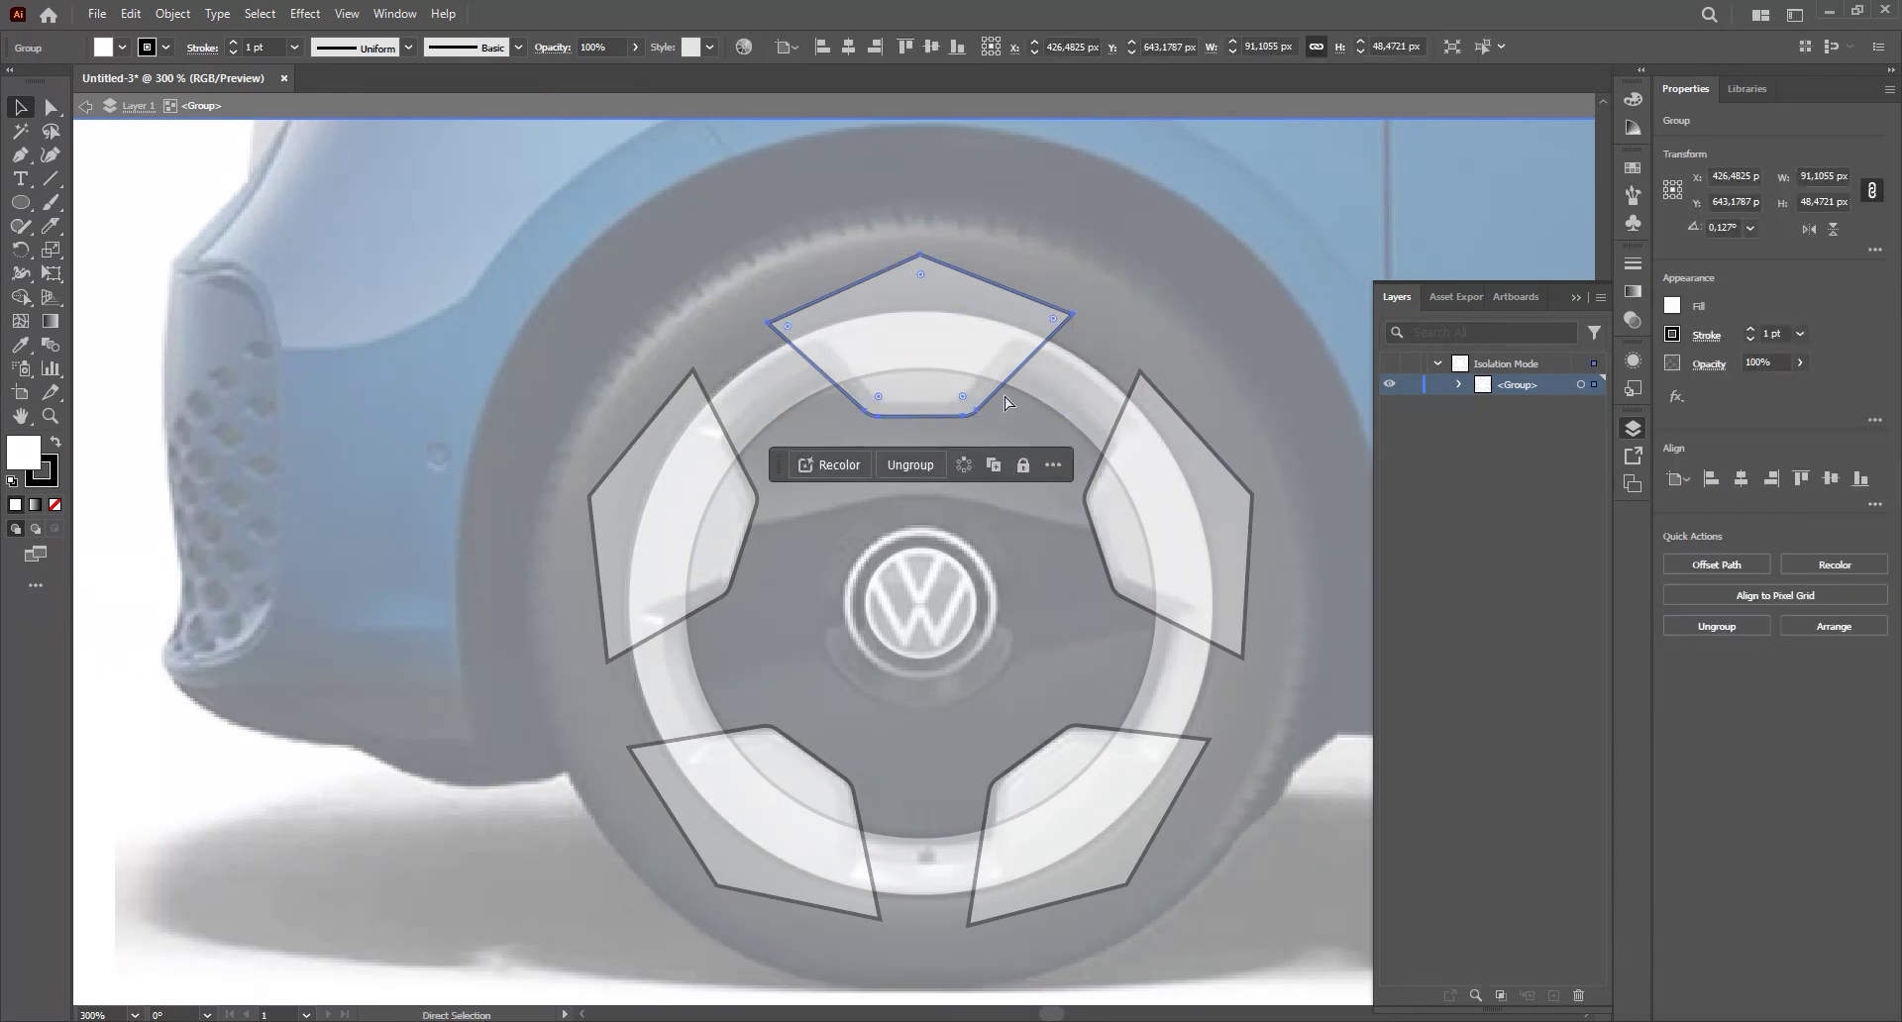
double_click(1137, 253)
key("v")
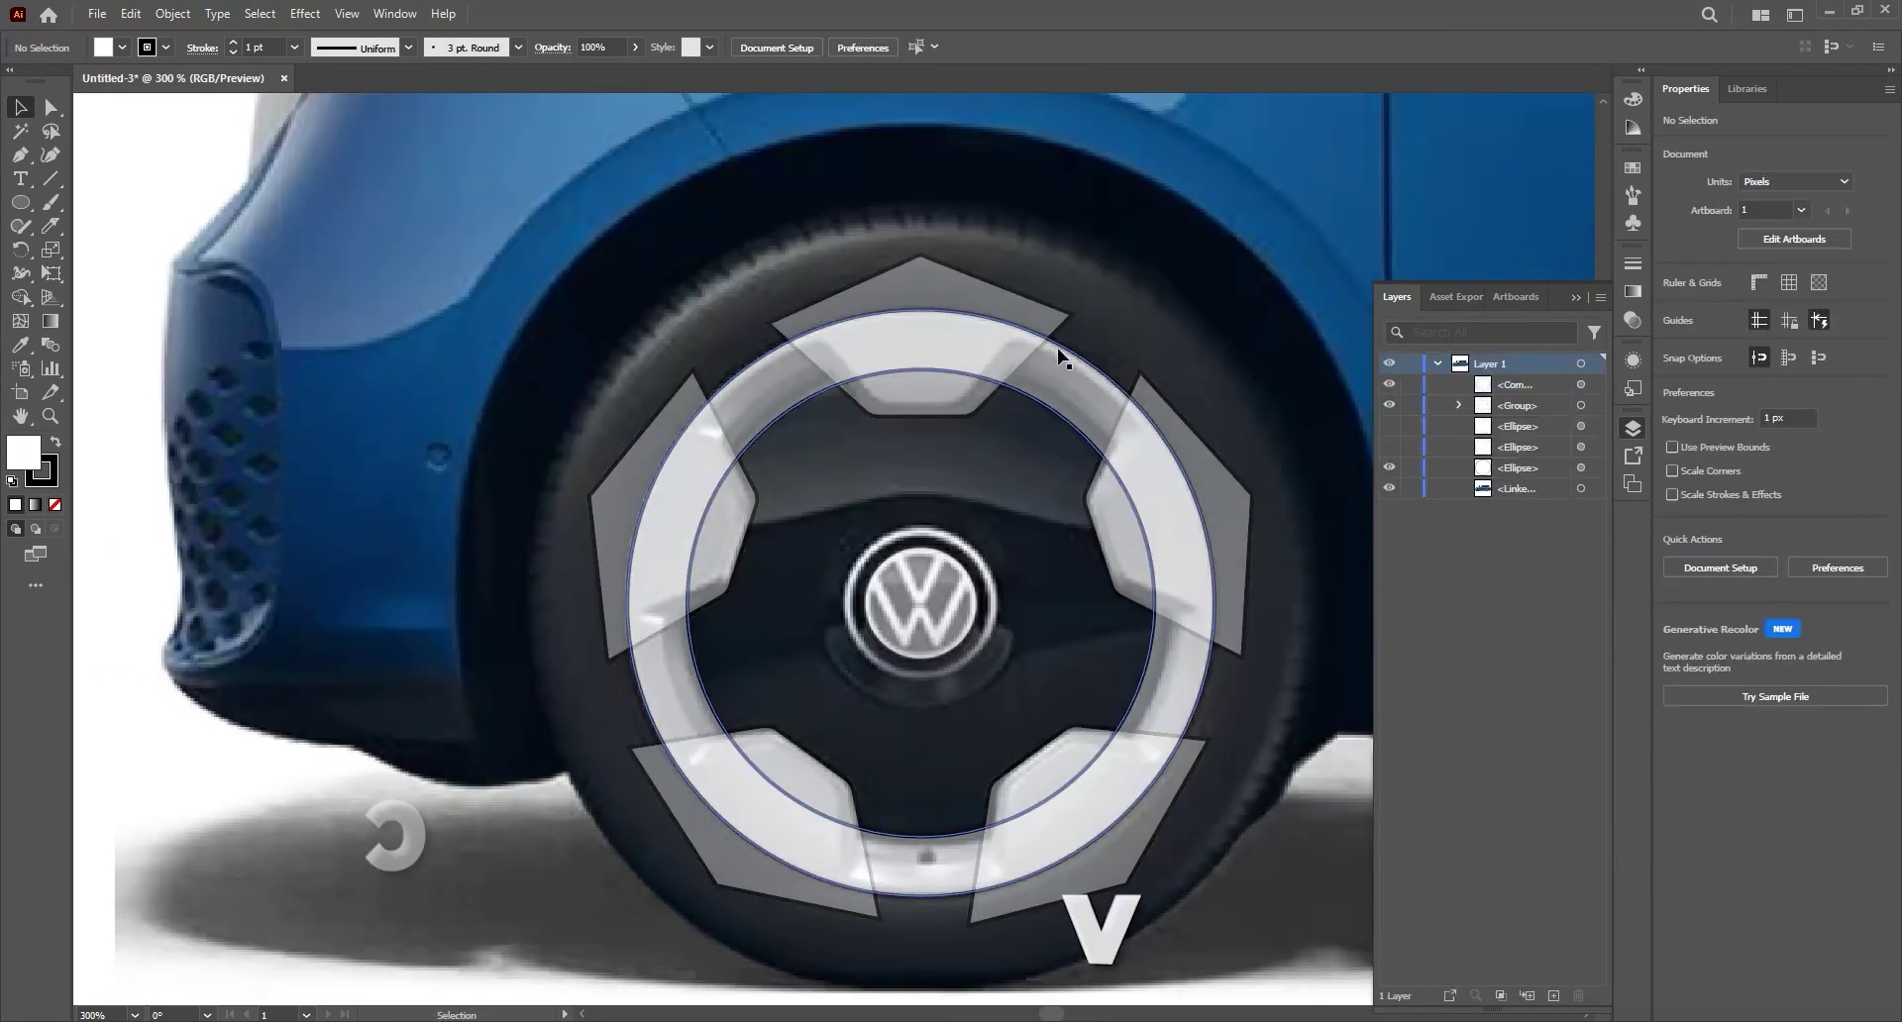
key("ctrl+shift+v")
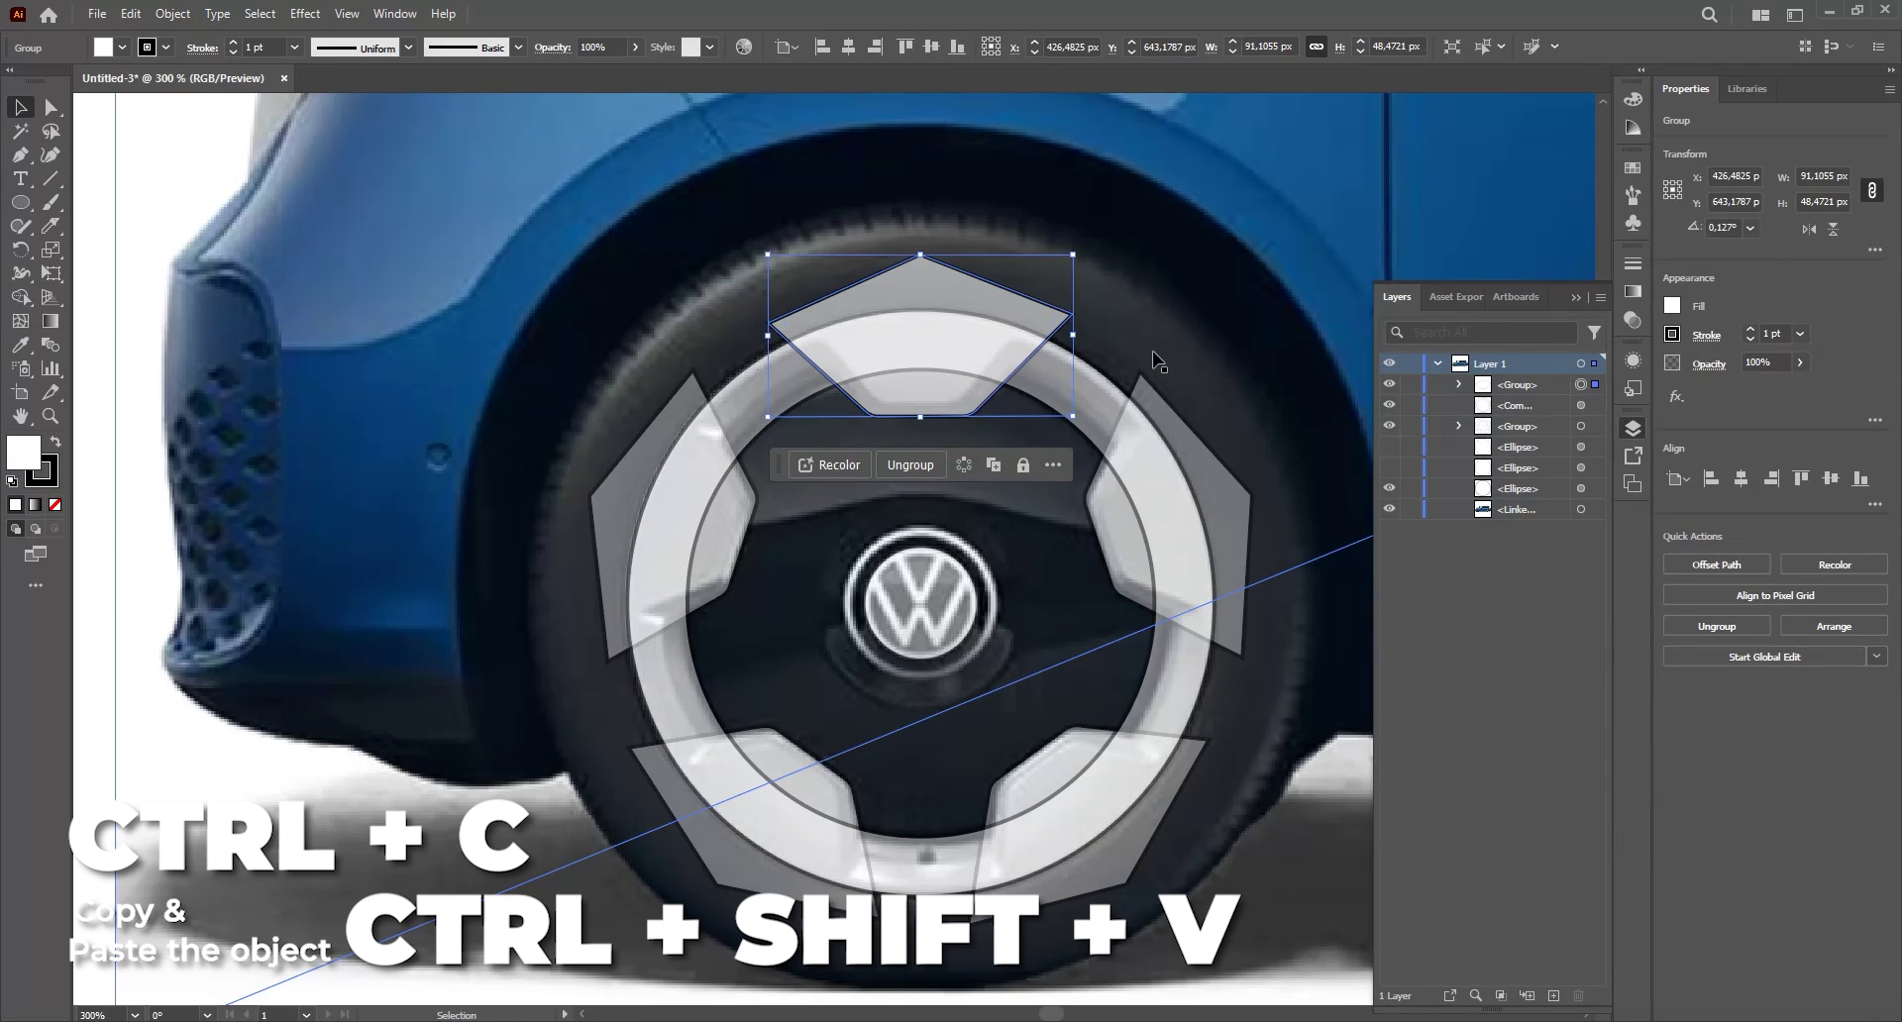
key("a")
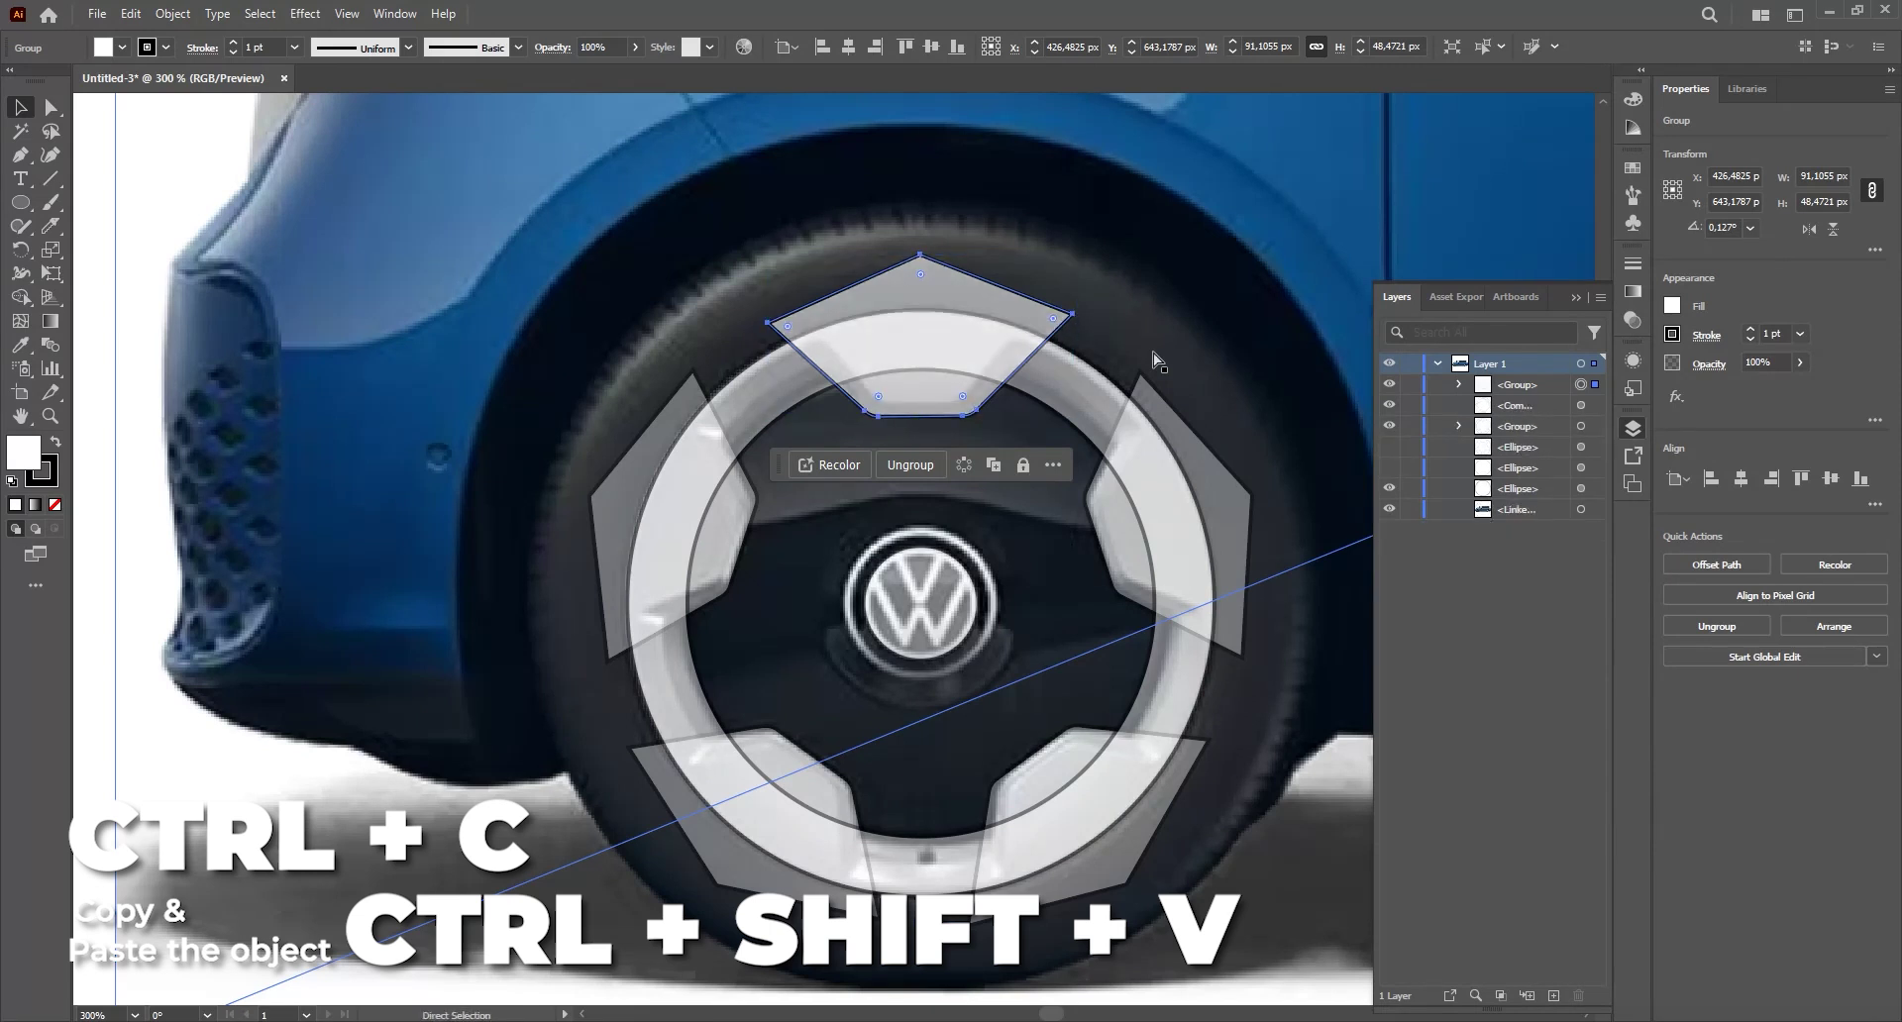
key("ctrl+z")
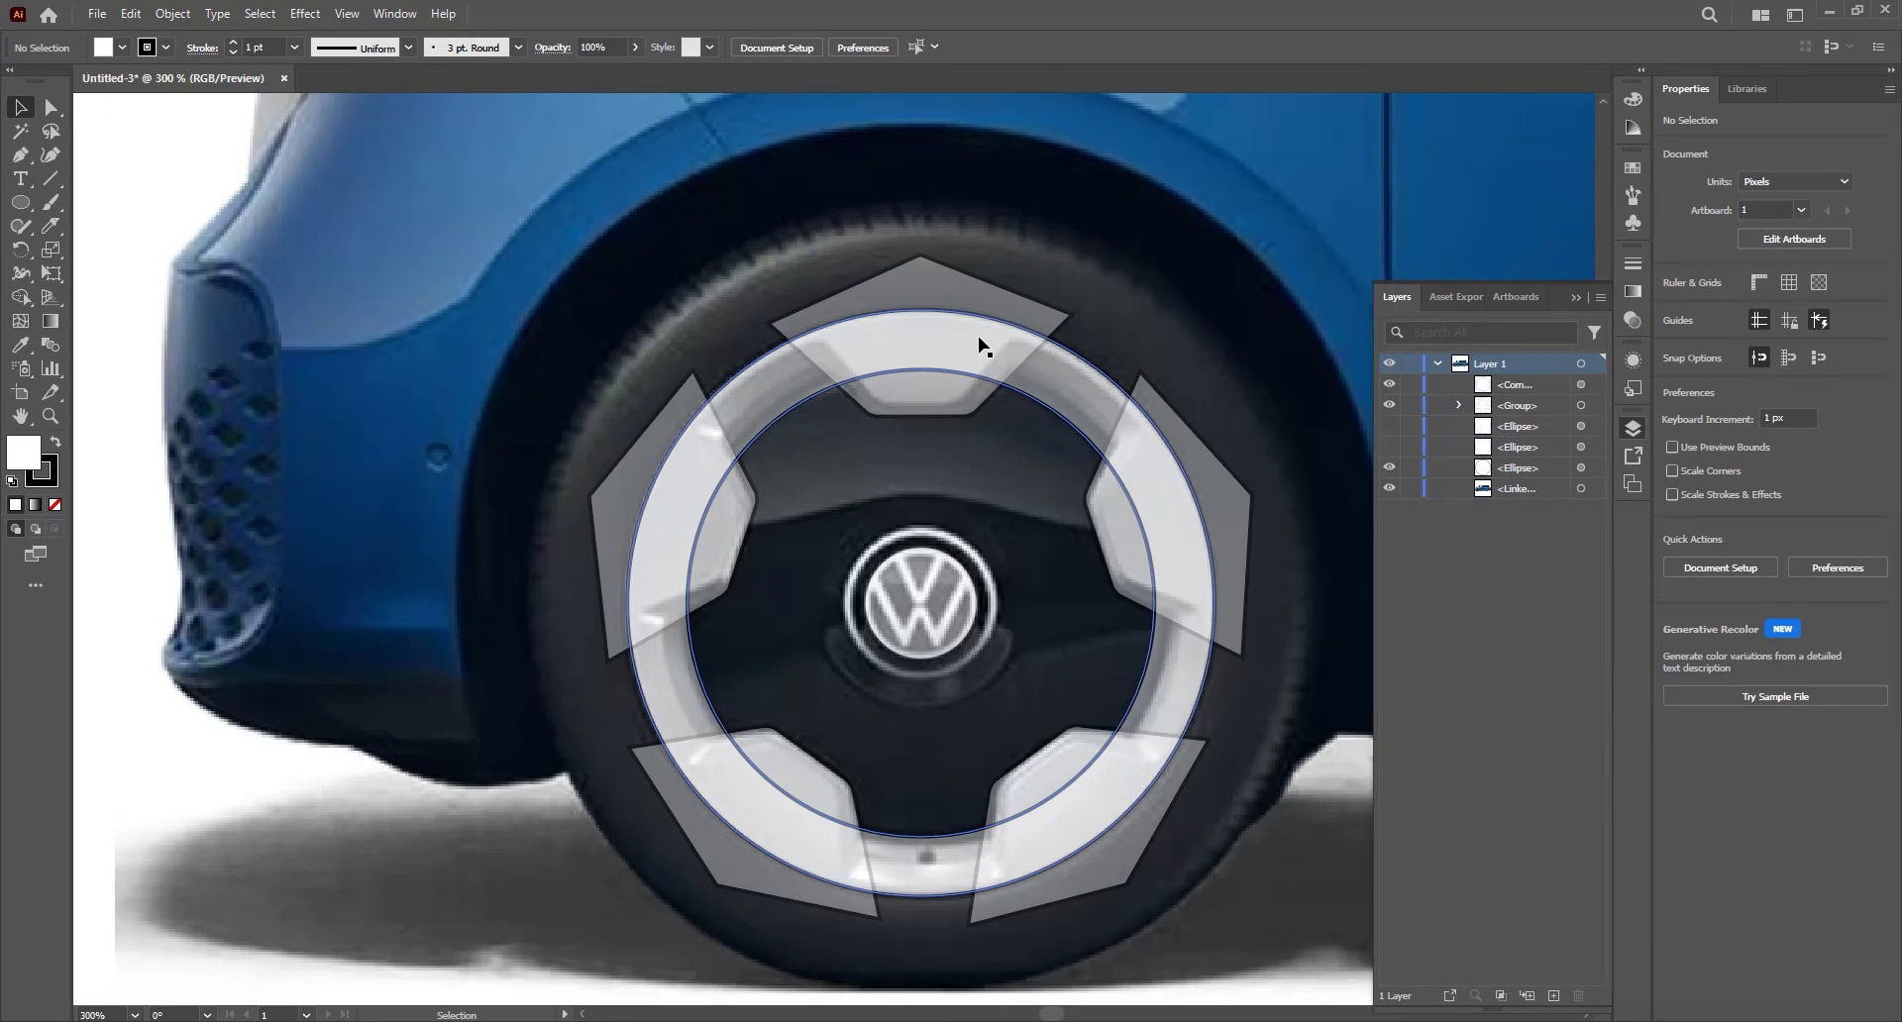
left_click(979, 323)
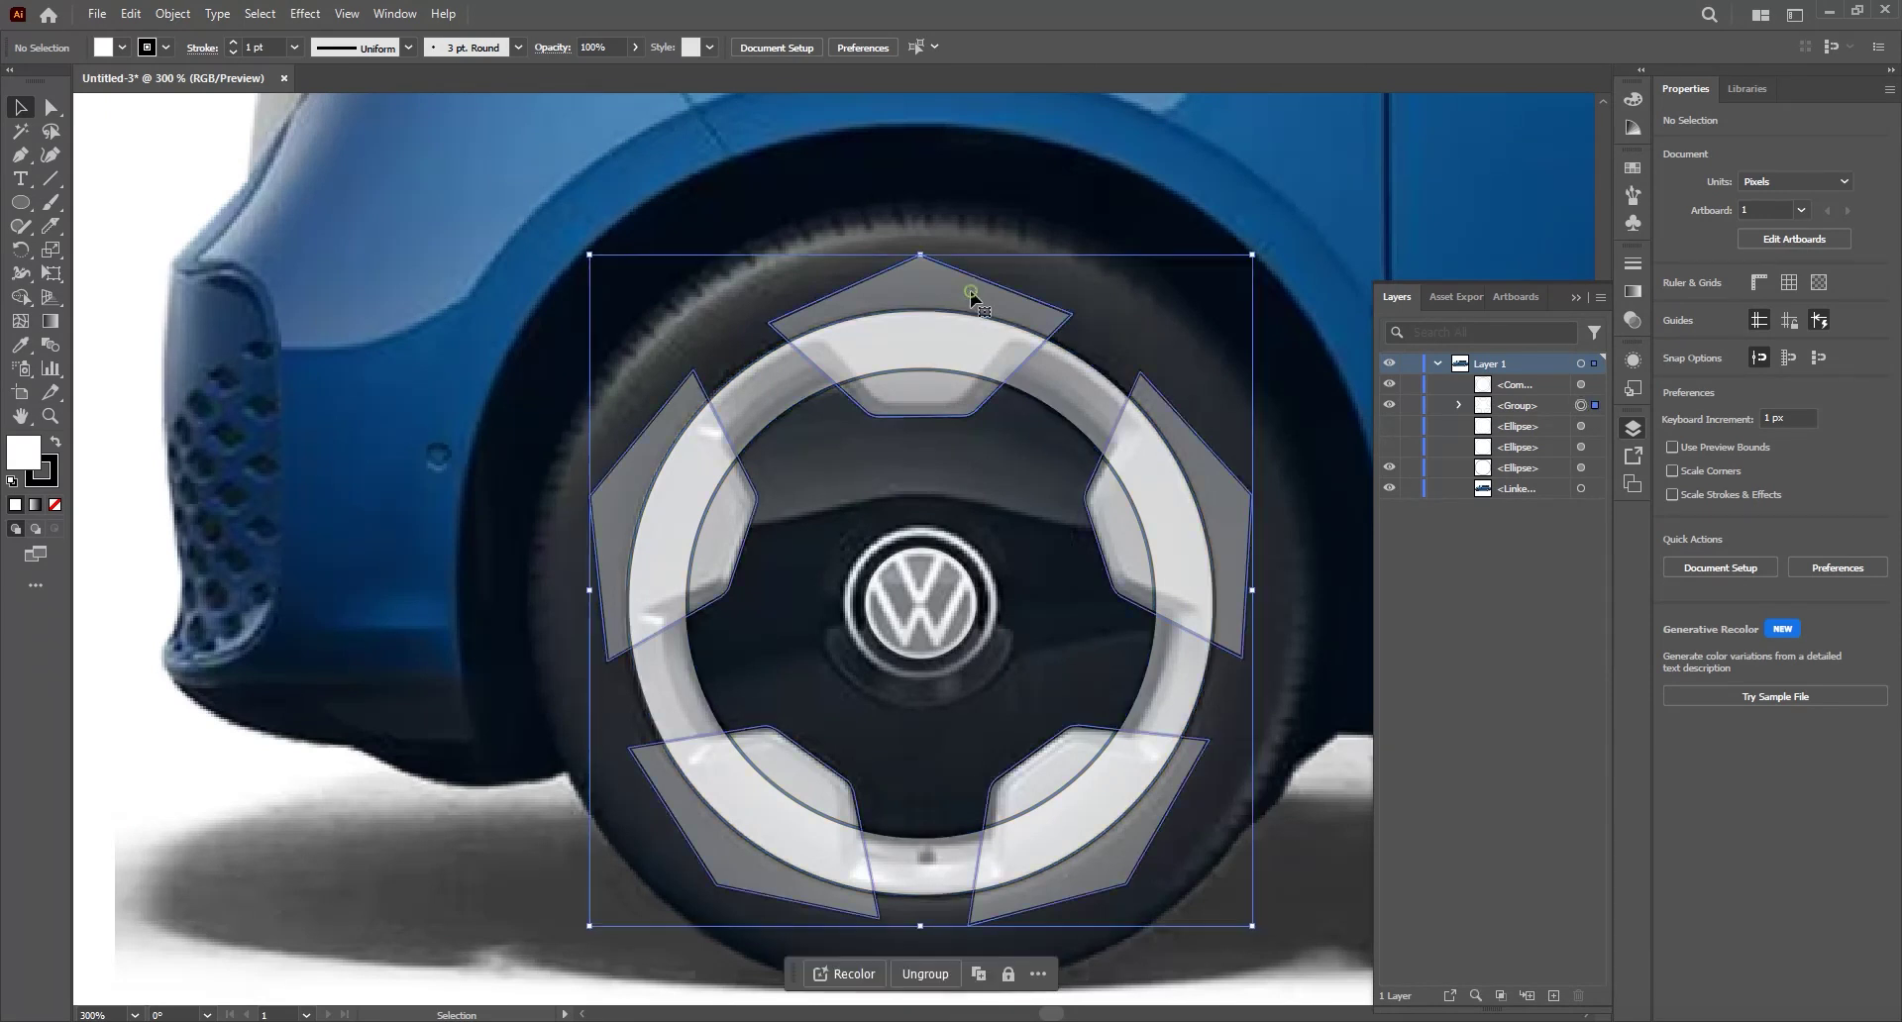
double_click(961, 307)
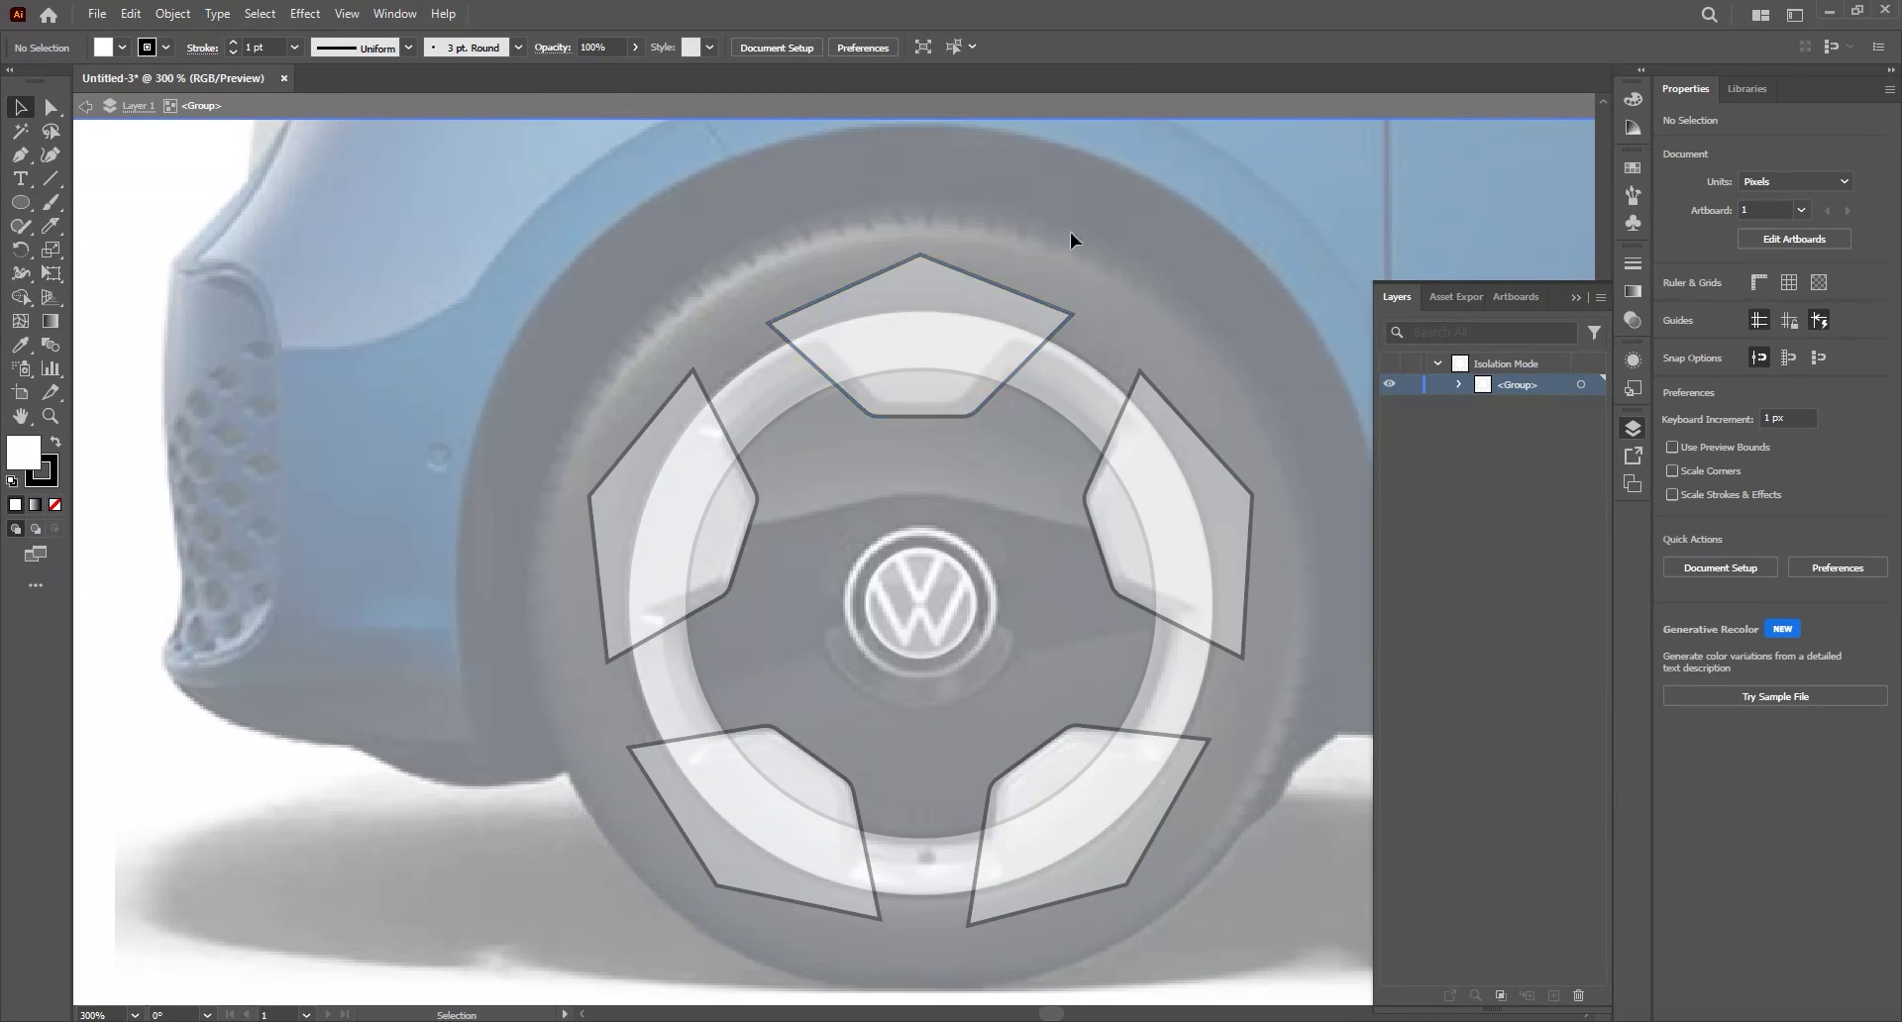
key("Escape")
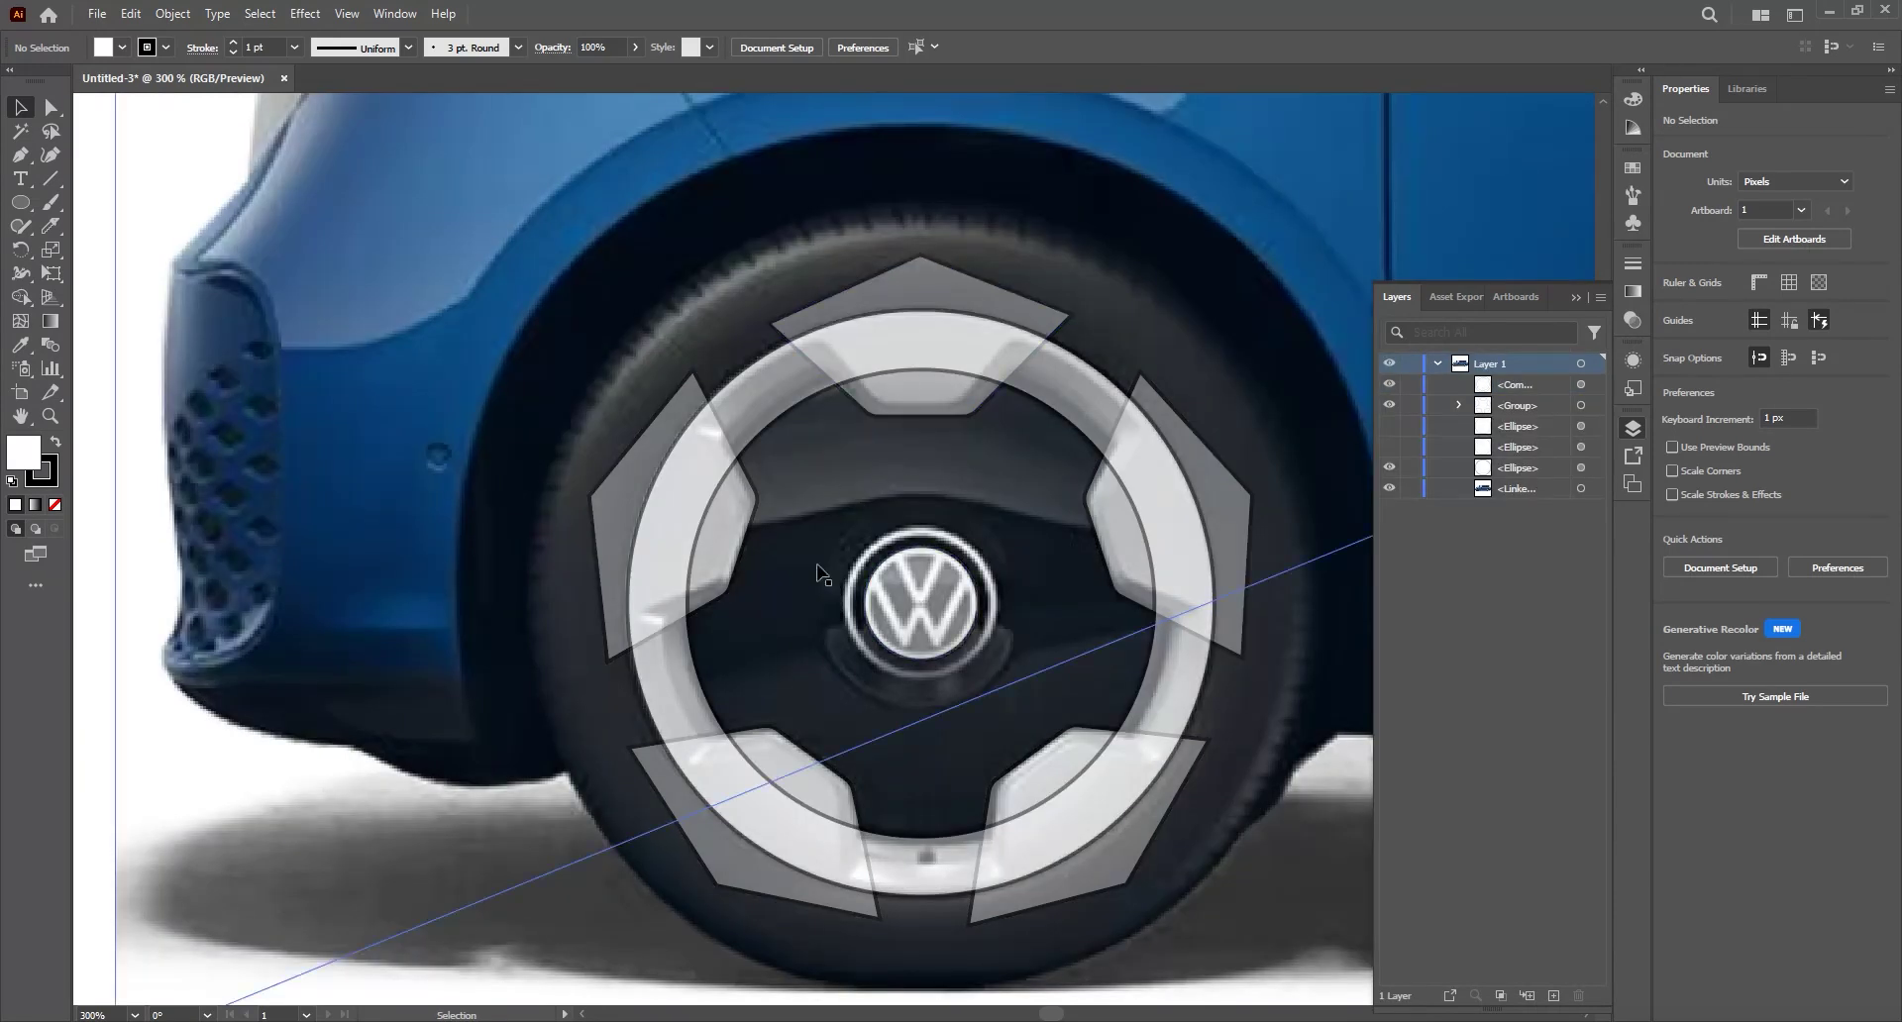
key("ctrl+v")
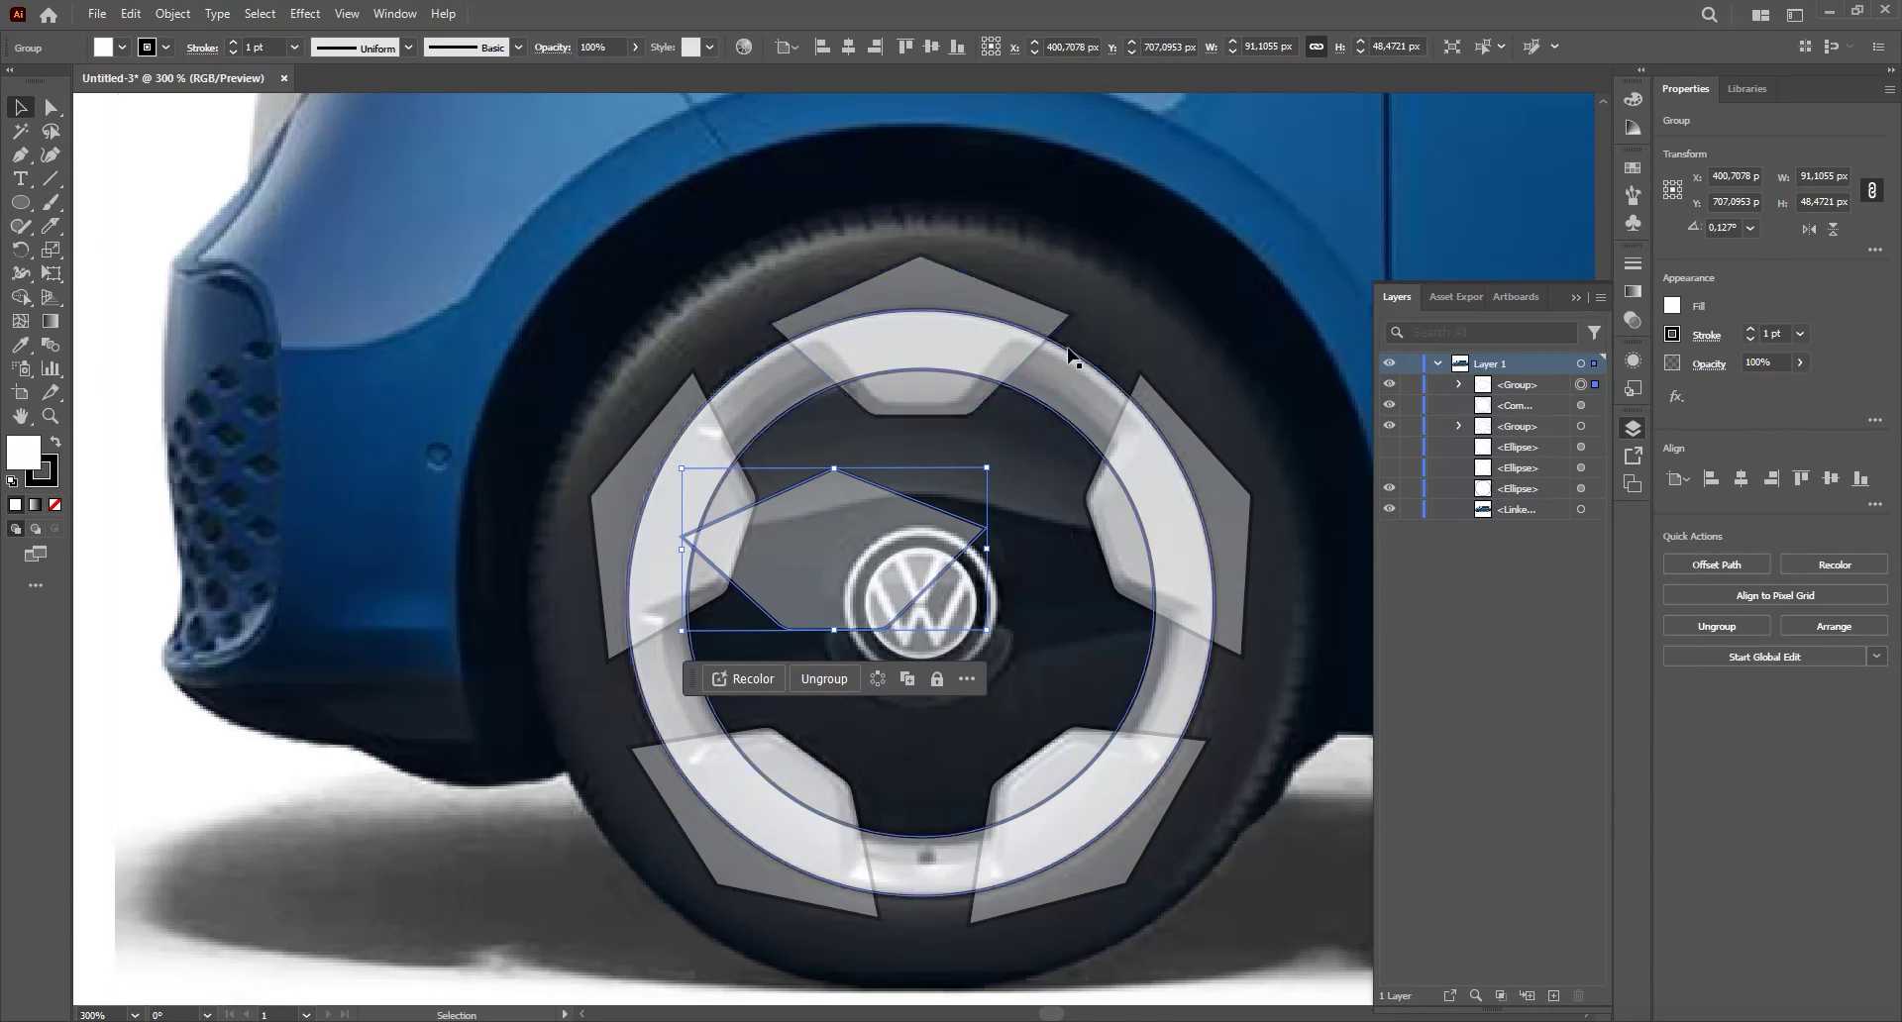
key("ctrl+z")
- Paste a copy of the spoke in place and scale it down concentrically to about 74.7 by 39.8 px
key("ctrl+f")
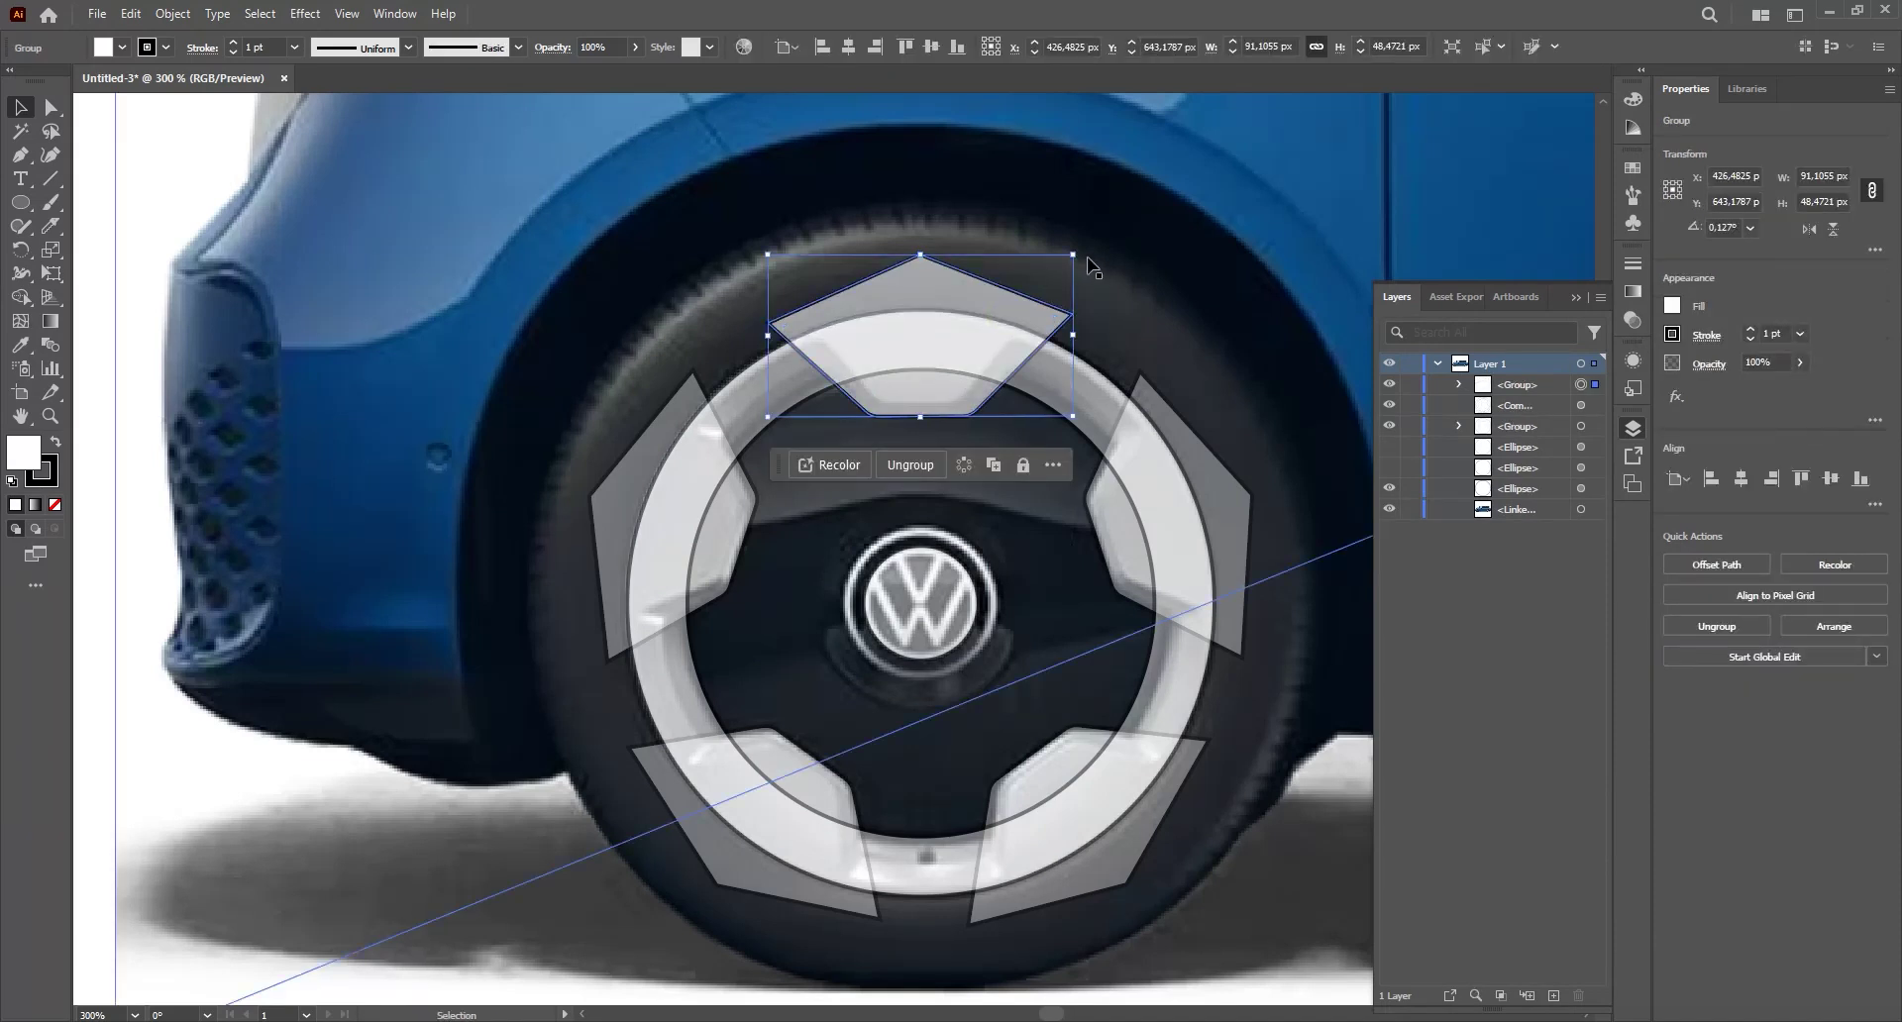
left_click_drag(1076, 255, 1047, 256)
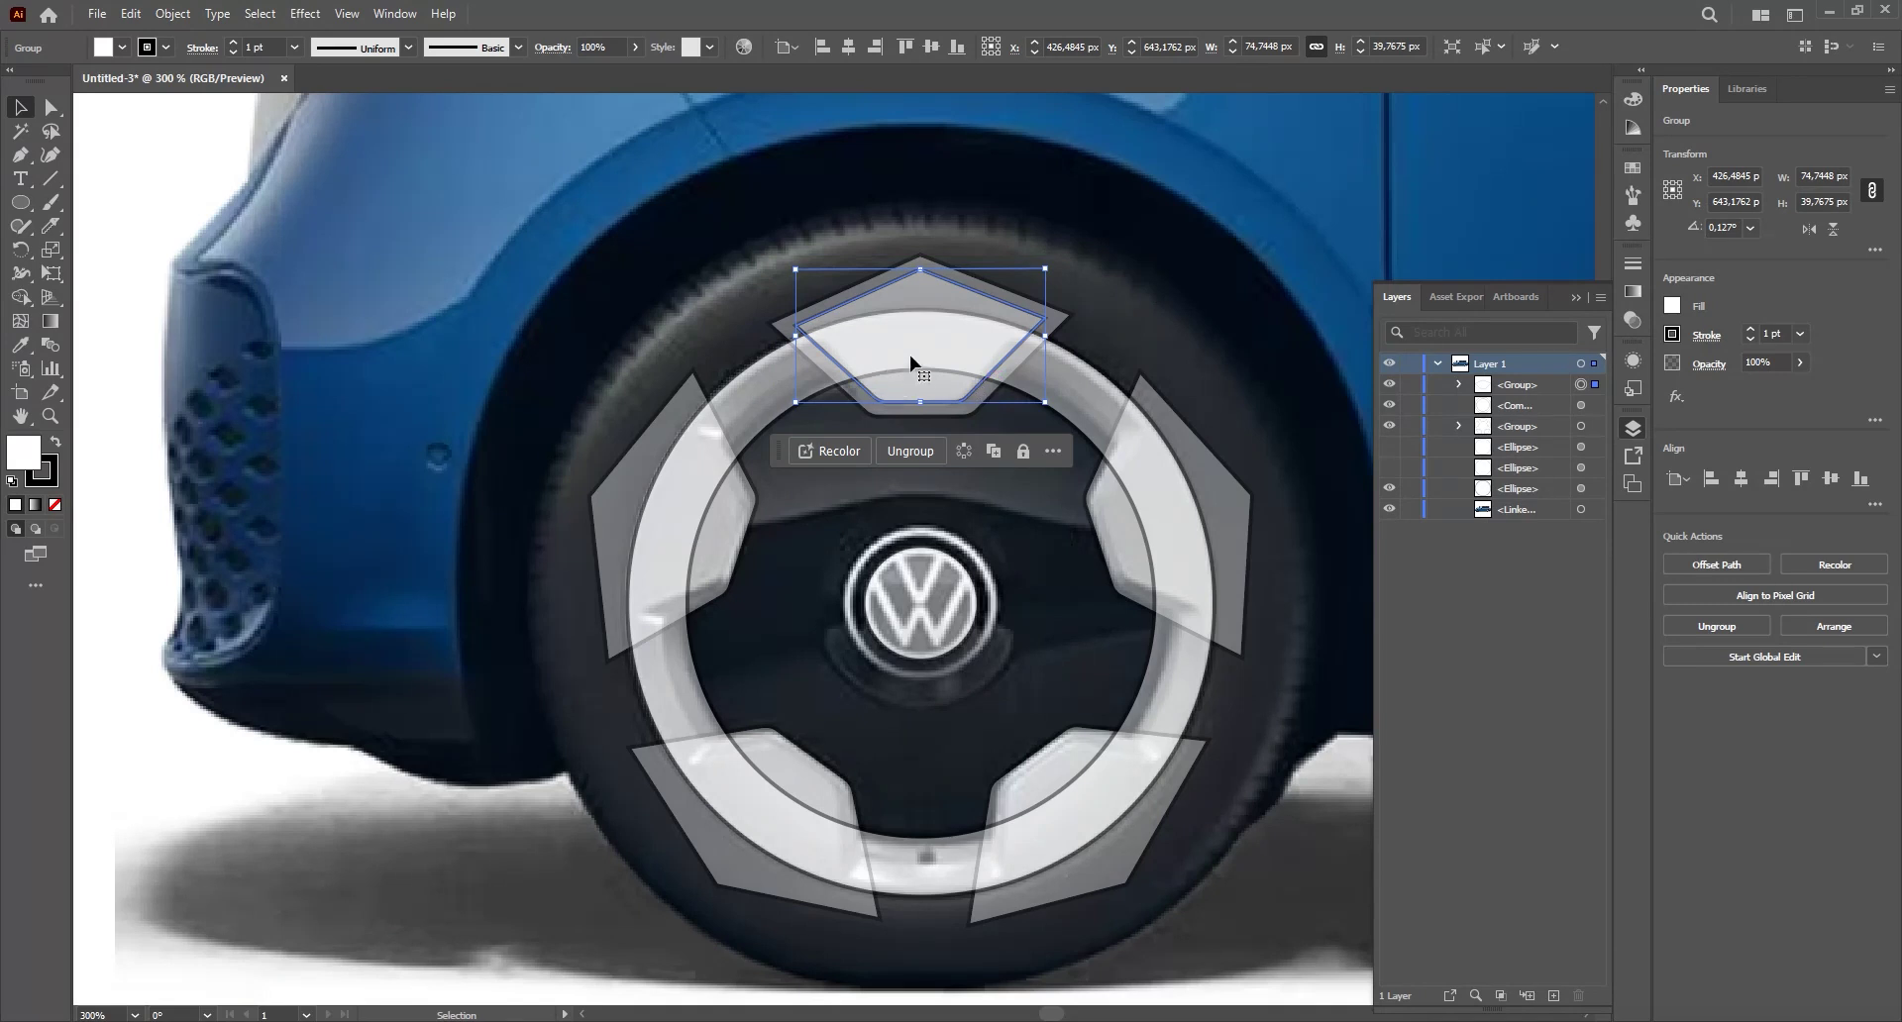
left_click_drag(923, 362, 975, 401)
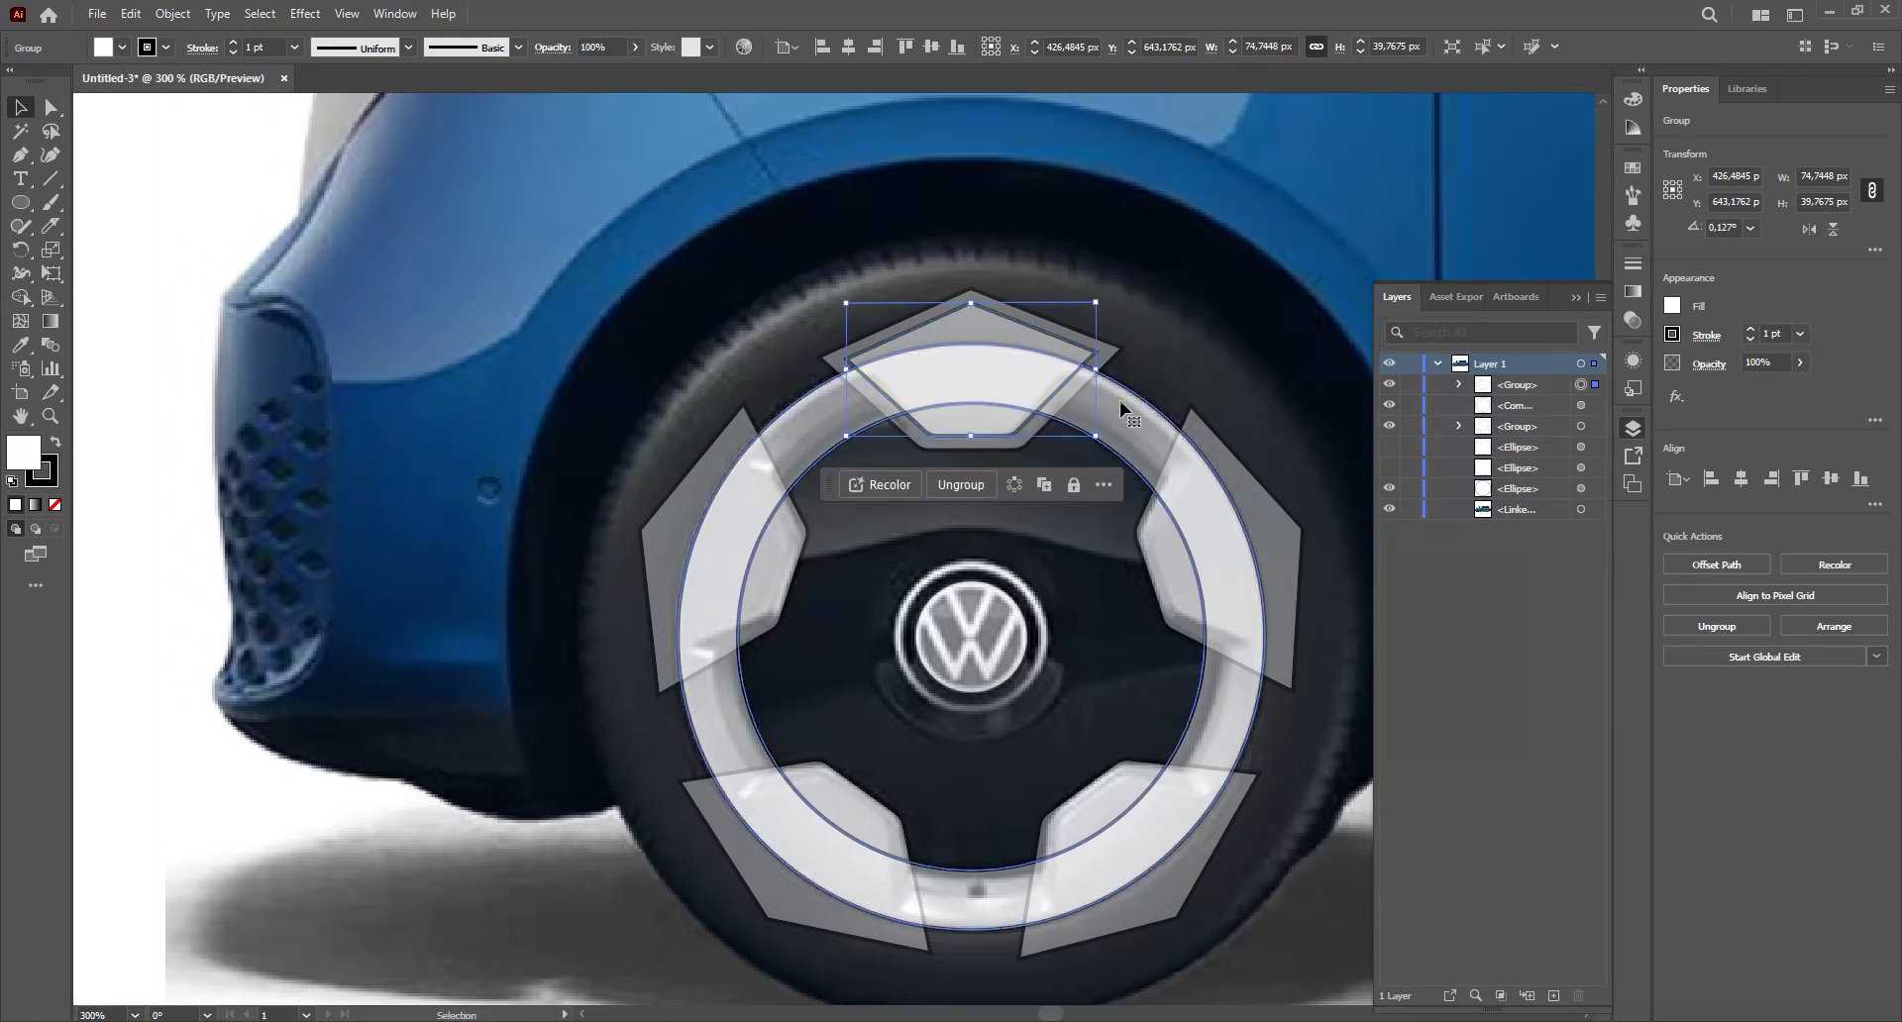
- Hide the rim ring and the original five-spoke group, and select the smaller spoke copy
left_click(1111, 368)
left_click(1111, 366, "shift")
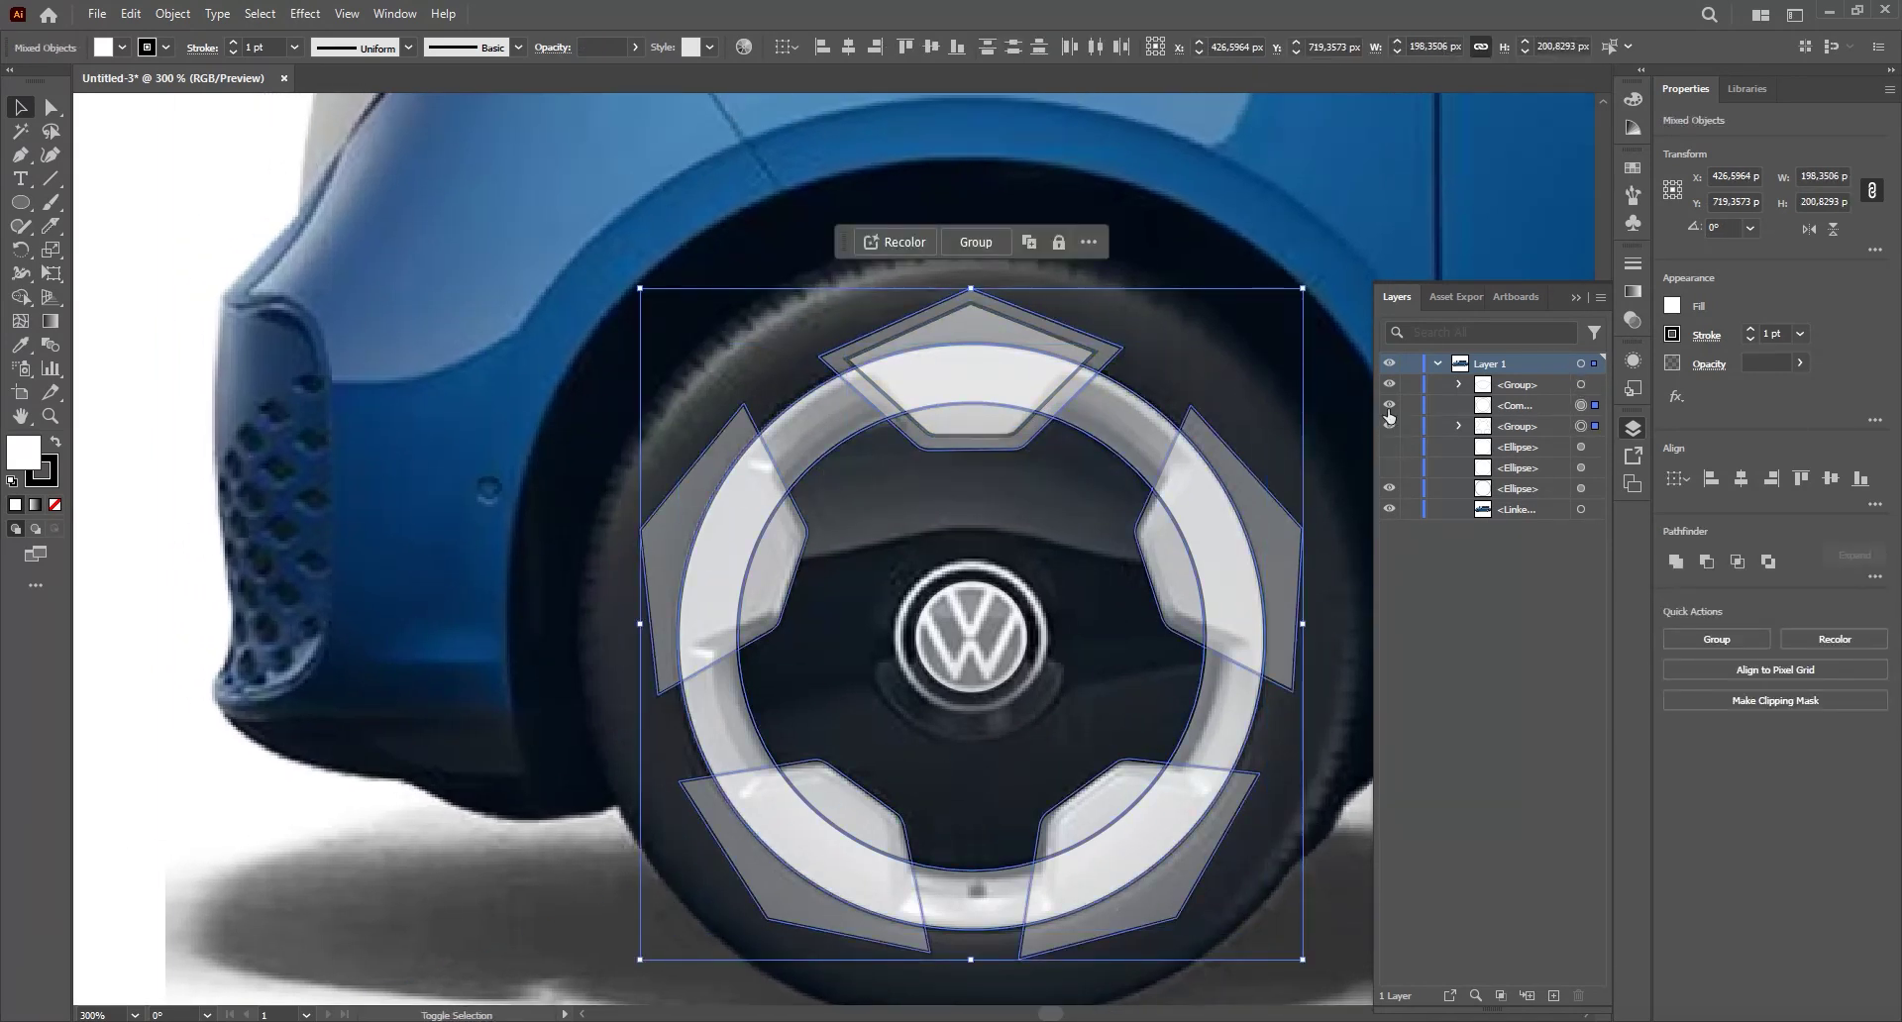
left_click_drag(1389, 408, 1389, 428)
left_click(959, 384)
mouse_move(1014, 406)
left_mouse_down()
mouse_move(1014, 331)
mouse_move(1009, 393)
left_mouse_up()
key("ctrl+z")
key("ctrl+z")
key("ctrl+shift+z")
left_click(1040, 361)
left_click(1019, 391)
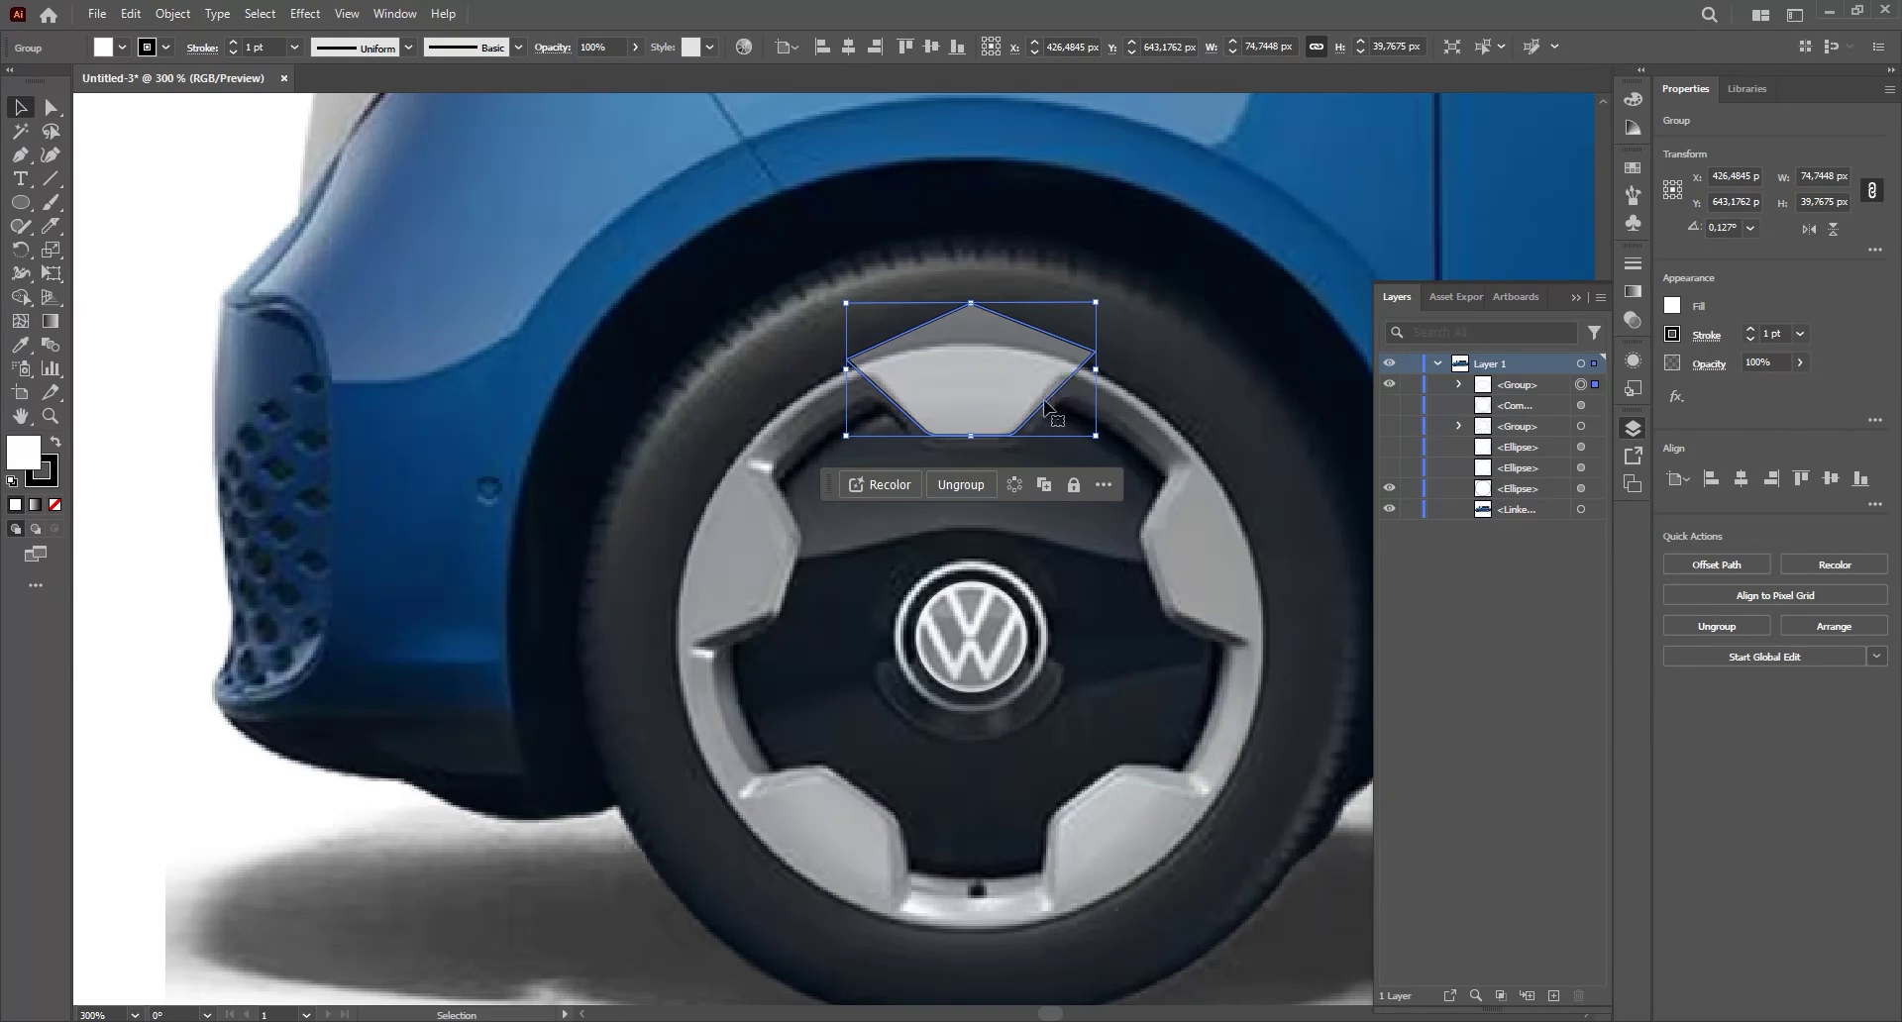
- Move the two side corner points of the smaller spoke inward so it is about 65.7 px wide
key("a")
left_click_drag(1103, 361, 1092, 360)
left_click_drag(856, 363, 863, 363)
key("v")
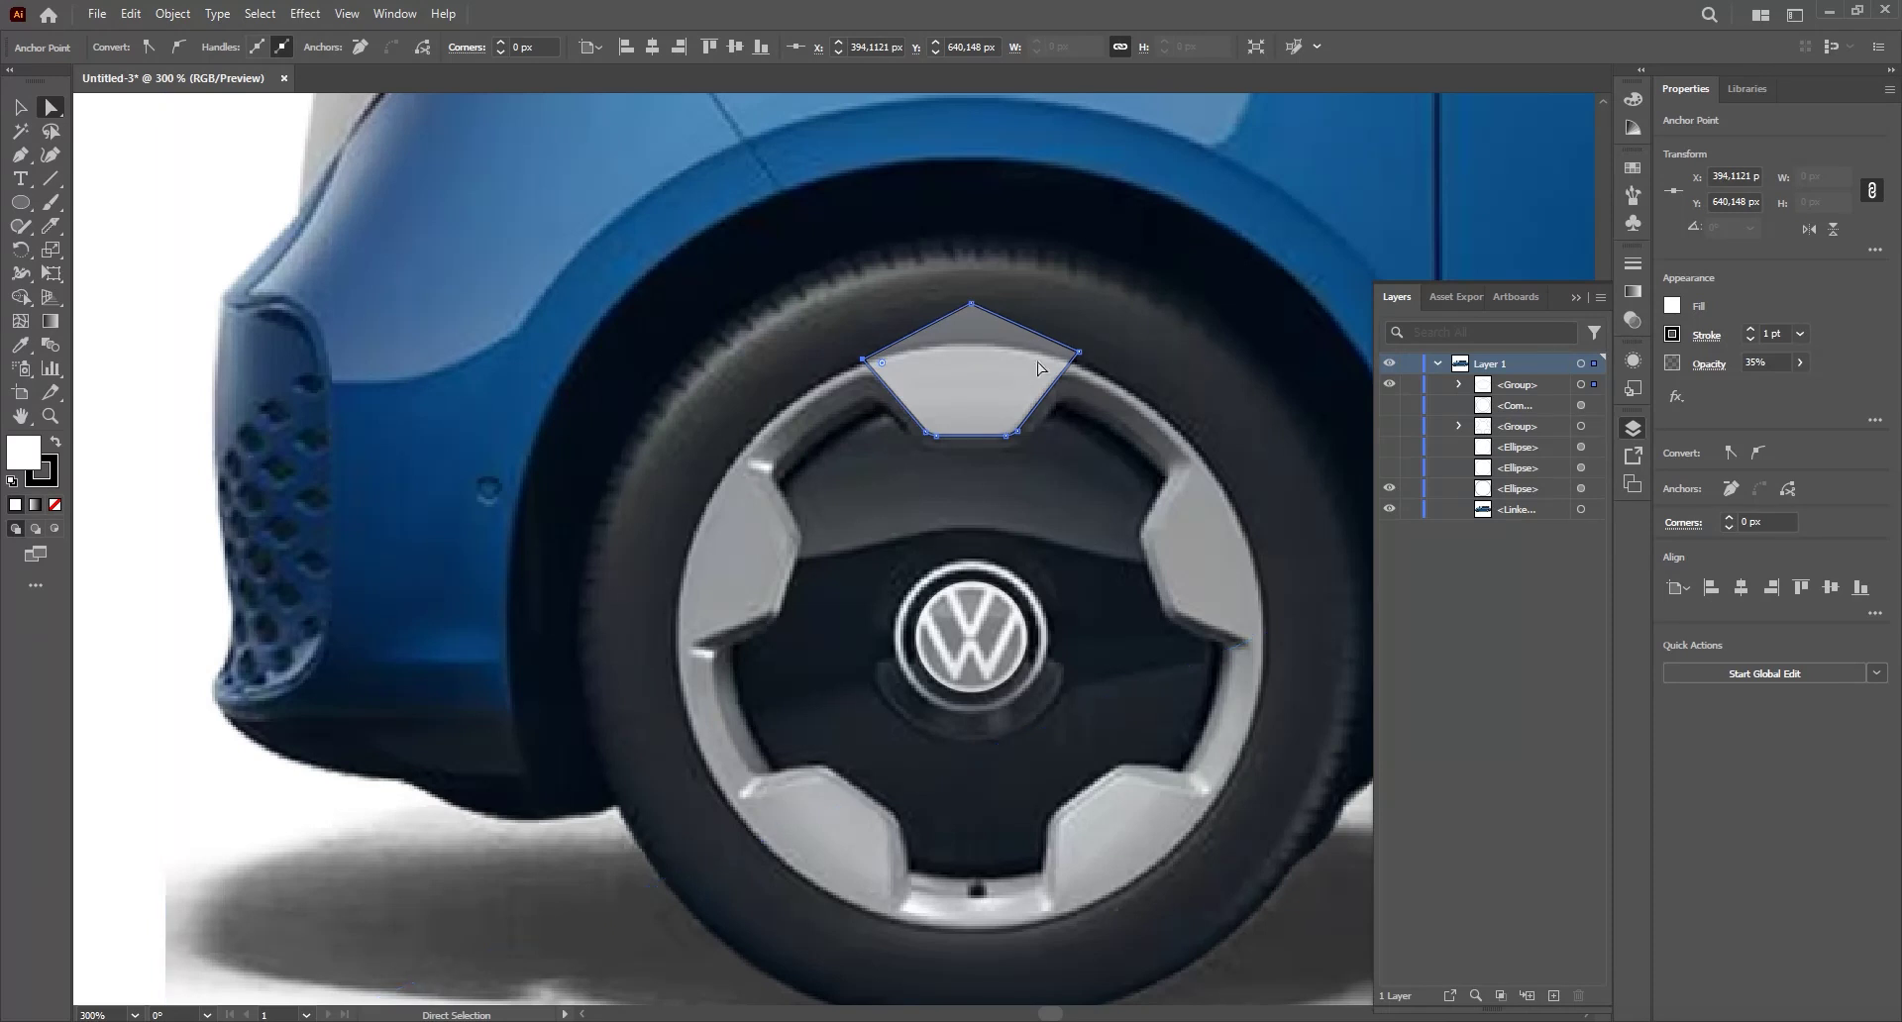
left_click(1011, 377)
key("a")
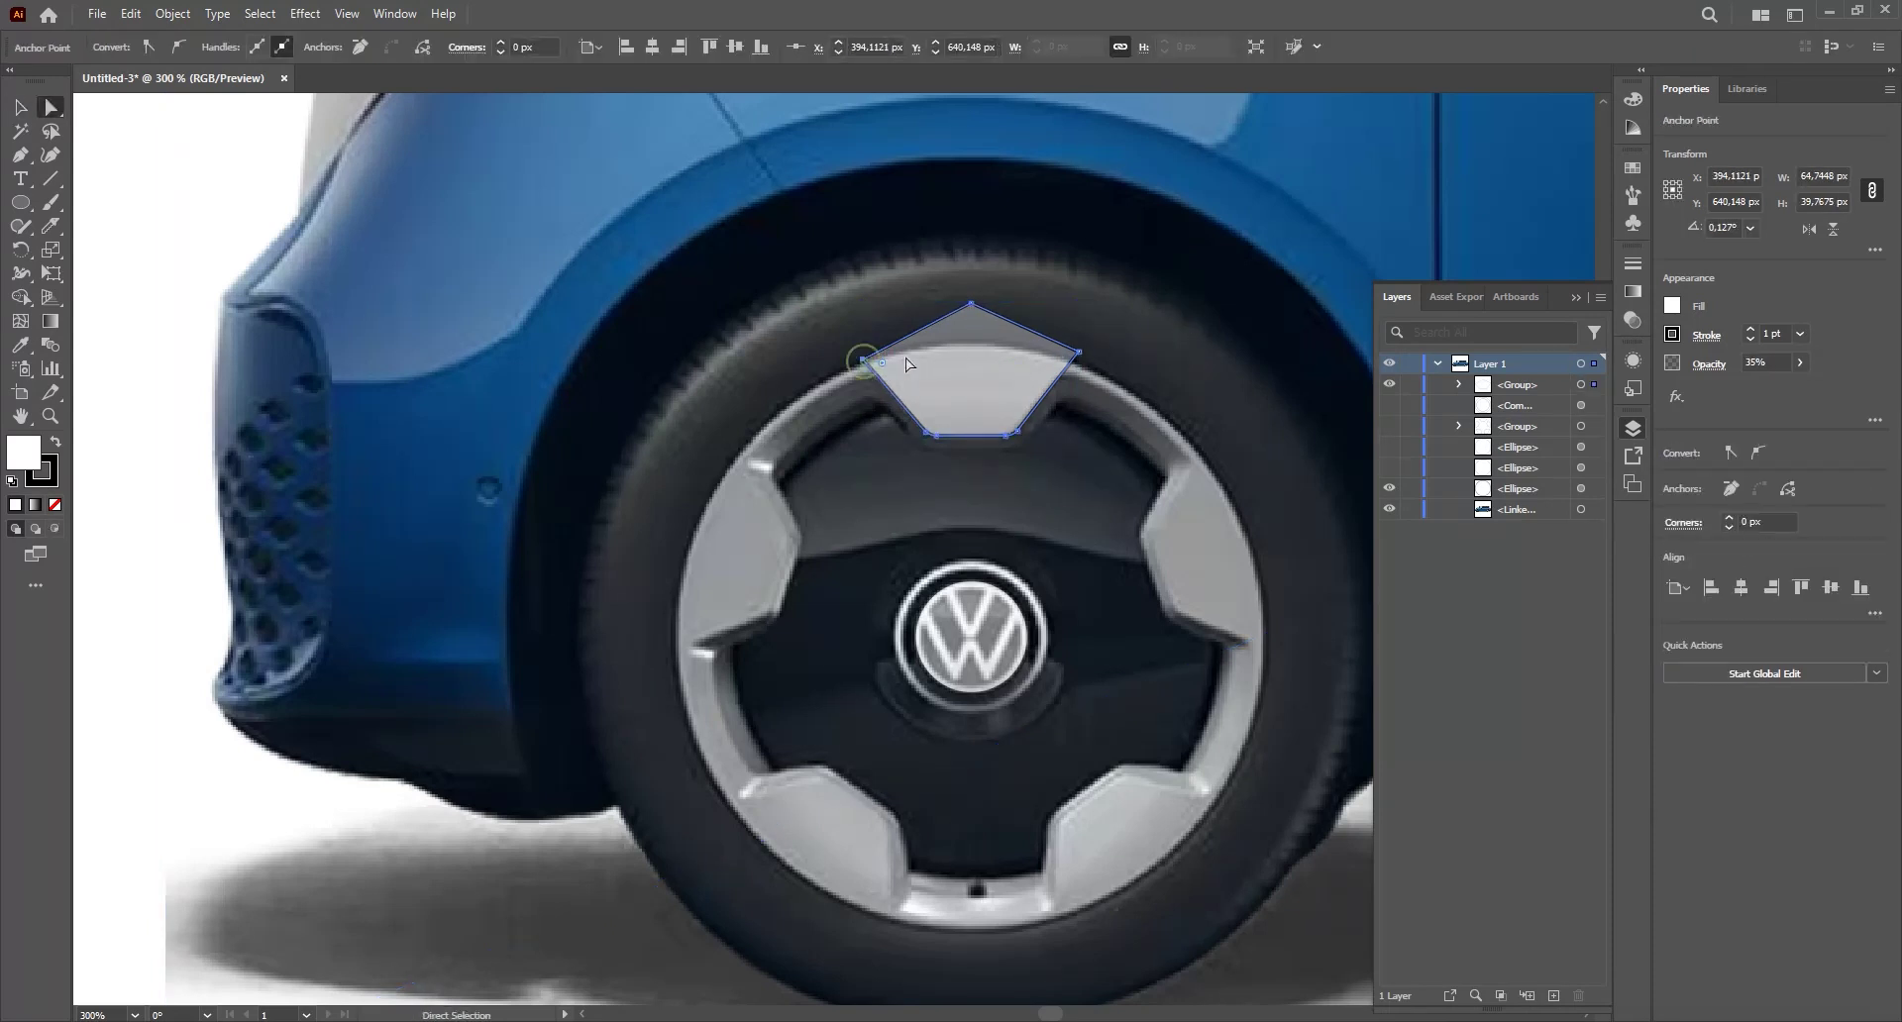
left_click(1176, 300)
key("v")
left_click(1013, 368)
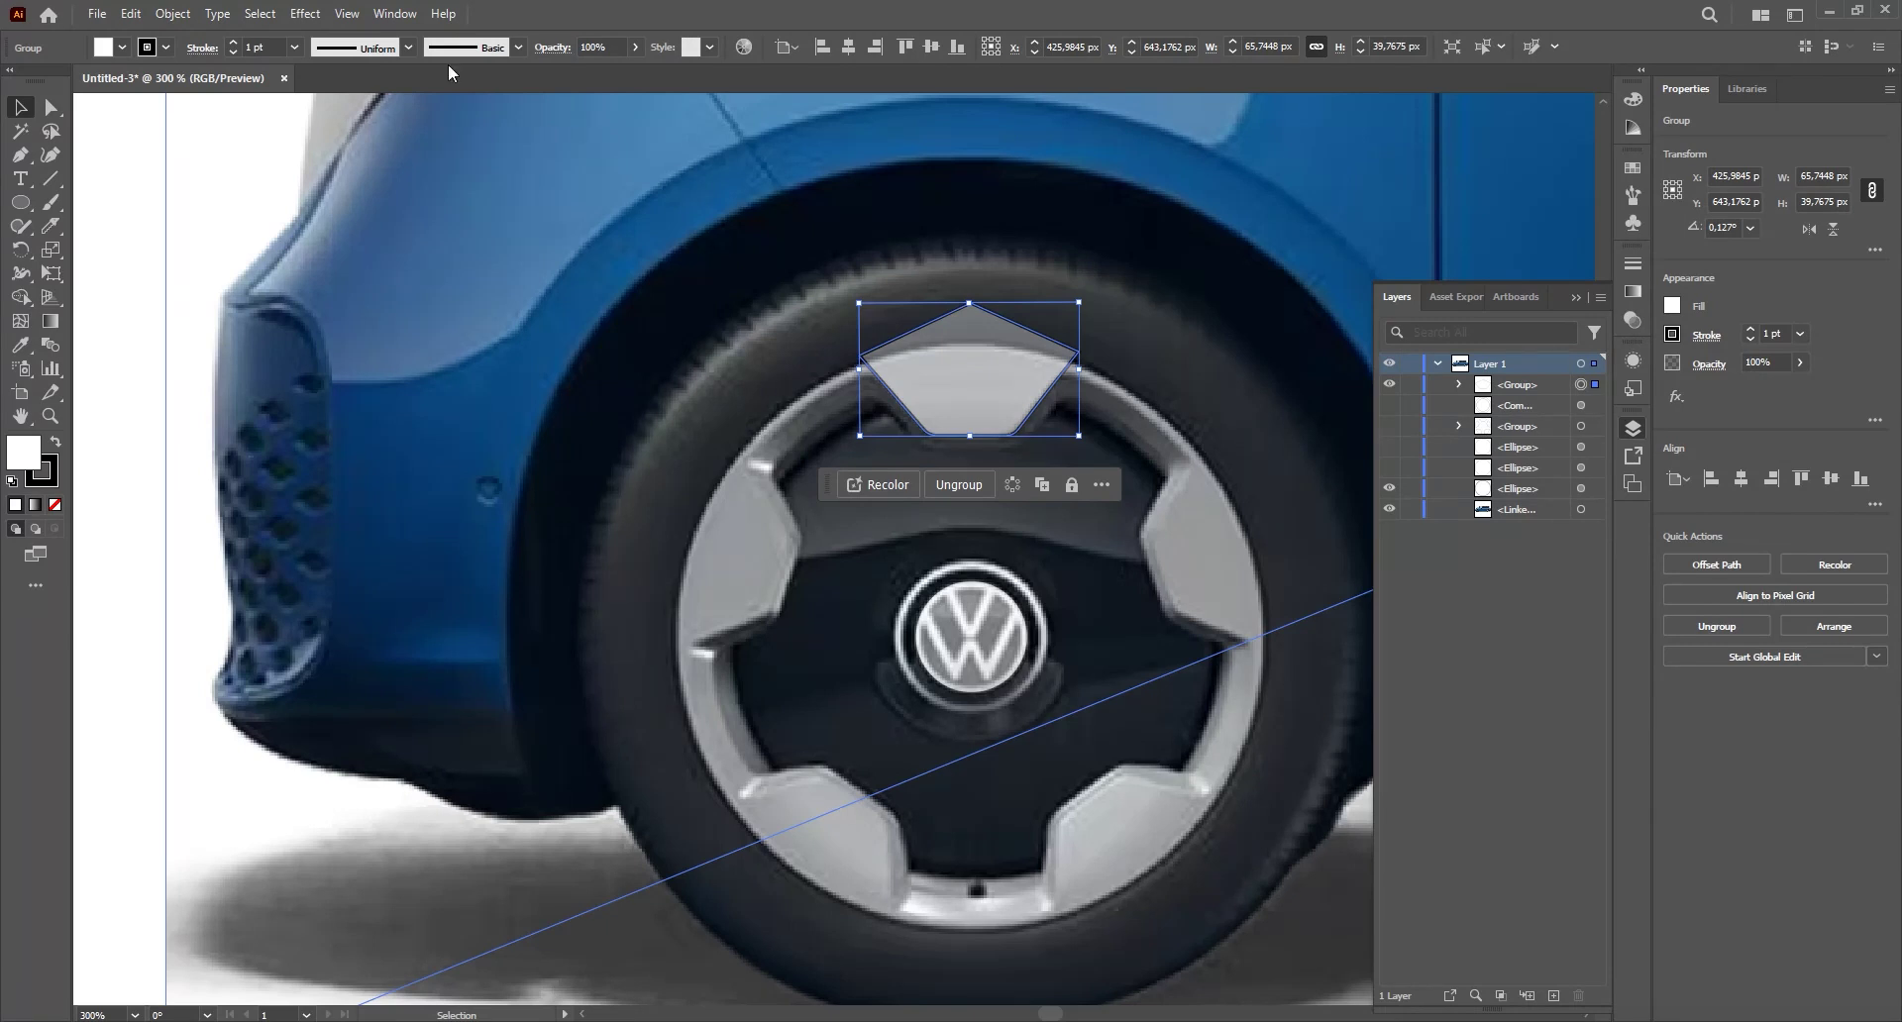
- Create a radial repeat of the smaller spoke with 5 instances
left_click(174, 14)
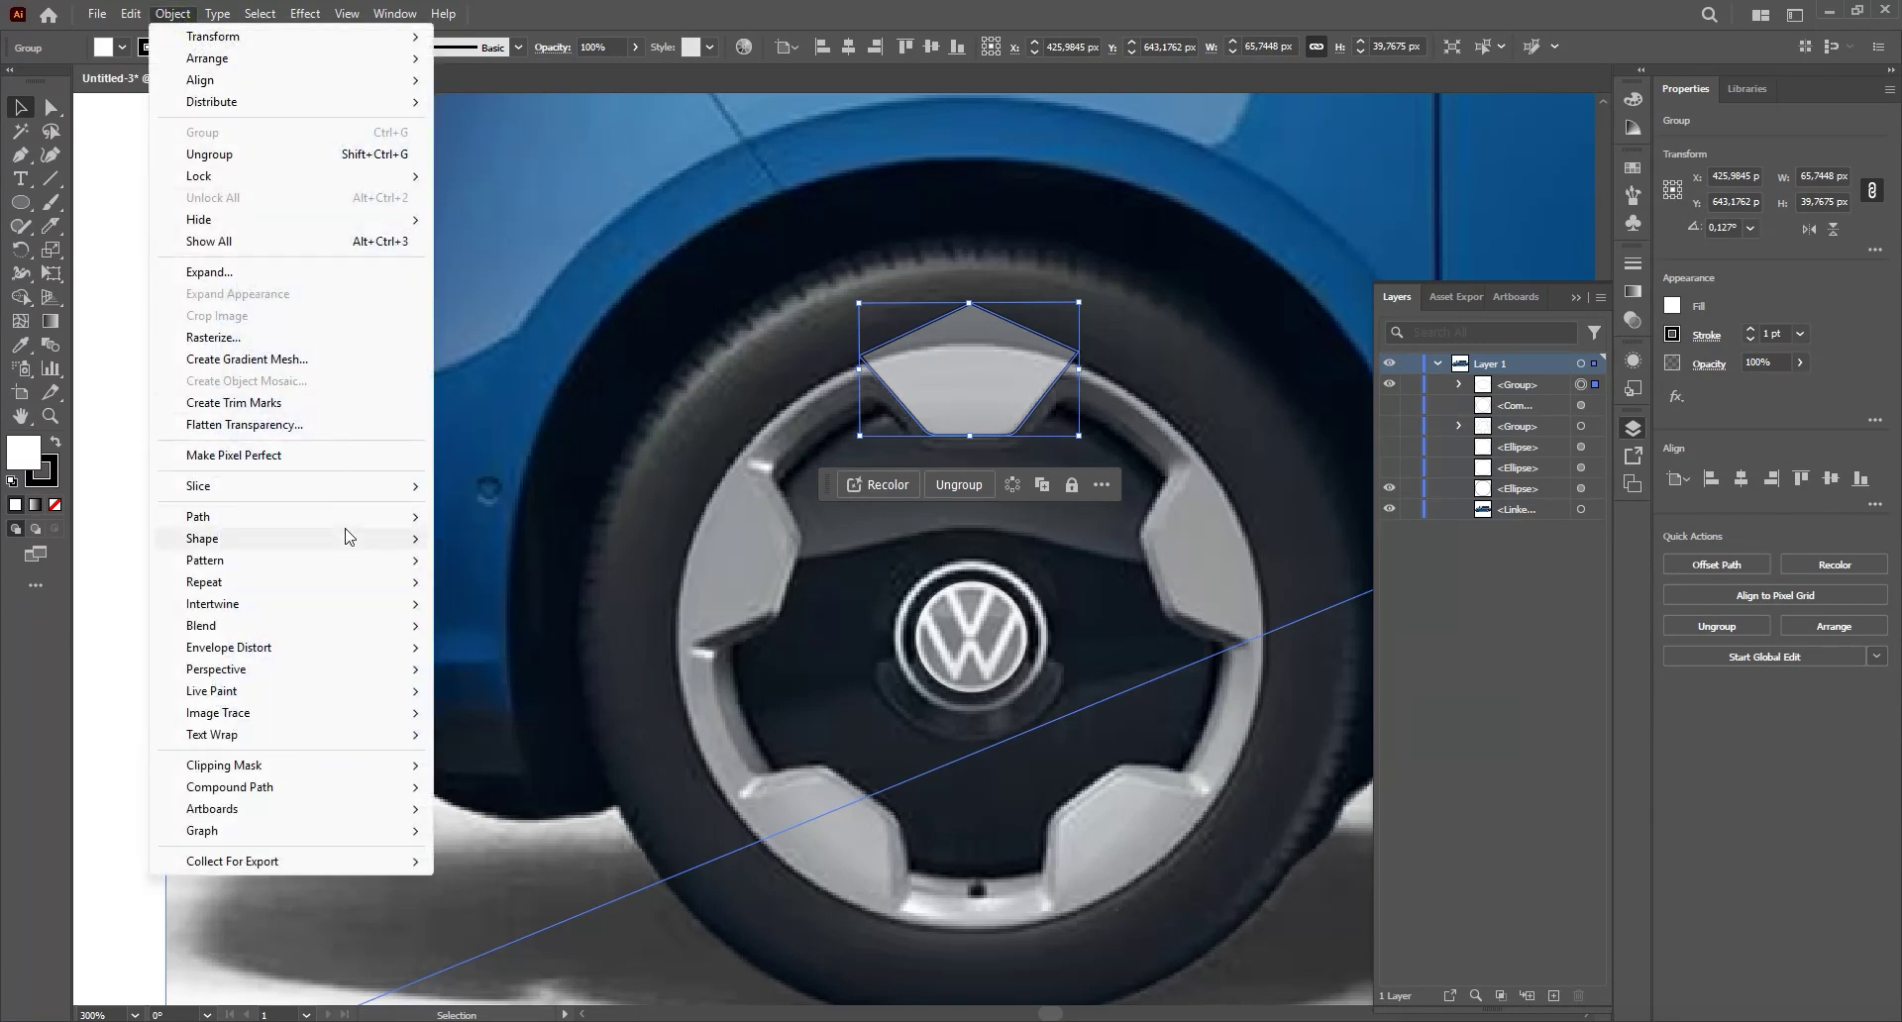
mouse_move(342, 583)
left_click(531, 584)
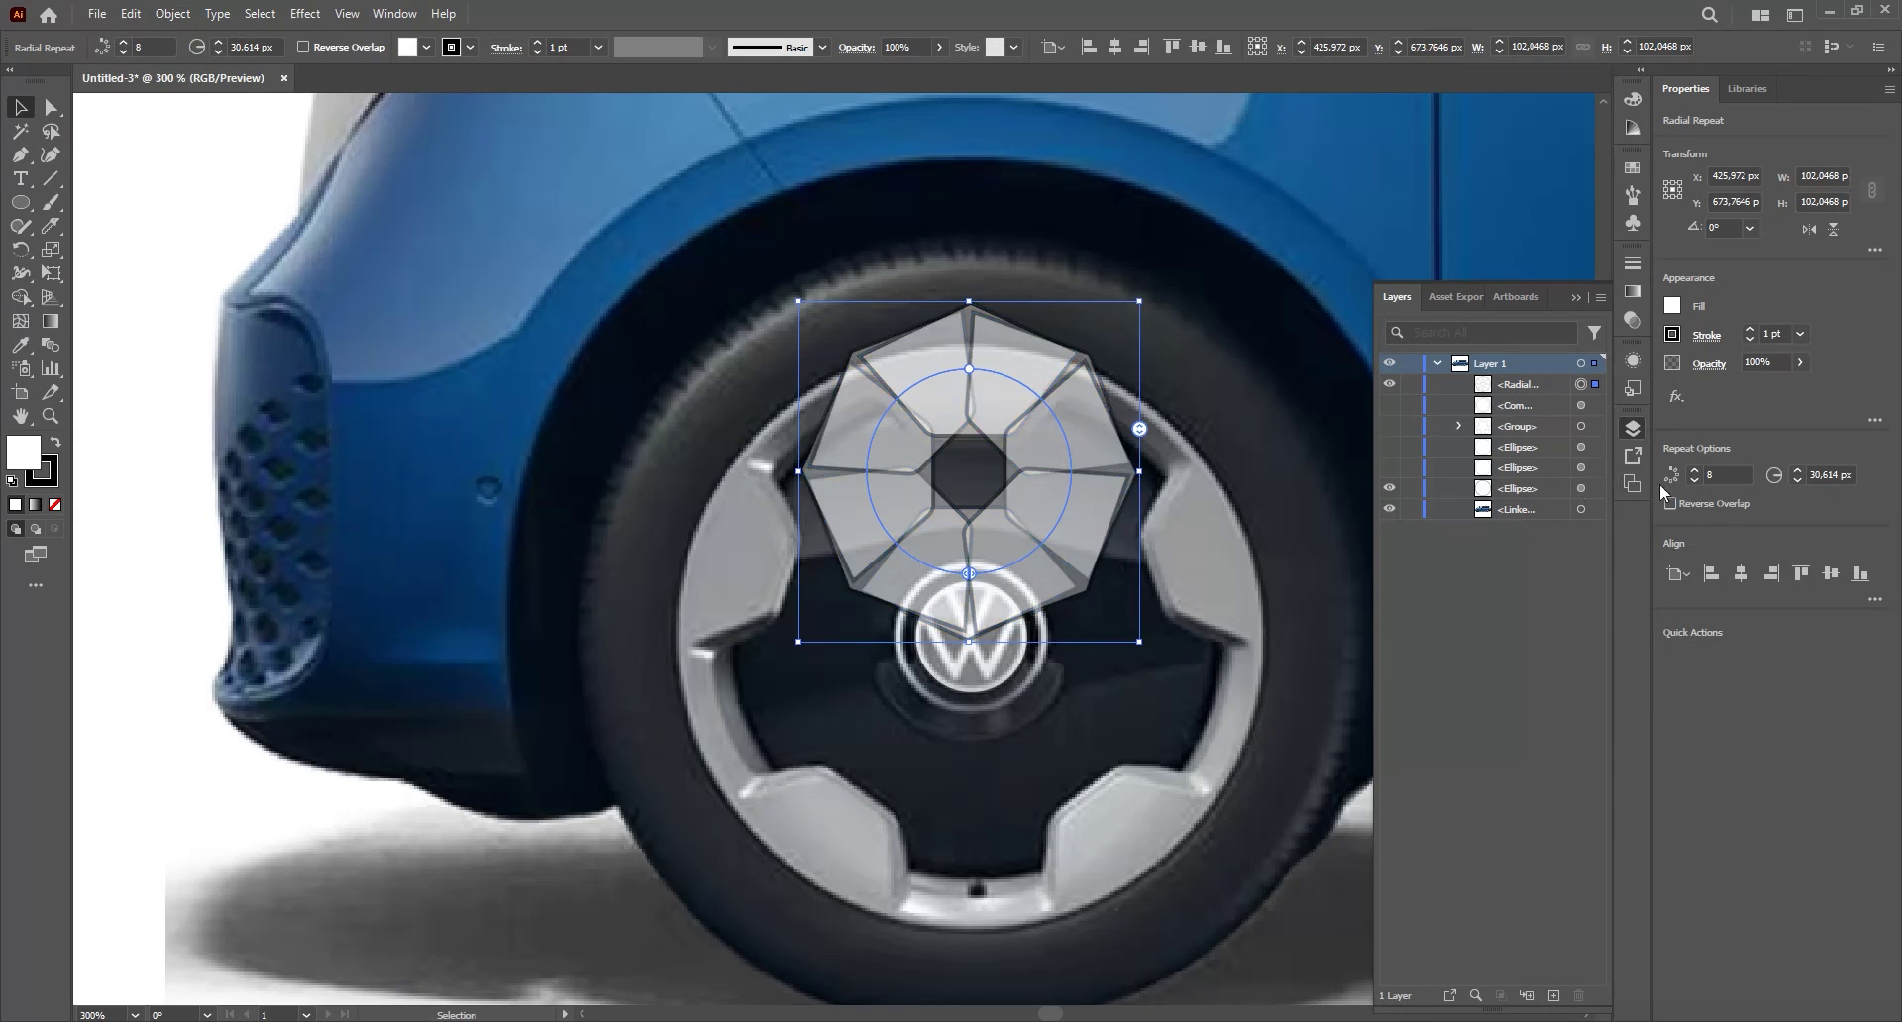
type("5")
key("Return")
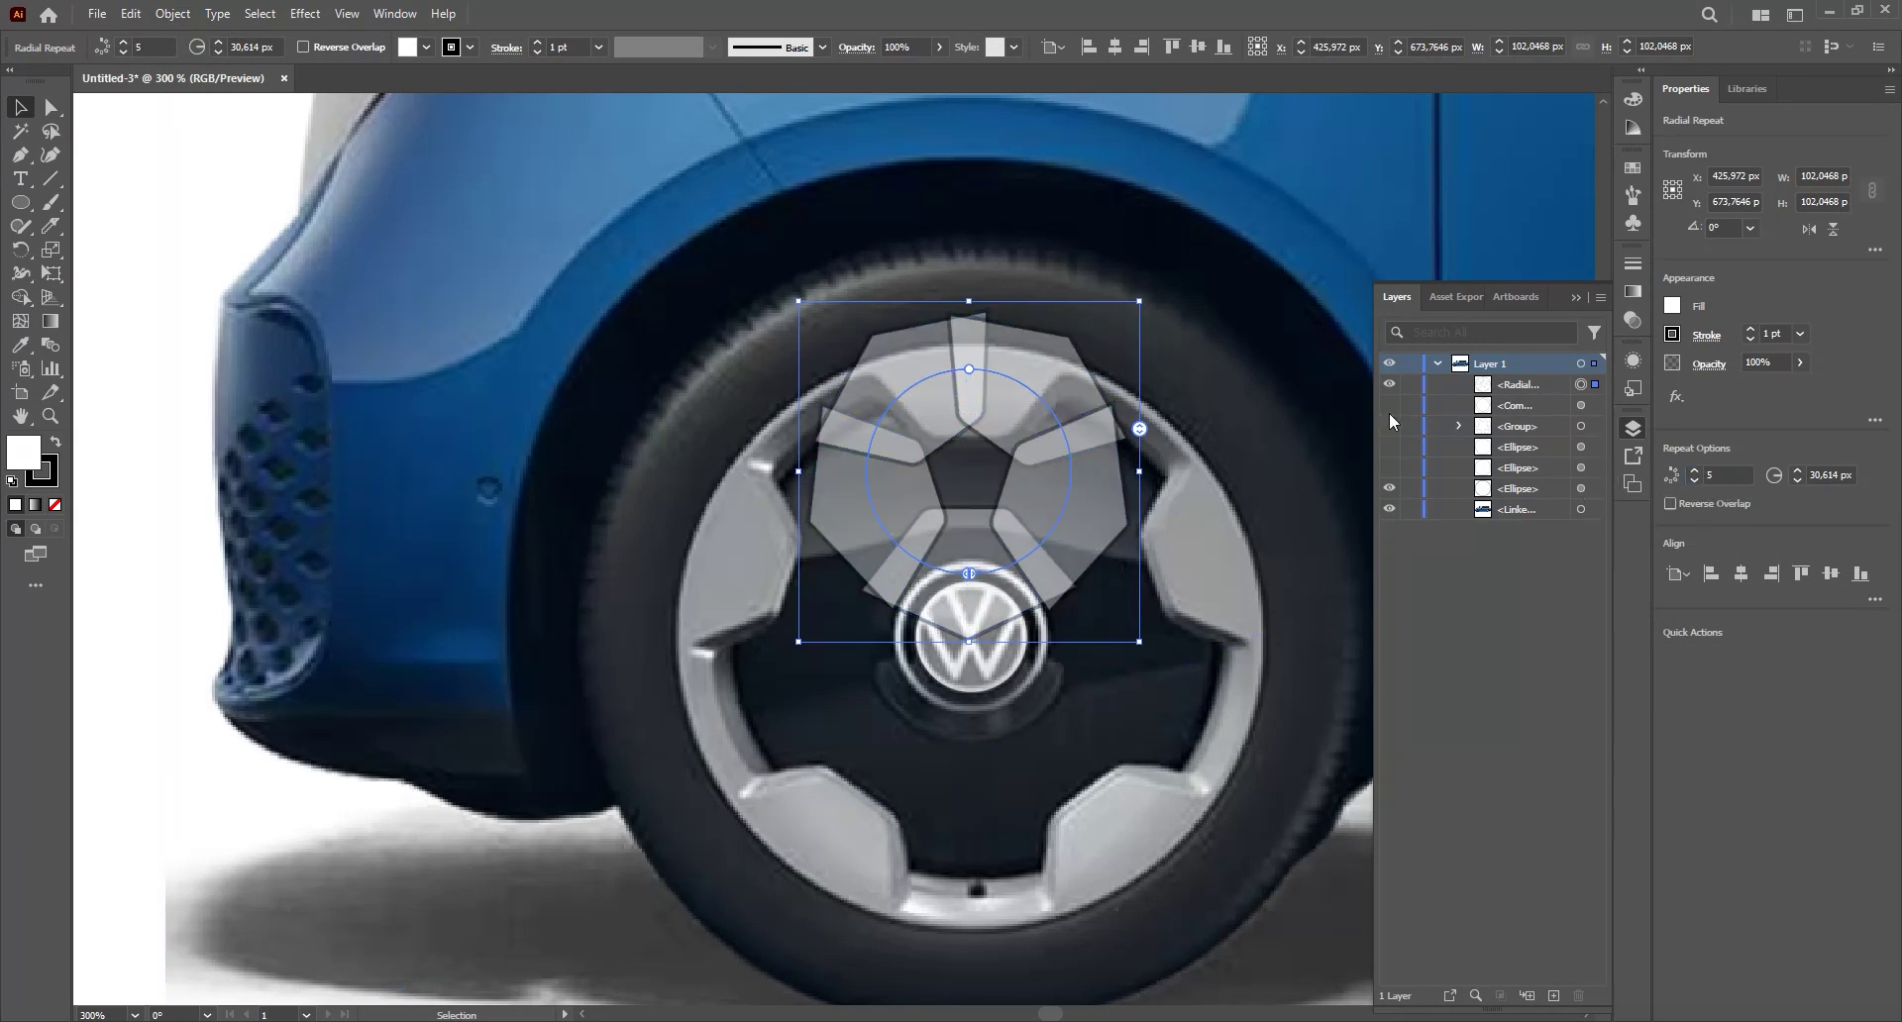
- Show the rim ring, original spokes and hub circle, and enlarge the radial repeat around the wheel centre to a radius of about 79.2 px
left_click_drag(1389, 405, 1389, 468)
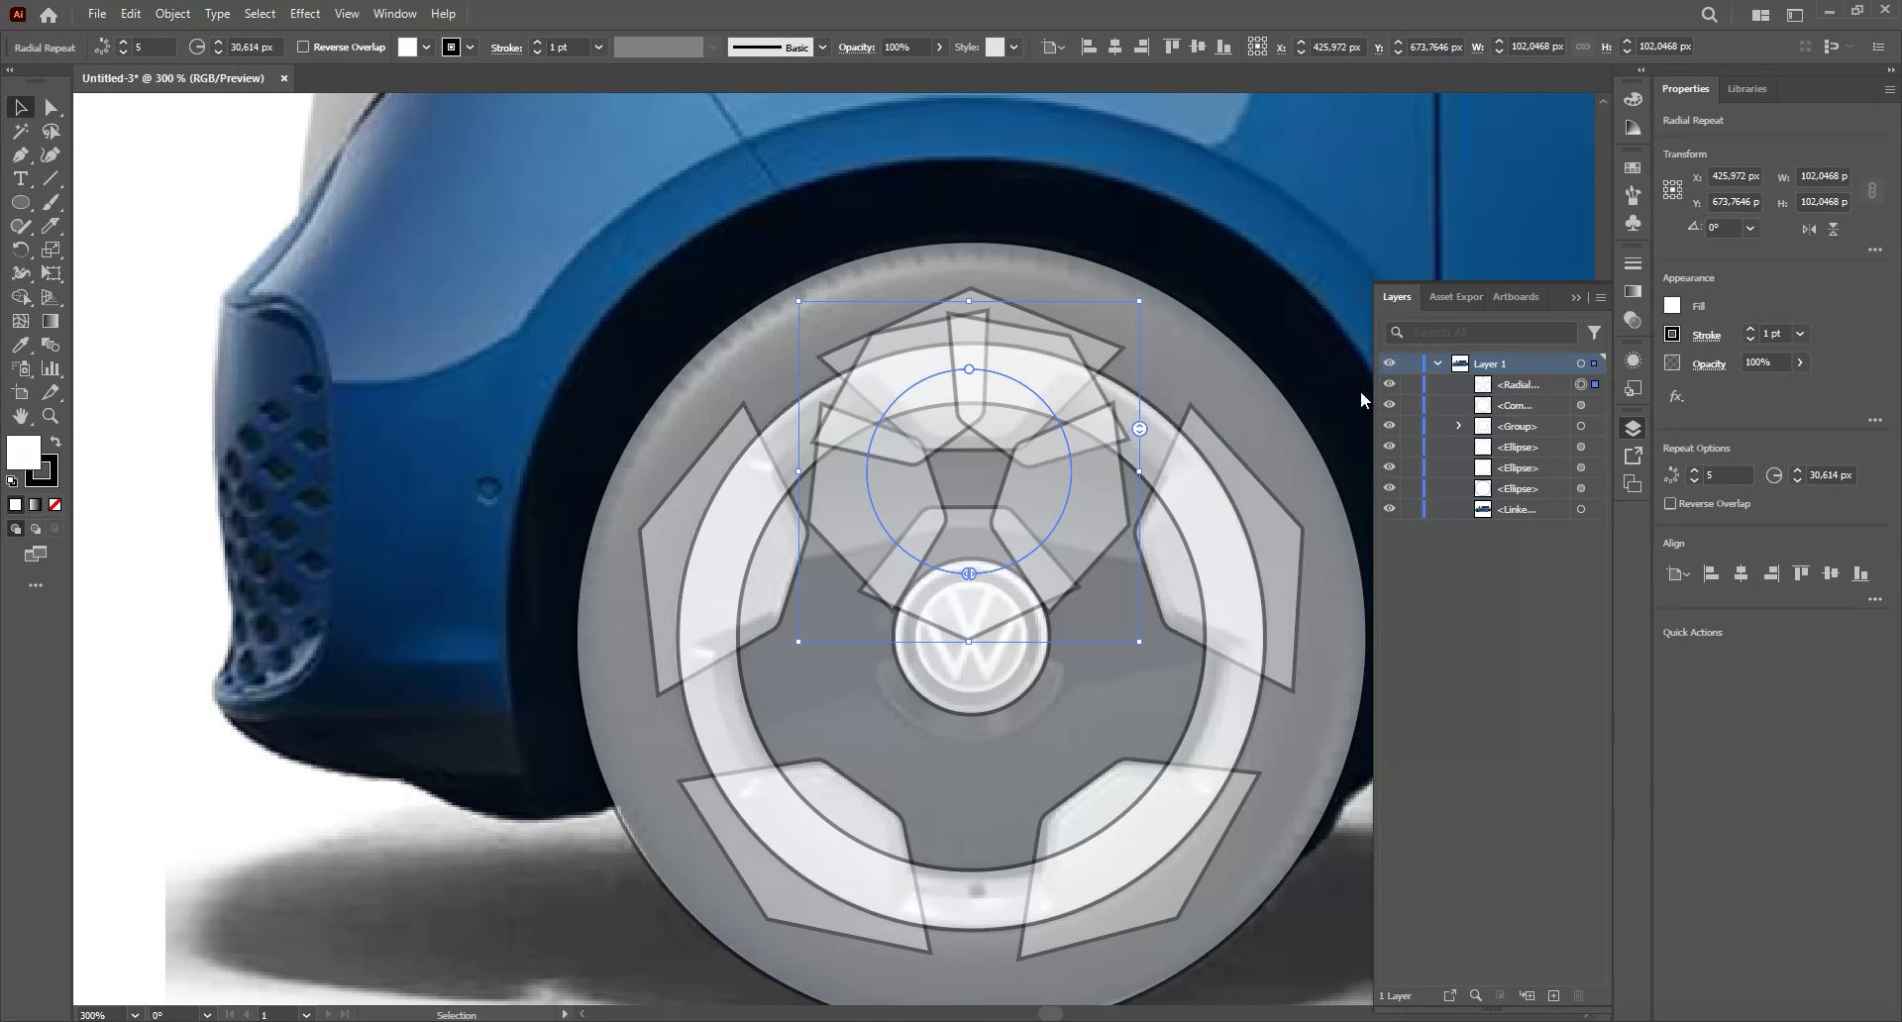
left_click(1390, 468)
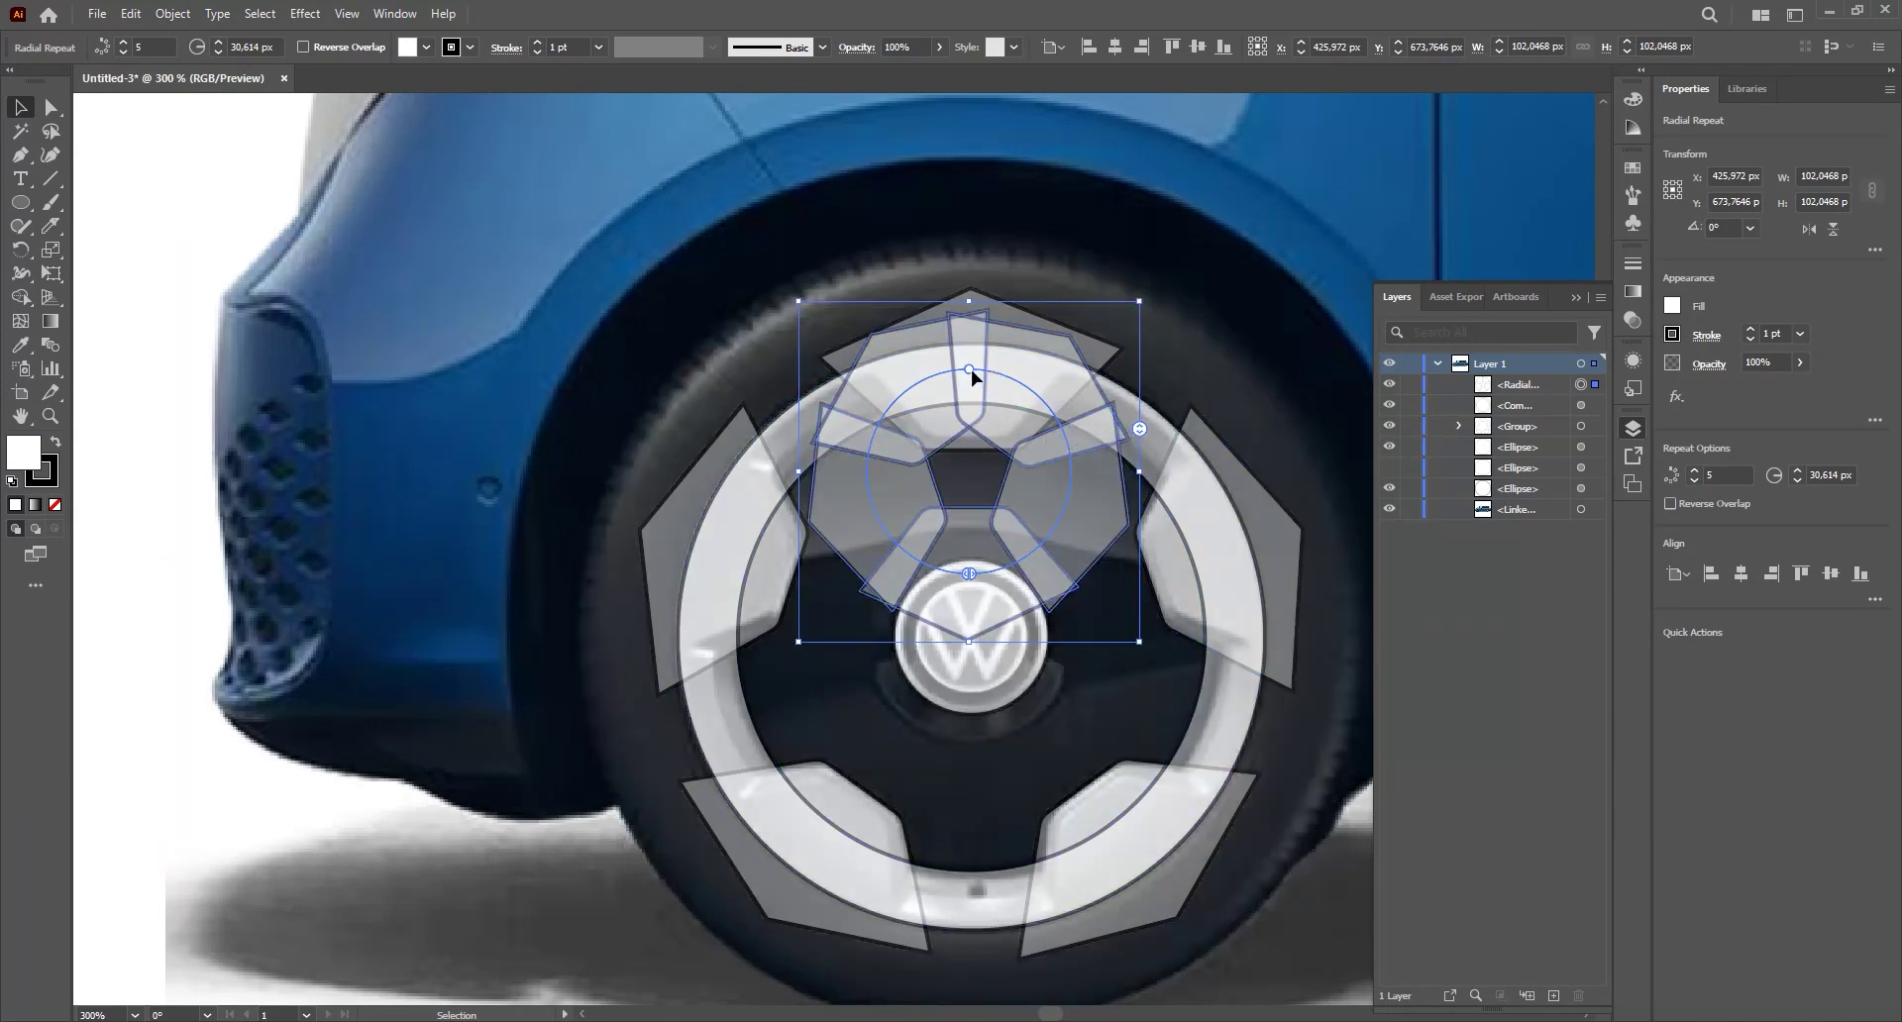
left_click_drag(970, 370, 1125, 419)
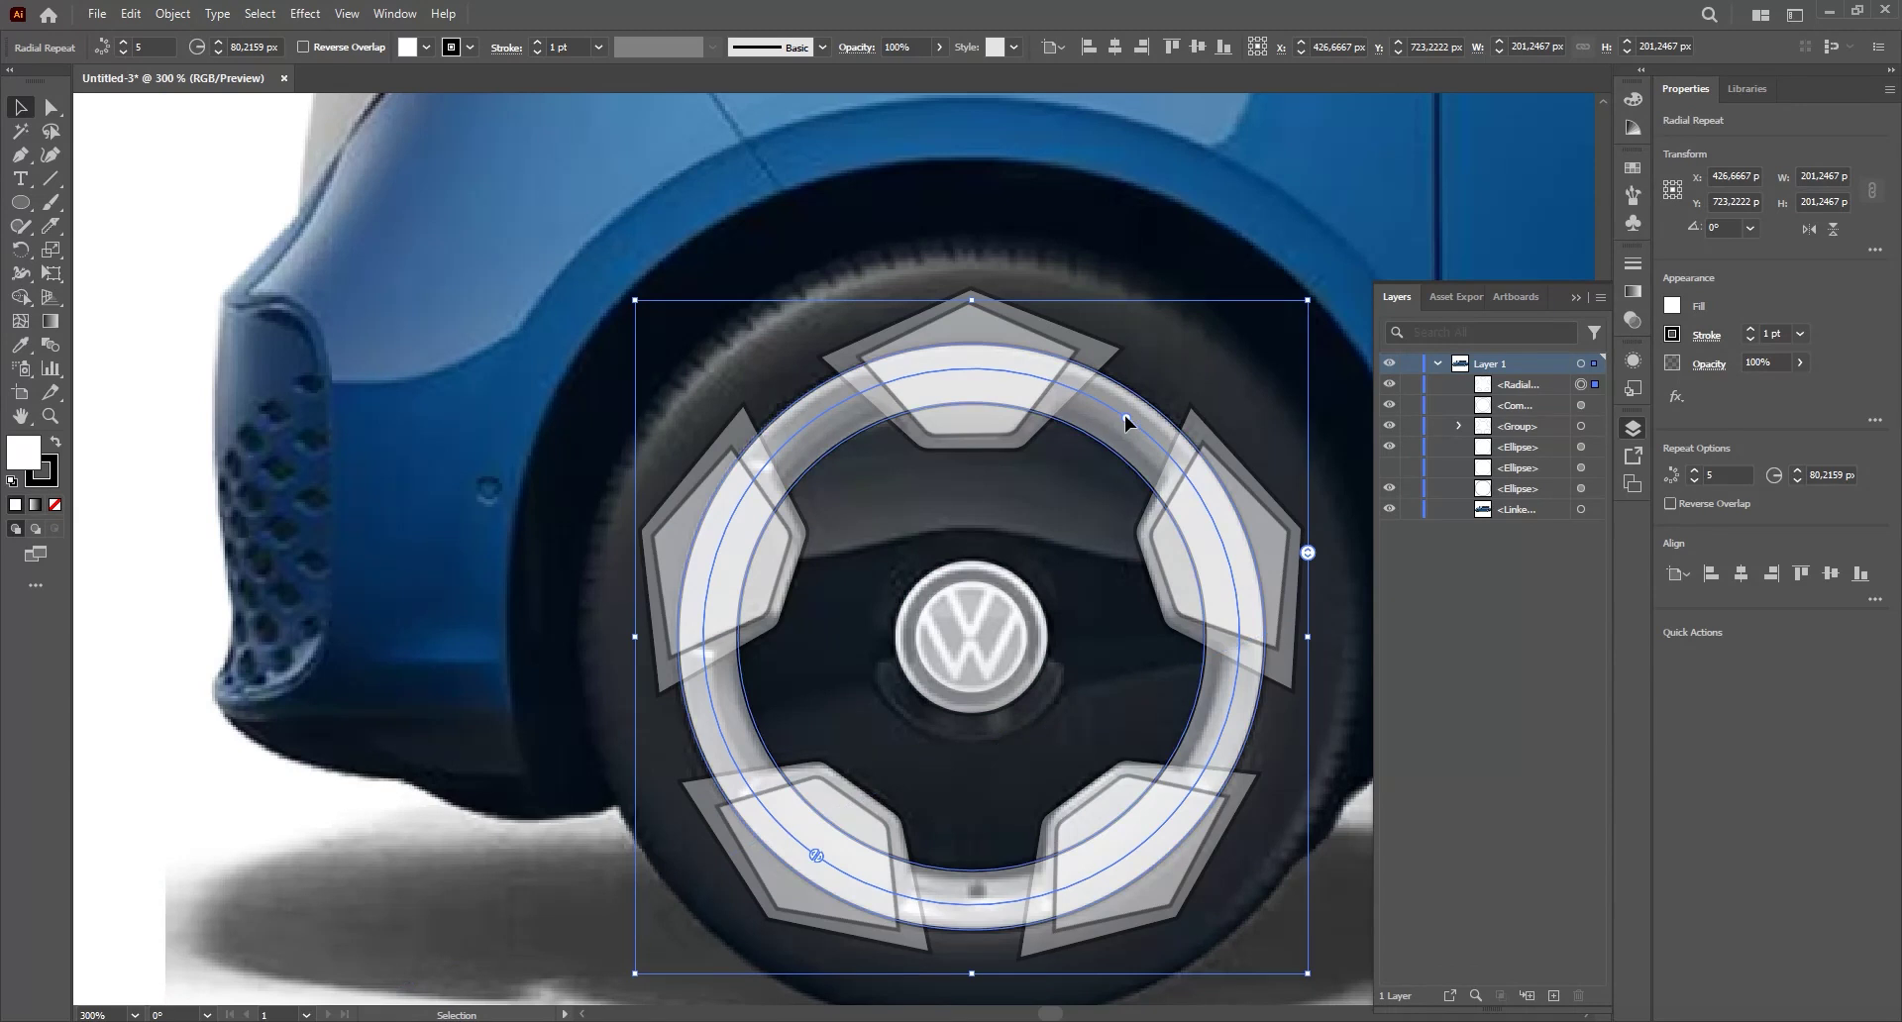
left_click_drag(1125, 415, 1123, 420)
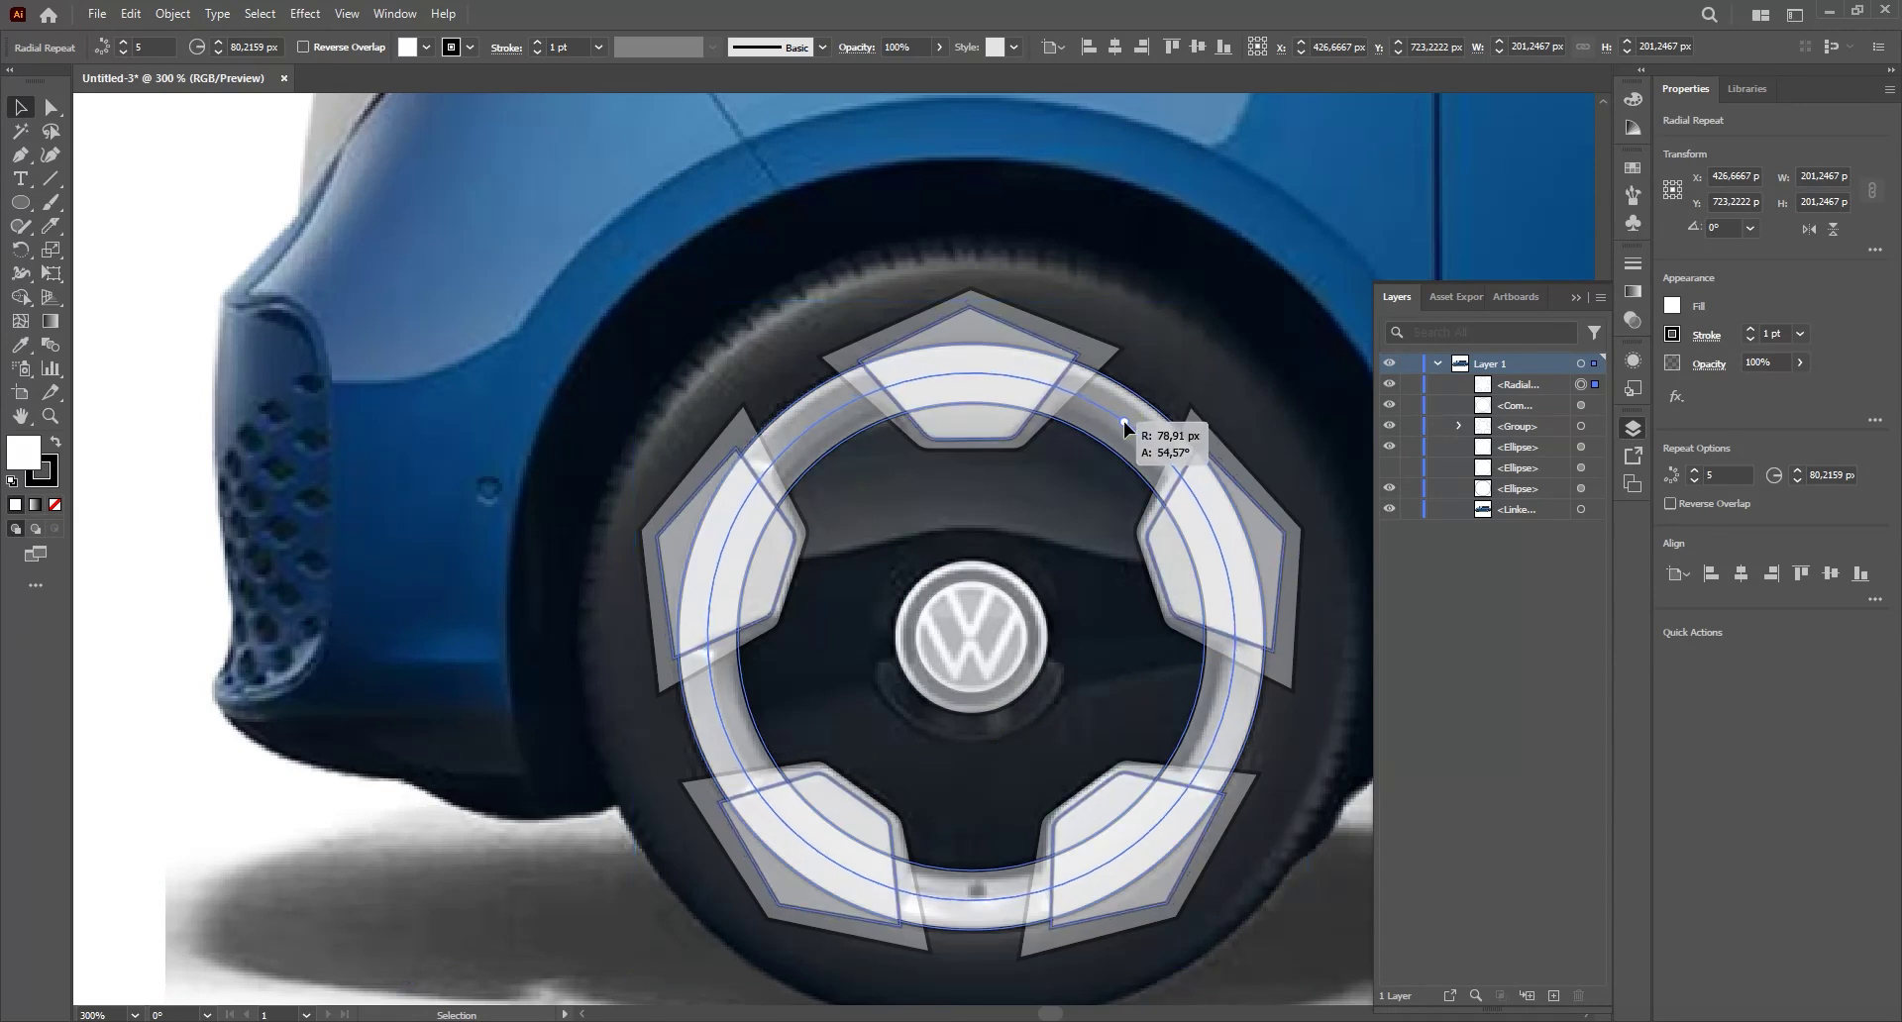
left_click_drag(1124, 424, 1126, 422)
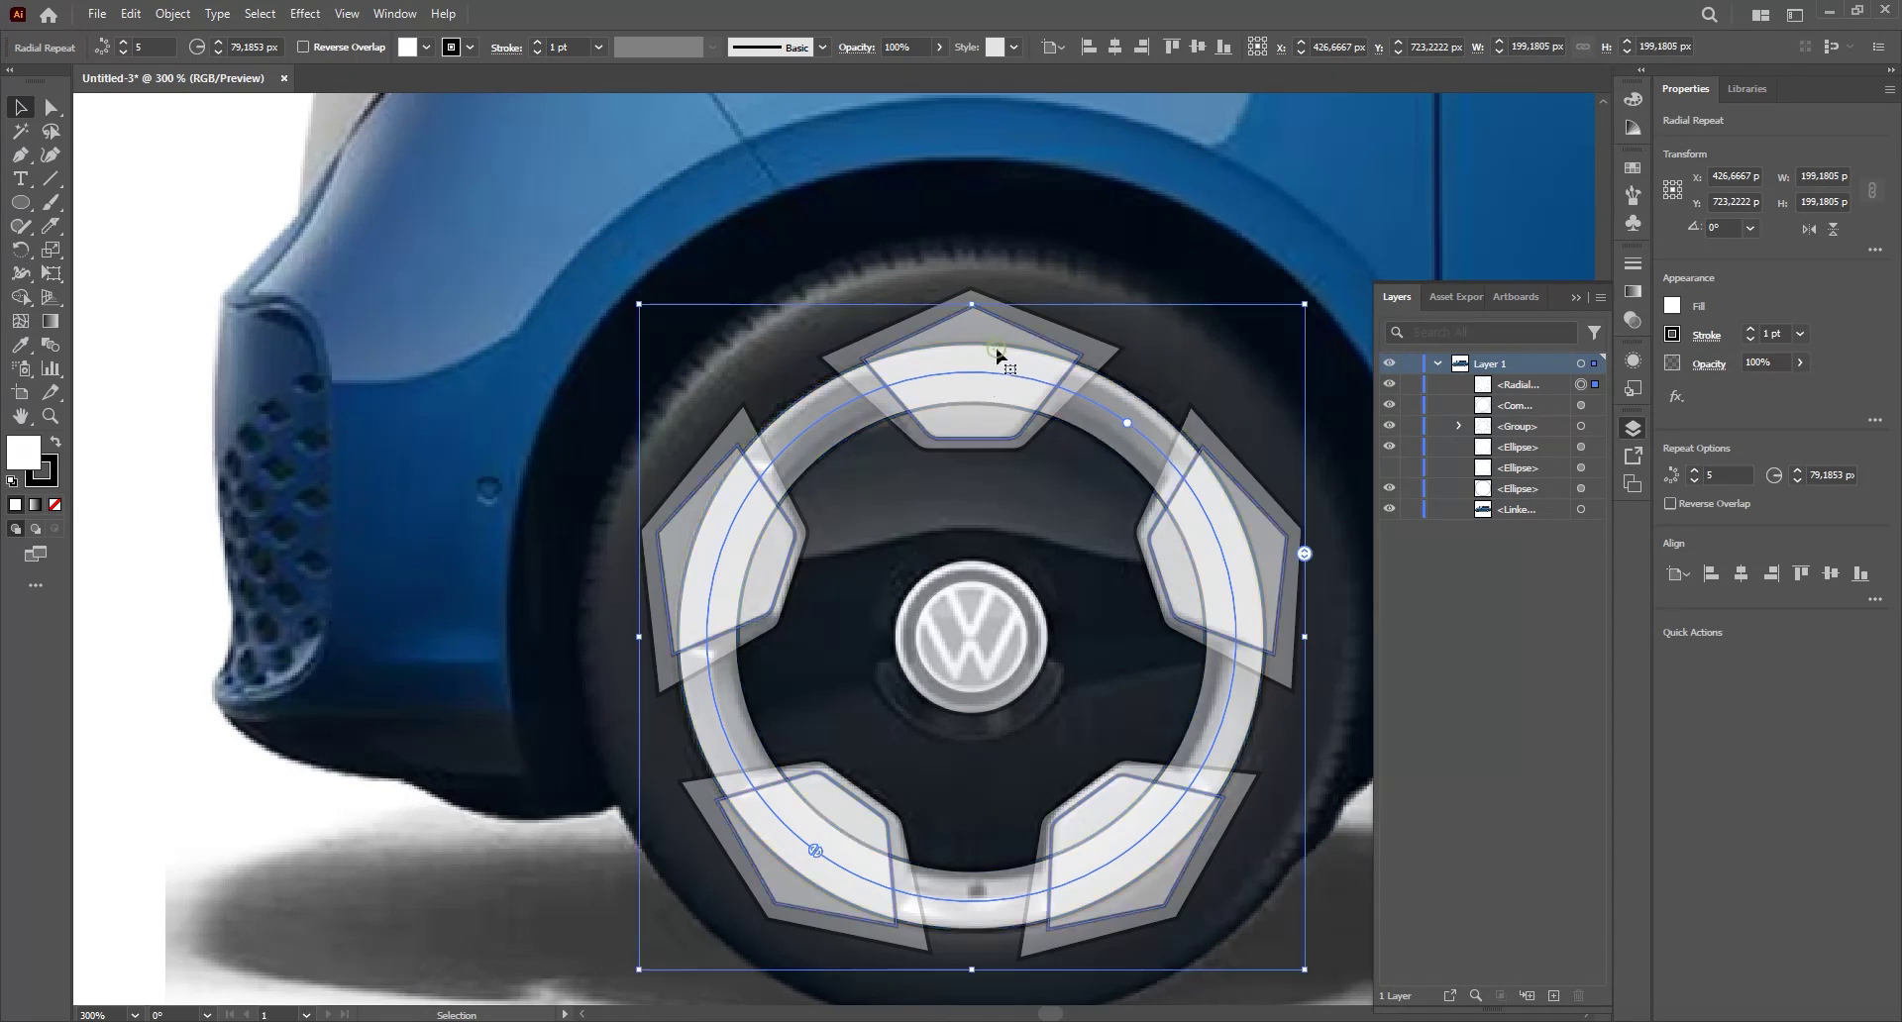
- Expand the radial repeat of smaller spokes into editable shapes
left_click(173, 13)
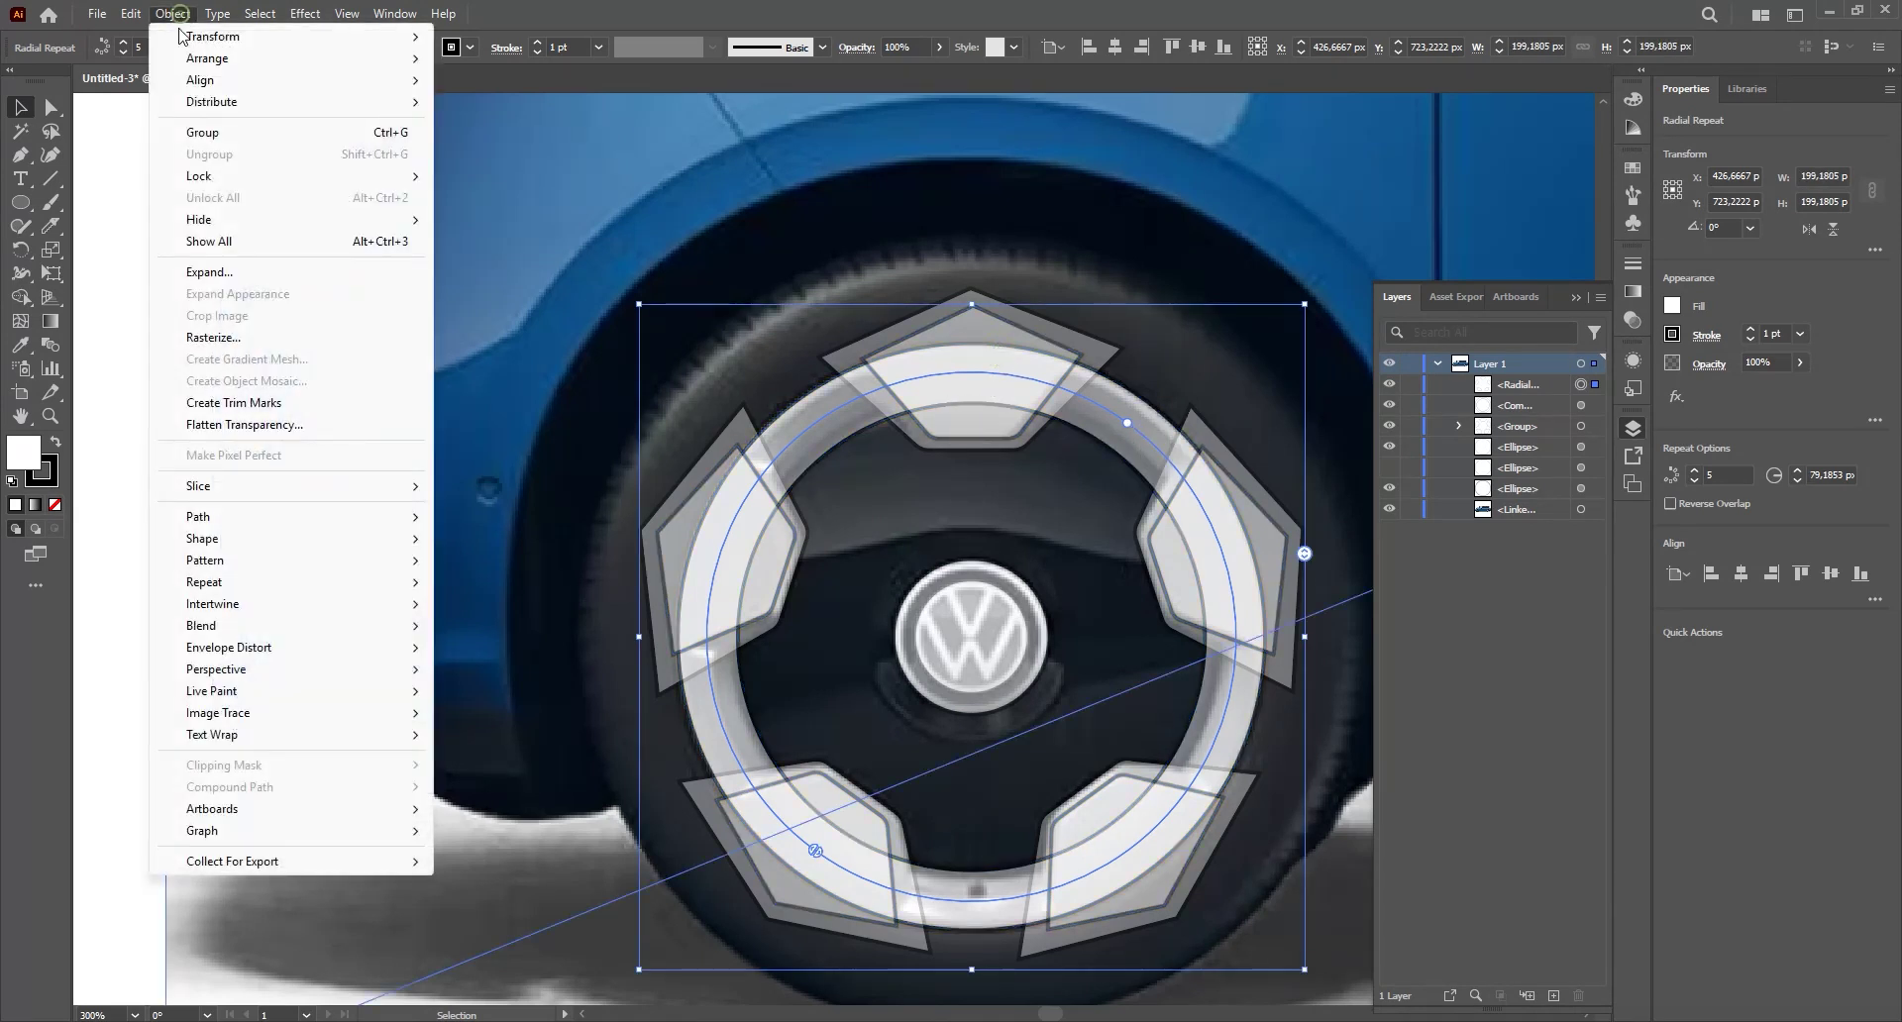
left_click(258, 280)
left_click(347, 659)
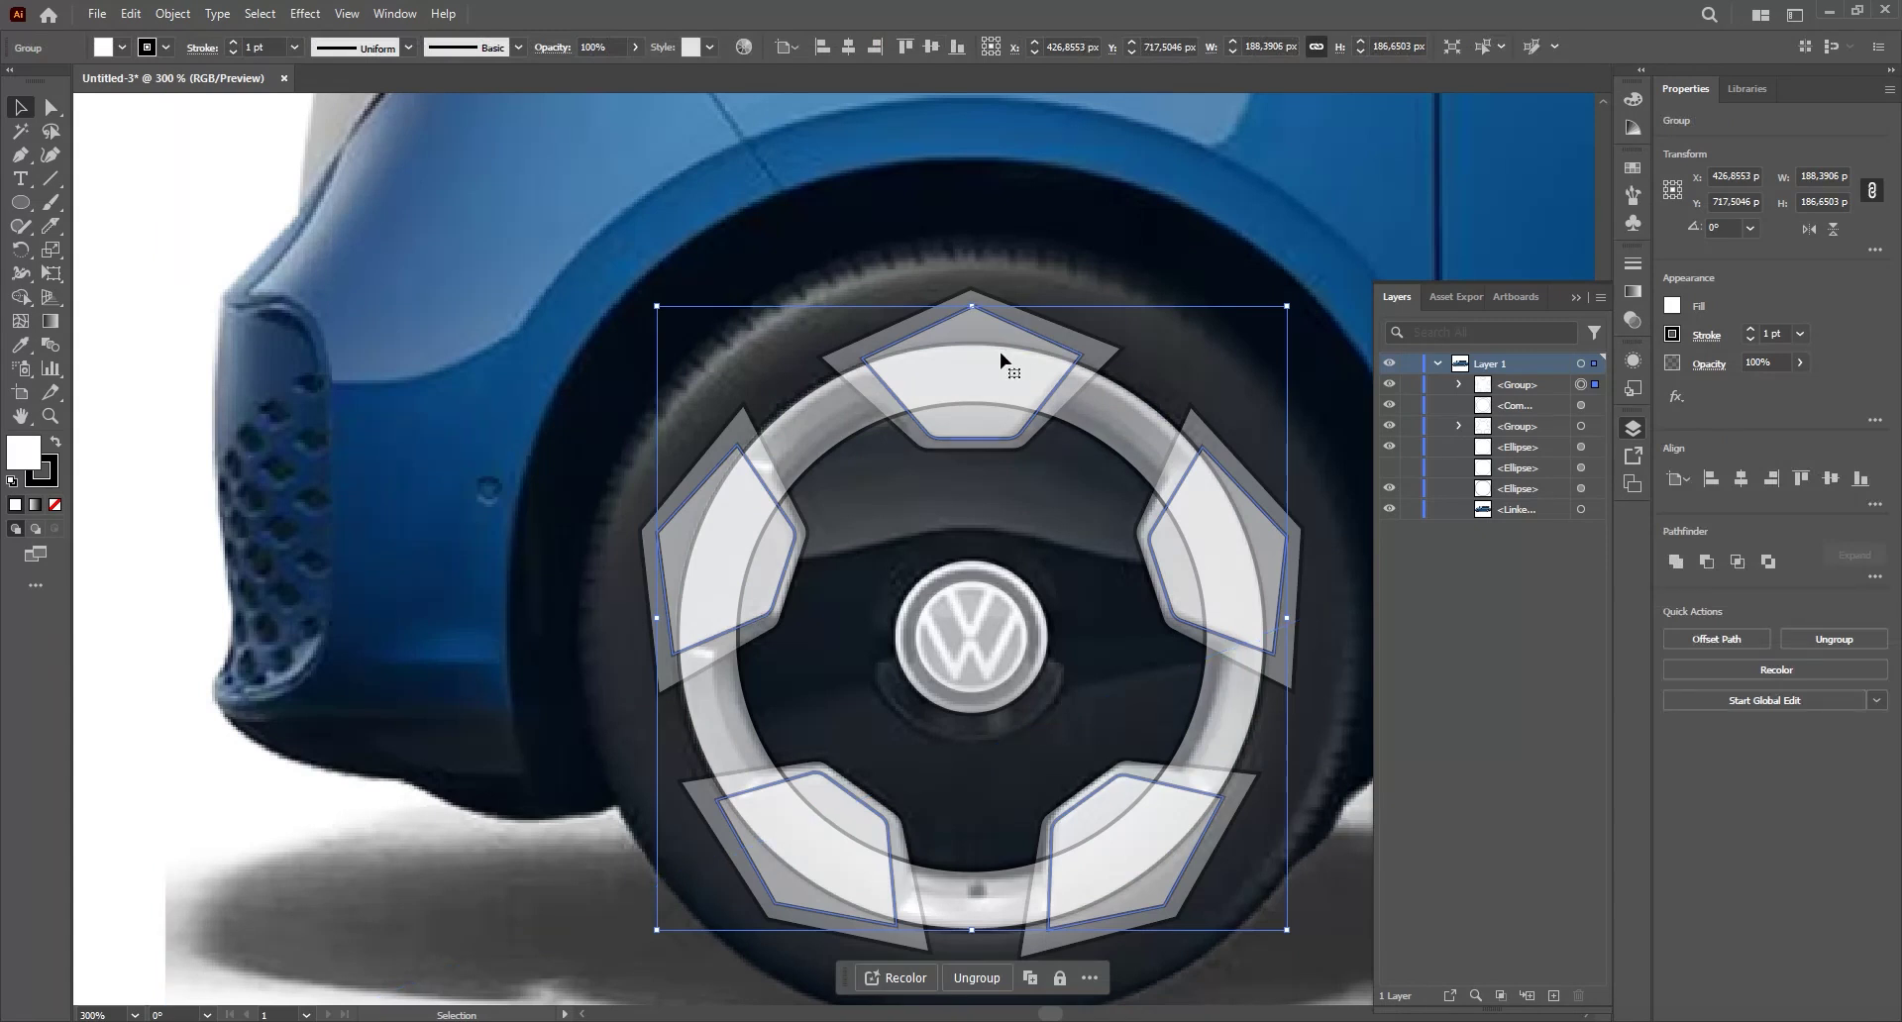
- Paste a copy of the hub circle in place and scale it up concentrically to about 167.7 px in diameter
left_click(1111, 423)
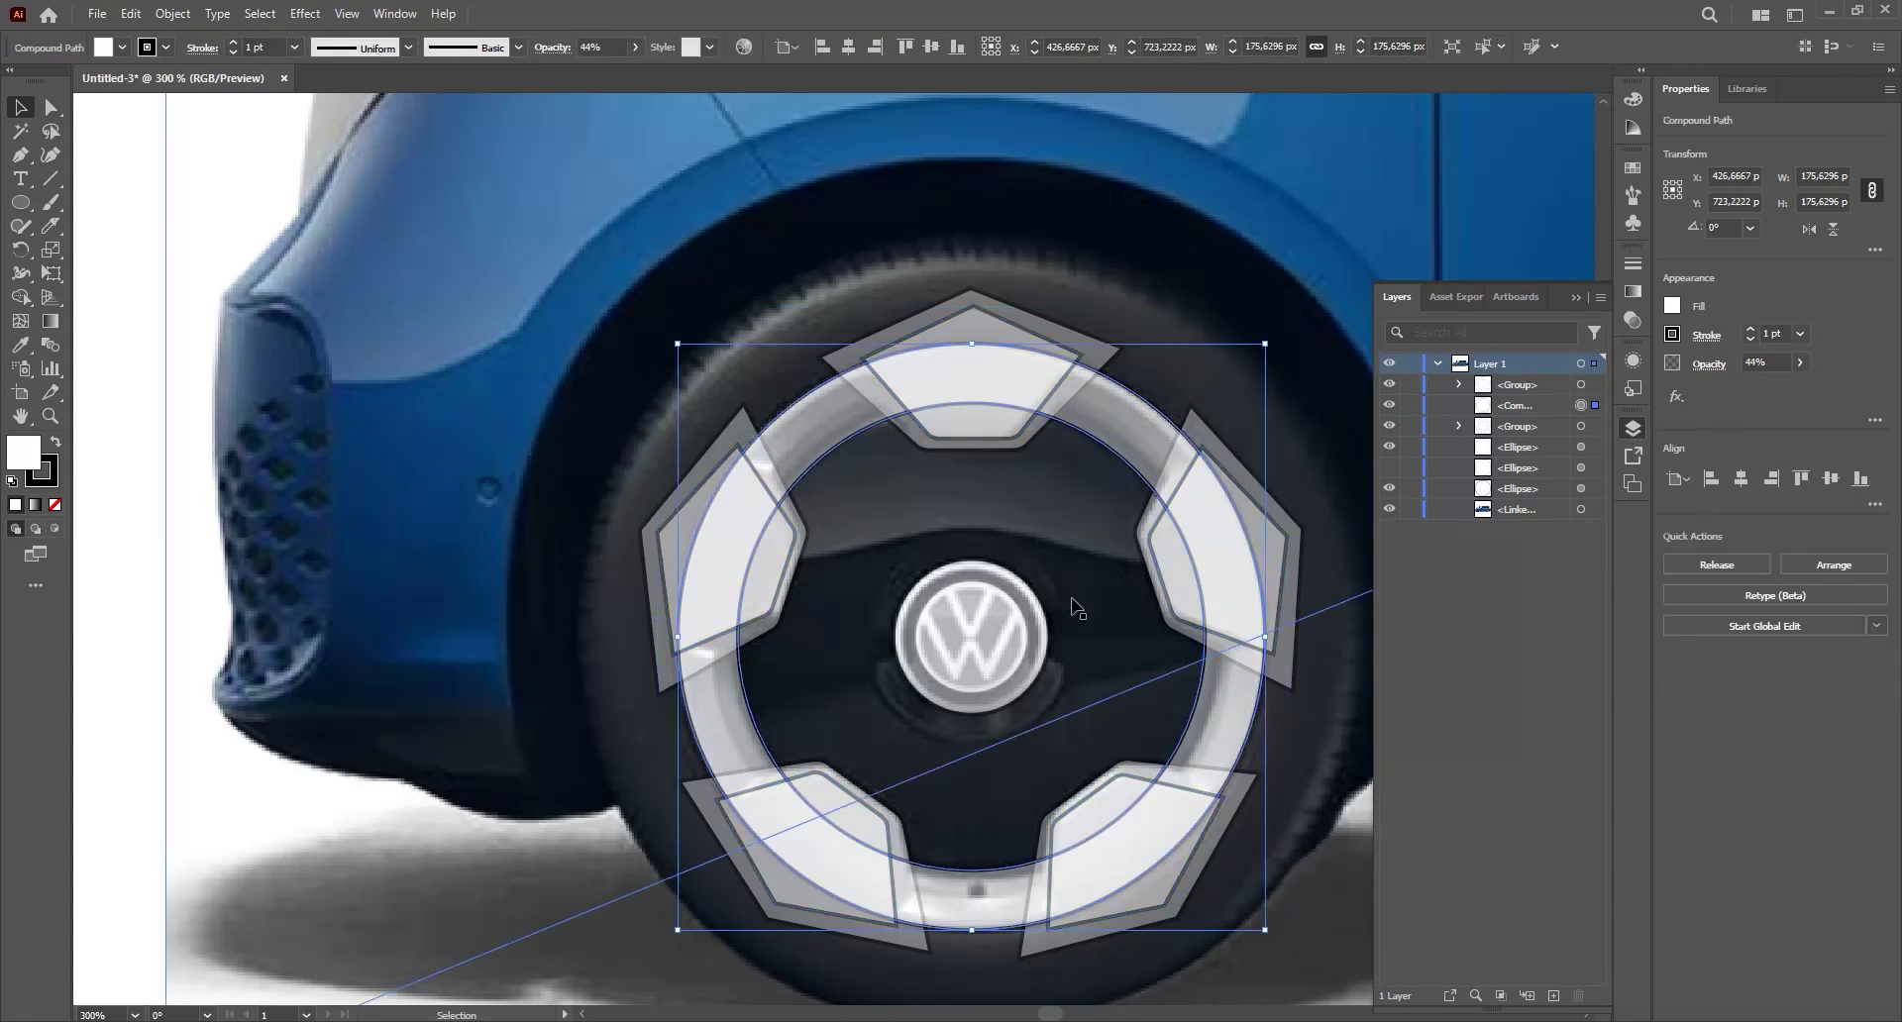
left_click(1018, 658)
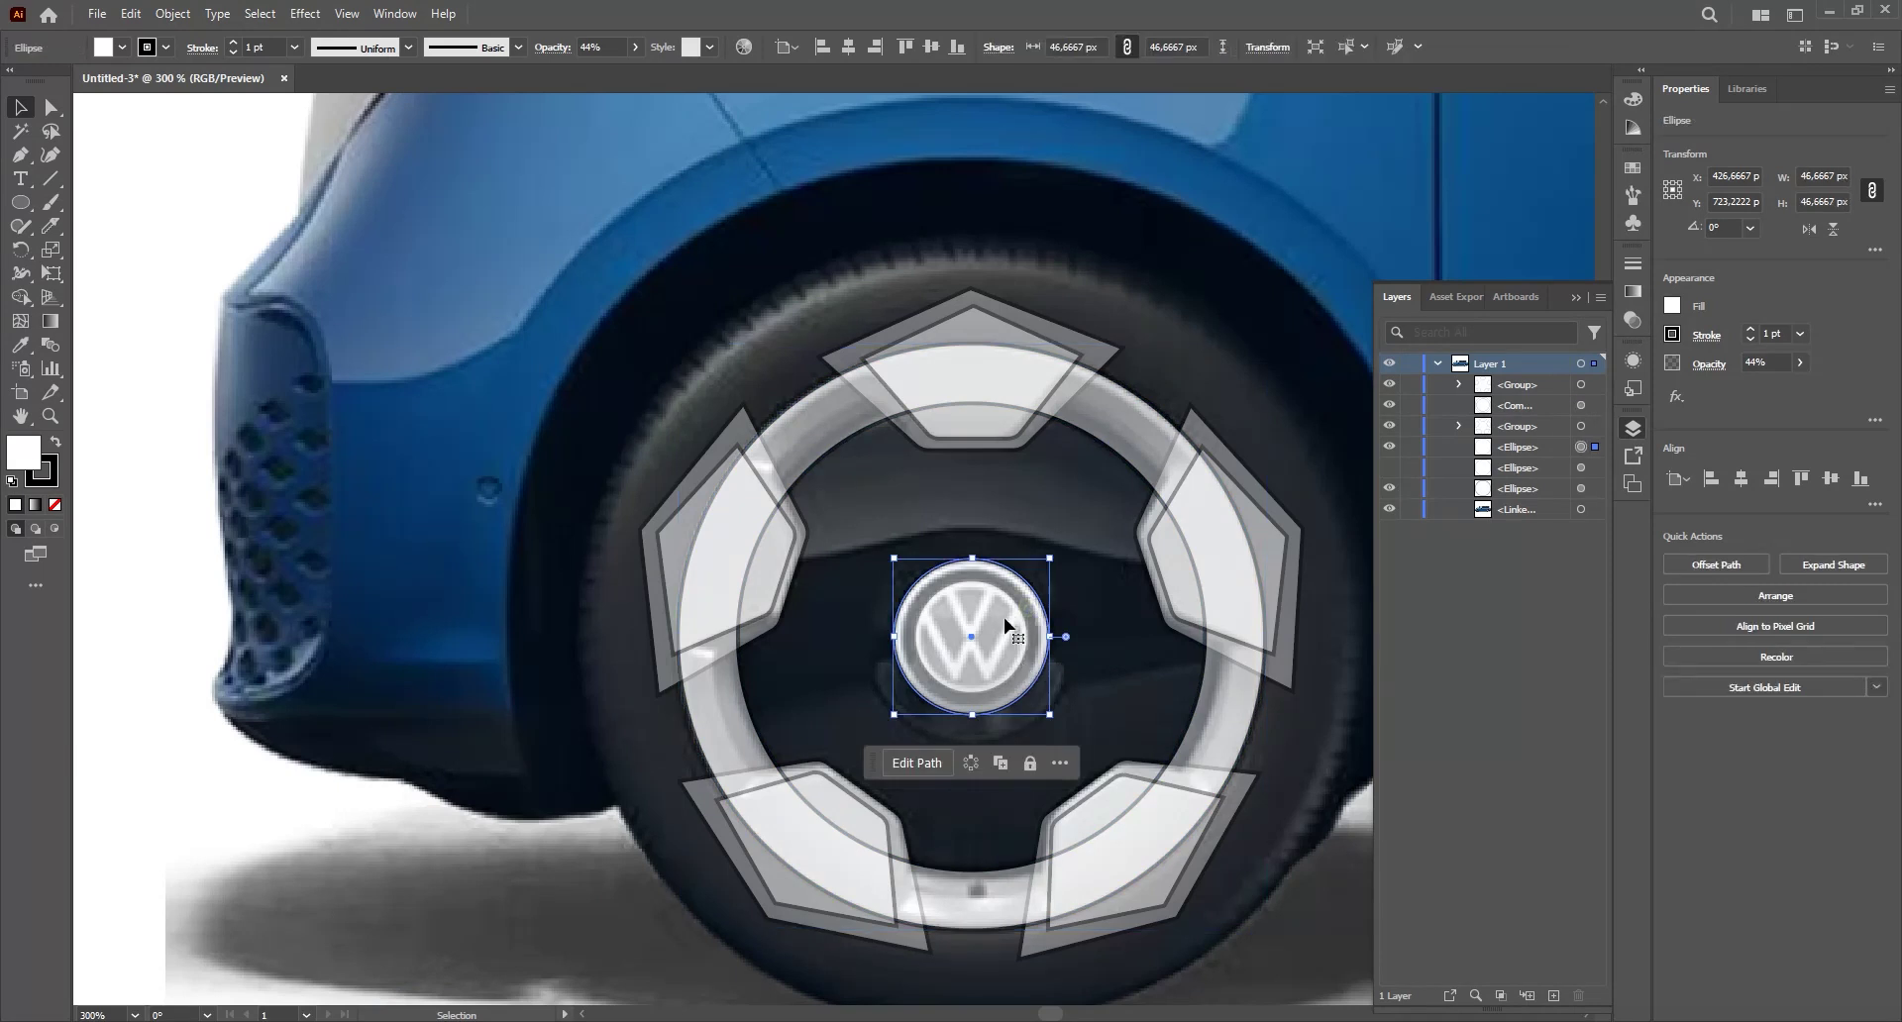
key("ctrl+c")
key("ctrl+shift+v")
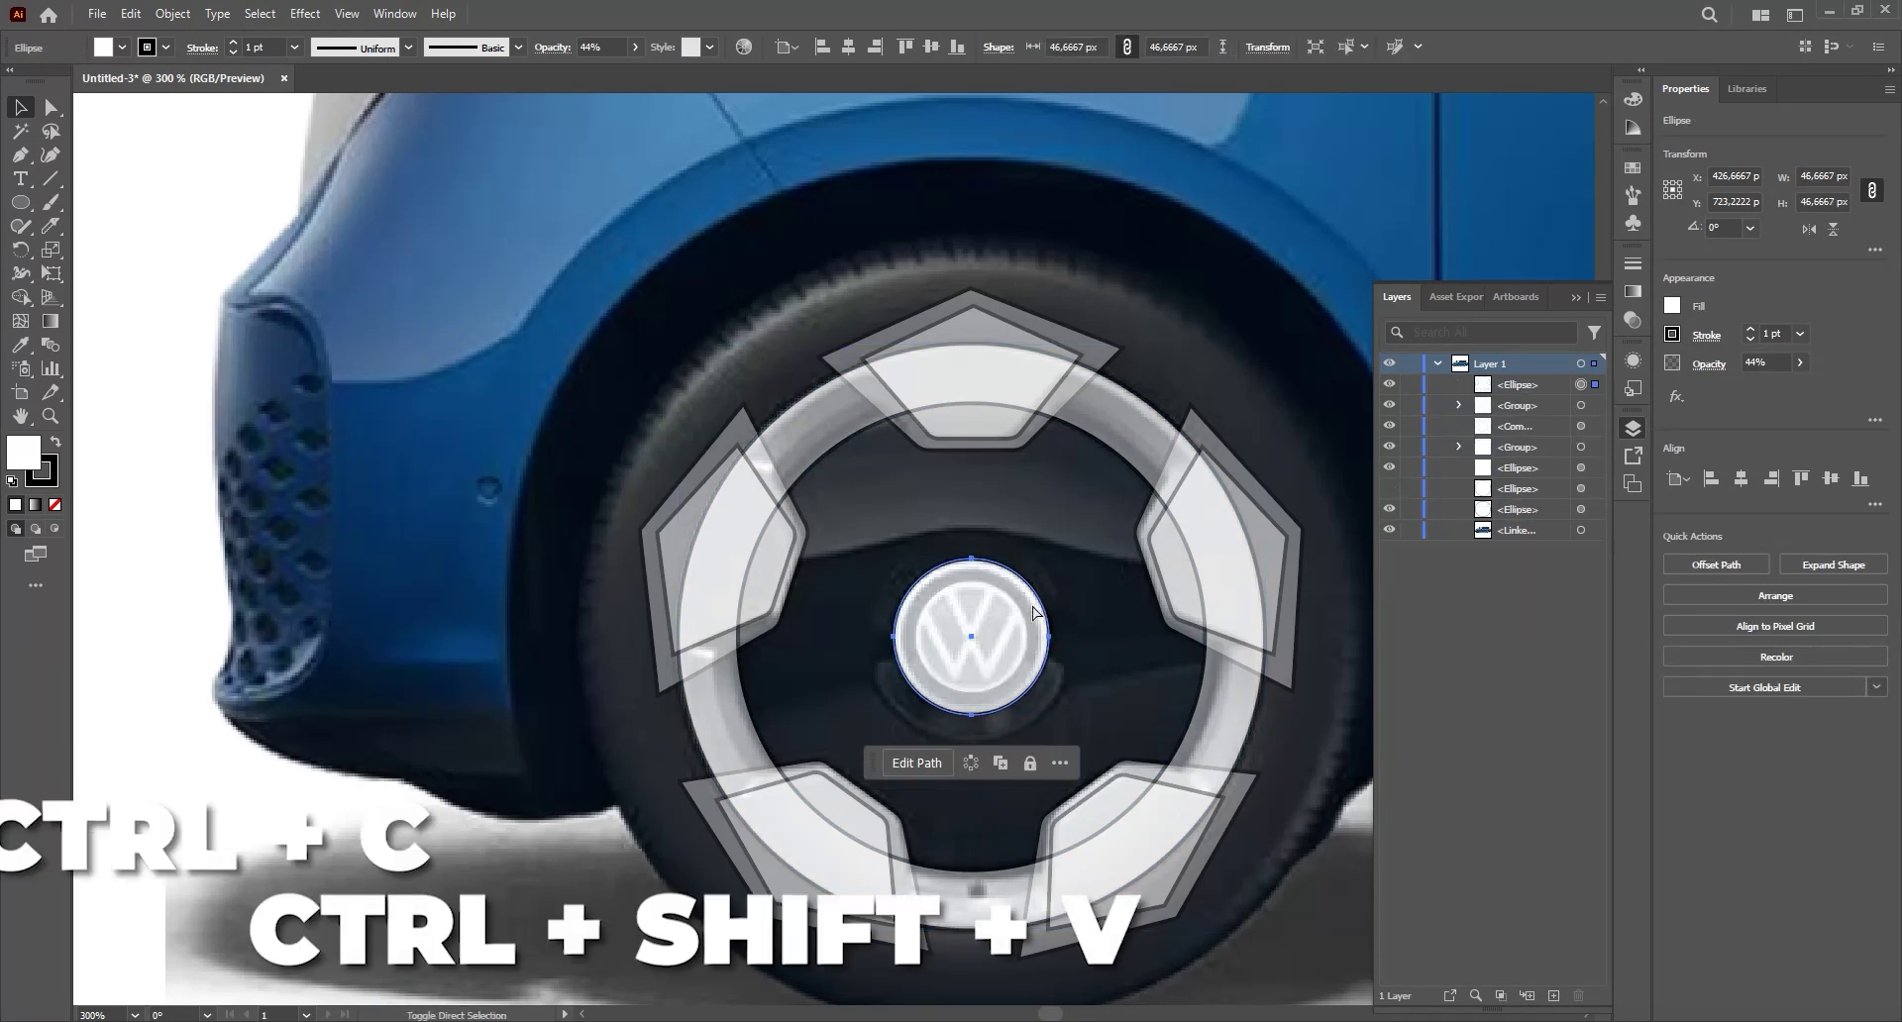
left_click_drag(1051, 715, 1266, 920)
key("a")
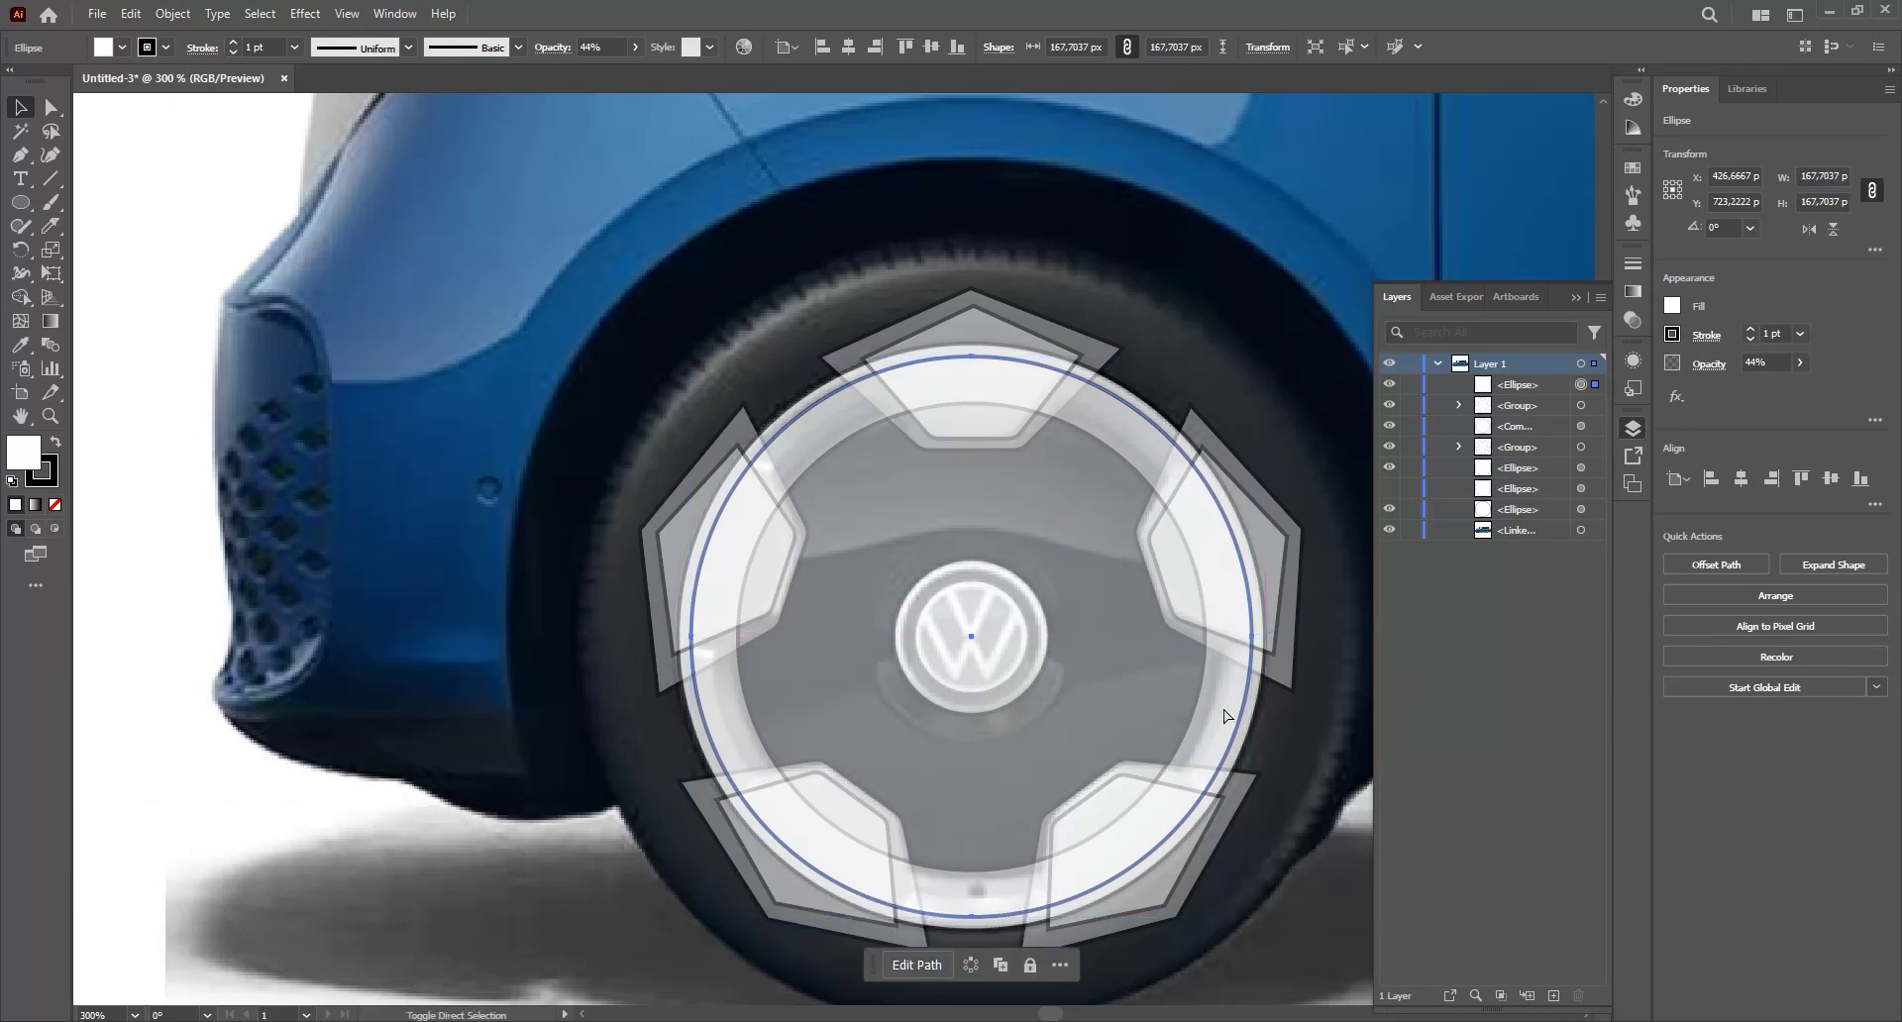
- Duplicate the enlarged circle in place, scale the copy to about 175.2 px in diameter and send it one level backward
key("ctrl+c")
key("ctrl+f")
left_click_drag(1255, 922, 1265, 929)
key("ctrl+bracketleft")
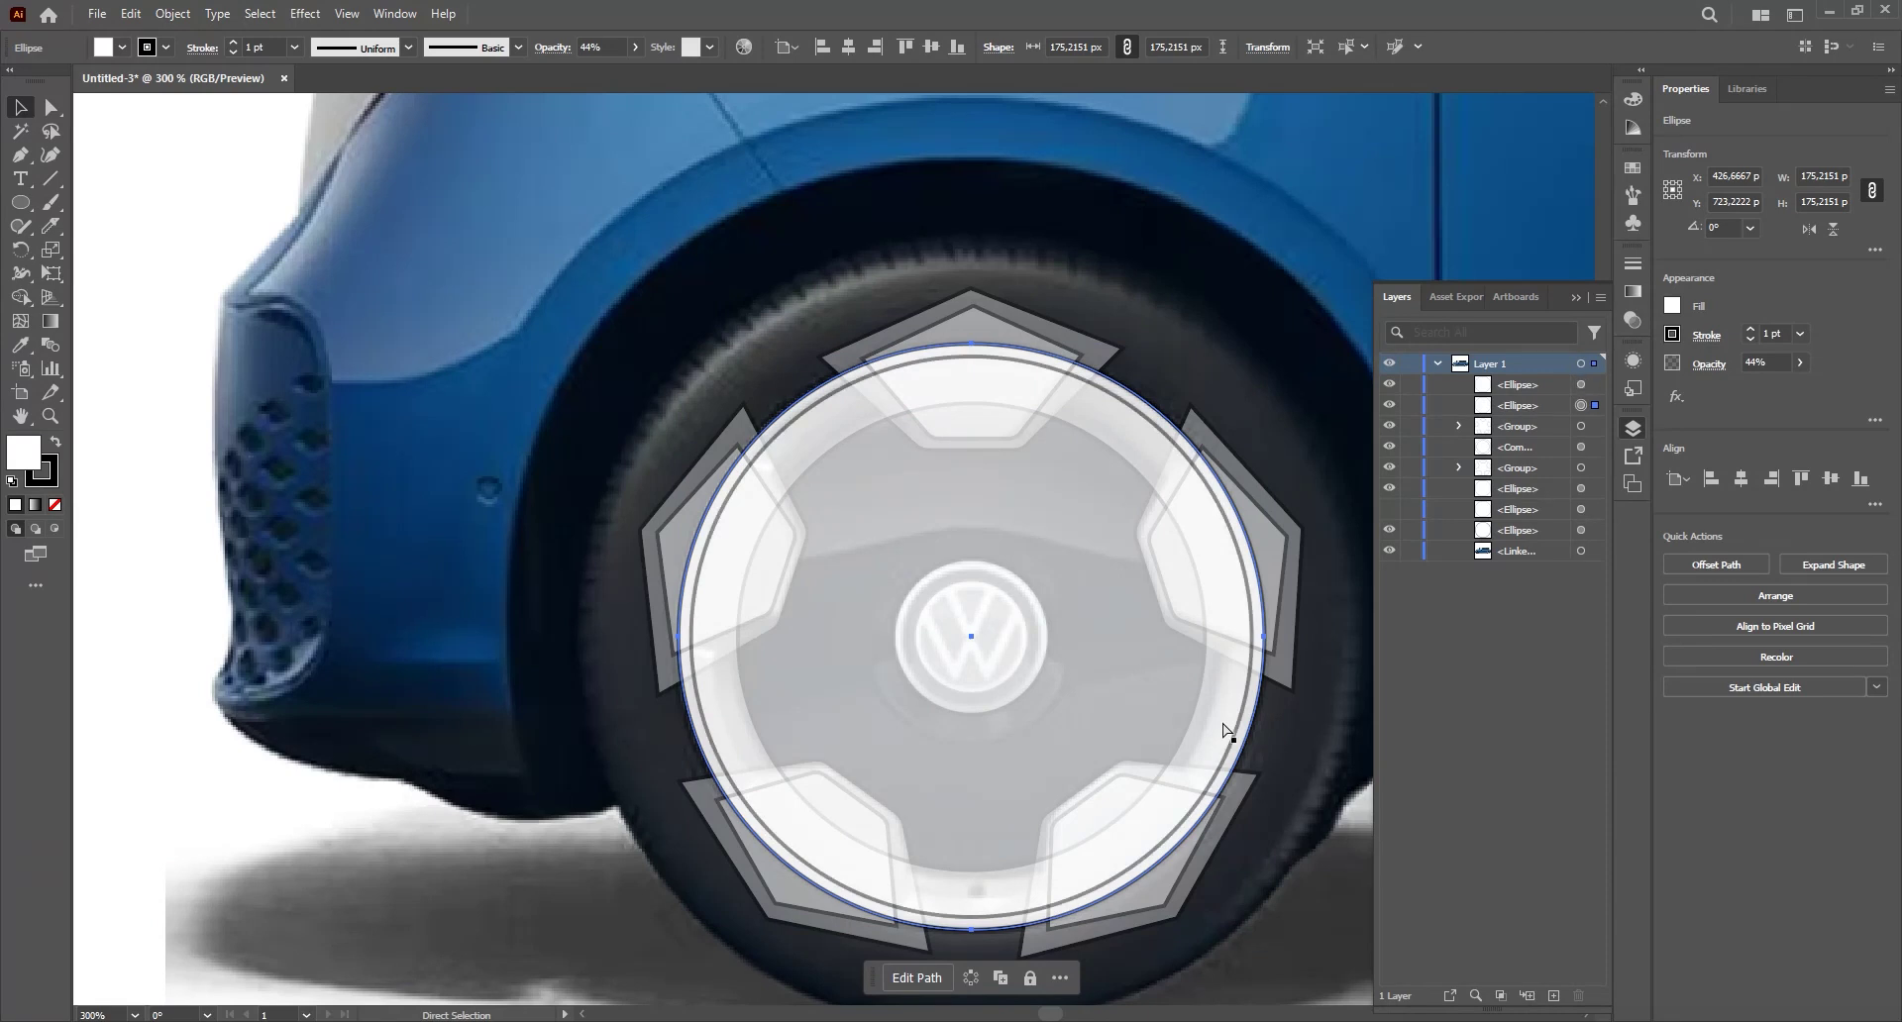
- Subtract the smaller of the two large circles from the larger one to form a thin ring at the rim's outer edge
left_click(1220, 657, "shift")
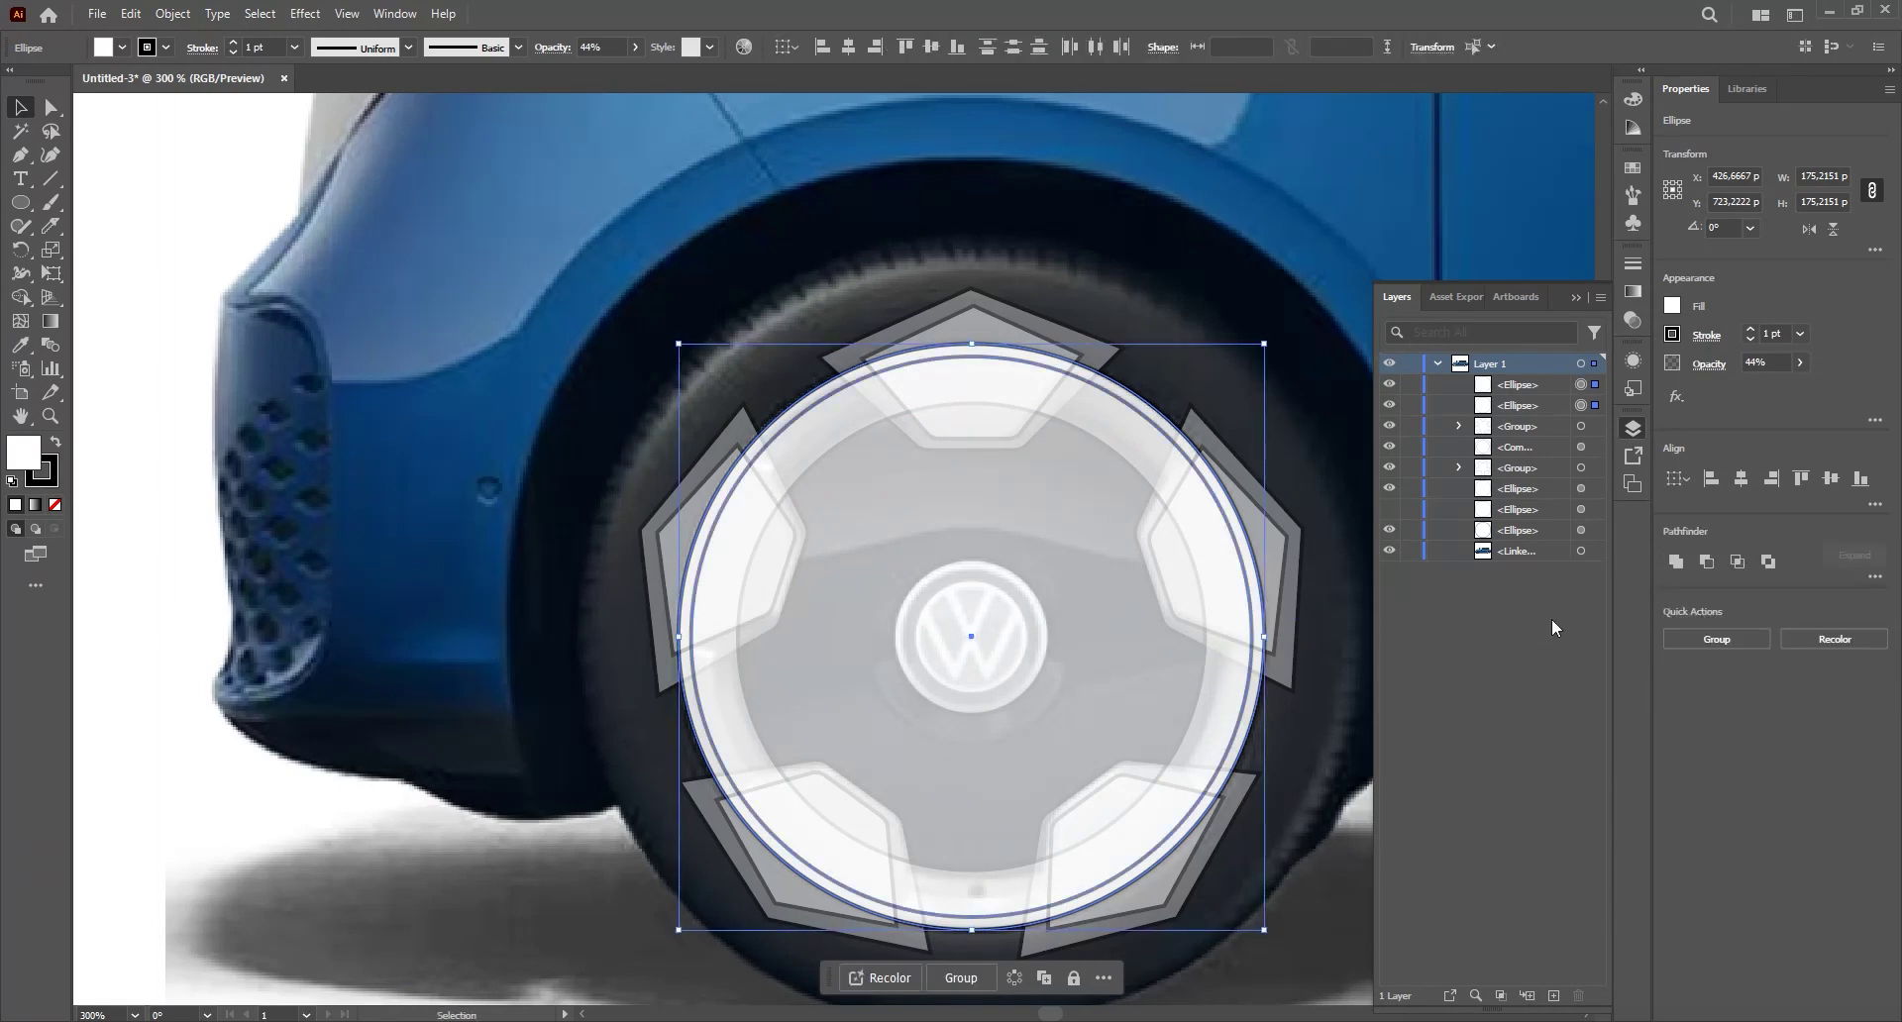
left_click(1169, 426)
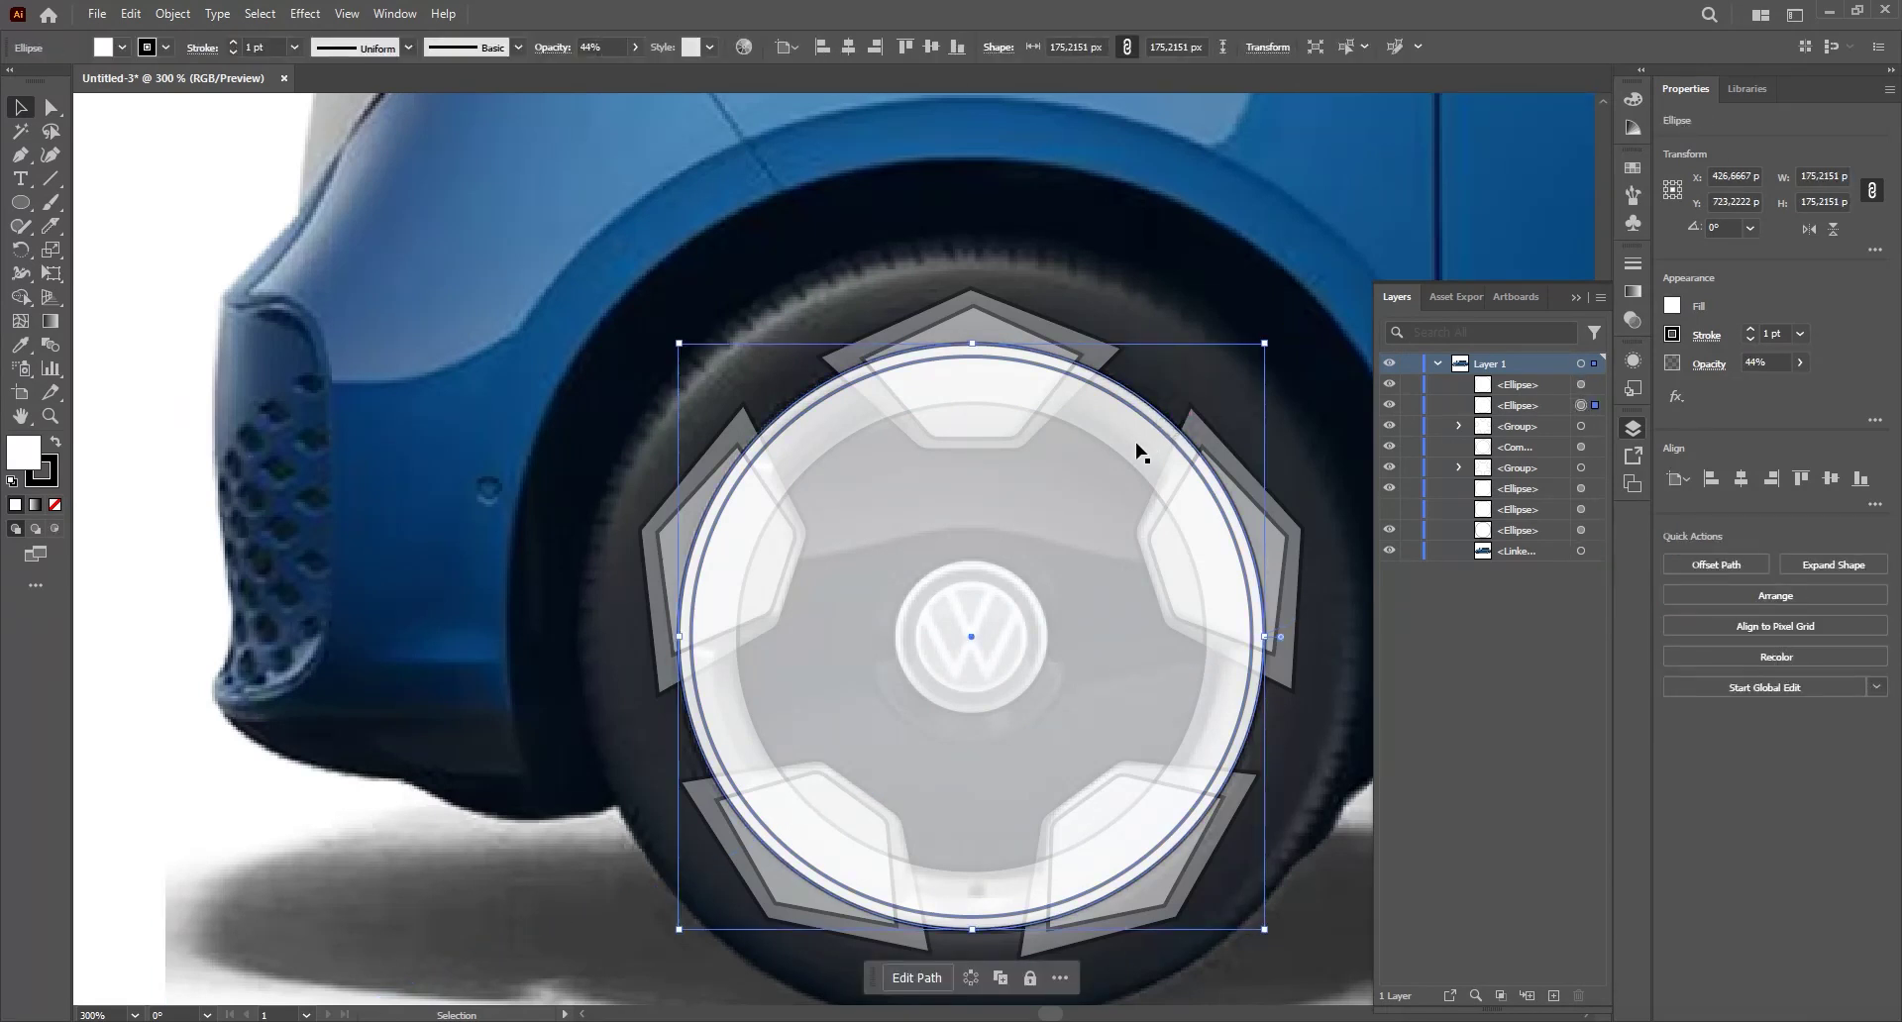
left_click(1134, 453, "shift")
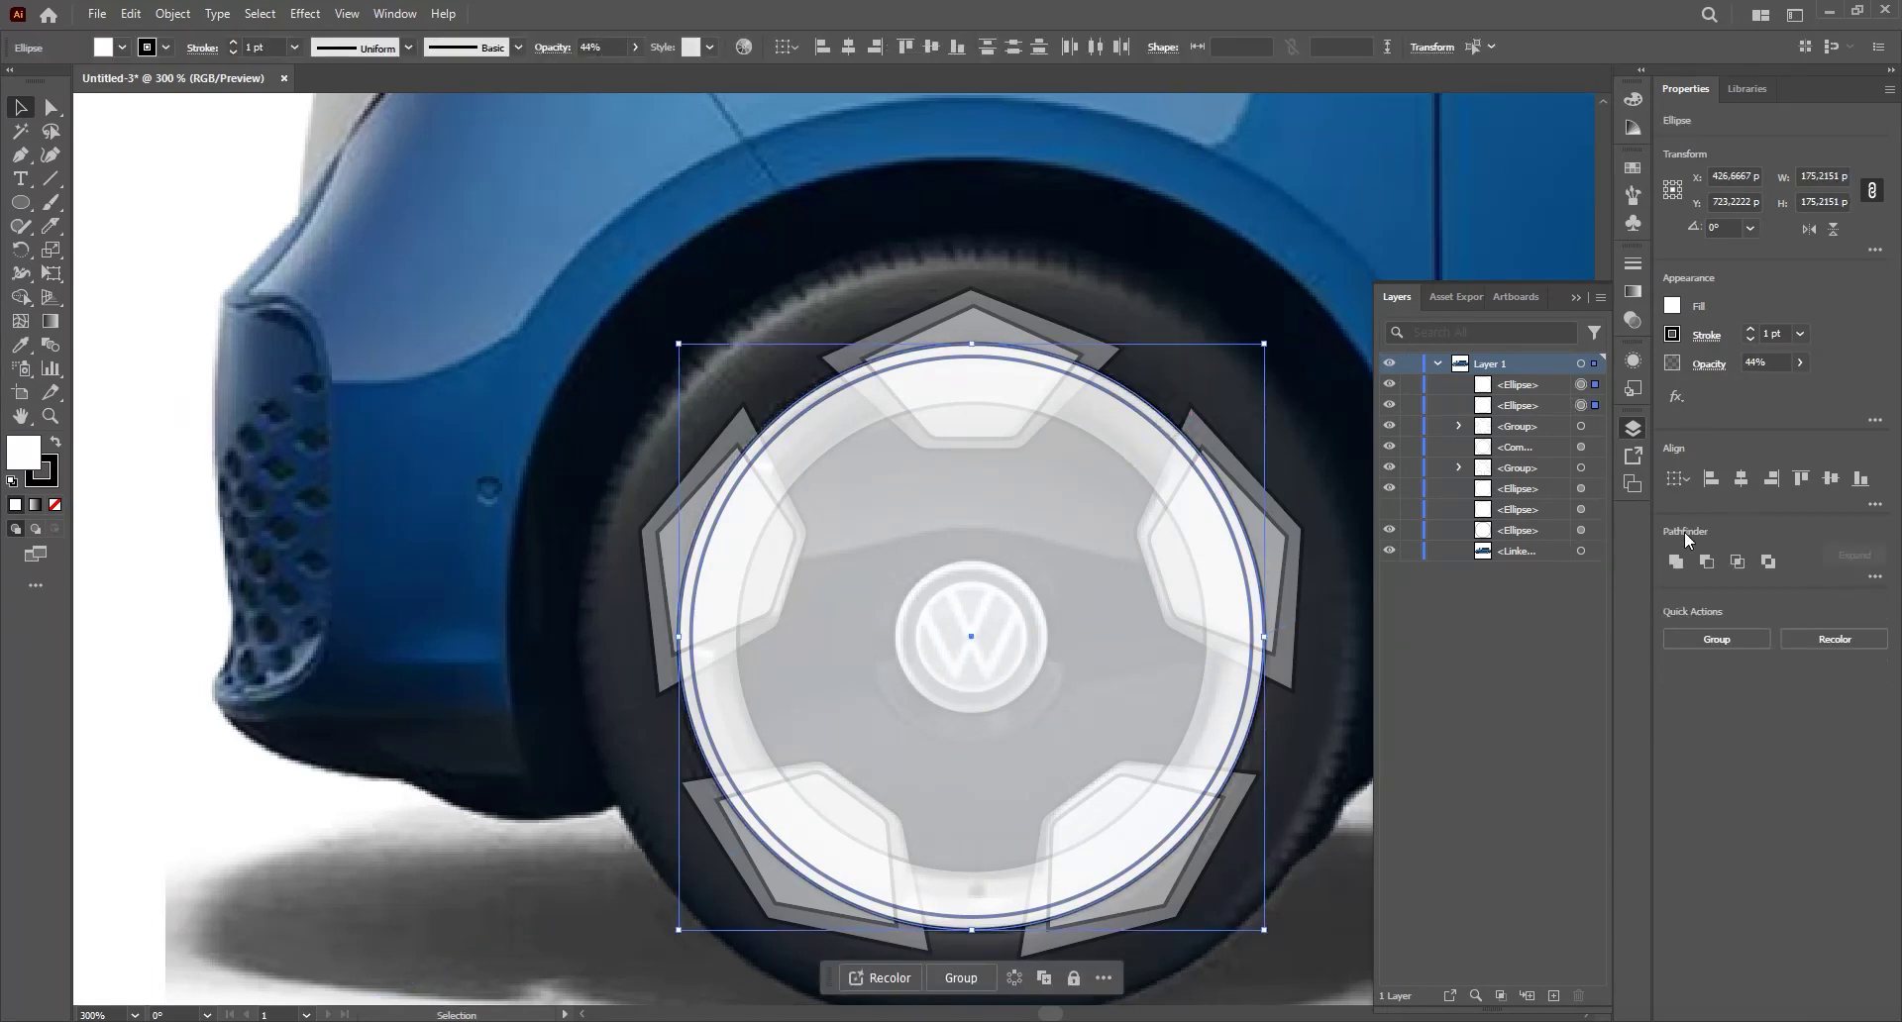
left_click(1149, 421)
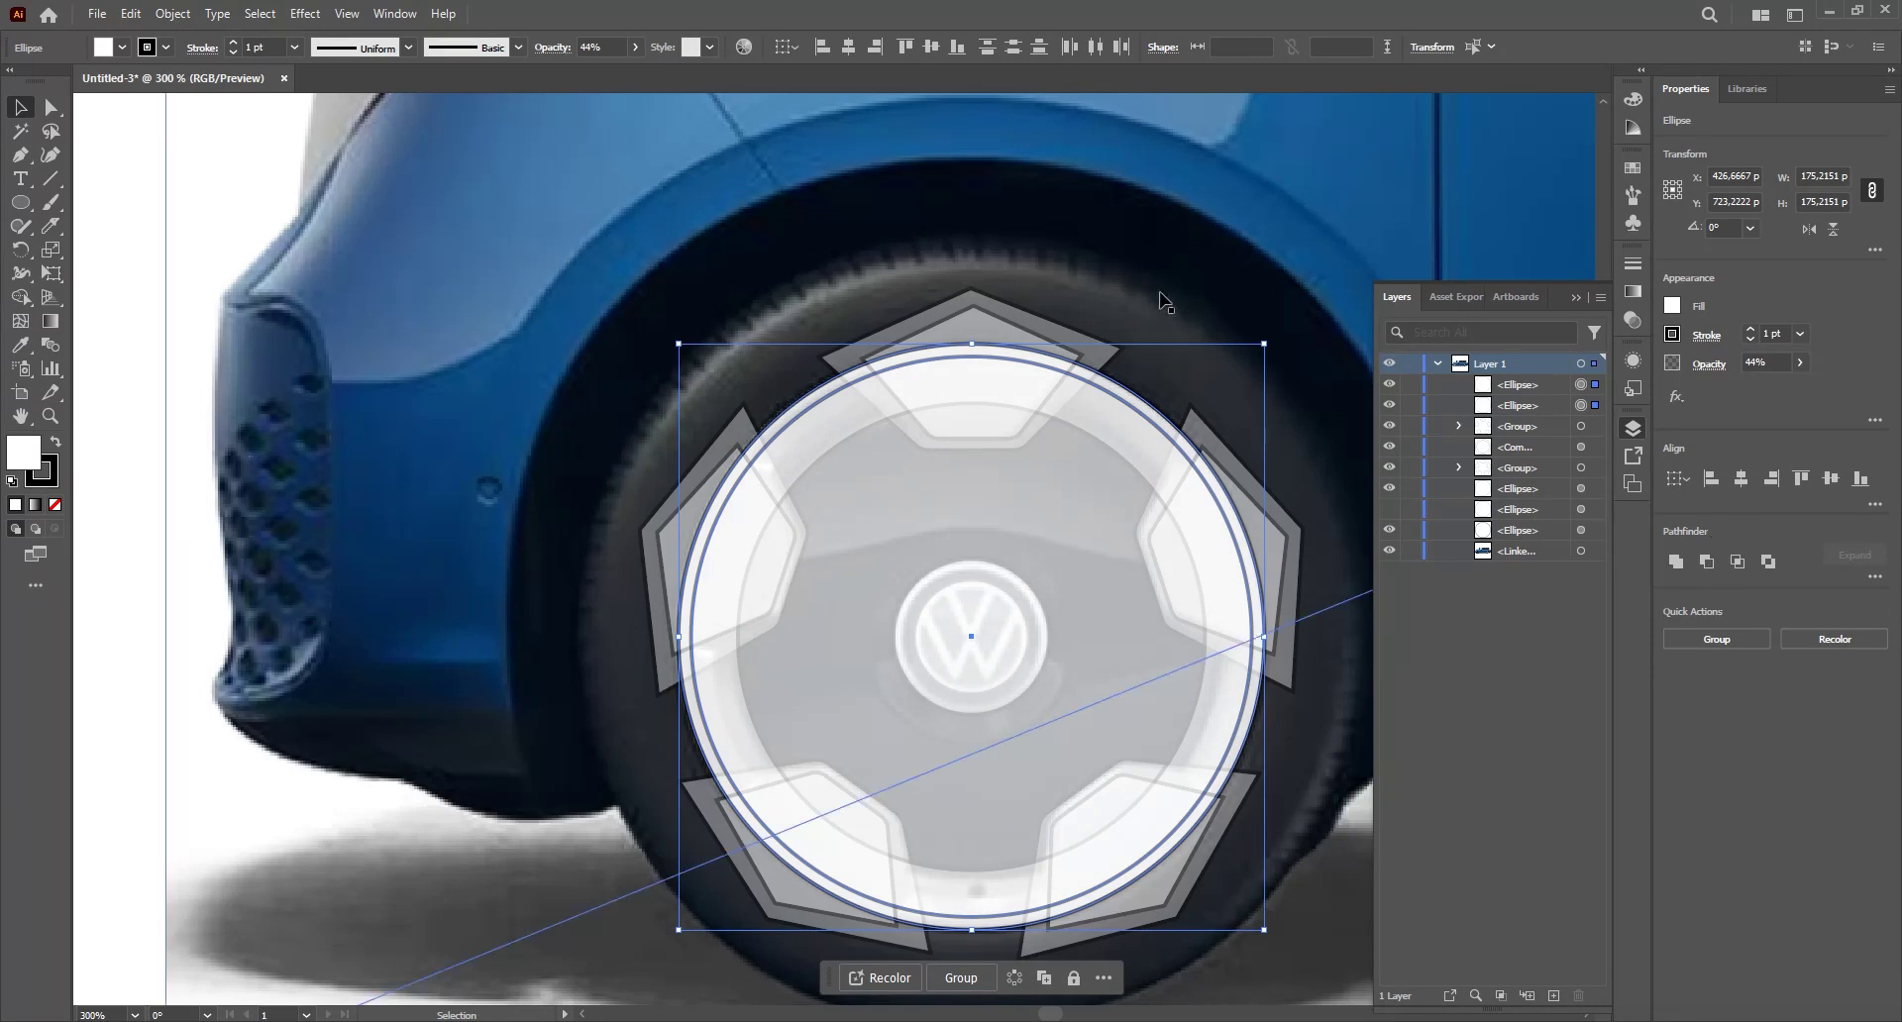
left_click(1149, 422)
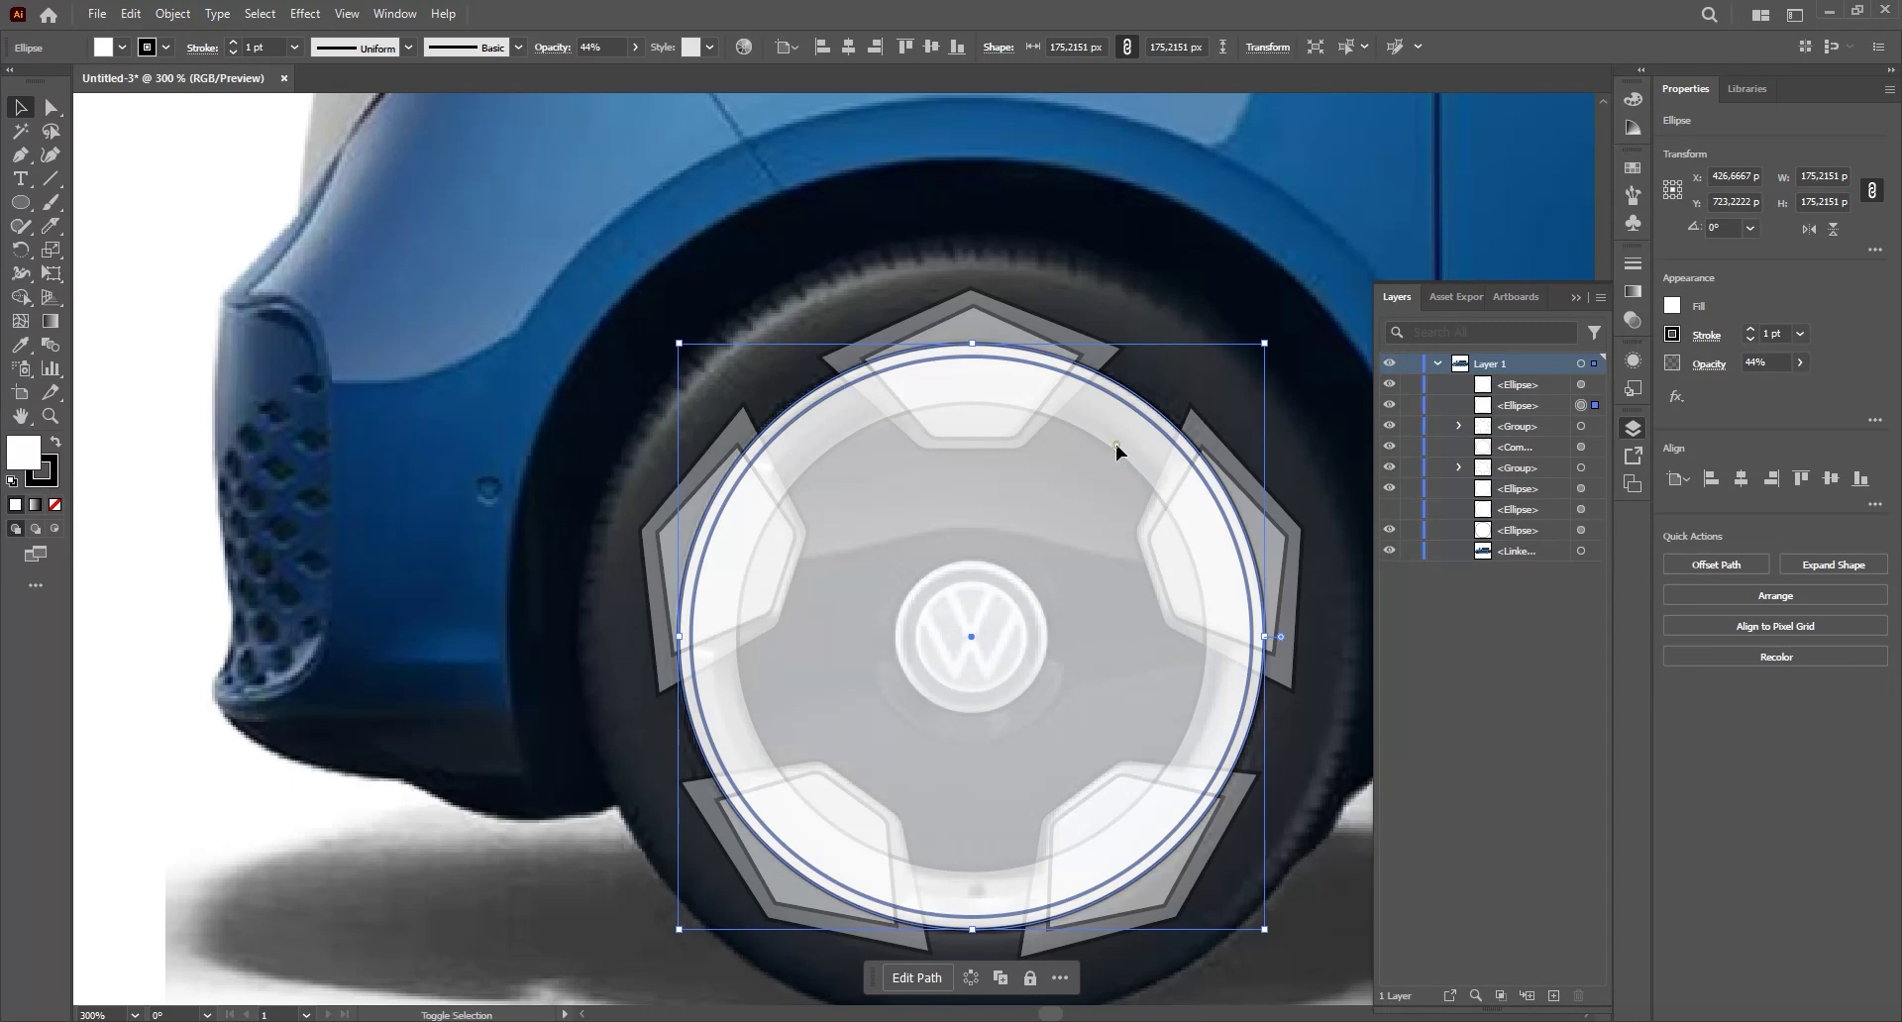
left_click(1116, 444, "shift")
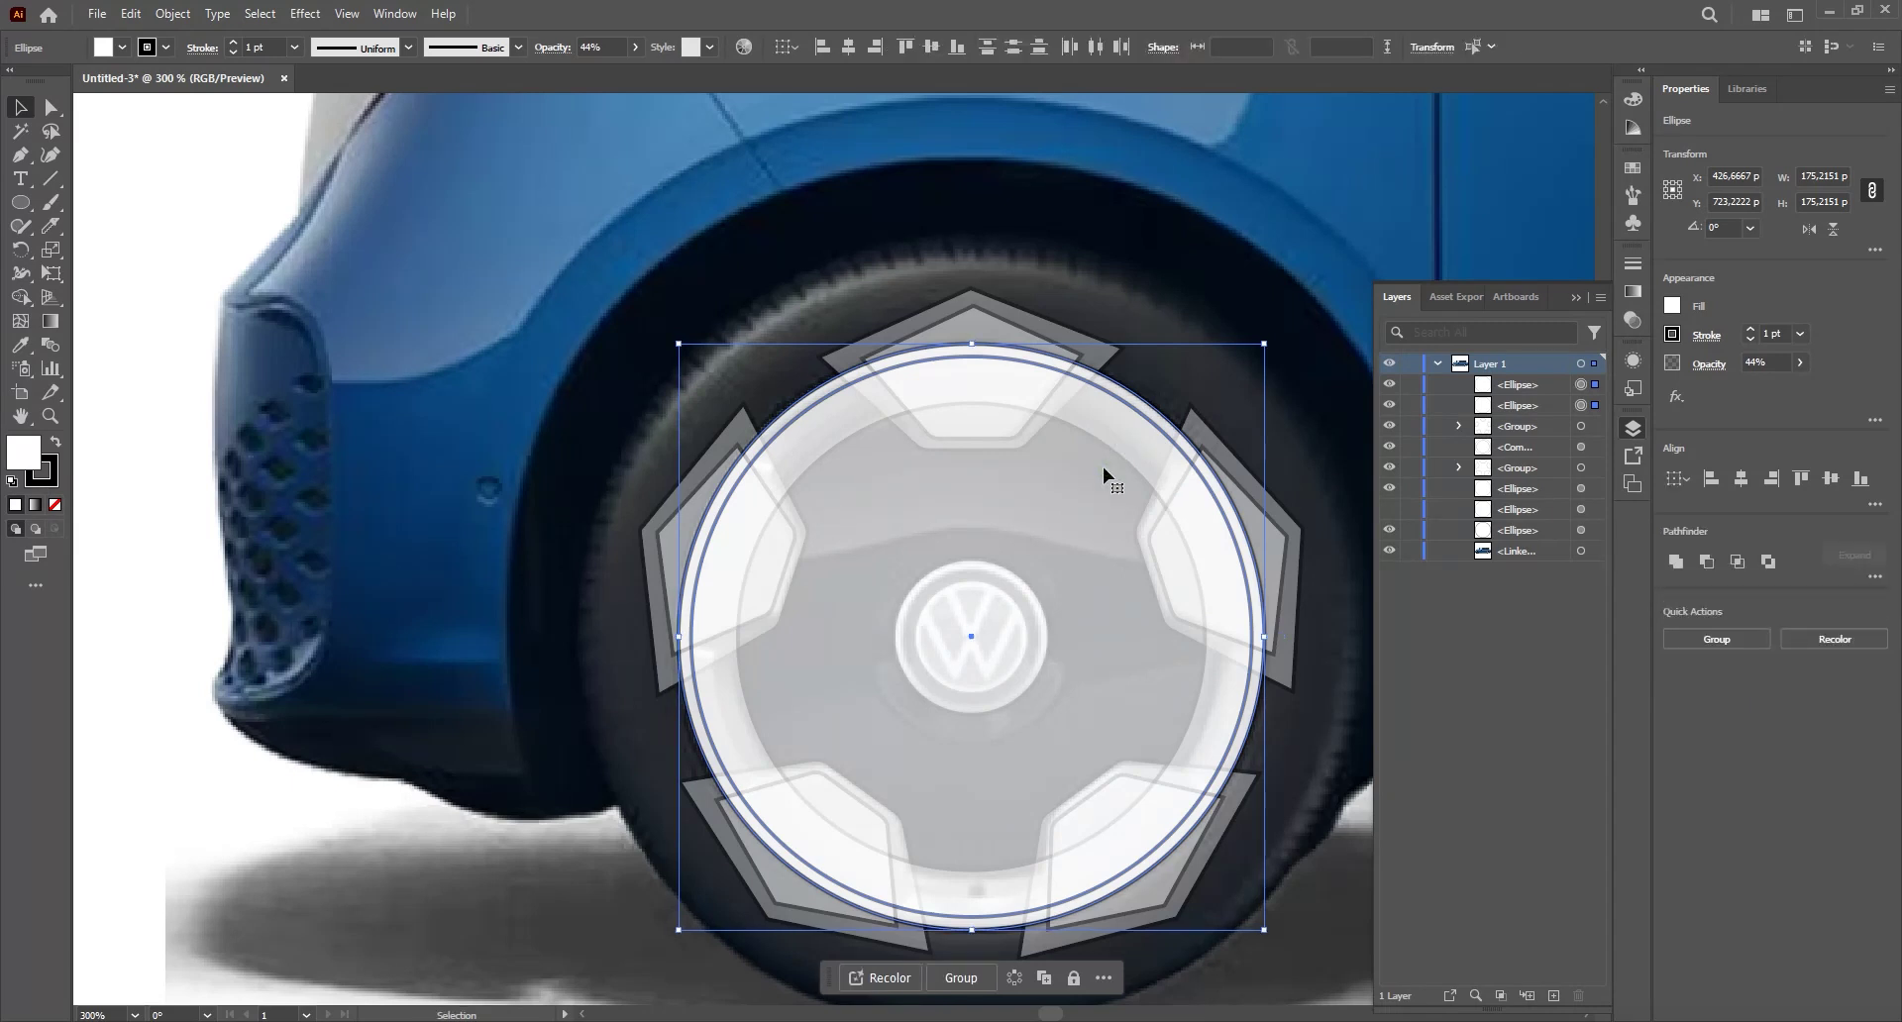
left_click(1706, 562)
left_click(1068, 369)
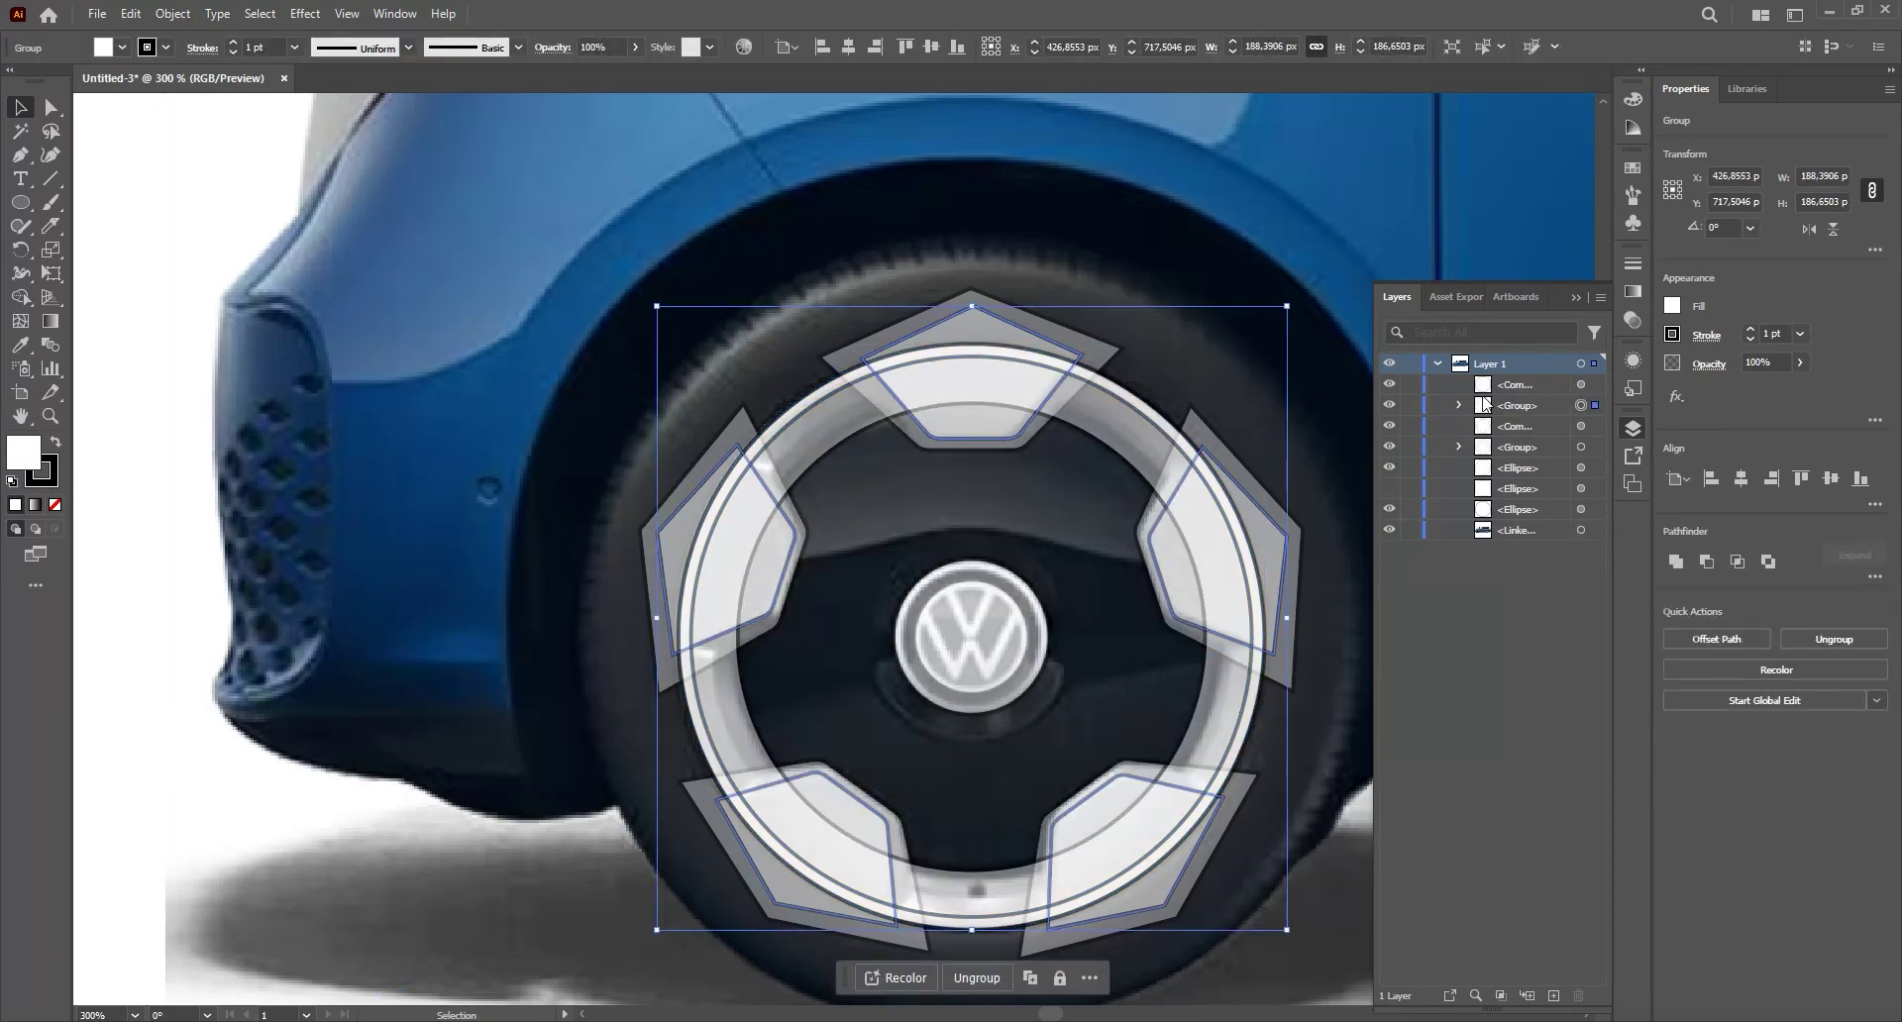
left_click_drag(1002, 339, 934, 242)
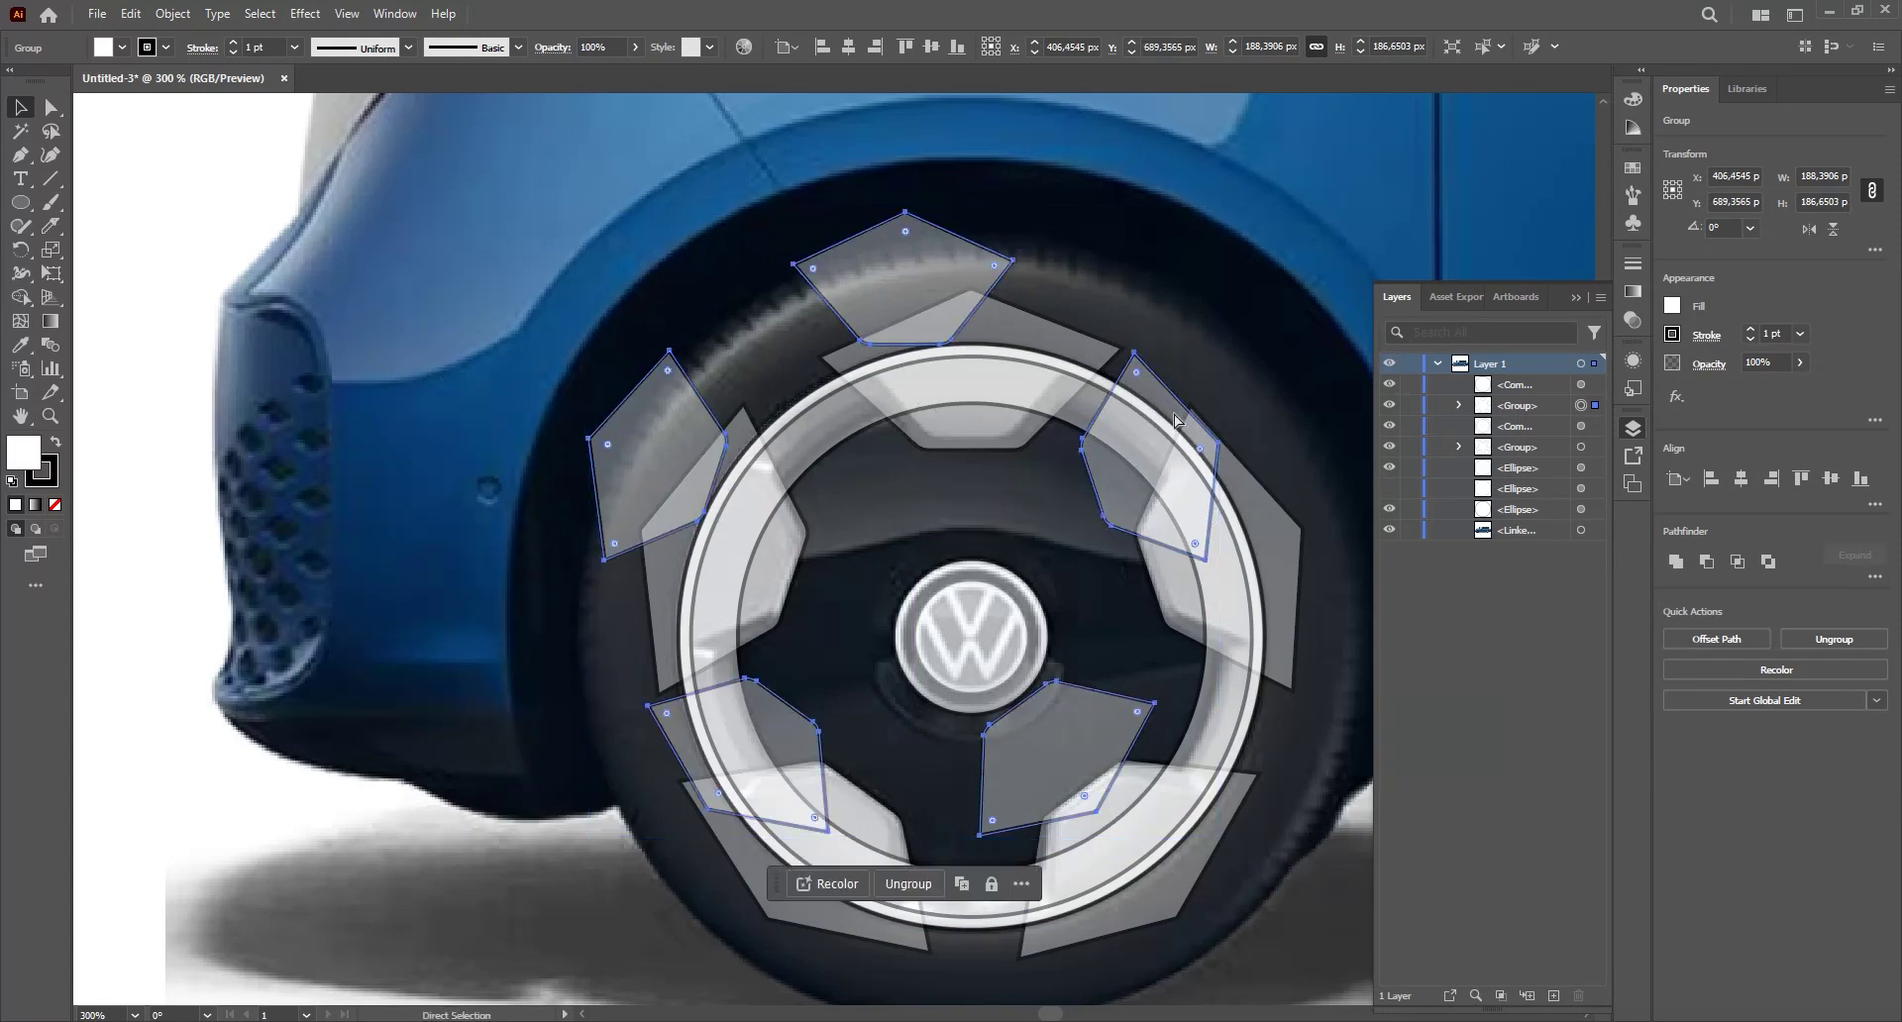
key("ctrl+z")
mouse_move(1142, 408)
left_mouse_down()
mouse_move(1159, 224)
mouse_move(1159, 424)
mouse_move(1161, 381)
left_mouse_up()
key("ctrl+z")
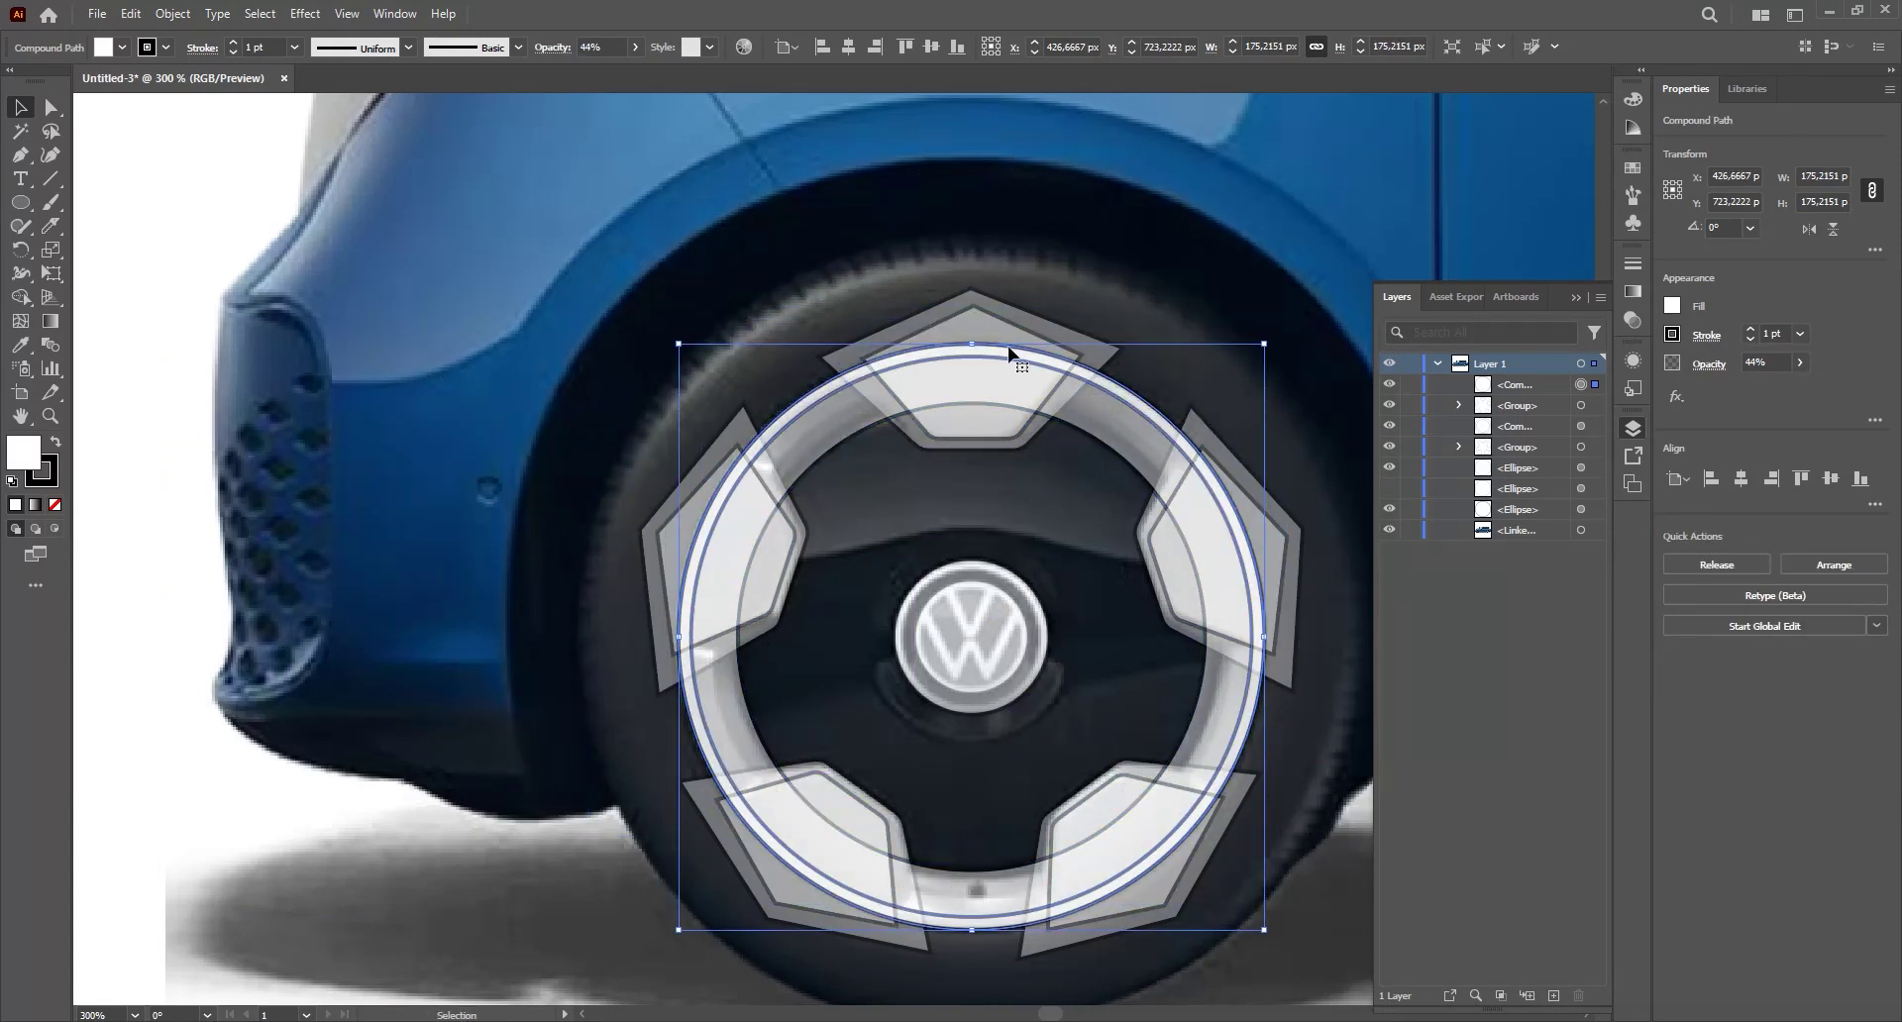
- Hide the wide rim ring and larger spokes, and merge the thin outer ring with the smaller spokes' inner parts using Shape Builder
left_click(1118, 434)
left_click(1119, 446, "shift")
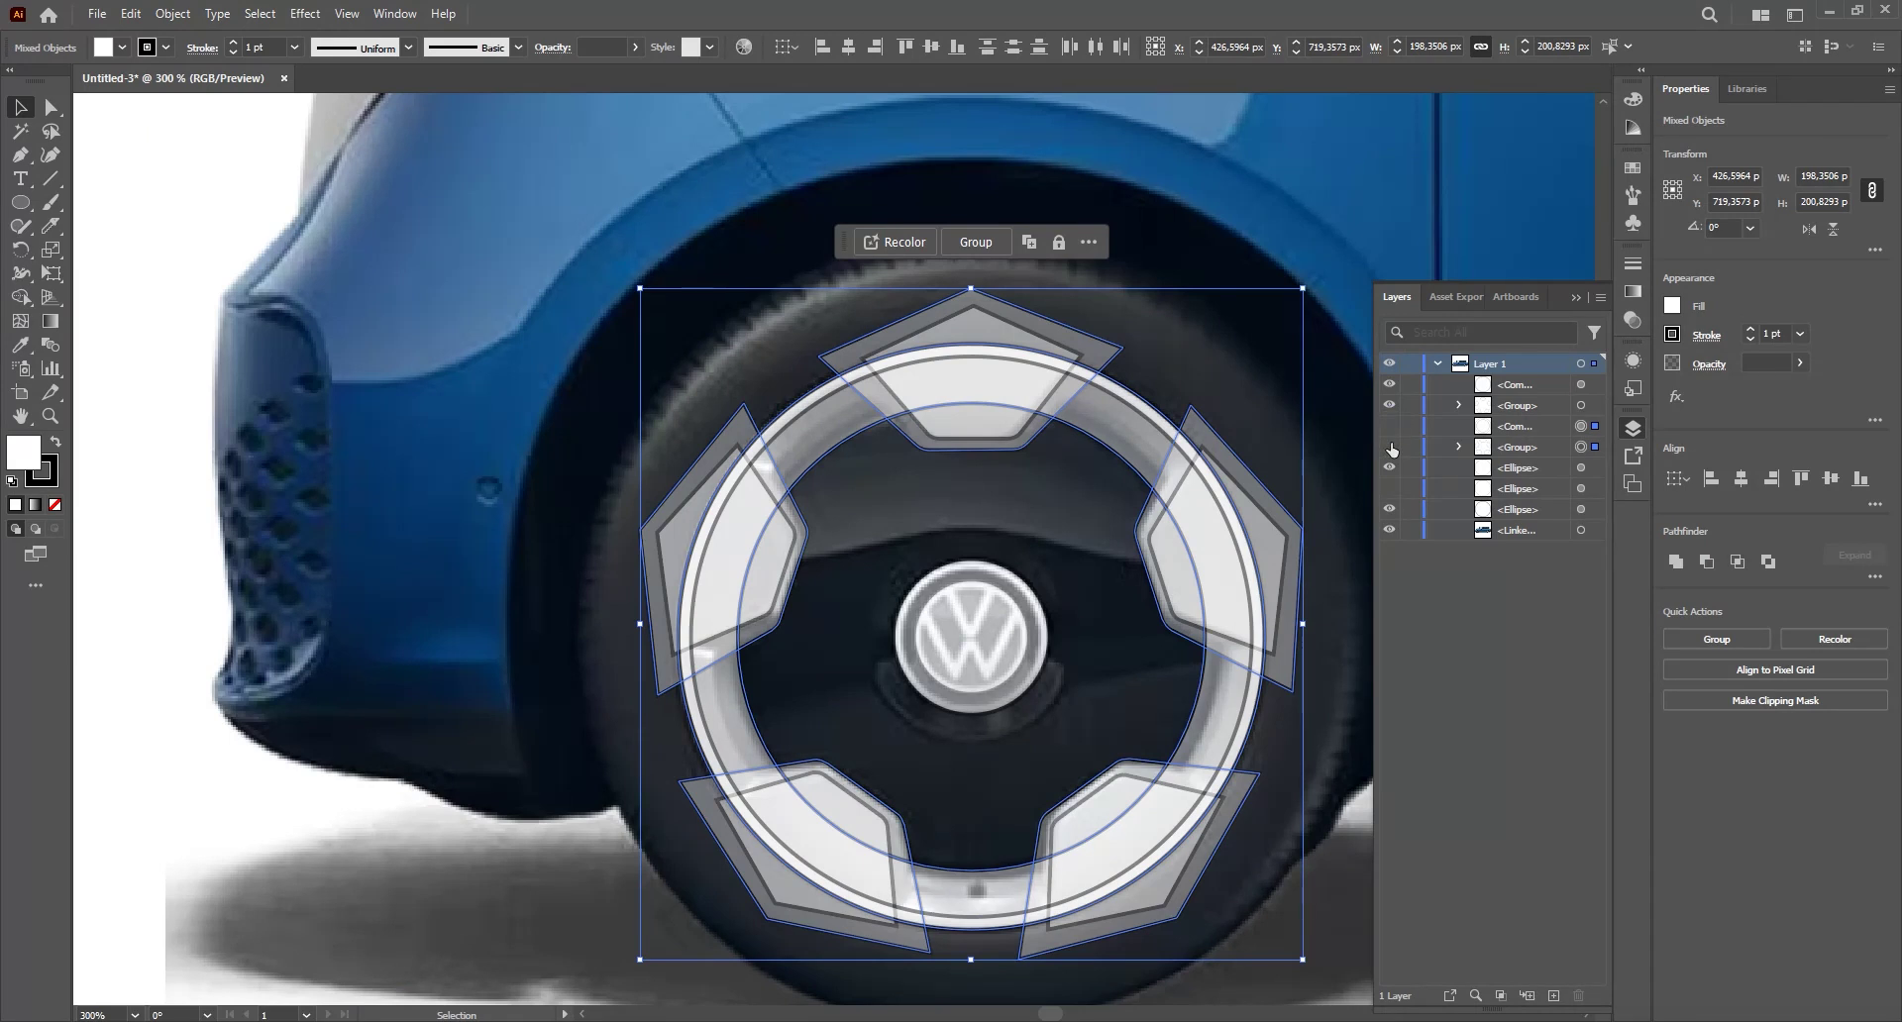
left_click(1155, 418)
left_click(930, 402, "shift")
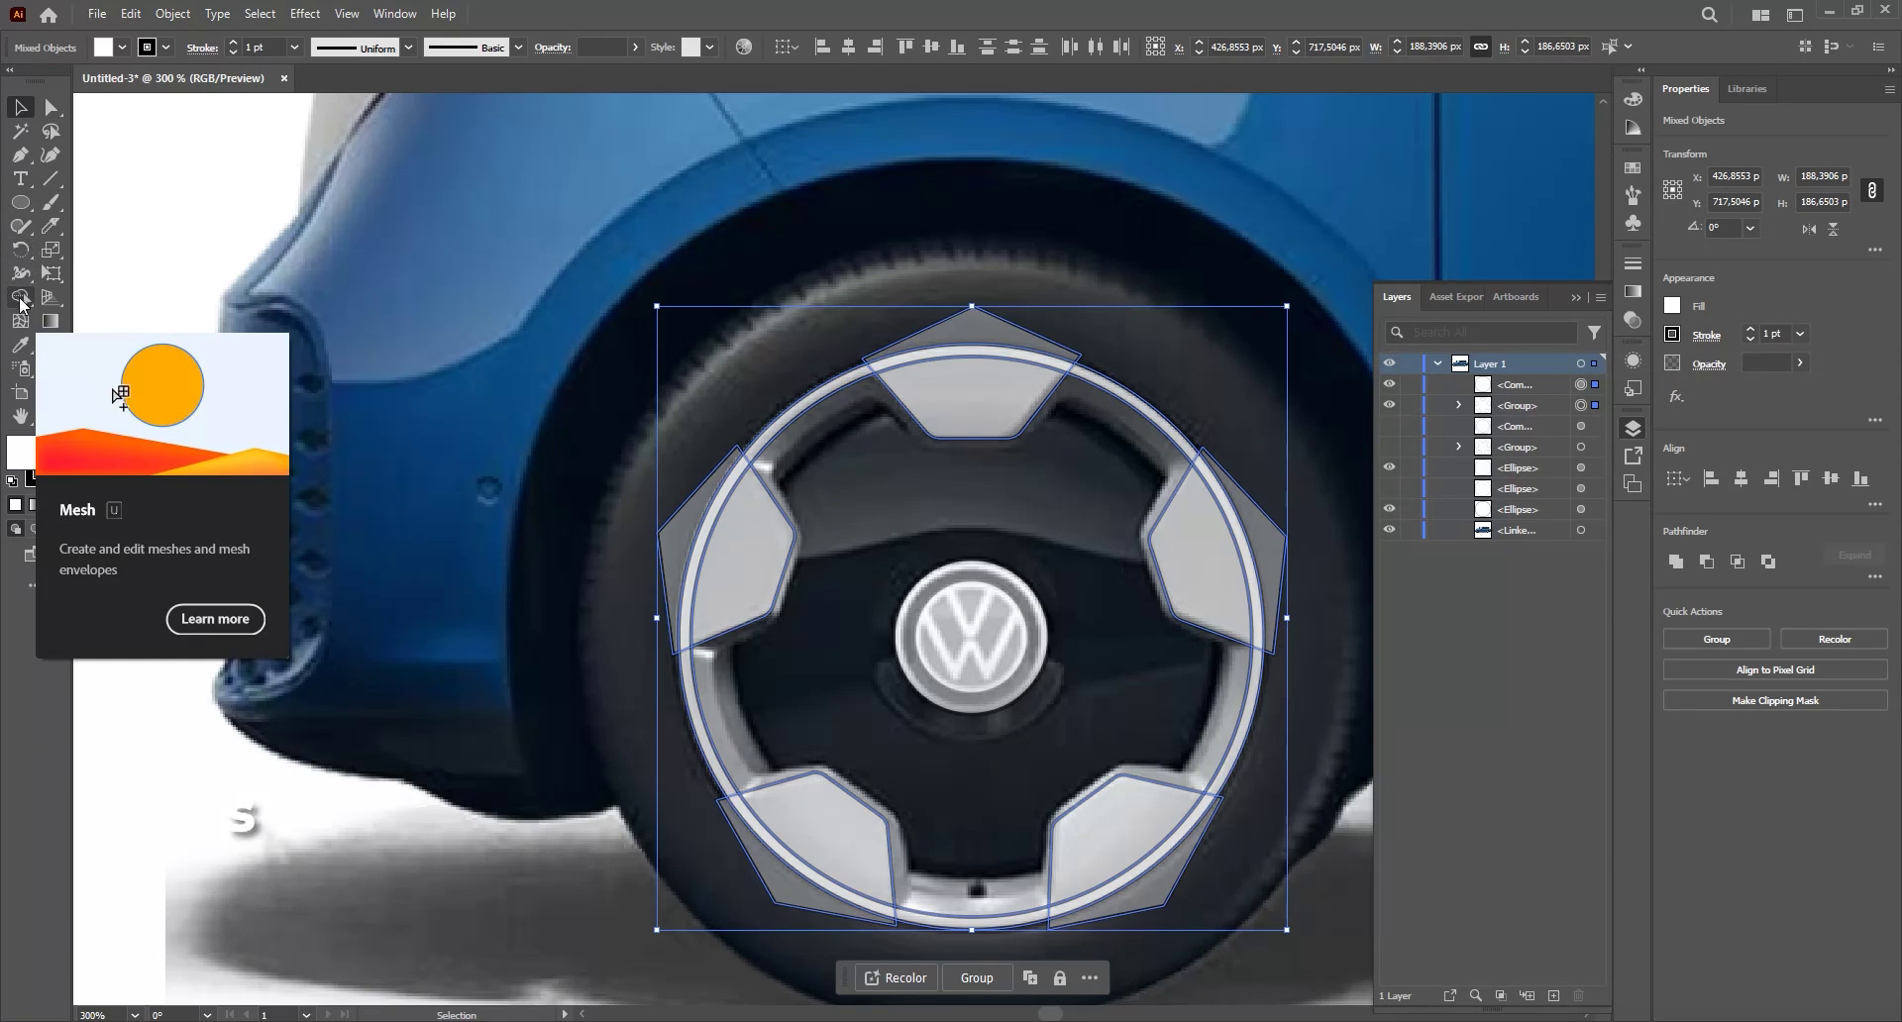
left_click(21, 299)
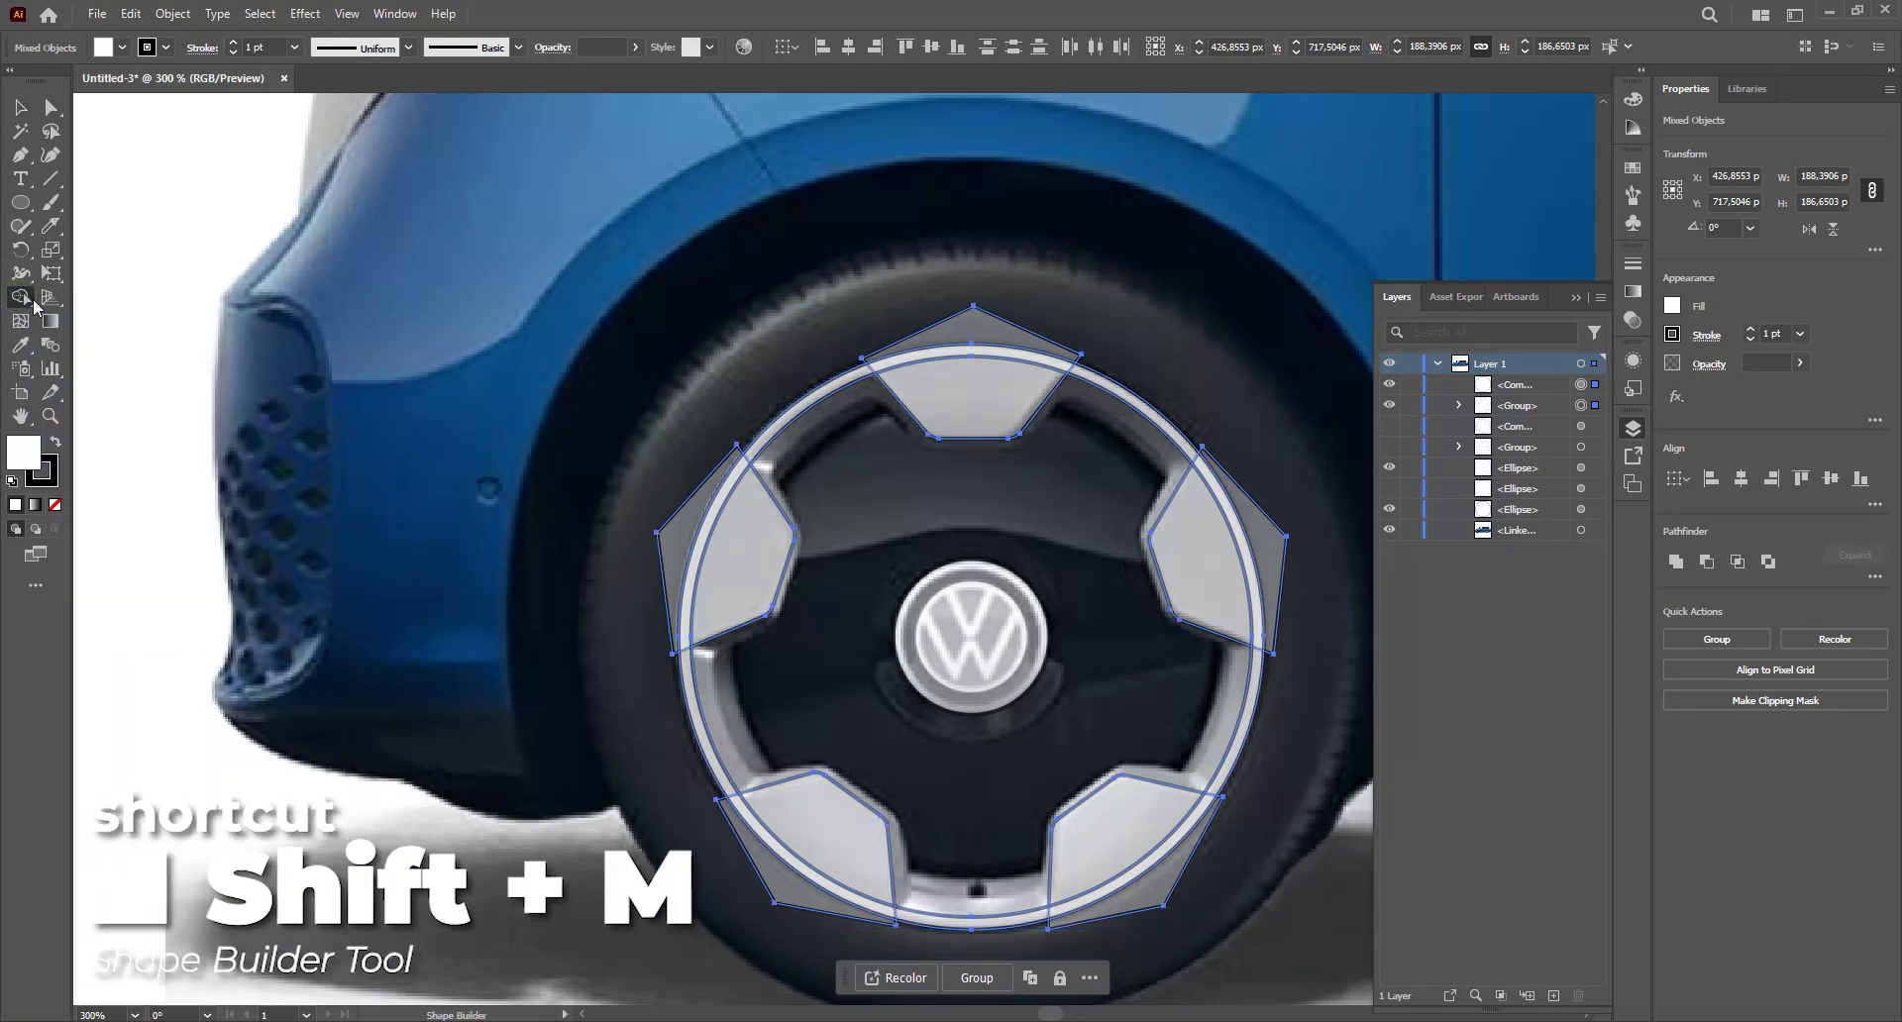
mouse_move(871, 377)
left_mouse_down()
mouse_move(896, 365)
mouse_move(1015, 394)
mouse_move(1075, 377)
mouse_move(994, 344)
left_mouse_up()
key("ctrl+z")
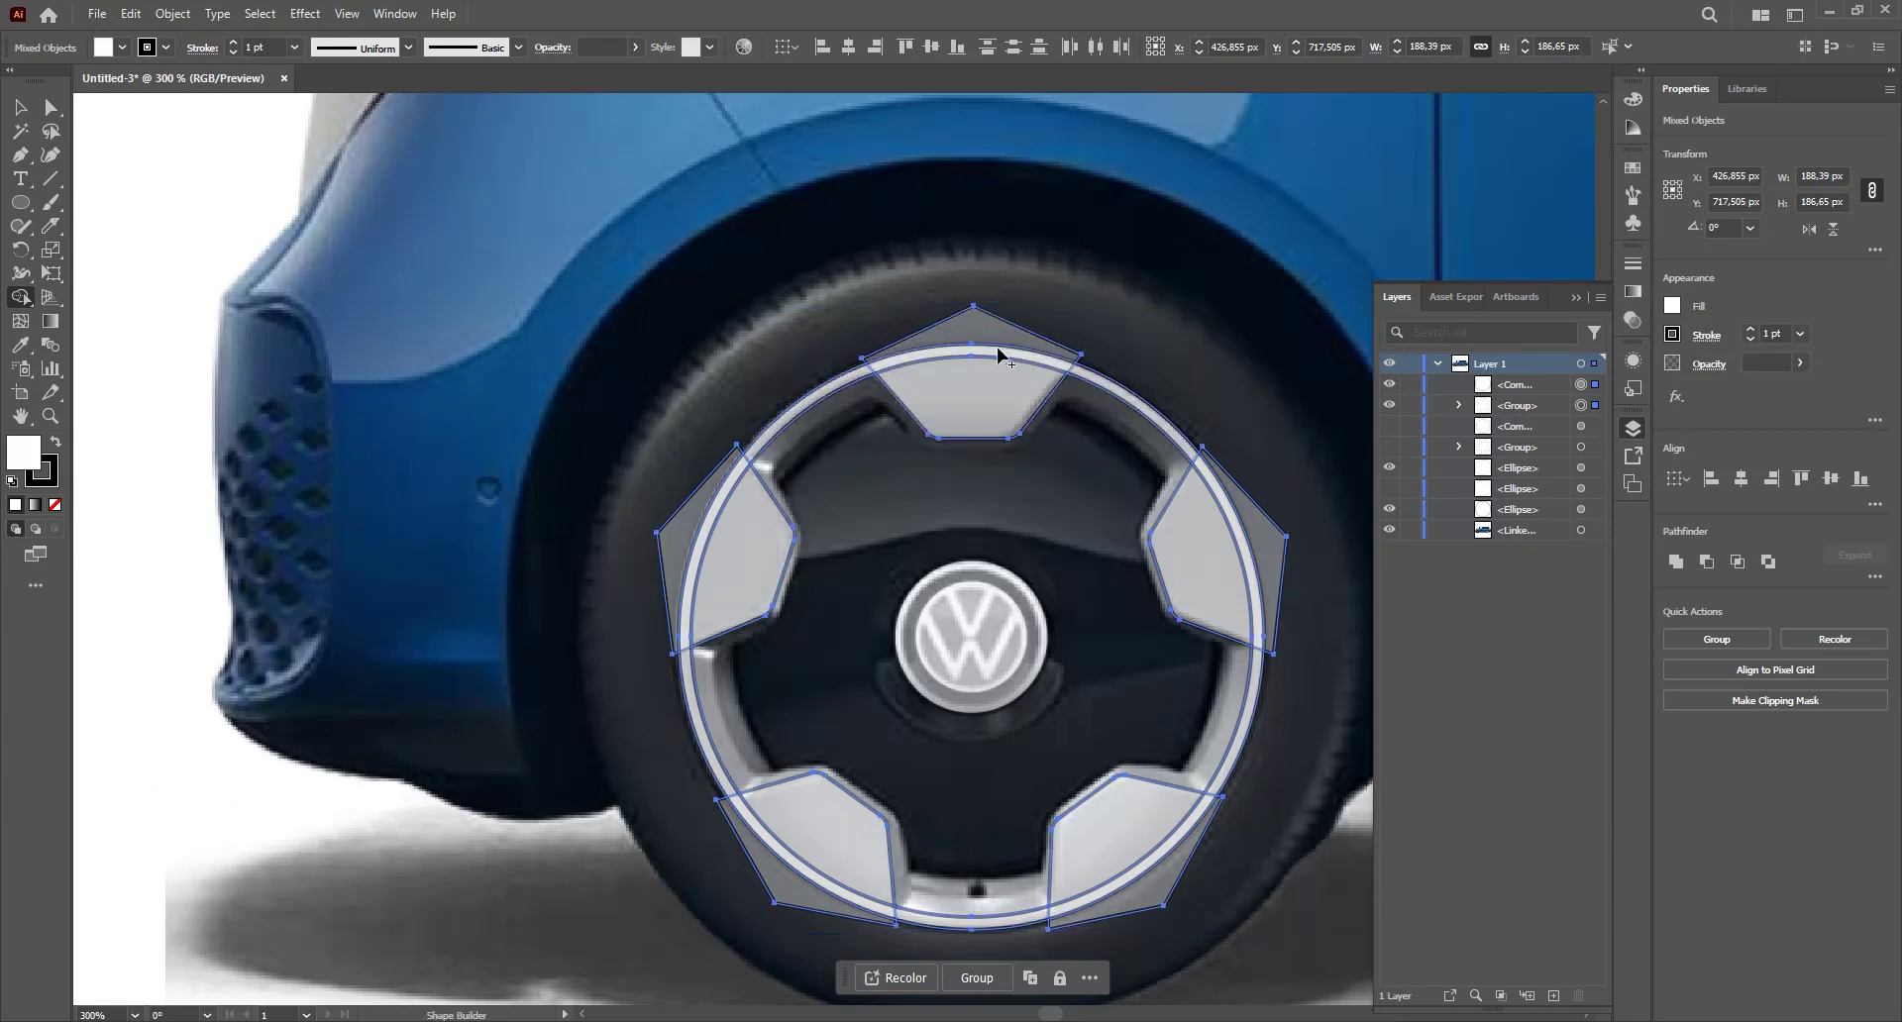
mouse_move(870, 381)
left_mouse_down()
mouse_move(1080, 379)
mouse_move(1233, 468)
left_mouse_up()
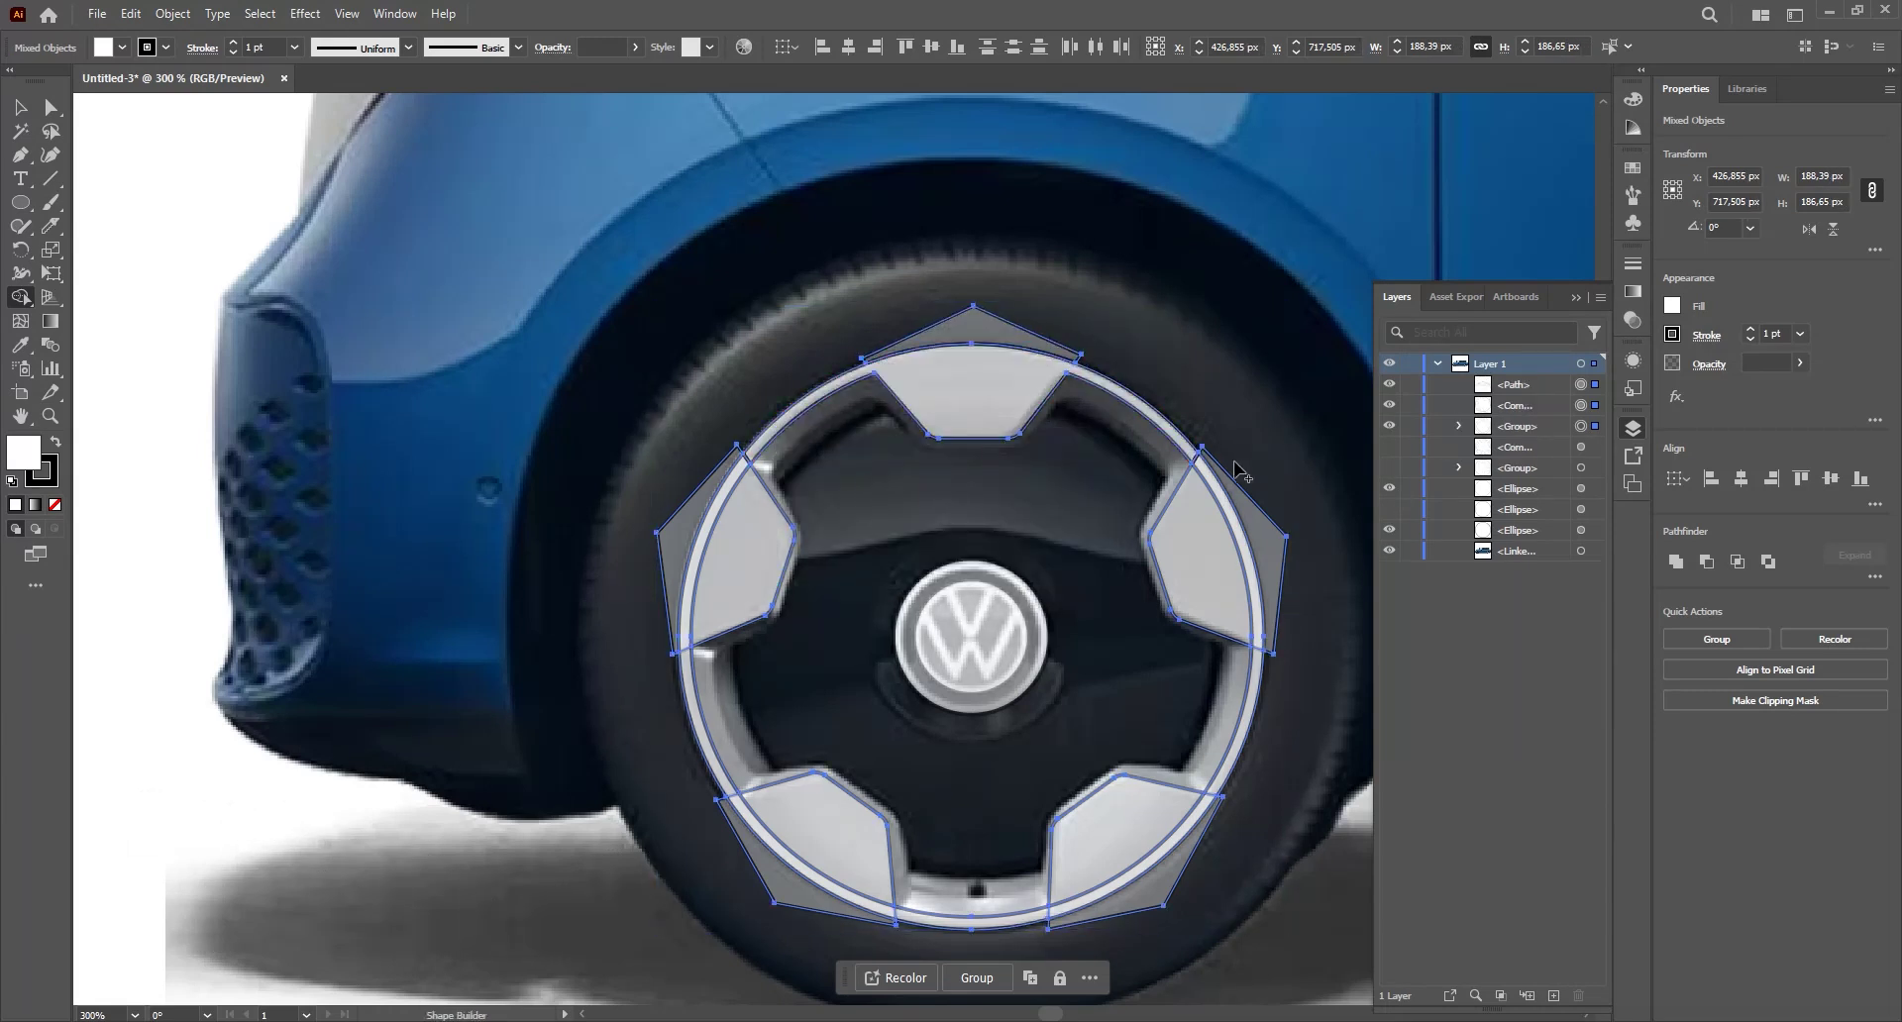
key("ctrl+z")
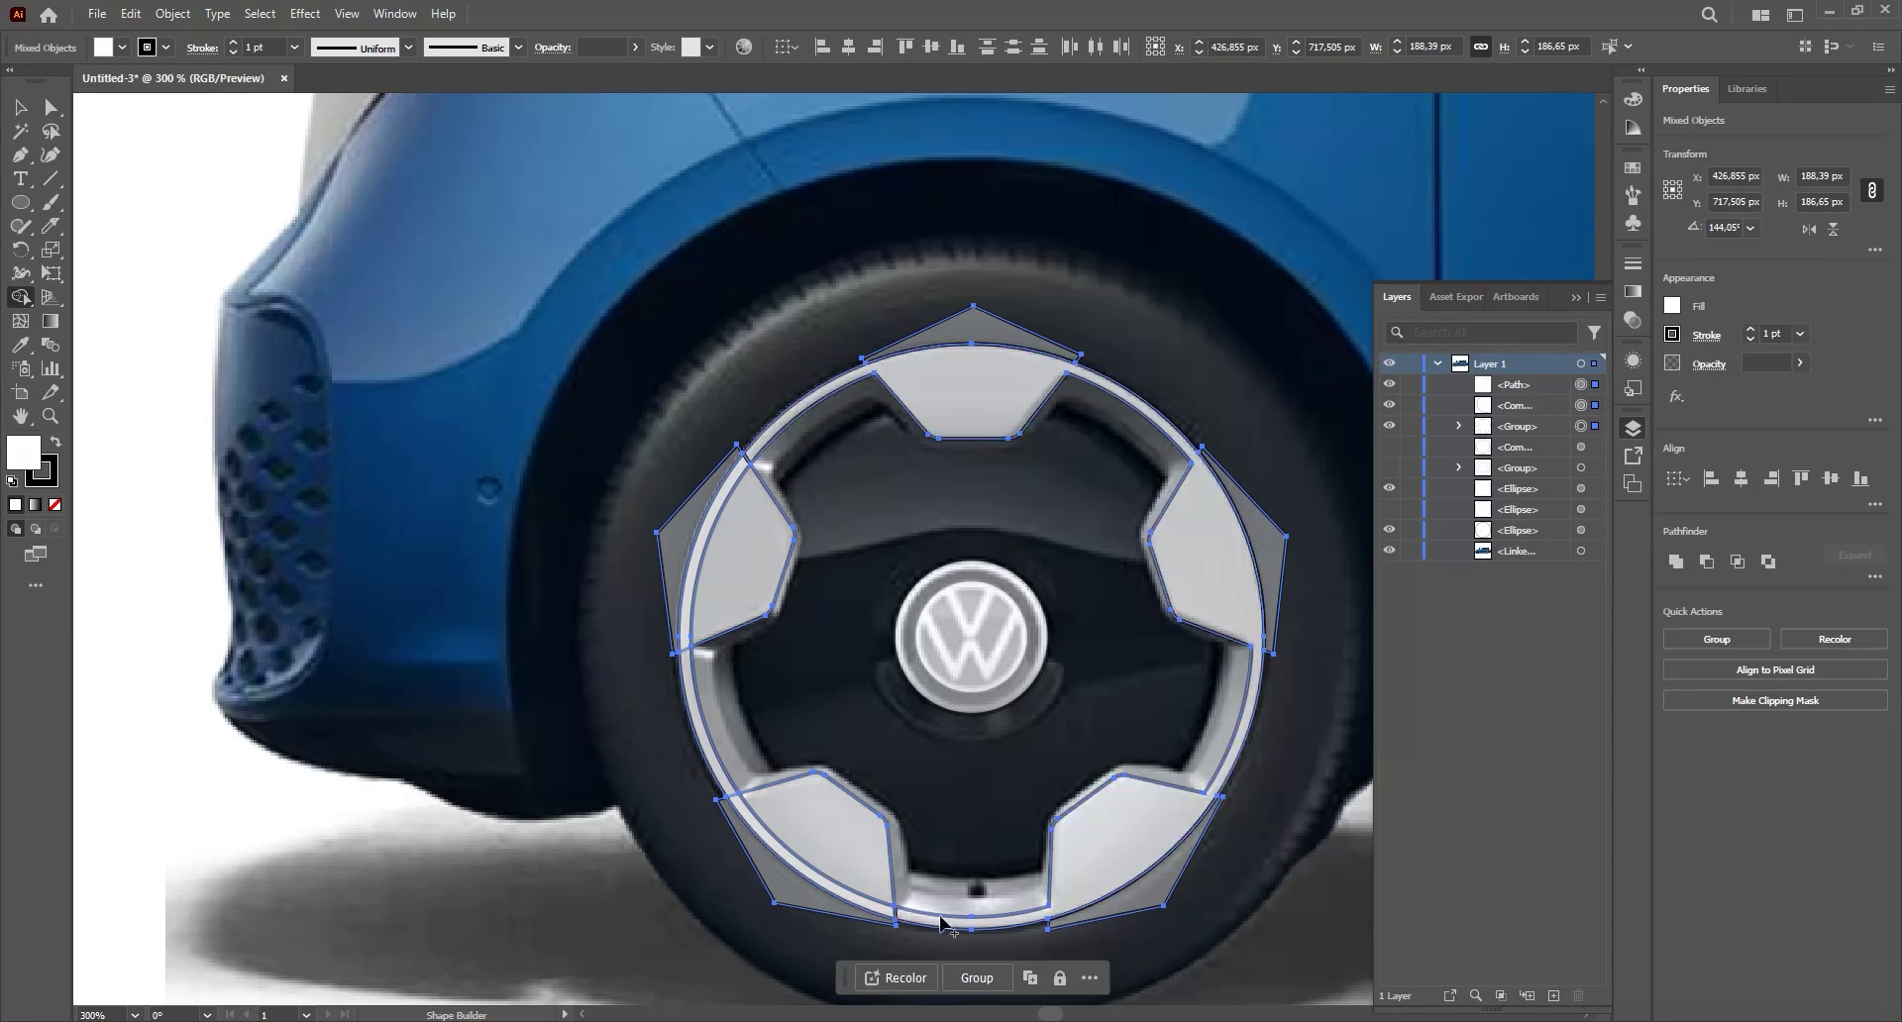
key("ctrl+g")
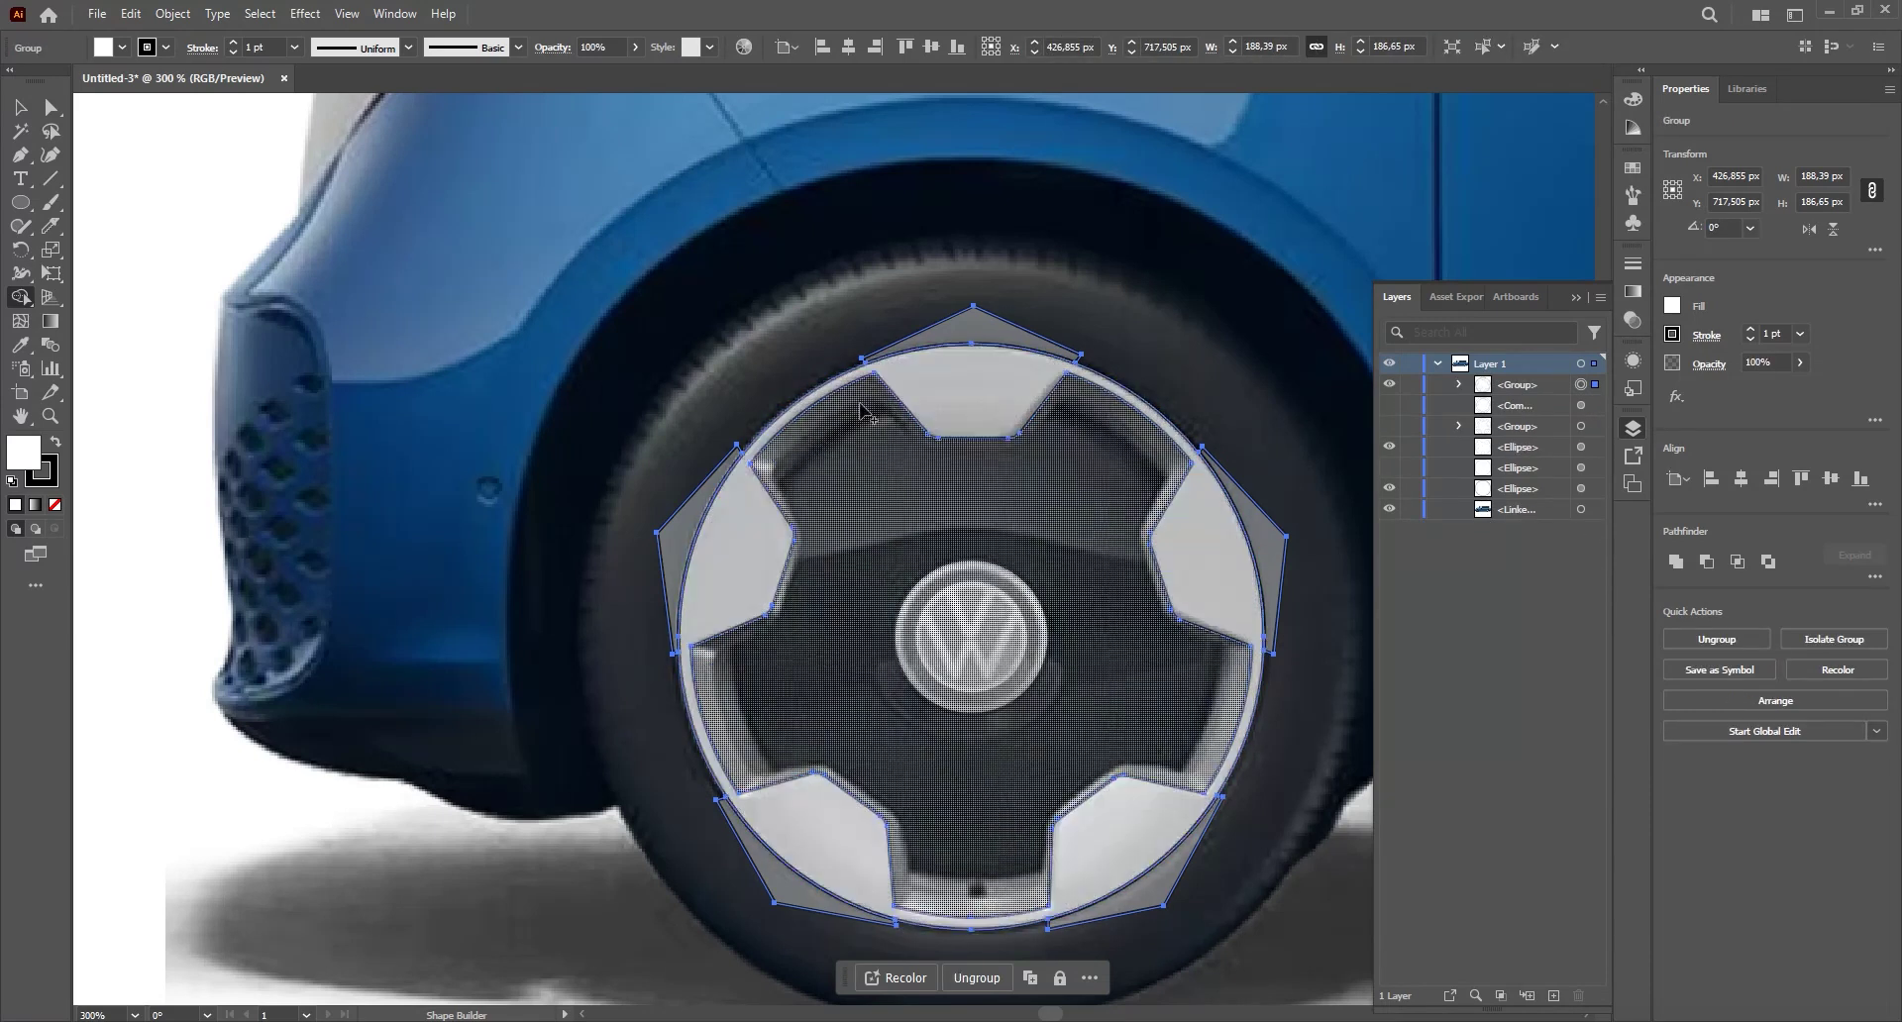
key("v")
left_click(1066, 277)
mouse_move(996, 328)
left_mouse_down()
mouse_move(970, 264)
mouse_move(915, 358)
mouse_move(1020, 331)
mouse_move(996, 332)
left_mouse_up()
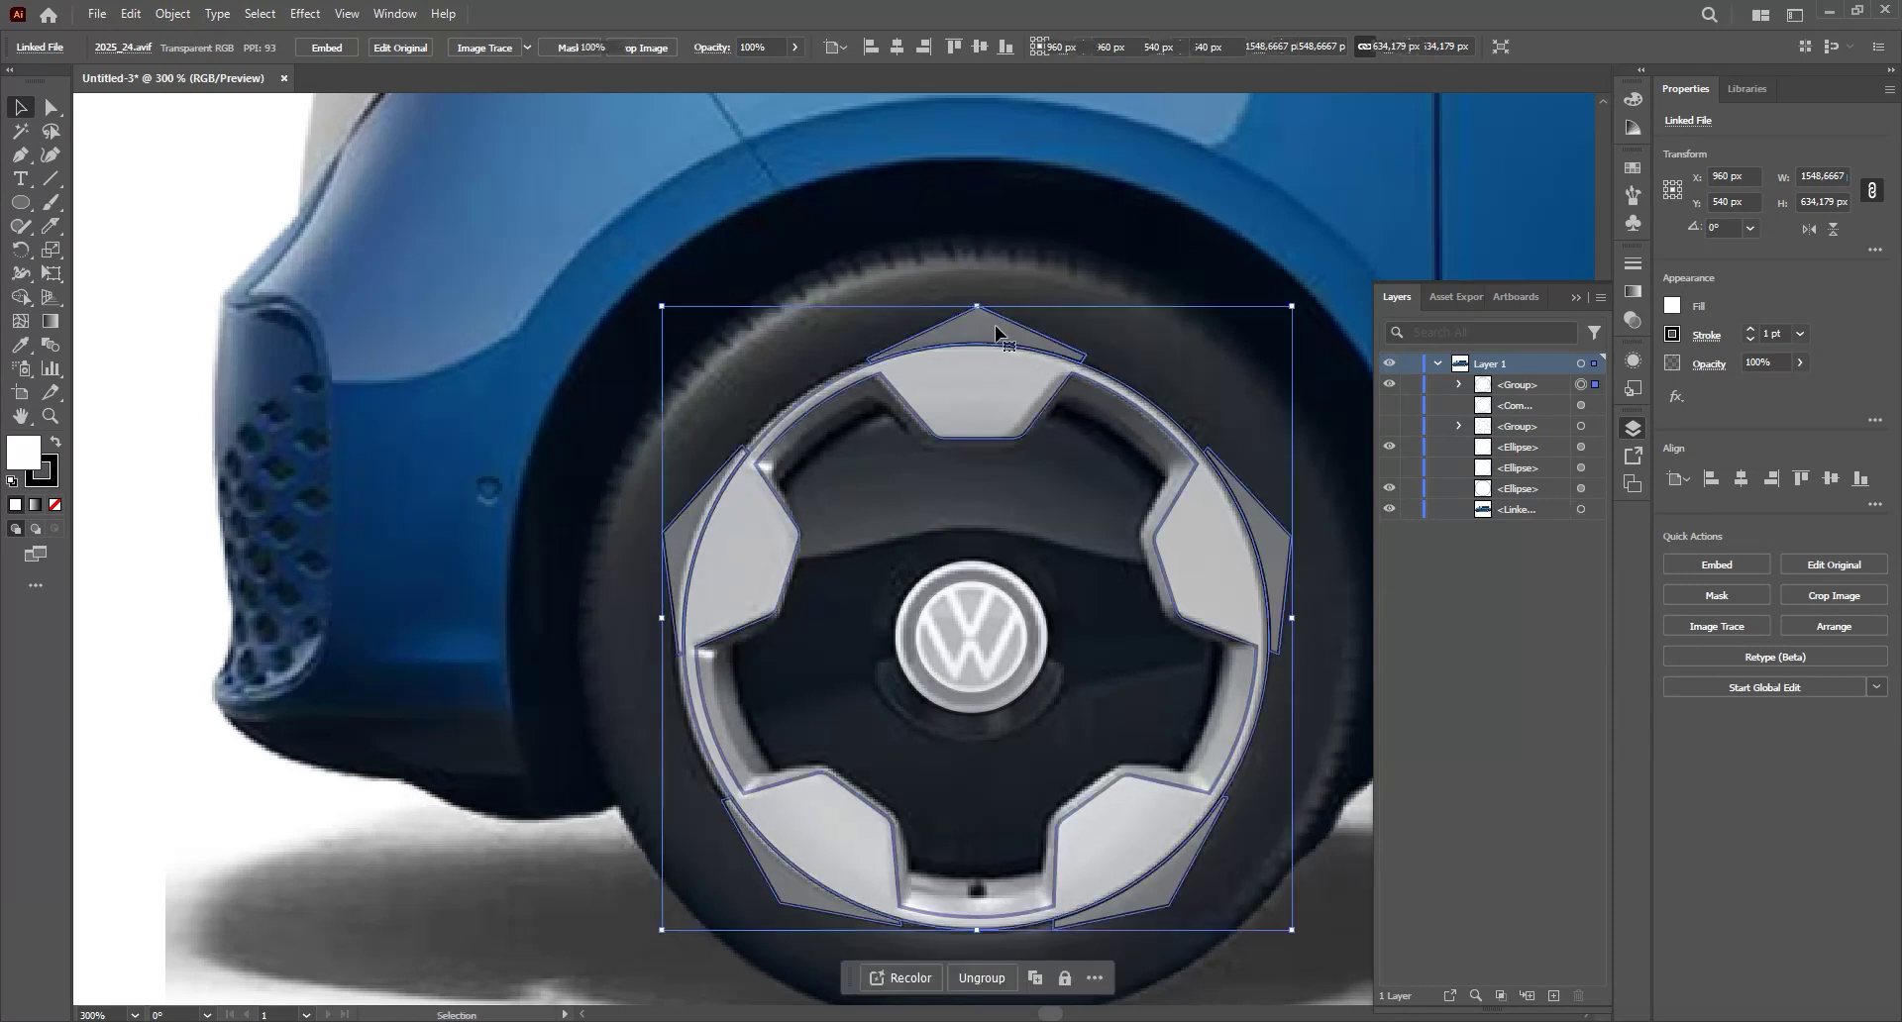
key("ctrl")
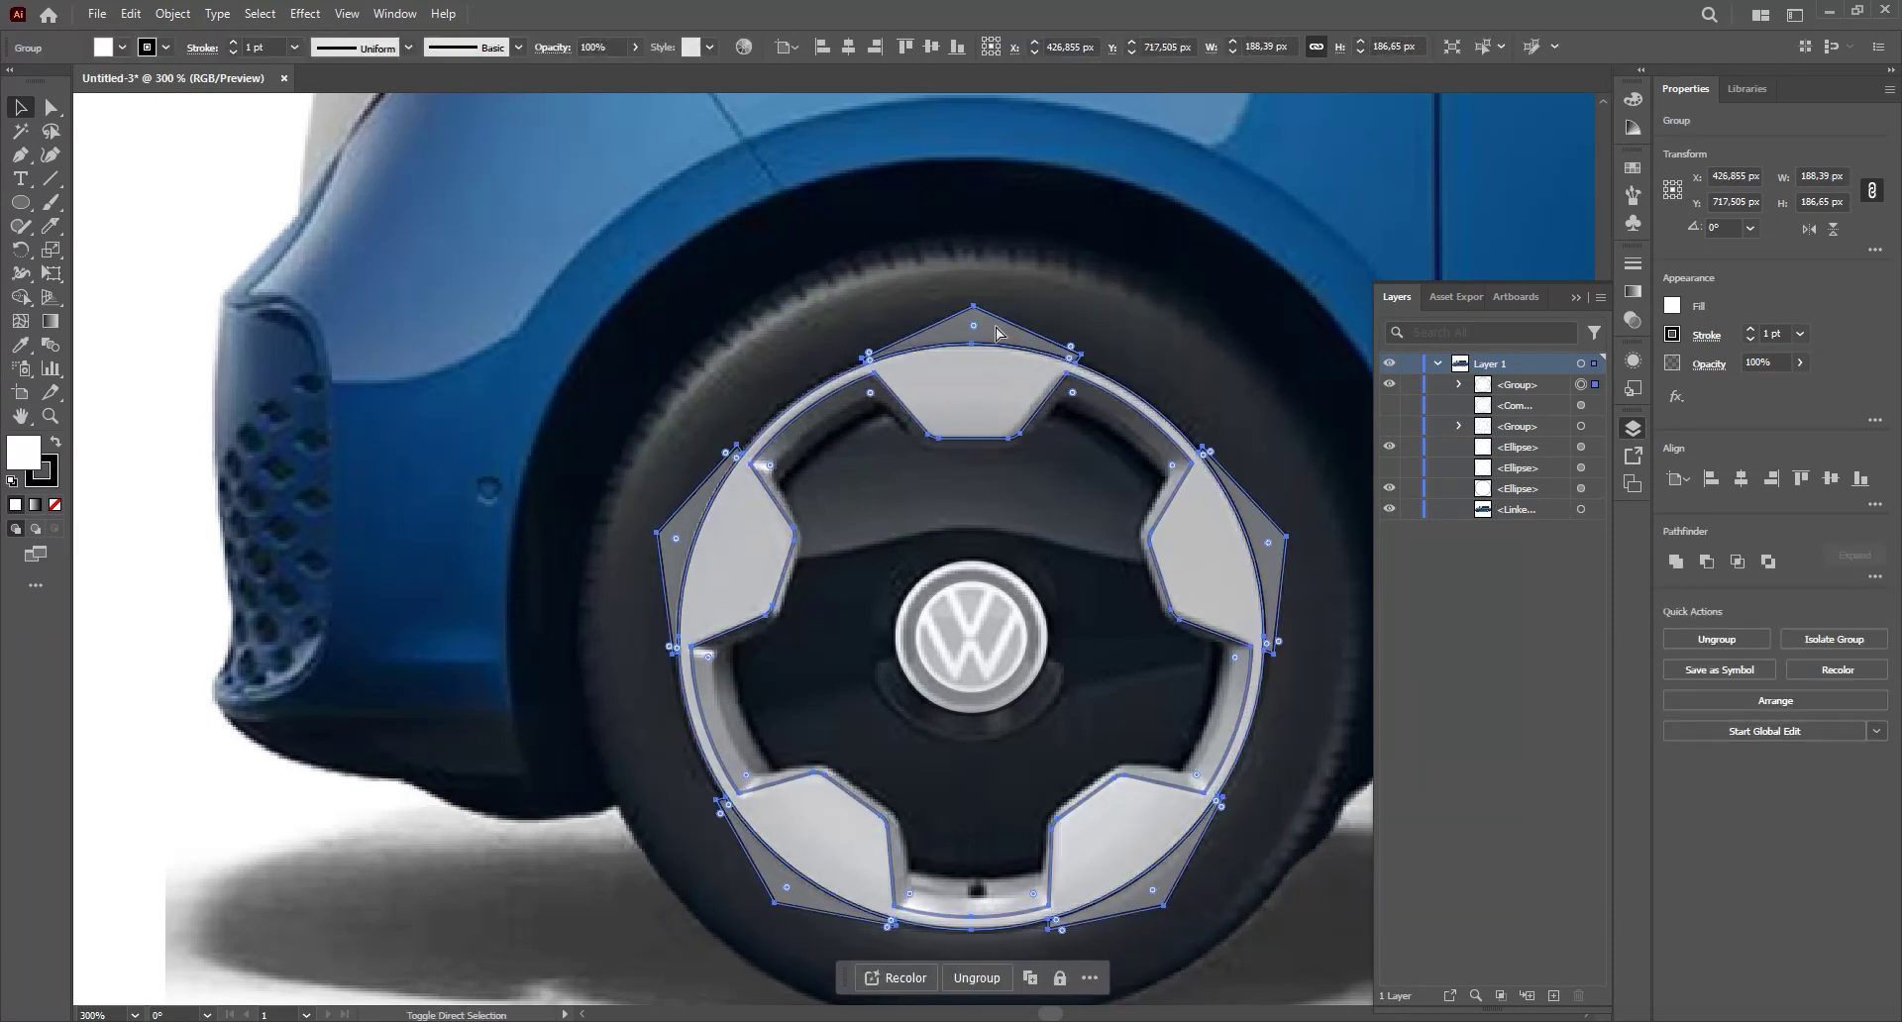
- Ungroup the merged rim artwork along with its nested spoke groups
right_click(997, 345)
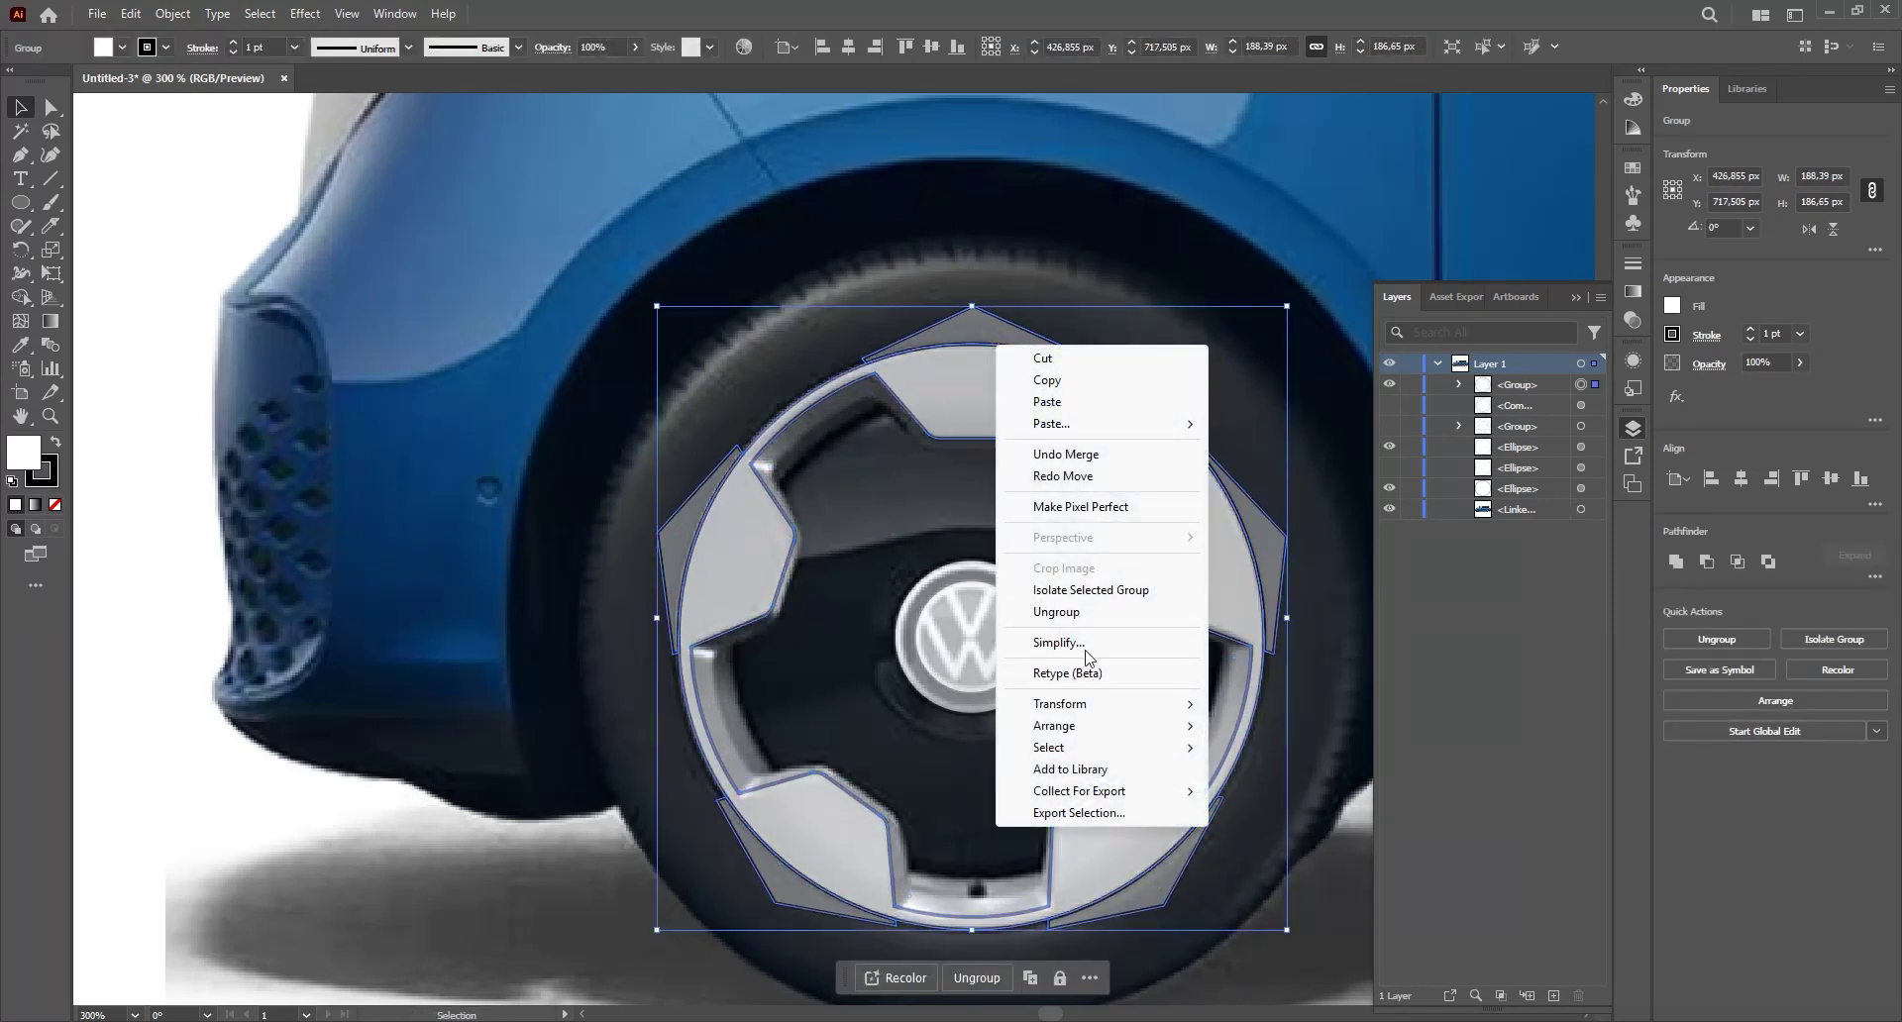
left_click(1078, 612)
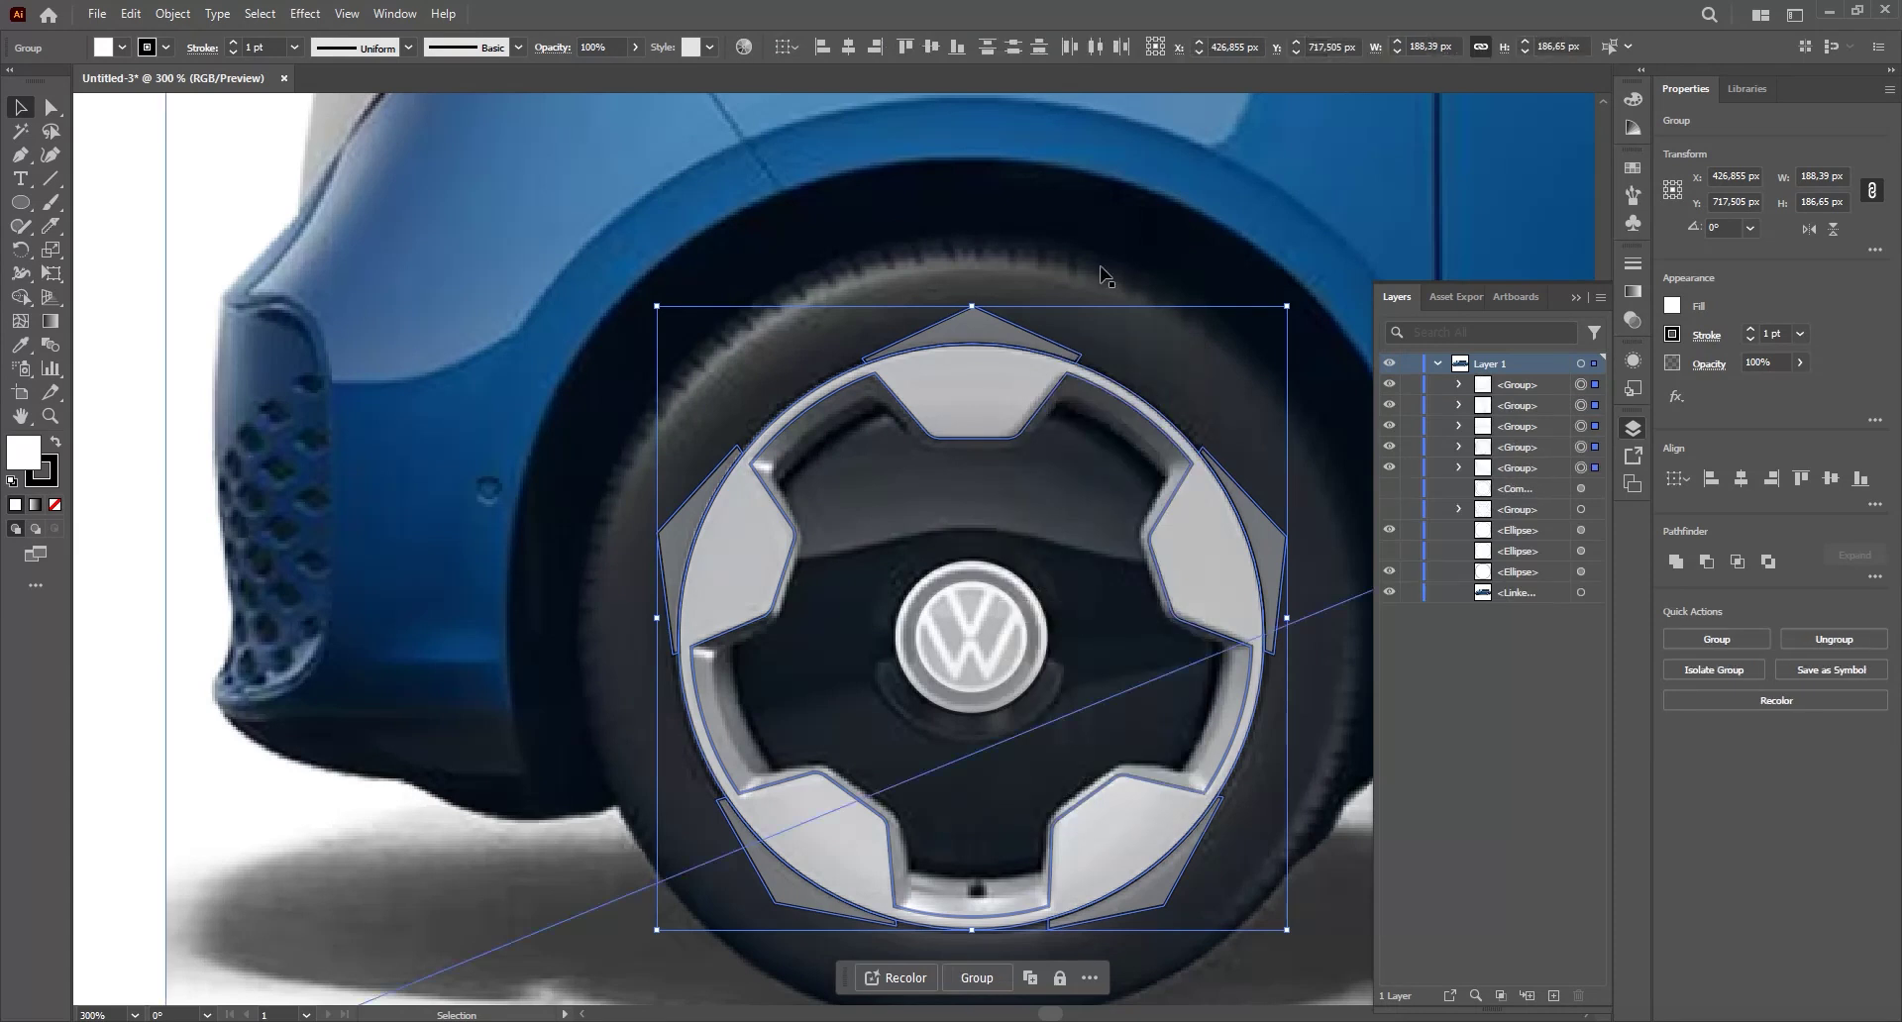
left_click(960, 329)
left_click(676, 544)
left_click(818, 537)
left_click_drag(702, 512, 706, 509)
left_click(830, 497)
left_click(692, 510)
key("ctrl+shift+g")
- Delete the five leftover spoke tips that stick out beyond the thin rim's outer circle
left_click(696, 510)
key("Delete")
left_click(969, 329)
key("Delete")
left_click(1264, 538)
key("Delete")
left_click(1146, 901)
key("Delete")
left_click(856, 909)
key("Delete")
- Hide the thin rim shape, show the wide ring and larger spokes, and merge these with Shape Builder
mouse_move(824, 858)
left_mouse_down()
mouse_move(814, 605)
mouse_move(808, 808)
mouse_move(842, 859)
mouse_move(810, 817)
mouse_move(822, 859)
left_mouse_up()
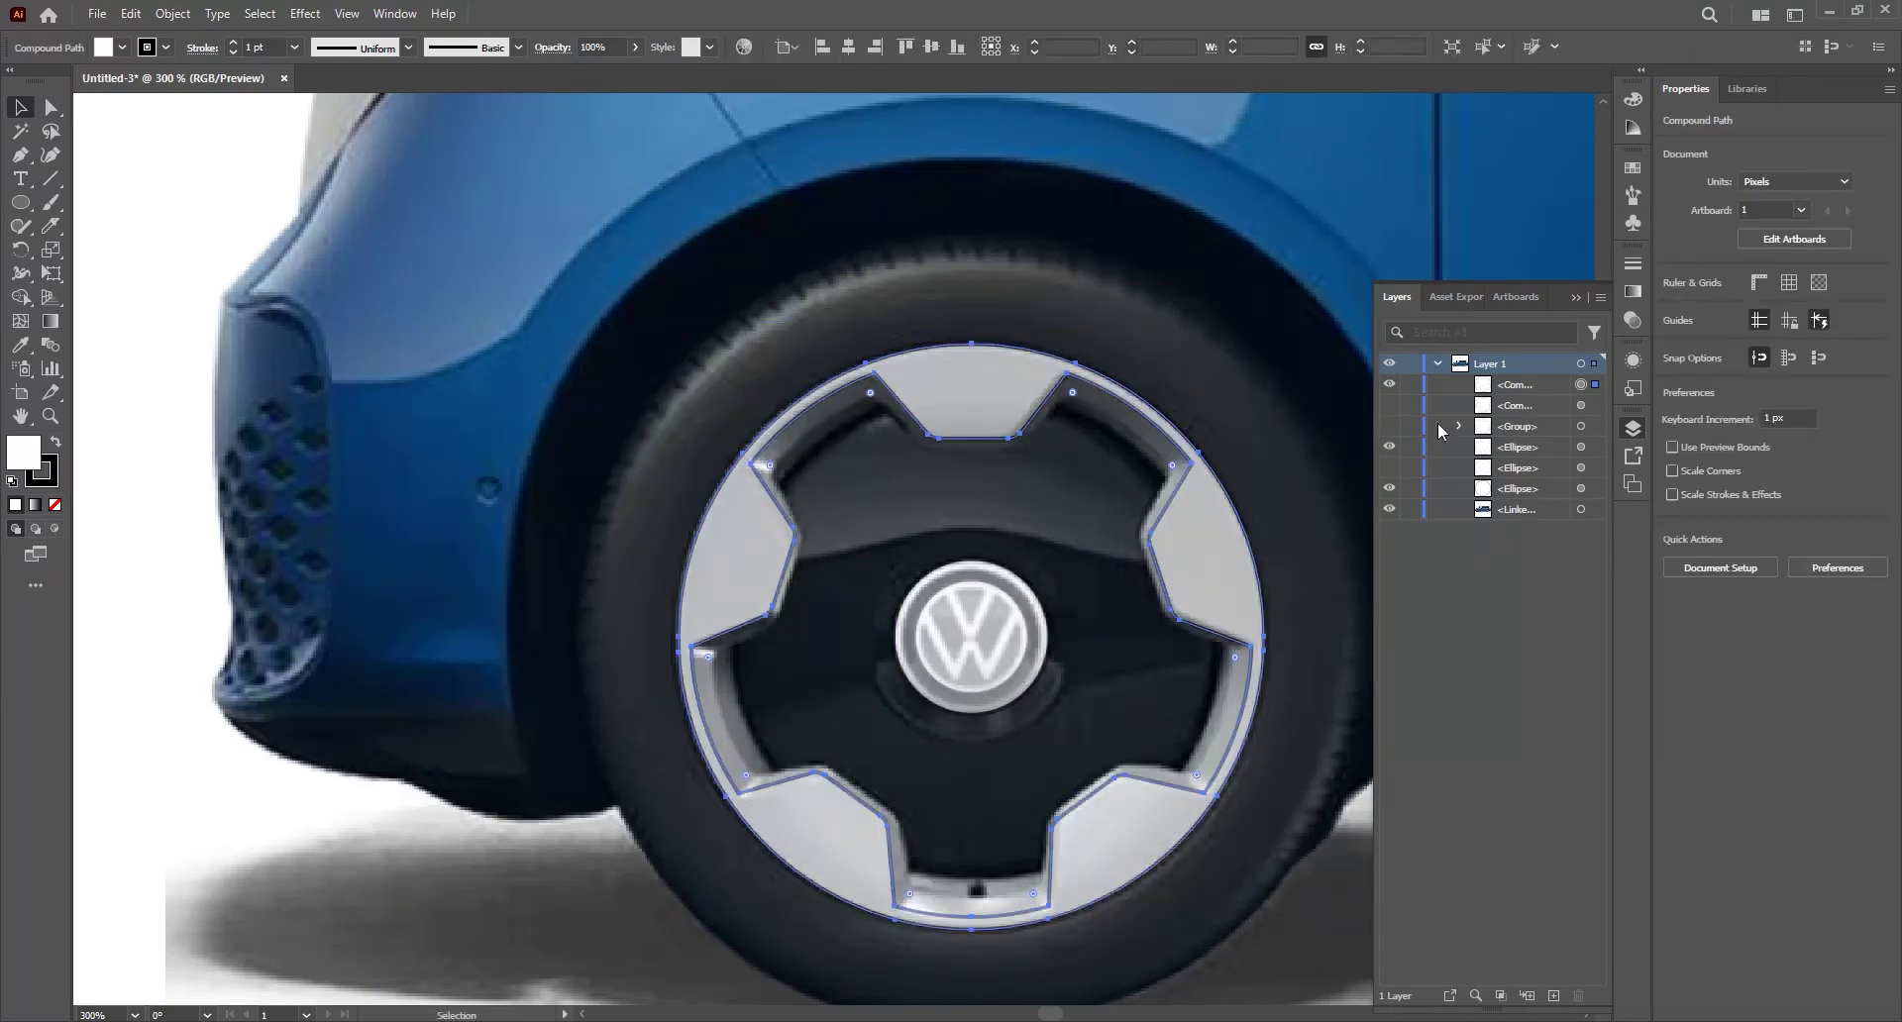
left_click(1389, 441)
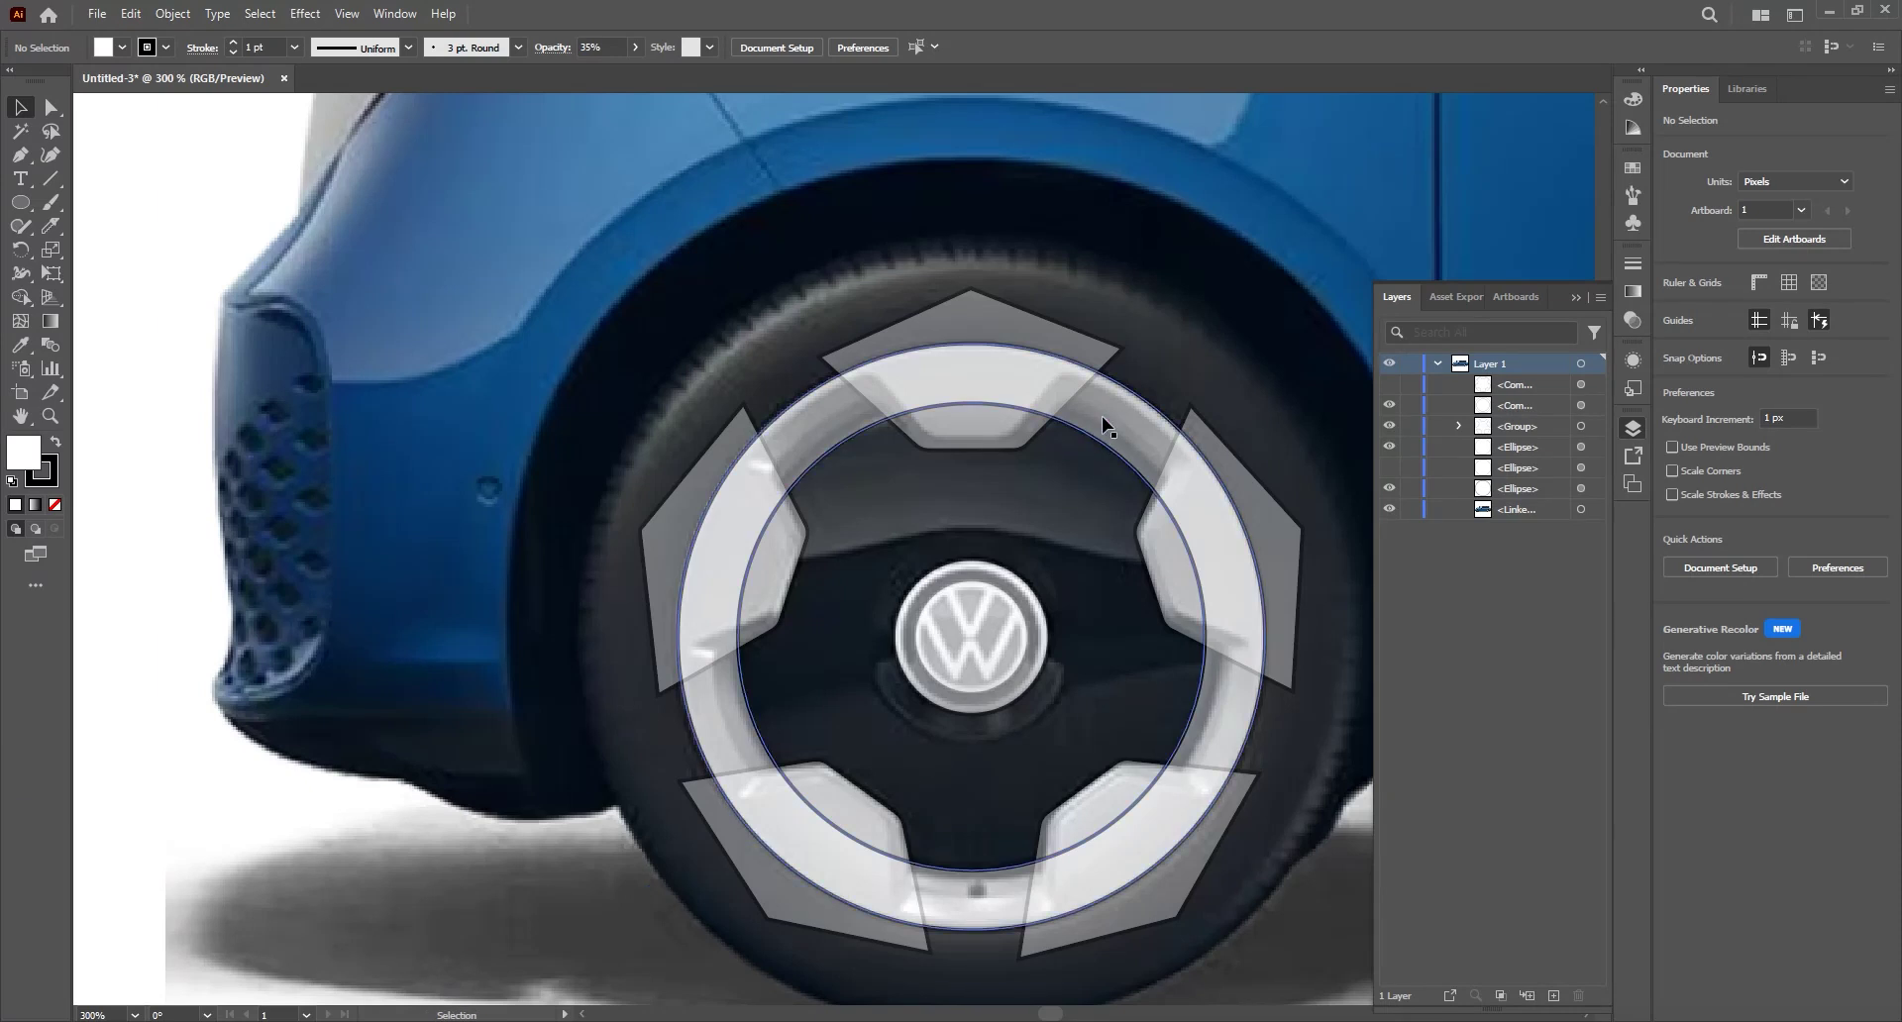
left_click(1102, 417)
left_click(996, 332, "shift")
left_click(21, 298)
mouse_move(1188, 597)
left_mouse_down()
mouse_move(1130, 815)
mouse_move(798, 836)
mouse_move(769, 501)
mouse_move(810, 397)
left_mouse_up()
key("v")
- Delete the larger spokes' leftover tips outside the wide rim and show the thin rim shape again
left_click(1021, 280)
left_click(1039, 325)
left_click_drag(1038, 322, 941, 297)
key("Delete")
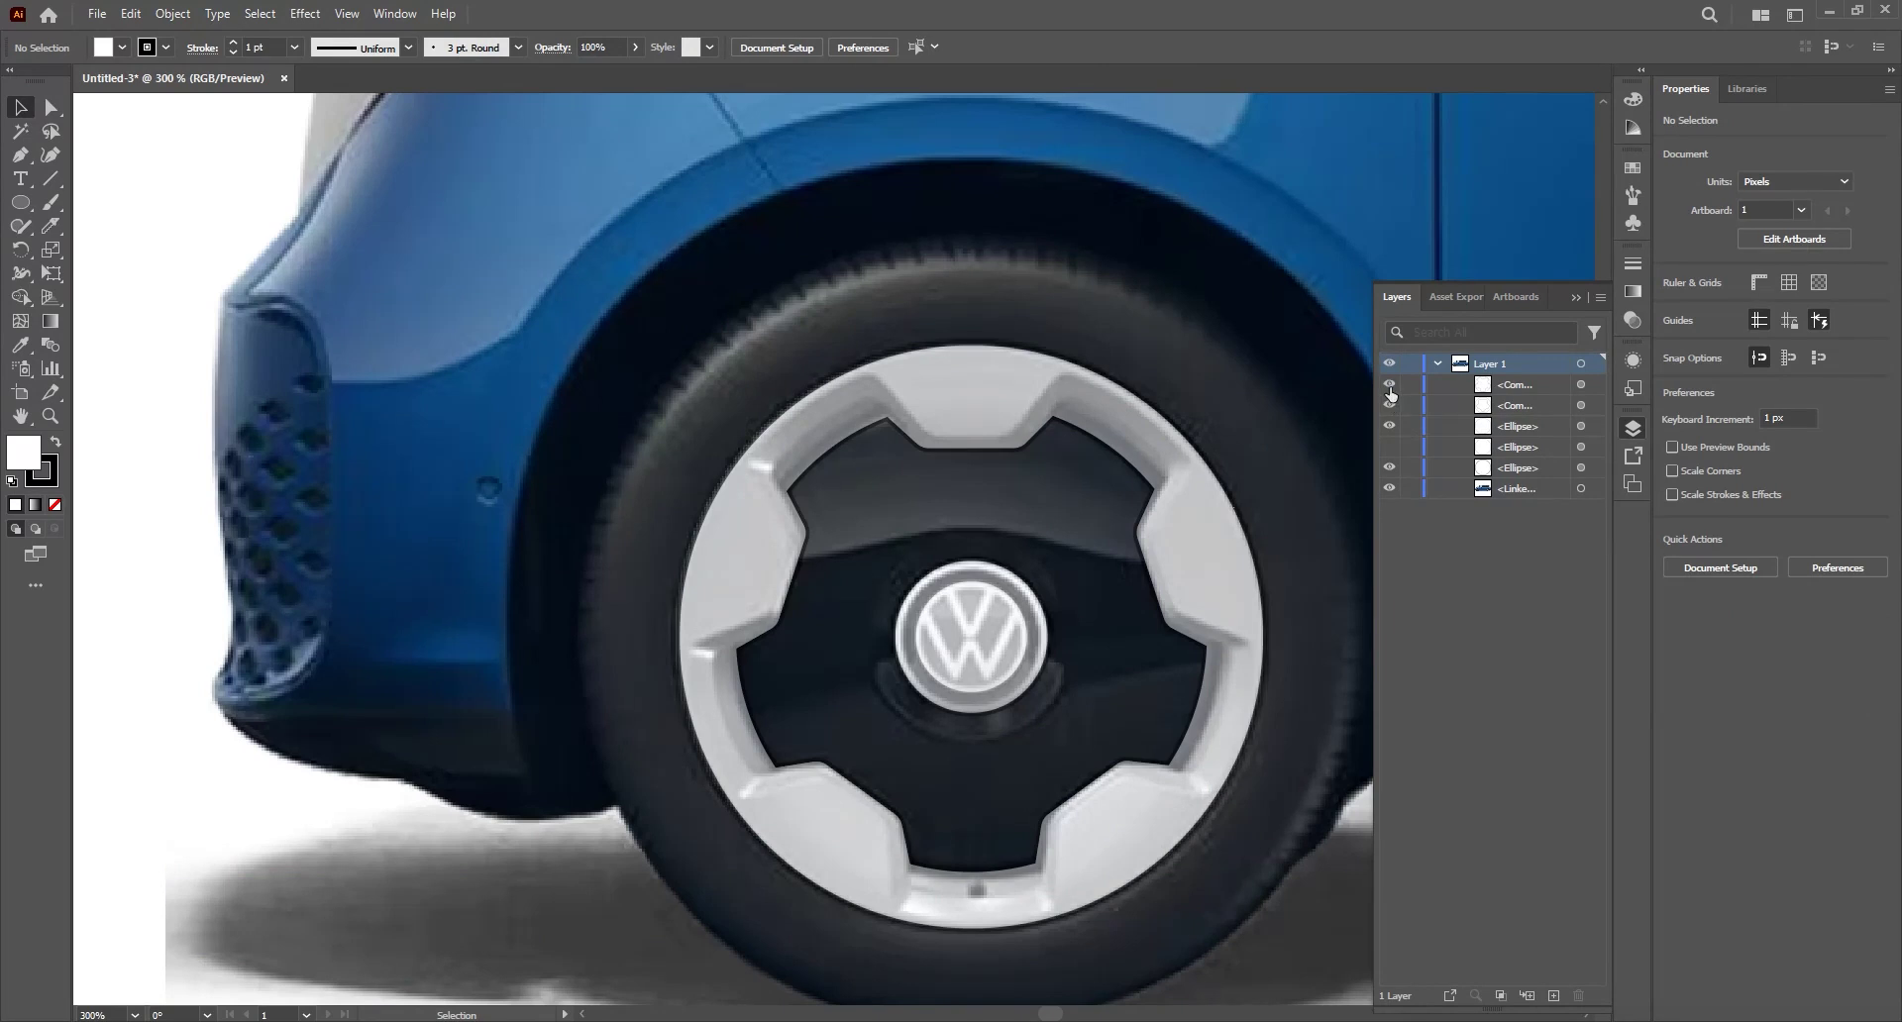
left_click(1390, 386)
- Examine the finished rim shapes and the VW emblem on the wheel hub
left_click(1189, 535)
scroll(1122, 504, "down", 1)
left_click_drag(1112, 474, 966, 390)
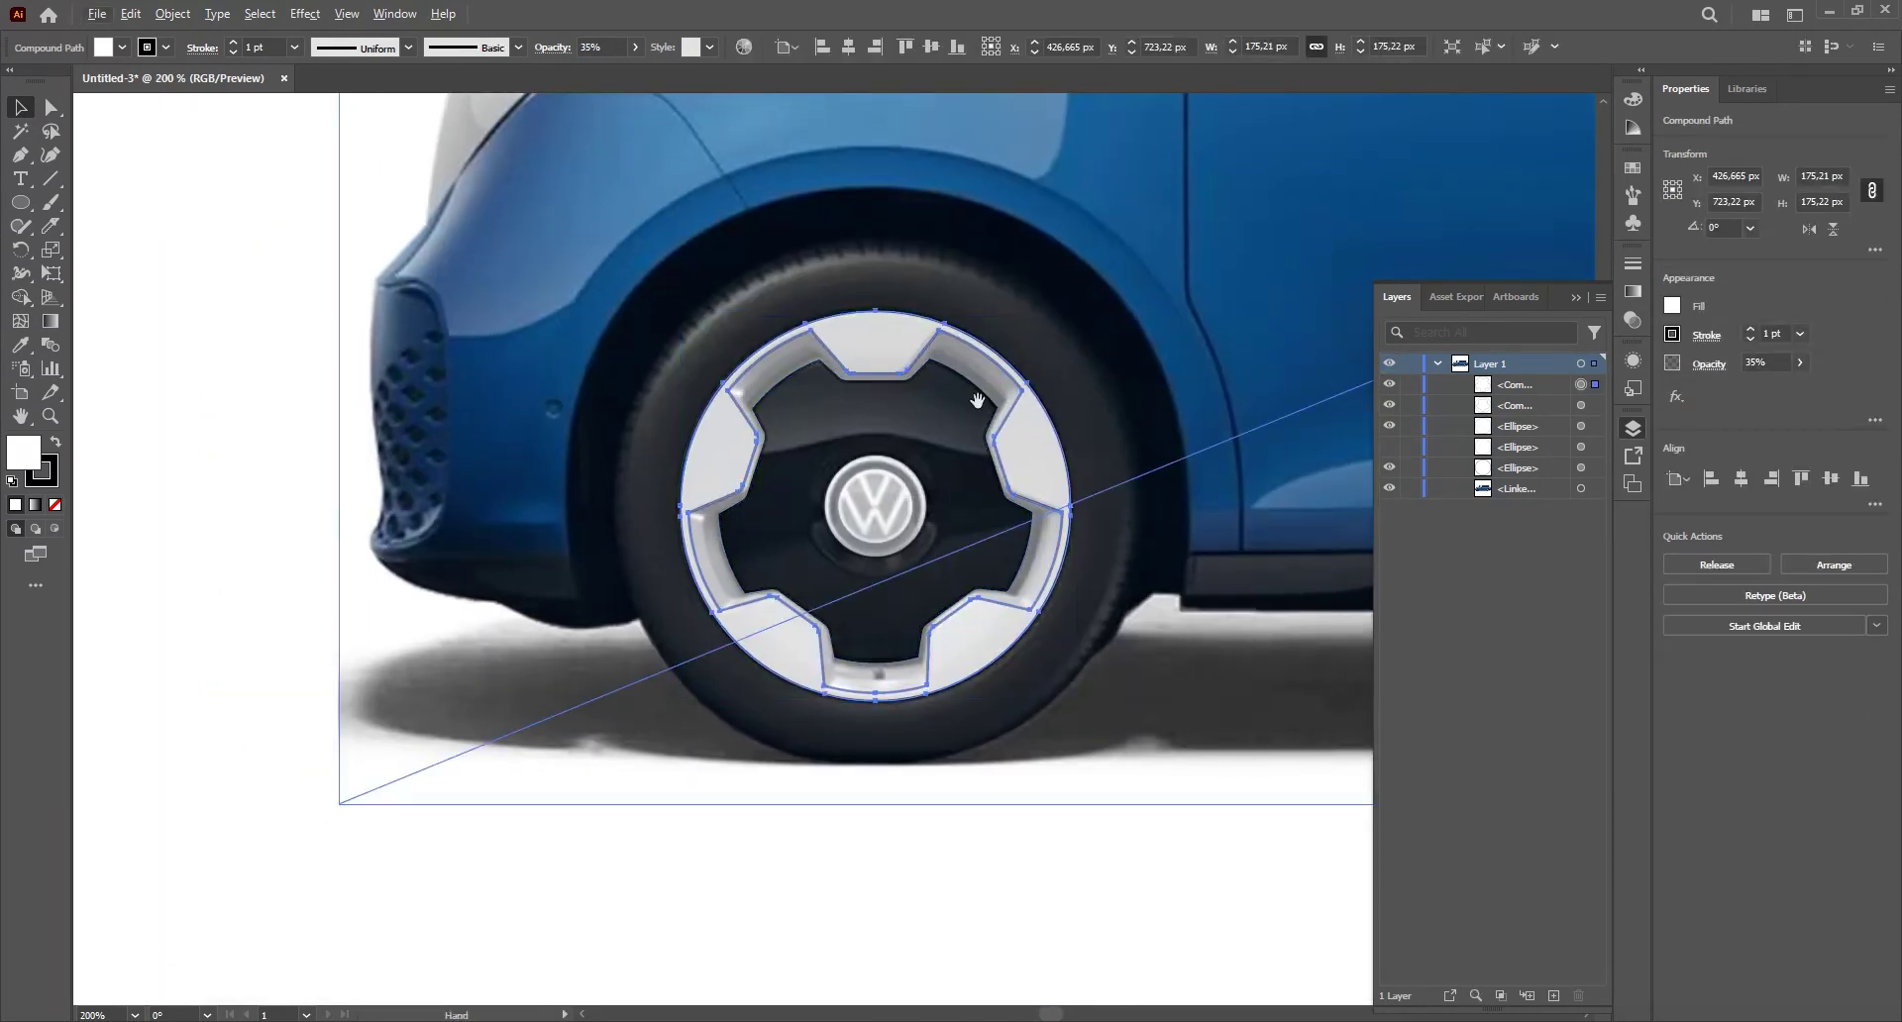
left_click(886, 480)
scroll(887, 480, "up", 1)
left_click_drag(922, 507, 976, 526)
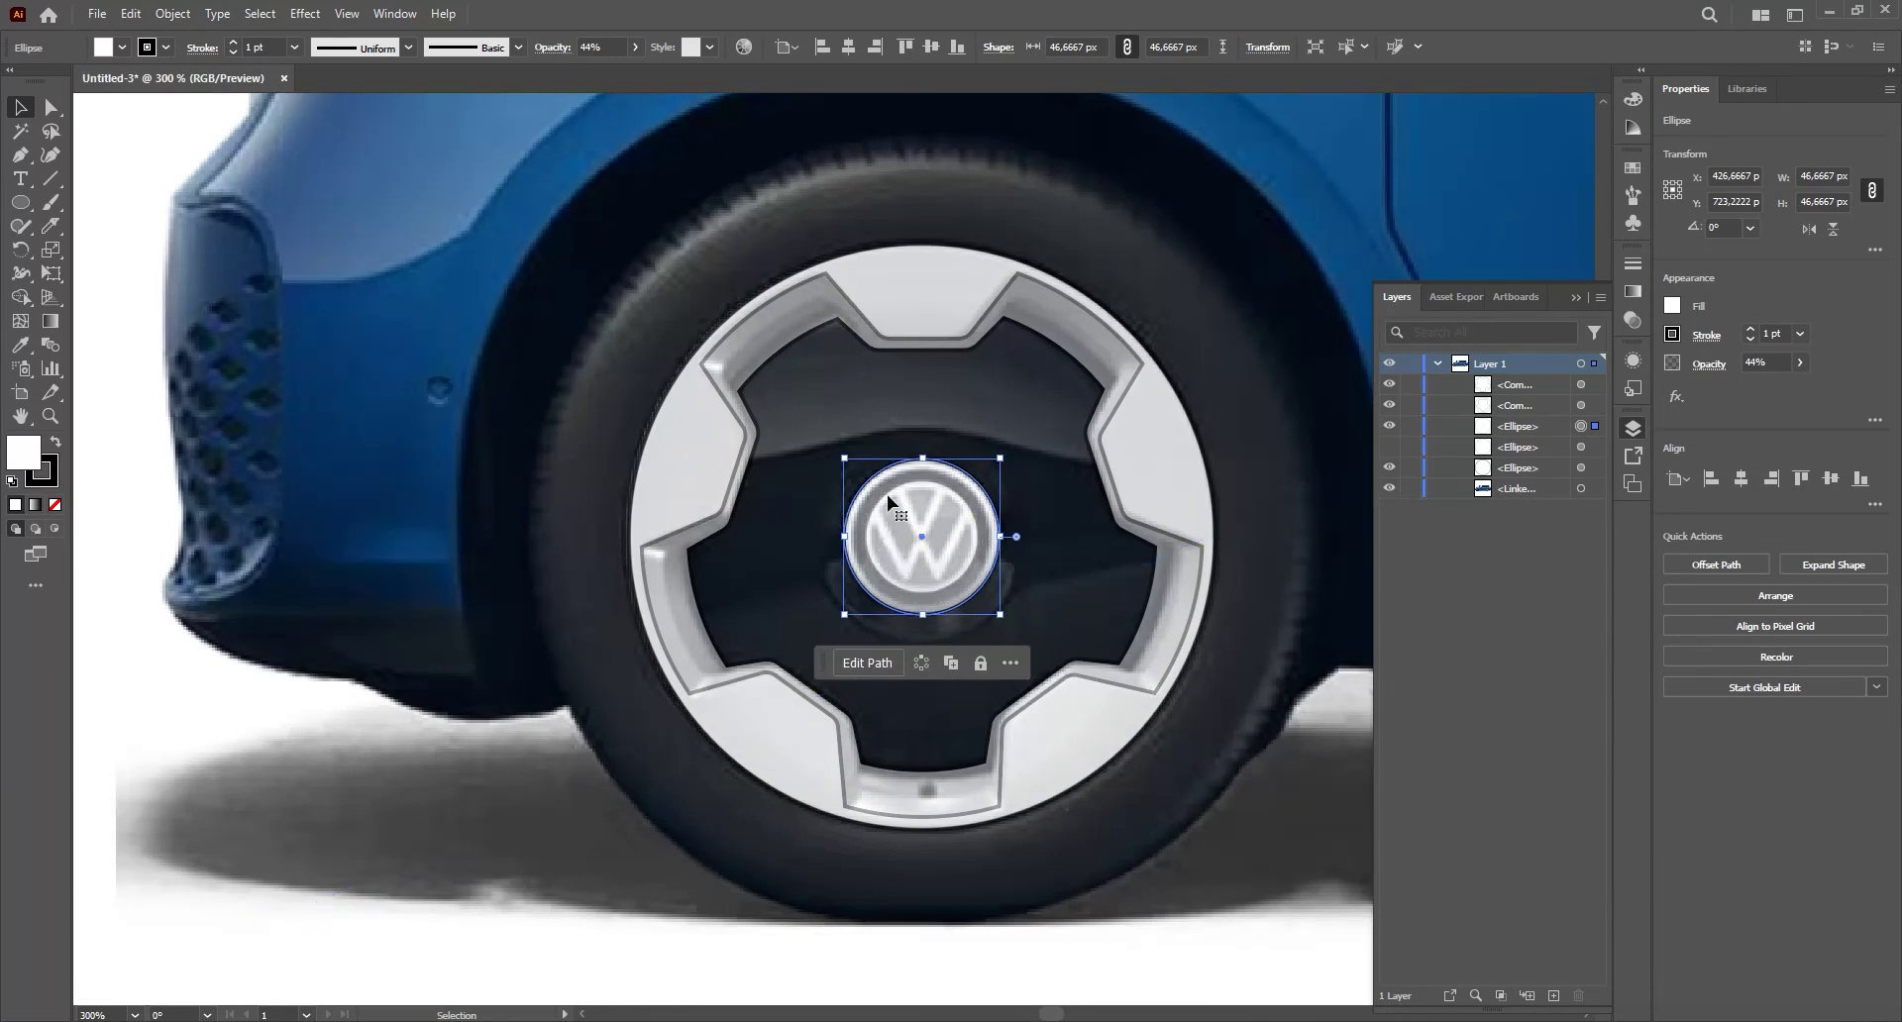
left_click(1081, 464)
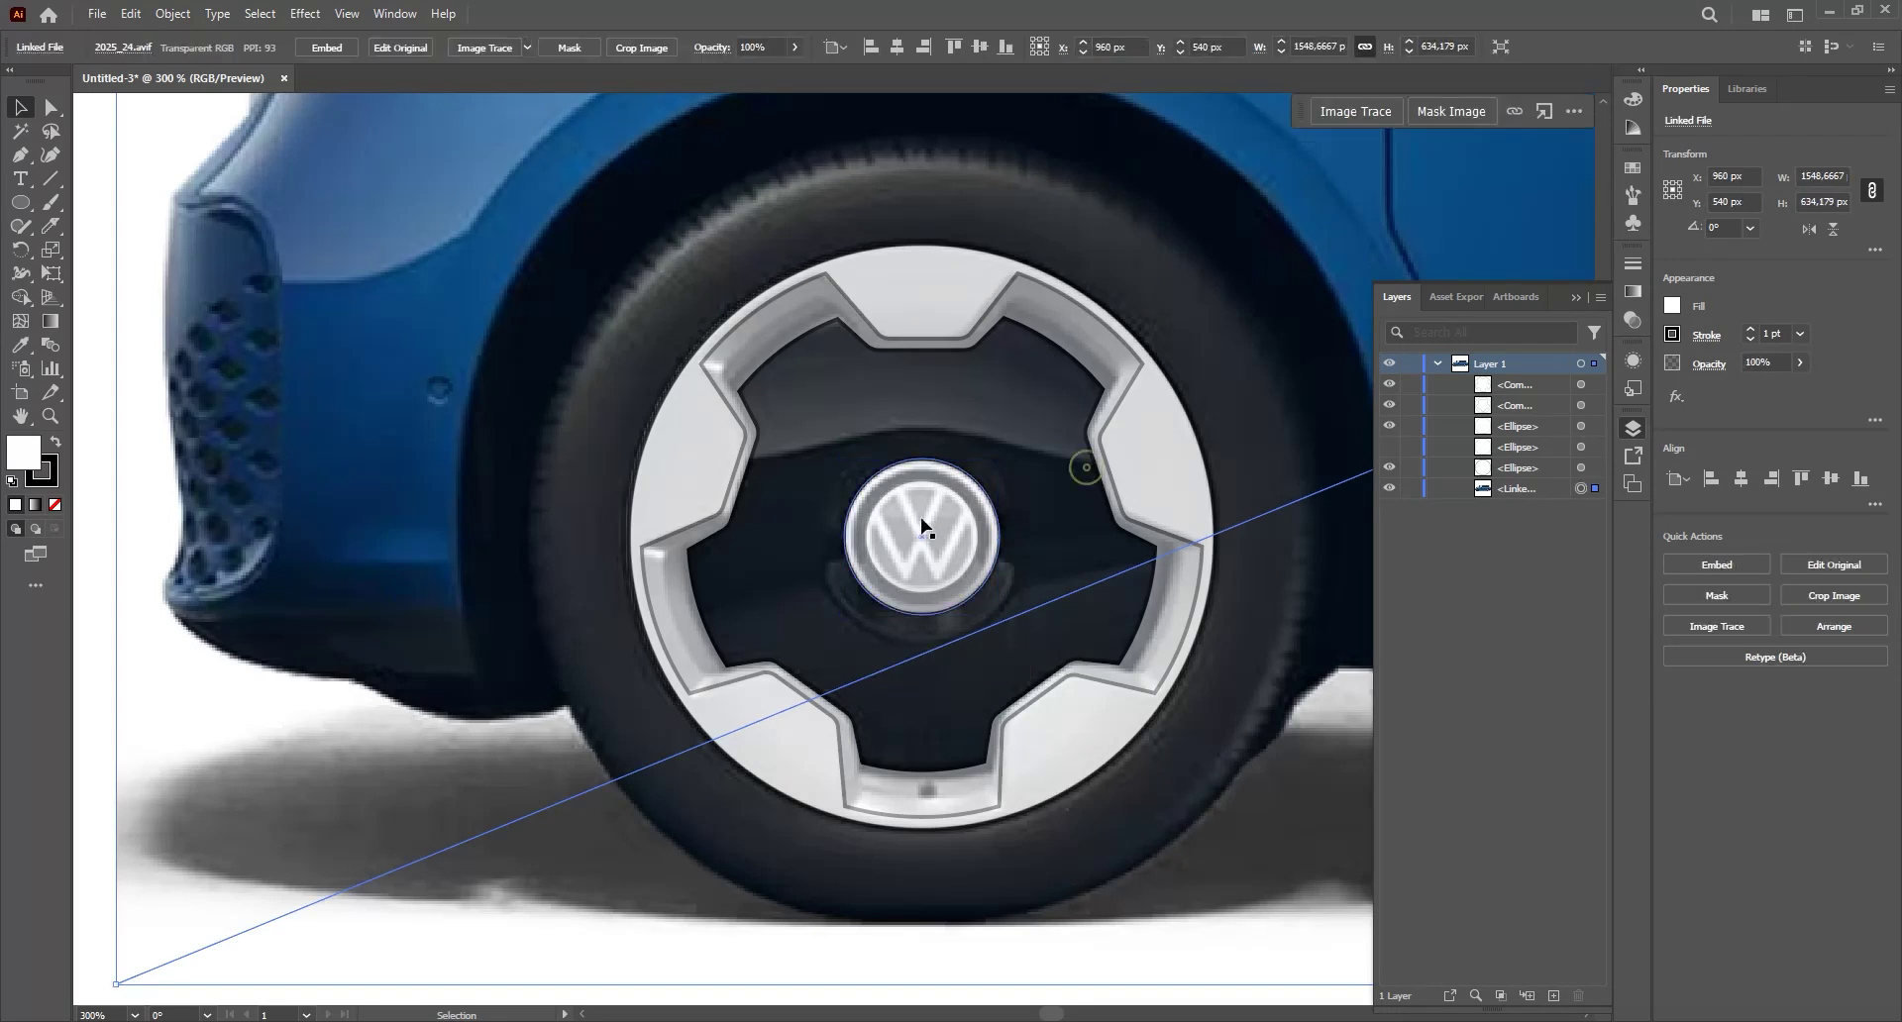
left_click_drag(894, 526, 917, 525)
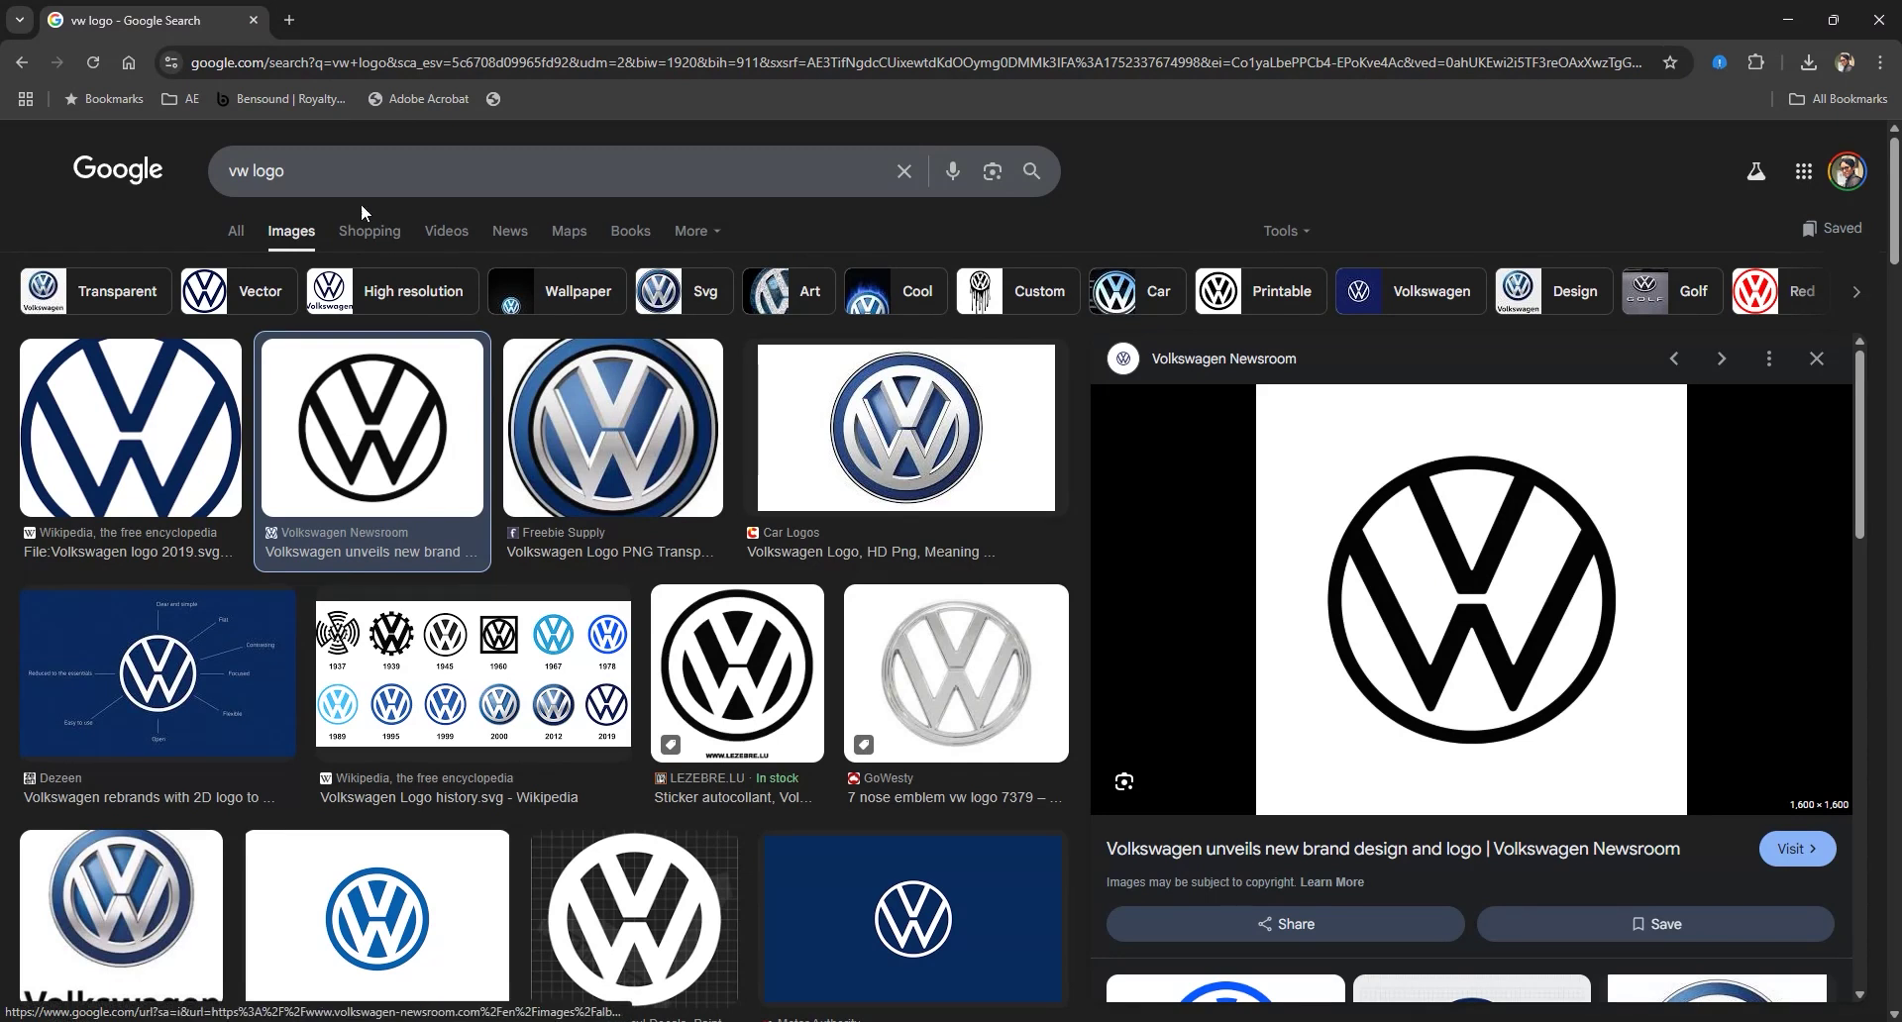
- Copy the black VW logo image from the browser's image search and paste it into the Illustrator document
right_click(1505, 622)
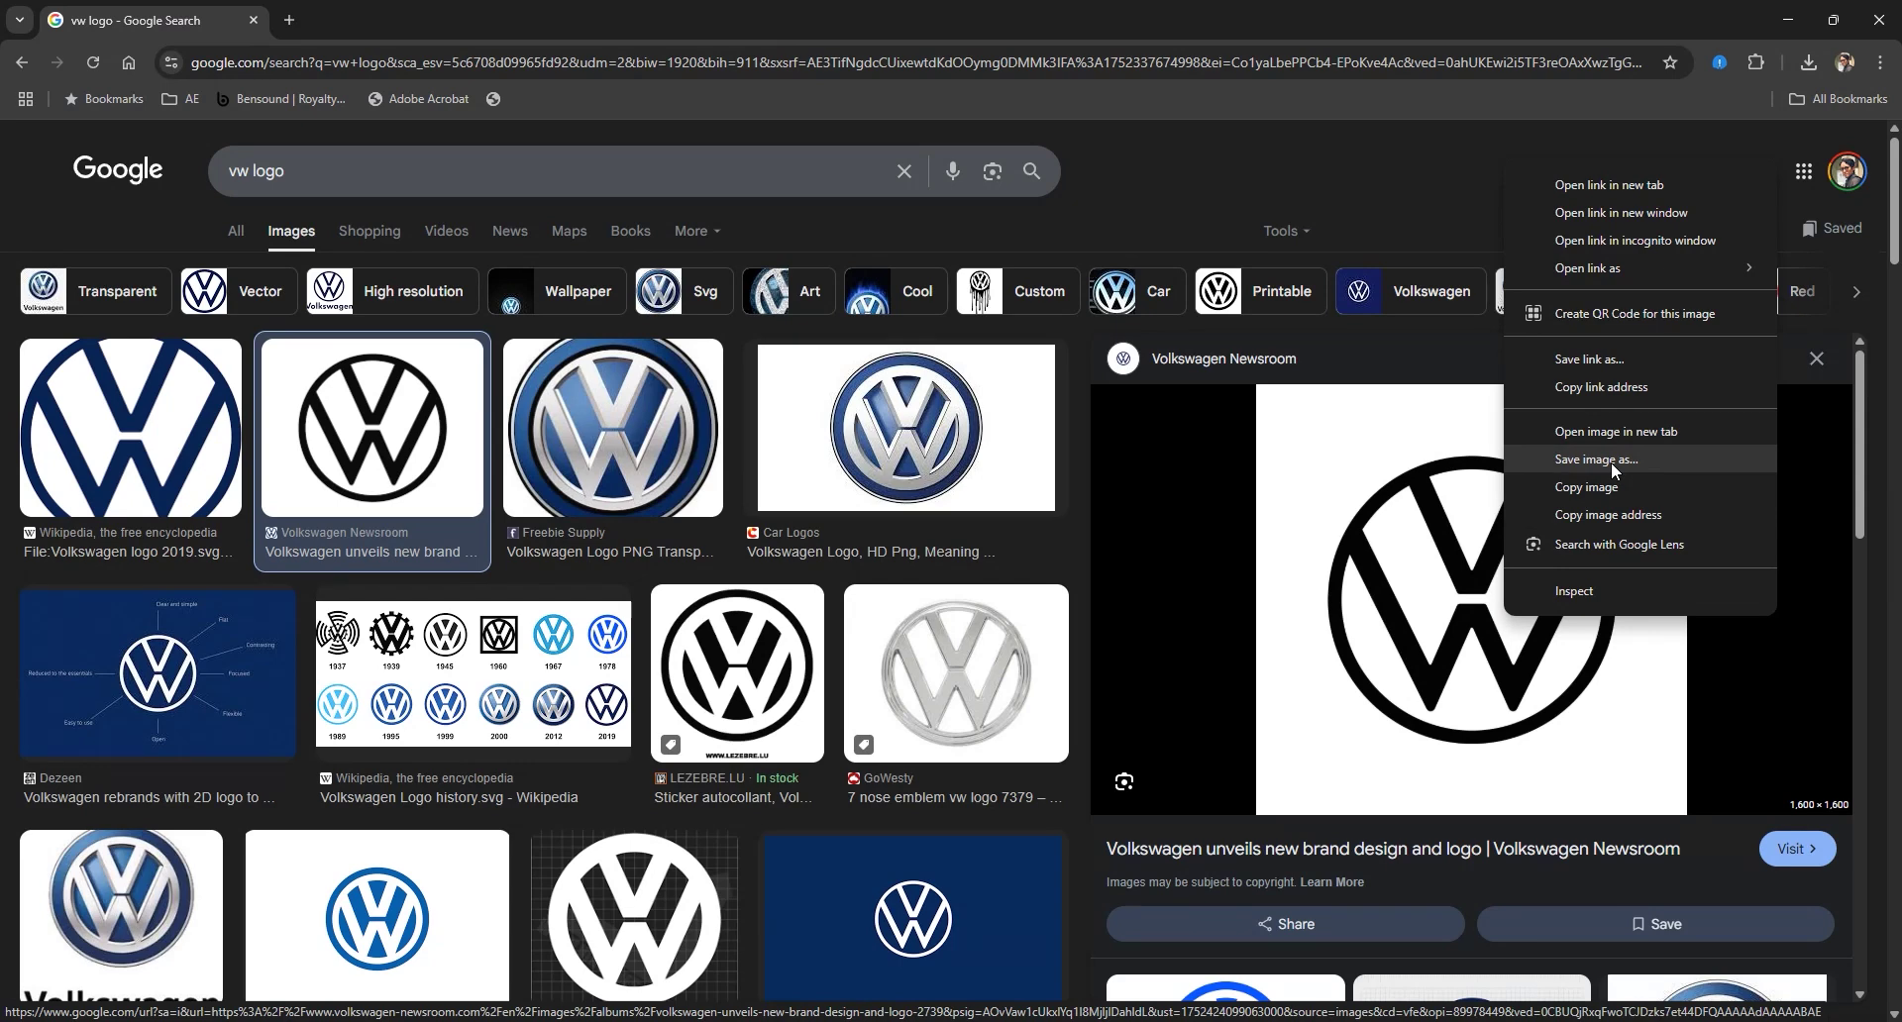
left_click(1601, 486)
key("alt+Tab")
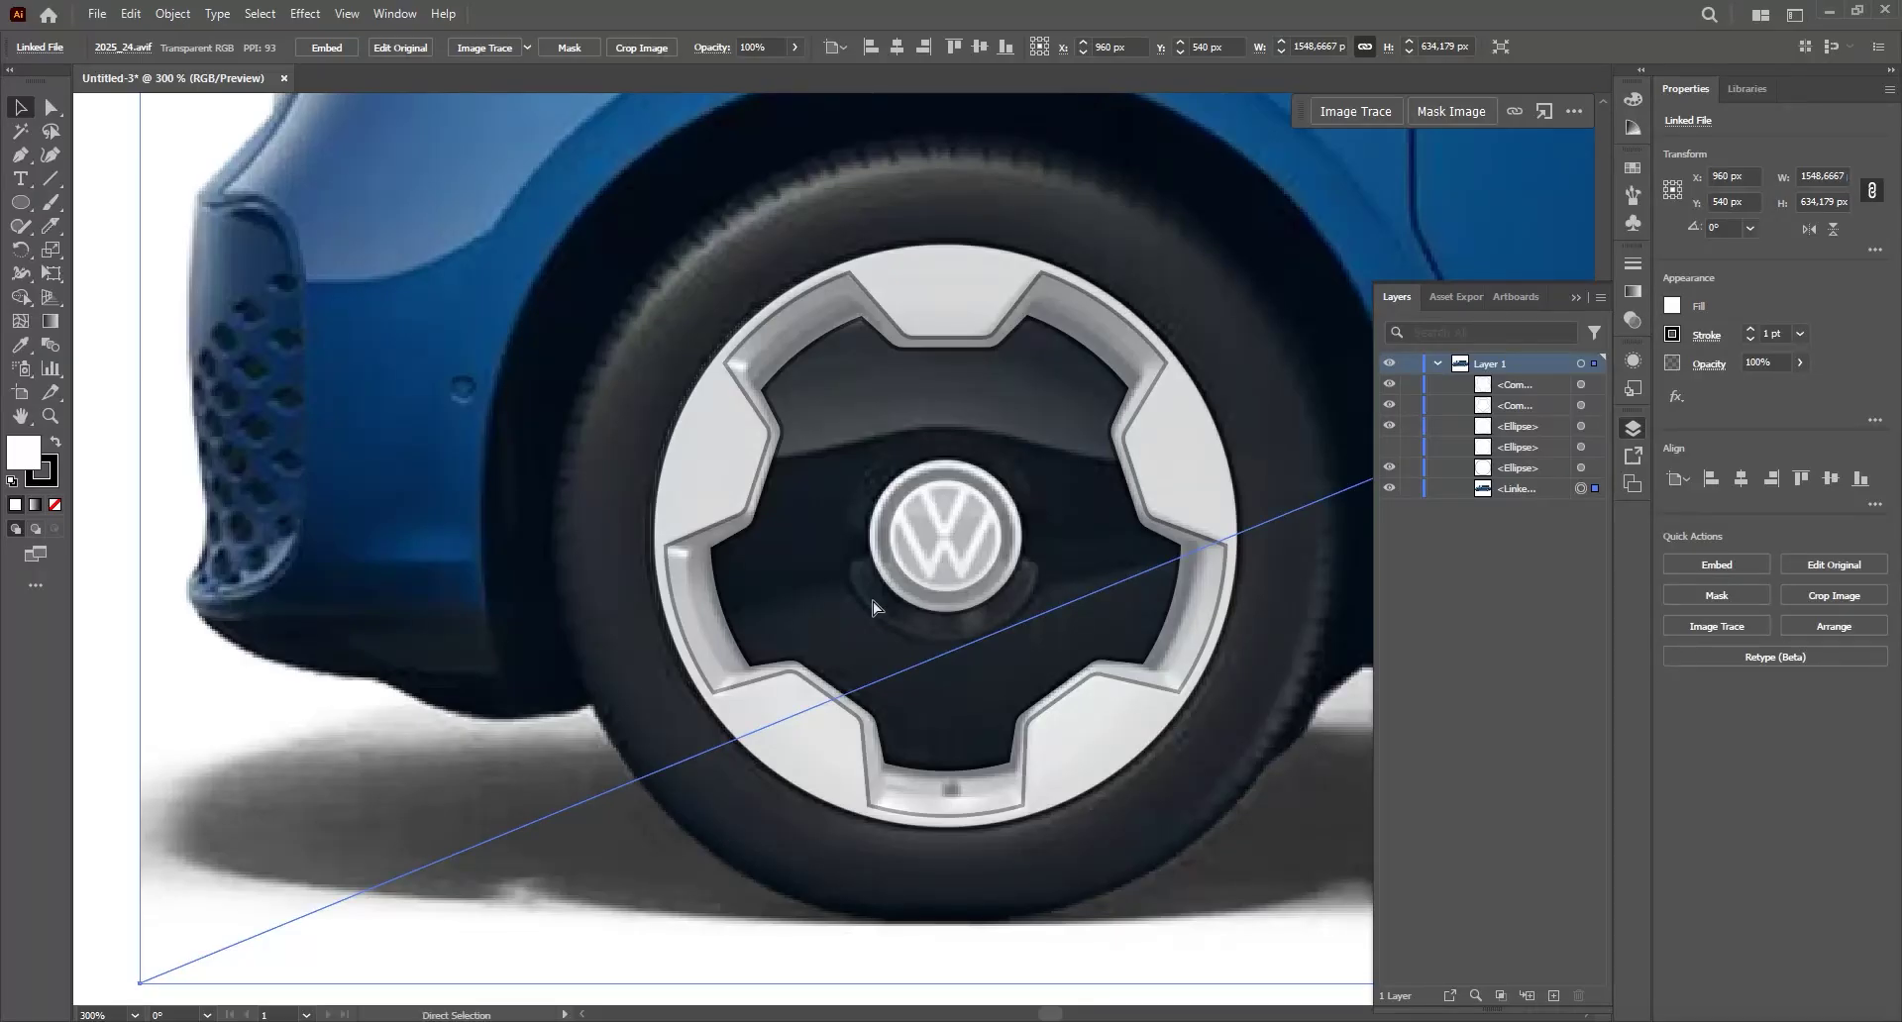
key("ctrl+v")
- Scale the pasted VW logo image down proportionally to about 149.3 px square
scroll(955, 513, "down", 6)
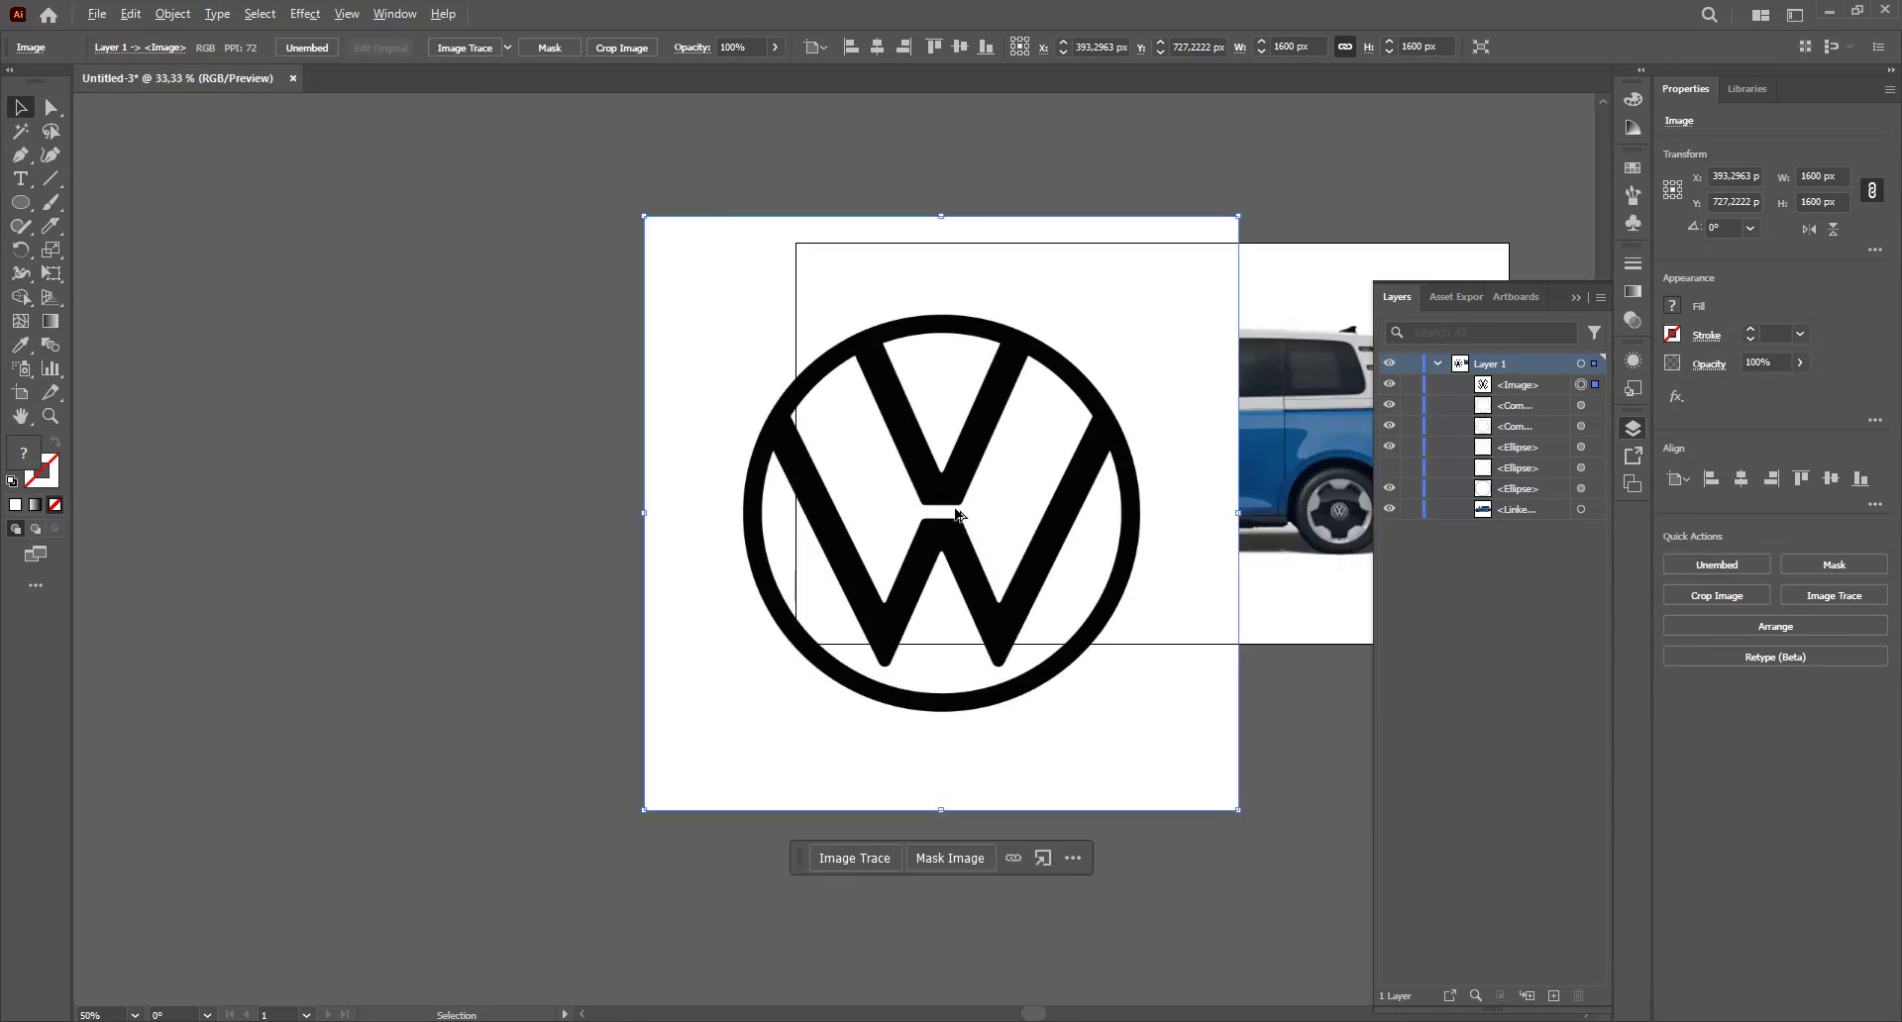
mouse_move(1180, 273)
left_mouse_down()
mouse_move(948, 457)
mouse_move(941, 517)
left_mouse_up()
scroll(849, 612, "up", 3)
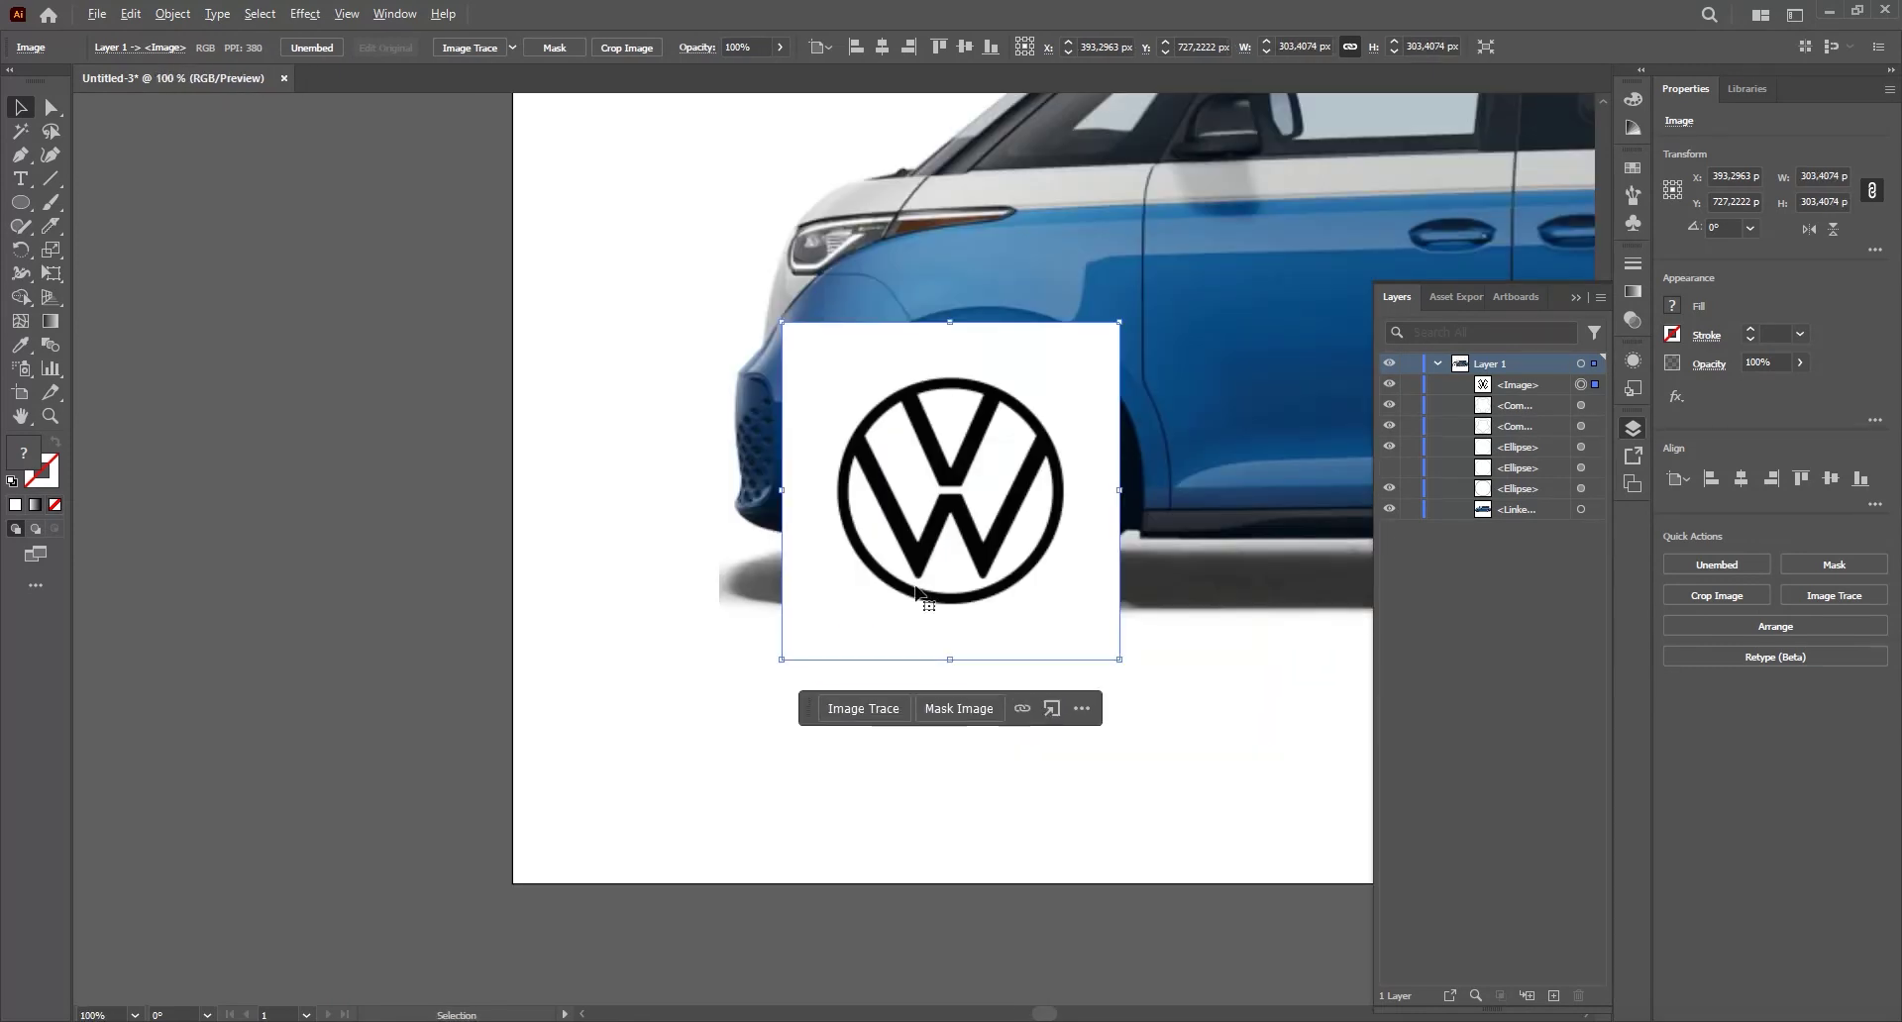
scroll(992, 520, "up", 3)
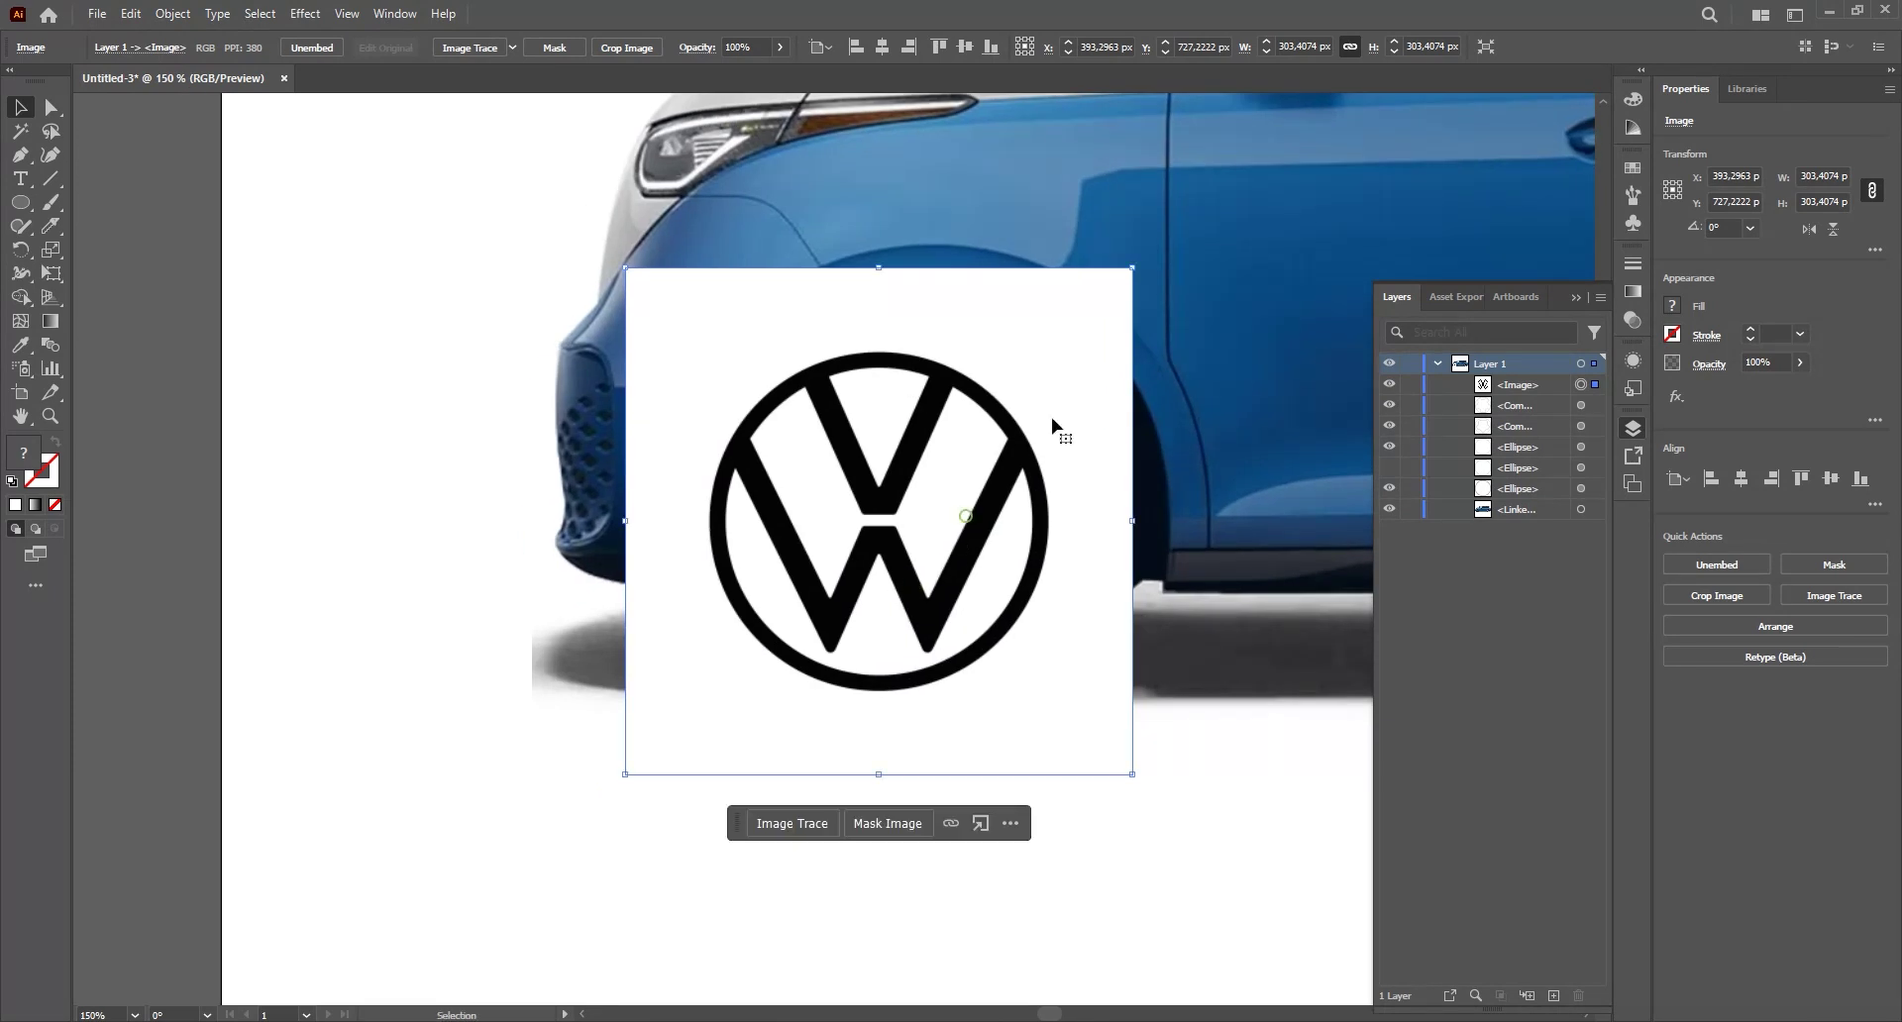
left_click_drag(1132, 272, 1005, 397)
scroll(913, 513, "up", 1)
left_click_drag(913, 513, 1013, 572)
scroll(901, 598, "up", 1)
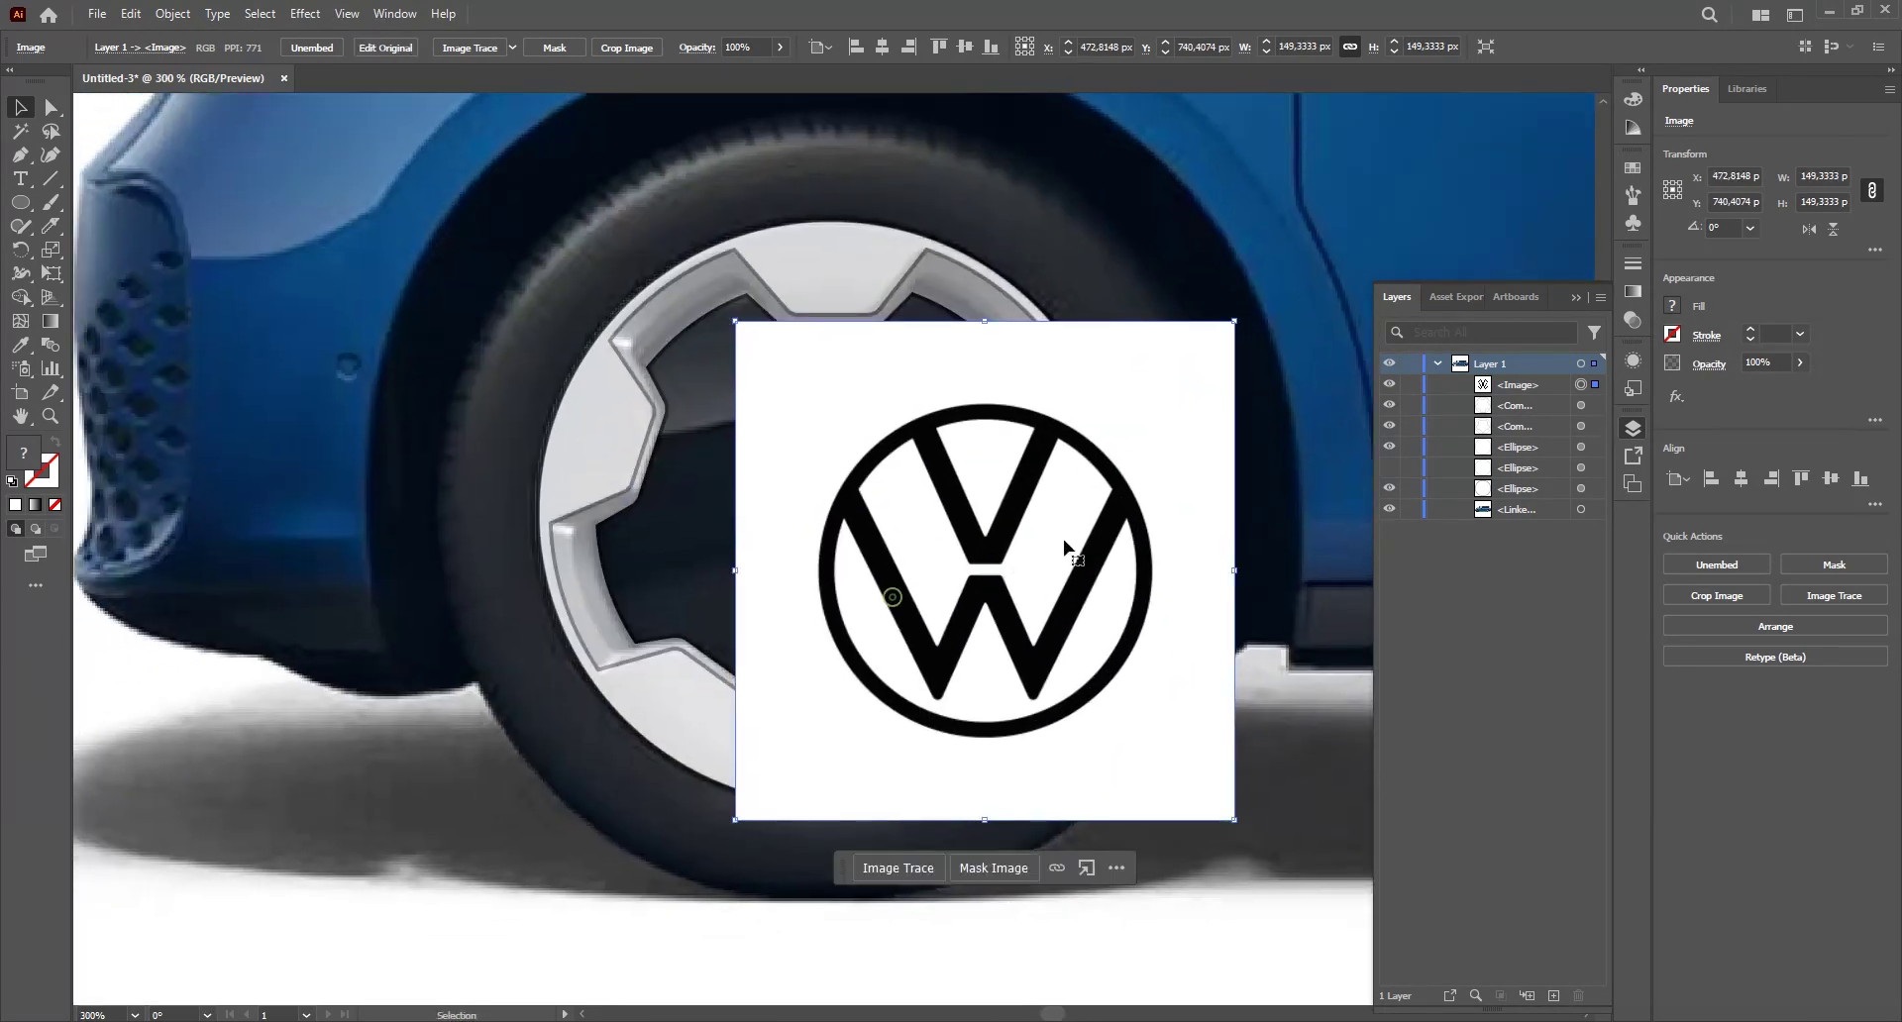
- Move the VW logo image to the blank artboard area below the front wheel
left_click_drag(1091, 507, 1077, 417)
scroll(1077, 417, "down", 2)
left_click_drag(1087, 320, 966, 605)
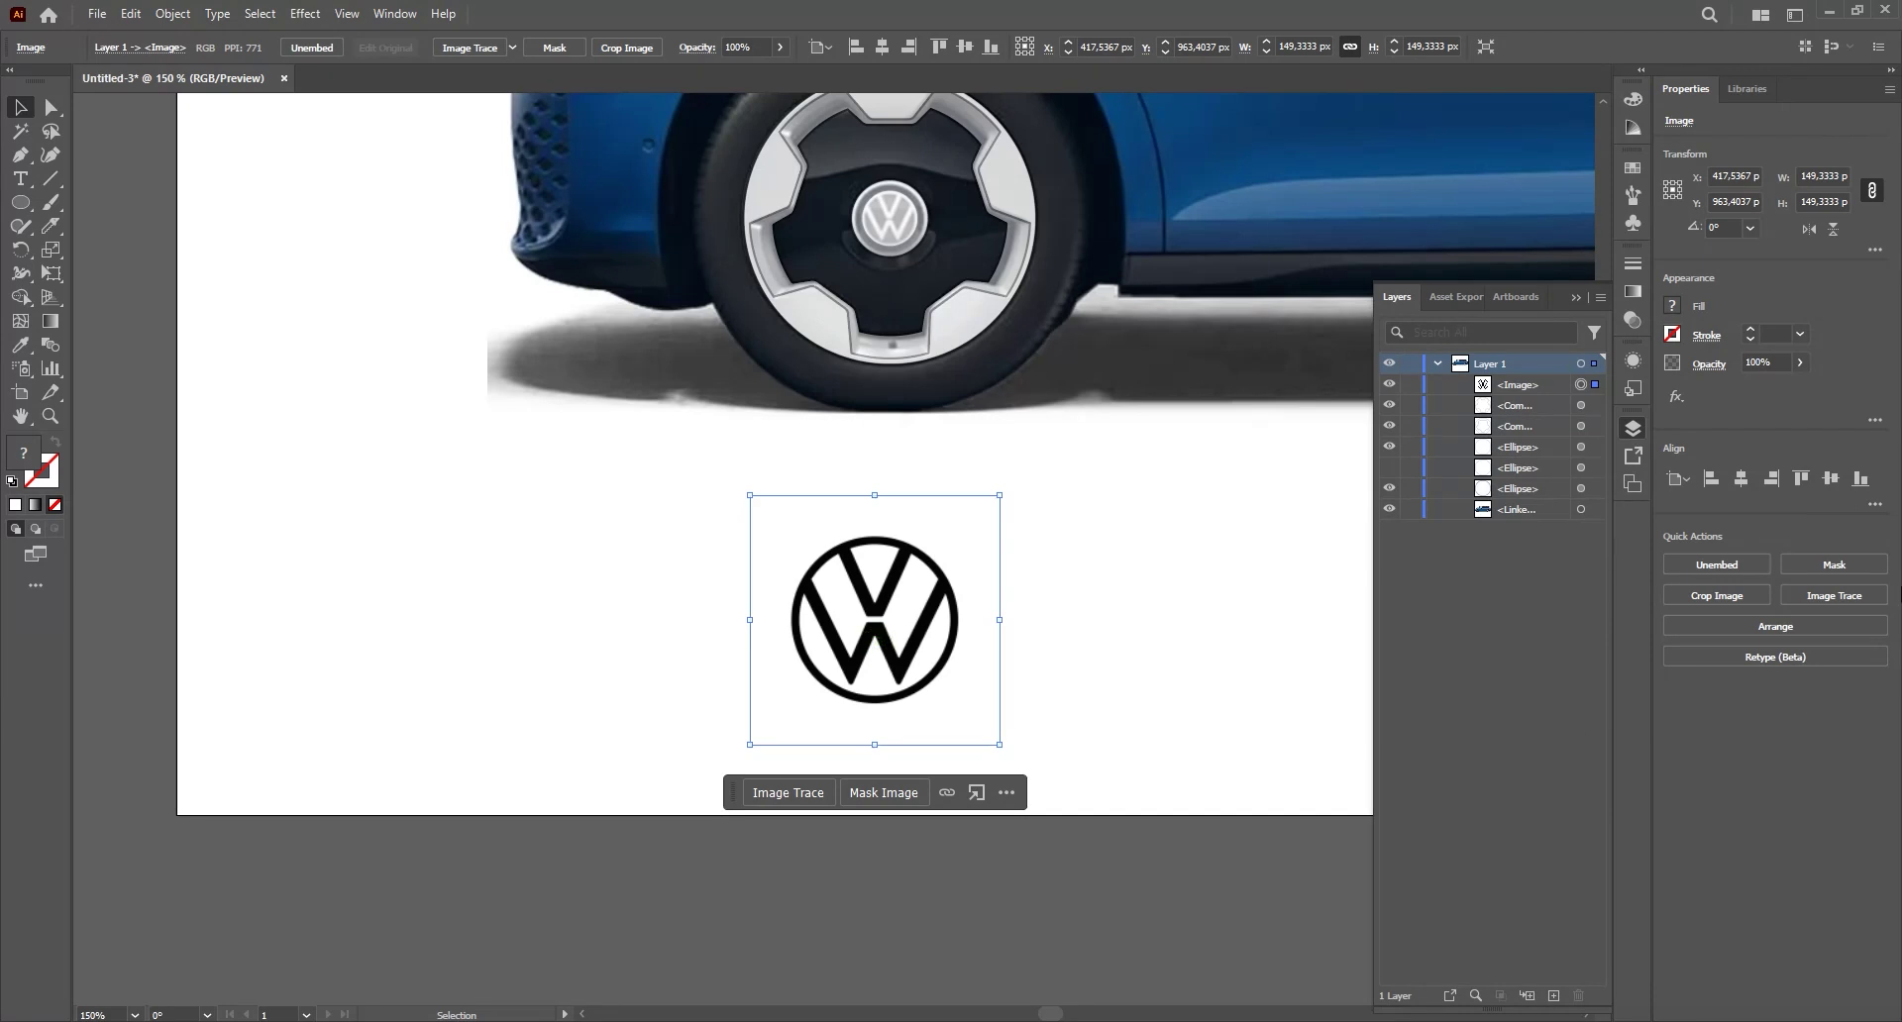
- Image Trace the VW logo image with the Black and White Logo preset and expand the result into vector shapes
left_click(1840, 597)
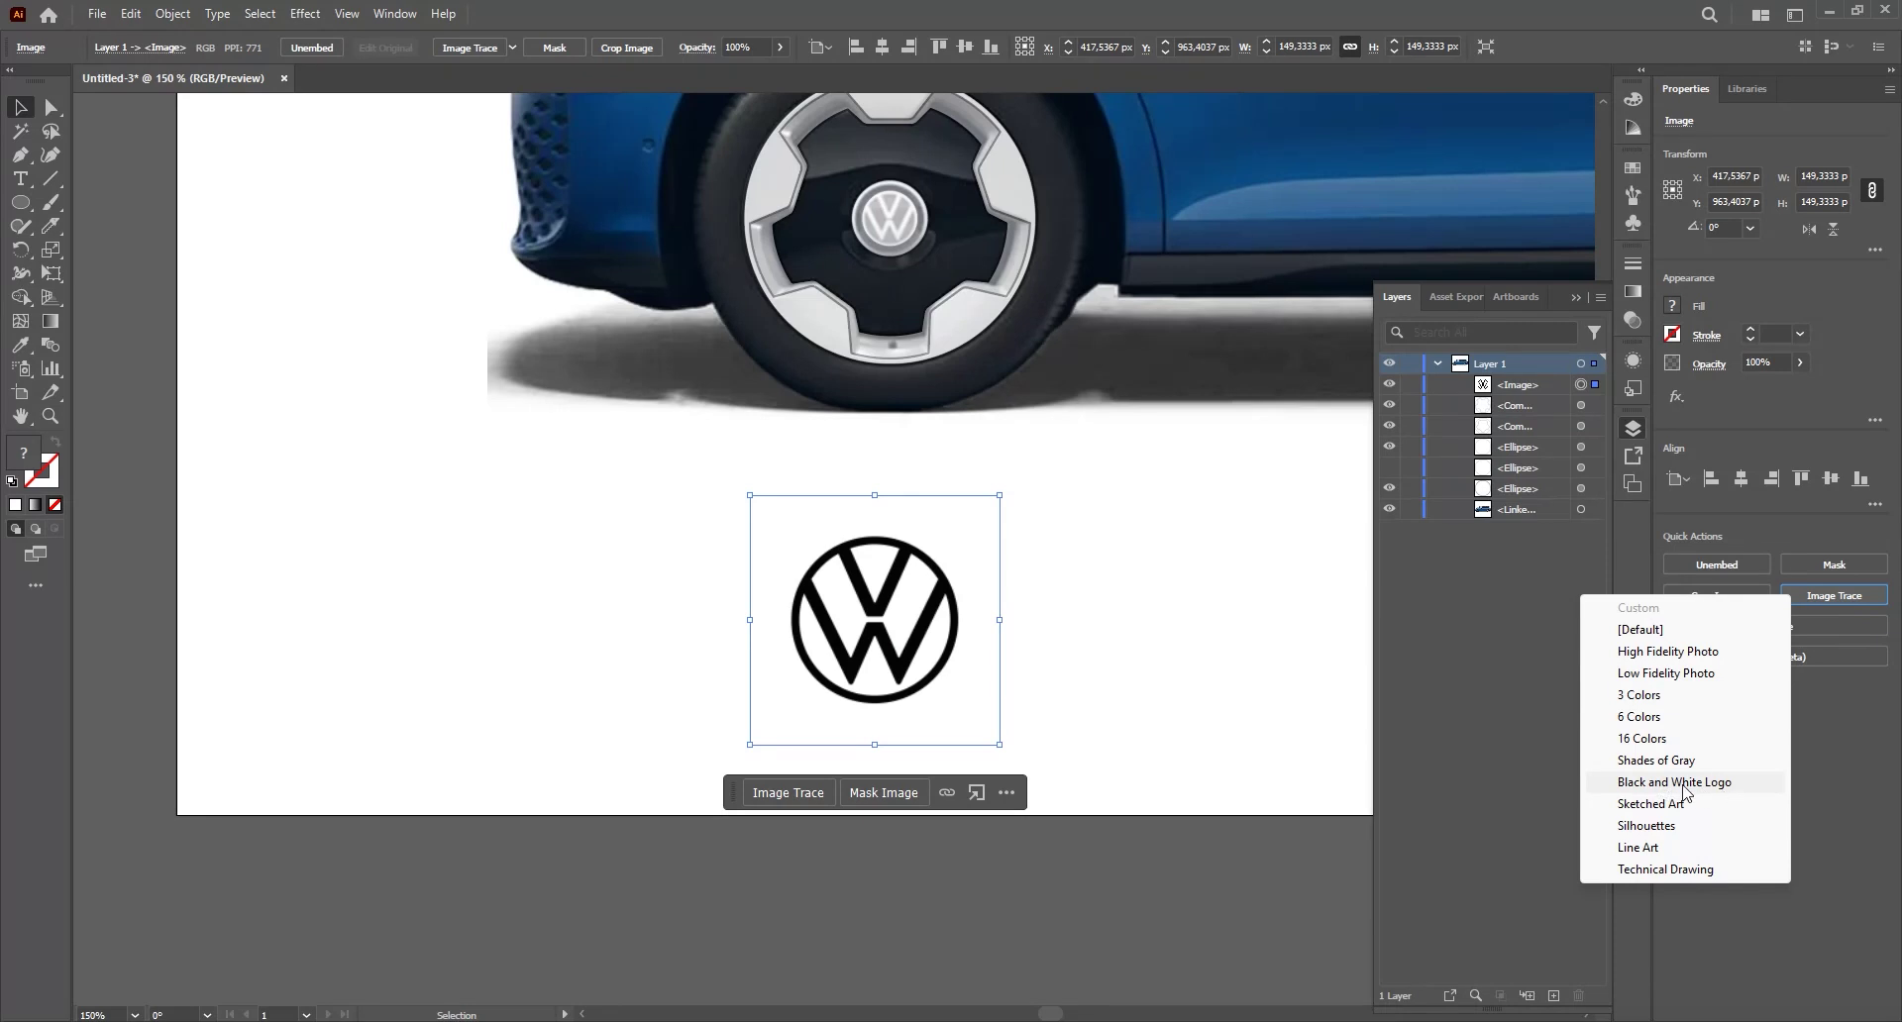
left_click(1683, 782)
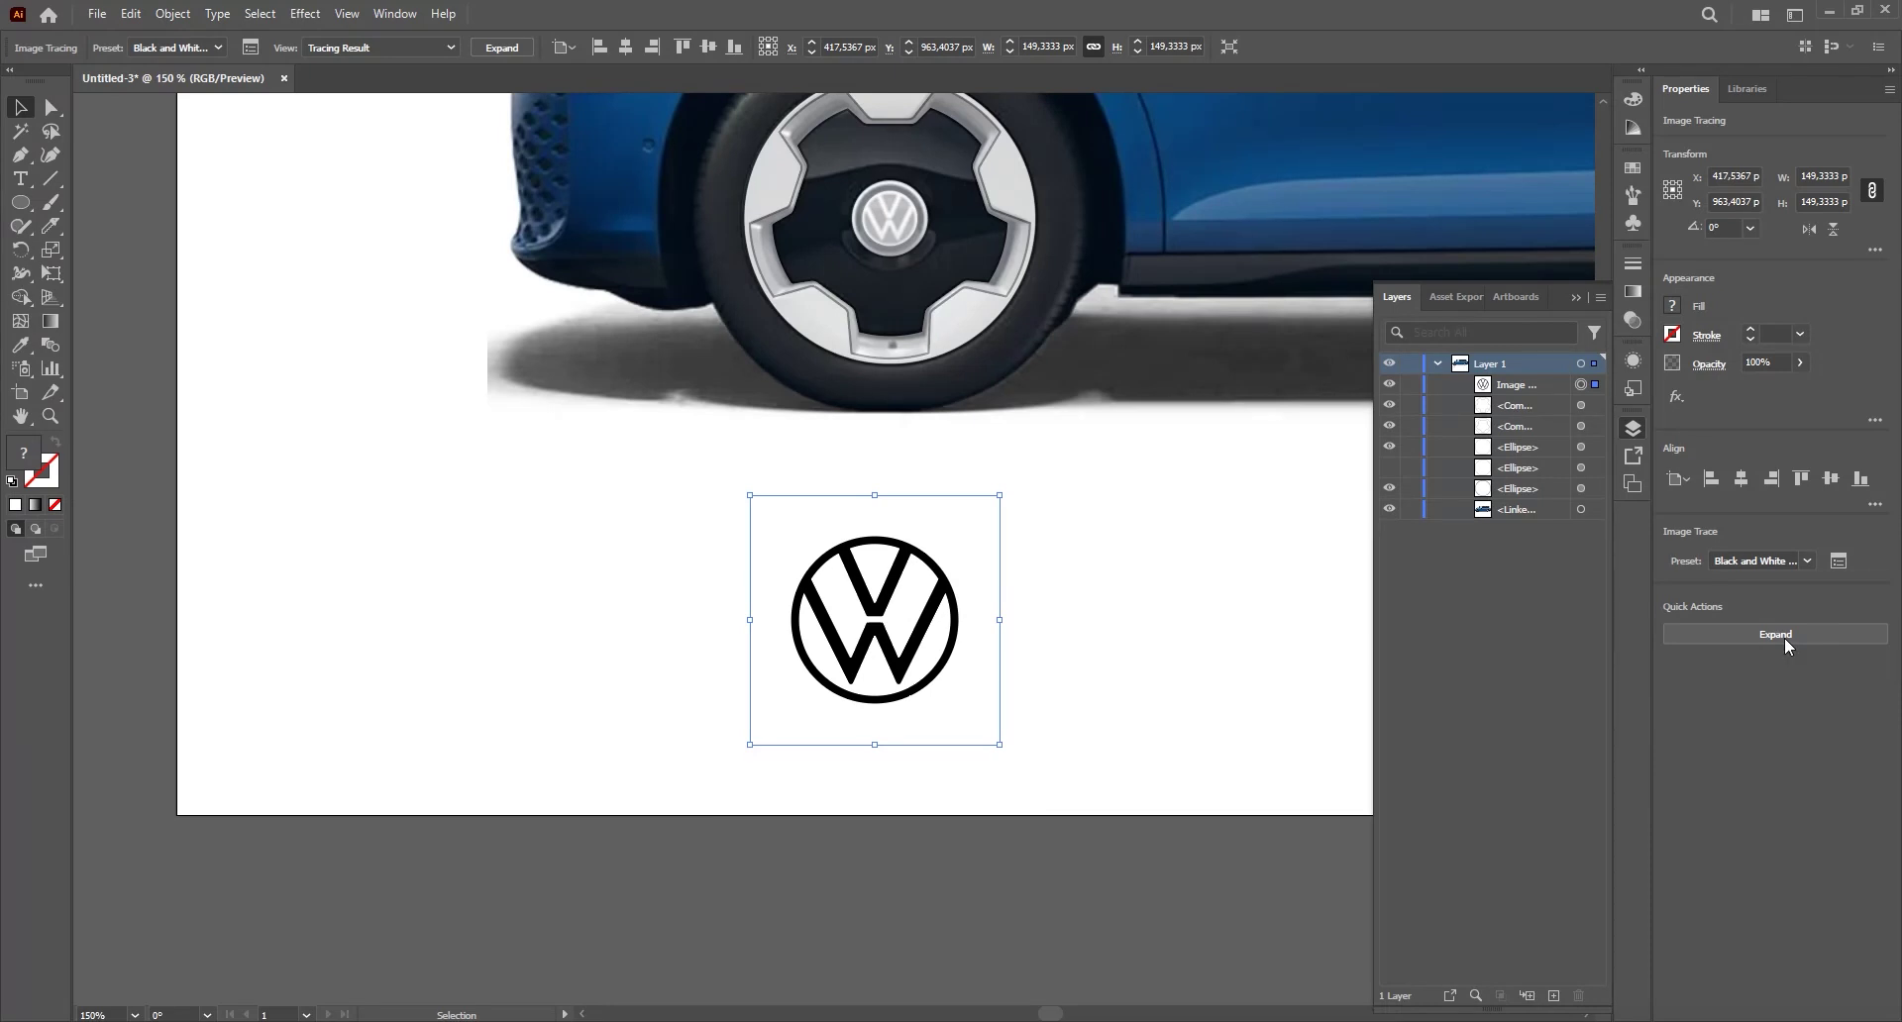
left_click(1006, 569)
right_click(898, 624)
left_click(867, 672)
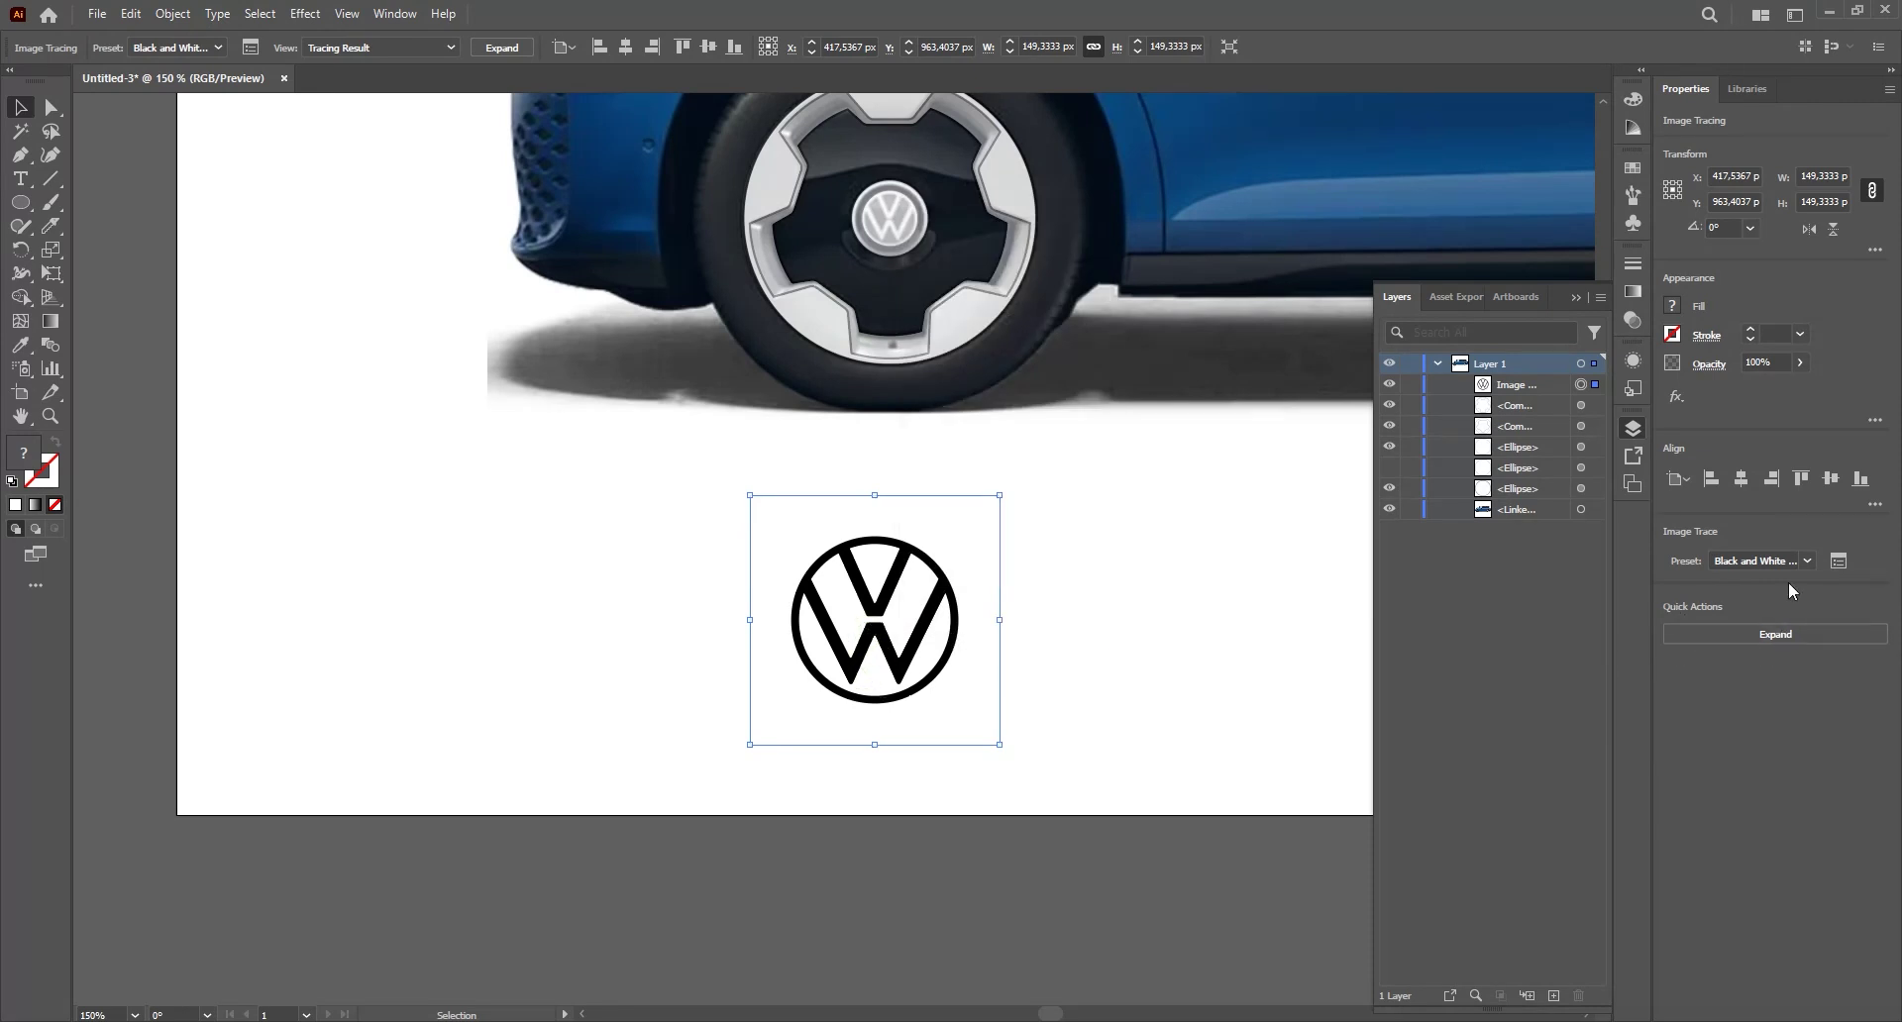
left_click(1807, 562)
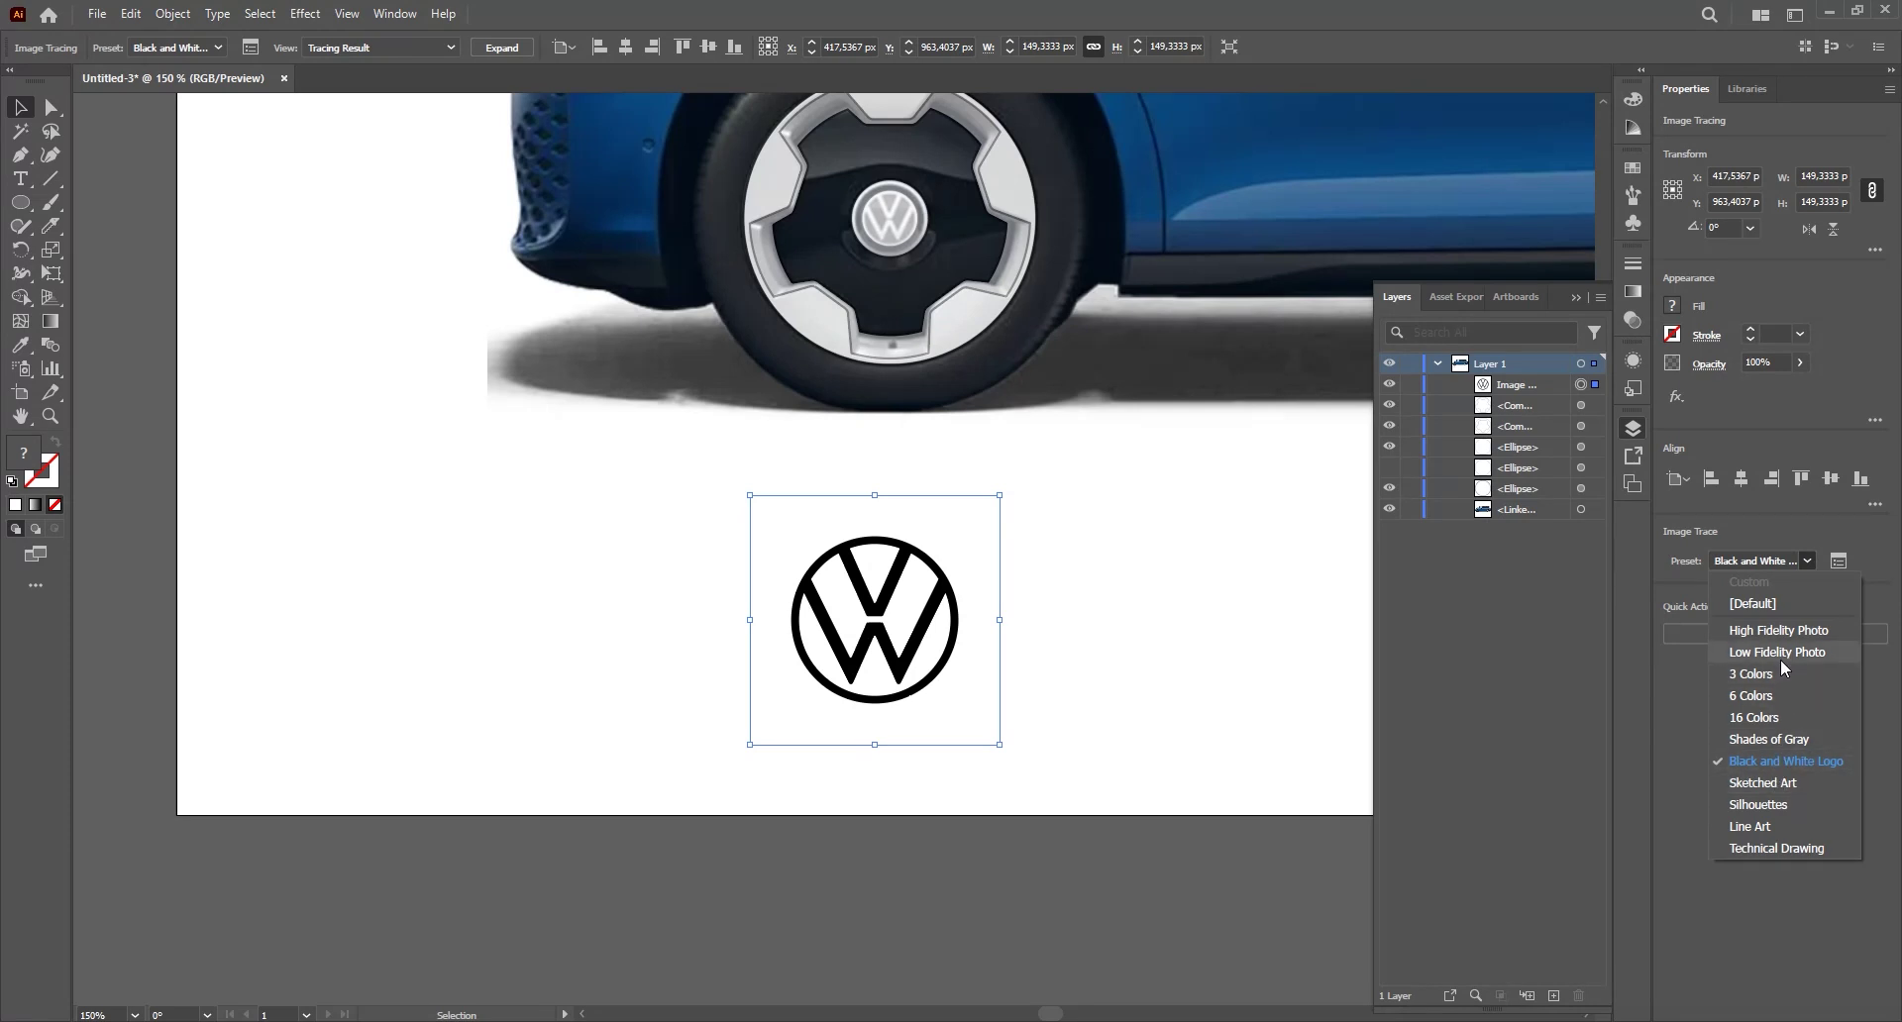
left_click(1672, 708)
left_click(1763, 634)
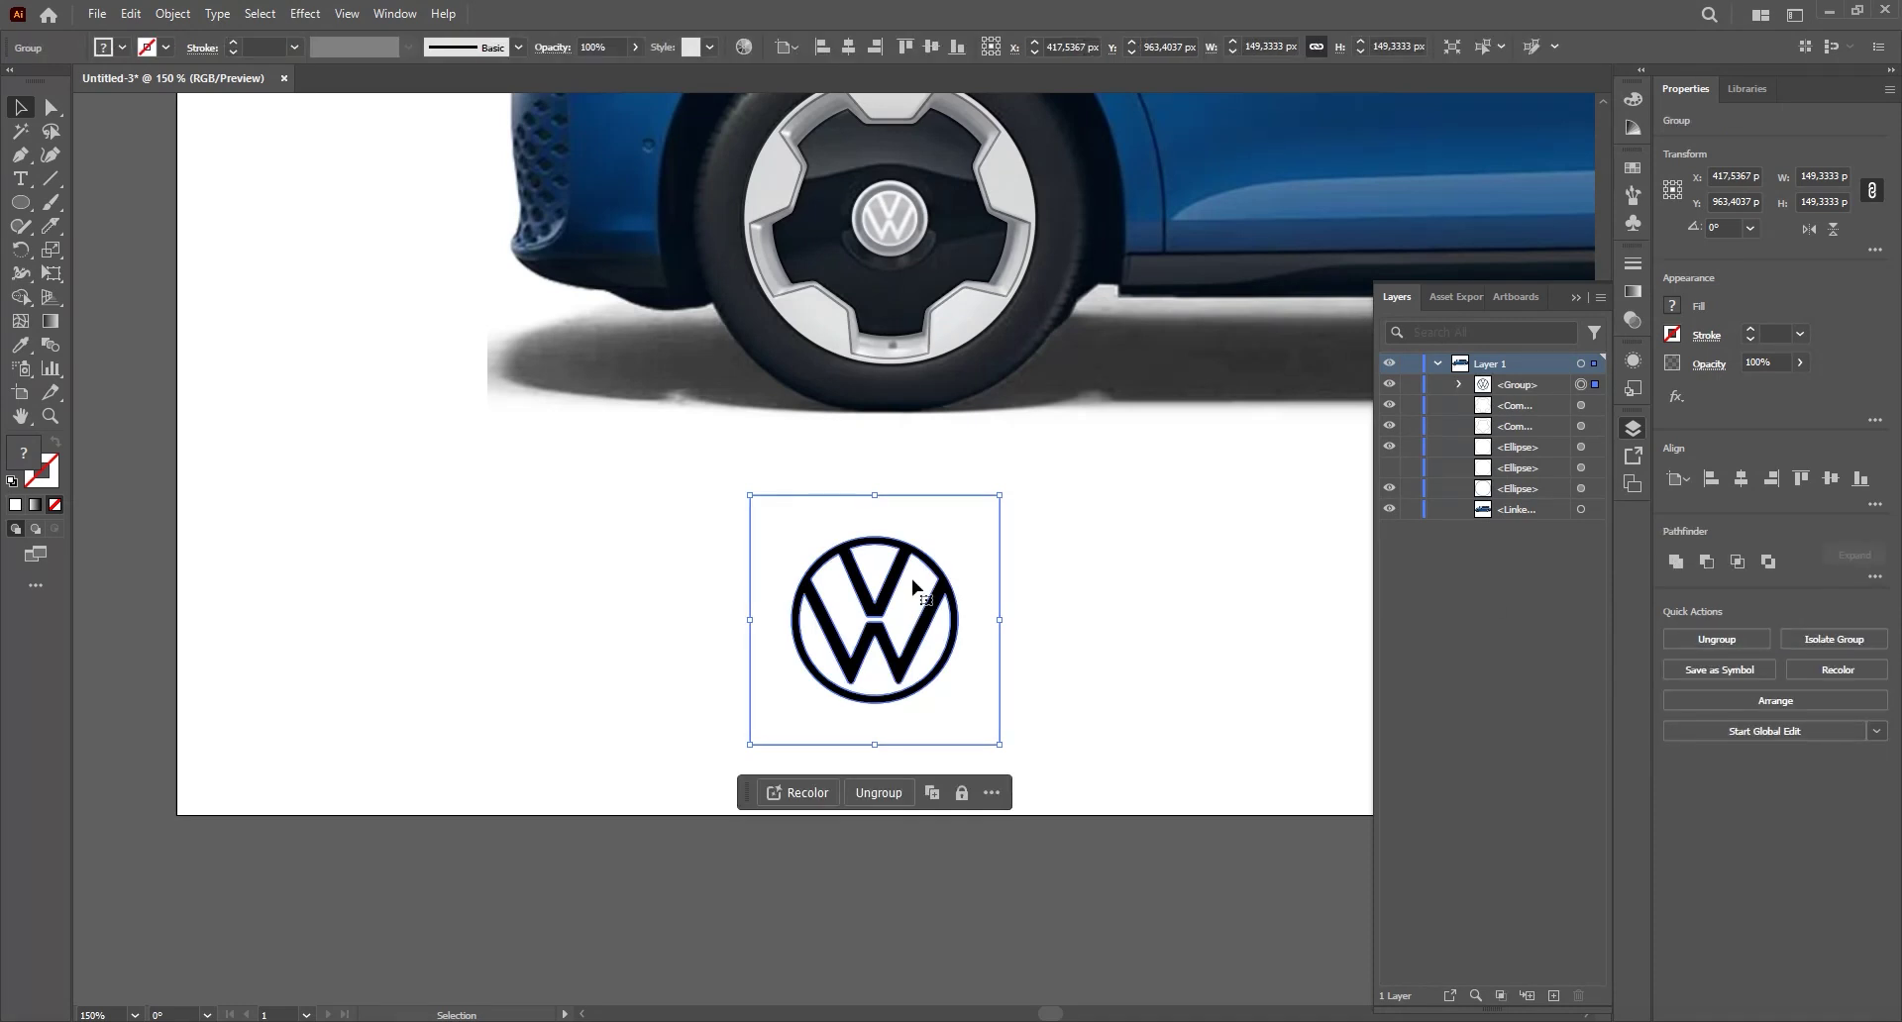
- Move the traced VW logo group off the artboard onto the empty canvas below, to about X 407 px, Y 1195 px
scroll(872, 656, "up", 2)
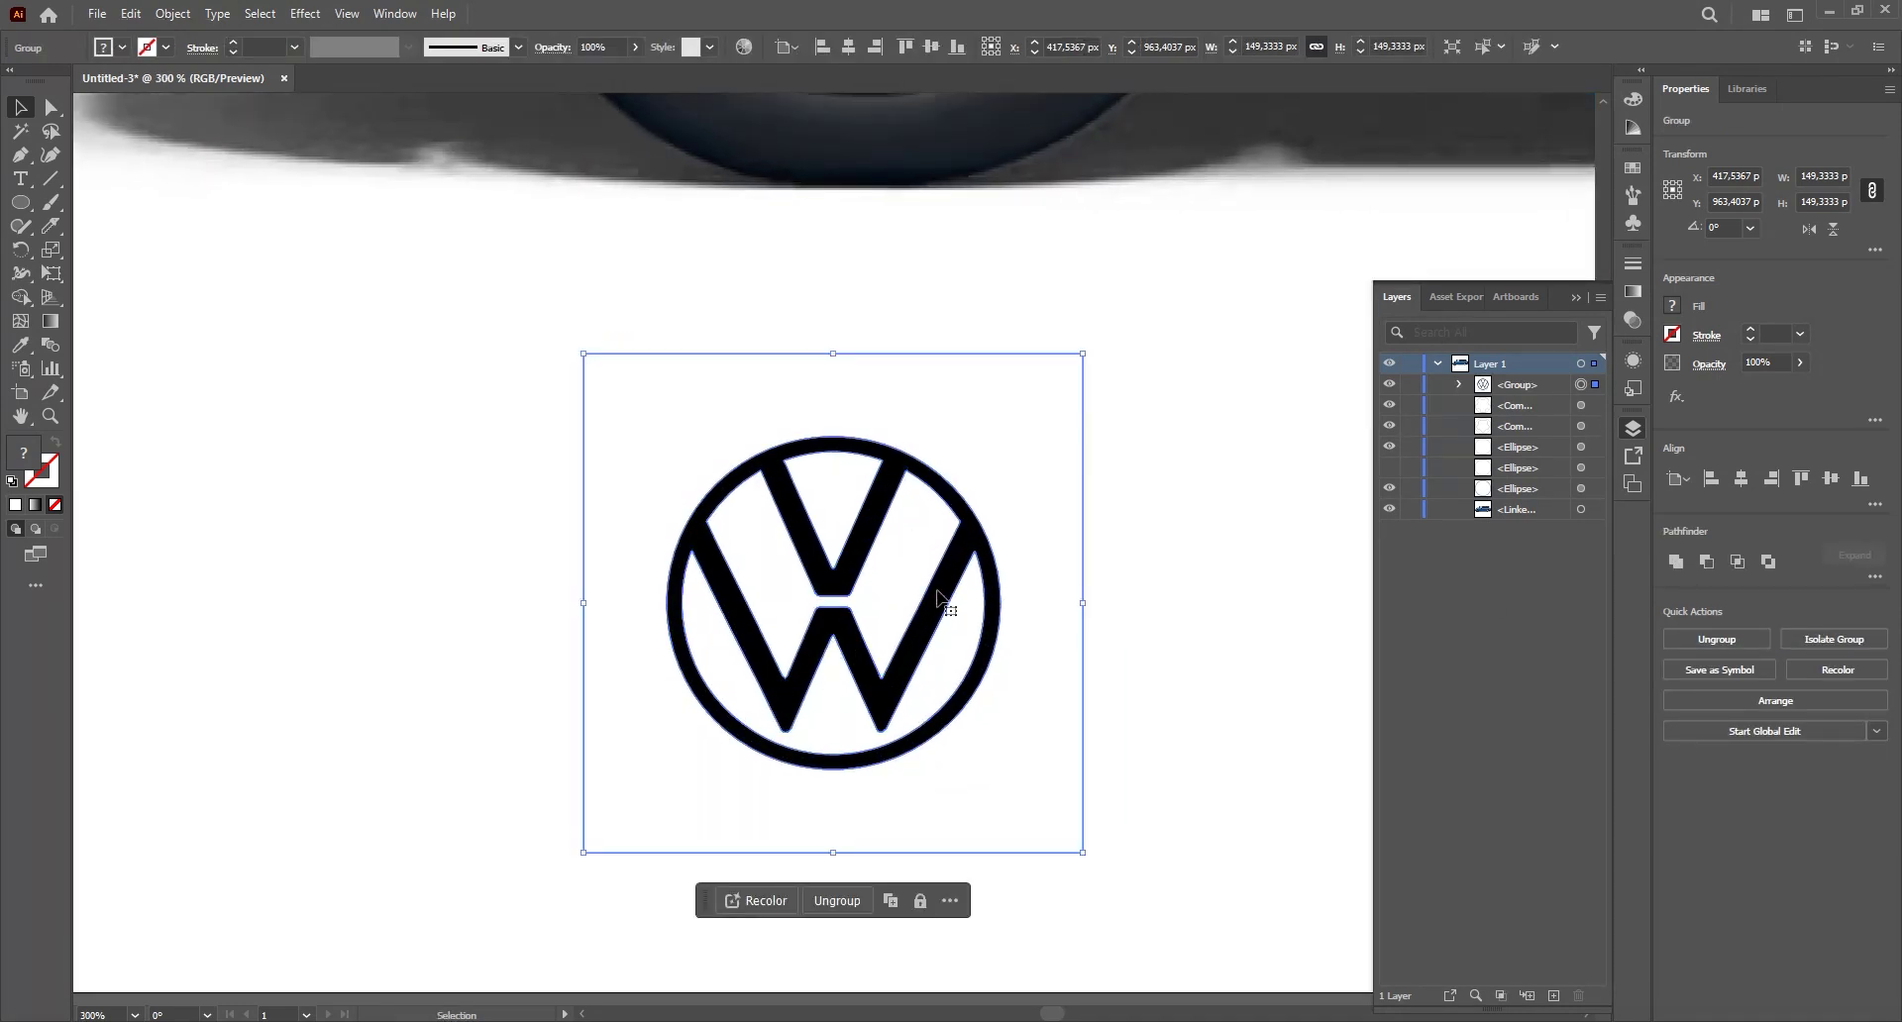
mouse_move(1030, 540)
left_mouse_down()
mouse_move(1012, 609)
mouse_move(1040, 540)
left_mouse_up()
left_click_drag(1129, 611, 1086, 547)
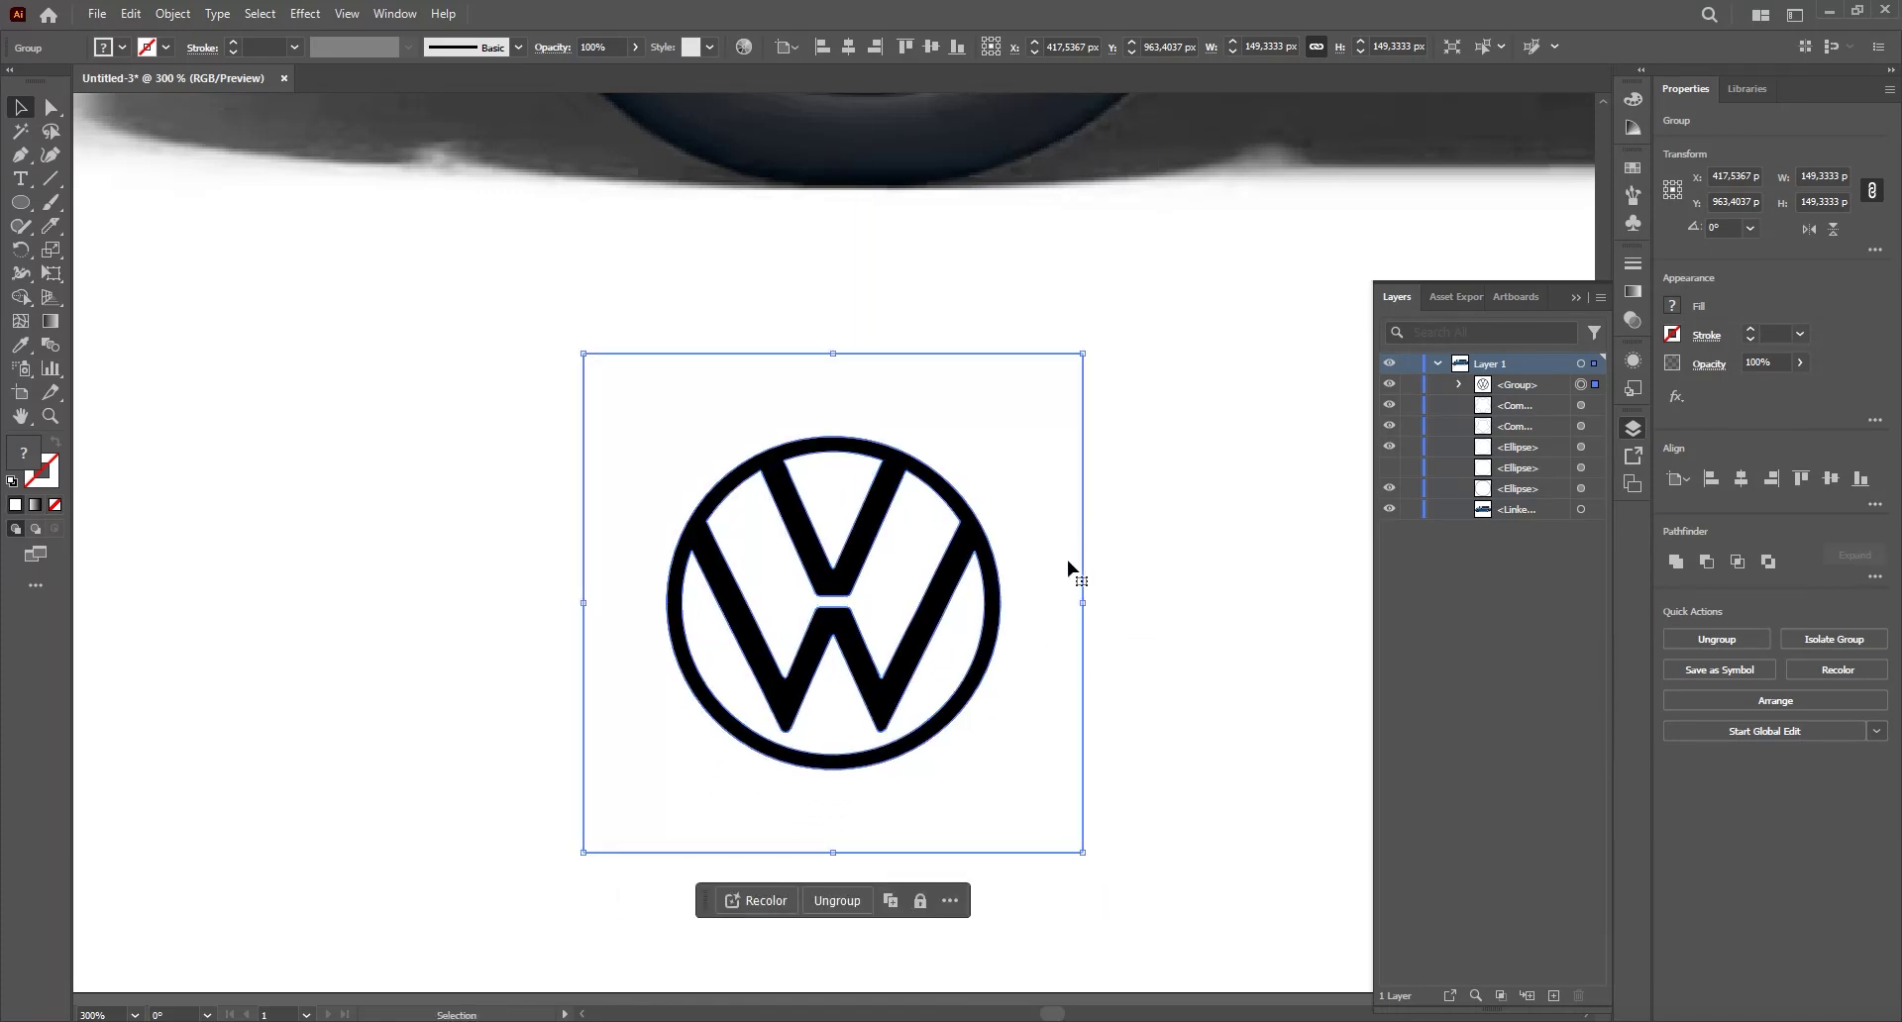
scroll(1068, 567, "down", 2)
left_click_drag(1024, 632, 1095, 458)
left_click_drag(1099, 385, 958, 585)
left_click(1074, 573)
scroll(988, 653, "up", 1)
left_click_drag(976, 673, 1028, 637)
- Ungroup the traced logo and delete its white background and the white pieces inside, keeping only the black VW shape
left_click(1043, 569)
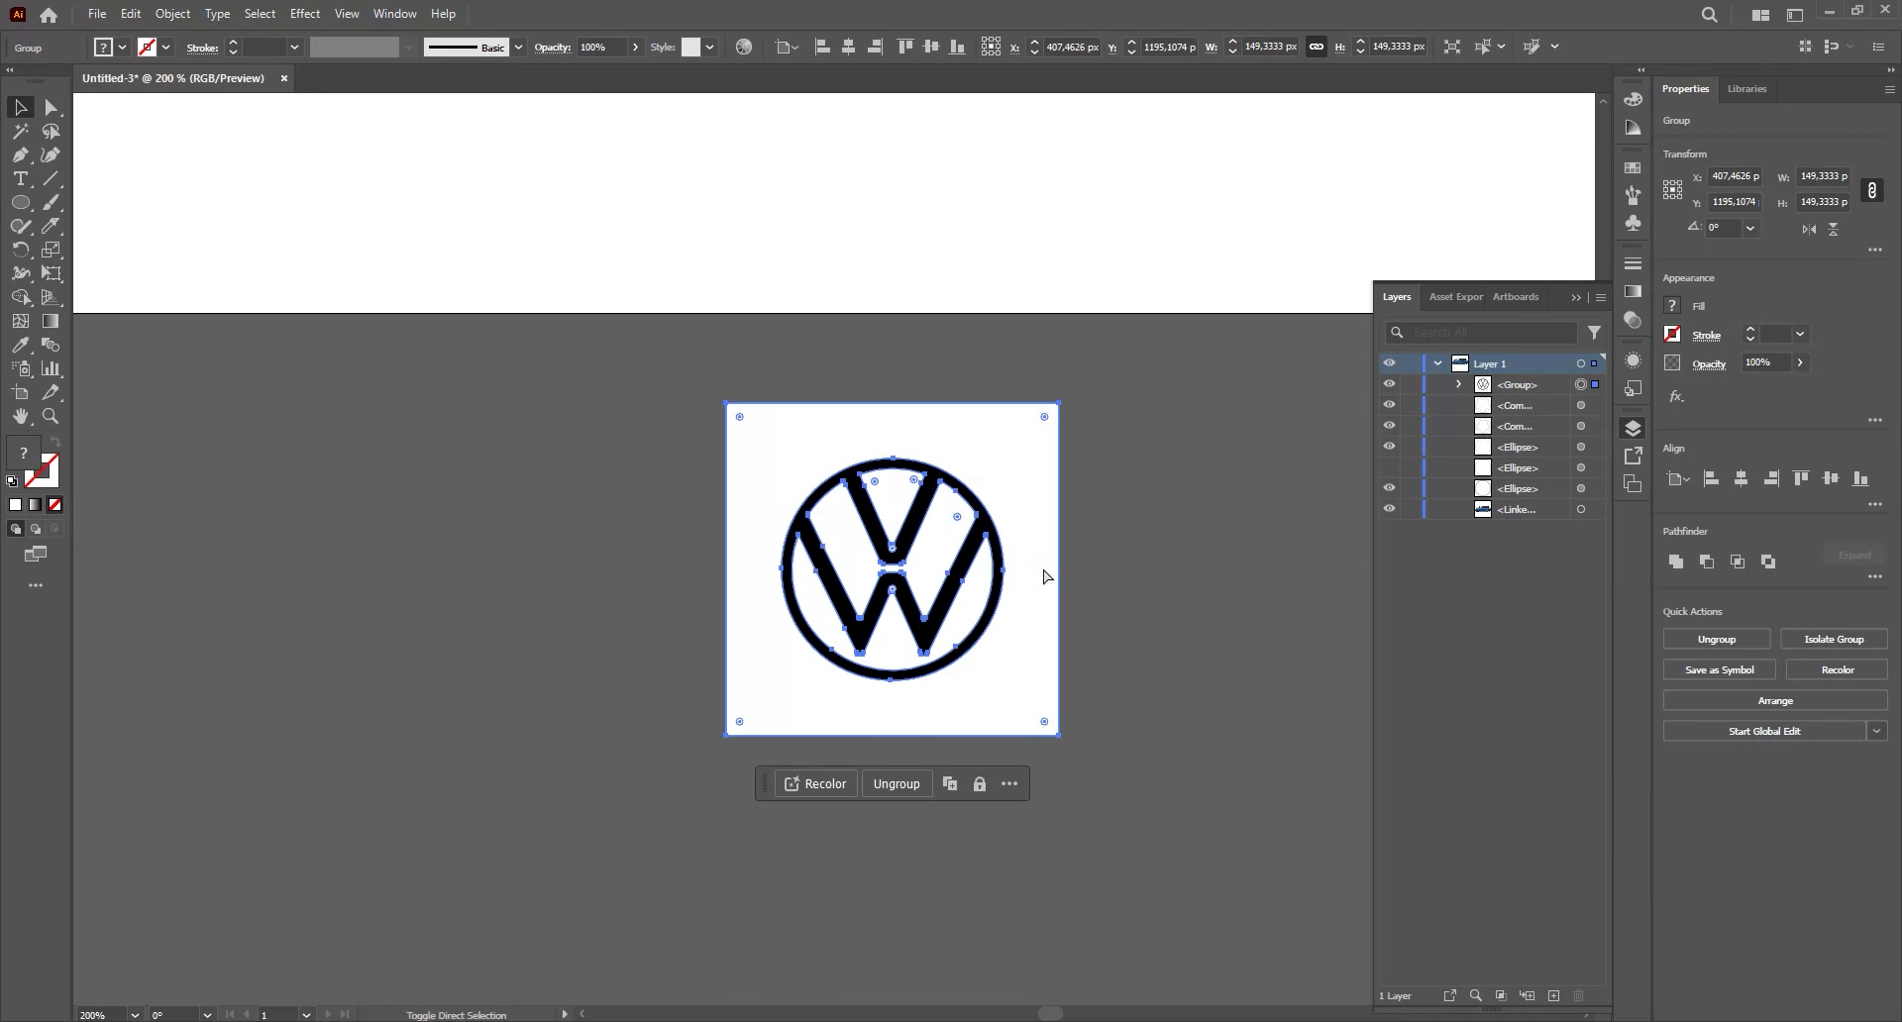
key("ctrl+shift+g")
left_click(1192, 526)
left_click(1034, 448)
key("Delete")
left_click(1100, 469)
scroll(965, 585, "up", 1)
left_click(969, 592)
key("Delete")
left_click(906, 503)
key("Delete")
left_click(873, 456)
key("Delete")
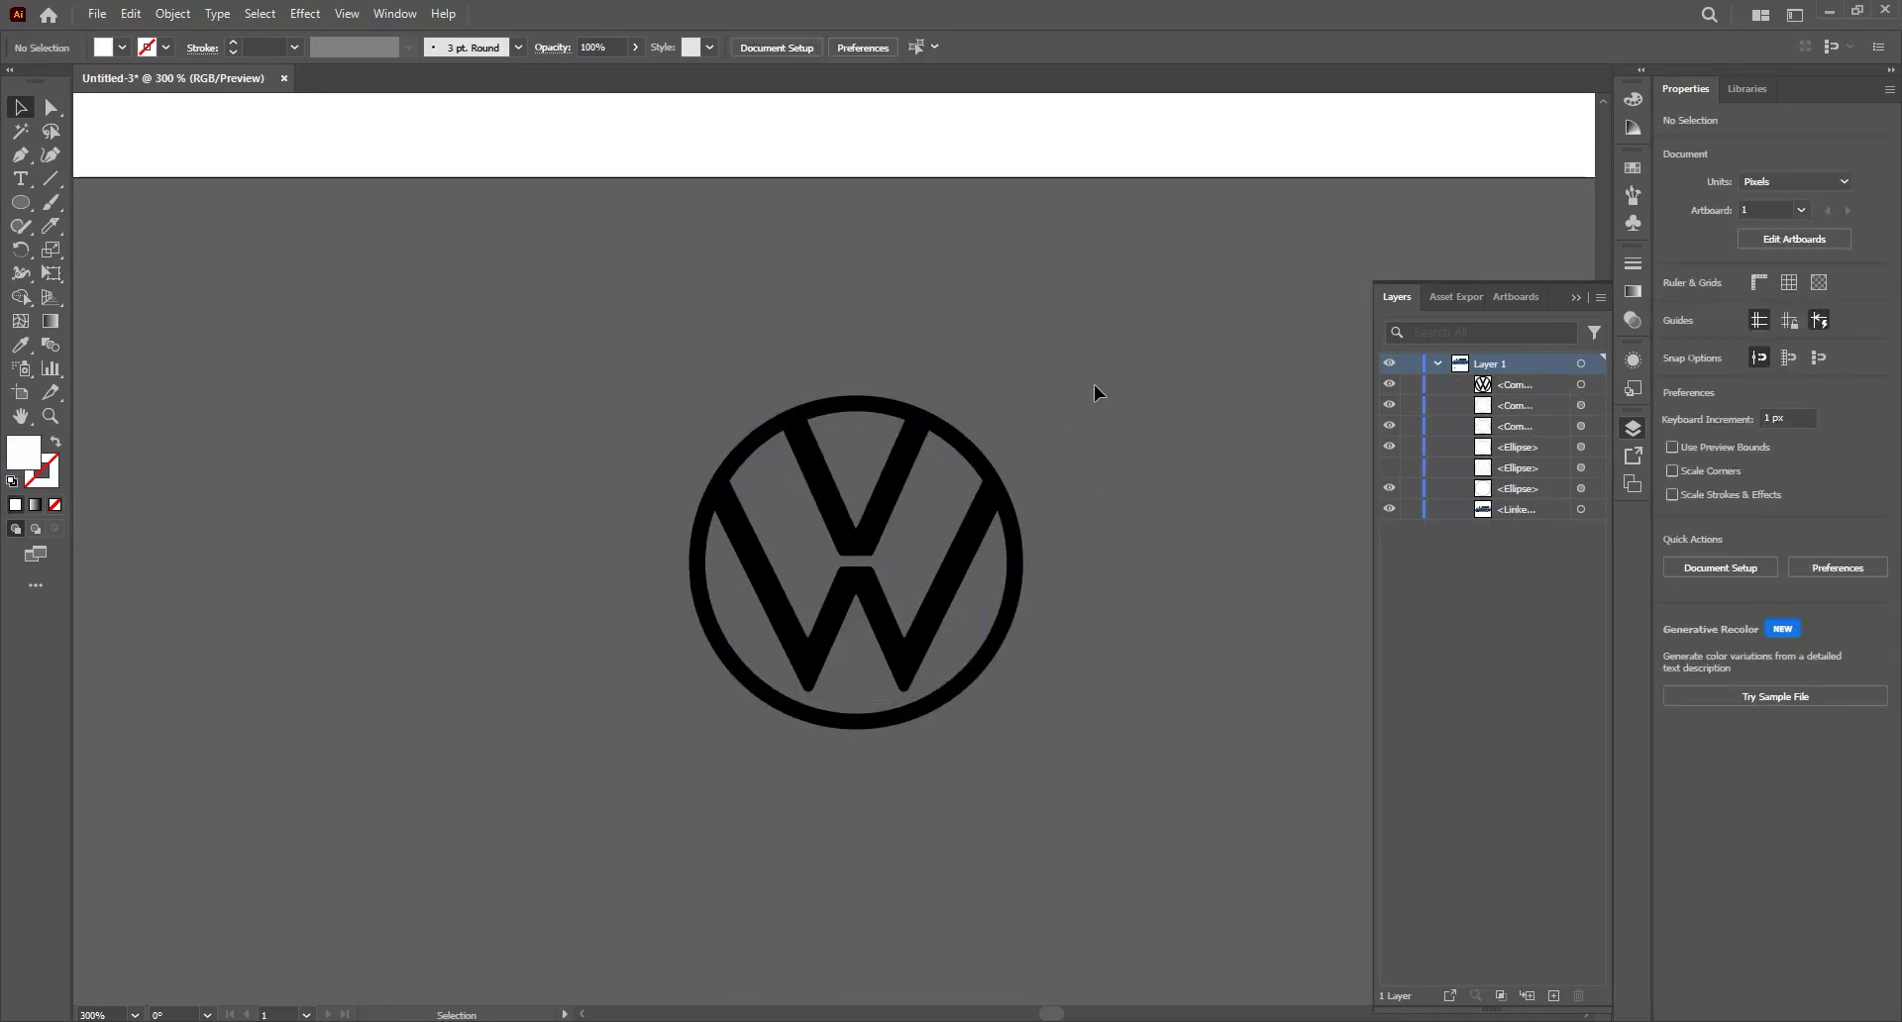
- Move the black VW logo onto the front wheel and centre it on the hub cap
left_click(844, 612)
scroll(847, 606, "down", 5)
left_click_drag(912, 616, 807, 458)
scroll(807, 466, "up", 6)
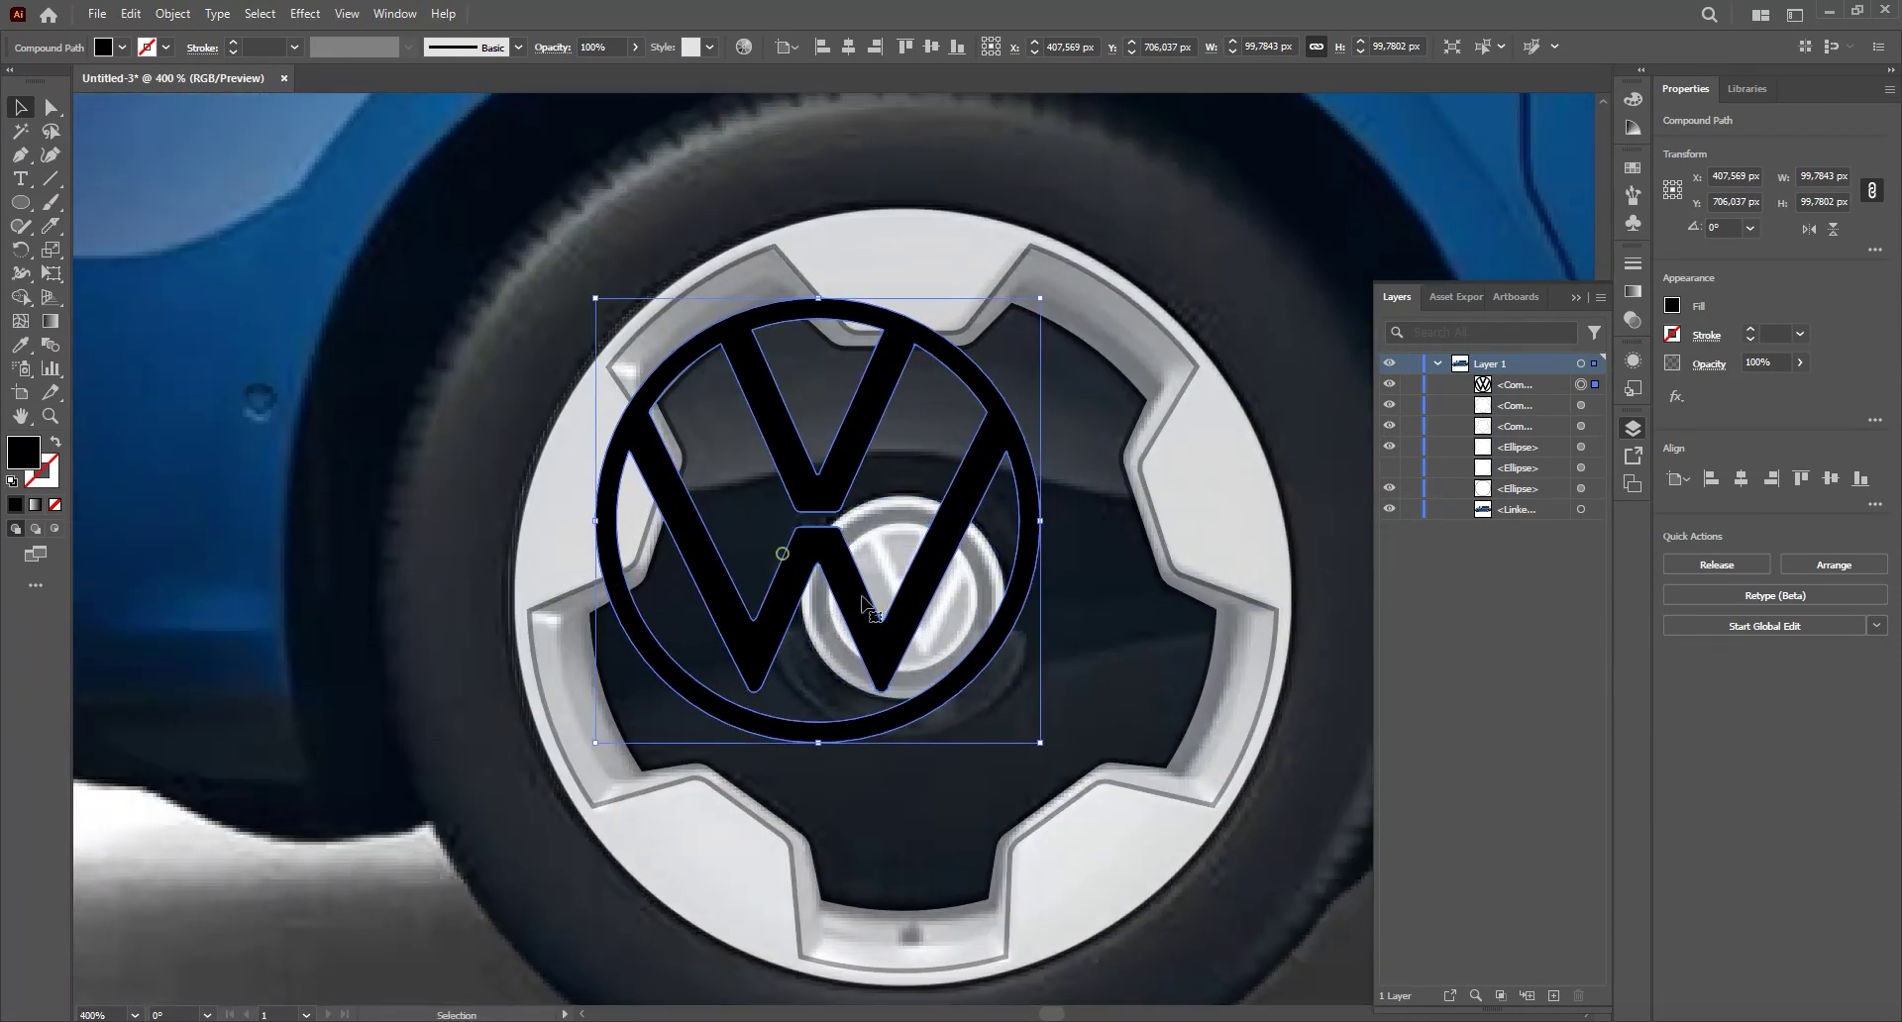
left_click_drag(862, 602, 951, 680)
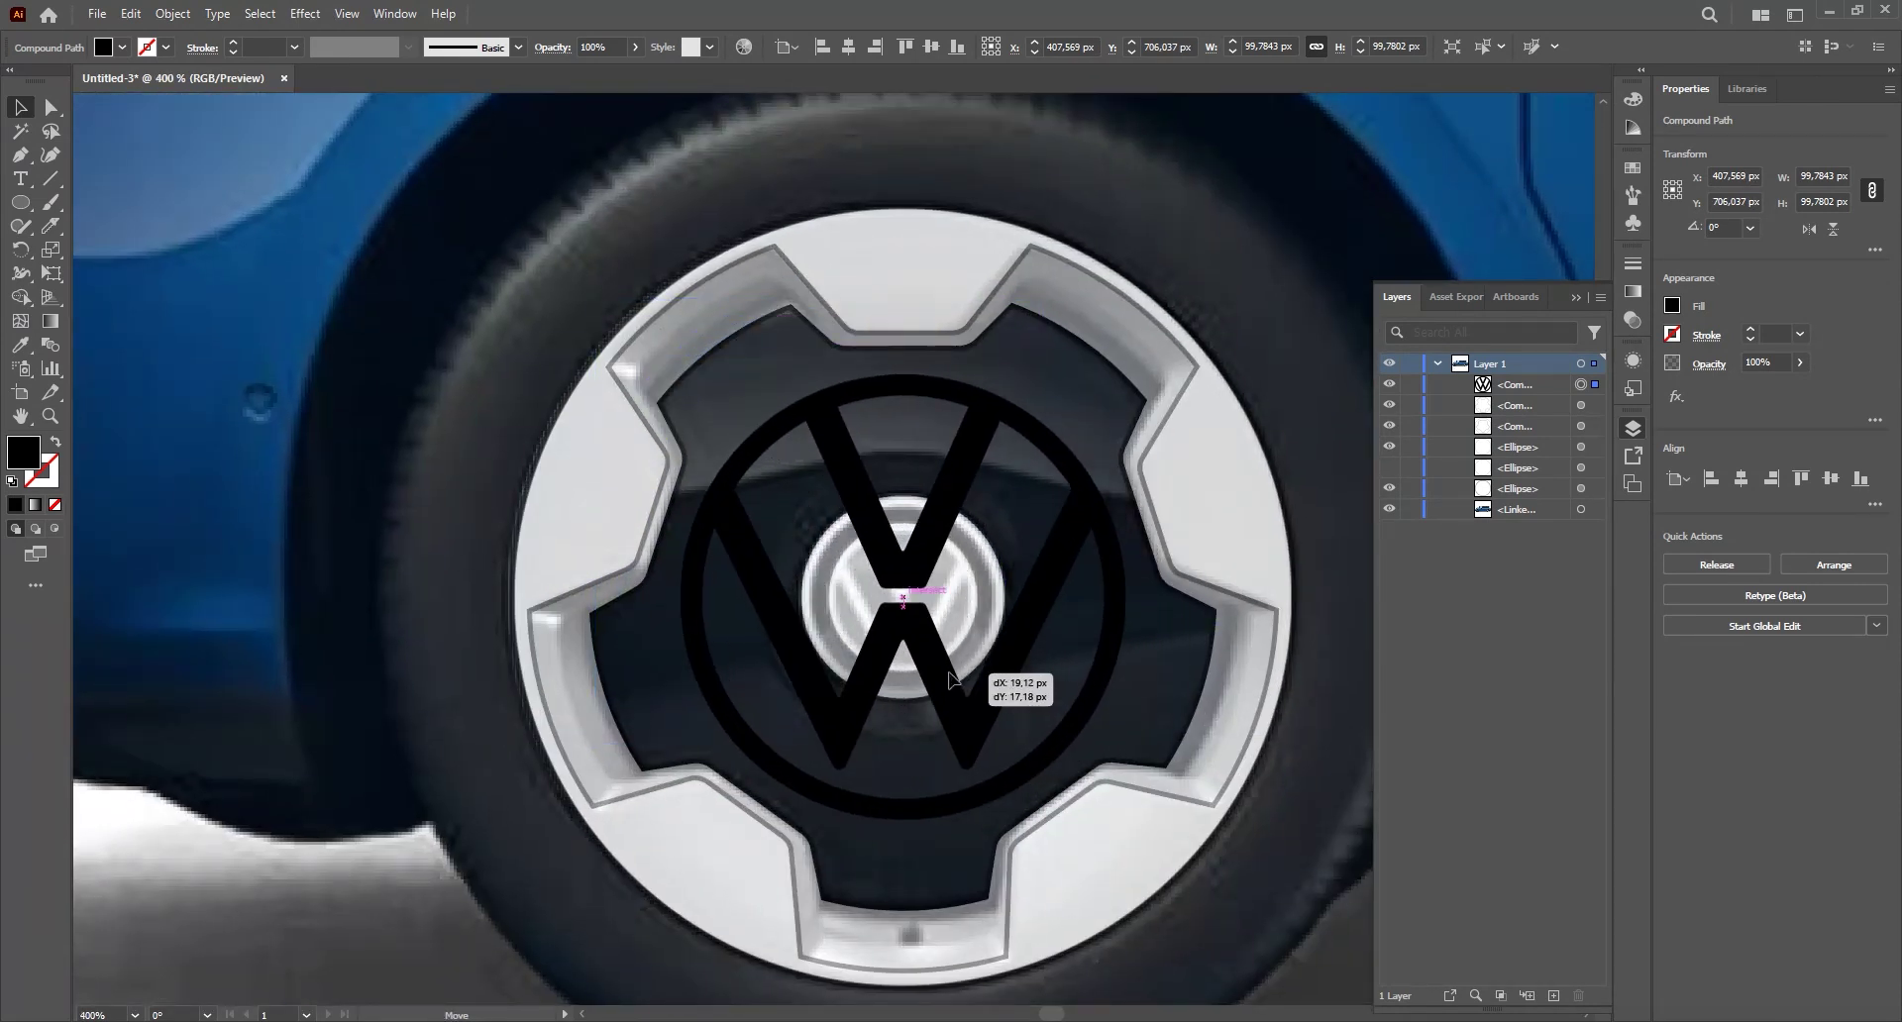
- Scale the VW logo down proportionally about its centre to about 33.1 px to match the hub emblem
left_click_drag(1126, 375, 979, 506)
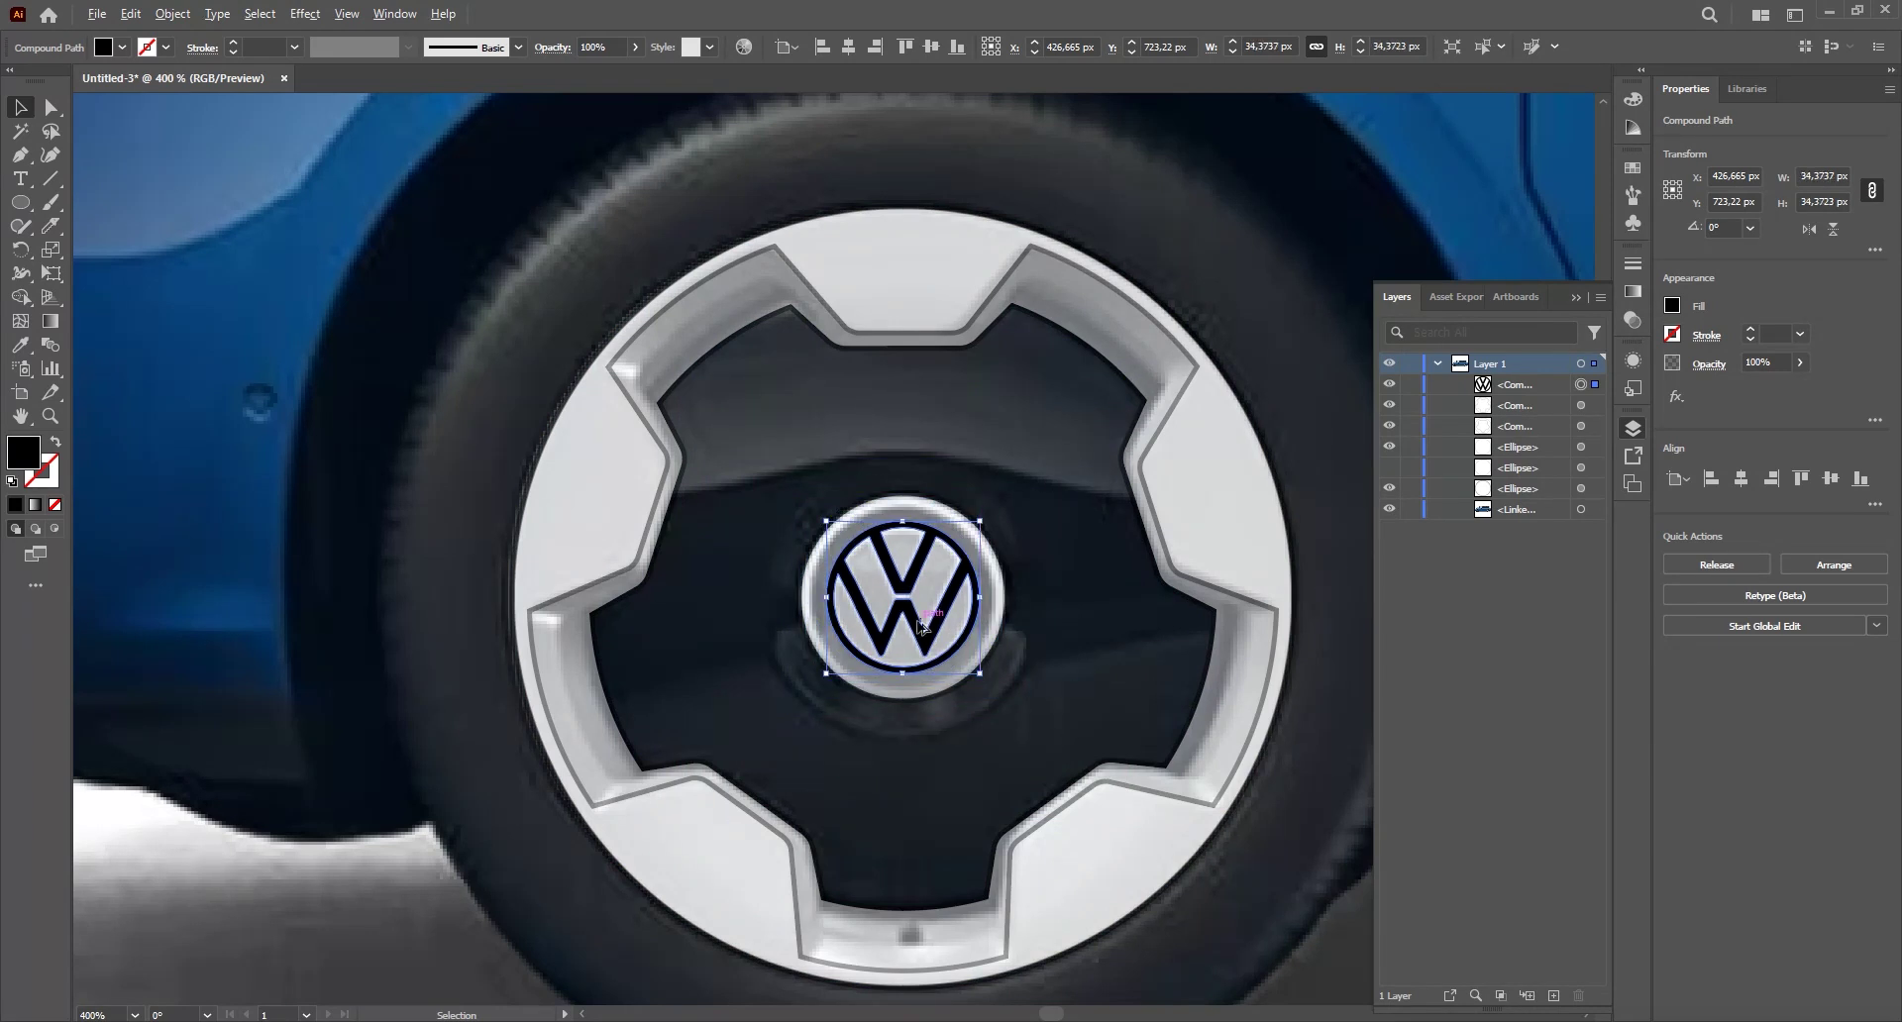
scroll(869, 591, "up", 2)
left_click_drag(1093, 446, 1087, 450)
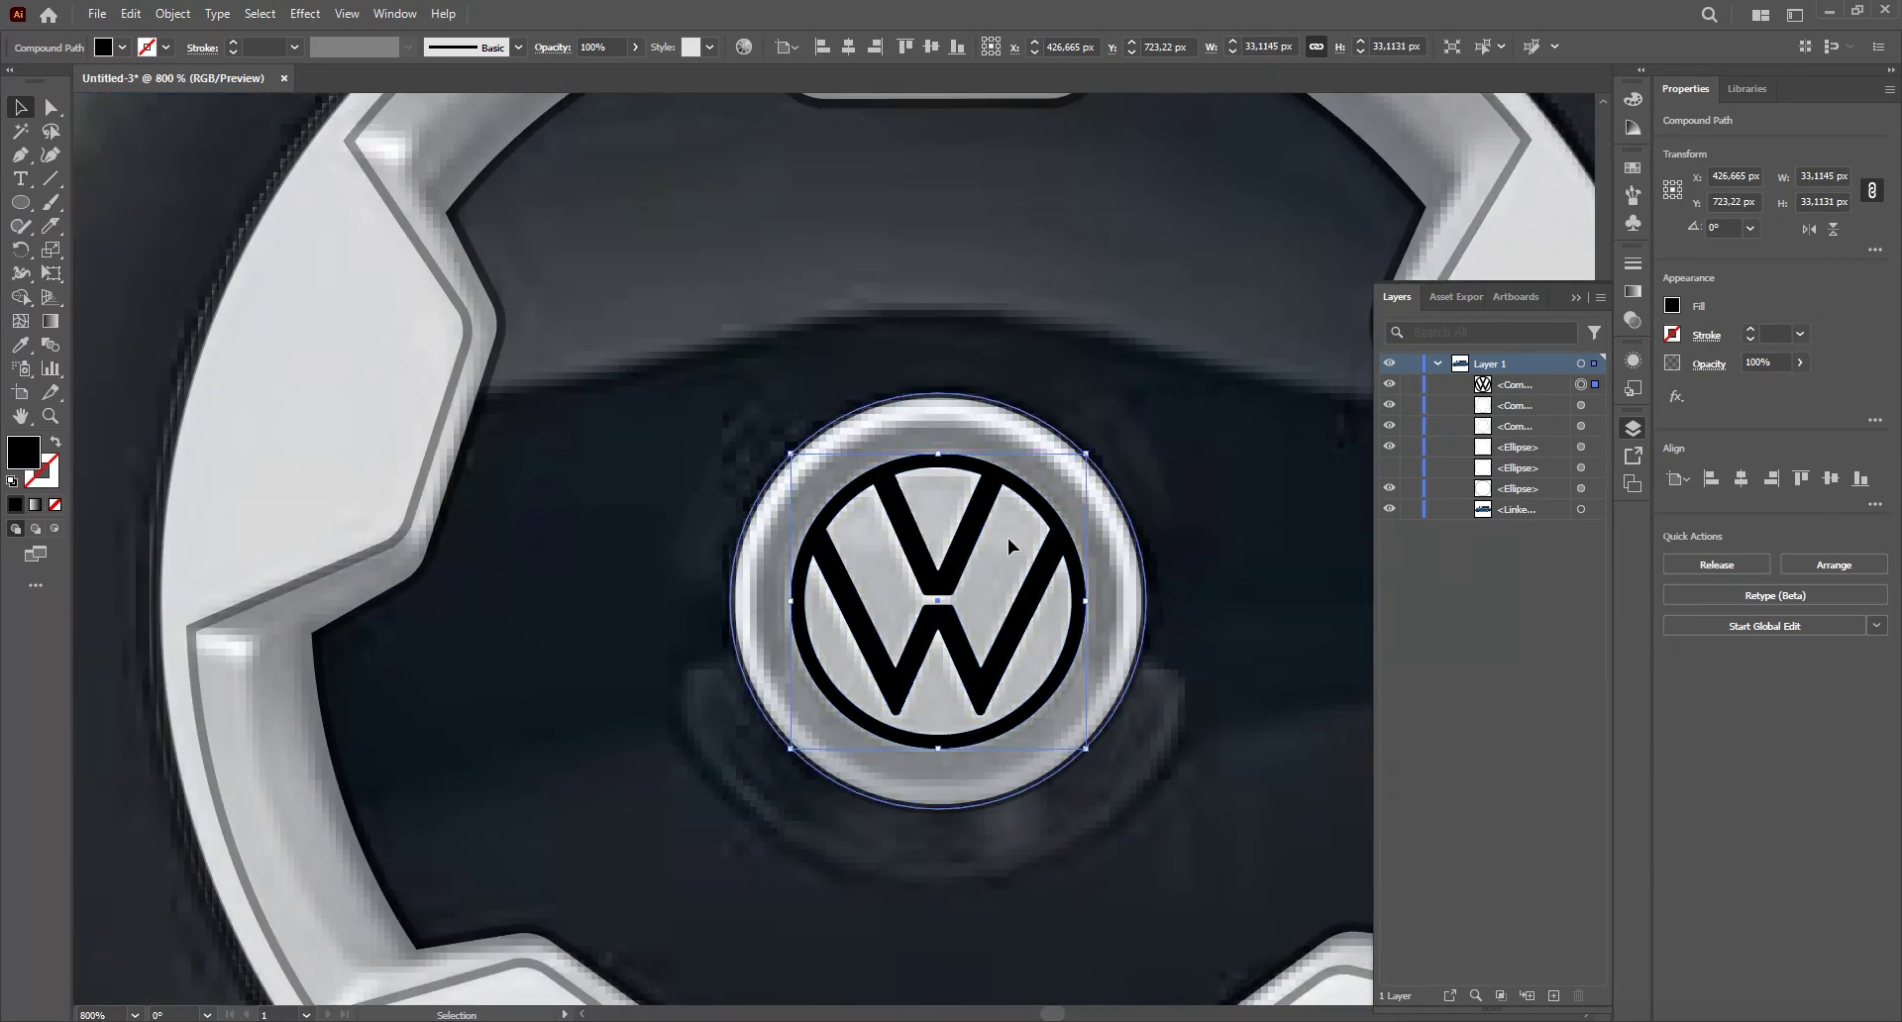
- Subtract a smaller centred copy from the hub ellipse to form a ring, and delete the leftover ellipse beneath the logo
left_click(1107, 548)
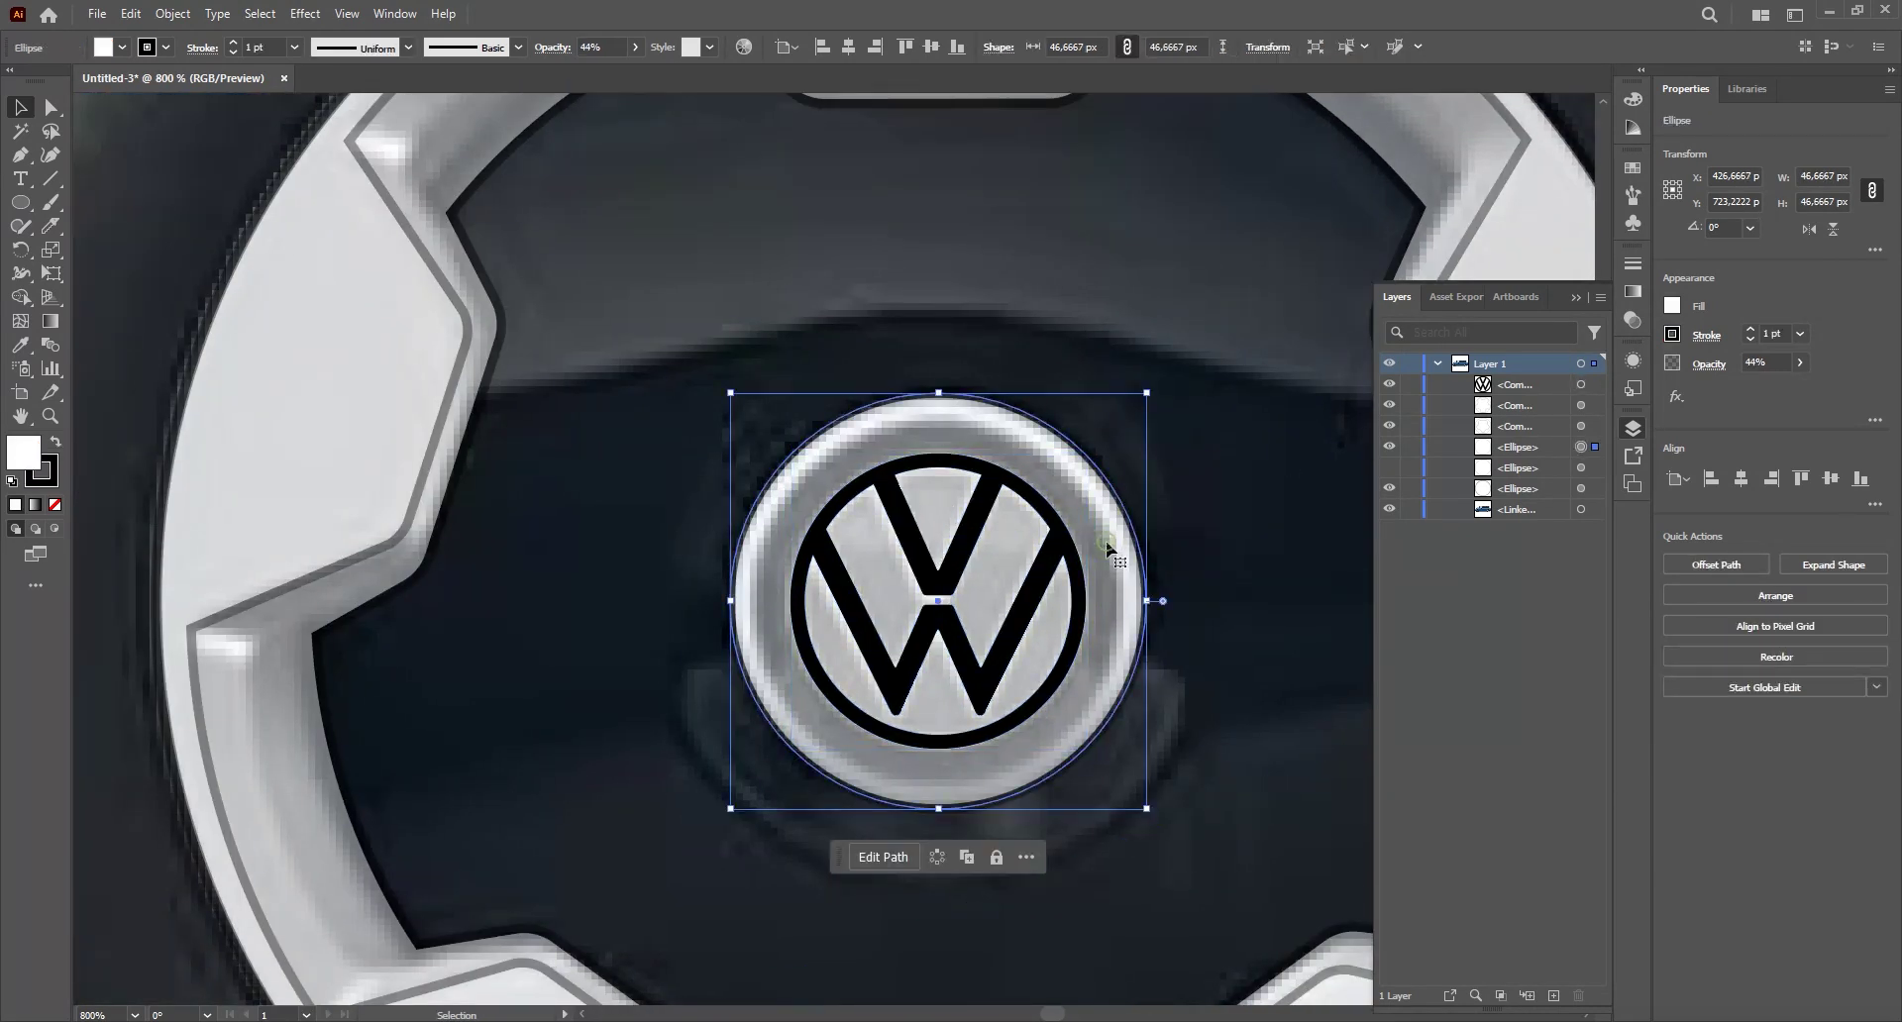
key("ctrl+shift+v")
left_click_drag(1147, 395, 1117, 426)
left_click(1142, 616, "shift")
left_click_drag(1141, 598, 793, 458)
key("ctrl+z")
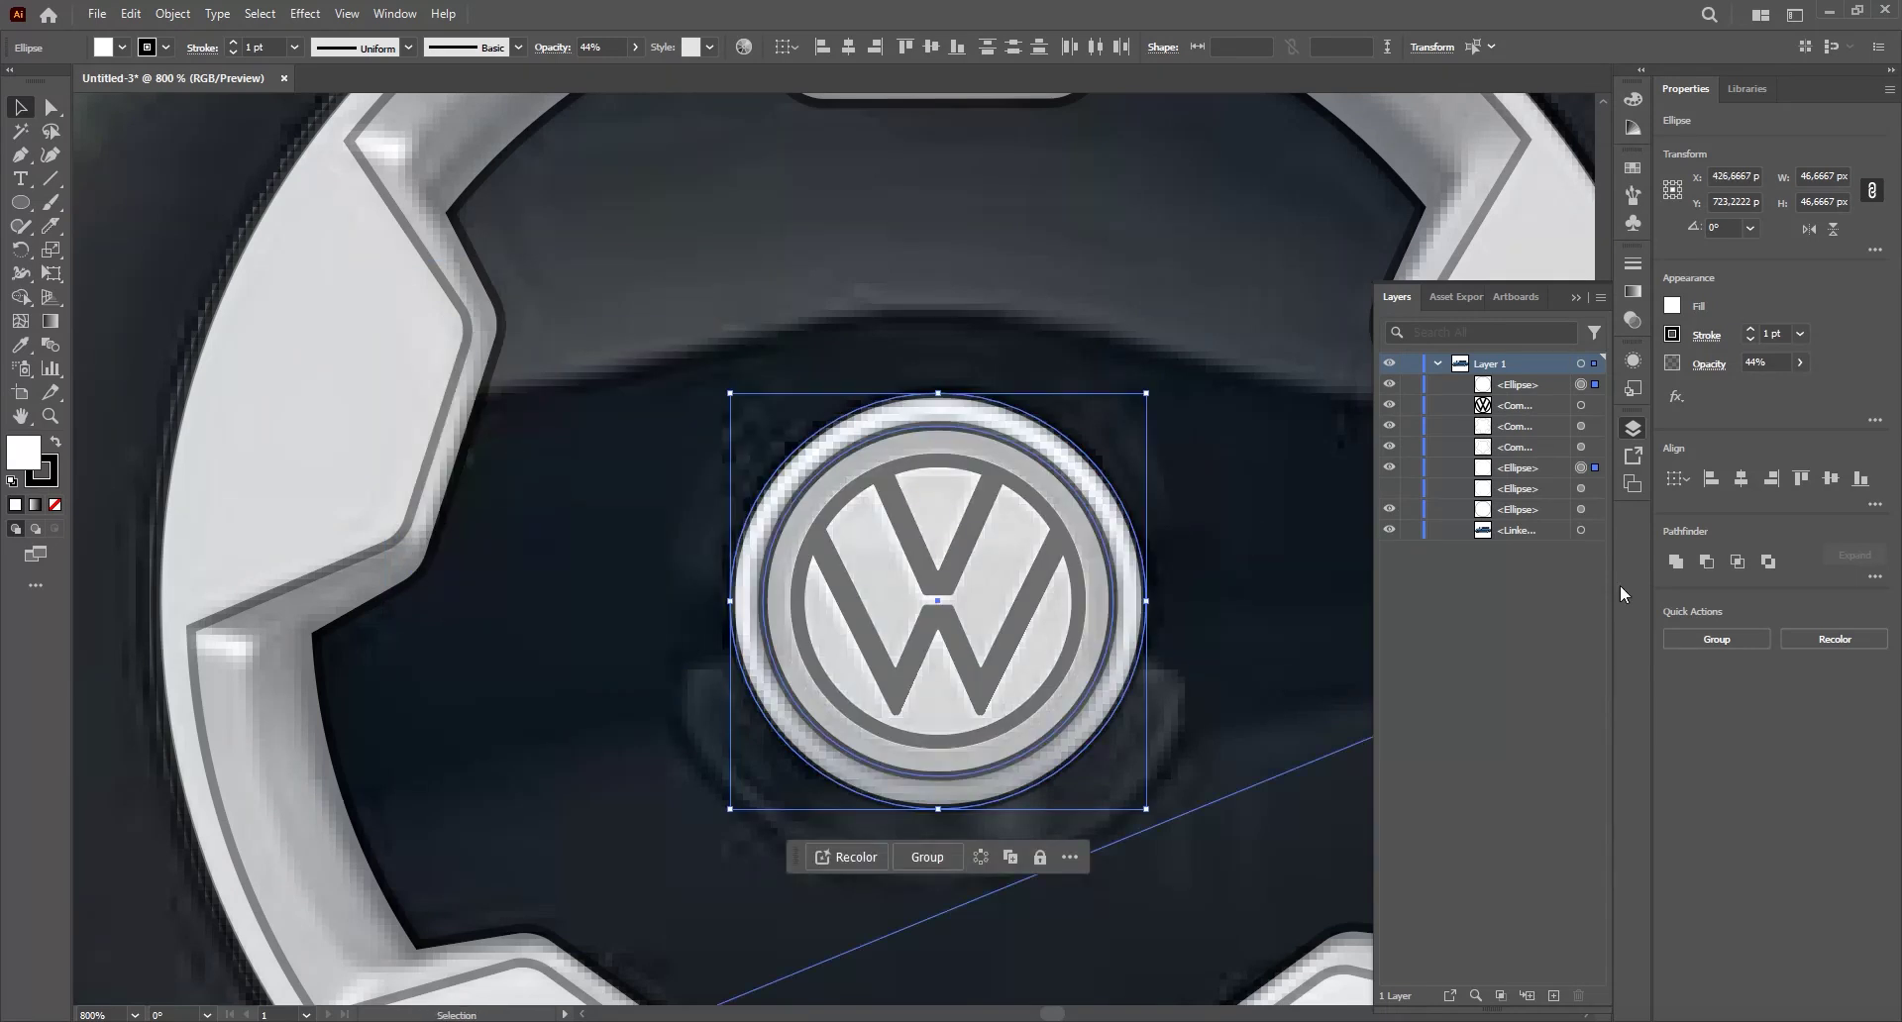
left_click(1708, 561)
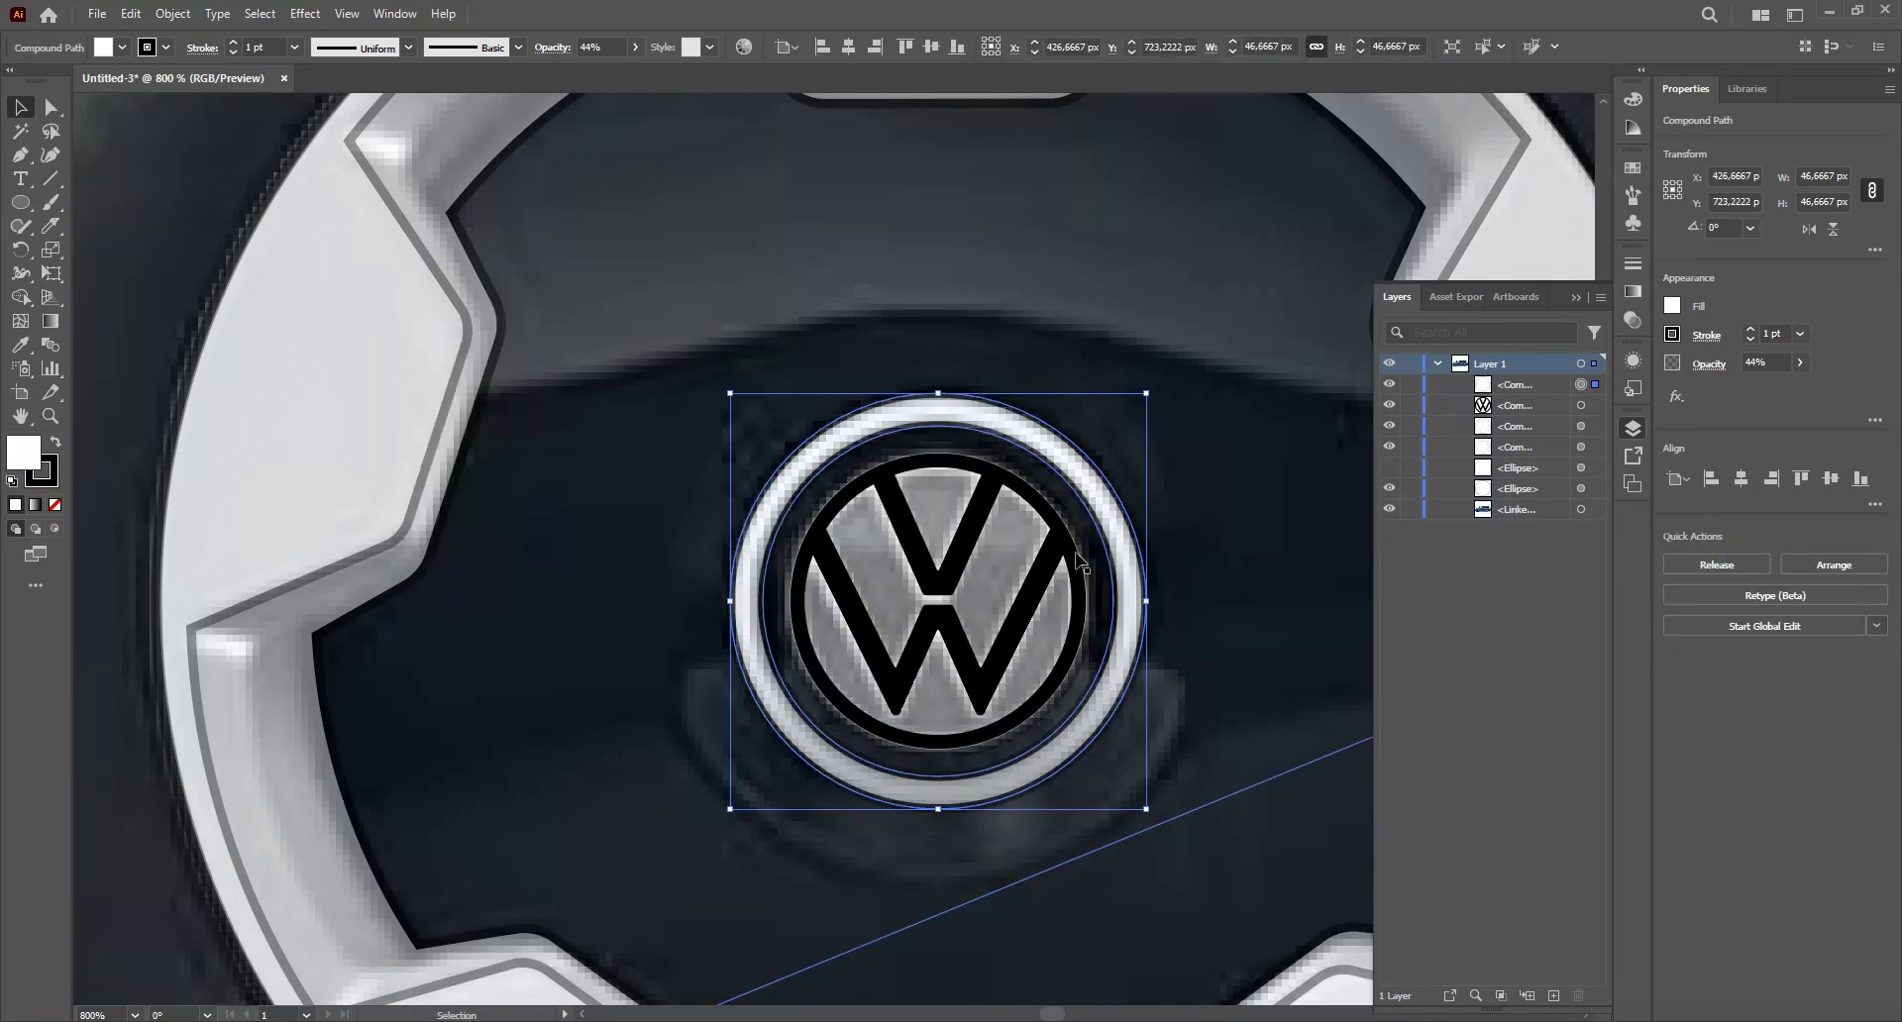
key("Delete")
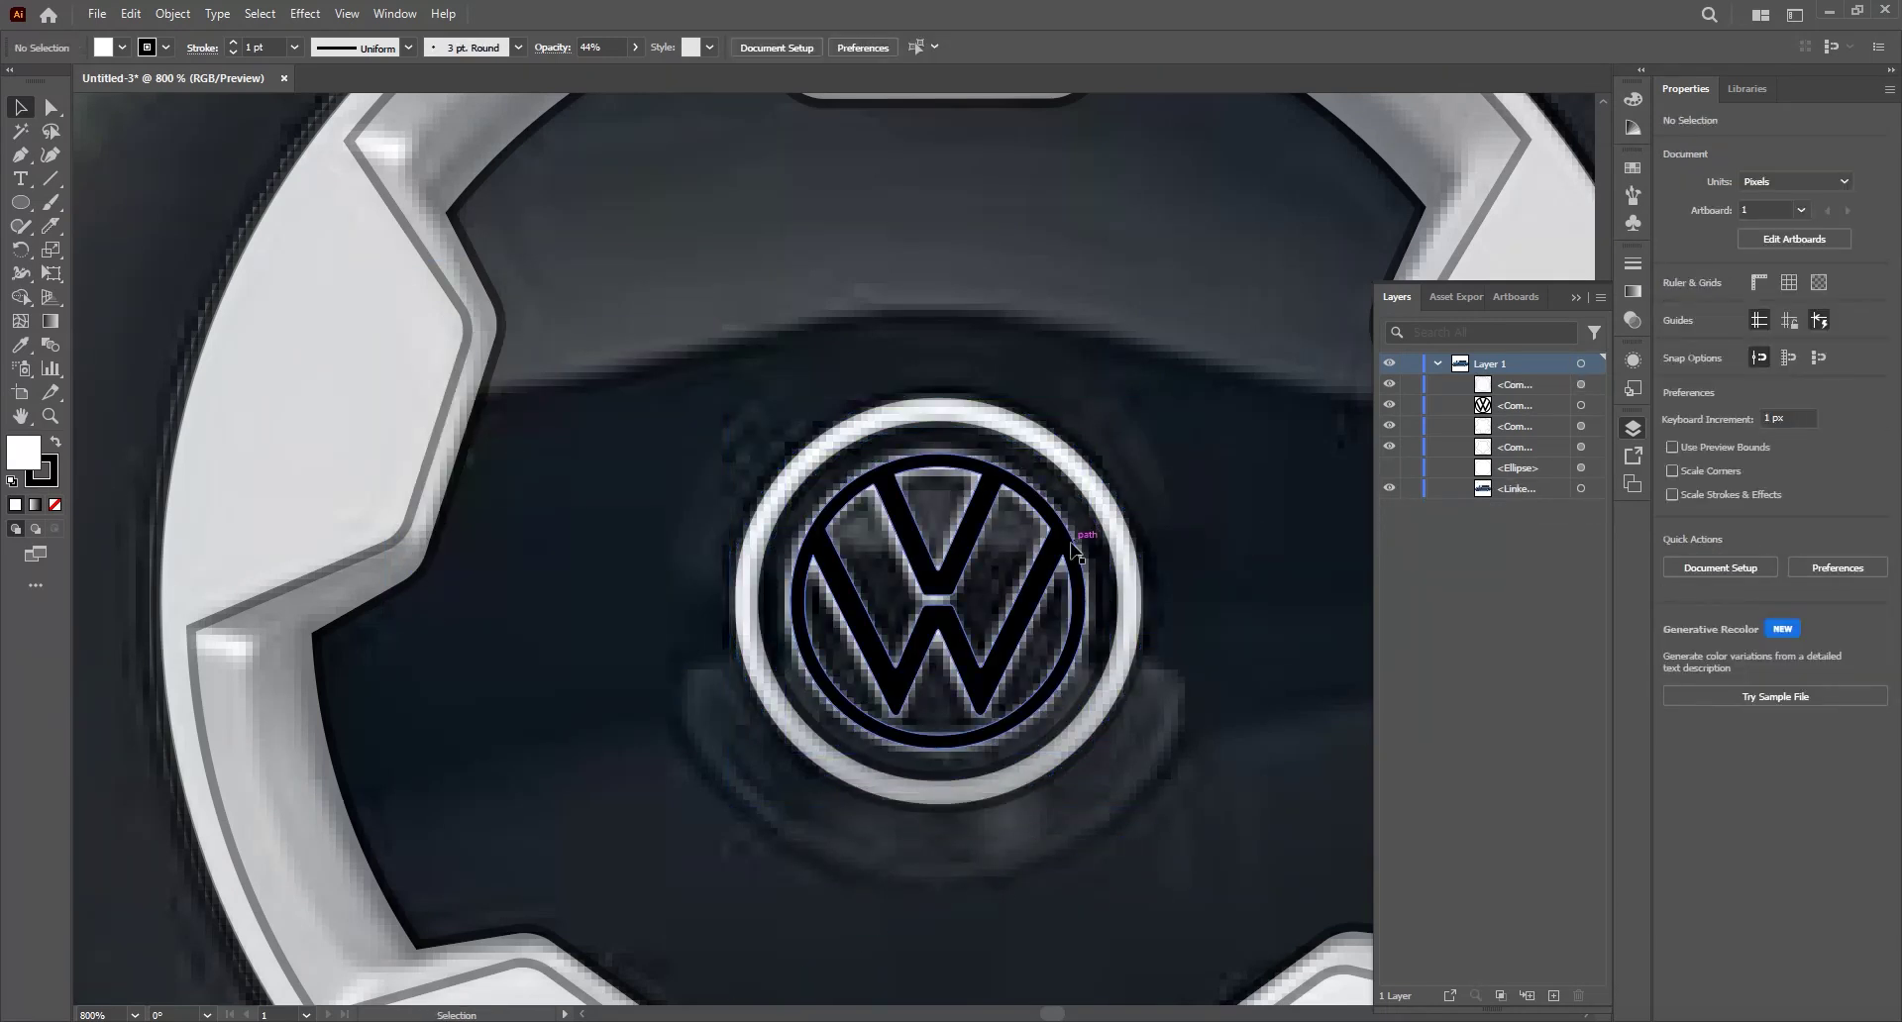
- Copy the hub ring's white fill and black 1 pt stroke onto the VW logo with the Eyedropper tool
left_click(1075, 551)
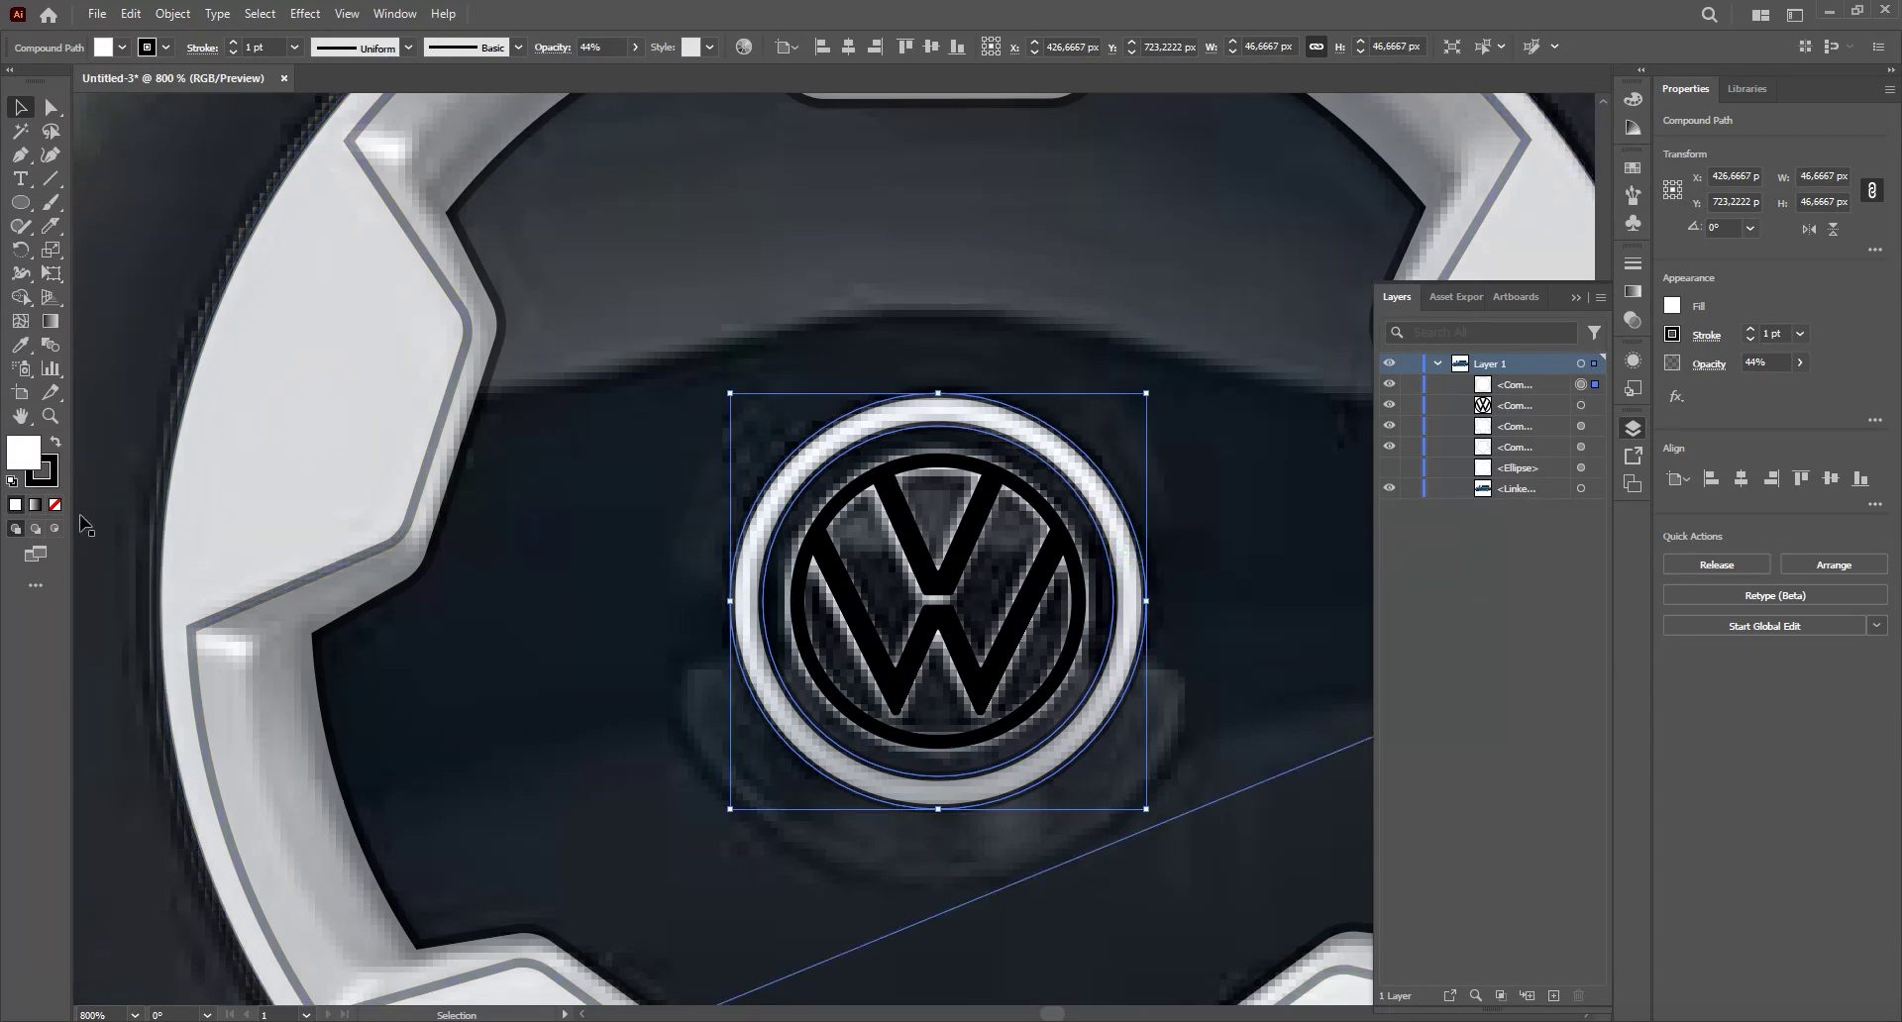
left_click(50, 484)
left_click(360, 420)
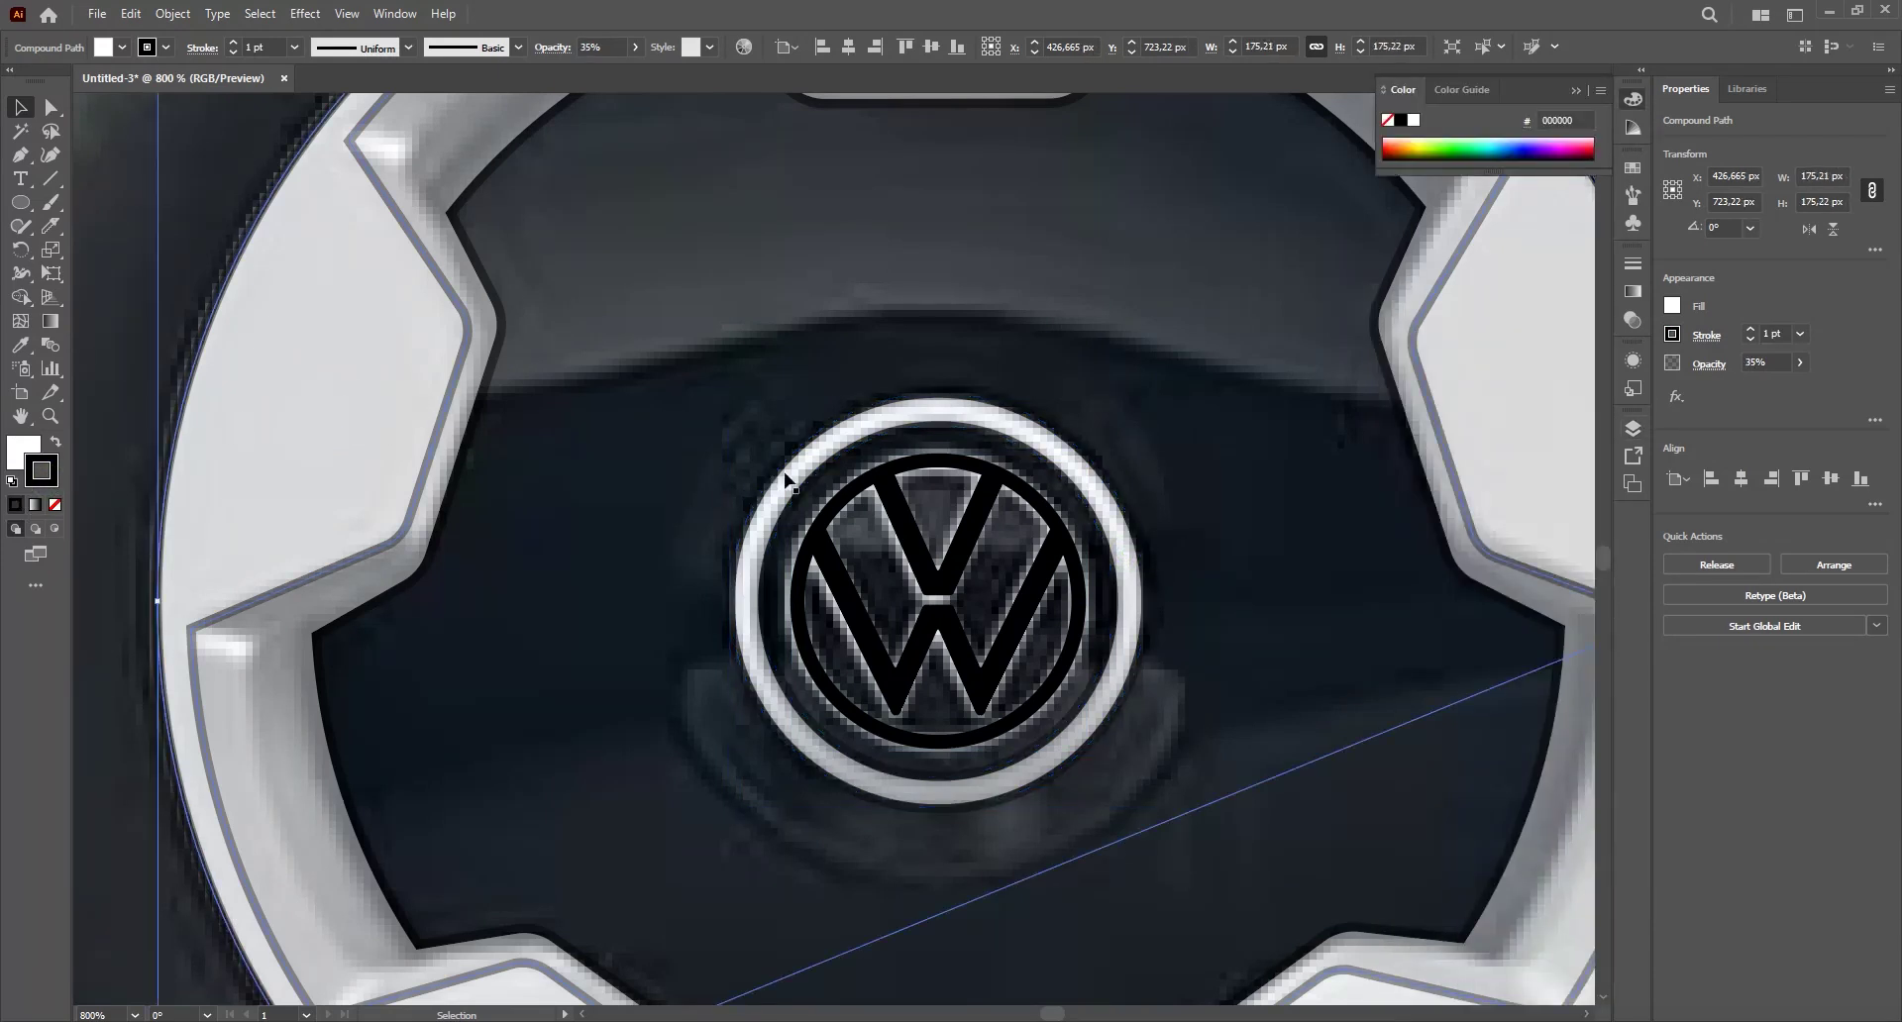
left_click(858, 491)
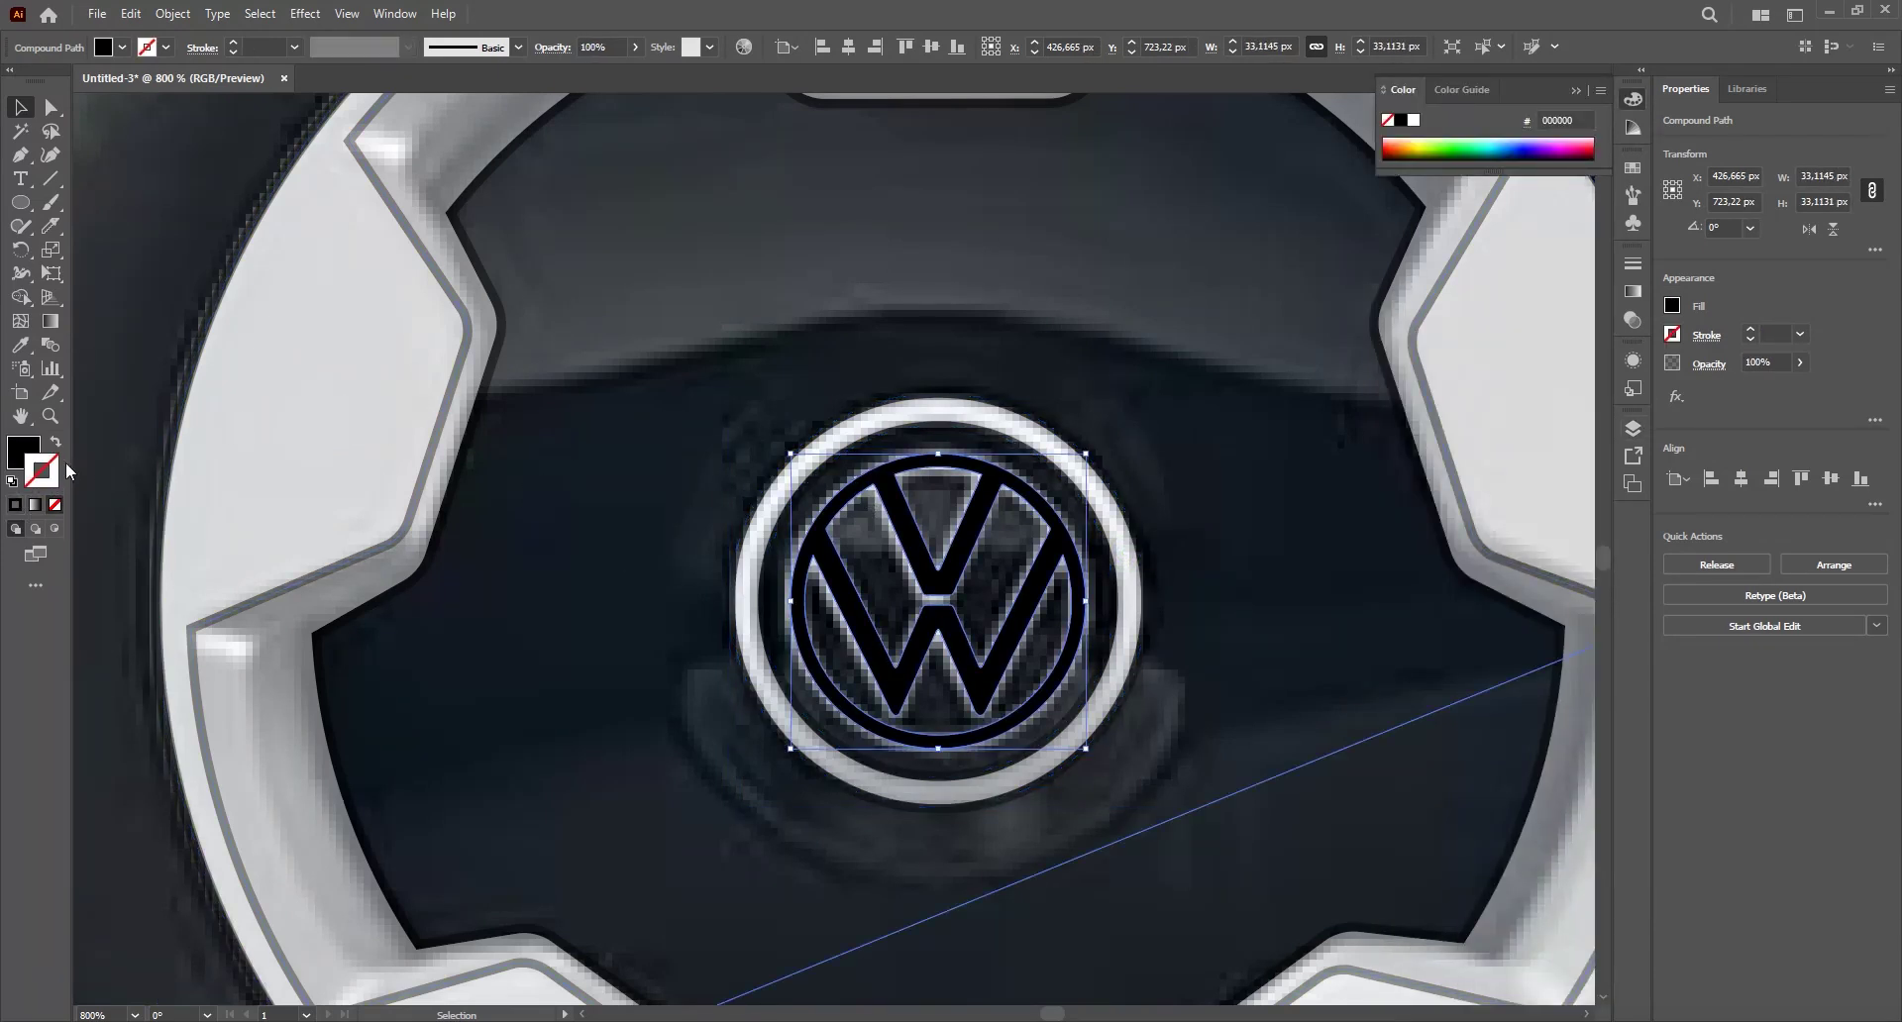
key("i")
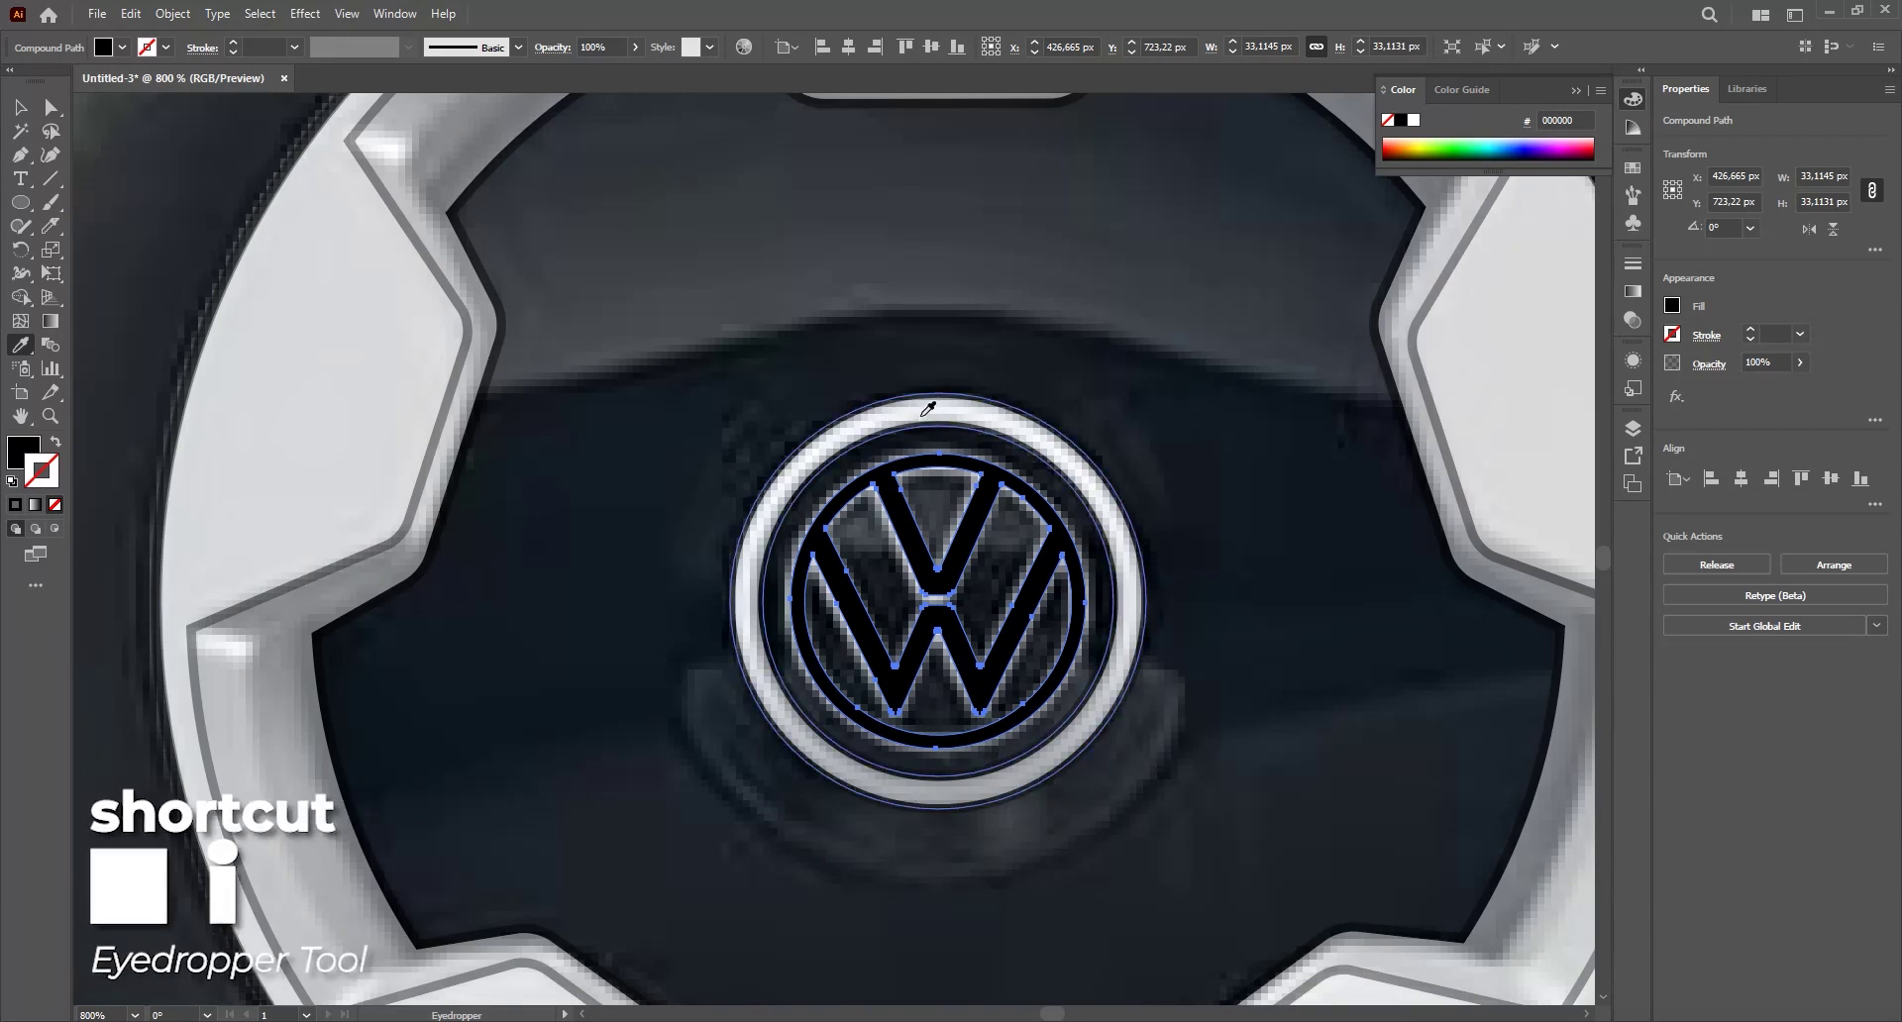
left_click(929, 408)
key("v")
- Set the opacity of the hub ring and the VW logo to 100%
left_click(924, 416, "shift")
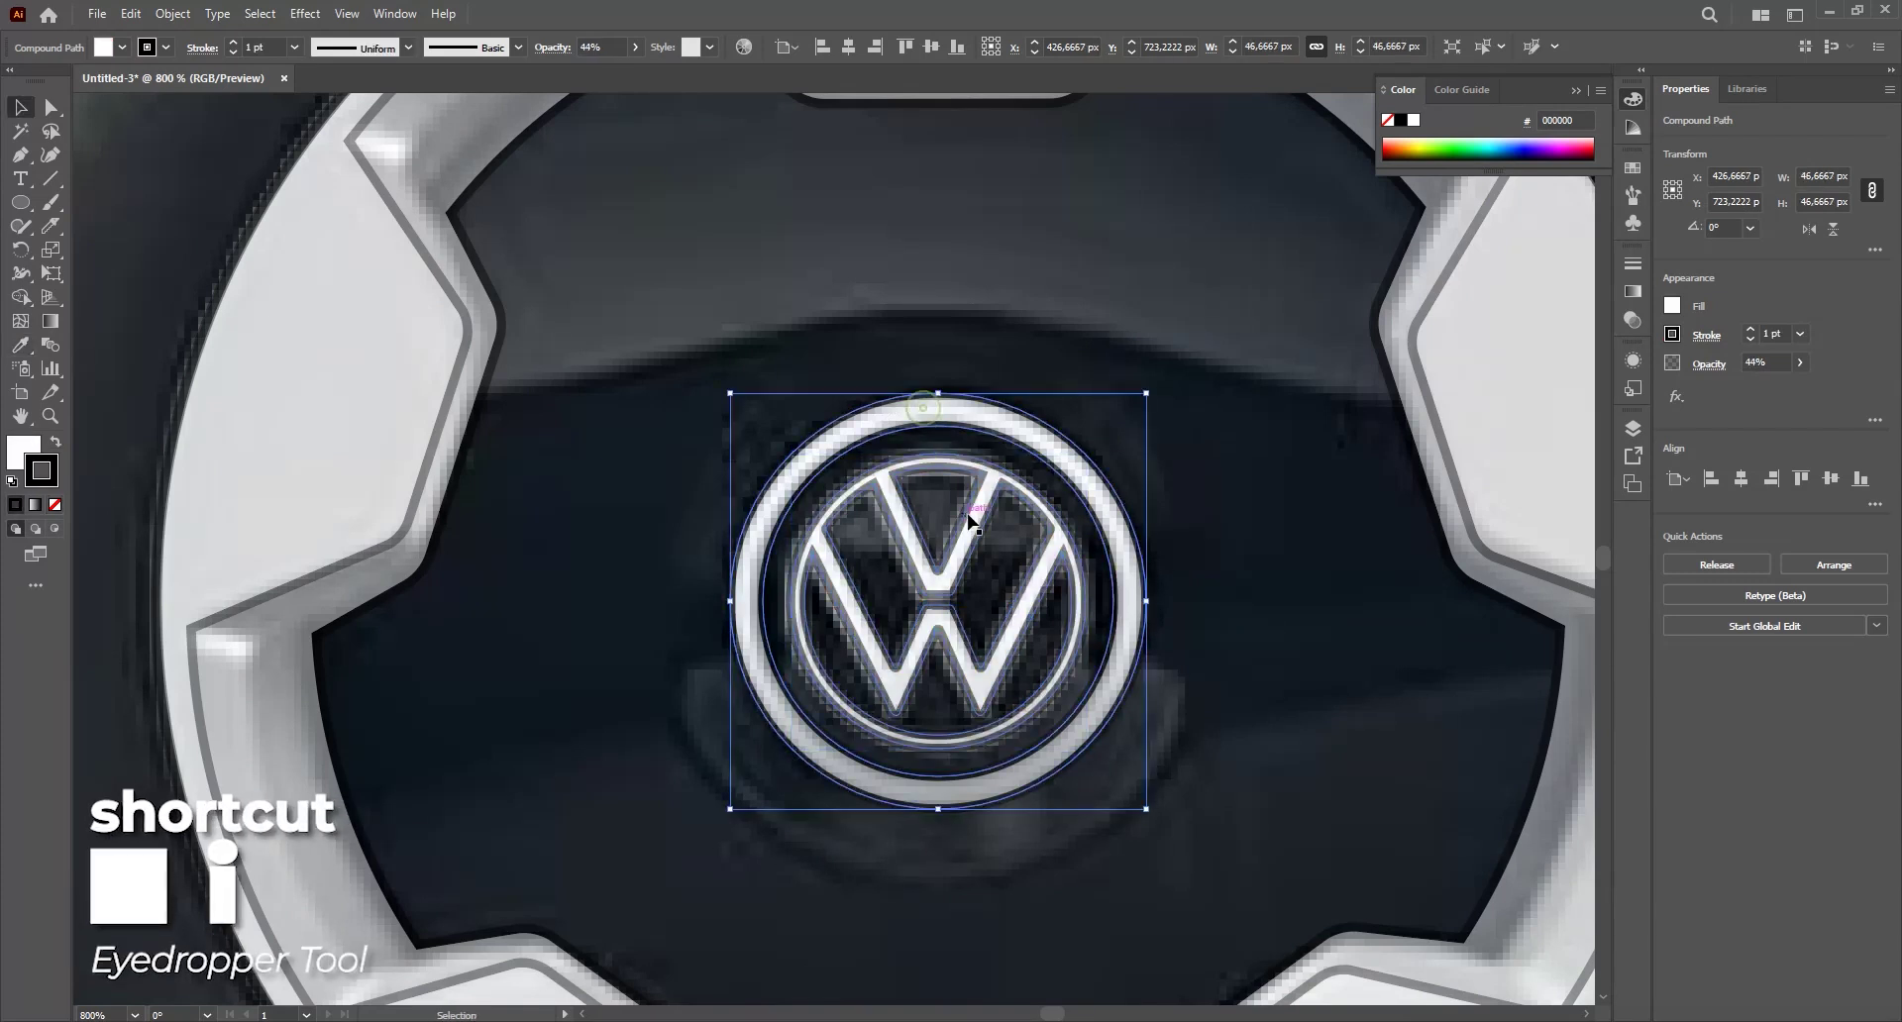
key("ctrl+minus")
key("ctrl+minus")
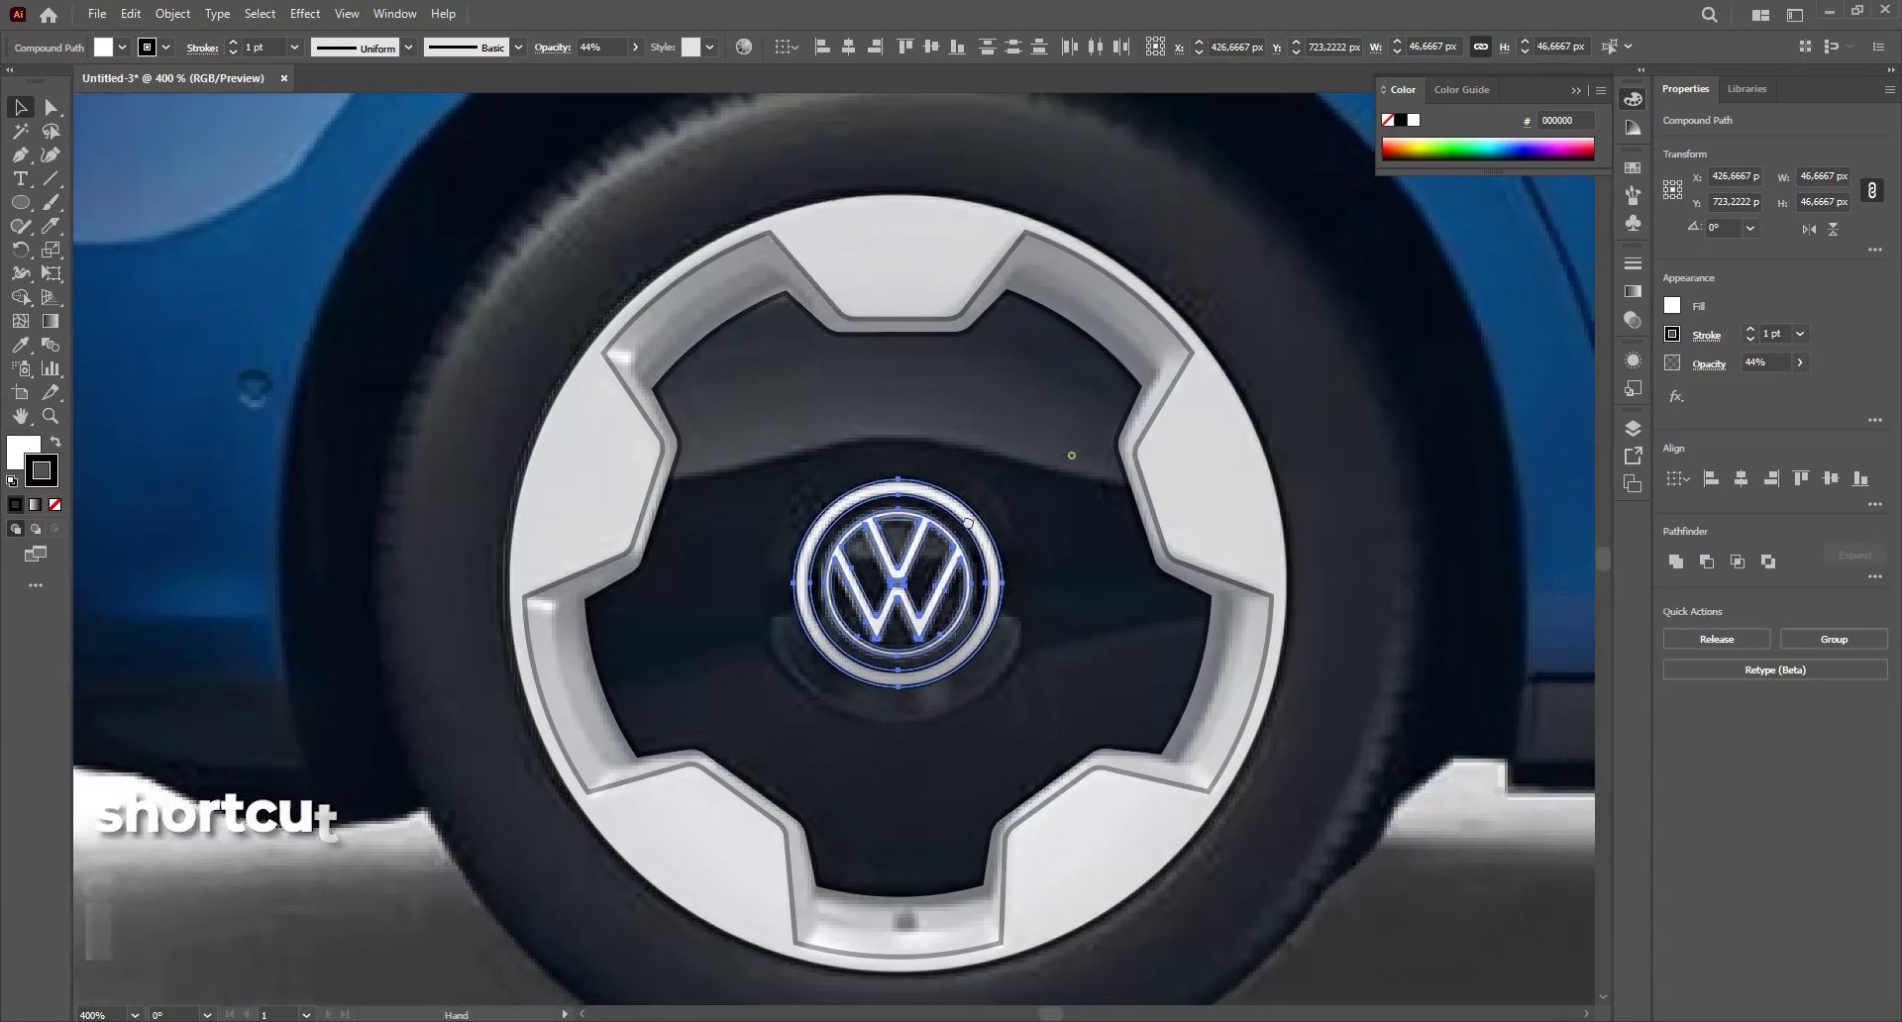
left_click(1800, 386)
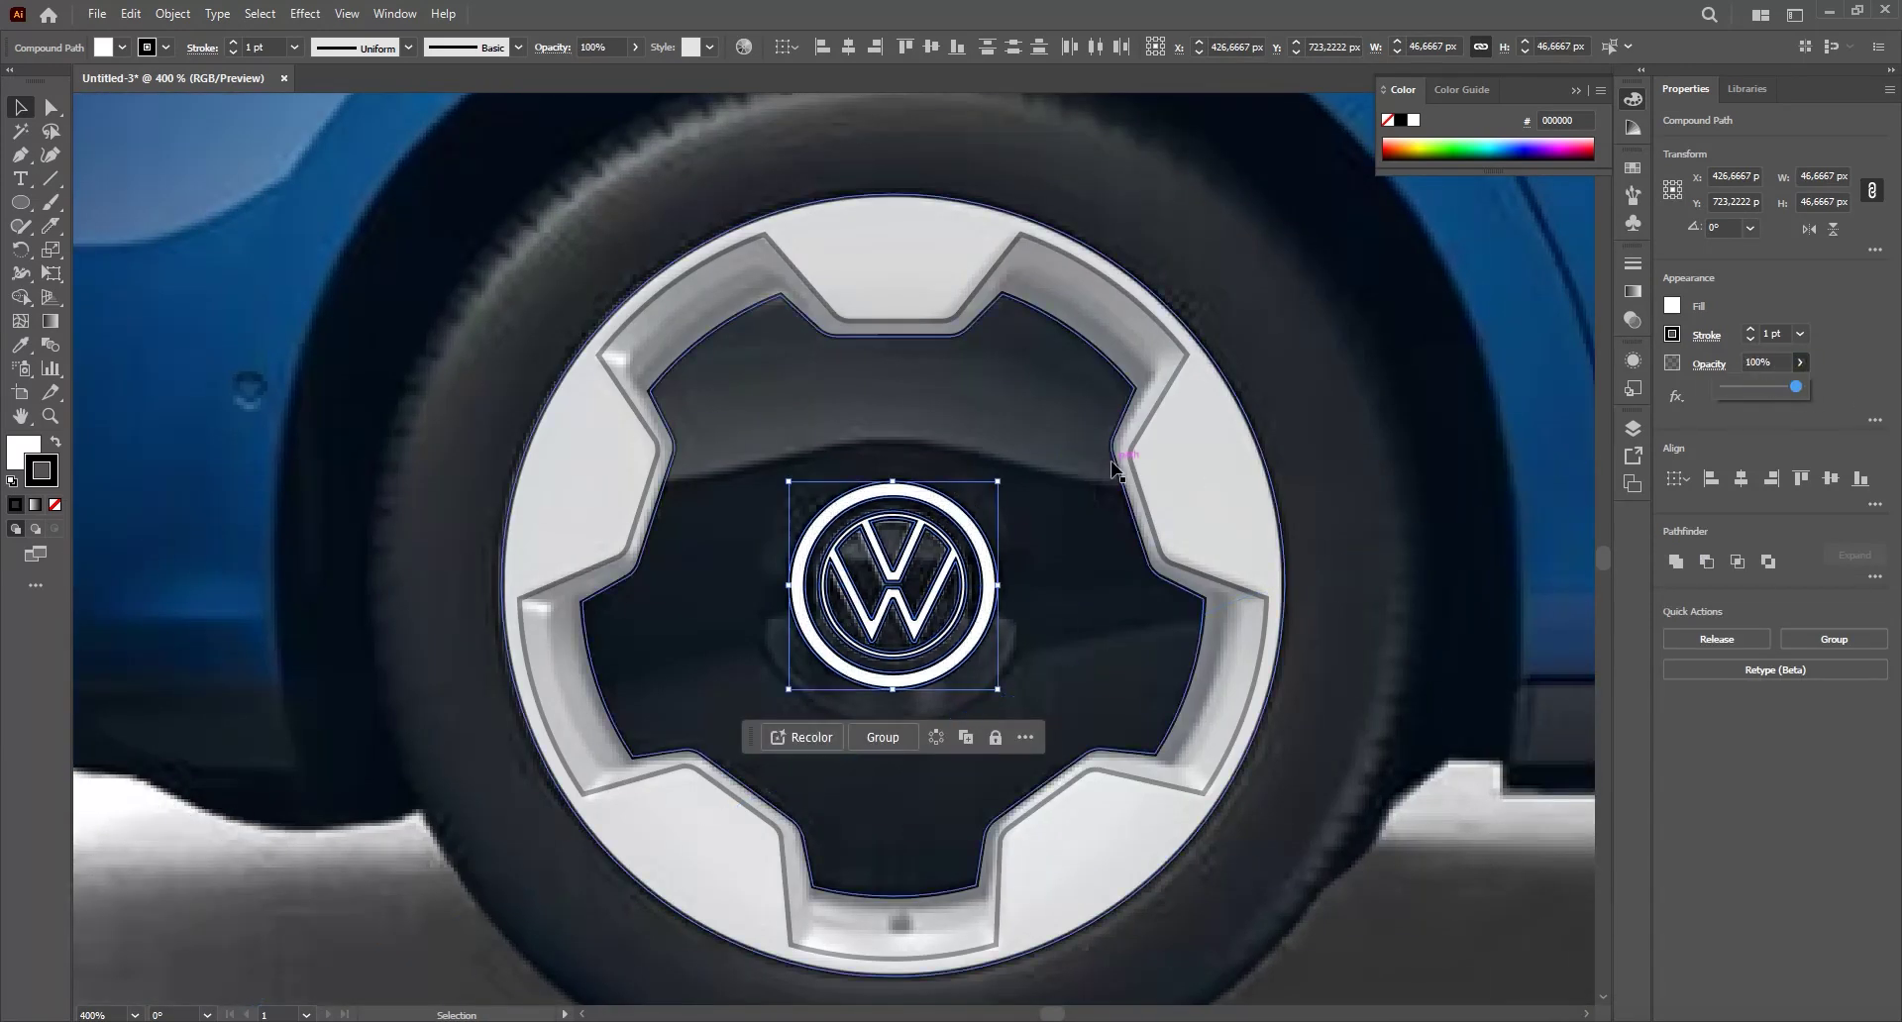
key("ctrl+plus")
left_click(1218, 437)
- Align the VW logo's 1 pt stroke to the outside of its path
left_click_drag(974, 571, 1052, 588)
scroll(982, 585, "up", 1)
mouse_move(1052, 589)
left_mouse_down()
mouse_move(1455, 590)
mouse_move(1052, 592)
left_mouse_up()
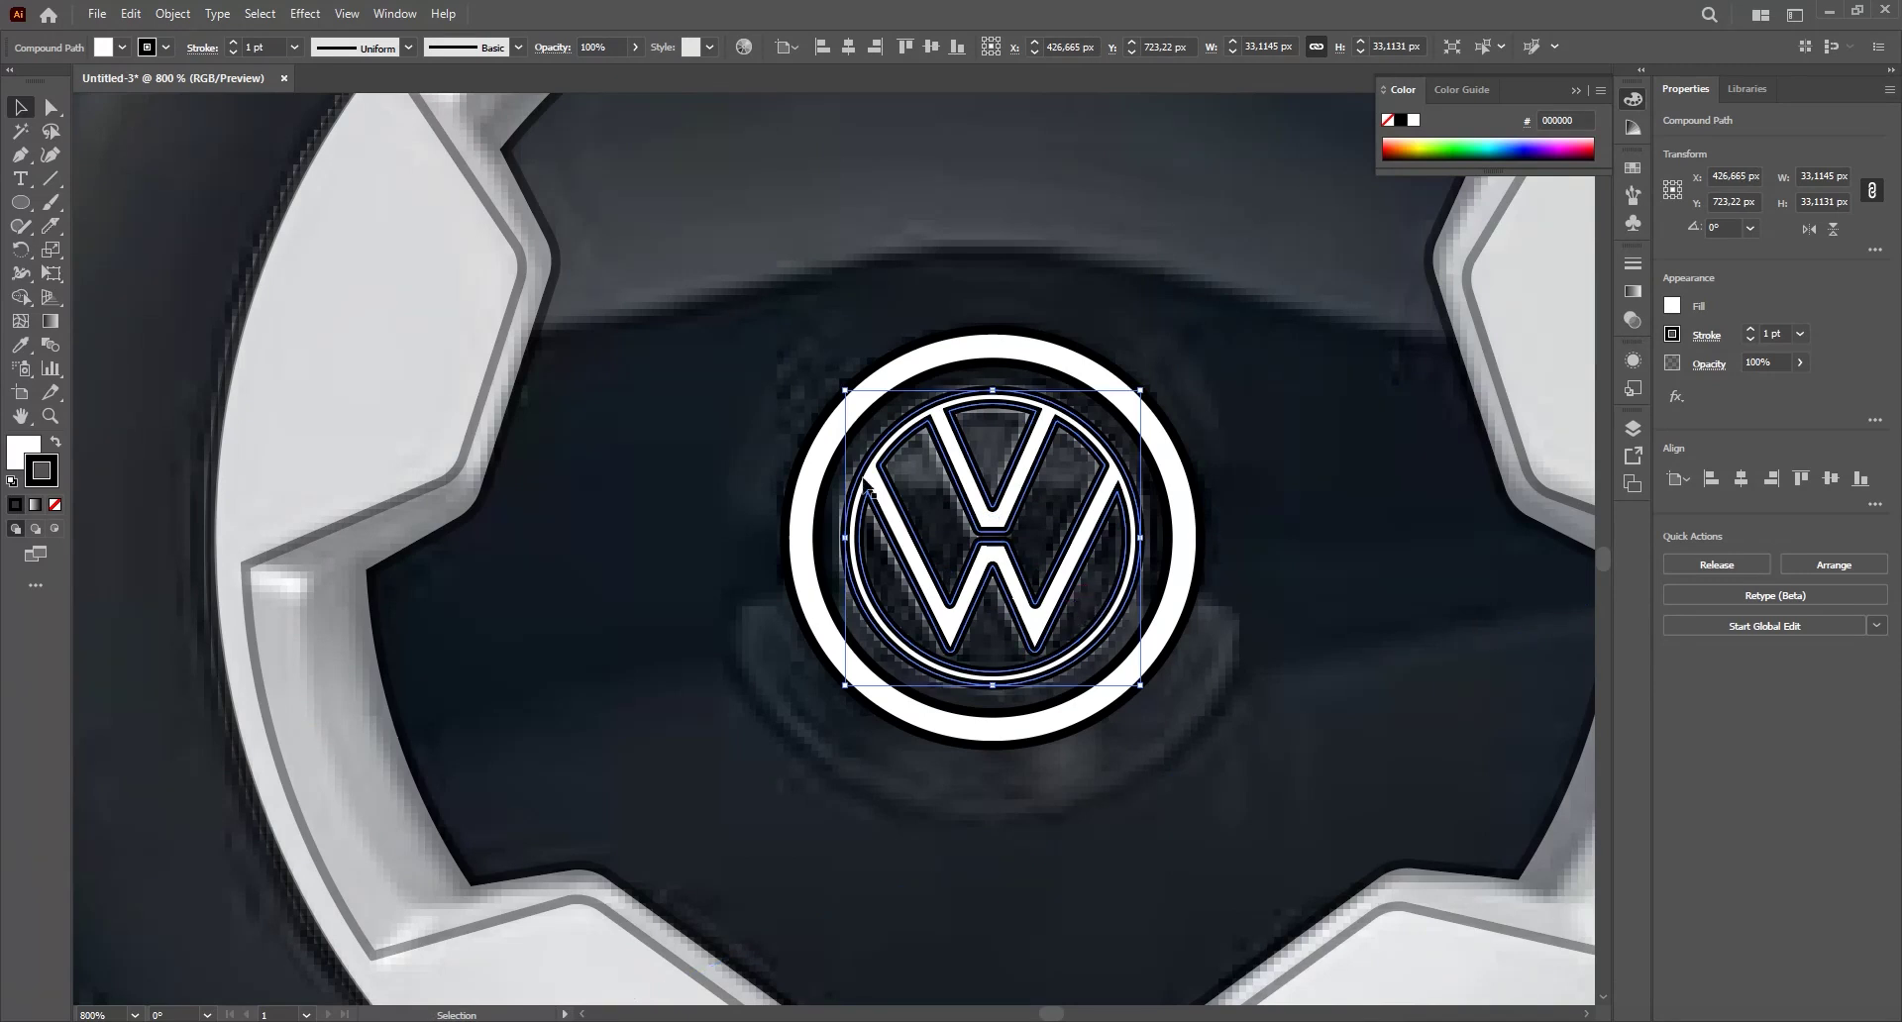
left_click(206, 50)
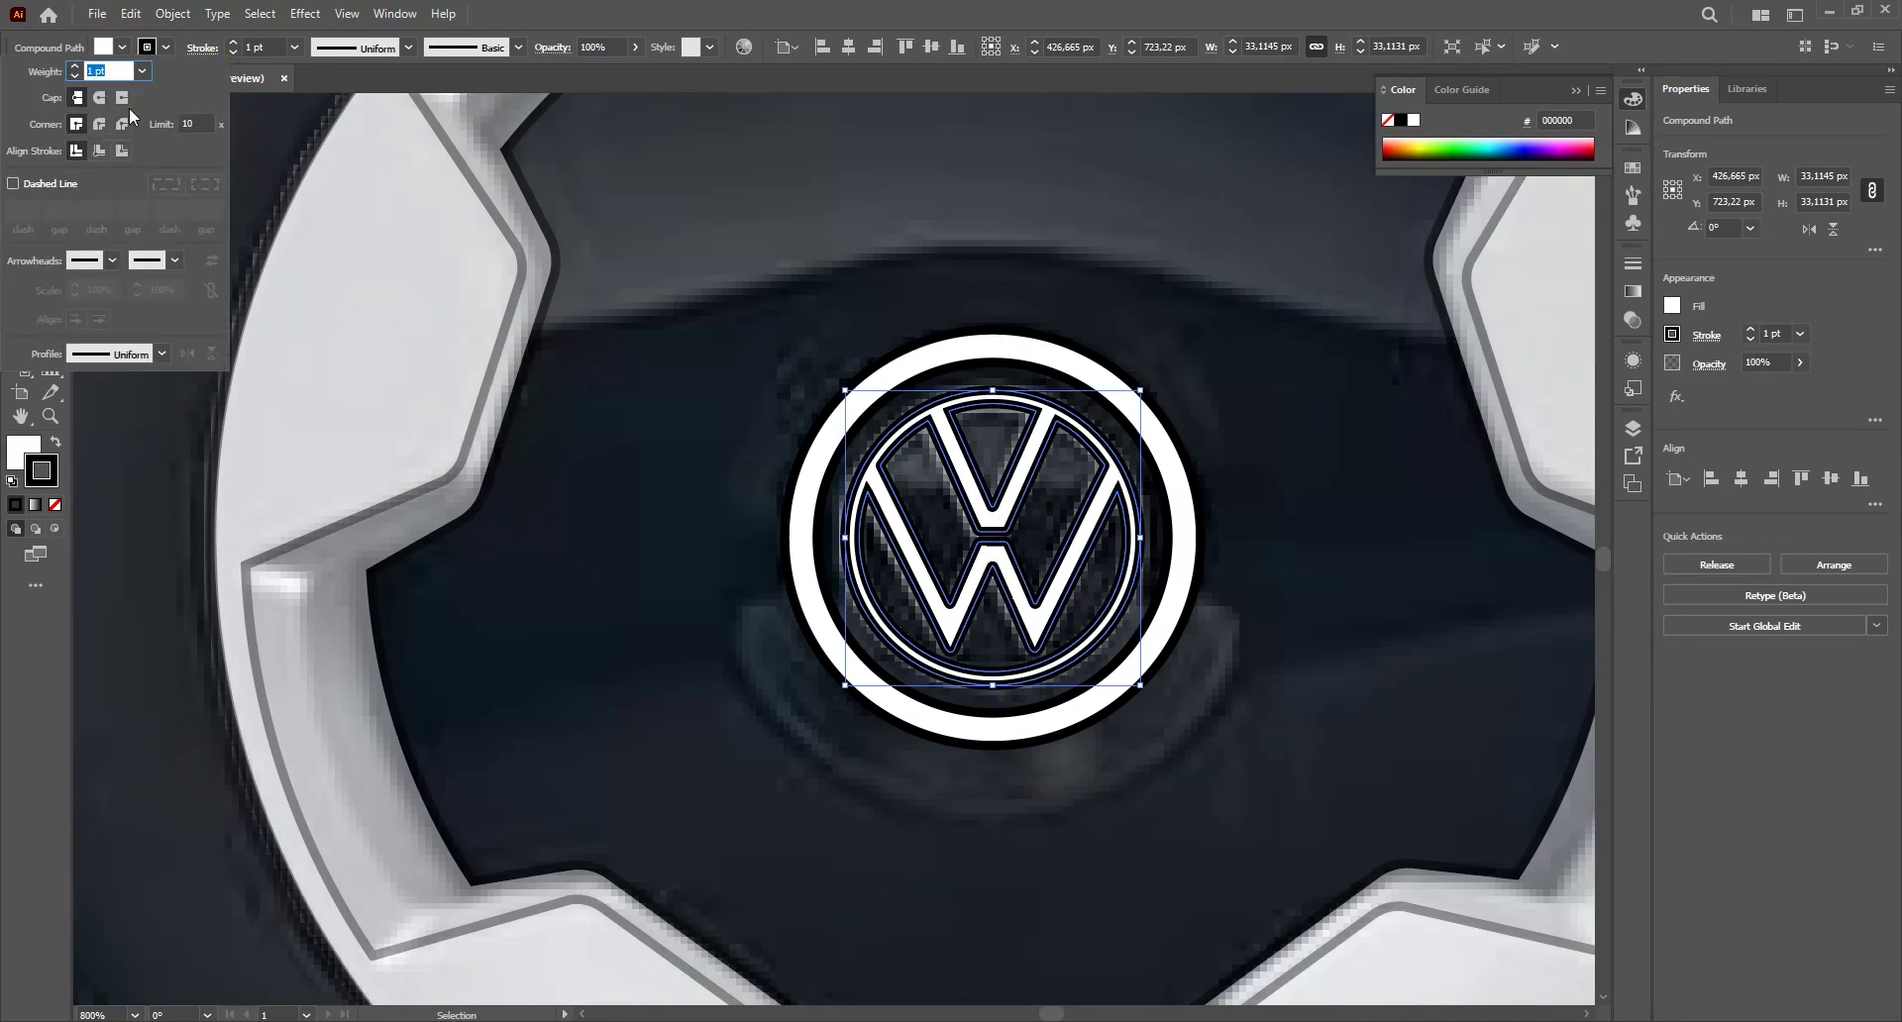
left_click(121, 152)
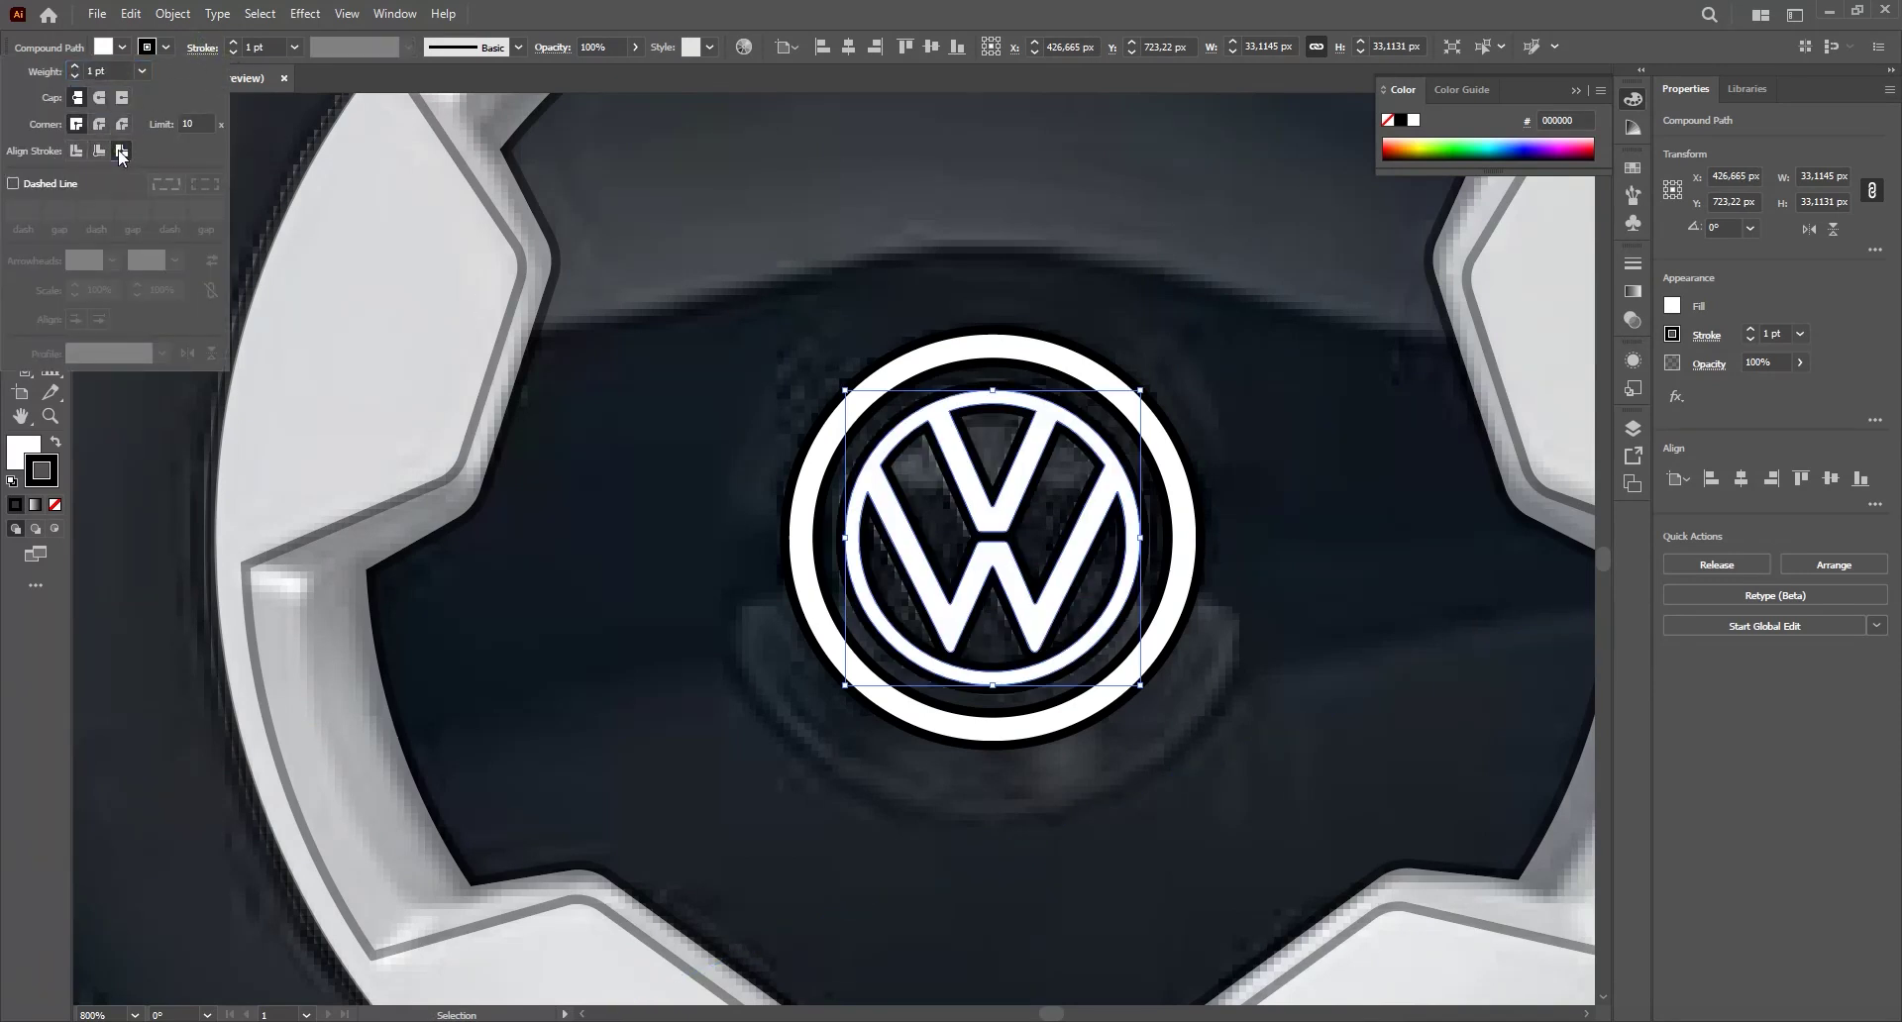
- Compare centre and outside stroke alignment on the VW logo, keeping the outside alignment
left_click_drag(1123, 490, 1496, 528)
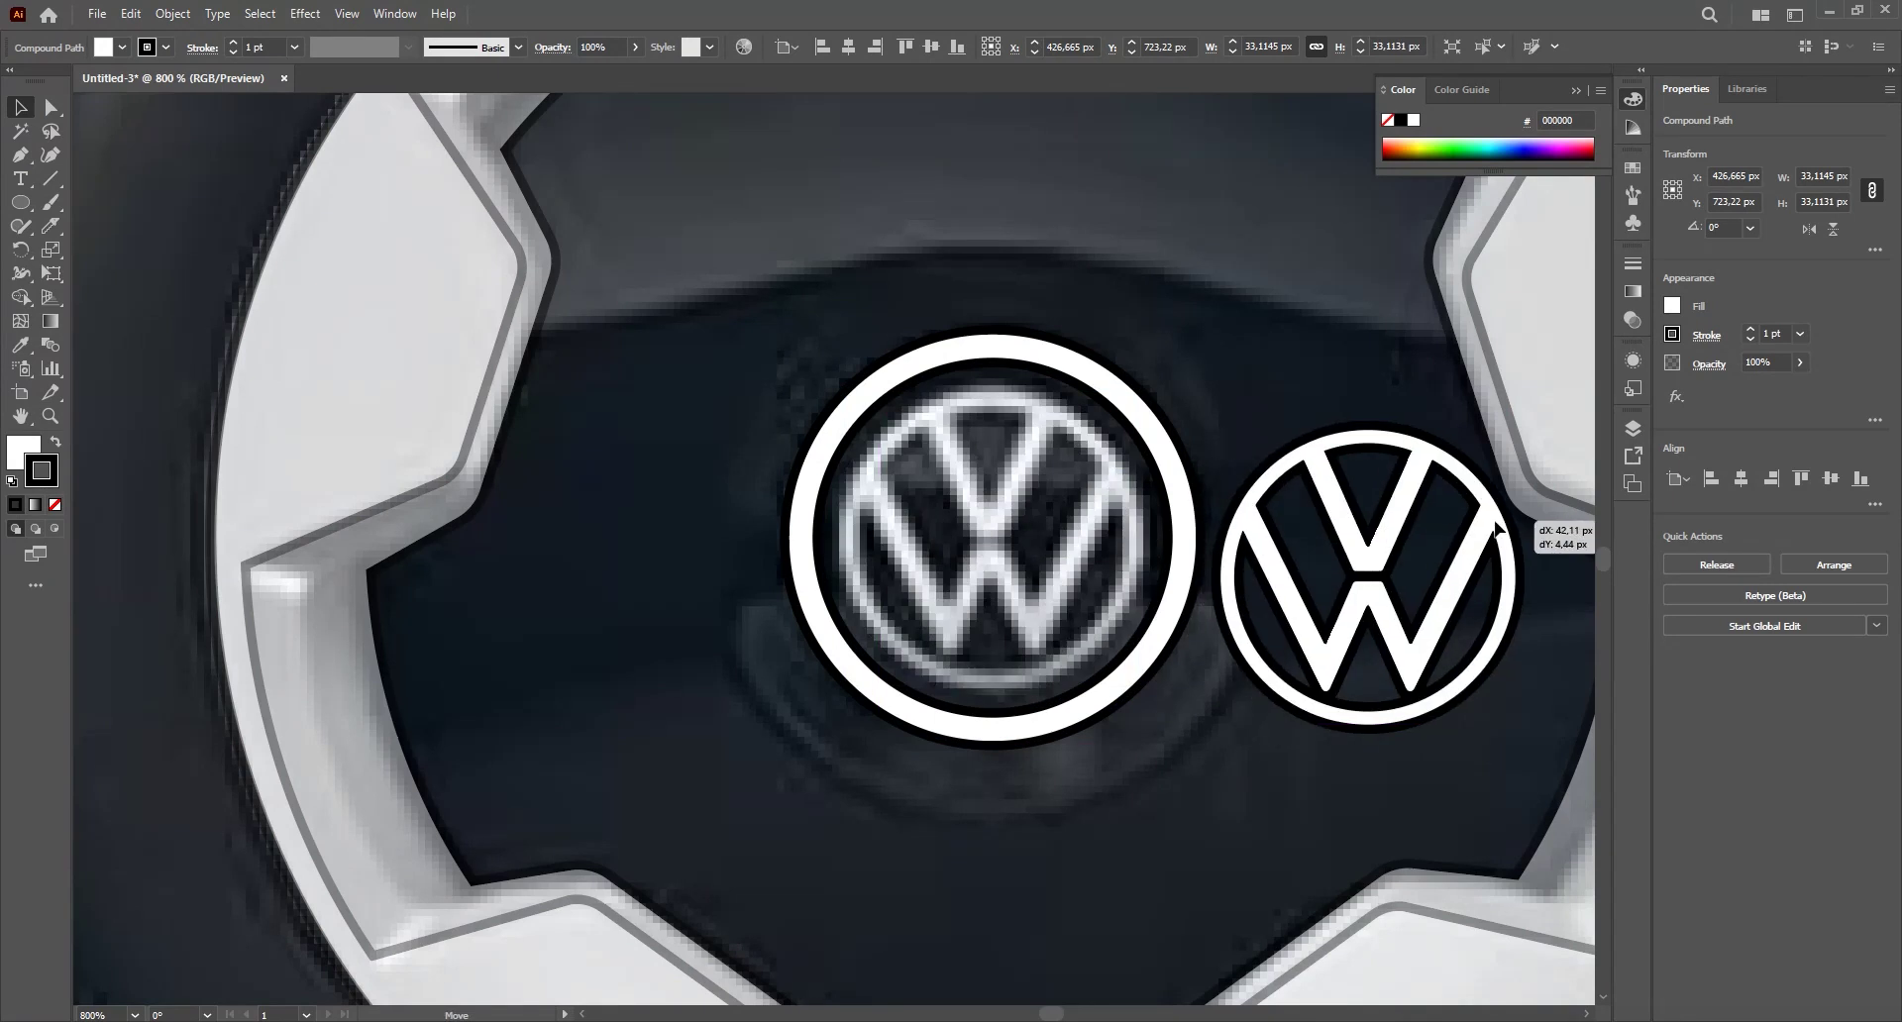
key("ctrl+z")
left_click(203, 49)
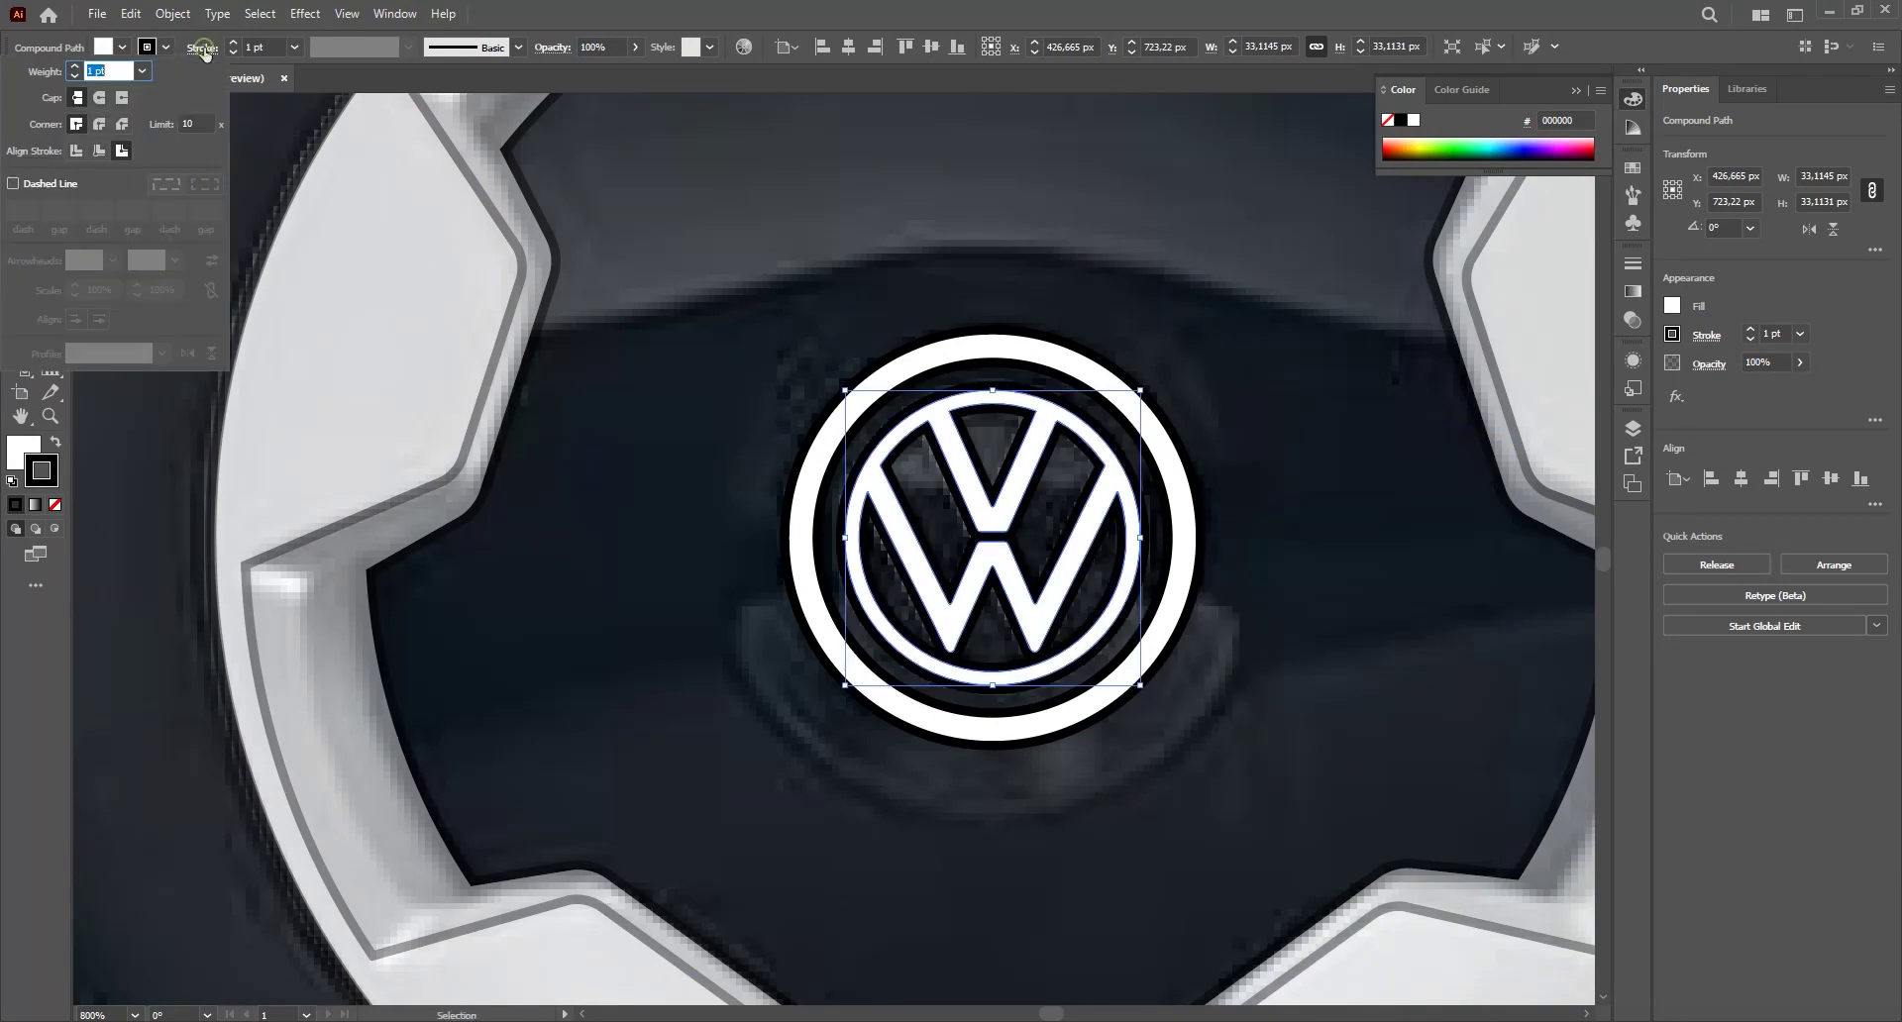
left_click(76, 151)
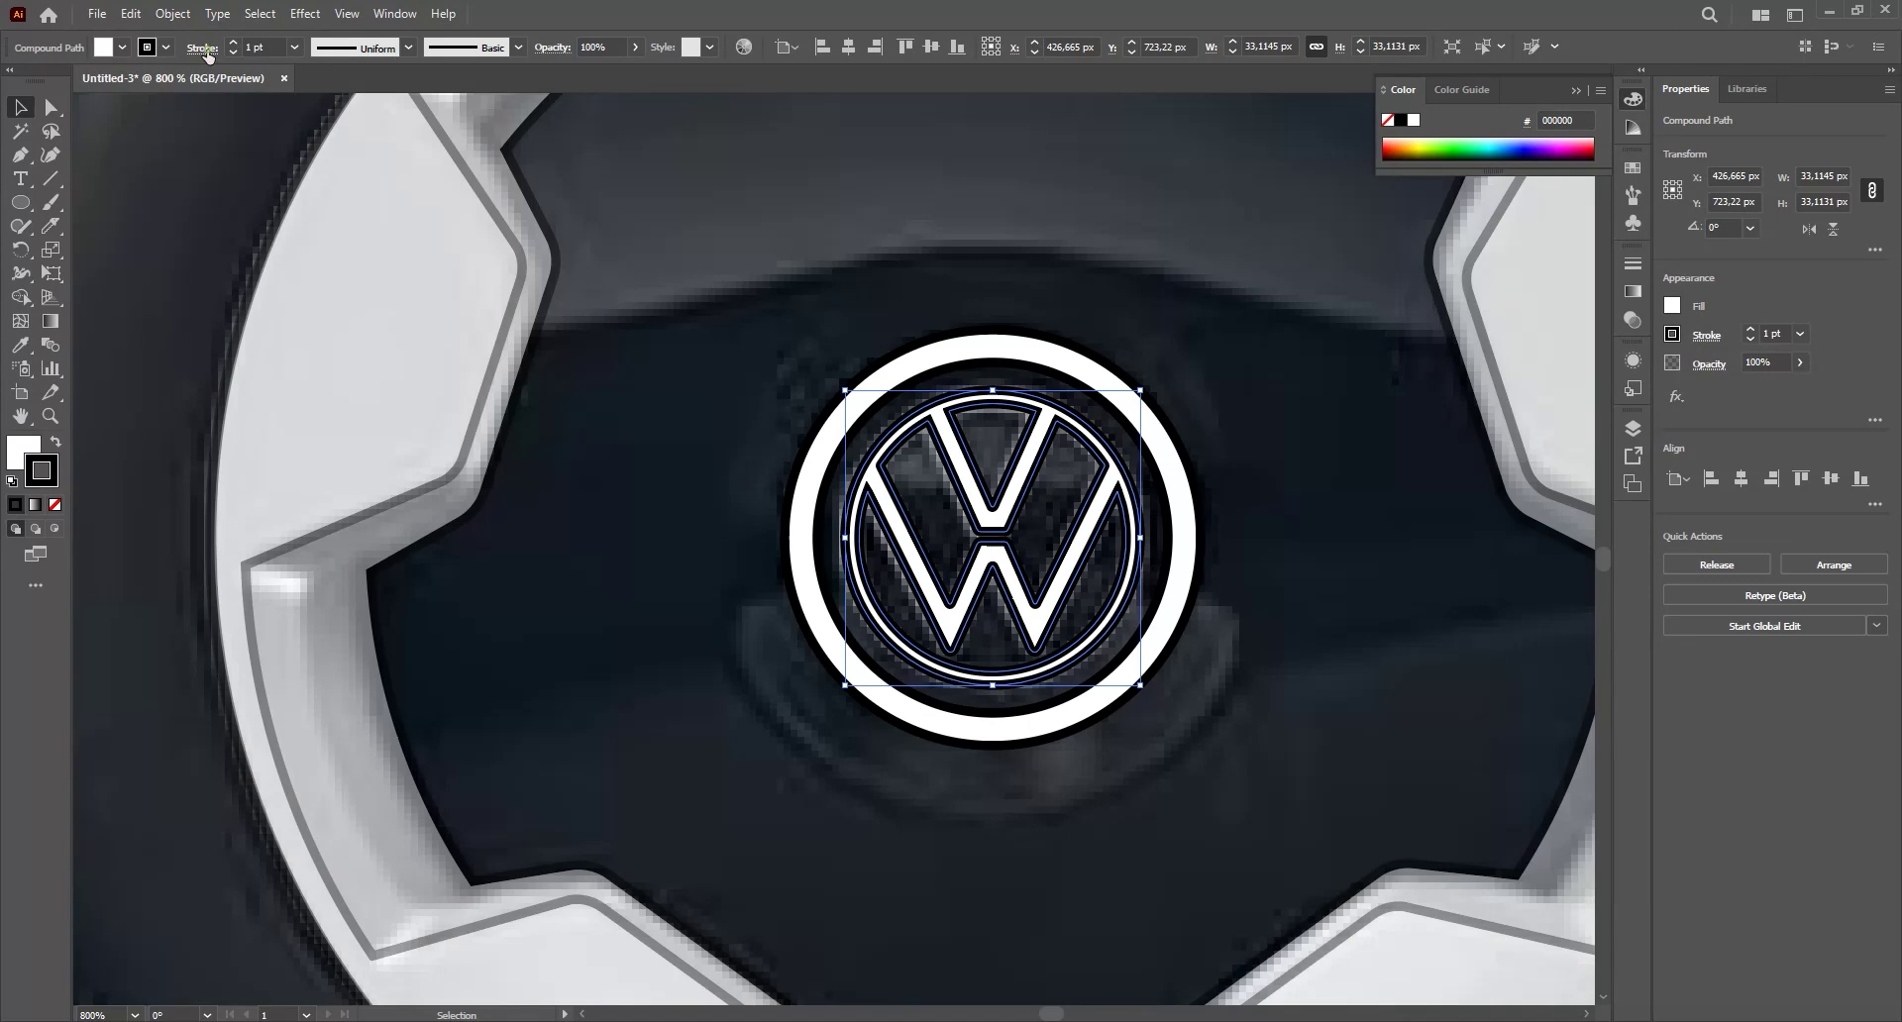
left_click(206, 51)
left_click(120, 153)
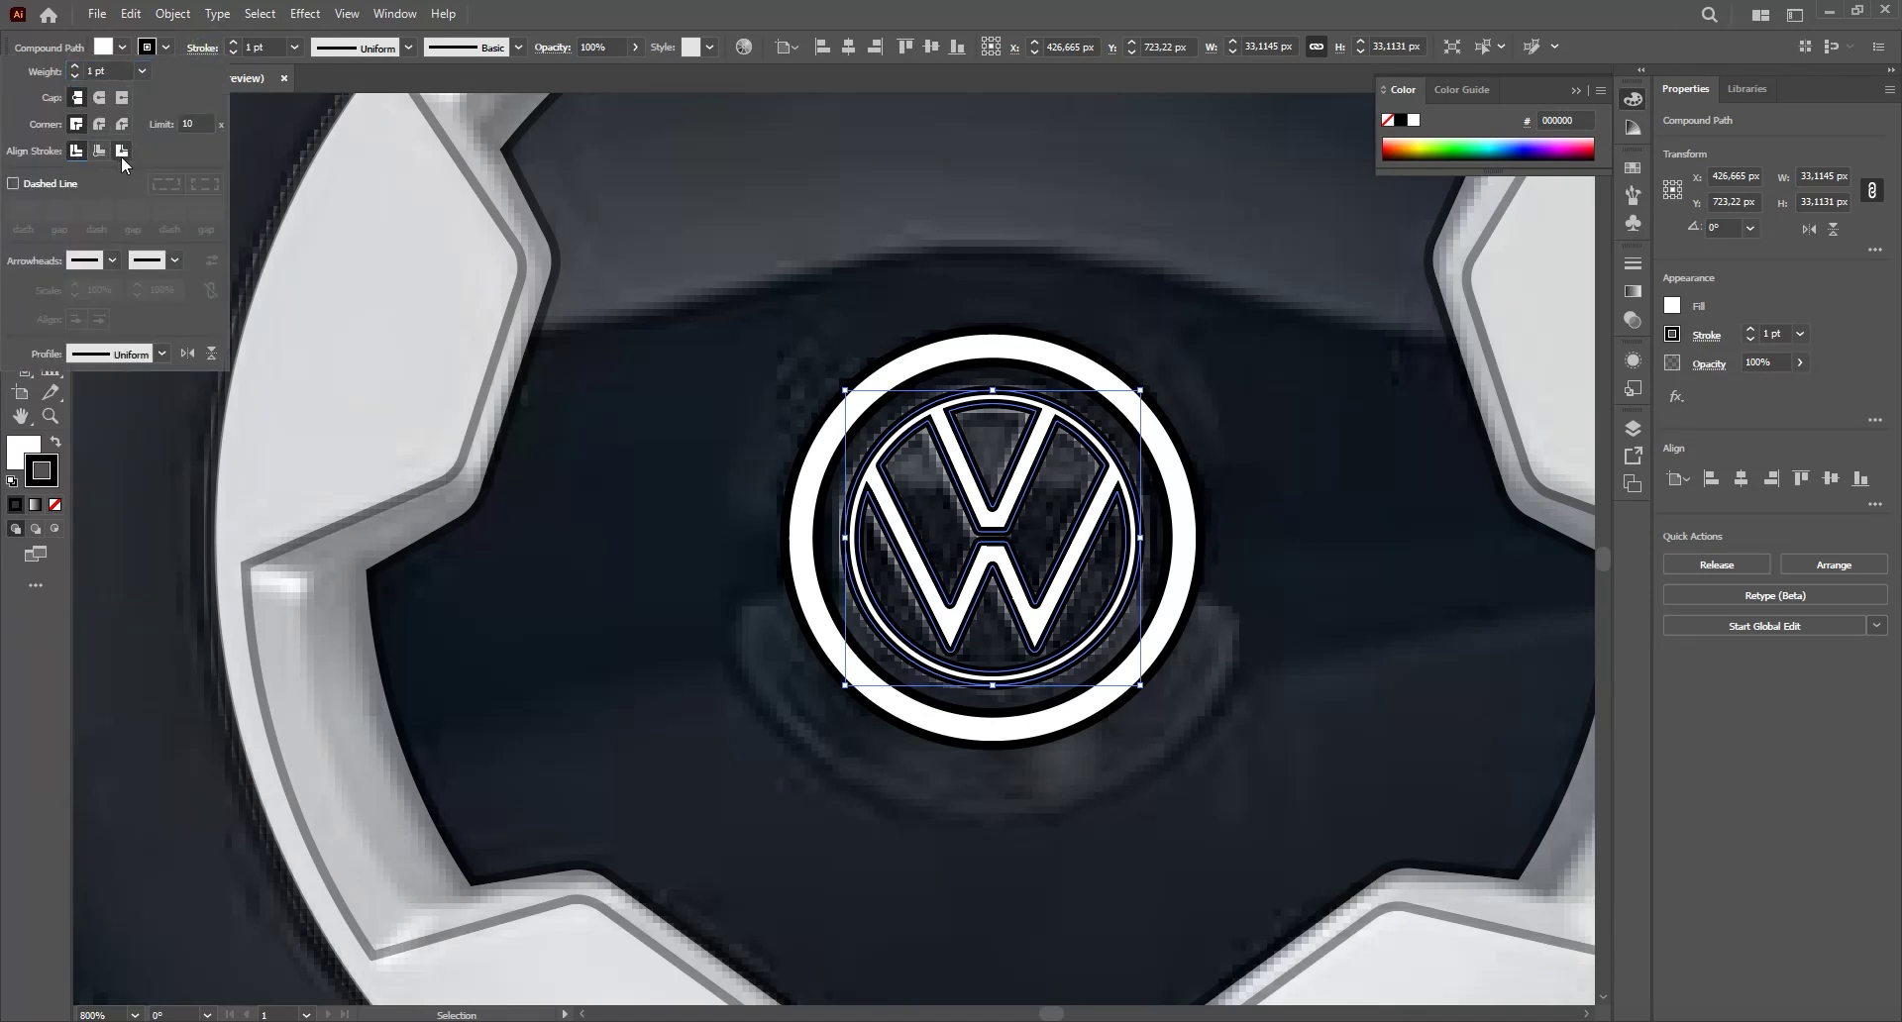
- Set the opacity of the front wheel's rim shapes to 100% so they are solid white with black outlines
left_click(1214, 428)
scroll(1214, 428, "down", 2)
scroll(1213, 428, "down", 1)
left_click_drag(1338, 407, 1178, 522)
left_click(1099, 477)
left_click(1800, 363)
left_click_drag(1759, 386, 1898, 412)
left_click(1722, 428)
left_click(1800, 362)
left_click_drag(1789, 387, 1868, 407)
left_click(1729, 426)
left_click(1144, 413)
left_click(1799, 364)
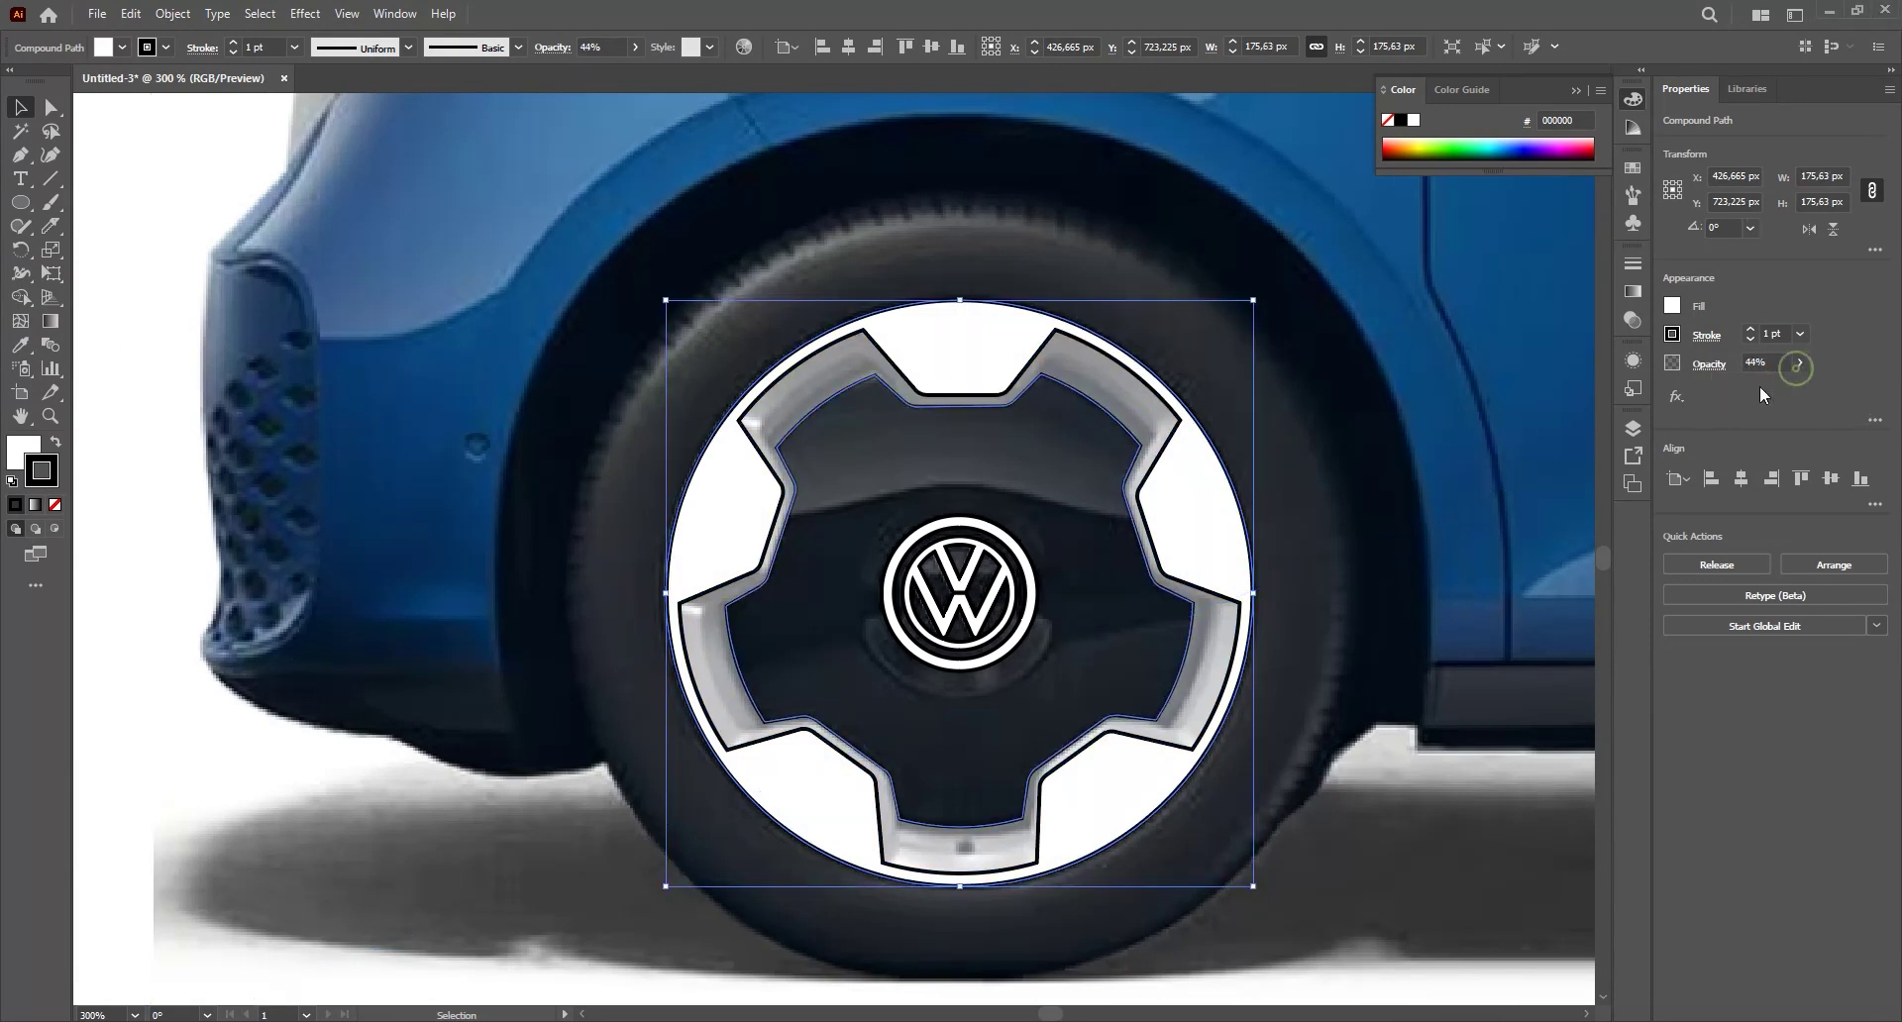
left_click_drag(1780, 389, 1823, 390)
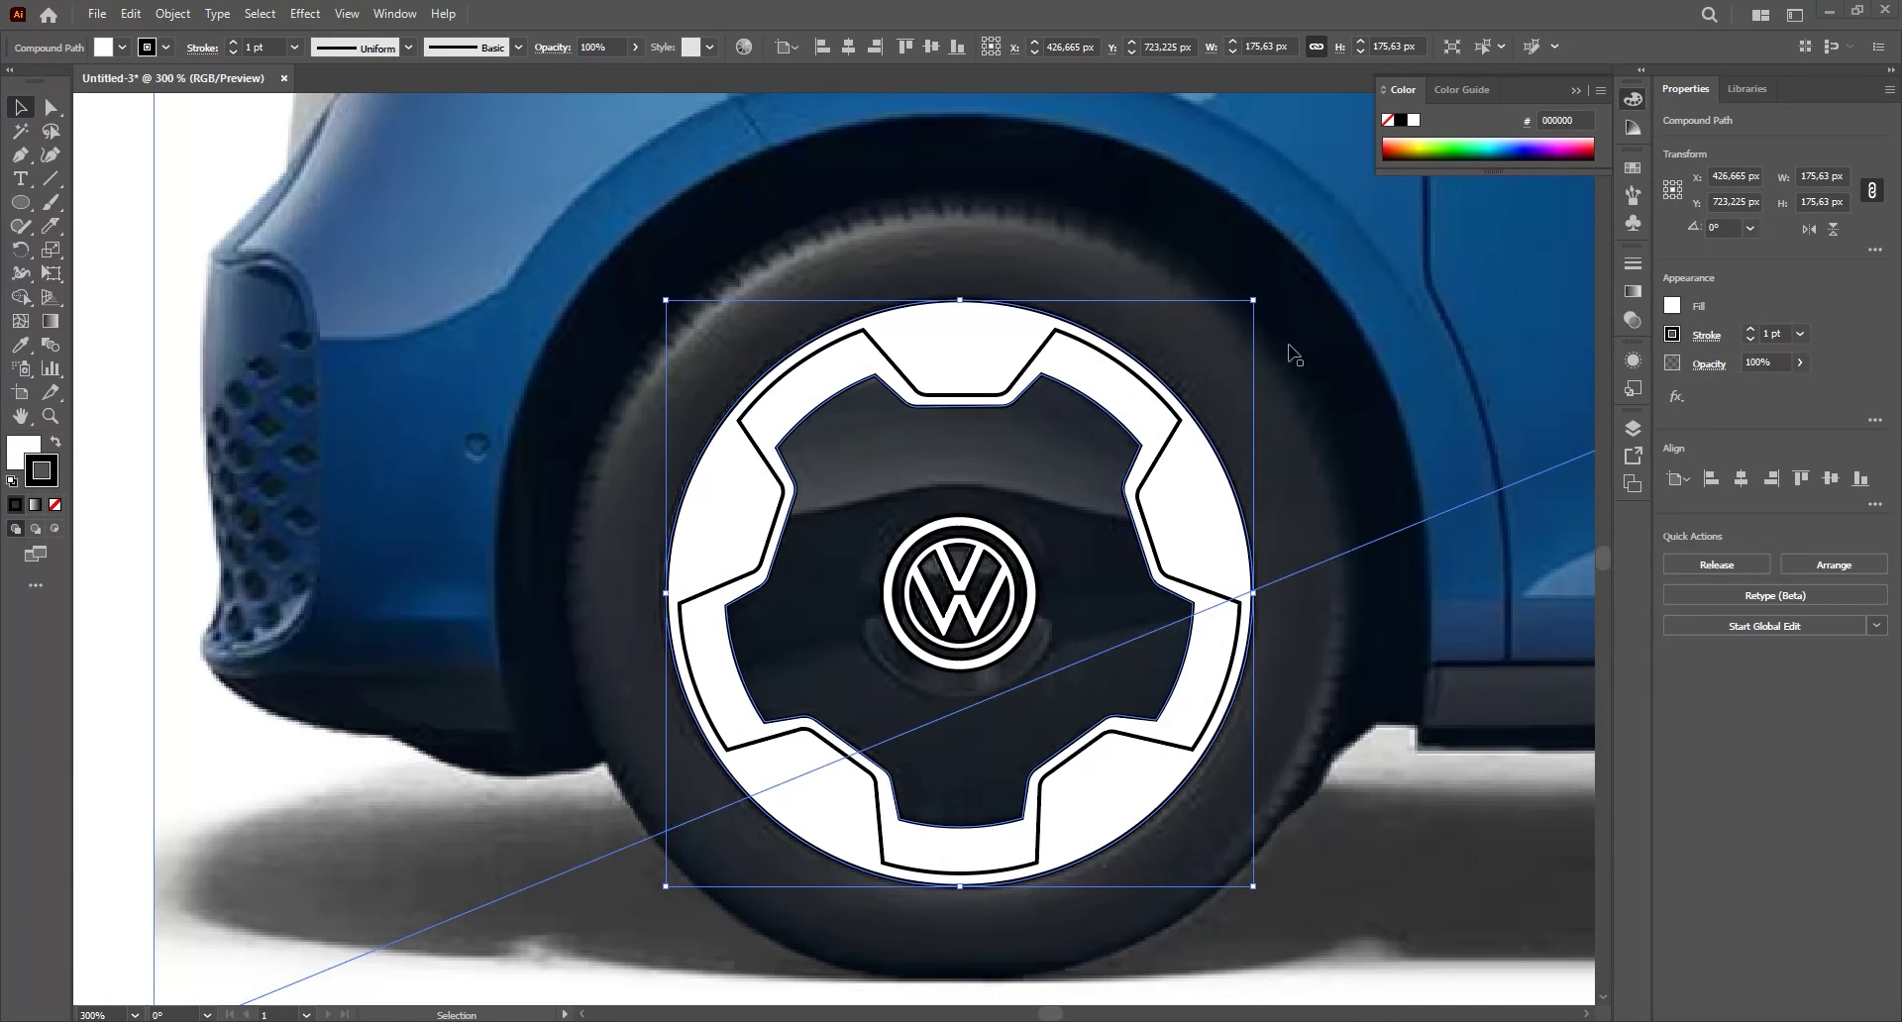
key("ctrl+minus")
- Show the hidden tyre ellipse and move it off the wheel toward the front bumper, to about X 228 px, Y 793 px
left_click(1159, 370)
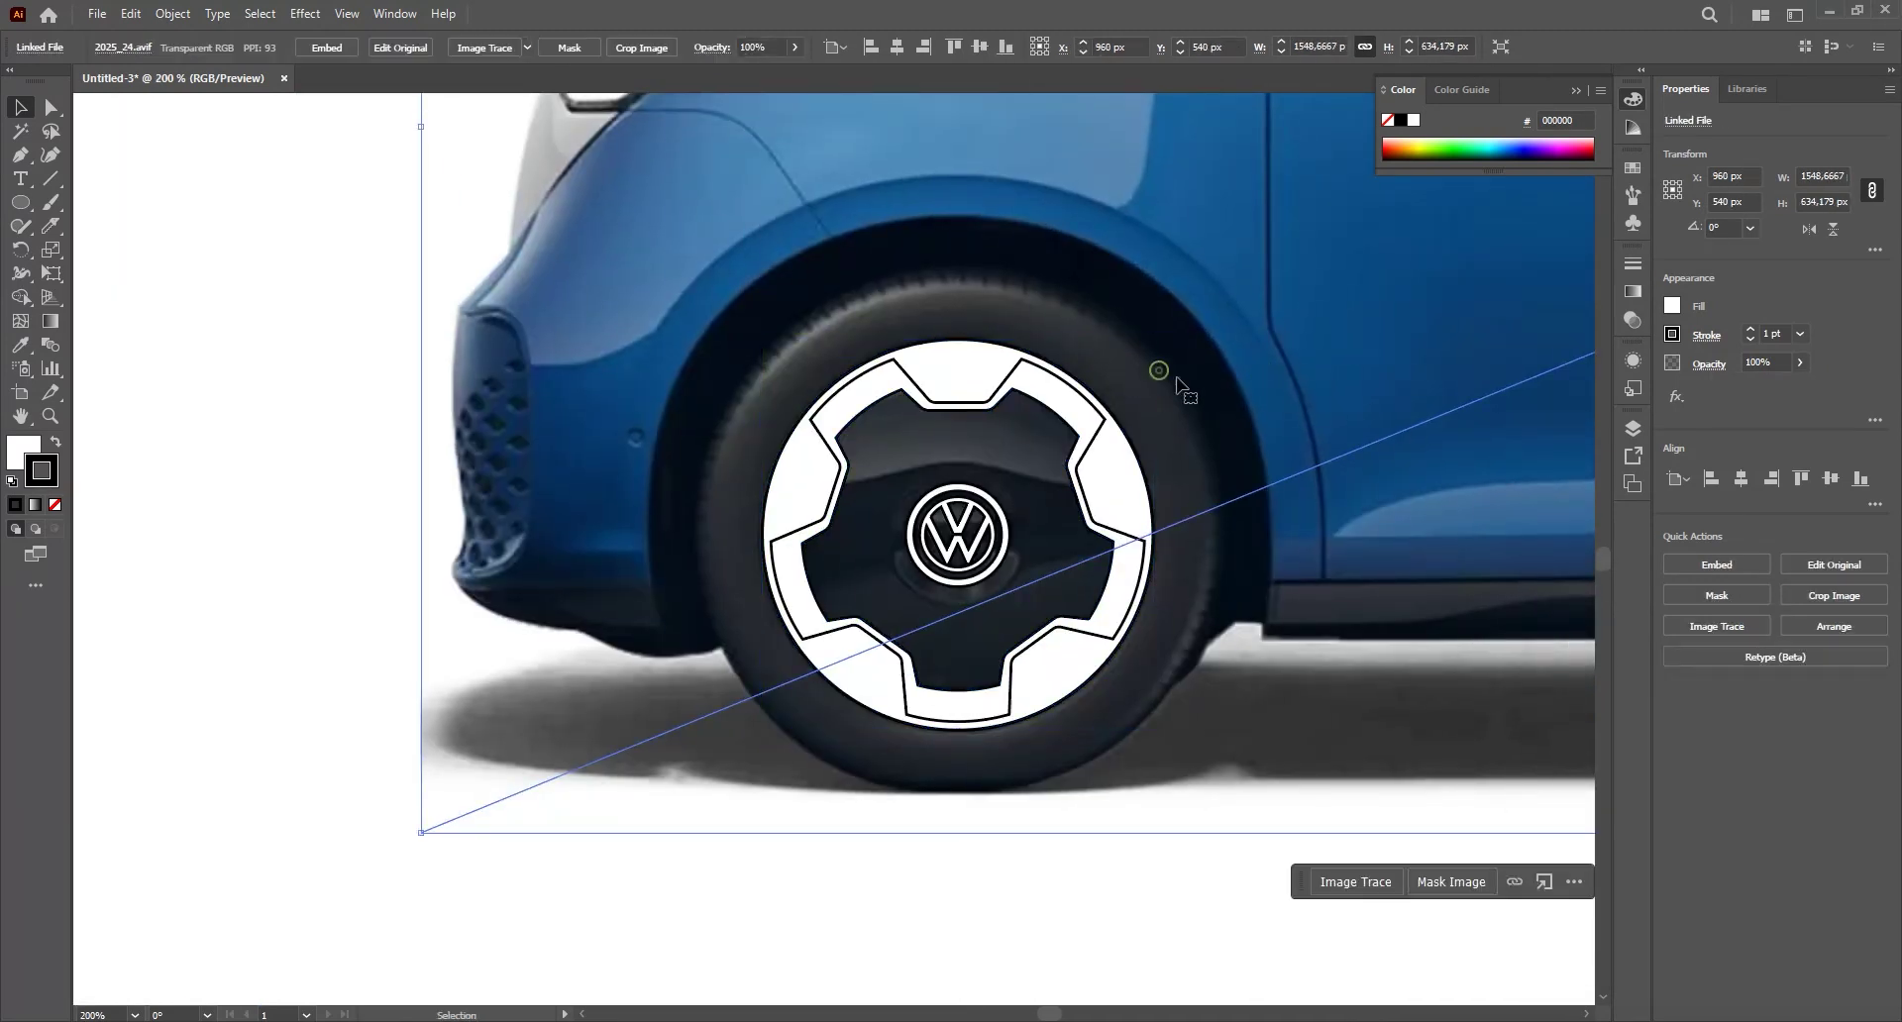
left_click(1632, 429)
left_click(1389, 470)
left_click(1120, 407)
left_click_drag(1144, 408, 1046, 485)
scroll(1007, 505, "up", 1)
left_click_drag(1096, 446, 430, 679)
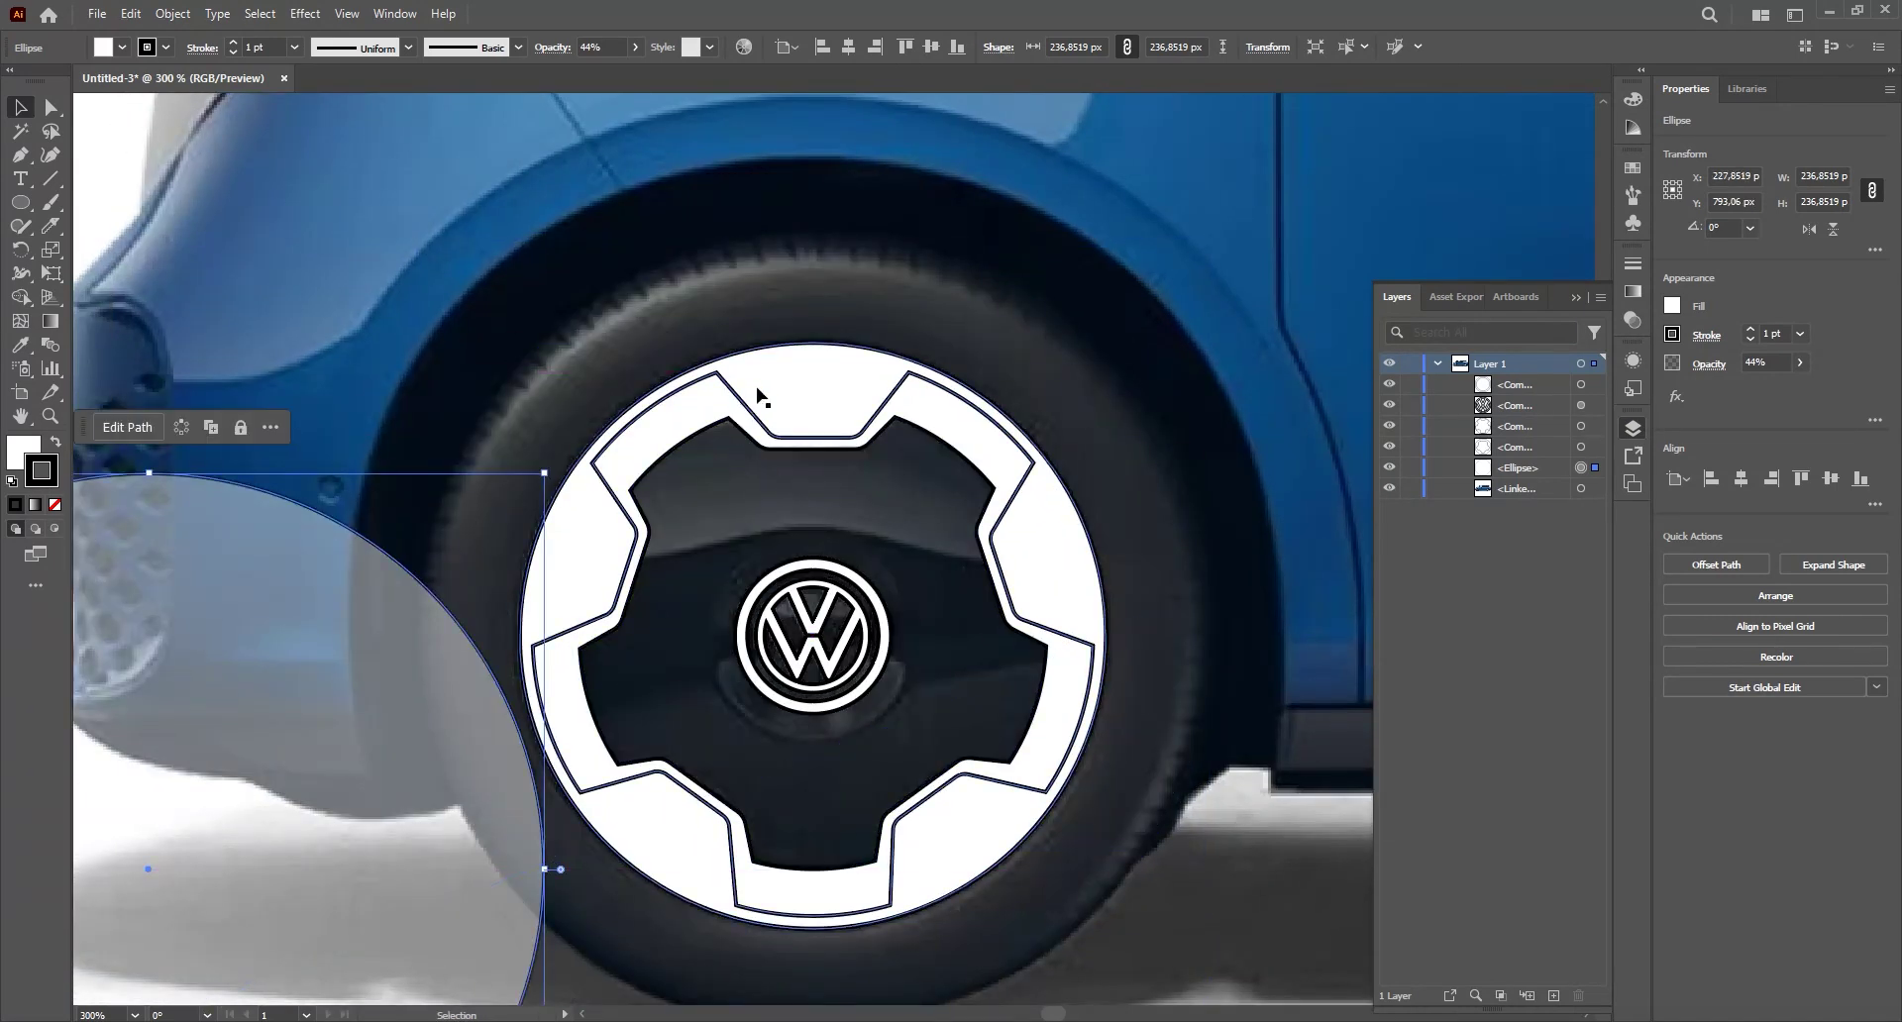
- Undo the tyre ellipse's move and duplicate it in place as a concentric circle about 171 px wide
key("ctrl+z")
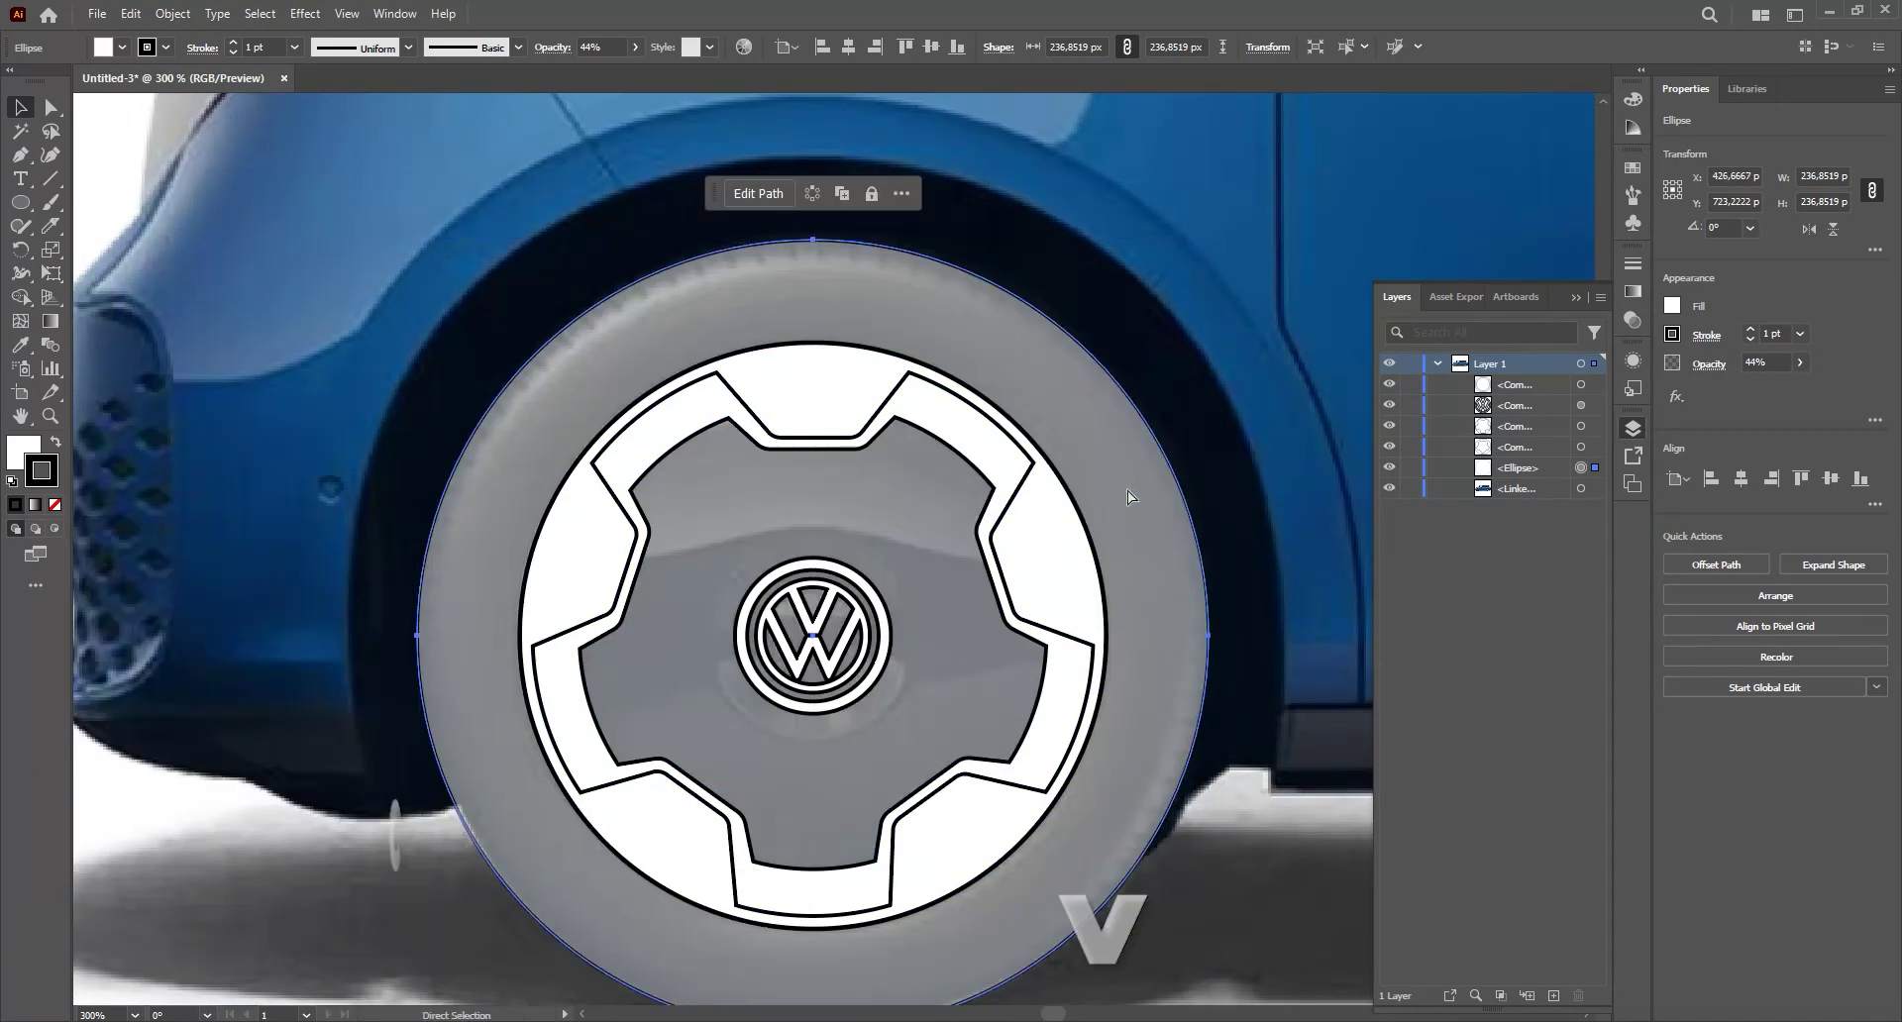
key("ctrl+c")
key("ctrl+shift+v")
left_click_drag(1208, 240, 1100, 340)
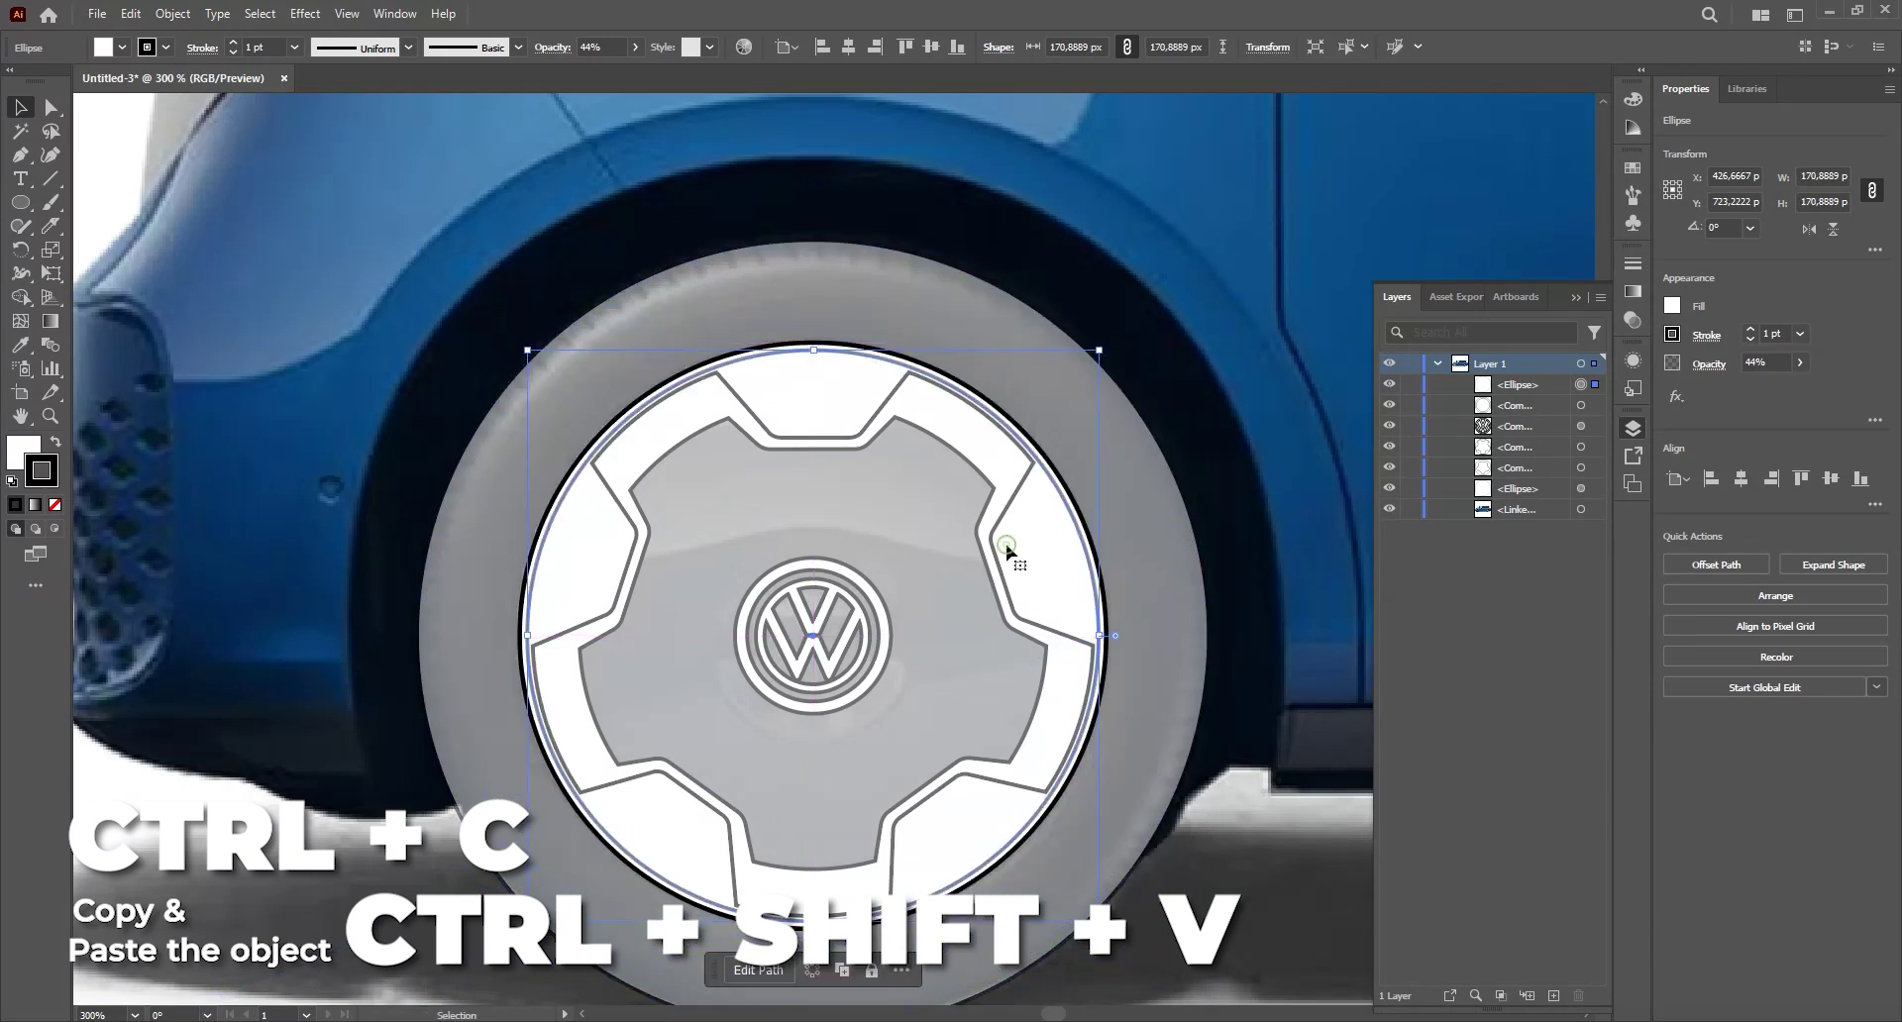
- Send the smaller circle backward until it sits behind the VW emblem and all the rim shapes
key("ctrl+bracketleft")
key("ctrl+bracketleft")
key("ctrl+bracketleft")
key("ctrl+bracketleft")
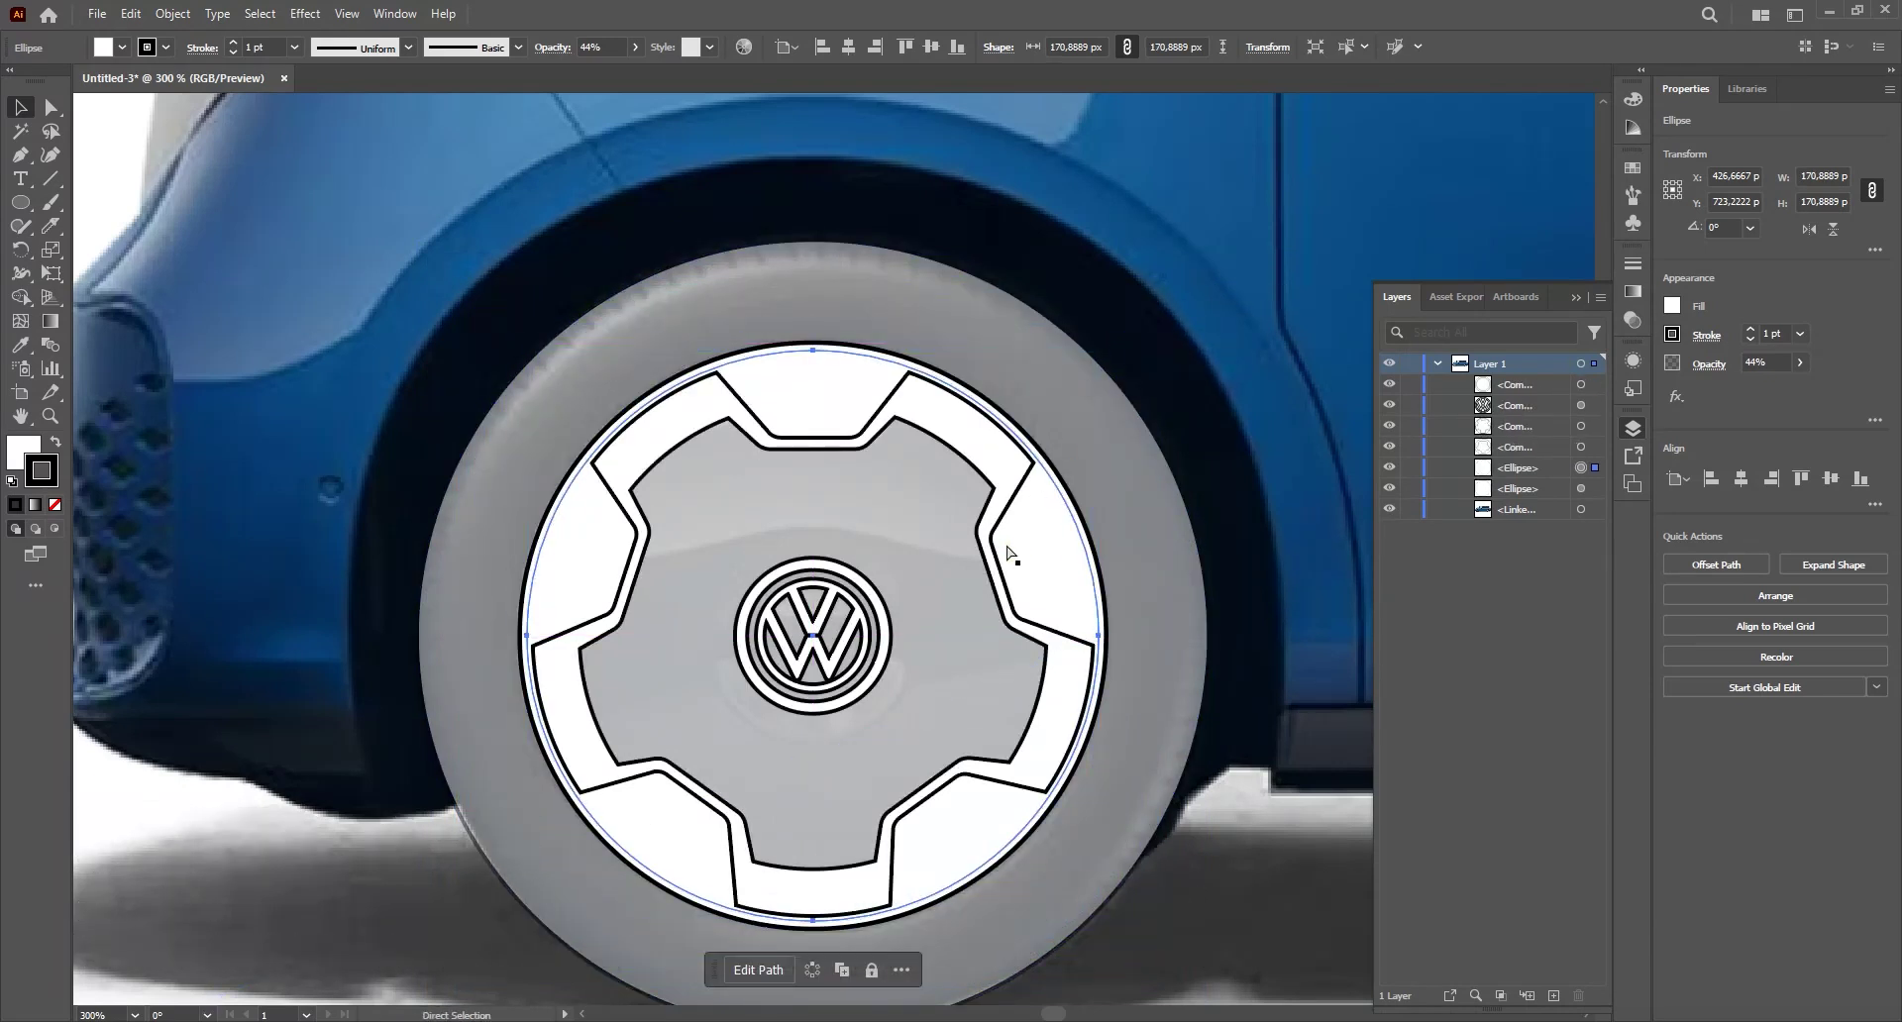
- Fill the large tyre ellipse with black (000000)
left_click(1105, 498)
scroll(1184, 534, "down", 1)
left_click_drag(1174, 551, 1125, 556)
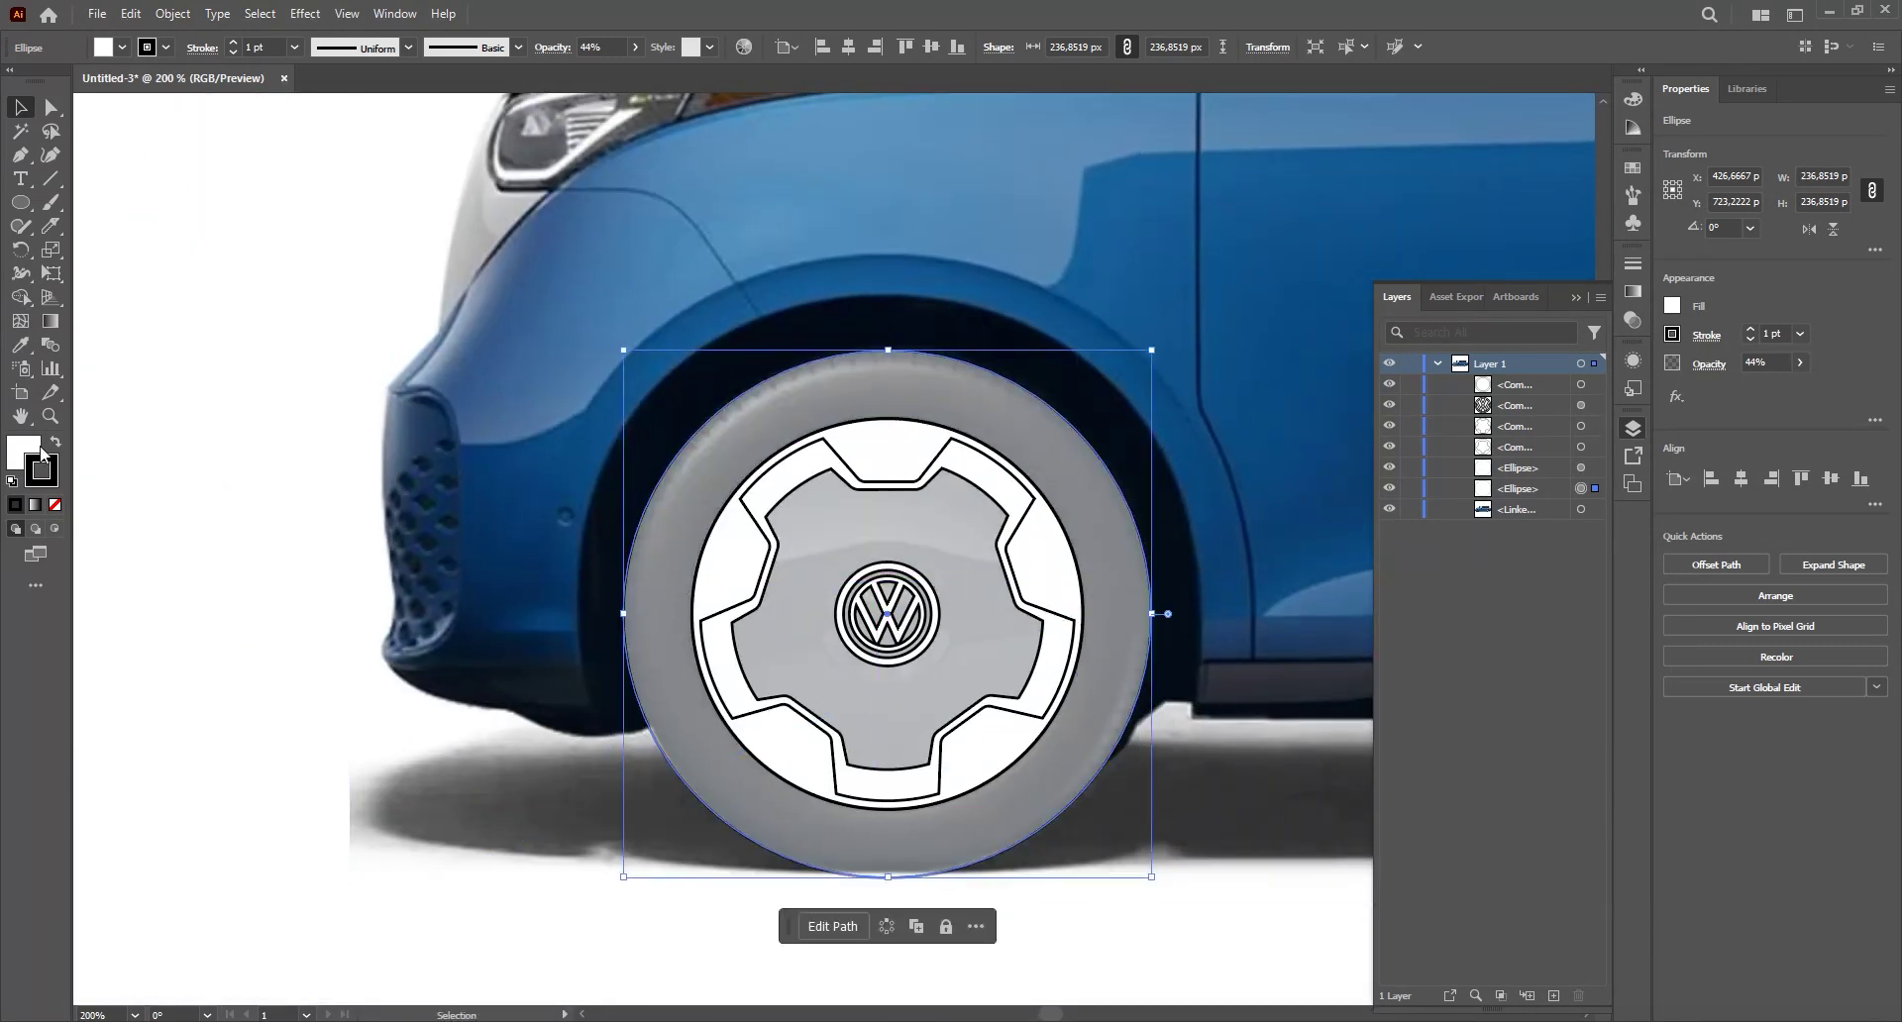
left_click(19, 506)
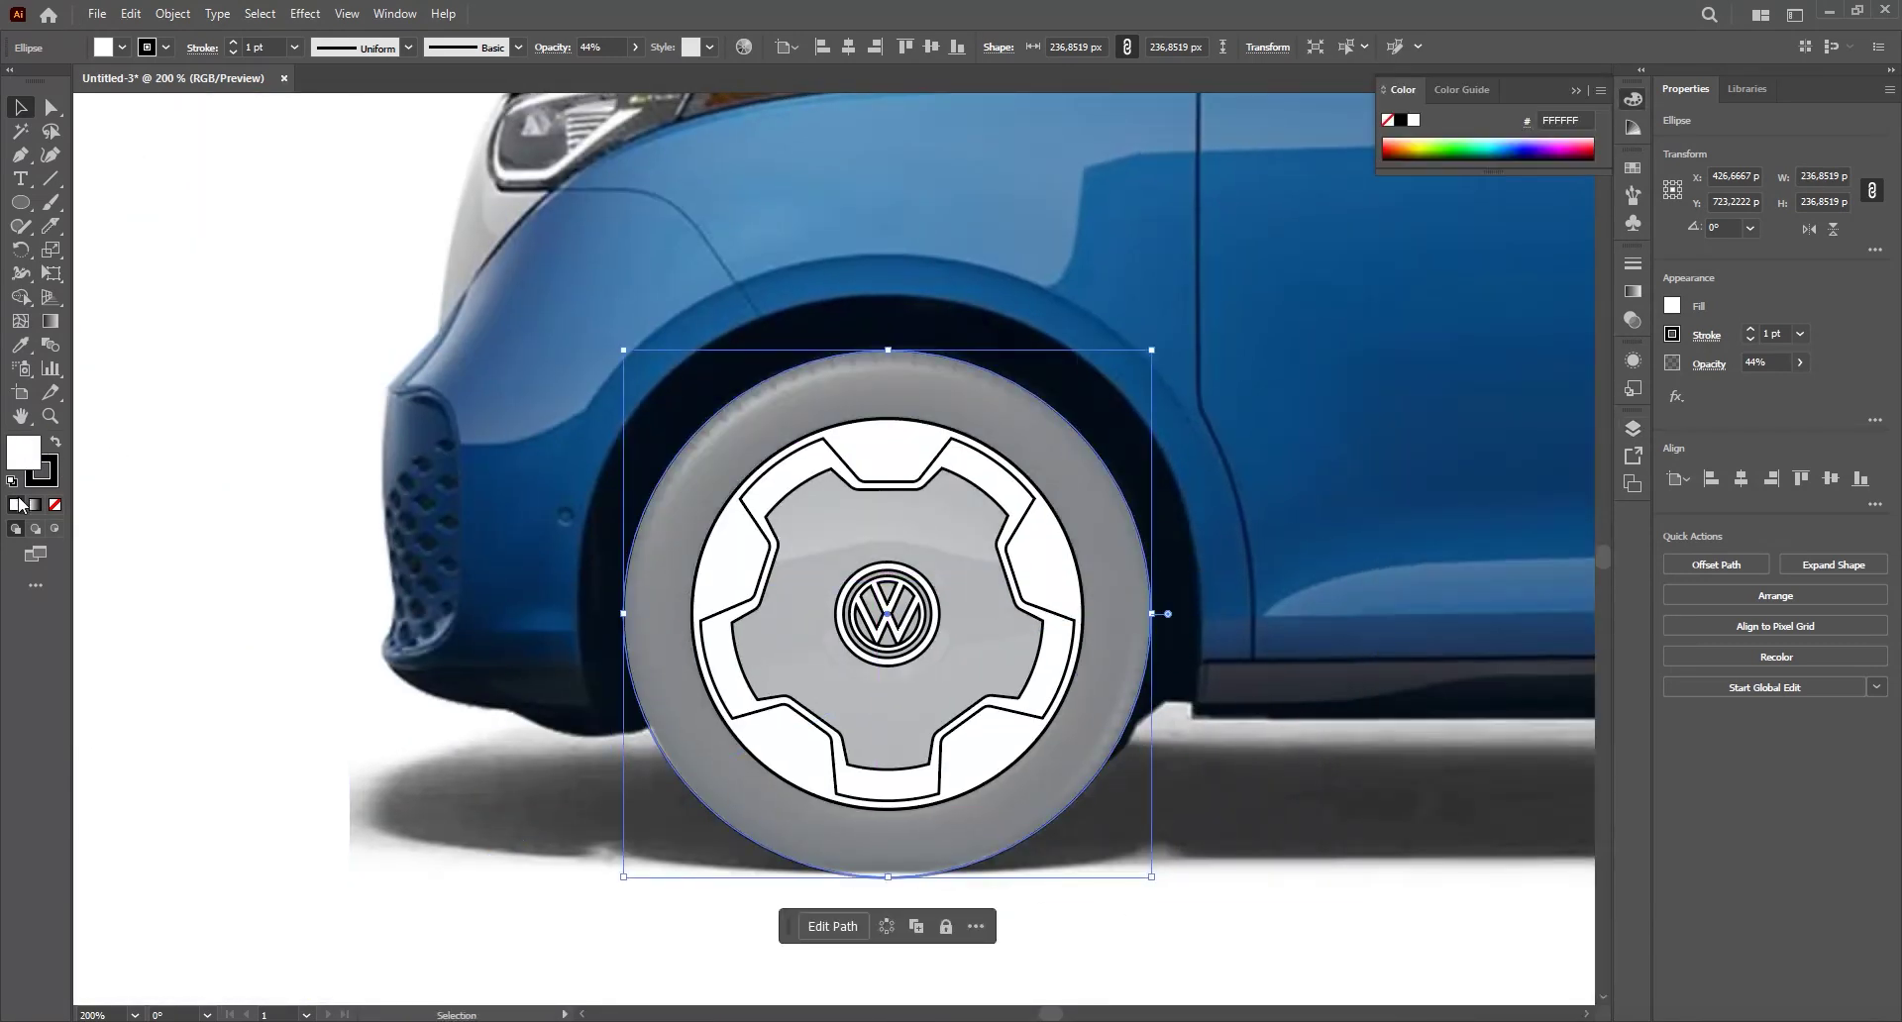
left_click(1400, 114)
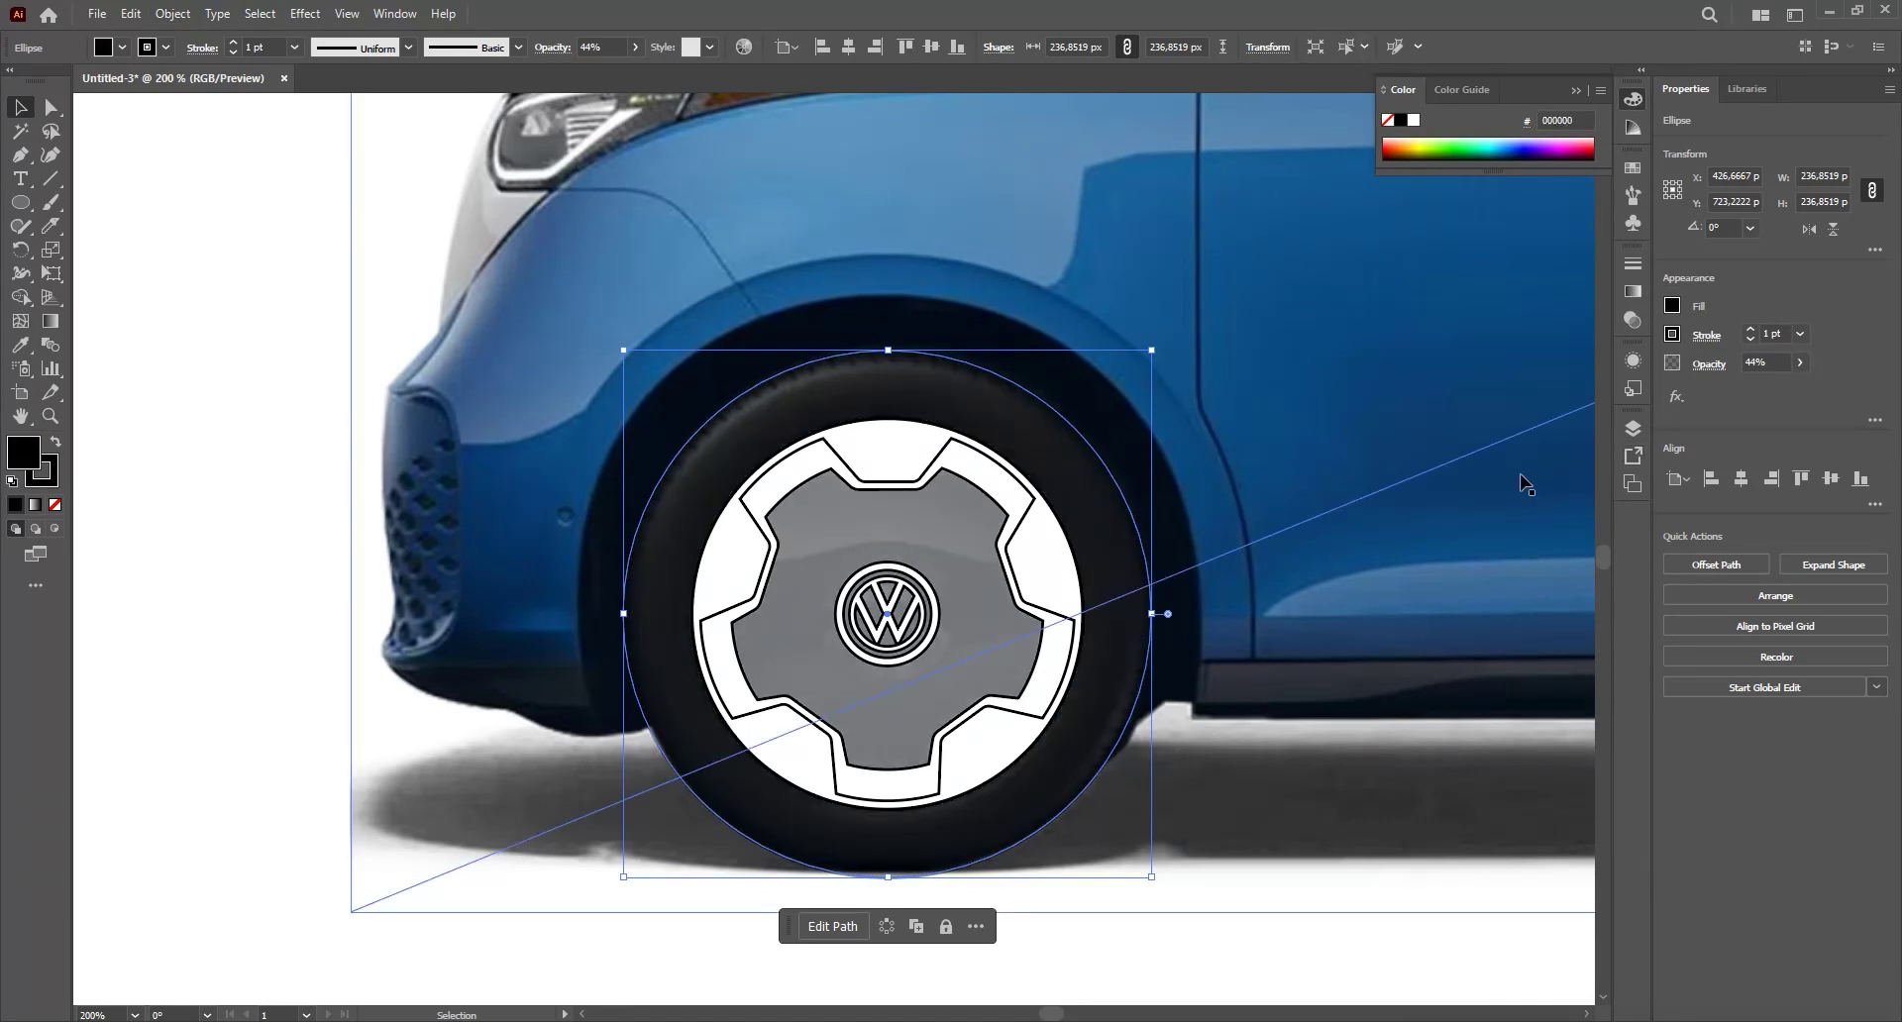
left_click_drag(1139, 546, 1243, 499)
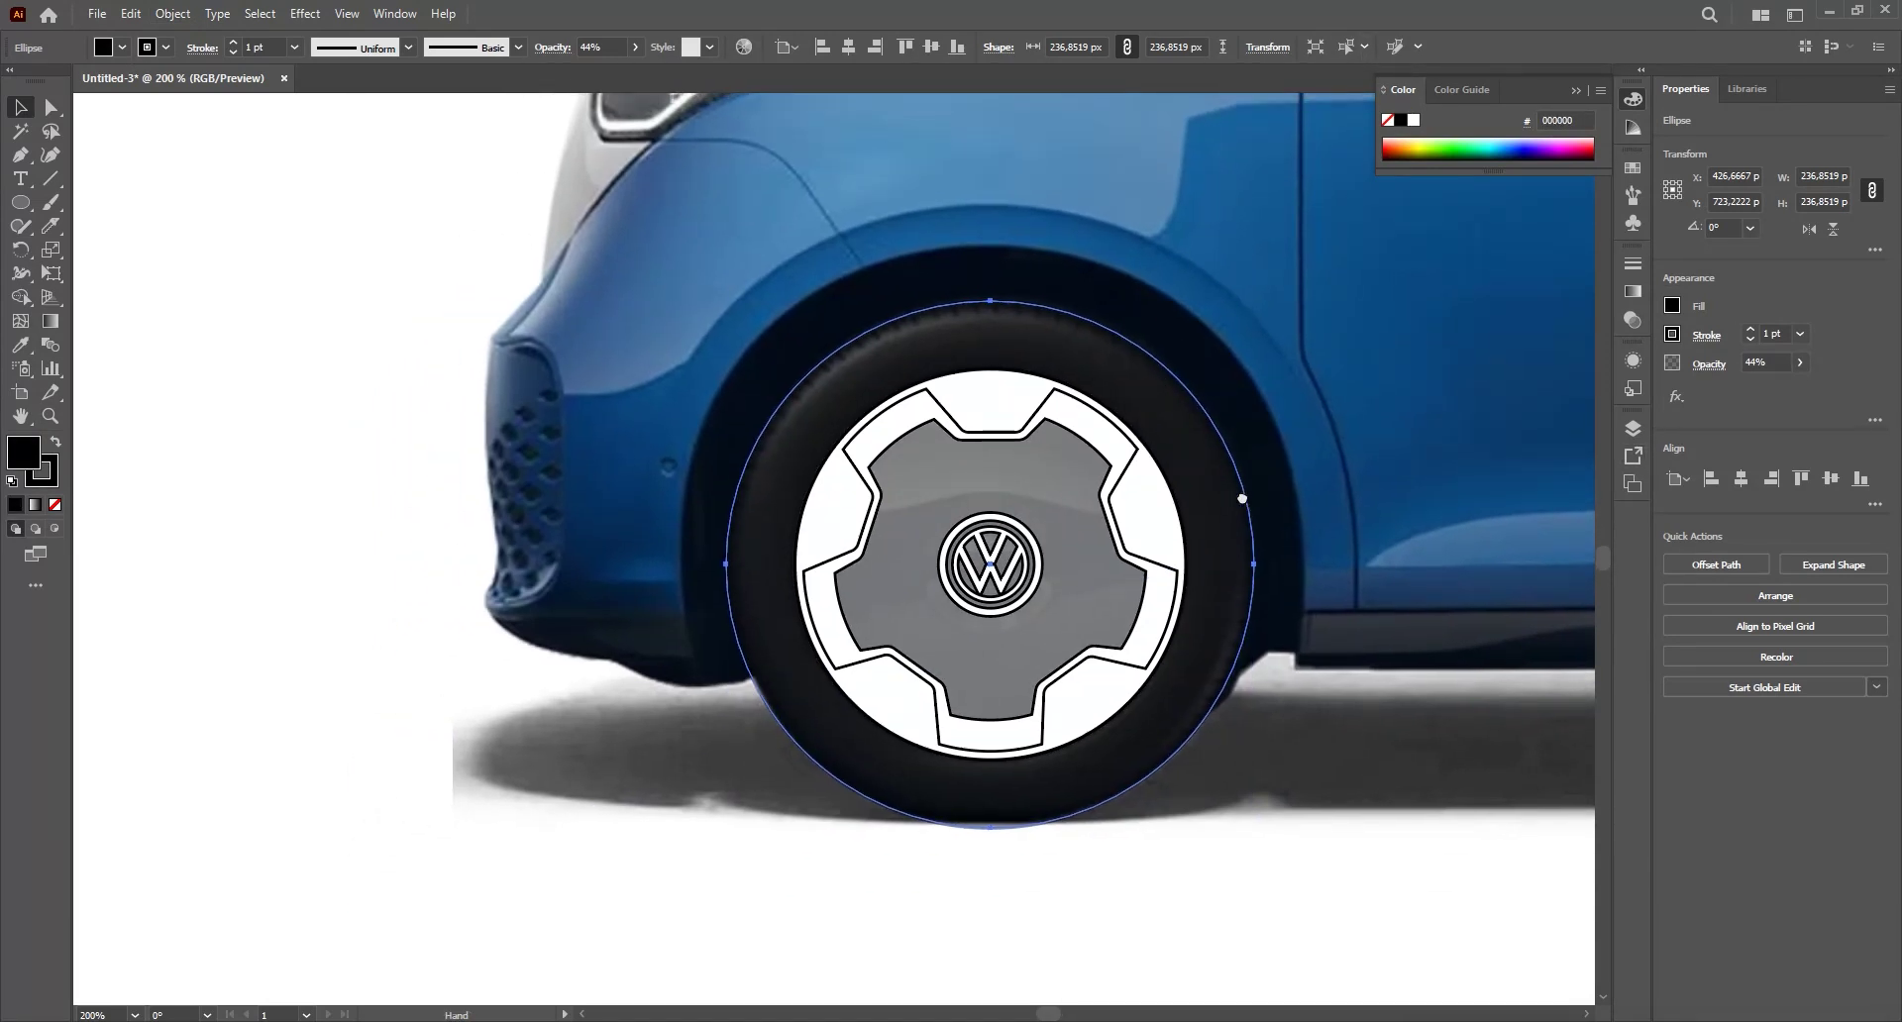
- Draw a vertical line about 14.5 px long across the tyre's top edge and set its stroke to 2 pt
scroll(1115, 460, "up", 1)
key("backslash")
left_click_drag(937, 200, 936, 248)
key("v")
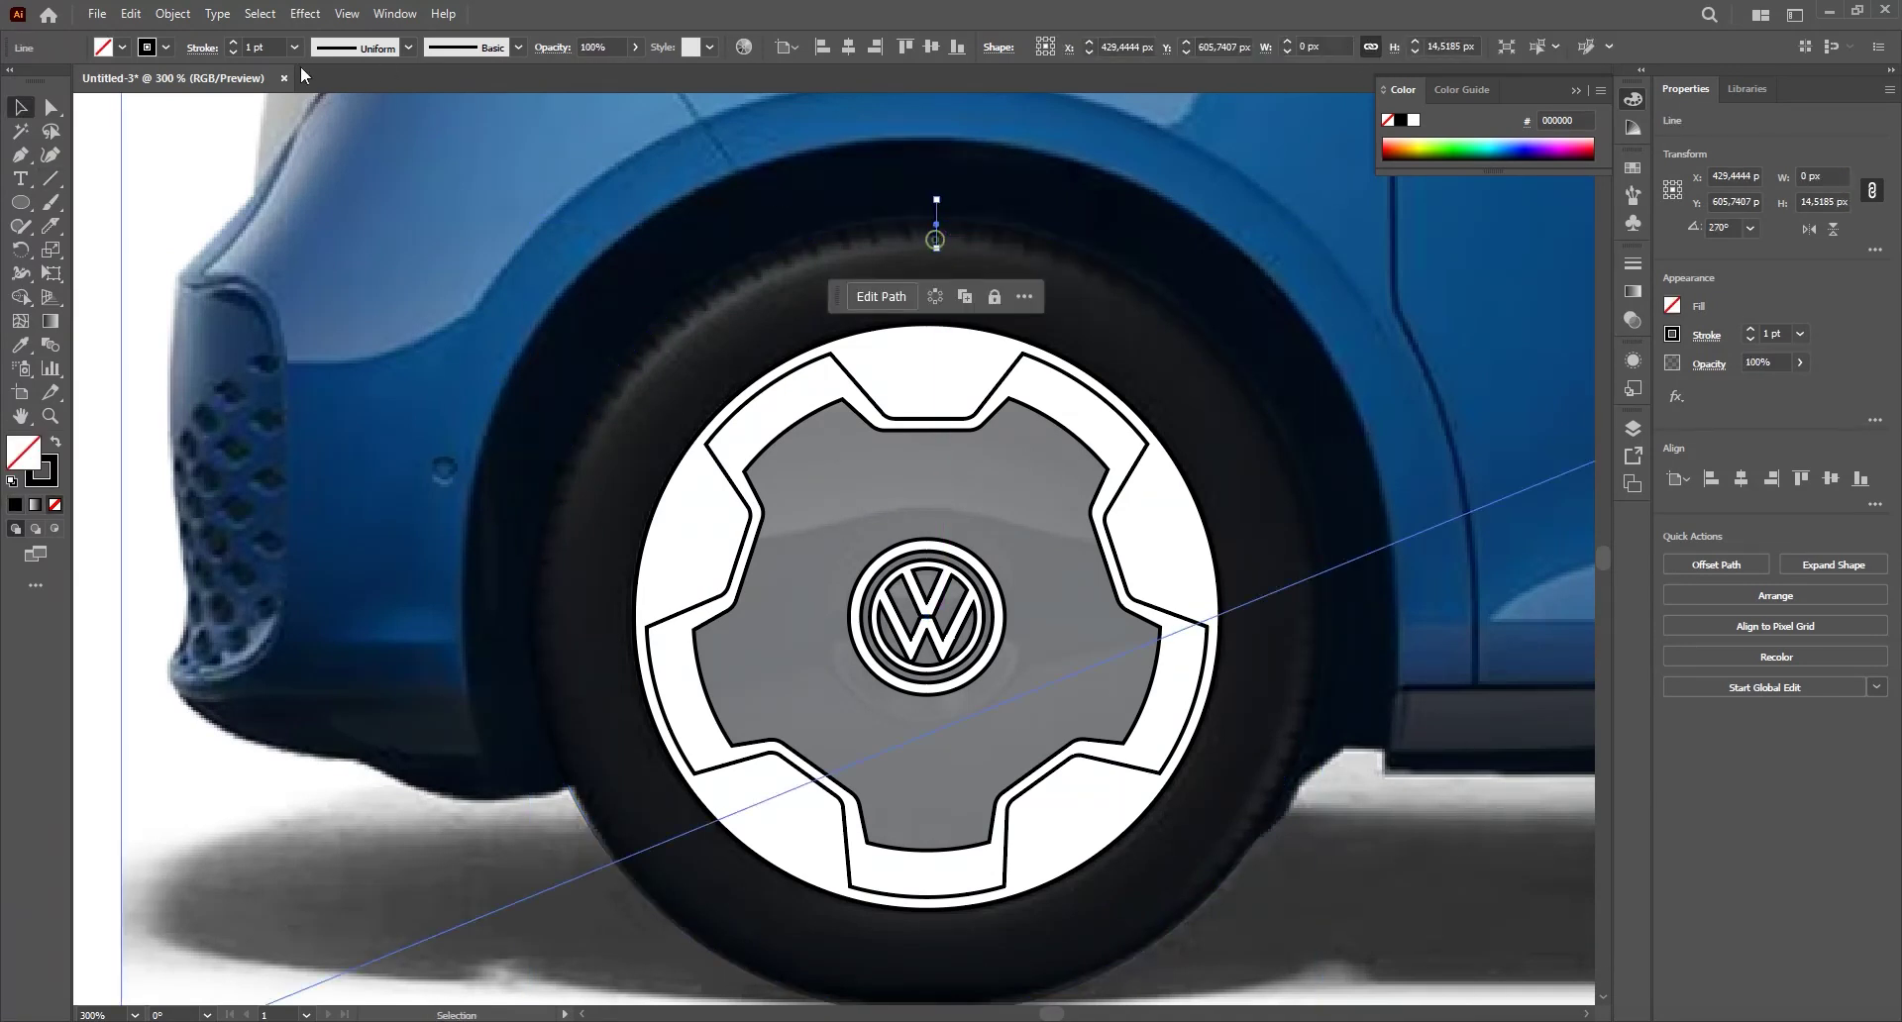
left_click(1040, 198)
left_click(937, 247)
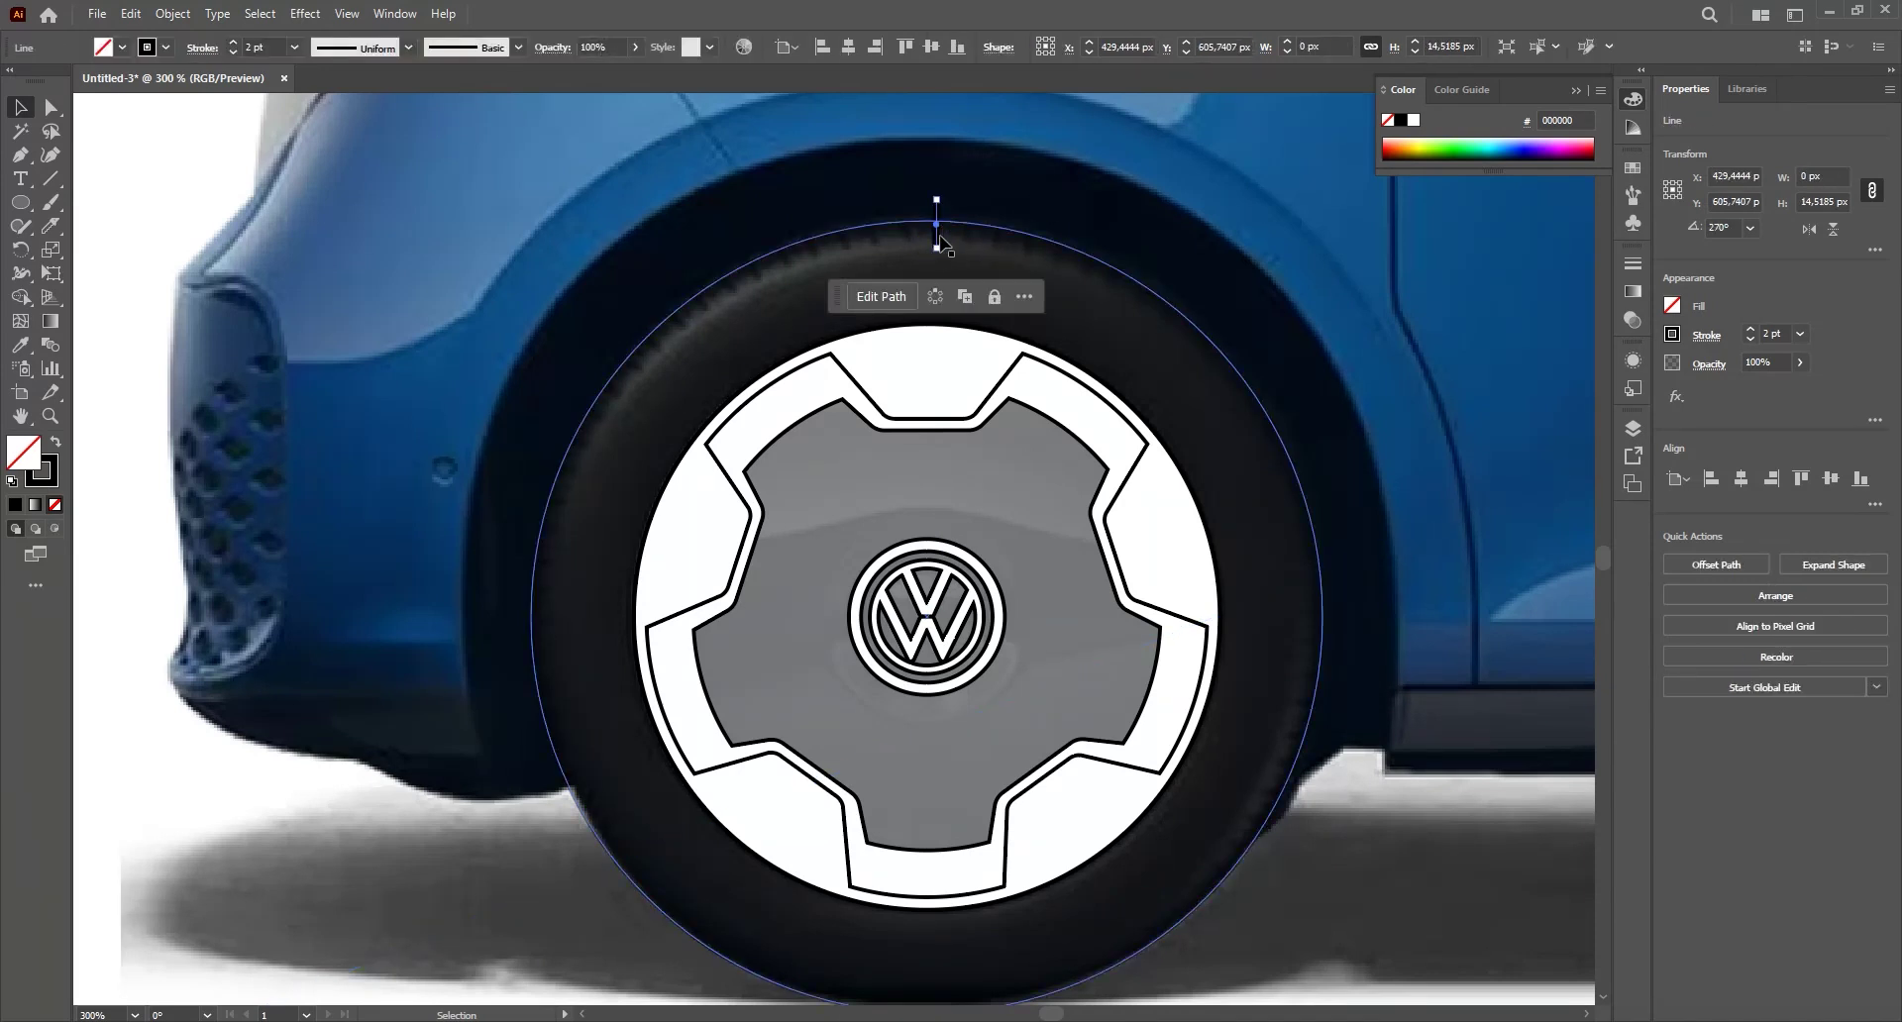
- Create a radial repeat from the short line and enlarge its radius to about 120 px around the tyre
left_click(174, 16)
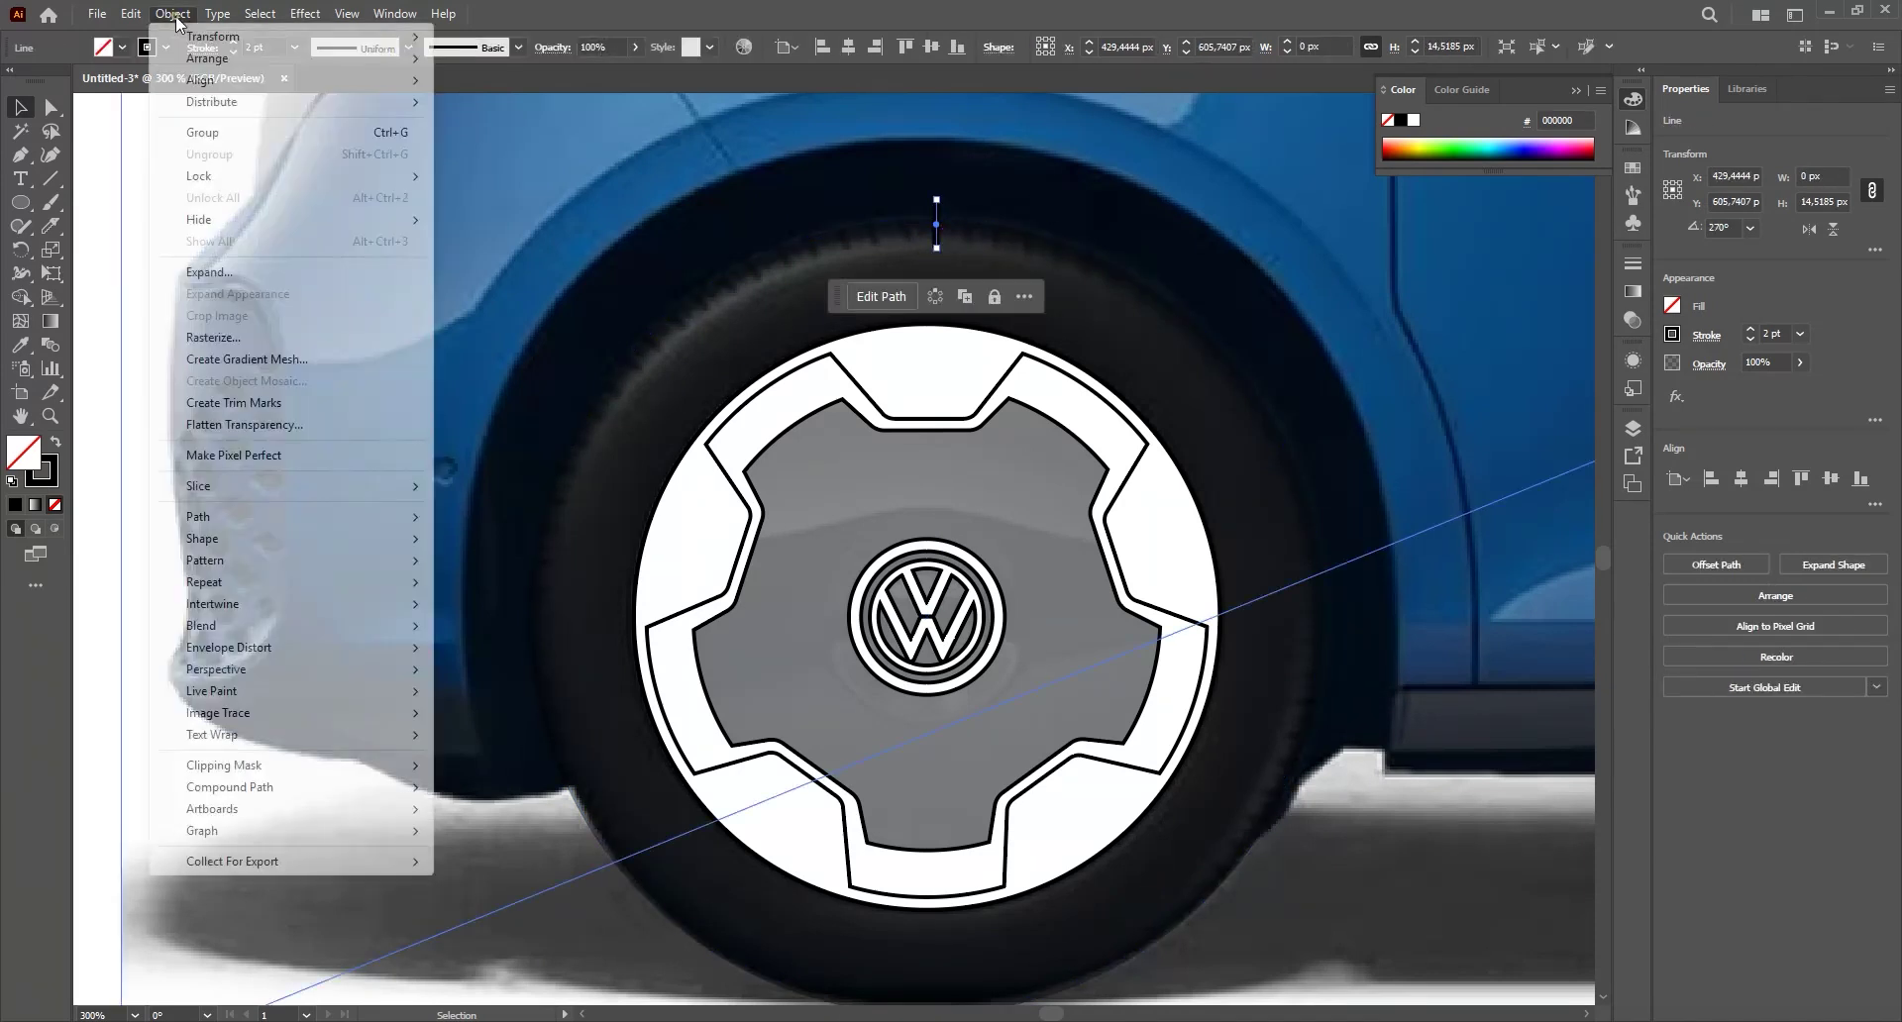
mouse_move(337, 595)
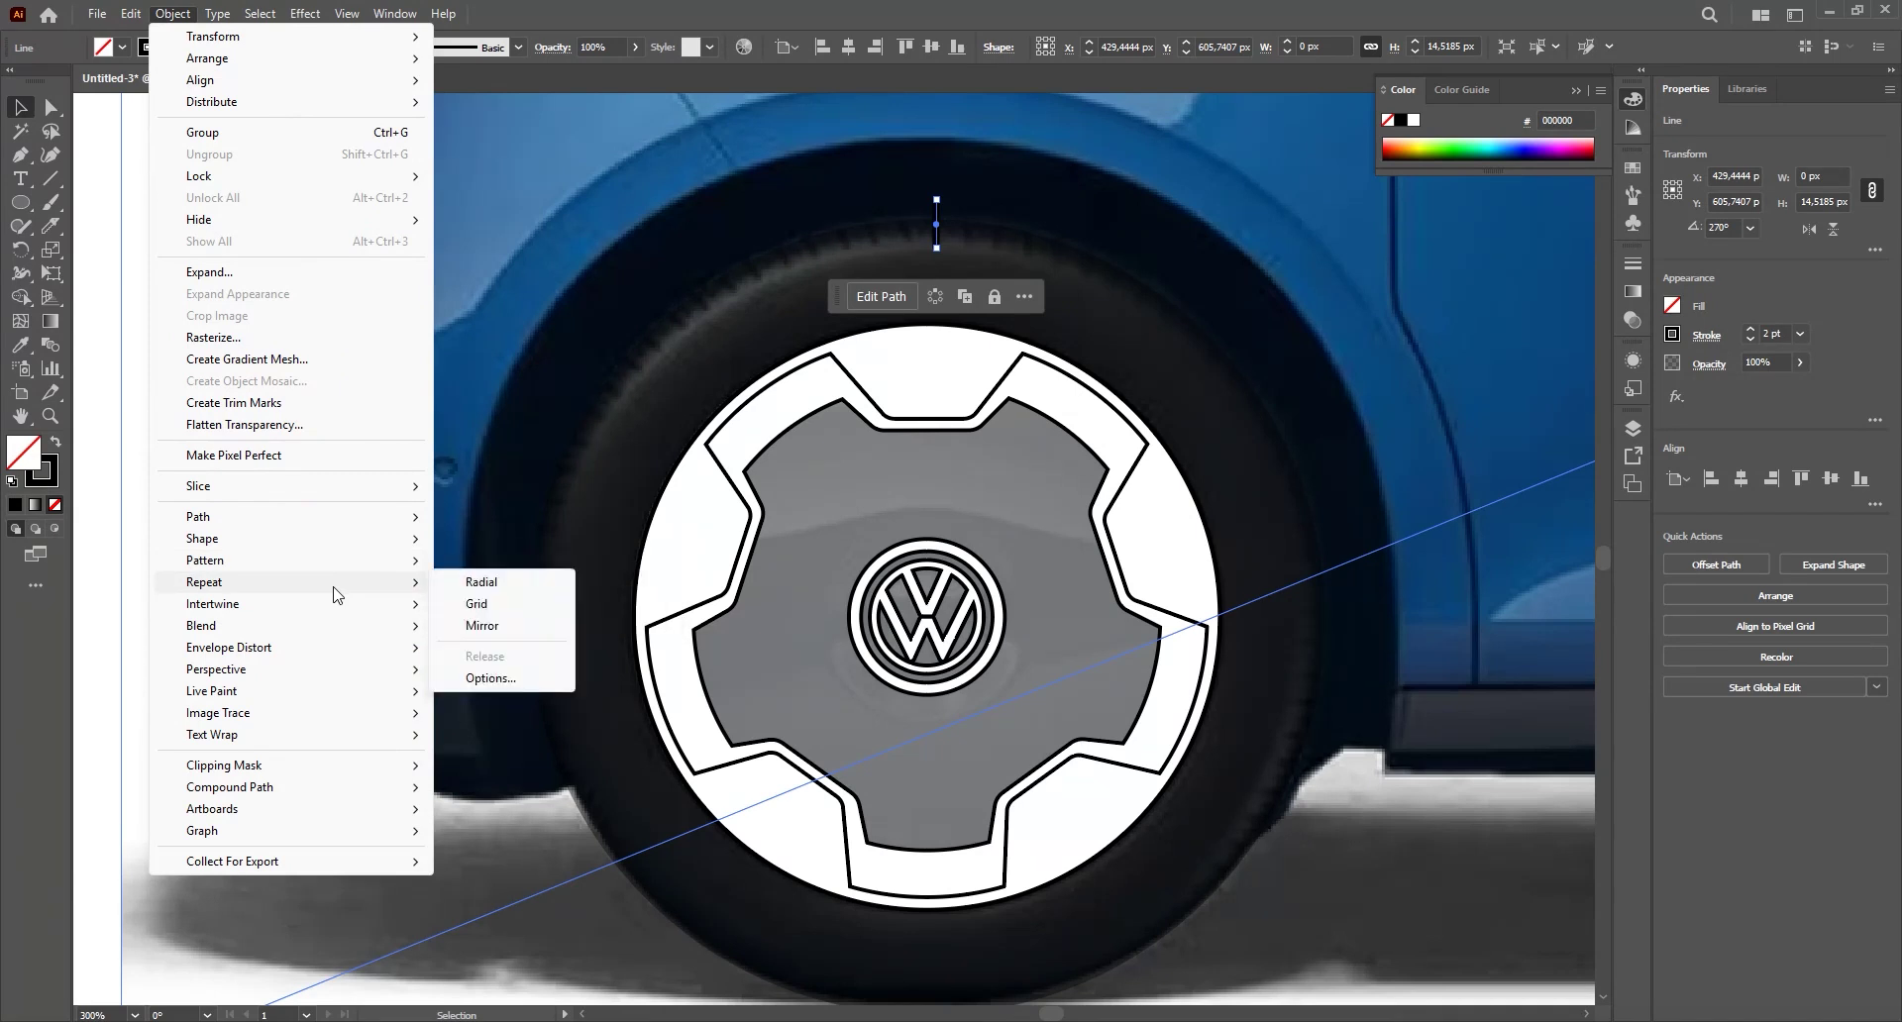
left_click(482, 583)
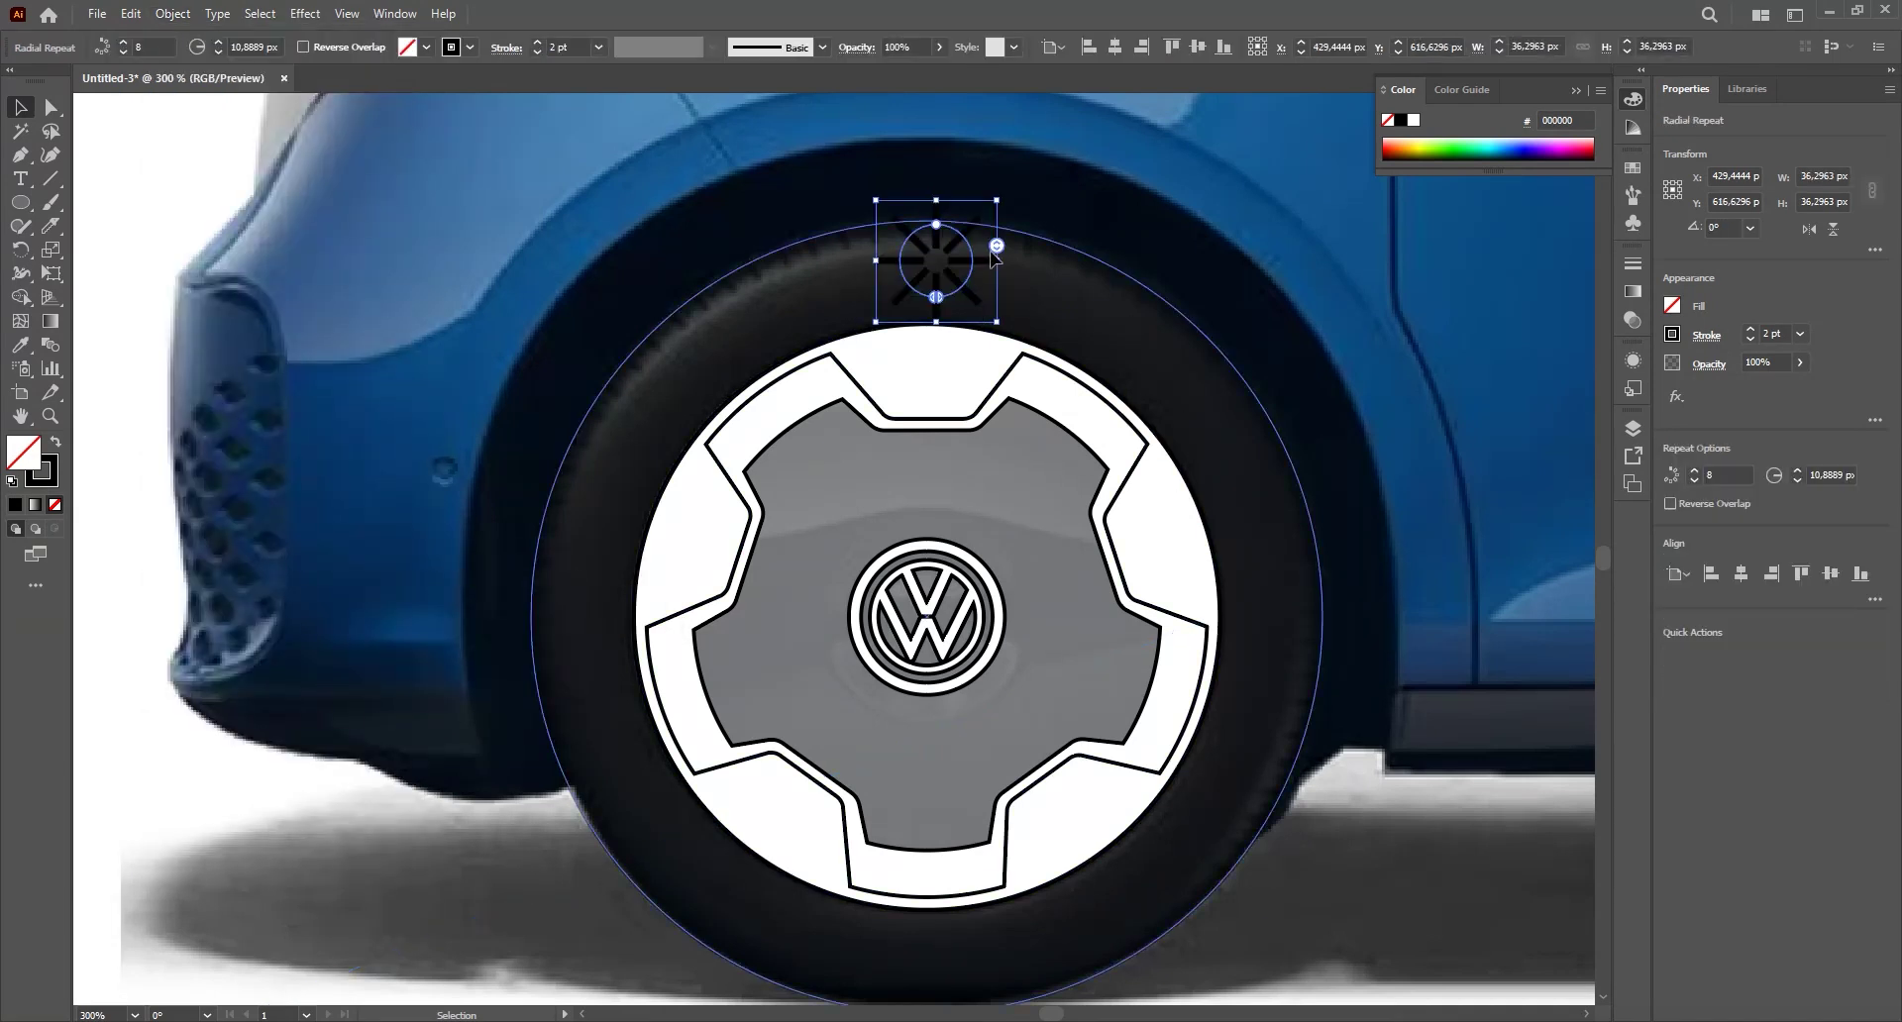
left_click_drag(974, 264, 1135, 372)
key("ctrl+z")
scroll(964, 622, "down", 1)
scroll(959, 535, "up", 1)
key("ctrl+z")
left_click_drag(908, 532, 902, 164)
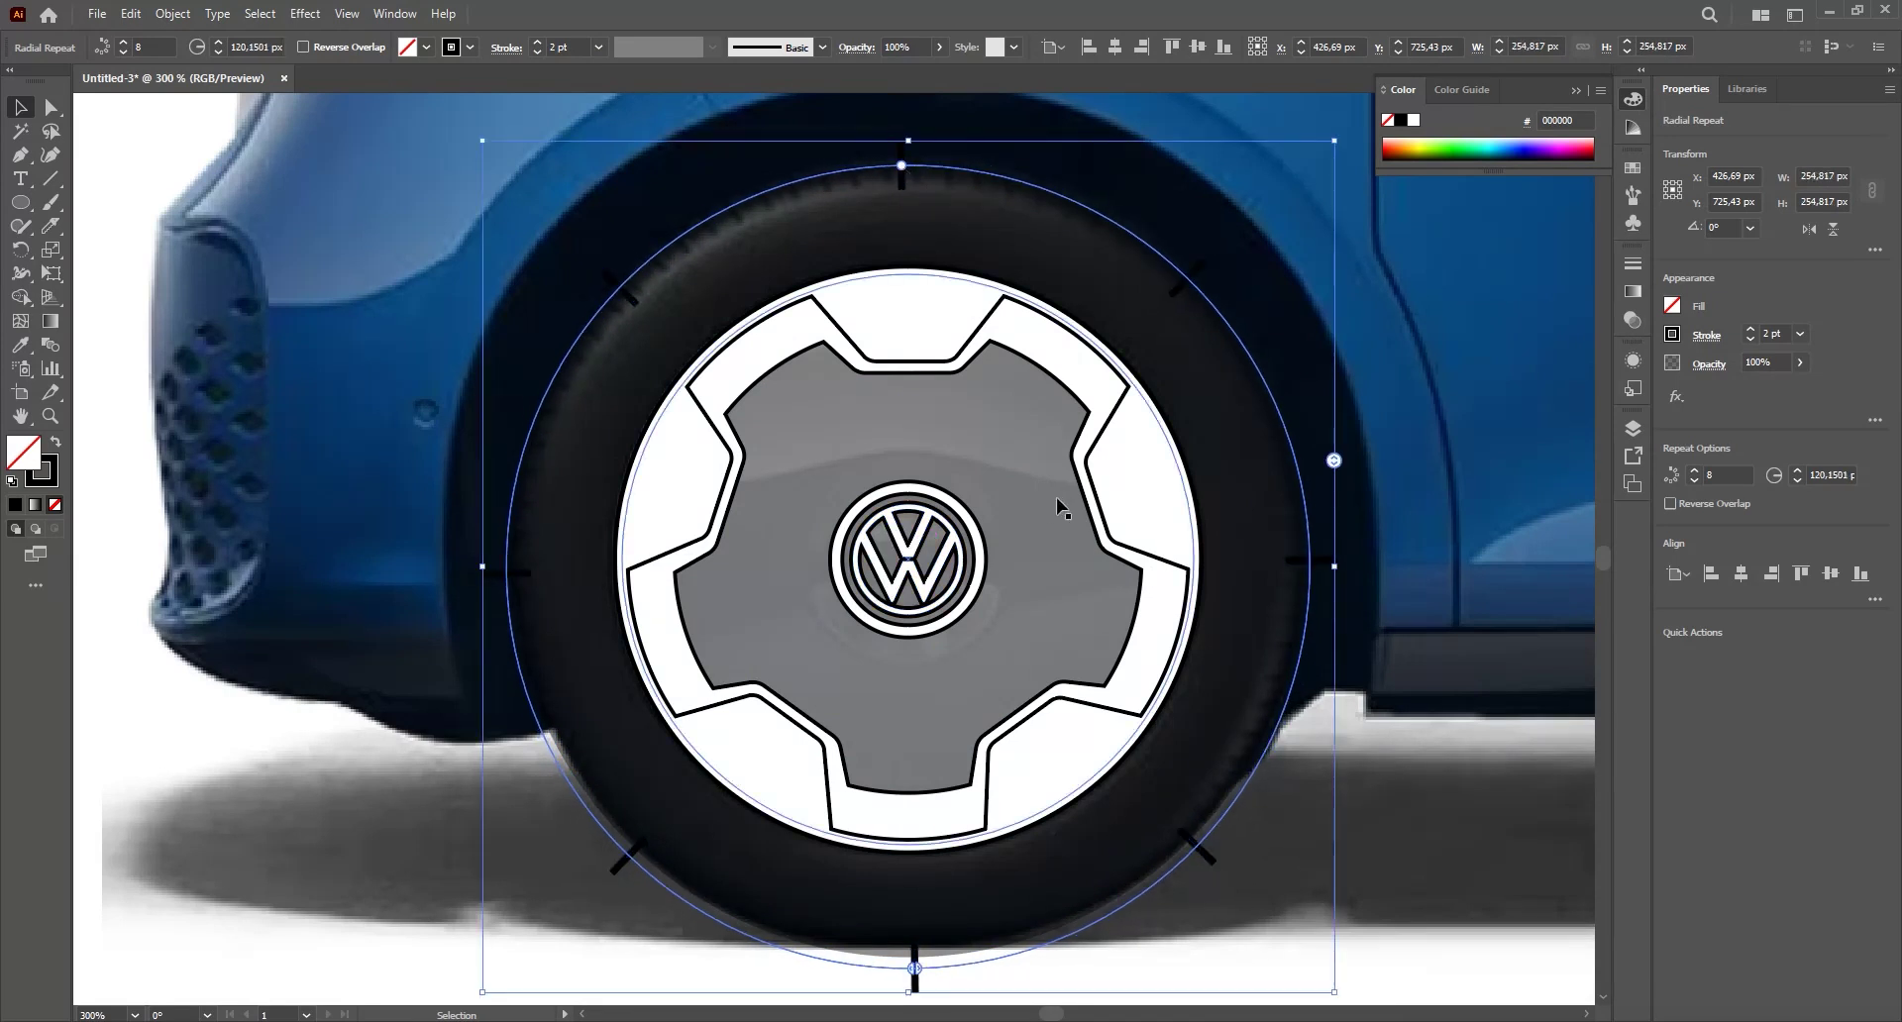
- Nudge the radial repeat vertically to about Y 721.43 px to centre it on the tyre
key("Up")
key("Up")
key("Up")
key("Up")
key("Up")
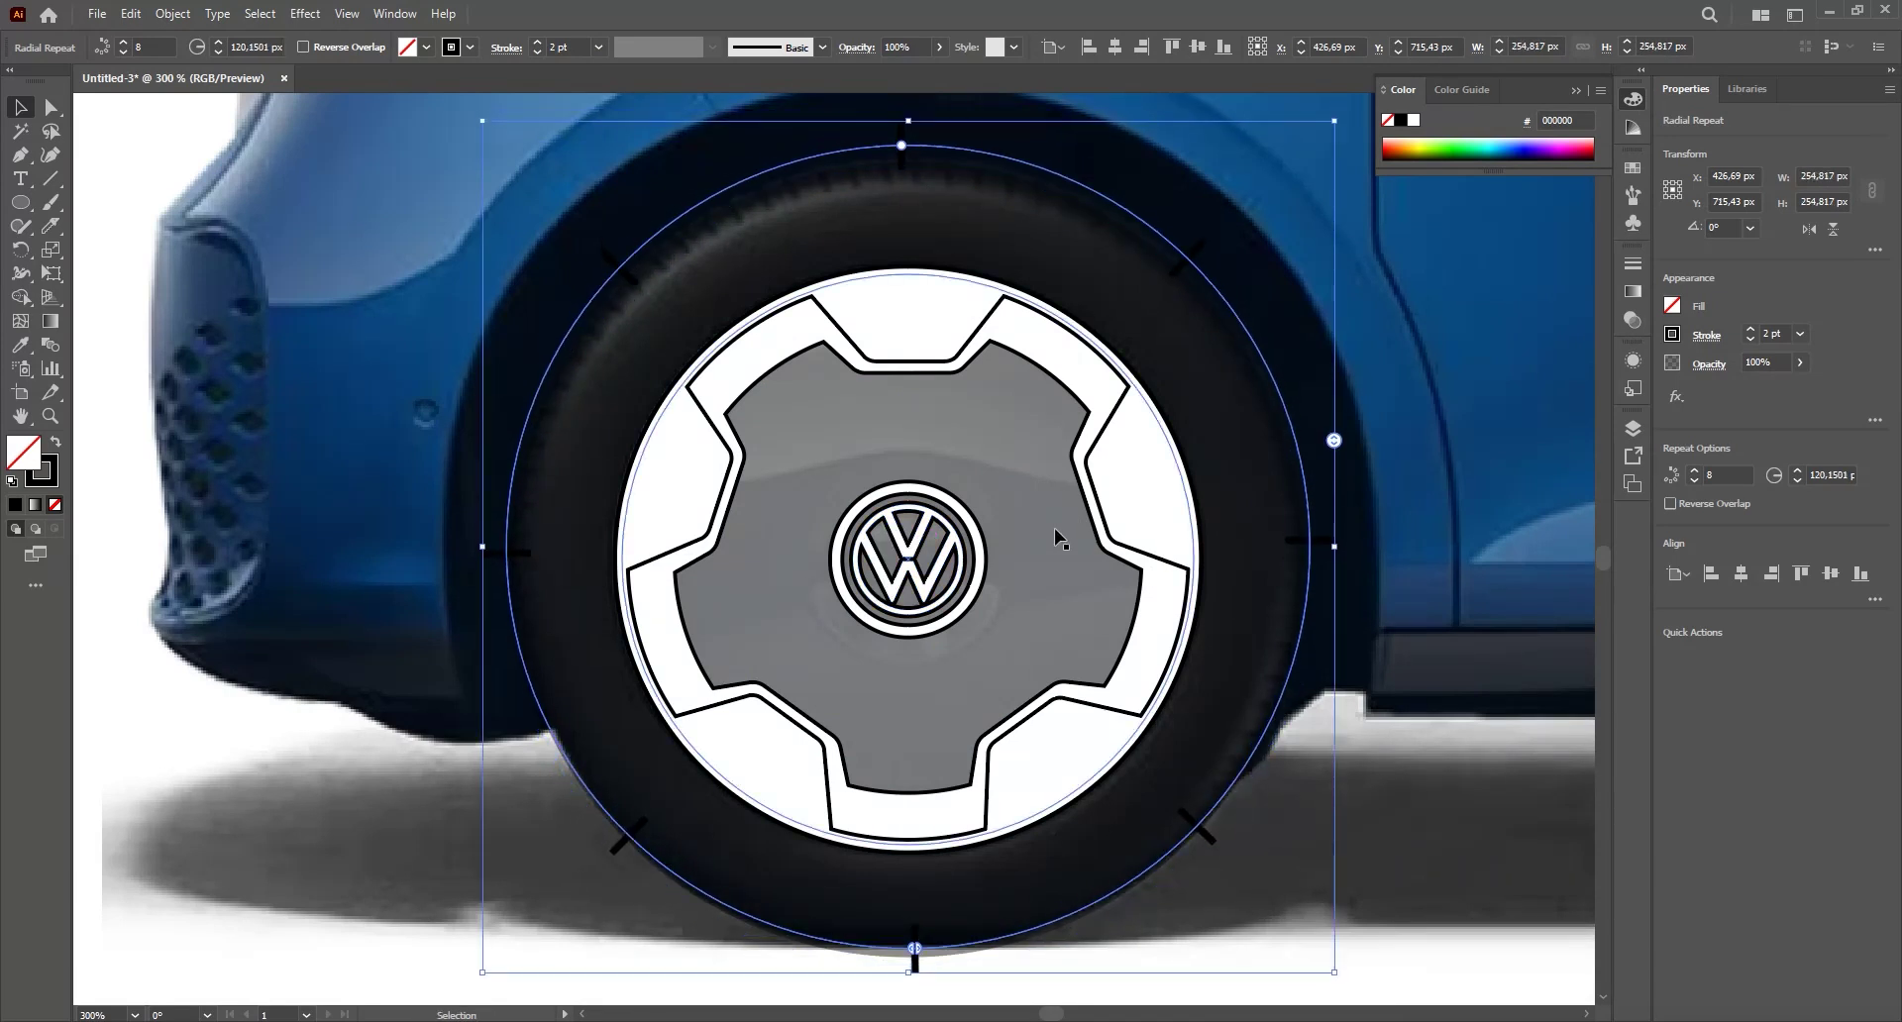
key("Down")
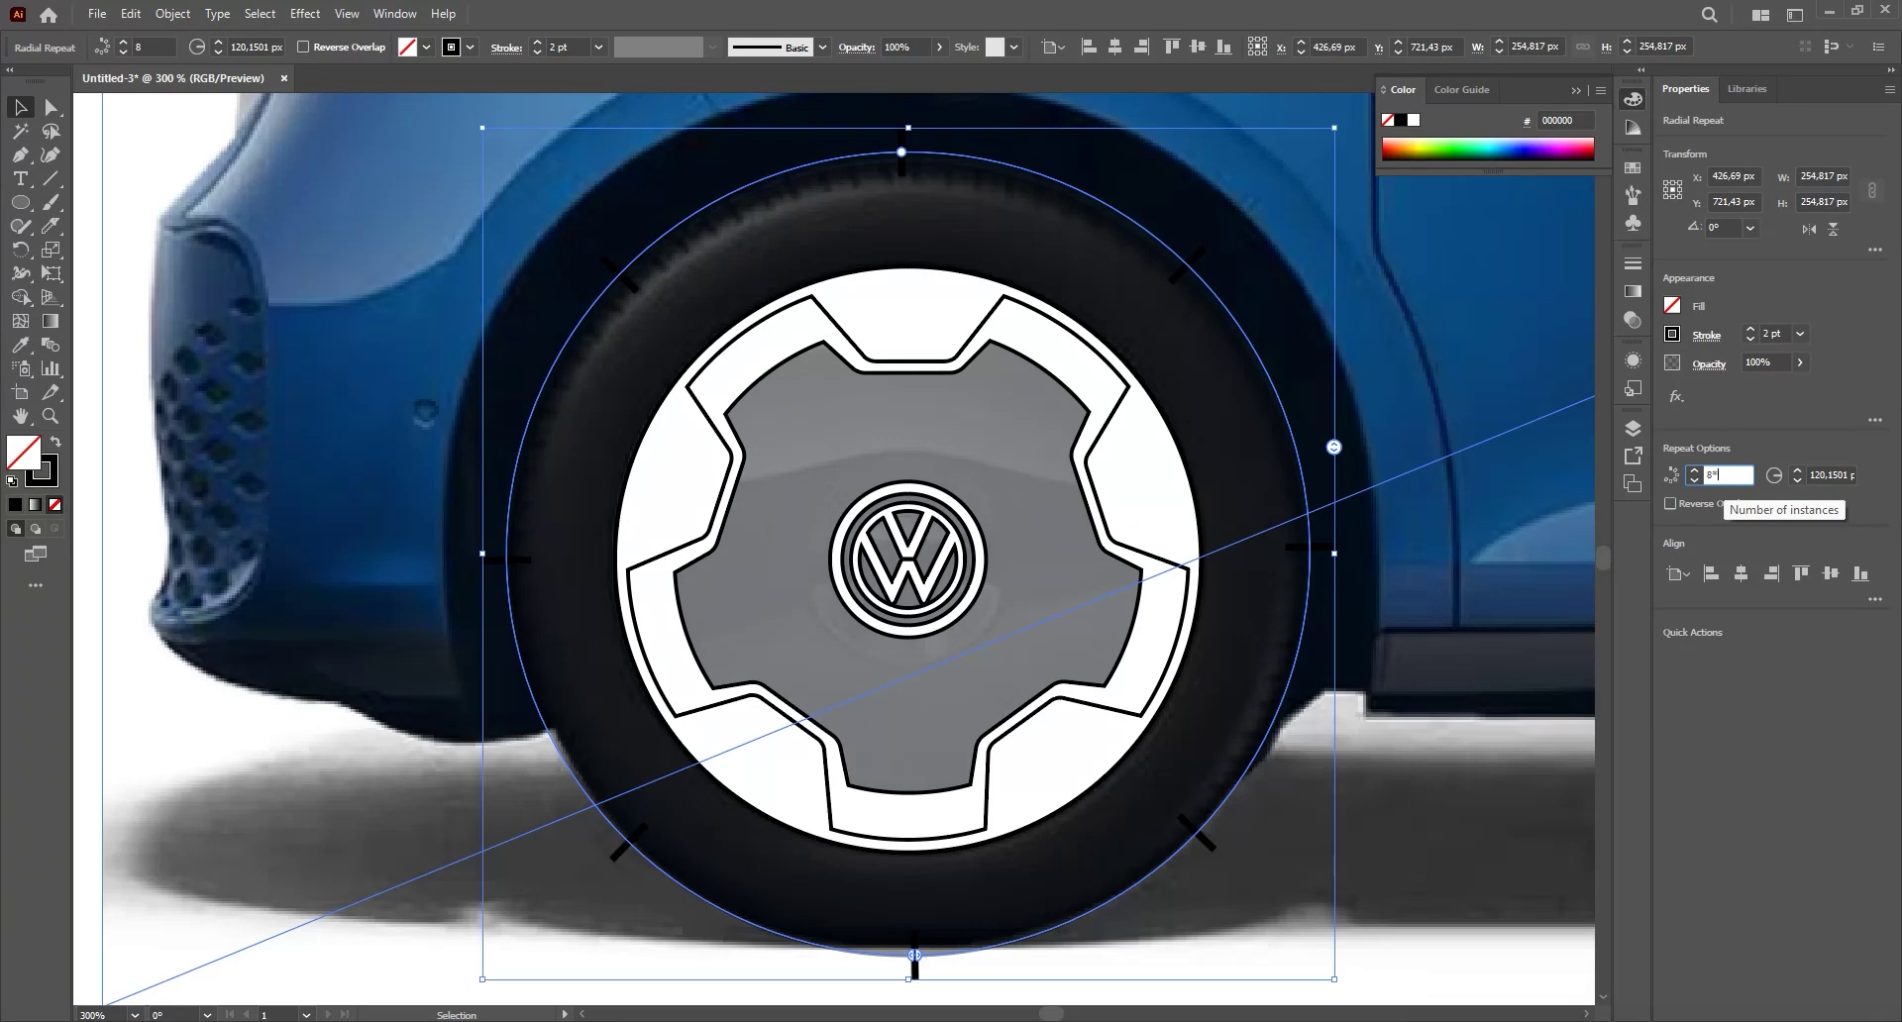
- Raise the number of instances in the tyre's radial repeat to 80 and finally to 90
type("0")
key("Return")
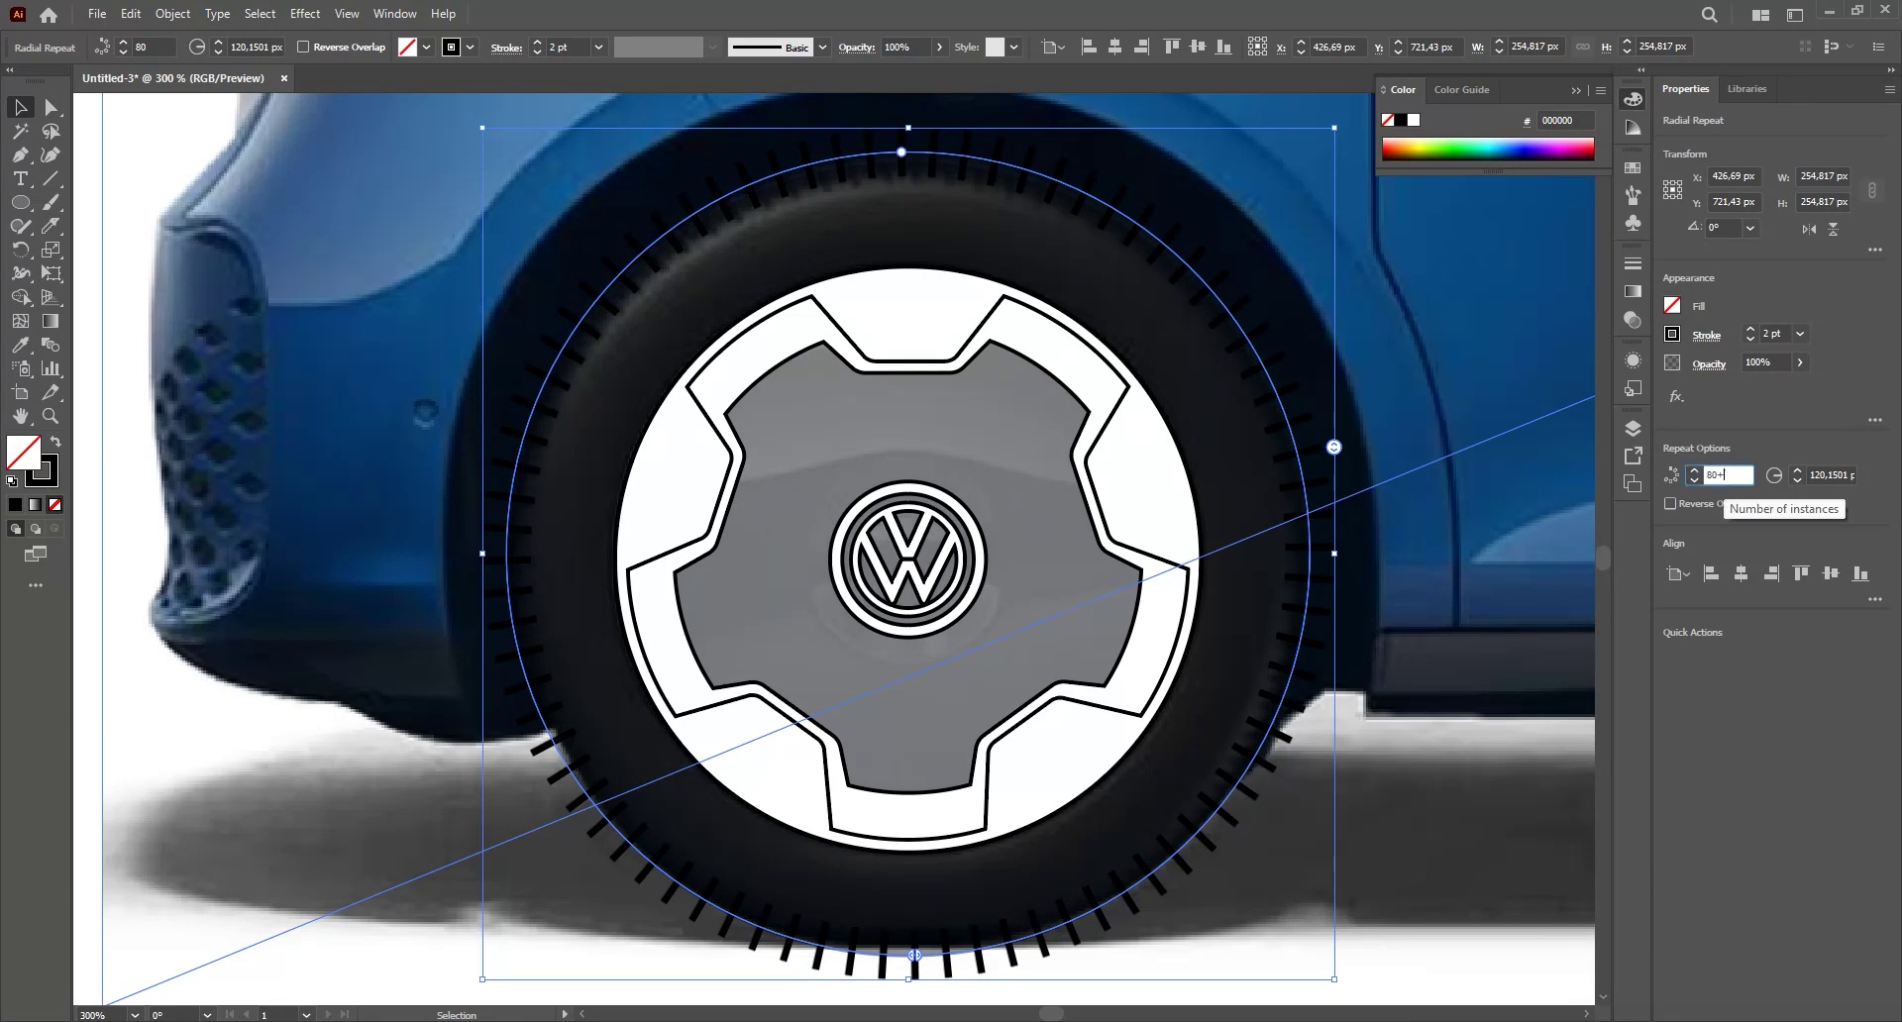
key("Return")
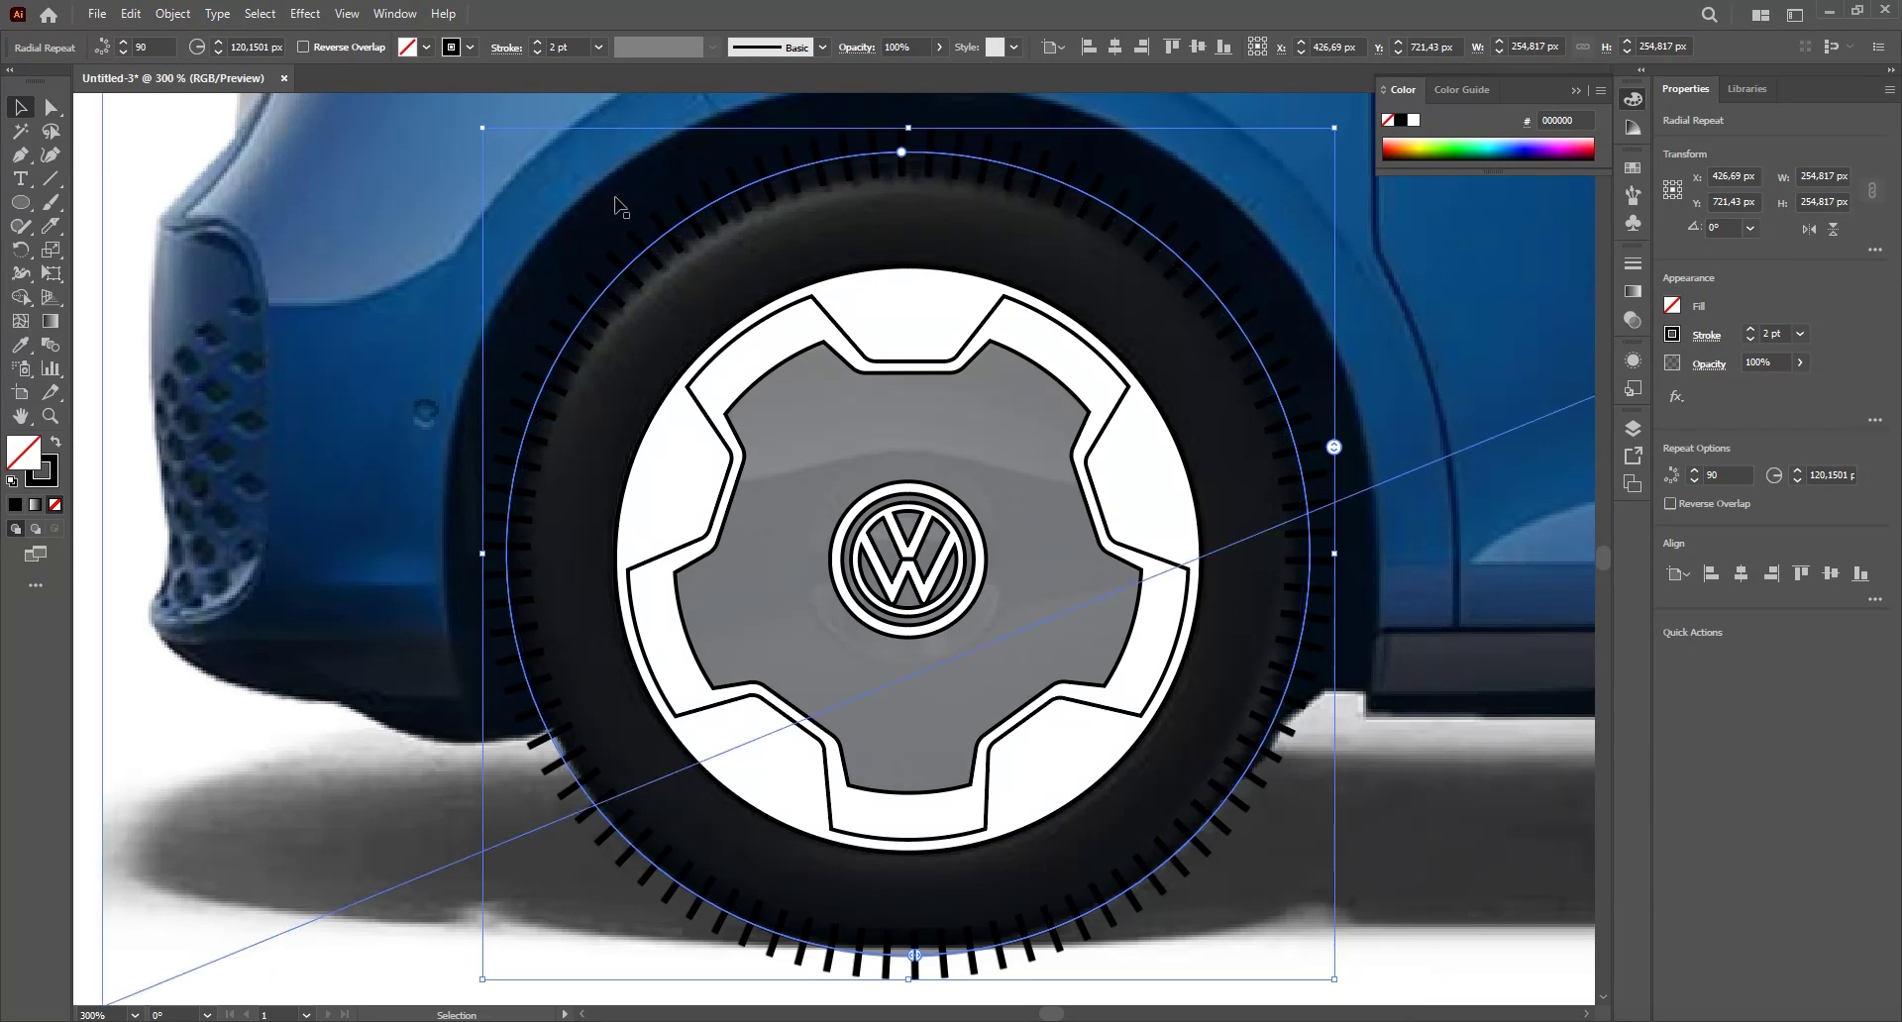
- Expand the radial repeat into a group of separate tread lines
left_click(176, 18)
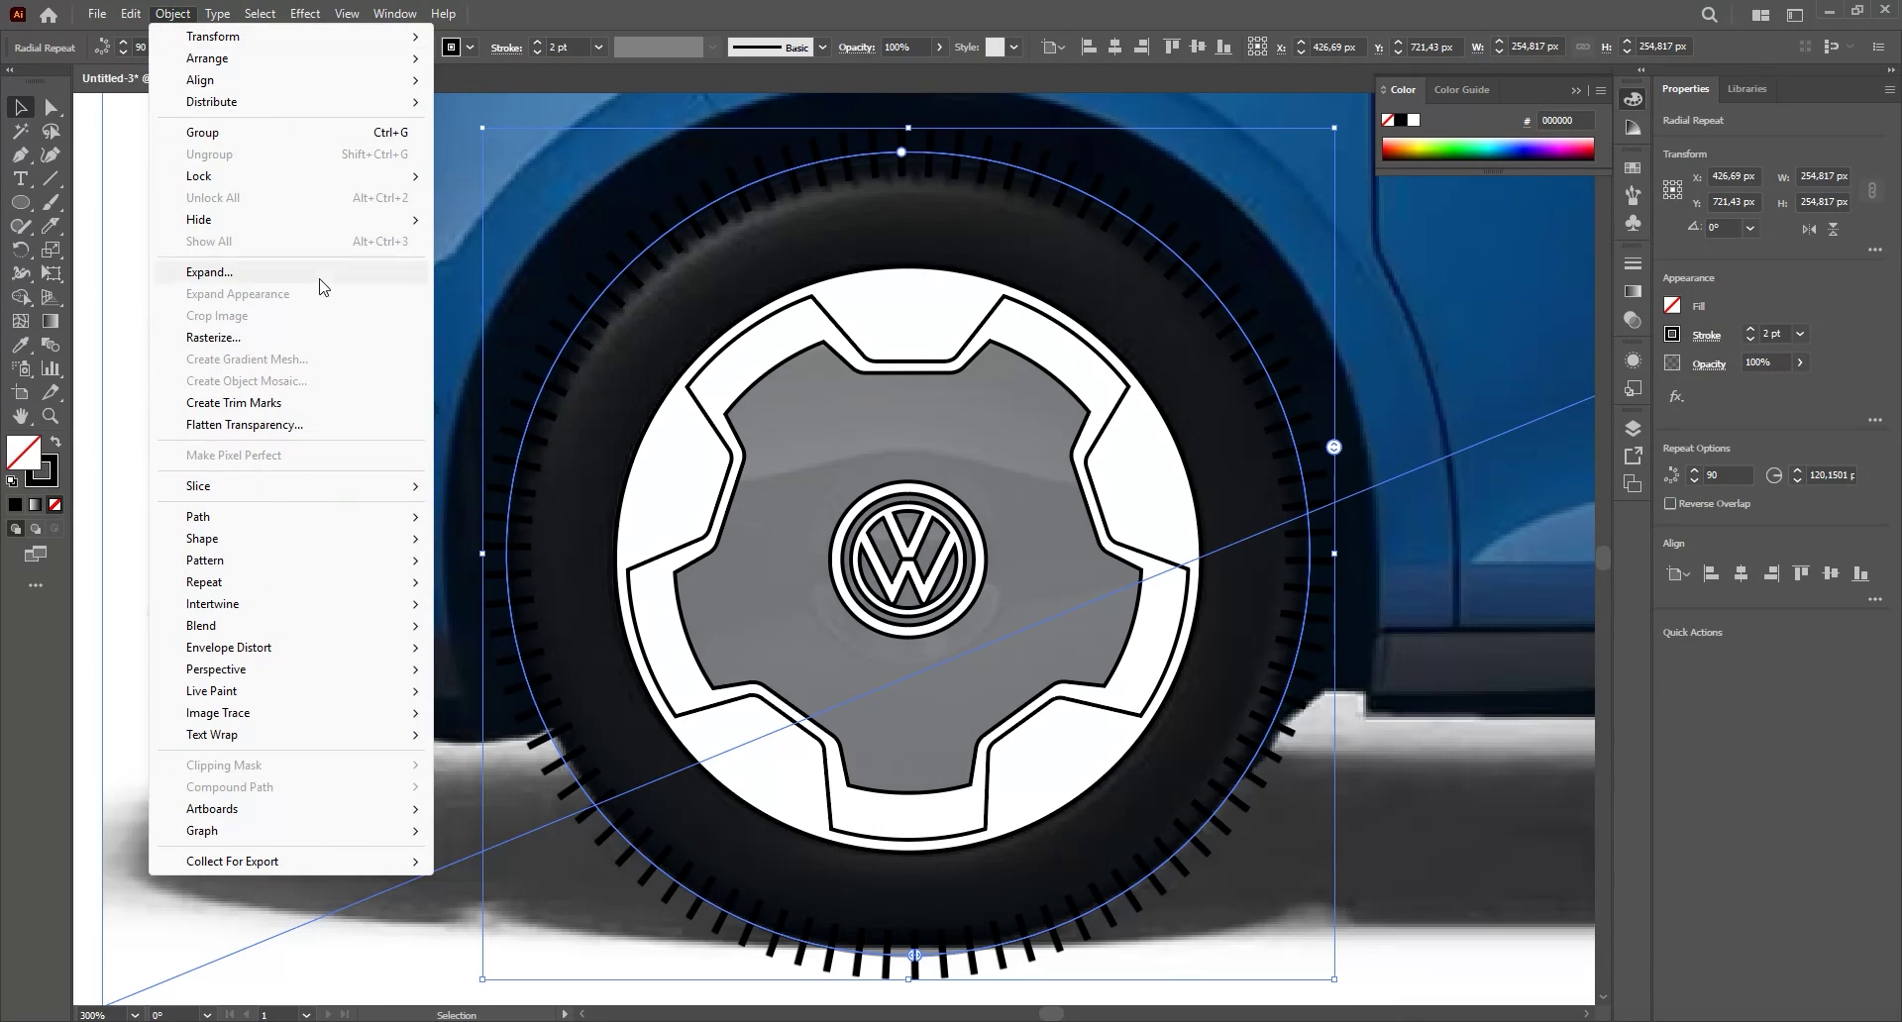
left_click(254, 272)
left_click(370, 660)
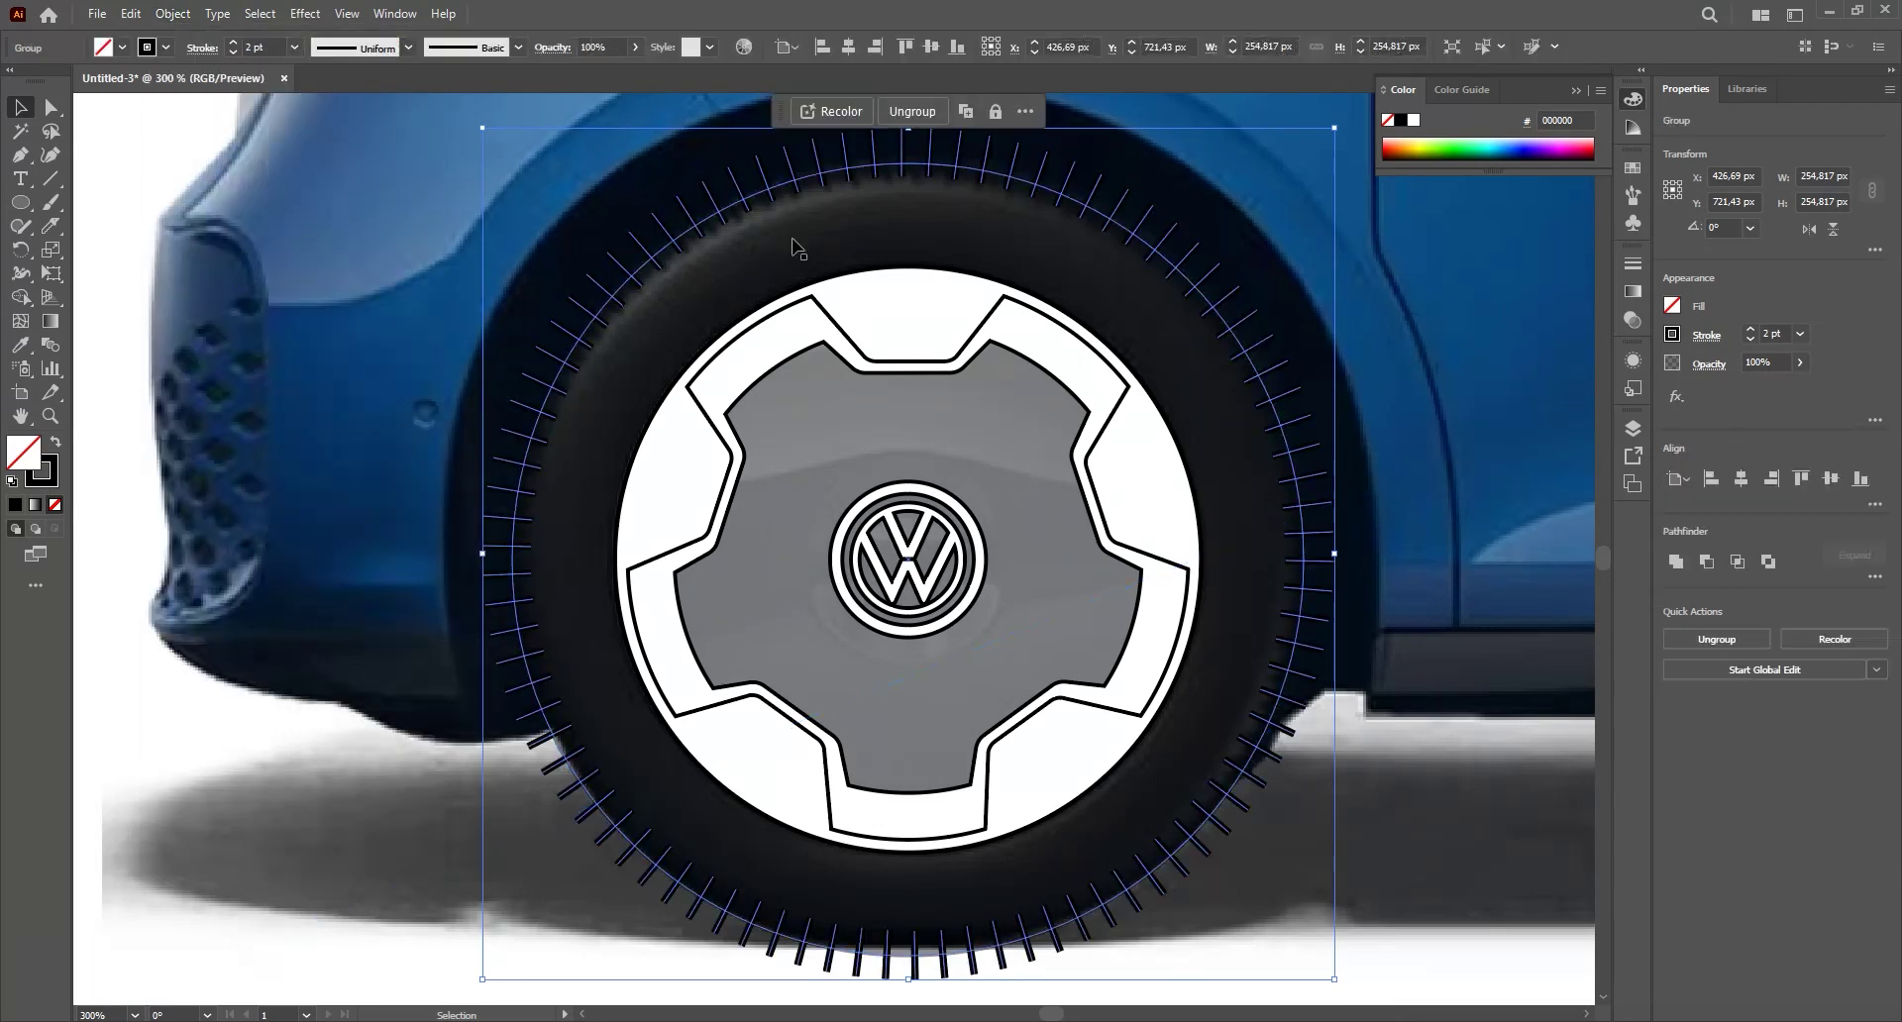
mouse_move(1085, 186)
left_mouse_down()
mouse_move(1155, 206)
mouse_move(1085, 185)
left_mouse_up()
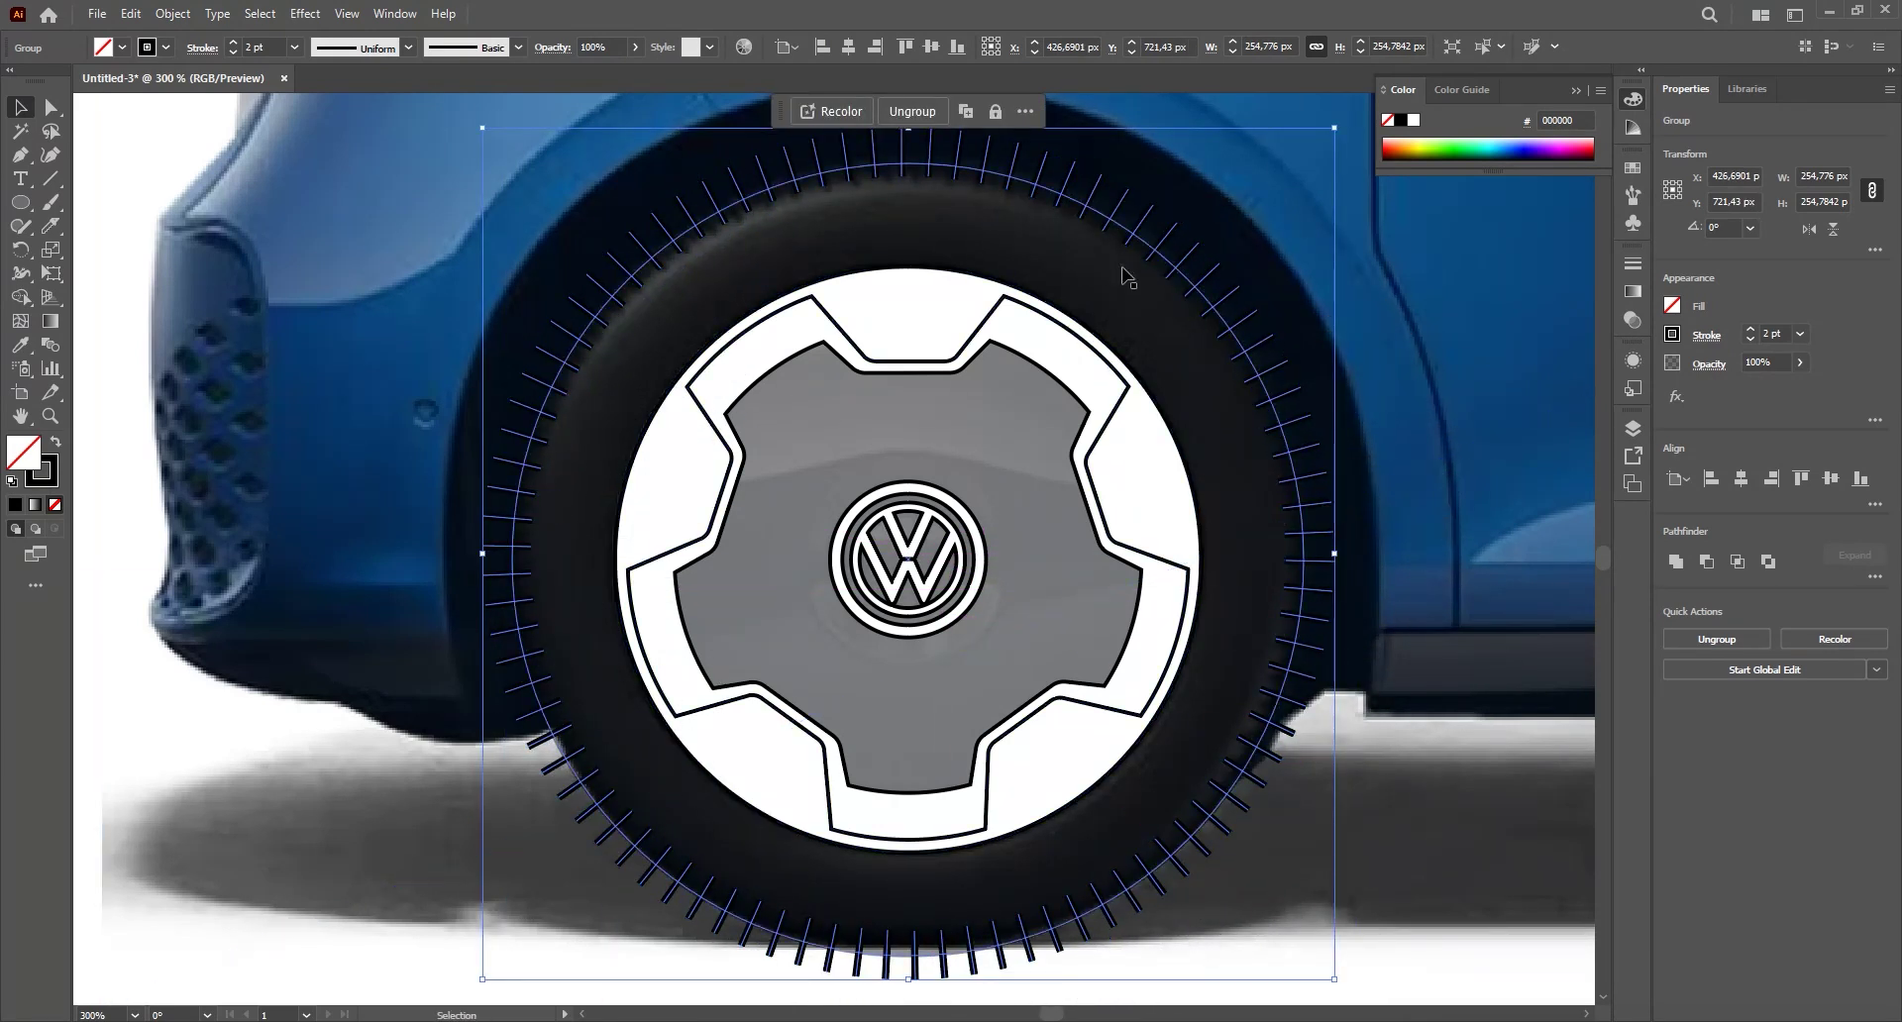
- Paste a copy of the black tyre ellipse in place, on top of the tread-line group
left_click(1146, 285)
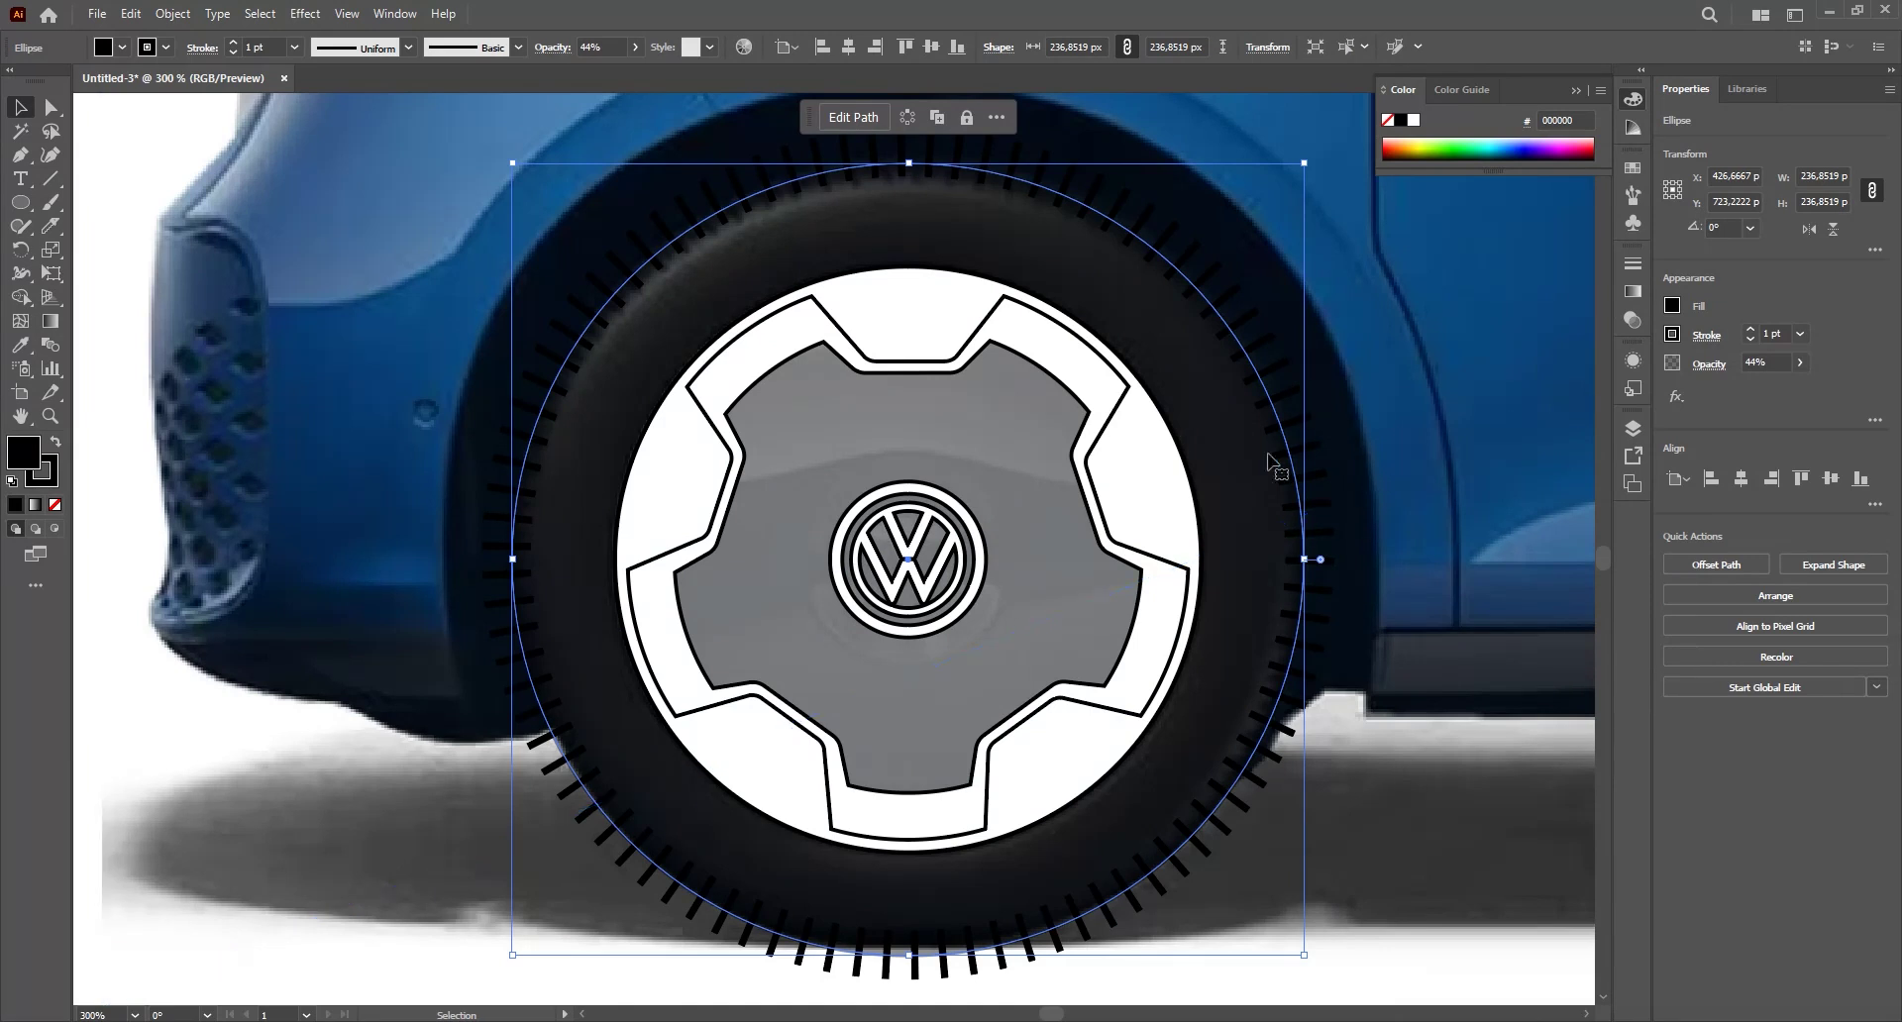
mouse_move(1213, 448)
left_mouse_down()
mouse_move(1343, 476)
mouse_move(1239, 420)
mouse_move(1193, 448)
left_mouse_up()
left_click(1633, 428)
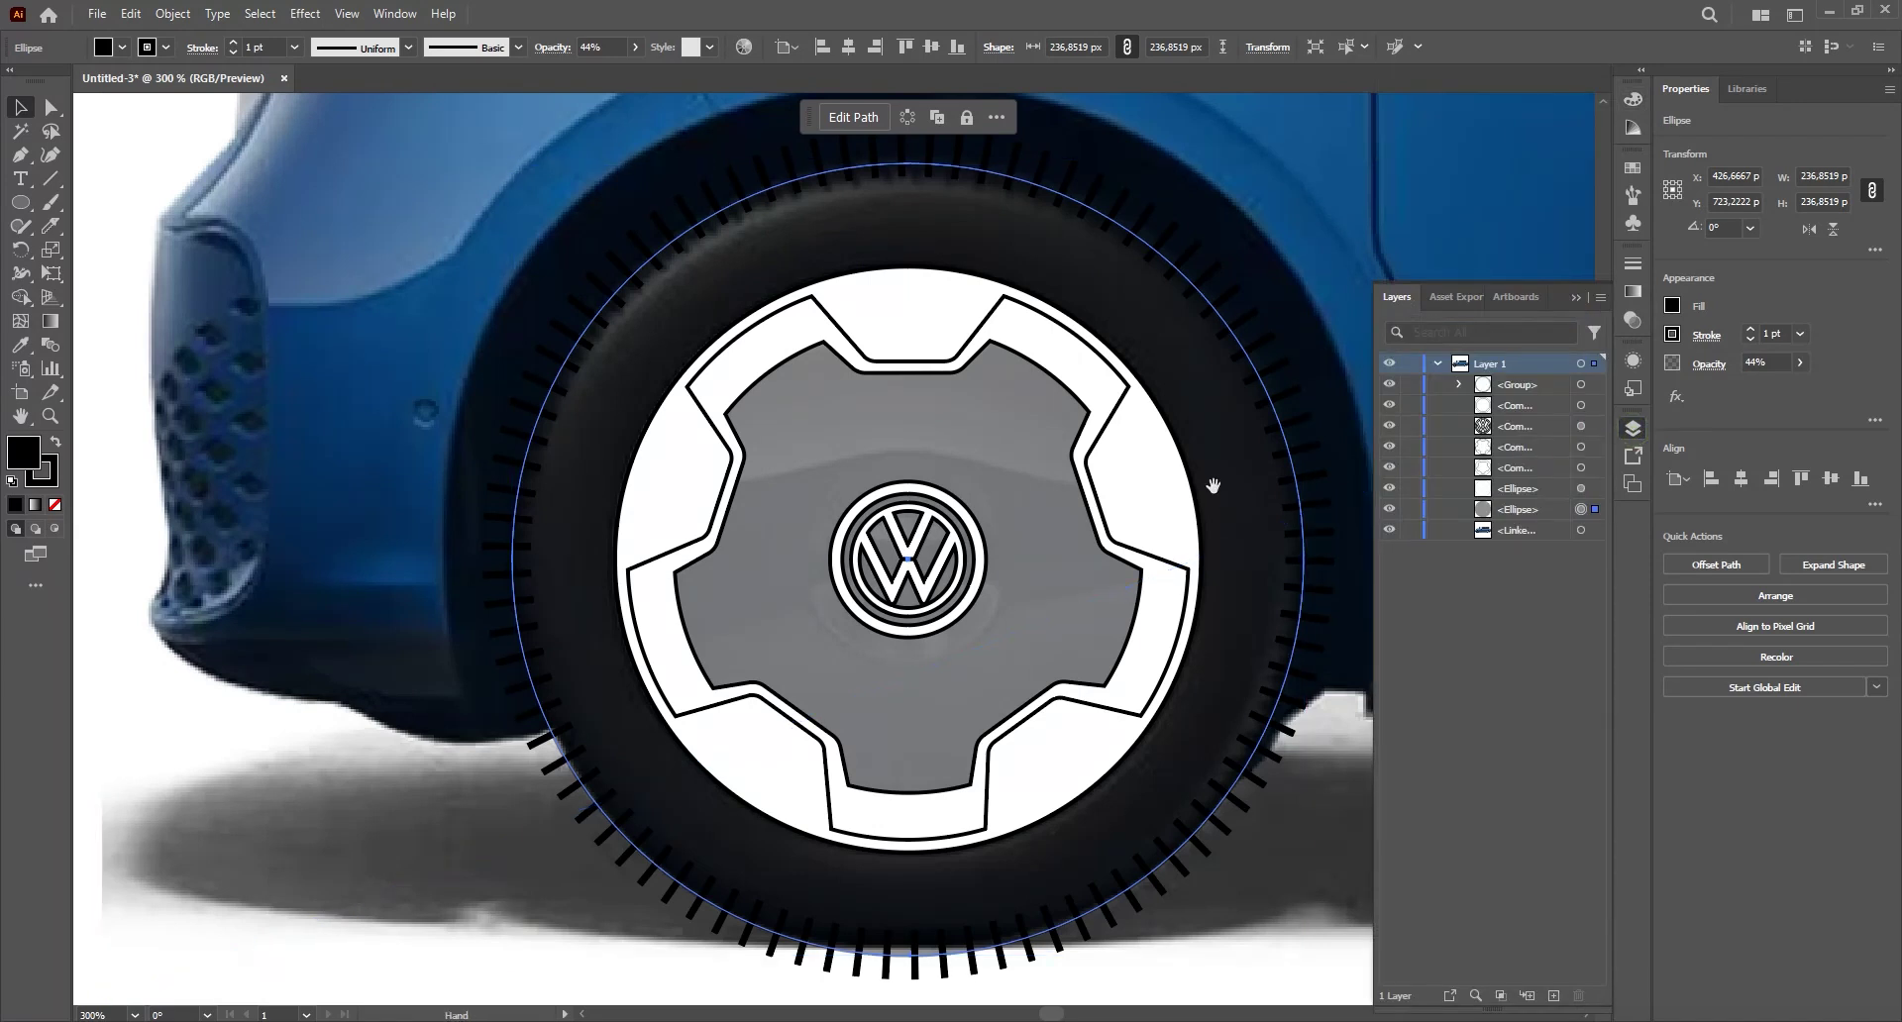
scroll(1210, 485, "right", 2)
key("ctrl+shift+bracketright")
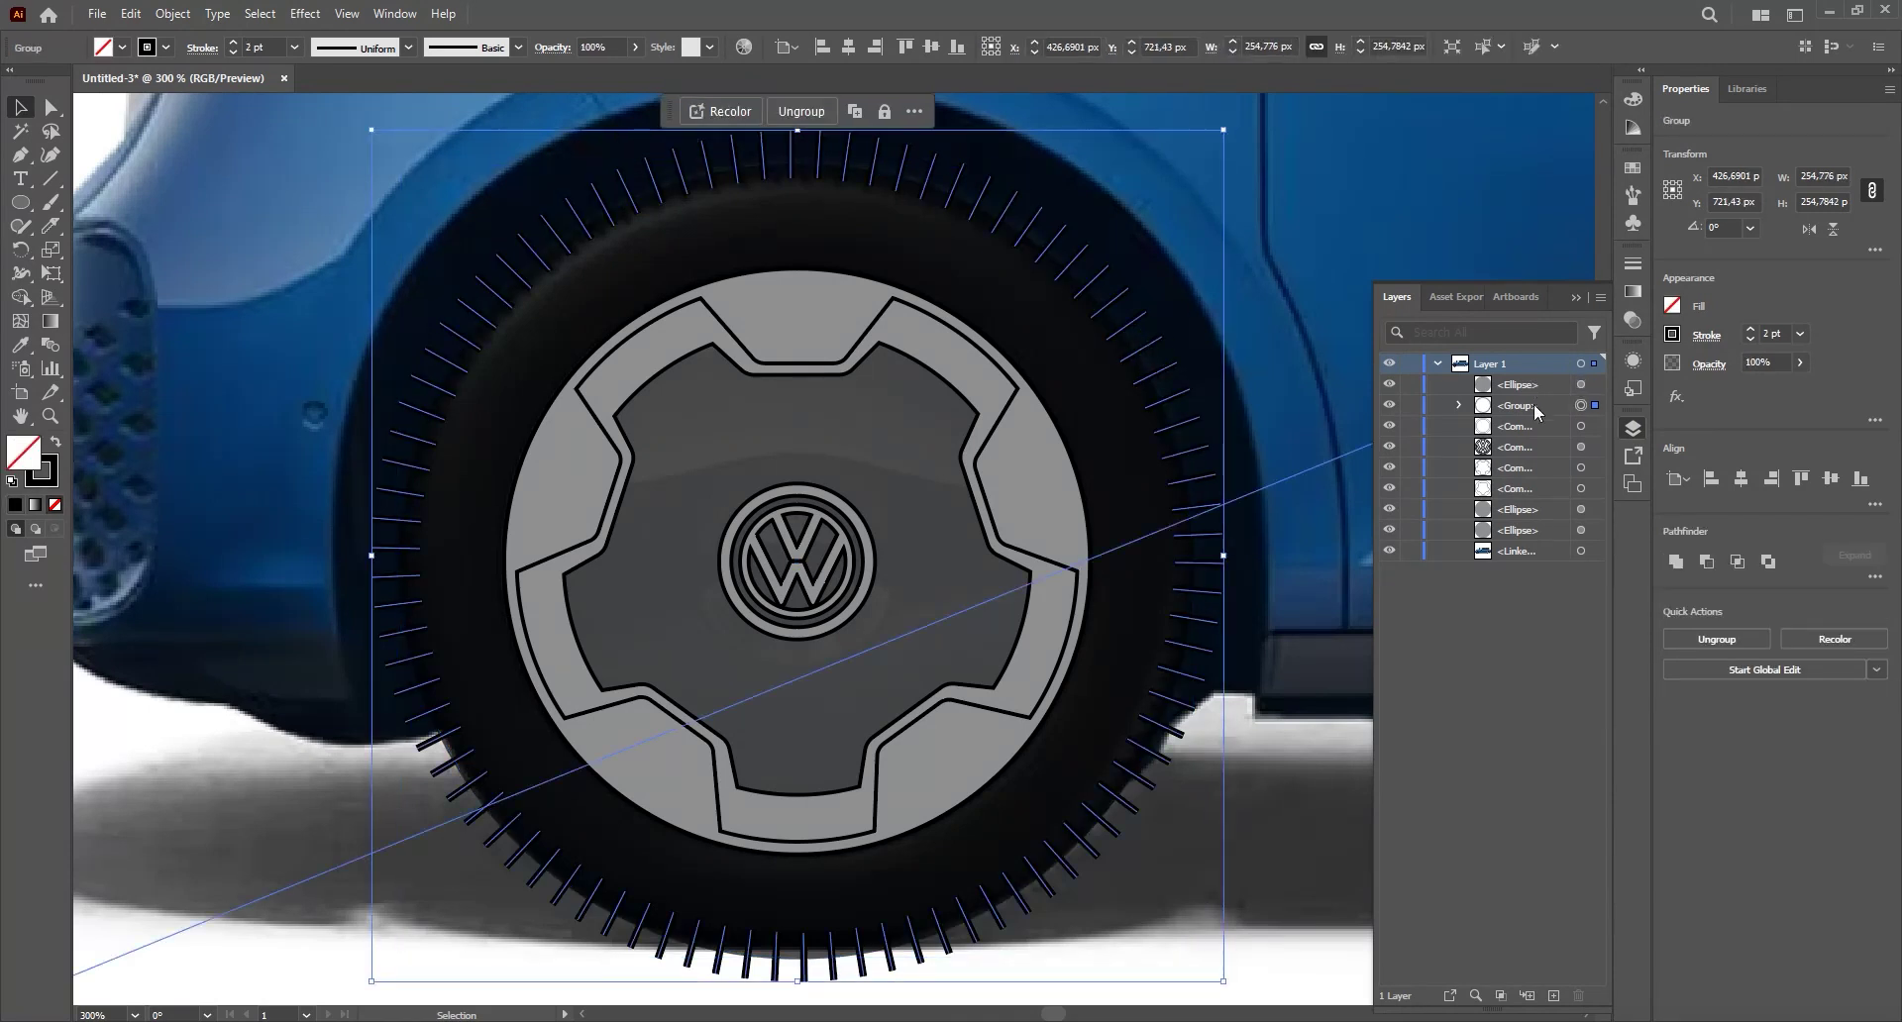
- Try clipping the tread-line group with the topmost ellipse copy, and undo the clipping mask
left_click(1138, 355)
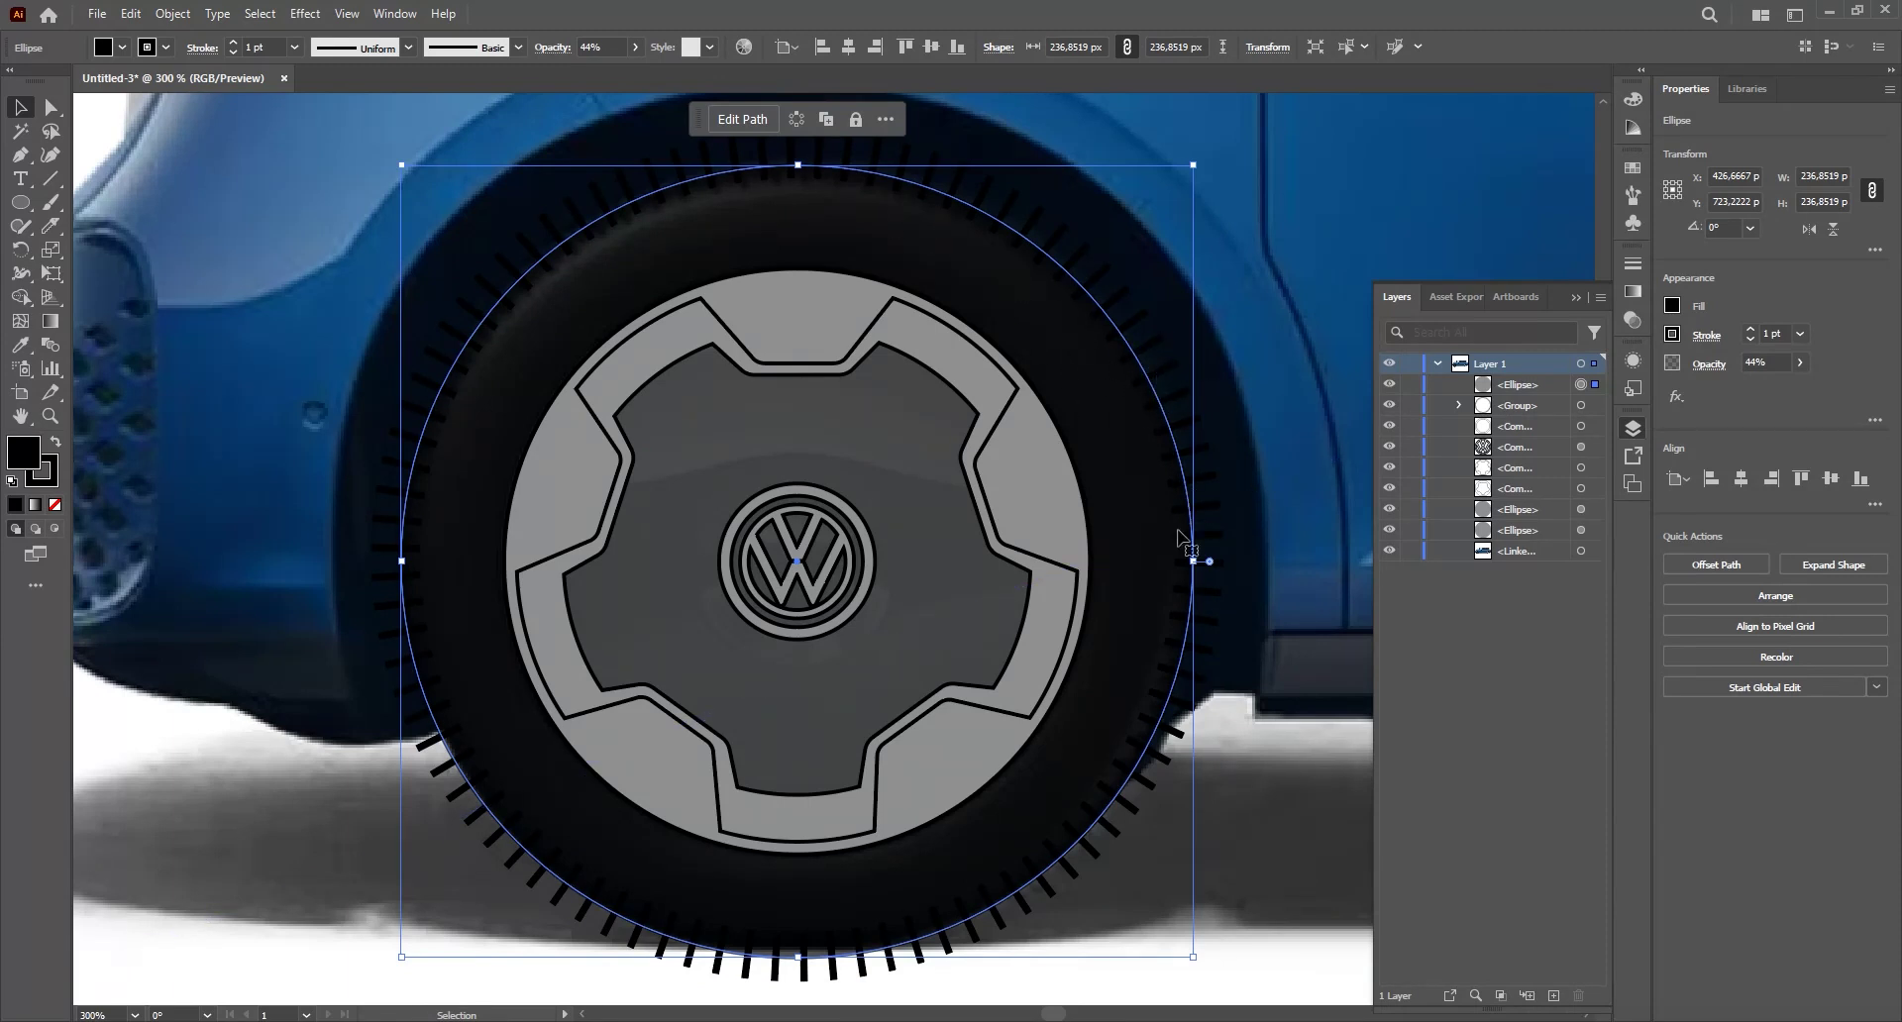
left_click(1166, 373, "shift")
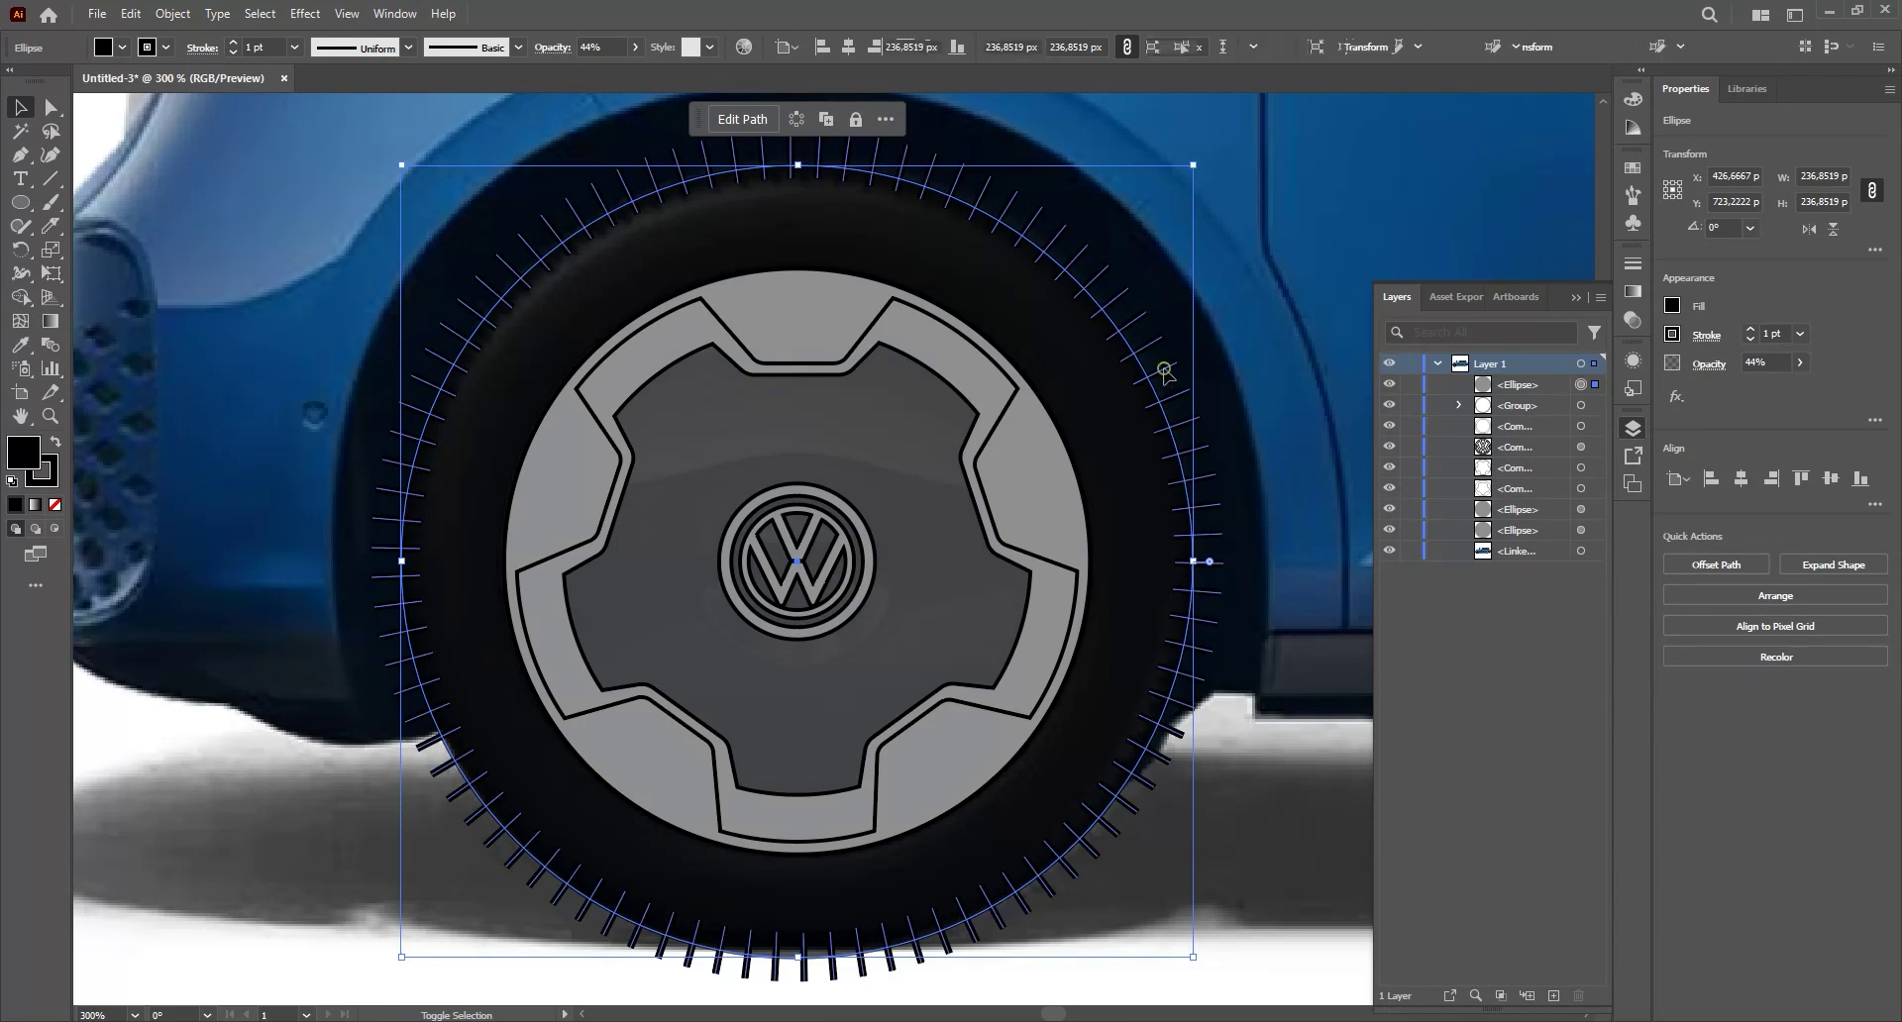
right_click(1166, 372)
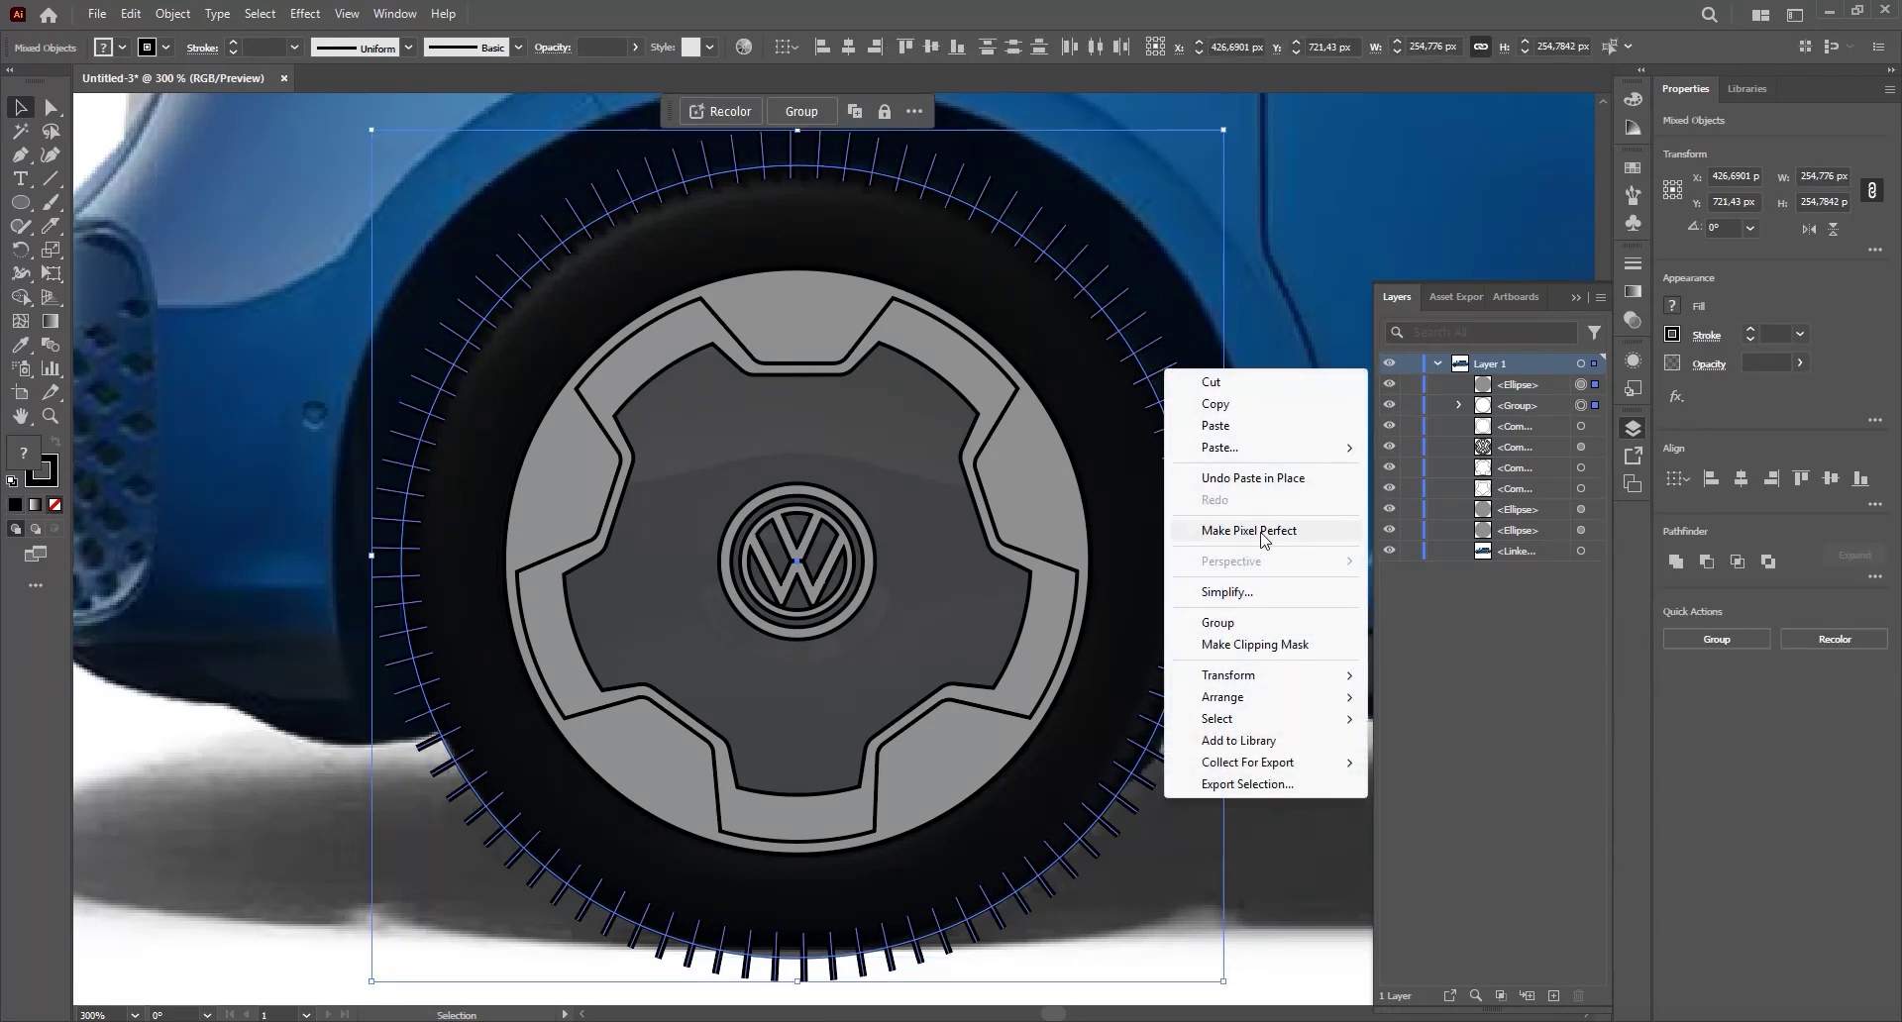
left_click(1255, 644)
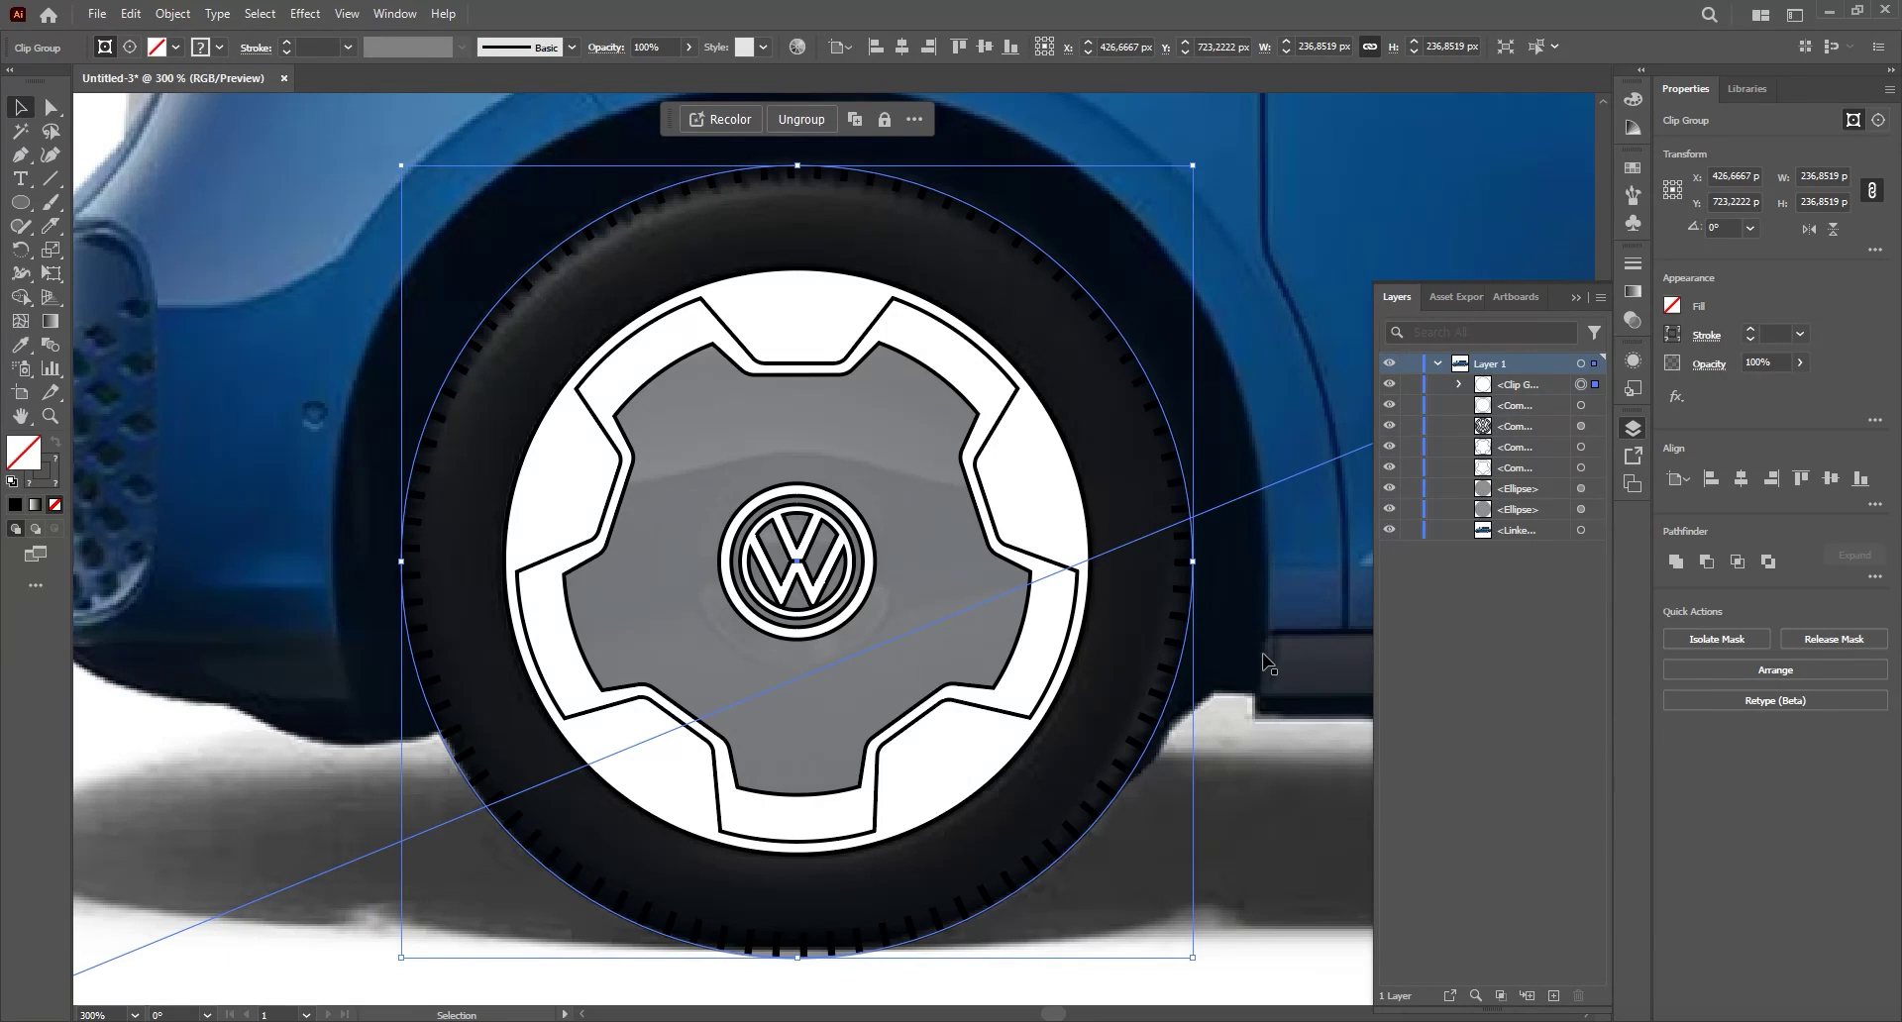
key("ctrl+z")
left_click(1272, 600)
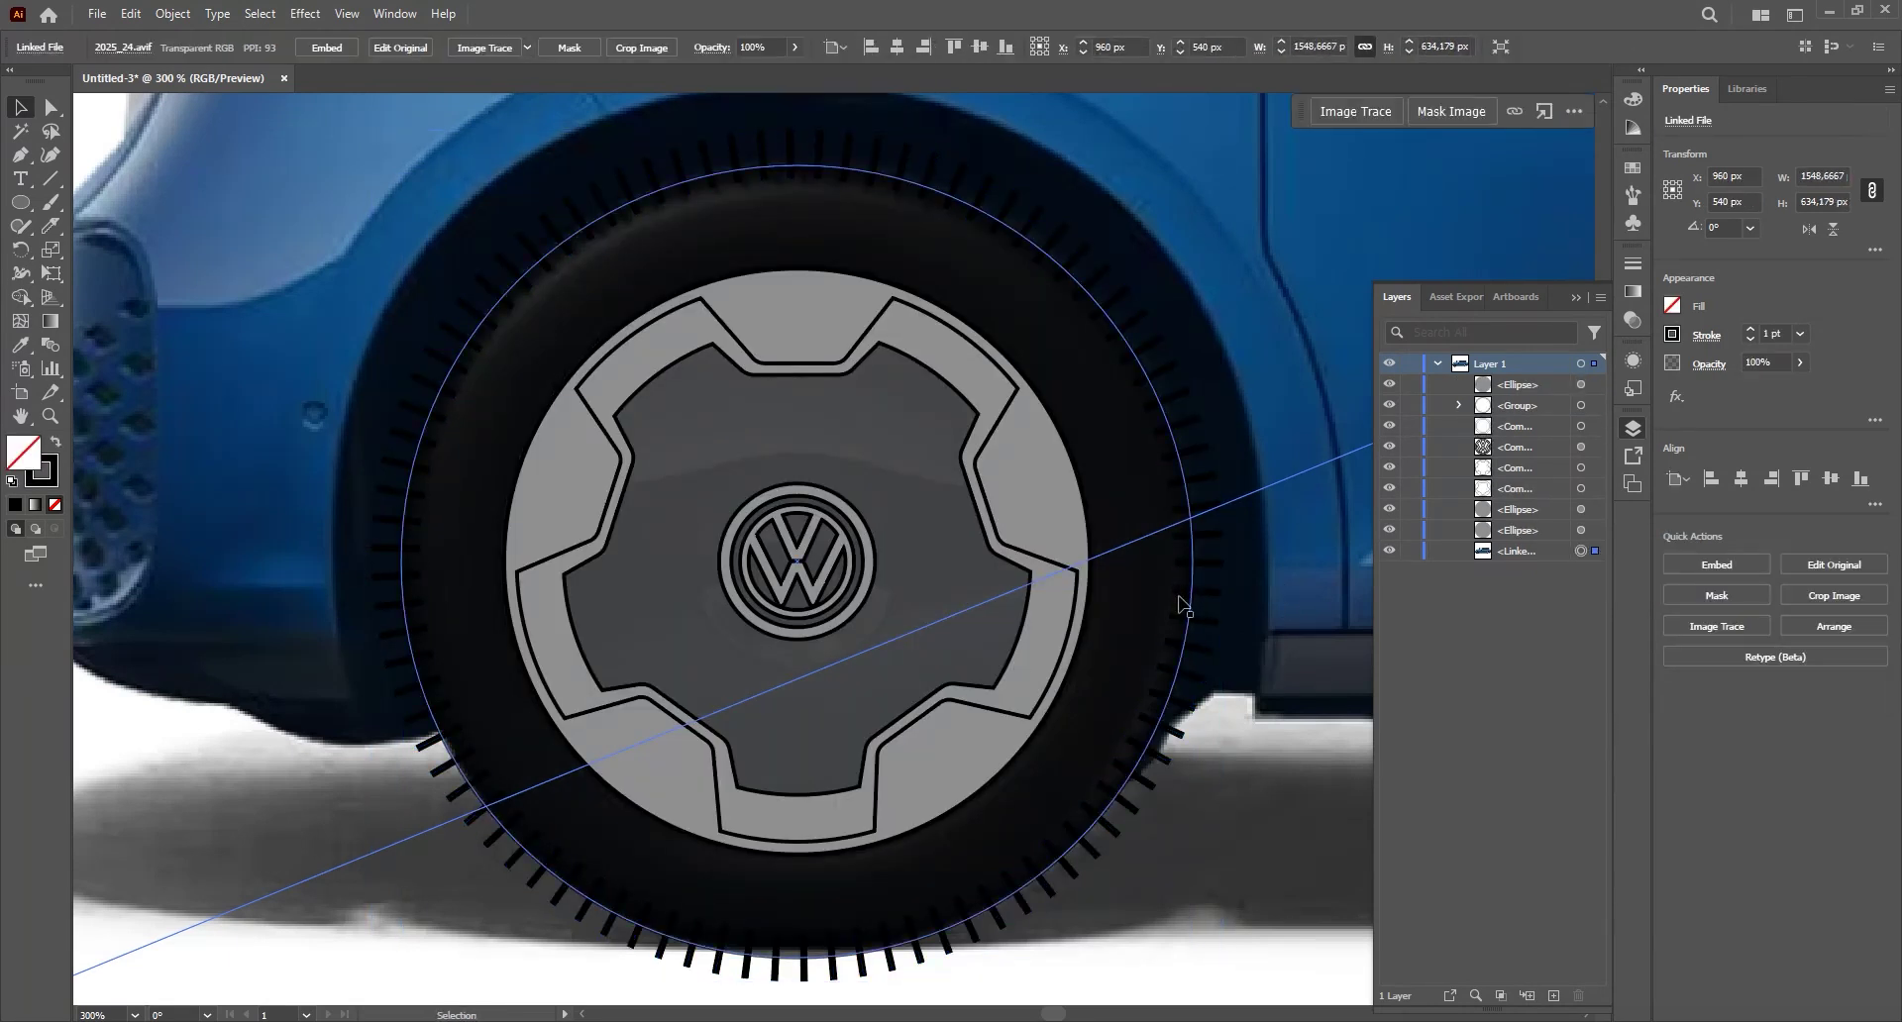
left_click(1211, 593)
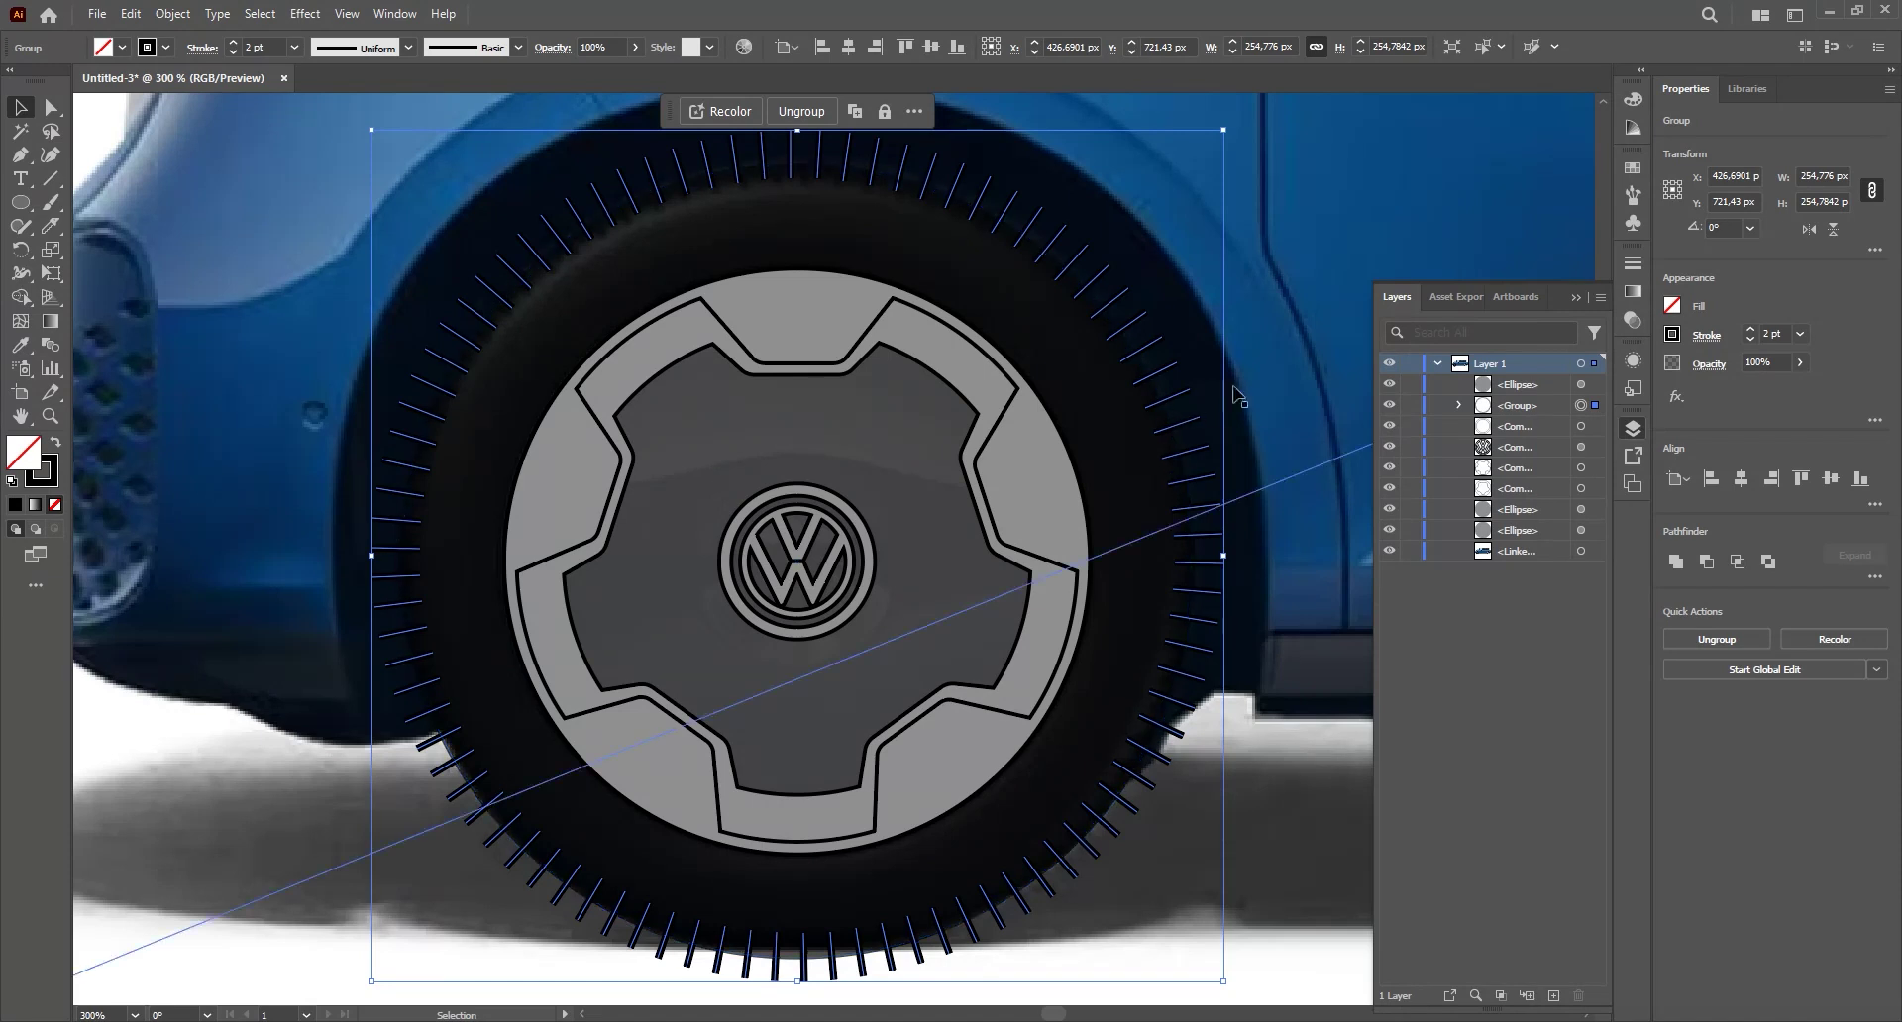
left_click(1194, 405)
left_click(1196, 405)
left_click_drag(1537, 406, 1536, 387)
key("ctrl+z")
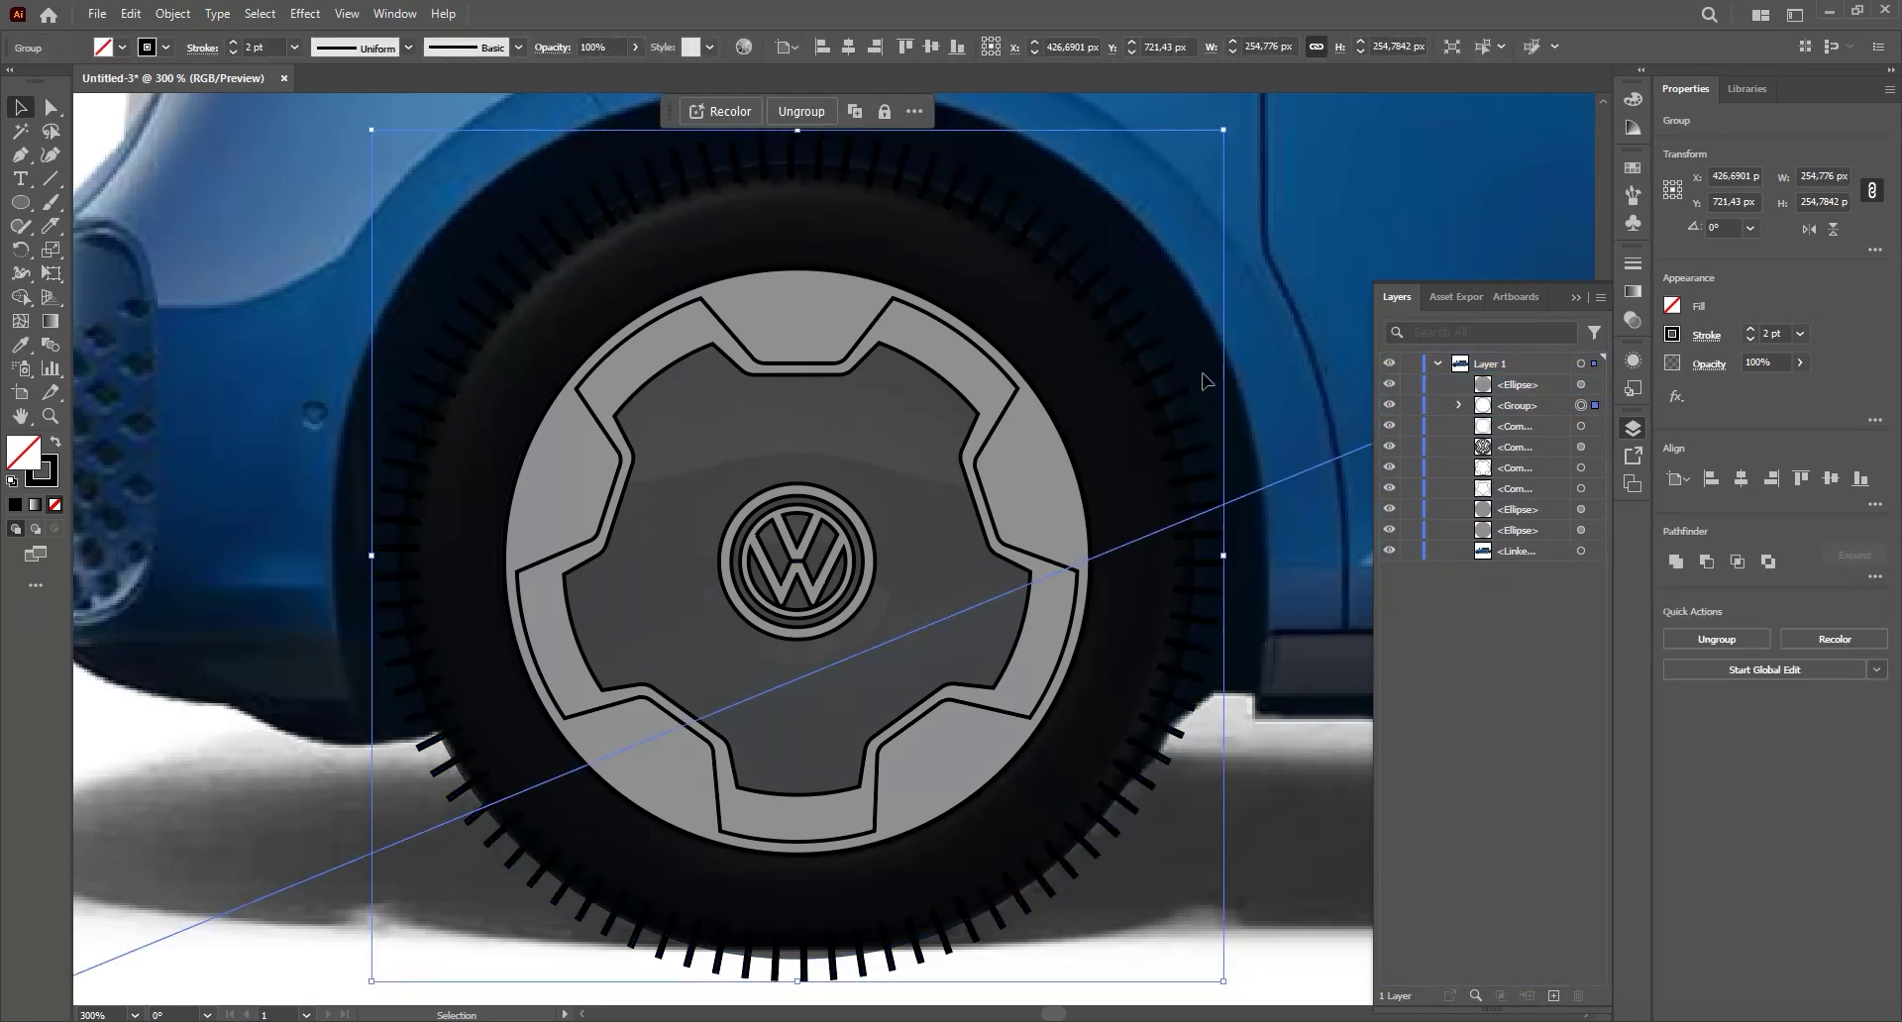
- Make a clipping mask from the topmost tyre ellipse and the tread-line group
left_click(1199, 384)
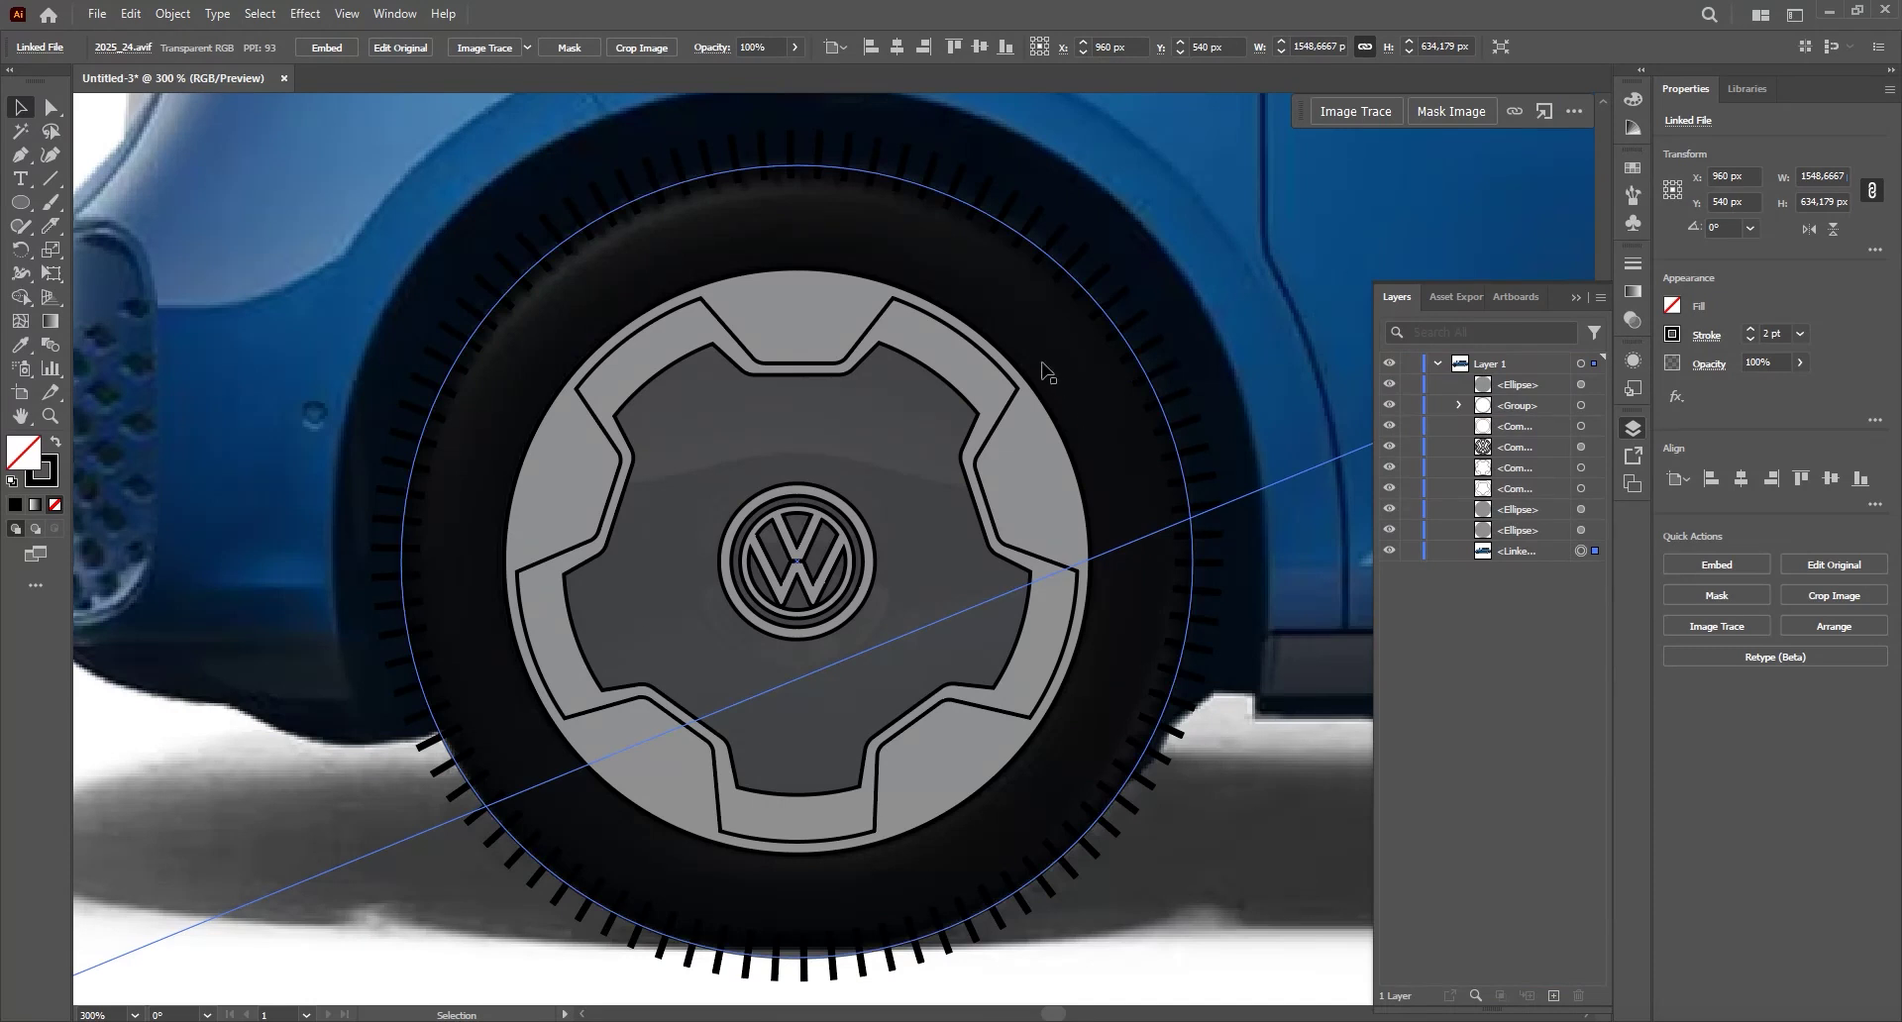
left_click(1161, 373)
left_click(1080, 363, "shift")
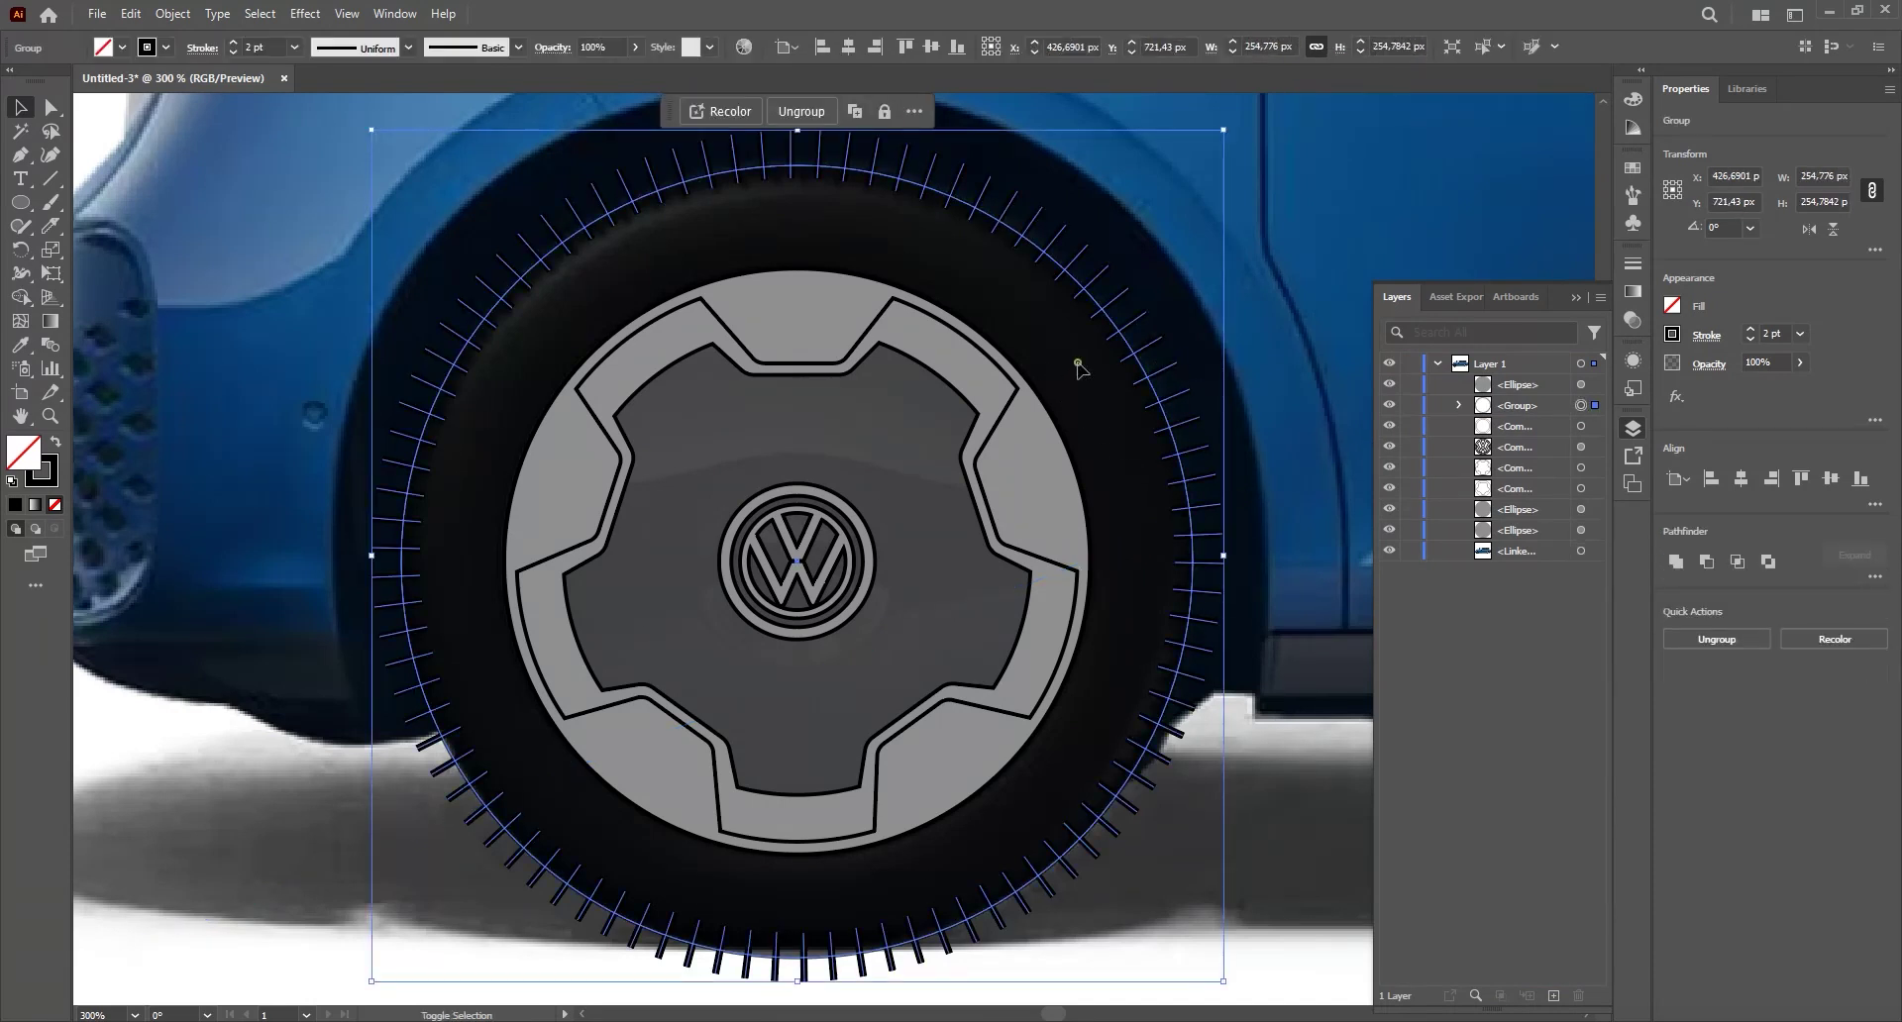
right_click(1132, 368)
left_click(1250, 646)
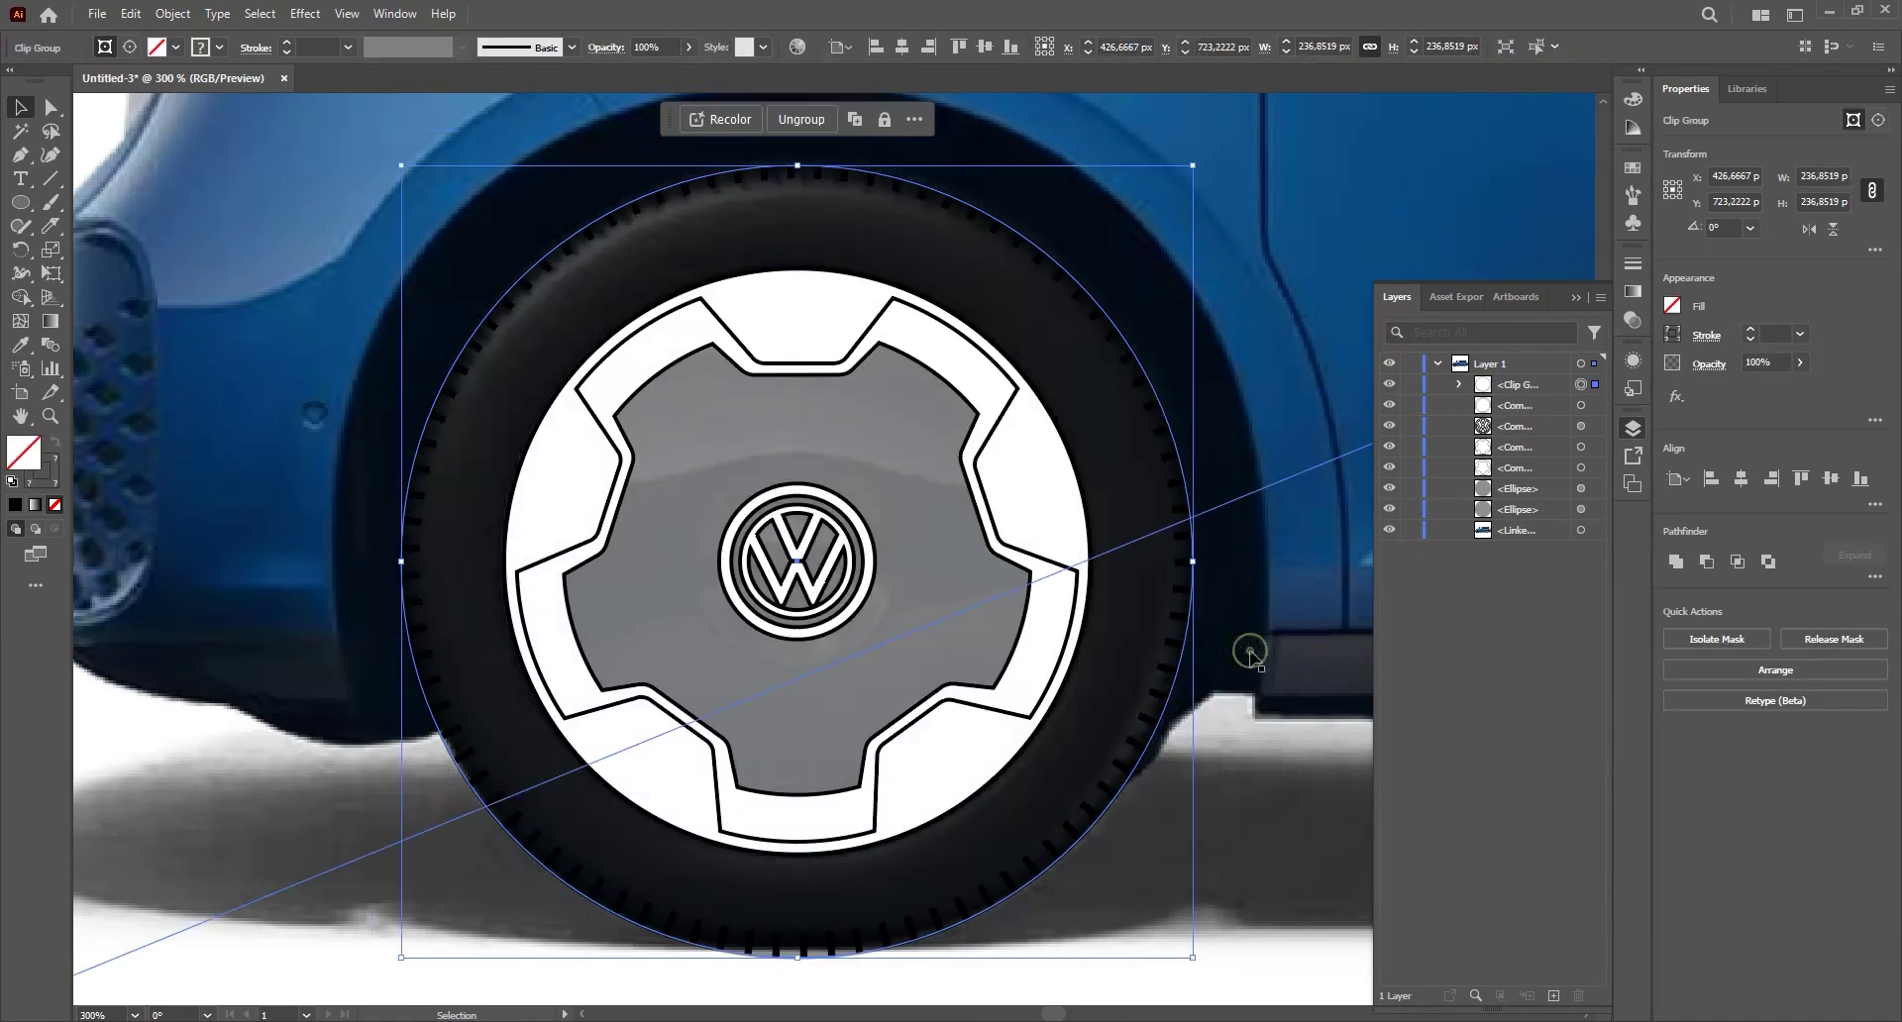
- Nudge the tread lines inside the clip group down to Y 723.43 px, exit isolation and select the black tyre ellipse
double_click(1161, 434)
left_click(1161, 434)
key("Down")
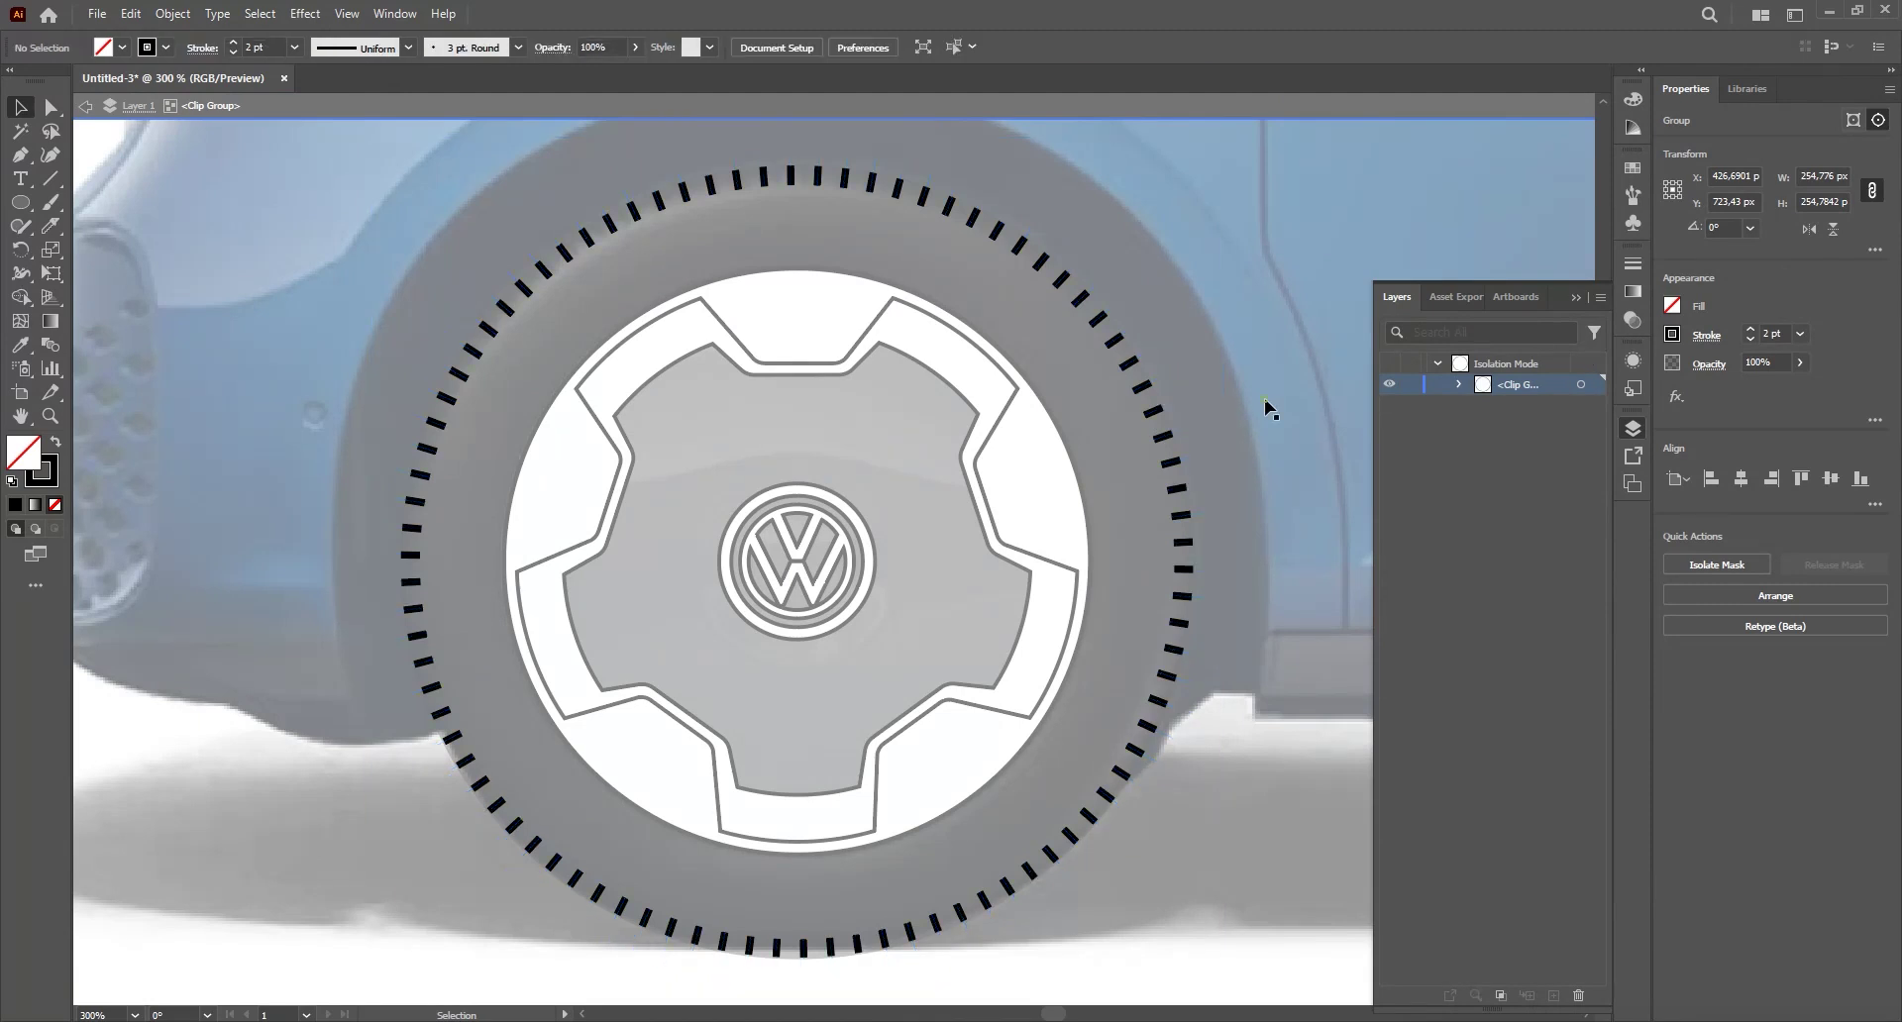
double_click(1264, 398)
left_click(1154, 408)
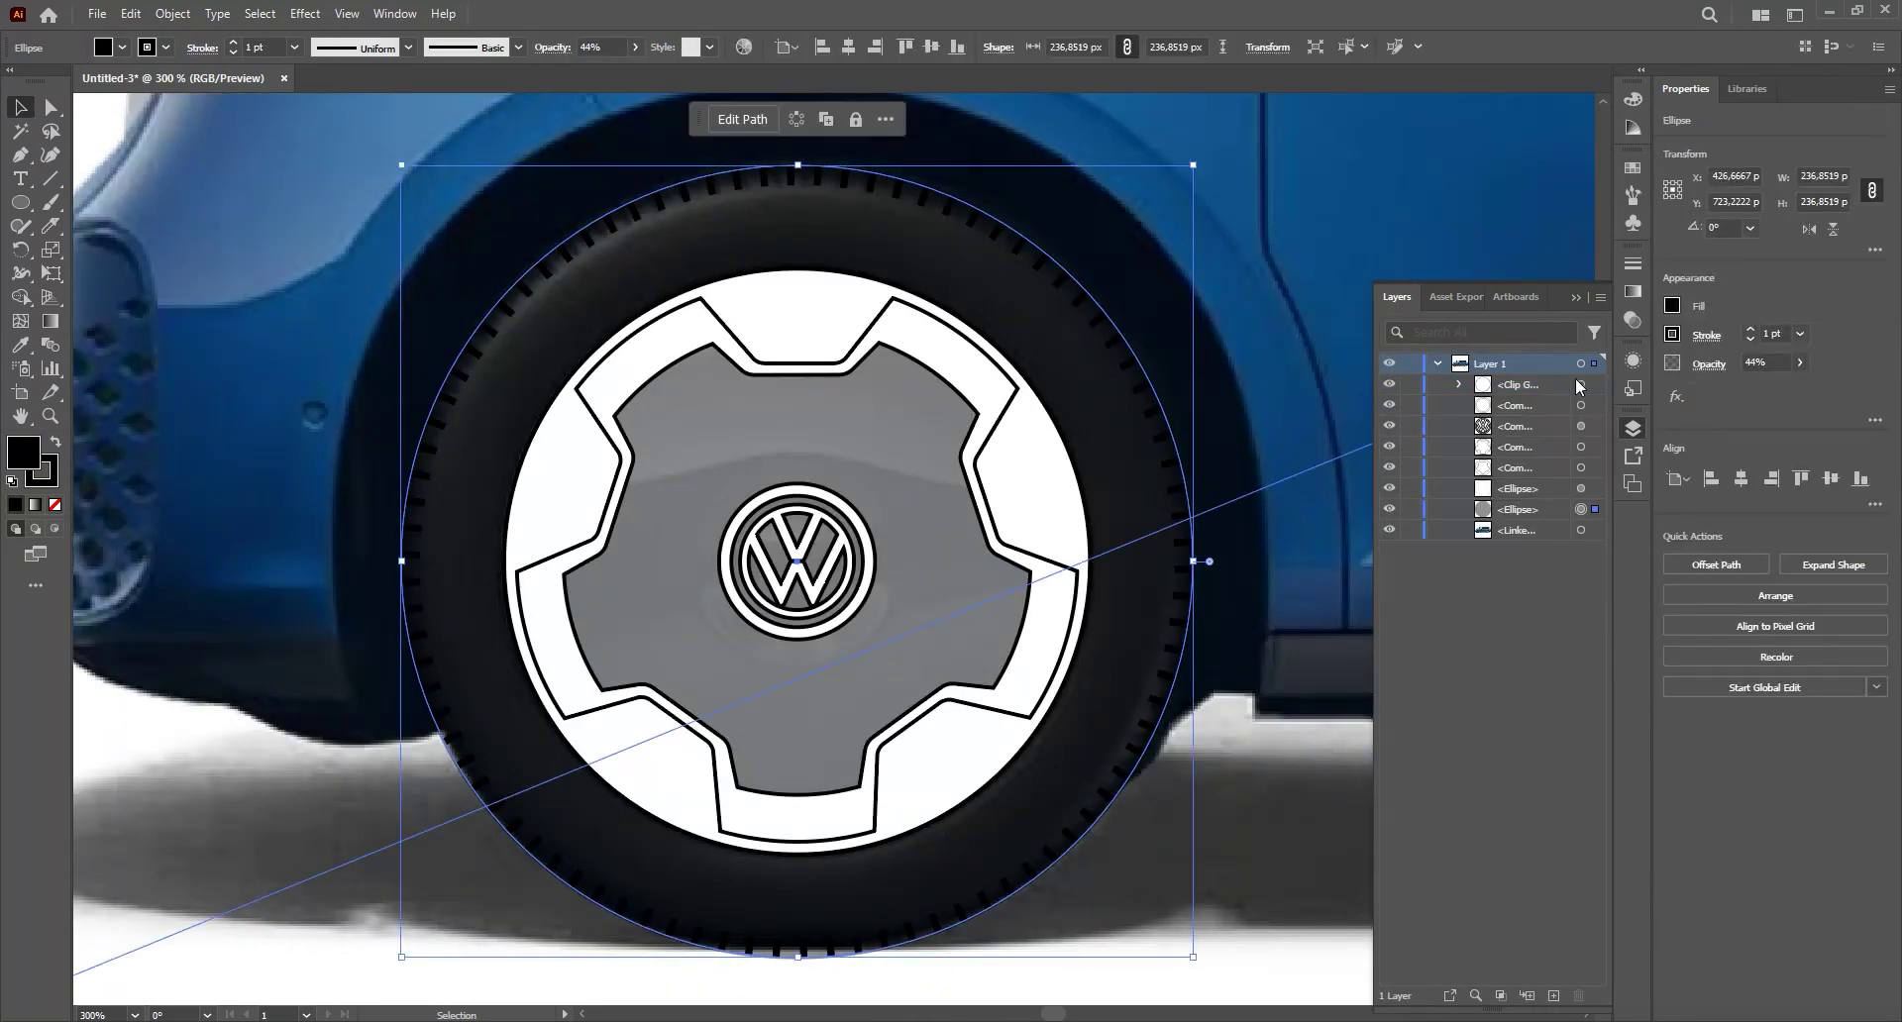
- Set the outer tyre ellipse's opacity to 100% and its fill to dark grey #191919
left_click(1800, 363)
left_click_drag(1767, 387, 1802, 388)
left_click(1073, 400)
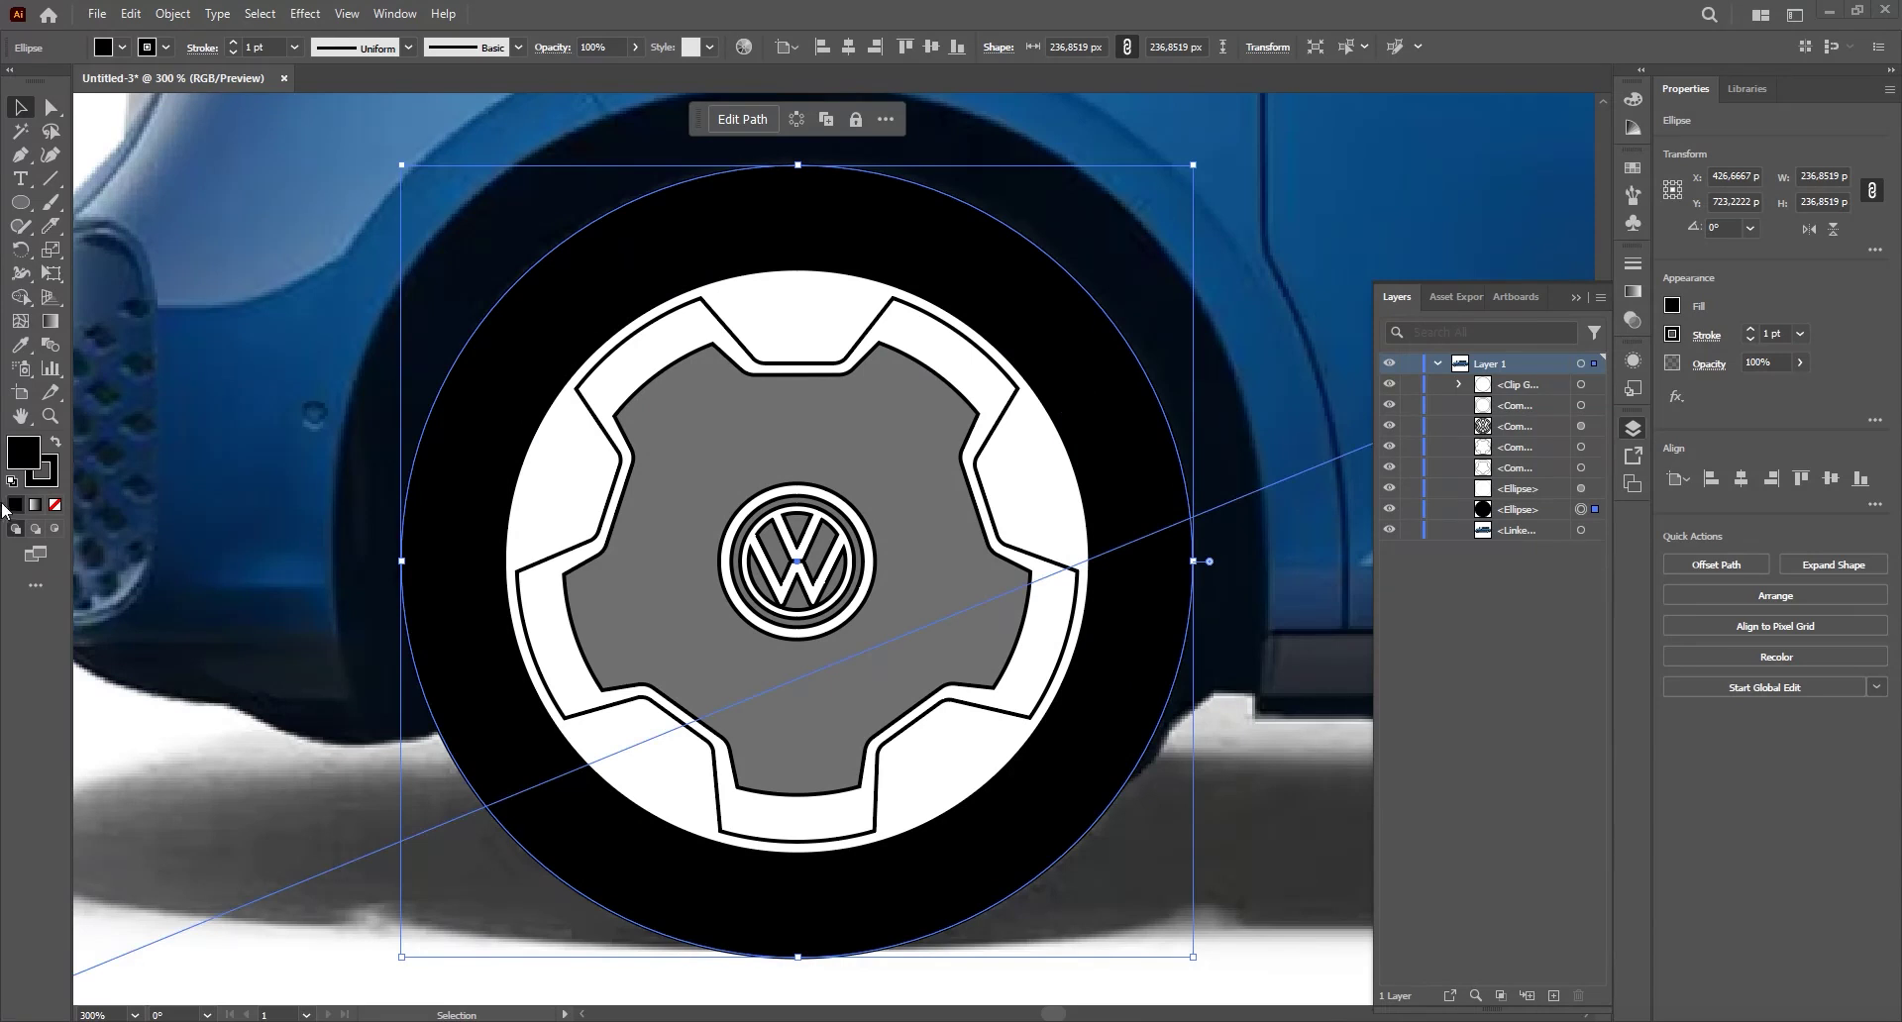
double_click(24, 459)
left_click(1150, 512)
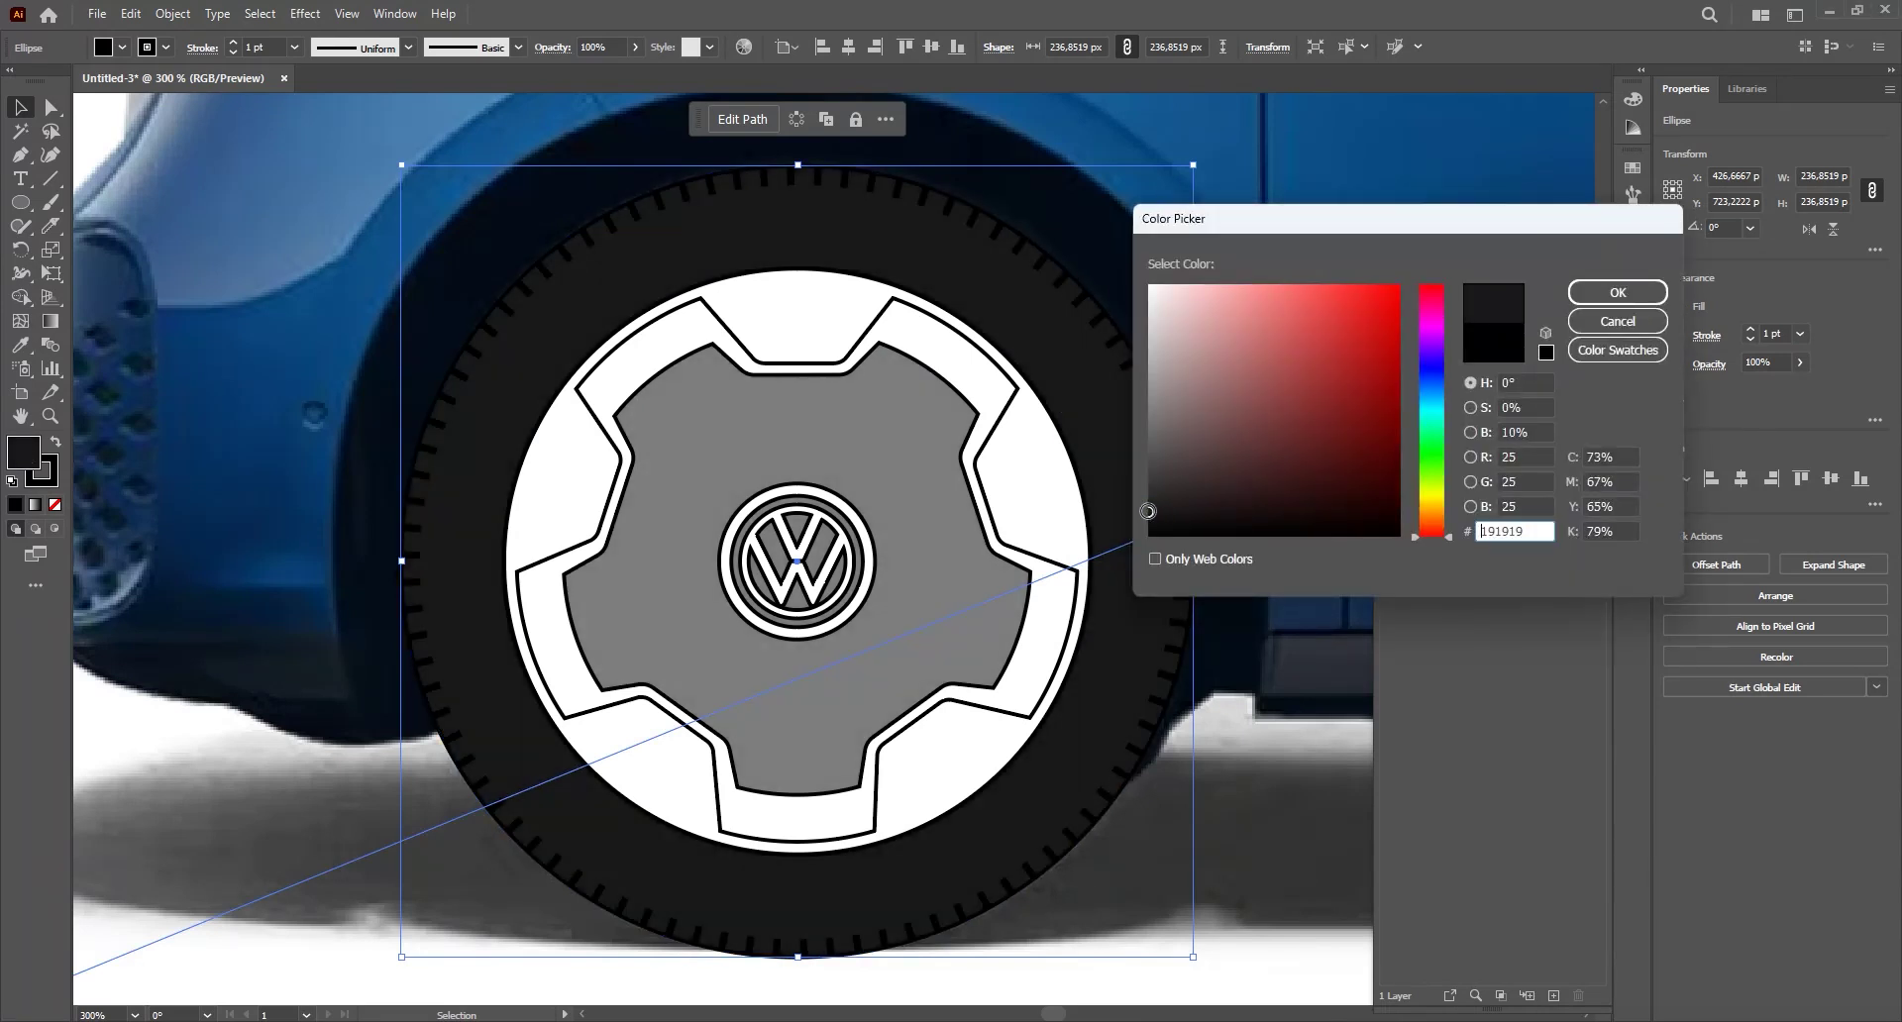
left_click(1618, 292)
- Set the white rim ellipse behind the spokes to 100% opacity and fill it with a near-black grey
left_click(913, 444)
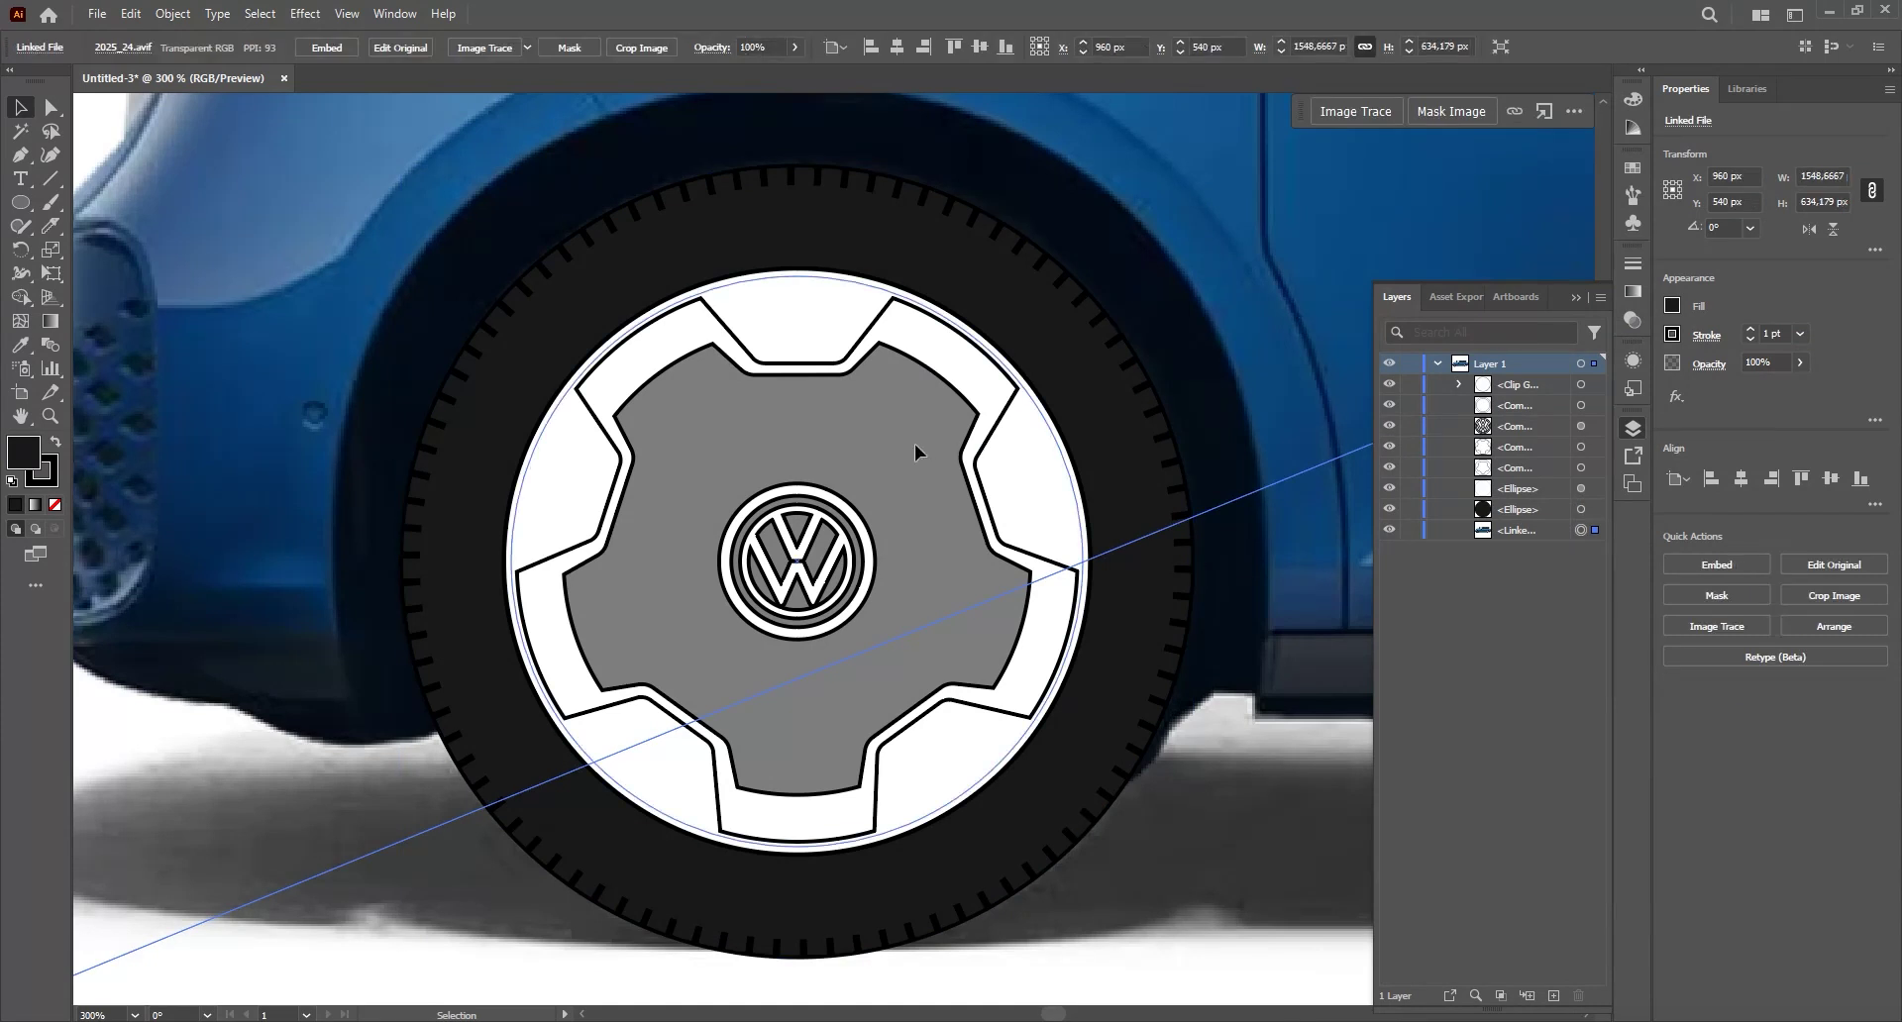
left_click(914, 443)
left_click(1803, 365)
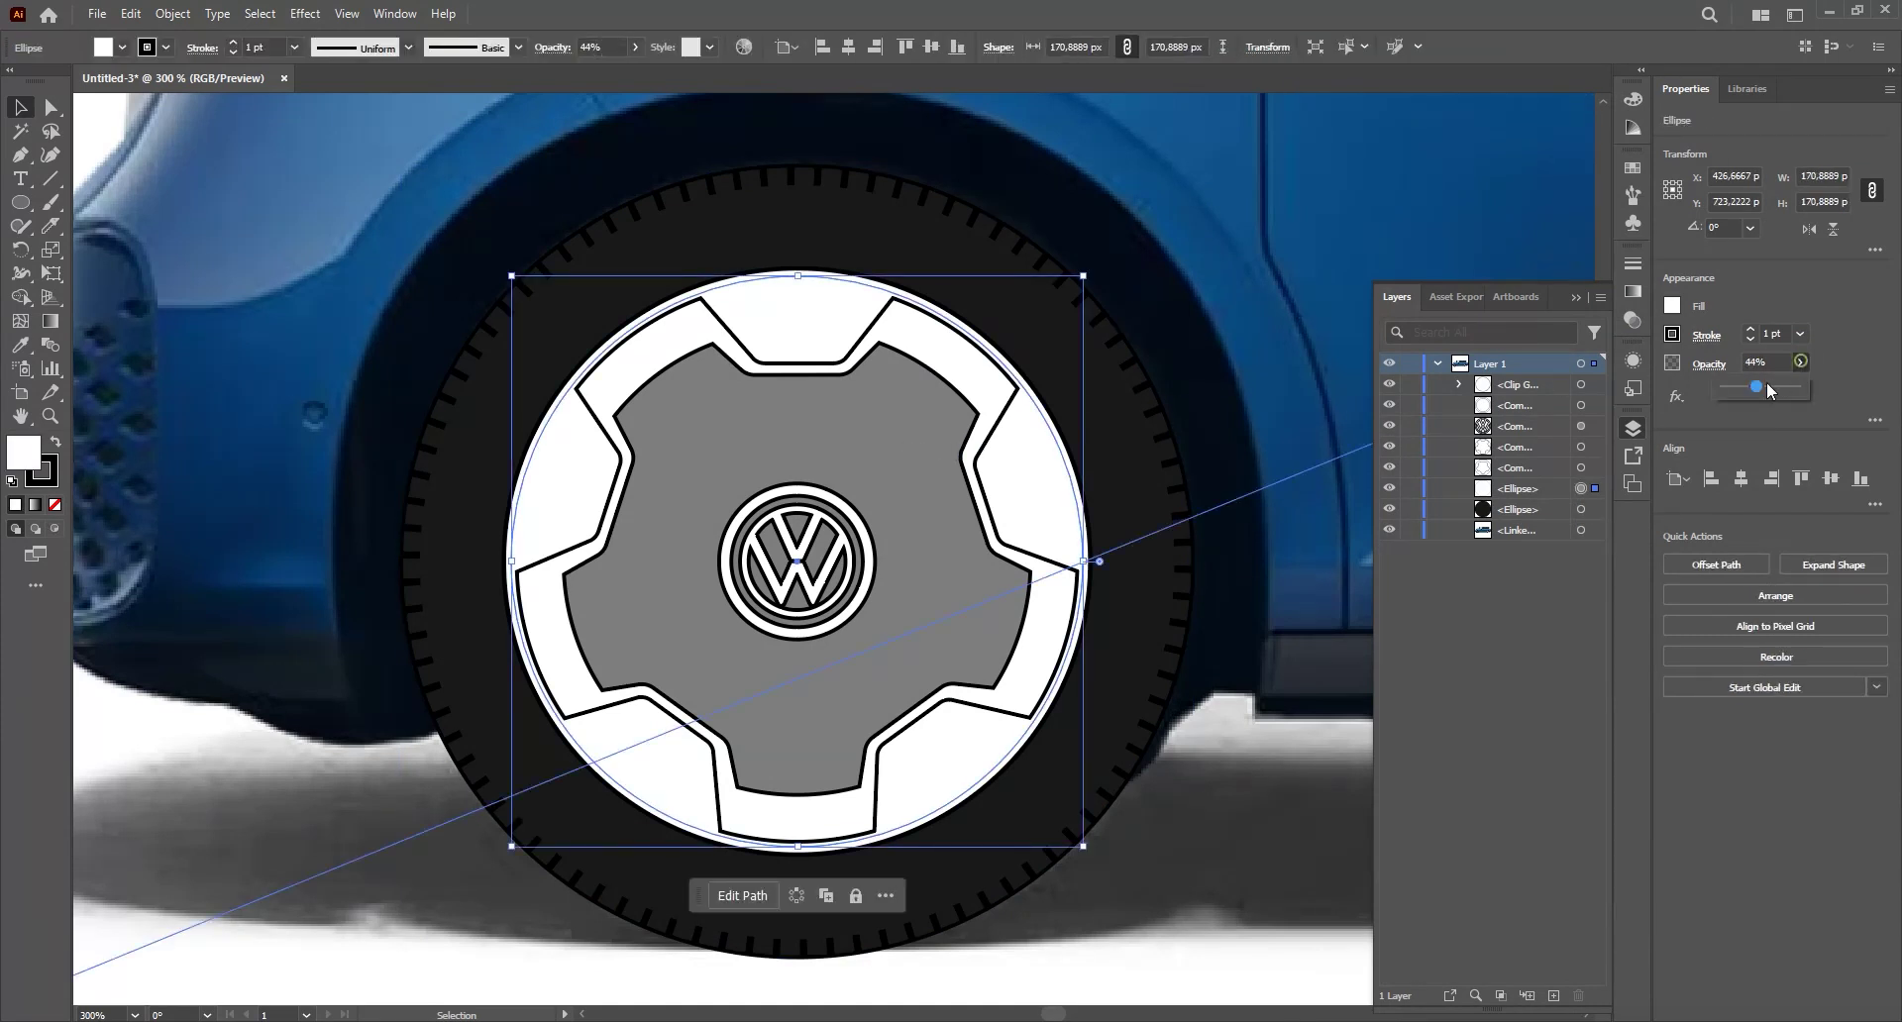
left_click_drag(1762, 386, 1850, 404)
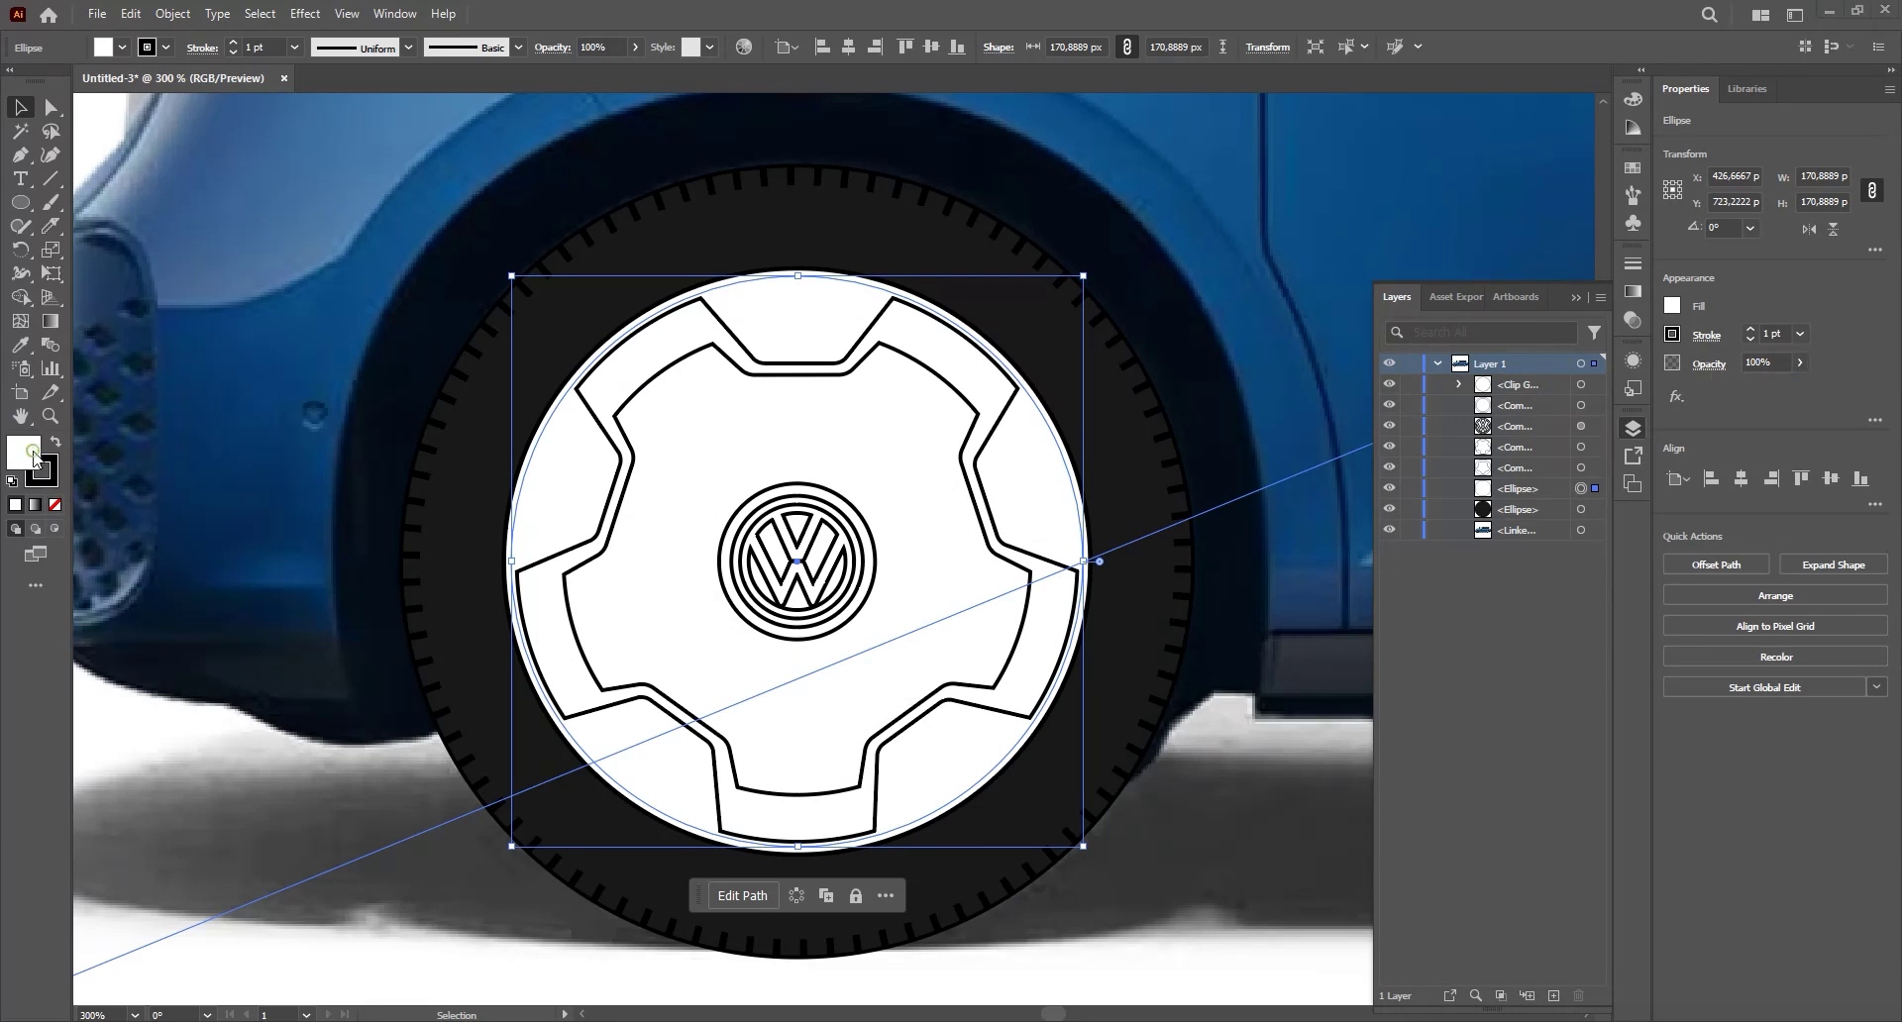
double_click(26, 461)
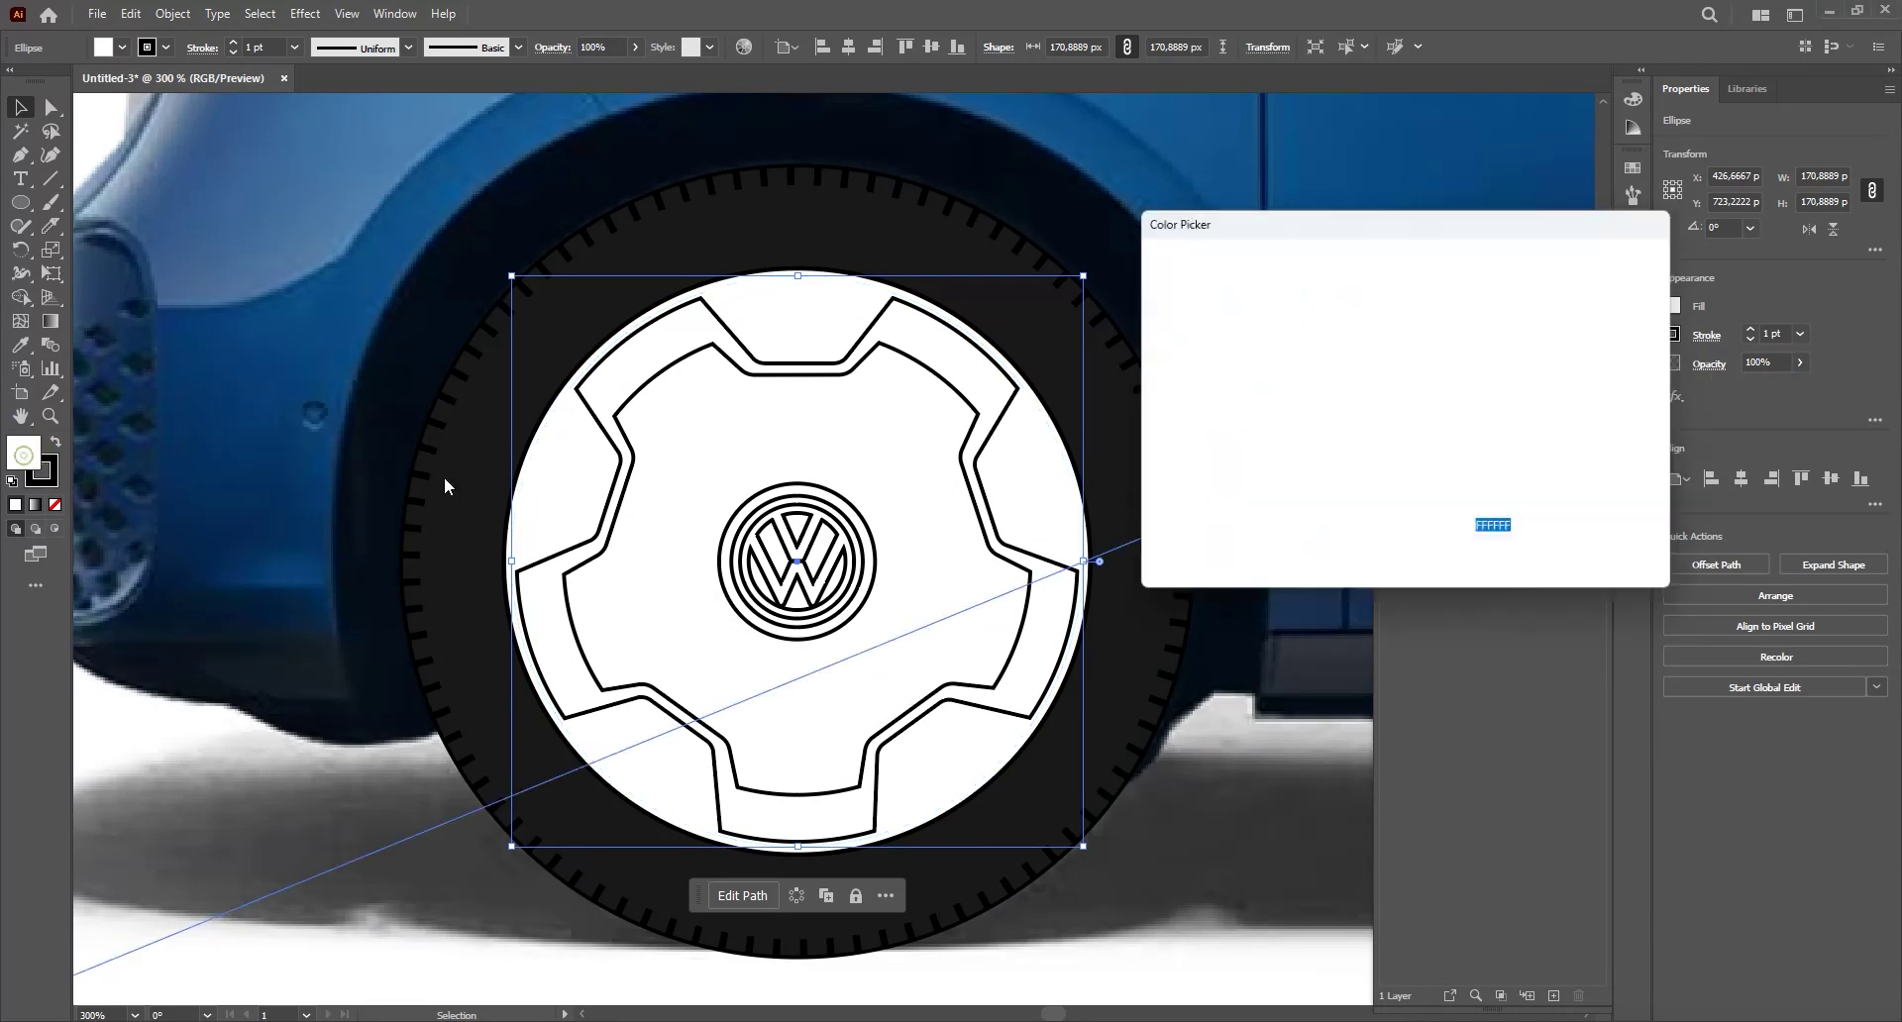
left_click(1147, 518)
left_click(1607, 289)
- Examine the recoloured front wheel against the van photo from several zoom levels
left_click(1244, 264)
scroll(1208, 273, "down", 3)
left_click_drag(1168, 310, 954, 349)
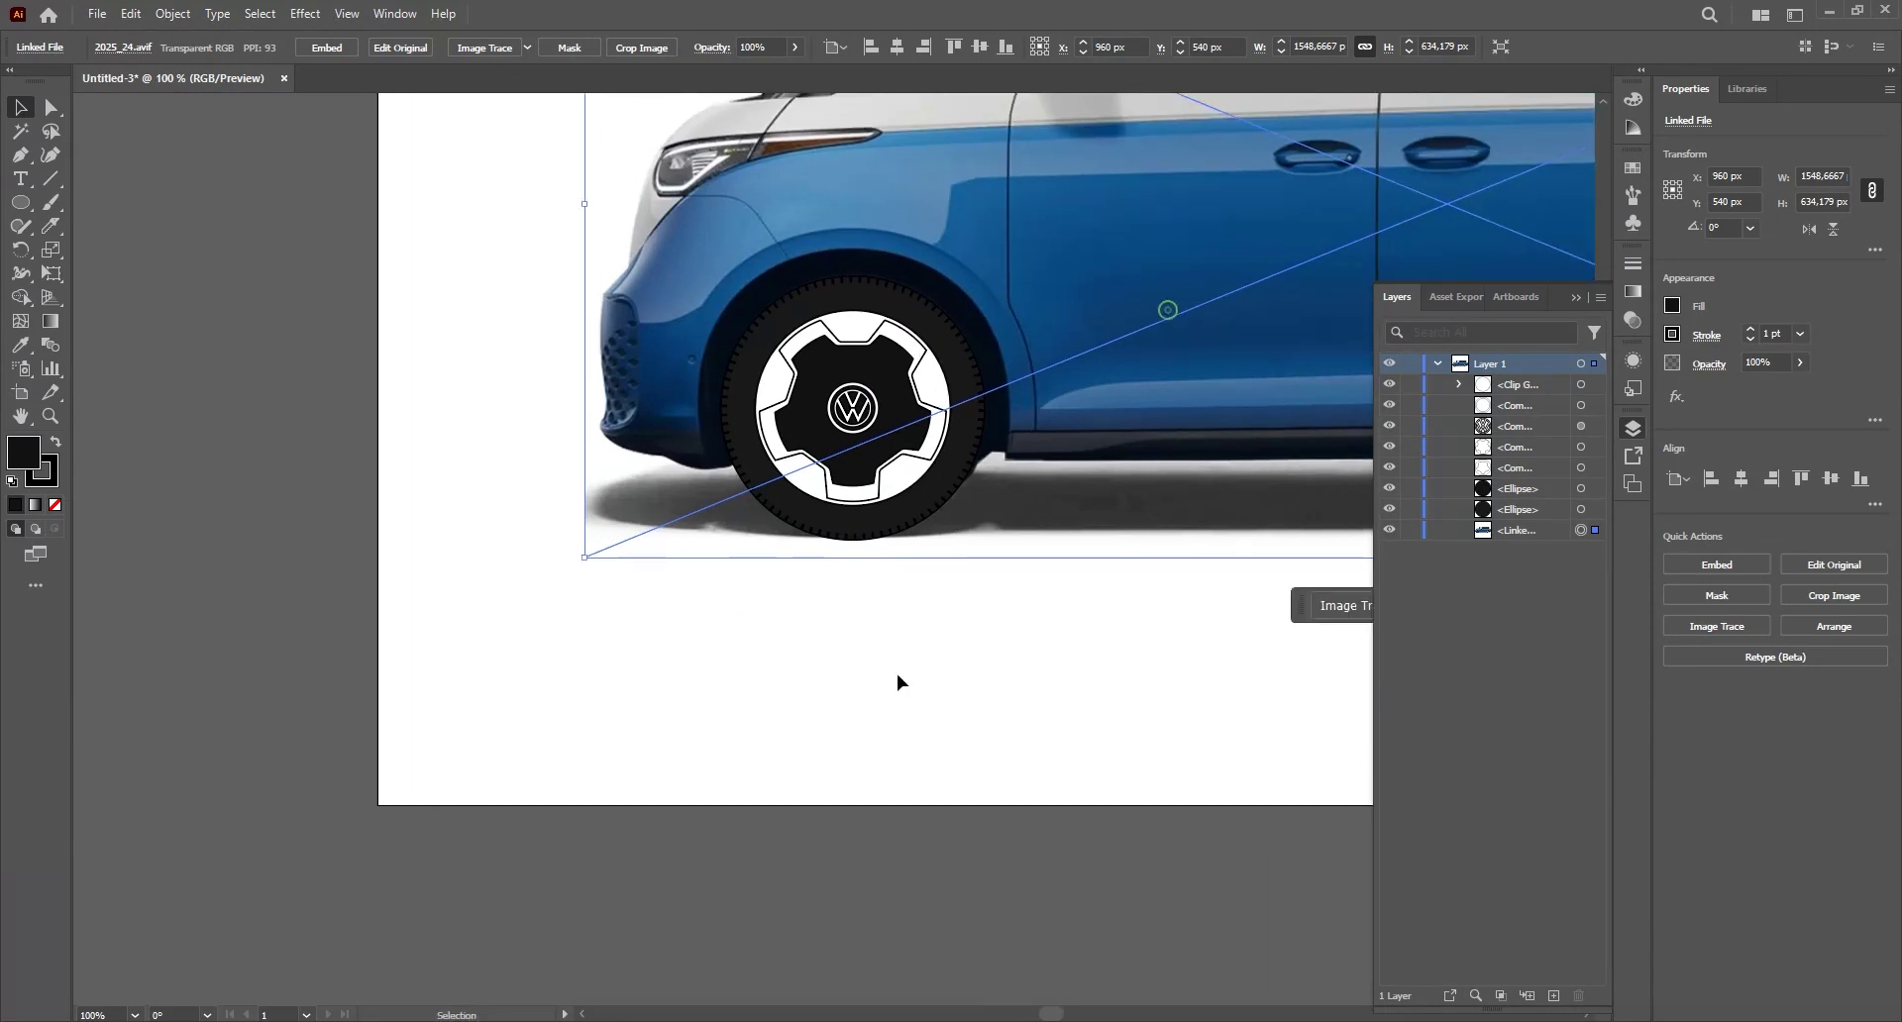
left_click(899, 683)
left_click_drag(960, 646, 877, 774)
left_click(865, 504)
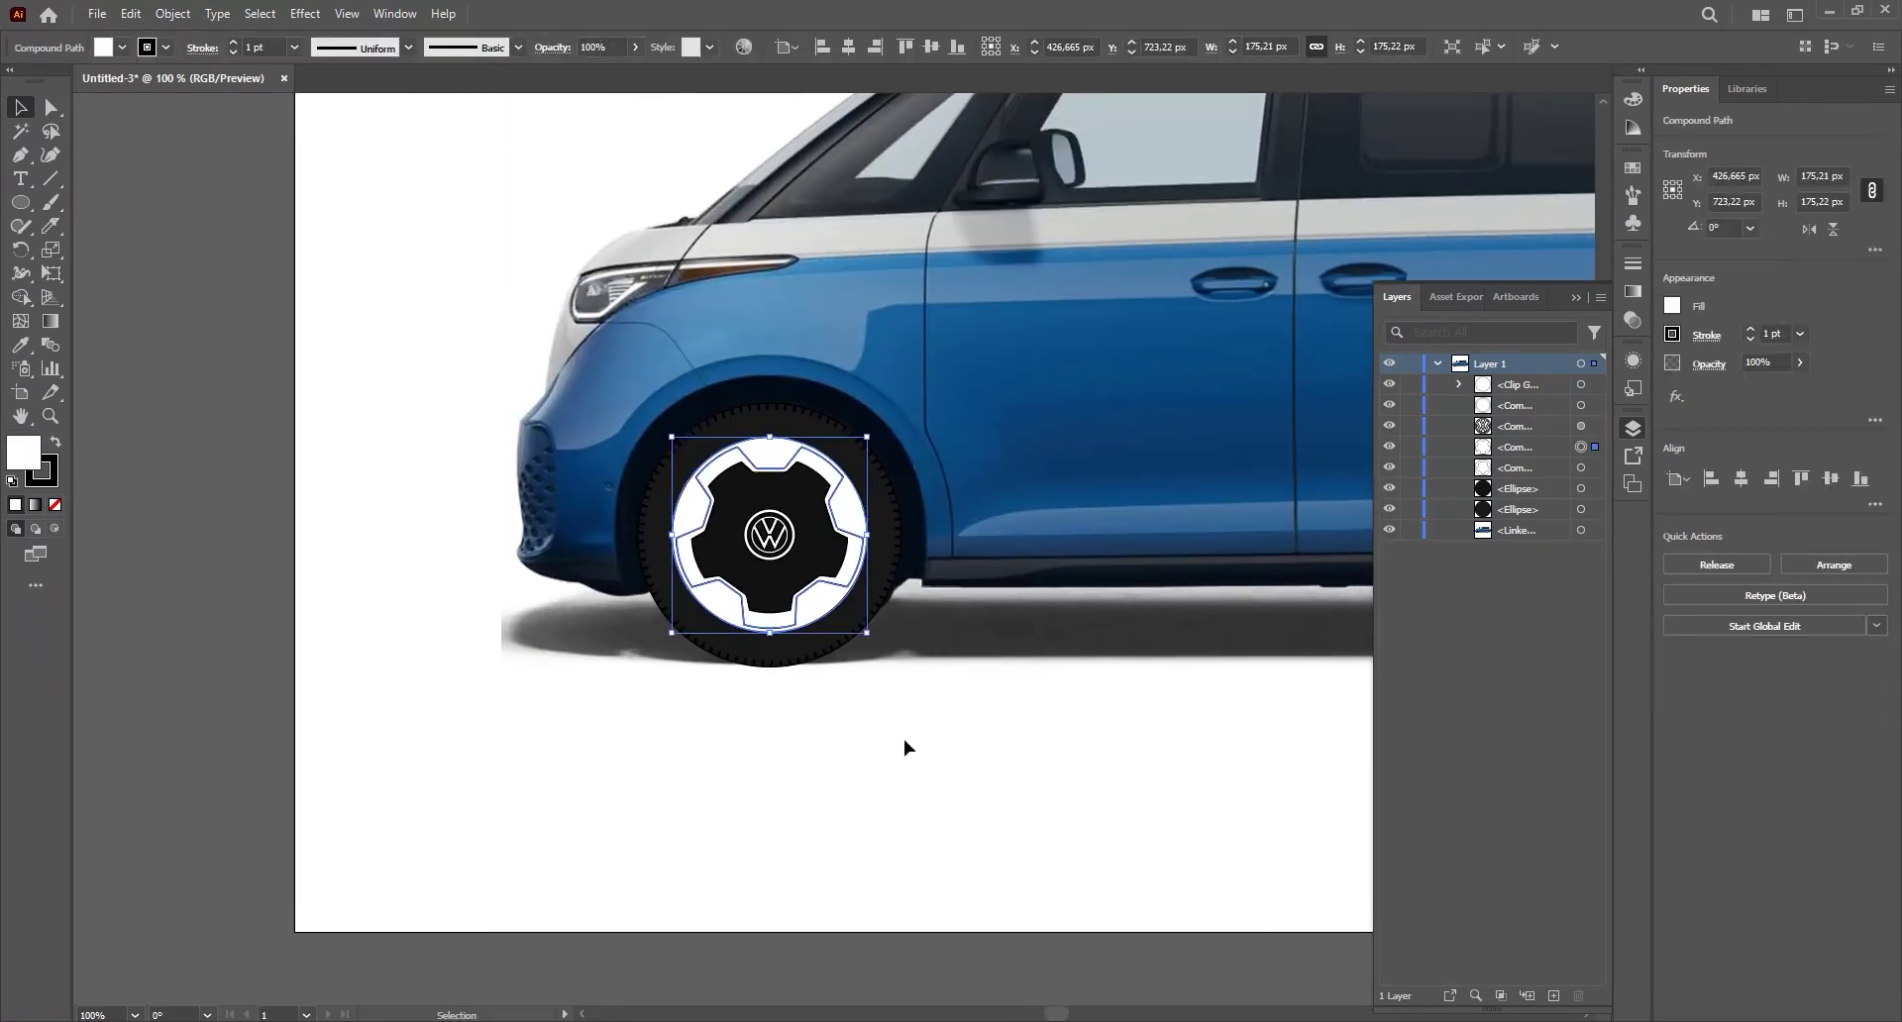
left_click(904, 745)
scroll(895, 675, "up", 2)
left_click_drag(895, 676, 1039, 876)
scroll(1037, 856, "down", 1)
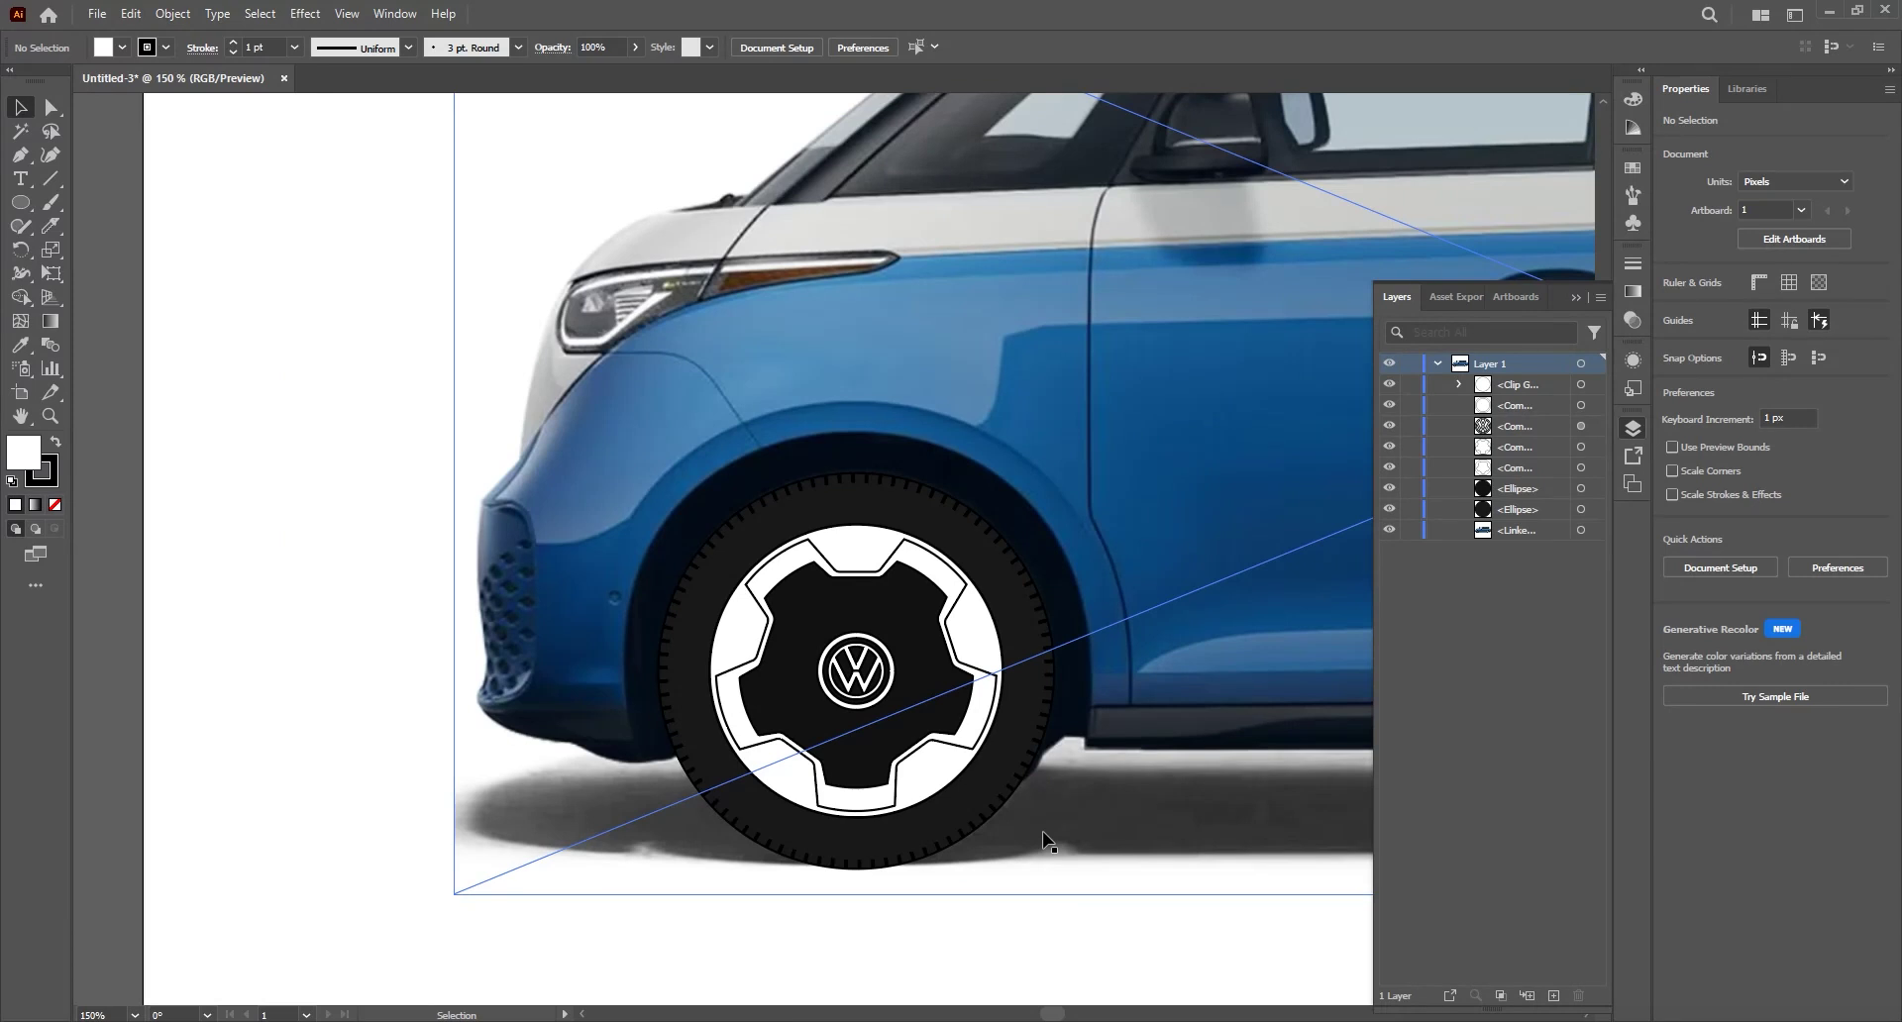
scroll(954, 799, "up", 1)
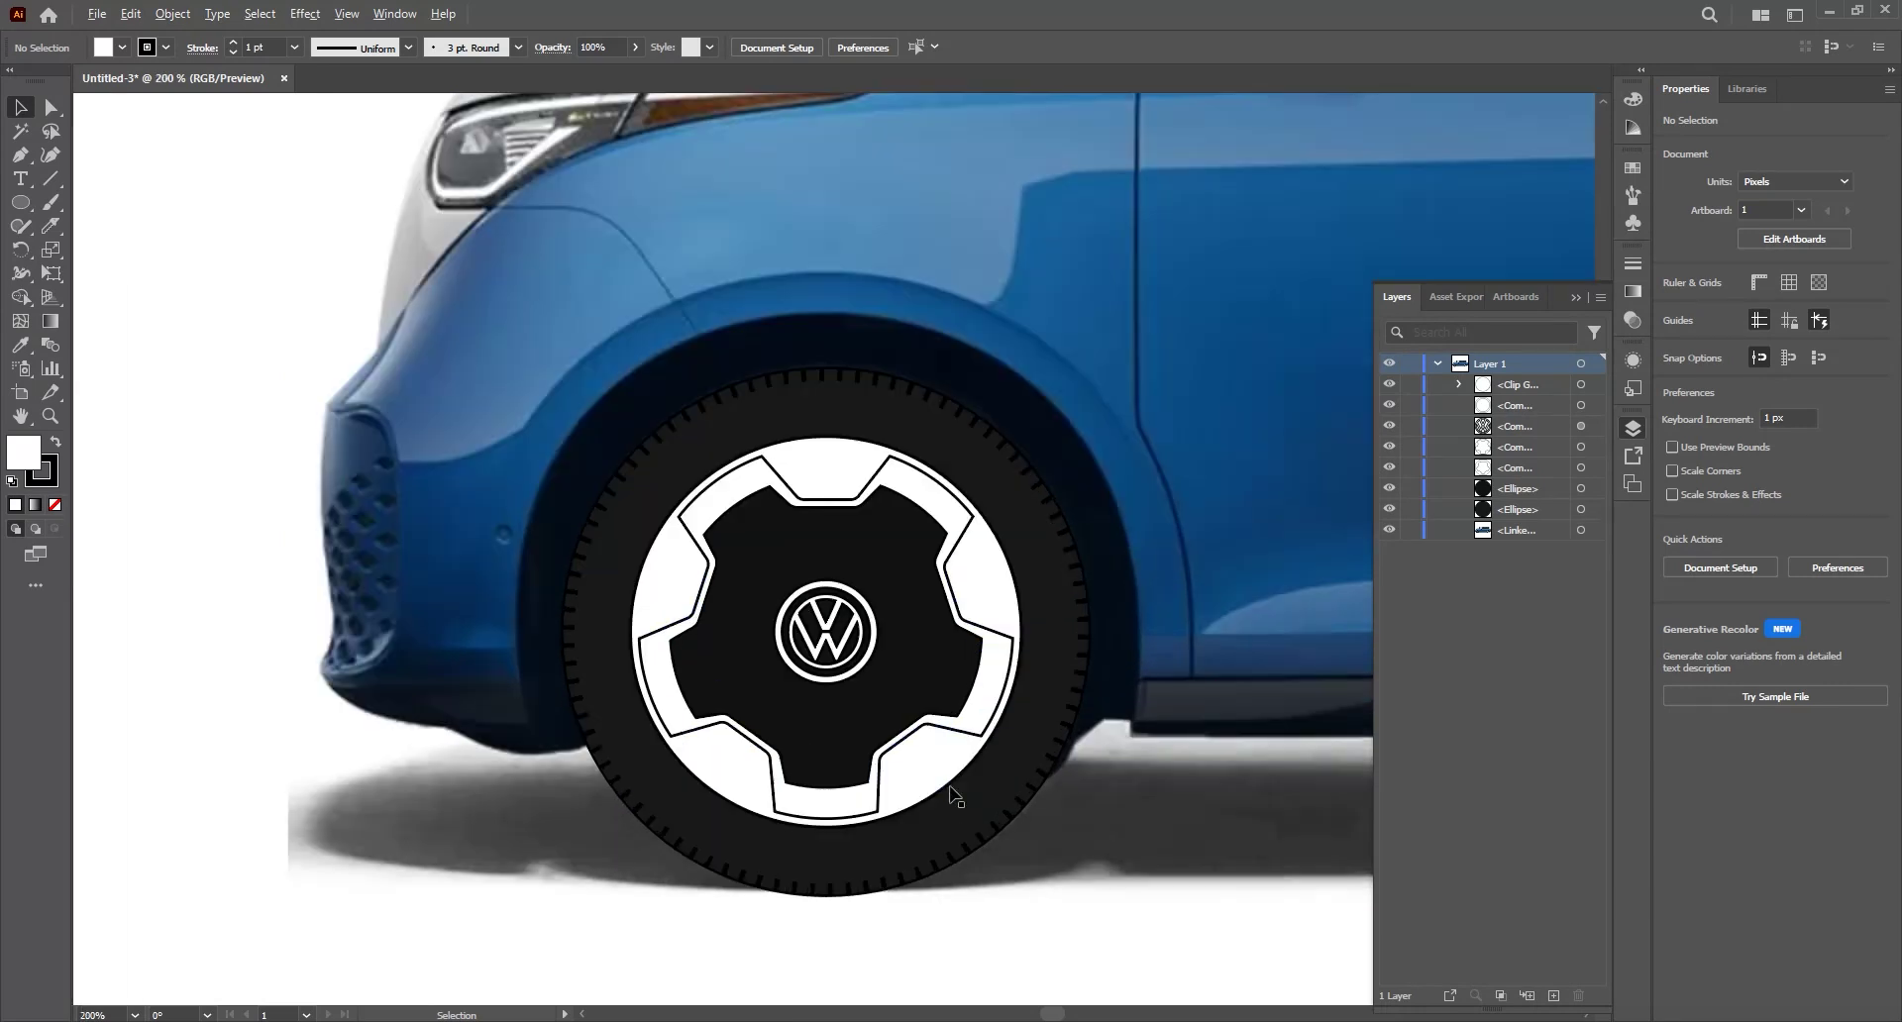
left_click_drag(951, 793, 1020, 745)
left_click(1065, 582)
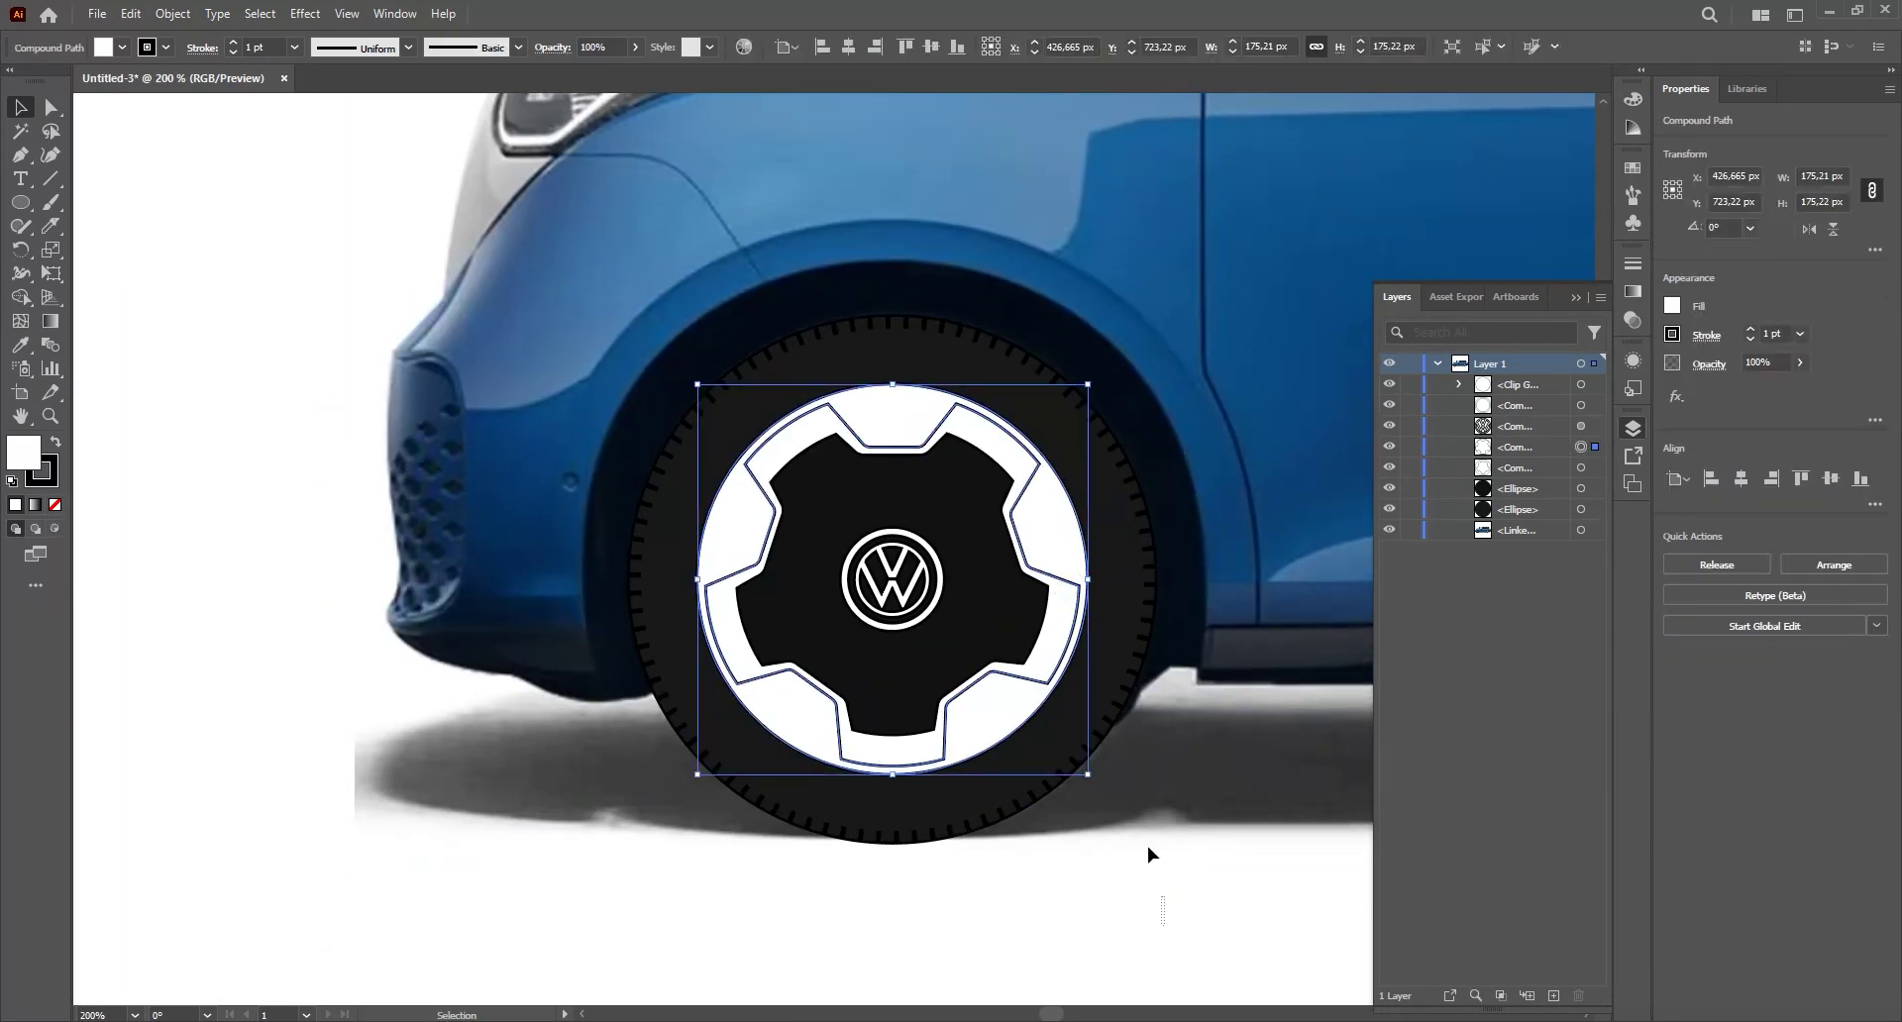
- Try to move all the wheel parts sideways off the photographed wheel, and undo the move
left_click_drag(1147, 846, 514, 449)
left_click_drag(766, 570, 1226, 558)
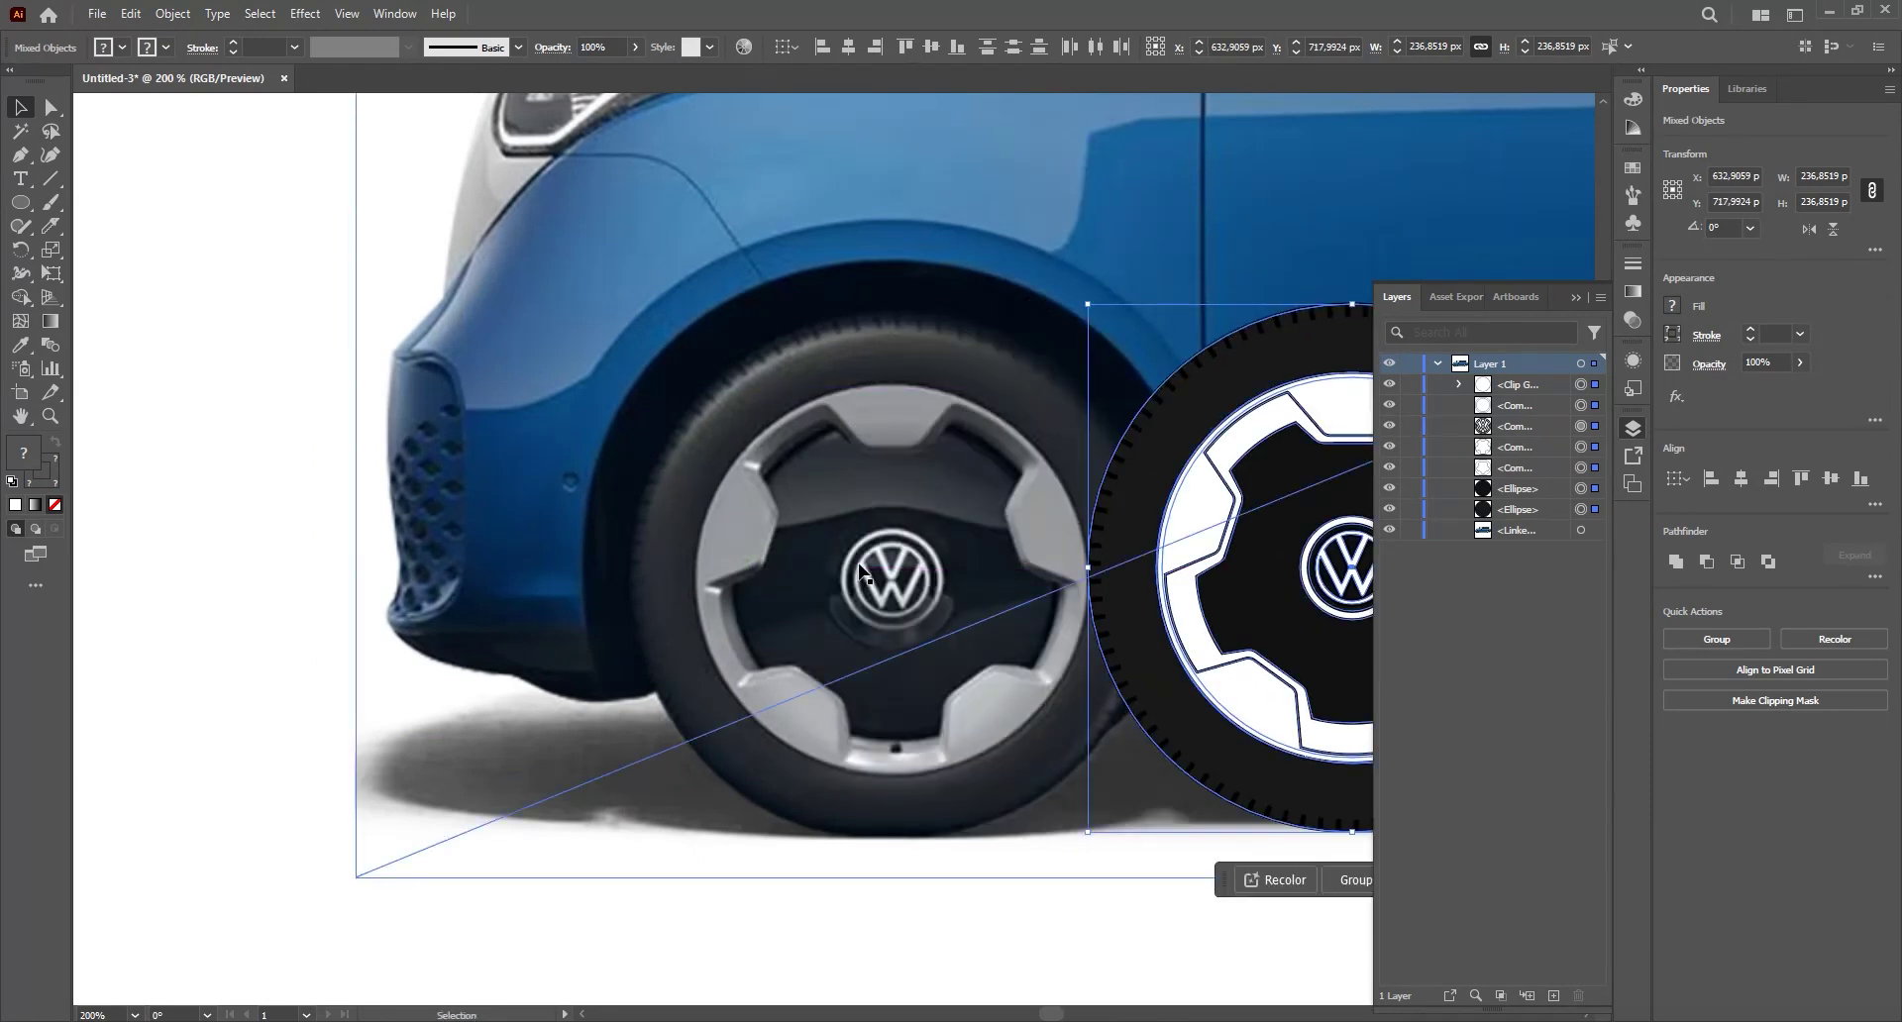
key("ctrl+z")
- Select all the wheel parts and move them horizontally to X 677.7778 px, beside the photographed front wheel
scroll(876, 555, "down", 1)
left_click_drag(1077, 904, 957, 905)
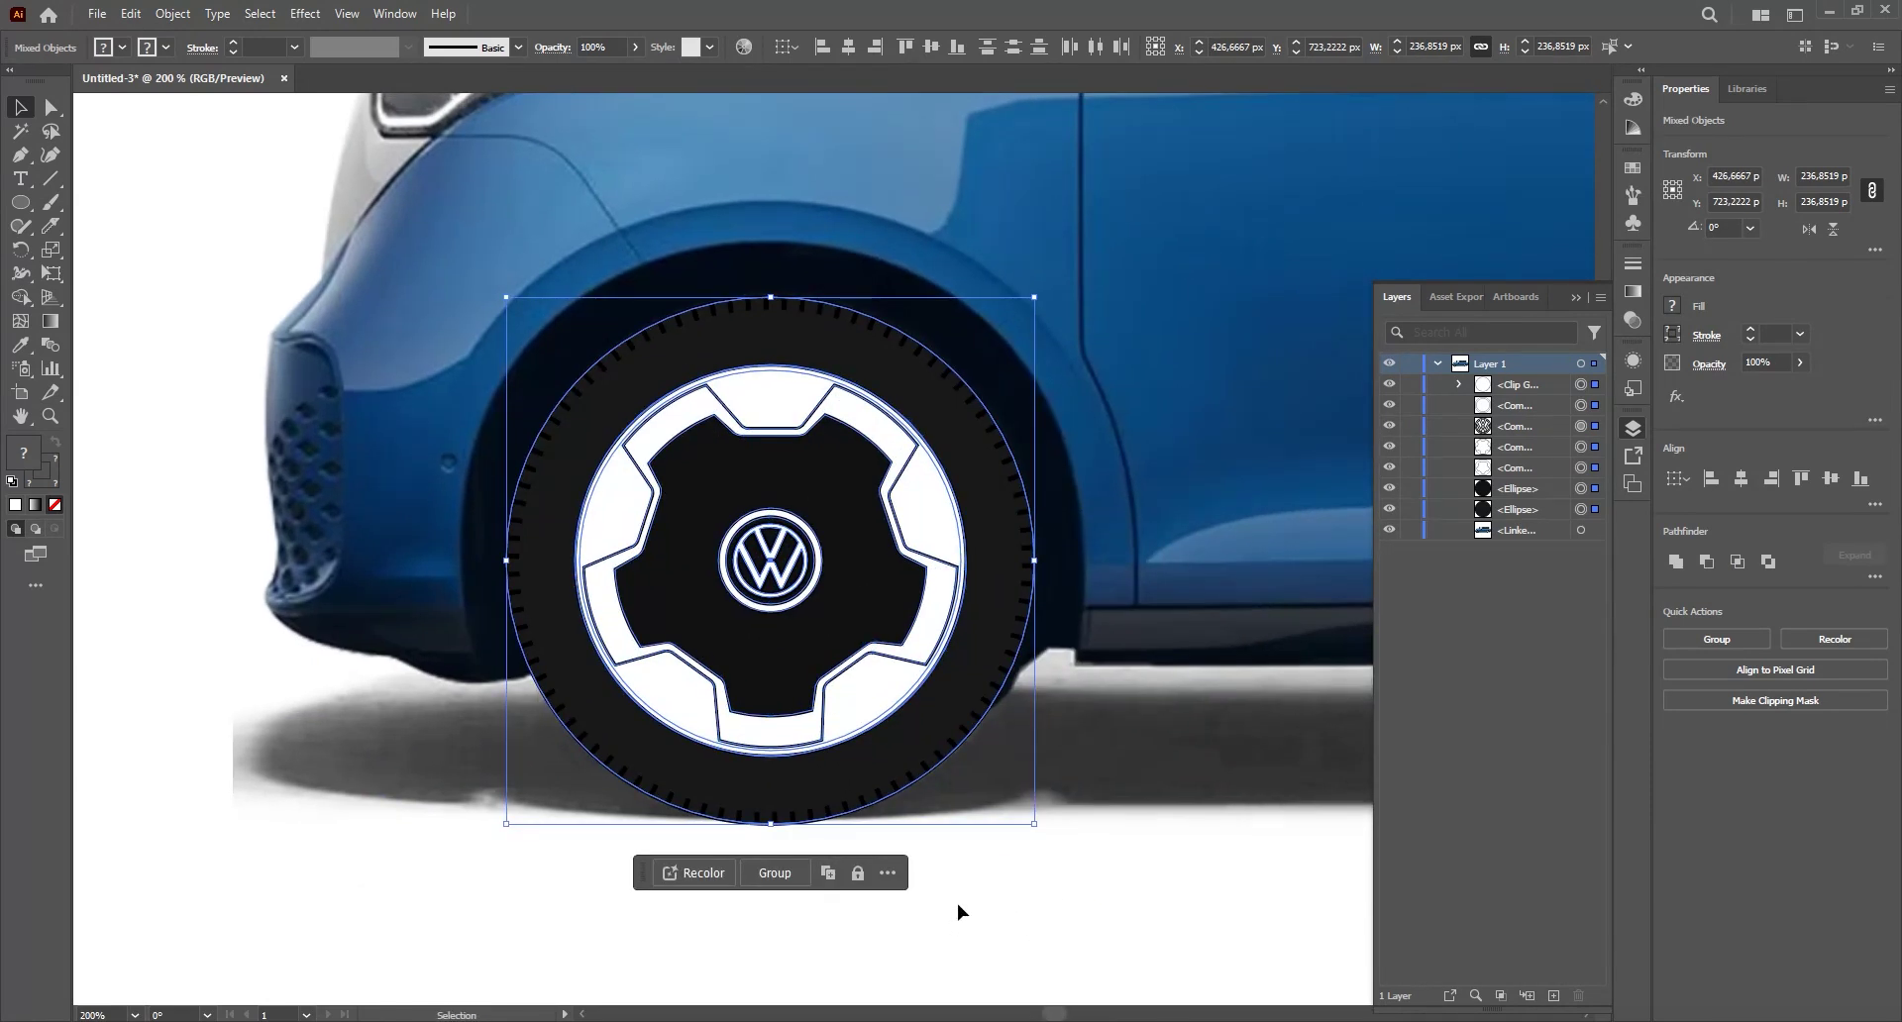
scroll(1033, 721, "down", 2)
left_click_drag(1075, 674, 506, 656)
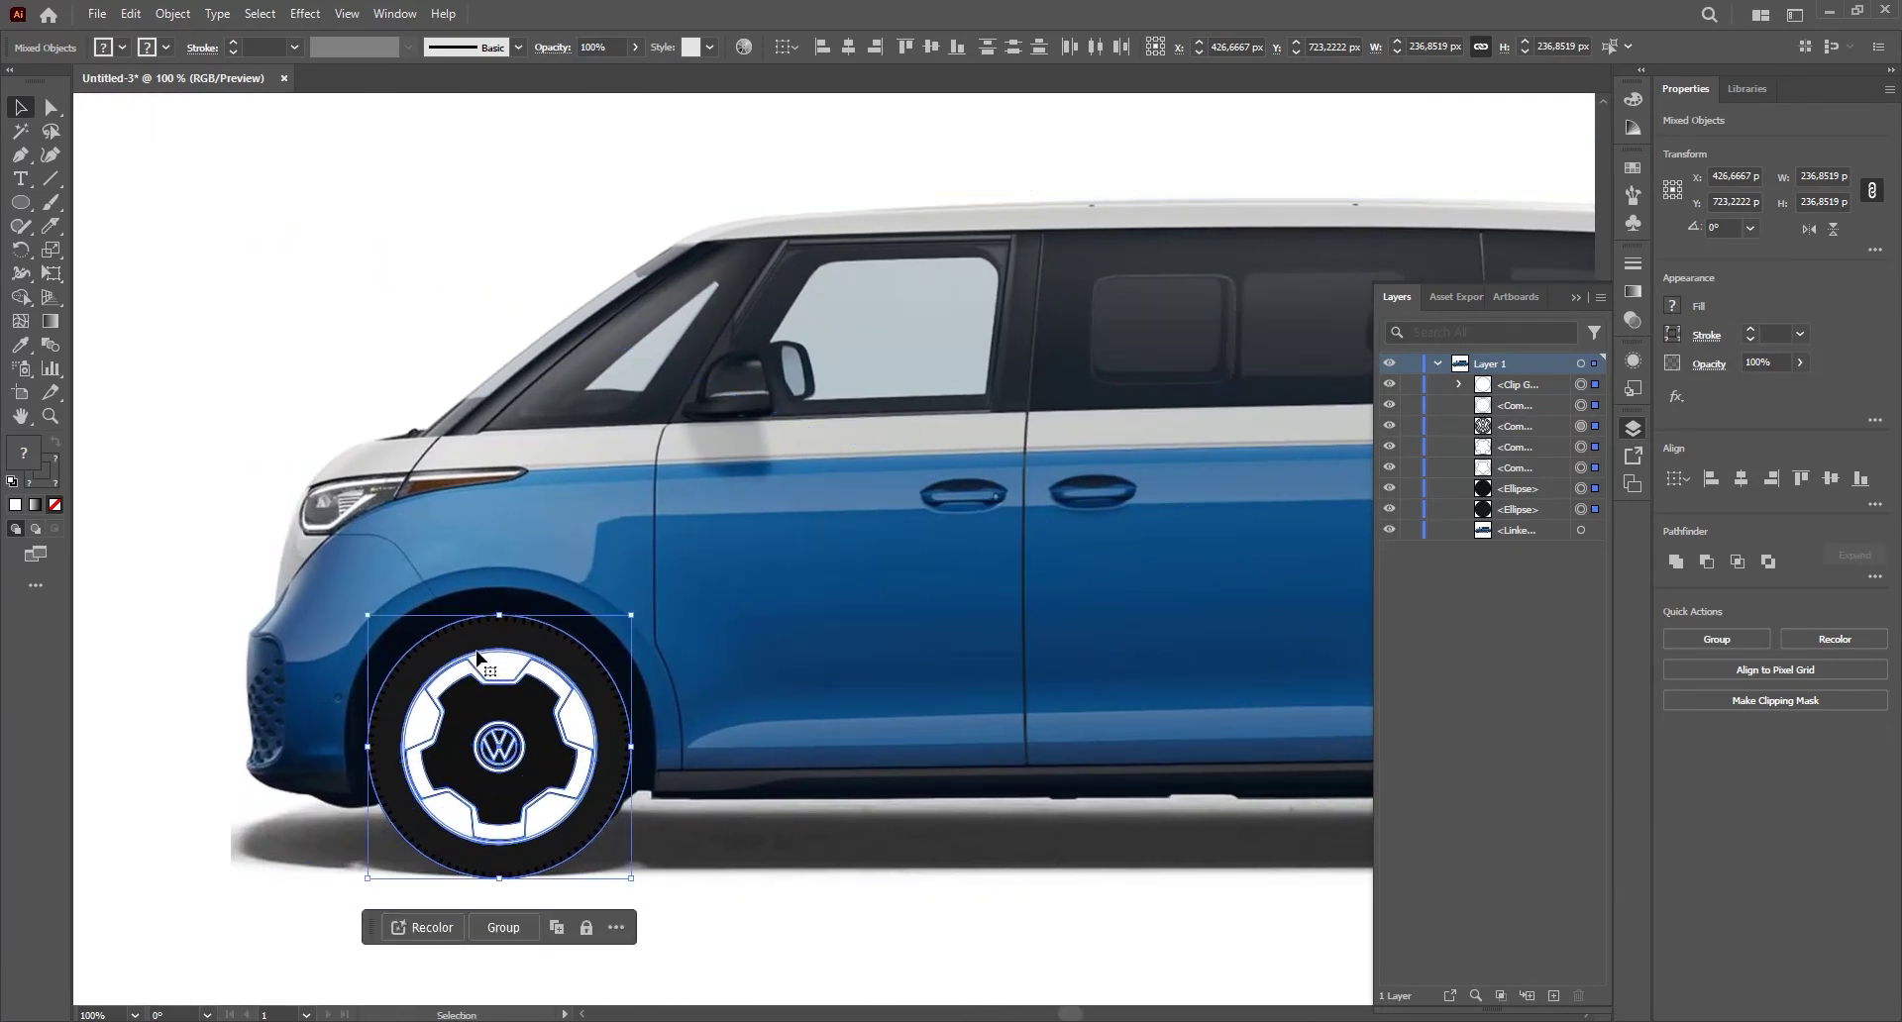
left_click(704, 926)
left_click_drag(670, 906, 407, 383)
scroll(753, 906, "up", 2)
left_click(886, 684)
left_click(1224, 440, "shift")
left_click_drag(715, 560, 1218, 547)
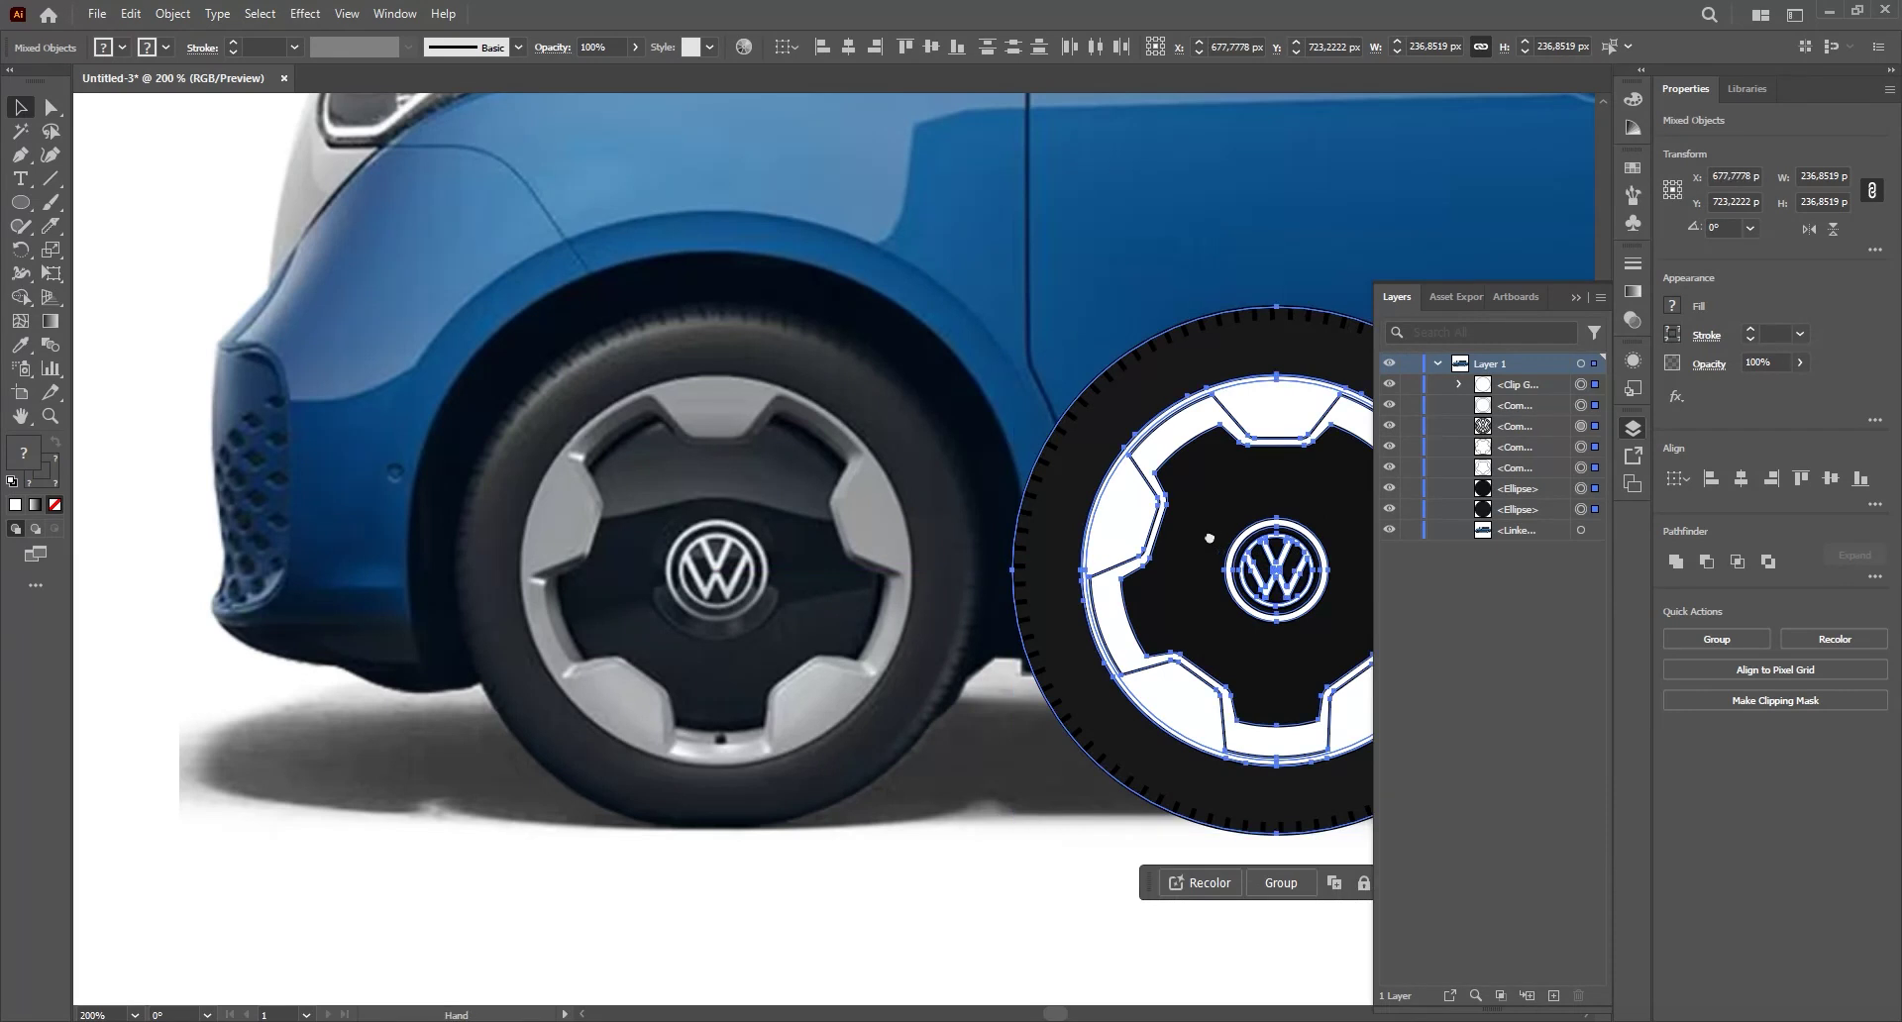
scroll(1229, 552, "right", 3)
left_click(748, 899)
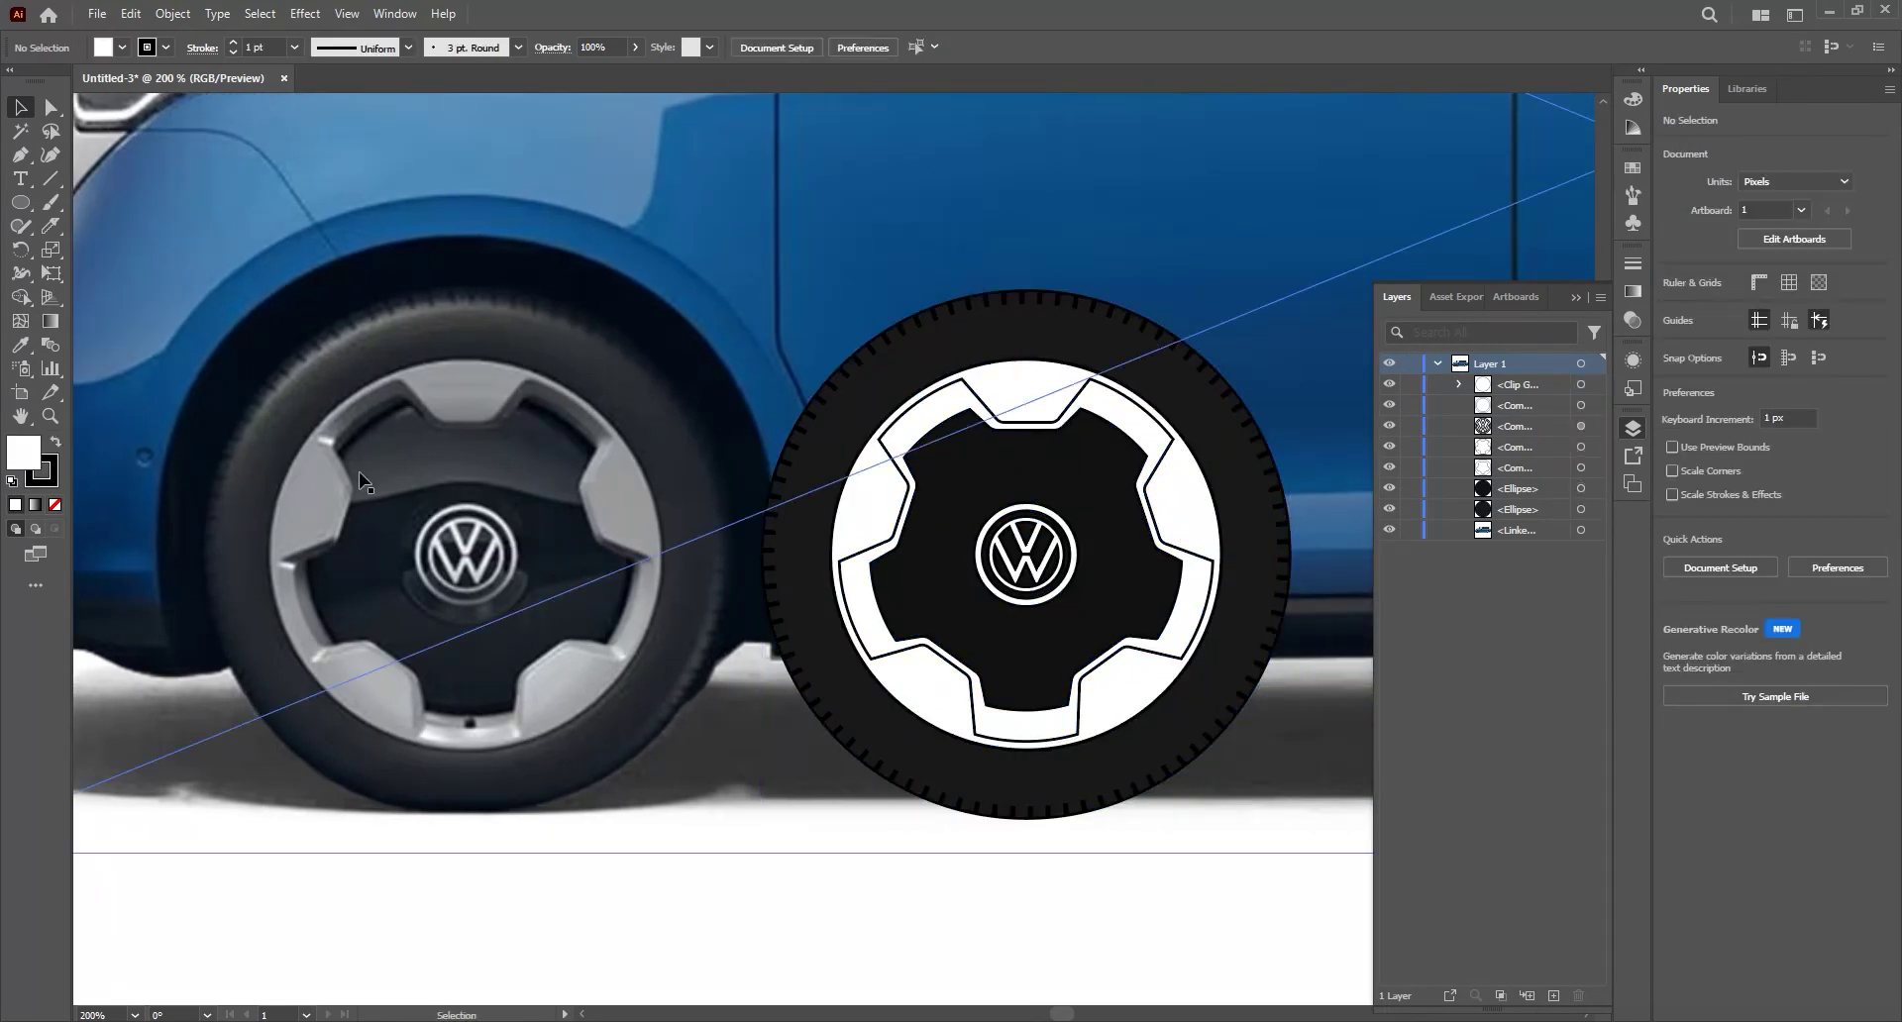
- Lock the linked van photo and clear the selection
left_click(483, 440)
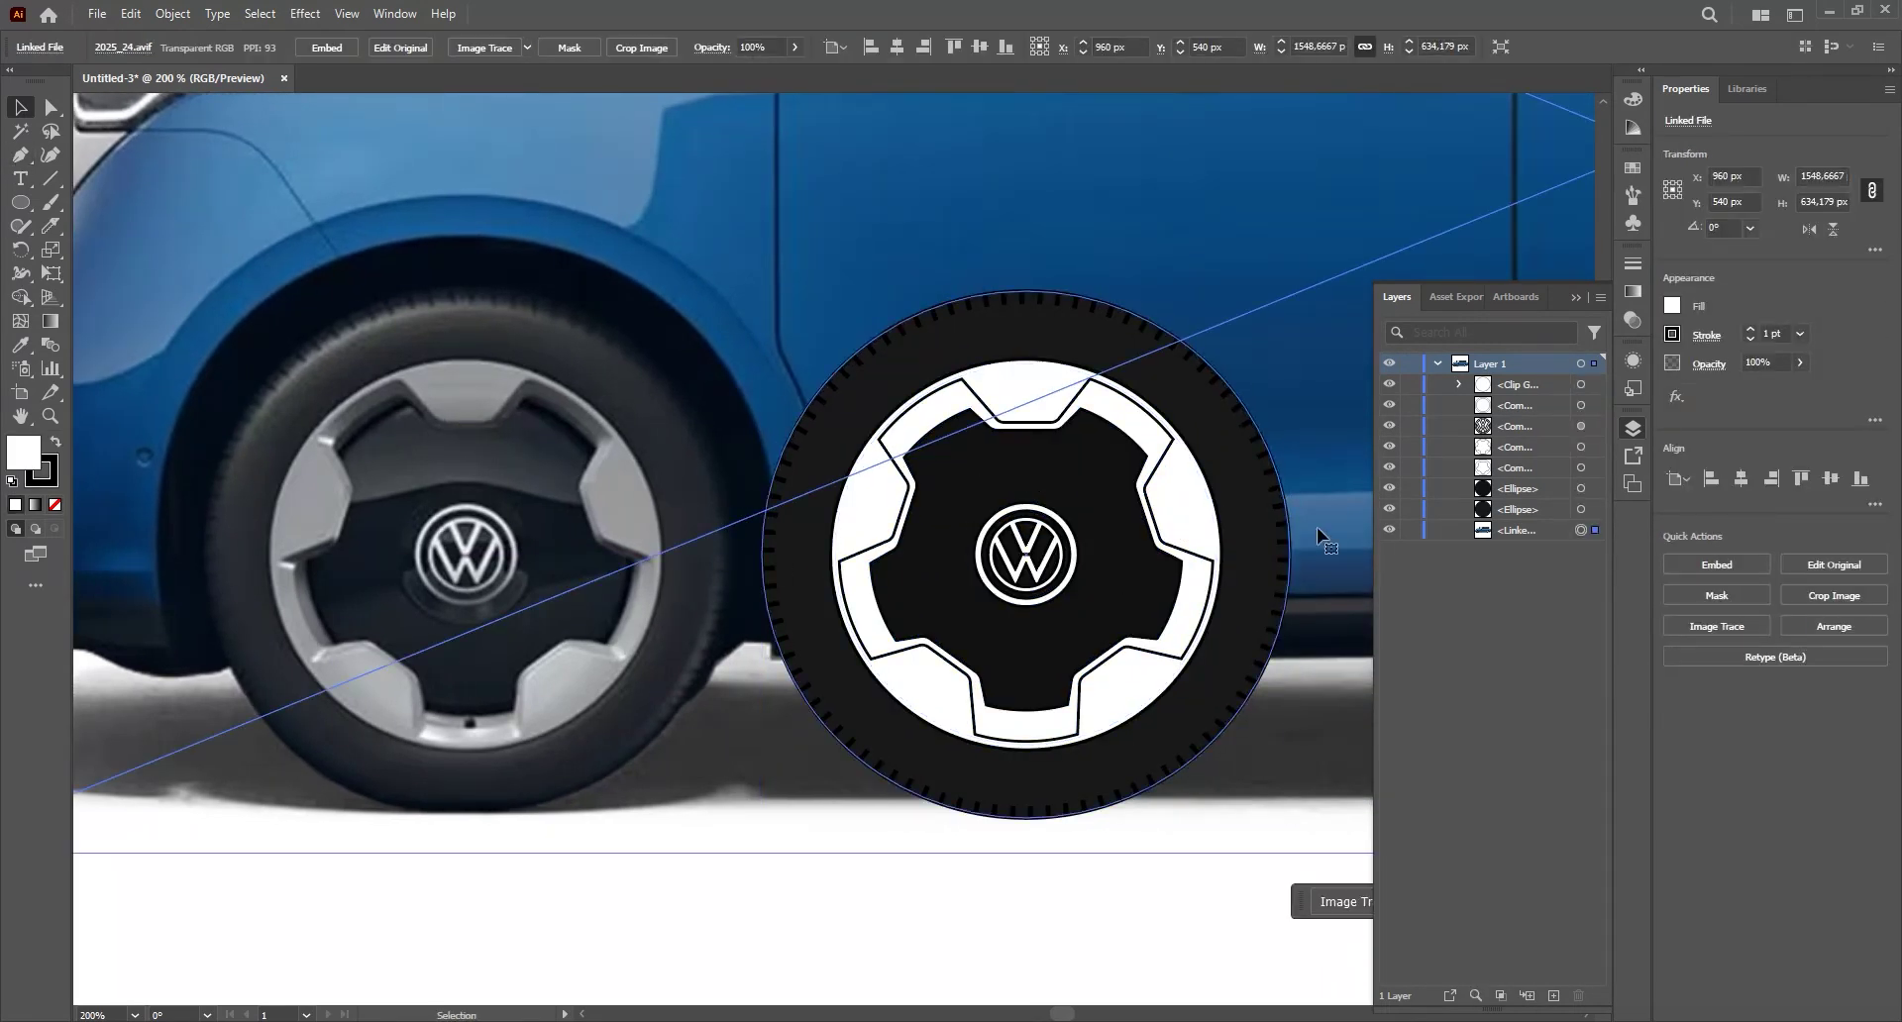
left_click(1412, 532)
left_click(913, 653)
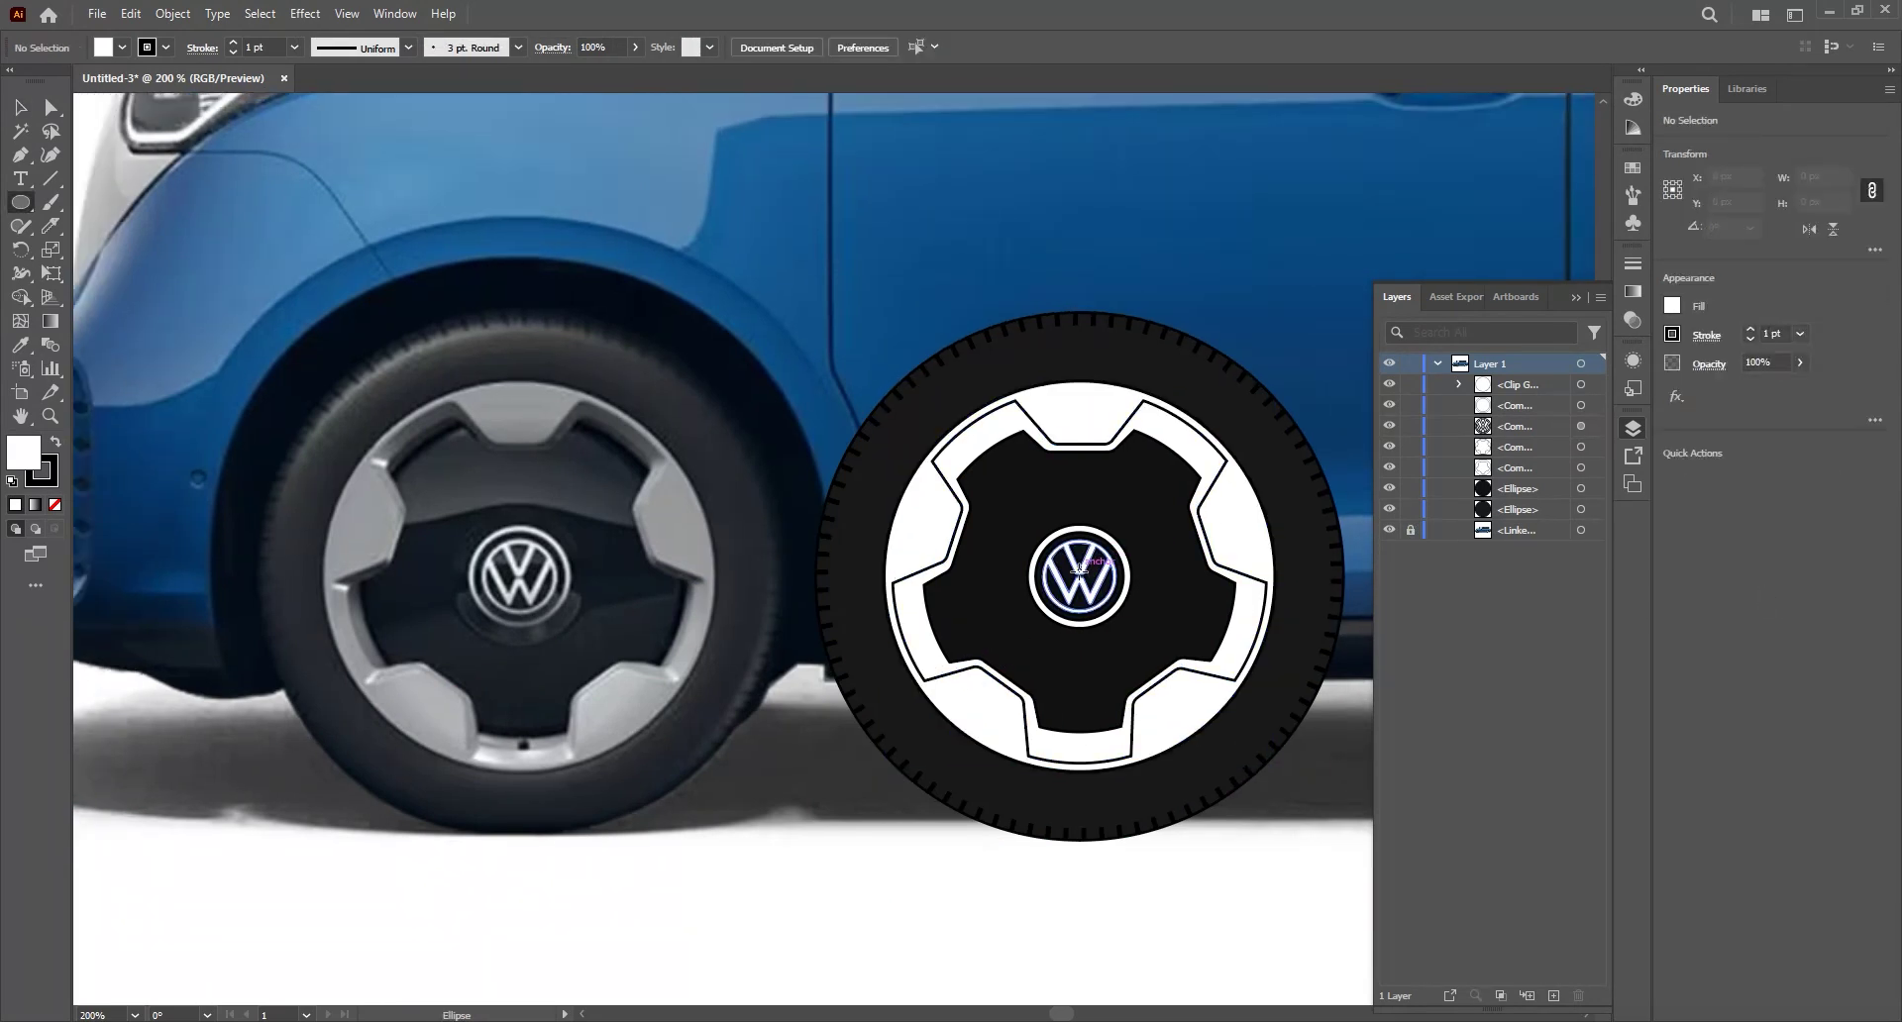
- Draw a circle about 218 px wide centred on the wheel, and remove its fill
left_click_drag(1080, 575, 1323, 809)
key("v")
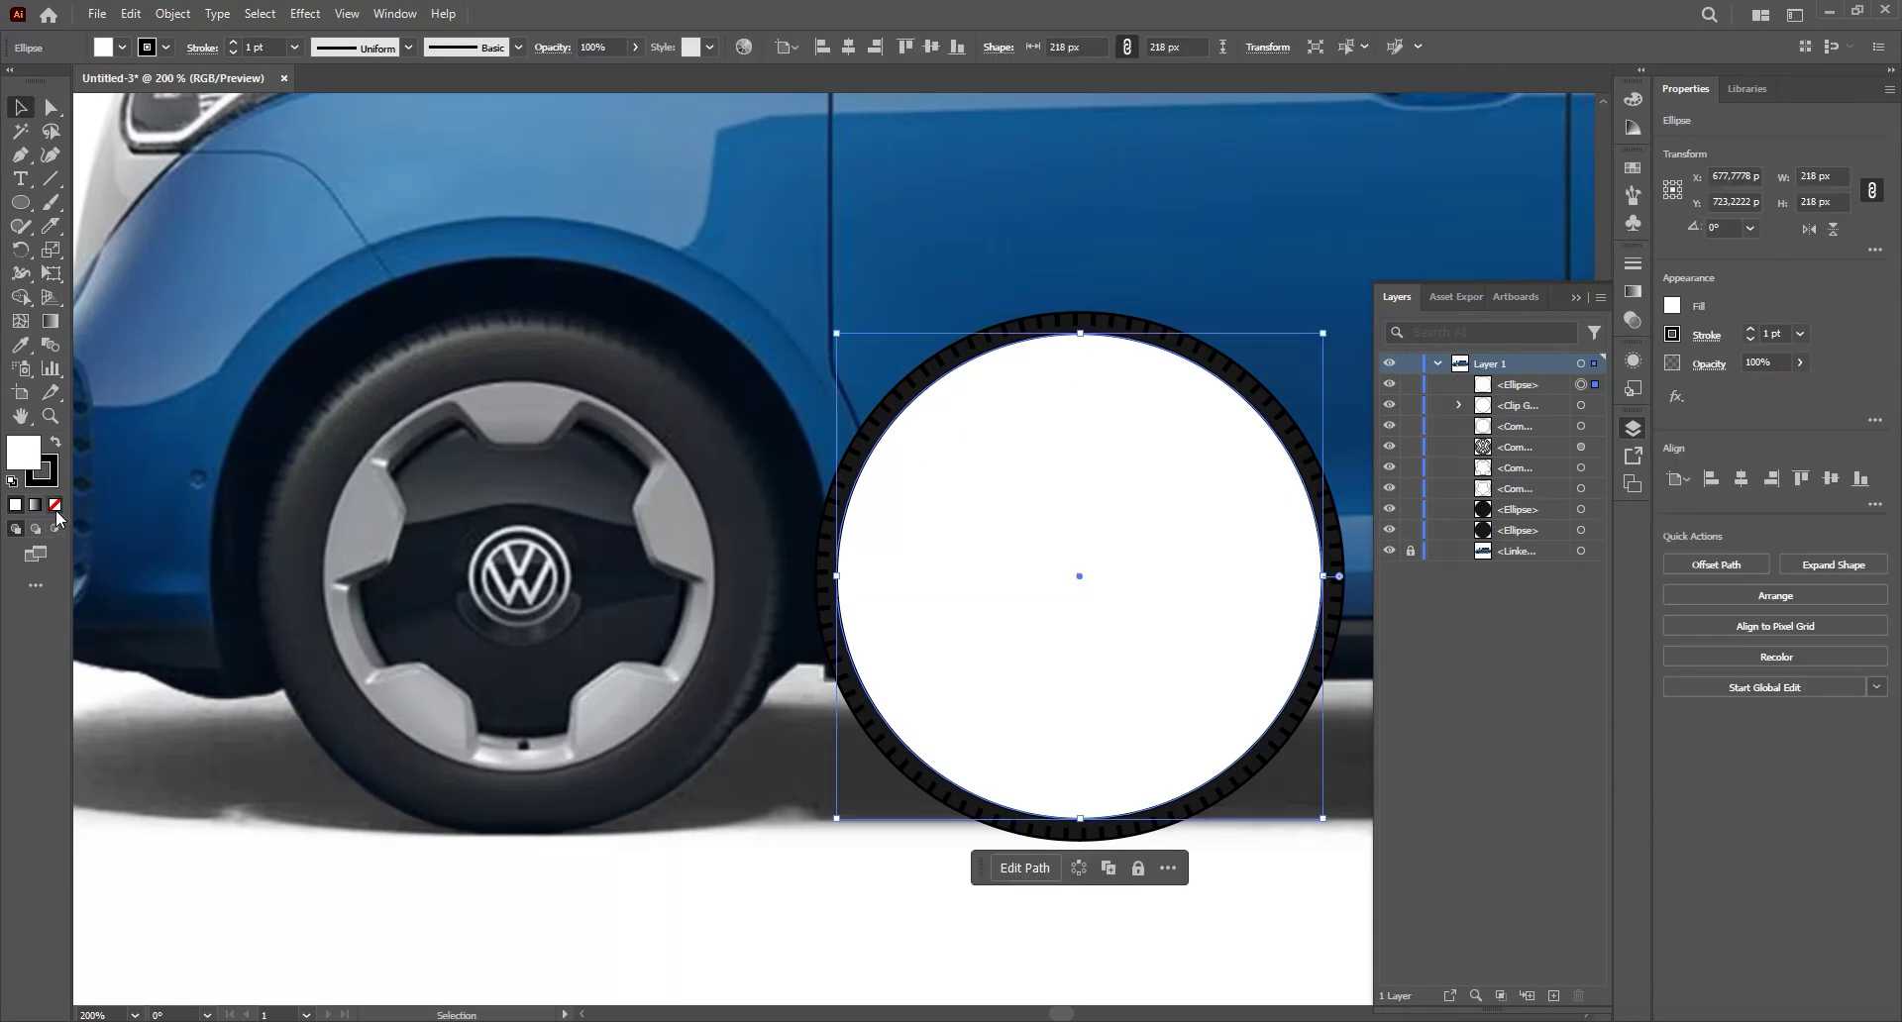
left_click(56, 506)
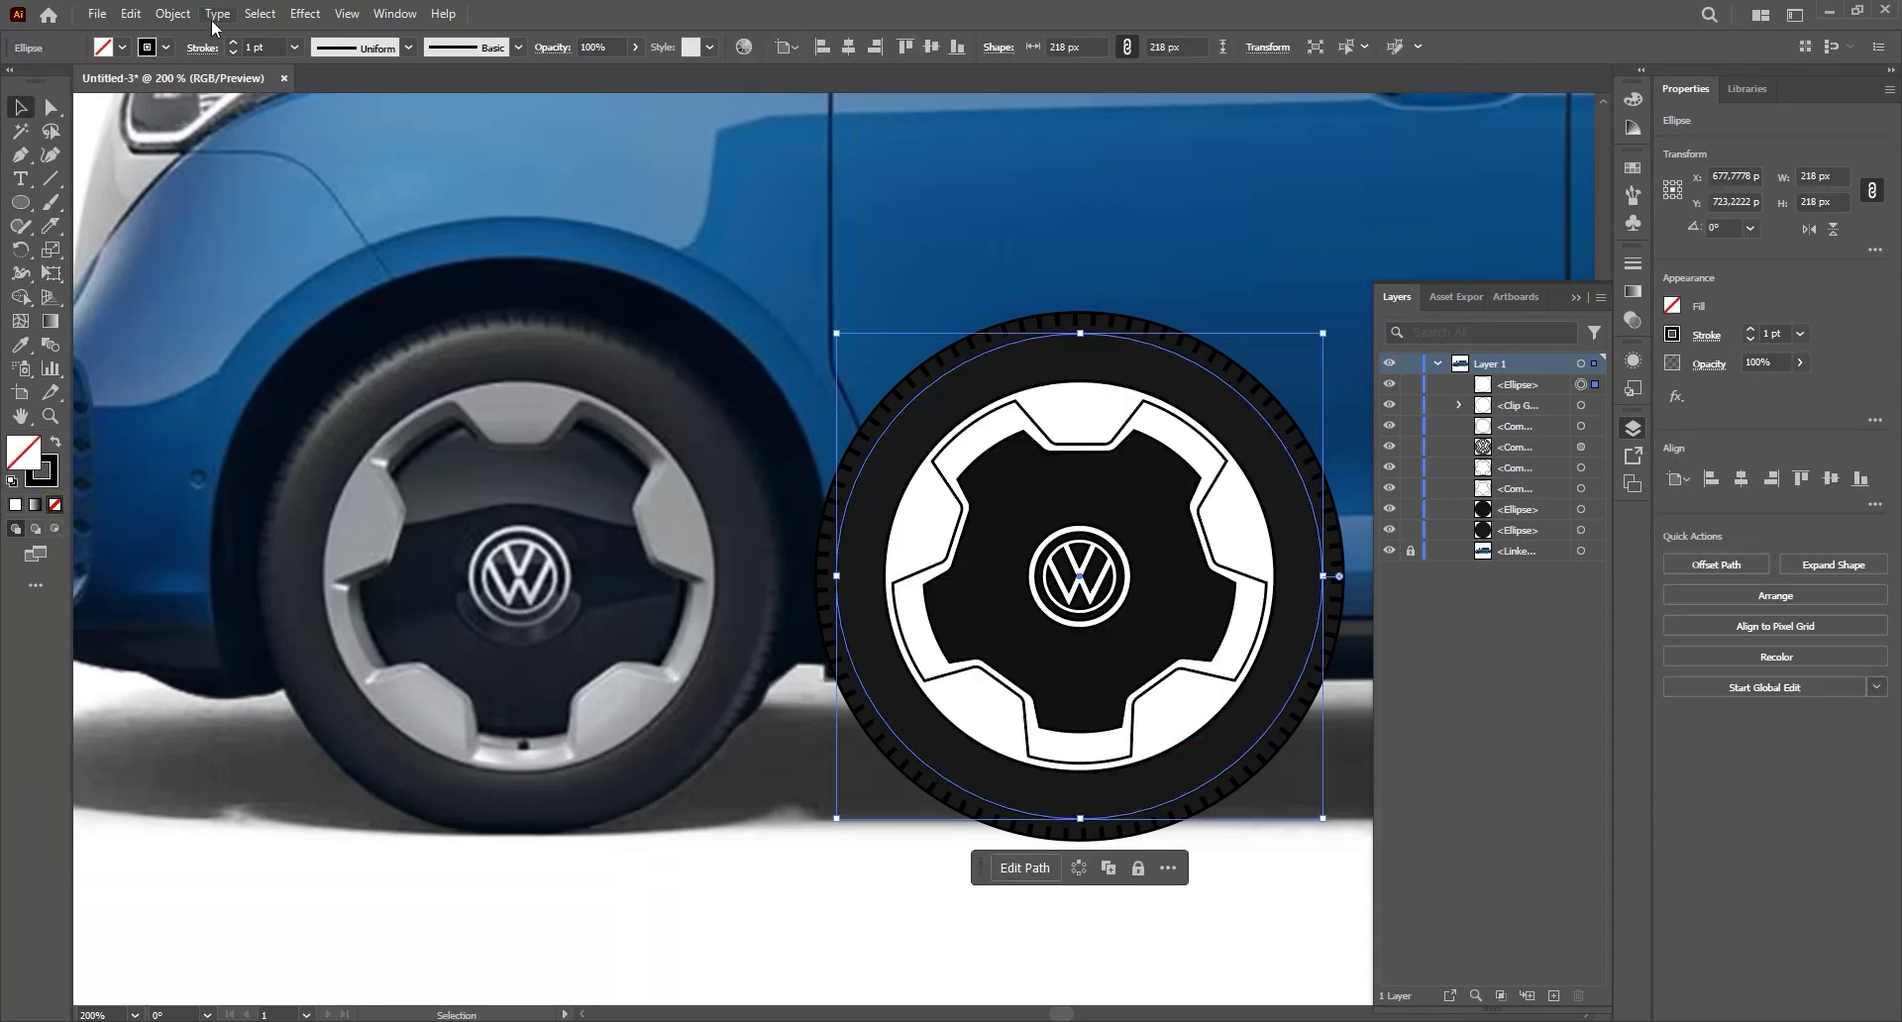
- Give the new circle a white 6 pt stroke and scale it from its centre to about 208.56 px
left_click(167, 48)
left_click(40, 79)
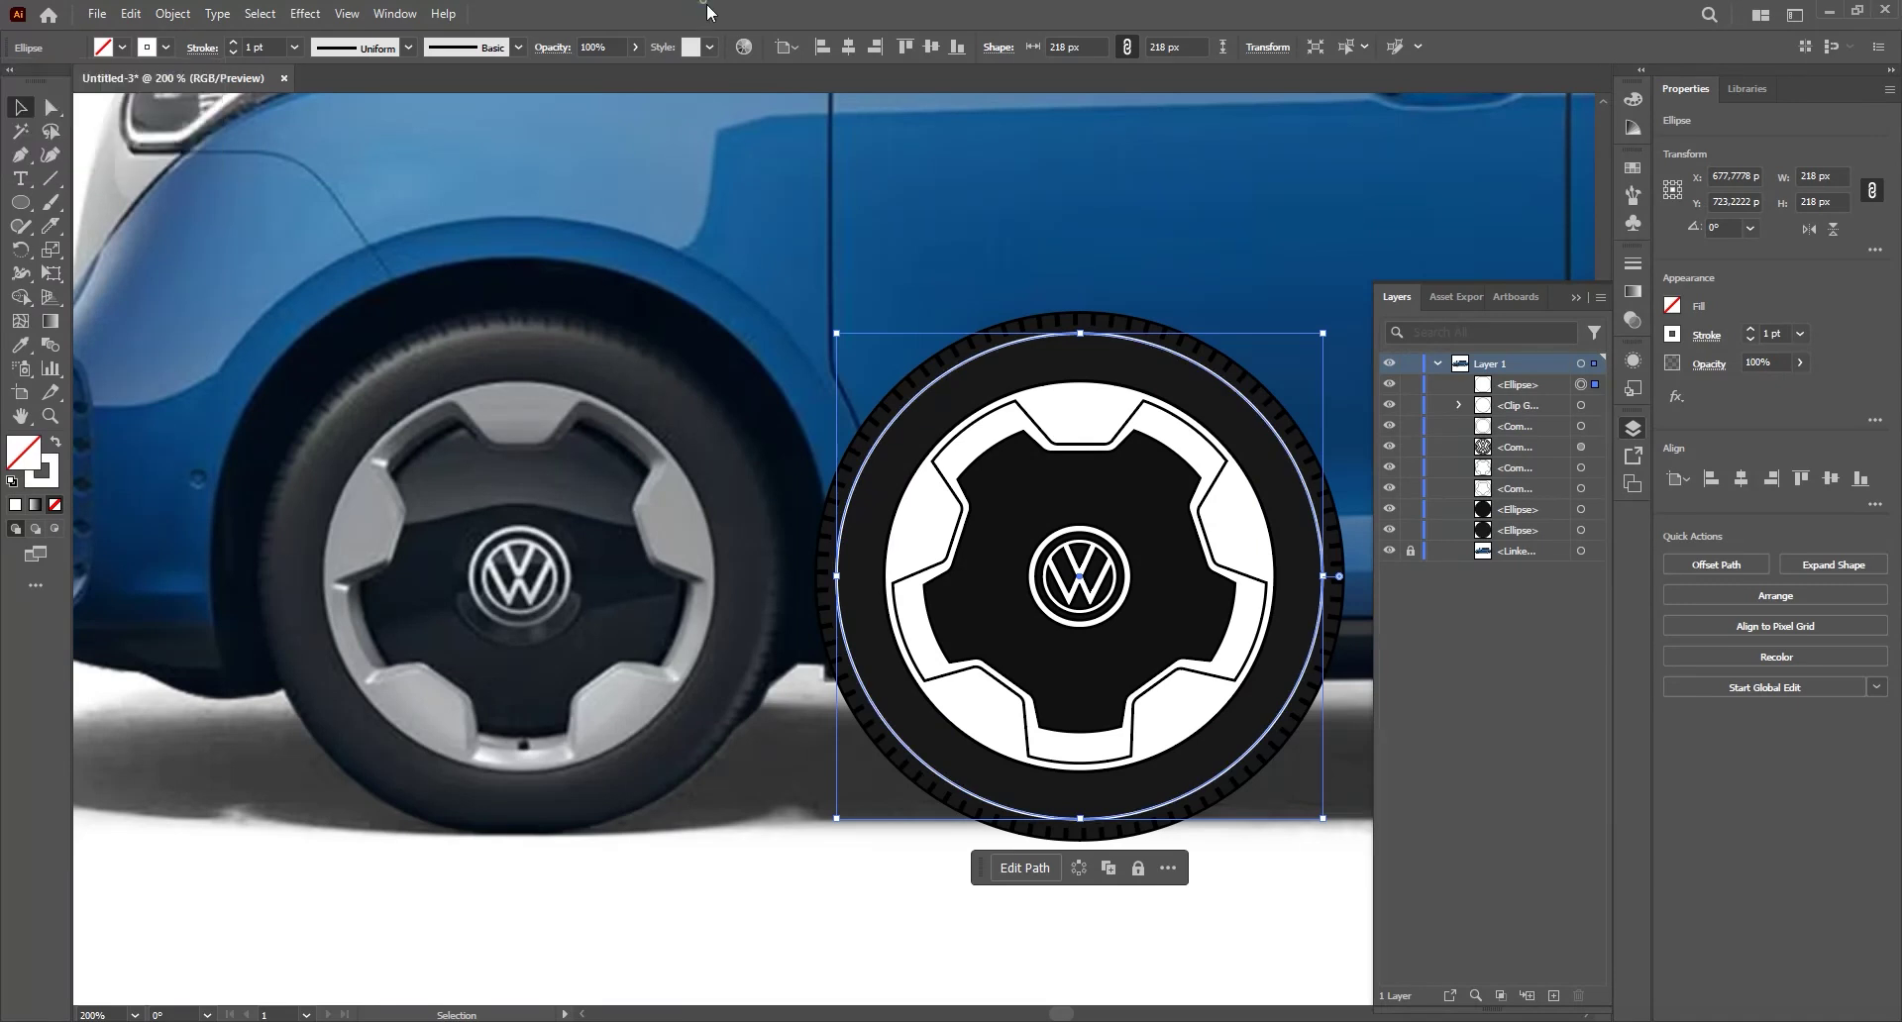
scroll(258, 45, "up", 5)
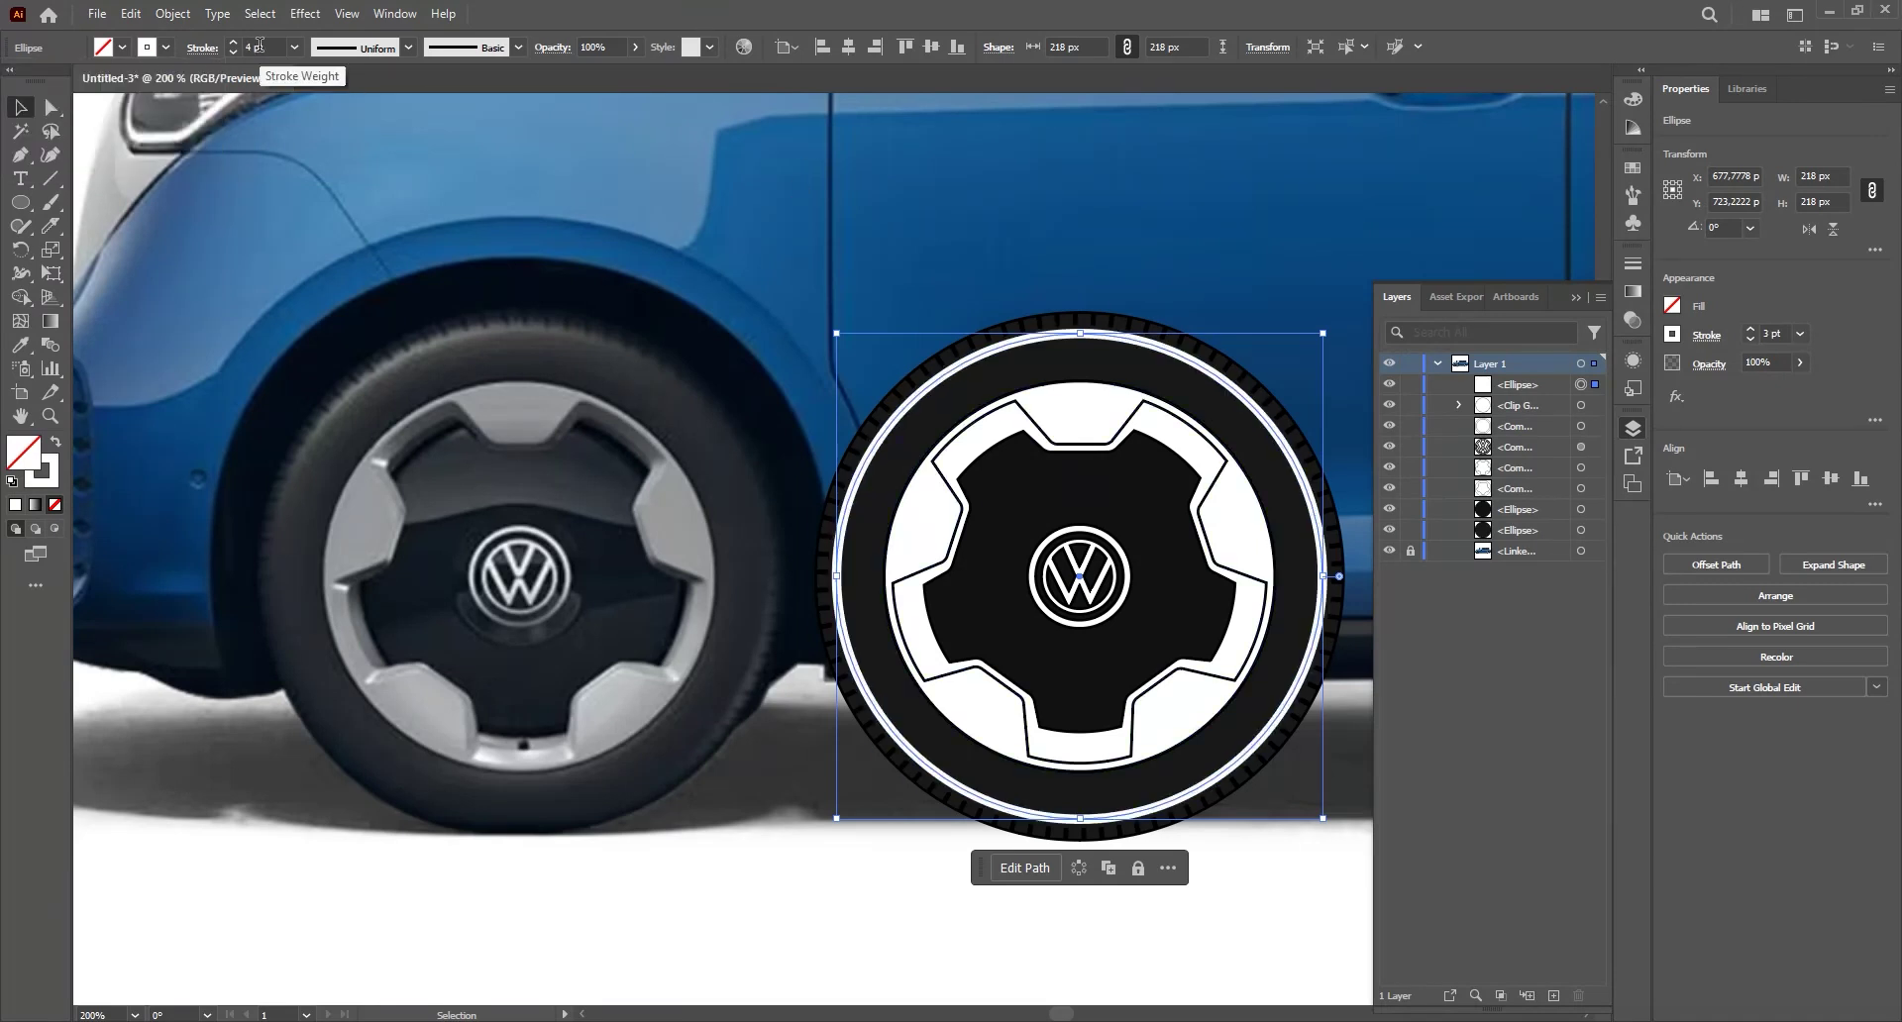
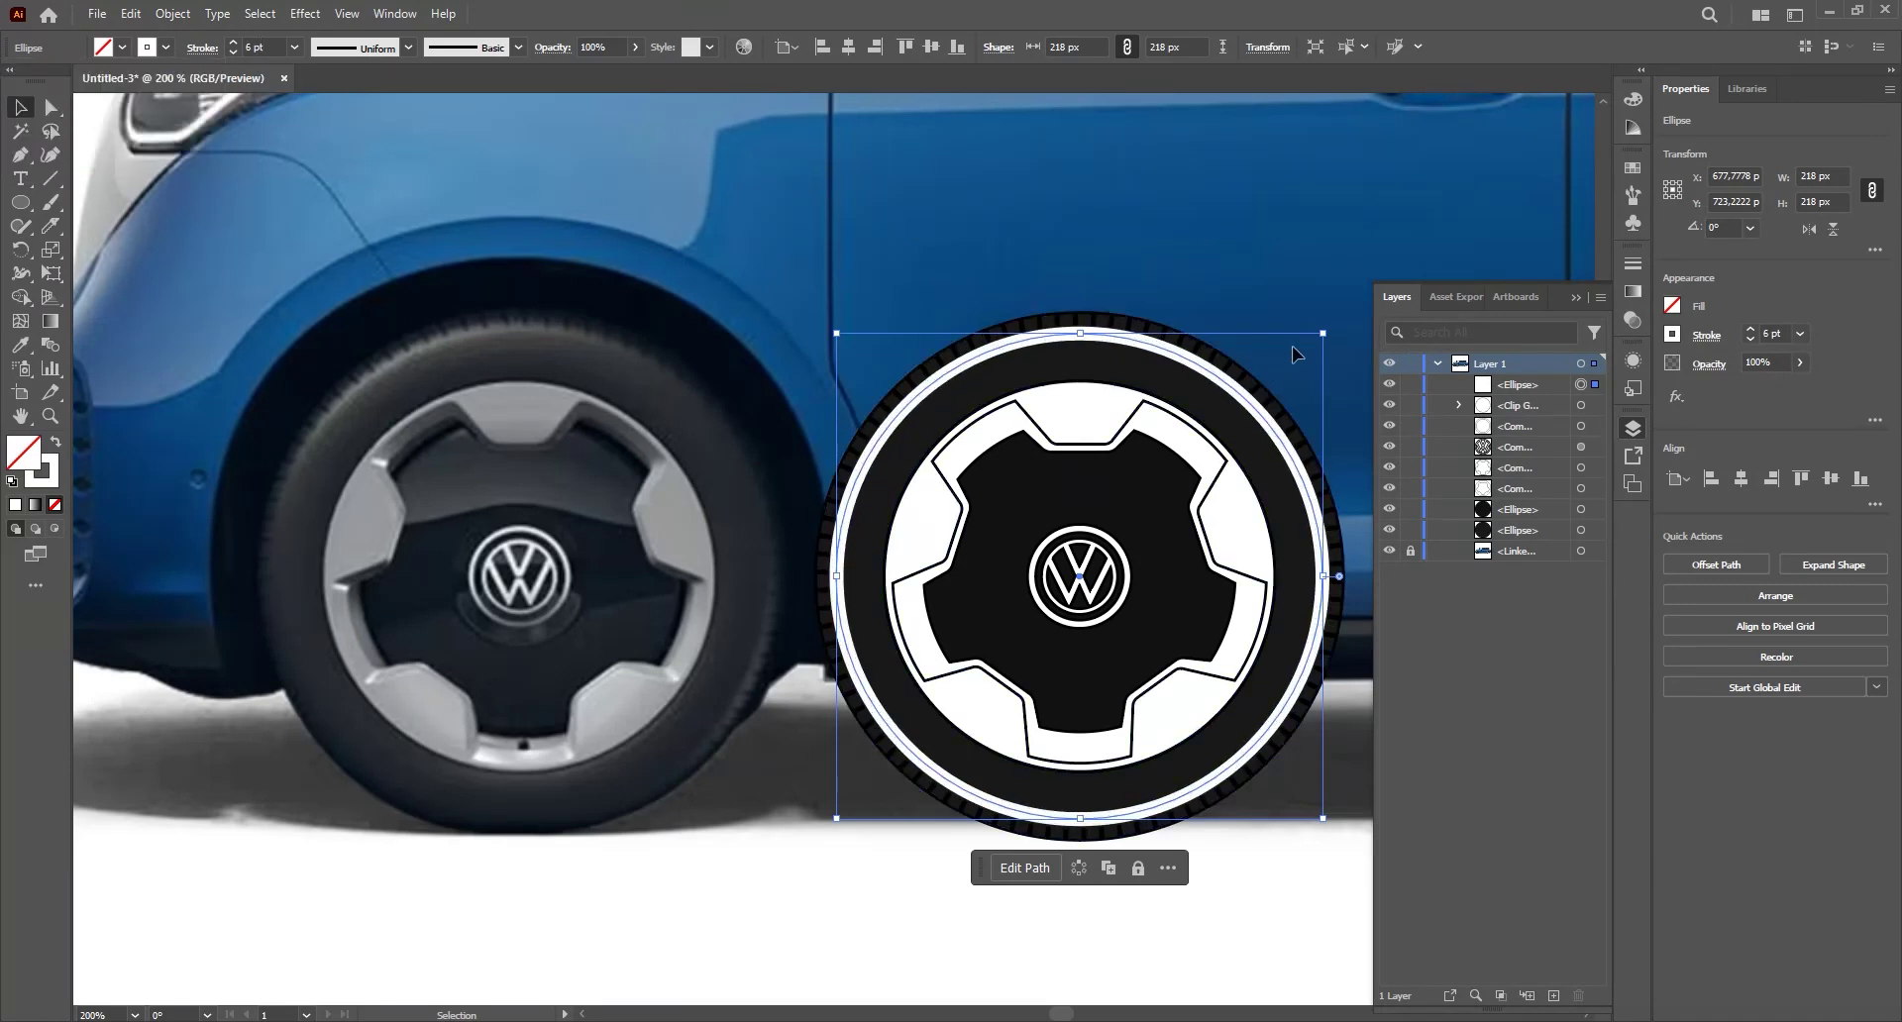
left_click_drag(1322, 338, 1311, 344)
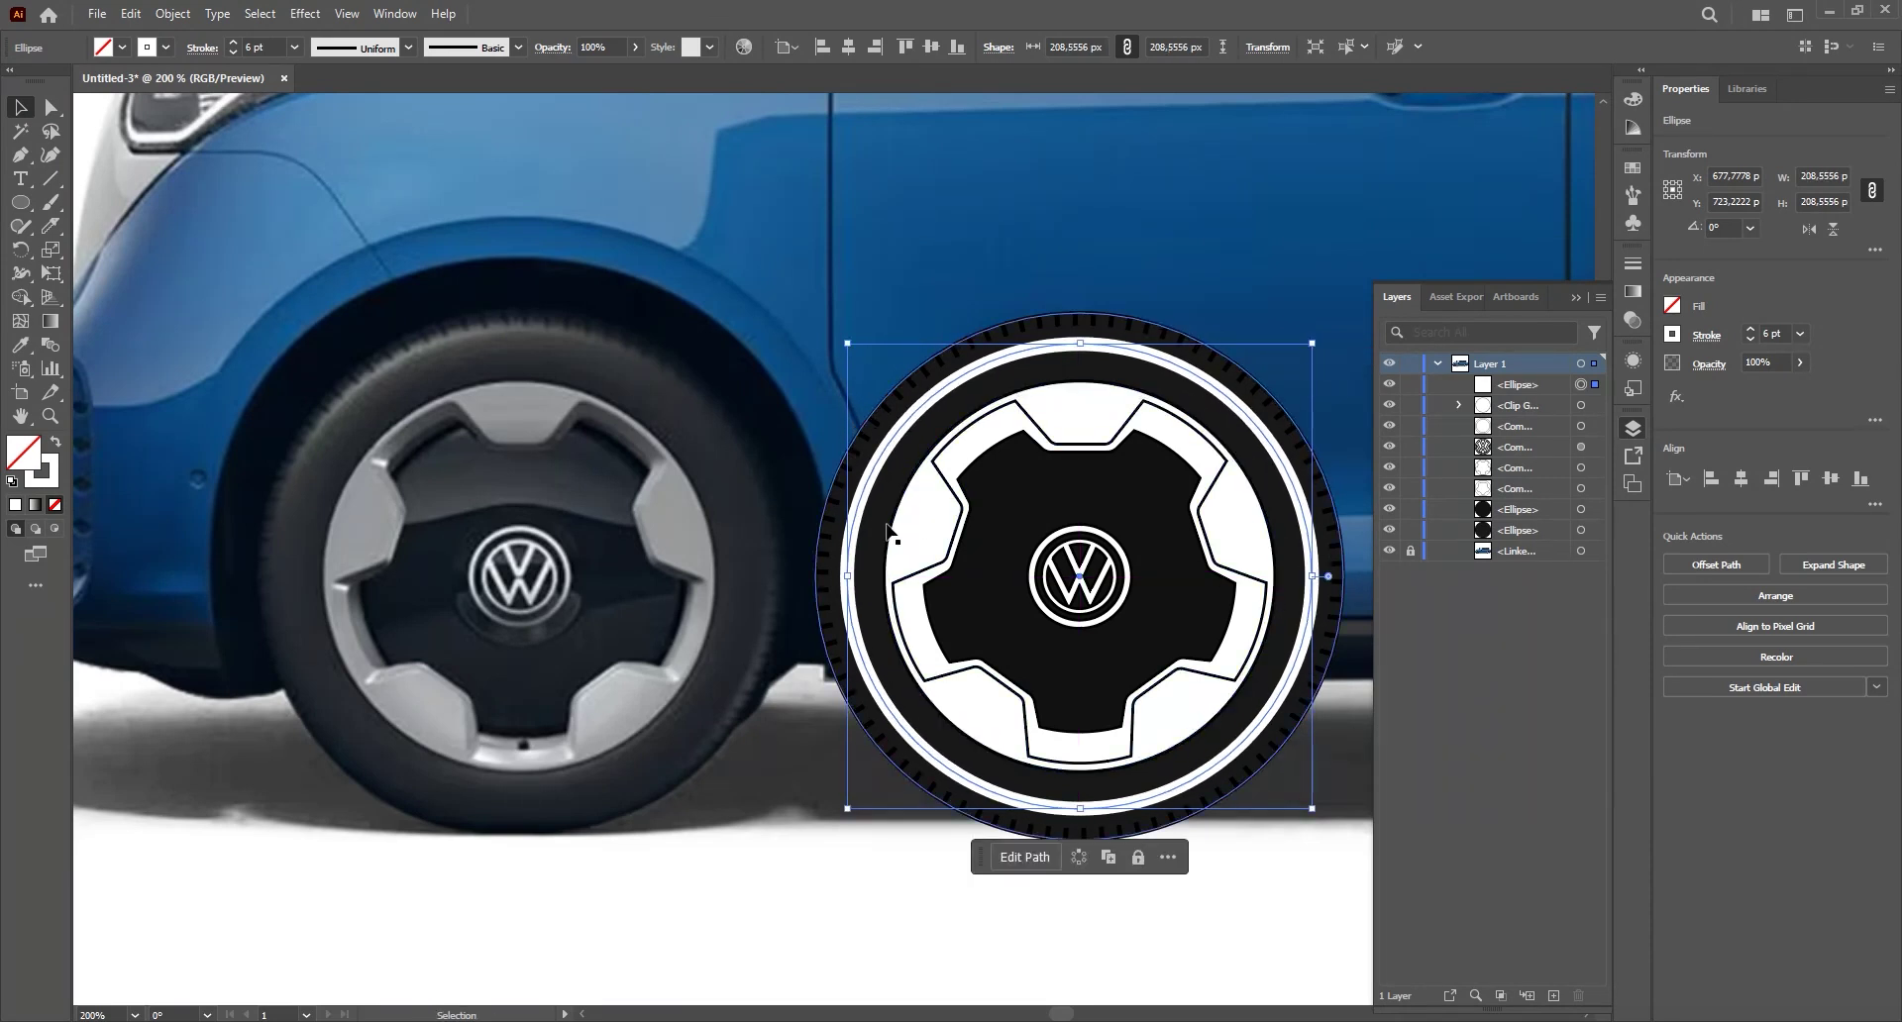
- Cut the white ring with Scissors at four points, bounding an upper-left arc and a shorter lower-right arc
key("c")
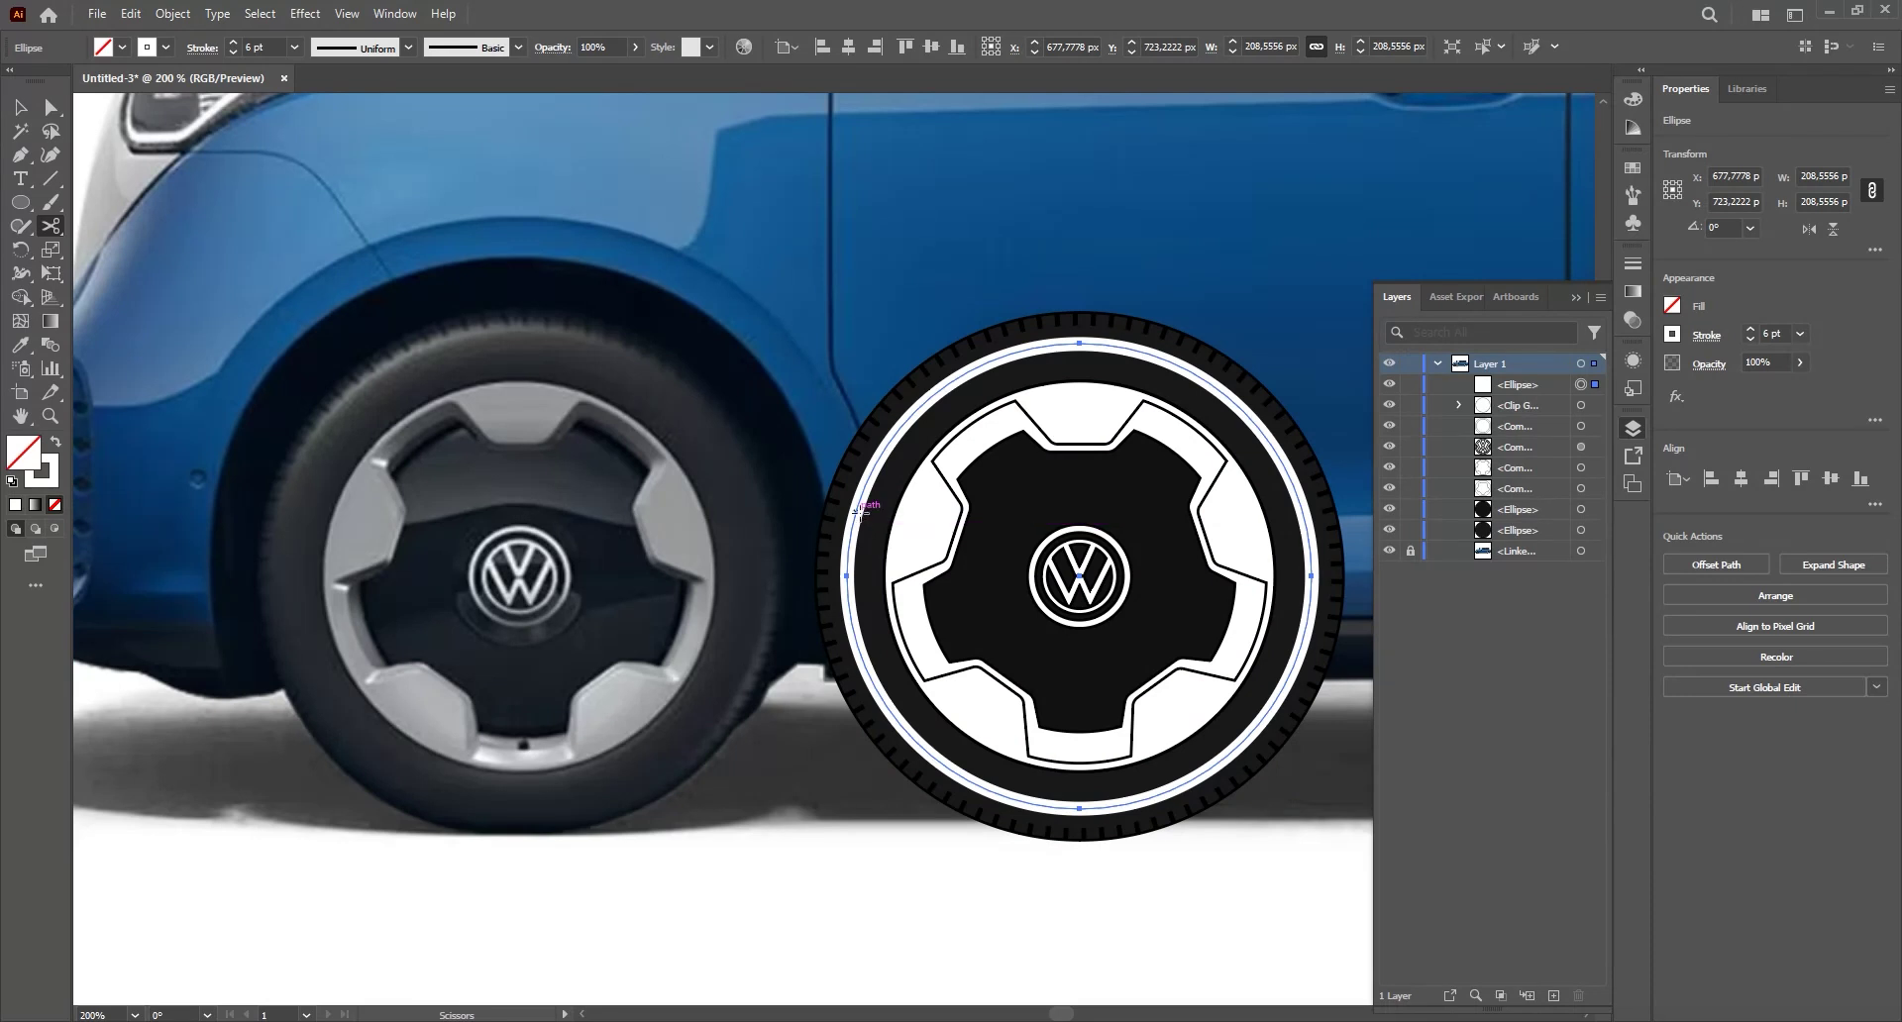
left_click(853, 528)
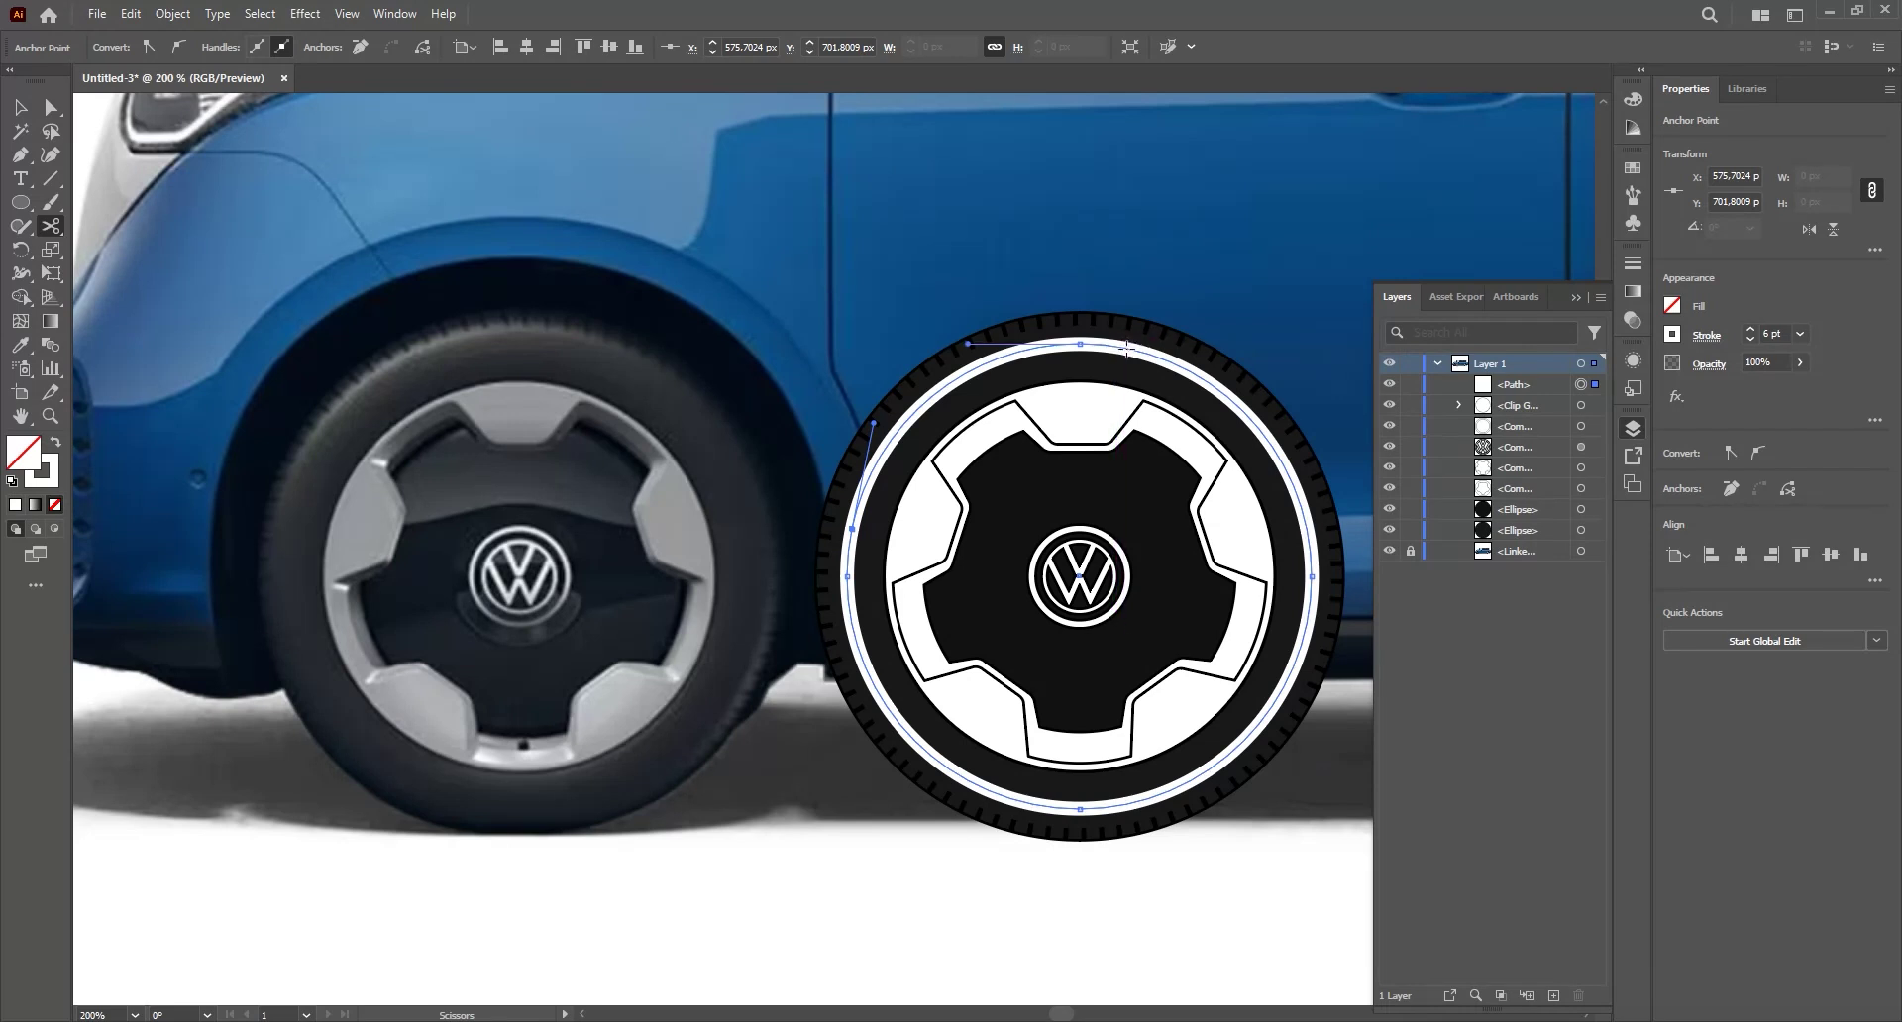
left_click(1136, 350)
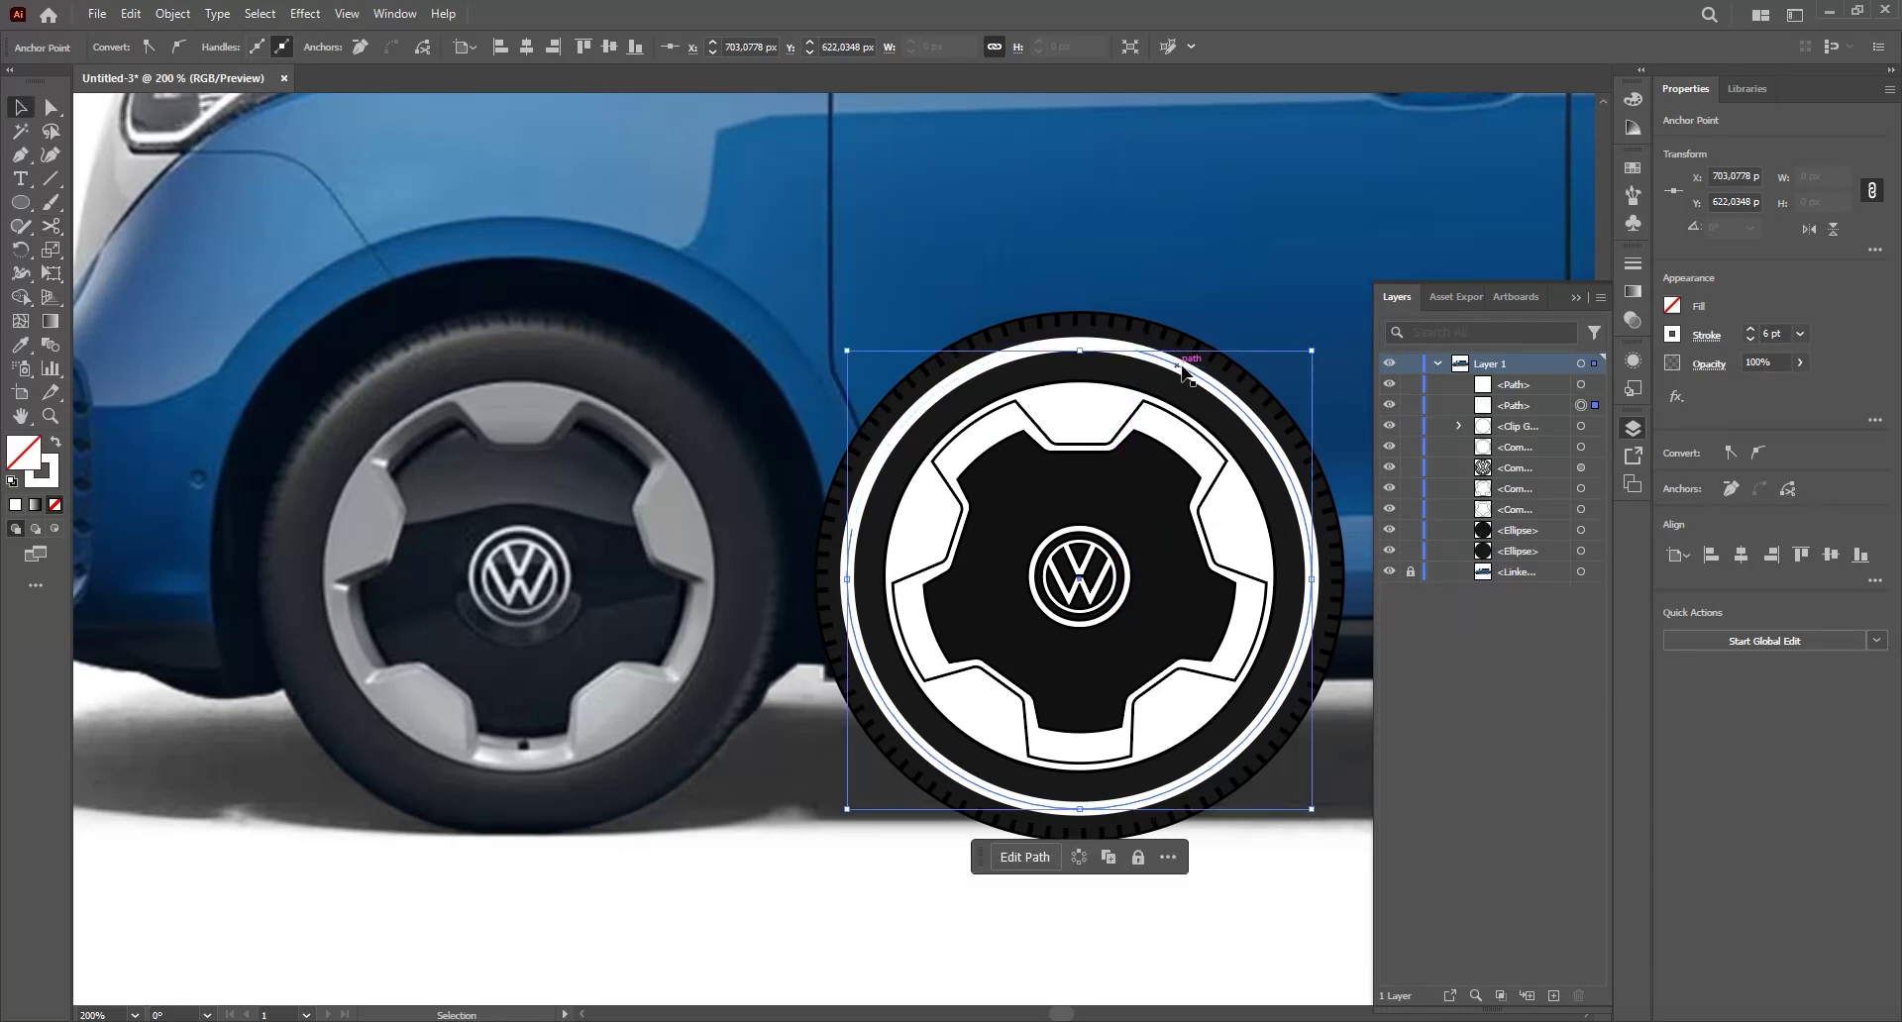
left_click(1310, 576)
left_click(1253, 733)
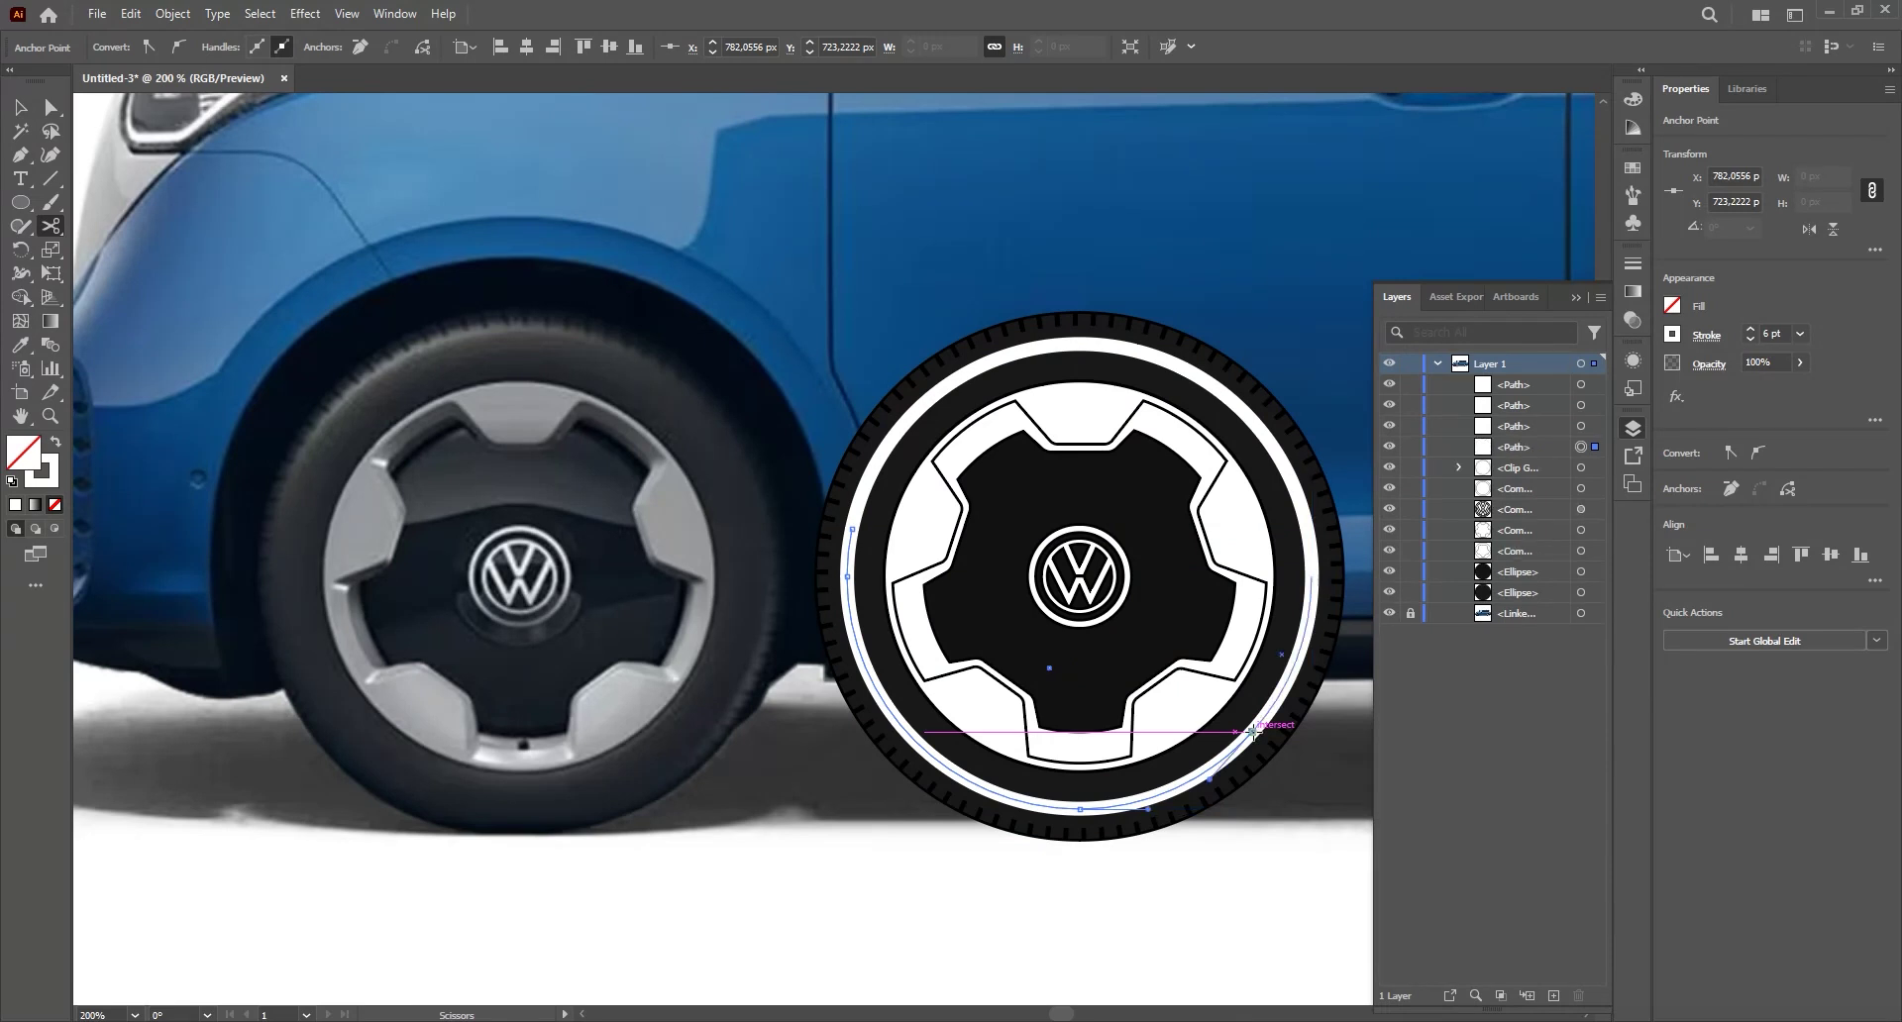
- Delete the lower-left and upper-right ring segments, keeping the two highlight arcs
key("v")
left_click(1215, 767)
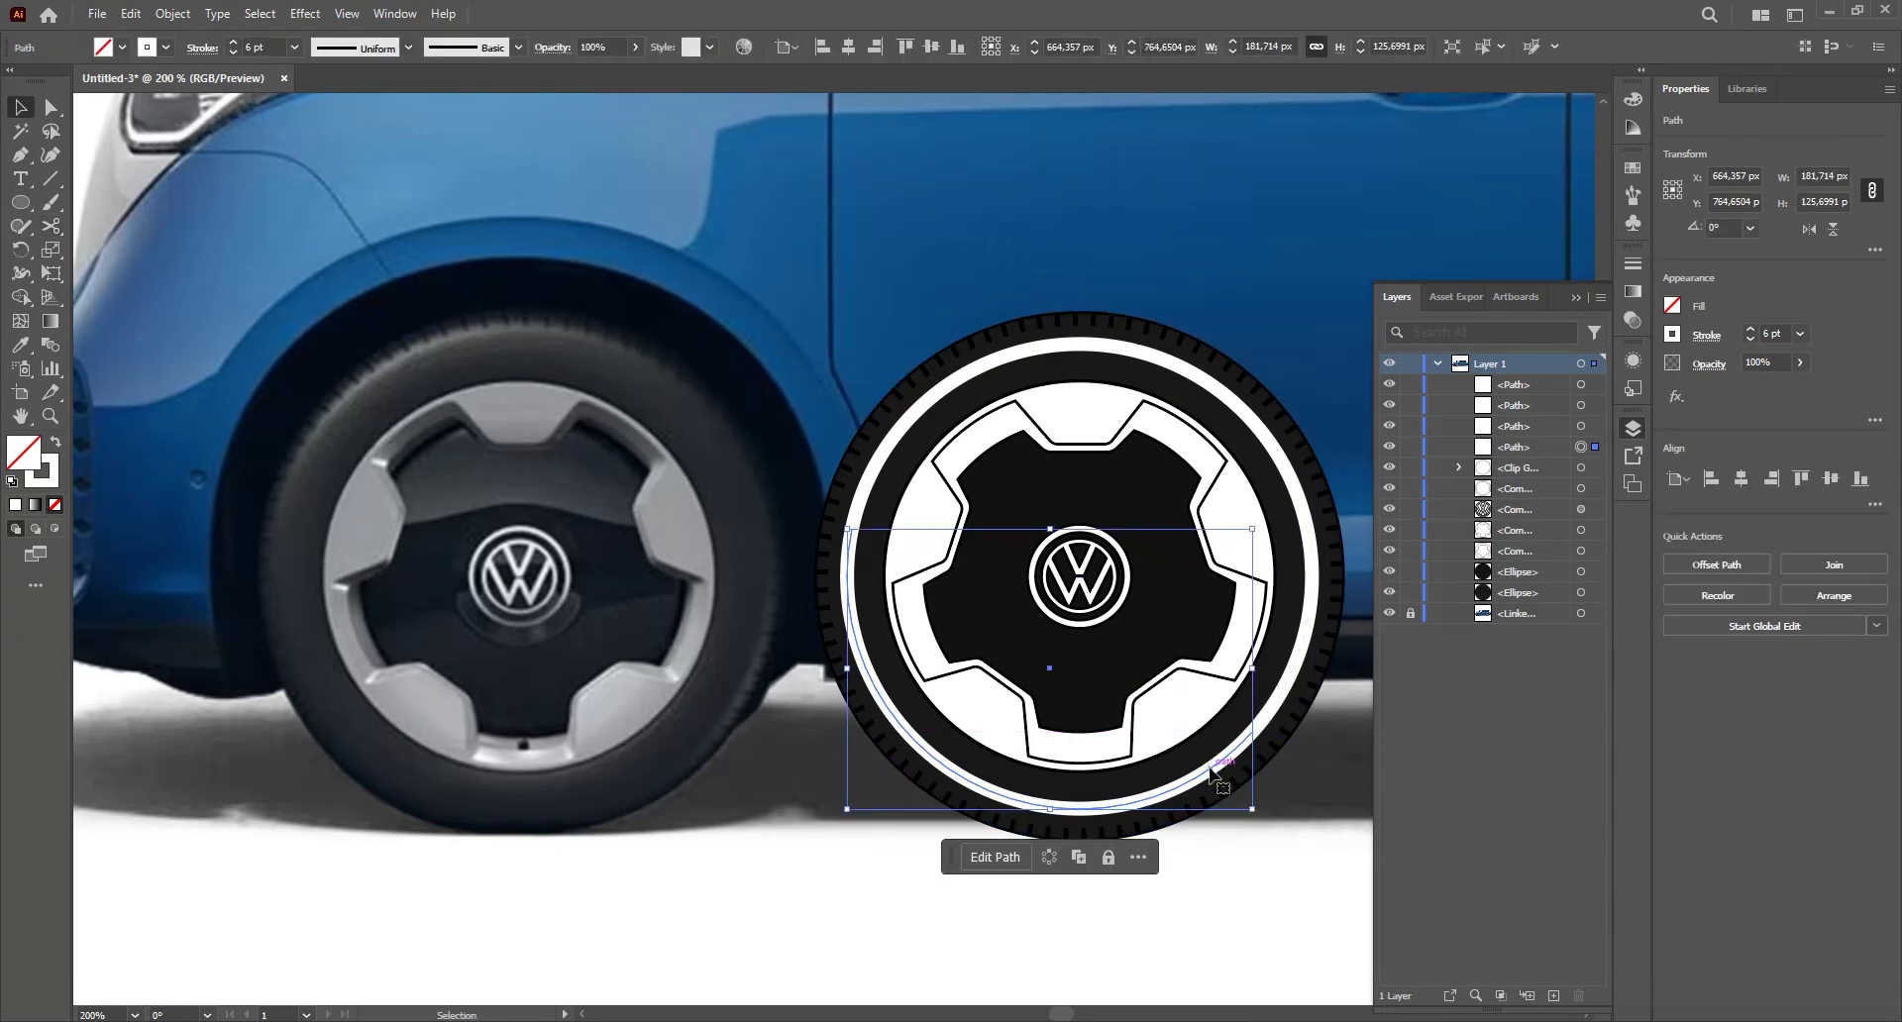
key("Delete")
left_click(1276, 453)
key("Delete")
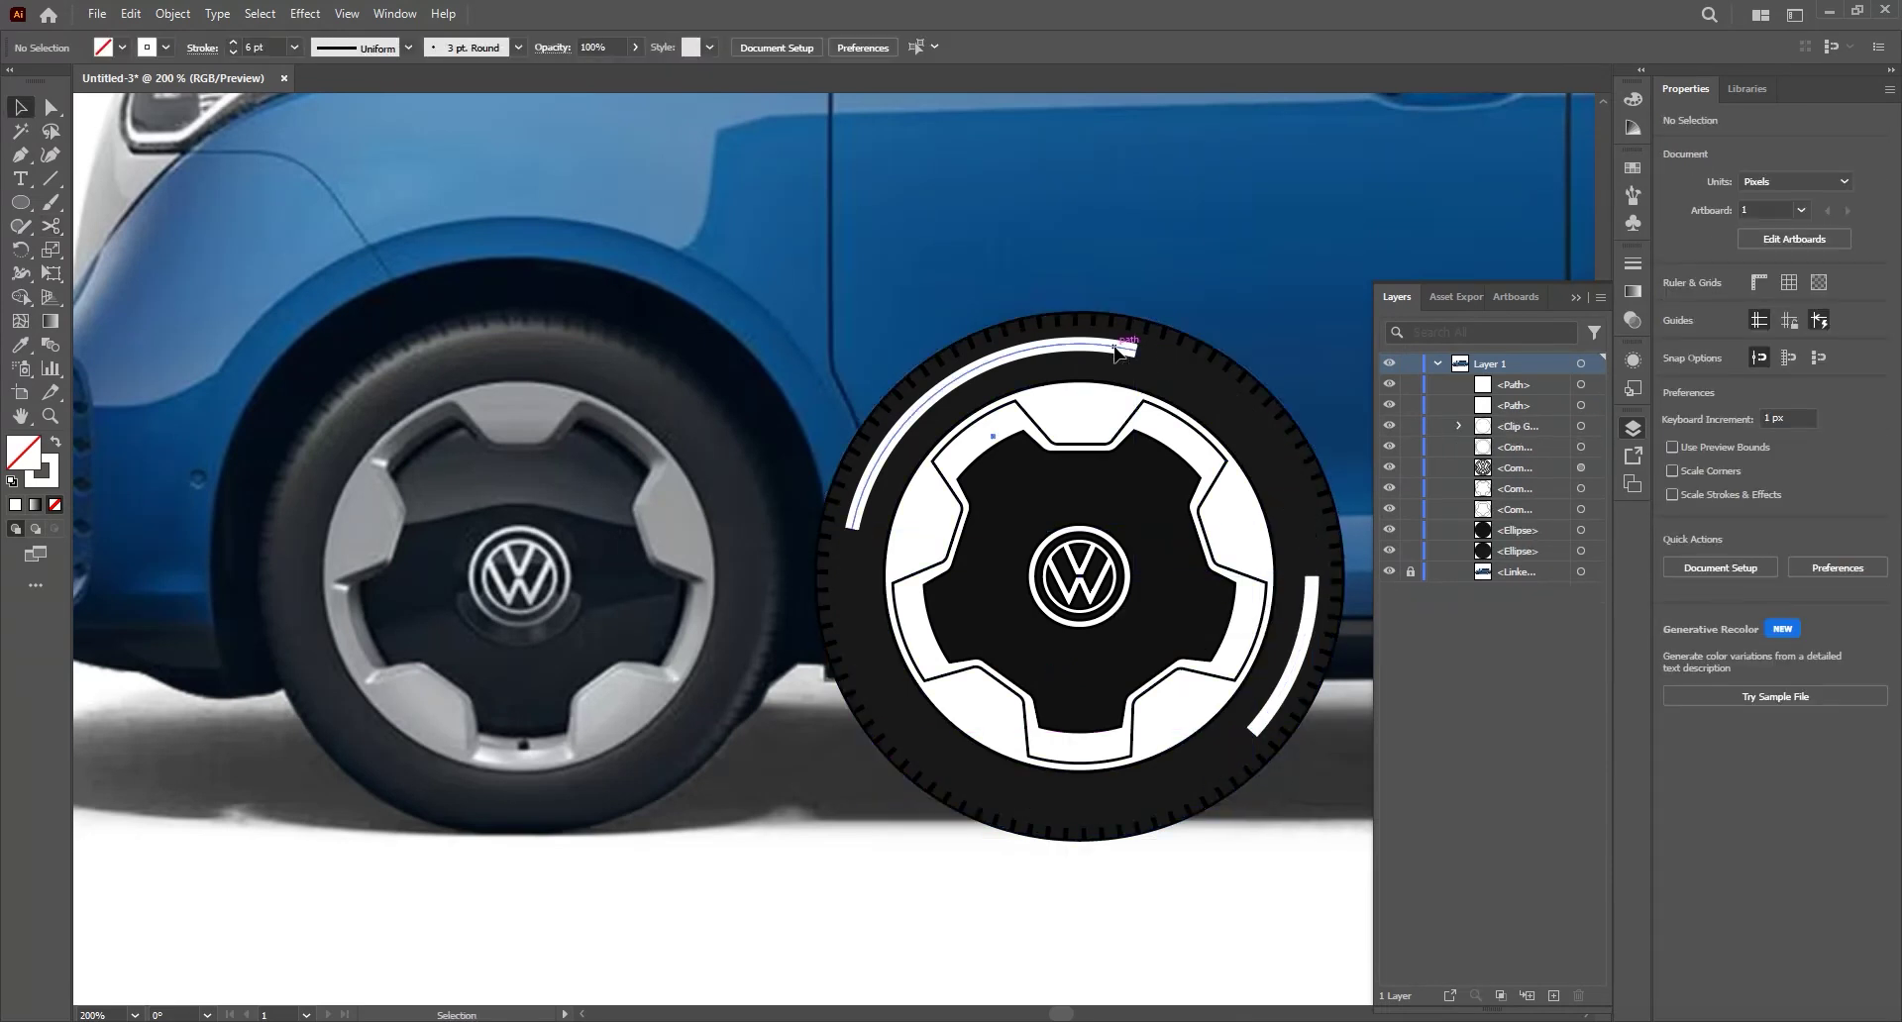
- Give both white highlight arcs on the tyre round stroke caps
left_click(1124, 348)
left_click(1296, 667, "shift")
key("ctrl+z")
left_click_drag(1193, 395, 1001, 459)
scroll(995, 470, "up", 1)
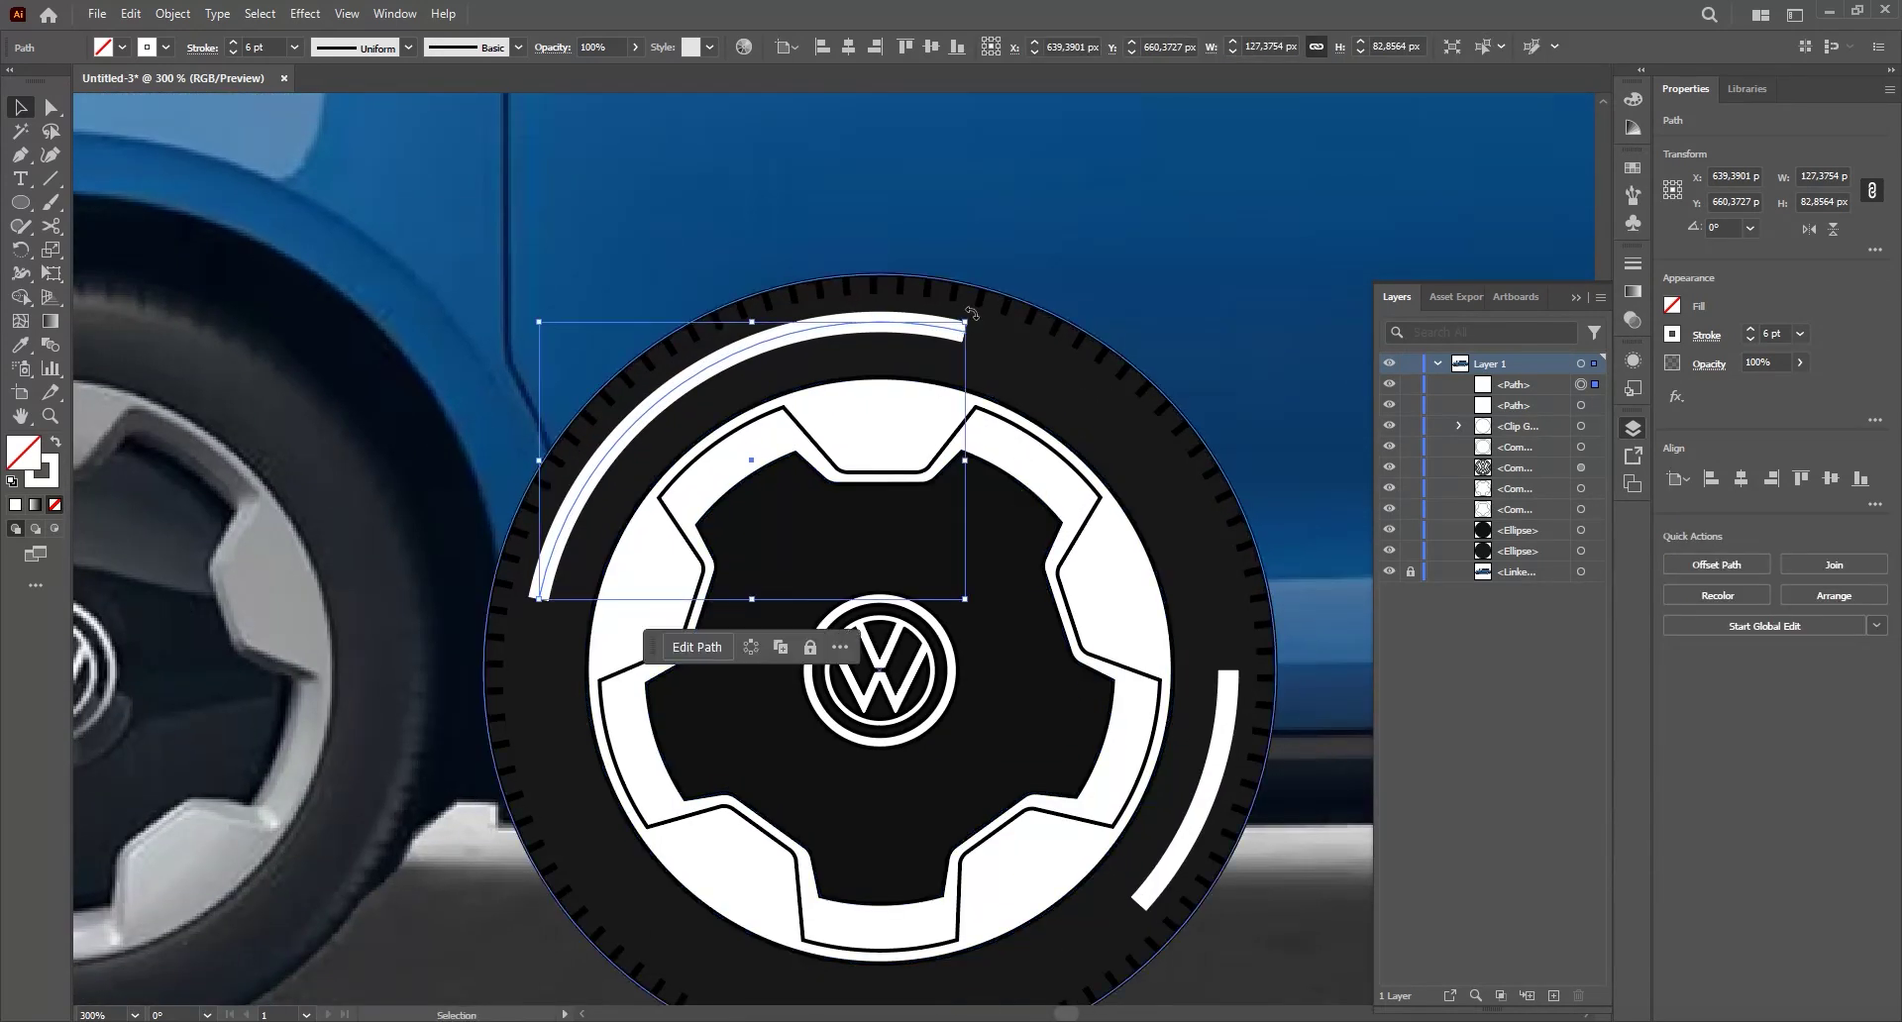
left_click(200, 50)
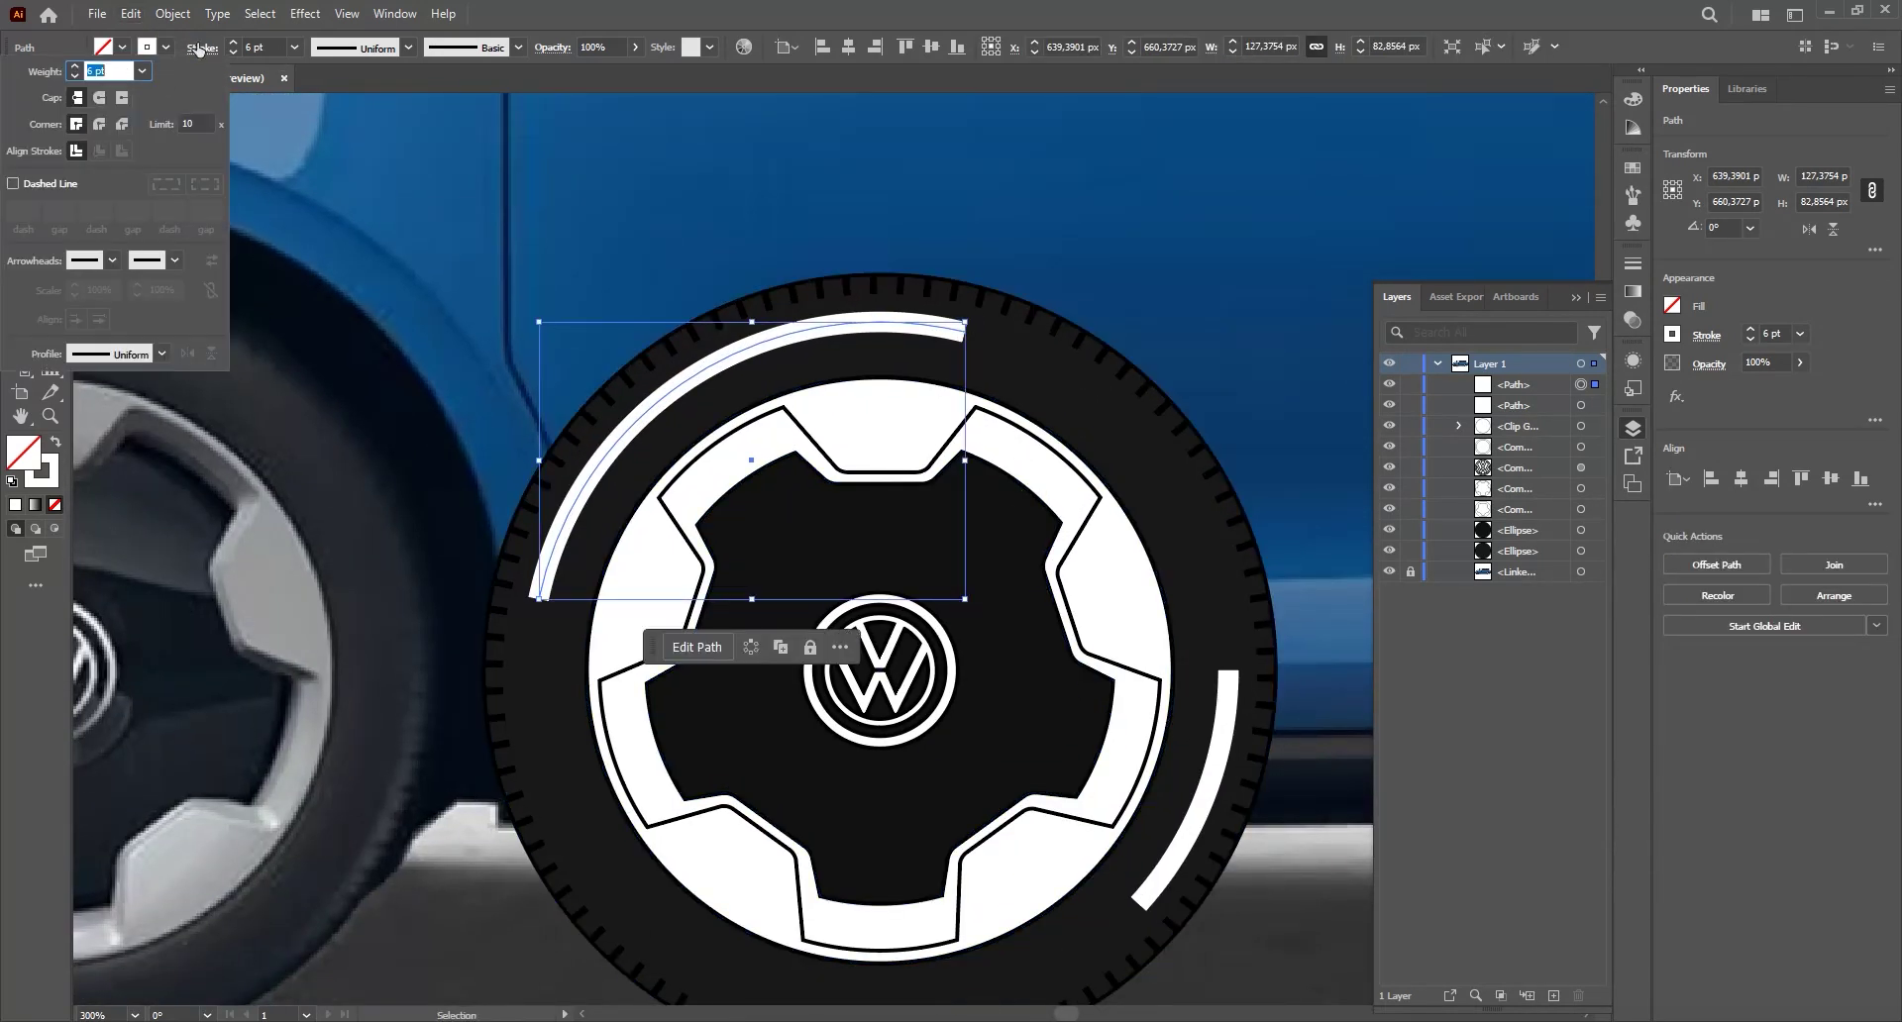
left_click(105, 105)
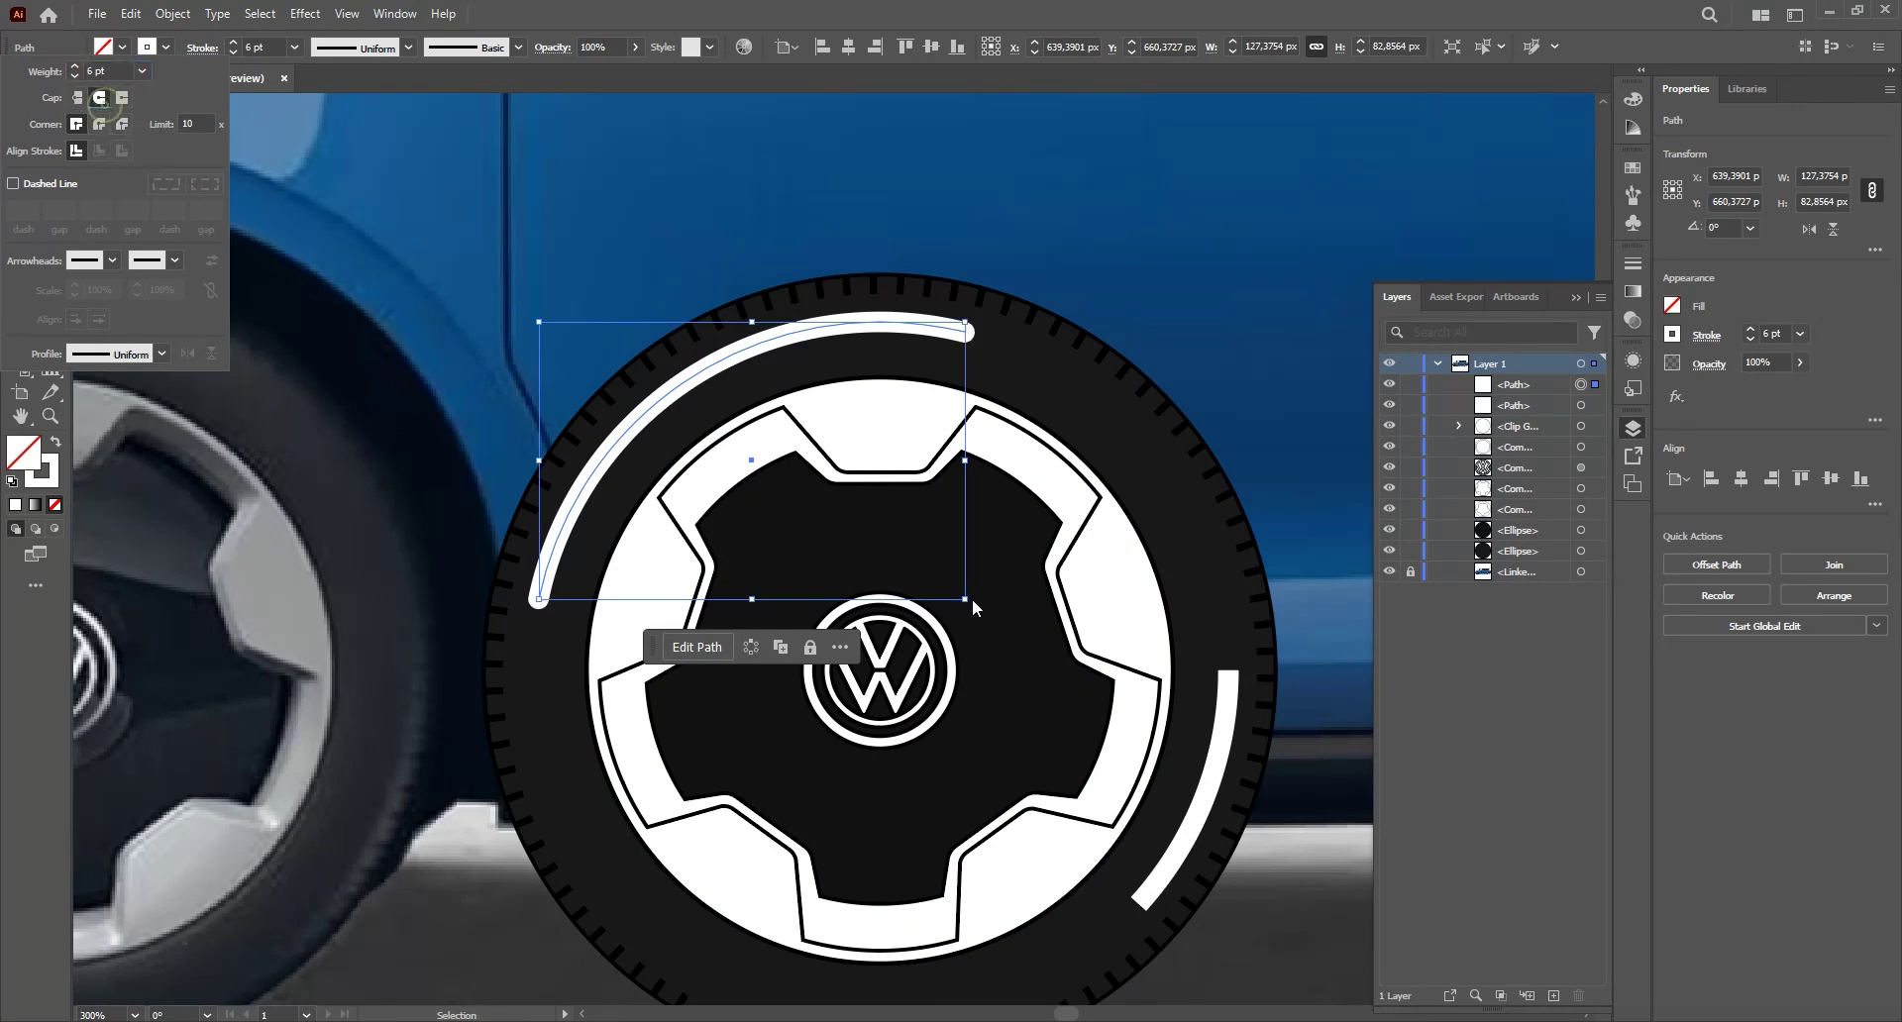
left_click(1201, 808)
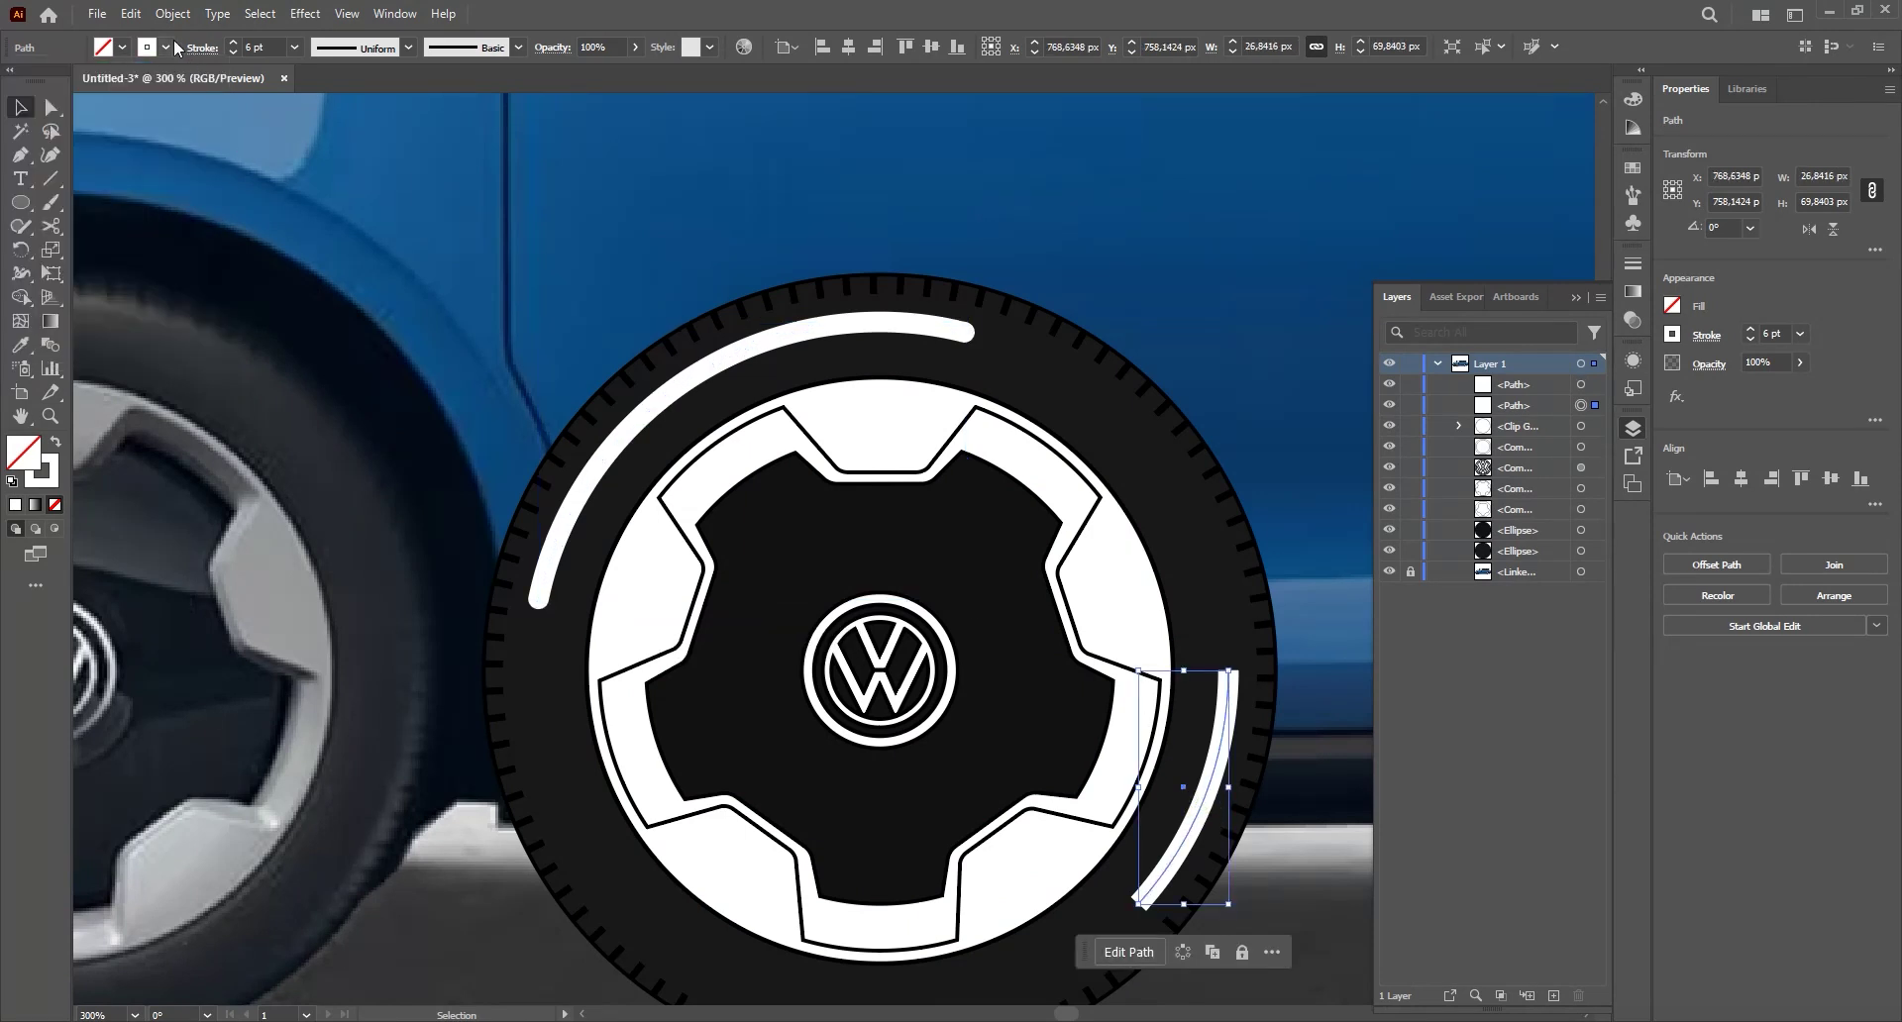
left_click(201, 48)
left_click(99, 100)
left_click(795, 235)
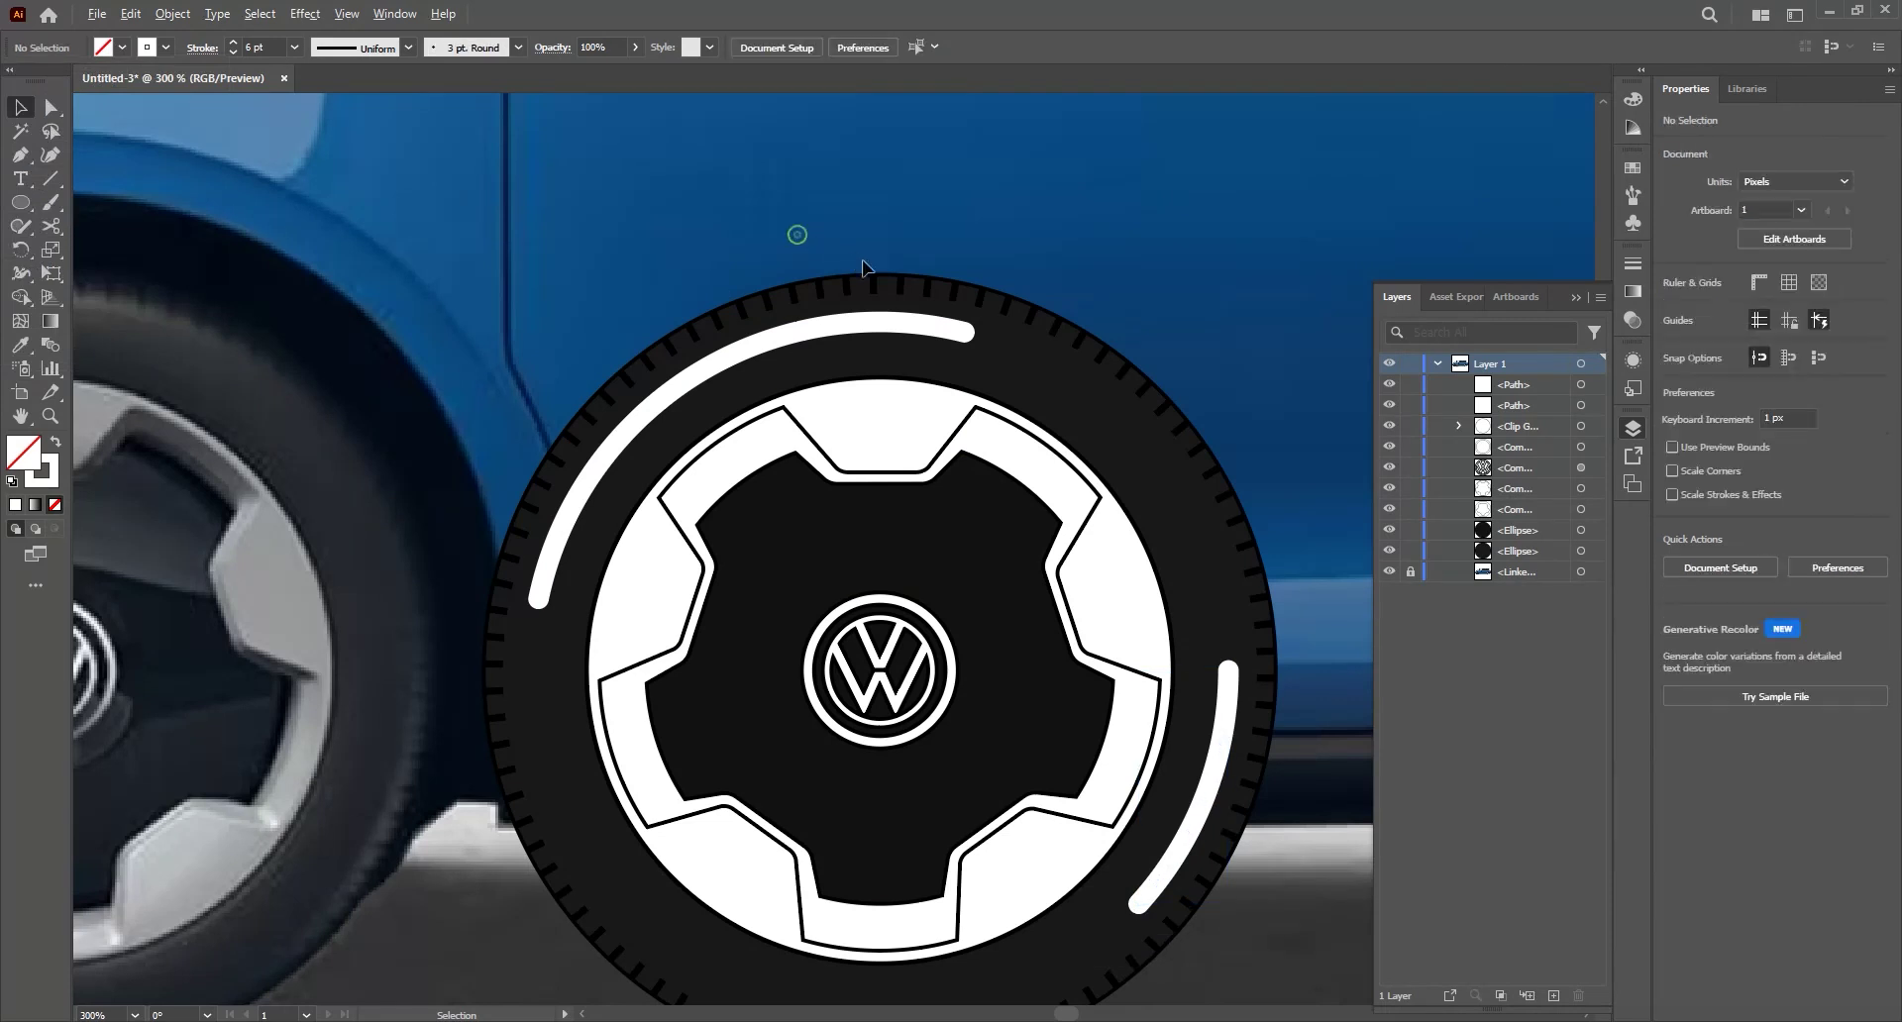
- Duplicate the large outer tyre circle in place and bring the copy to the front of the wheel artwork
scroll(864, 262, "down", 5)
left_click_drag(943, 422, 960, 639)
scroll(960, 637, "up", 4)
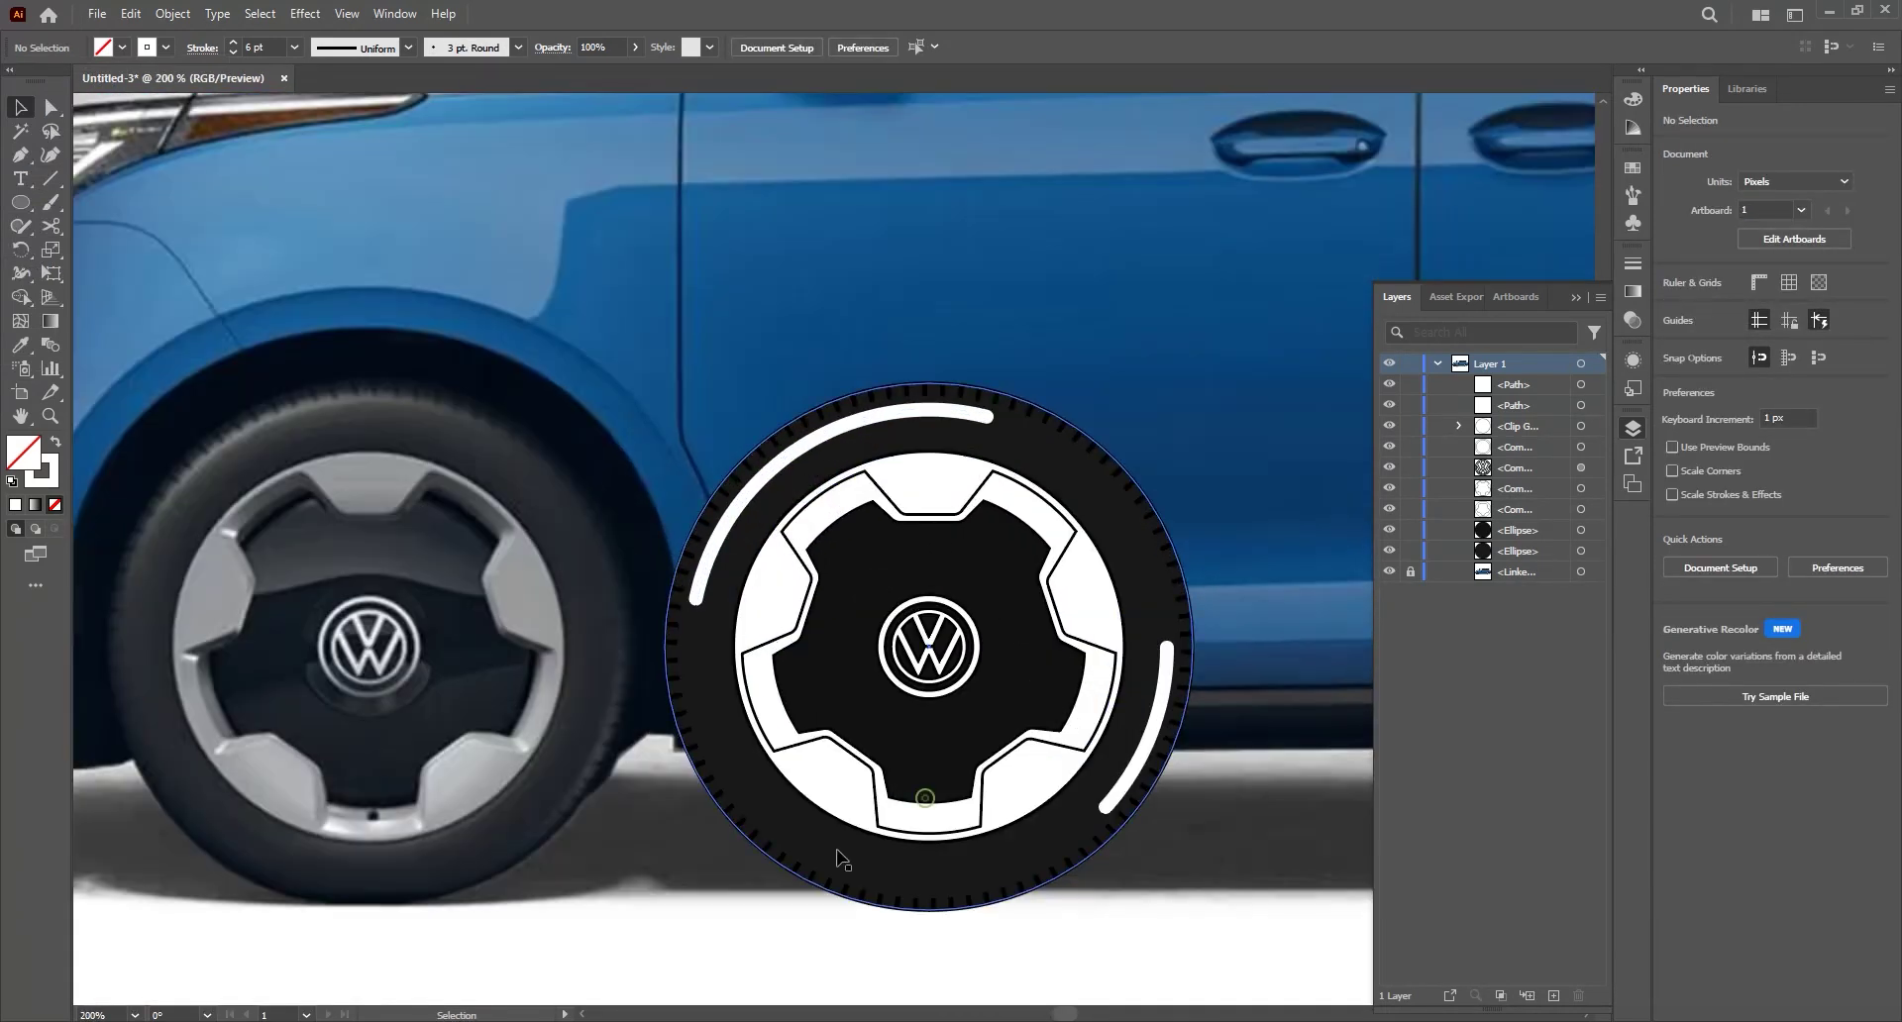
left_click(790, 872)
mouse_move(787, 852)
left_mouse_down()
mouse_move(673, 799)
mouse_move(811, 860)
left_mouse_up()
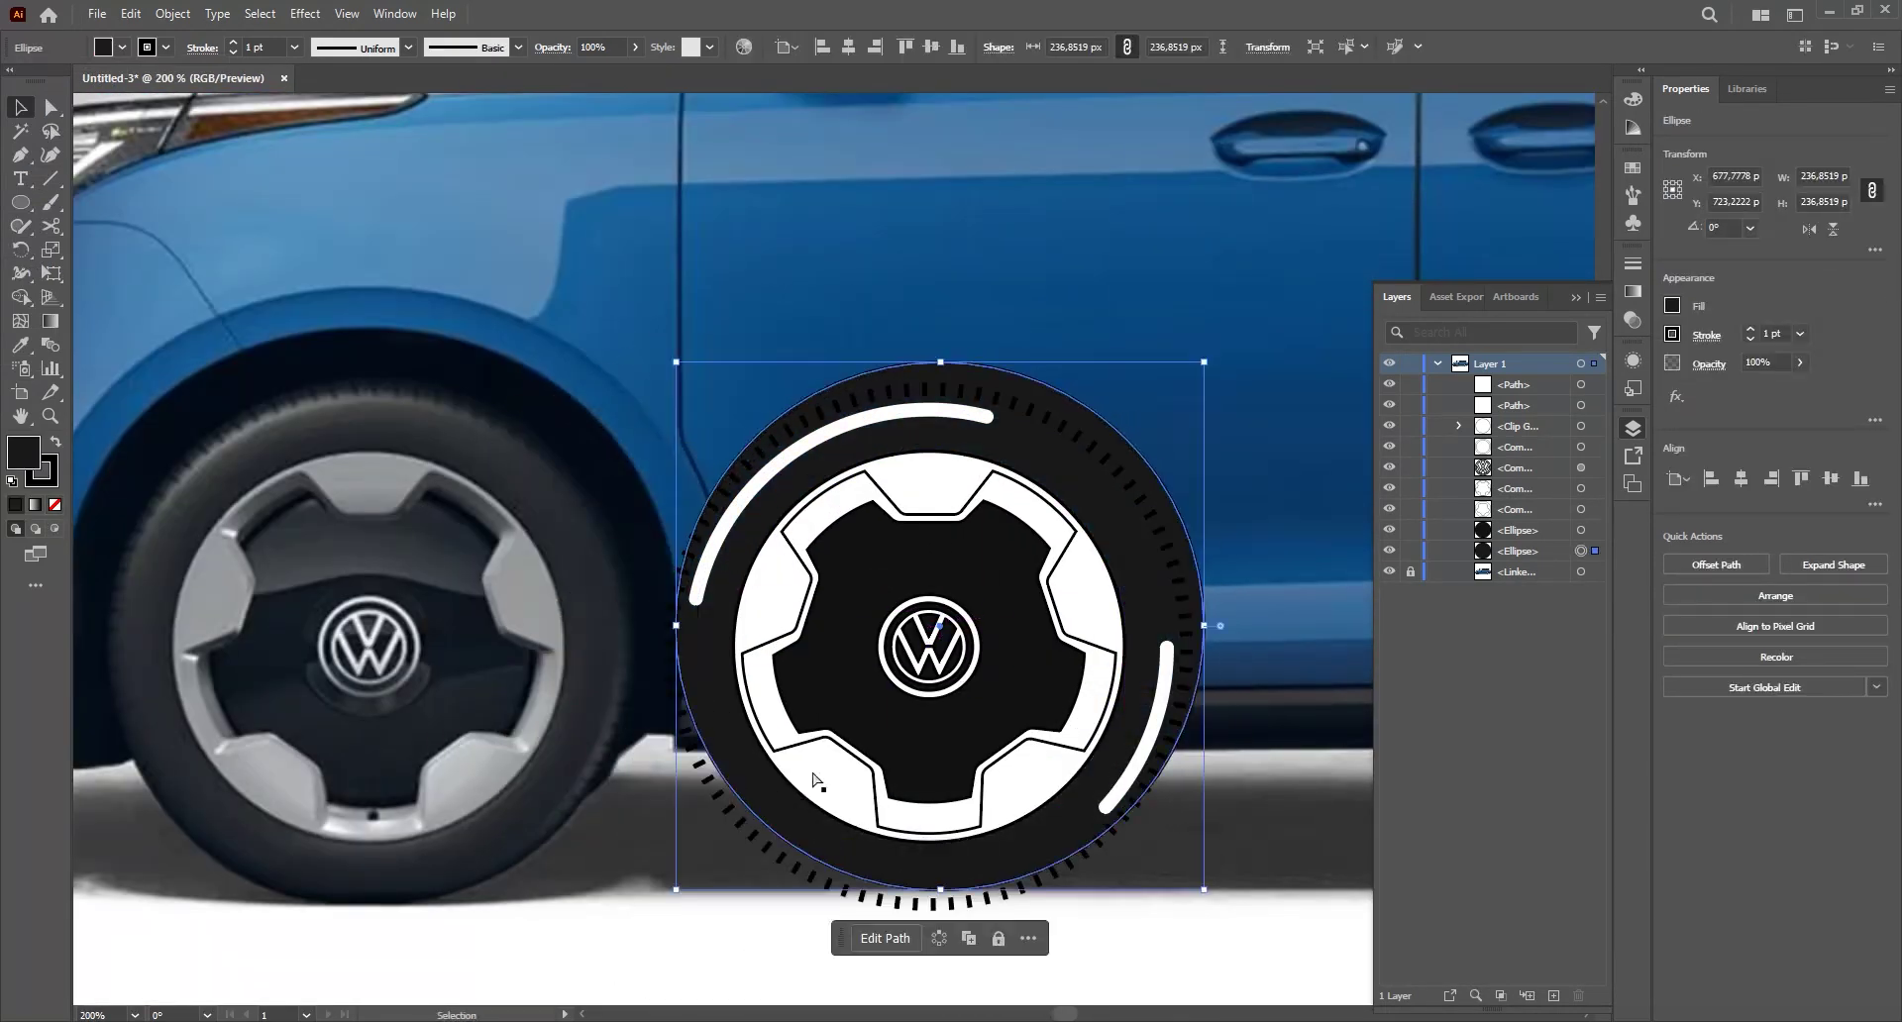
key("a")
key("v")
key("ctrl+shift+bracketright")
- Scale the copied tyre circle from its centre down to about 227.48 px
scroll(1193, 386, "up", 1)
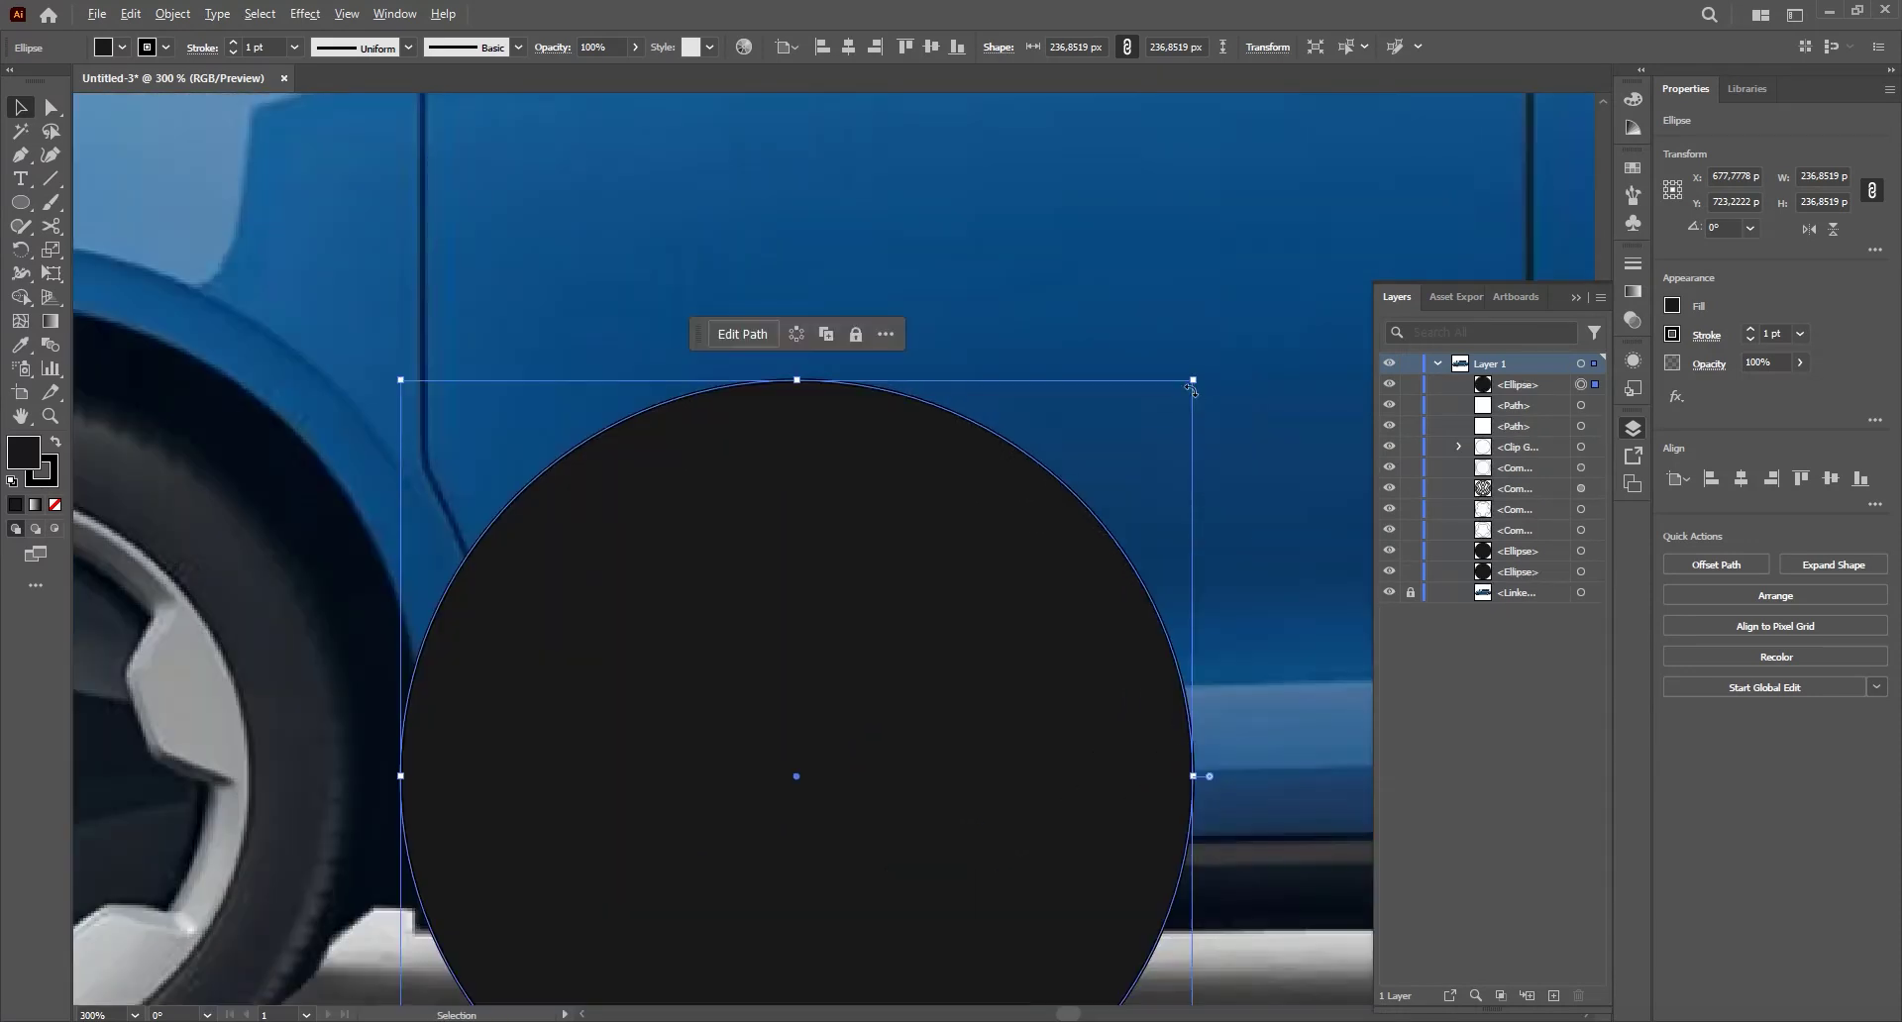
left_click_drag(1195, 383, 1180, 383)
scroll(1109, 471, "down", 1)
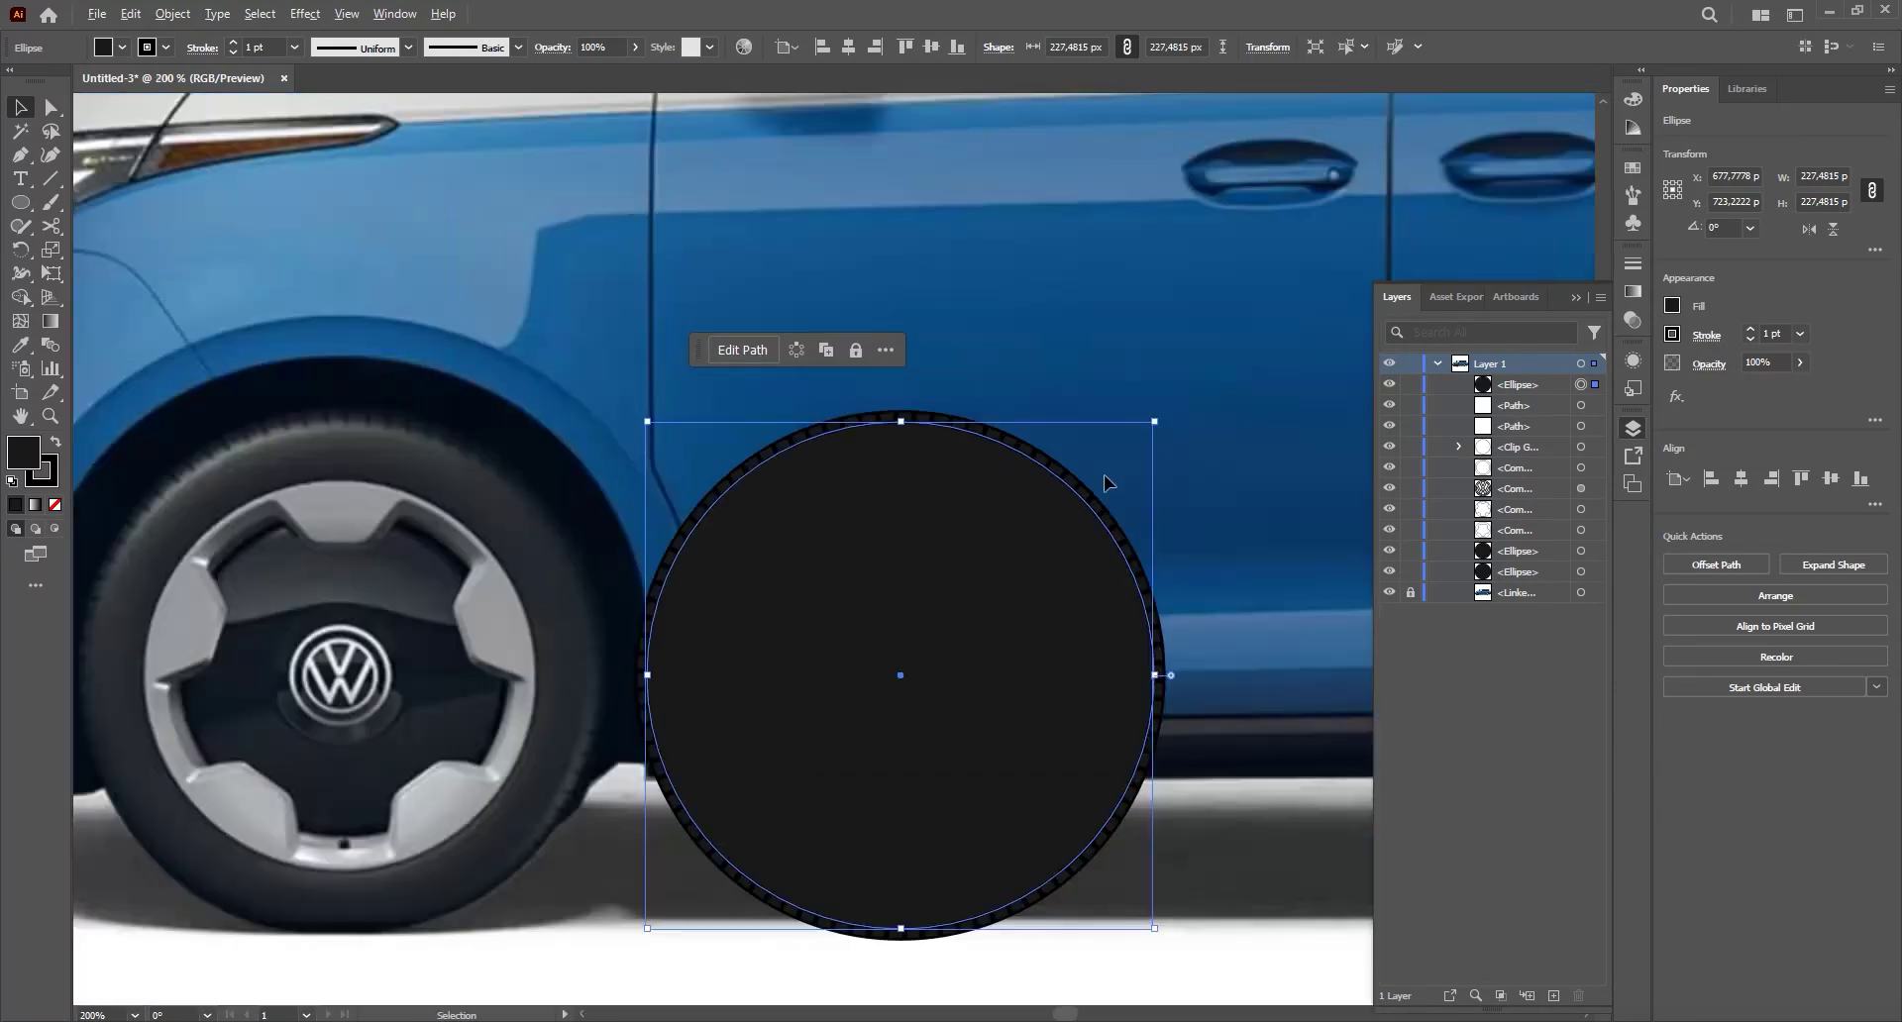
- Move the smaller tyre circle down the stacking order to directly above the outer tyre circle, behind the rim and highlights
left_click_drag(978, 590, 1079, 463)
left_click_drag(1511, 391, 1536, 563)
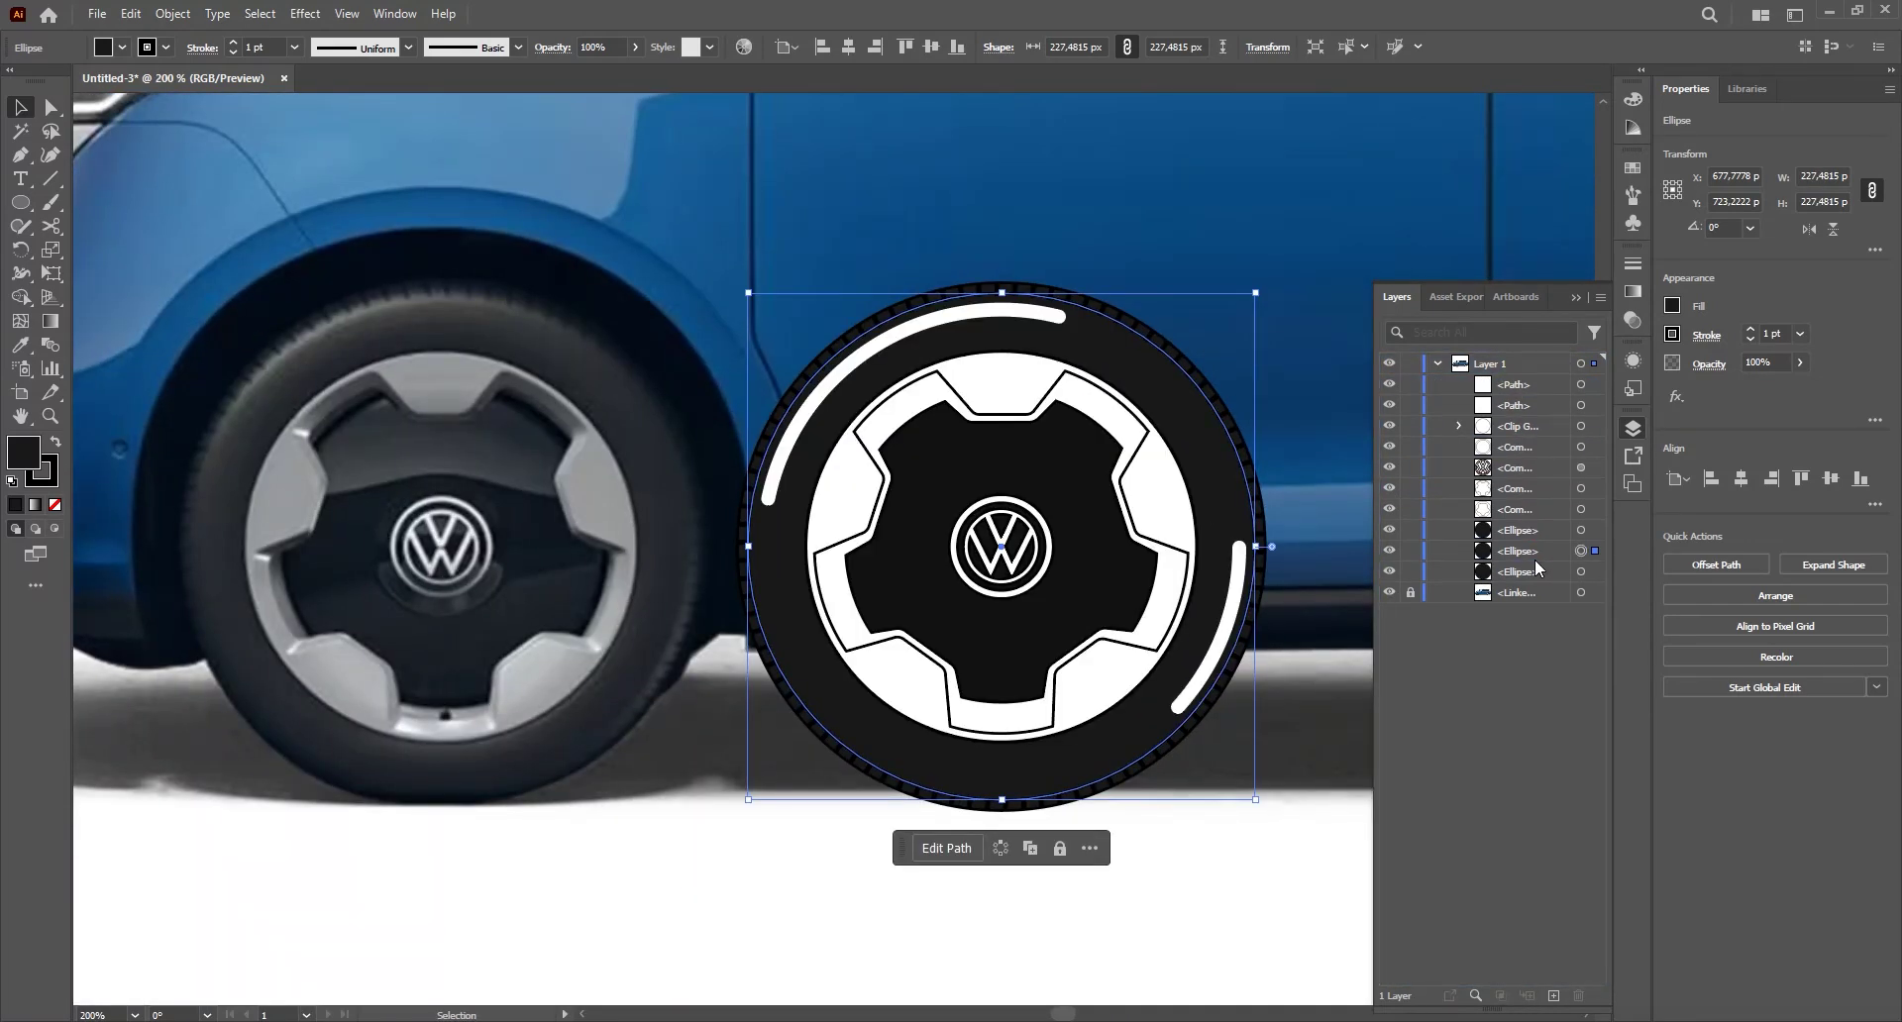
left_click(1387, 530)
left_click(1500, 574)
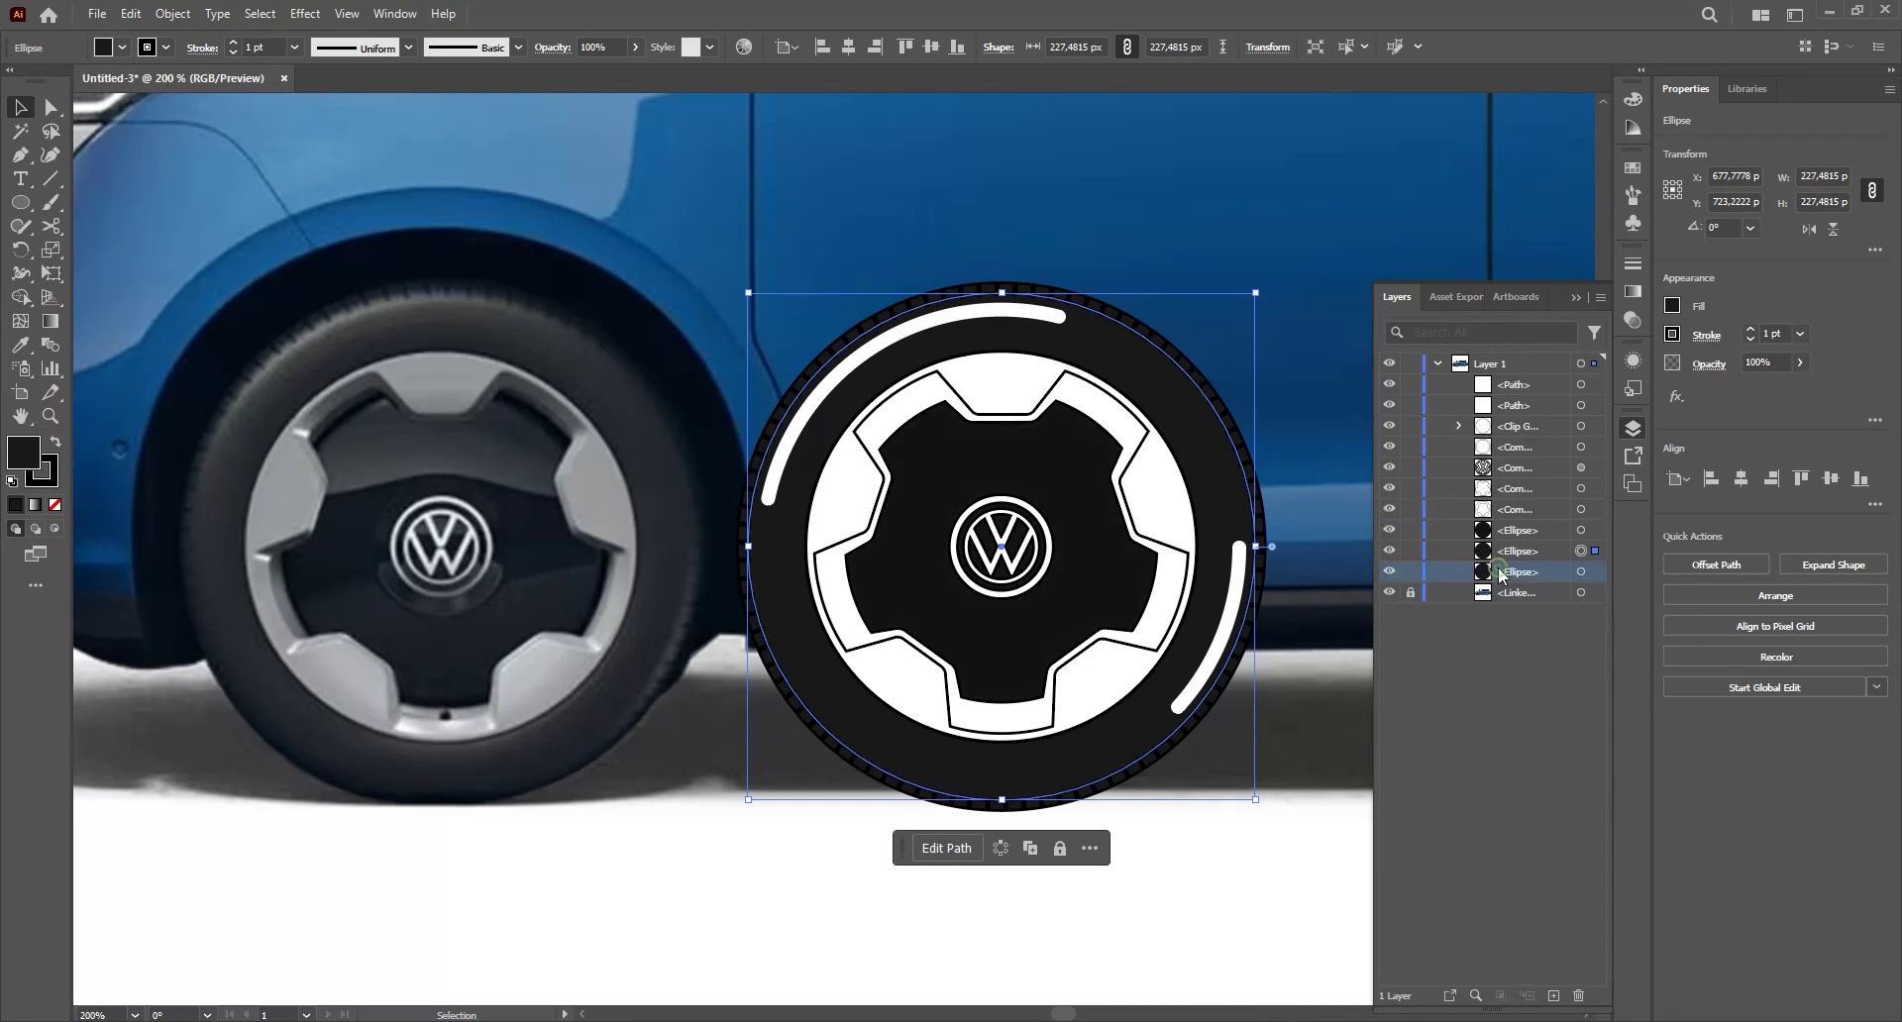
- Fill the outermost tyre circle behind the tread marks with near-black 0C0C0C
left_click(1218, 394)
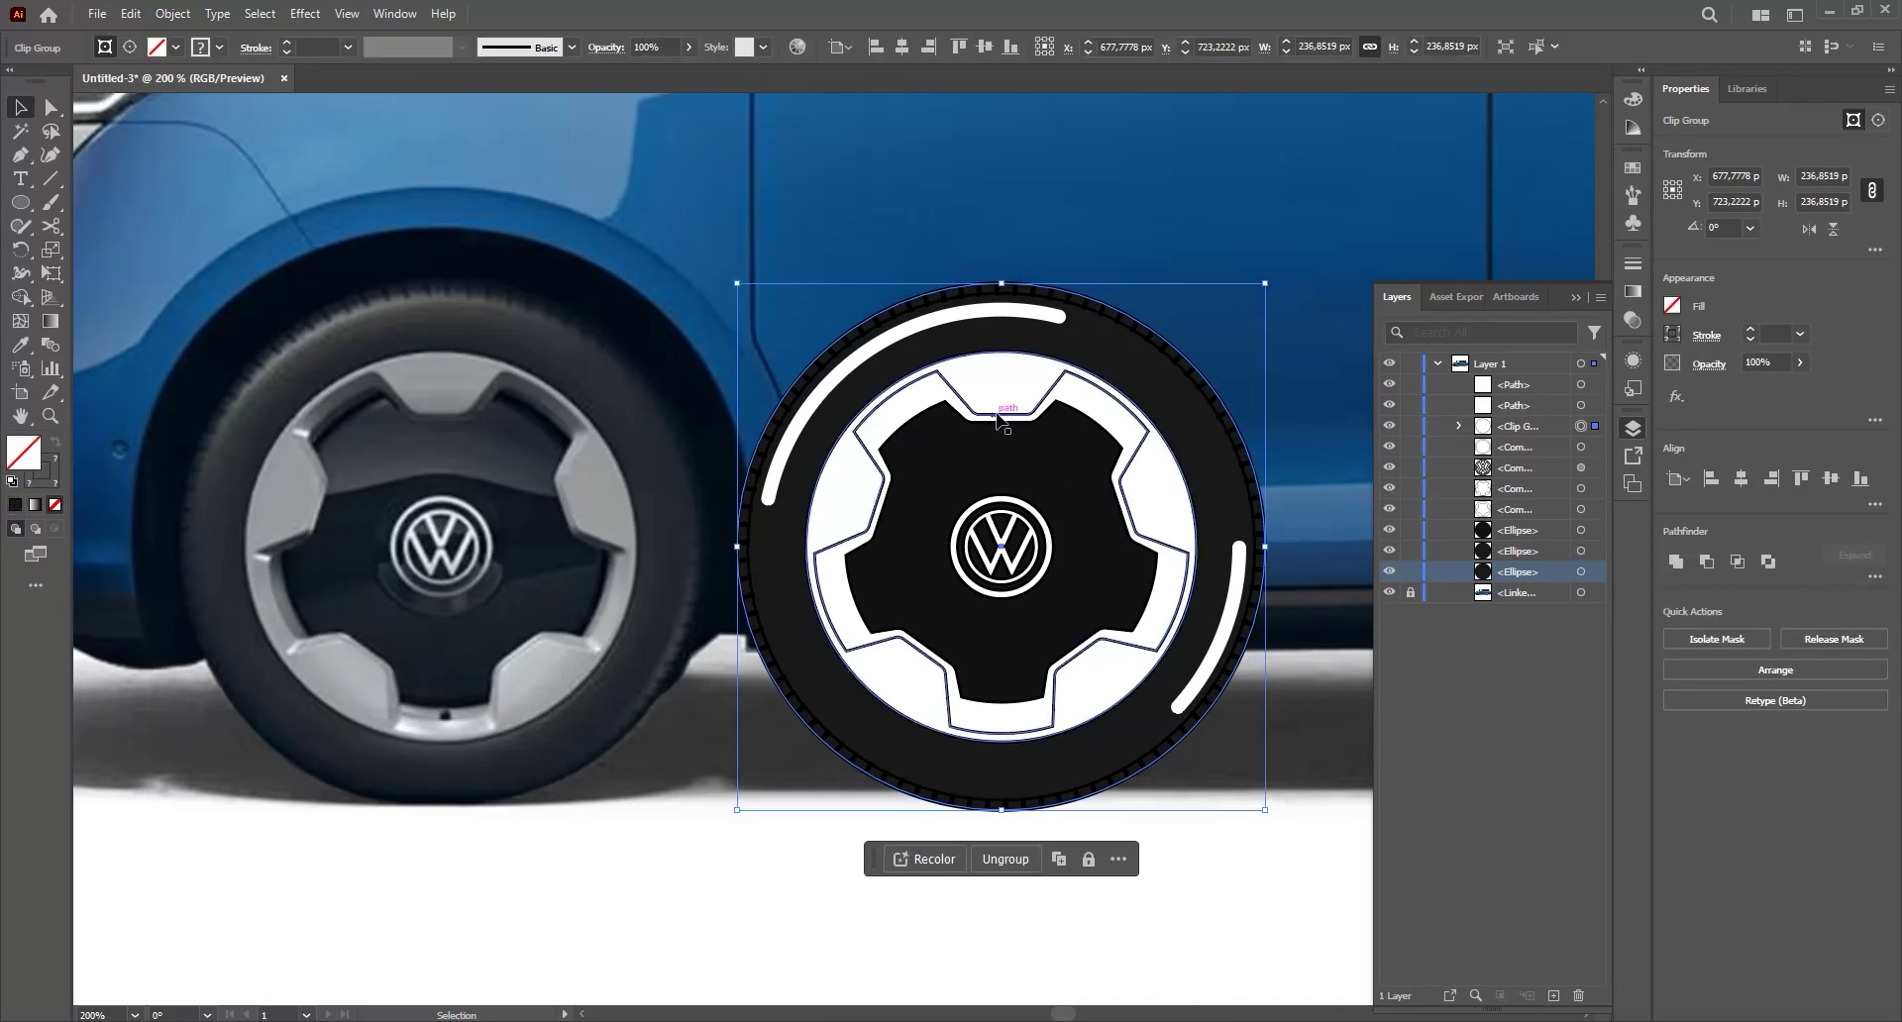
scroll(1169, 345, "up", 1)
left_click(1152, 346)
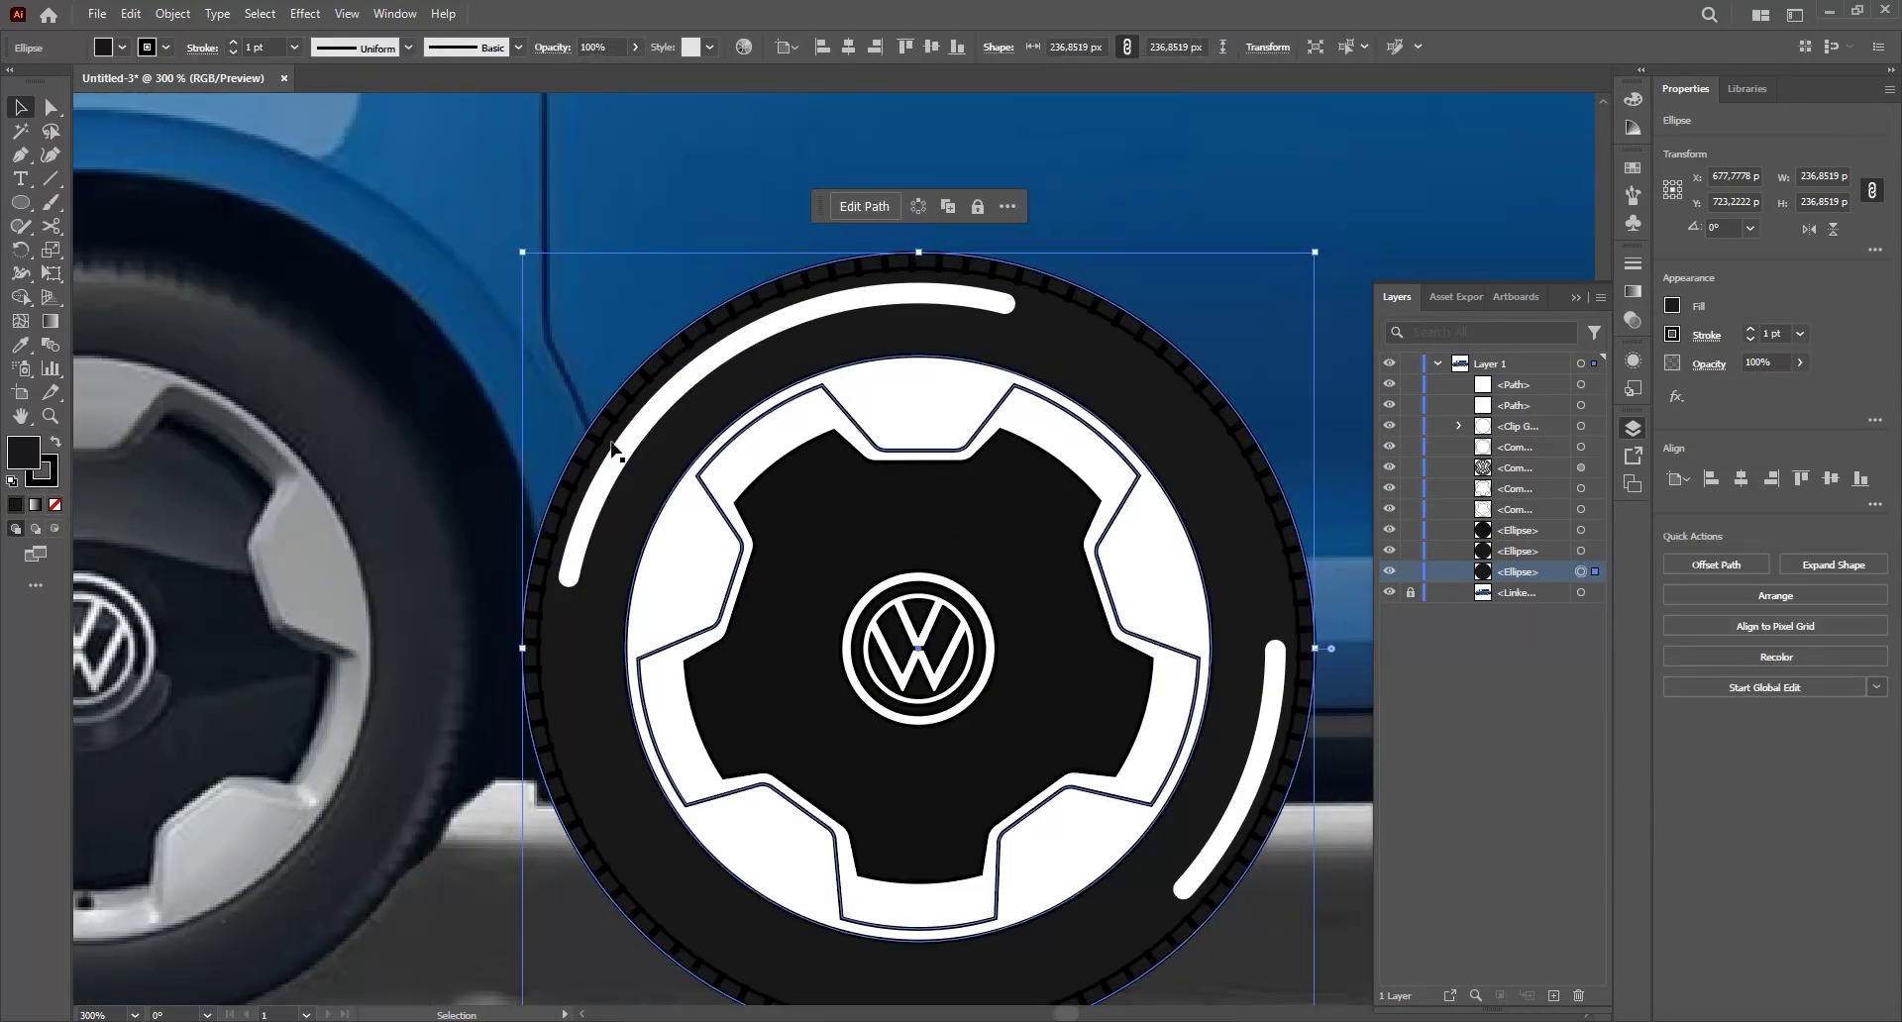
double_click(22, 452)
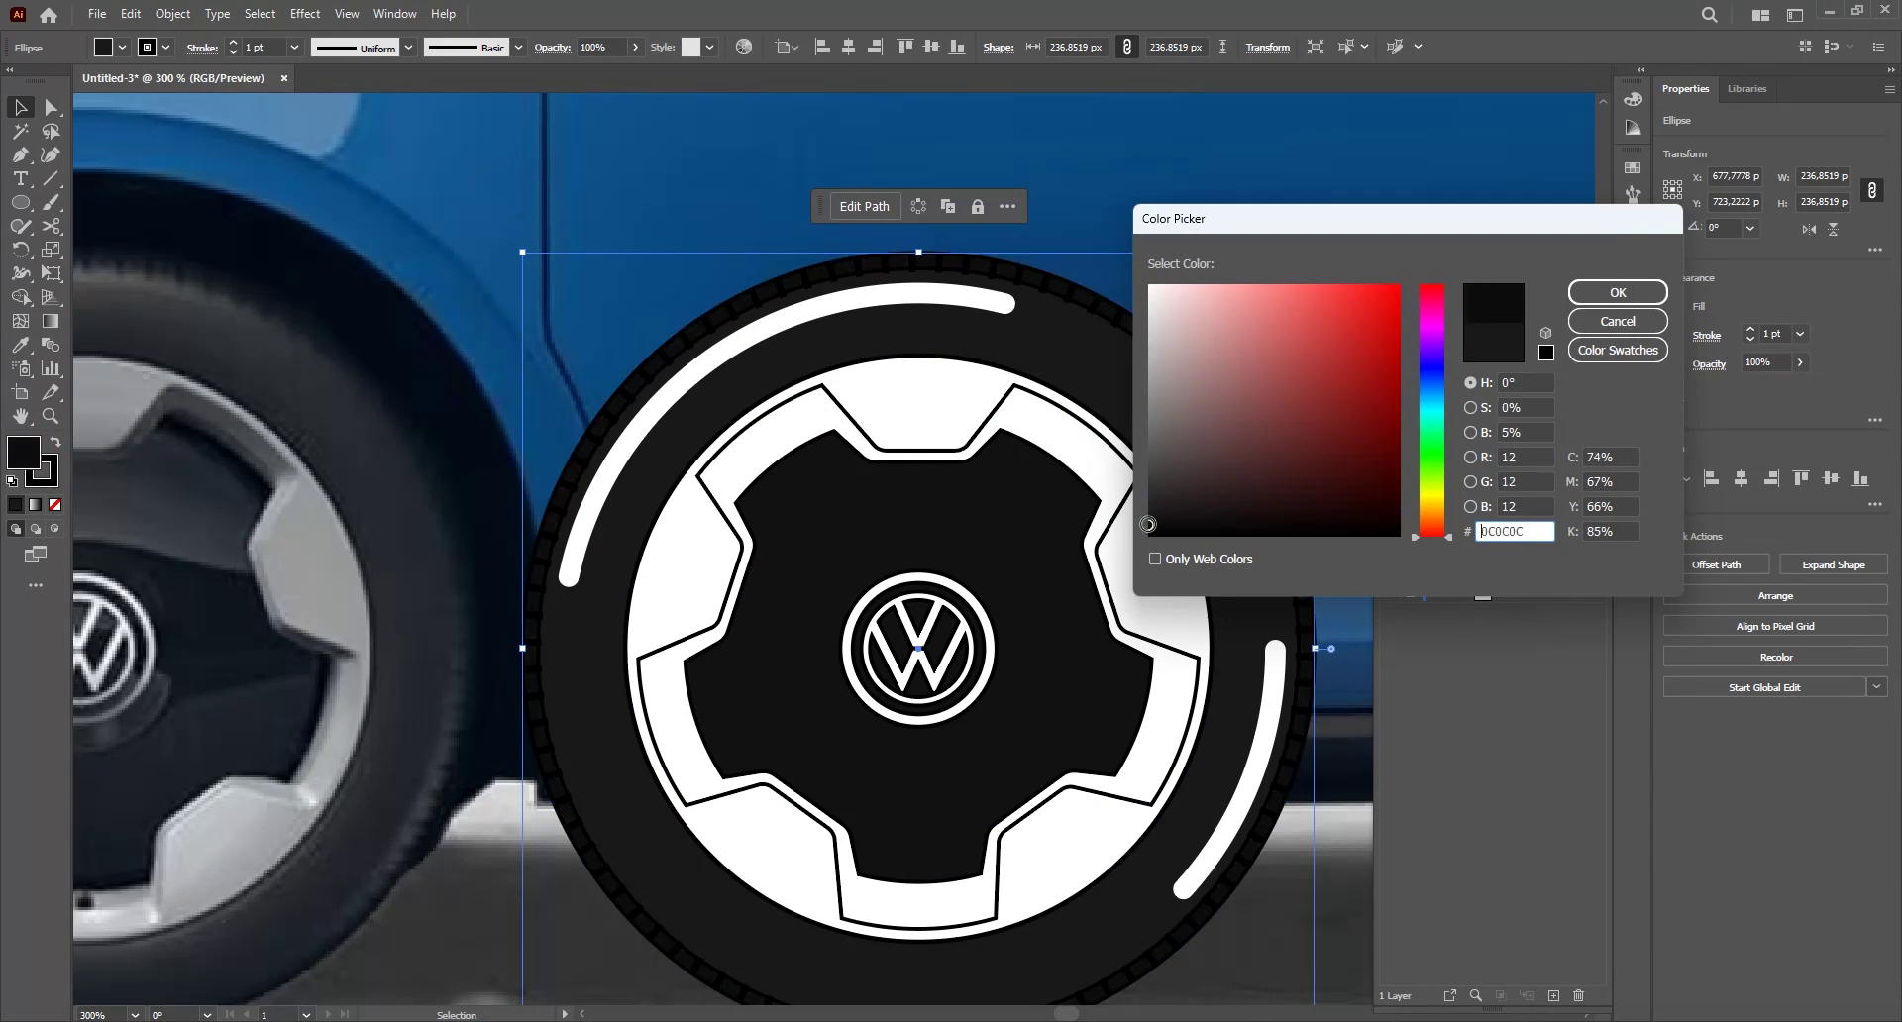
left_click(1618, 292)
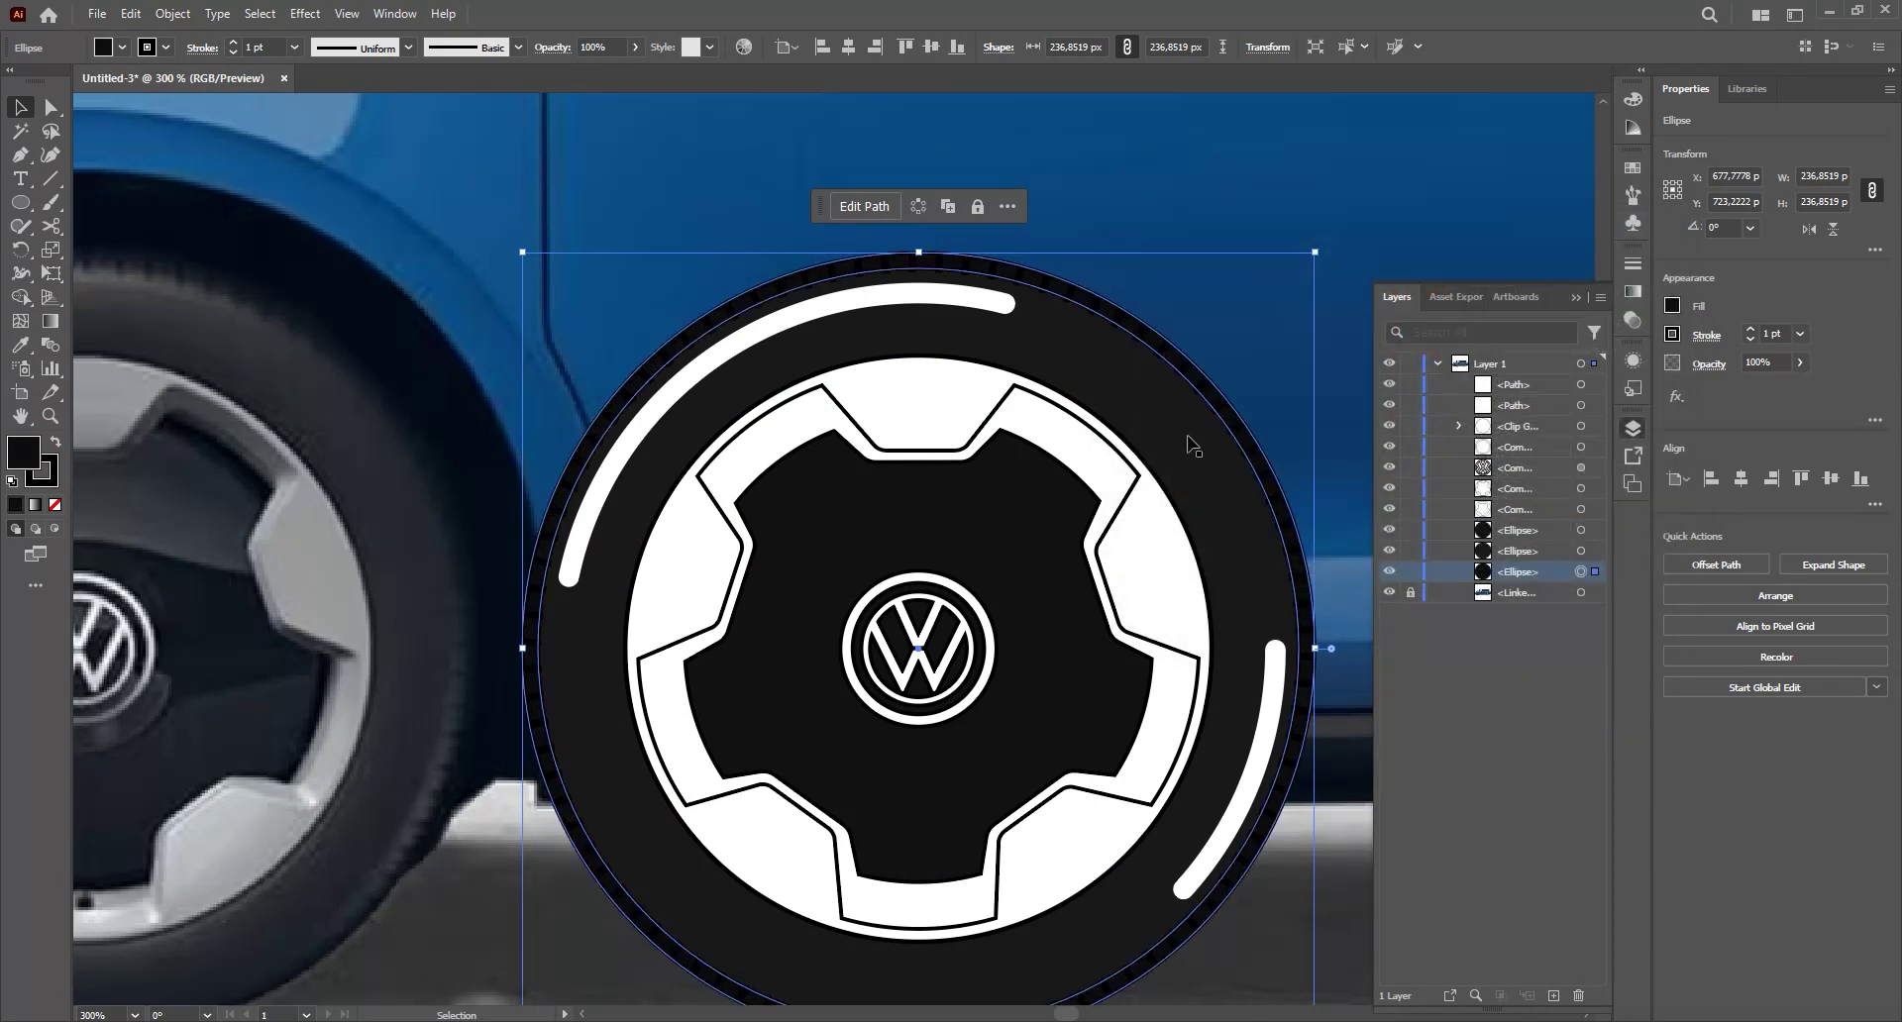
- Remove the stroke from the smaller tyre circle, then deselect it
left_click(1188, 443)
left_click(57, 485)
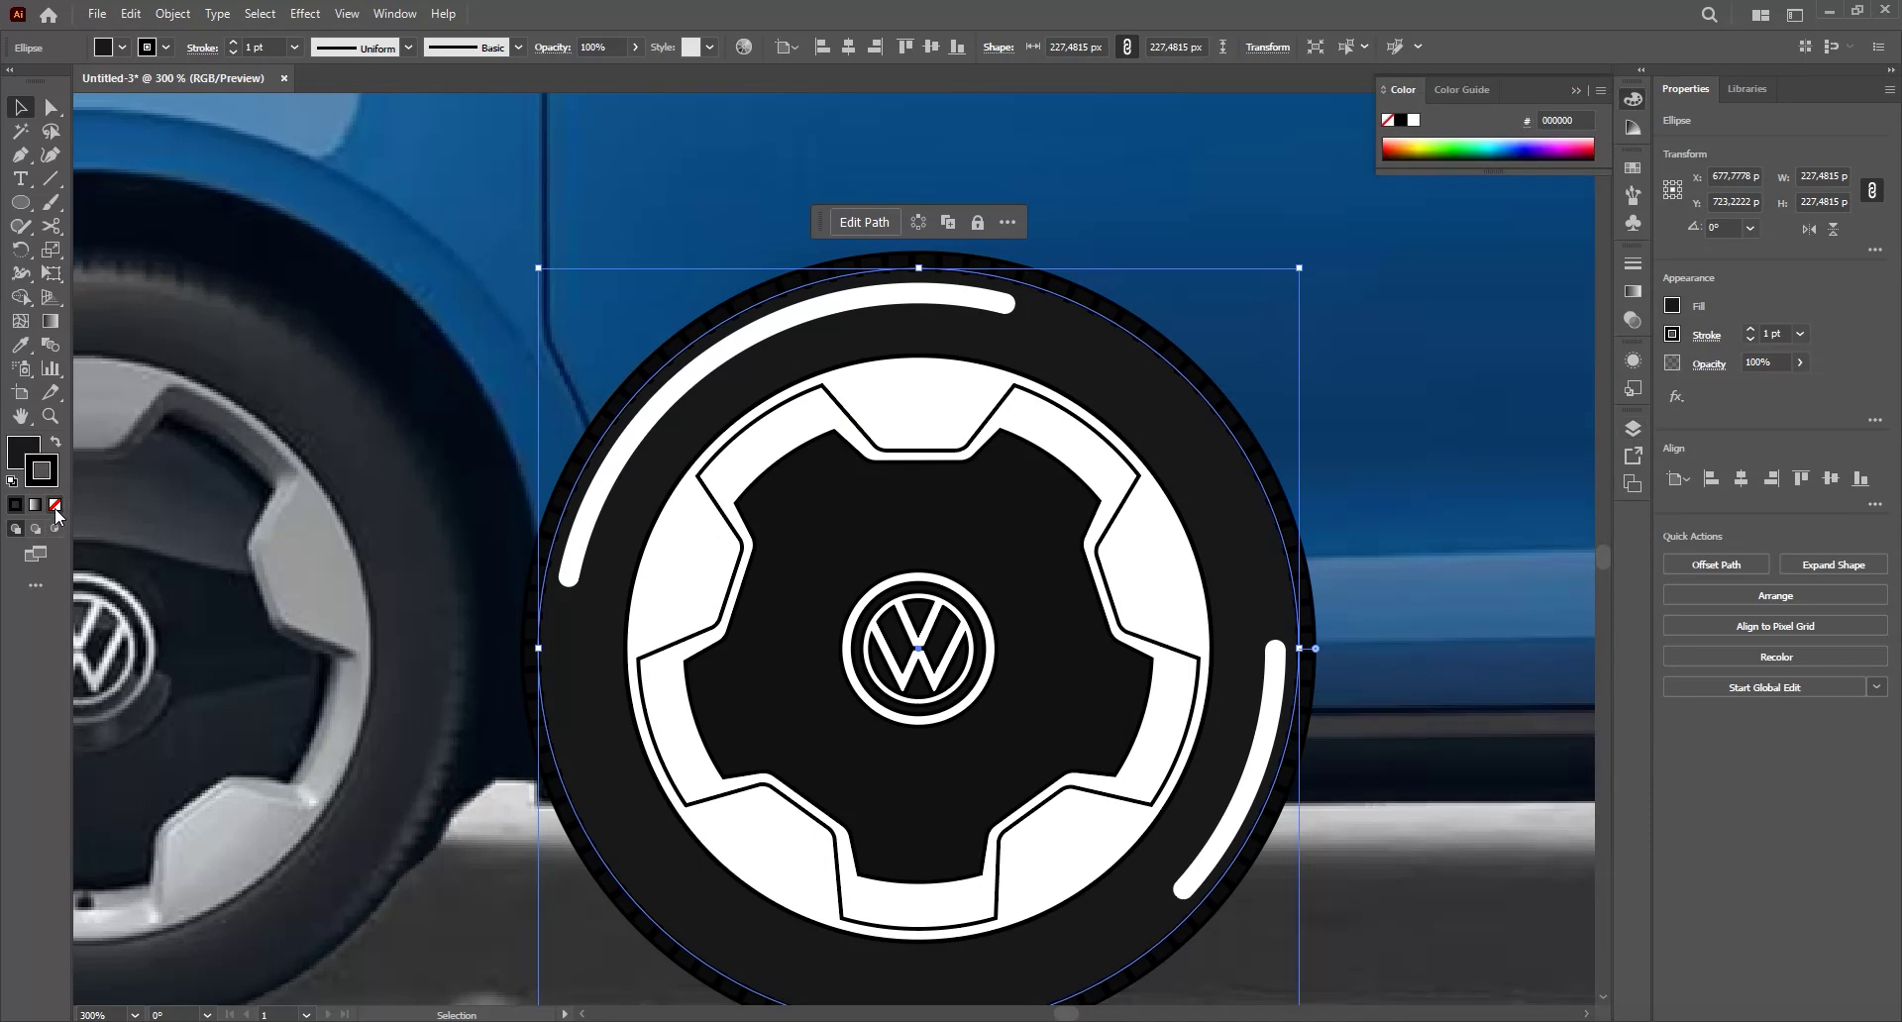
left_click(54, 505)
left_click(1167, 255)
scroll(1230, 305, "down", 1)
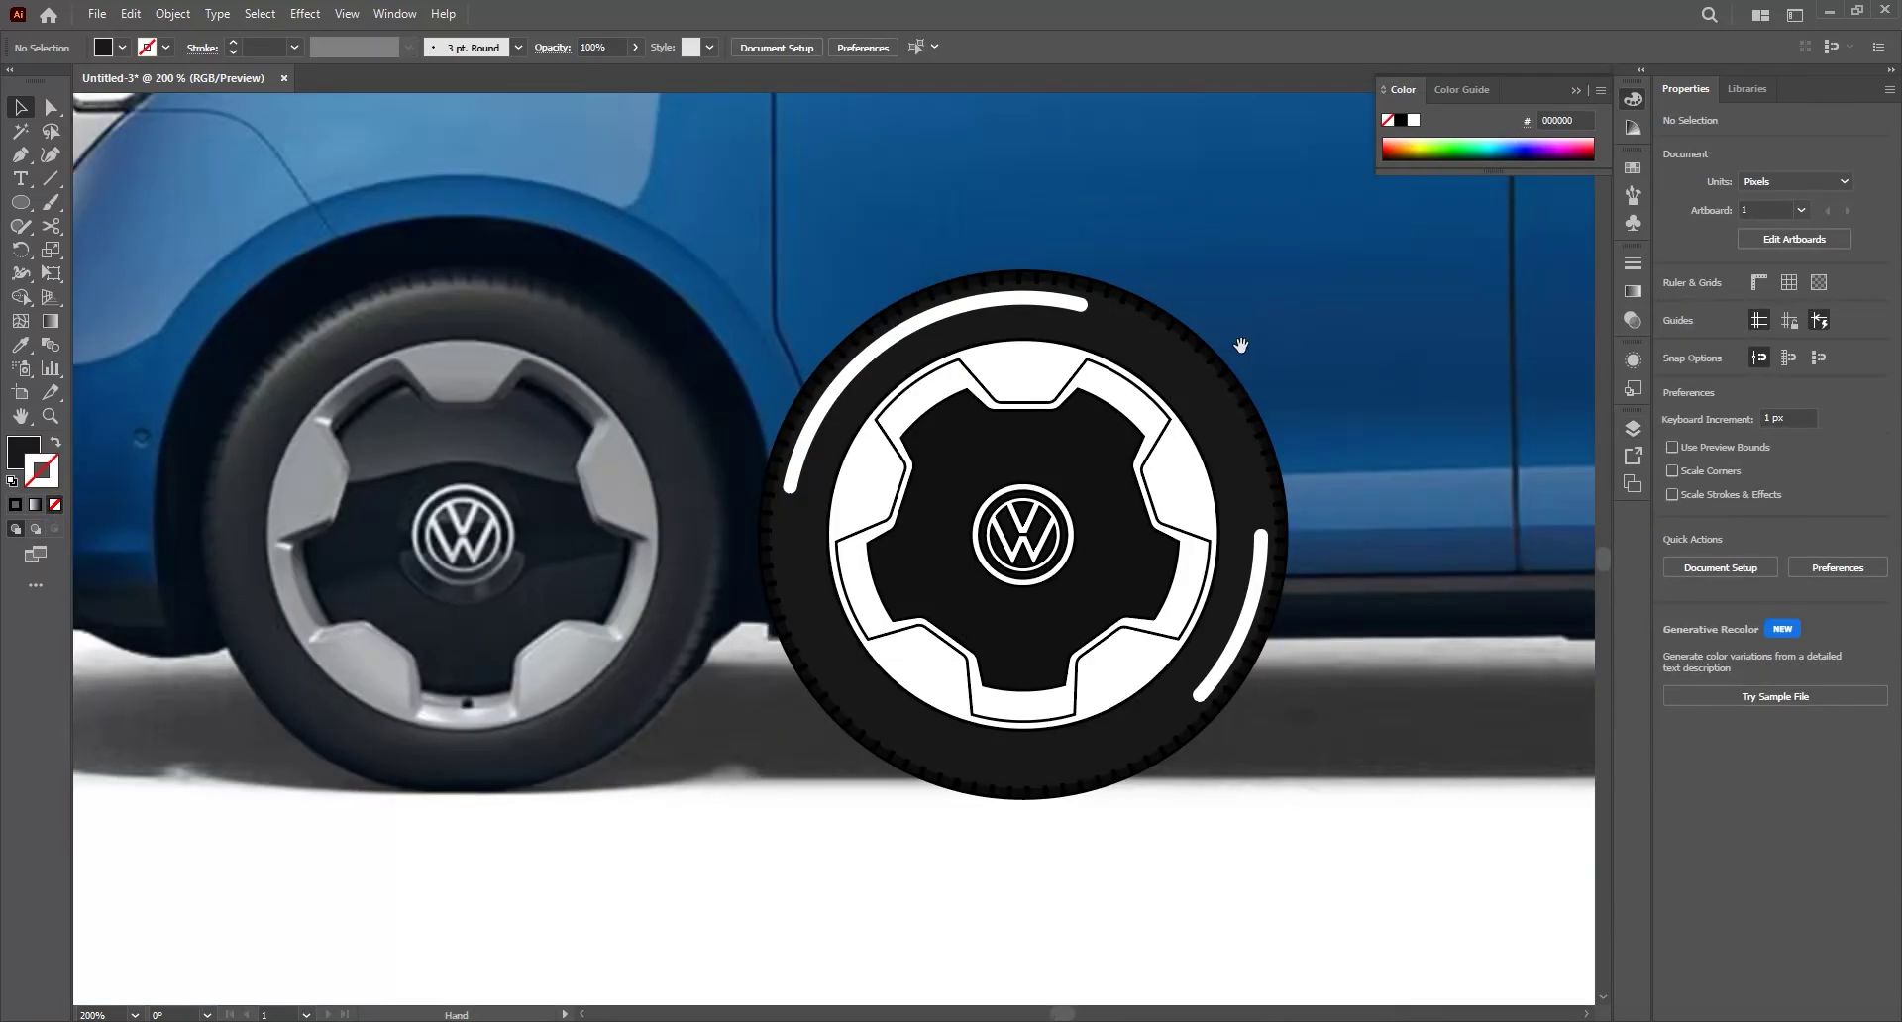
left_click_drag(1263, 335, 1304, 400)
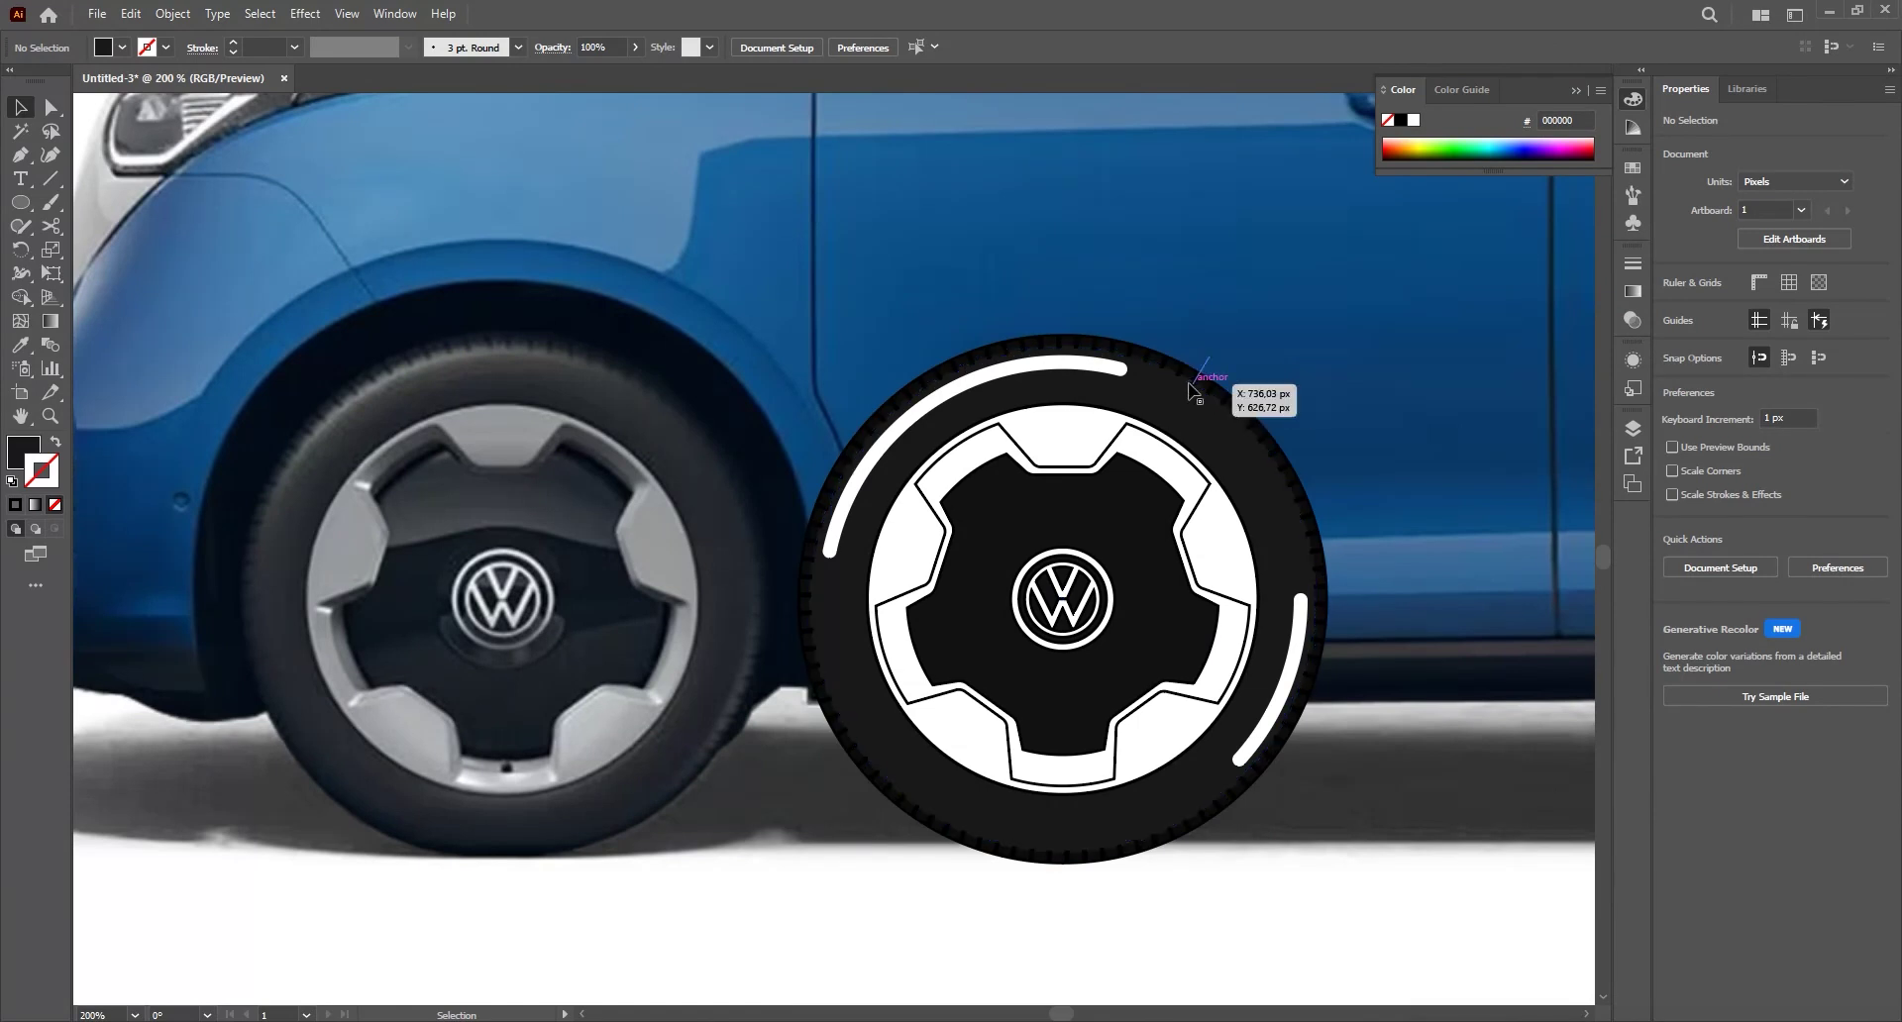
- Set the opacity of the tyre's upper-left highlight arc to 32% and the lower-right arc to 8%
left_click(1087, 366)
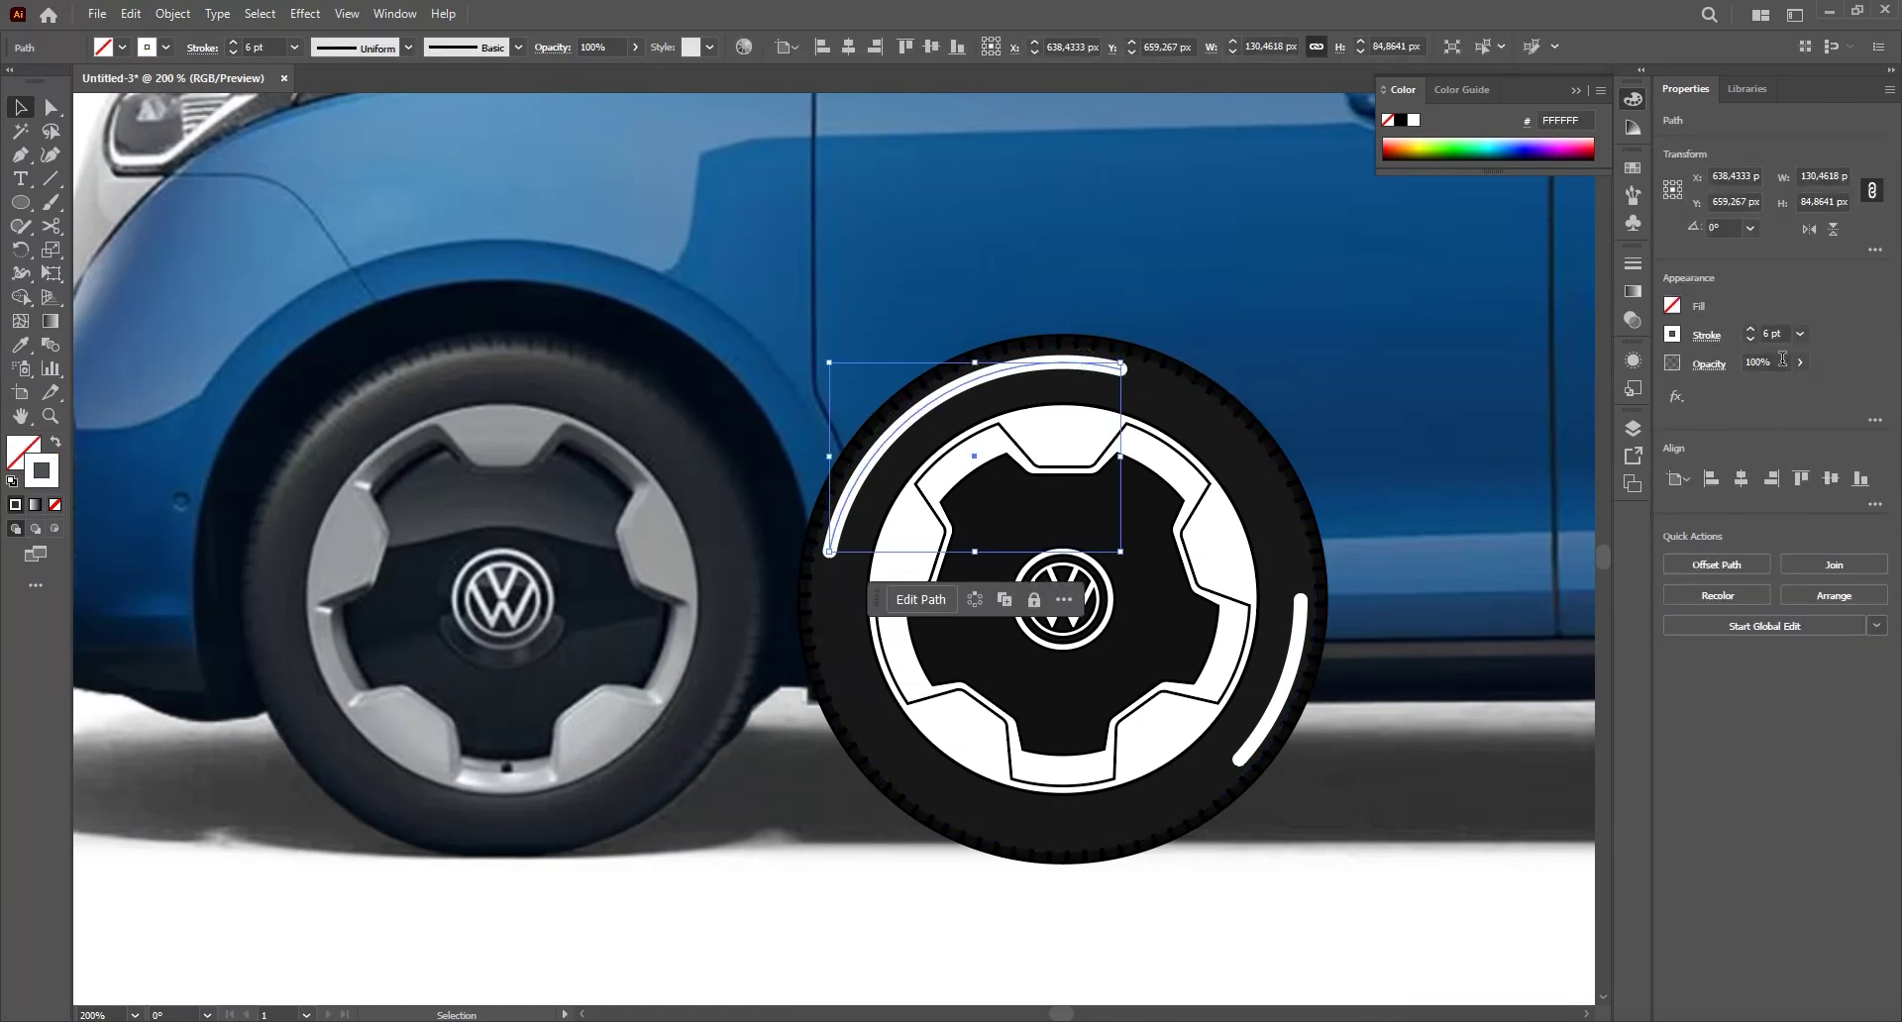
left_click_drag(1776, 386, 1746, 394)
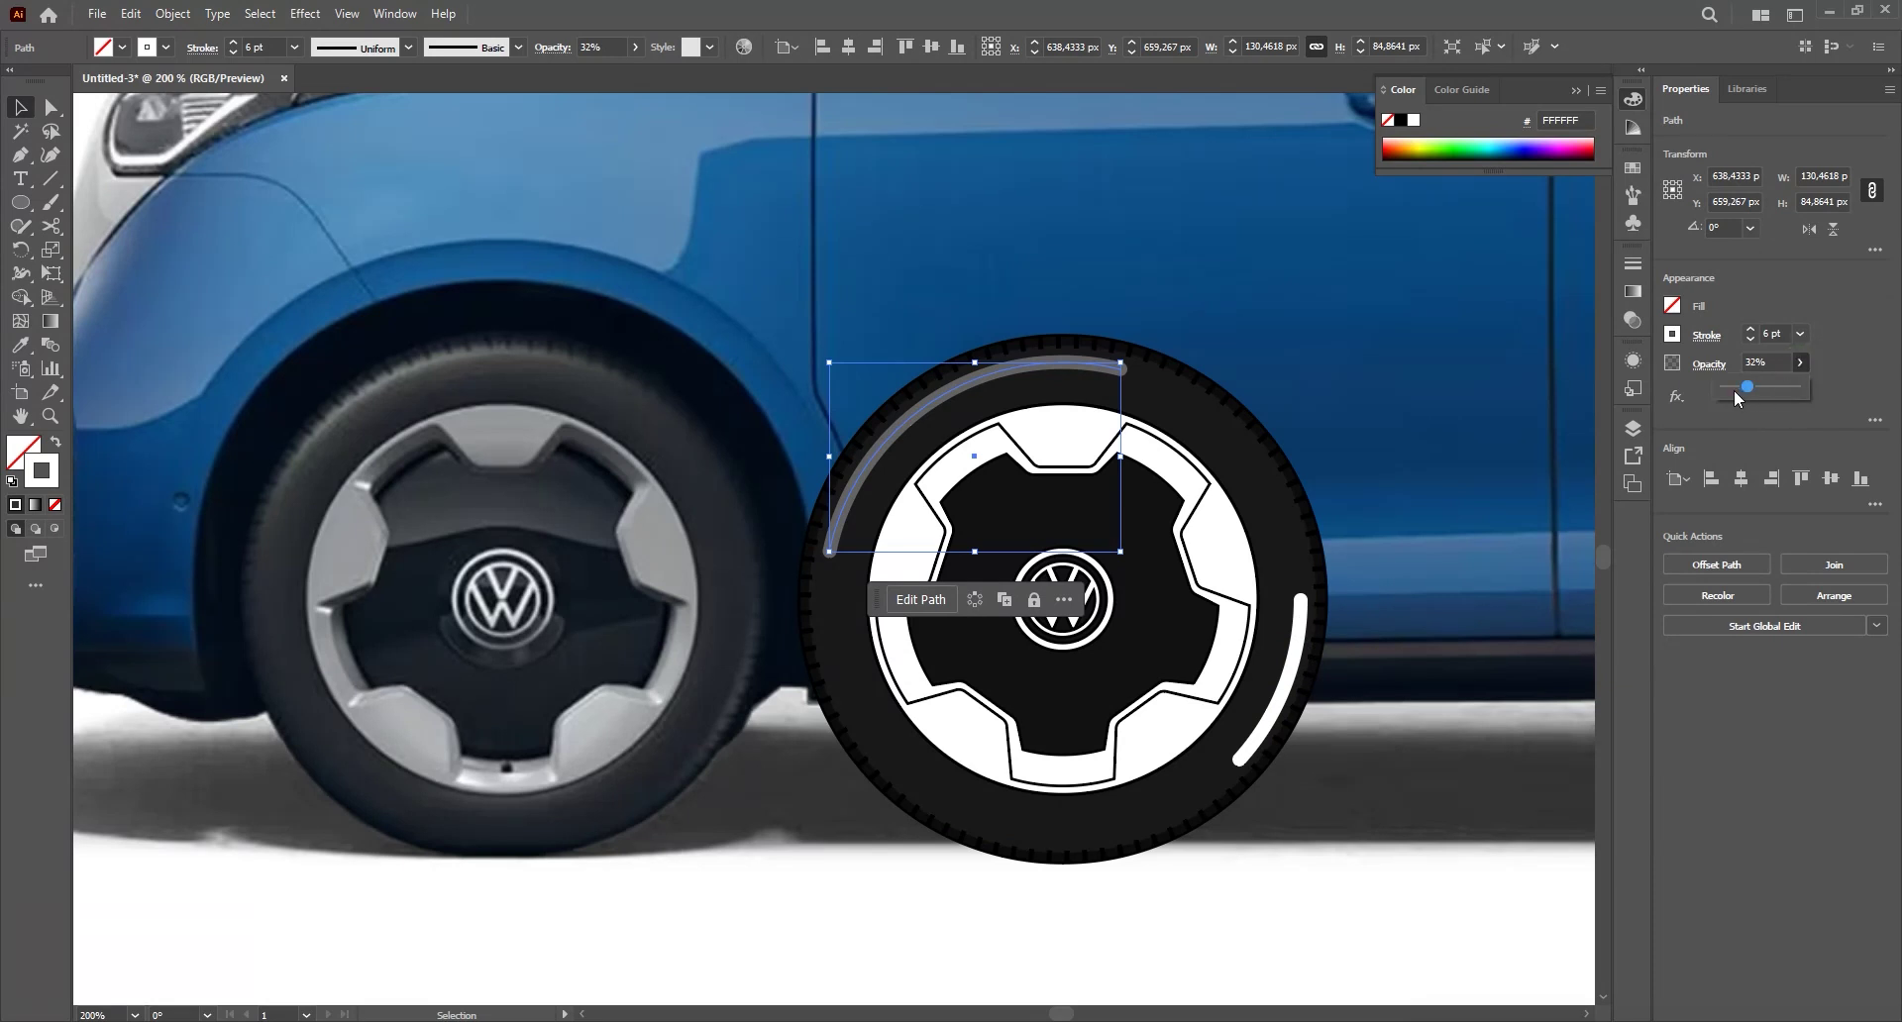
left_click(1295, 662)
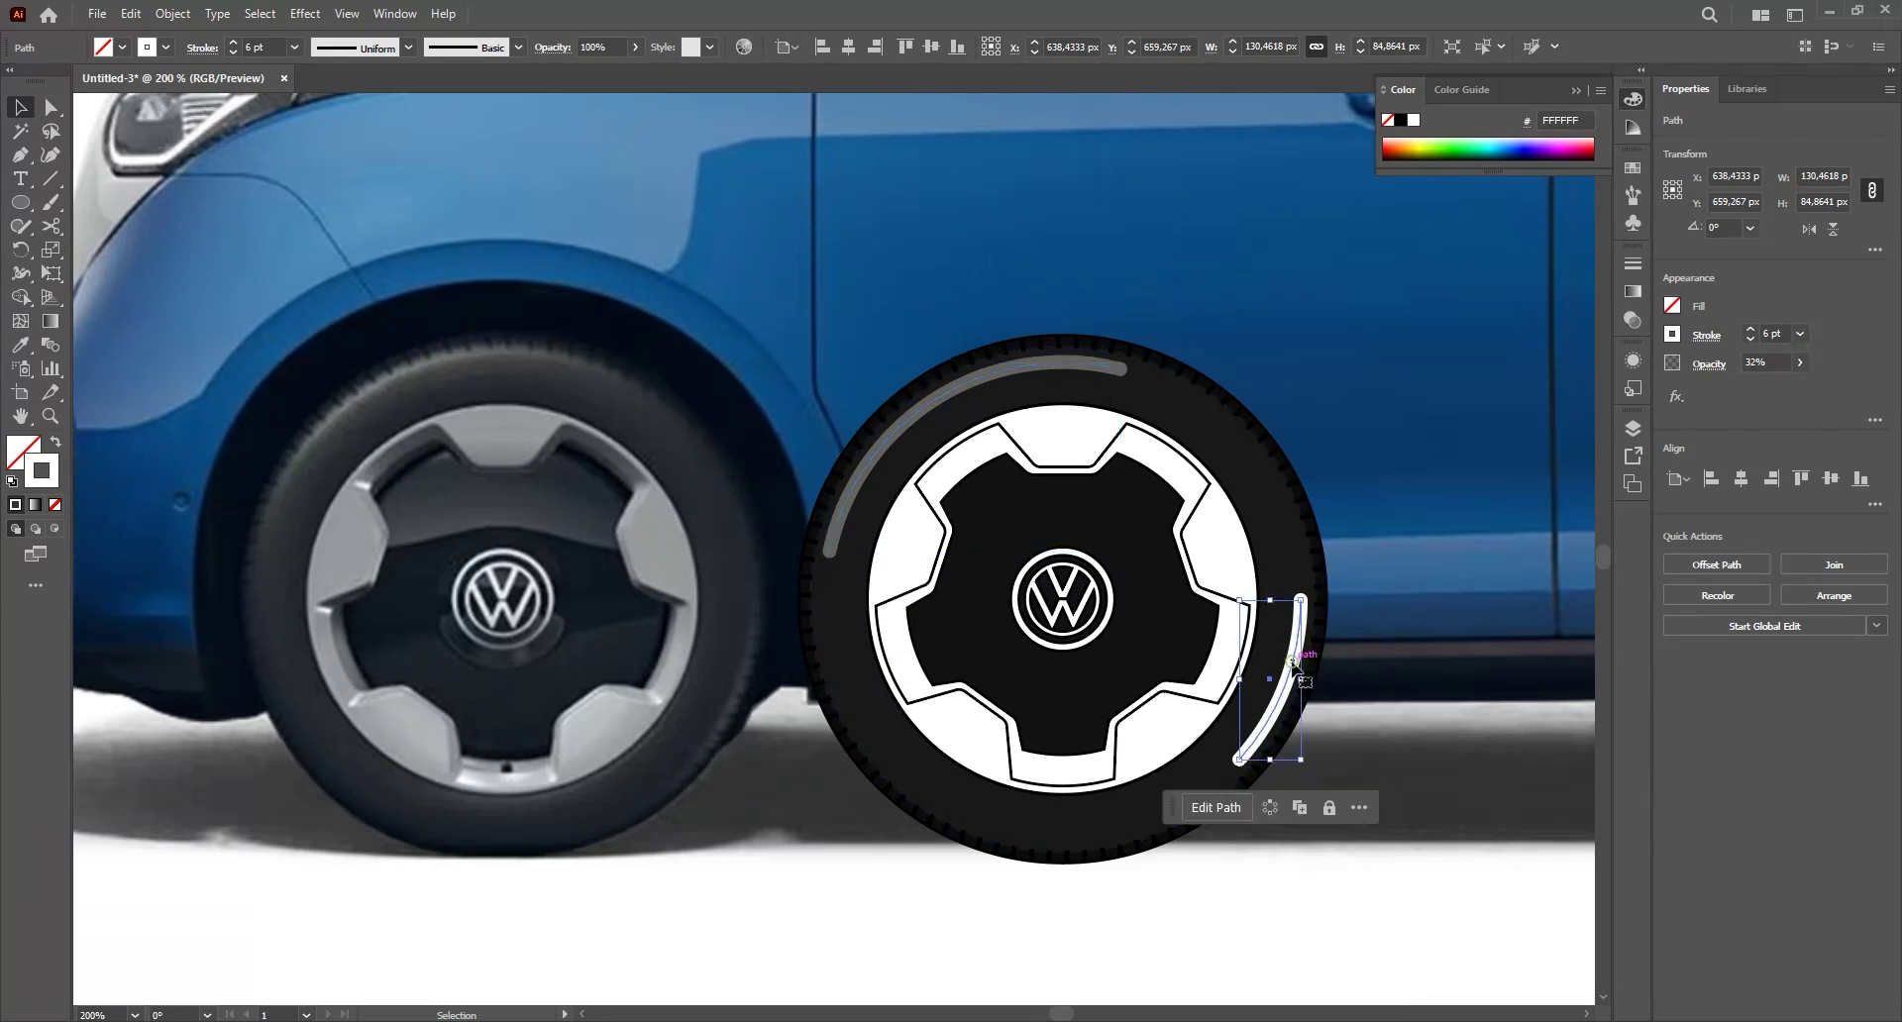
left_click(1800, 362)
left_click(1734, 384)
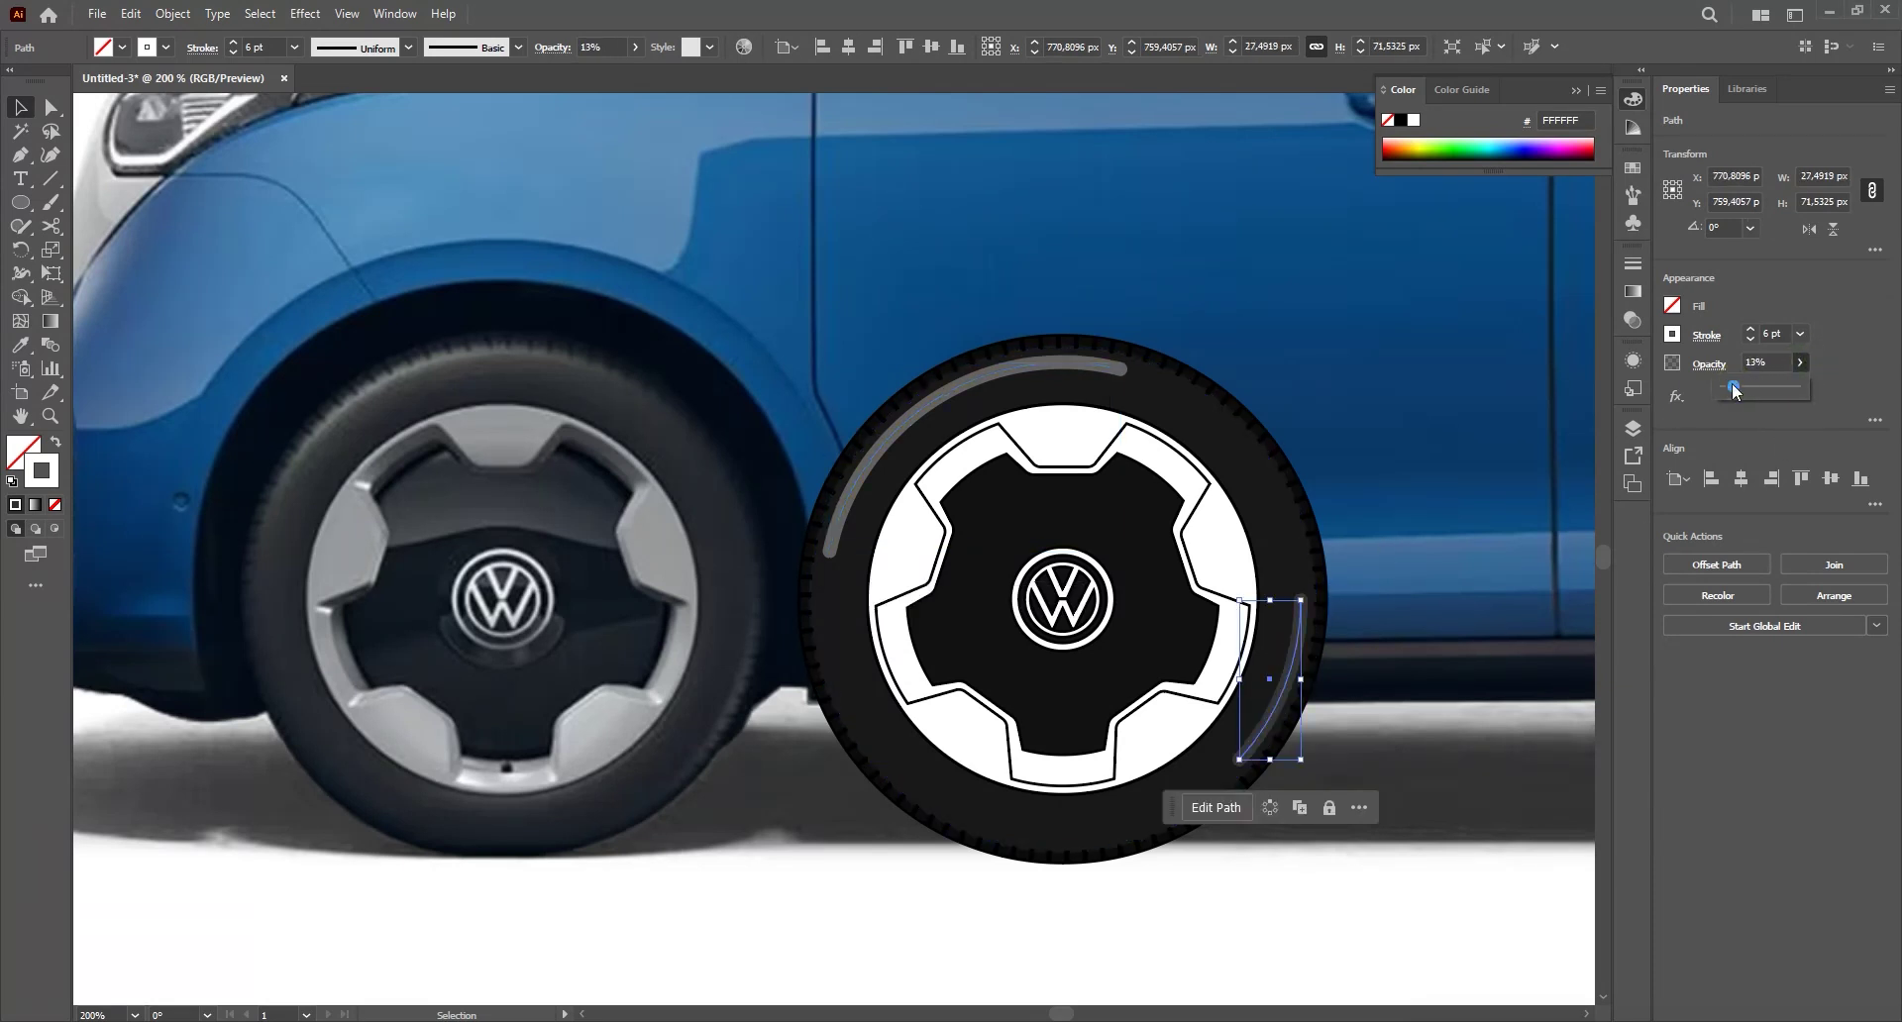
left_click_drag(1733, 394, 1730, 395)
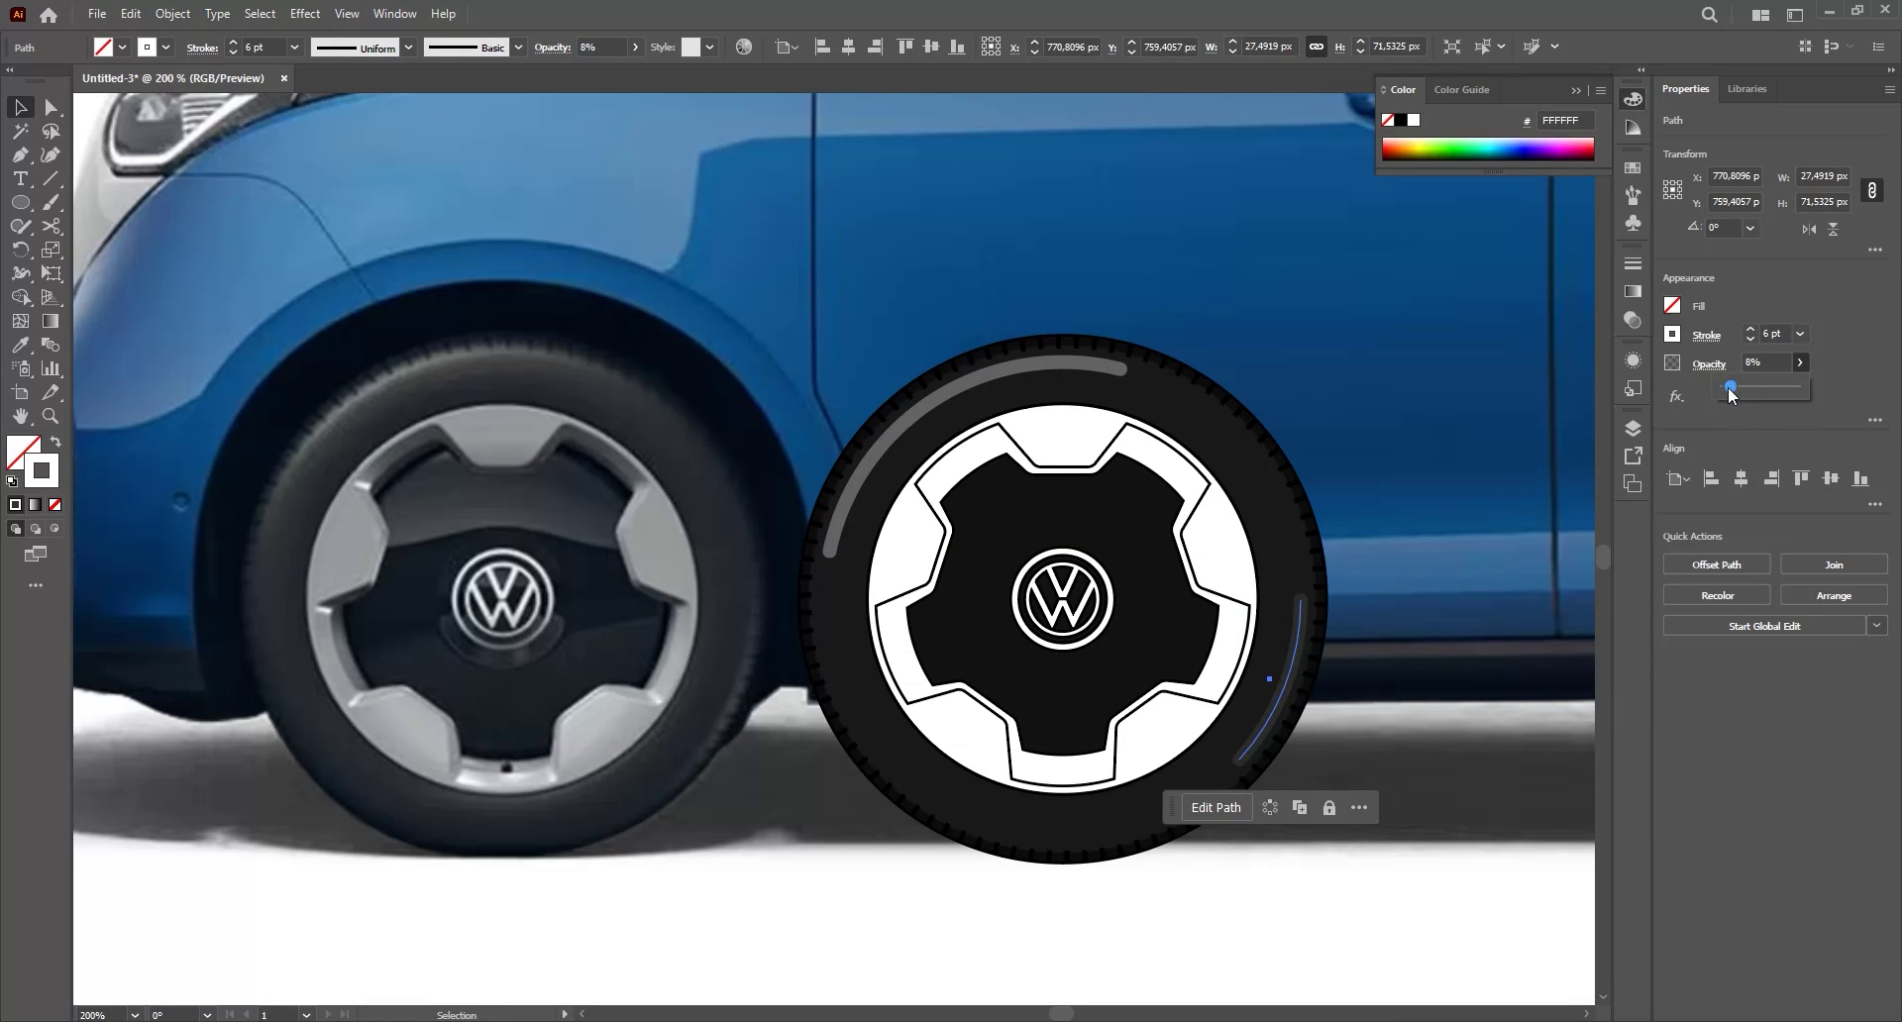
- Reduce the opacity of the upper-left tyre highlight arc to 20%
left_click(1090, 368)
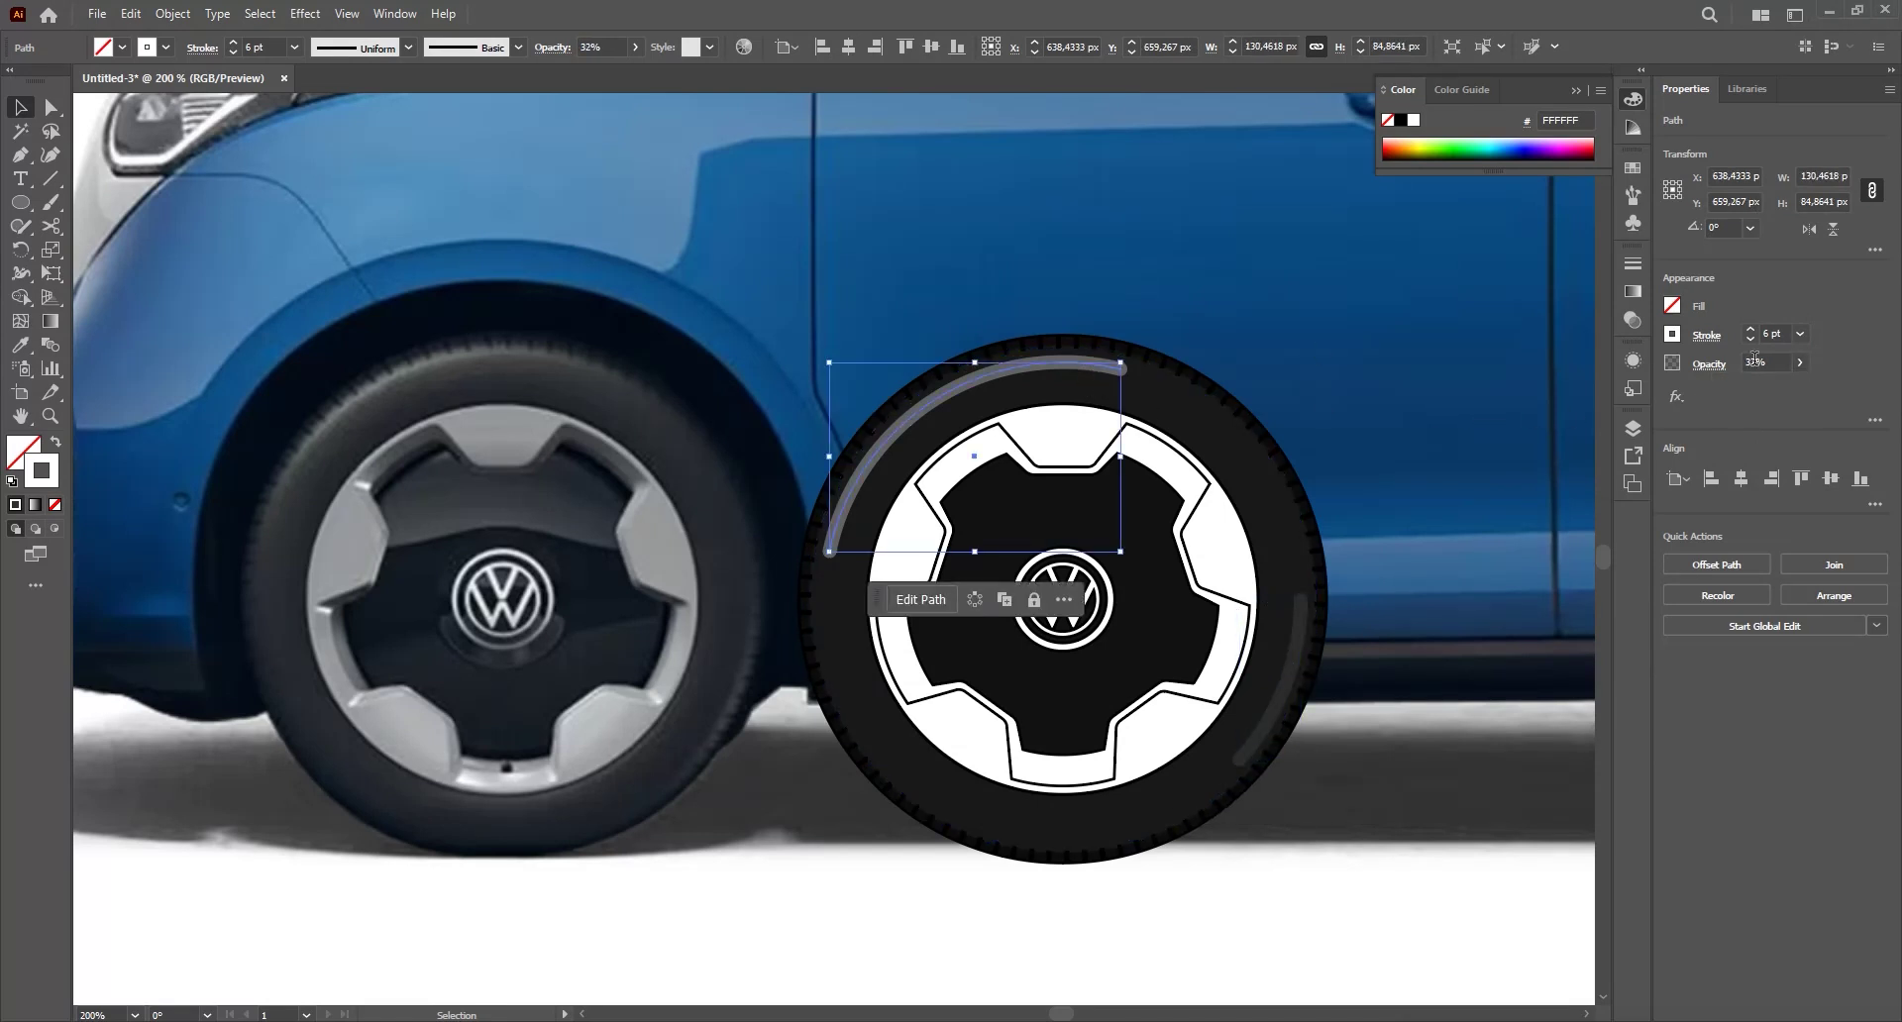
left_click_drag(1746, 386, 1737, 387)
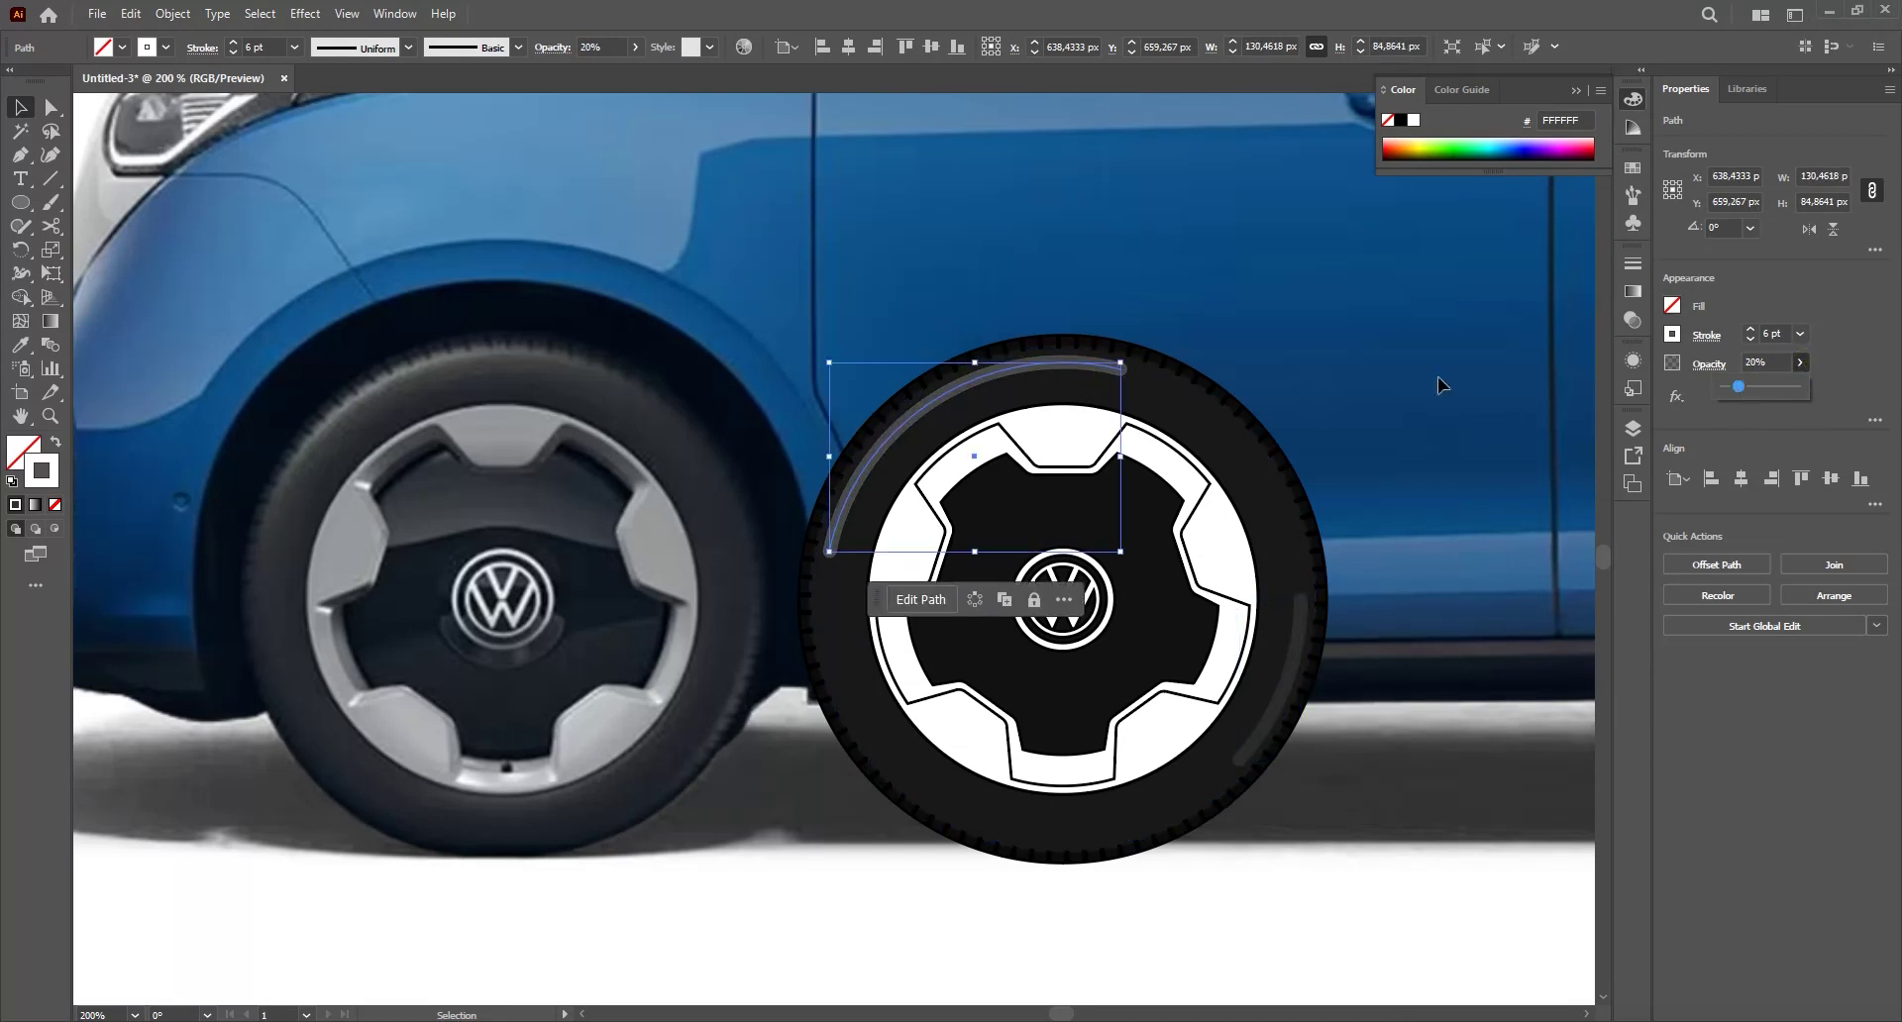
left_click(1355, 333)
- Fill the white rim shape containing the five outer blocks with light grey
left_click_drag(1186, 439, 1057, 481)
left_click(1037, 486)
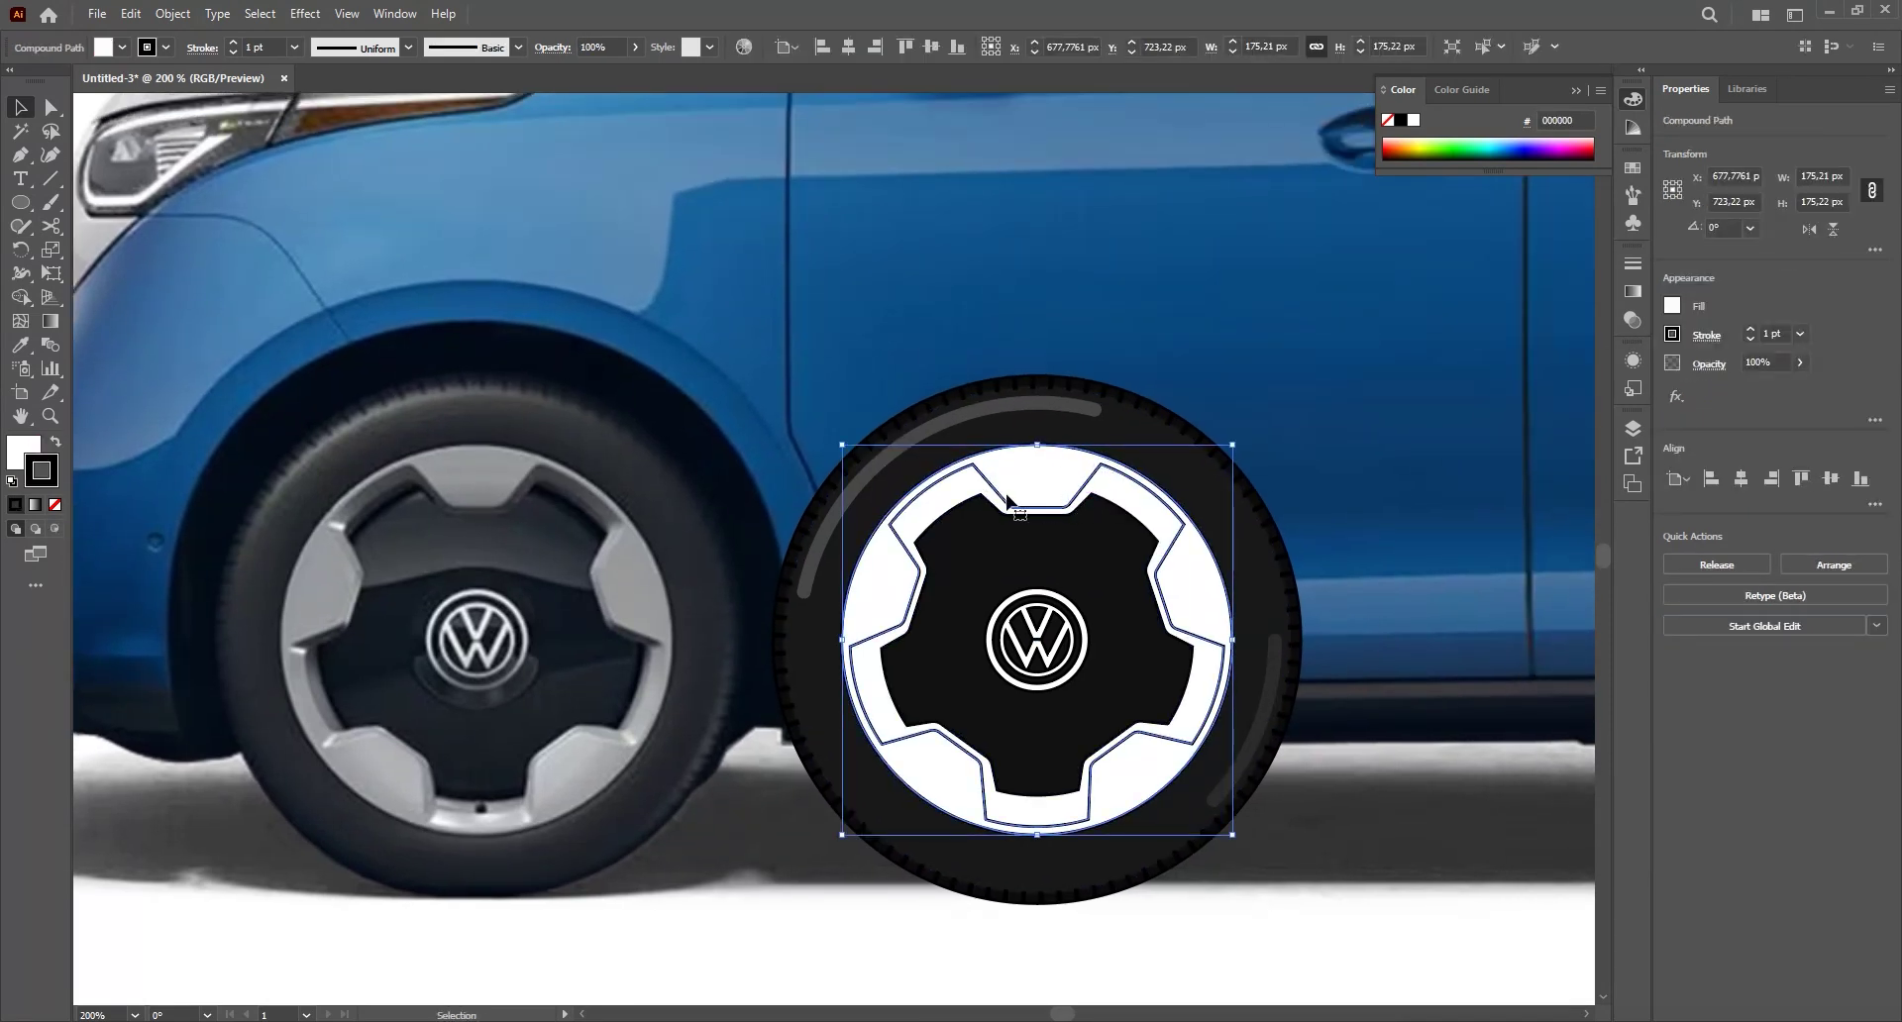
double_click(19, 450)
left_click(1151, 310)
left_click_drag(1138, 317, 1098, 433)
left_click(1617, 293)
- Fill the recessed rim shape between the light grey blocks with dark grey 686868
left_click(1120, 493)
double_click(22, 452)
left_click(1629, 301)
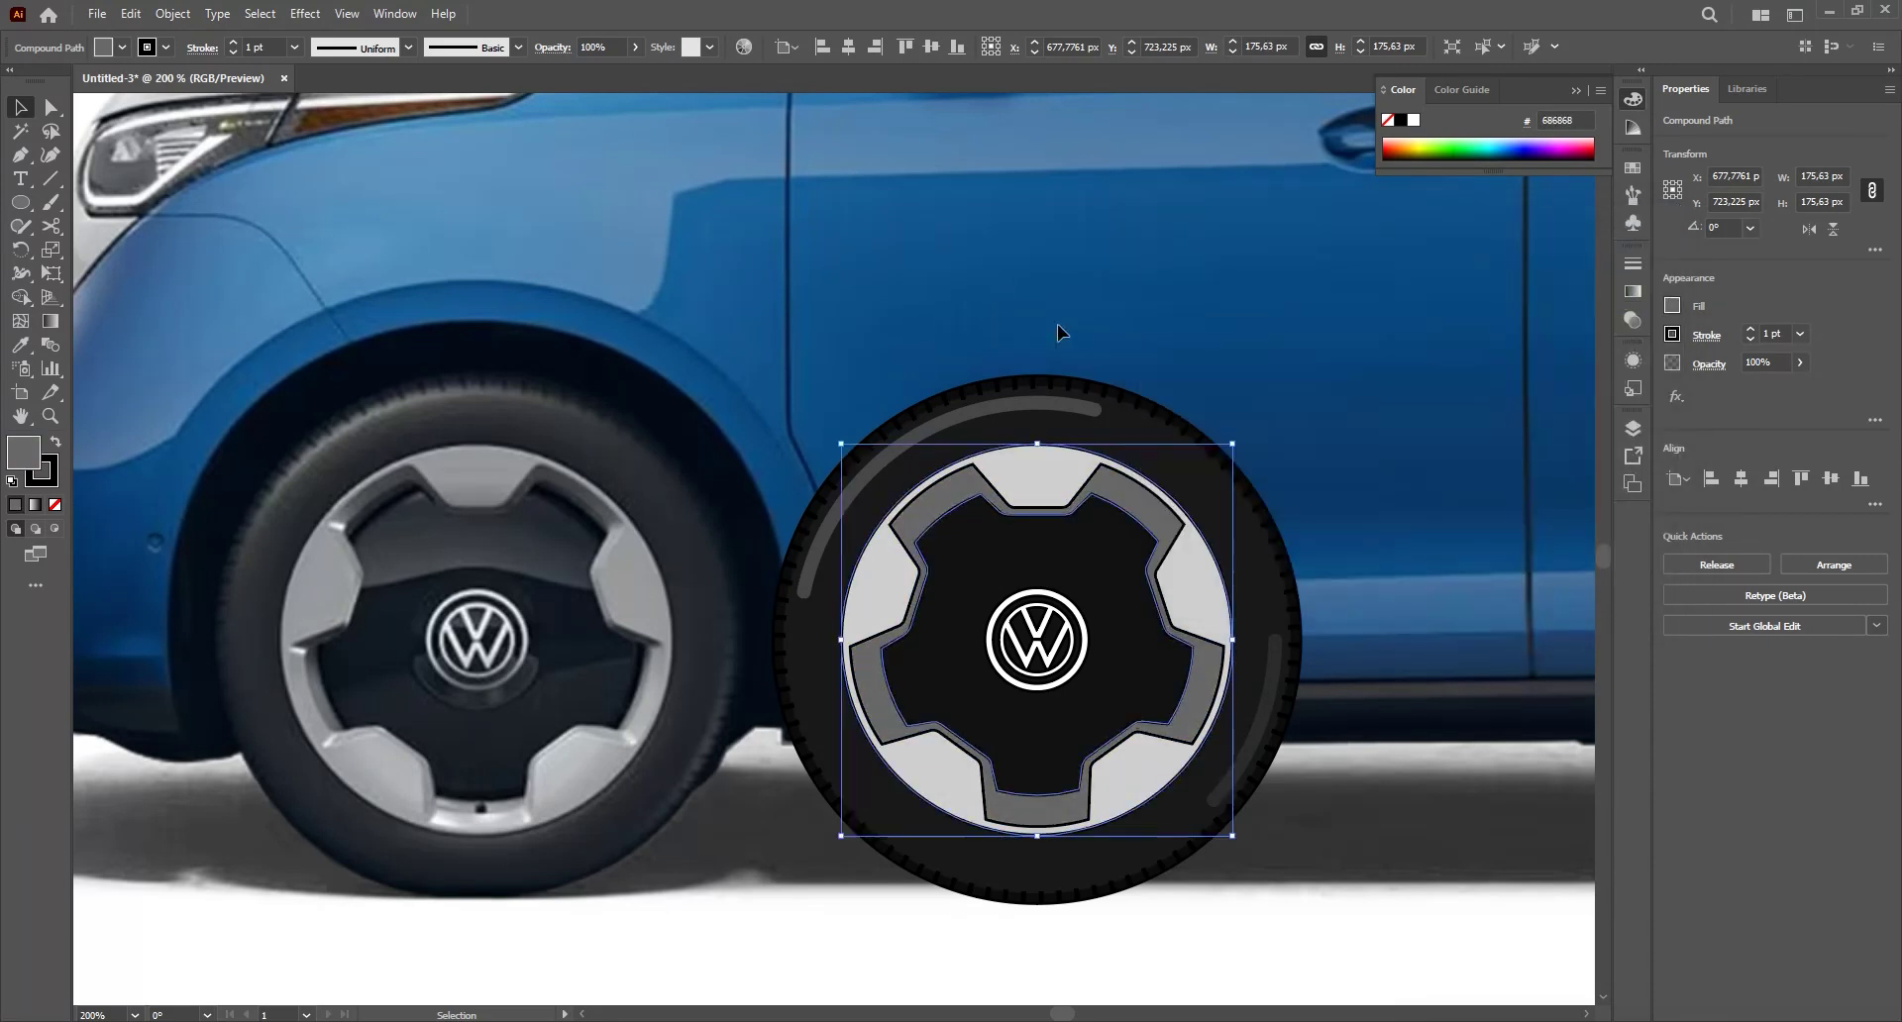
left_click(1061, 331)
- Add an anchor point on the upper-left tyre highlight arc, a short distance above its lower end
scroll(1021, 642, "down", 2)
scroll(990, 733, "up", 2)
scroll(1231, 854, "down", 1)
scroll(961, 600, "up", 2)
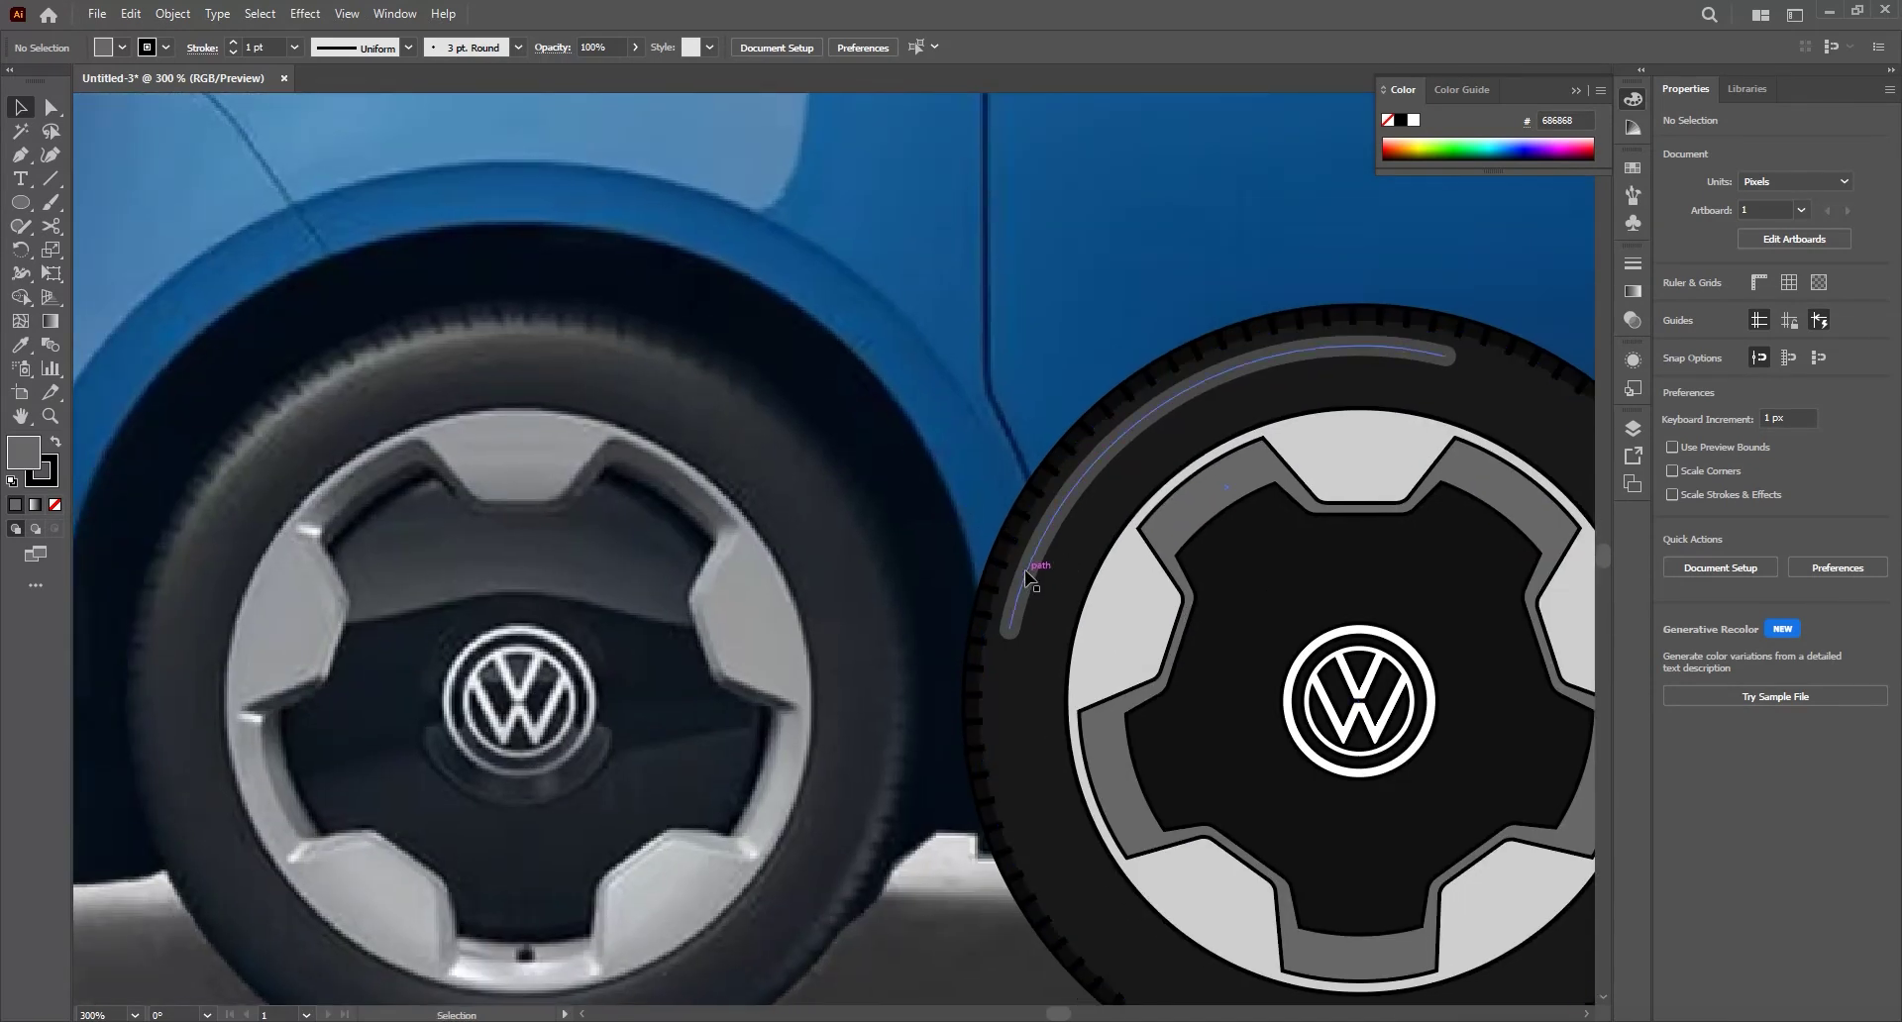
left_click(1030, 569)
left_click_drag(1113, 551, 948, 577)
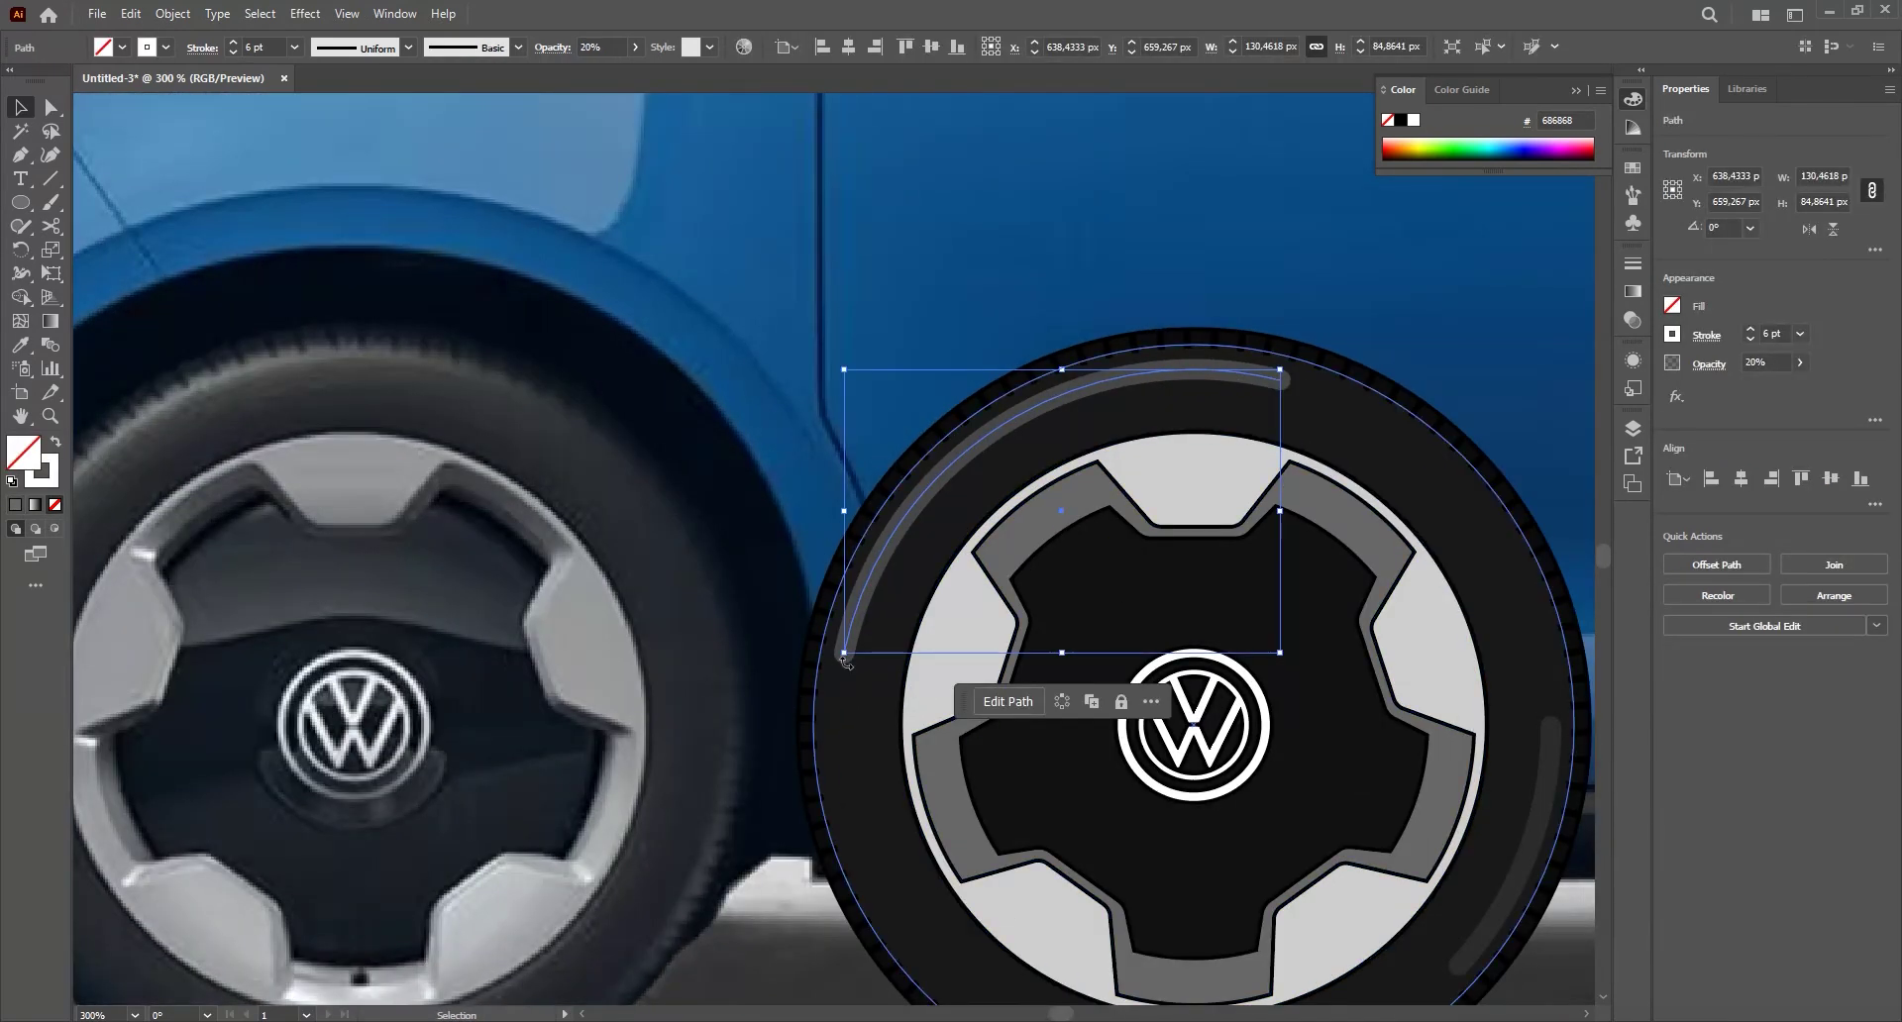
scroll(837, 683, "up", 1)
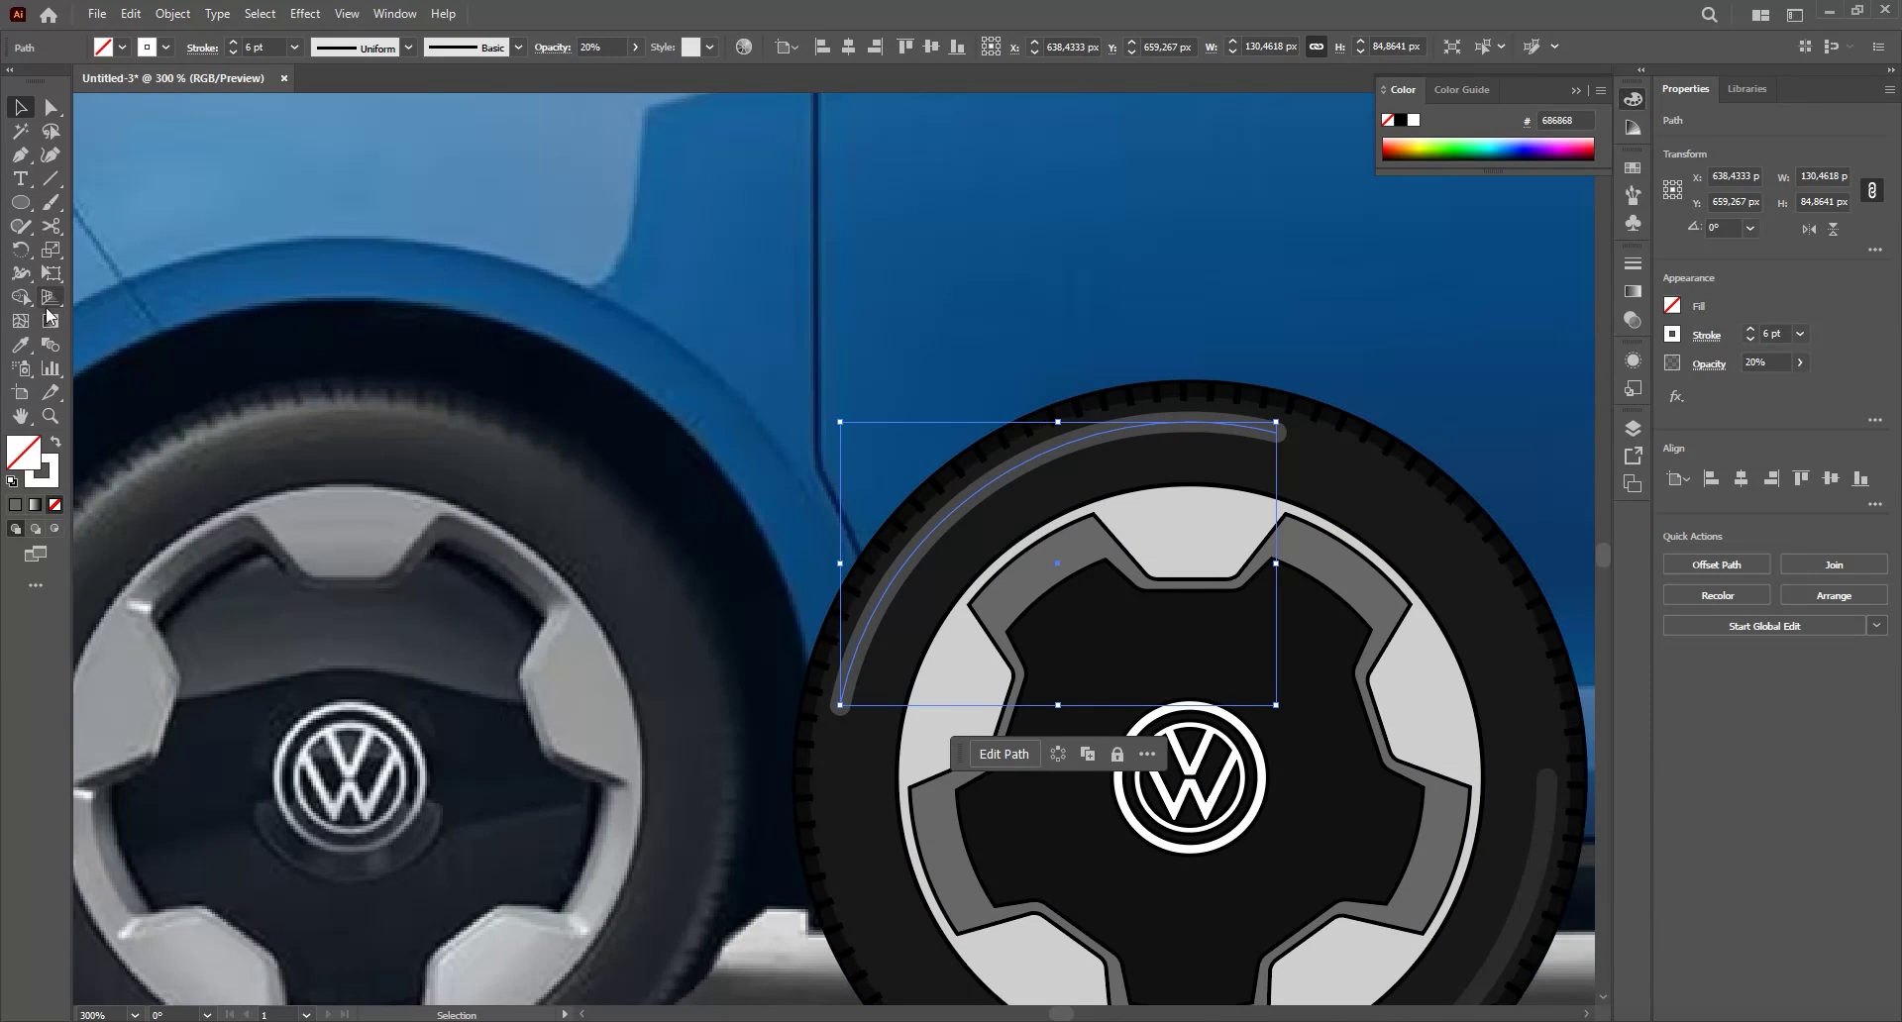
left_click(22, 277)
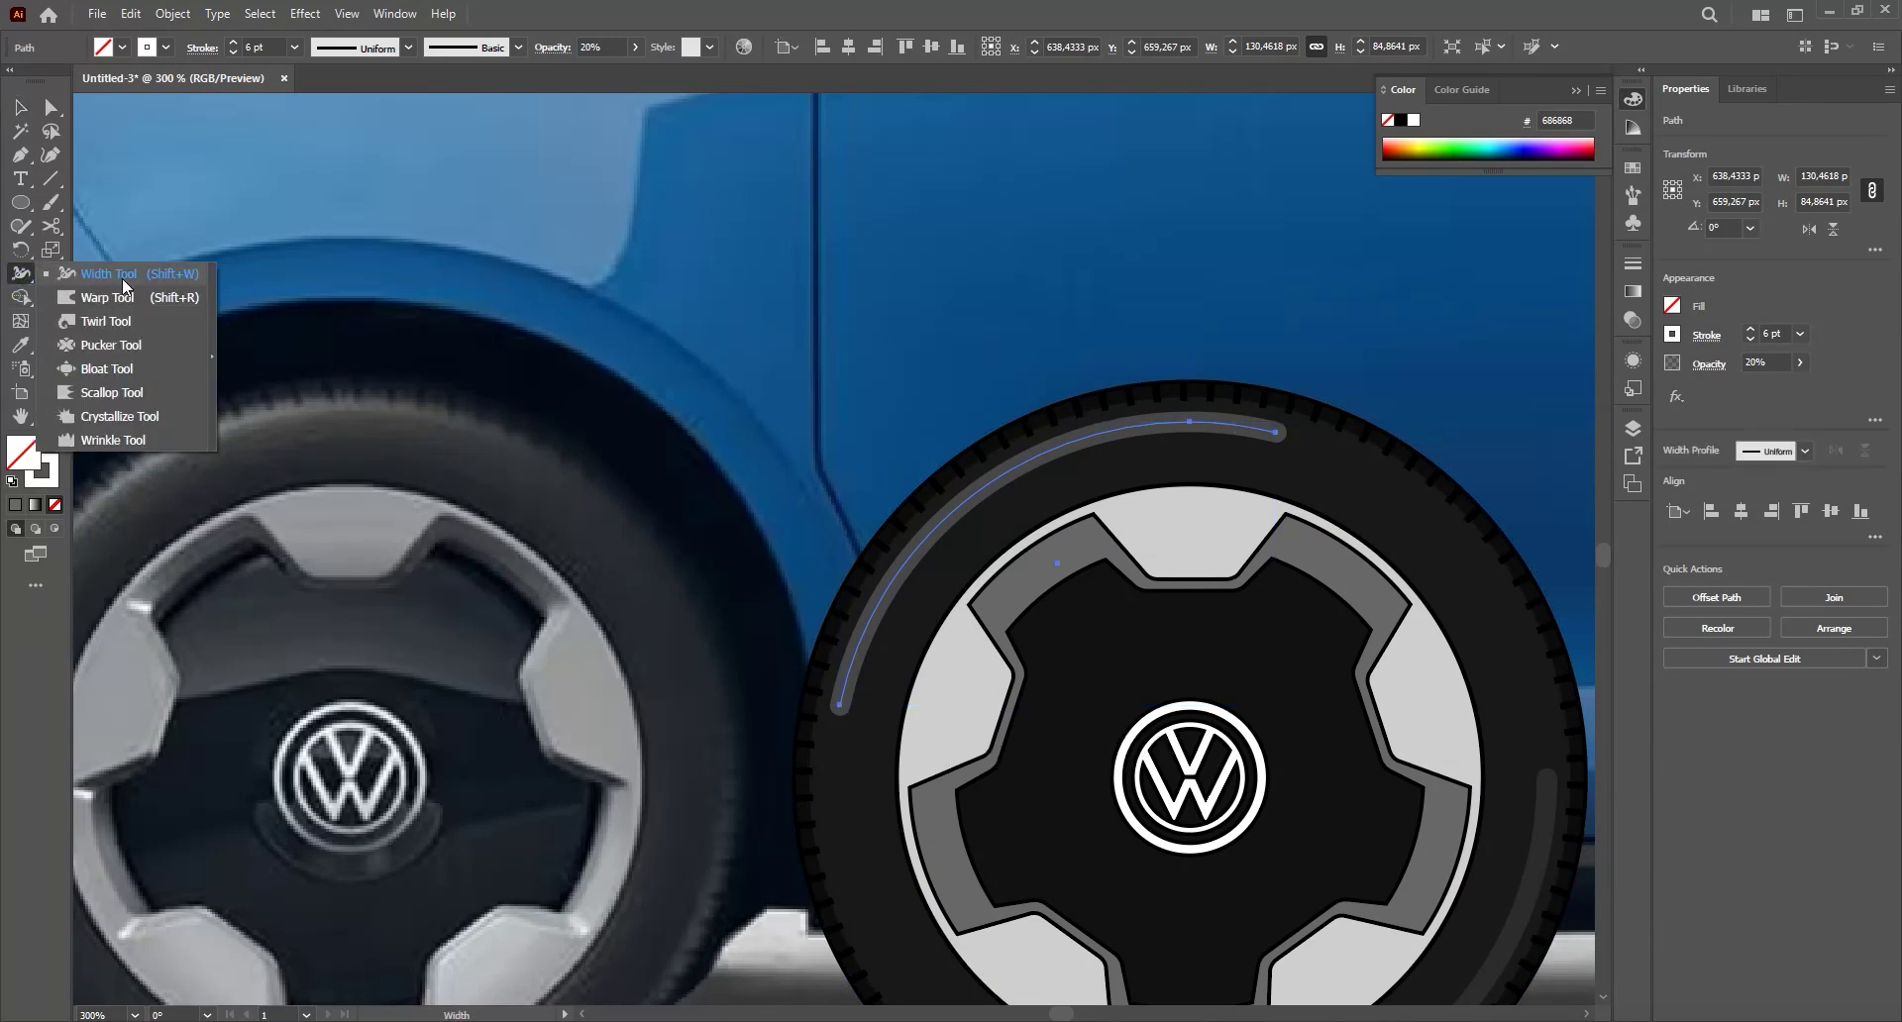
left_click(90, 280)
scroll(987, 661, "up", 1)
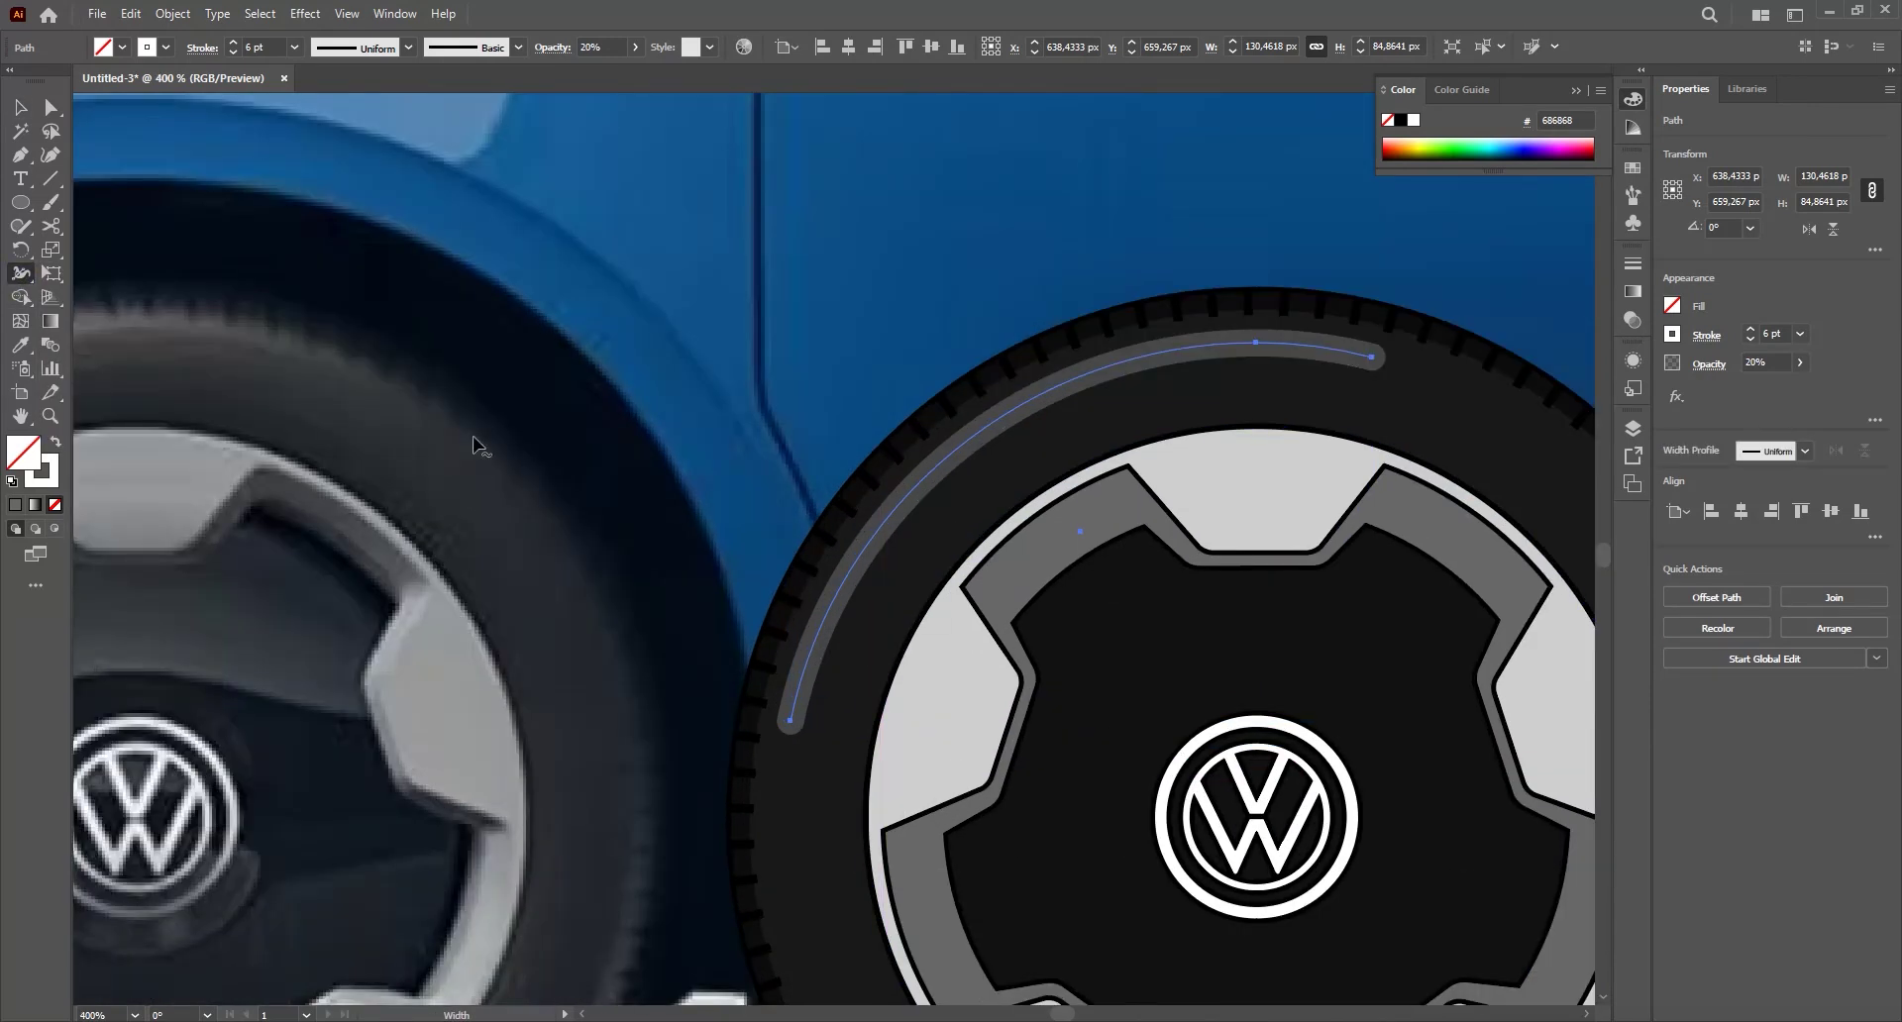
left_click(20, 154)
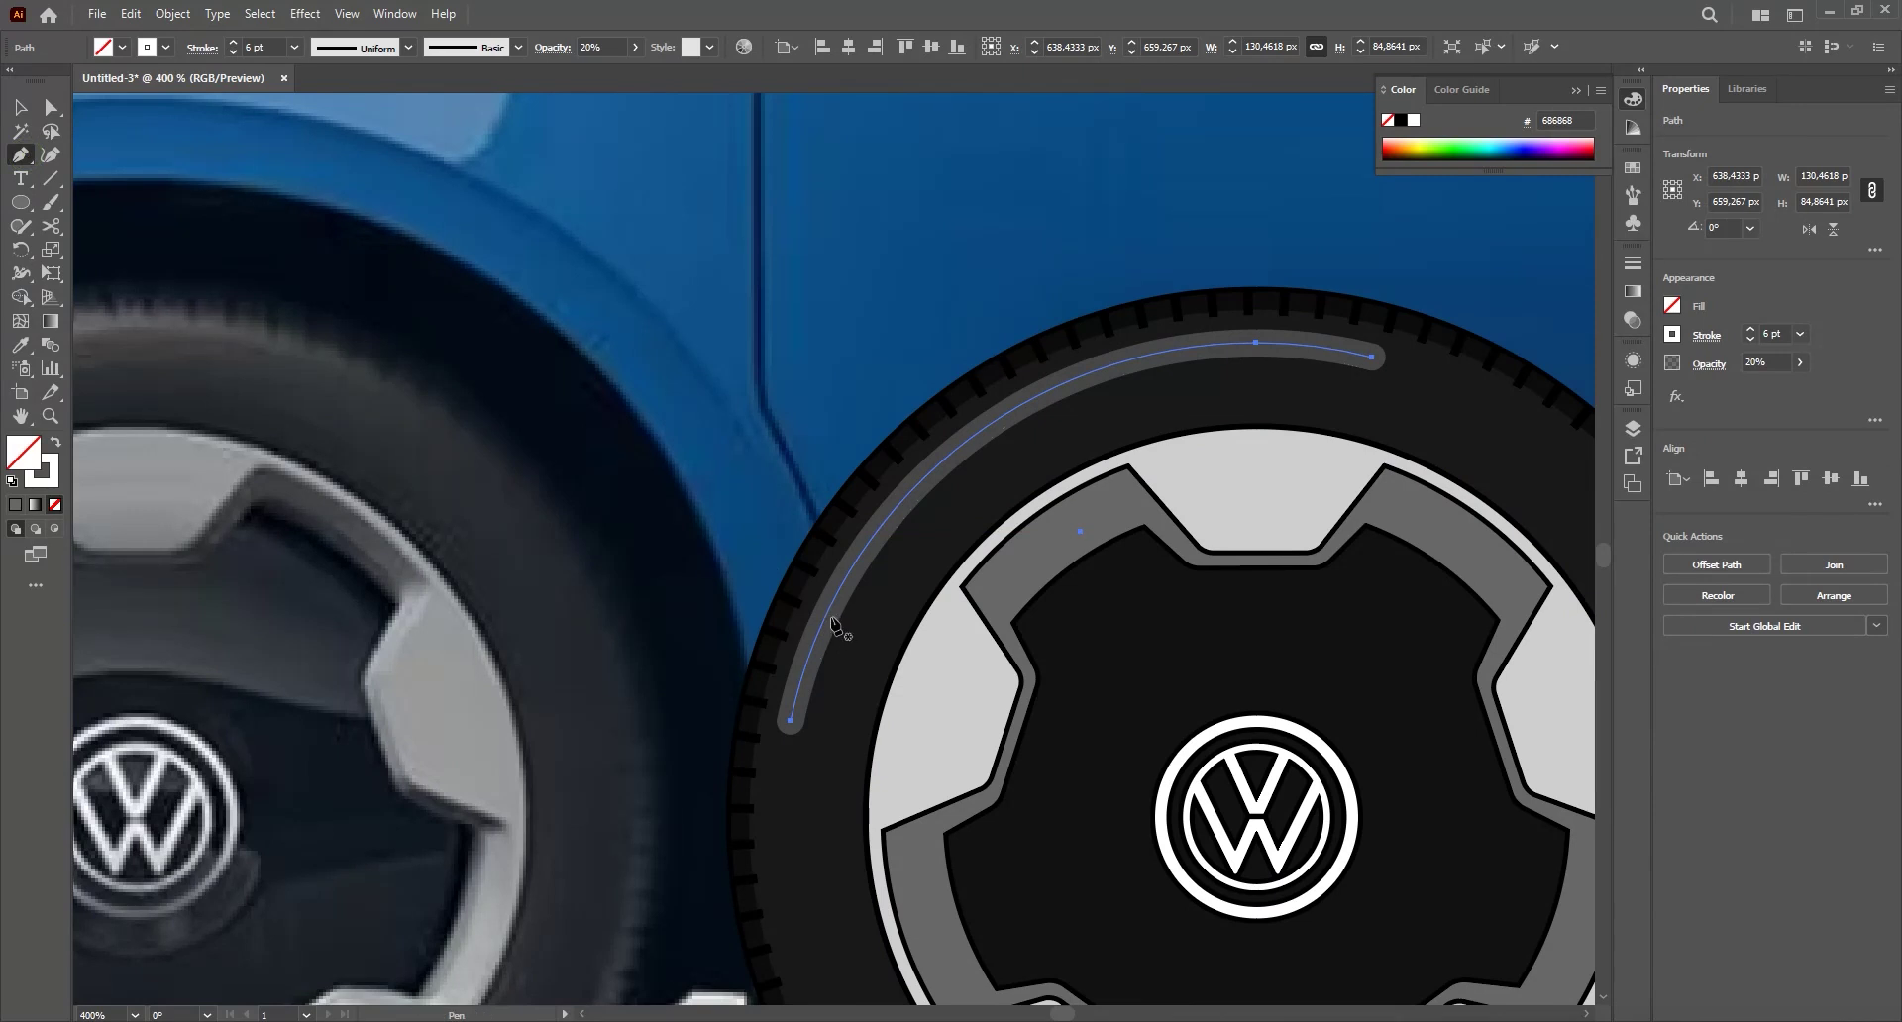
left_click(831, 620)
- Taper the lower end of the upper-left highlight arc to a thin tip with the Width tool
key("shift+w")
left_click_drag(790, 721, 798, 714)
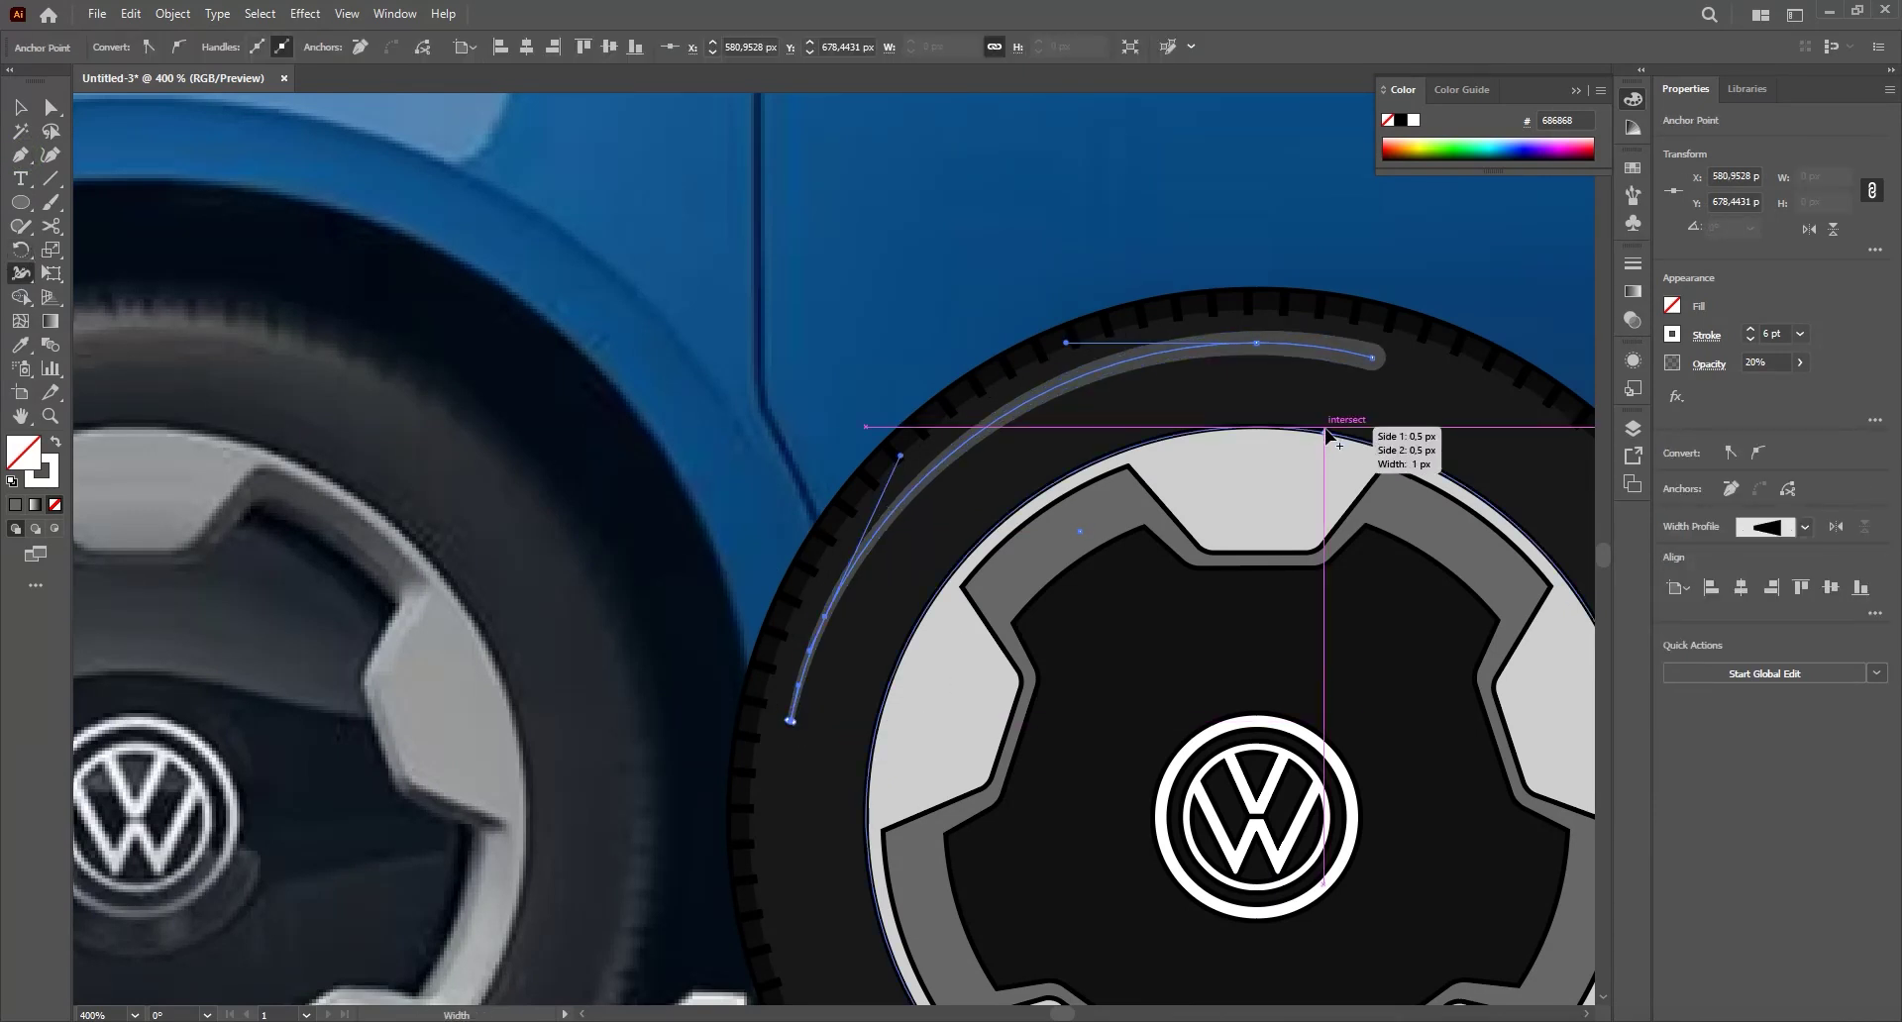
key("v")
left_click_drag(1381, 367, 1320, 284)
scroll(1397, 288, "down", 2)
left_click(1397, 288)
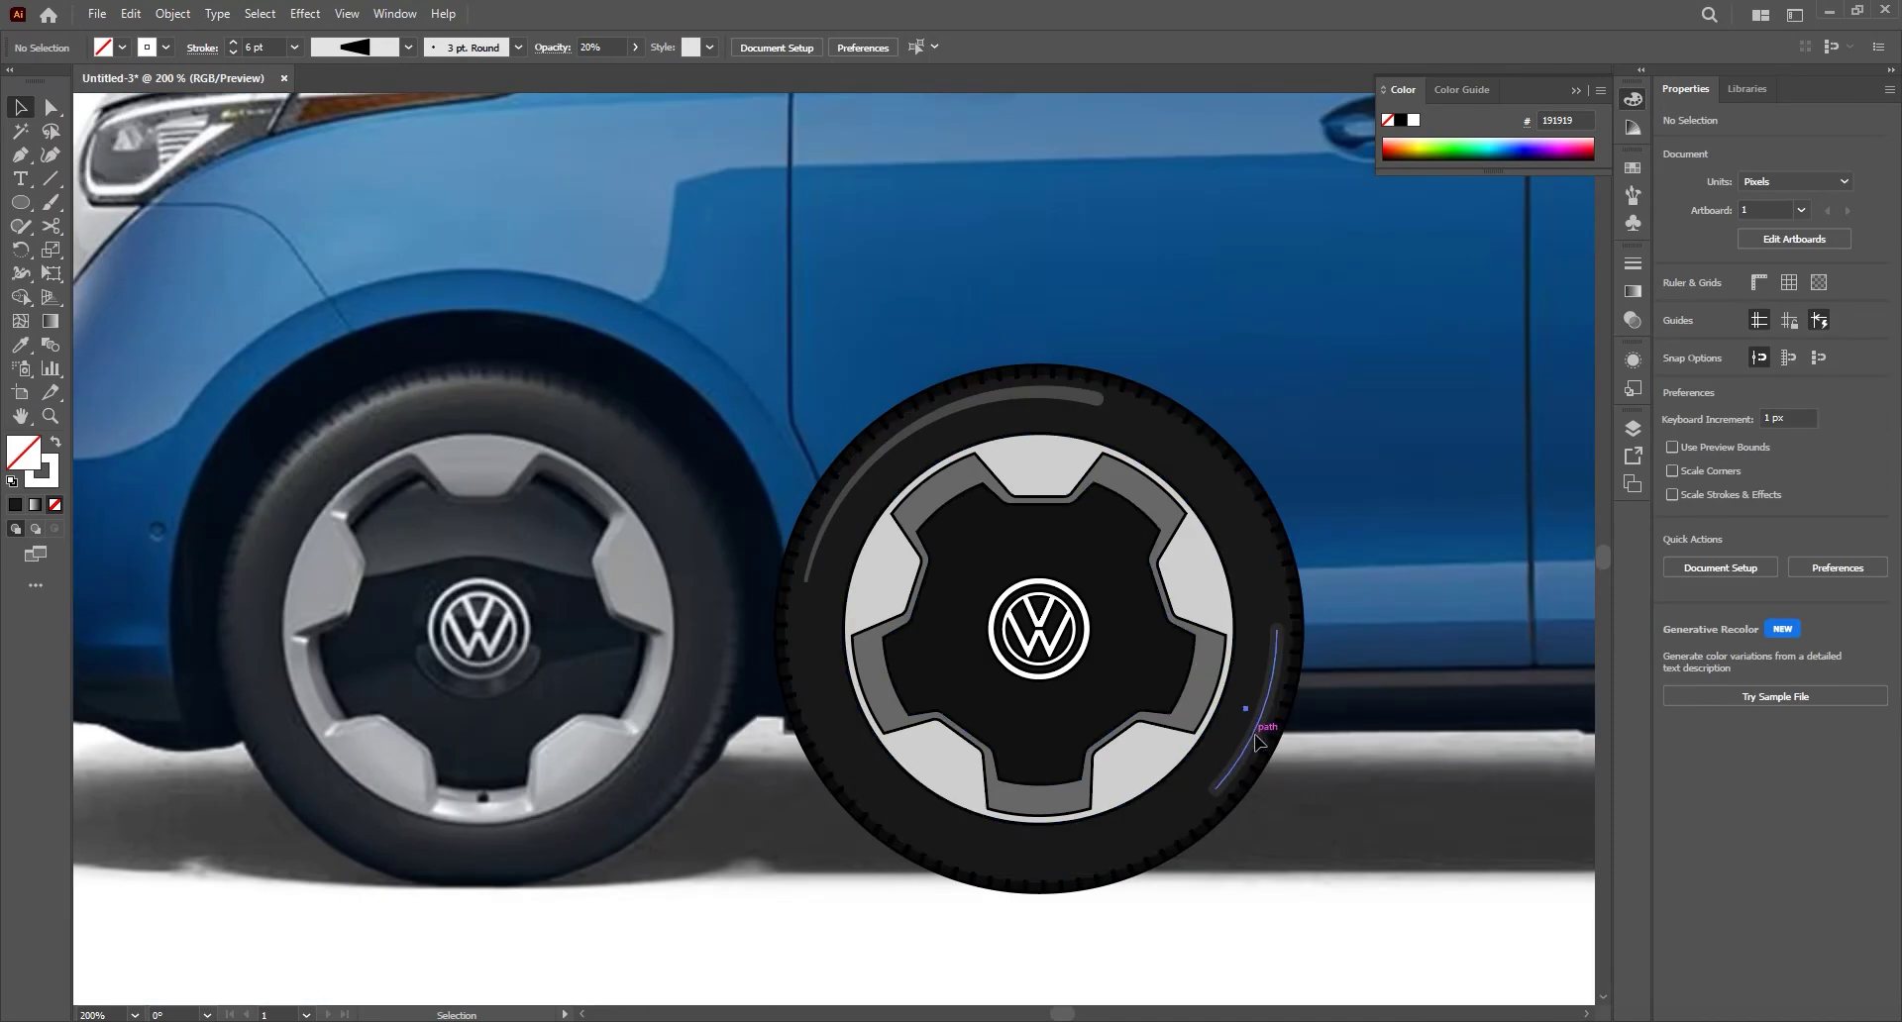
- Taper the upper end of the lower-right tyre highlight arc to a thin tip with the Width tool
left_click(1258, 731)
left_click(23, 280)
scroll(1278, 804, "up", 2)
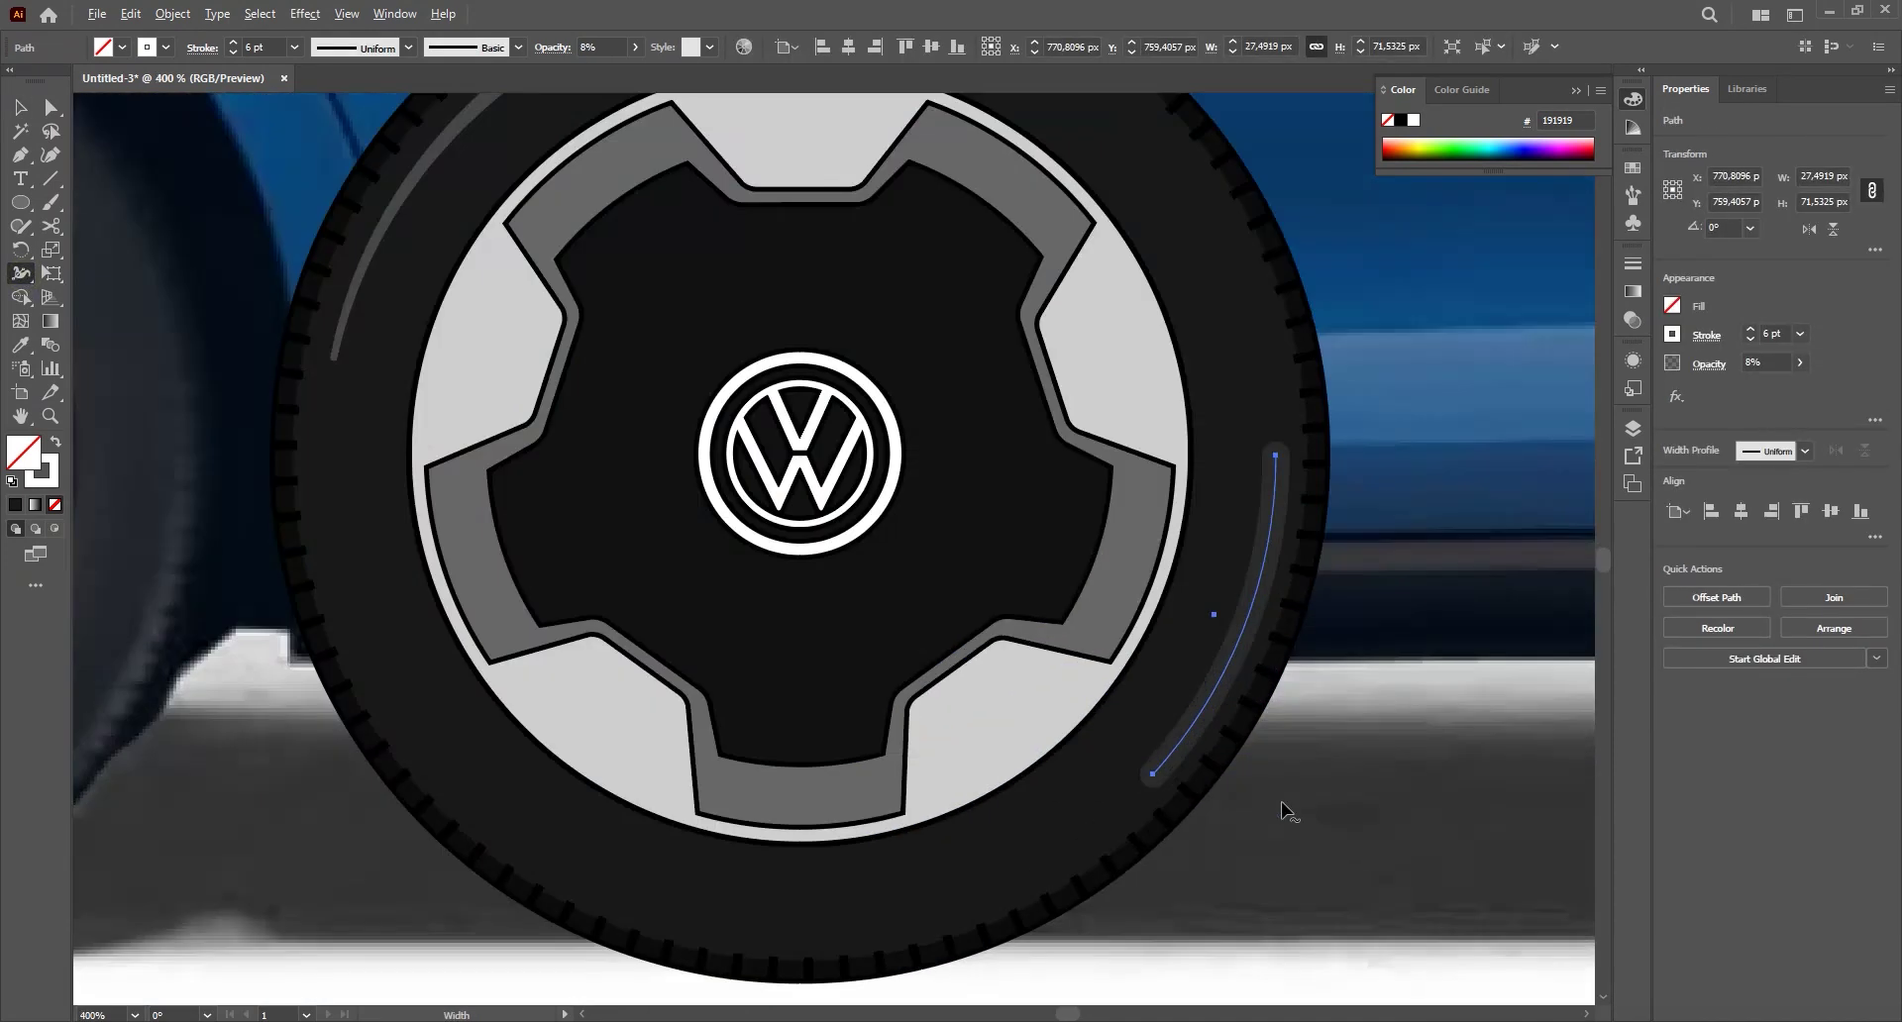
left_click_drag(1276, 455, 1276, 455)
key("v")
left_click(1366, 677)
scroll(1365, 675, "down", 4)
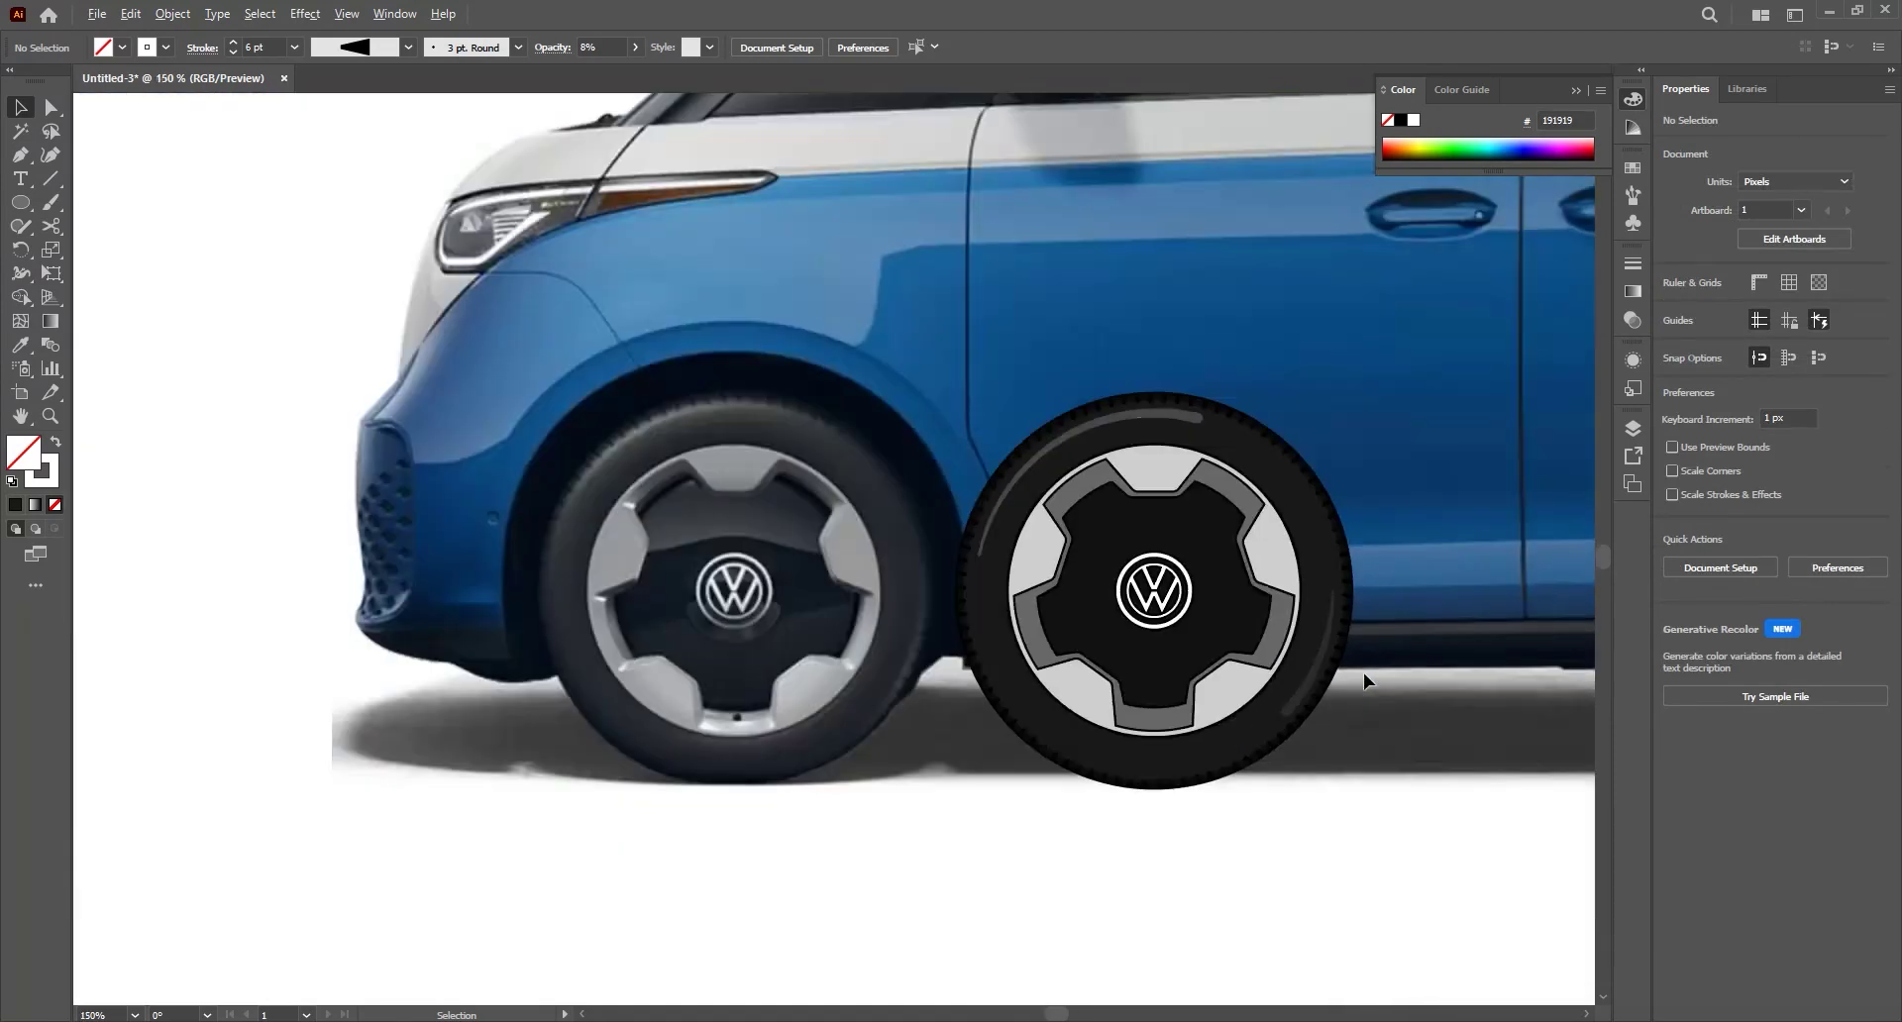
left_click_drag(1337, 798, 1211, 830)
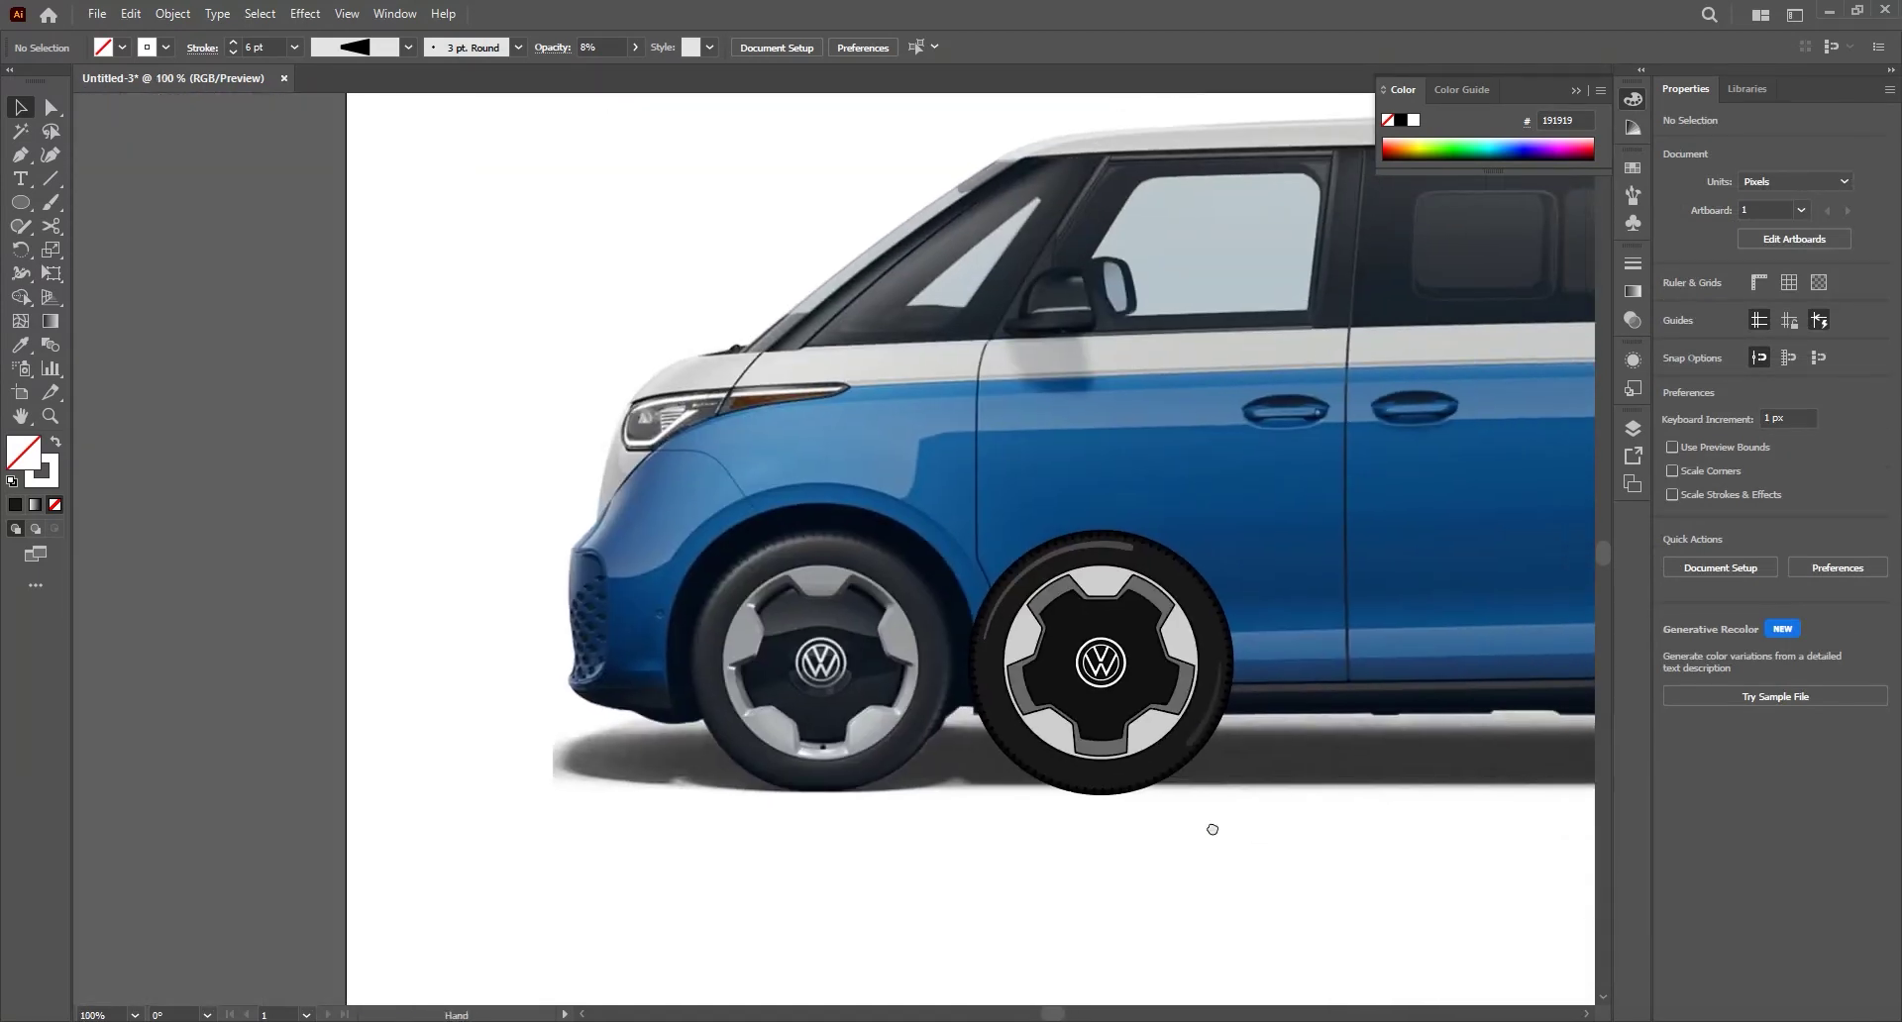
scroll(1097, 778, "up", 3)
left_click_drag(1100, 793, 1104, 872)
scroll(1112, 883, "down", 1)
left_click_drag(1049, 817, 1038, 904)
left_click_drag(982, 755, 1010, 782)
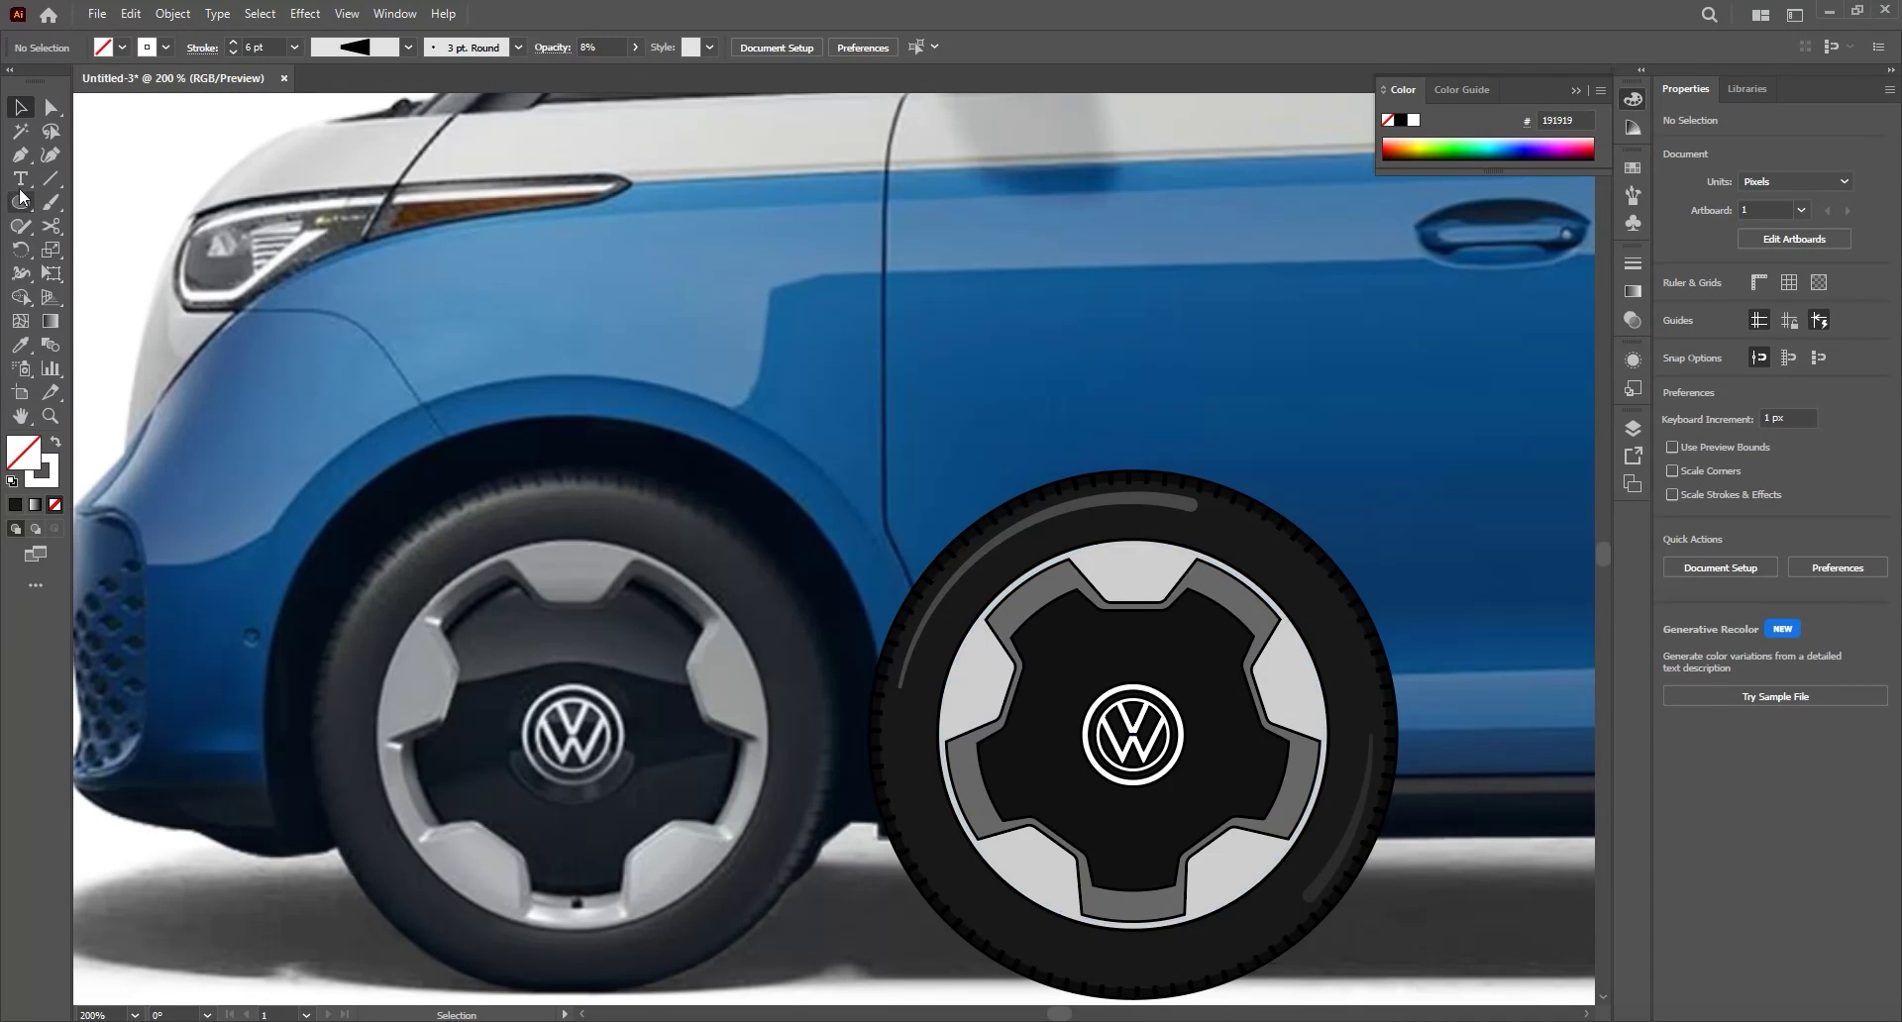
key("p")
left_click_drag(1109, 736, 1044, 744)
left_click(927, 702)
left_click_drag(1068, 676, 1125, 683)
key("ctrl+z")
key("ctrl+z")
left_click_drag(729, 693, 830, 702)
left_click_drag(697, 741, 818, 740)
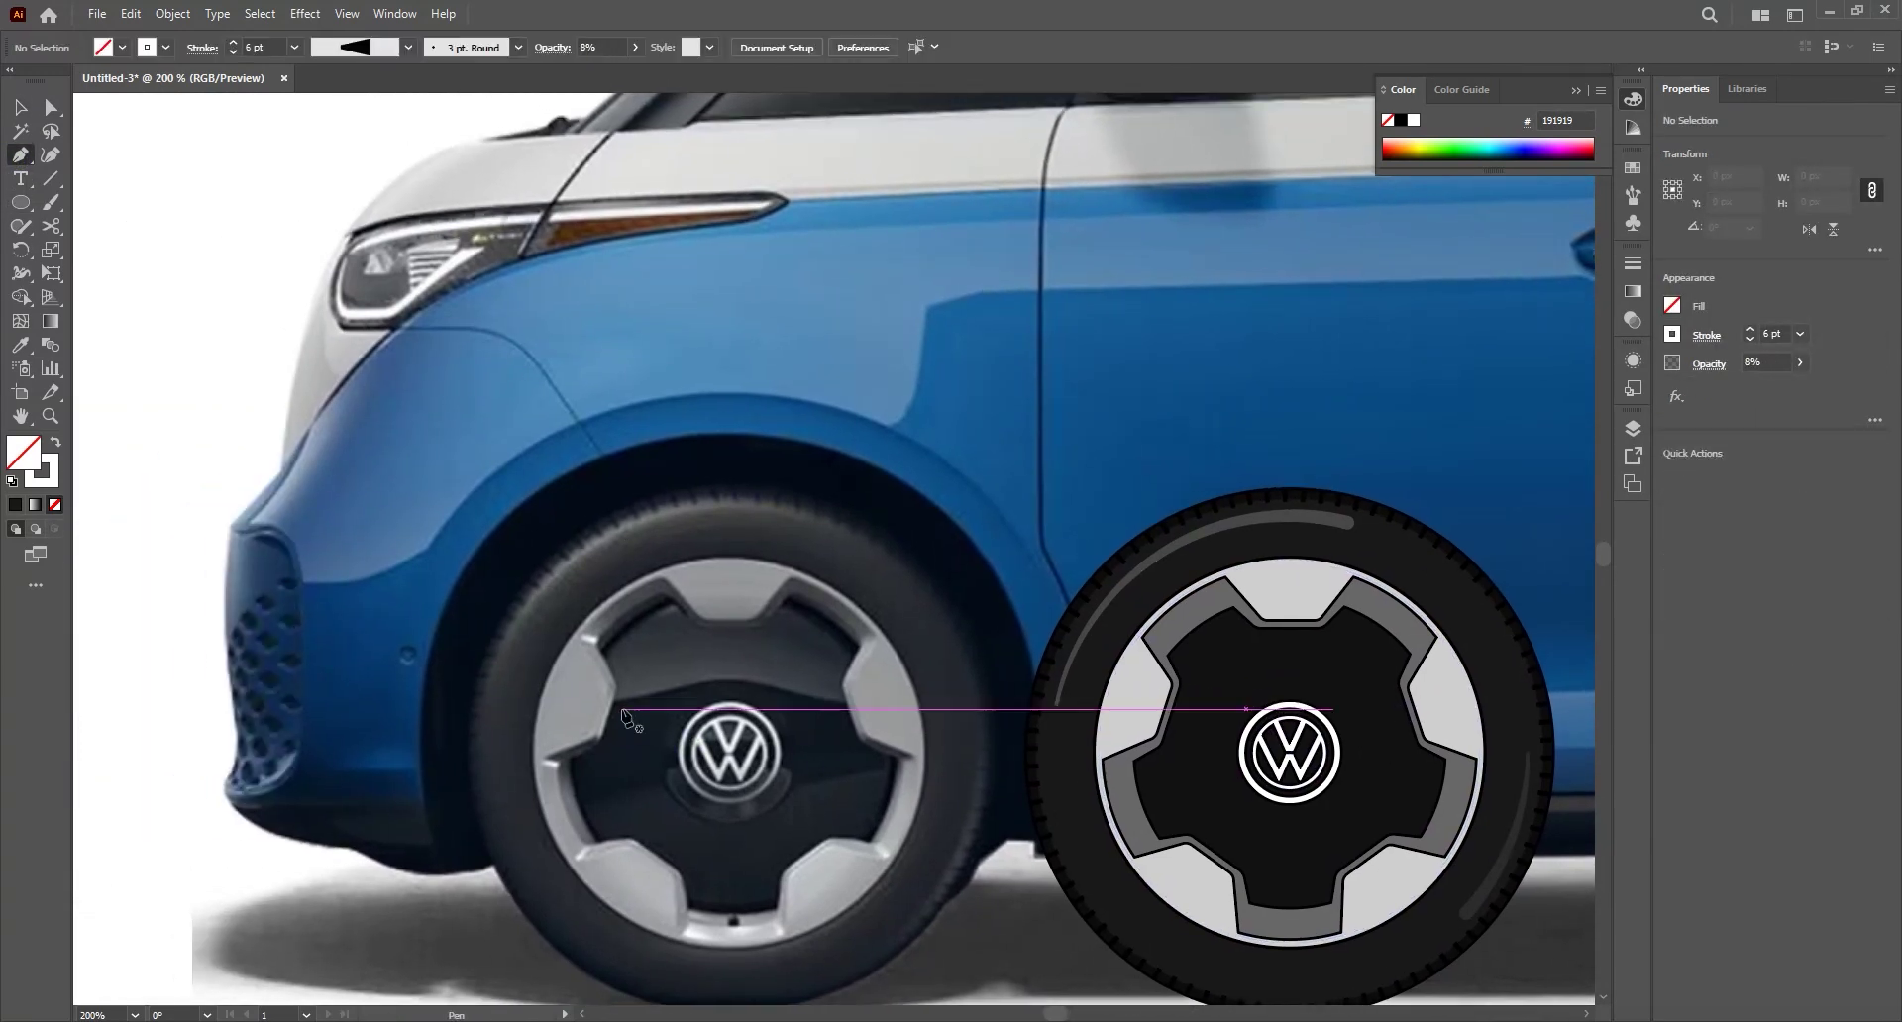
- Draw a closed wavy band about 181 px wide and 57 px high across the middle of the photo's front wheel hub
left_click(584, 696)
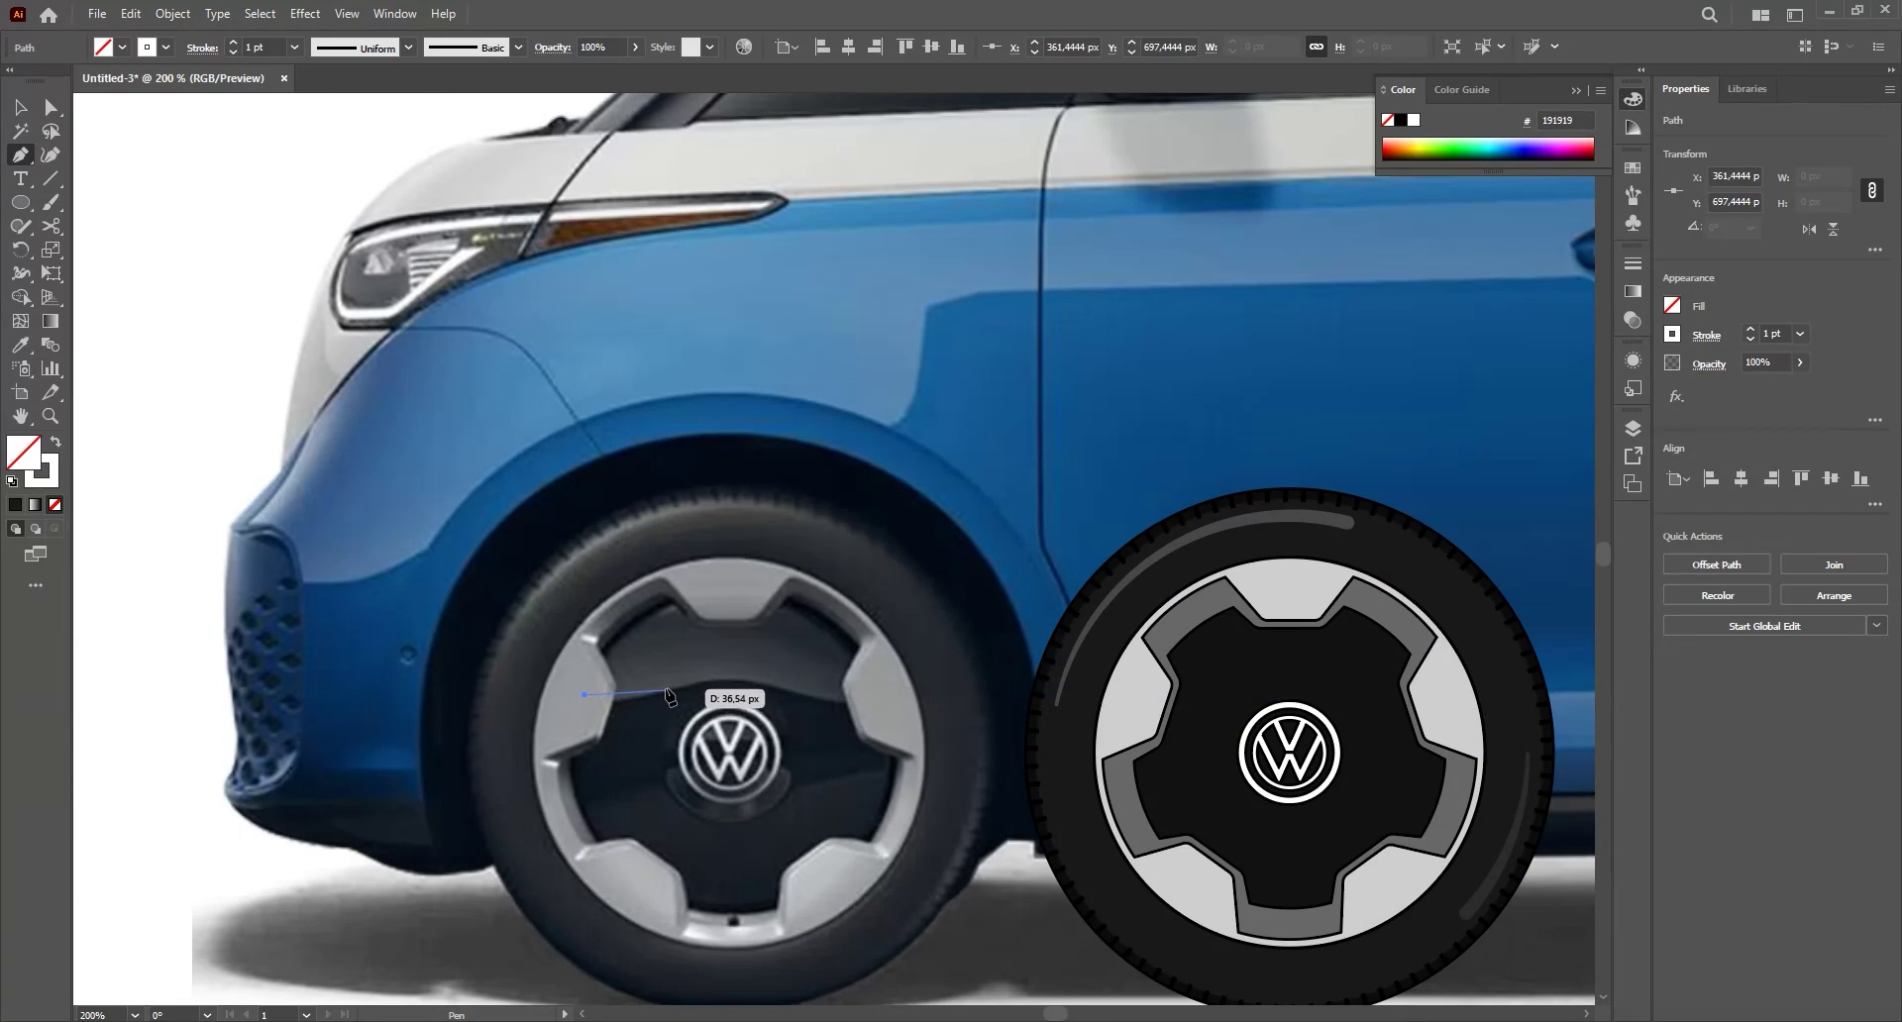
left_click_drag(728, 680, 939, 705)
left_click(914, 770)
left_click_drag(787, 790, 744, 814)
left_click_drag(610, 797, 523, 834)
left_click(517, 747)
left_click(584, 696)
- Give the band the near-black 111111 fill sampled from the drawn wheel's hub and move it onto the drawn wheel
key("i")
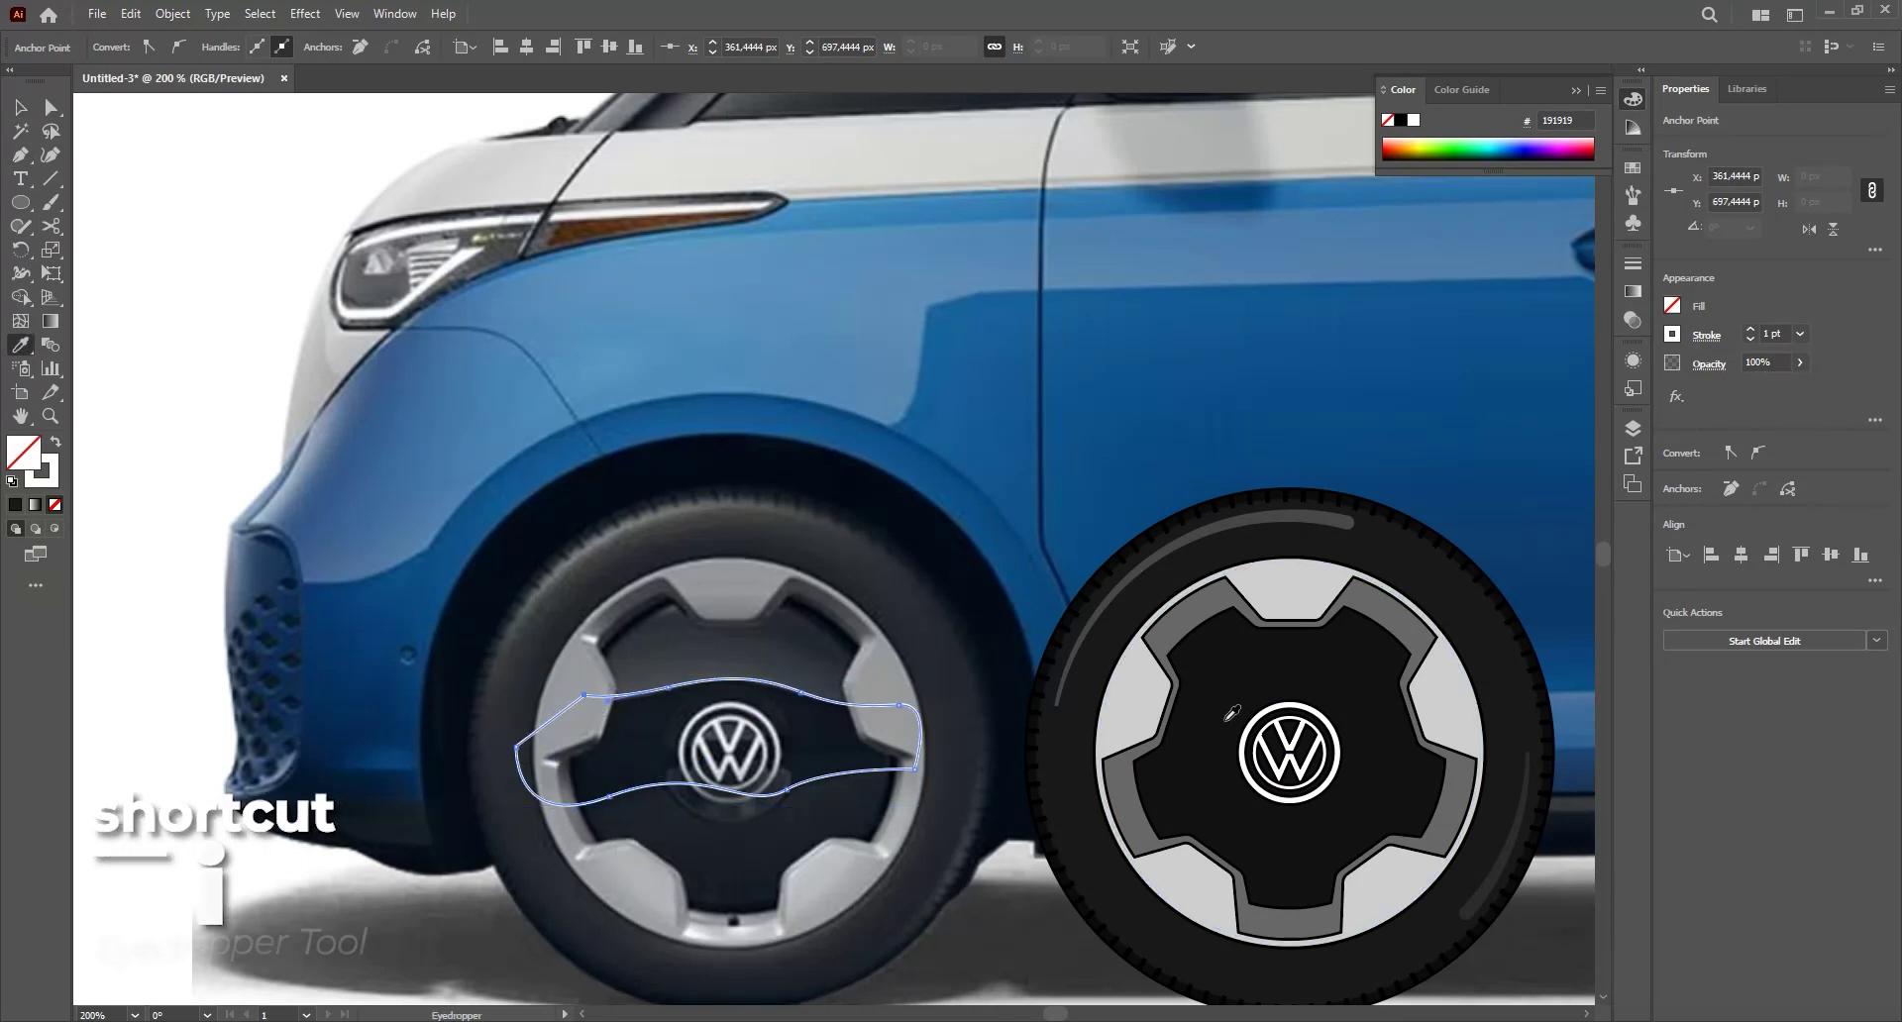
left_click(1211, 719)
key("v")
mouse_move(860, 733)
left_mouse_down()
mouse_move(1362, 733)
mouse_move(1239, 734)
mouse_move(1325, 734)
left_mouse_up()
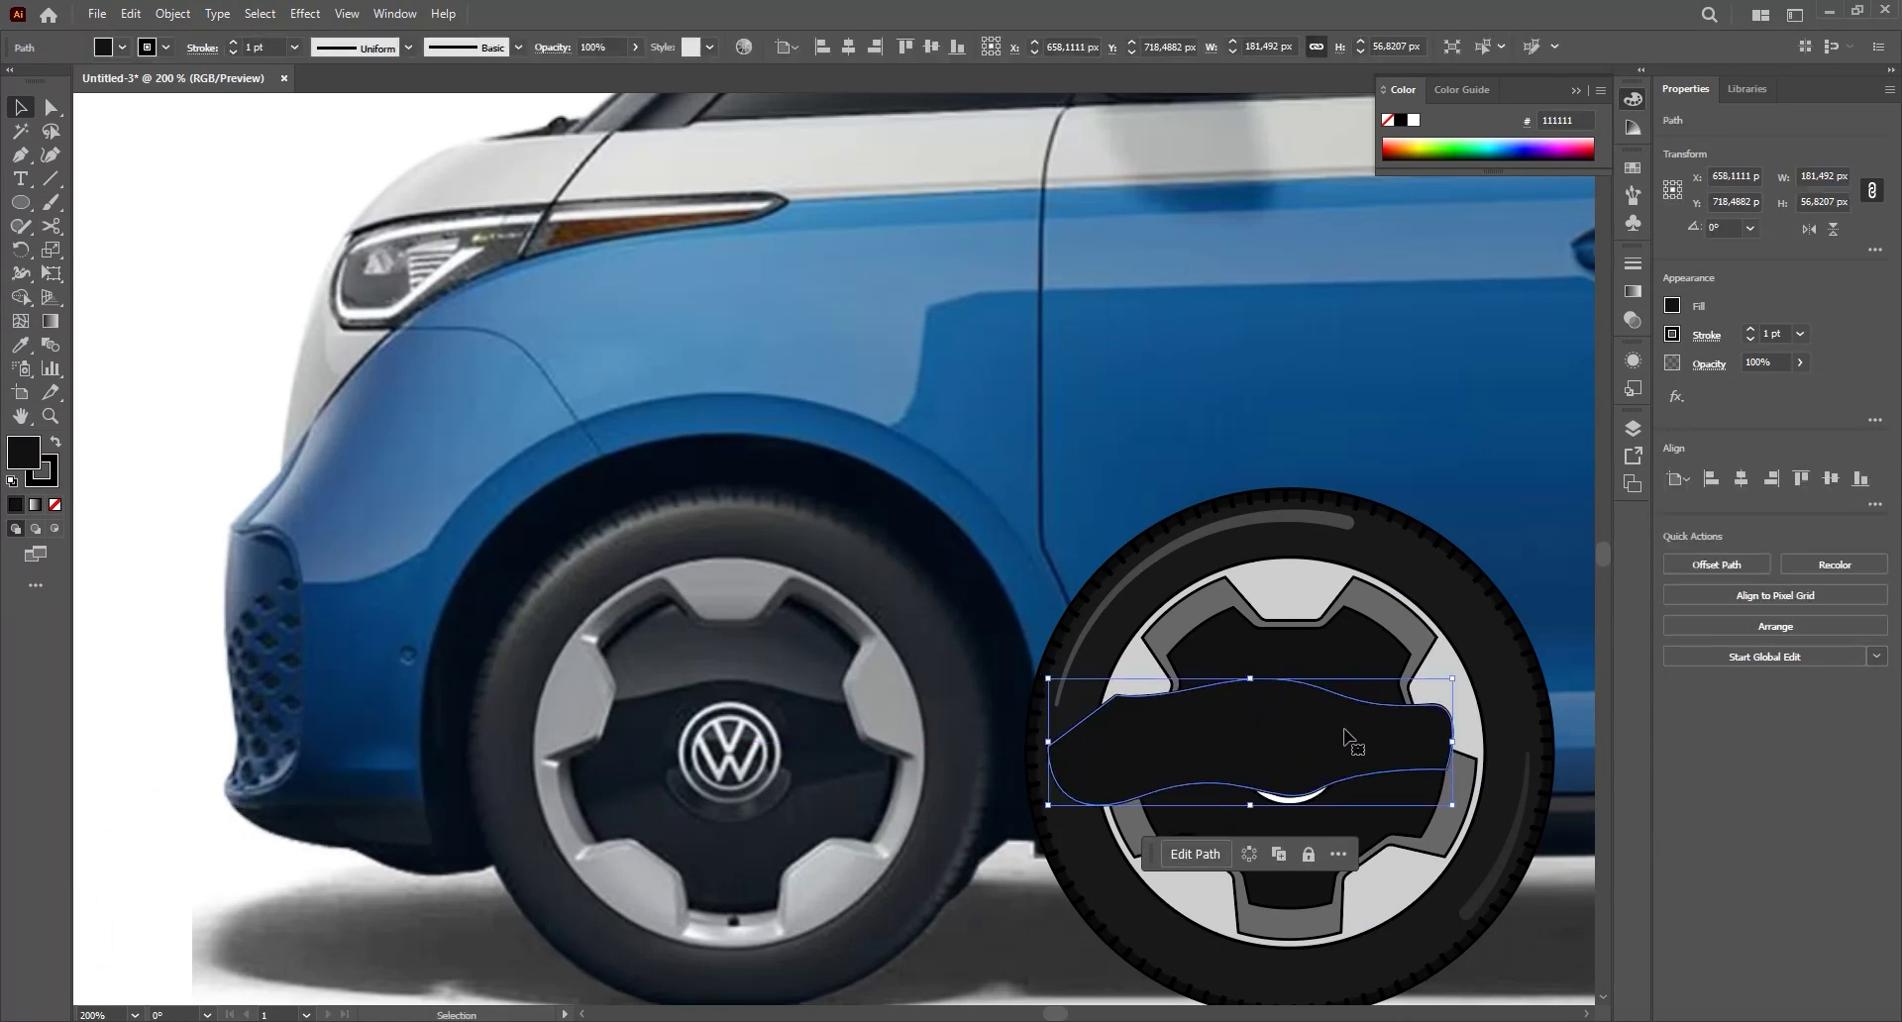
- Pull the band's left-end anchor points inward so that the band is about 160 px wide
scroll(1090, 753, "right", 3)
key("a")
left_click_drag(932, 746, 980, 746)
key("v")
scroll(1137, 750, "right", 2)
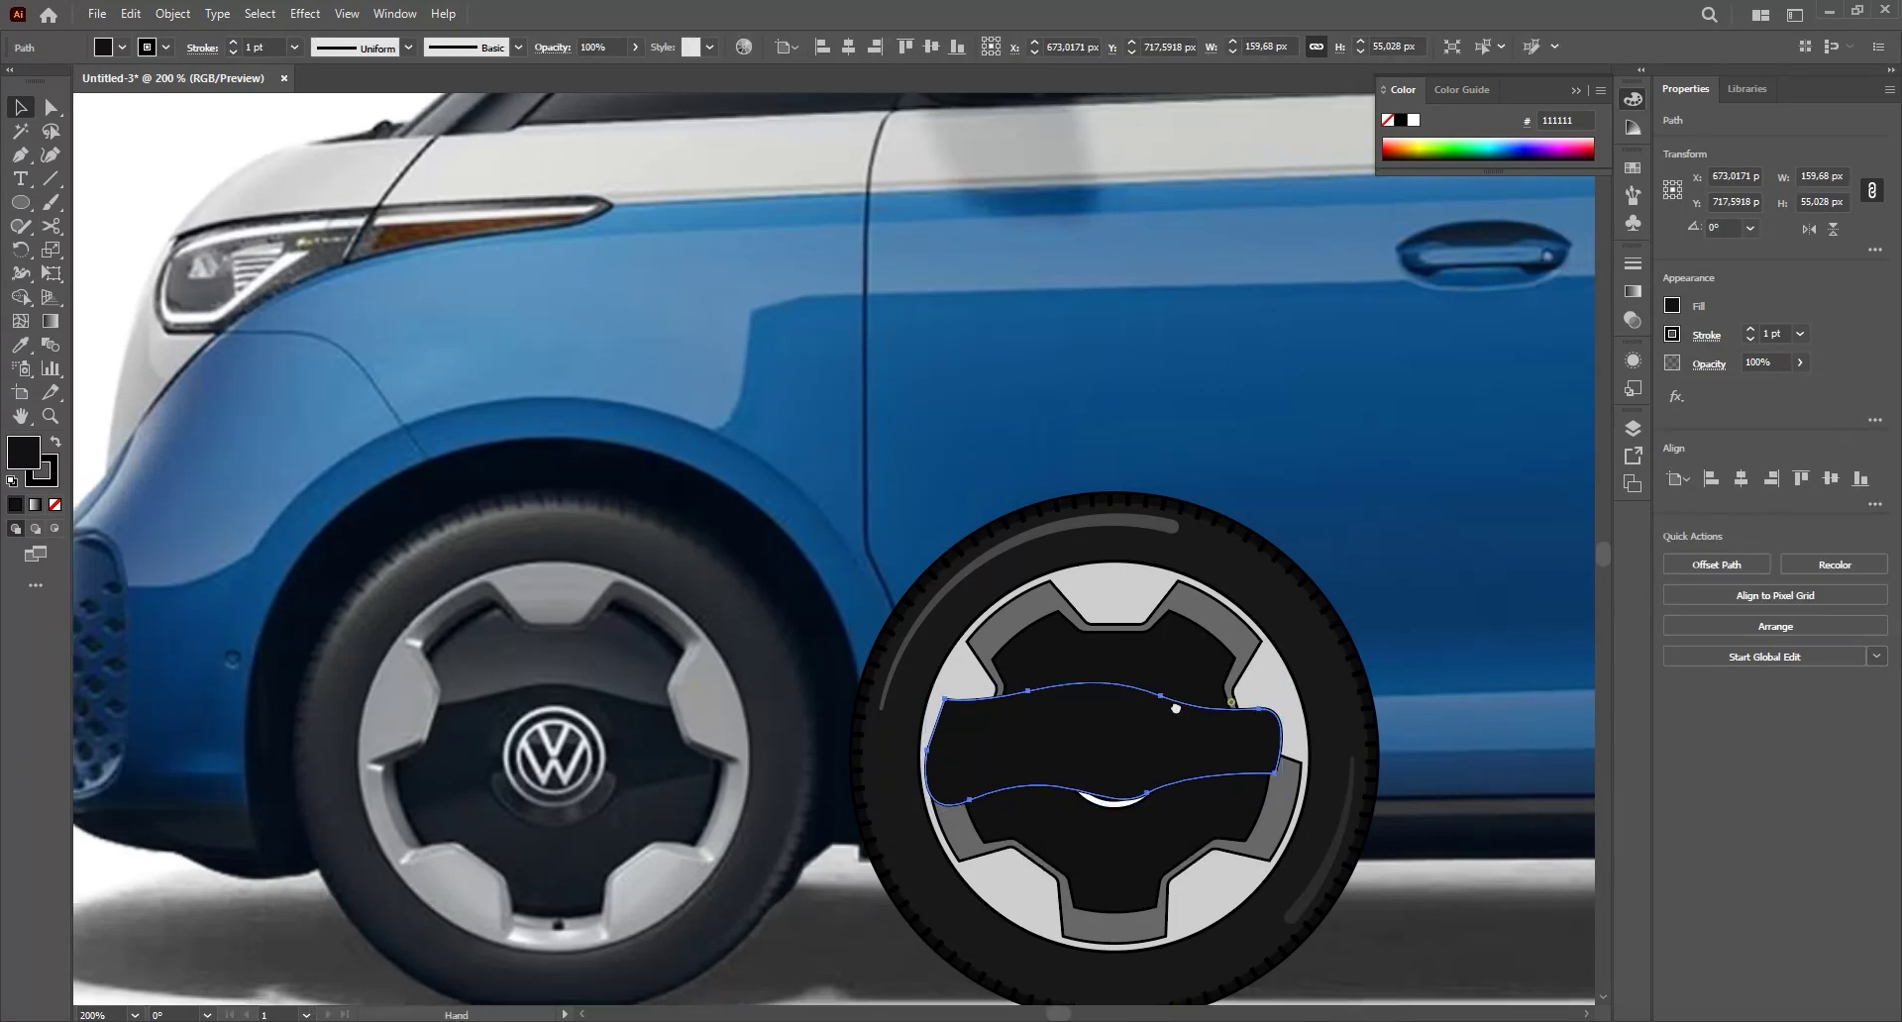
- Fill the drawn wheel's hub circle with dark grey 3A3A3A
scroll(1090, 733, "down", 2)
left_click(939, 621)
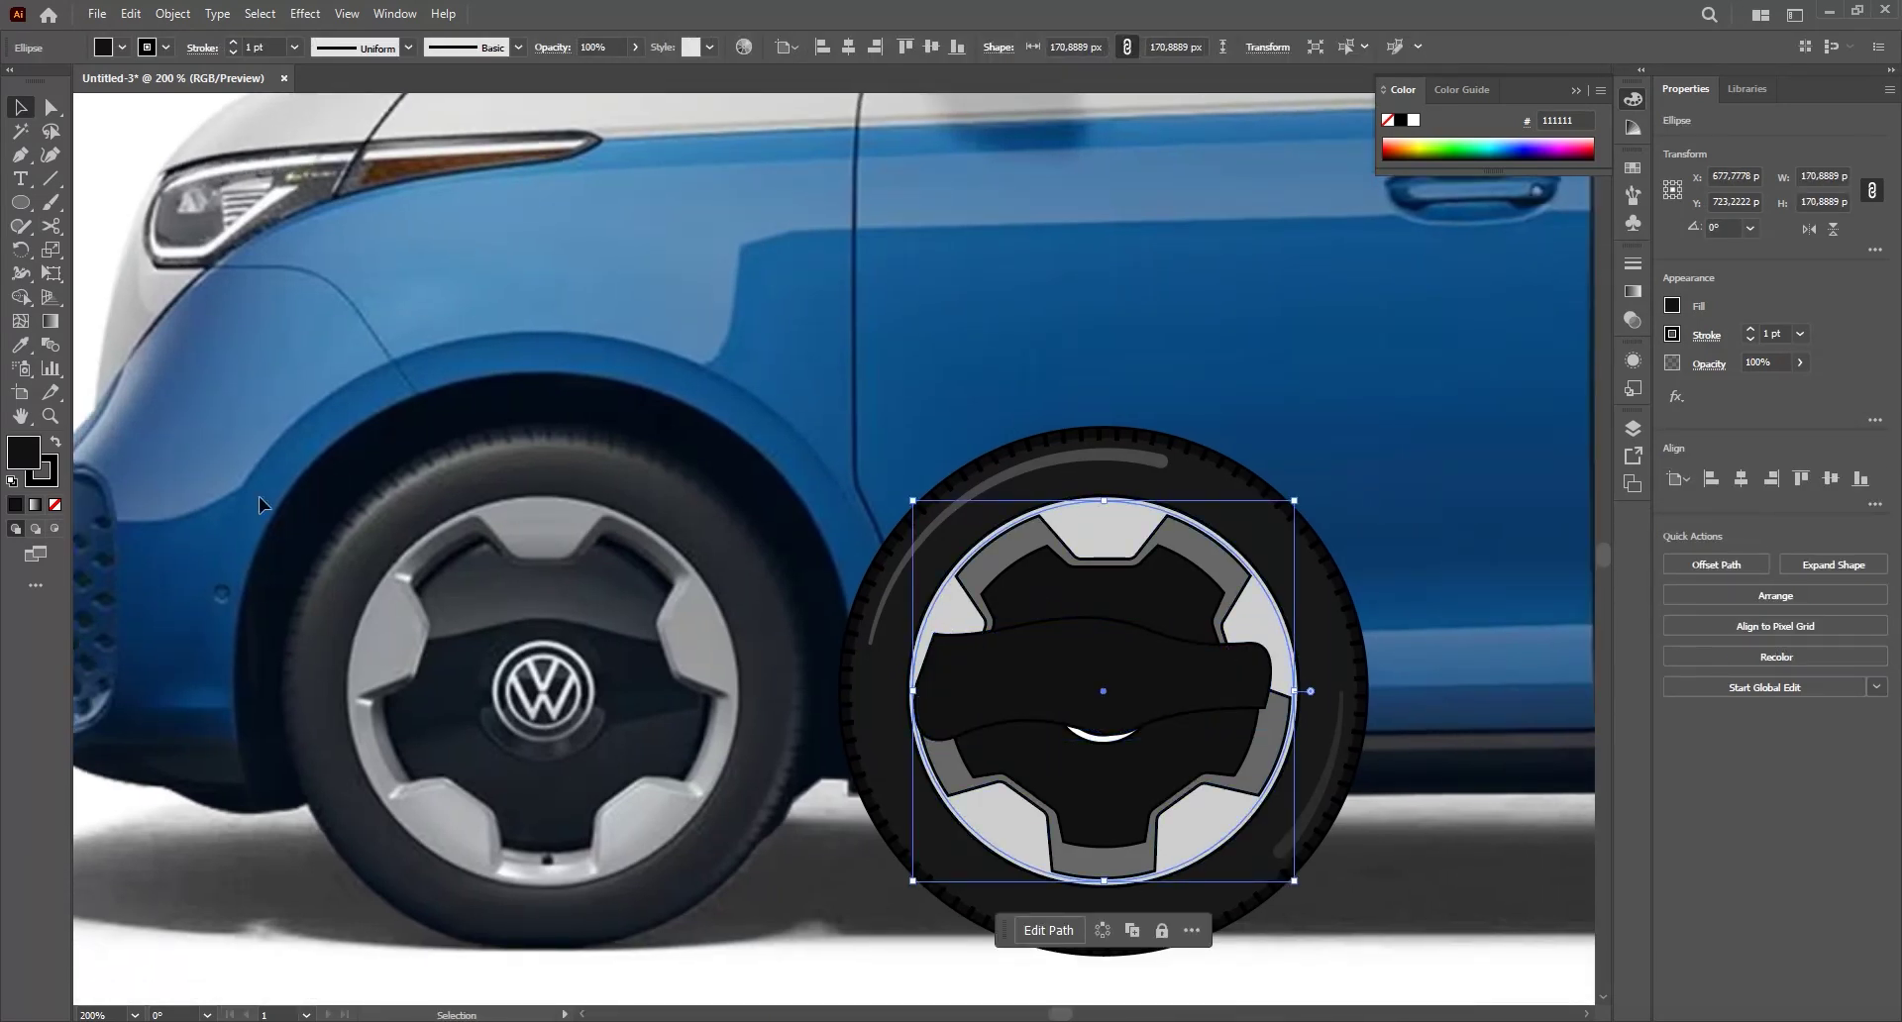
double_click(33, 462)
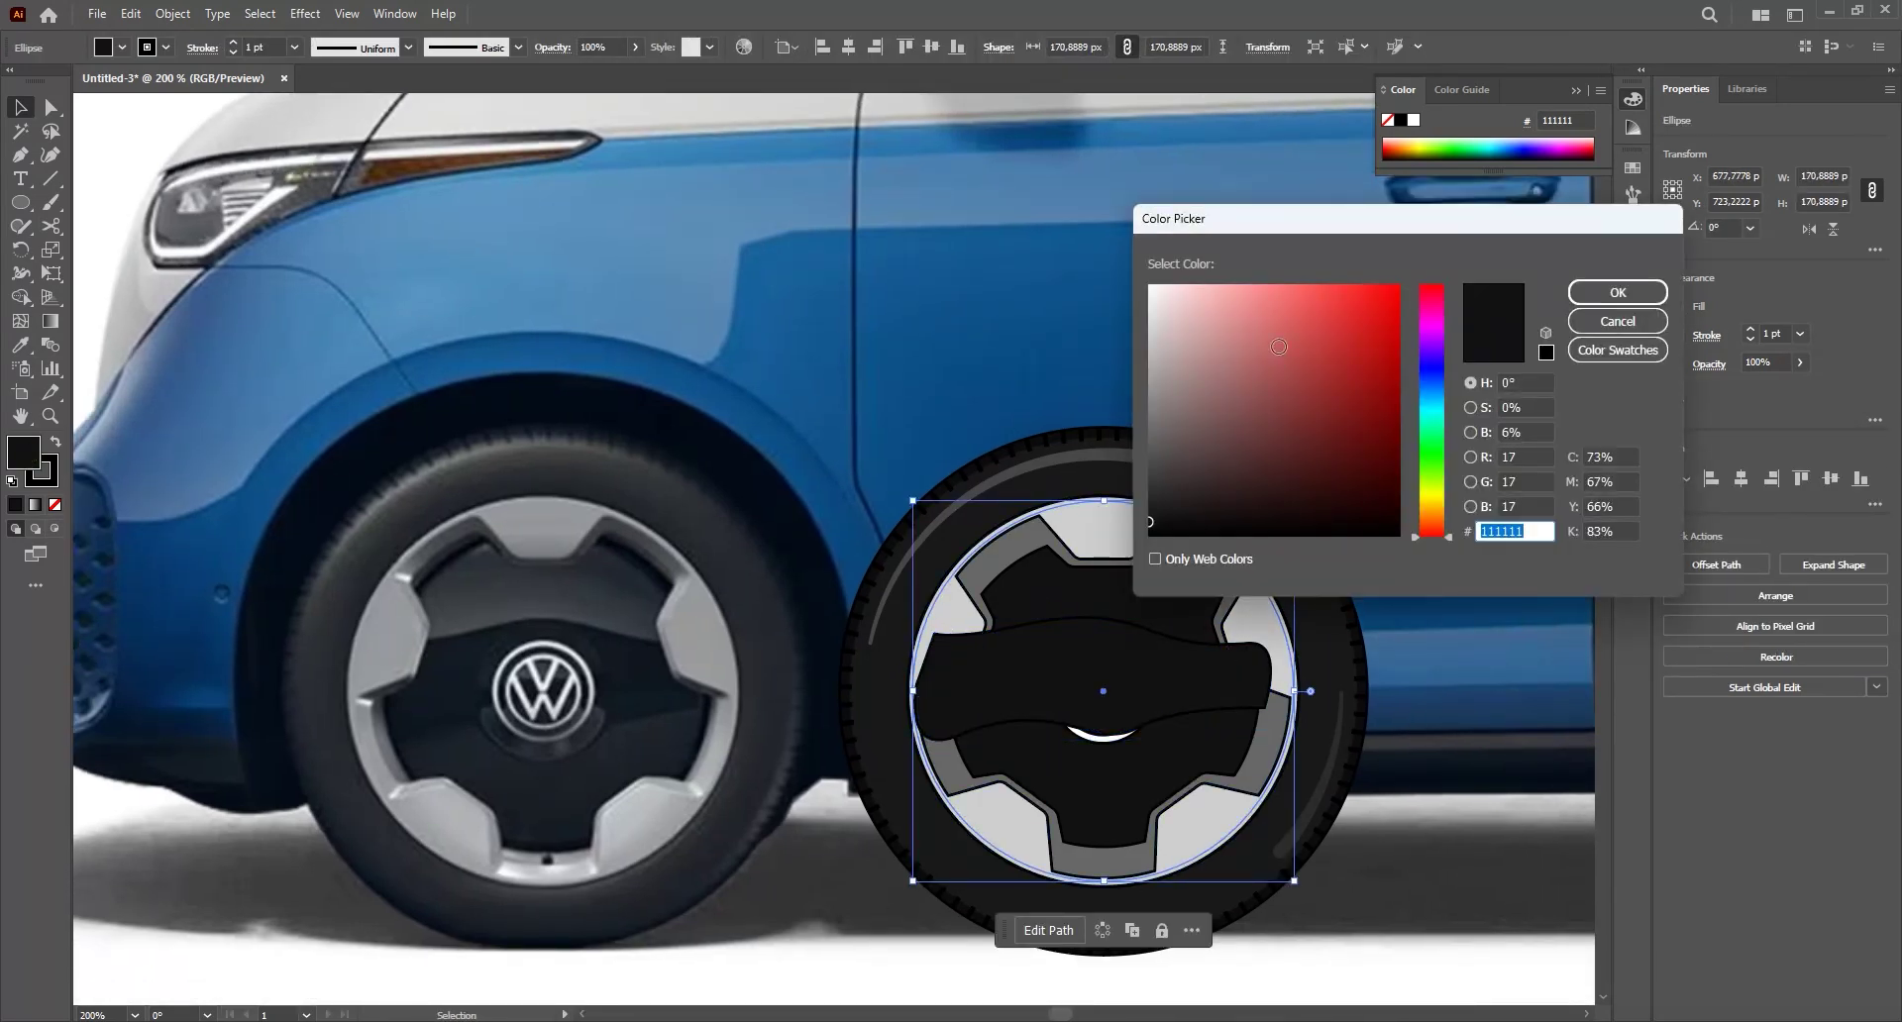
left_click_drag(1339, 210, 1418, 181)
left_click_drag(1288, 440, 1215, 453)
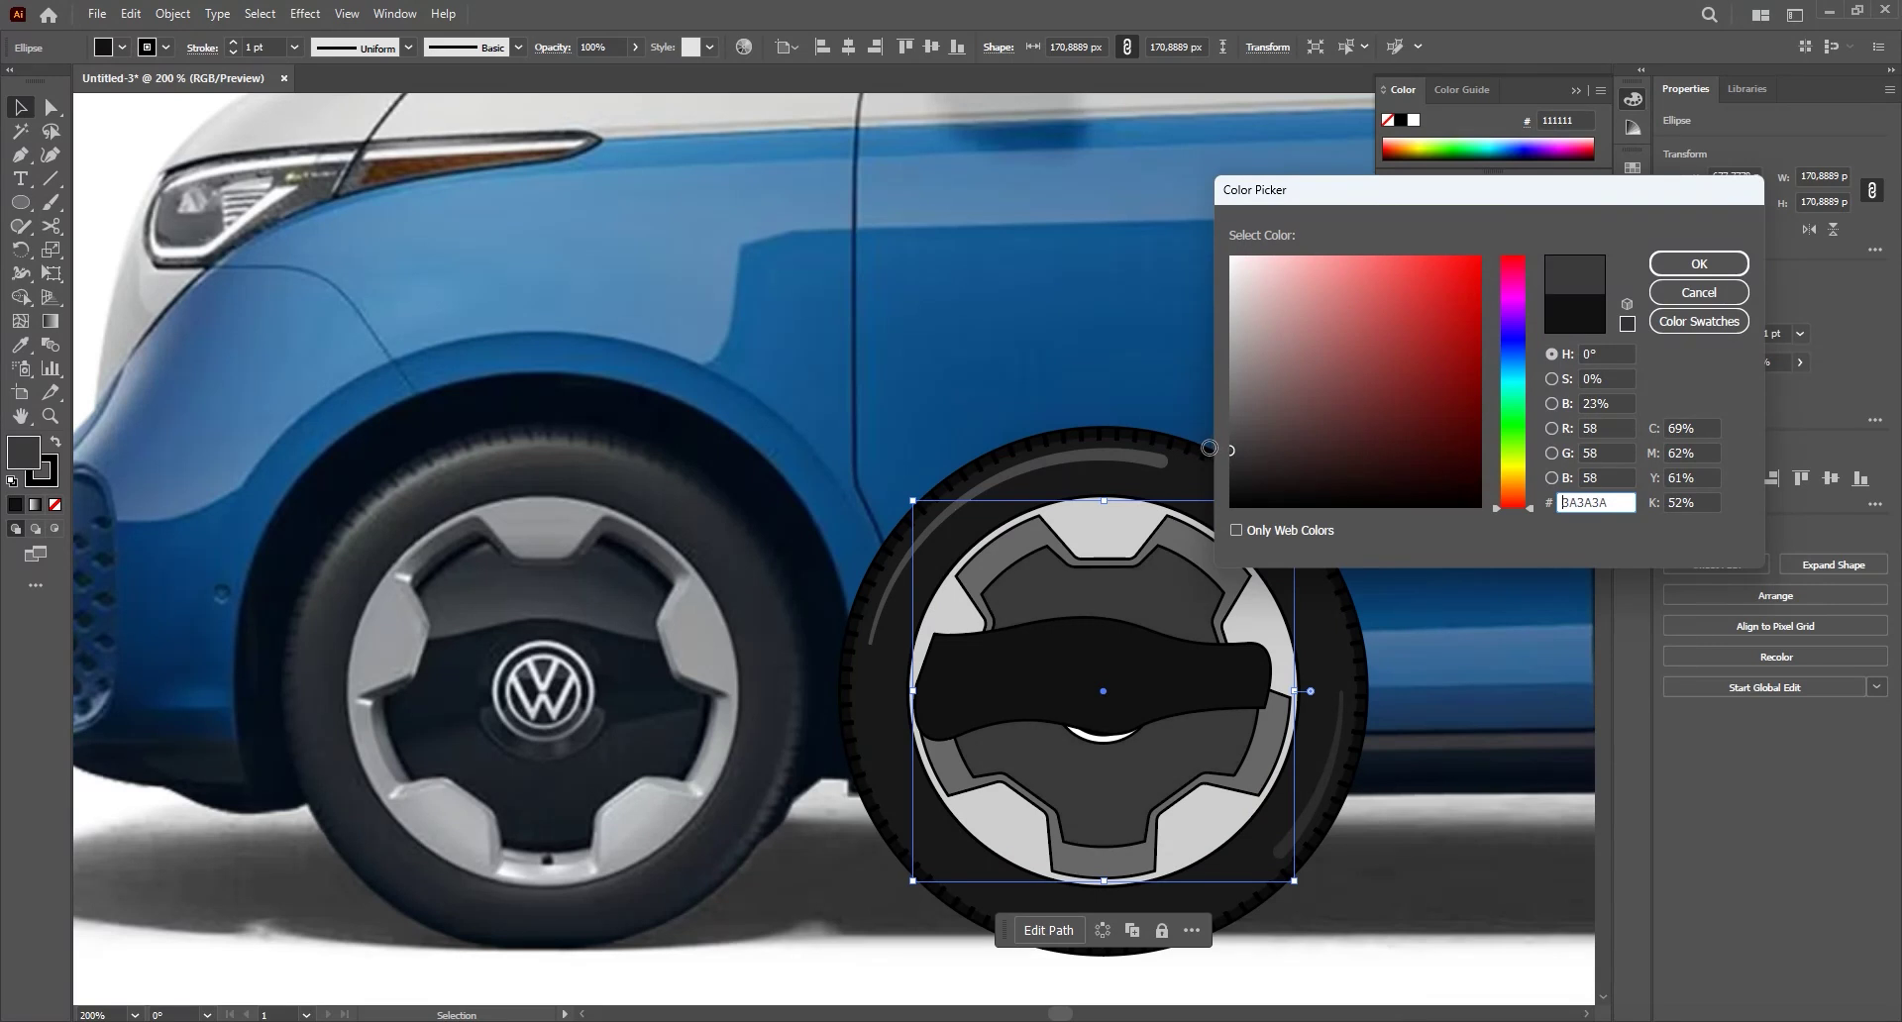
left_click(1699, 263)
- Draw a closed bowl-shaped path about 160 px wide and 78 px high over the lower half of the hub
scroll(1090, 594, "down", 1)
key("p")
left_click(932, 728)
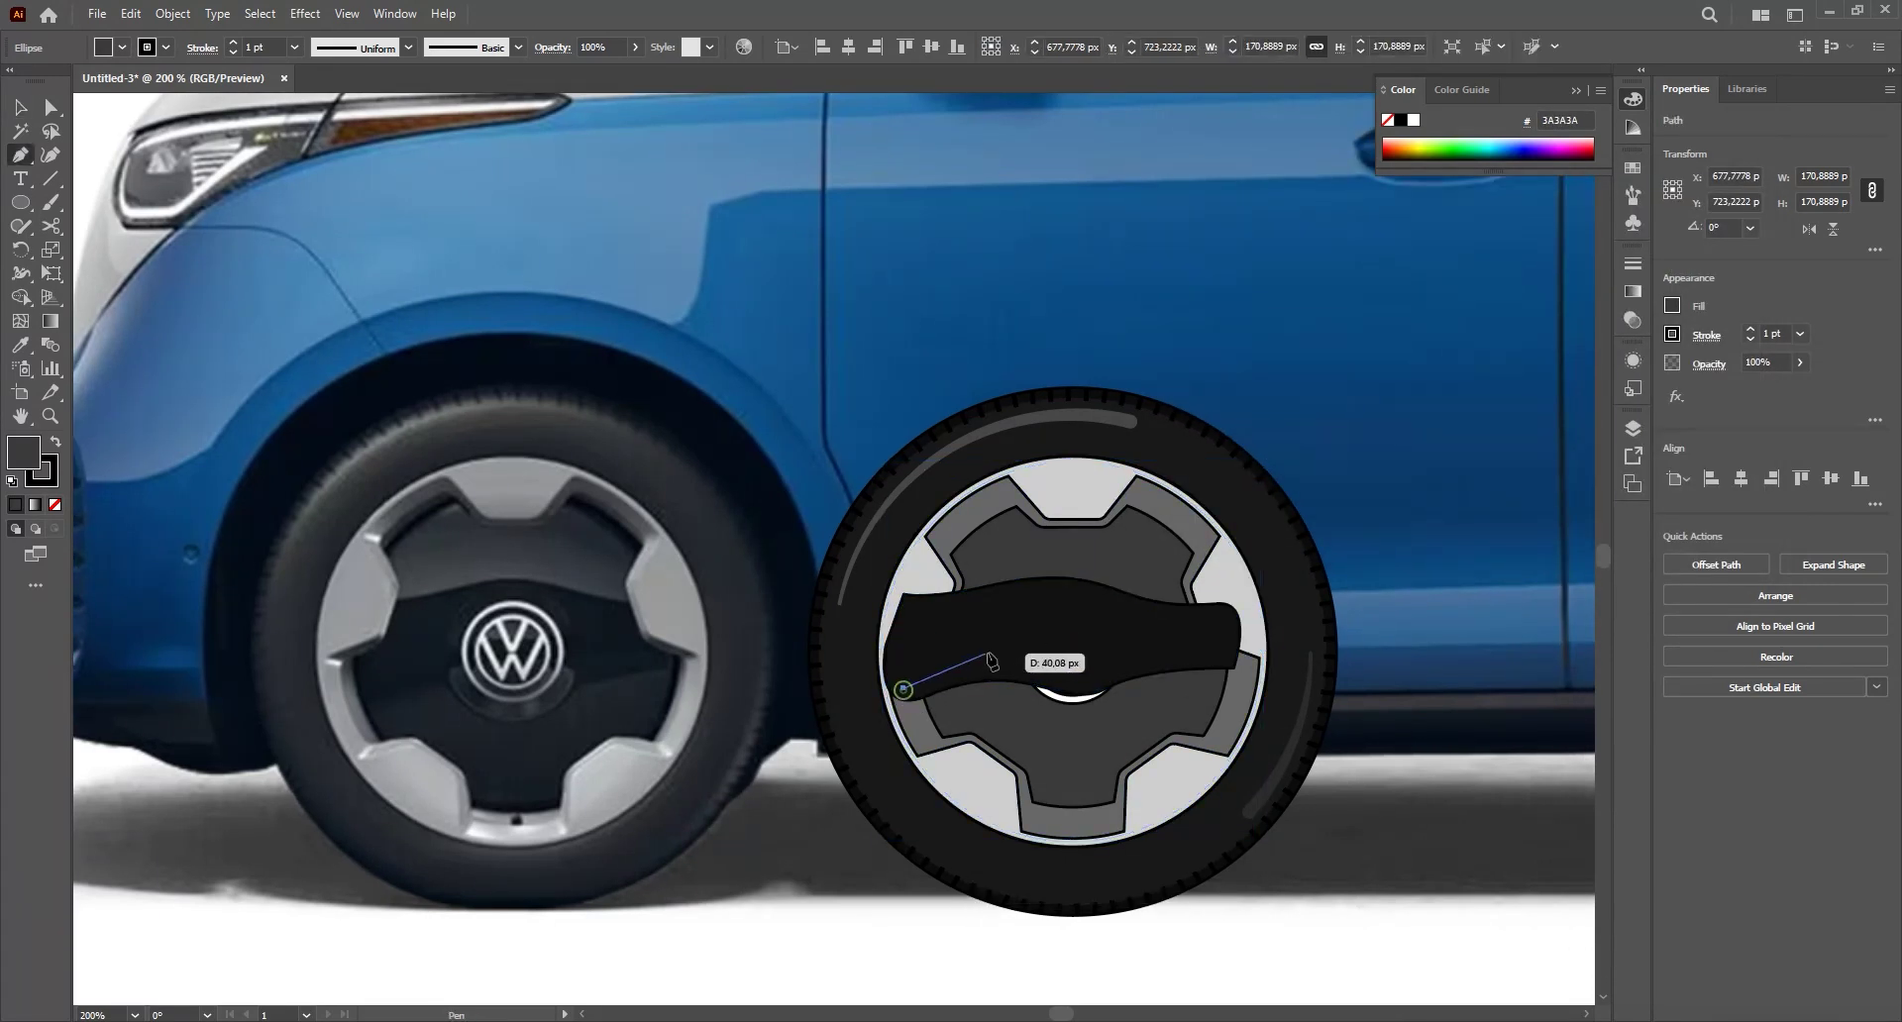
left_click(984, 654)
left_click(1258, 657)
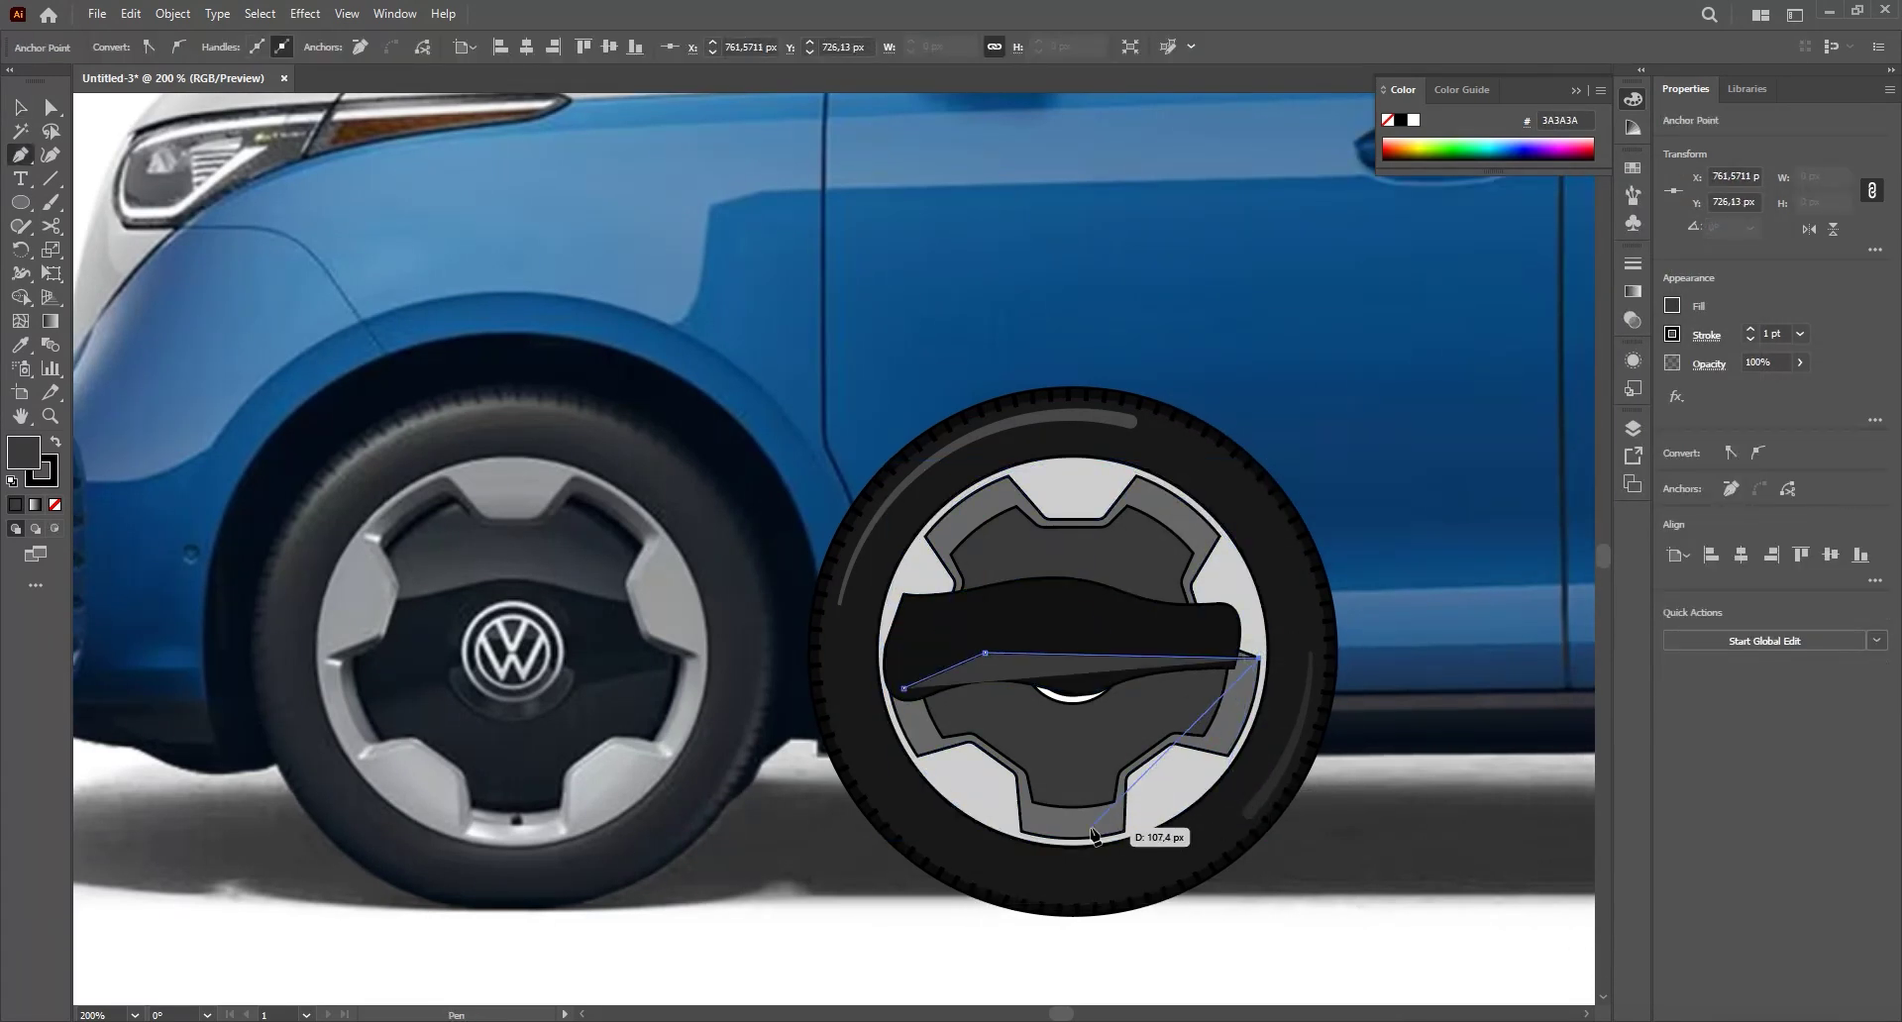
left_click_drag(1082, 827, 948, 827)
left_click(903, 688)
- Fill the bowl-shaped path with dark grey 232323, keeping the hub circle's thin black outline
key("v")
key("i")
left_click(1138, 566)
key("v")
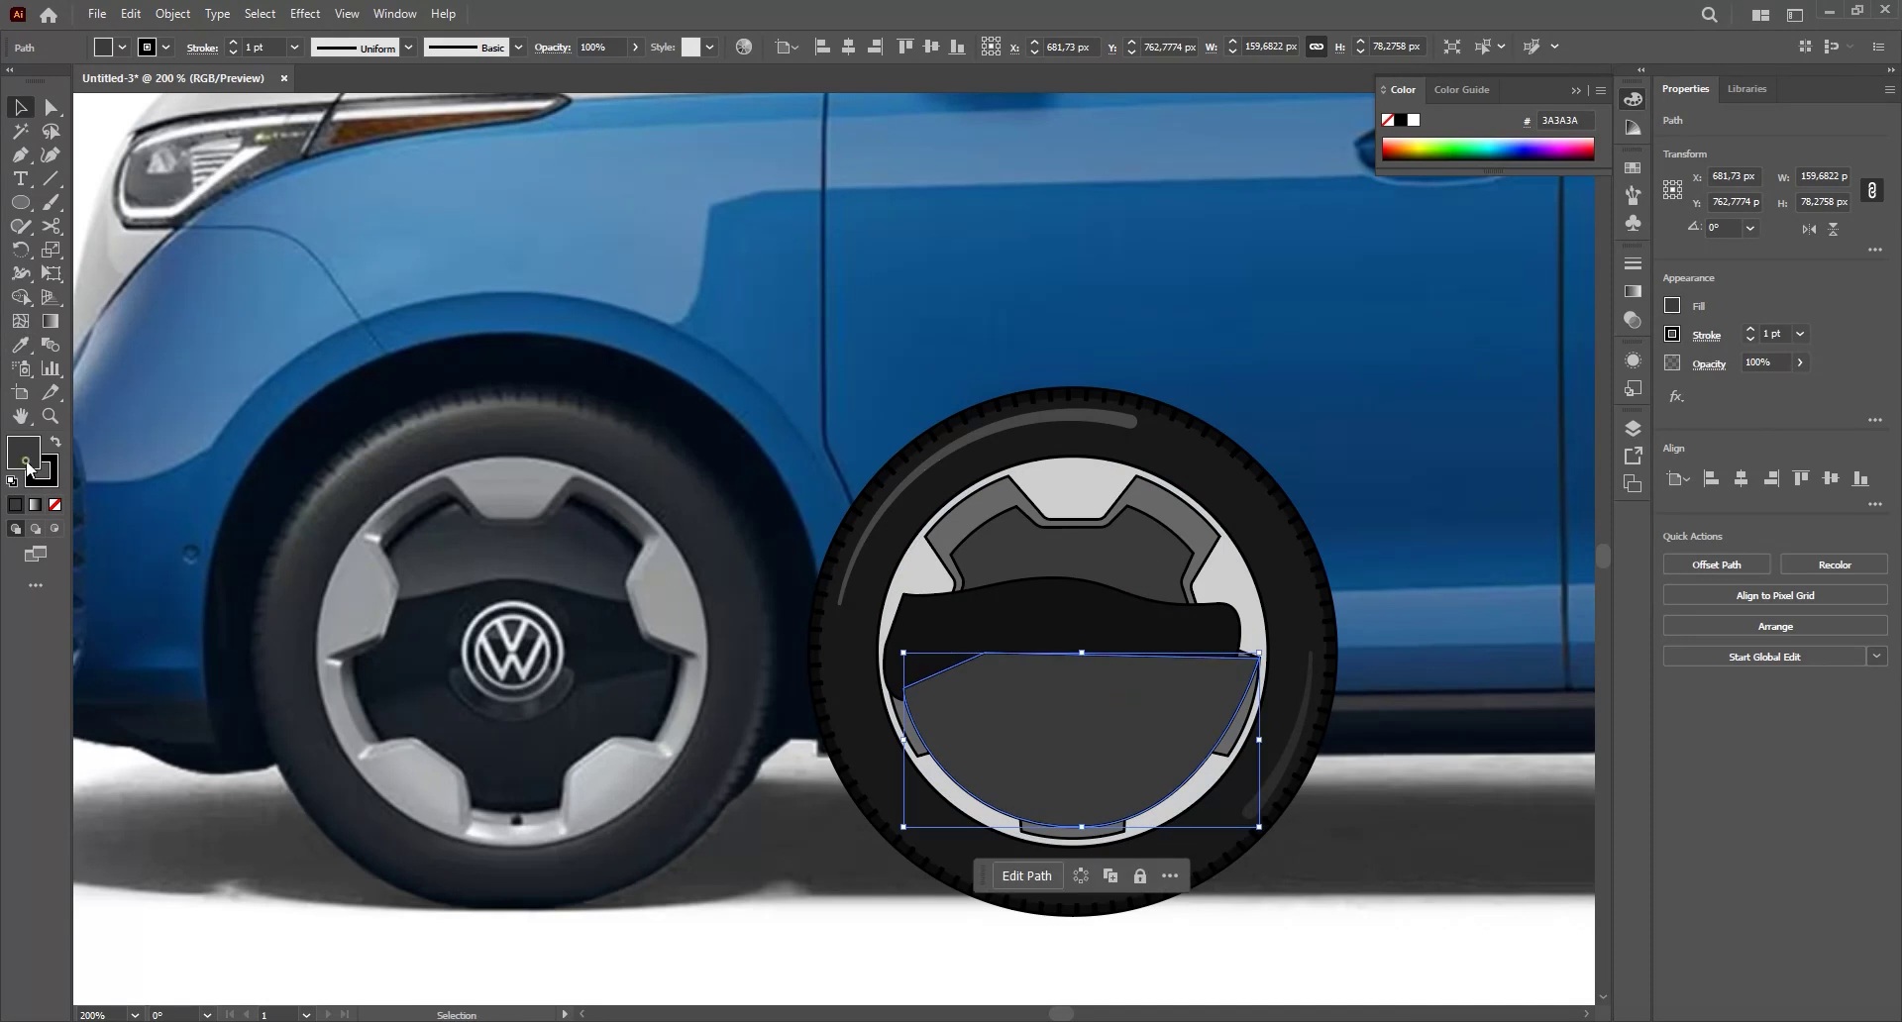
double_click(28, 467)
left_click(1699, 263)
- Select the bowl-shaped path together with the wavy band and send both backward behind the rim pieces and VW logo
key("a")
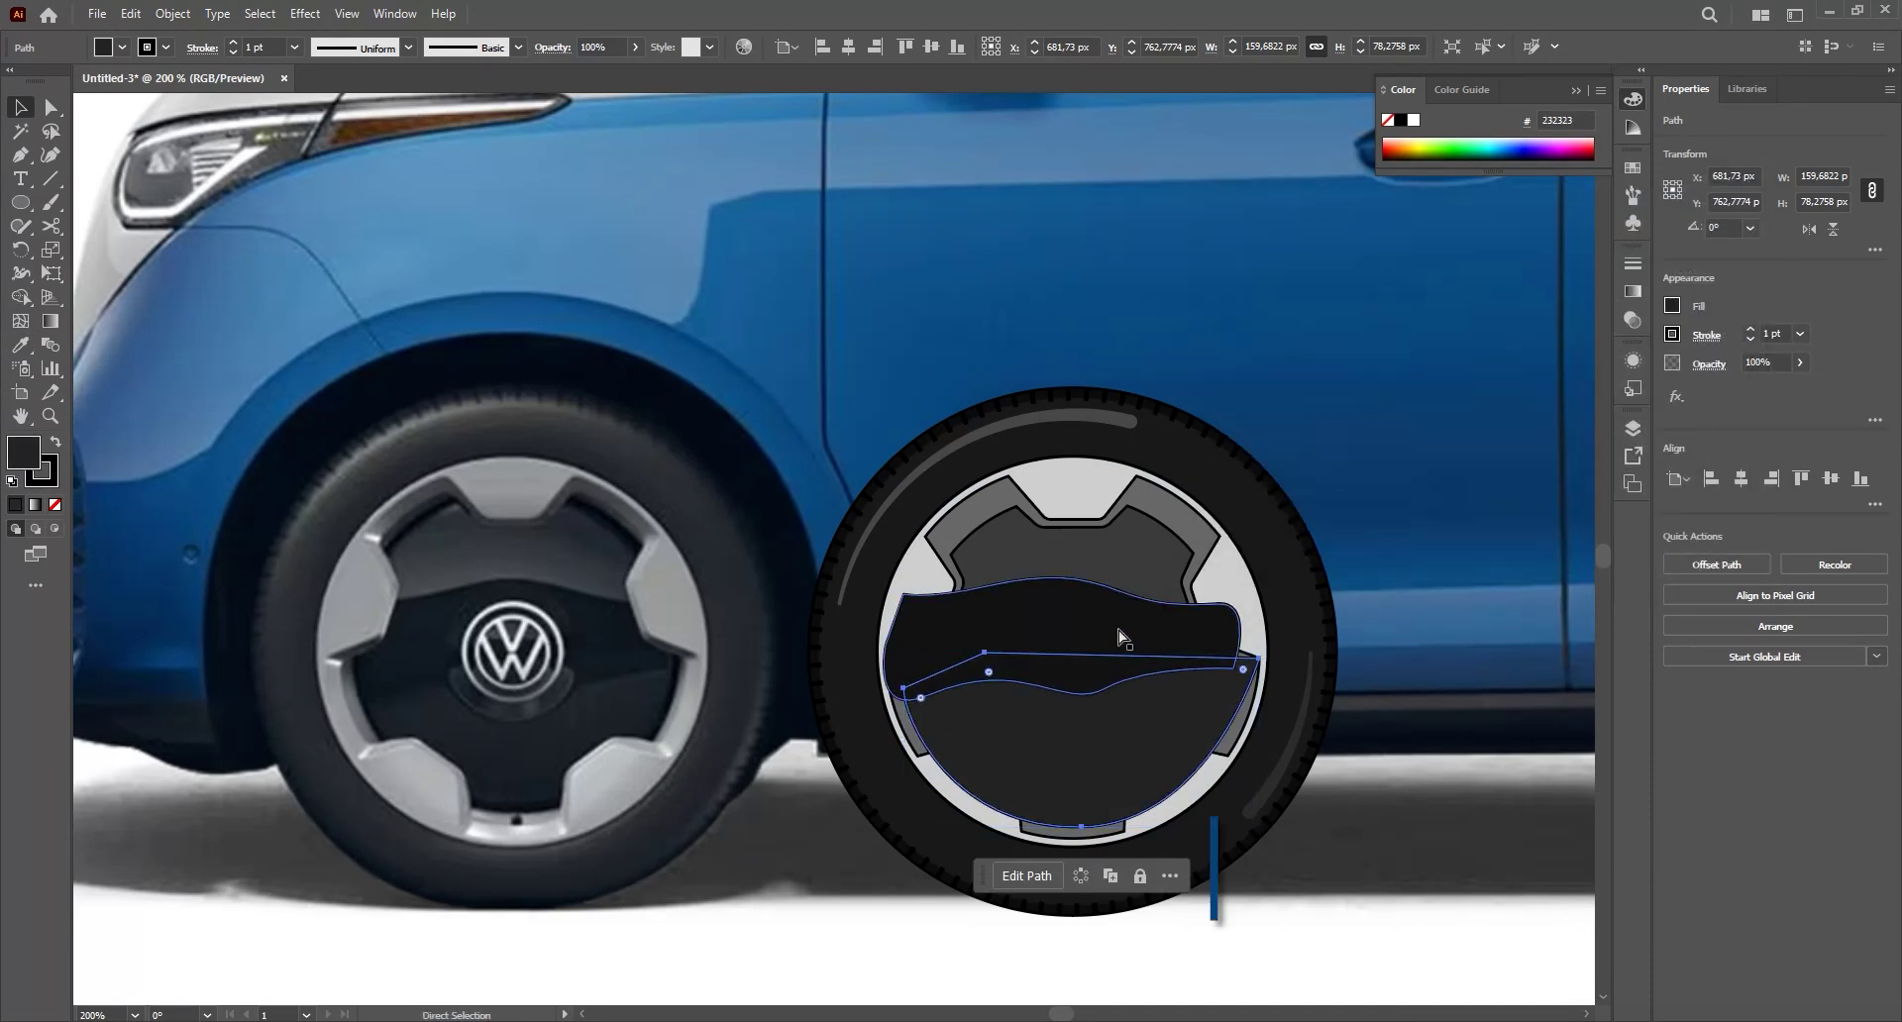
left_click(1127, 627, "shift")
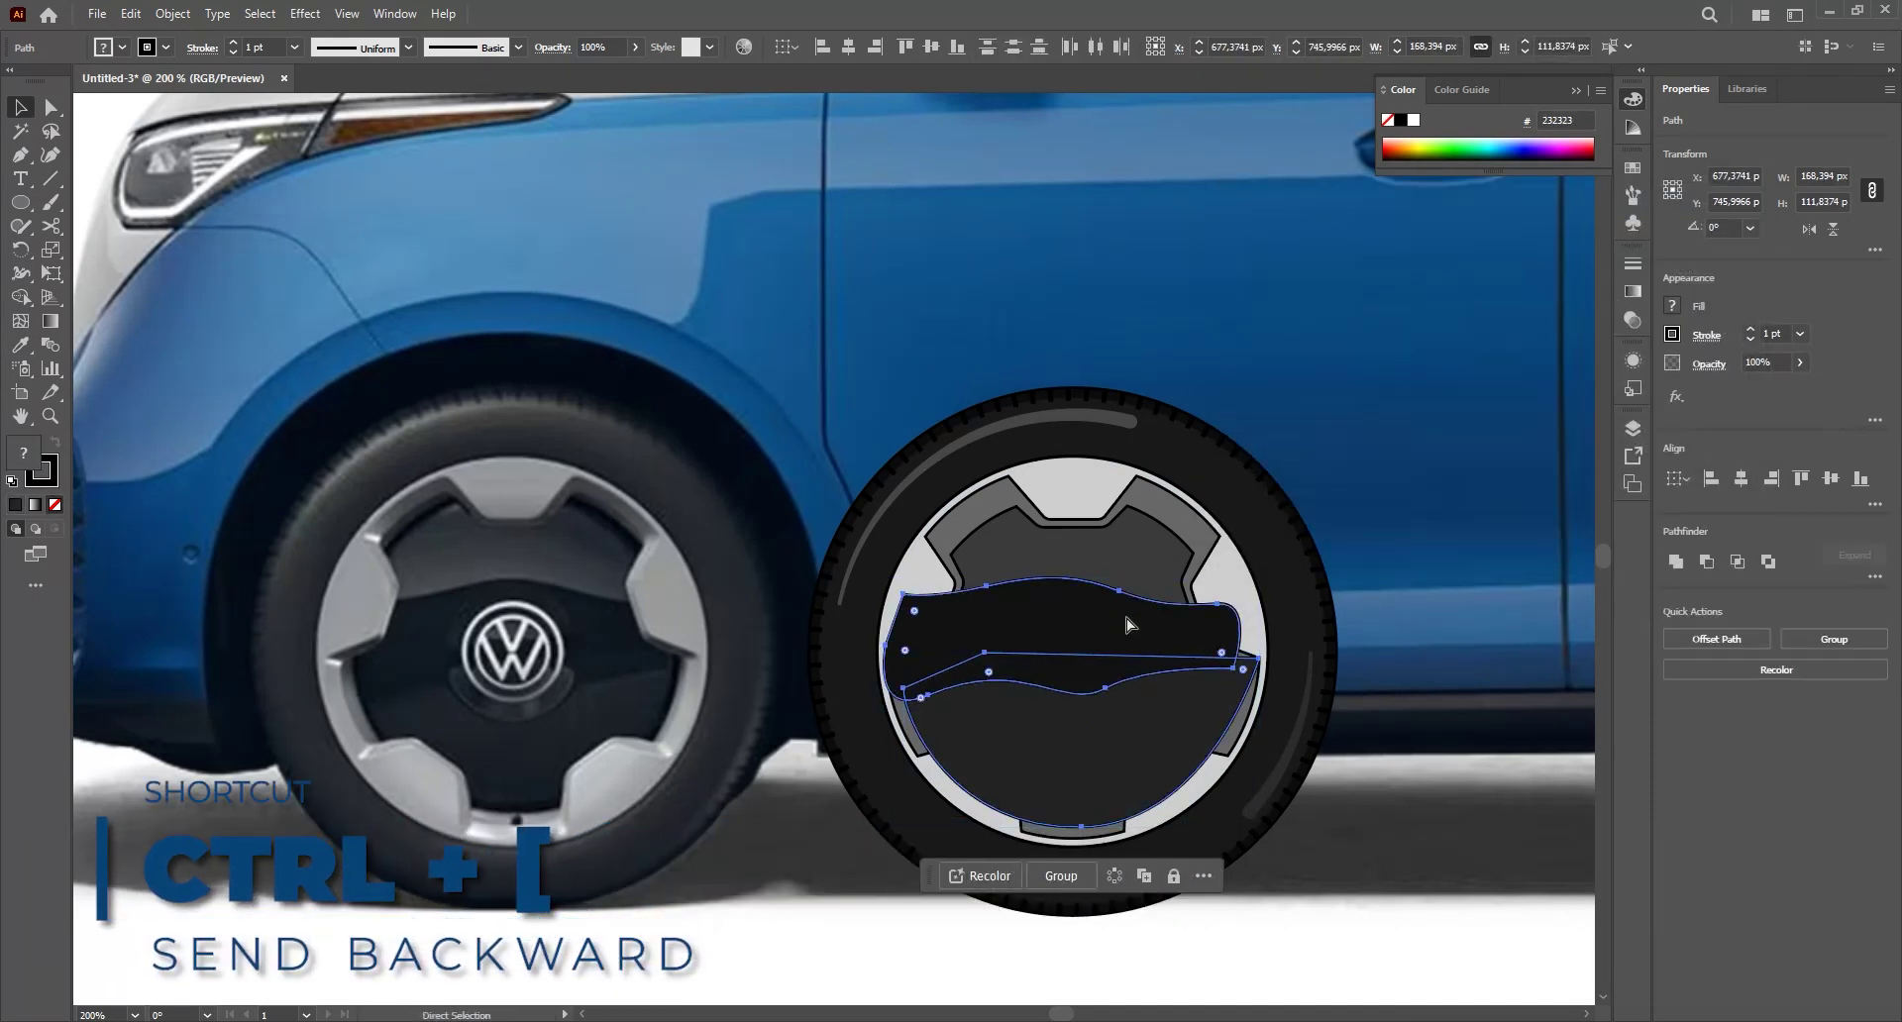
key("ctrl+bracketleft")
key("ctrl+bracketleft")
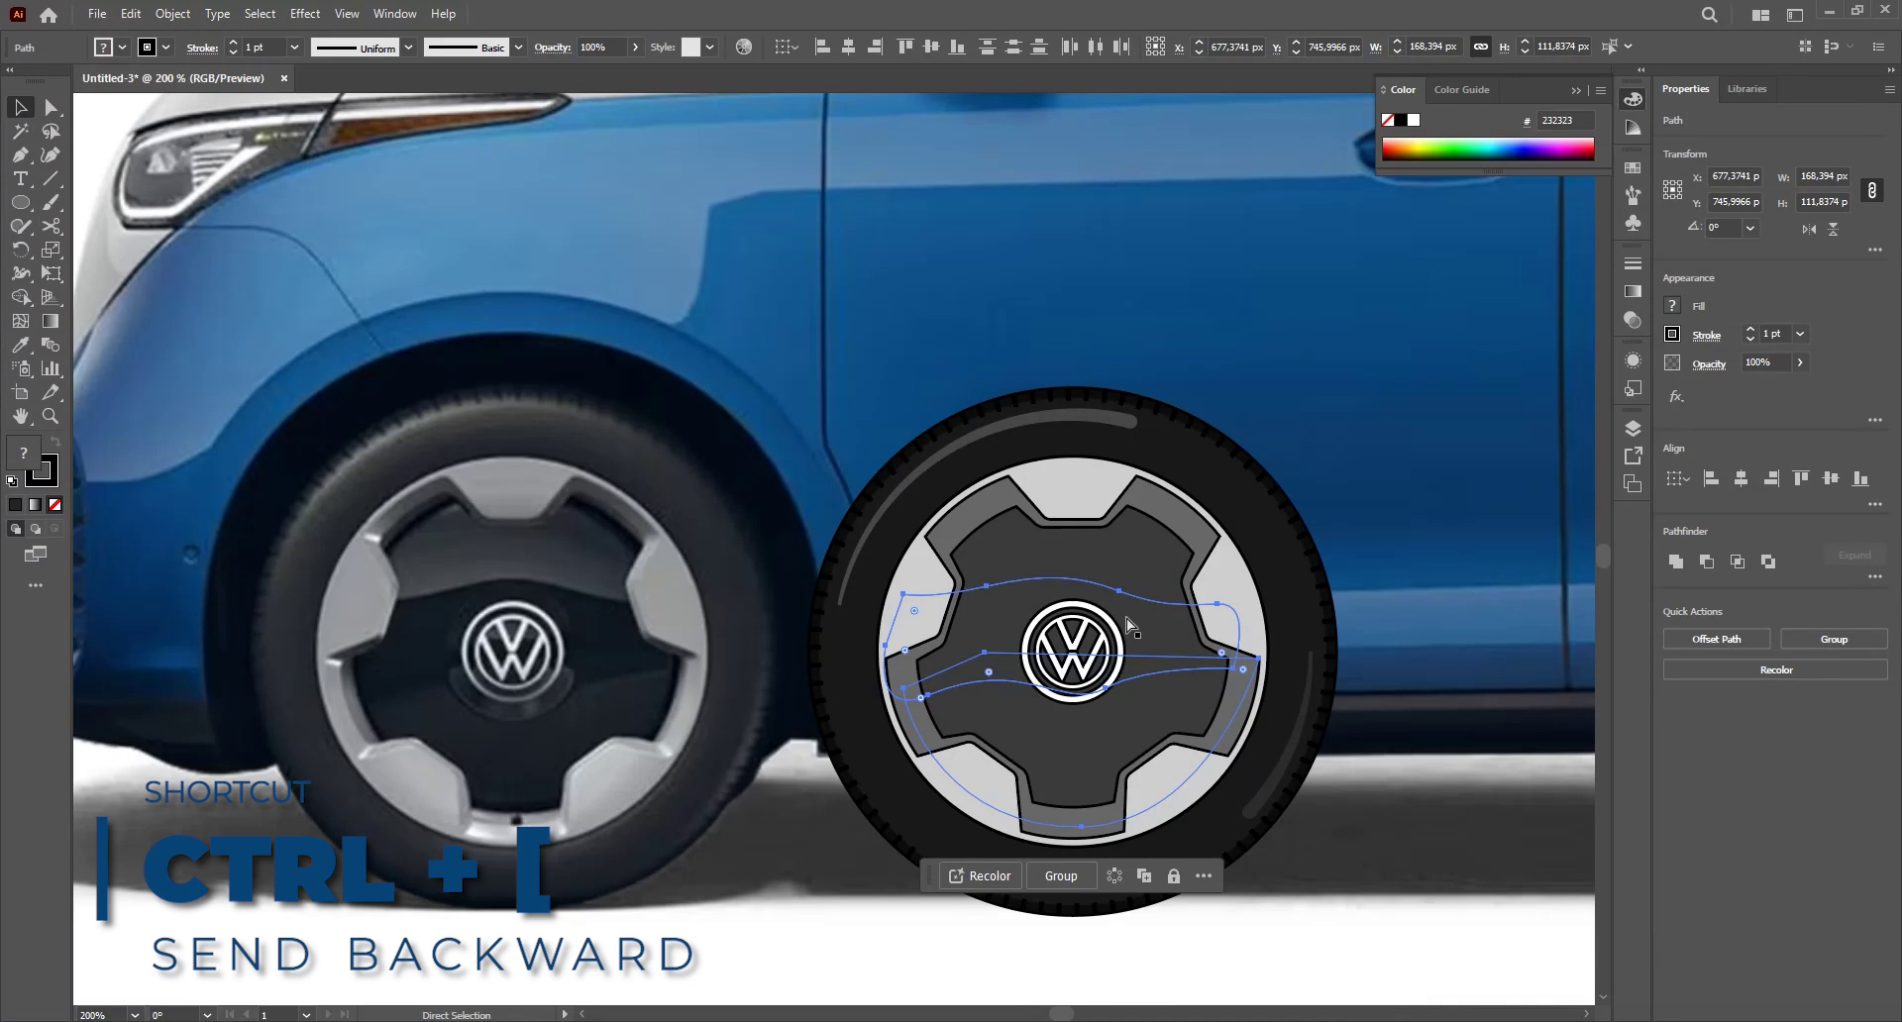
key("ctrl+bracketleft")
left_click(1392, 553)
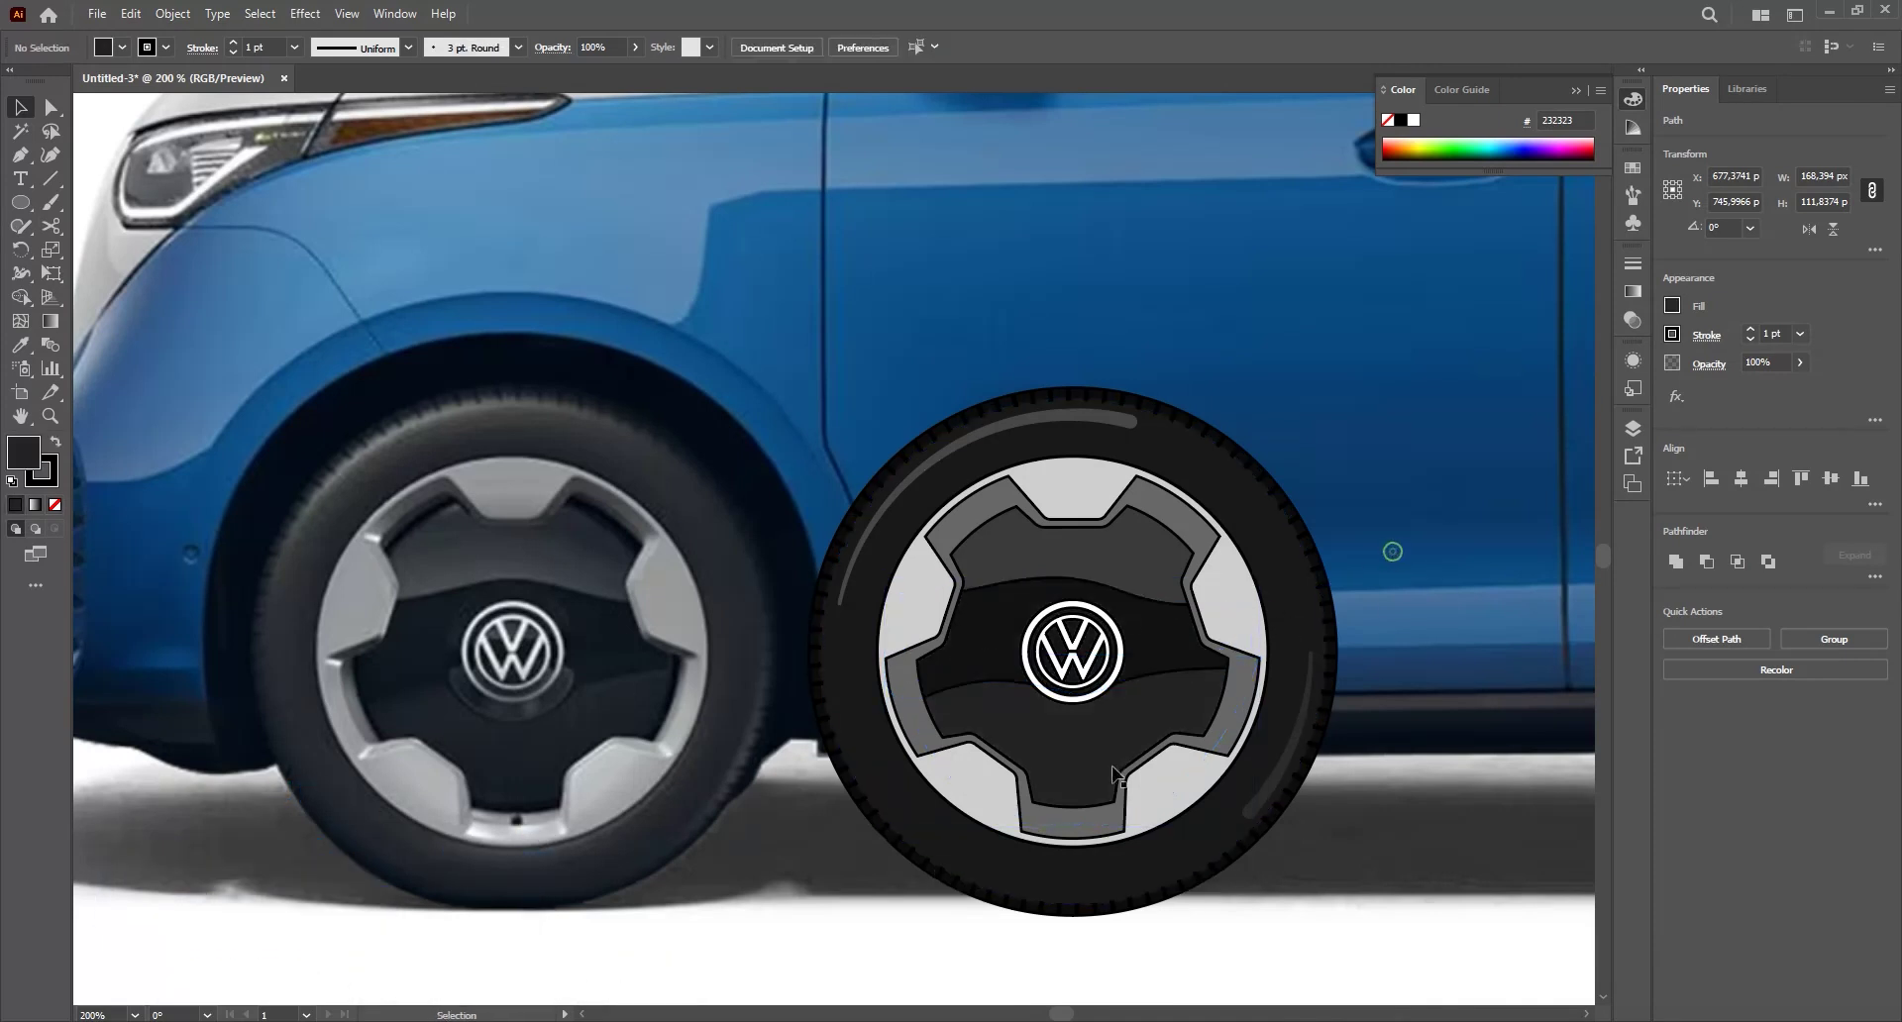
- Remove the stroke from the near-black wavy band across the hub
left_click(1161, 720)
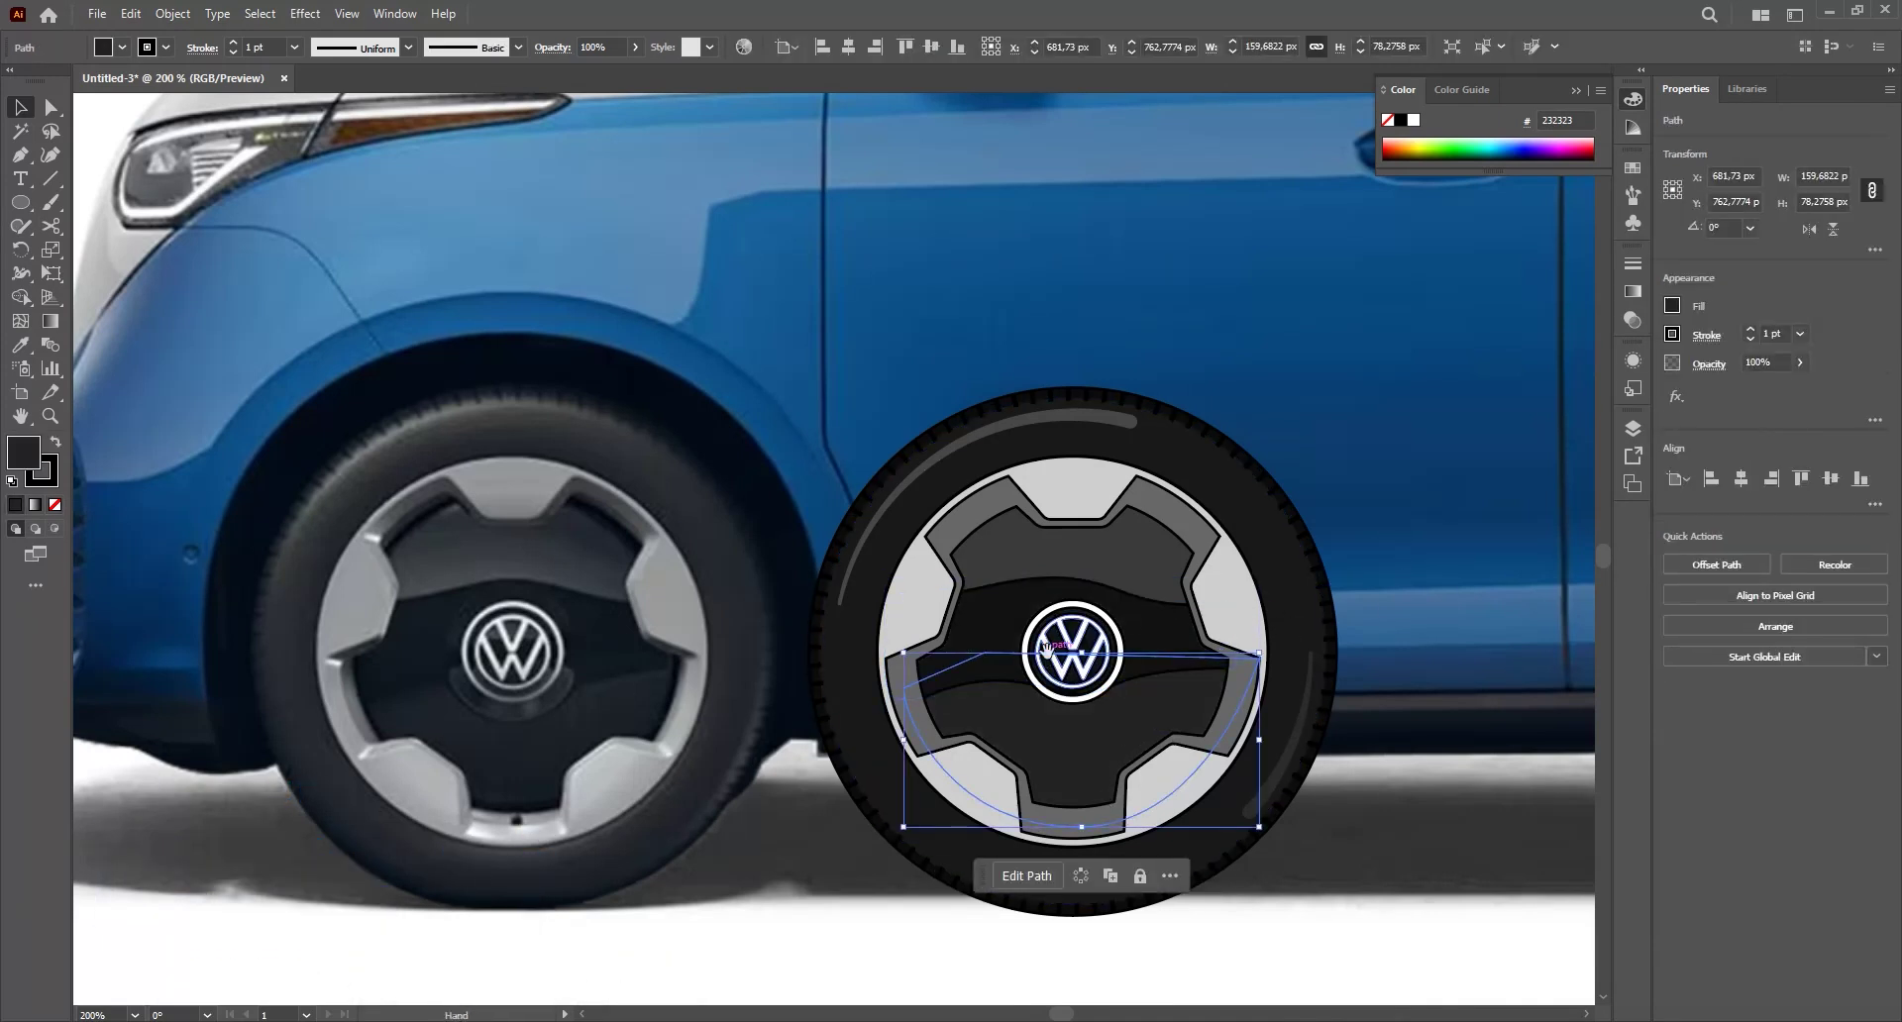
scroll(1108, 639, "right", 2)
left_click(1108, 639)
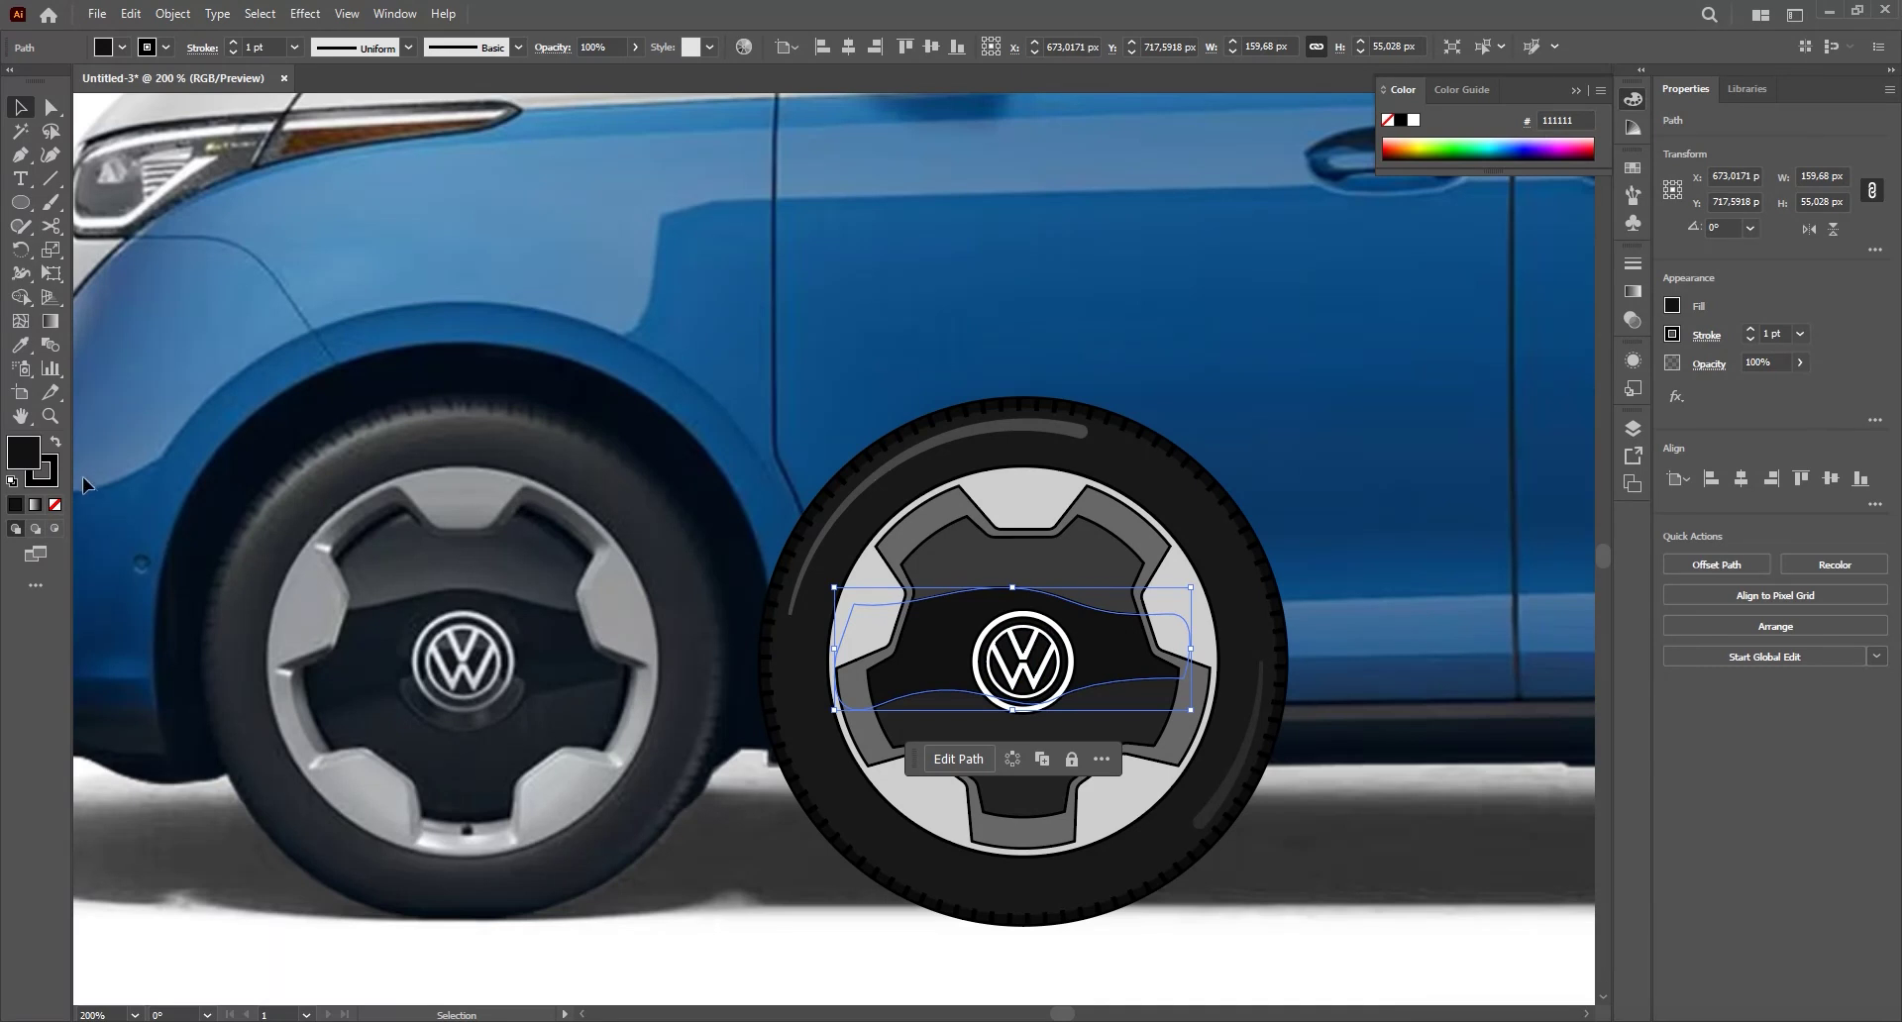
left_click(56, 506)
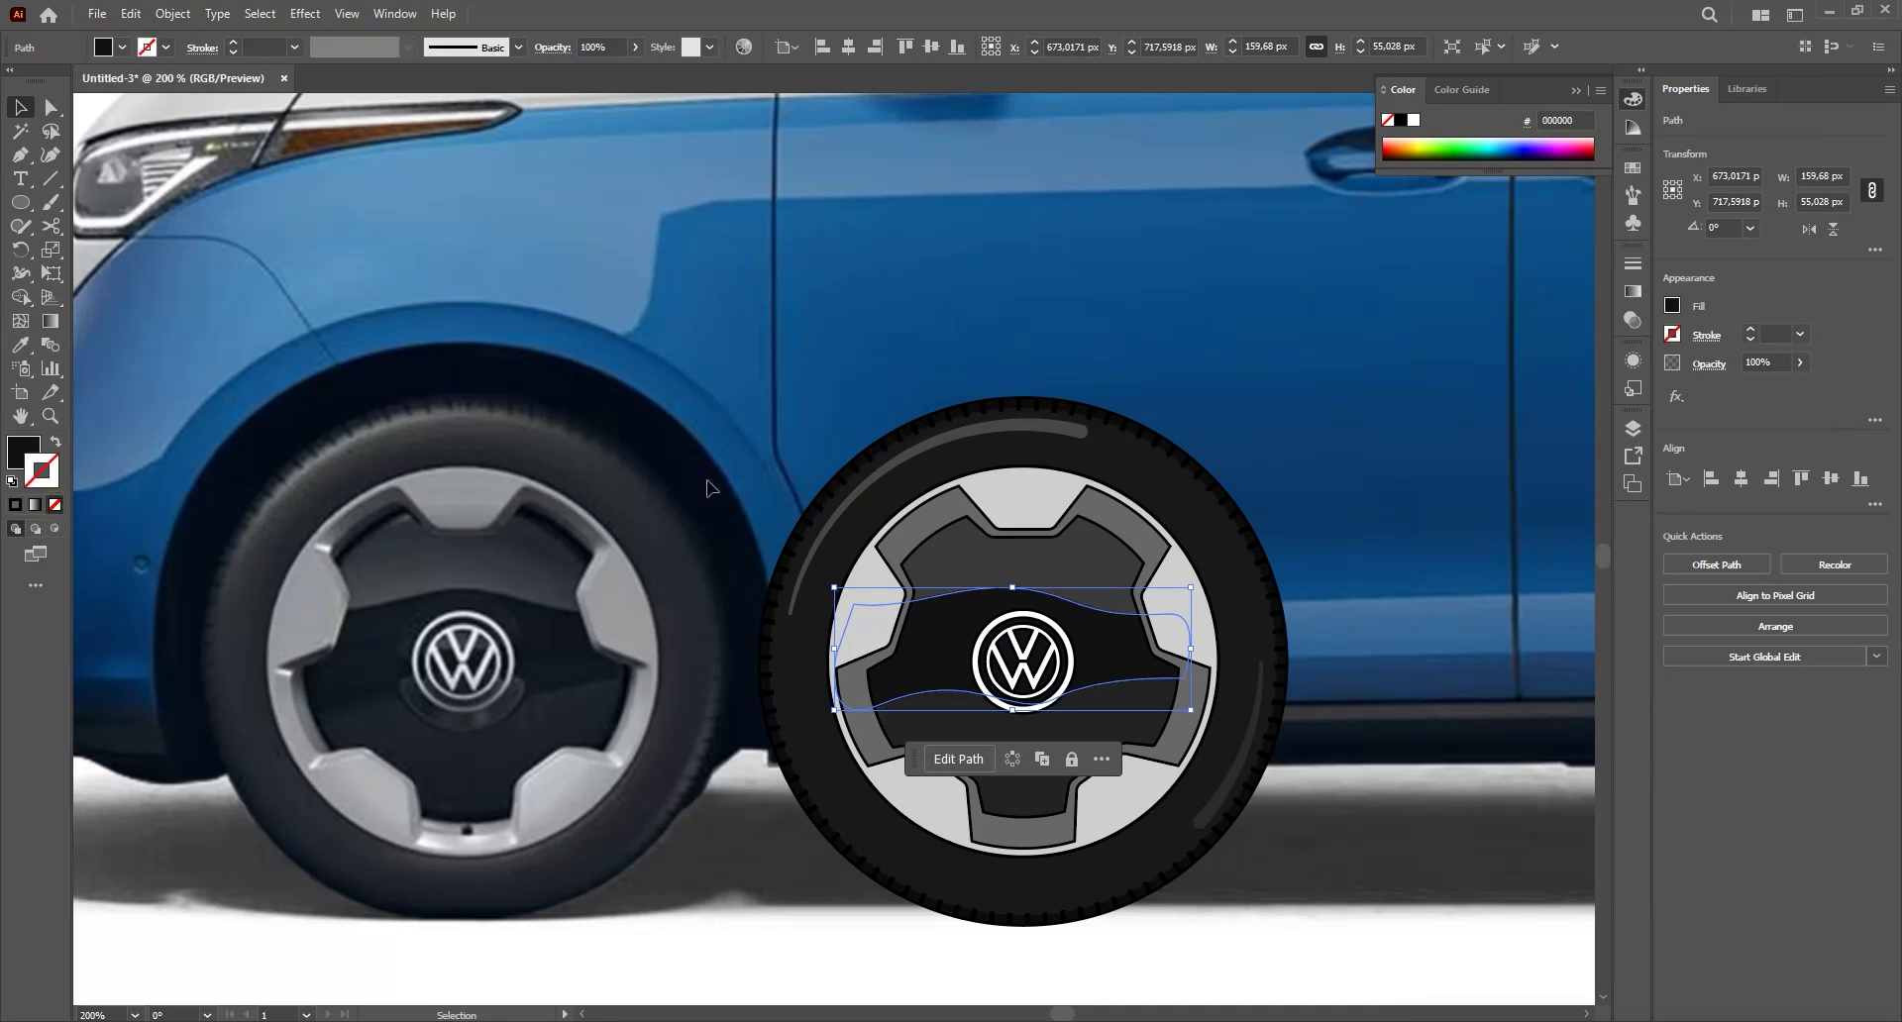
left_click(1041, 388)
left_click_drag(1302, 484, 1382, 485)
- Recolour the lower hub shape with dark blue-grey 181E26 and copy its hex code
key("a")
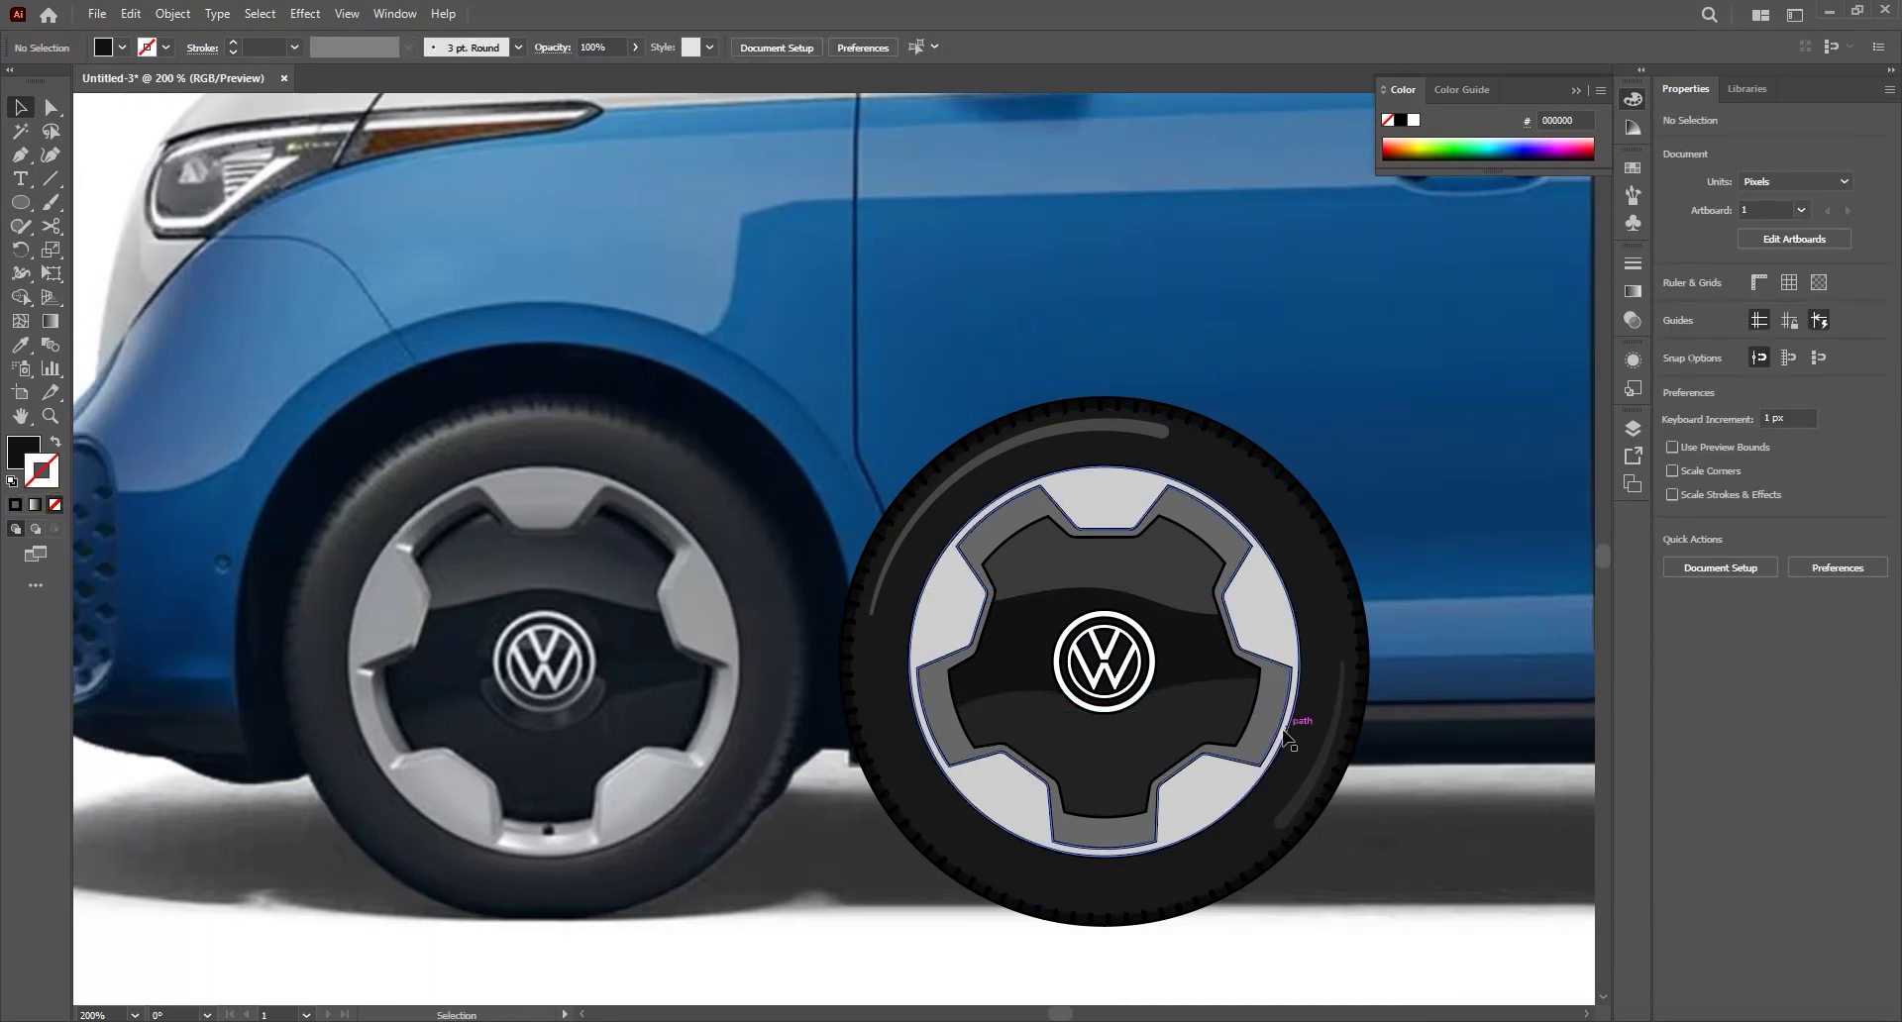
left_click(1262, 709)
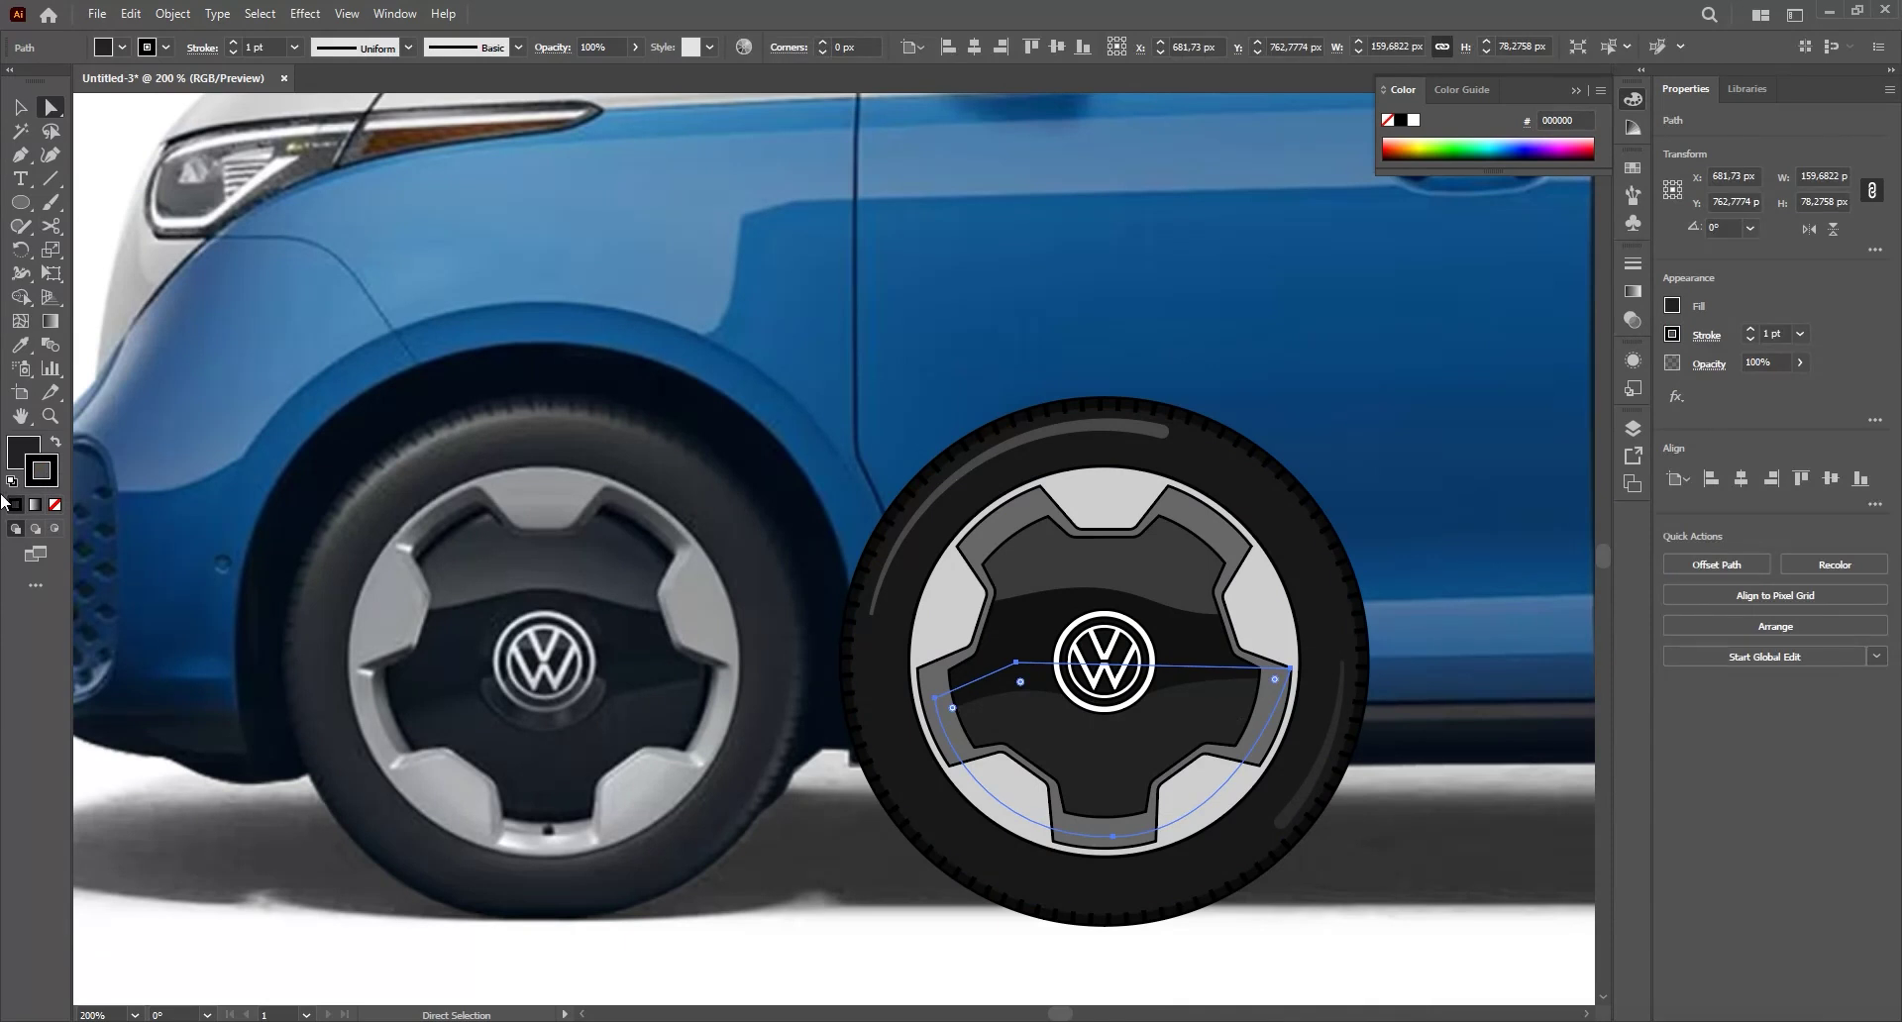
double_click(19, 458)
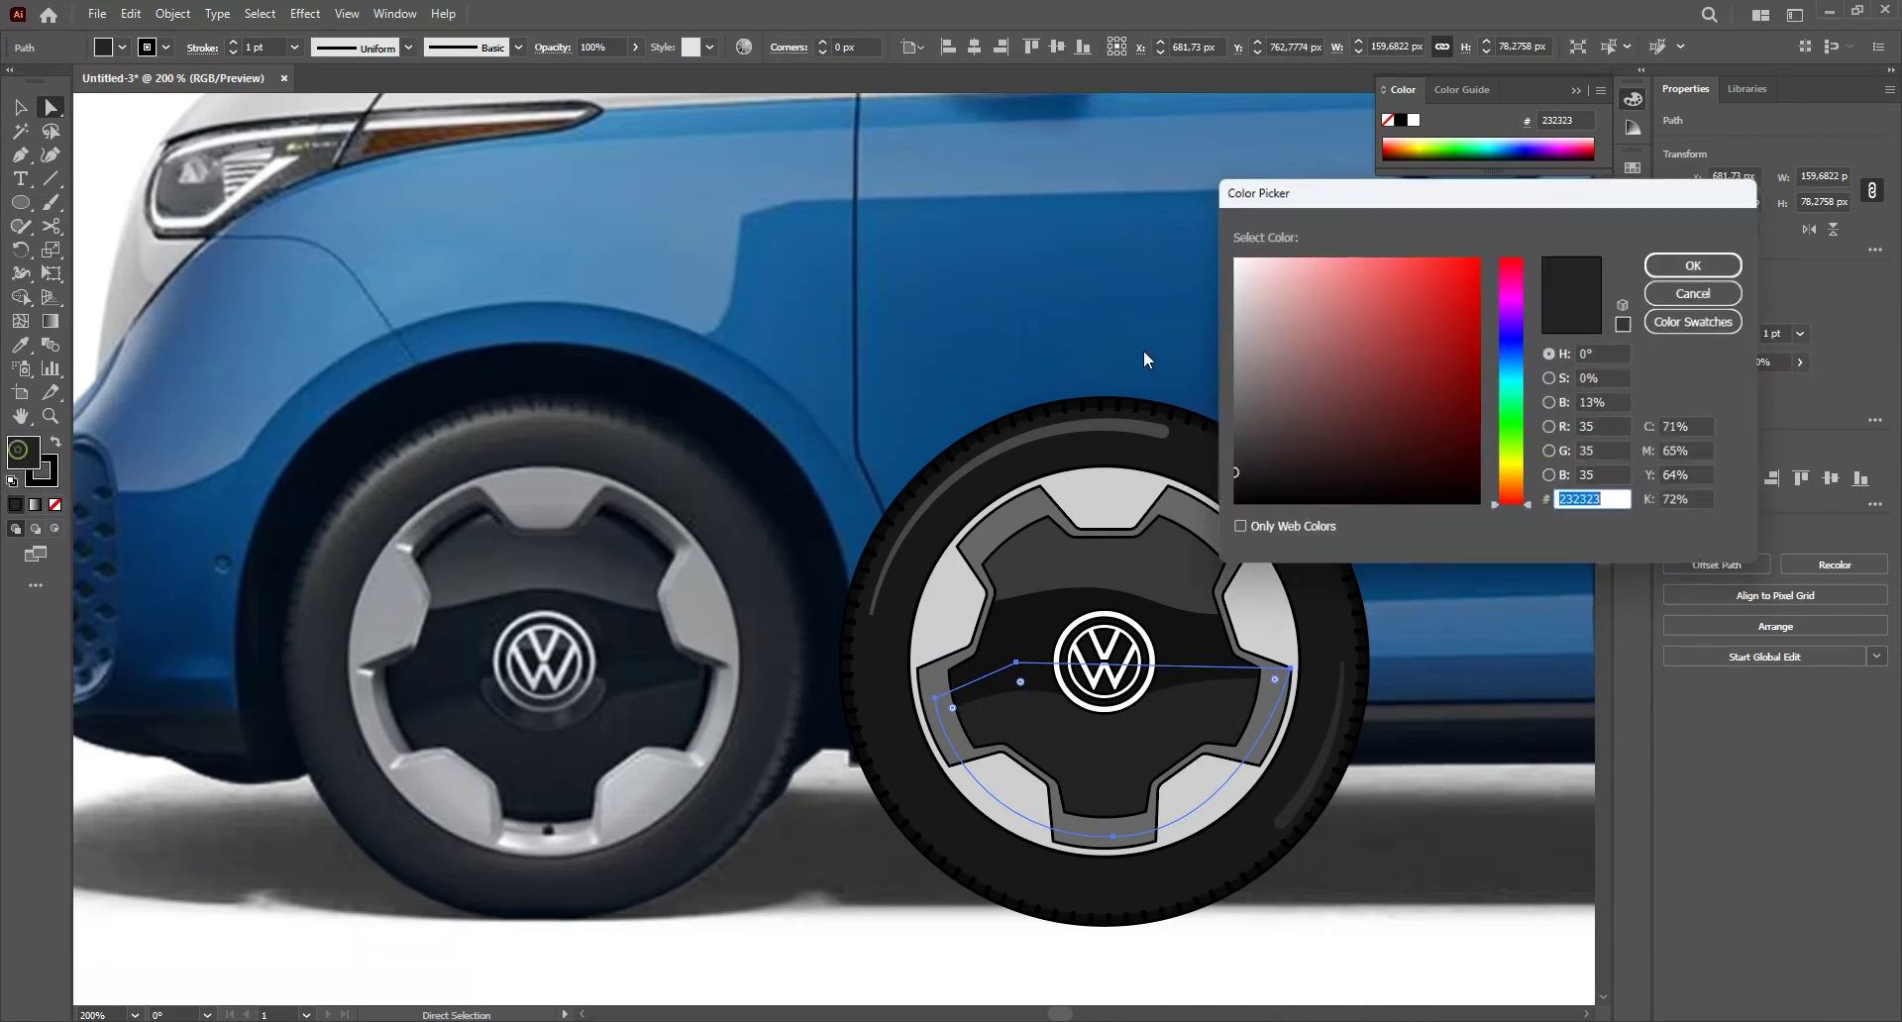
left_click_drag(1384, 191, 1093, 134)
left_click_drag(1243, 325, 1245, 305)
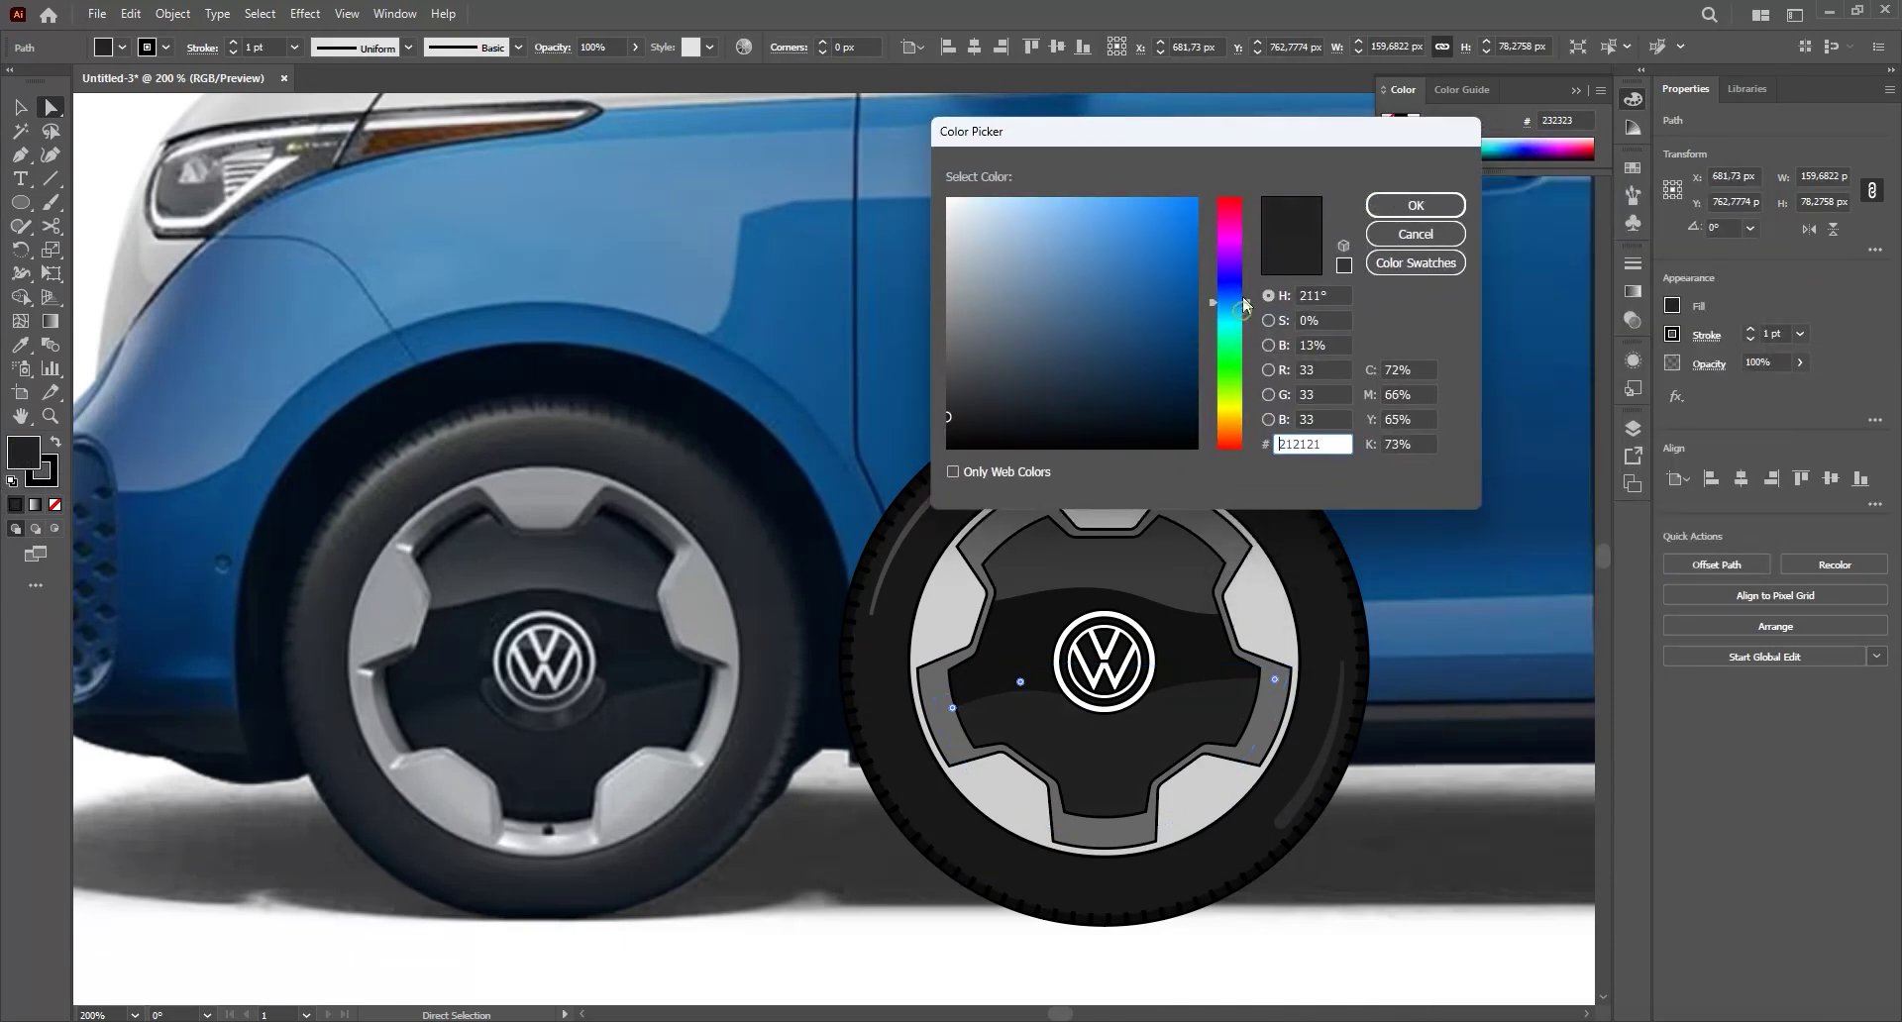
left_click(1077, 410)
key("ctrl+c")
left_click(1415, 206)
- Recolour the wavy band with a darker shade of the copied blue-grey, 0B1016
left_click(1198, 658)
double_click(22, 454)
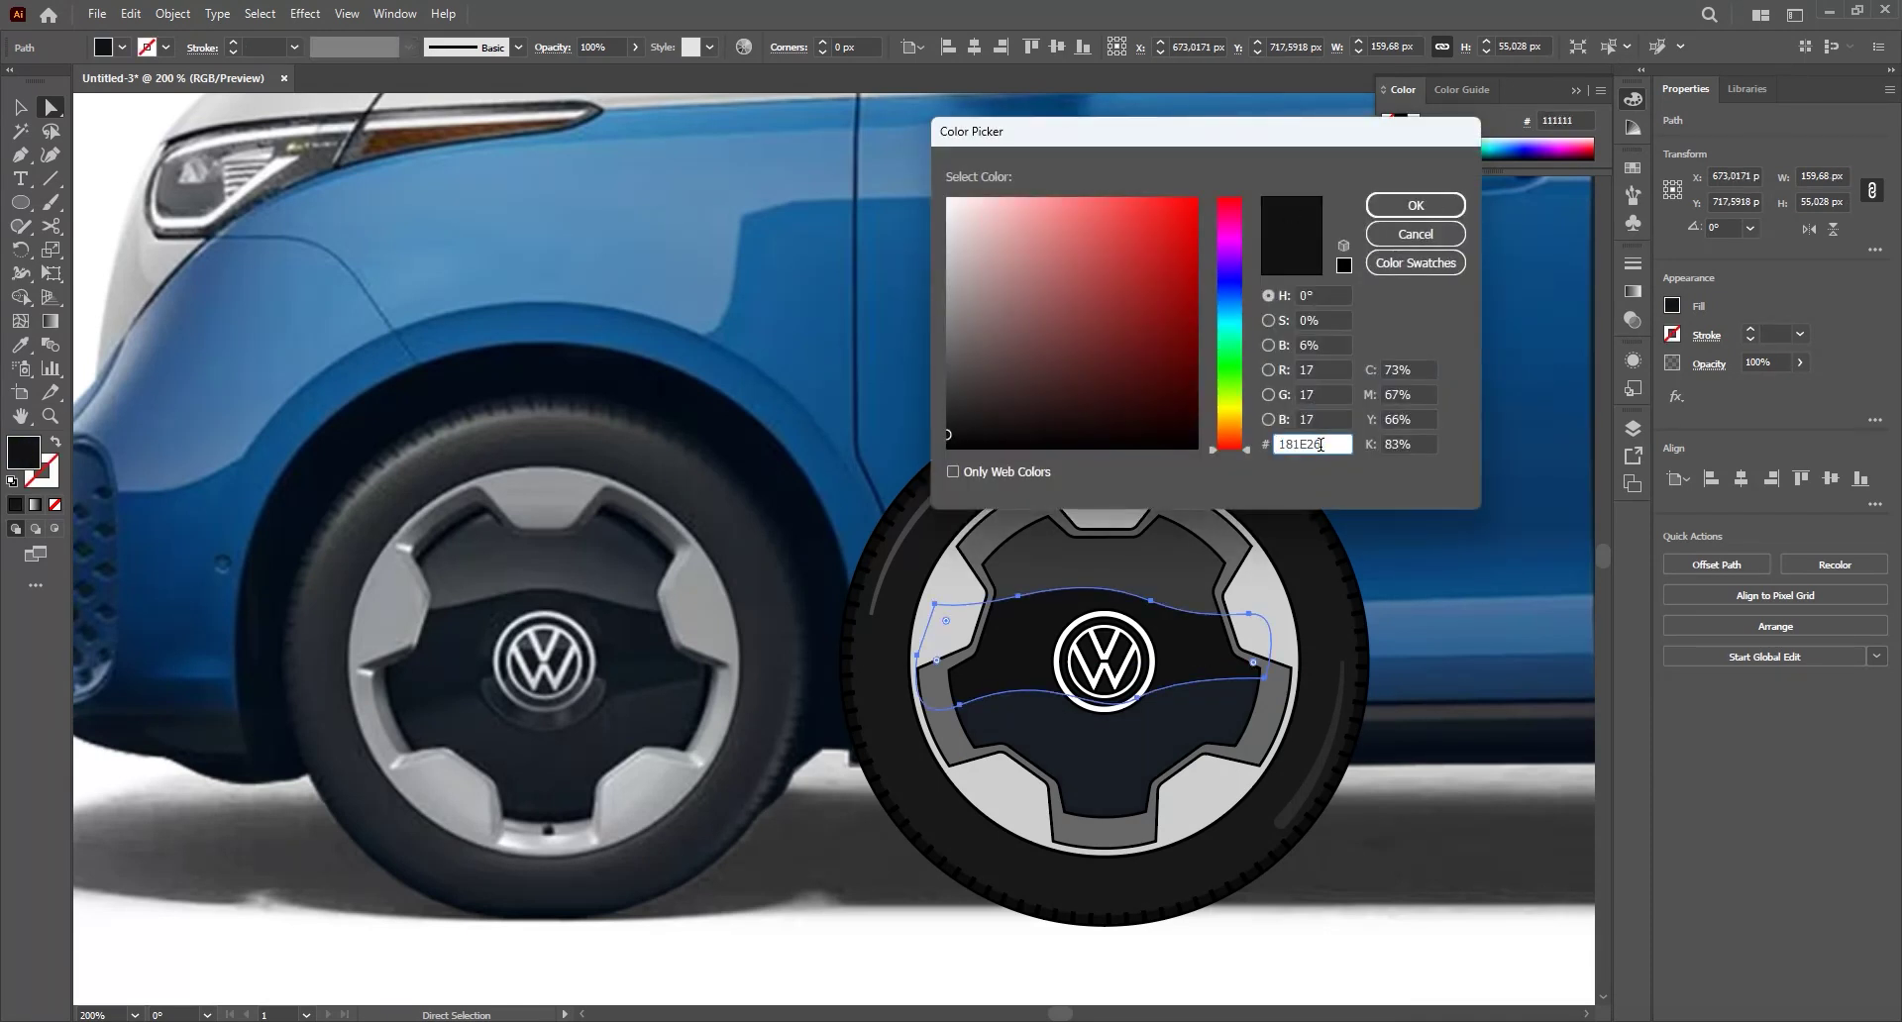
key("ctrl+v")
left_click(1335, 420)
key("Tab")
left_click_drag(1051, 403, 1067, 423)
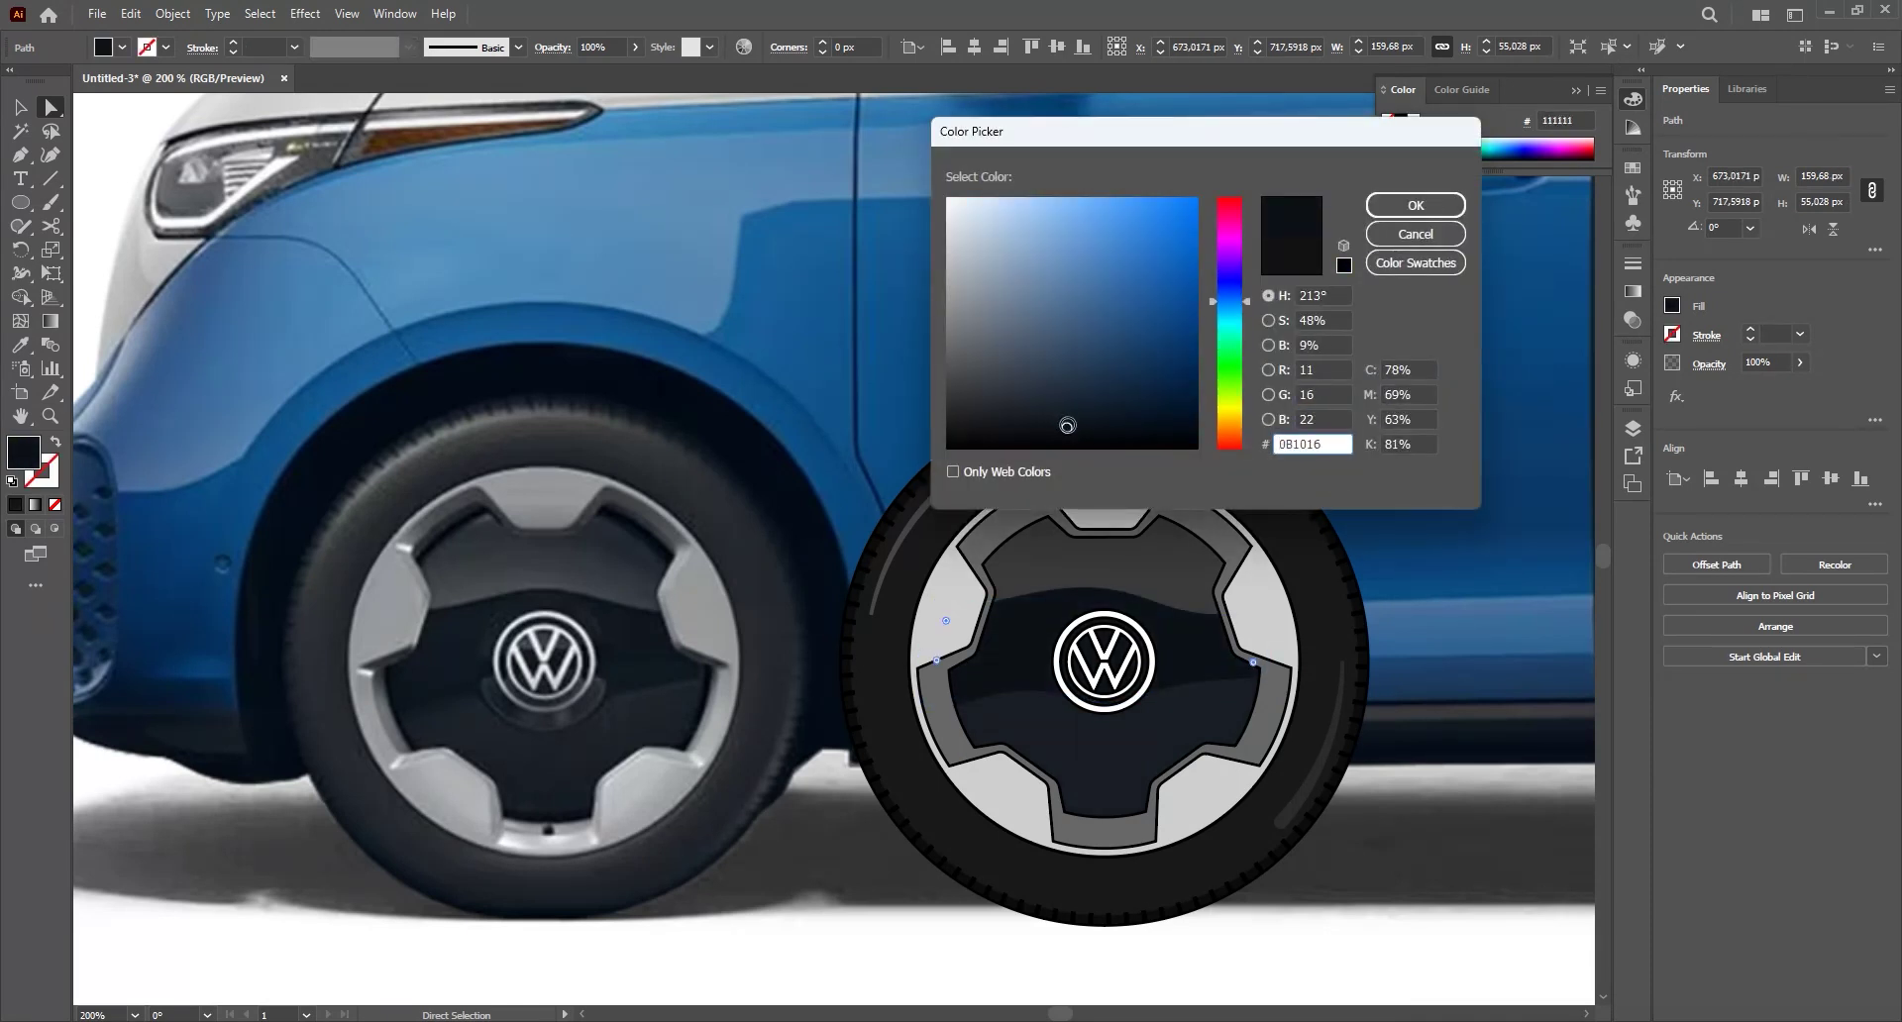
left_click(1415, 206)
- Recolour the hub circle above the band with the lighter slate blue 394451
left_click(1177, 561)
key("i")
left_click(1177, 627)
key("v")
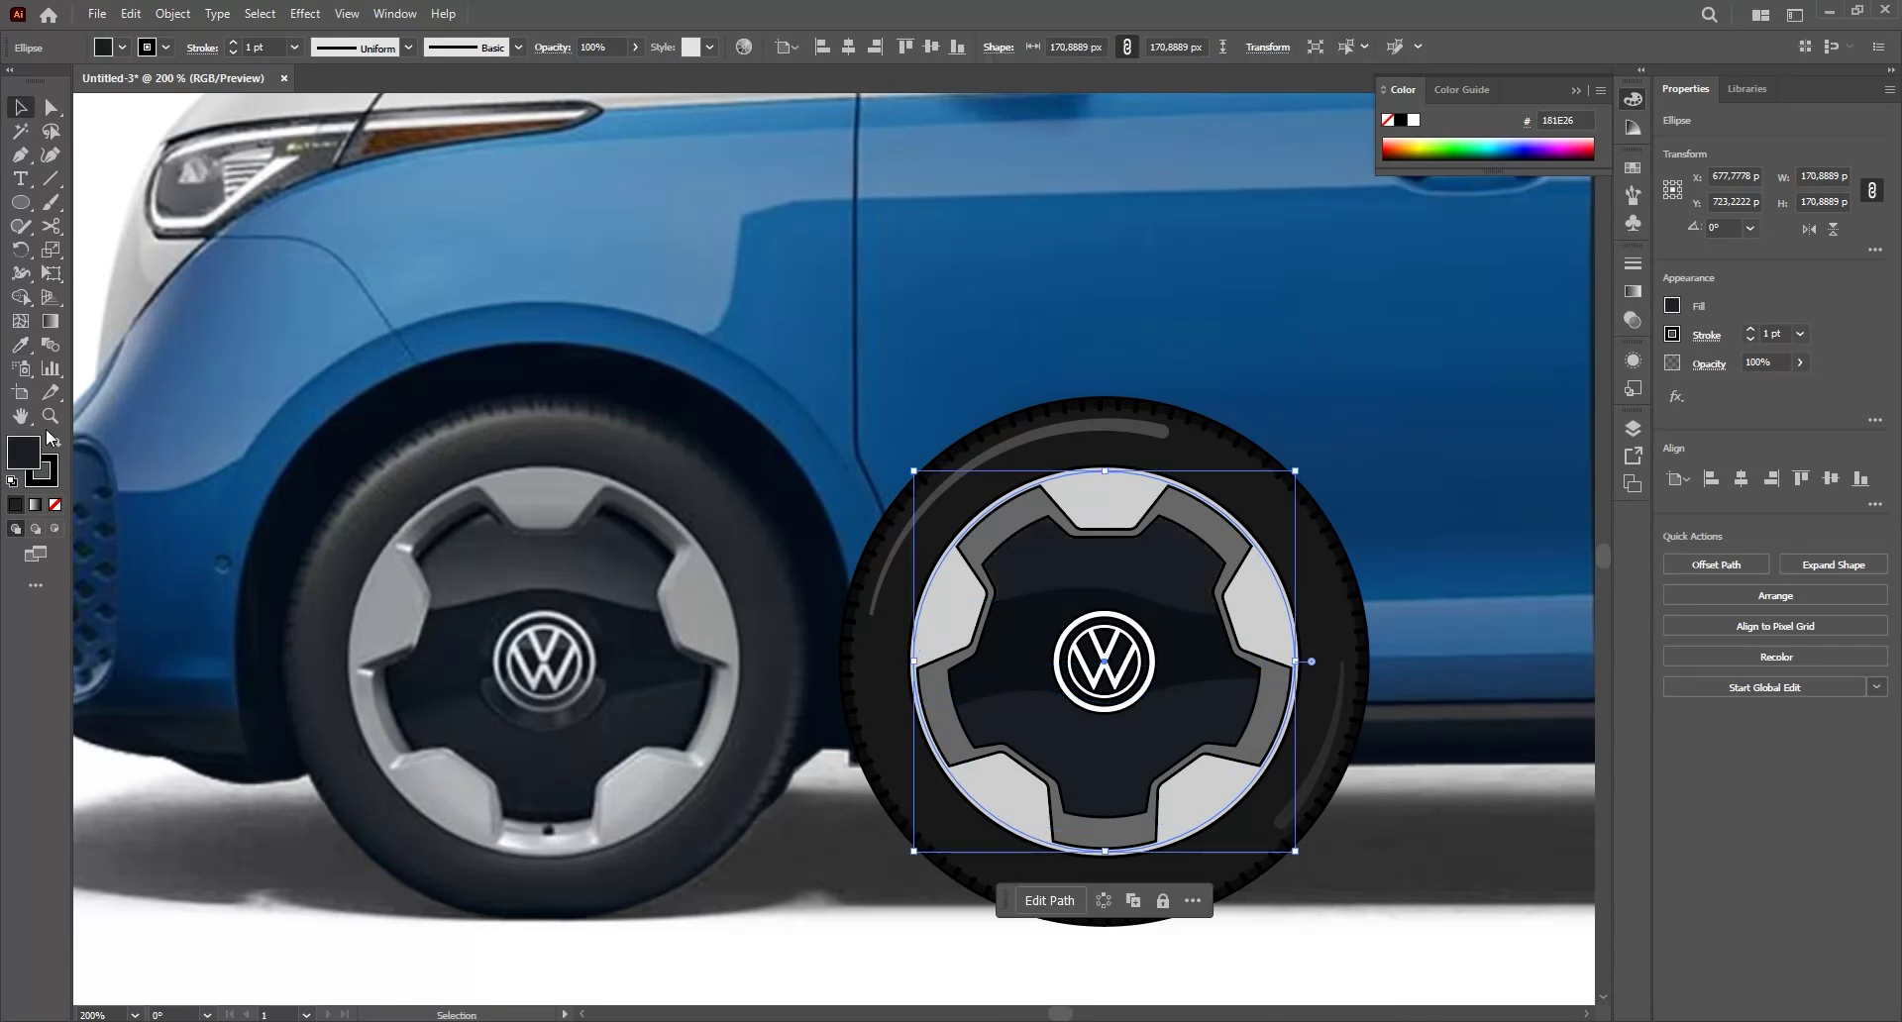
double_click(21, 455)
left_click_drag(1039, 412, 1021, 368)
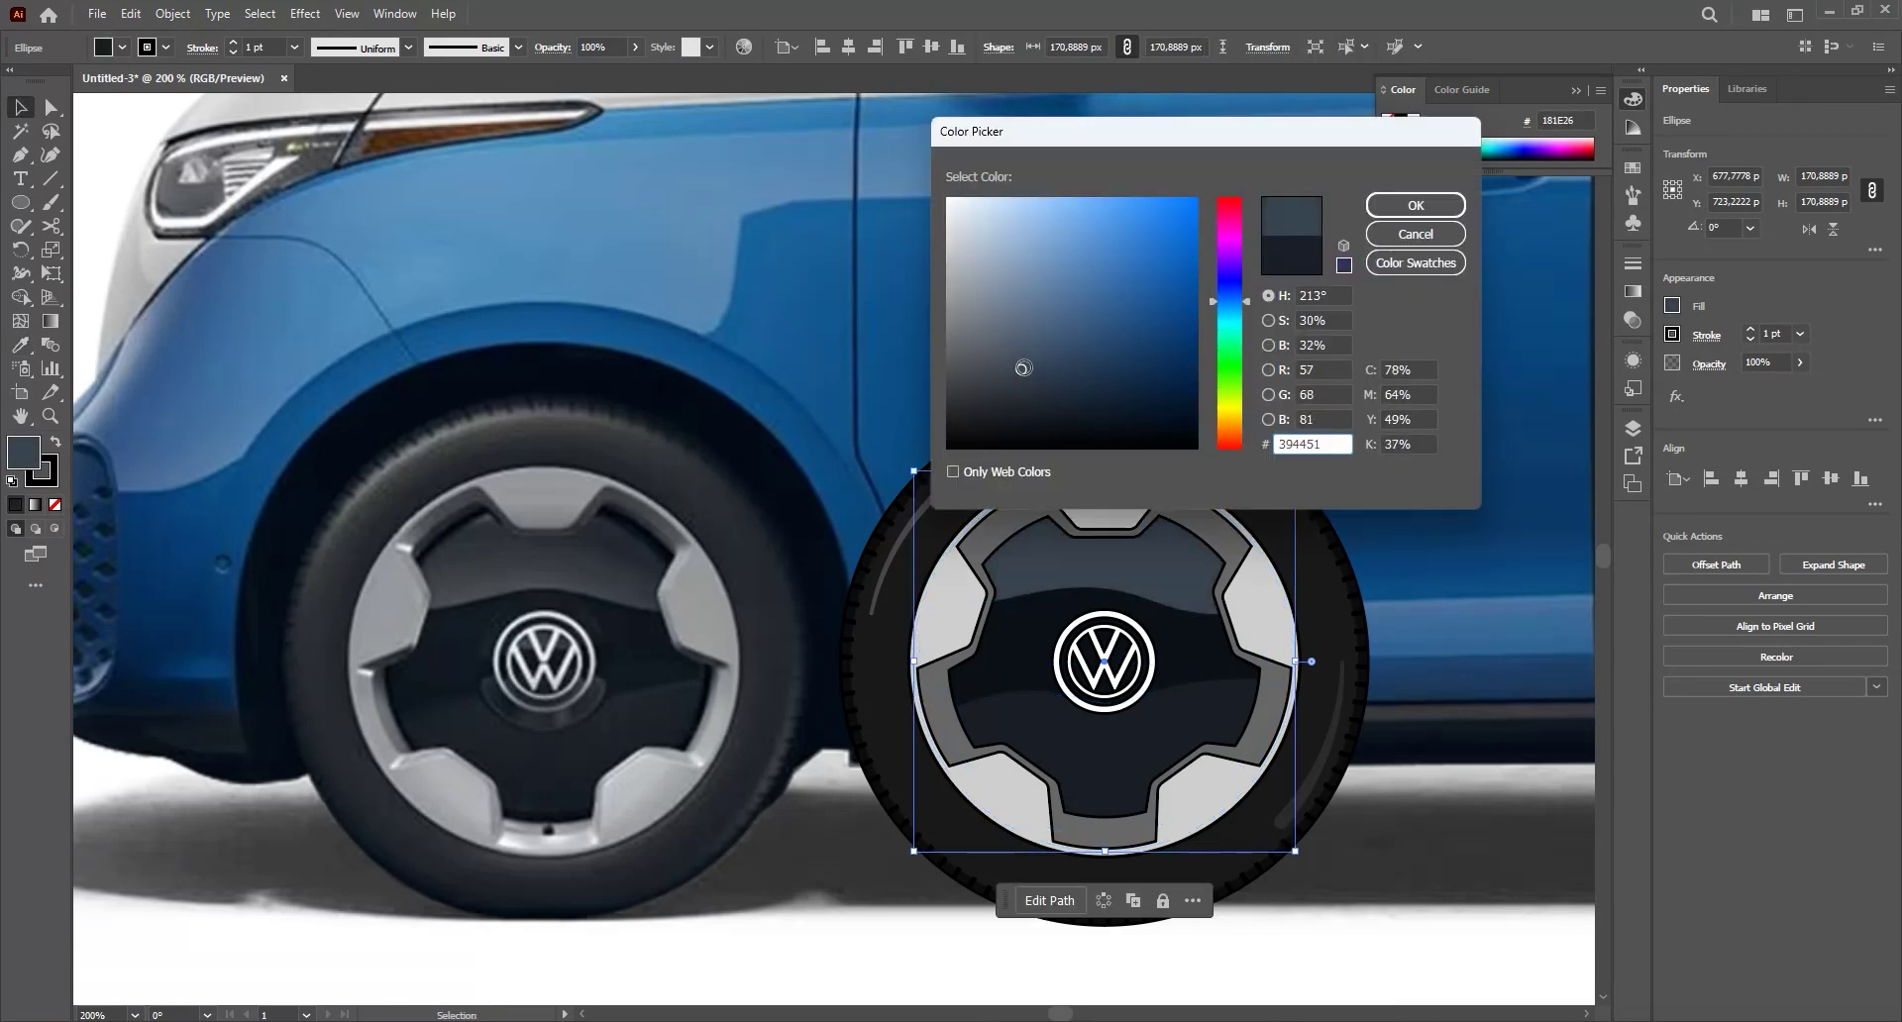
left_click(1416, 205)
left_click(1426, 403)
scroll(1182, 408, "down", 3)
scroll(1196, 614, "up", 3)
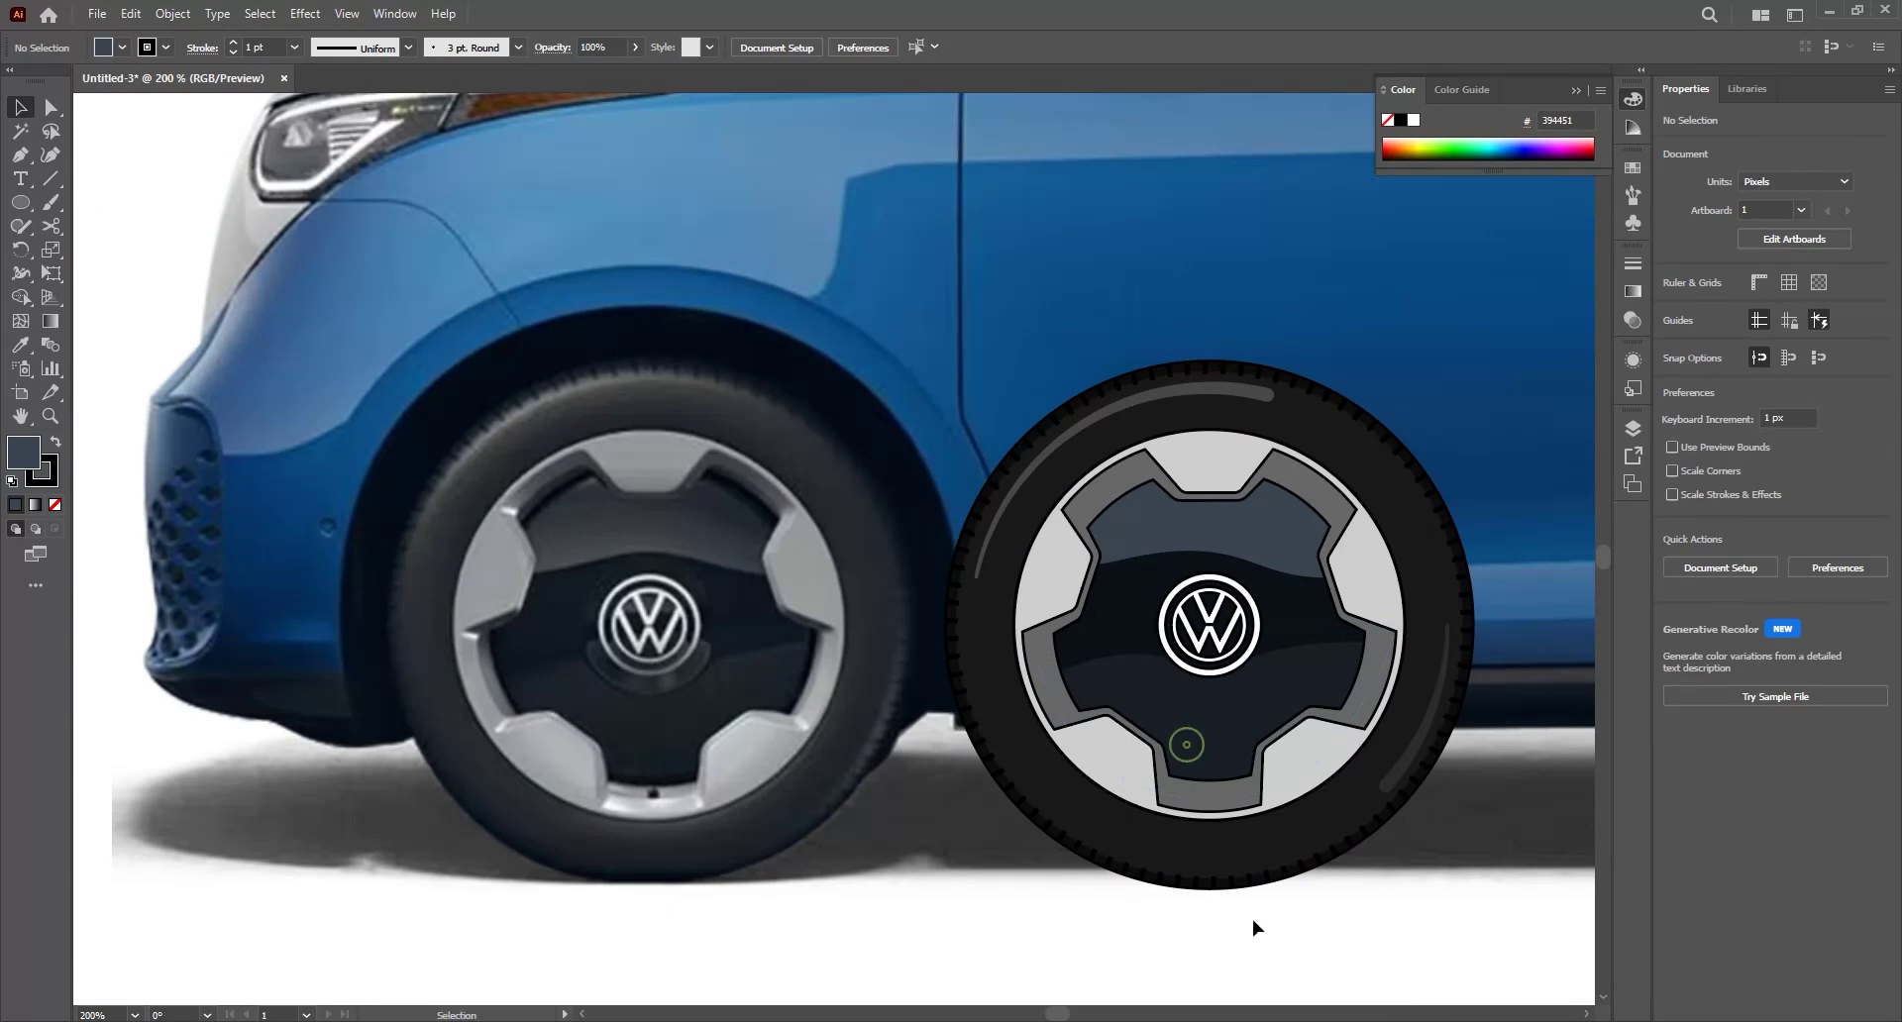
- Draw a closed wavy strip about 155 px wide and 34 px high along the boundary between the band and lower hub shape
left_click_drag(1192, 923, 1133, 938)
key("p")
left_click(1297, 674)
left_click_drag(1166, 698, 890, 772)
key("ctrl+z")
left_click(965, 726)
left_click(952, 668)
left_click_drag(1199, 651, 1278, 649)
left_click(1296, 653)
left_click(1297, 675)
key("v")
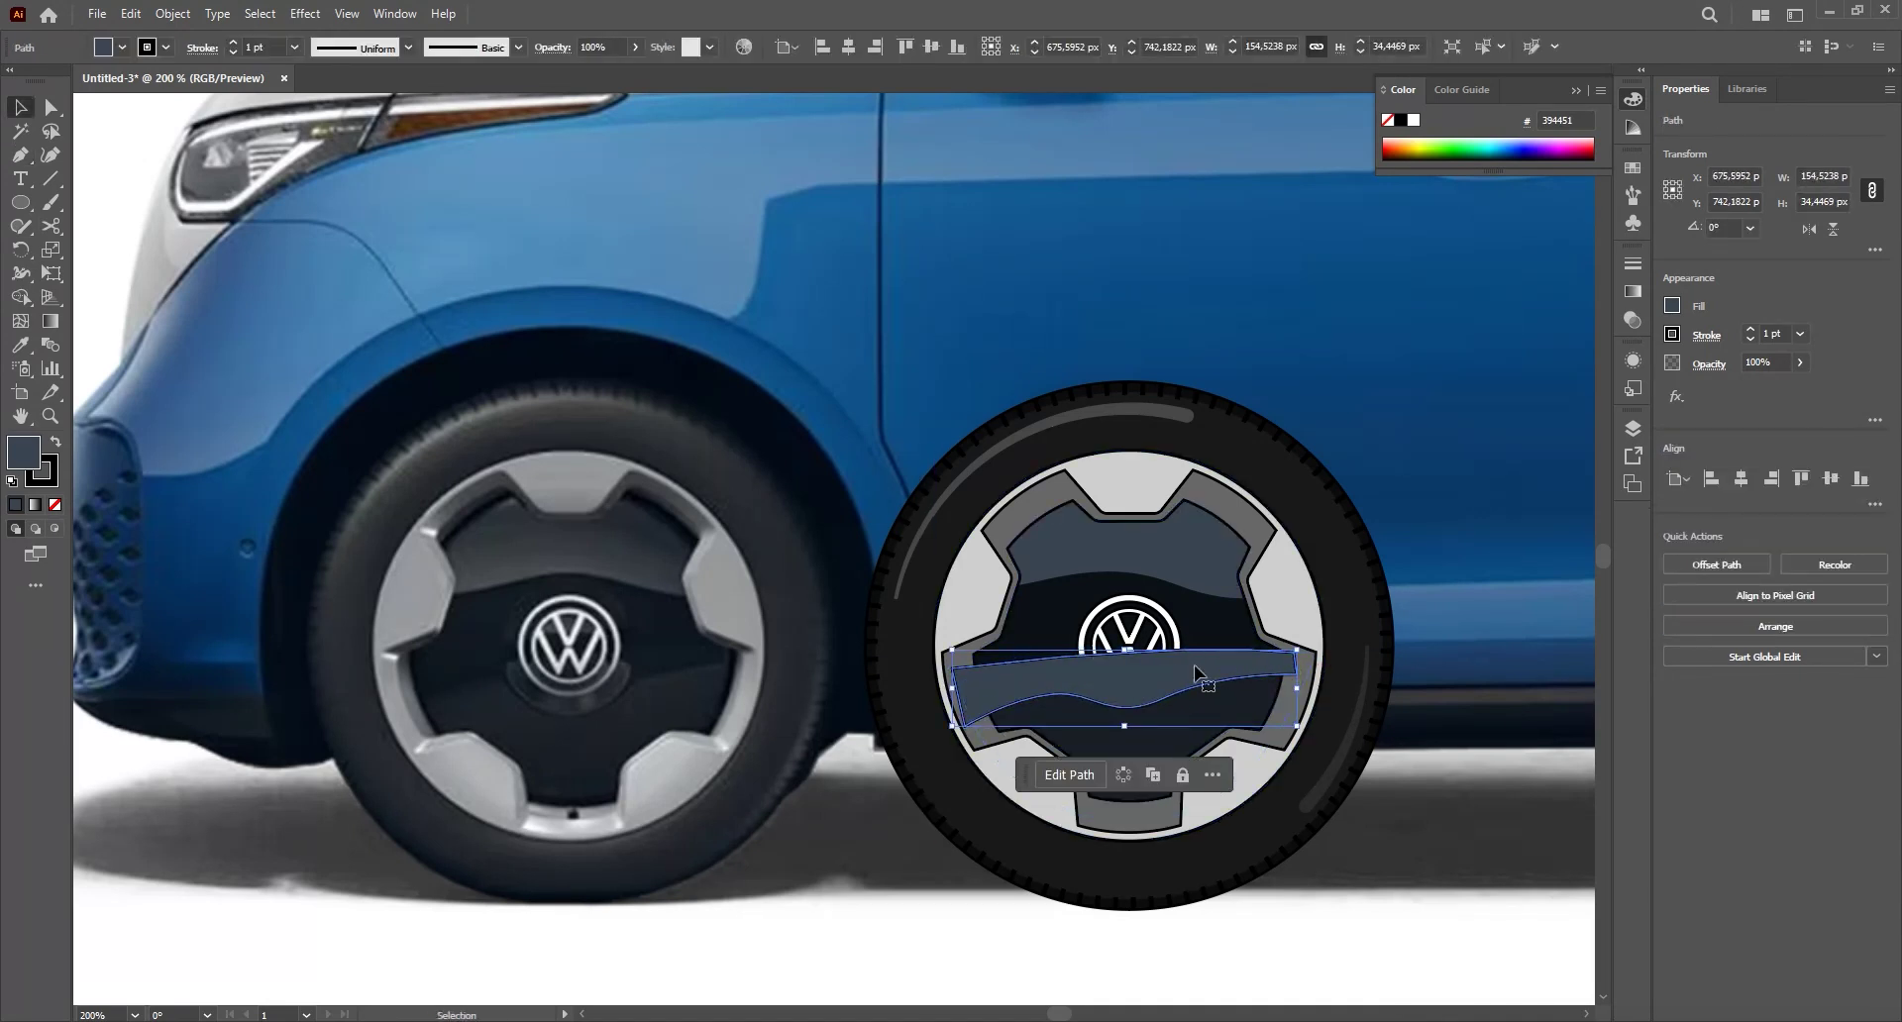
- Fill the new strip with dark blue 10171E and leave it without a stroke, like the band
key("i")
left_click(1207, 638)
key("v")
double_click(30, 455)
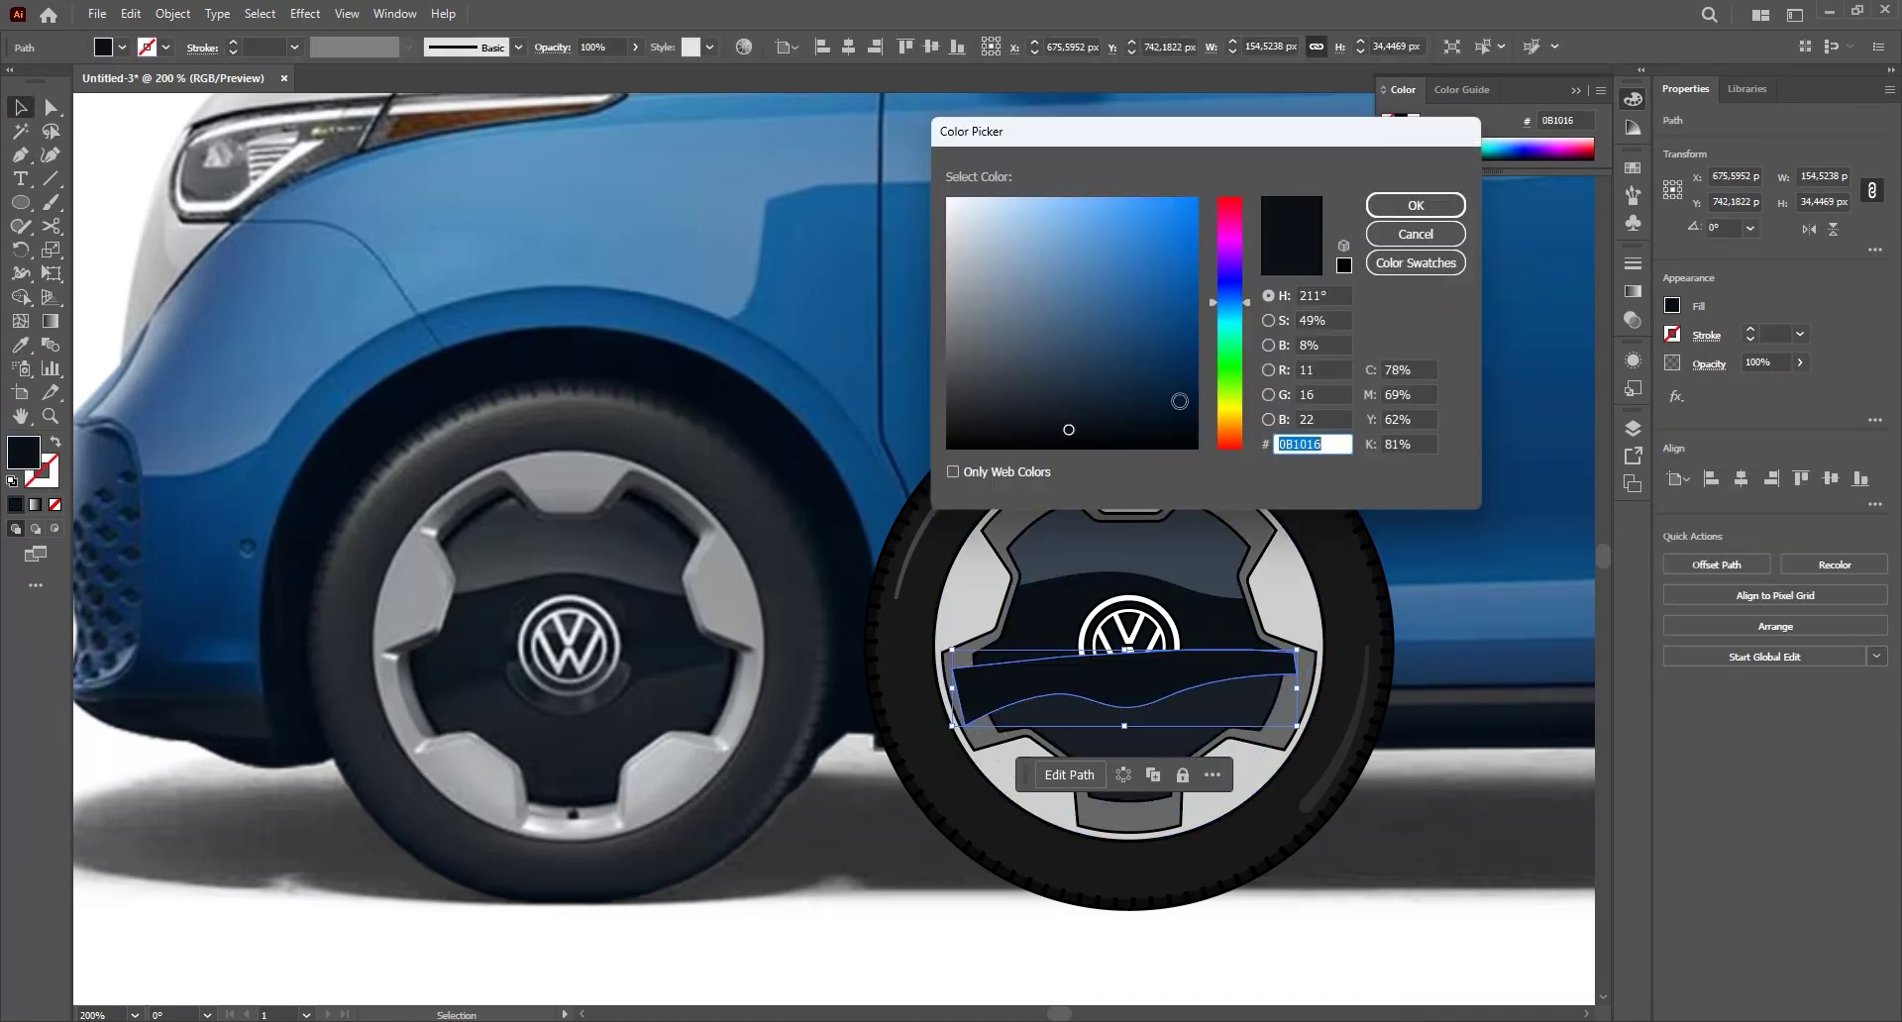
left_click(1065, 420)
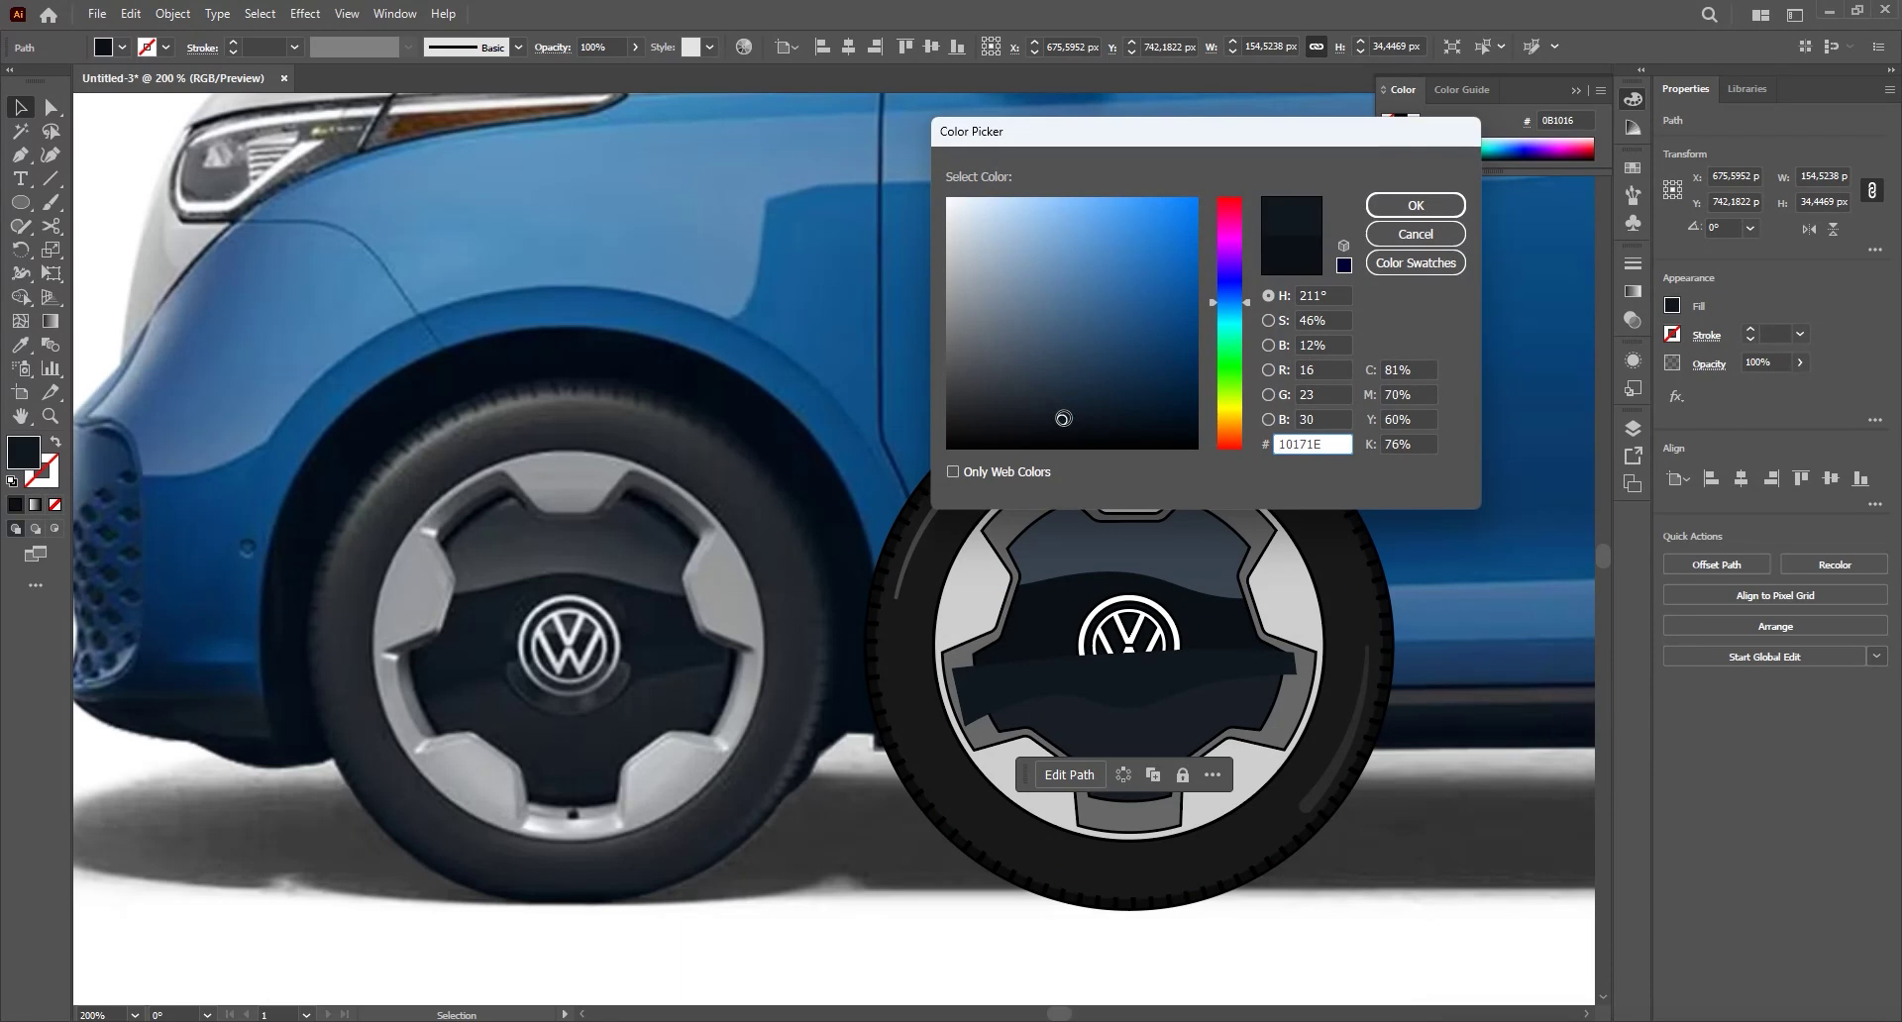
left_click(1424, 207)
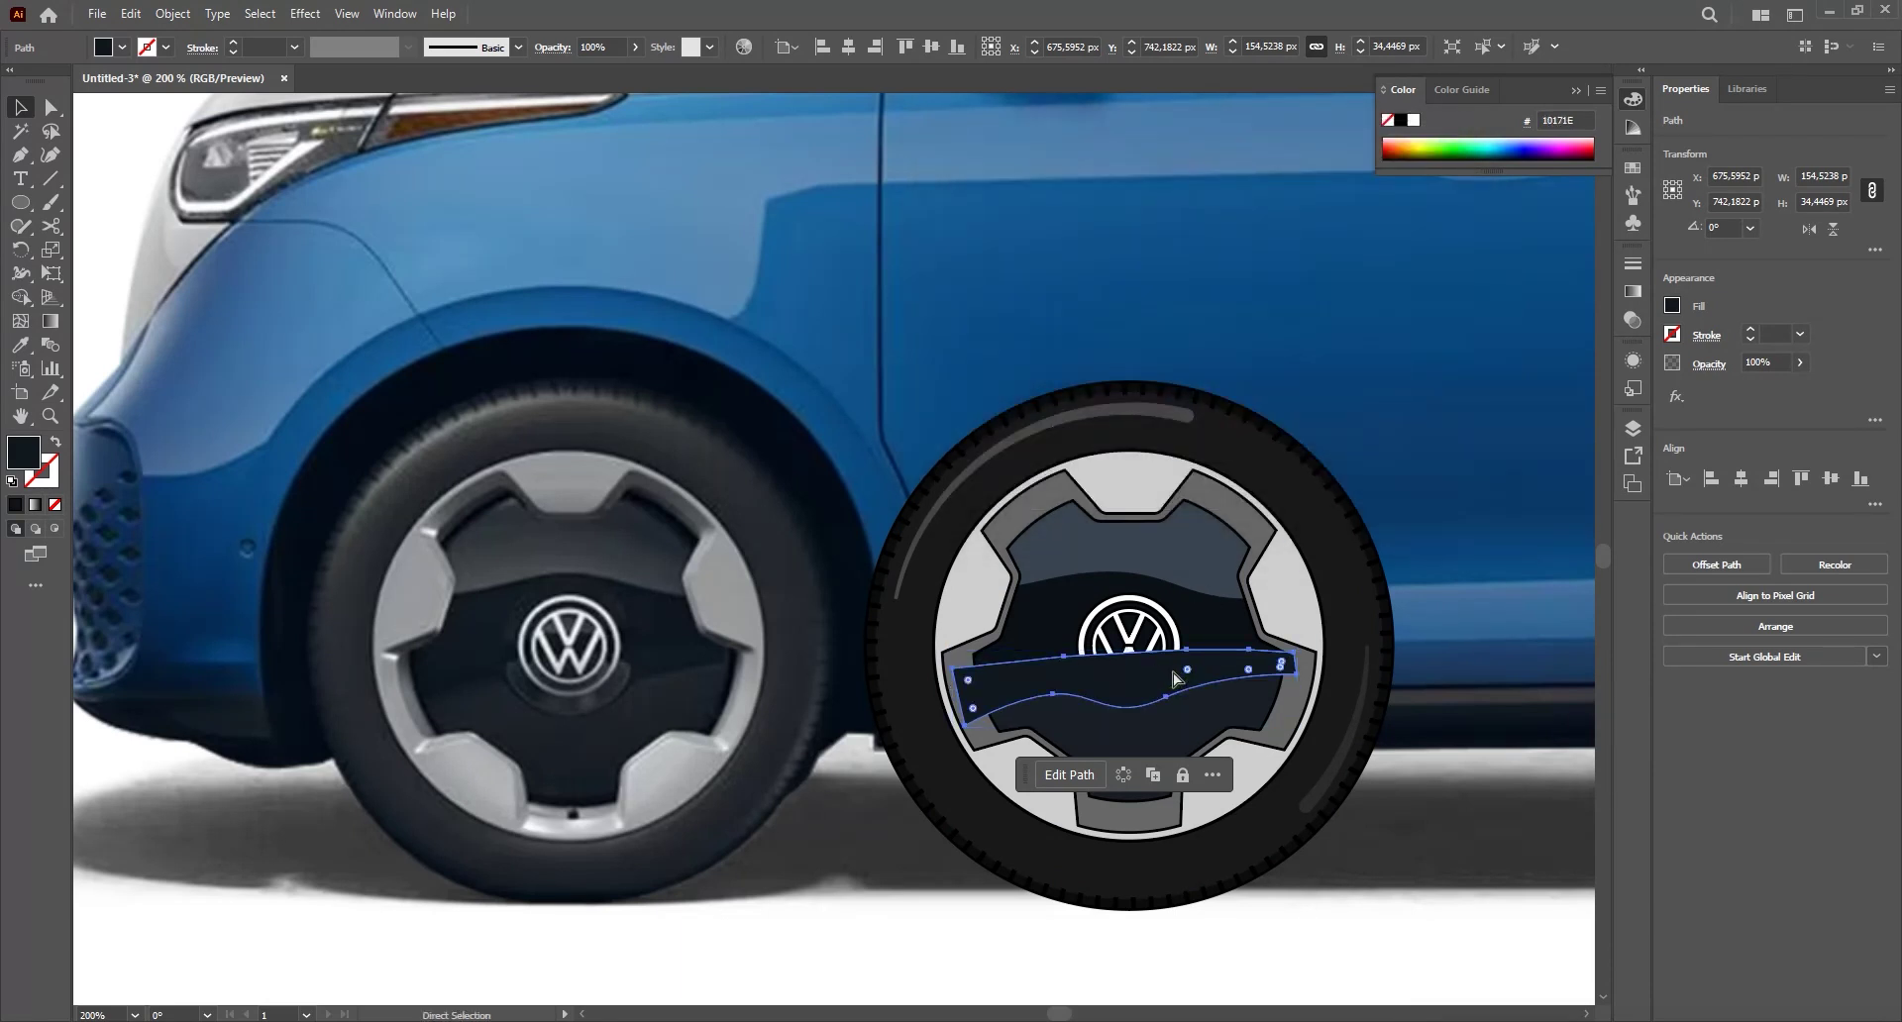
- Send the dark blue strip backward behind the VW logo and rim pieces, and deselect it
key("ctrl+[")
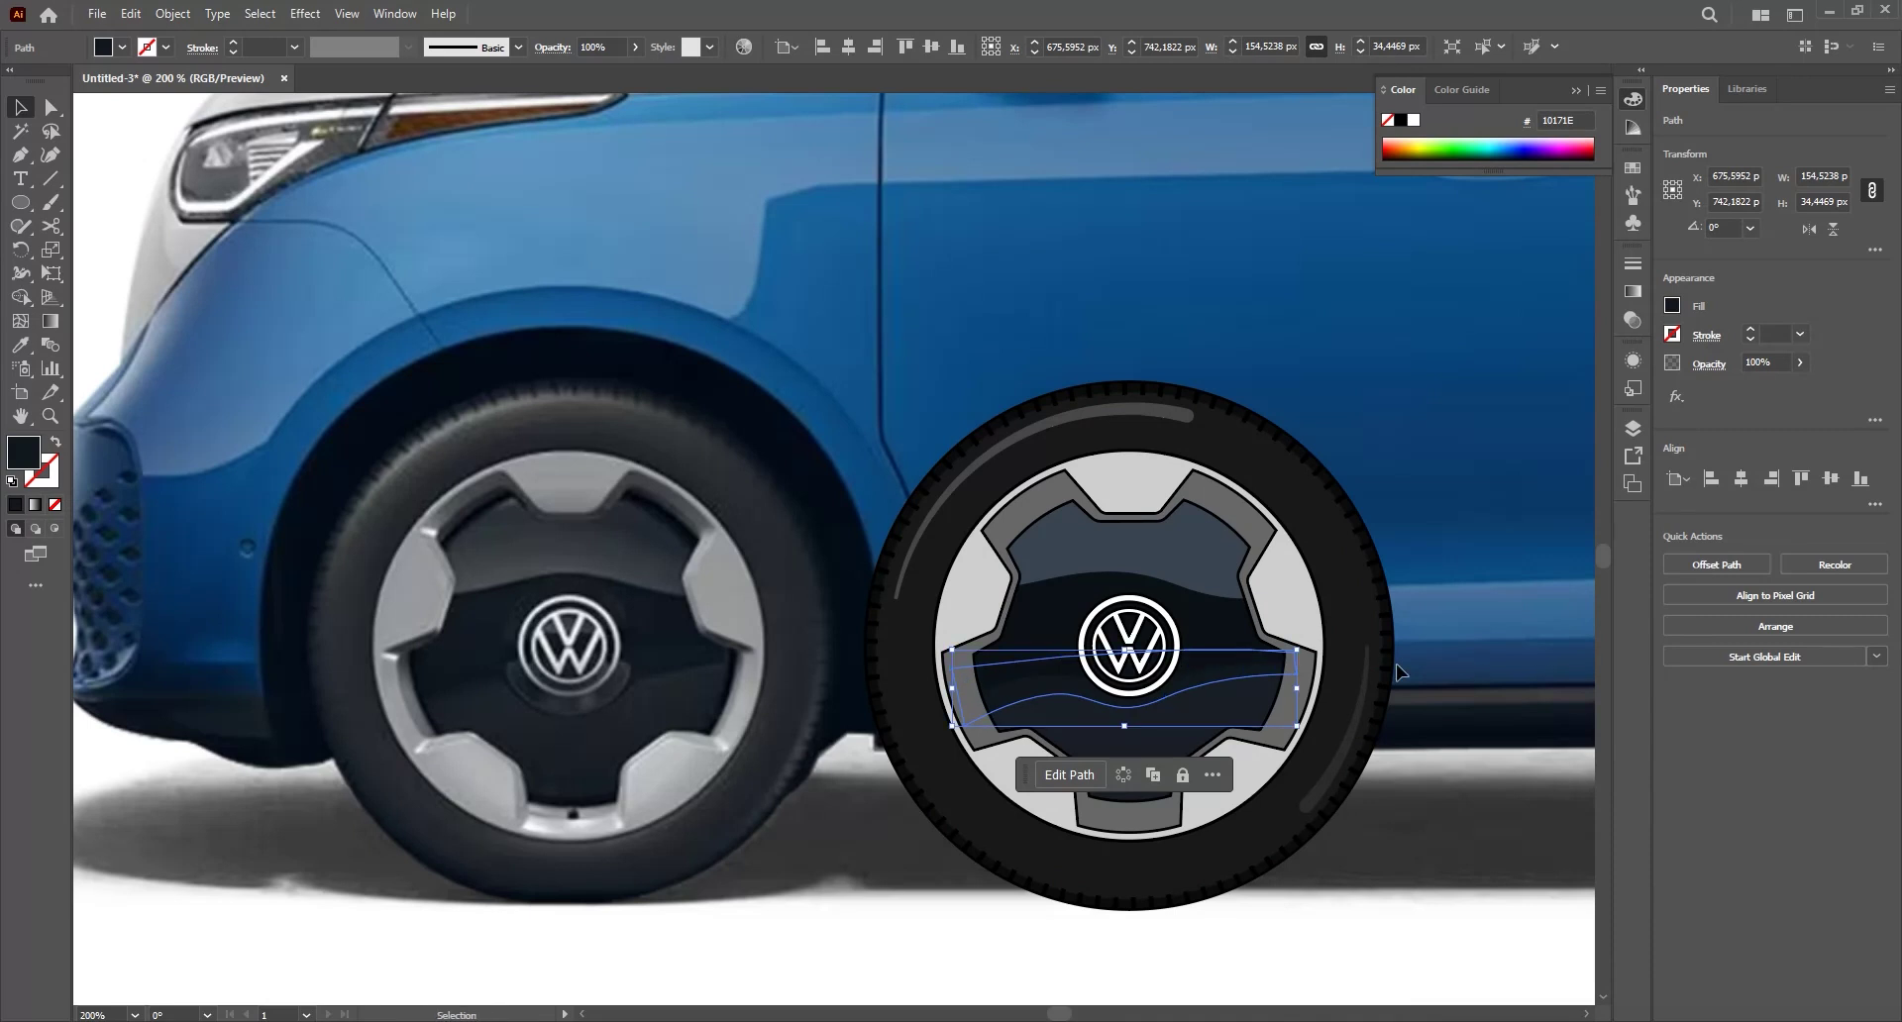
left_click(1456, 600)
key("space")
left_click_drag(1349, 632, 1289, 630)
key("space")
left_click_drag(1196, 691, 1228, 691)
key("space")
key("space")
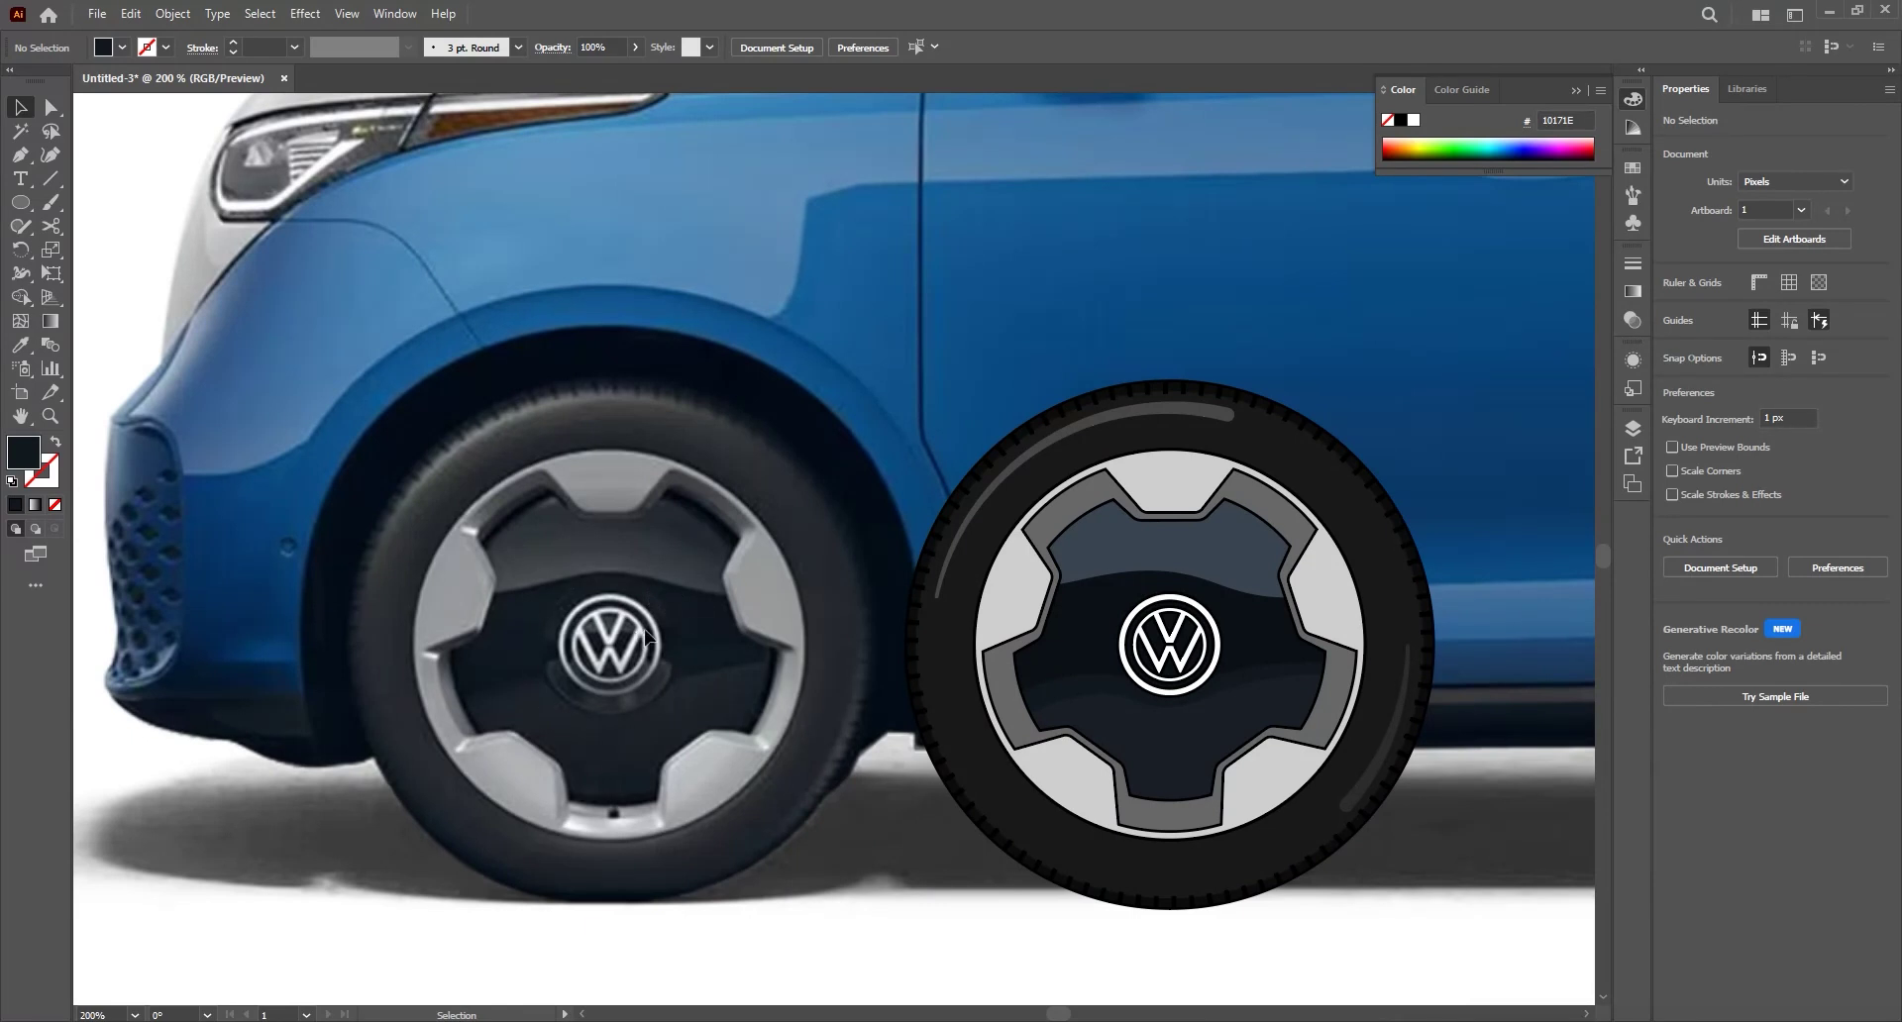
- Enlarge a copy of the VW logo's outer ring from its centre into a solid disc about 64 px wide
key("l")
key("v")
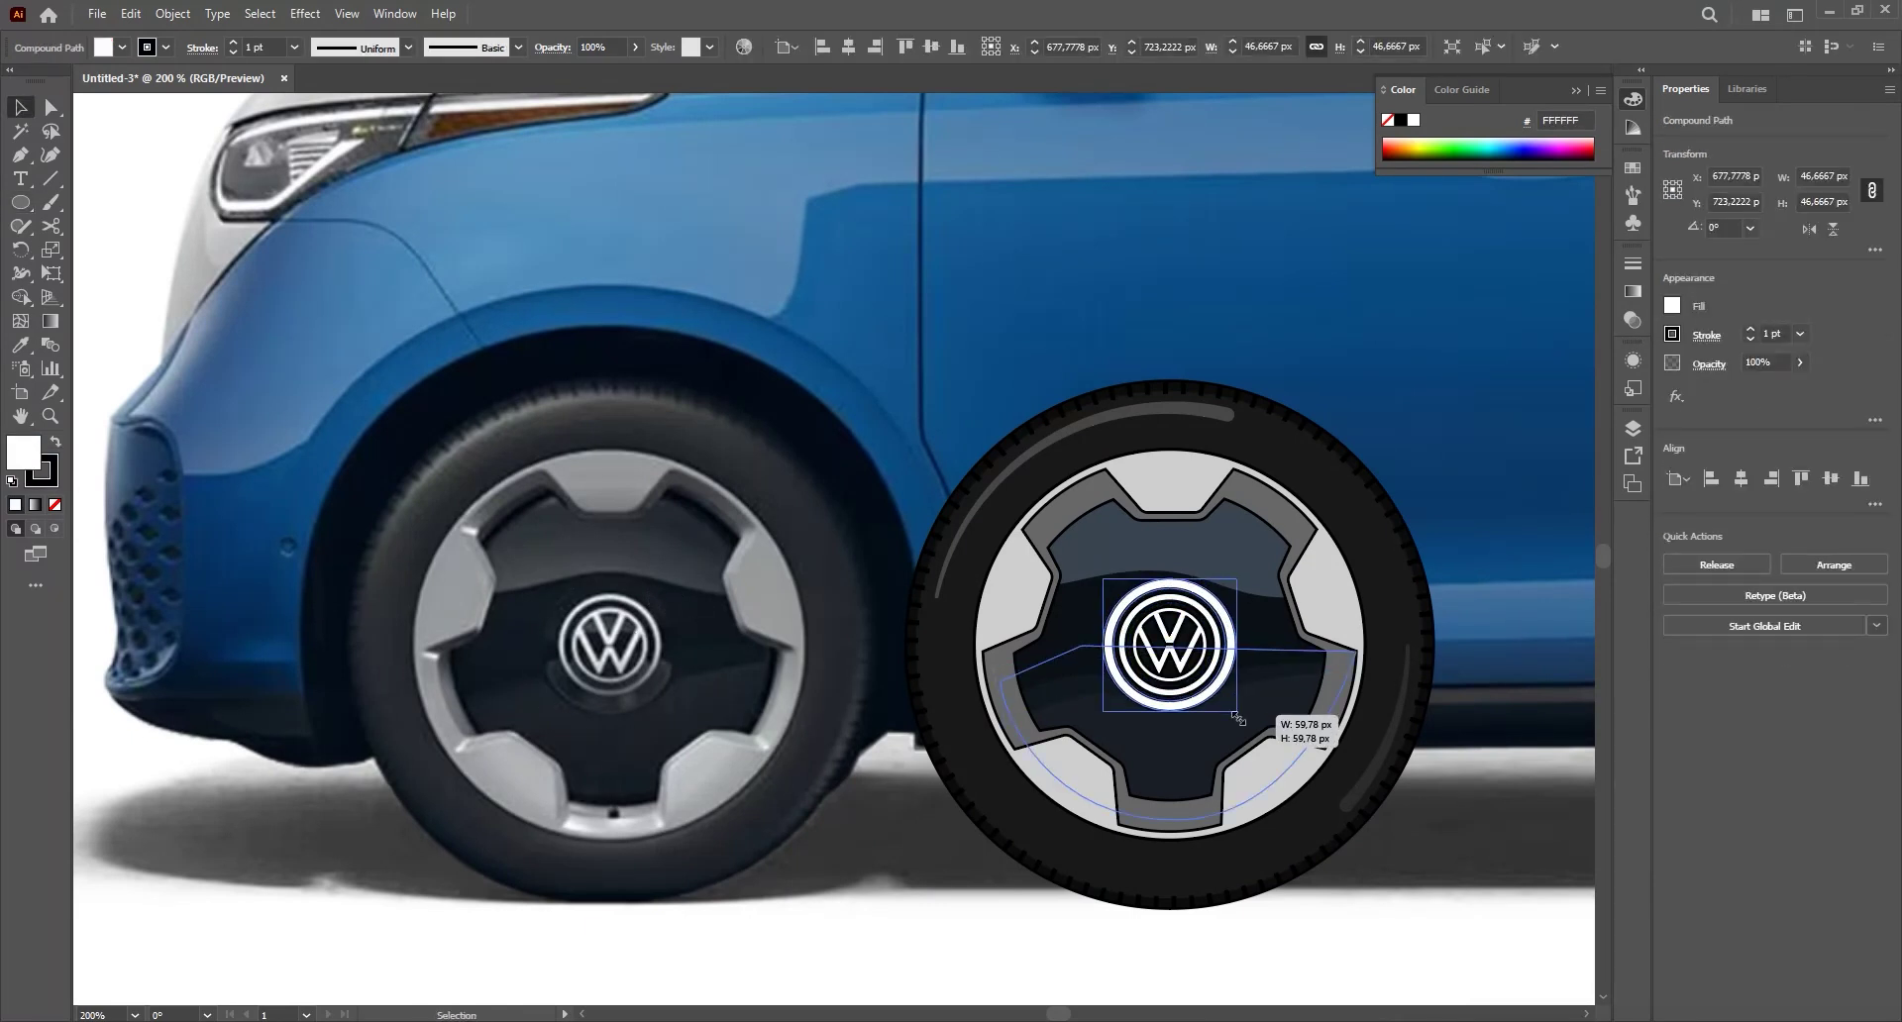
double_click(1217, 670)
key("Escape")
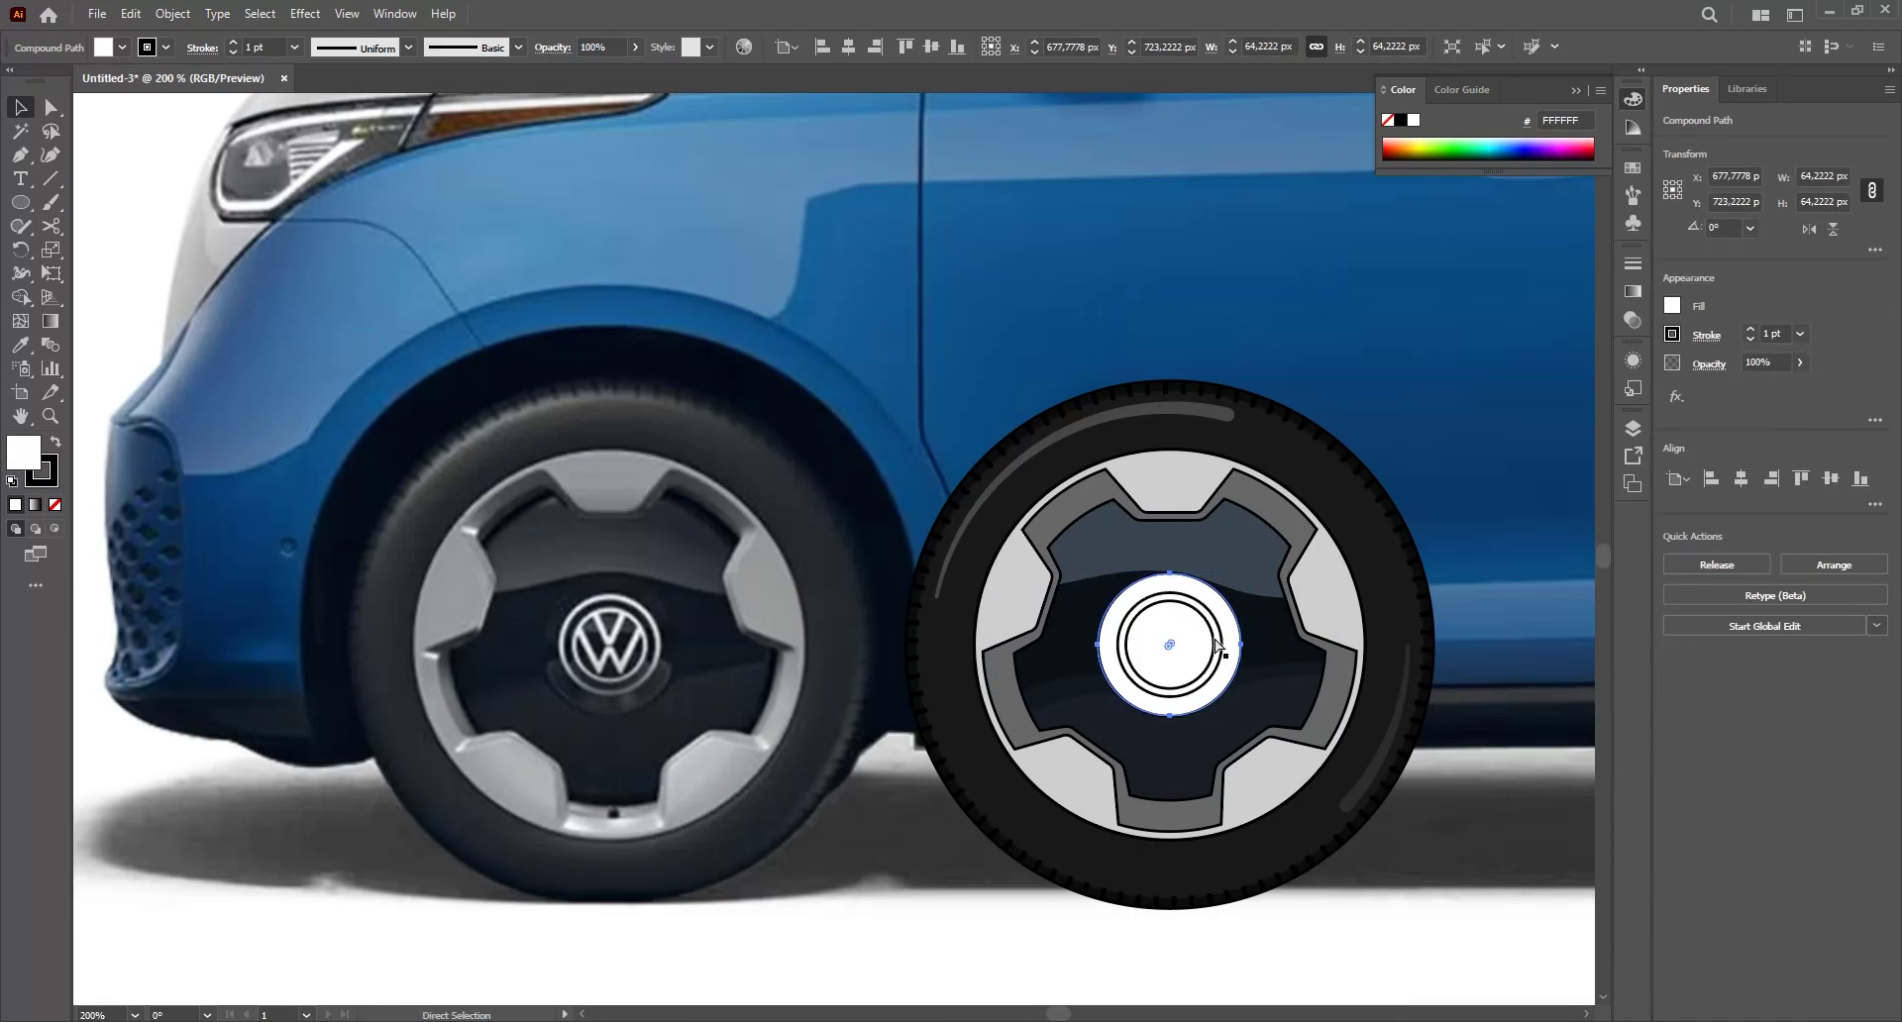
- Fill the enlarged disc behind the VW logo with the band's near-black 0B1016 and no stroke
key("i")
left_click(1271, 625)
key("v")
left_click(1447, 691)
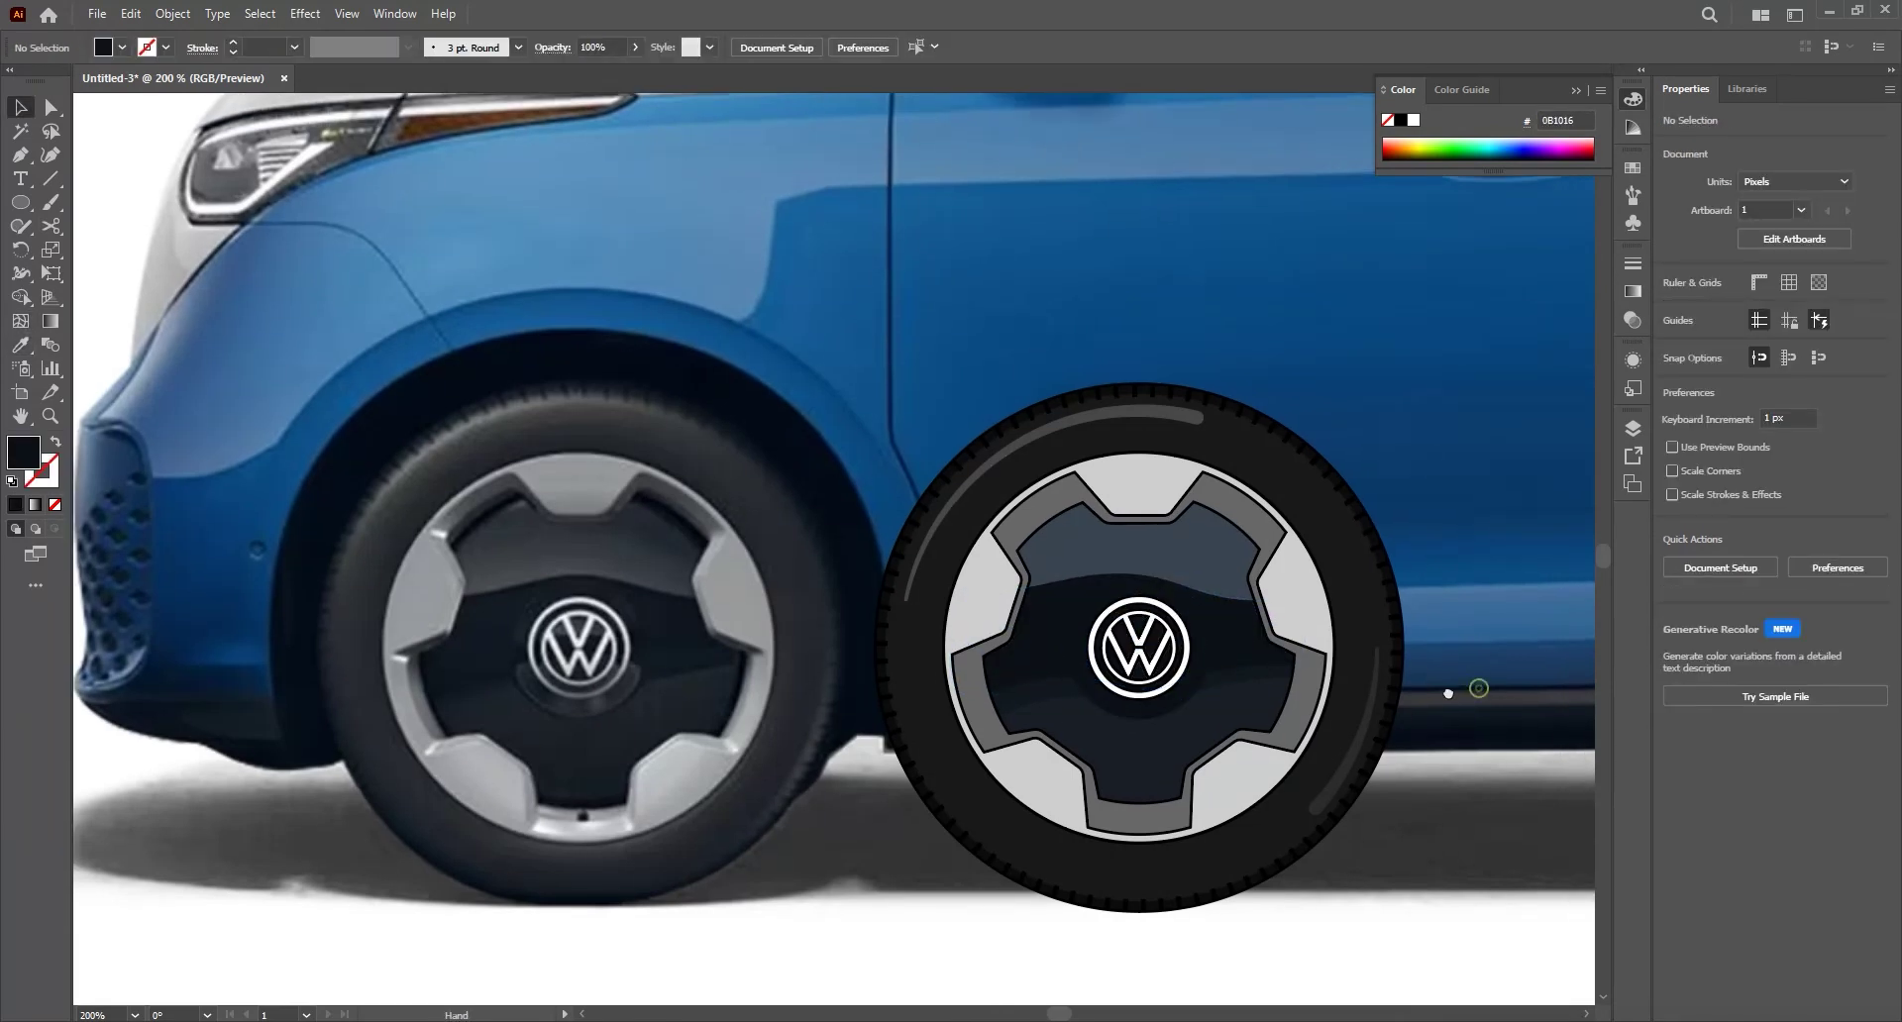
- Draw a closed wavy band across the wheel logo with the Pen tool, reaching past both sides of the surrounding circle
scroll(1288, 733, "up", 1)
key("p")
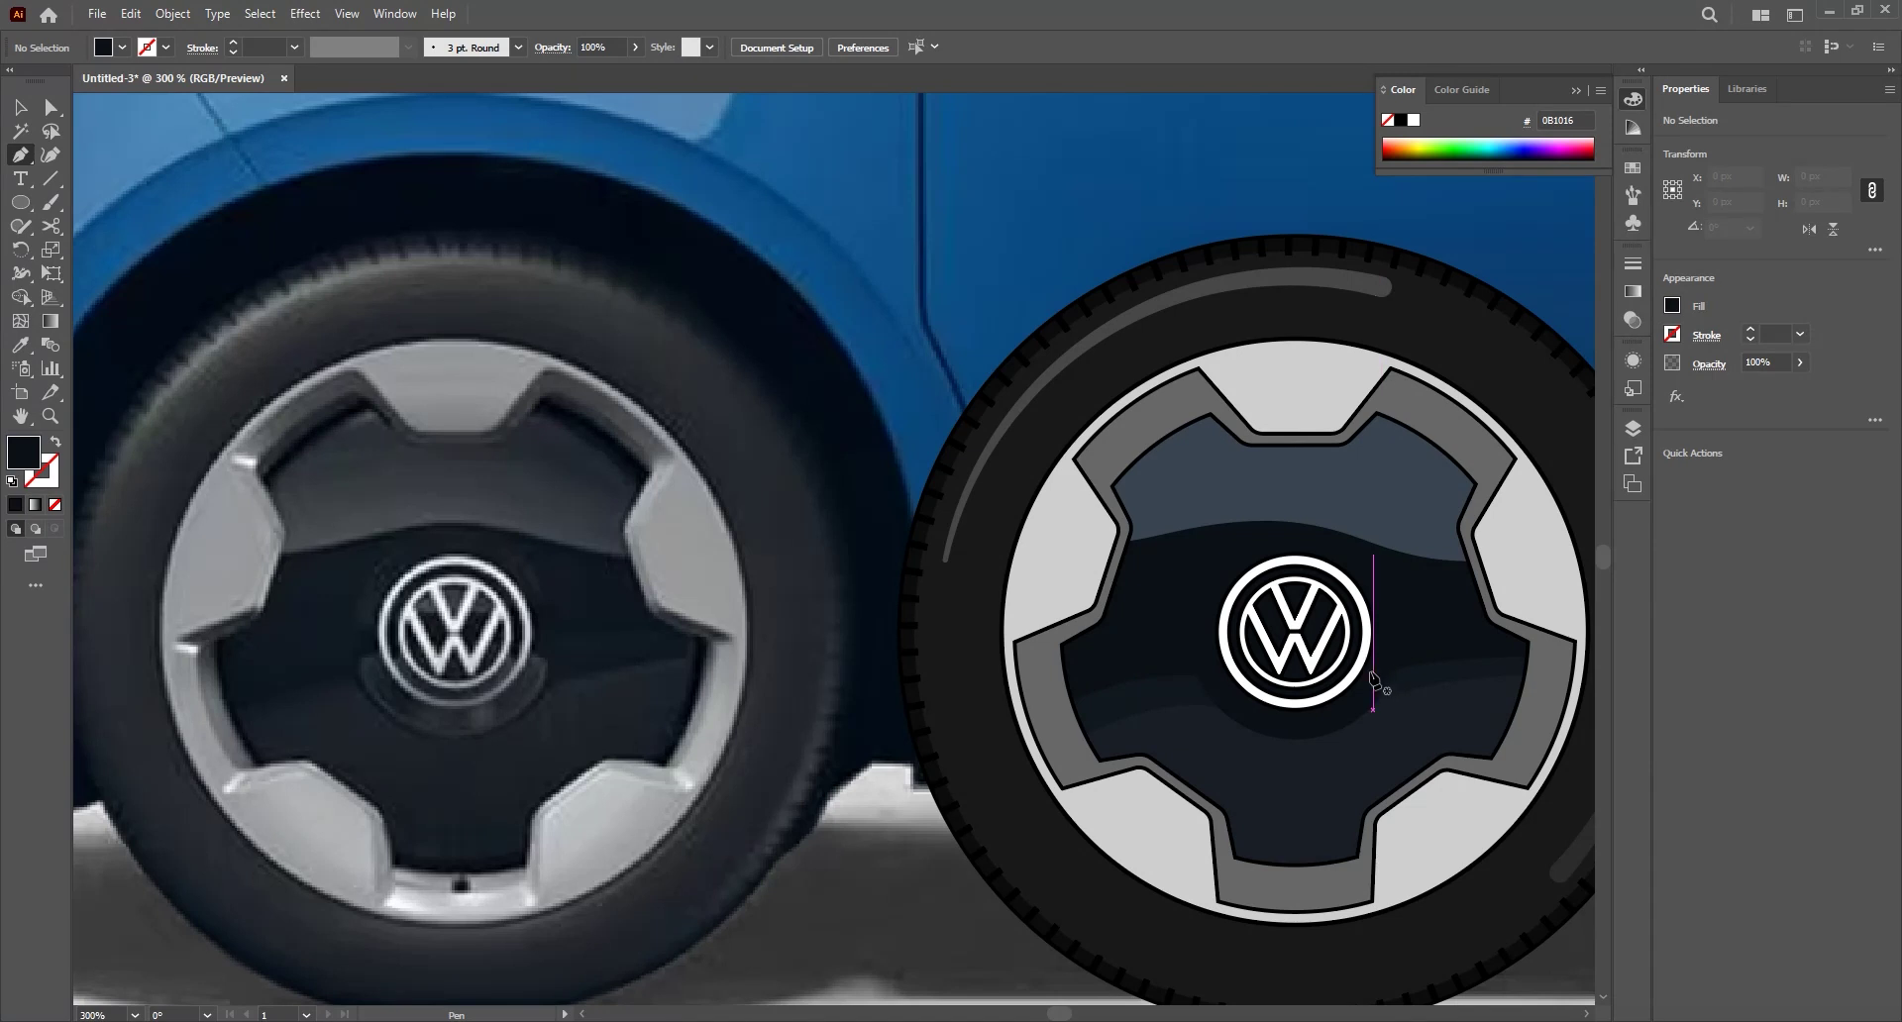
left_click(1402, 683)
left_click_drag(1342, 661, 1371, 615)
left_click(1188, 696)
left_click(1179, 594)
key("ctrl+z")
left_click(1394, 577)
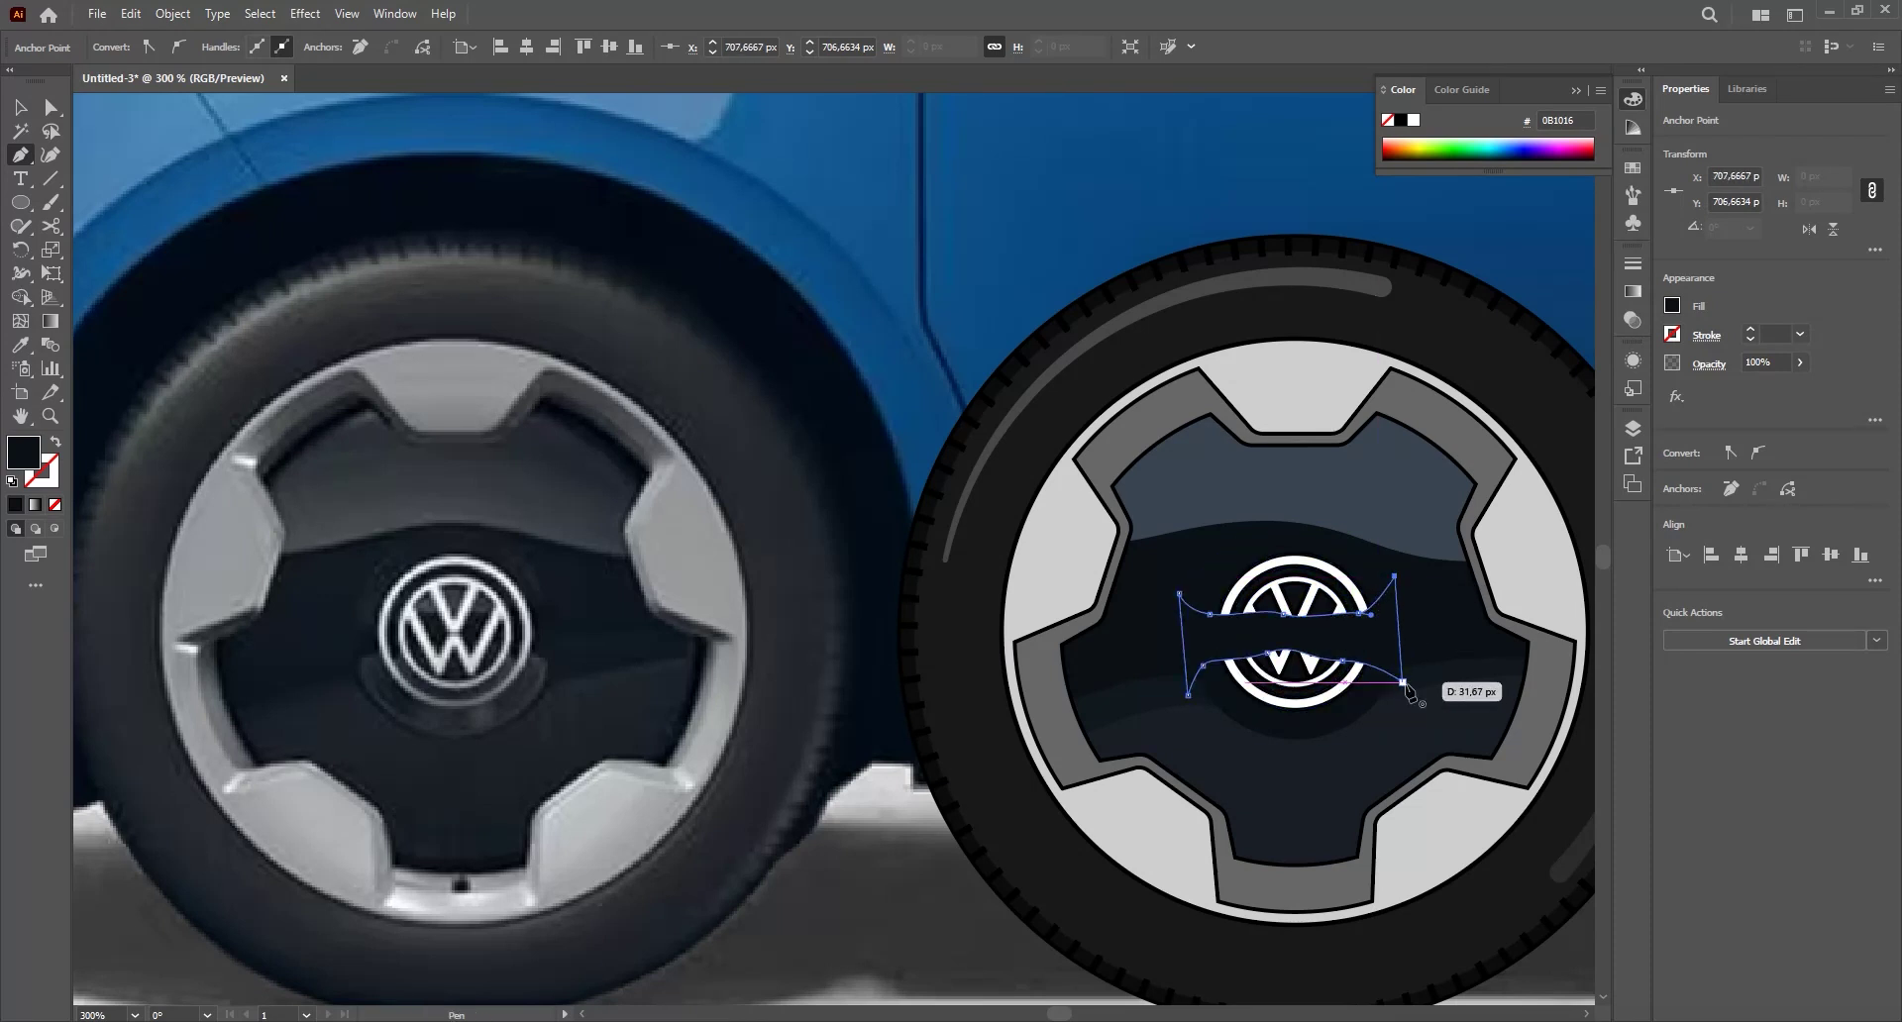
left_click(1403, 682)
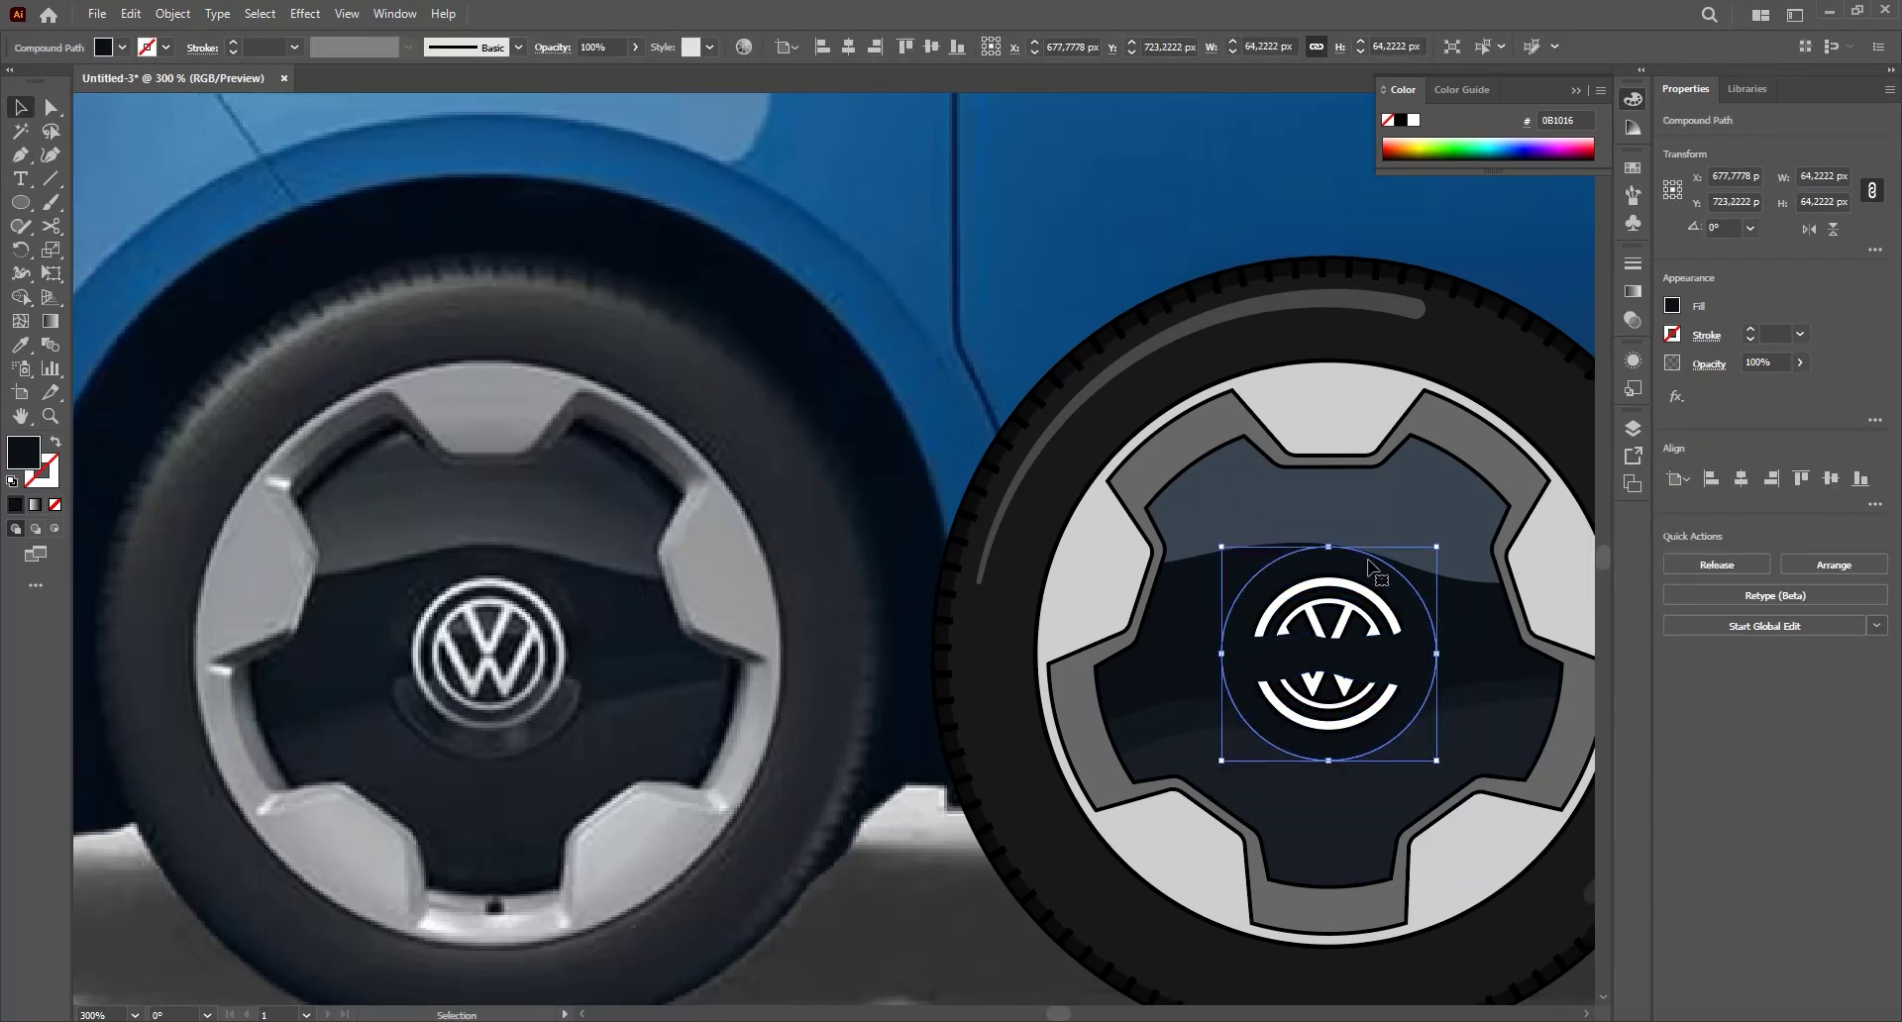
- Fill the circle around the wheel logo with the dark blue-grey 131B23
double_click(24, 453)
left_click(1066, 419)
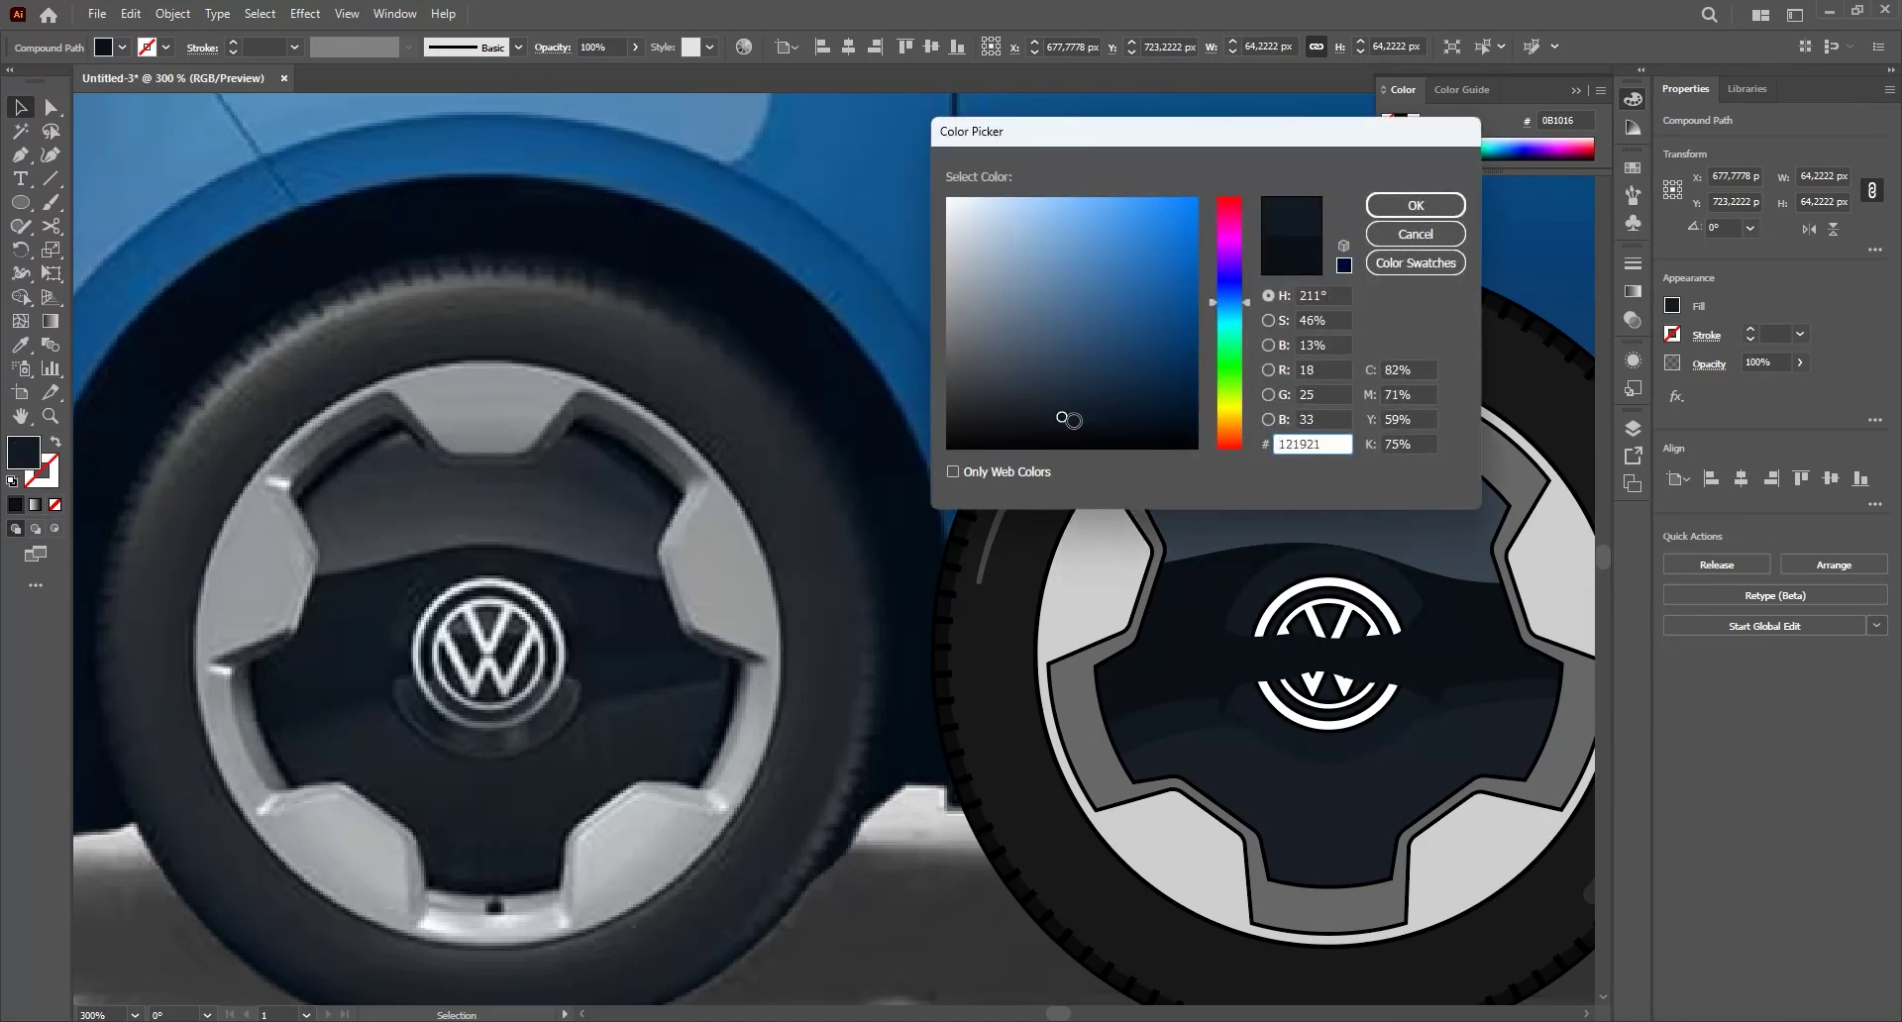
left_click(1416, 205)
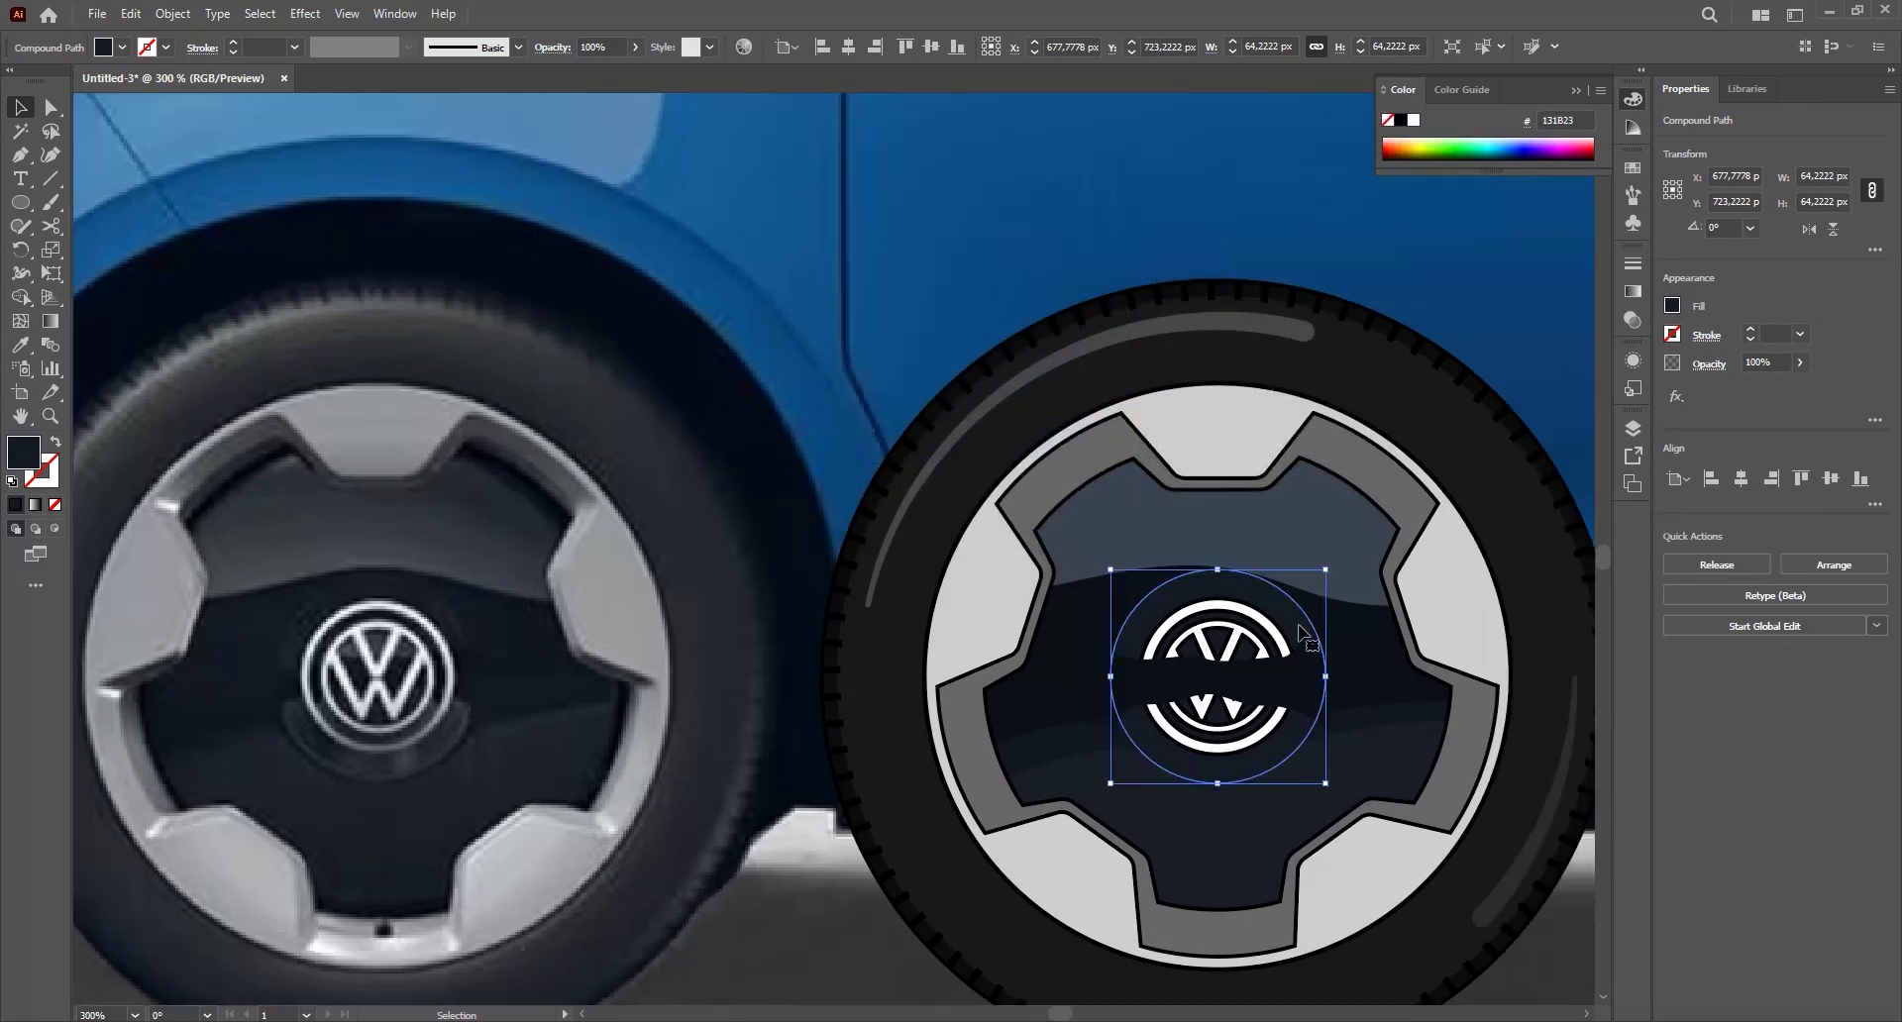
- Bring the circle to the front and intersect it with the wavy band so the band is trimmed to the circle
key("ctrl+shift+]")
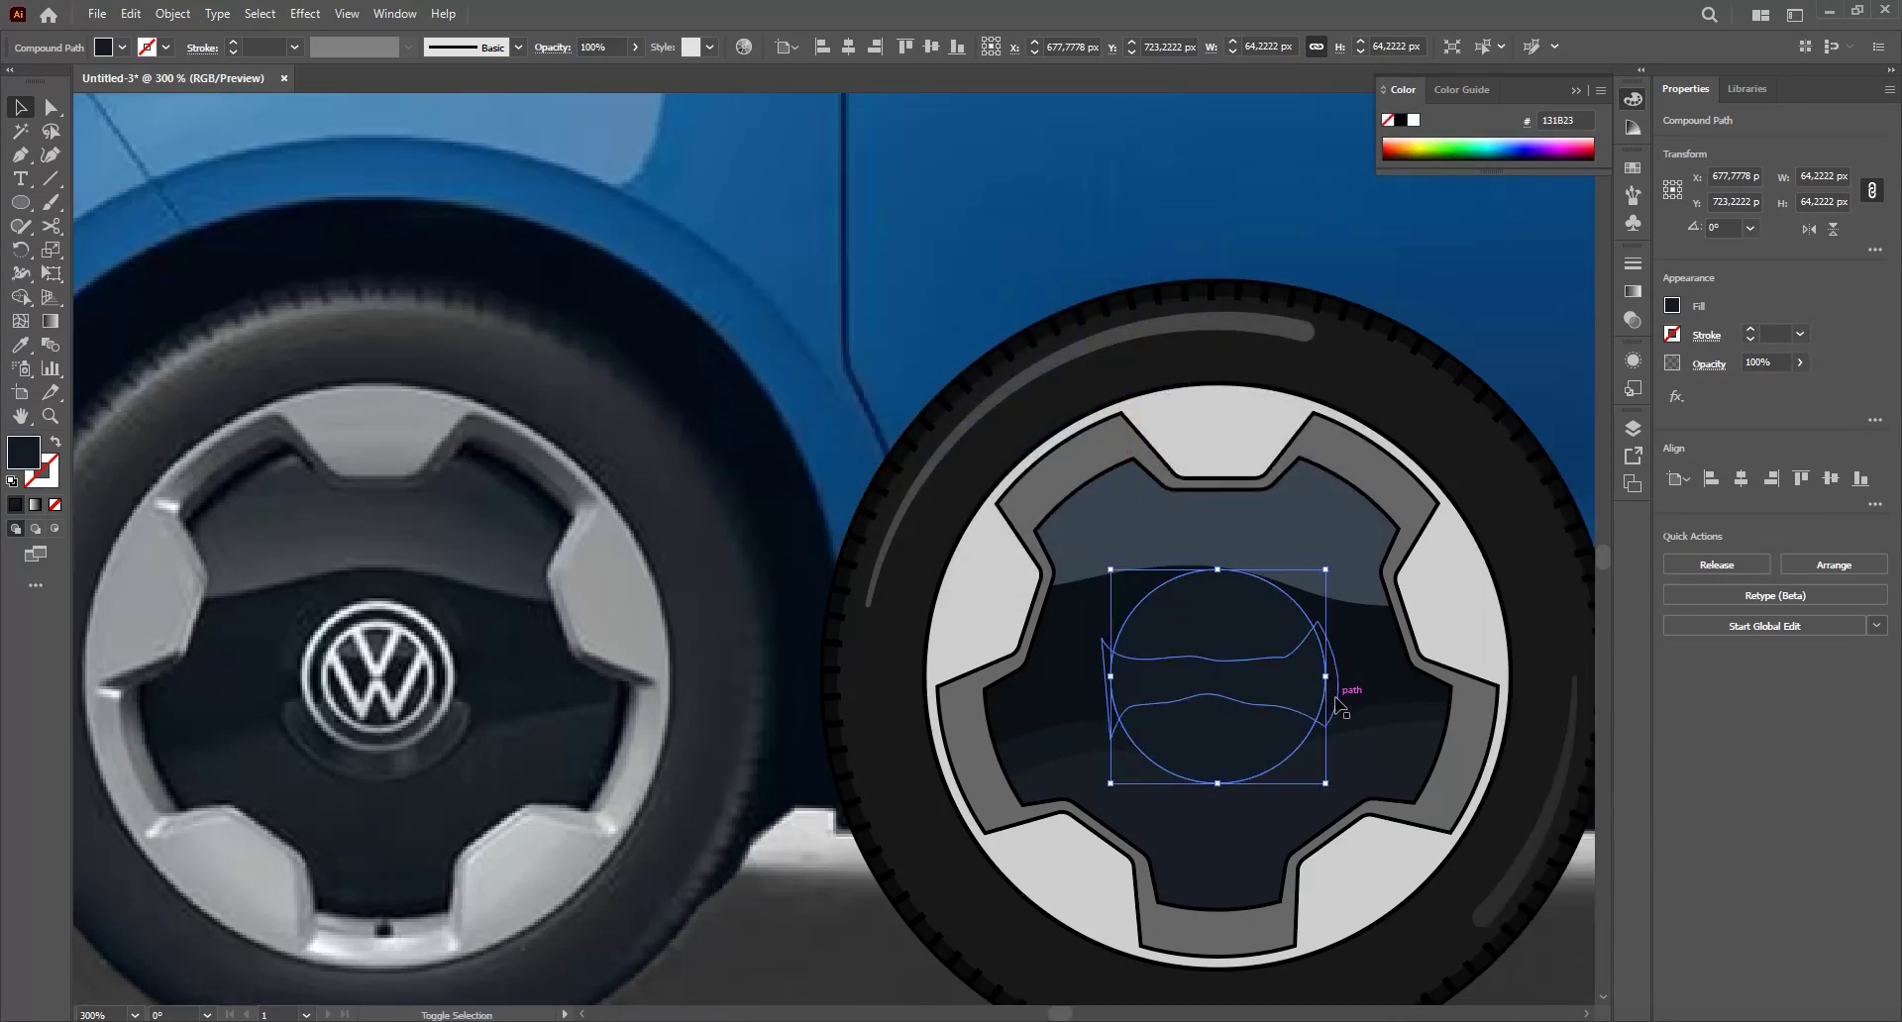
left_click(1336, 698, "shift")
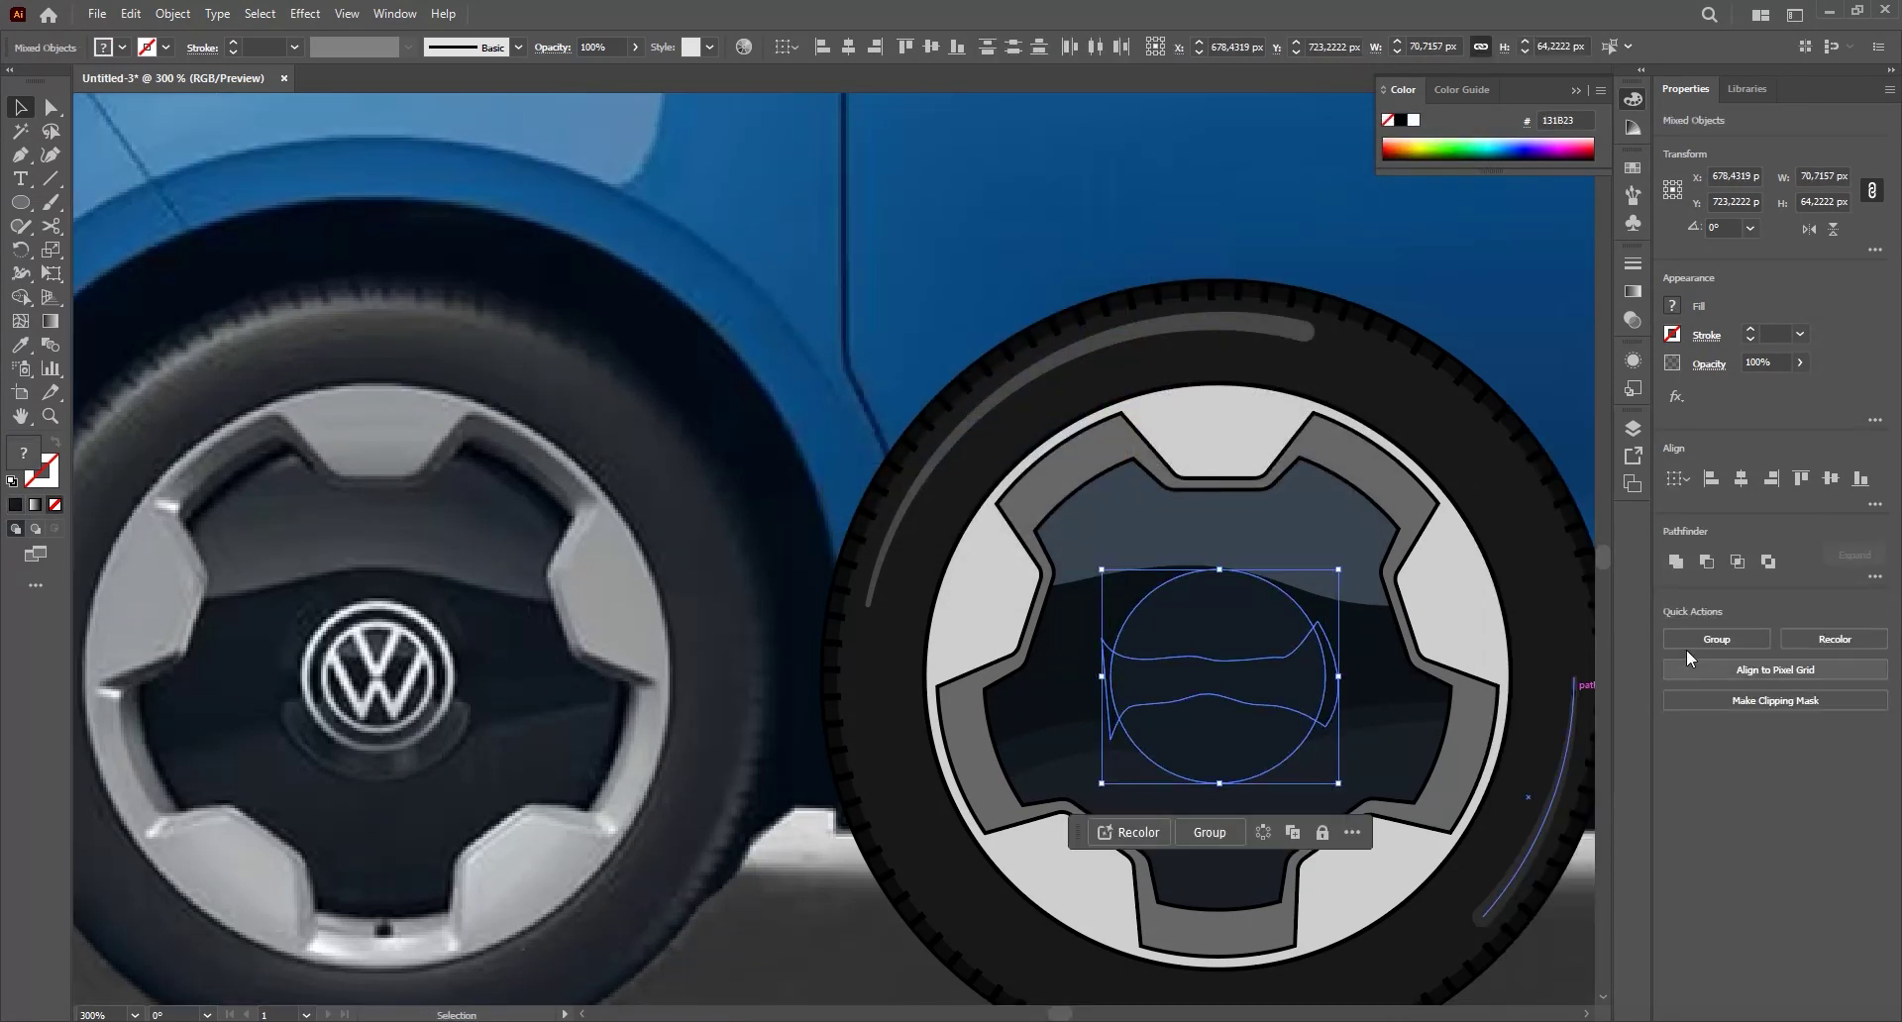
left_click(1739, 562)
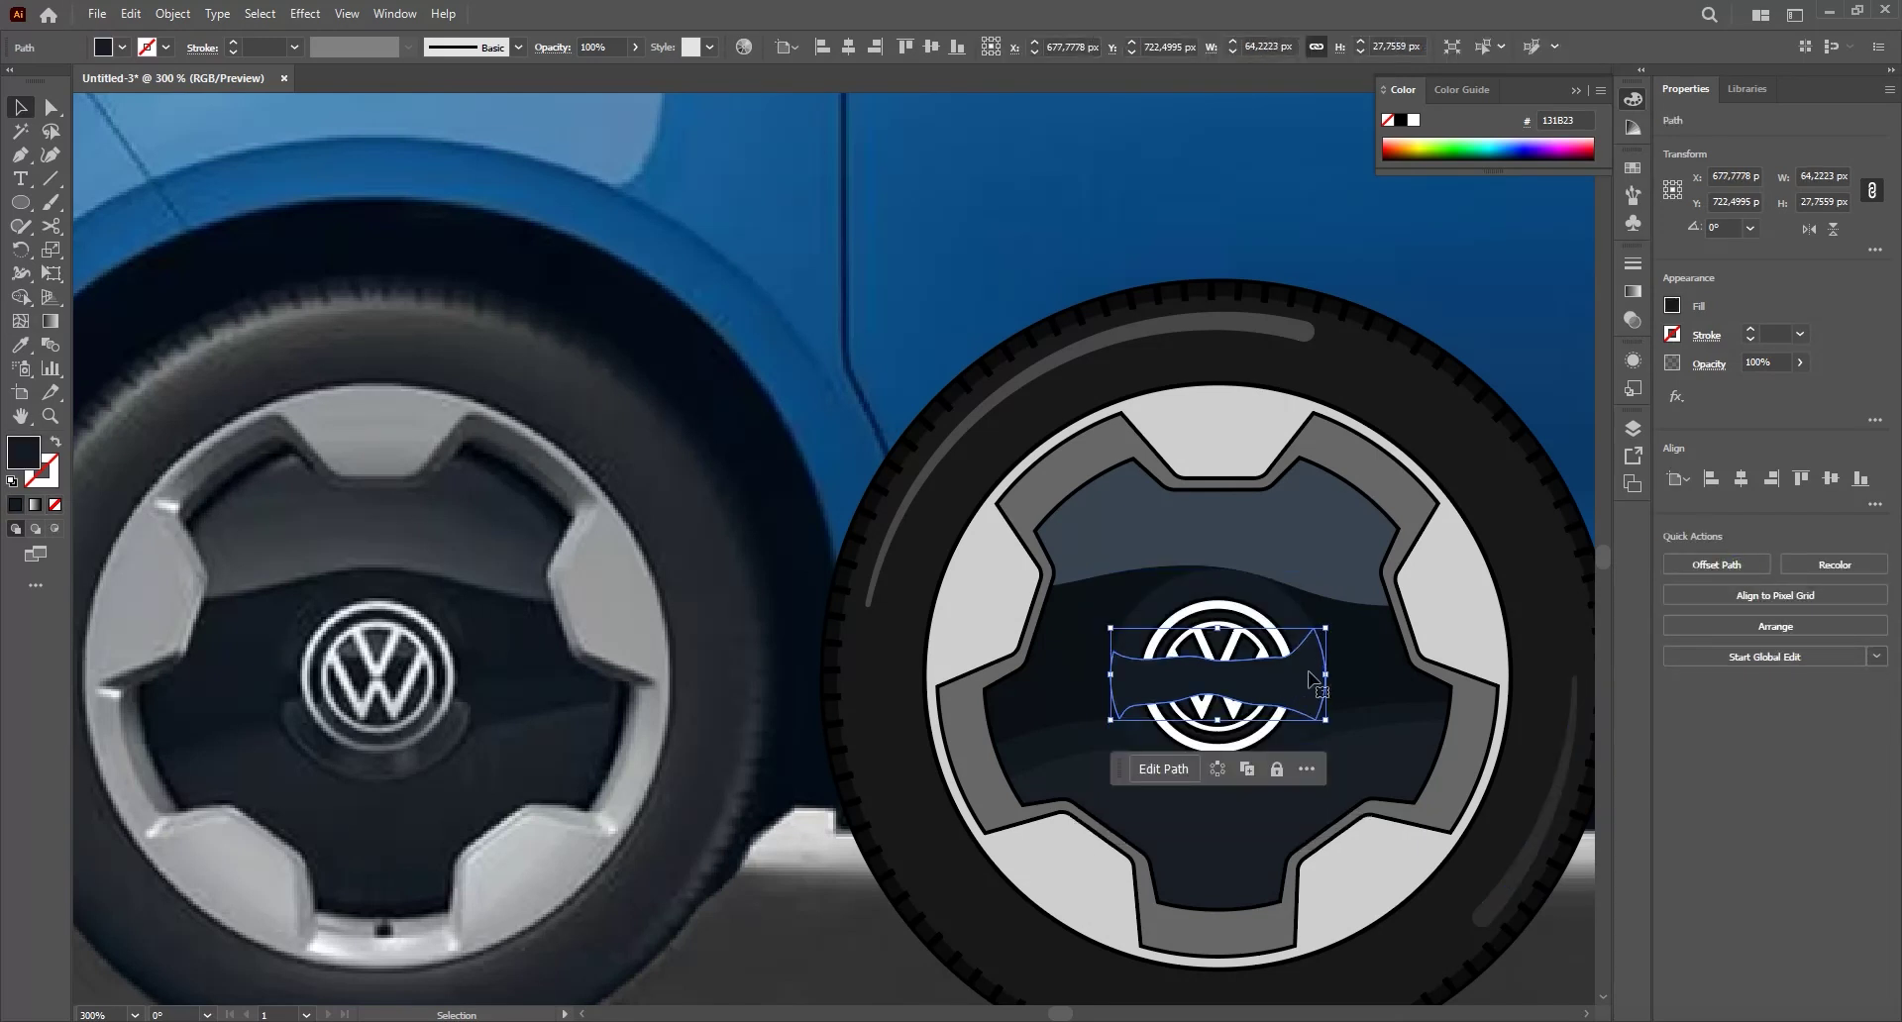
- Sample the hubcap's dark color 081016 onto the trimmed wavy band and place the band behind the logo
key("i")
left_click(1363, 639)
left_click(1350, 721)
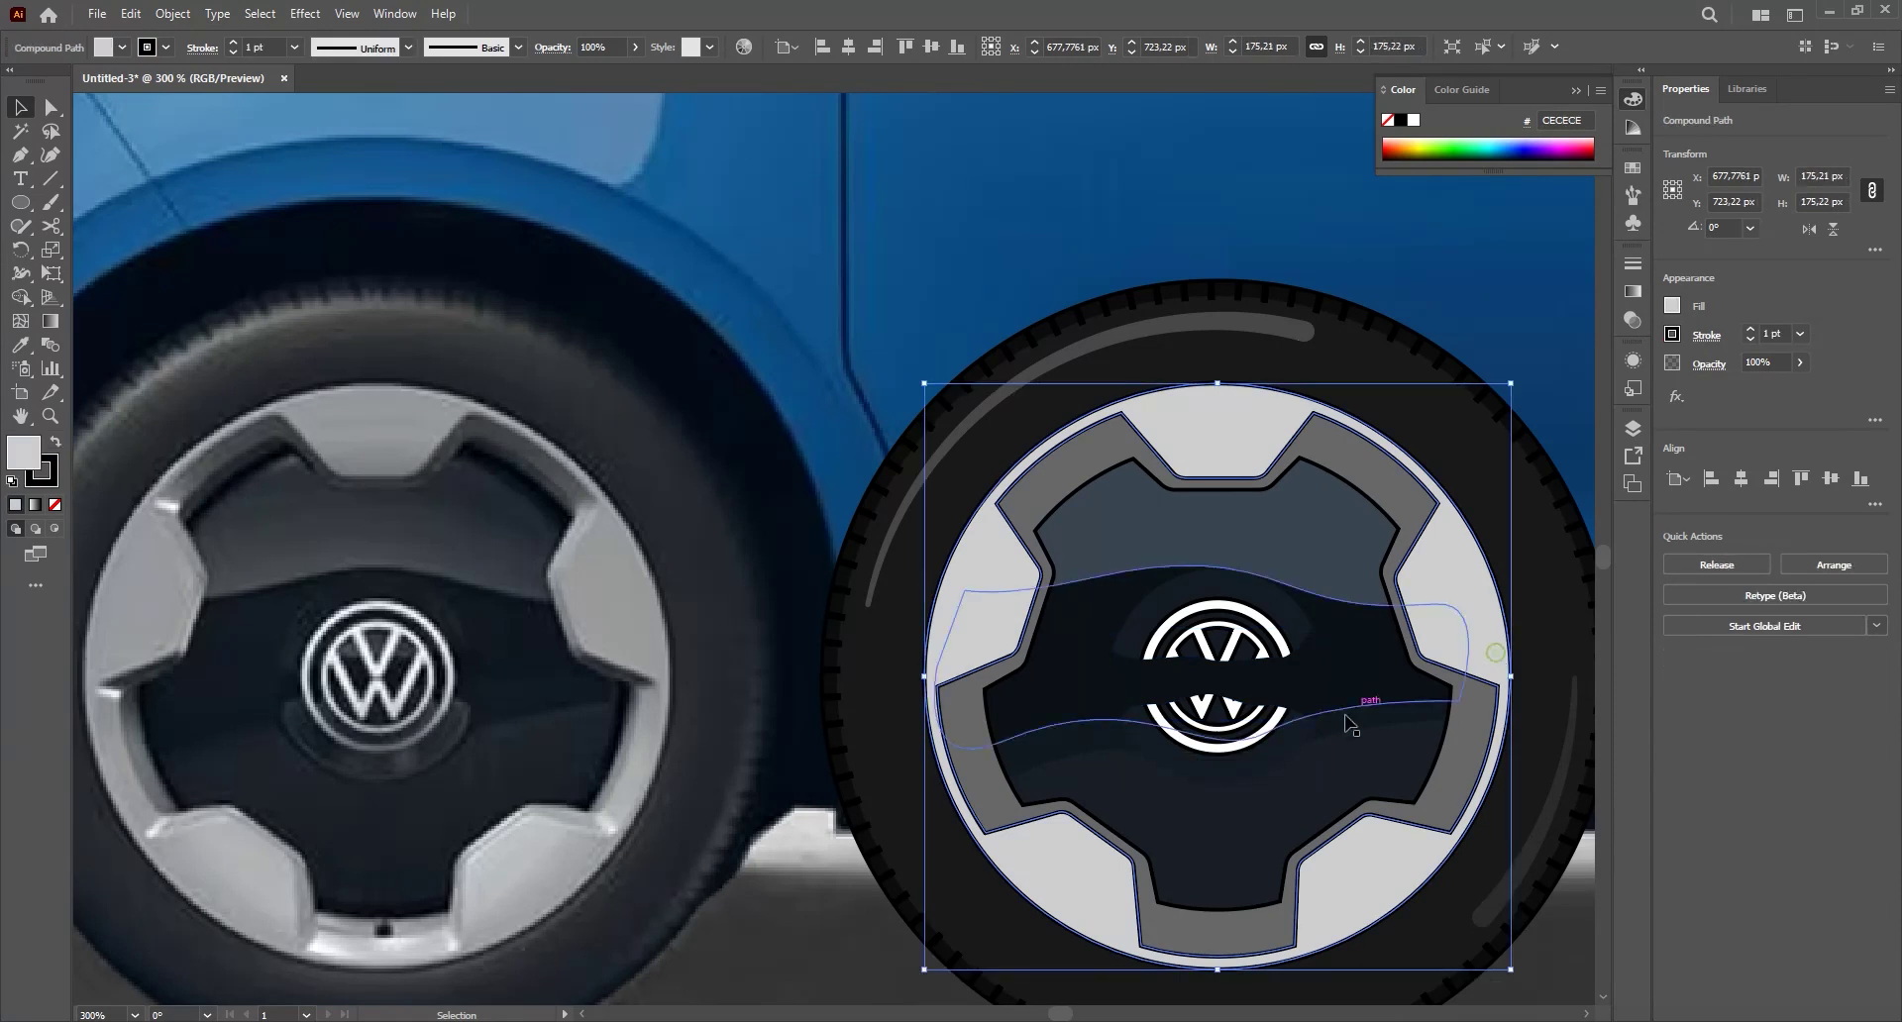
left_click(1249, 700)
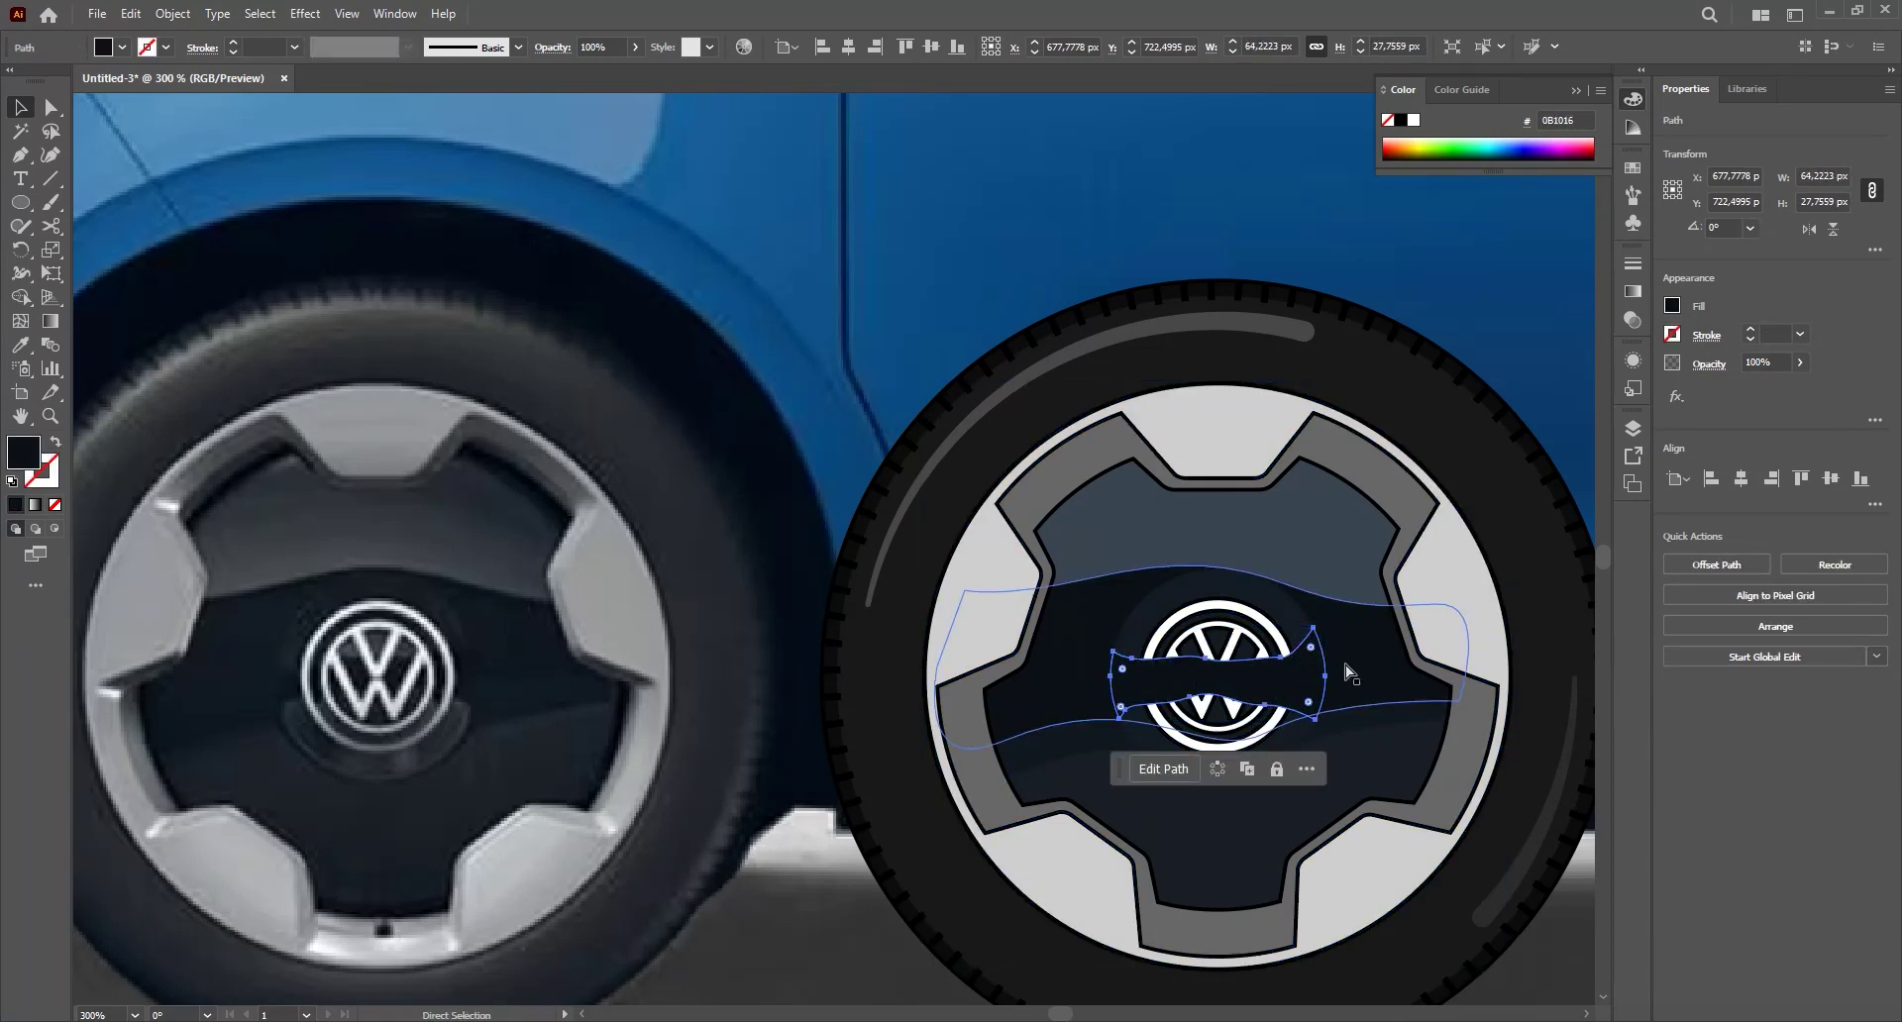
key("v")
- Enlarge a copy of the circle around the logo from its centre to about 68.67 px and send it behind the logo
left_click(1285, 755)
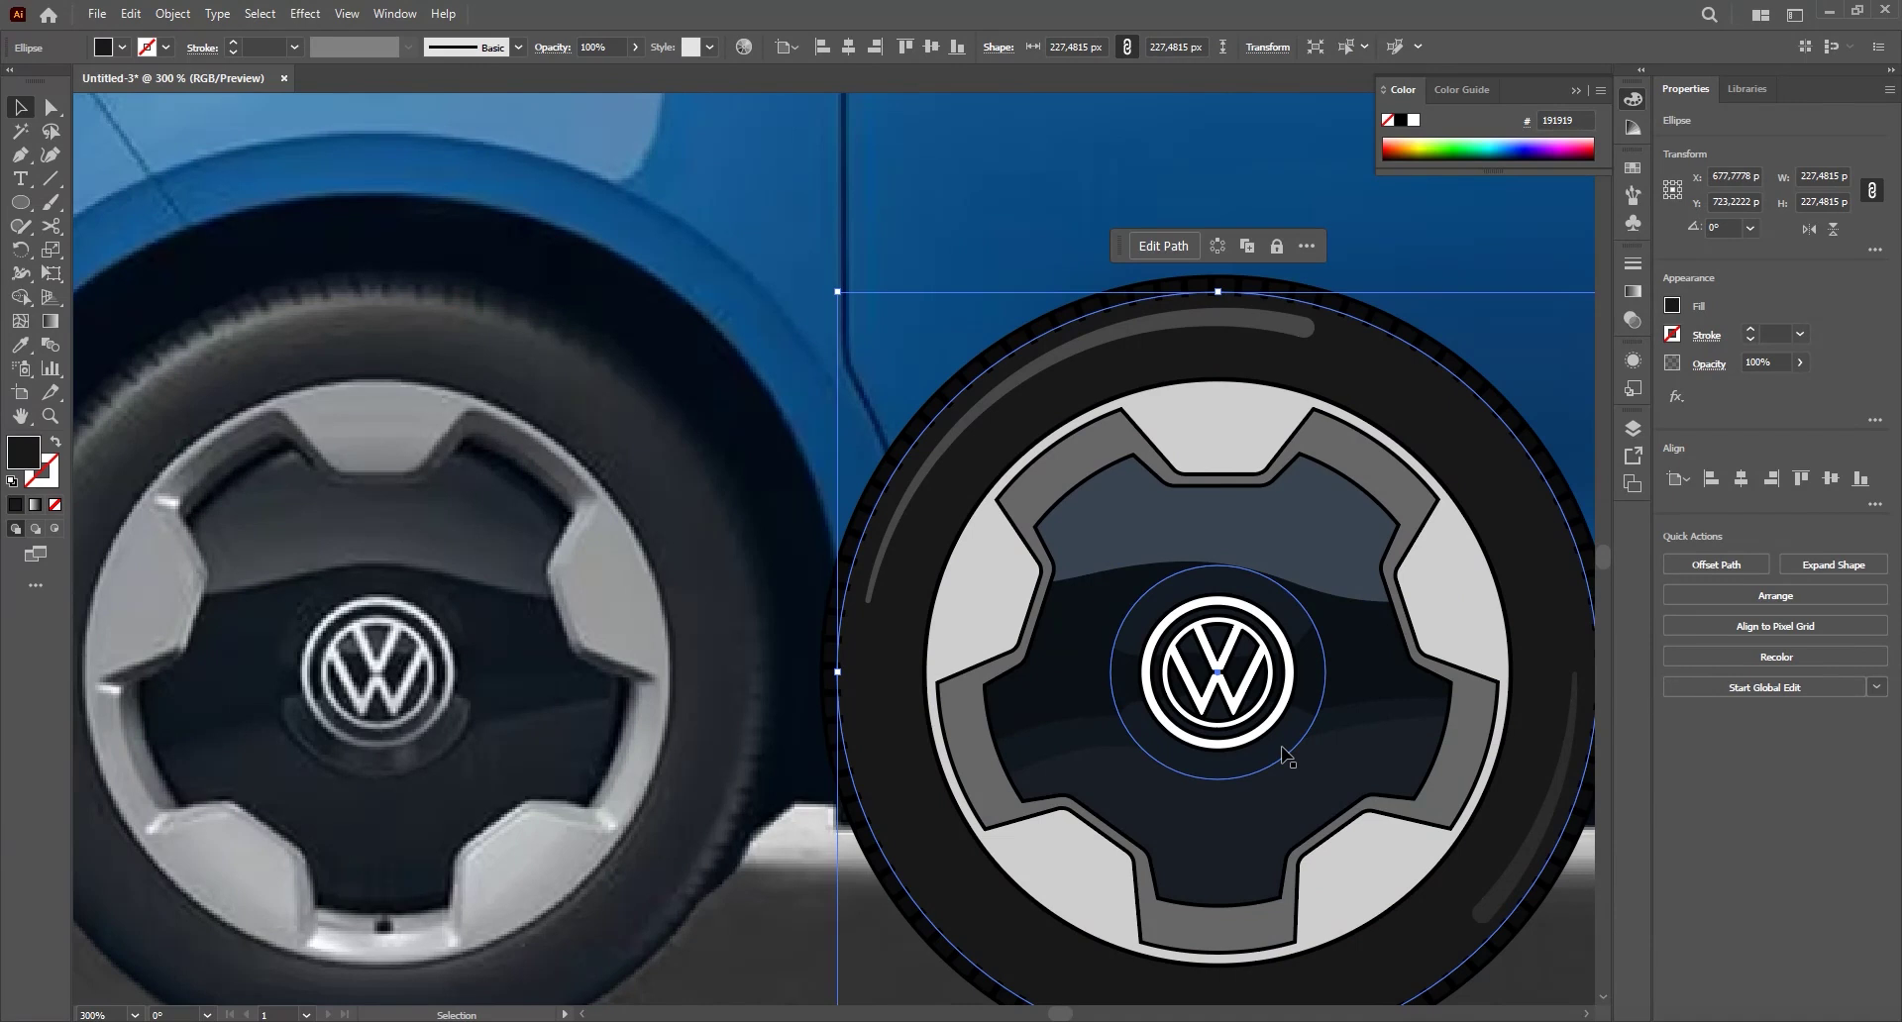
left_click(1277, 763)
key("ctrl+shift+bracketleft")
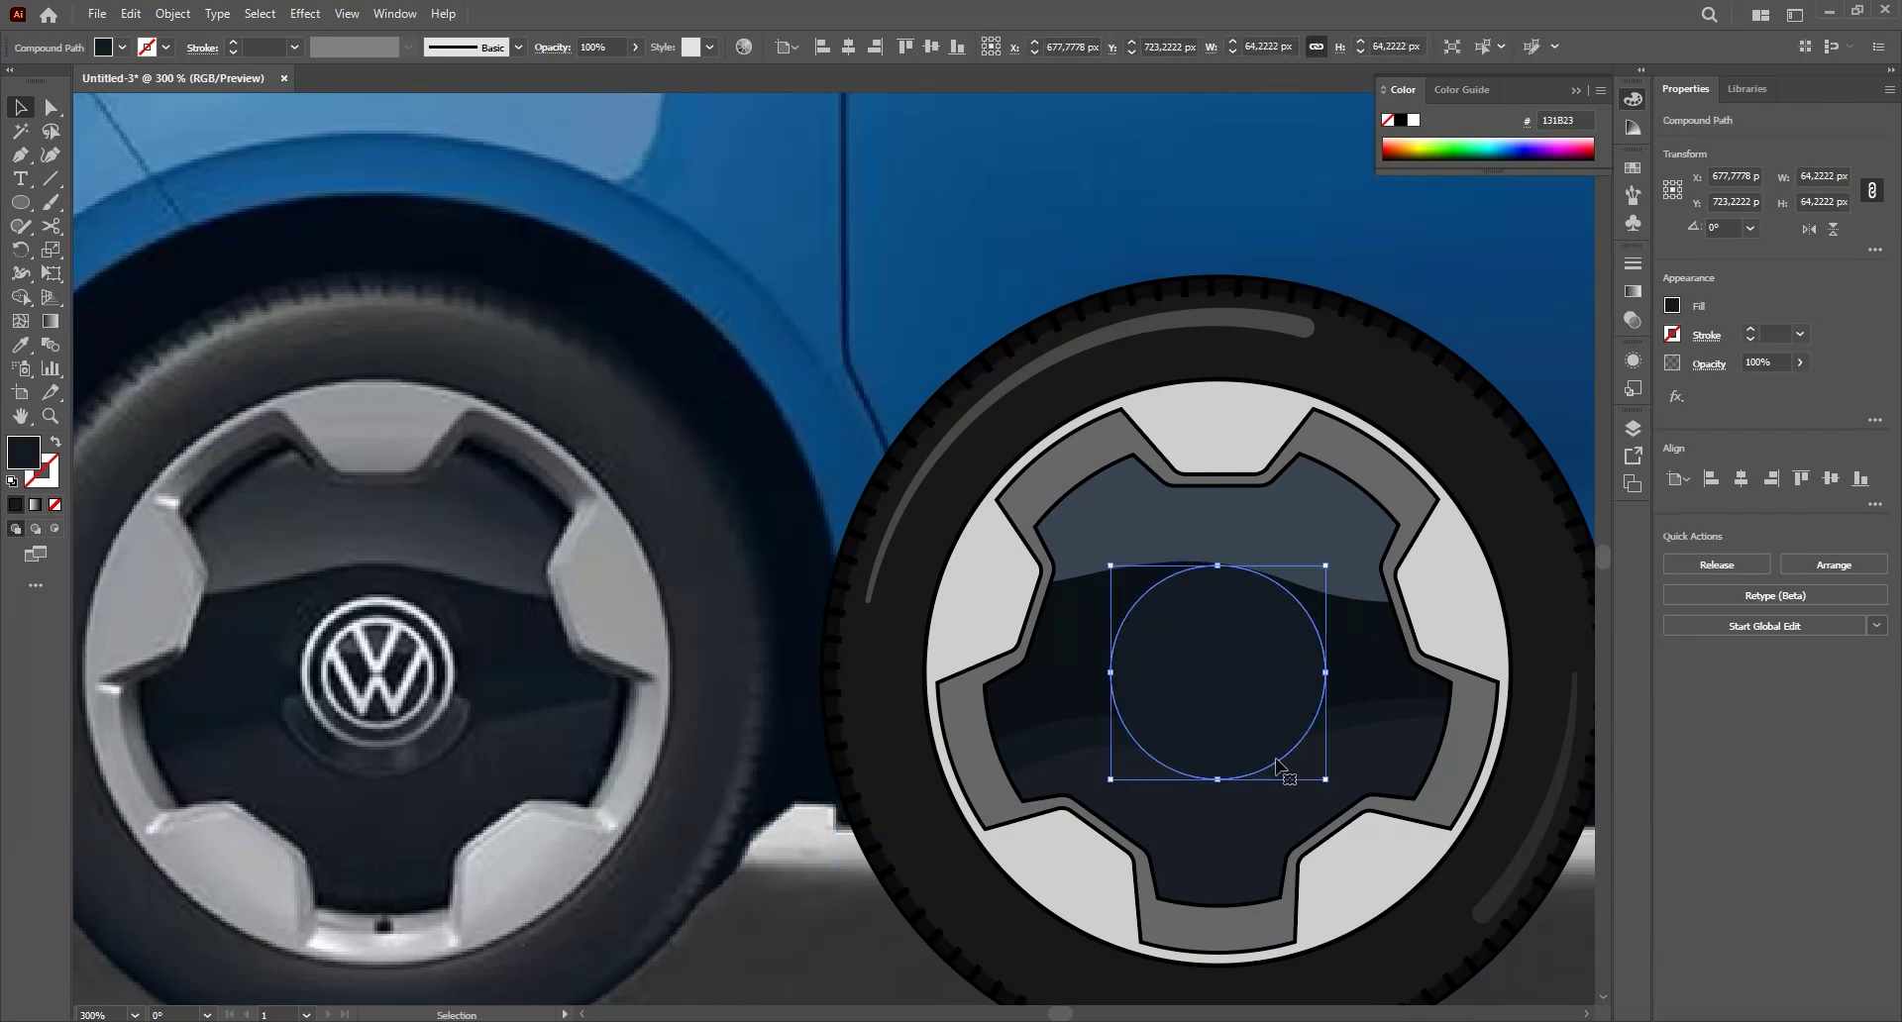
left_click_drag(1325, 782, 1333, 790)
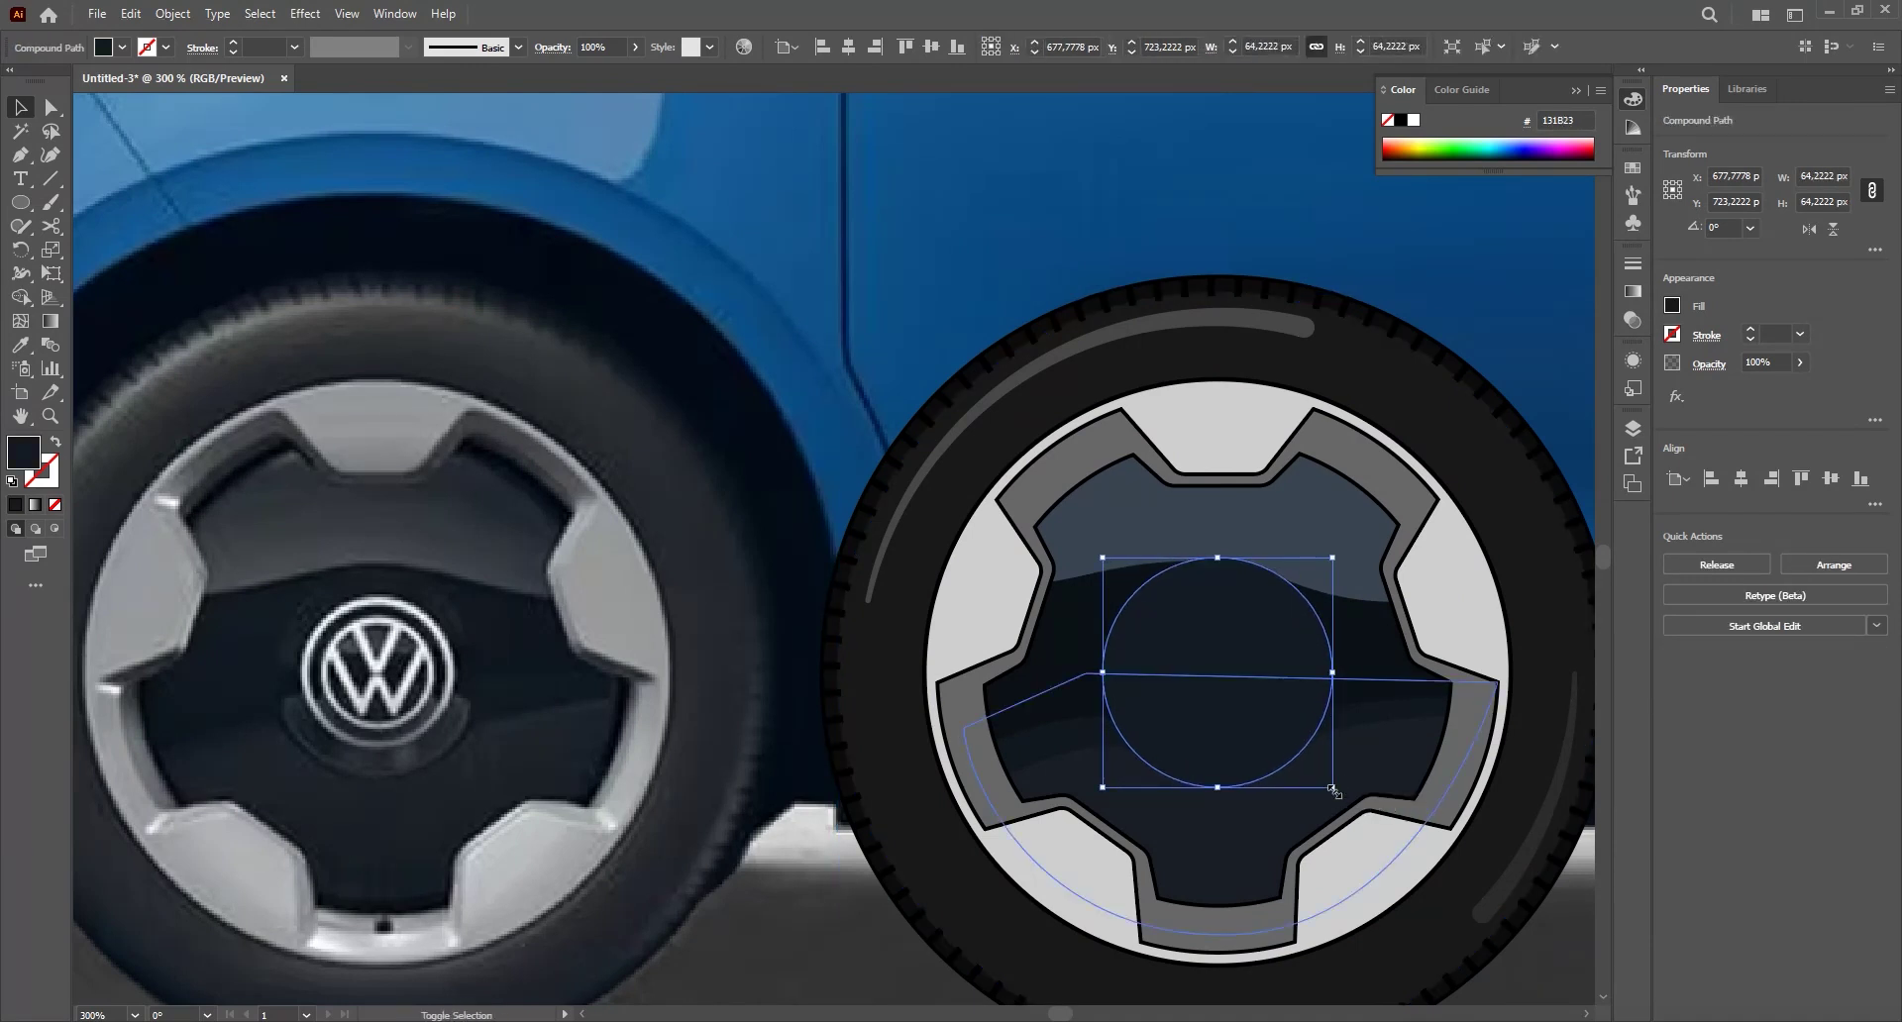
key("ctrl+bracketleft")
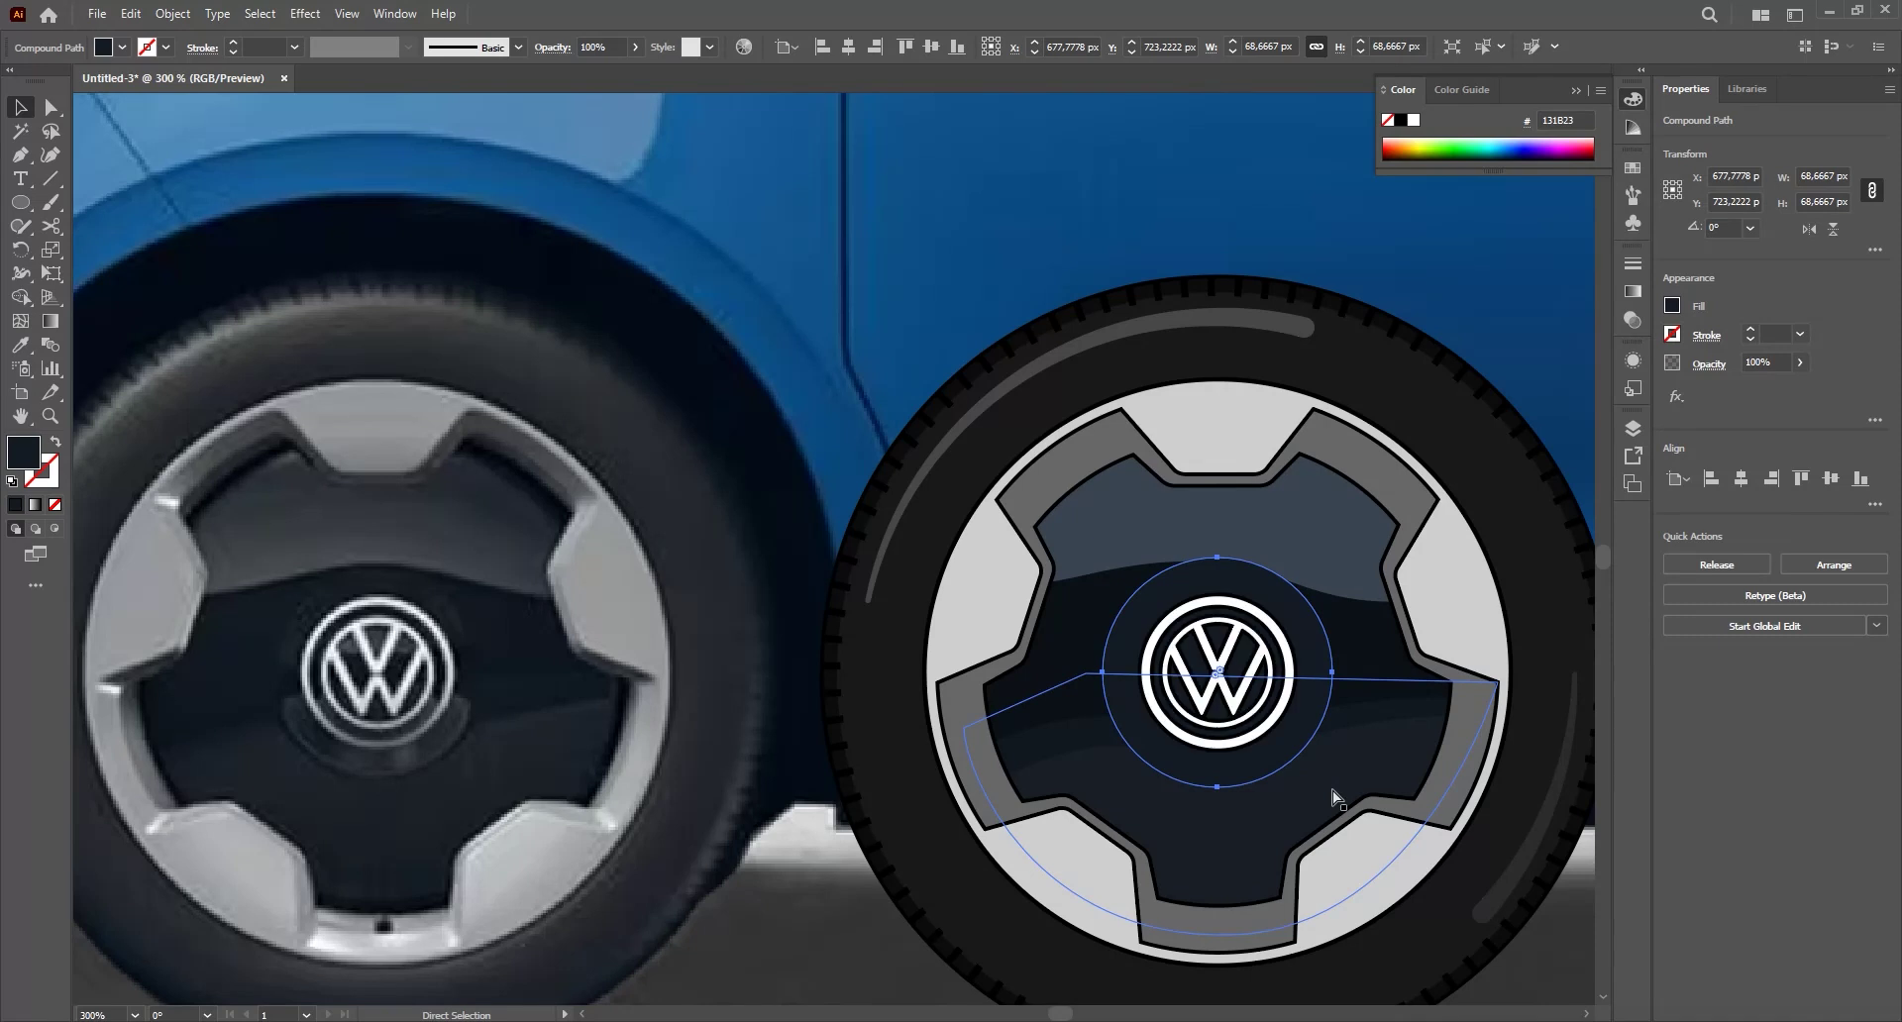
- Fill the enlarged circle with the color 081016 sampled from the dark hubcap band
key("i")
left_click(1375, 666)
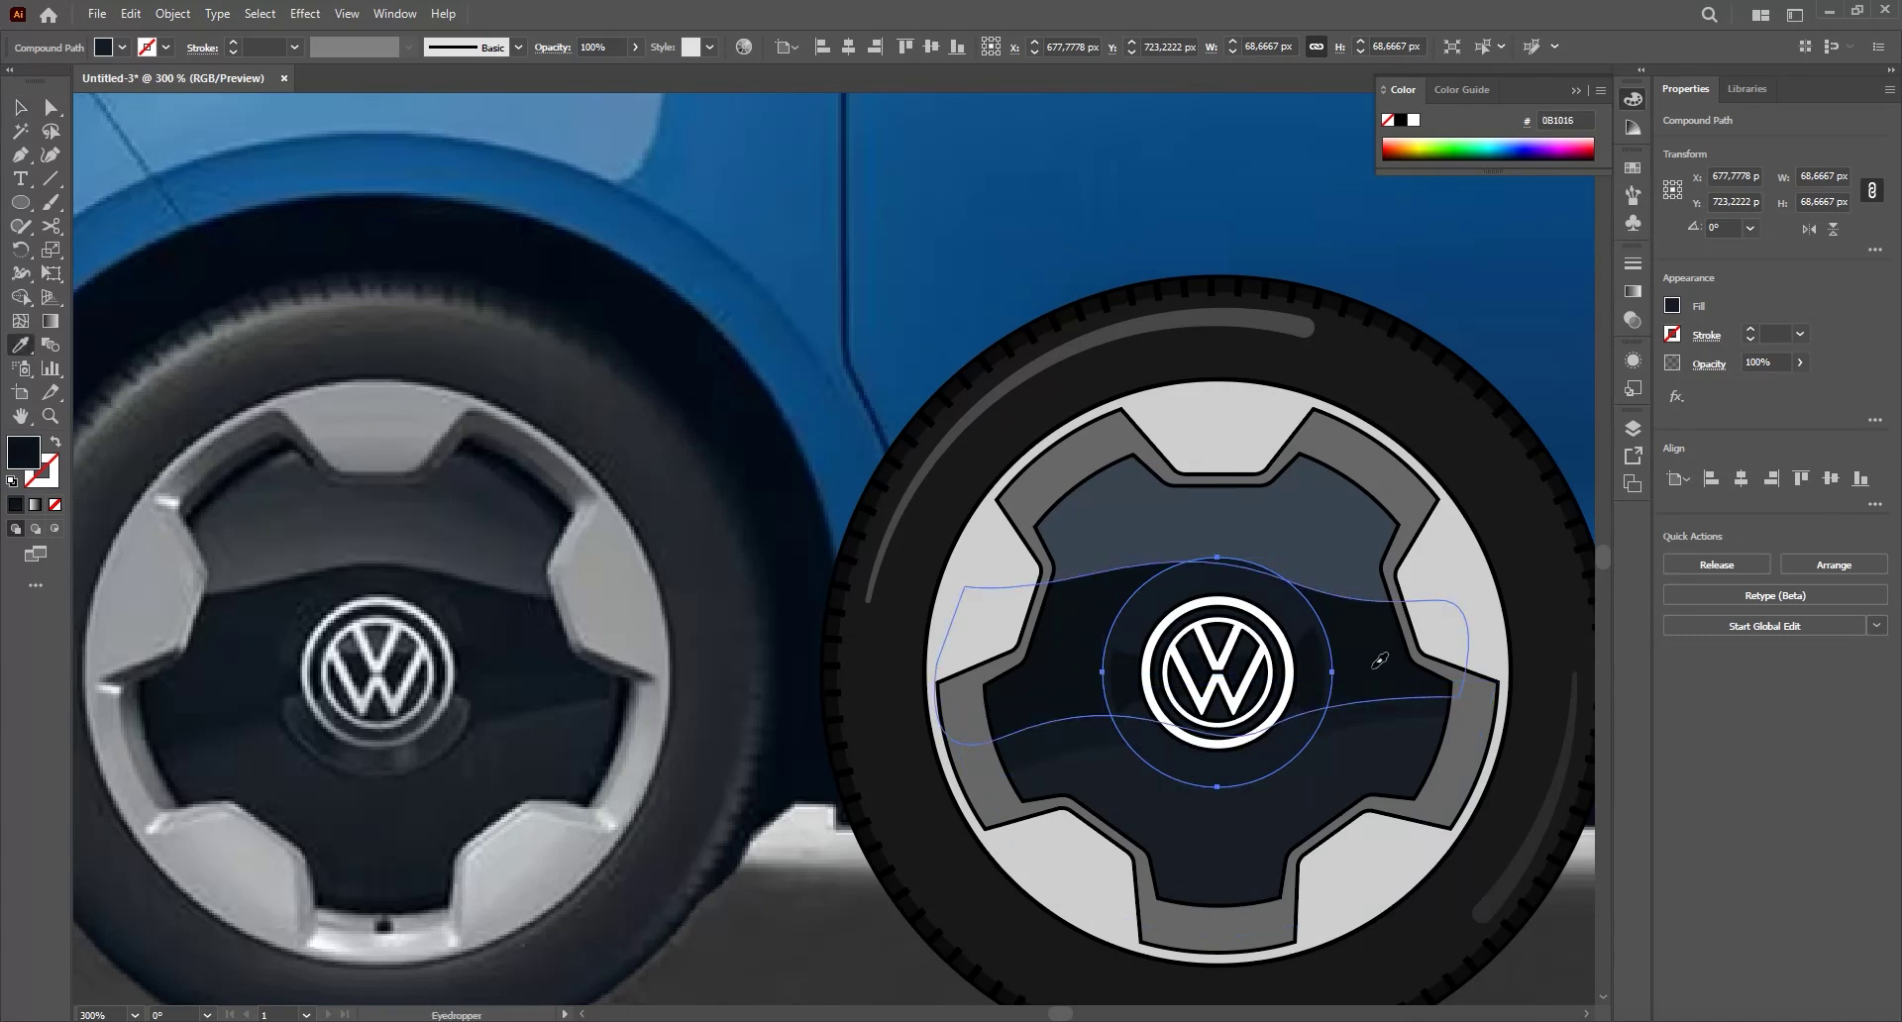
key("v")
left_click(1525, 562)
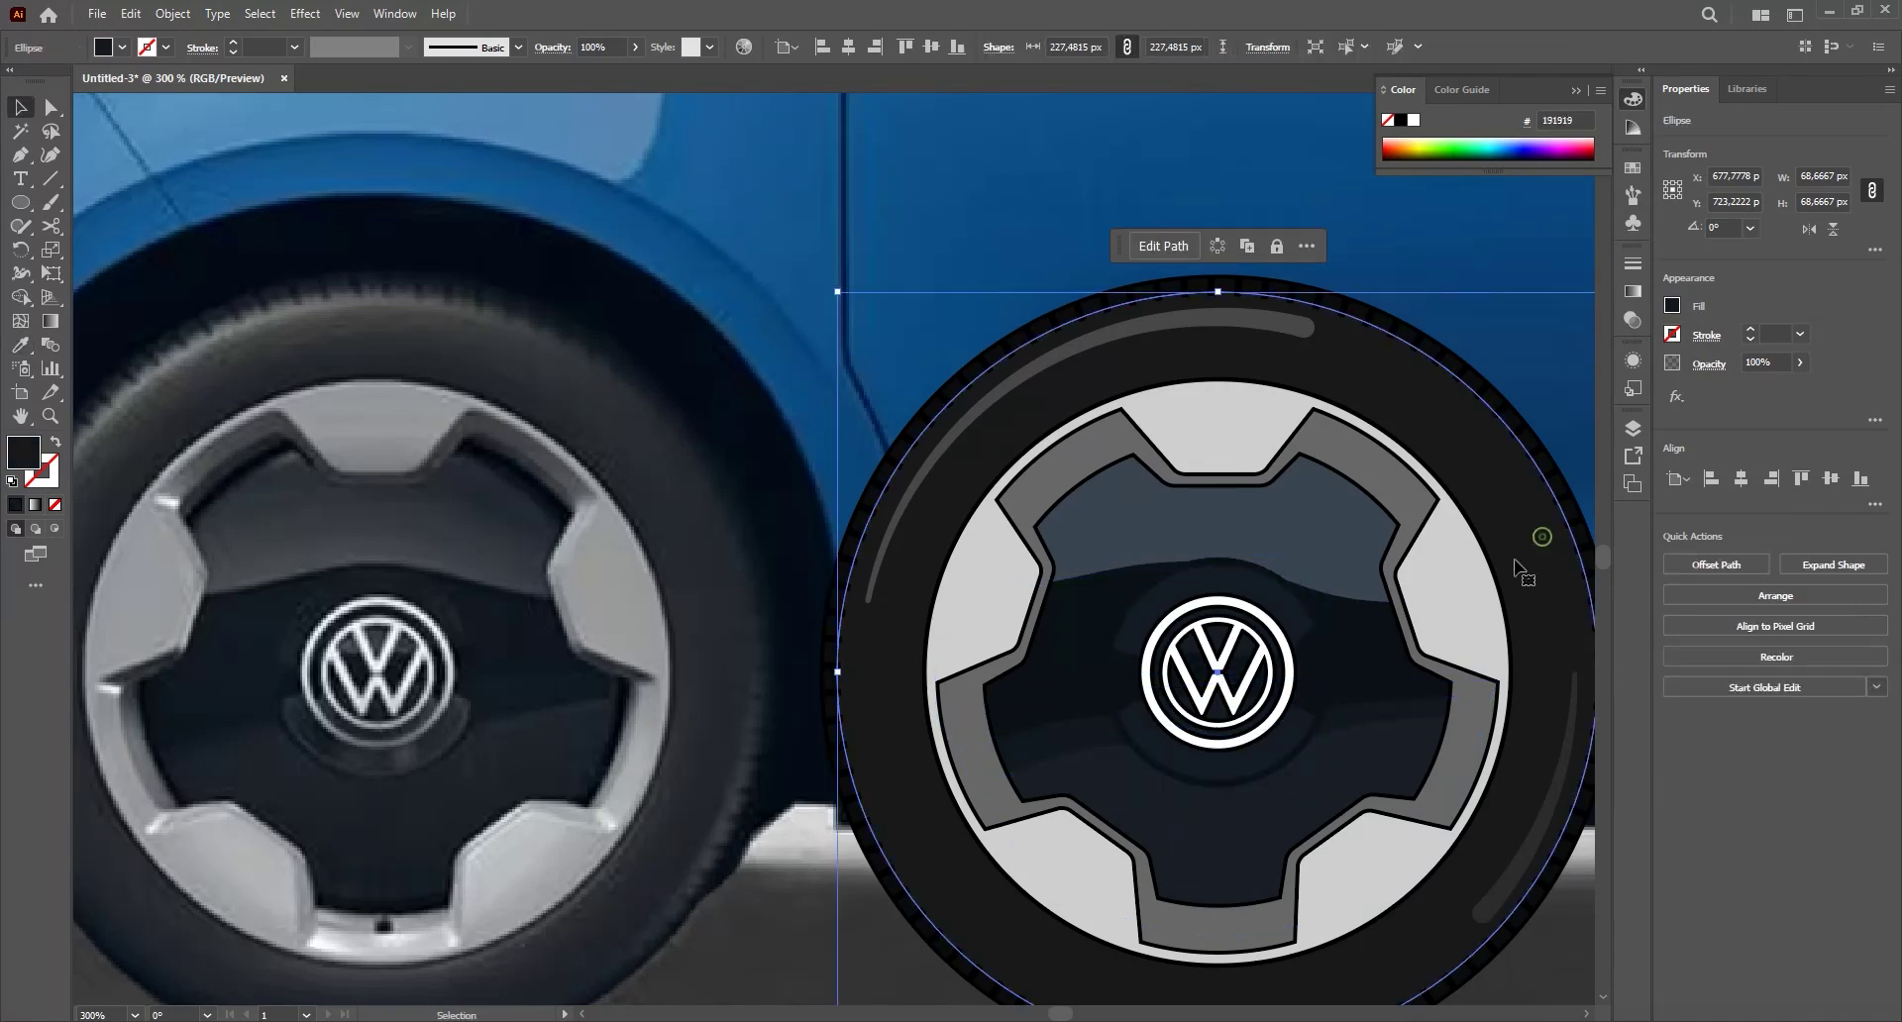
- Make a ring from two concentric copies of the hubcap circle, the outer about 144.56 px wide, by subtracting the smaller one
scroll(1358, 699, "down", 2)
left_click_drag(1349, 687, 1208, 685)
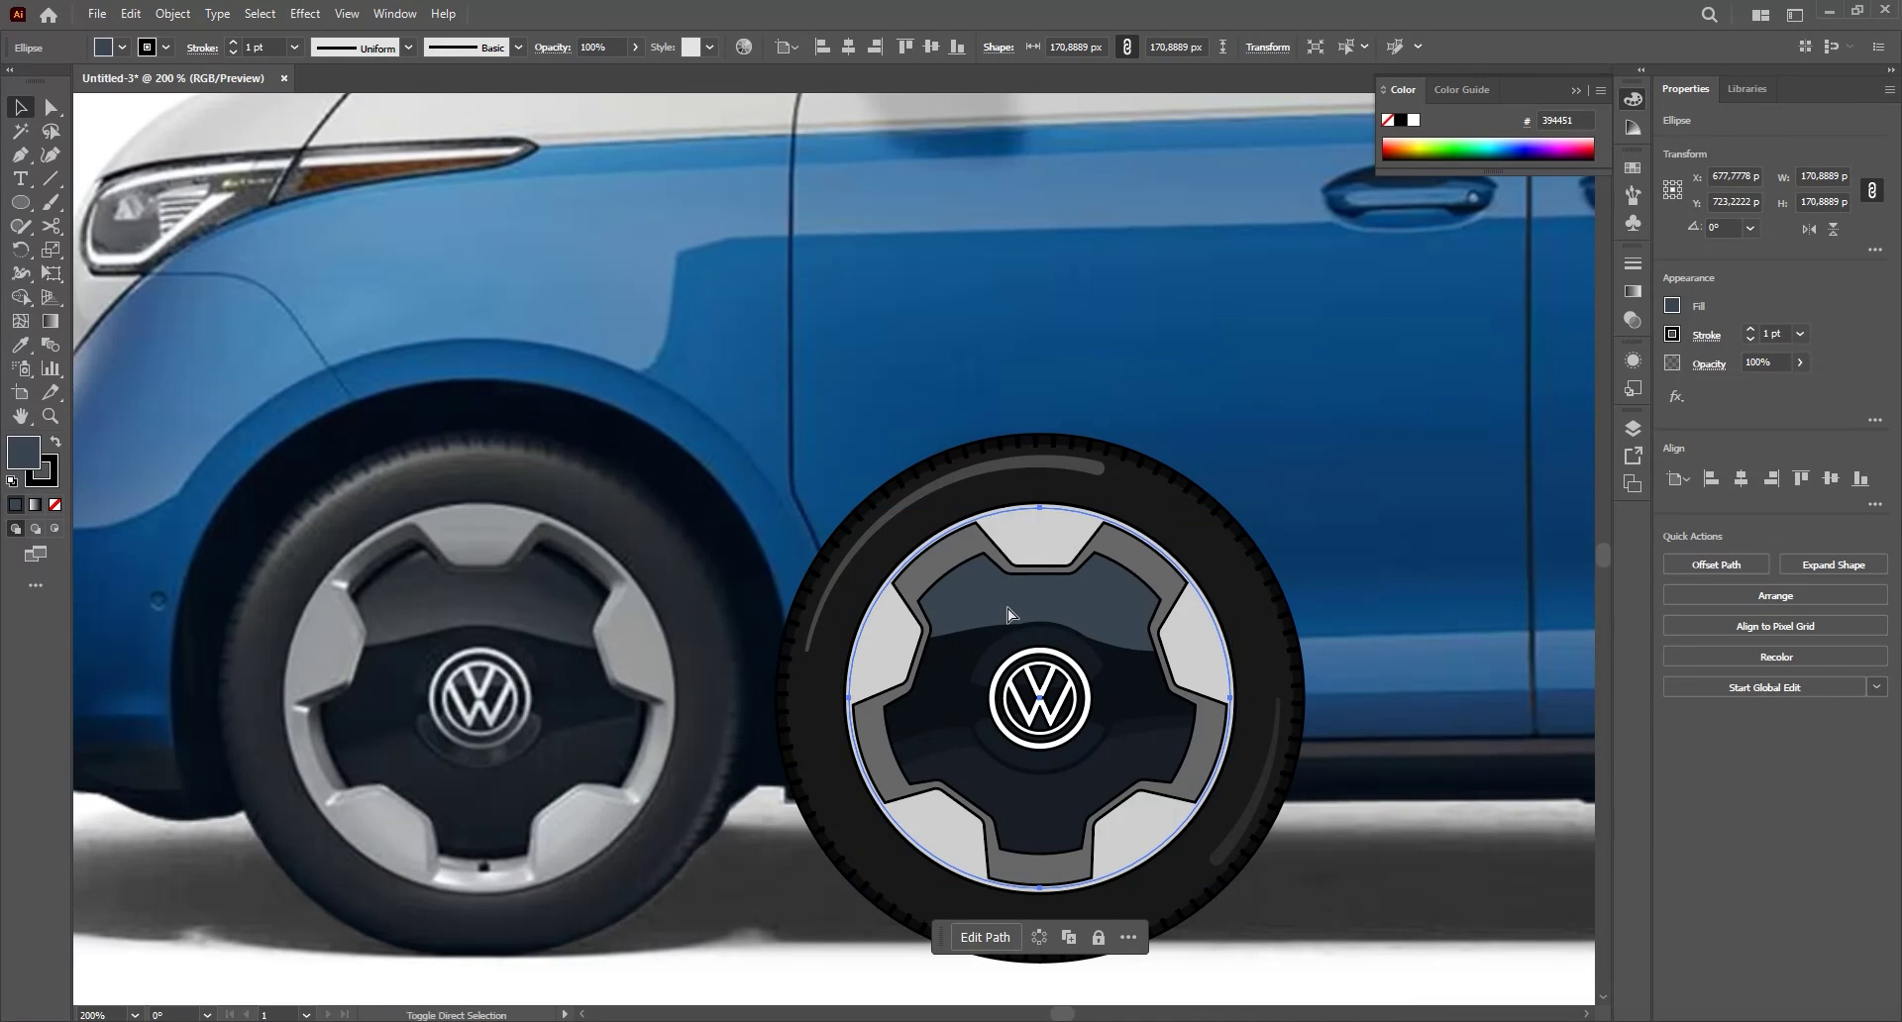
key("ctrl+shift+]")
left_click_drag(1230, 508, 1202, 537)
key("a")
key("v")
left_click(1117, 655)
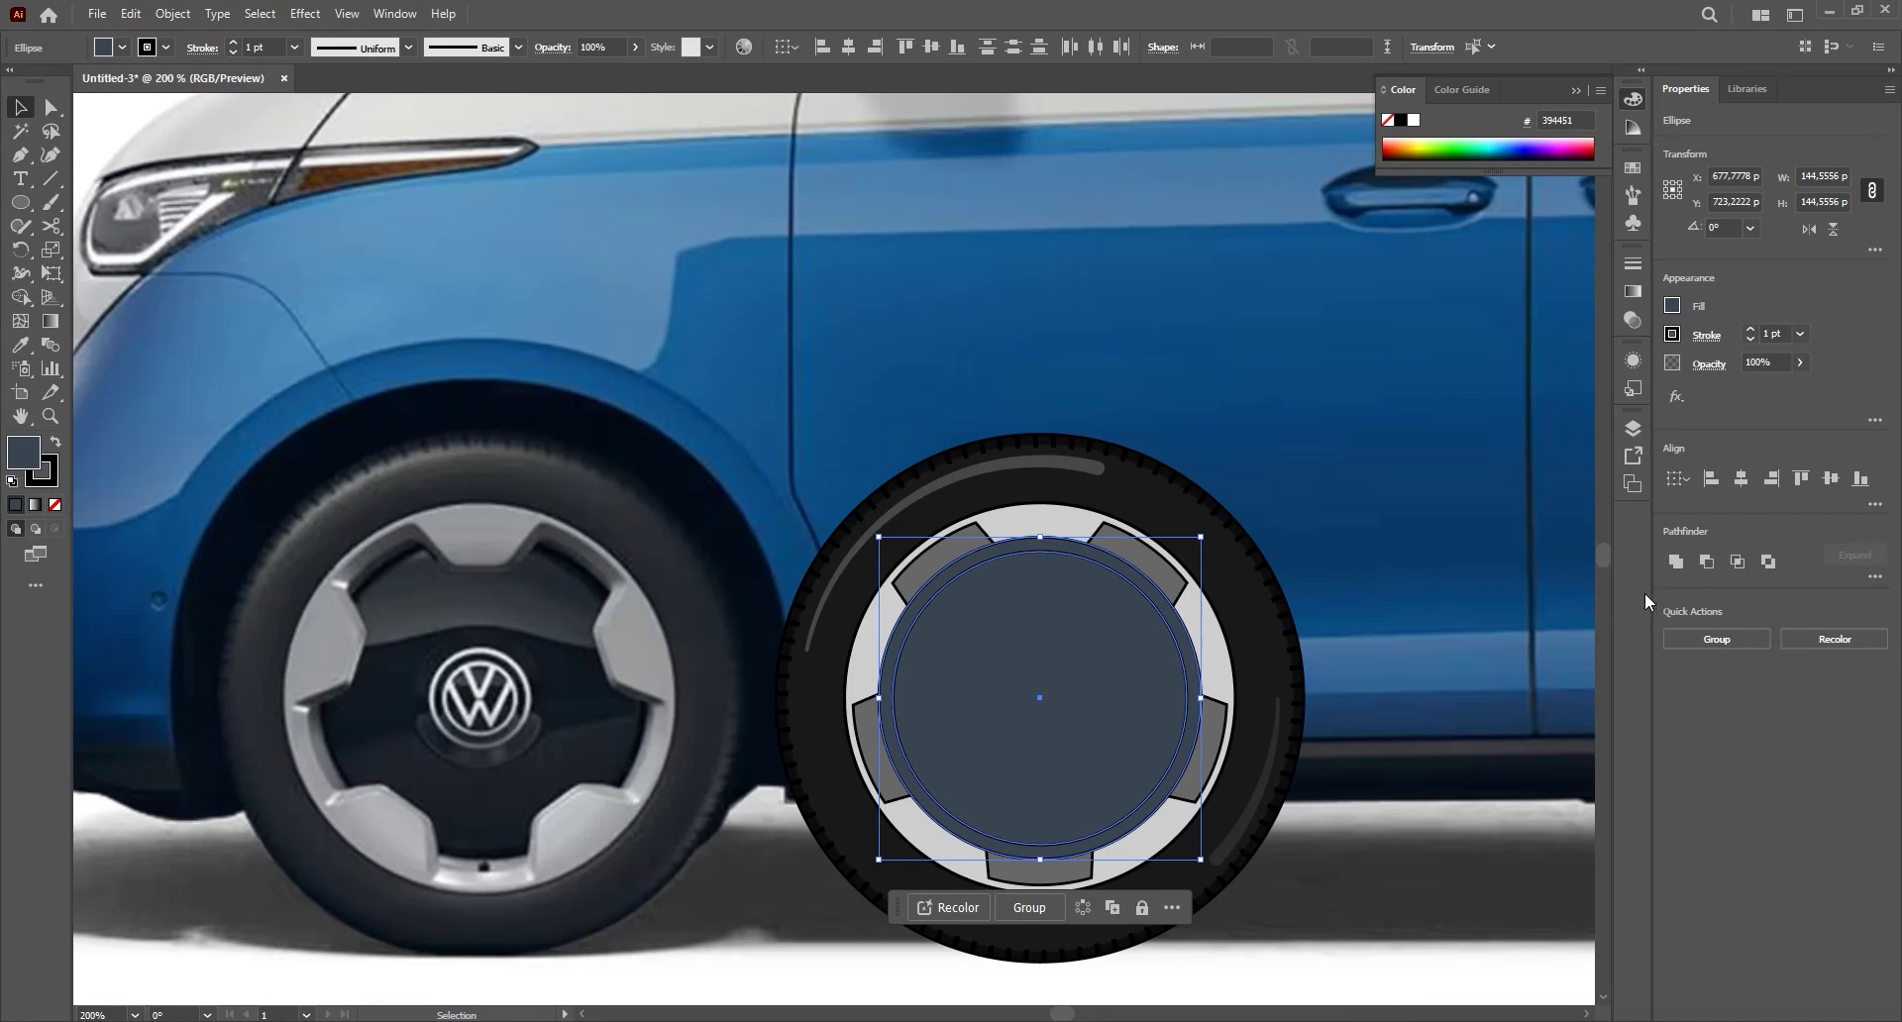
left_click(1708, 563)
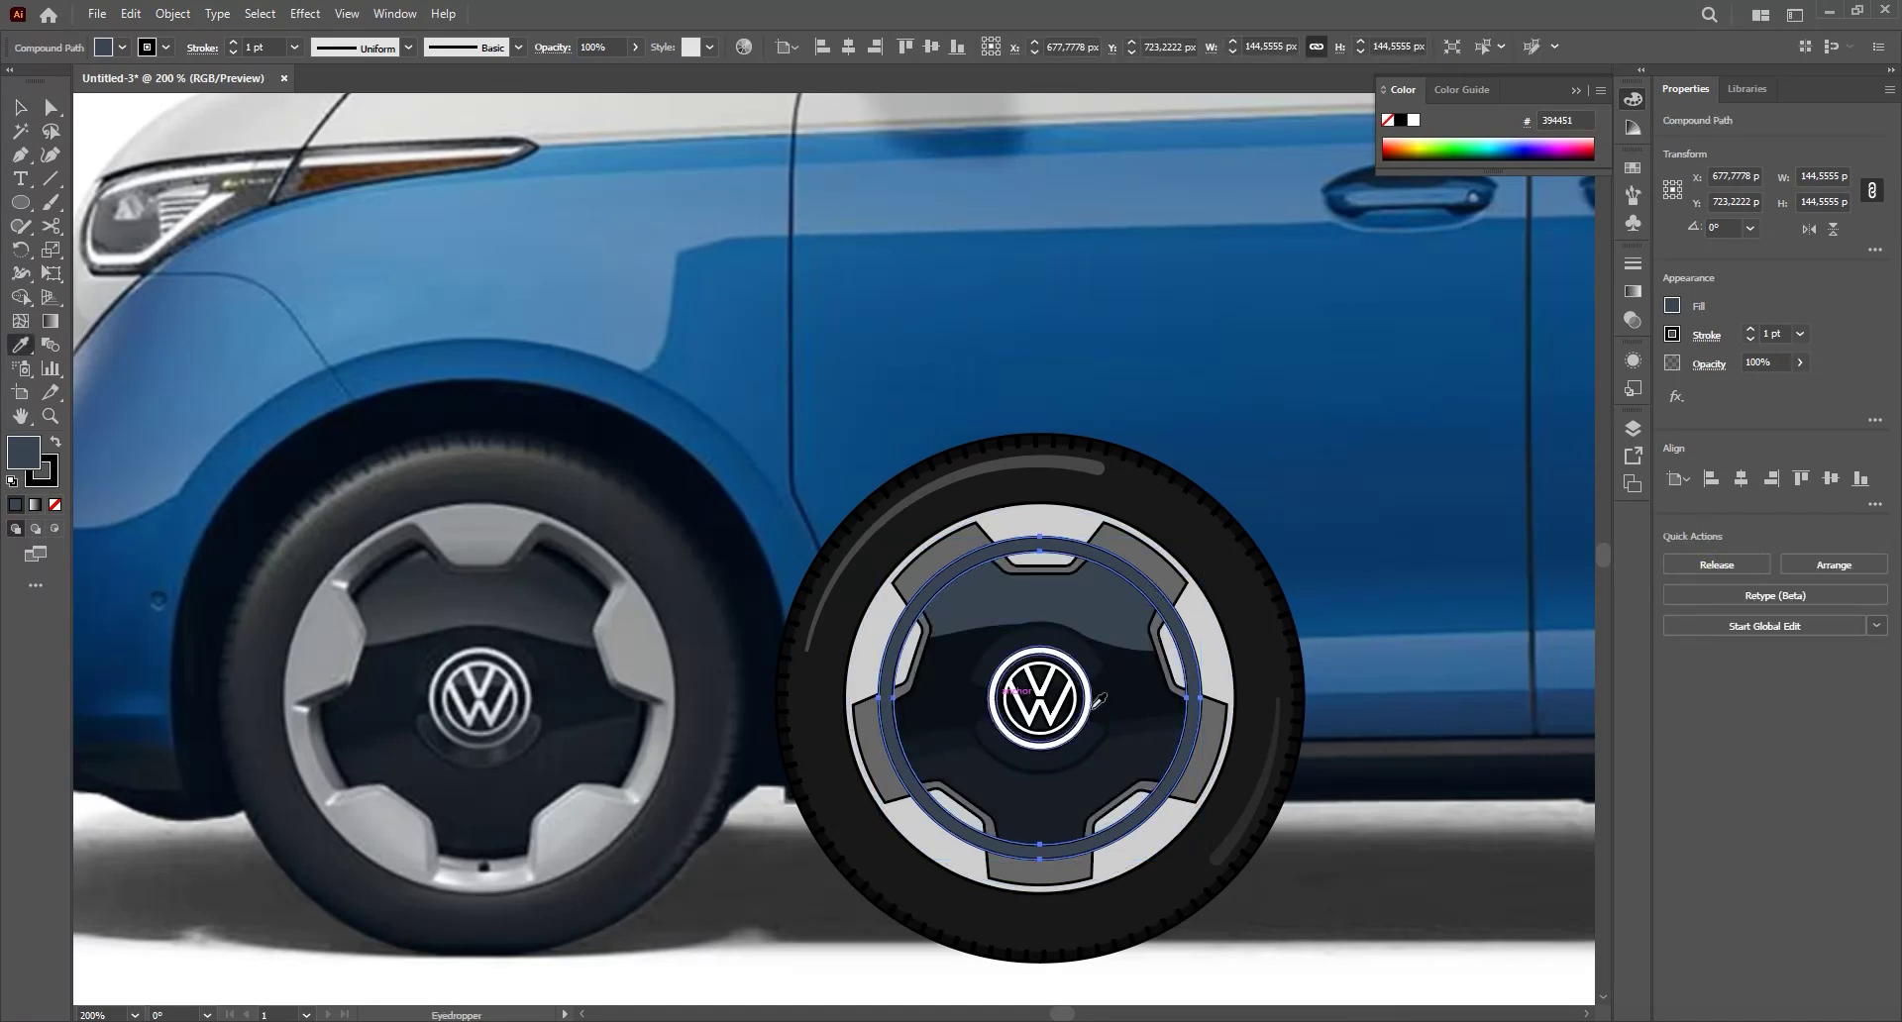
- Fill the ring with the sampled color 081016 and arrange it behind the rim but above the hubcap shapes
left_click(1145, 687)
key("v")
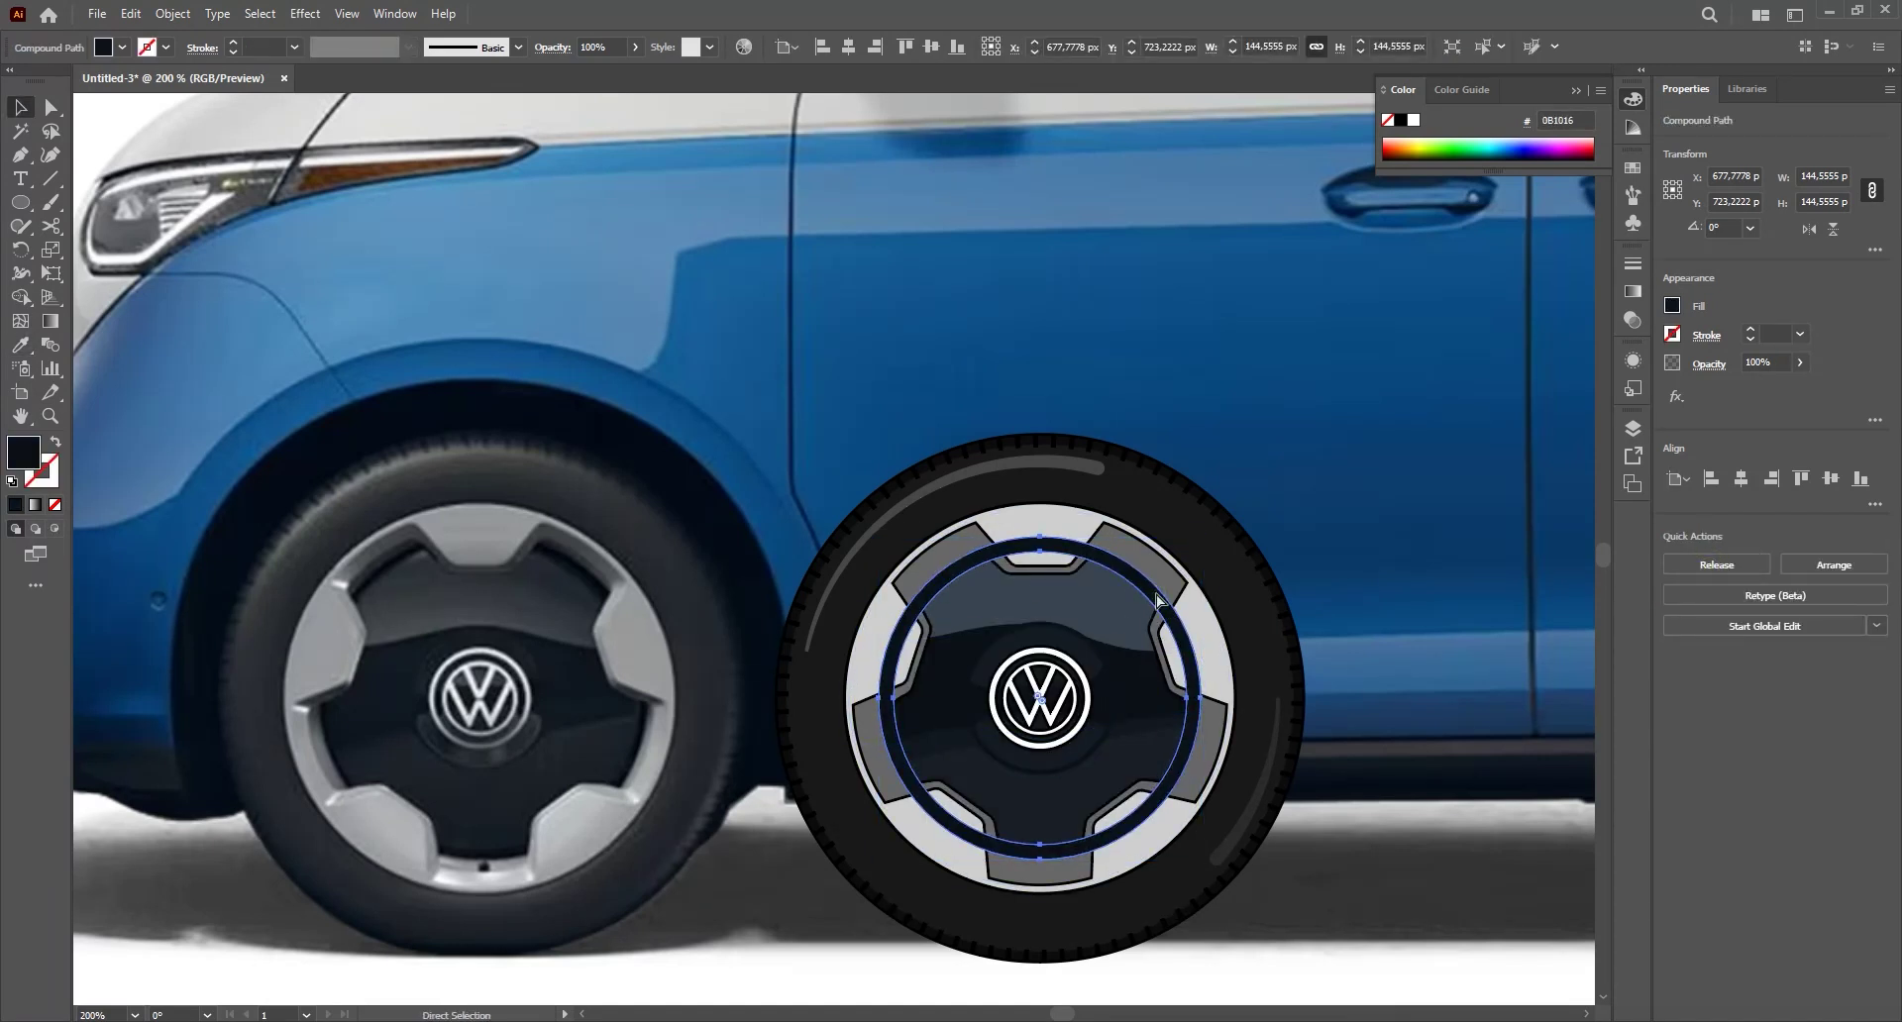
key("ctrl+[")
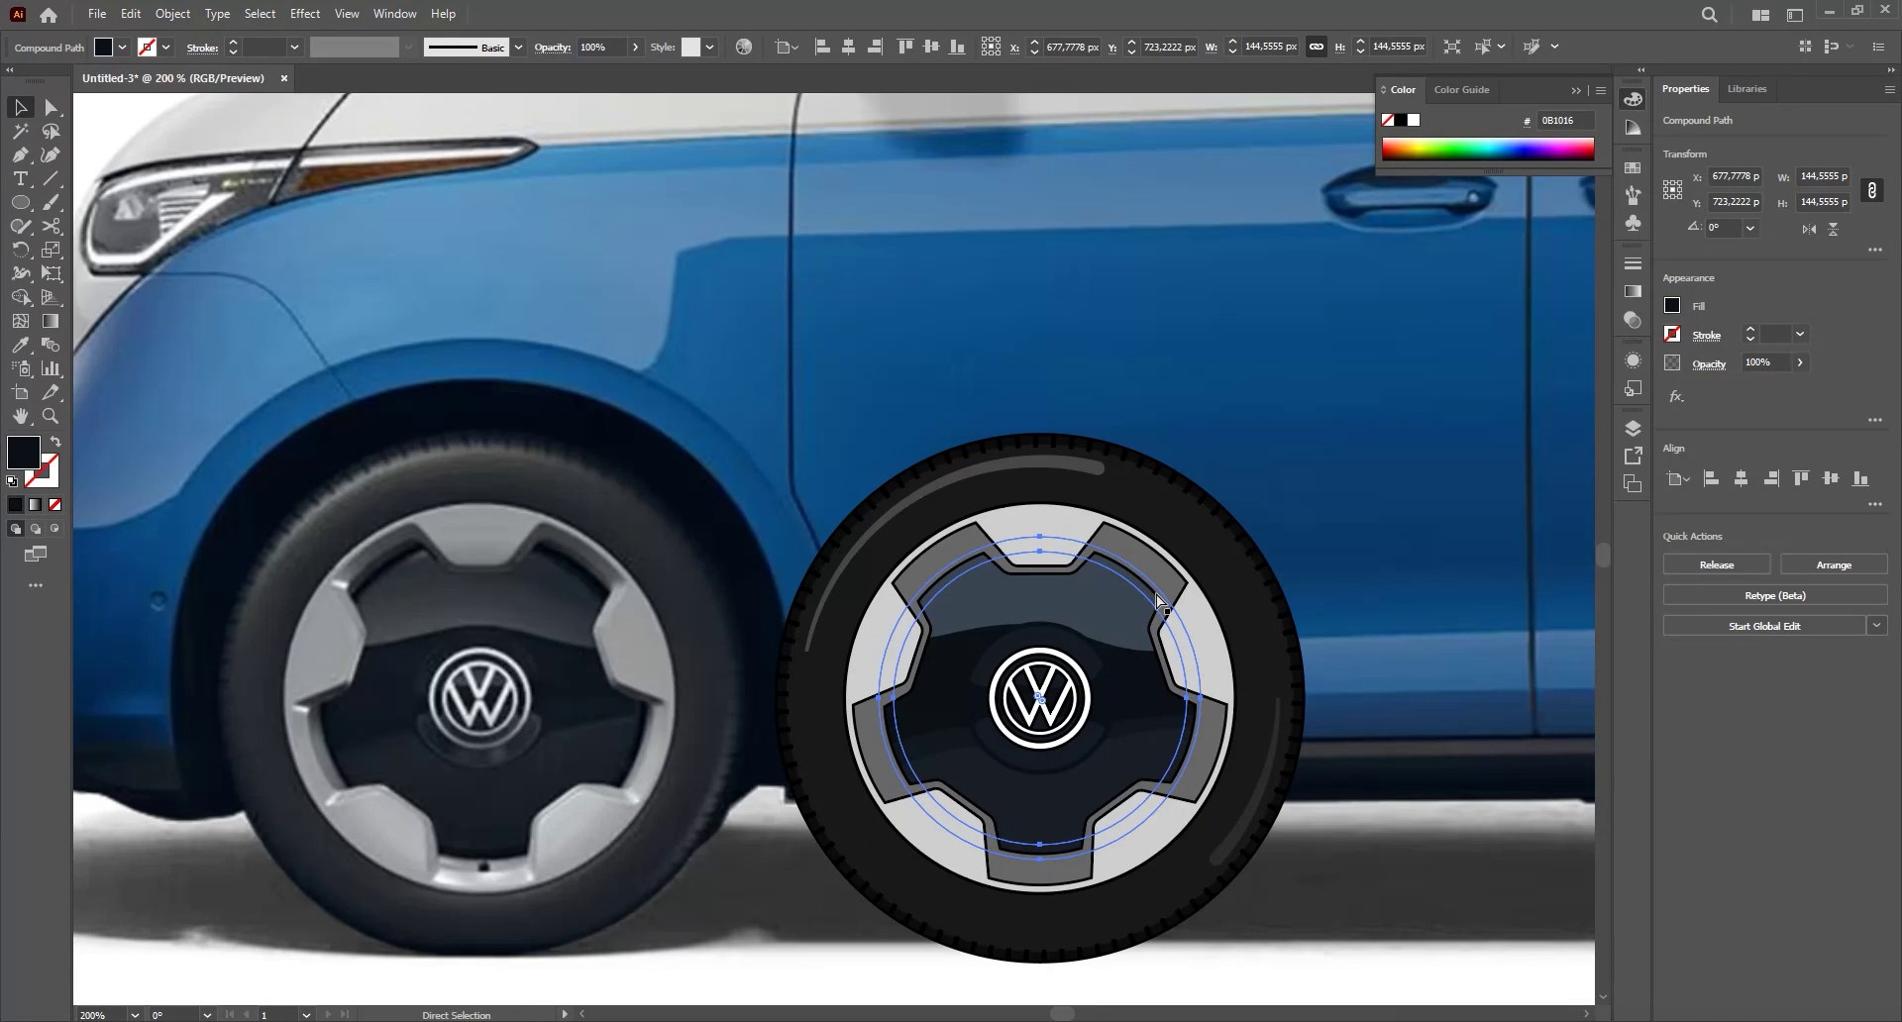
key("ctrl+]")
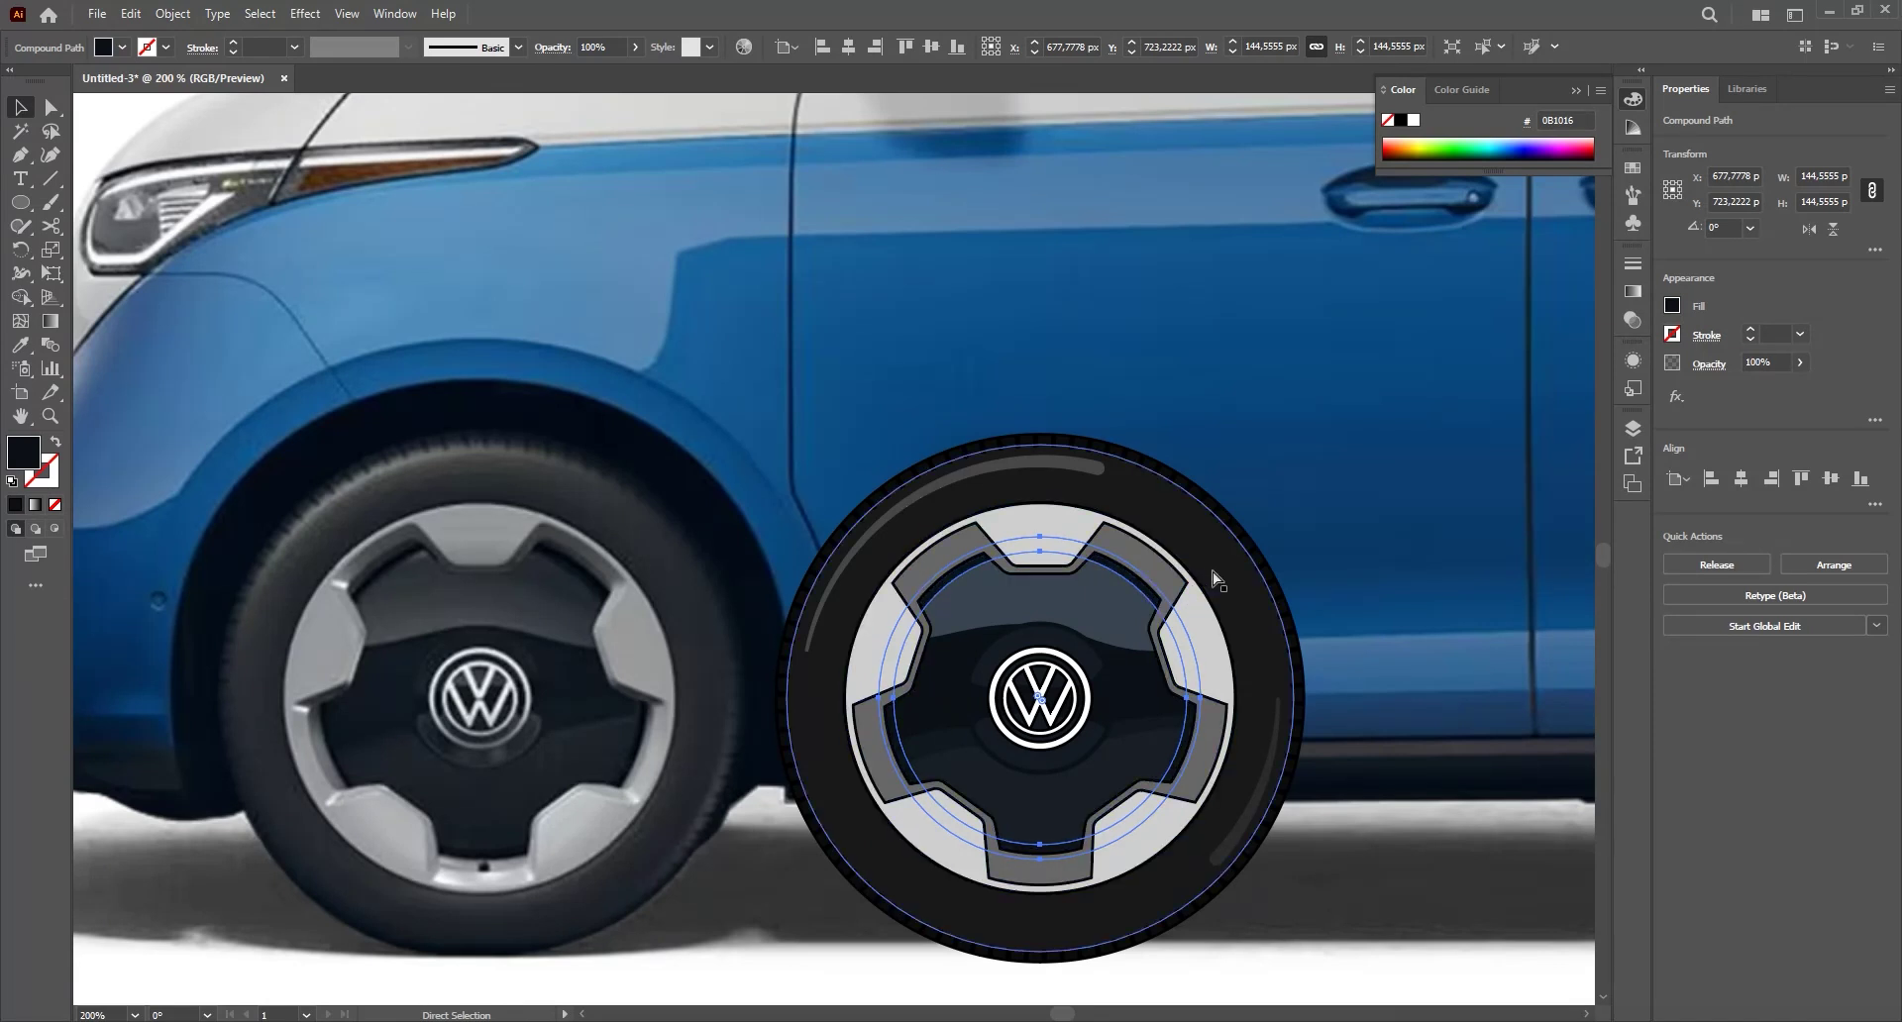
key("v")
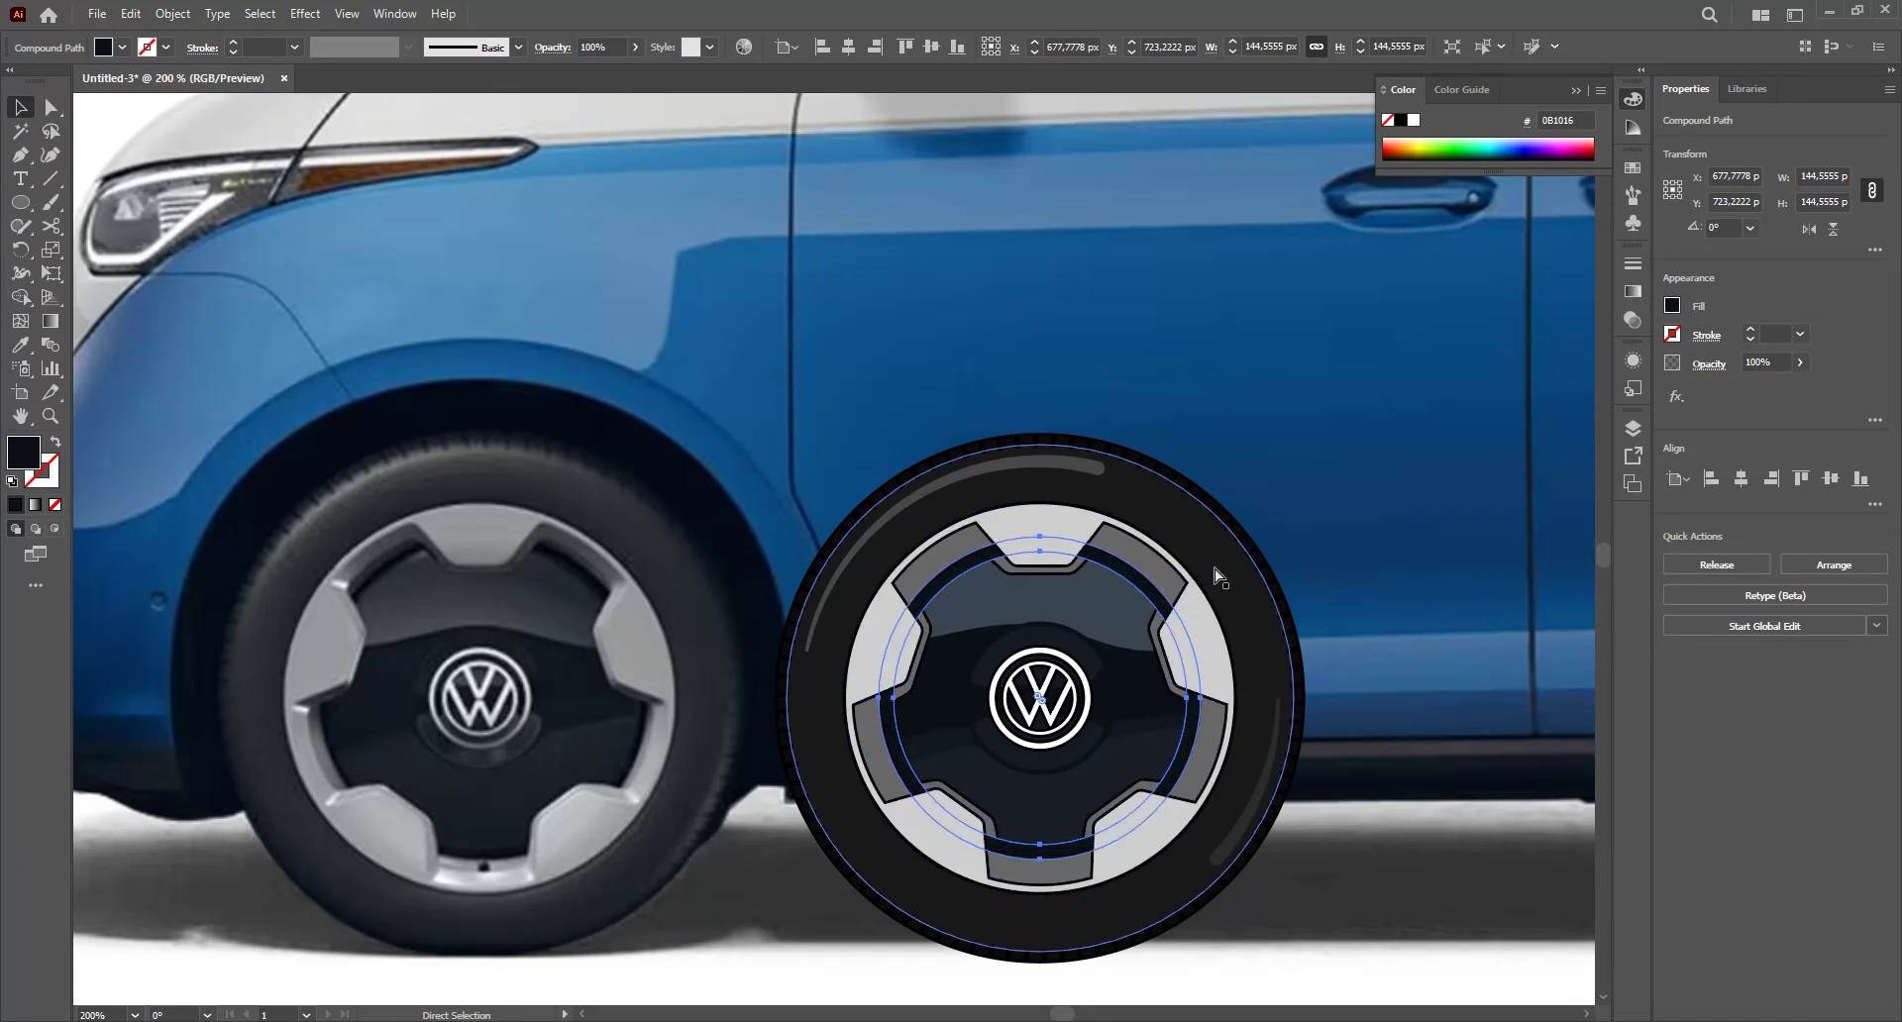
left_click(1351, 449)
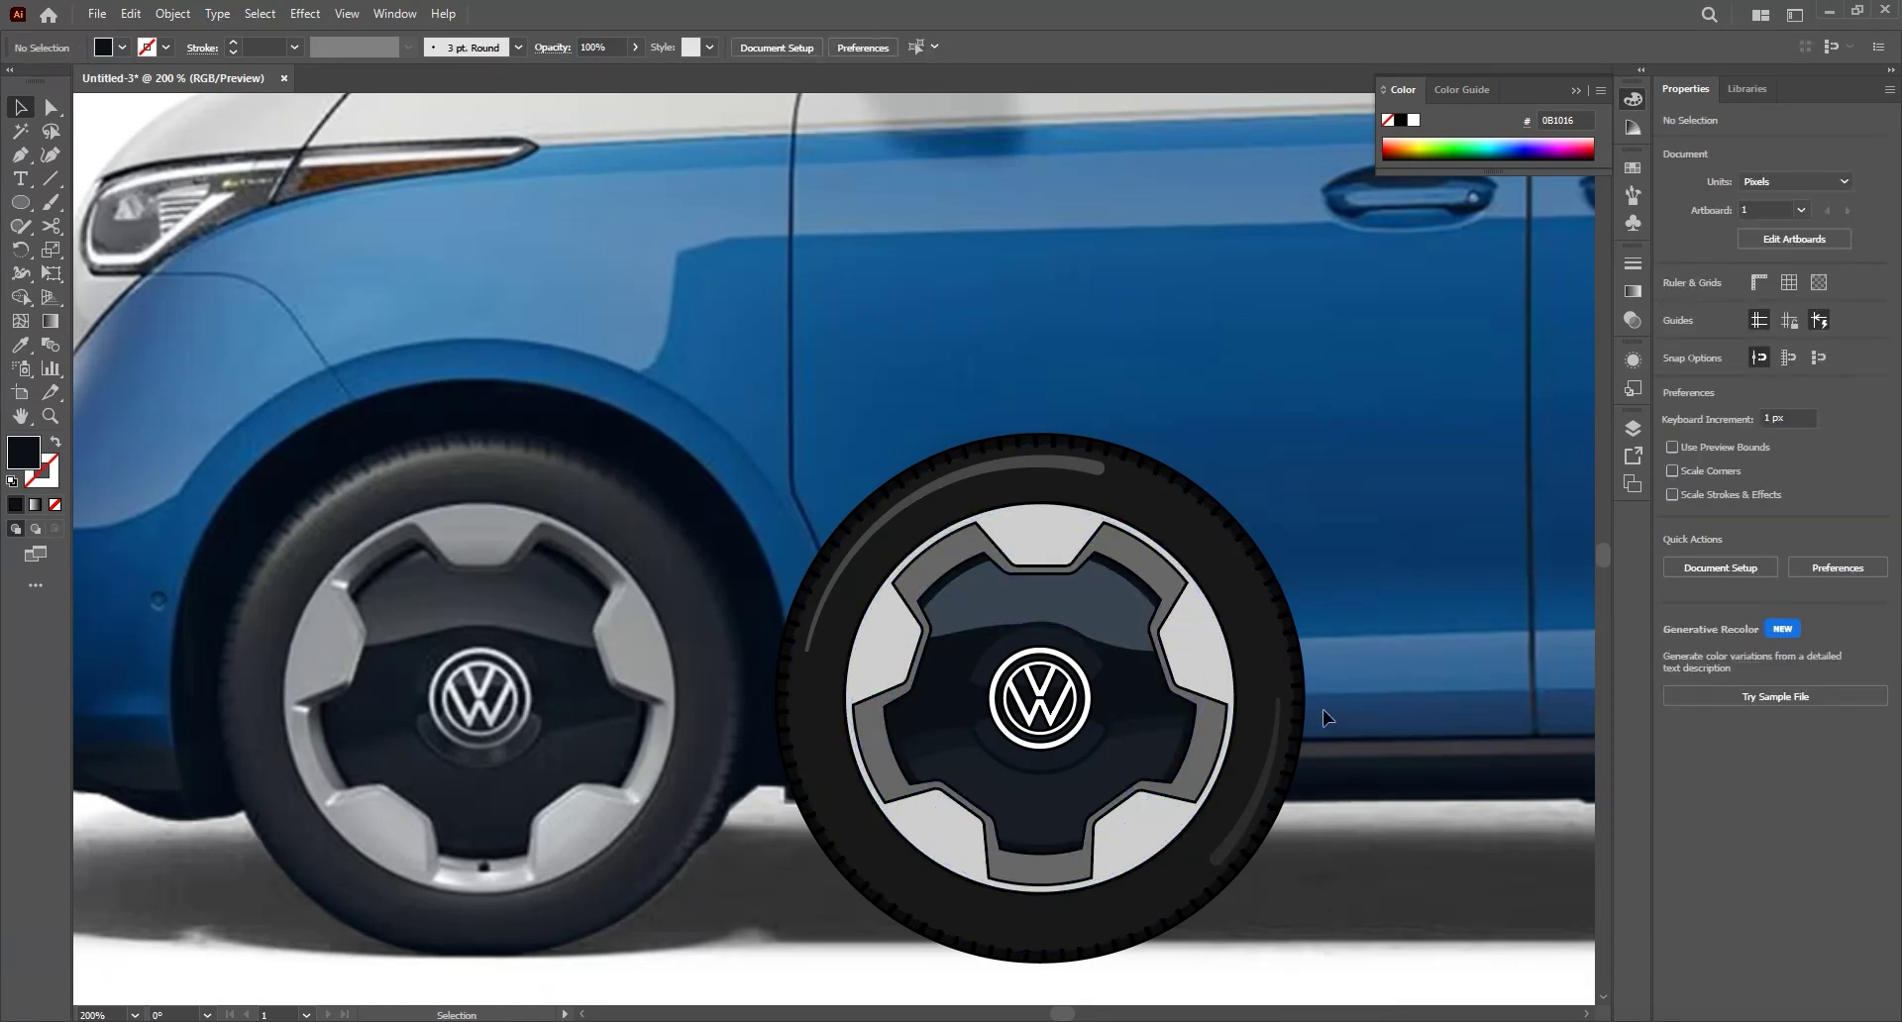
- Group all the drawn wheel objects and move the group onto the van's front wheel
left_click_drag(1305, 720, 1258, 594)
scroll(1308, 683, "down", 1)
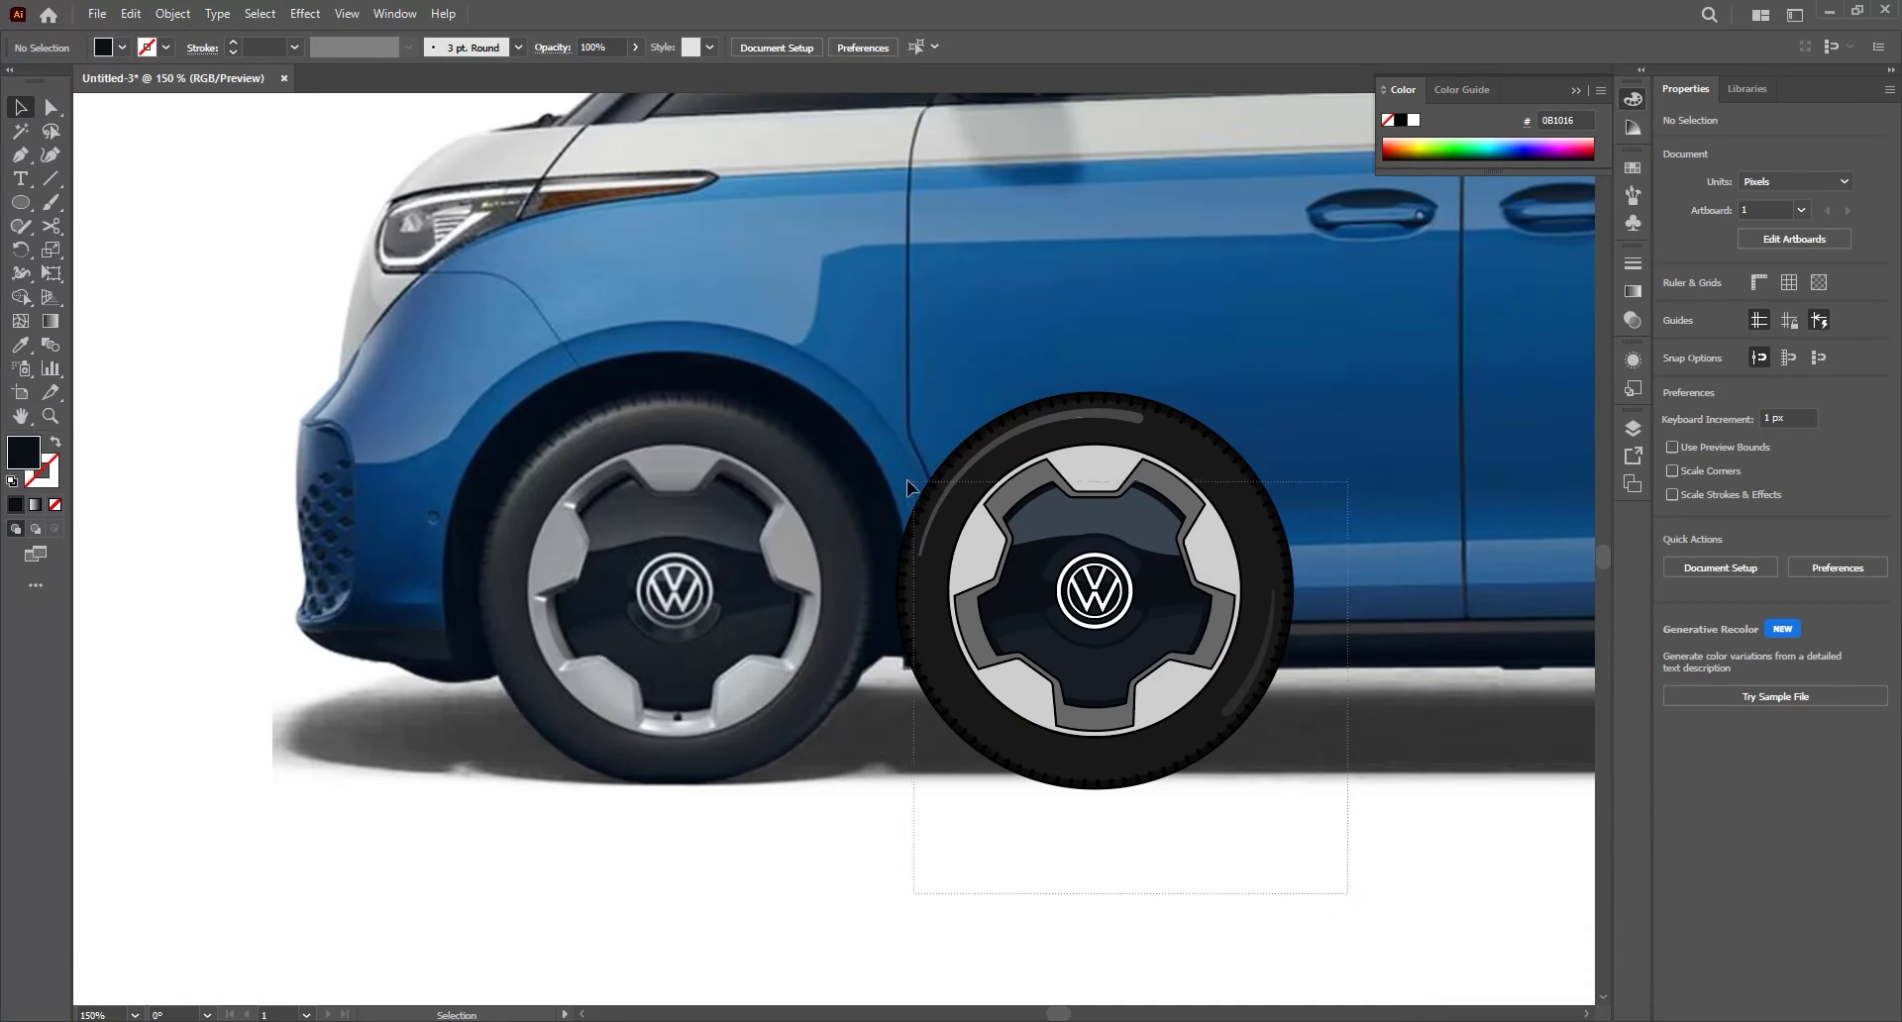
left_click_drag(830, 399, 817, 378)
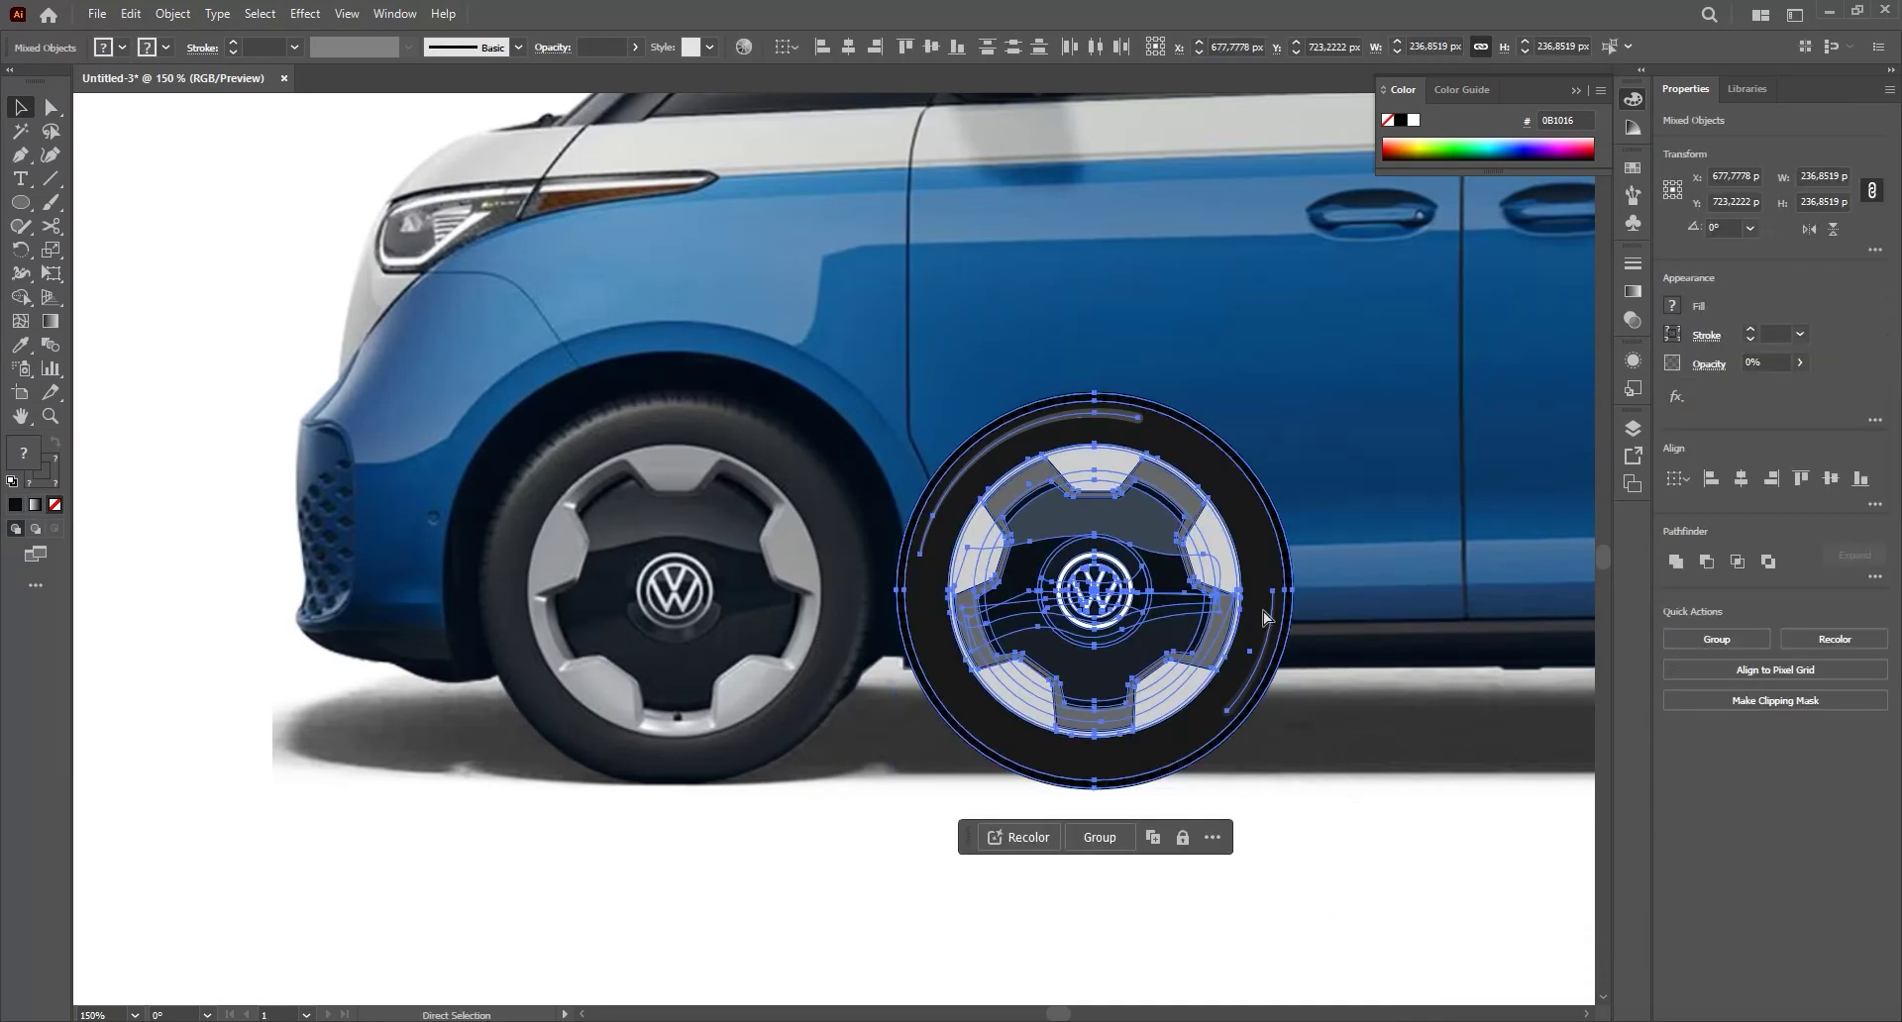
left_click(1393, 848)
scroll(1256, 627, "down", 2)
left_click_drag(1256, 627, 717, 673)
scroll(1200, 710, "up", 2)
scroll(869, 639, "down", 2)
left_click(934, 770)
left_click_drag(965, 775, 840, 776)
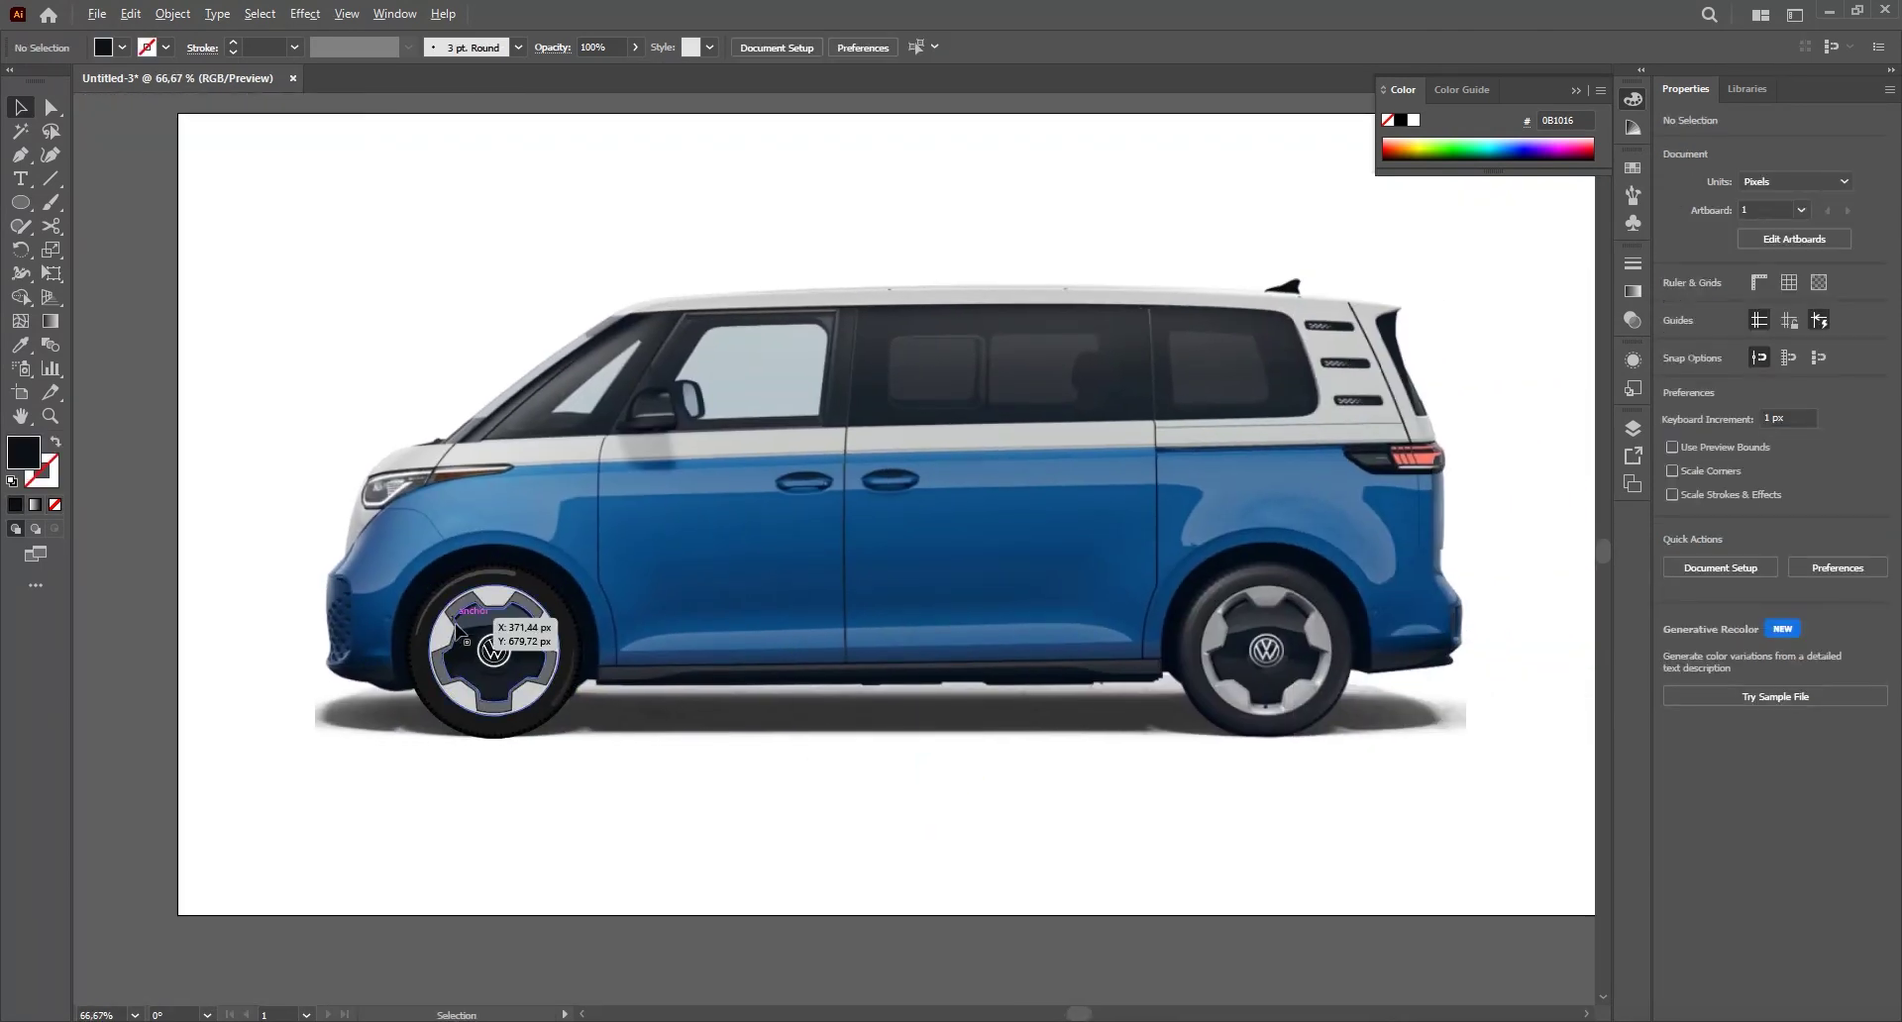
- Duplicate the wheel group horizontally onto the van's rear wheel, offset by about 1038.65 px
left_click(506, 663)
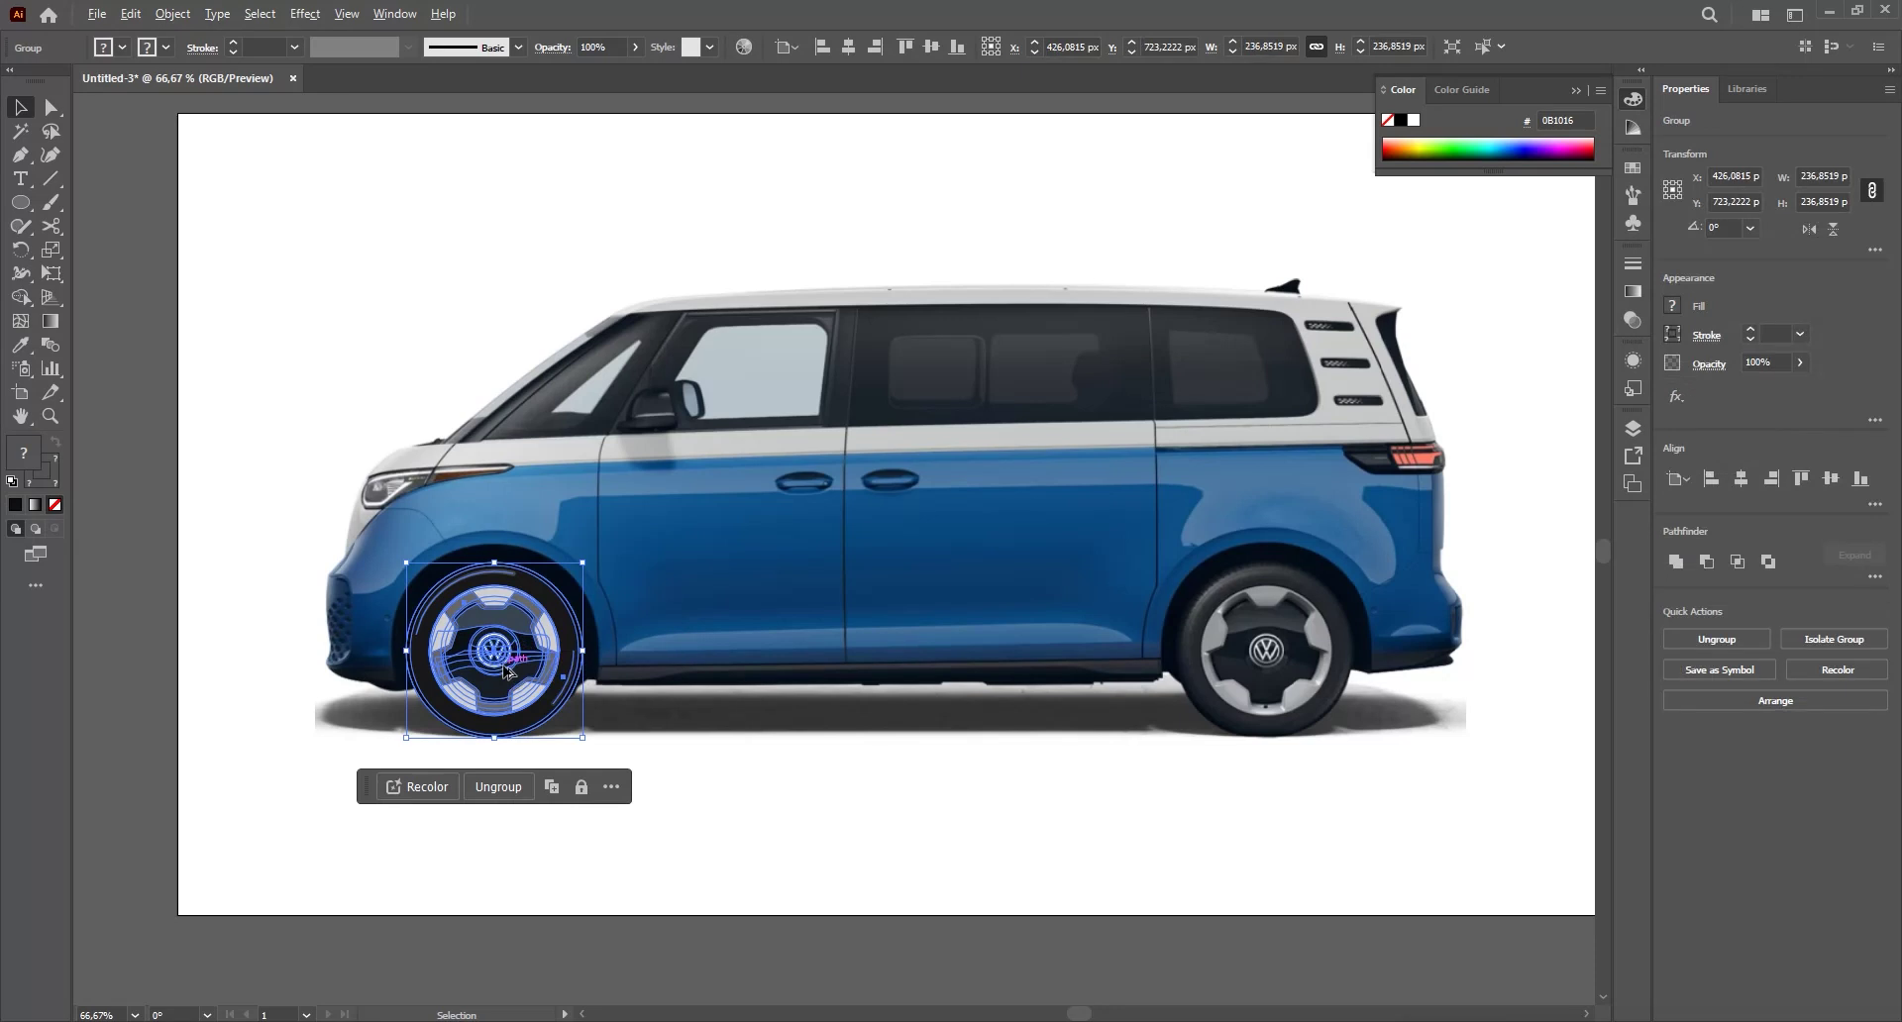
left_click_drag(506, 671, 1281, 685)
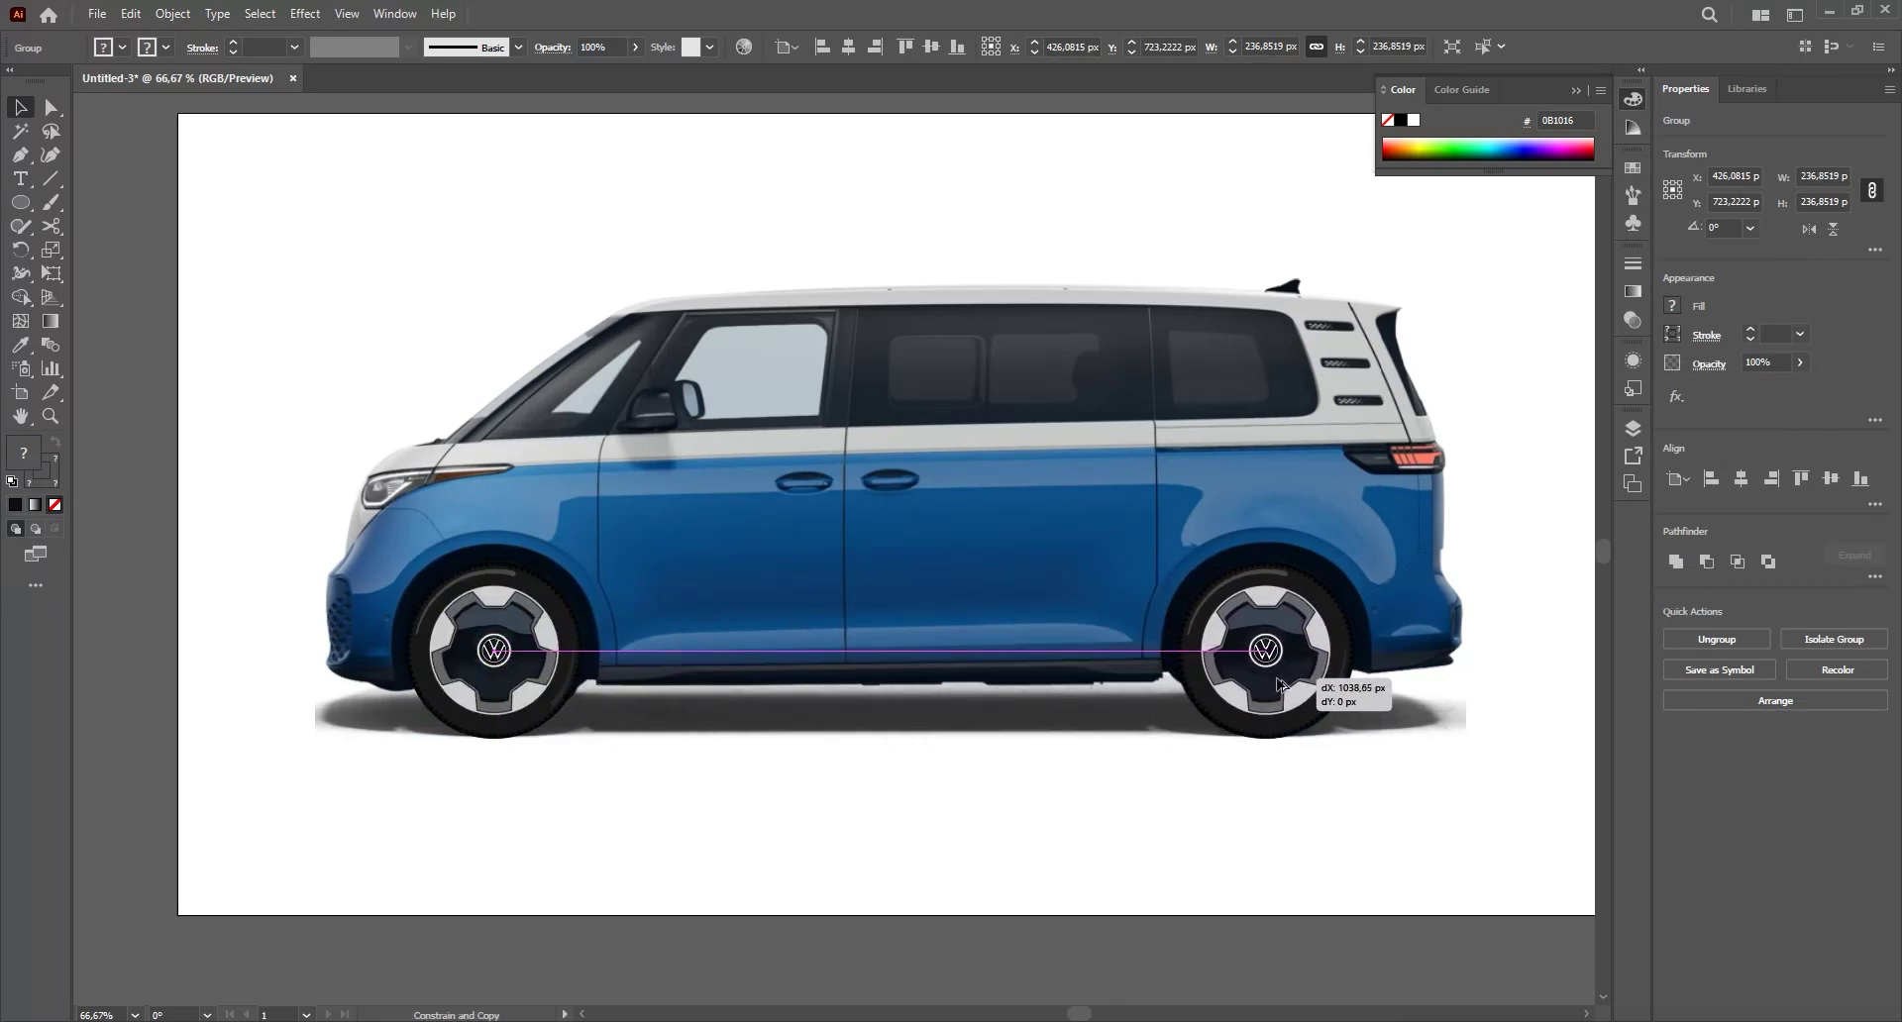
left_click_drag(1281, 684, 1282, 686)
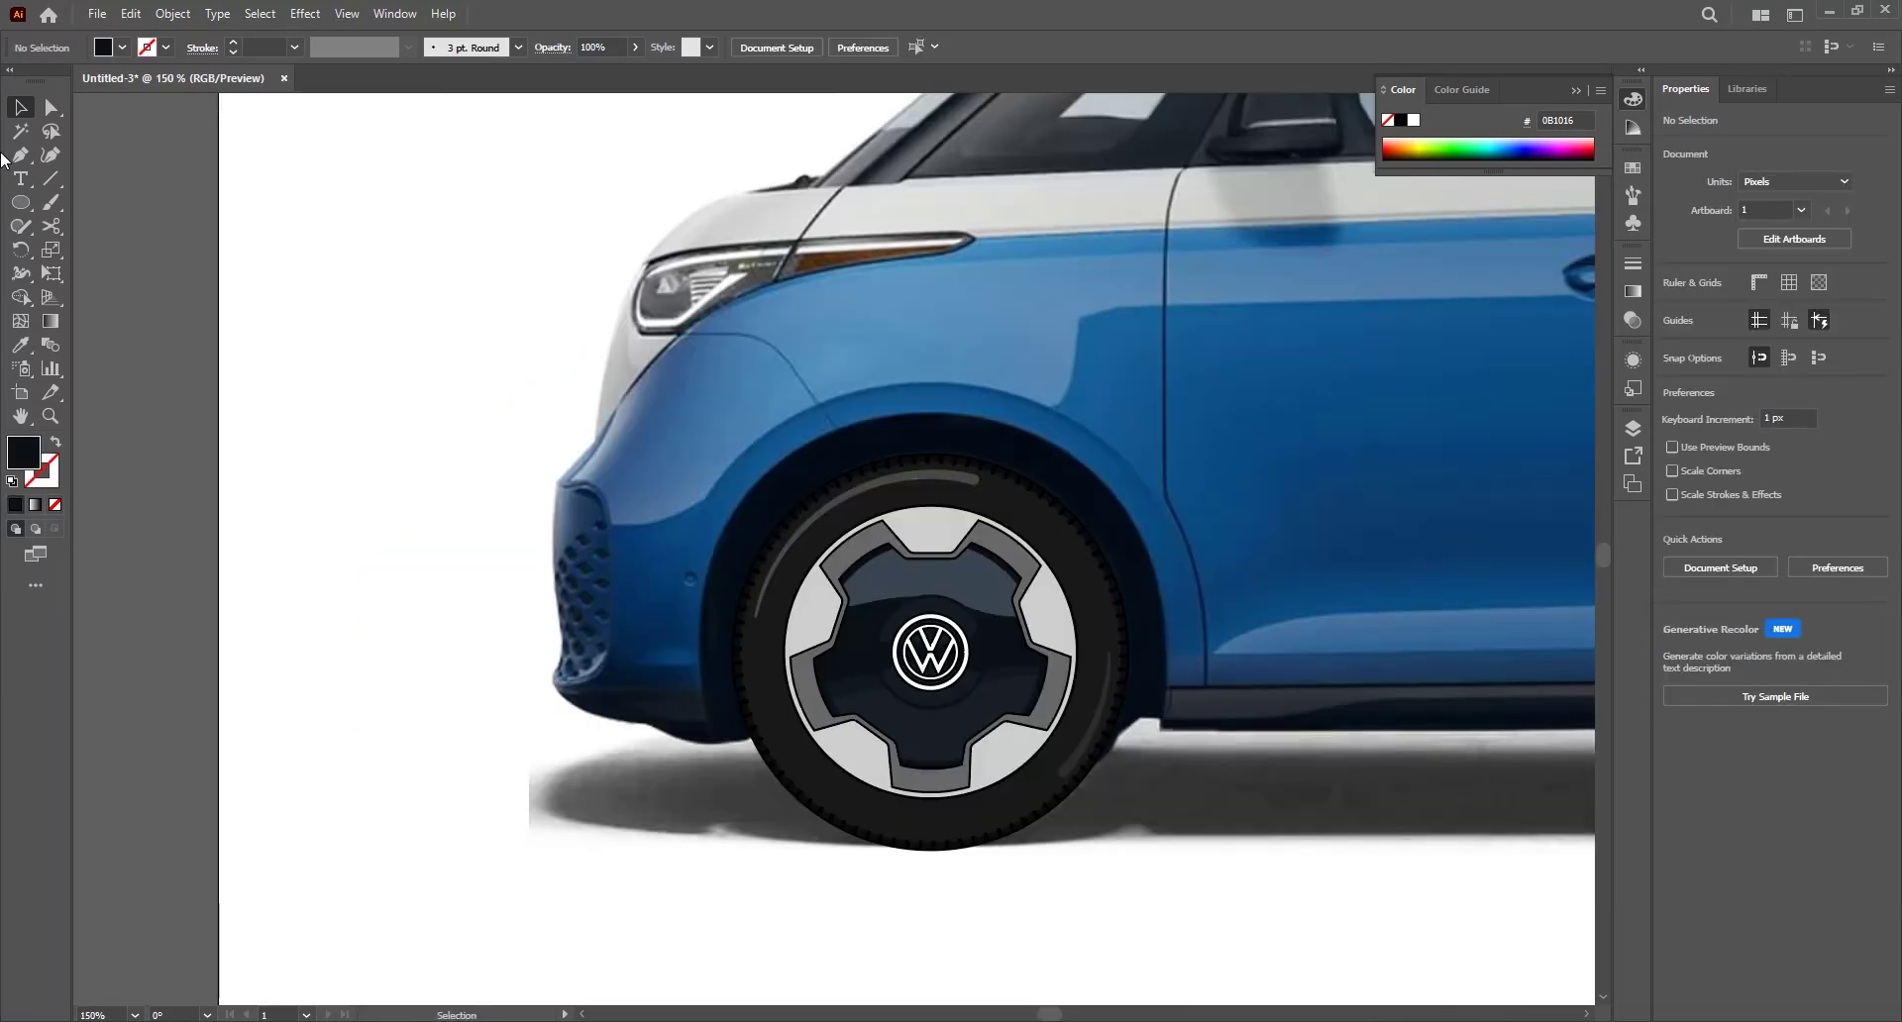
- Draw an ellipse over the front wheel arch with 50% opacity and fit its edges to the arch
key("p")
scroll(807, 580, "up", 3)
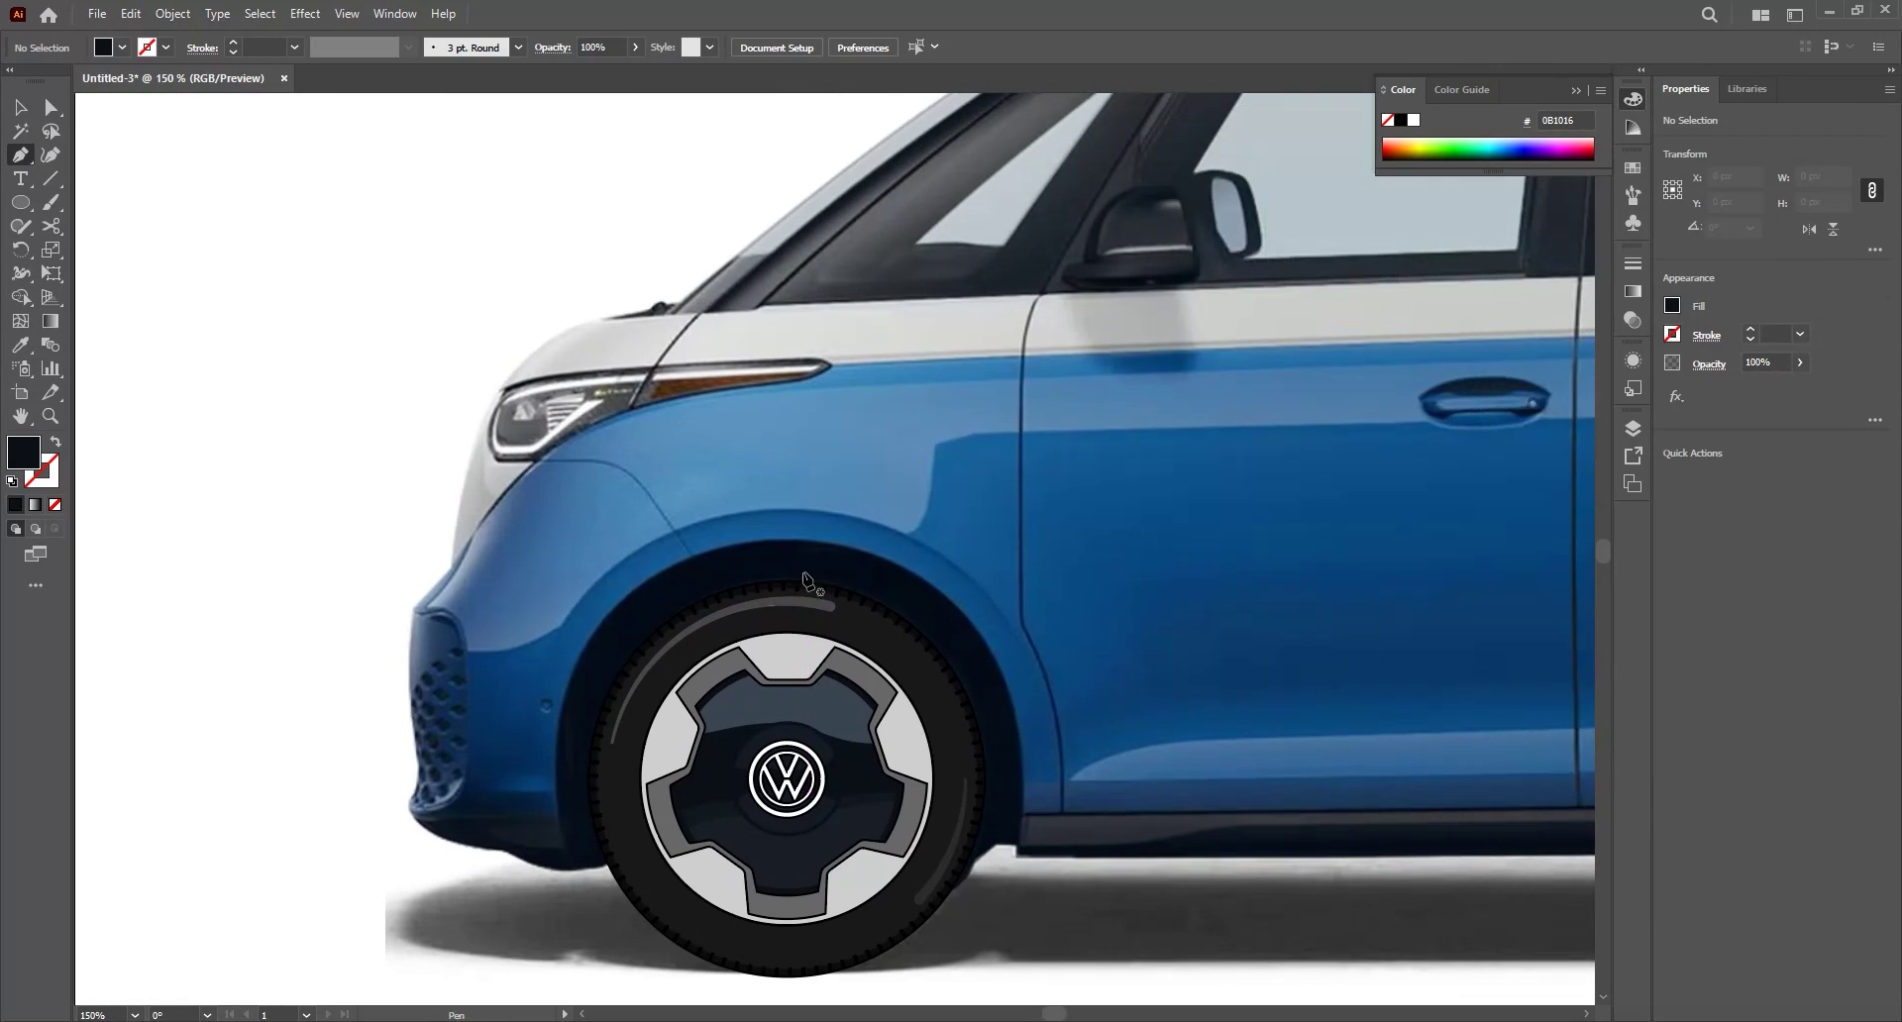
scroll(900, 522, "down", 1)
left_click_drag(1066, 506, 637, 484)
left_click_drag(557, 563, 878, 632)
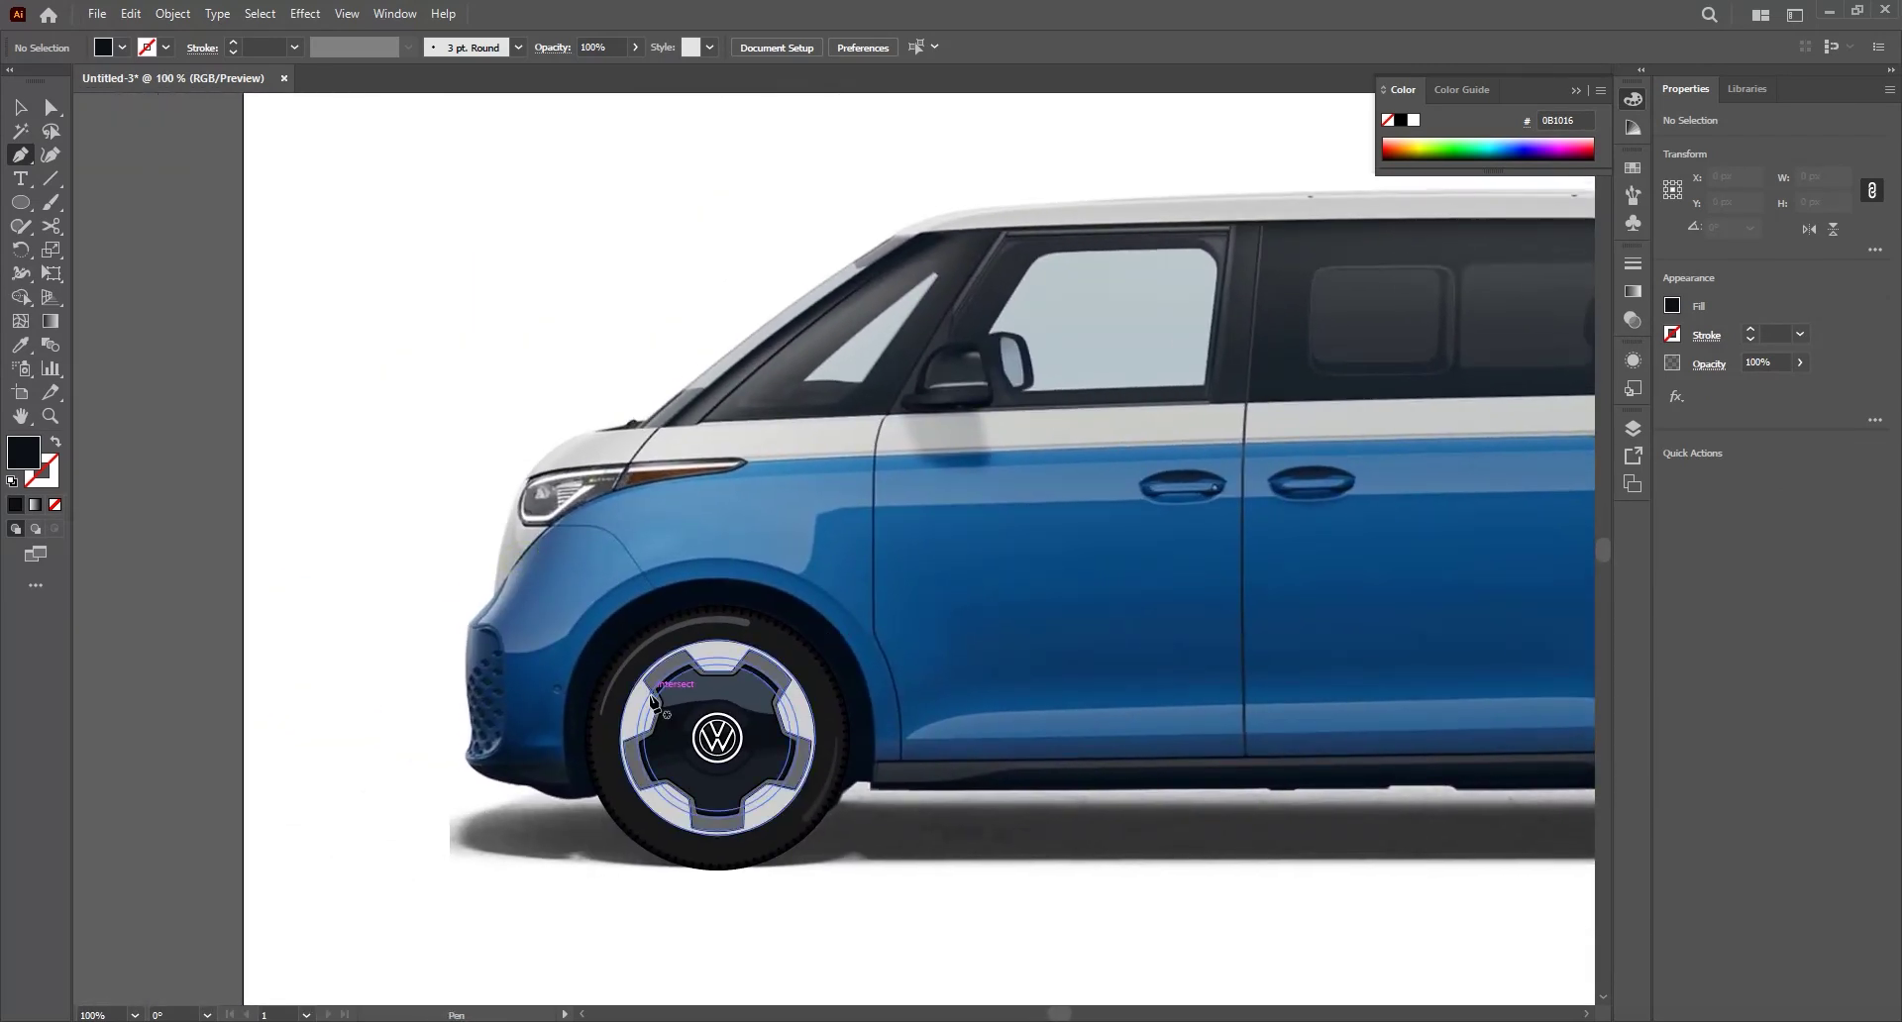
scroll(650, 773, "up", 2)
left_click_drag(522, 740, 773, 827)
left_click_drag(881, 593, 638, 465)
key("l")
mouse_move(590, 294)
left_mouse_down()
mouse_move(1206, 772)
mouse_move(578, 280)
left_mouse_up()
left_click_drag(644, 446, 748, 353)
left_click(1800, 364)
left_click_drag(684, 501, 713, 545)
- Adjust the curve handle of the ellipse's front-side anchor so its contour follows the wheel arch
key("a")
left_click(714, 546)
left_click_drag(714, 375, 715, 362)
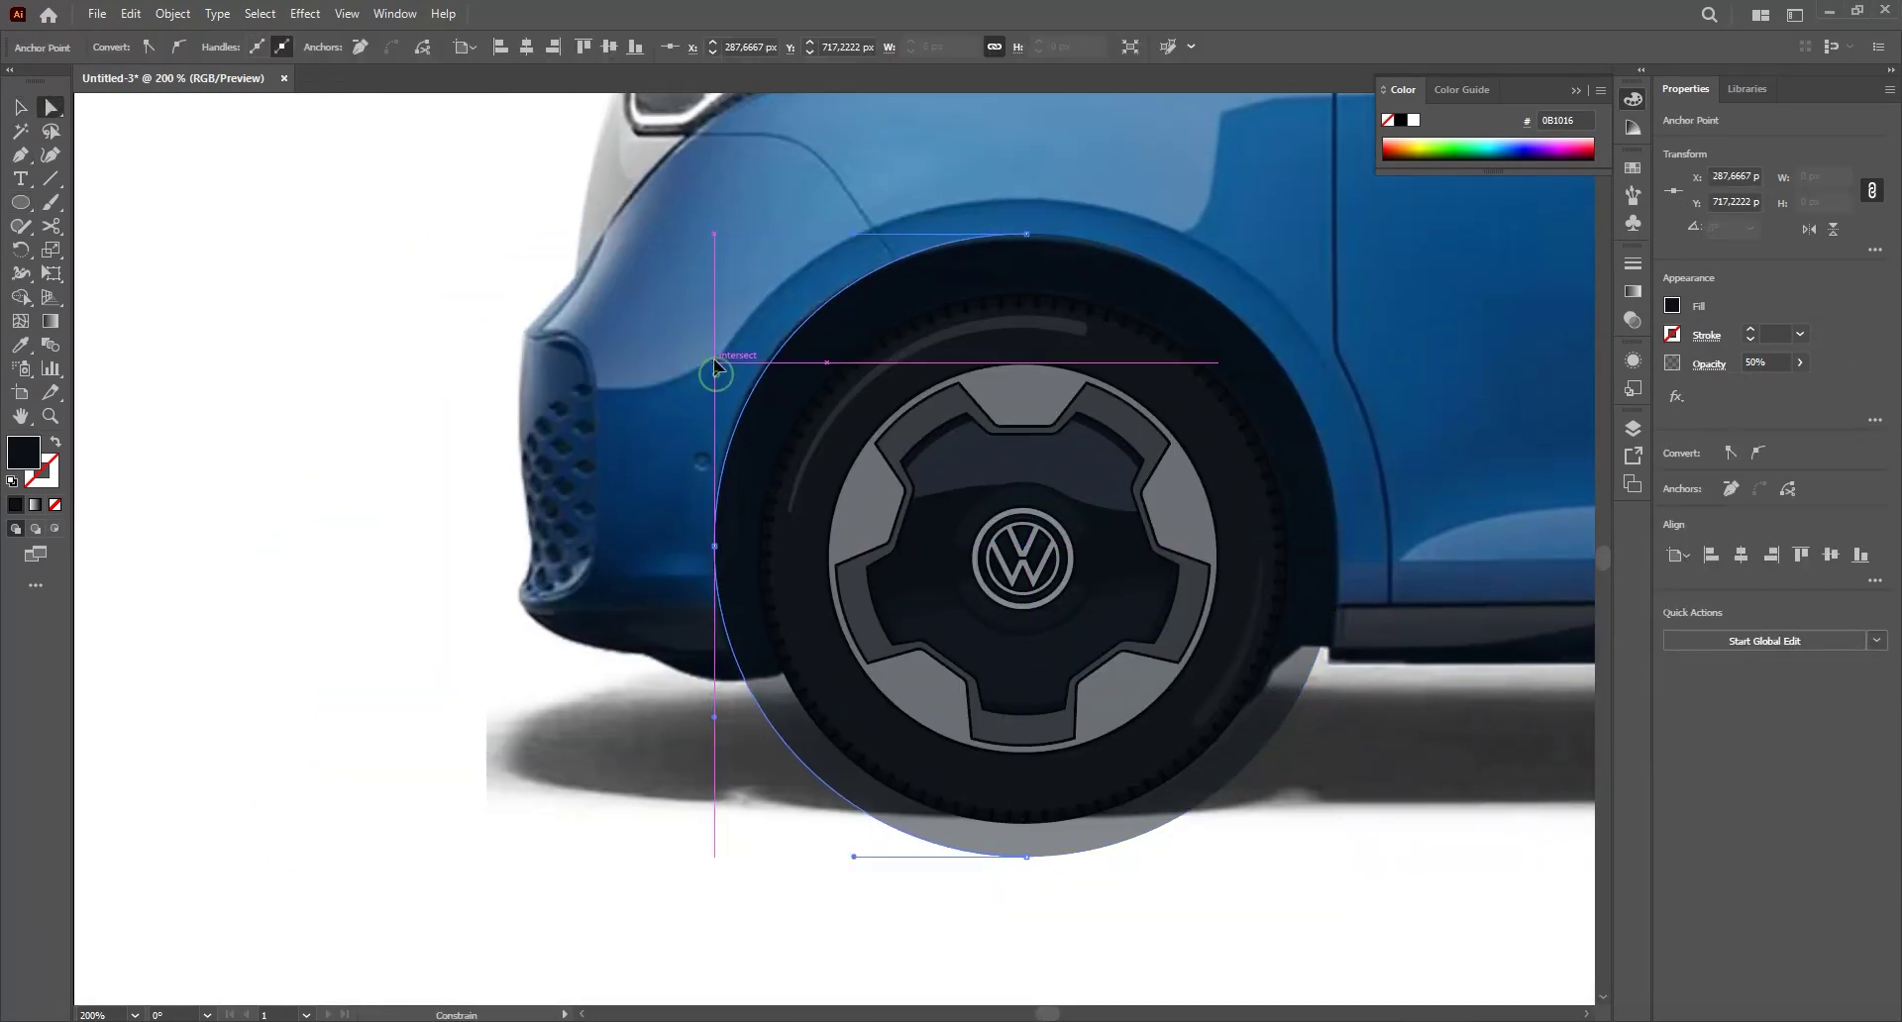
key("v")
left_click_drag(863, 505, 912, 492)
- Start the van's body outline with the Pen tool near the front wheel arch and trace around the front bumper
key("p")
left_click(795, 646)
left_click_drag(702, 646, 628, 644)
left_click_drag(578, 514, 573, 461)
left_click_drag(584, 436, 569, 800)
left_click(559, 680)
- Continue the body outline up the van's nose and along the hood toward the windshield
left_click_drag(574, 654, 628, 791)
left_click_drag(644, 684, 562, 773)
left_click_drag(594, 663, 645, 594)
left_click_drag(759, 558, 791, 555)
left_click(843, 537)
- Continue the body outline up the windshield and onto the front edge of the roof
left_click_drag(1051, 432, 656, 654)
left_click_drag(851, 483, 717, 581)
left_click_drag(703, 557, 591, 586)
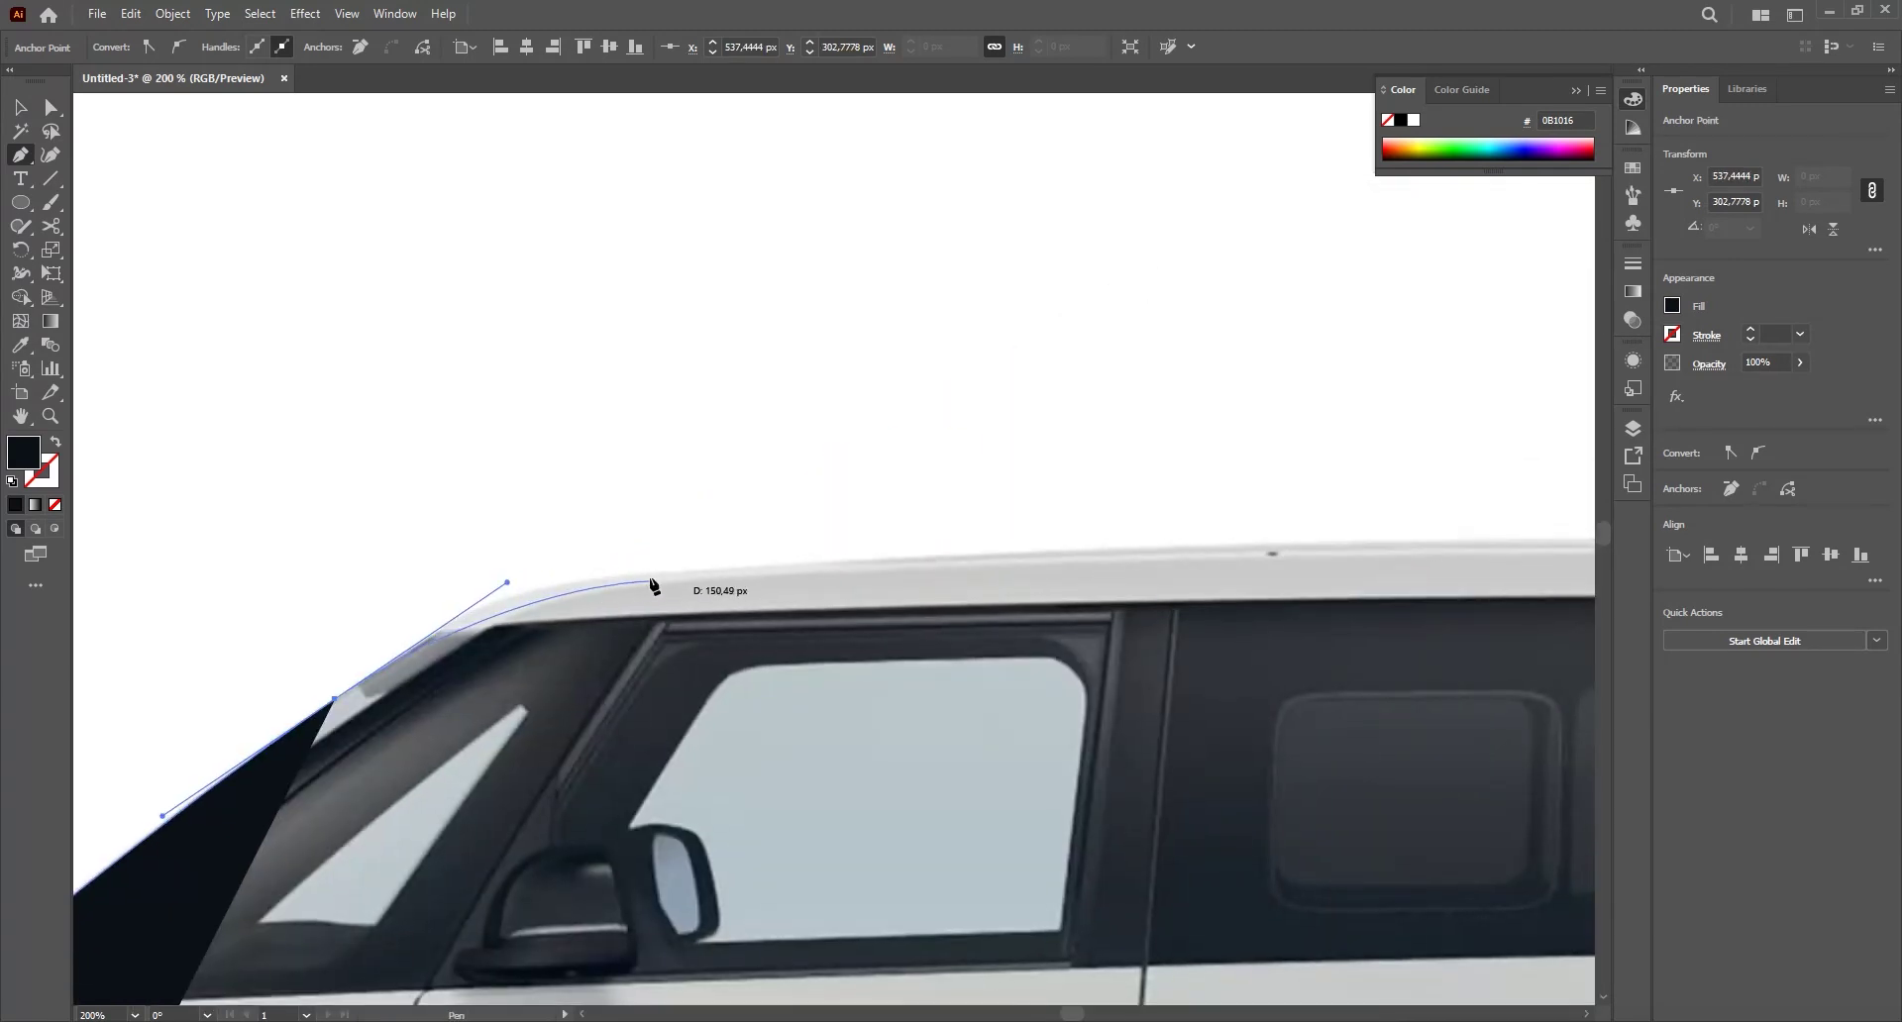
left_click_drag(767, 564, 768, 564)
left_click_drag(1344, 576, 425, 578)
scroll(720, 537, "down", 1)
left_click_drag(538, 601, 1013, 600)
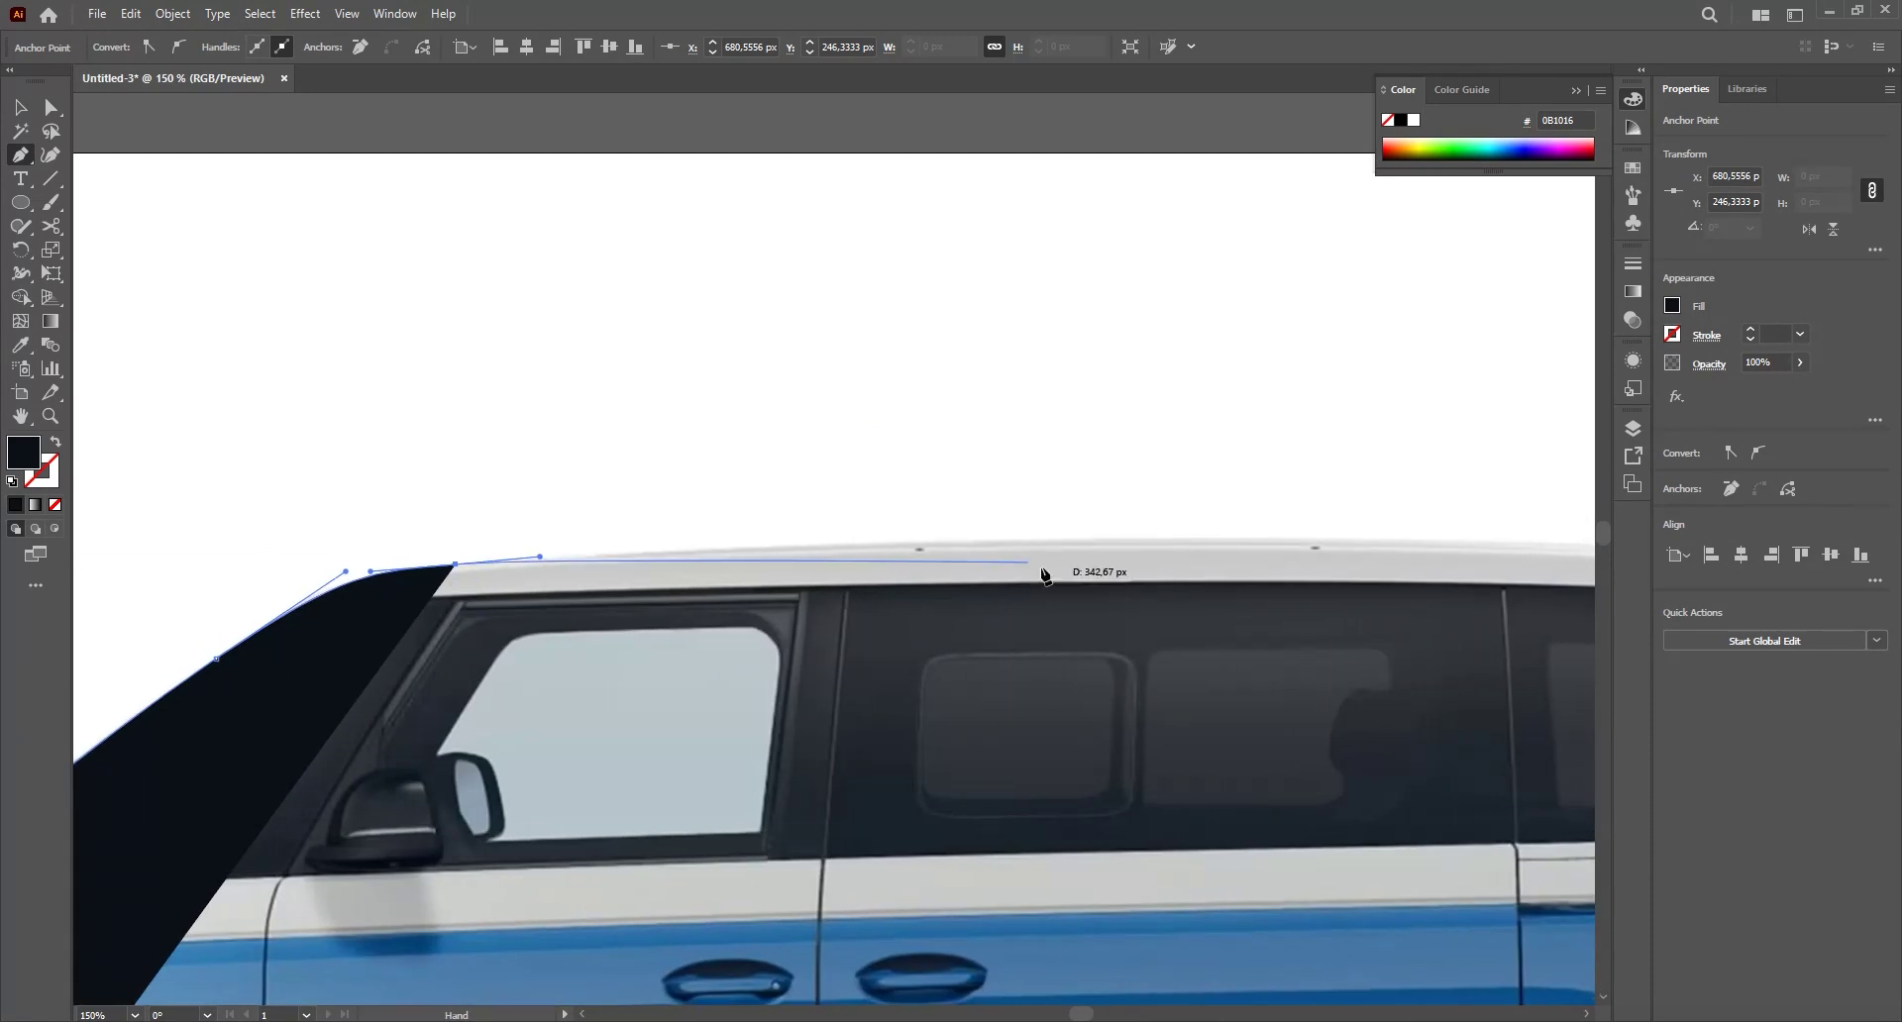
- Trace the body outline along the roof above the side windows toward the rear antenna
scroll(1043, 574, "up", 1)
left_click_drag(998, 535, 1119, 583)
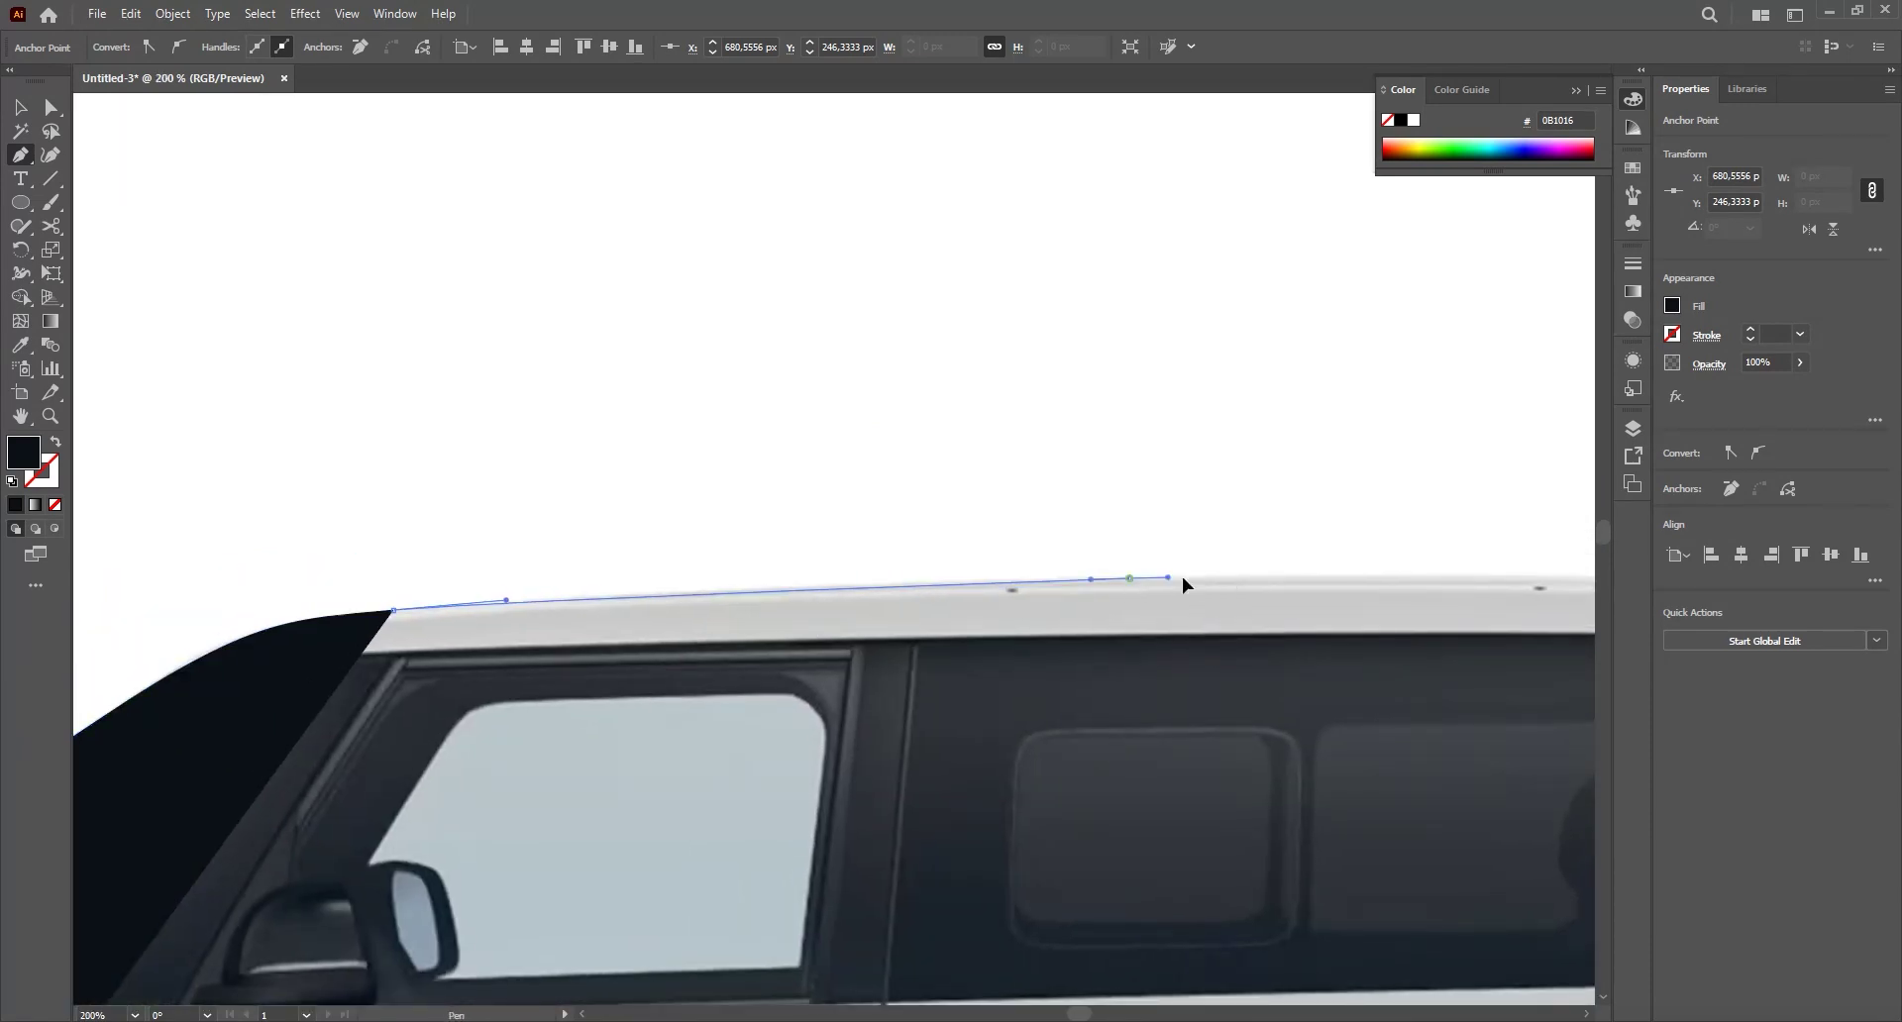
left_click_drag(1273, 578, 658, 582)
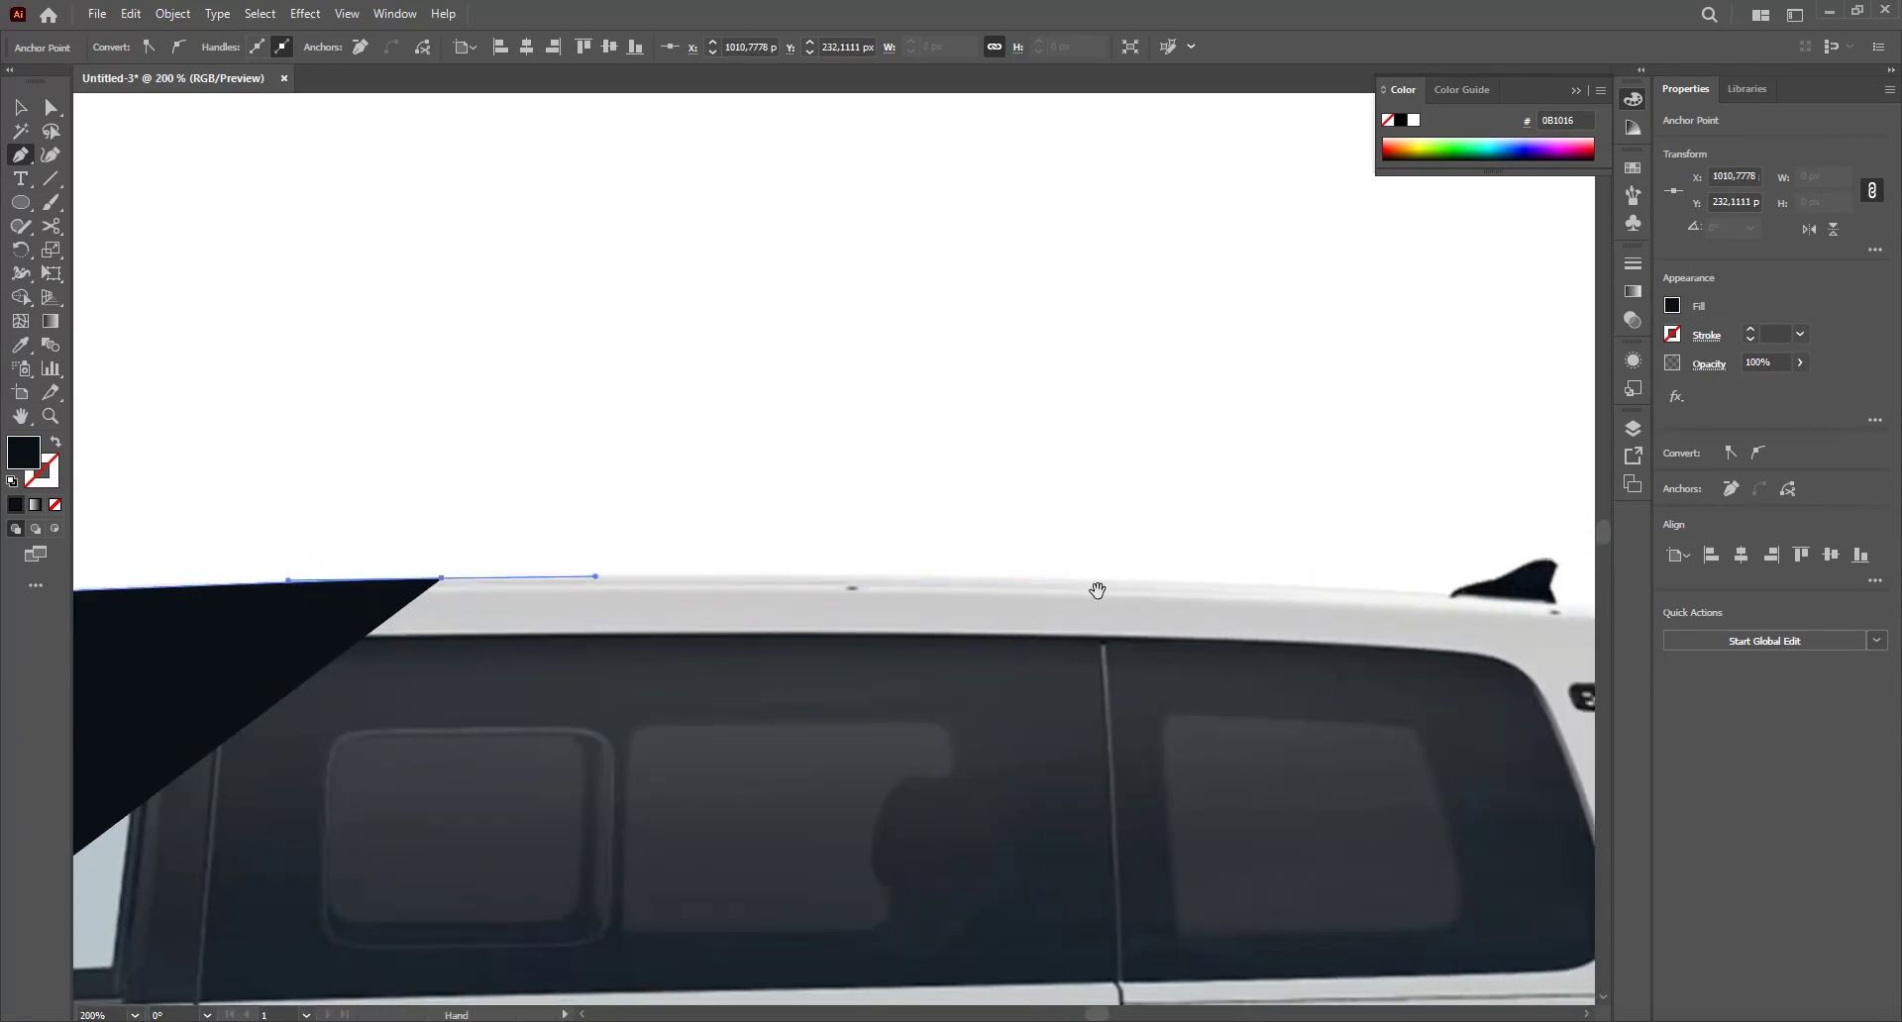
left_click_drag(1087, 592, 850, 589)
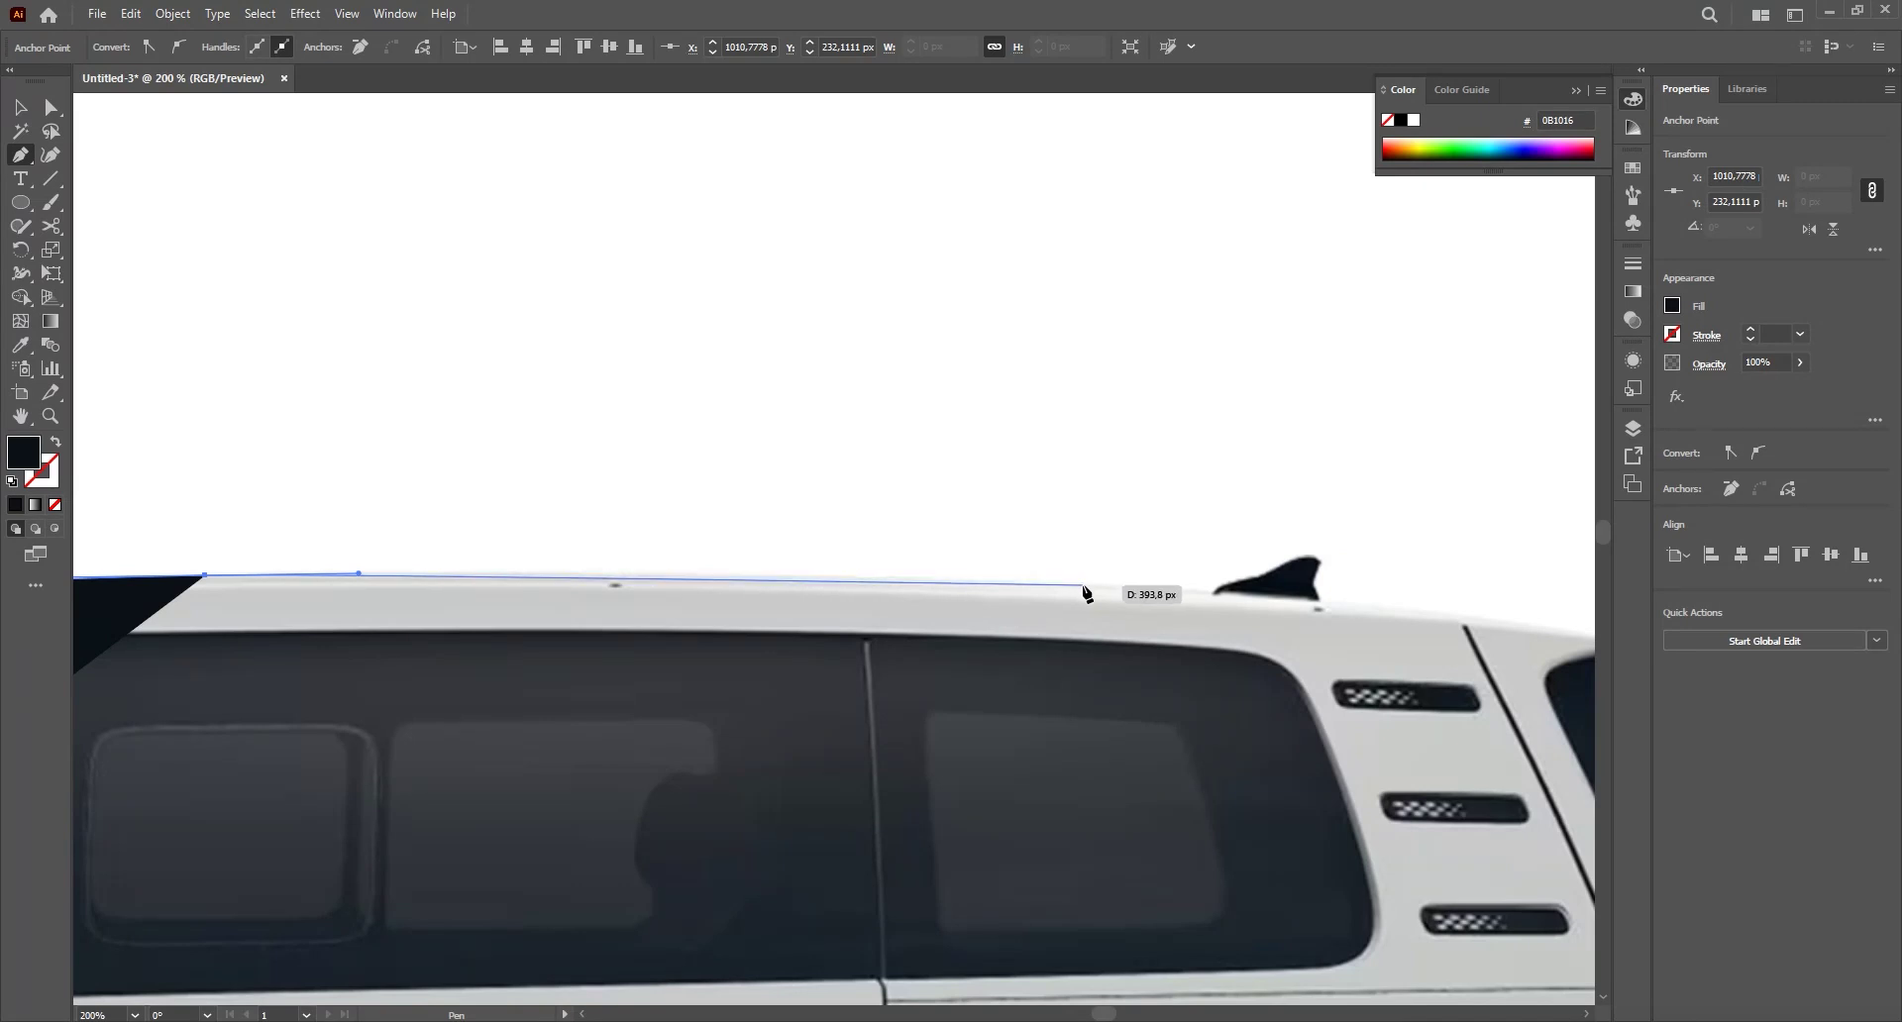
left_click(1287, 597)
left_click_drag(1293, 595, 839, 593)
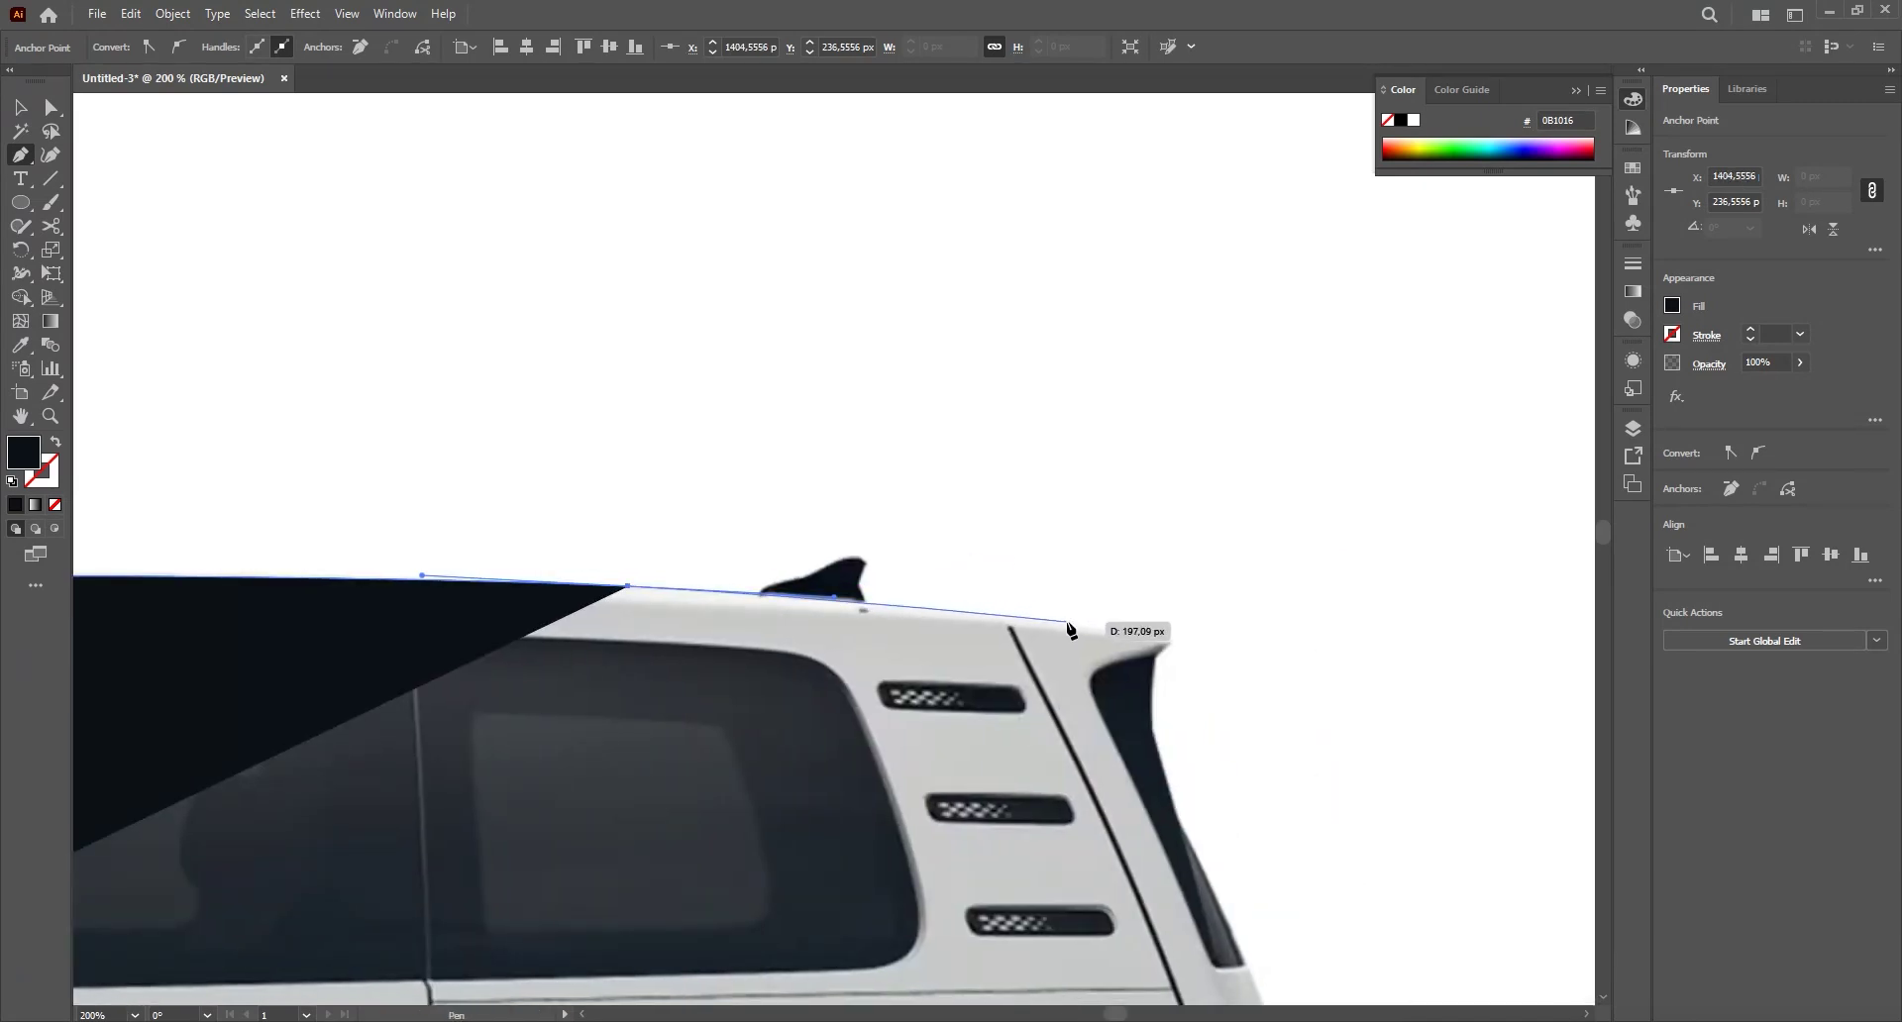
- Extend the body outline past the antenna, around the tip of the rear spoiler and down the rear window
left_click_drag(1136, 630, 1148, 636)
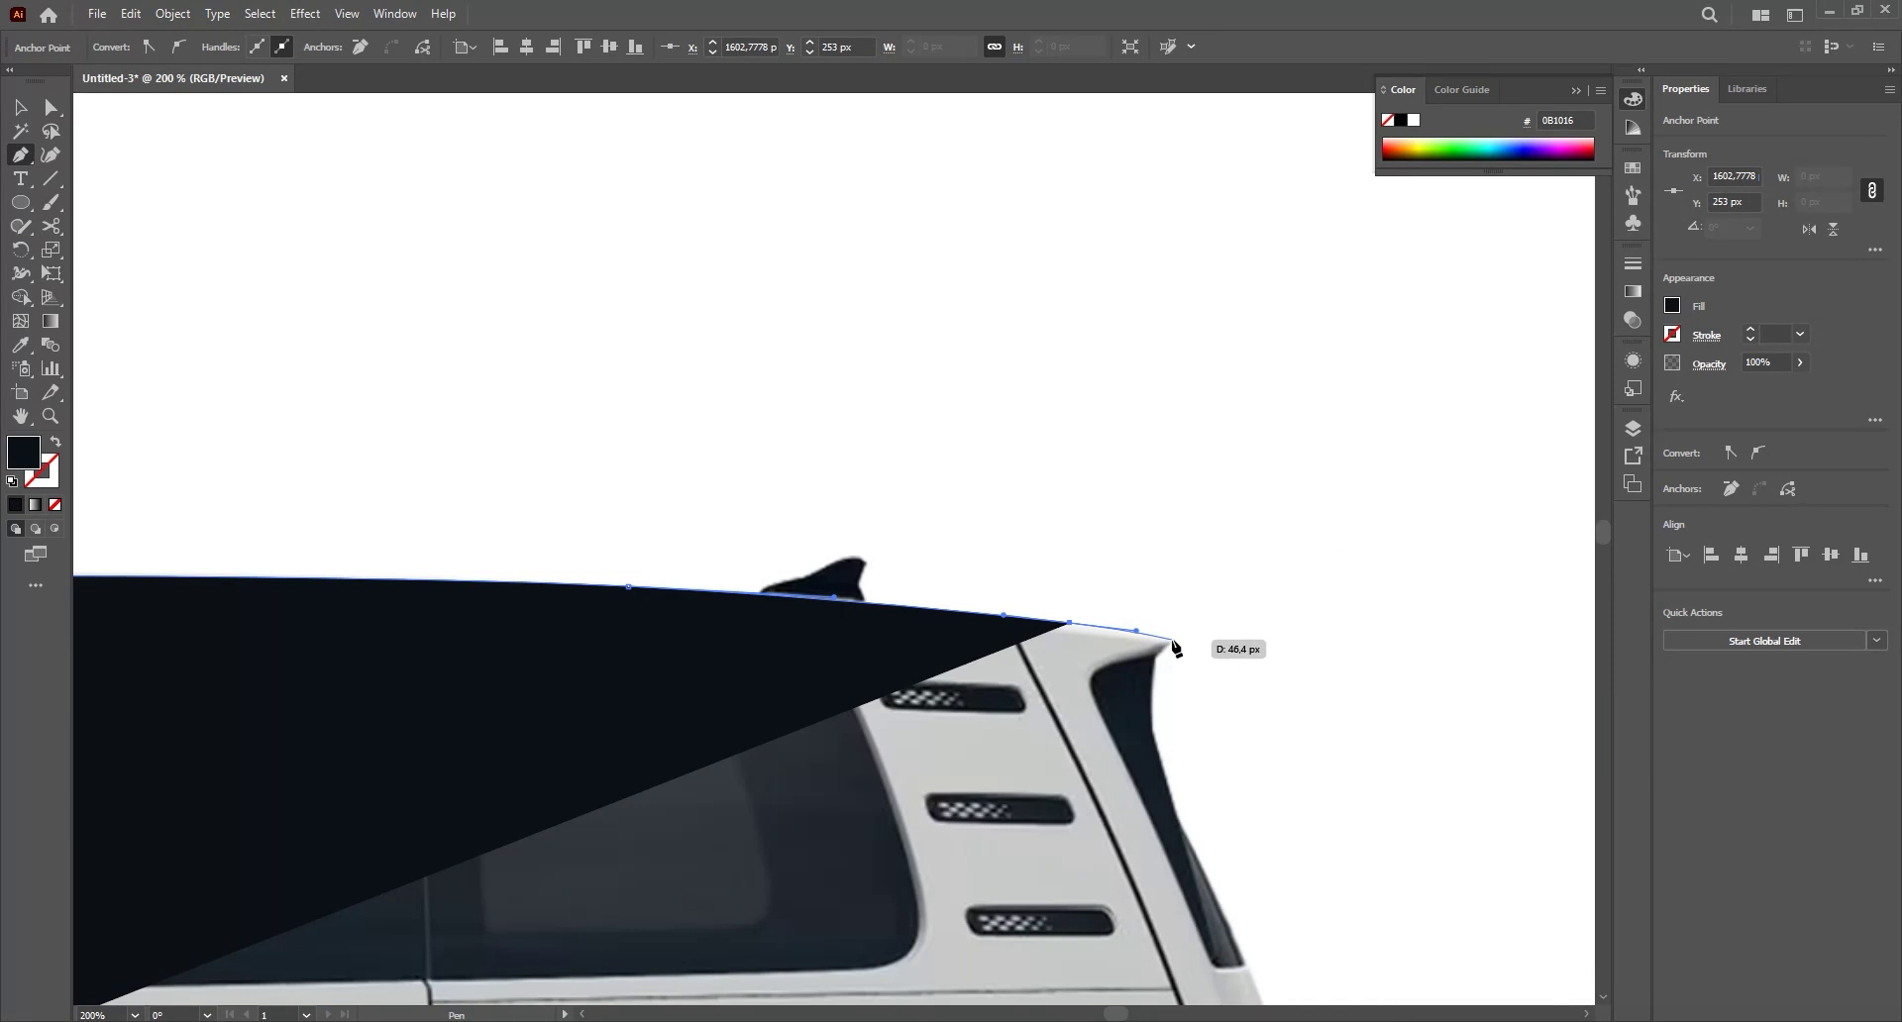
scroll(1172, 644, "up", 2)
left_click_drag(1173, 641, 1154, 646)
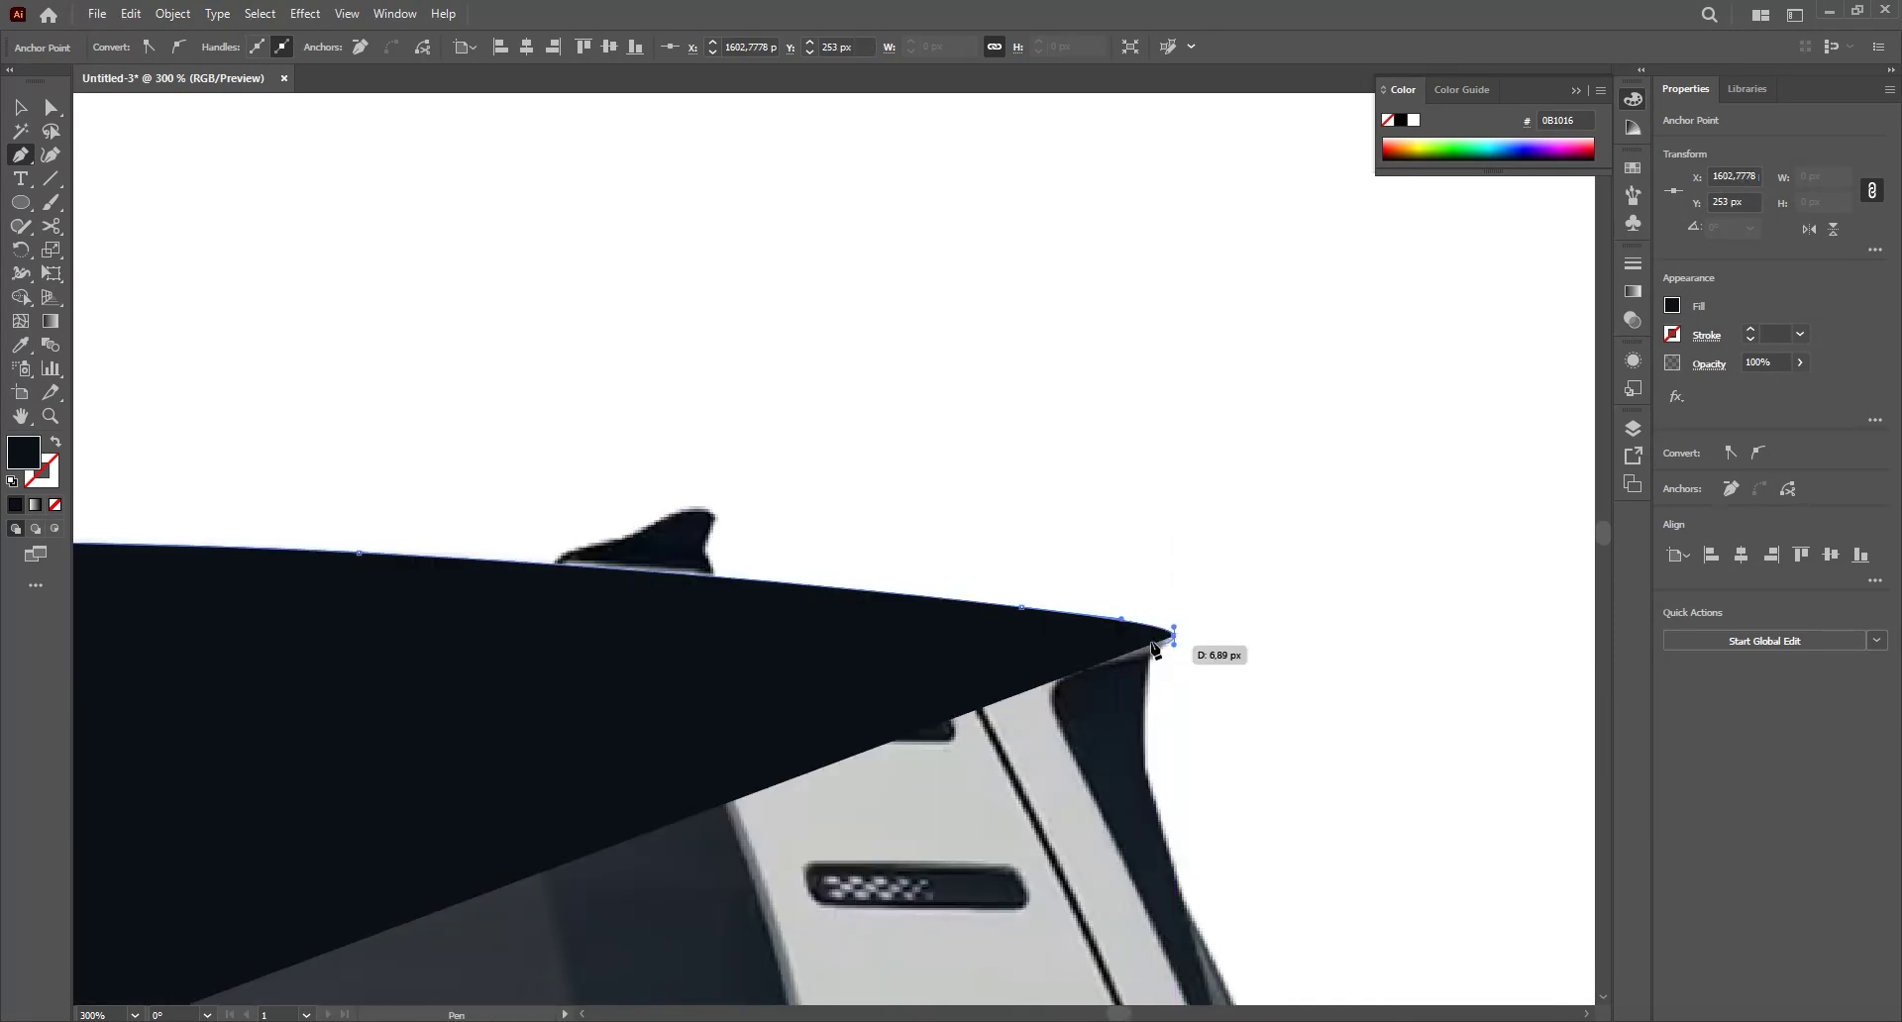
left_click_drag(1174, 872, 1055, 578)
left_click_drag(1066, 615, 1052, 510)
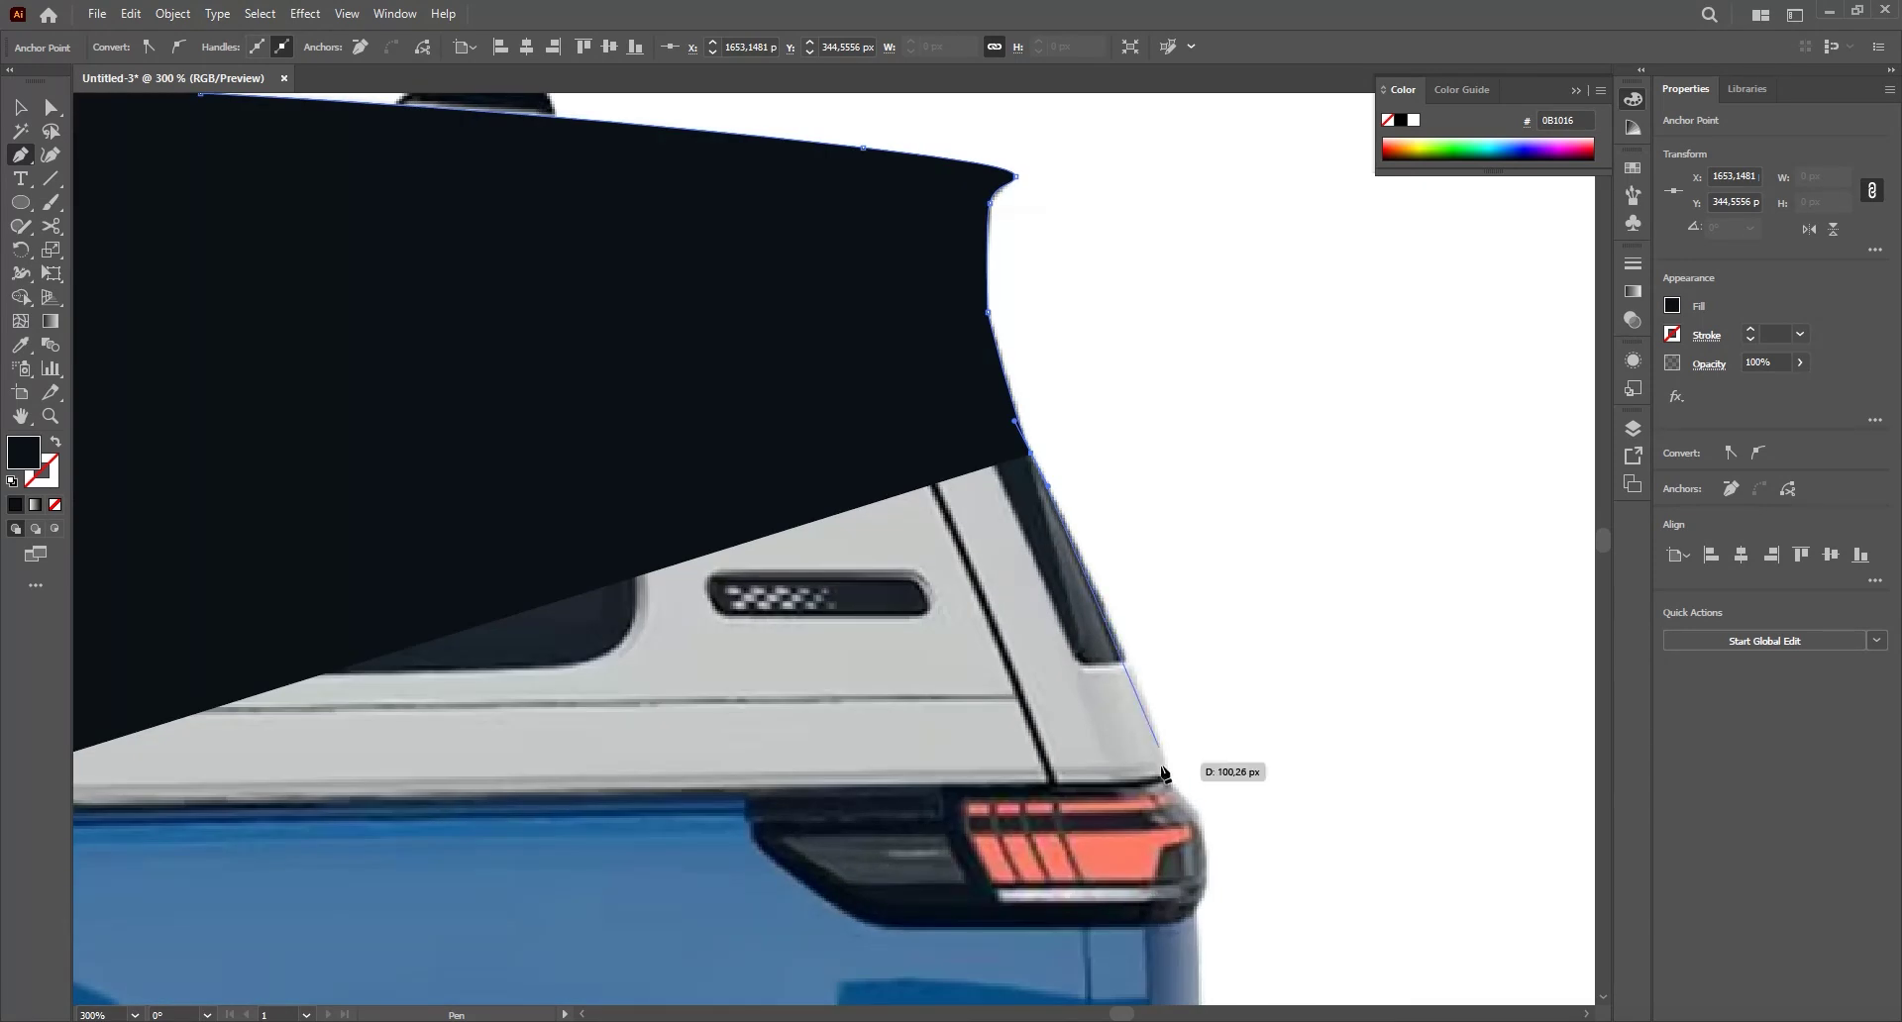
- Continue the body outline from the rear pillar around the taillight and down the tailgate
left_click_drag(1168, 777, 1193, 825)
left_click_drag(1206, 838, 1138, 675)
left_click_drag(1134, 755, 1135, 765)
left_click_drag(1124, 790, 1190, 151)
left_click(1193, 497)
- Trace the body outline around the rear bumper and under it to the rear wheel arch
left_click_drag(1185, 599, 1153, 480)
left_click_drag(1229, 583, 1127, 454)
left_click(1170, 443)
mouse_move(1112, 584)
left_mouse_down()
mouse_move(1158, 440)
mouse_move(1127, 581)
left_mouse_up()
left_click_drag(940, 593, 1346, 632)
left_click(1153, 662)
- Set the body outline's opacity to 36% and close the path along the van's underside
left_click(1800, 362)
left_click(1740, 384)
scroll(1134, 709, "down", 1)
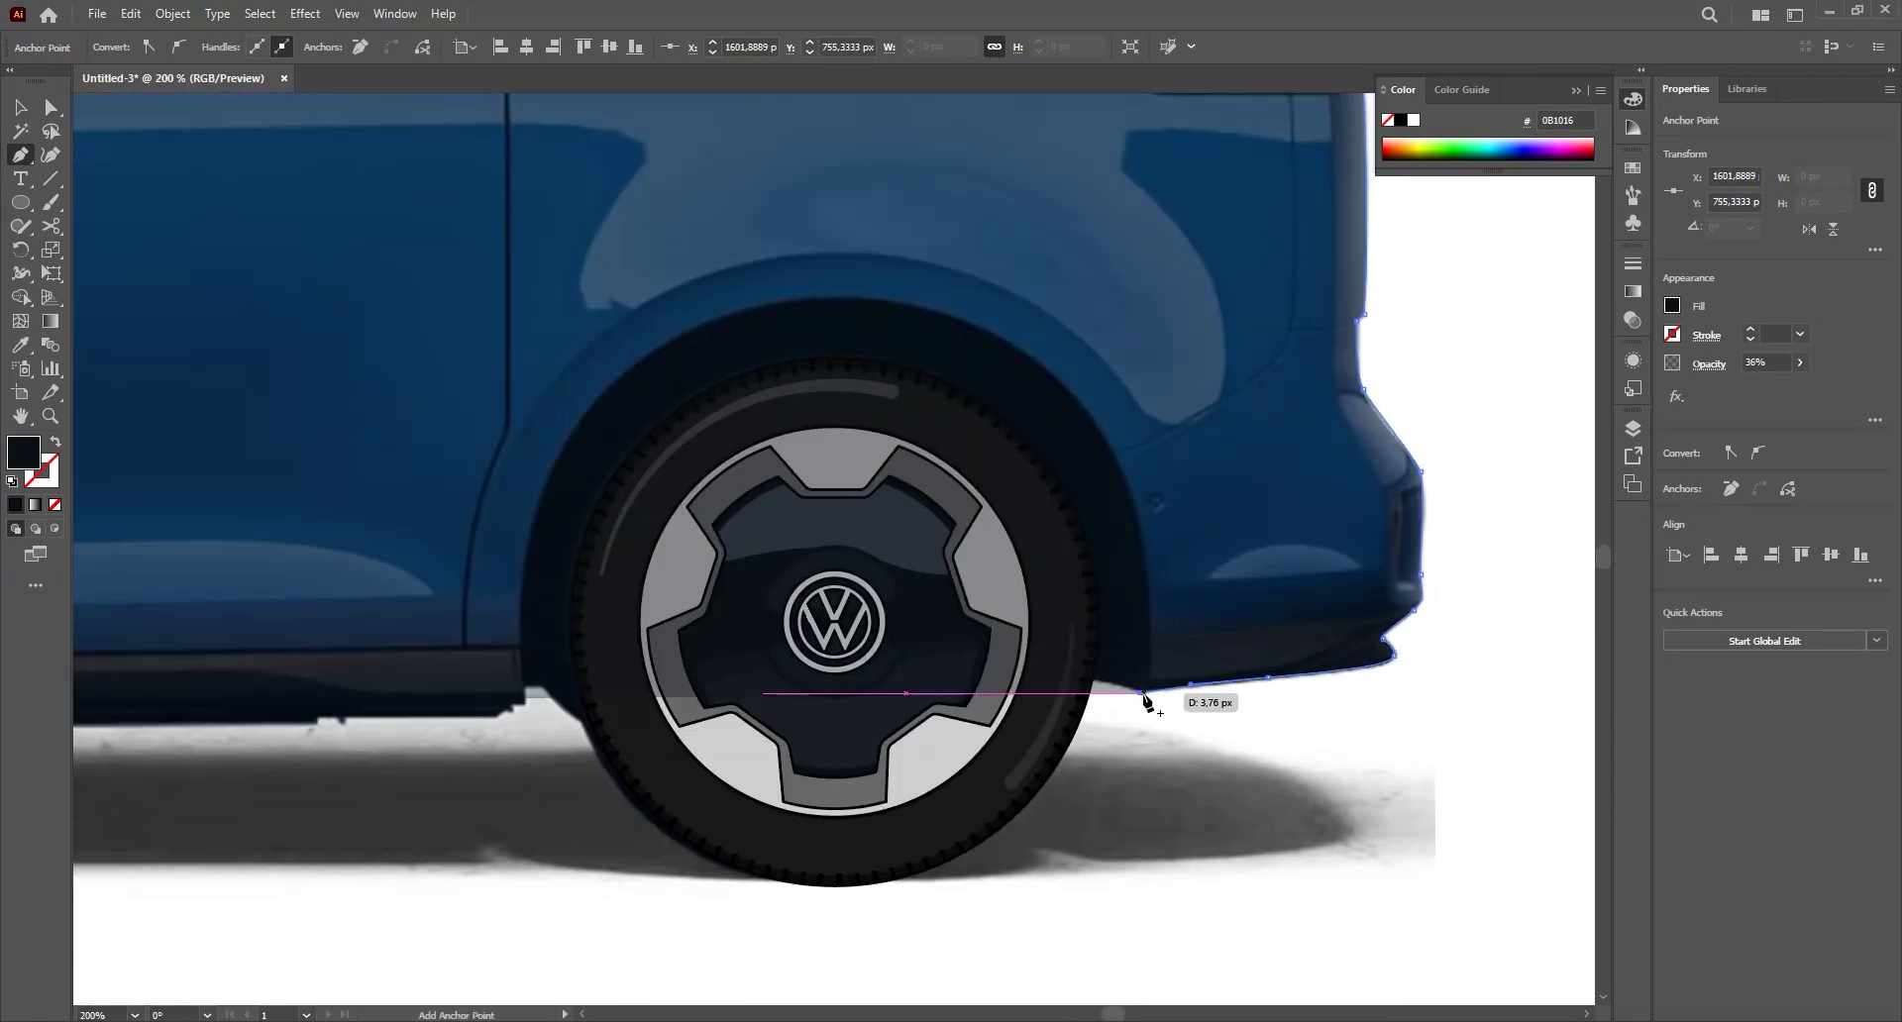
scroll(1050, 684, "down", 1)
left_click(637, 656)
left_click_drag(642, 662, 1460, 666)
left_click_drag(763, 675, 1546, 679)
left_click(705, 657)
- Place the 50% opacity wheel arch ellipse over the rear arch as well and widen it slightly to fit
key("v")
left_click(1049, 725)
left_click_drag(1050, 725, 607, 735)
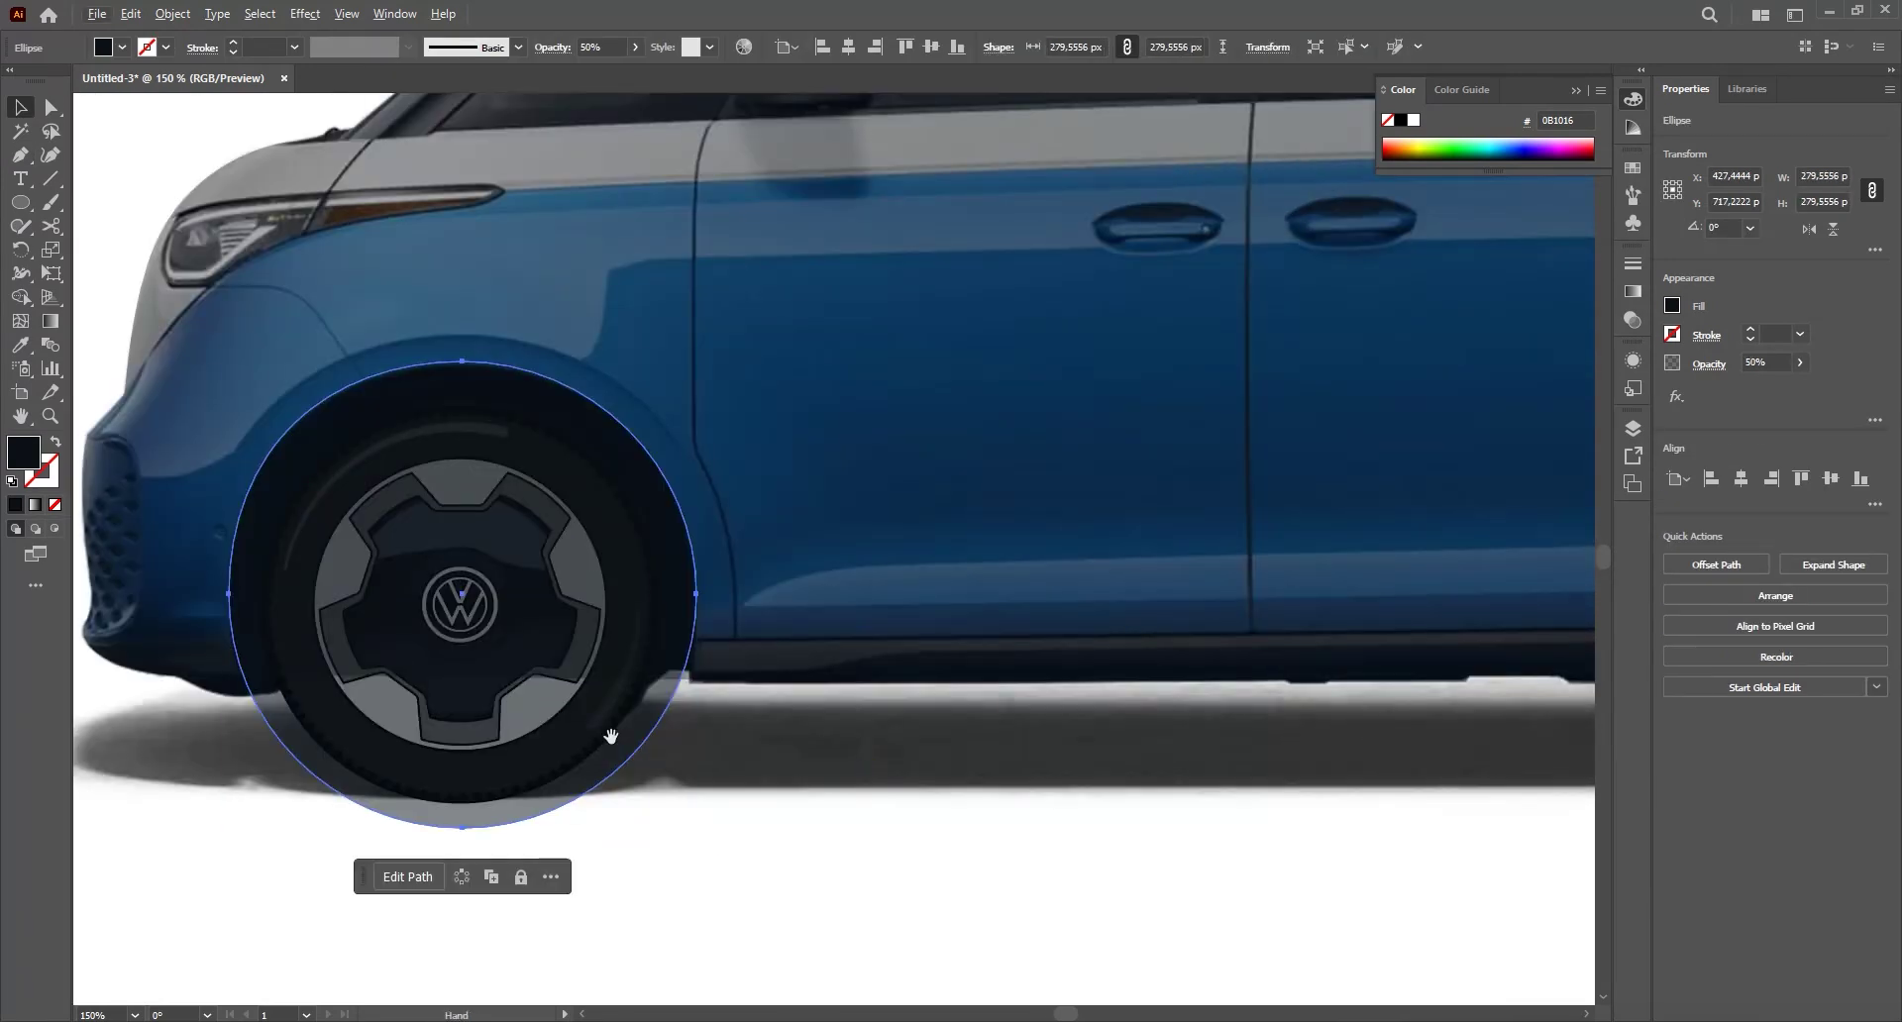
scroll(360, 694, "down", 1)
left_click_drag(274, 743, 1441, 745)
left_click_drag(1170, 565, 1174, 568)
scroll(980, 703, "down", 3)
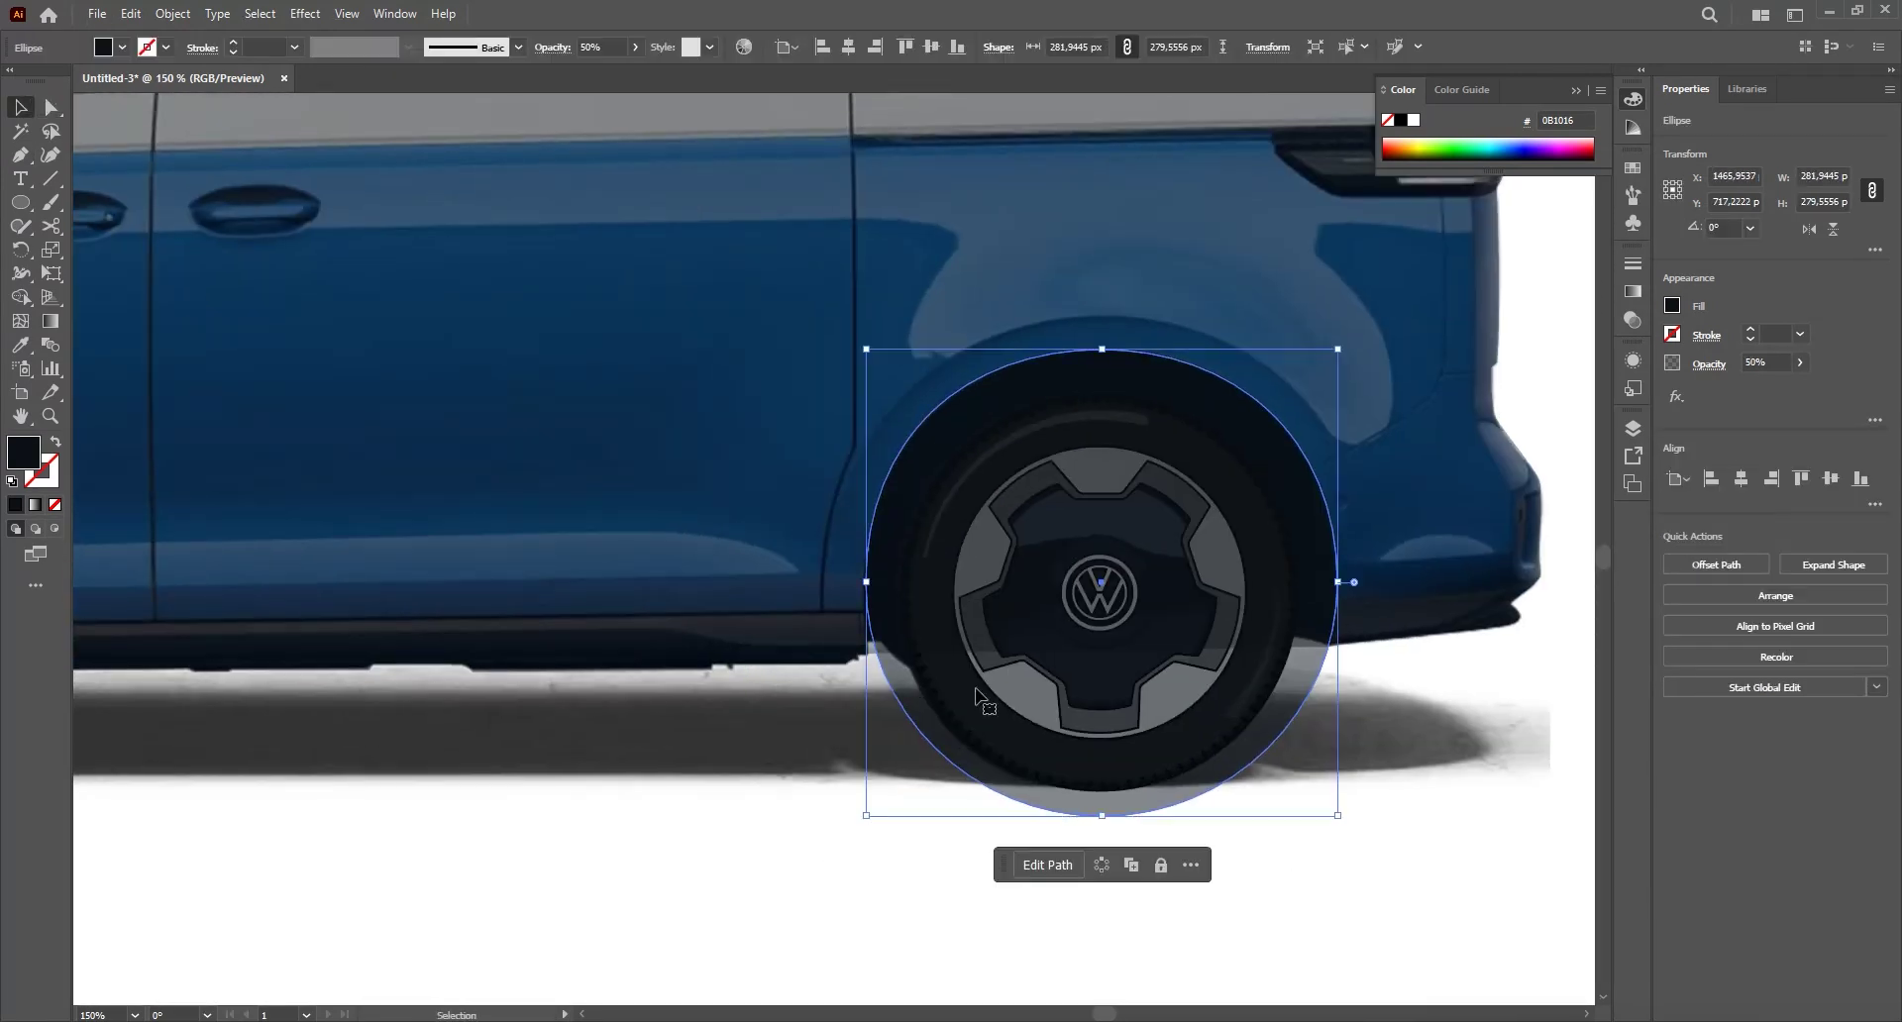
- Bring both wheel arch ellipses to the front and subtract them from the body shape with Minus Front
left_click(372, 718, "shift")
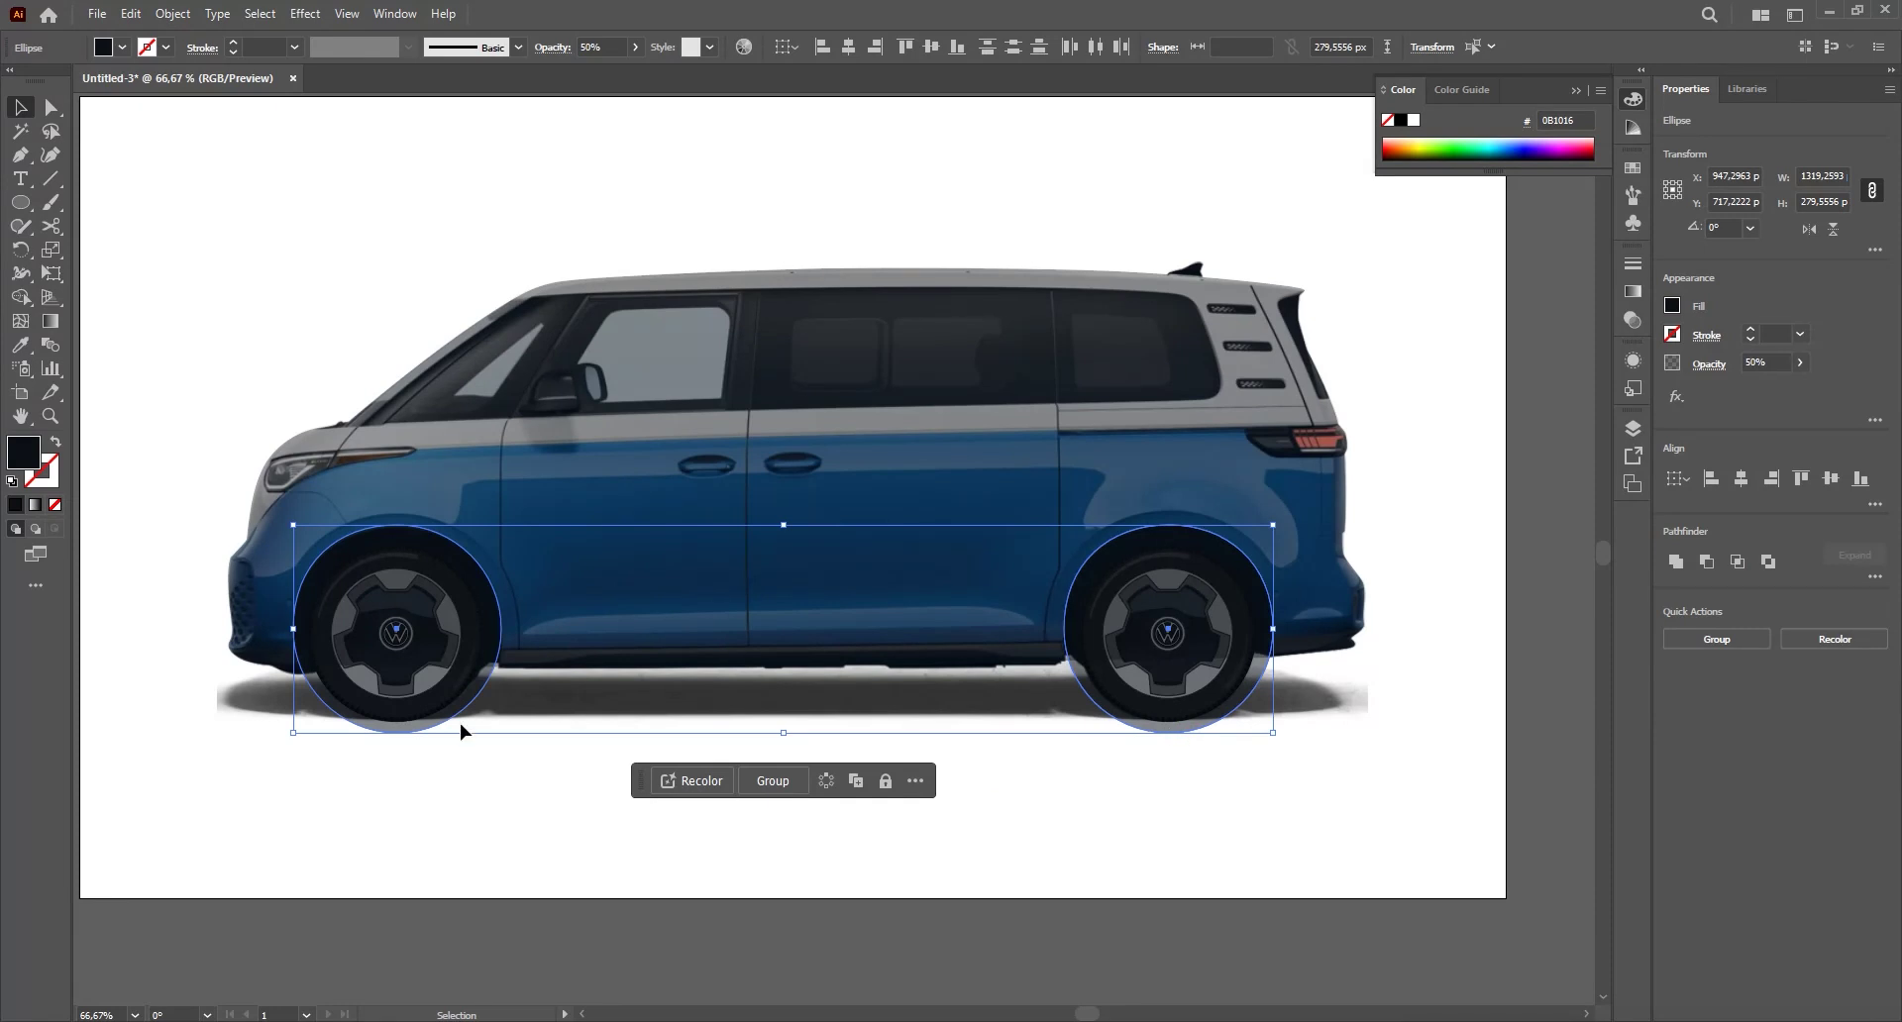
key("ctrl+shift+bracketright")
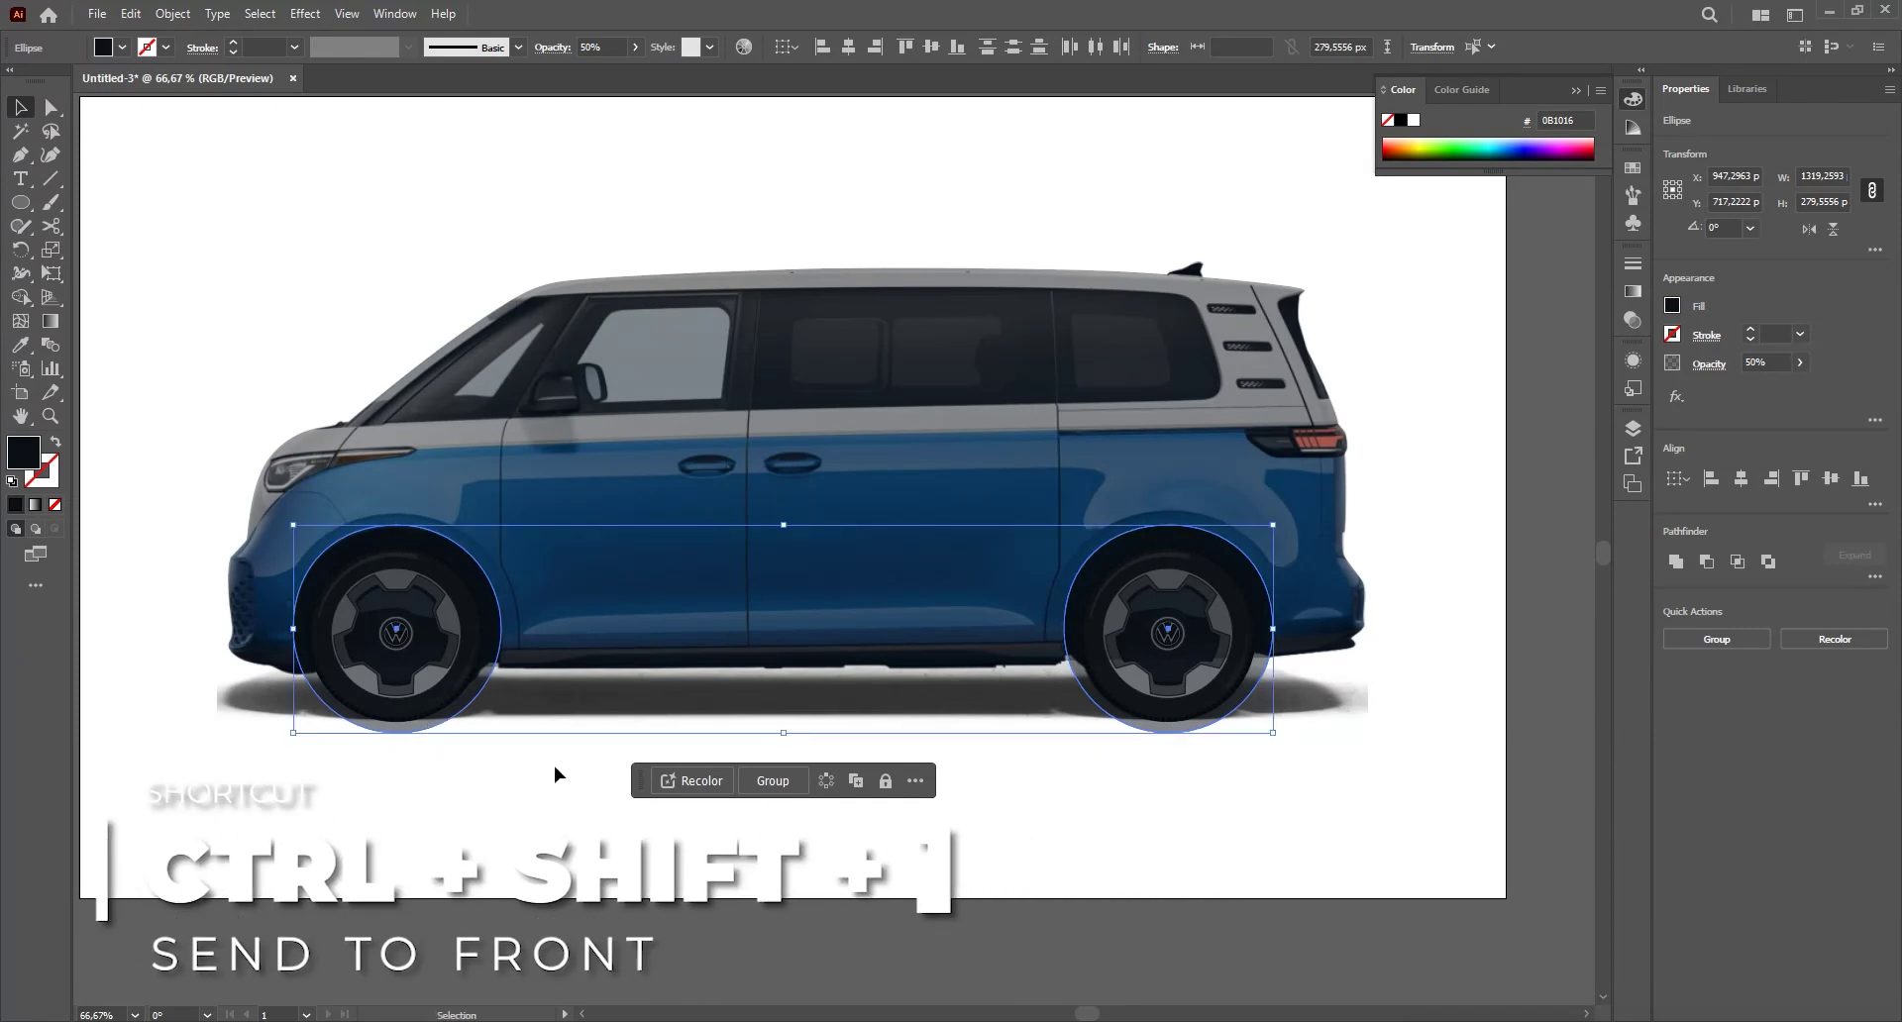
left_click(911, 463, "shift")
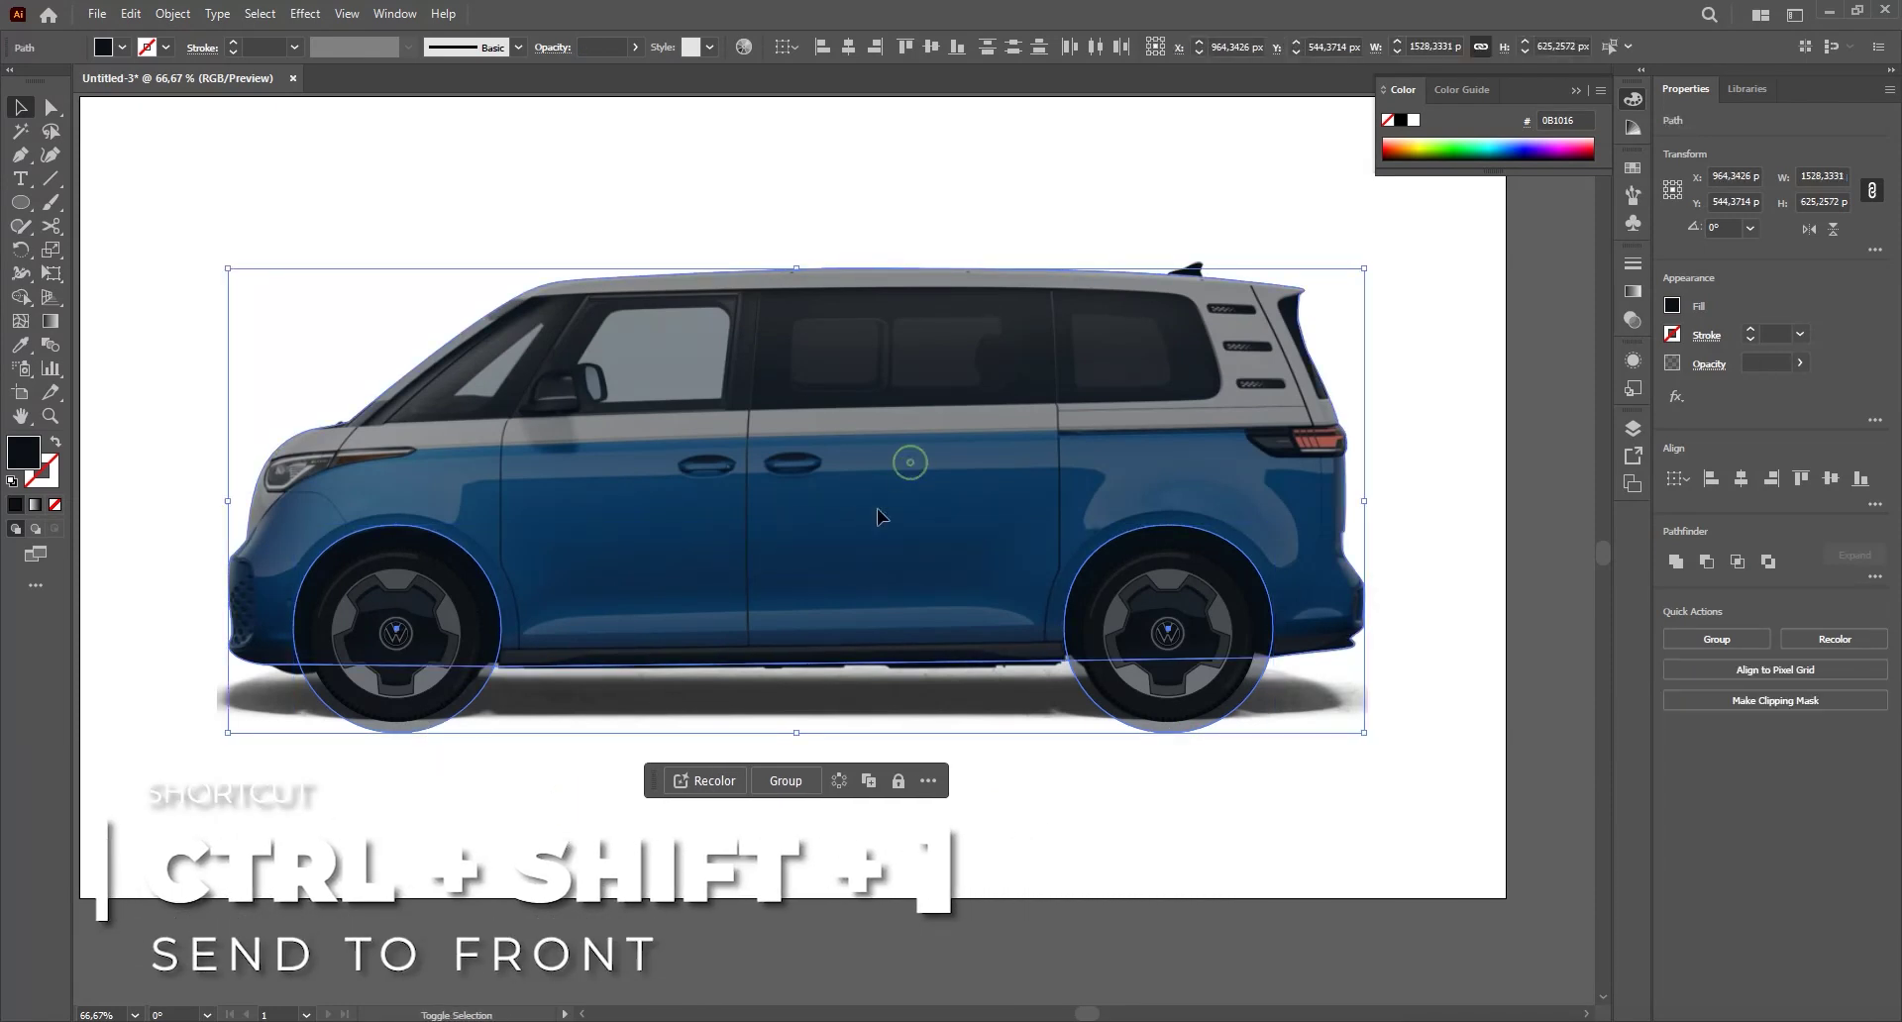
left_click(1706, 562)
left_click(1113, 840)
left_click_drag(941, 551, 866, 343)
key("ctrl+z")
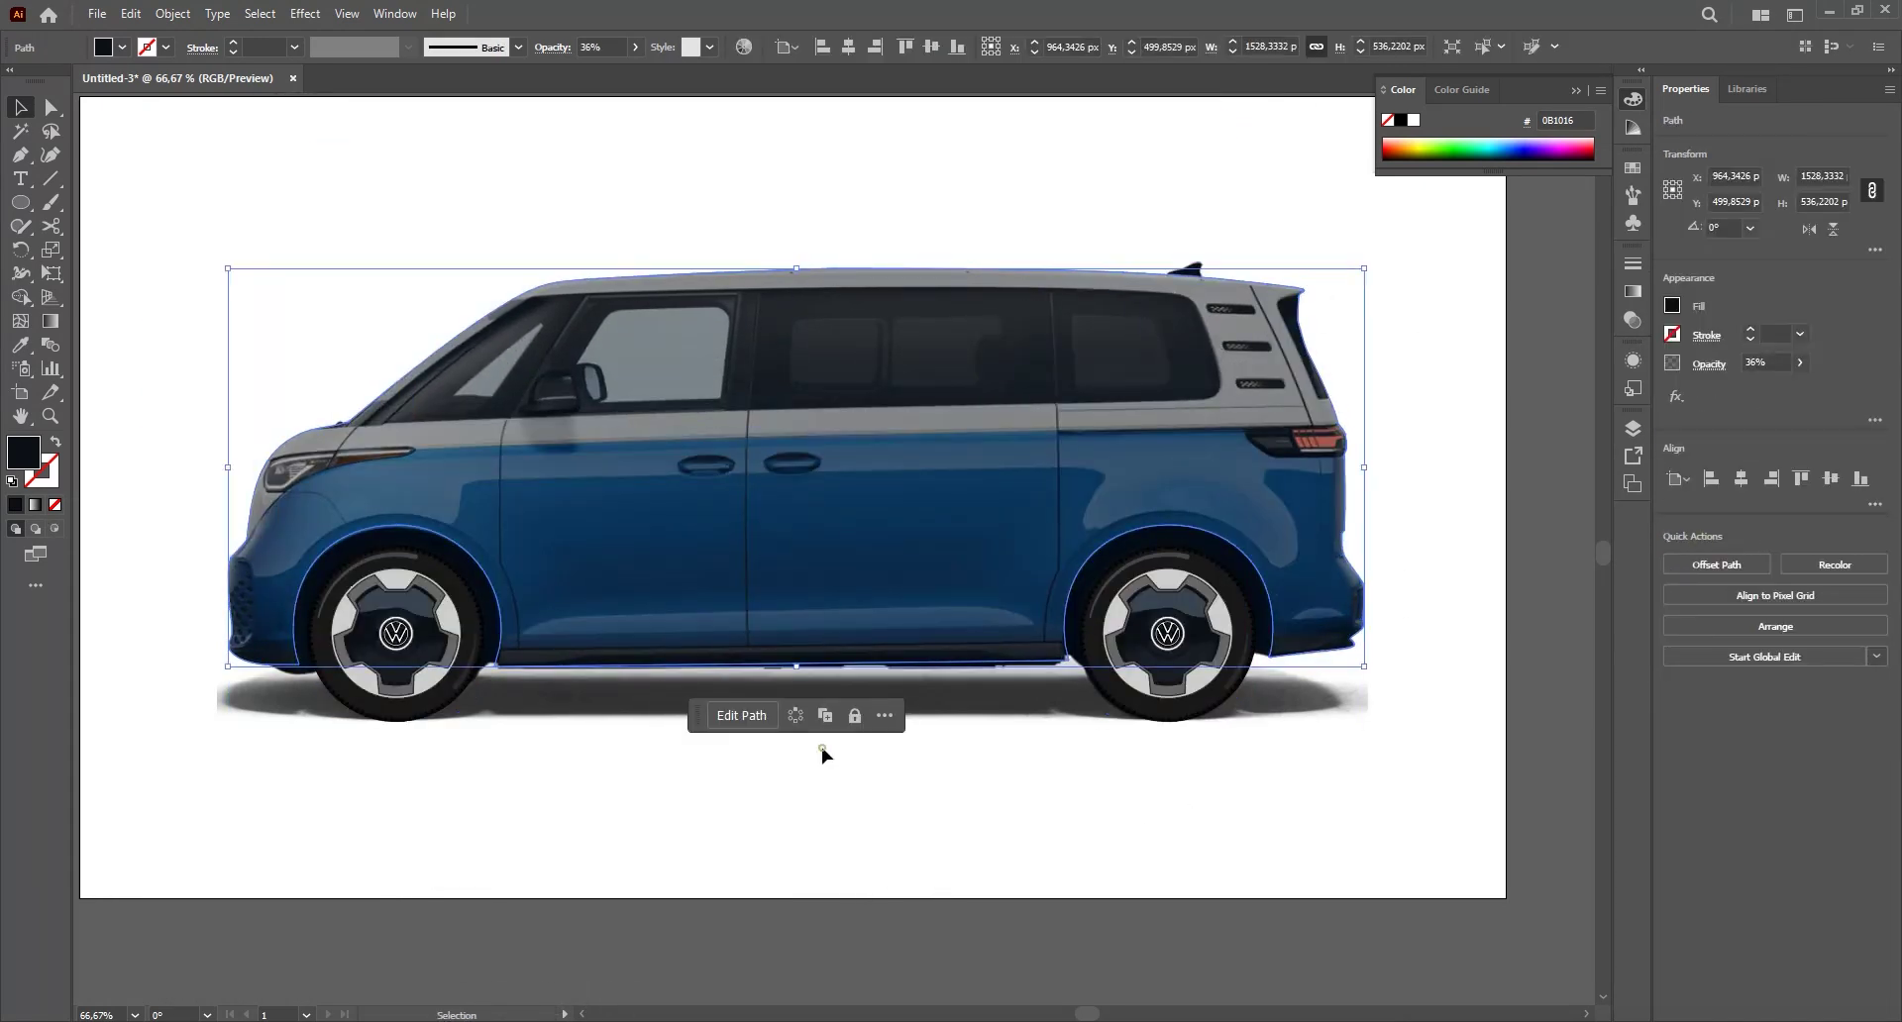
left_click(822, 749)
- Reposition the body outline's anchor at the lower corner just in front of the rear wheel arch
scroll(1085, 661, "up", 5)
key("a")
left_click(986, 661)
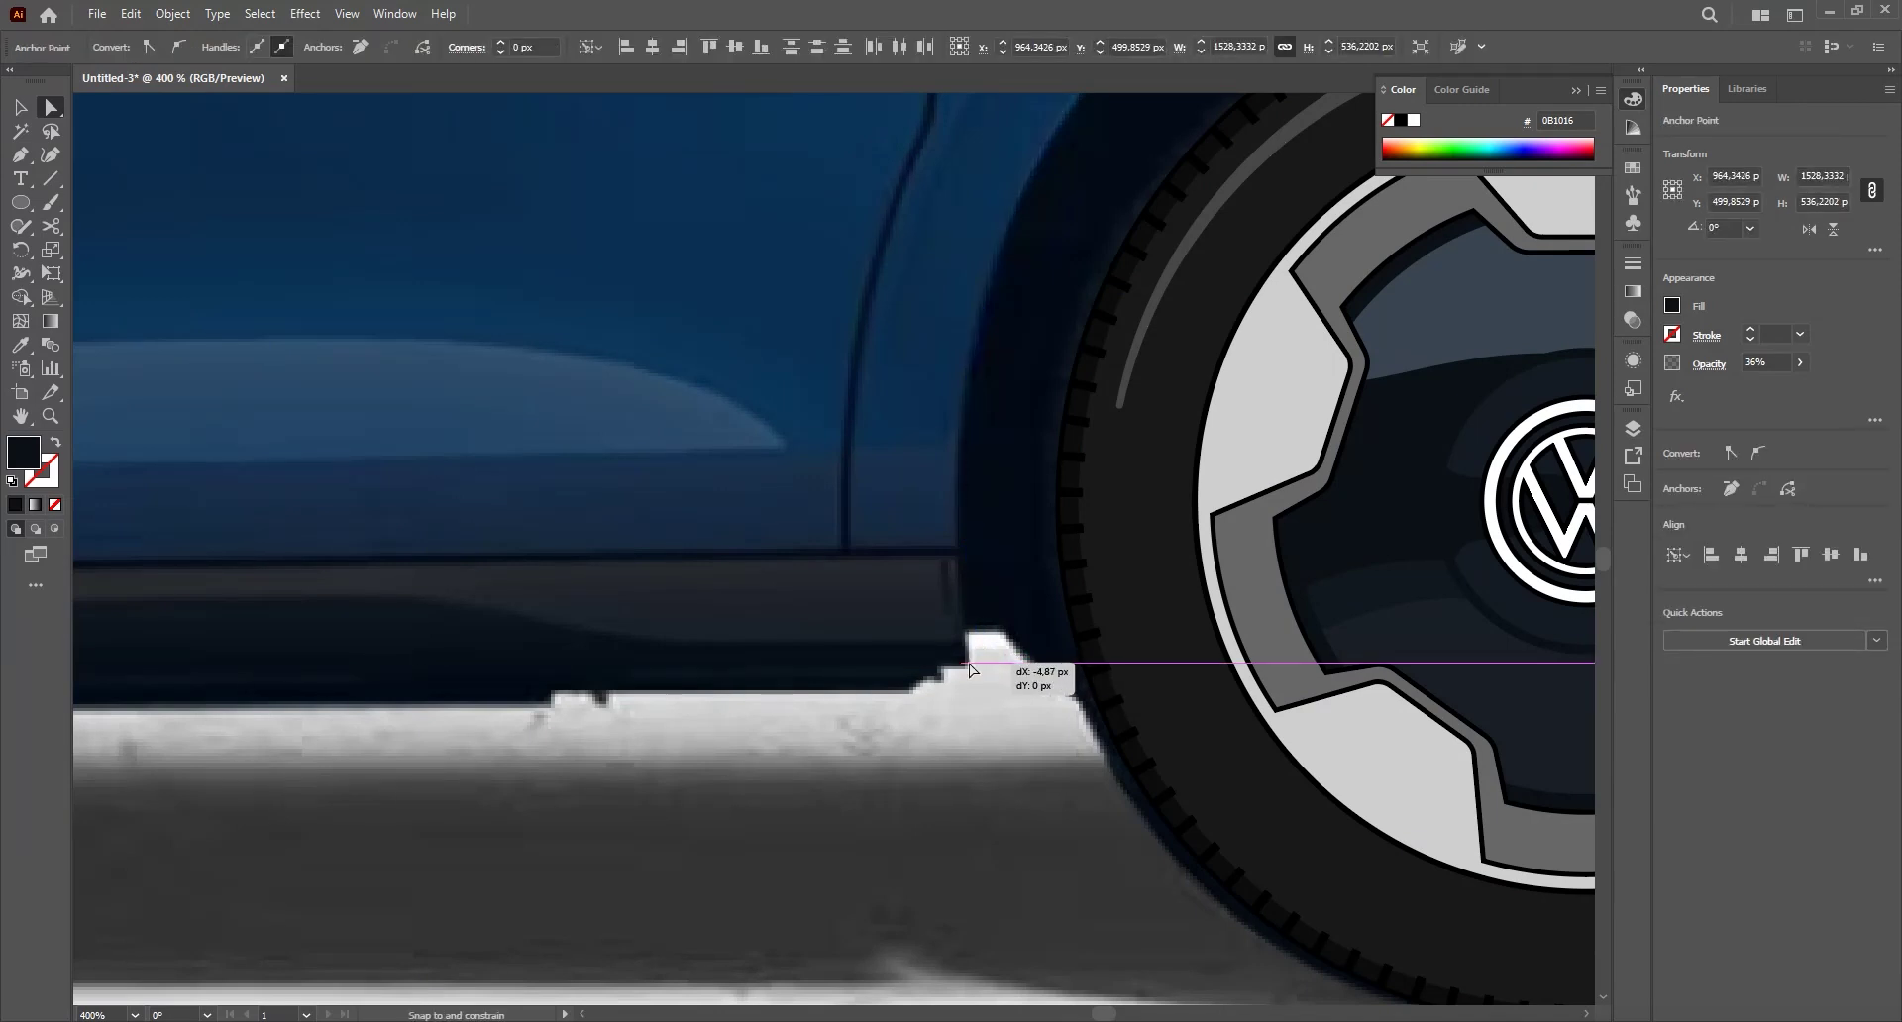
scroll(990, 637, "right", 10)
left_click(976, 637)
left_click_drag(975, 637, 985, 635)
- Adjust the remaining body outline anchors along the underside toward the front wheel arch
left_click_drag(347, 683, 1036, 709)
left_click(1010, 666)
left_click_drag(346, 669, 1433, 651)
left_click(890, 647)
scroll(983, 655, "down", 4)
key("v")
left_click_drag(983, 655, 1429, 646)
left_click(433, 462)
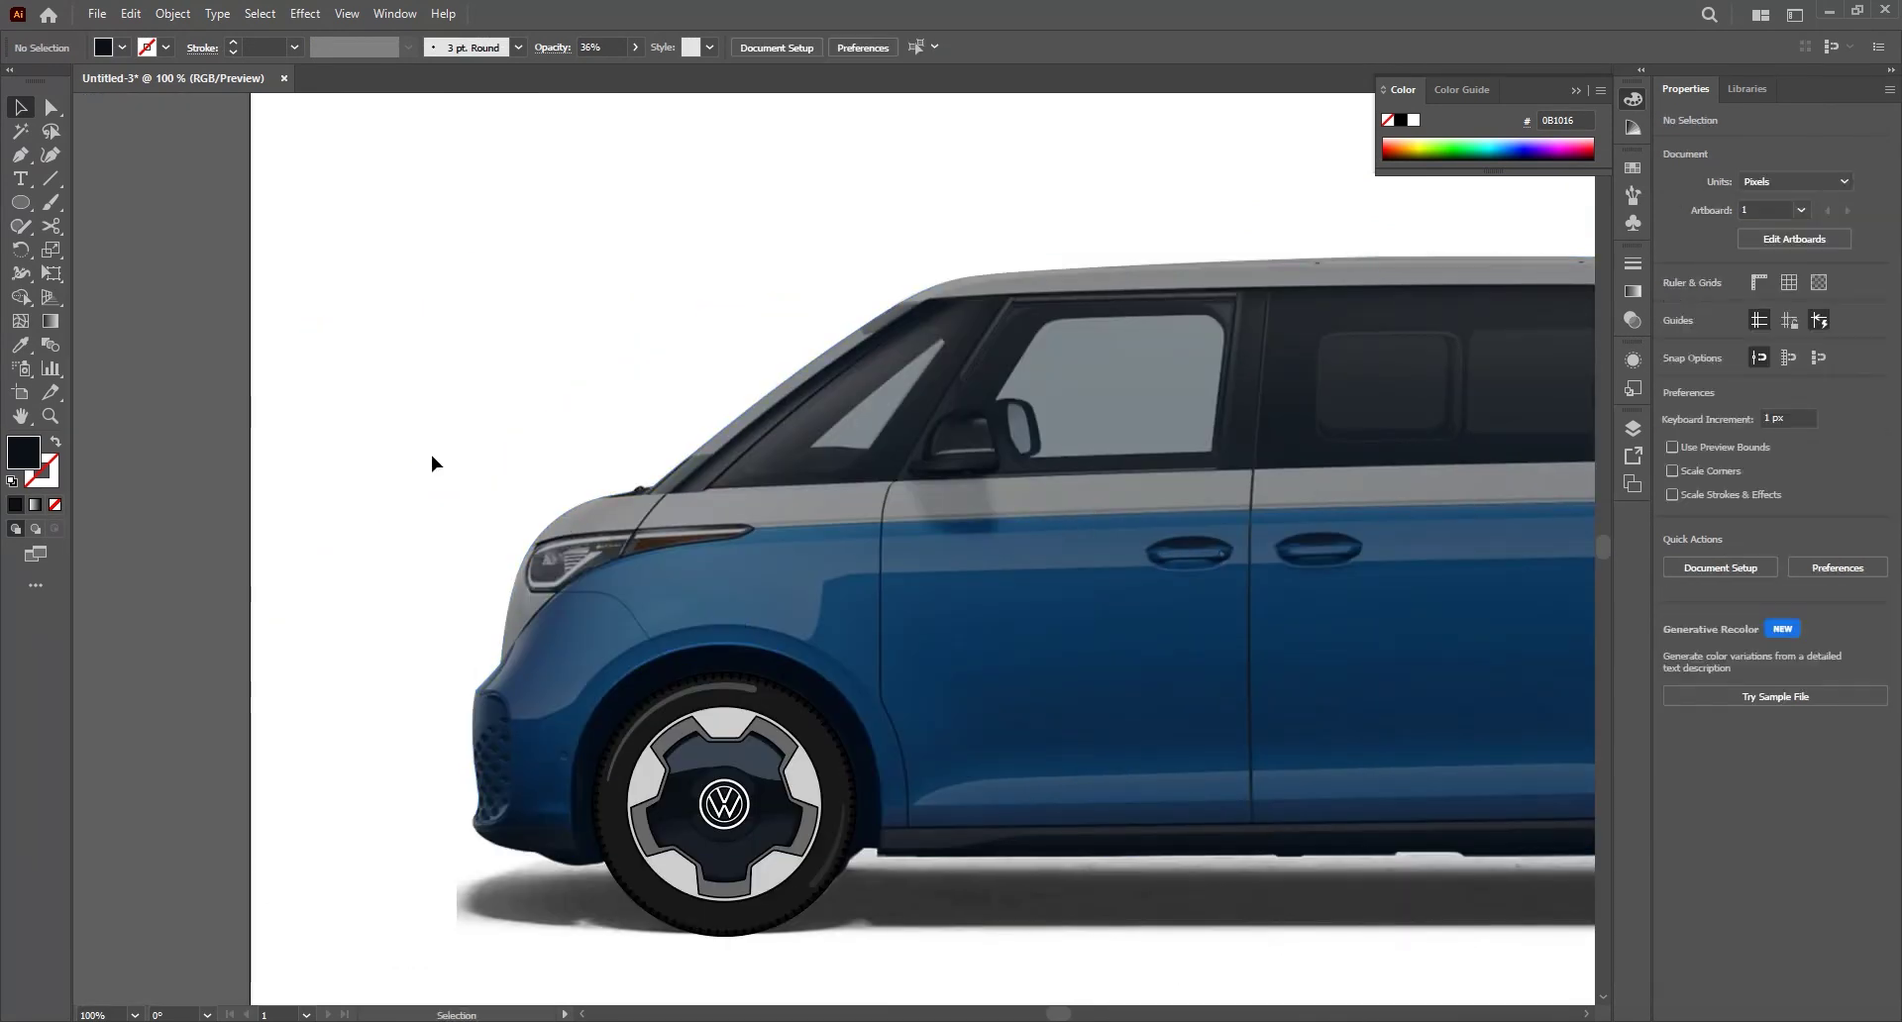
- Start a new Pen path at the van's nose and trace the white-blue dividing line beneath the headlight
key("p")
scroll(421, 466, "up", 2)
left_click_drag(782, 756, 442, 789)
scroll(585, 684, "down", 2)
left_click_drag(868, 687, 614, 697)
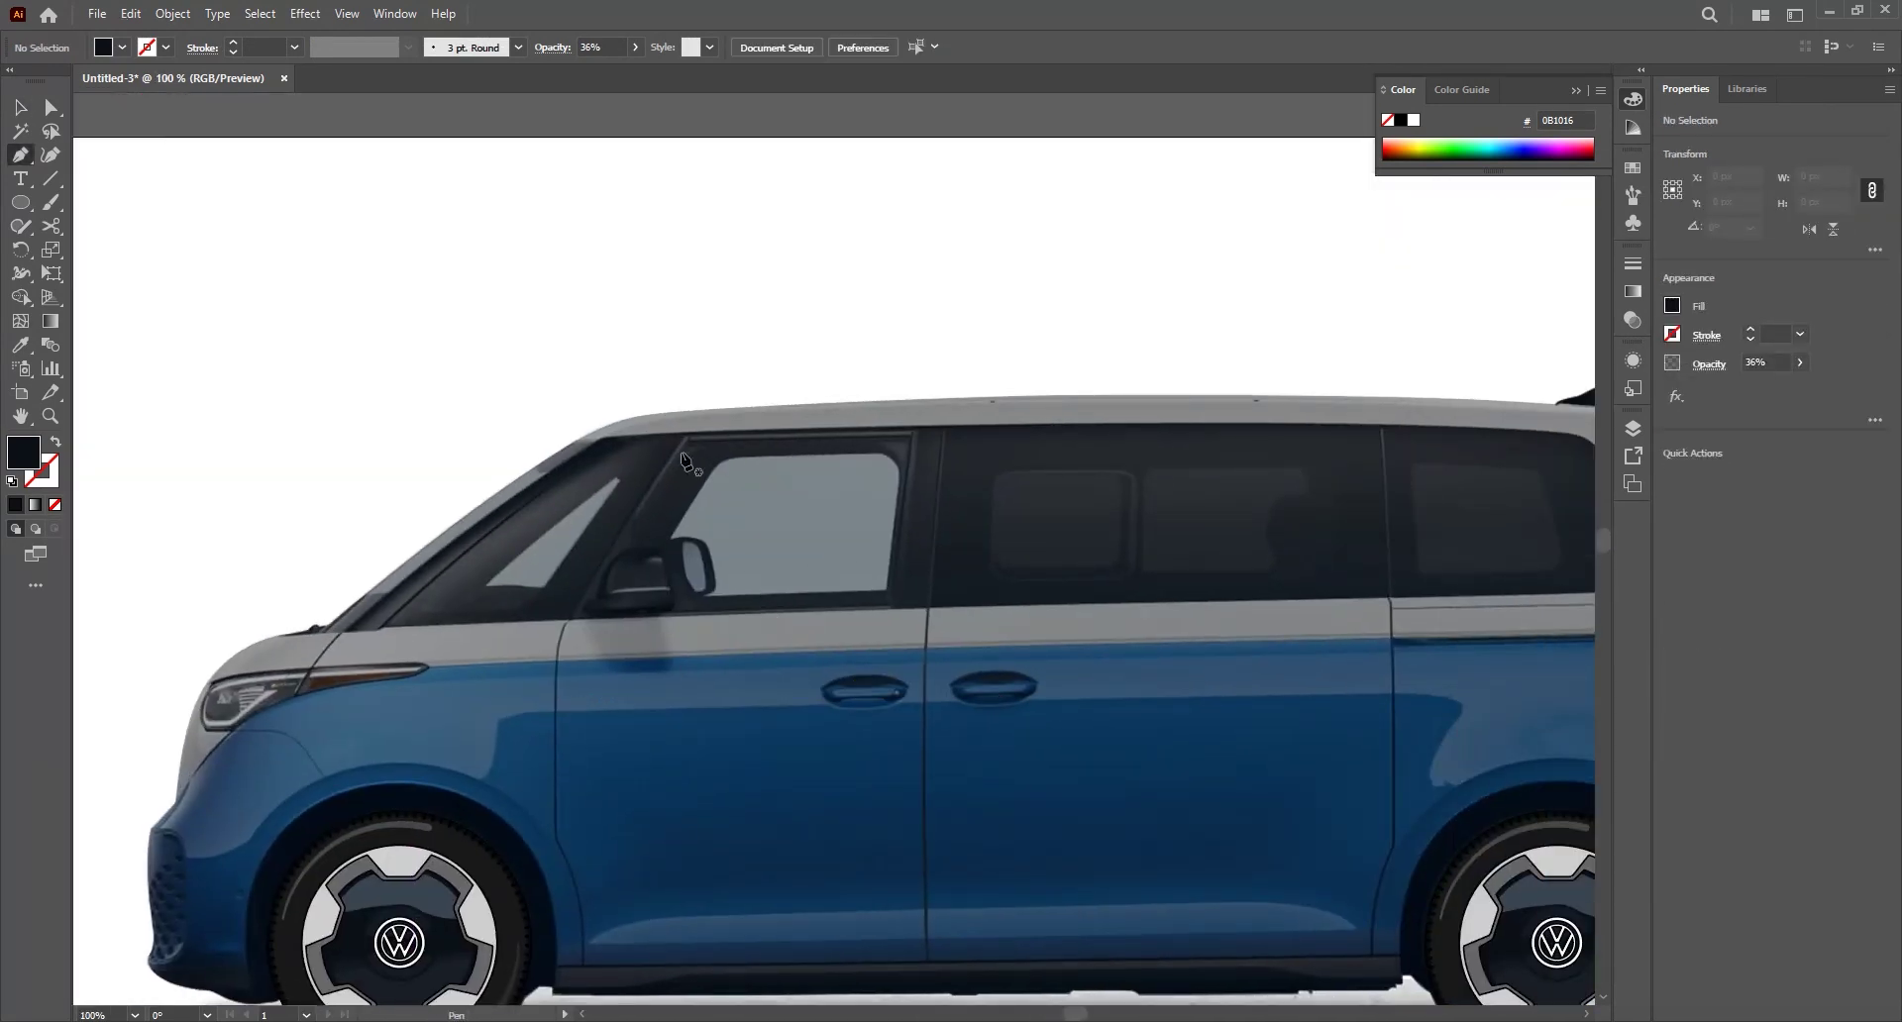
left_click_drag(1334, 469, 823, 484)
left_click_drag(708, 495, 1141, 477)
left_click_drag(173, 777, 620, 844)
scroll(599, 697, "up", 2)
left_click(505, 887)
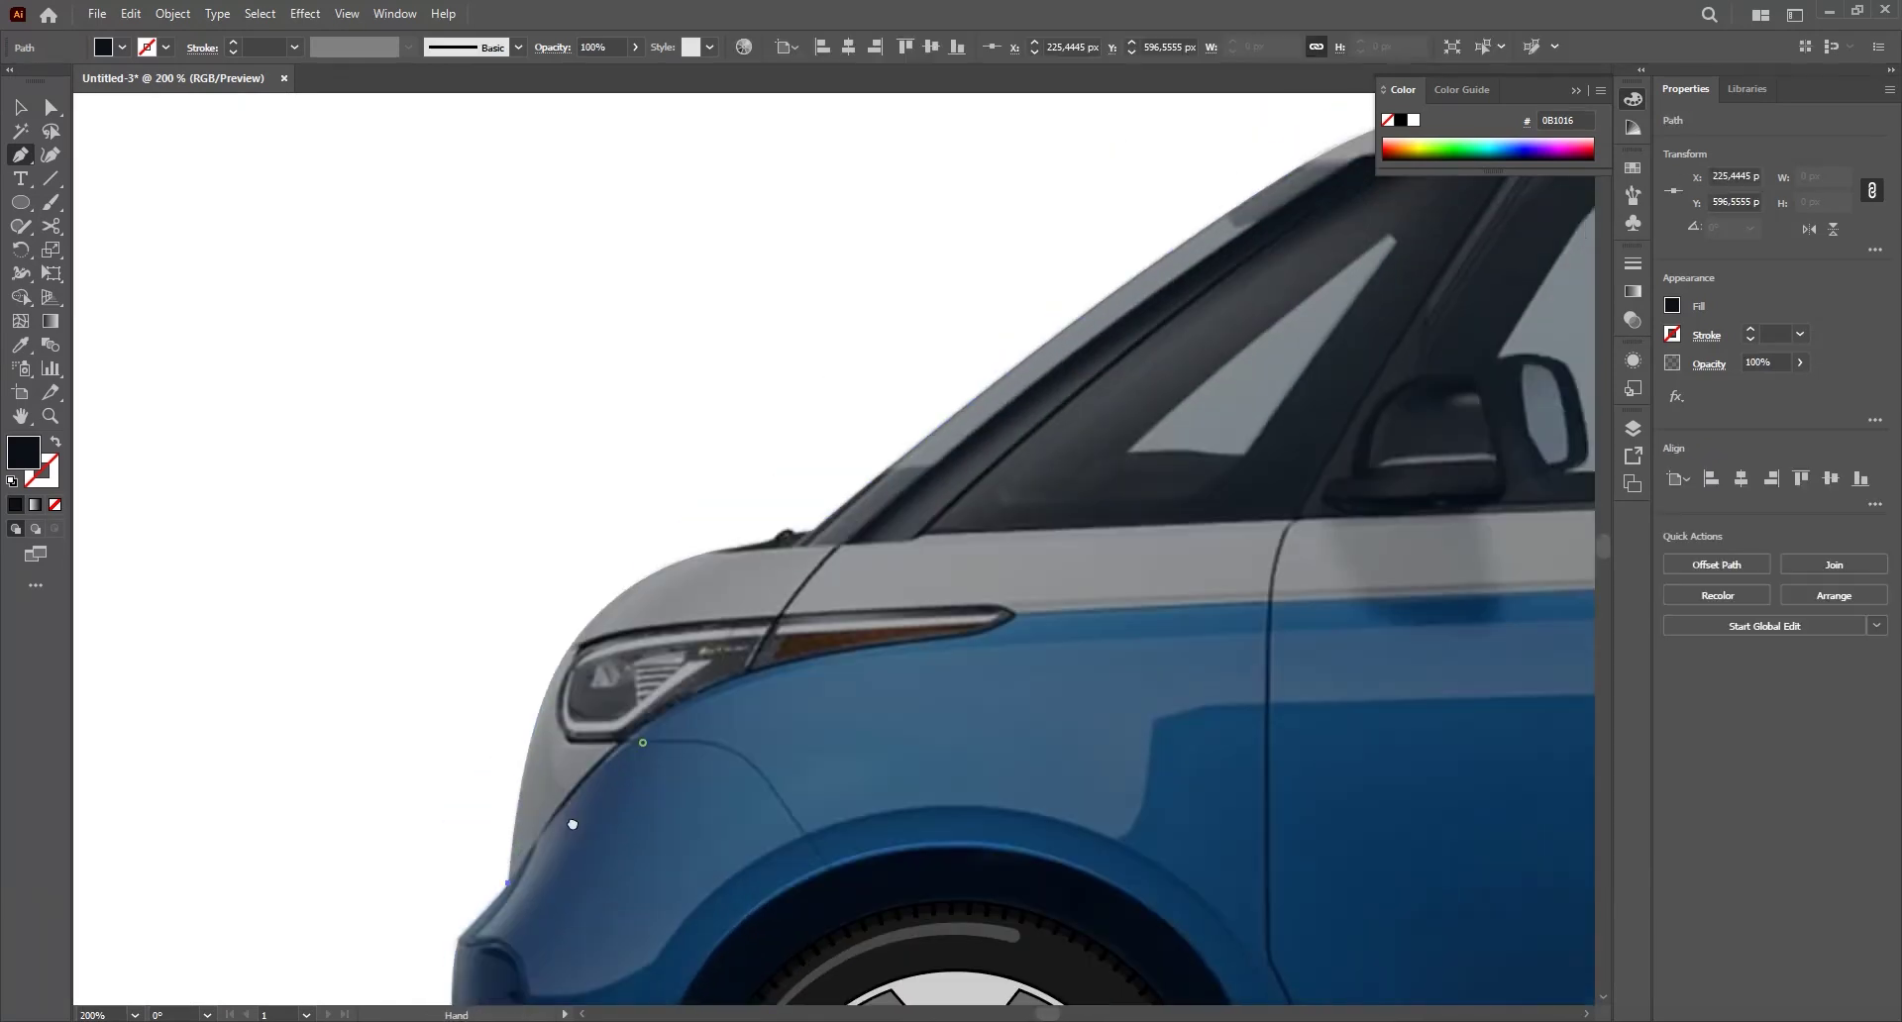
left_click_drag(611, 751, 674, 697)
left_click_drag(674, 697, 500, 750)
left_click_drag(691, 707, 1278, 609)
- Extend the dividing line to the rear and close the path loosely around the whole upper body
scroll(796, 696, "up", 2)
scroll(880, 650, "down", 3)
scroll(882, 644, "right", 7)
scroll(1276, 609, "right", 8)
left_click(1171, 599)
scroll(1171, 598, "up", 2)
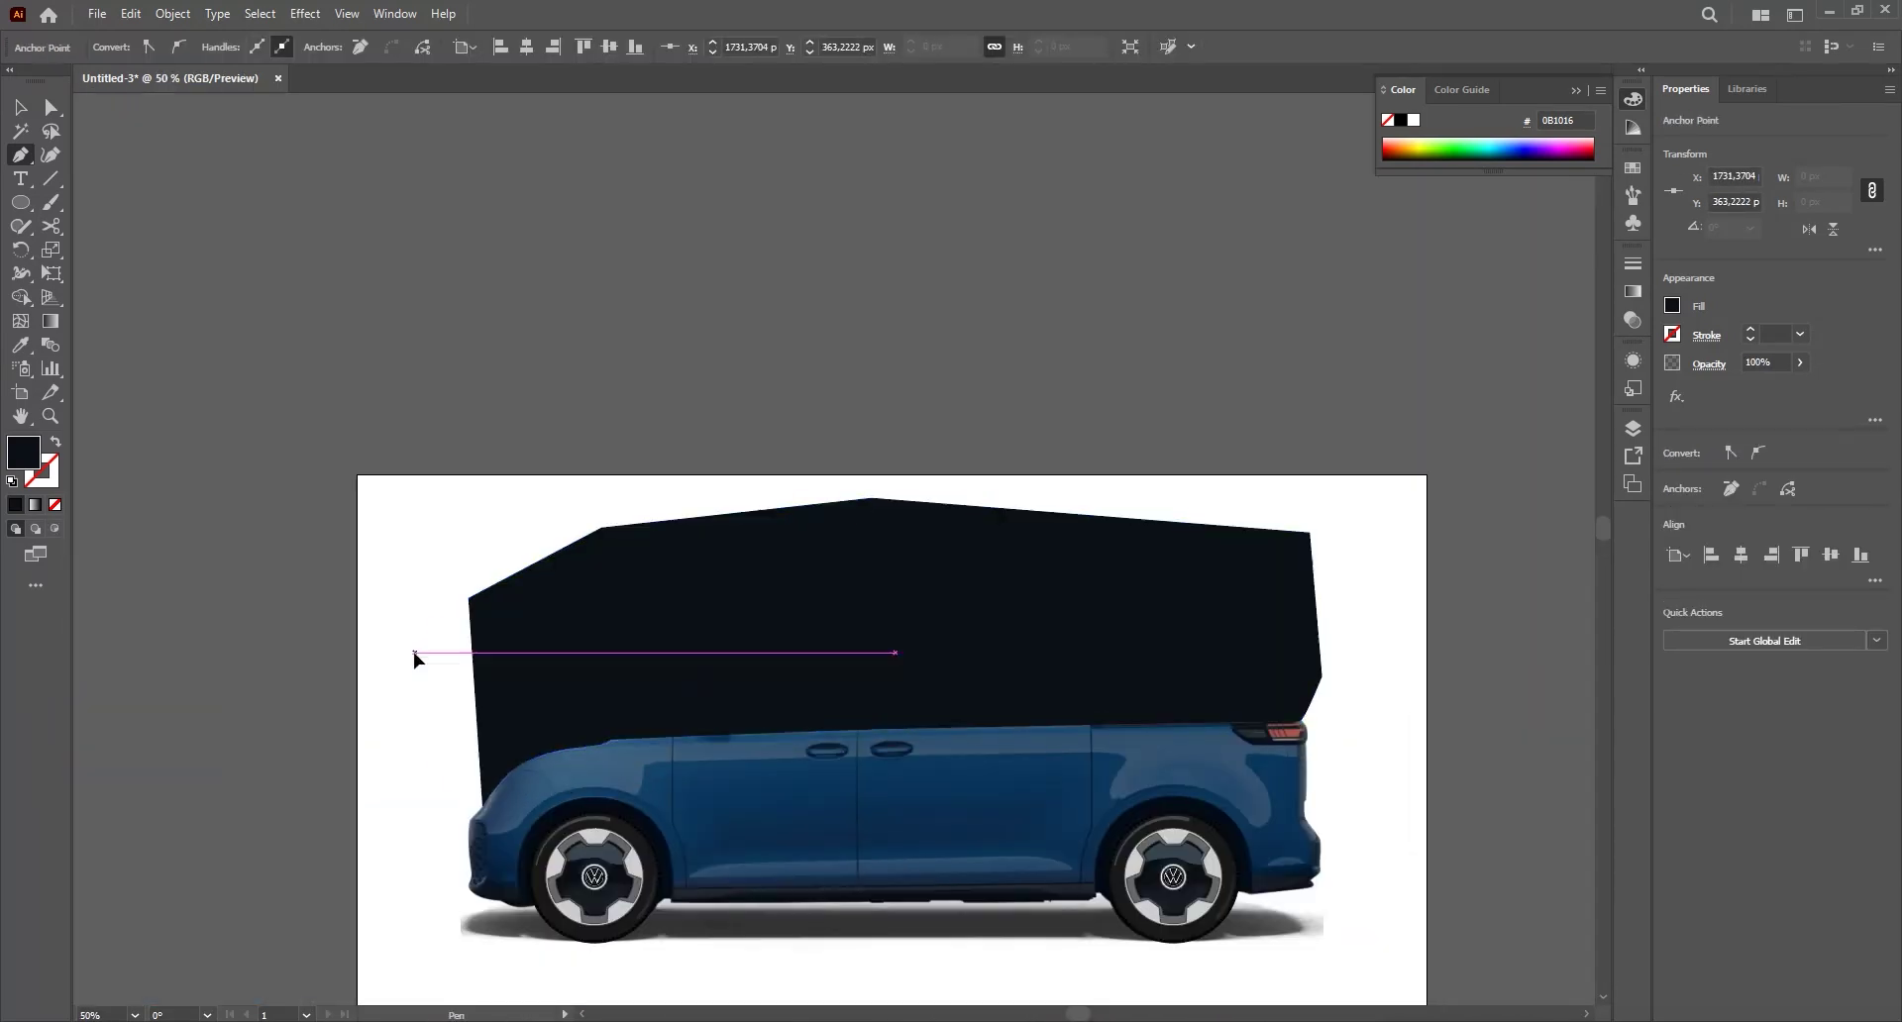
left_click(412, 656)
key("v")
left_click(591, 561, "shift")
left_click_drag(1057, 694, 1083, 659)
key("ctrl+z")
left_click(1438, 658)
- Select the body and the covering shape, and separate their overlapping upper body area with the Shape Builder tool
left_click_drag(1155, 734, 1302, 690)
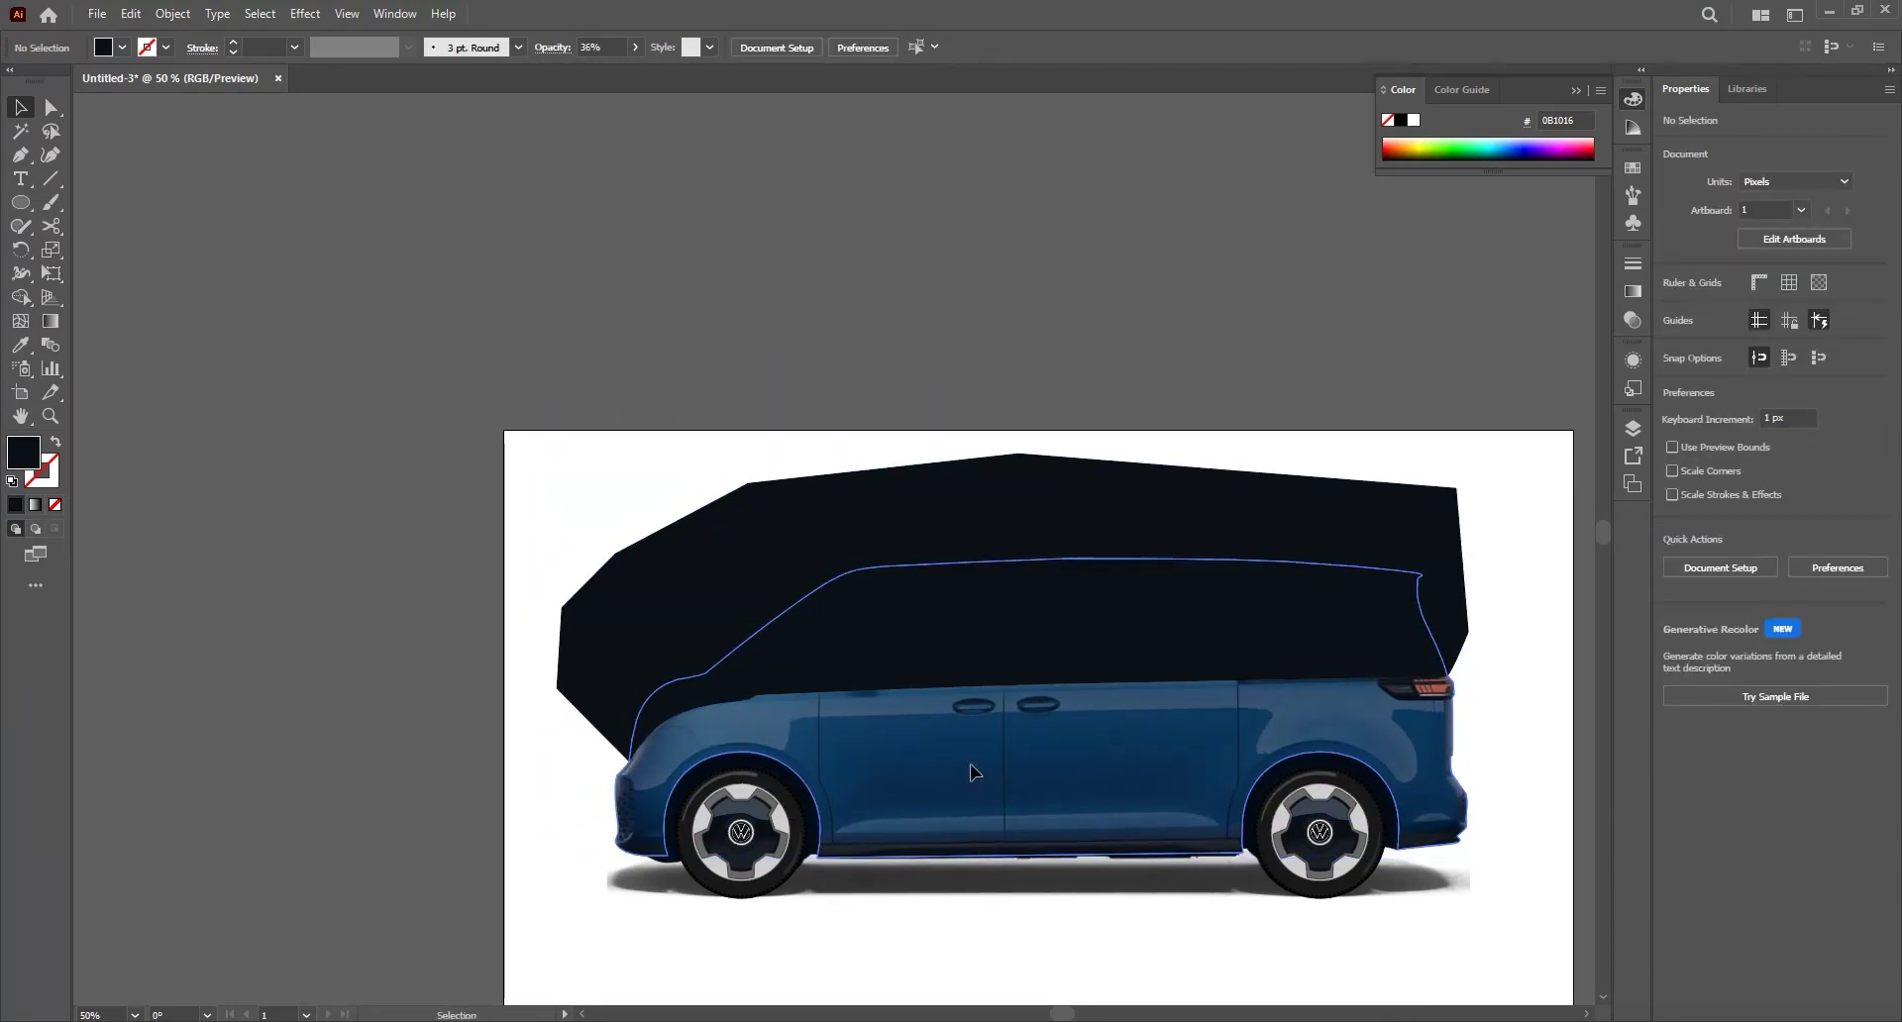
left_click(971, 764)
left_click(905, 526, "shift")
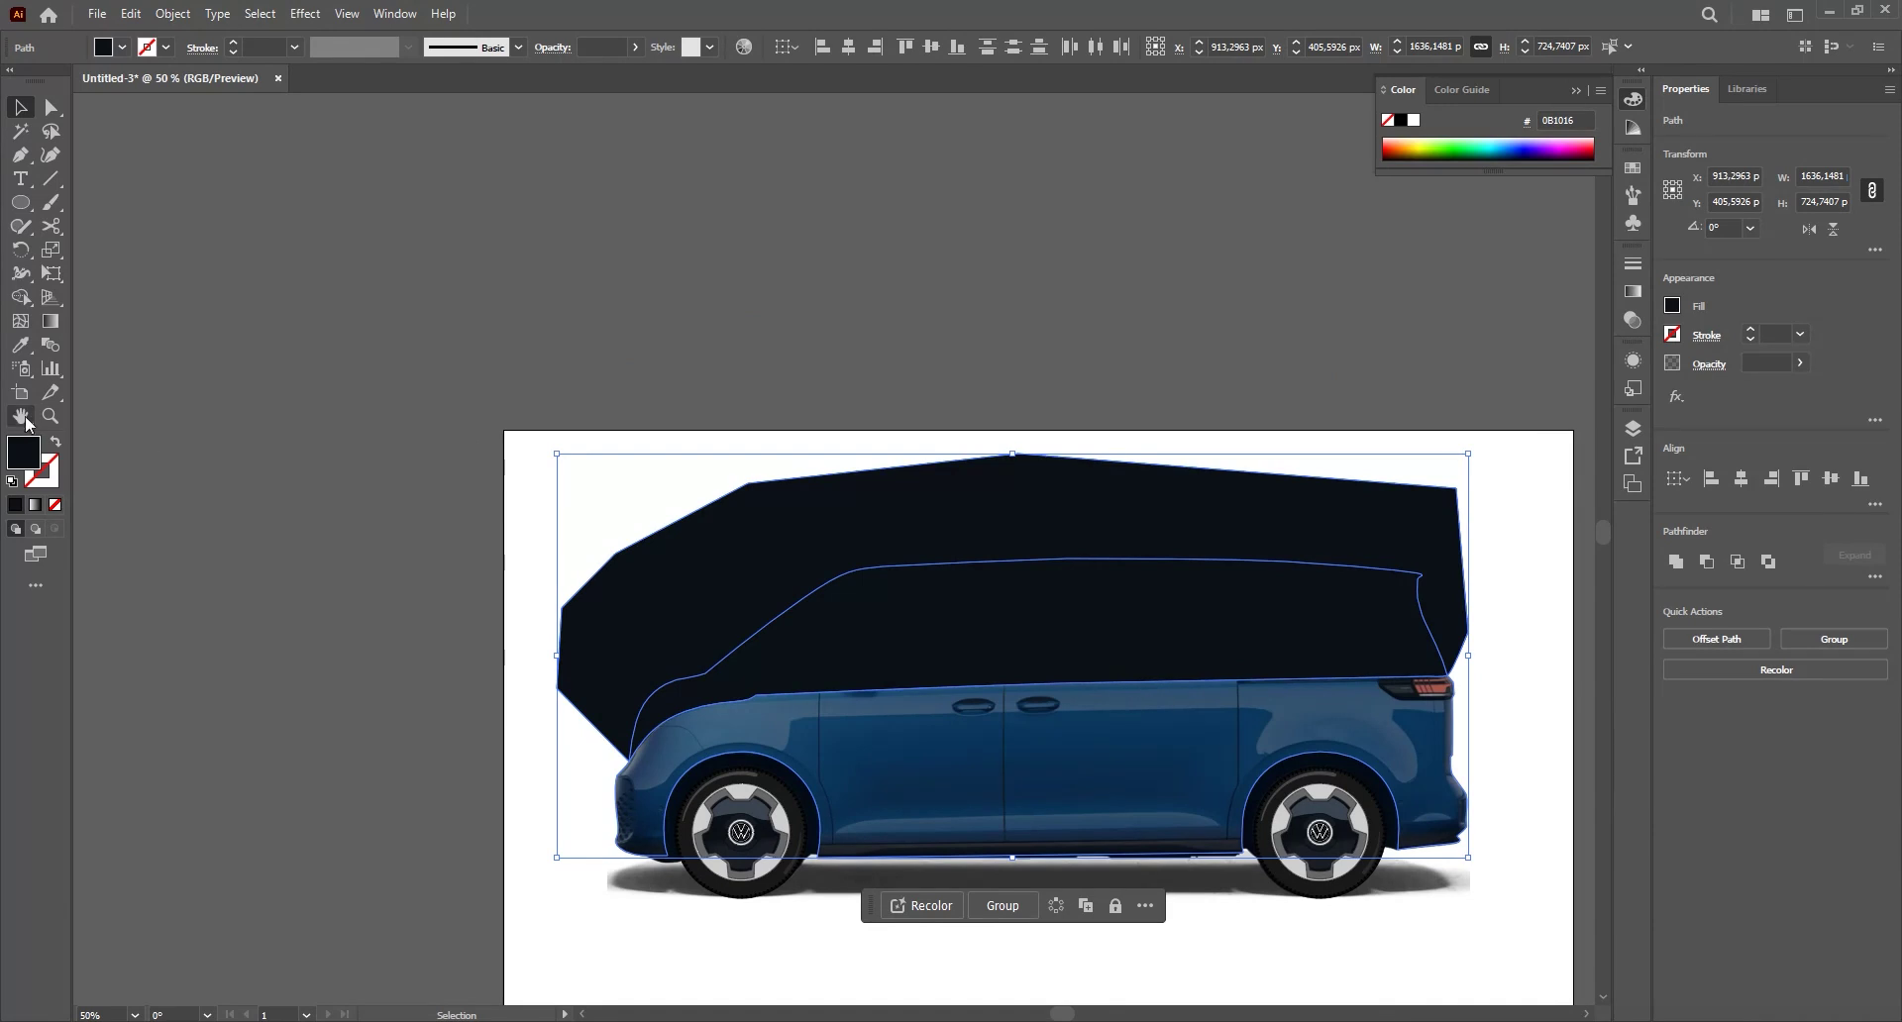
left_click(22, 299)
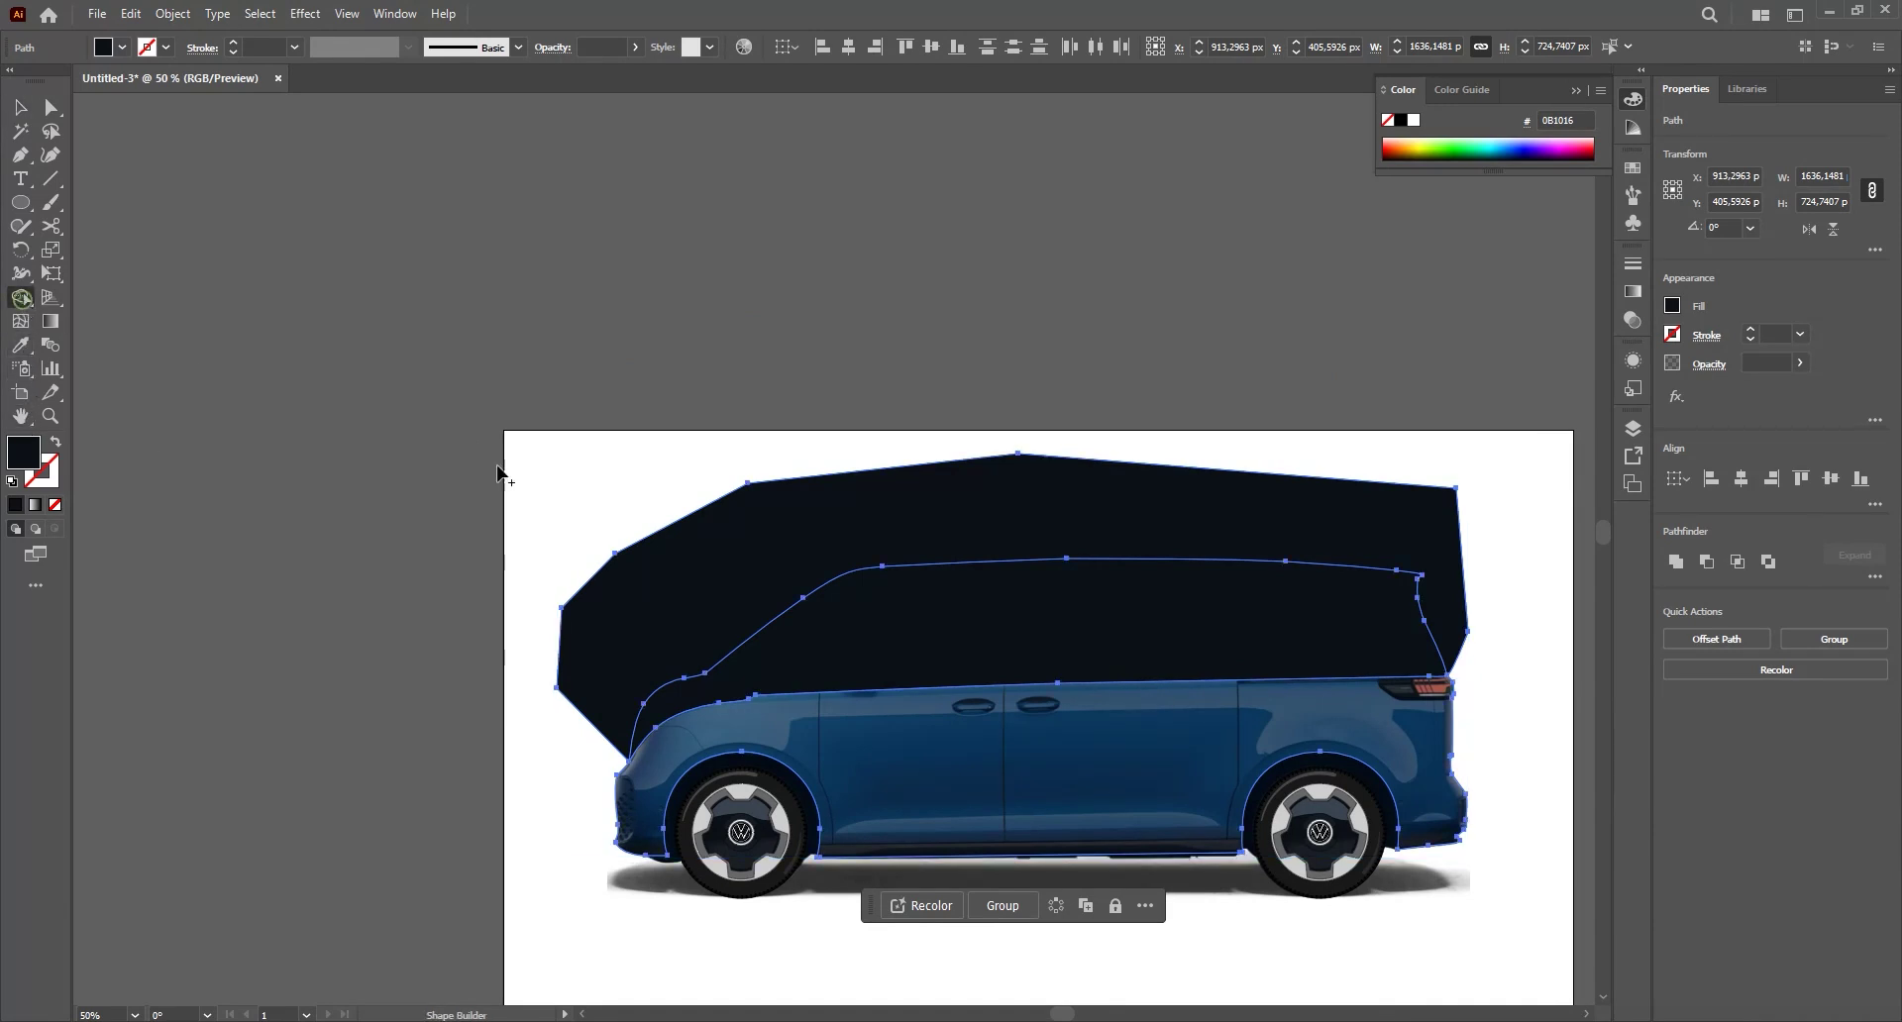
left_click(977, 631)
key("v")
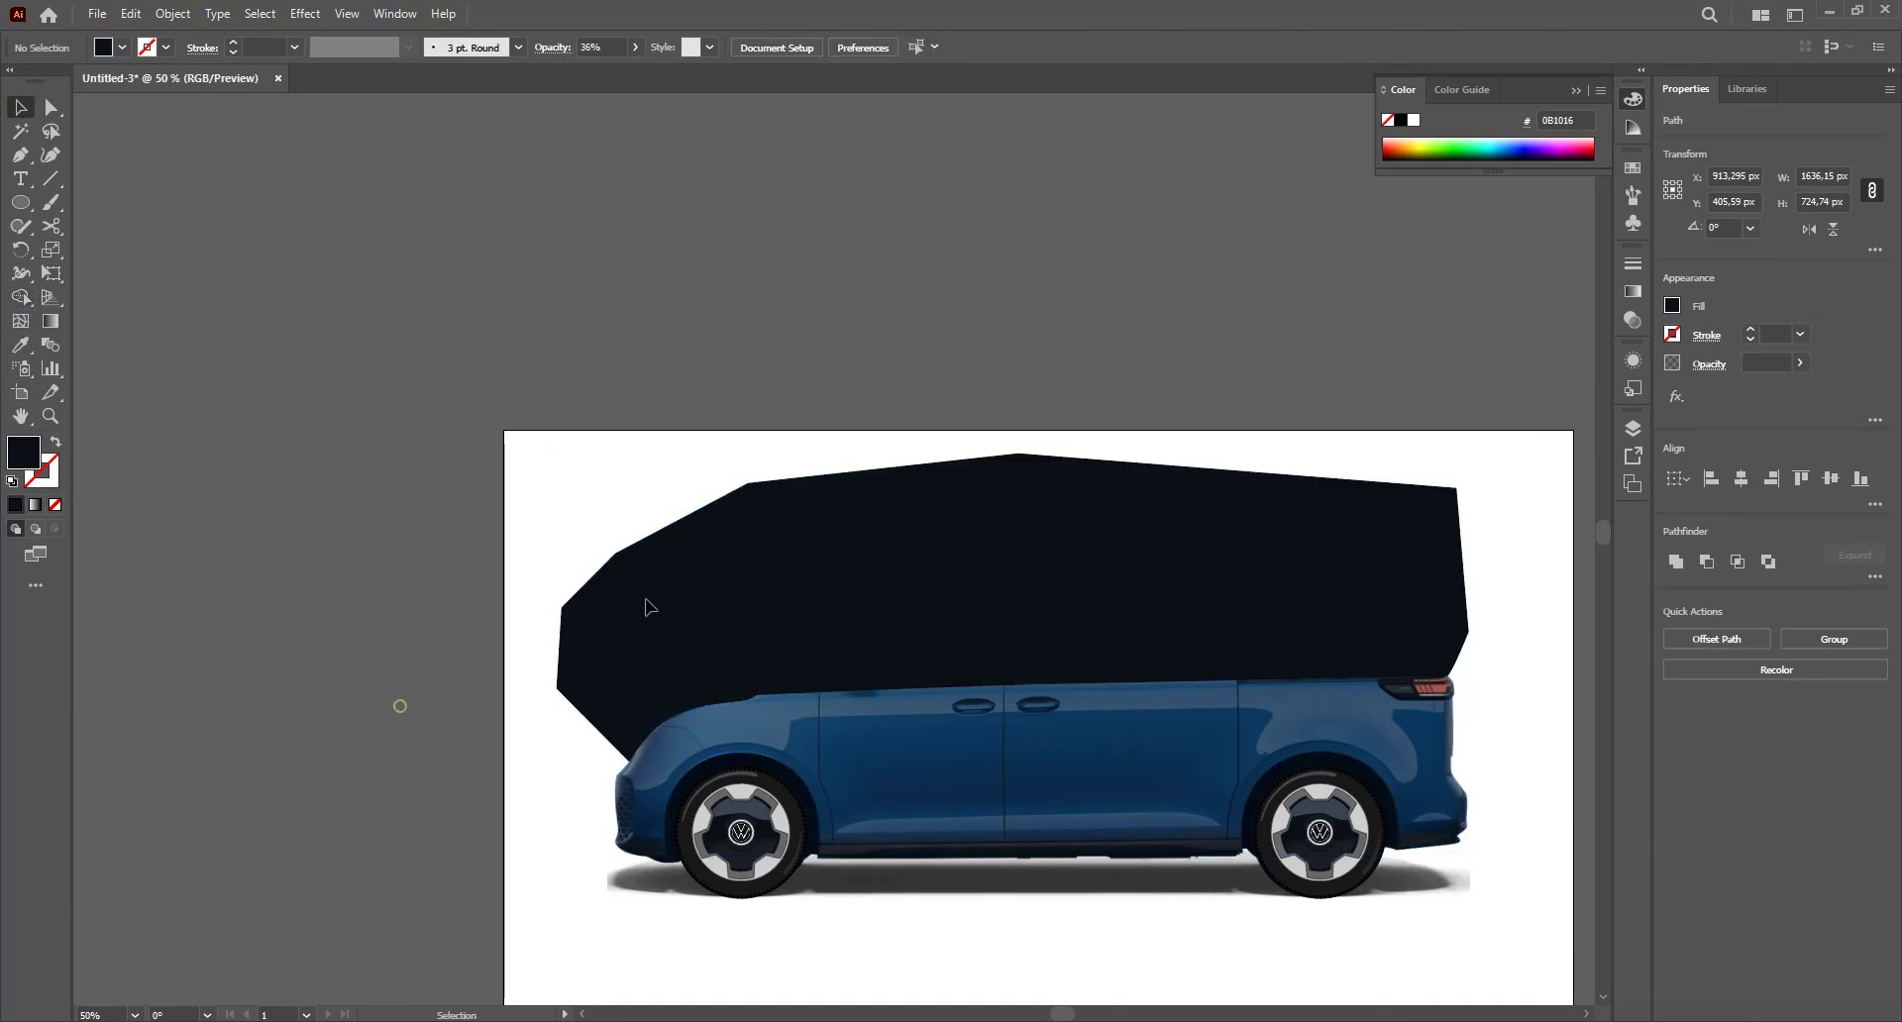
- Delete the leftover part of the covering shape outside the van's silhouette
left_click(714, 566)
left_click_drag(678, 610, 579, 422)
key("Delete")
left_click_drag(1139, 620, 1090, 447)
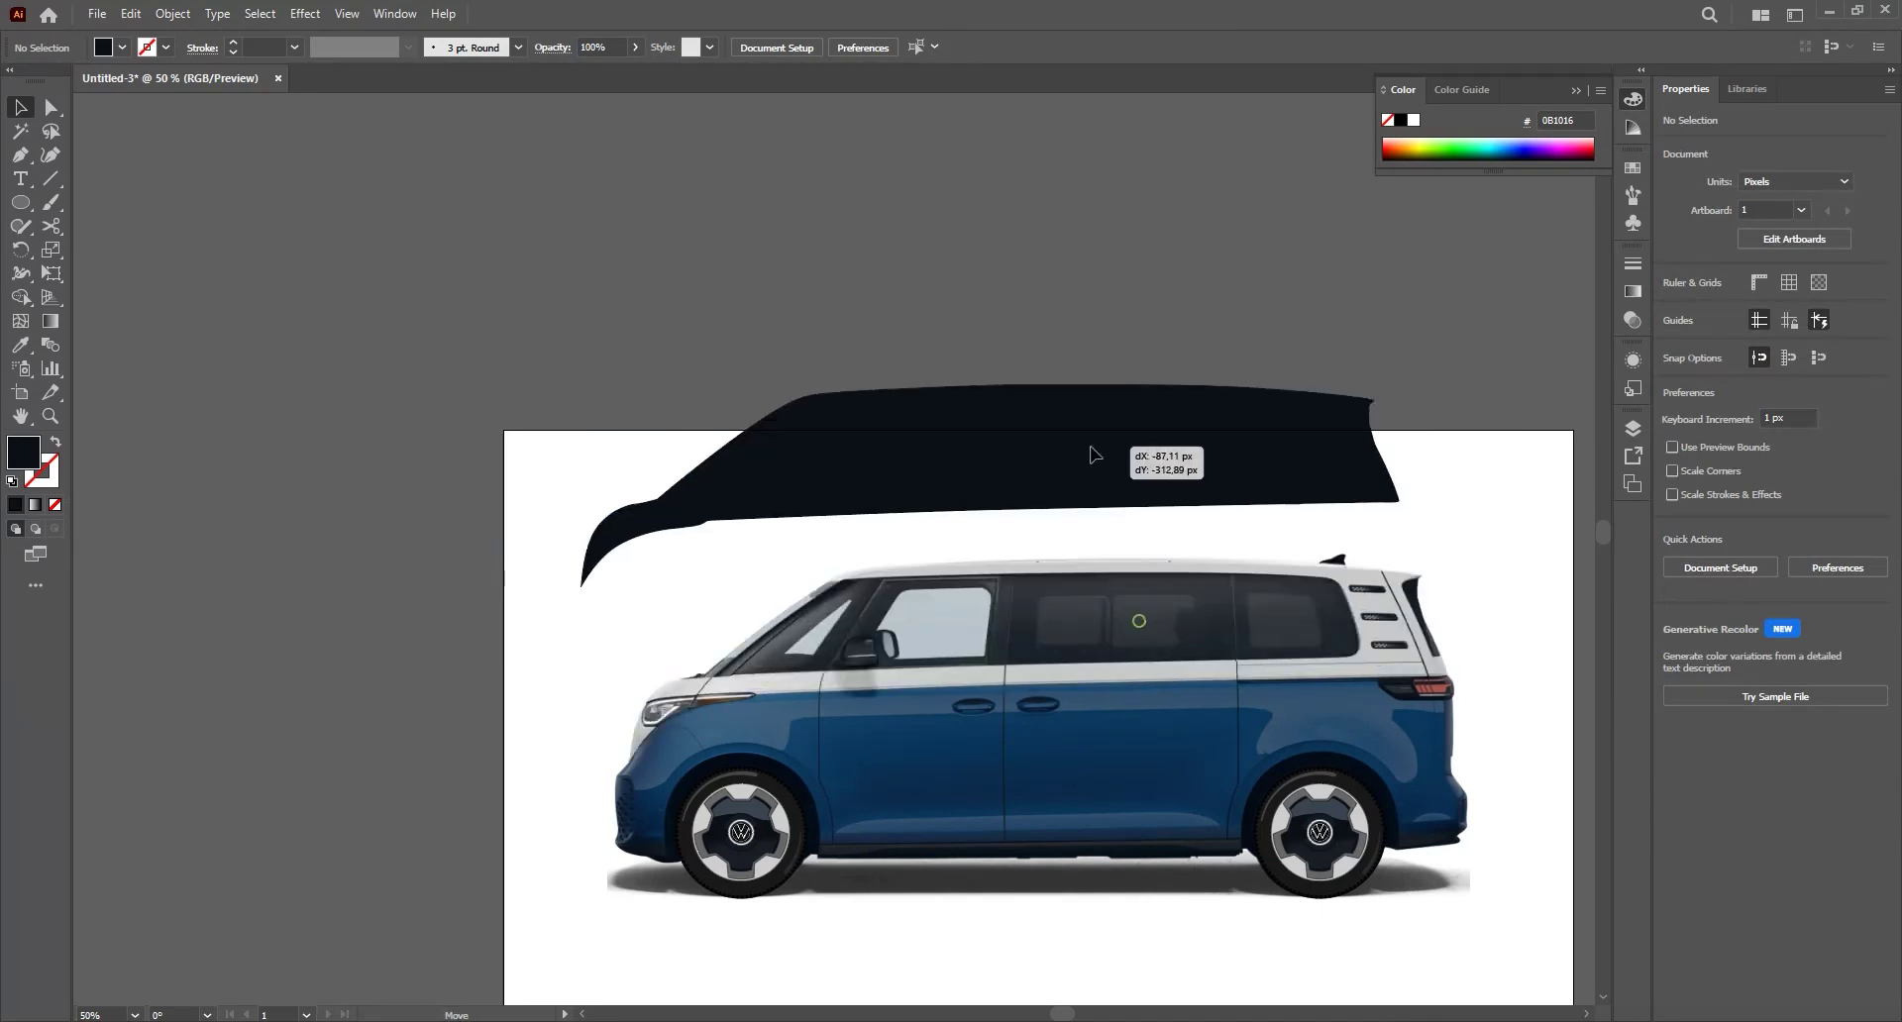
key("ctrl+z")
left_click(1087, 760, "shift")
left_click_drag(1152, 734, 1013, 405)
left_click(1442, 270)
left_click_drag(1191, 394, 1231, 598)
key("ctrl+z")
key("ctrl+z")
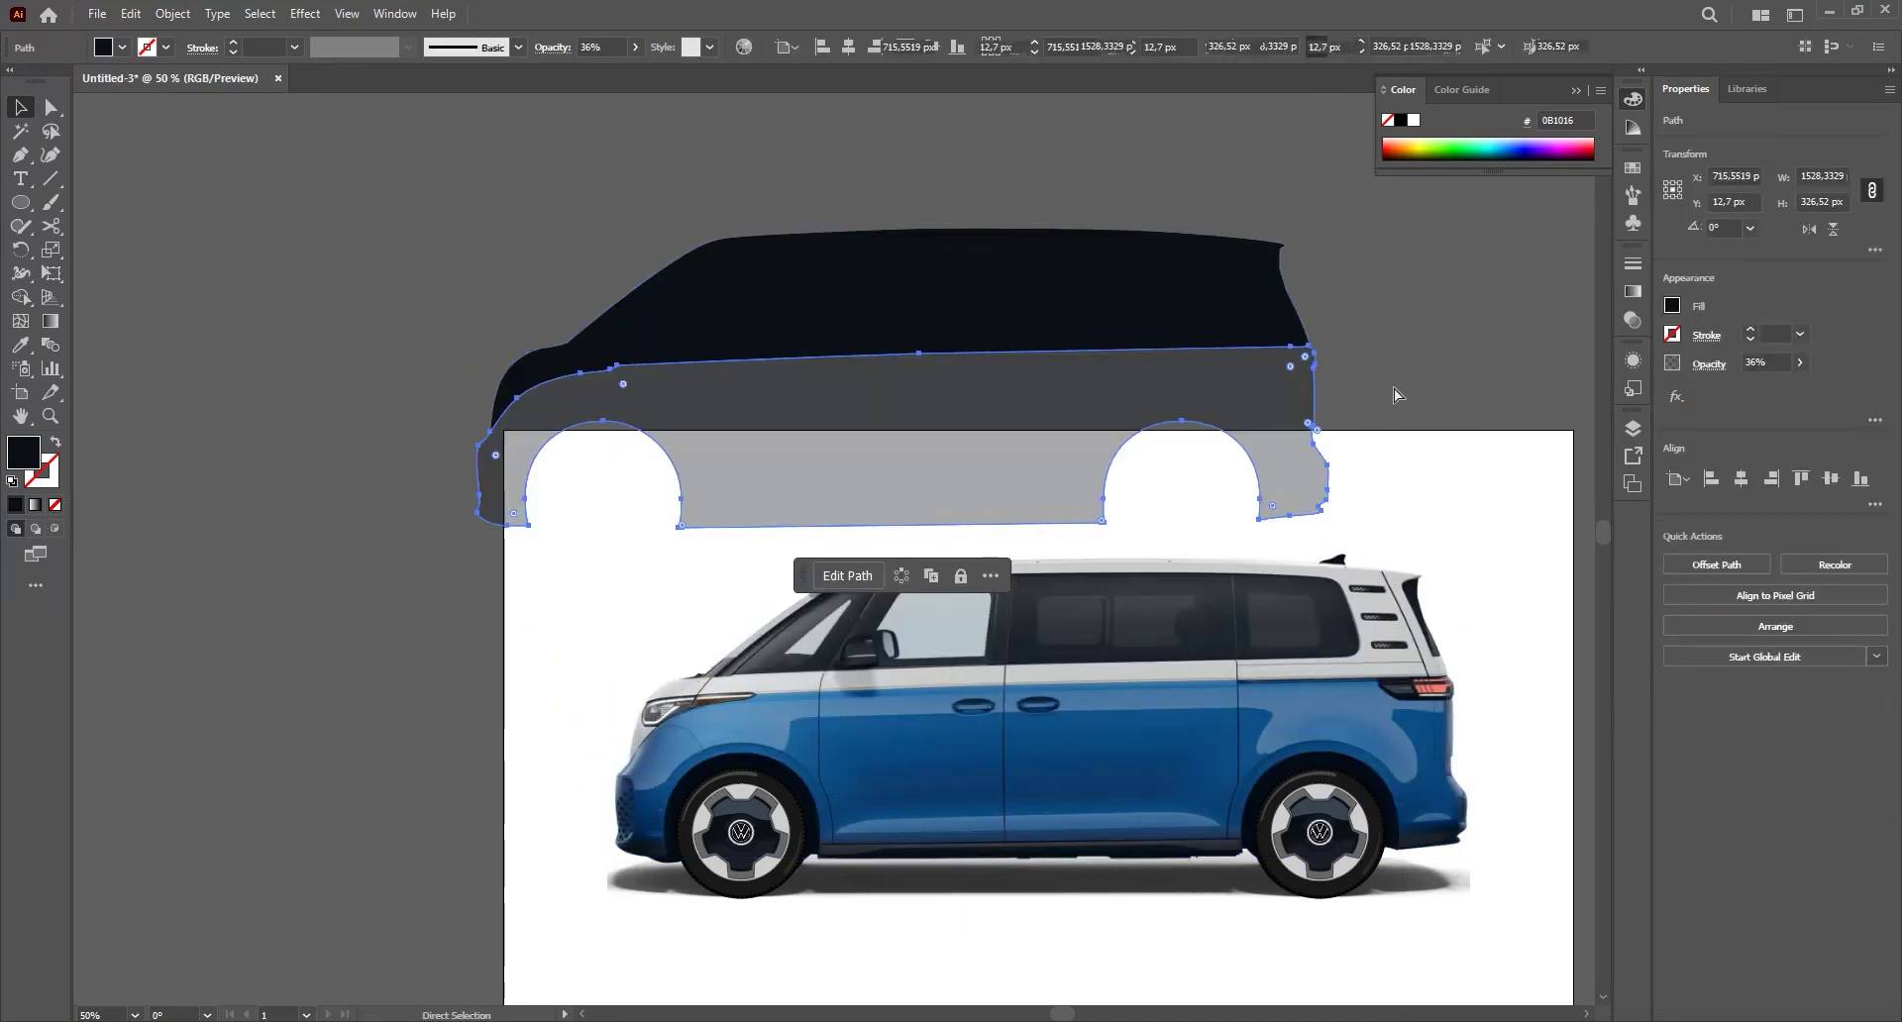
left_click(1412, 355)
- Set the upper body shape's opacity to 35% so the photo can be traced
left_click(968, 645)
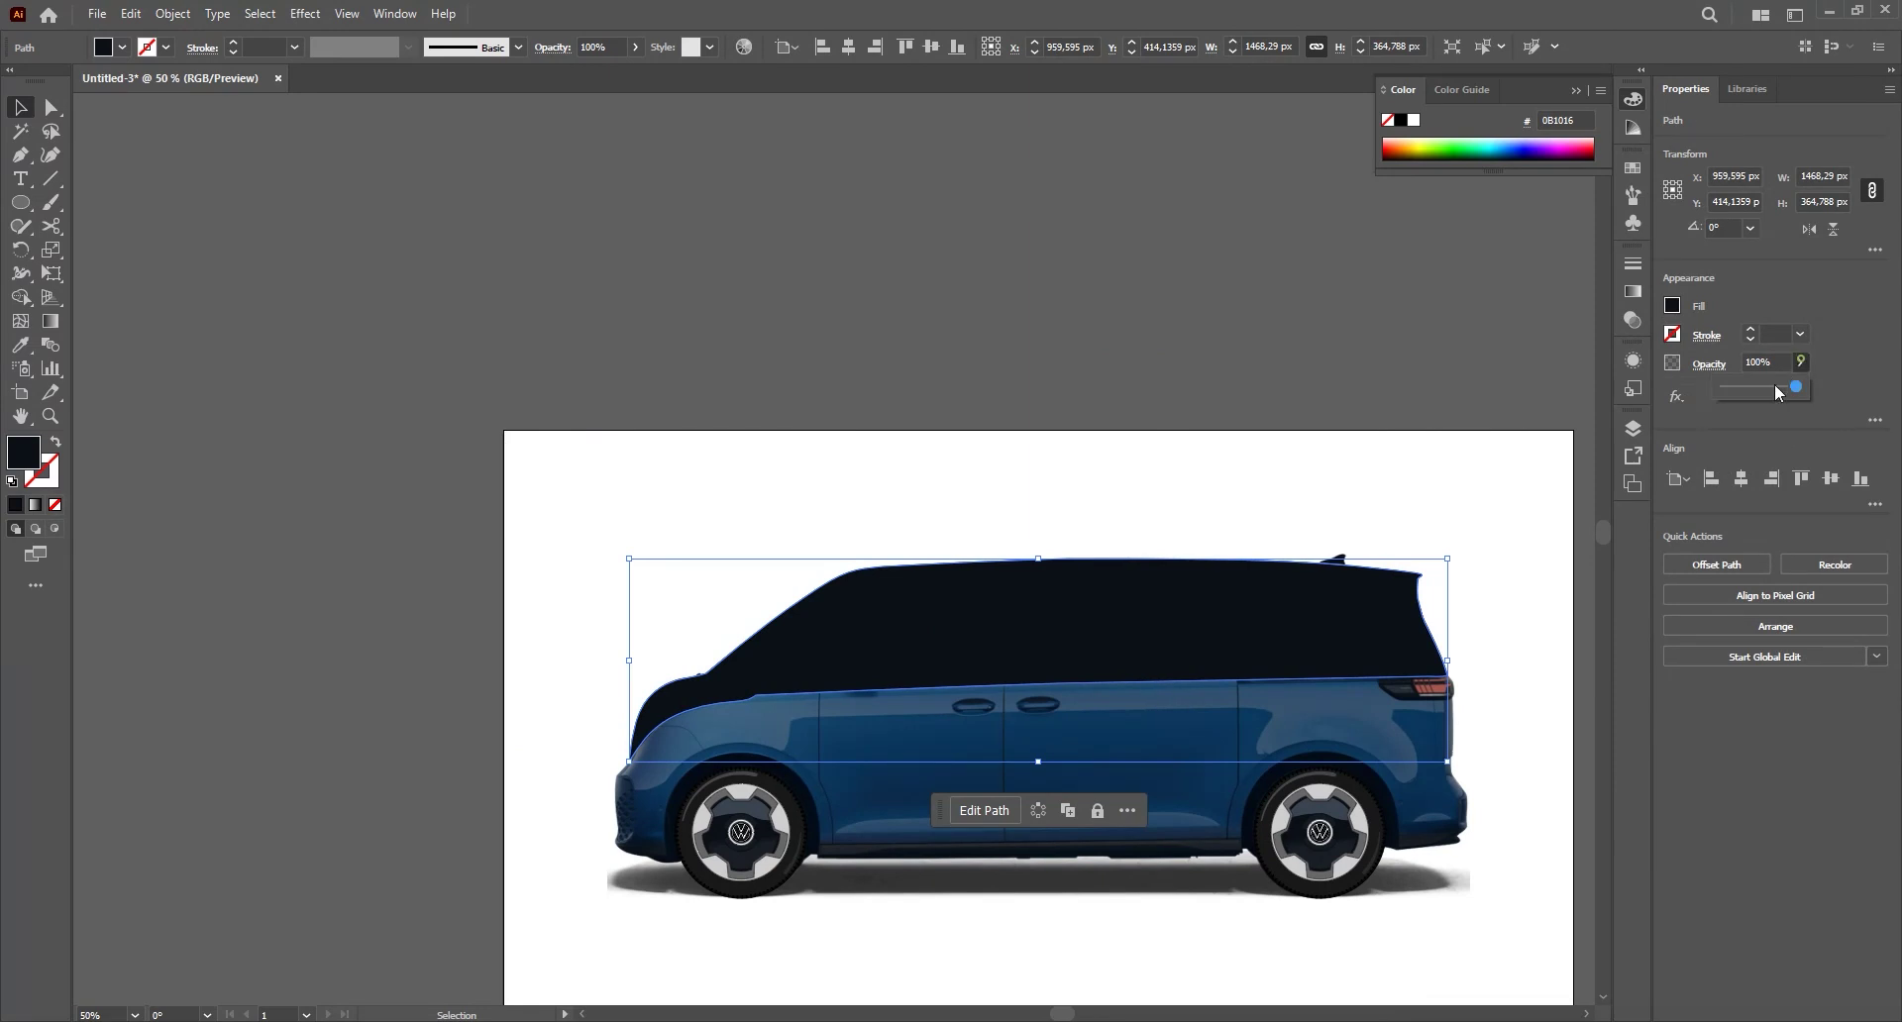
left_click(1749, 387)
scroll(698, 756, "up", 4)
left_click_drag(425, 634, 658, 736)
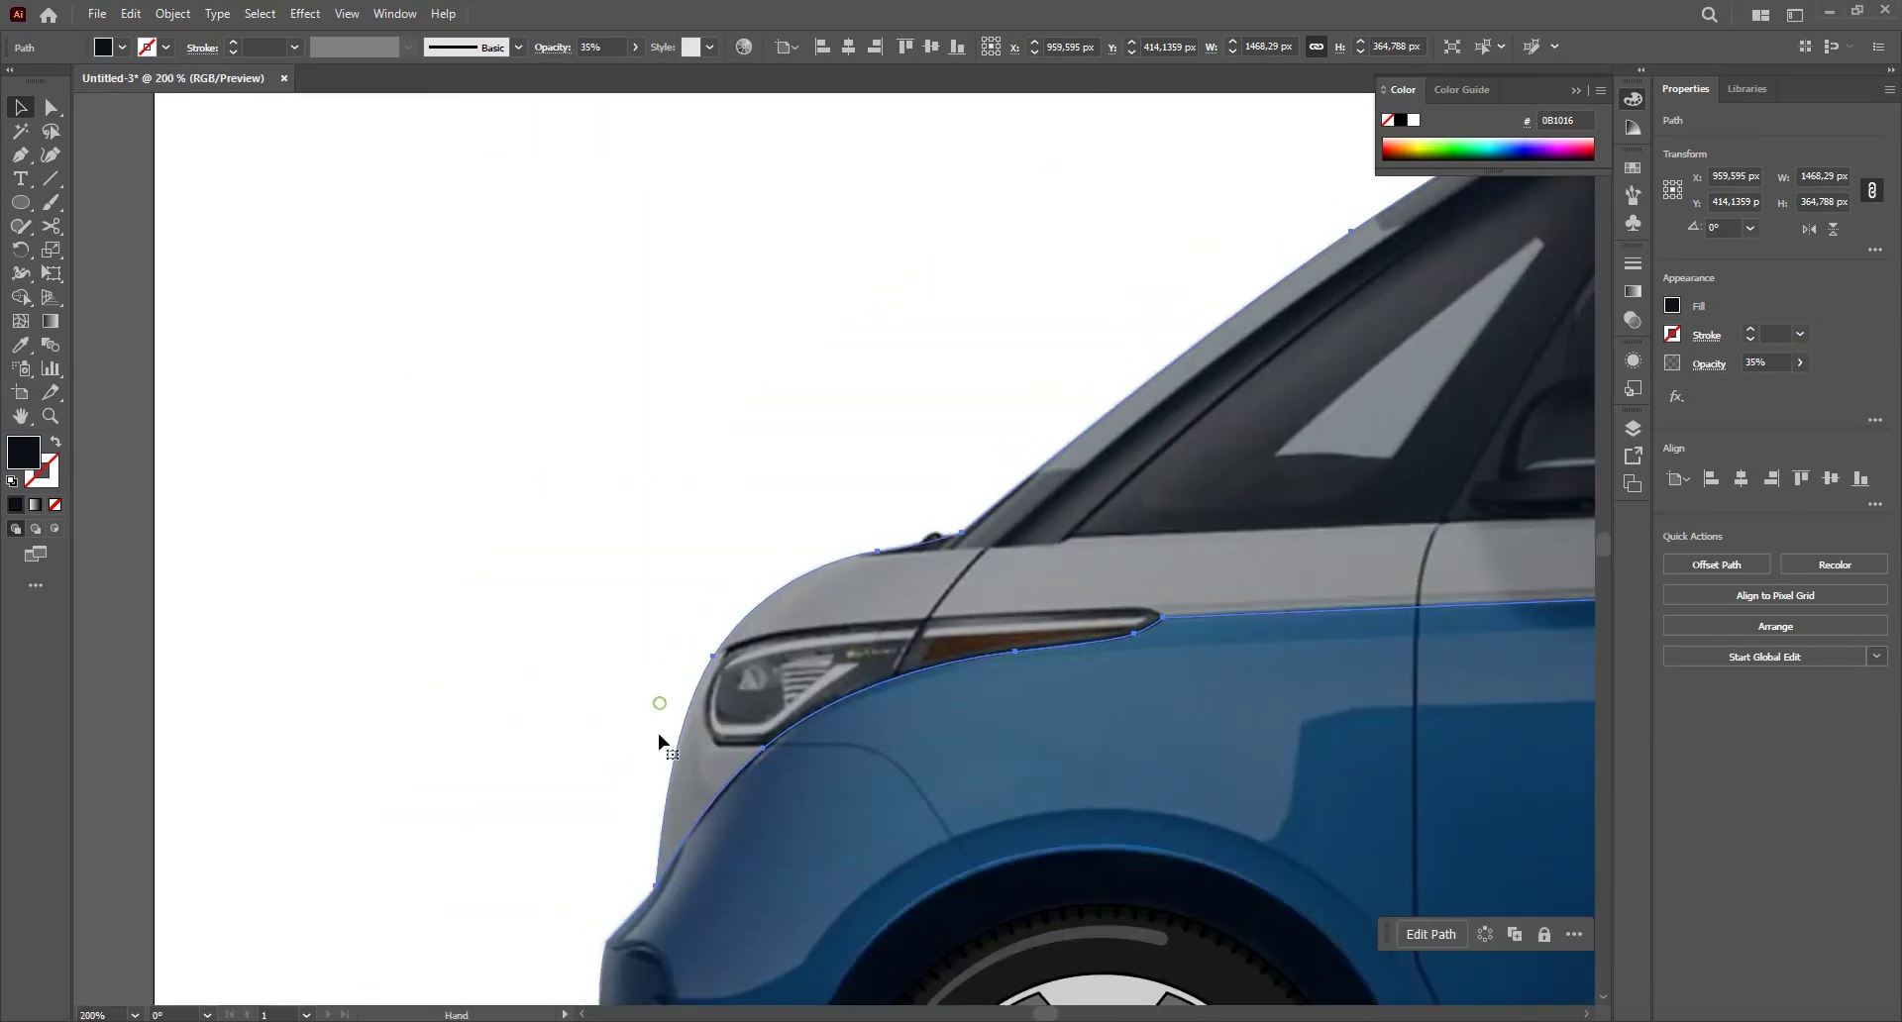
left_click(468, 679)
- Start the side mirror housing with the Pen tool, tracing its lower edge and its rear side up to the top
key("p")
scroll(426, 673, "down", 3)
scroll(773, 634, "up", 5)
left_click(779, 771)
left_click_drag(765, 809, 765, 822)
left_click_drag(820, 837, 703, 848)
left_click_drag(987, 824, 1013, 818)
left_click_drag(926, 569, 855, 500)
left_click(926, 568)
- Set the mirror housing's opacity to 39% and close its outline down the front side to the base
left_click(1752, 387)
left_click_drag(696, 768, 671, 932)
left_click(696, 672)
left_click(651, 686)
key("v")
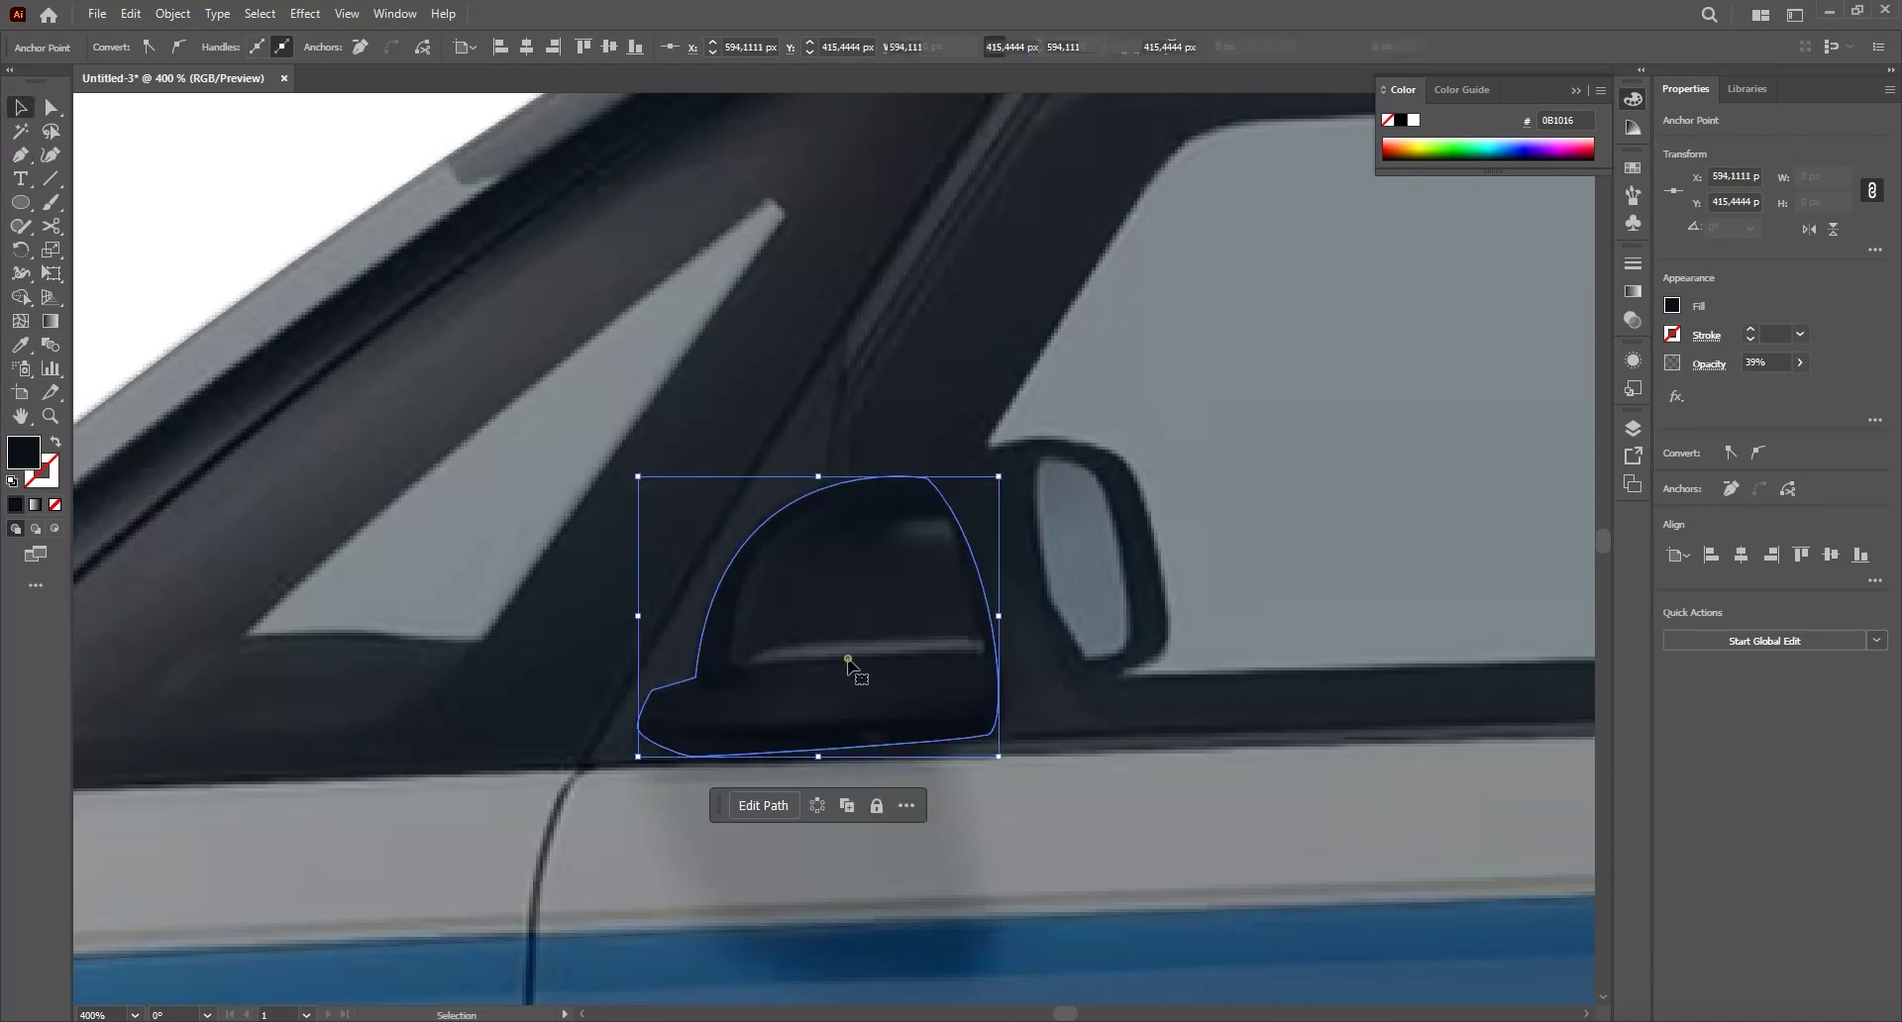
- Start the dark window area with the Pen tool at the windshield base and trace its lower edge rearward along the beltline
scroll(849, 667, "down", 2)
key("p")
scroll(607, 582, "down", 2)
scroll(416, 714, "up", 1)
left_click(351, 815)
scroll(525, 798, "up", 1)
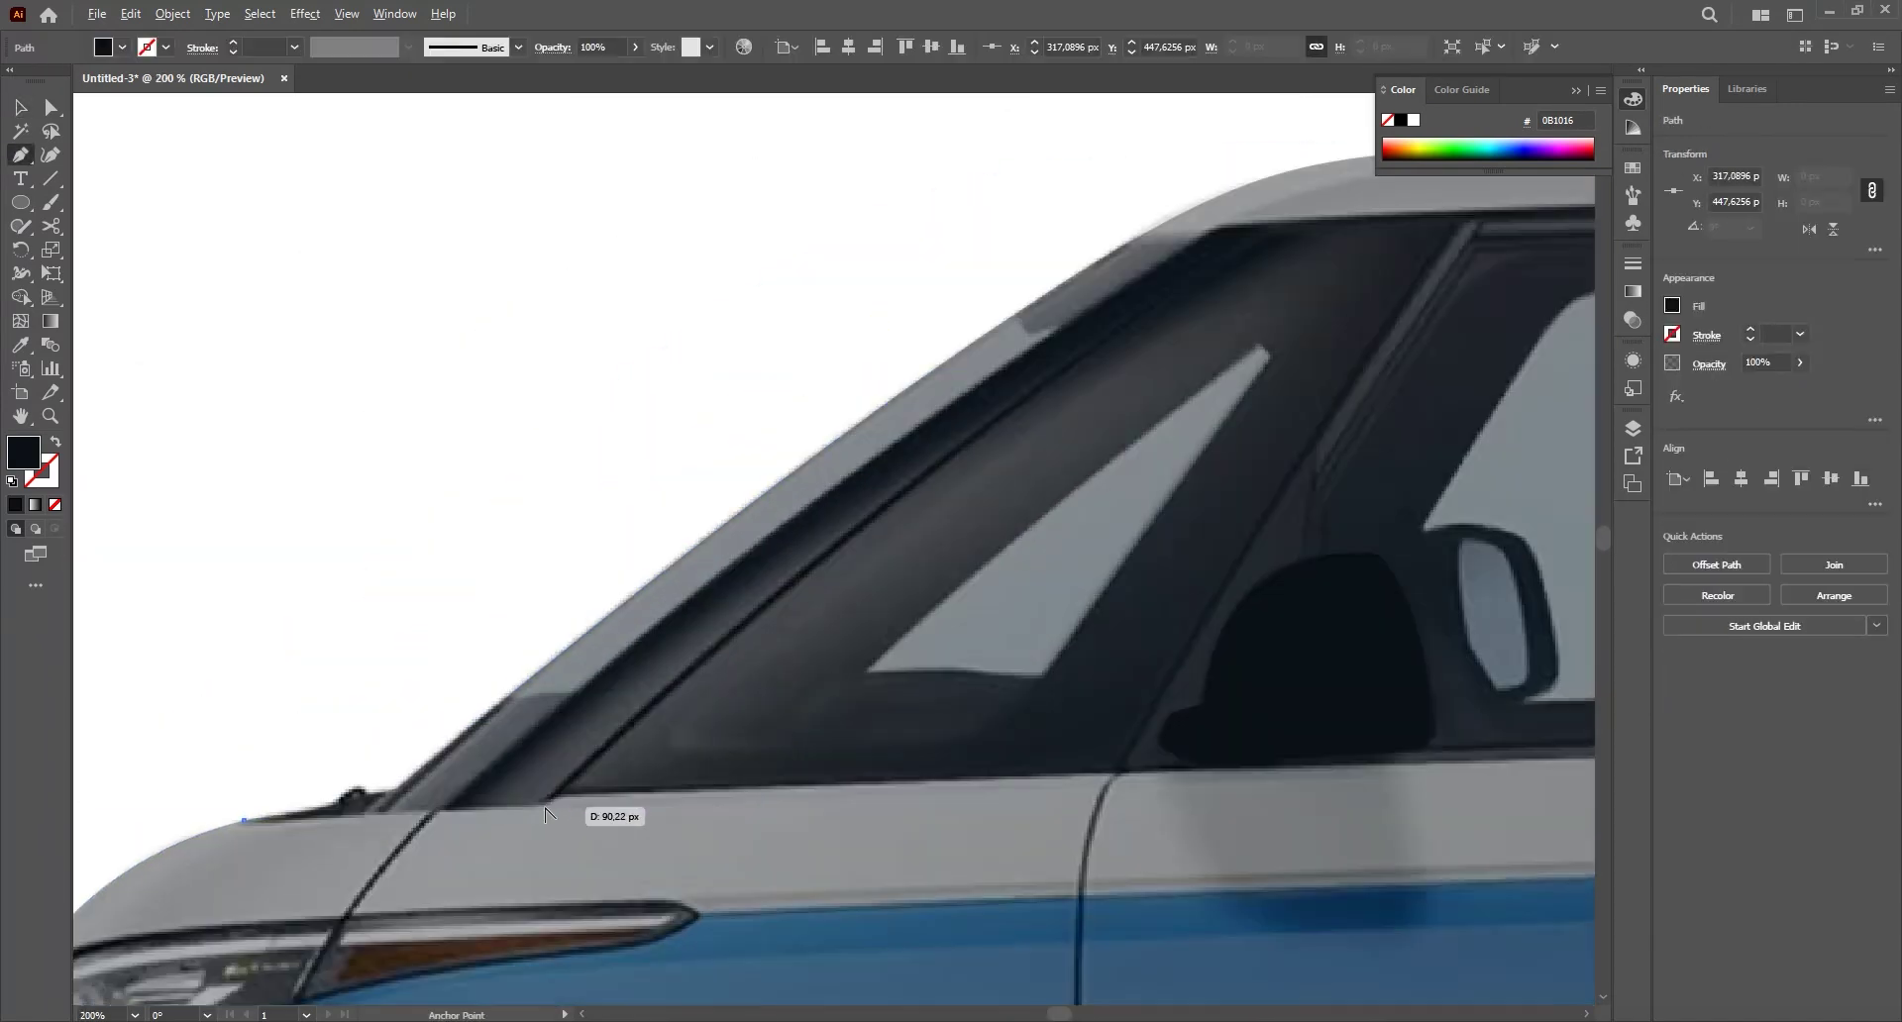
left_click(562, 795)
scroll(594, 790, "down", 4)
left_click_drag(842, 790, 595, 756)
scroll(297, 773, "up", 1)
left_click(1019, 733)
left_click_drag(1027, 734, 567, 734)
left_click(1091, 722)
- Continue the window area's outline around the rear lower corner and up the rear edge to the curved upper corner
scroll(1119, 685, "up", 3)
left_click_drag(1136, 646, 1211, 834)
left_click_drag(1095, 588, 1061, 562)
scroll(1060, 567, "down", 1)
left_click_drag(149, 550, 829, 595)
left_click(960, 547)
key("ctrl+z")
key("ctrl+z")
scroll(1232, 604, "up", 2)
left_click_drag(1446, 542, 1372, 505)
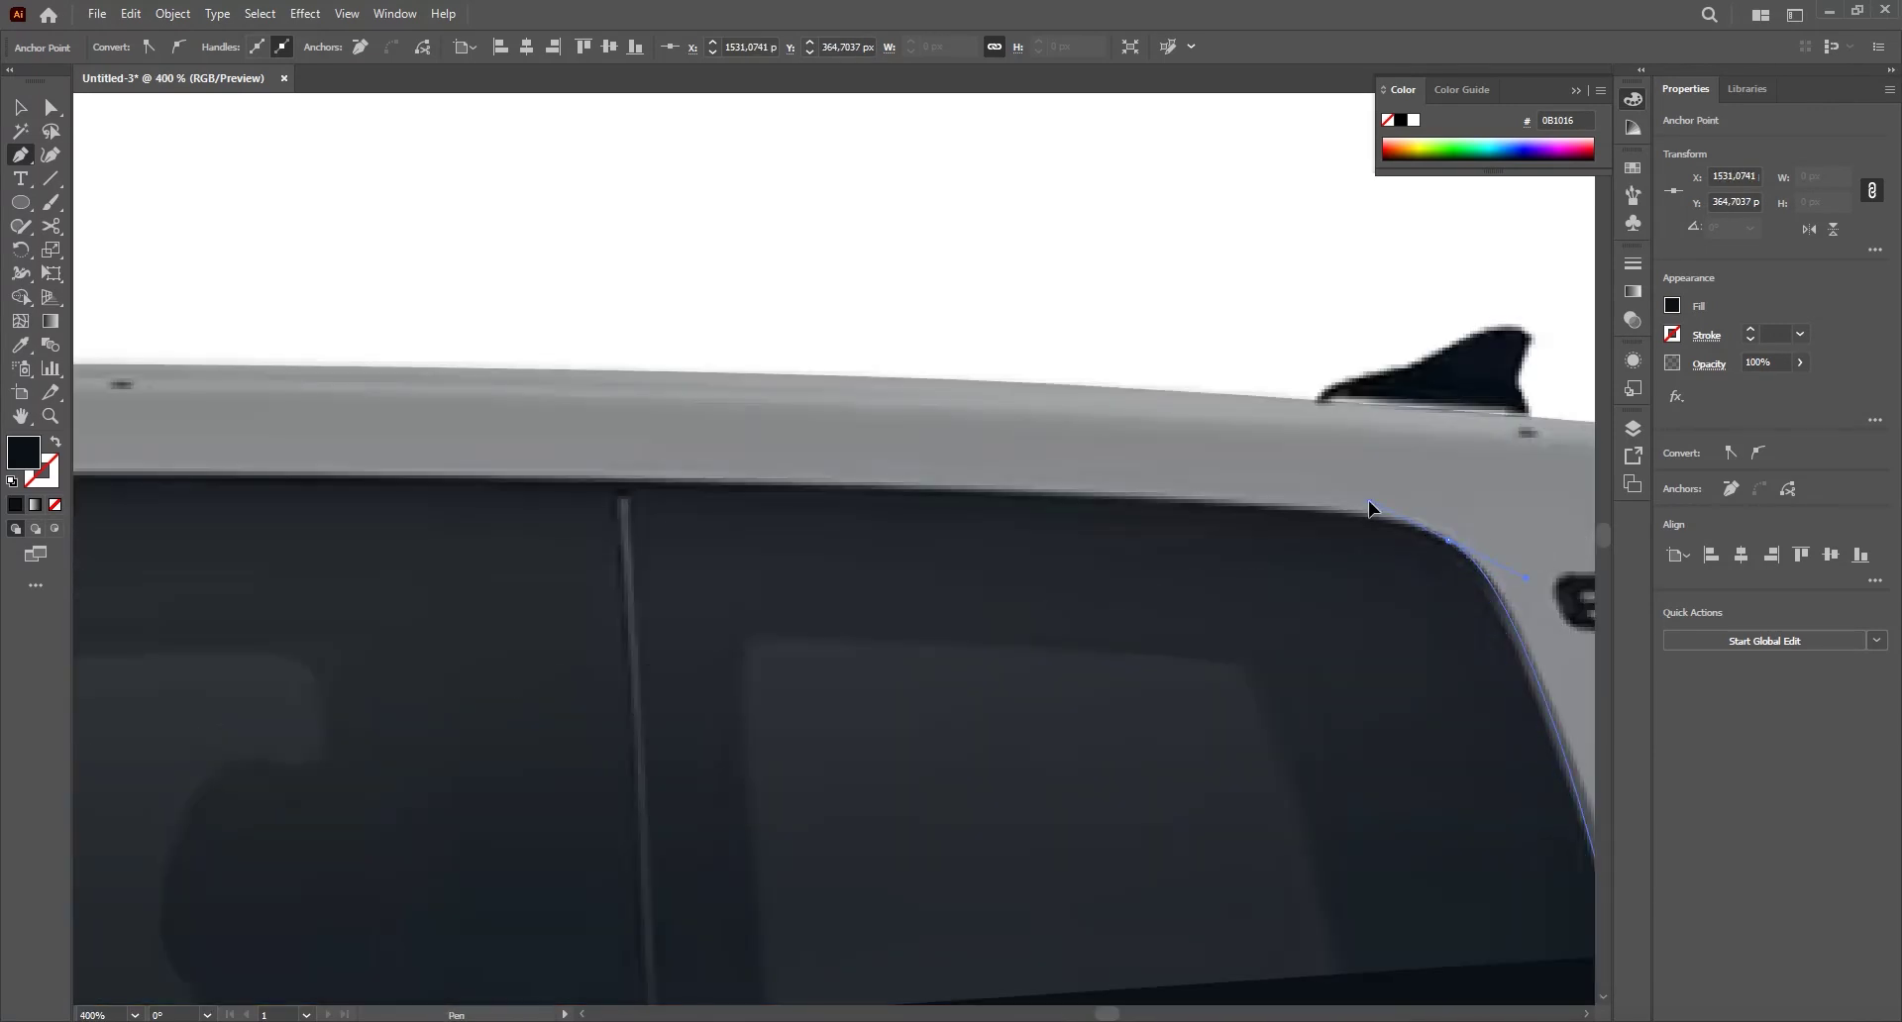
- Trace the window area's upper edge forward along the roofline and close the outline down the windshield
scroll(1371, 503, "down", 2)
left_click_drag(838, 473, 683, 476)
left_click_drag(446, 472, 1457, 432)
left_click_drag(558, 453, 348, 471)
left_click(258, 442)
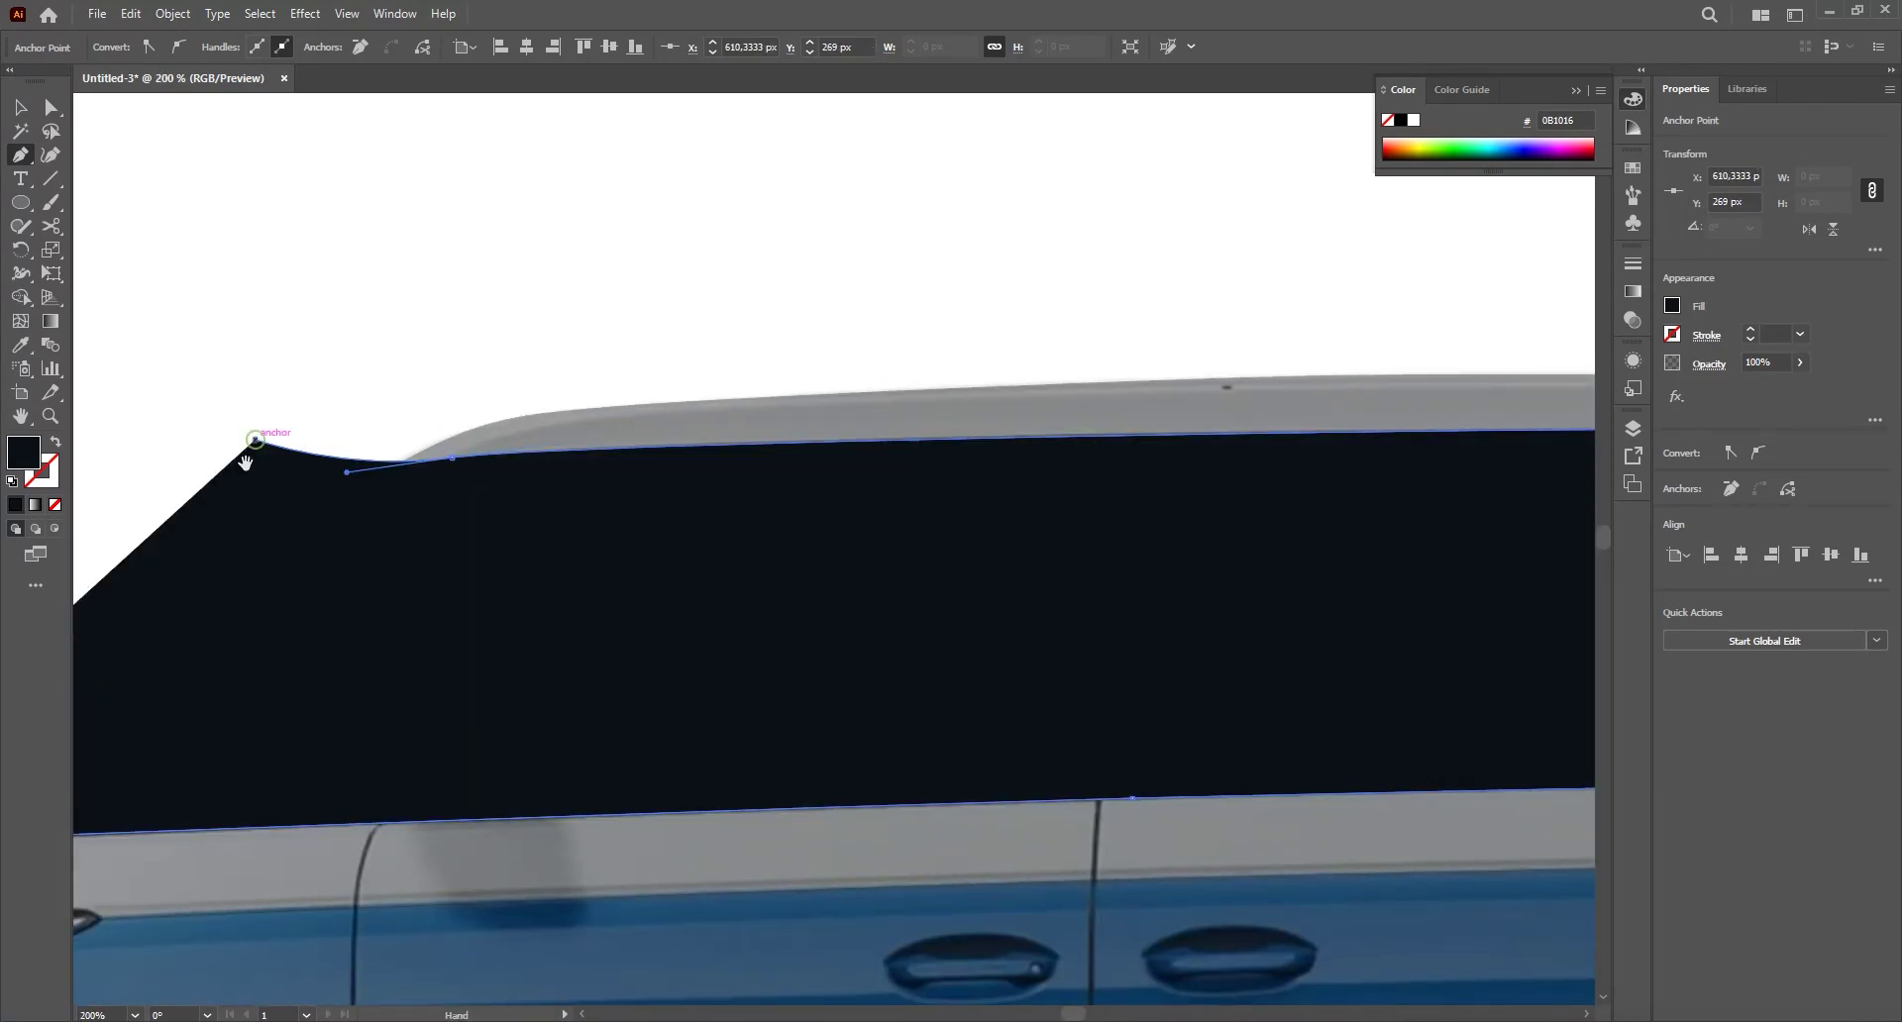
left_click(399, 609)
left_click(431, 714)
- Remove the window area's excess in front of the windshield with Shape Builder and set its opacity to 33%
scroll(431, 714, "down", 2)
key("v")
left_click(1284, 514, "shift")
key("shift+m")
left_click(284, 595, "alt")
key("v")
scroll(512, 655, "up", 1)
left_click_drag(511, 655, 811, 556)
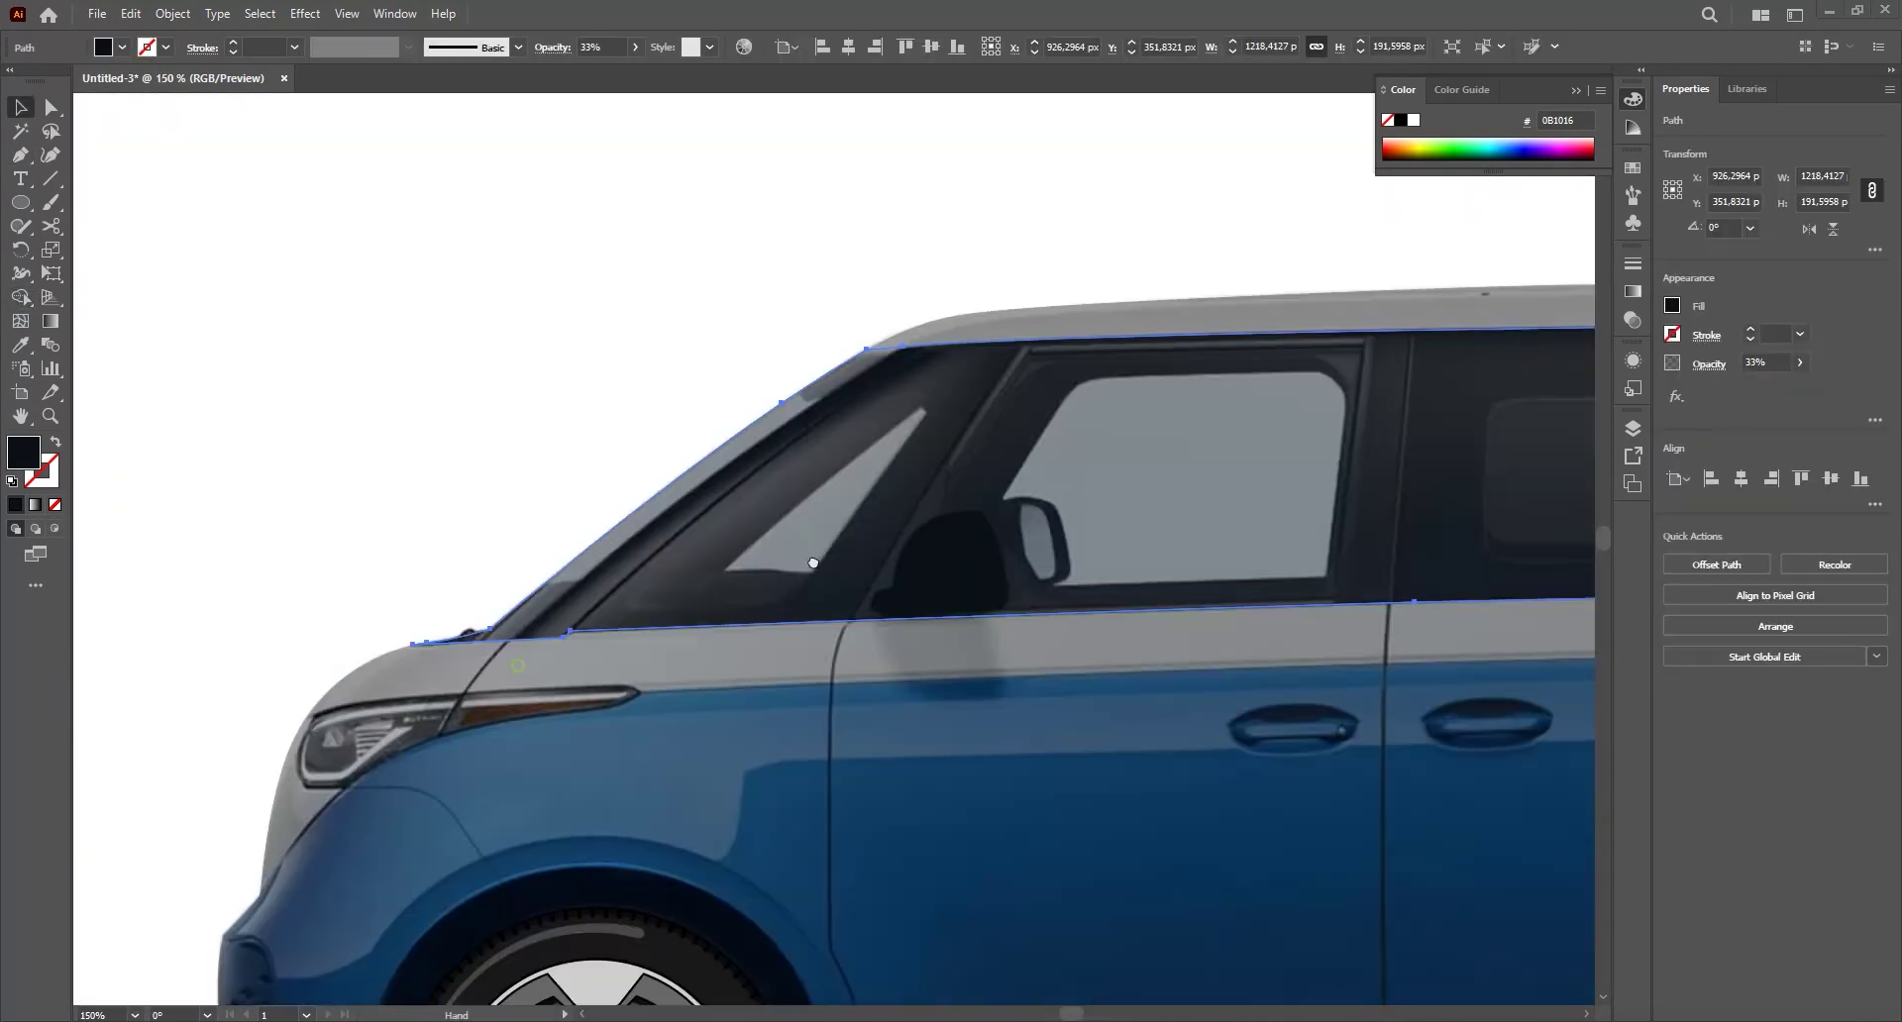
- Trace a headlight shape with the Pen tool, following its upper and front edges and extending its lower part over the blue fender
scroll(294, 838, "up", 1)
left_click_drag(294, 838, 608, 727)
scroll(609, 727, "up", 1)
key("p")
left_click(582, 794)
left_click(488, 793)
left_click_drag(472, 780, 473, 738)
left_click(506, 699)
left_click_drag(703, 659, 823, 652)
left_click(1033, 642)
left_click(1041, 808)
left_click(524, 856)
left_click(481, 849)
- Send the lower blue body shape to the back, beneath the headlight shape
key("v")
scroll(834, 618, "down", 2)
left_click(1015, 689)
key("ctrl+shift+[")
left_click(1015, 693)
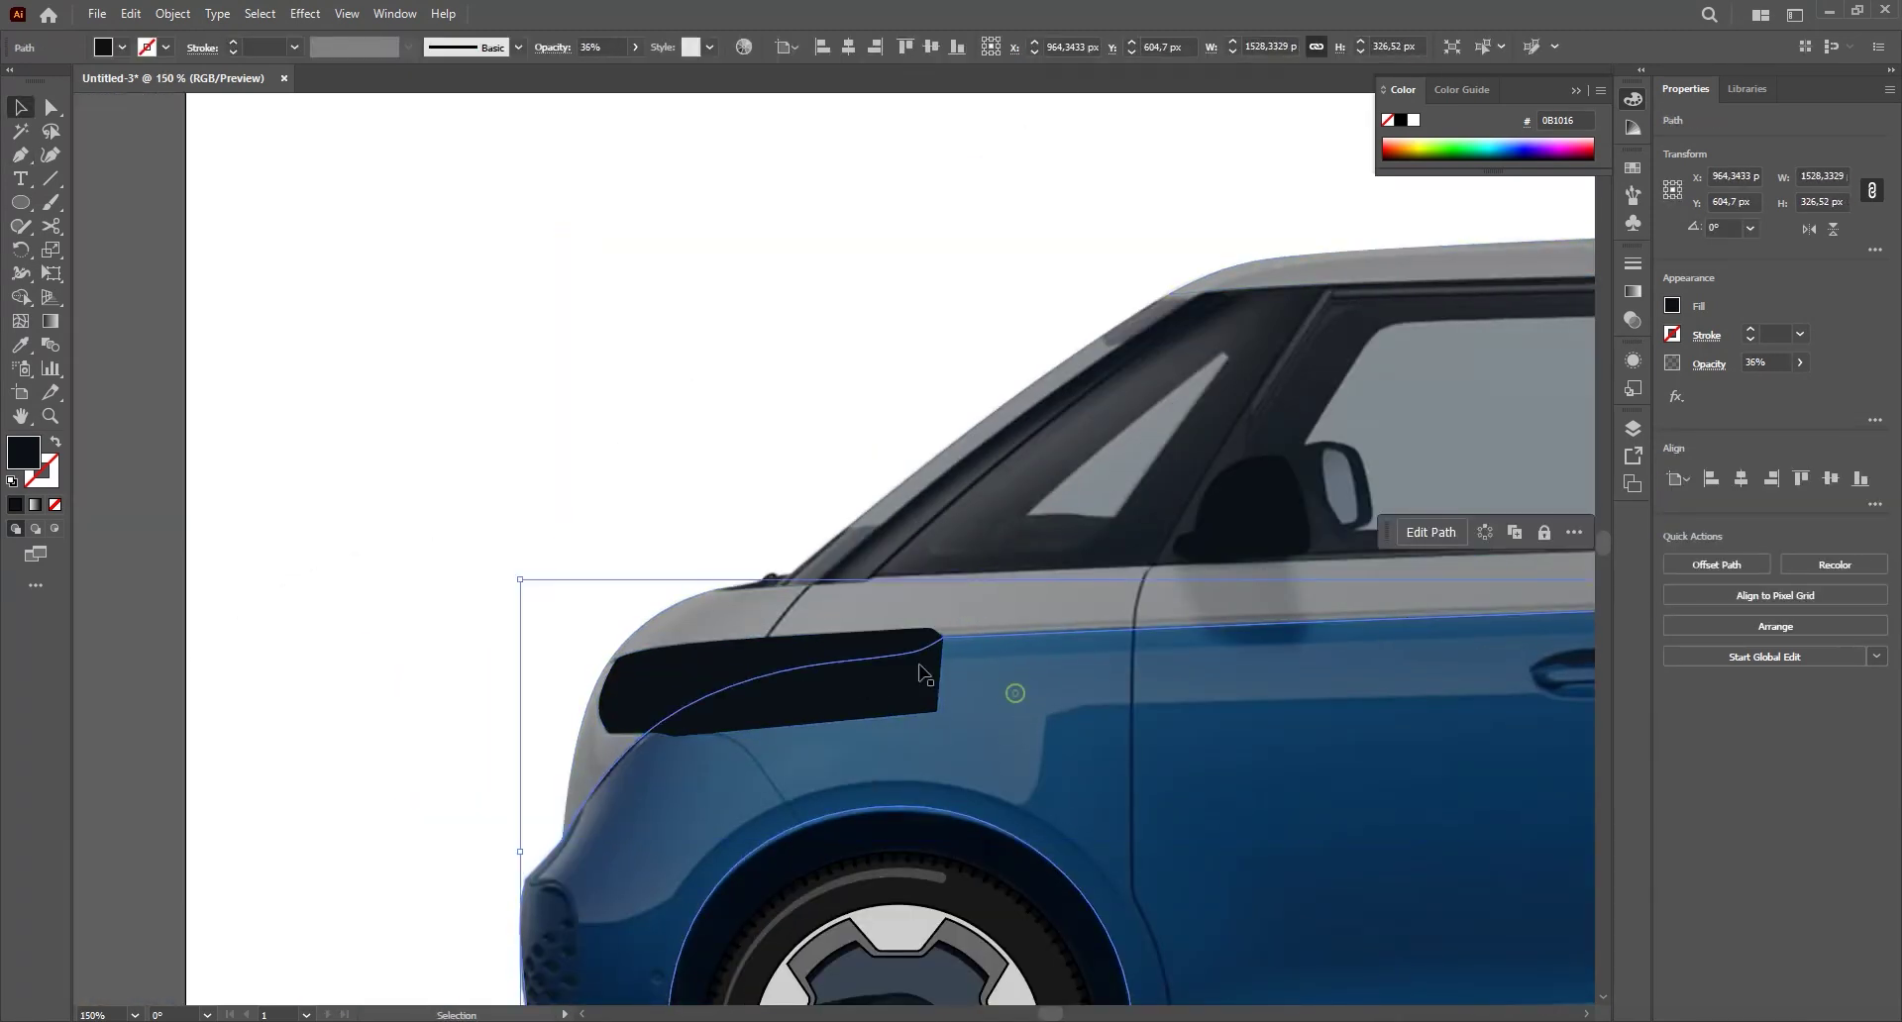
- Examine where the upper body shape's lower edge crosses the headlight shape
left_click(650, 502)
scroll(750, 691, "up", 2)
left_click_drag(747, 675, 790, 633)
left_click(777, 554)
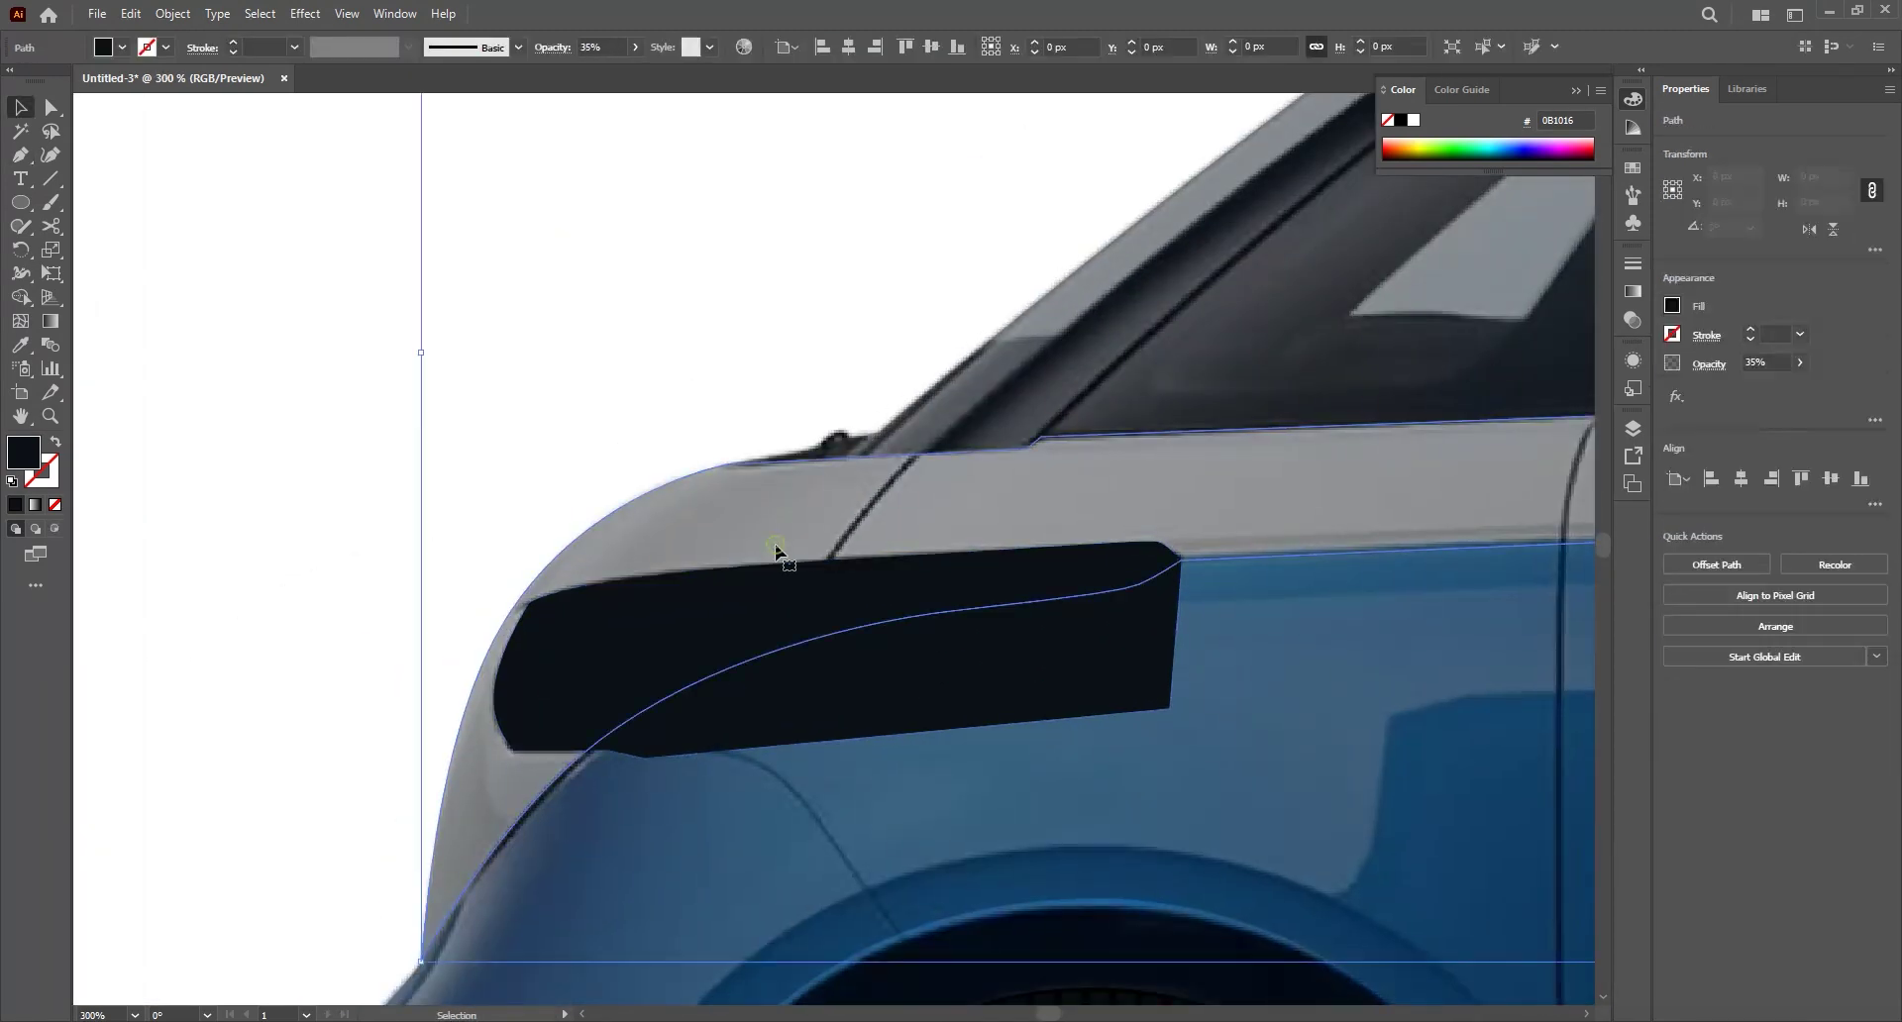
scroll(782, 553, "down", 1)
left_click_drag(886, 574, 750, 589)
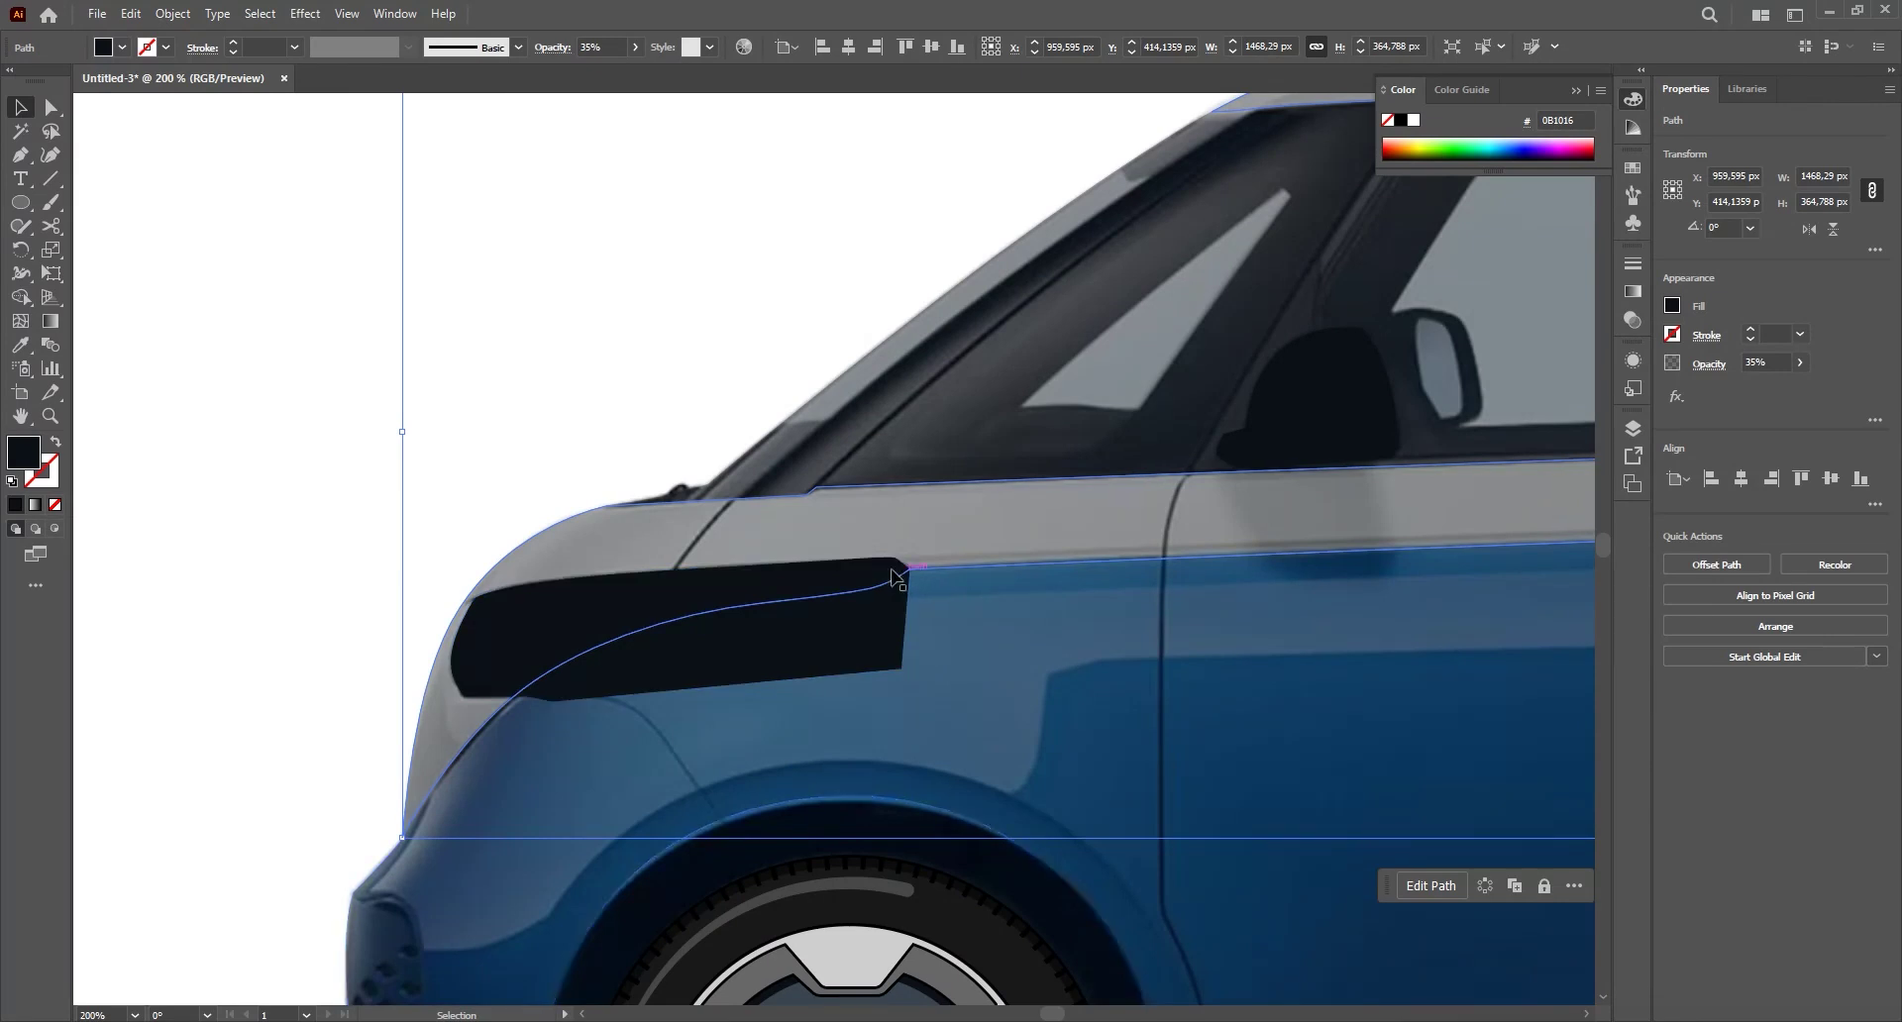
left_click(442, 533)
- Try to split the headlight from the overlapping body shapes with Shape Builder and delete the part over the blue body
left_click(717, 552)
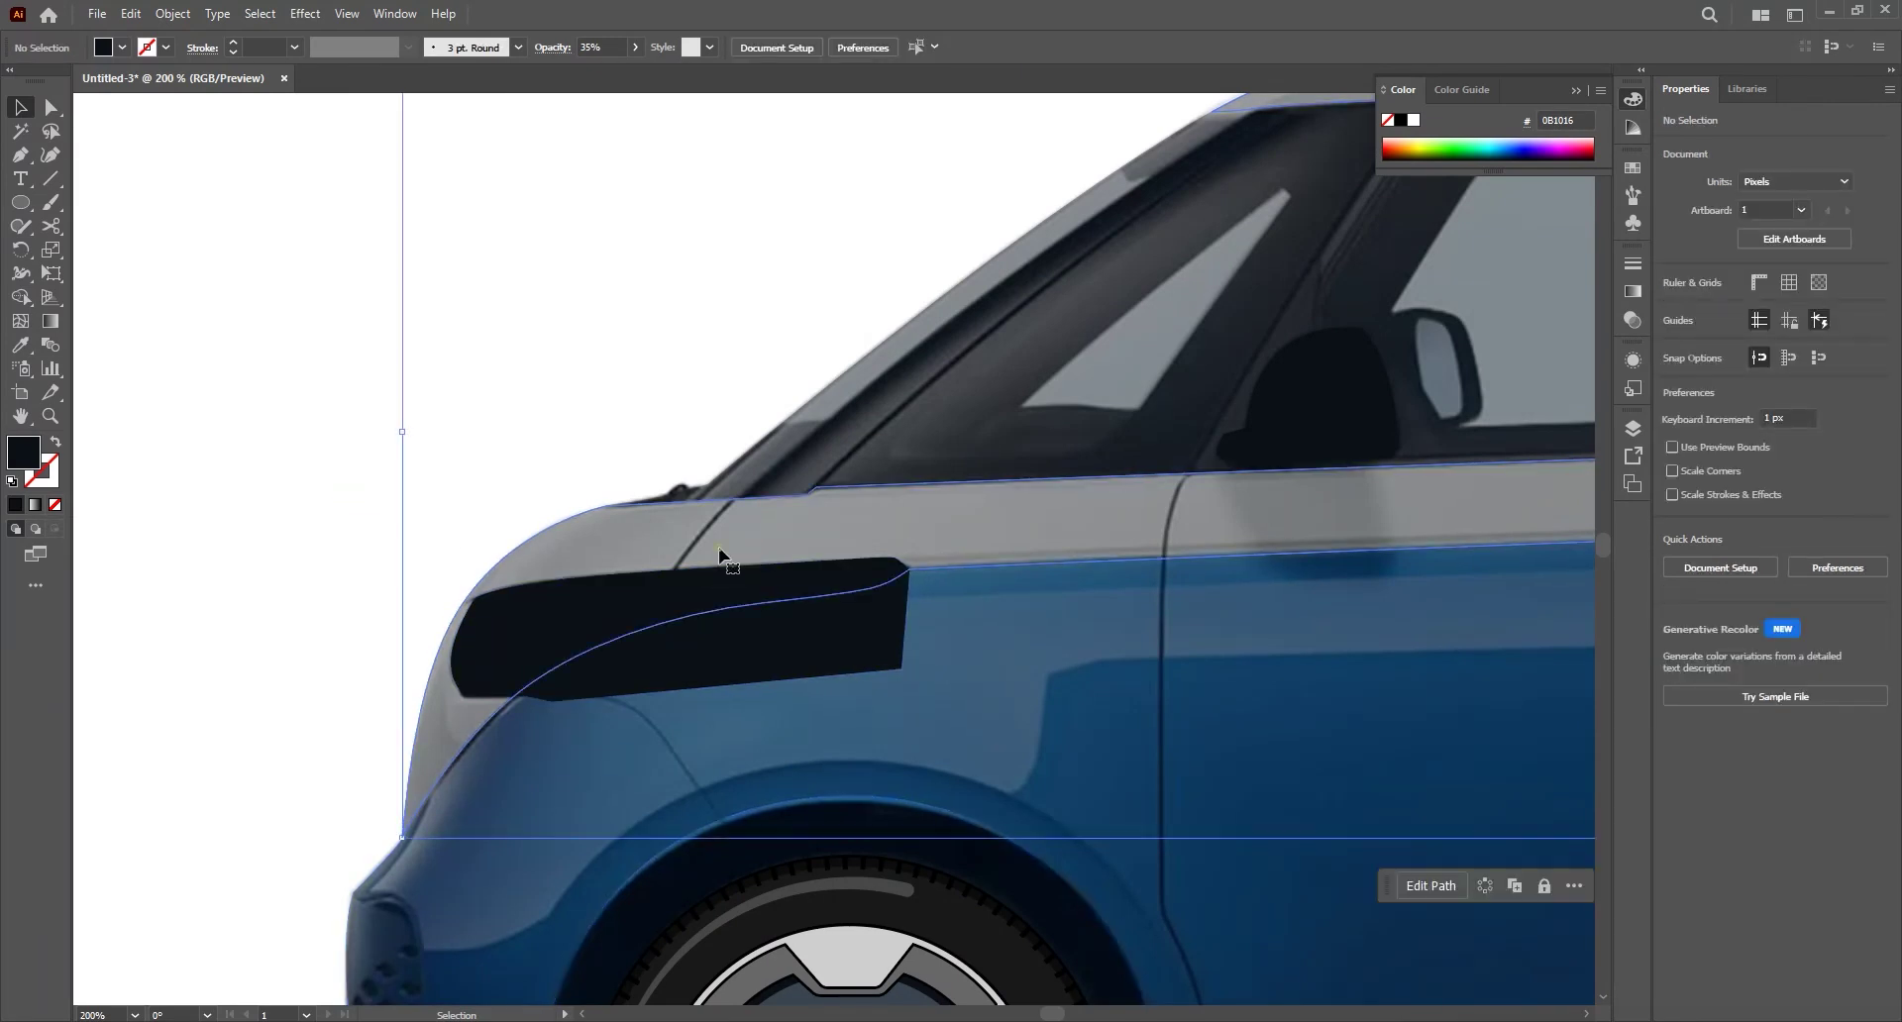
left_click(993, 625, "shift")
left_click_drag(657, 605, 517, 530)
key("ctrl+z")
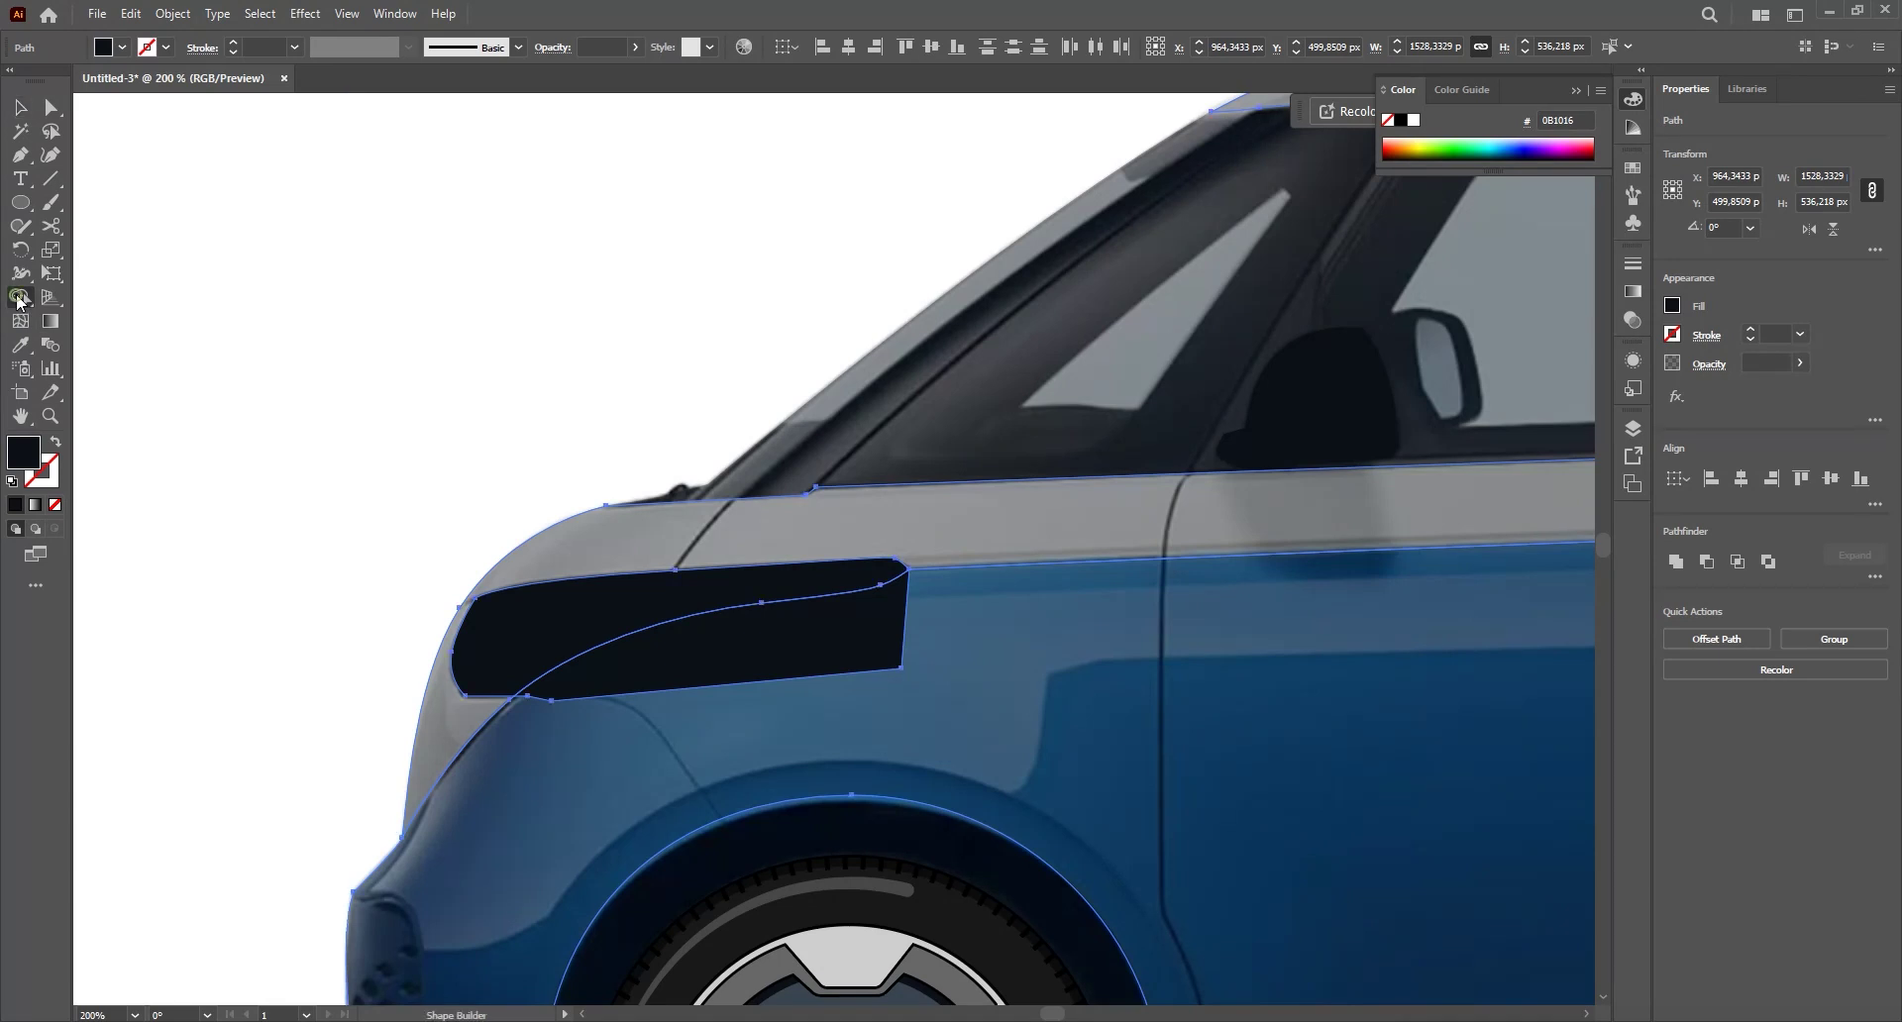
left_click(20, 300)
left_click(555, 646)
key("v")
left_click(442, 476)
left_click(680, 658)
key("Delete")
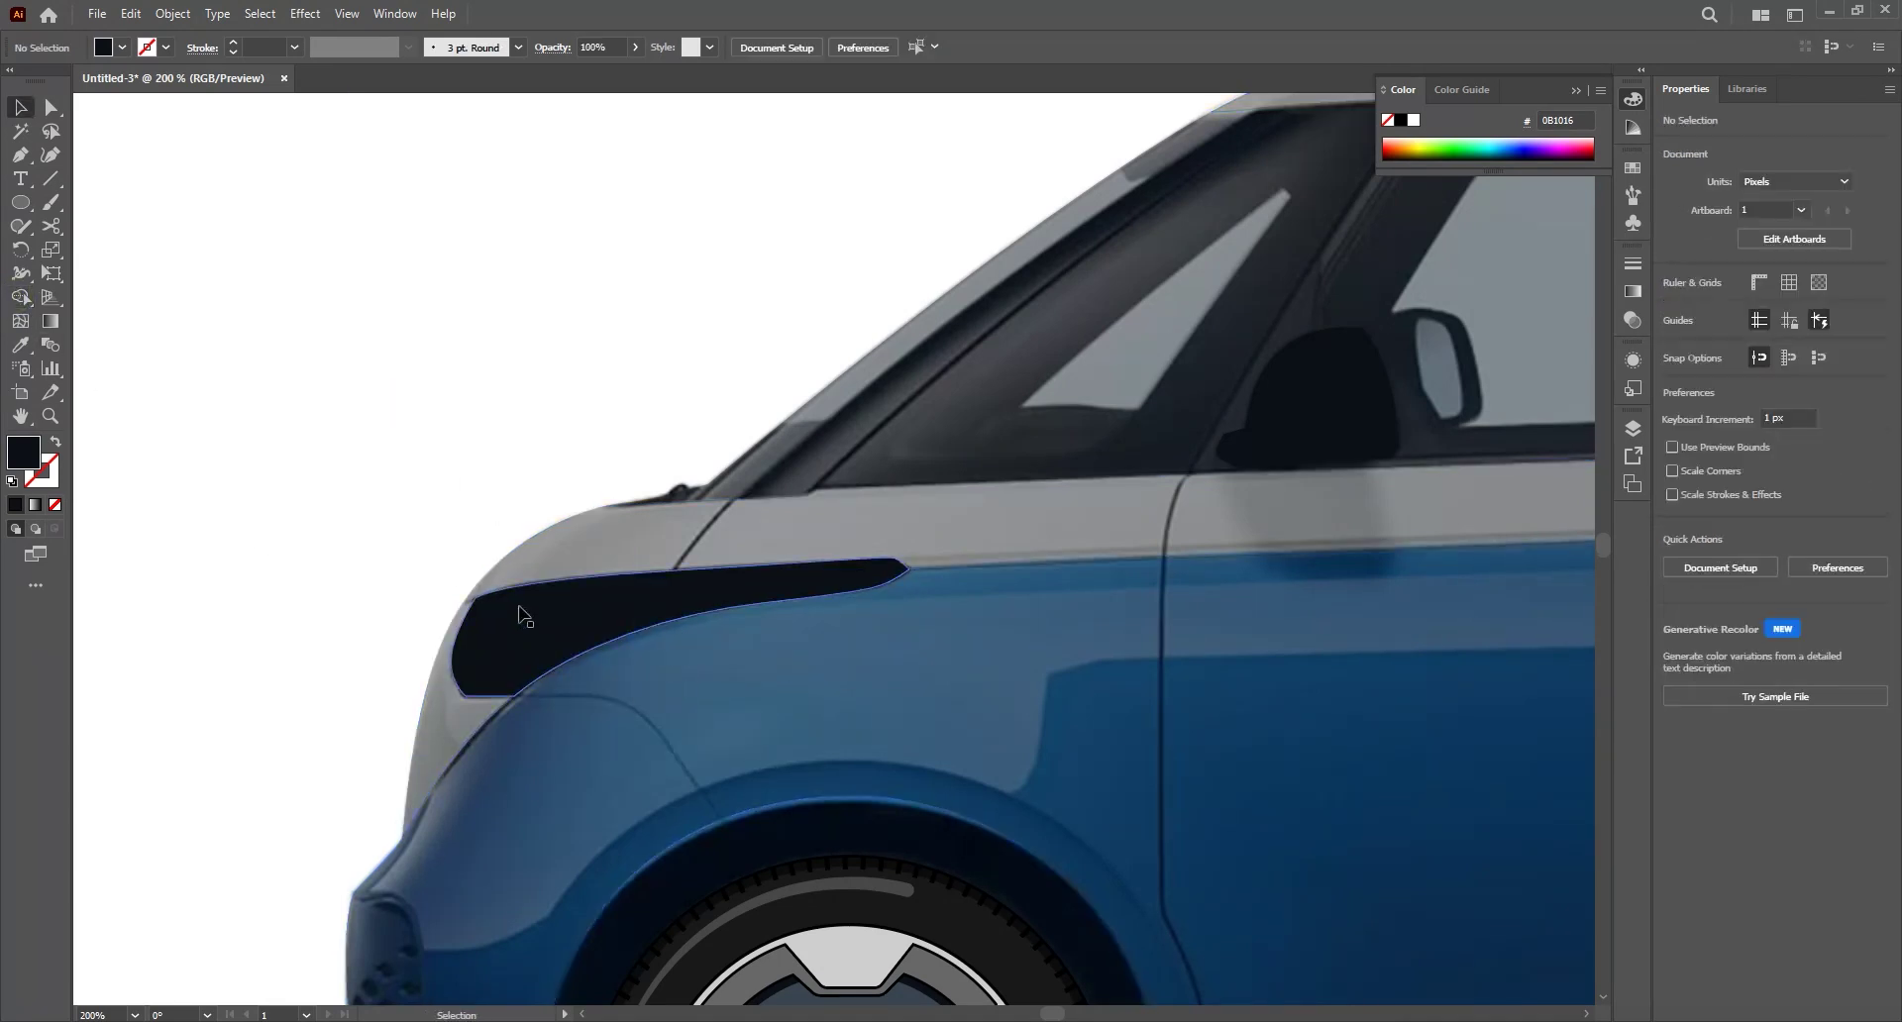
- Move the cut headlight and body shapes aside to check the split, and undo the moves
left_click_drag(526, 626, 670, 679)
key("ctrl+z")
left_click(420, 421)
scroll(707, 541, "down", 1)
left_click_drag(558, 495, 678, 557)
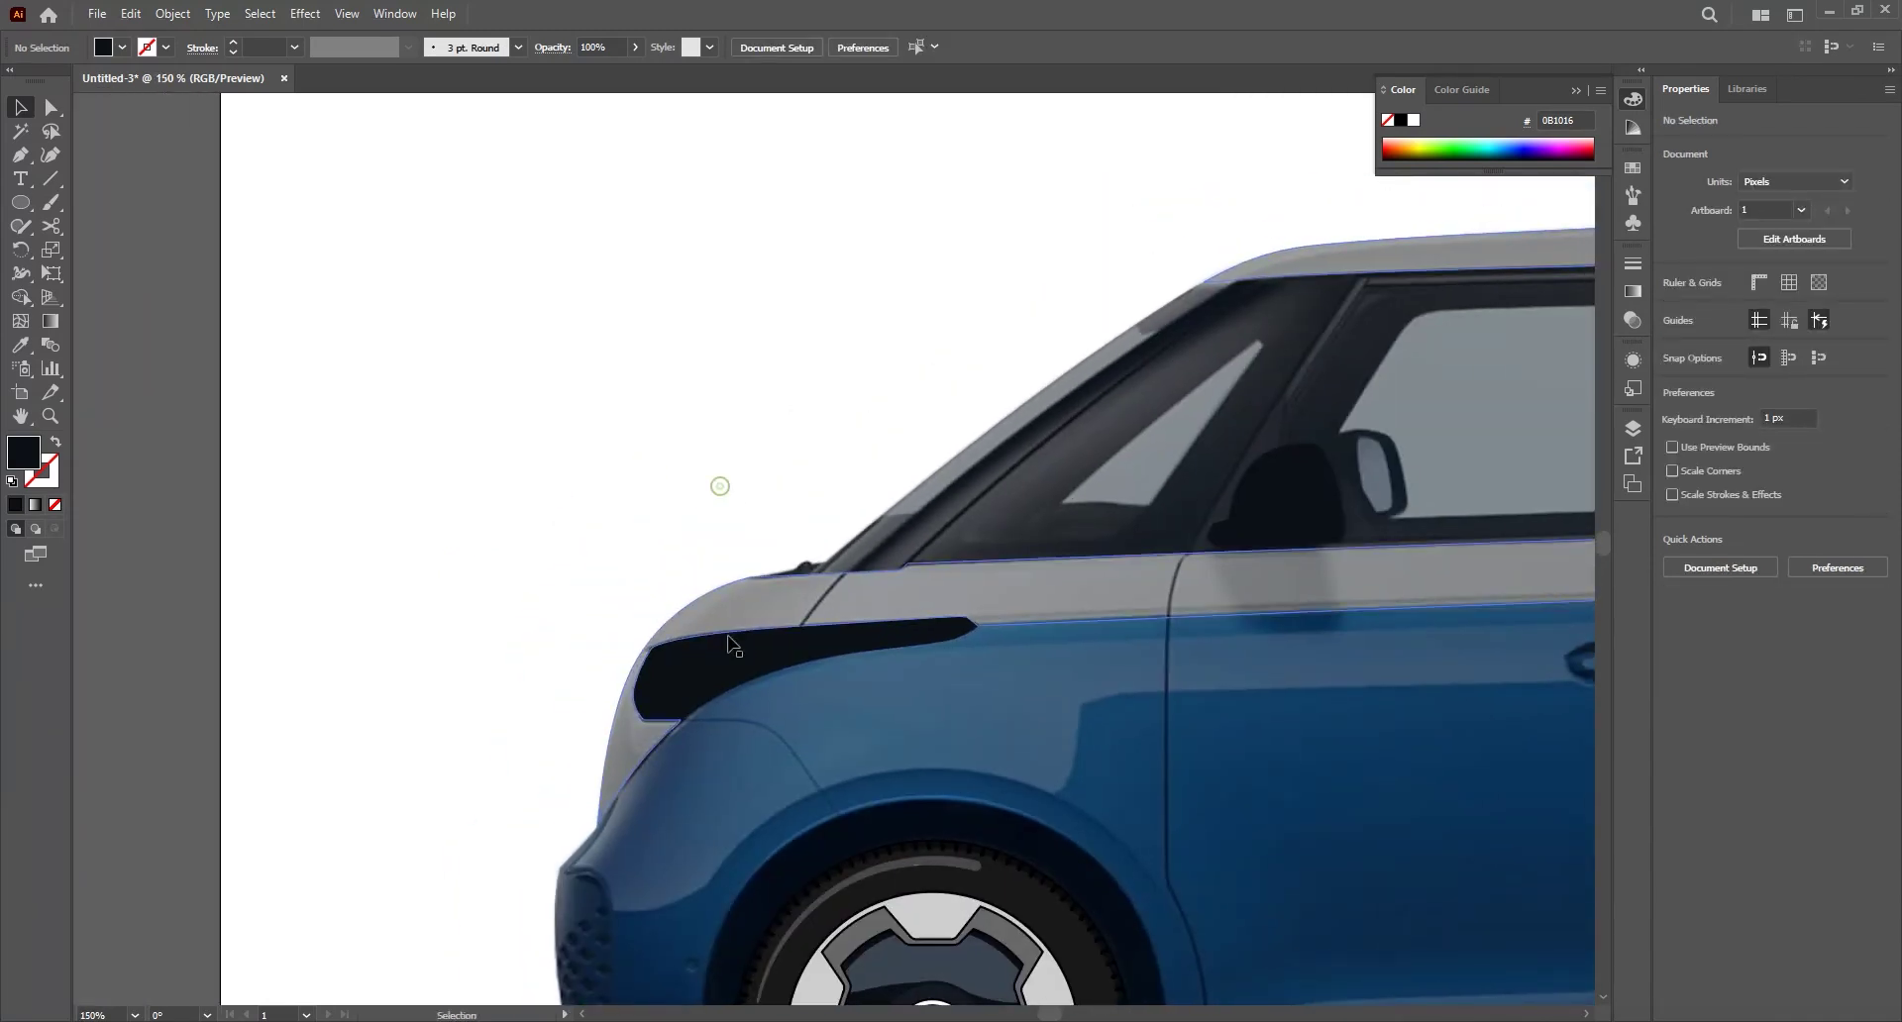
left_click_drag(615, 520, 663, 566)
left_click(589, 606)
left_click_drag(496, 411, 621, 645)
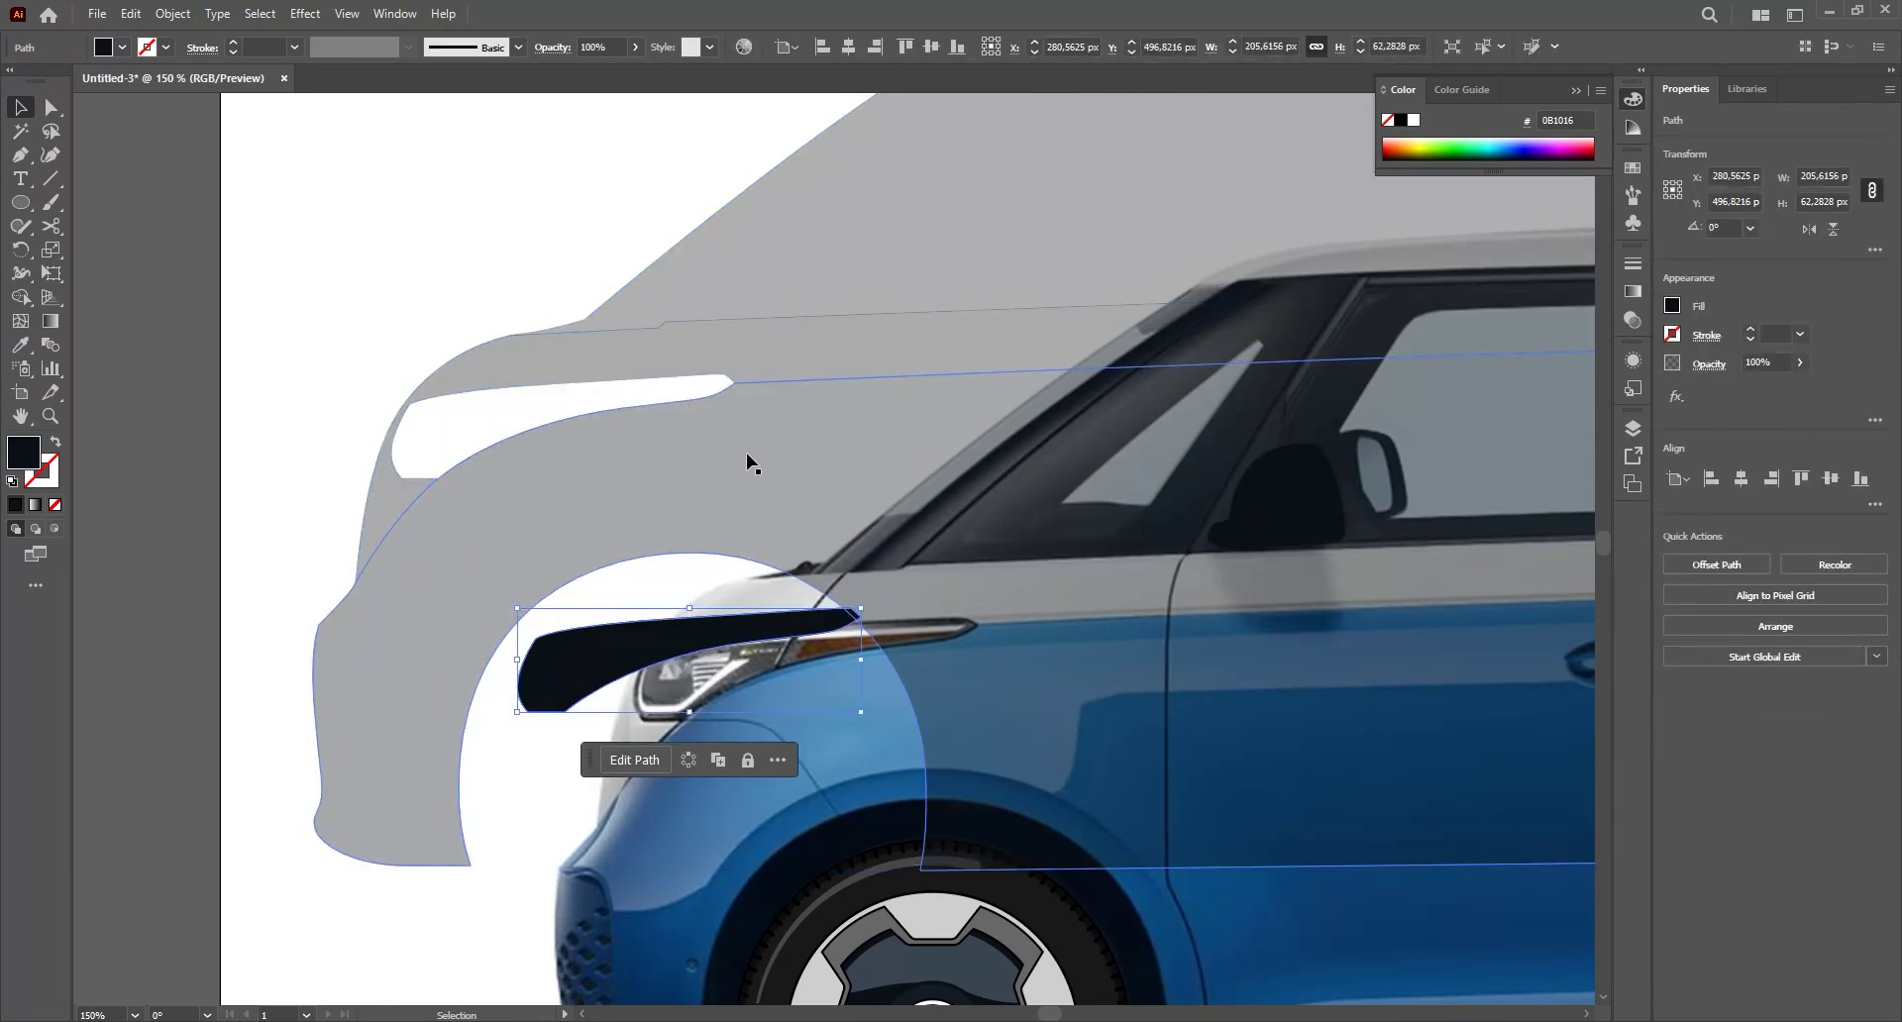
key("ctrl+z")
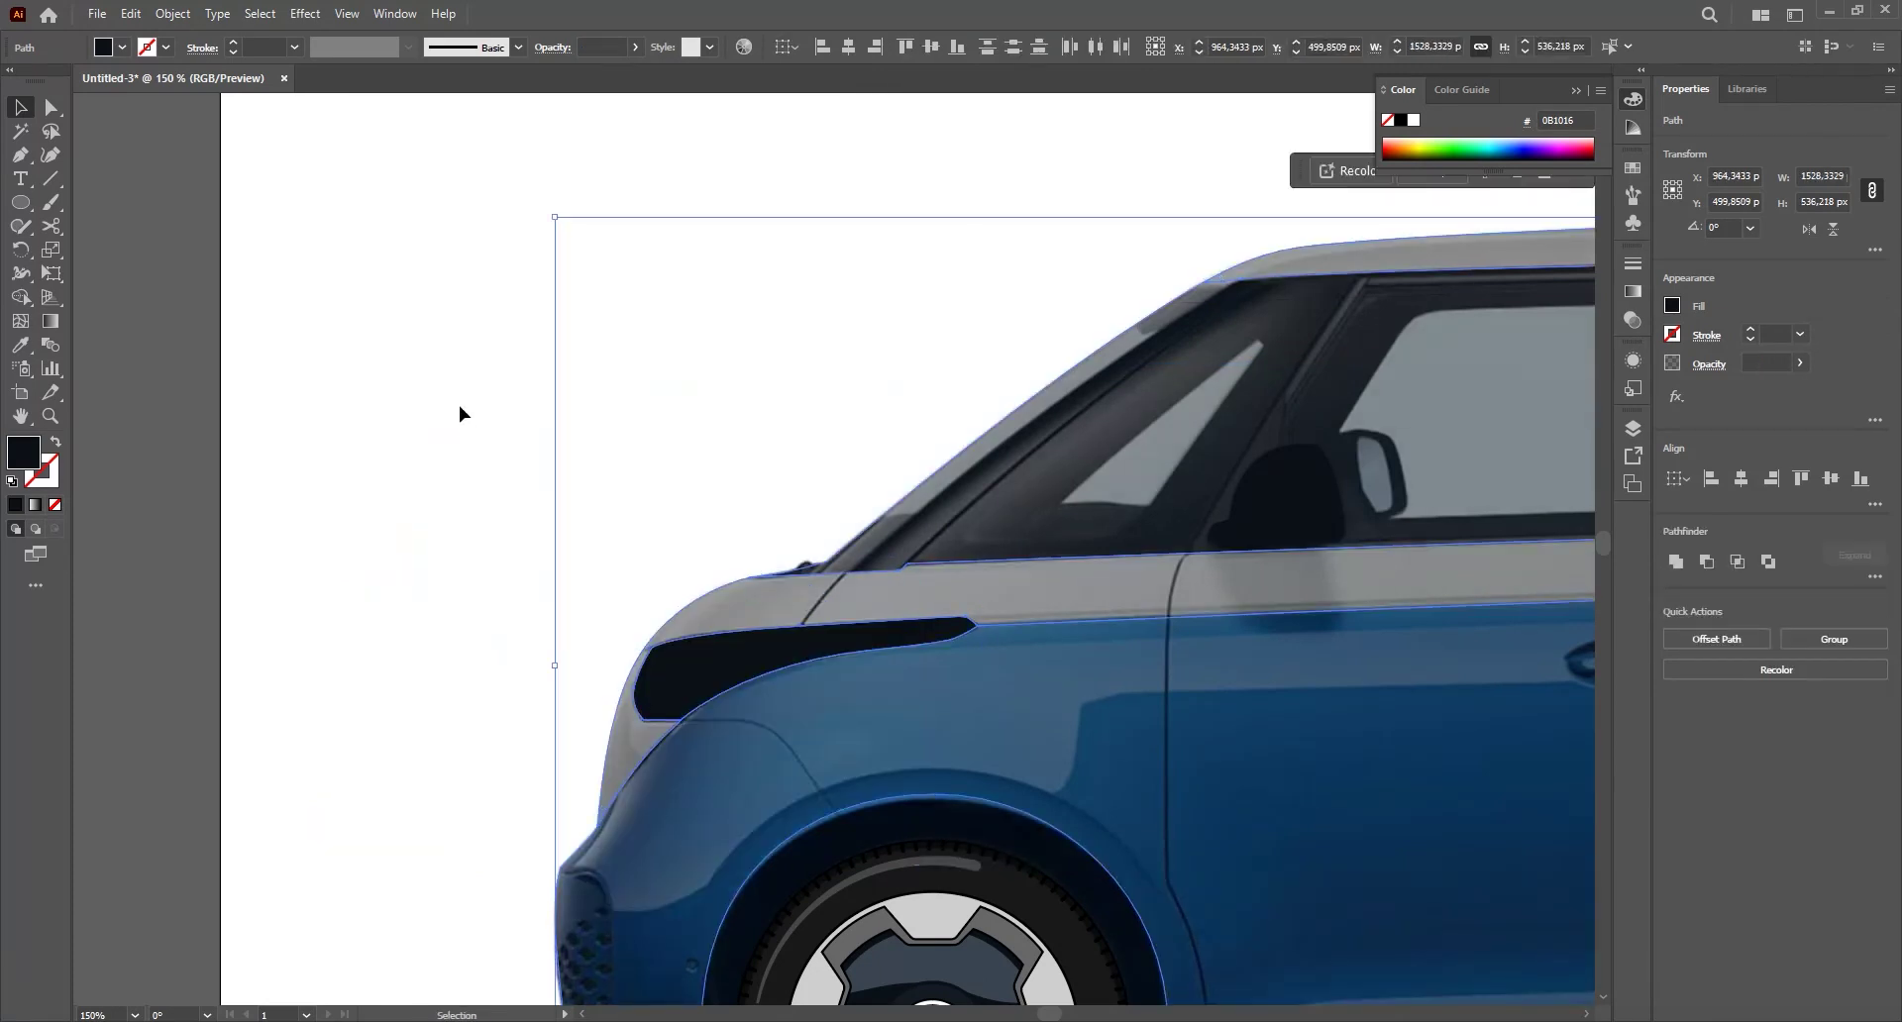
left_click(459, 406)
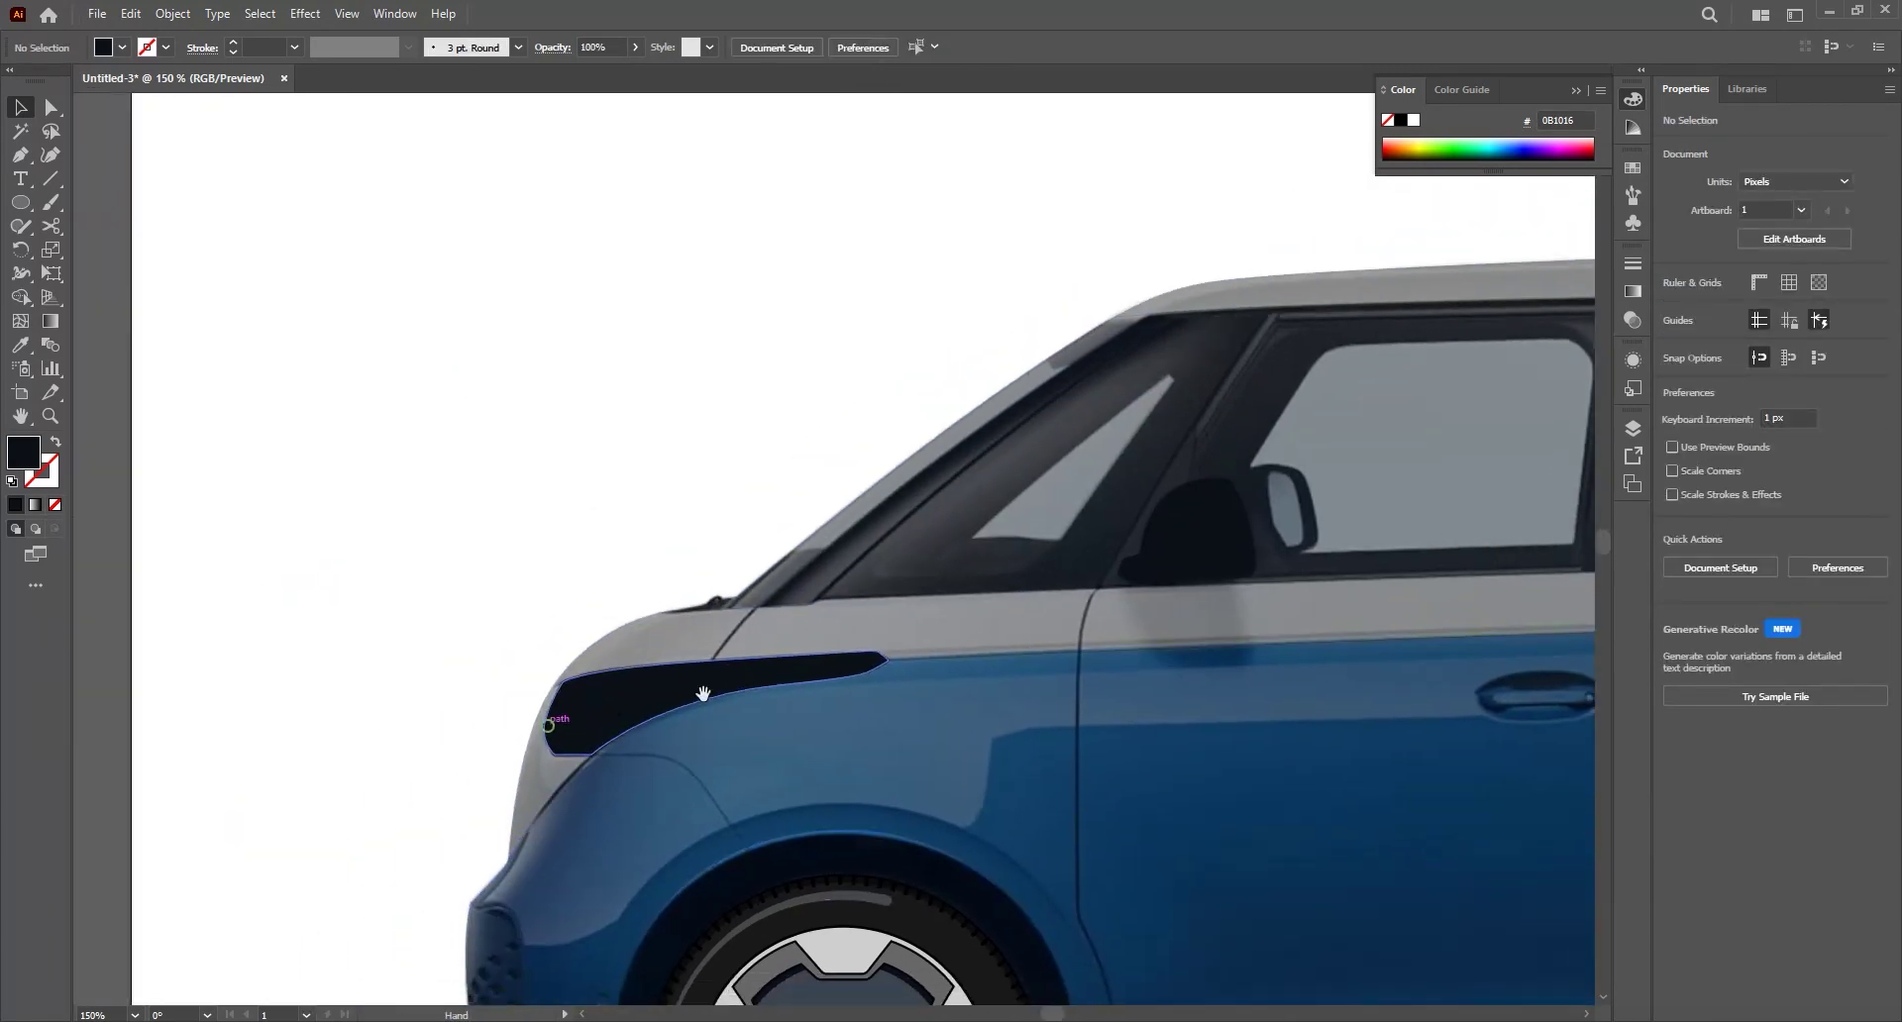
- Undo the Shape Builder cut on the headlight and duplicate the upper body shape in place
left_click(557, 723)
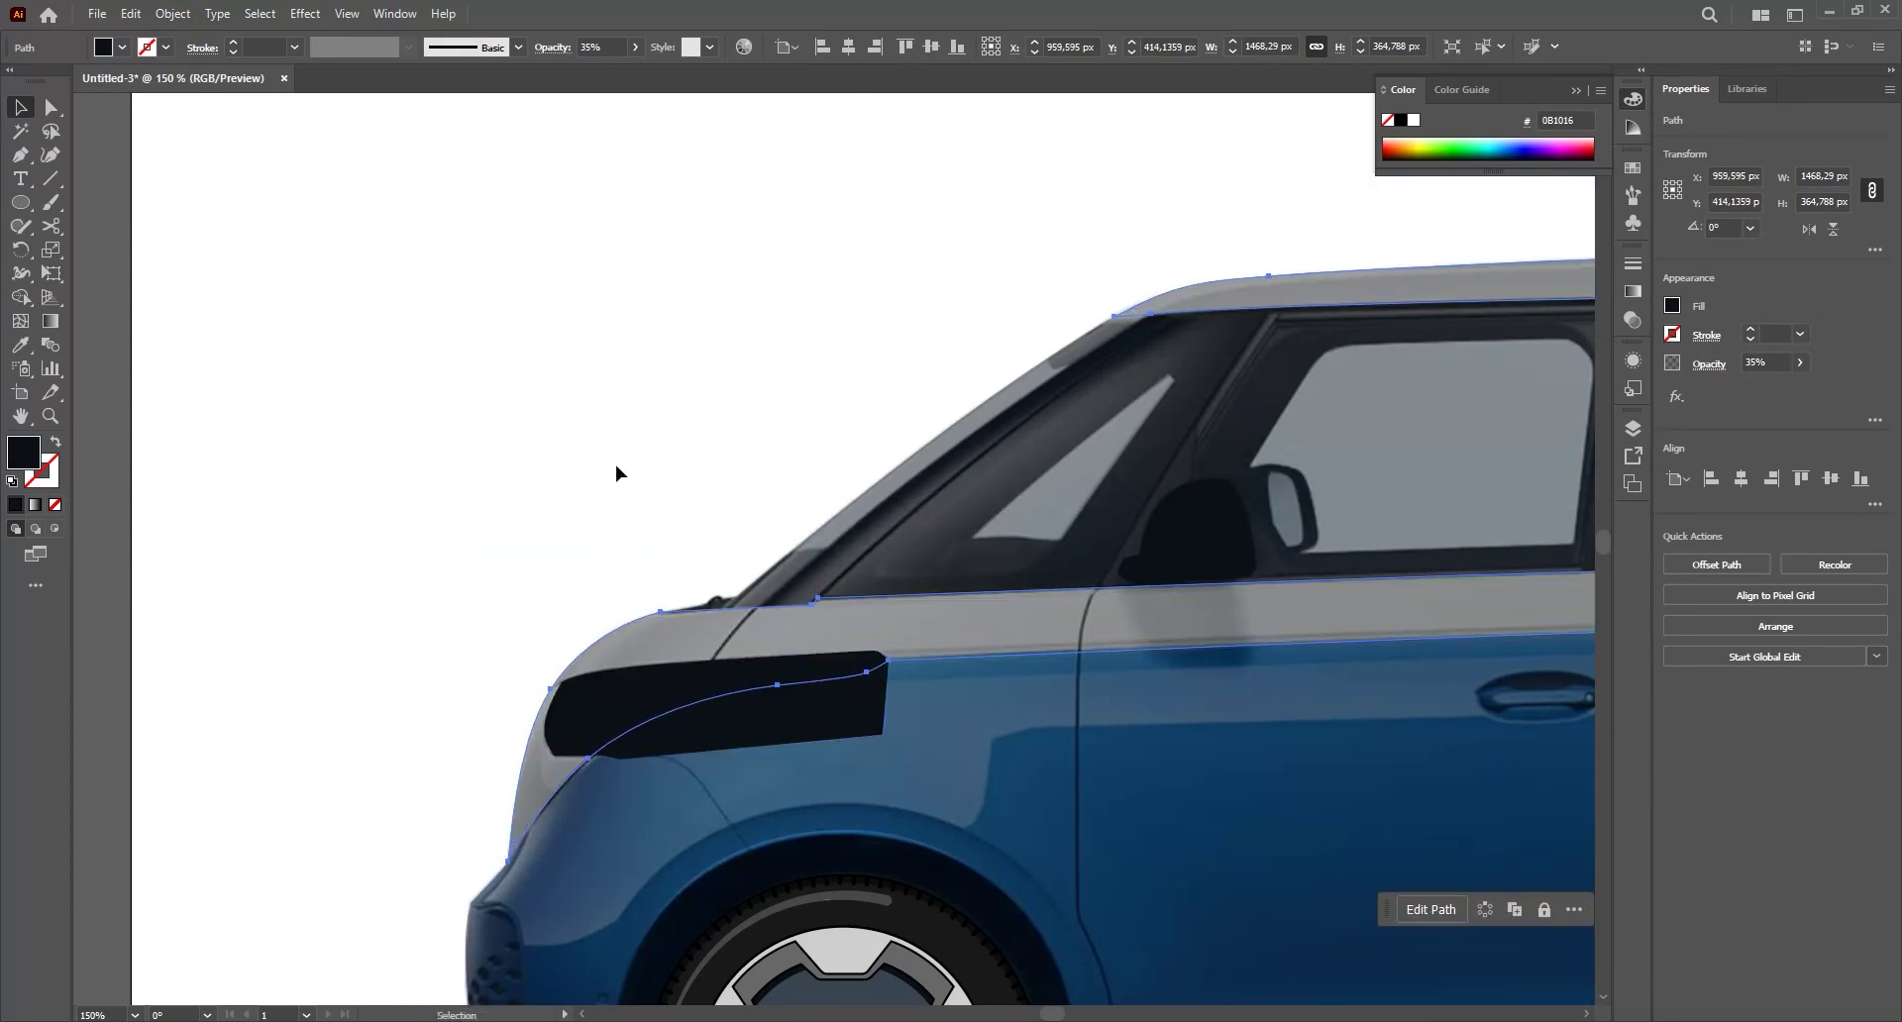
left_click(615, 467)
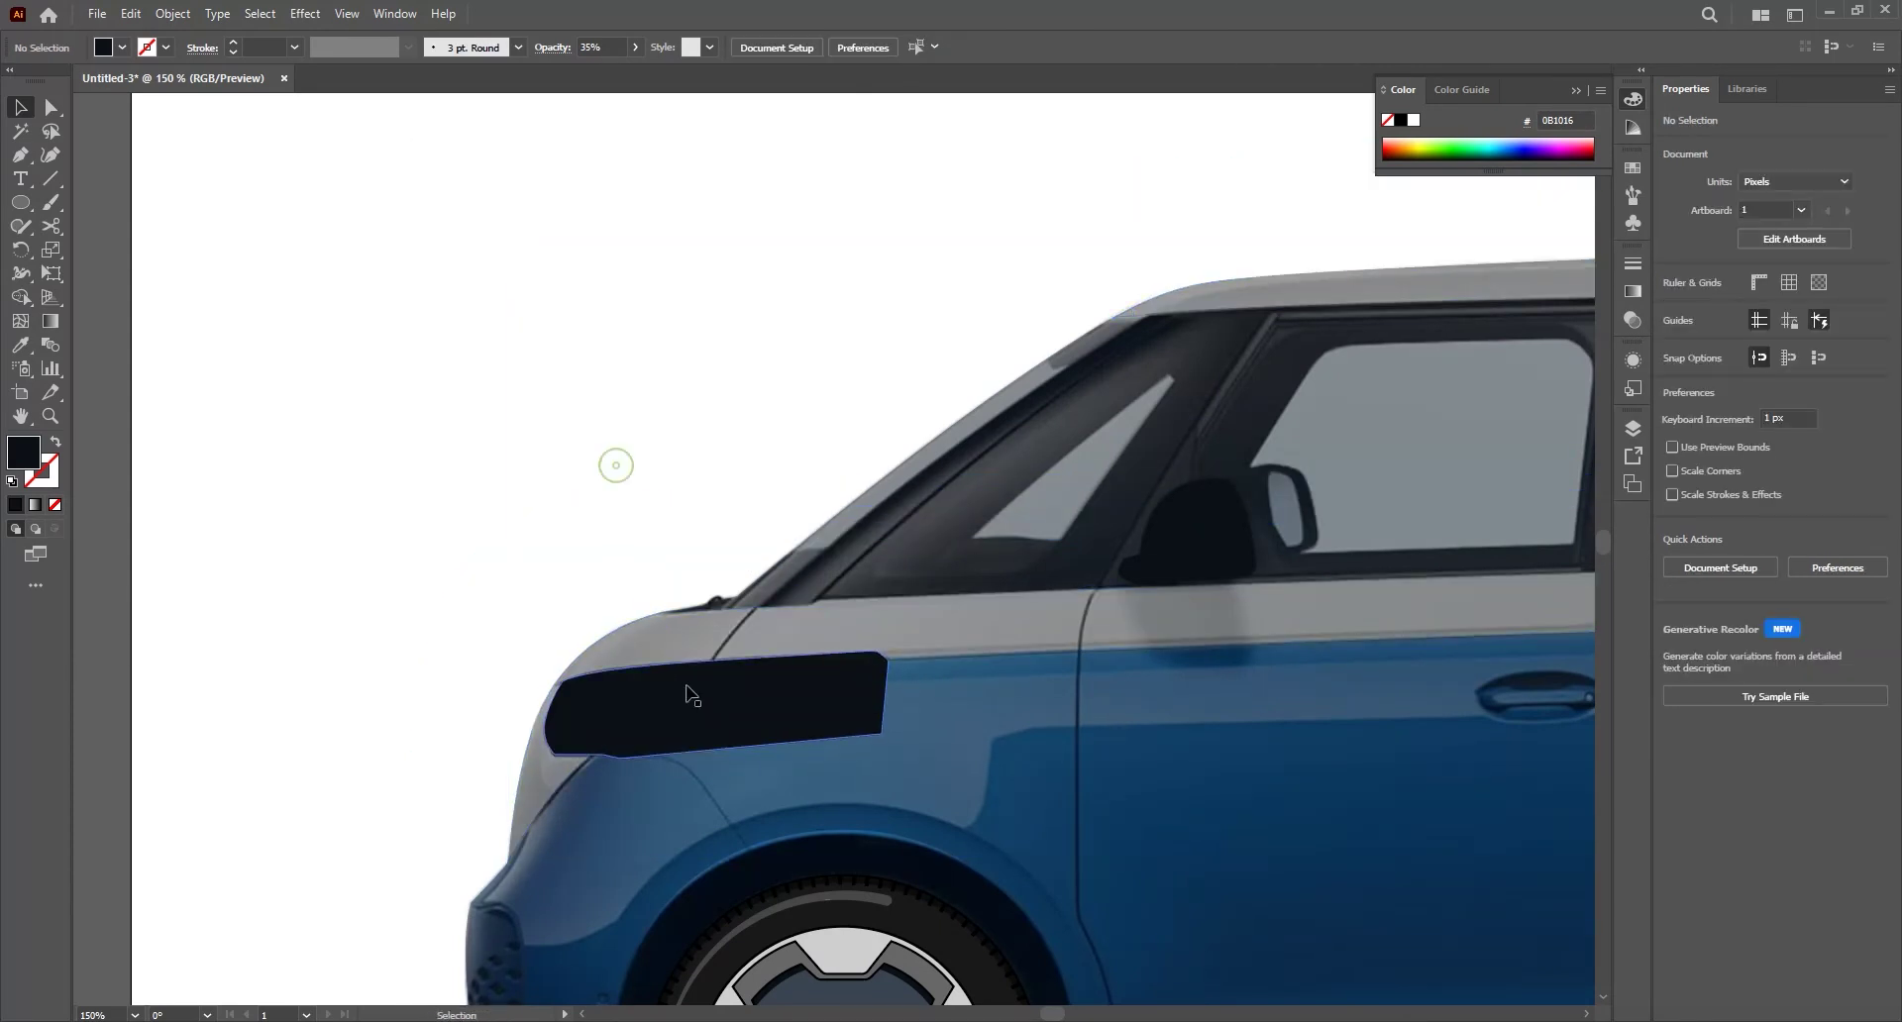
left_click(681, 679)
left_click(893, 624)
left_click_drag(987, 612, 870, 517)
key("ctrl+z")
key("v")
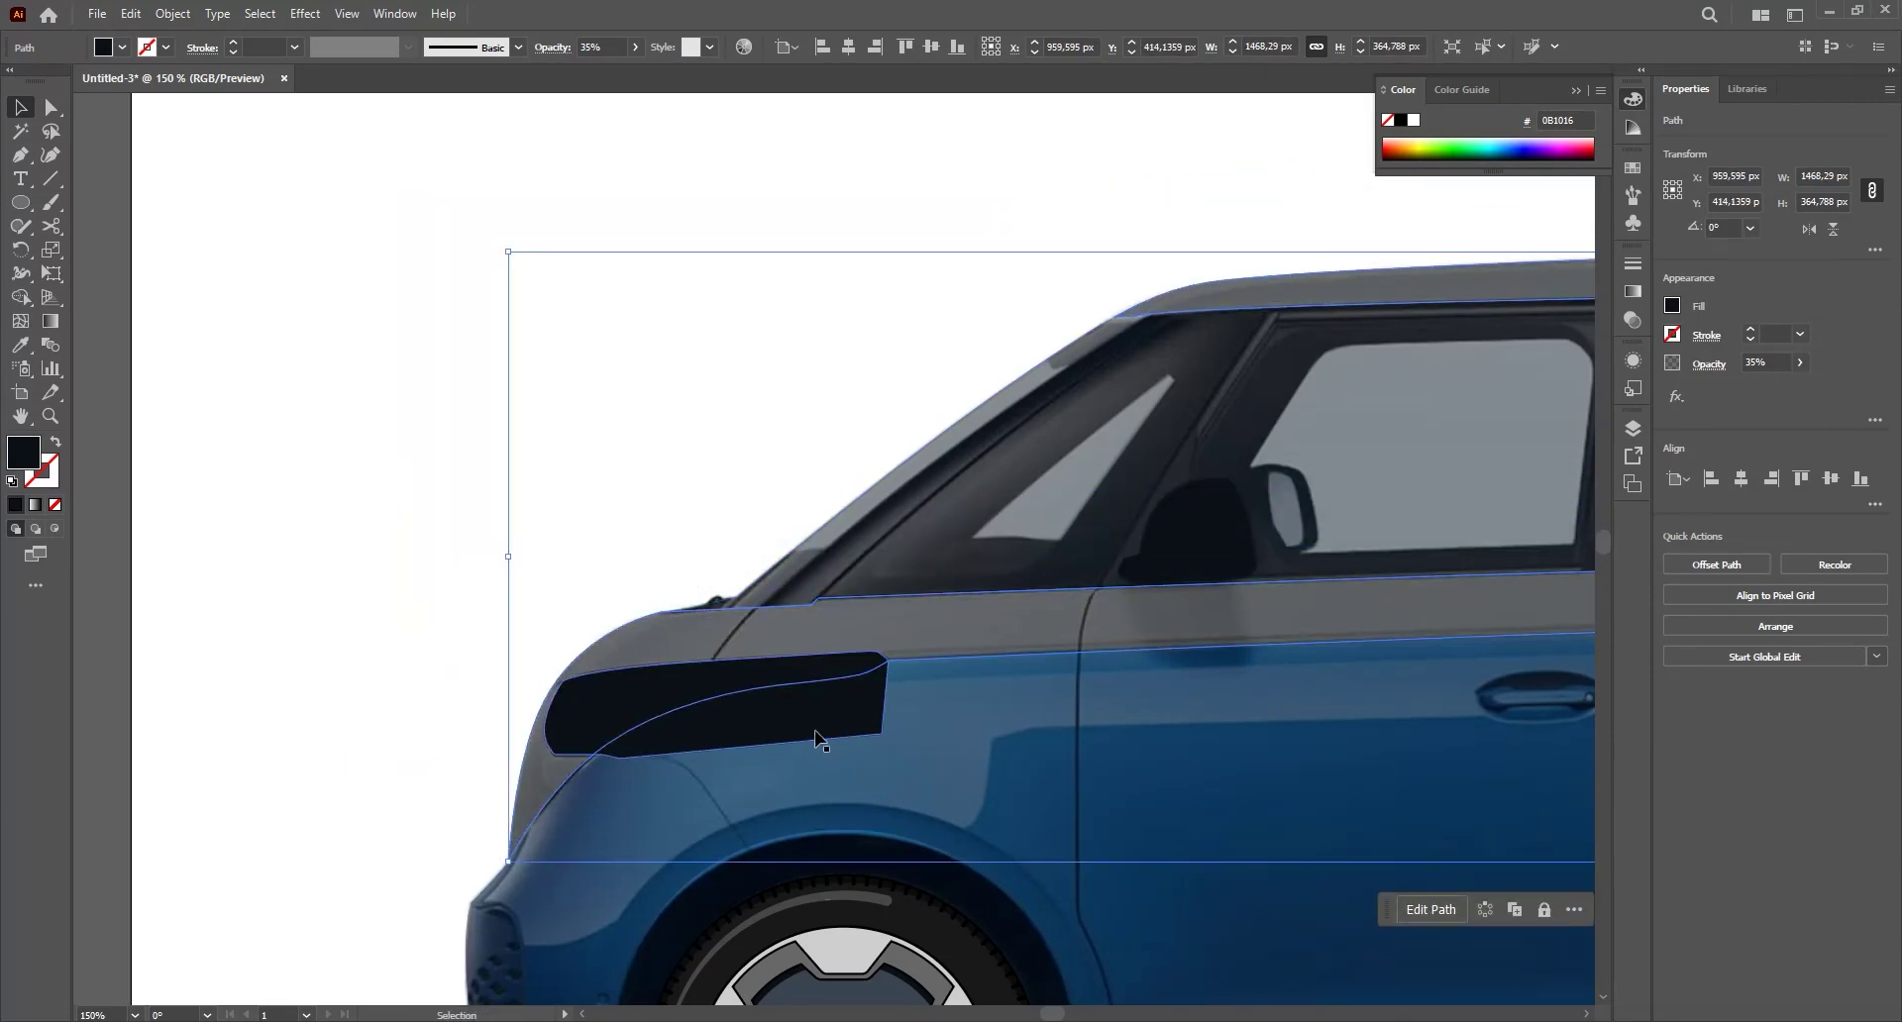
- Bring the headlight shape to the front, above the duplicated upper body shape
left_click(793, 731, "ctrl")
key("ctrl+shift+bracketright")
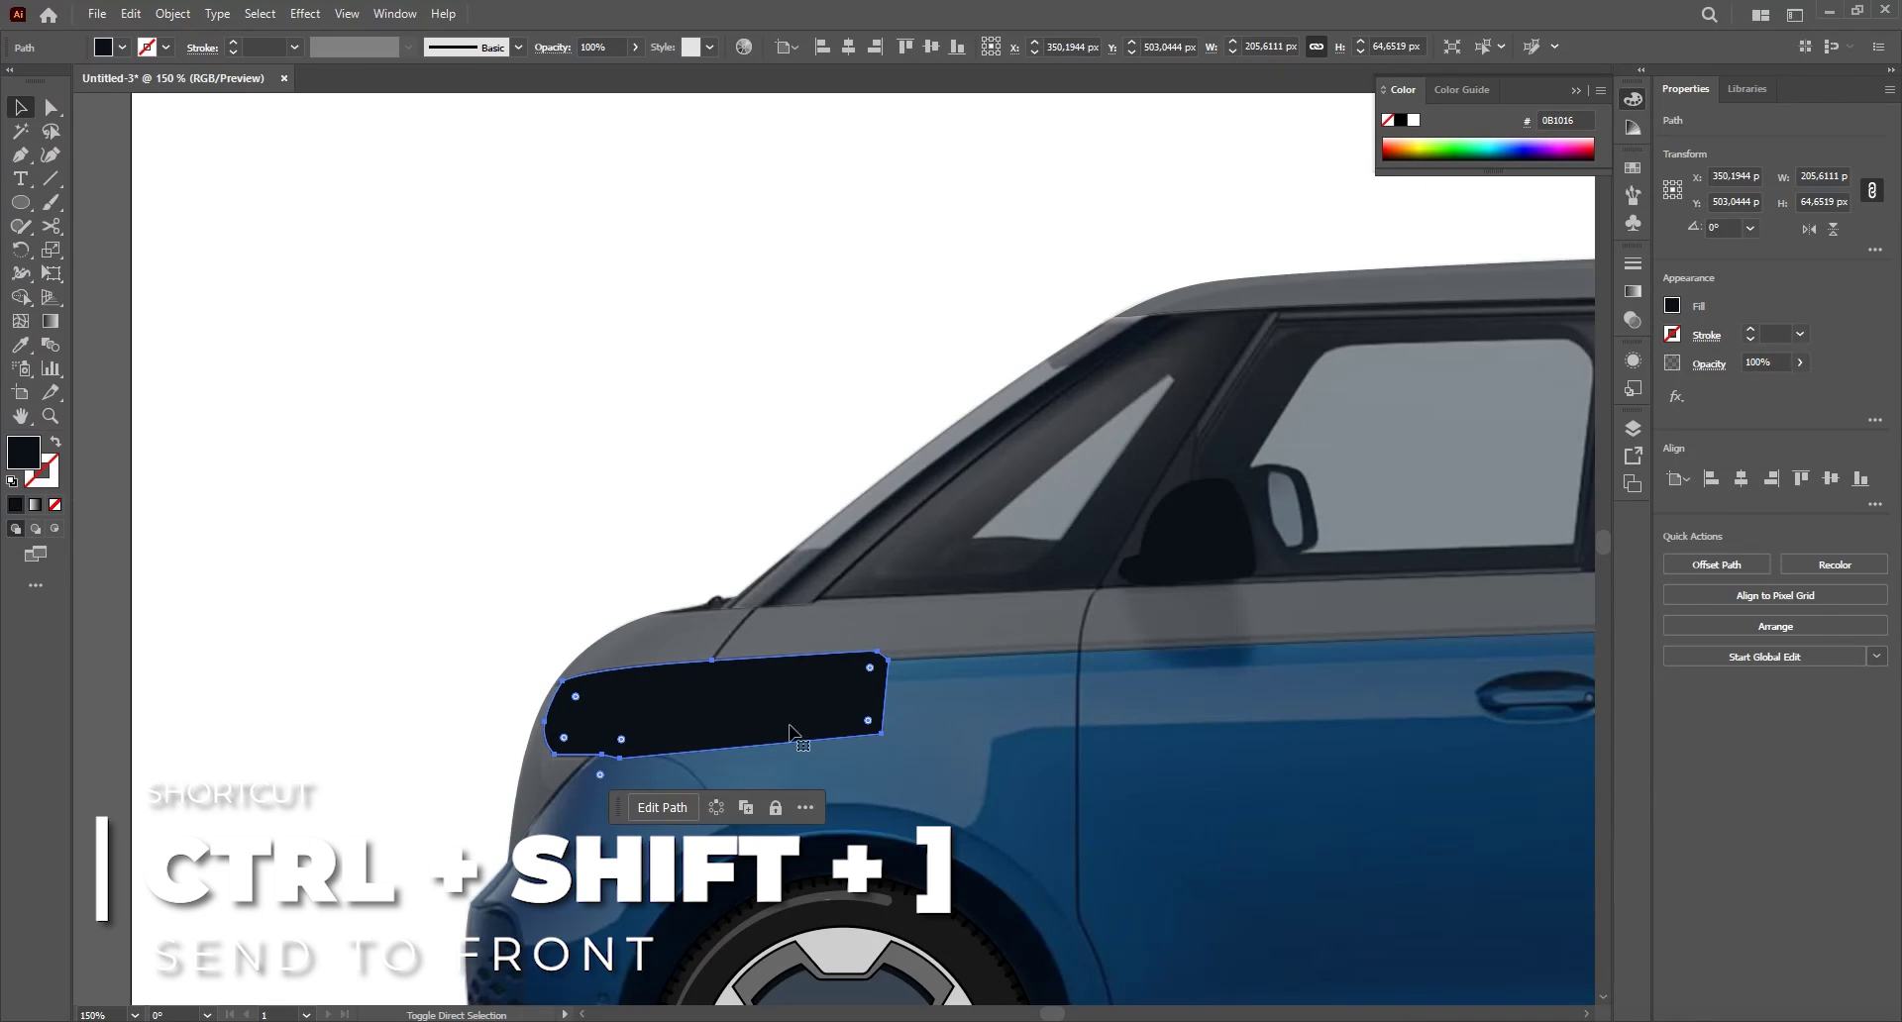
mouse_move(787, 728)
left_mouse_down()
mouse_move(815, 665)
mouse_move(771, 710)
left_mouse_up()
- Trim the headlight to the body edge by intersecting it with the duplicated upper body shape
left_click_drag(971, 618, 835, 473)
key("ctrl+z")
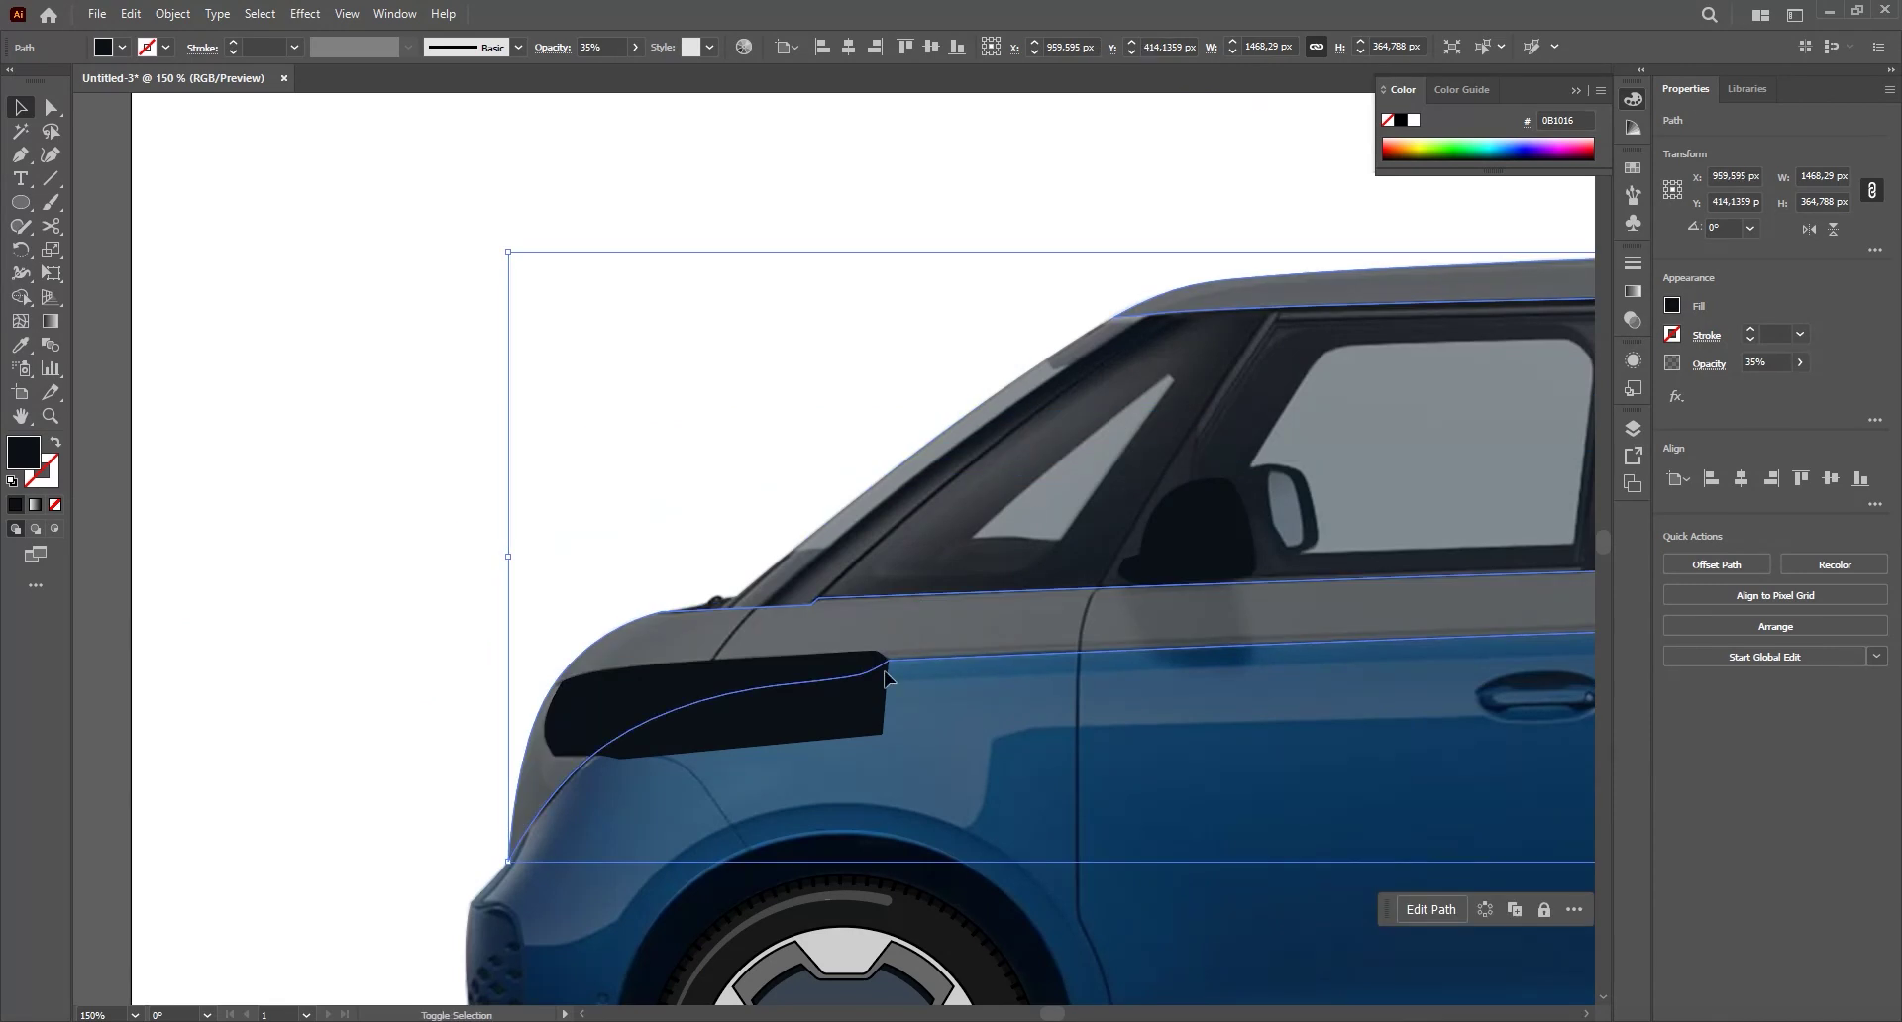
left_click(868, 709, "shift")
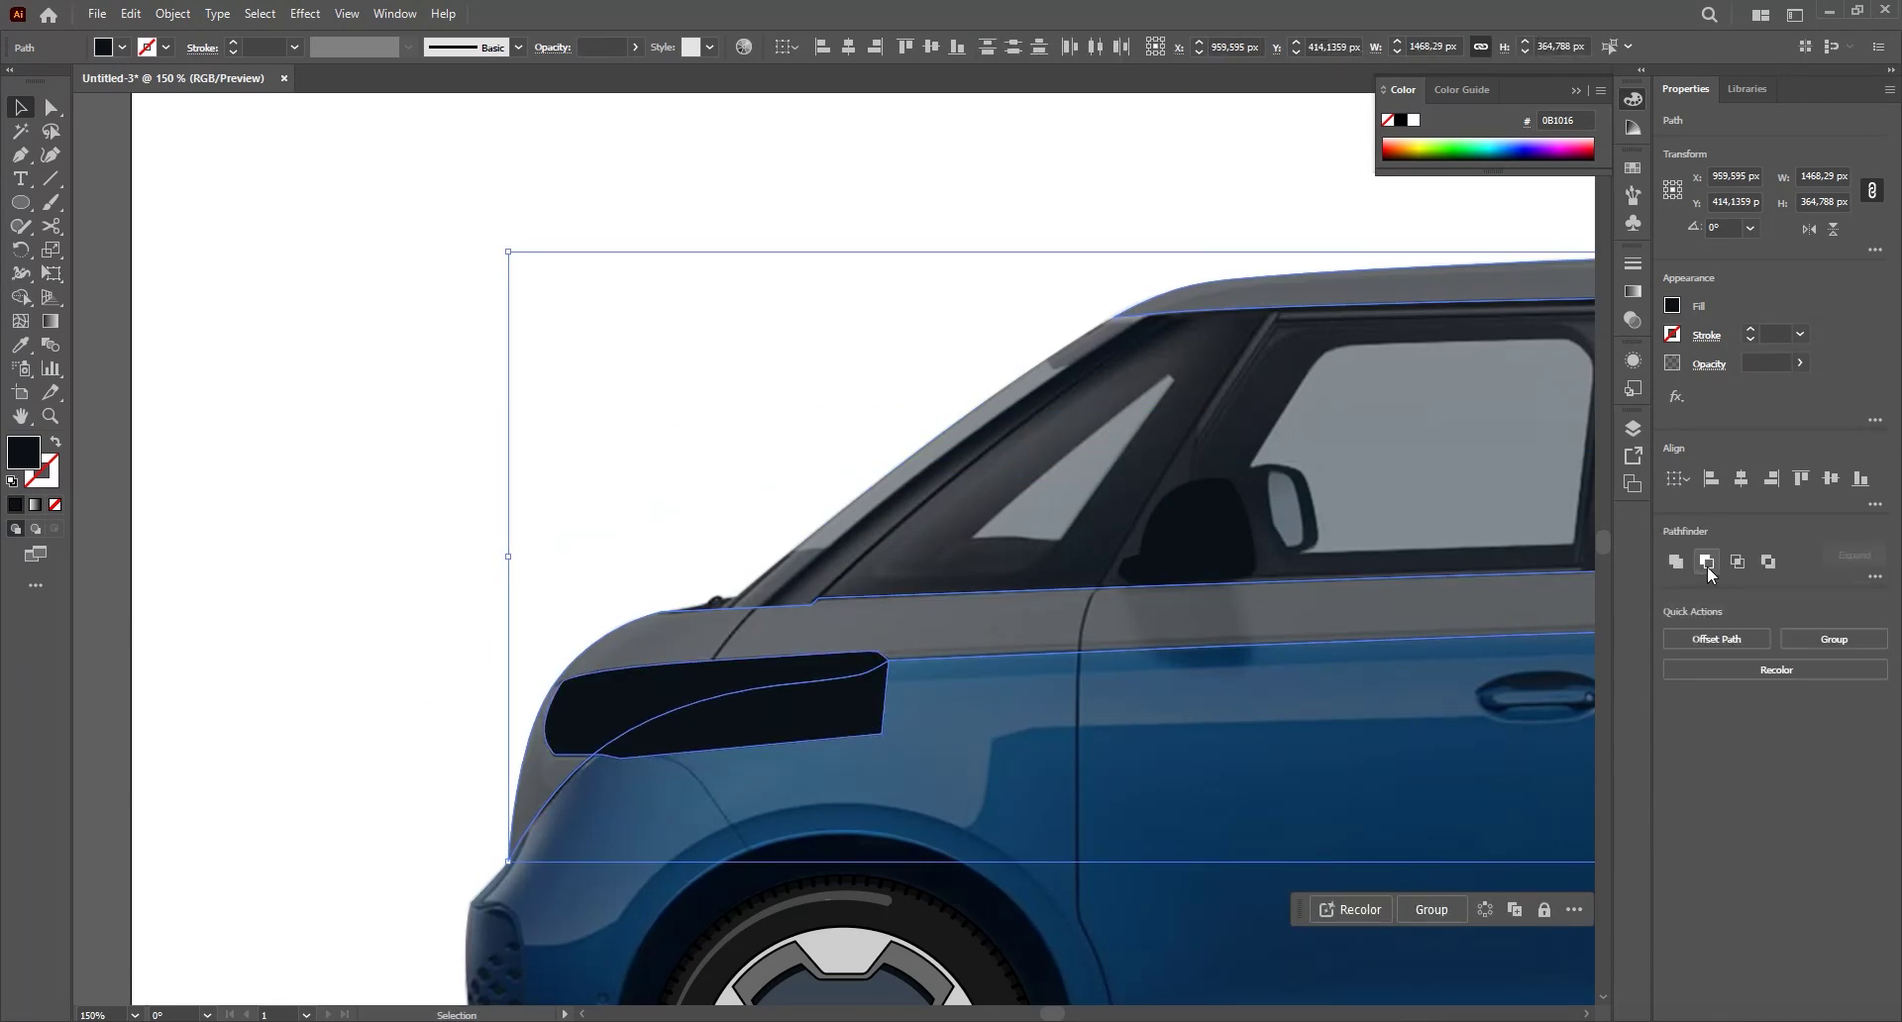
left_click(1739, 570)
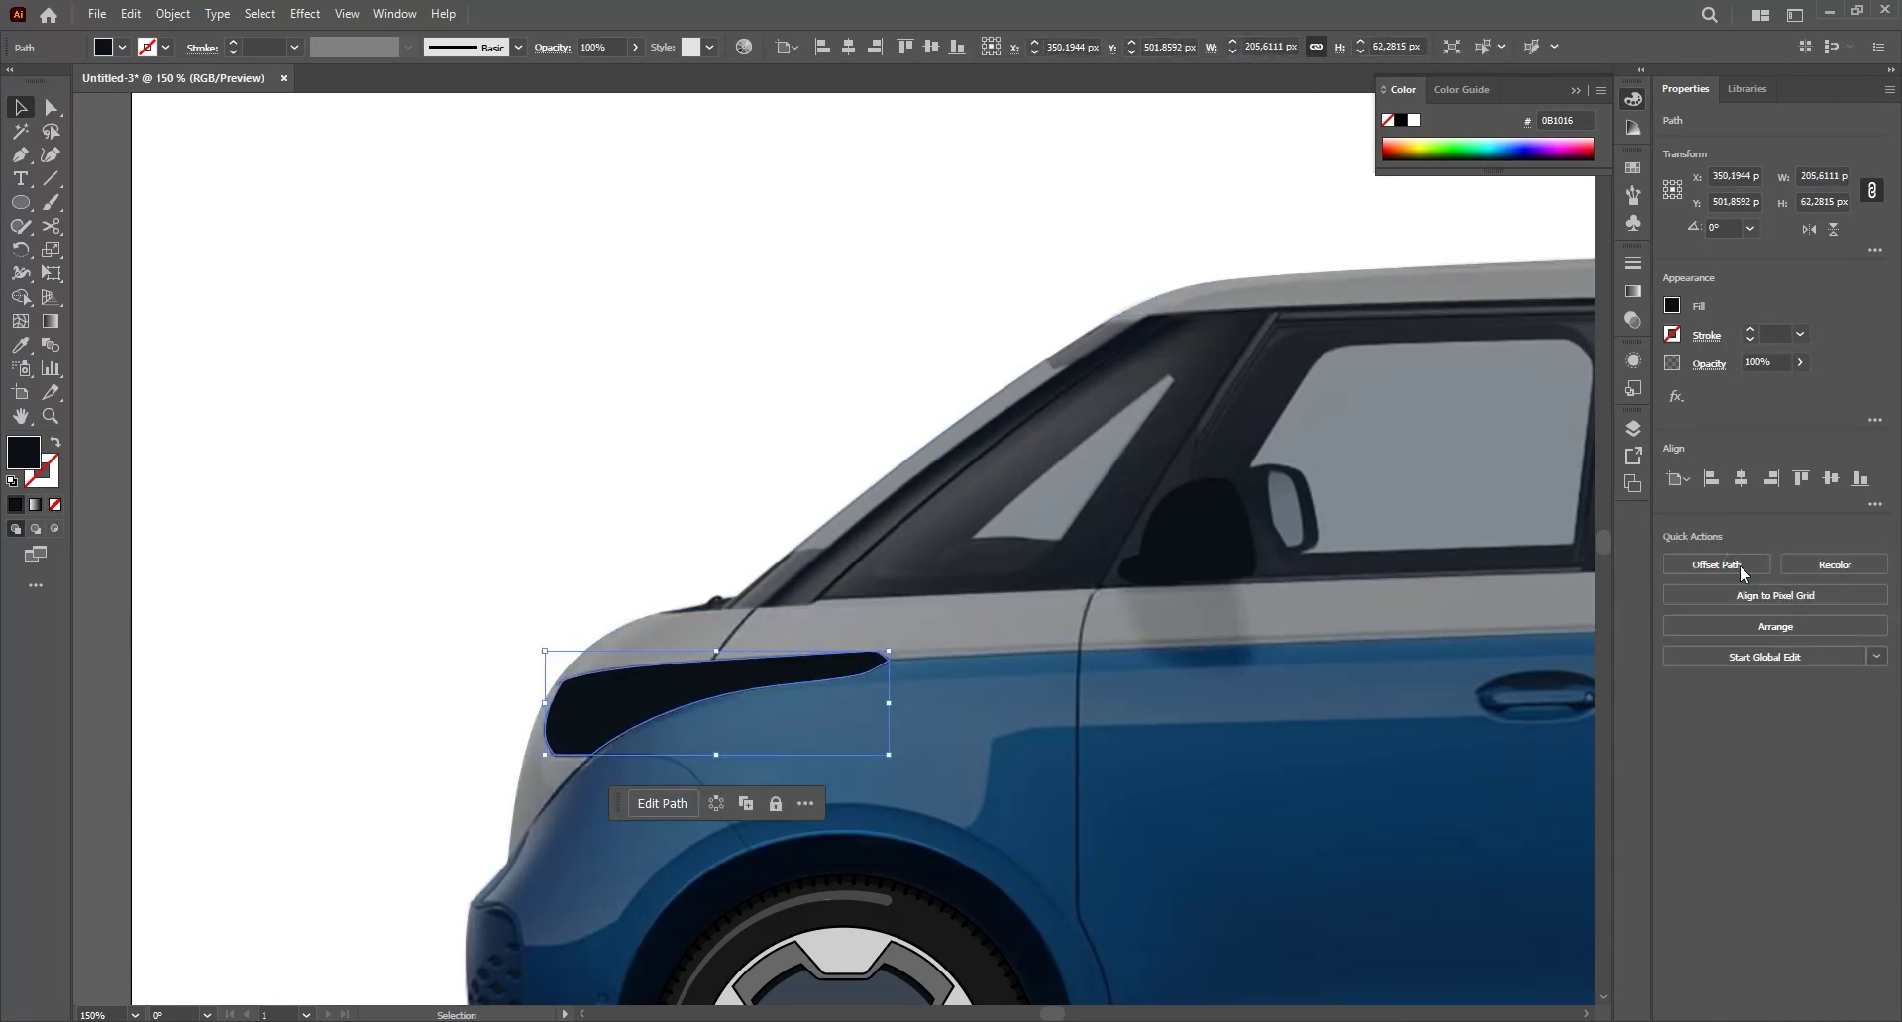
- Move the trimmed headlight aside to check the intersection, and undo the move
left_click_drag(794, 664, 682, 532)
left_click_drag(792, 674, 685, 498)
key("ctrl+z")
left_click(493, 455)
key("ctrl+z")
left_click(578, 498)
- Trace the triangular front quarter window with the Pen tool and close its outline
mouse_move(789, 551)
left_mouse_down()
mouse_move(746, 611)
mouse_move(683, 582)
mouse_move(719, 537)
left_mouse_up()
key("p")
left_click_drag(879, 536, 670, 634)
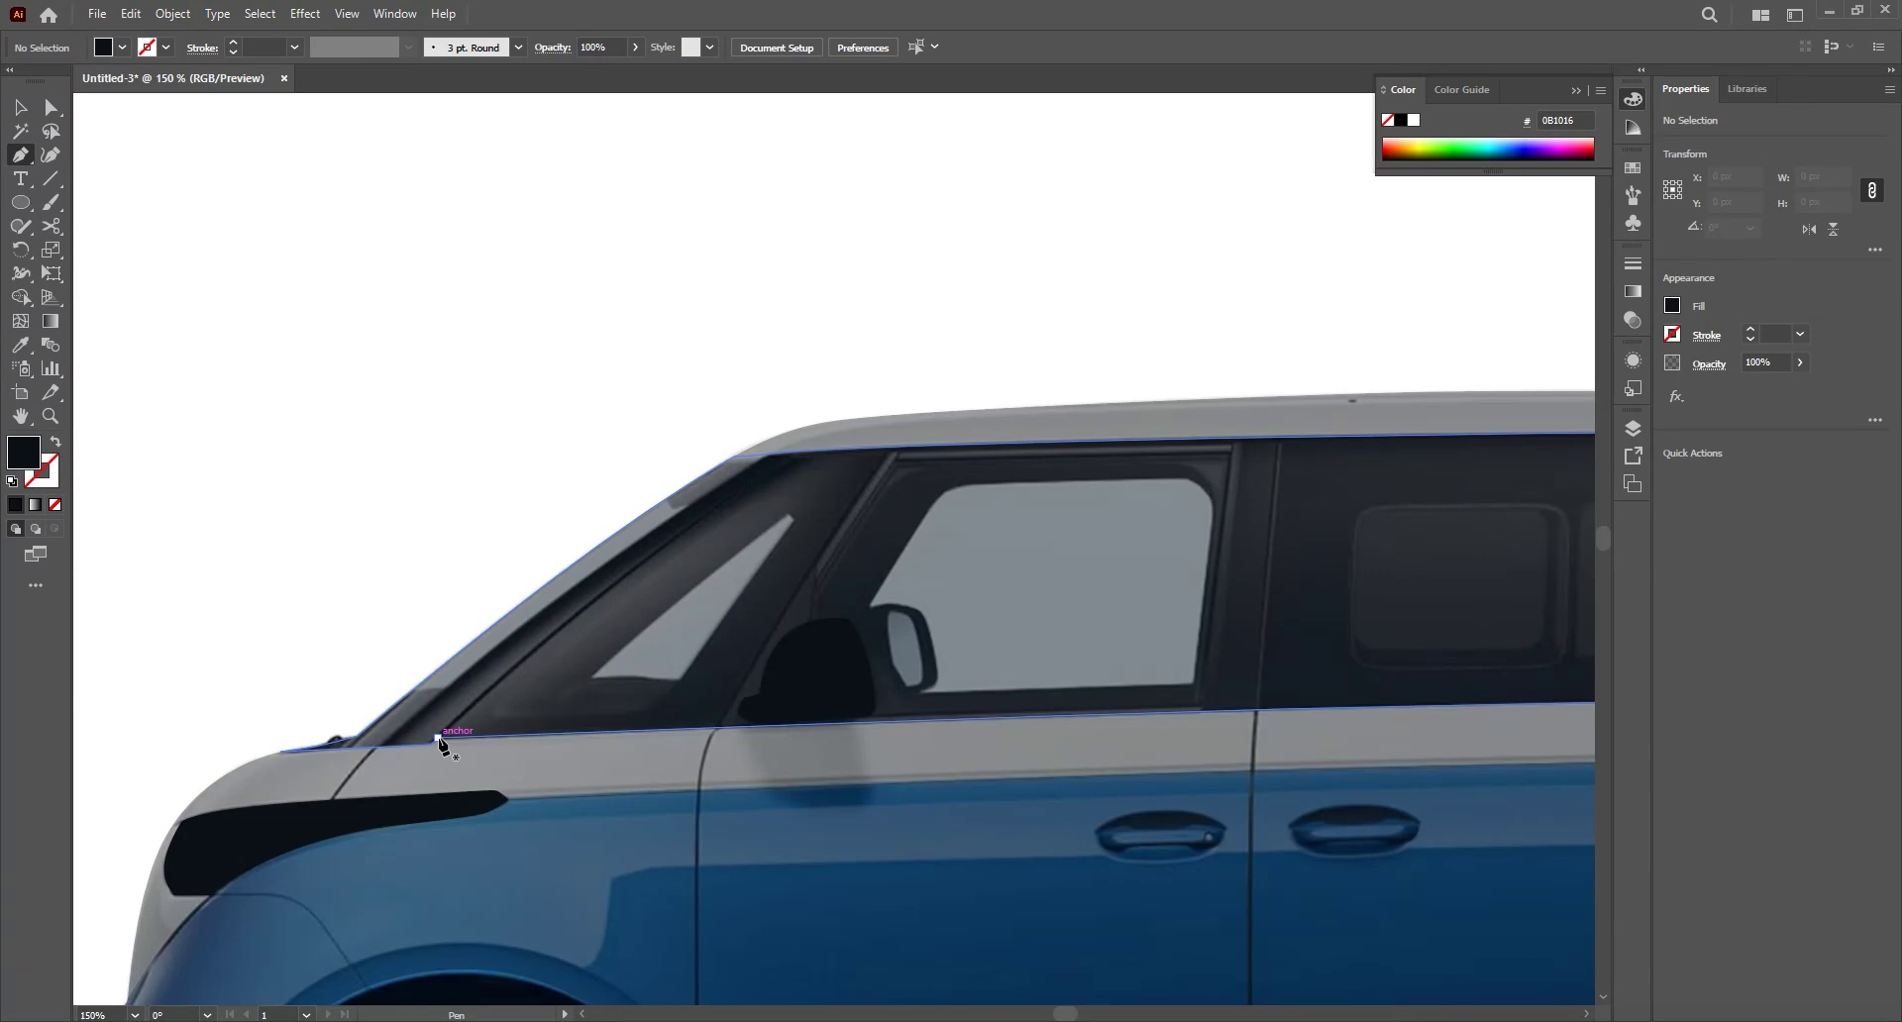
left_click_drag(594, 682, 426, 723)
left_click(423, 720)
left_click(624, 556)
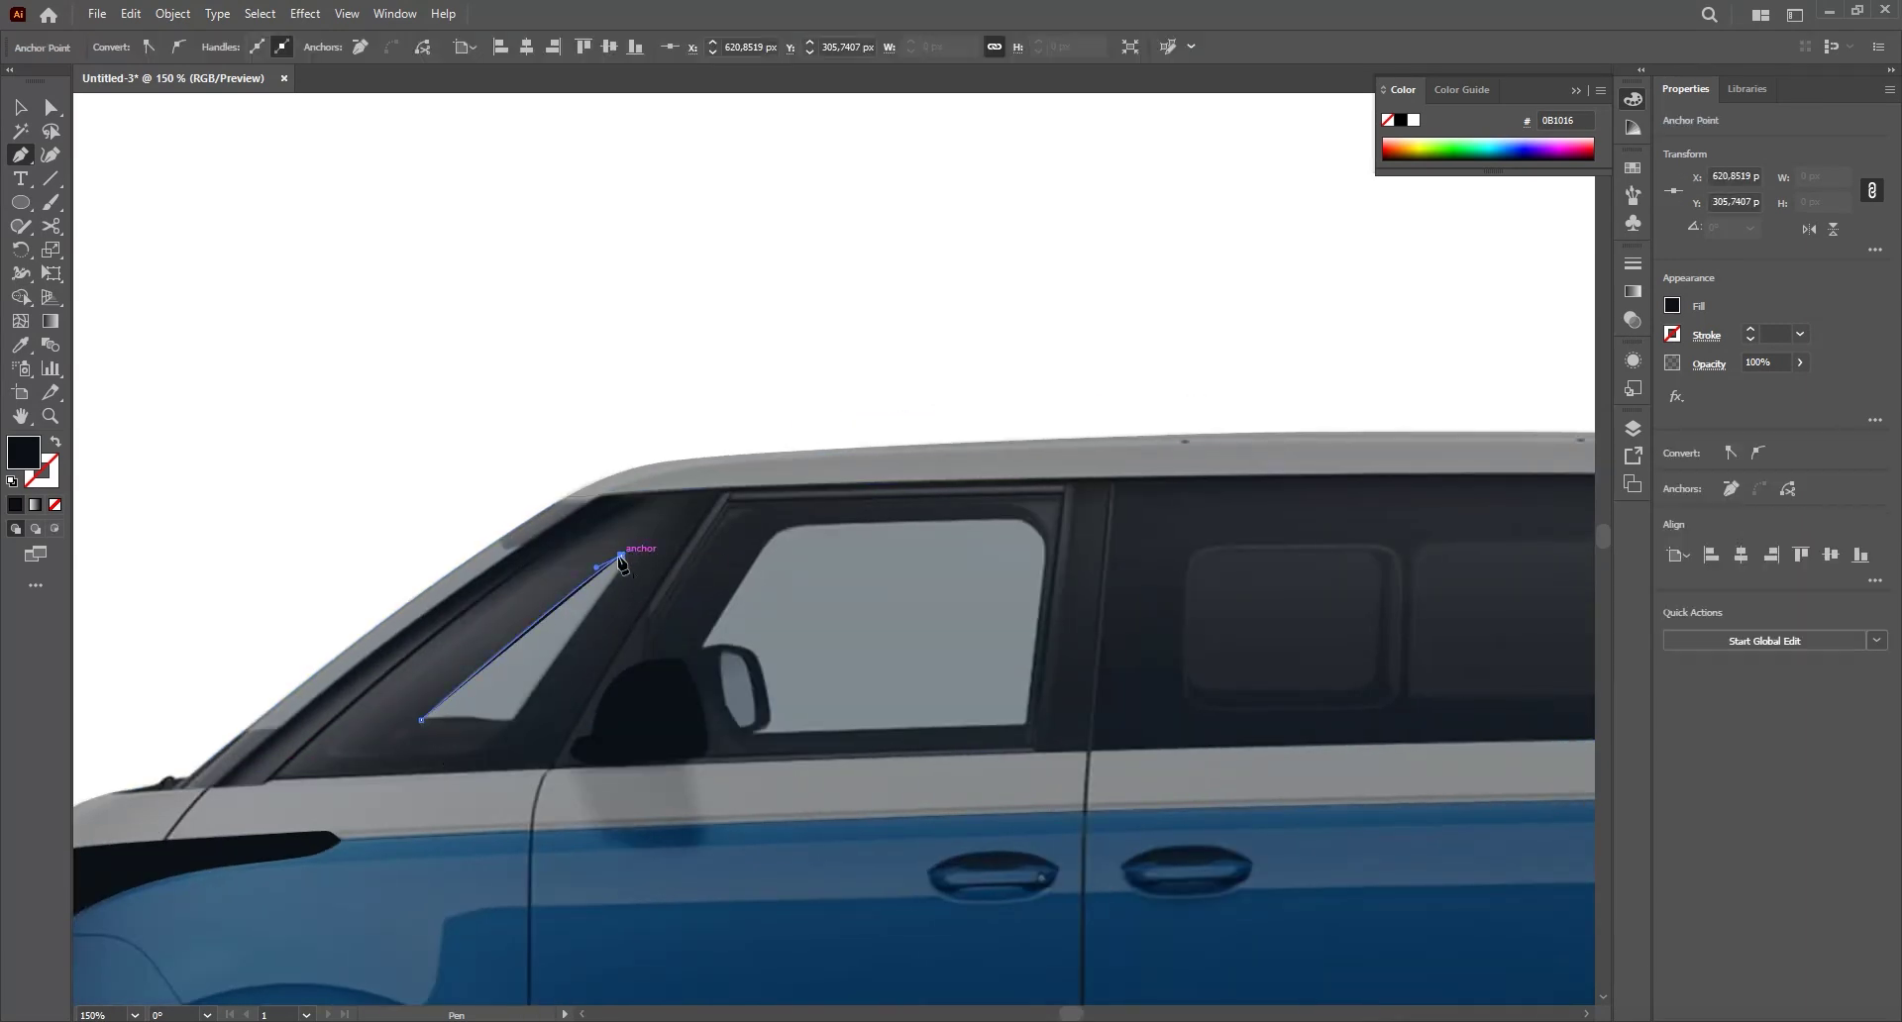
left_click(621, 639)
left_click(531, 638)
- Trace the front door window with the Pen tool, going around the far-side mirror, and lower the shape's opacity
left_click(808, 568)
left_click_drag(890, 465, 622, 493)
left_click_drag(622, 476, 643, 464)
left_click(858, 467)
left_click_drag(884, 495, 886, 517)
left_click(867, 672)
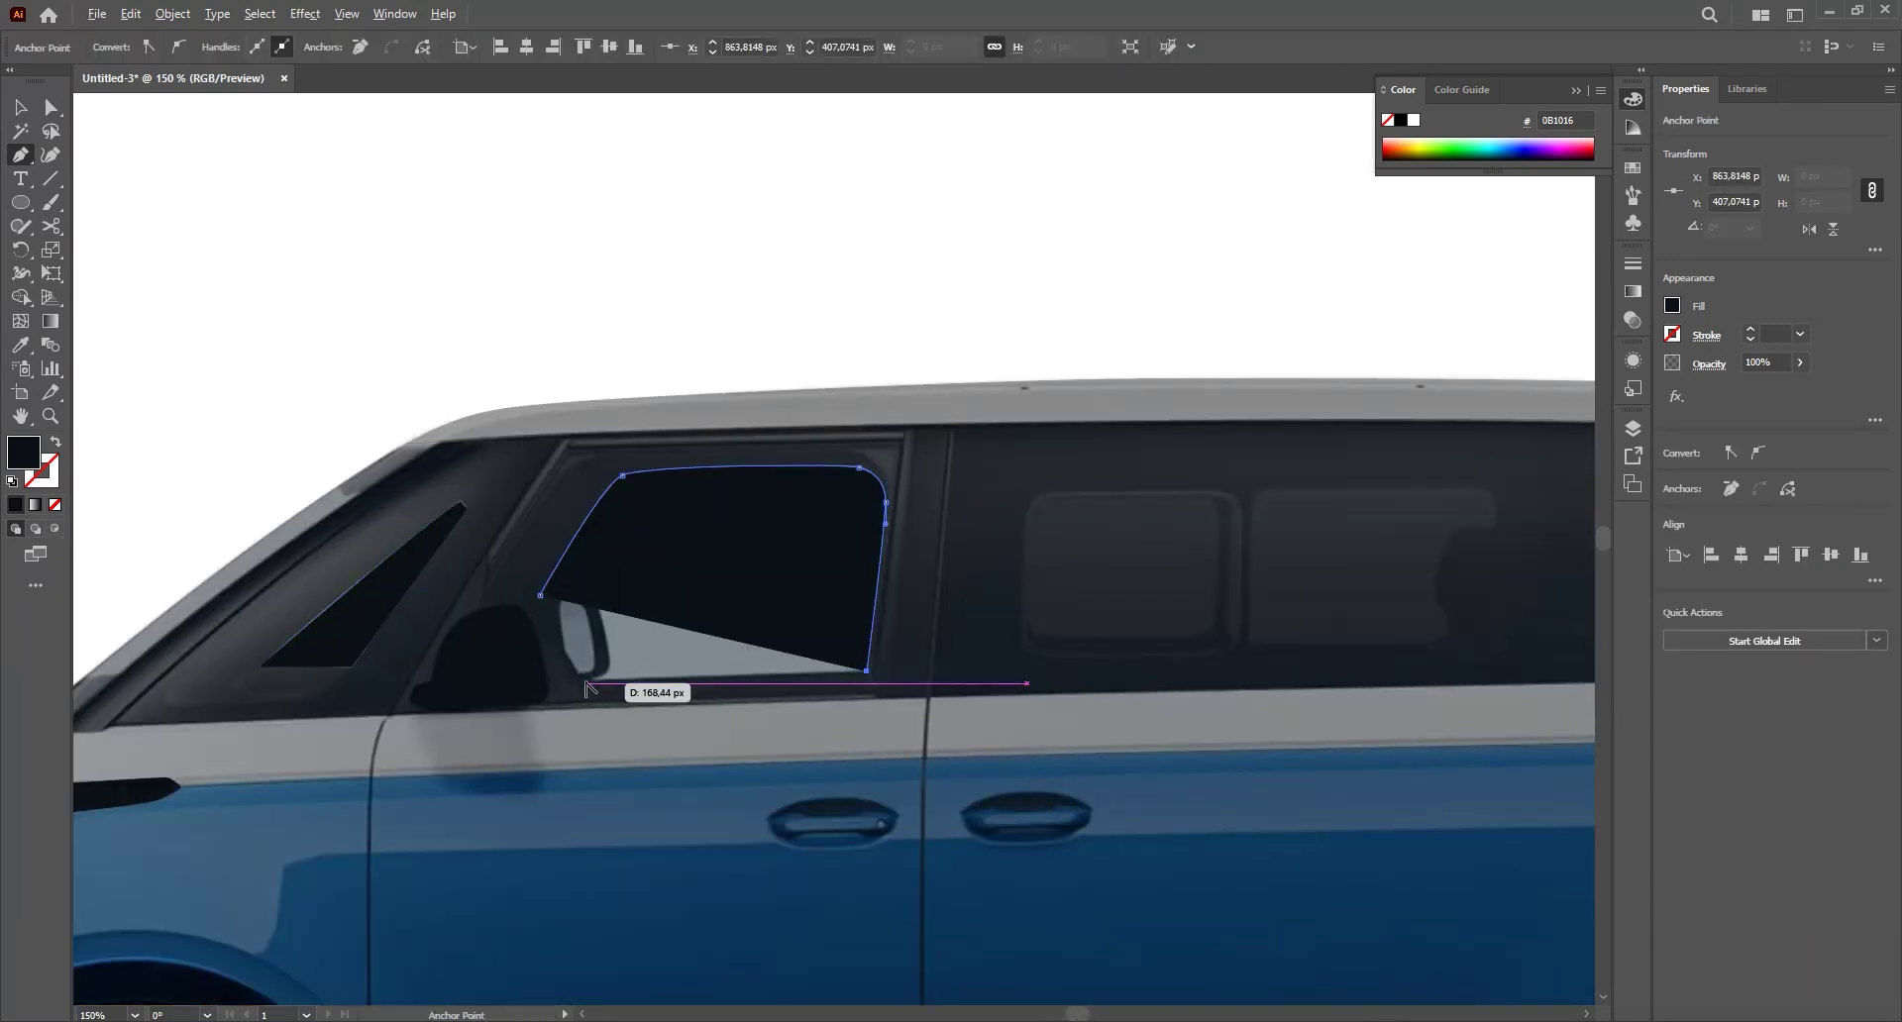
left_click(597, 680)
scroll(596, 669, "up", 2)
left_click(1758, 384)
left_click_drag(632, 681, 630, 655)
left_click_drag(595, 548, 581, 540)
left_click(498, 538)
- Trace the glass of the far-side mirror visible beside the front door window
left_click(654, 301)
scroll(684, 545, "up", 1)
left_click(671, 533)
left_click(724, 737)
left_click(673, 532)
- Trace the rear pane of the sliding door window with the Pen tool, following the seat-shaped notch at its rear edge
scroll(683, 540, "down", 3)
left_click_drag(812, 577, 608, 498)
scroll(1254, 414, "up", 1)
left_click(1100, 520)
left_click_drag(1078, 469, 1045, 469)
left_click(783, 473)
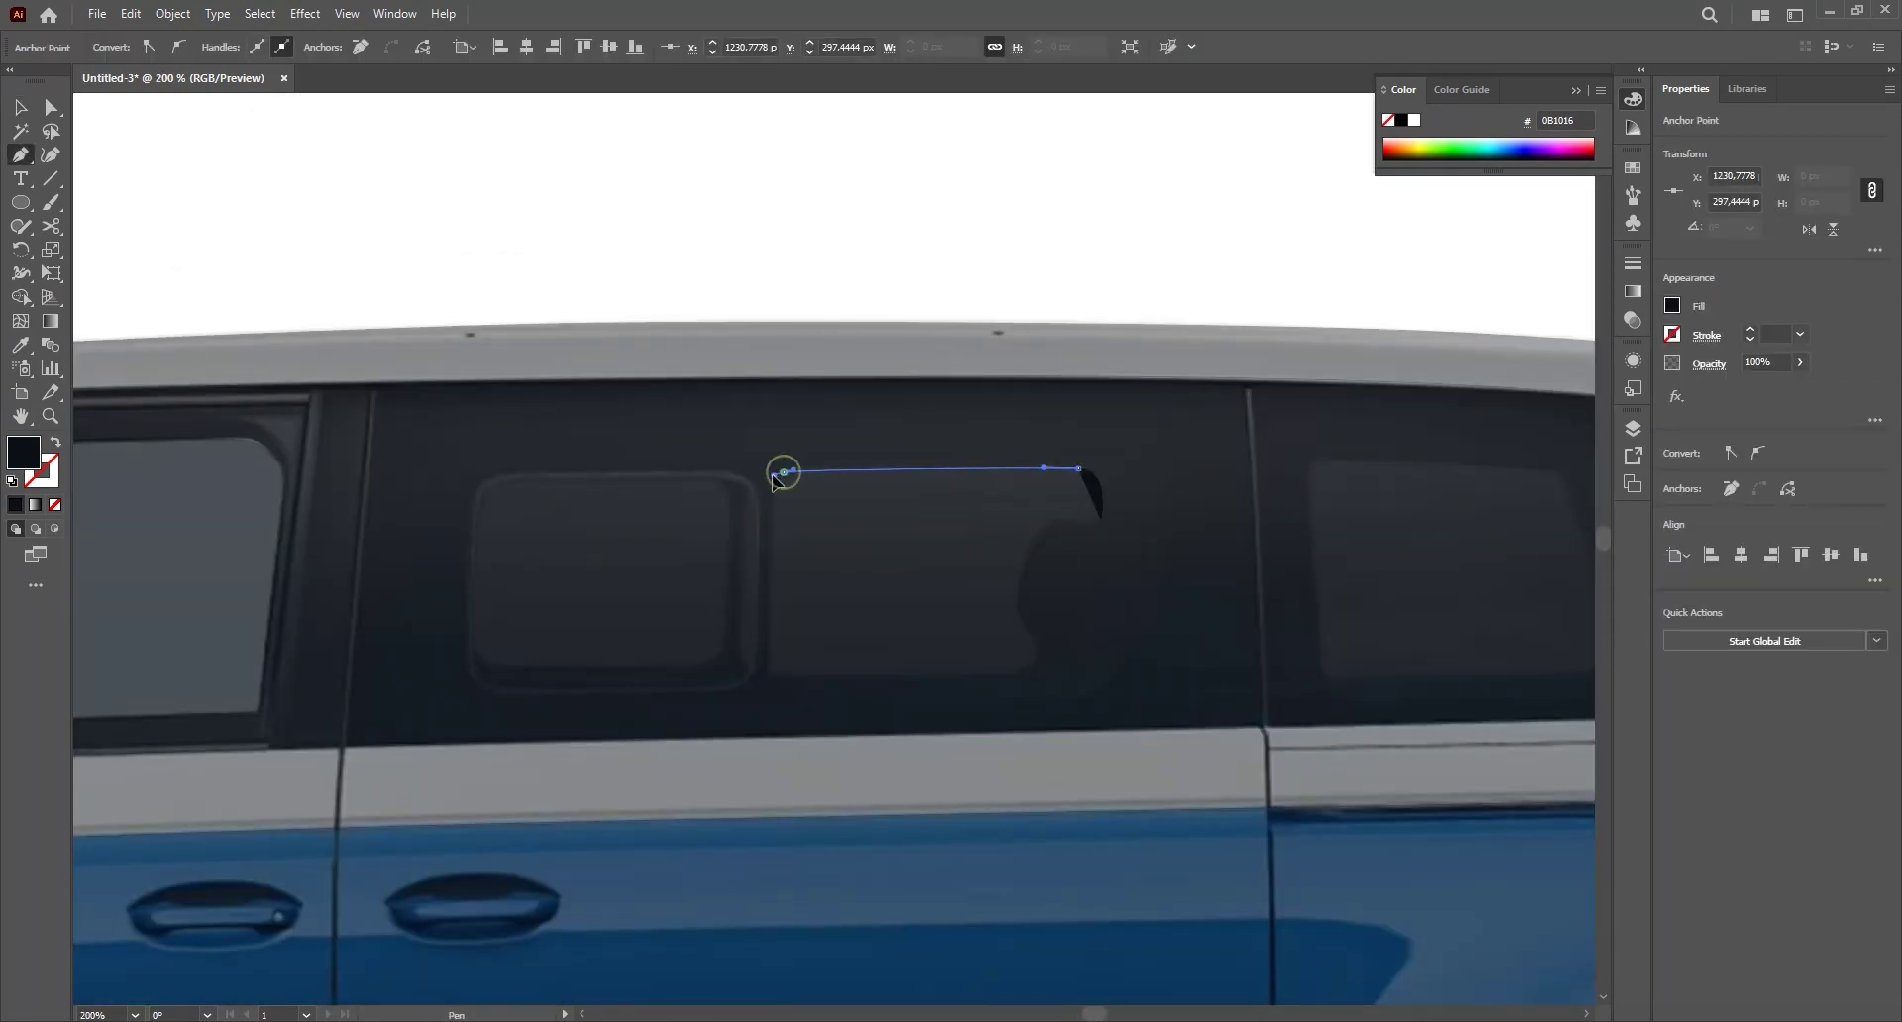
left_click_drag(770, 548, 768, 608)
left_click(770, 675)
left_click_drag(1019, 674, 1036, 668)
left_click(1036, 634)
scroll(1024, 579, "up", 1)
left_click_drag(1012, 582, 1019, 531)
left_click(1137, 488)
- Draw a rectangle over the front pane of the sliding door window
left_click_drag(616, 565, 1151, 534)
key("v")
key("m")
left_click_drag(733, 394, 1120, 680)
- Trace the lighter pane in the rear side window with the Pen tool and close its outline
scroll(758, 462, "down", 3)
scroll(1289, 458, "up", 3)
key("p")
left_click(920, 371)
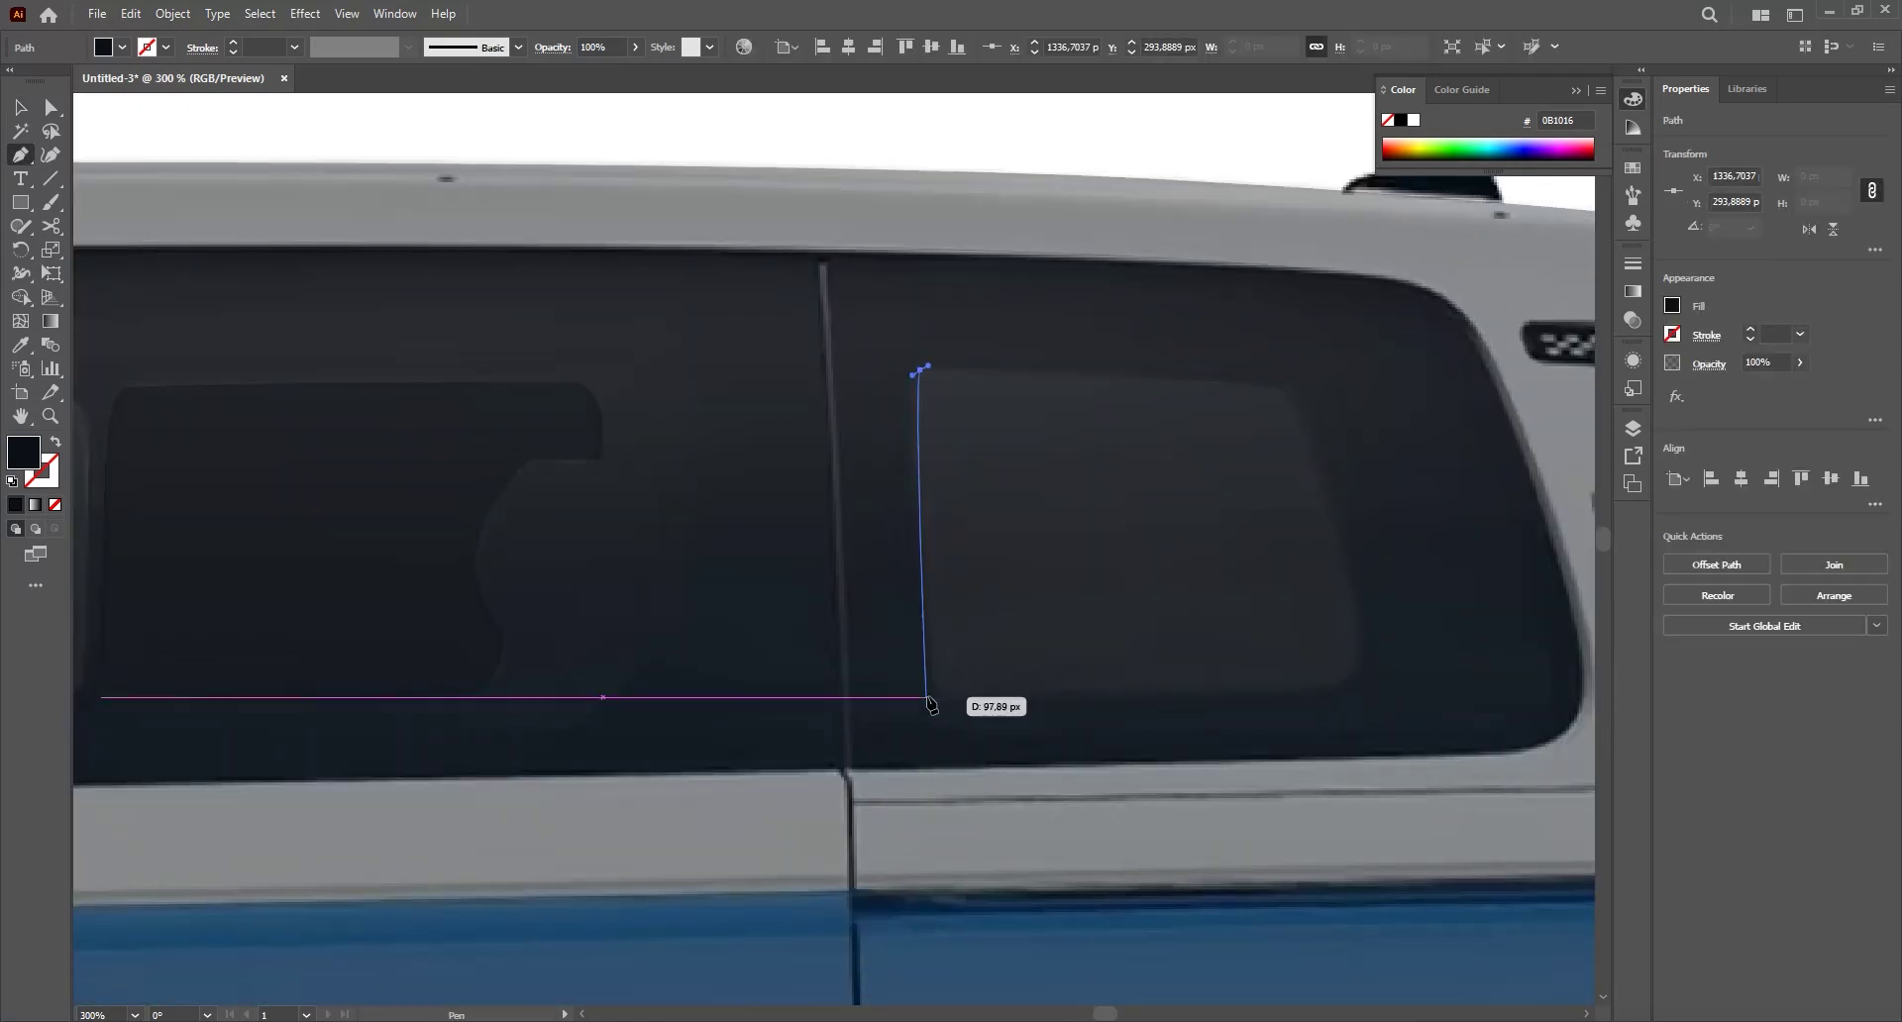
left_click(935, 698)
left_click(1316, 689)
left_click_drag(1364, 649, 1350, 591)
left_click_drag(920, 371, 903, 374)
scroll(903, 378, "down", 3)
scroll(968, 425, "up", 2)
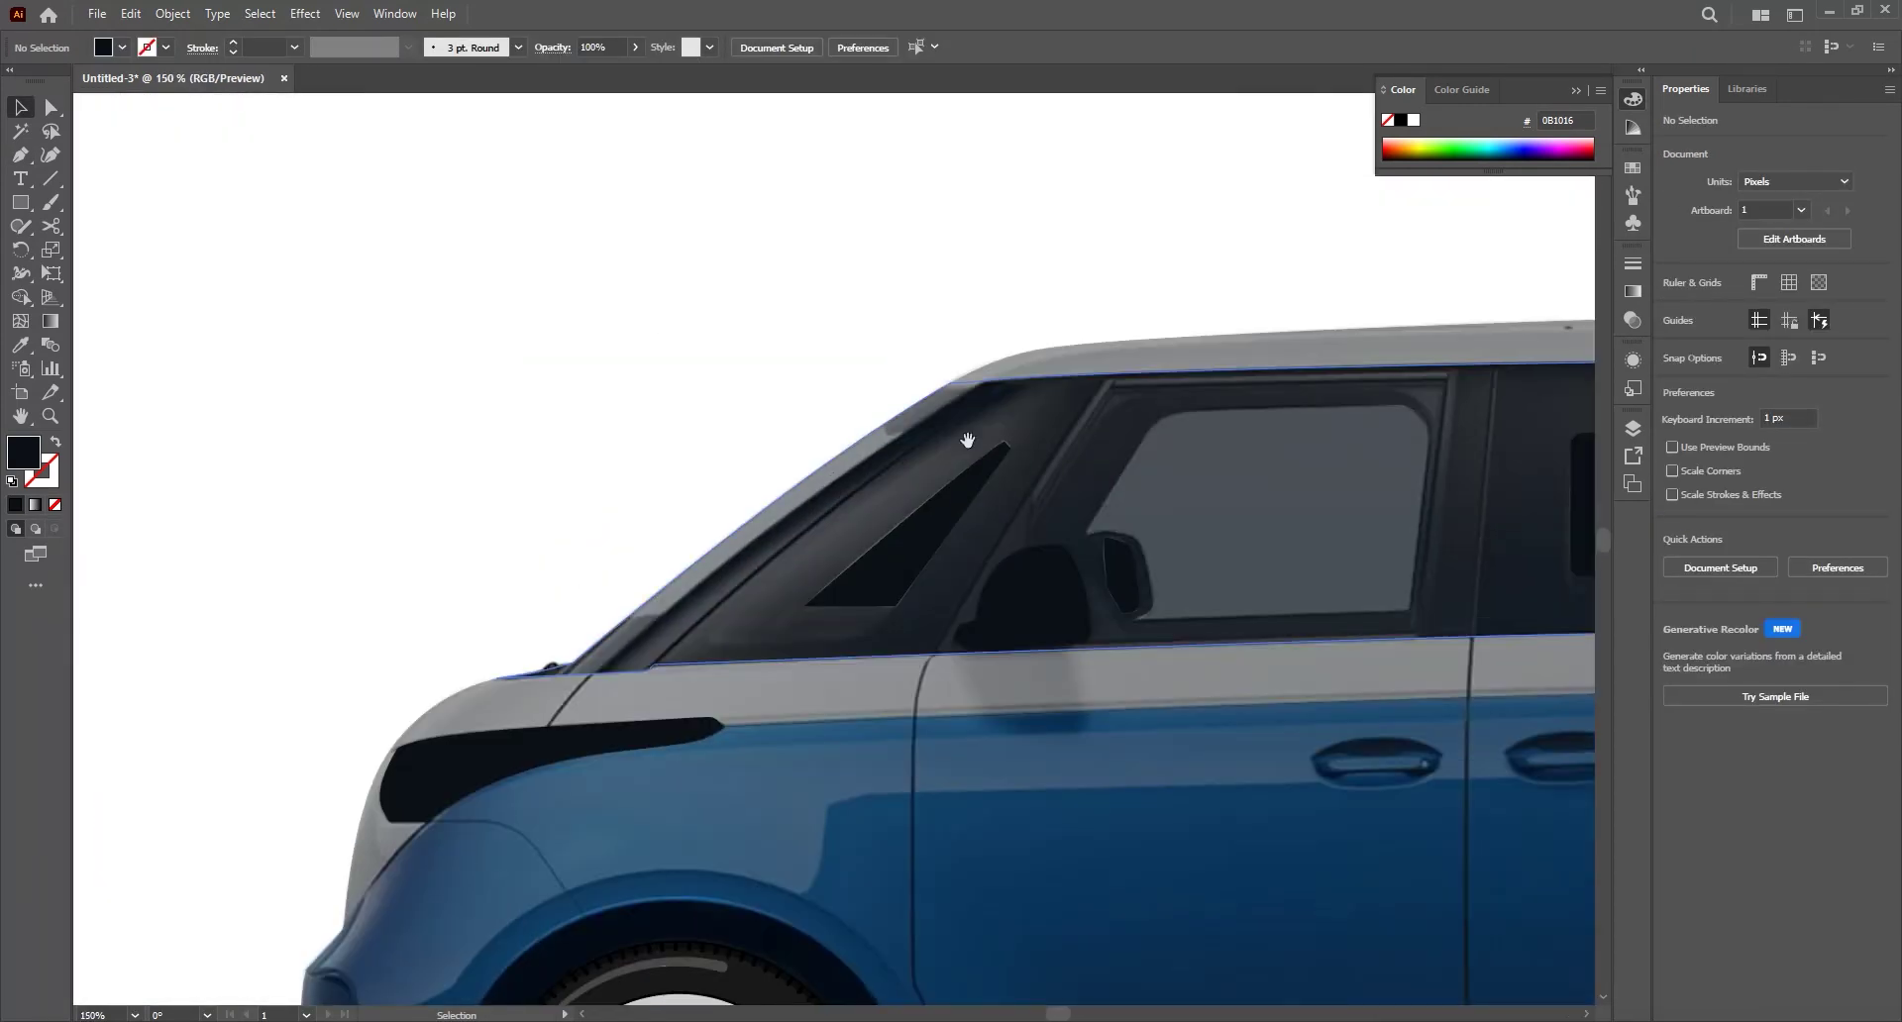
- Trace the slanted front pillar strip along the windshield with the Pen tool
left_click(1179, 338)
left_click(751, 649)
left_click_drag(588, 789, 590, 788)
left_click(658, 646)
left_click(1137, 254)
left_click(1180, 338)
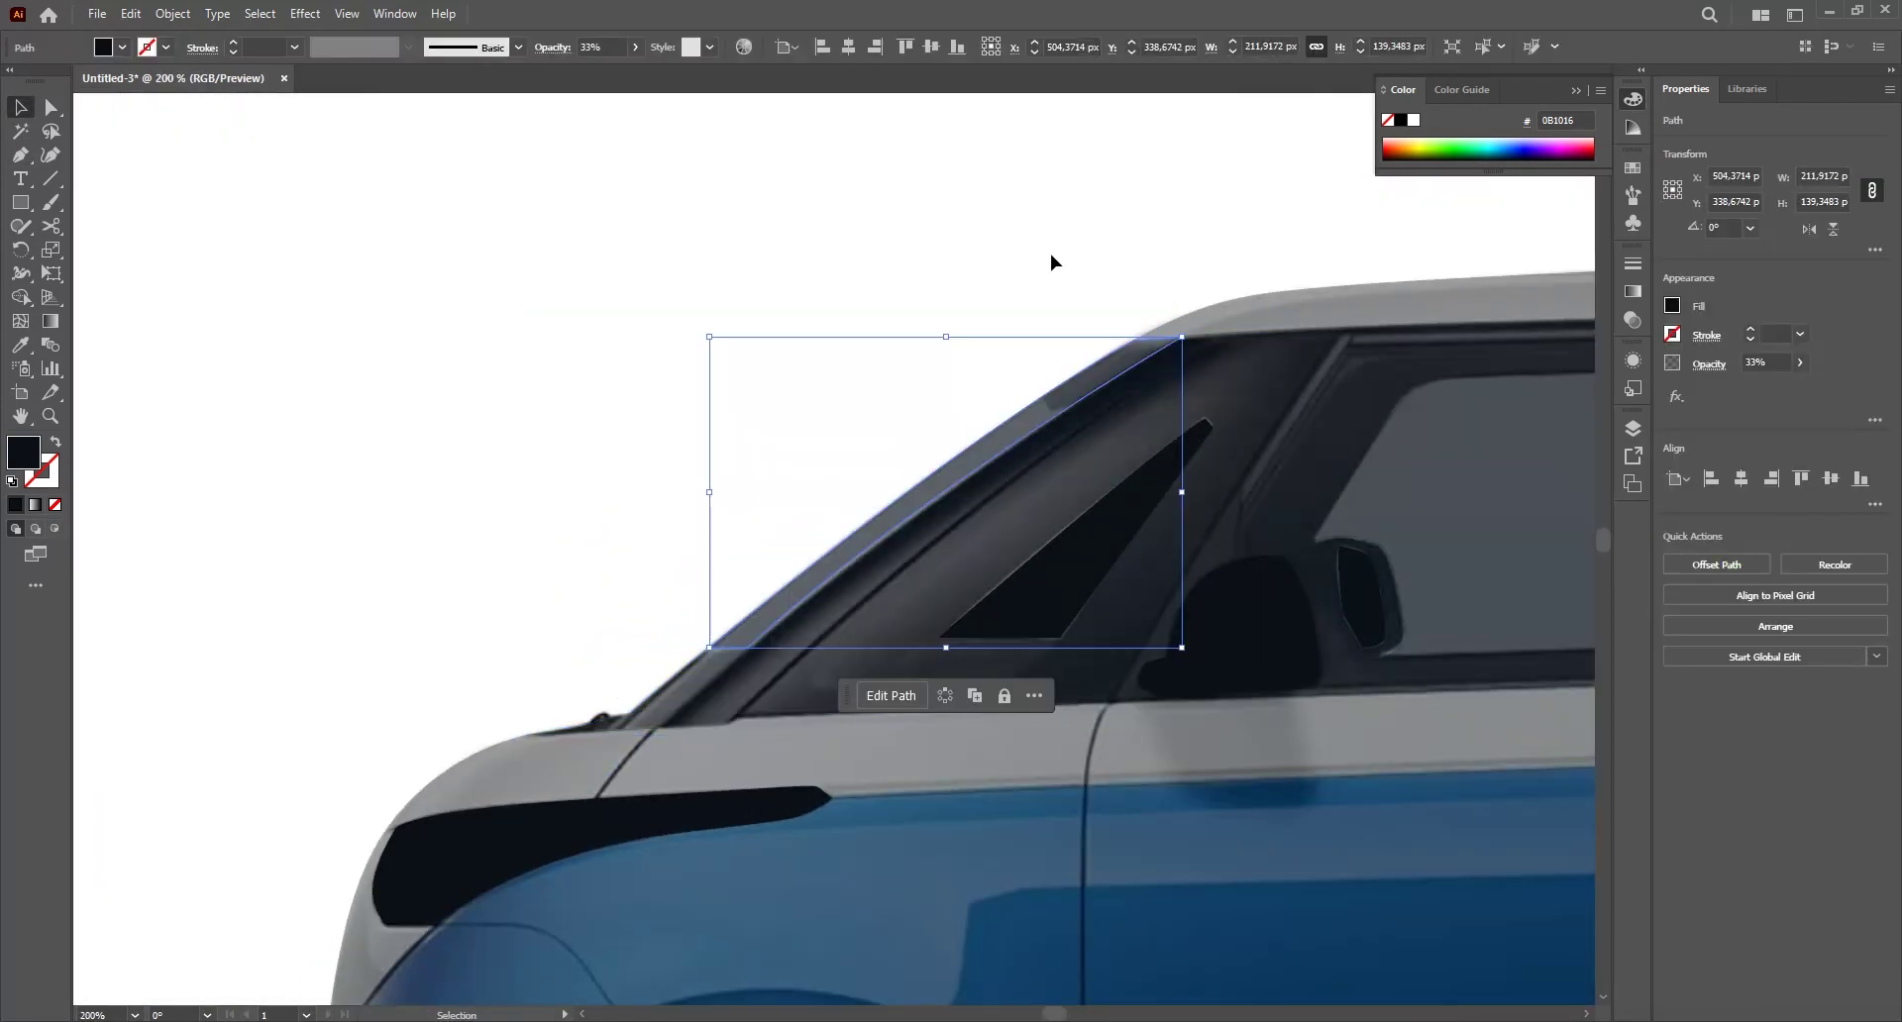
left_click(1050, 254)
- Trace the dark rear-glass strip under the roof spoiler with the Pen tool, following it down the tail edge
scroll(832, 213, "down", 3)
scroll(1287, 265, "up", 3)
key("p")
scroll(1114, 345, "up", 1)
left_click(1118, 335)
left_click_drag(1015, 370, 1019, 406)
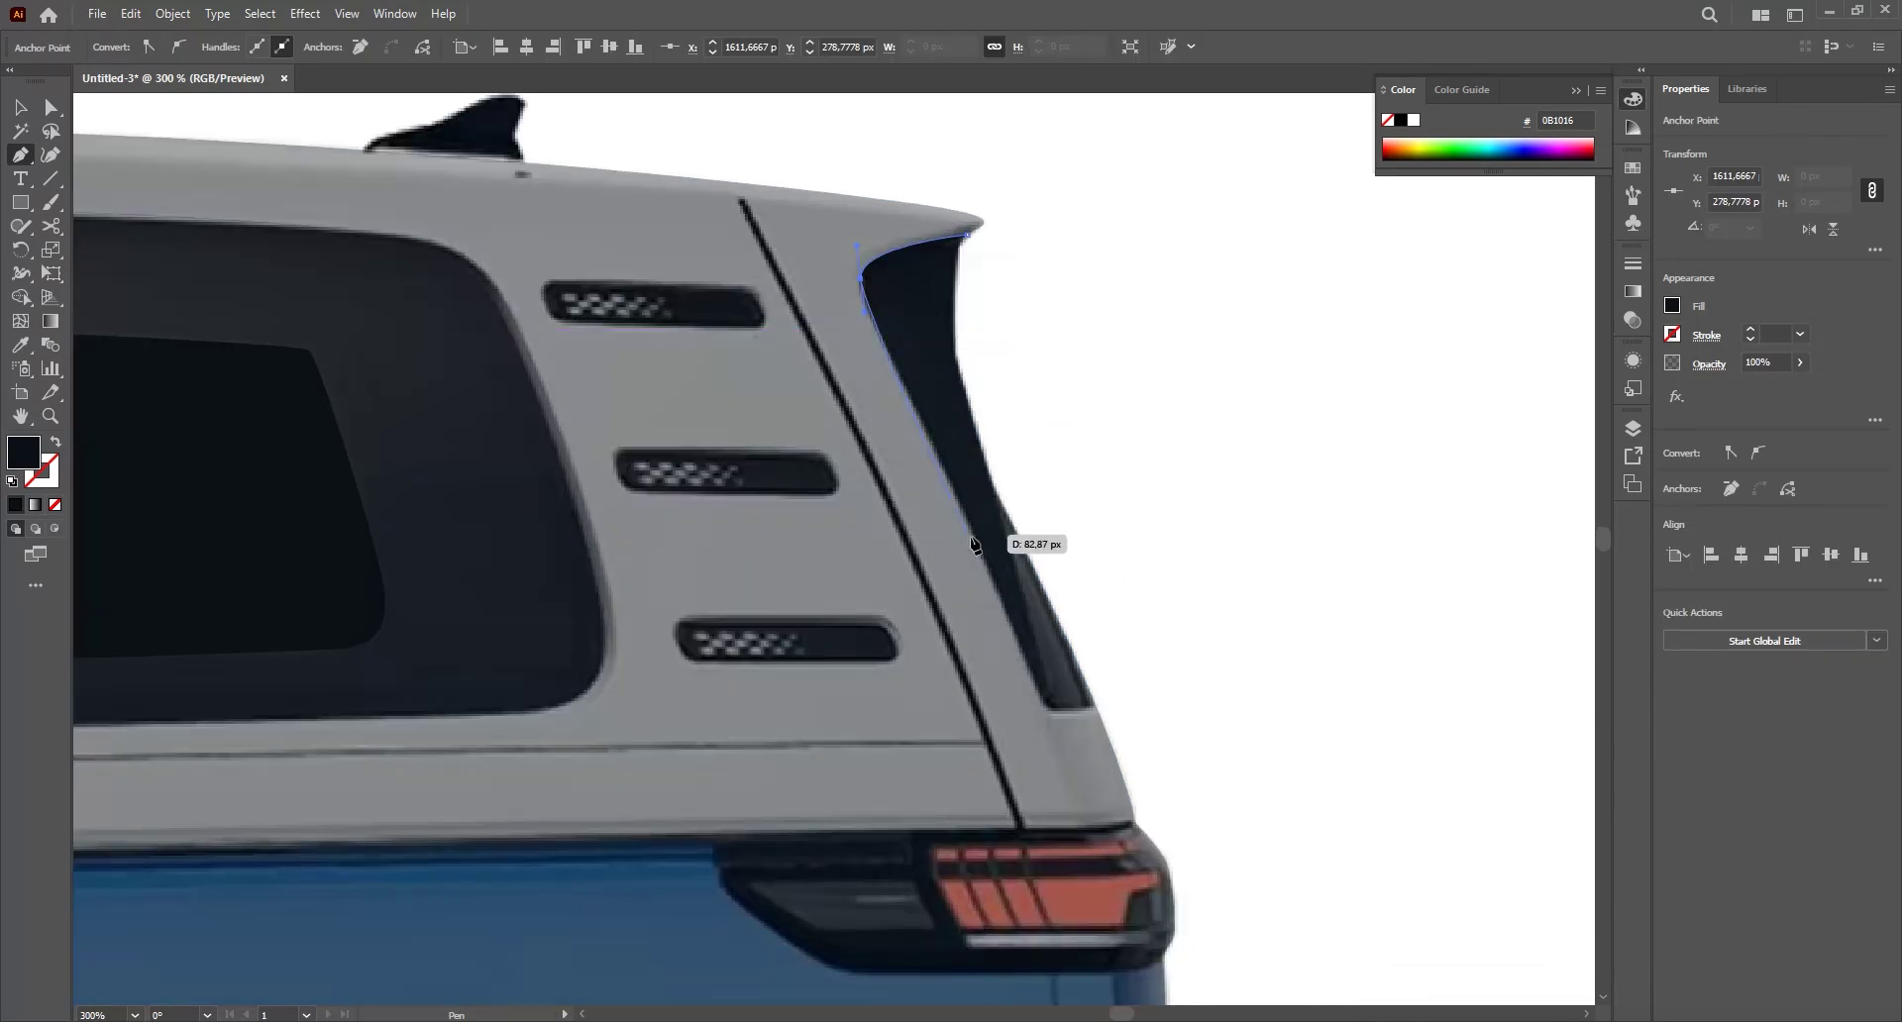
left_click_drag(979, 540, 989, 566)
left_click(1119, 703)
left_click(1112, 508)
left_click(937, 316)
left_click(1265, 565, "shift")
left_click(1737, 562)
left_click(1426, 595)
- Draw a rectangle over a vent slot on the rear pillar, slant its ends and lower its opacity
scroll(1169, 595, "down", 1)
scroll(1055, 579, "up", 2)
key("m")
left_click_drag(685, 342, 986, 409)
key("a")
left_click_drag(686, 409, 698, 410)
left_click_drag(985, 343, 971, 343)
scroll(874, 217, "up", 1)
left_click(1801, 363)
left_click_drag(1801, 384, 1761, 383)
- Round the corners of the vent slot shape to match the photo
left_click_drag(1019, 405, 1001, 416)
left_click_drag(610, 505, 631, 492)
left_click_drag(1042, 506, 1060, 506)
left_click(632, 492)
left_click(699, 465)
left_click_drag(605, 416, 610, 423)
key("v")
left_click(815, 707)
- Duplicate the vent slot shape onto the other two slots of the rear pillar
scroll(815, 707, "down", 1)
left_click_drag(819, 540, 748, 332)
key("ctrl+z")
scroll(748, 331, "up", 1)
scroll(791, 436, "down", 1)
left_click_drag(819, 258, 998, 710)
scroll(1263, 390, "down", 3)
left_click(1328, 522)
- Trace the whole dark taillight housing with the Pen tool and close its outline
key("p")
left_click(749, 422)
left_click(750, 451)
left_click(884, 557)
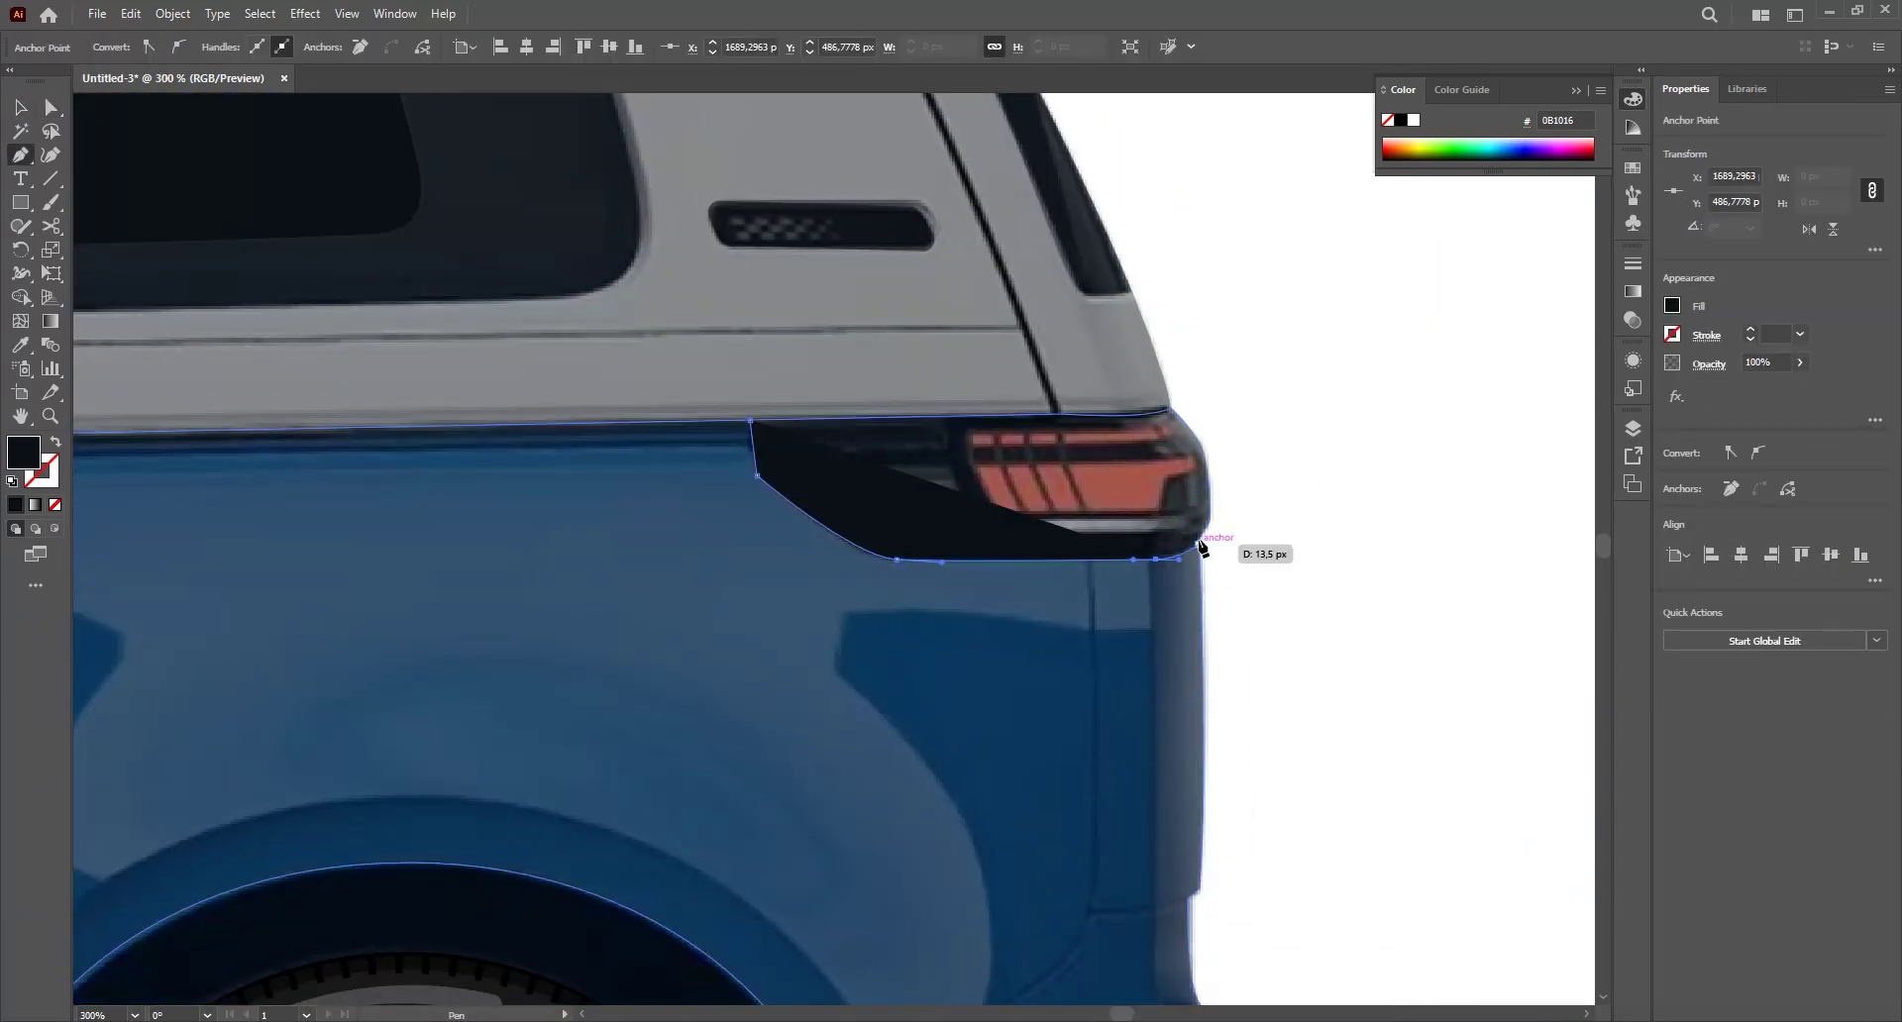
left_click(1200, 554)
left_click(1302, 429)
left_click(892, 324)
left_click(749, 422)
key("v")
- Trace the dark lower trim behind the rear wheel and the sill strip between the wheels with the Pen tool
scroll(1286, 534, "down", 1)
left_click_drag(1286, 536, 1171, 182)
key("p")
left_click(1301, 659)
left_click_drag(1019, 681, 917, 680)
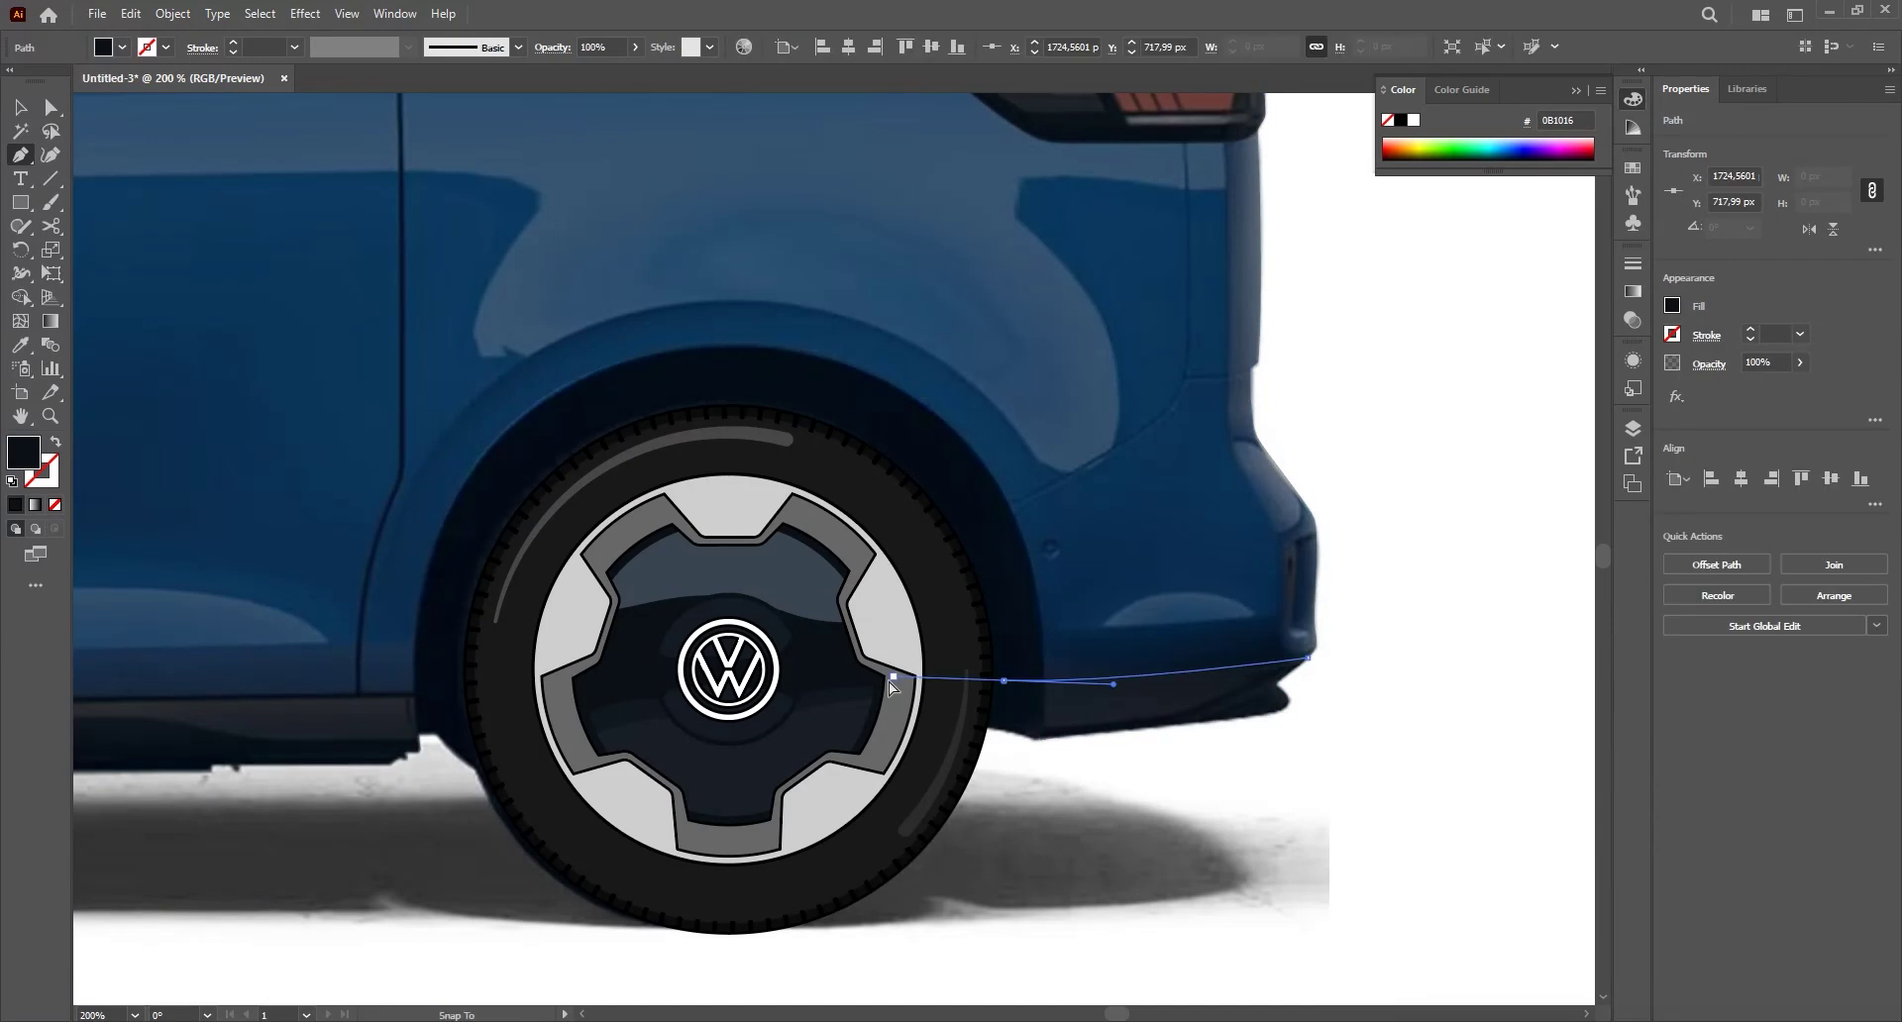
left_click(1294, 821)
left_click(1393, 651)
key("v")
key("p")
left_click(1391, 618)
key("v")
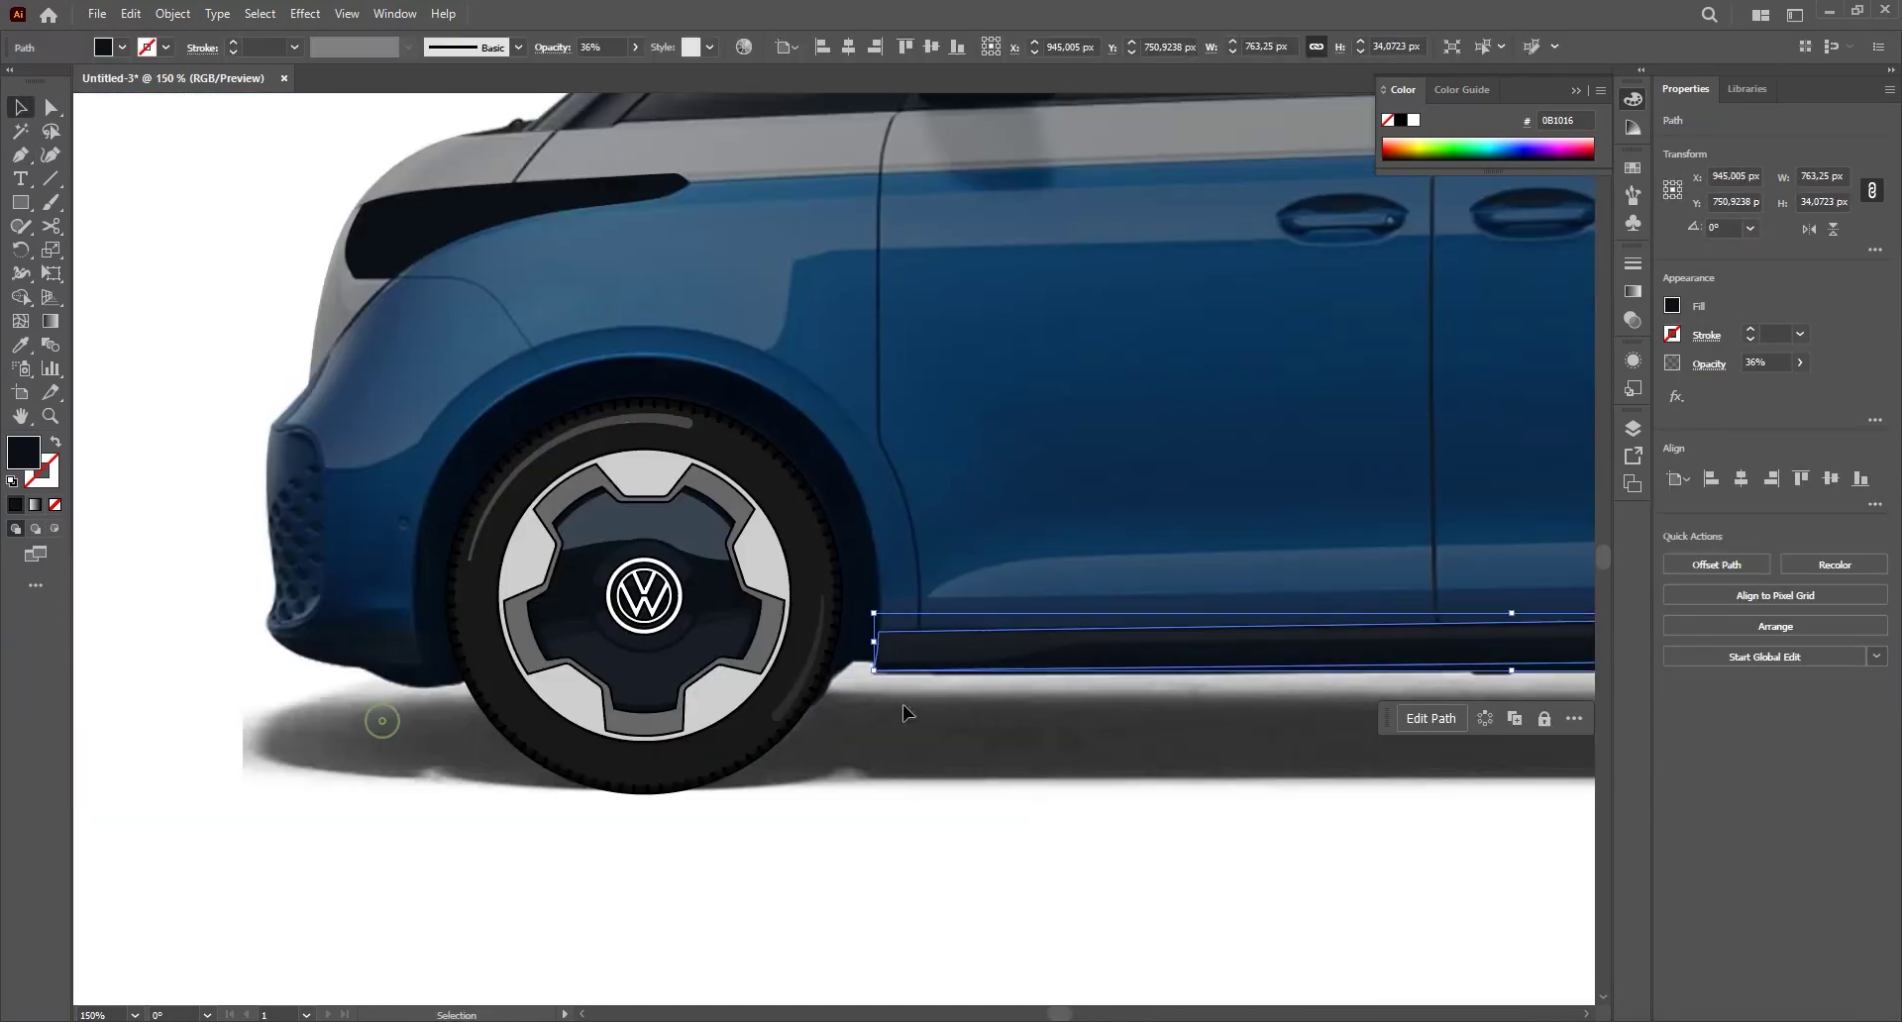
- Trace the dark lower bumper trim ahead of the front wheel with the Pen tool
key("p")
left_click(917, 707)
left_click_drag(582, 707, 509, 708)
left_click(800, 919)
key("v")
left_click(880, 683)
left_click(315, 688)
scroll(315, 689, "down", 4)
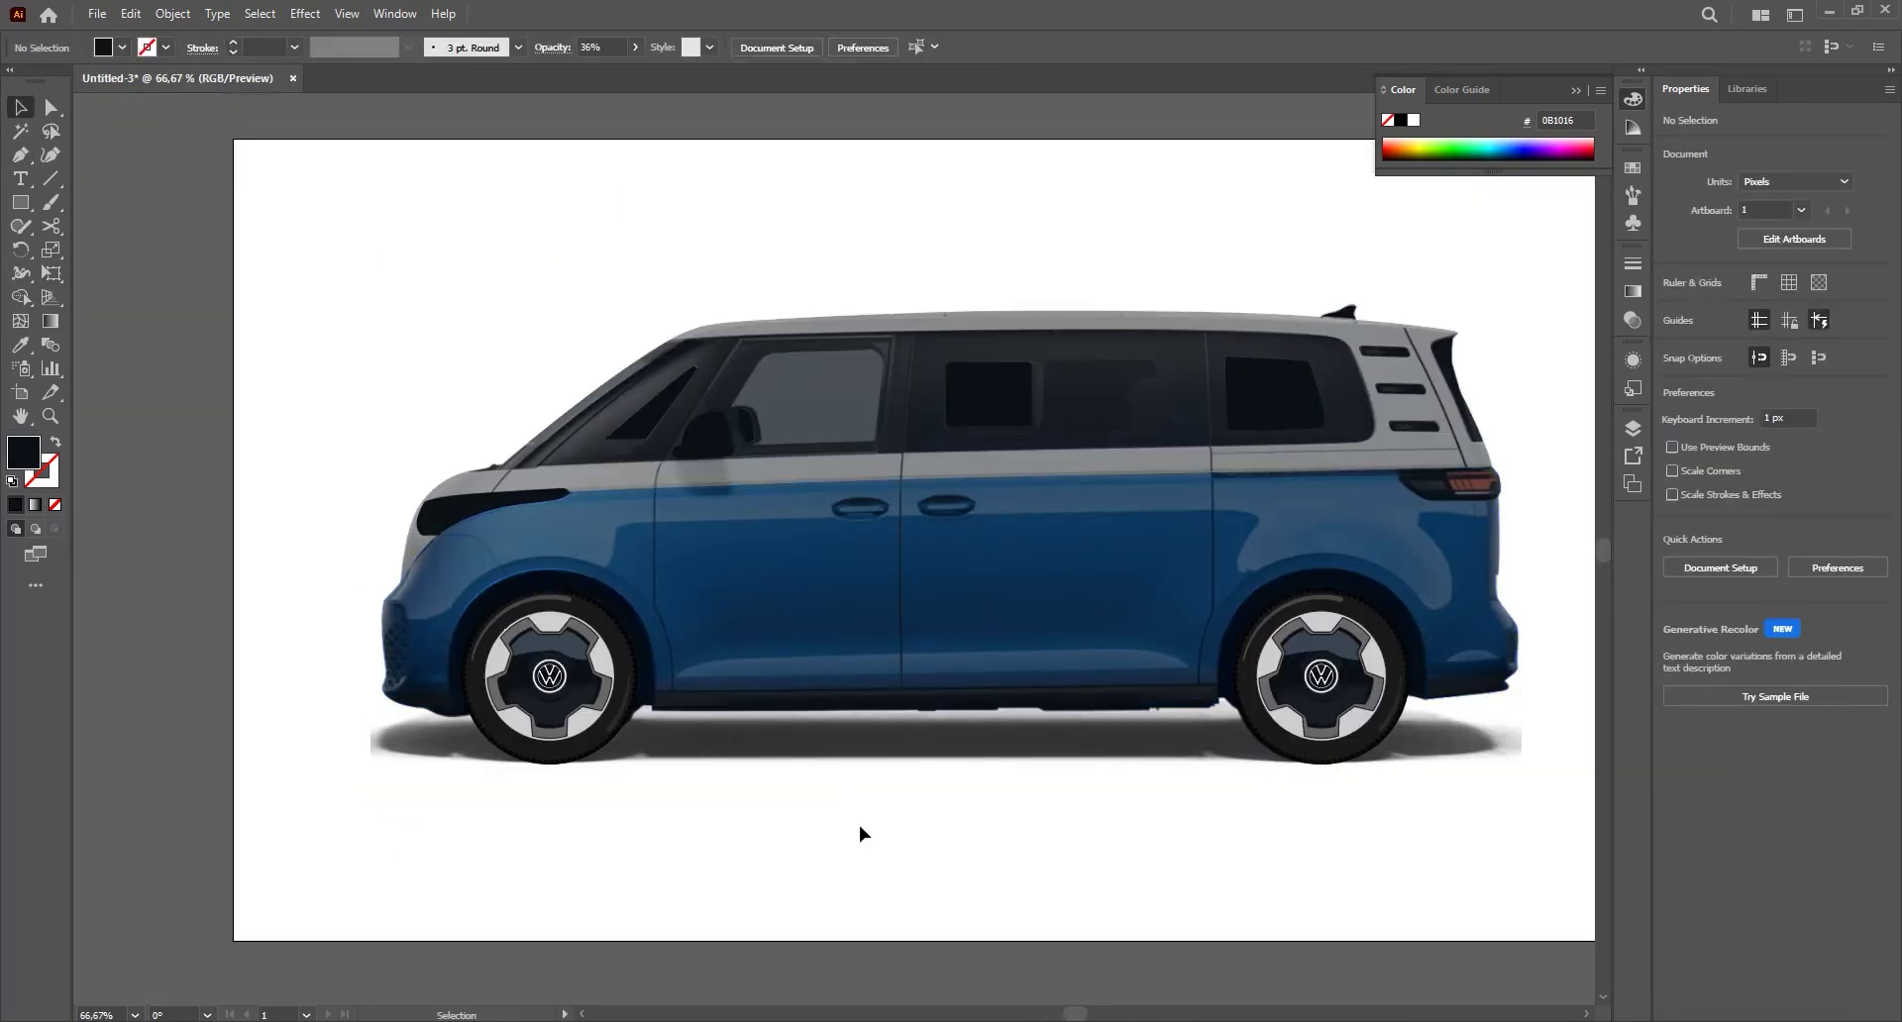
left_click_drag(868, 849, 959, 871)
left_click(1039, 802)
- Trace the lower lip and rear end of the front door handle's grip with the Pen tool
scroll(938, 539, "up", 4)
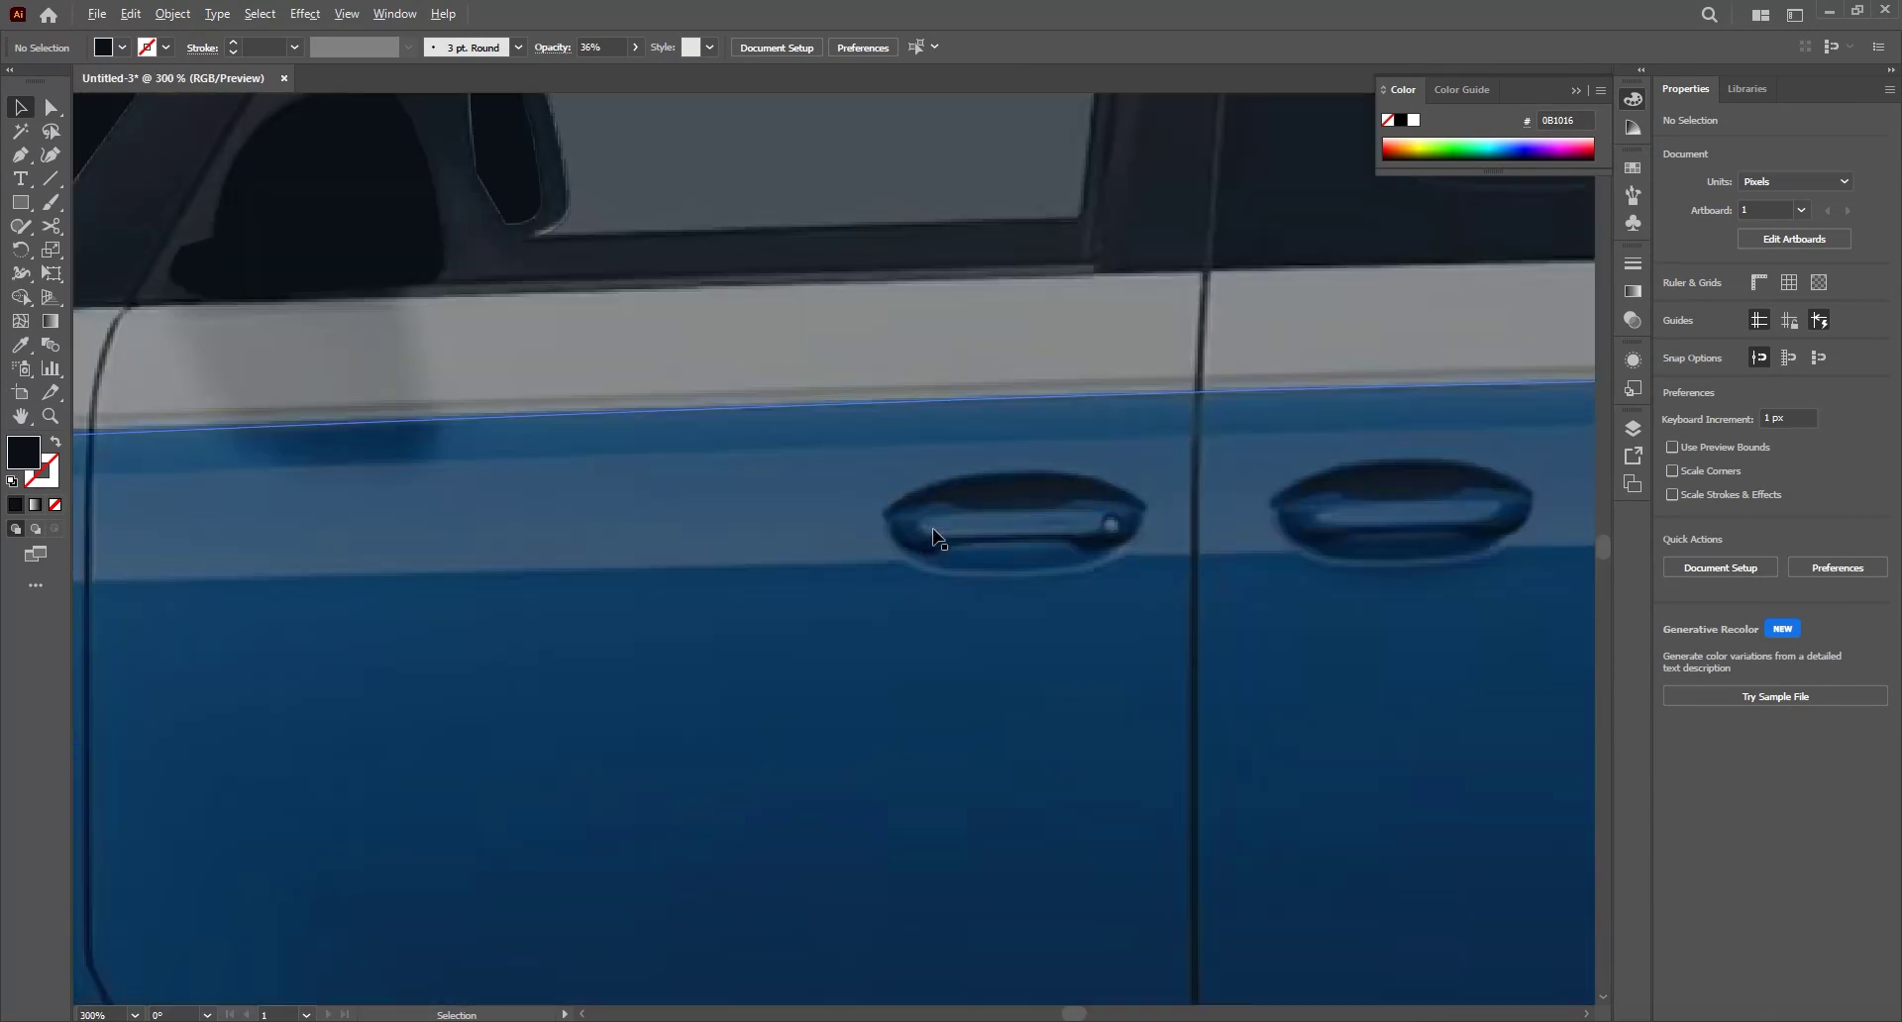
key("p")
scroll(1009, 557, "up", 3)
scroll(804, 696, "down", 1)
left_click(784, 700)
left_click_drag(830, 674, 856, 672)
left_click(1055, 669)
left_click(1085, 685)
left_click_drag(1115, 710, 1140, 680)
left_click(1133, 659)
left_click(1127, 630)
key("4")
key("4")
- Complete the grip outline around the front end of the door handle and add a small circle over its round lock
left_click_drag(968, 634, 907, 662)
left_click_drag(779, 661, 751, 660)
left_click(727, 636)
left_click_drag(621, 677, 607, 701)
left_click_drag(716, 755, 779, 762)
key("v")
mouse_move(969, 696)
left_mouse_down()
mouse_move(881, 703)
mouse_move(1005, 718)
mouse_move(1152, 702)
left_mouse_up()
key("v")
key("p")
- Trace the oval recess around the front door handle with the Pen tool, lower its opacity and refine its curve
left_click(1174, 657)
mouse_move(876, 590)
left_mouse_down()
mouse_move(620, 637)
mouse_move(638, 589)
left_mouse_up()
left_click(643, 673)
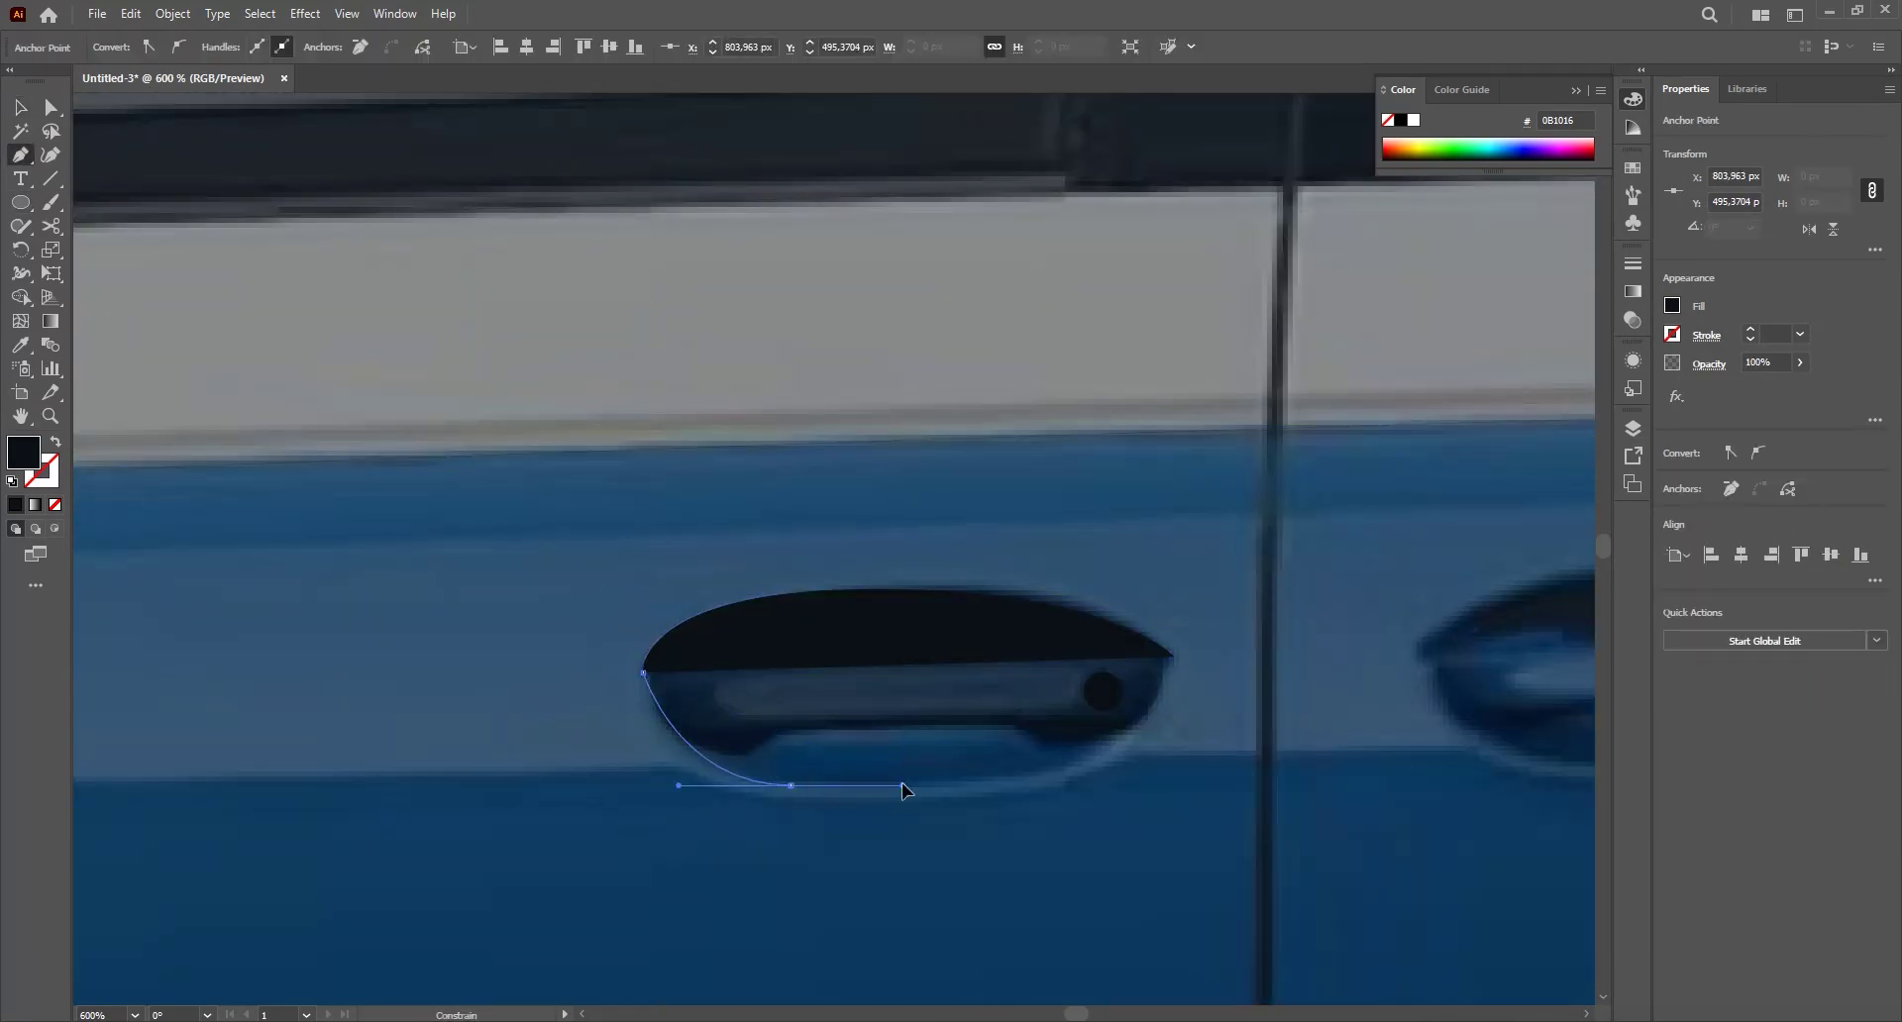
left_click_drag(1174, 657, 1197, 639)
key("v")
left_click(1800, 363)
key("a")
left_click(643, 673)
left_click(1014, 693)
key("v")
- Duplicate the front door handle shapes onto the sliding door handle
scroll(890, 615, "down", 3)
scroll(959, 647, "up", 2)
left_click_drag(814, 634, 1328, 628)
scroll(862, 532, "down", 5)
left_click(1216, 852)
- Trace the small dark wiper cowl at the base of the windshield with the Pen tool
key("p")
scroll(1387, 327, "up", 4)
left_click(923, 562)
left_click_drag(1024, 518, 1150, 481)
left_click(1147, 490)
left_click_drag(1145, 574, 1155, 594)
left_click(924, 561)
key("v")
left_click(1091, 543)
left_click(1491, 384)
- Unlock the reference photo and place a duplicate of it directly below the traced van
scroll(1491, 383, "down", 5)
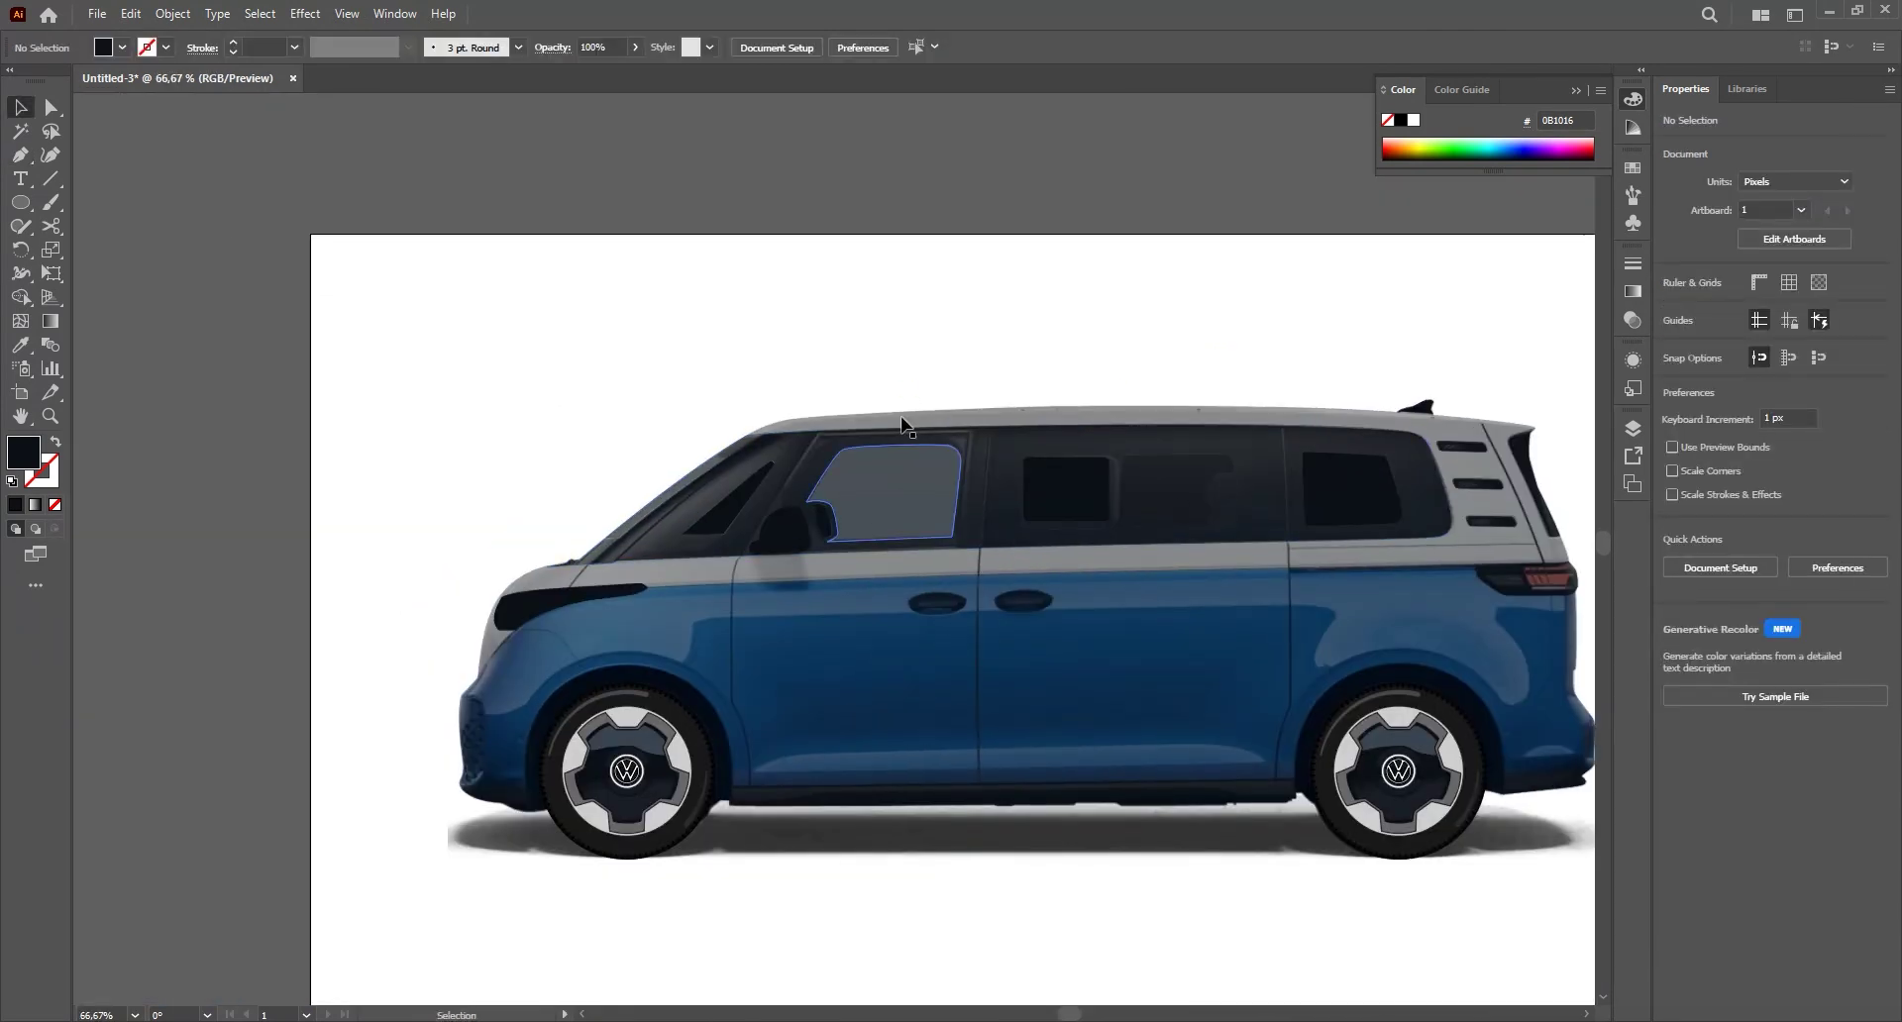
left_click(1634, 428)
left_click_drag(1311, 471, 1093, 415)
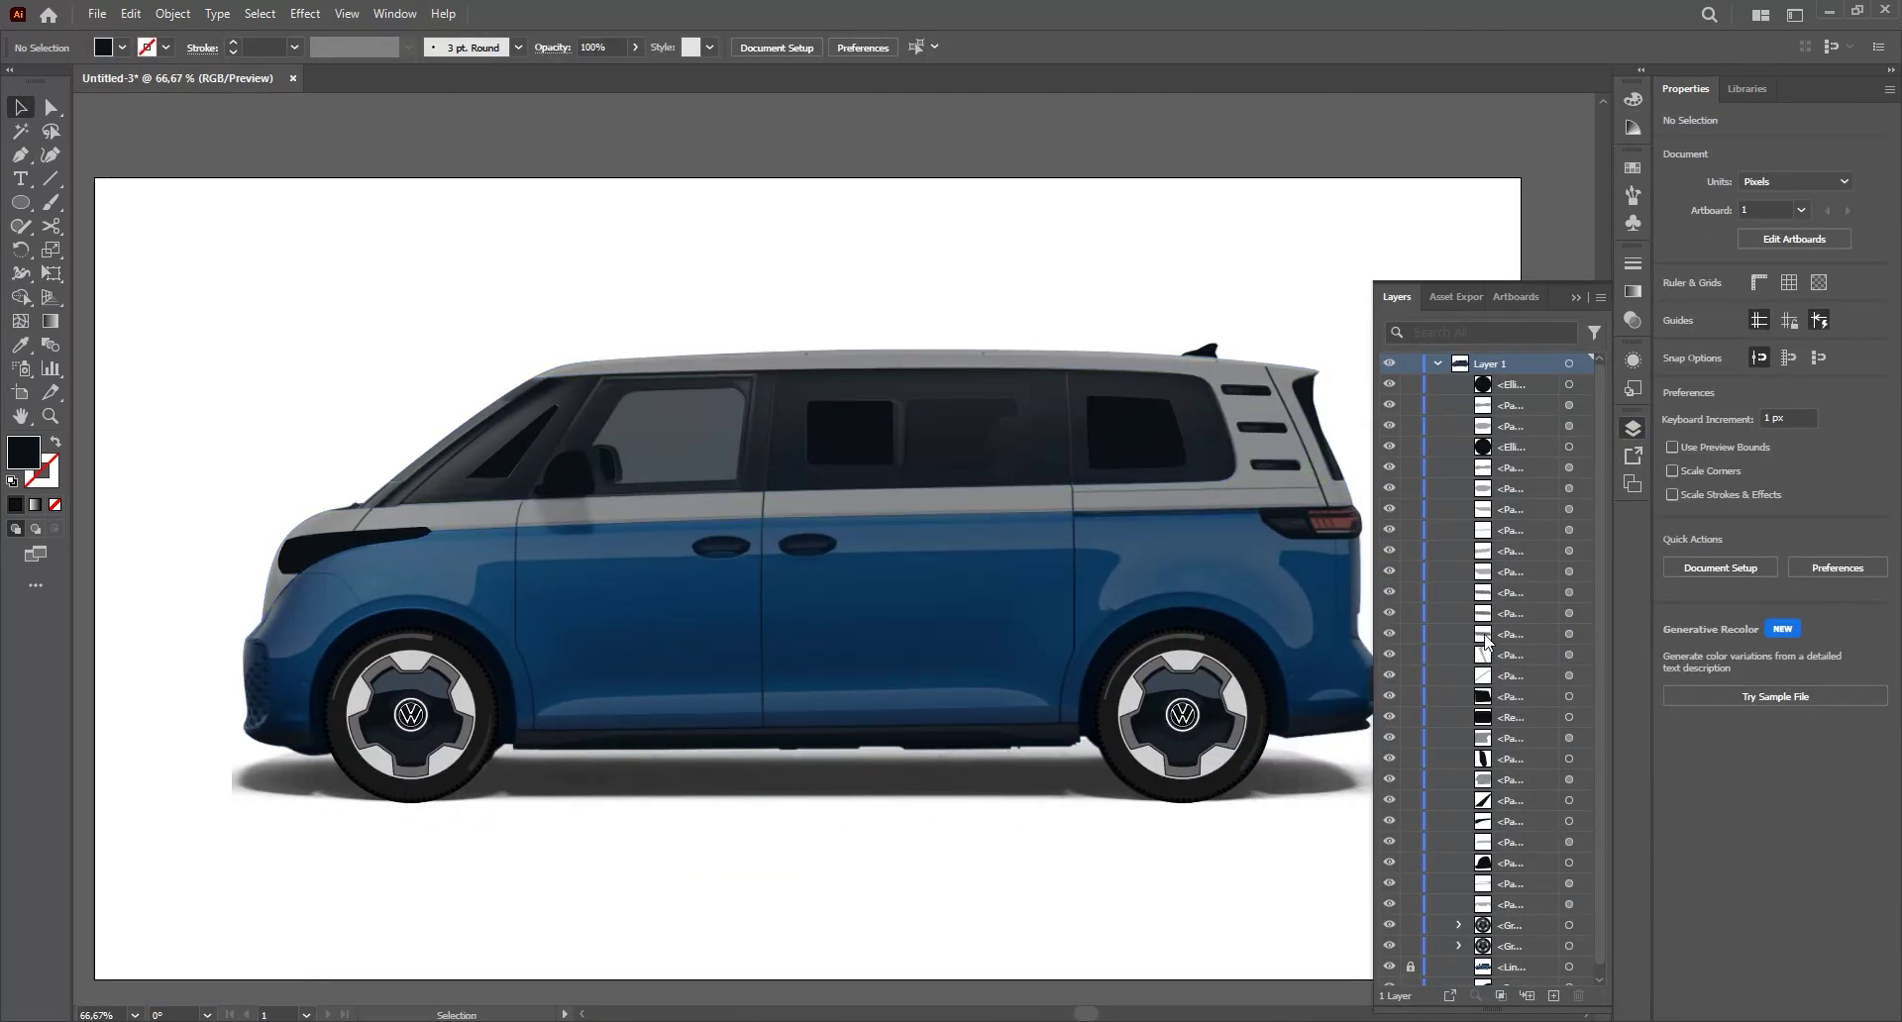
scroll(1486, 641, "down", 1)
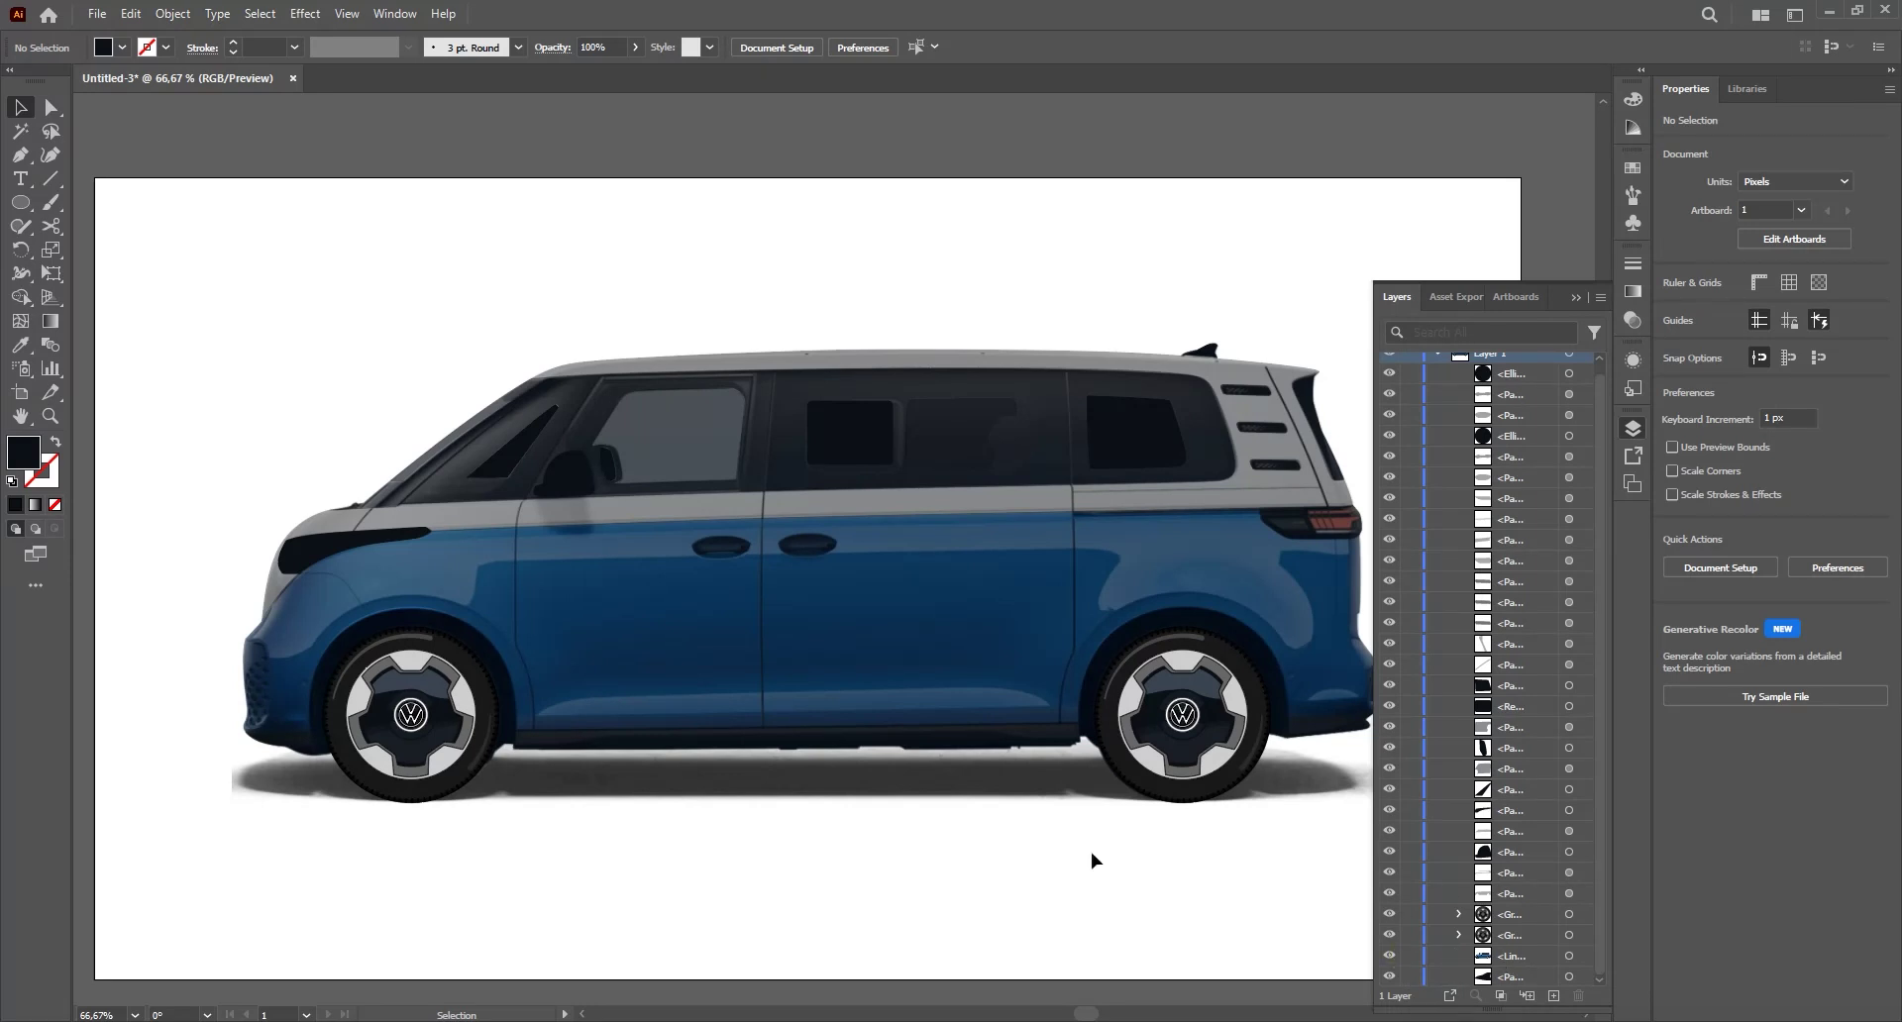
scroll(1114, 828, "down", 1)
left_click(1300, 805)
left_click_drag(1280, 818, 1403, 721)
left_click_drag(1319, 636, 1229, 824)
left_click(1291, 670)
left_click(1233, 610)
- Lock and hide the original reference photo beneath the traced shapes
left_click(1234, 610)
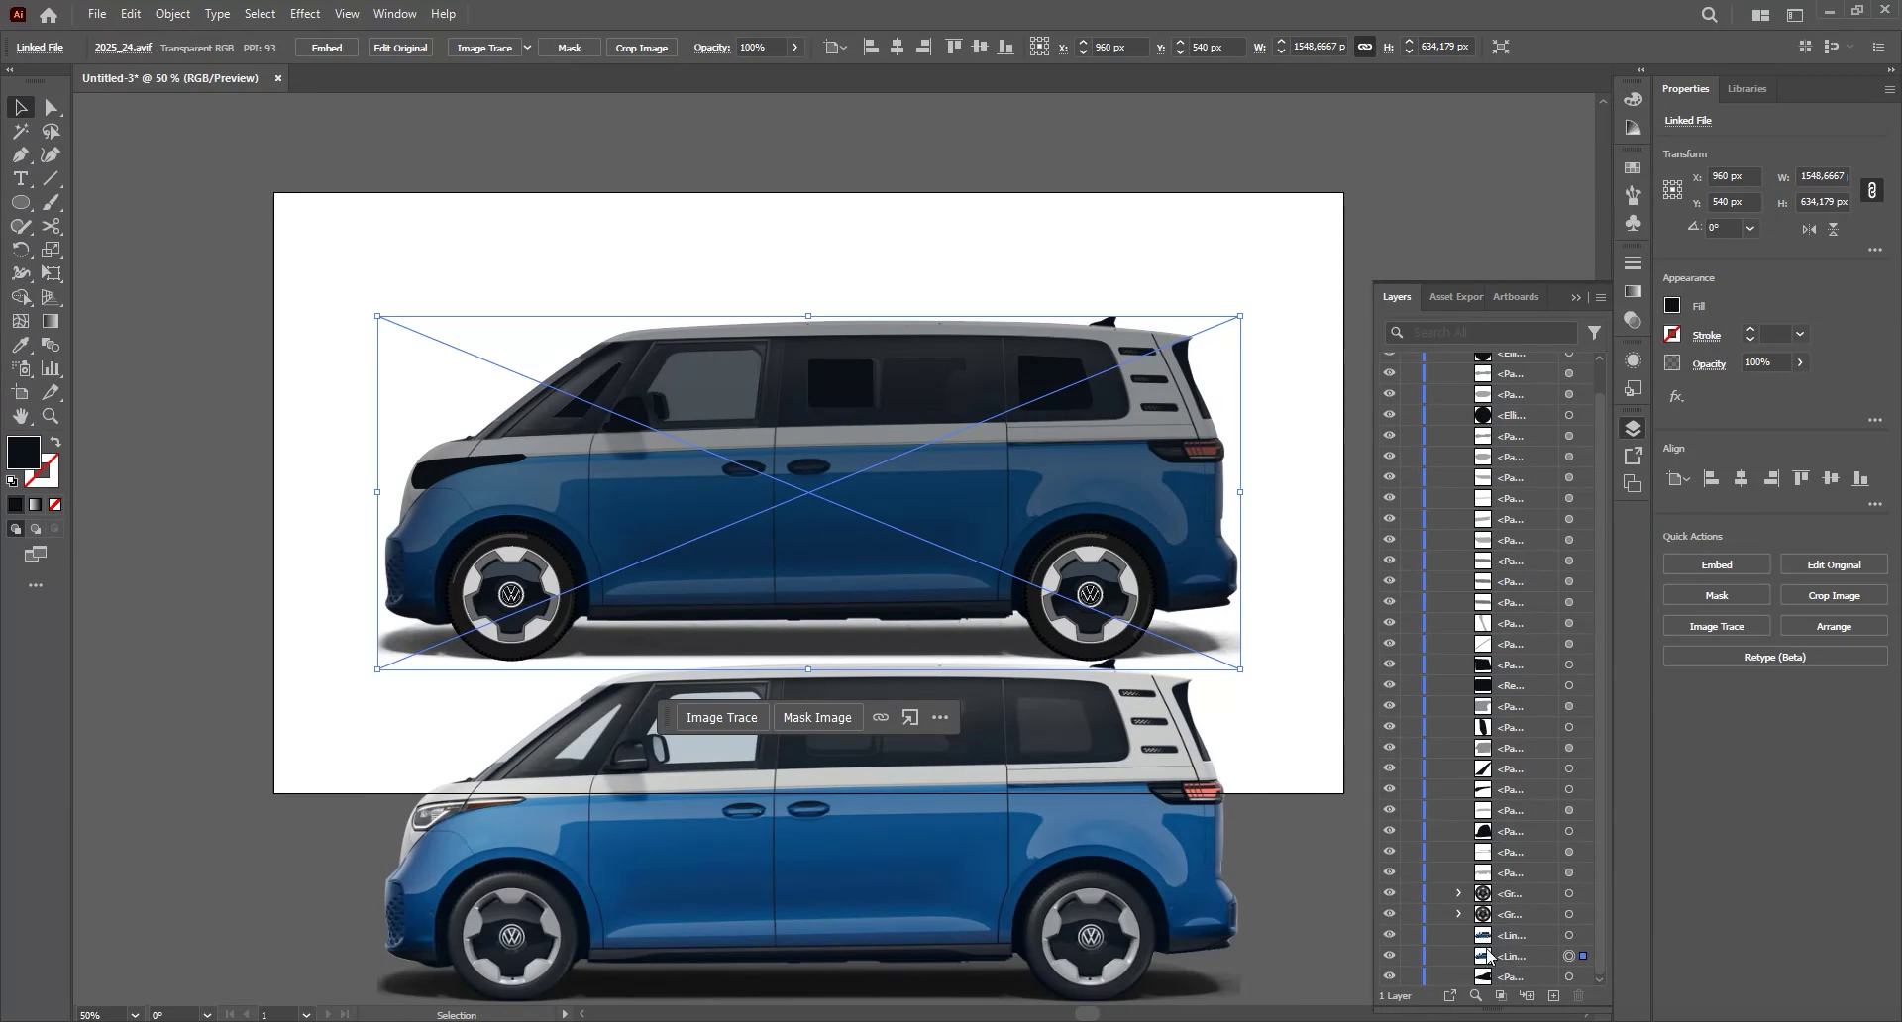
left_click(1265, 642)
left_click(1239, 644)
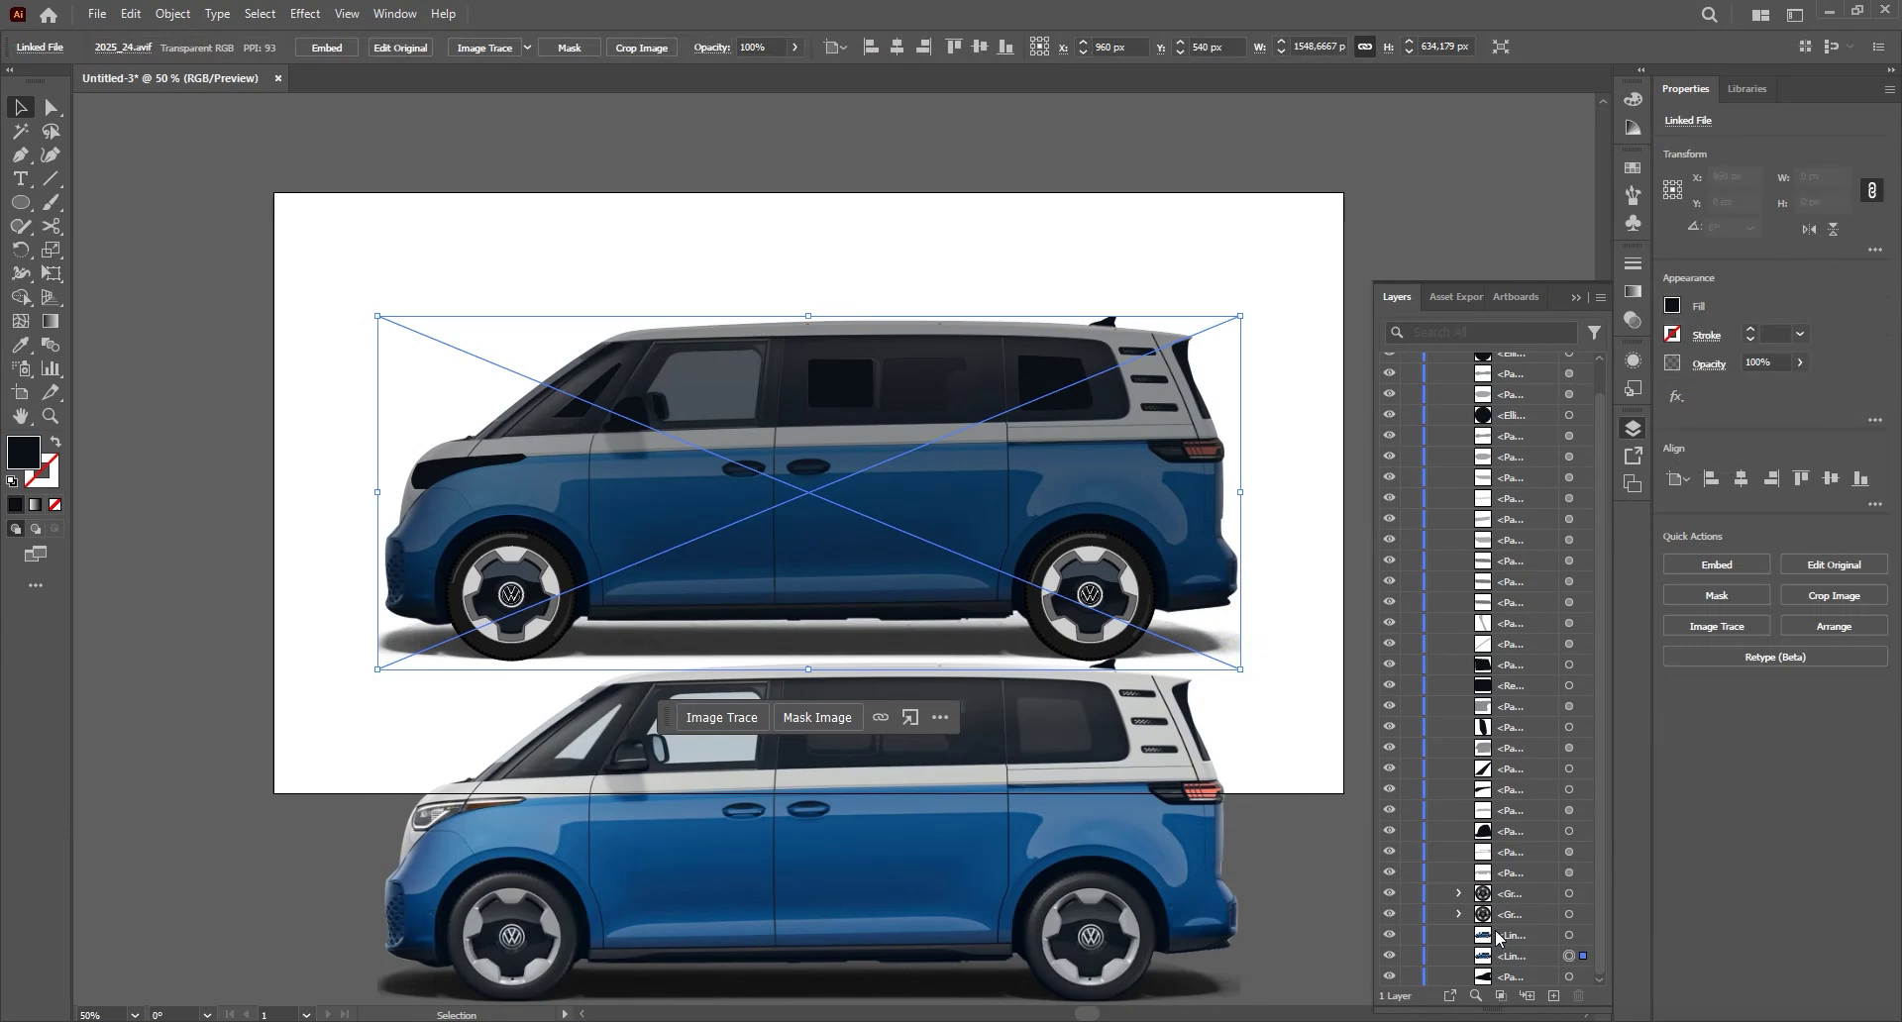
left_click(1410, 956)
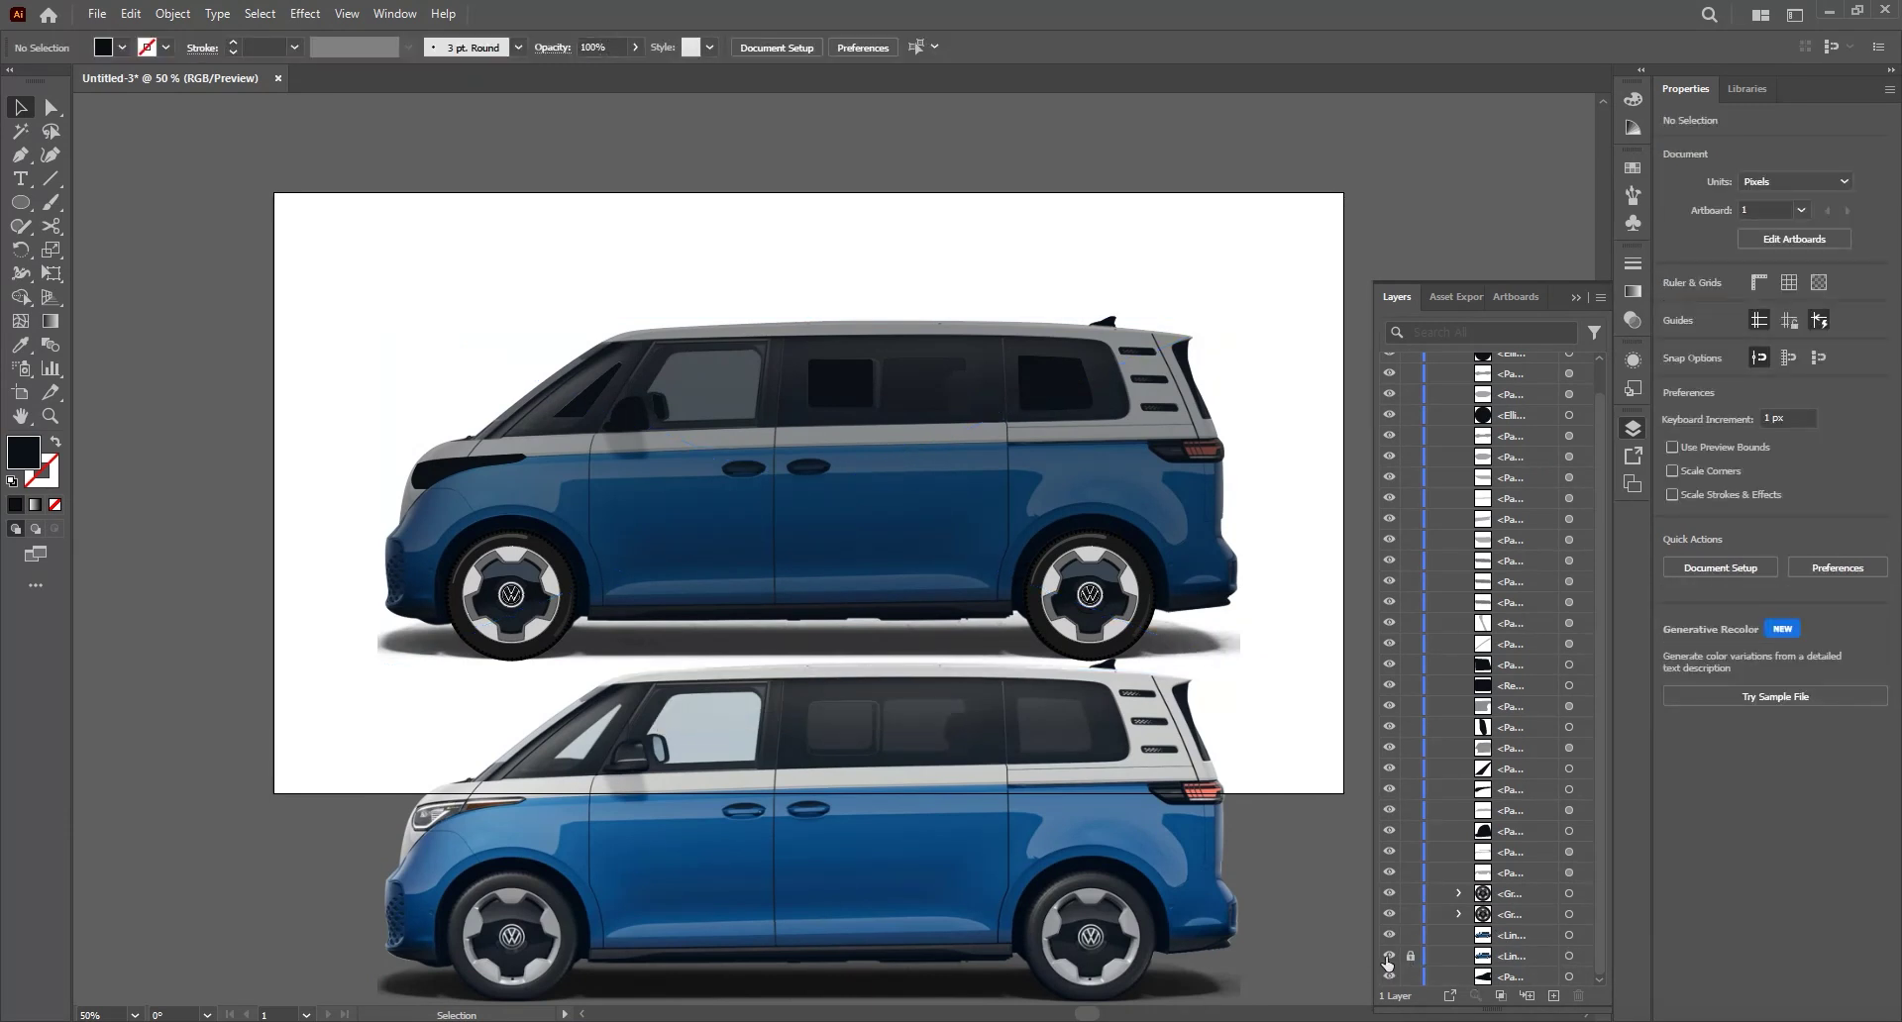
left_click(1388, 958)
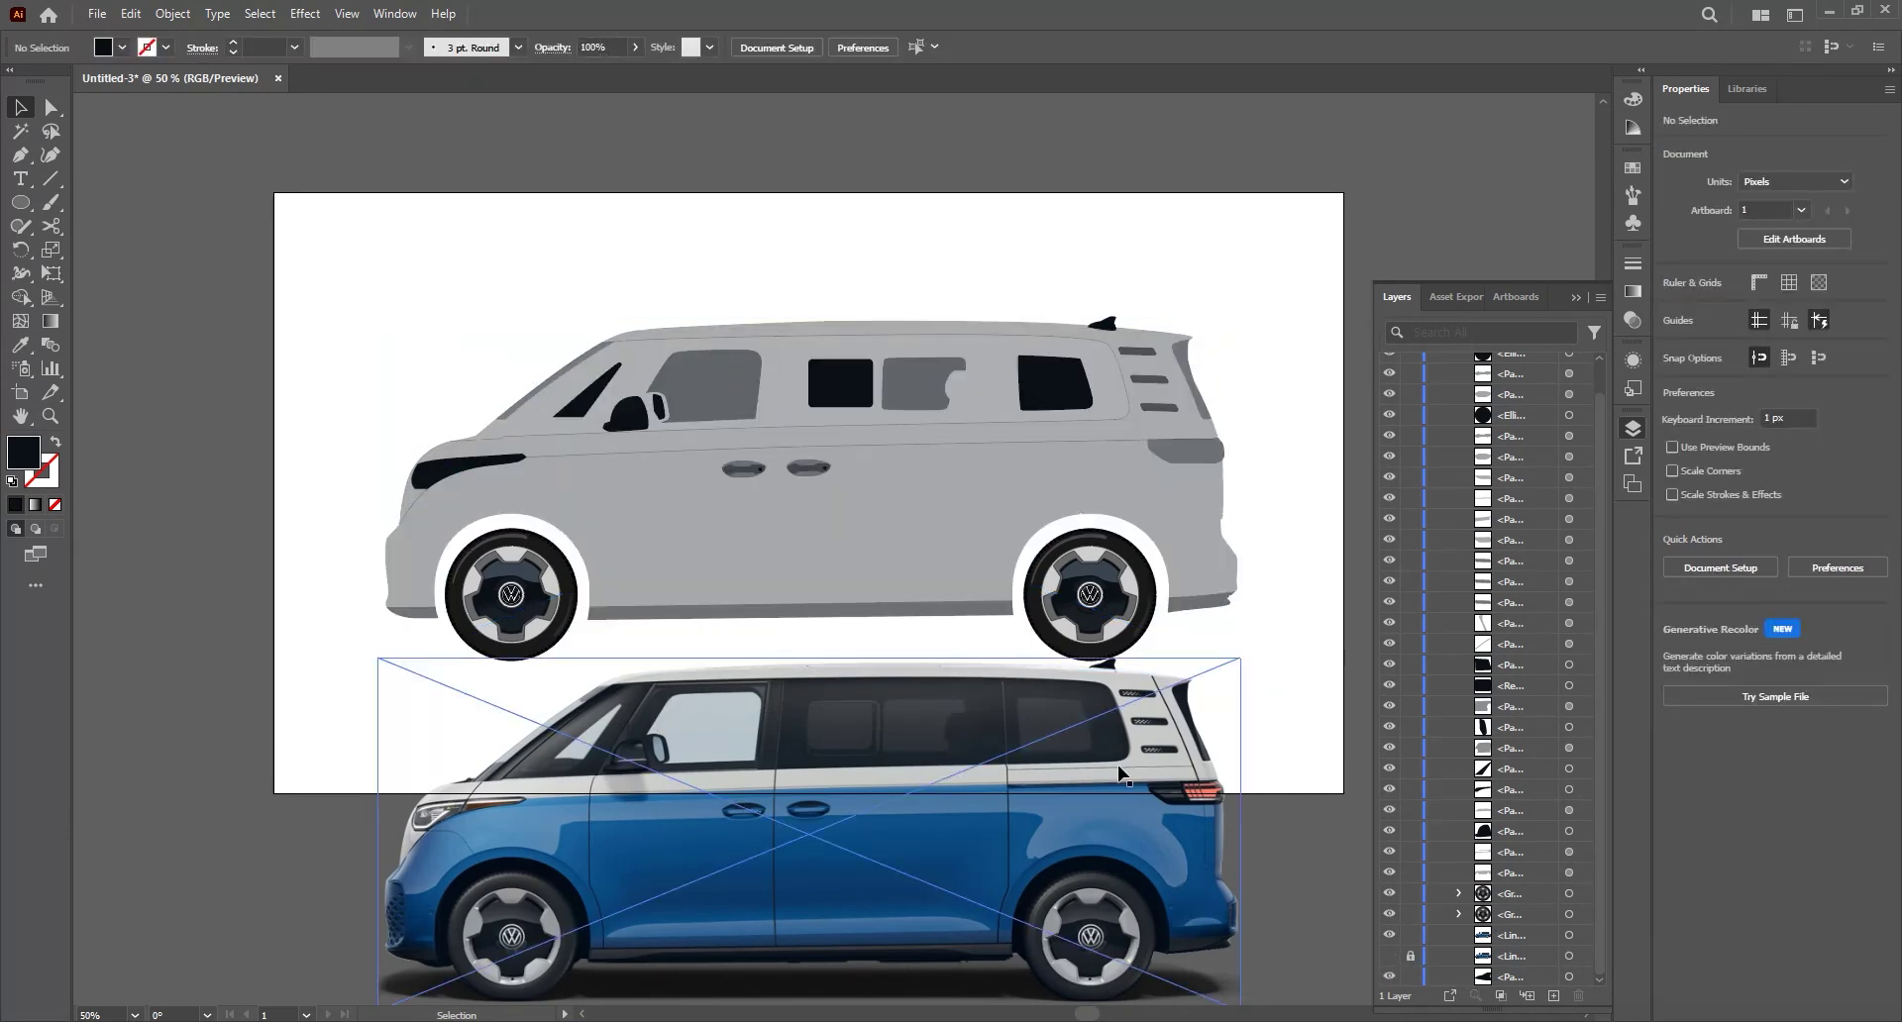
- Fill the lower body shape with the blue sampled from the door in the duplicated photo
left_click(1114, 824)
left_click_drag(1139, 811, 1184, 785)
left_click_drag(1183, 627, 1183, 636)
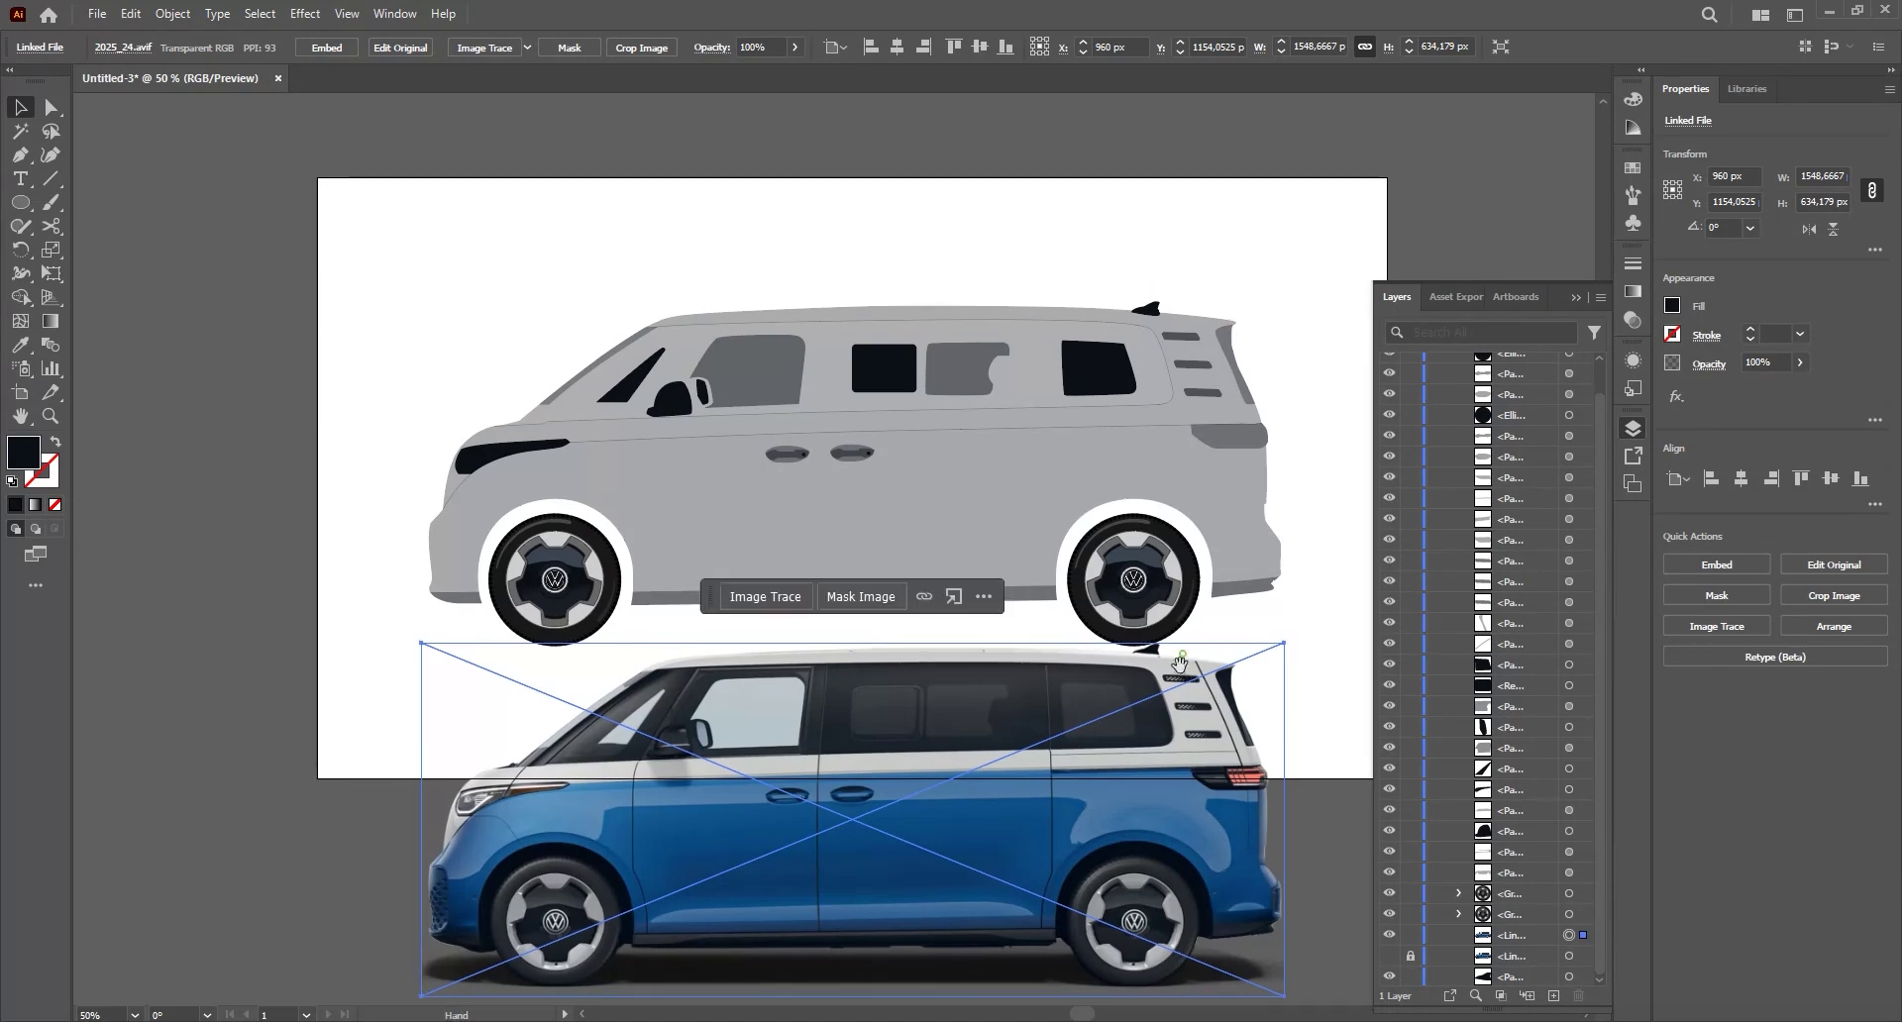
left_click(934, 533)
left_click_drag(933, 536, 1000, 485)
left_click(503, 637)
left_click(463, 607)
left_click(792, 500)
key("i")
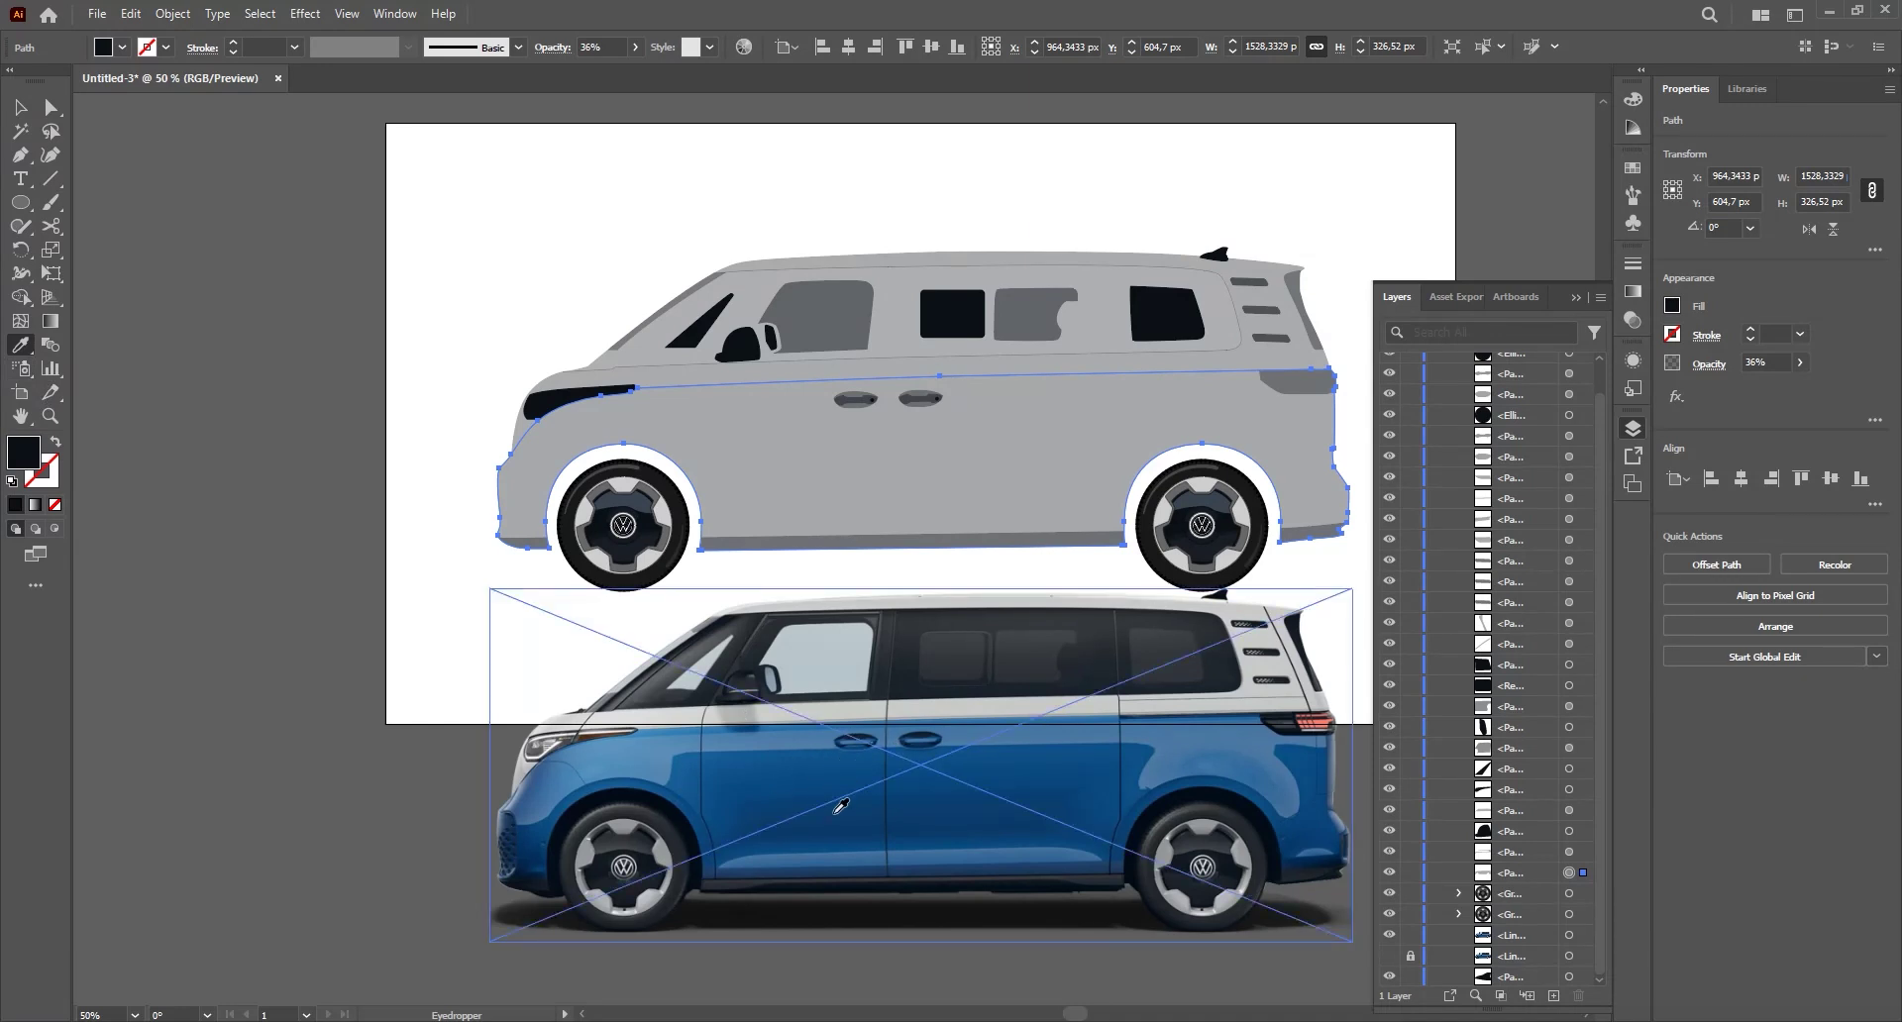
left_click(849, 755)
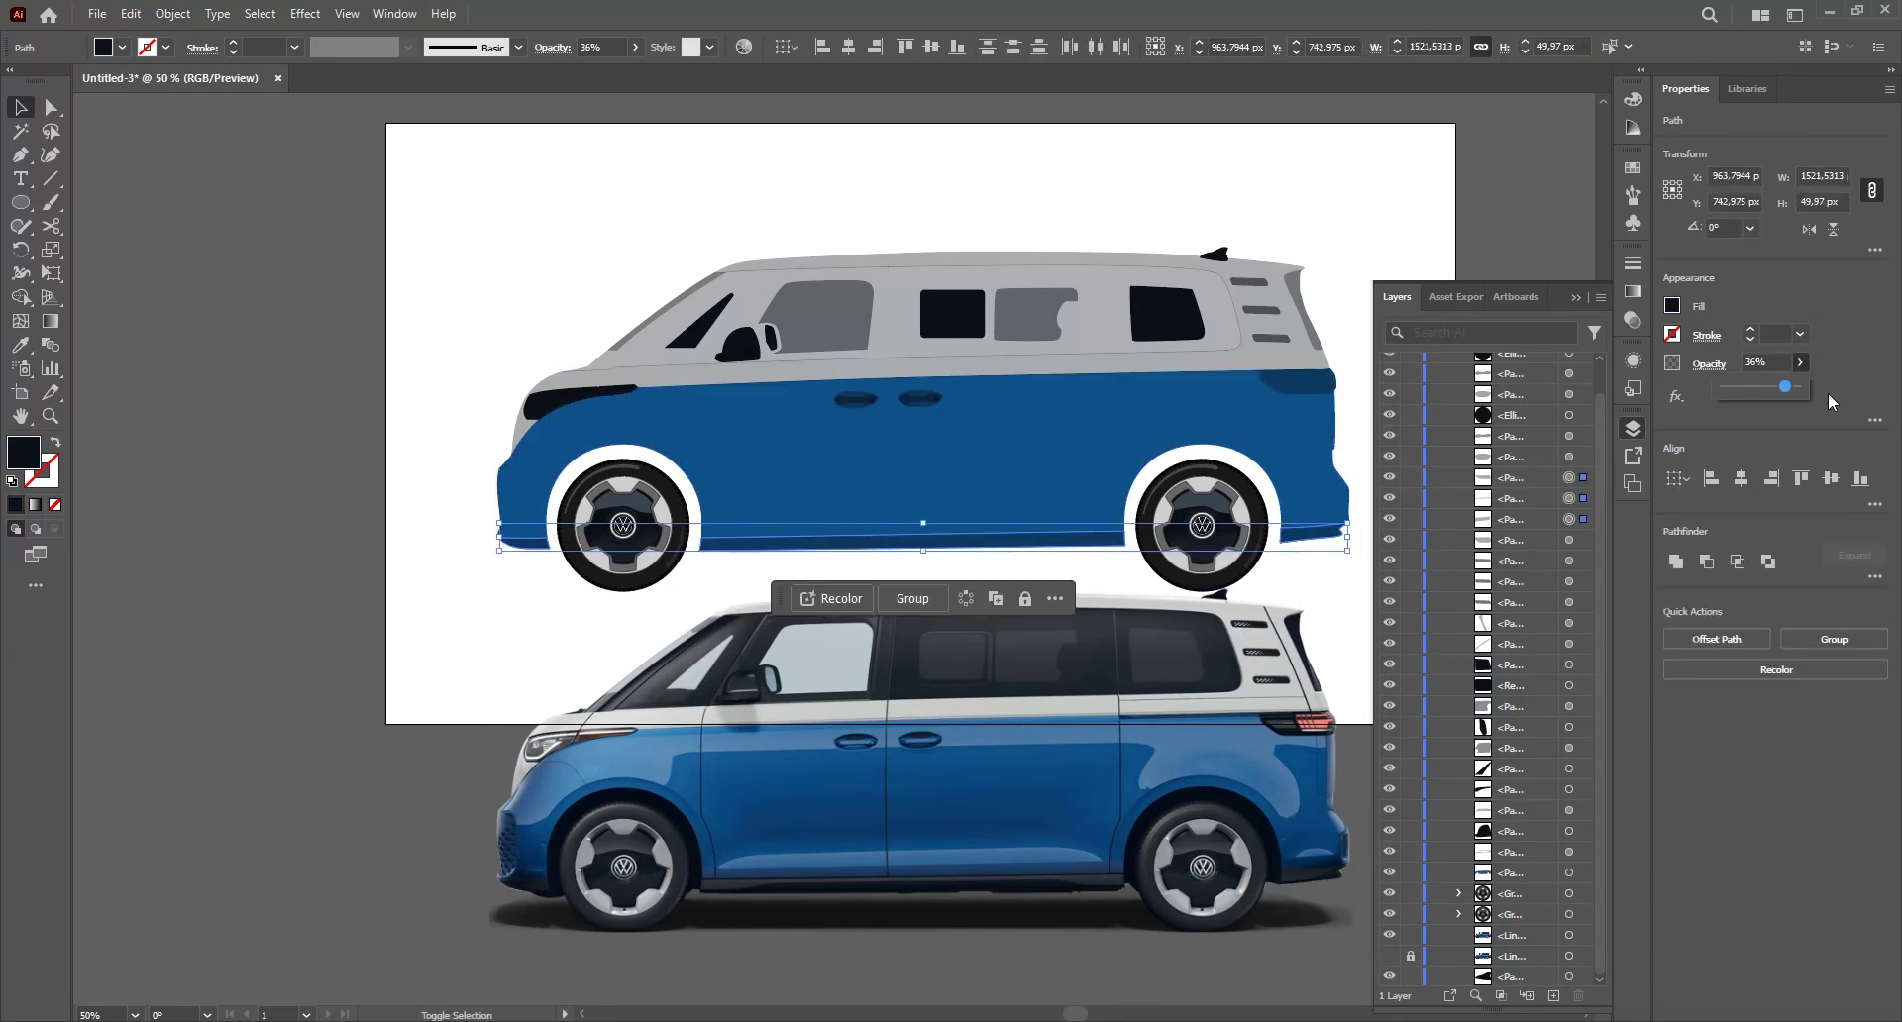
- Raise the opacity of the lower trim pieces to full and fill them with the dark color sampled from the photo's sill
left_click_drag(1830, 401, 1832, 400)
key("i")
left_click(990, 885)
- Make the upper body solid white and color the window band and panes with tones sampled from the photo
key("v")
left_click(1312, 359)
left_click(1800, 363)
left_click_drag(1320, 354, 1278, 381)
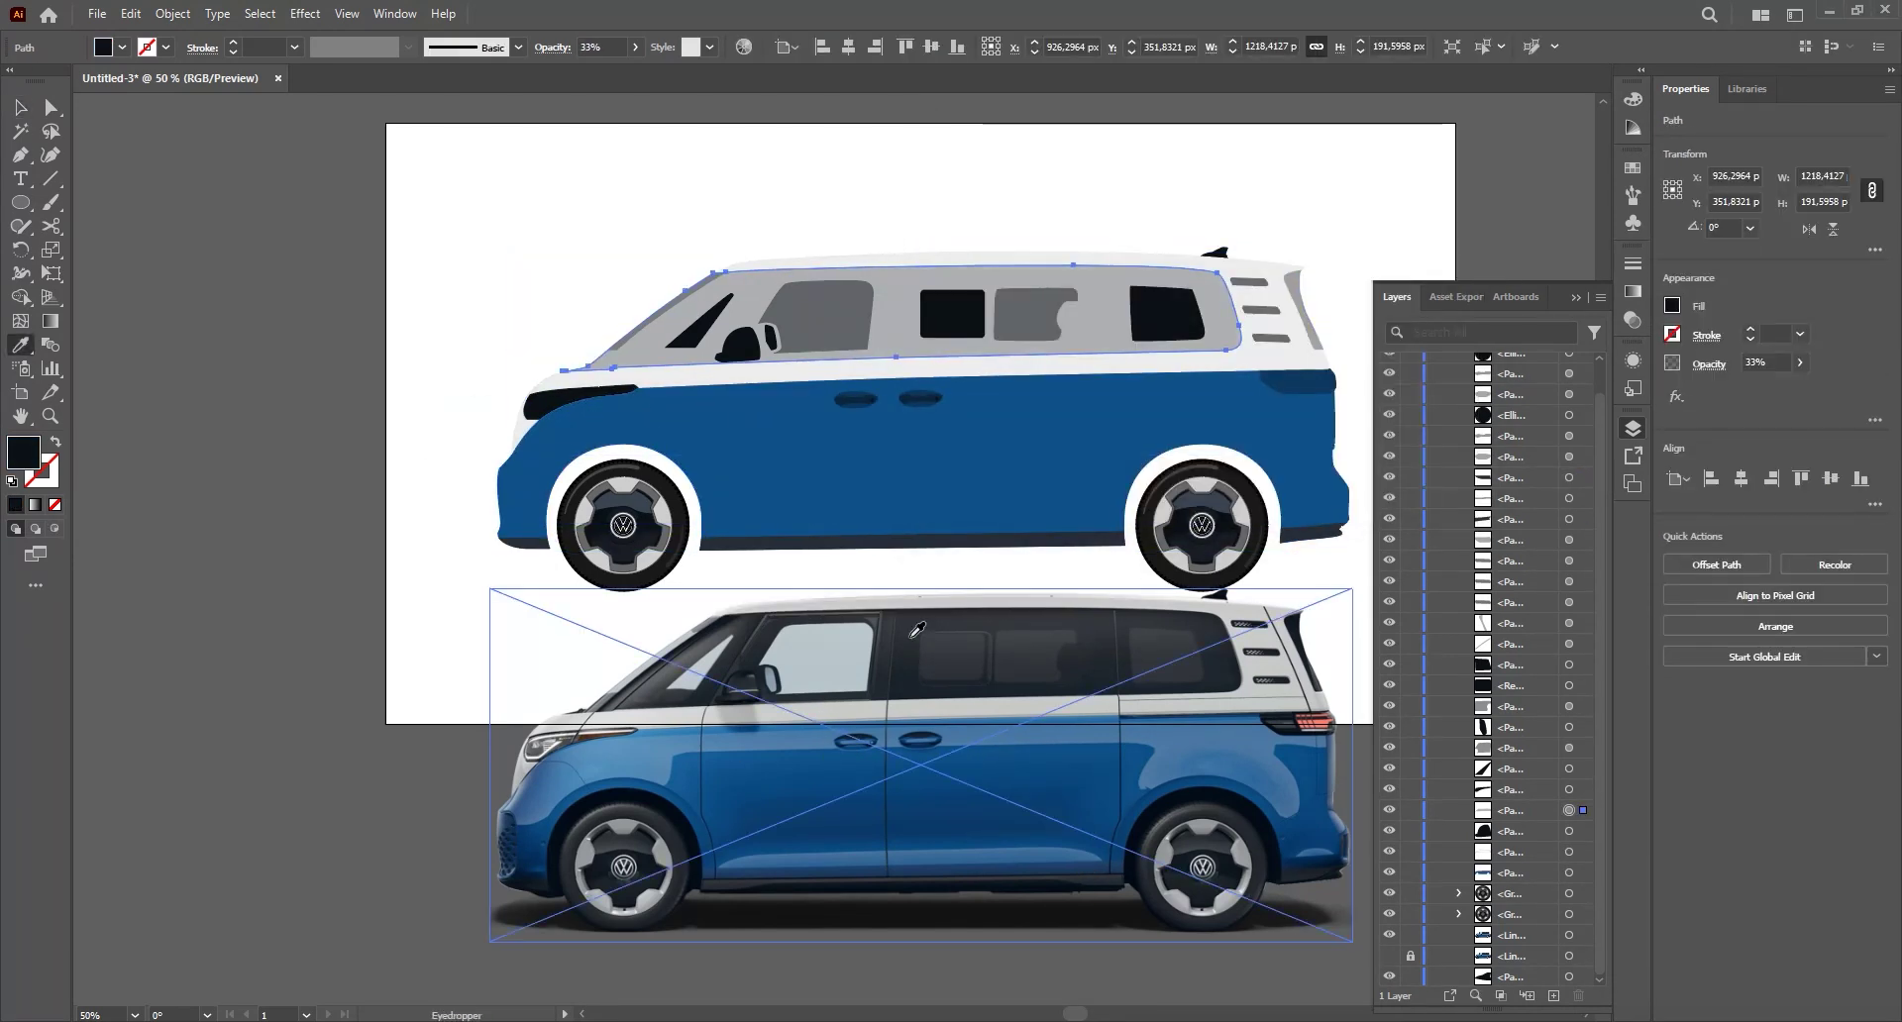
left_click(775, 342)
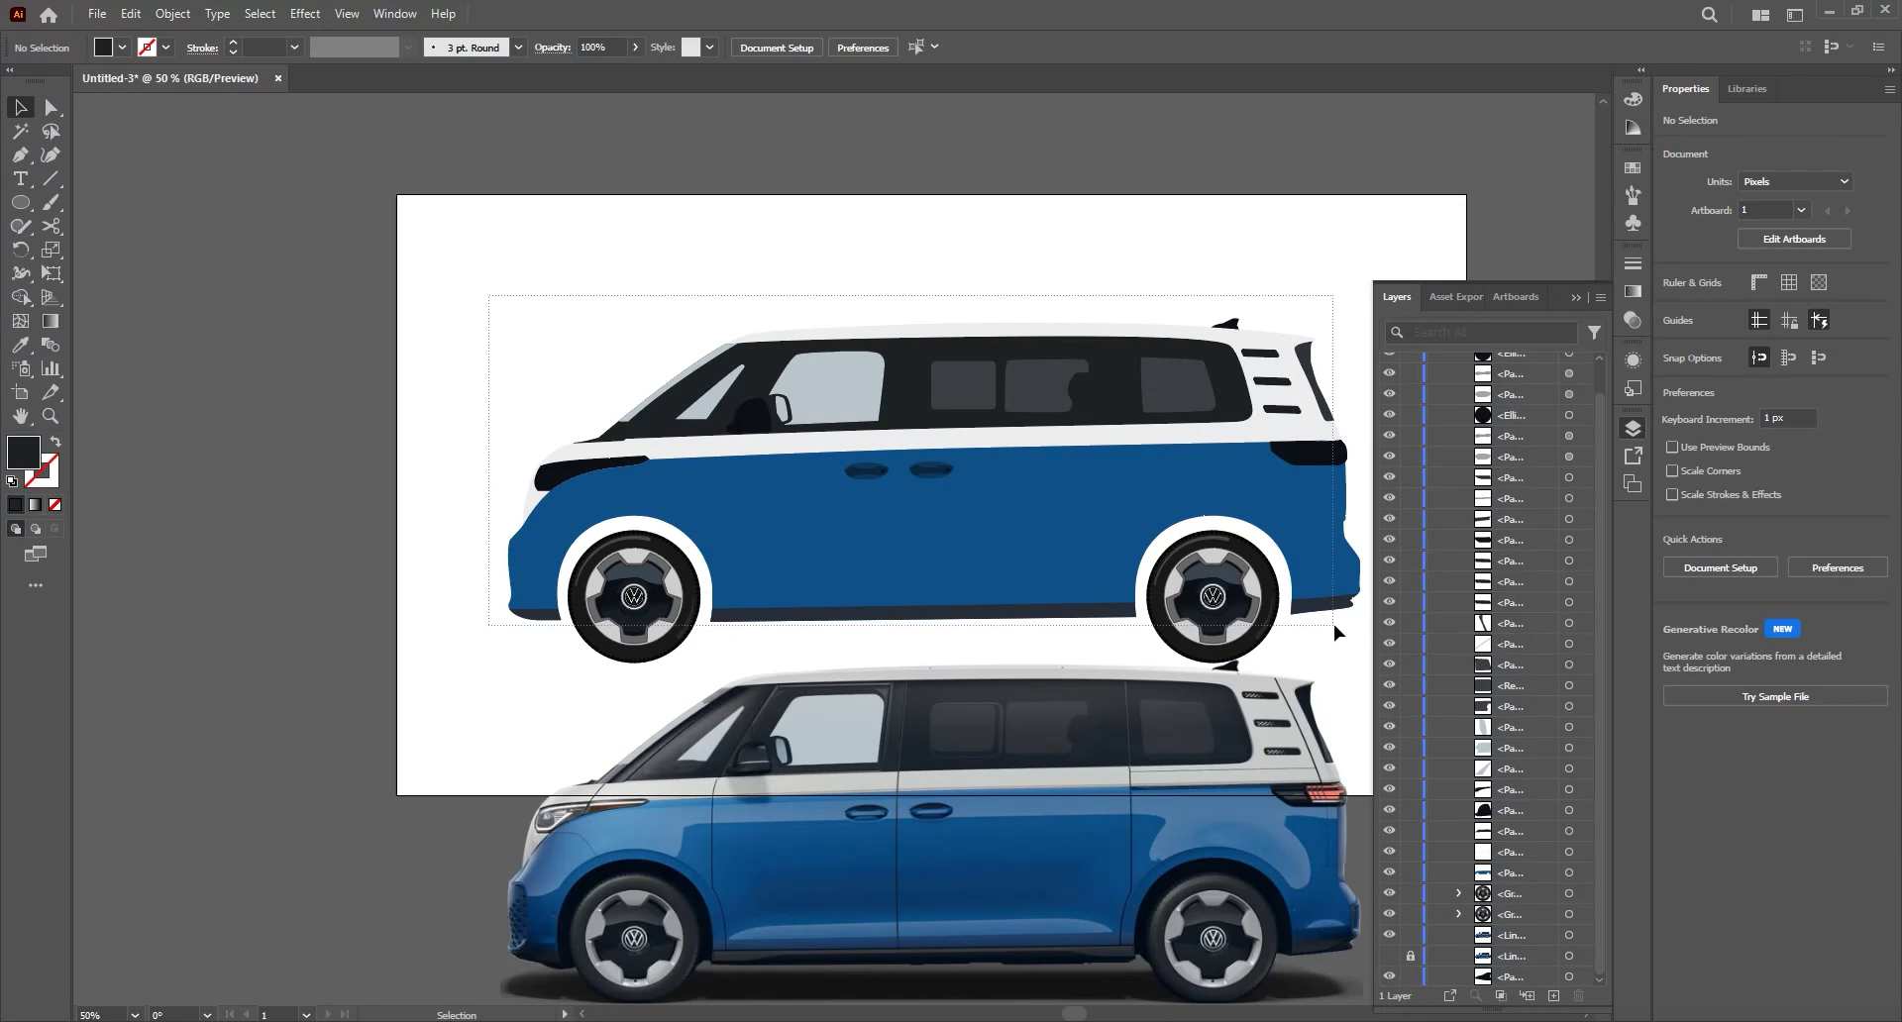
- Group all traced body shapes of the van, leaving both wheels out of the selection
key("ctrl+a")
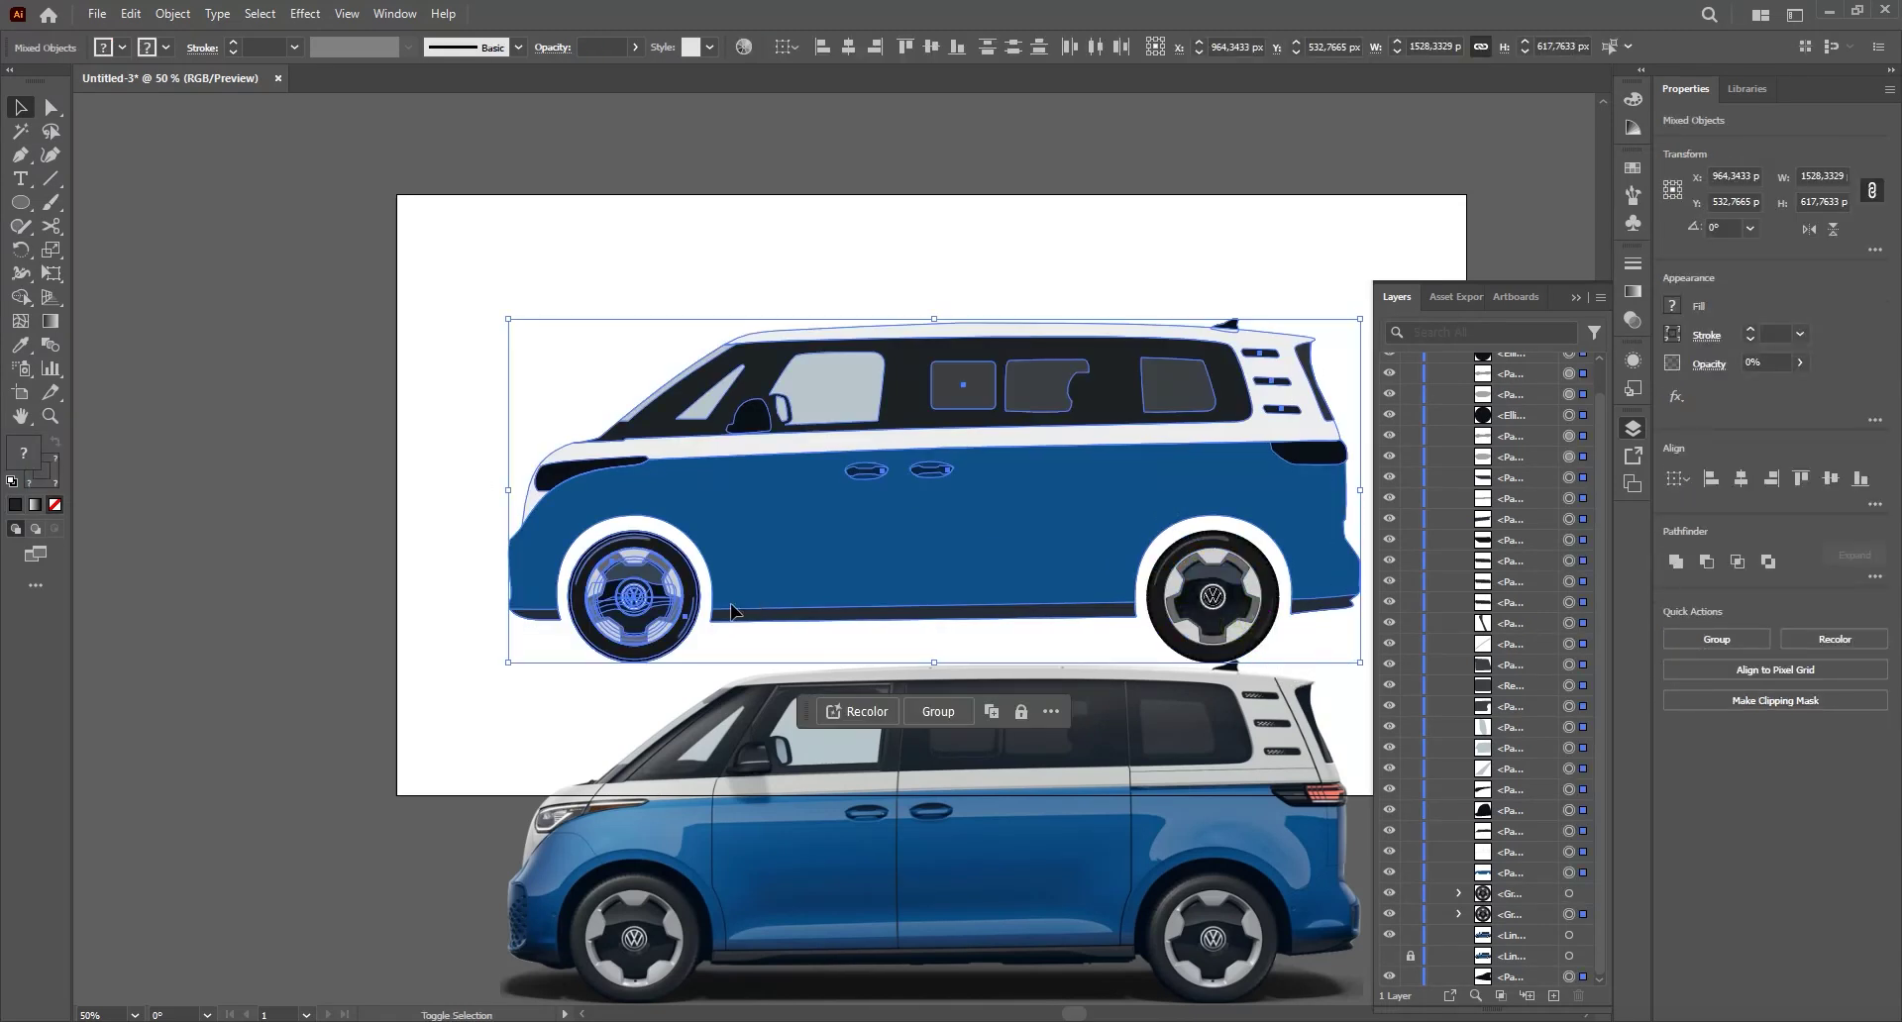
left_click(635, 602, "shift")
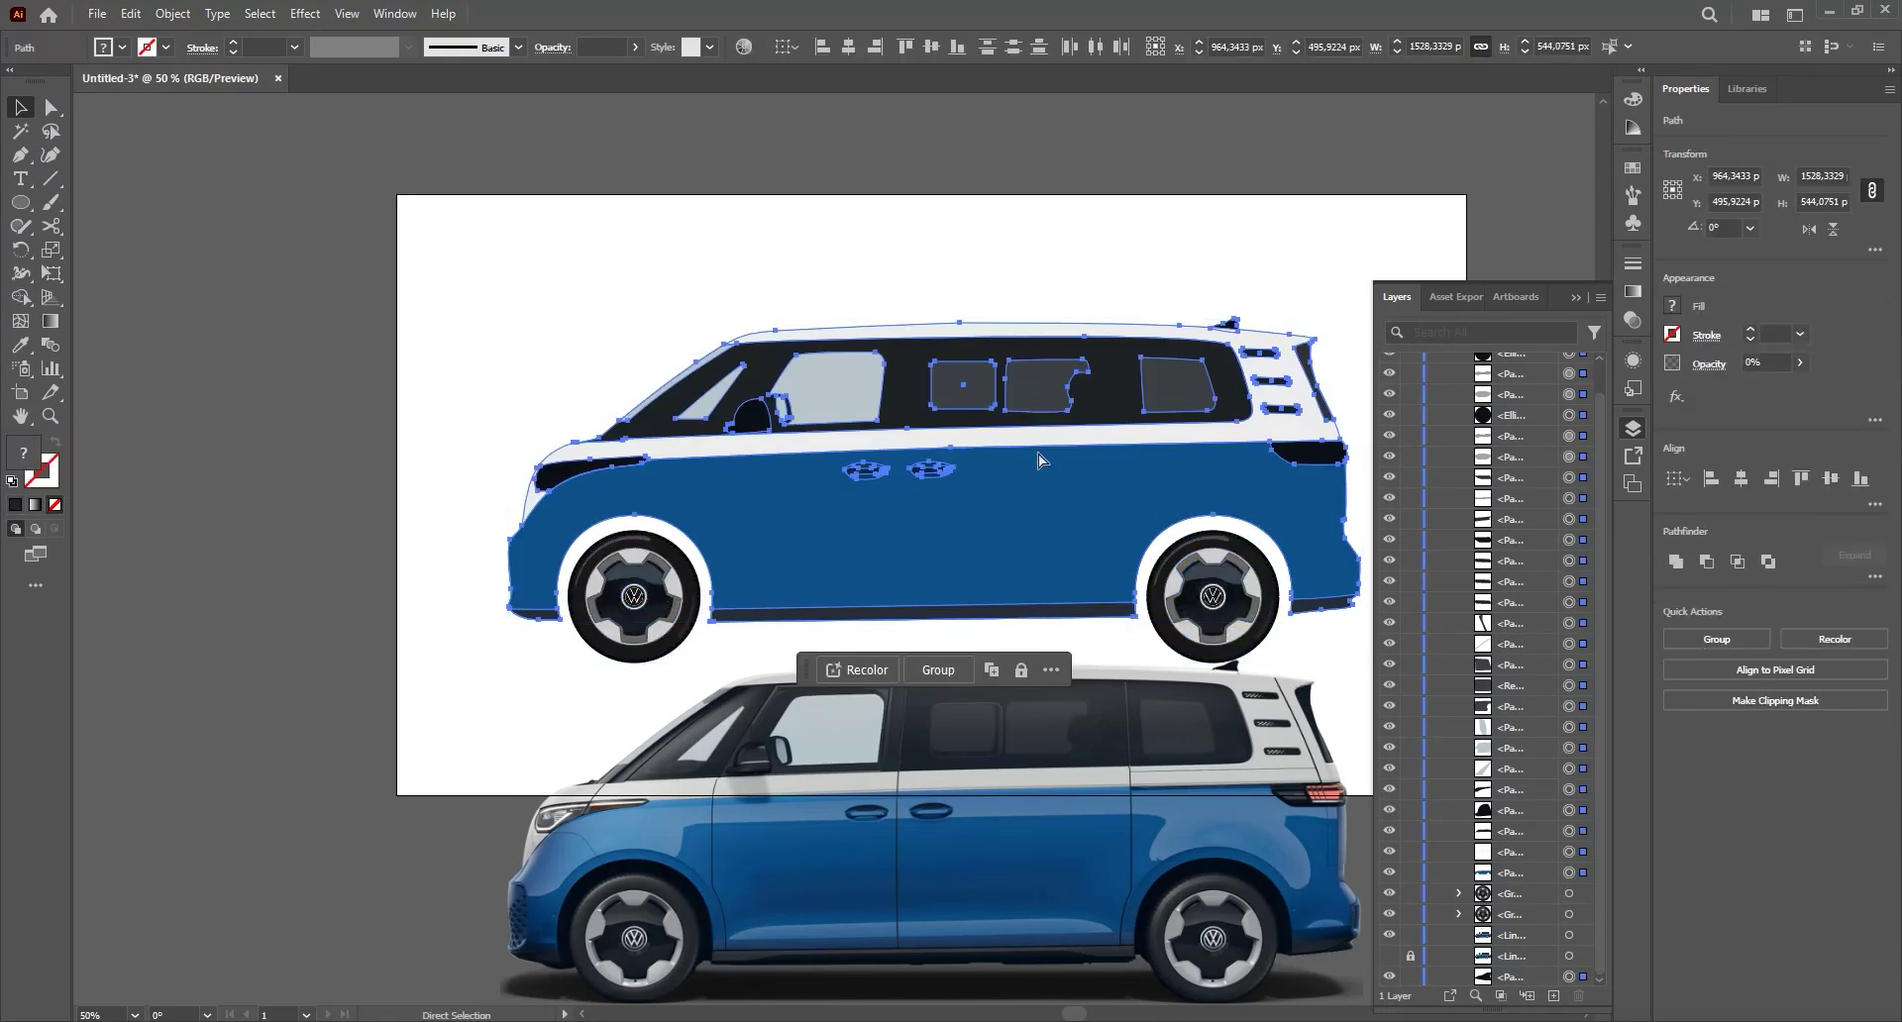
key("ctrl+g")
left_click(967, 275)
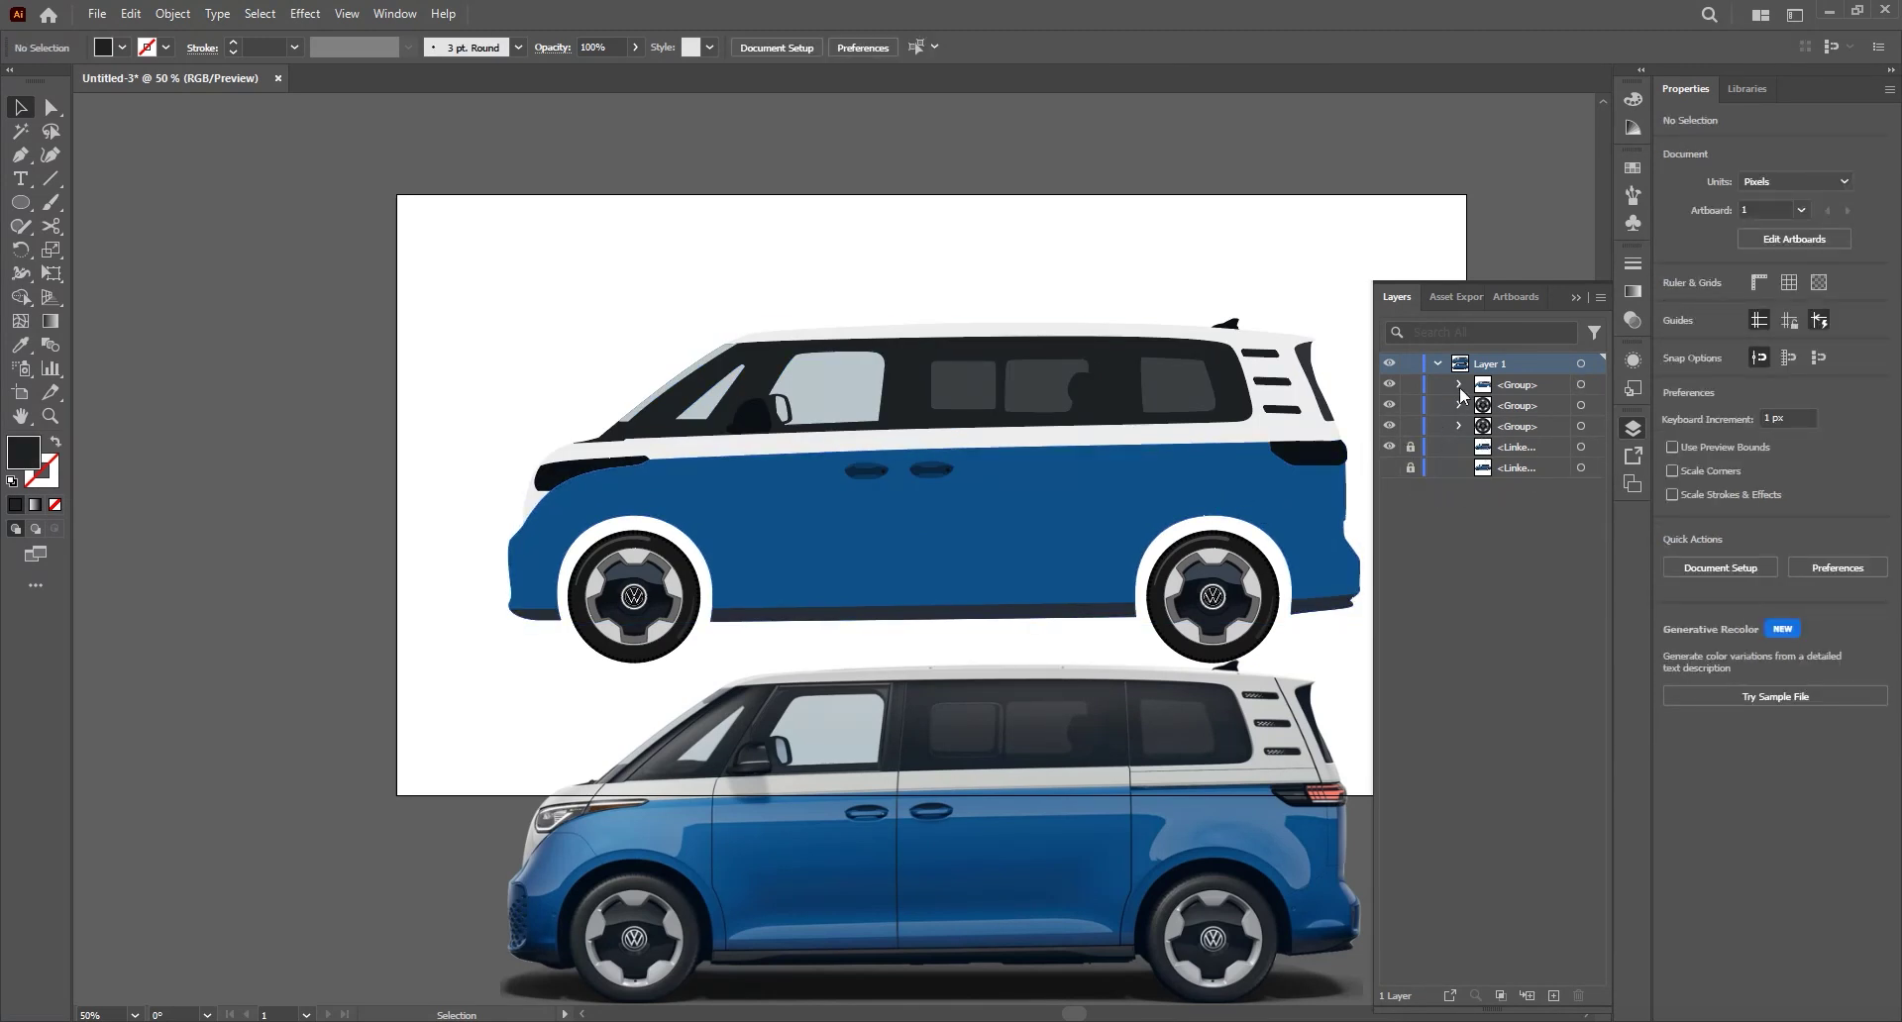
- Lower the body group's opacity to 38% and unhide the reference photo beneath the traced van
left_click(1211, 468)
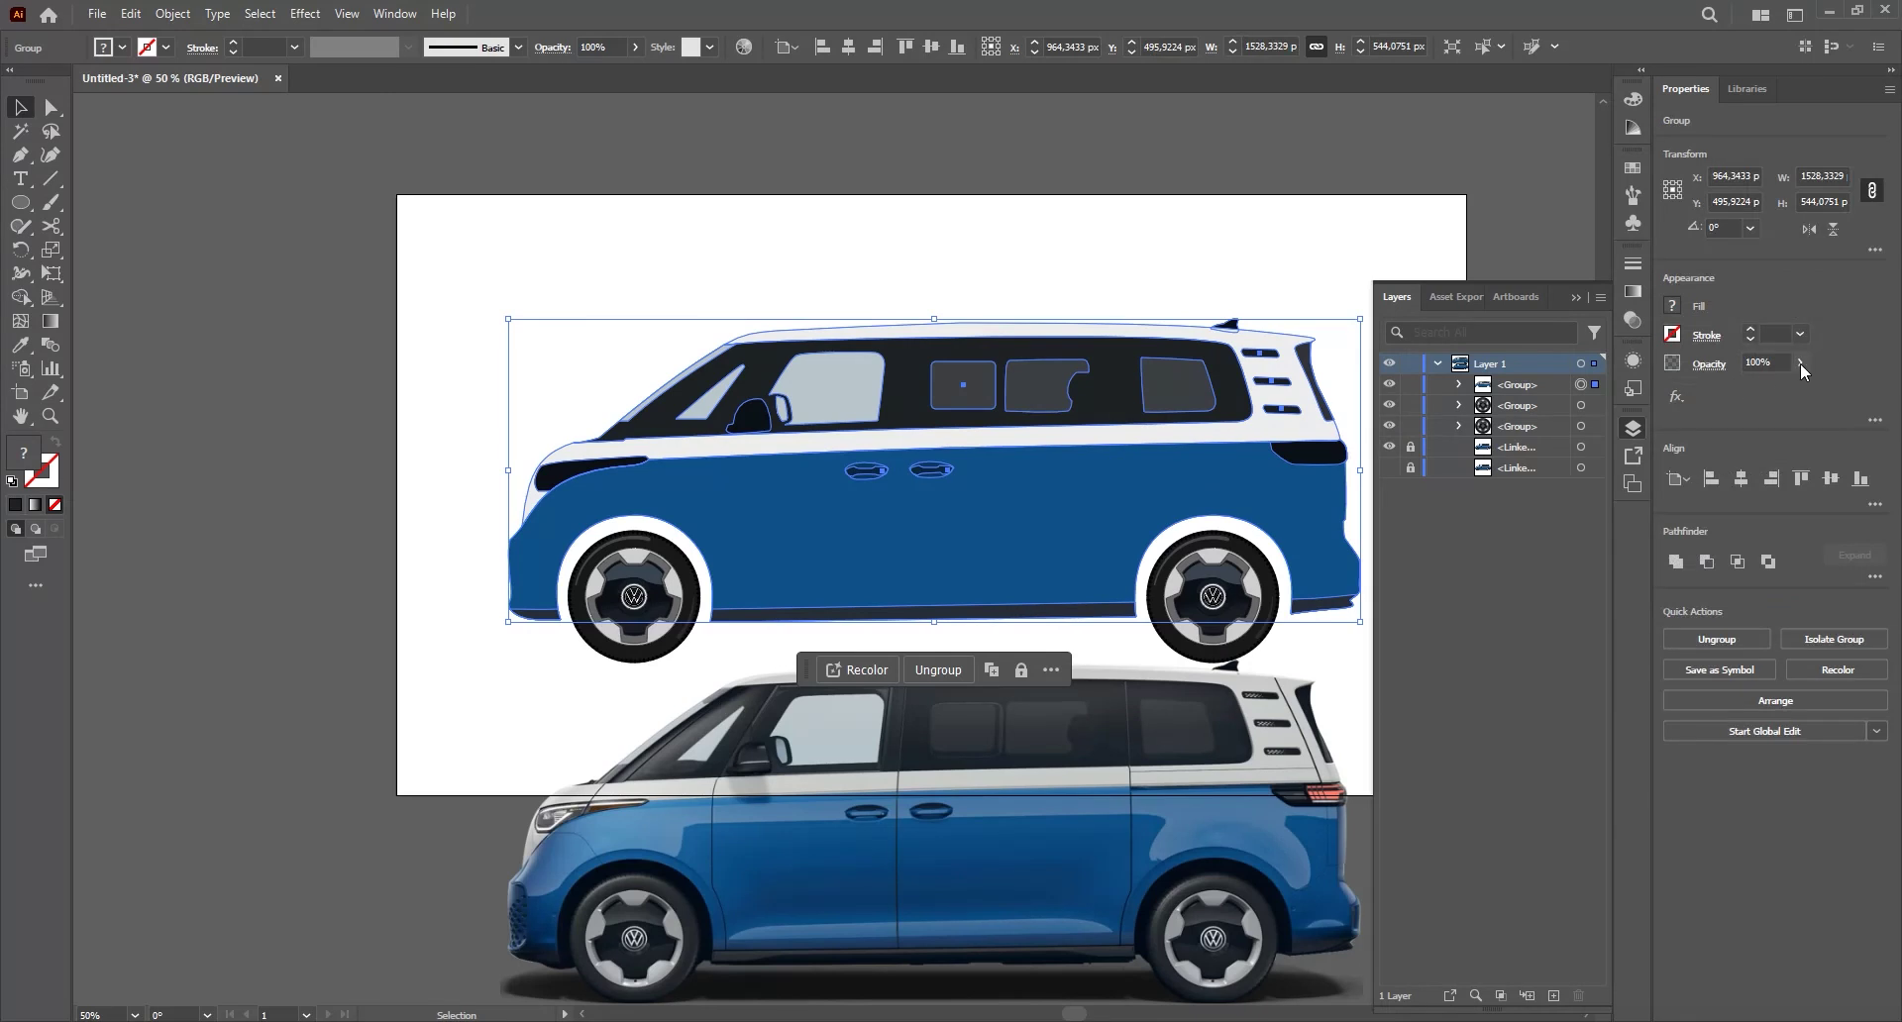
left_click(1752, 385)
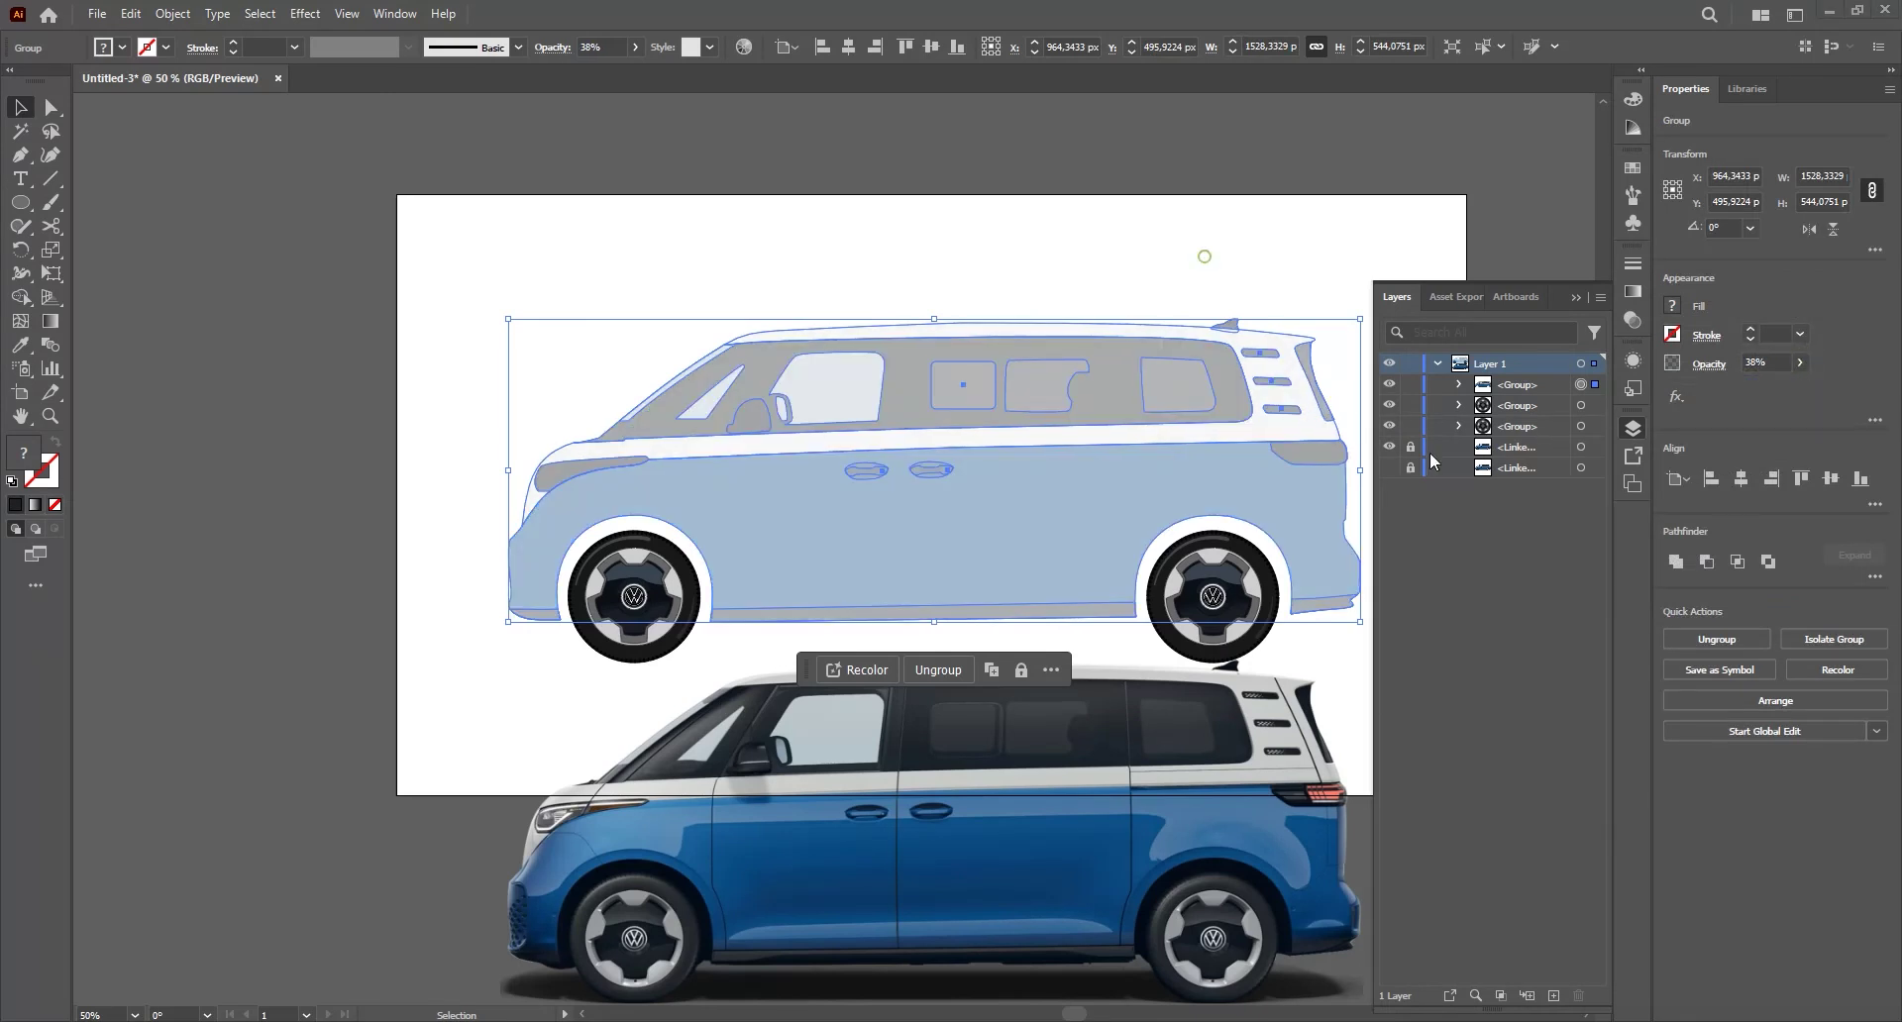
left_click(1390, 468)
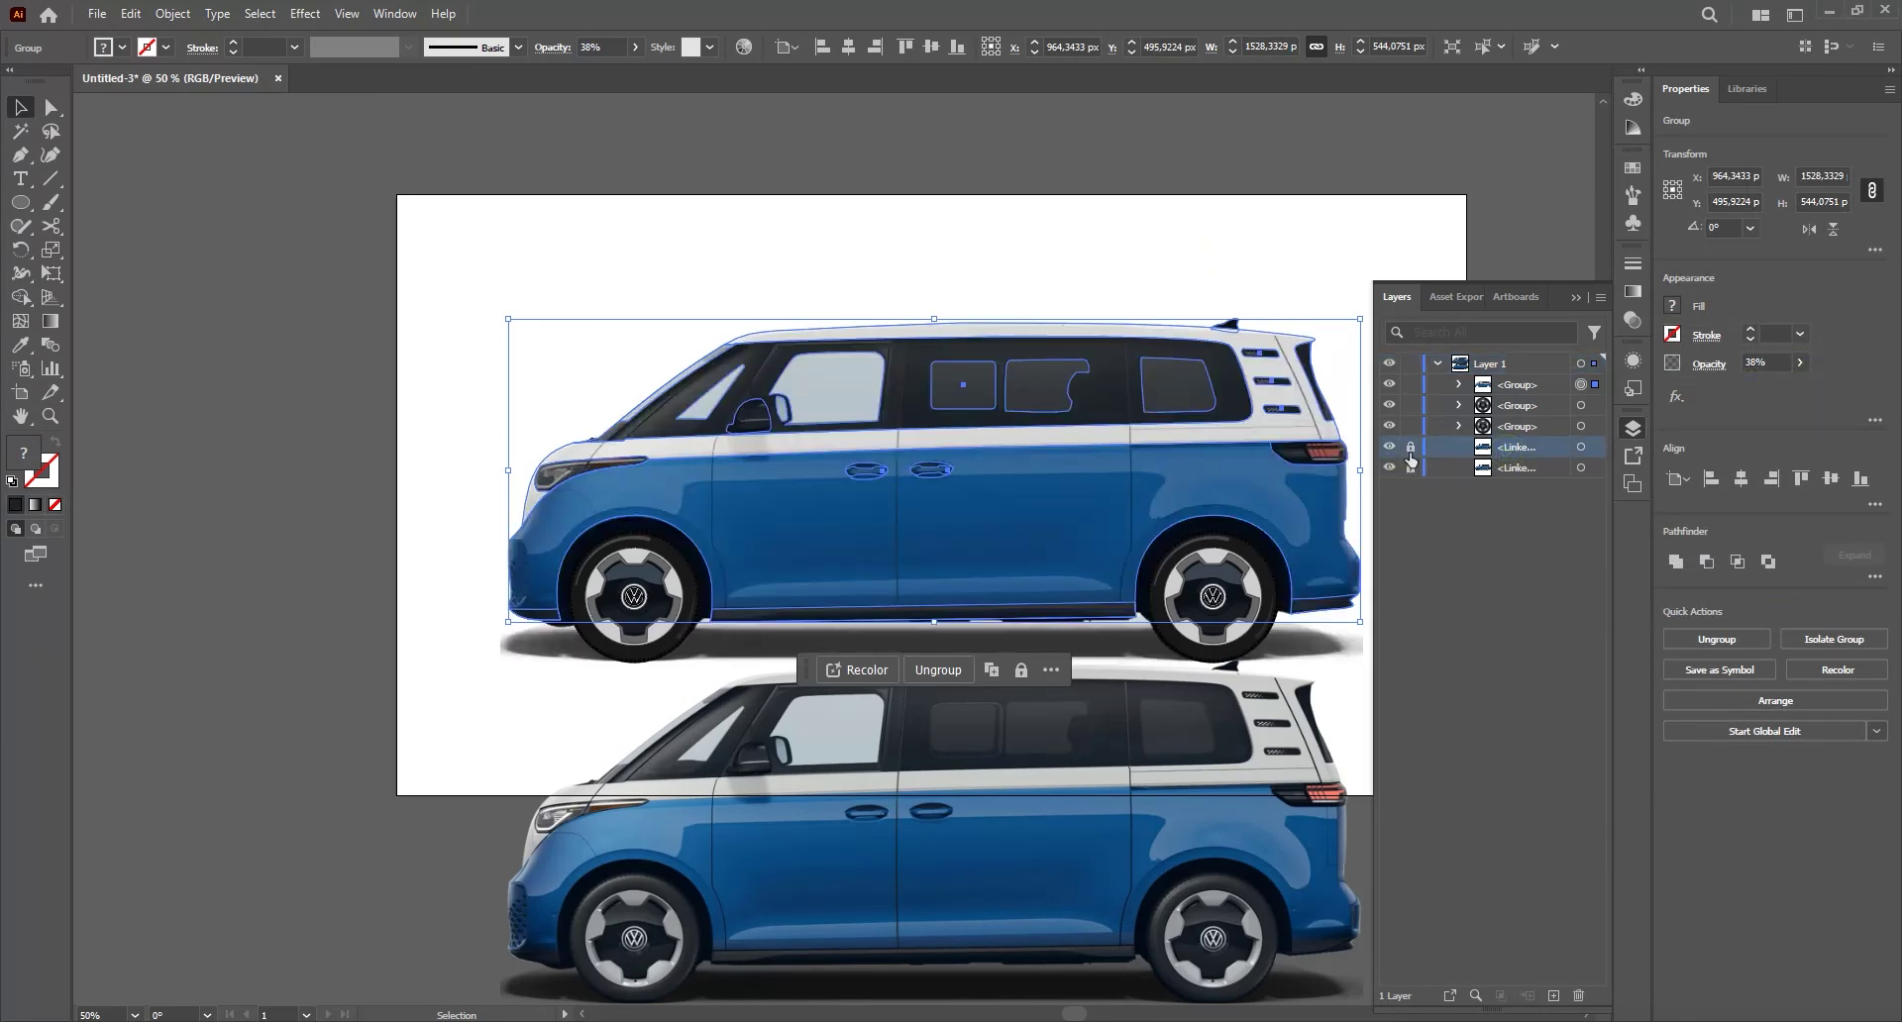
left_click(1217, 255)
left_click(830, 469)
scroll(831, 470, "up", 3)
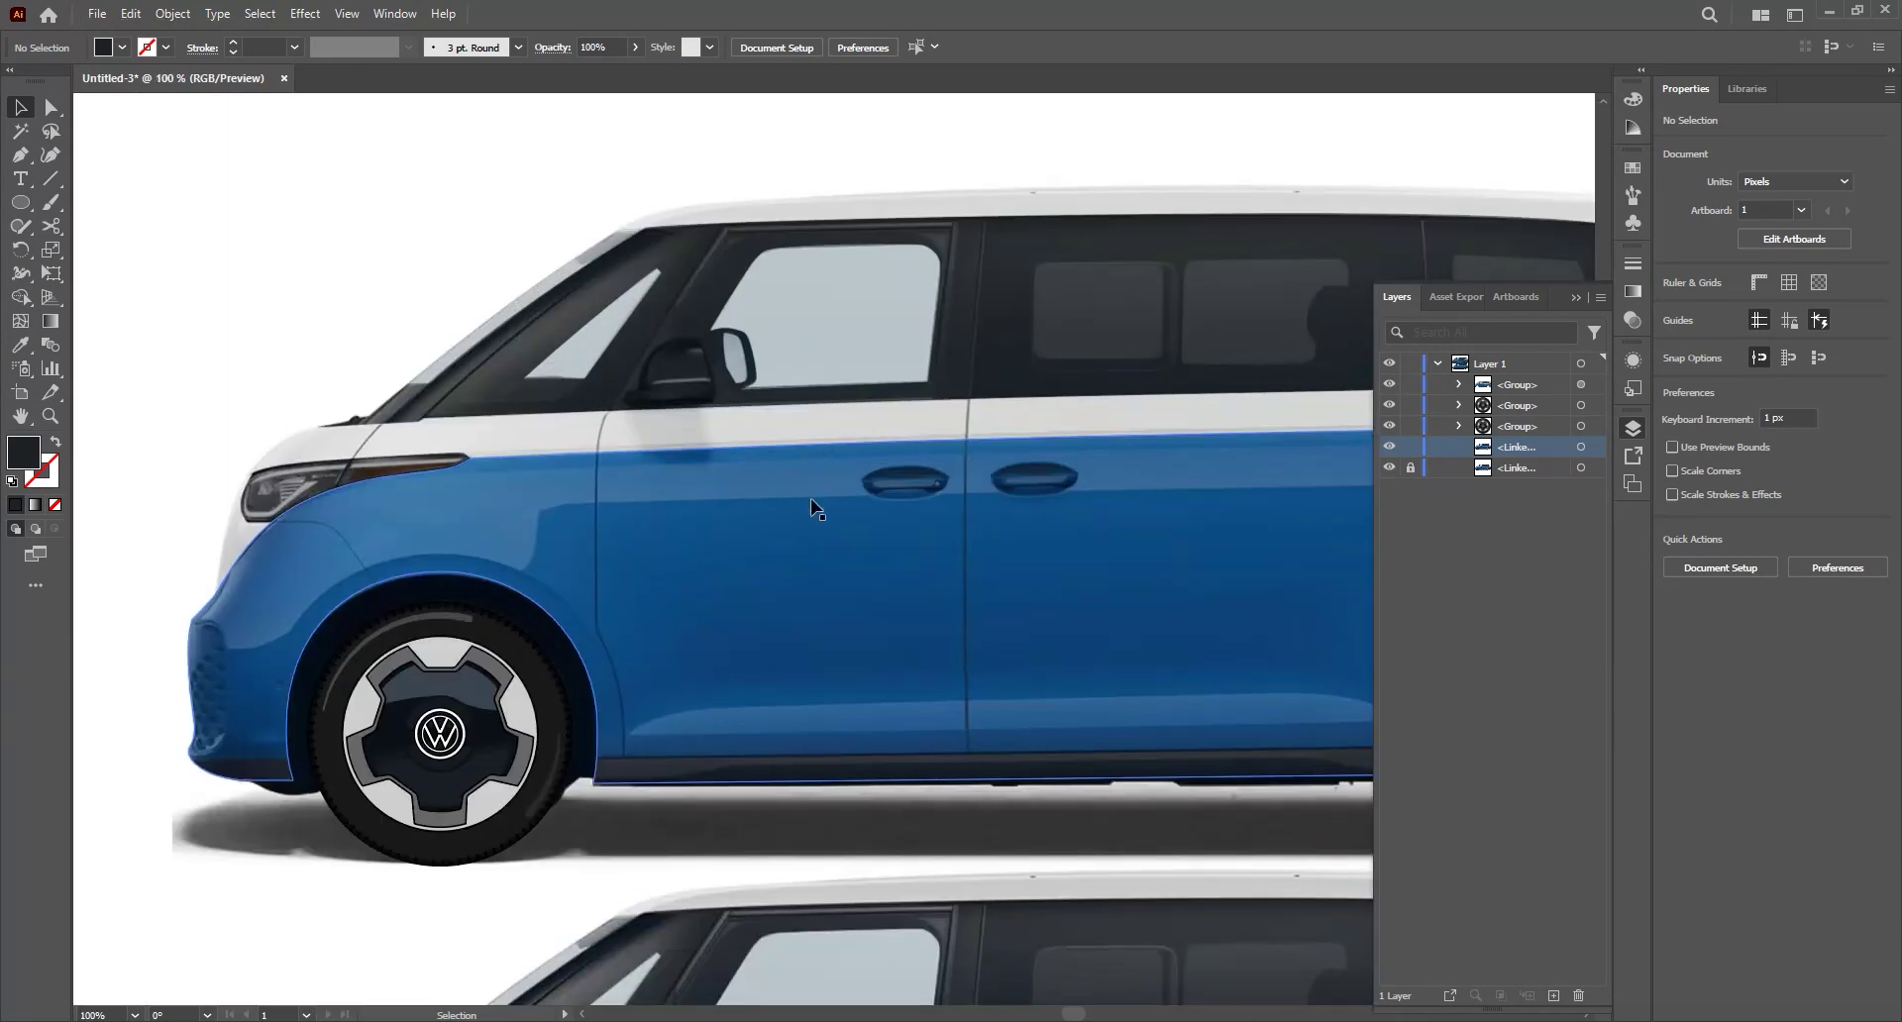
left_click(761, 180)
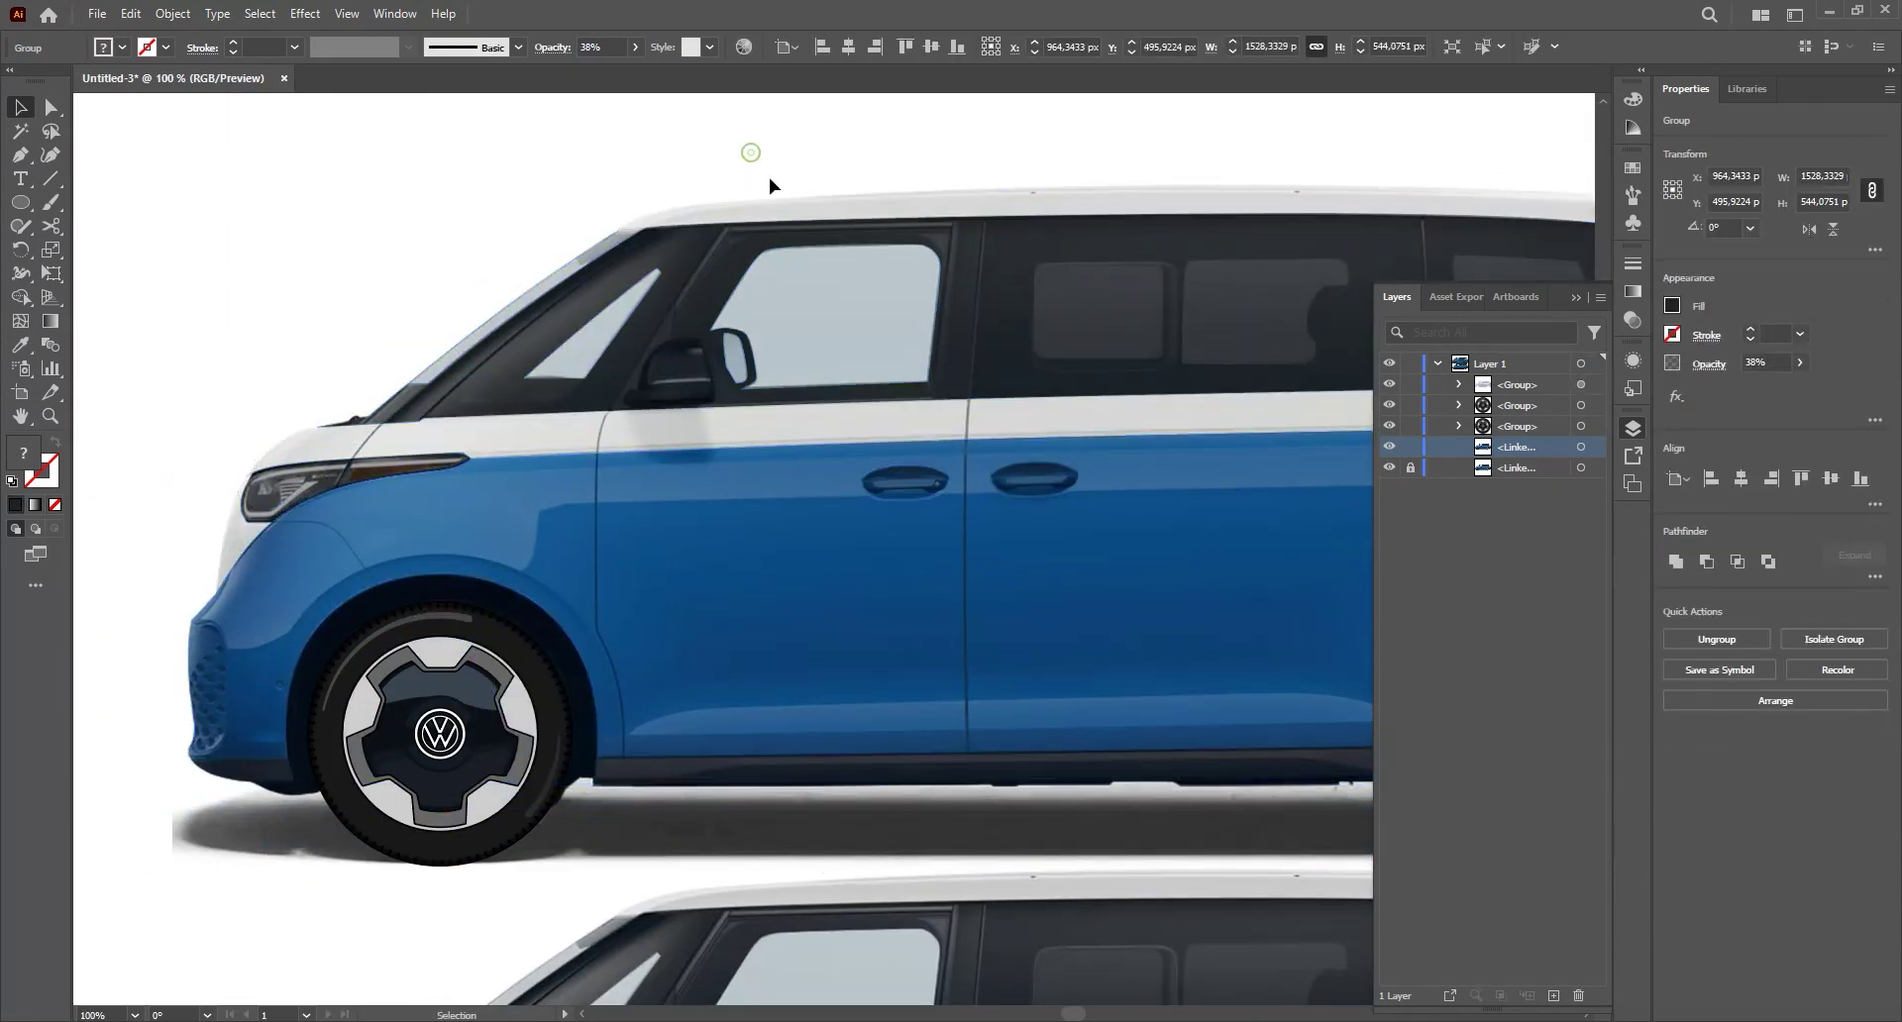
- Trace the front door's leading seam from the window band's upper edge down to the sill as an unfilled black line
key("p")
left_click_drag(609, 574, 775, 597)
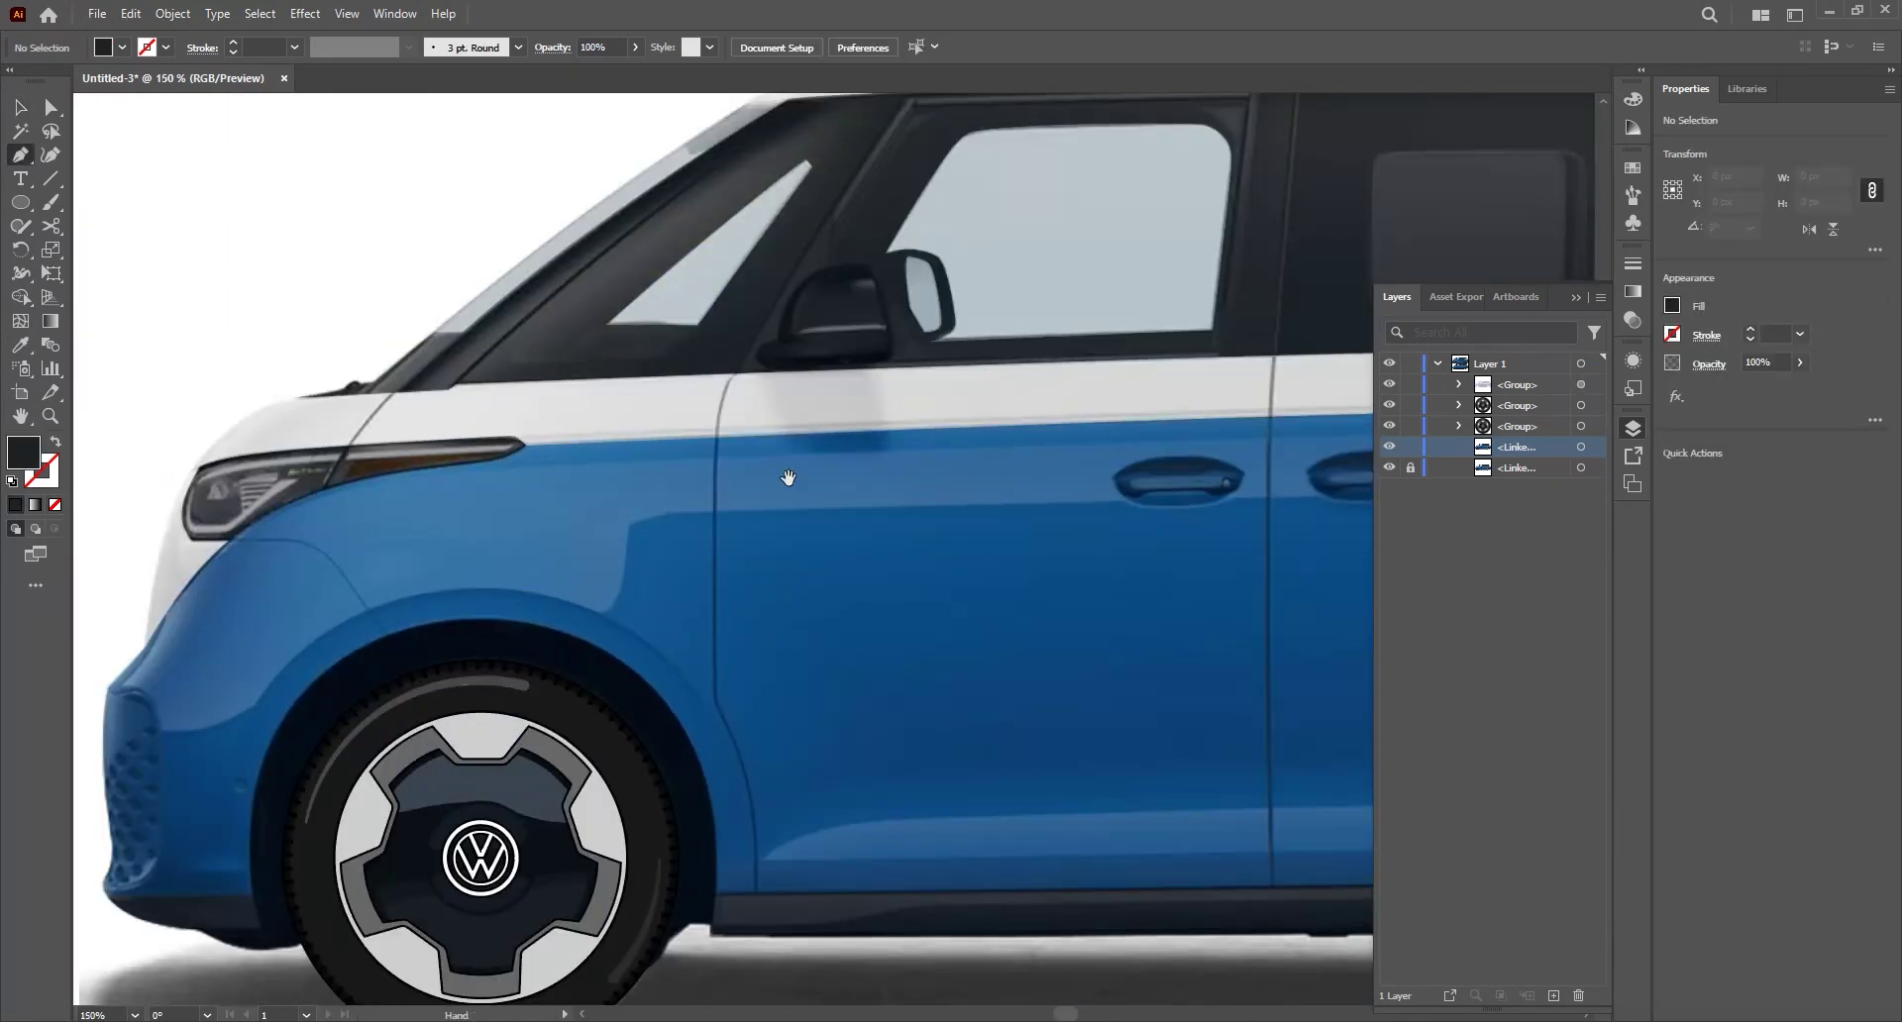
scroll(904, 515, "up", 3)
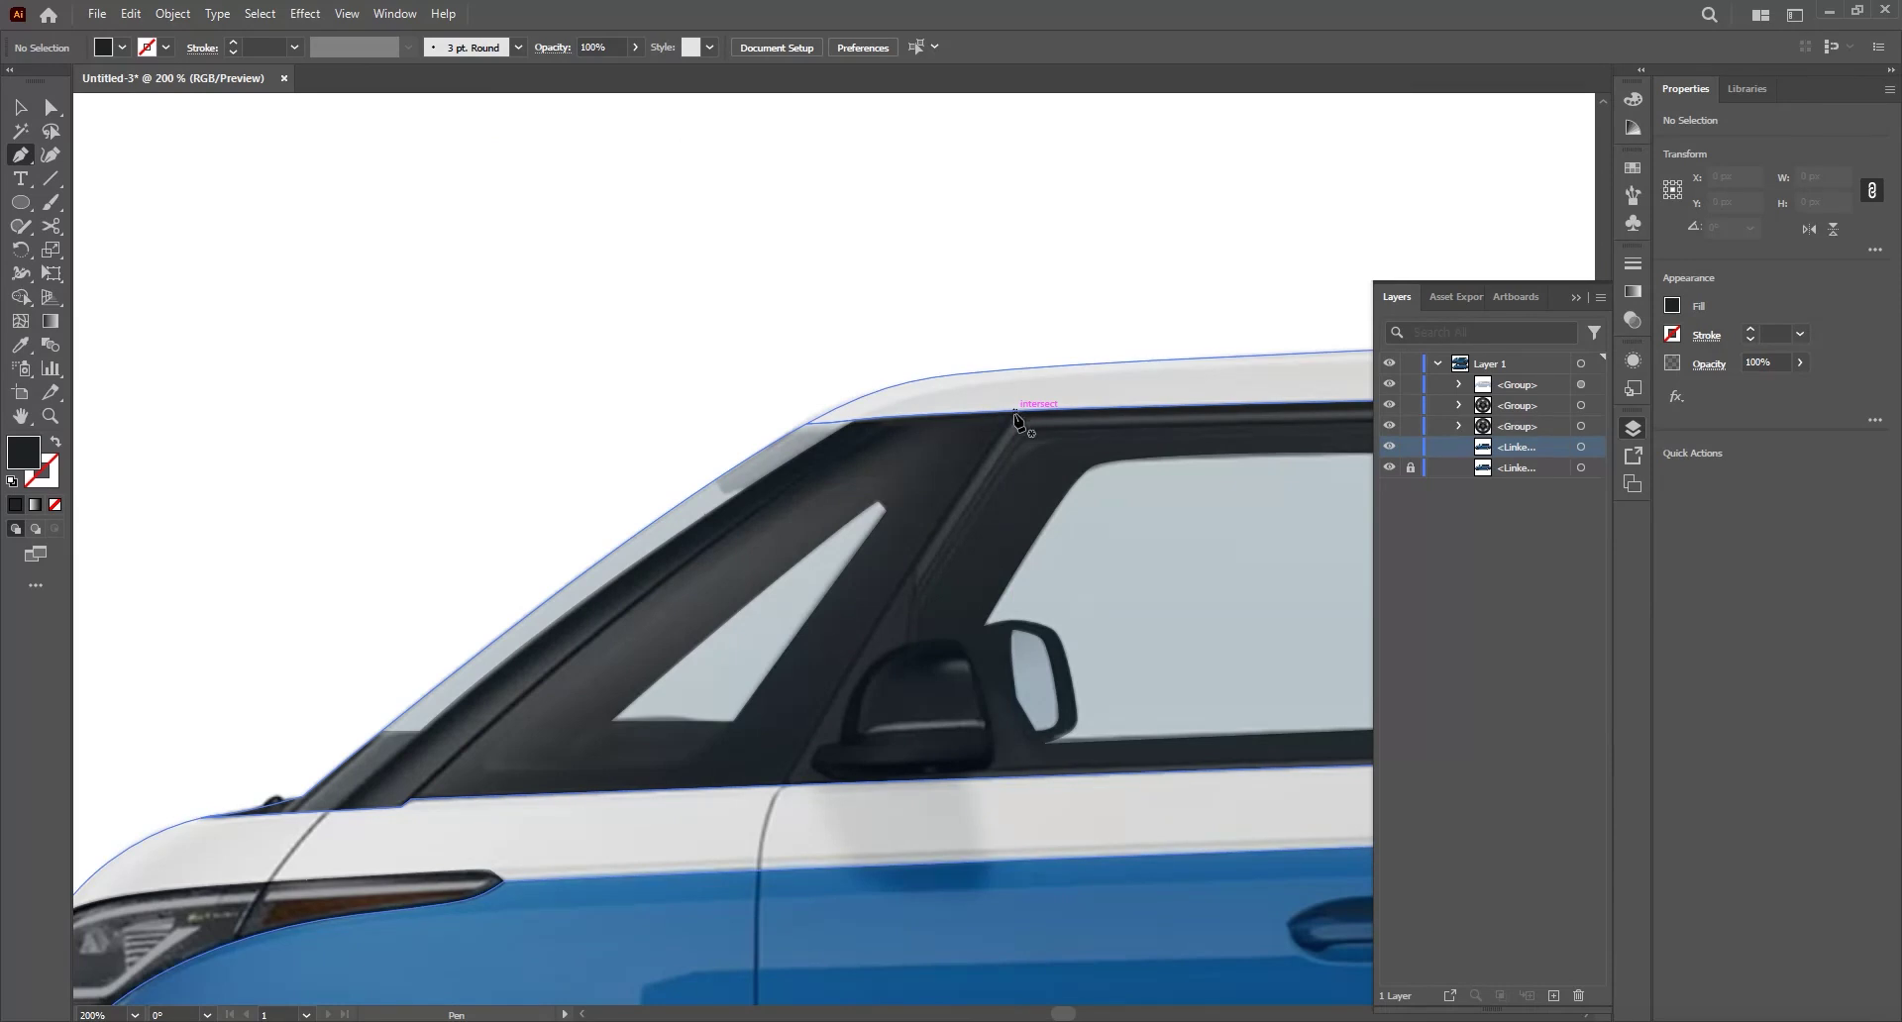
left_click(1015, 412)
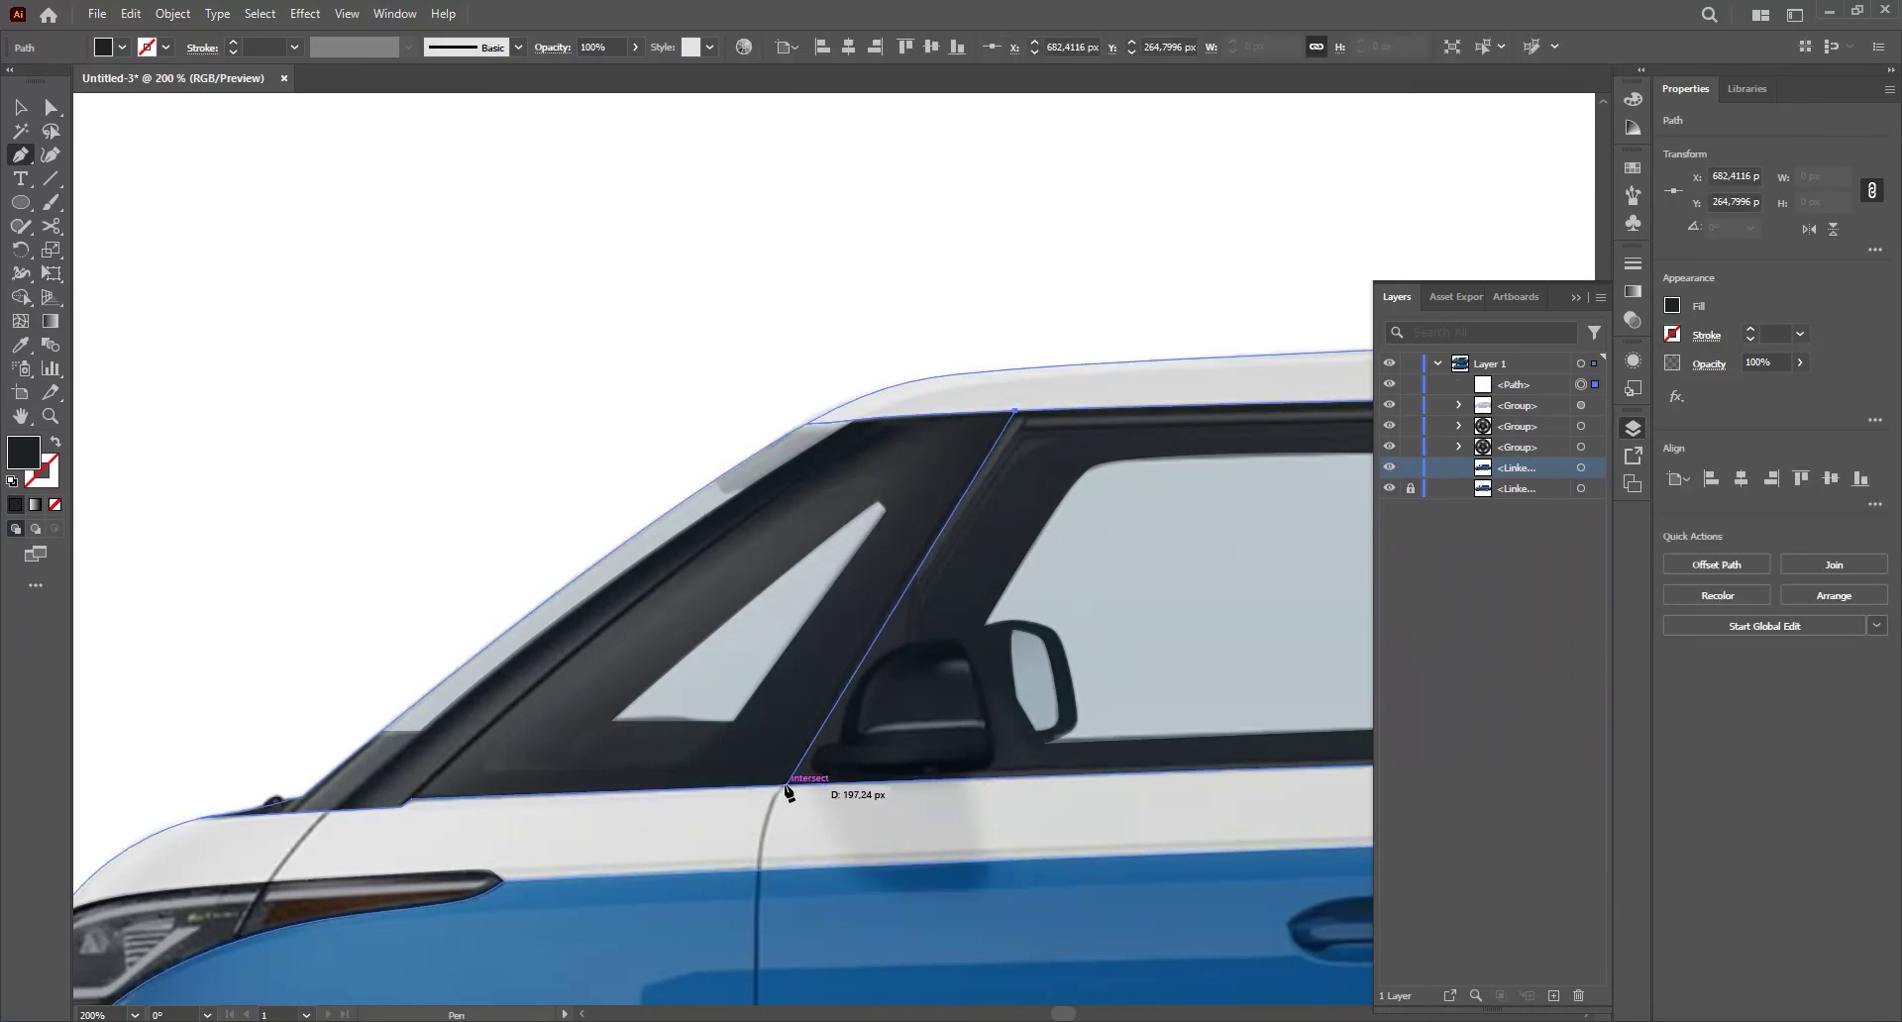
left_click_drag(783, 785, 788, 614)
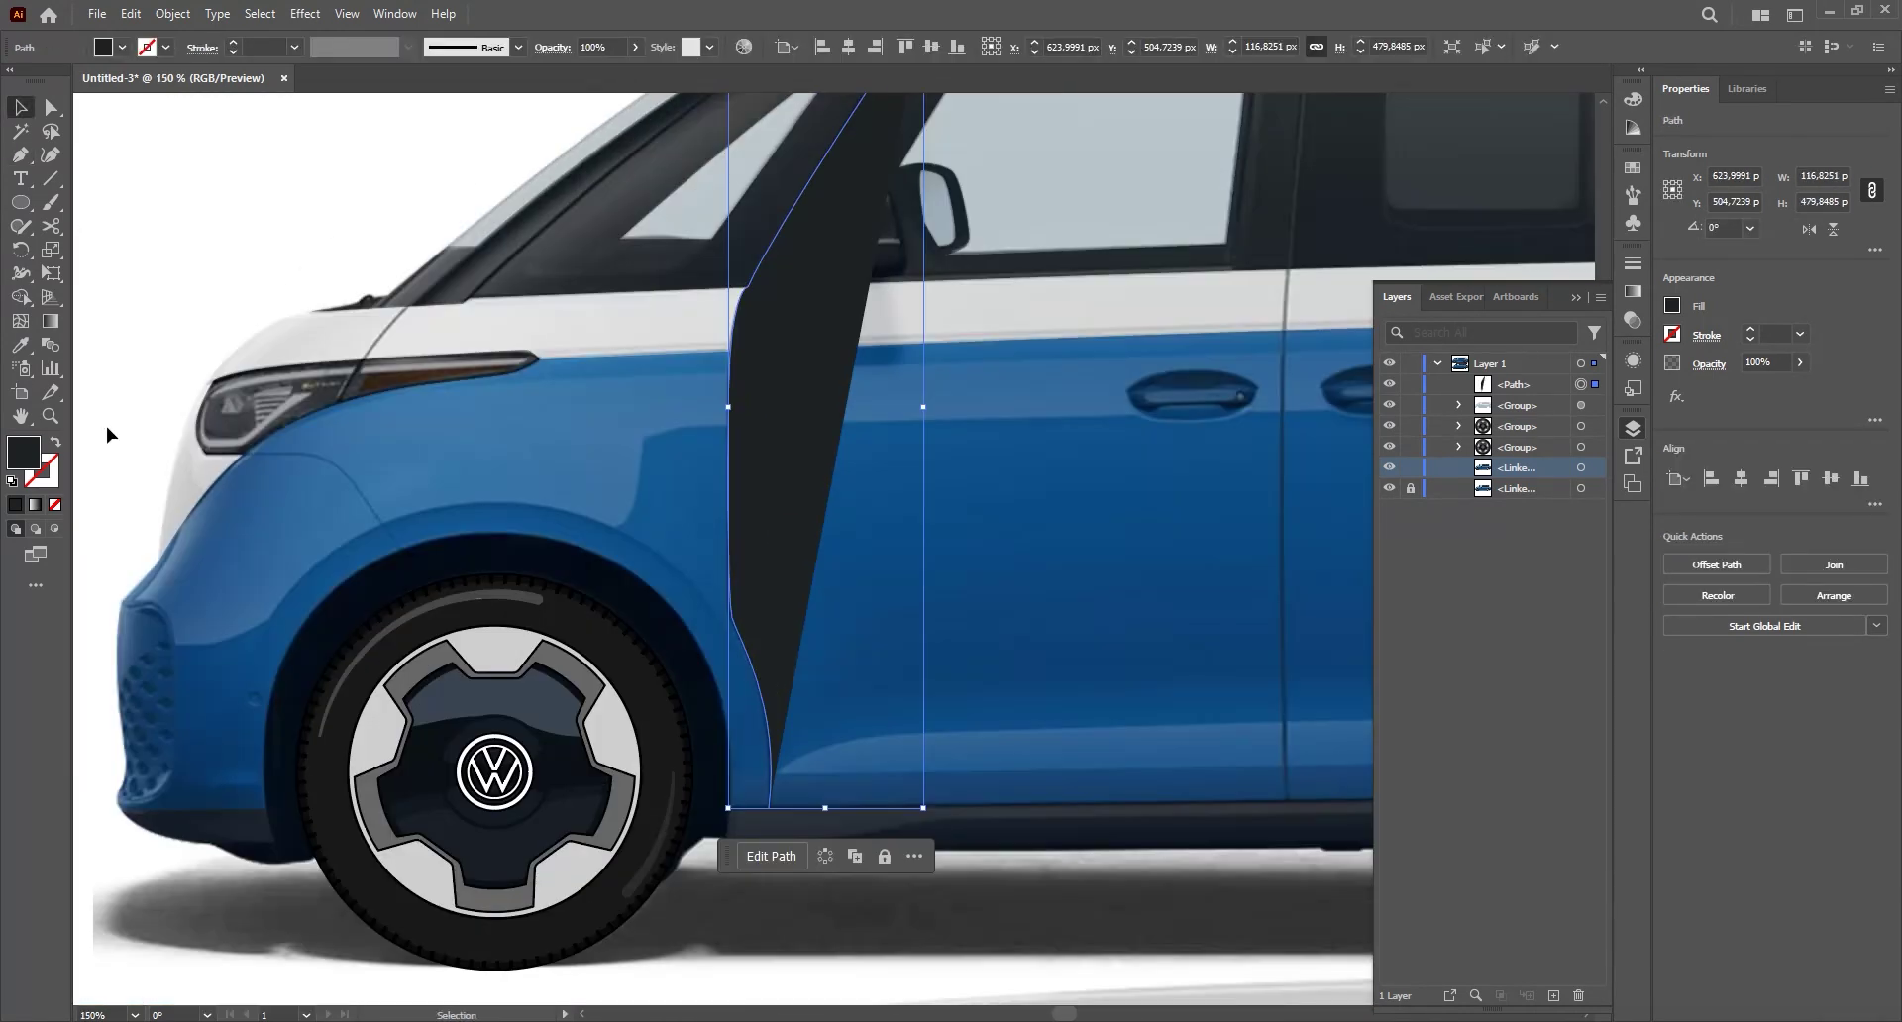
left_click(56, 445)
left_click(384, 231)
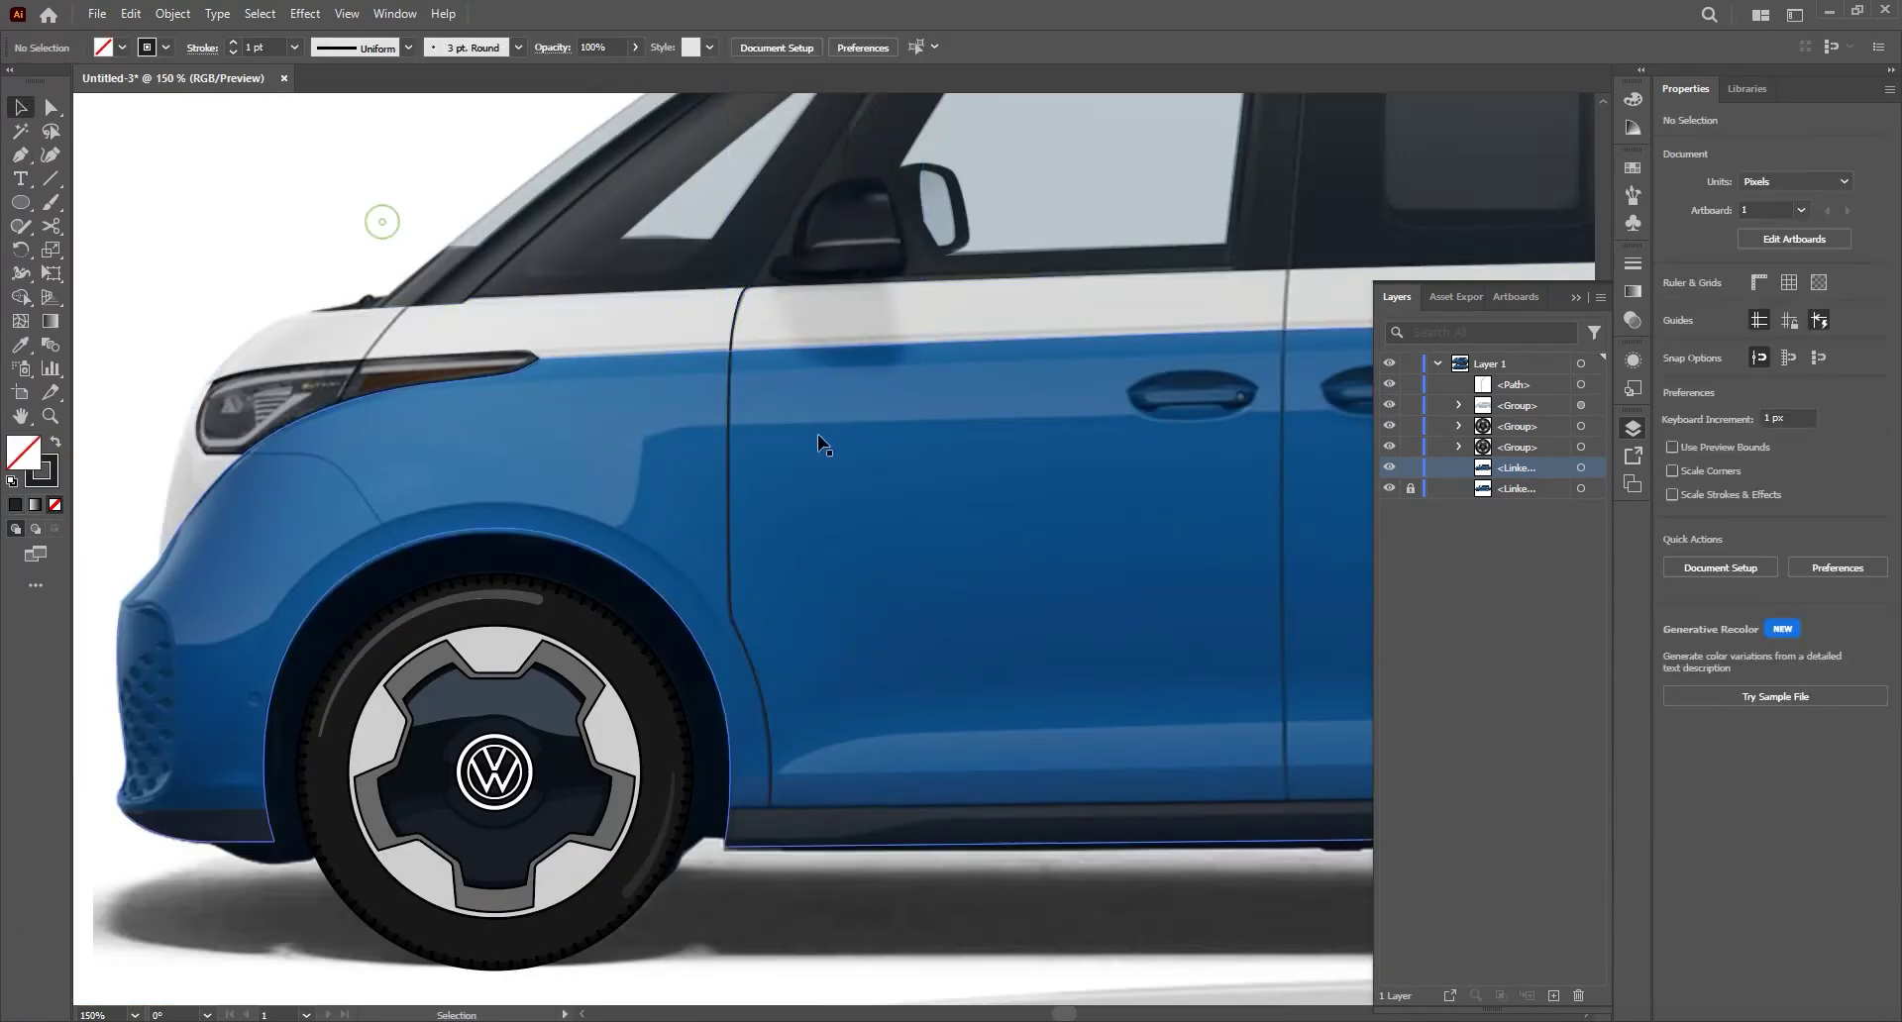
- Trace the seam between the front door and the sliding door from the roof edge down to the sill
left_click_drag(1016, 400, 830, 617)
key("p")
left_click_drag(1125, 223, 1031, 262)
left_click(1033, 249)
left_click(1008, 582)
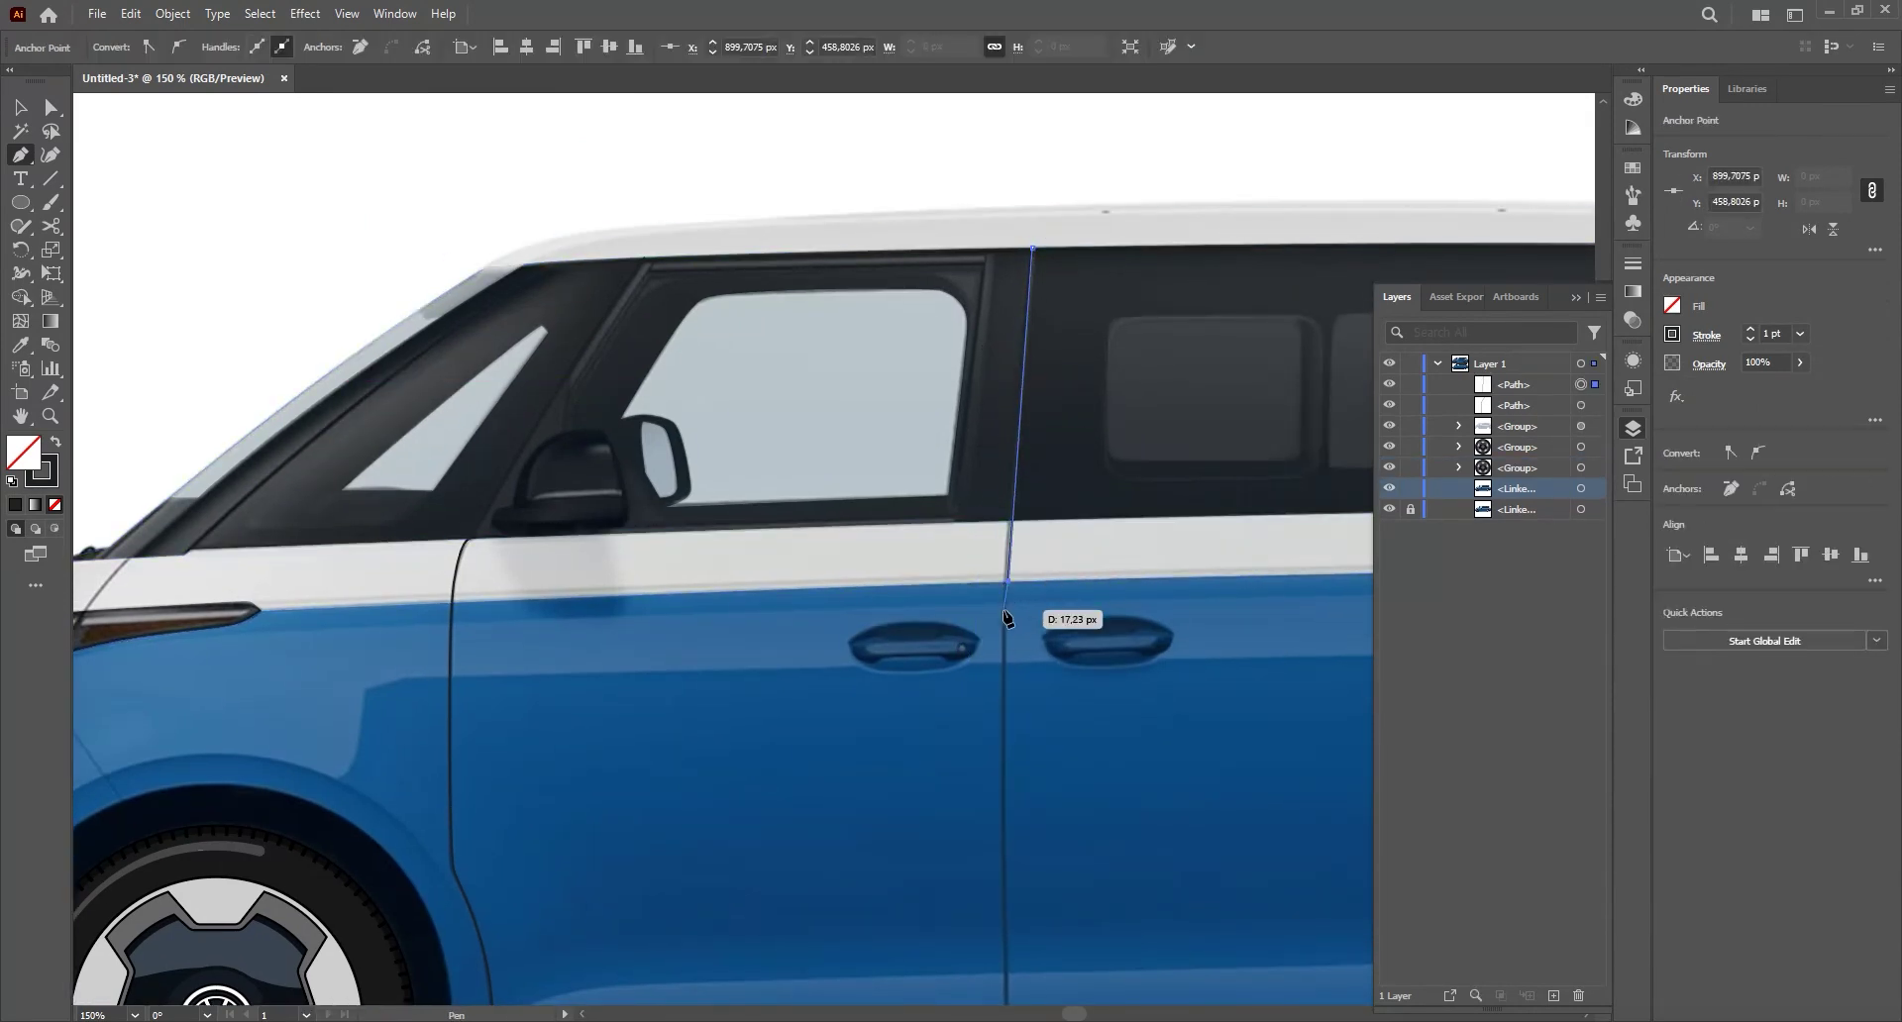
scroll(1009, 594, "up", 2)
scroll(1009, 598, "down", 2)
left_click_drag(993, 702, 911, 310)
left_click(912, 688)
scroll(912, 757, "up", 1)
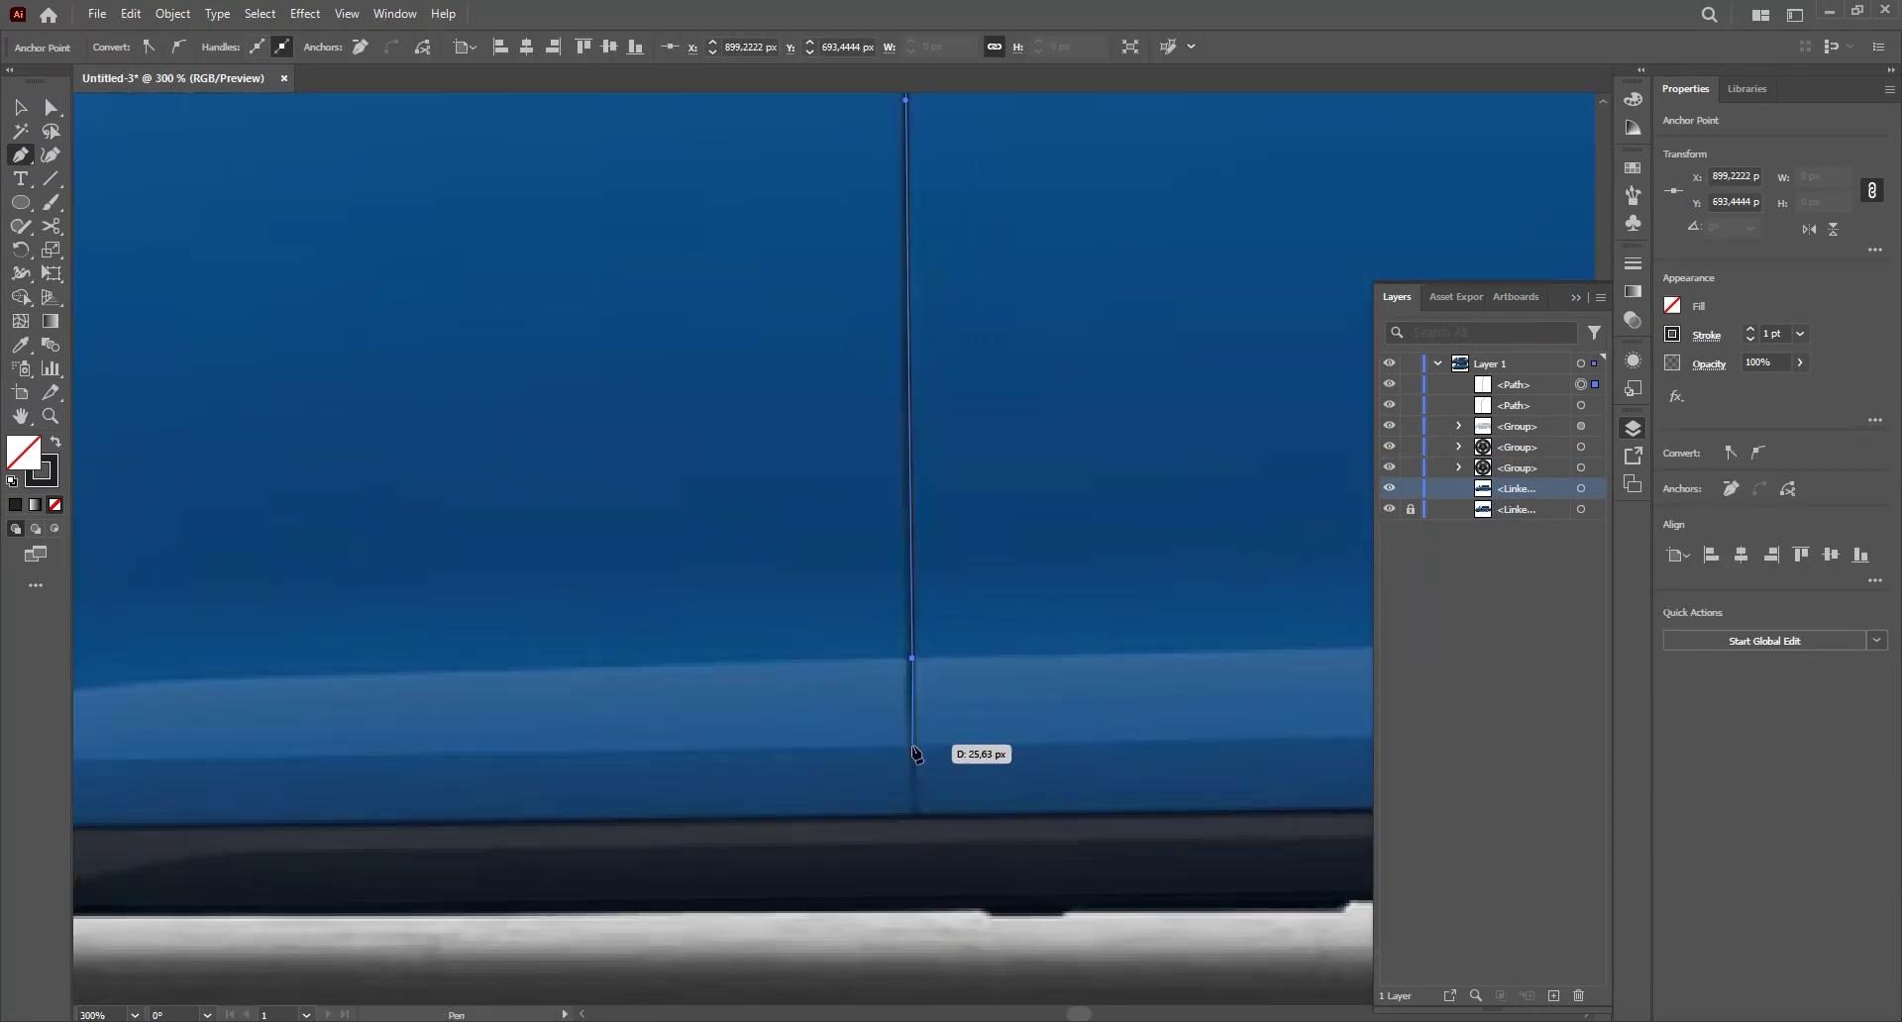
left_click(917, 813)
- Trace the sliding door's rear seam from the window band down along the rear wheel arch
scroll(916, 802, "down", 2)
left_click(955, 241)
scroll(974, 589, "up", 1)
left_click(950, 464)
left_click(955, 512)
left_click_drag(960, 625, 1002, 310)
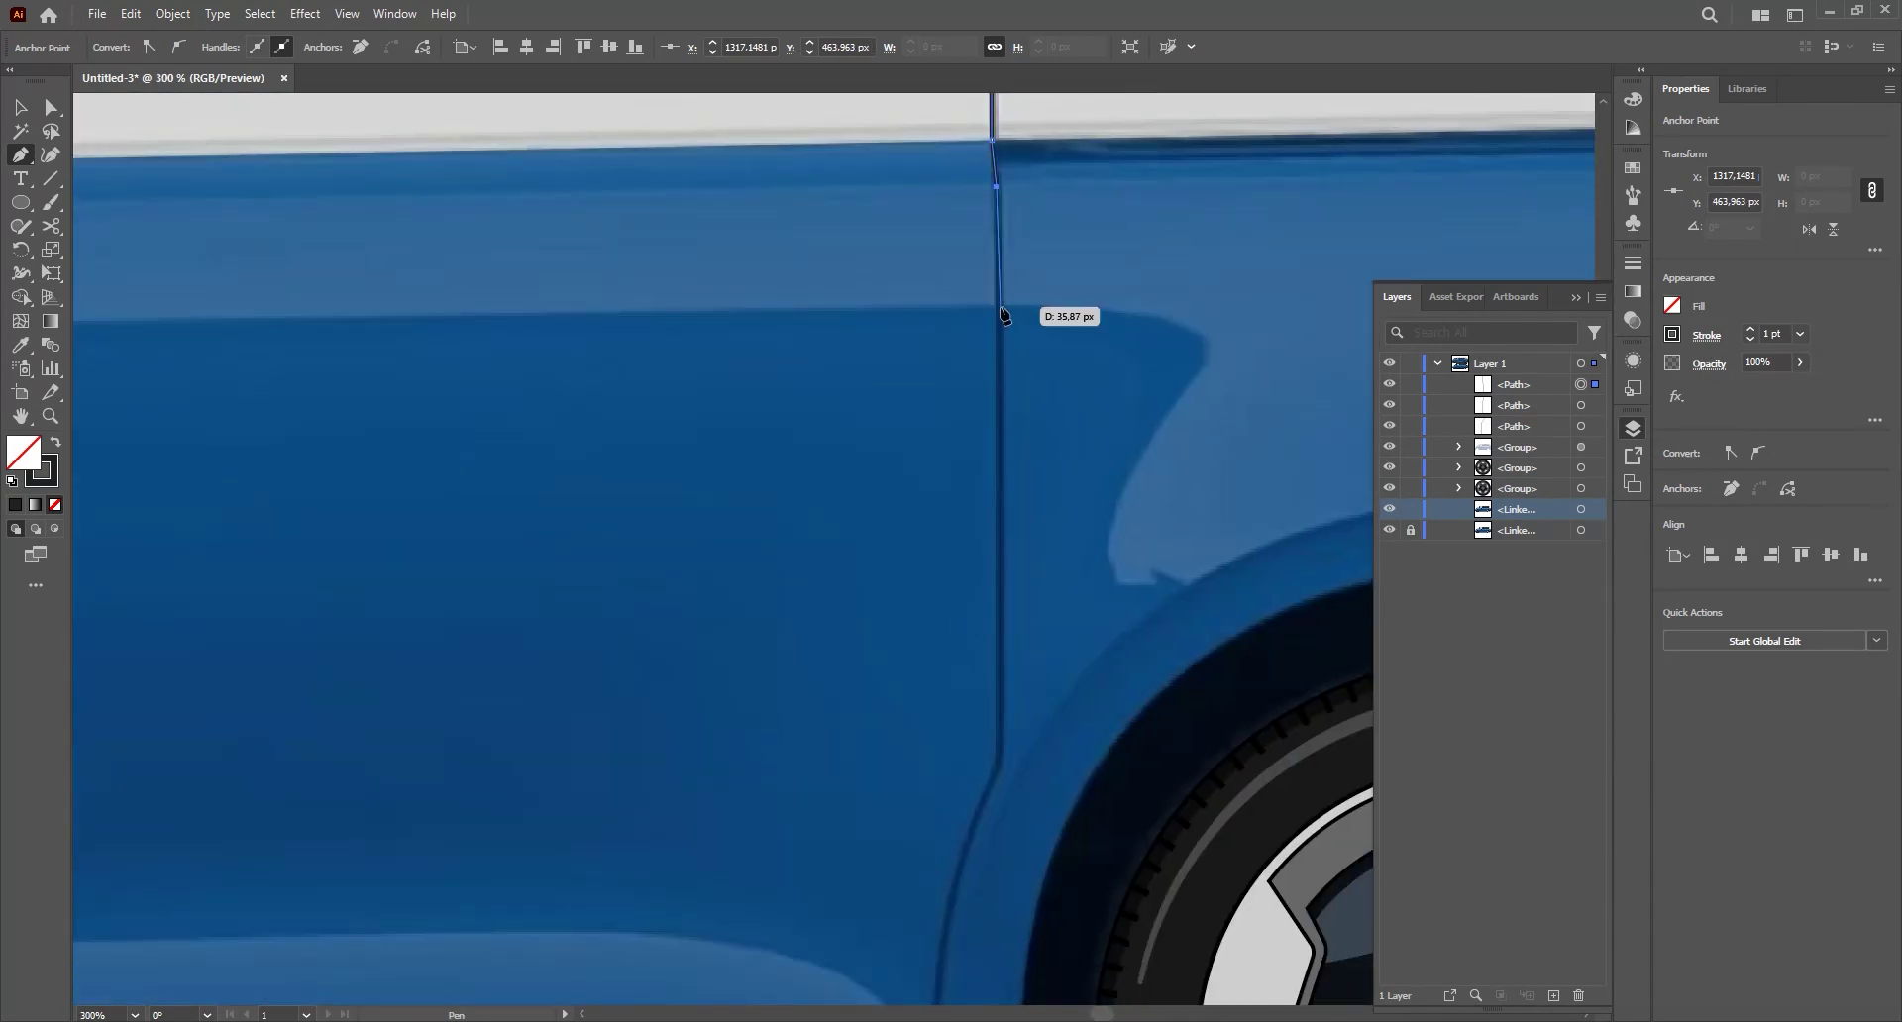
left_click(1000, 769)
left_click_drag(1000, 769, 1000, 306)
left_click(938, 637)
- Trace the tailgate seam above the taillight and the horizontal rail line across the rear quarter panel
scroll(763, 772, "down", 3)
left_click(1275, 137, "ctrl")
scroll(1275, 137, "up", 2)
left_click(892, 228)
left_click_drag(1081, 652, 1096, 735)
key("Escape")
left_click(315, 604)
left_click(1058, 594)
left_click_drag(1090, 812, 1118, 480)
- Trace the rear seam curving from below the taillight to the wheel arch, plus the short bumper line branching from it
left_click(1129, 416)
left_click_drag(1129, 651, 1118, 722)
left_click(1129, 651)
scroll(1082, 706, "up", 1)
left_click_drag(1004, 760, 956, 781)
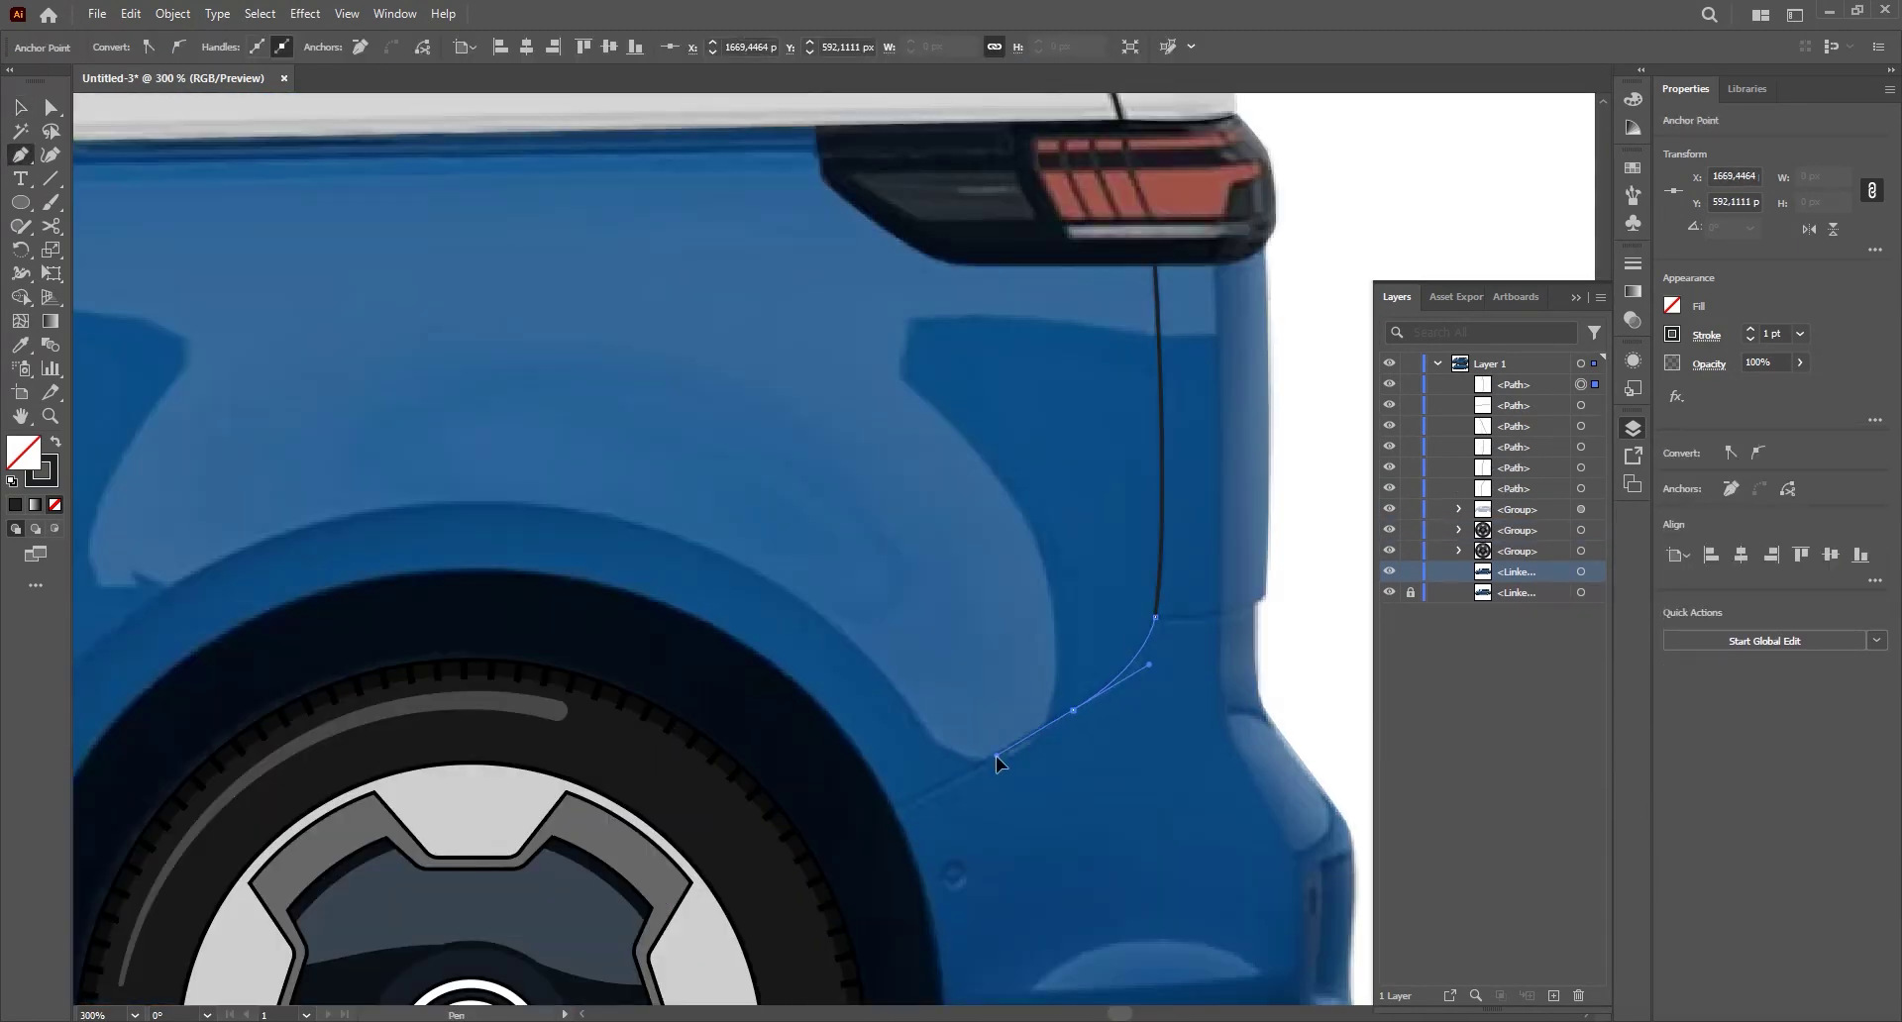
left_click(908, 790)
left_click(1056, 624)
left_click(943, 640)
left_click_drag(1143, 730, 1074, 611)
scroll(892, 595, "down", 2)
- Trace the hood seam from the headlight's upper edge to the base of the windshield pillar
mouse_move(588, 654)
left_mouse_down()
mouse_move(1116, 580)
mouse_move(1573, 461)
left_mouse_up()
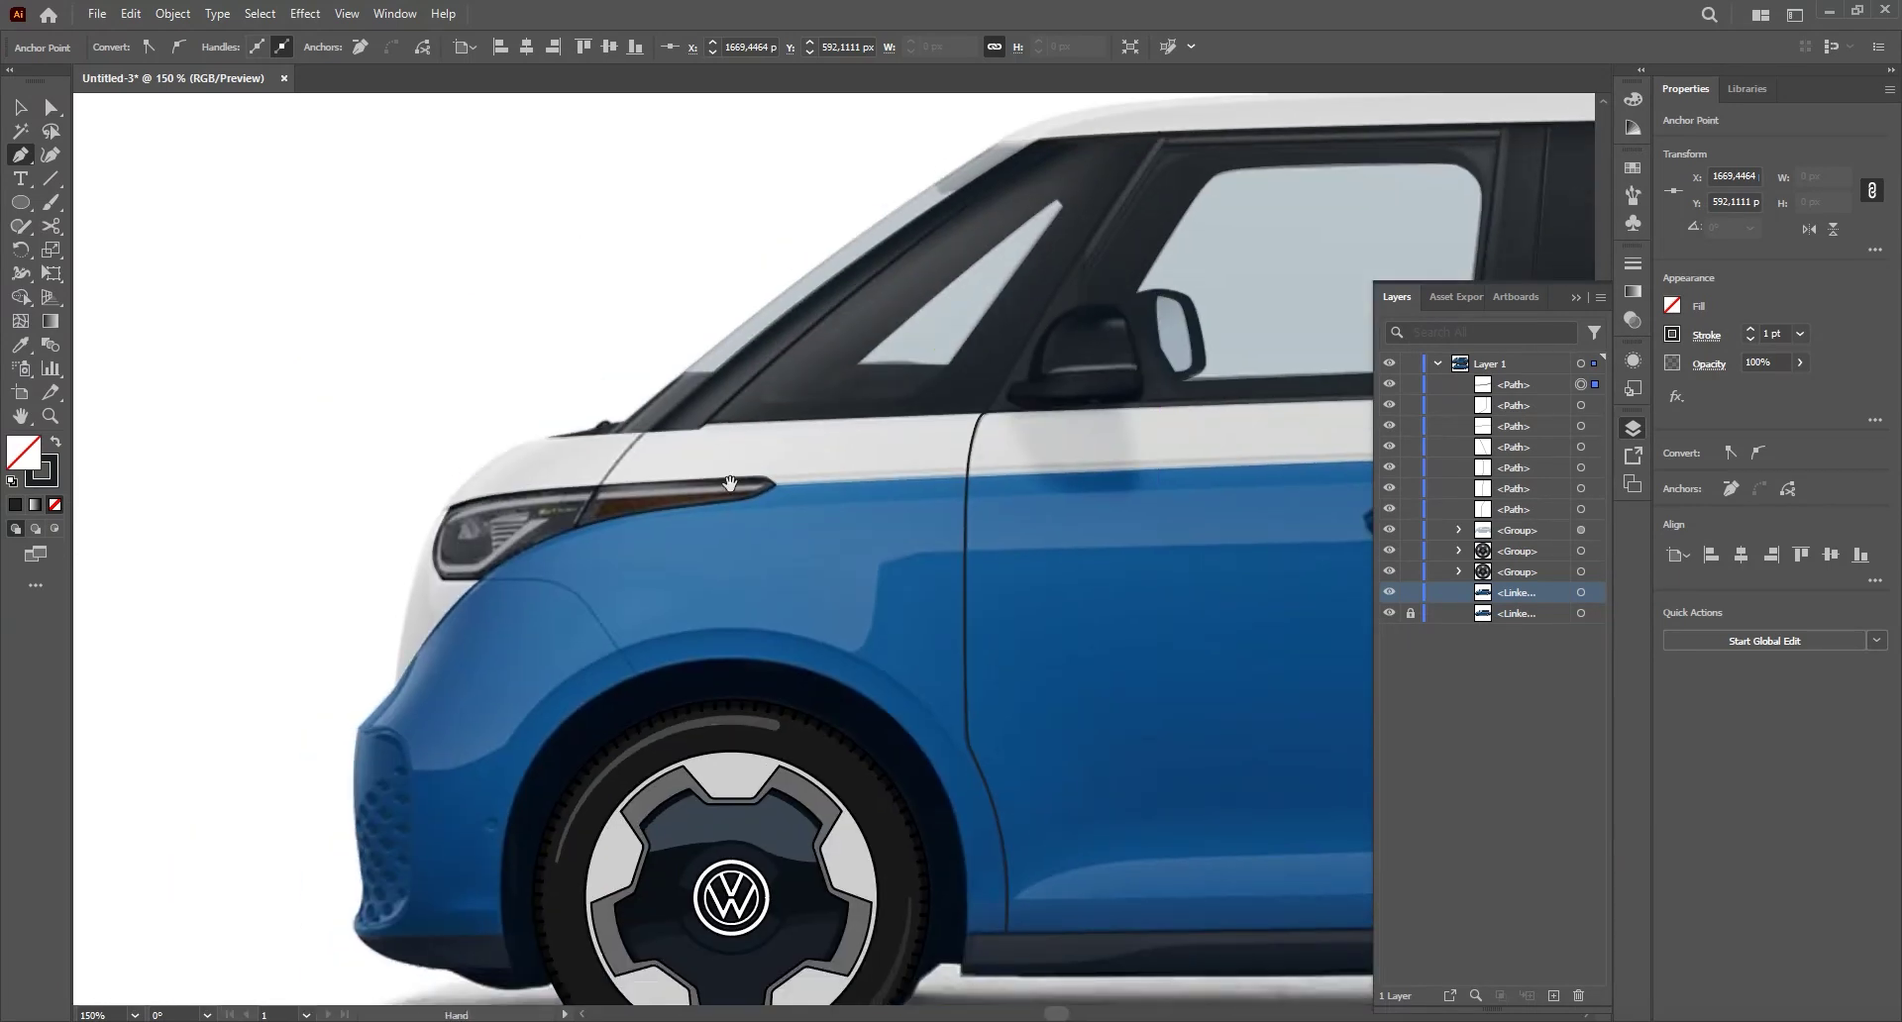
scroll(852, 485, "up", 1)
left_click(863, 496)
left_click_drag(920, 426, 953, 396)
scroll(853, 493, "up", 1)
key("ctrl+shift+a")
- Trace the front fender seam from under the headlight curving down to the front wheel arch
left_click(616, 384)
left_click_drag(732, 385, 772, 387)
left_click_drag(840, 449, 1090, 234)
key("ctrl+space")
left_click(932, 570)
key("ctrl+shift+a")
scroll(644, 586, "down", 4)
- Return the body group to full opacity and outline the white upper body with a 2 pt black stroke
key("v")
left_click(645, 585)
left_click(964, 229)
mouse_move(641, 523)
left_mouse_down()
mouse_move(897, 563)
mouse_move(708, 565)
left_mouse_up()
left_click(708, 532)
left_click(165, 48)
left_click(46, 79)
scroll(399, 594, "up", 1)
- Try to copy the upper body's black outline onto the blue lower body with the Eyedropper
left_click(614, 540)
left_click(55, 471)
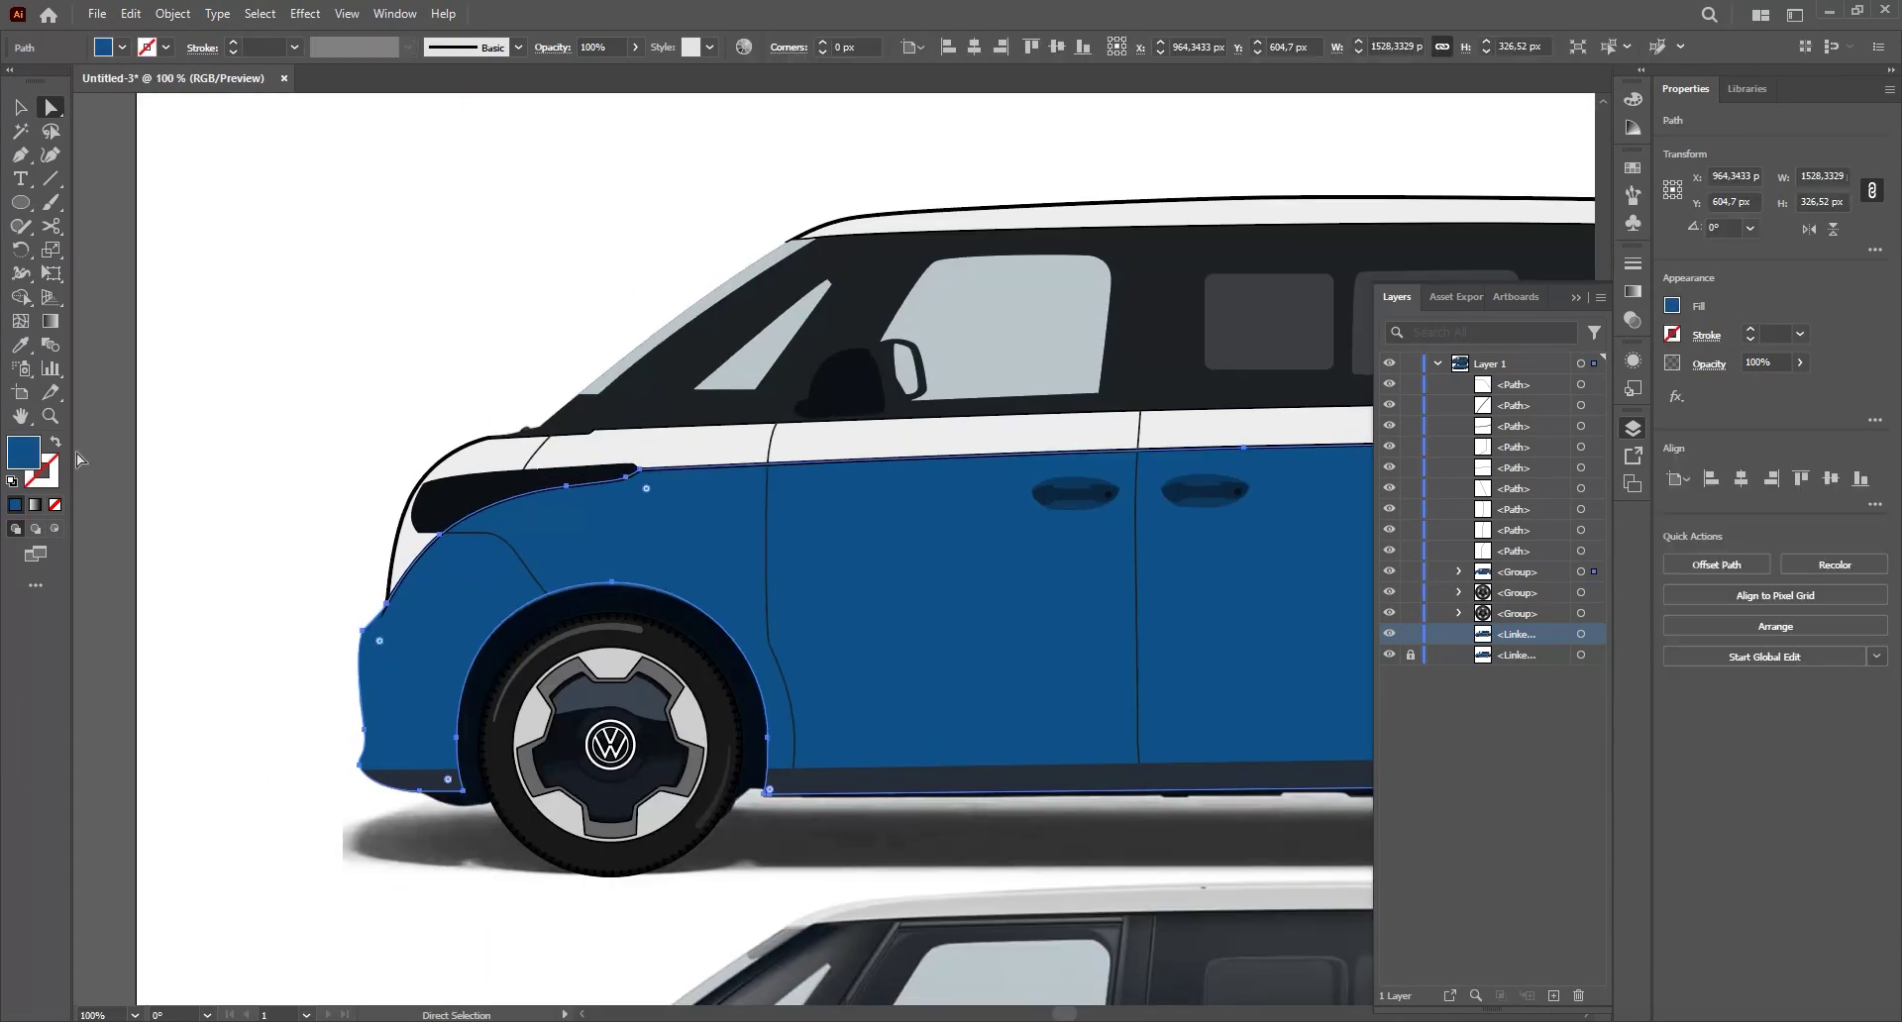
key("i")
left_click(449, 453, "shift")
key("ctrl+shift+a")
scroll(233, 470, "up", 1)
left_click_drag(416, 608, 615, 616)
left_click(569, 560)
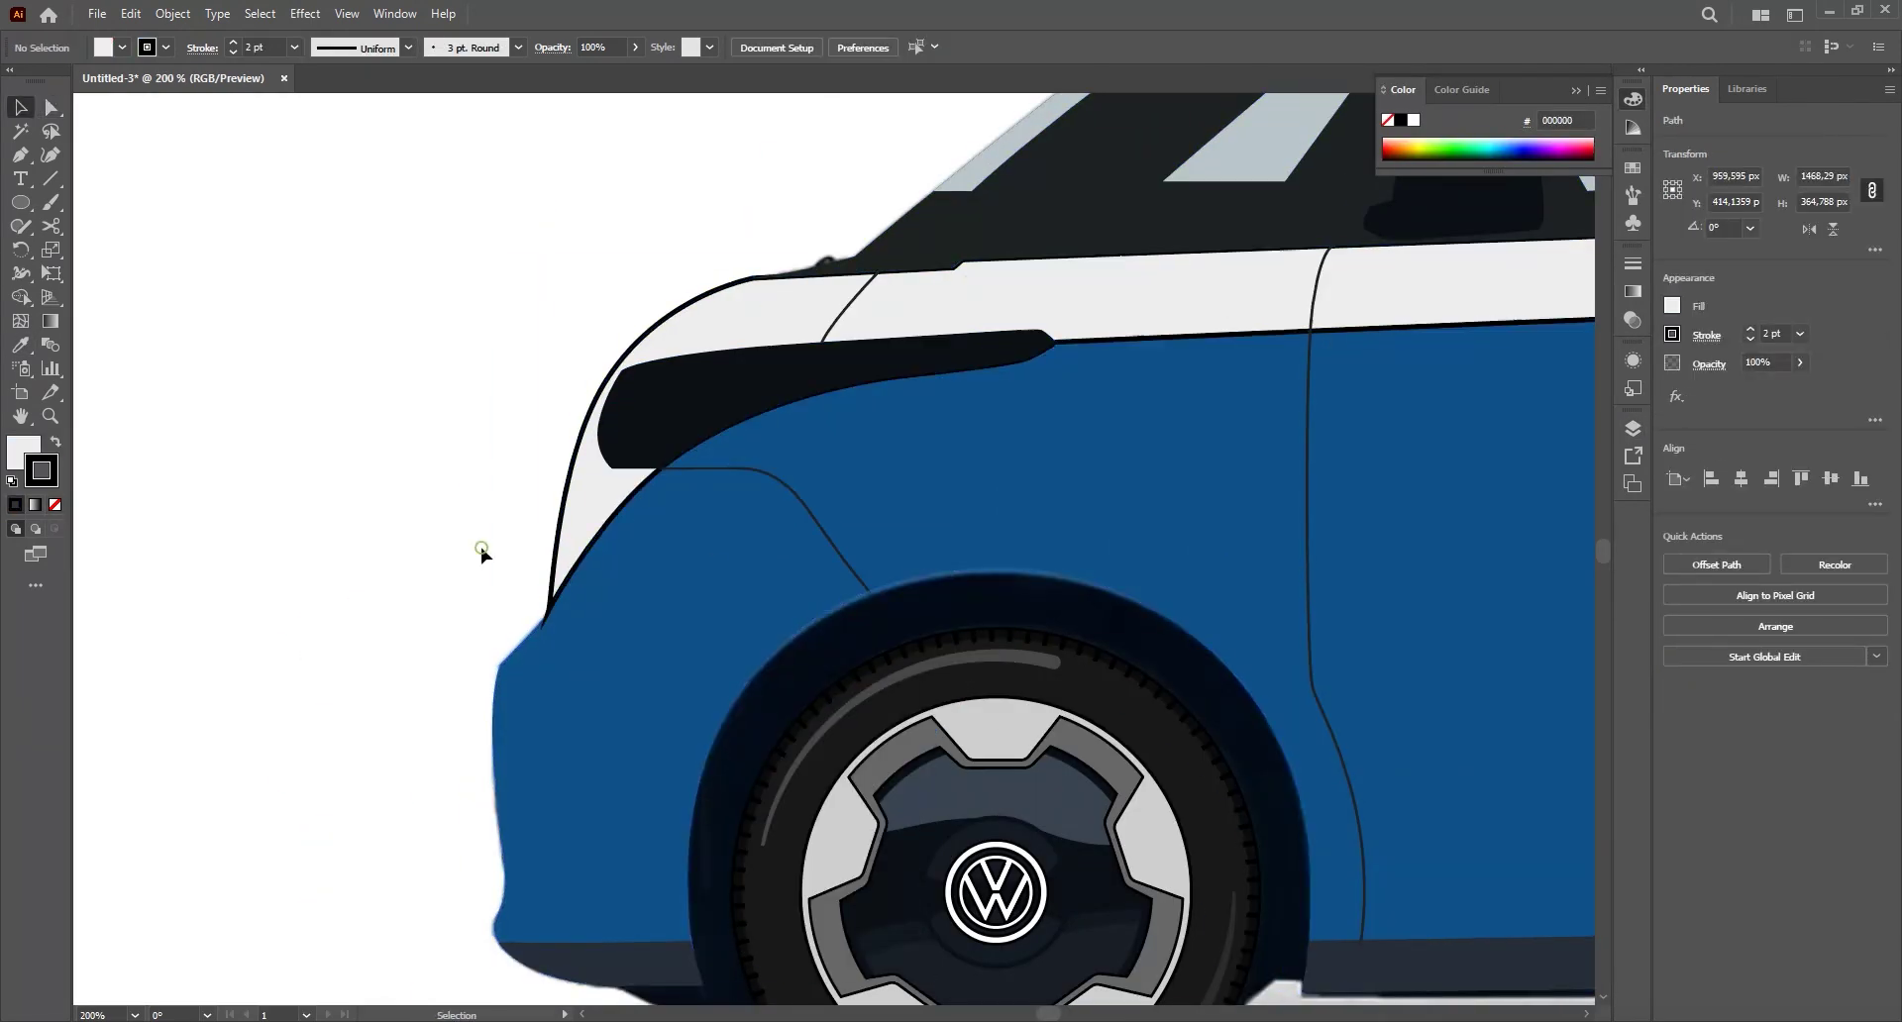
- Select the blue lower body together with the neighbouring dark trim shapes and outline them in black
scroll(480, 548, "down", 2)
key("a")
left_click(545, 482)
scroll(545, 481, "up", 1)
left_click(731, 437, "shift")
left_click(1231, 445, "shift")
left_click(1387, 450, "shift")
left_click_drag(1402, 486, 896, 159)
left_click(1142, 161, "shift")
left_click_drag(1142, 161, 1070, 342)
left_click(1778, 332)
scroll(1778, 333, "up", 2)
left_click(1706, 335)
left_click(1622, 438)
left_click(1526, 516)
key("v")
mouse_move(275, 658)
left_mouse_down()
mouse_move(871, 628)
mouse_move(952, 687)
left_mouse_up()
double_click(470, 562)
key("Escape")
scroll(470, 563, "down", 1)
left_click_drag(721, 459, 766, 461)
left_click(342, 701)
scroll(1778, 333, "up", 2)
left_click(1510, 451)
scroll(594, 555, "up", 1)
mouse_move(872, 245)
left_mouse_down()
mouse_move(698, 299)
mouse_move(590, 266)
left_mouse_up()
- Isolate the body group and raise both door-handle shapes to full opacity with a color sampled by the Eyedropper
double_click(709, 568)
left_click_drag(709, 568, 1011, 412)
left_click(916, 365)
left_click(1048, 365, "shift")
left_click(1800, 363)
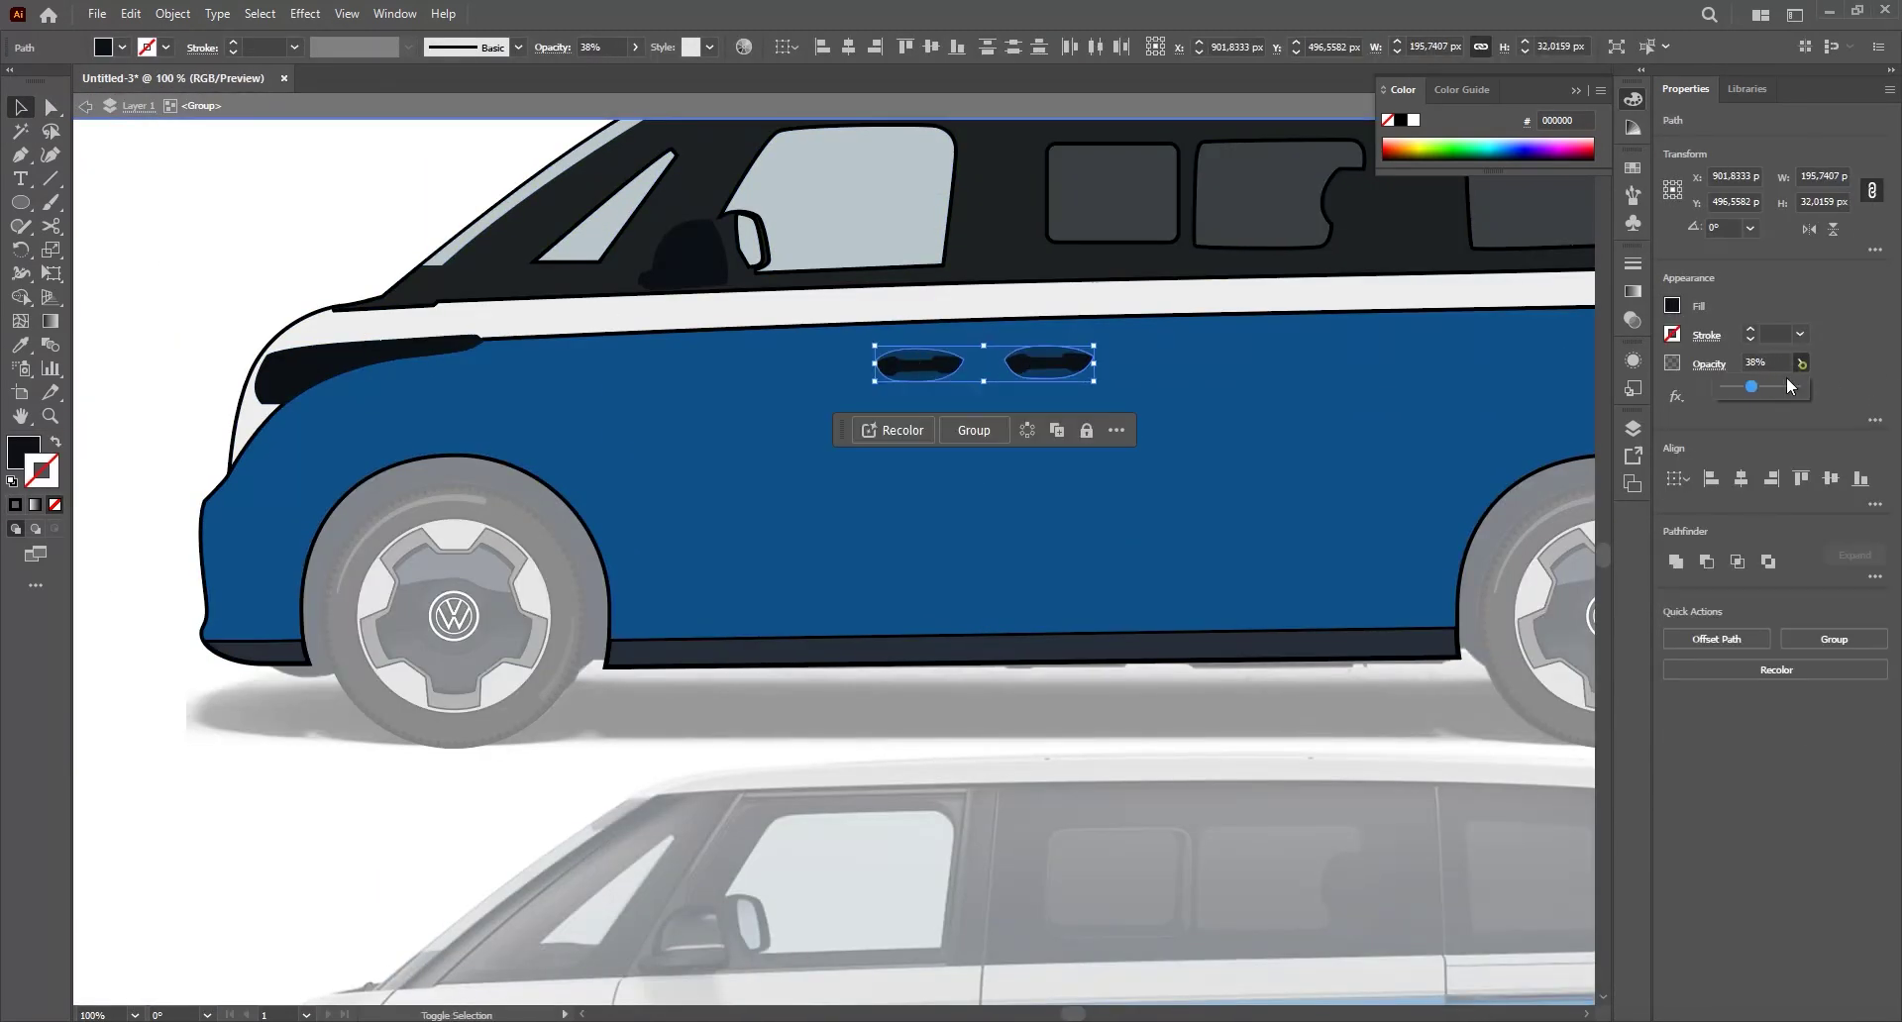
key("i")
left_click(1030, 426)
- Recolor the door handles with sampled blues, using 0A3D63 for the recesses, and give them black outlines
left_click(912, 224)
left_click(1042, 223, "shift")
key("i")
left_click(1070, 387)
left_click(1750, 340)
left_click(1139, 595)
scroll(1007, 337, "up", 2)
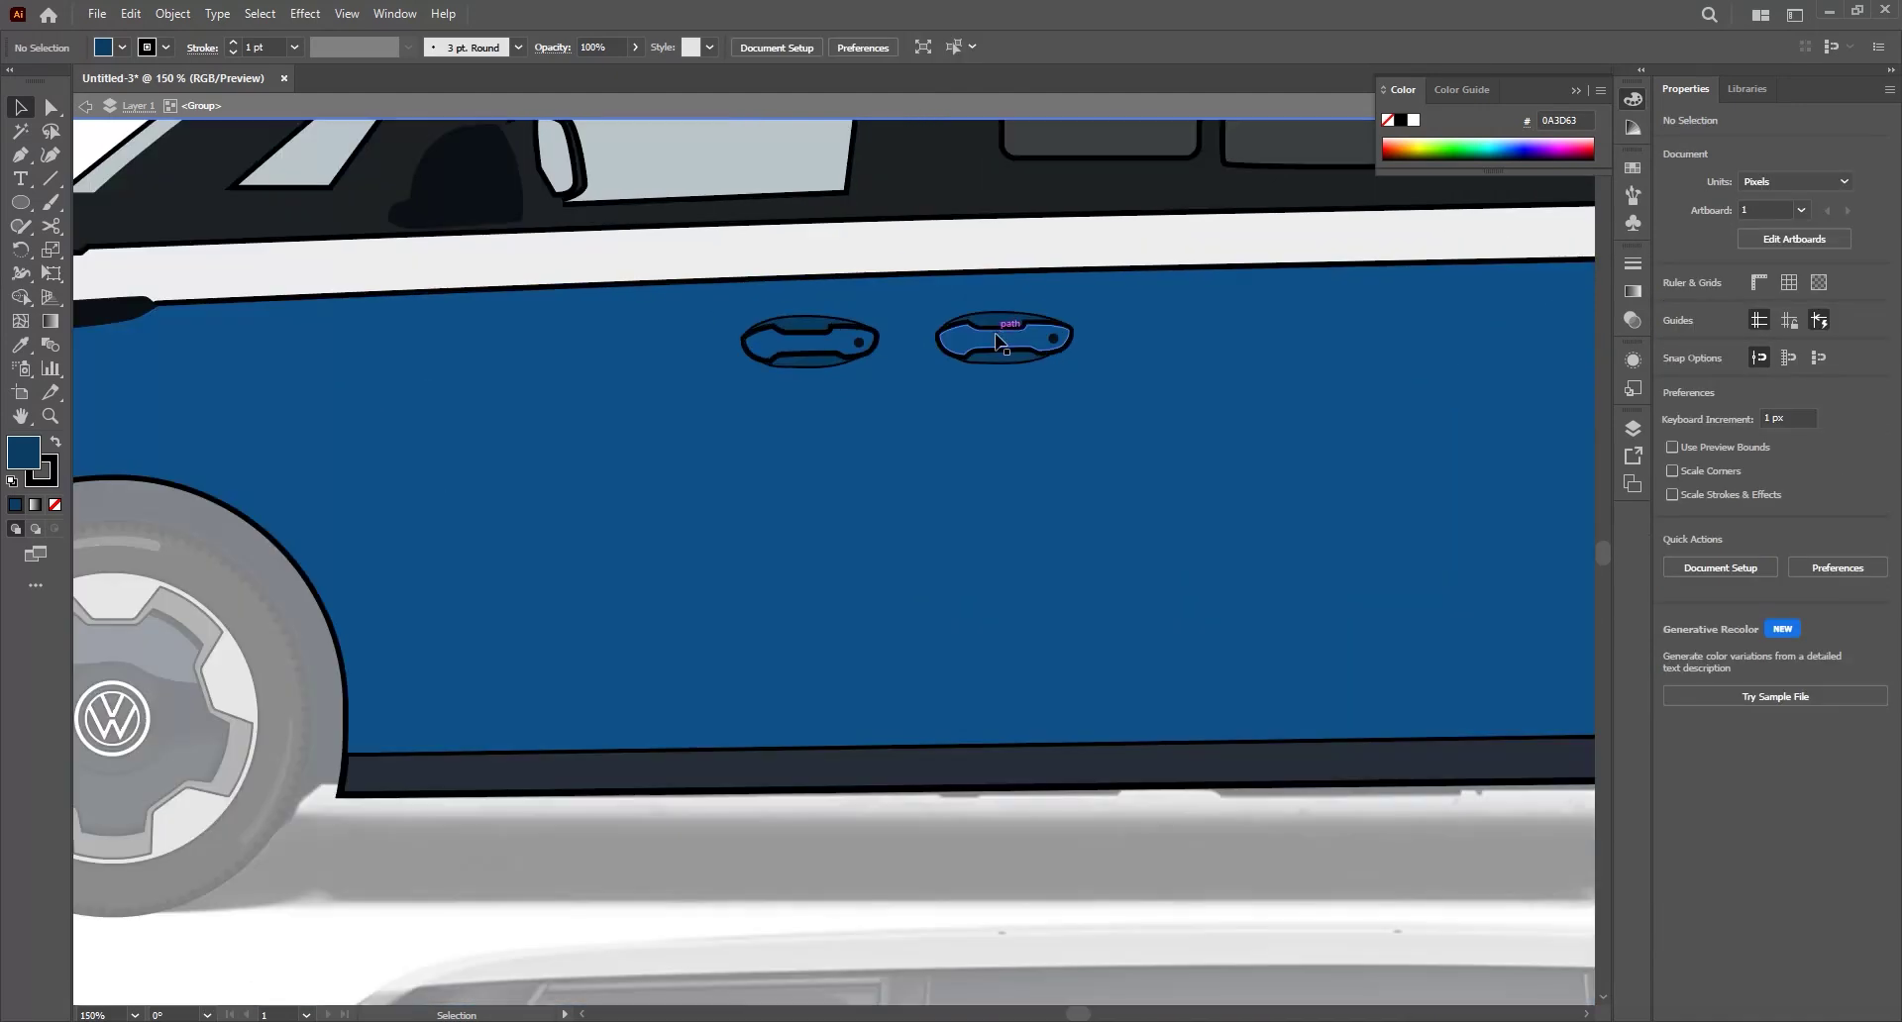
- Reshape the lower curve of the rear door handle's recess so it wraps evenly around the grip
left_click(1184, 327)
scroll(1054, 265, "up", 3)
key("a")
left_click(1265, 391)
left_click_drag(1201, 551, 1239, 551)
left_click_drag(880, 521, 847, 525)
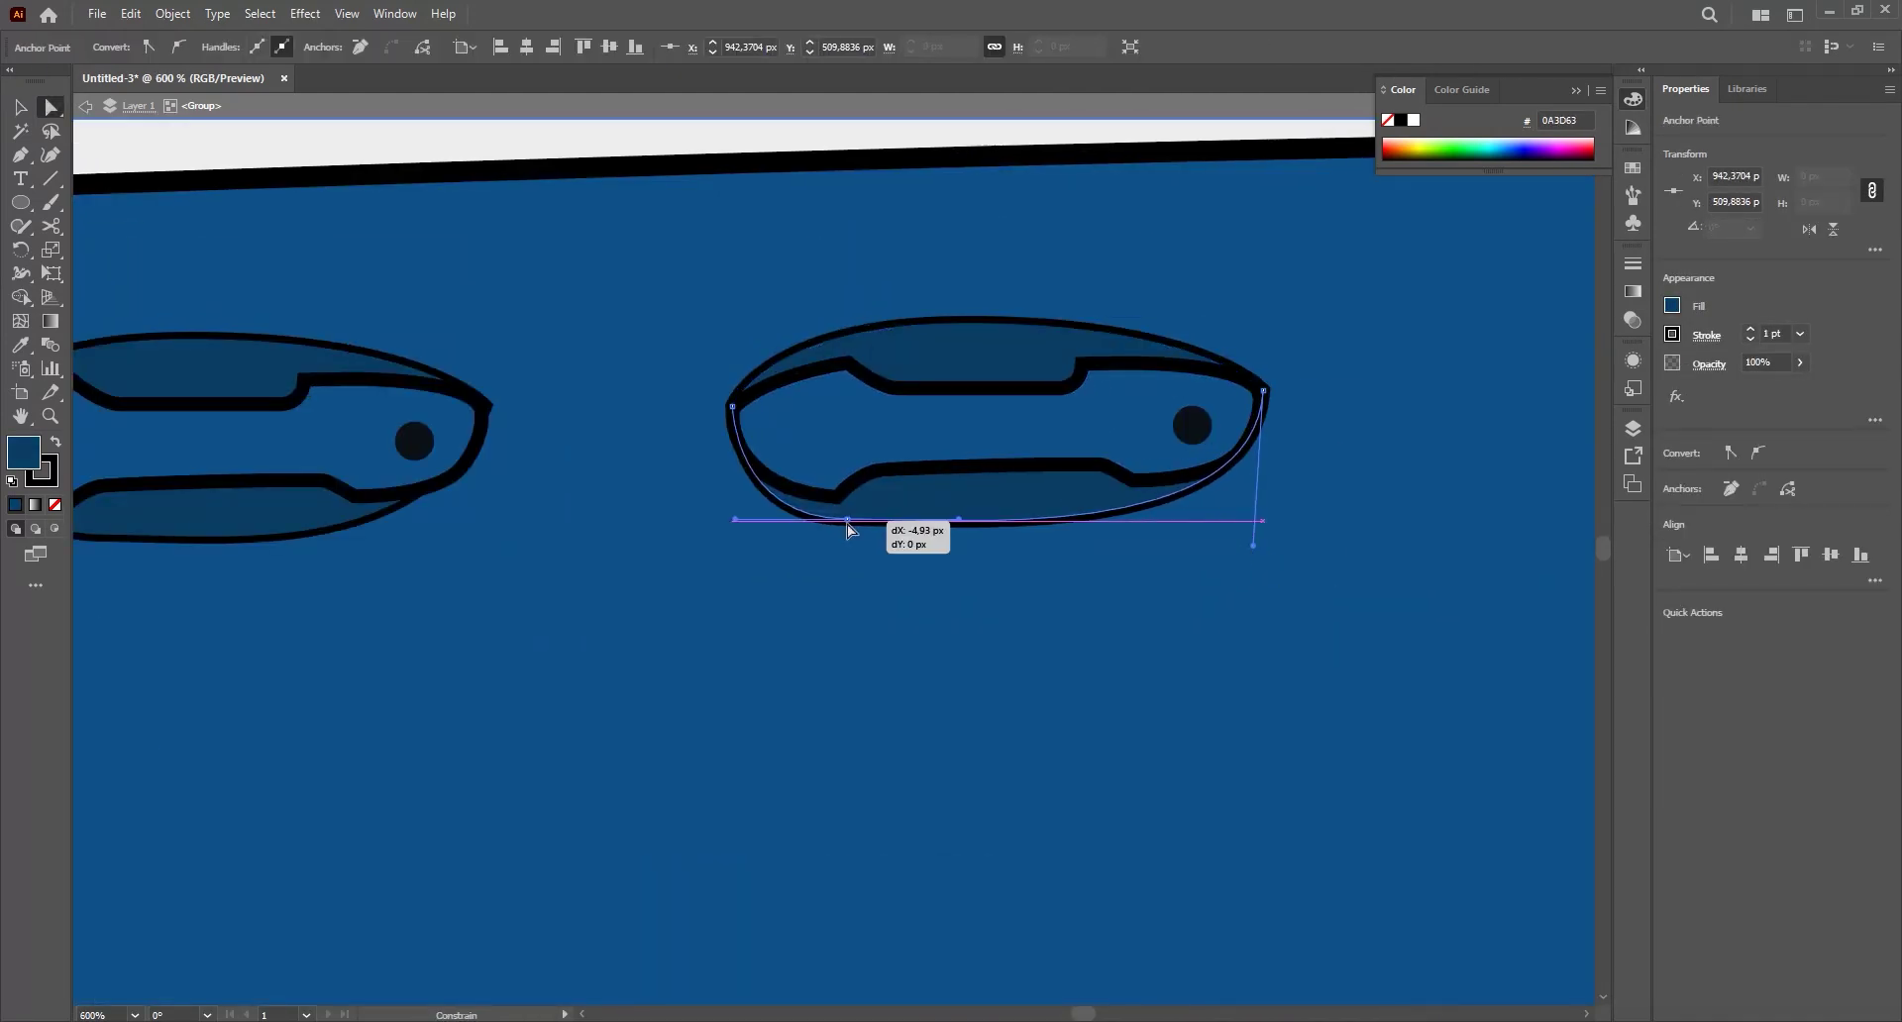
- Reshape the lower curve of the front door handle's recess to match, and leave the group's isolation
left_click_drag(476, 535, 1038, 552)
left_click(1041, 424)
left_click_drag(982, 581, 1011, 599)
key("v")
scroll(752, 386, "down", 4)
left_click(758, 399)
scroll(944, 395, "down", 4)
double_click(1272, 379)
scroll(1228, 457, "up", 1)
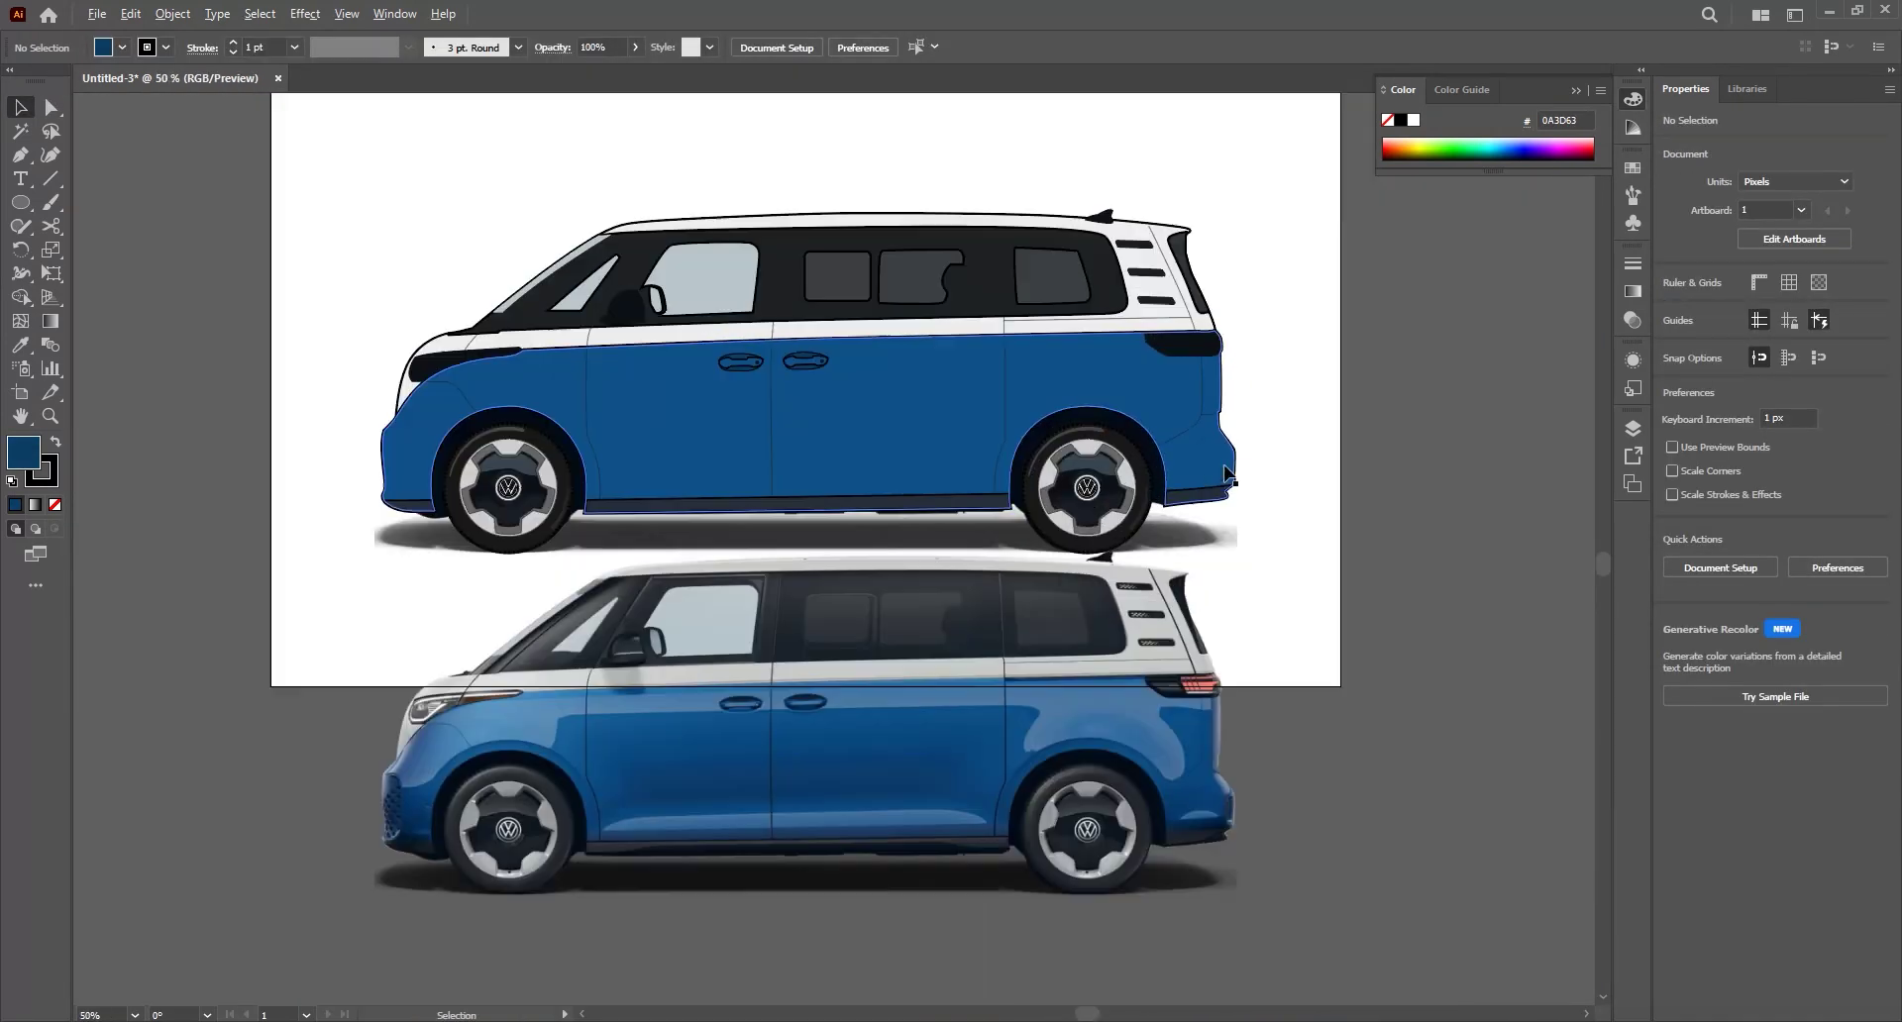
left_click_drag(1231, 463, 1315, 483)
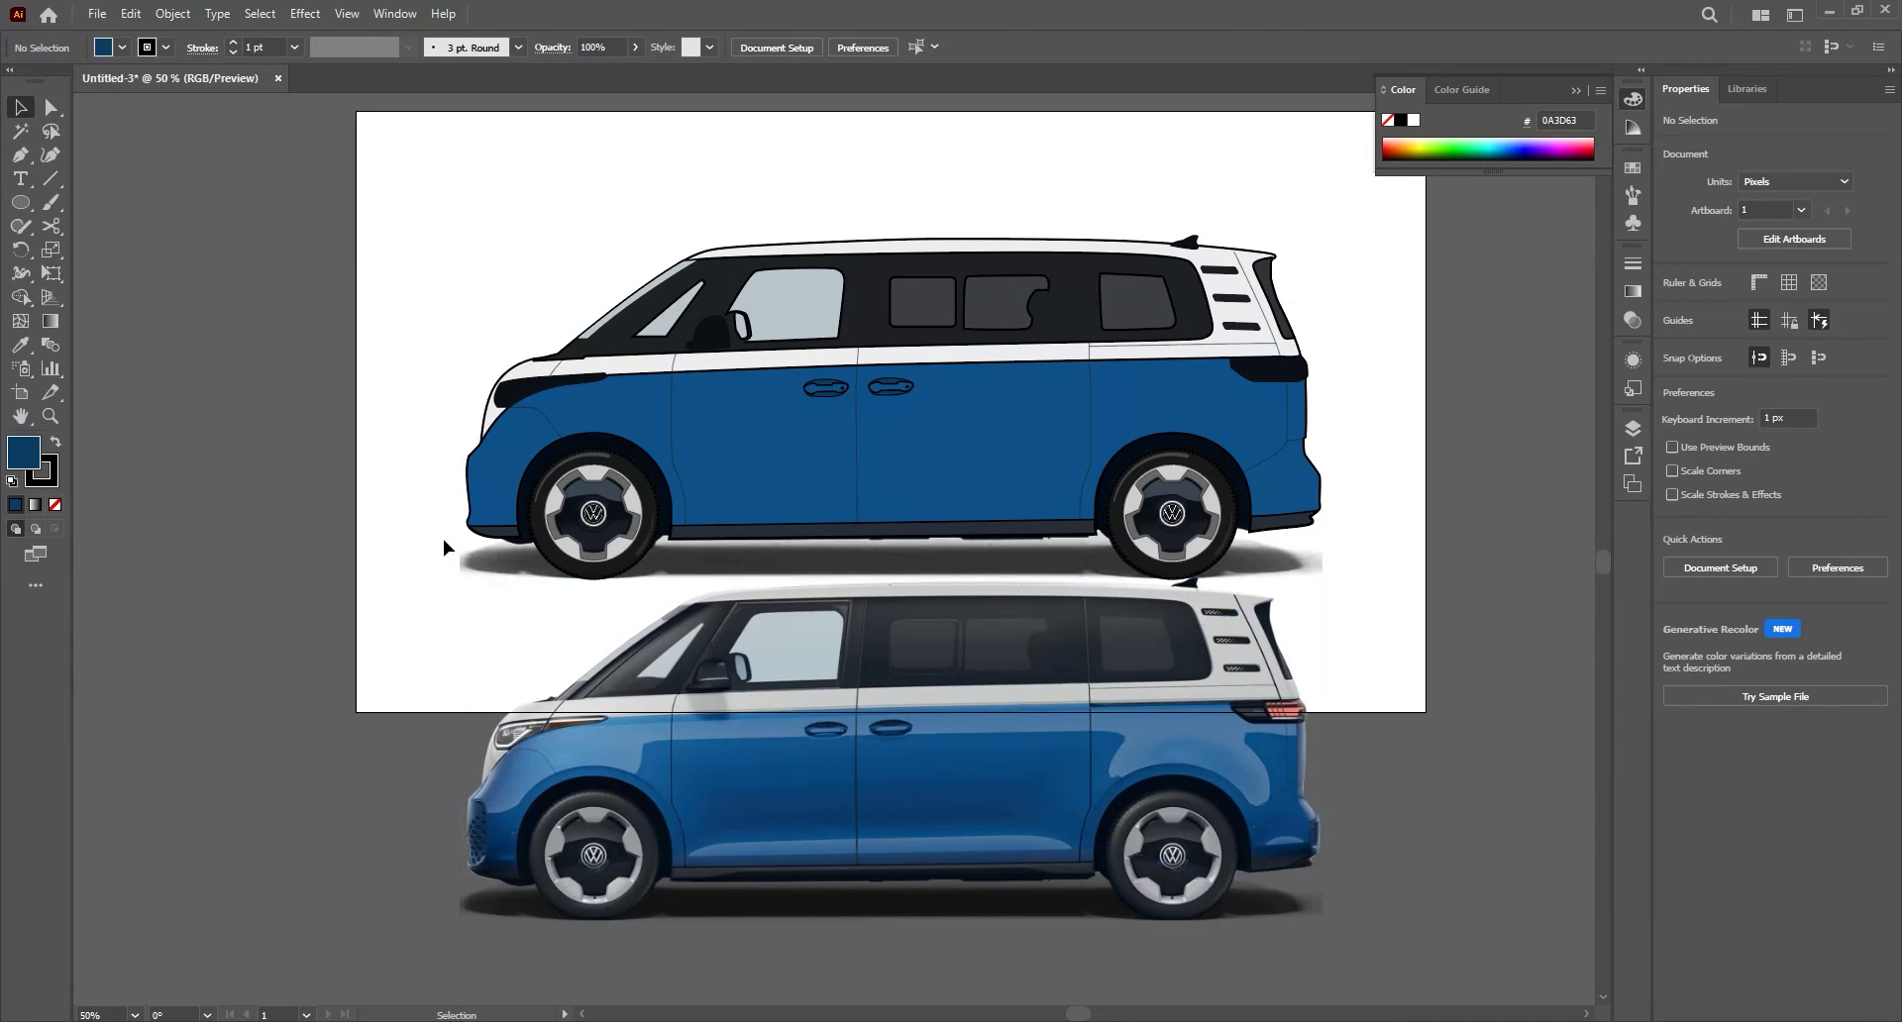
- Lower the body group's opacity until the reference photo shows clearly through it
key("p")
key("v")
left_click(918, 426)
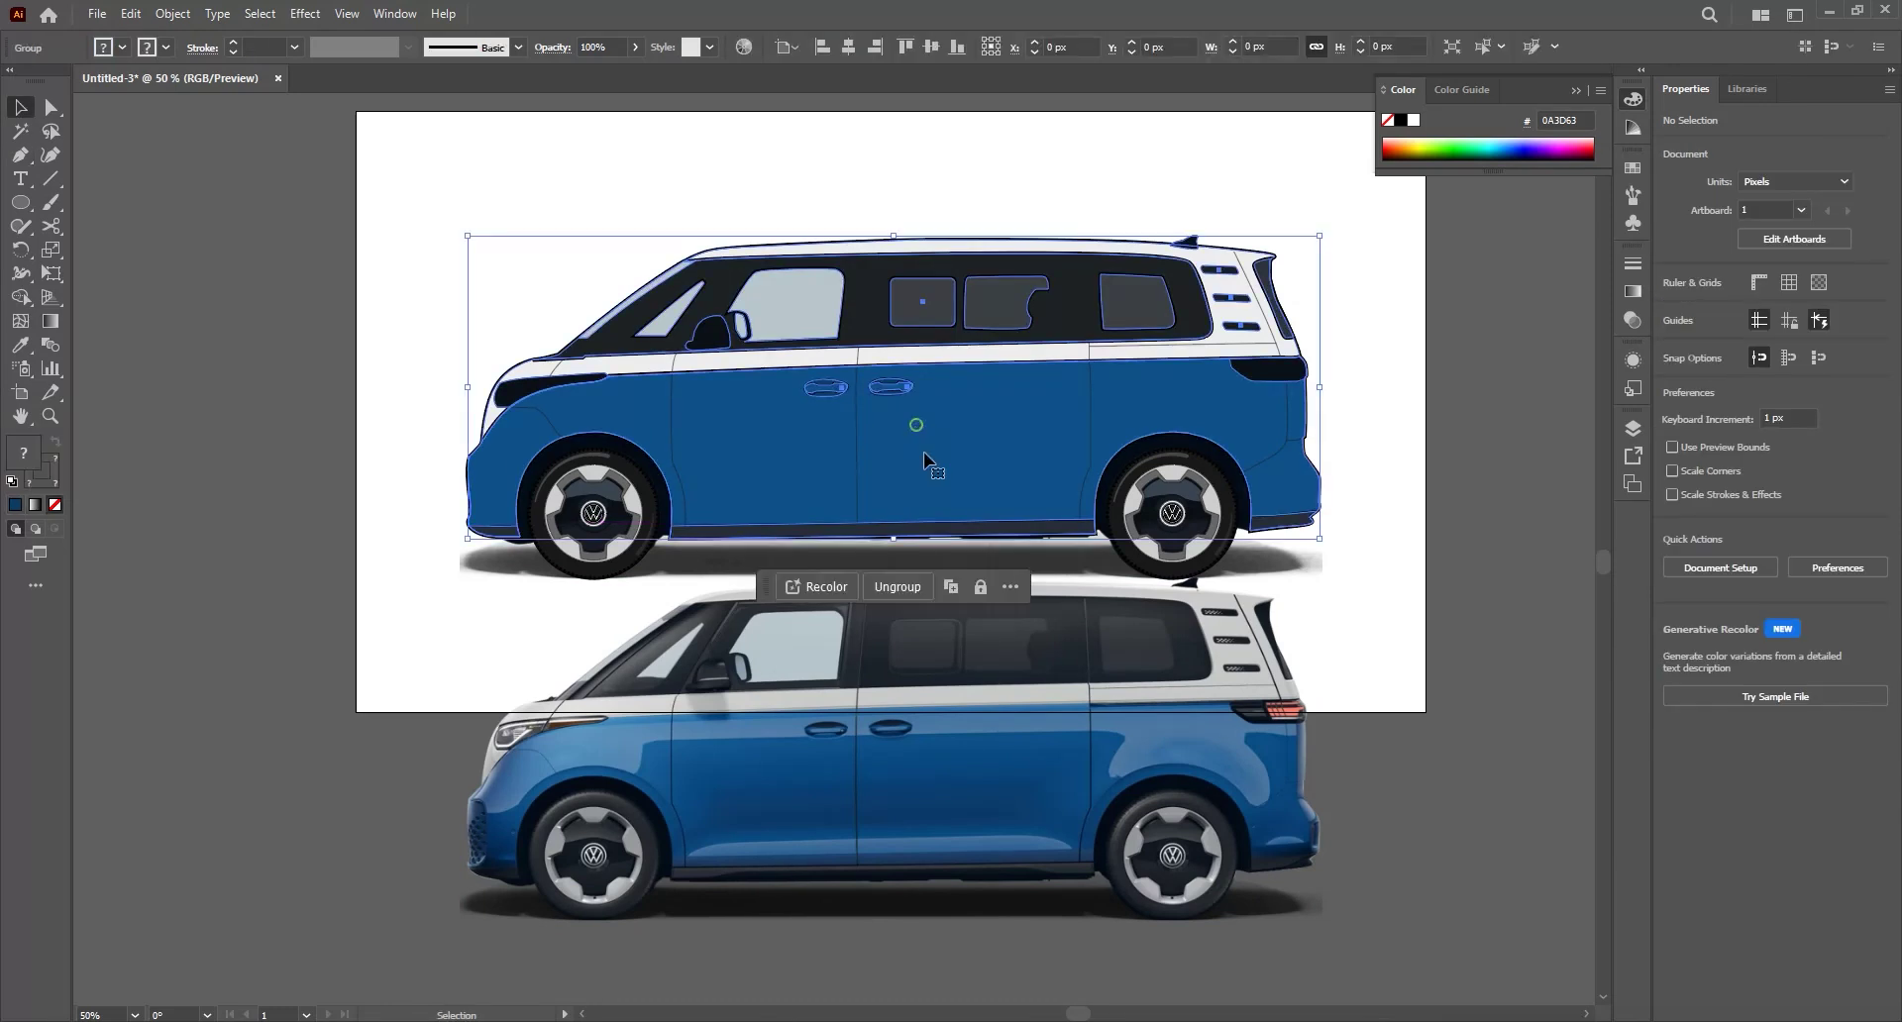
left_click_drag(1796, 387, 1733, 392)
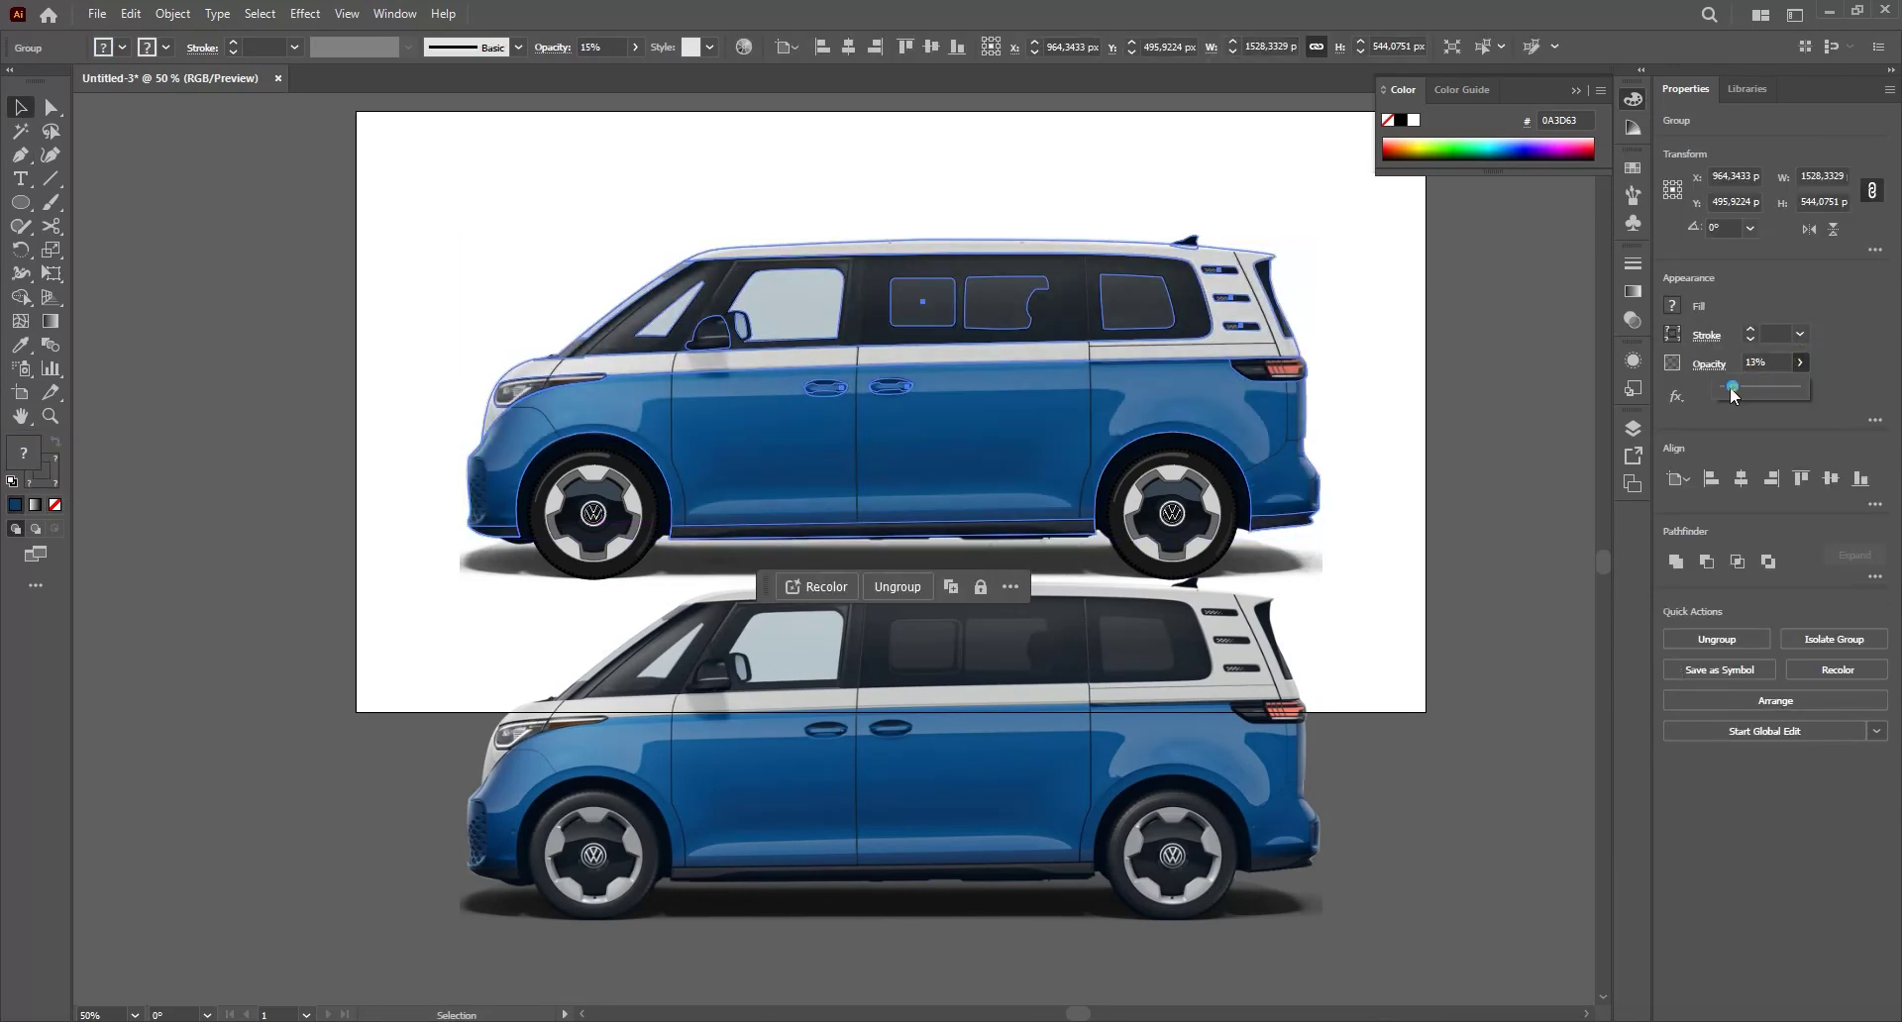
left_click(1353, 317)
- Begin tracing the front fender's light reflection with the Pen tool, from the hood edge down around the bumper insert
scroll(457, 401, "up", 3)
left_click_drag(605, 487, 559, 534)
key("p")
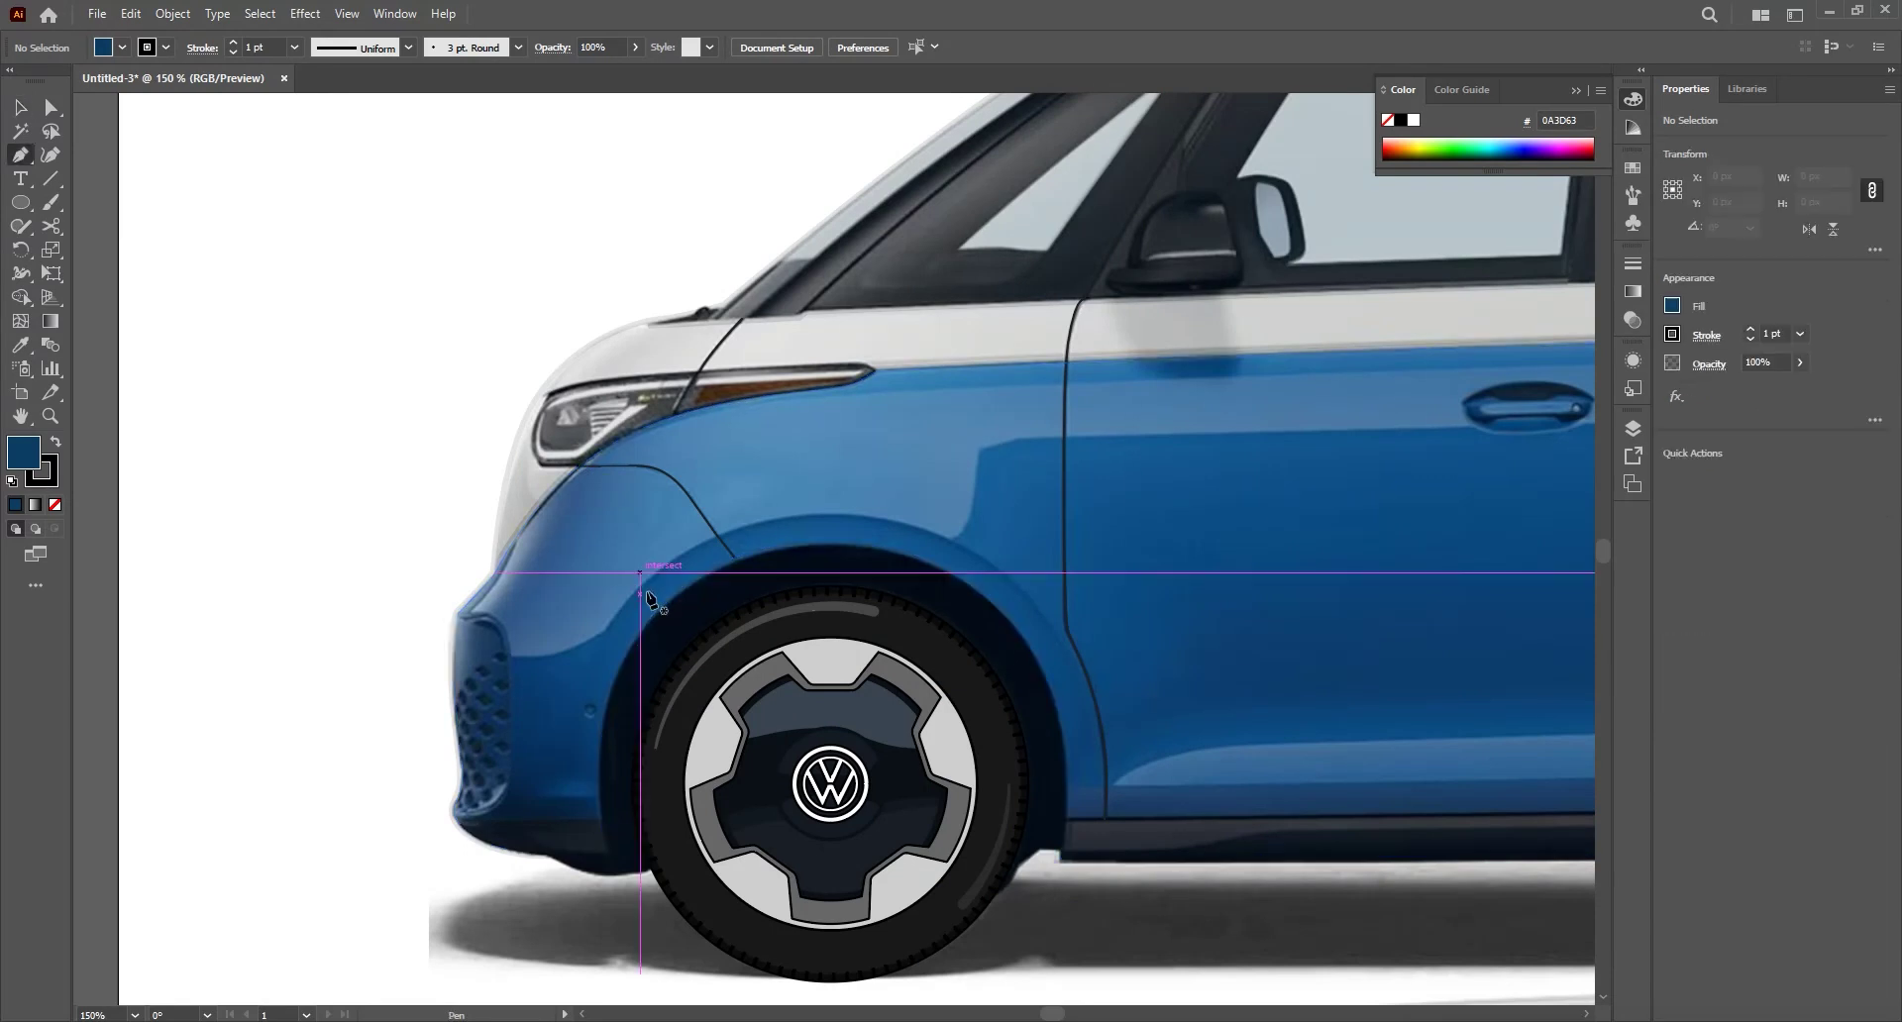
left_click_drag(583, 668, 636, 692)
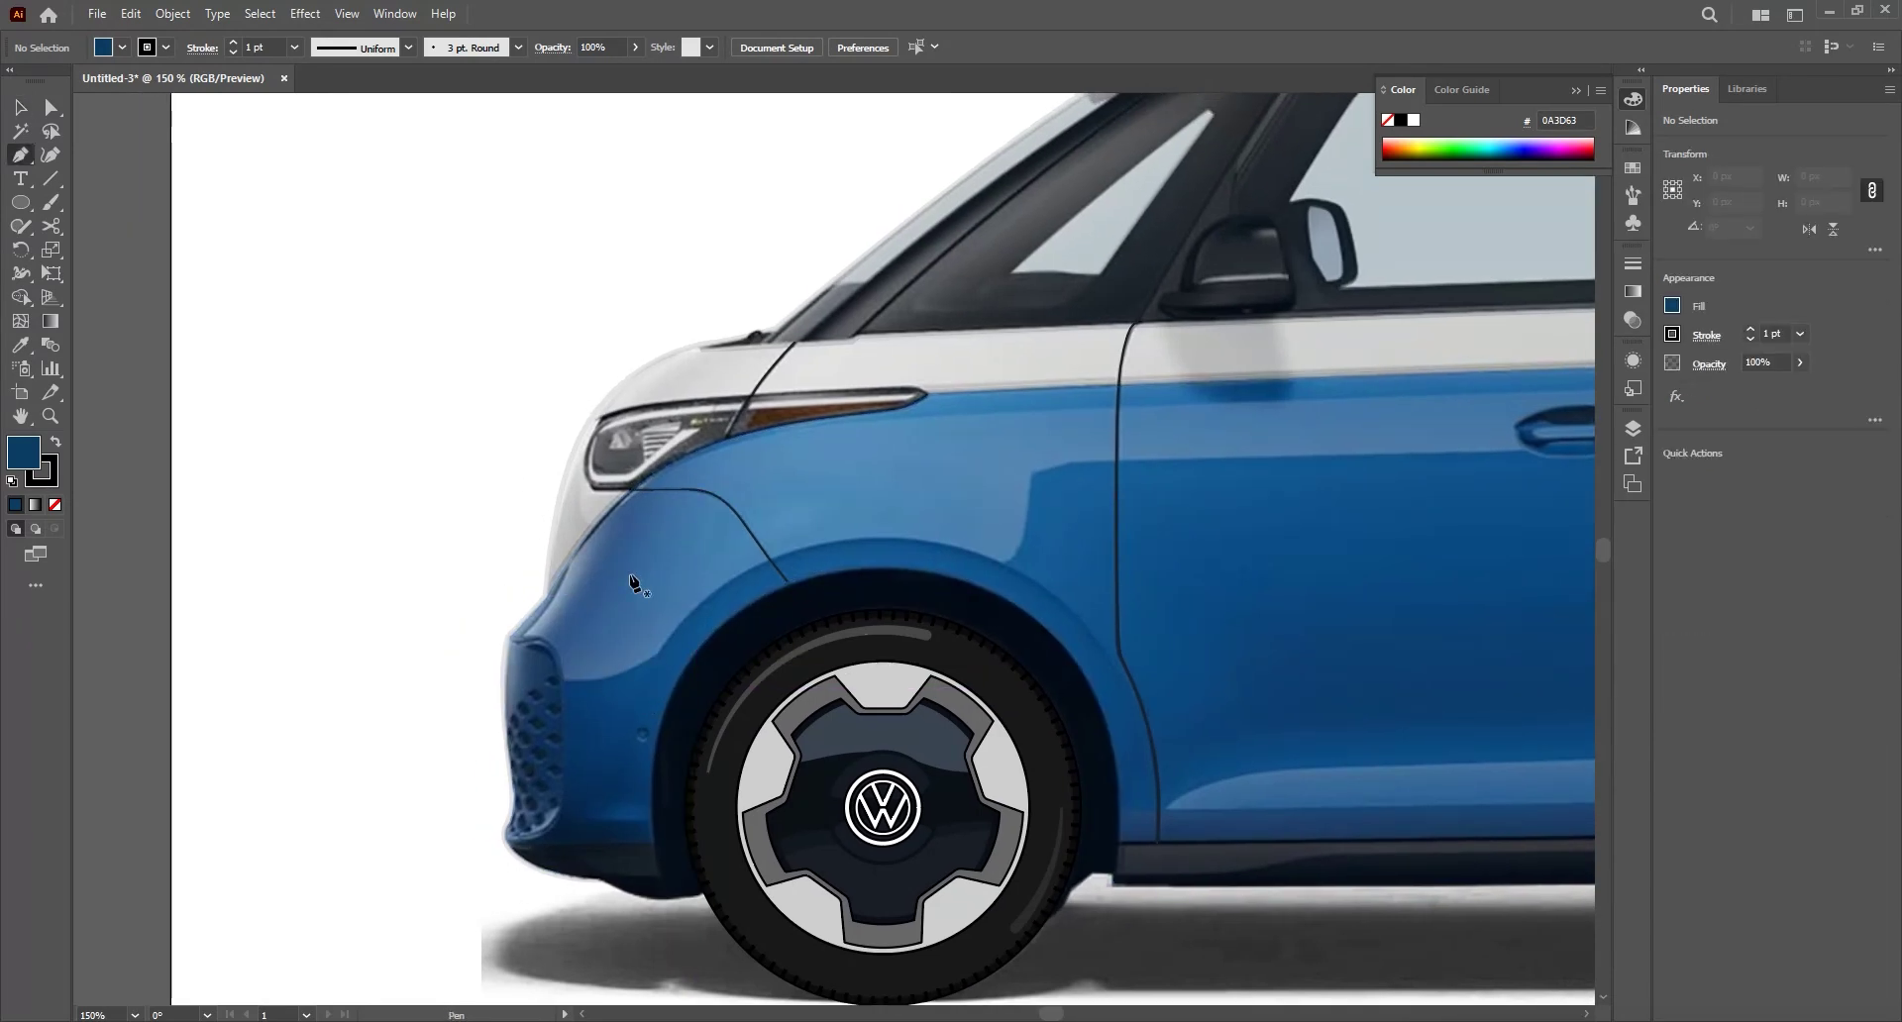
left_click_drag(607, 607, 538, 679)
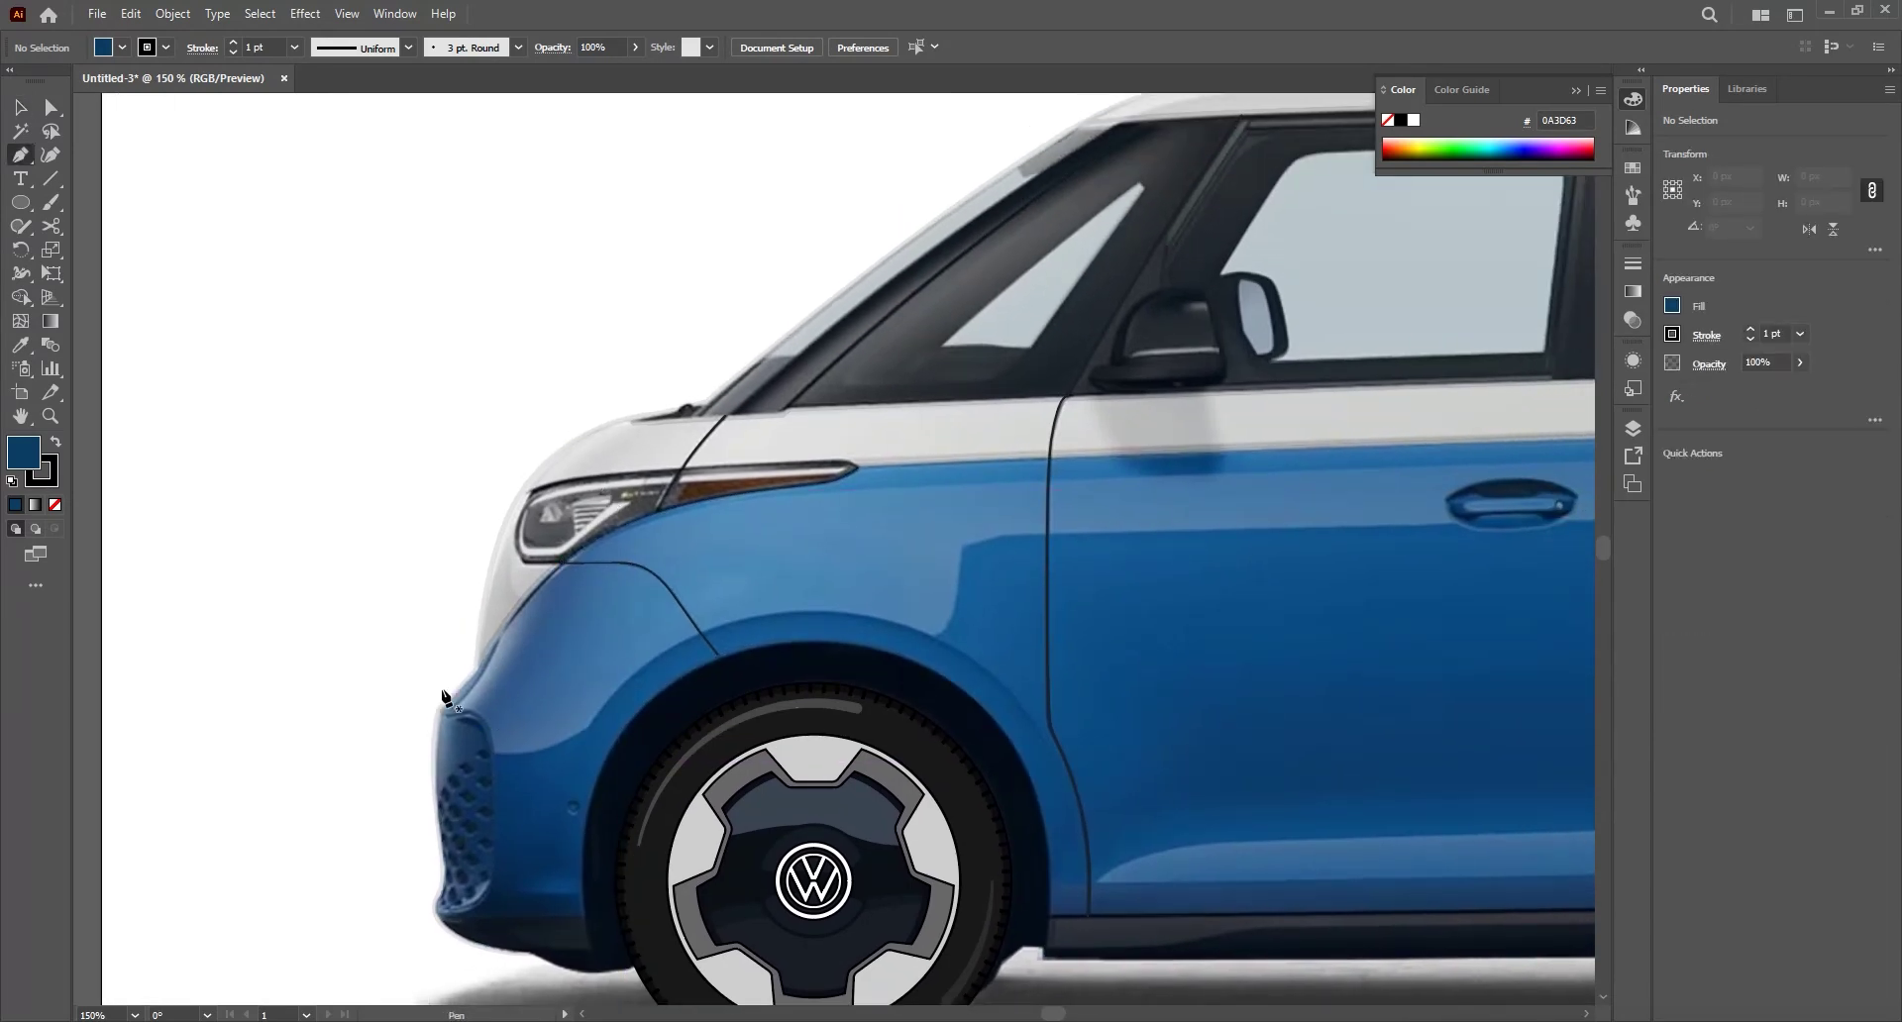
scroll(451, 719, "up", 2)
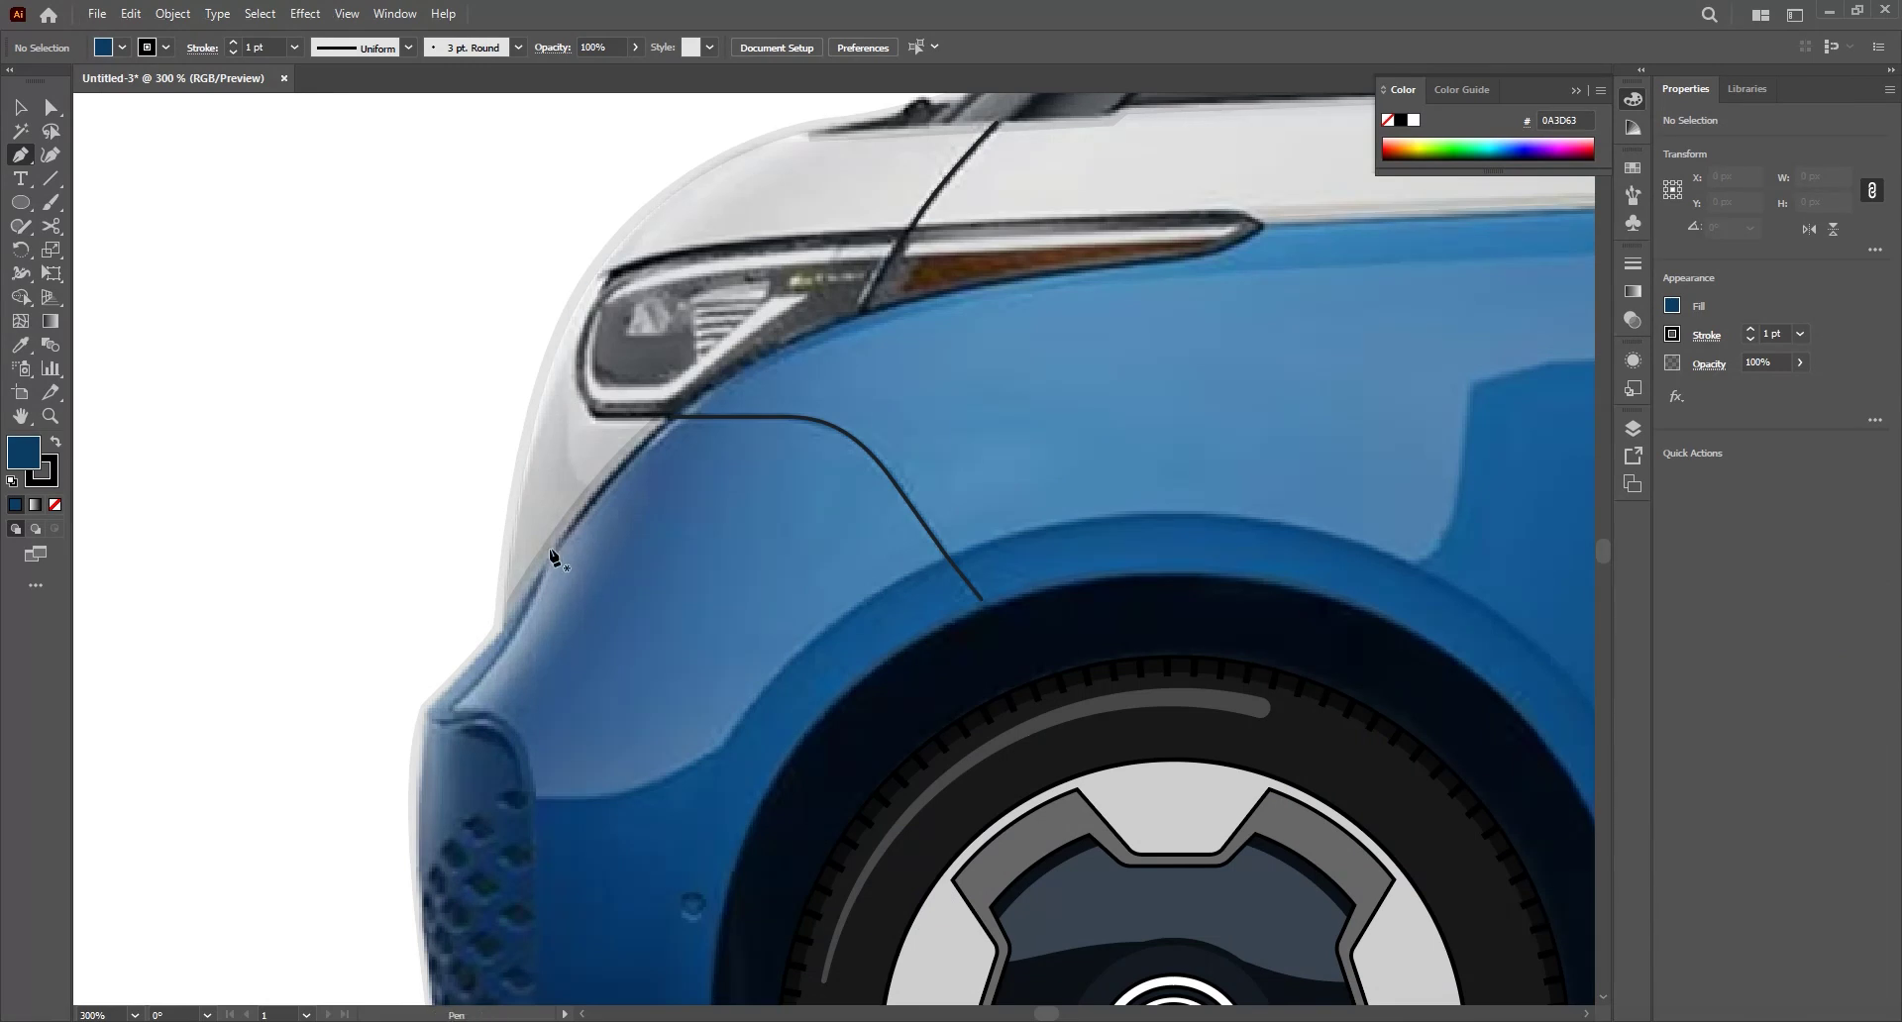
left_click(453, 713)
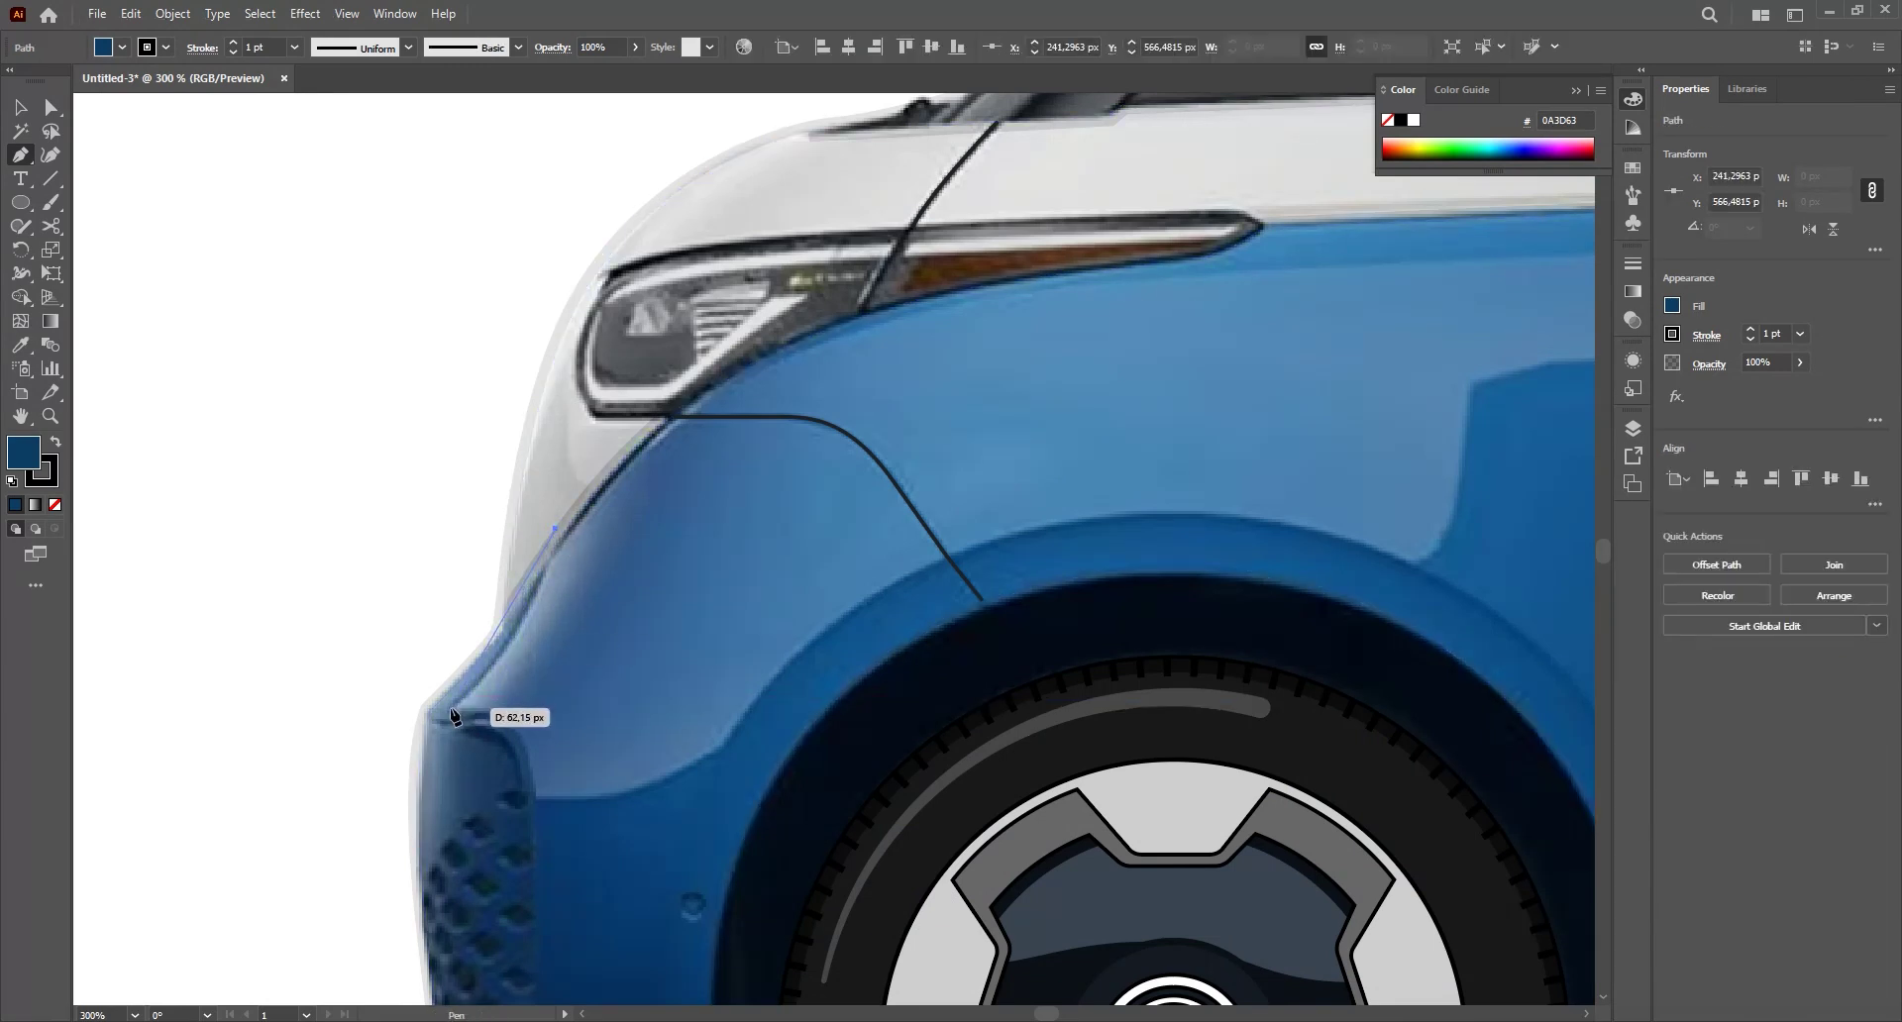
left_click_drag(369, 783, 369, 782)
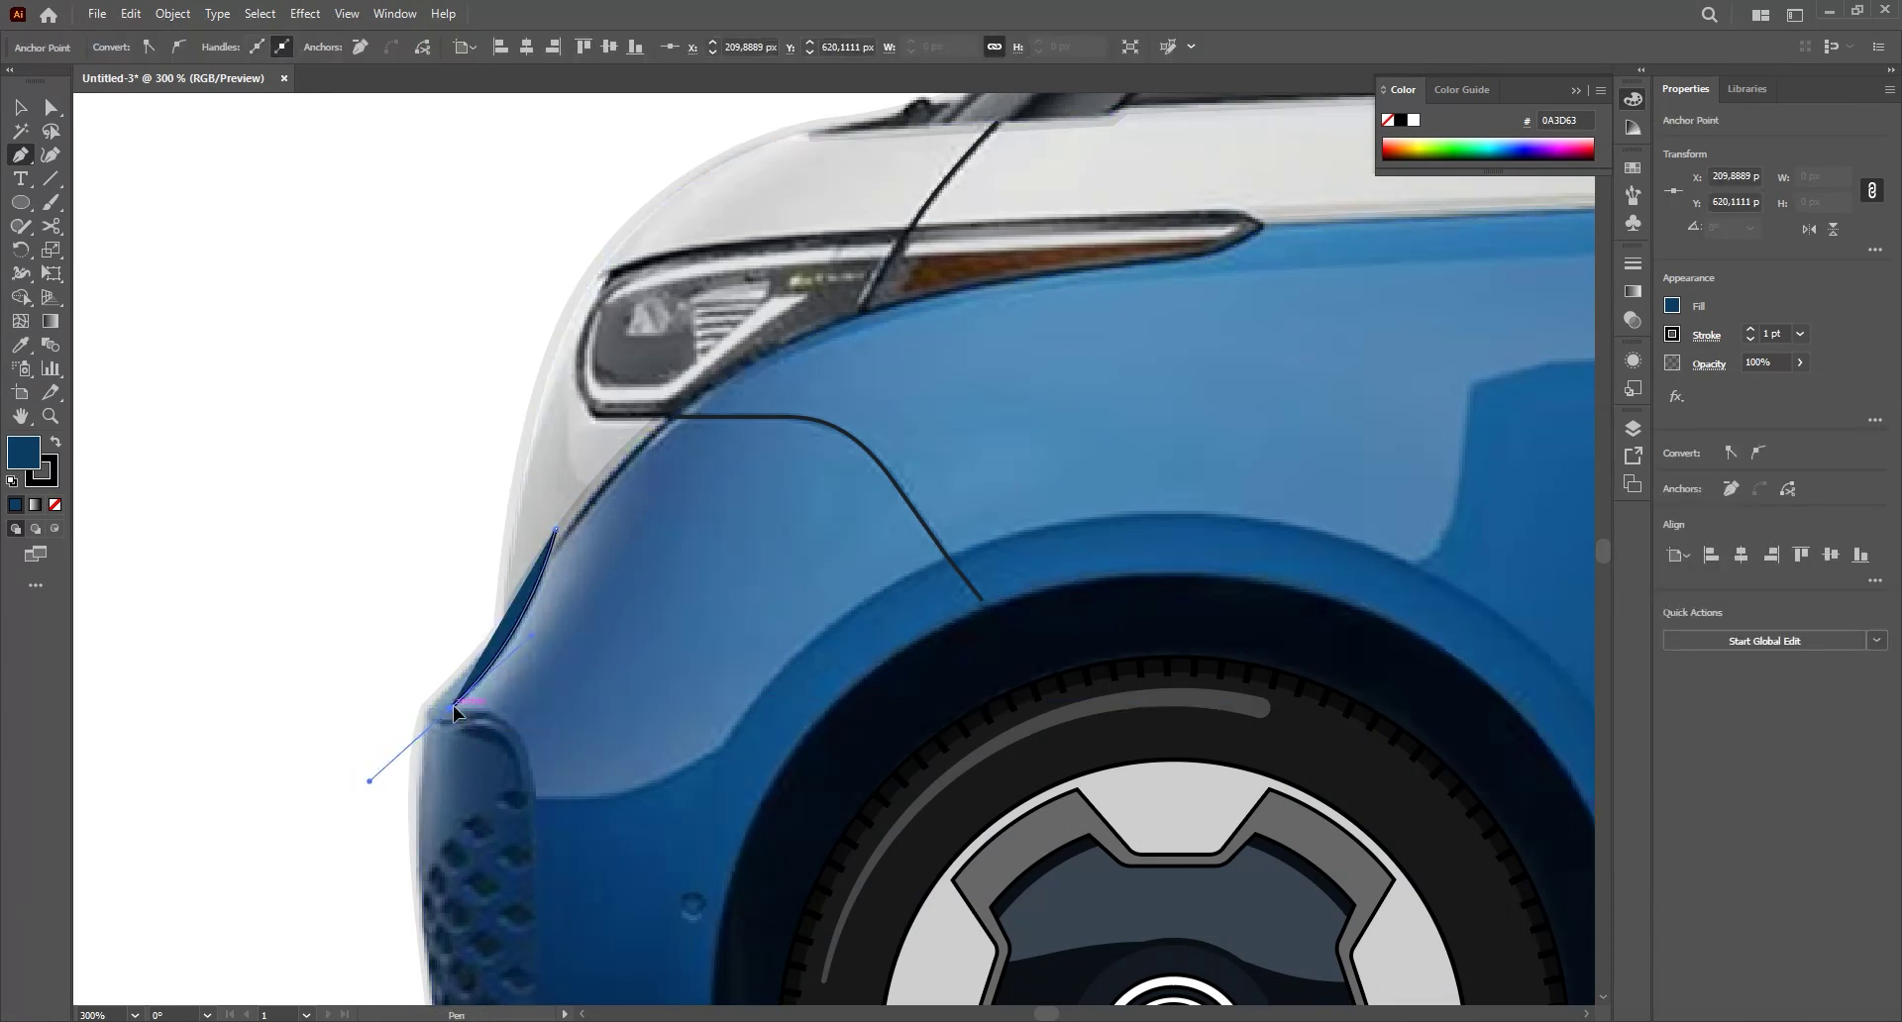
left_click_drag(525, 745, 531, 750)
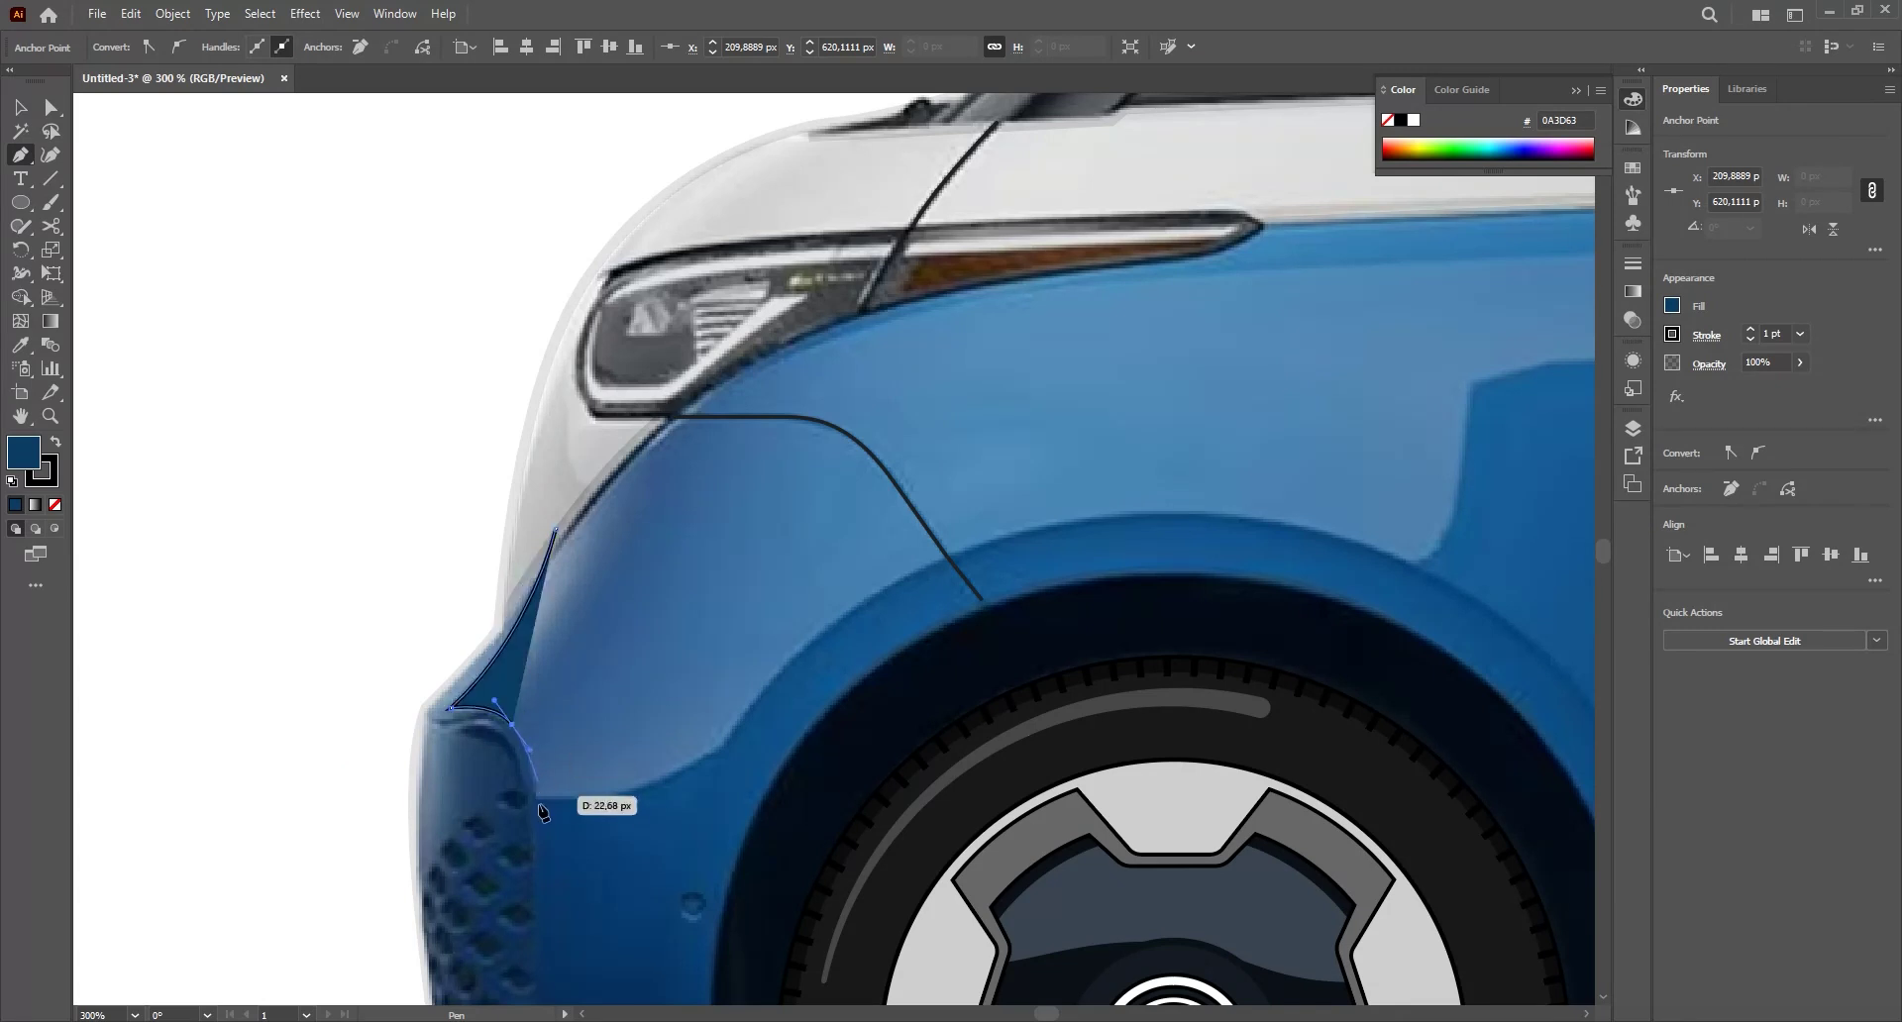
left_click(536, 797)
- Continue tracing the body reflection with the Pen tool, from the bumper insert along the fender's lower edge to the front wheel arch's crown
left_click_drag(639, 795, 594, 806)
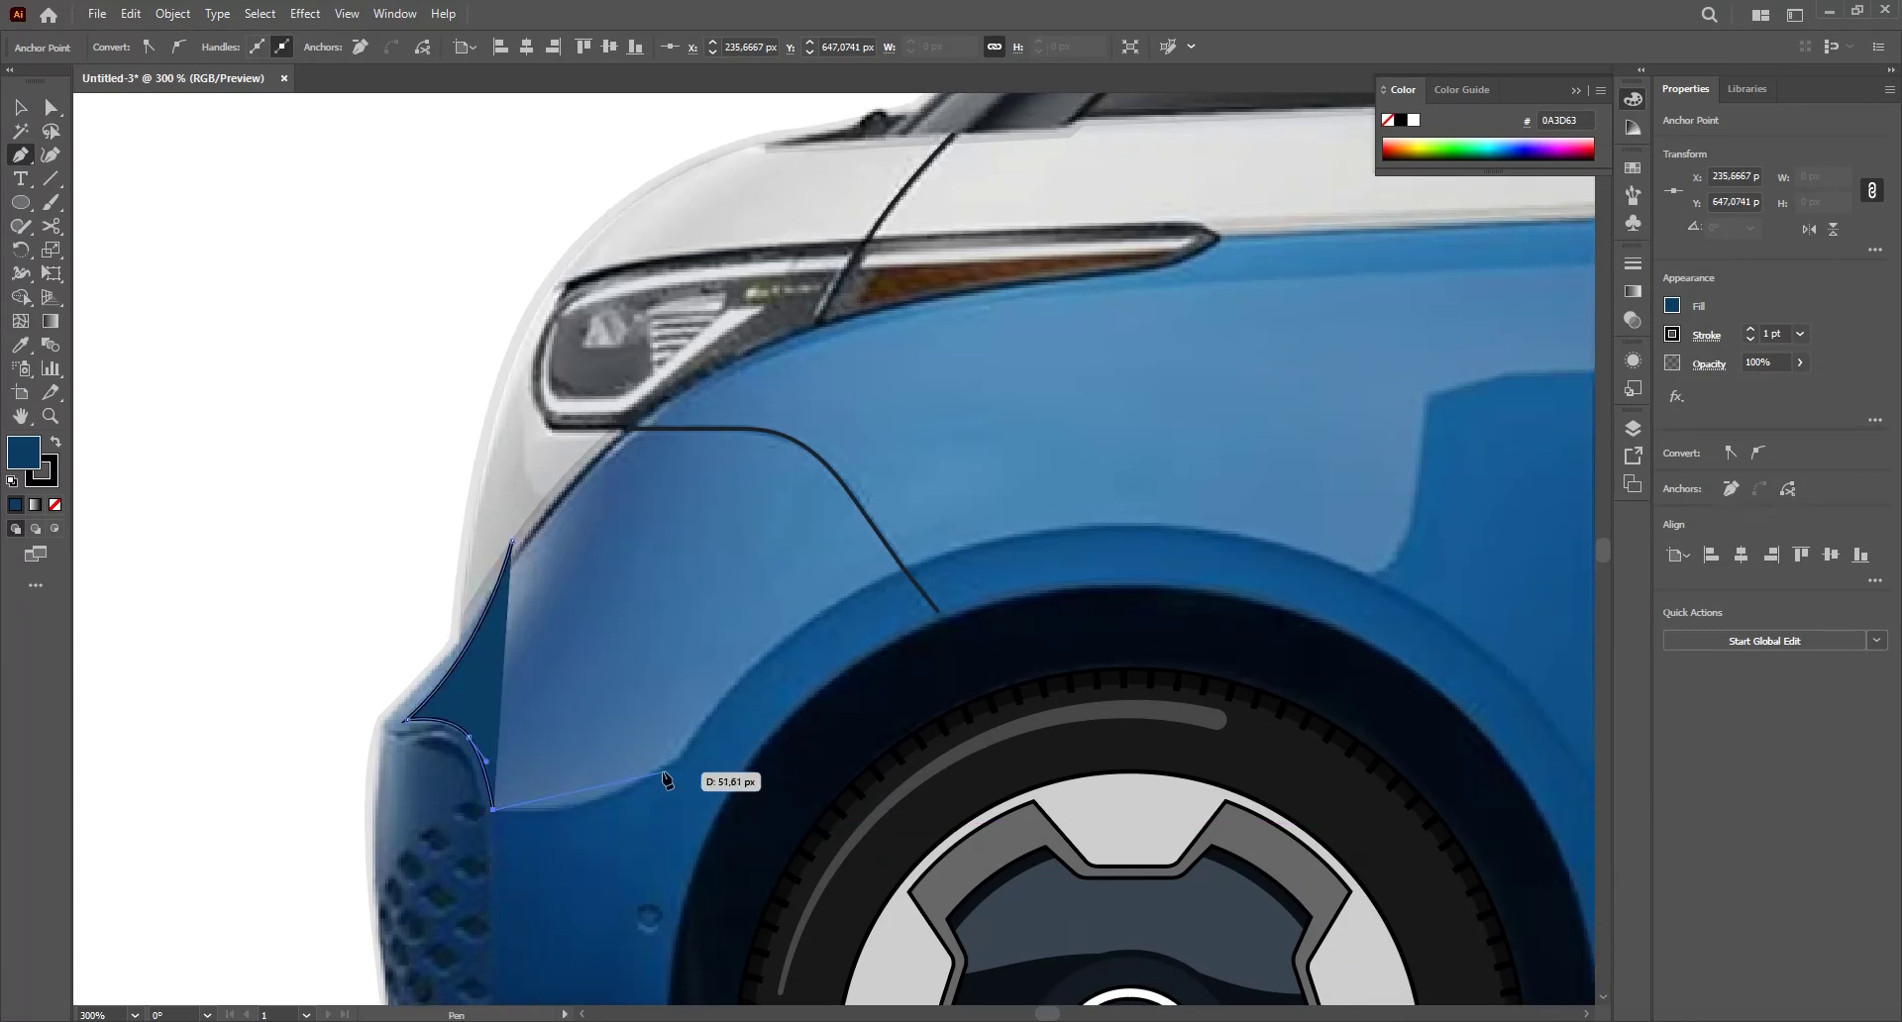
left_click_drag(741, 695, 743, 696)
left_click_drag(743, 695, 606, 763)
left_click_drag(575, 823, 445, 758)
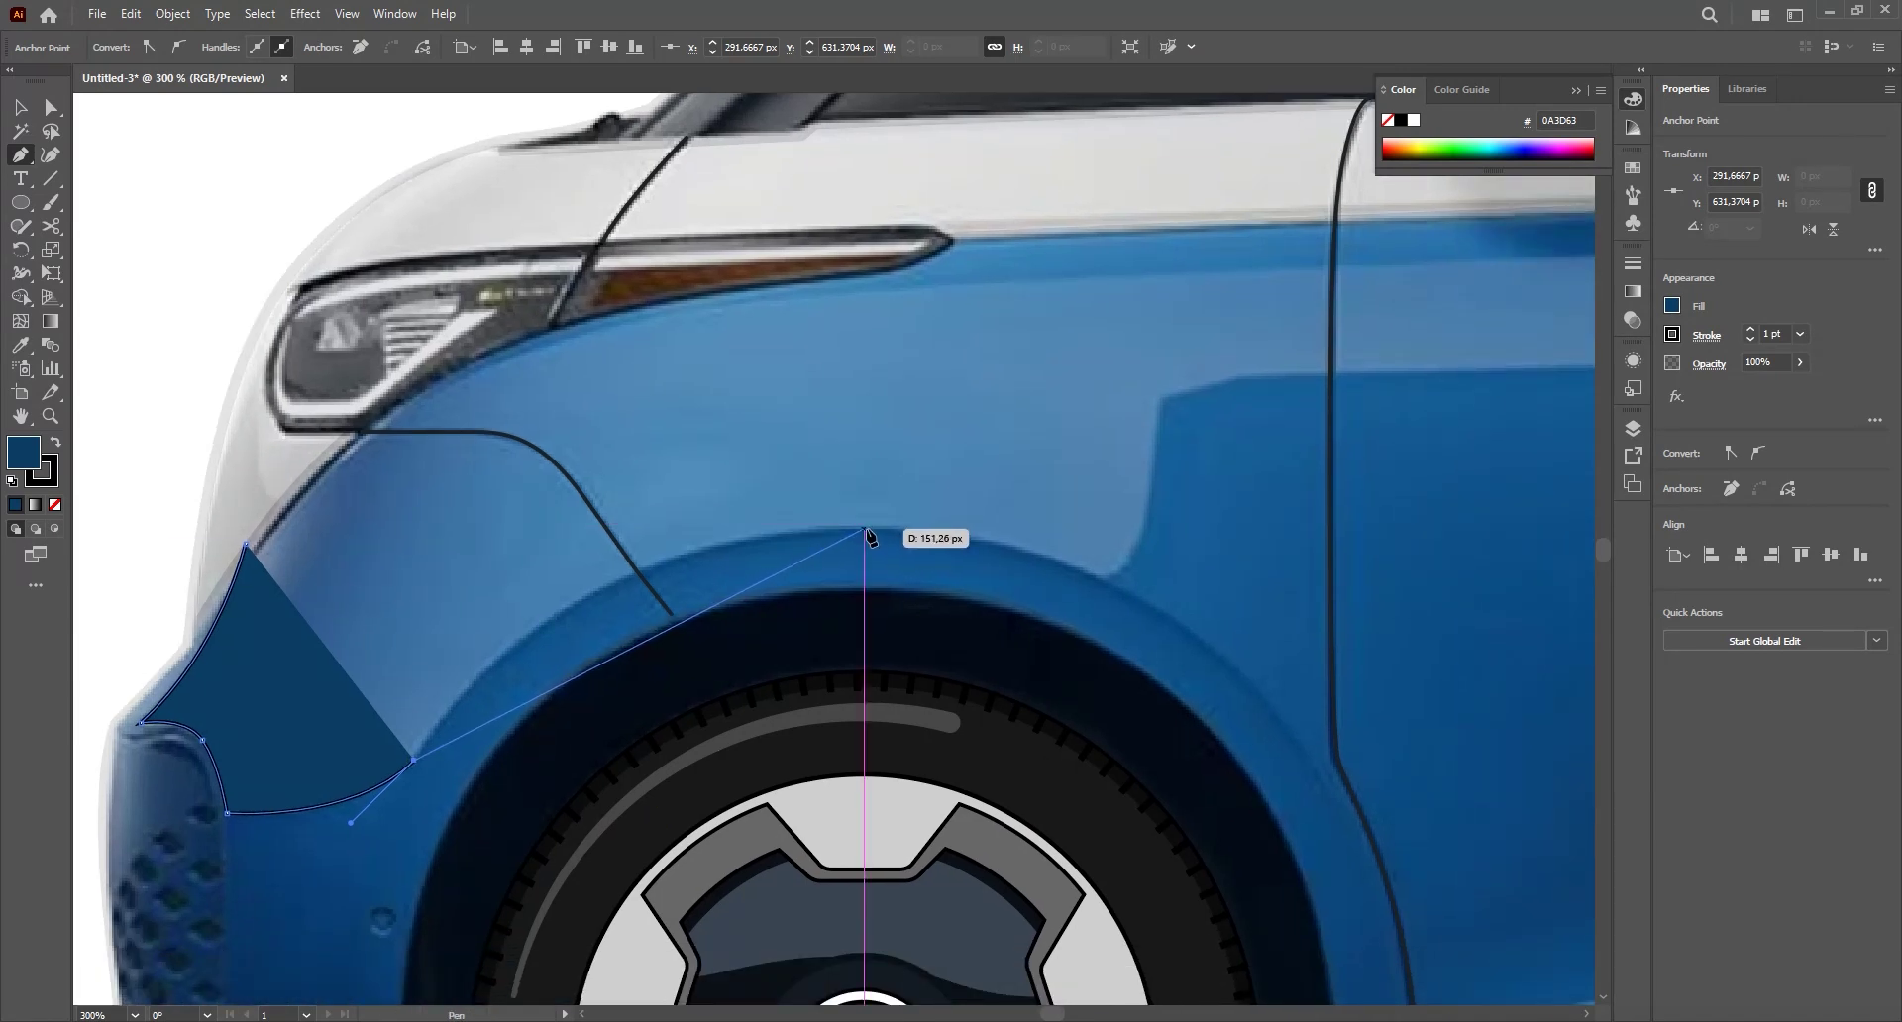
left_click_drag(865, 528, 1196, 518)
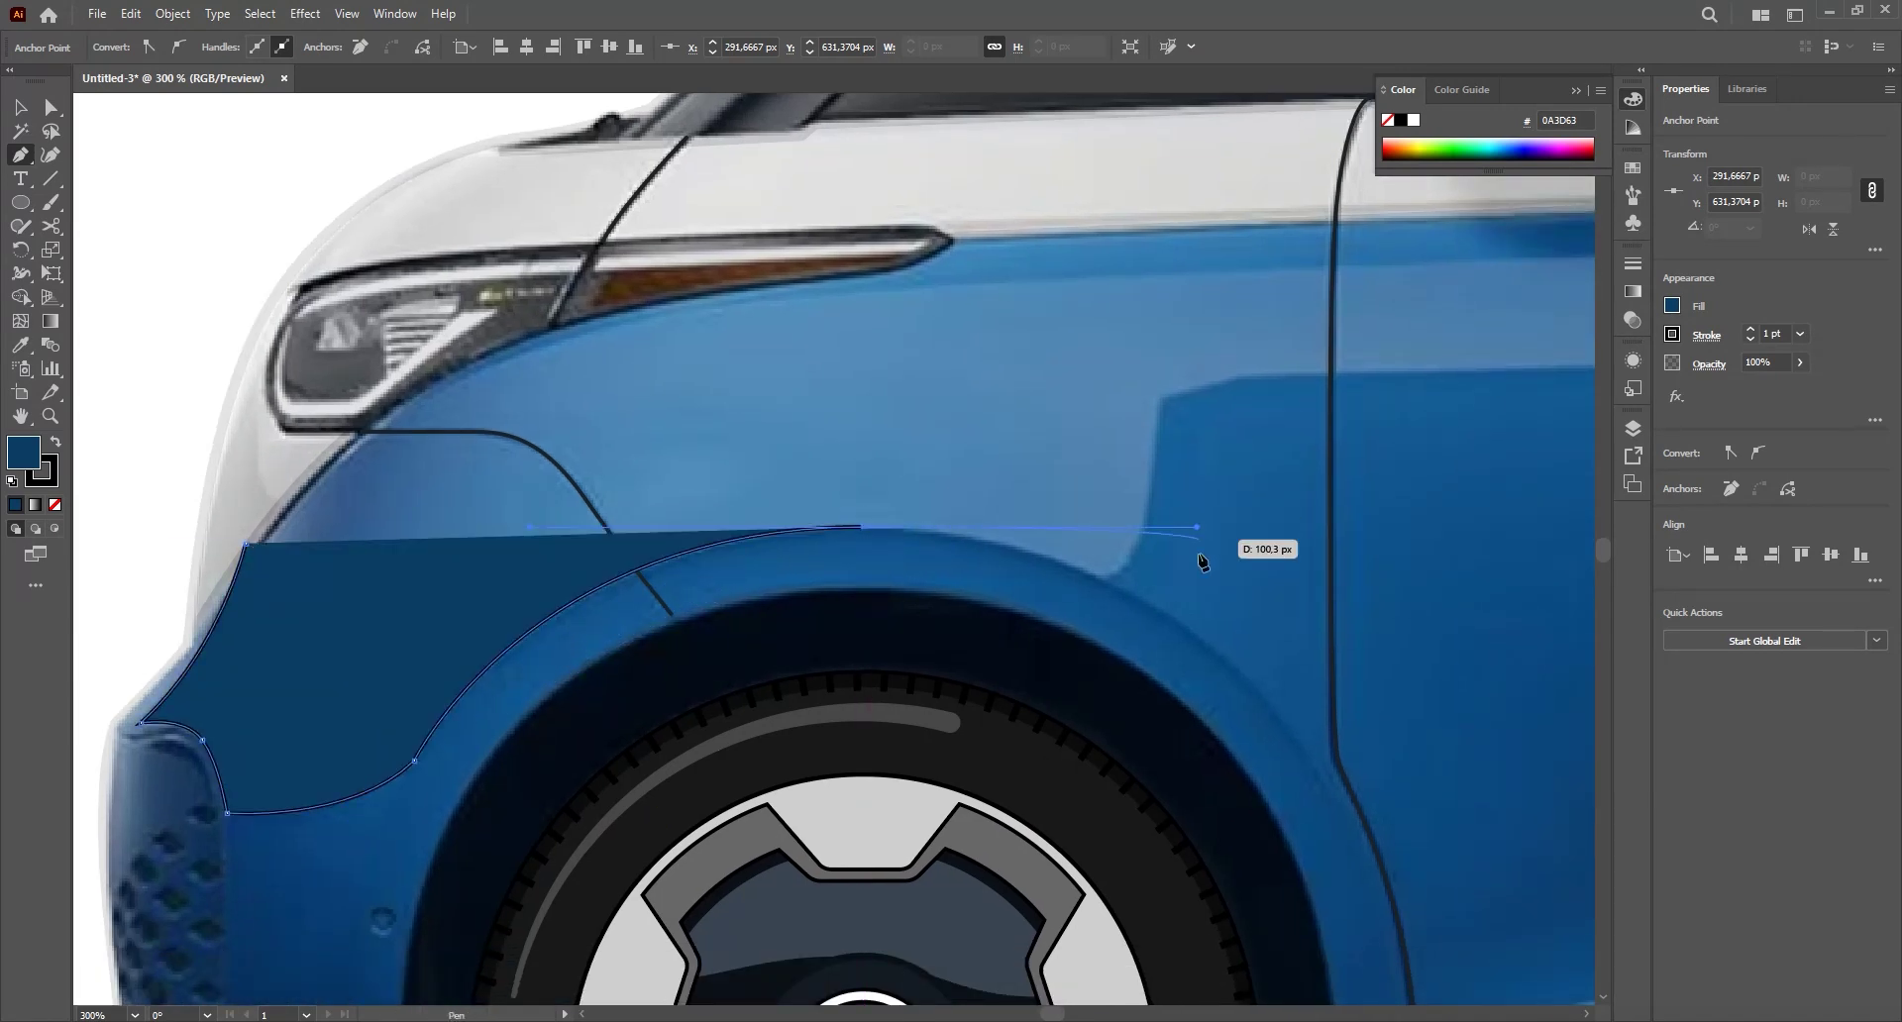
- Trace the reflection down the rear side of the front wheel arch to its lower corner, and shorten the crown's curve handle to fit
left_click_drag(1138, 617, 1012, 683)
left_click_drag(810, 658, 783, 594)
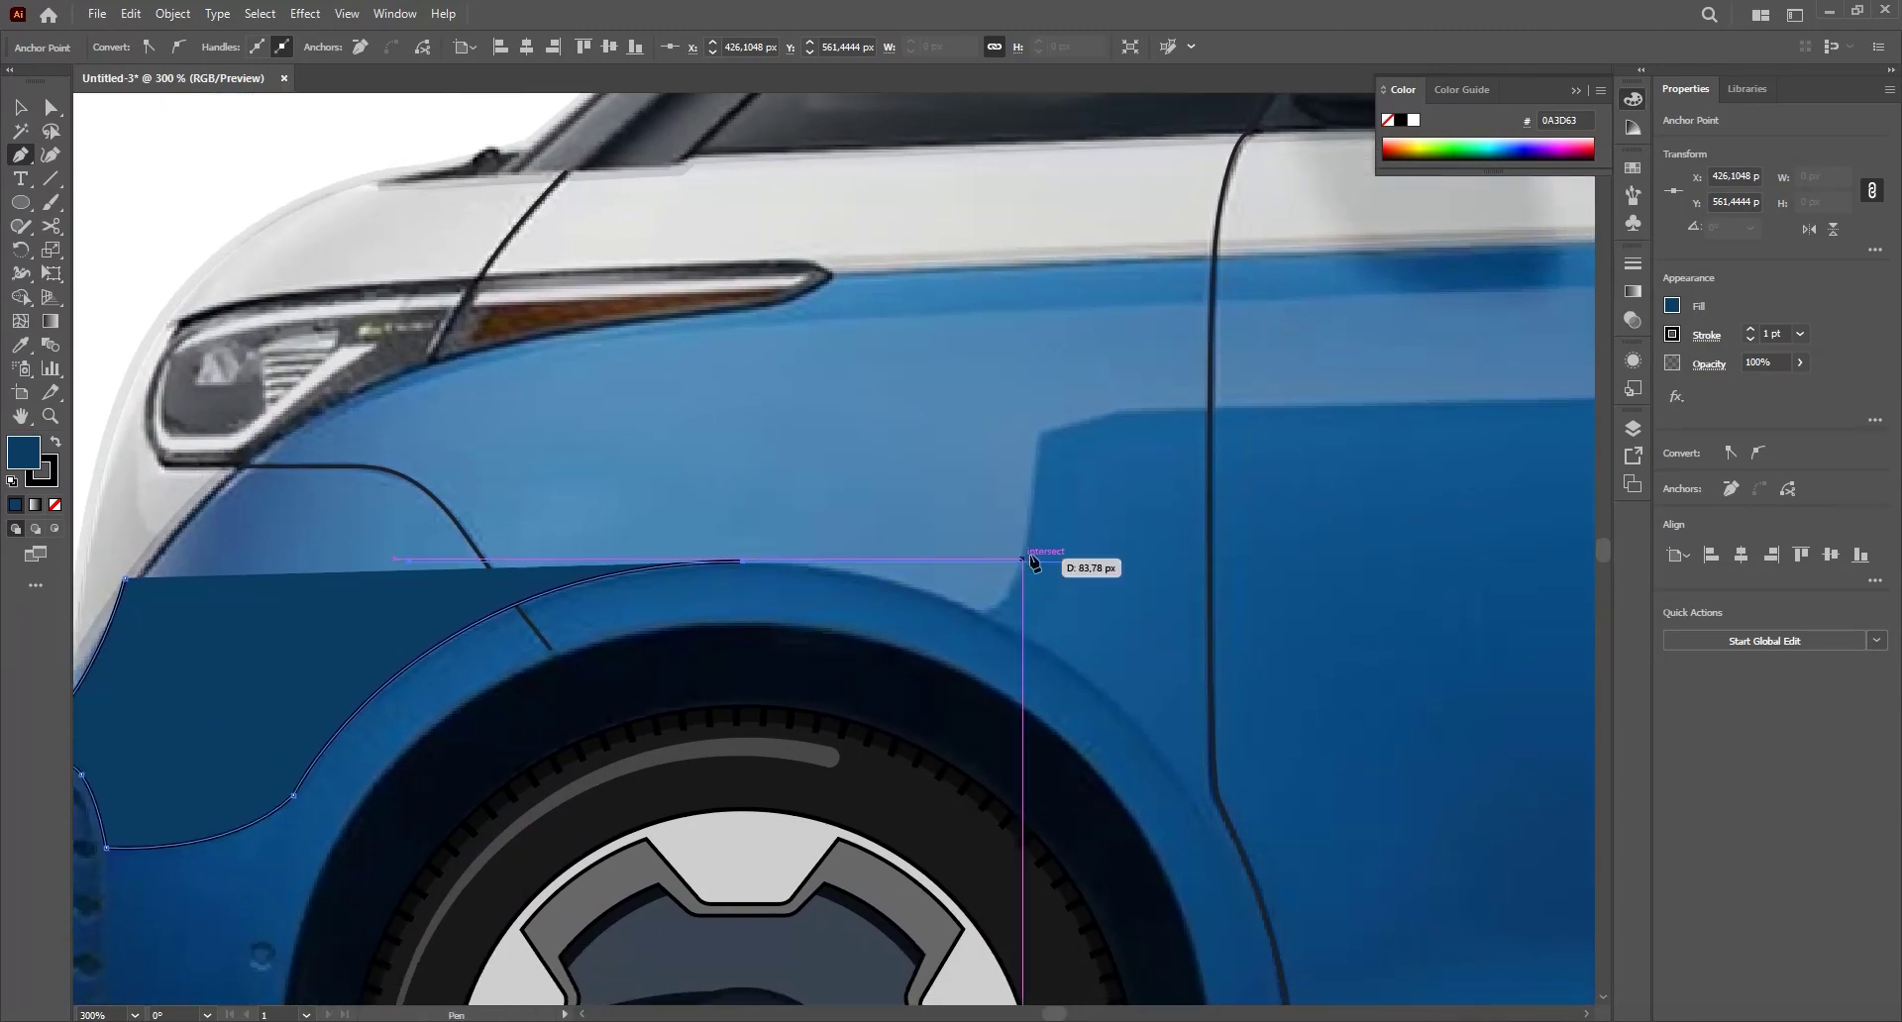
left_click_drag(925, 568, 1031, 631)
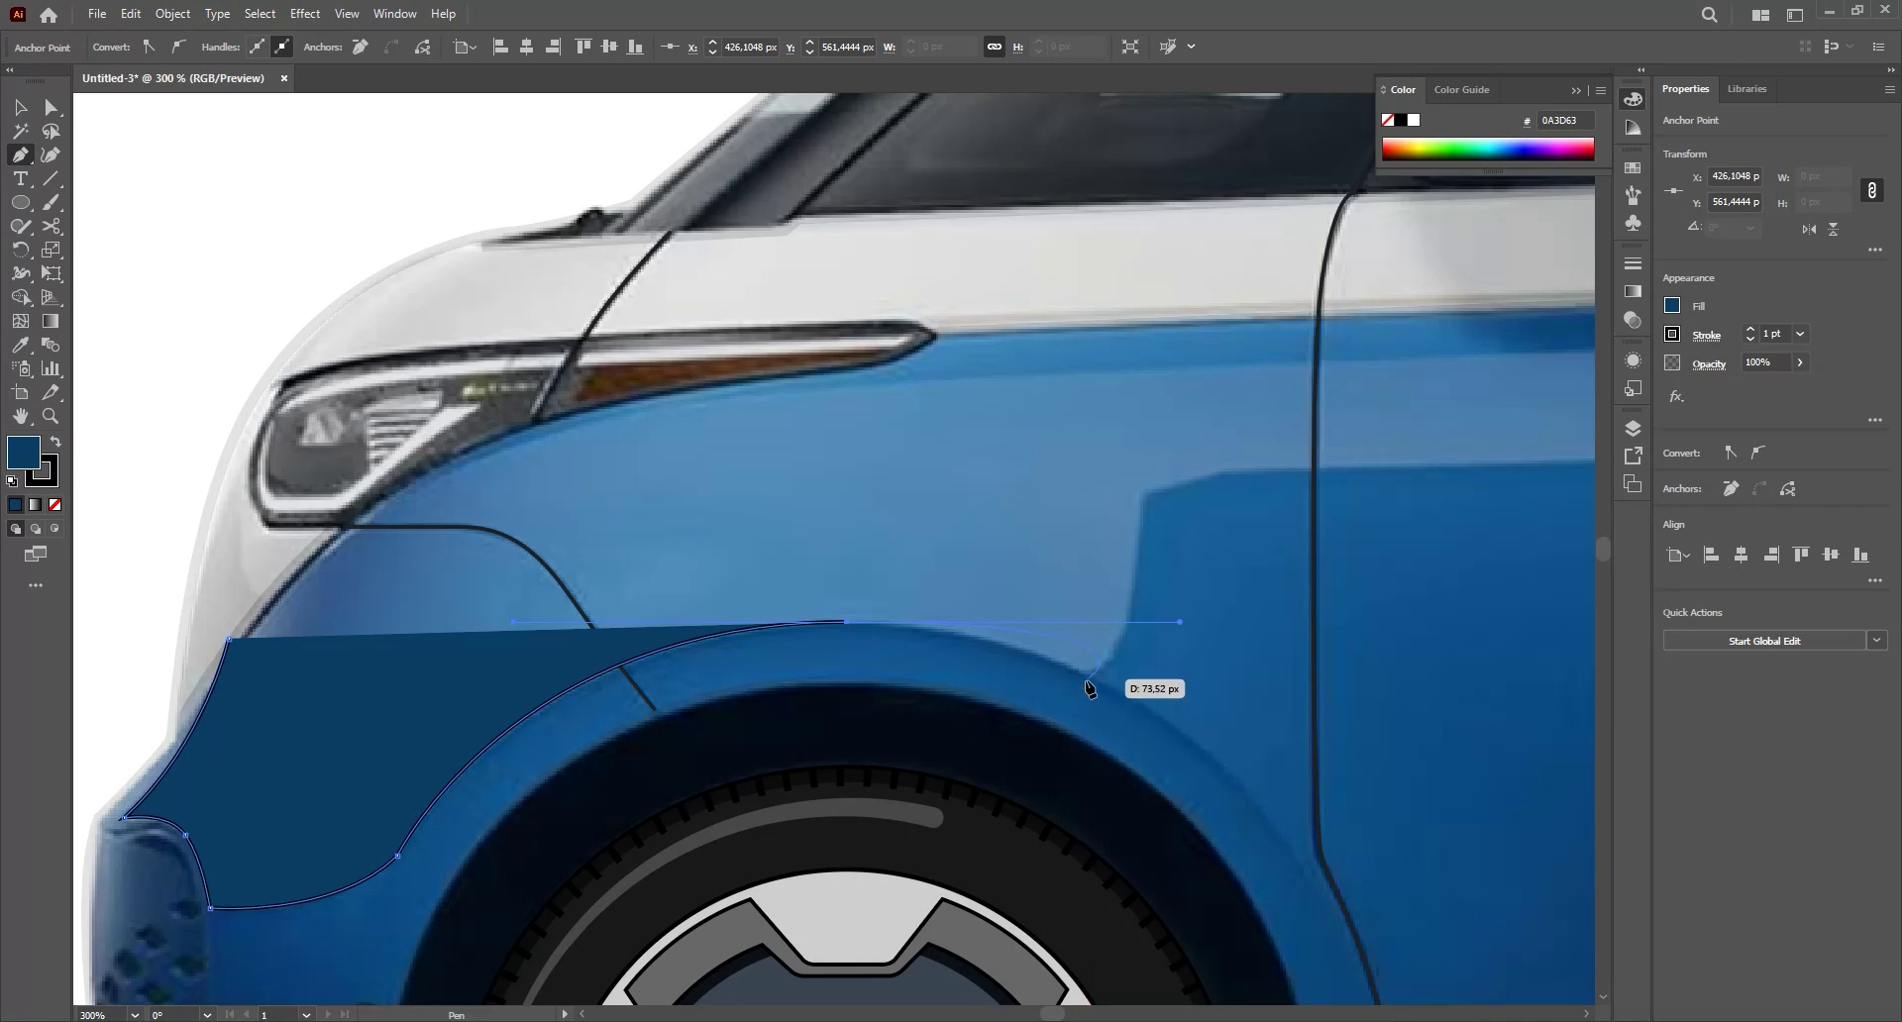
scroll(1092, 685, "up", 2)
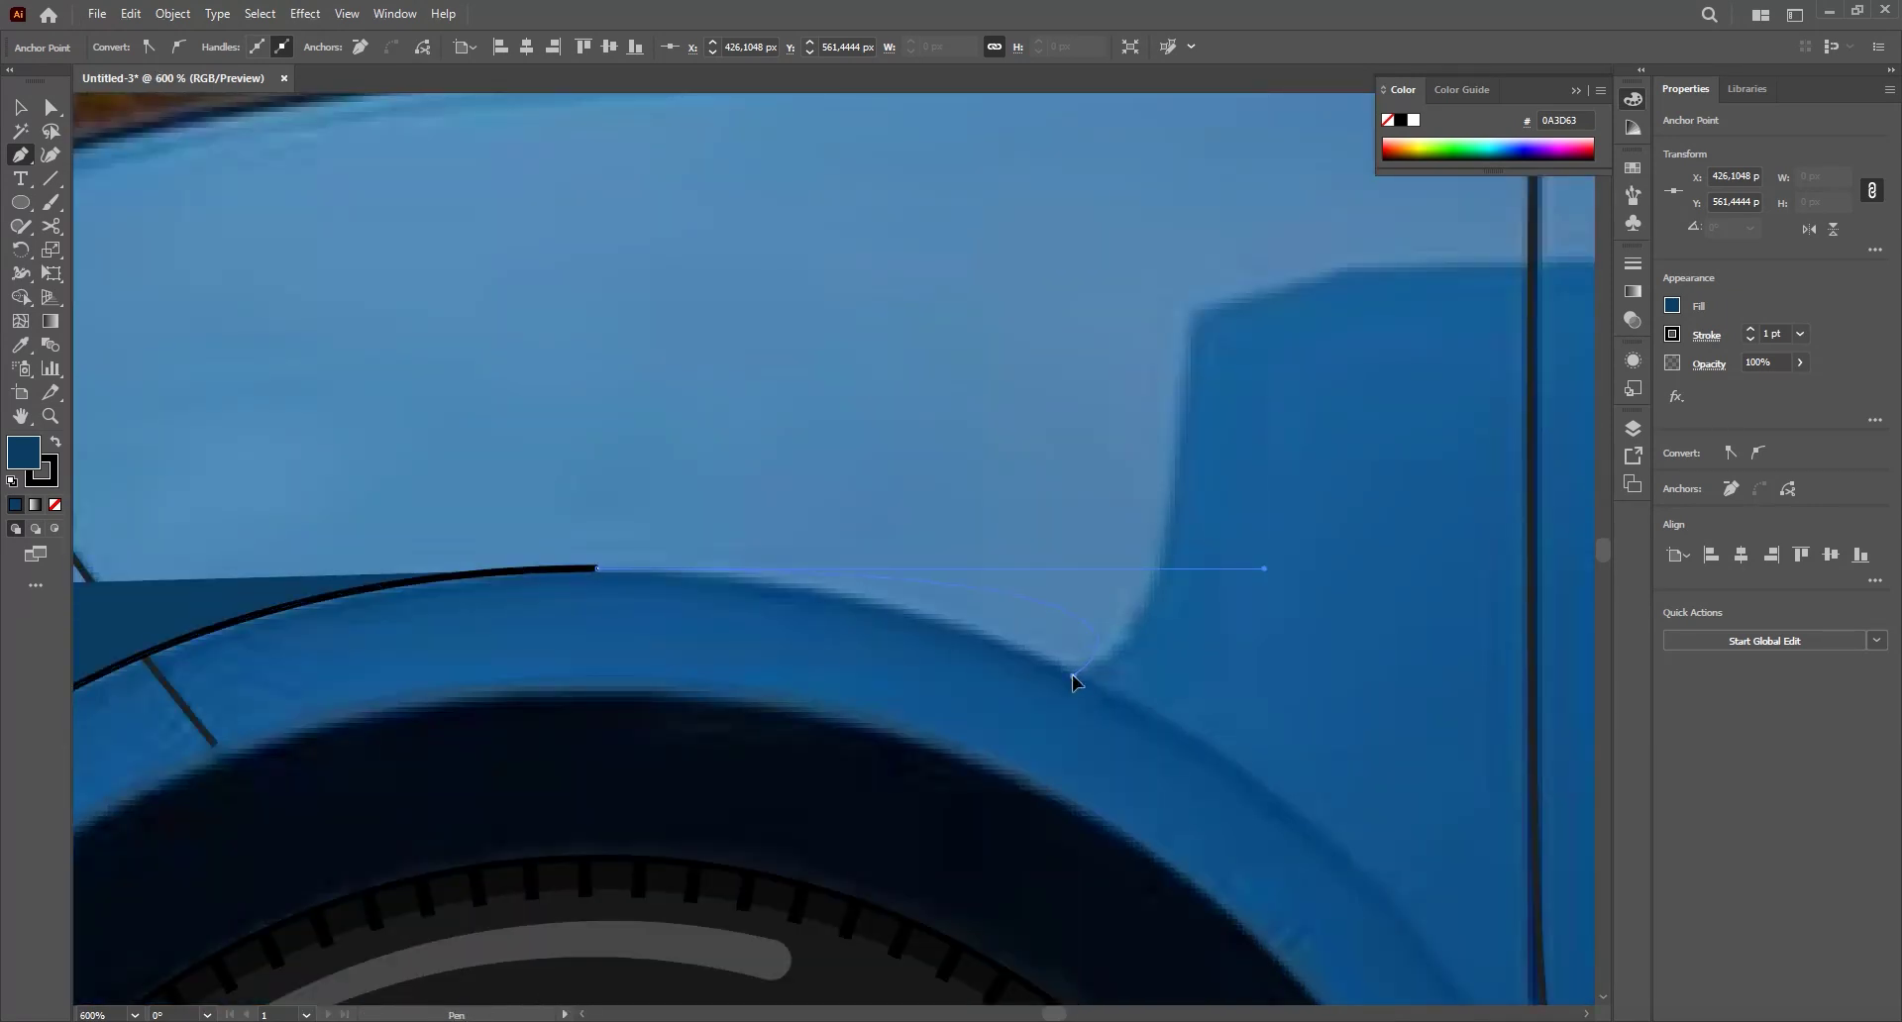
left_click(1073, 677)
left_click_drag(1263, 573, 1261, 570)
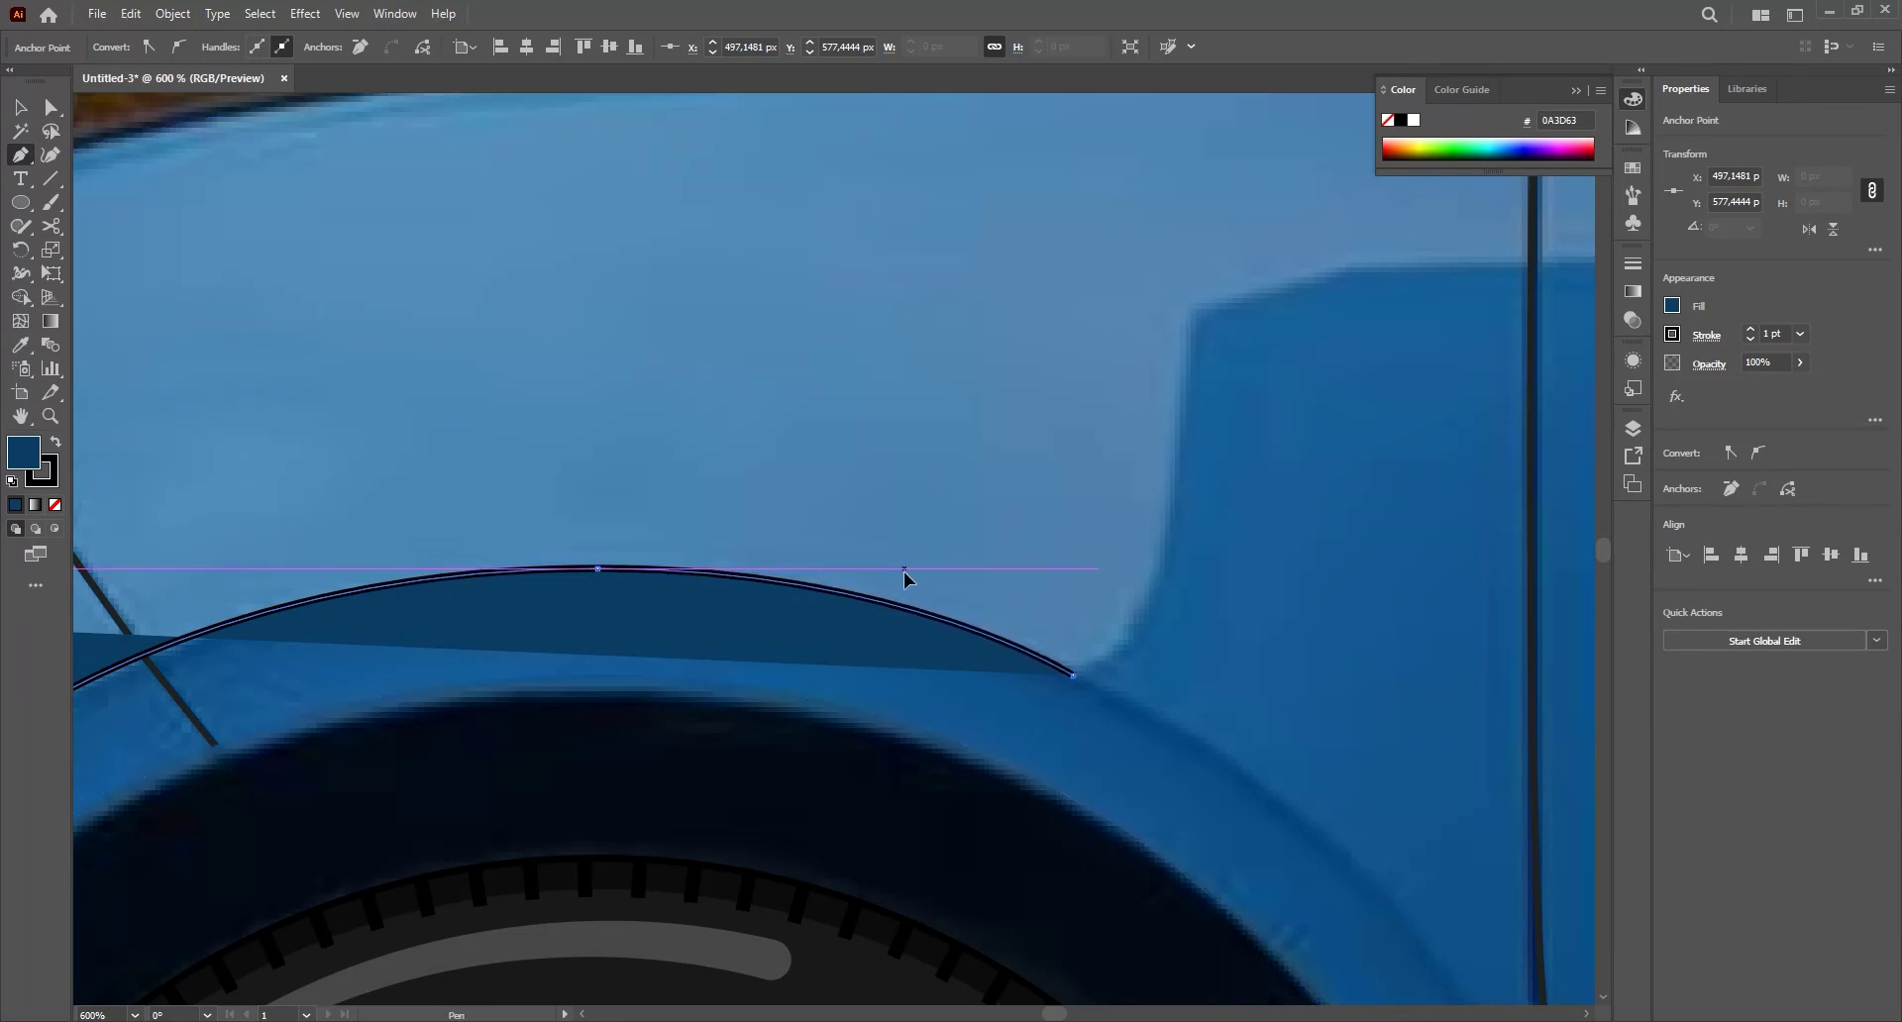
left_click_drag(903, 573, 904, 572)
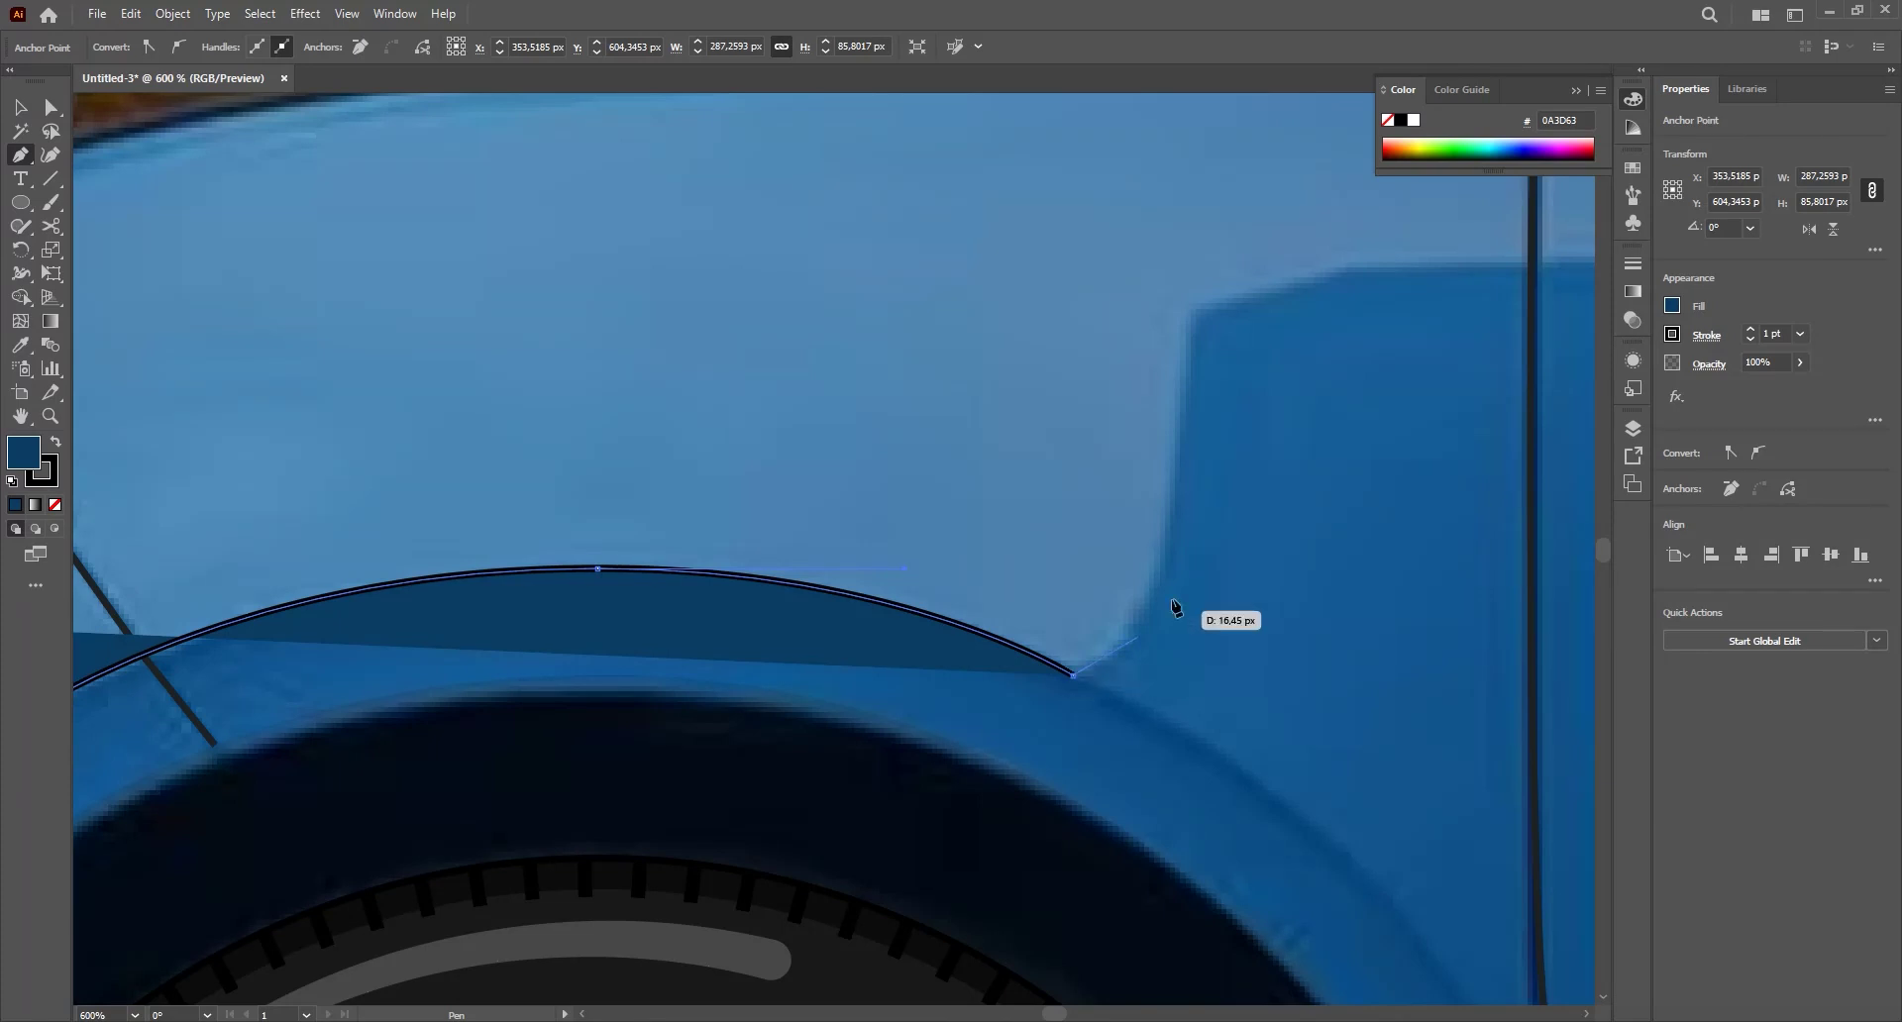
- Trace the reflection's edge up behind the front wheel arch, round its upper corner and continue rearward along the front door
scroll(1176, 572, "down", 1)
left_click_drag(1176, 570, 988, 695)
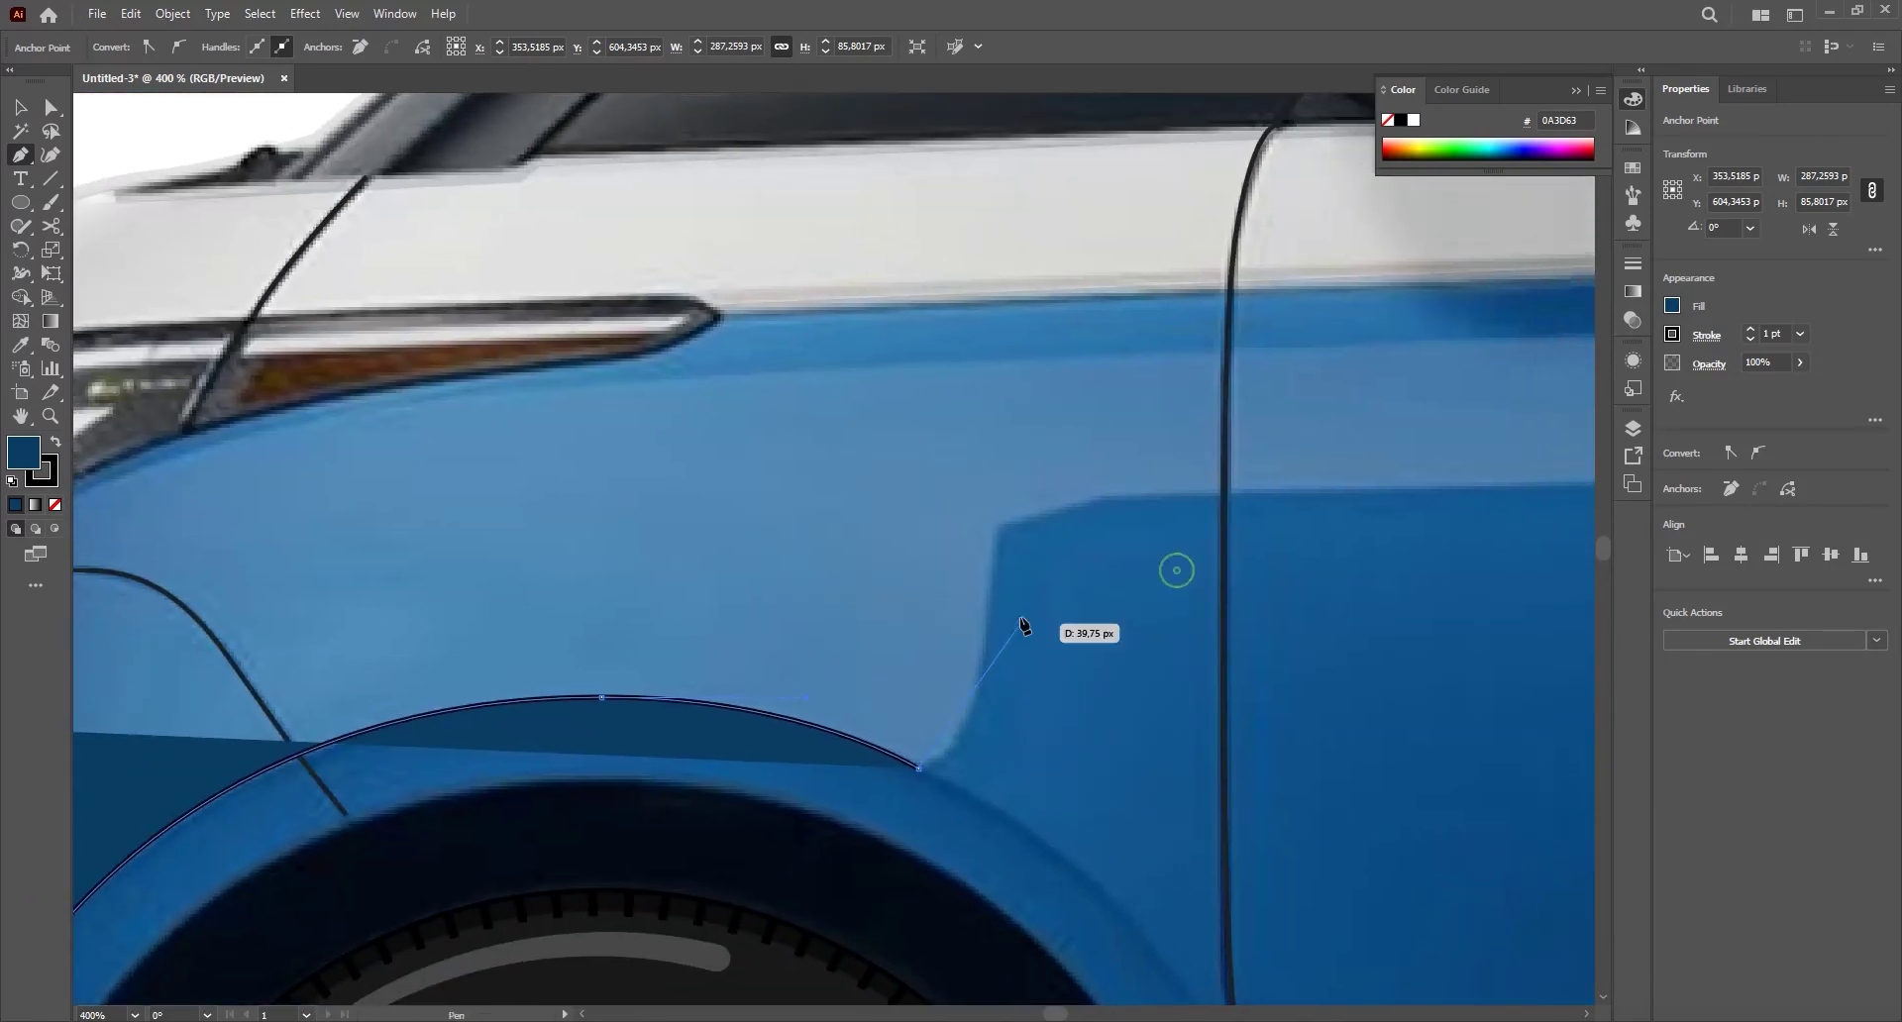
left_click_drag(999, 527, 999, 289)
left_click(999, 530)
left_click_drag(1098, 504, 681, 635)
left_click(684, 632)
left_click_drag(1486, 604, 705, 659)
- Trace the reflection's edge up to the door handles and curve it beneath both handle recesses
scroll(929, 662, "up", 1)
left_click(927, 656)
left_click_drag(1153, 695, 1351, 693)
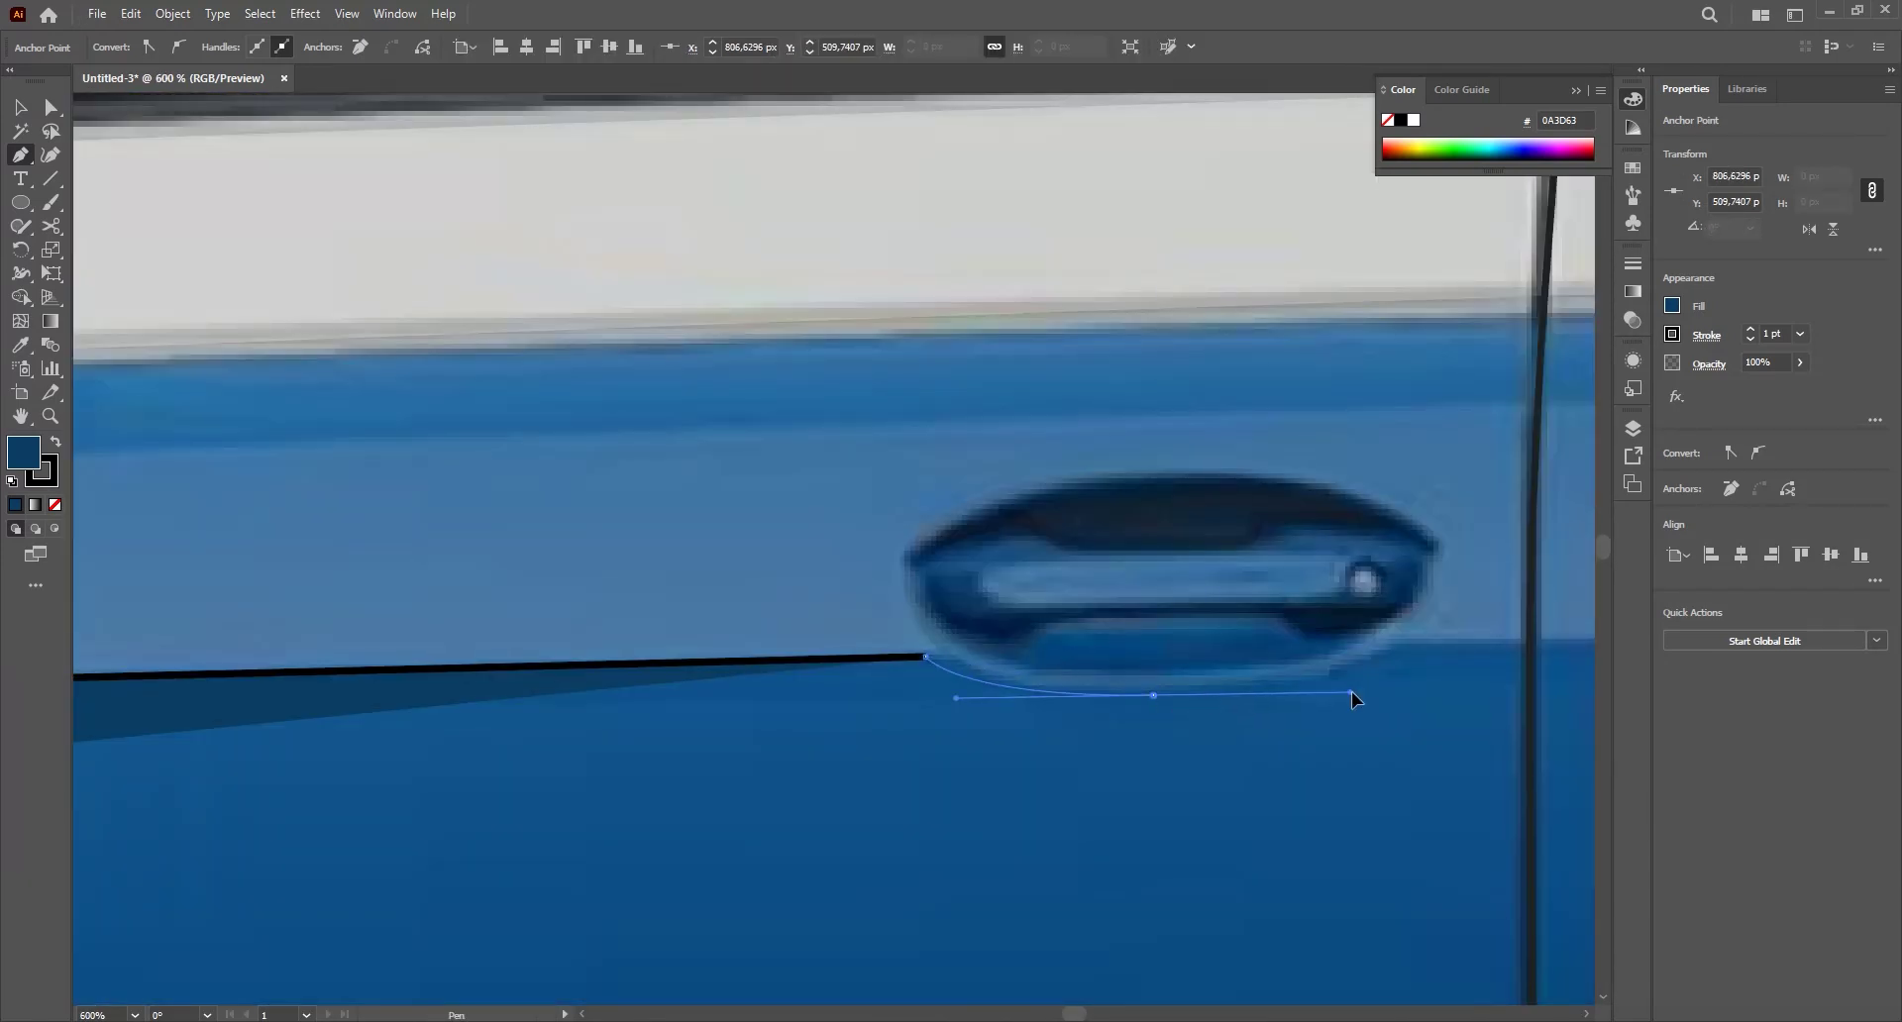
left_click(1396, 645)
left_click_drag(1486, 644, 727, 678)
left_click(755, 688)
left_click_drag(993, 730, 1193, 721)
left_click(1234, 684)
- Trace the reflection past the rear door seam, around its rounded end and down to the front of the rear wheel arch
scroll(1235, 684, "down", 2)
left_click(819, 658)
left_click_drag(1022, 693, 1035, 725)
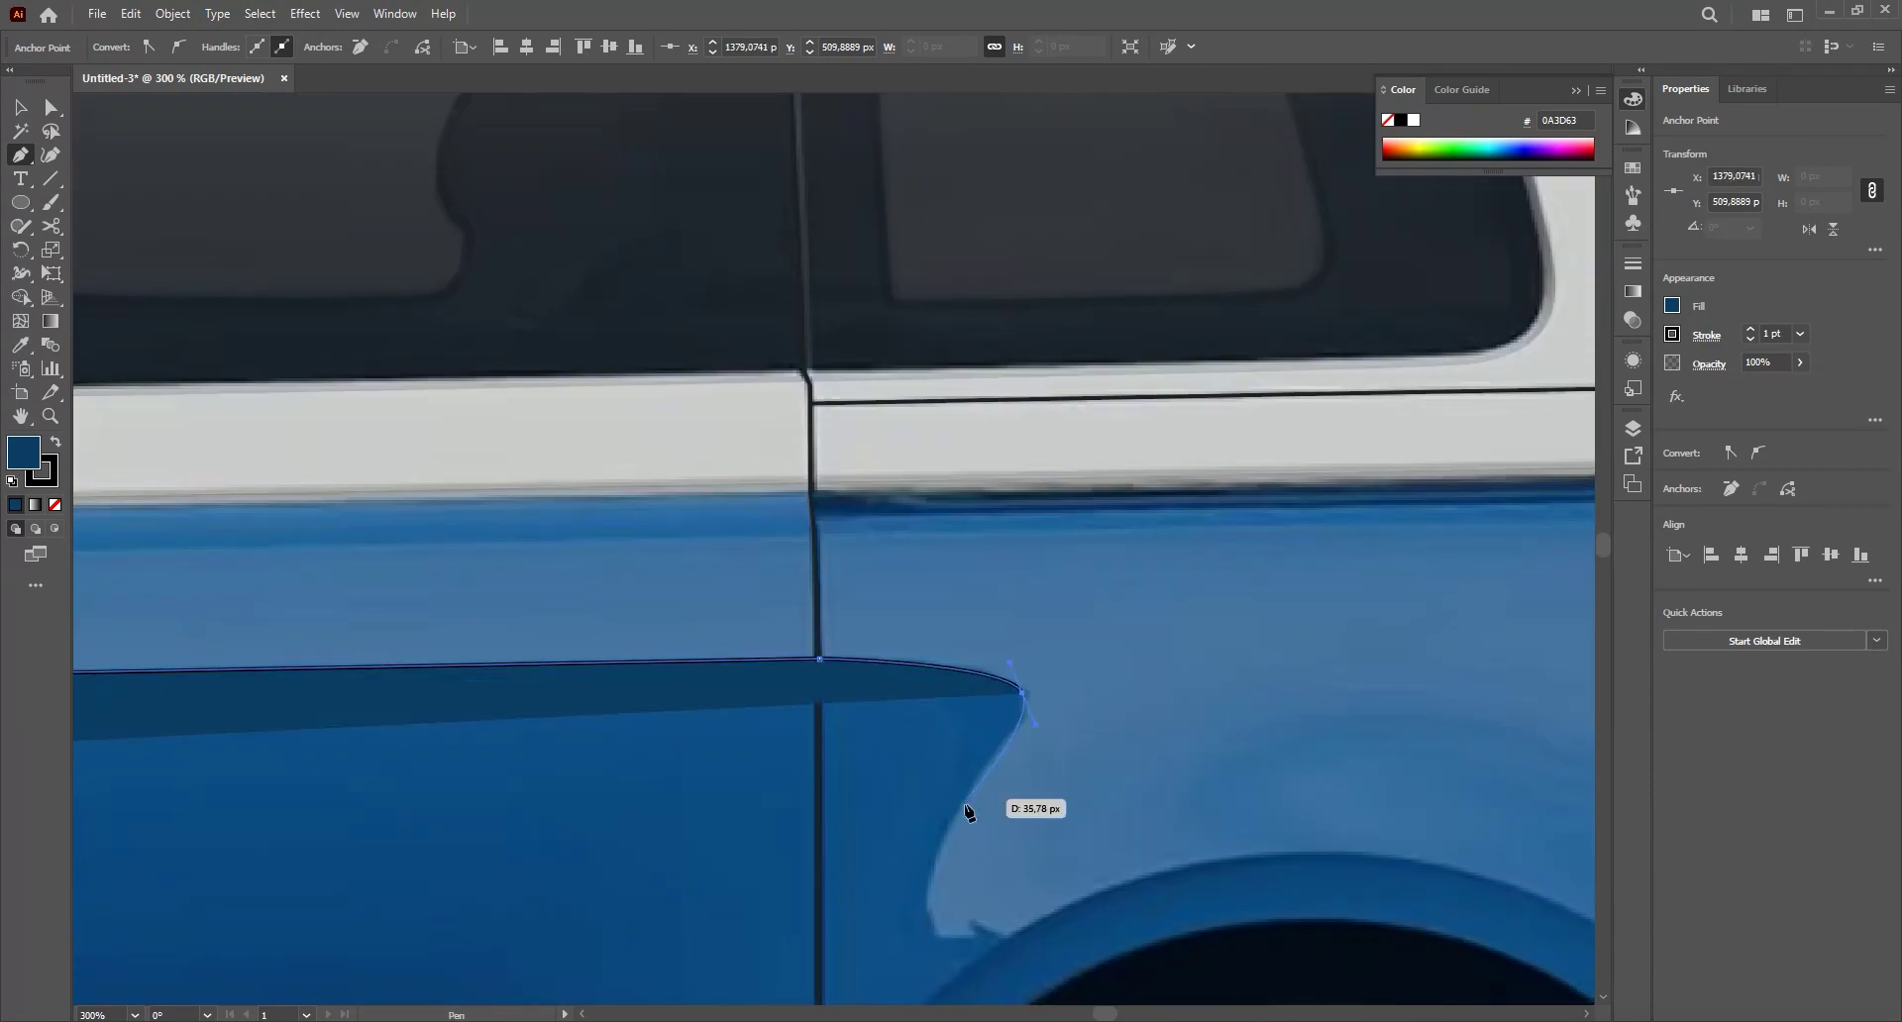
left_click_drag(966, 803, 948, 837)
left_click_drag(926, 892, 930, 917)
left_click(1003, 858)
left_click_drag(1006, 860, 650, 695)
- Trace the reflection over the rear wheel arch, down its far side and back up across the rear quarter to the tail light
left_click_drag(942, 599, 1102, 594)
left_click_drag(1228, 753, 858, 503)
left_click_drag(1036, 585, 1152, 765)
left_click(1085, 607)
left_click(1147, 571)
left_click_drag(1017, 517, 795, 352)
left_click(1029, 461)
left_click_drag(936, 468, 1026, 478)
left_click(1110, 486)
left_click(1104, 399)
- Close the reflection path roughly above the blue area, from the tail light past the windows and hood to its starting point
scroll(1104, 399, "down", 3)
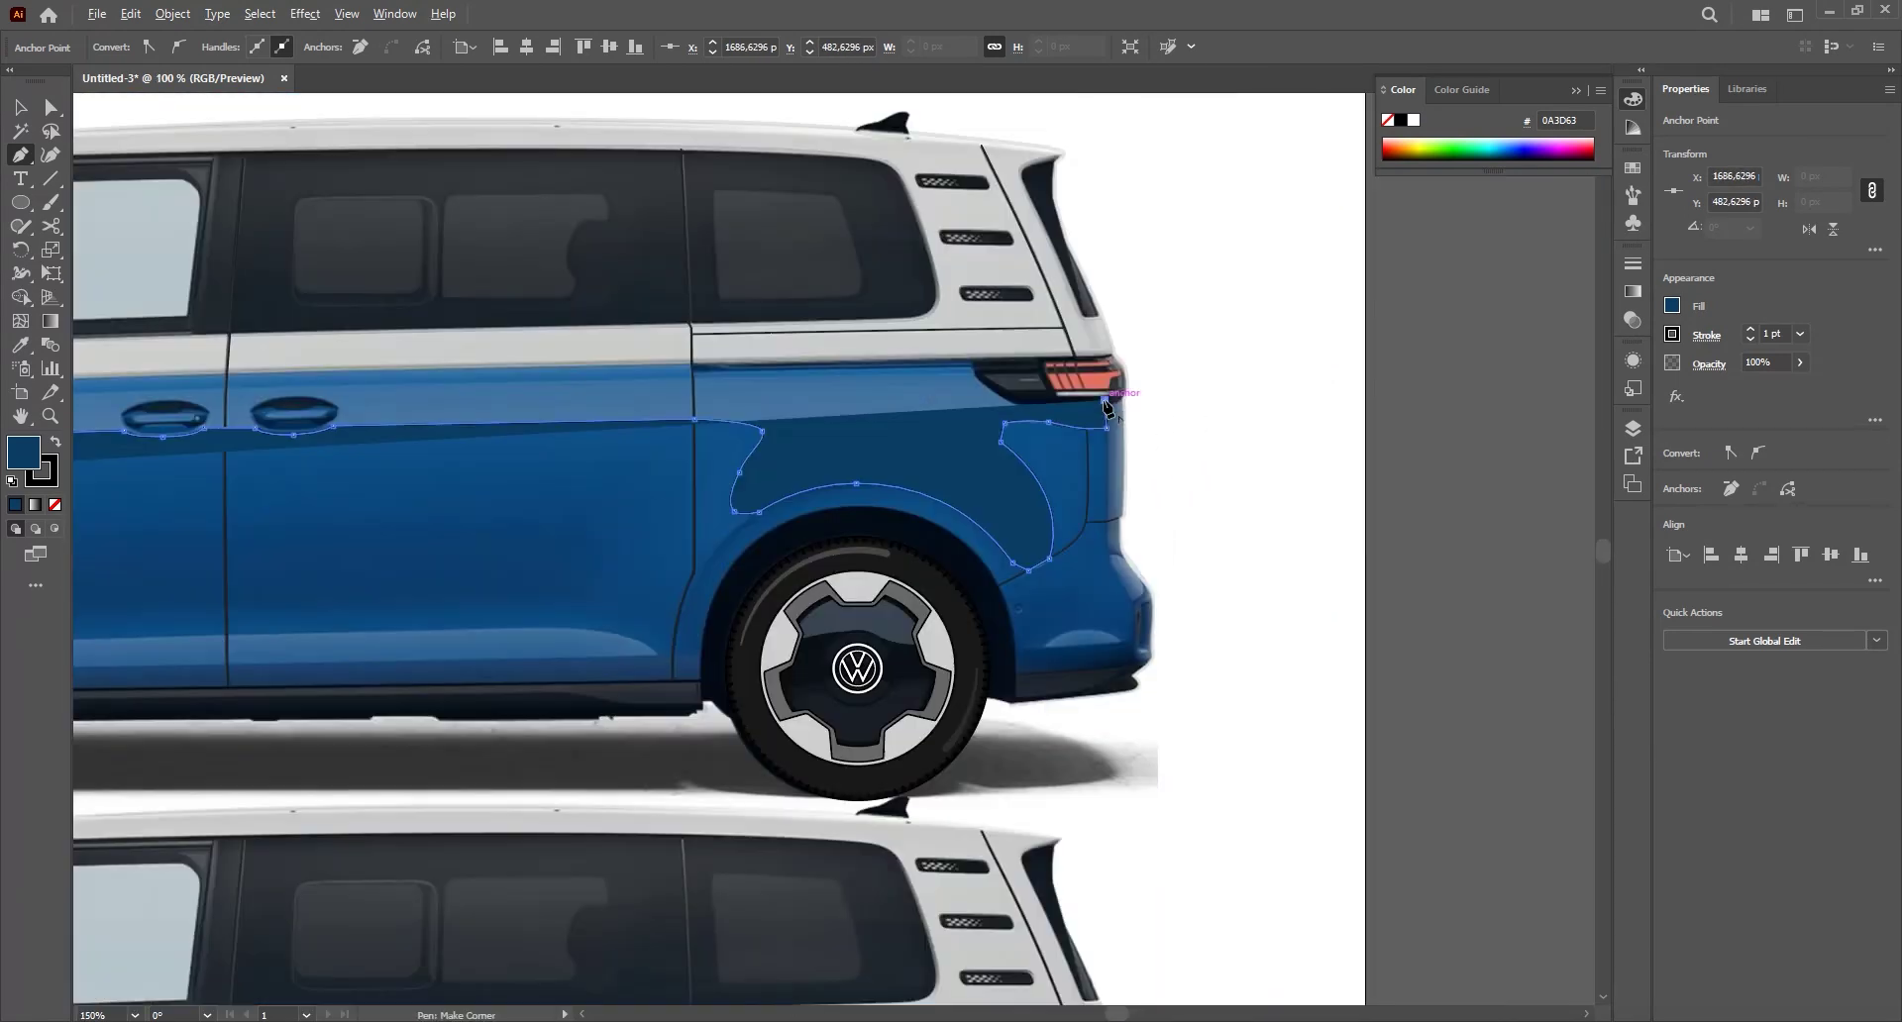
left_click_drag(240, 269, 1018, 488)
left_click(709, 542)
left_click_drag(486, 593, 610, 556)
left_click(538, 581)
left_click(552, 646)
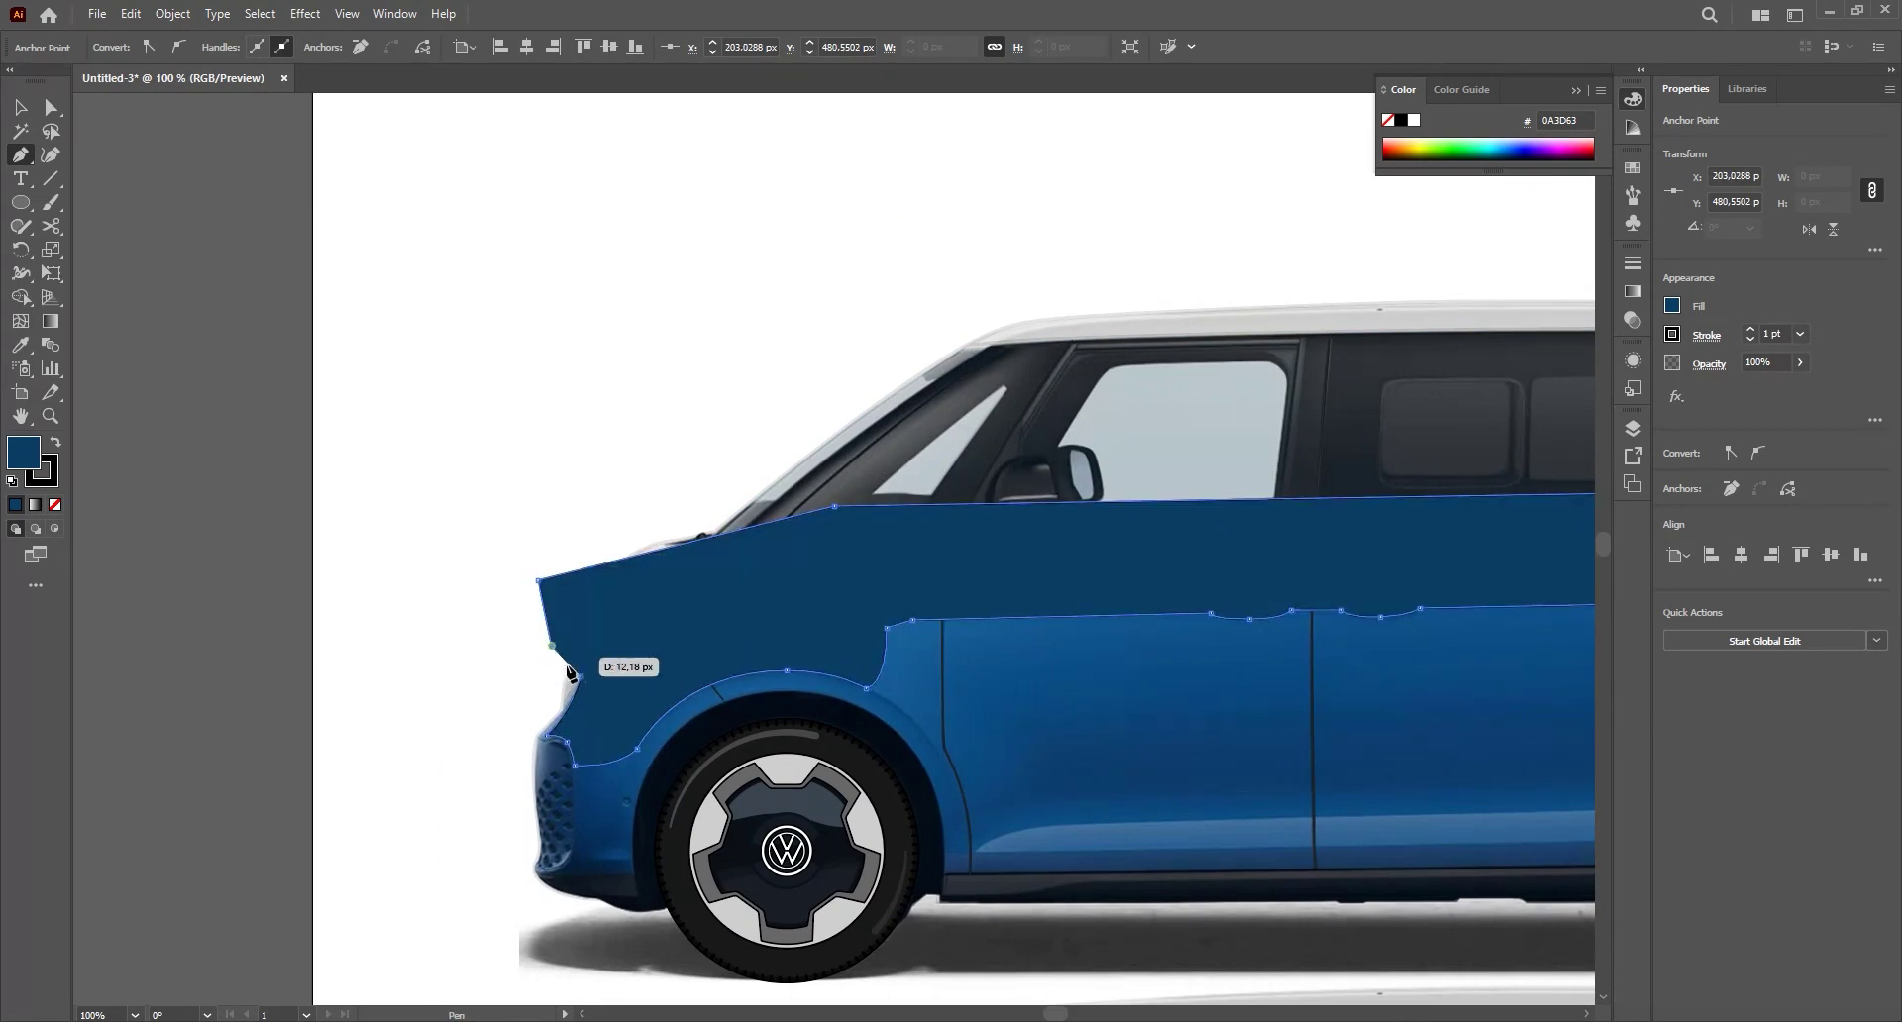
left_click(581, 678)
- Intersect the reflection shape with a front copy of the lower blue body shape, keeping only their overlap
key("v")
left_click(431, 464)
key("a")
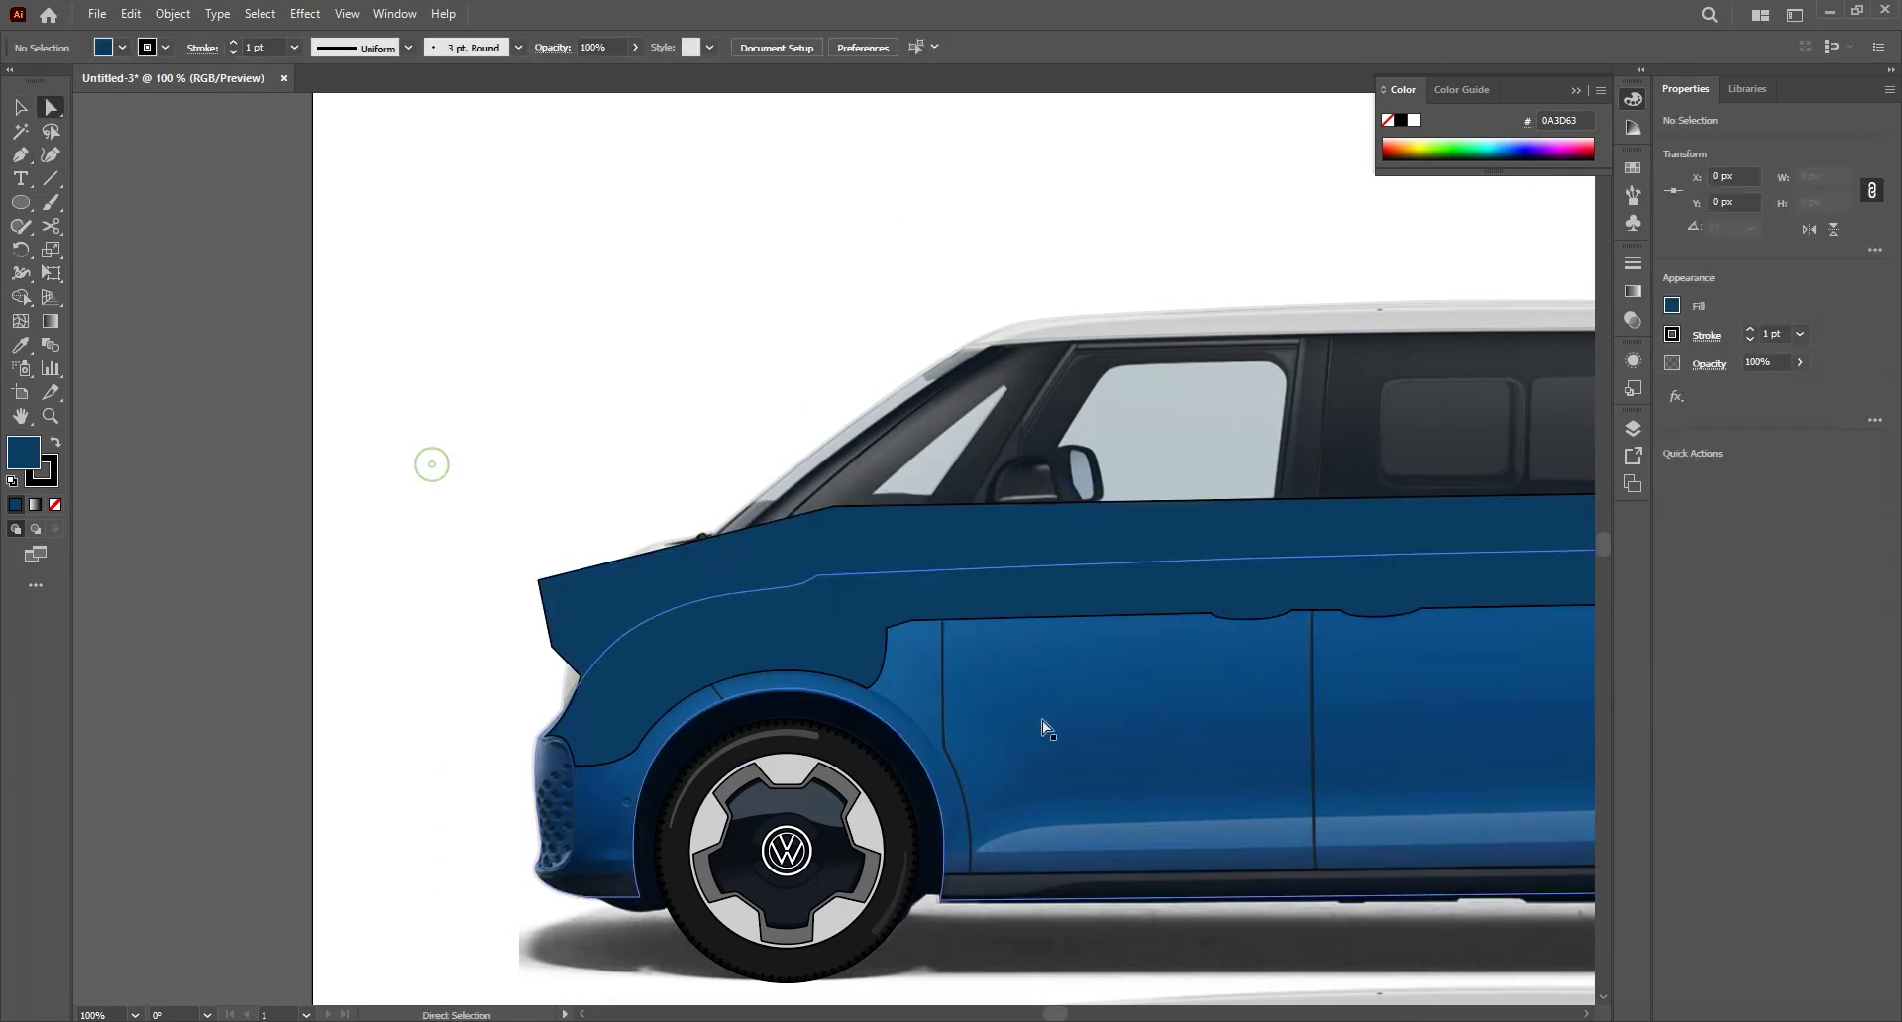
left_click_drag(1225, 755, 997, 682)
left_click(906, 584)
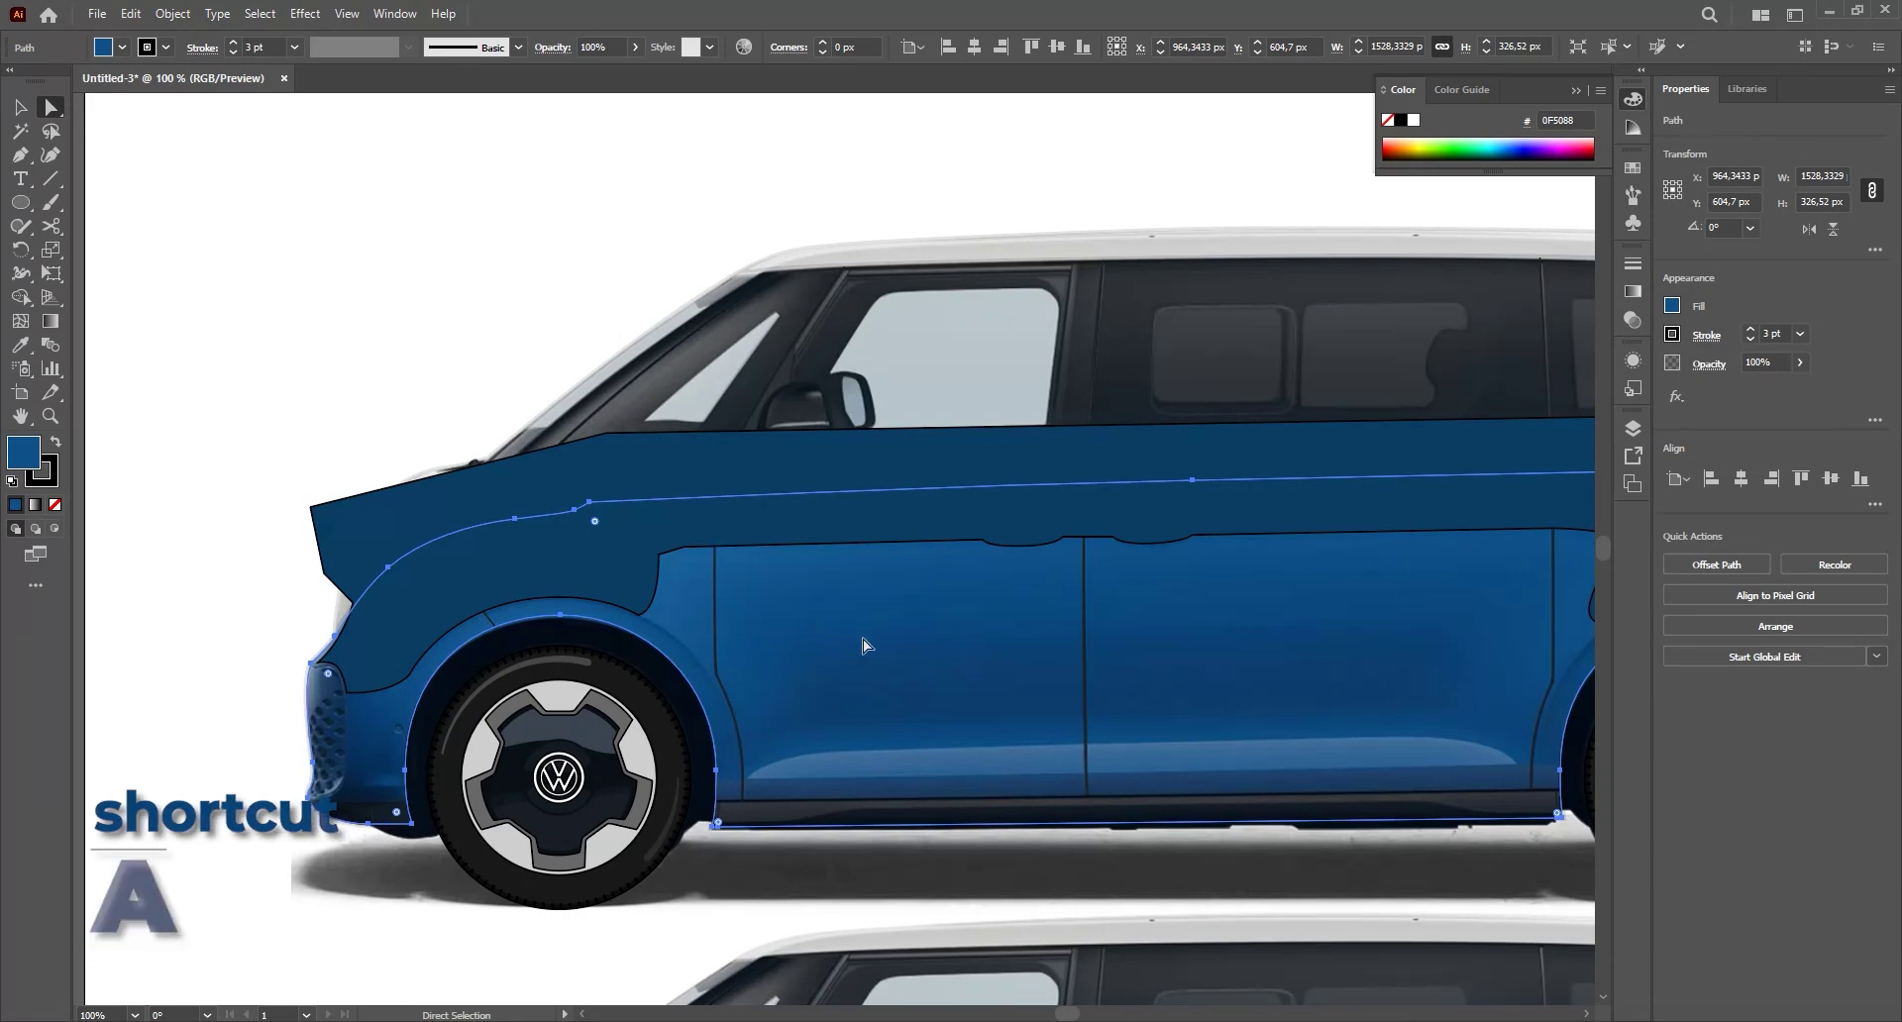
key("v")
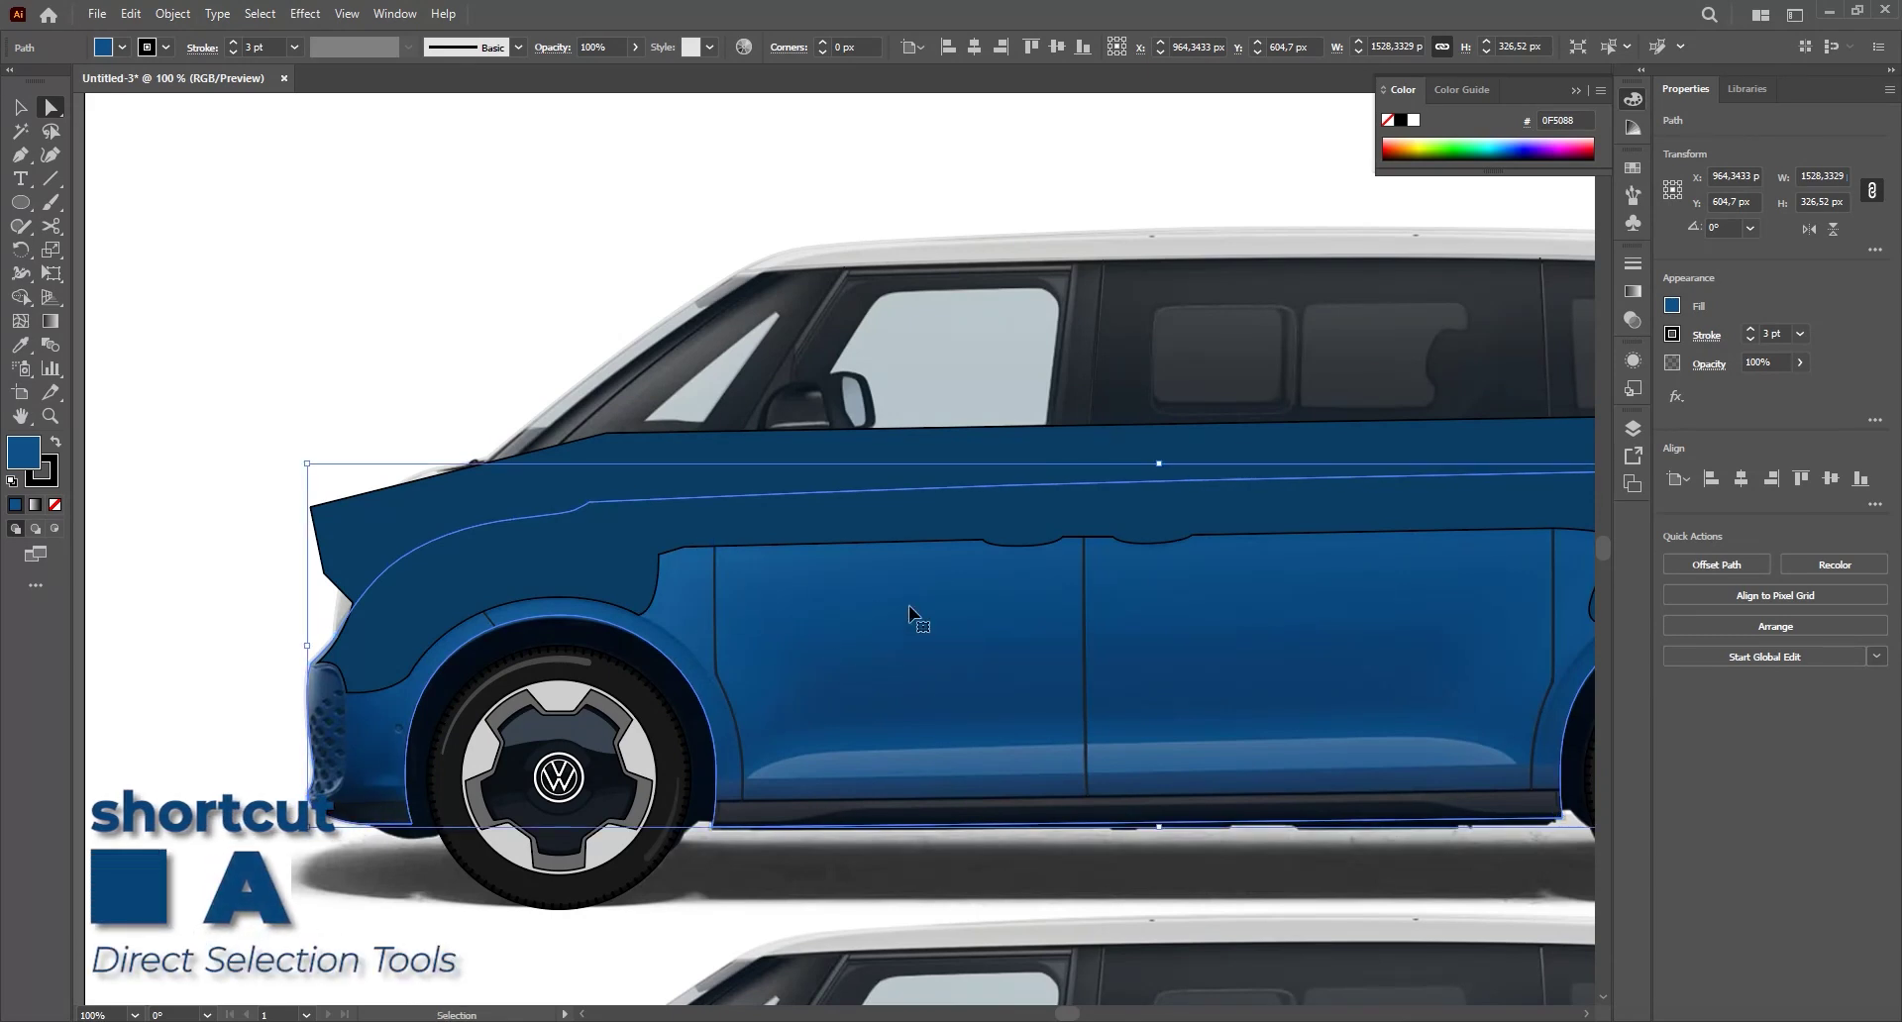
key("ctrl+shift+]")
left_click(762, 478, "shift")
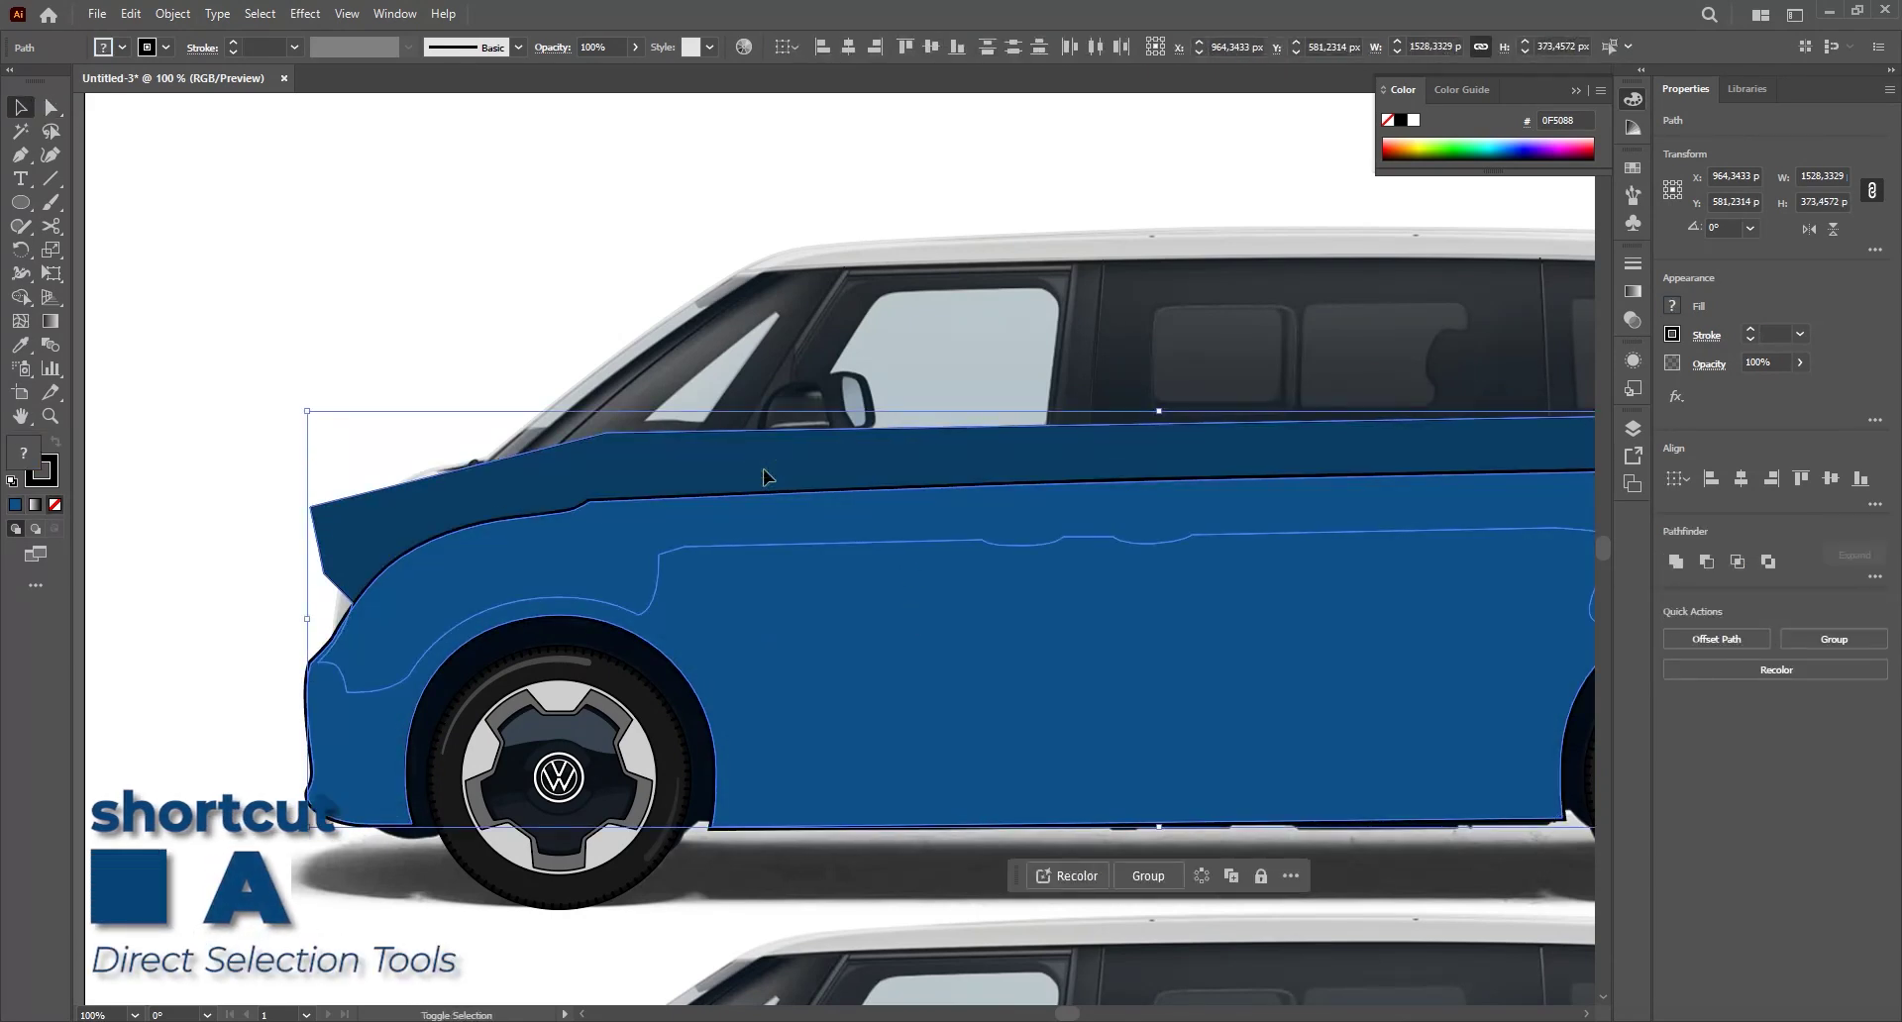
key("Delete")
left_click(1077, 543)
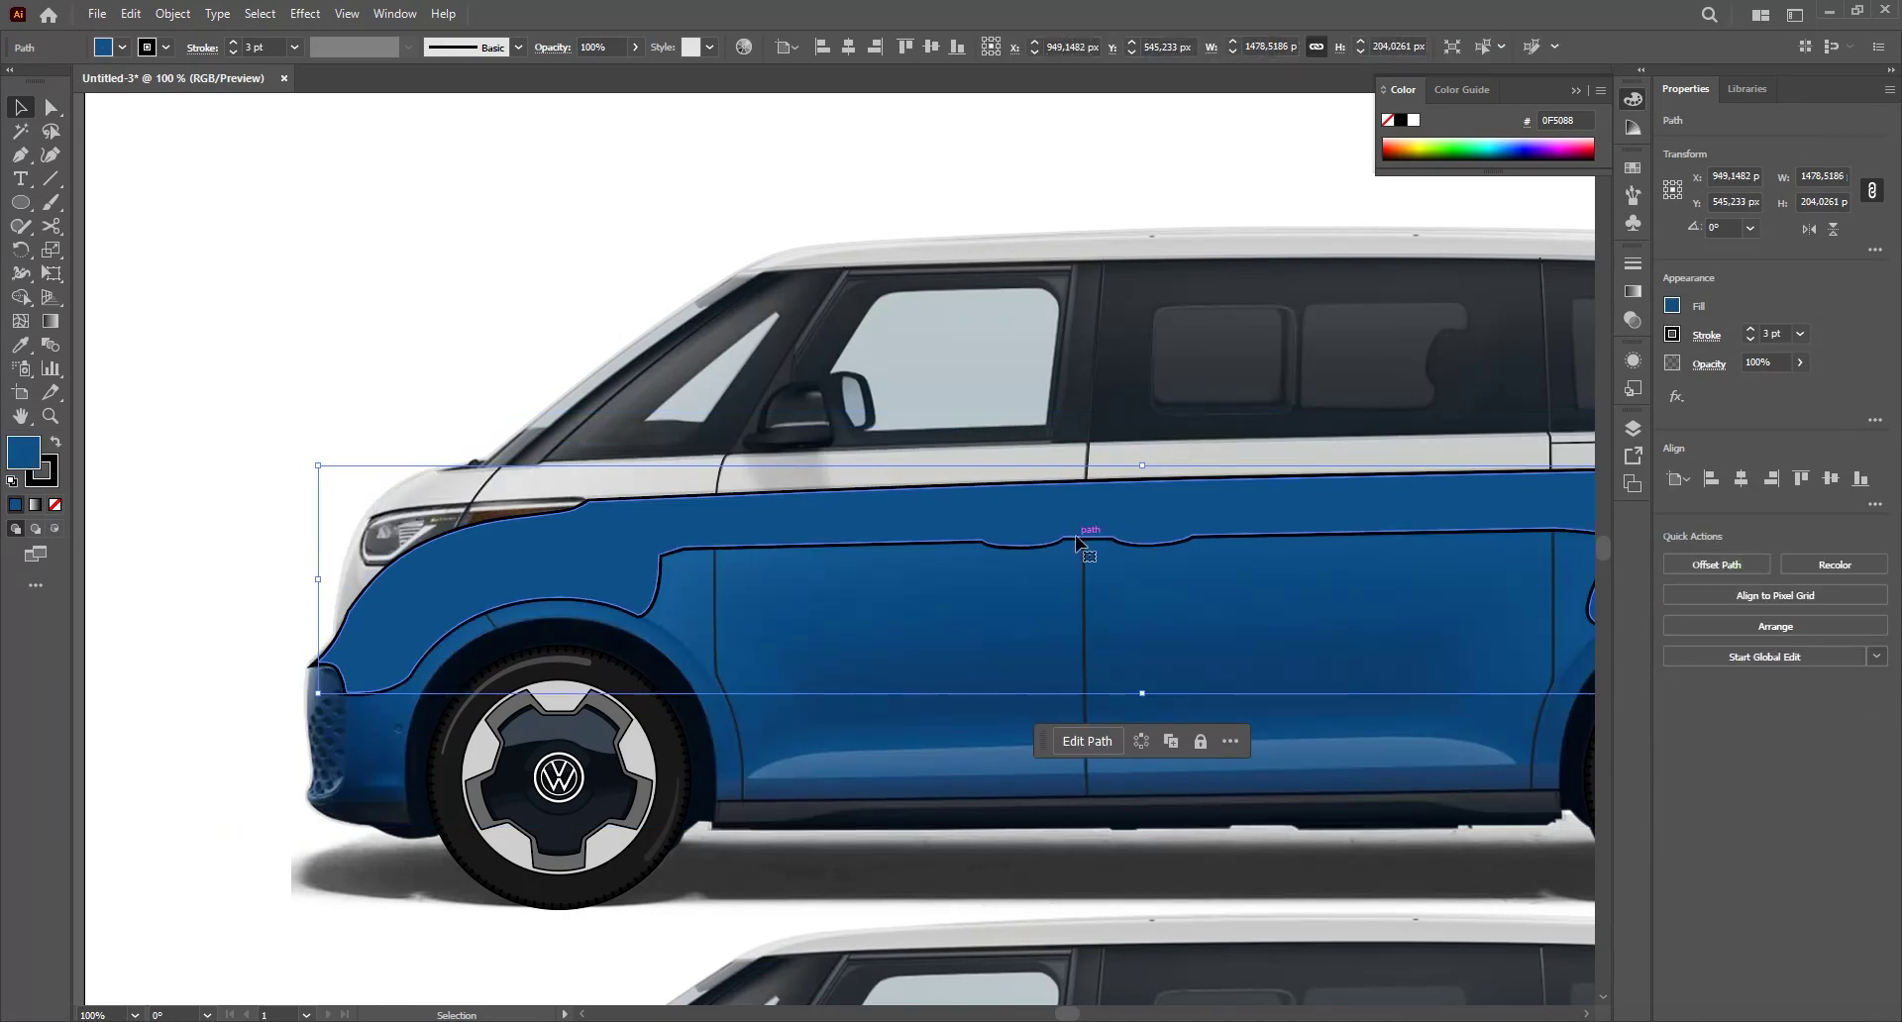
- Remove the stroke from the trimmed reflection shape
left_click(57, 480)
left_click(56, 509)
left_click(172, 428)
mouse_move(752, 539)
left_mouse_down()
mouse_move(843, 505)
mouse_move(938, 589)
mouse_move(1104, 801)
left_mouse_up()
left_click(872, 488)
key("ctrl+z")
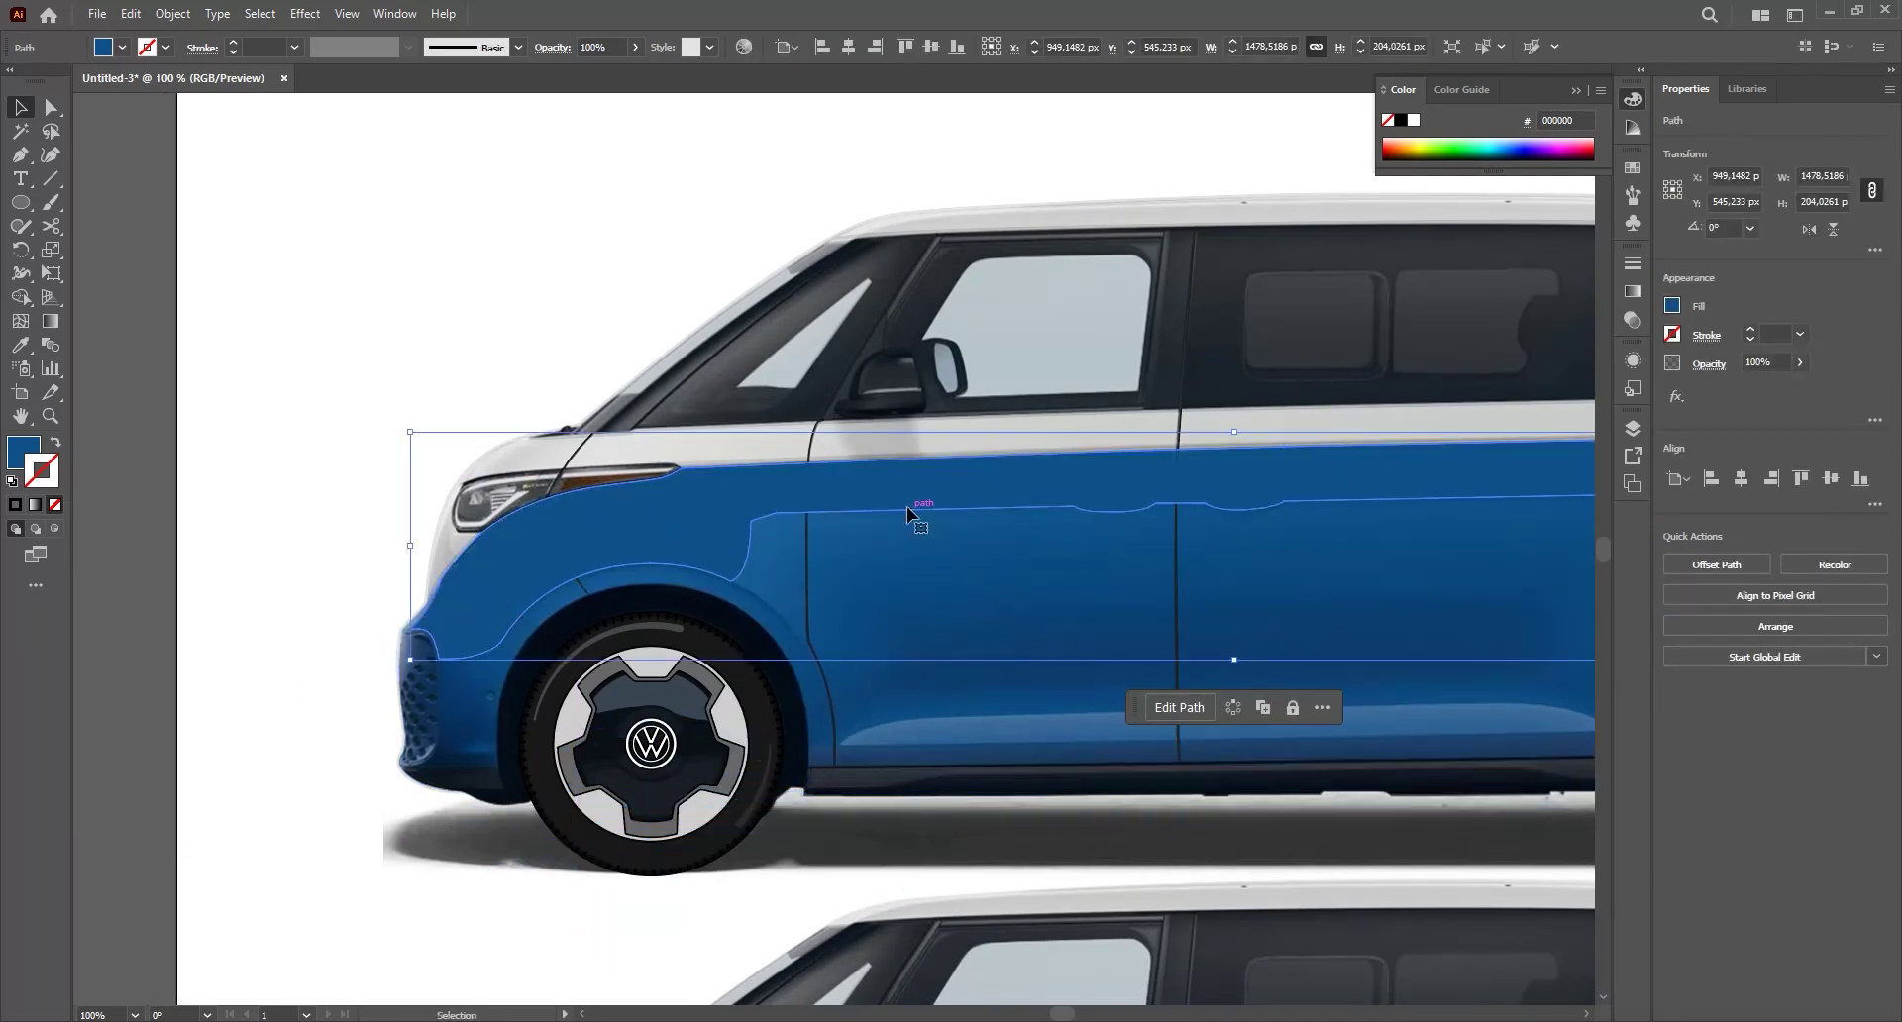
- Fill the reflection shape with the lighter blue 417AA5
double_click(20, 453)
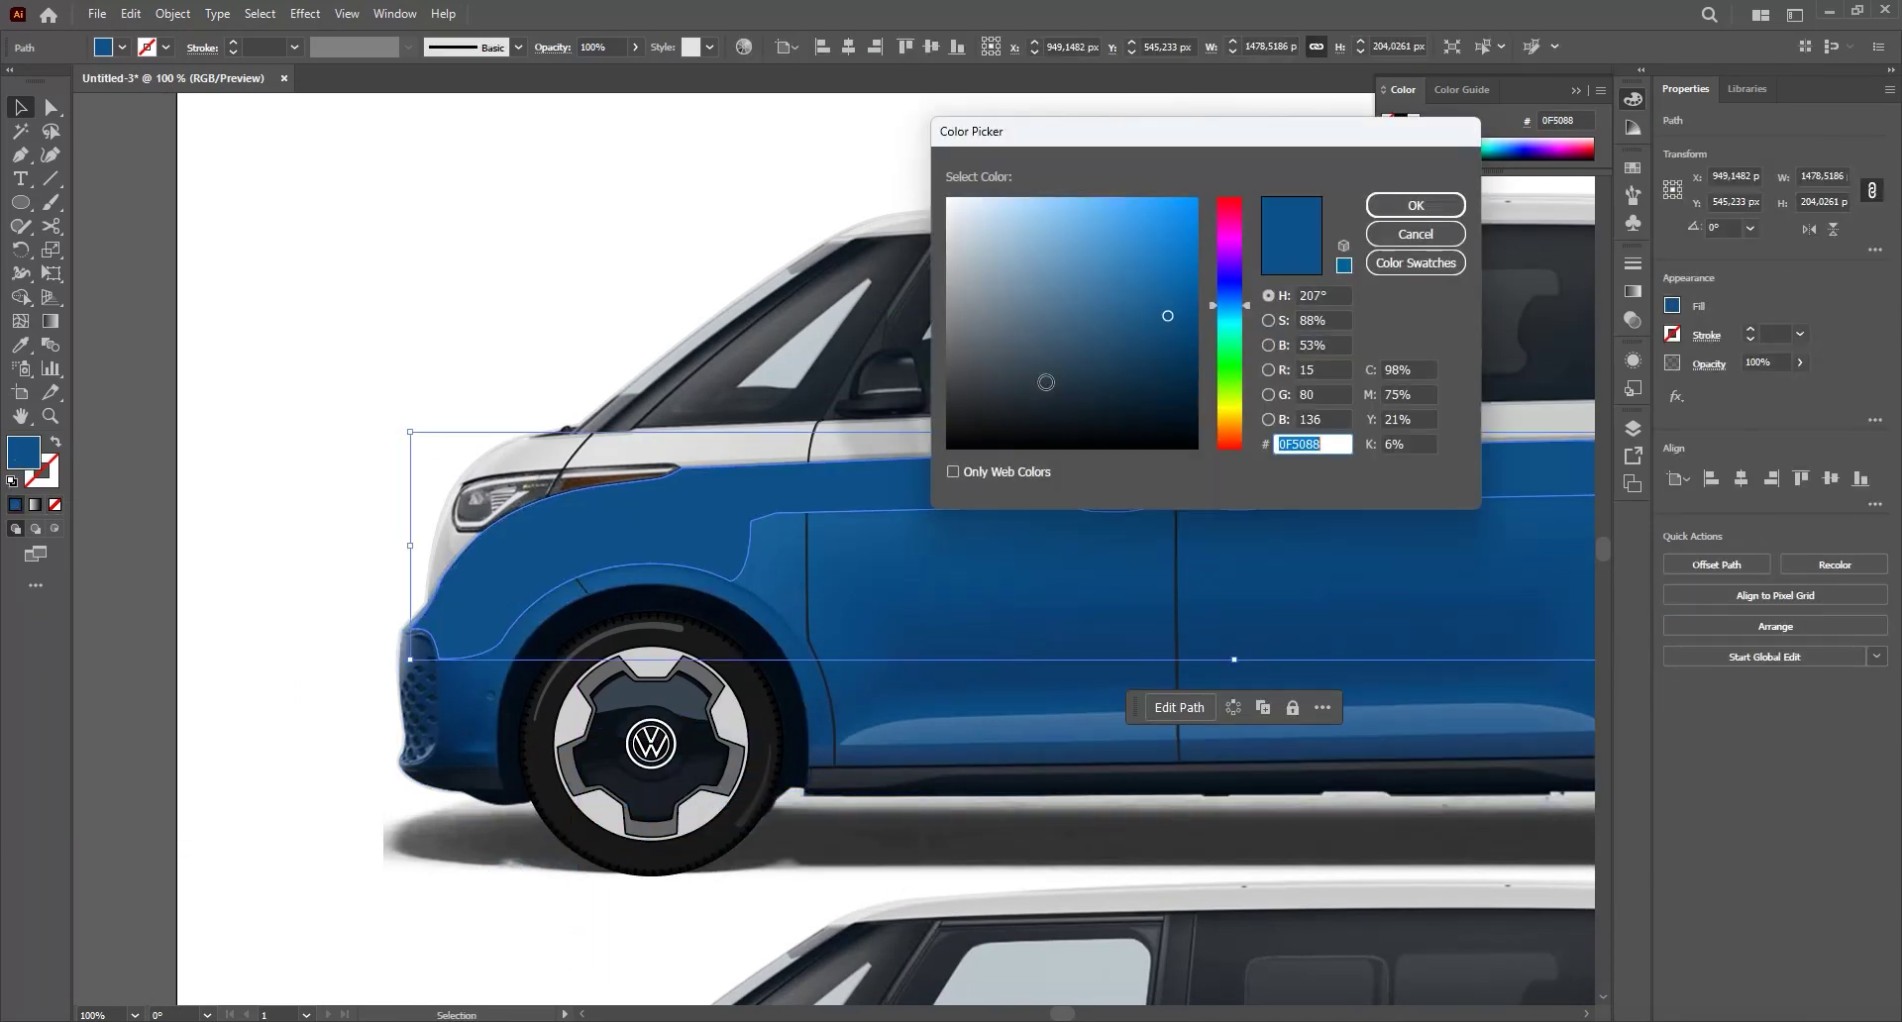
left_click(1161, 298)
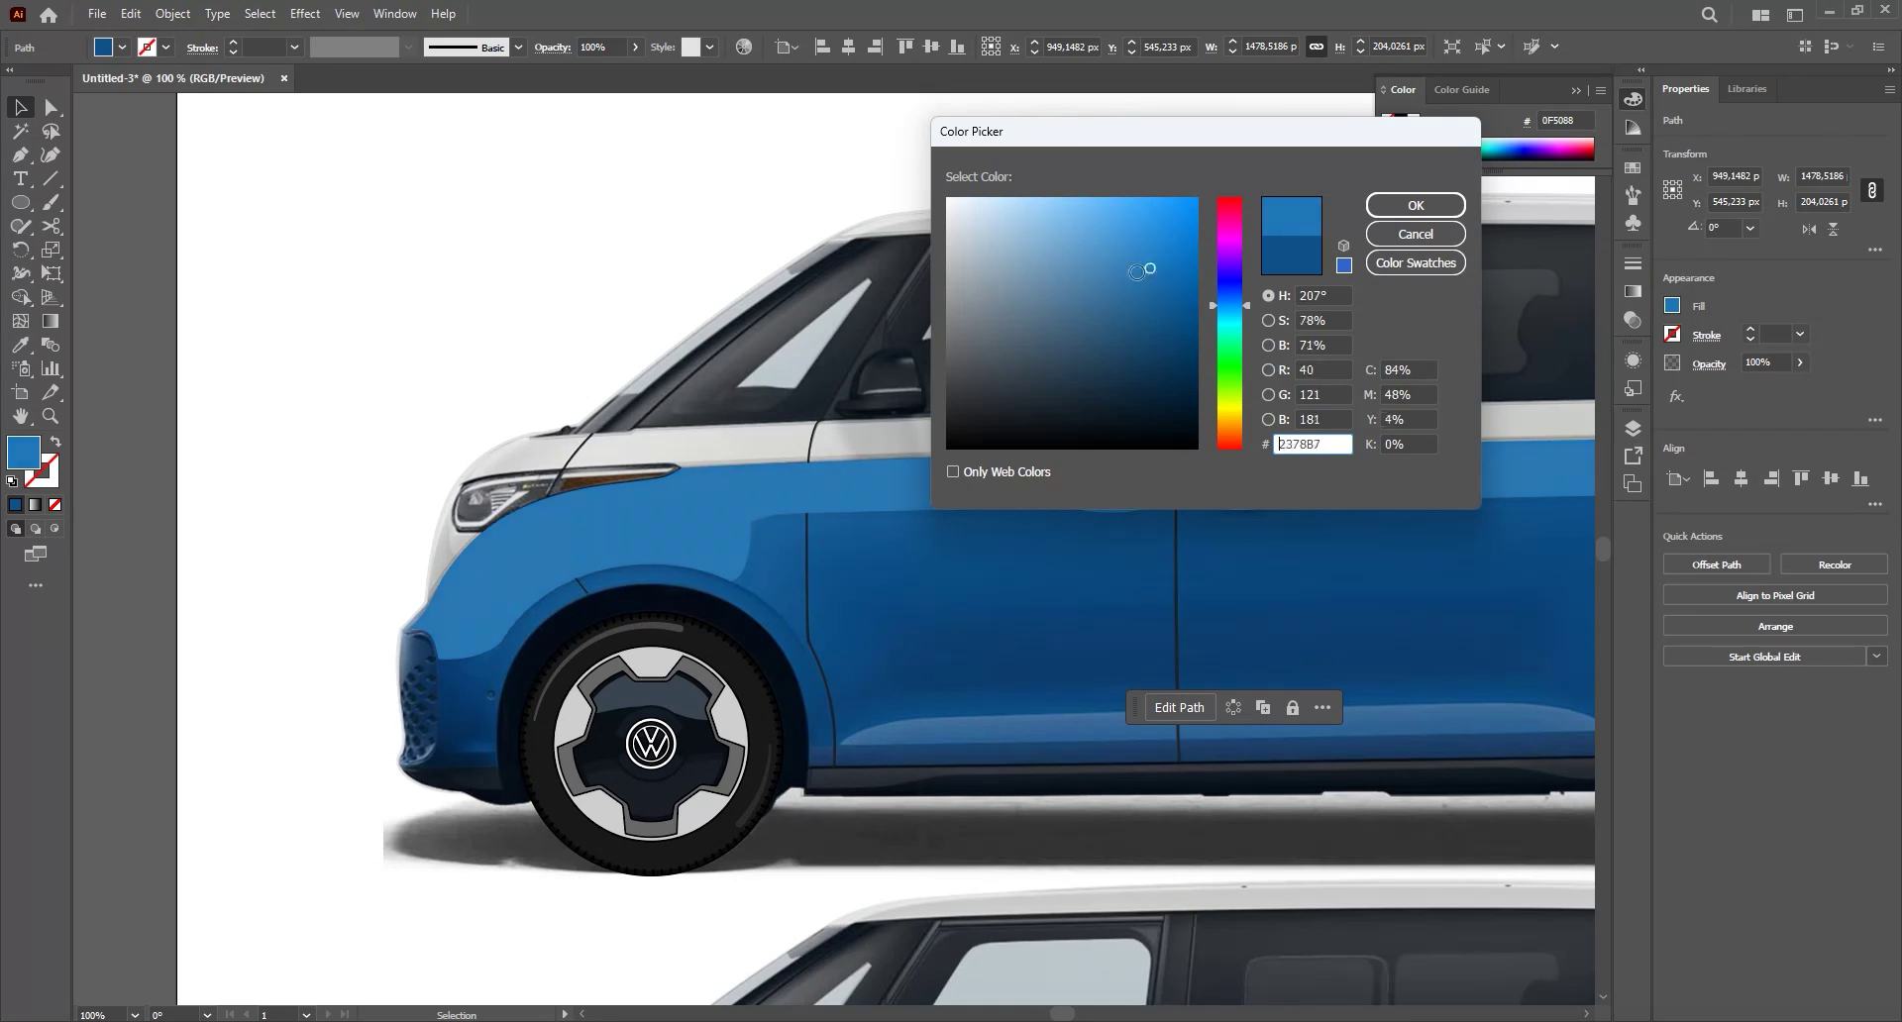
left_click_drag(1137, 272, 1093, 280)
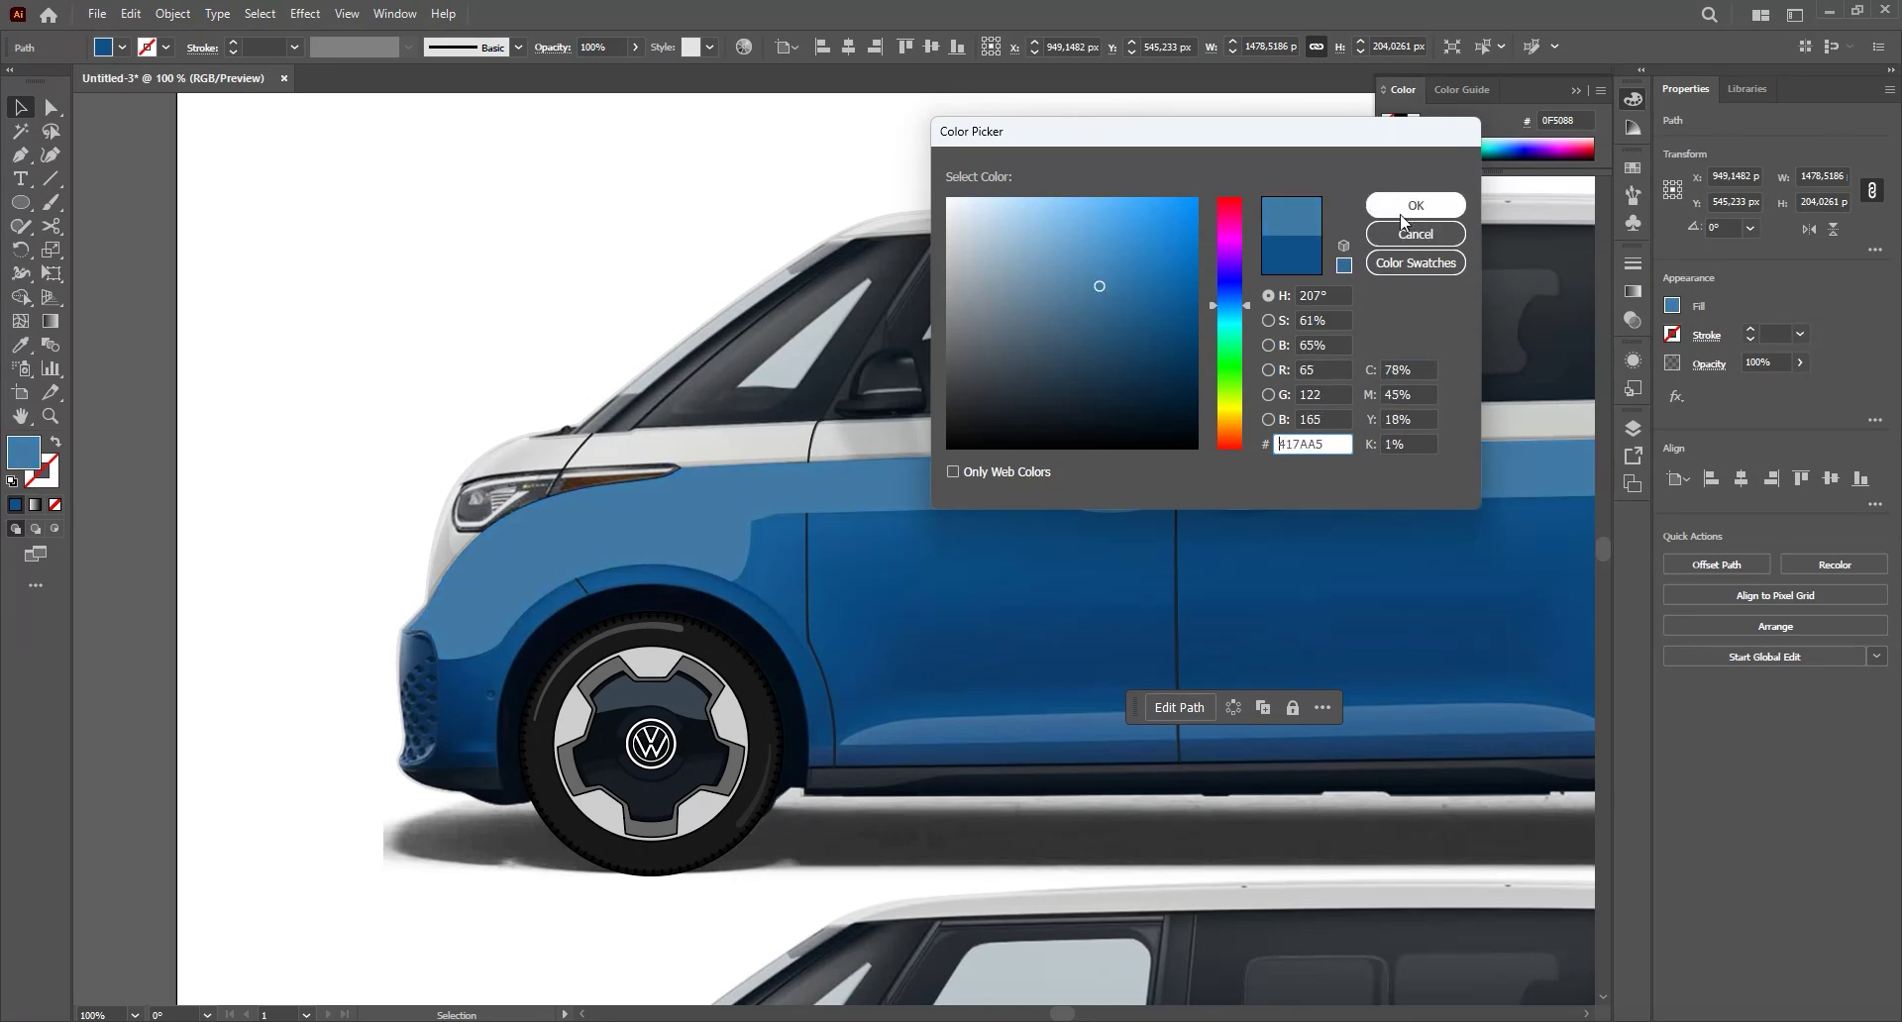
left_click(1402, 212)
left_click(477, 314)
- Cut the reflection shape and paste it in place inside the body group
left_click(720, 507)
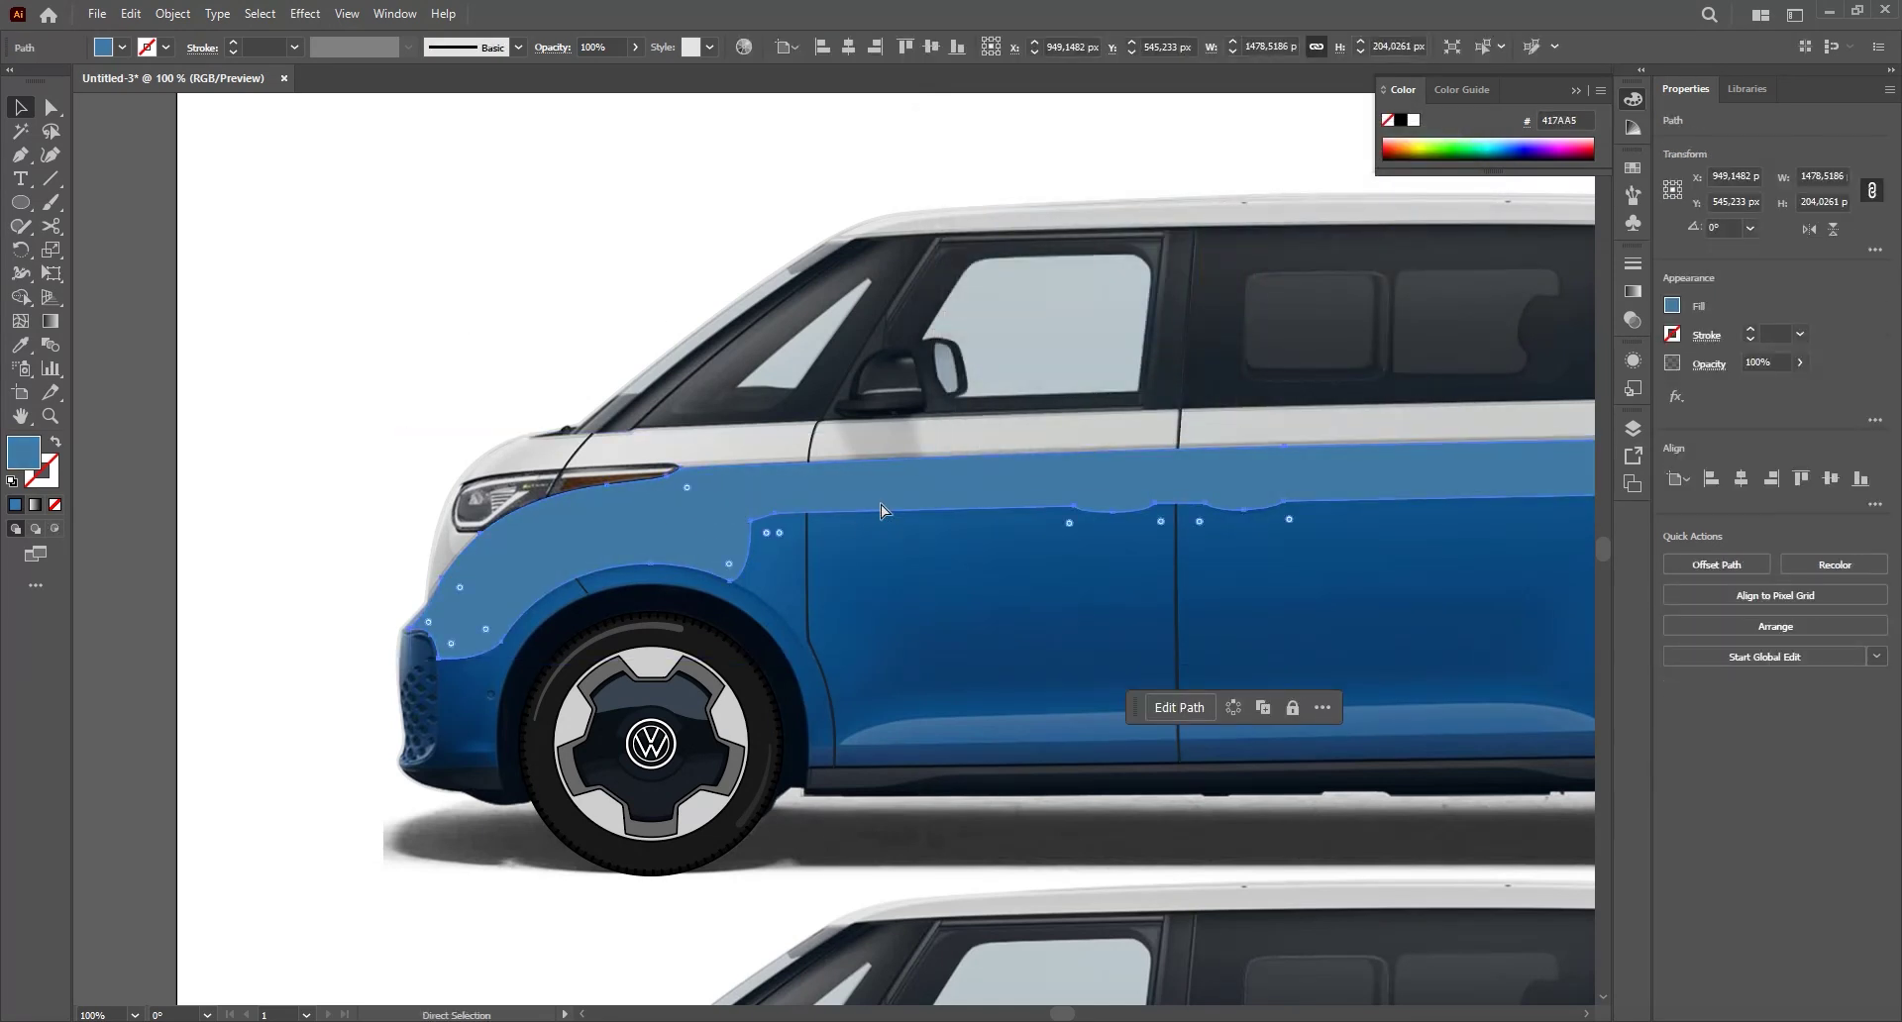
key("ctrl+x")
double_click(1038, 485)
left_click(1038, 485)
key("ctrl+f")
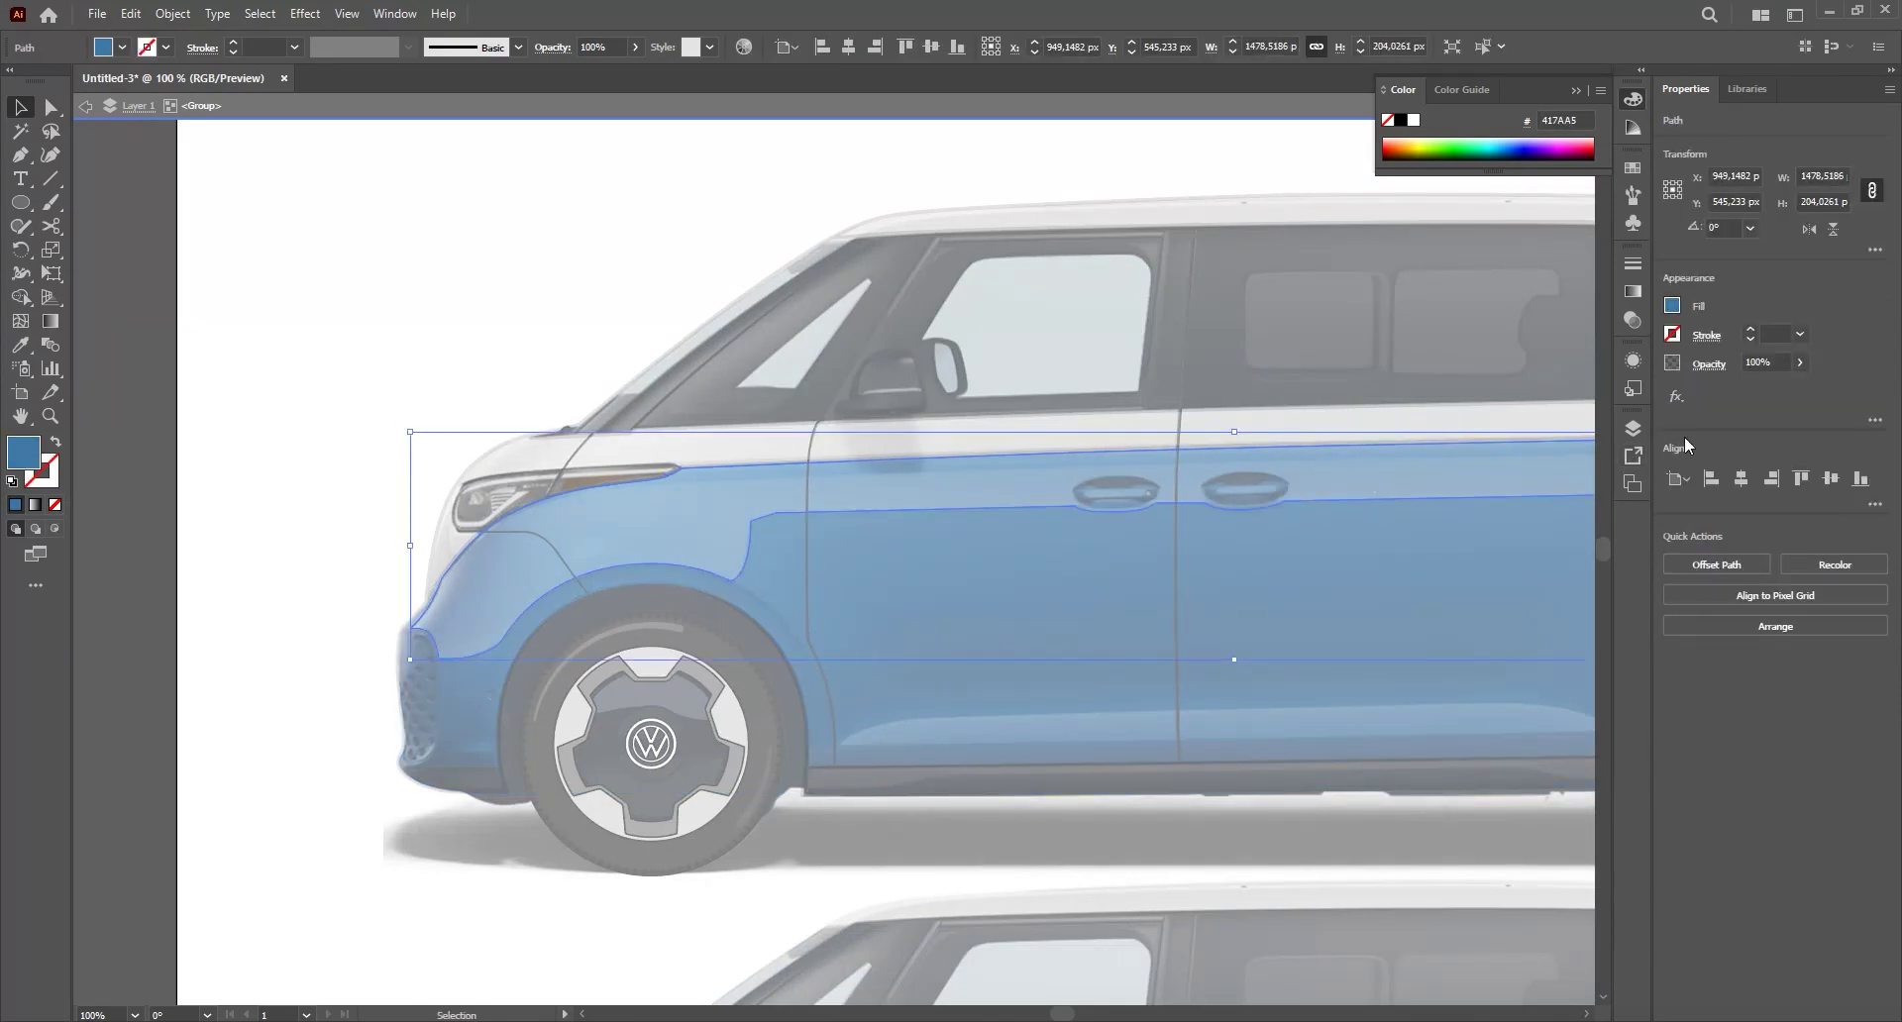
- Leave the group's isolation and restore the body group's opacity to 100%
double_click(609, 335)
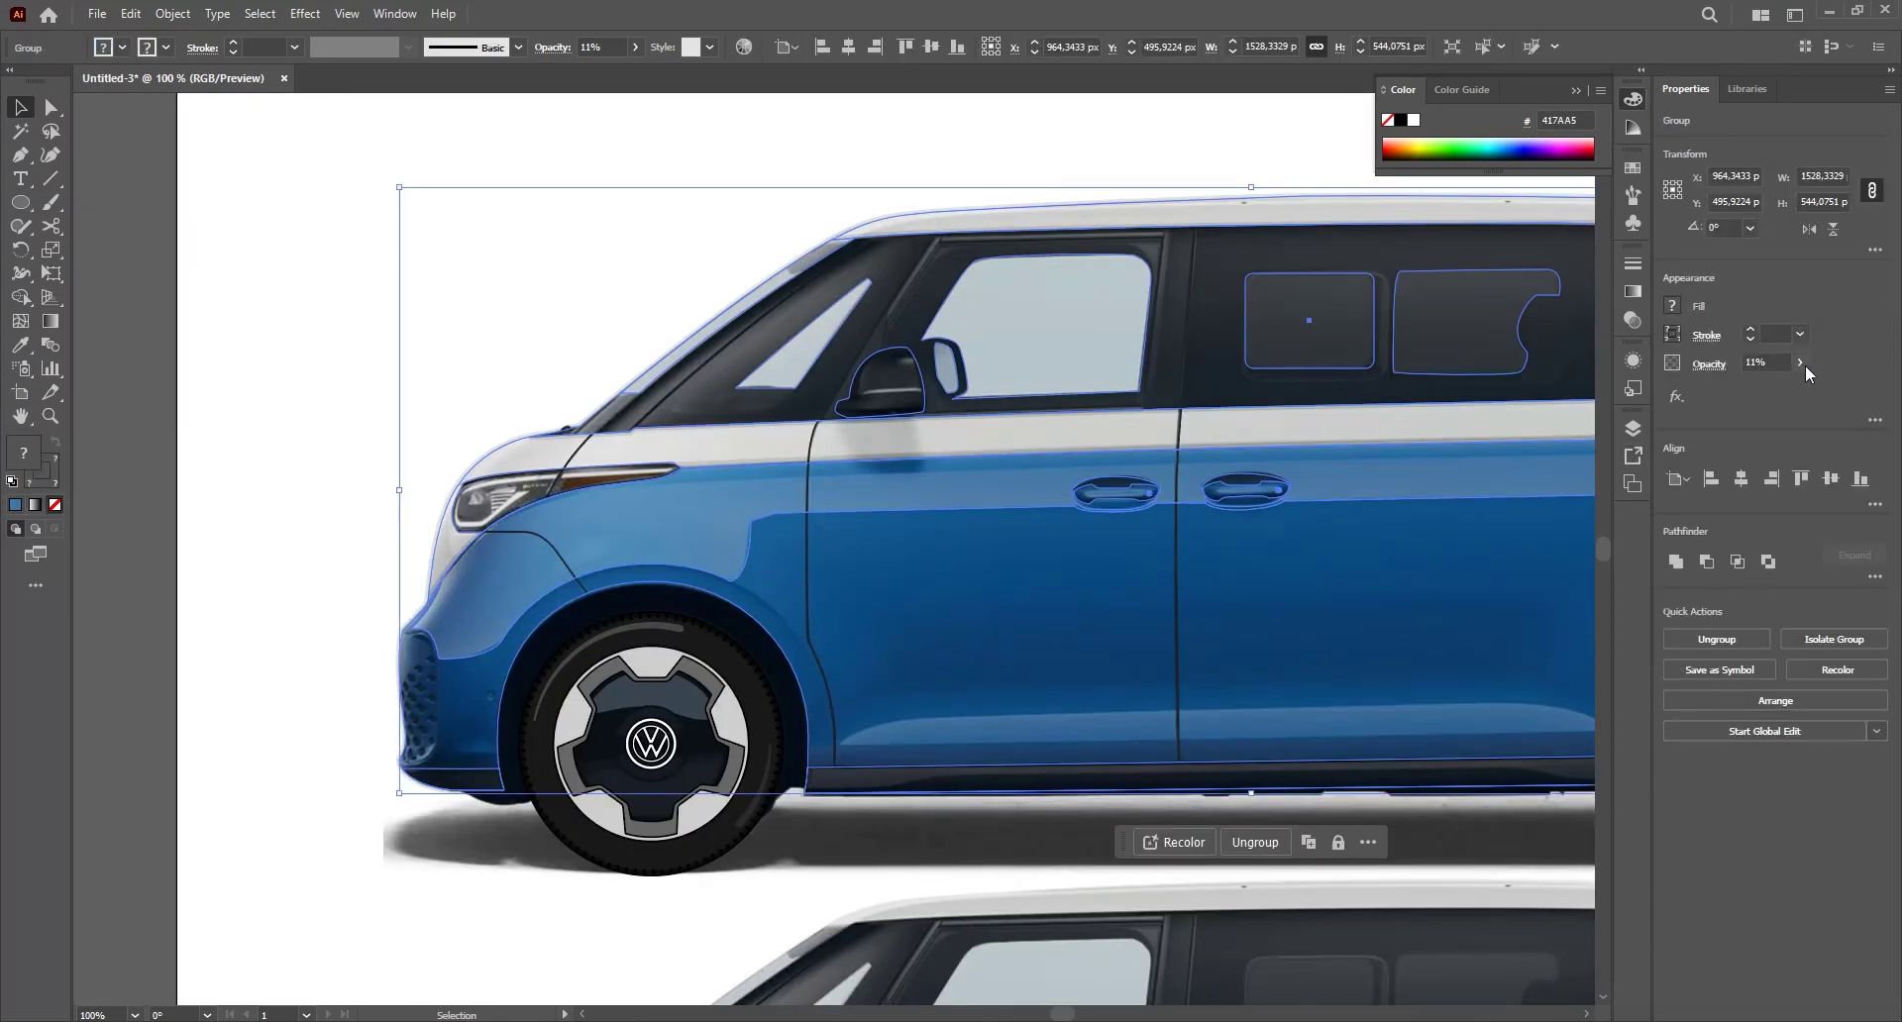
left_click(1803, 364)
left_click(1796, 387)
scroll(520, 327, "right", 3)
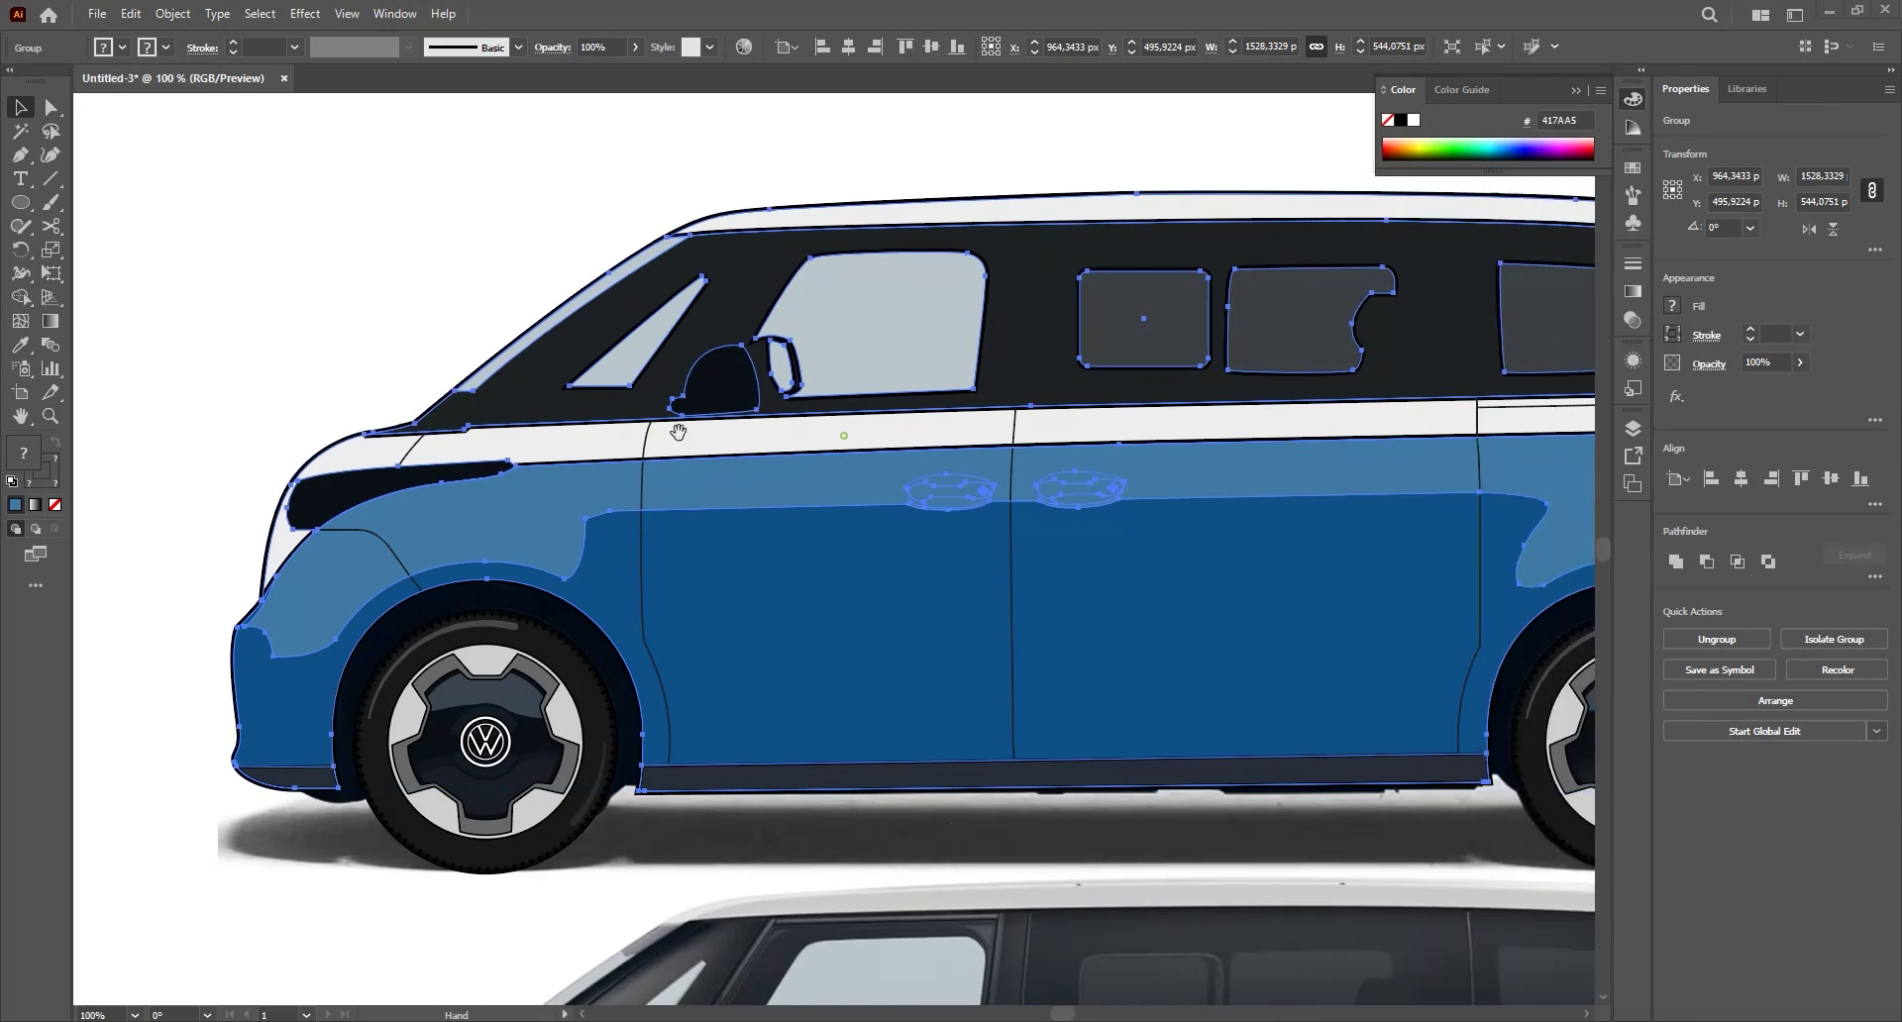
- Isolate the body group and send the reflection shape backward behind the door handles
double_click(843, 454)
key("a")
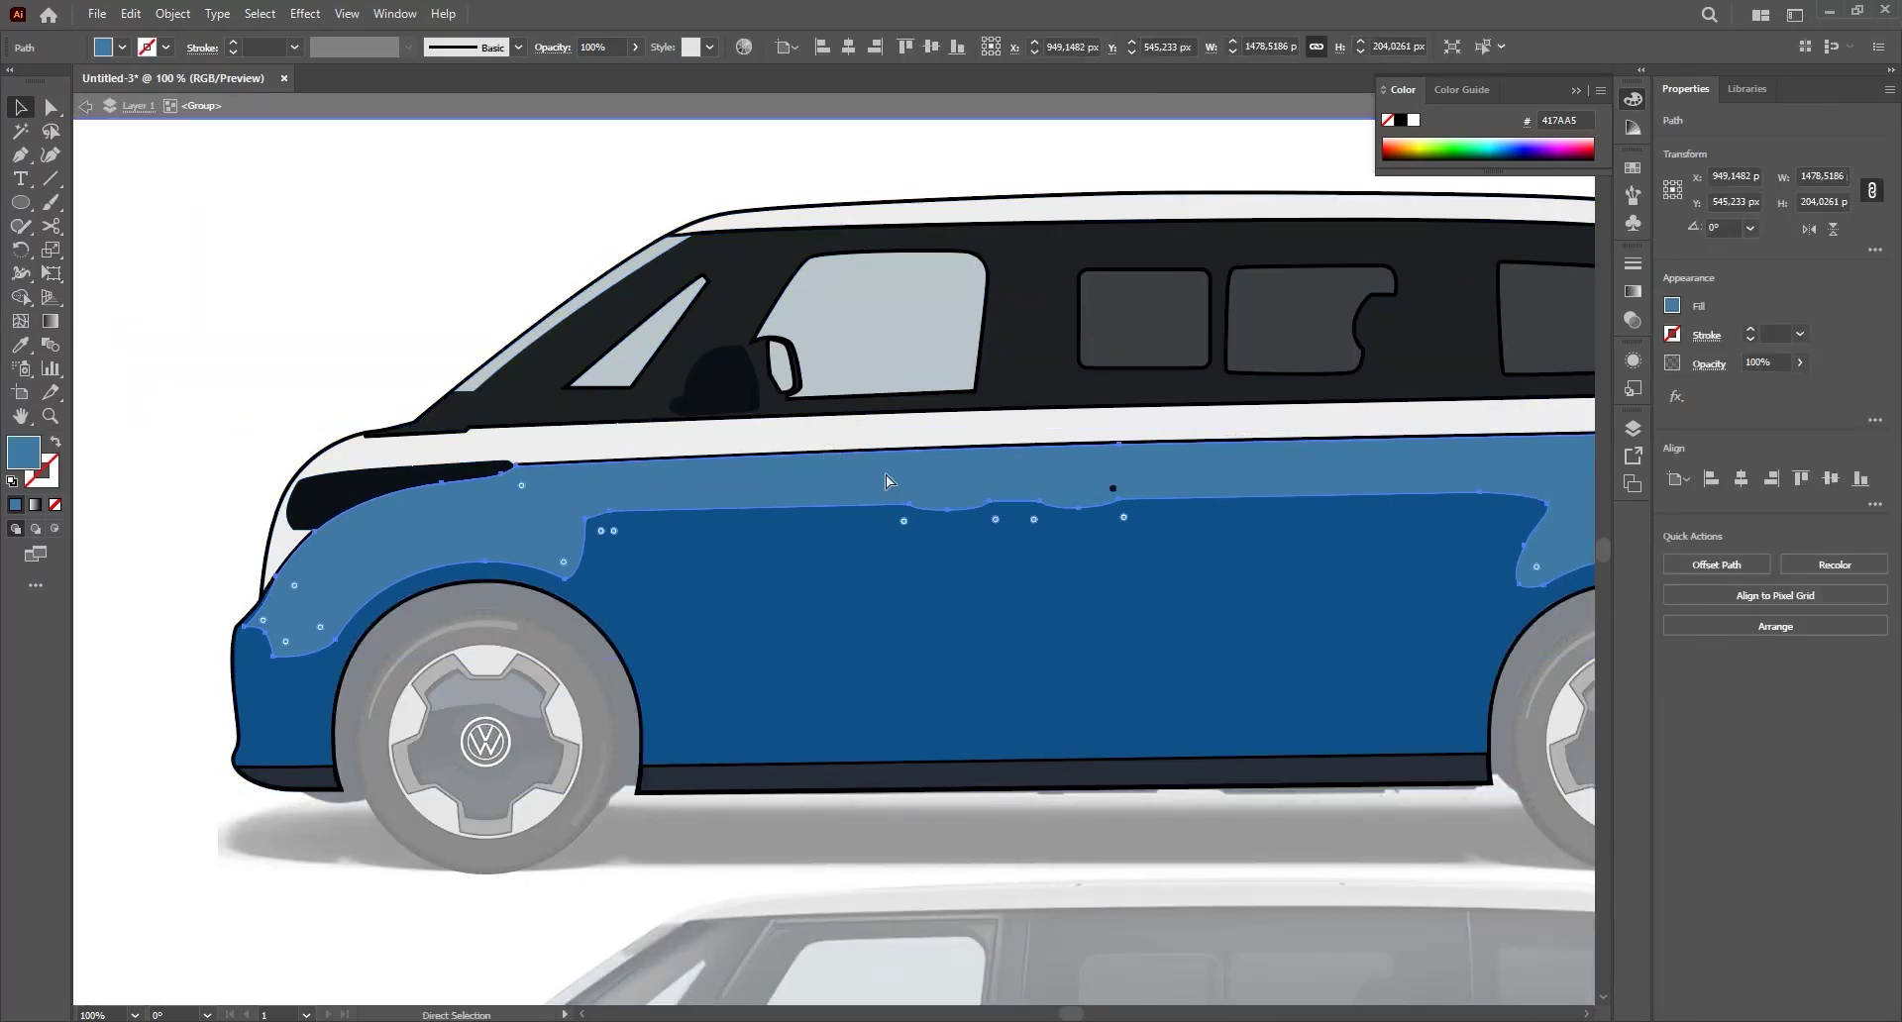
key("ctrl+bracketleft")
left_click(391, 271)
left_click_drag(1062, 590, 963, 600)
left_click_drag(1288, 607, 1125, 584)
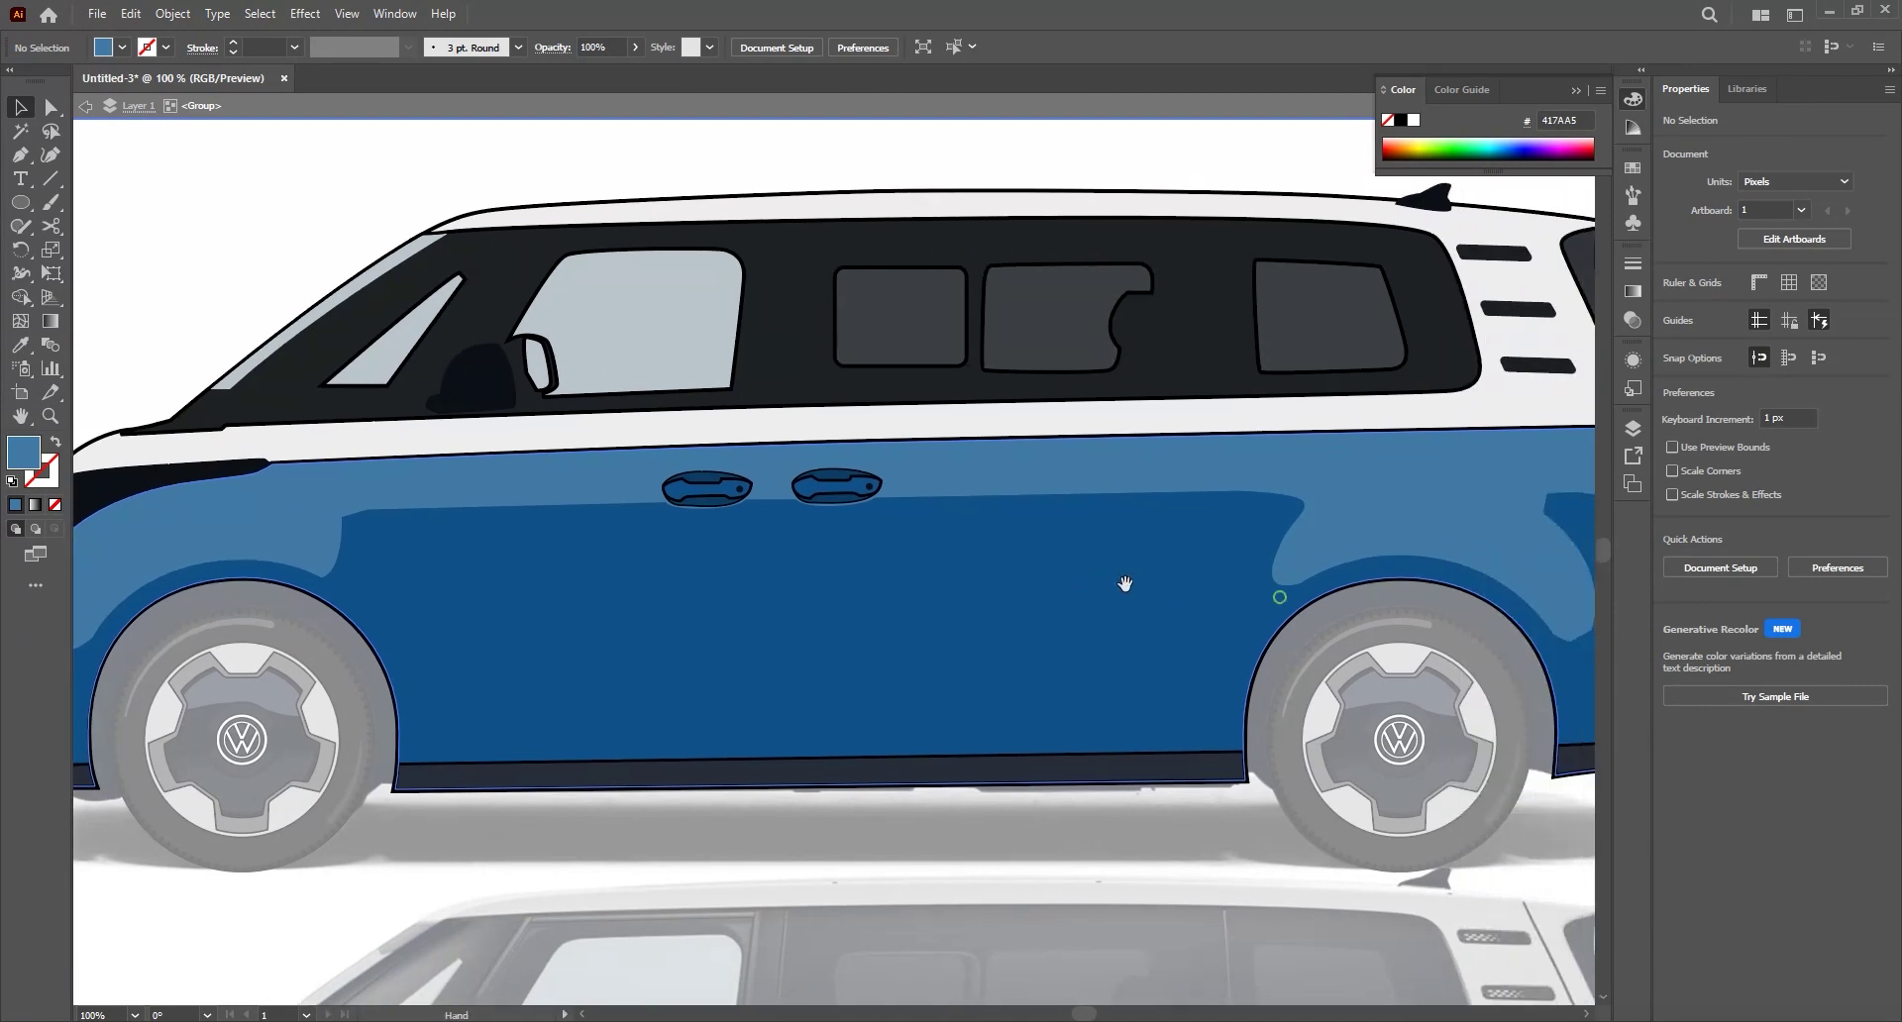
left_click_drag(717, 577, 996, 598)
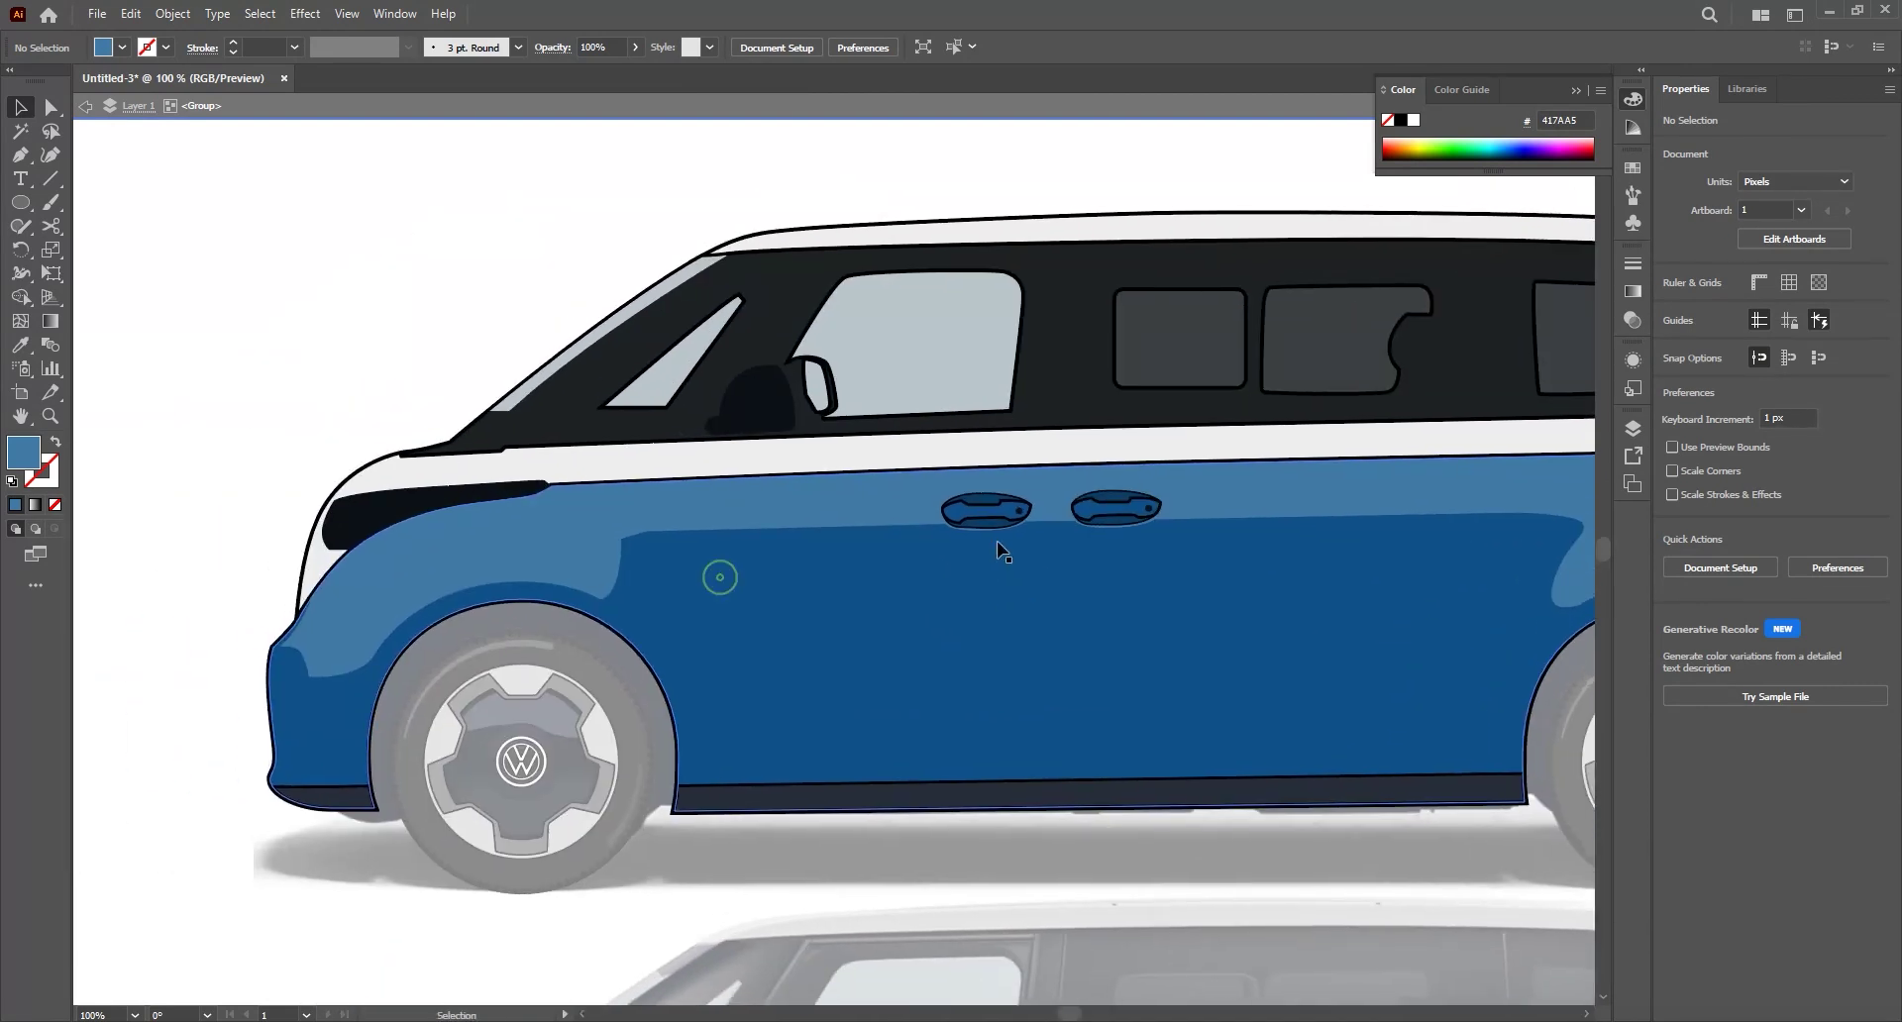
- Remove the strokes from both door handle recess shapes and leave the group's isolation
scroll(996, 535, "up", 3)
key("a")
left_click(995, 533)
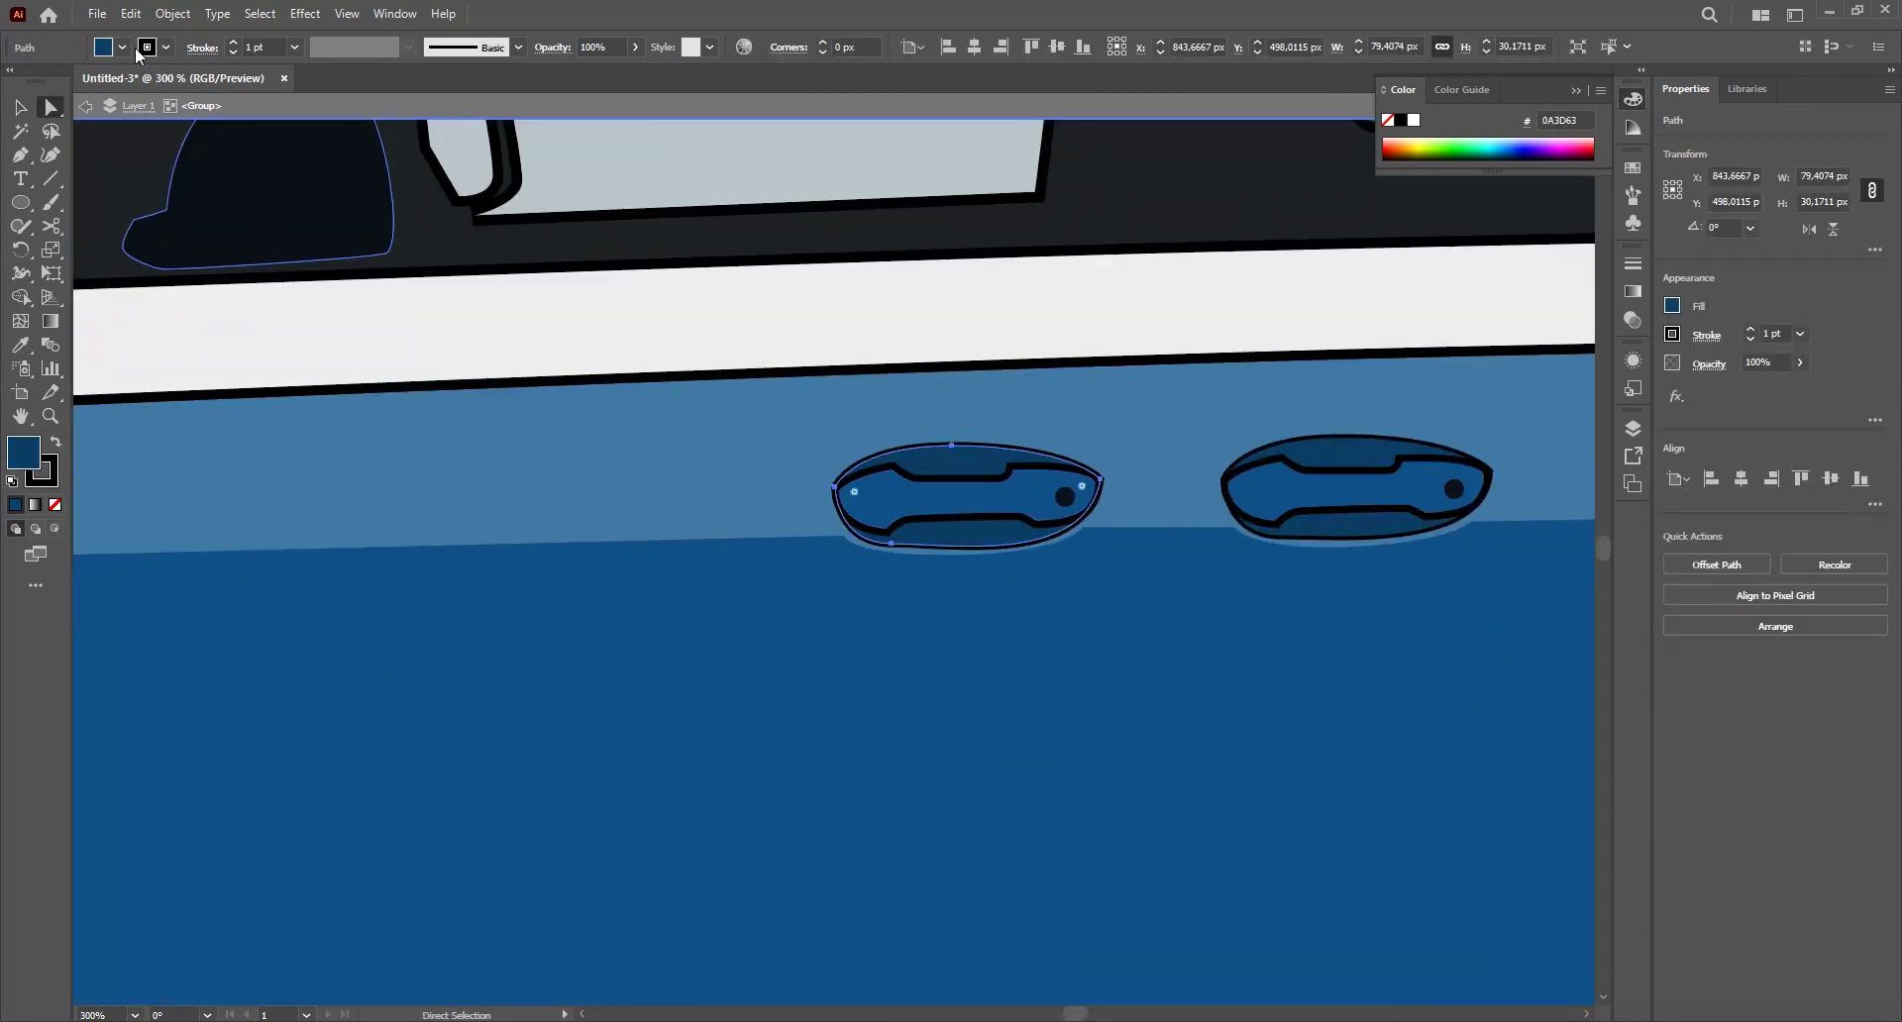
left_click(149, 47)
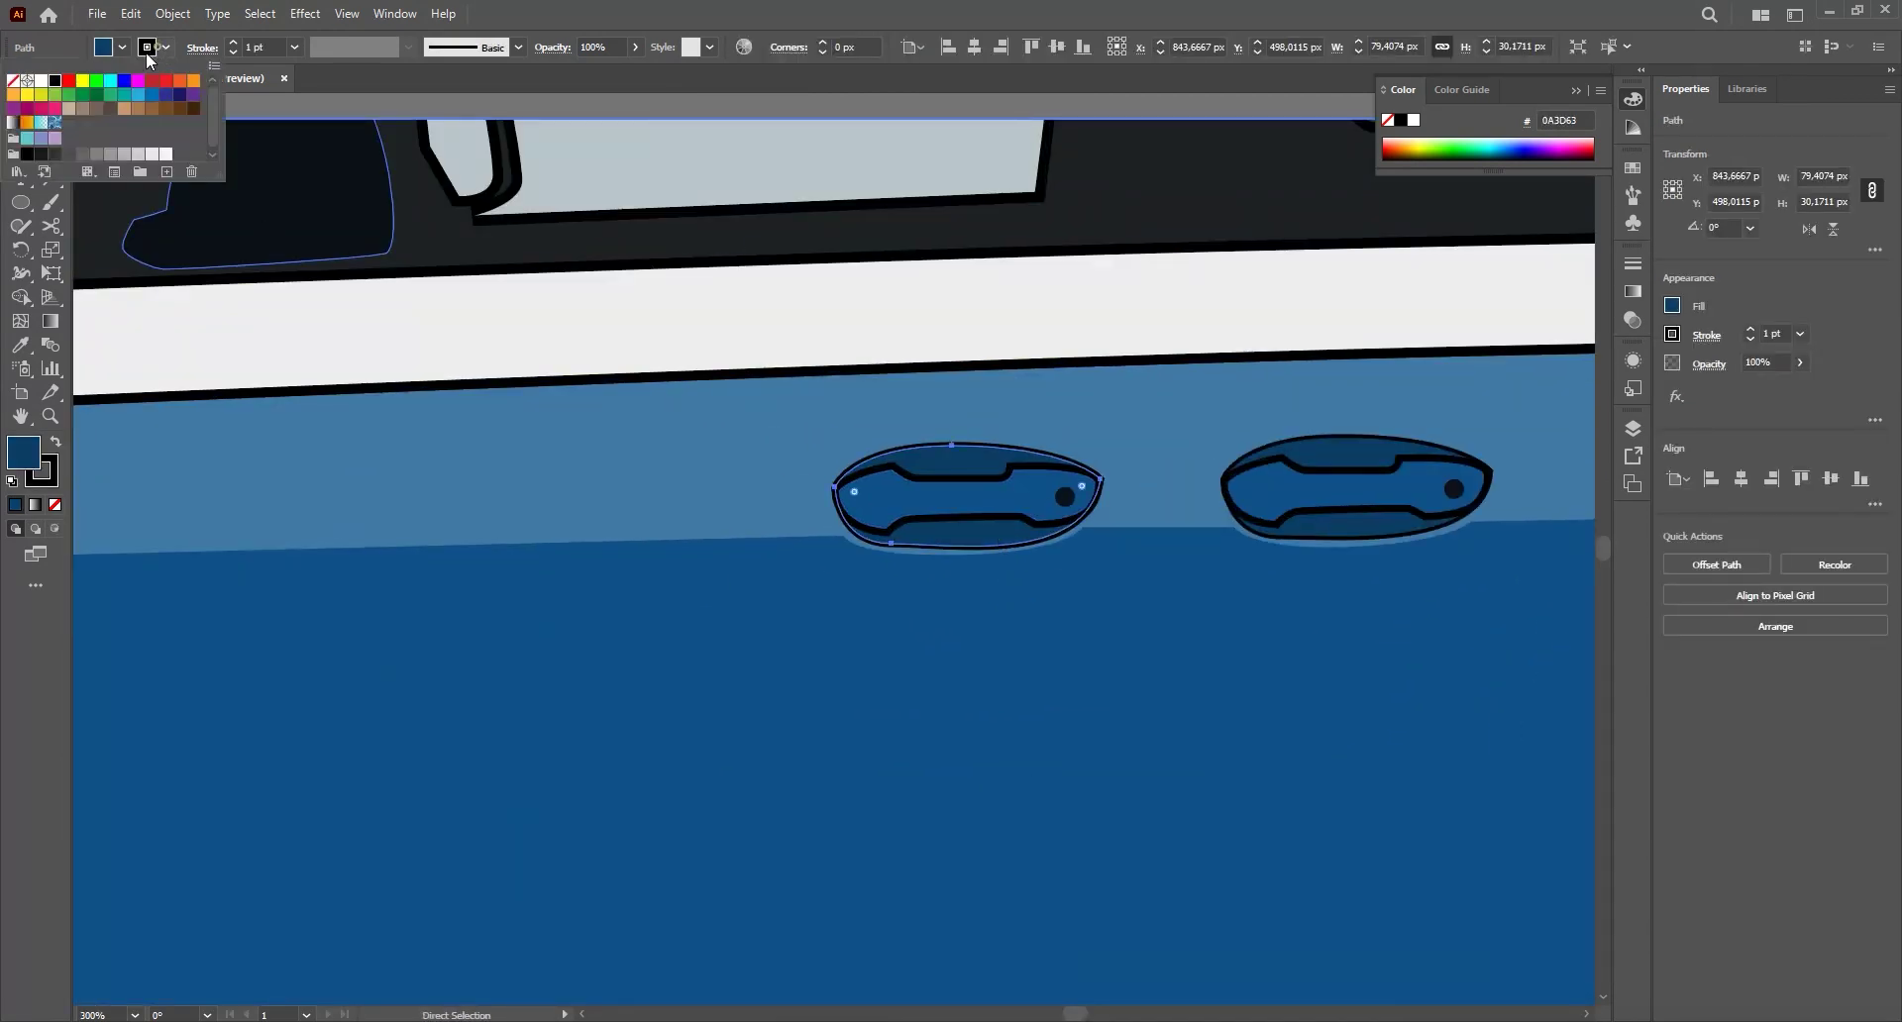
left_click(13, 82)
left_click(1391, 529)
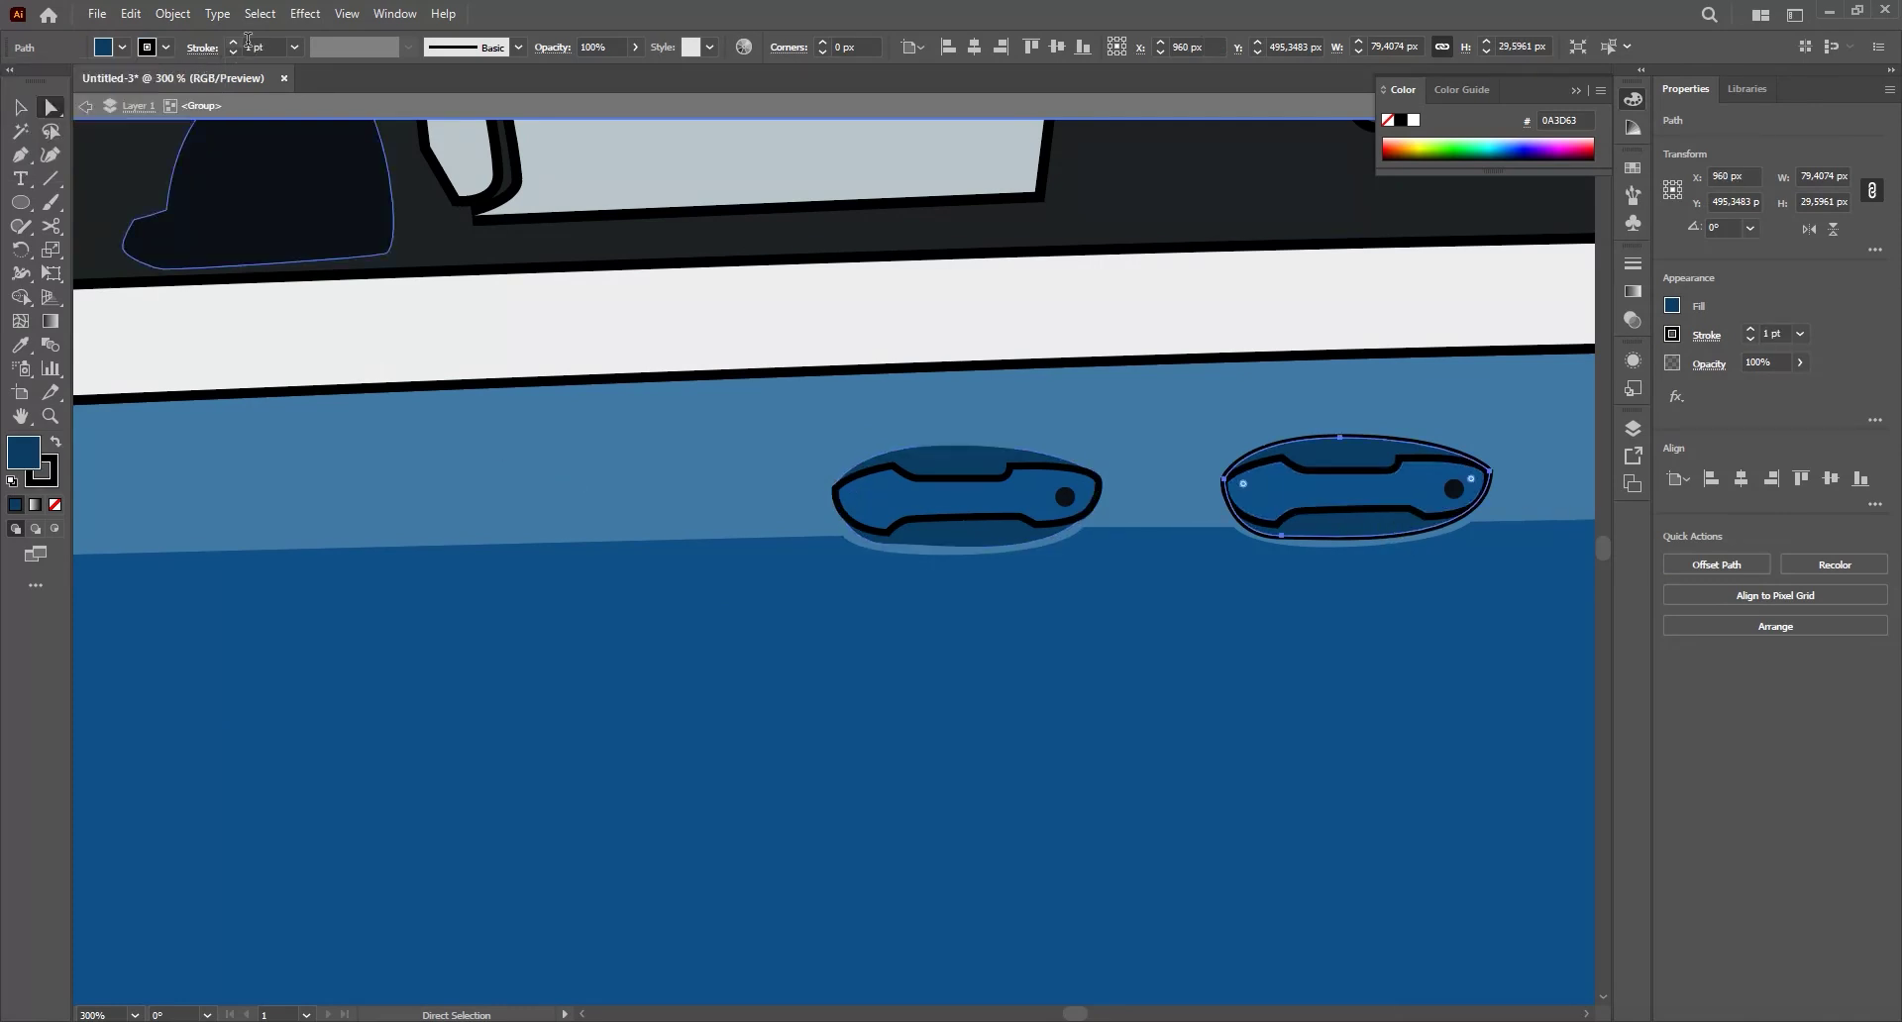
left_click(163, 49)
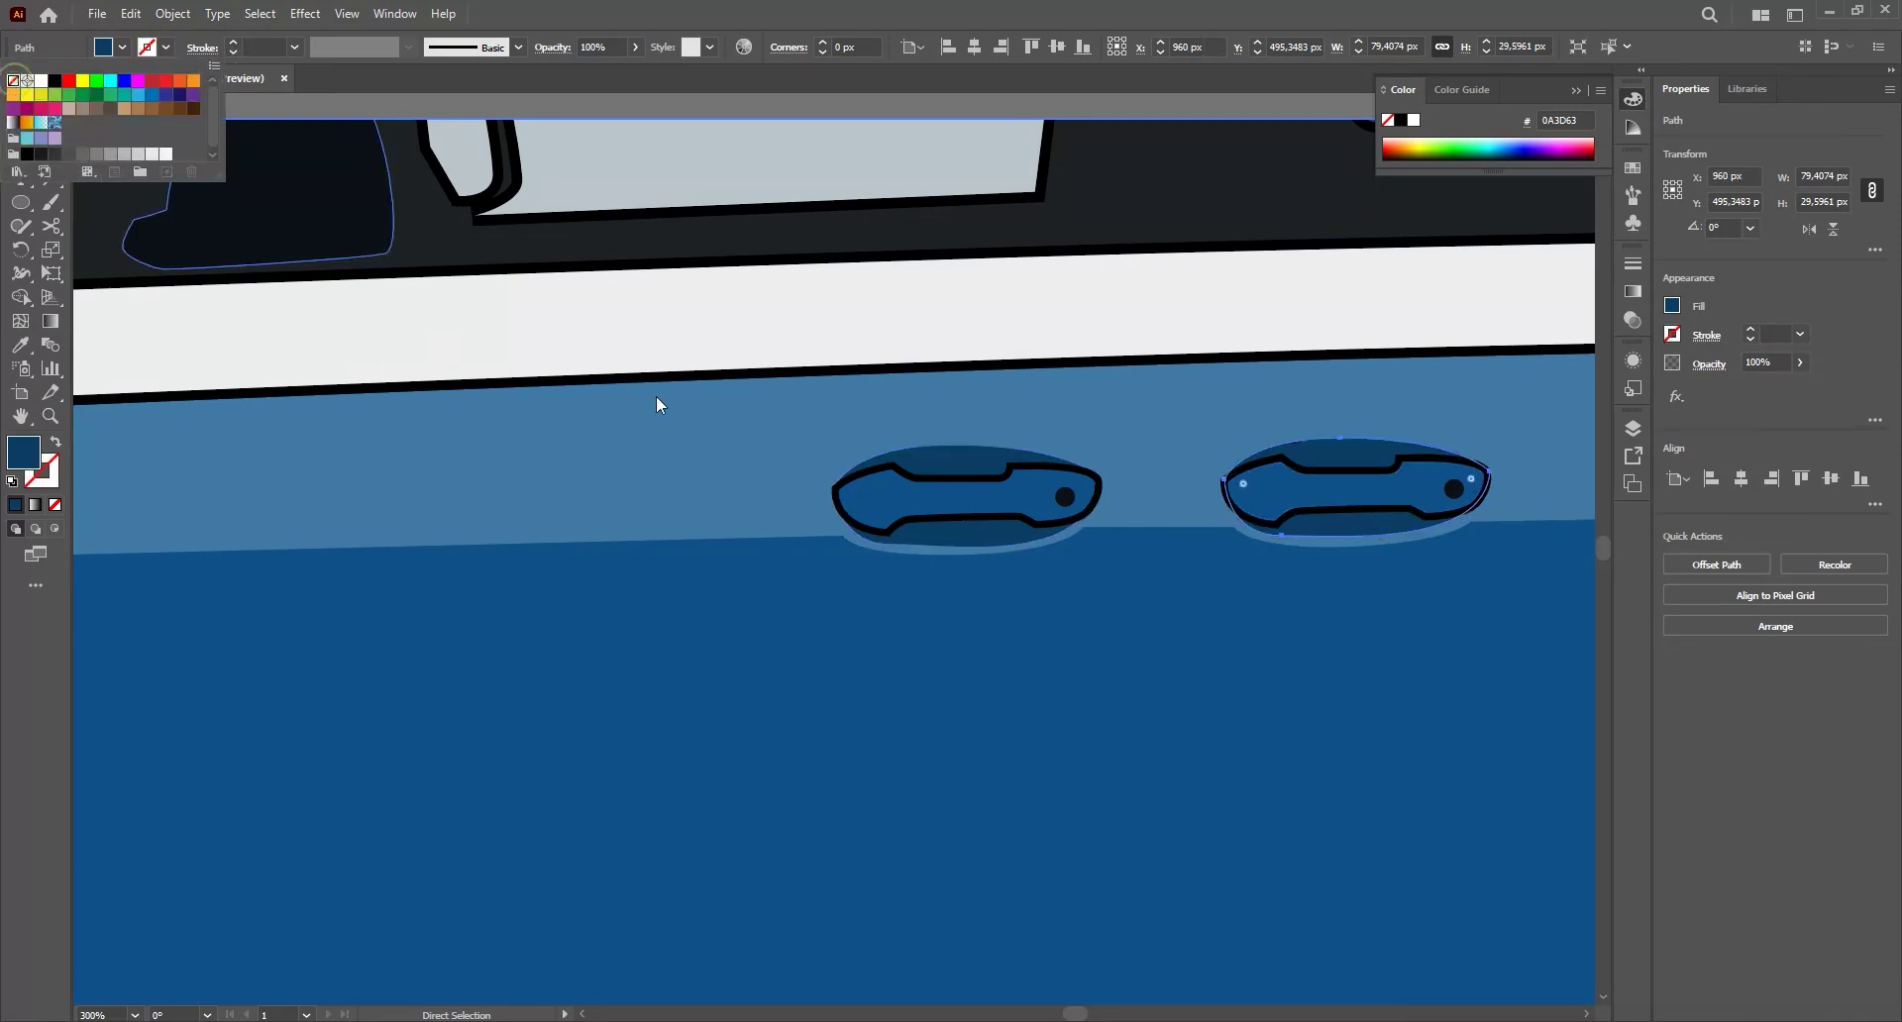
key("v")
double_click(807, 459)
scroll(771, 518, "down", 4)
left_click_drag(284, 569, 539, 539)
double_click(520, 389)
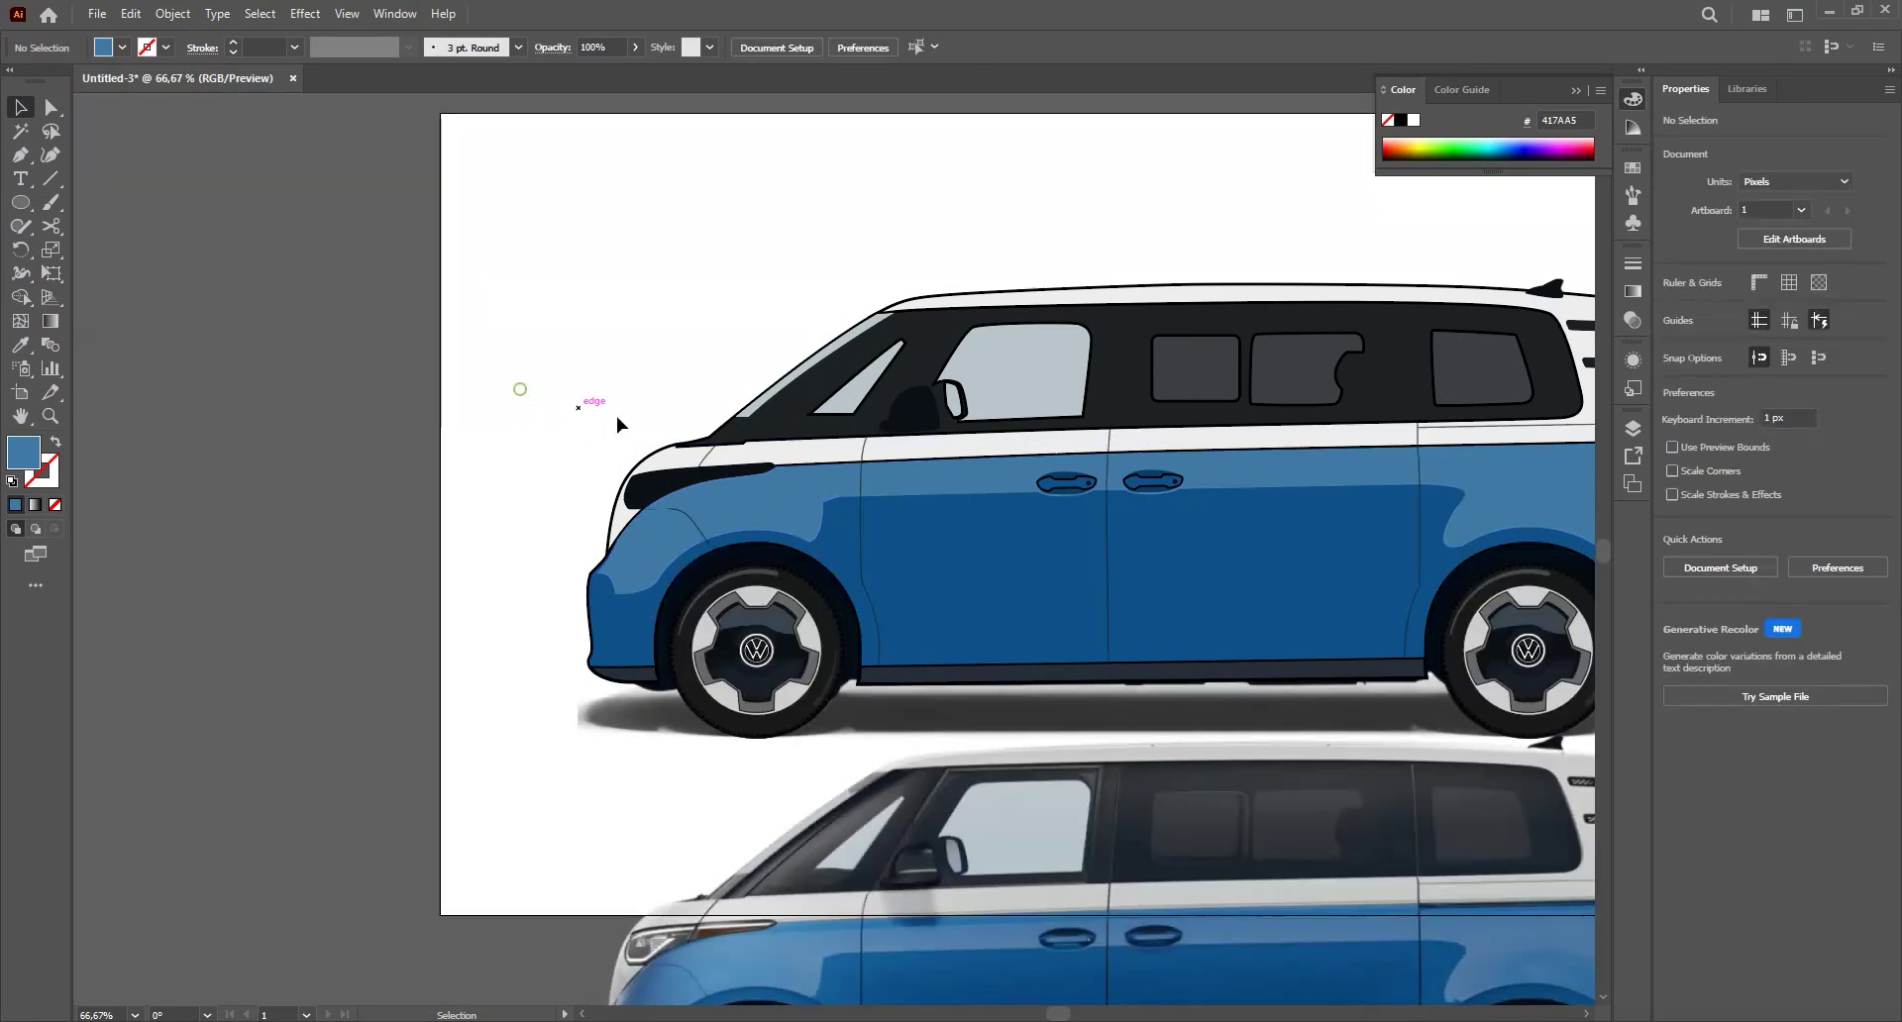
left_click_drag(716, 447, 546, 540)
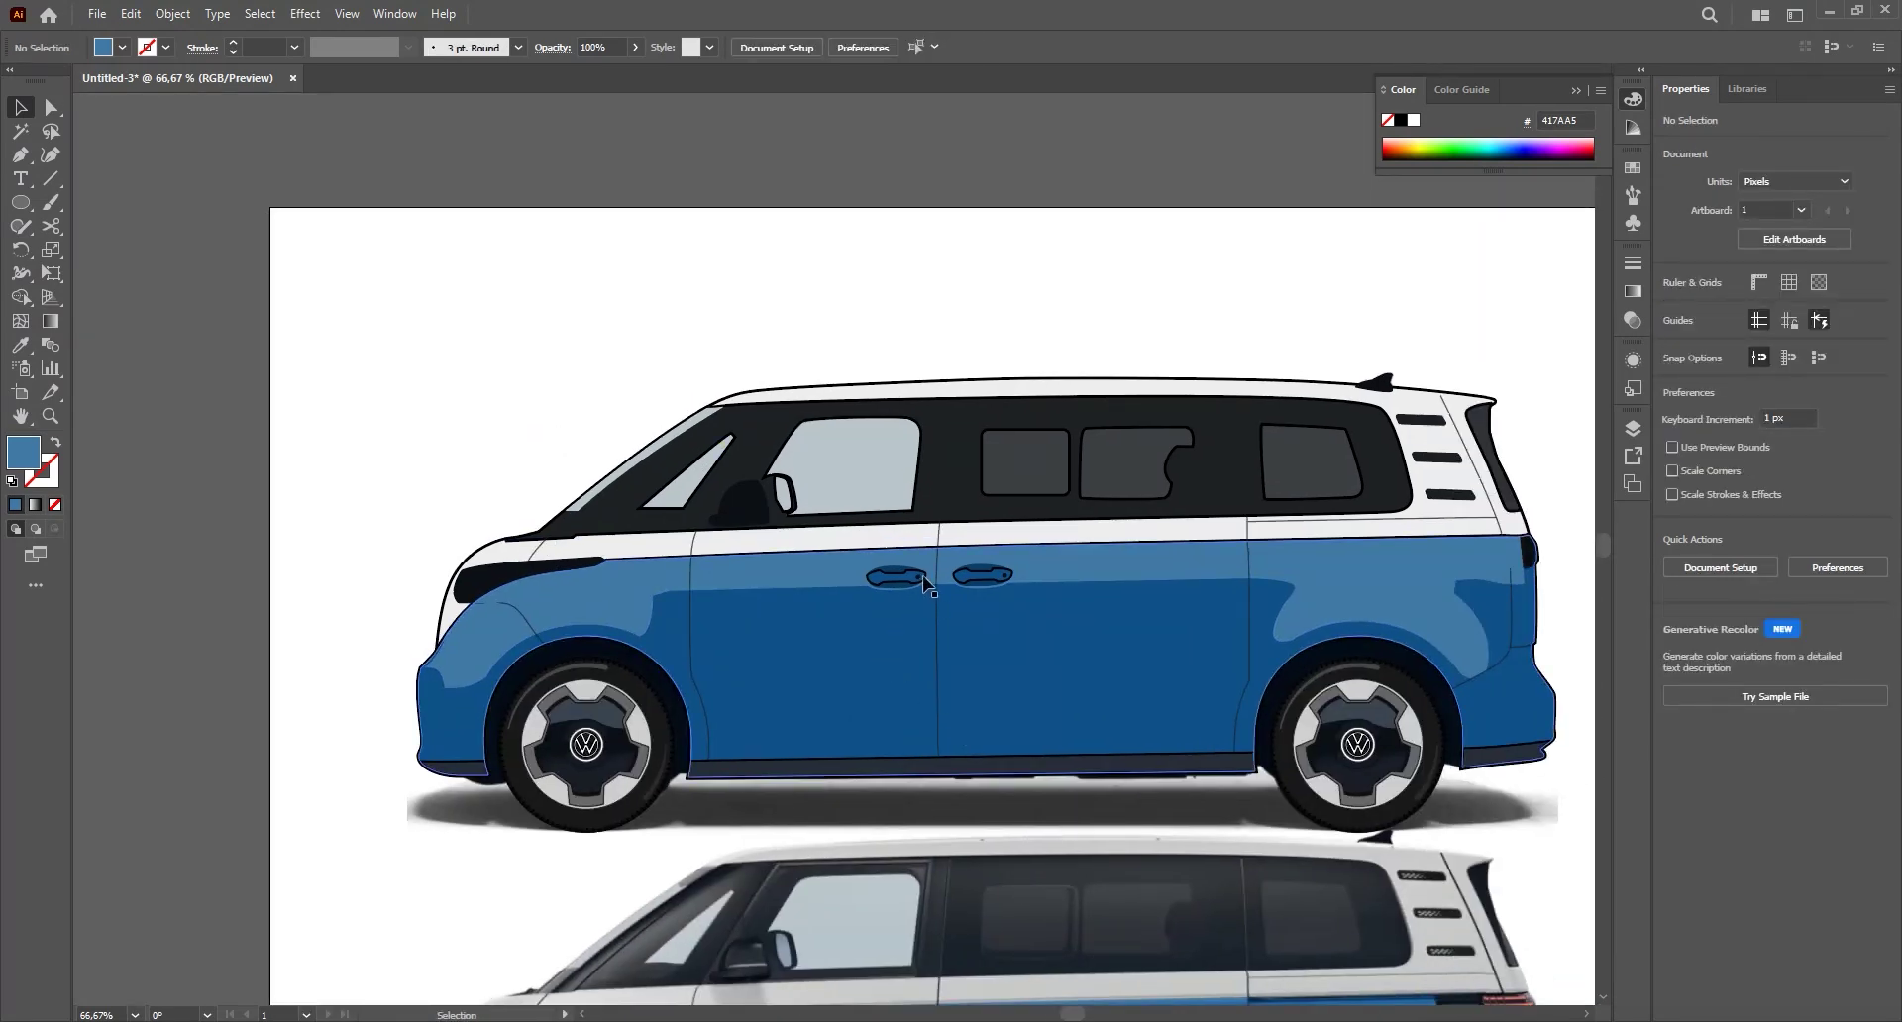
- Set the outlines of both door handles to 1 pt with round joins and deselect them
scroll(923, 578, "up", 3)
key("a")
left_click(854, 603)
left_click(1109, 598, "shift")
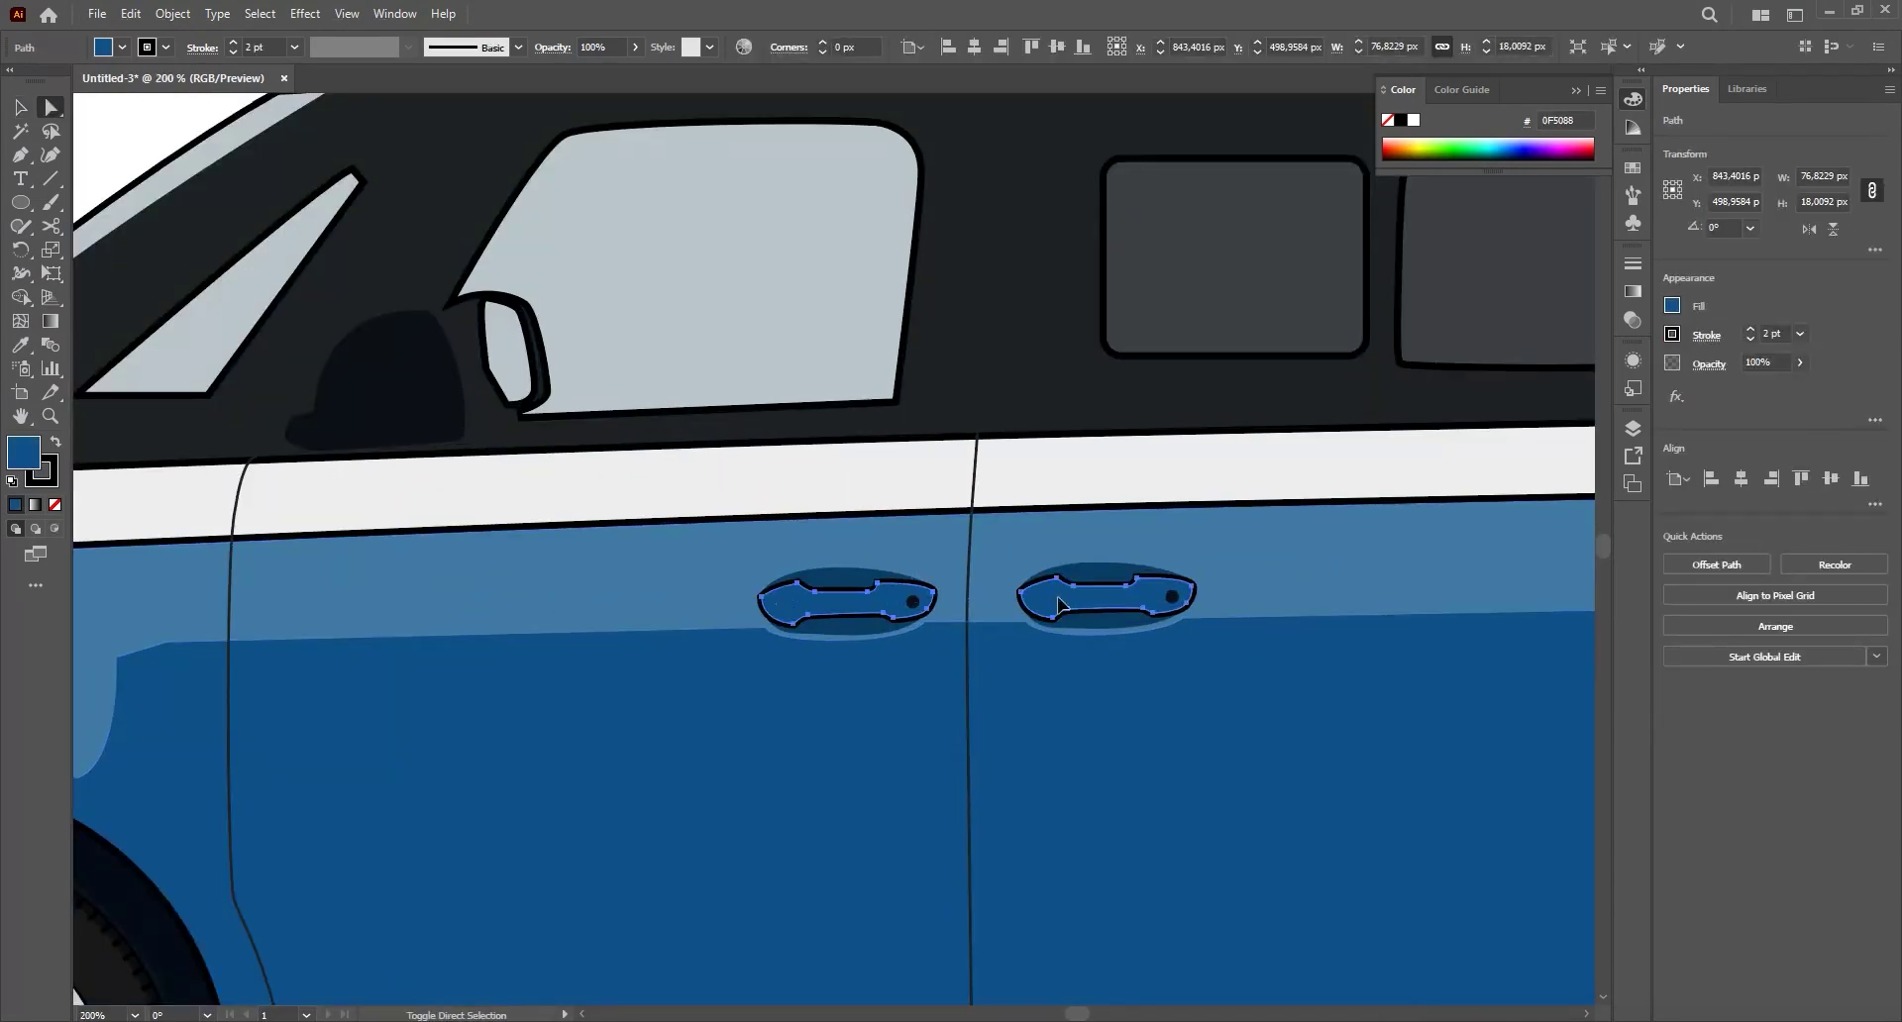
left_click(1707, 336)
left_click(1601, 413)
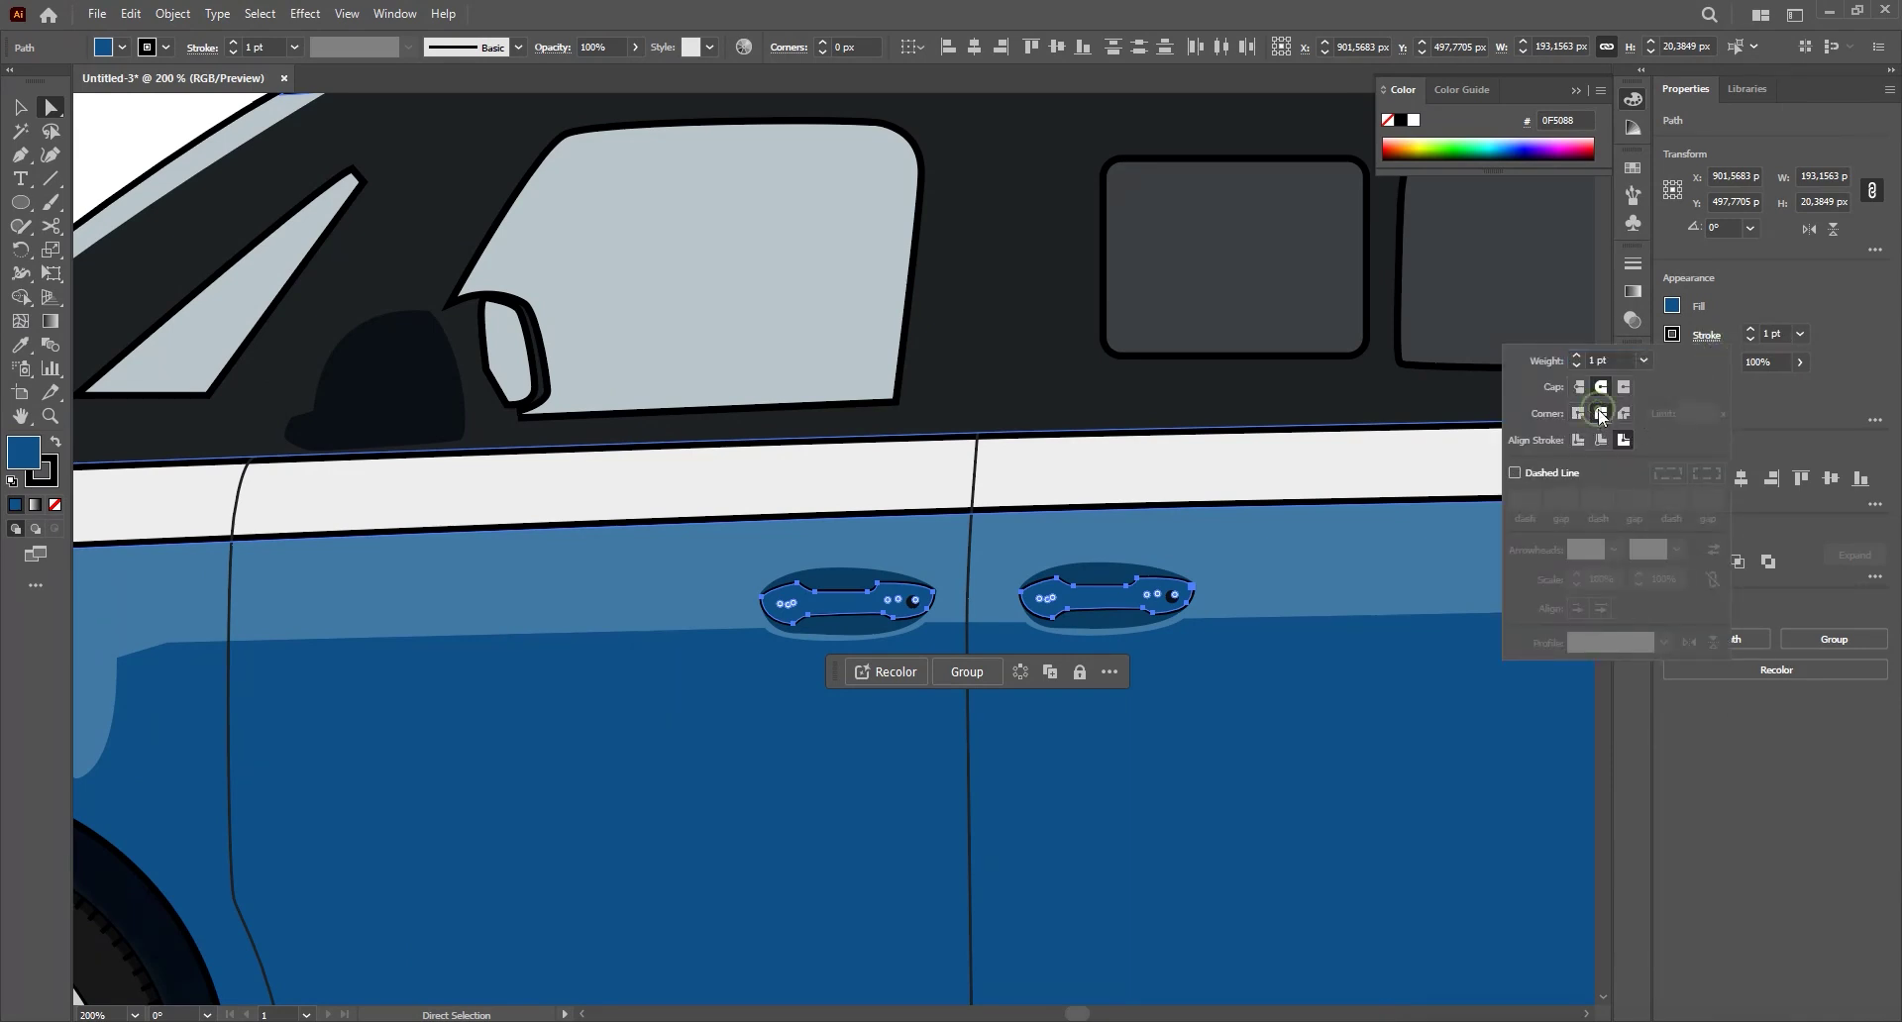
key("v")
left_click(1230, 507)
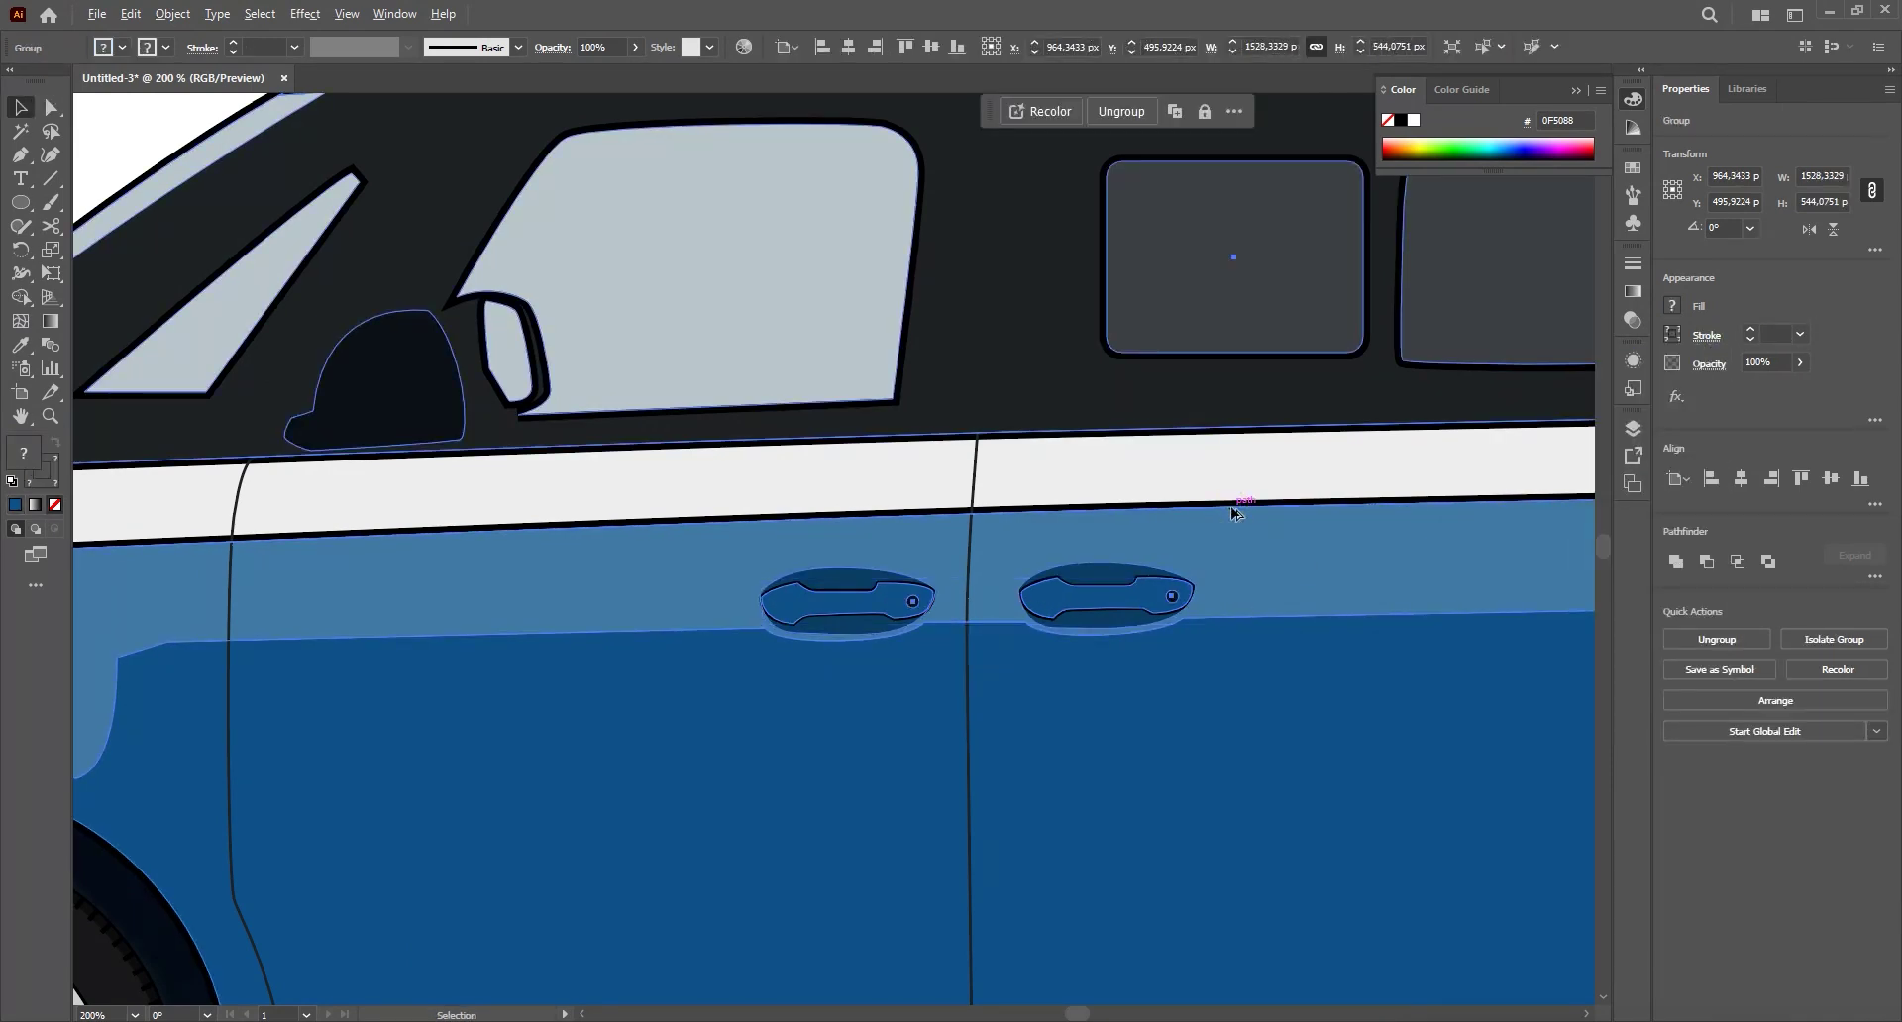
scroll(1230, 508, "down", 2)
left_click(394, 415)
- Trace the reflection along the lower doors with the Pen tool and add a light blue highlight to each door handle
left_click_drag(498, 396, 543, 355)
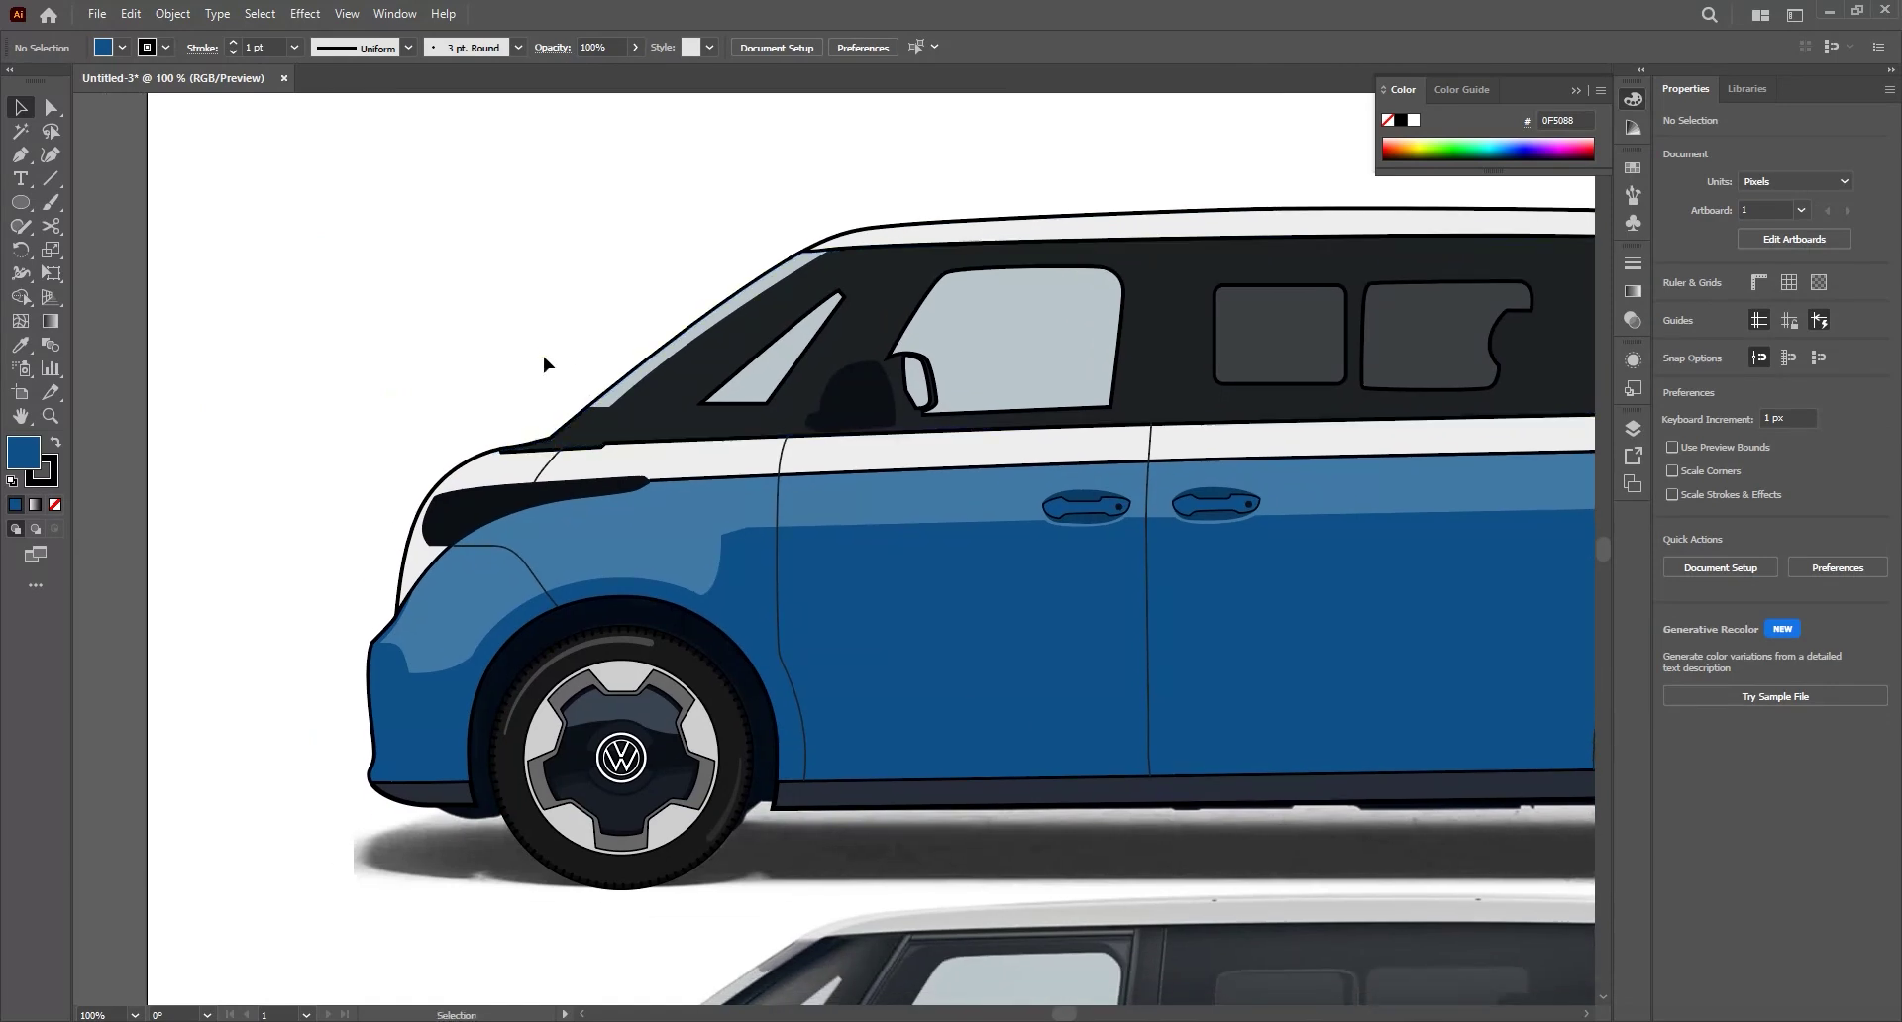
scroll(938, 430, "down", 1)
left_click_drag(964, 467, 741, 367)
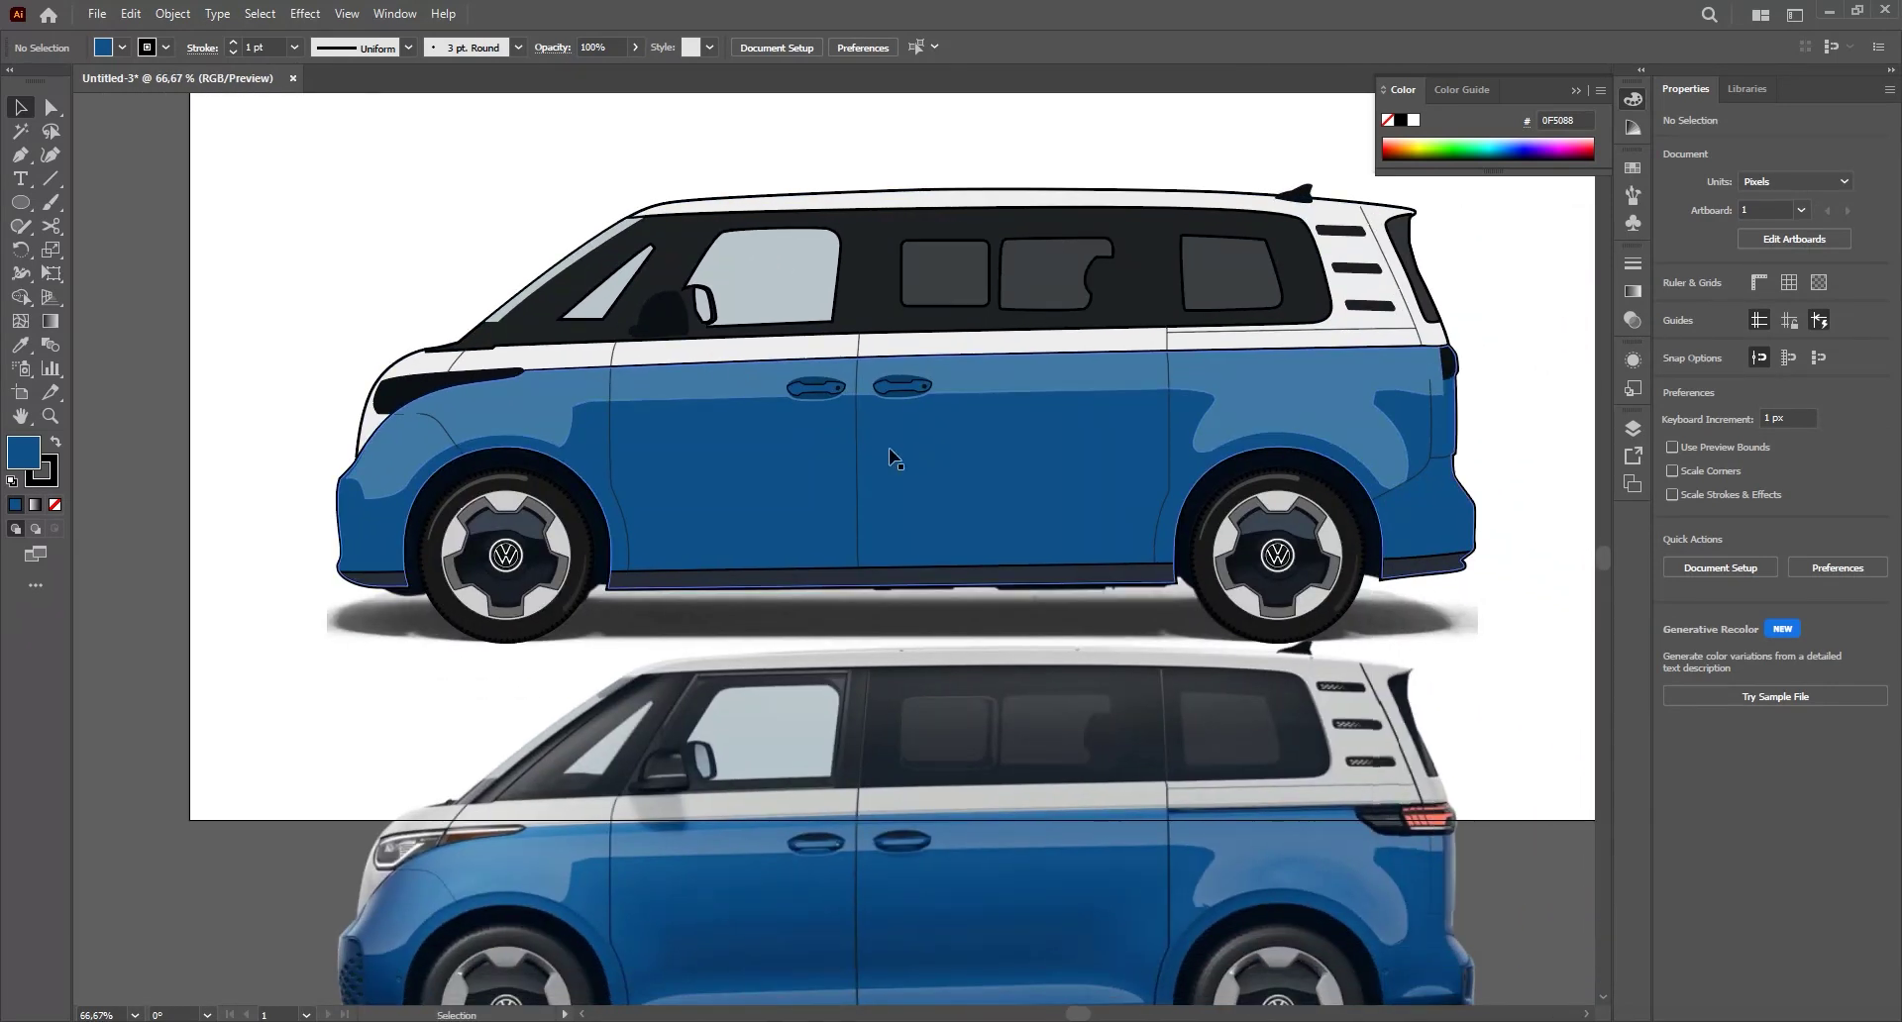
left_click_drag(430, 666, 626, 715)
left_click_drag(725, 662, 691, 600)
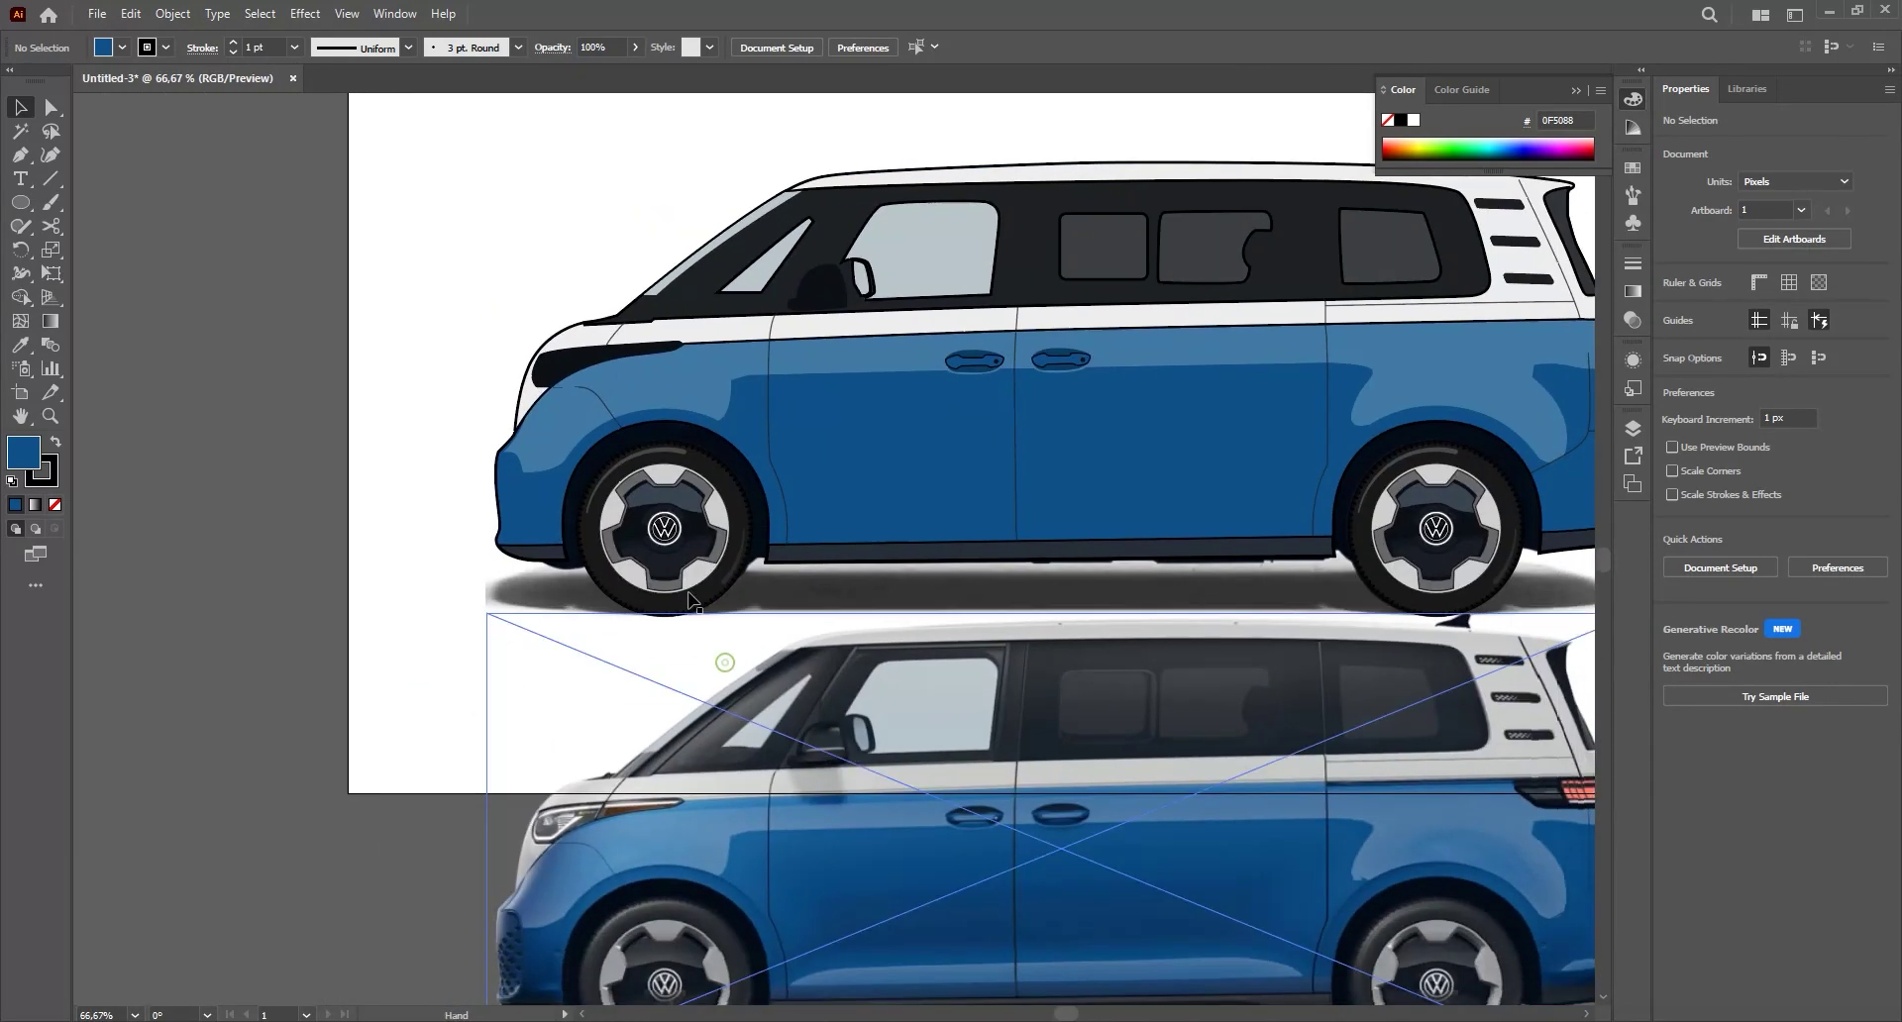
left_click_drag(885, 616, 815, 499)
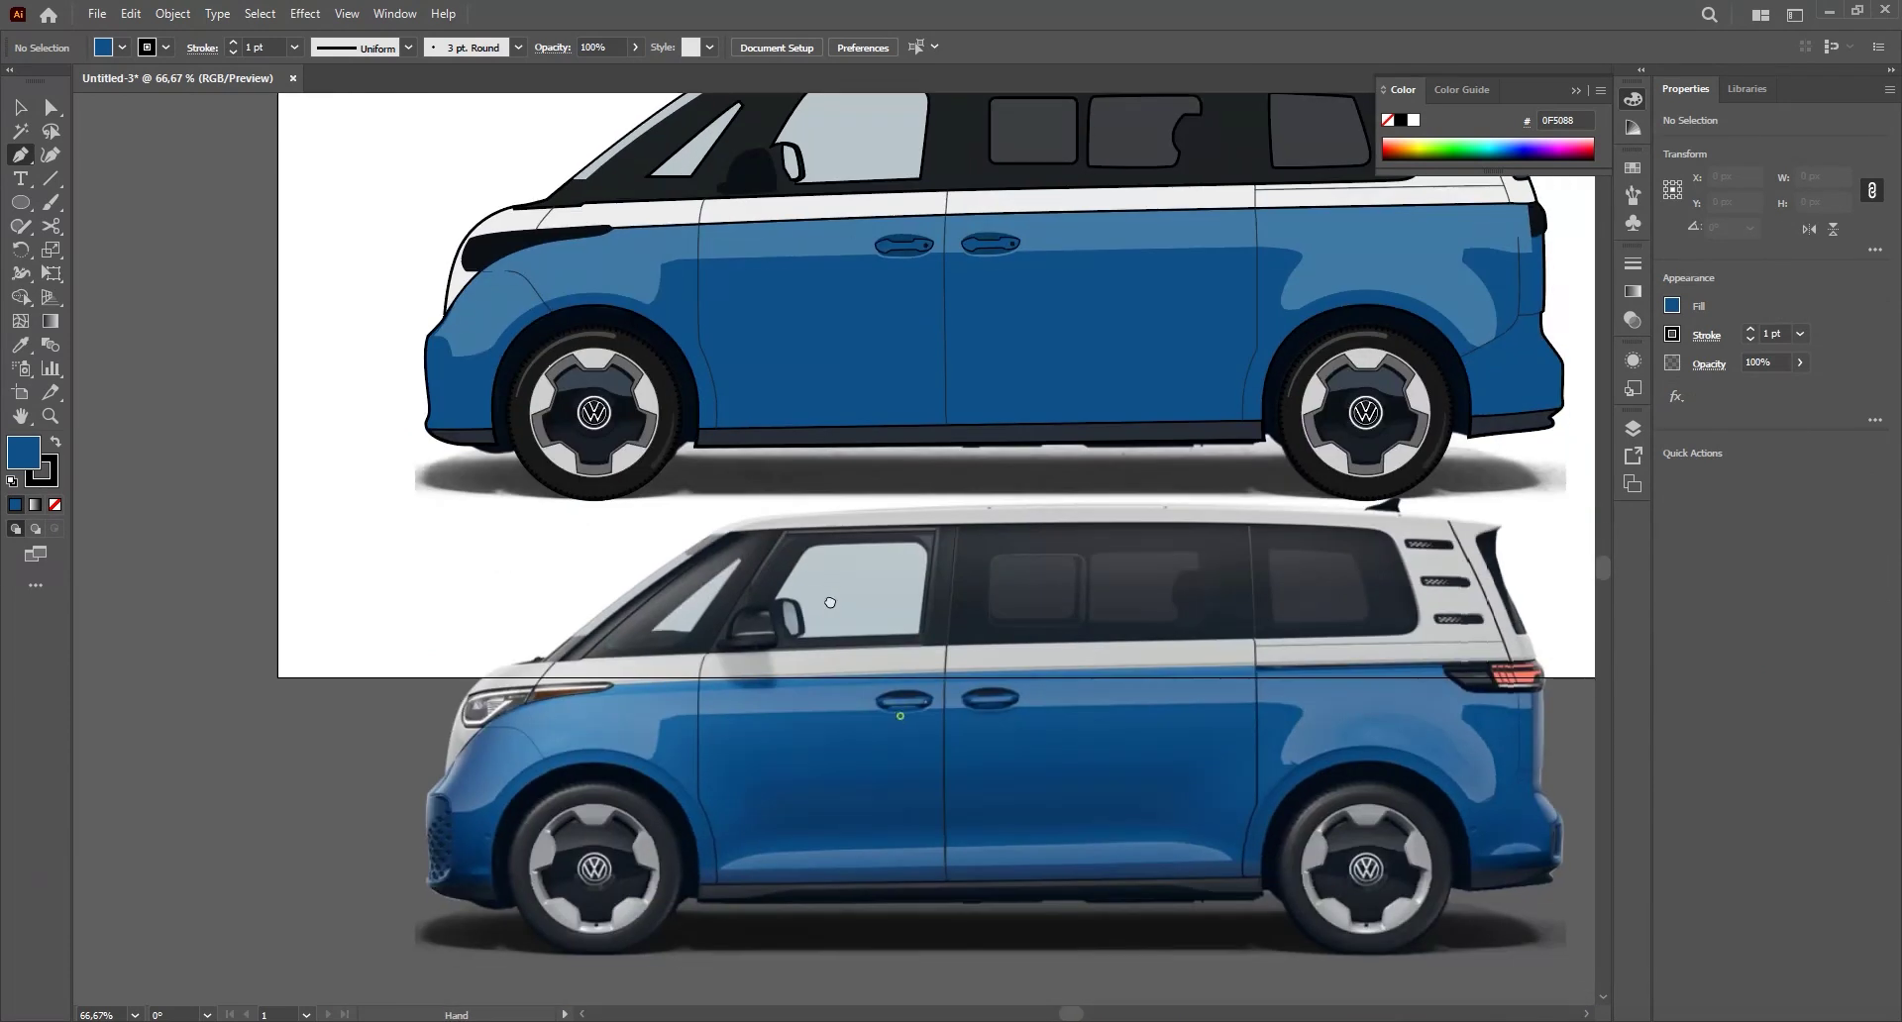
key("p")
left_click(980, 369)
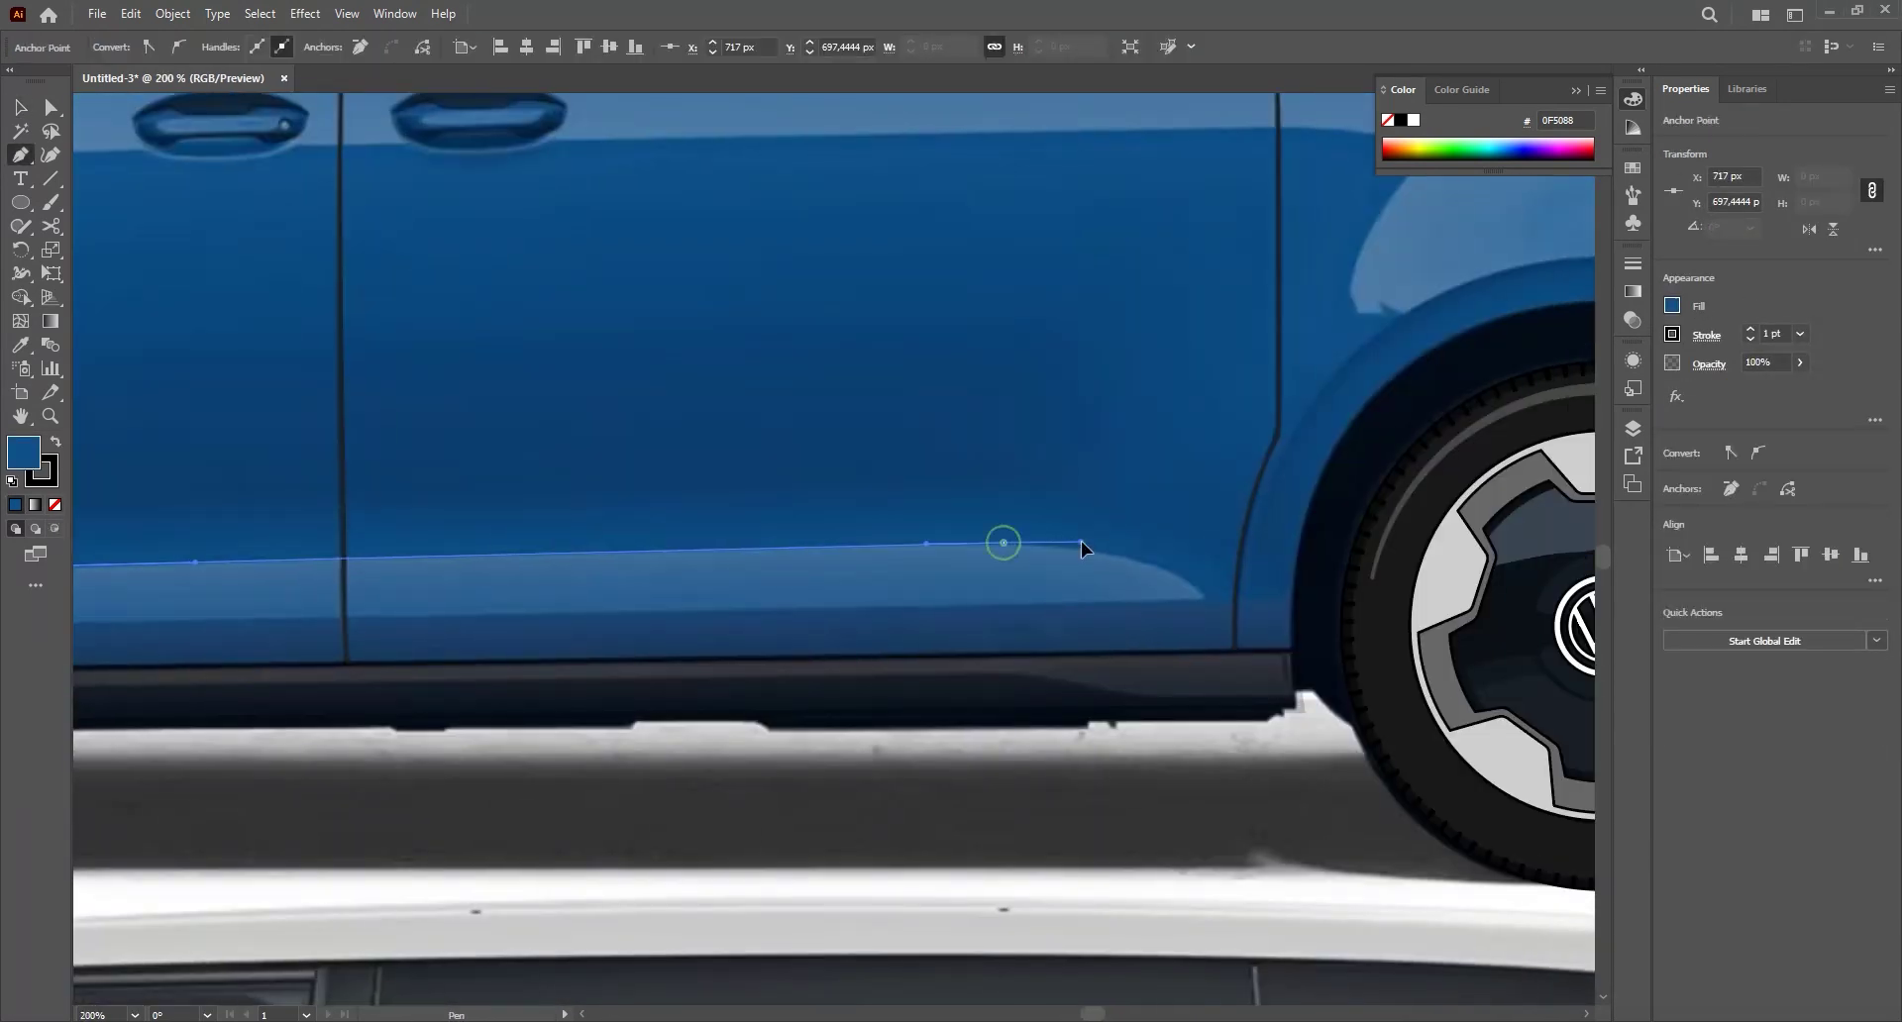
key("ctrl+minus")
key("ctrl+minus")
key("v")
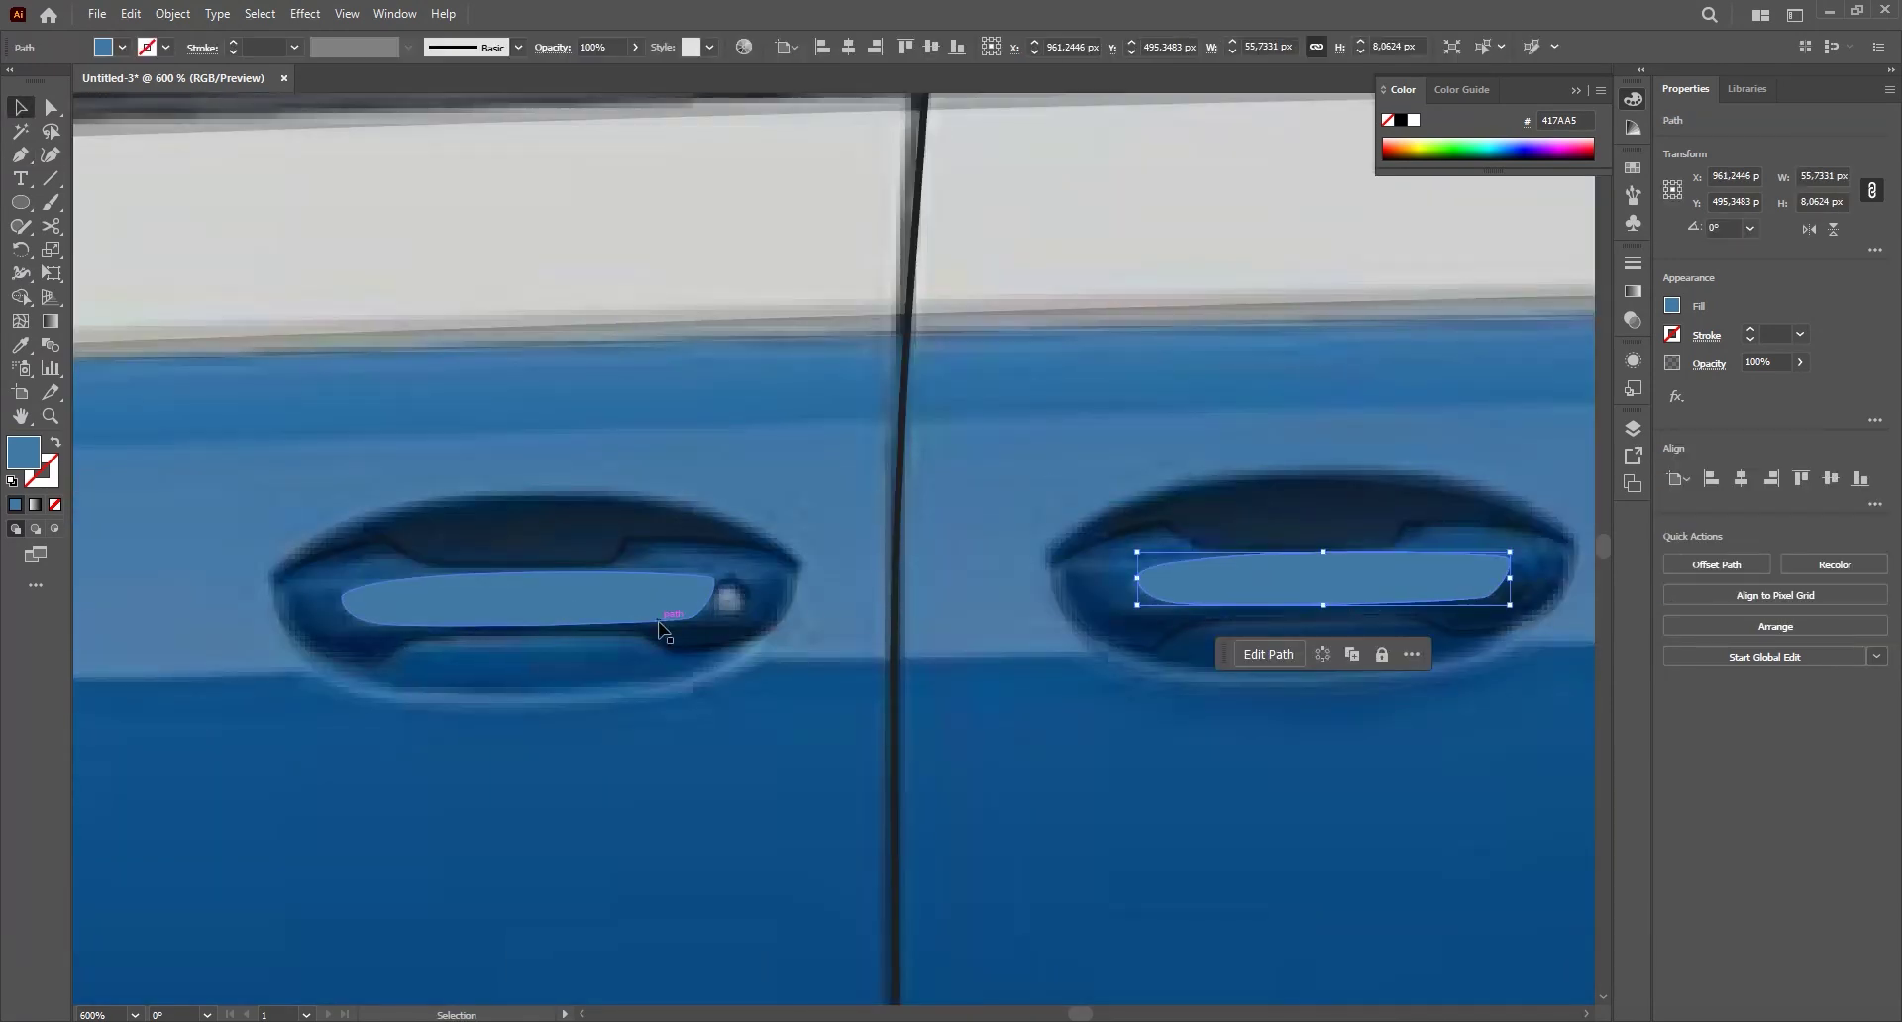
- Place the lower door reflection and handle highlights inside the body group and restore the group's opacity to 100%
scroll(659, 631, "down", 4)
left_click_drag(937, 822, 937, 480)
double_click(937, 480)
key("Escape")
scroll(1020, 426, "down", 3)
left_click(1800, 363)
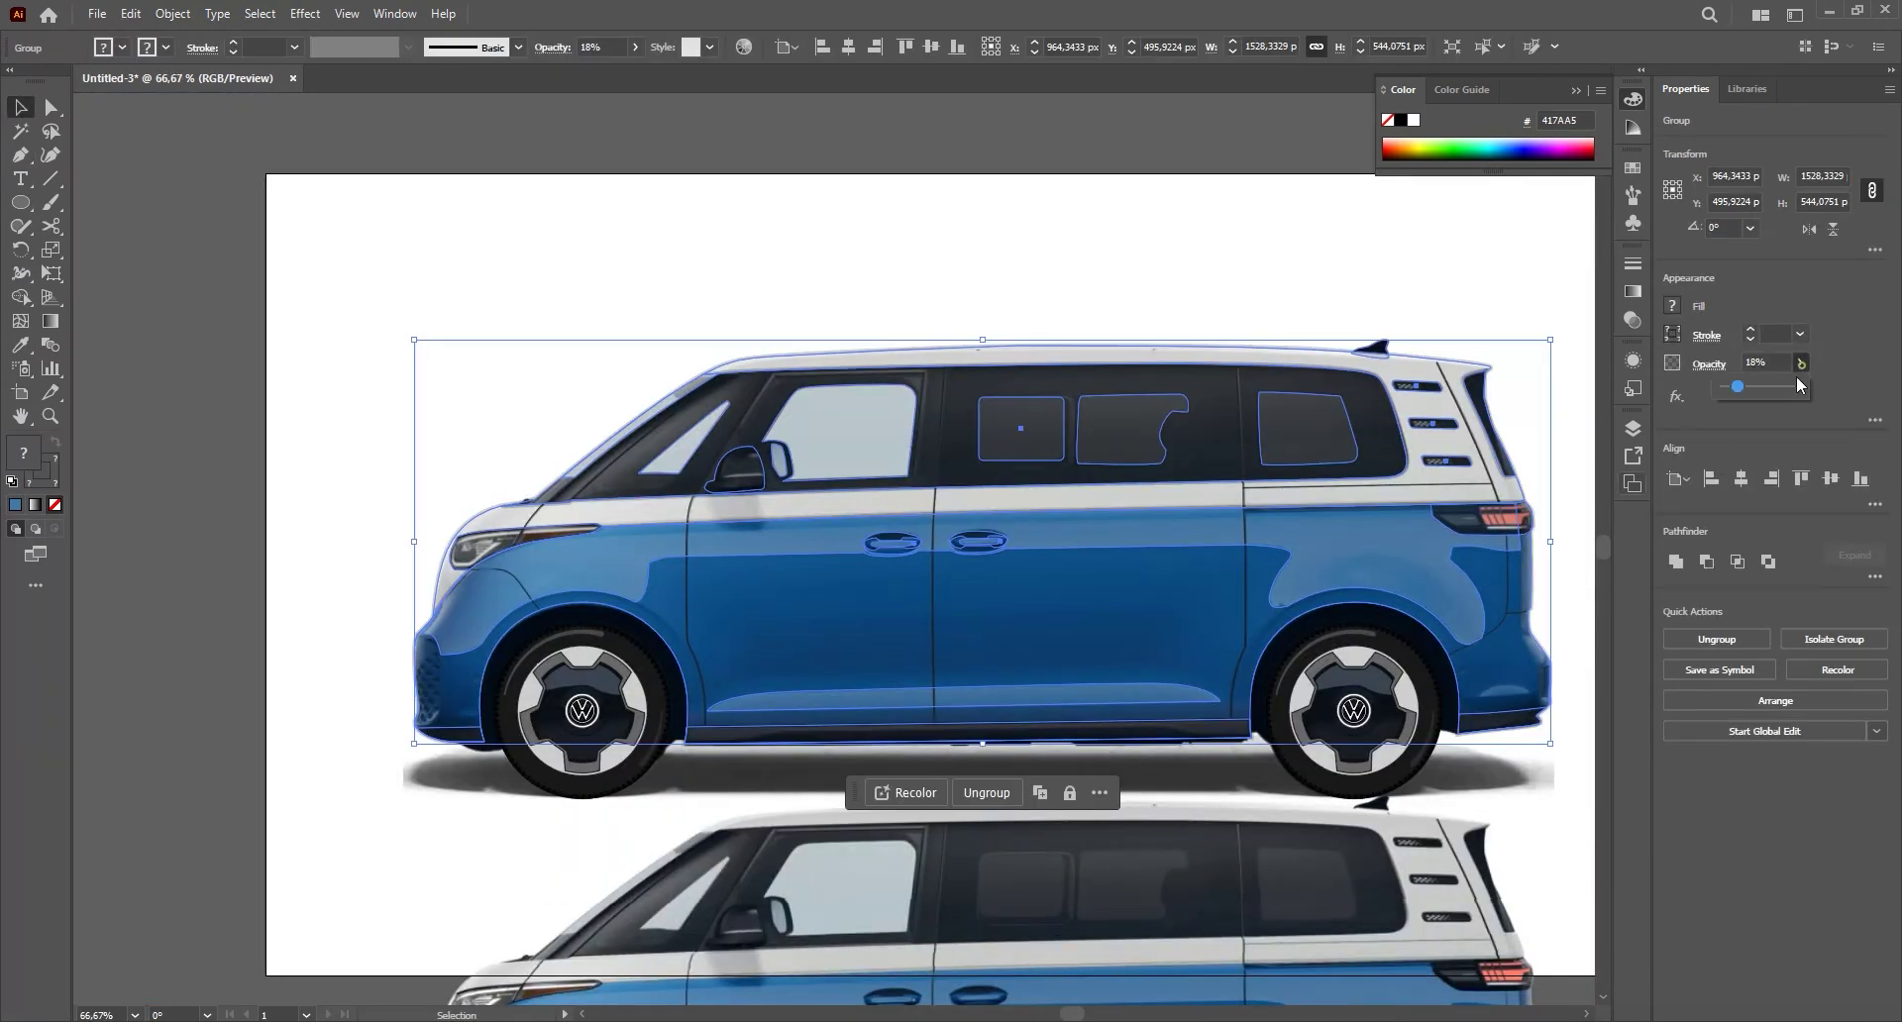
scroll(790, 586, "down", 1)
left_click_drag(790, 585, 716, 445)
scroll(1274, 556, "up", 1)
left_click(1477, 819)
- Lower the body group's opacity so the rear of the reference photo can be traced
scroll(1274, 396, "up", 2)
left_click(1090, 426)
left_click(1801, 363)
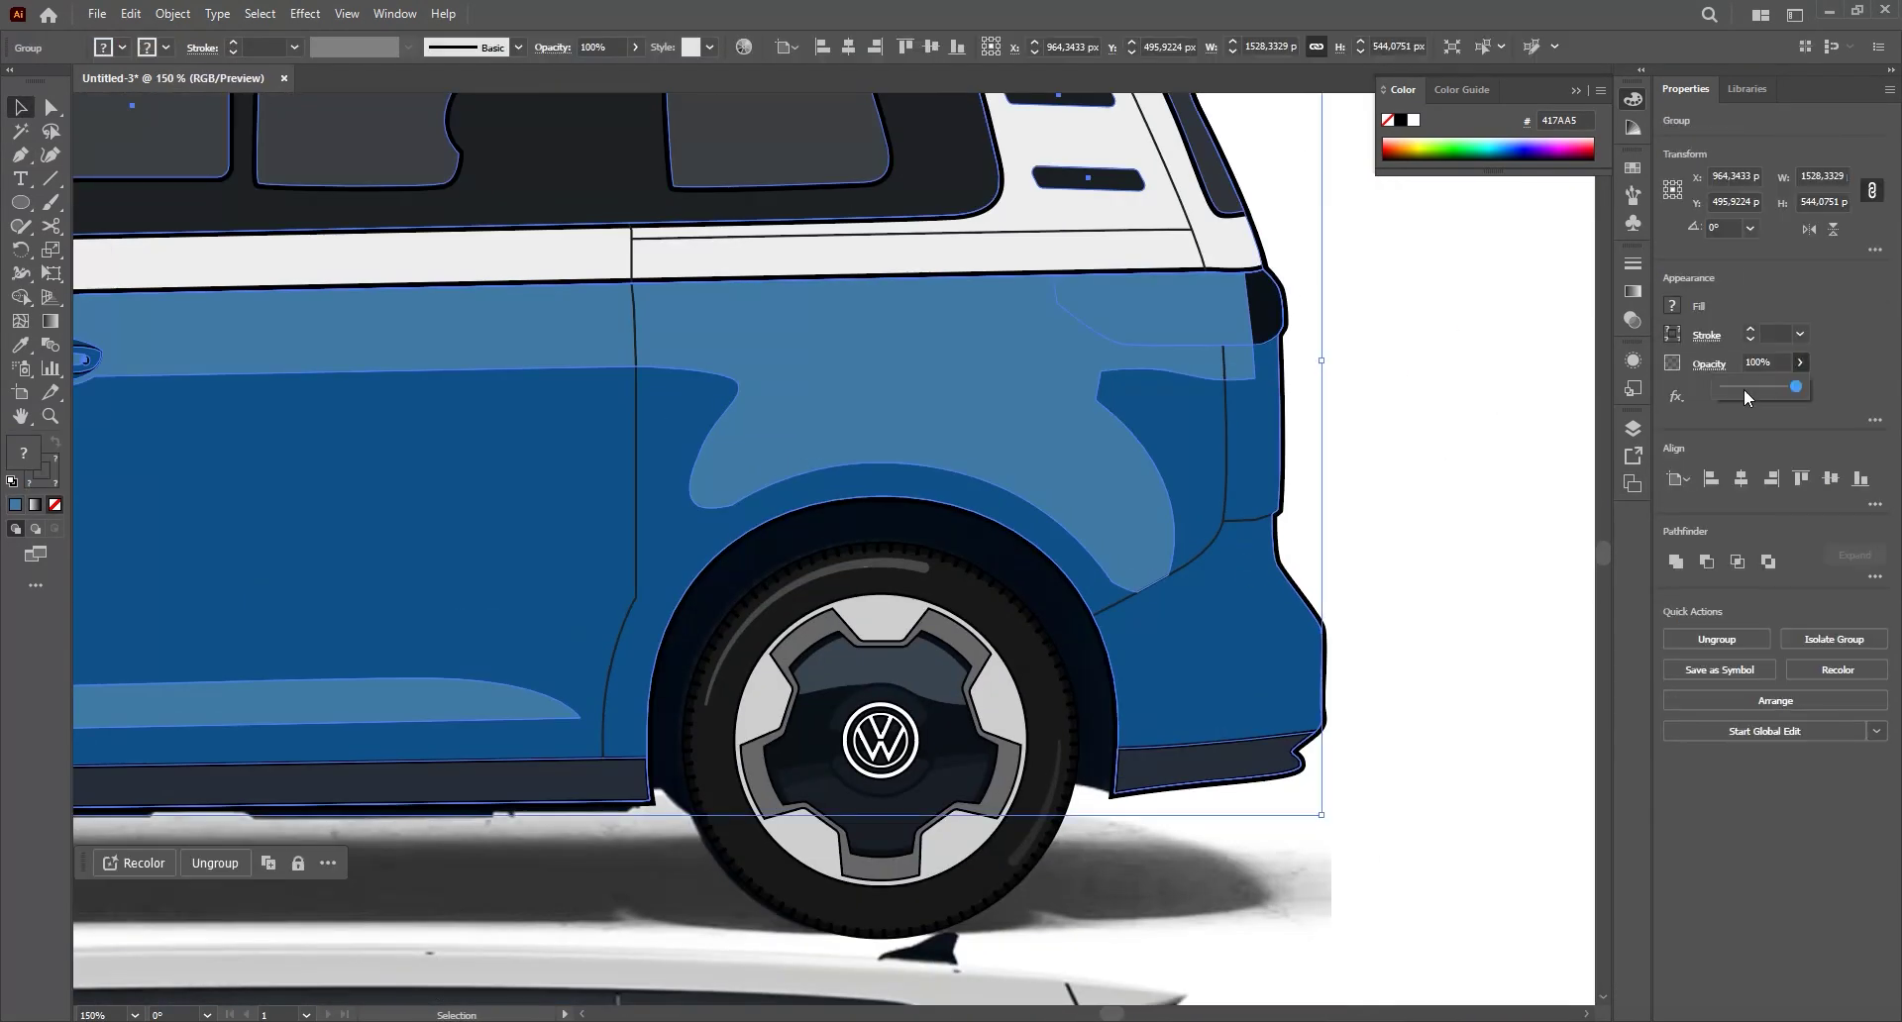
left_click(1745, 389)
- Trace the light blue reflection down the rear edge below the tail light, extending it past the body outline
key("p")
left_click_drag(1288, 324, 1161, 303)
left_click(1146, 300)
left_click(1109, 296)
left_click(1114, 358)
left_click(1110, 415)
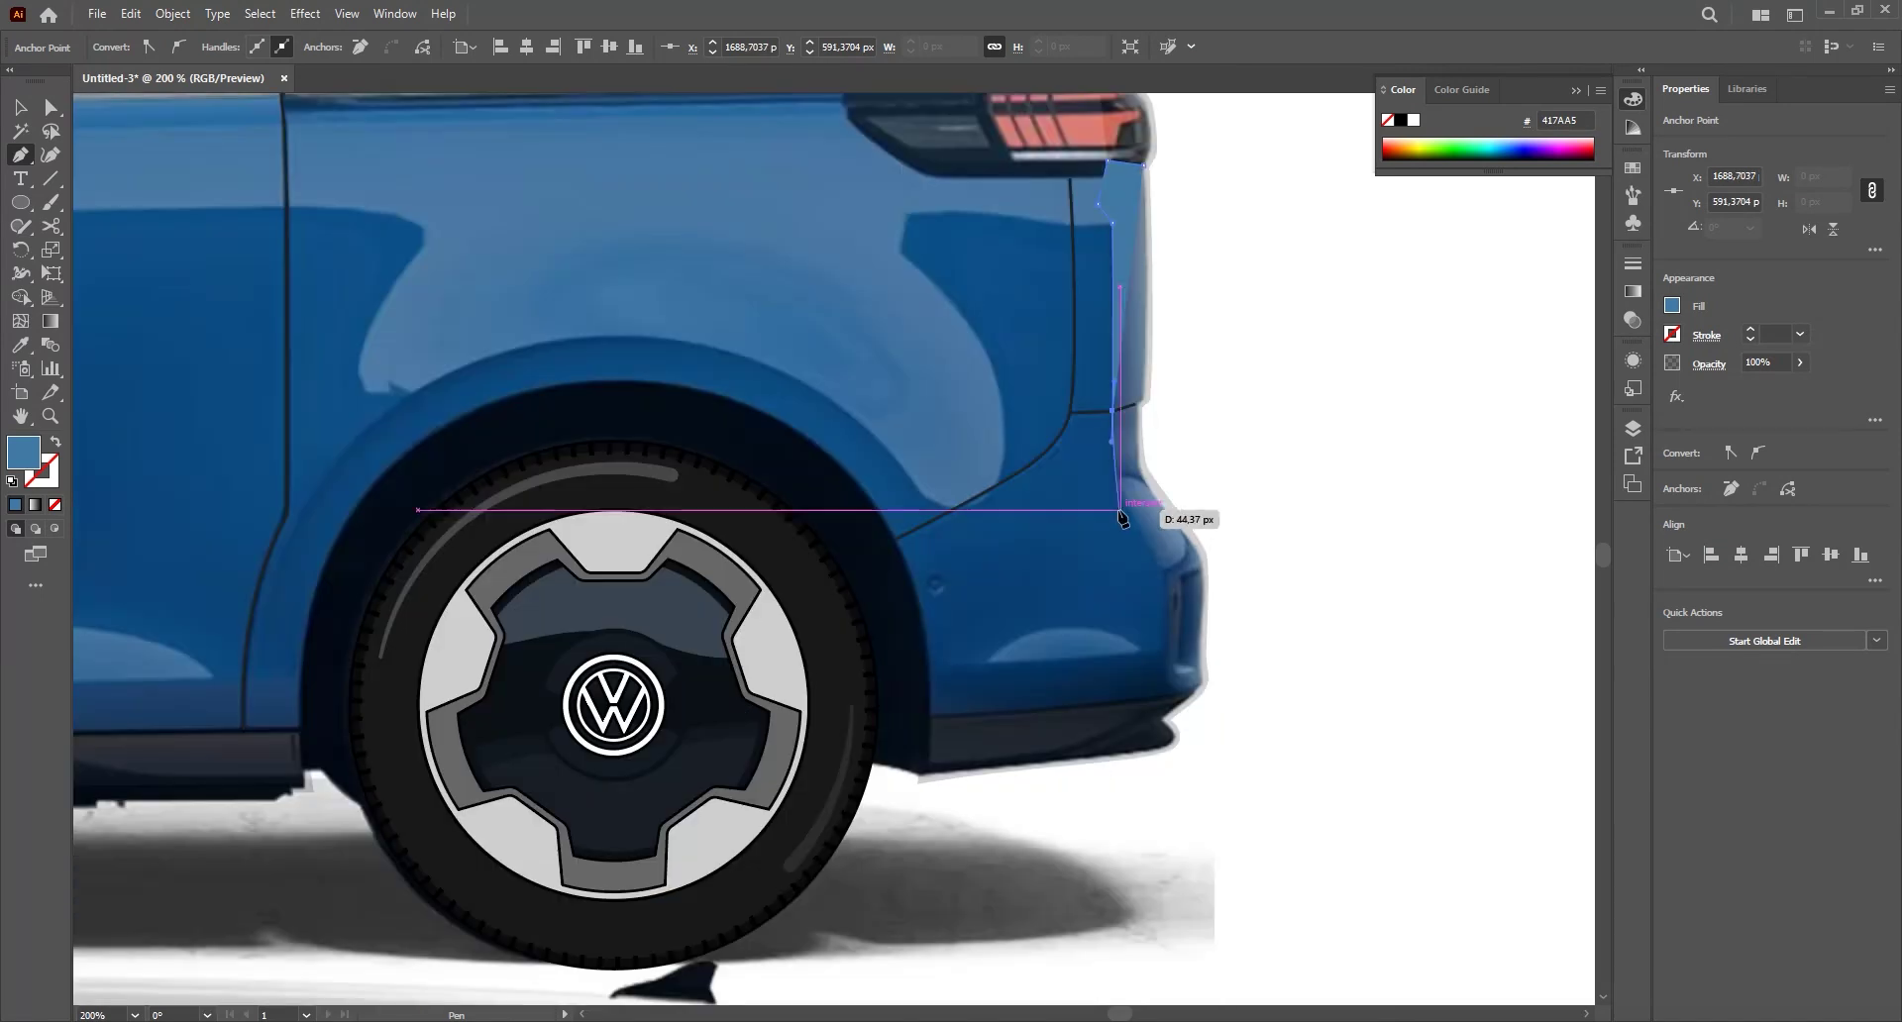
left_click(1160, 575)
left_click_drag(1191, 519, 1186, 461)
left_click_drag(1195, 444, 1106, 654)
left_click(1055, 376)
- Trace the small crescent-shaped reflection on the rear bumper behind the wheel
scroll(1106, 595, "up", 1)
left_click(1062, 568)
left_click_drag(1155, 562, 1181, 559)
scroll(1286, 671, "up", 1)
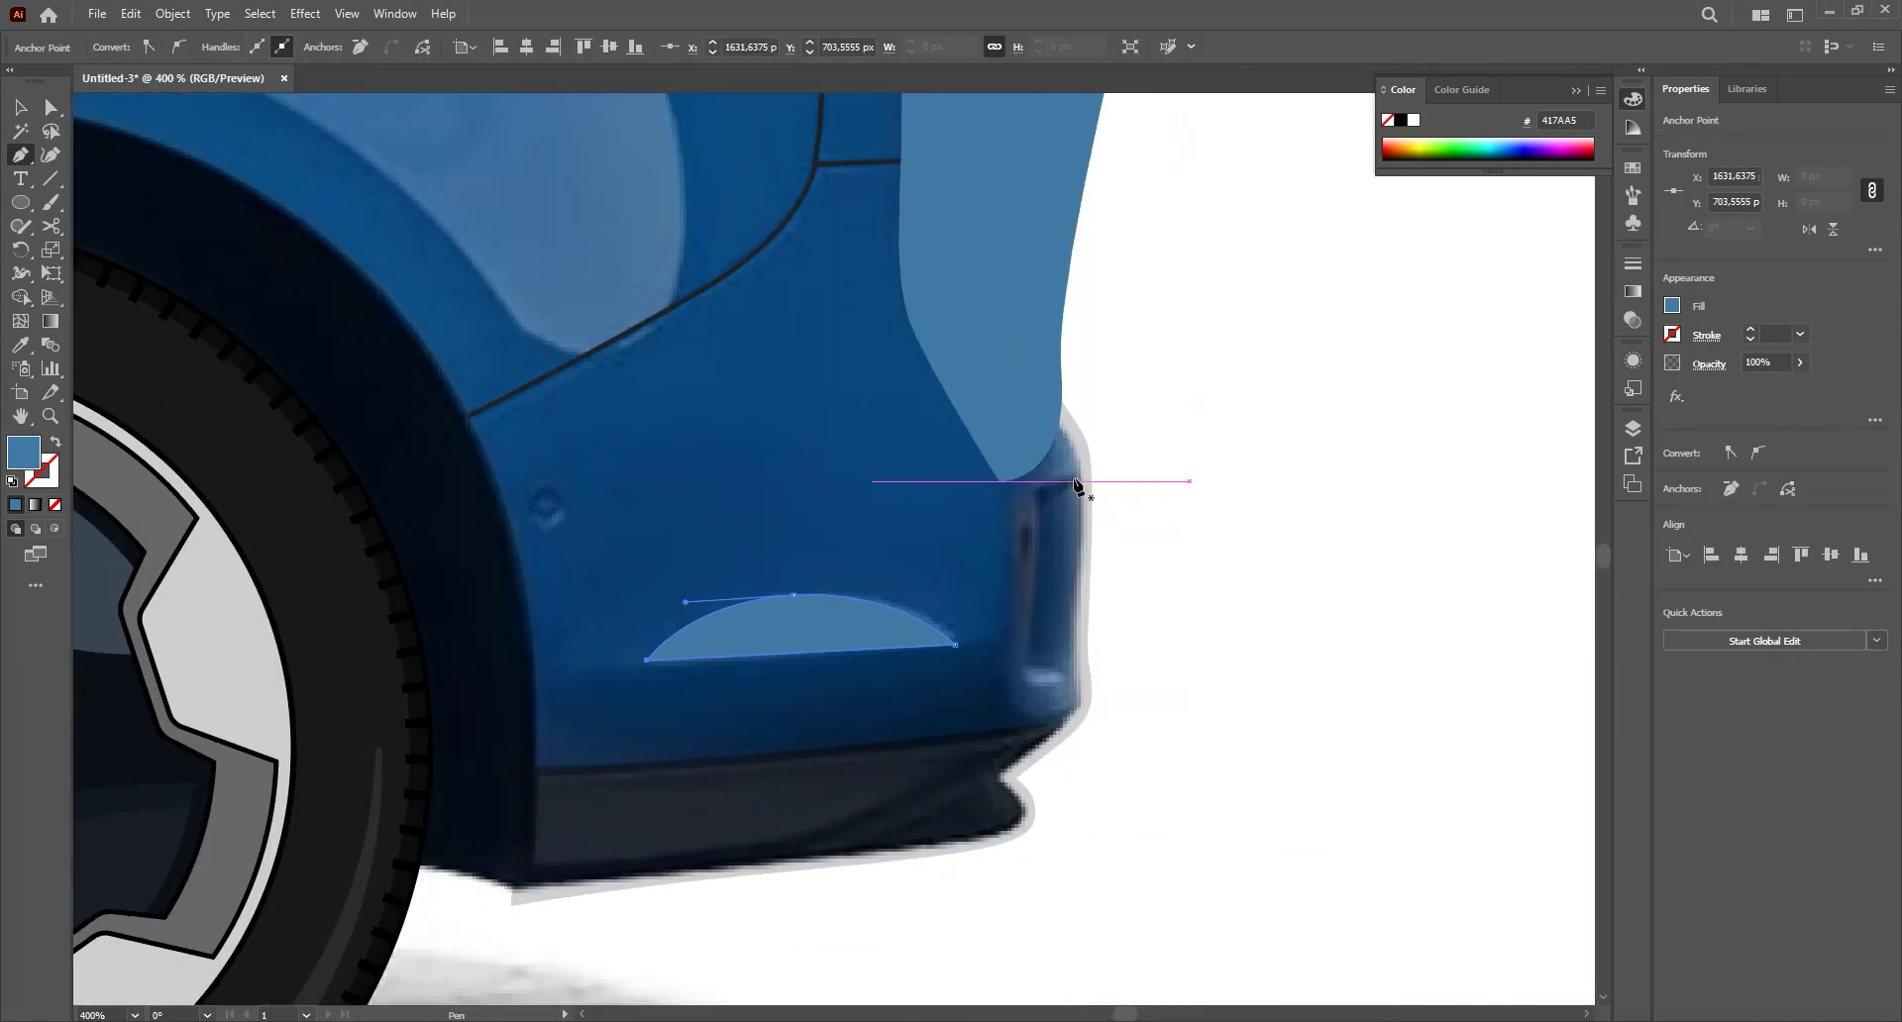
- Trace the small reflection on the lower front bumper just ahead of the front wheel
scroll(1076, 483, "down", 3)
scroll(891, 594, "up", 4)
left_click(1119, 712)
left_click_drag(872, 708, 838, 700)
left_click_drag(997, 652, 1058, 650)
left_click(1148, 652)
- Trace the curved reflection around the front bumper grille, extending it past the front edge of the body
left_click_drag(594, 789, 1050, 885)
left_click(845, 853)
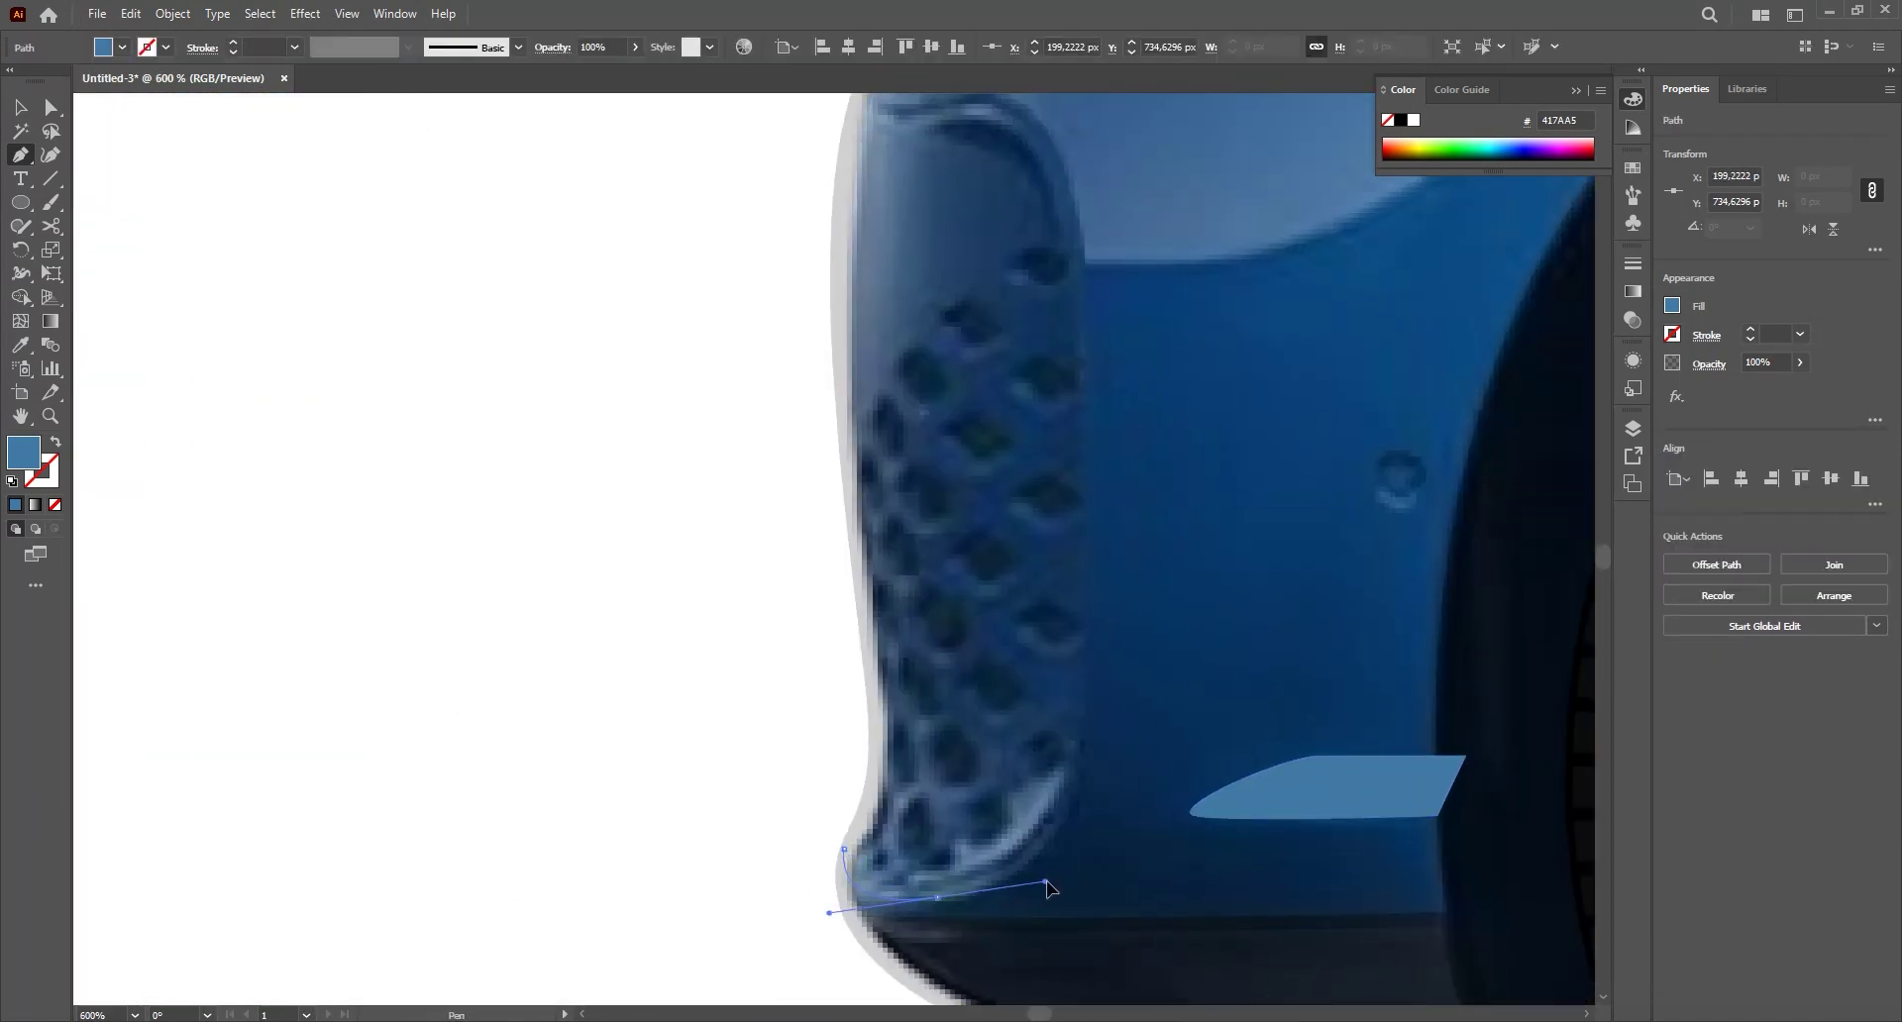
left_click_drag(1076, 764, 1079, 723)
left_click_drag(991, 416, 935, 695)
left_click(888, 438)
left_click(802, 393)
- Trace the reflection around the vertical recess at the outer edge of the rear bumper
scroll(841, 726, "down", 2)
scroll(1019, 620, "up", 4)
left_click(1015, 428)
left_click_drag(956, 516, 940, 533)
left_click(1015, 493)
left_click_drag(1007, 797, 1044, 683)
left_click_drag(1040, 556, 1033, 611)
left_click(1028, 657)
left_click(978, 669)
left_click(1052, 315)
scroll(1076, 356, "down", 3)
key("v")
- Trim the rear edge reflection to the body outline by intersecting it with a copy of the blue body shape
left_click_drag(1142, 376, 1348, 660)
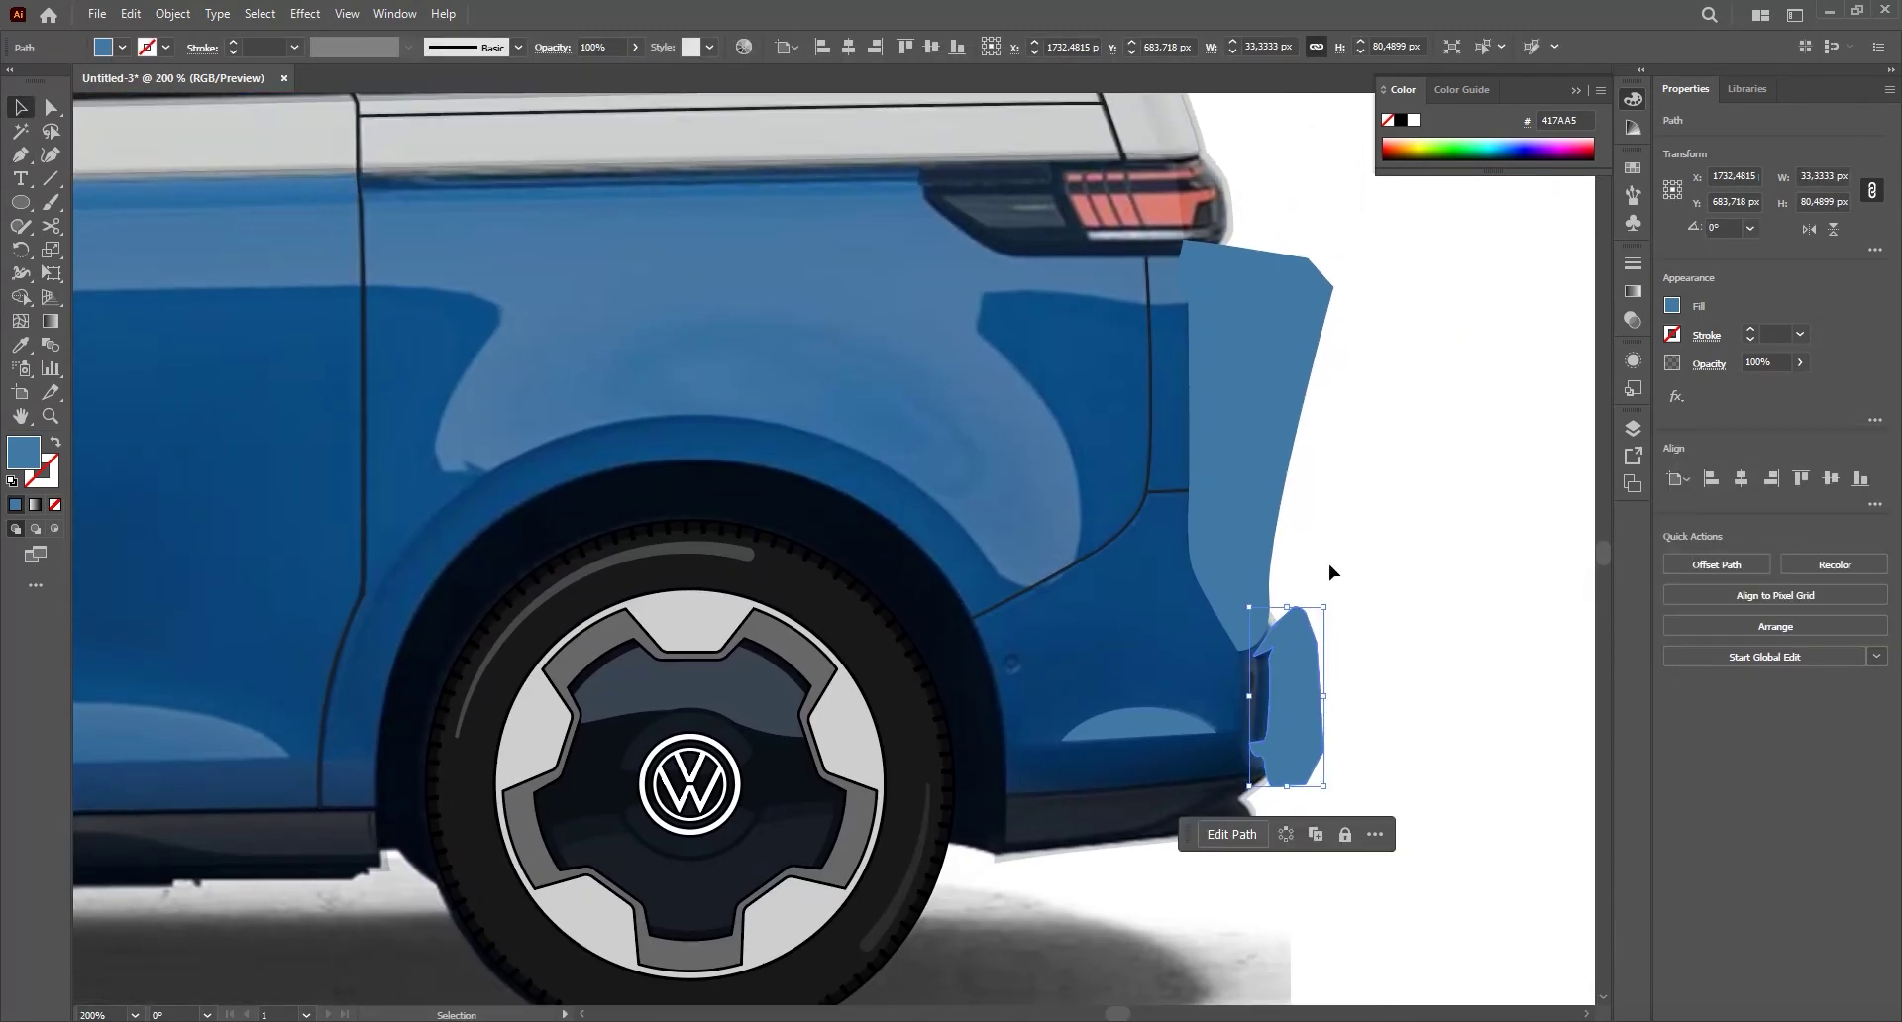
key("a")
scroll(1132, 577, "down", 2)
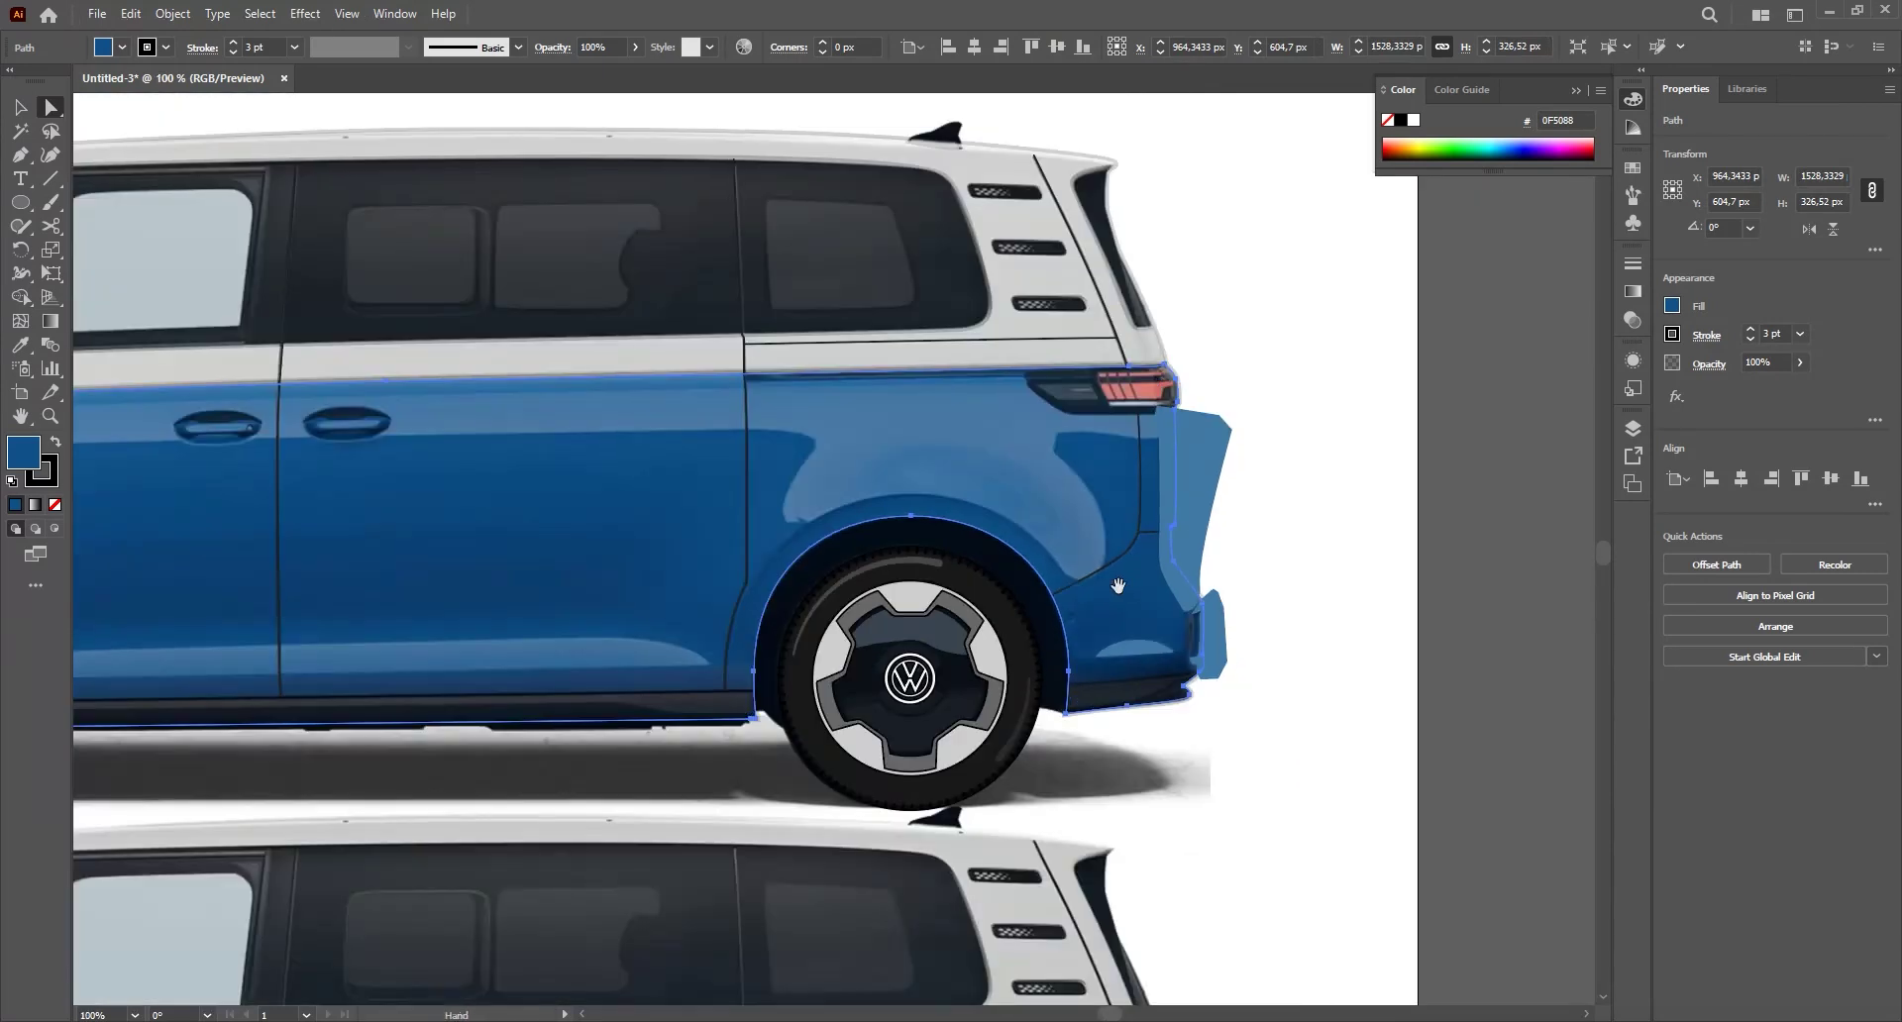
left_click_drag(1119, 586, 1182, 560)
key("v")
key("ctrl+shift+]")
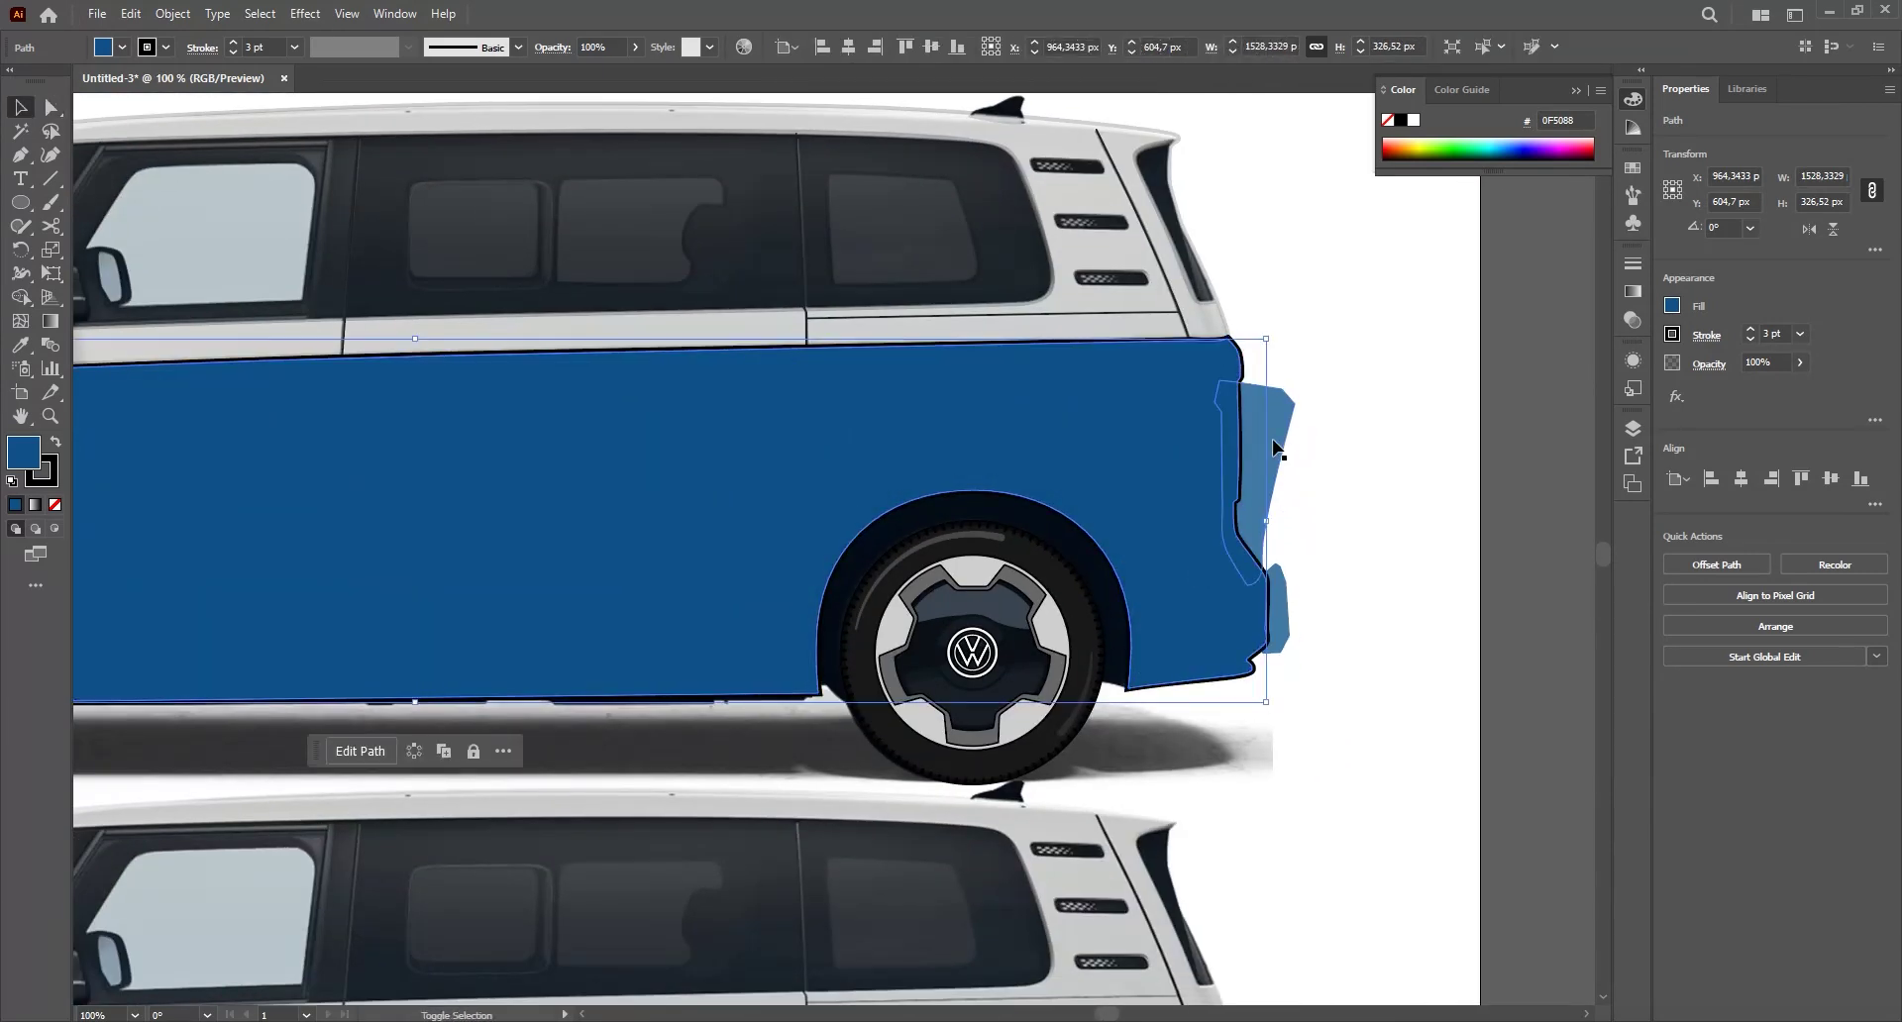
left_click(1273, 442, "shift")
left_click(1742, 560)
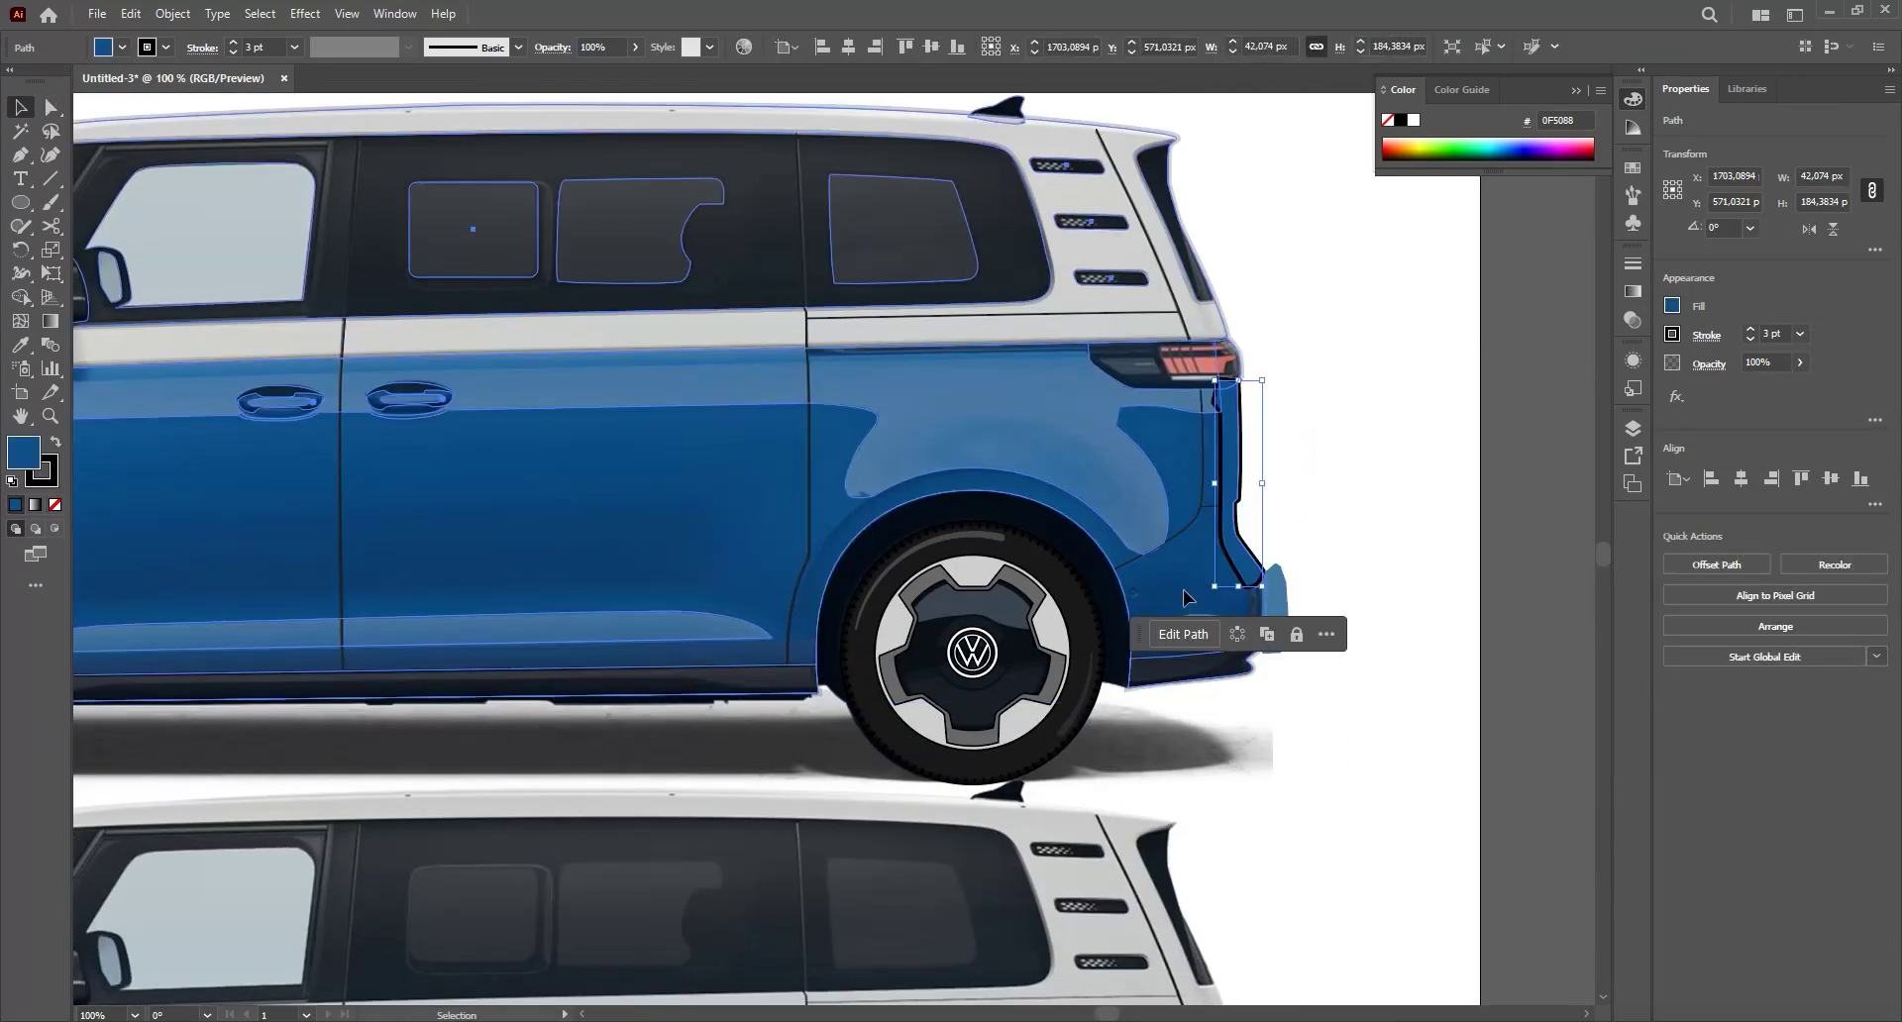
- Intersect the rear bumper edge reflection with a copy of the blue body shape
left_click(1282, 555)
key("a")
key("ctrl+shift+bracketright")
left_click(1260, 602, "shift")
key("ctrl+4")
- Trim the front bumper reflections to the body outline using a copy of the blue body shape
scroll(783, 573, "up", 2)
left_click(793, 573)
key("ctrl+shift+bracketright")
scroll(892, 663, "up", 3)
left_click(1011, 613, "shift")
scroll(594, 793, "down", 3)
- Select the trimmed bumper and edge reflections and give them the blue fill 2471AA without an outline
left_click(594, 694)
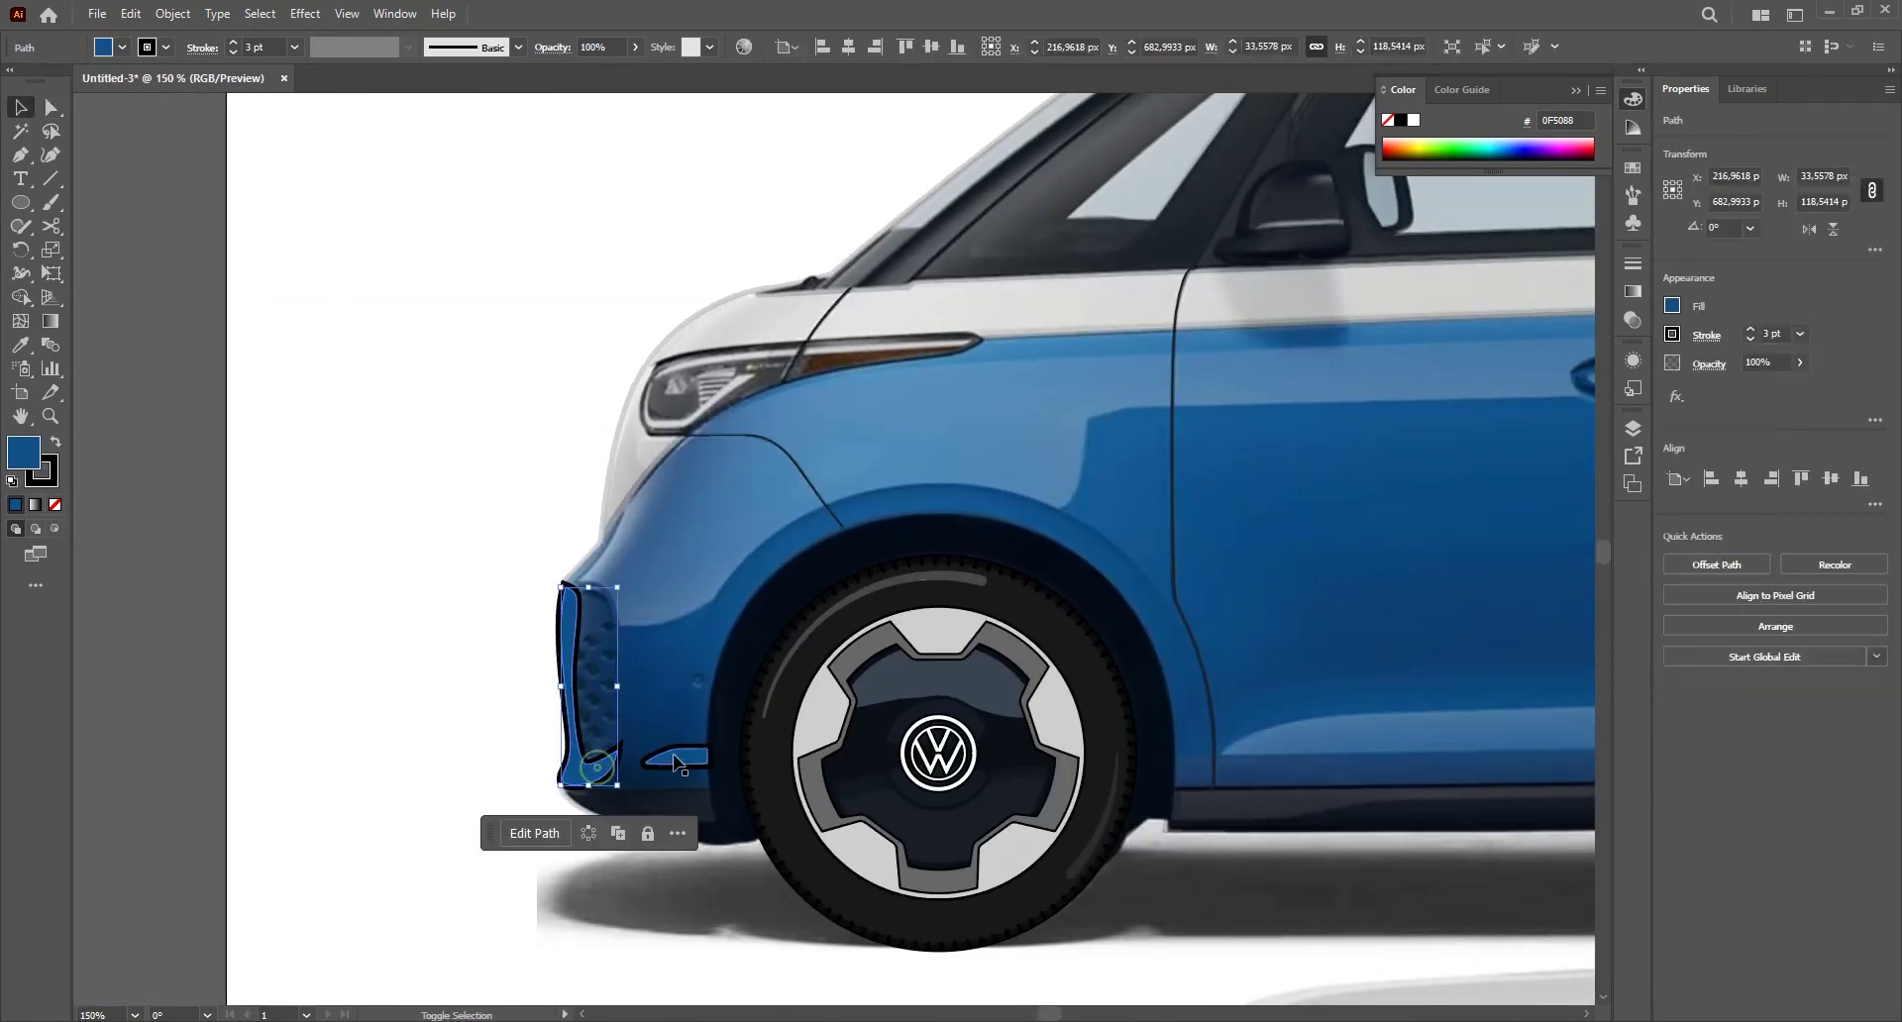
scroll(634, 733, "down", 2)
left_click(1134, 634, "shift")
double_click(23, 453)
left_click(1418, 204)
key("i")
left_click(1112, 668)
double_click(23, 453)
left_click(1143, 279)
left_click(1414, 204)
- Place the recoloured reflections inside the body group and return the group to full opacity
key("ctrl+3")
left_click_drag(276, 653, 624, 513)
key("ctrl+alt+3")
mouse_move(438, 344)
left_mouse_down()
mouse_move(381, 349)
mouse_move(509, 311)
left_mouse_up()
scroll(509, 311, "down", 1)
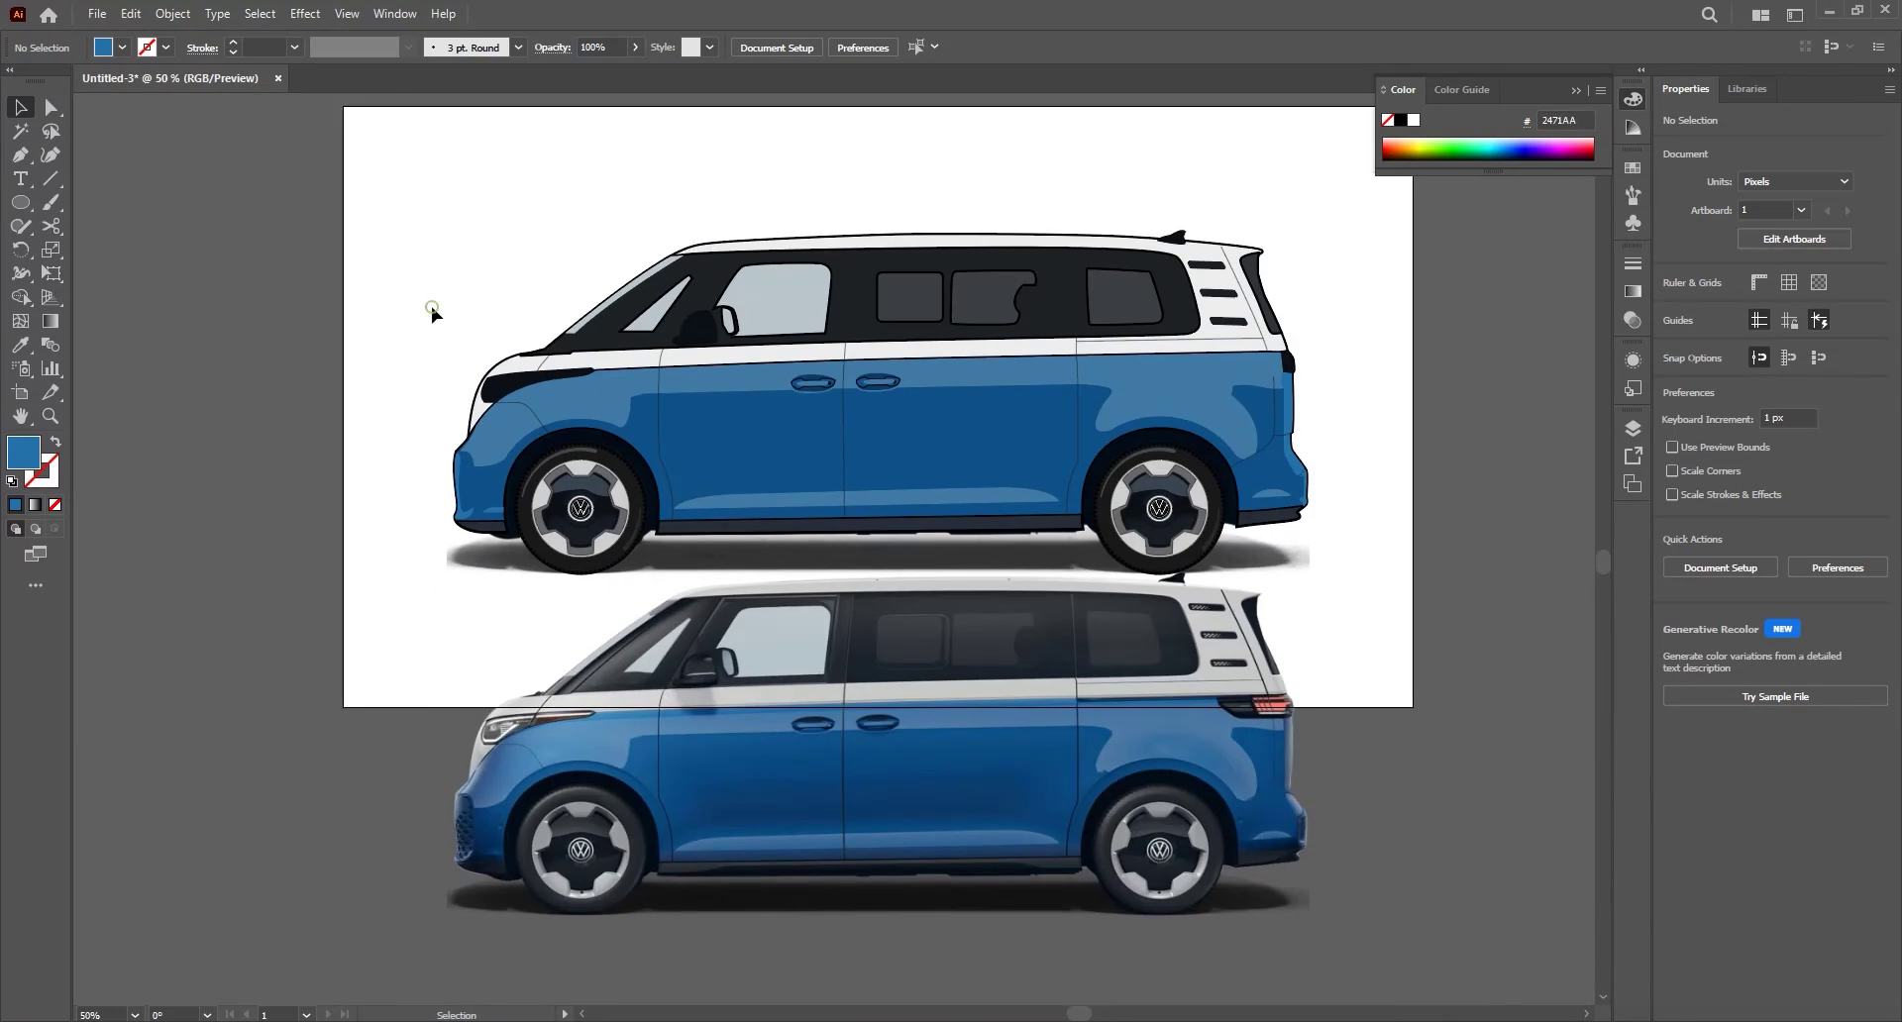
- Give the dark side mirror housing a 2 pt black outline
scroll(1016, 434, "up", 1)
mouse_move(1016, 434)
left_mouse_down()
mouse_move(1053, 357)
mouse_move(1071, 461)
left_mouse_up()
left_click(646, 317)
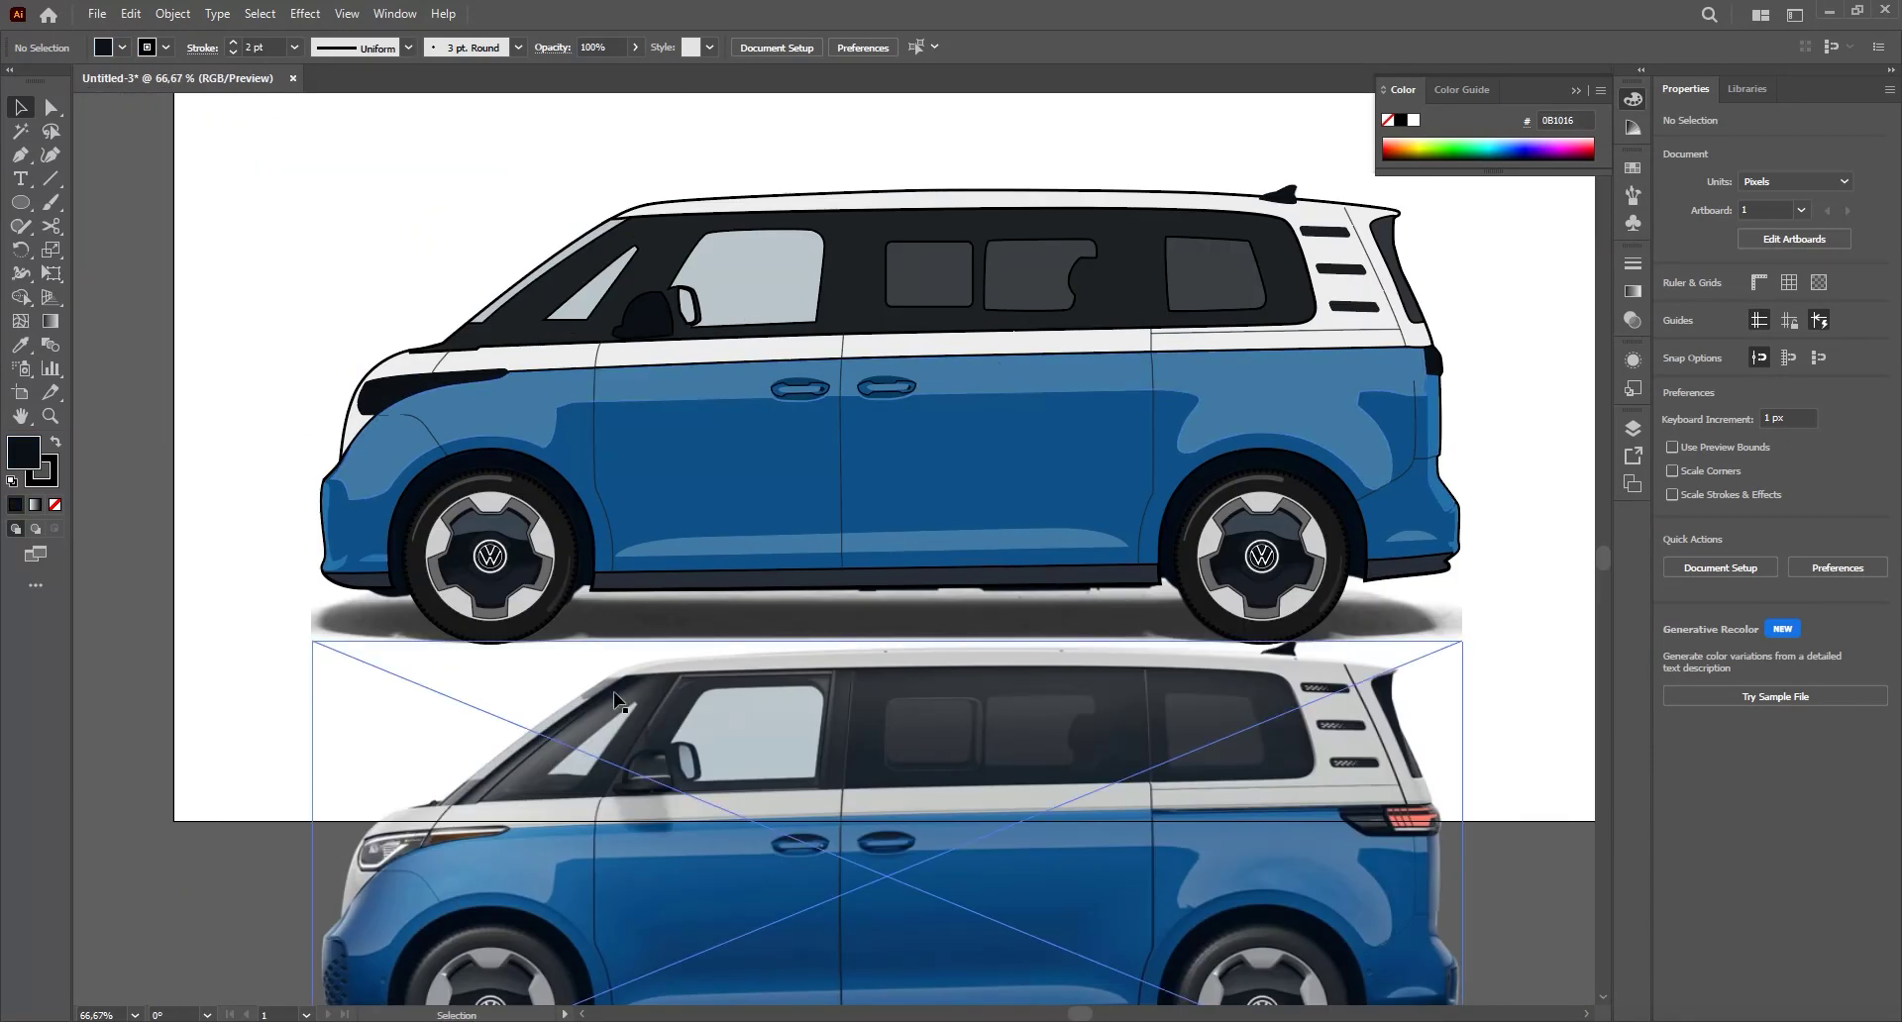
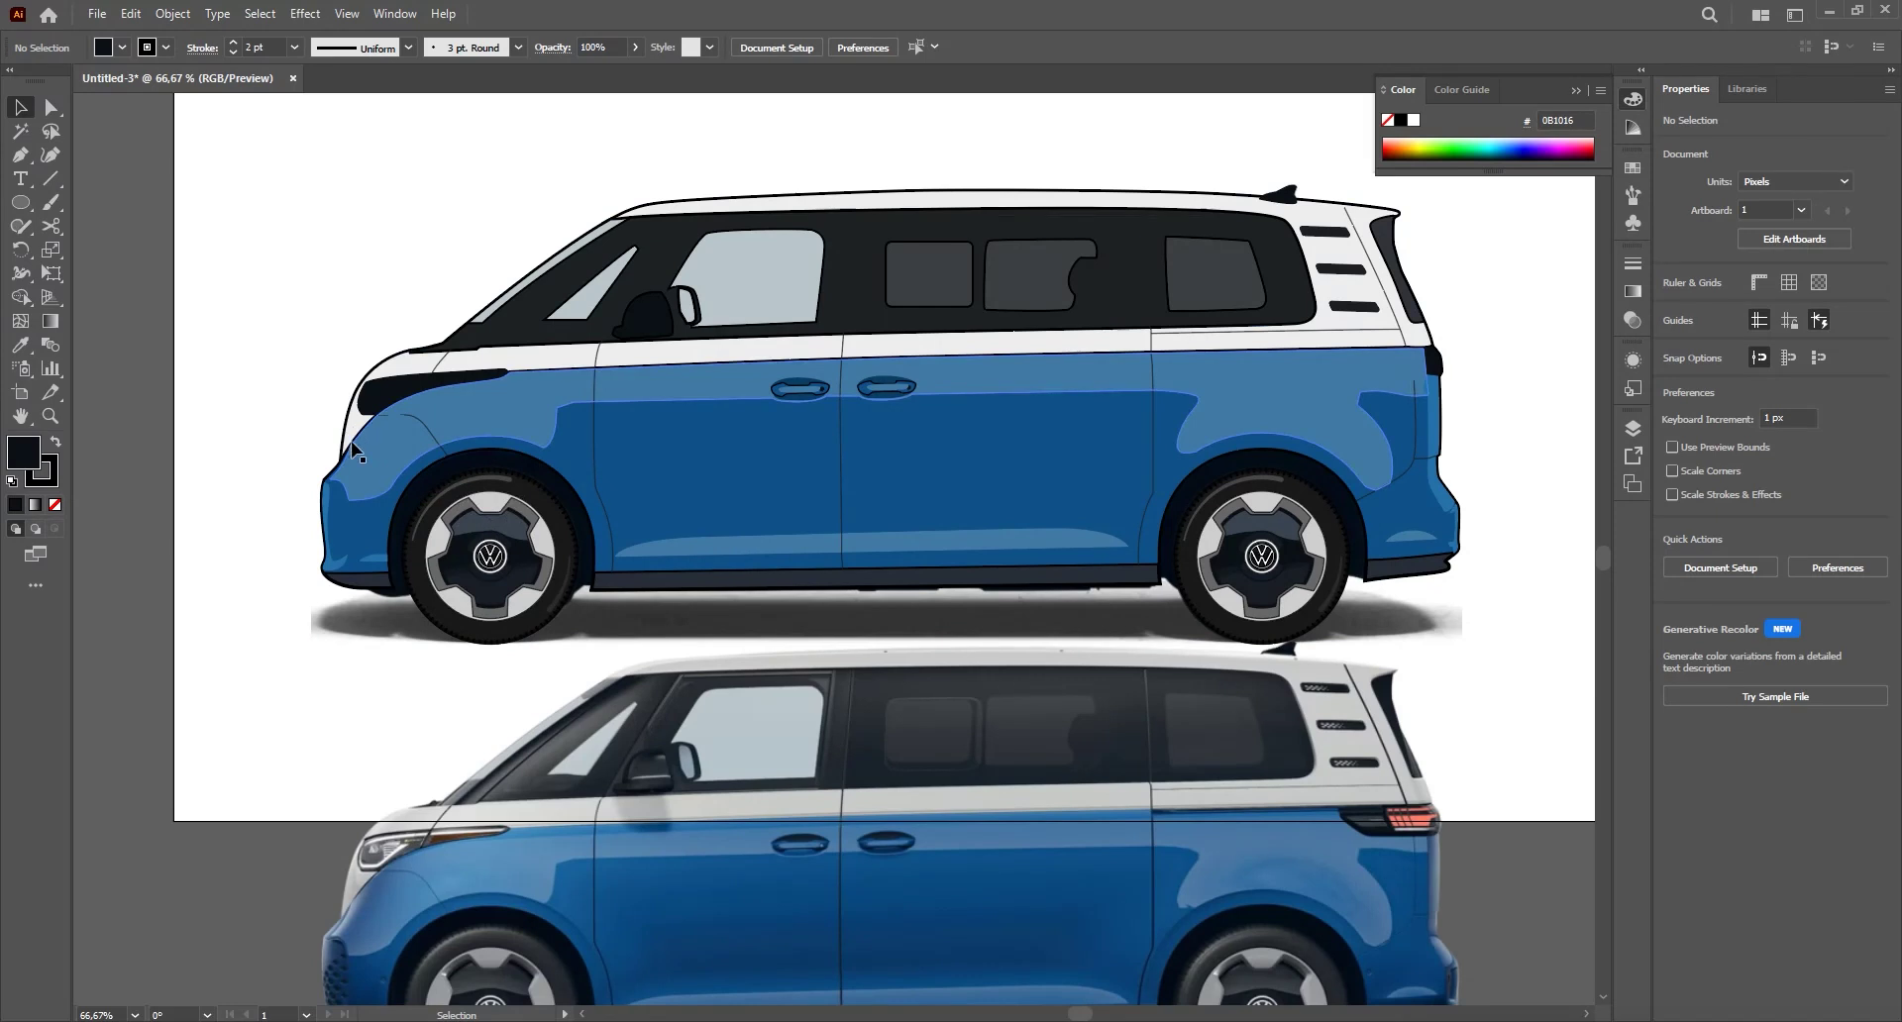
- Lower the body group's opacity to 25% and deselect it
left_click_drag(397, 513, 656, 547)
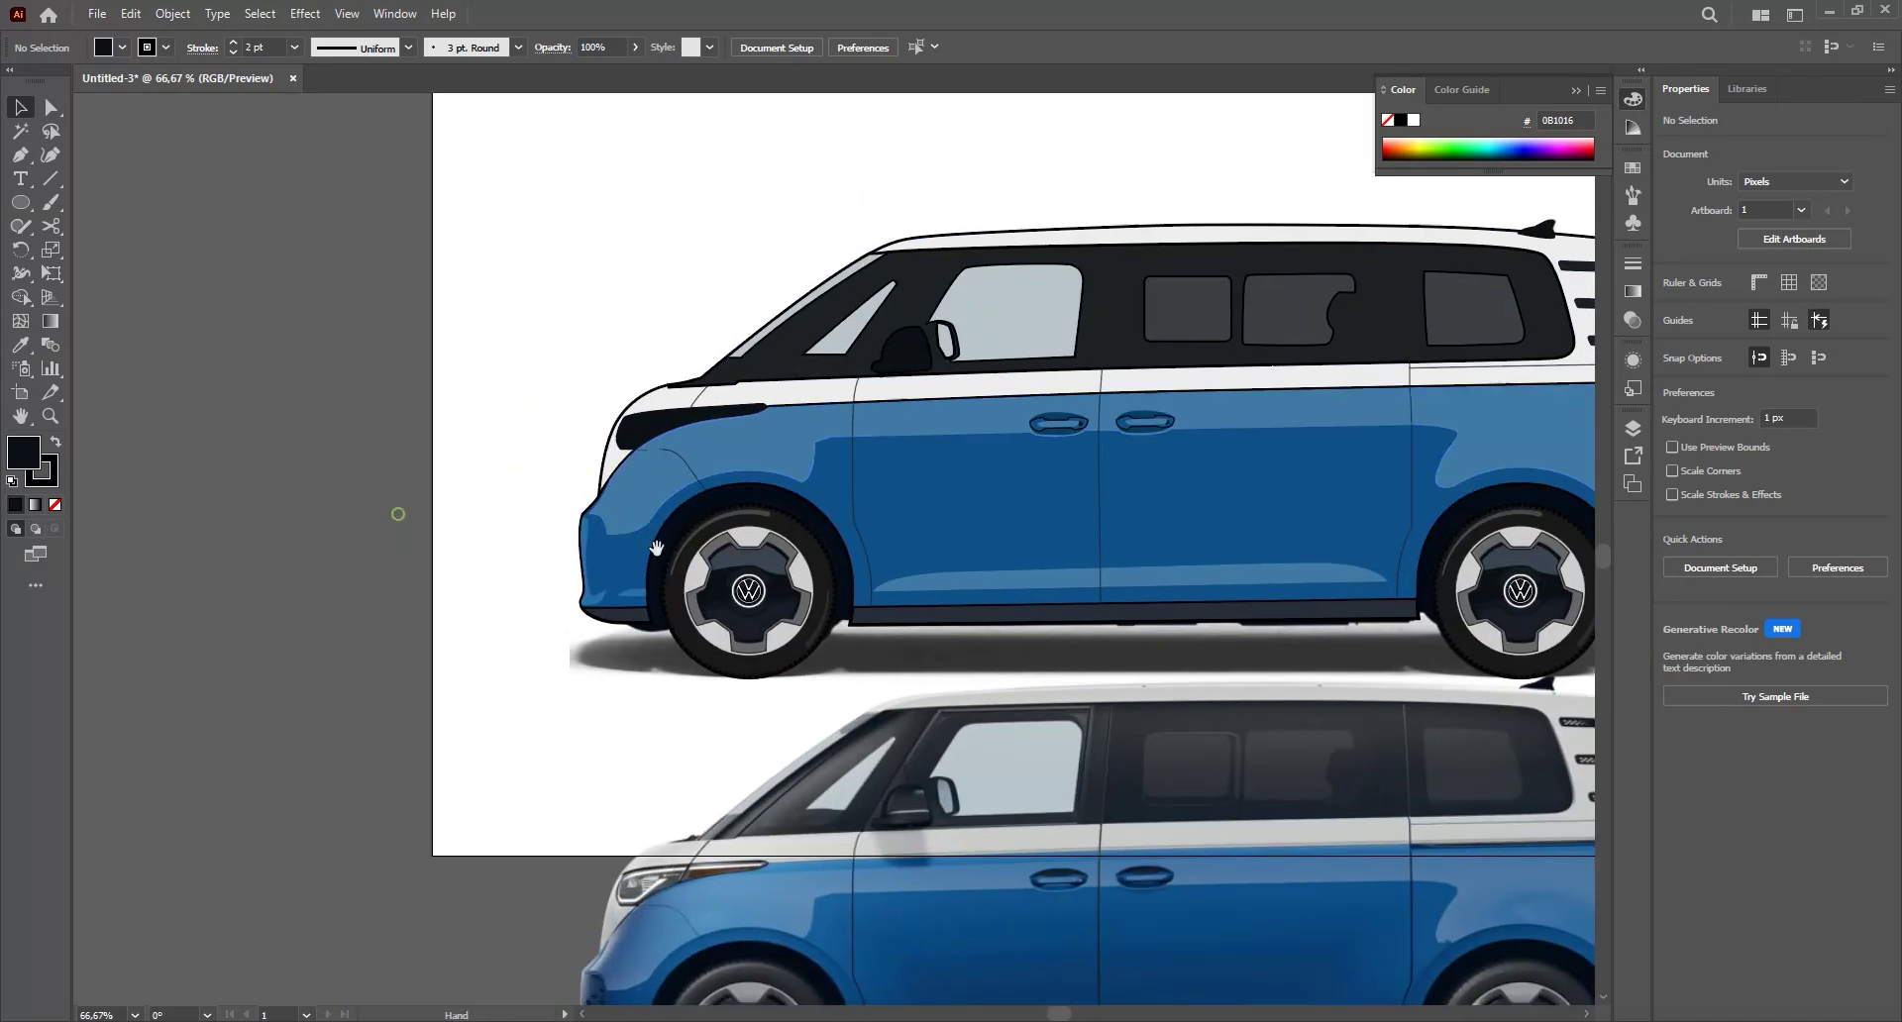
left_click(884, 444)
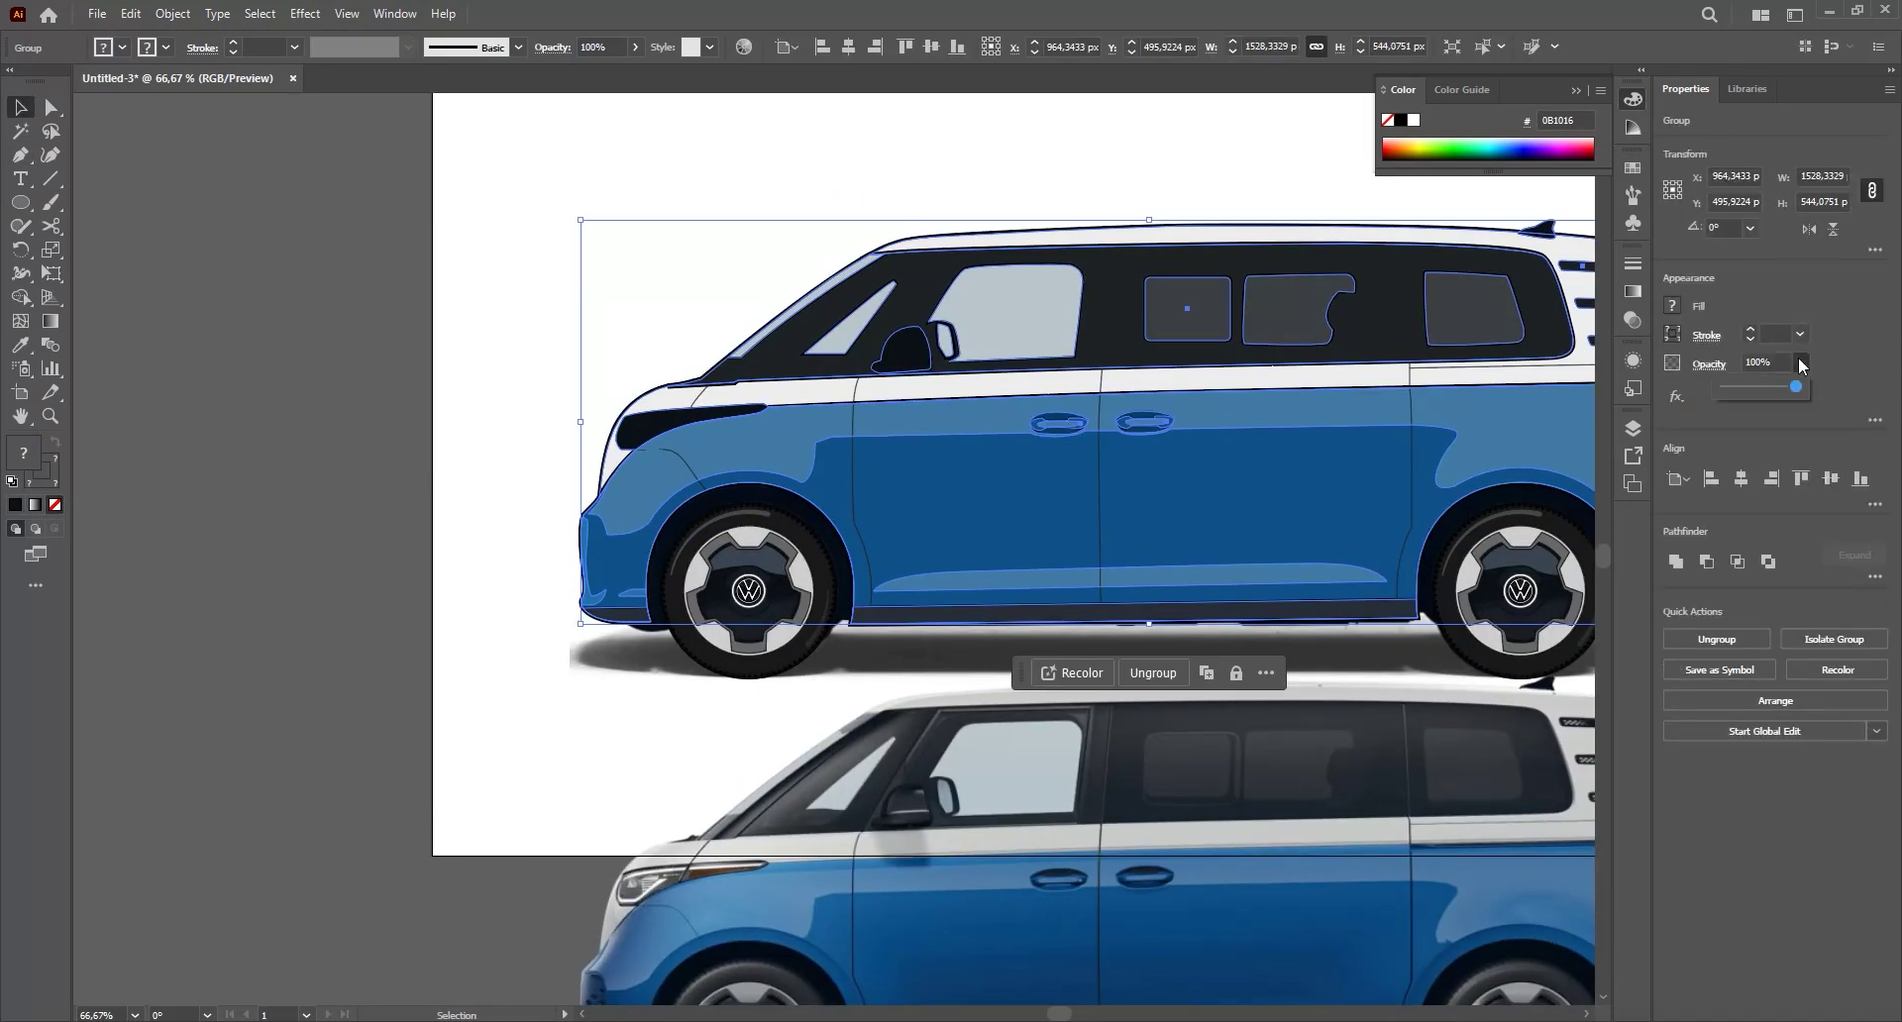
left_click(1744, 389)
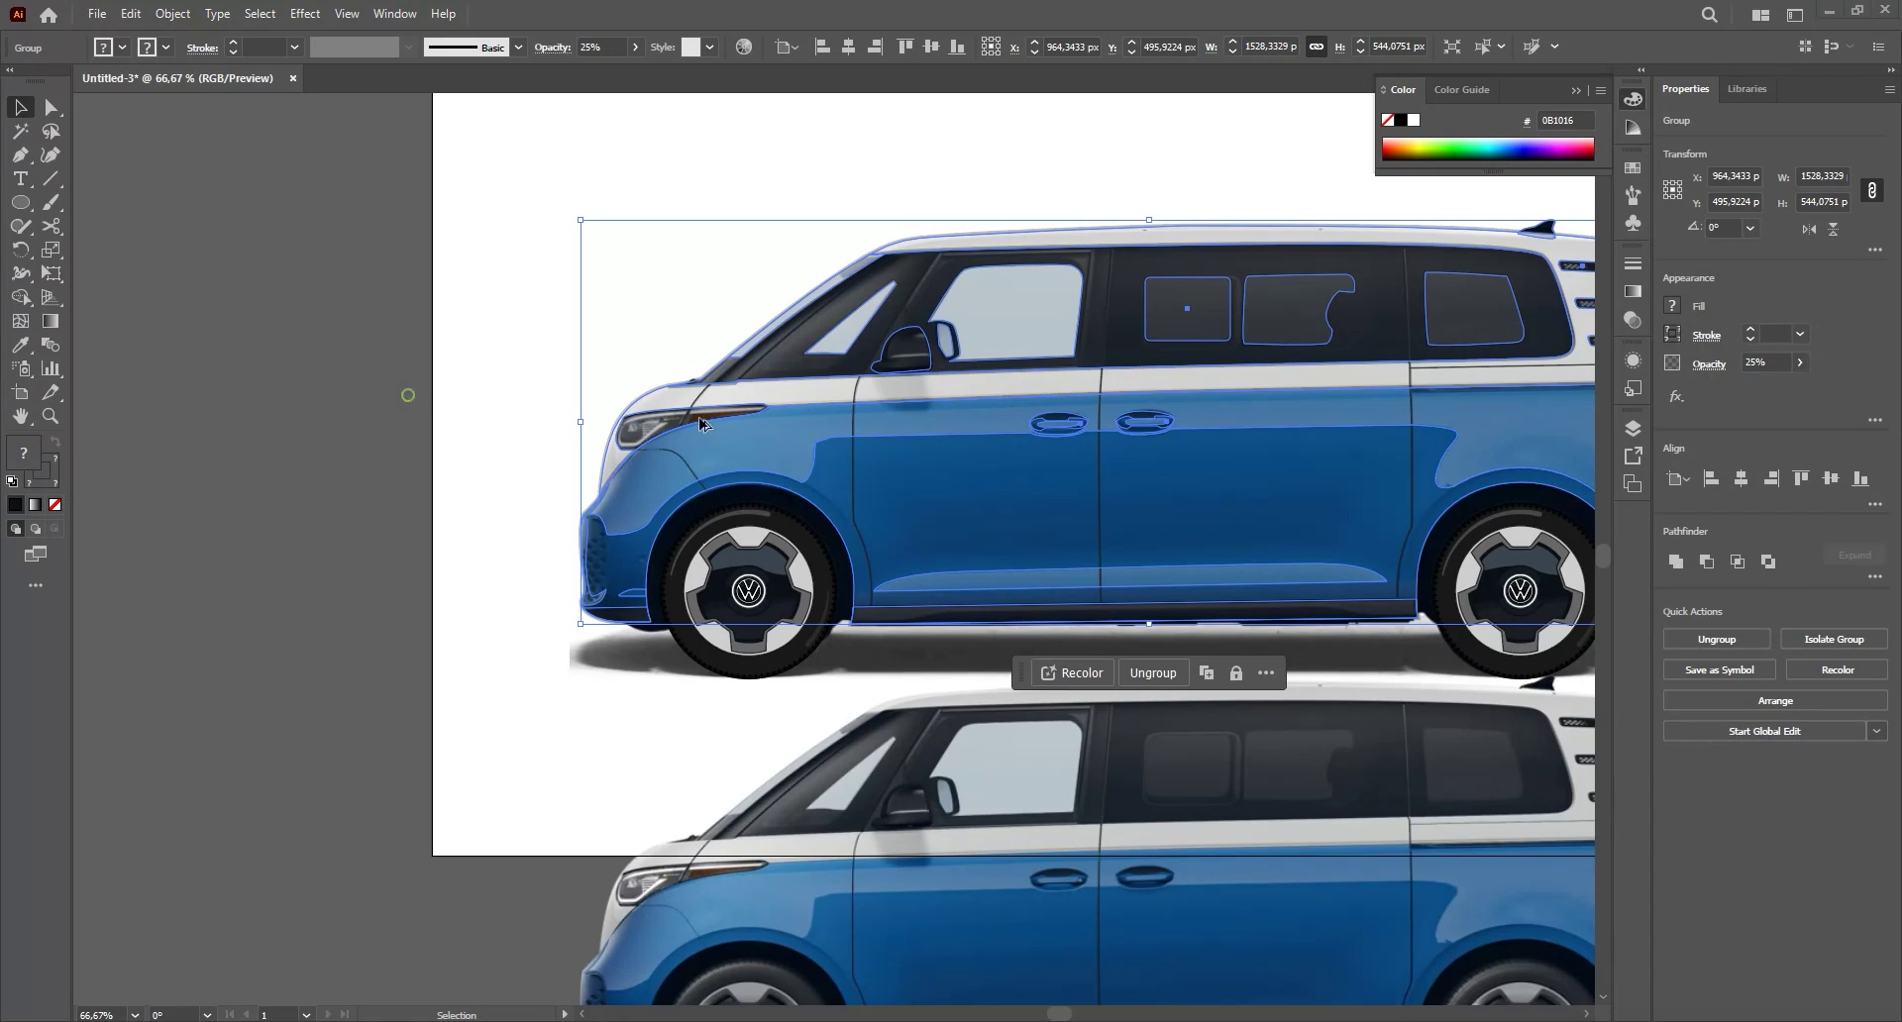
scroll(699, 424, "up", 3)
left_click(214, 368)
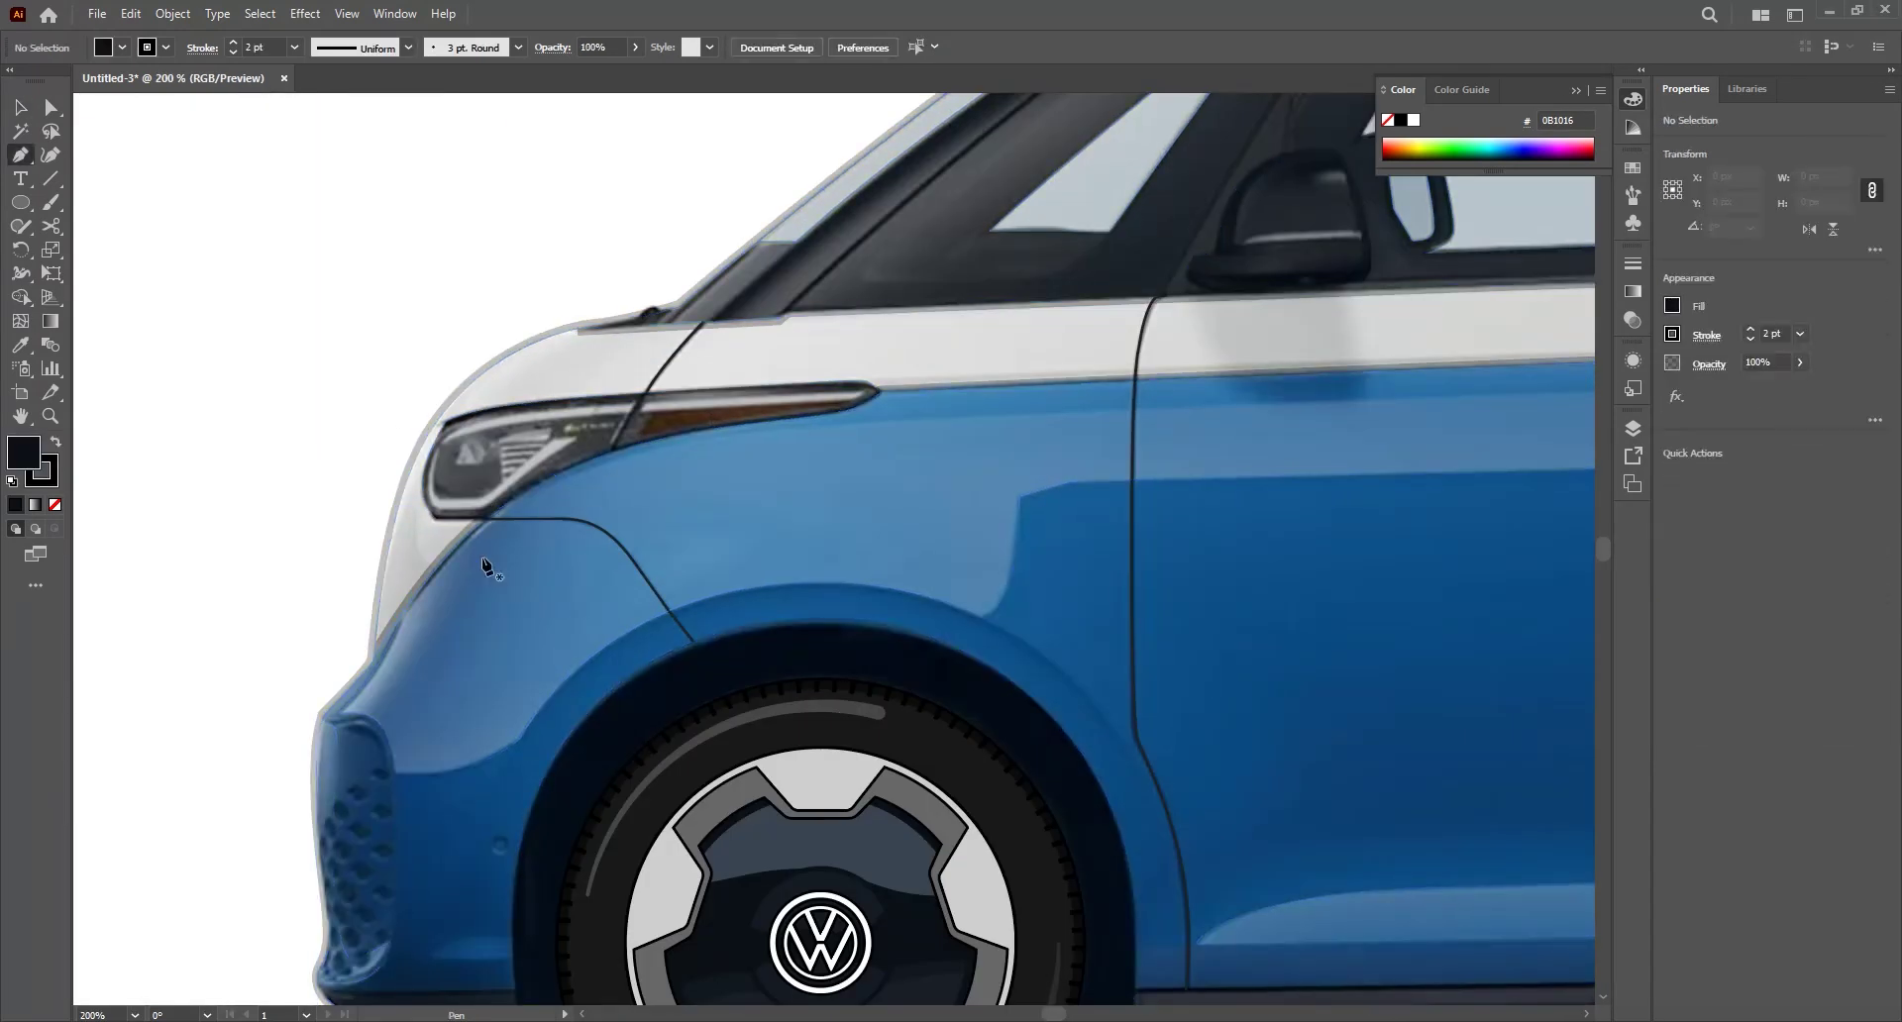
- Trace the highlight around the hood and headlight, and remove the outlines from the hood and roof highlights
scroll(214, 396, "up", 1)
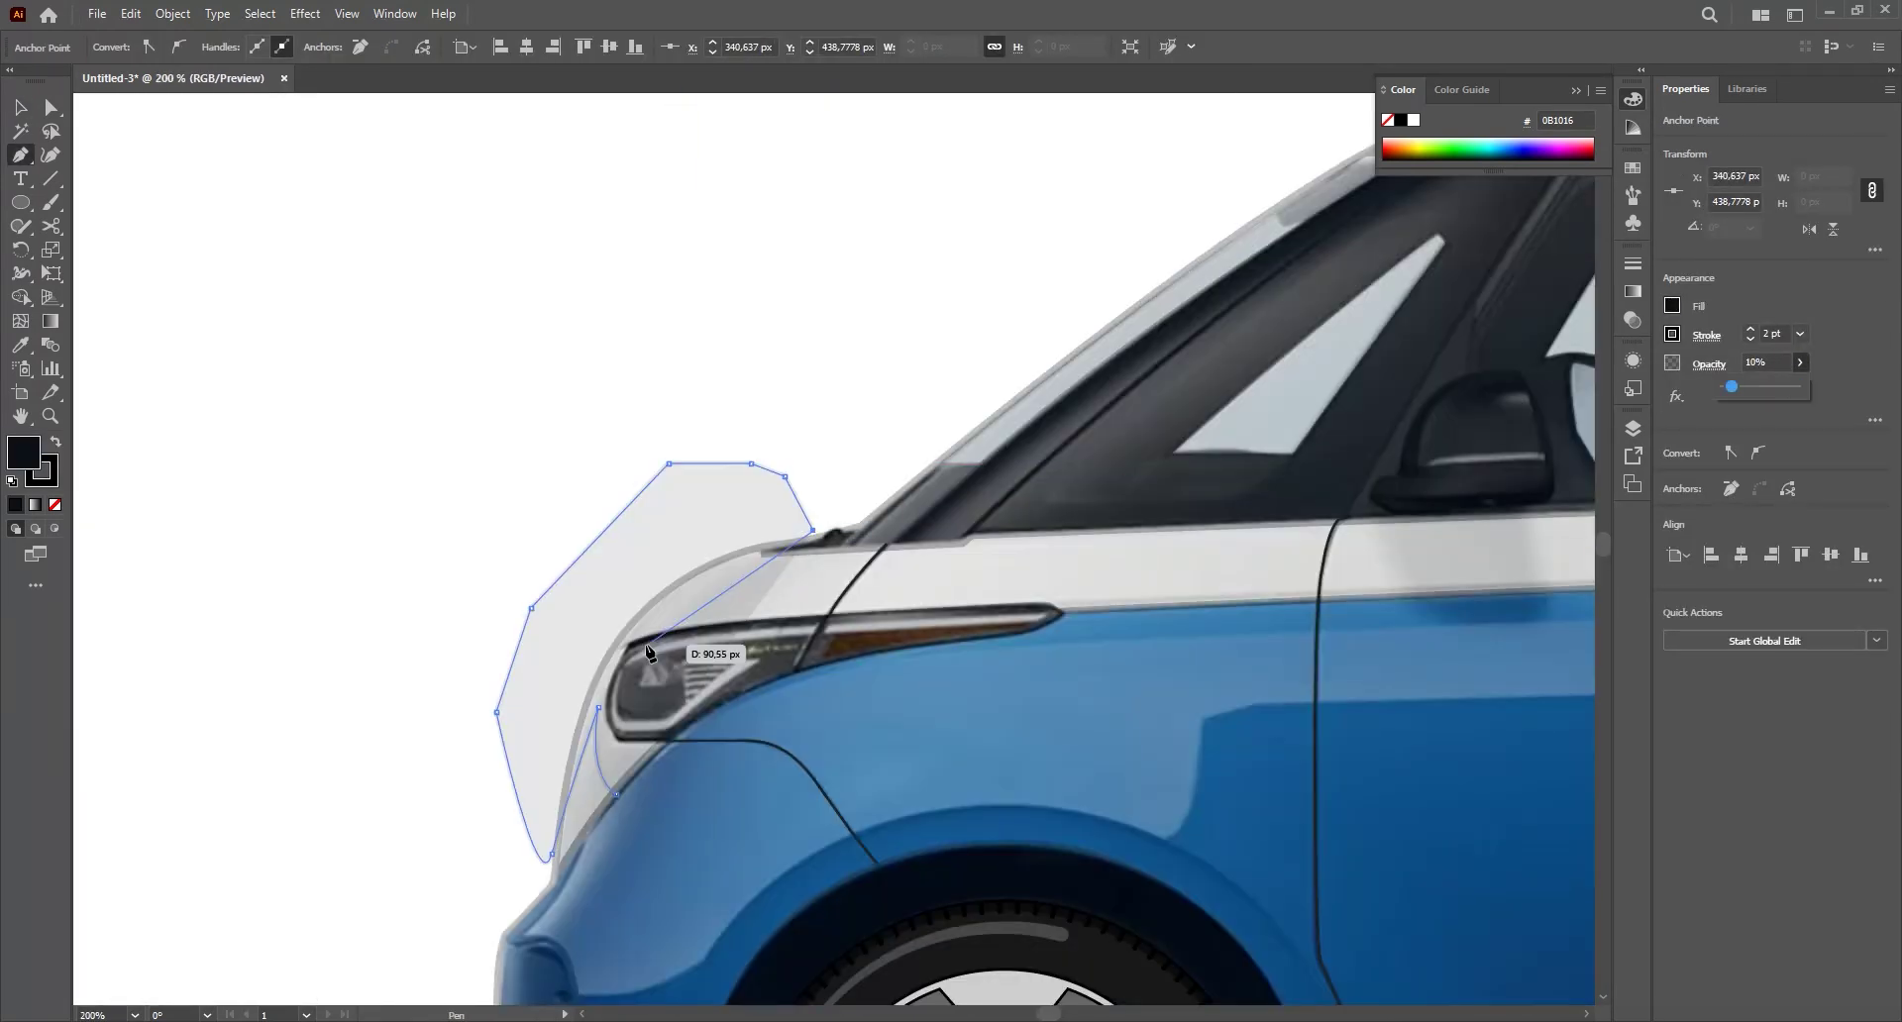
left_click(617, 796)
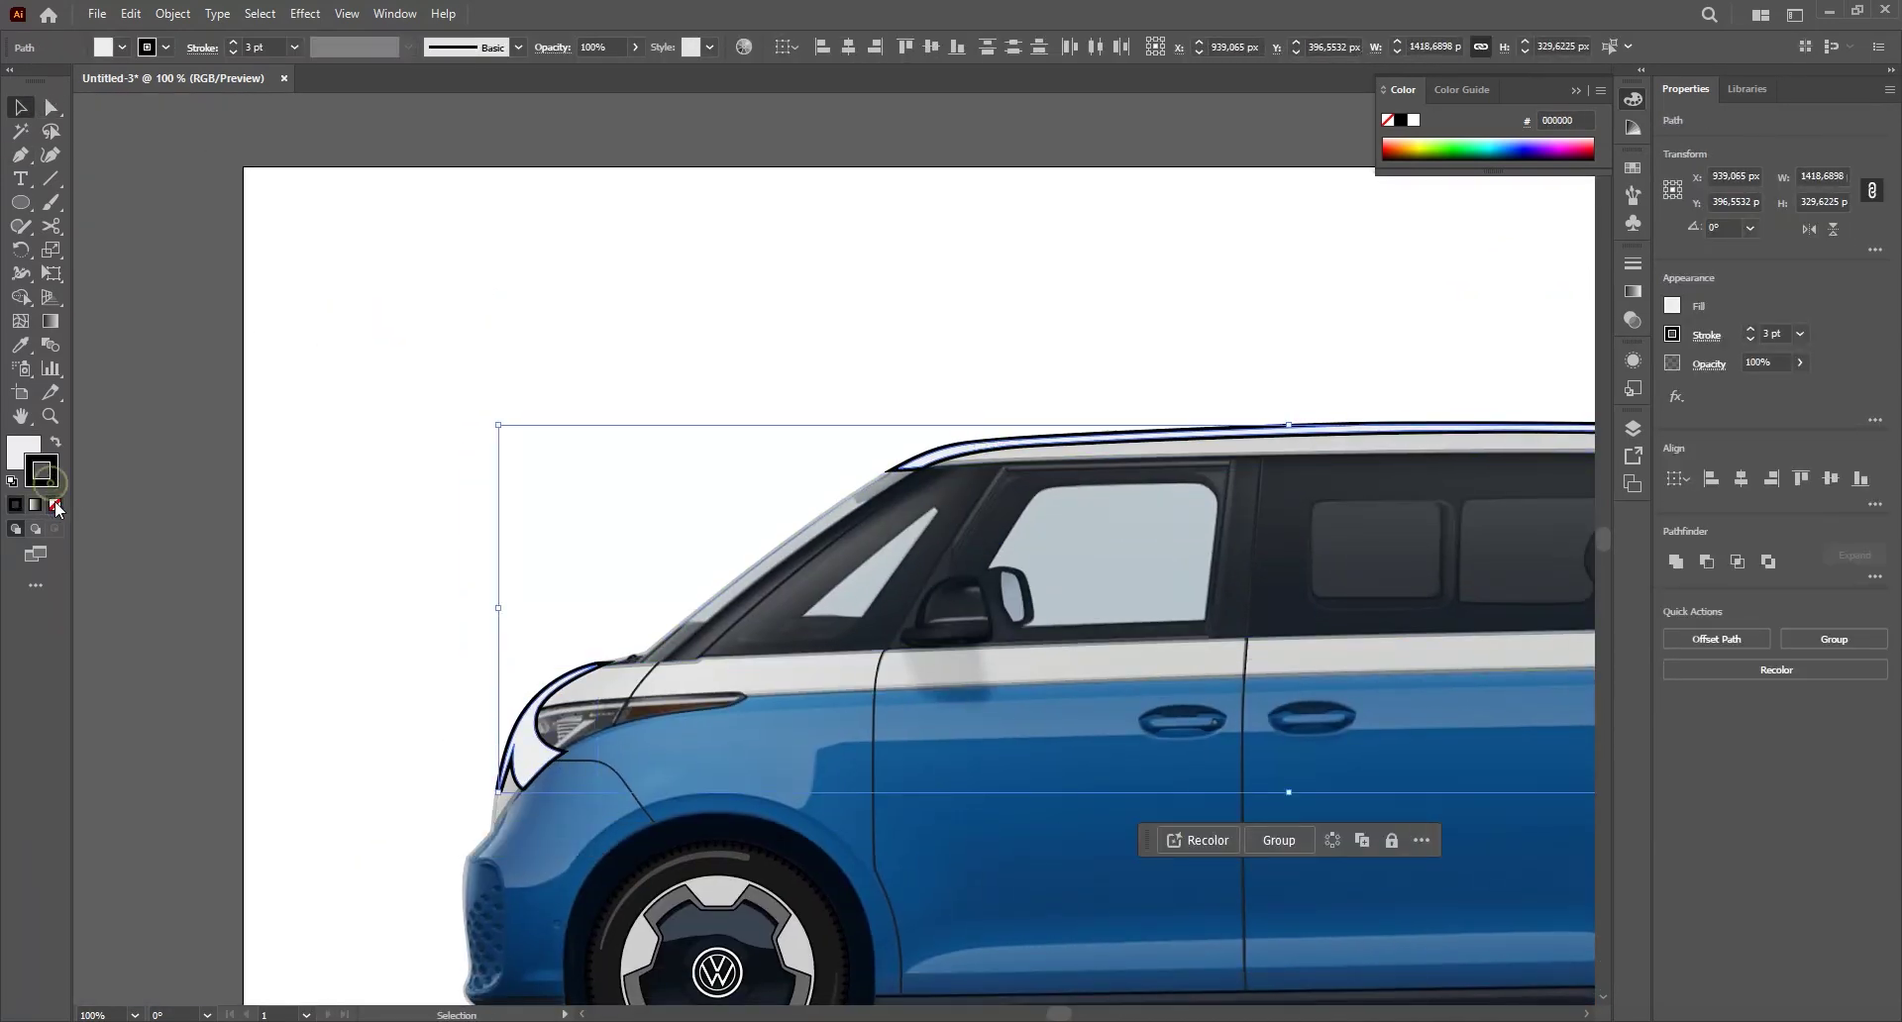
left_click(56, 505)
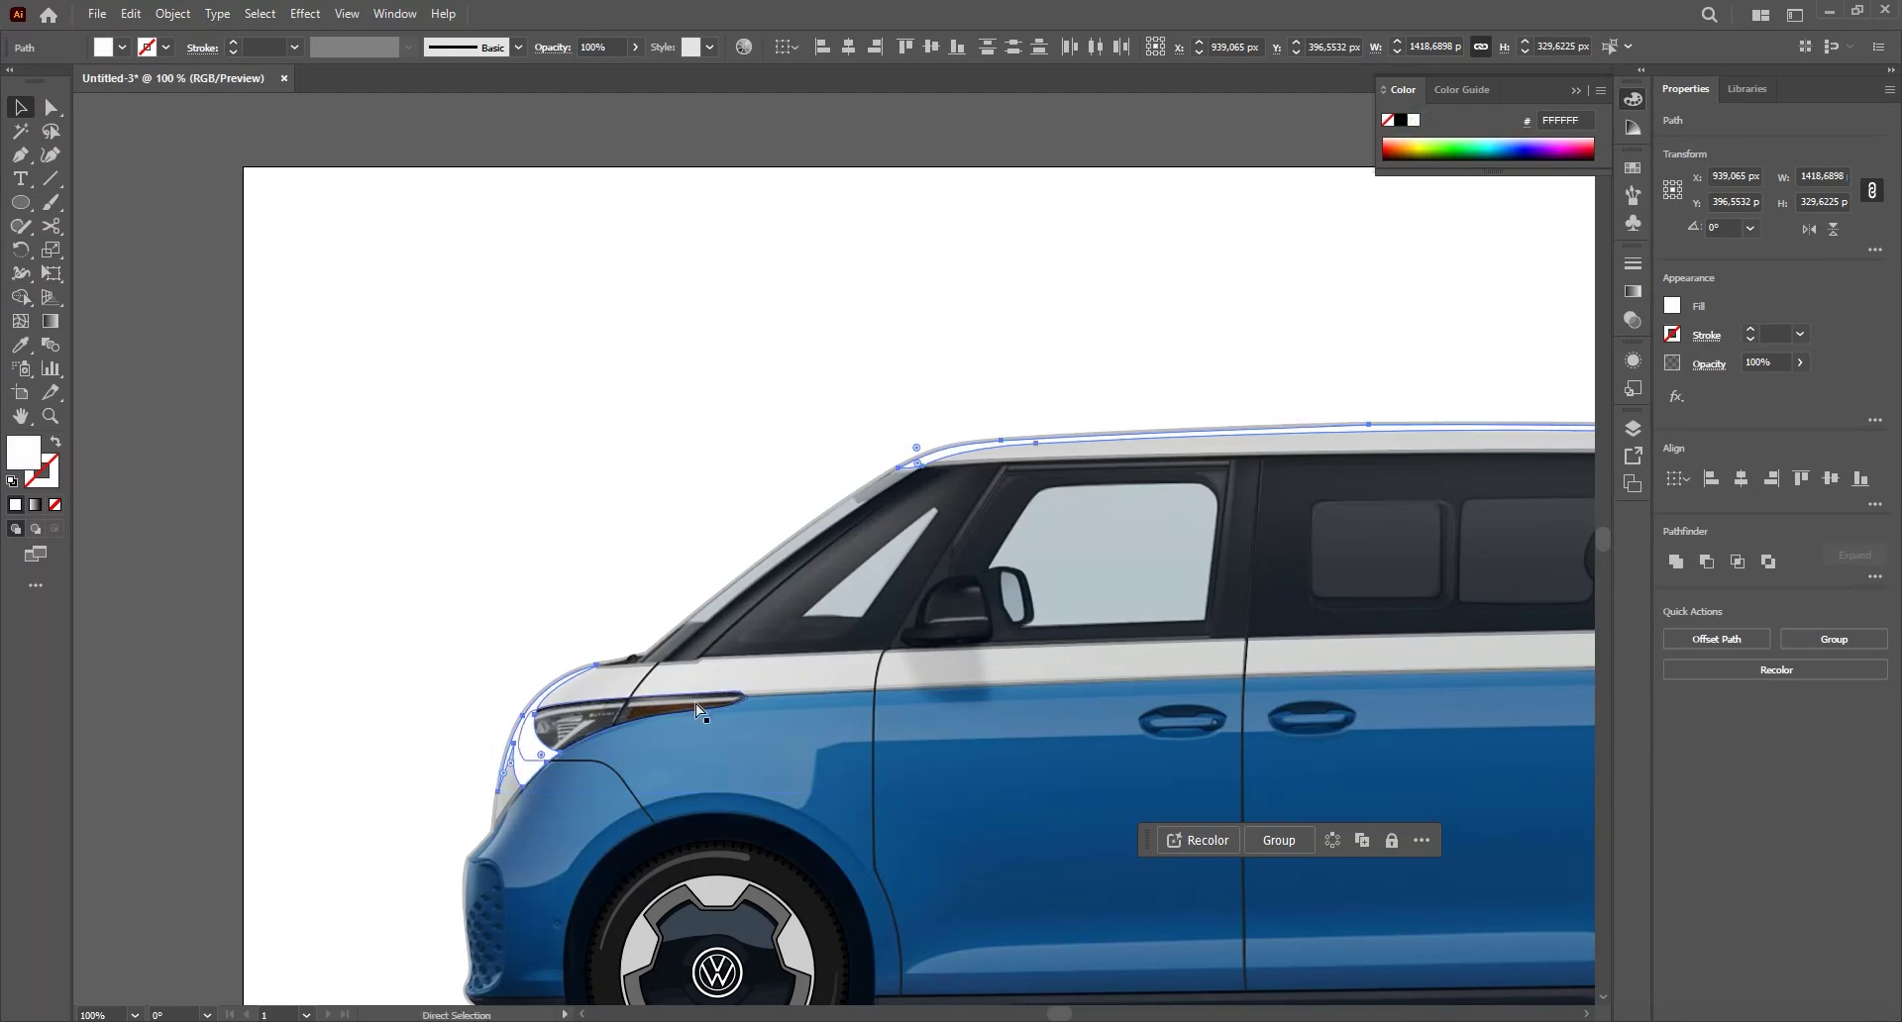
- Cut the white hood and roof highlights and paste them in place inside the body group
key("ctrl+x")
left_click(1187, 661)
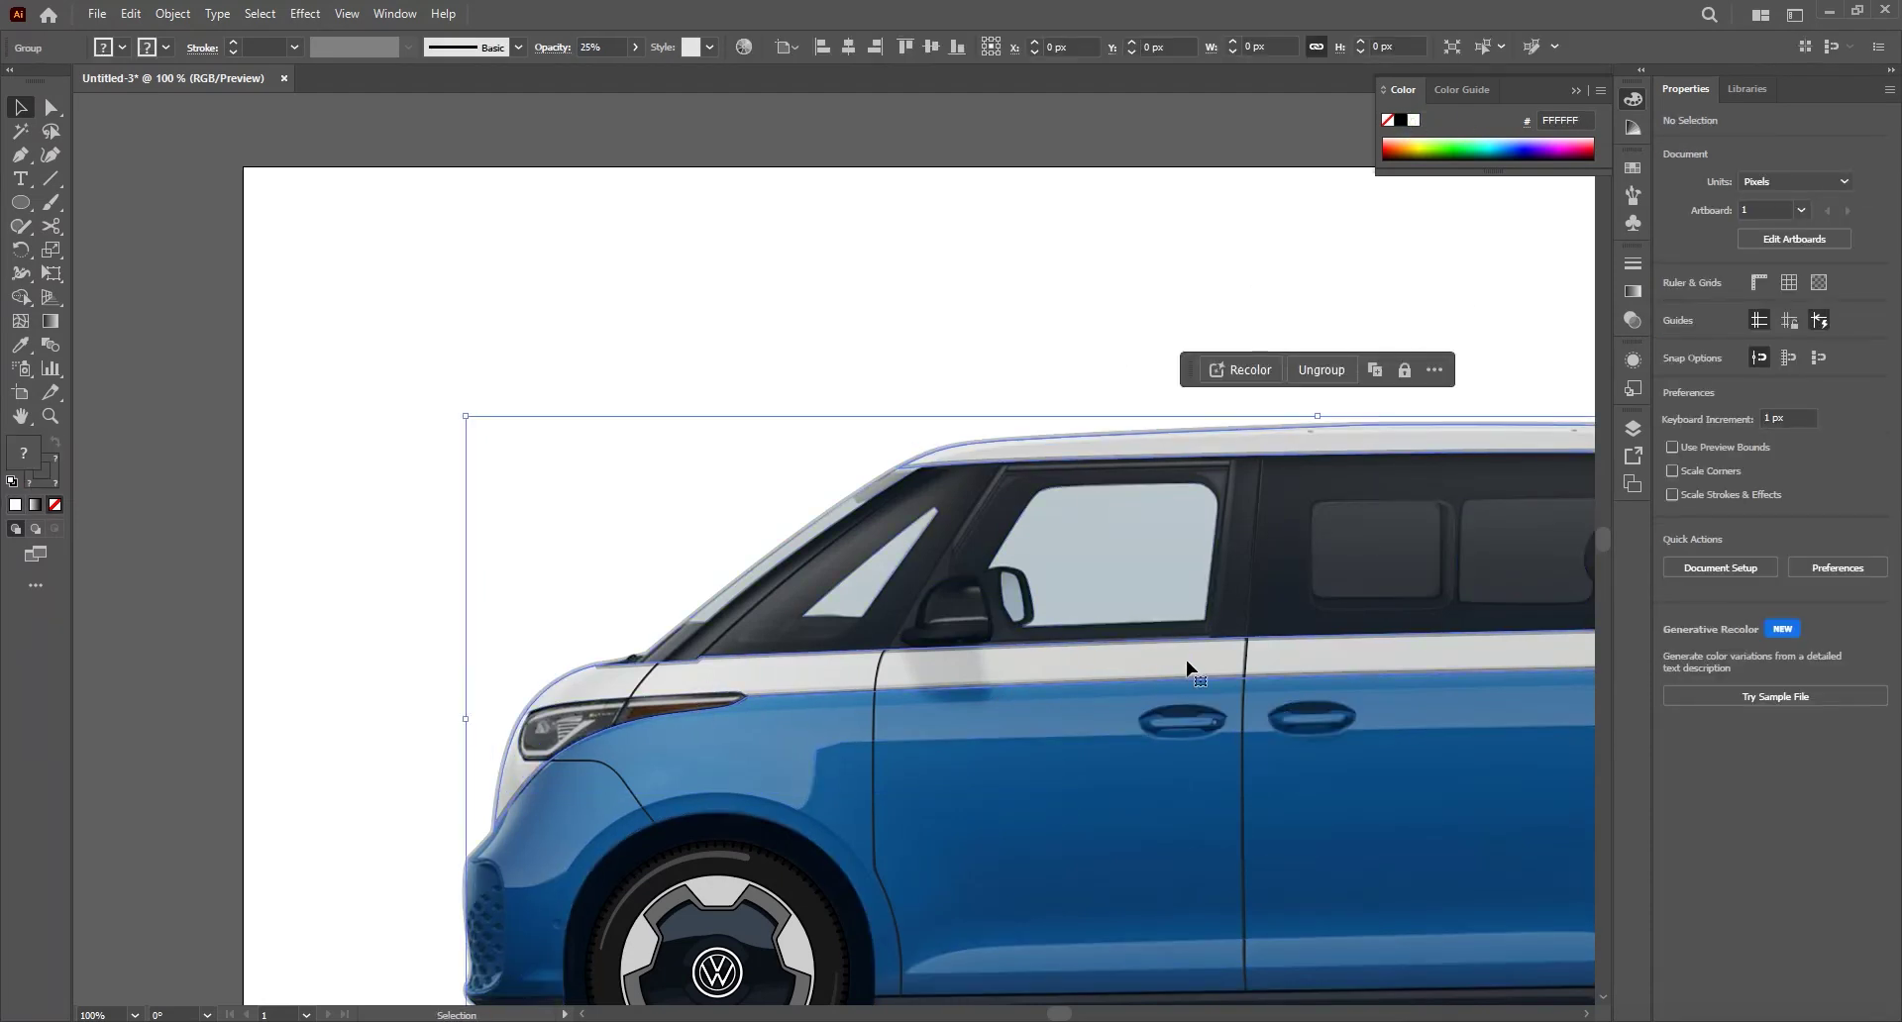
double_click(1187, 666)
key("ctrl+f")
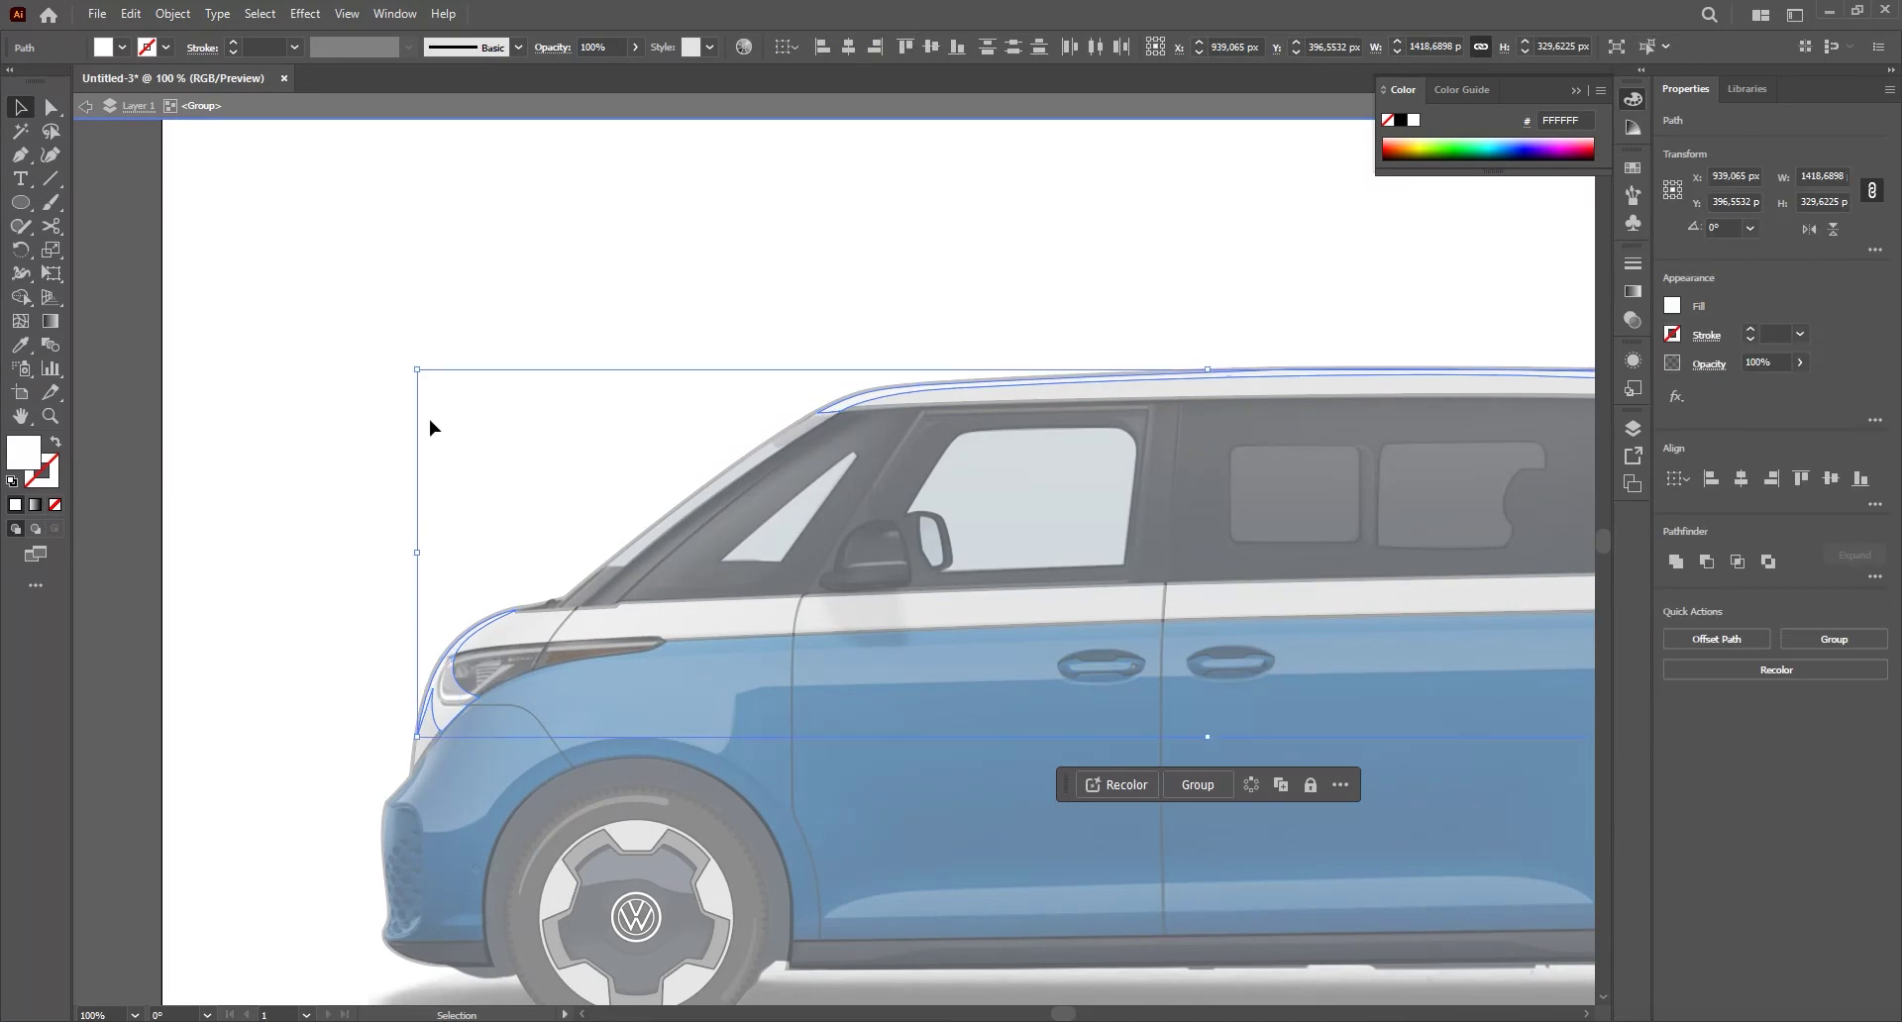
double_click(430, 427)
- Isolate the body group, bring the dark headlight shape to the front and leave the isolation
left_click(496, 656)
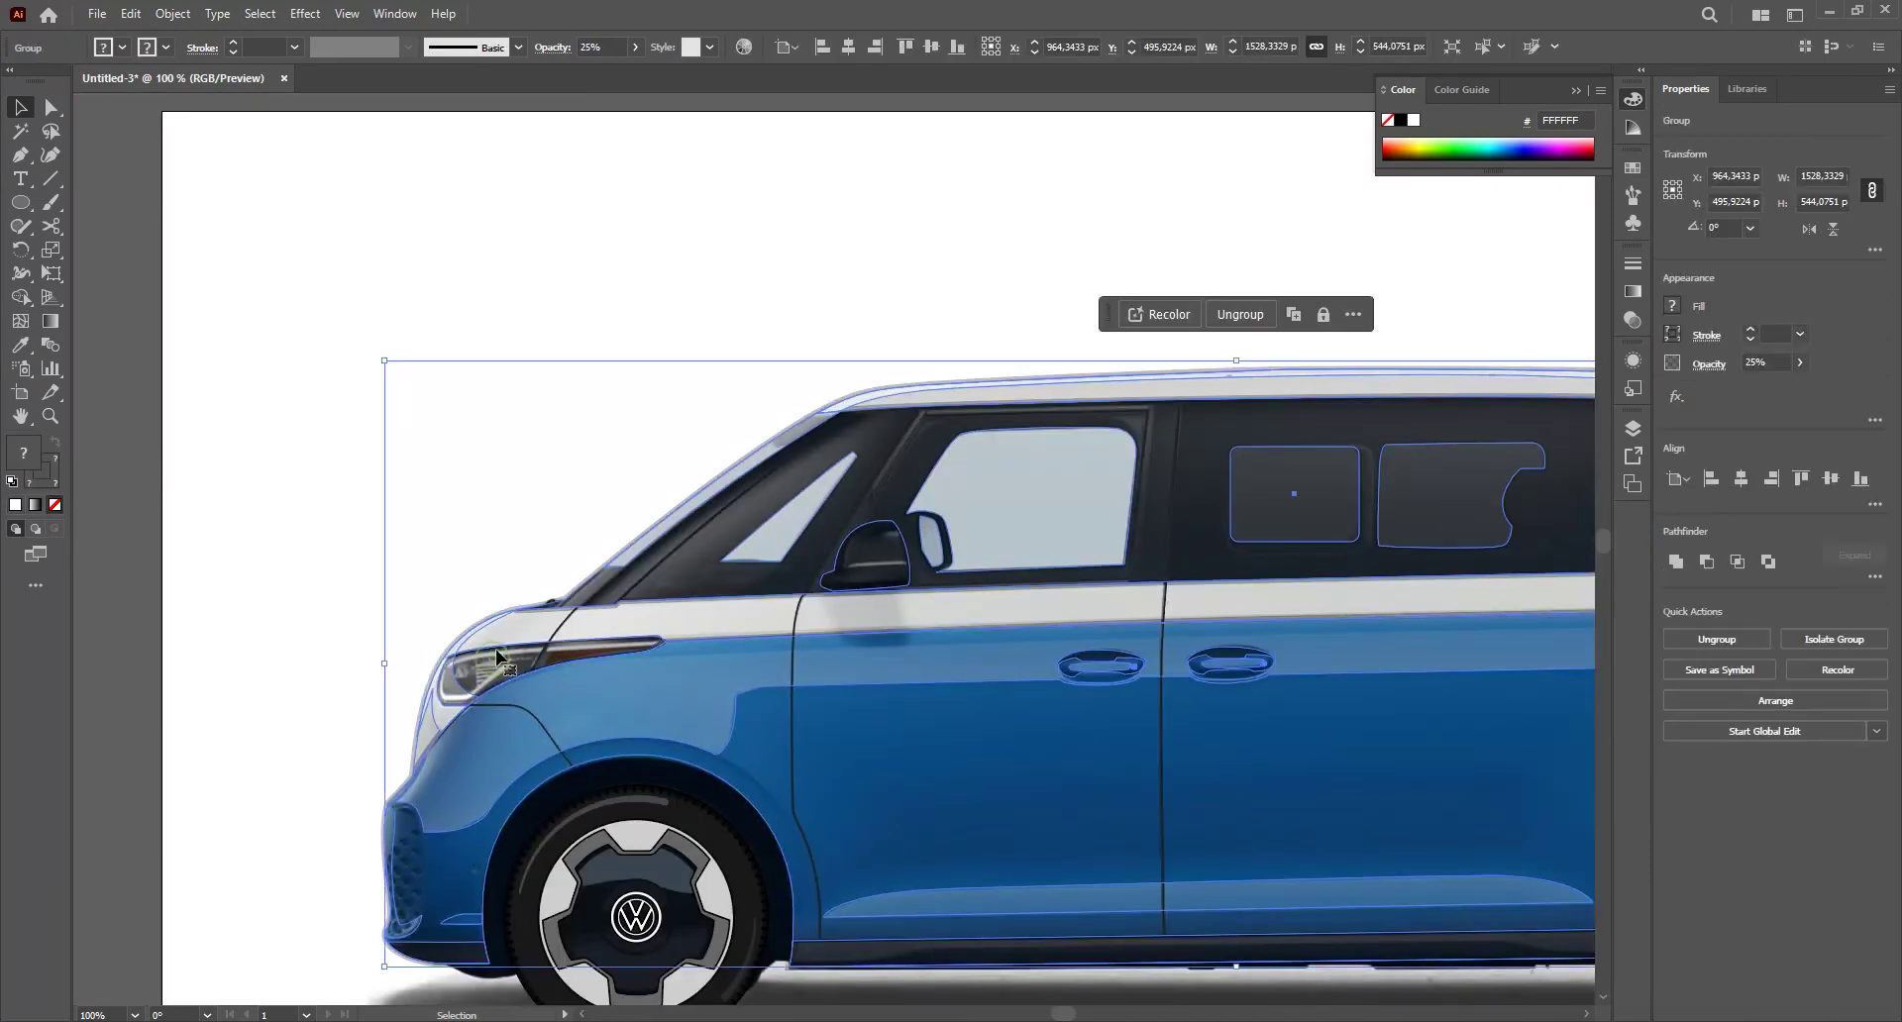
double_click(499, 659)
key("ctrl+shift+]")
double_click(519, 495)
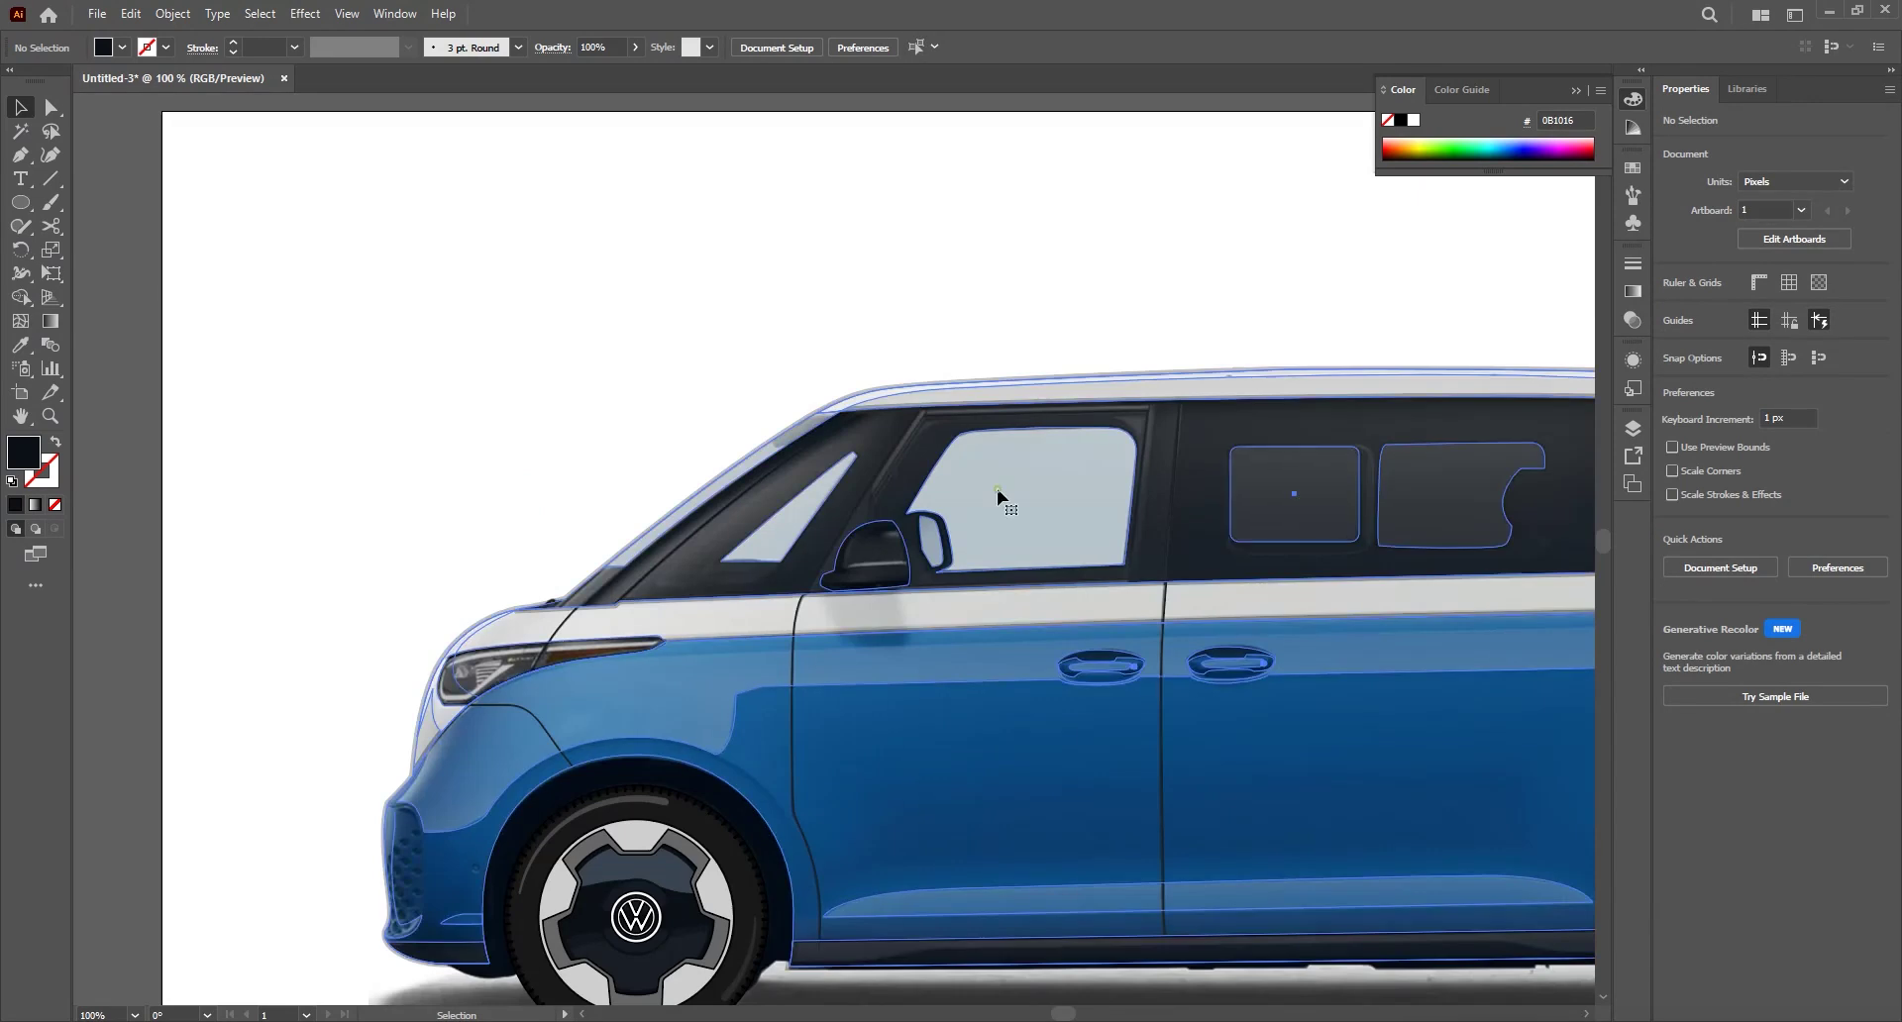
- Restore the body group's opacity to 100% and deselect it
left_click(998, 492)
left_click(1800, 379)
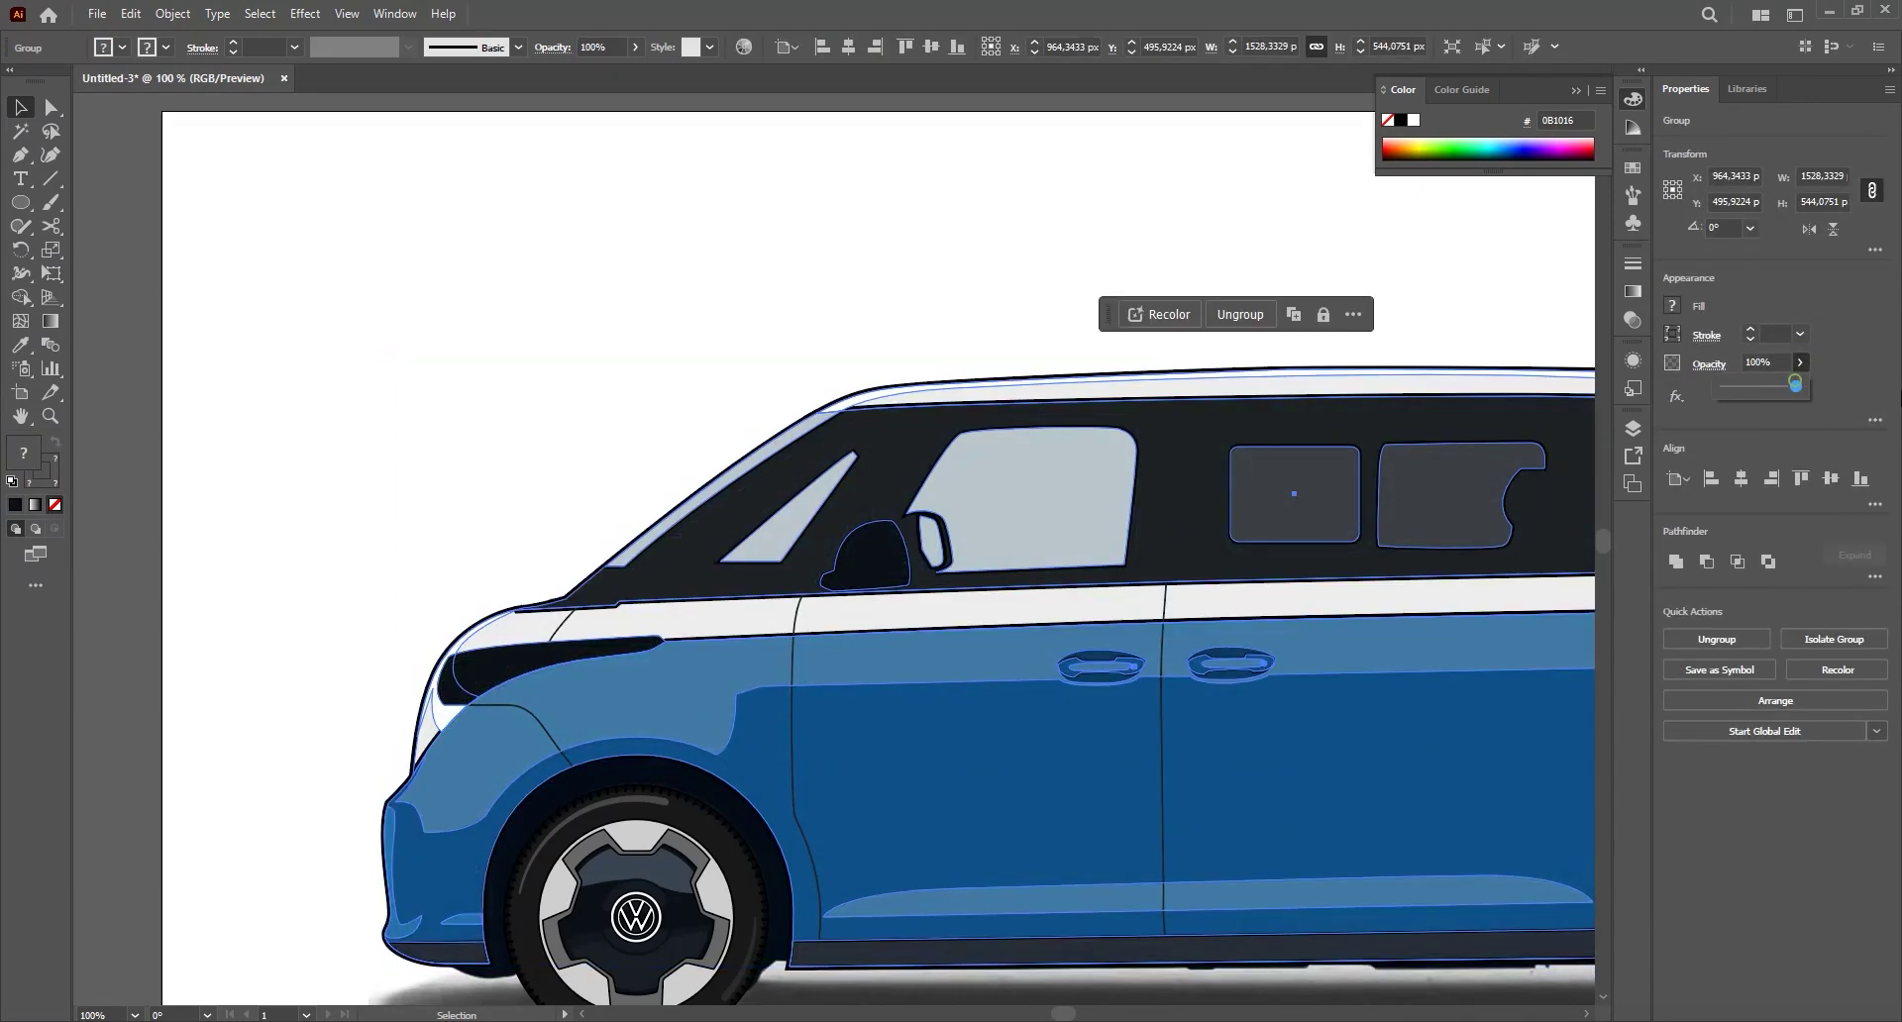
left_click(693, 337)
scroll(696, 341, "down", 1)
scroll(457, 584, "up", 5)
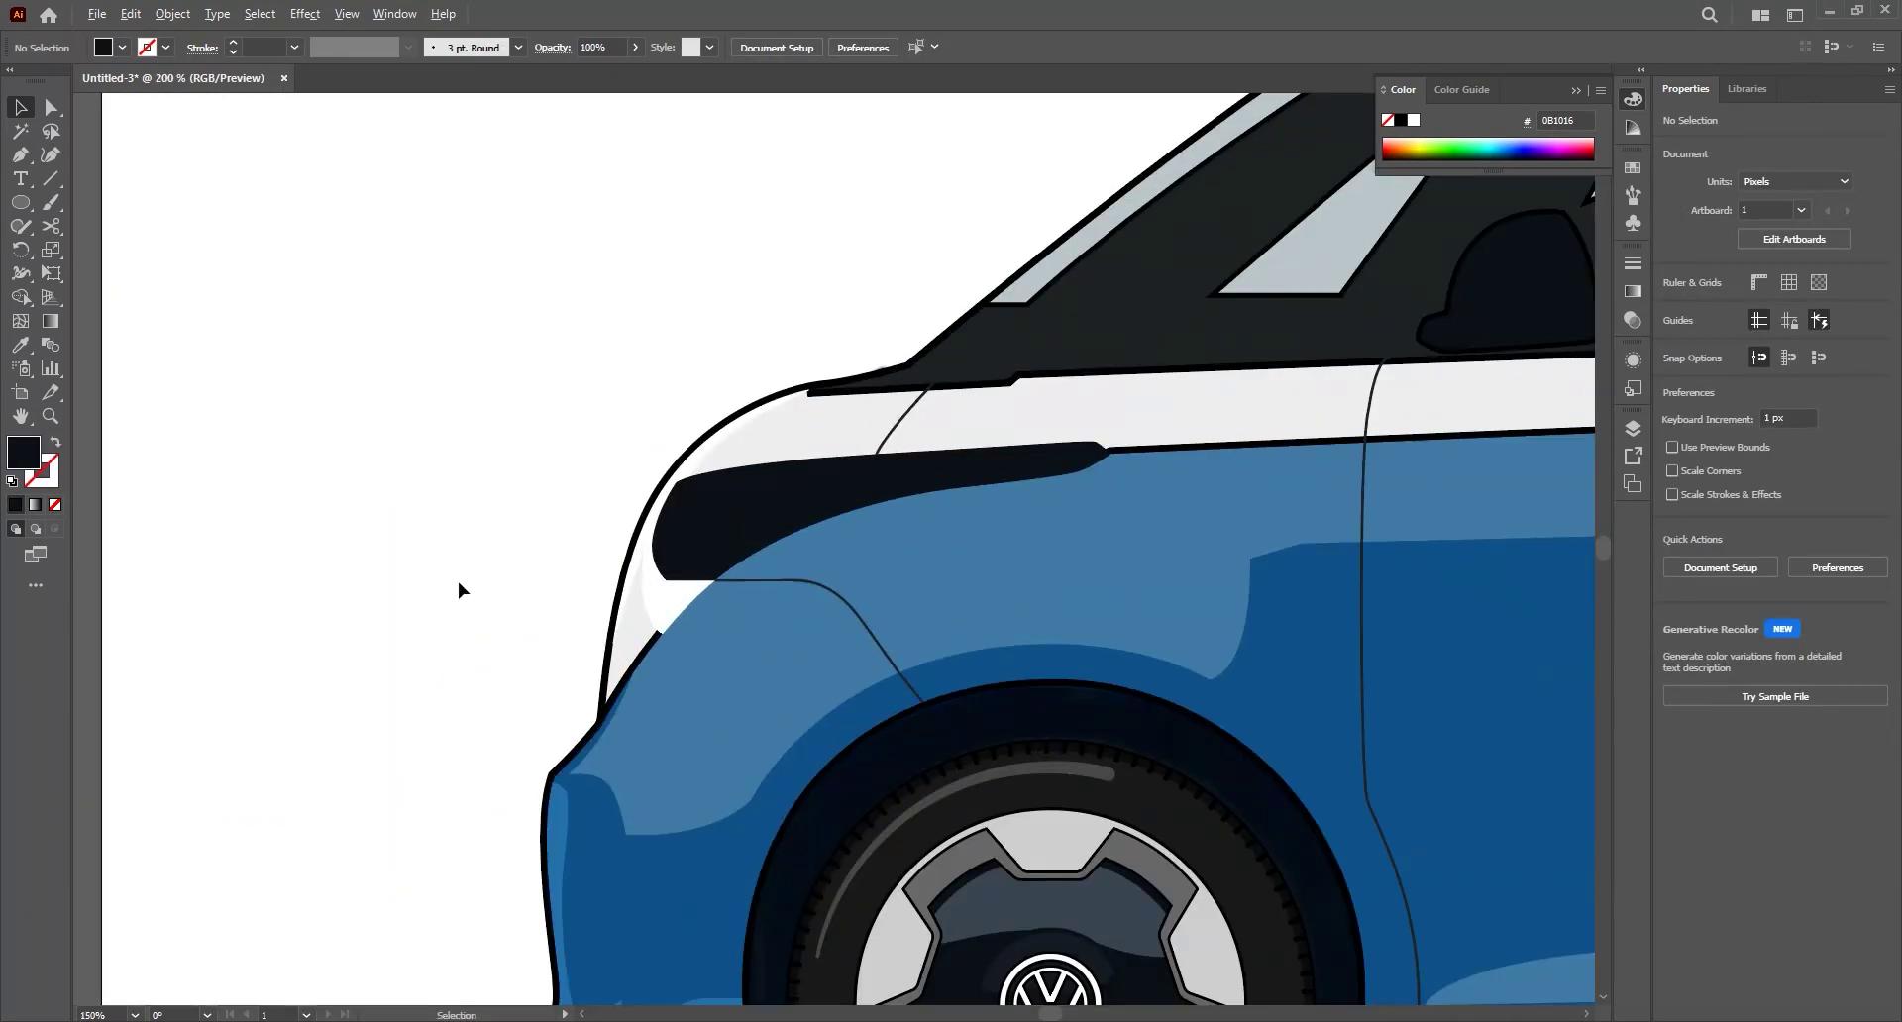
- Send the front fender reflection and the white roof highlight one level backward in the stacking order
left_click(858, 602)
key("ctrl+[")
key("a")
left_click(454, 480)
scroll(456, 486, "down", 5)
scroll(763, 366, "up", 2)
scroll(781, 423, "up", 2)
left_click(780, 421)
key("ctrl+[")
left_click(760, 297)
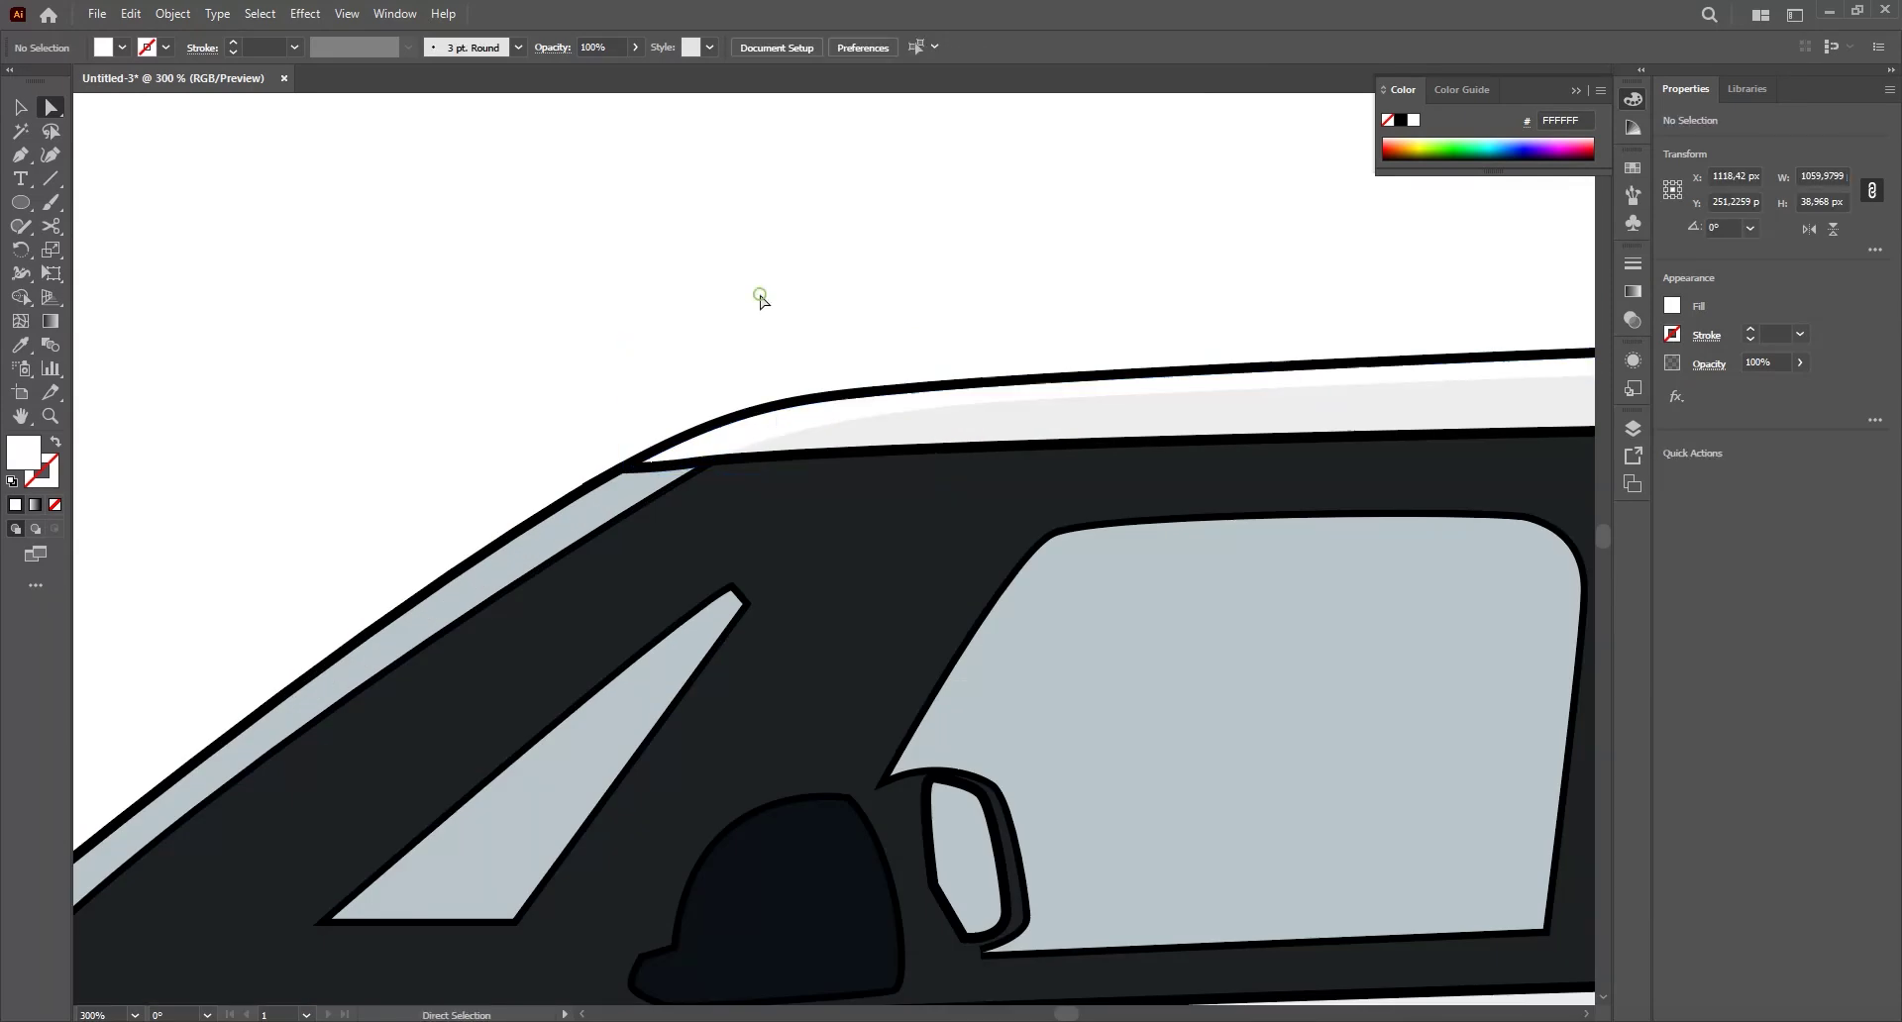
- Reduce the body group's opacity and trace a white highlight strip across the door mirror over the reference photo
scroll(760, 300, "down", 4)
left_click(1014, 353)
left_click(1117, 285)
scroll(1114, 288, "down", 5)
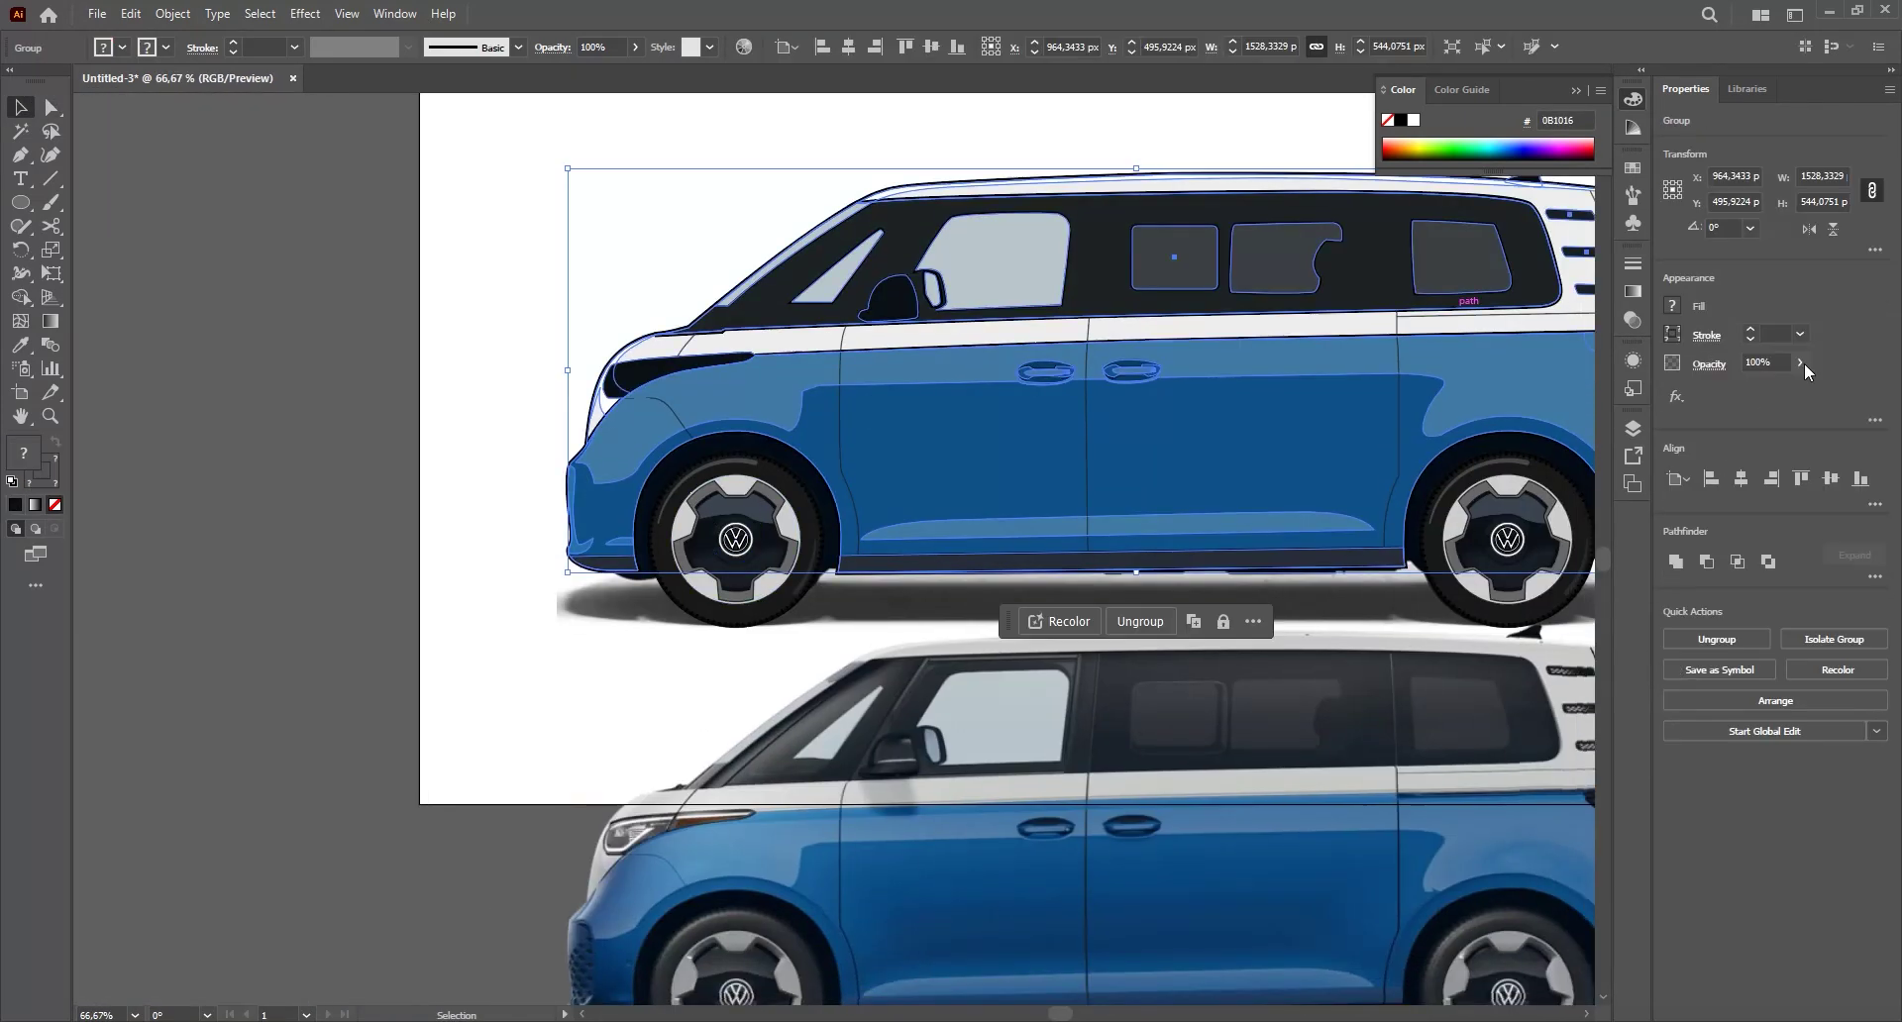
scroll(916, 792, "up", 5)
left_click(1075, 567)
left_click(1413, 119)
key("p")
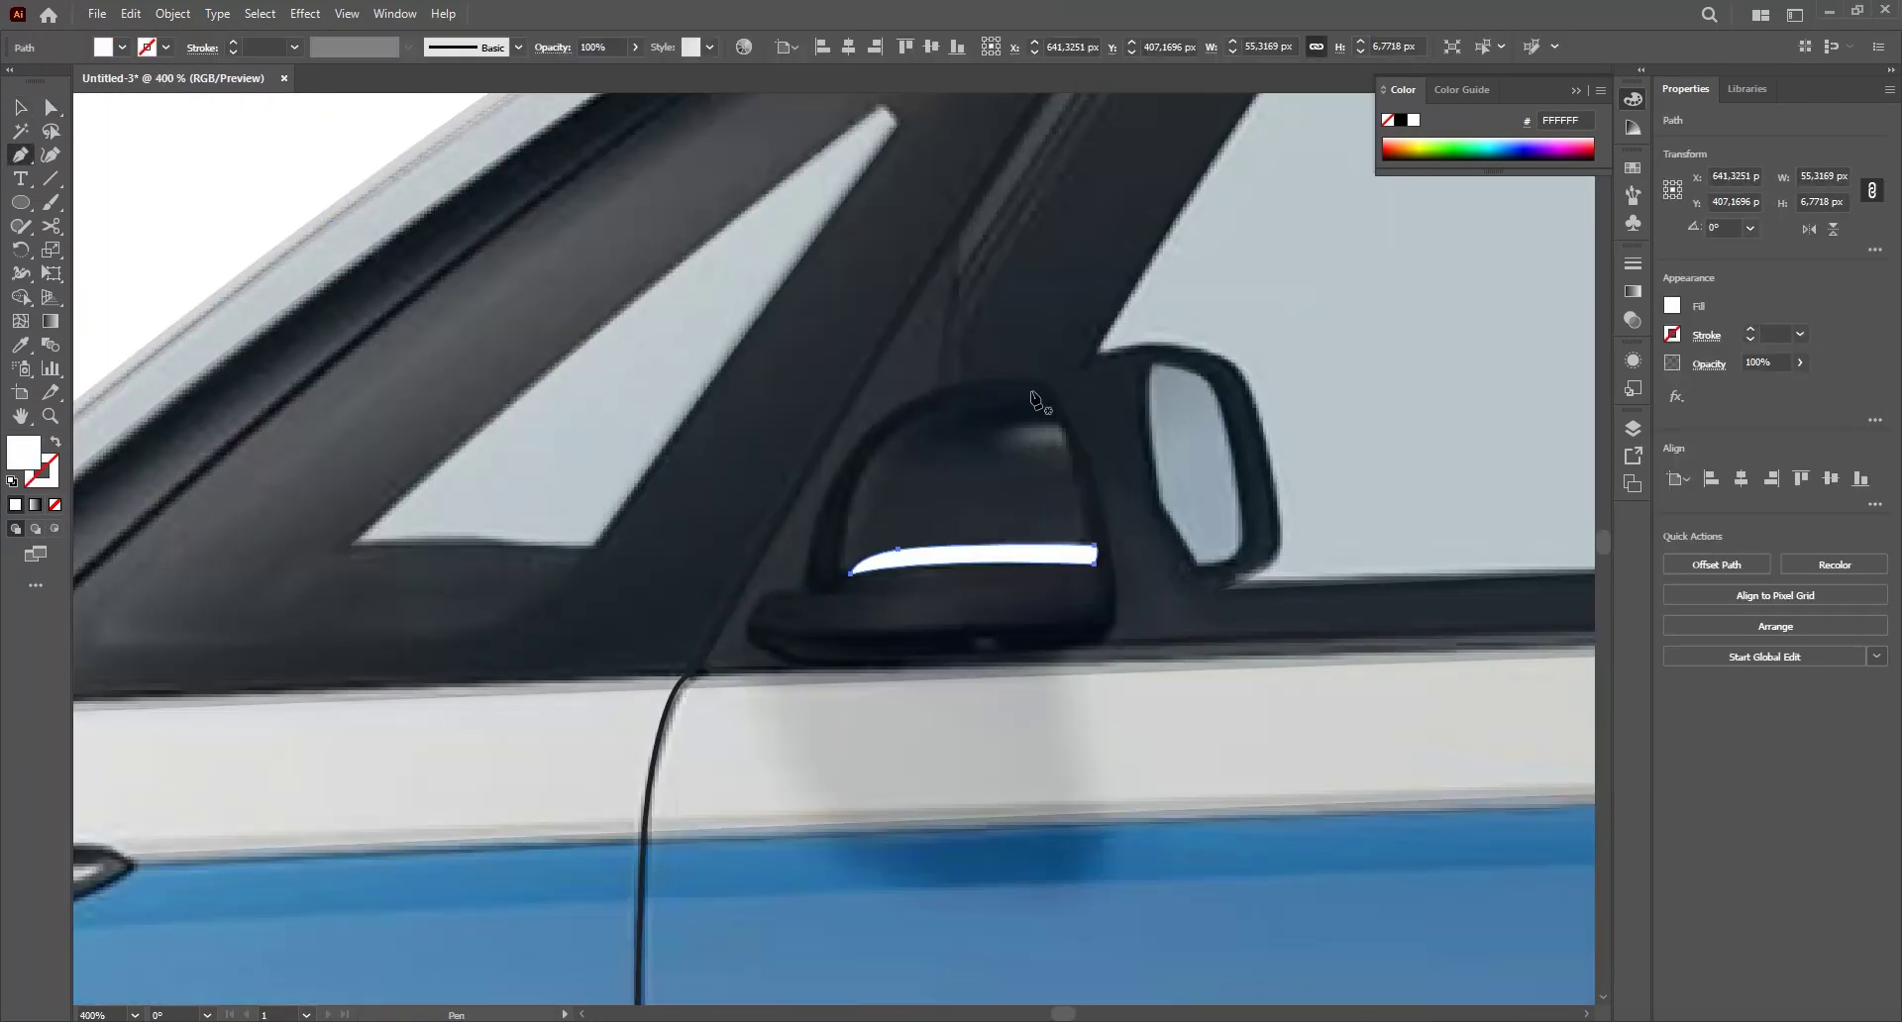
- Trace a shading shape along the door mirror's rear edge and base
left_click(1034, 389)
left_click_drag(1073, 469, 1081, 503)
left_click_drag(1102, 588, 1102, 608)
left_click_drag(962, 625, 907, 629)
left_click(766, 625)
left_click_drag(781, 597, 796, 596)
left_click_drag(990, 435, 997, 422)
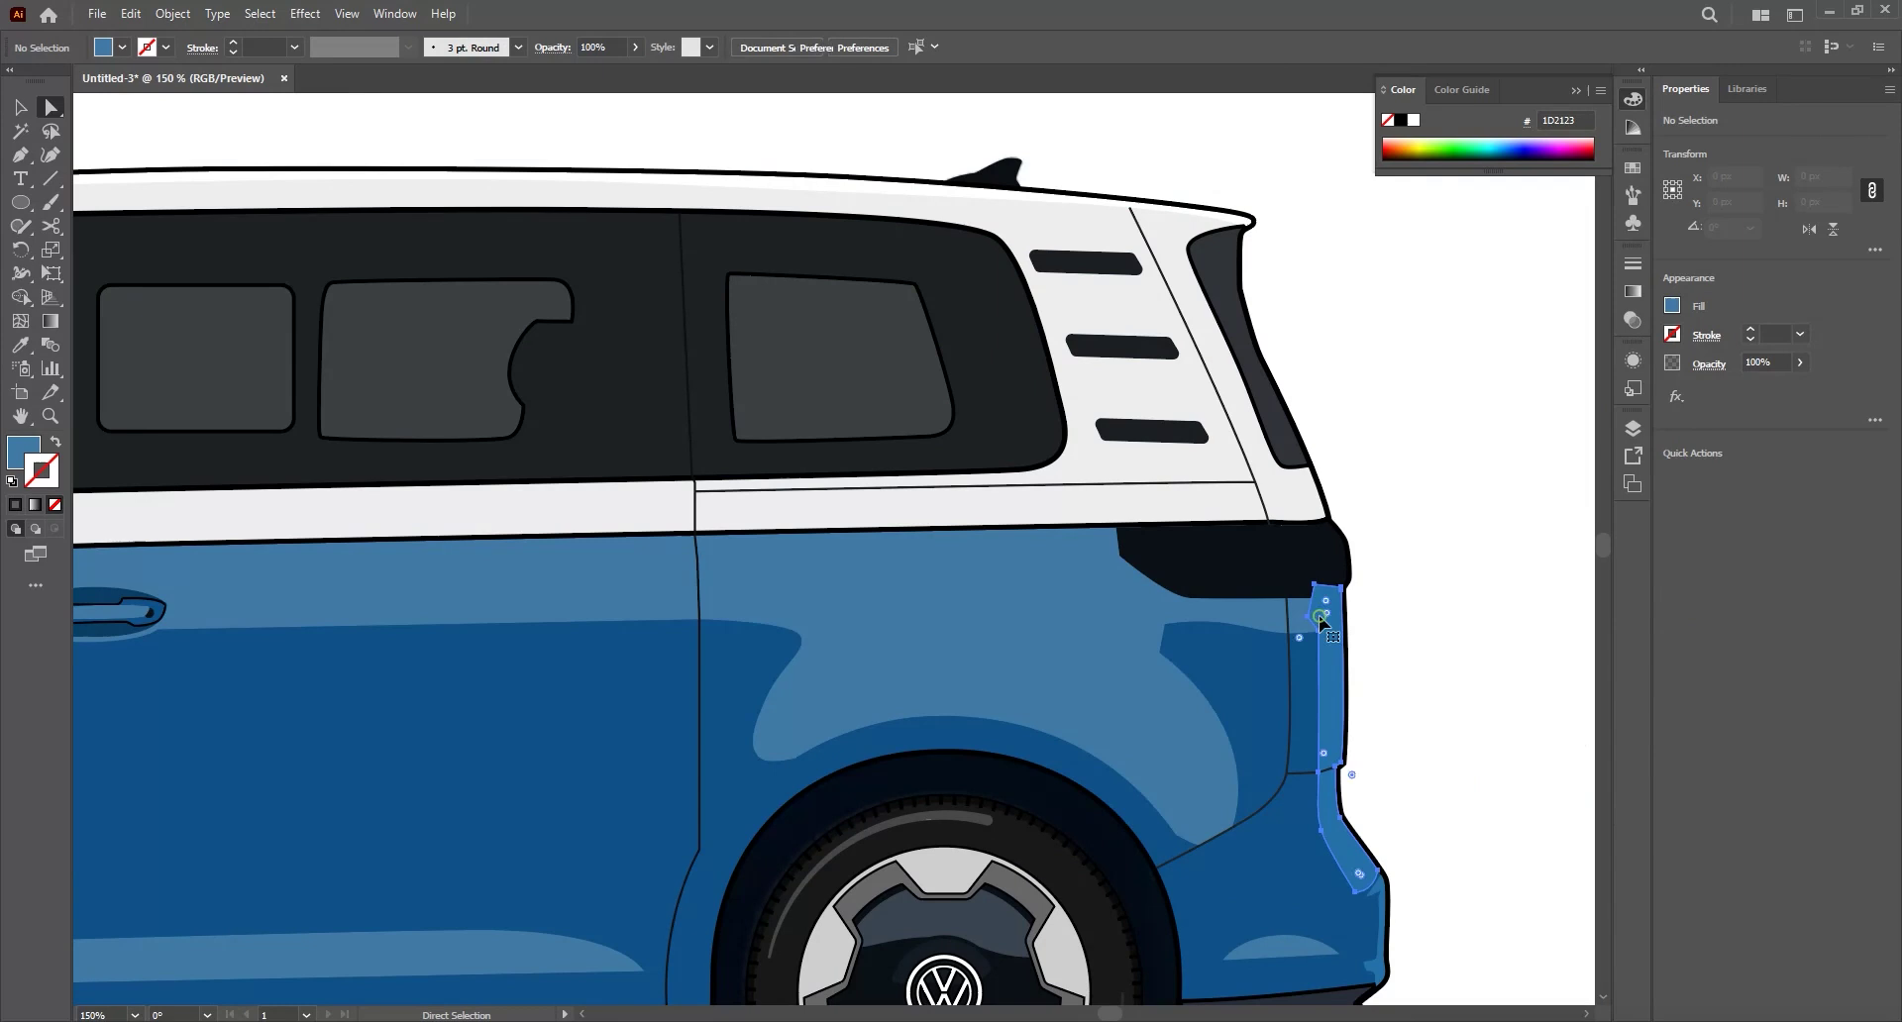
left_click(1320, 618)
key("v")
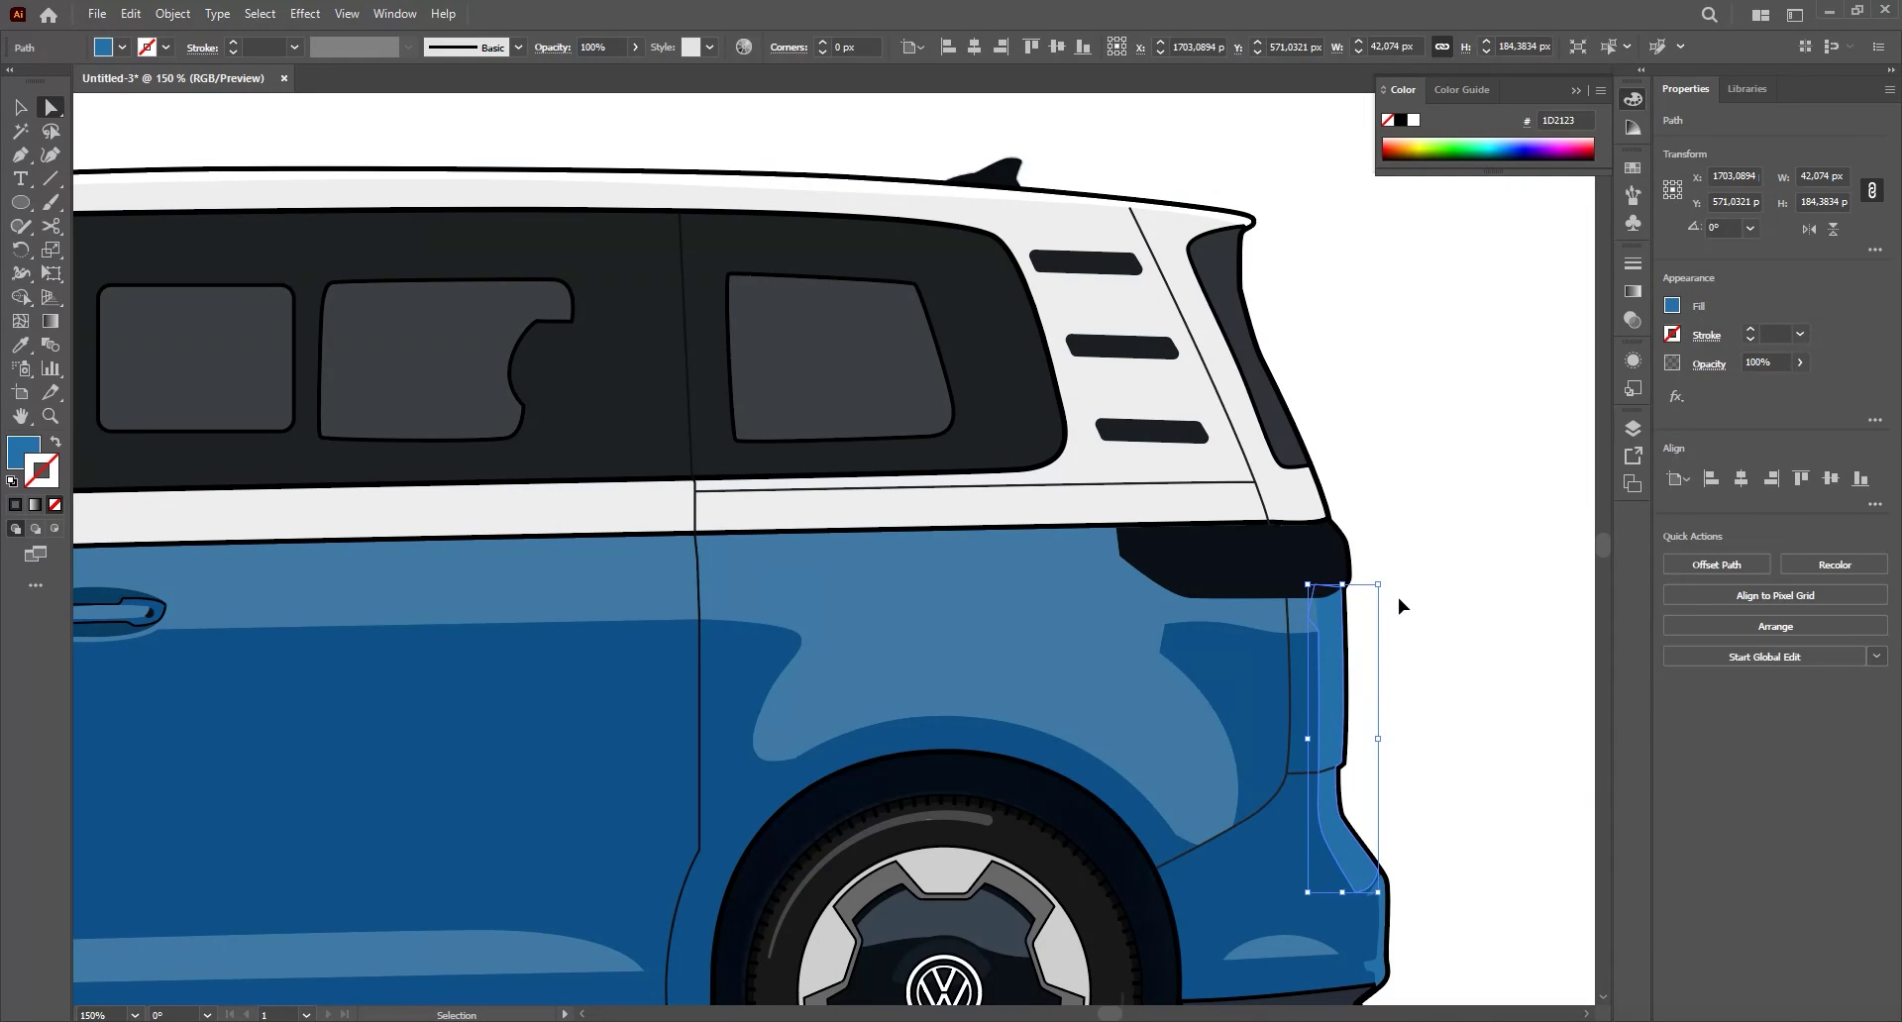
left_click(1399, 597)
scroll(1399, 597, "down", 1)
left_click(1306, 500)
scroll(1179, 485, "down", 2)
left_click(508, 687)
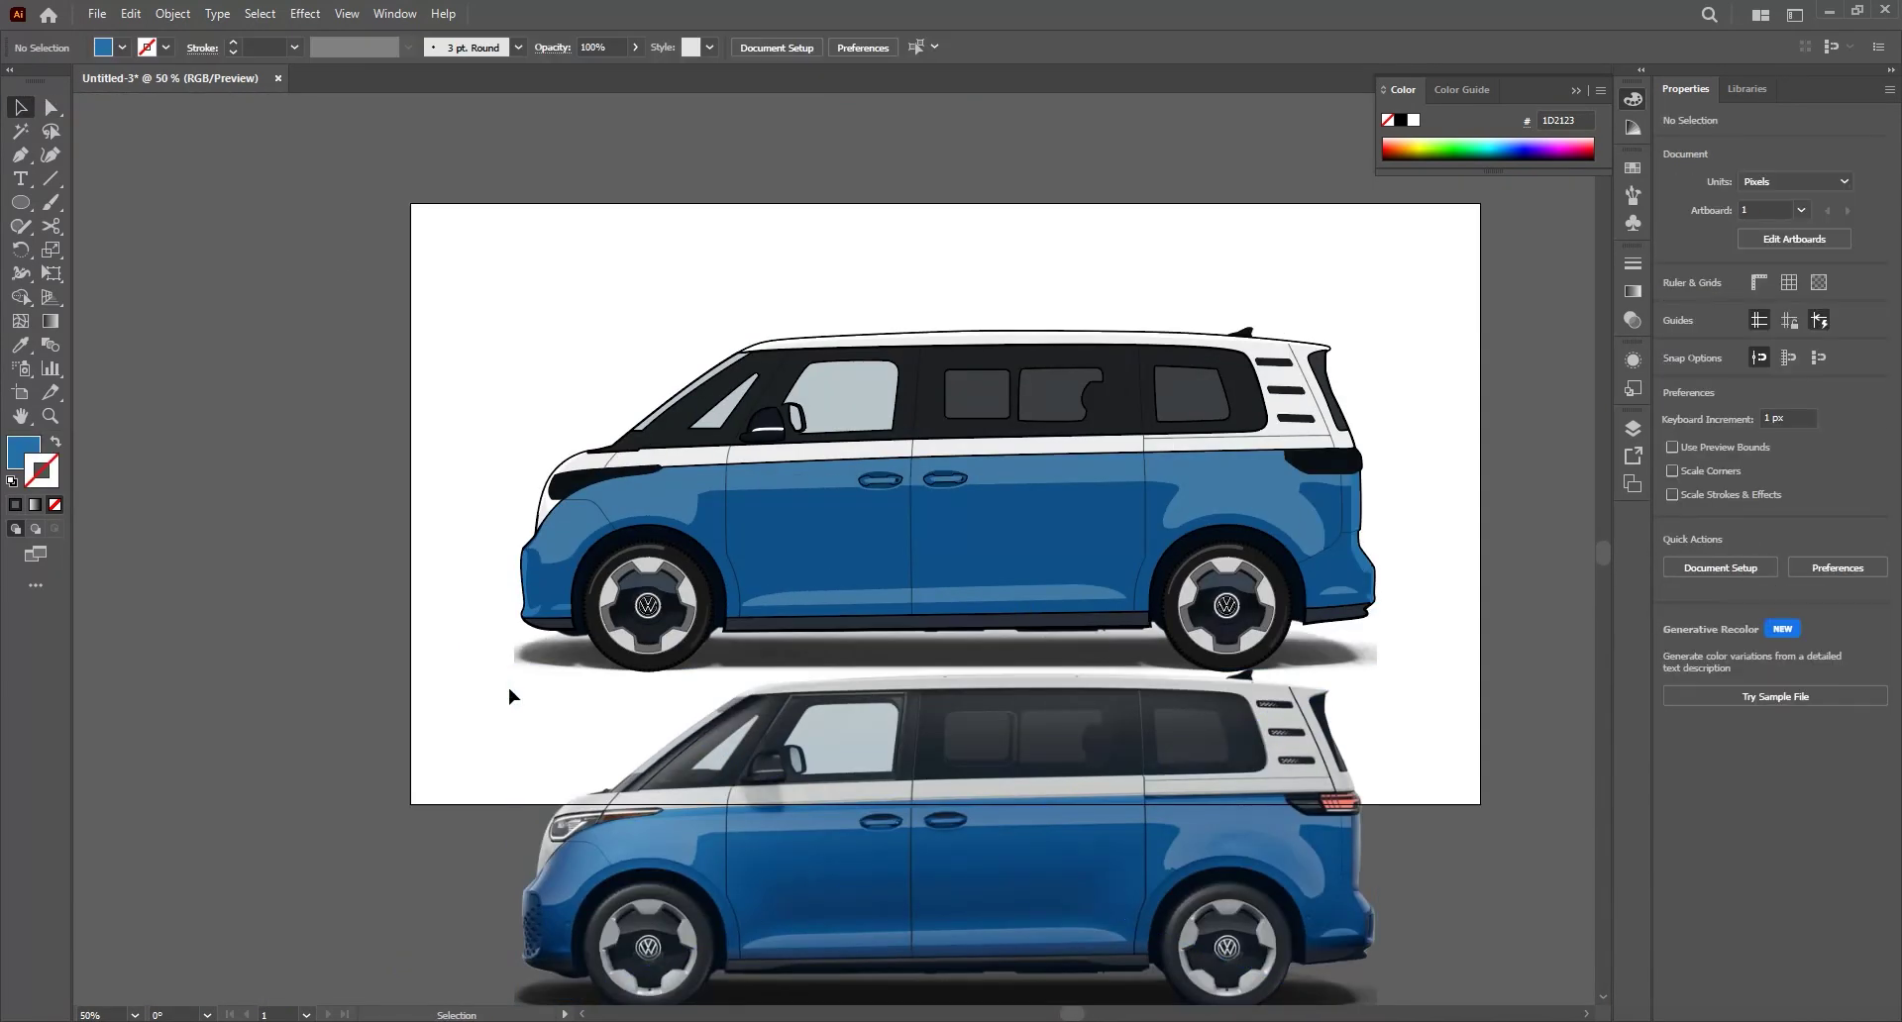
left_click(671, 854)
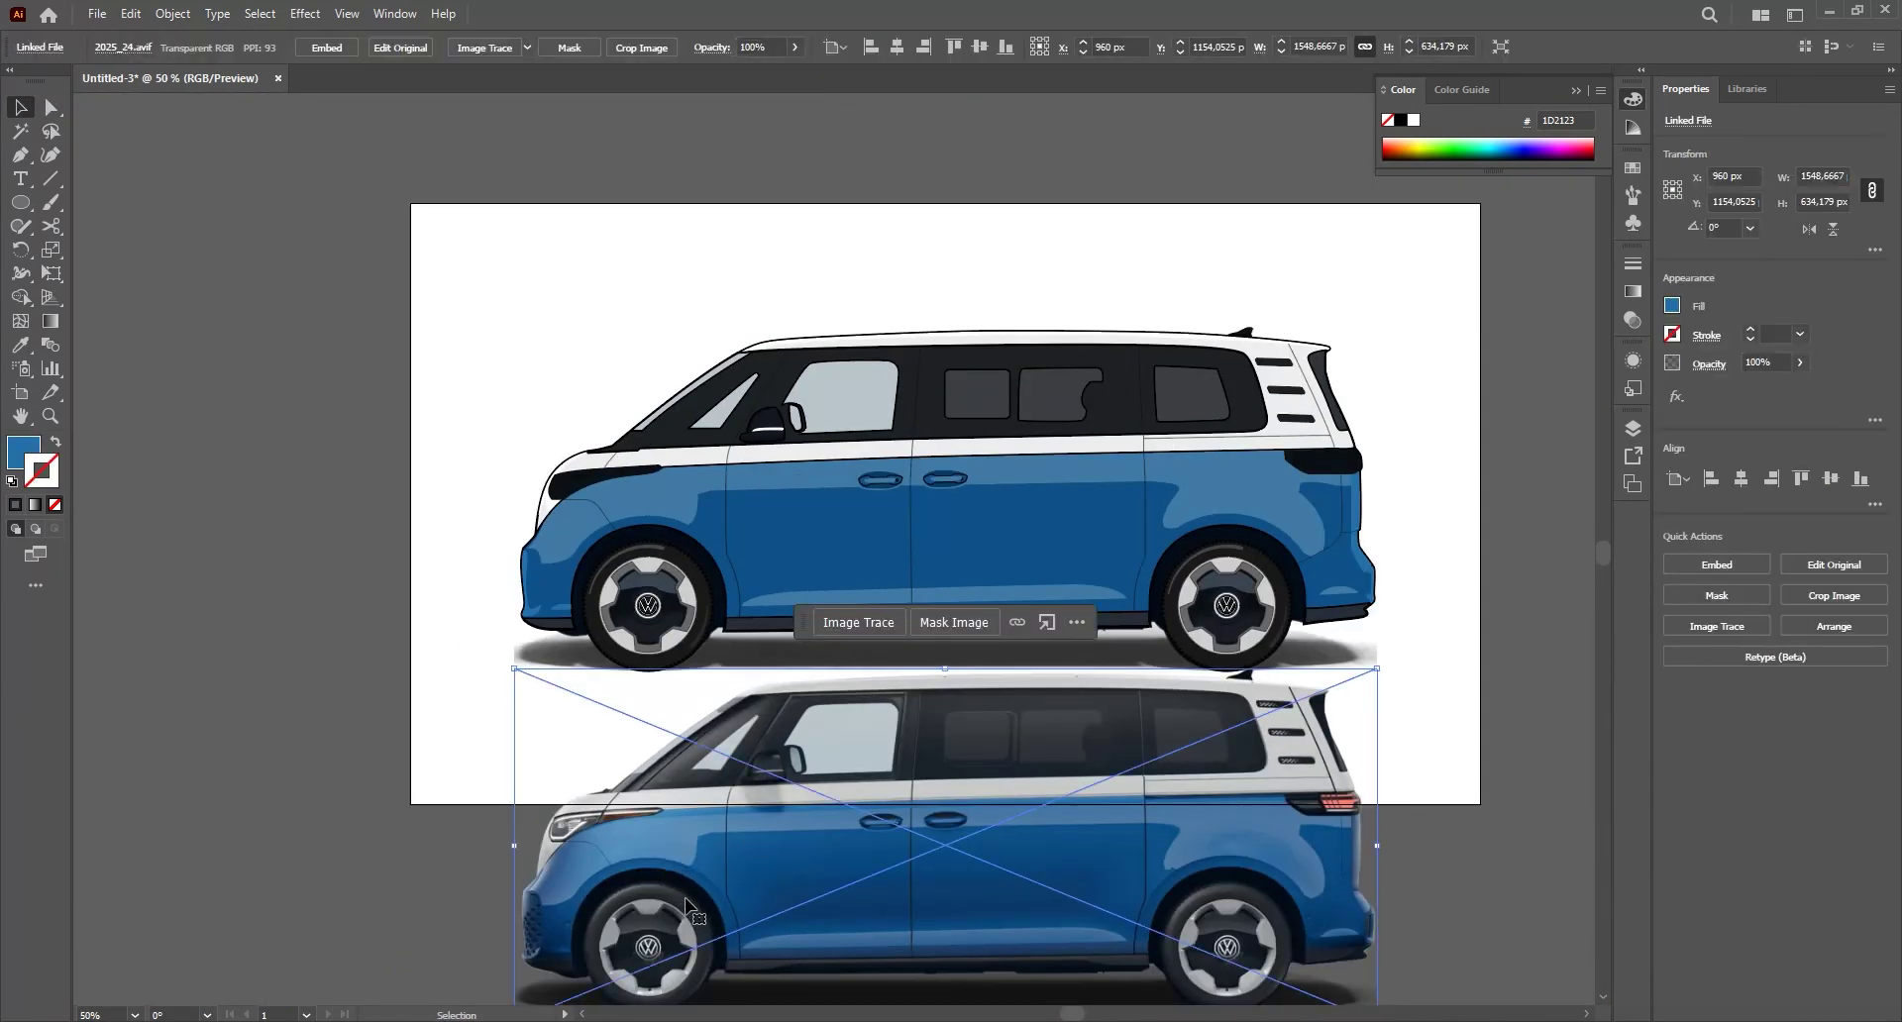
- Lower the body group's opacity so the reference photo shows through, and deselect the group
scroll(590, 470, "up", 3)
mouse_move(590, 480)
left_mouse_down()
mouse_move(688, 658)
mouse_move(624, 711)
left_mouse_up()
left_click(687, 658)
left_click(1800, 363)
left_click(1732, 391)
left_click(475, 496)
- Trace the light strips along the headlight's upper edge on both sides of the hood seam
scroll(570, 674, "up", 3)
key("p")
left_click(1397, 571)
left_click(972, 596)
left_click(984, 577)
left_click(1423, 558)
left_click(1397, 571)
left_click(1102, 577)
left_click(1087, 600)
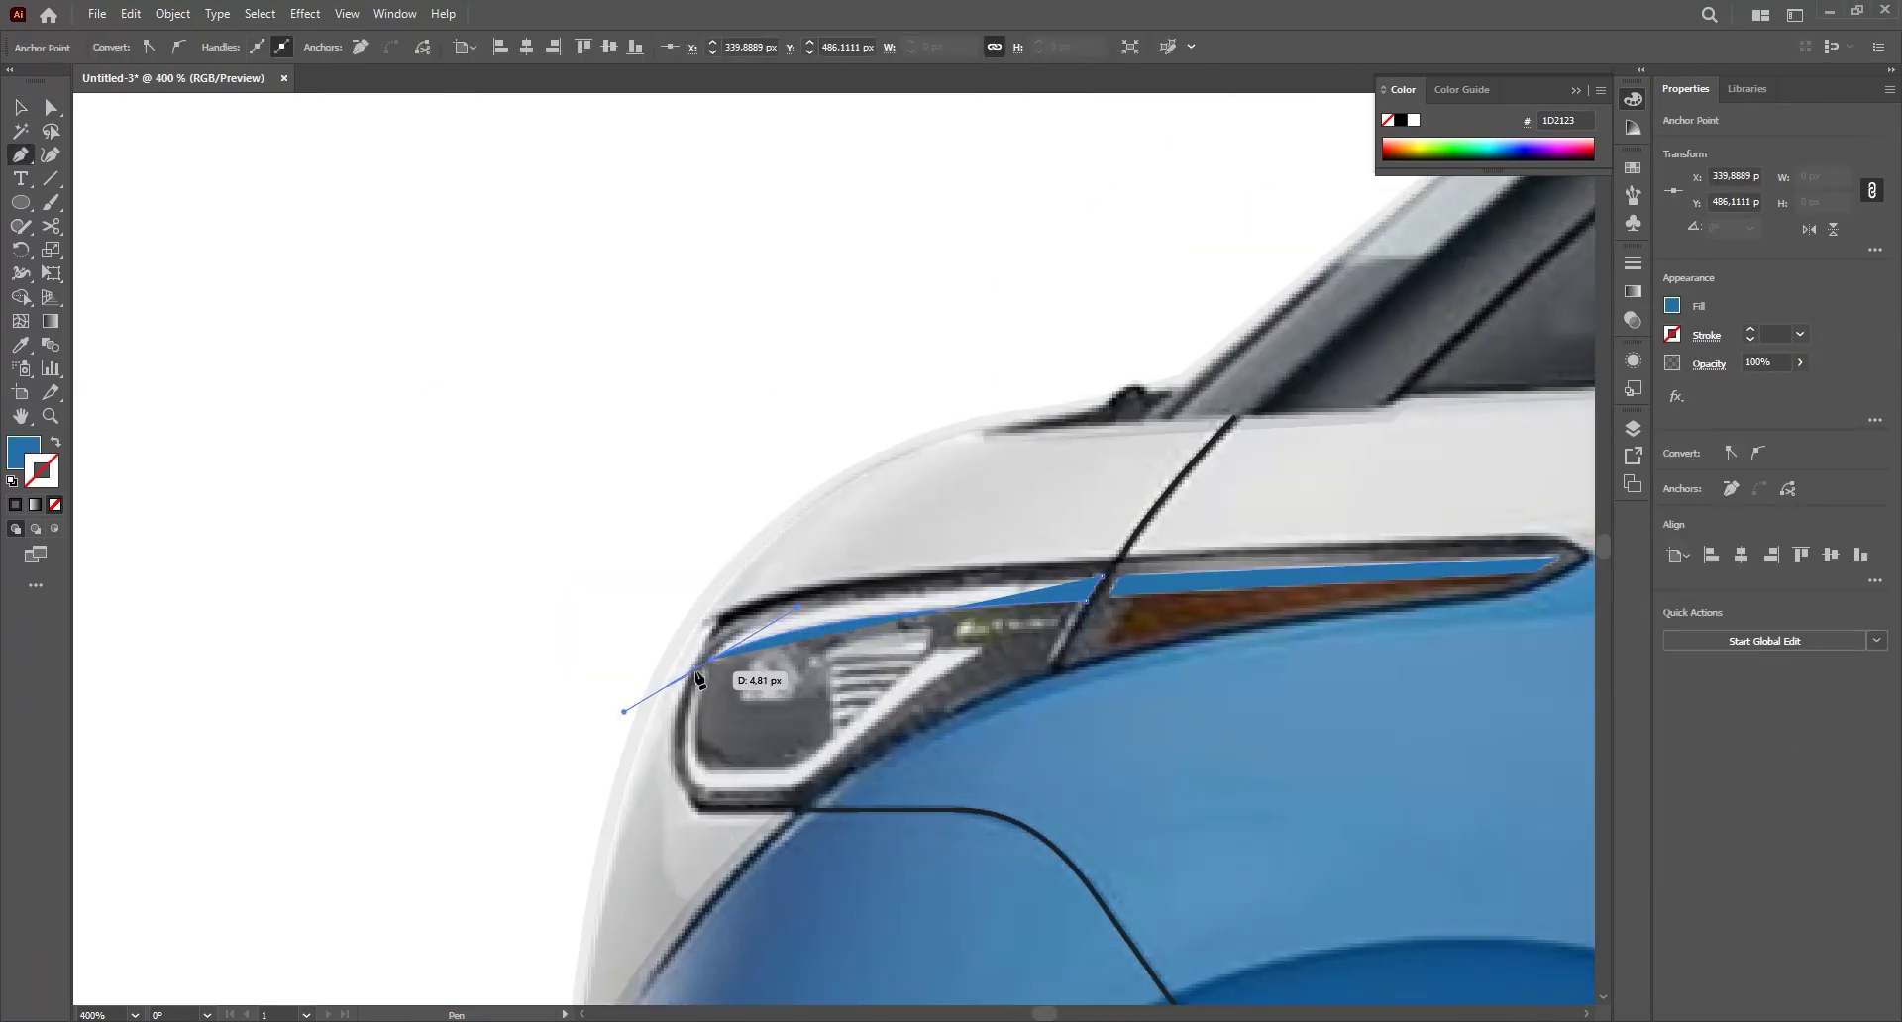
left_click_drag(1466, 562, 1466, 562)
scroll(702, 773, "up", 1)
- Trace the bent light band around the headlight's lower edge and the thin sliver beside the hood seam
left_click(704, 622)
left_click(685, 722)
left_click_drag(731, 770, 760, 771)
left_click_drag(740, 831, 750, 831)
left_click_drag(965, 652, 1124, 514)
left_click(965, 652)
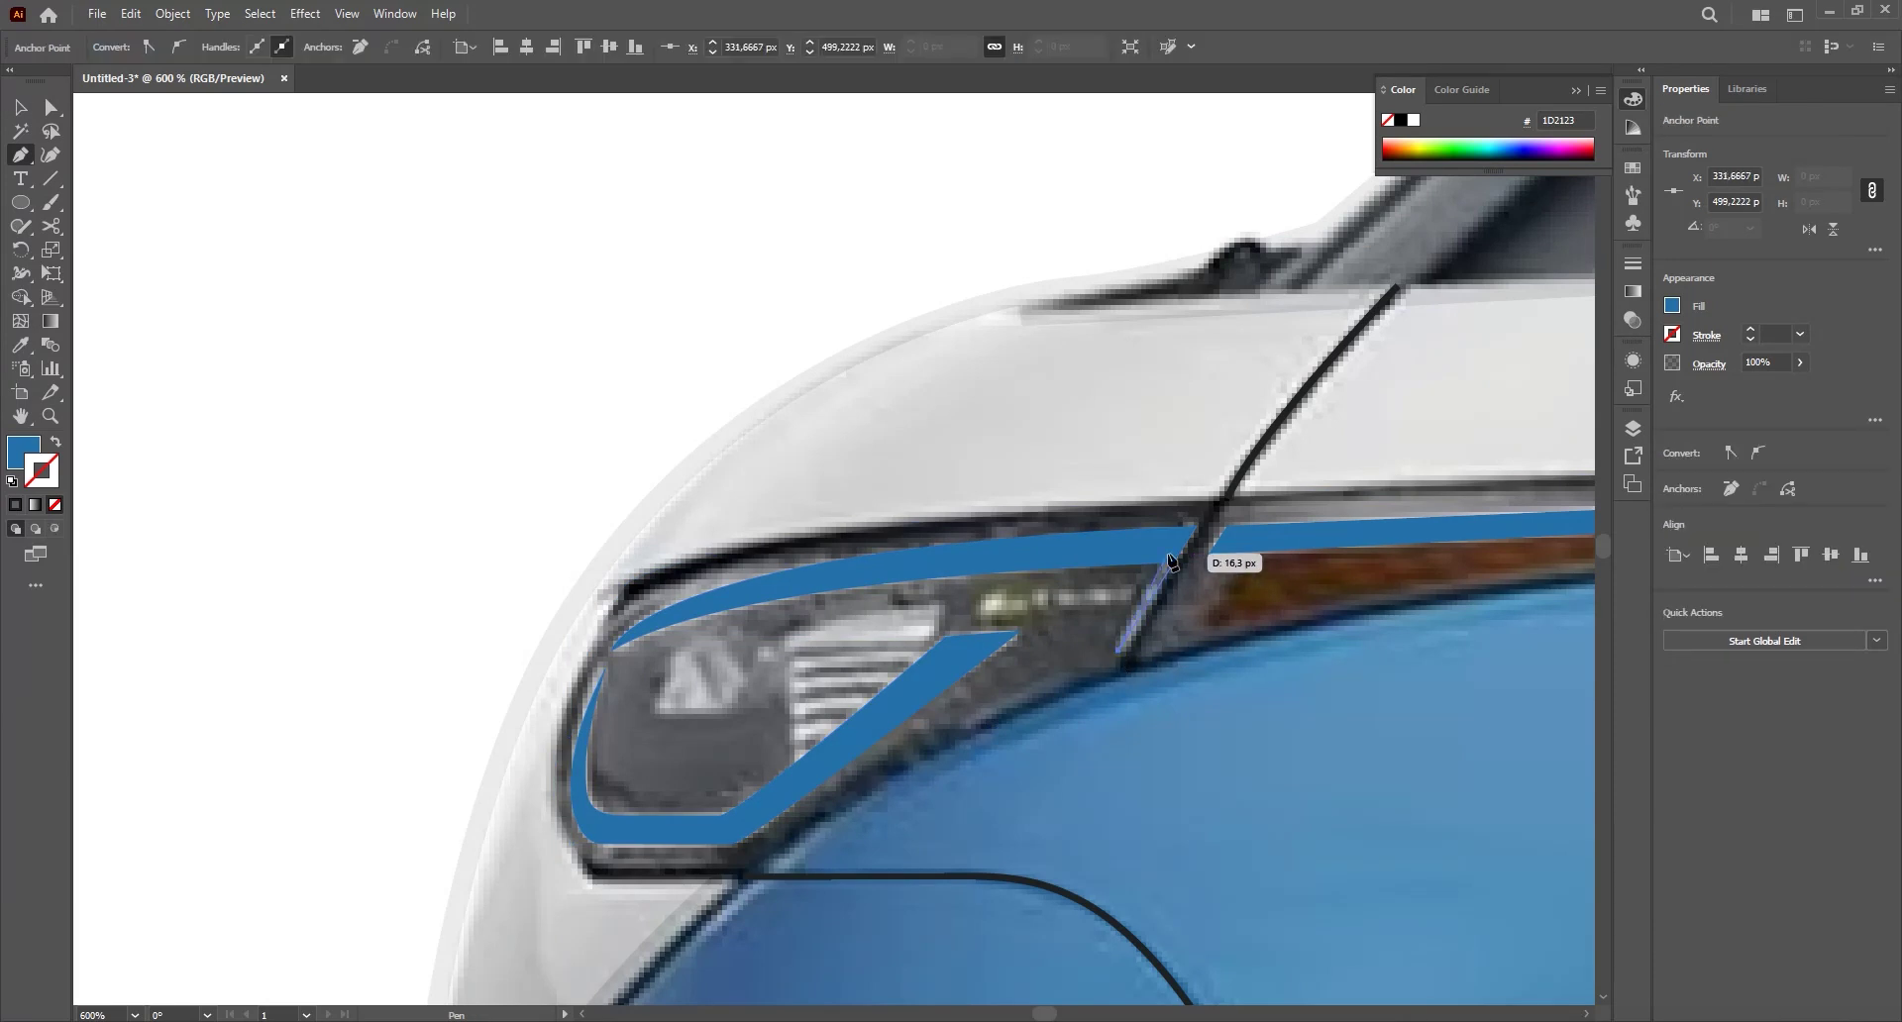
key("v")
key("p")
- Trace the pointed amber section at the rear of the headlight, below the light strip
left_click(1443, 529)
left_click_drag(1298, 575, 1258, 574)
left_click(706, 664)
left_click(756, 589)
left_click(1350, 554)
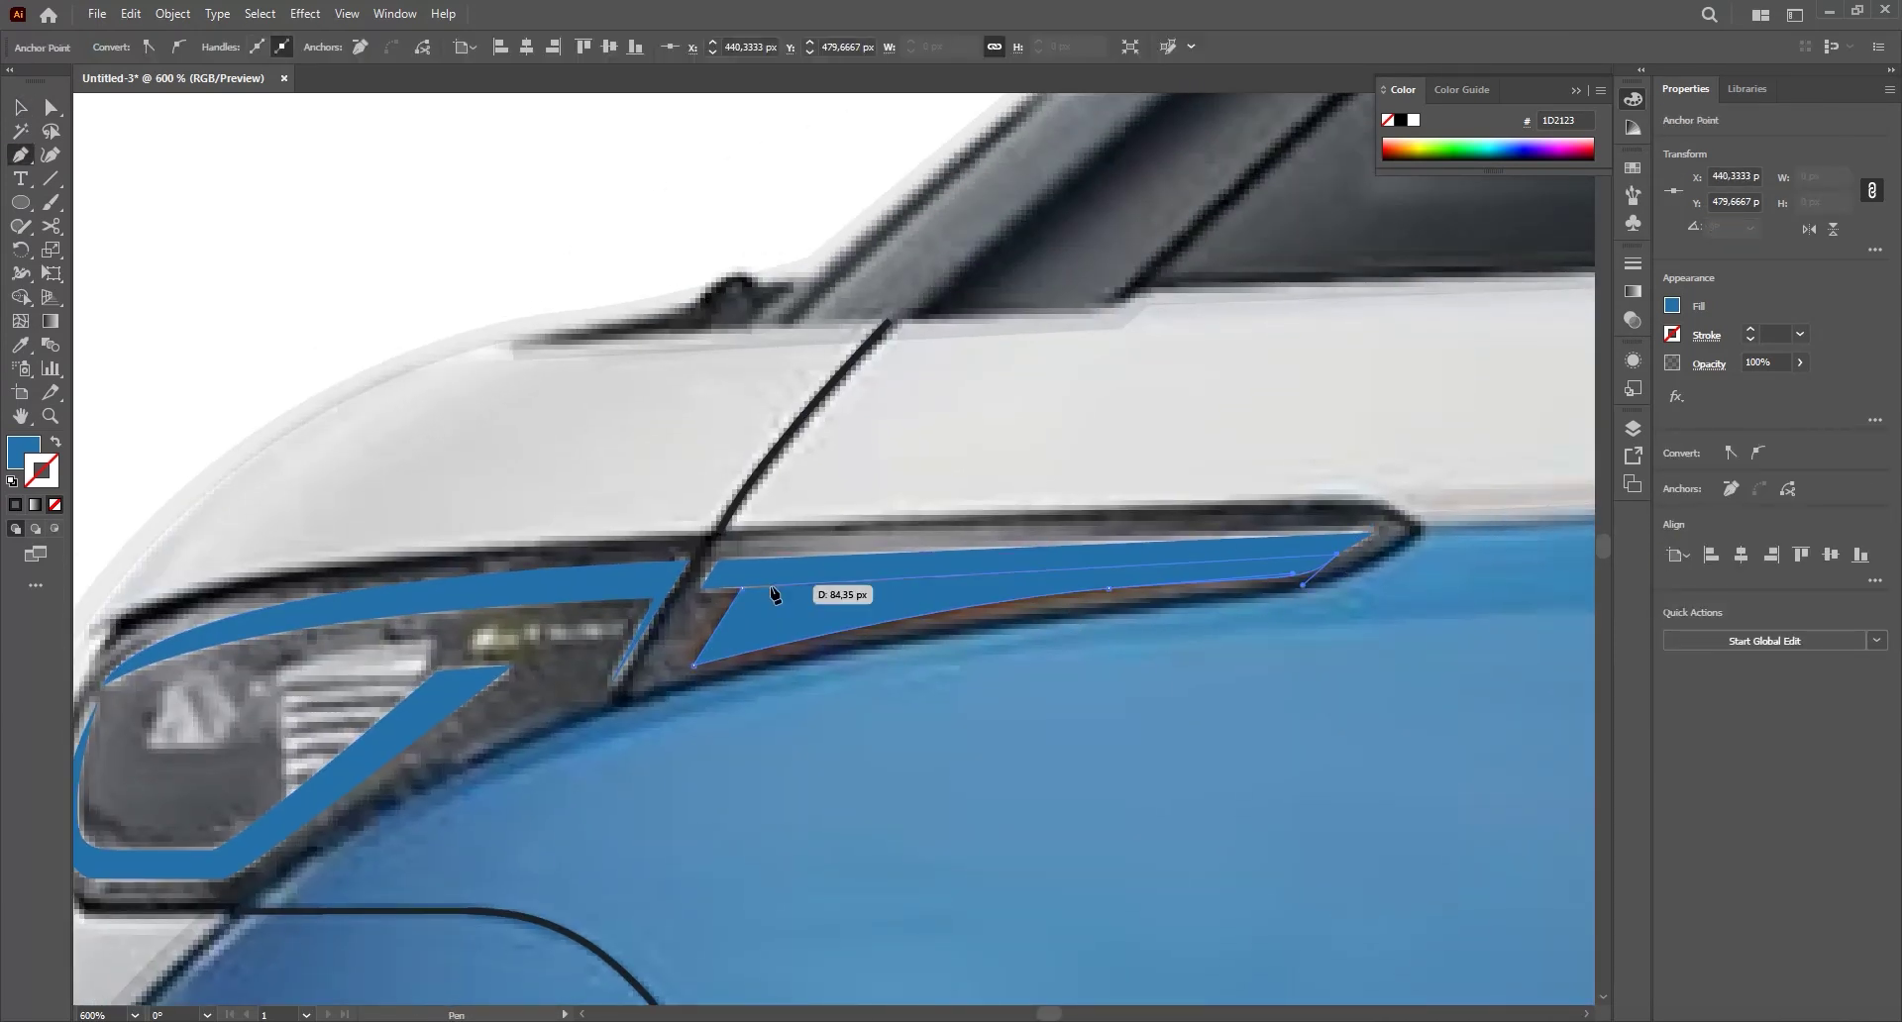
key("v")
- Trace the curved upper lens piece inside the headlight
left_click_drag(743, 625, 991, 595)
key("p")
left_click(875, 589)
left_click_drag(719, 637, 683, 662)
left_click(862, 628)
scroll(755, 650, "down", 3)
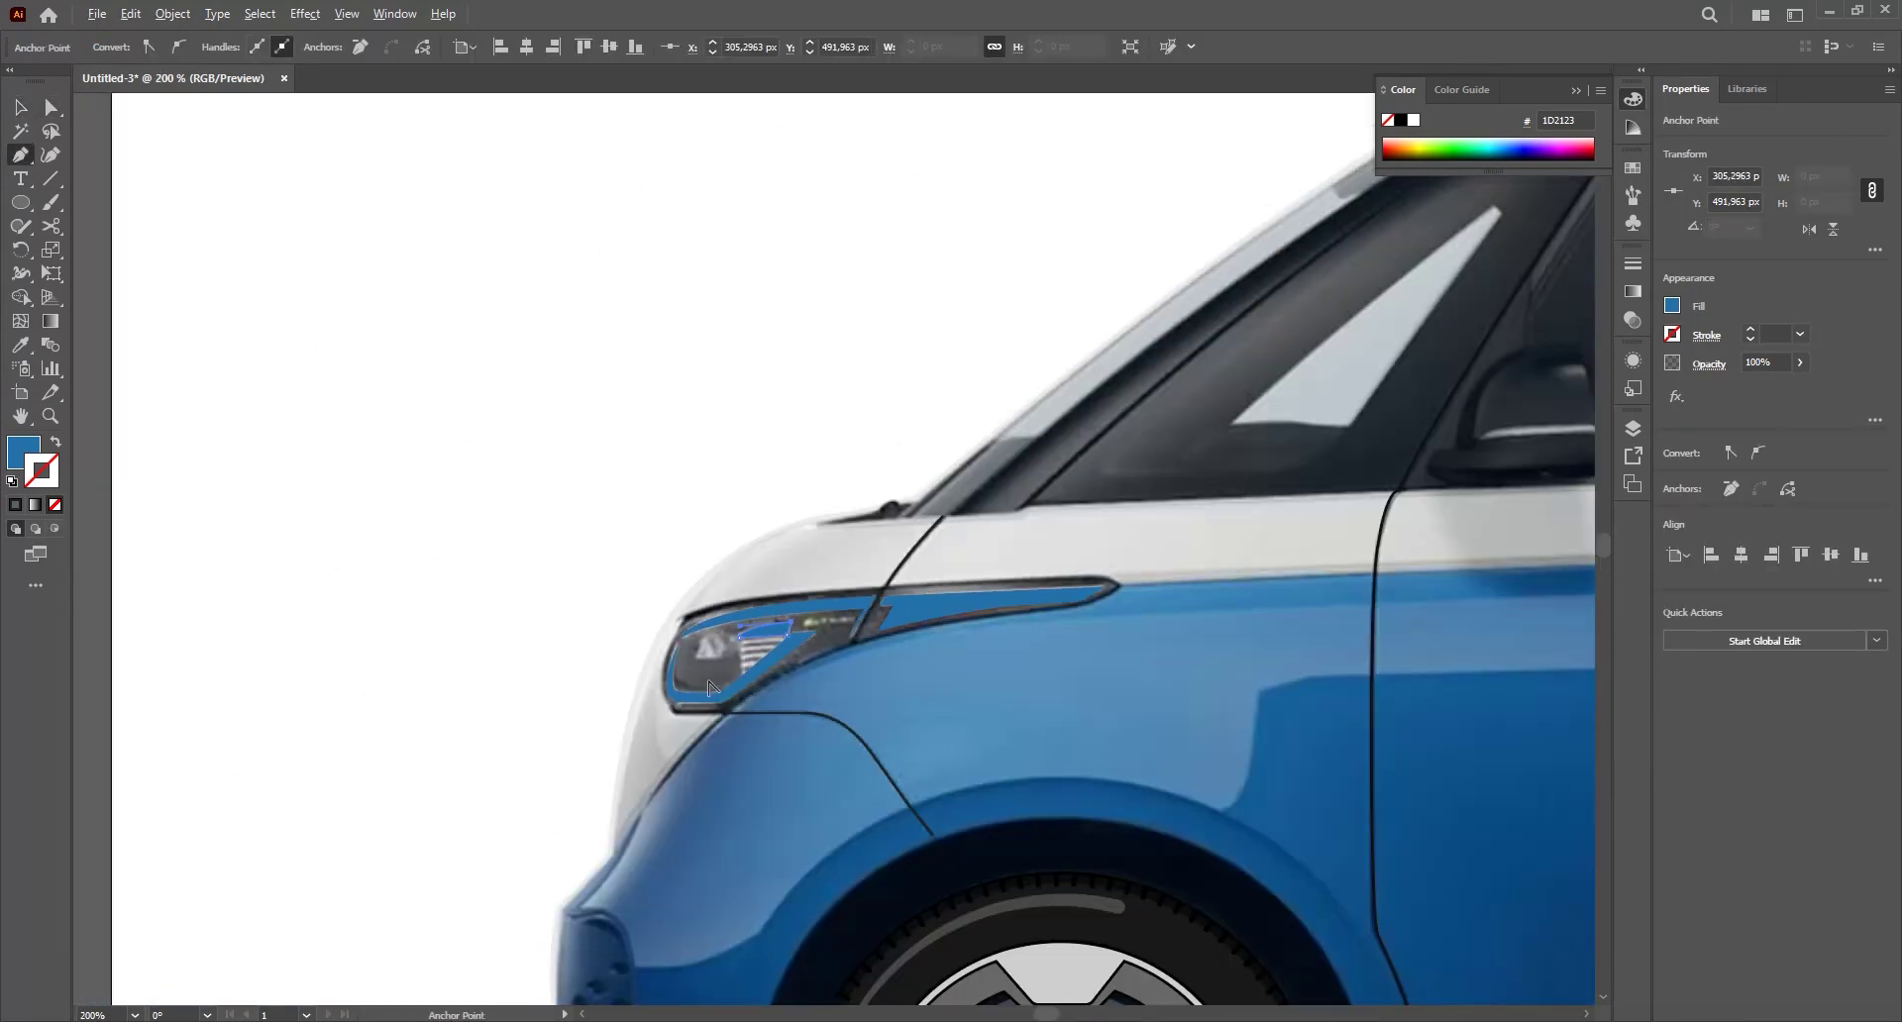
scroll(750, 656, "up", 4)
- Draw a slightly curved 2 pt stripe just below the headlight's lens piece
left_click(922, 594)
left_click_drag(737, 607, 677, 625)
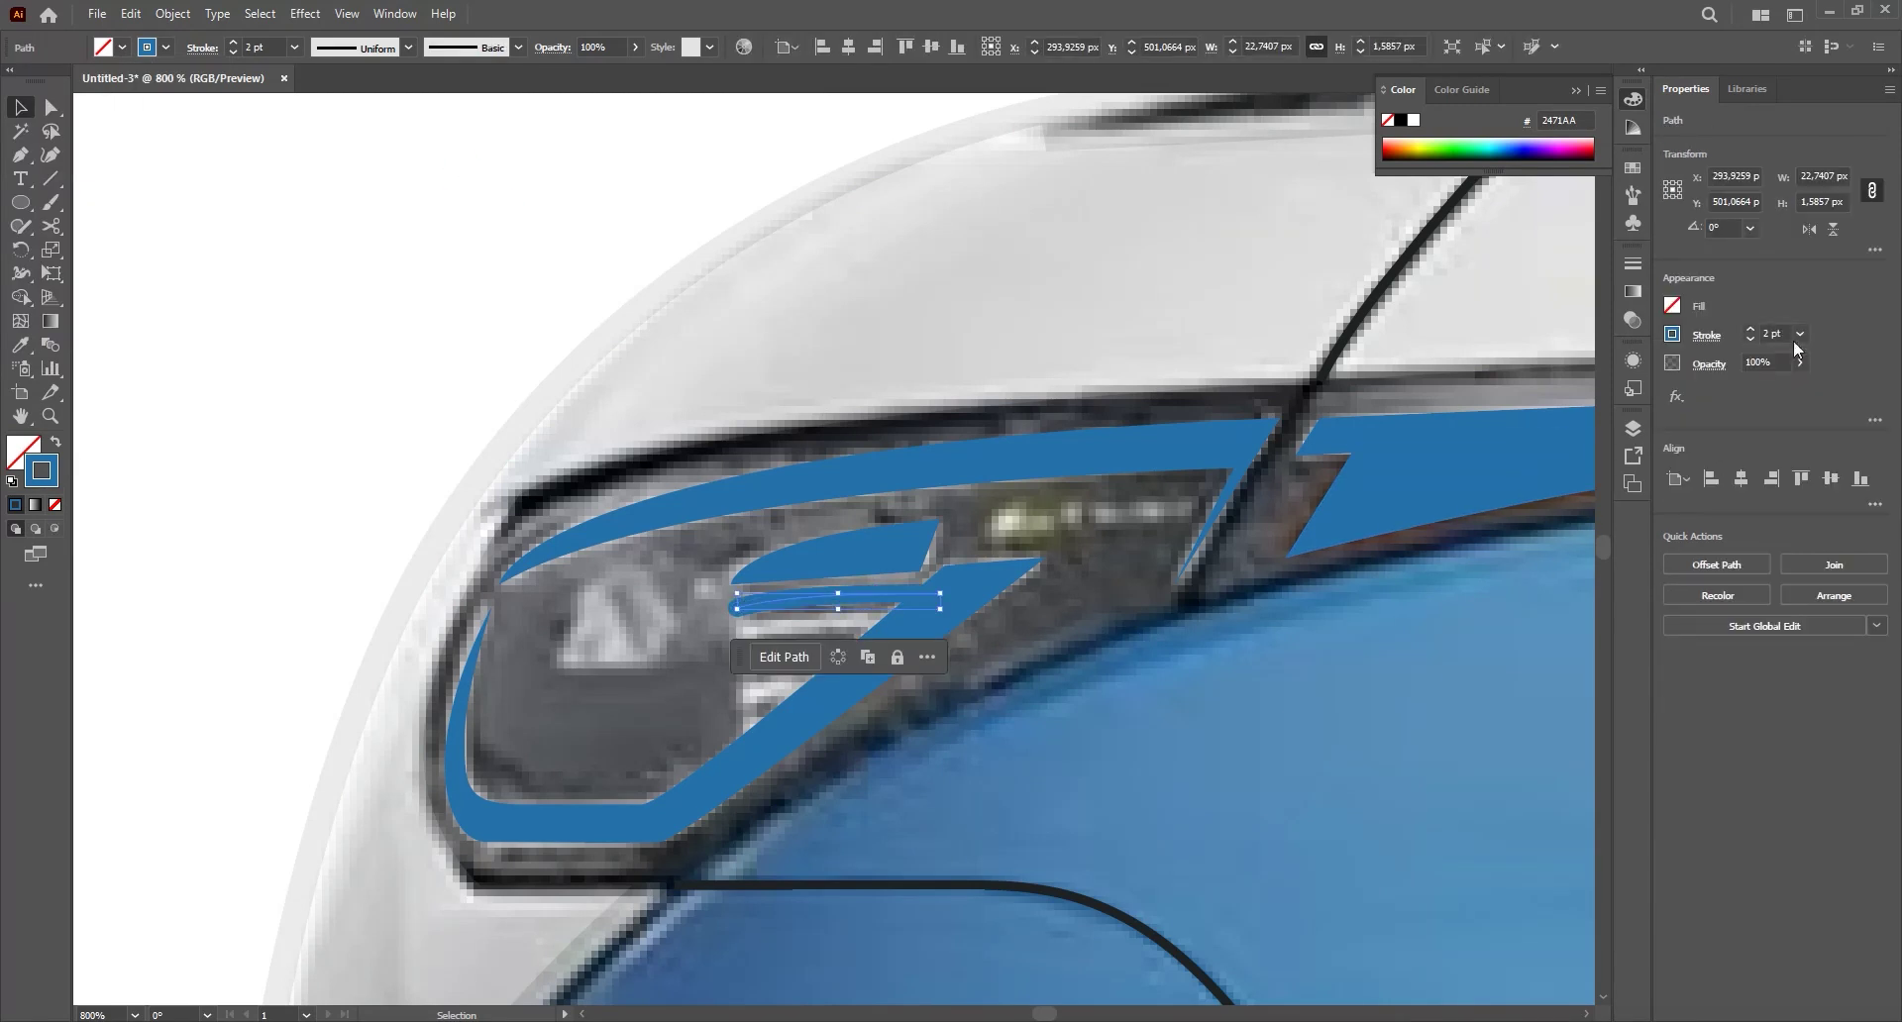
scroll(760, 594, "up", 2)
- Duplicate the curved stripe downward at equal spacing and cut the copies to fit the slanted light band
left_click_drag(781, 570, 768, 606)
key("ctrl+d")
key("ctrl+z")
key("ctrl+z")
key("ctrl+d")
key("ctrl+d")
key("ctrl+d")
key("c")
left_click(794, 684)
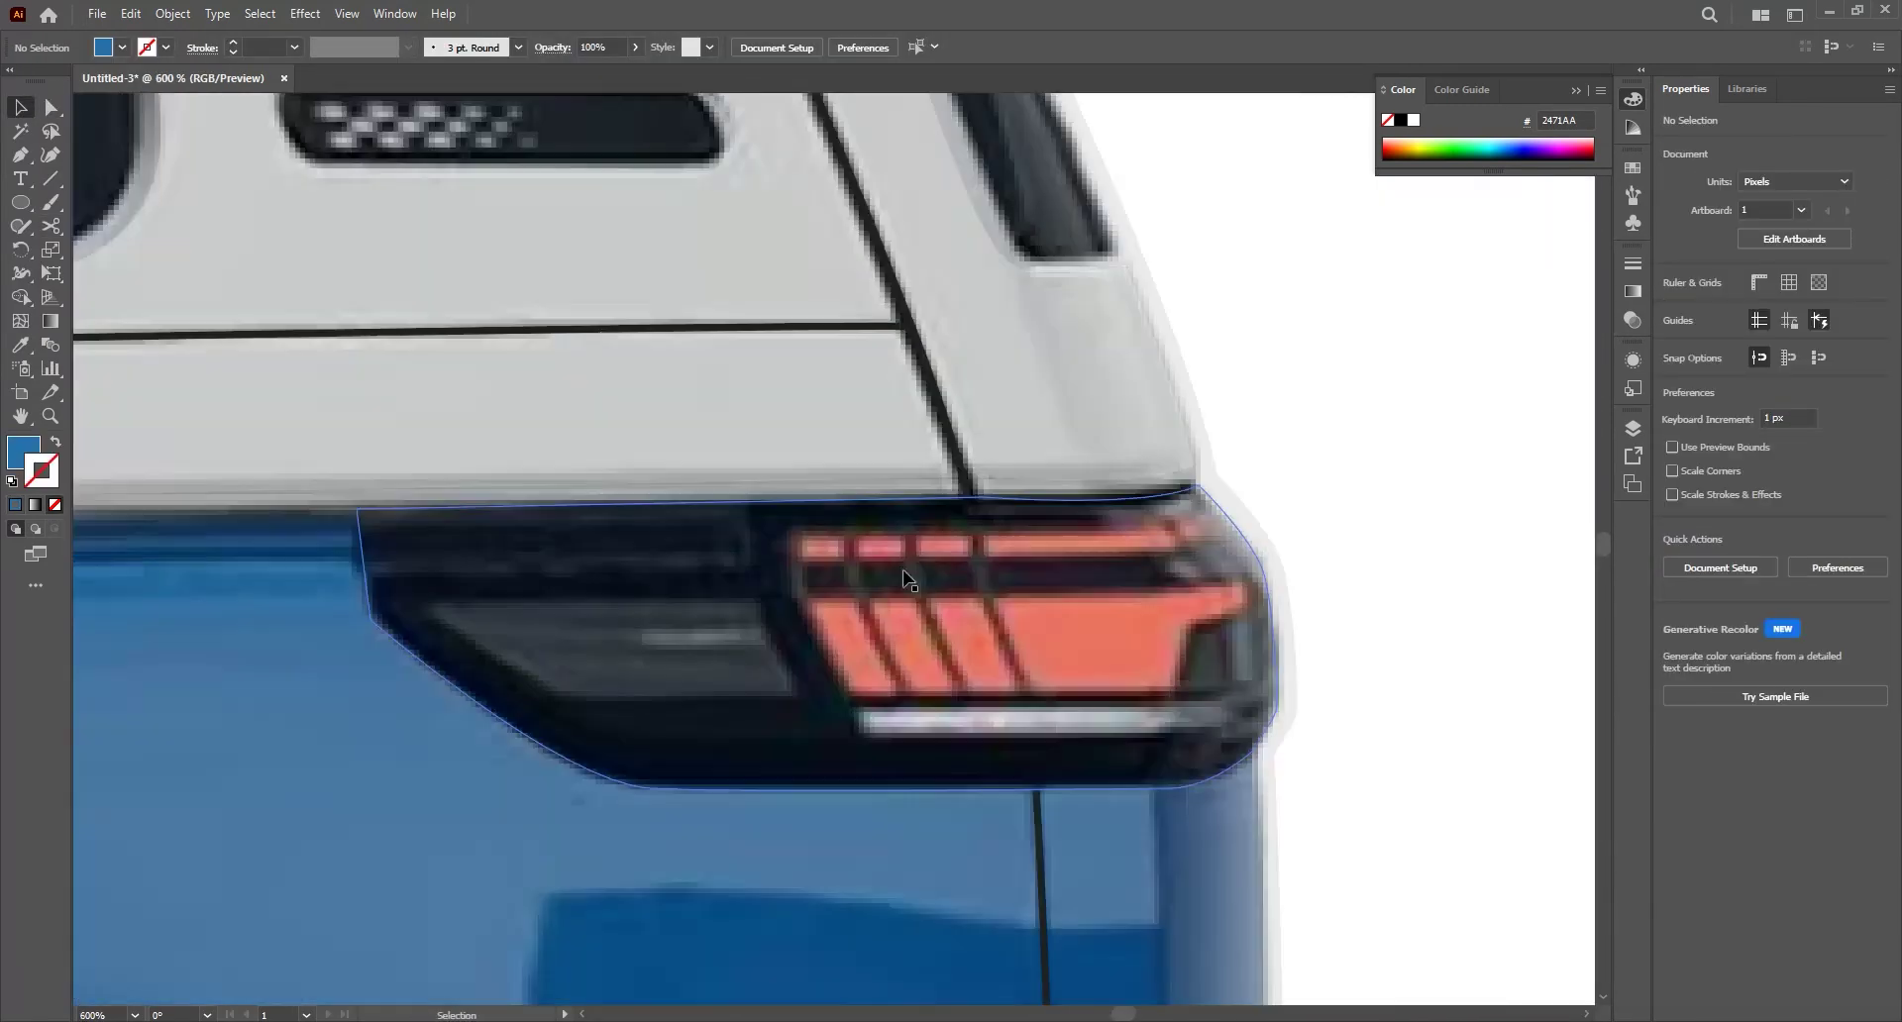
- Trace the upper red strip of the taillight past the body edge and set its opacity to 40%
left_click_drag(785, 570, 784, 584)
left_click_drag(1159, 577, 1015, 558)
left_click(1246, 537)
left_click(1208, 518)
key("4")
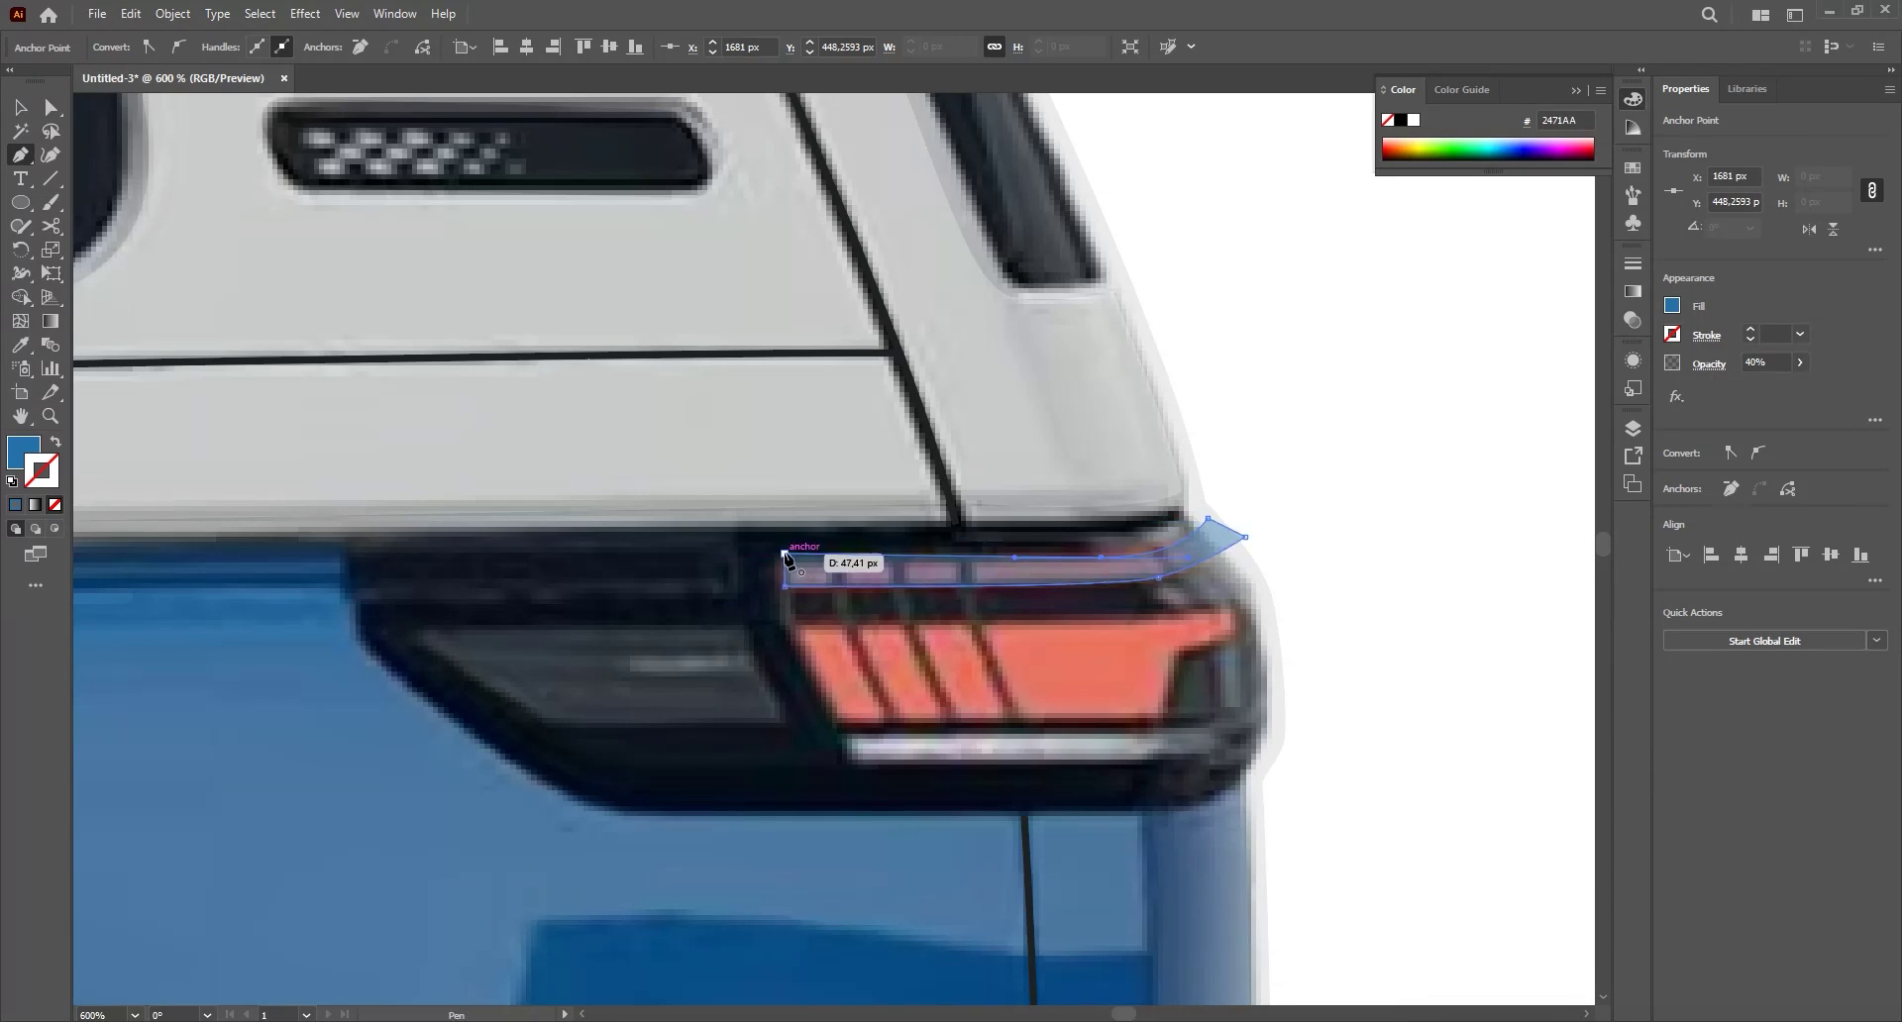
left_click(1308, 538, "ctrl")
- Trace the large red taillight section, extending past the rear body edge, and the light strip below it
left_click(789, 621)
left_click_drag(1230, 602, 1313, 575)
left_click(1341, 569)
left_click(1341, 606)
left_click(1239, 636)
left_click_drag(1175, 664, 1173, 686)
left_click_drag(1157, 721, 1141, 721)
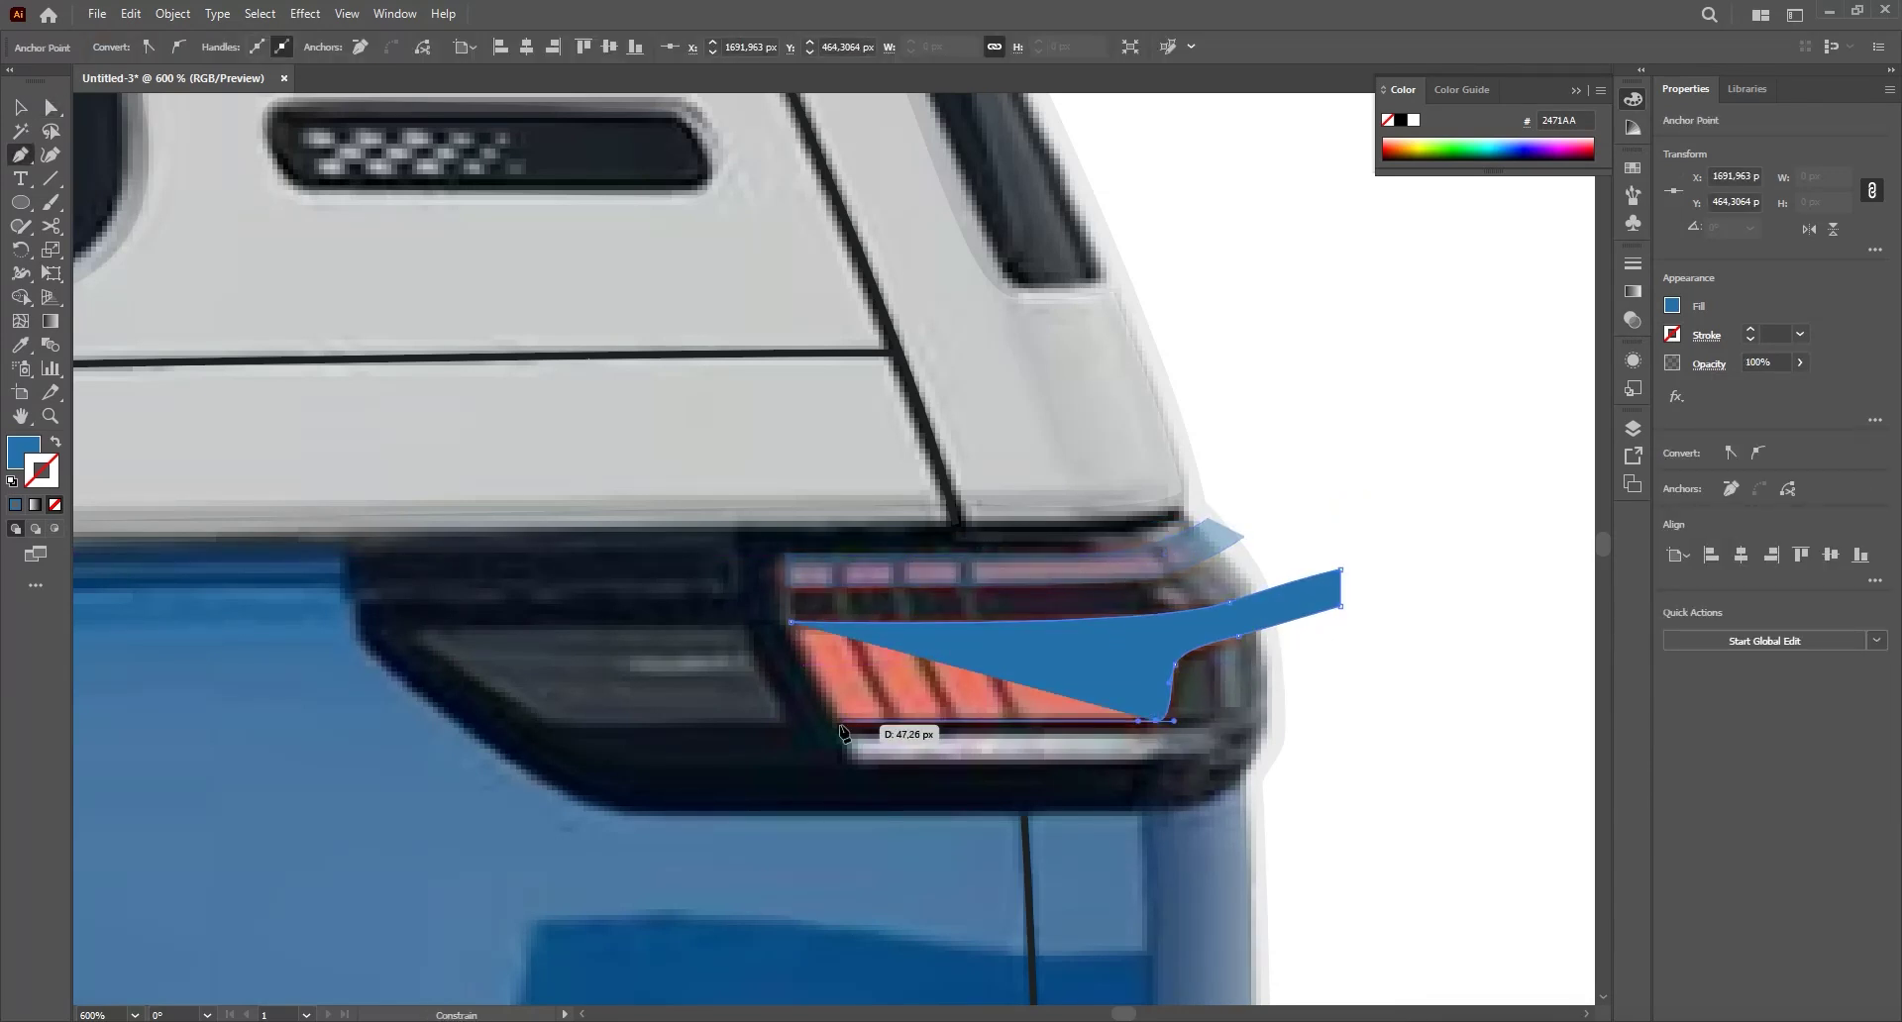
left_click(845, 734)
- Trace the grey slanted panel at the front end of the taillight
left_click_drag(749, 626, 749, 680)
left_click(794, 726)
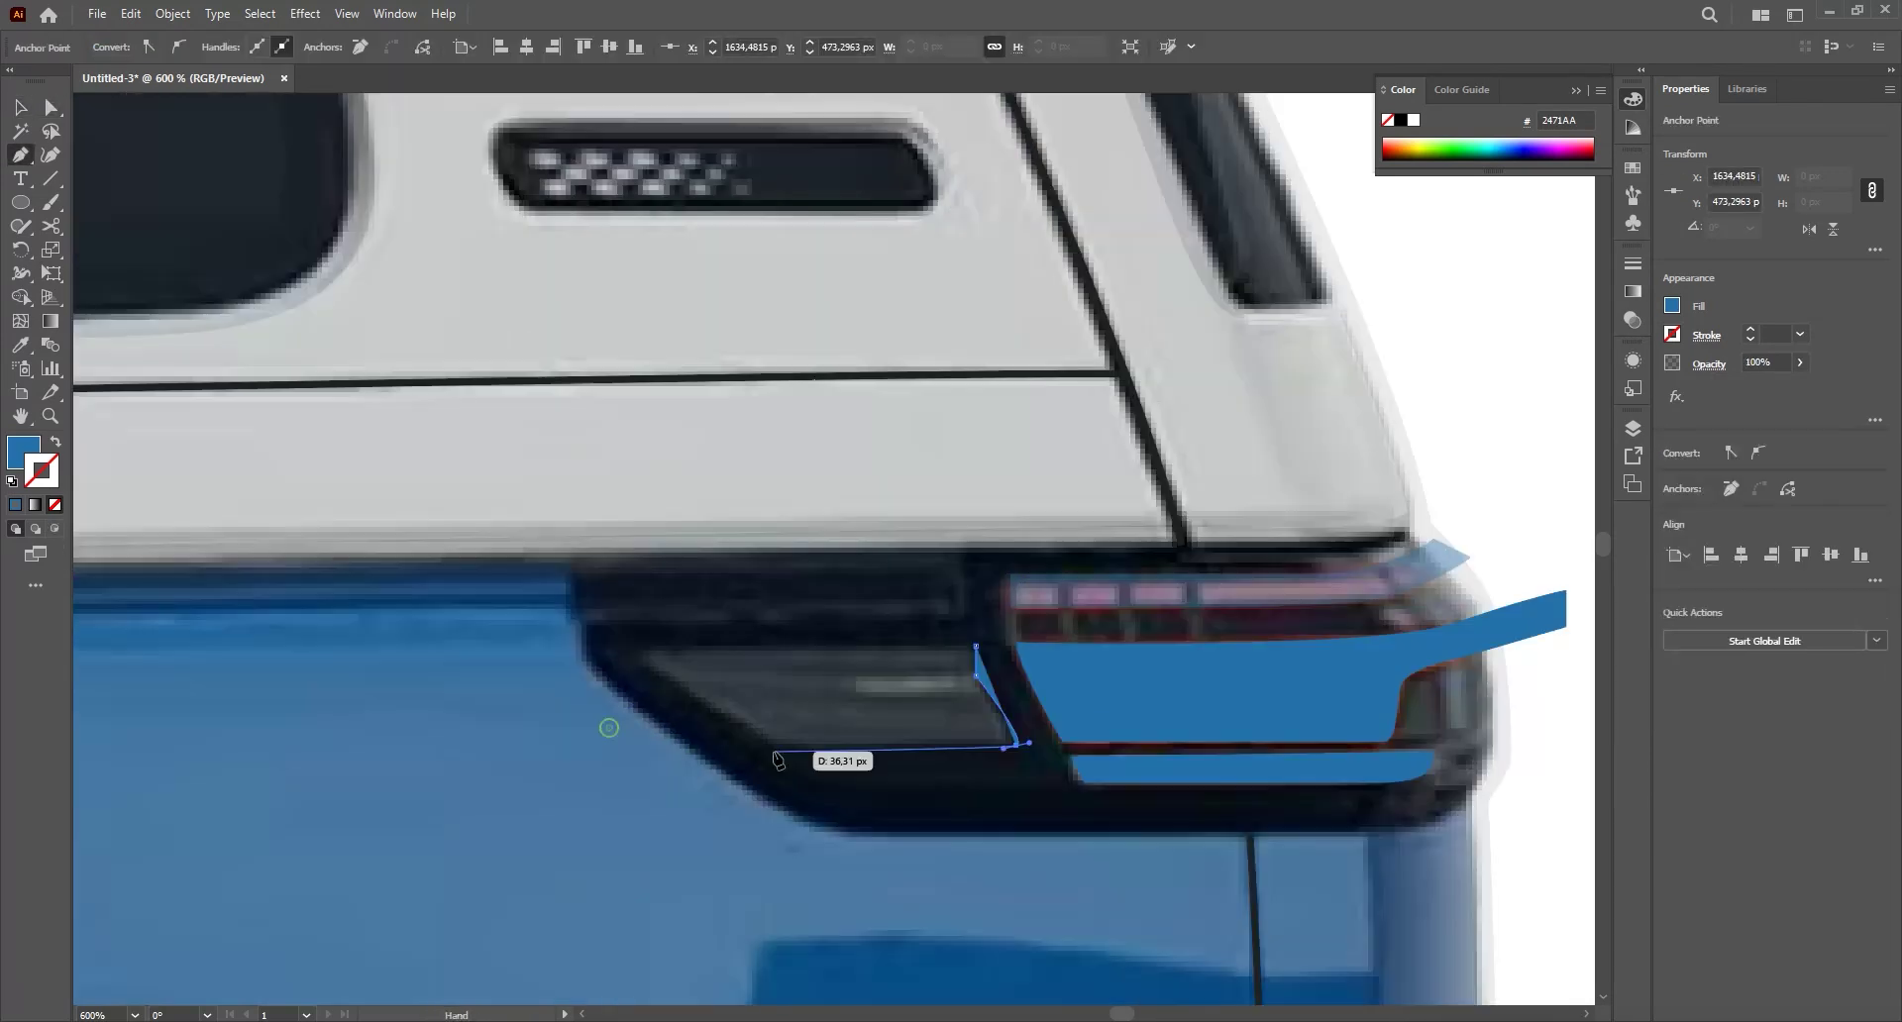
left_click(774, 748)
left_click(639, 652)
left_click(974, 648)
key("v")
- Apply the taillight housing's dark color to the red sections and pull the larger one's tip in to the body edge
scroll(896, 684, "down", 2)
scroll(943, 616, "up", 1)
left_click(1070, 646)
key("i")
left_click(1119, 626)
left_click(1100, 714, "ctrl")
left_click_drag(1327, 658, 1269, 675)
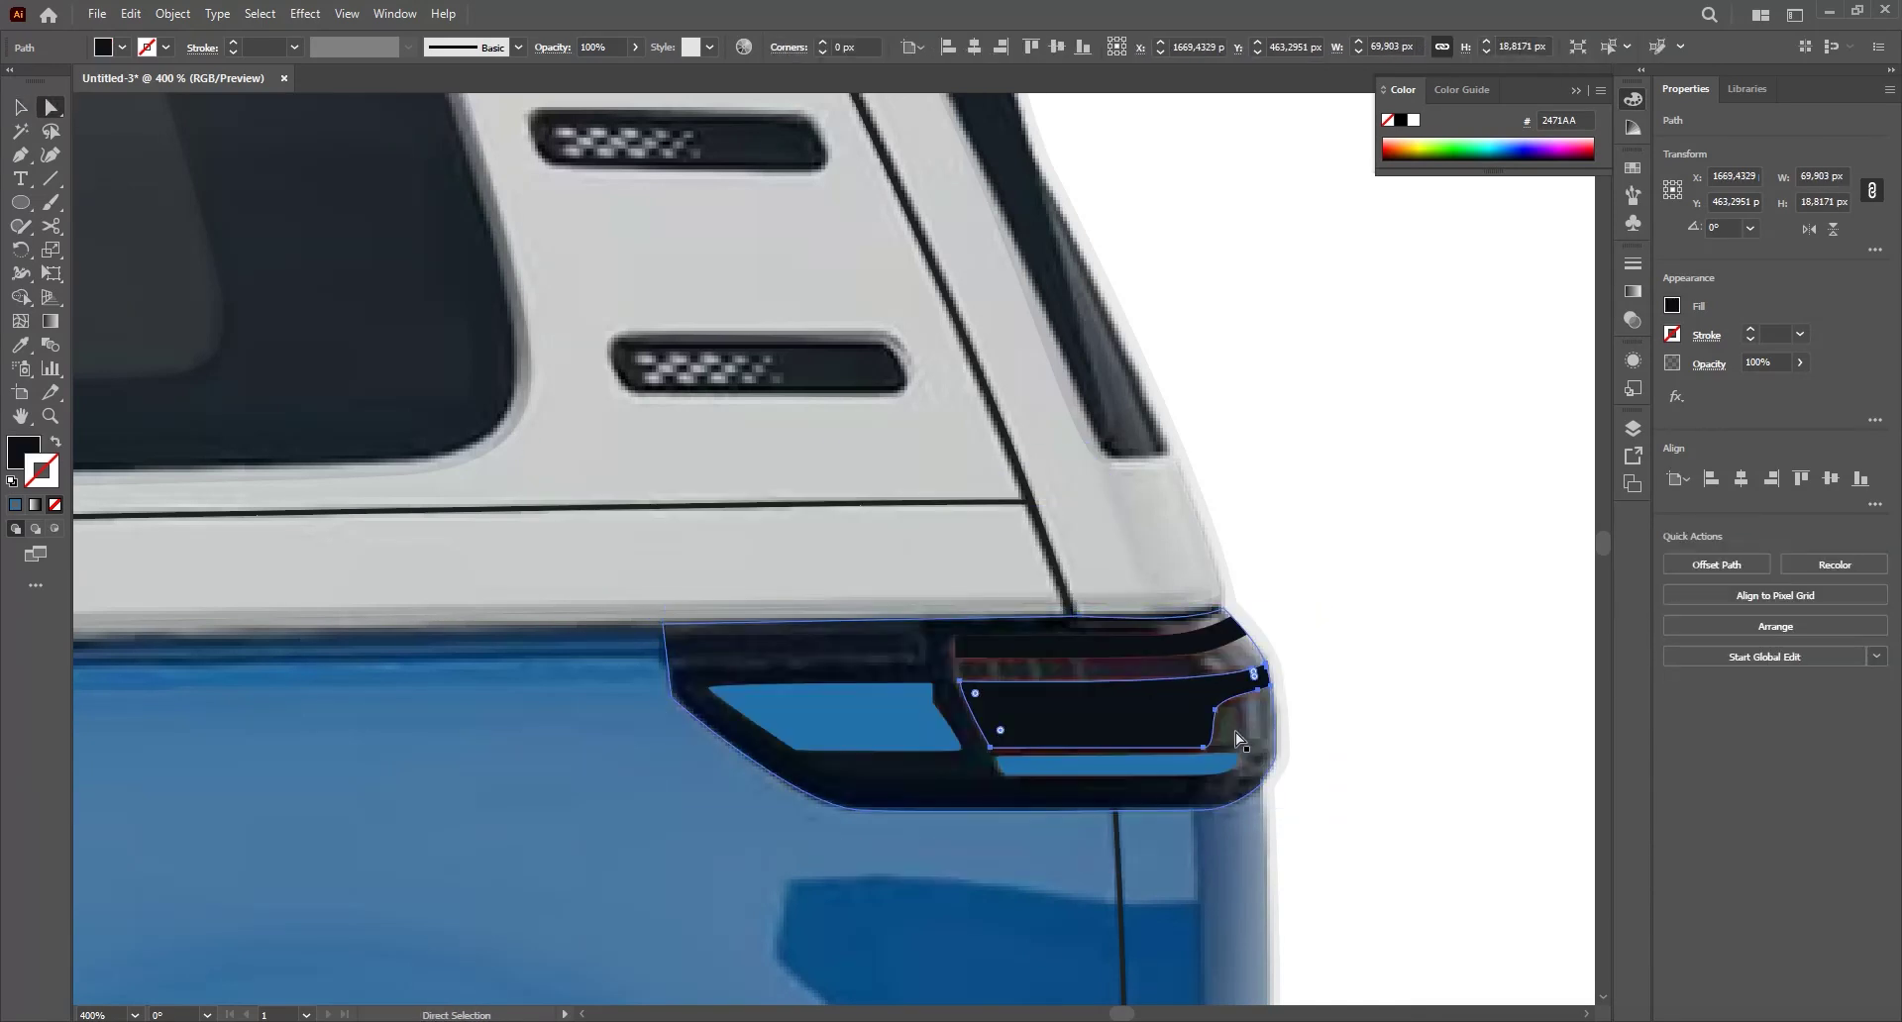
key("v")
left_click(1348, 709)
- Draw slanted dividing lines across the red taillight sections, using a dark 2 pt stroke without fill
key("p")
left_click(992, 626)
left_click(993, 671)
left_click(1030, 756)
left_click(1031, 761)
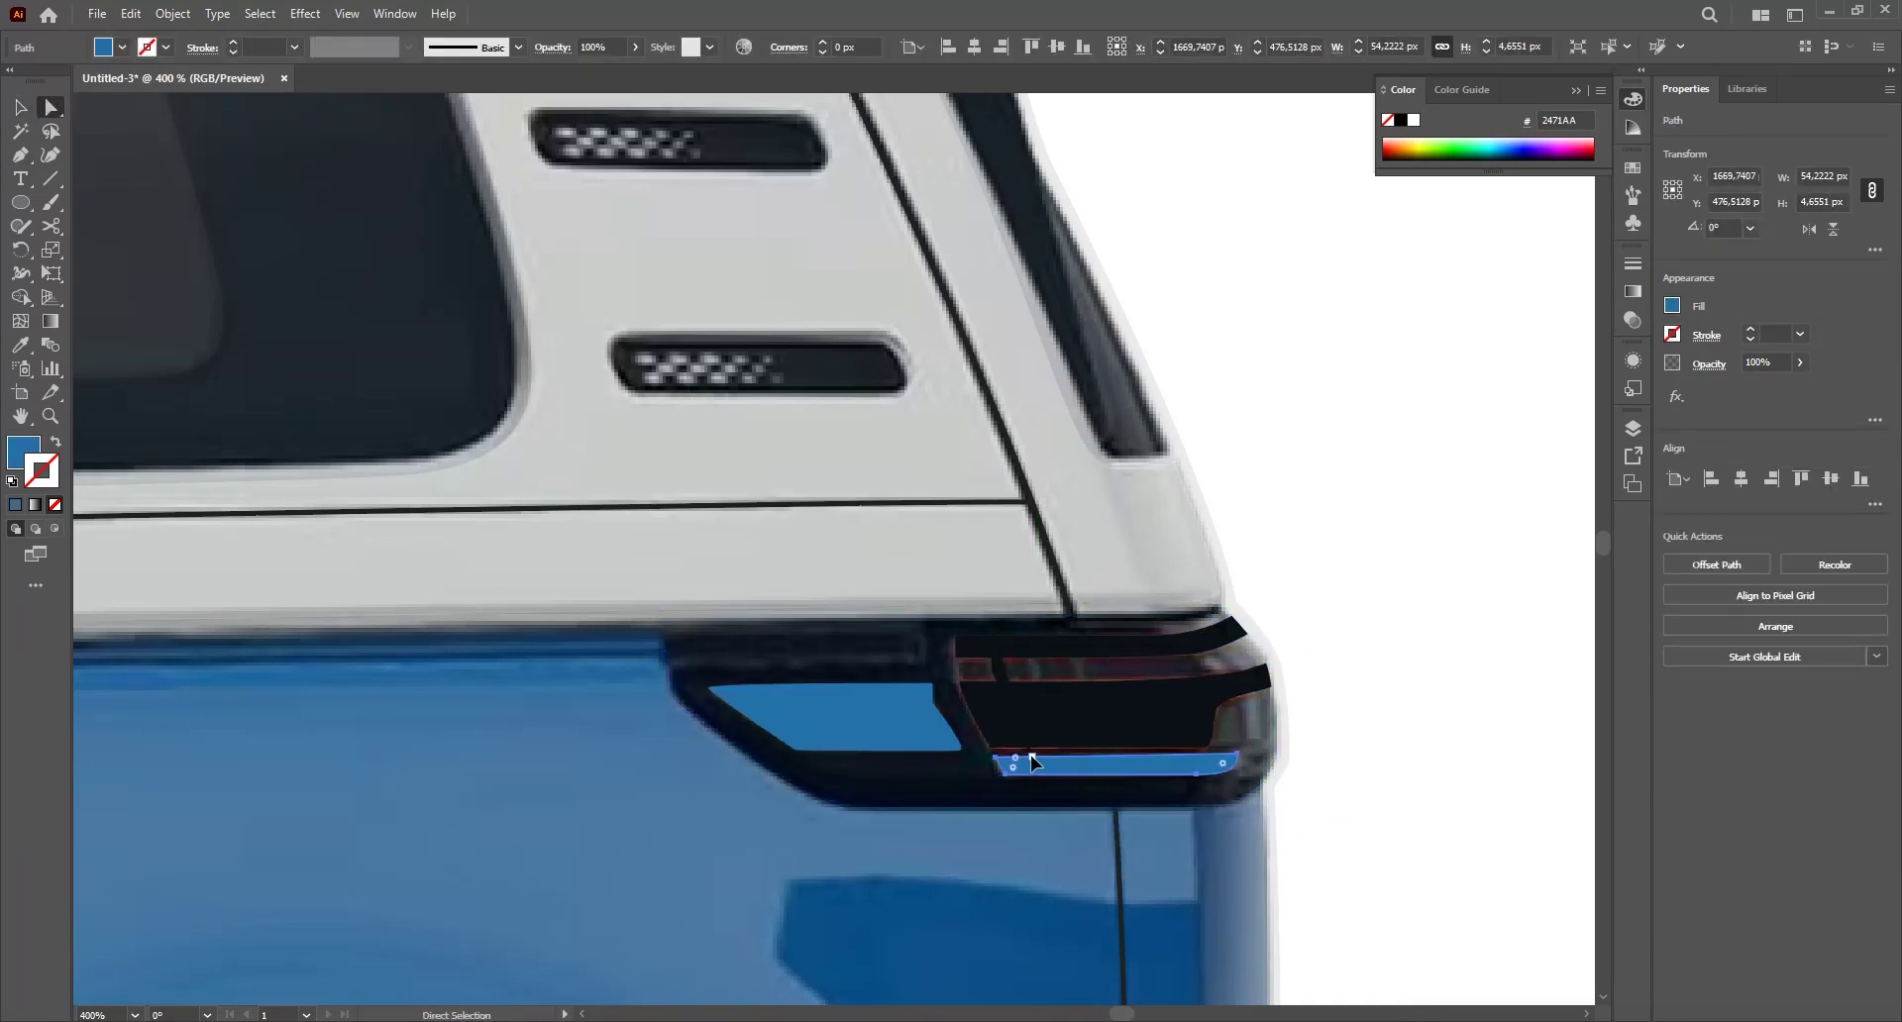
left_click(1030, 756)
scroll(1031, 756, "up", 1)
key("v")
left_click(56, 442)
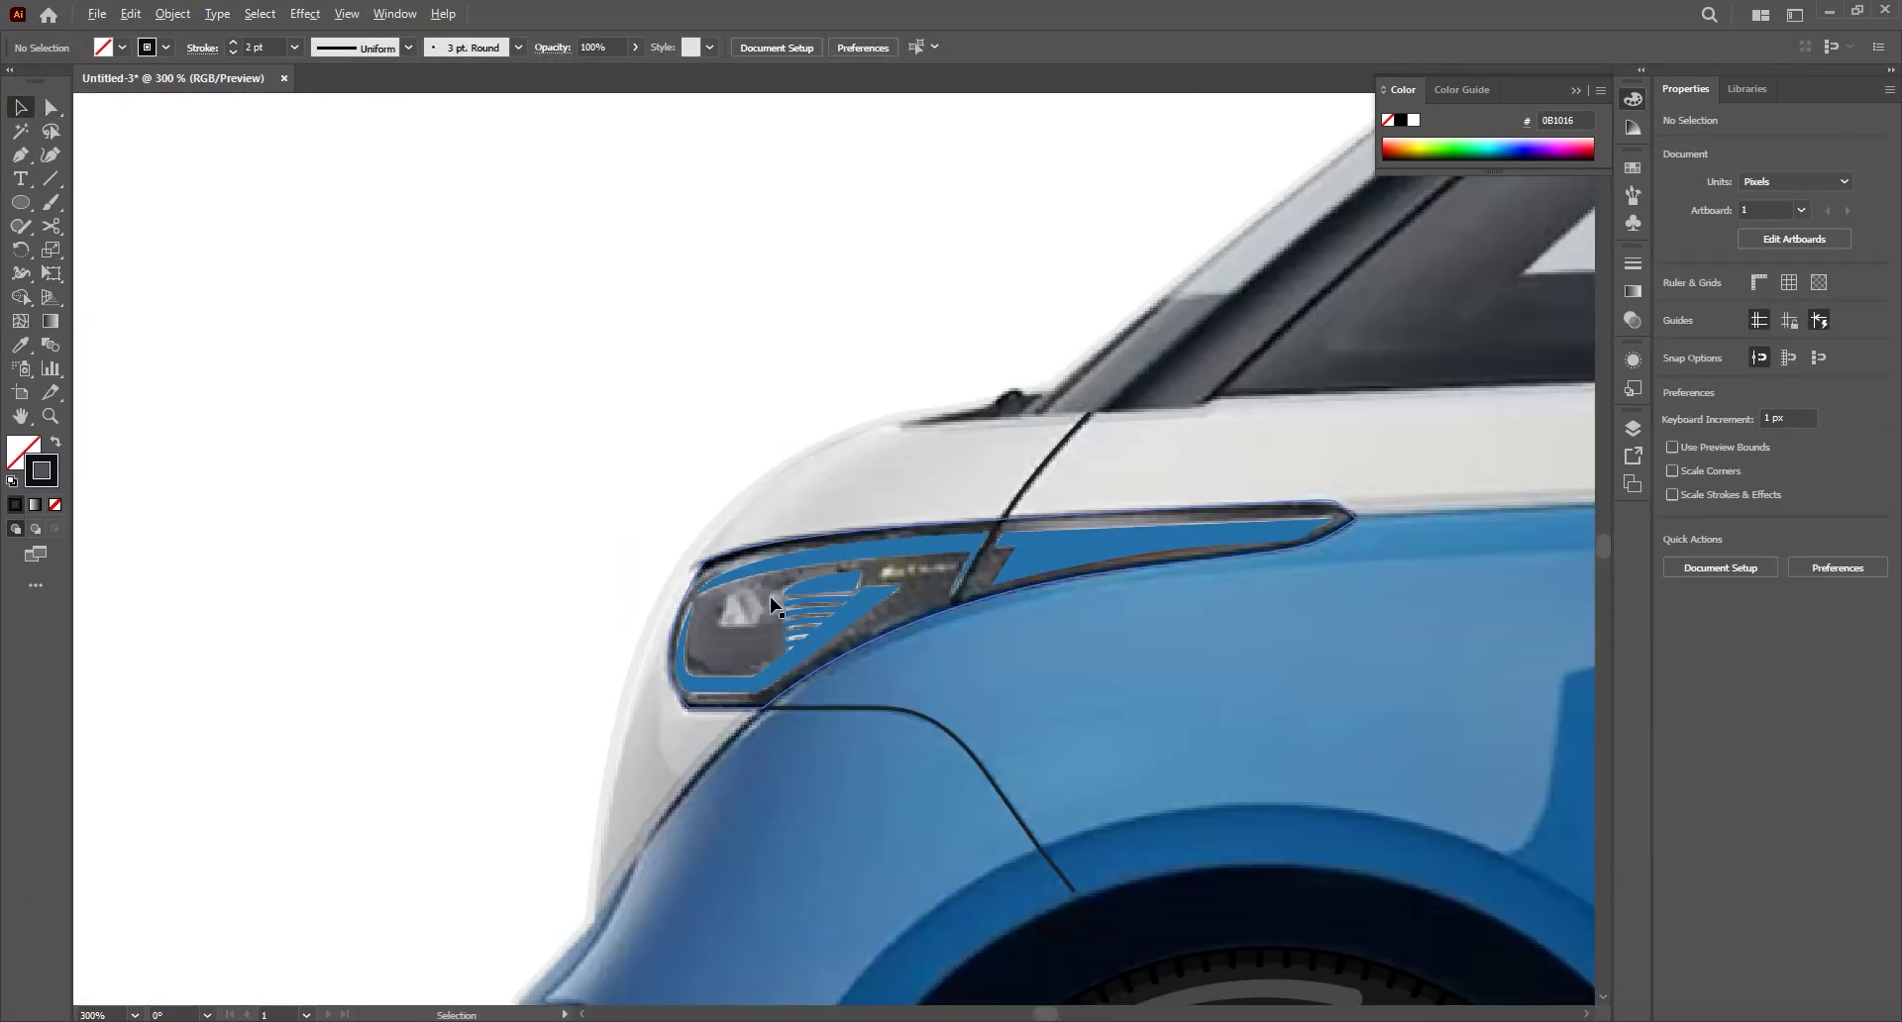
- Select the curved stripes inside the headlight and change their stroke to white
key("ctrl+minus")
key("ctrl+minus")
scroll(568, 432, "up", 5)
left_click(683, 385)
scroll(675, 416, "up", 2)
left_click(701, 389)
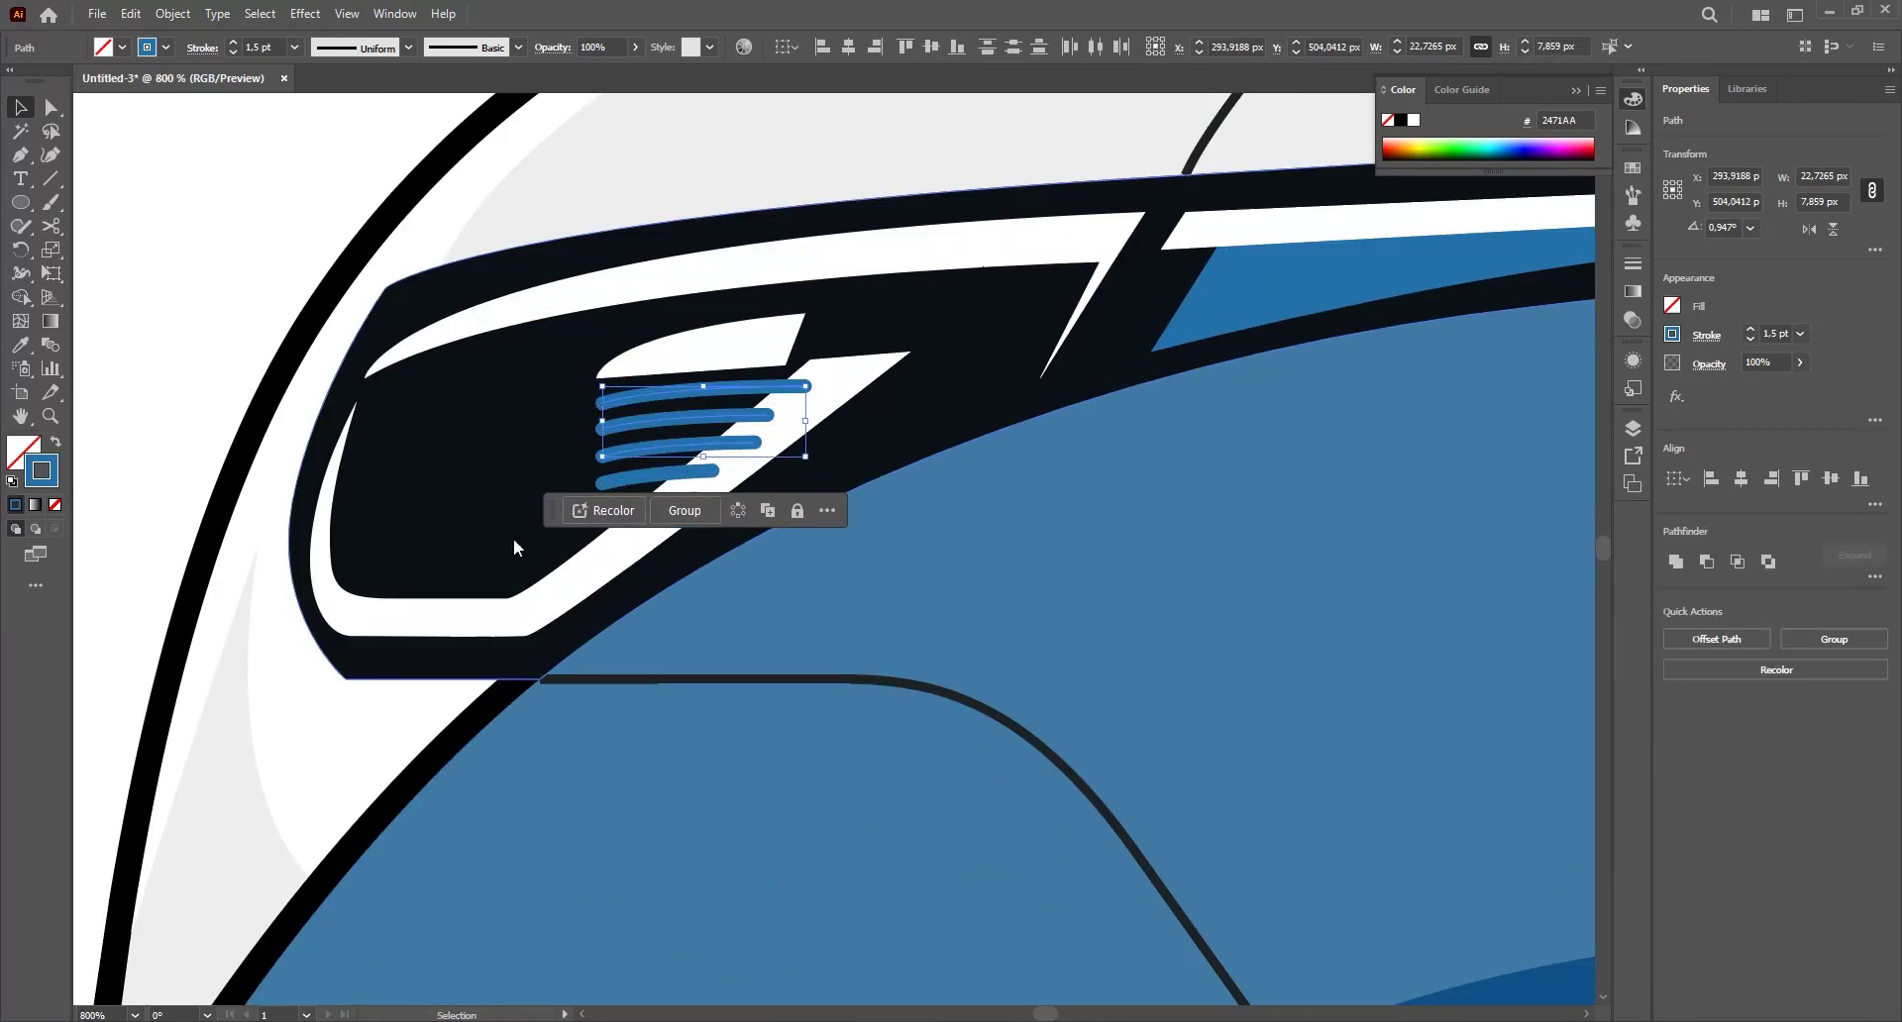
left_click(165, 47)
left_click(47, 73)
- Fill the headlight's pointed amber section with brown 602E05 and deselect it
left_click(1274, 276)
scroll(806, 264, "down", 6)
left_click_drag(942, 621, 816, 485)
double_click(22, 451)
left_click(1139, 285)
left_click(1414, 204)
left_click(475, 602)
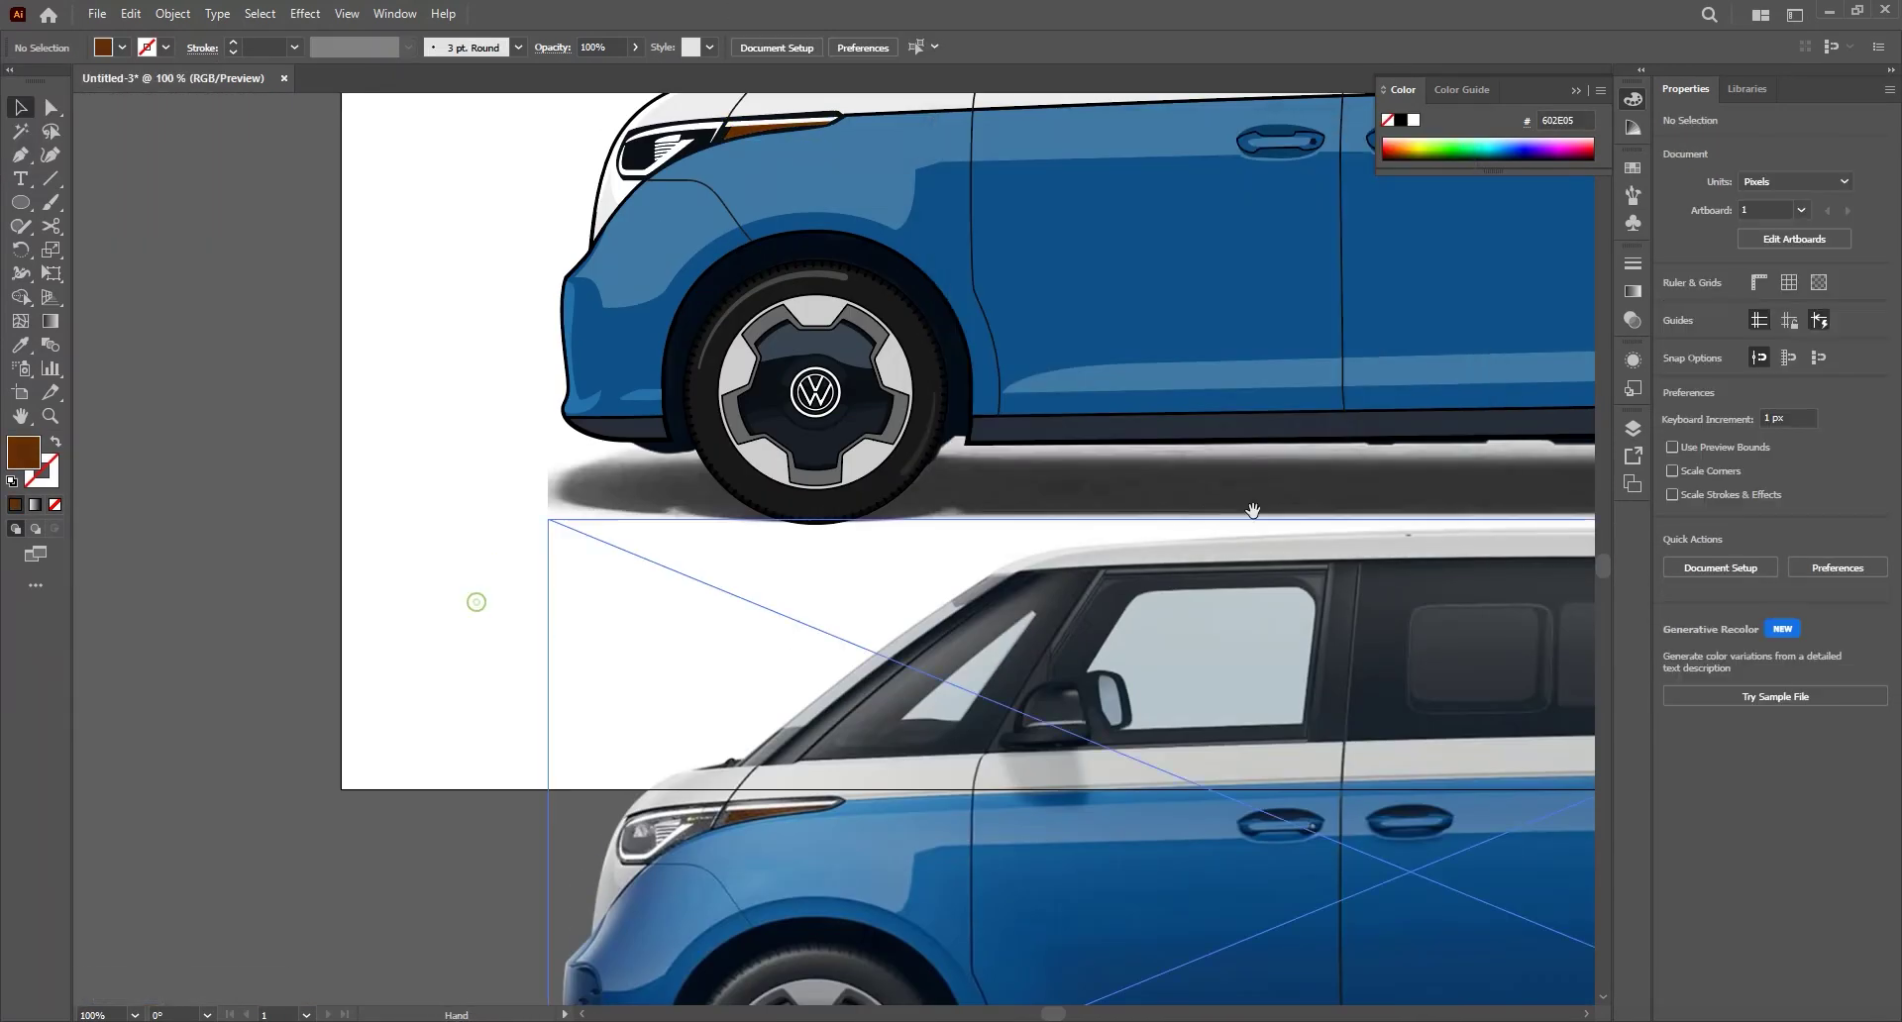
- Select both red taillight sections and fill them with light red ED9080
left_click_drag(1253, 512, 297, 693)
left_click(897, 305)
left_click(892, 285, "shift")
double_click(23, 453)
left_click(1229, 444)
left_click(1109, 360)
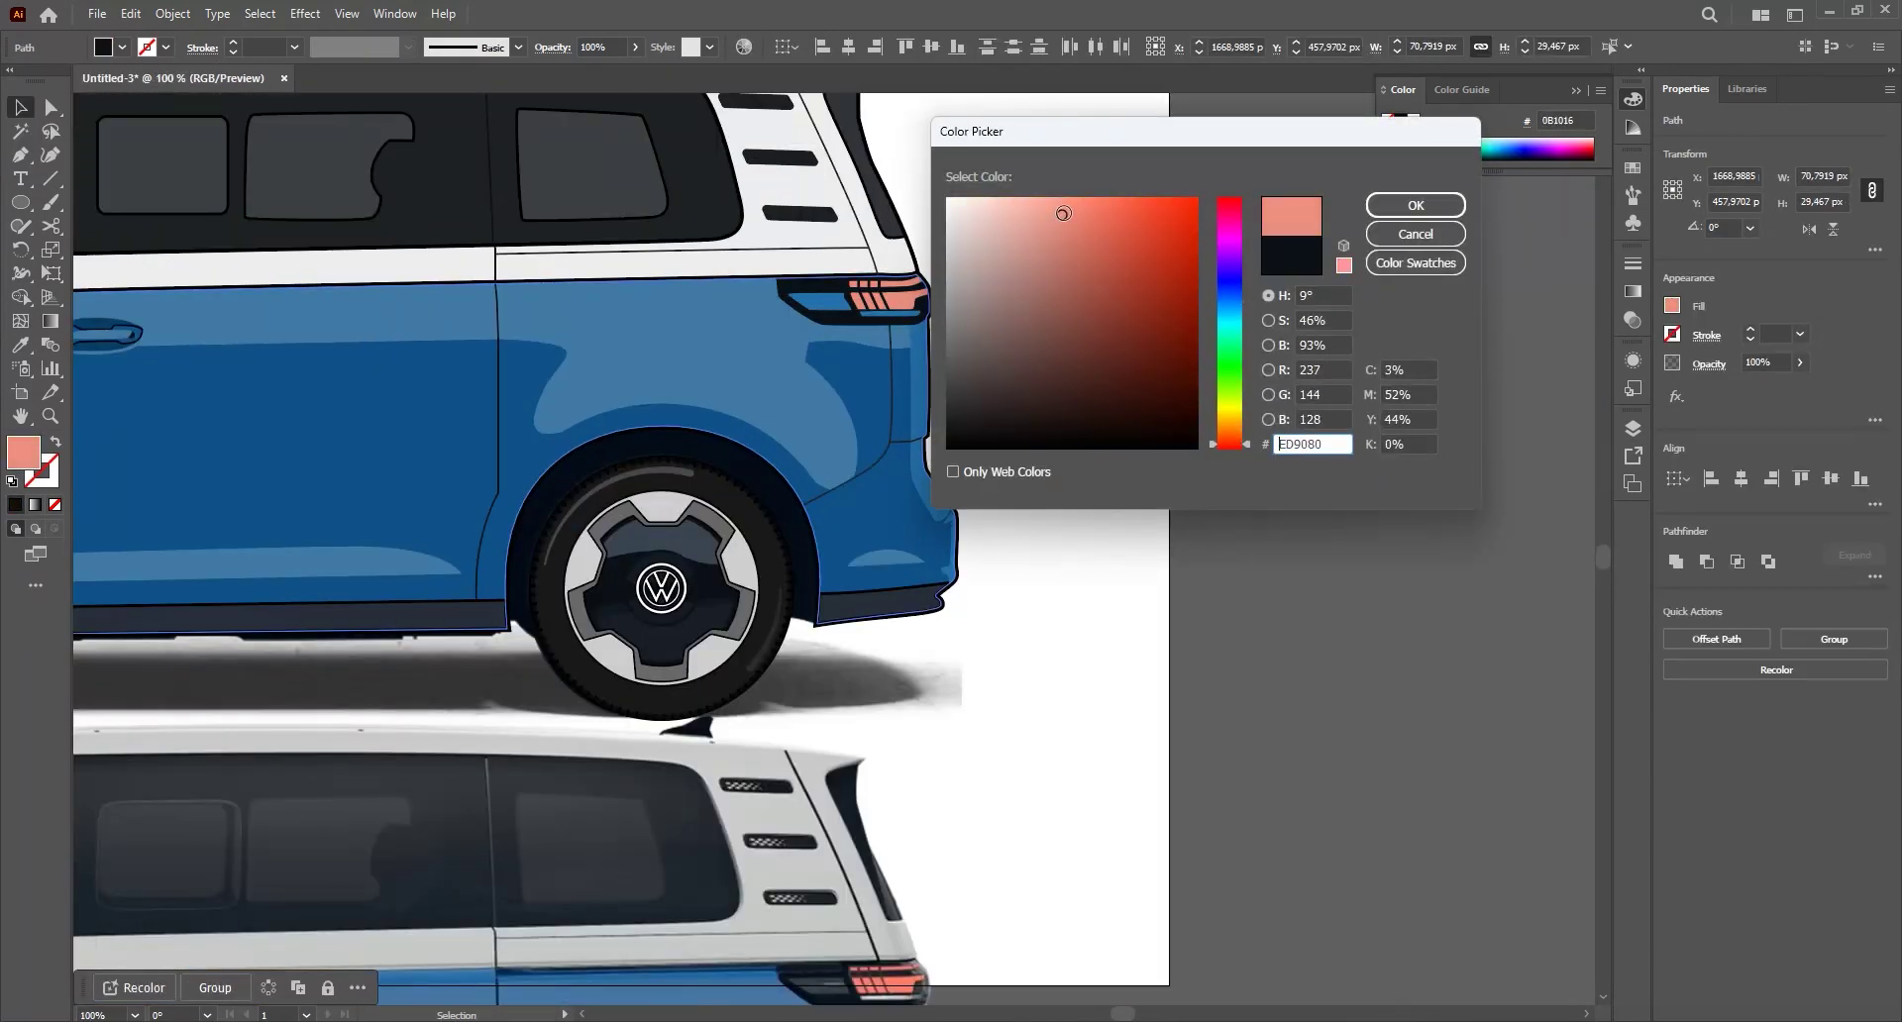
left_click(1416, 206)
- Fill the slanted panel at the front of the taillight with dark grey
left_click(814, 302)
double_click(23, 453)
left_click(951, 403)
left_click(1415, 205)
- Recolor the red taillight sections to DD6C5E
scroll(872, 297, "up", 3)
double_click(23, 453)
left_click(1415, 205)
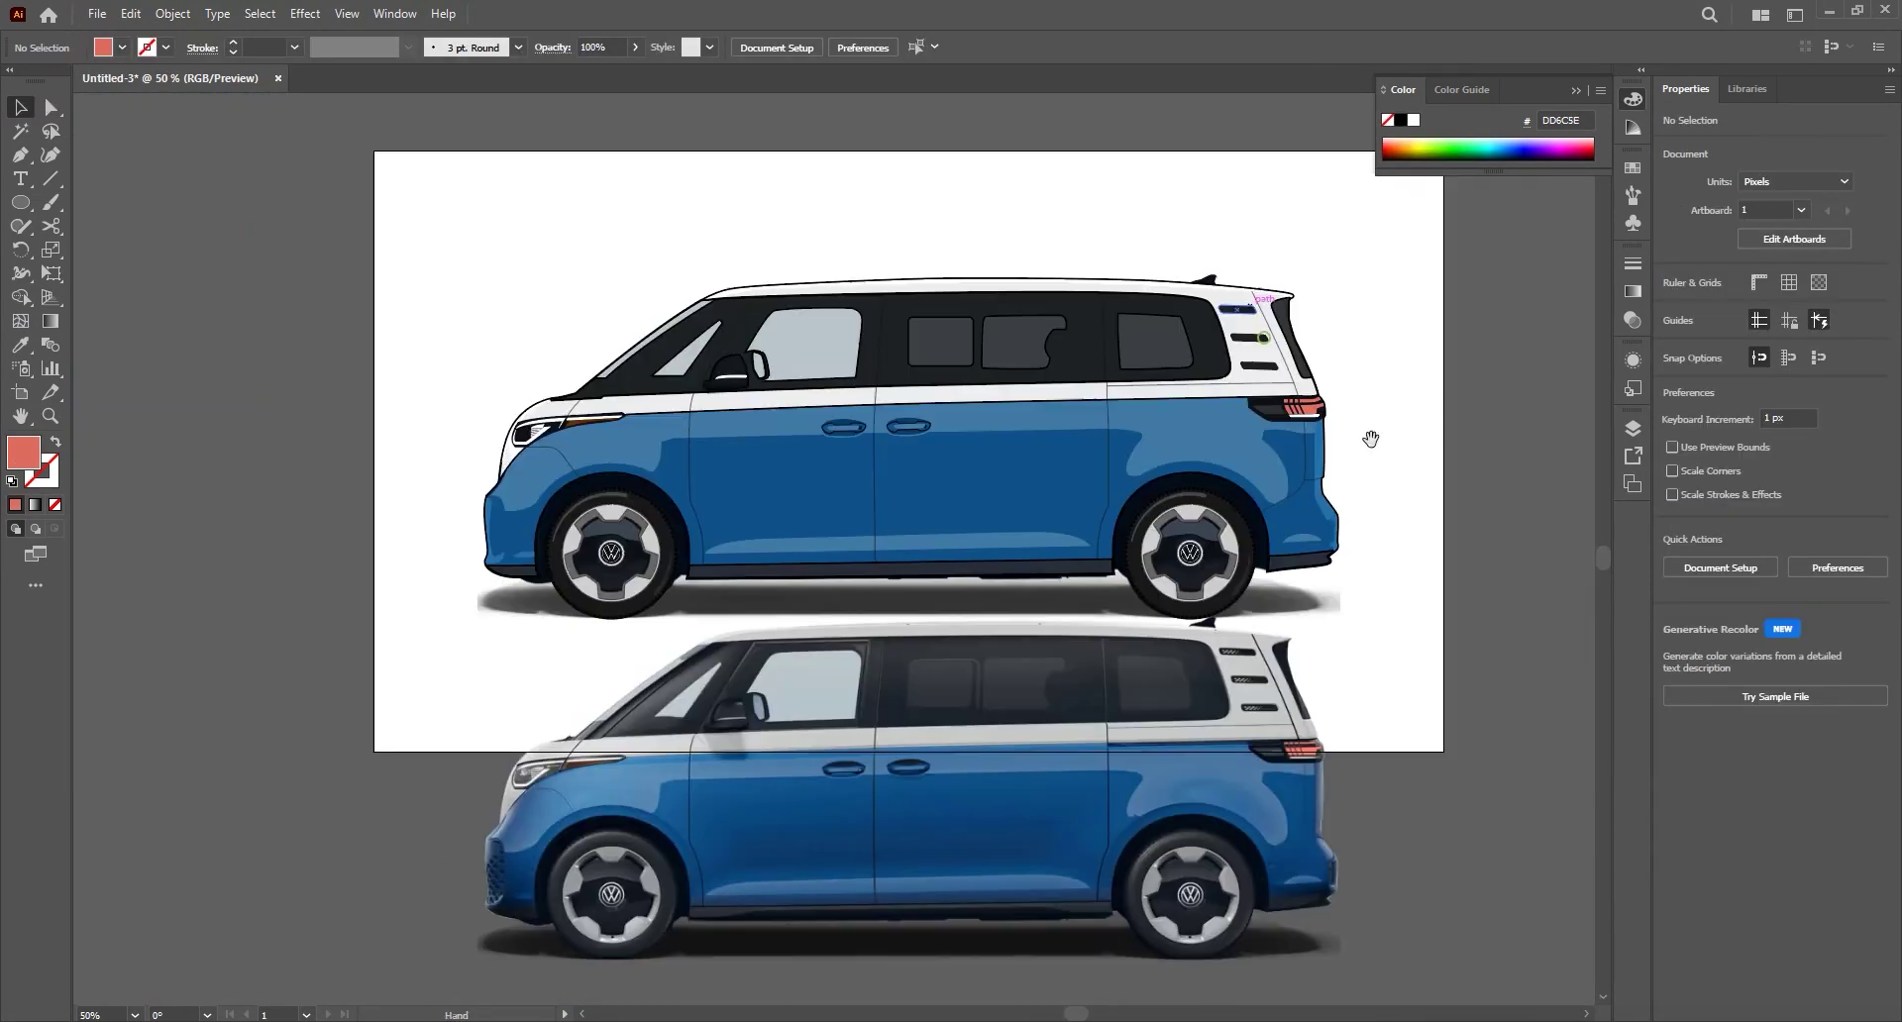
- Select all taillight detail shapes without the body group and panel lines, and group them
scroll(1370, 439, "up", 2)
left_click(1332, 446)
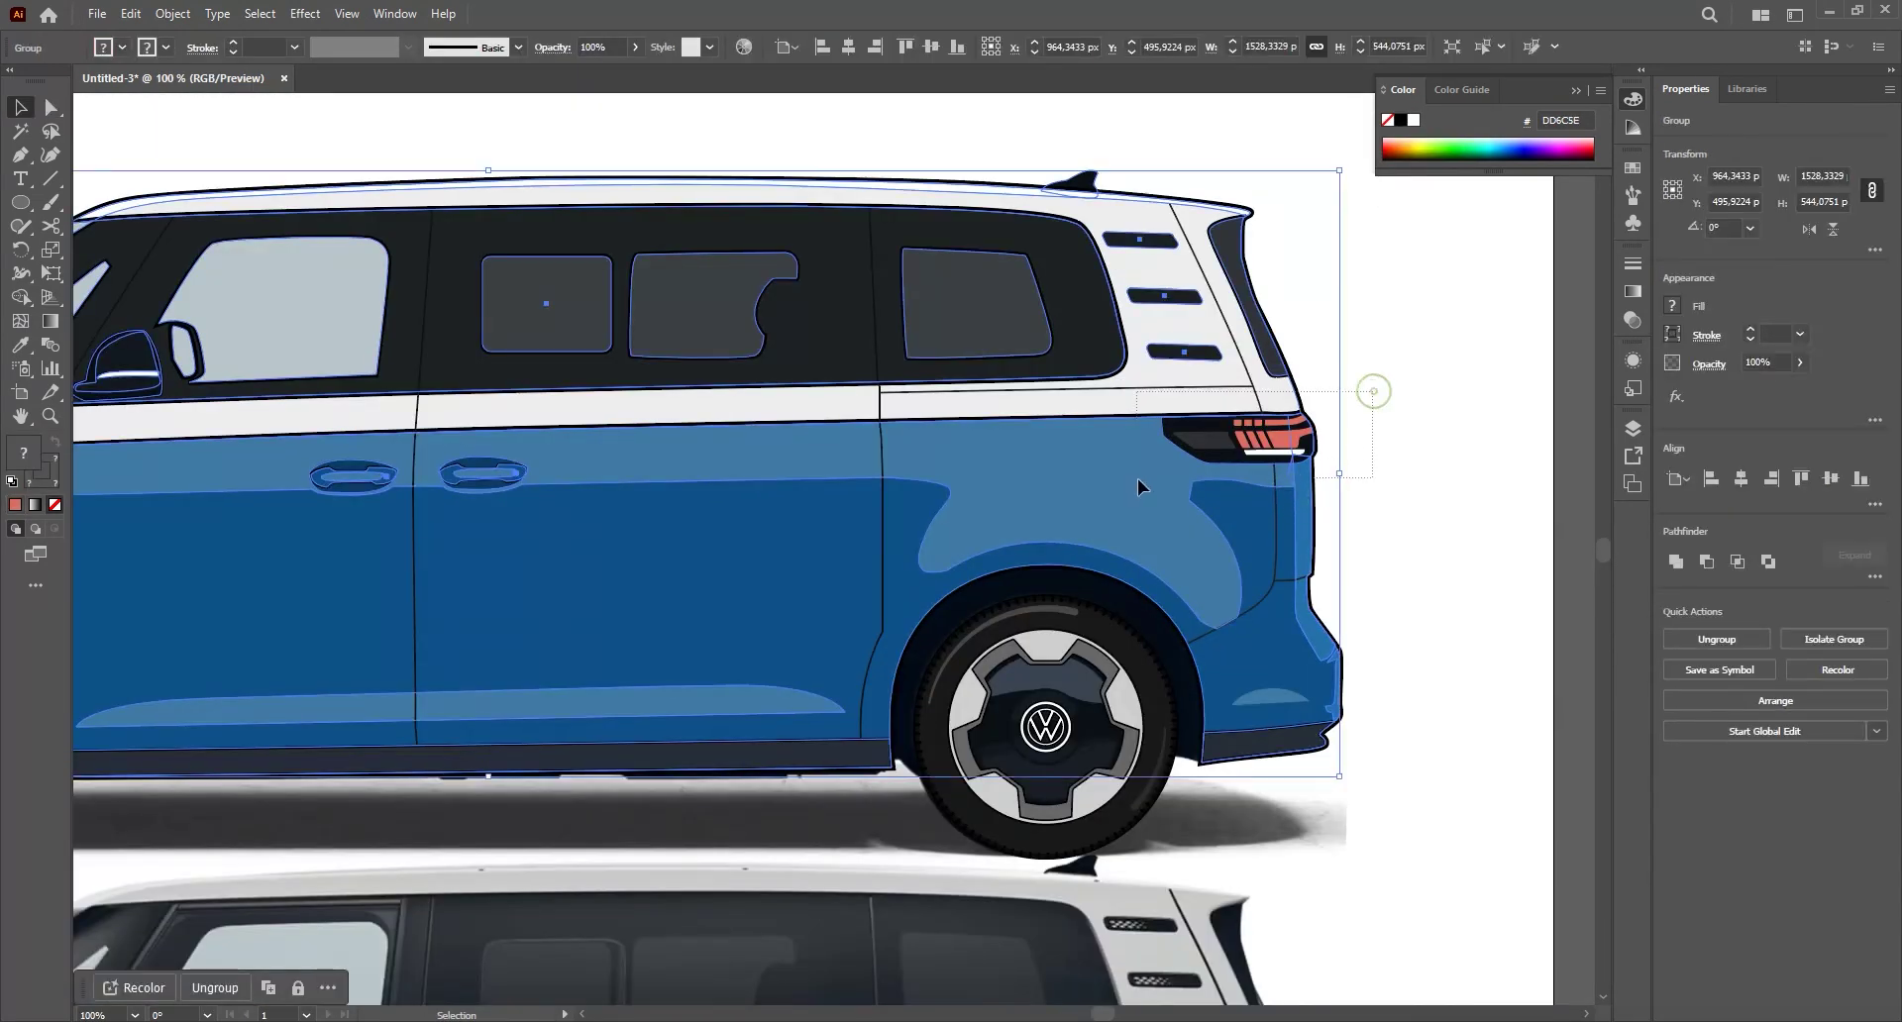
left_click_drag(1374, 391, 1137, 479)
left_click(1309, 500, "shift")
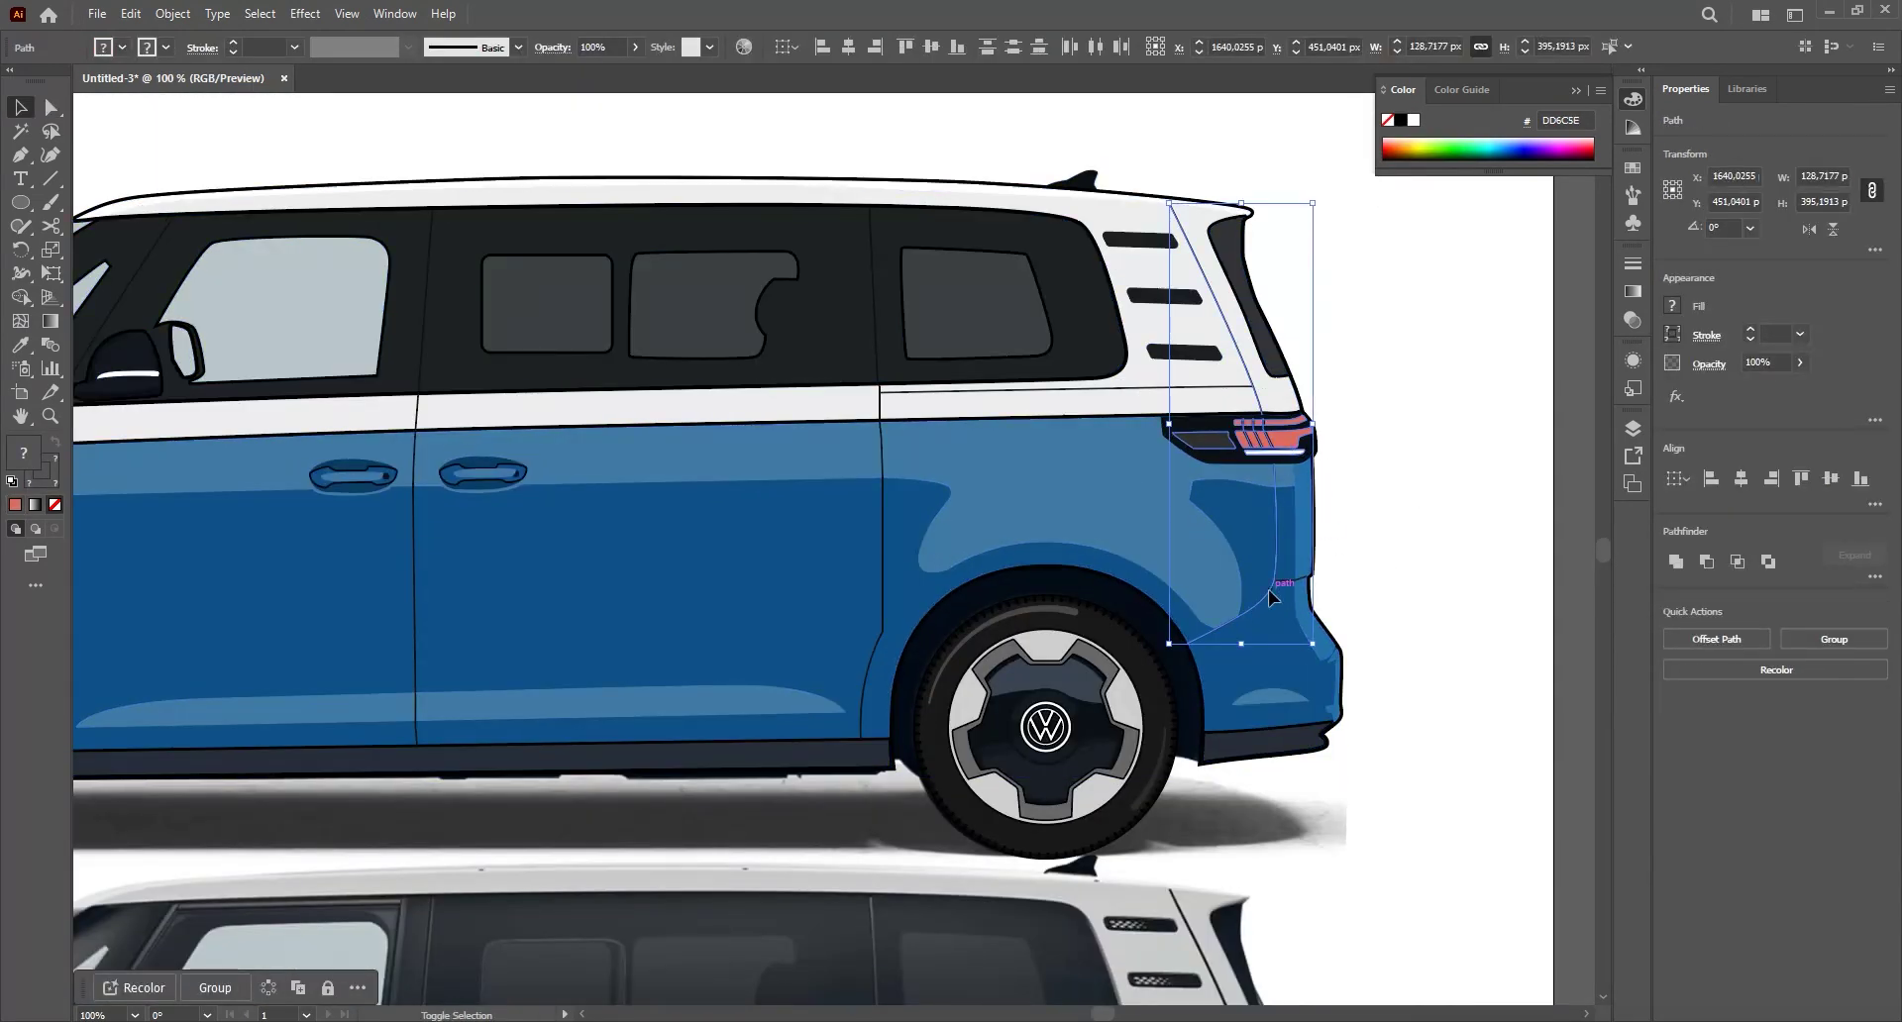
left_click(1245, 363, "shift")
key("ctrl+g")
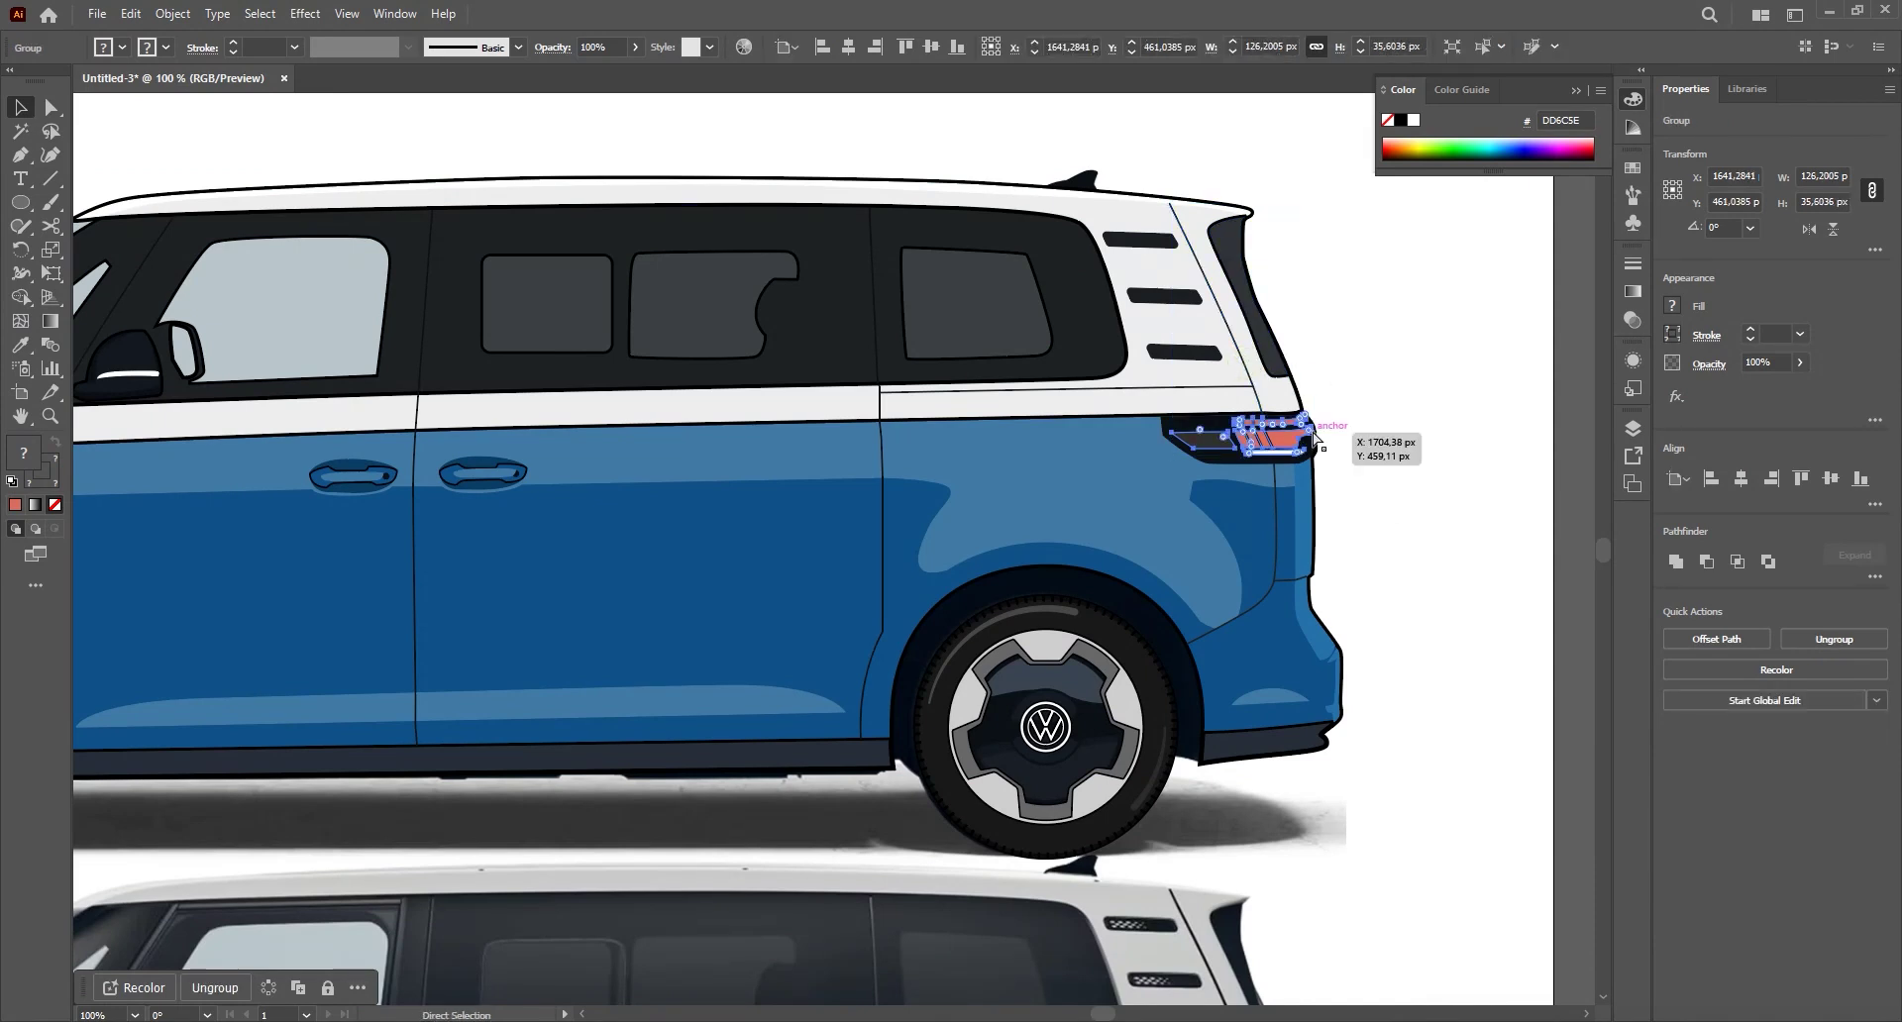
- Isolate the body group at the dark taillight housing and leave the isolation
key("v")
double_click(1287, 441)
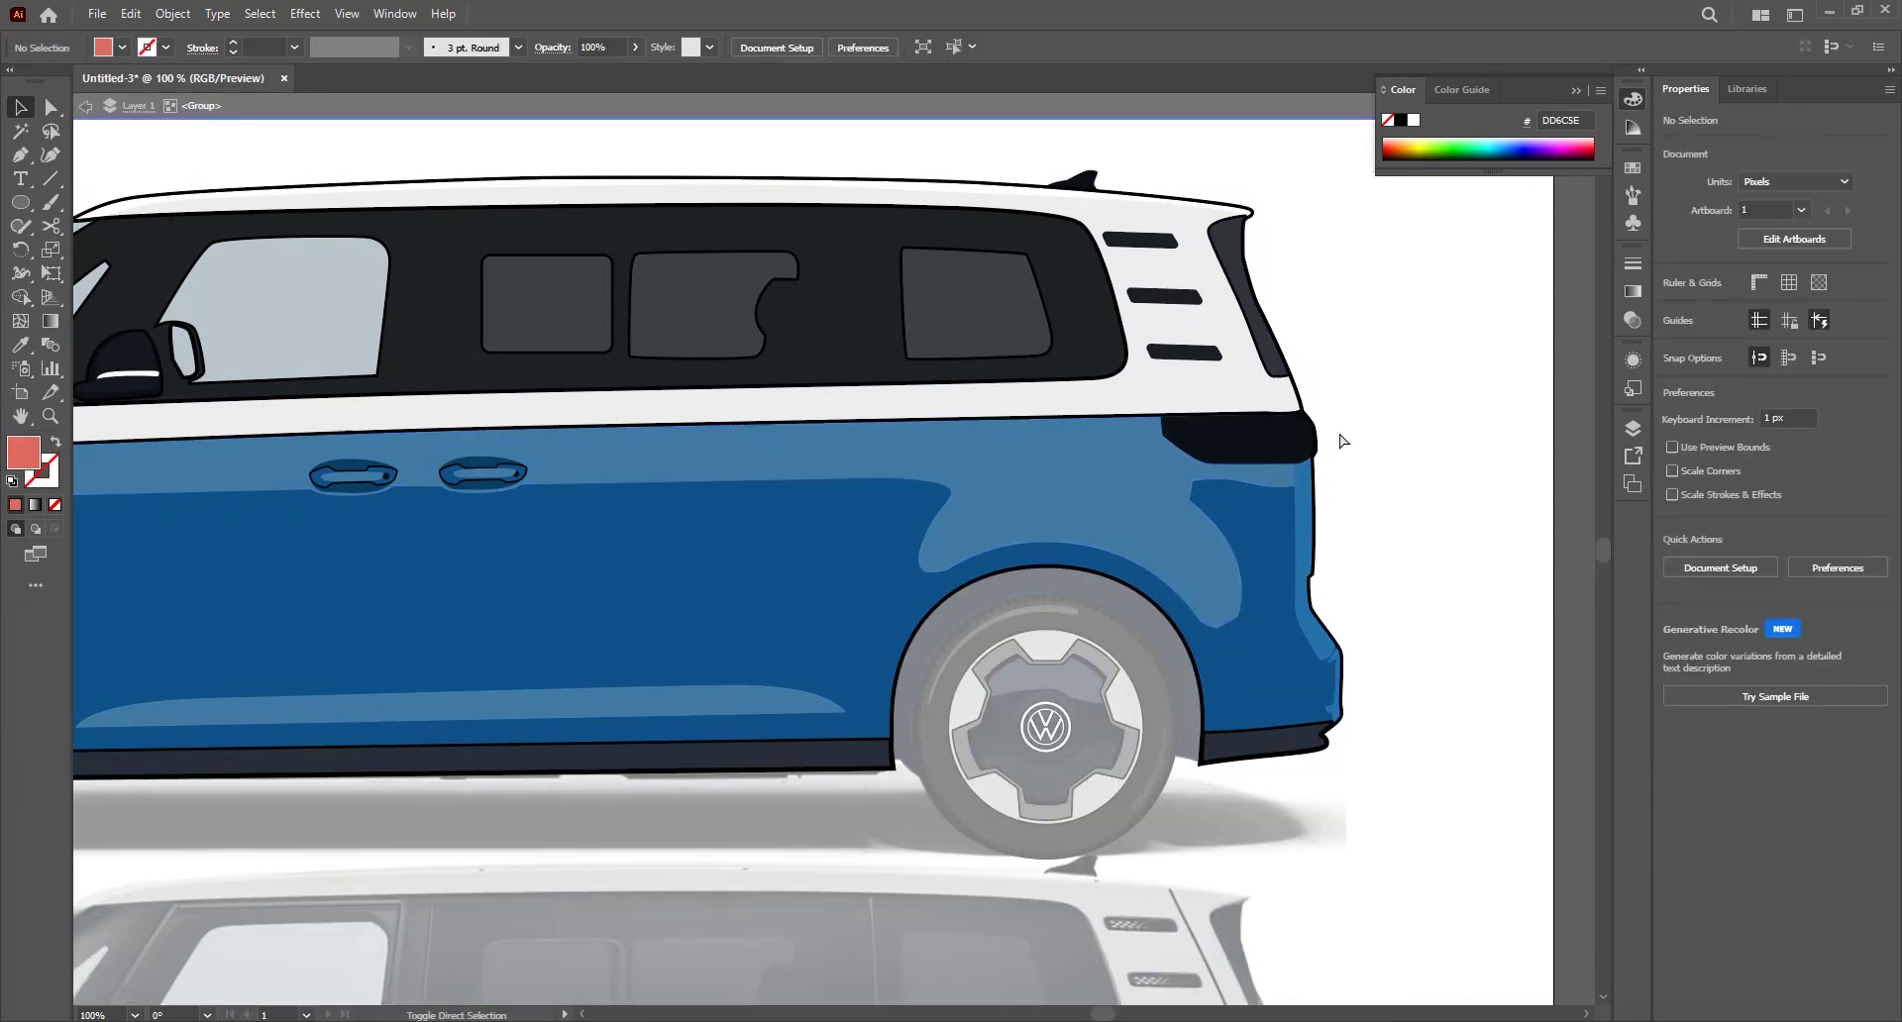
double_click(1381, 398)
left_click_drag(456, 612, 1491, 595)
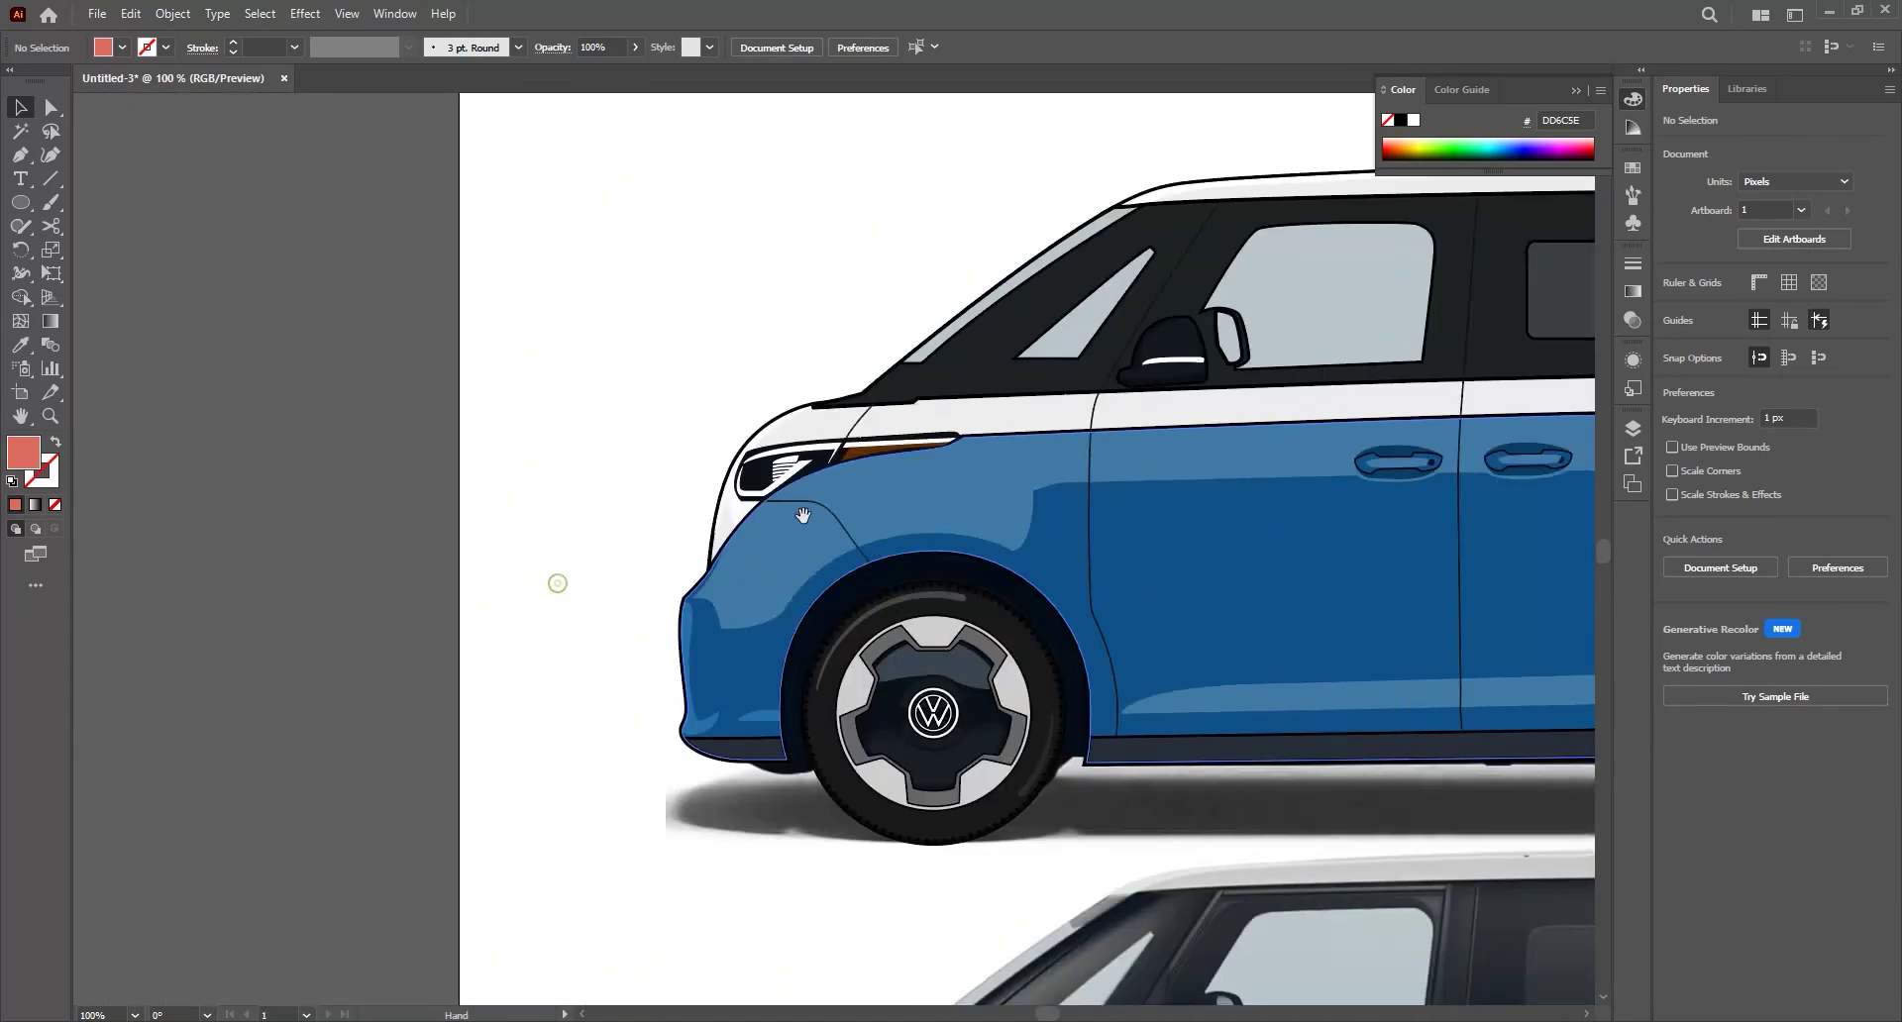
- Select the headlight detail shapes, cut them, and paste them in place in front inside the isolated body group, leaving the isolation
scroll(686, 450, "up", 2)
key("ctrl+a")
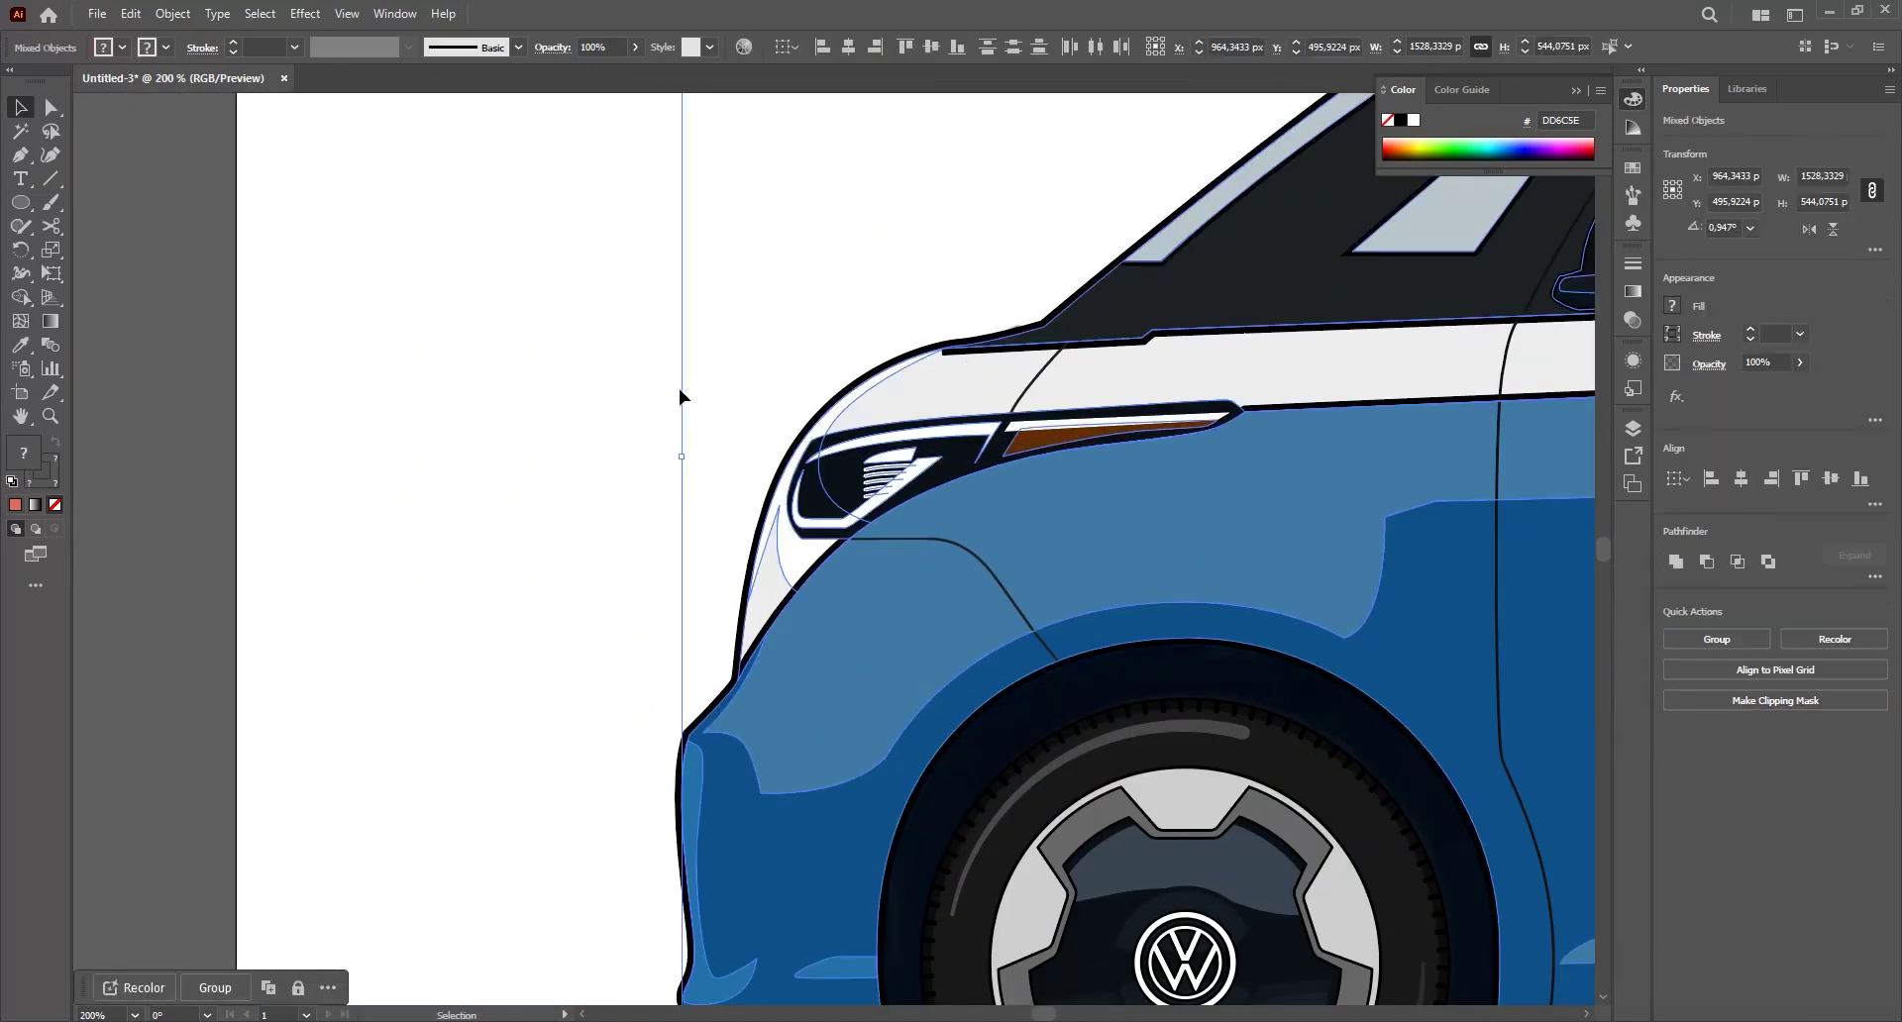
left_click(1088, 593)
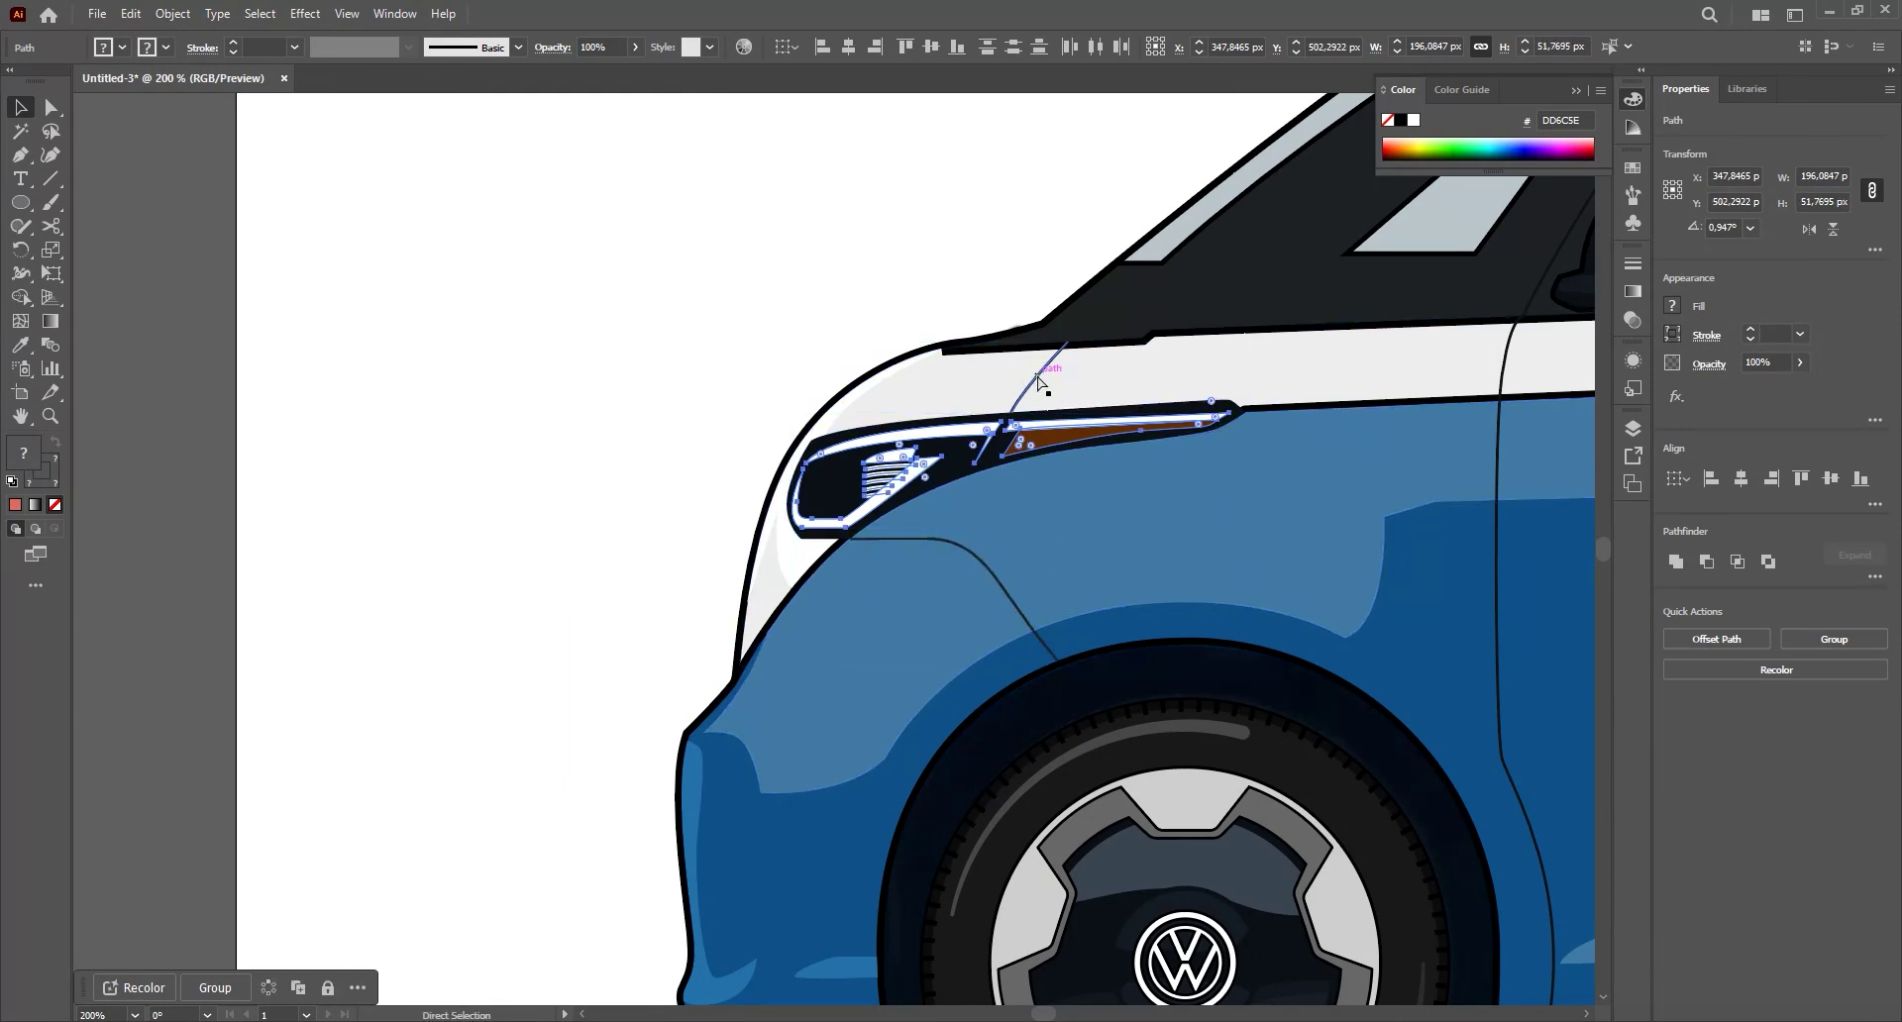
key("ctrl+x")
double_click(952, 445)
key("ctrl+f")
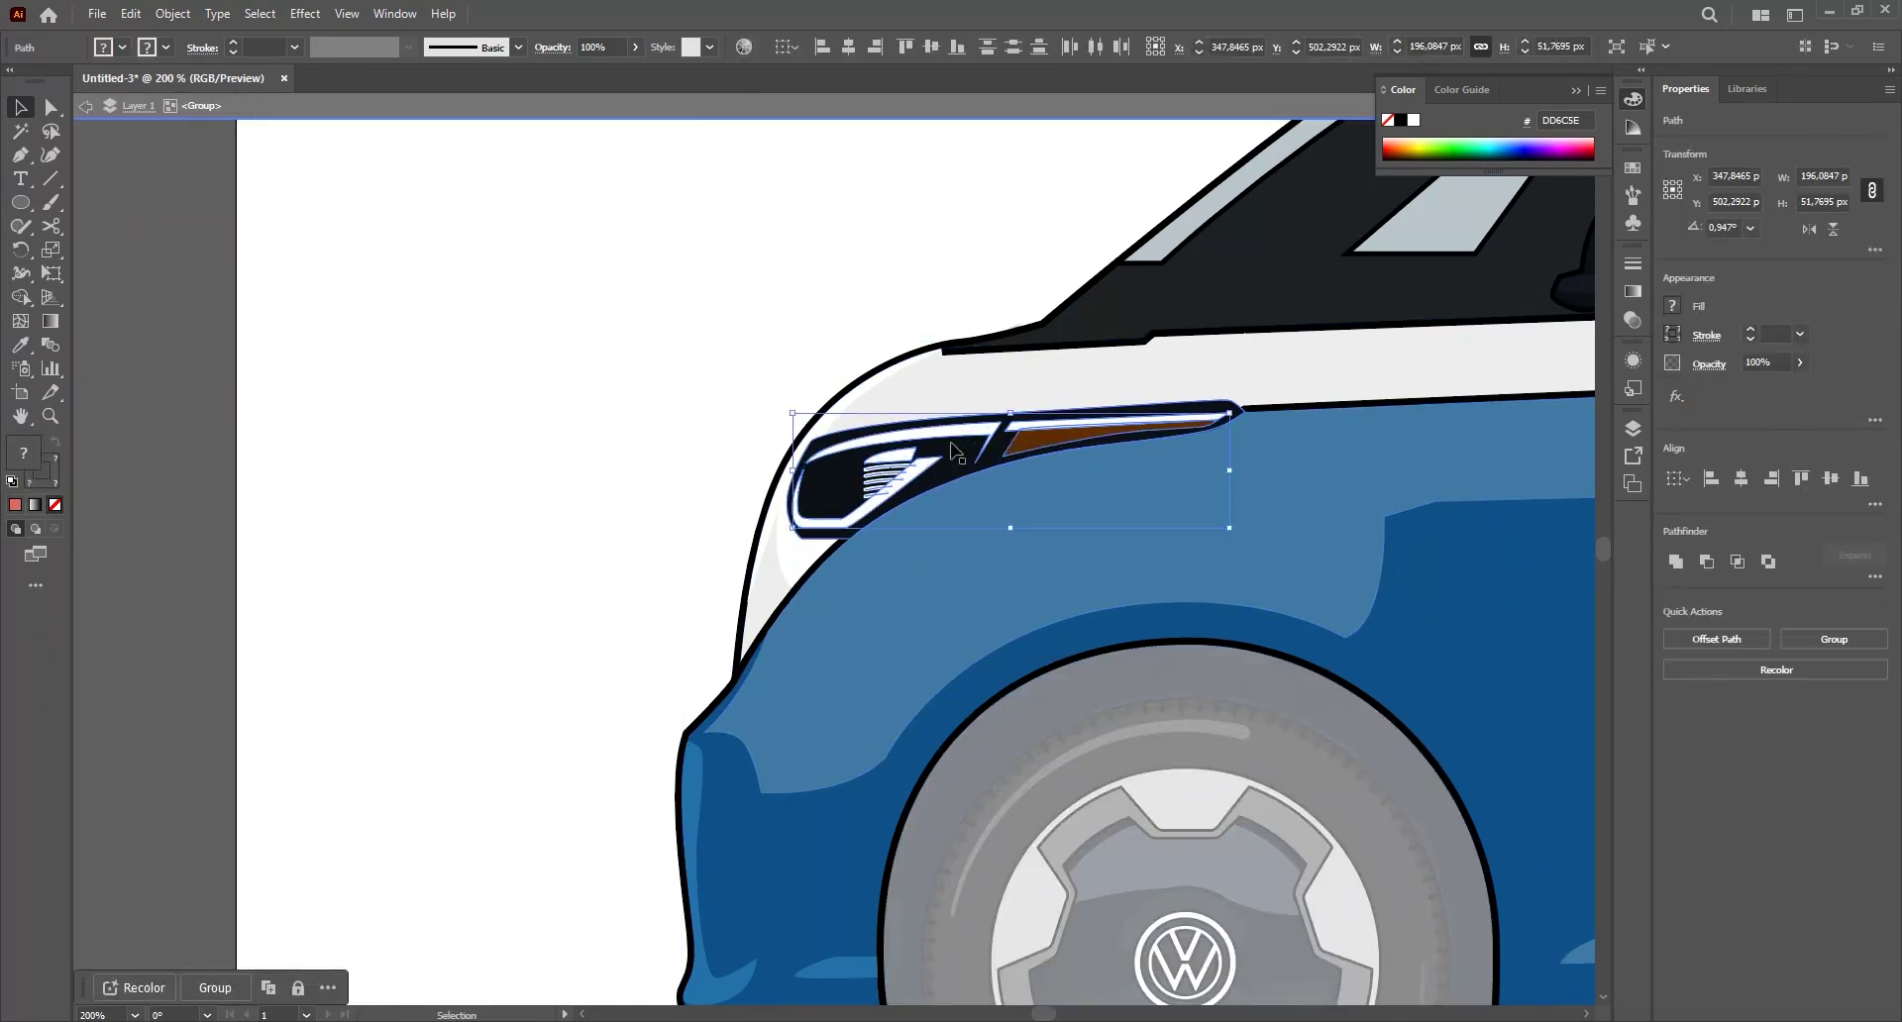
double_click(747, 329)
scroll(747, 329, "down", 4)
left_click_drag(747, 329, 709, 466)
left_click_drag(923, 404, 830, 442)
left_click_drag(1048, 481, 977, 391)
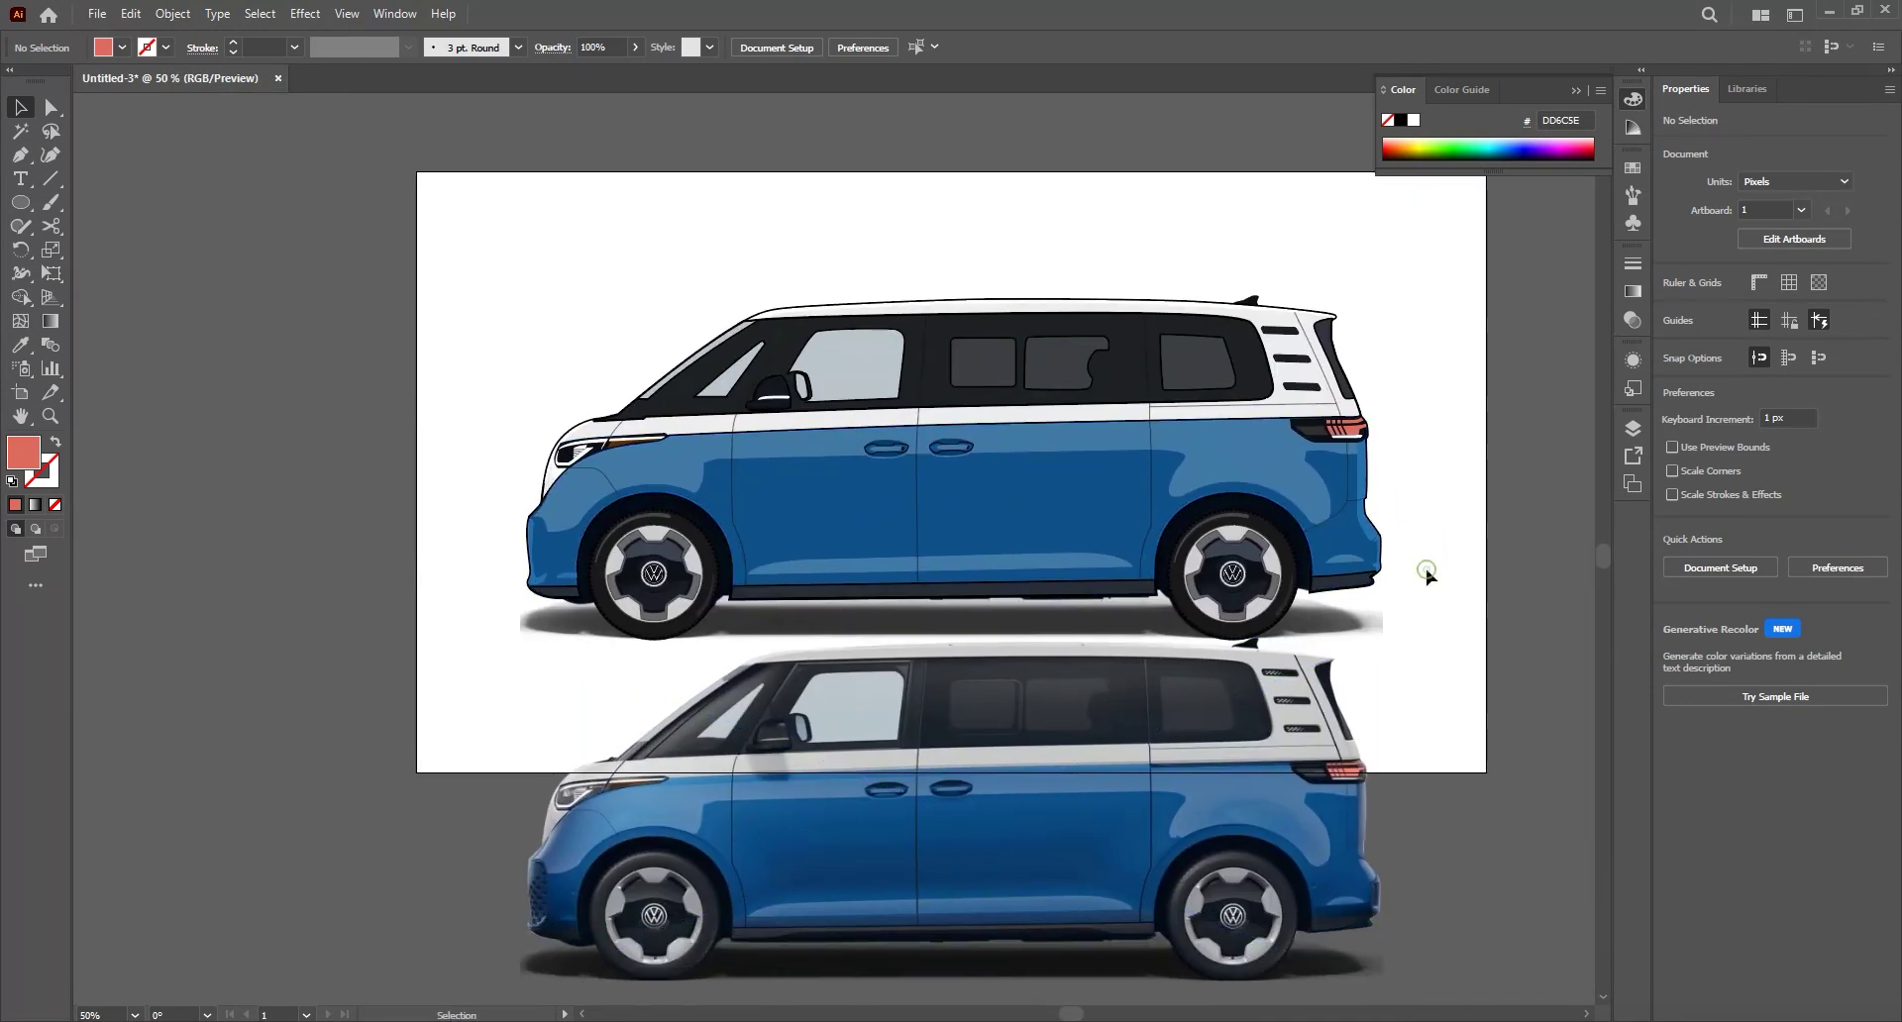
- Lower the body group's opacity until the reference photo shows through, and deselect everything
key("p")
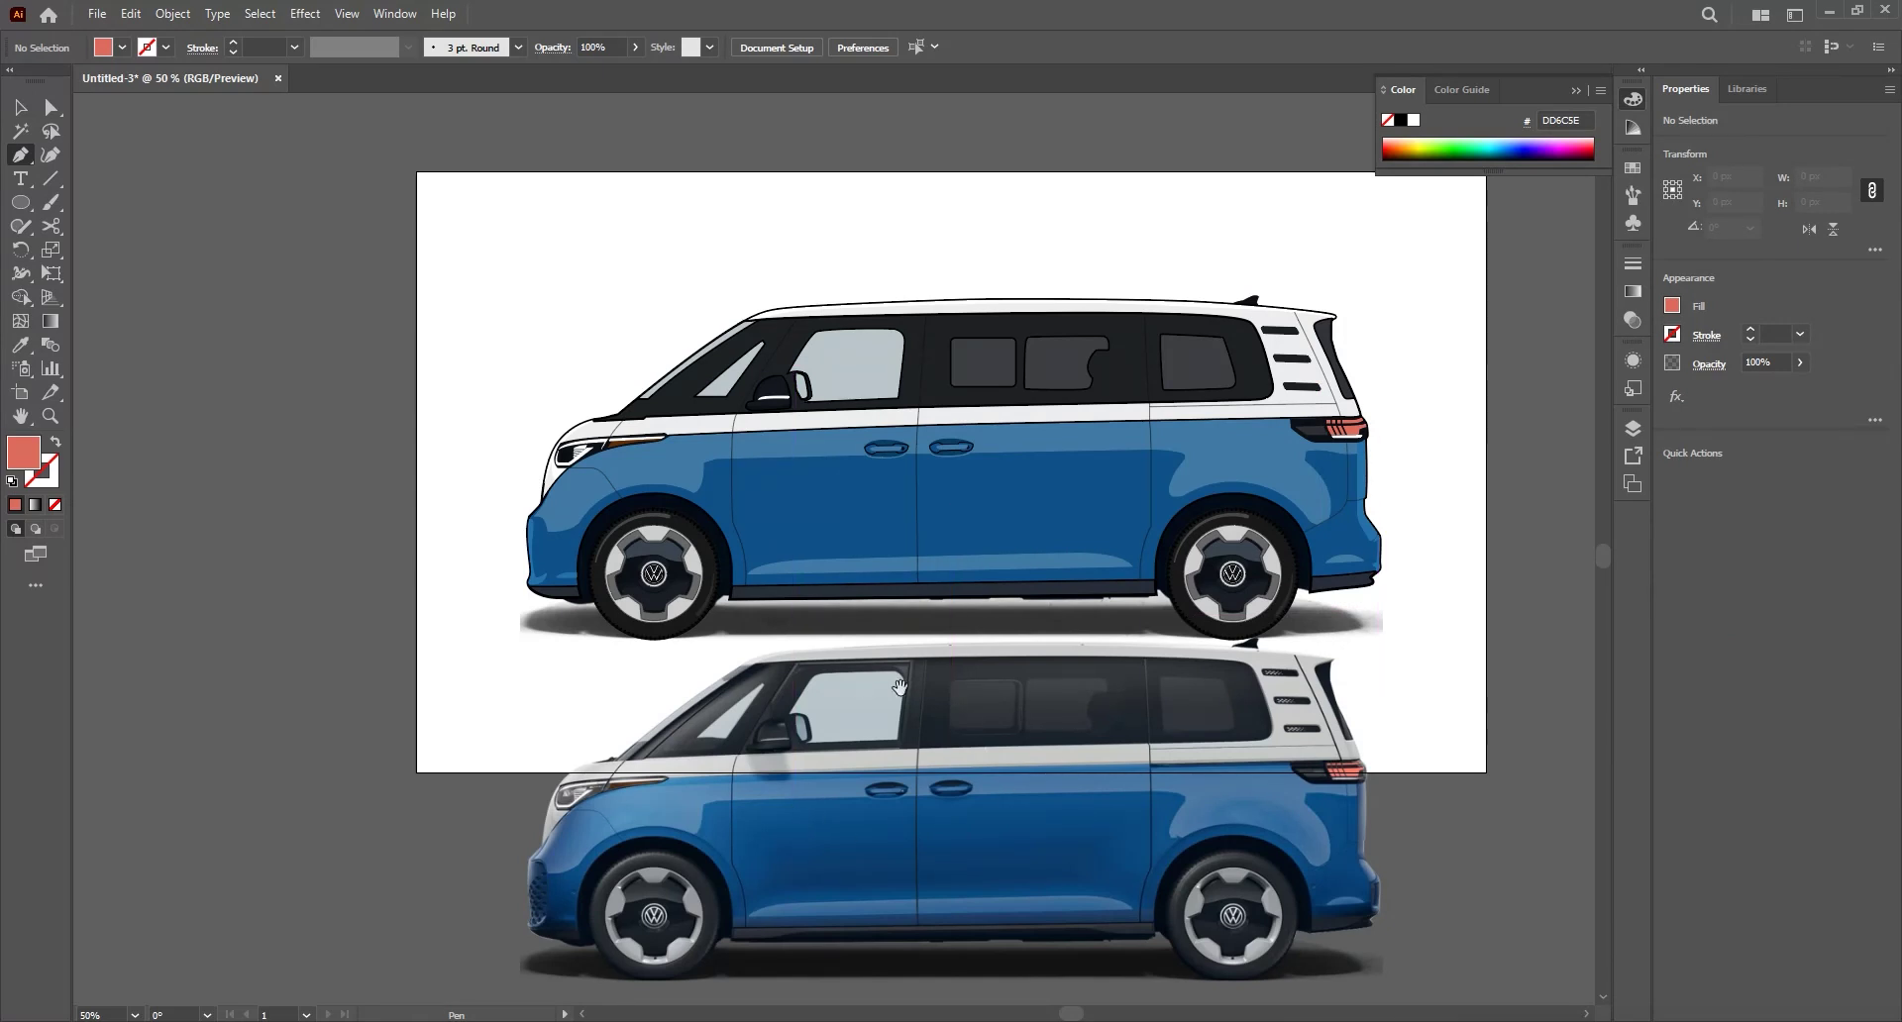
left_click_drag(900, 687, 1085, 630)
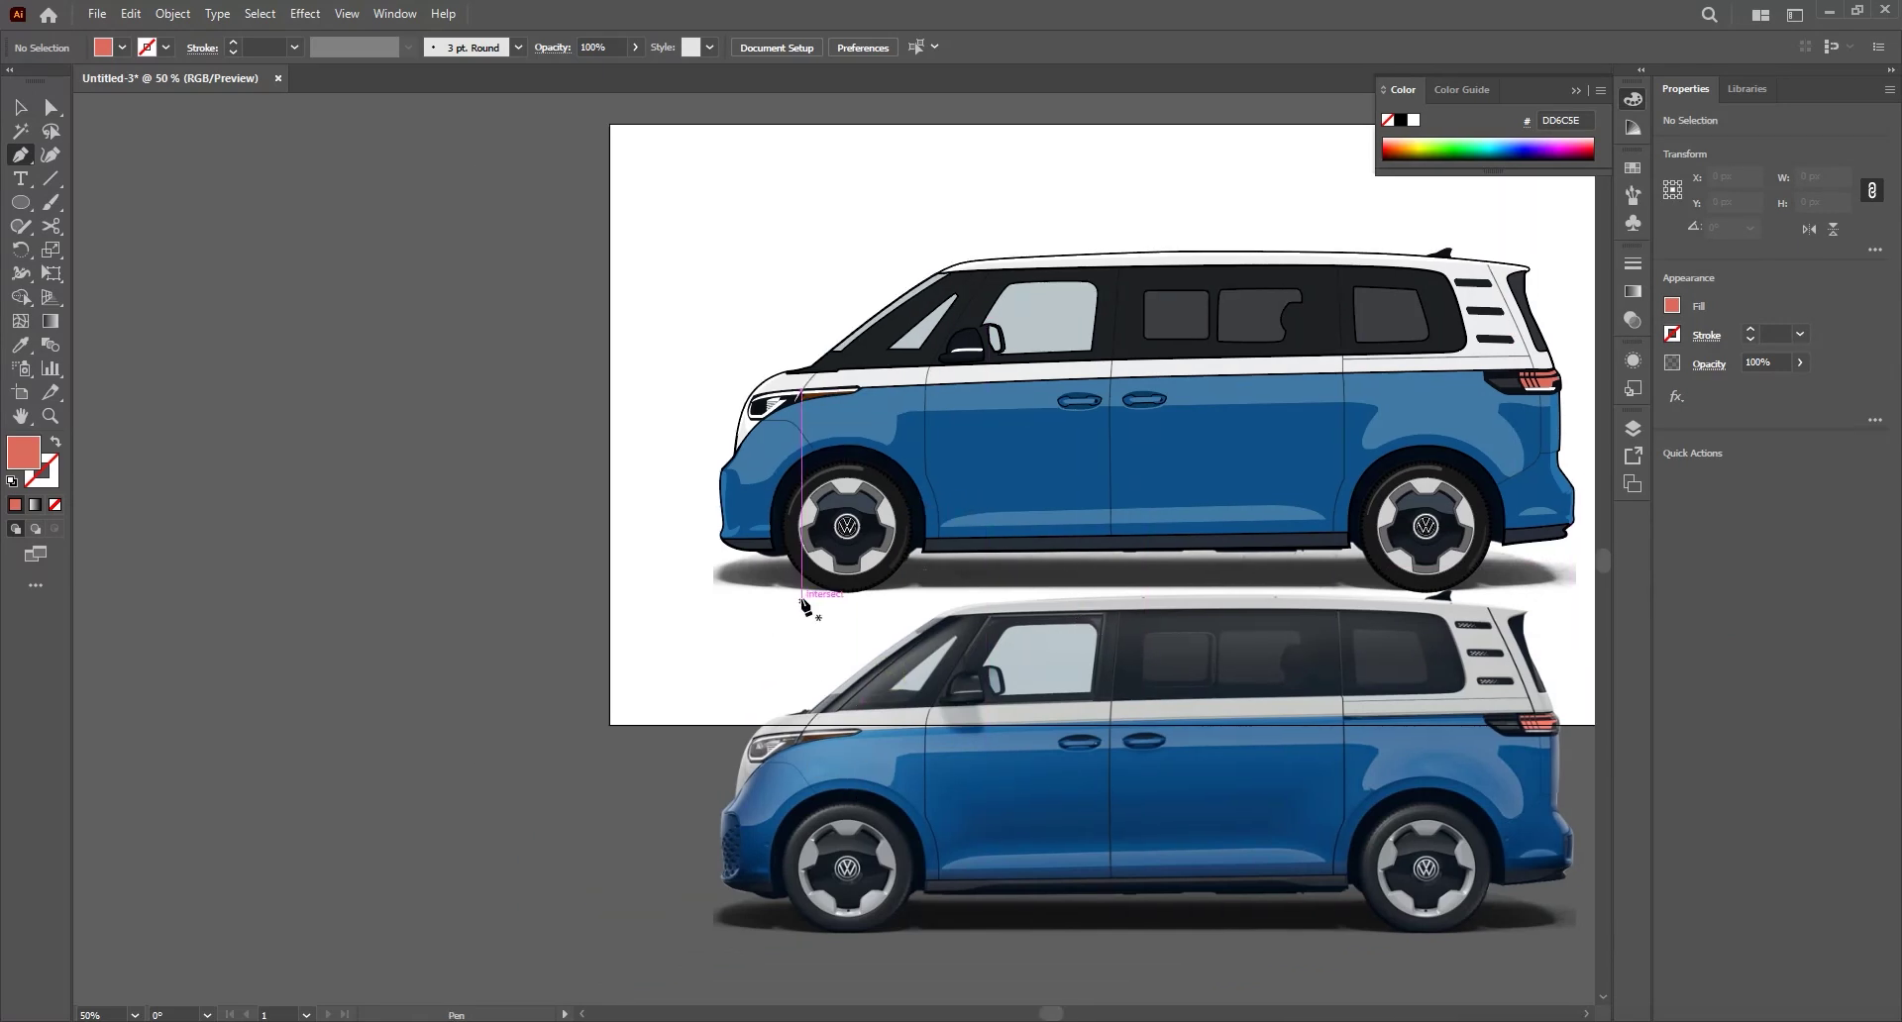
scroll(797, 592, "up", 2)
key("v")
left_click(1091, 426)
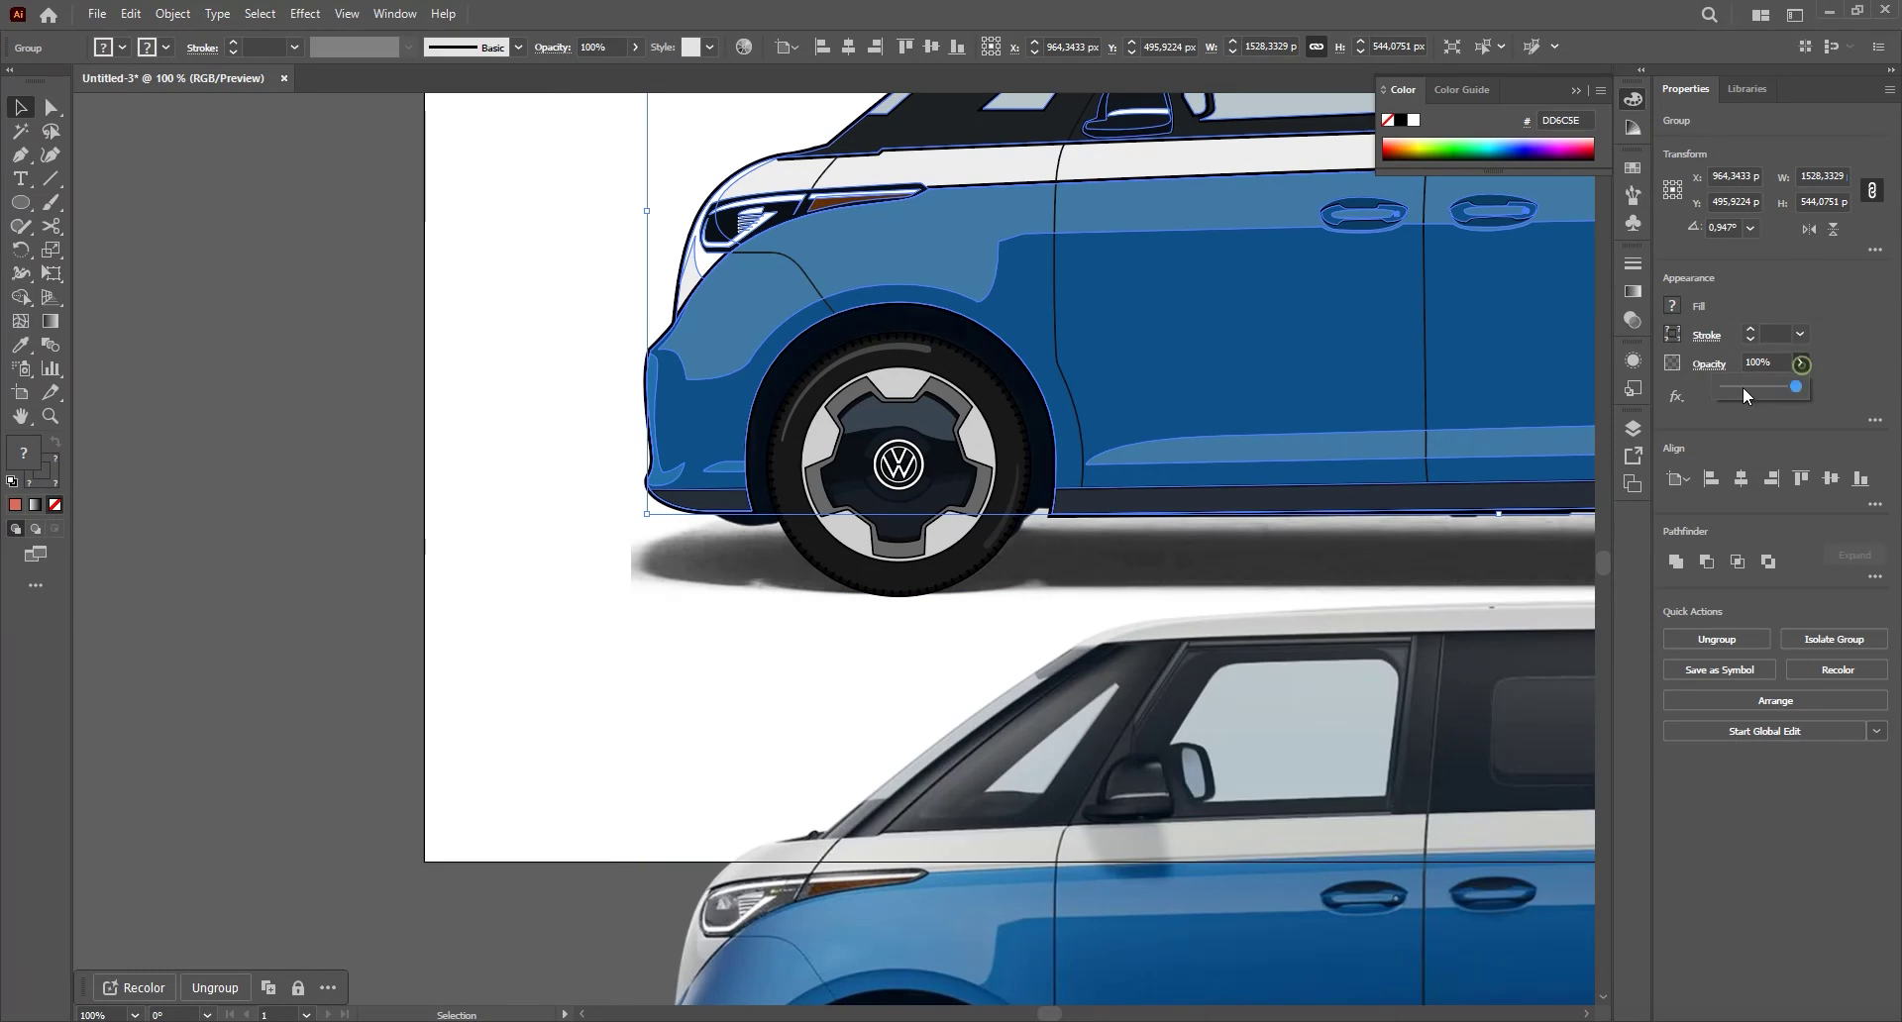
key("ctrl+shift+a")
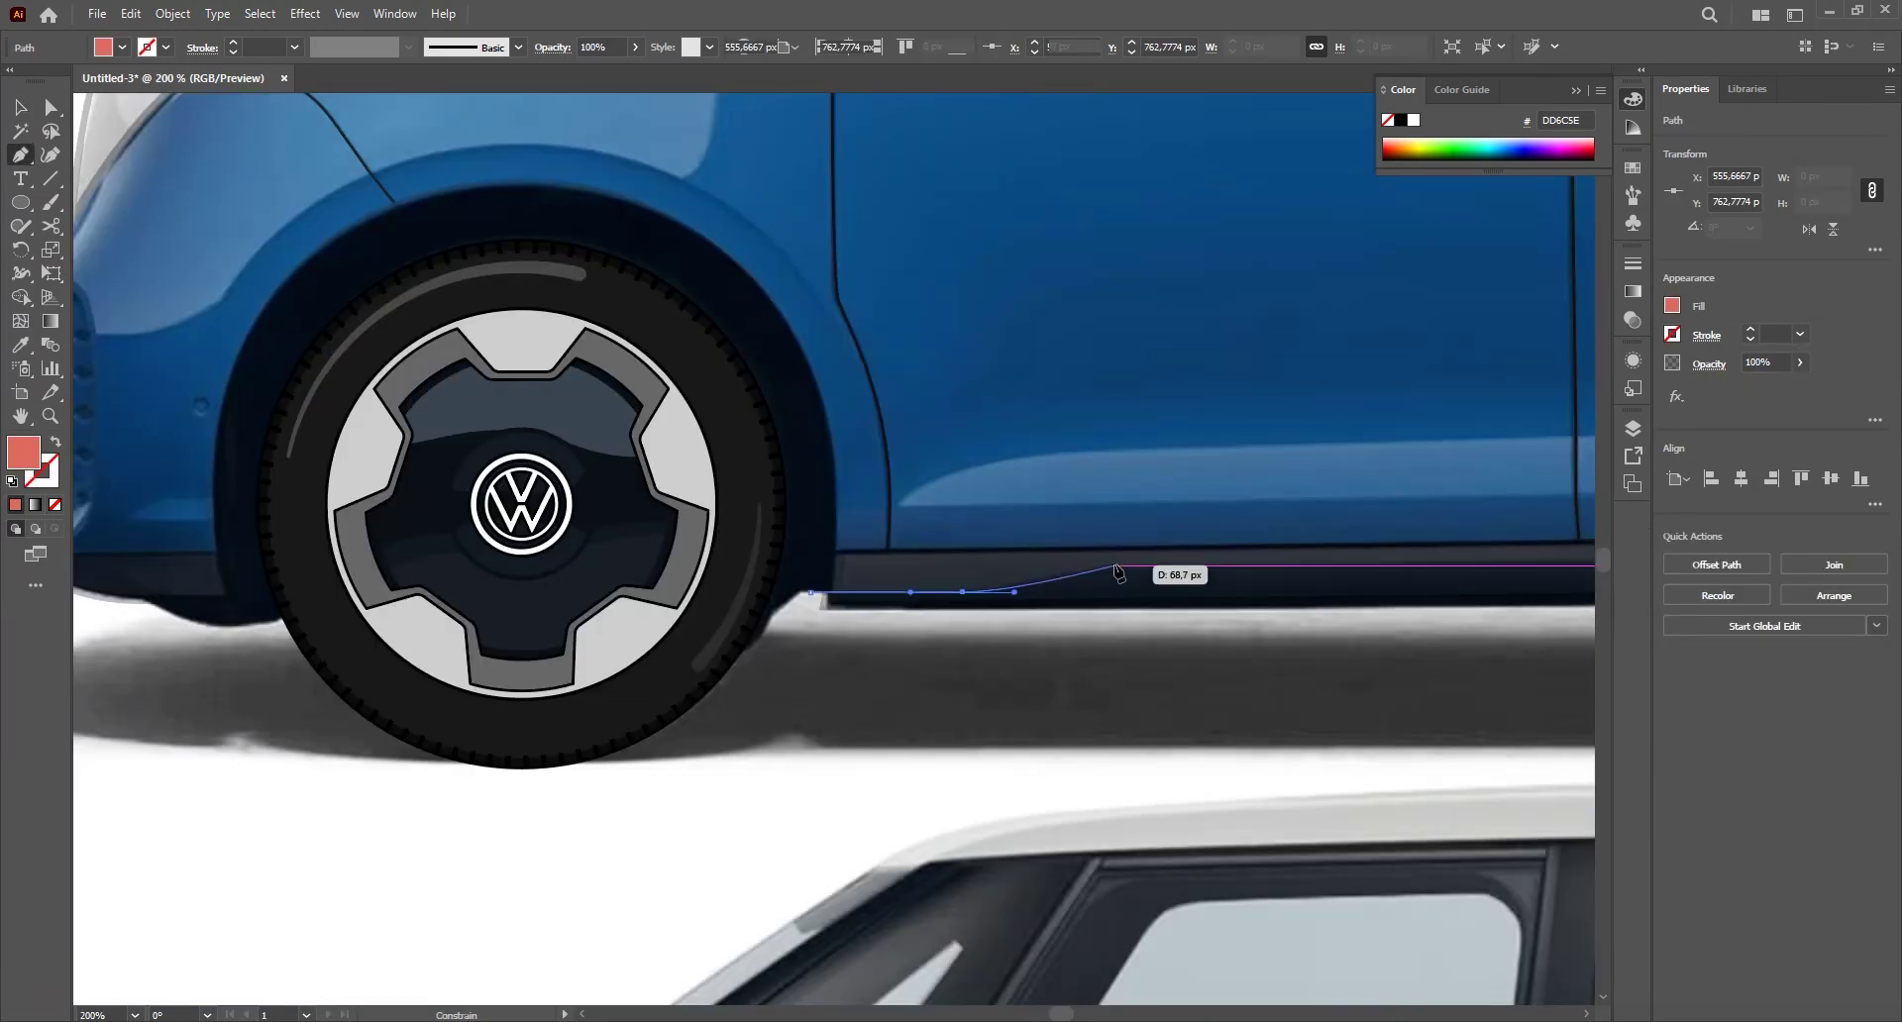
- Trace the darker lower band of the side sill between the wheels with the Pen tool, closing the path below the sill
left_click(1139, 569)
left_click(1234, 566)
scroll(1234, 565, "right", 5)
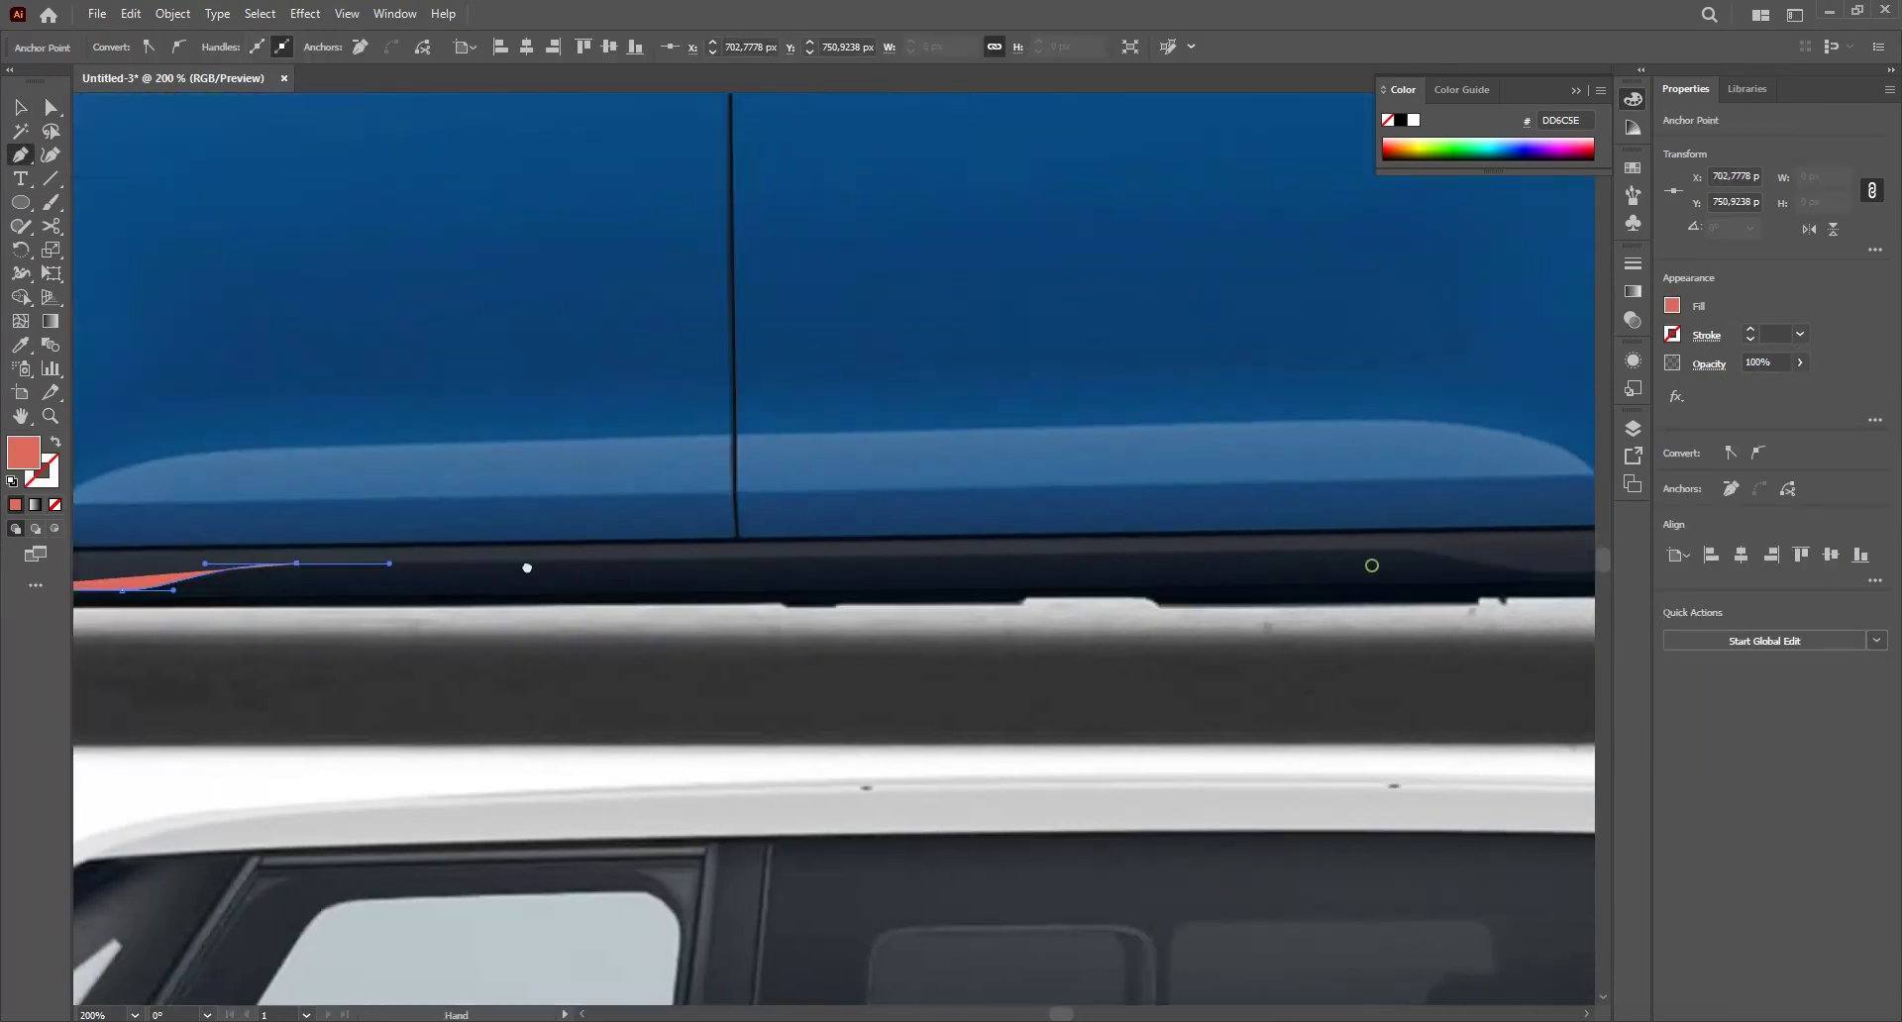
scroll(1295, 560, "right", 2)
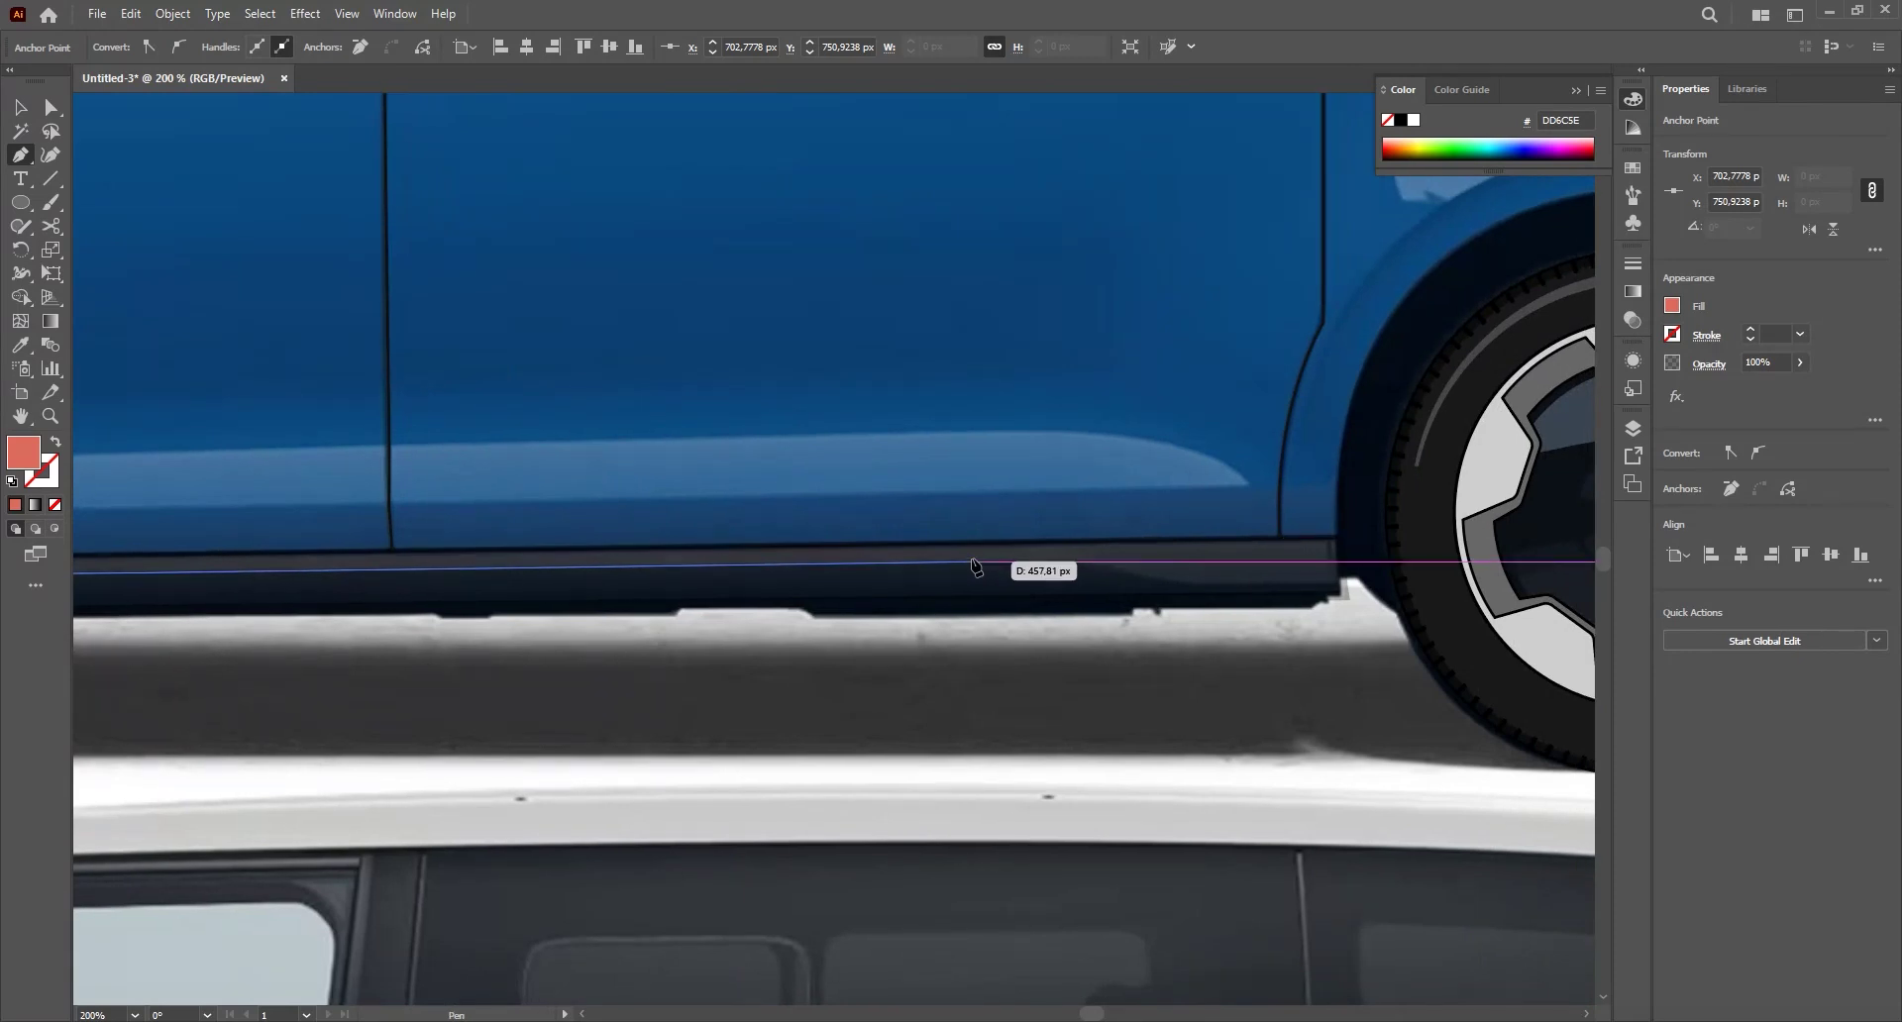
left_click(1077, 563)
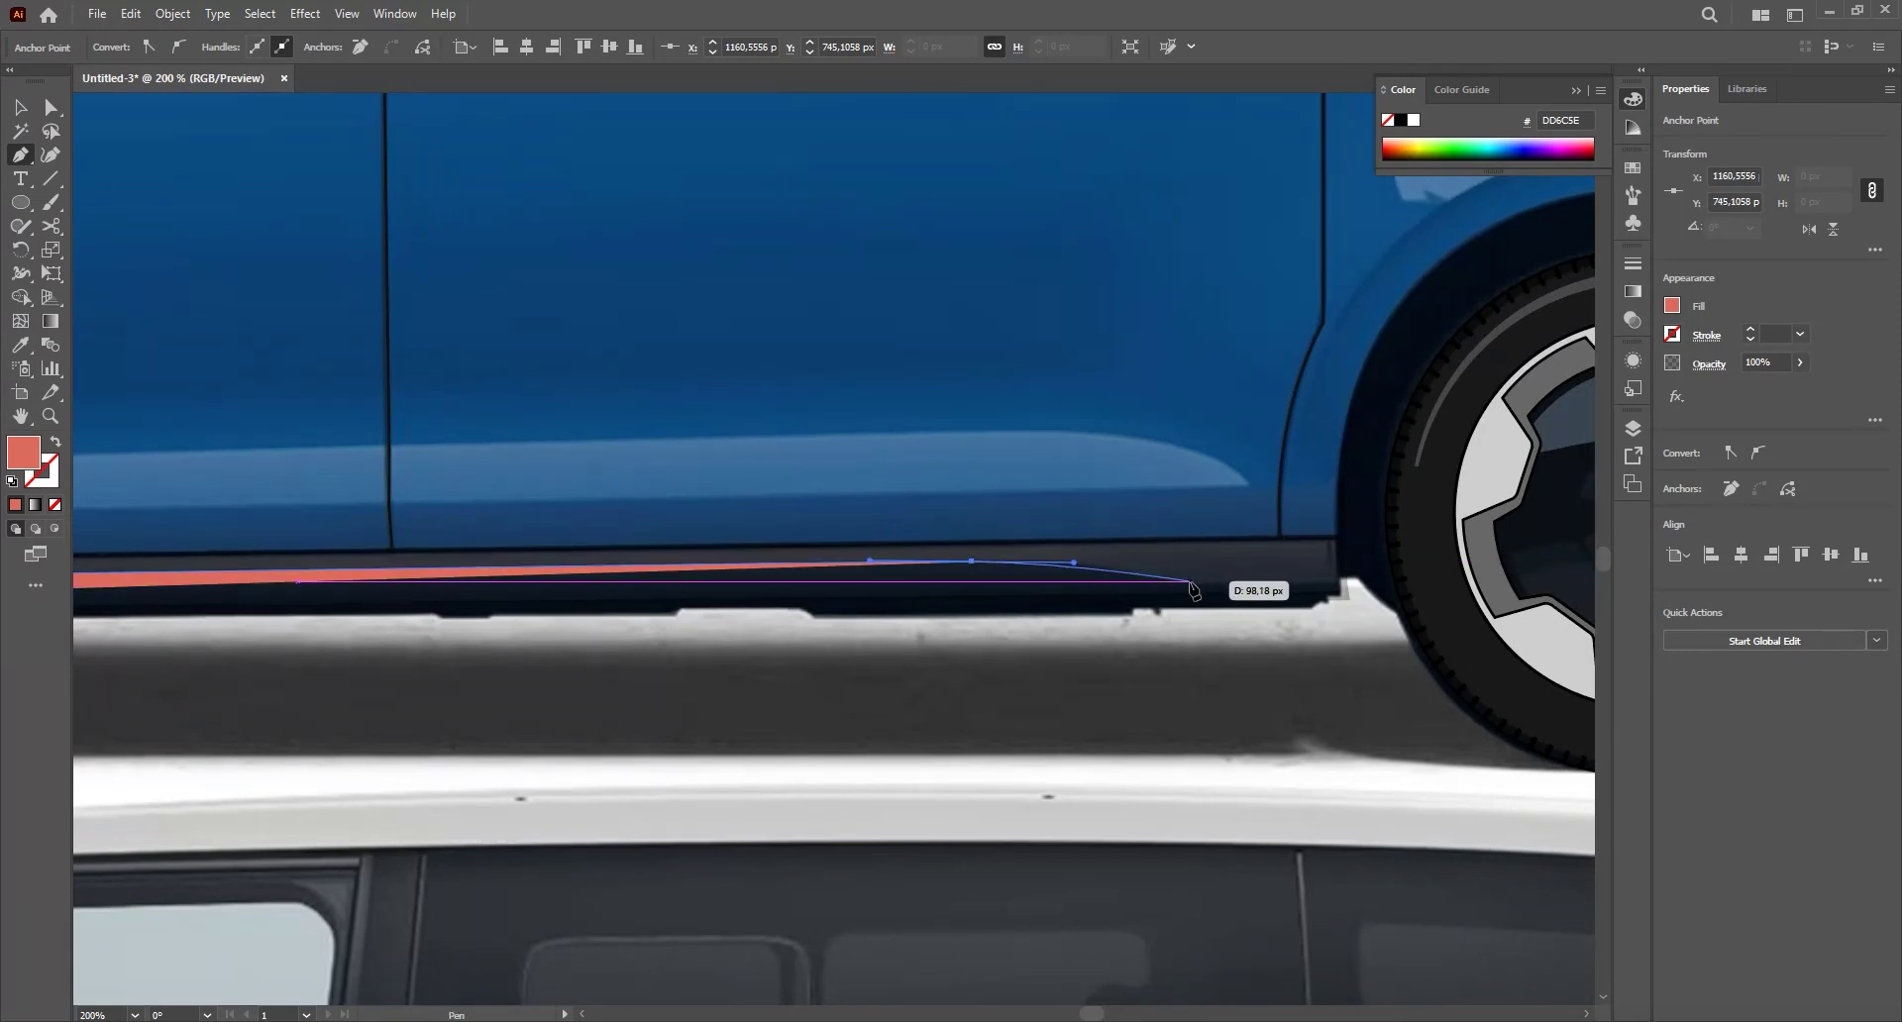
left_click(1264, 586)
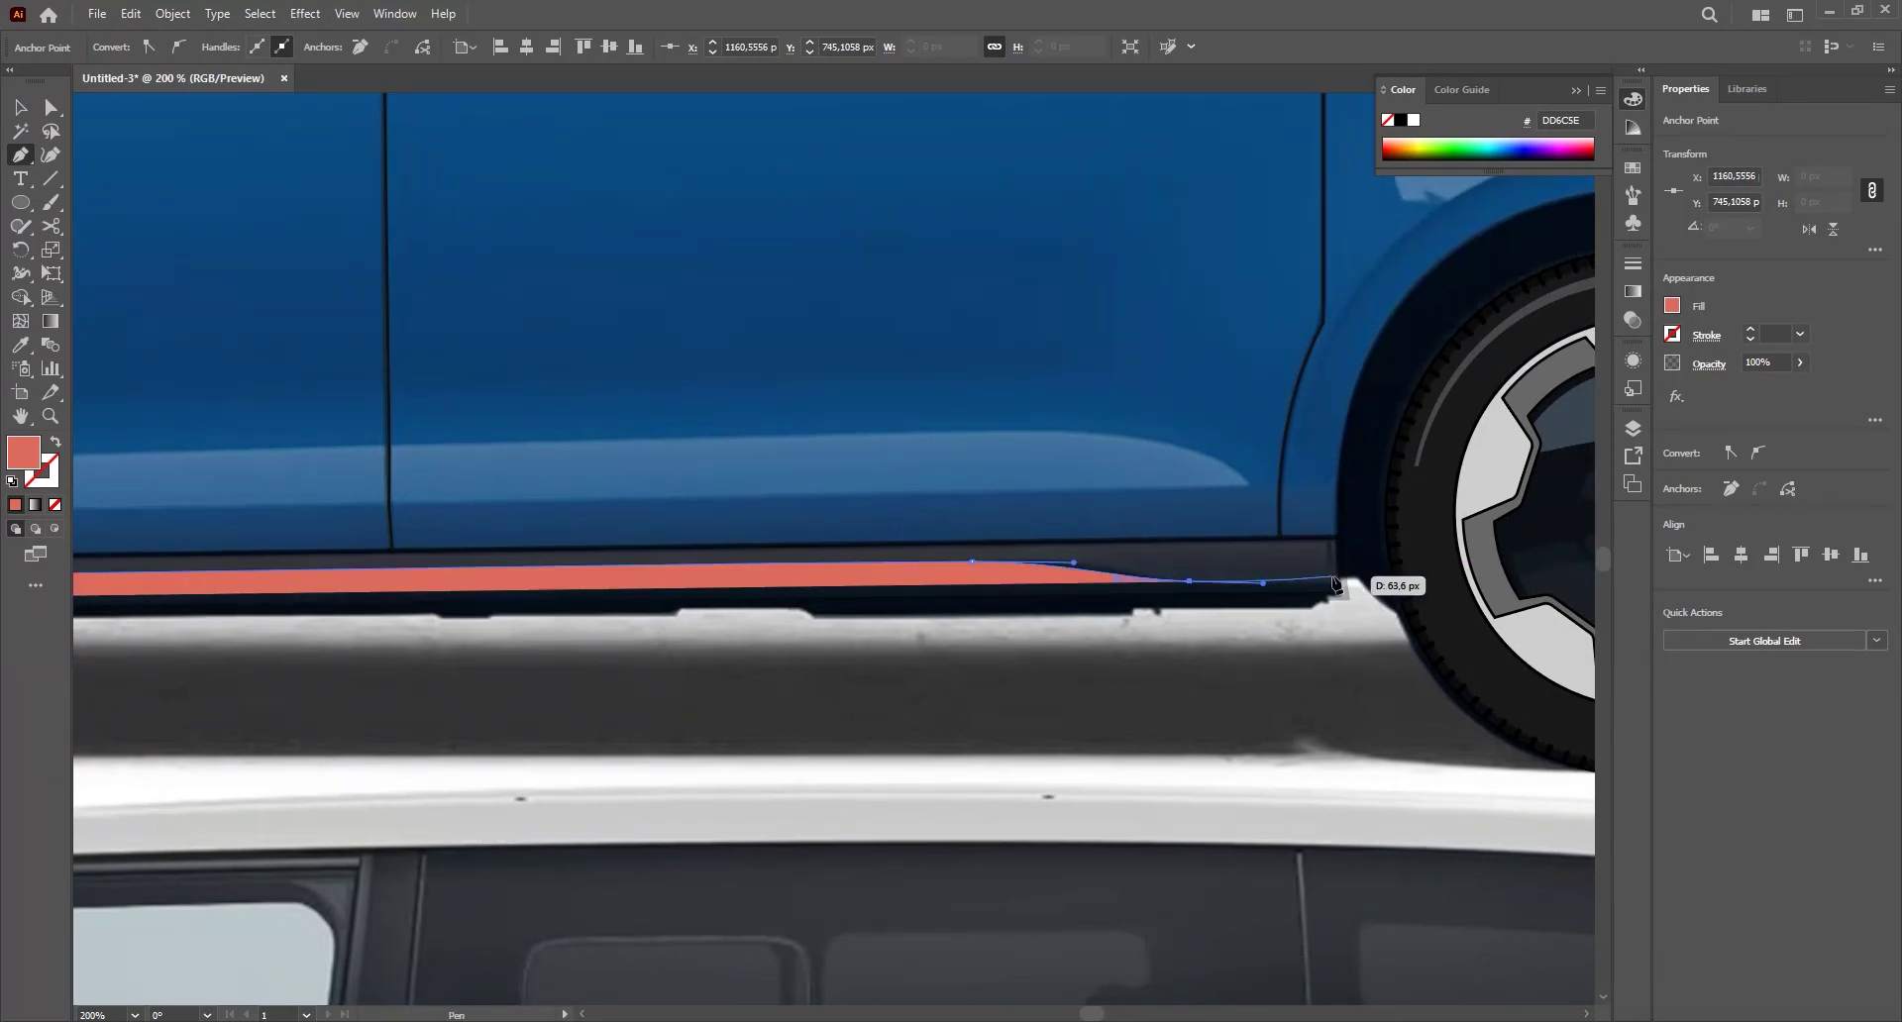
left_click(1370, 662)
scroll(552, 680, "left", 5)
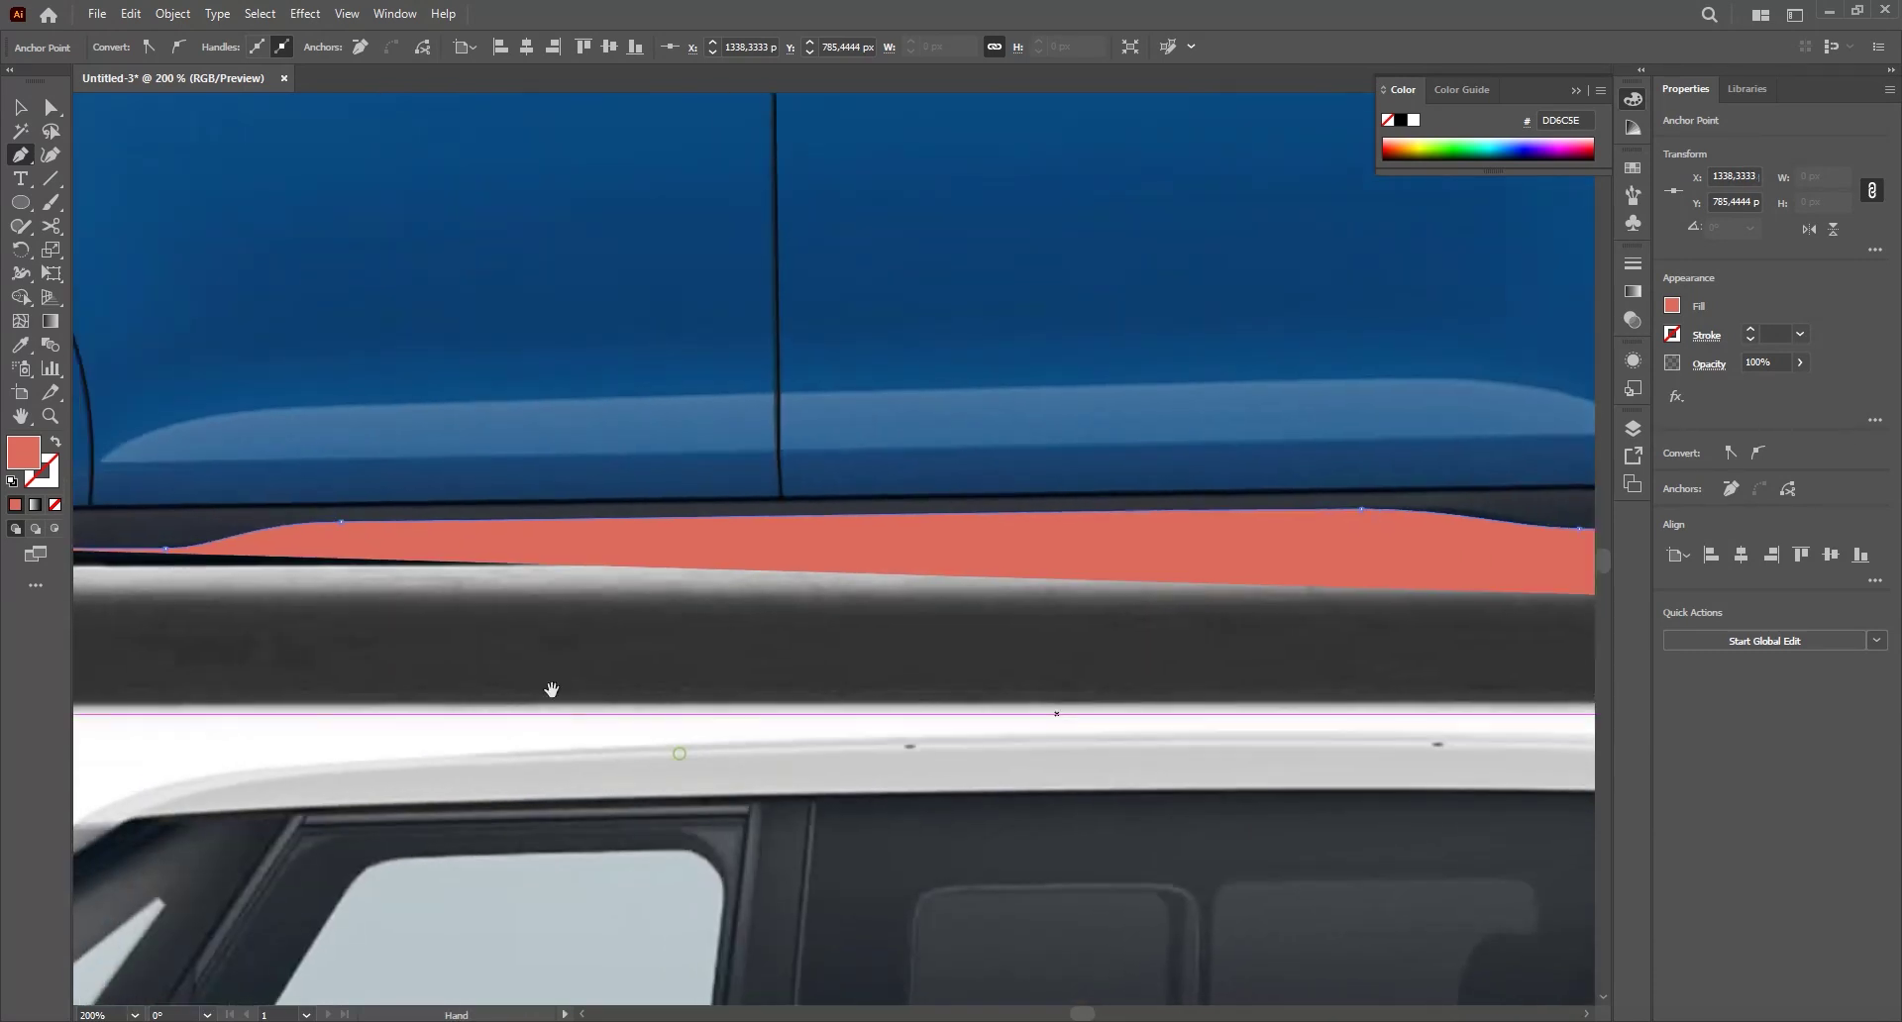
left_click(528, 668)
left_click(462, 619)
left_click(461, 541)
left_click(554, 518, "ctrl")
- Bring the traced band to the front and intersect it with the dark side sill panel
key("v")
key("ctrl+shift+bracketright")
left_click(821, 600, "shift")
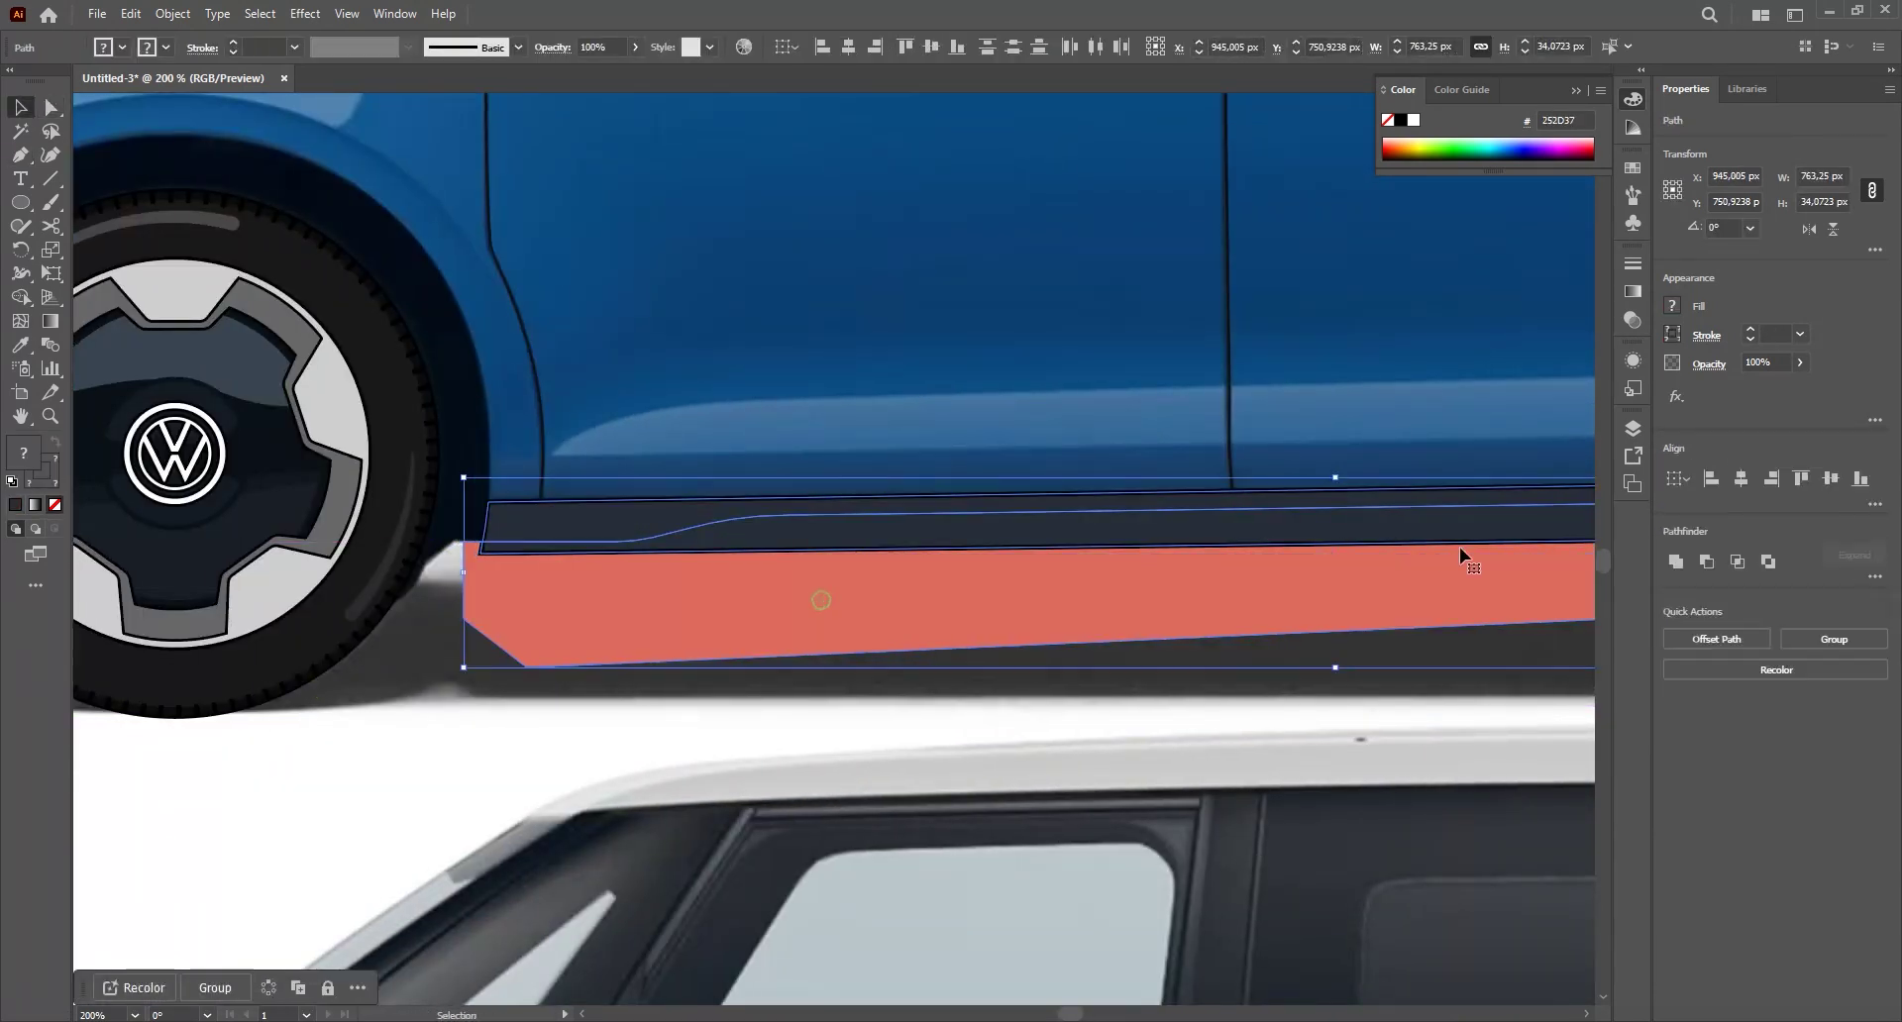
left_click(1737, 563)
- Trace the darker lower part of the trim behind the rear wheel and intersect it with the trim panel
scroll(1173, 596, "down", 2)
left_click_drag(1544, 824, 581, 743)
scroll(1173, 444, "up", 3)
key("p")
left_click_drag(977, 539, 925, 553)
left_click(1350, 369)
key("ctrl+shift+bracketright")
left_click(1334, 467, "shift")
left_click(1737, 561)
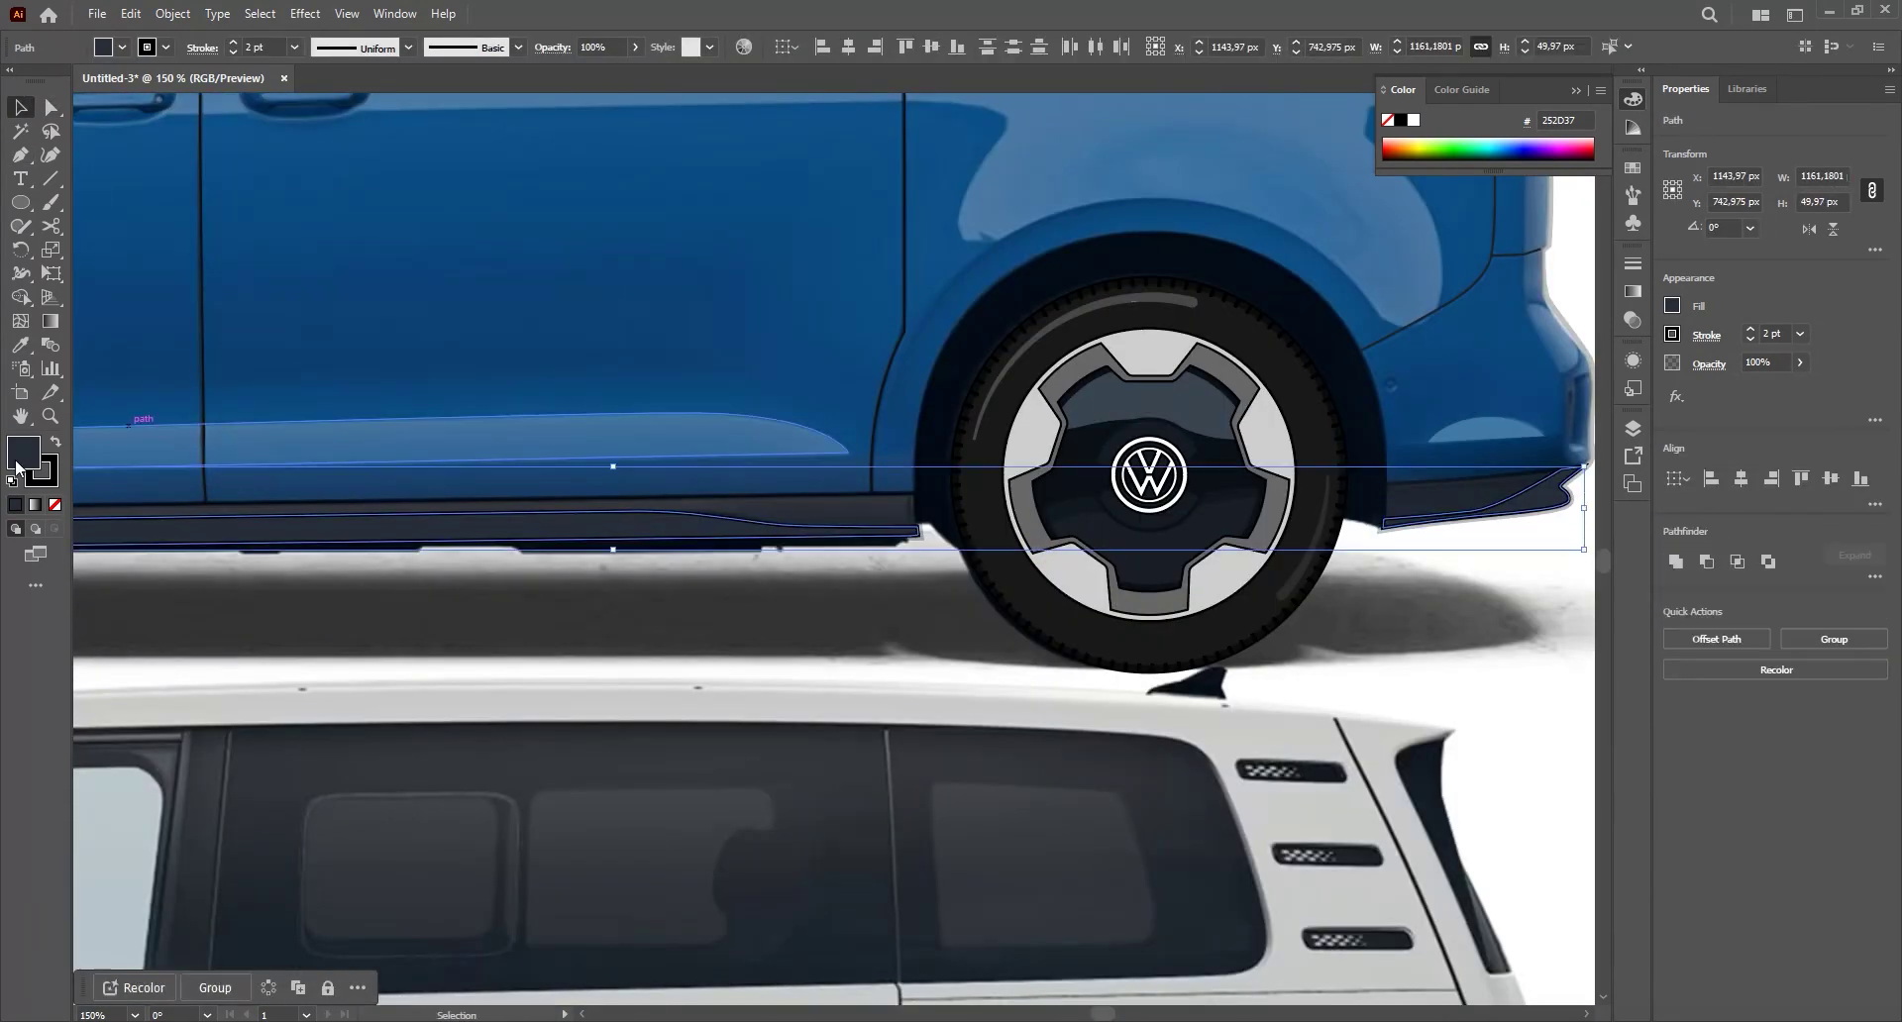
- Restore the body group's opacity to 100%
scroll(1246, 532, "down", 2)
double_click(1078, 538)
left_click(1078, 538)
left_click(1800, 363)
left_click_drag(1792, 387, 1844, 387)
left_click_drag(947, 516, 1036, 522)
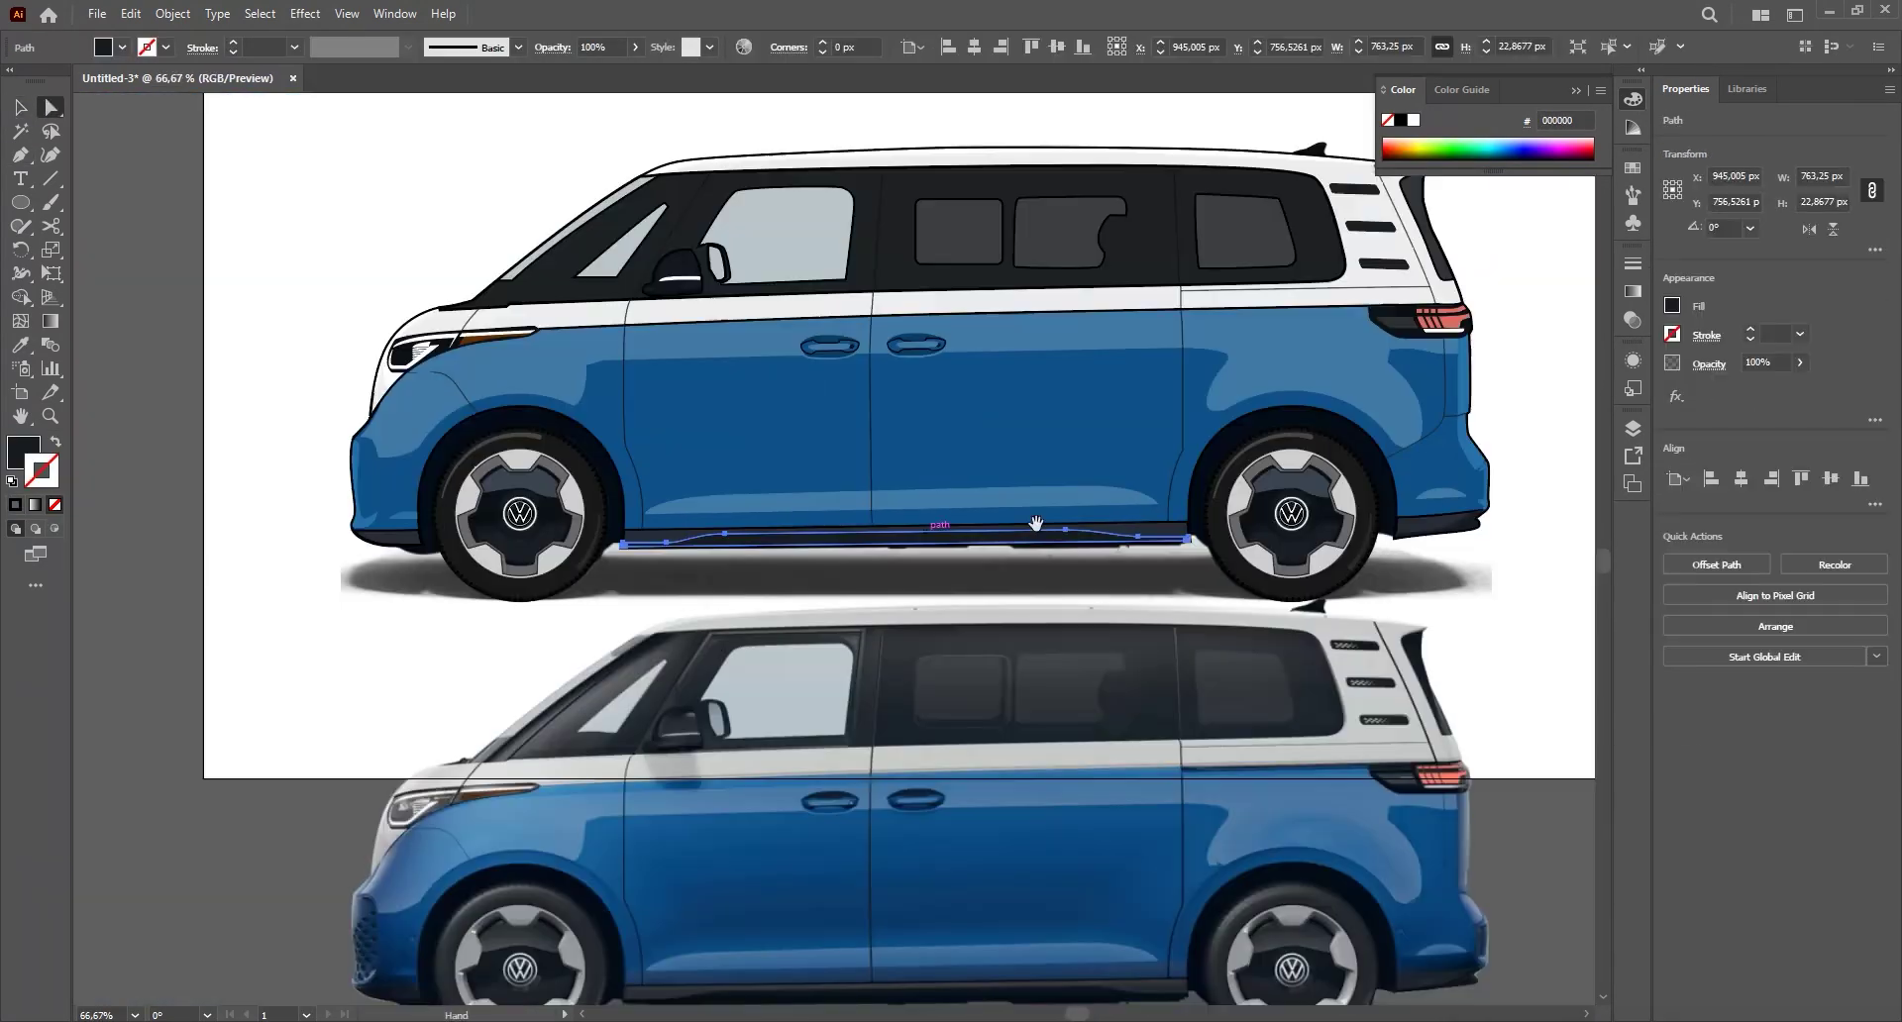
- Fill the darker lower sections of the sill and bumper trim with near-black 0C0F11
scroll(1288, 522, "up", 3)
double_click(24, 453)
left_click(1022, 433)
left_click(1416, 205)
left_click(1427, 595)
scroll(1246, 584, "down", 3)
scroll(554, 594, "up", 2)
left_click_drag(786, 454, 817, 734)
left_click(836, 442)
scroll(386, 606, "down", 3)
key("v")
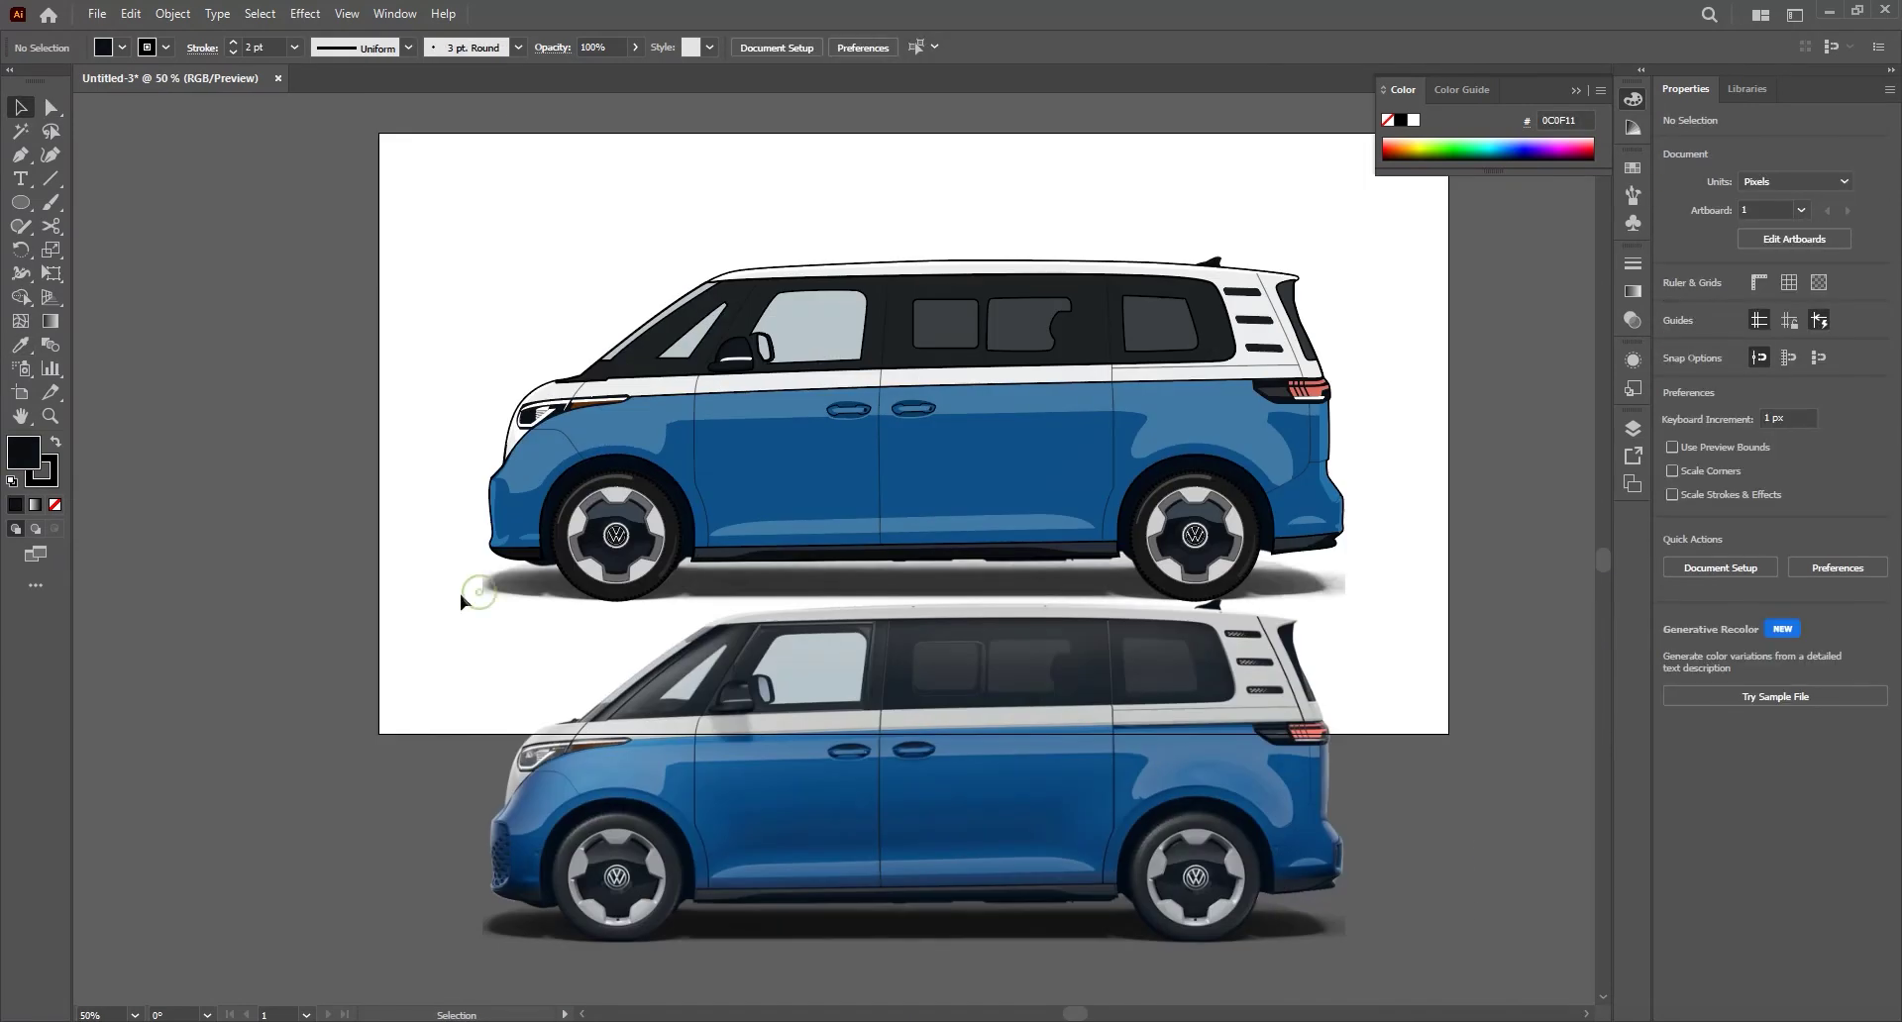
- Delete the copy of the reference photo placed below the illustration
left_click(1338, 705)
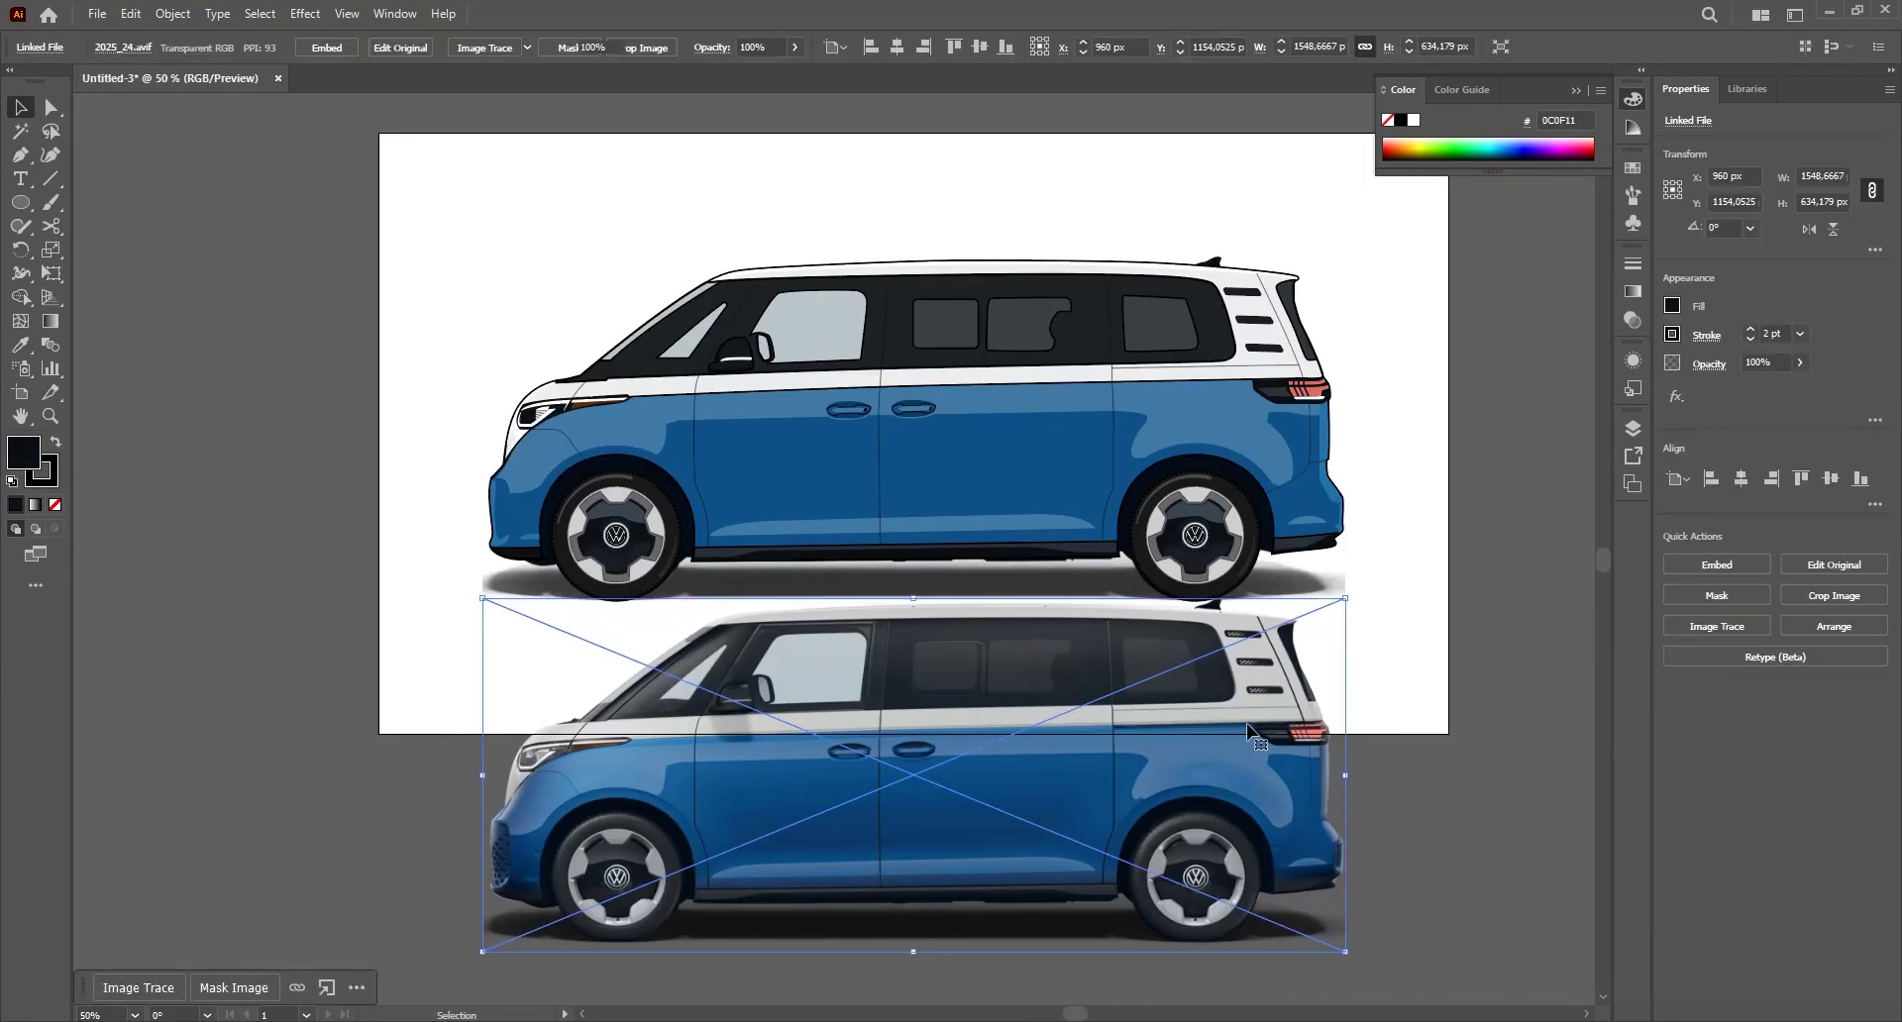
key("Delete")
scroll(1159, 823, "up", 2)
- Draw a flat black ellipse about 1505 by 81 px under the wheels as the ground shadow and remove its stroke
key("l")
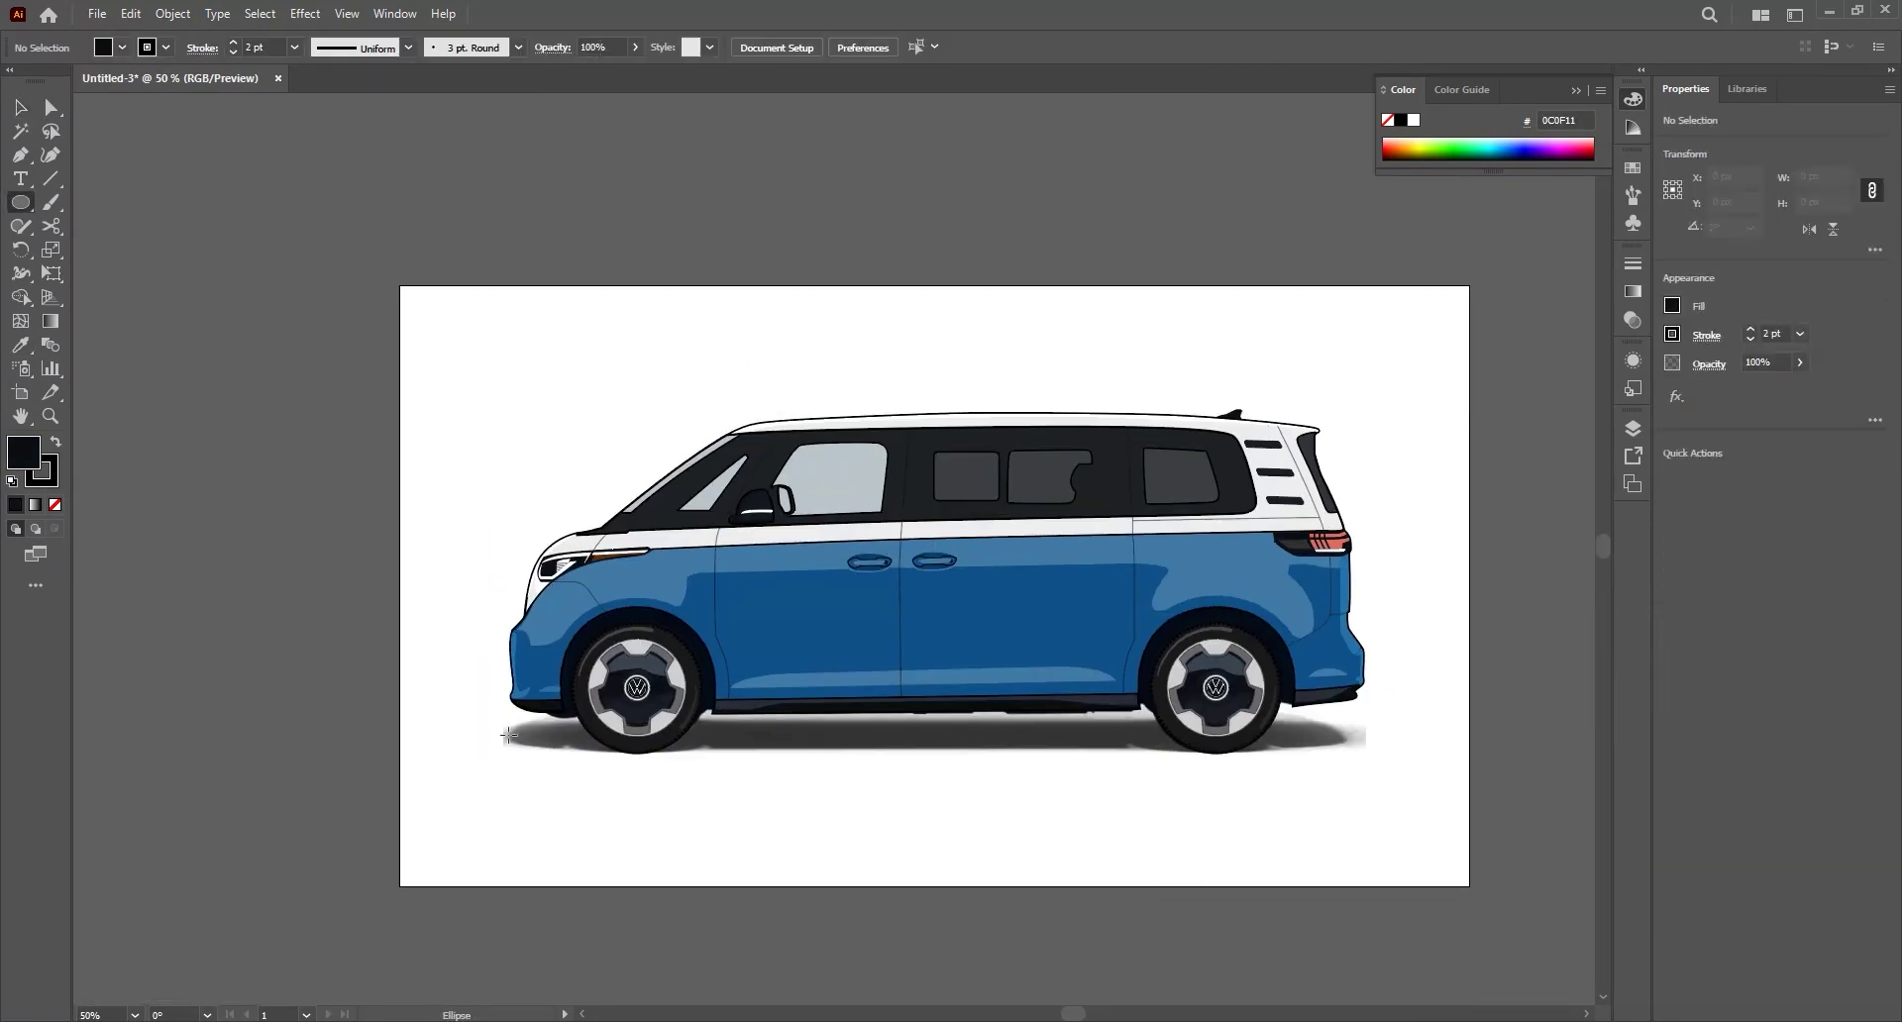
left_click_drag(509, 715, 1351, 762)
key("v")
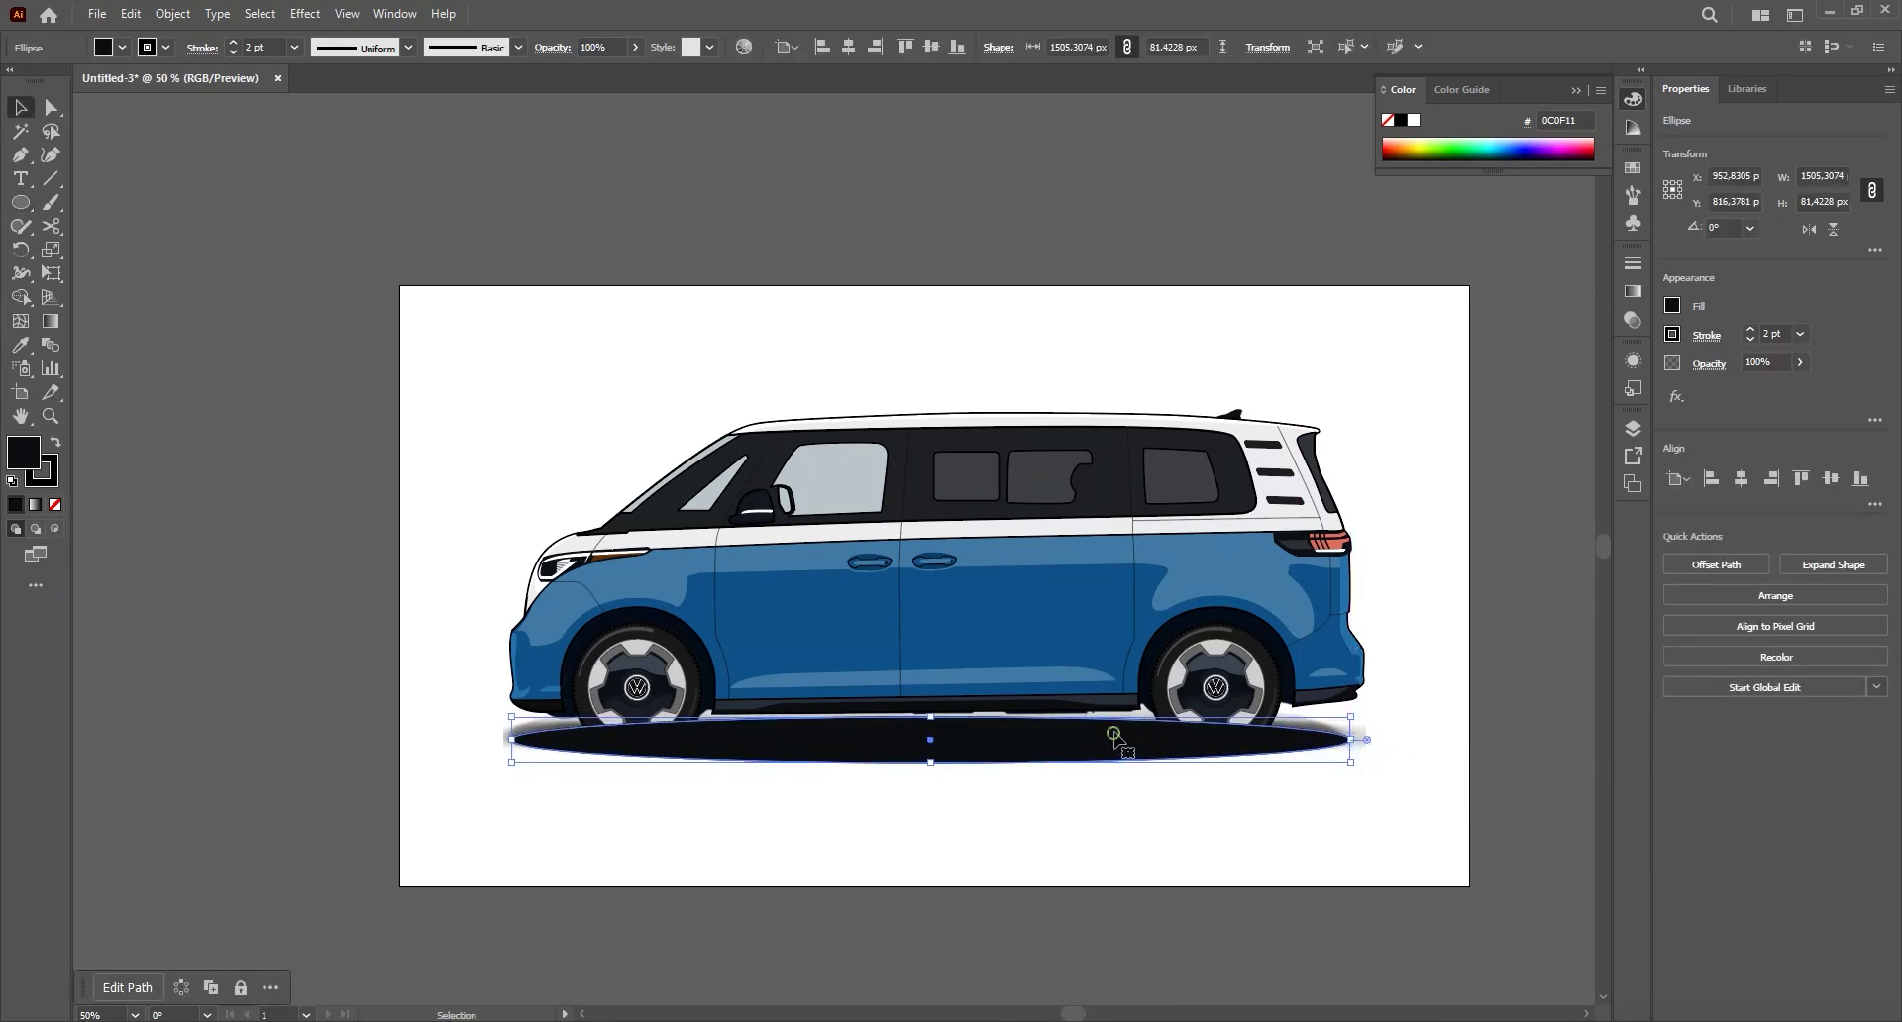
left_click_drag(983, 739, 983, 909)
key("ctrl+z")
left_click(144, 440)
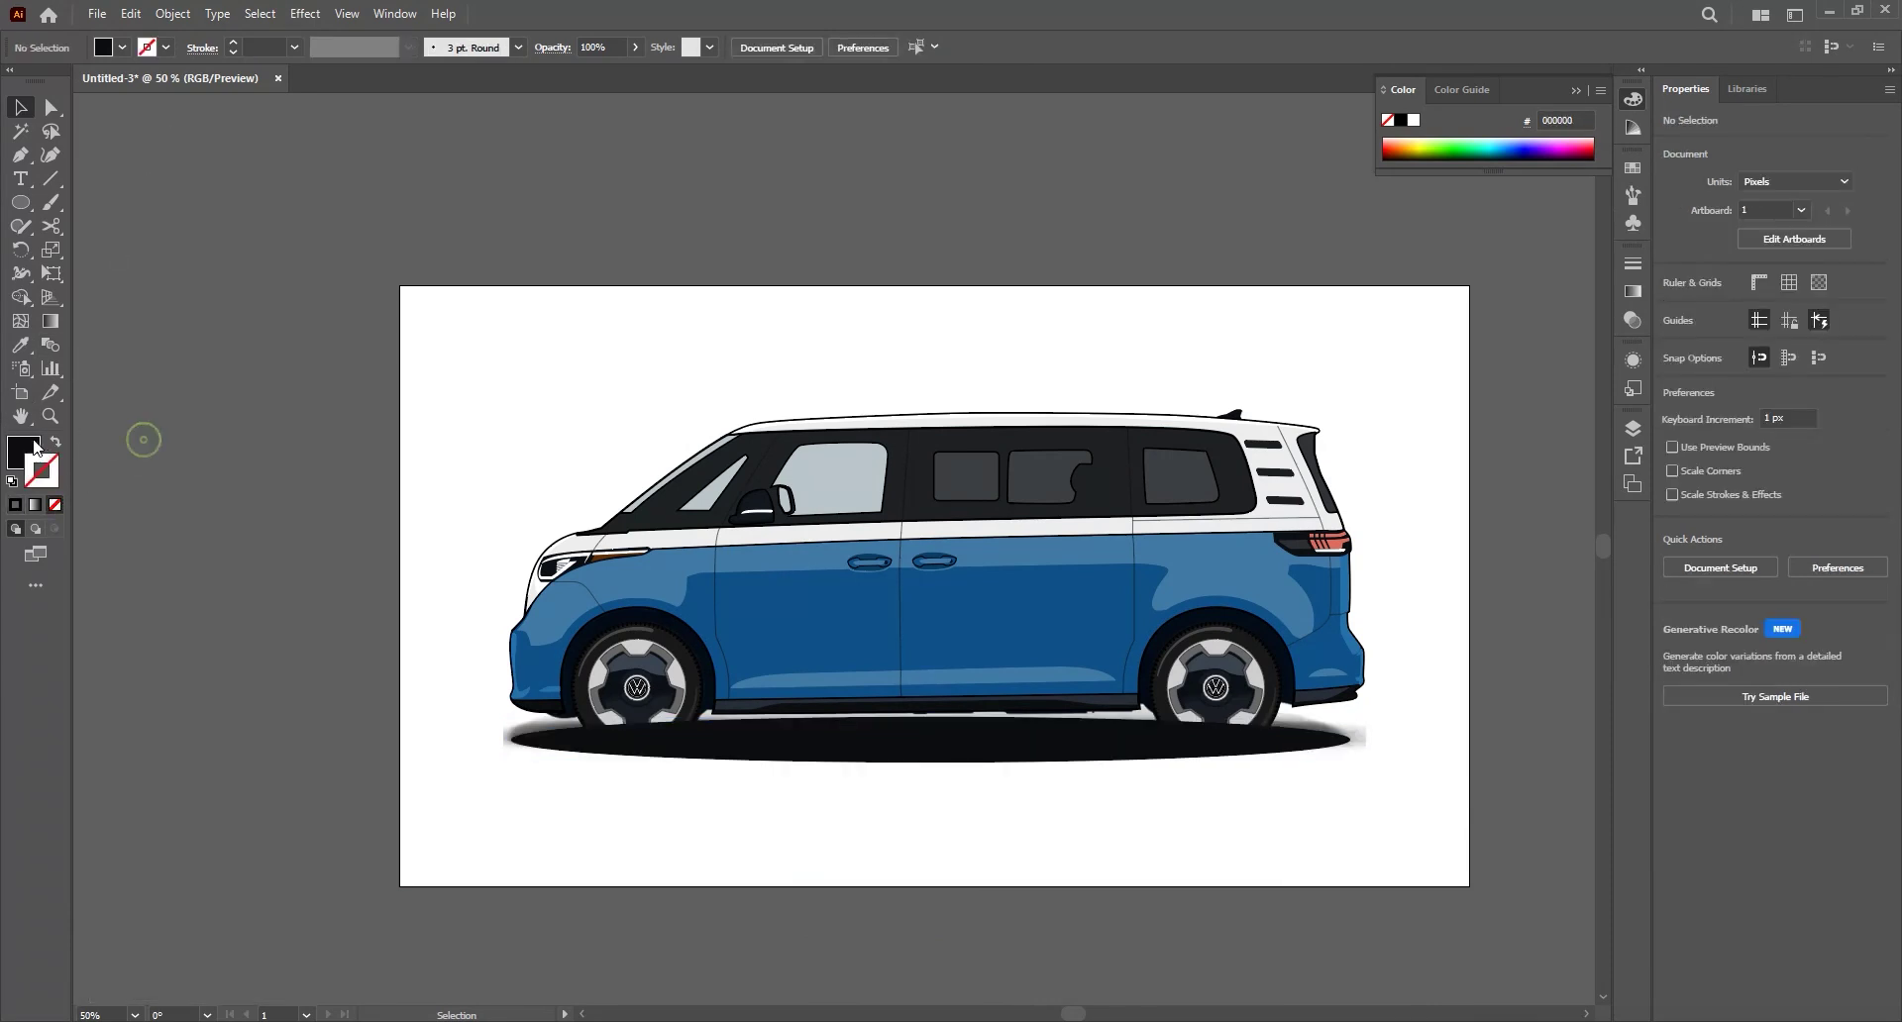
- Apply a Gaussian Blur with a radius of 10.8298 pixels to the shadow ellipse's fill
left_click(728, 746)
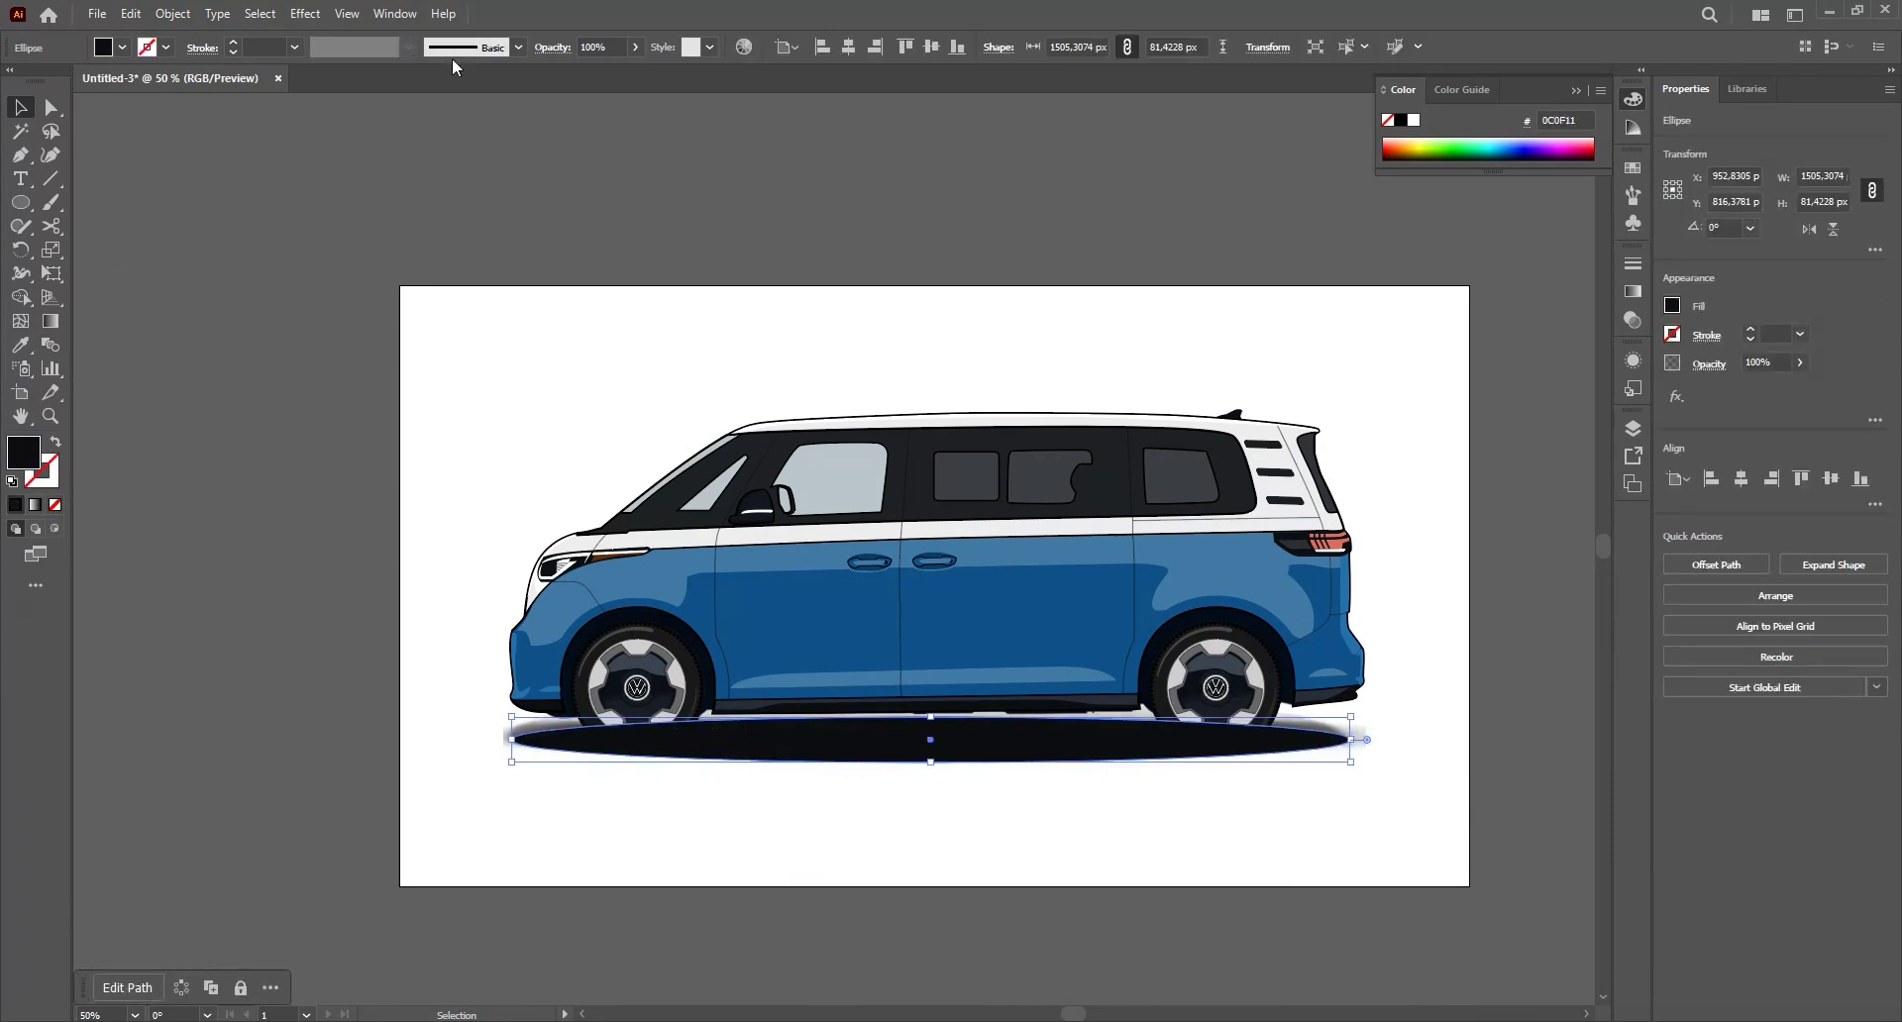
left_click(261, 14)
left_click(747, 5)
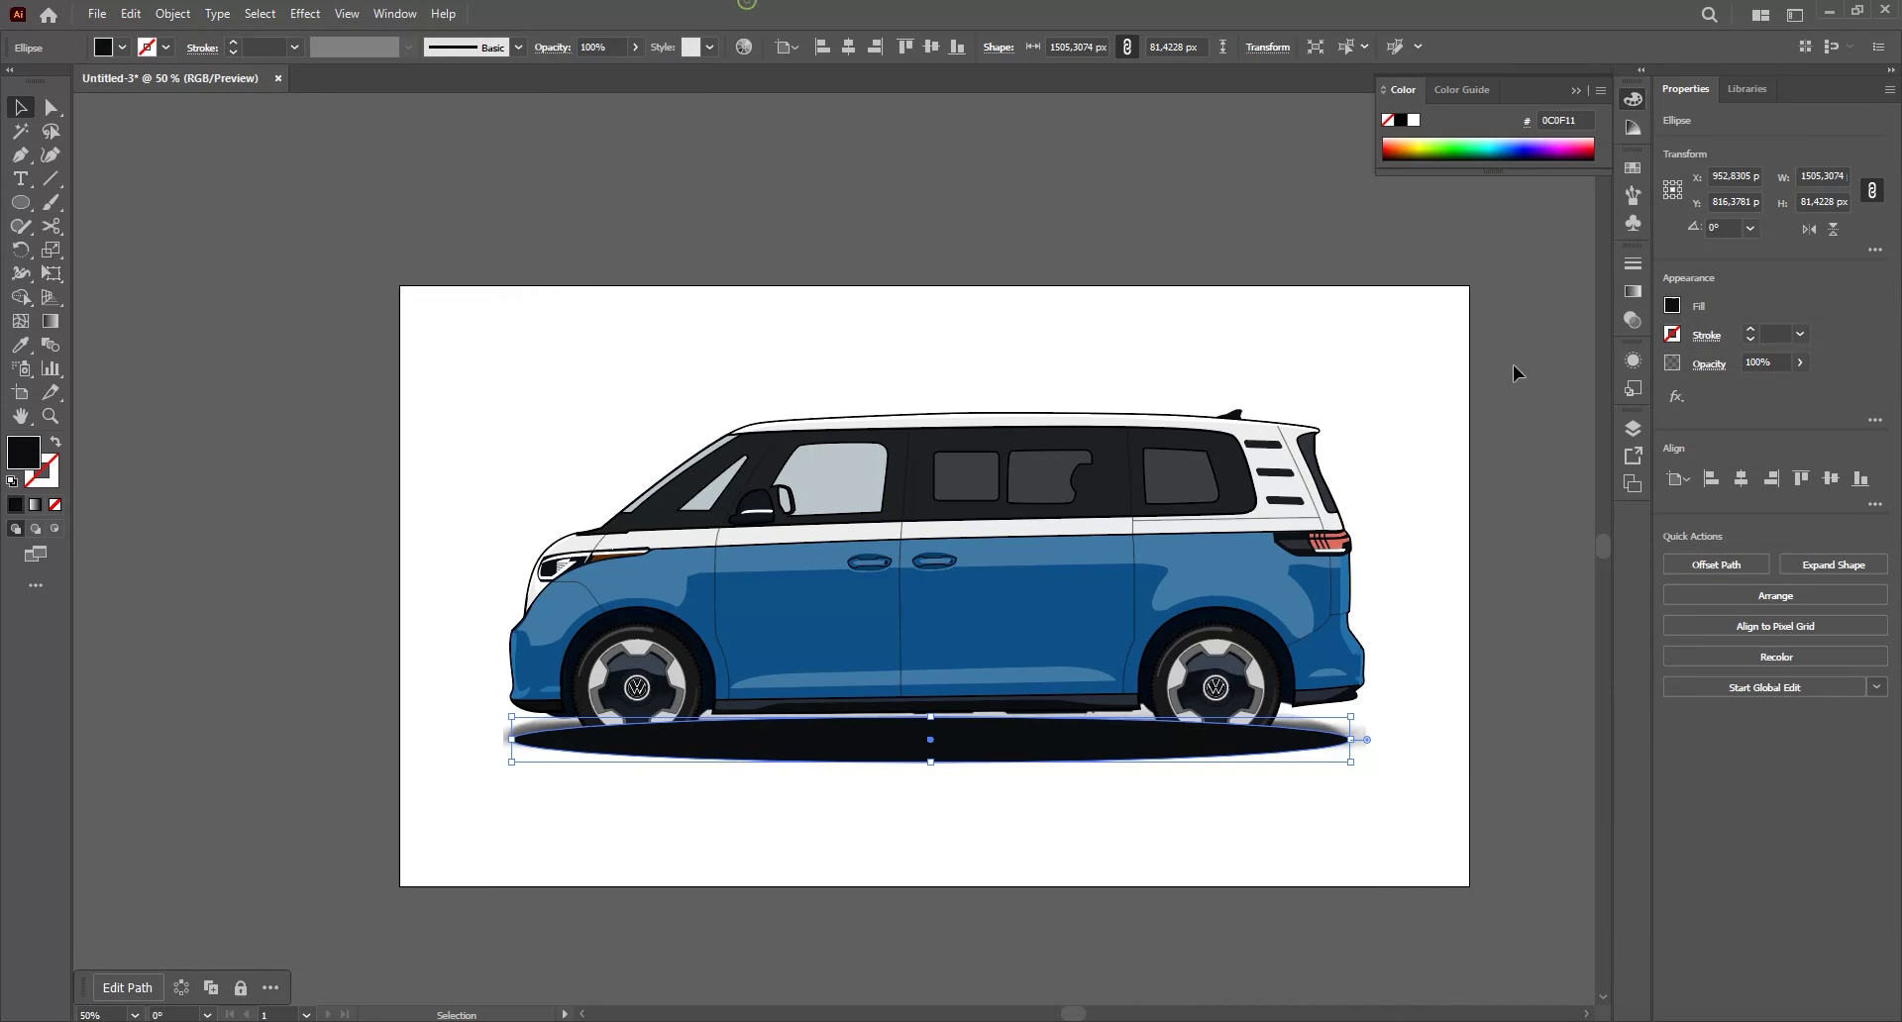
left_click(1635, 363)
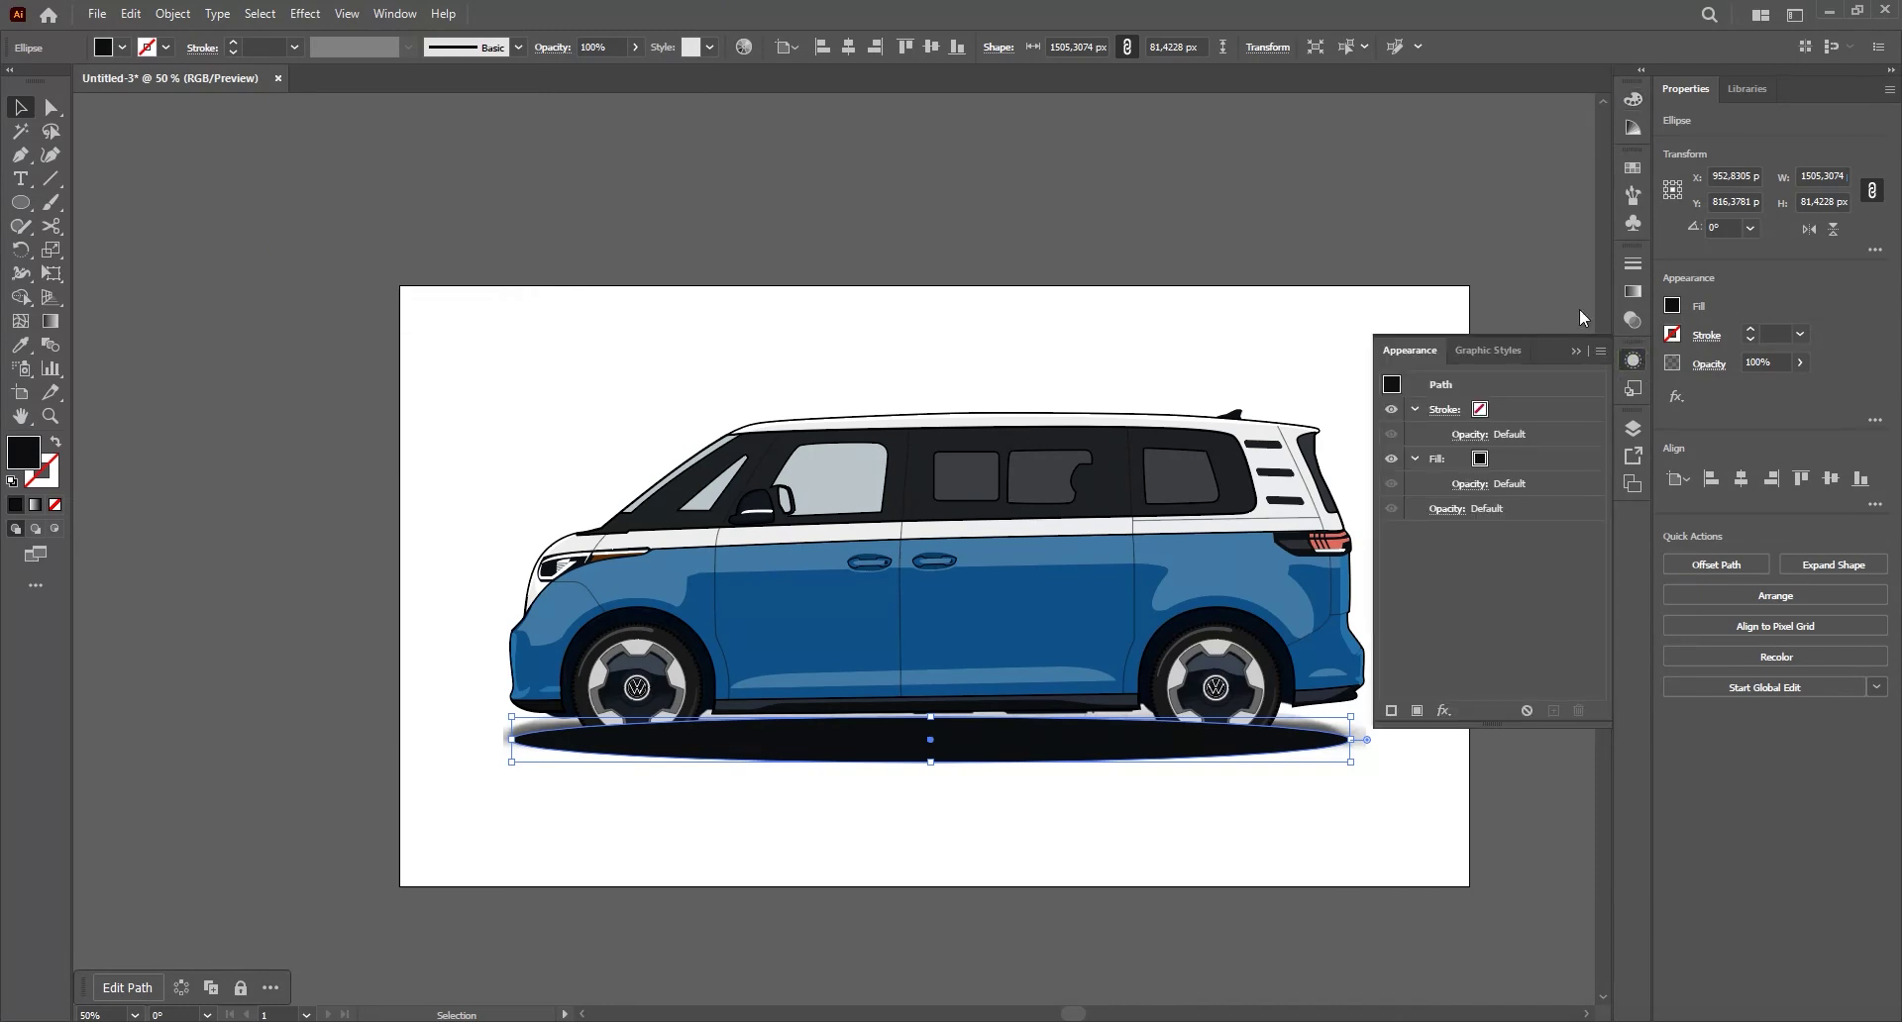
left_click(394, 14)
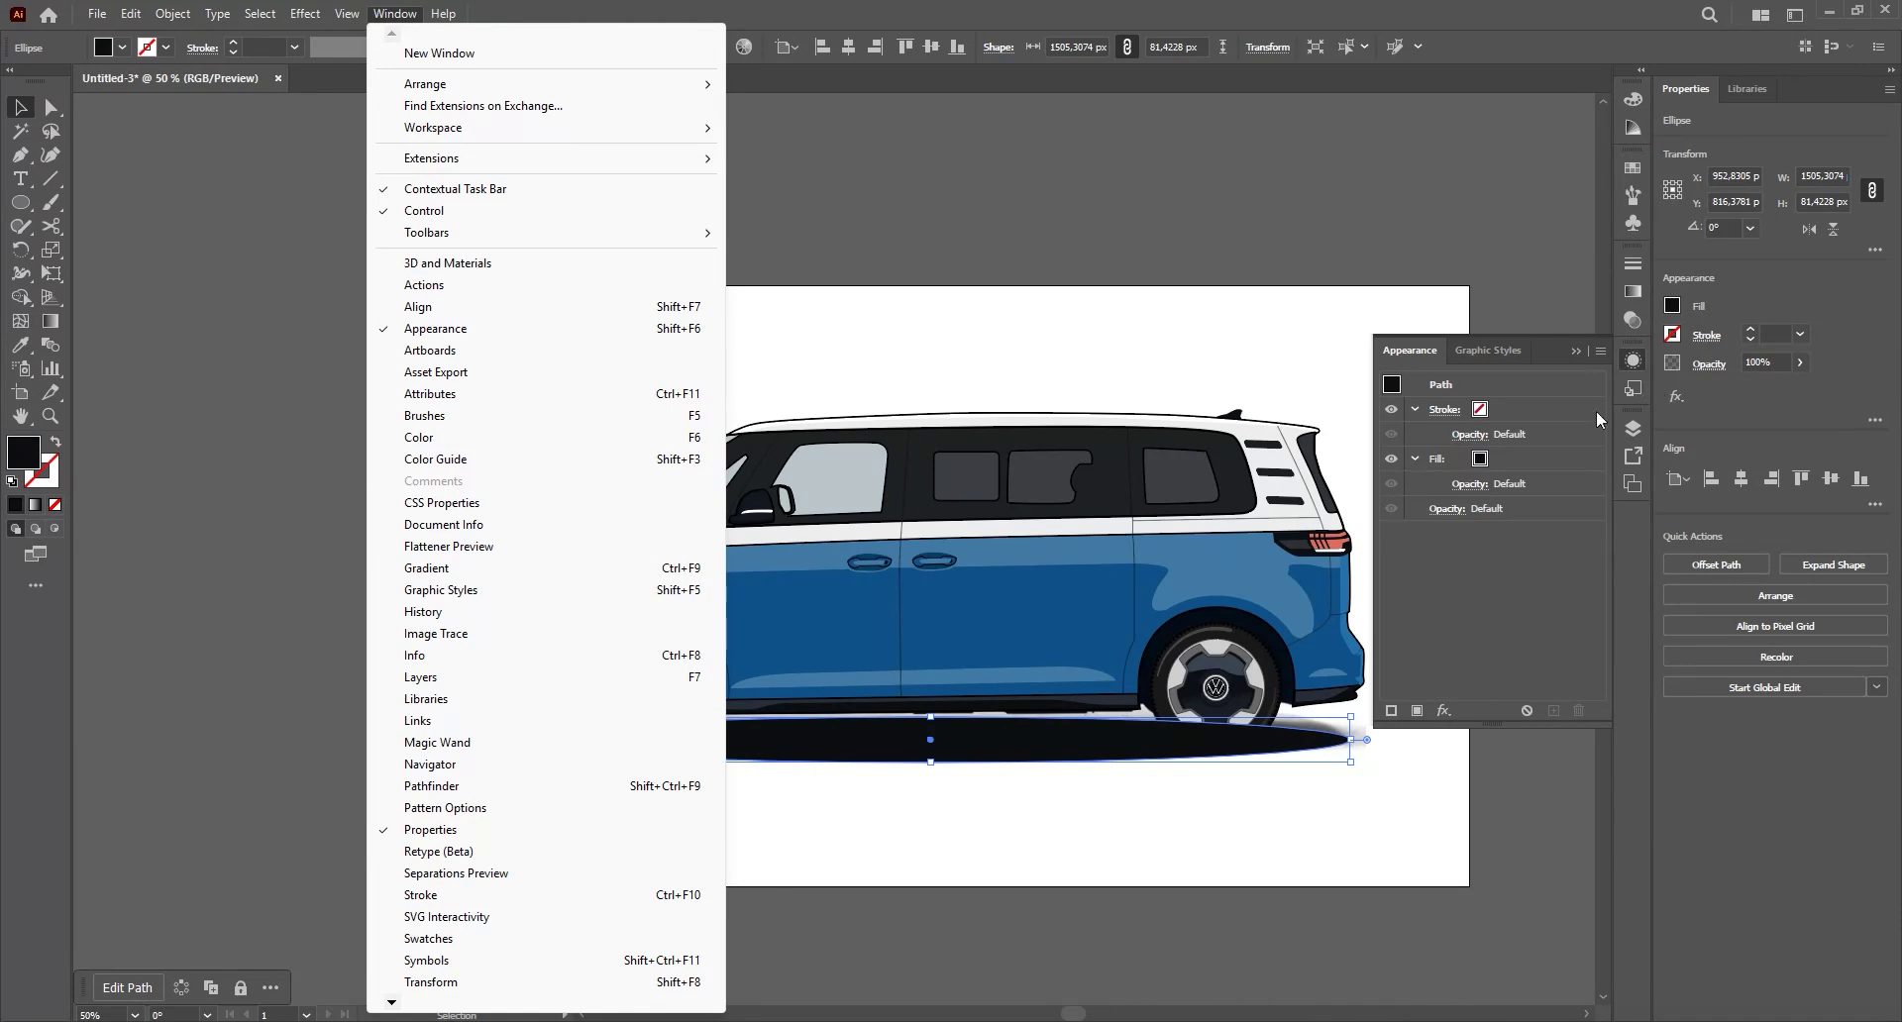
left_click(1456, 601)
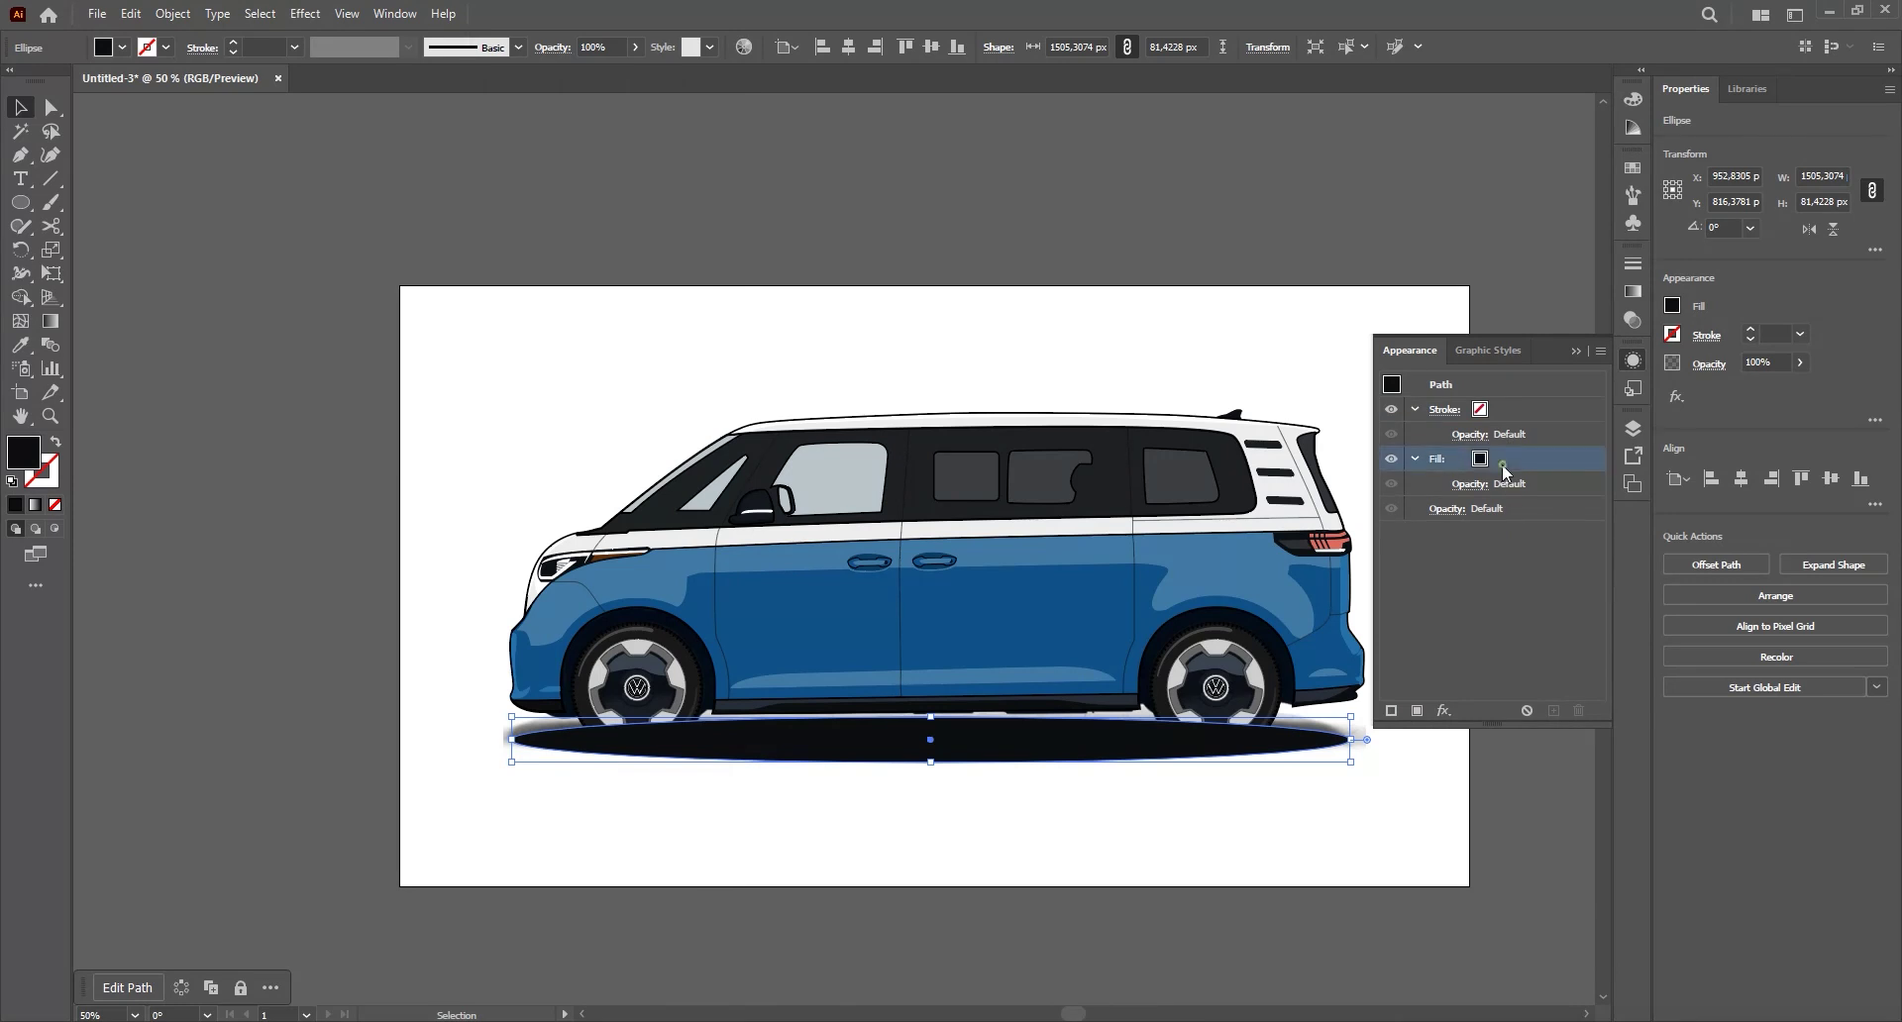
left_click(1443, 710)
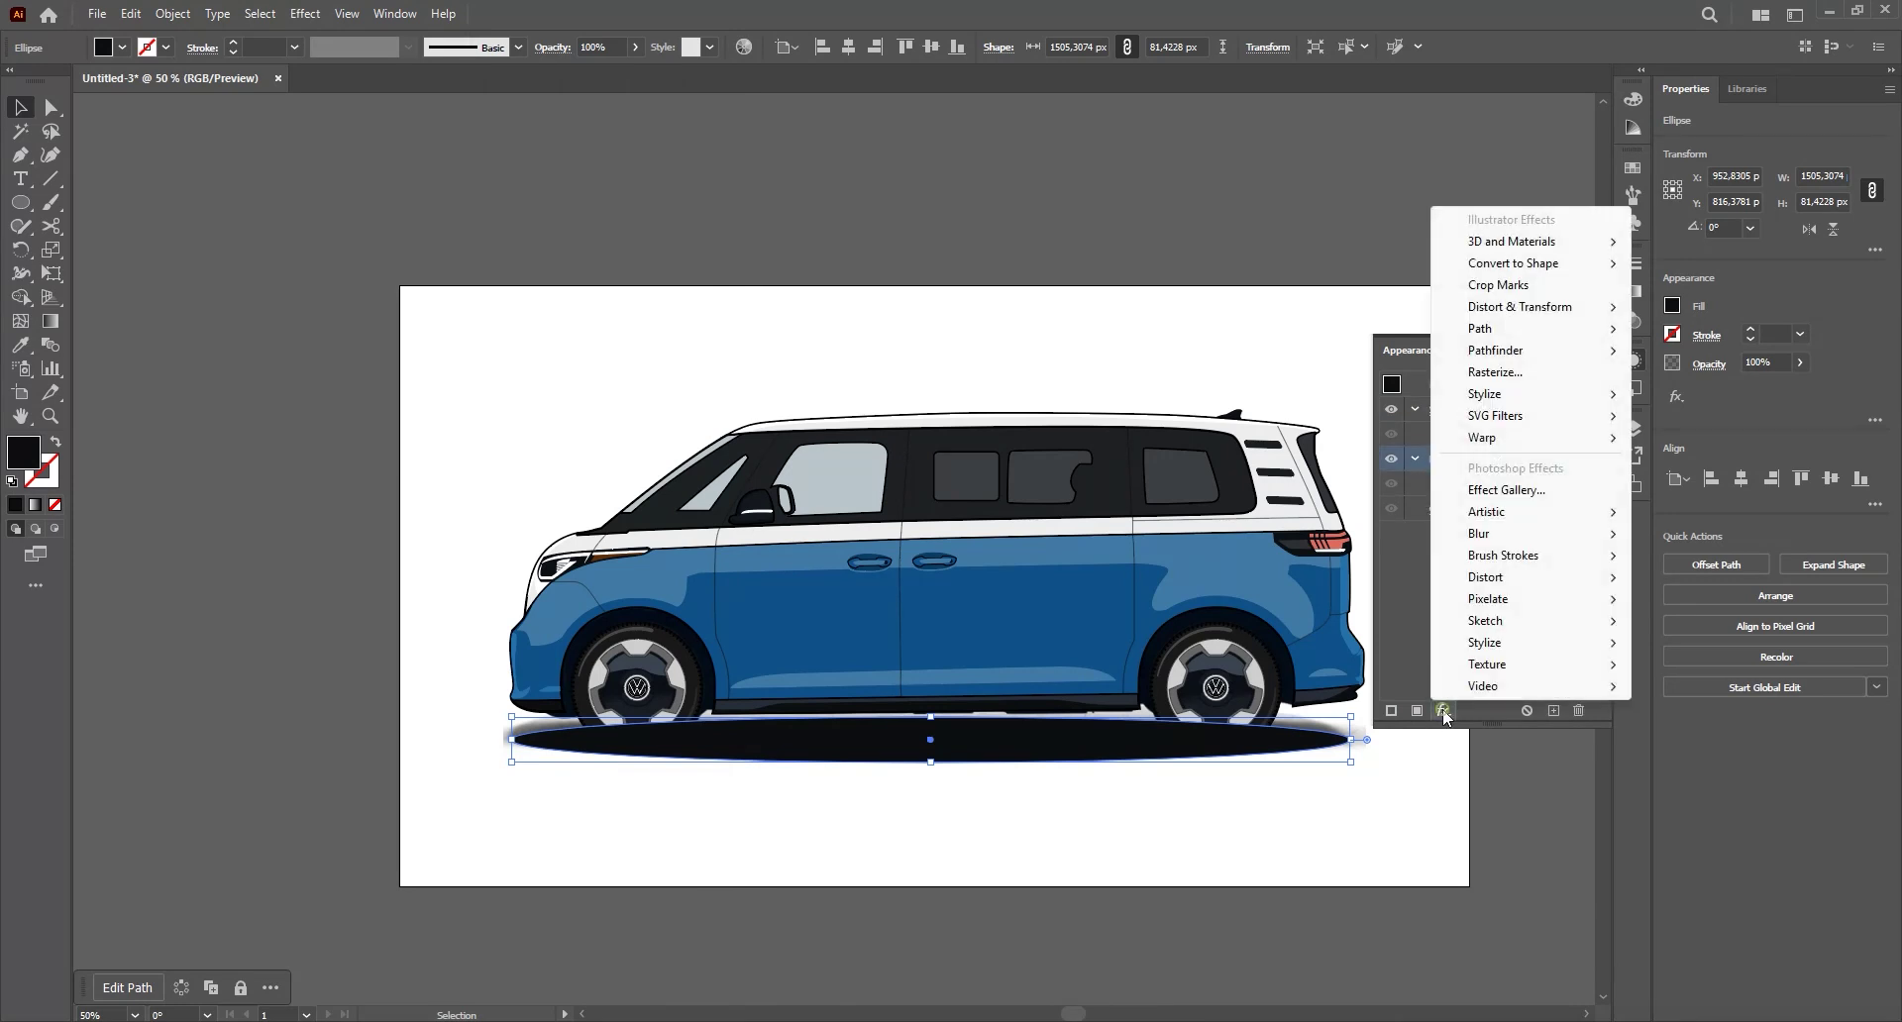
left_click(1563, 396)
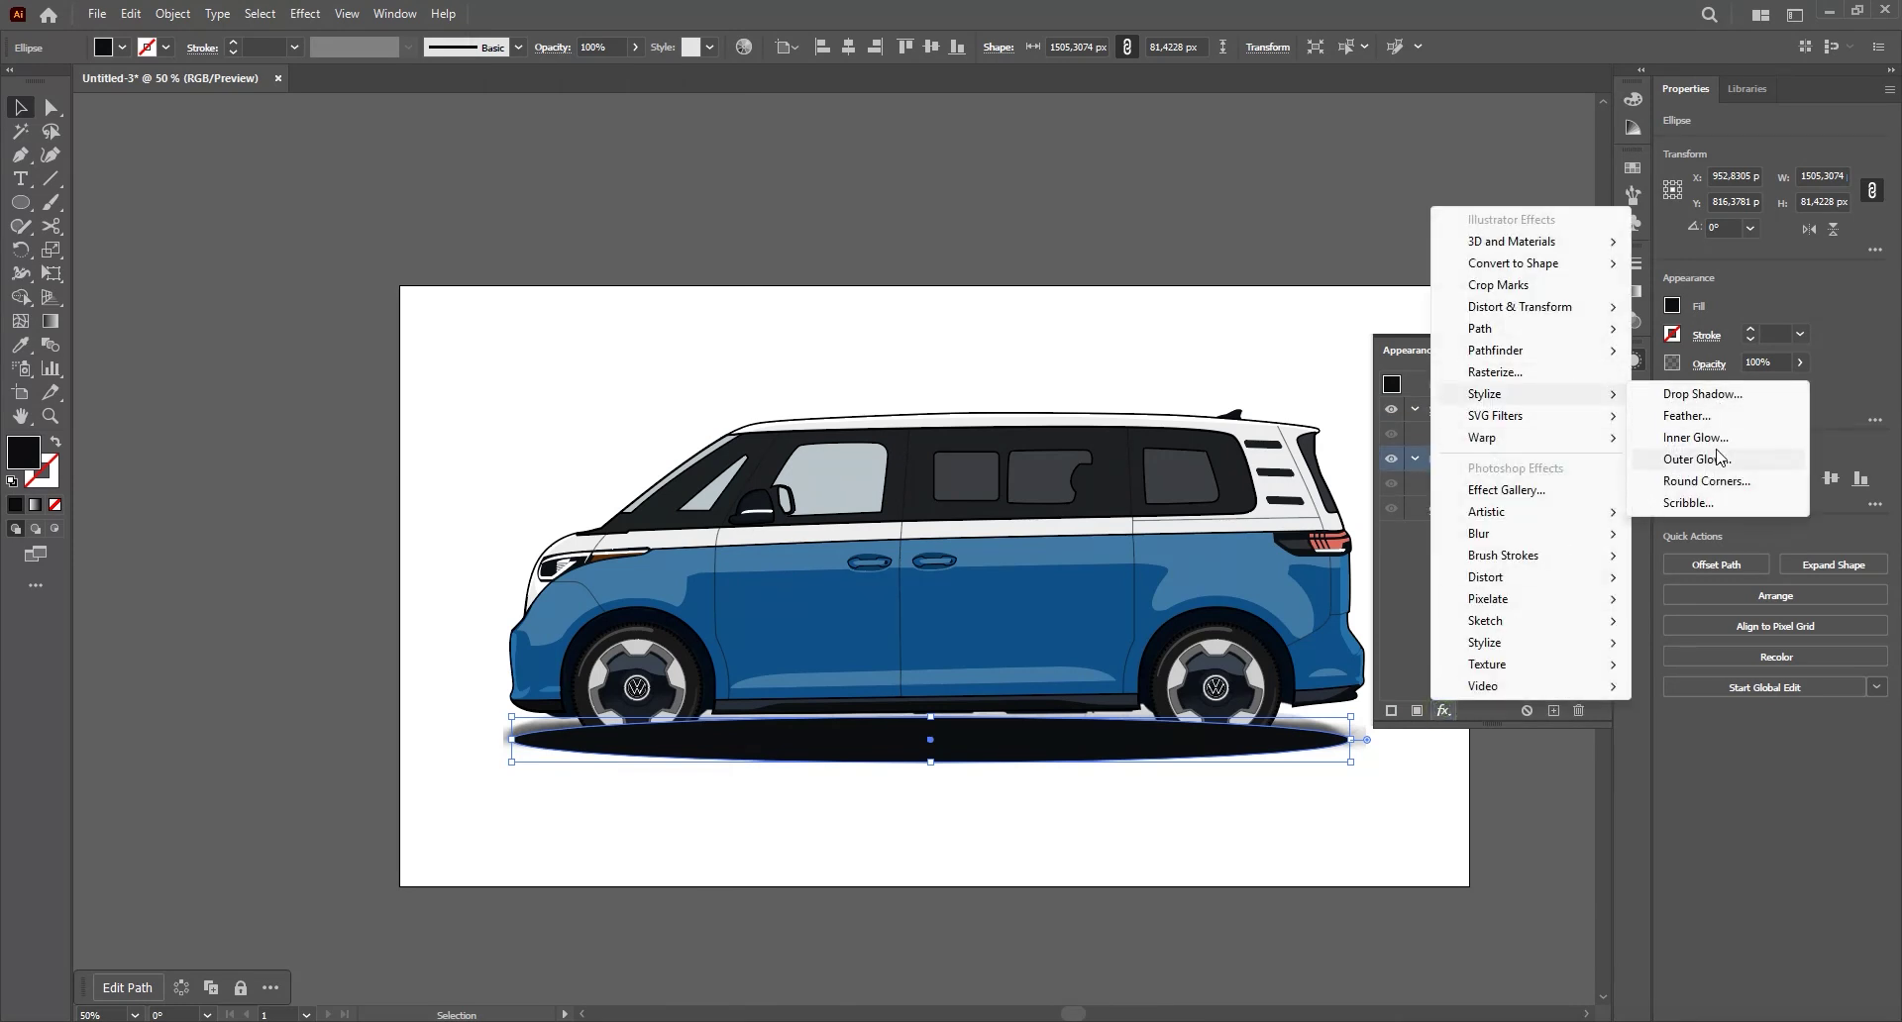
mouse_move(1575, 544)
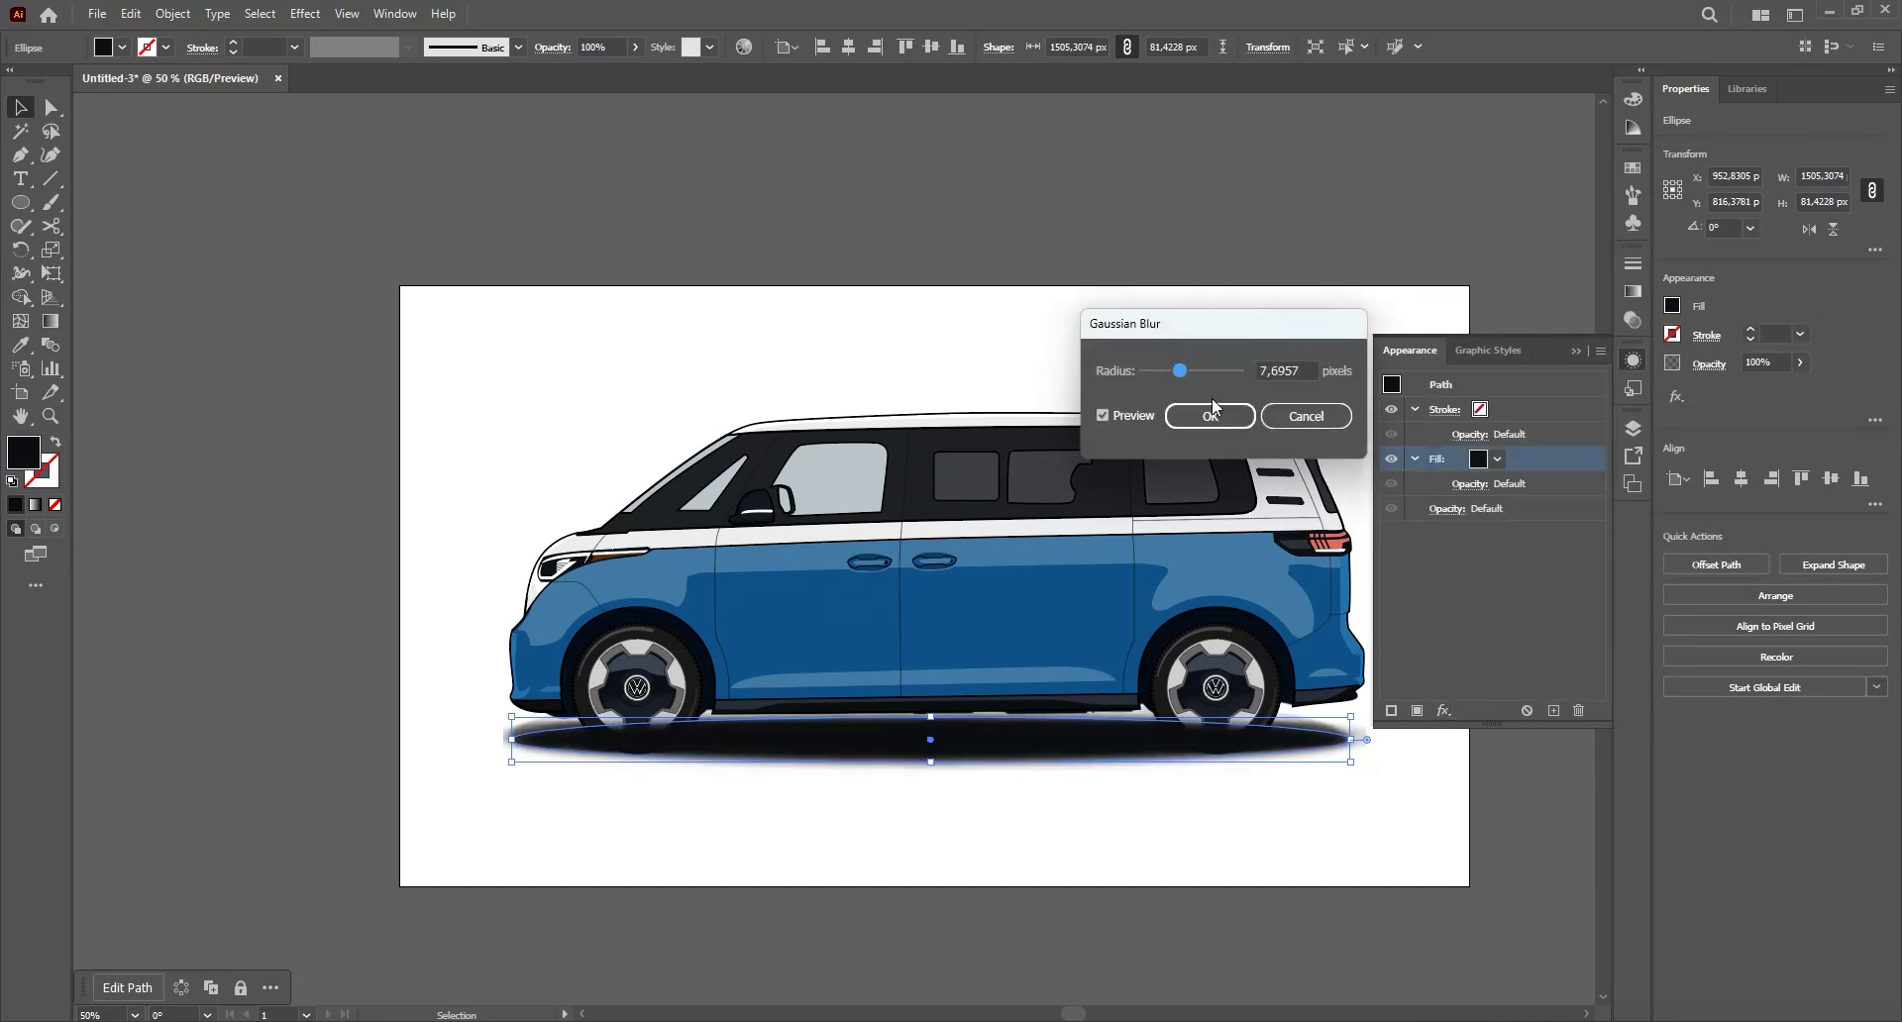
left_click_drag(1200, 383, 1193, 385)
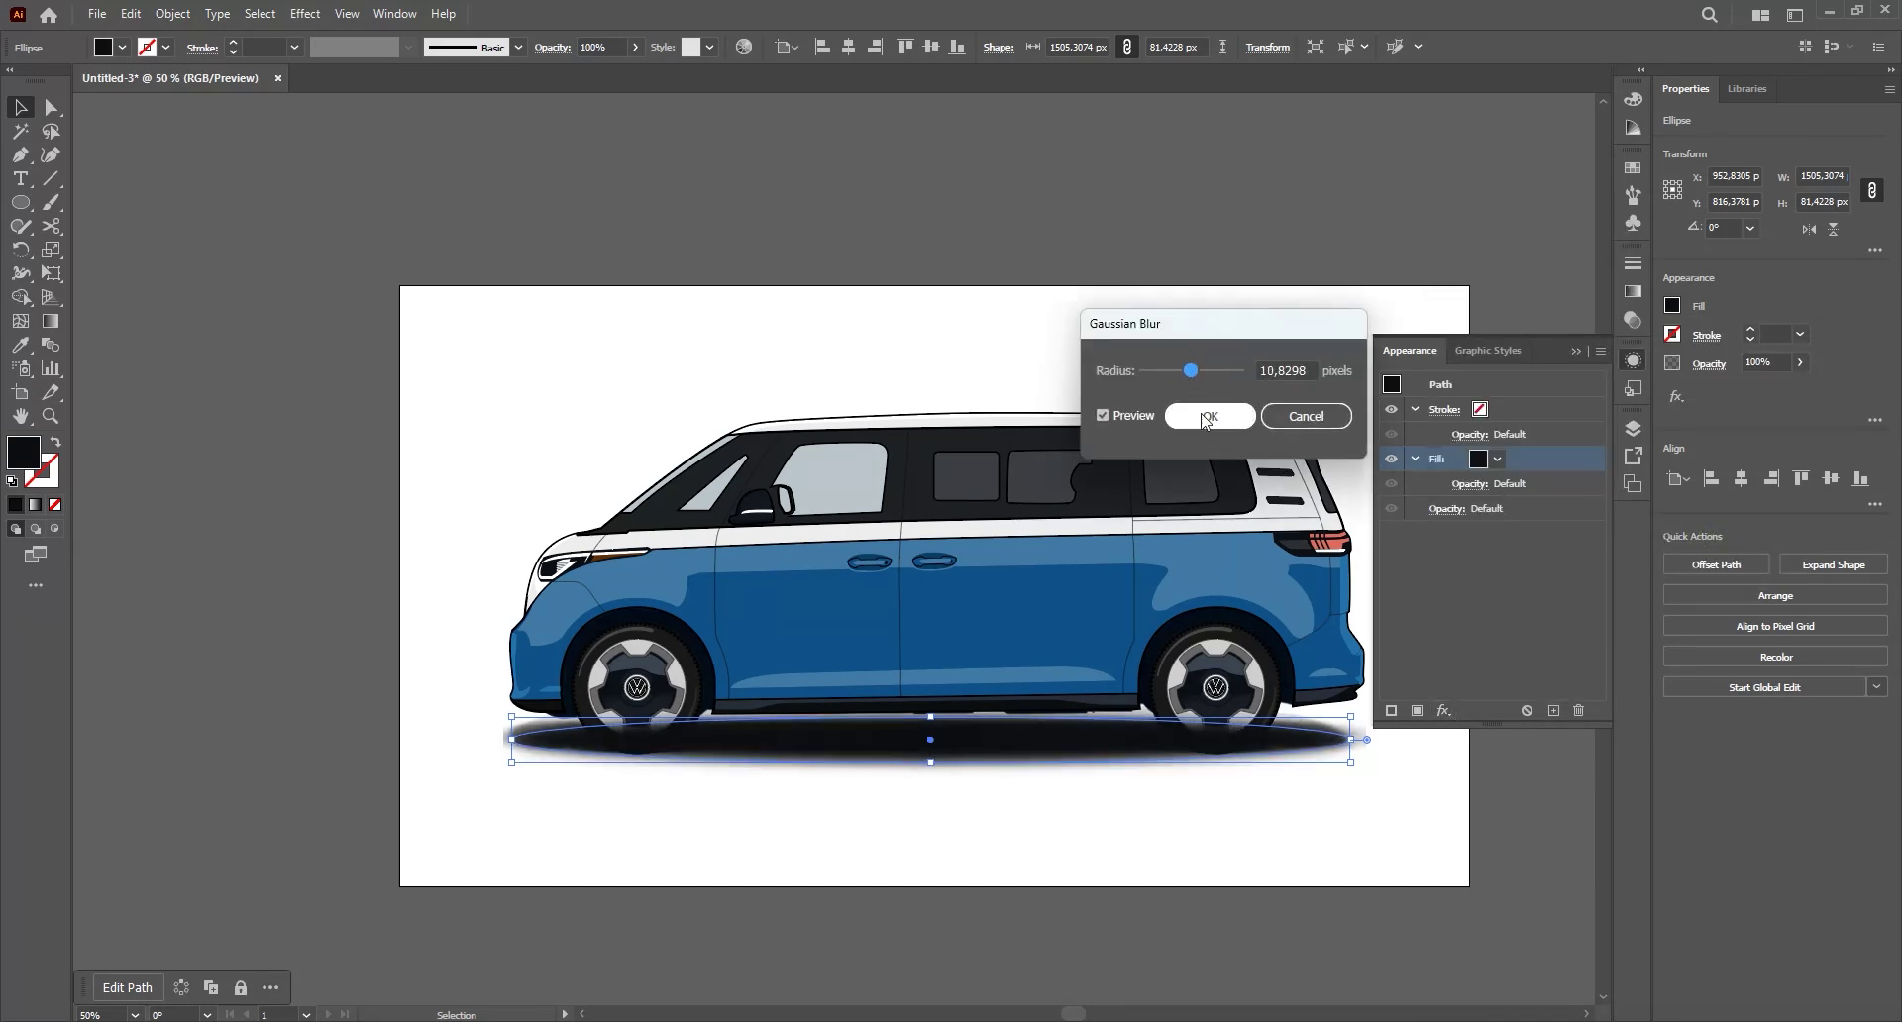
left_click(1207, 420)
left_click(1314, 787)
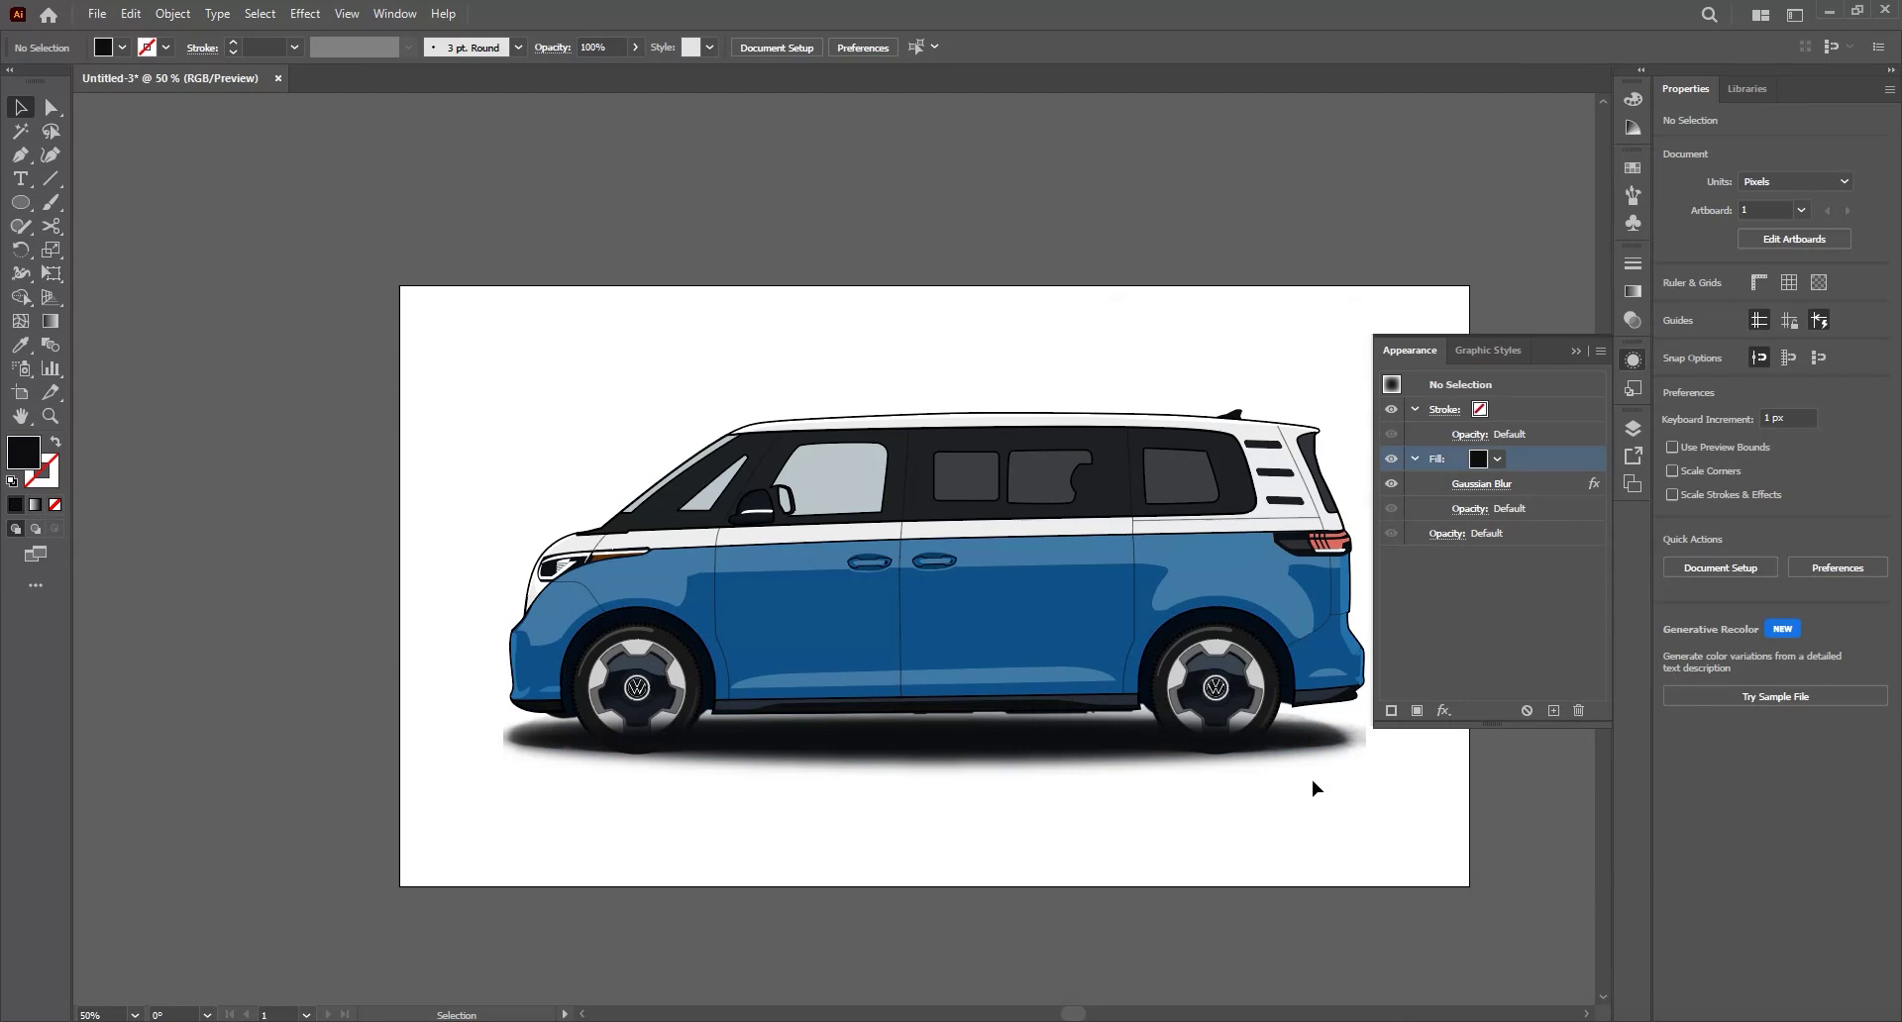
- Hide the linked reference photo at the bottom of Layer 1 and clear the selection
left_click(1353, 700)
left_click(1633, 430)
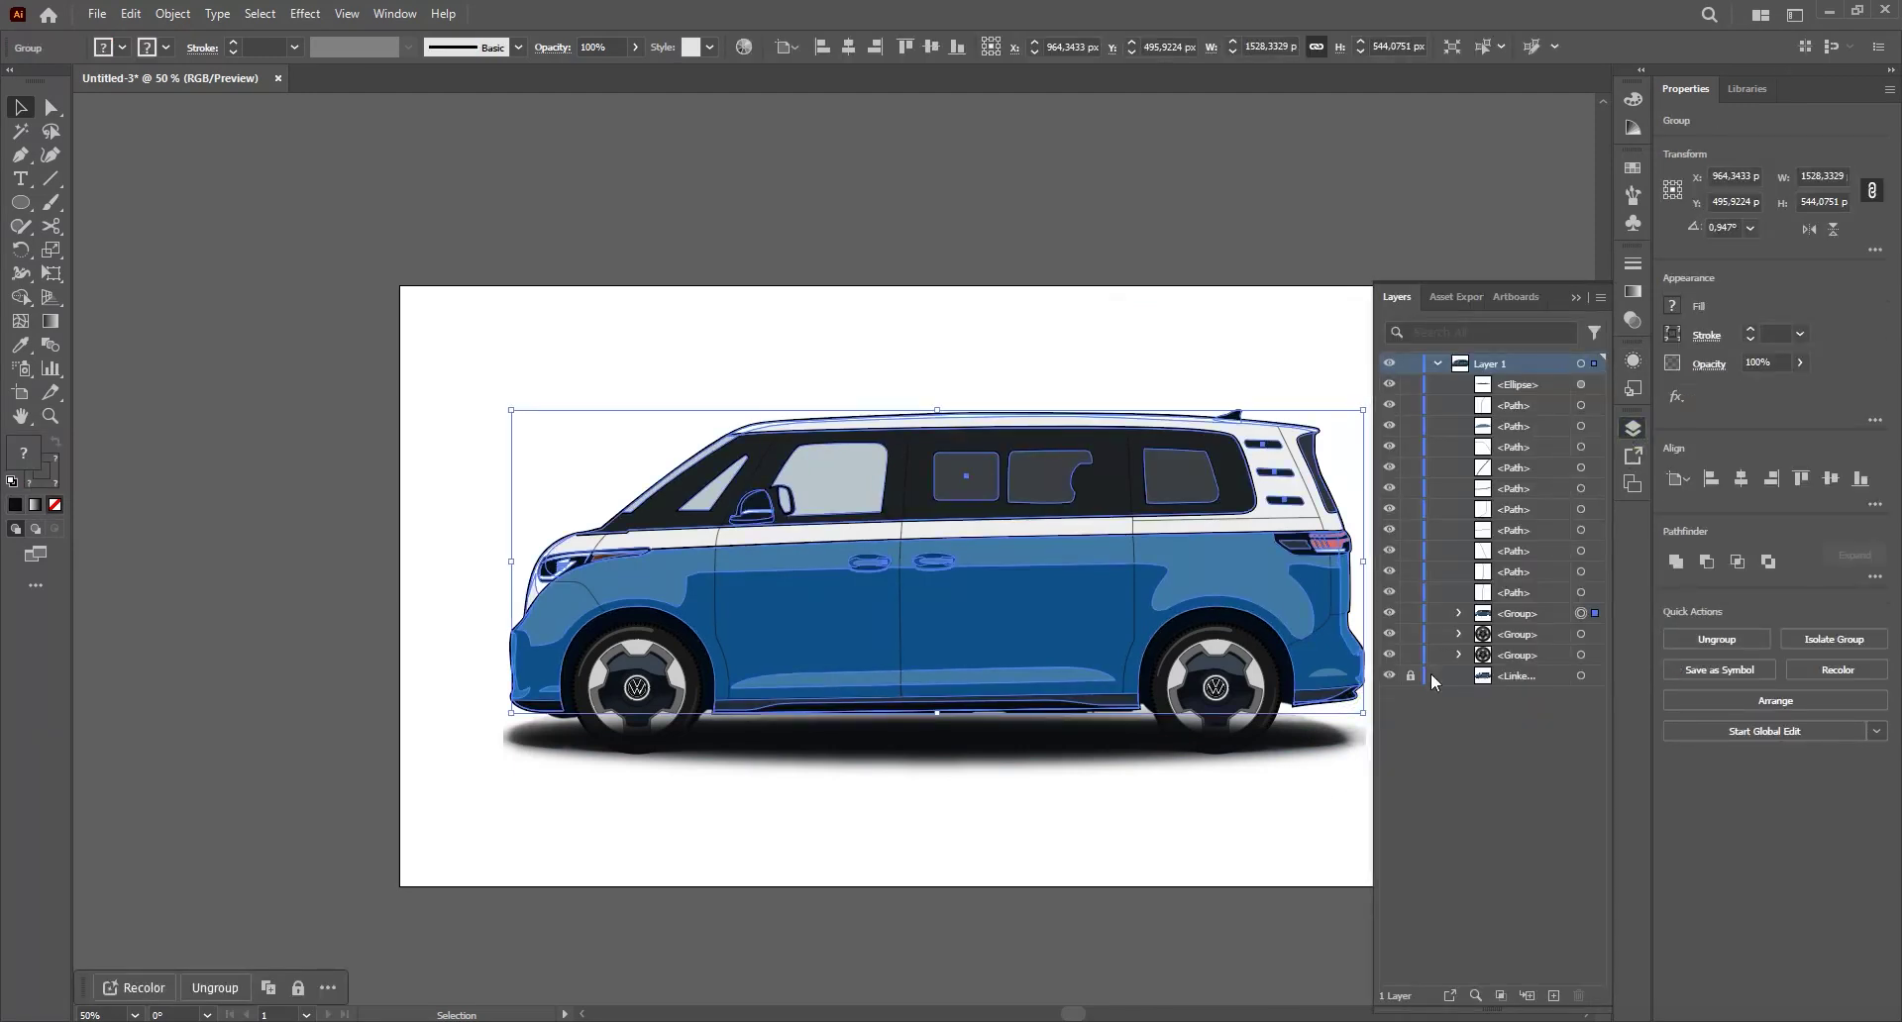
left_click(1391, 677)
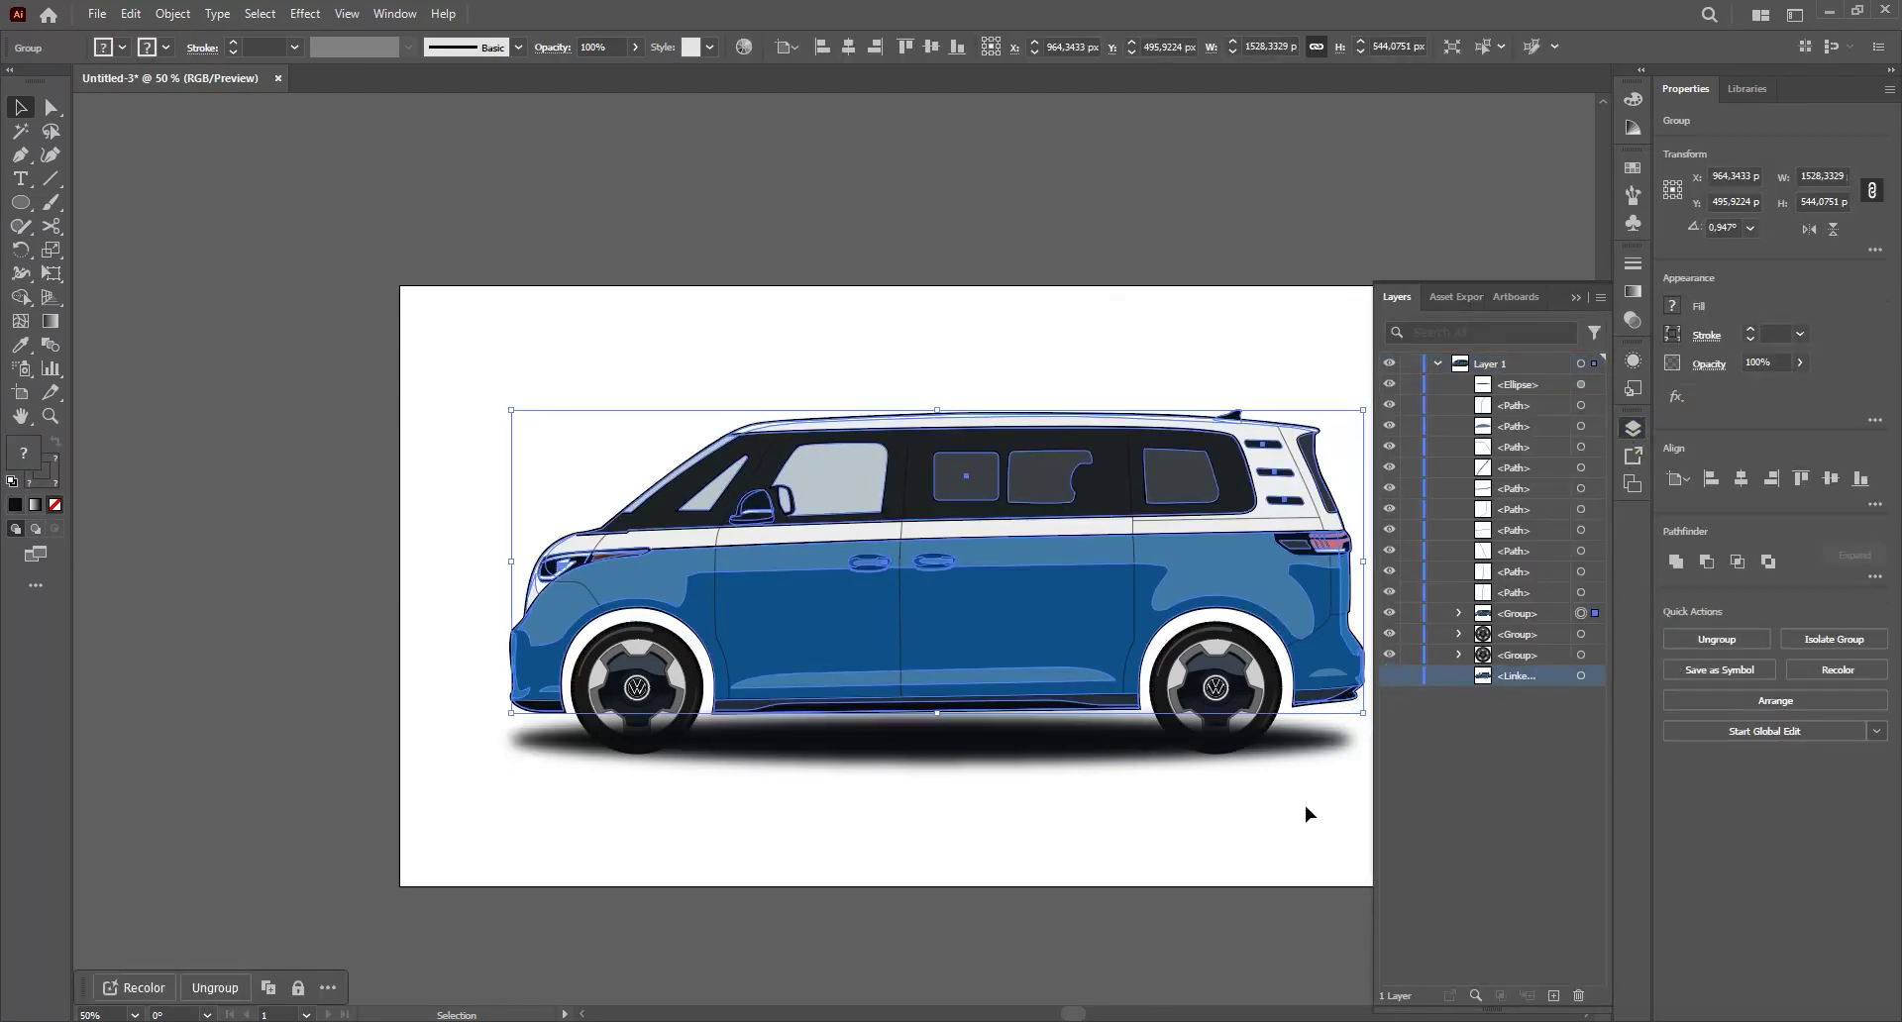
left_click(1307, 803)
- Send the blurred shadow ellipse behind all other objects
left_click(1298, 753)
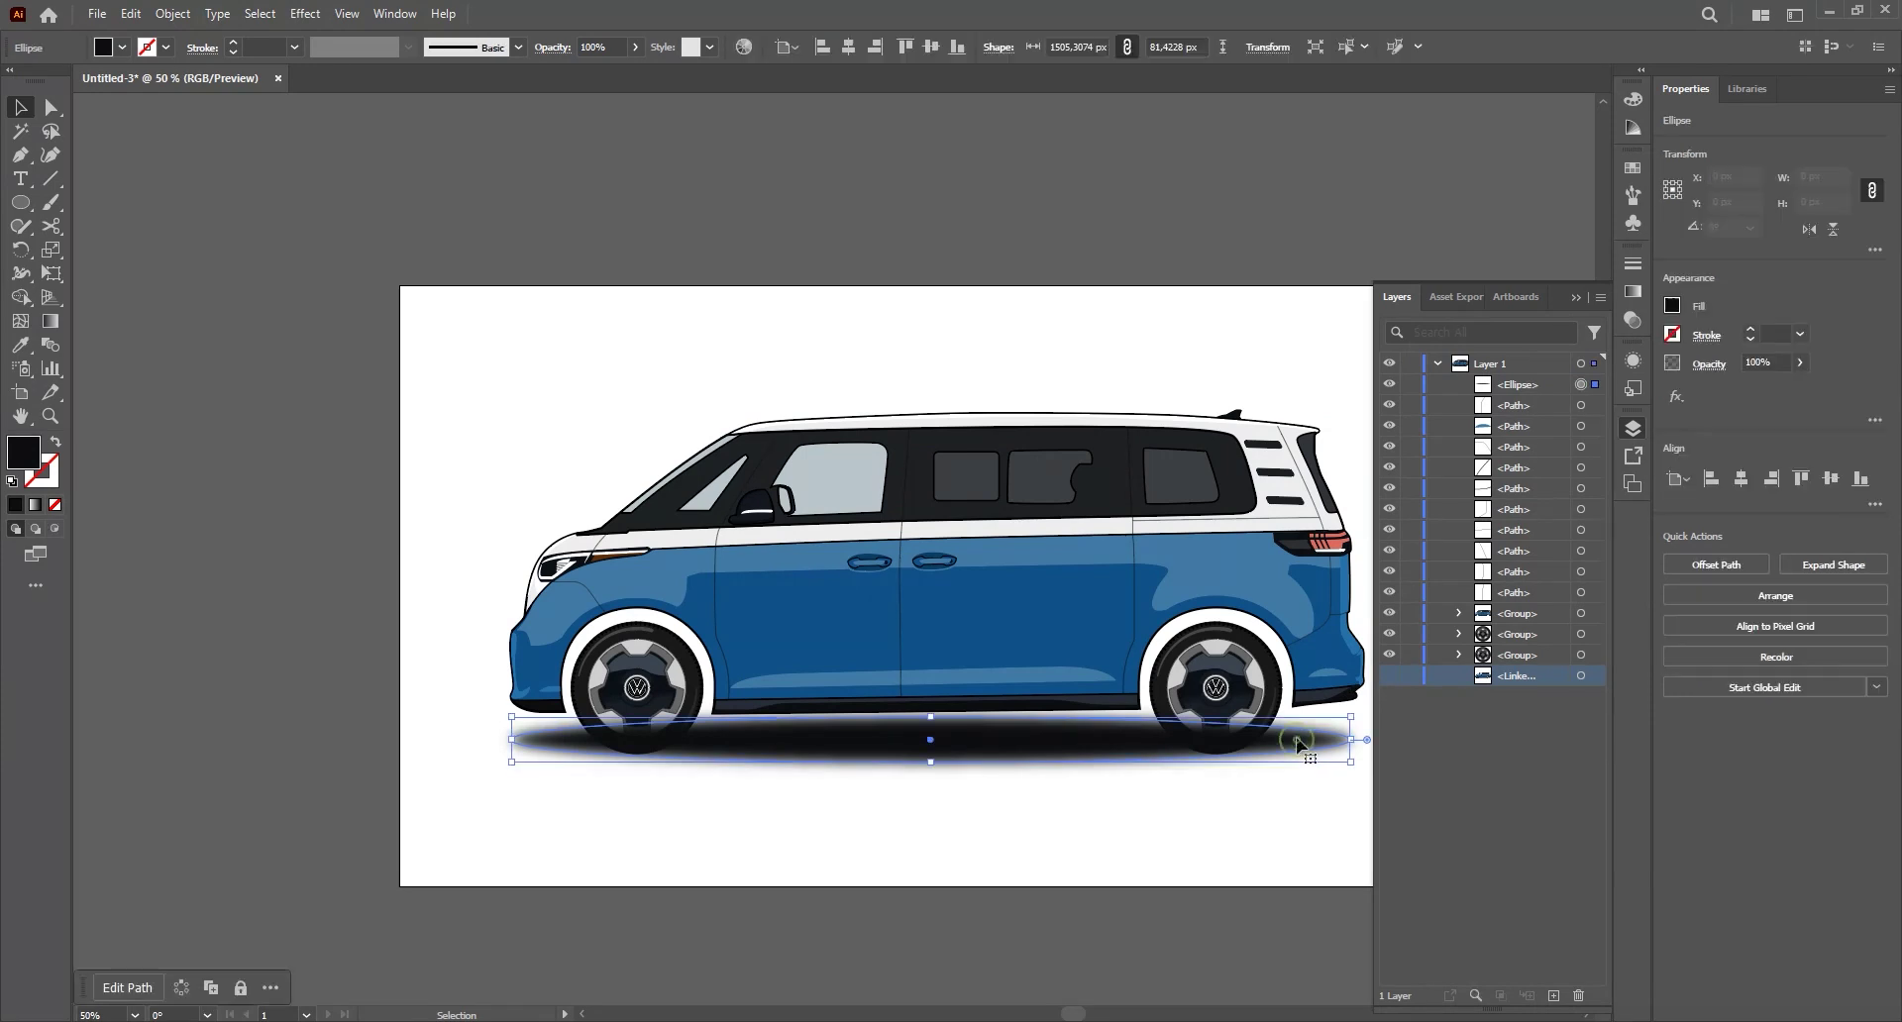
key("ctrl+shift+bracketleft")
left_click(1286, 813)
key("p")
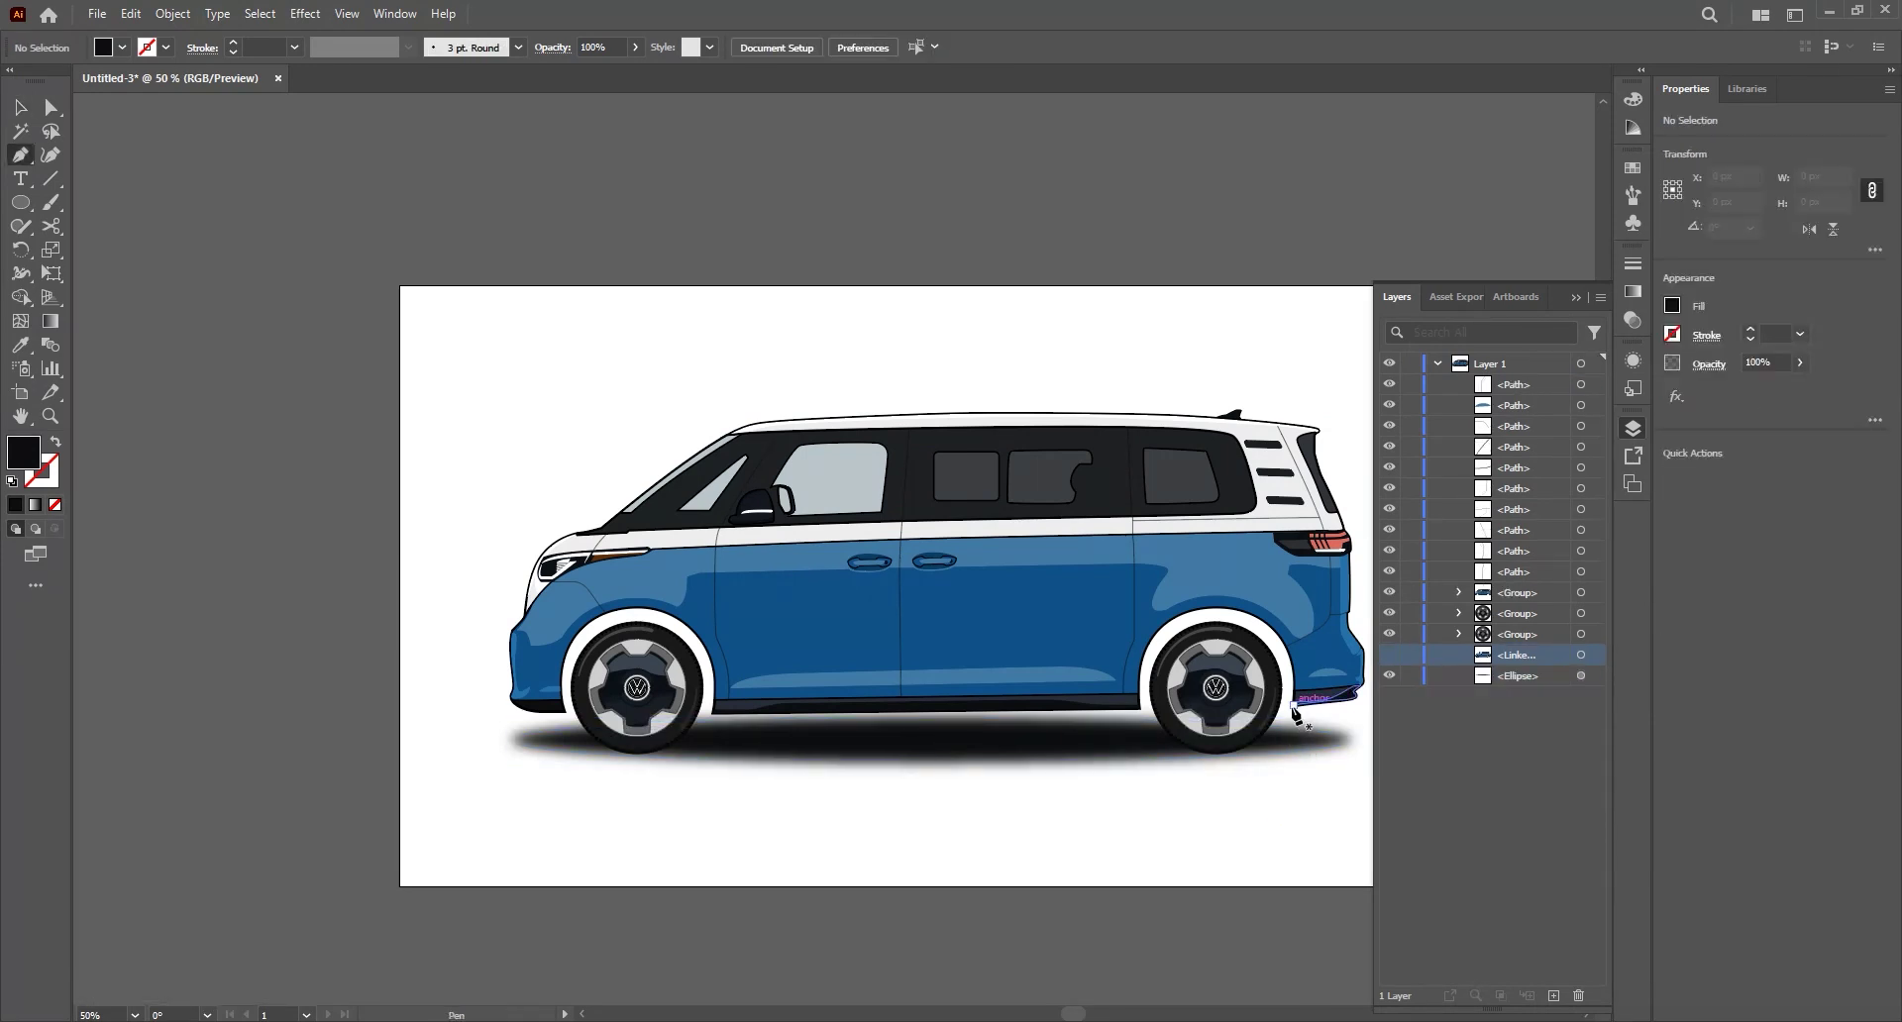
- Show the linked reference photo again and trace the underbody's lower edge from the rear wheel arch to the front bumper with the Pen
scroll(1293, 709, "up", 1)
left_click(1391, 656)
scroll(1298, 711, "up", 2)
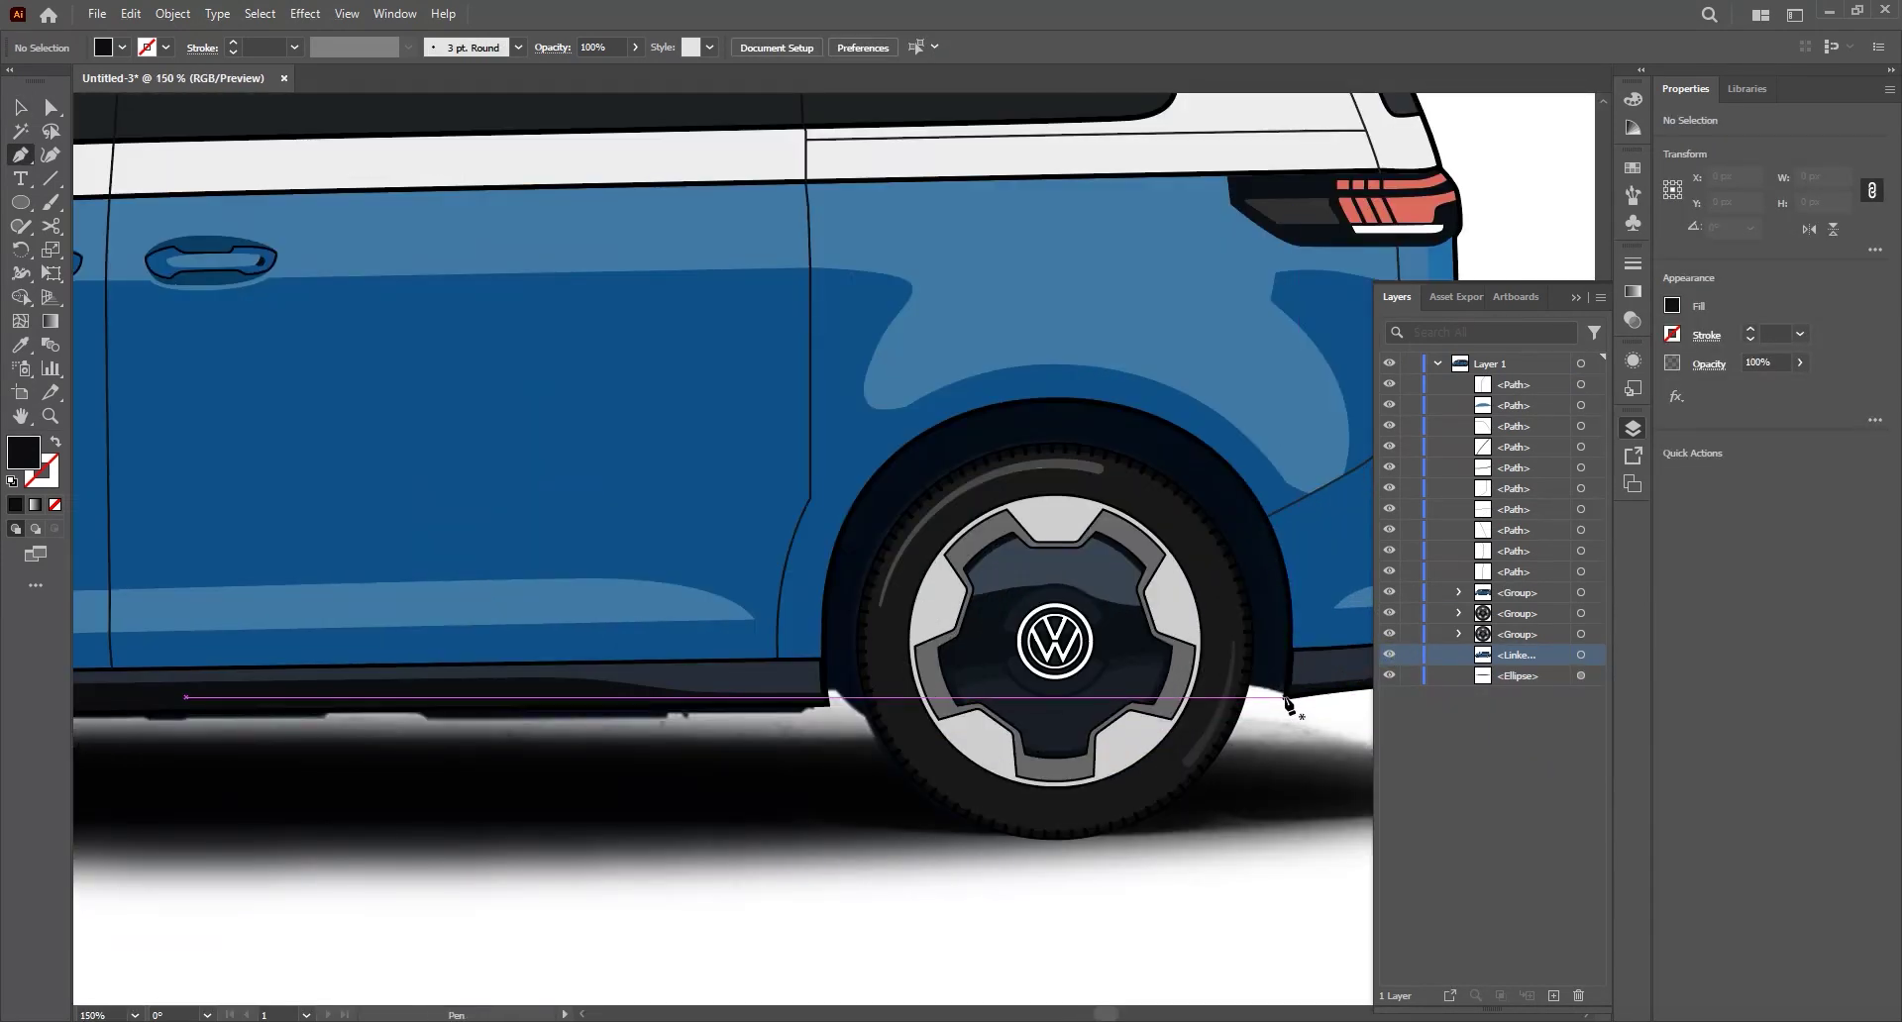
left_click(1288, 696)
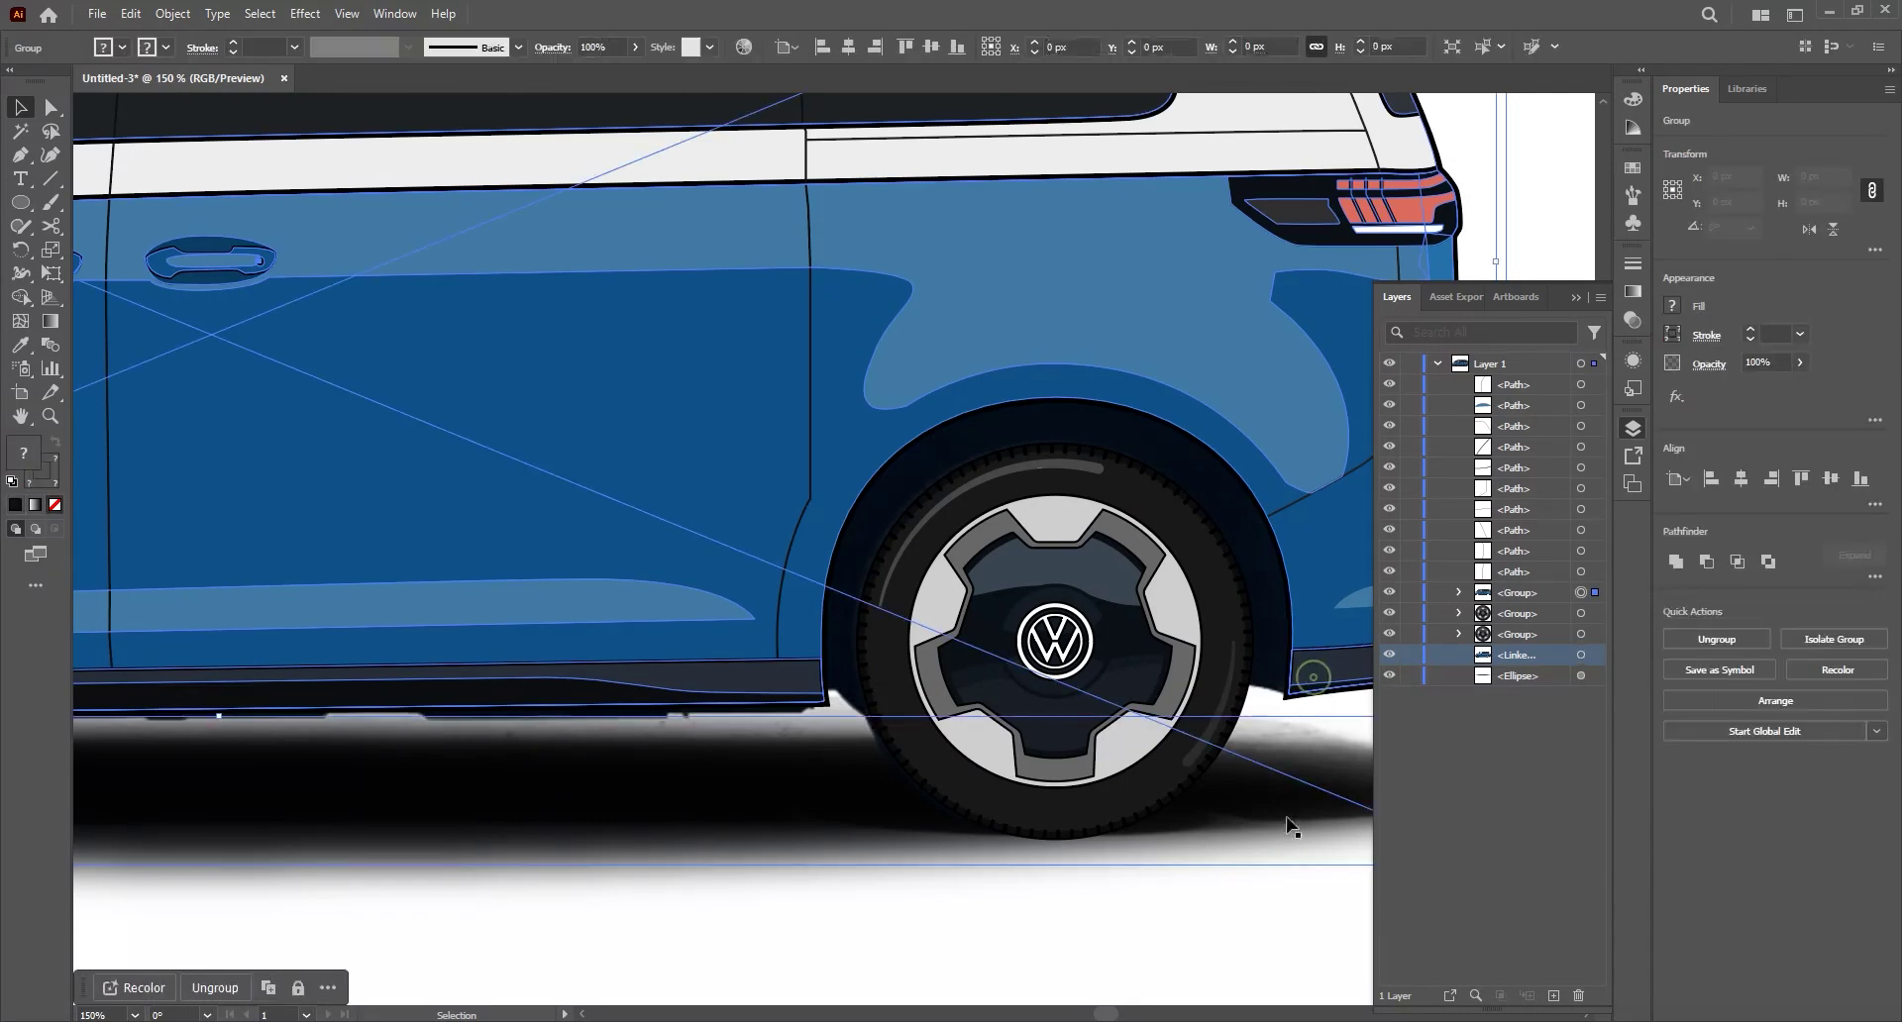
left_click(1227, 677)
left_click(869, 715)
left_click(828, 691)
scroll(830, 693, "left", 10)
left_click(805, 733)
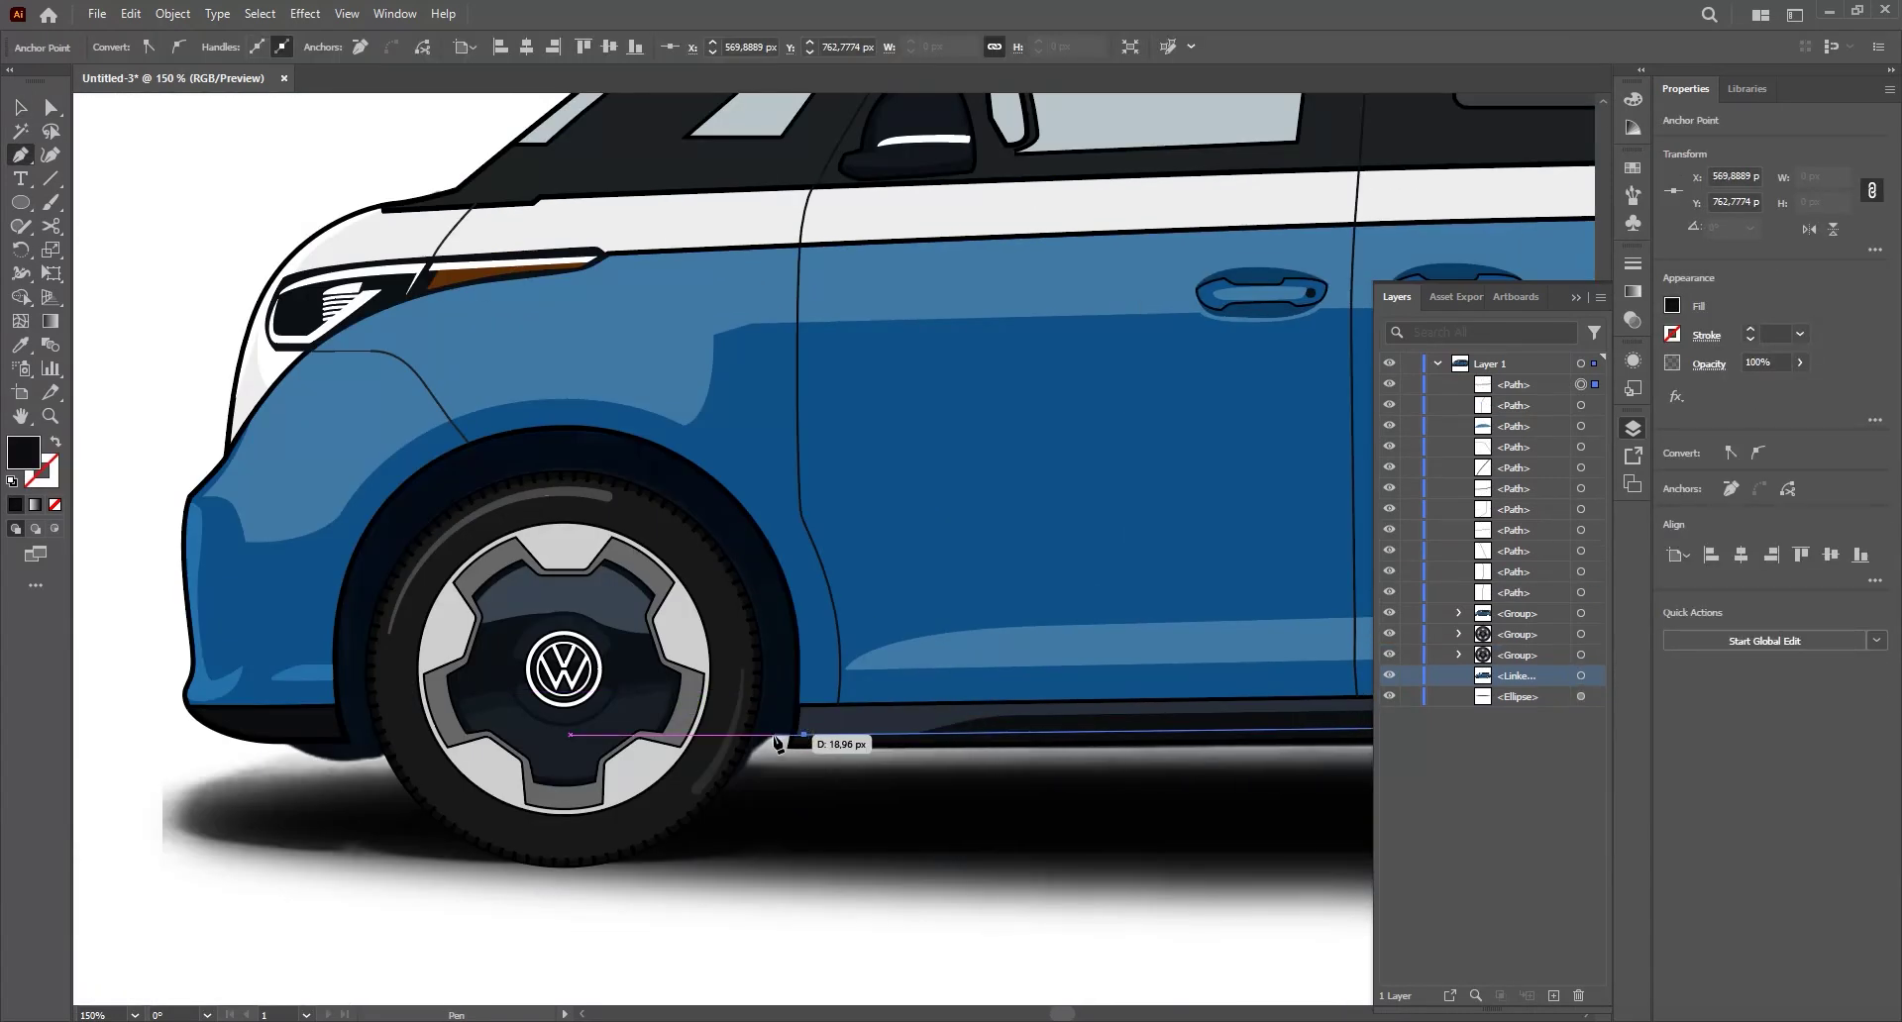
left_click(772, 734)
scroll(774, 735, "left", 1)
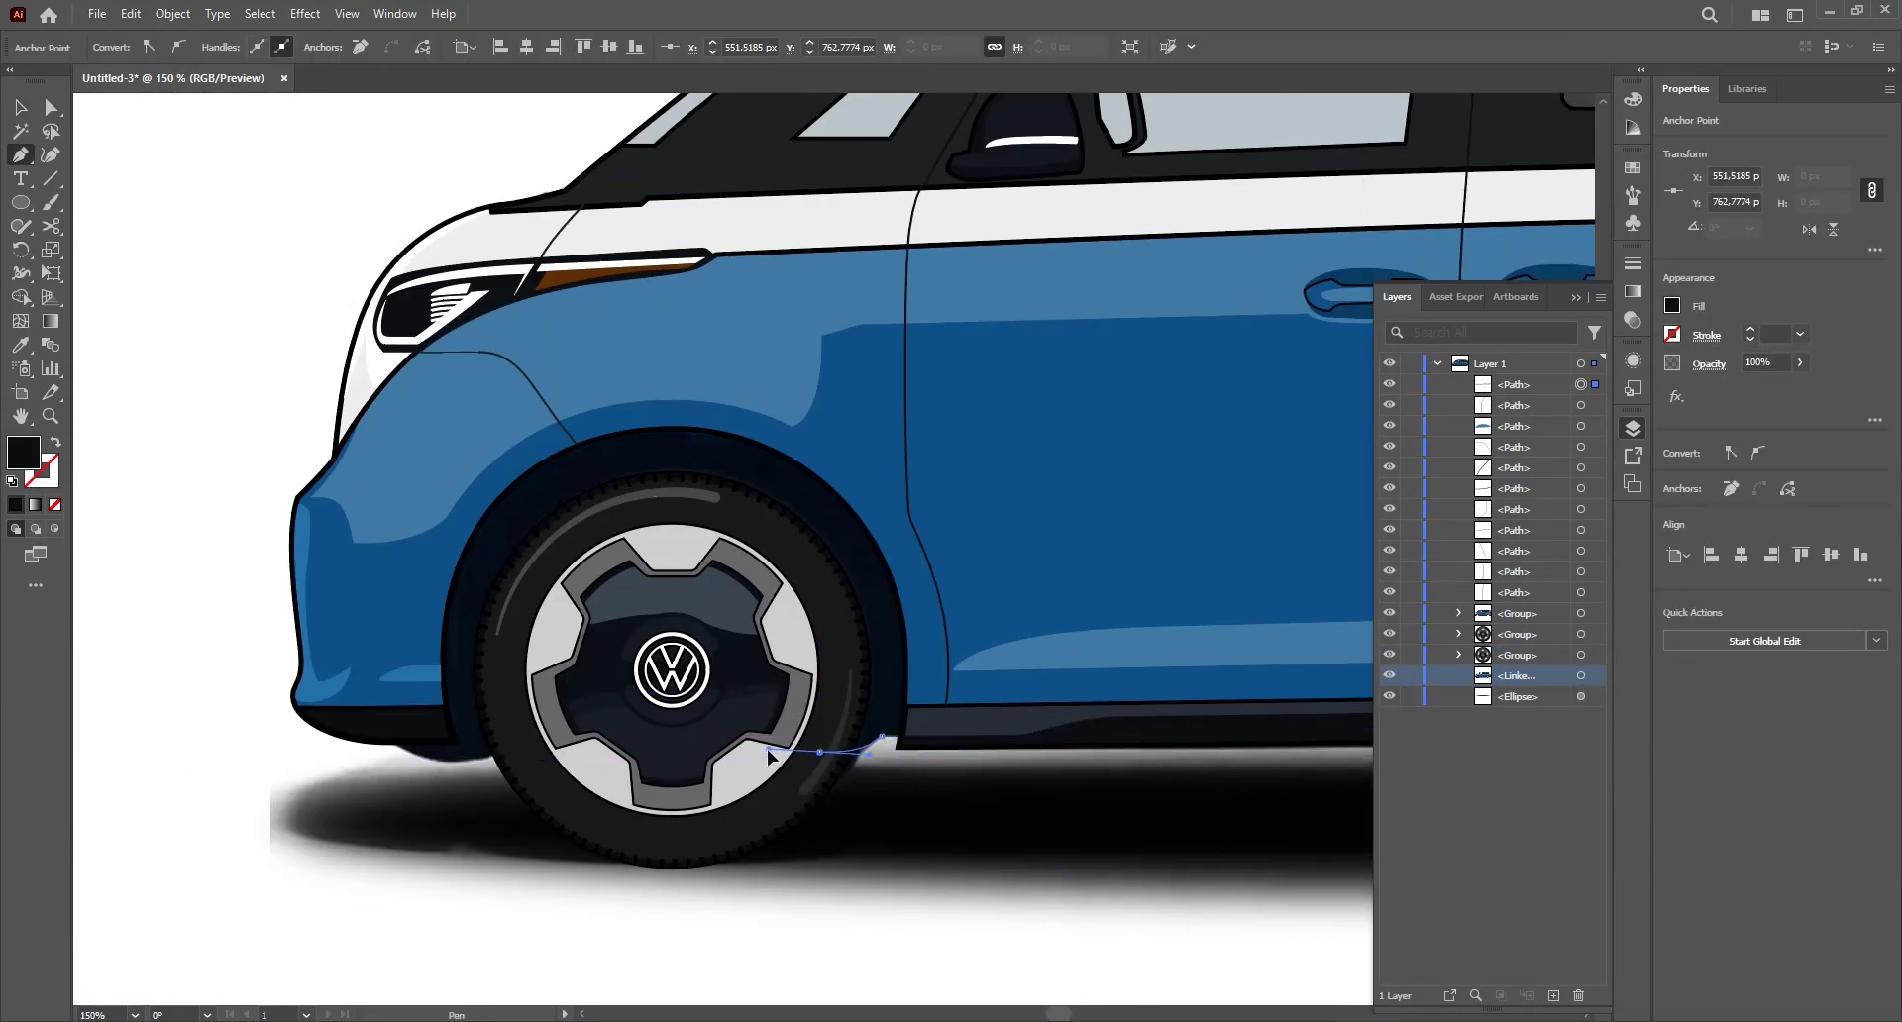
scroll(699, 757, "left", 3)
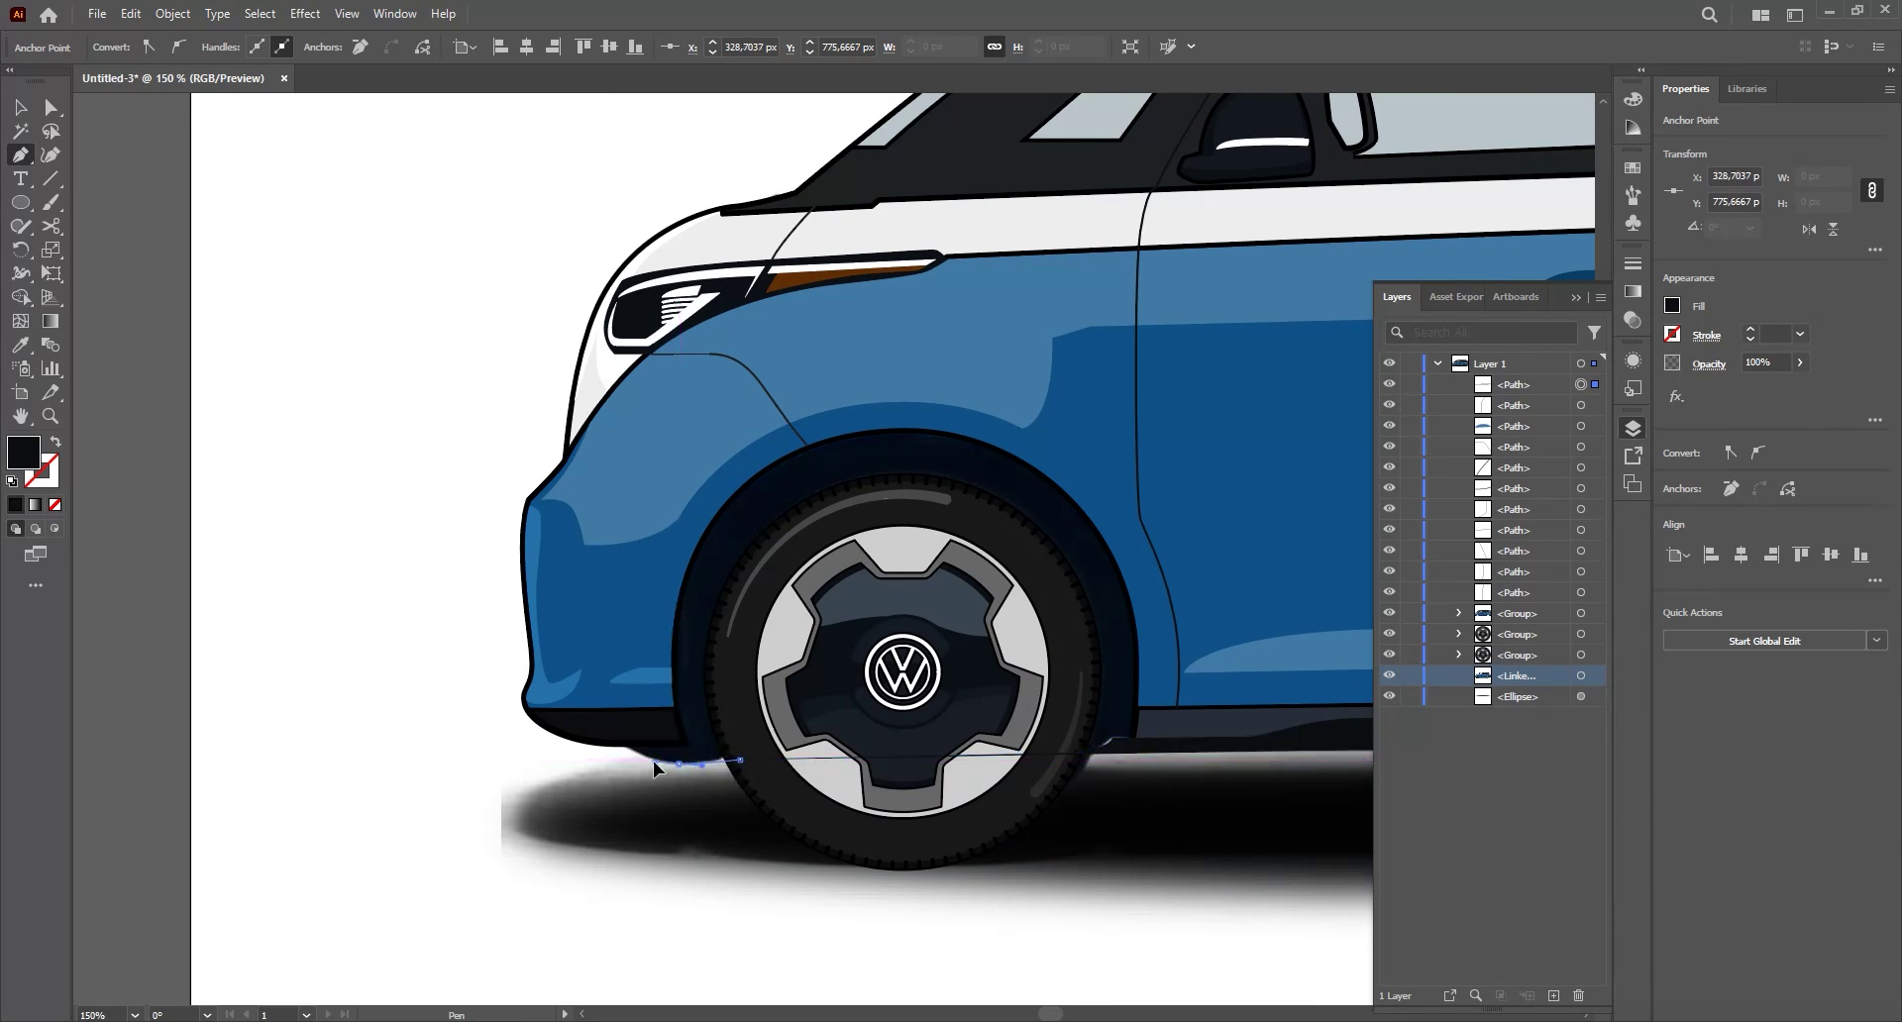
- Close the black underbody shape across the van's side panels back to the rear wheel arch, about 1388 by 270 px overall
left_click(621, 738)
scroll(626, 674, "down", 2)
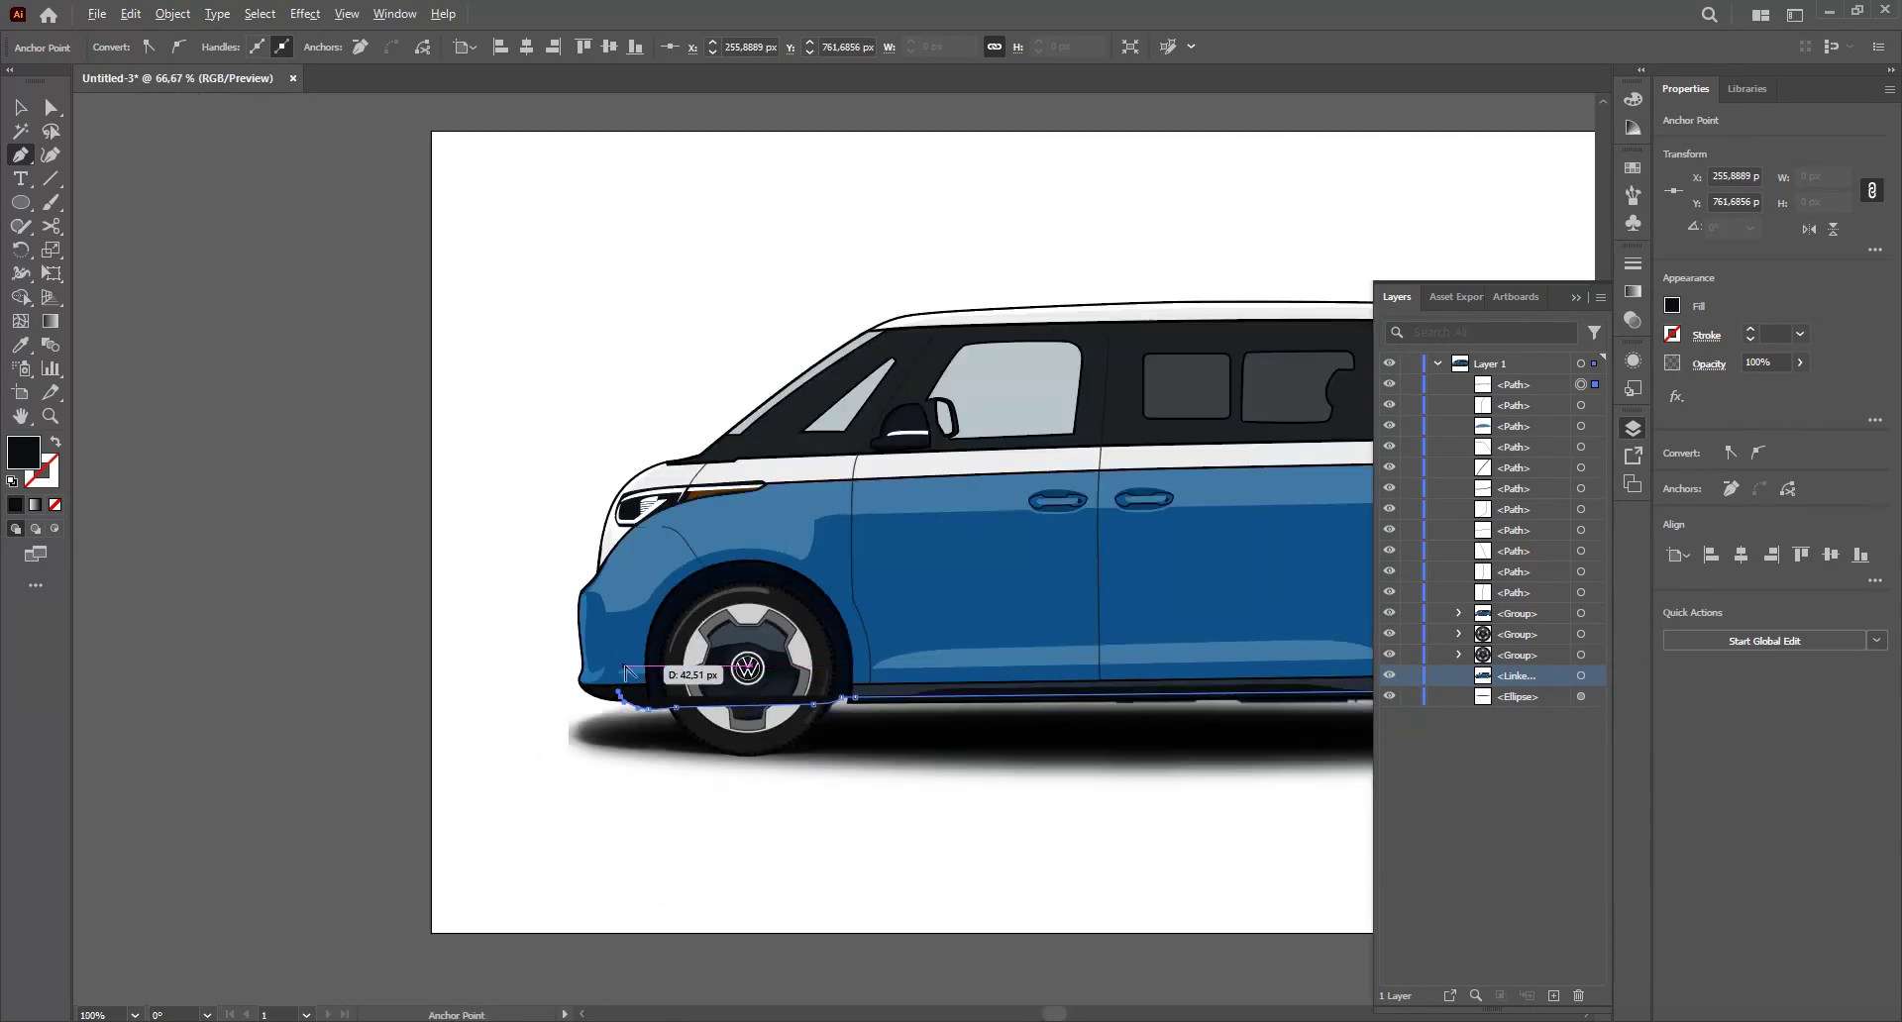
left_click(621, 581)
left_click(768, 514)
left_click_drag(1076, 547, 681, 535)
left_click(943, 540)
left_click(877, 517)
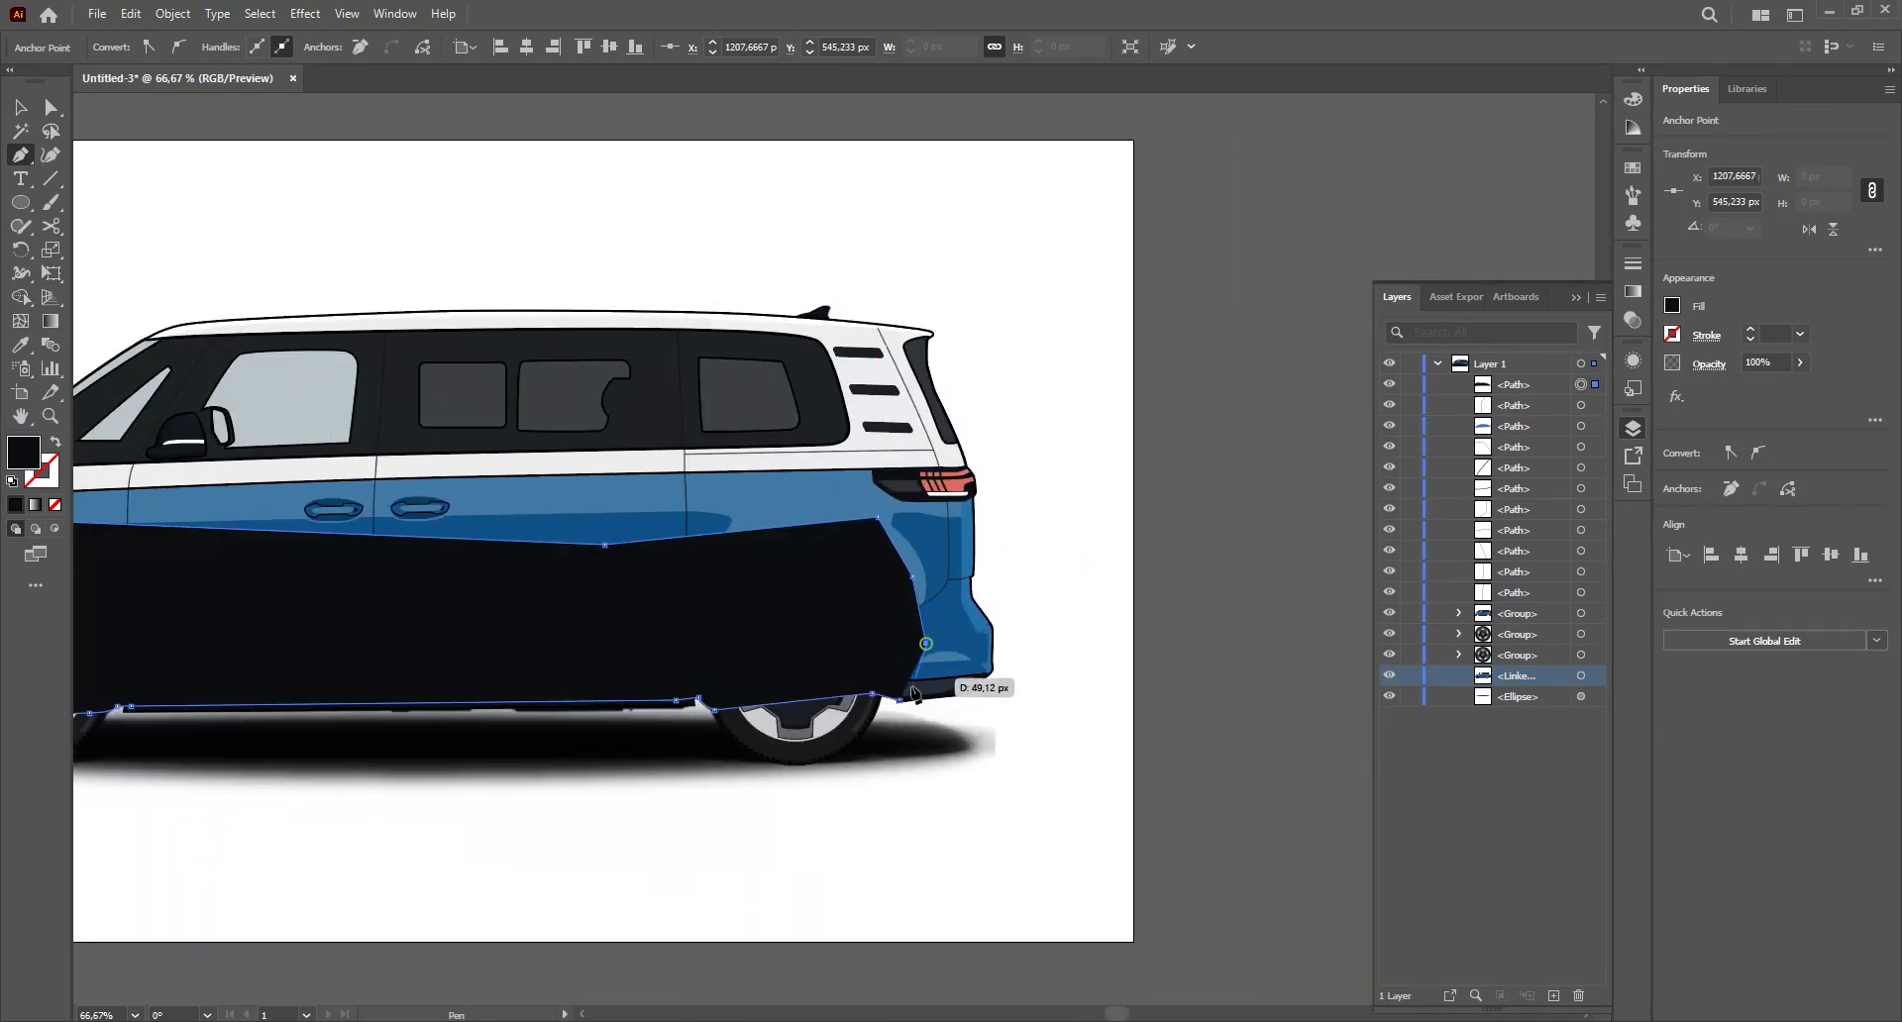
key("v")
scroll(888, 644, "up", 1)
left_click_drag(880, 650, 991, 705)
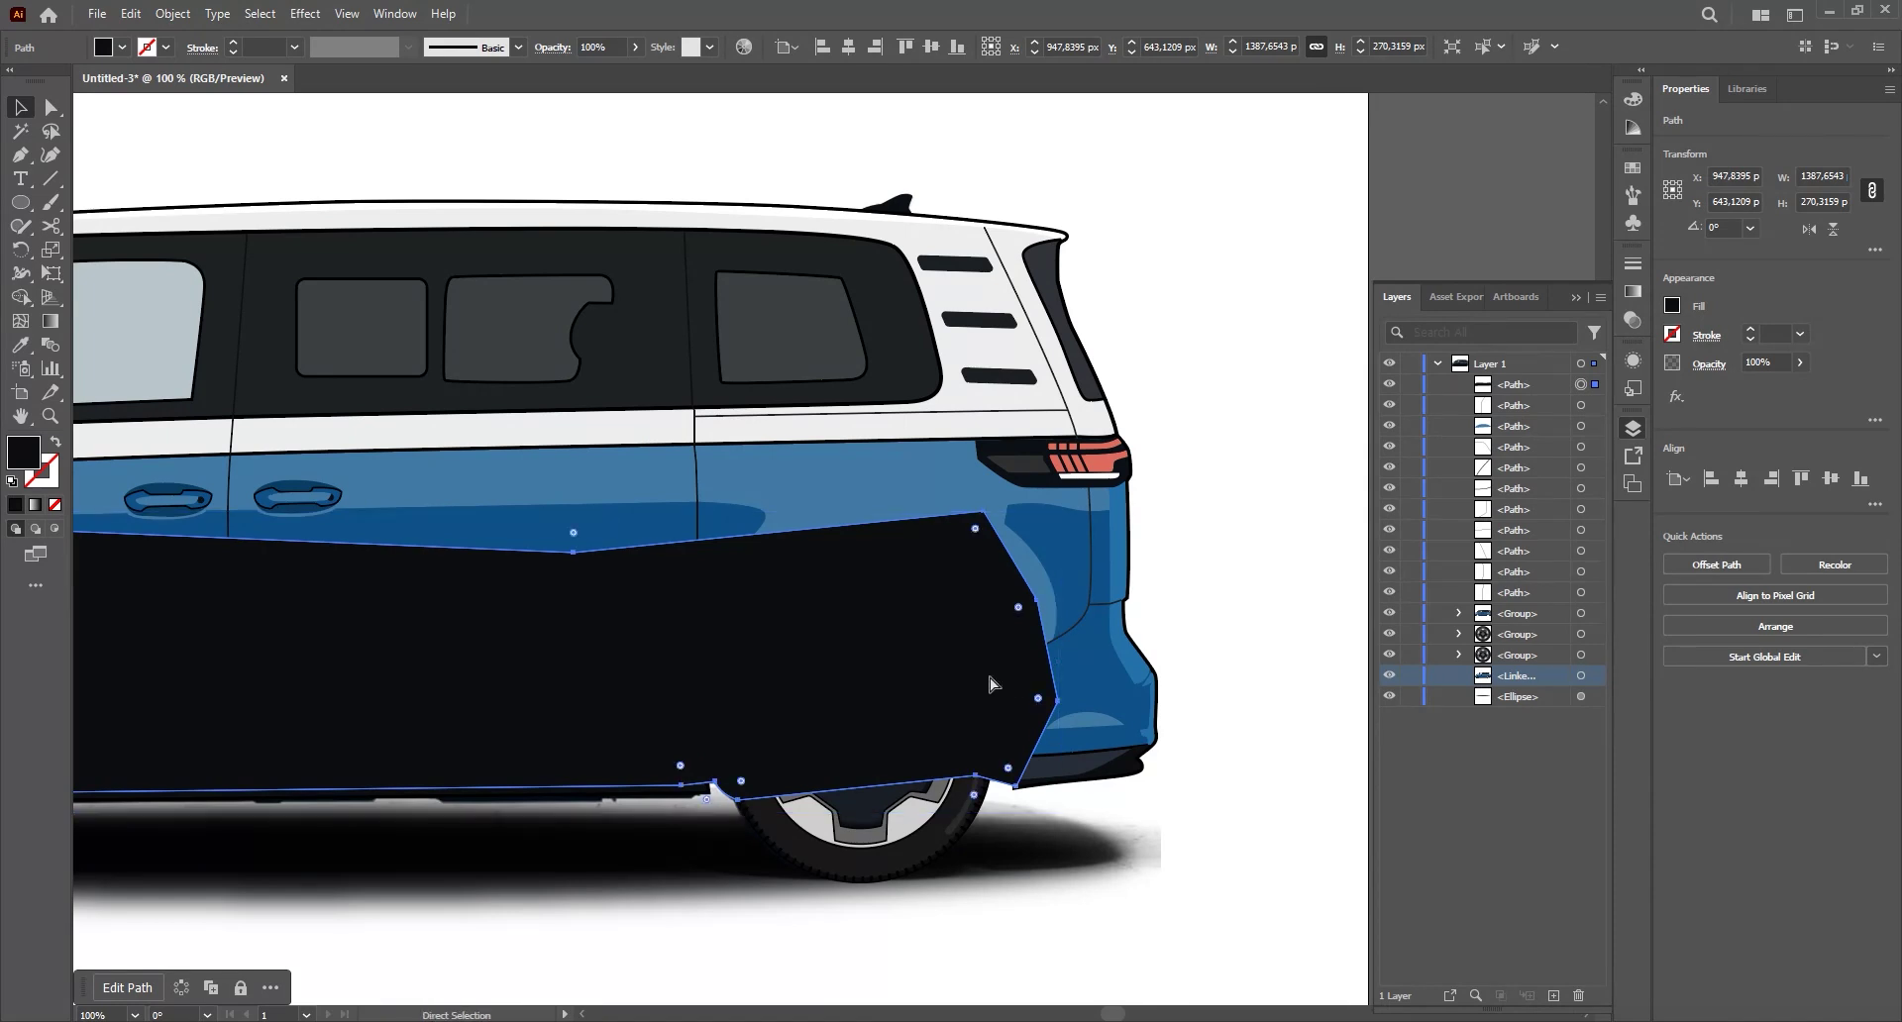
- Send the black underbody shape behind all other objects and clear the selection
key("ctrl+shift+p")
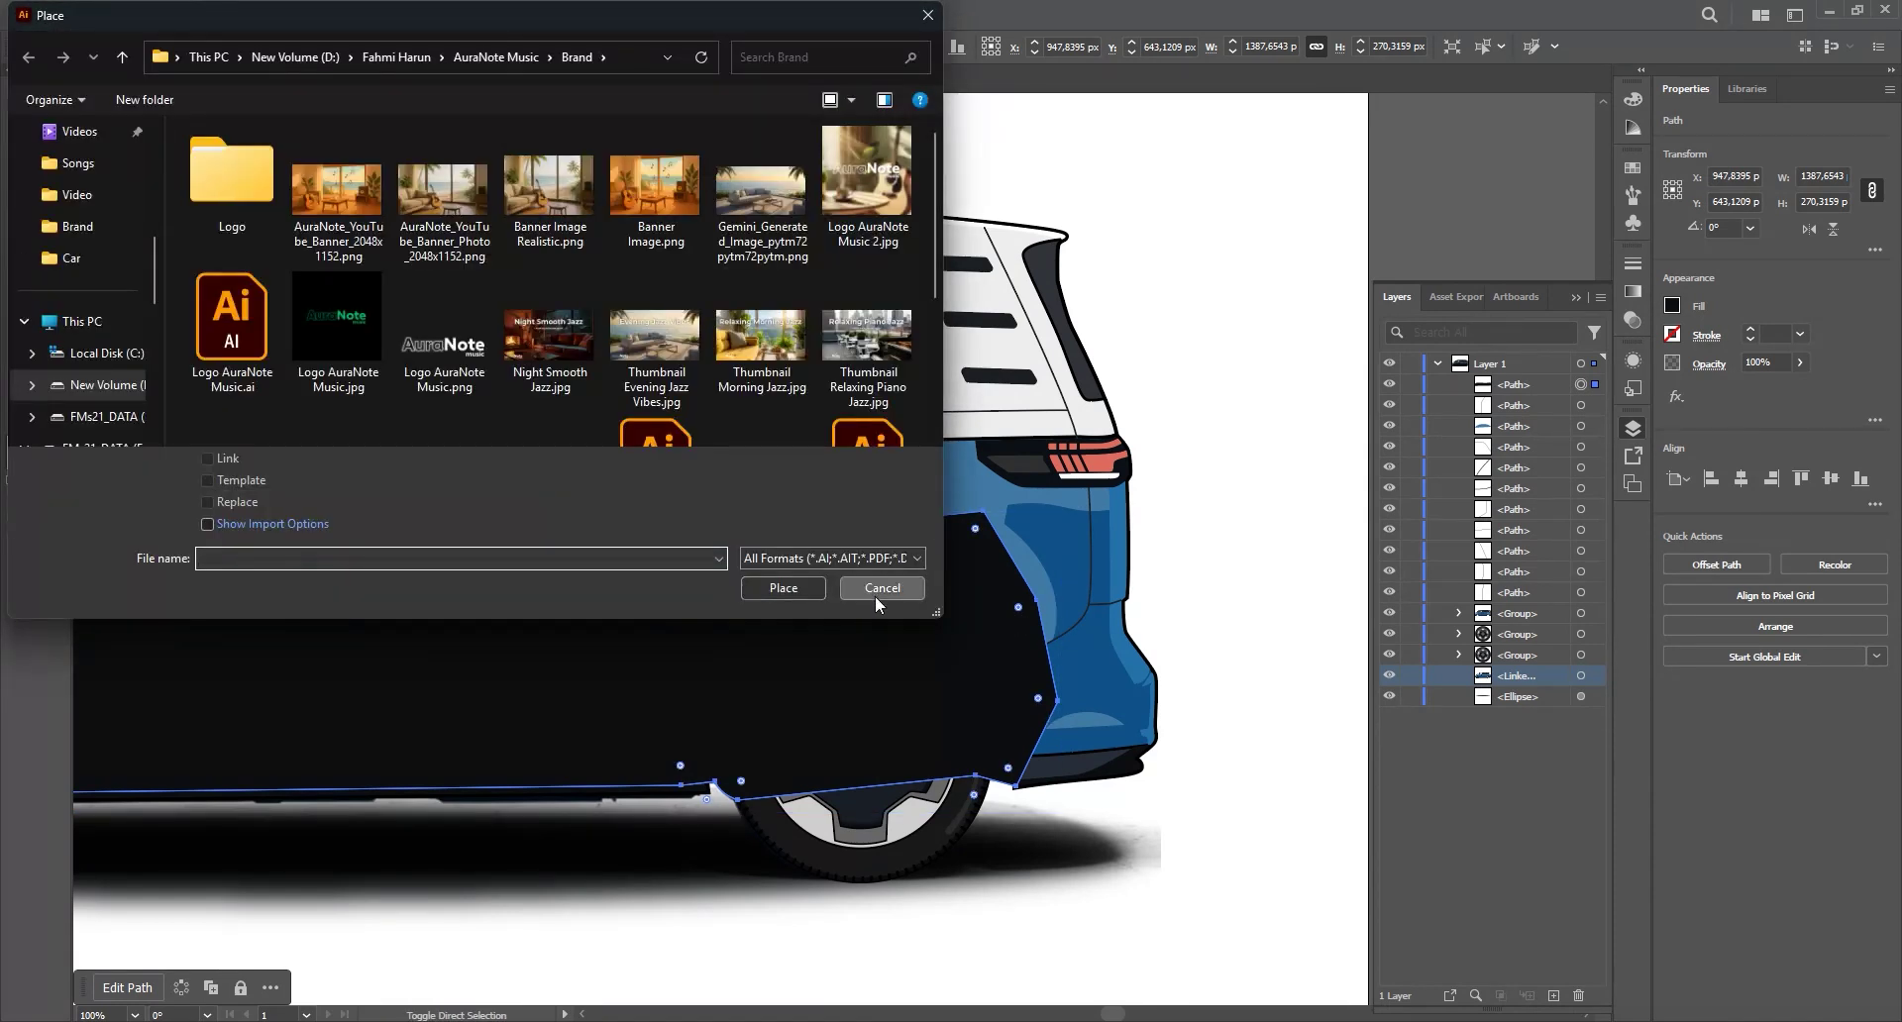
left_click(876, 592)
key("ctrl+shift+bracketleft")
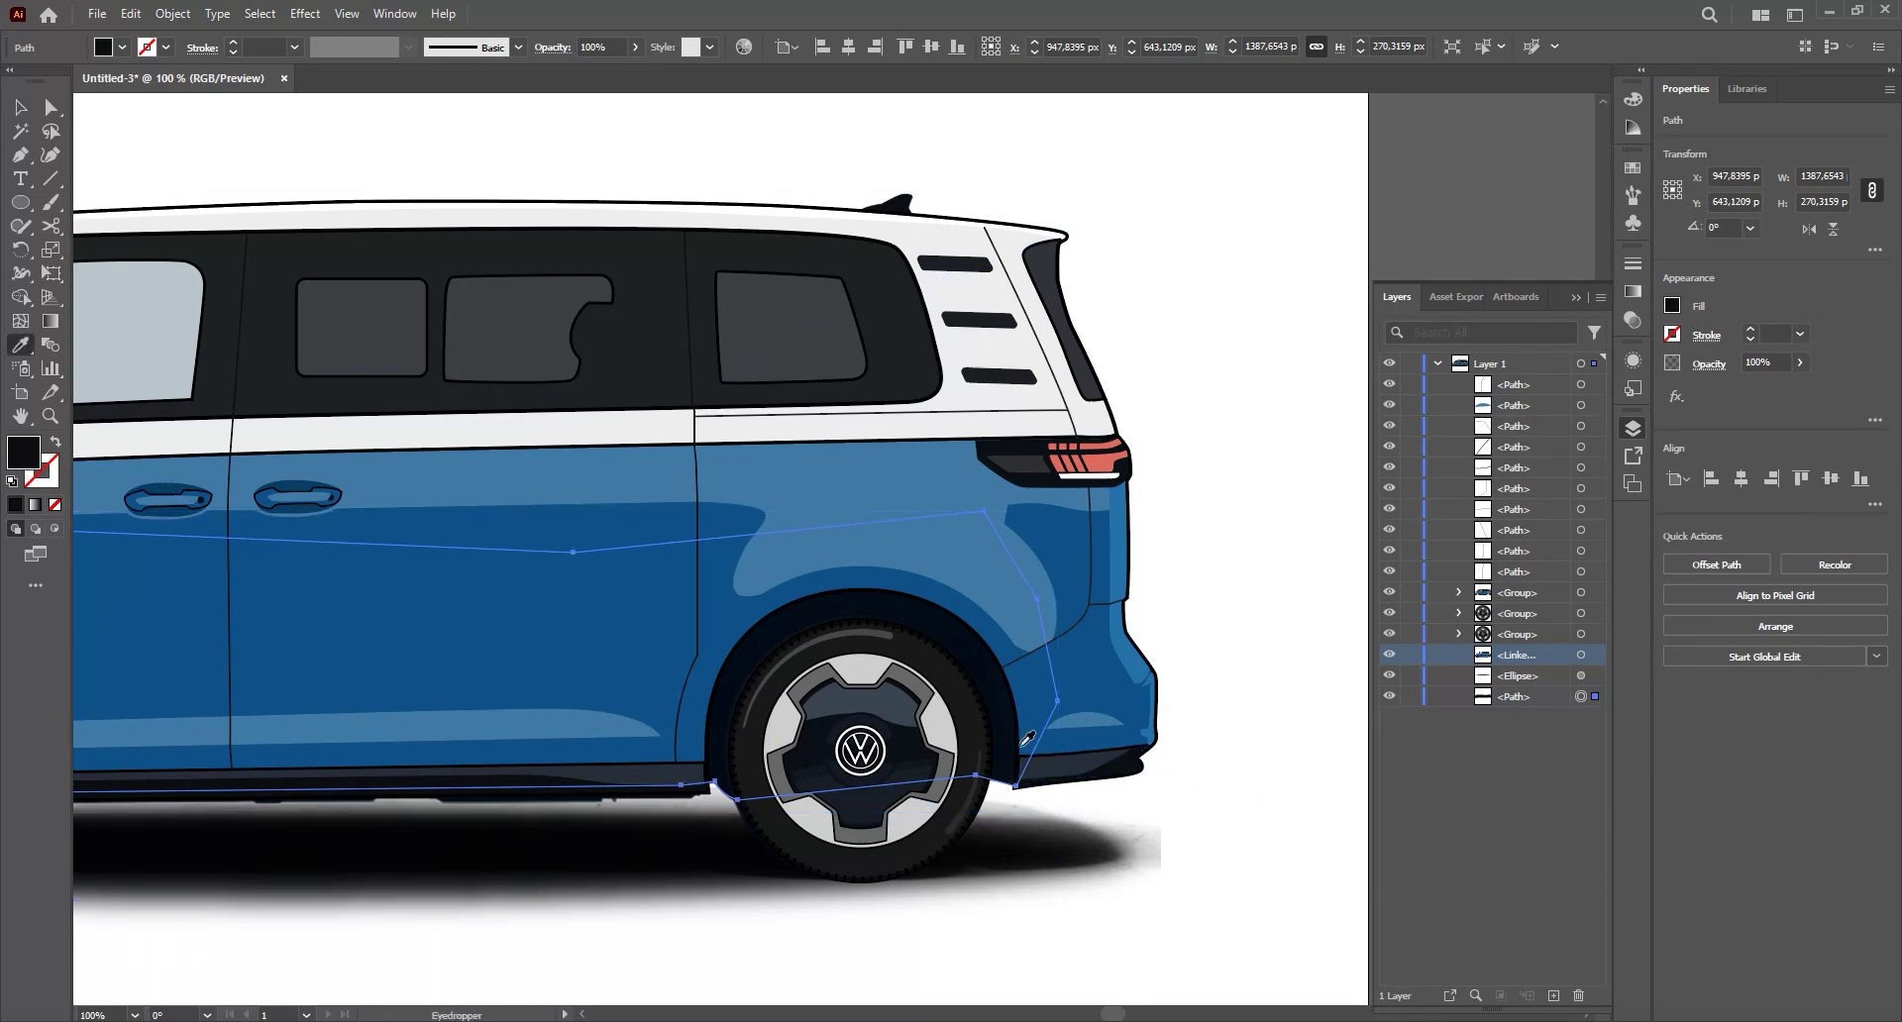
left_click(1251, 681)
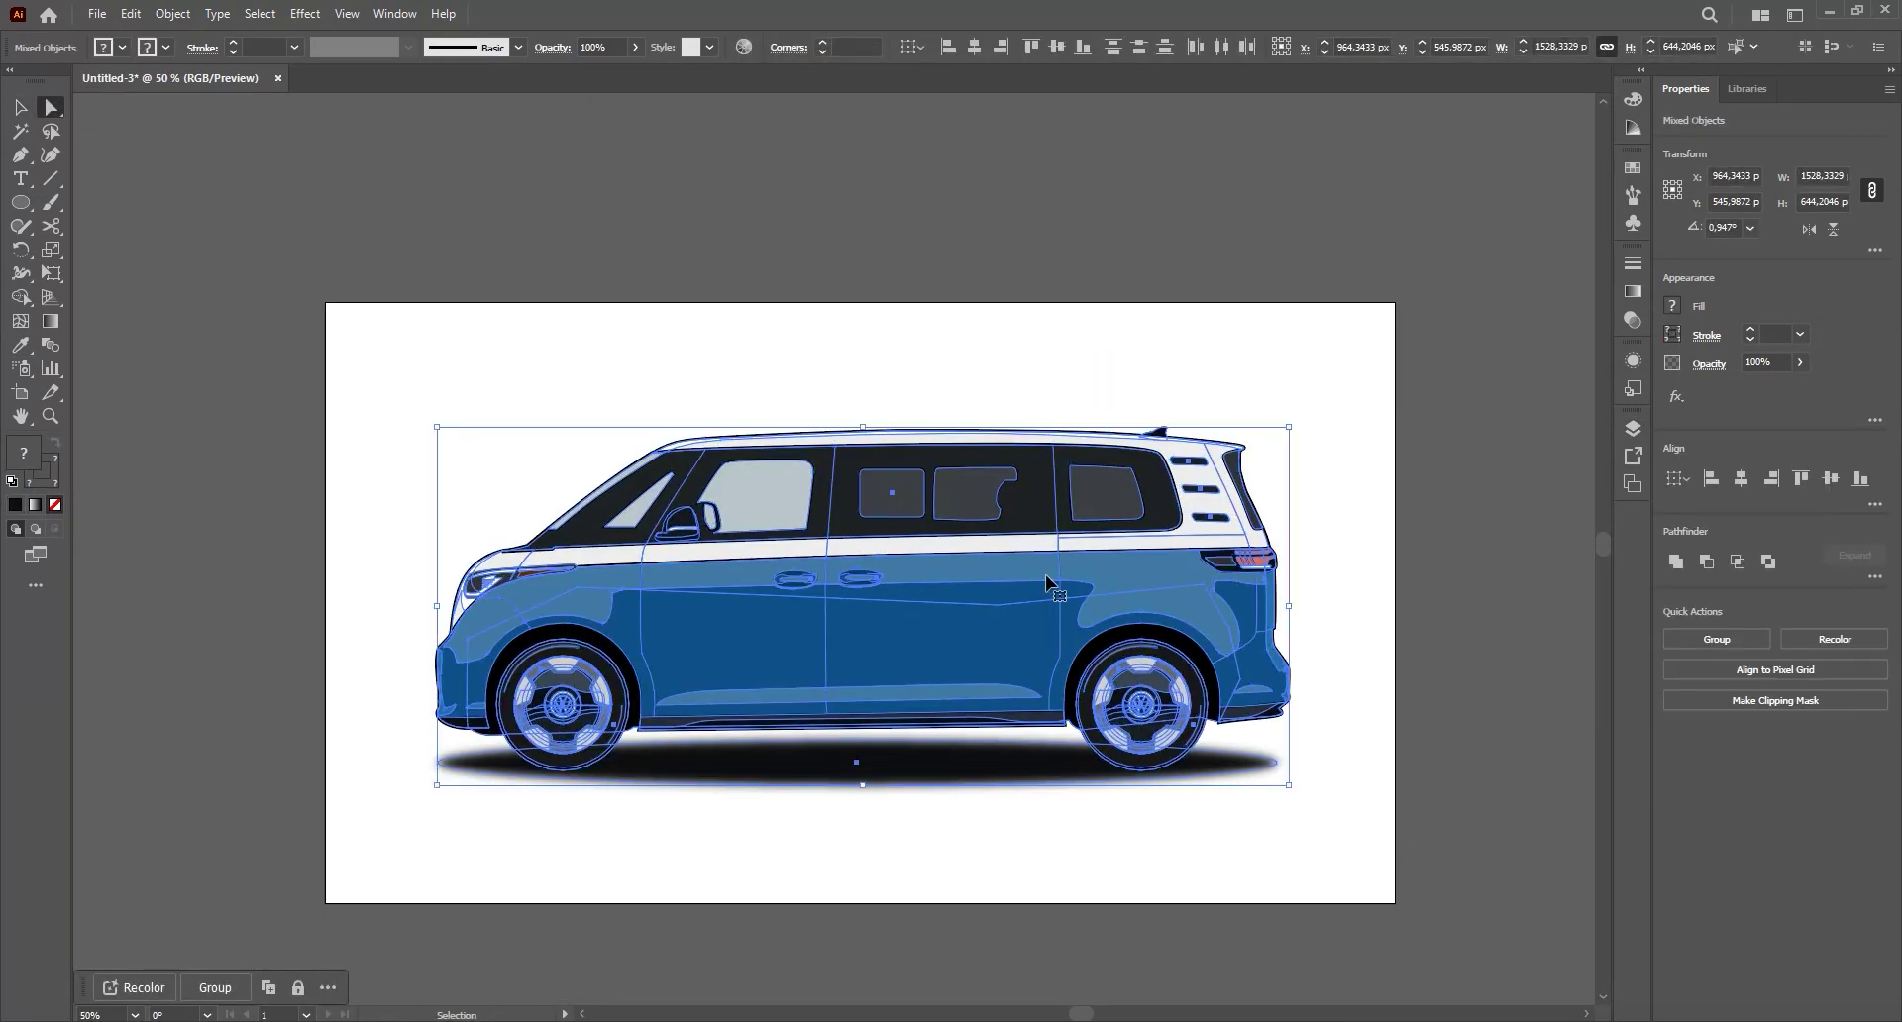
- Draw a black 1920 by 1080 px rectangle covering the artboard and send it behind all other objects
key("m")
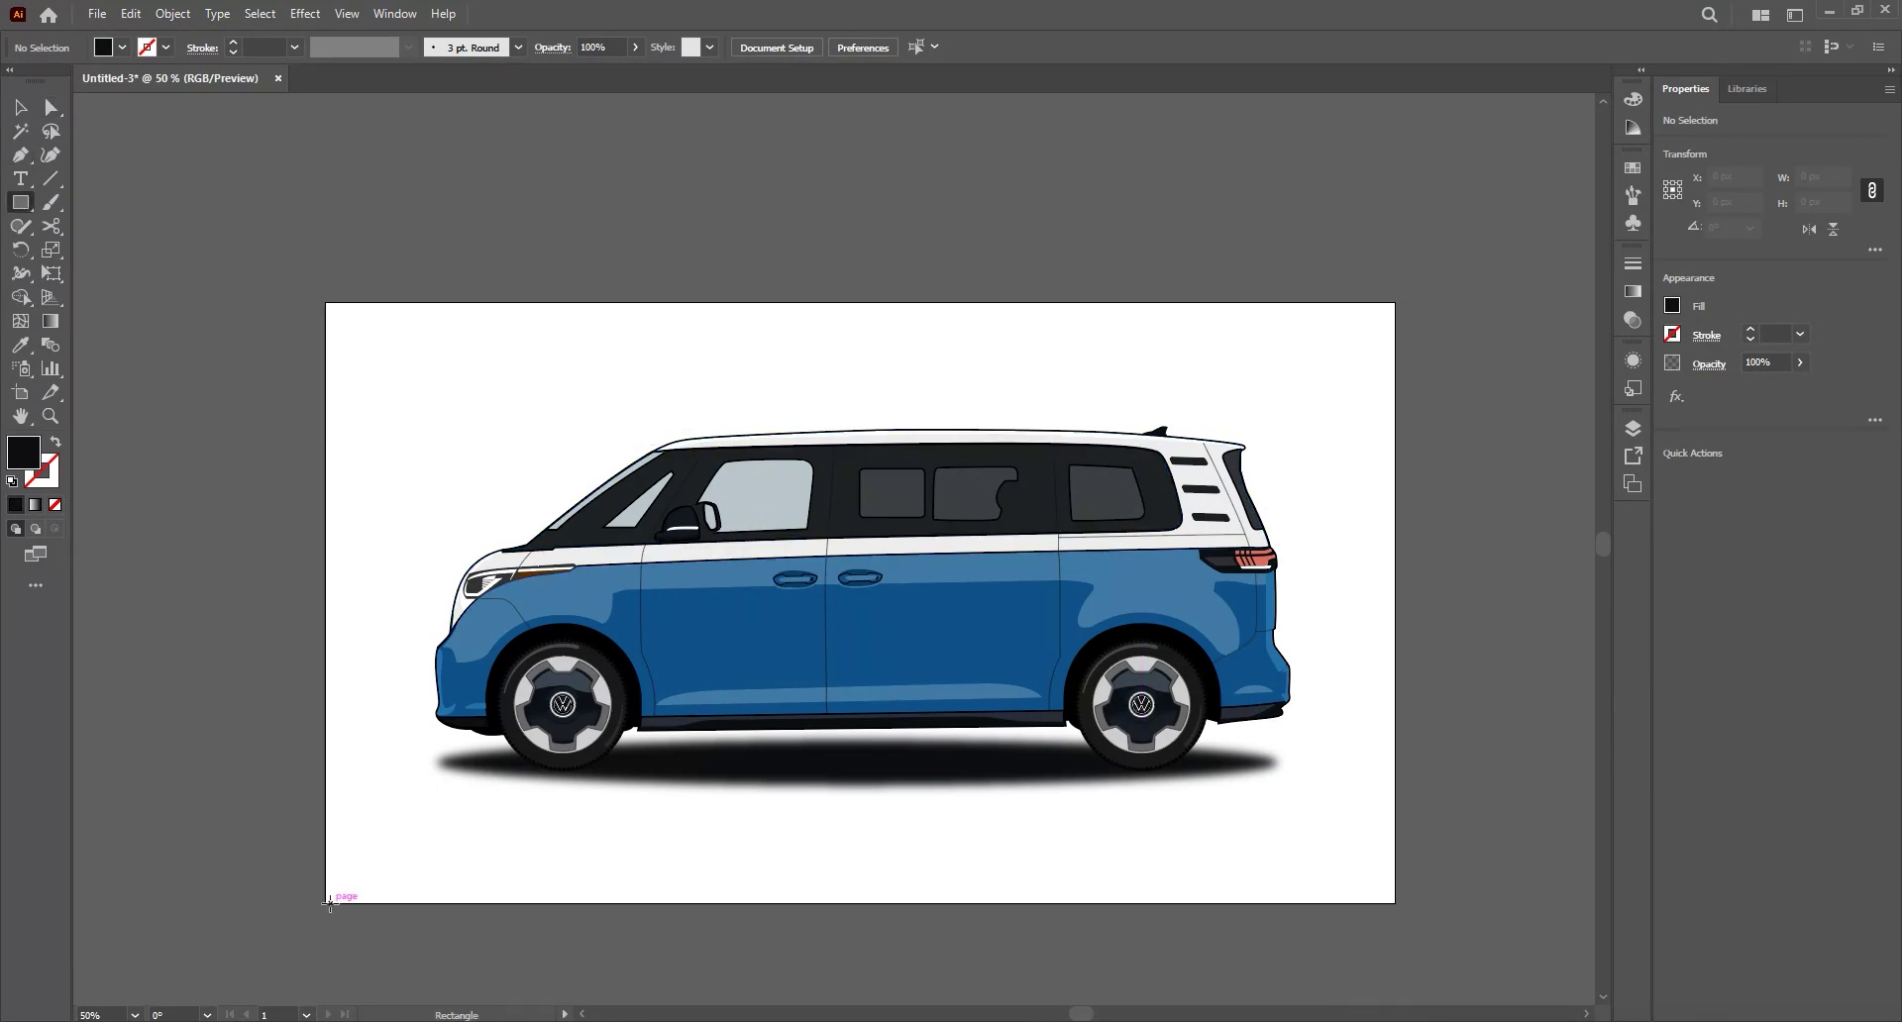
left_click_drag(326, 902, 1396, 304)
key("v")
key("ctrl+shift+[")
left_click(1454, 412)
left_click(1330, 422)
left_click_drag(1267, 485, 1442, 504)
left_click(1486, 463)
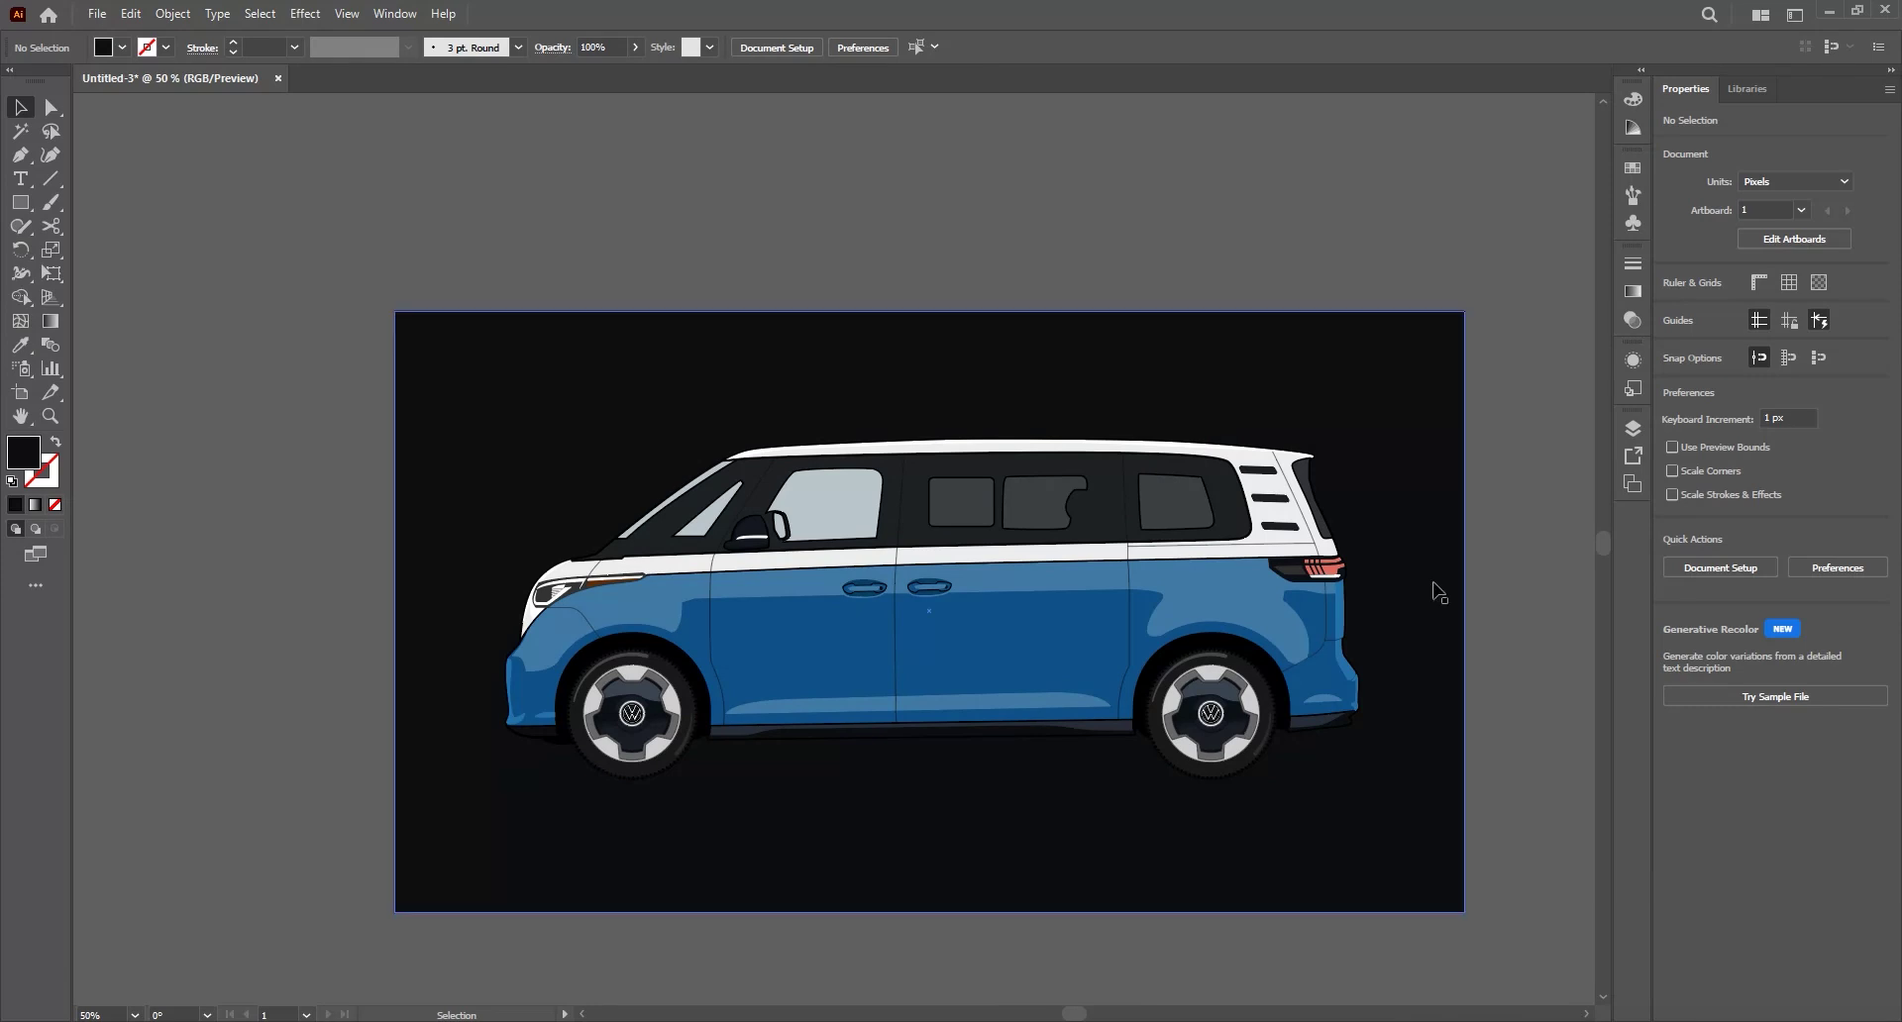
- Draw a closed shape about 1920 by 639 px over the lower artboard, its upper edge slanting across the van's front half
key("p")
left_click(1463, 556)
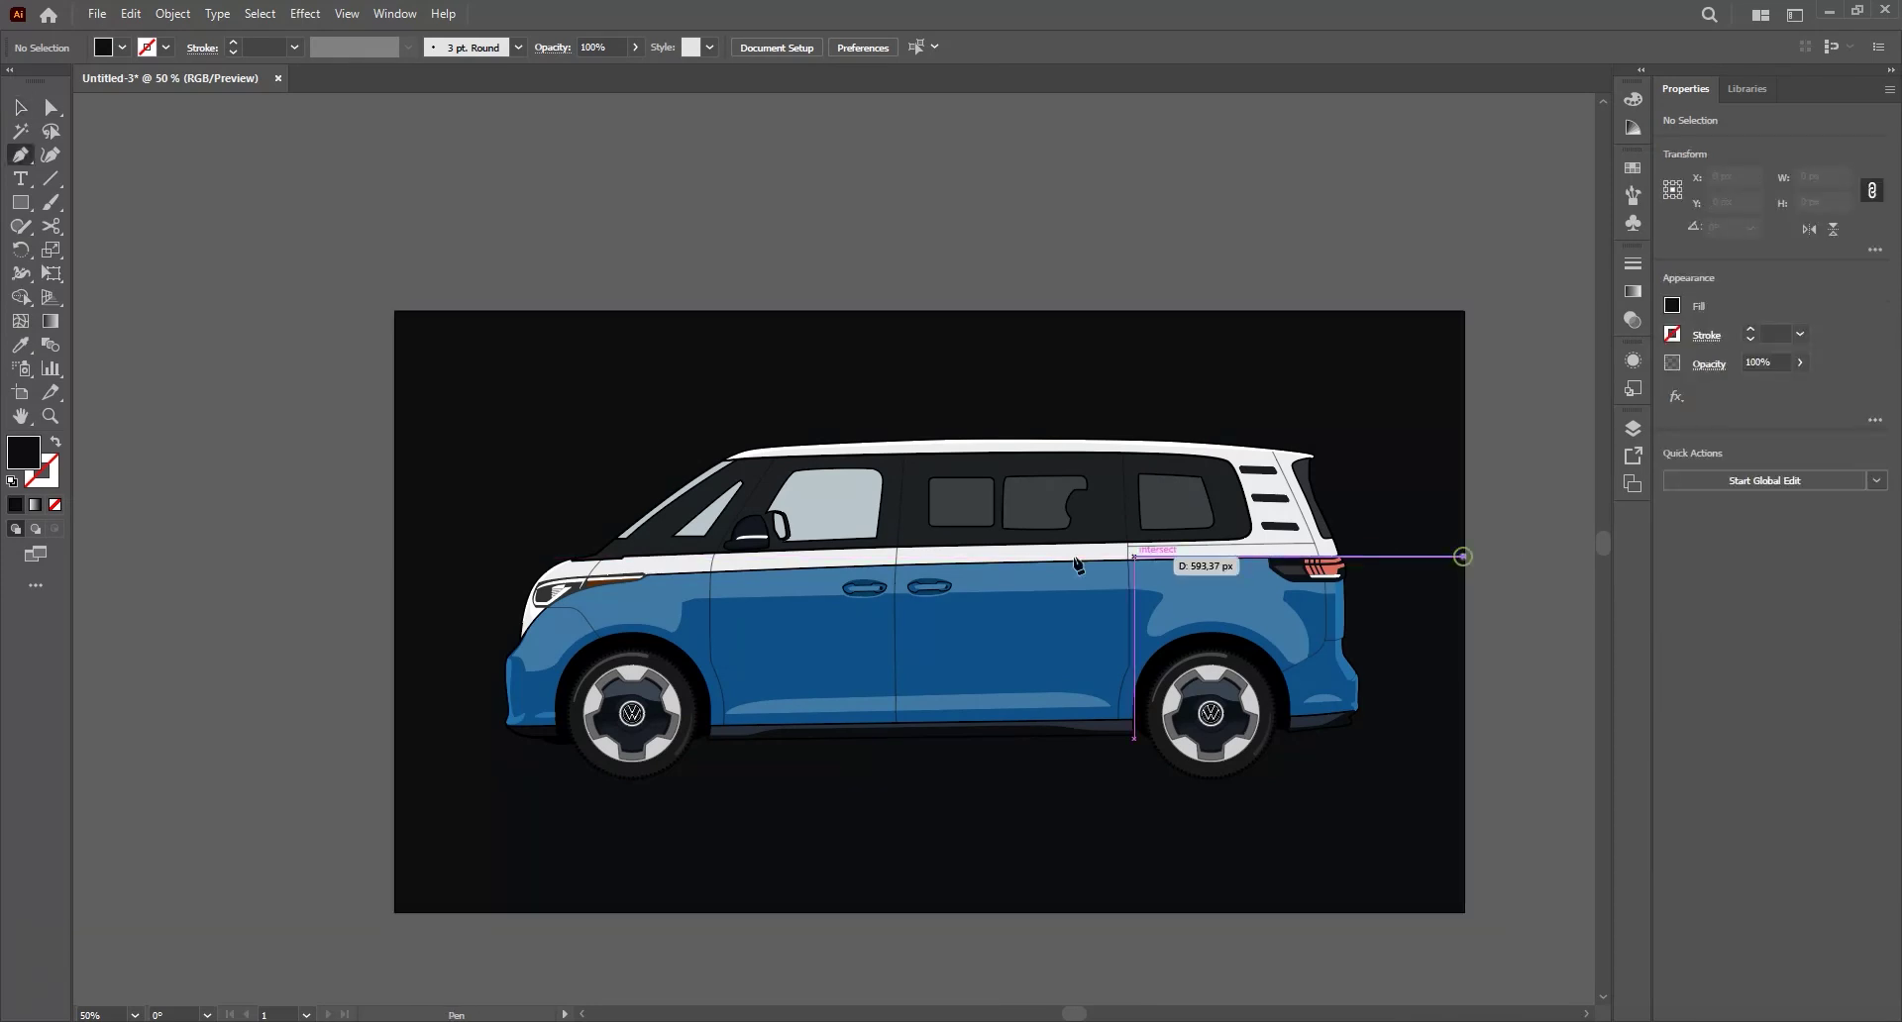
left_click(859, 557)
left_click(520, 643)
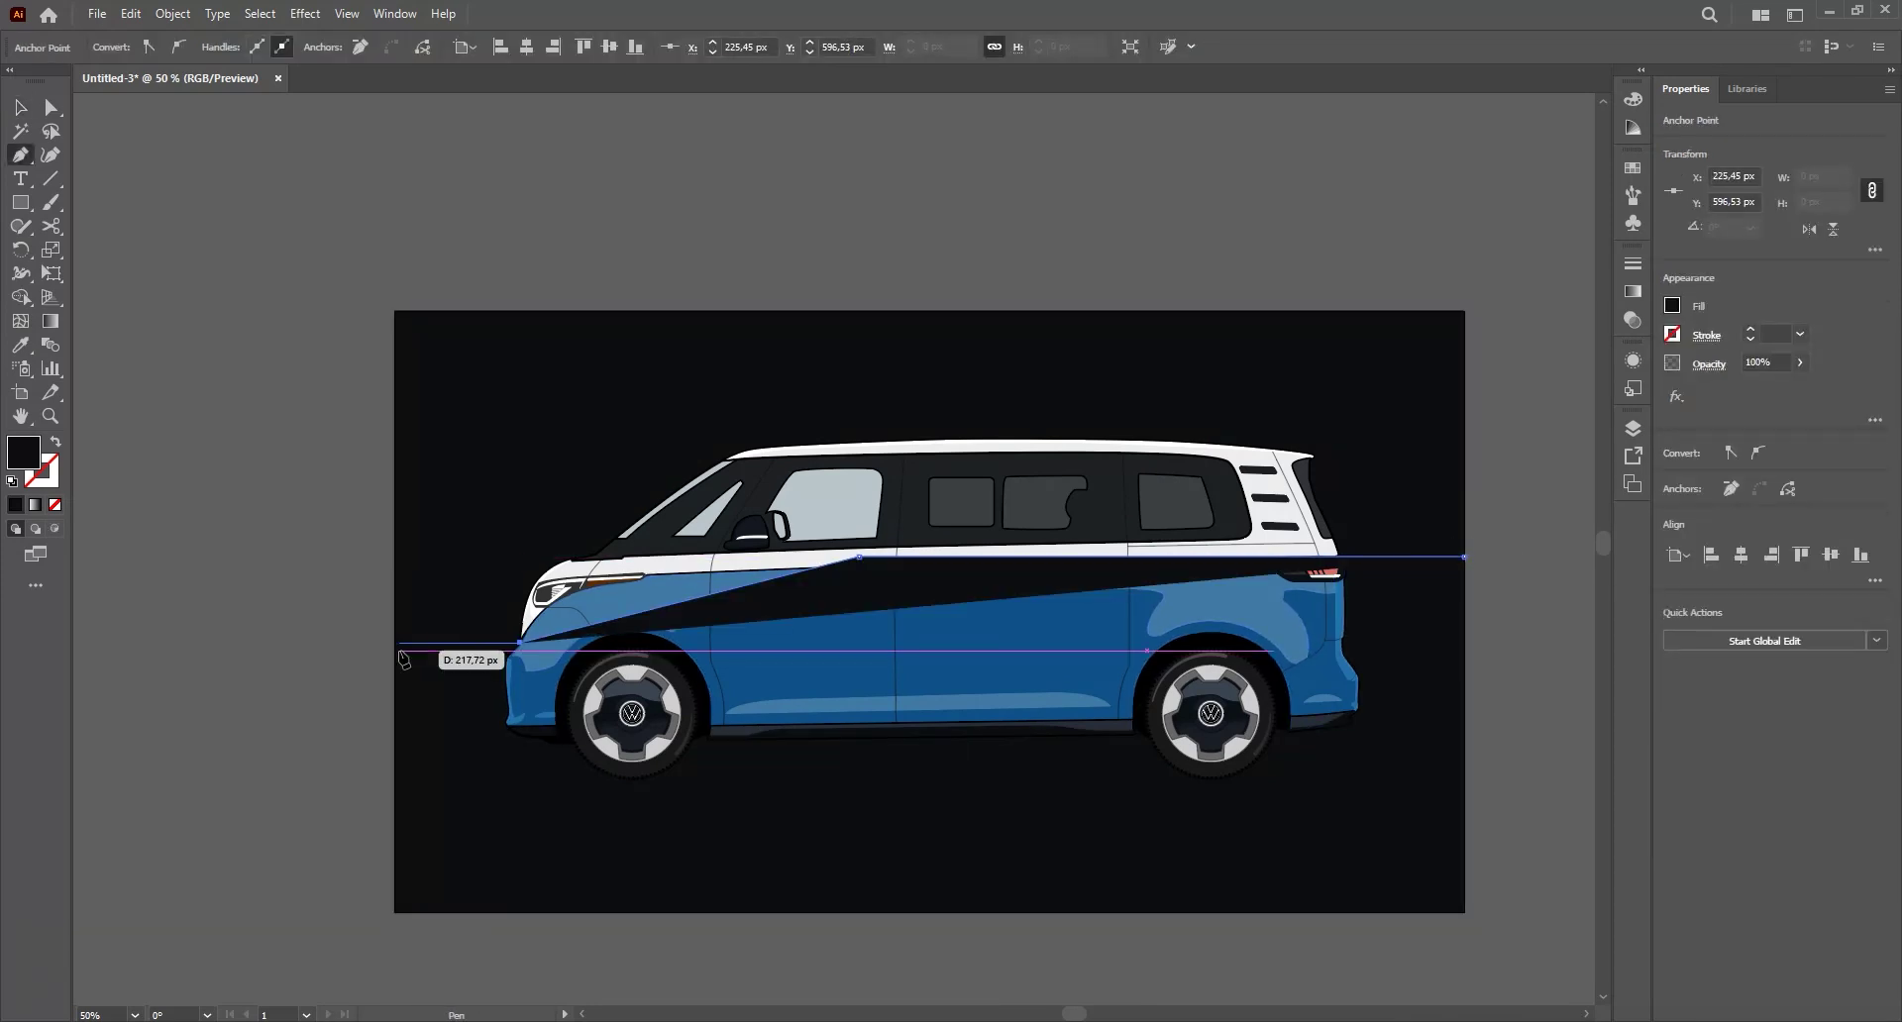
left_click(395, 643, "shift")
left_click(395, 912, "shift")
left_click(1464, 911, "shift")
left_click(1463, 557)
- Move the lower backdrop shape 50 px down and fill it with the dark blue sampled from the van's body
key("v")
key("shift+Down")
key("shift+Down")
key("shift+Down")
key("shift+Down")
key("shift+Down")
key("i")
left_click(747, 600)
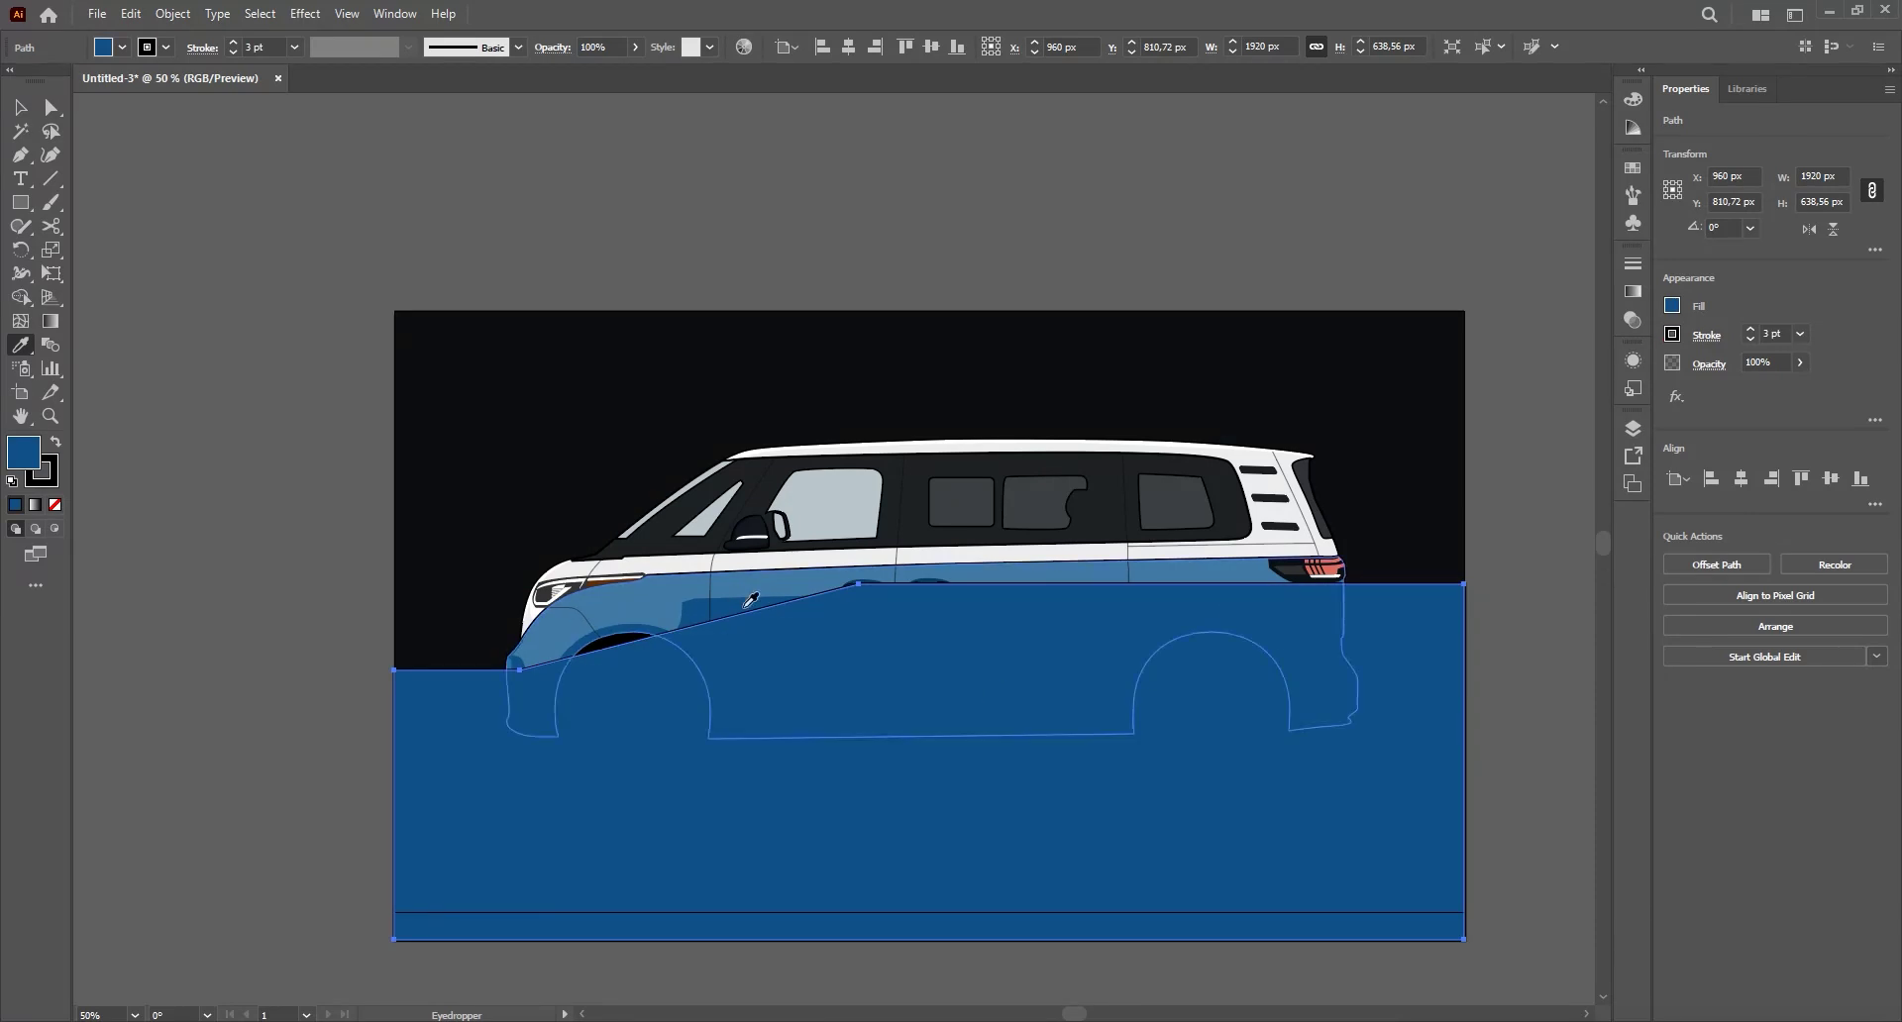
scroll(587, 617, "up", 3)
left_click_drag(327, 768, 757, 494)
key("ctrl+z")
left_click_drag(1224, 405, 944, 464)
left_click(946, 463)
mouse_move(171, 553)
left_mouse_down()
mouse_move(634, 358)
mouse_move(193, 610)
left_mouse_up()
left_click(192, 609)
left_click(52, 474)
left_click(1101, 457, "shift")
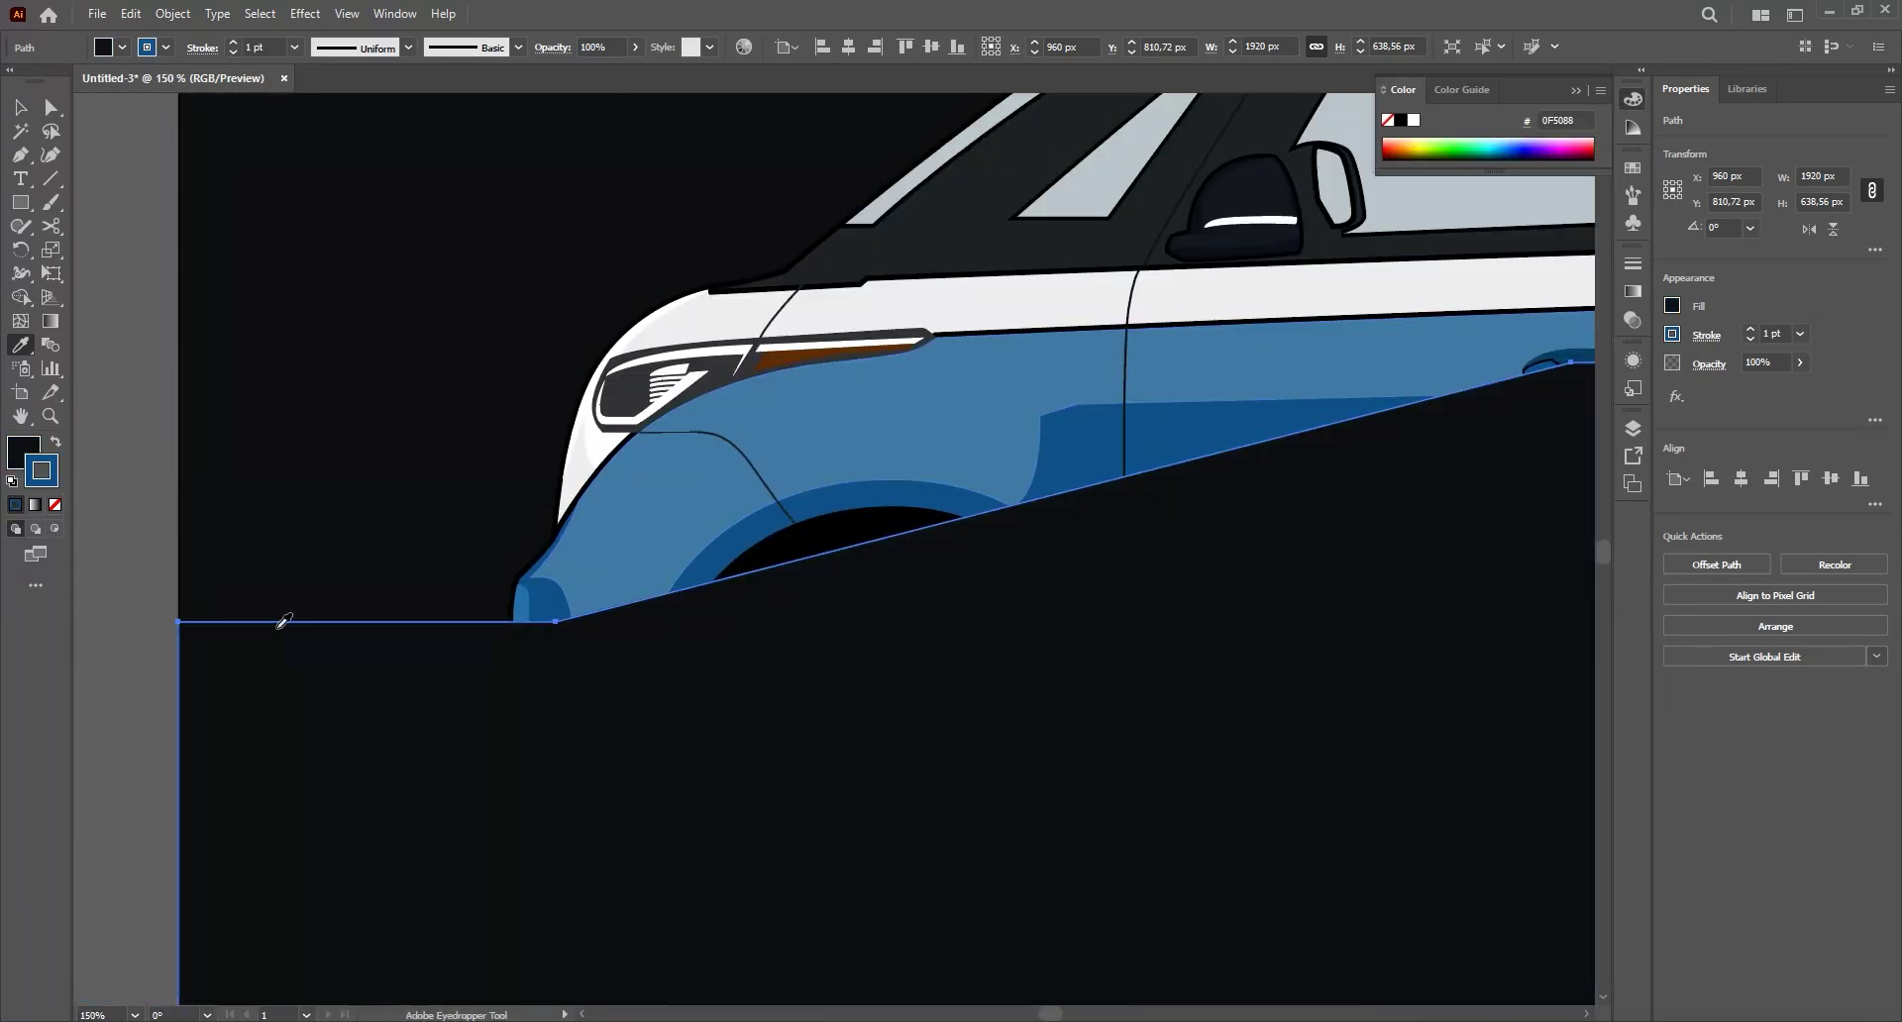
key("ctrl+z")
key("ctrl+z")
- Move the blue backdrop shape 50 px up and send it behind all other objects
key("v")
scroll(1241, 502, "down", 2)
left_click_drag(1066, 752, 1022, 584)
key("shift+Up")
key("shift+Up")
key("shift+Up")
key("shift+Up")
key("shift+Up")
key("ctrl+shift+bracketleft")
- Send the artboard-sized rectangle to the very back and fill it with white FFFFFF
scroll(1419, 438, "down", 1)
left_click(514, 428)
key("ctrl+shift+bracketleft")
double_click(23, 452)
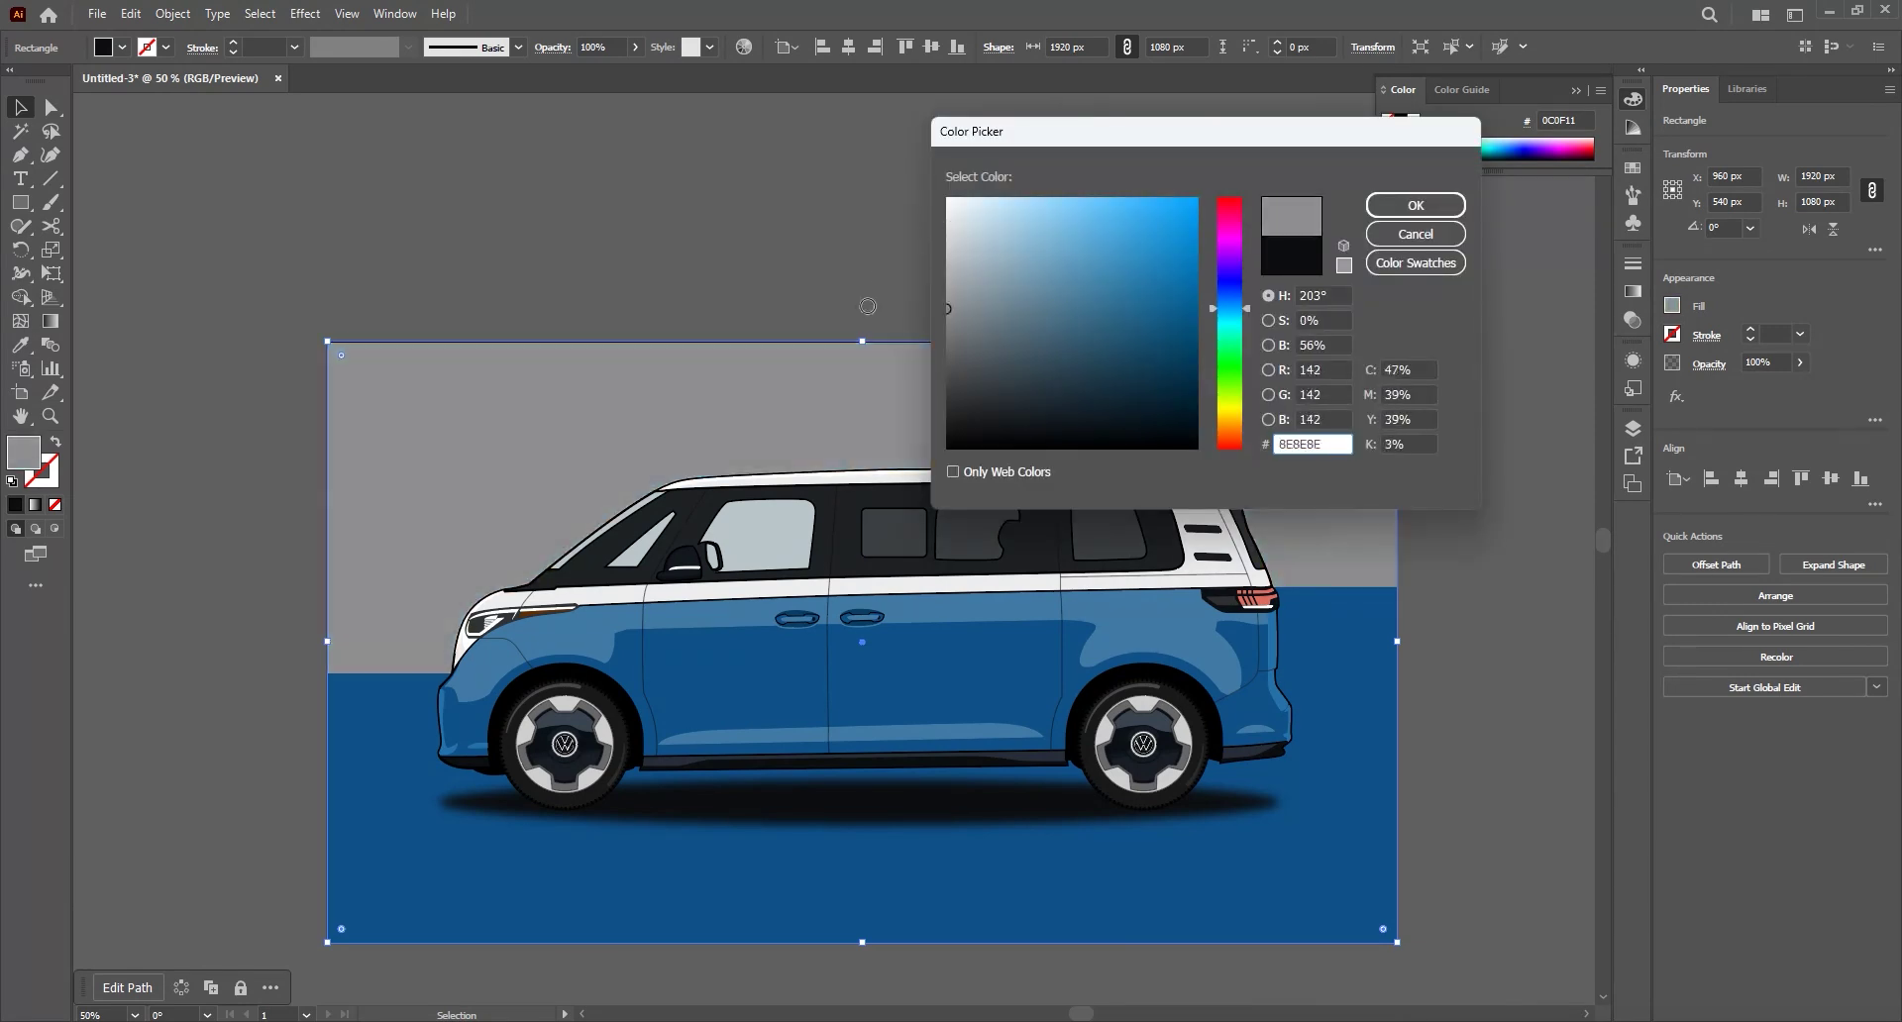
left_click(1417, 205)
left_click(1025, 228)
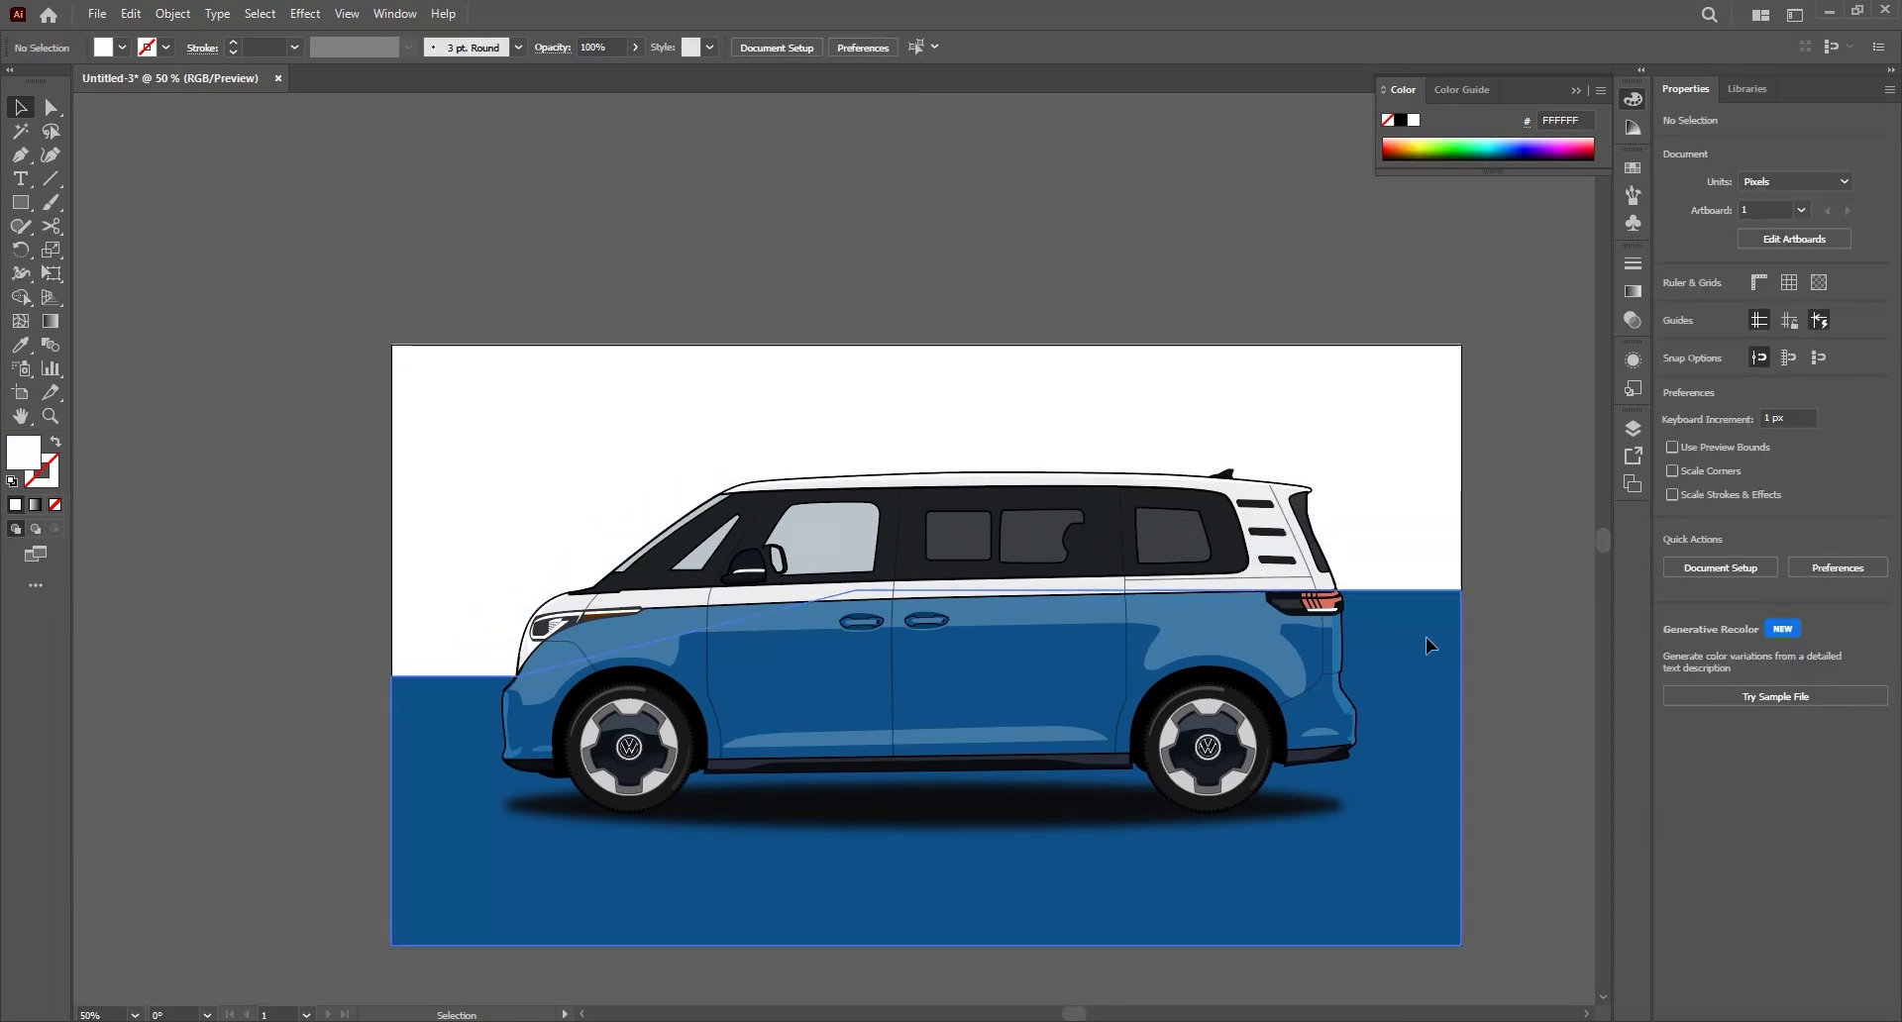
- Restyle the ground shadow ellipse without its Gaussian Blur, about 1575 px wide and at 61% opacity
key("ctrl+0")
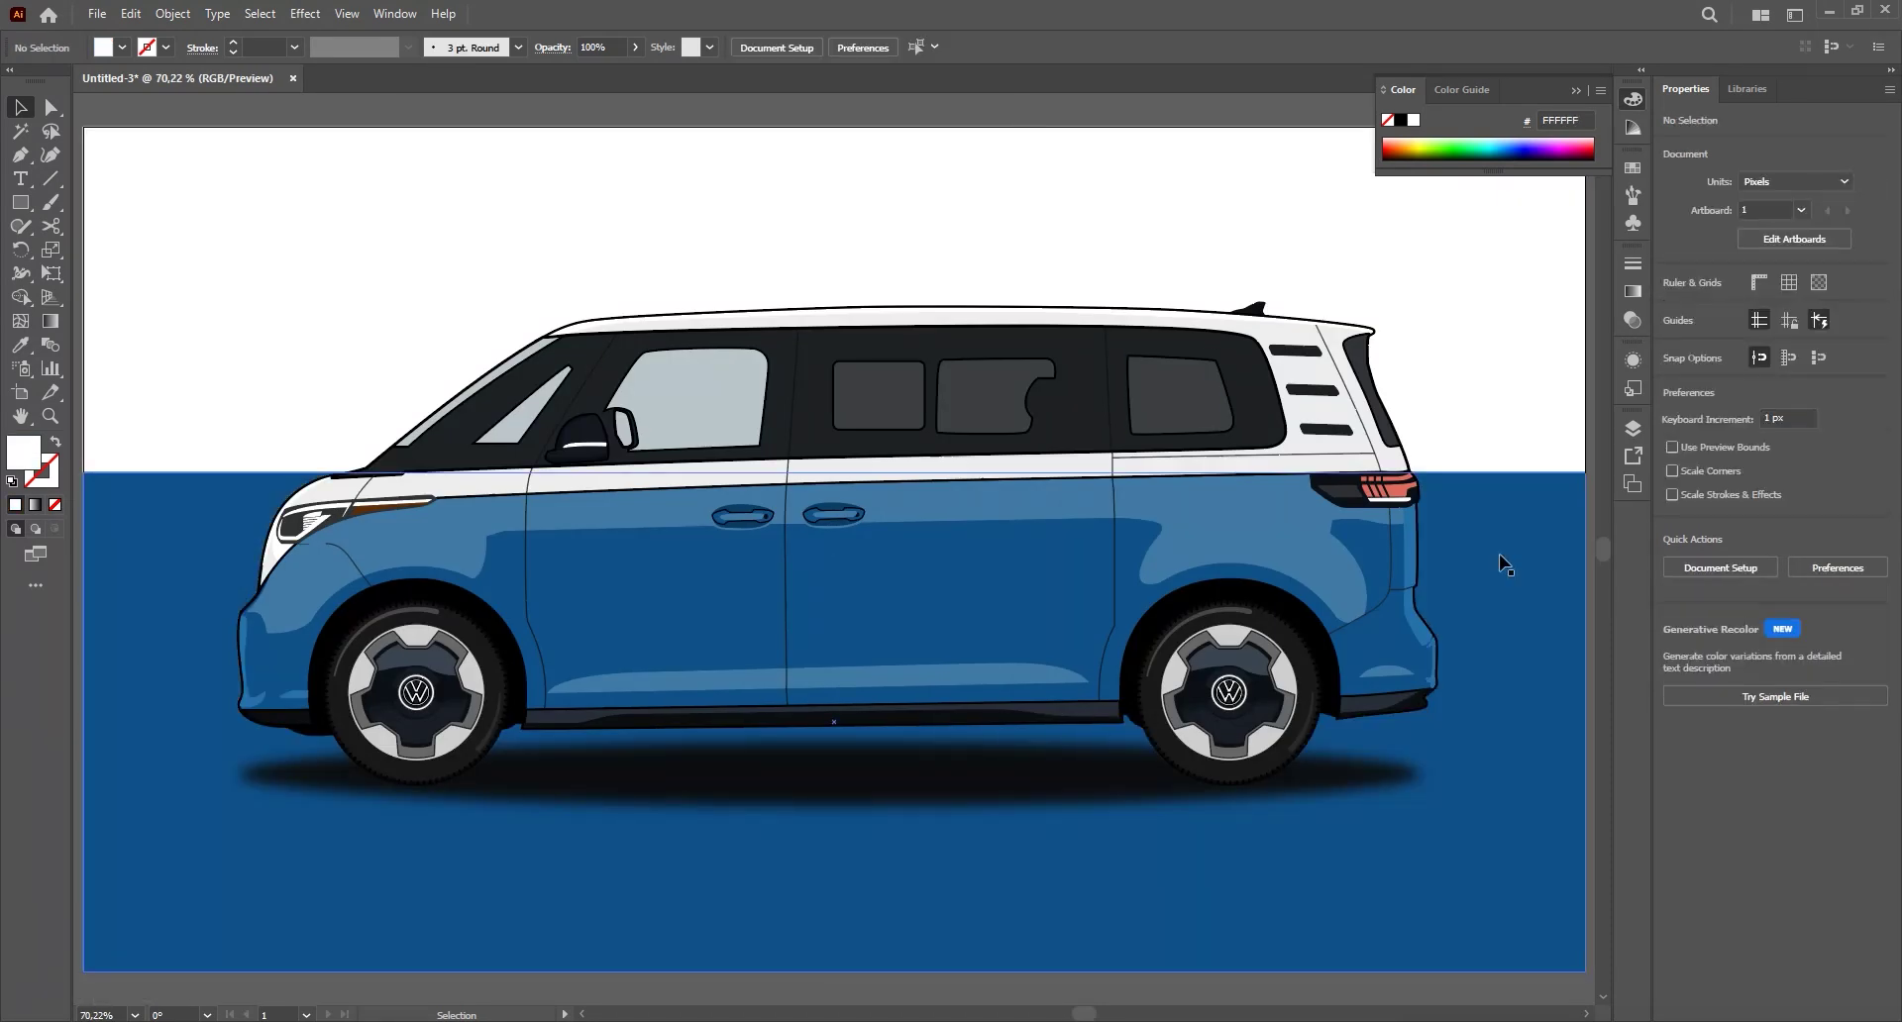
left_click(1407, 778)
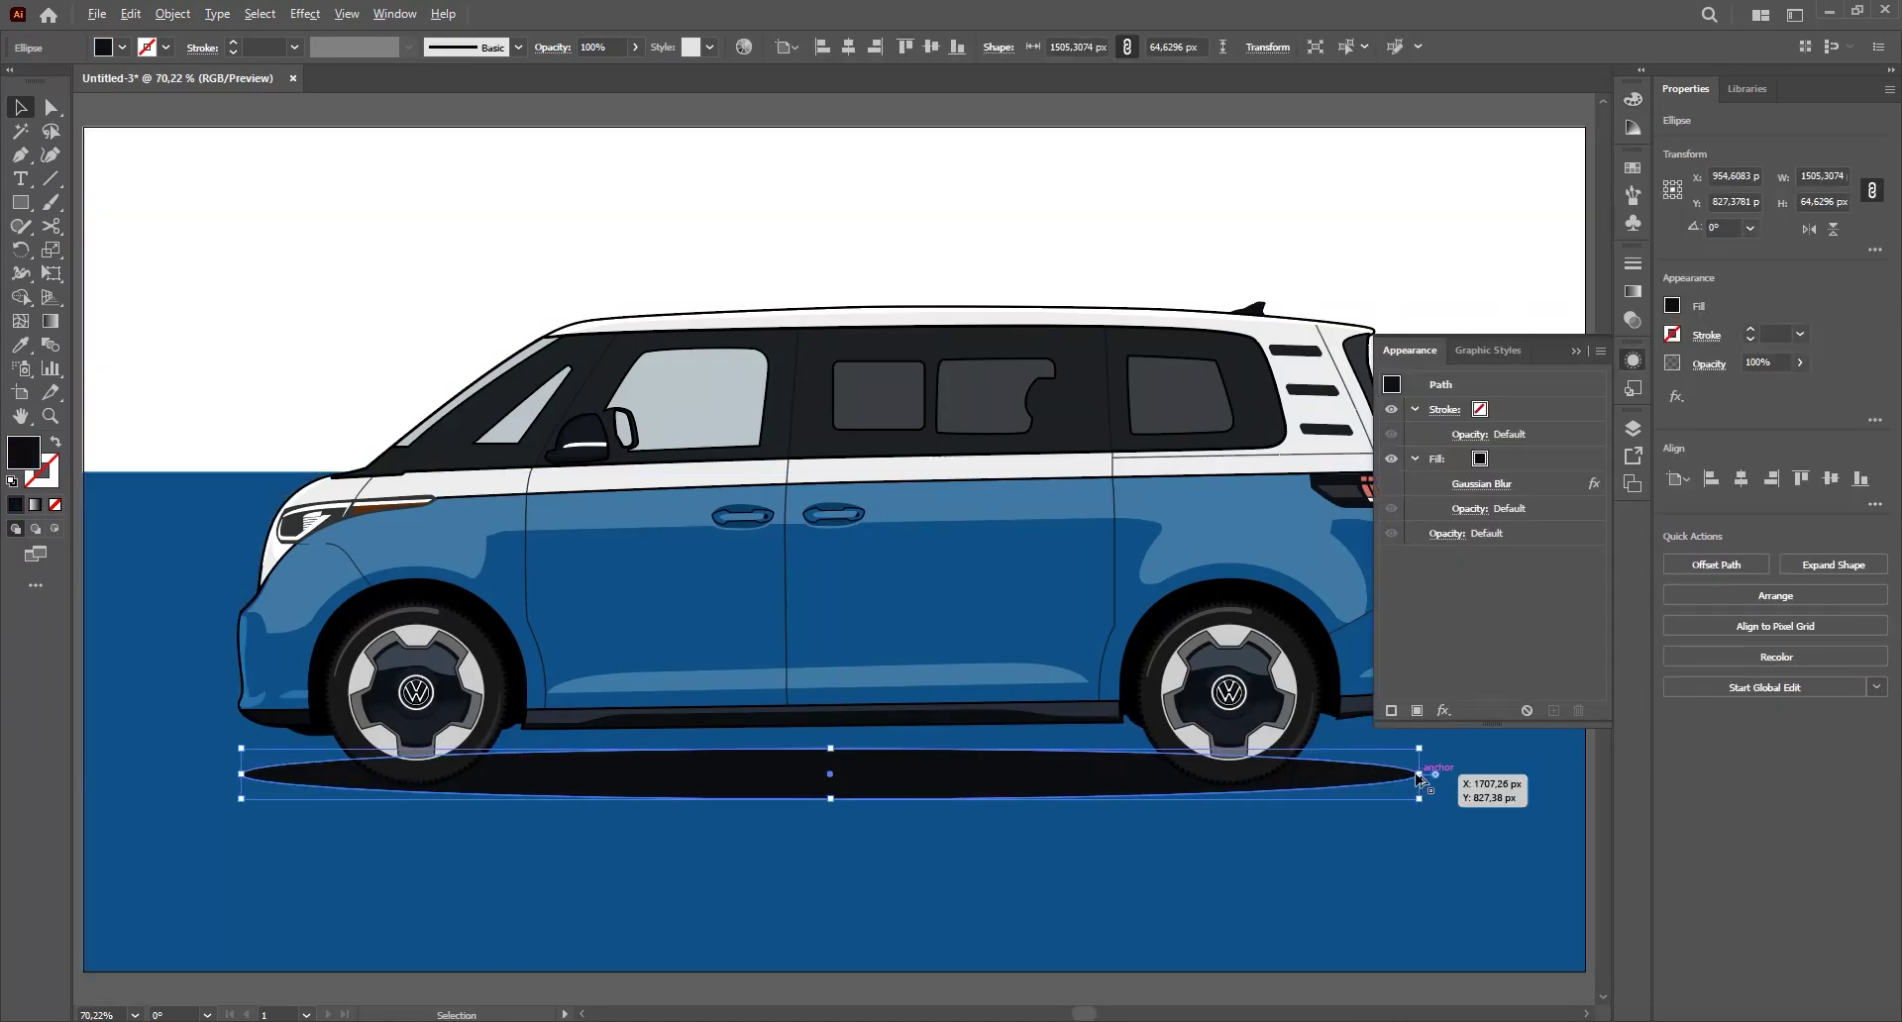
left_click(1635, 362)
left_click_drag(1420, 774, 1449, 786)
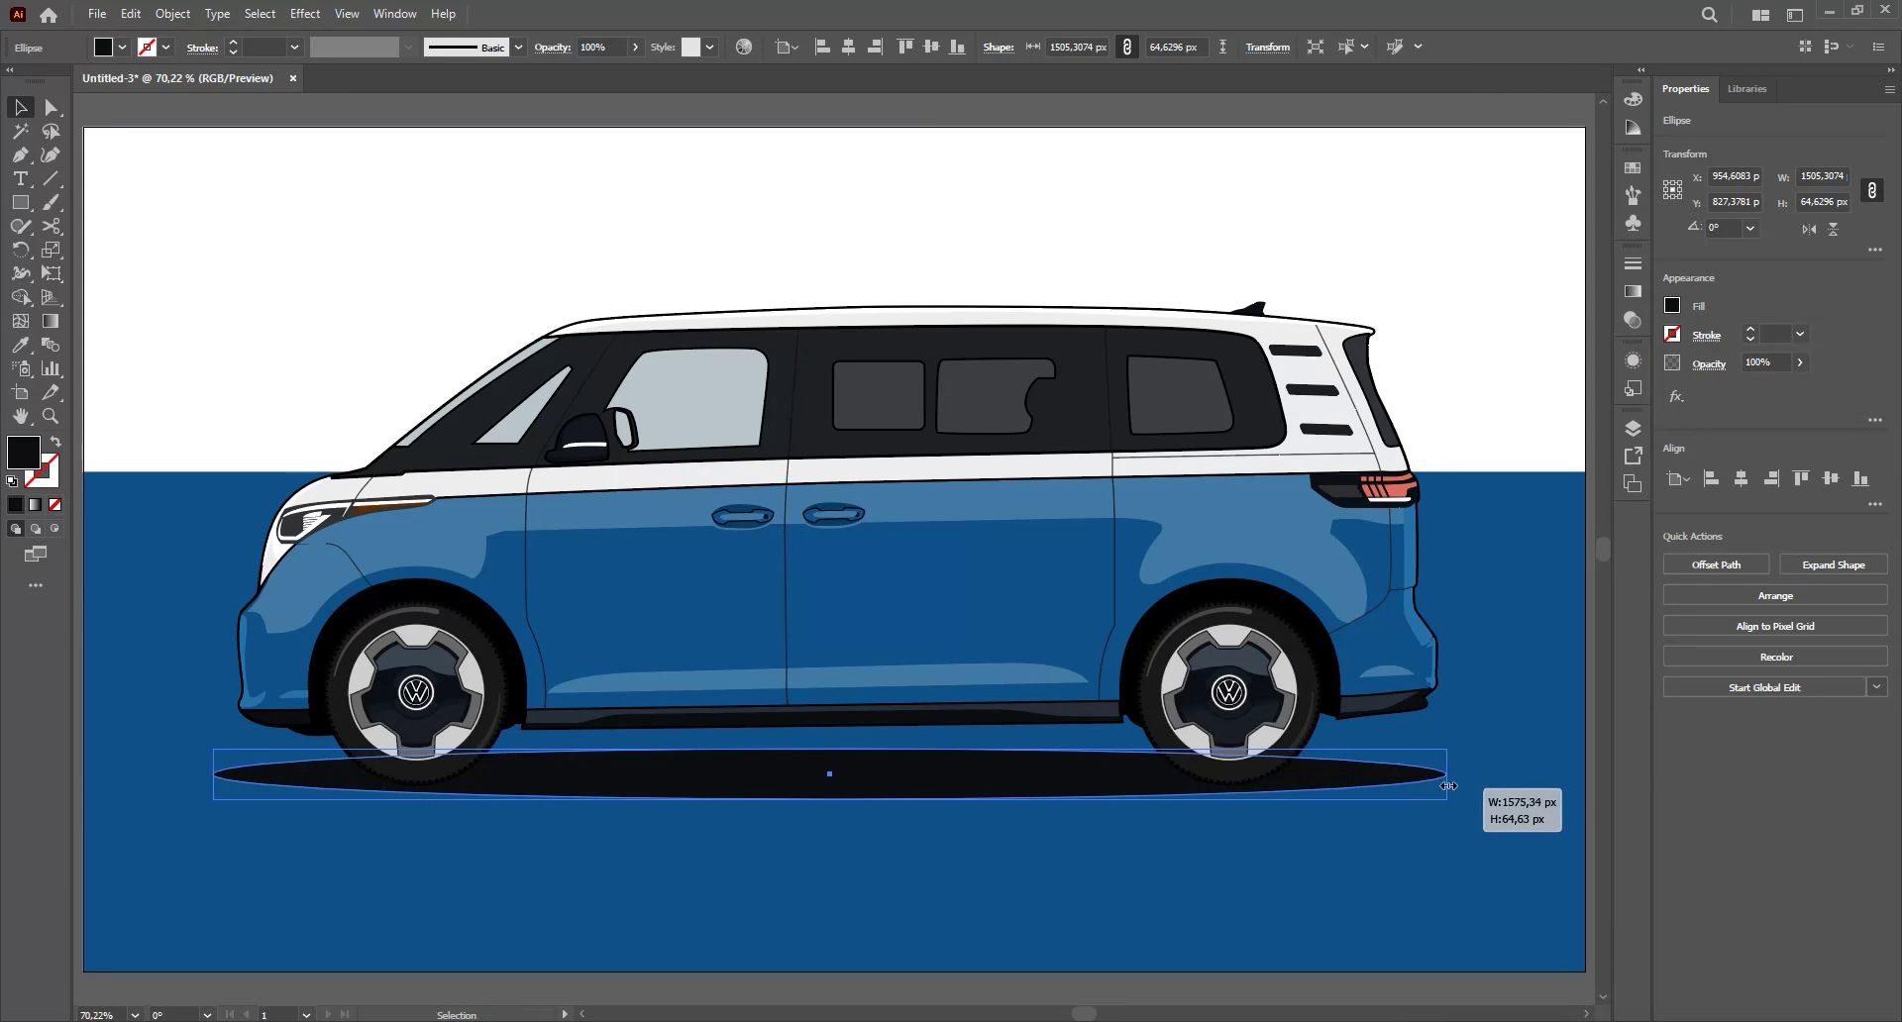
left_click_drag(1772, 390, 1779, 393)
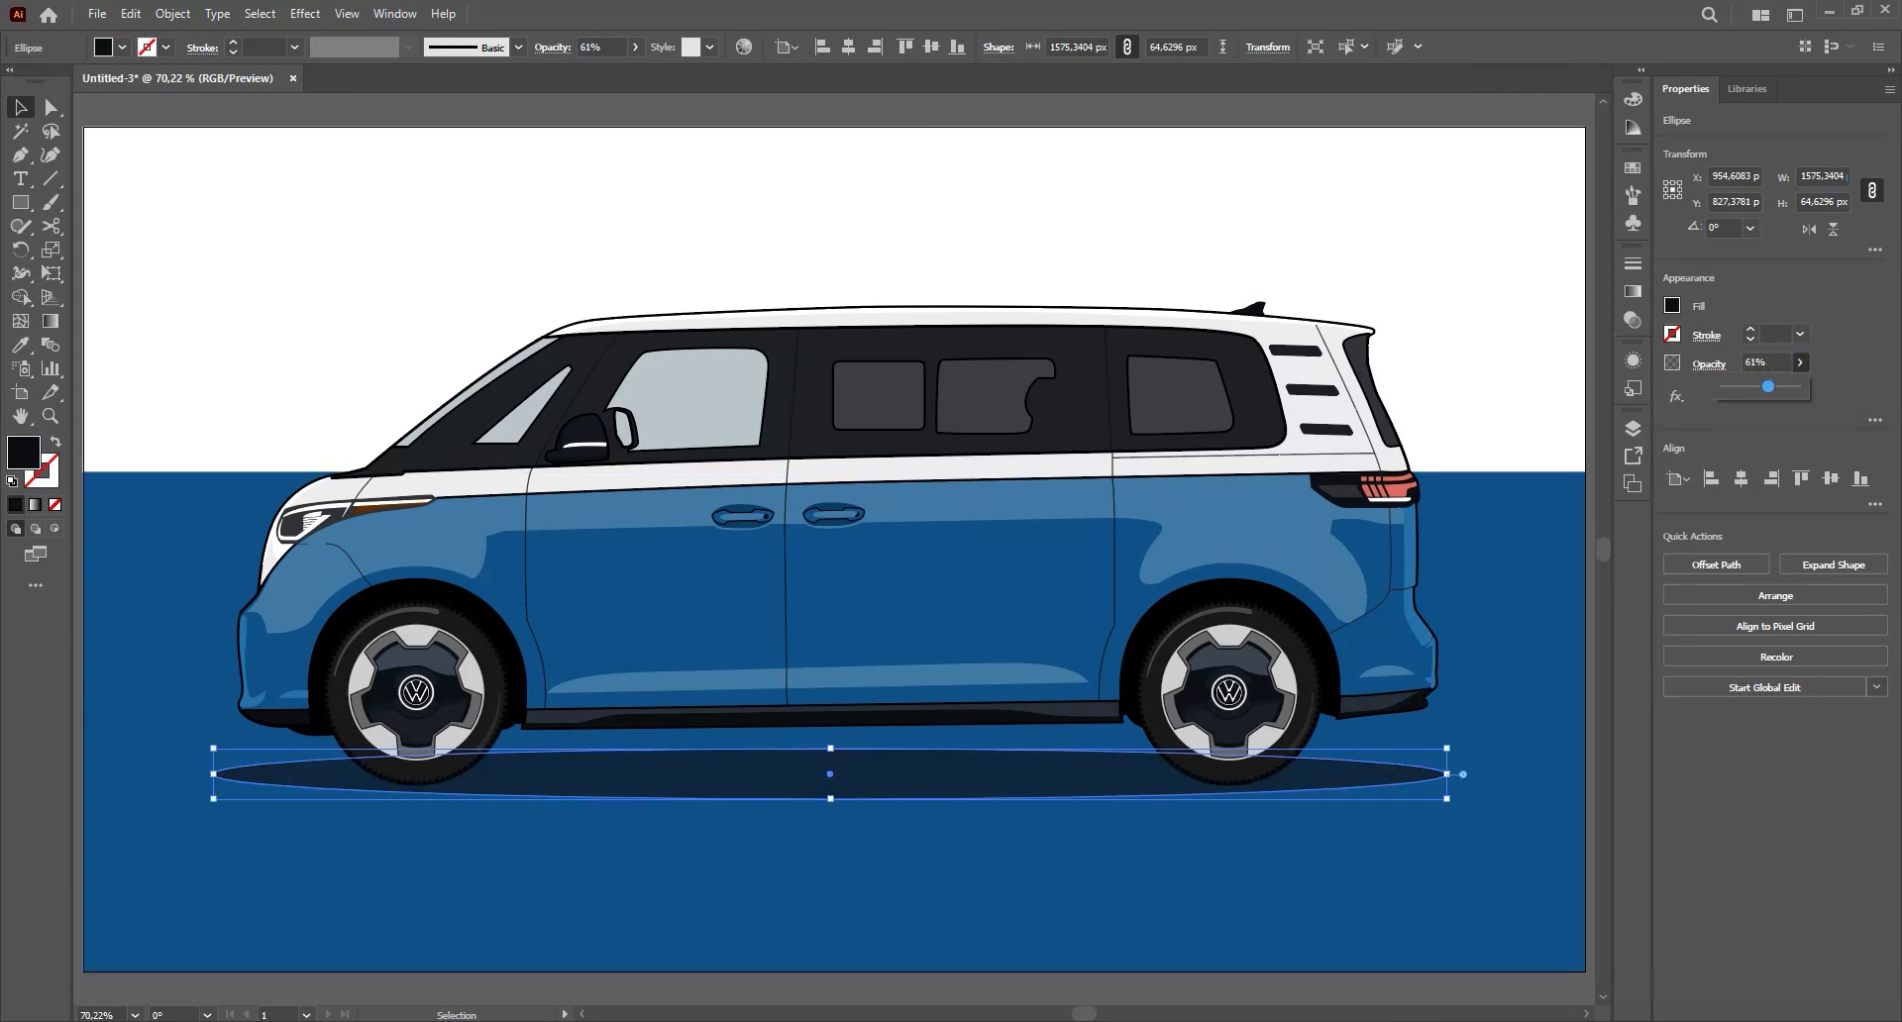
left_click(1262, 959)
- Group the van with its ground shadow and scale the group down slightly within the artboard
left_click(1146, 774)
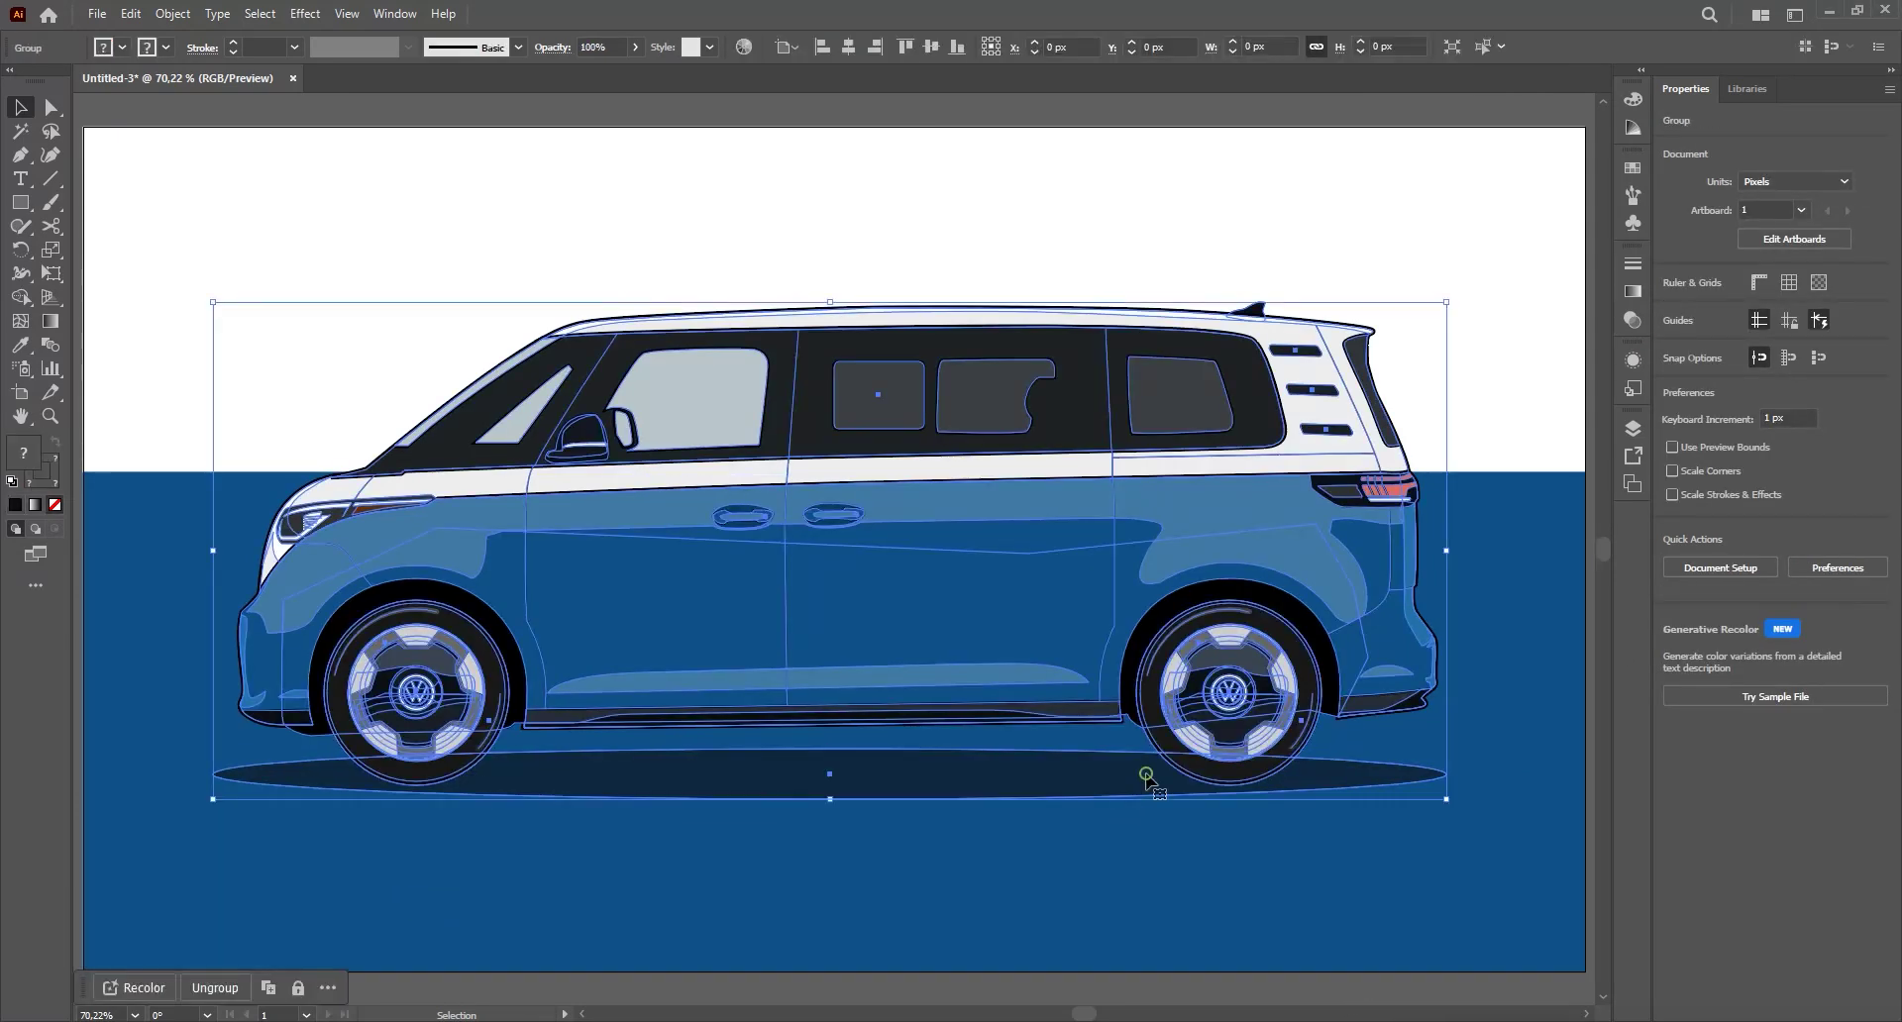
left_click(1155, 997)
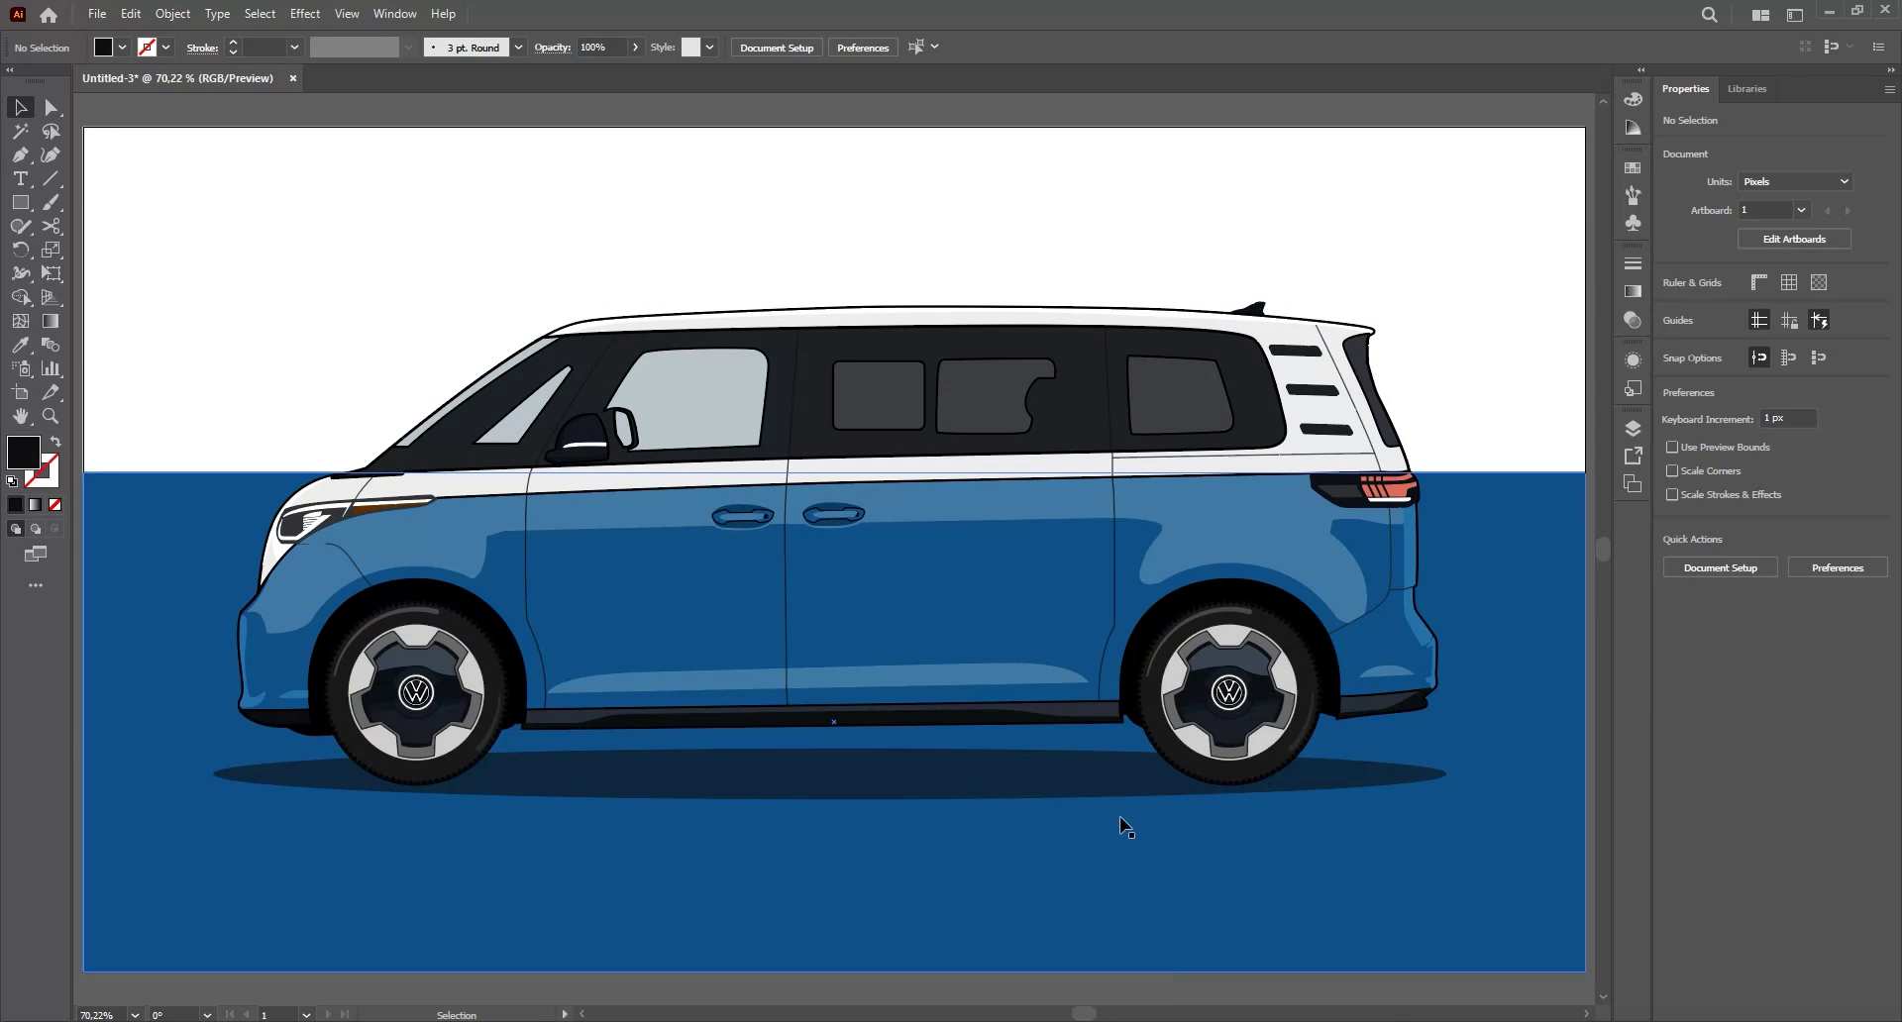
left_click(1236, 665)
left_click(1090, 995)
- Apply a linear gradient to the blue backdrop rectangle, using blues sampled from the van's body for its colour stops
left_click(1446, 548)
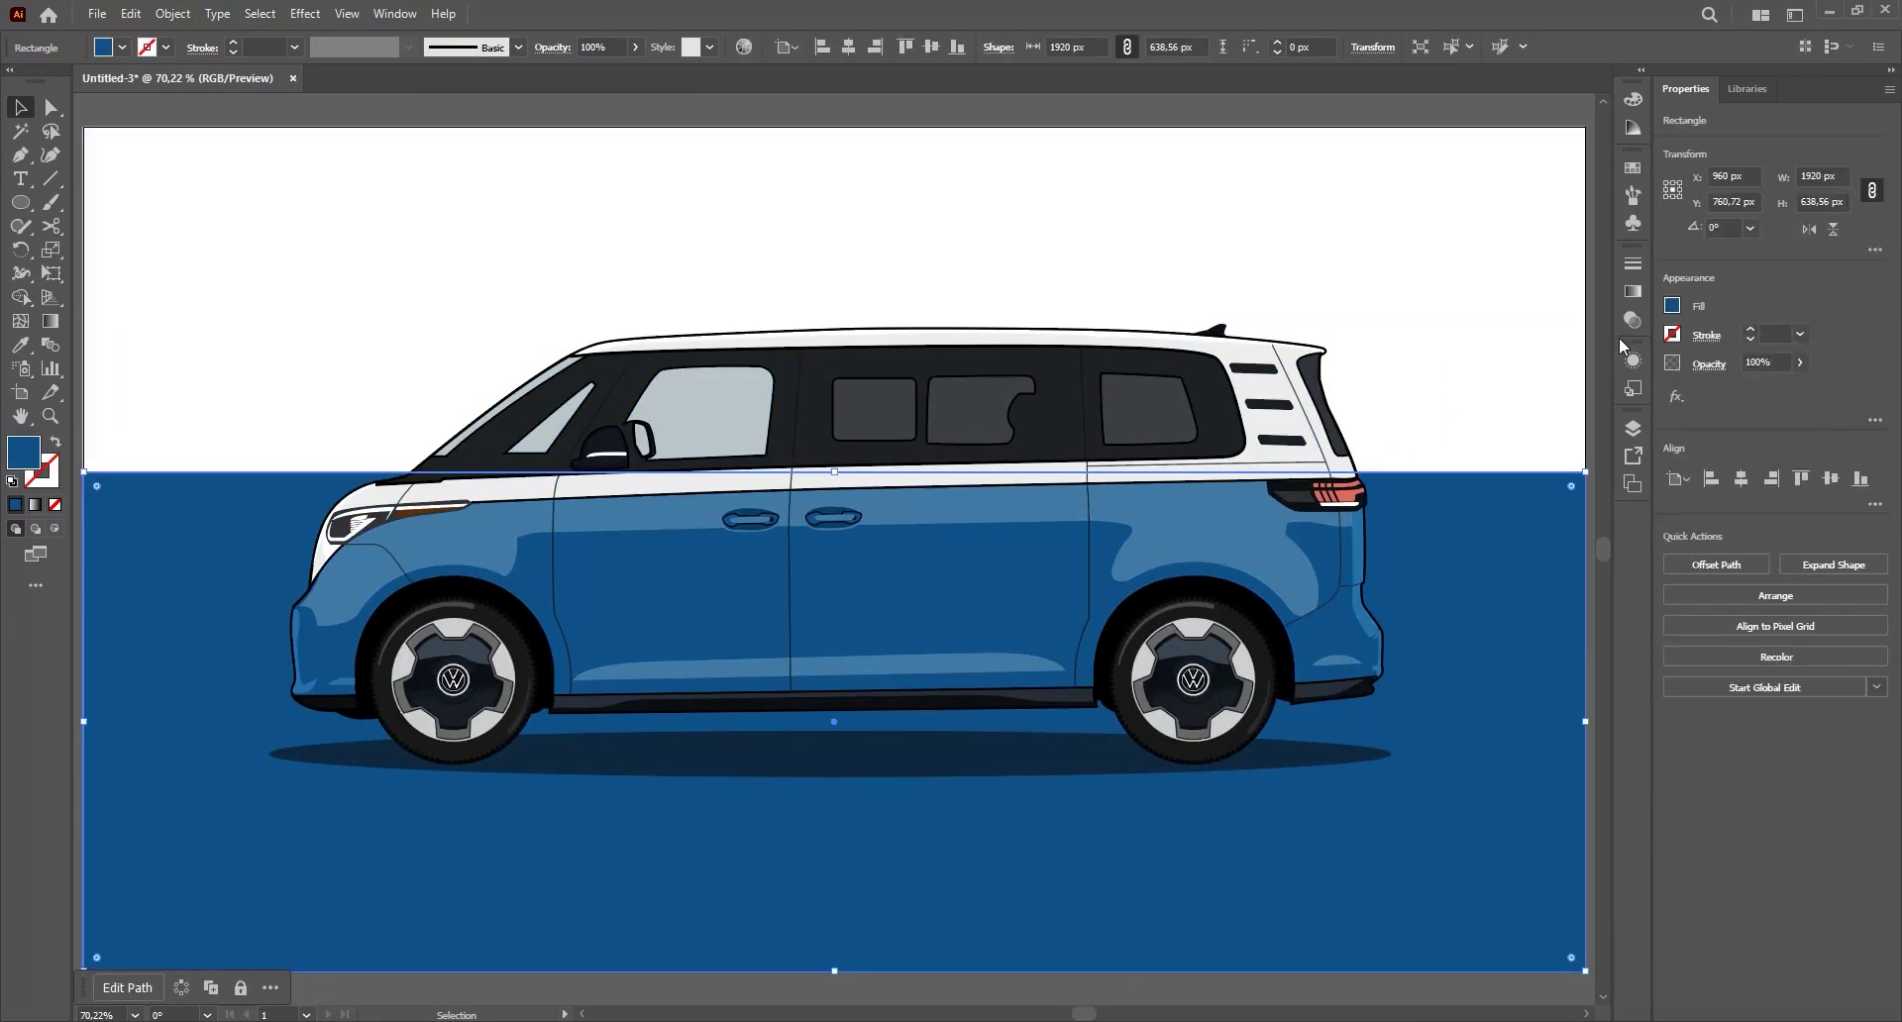
left_click(1634, 293)
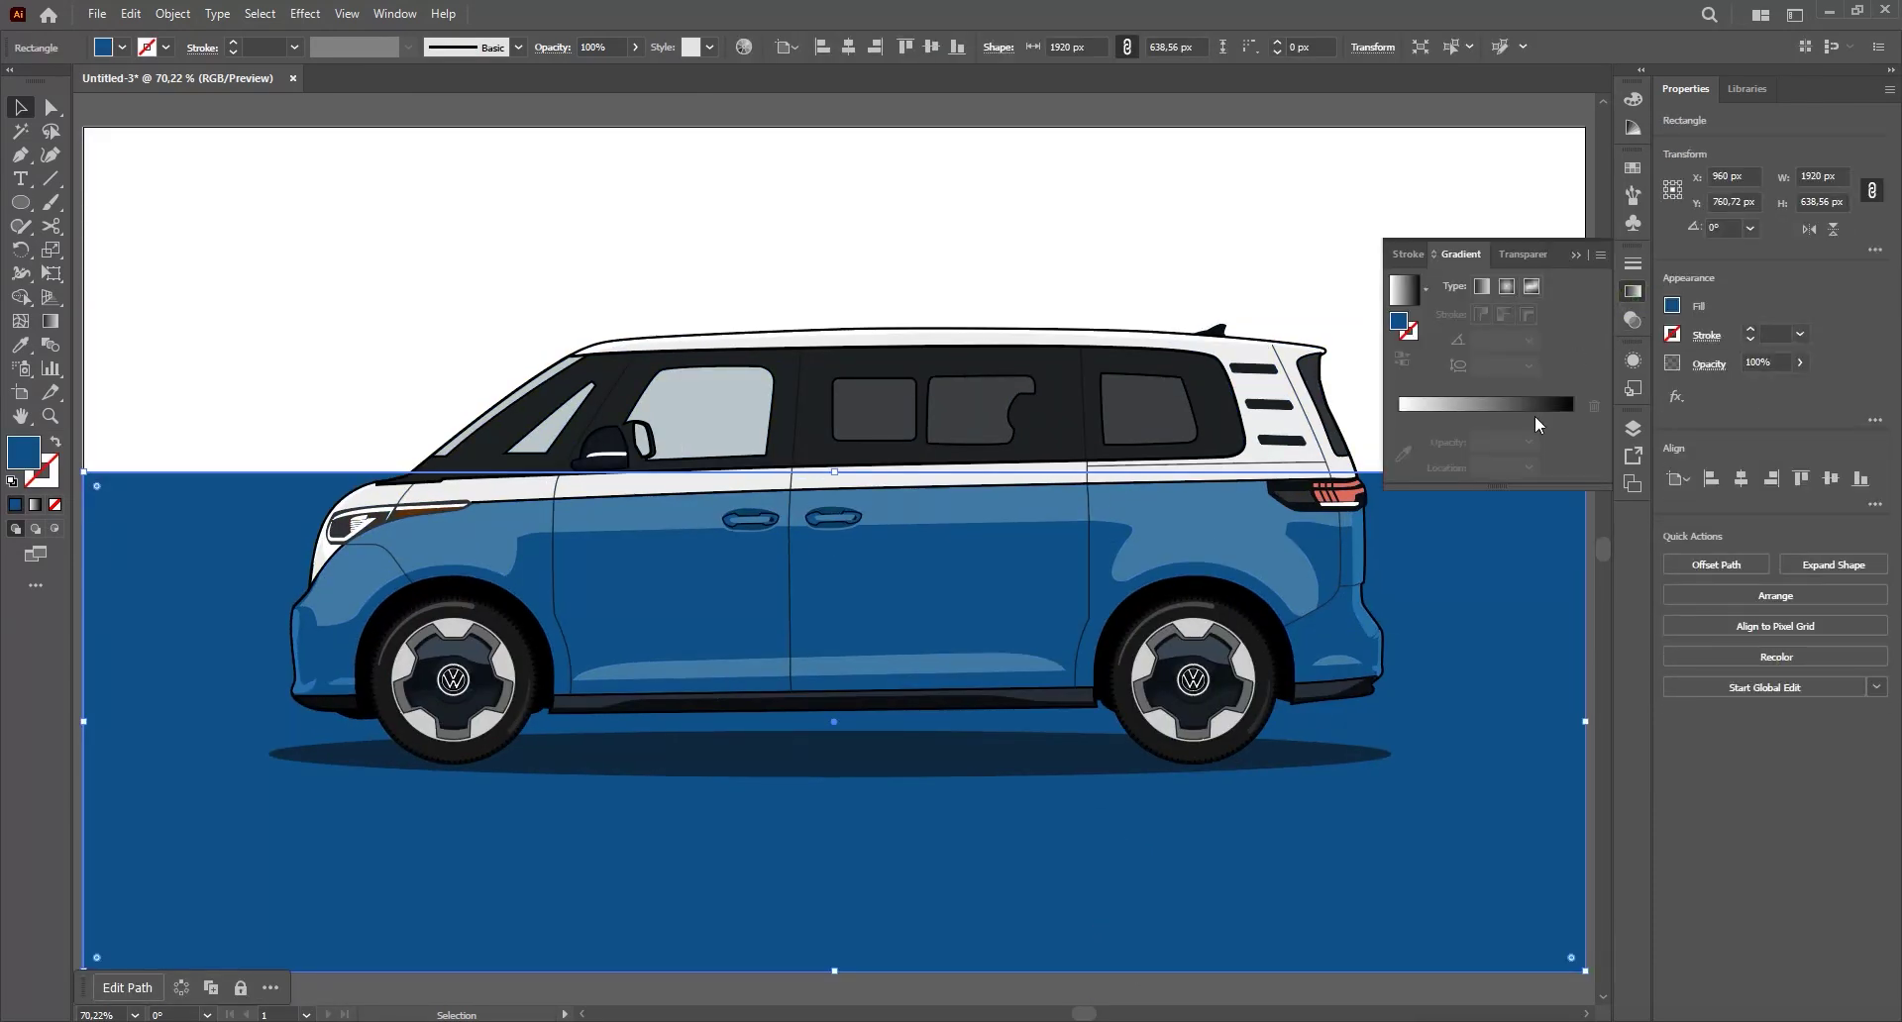
left_click(1482, 288)
left_click(1403, 478)
left_click(1040, 594)
left_click(1399, 442)
left_click(1041, 594)
double_click(1399, 442)
left_click_drag(1414, 518, 1435, 517)
- Turn the backdrop gradient vertical so it fades from dark blue down to lighter blue, adjusting its length
left_click(1505, 314)
left_click_drag(835, 885, 834, 490)
left_click(965, 499)
key("v")
scroll(1133, 804, "down", 2)
left_click_drag(1126, 823, 951, 868)
key("g")
left_click_drag(747, 903, 747, 953)
- Darken the fill of the van's window surround to a near-black shade
left_click(1317, 726)
left_click(583, 501)
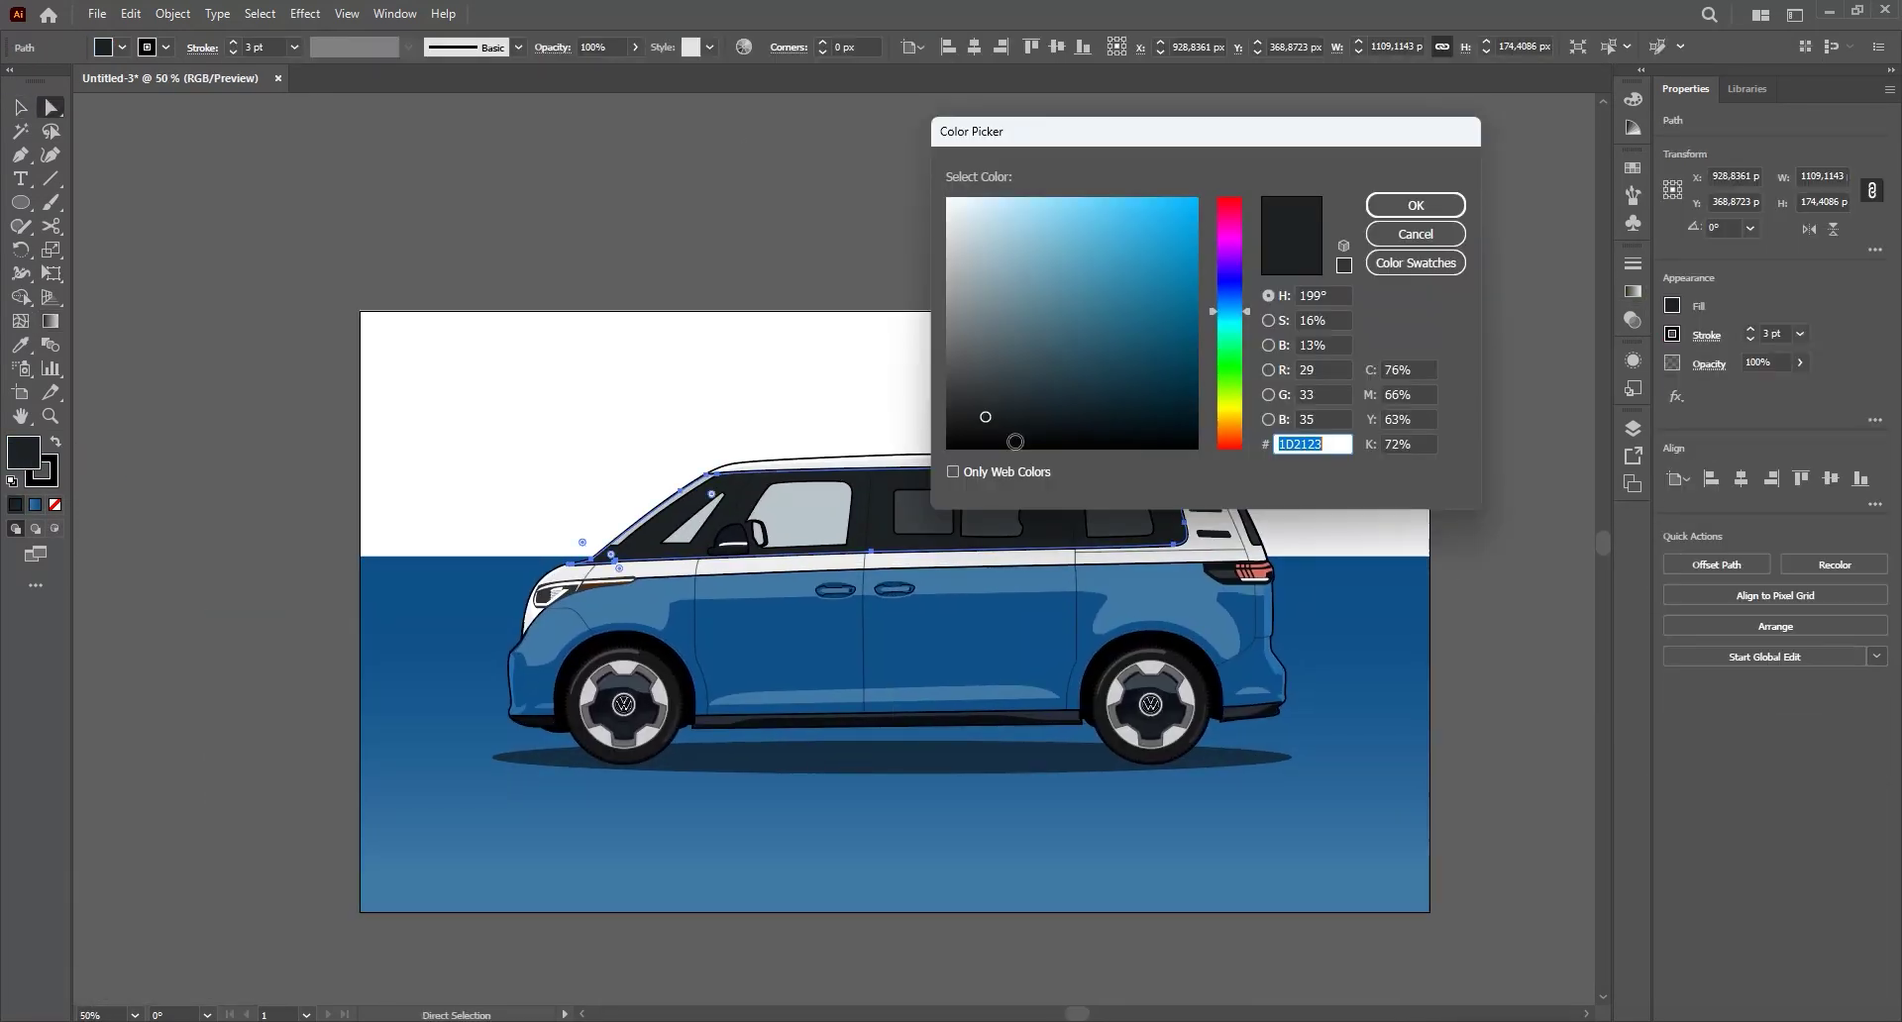
key("Return")
scroll(821, 232, "up", 3)
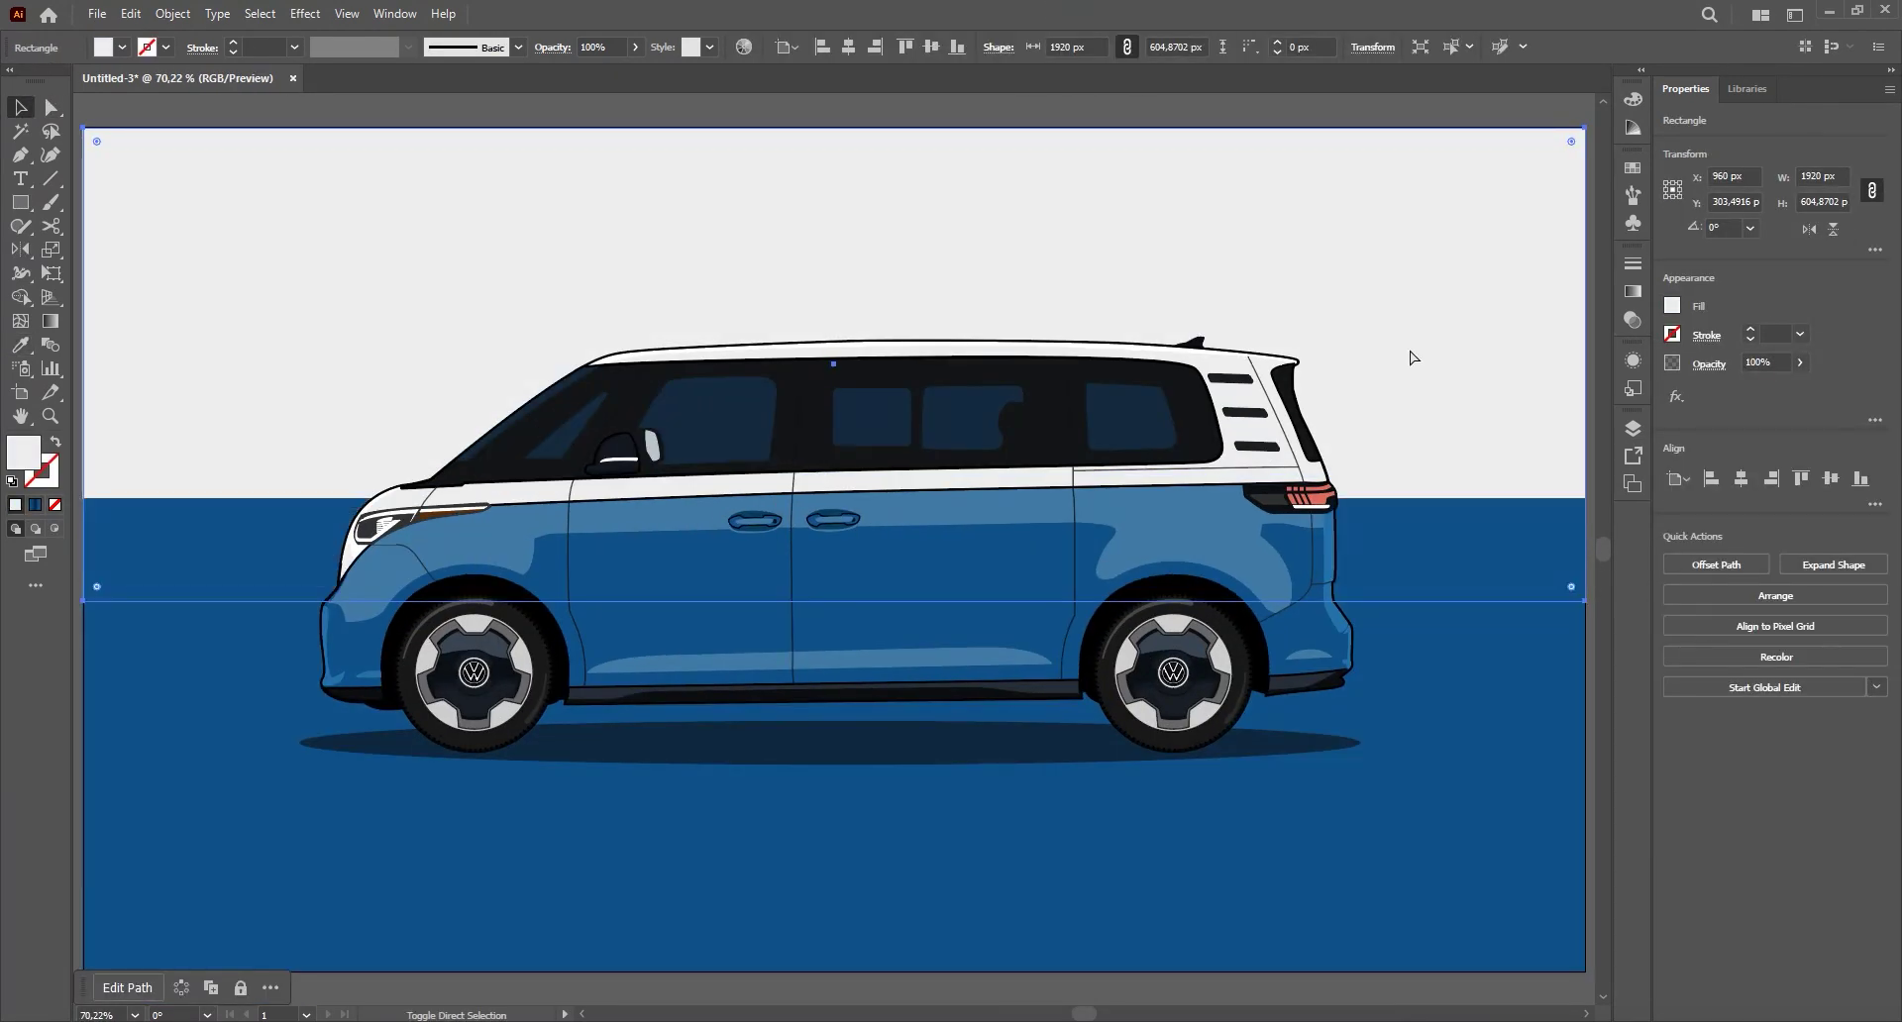
- Raise the upper edge of the blue backdrop rectangle slightly to meet the van's beltline and clear the selection
left_click(1142, 189)
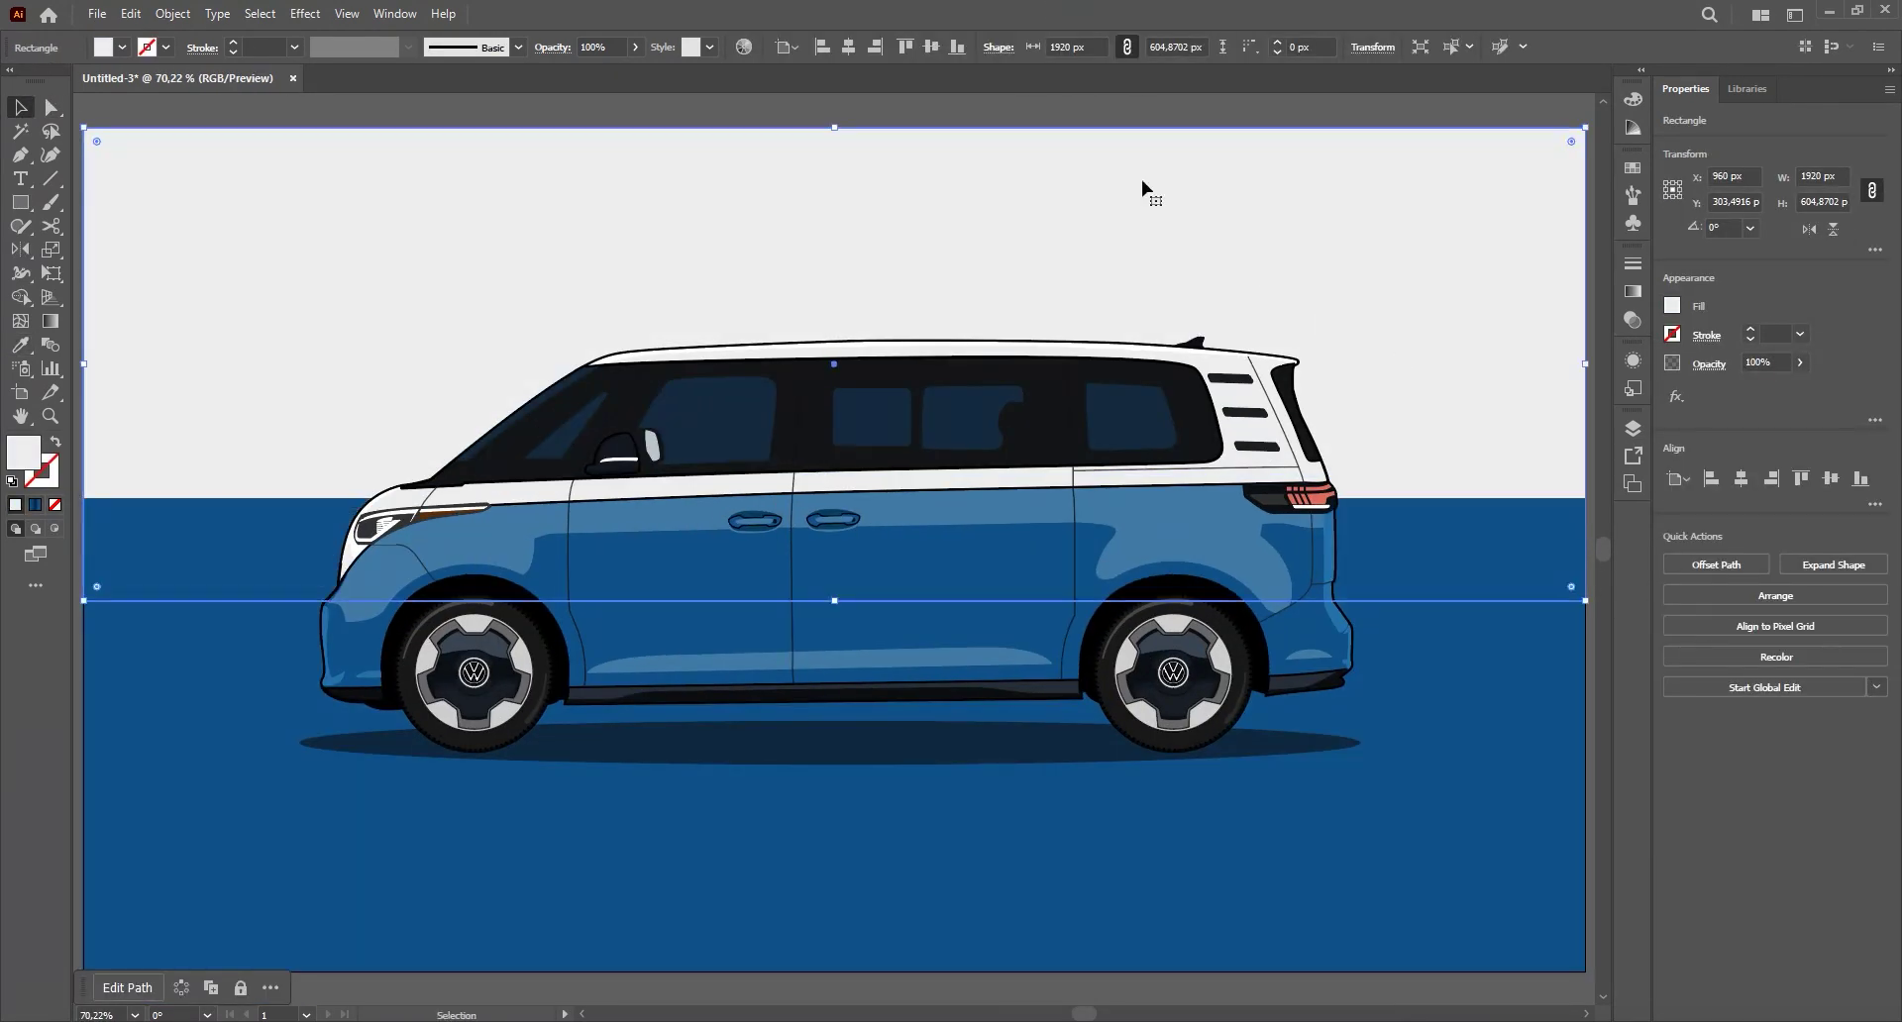
left_click(1142, 117)
left_click(1484, 646)
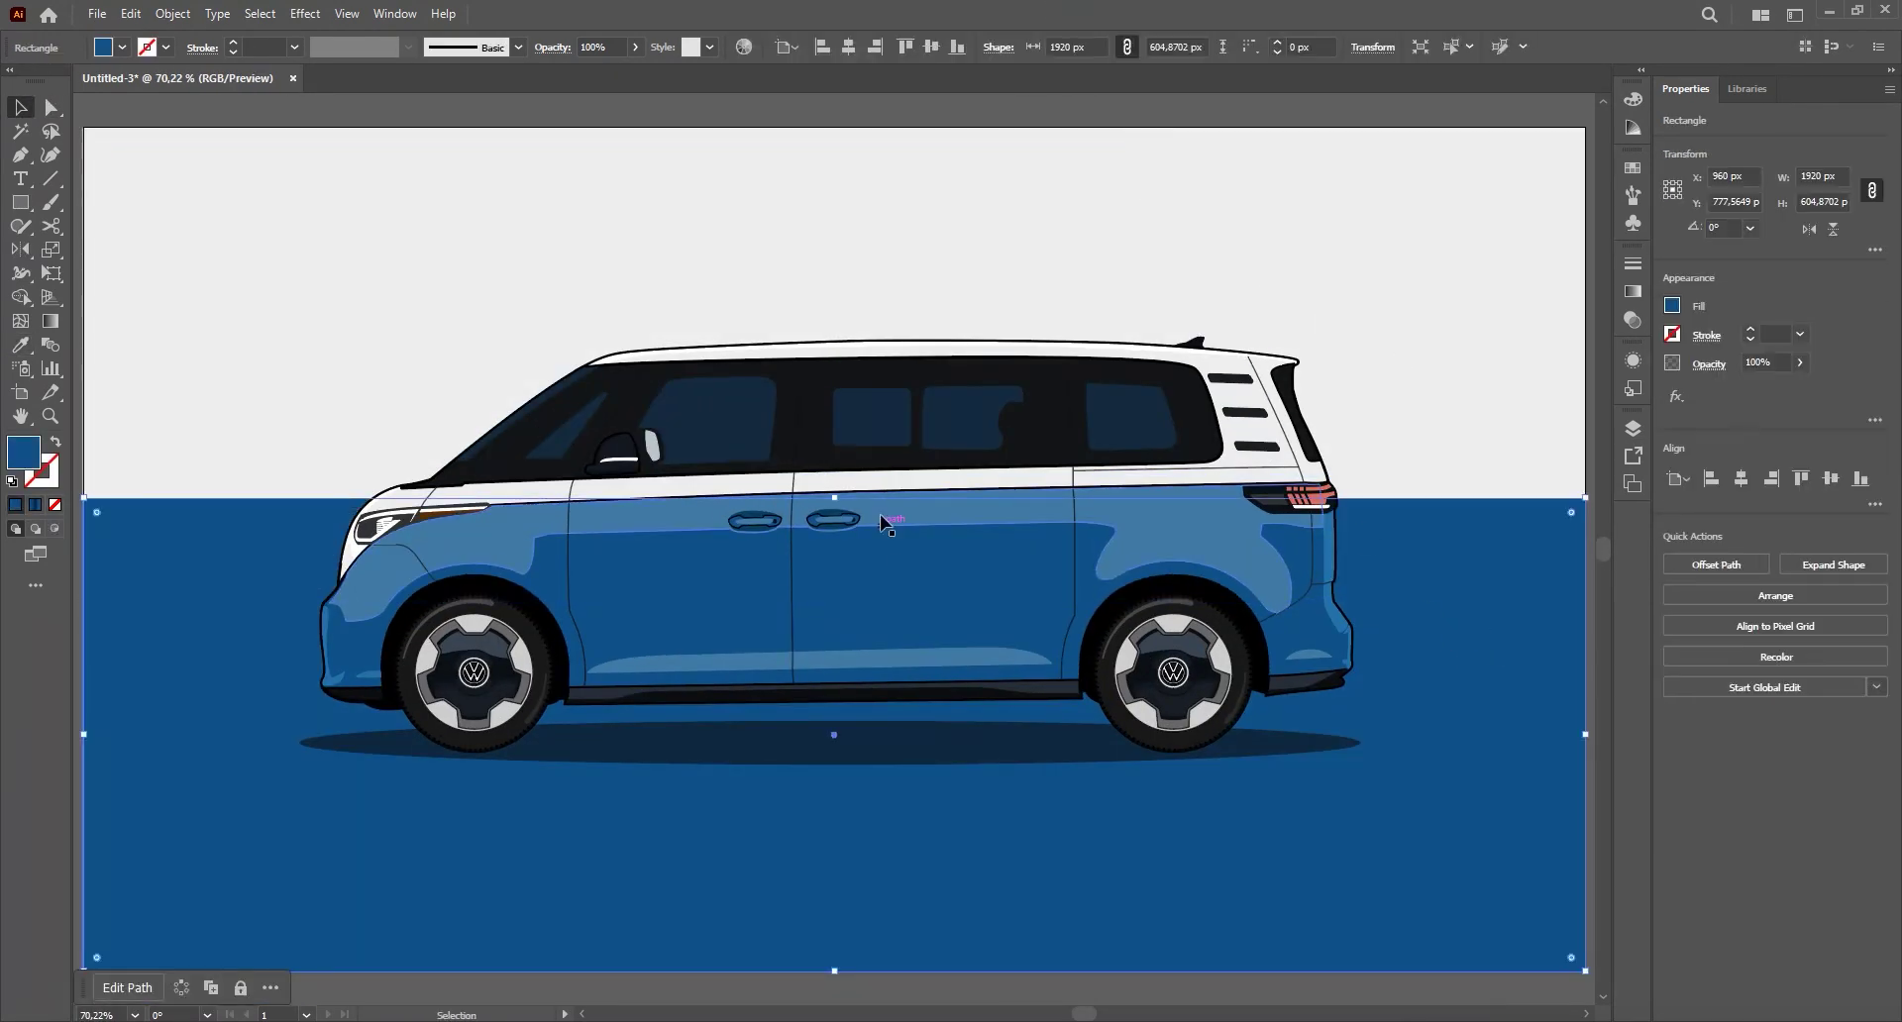
left_click_drag(834, 498, 844, 487)
left_click(936, 988)
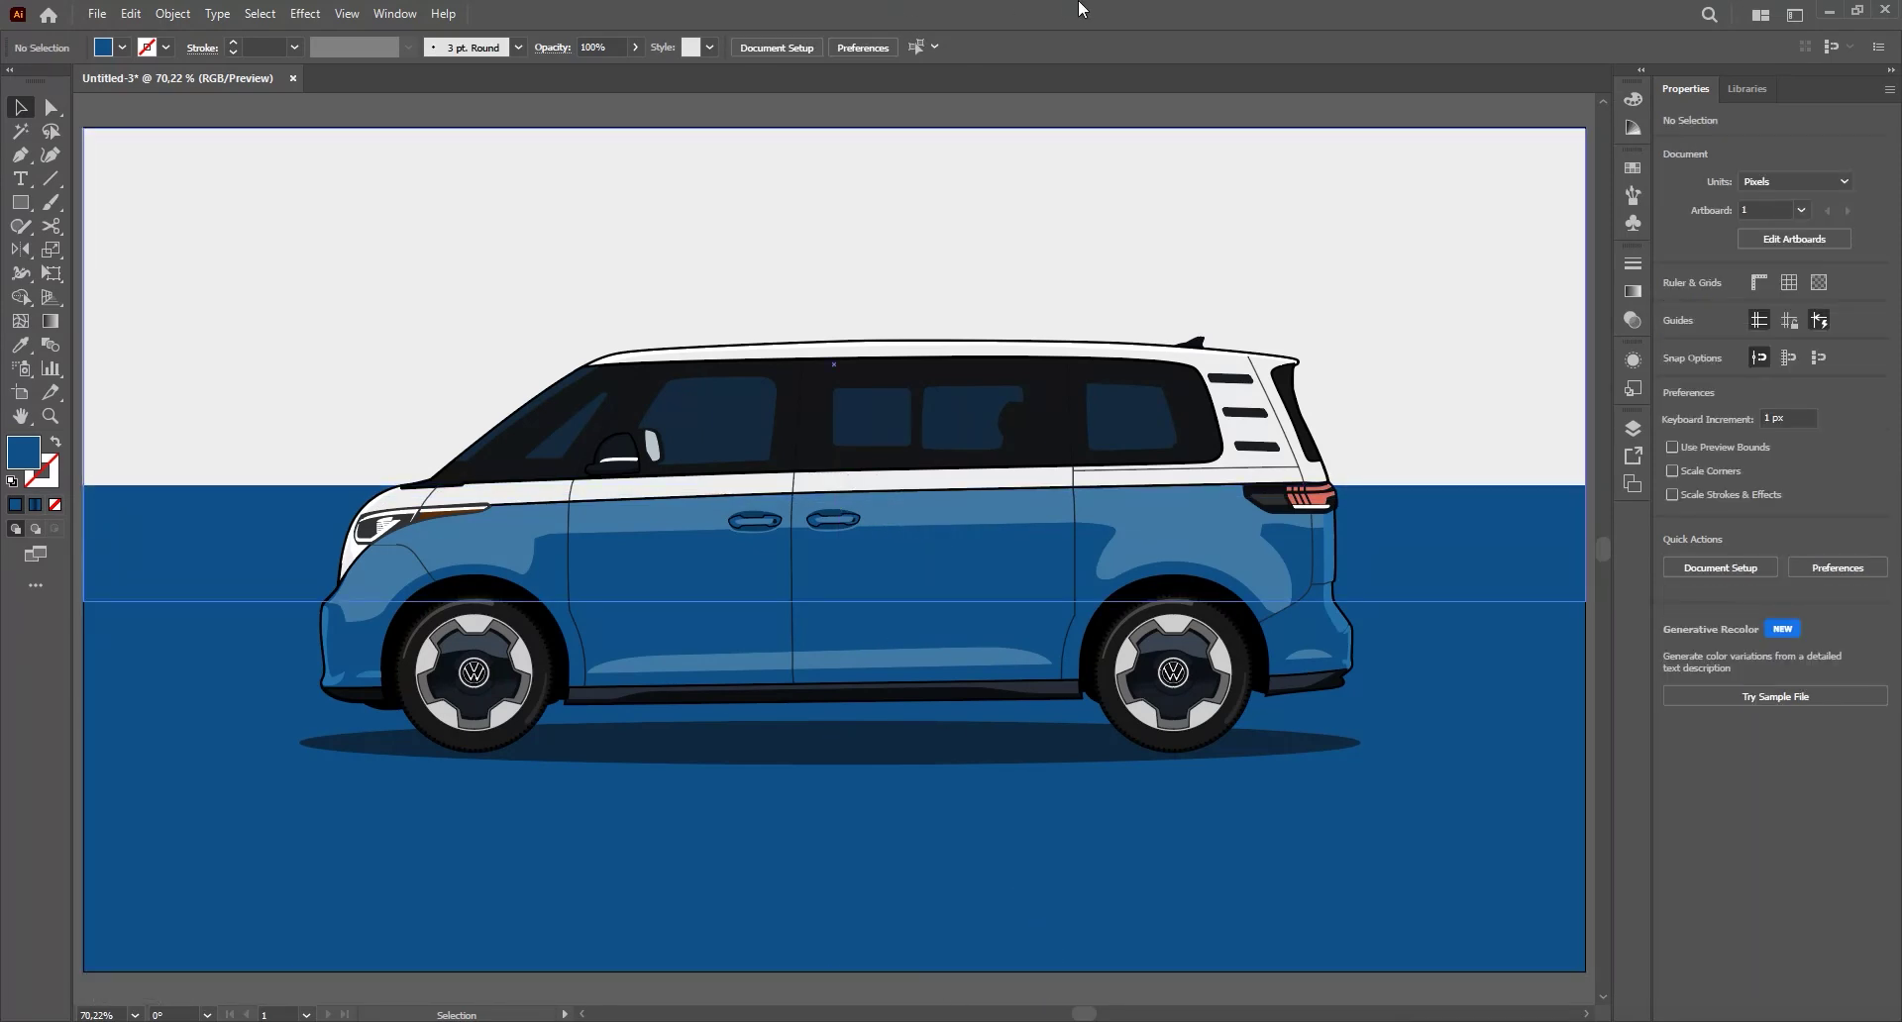